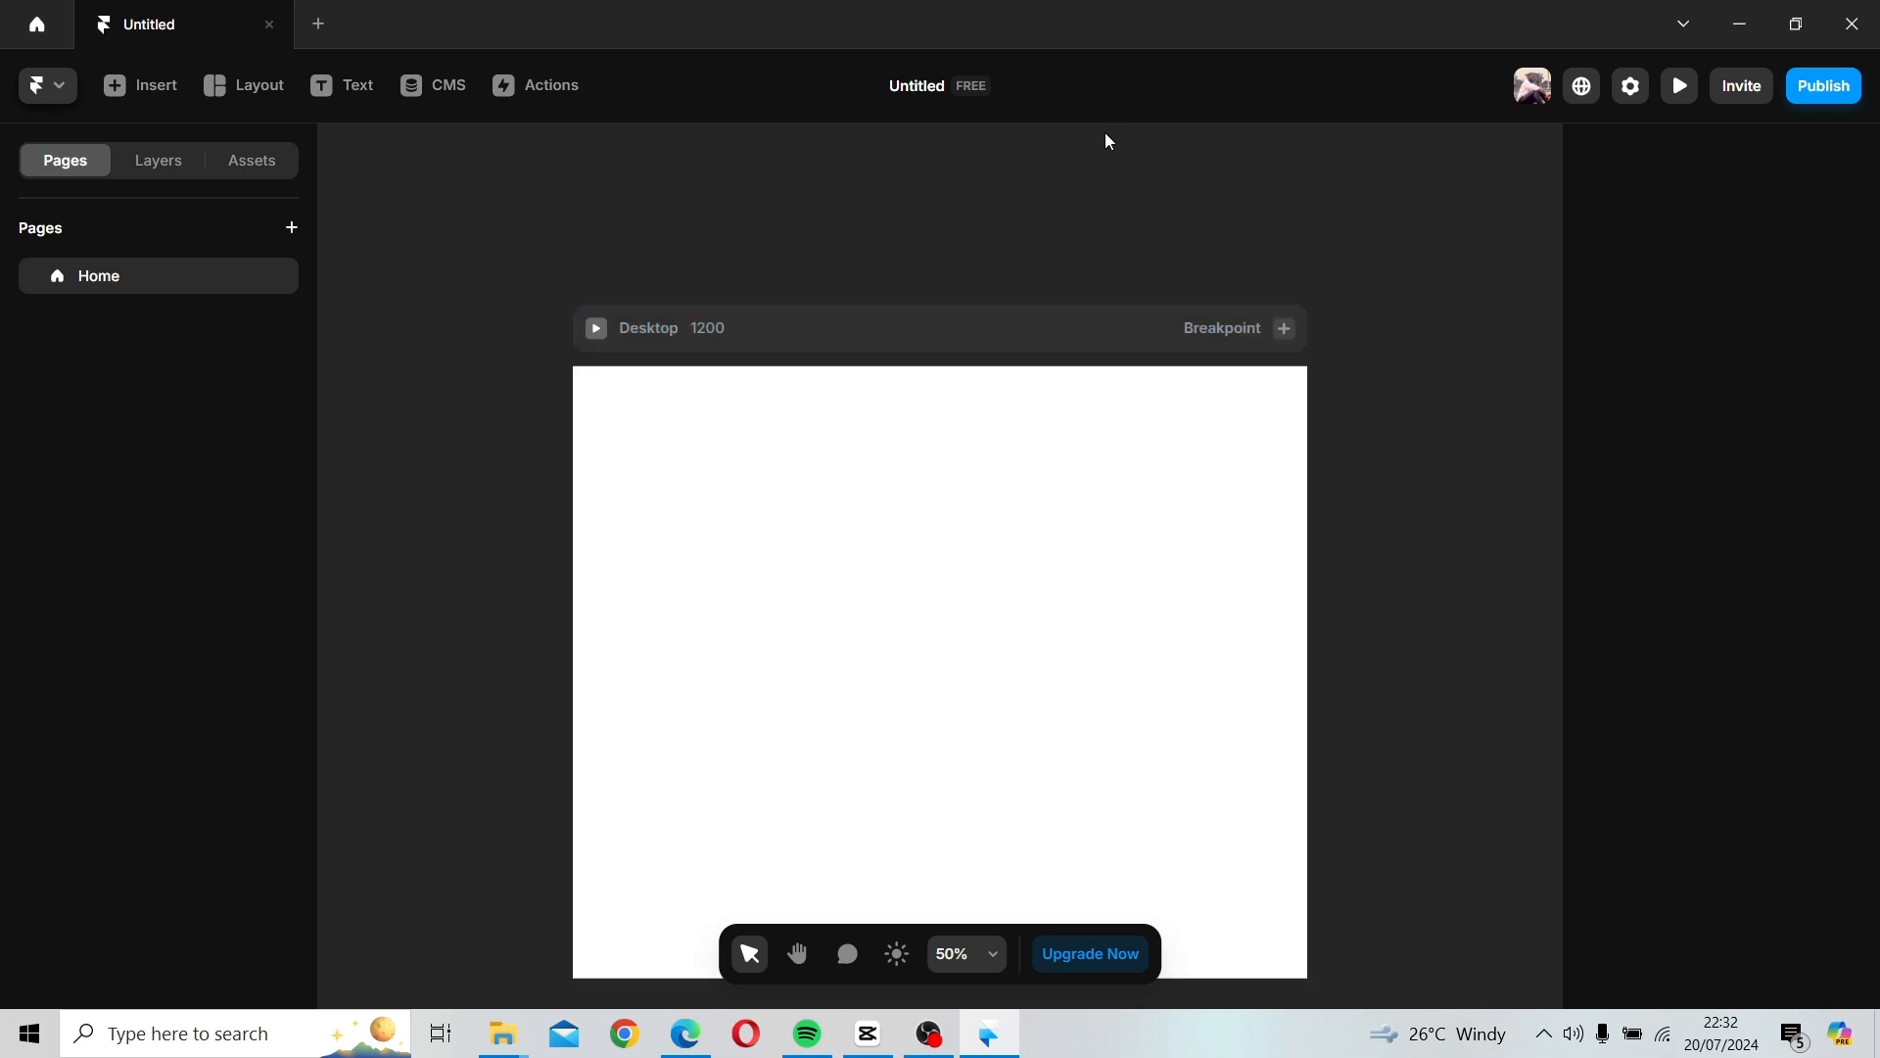
Rename the untitled project as "Car rentals".
left_click(921, 86)
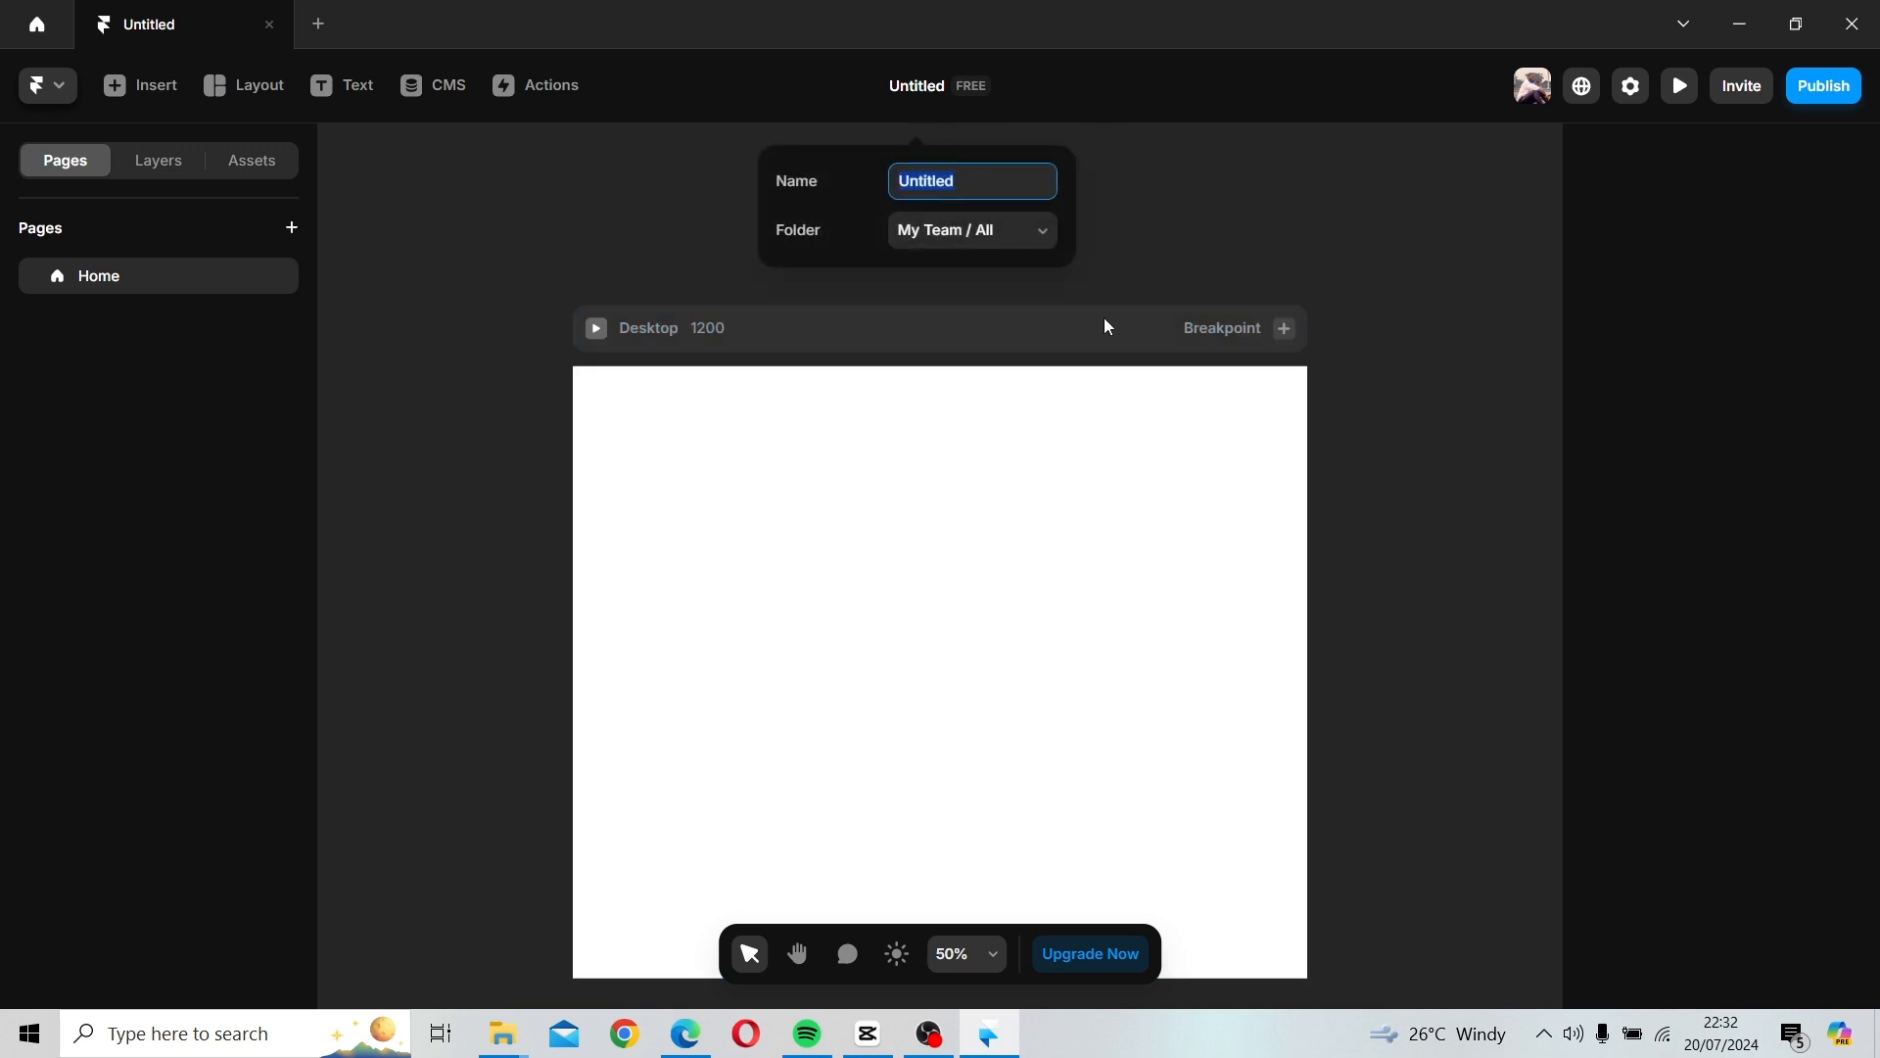
type("Car rentals")
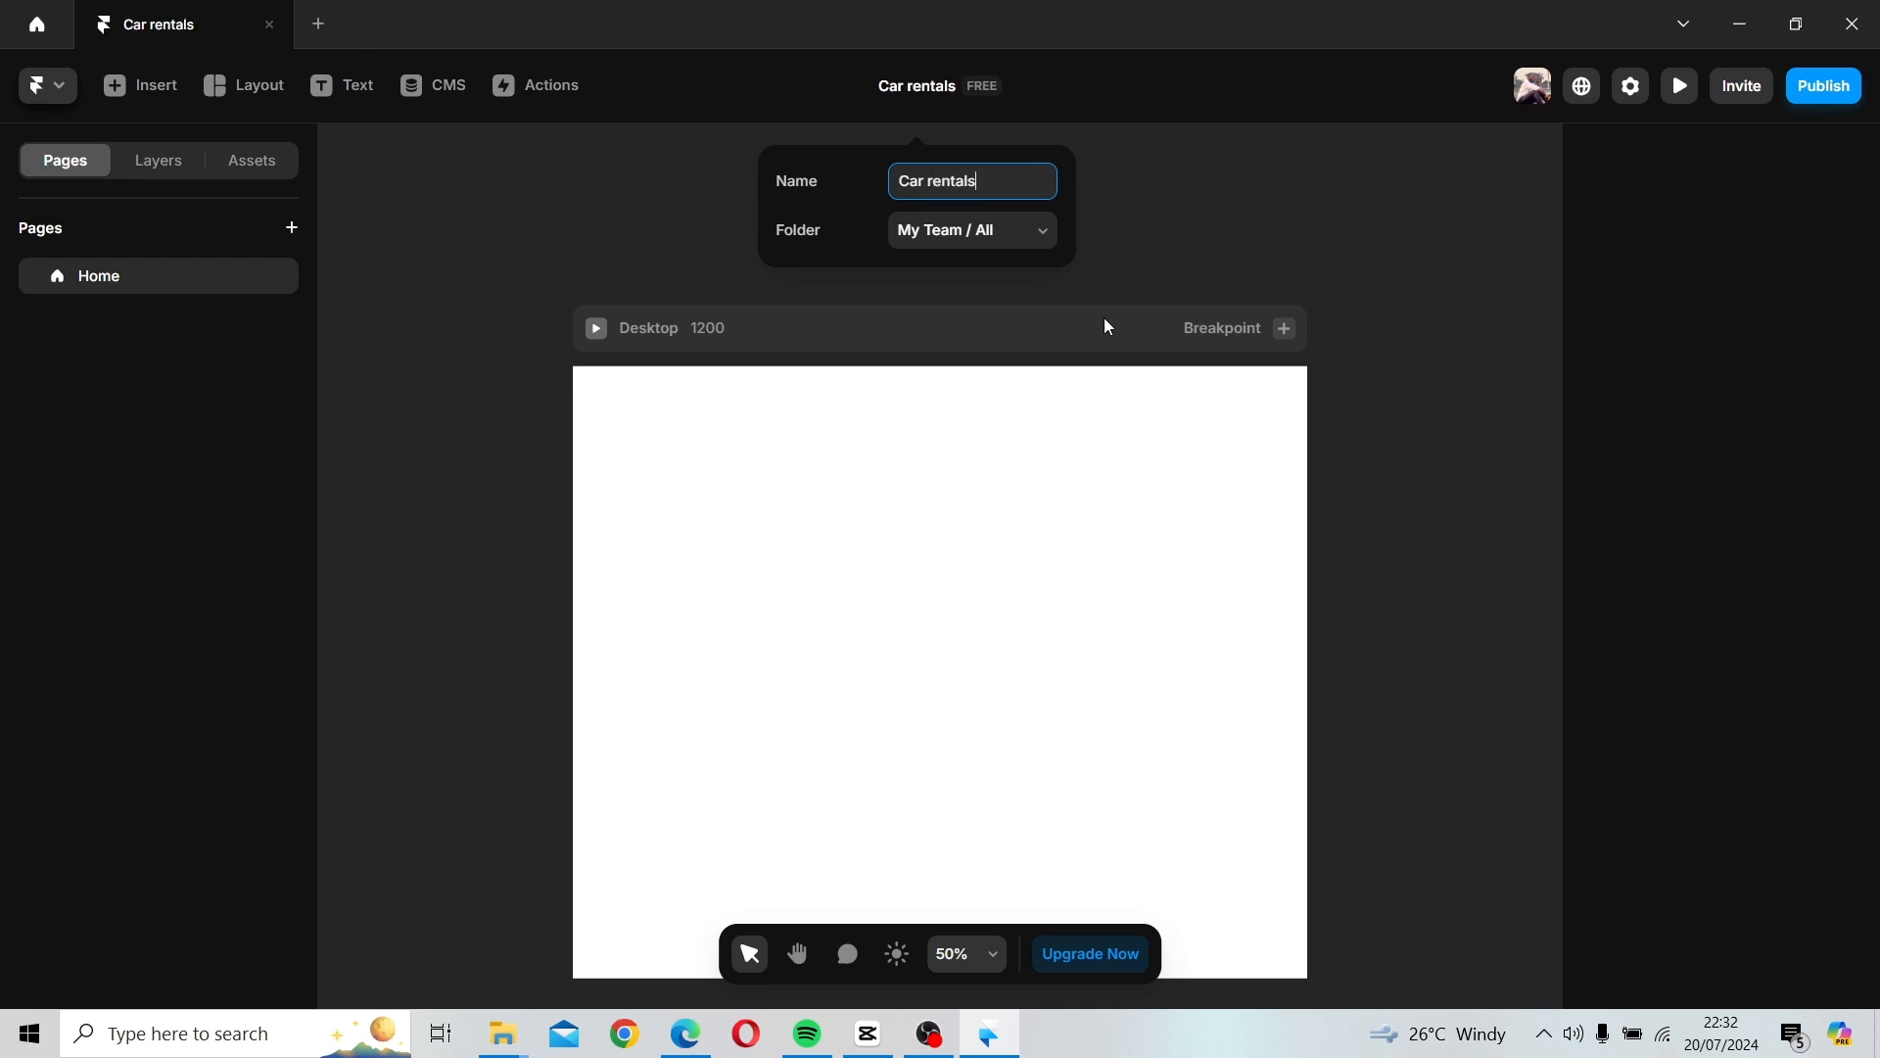
left_click(1158, 203)
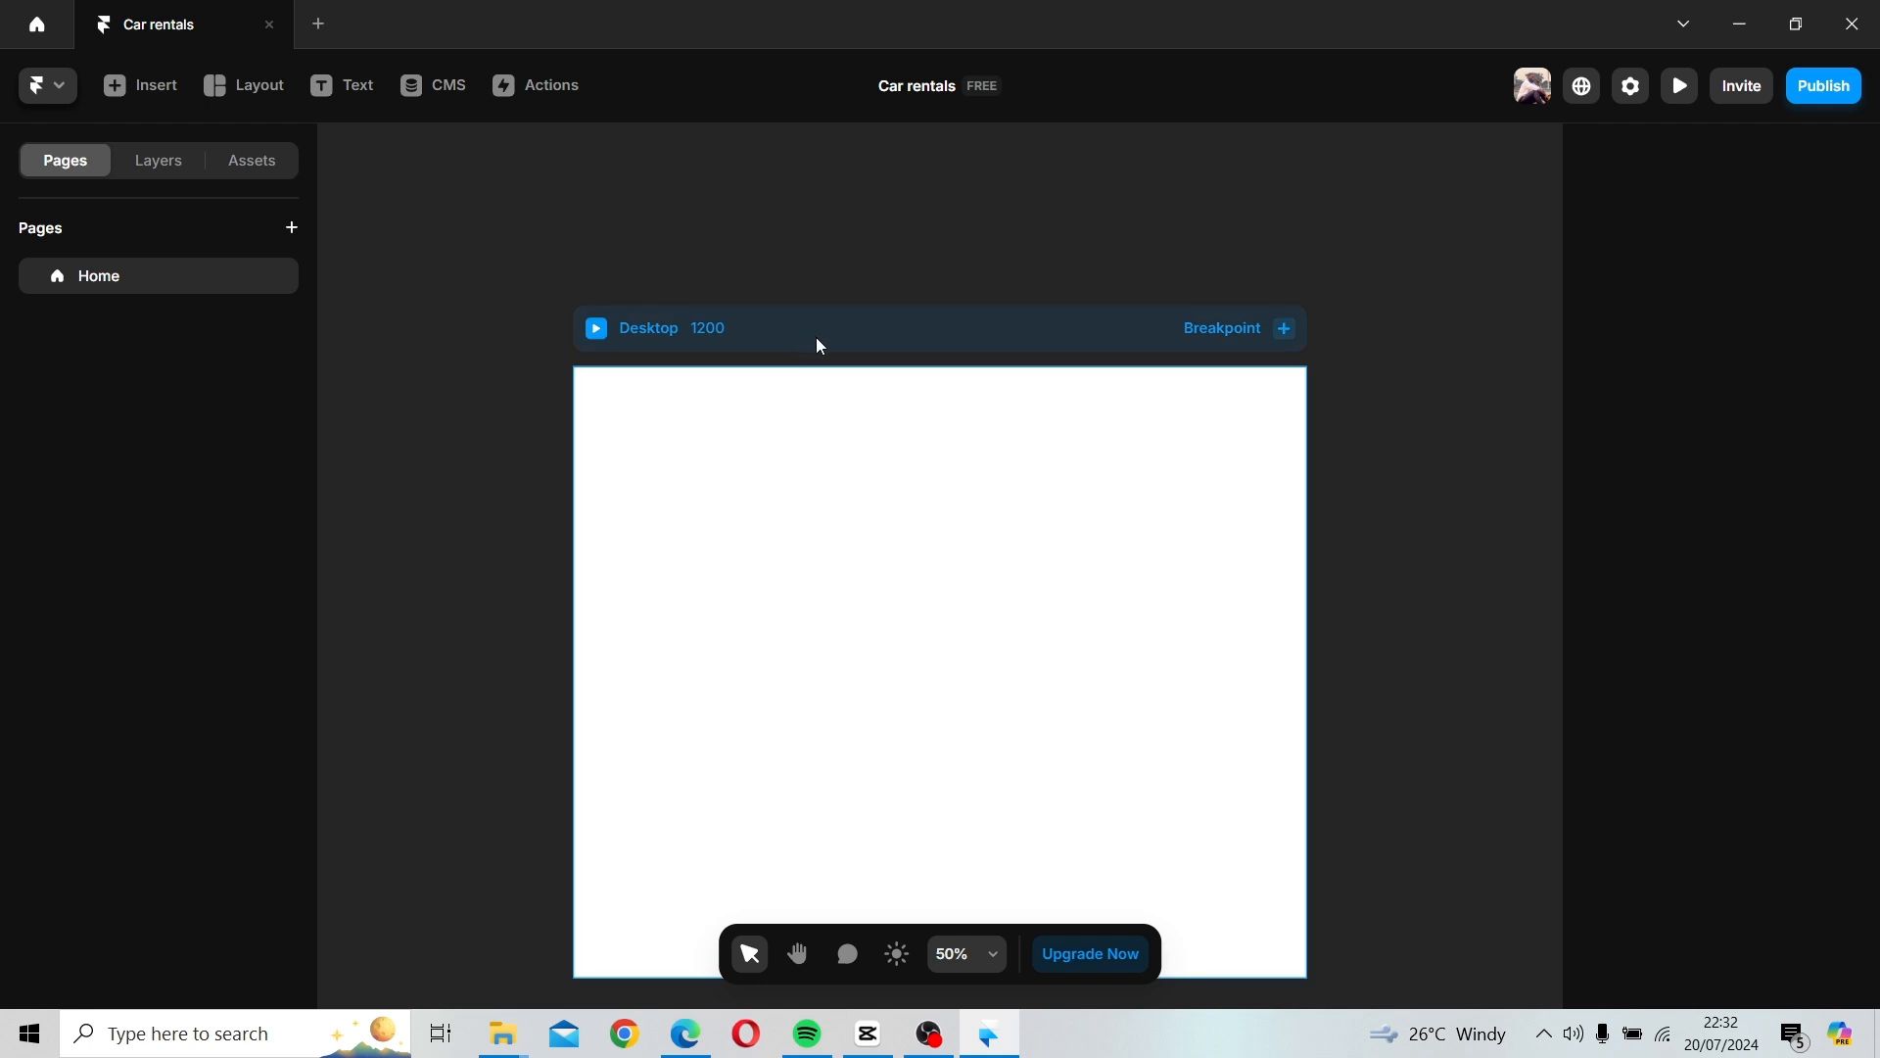
Set the Desktop breakpoint's width to 1440 and reposition the frame on the canvas at about X -104, Y -226.
left_click(887, 368)
left_click_drag(873, 349, 857, 245)
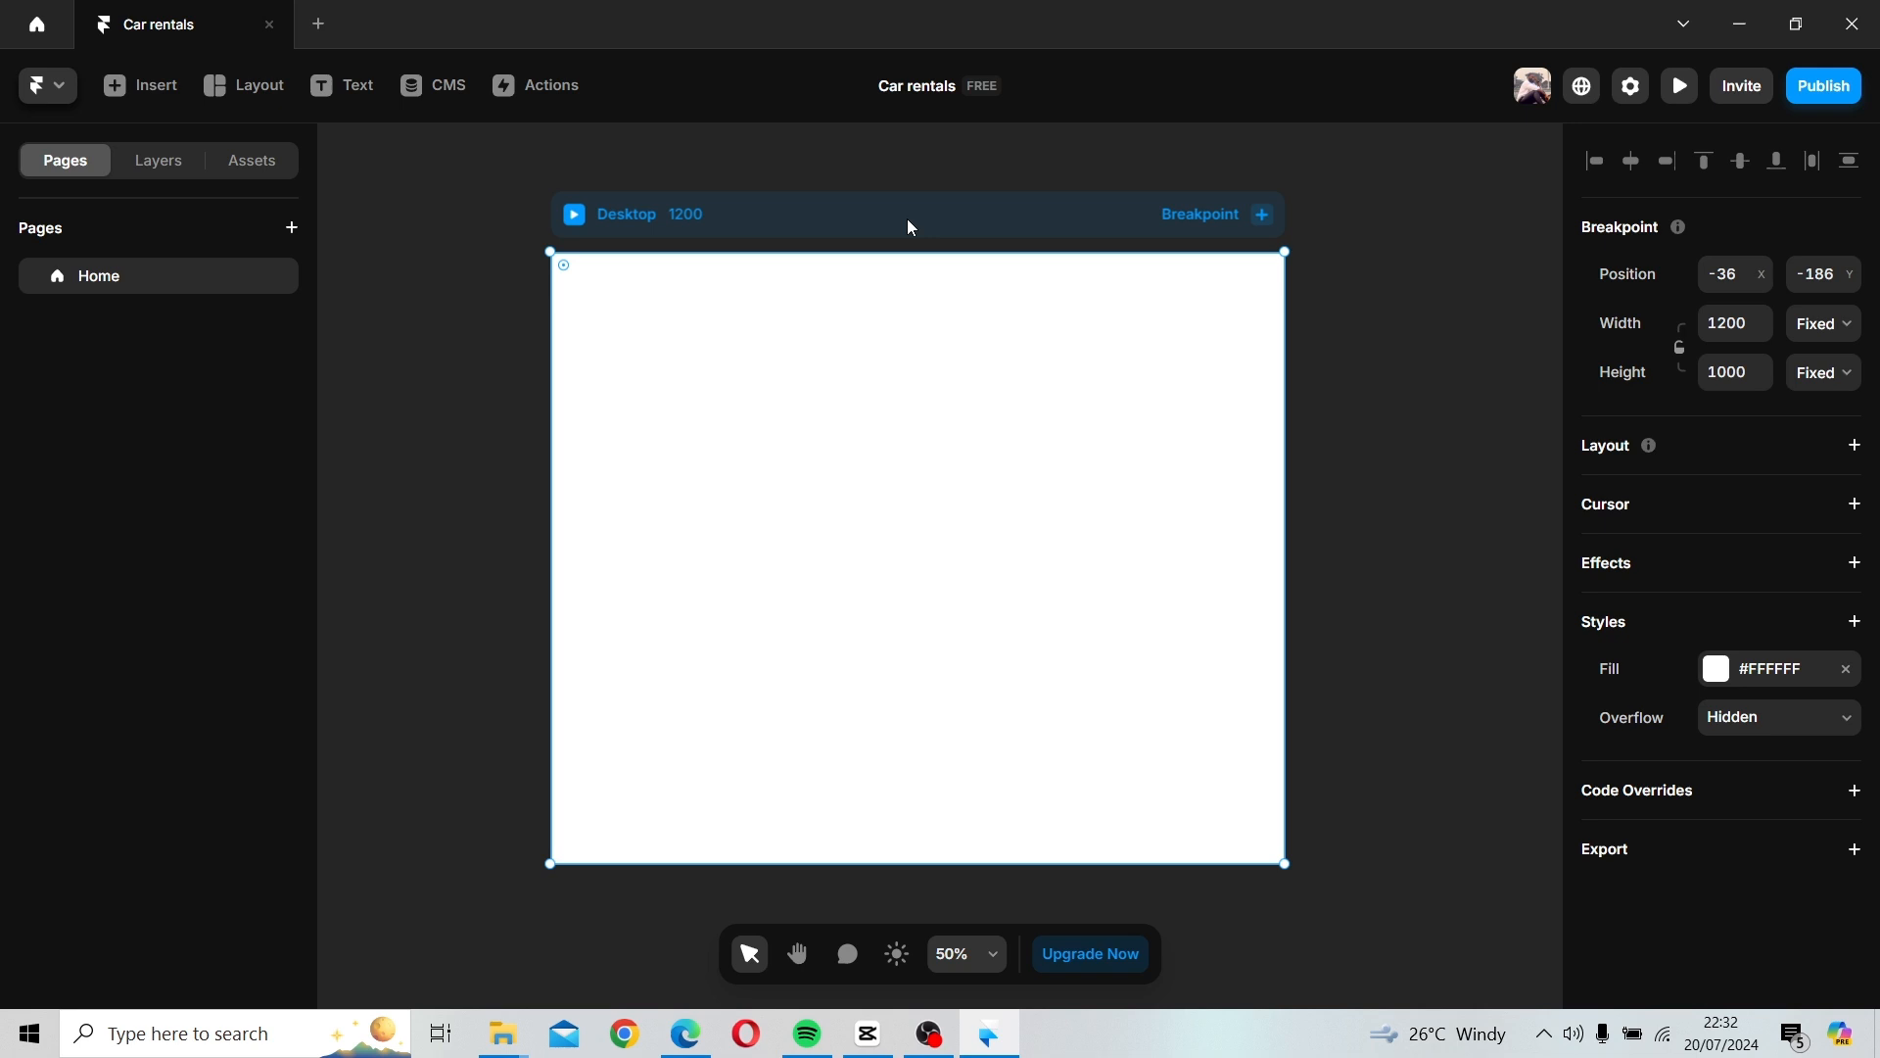
left_click(1724, 324)
type("1440")
key("Return")
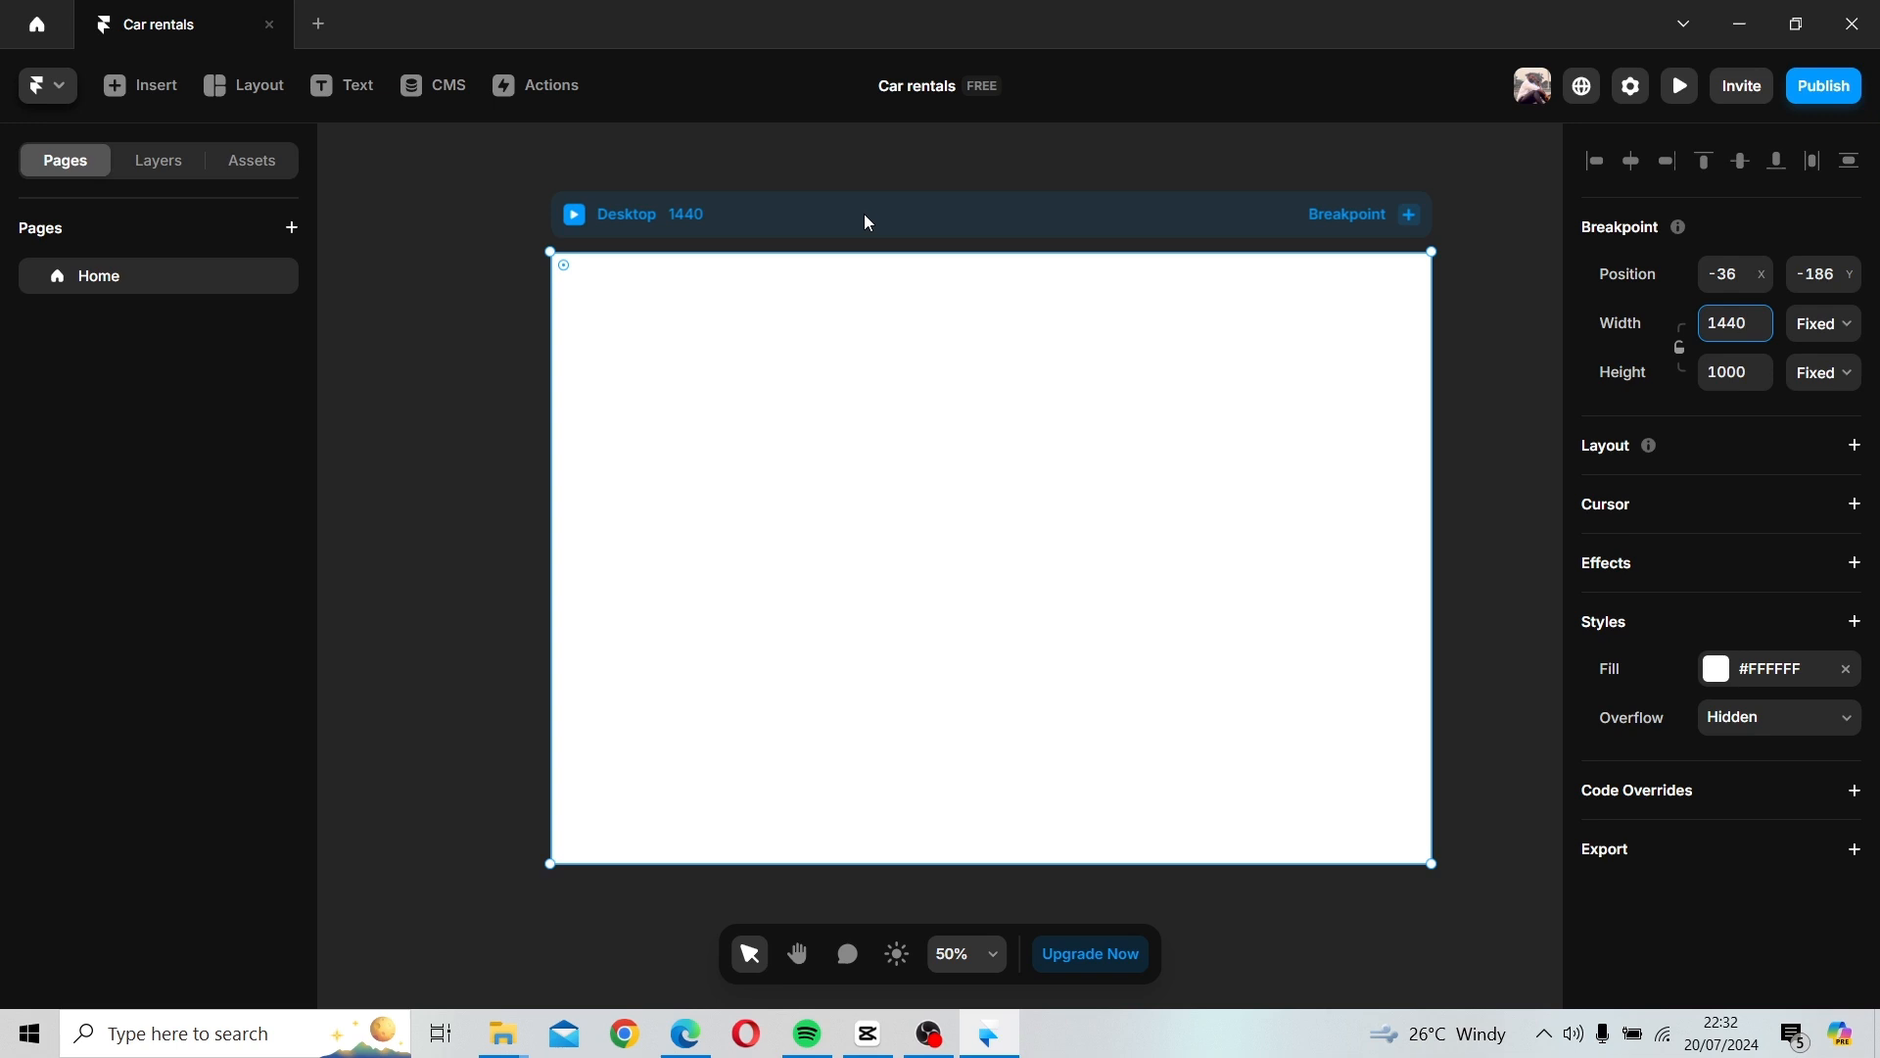
left_click_drag(865, 214, 827, 212)
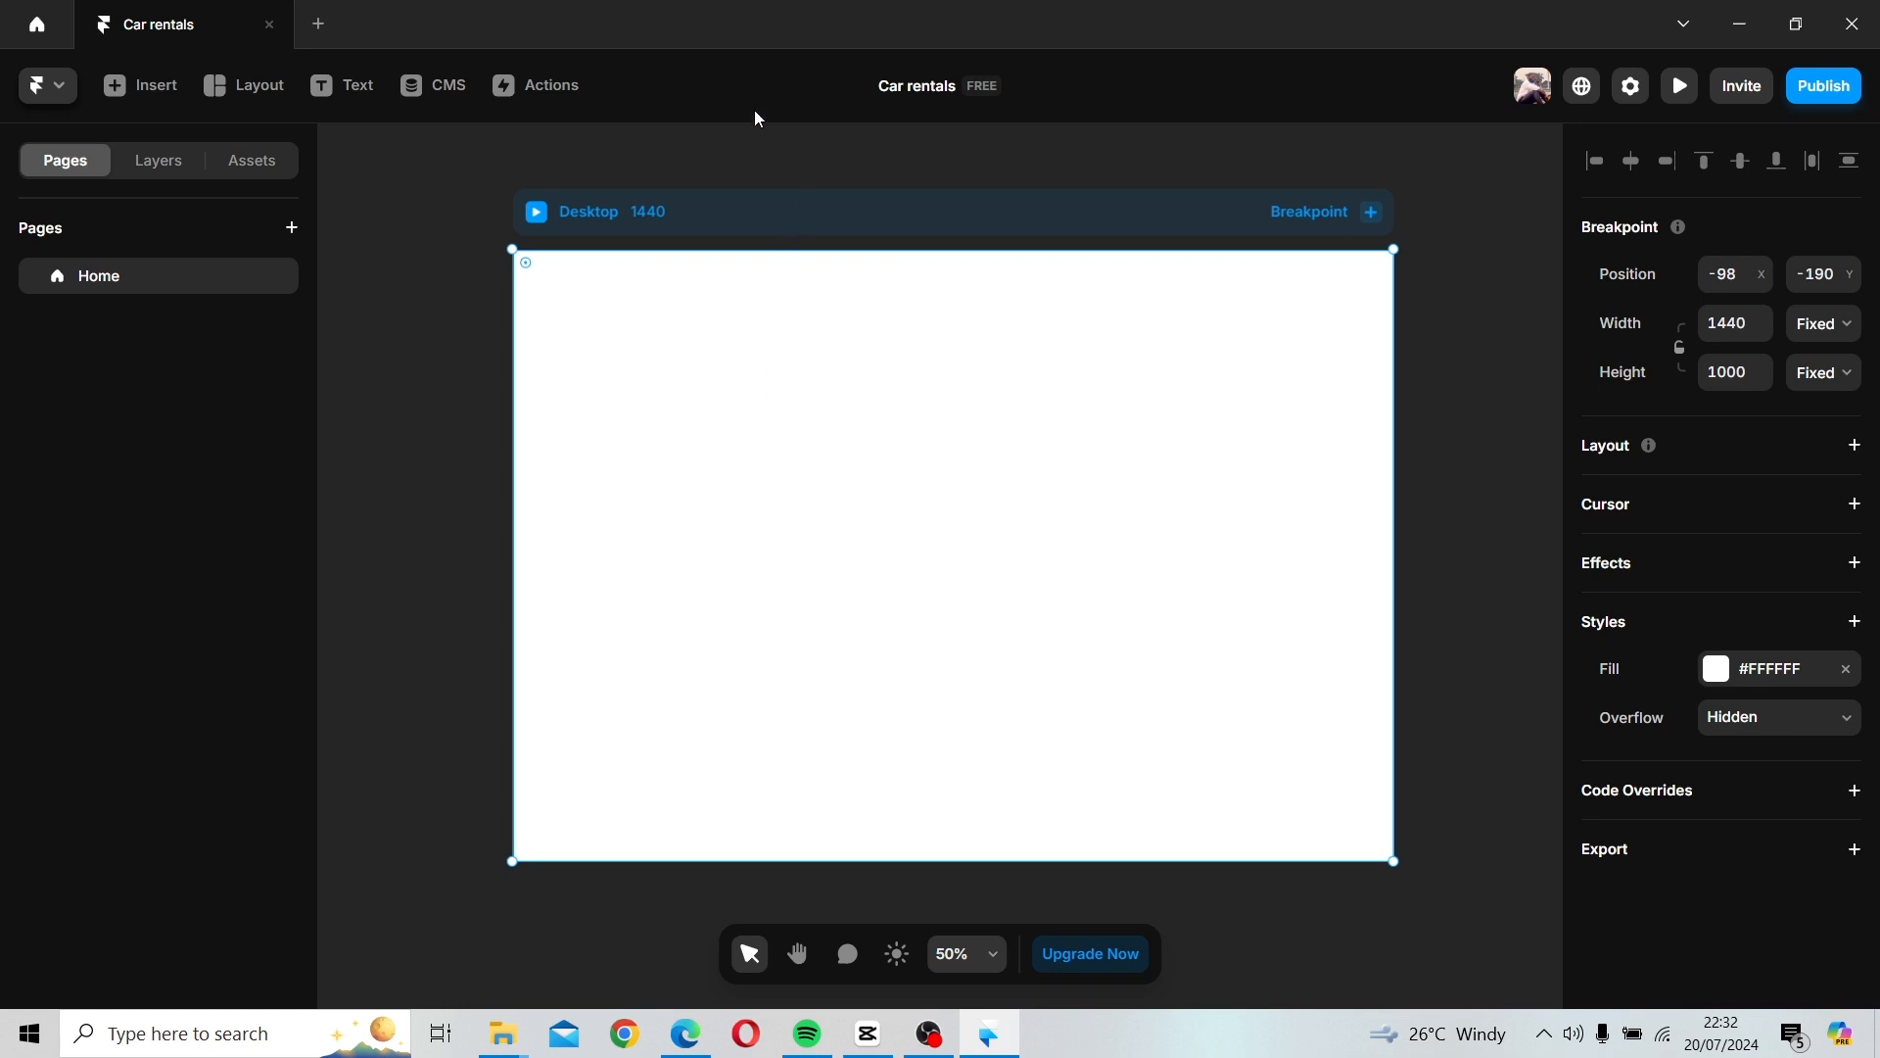
left_click_drag(817, 216, 815, 196)
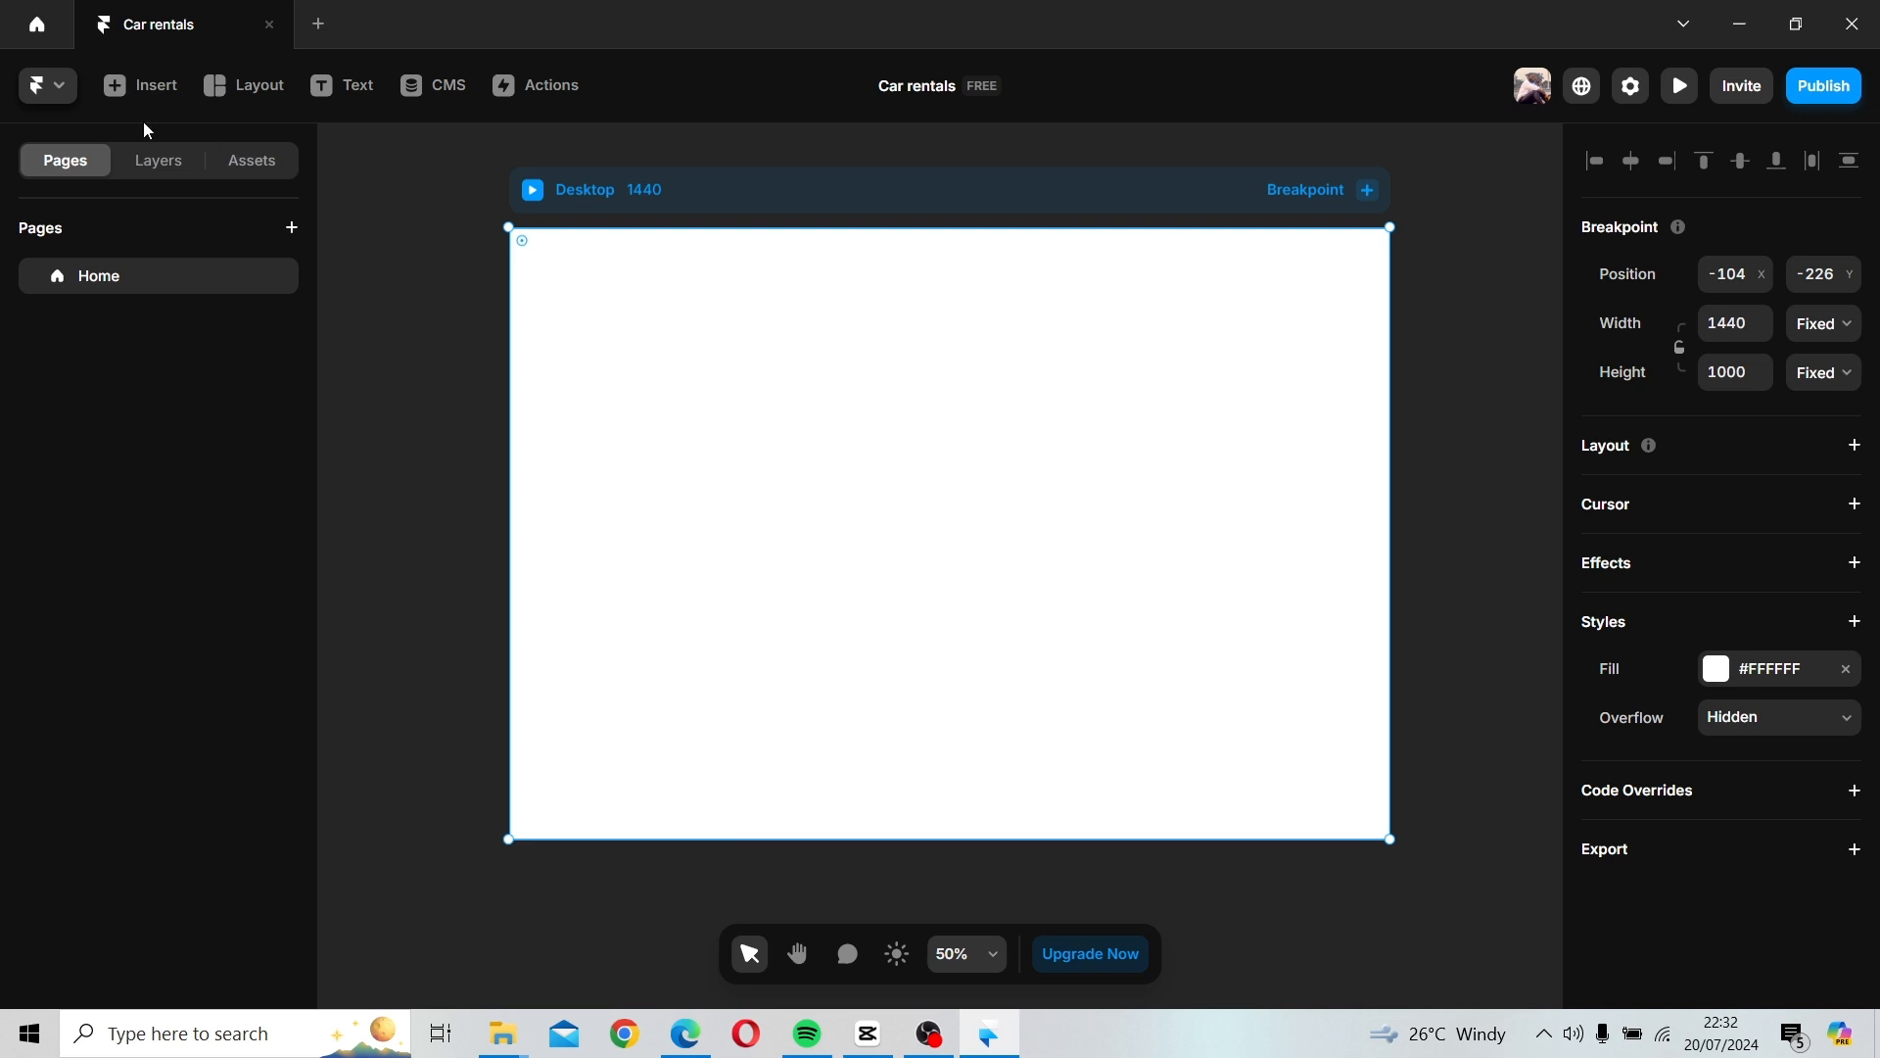
left_click(125, 88)
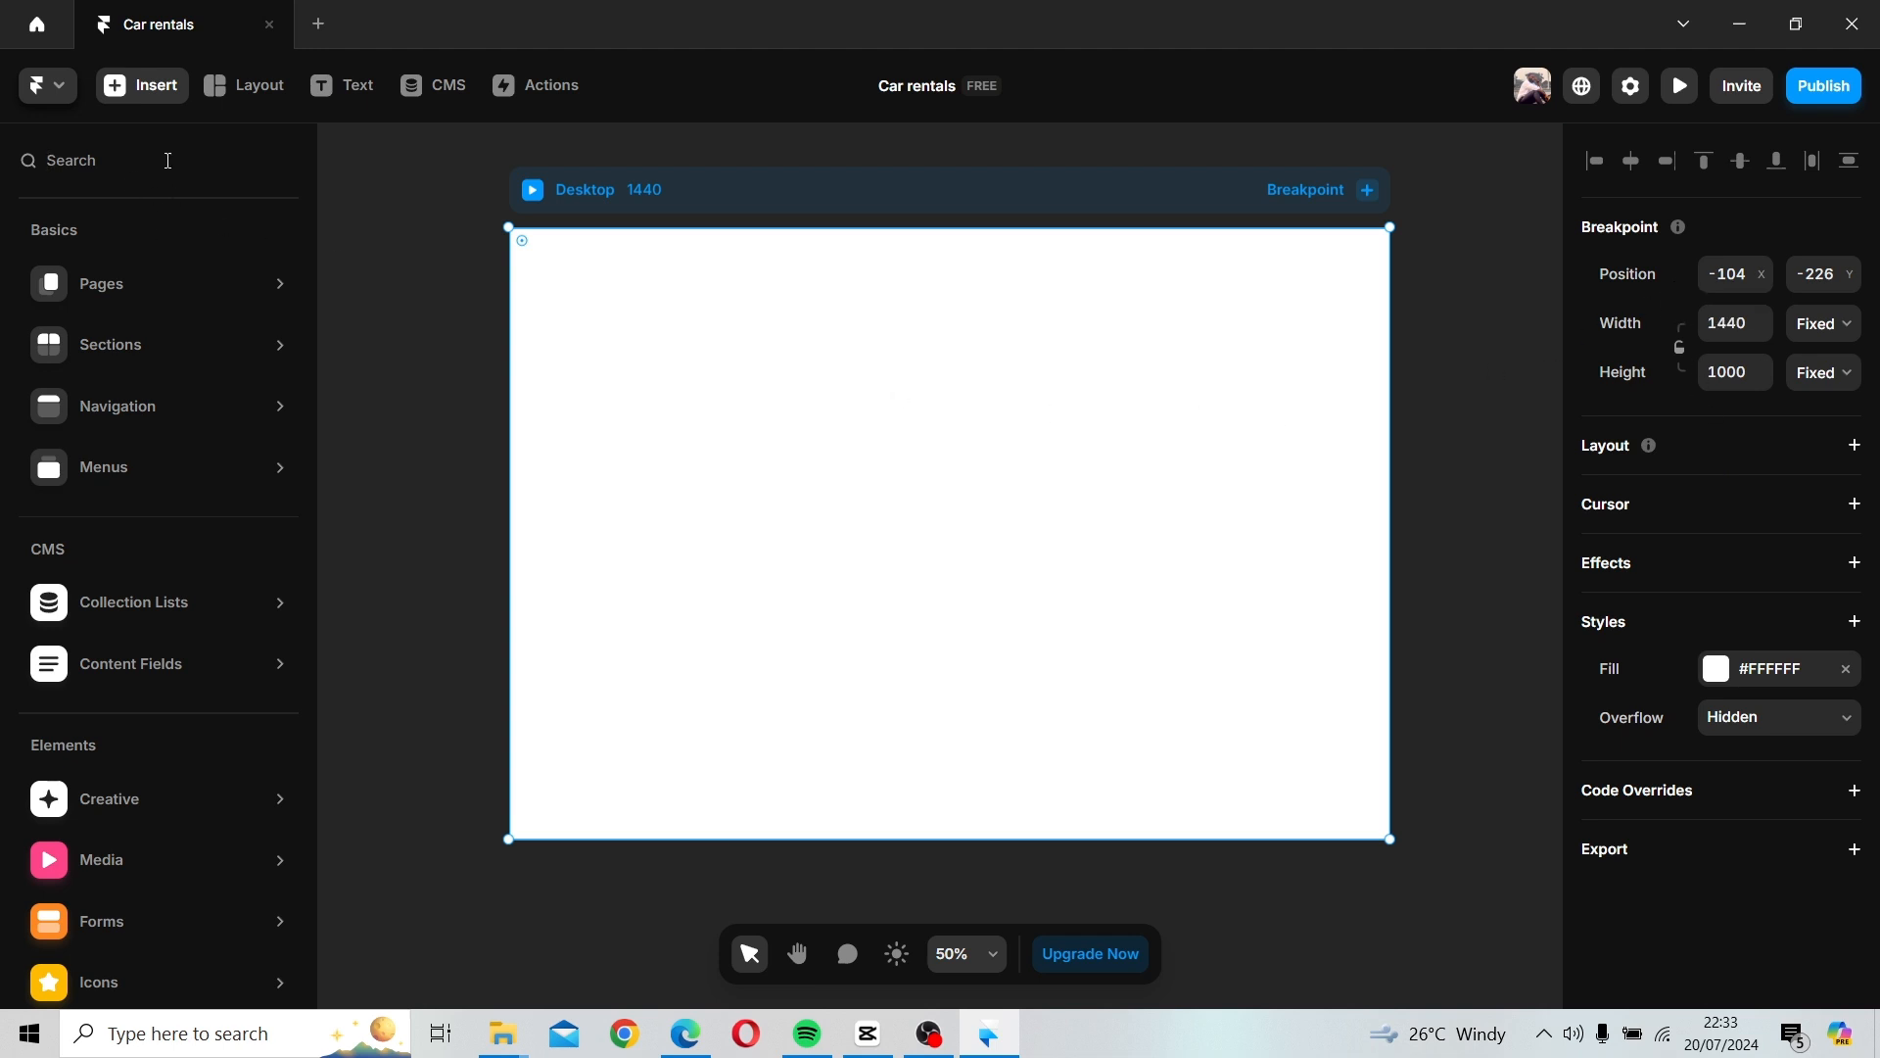
mouse_move(150, 288)
mouse_move(486, 253)
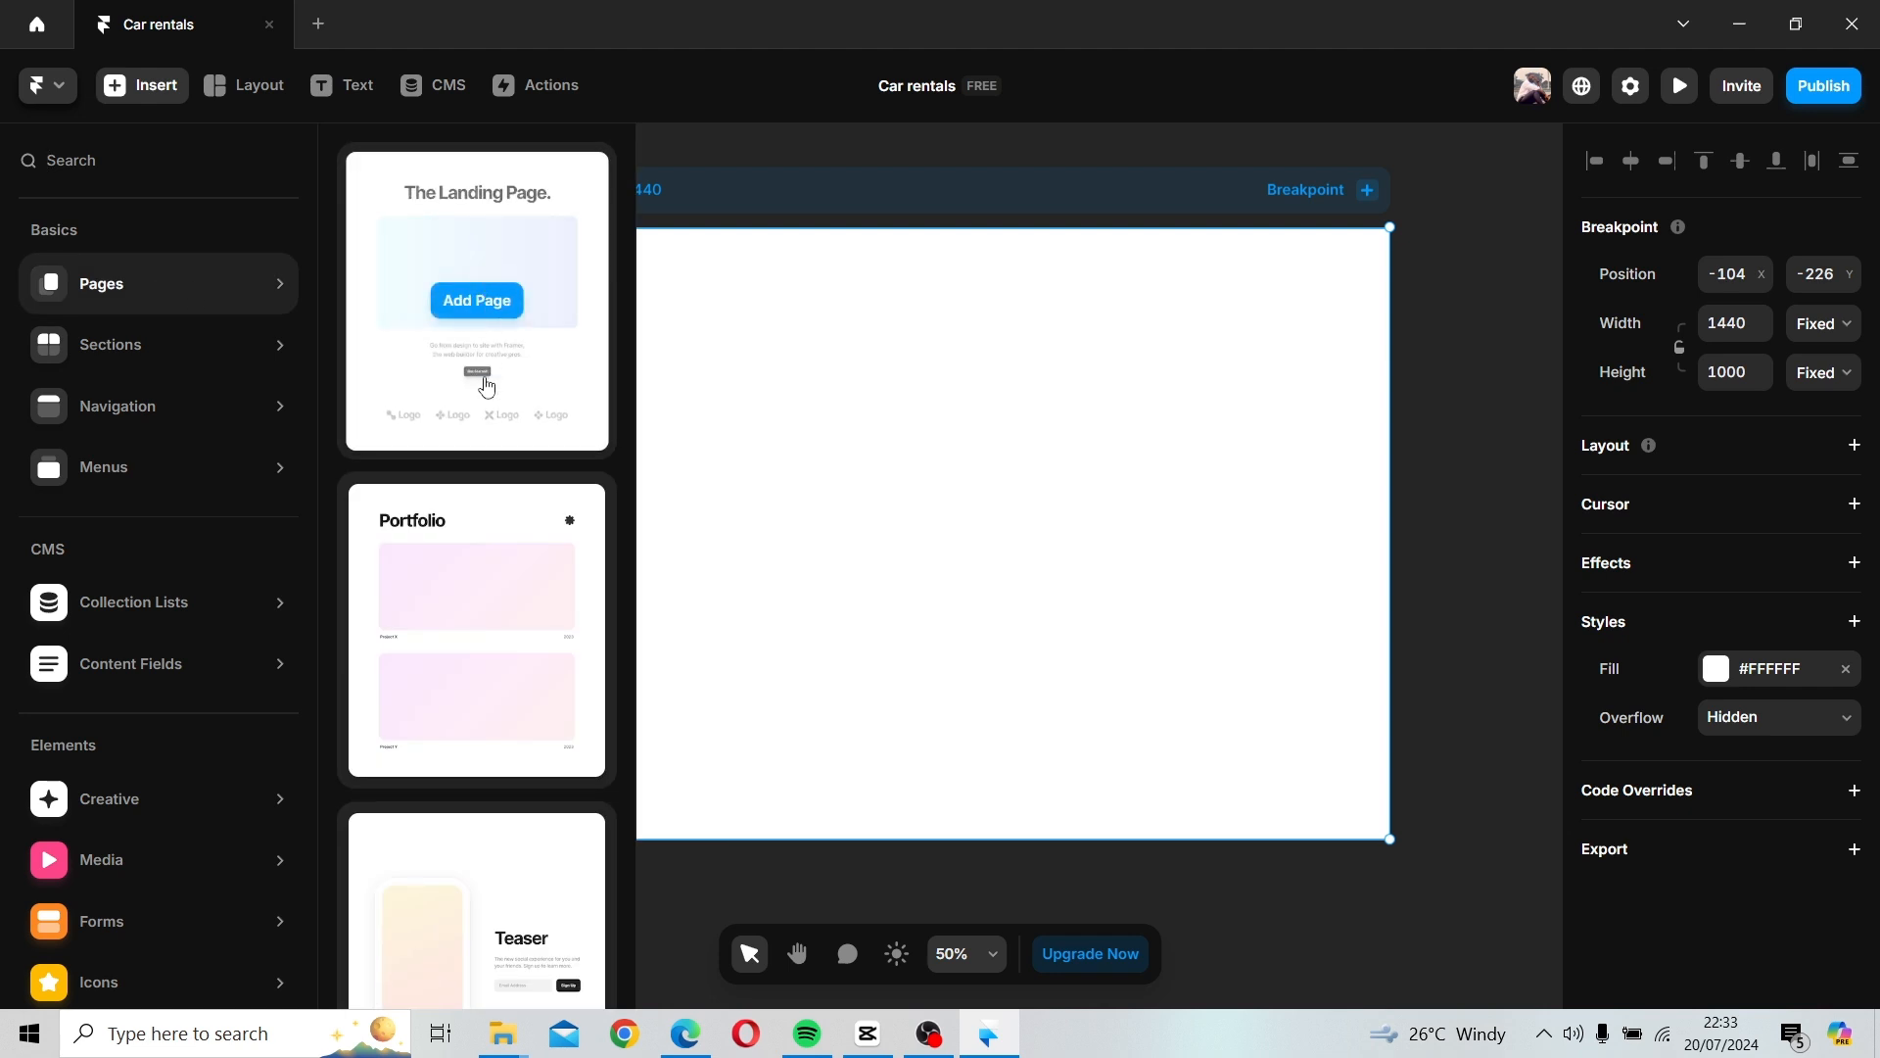
mouse_move(169, 352)
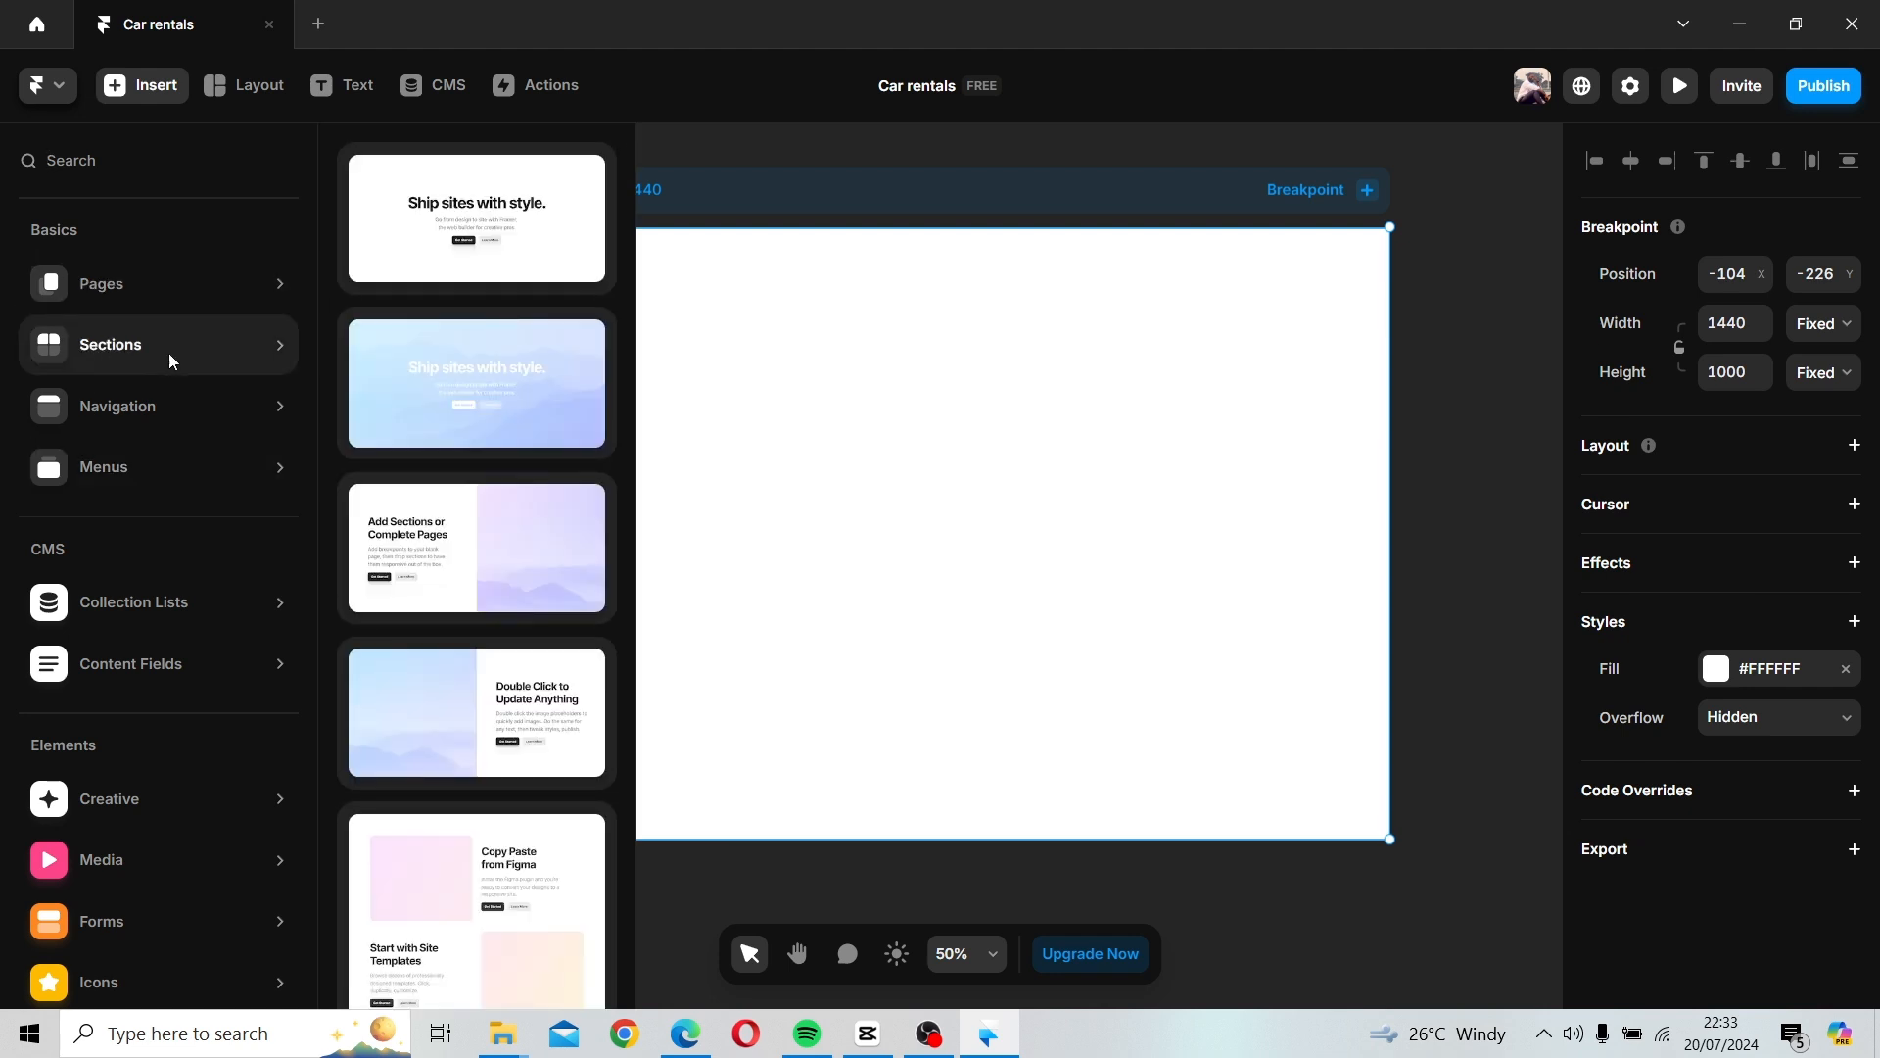
mouse_move(180, 428)
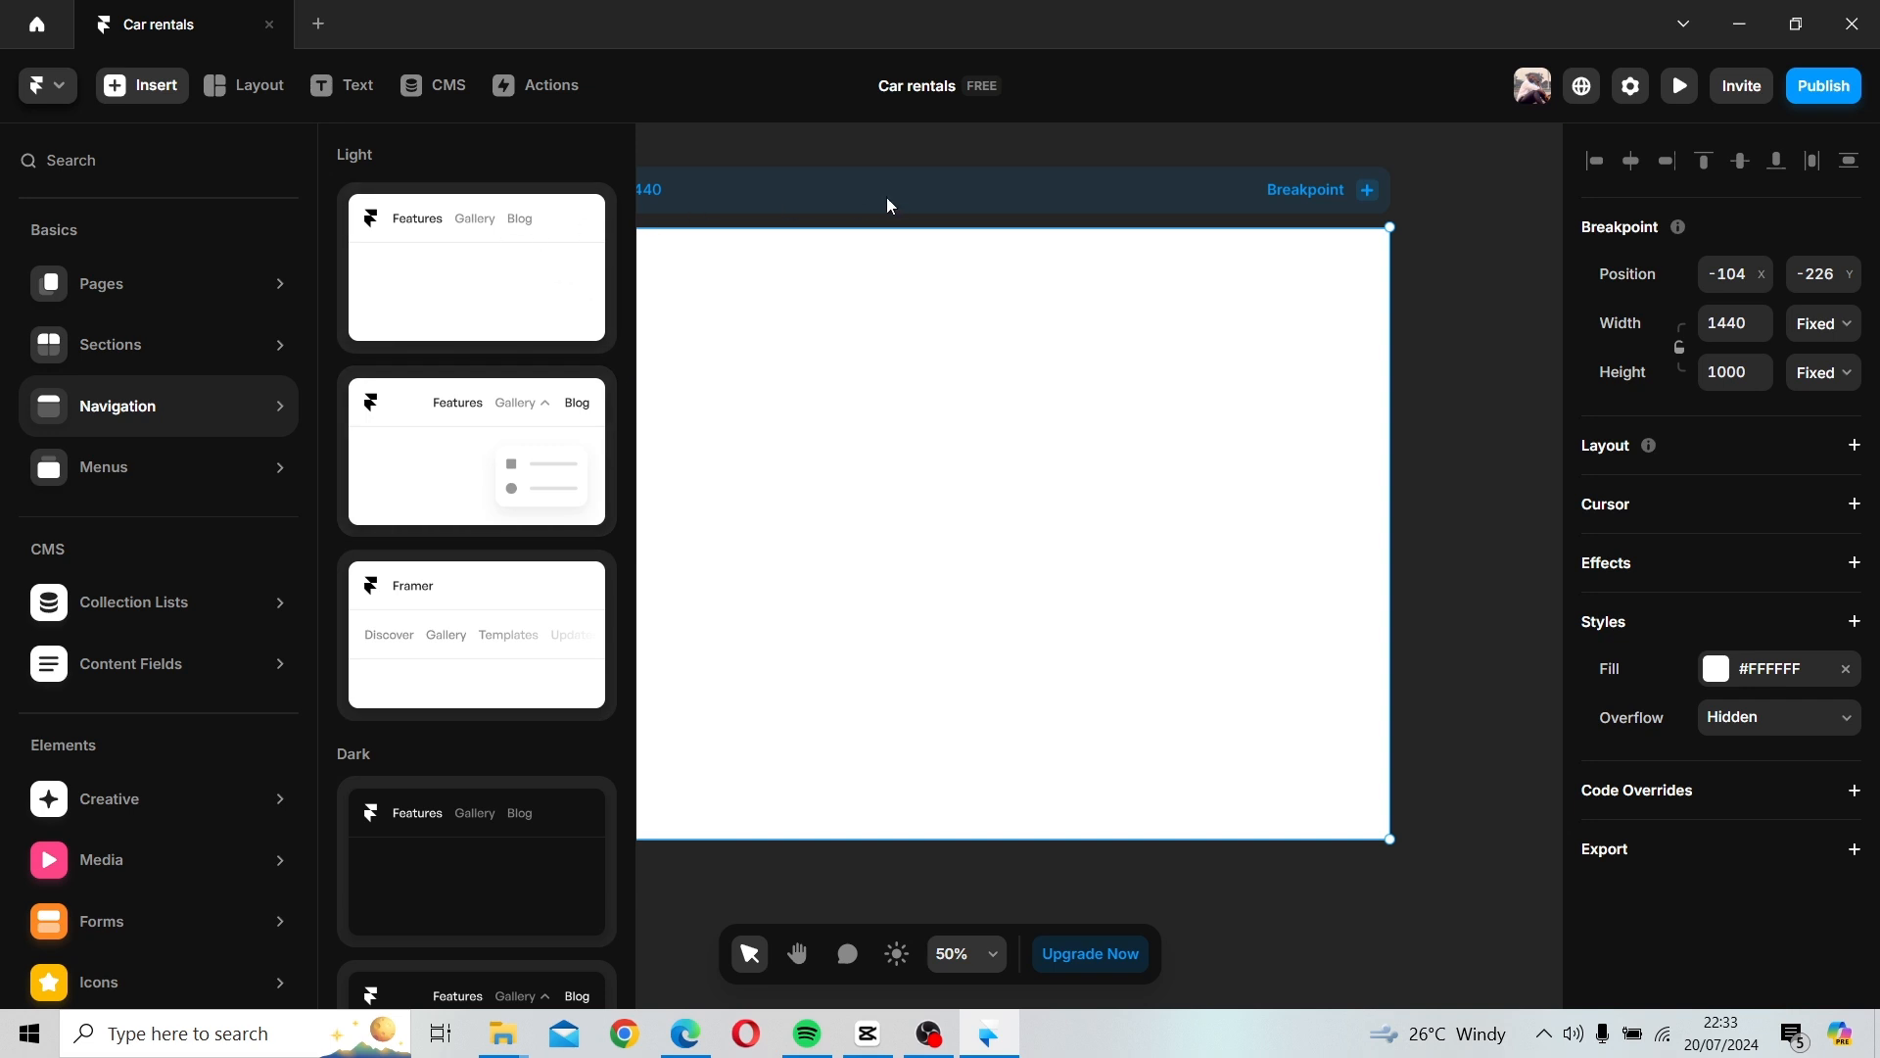
left_click(1508, 356)
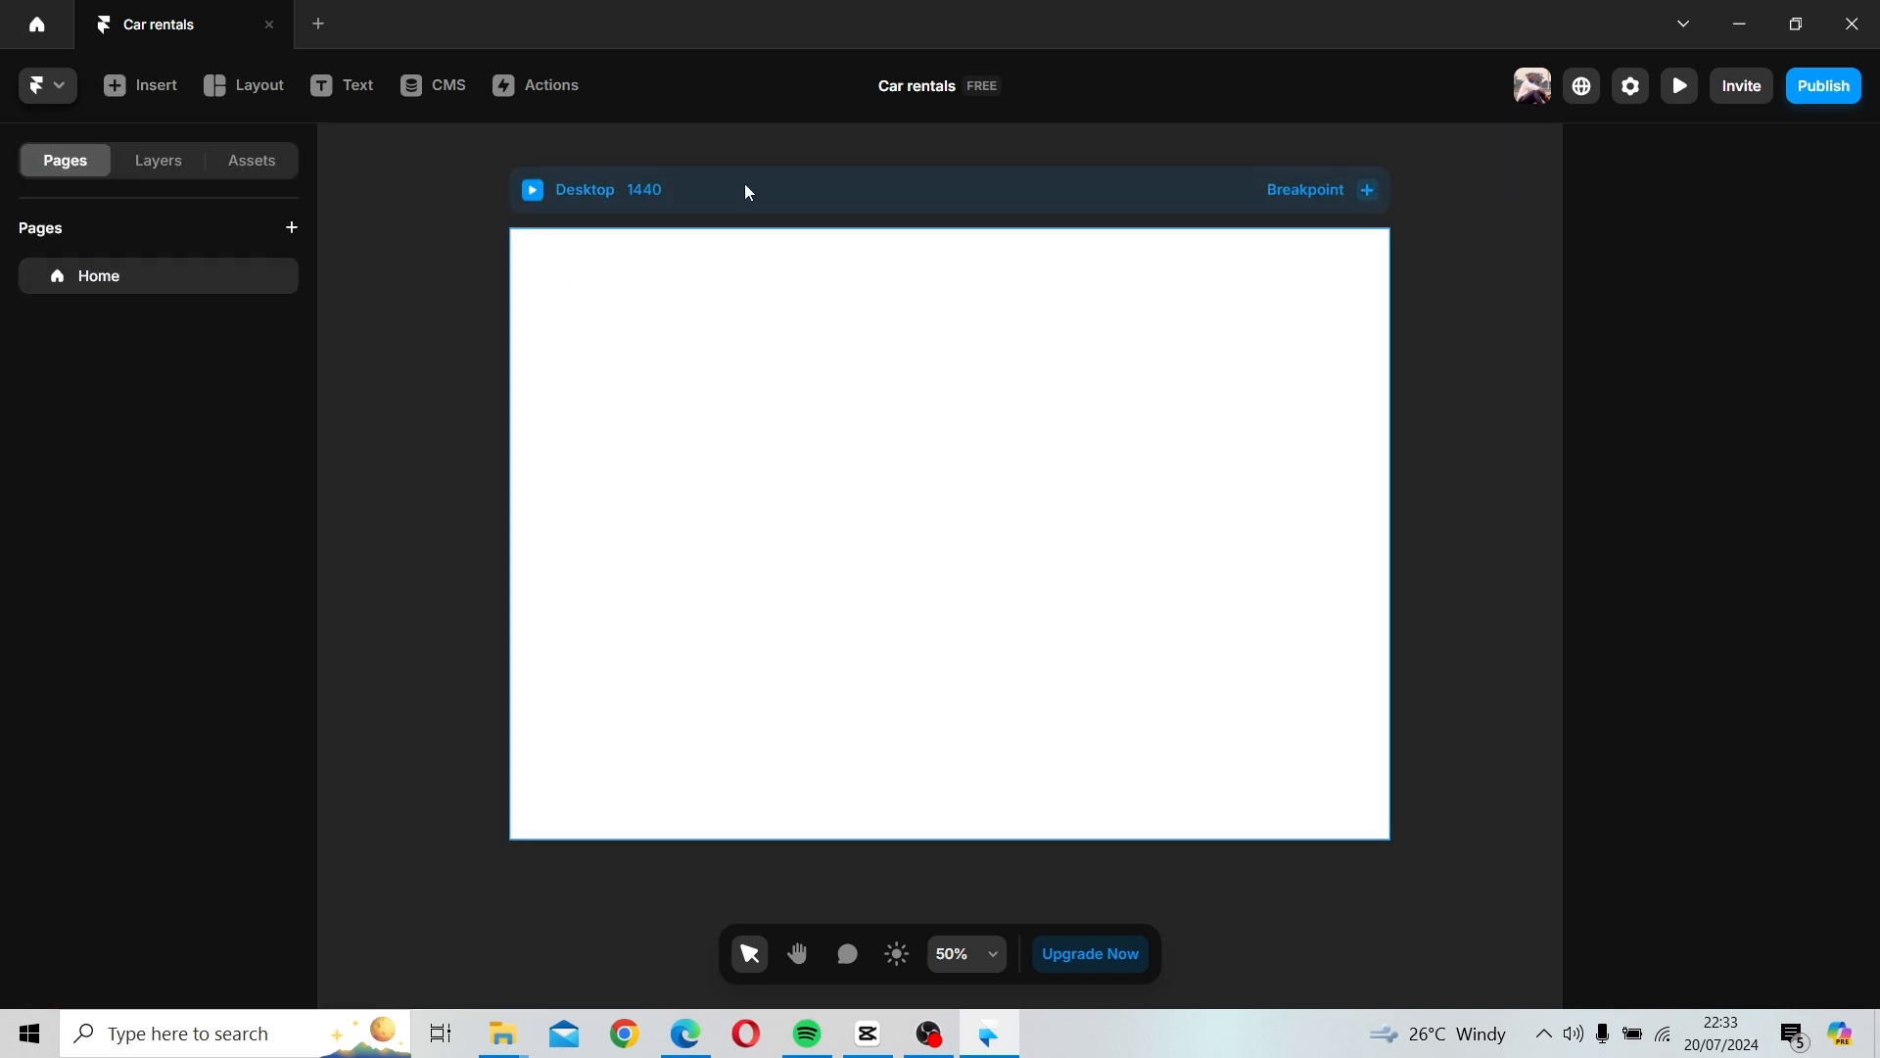
Insert the first dark navigation bar into the Desktop page and move the frame to about X -424, Y -816.
left_click(120, 104)
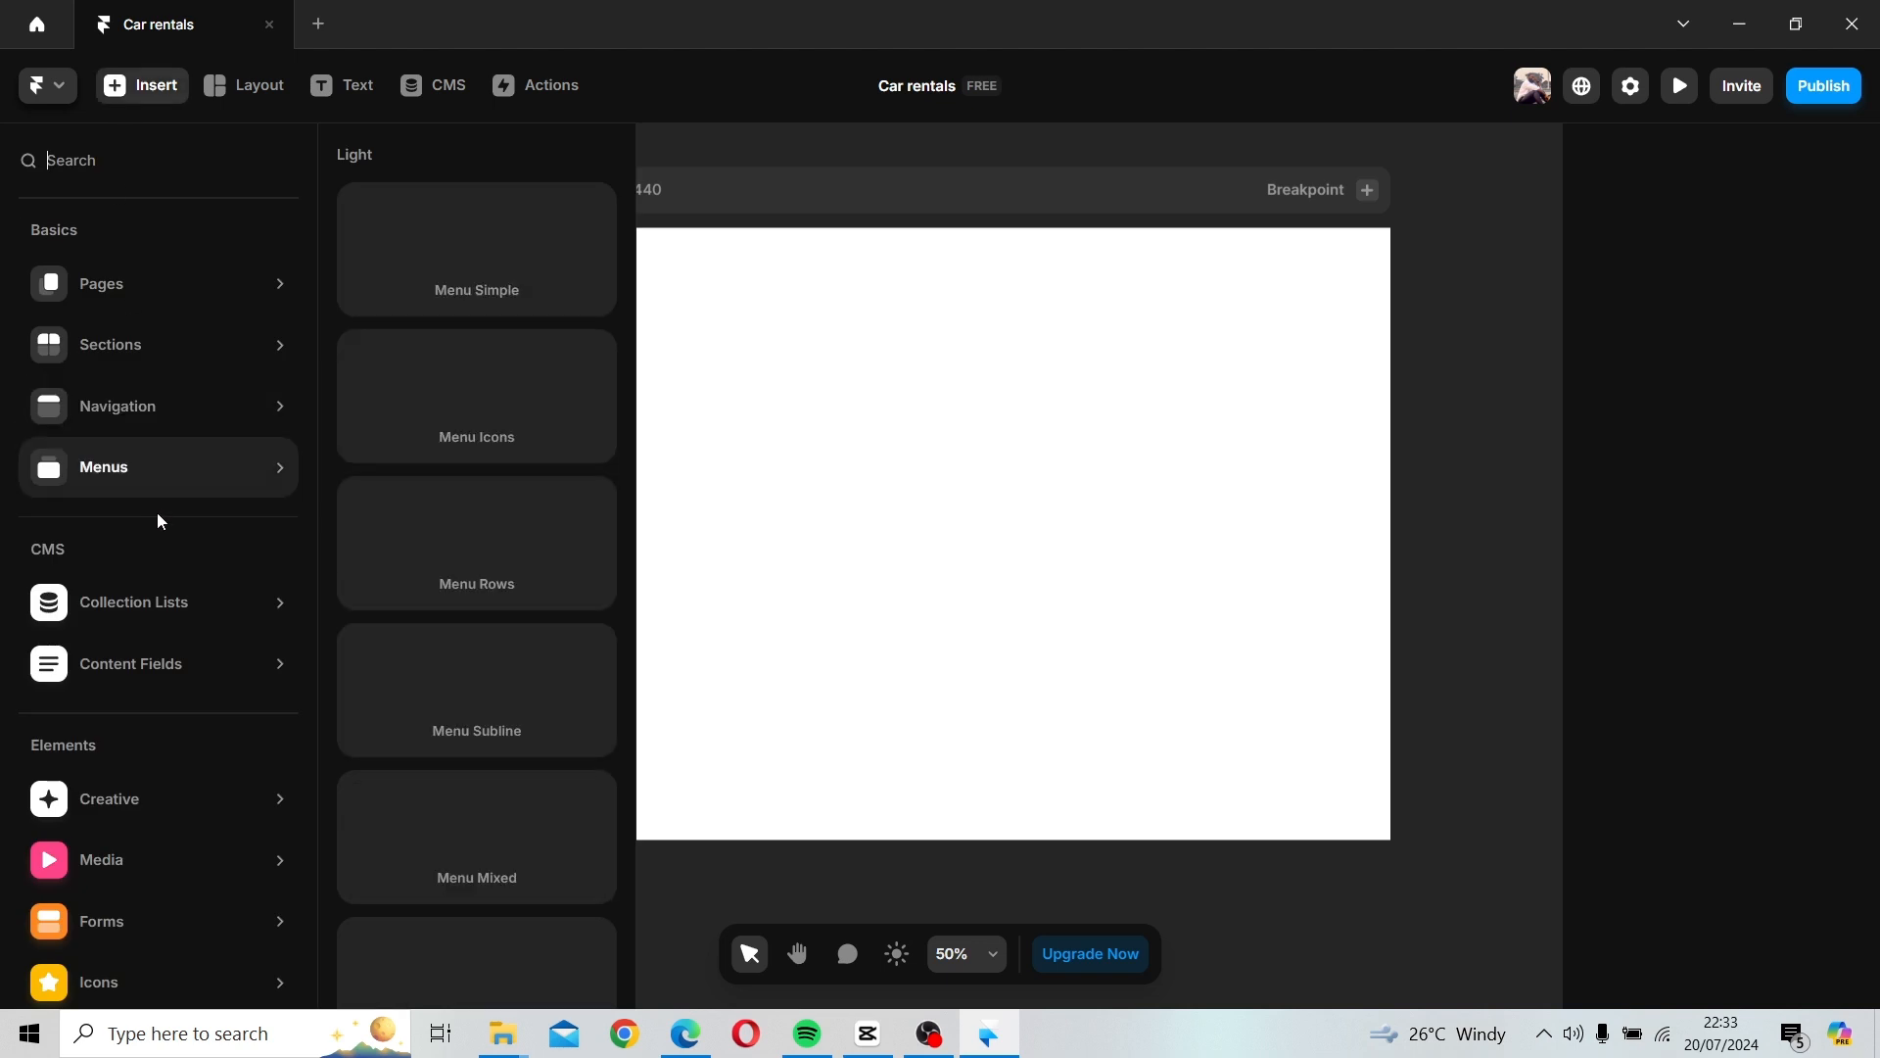
mouse_move(231, 401)
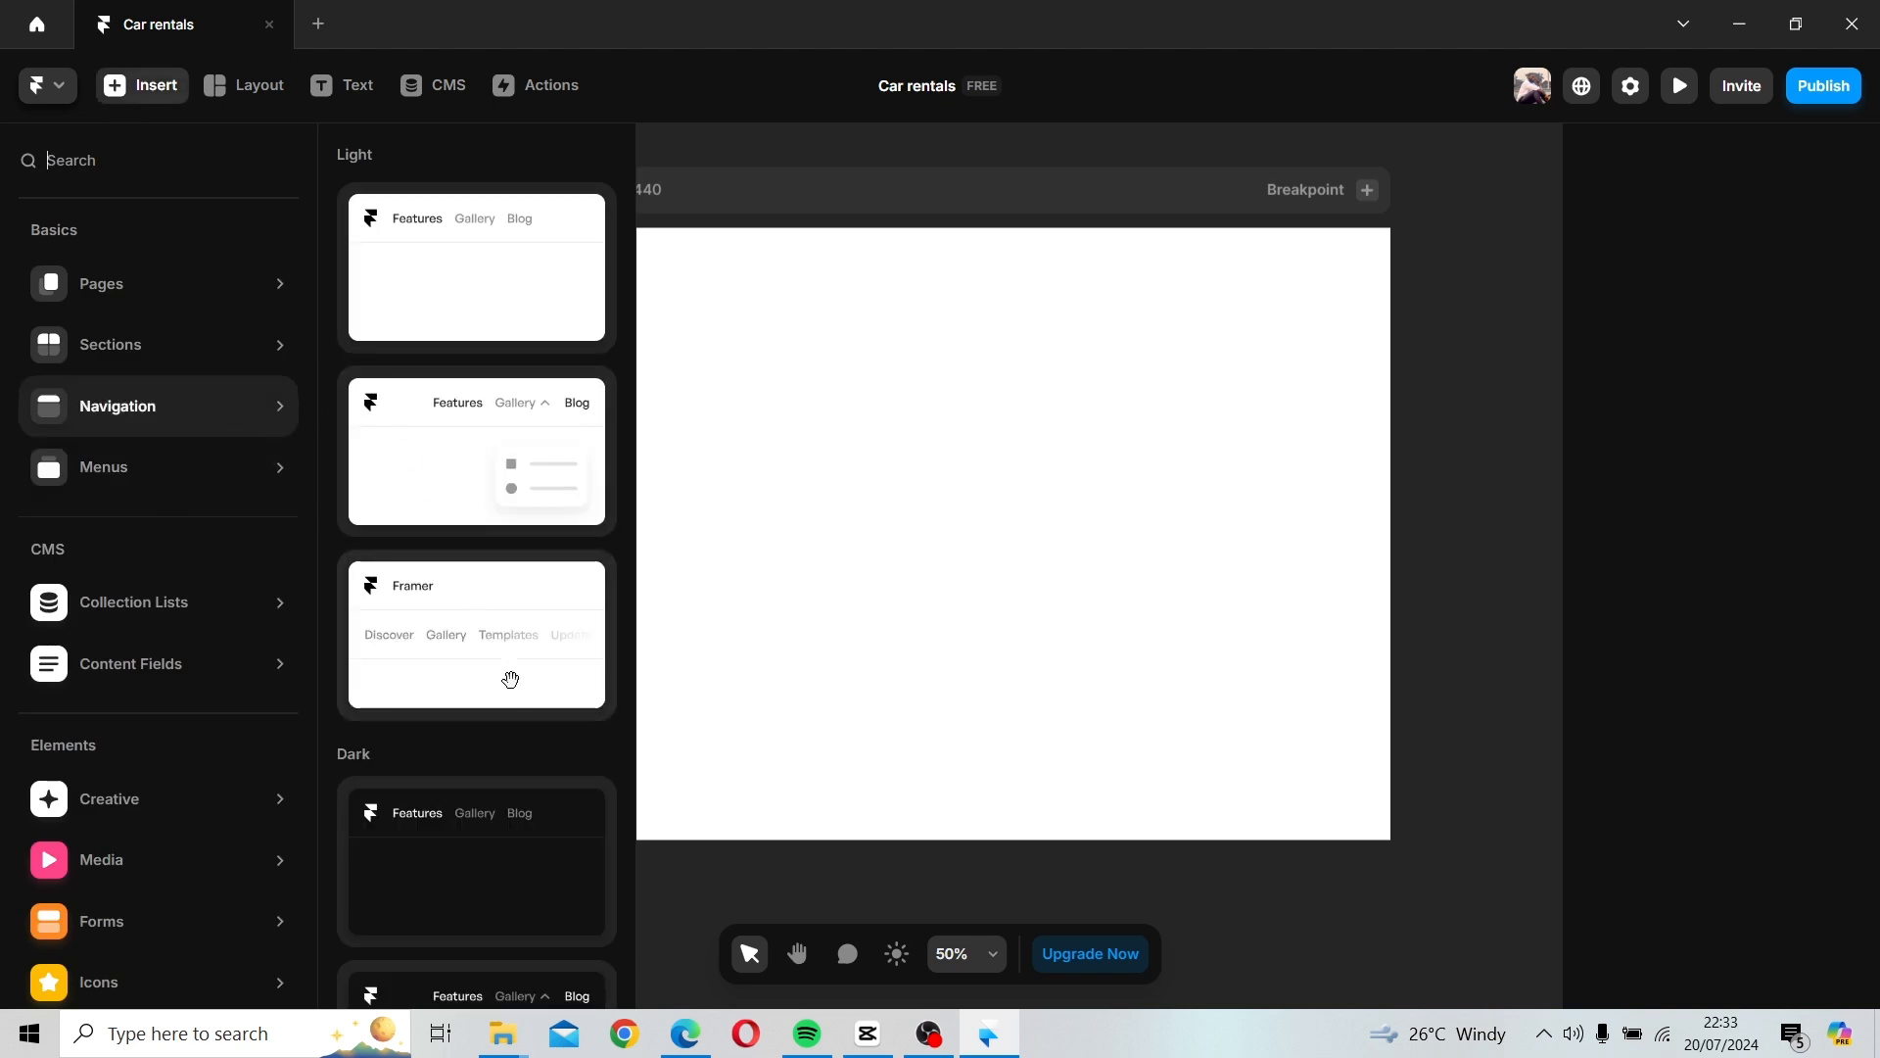
scroll(454, 760, "down", 3)
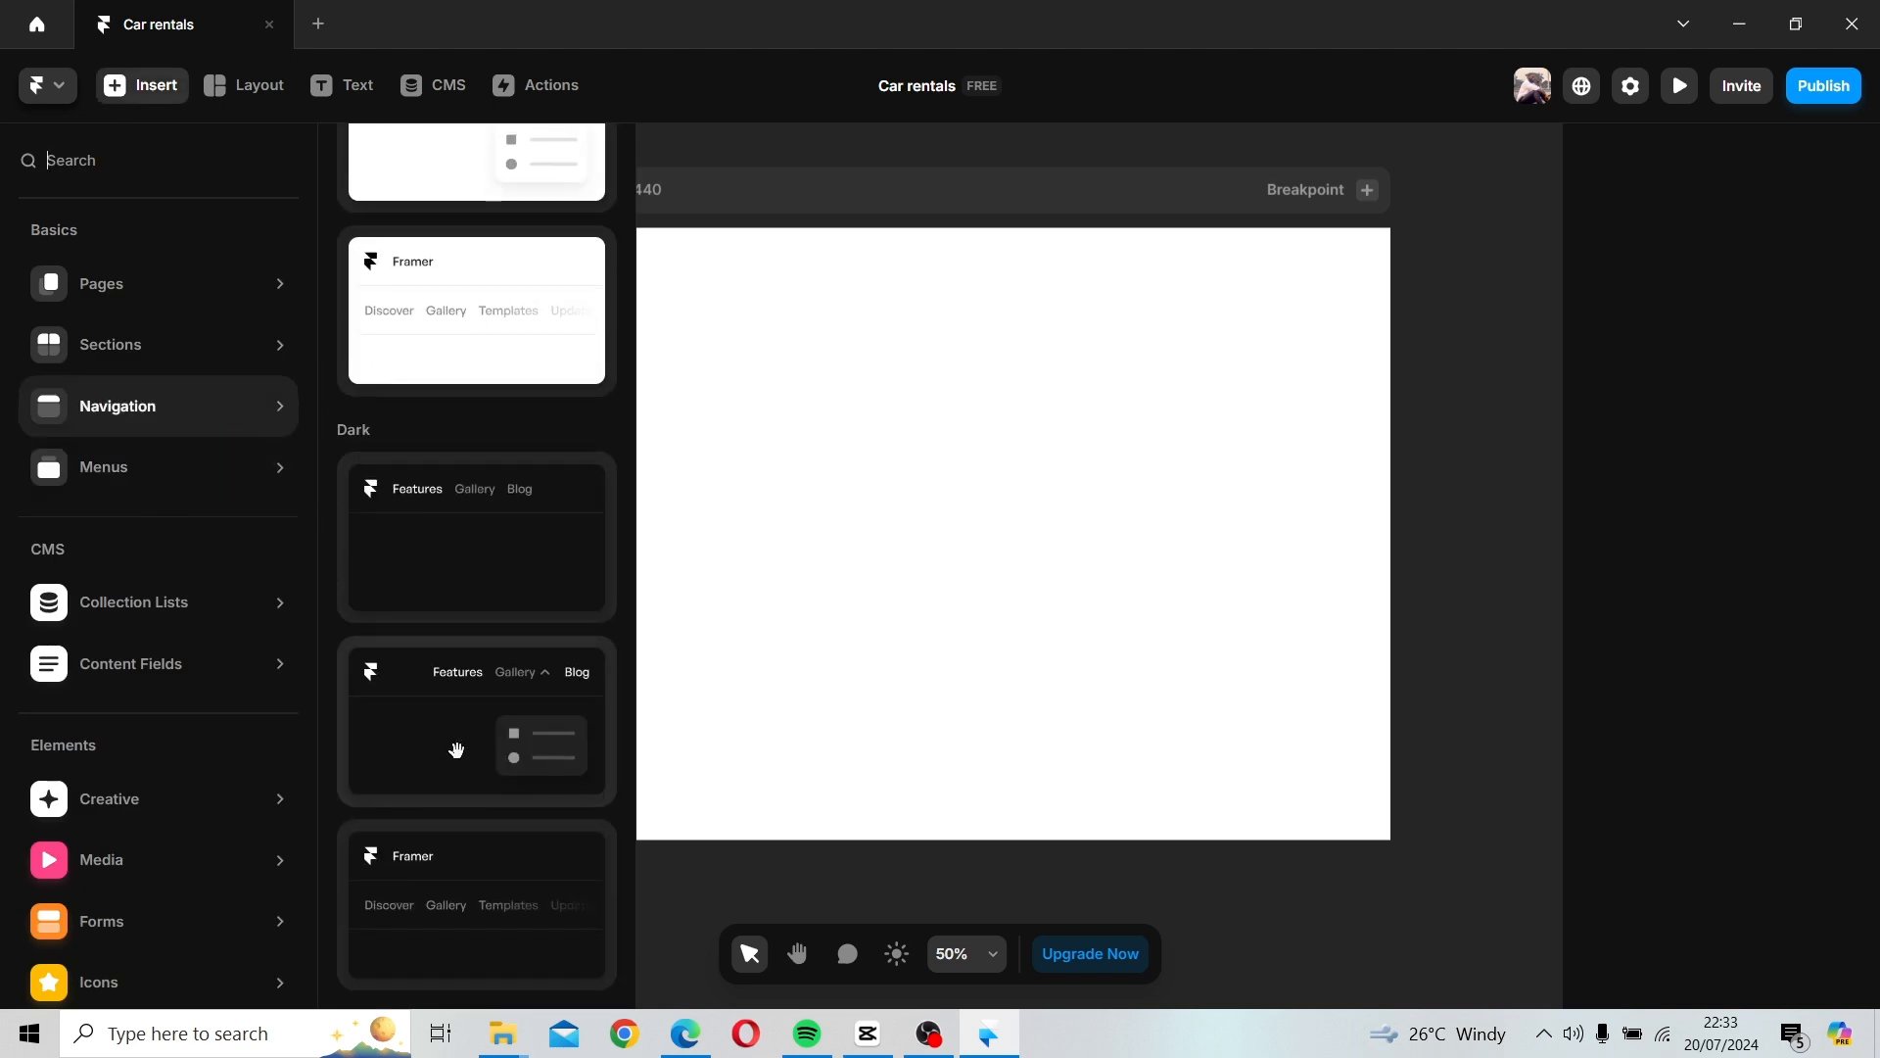
left_click(470, 497)
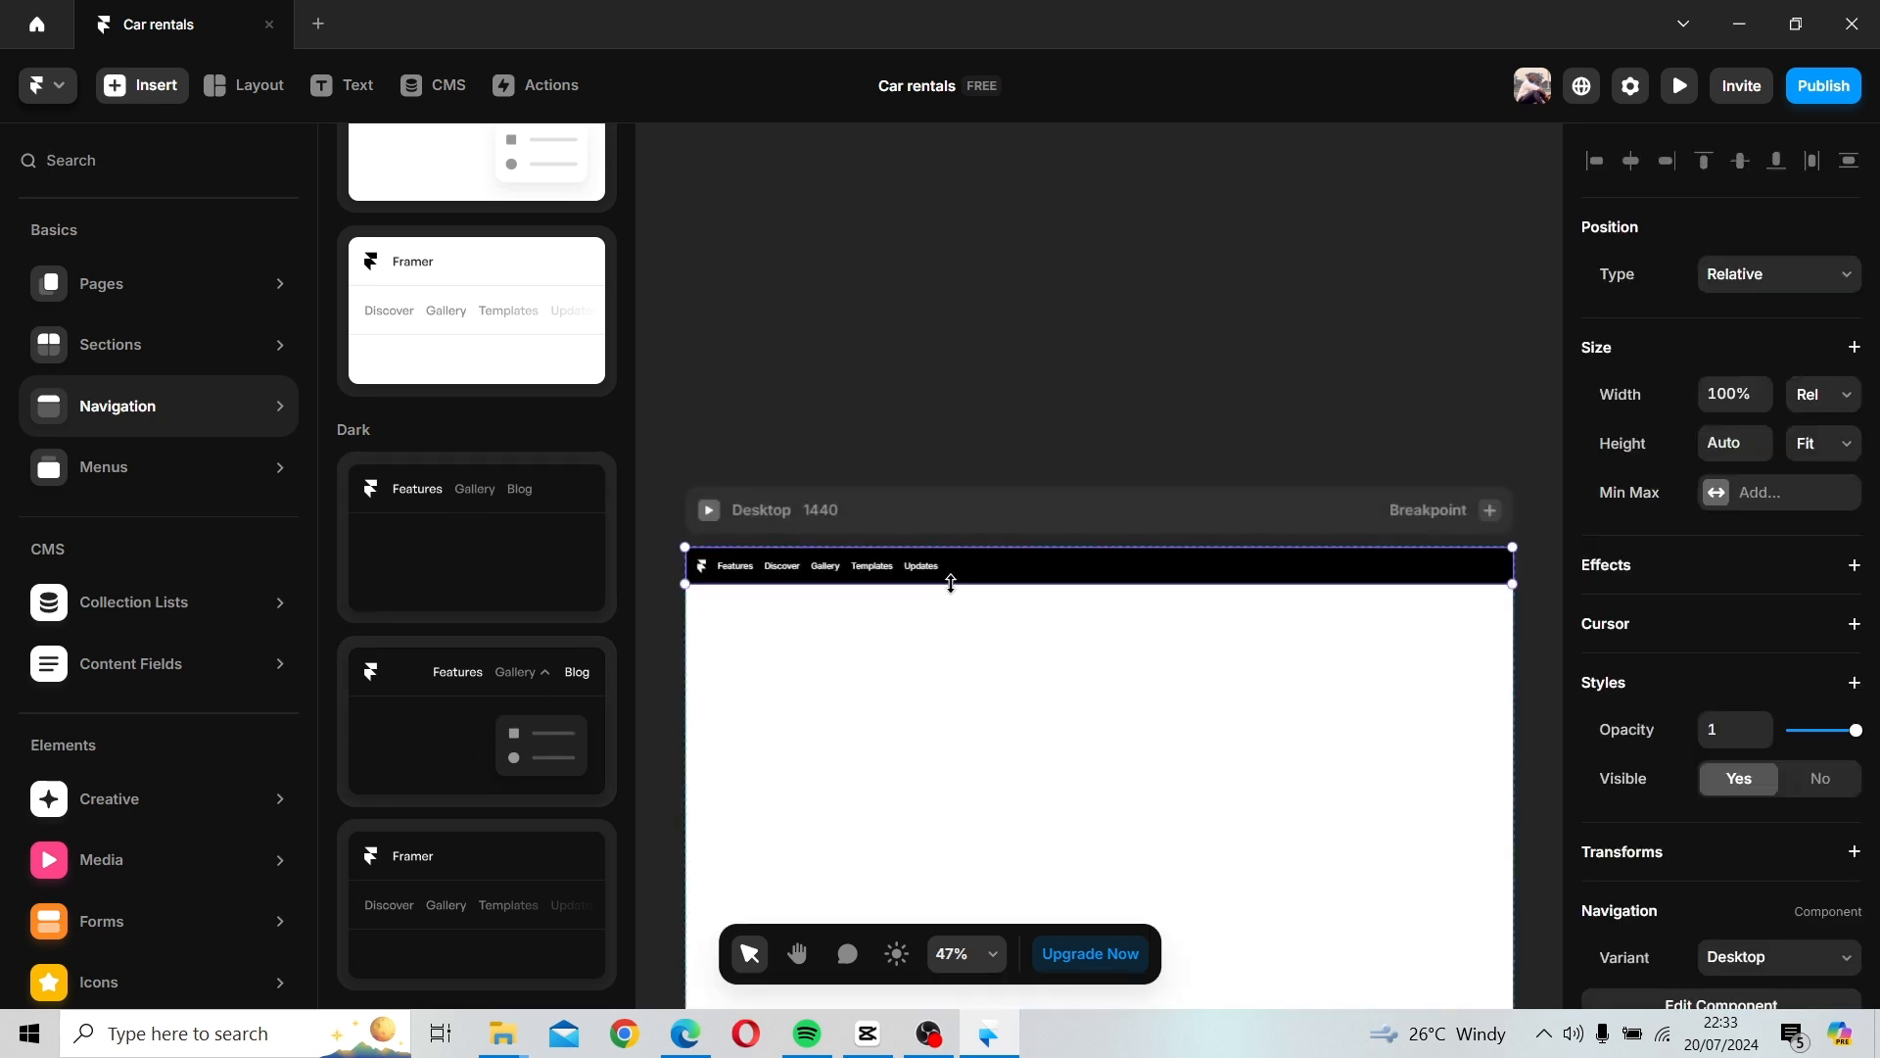
left_click(938, 331)
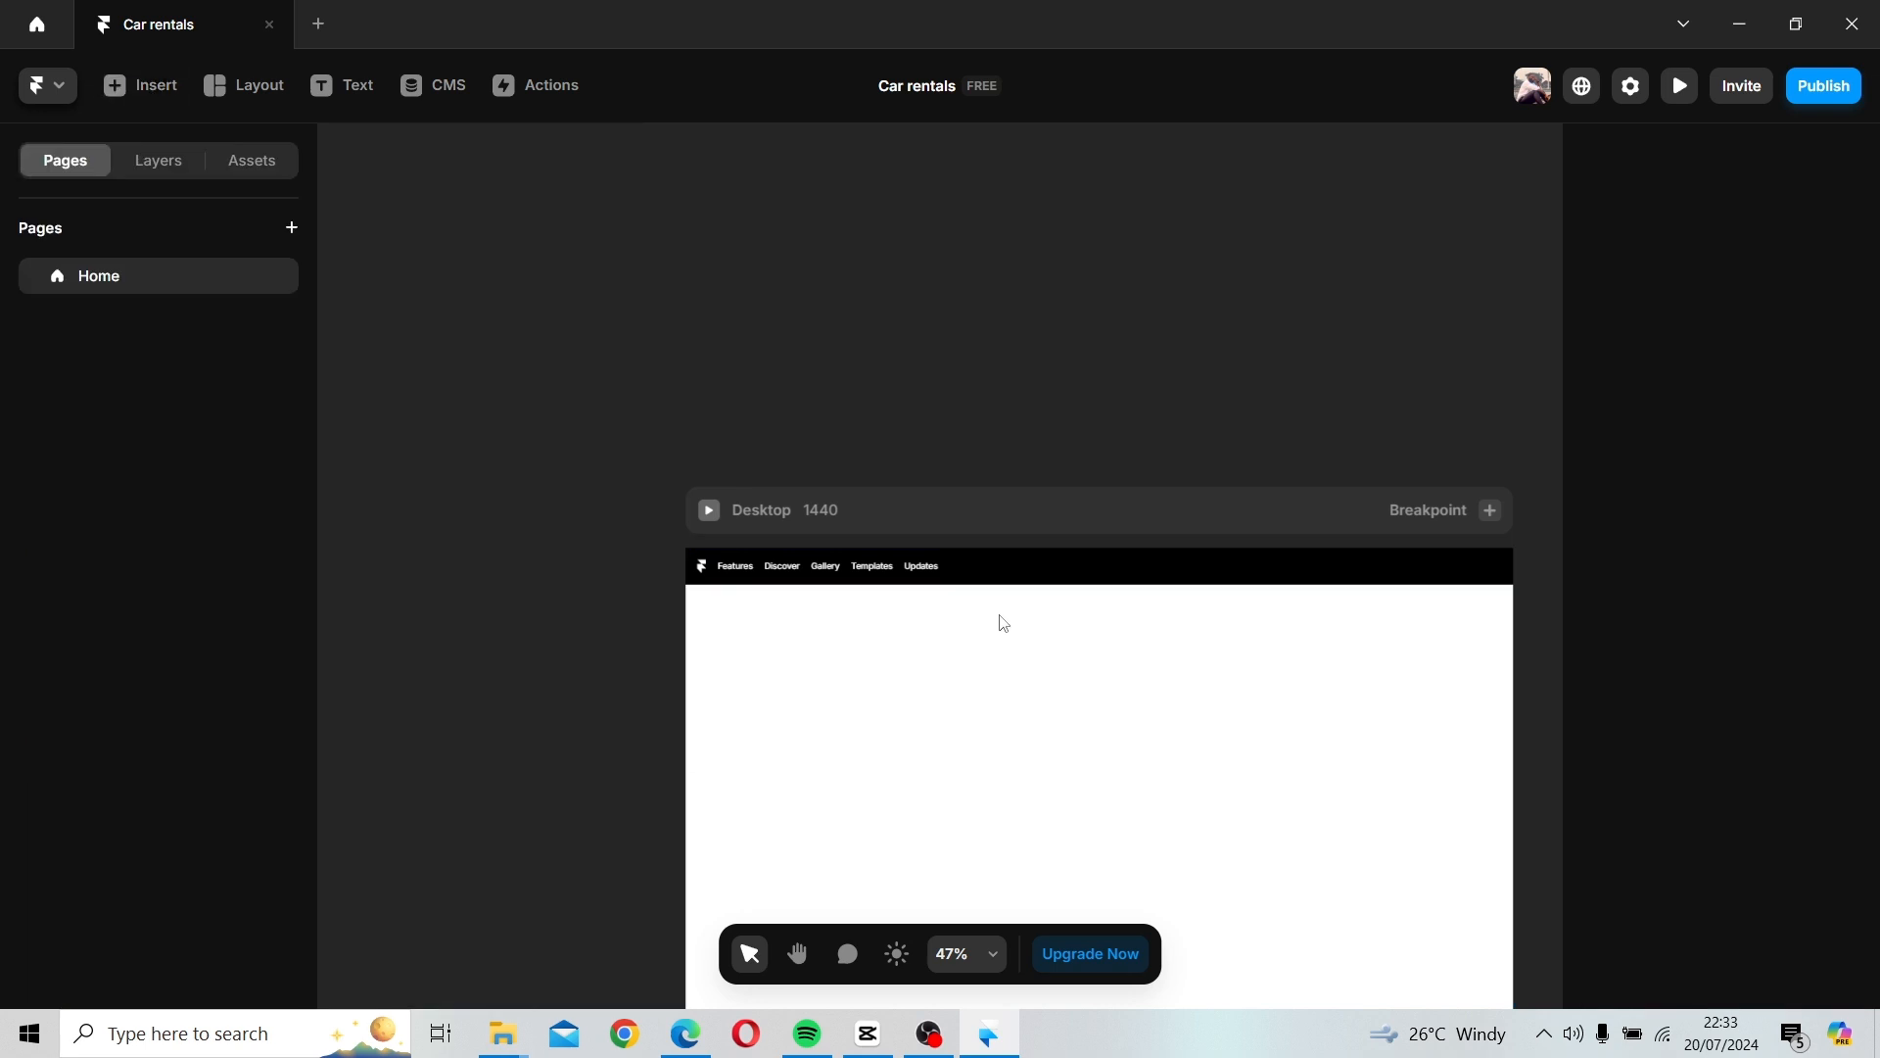
left_click_drag(995, 512, 813, 172)
Open the navigation bar component for editing and change the Features link in its Desktop variant to "Home".
left_click(813, 234)
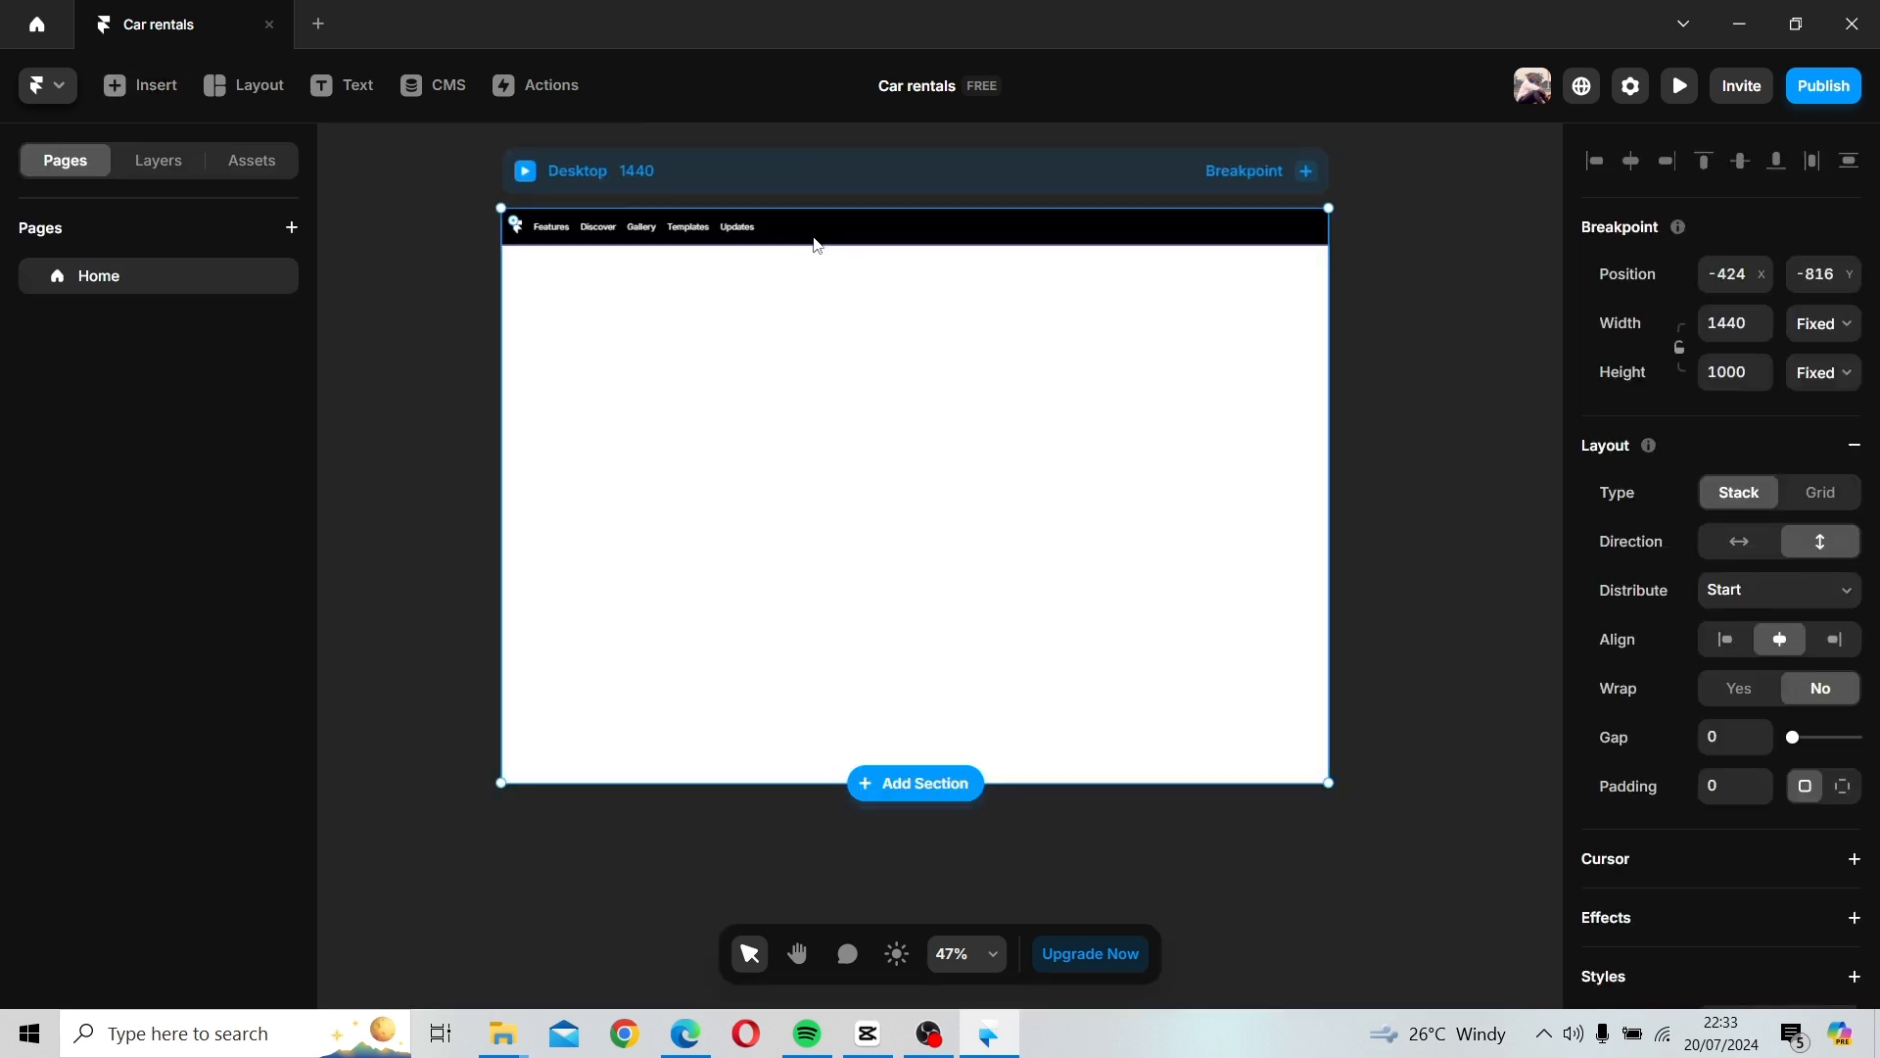
double_click(814, 231)
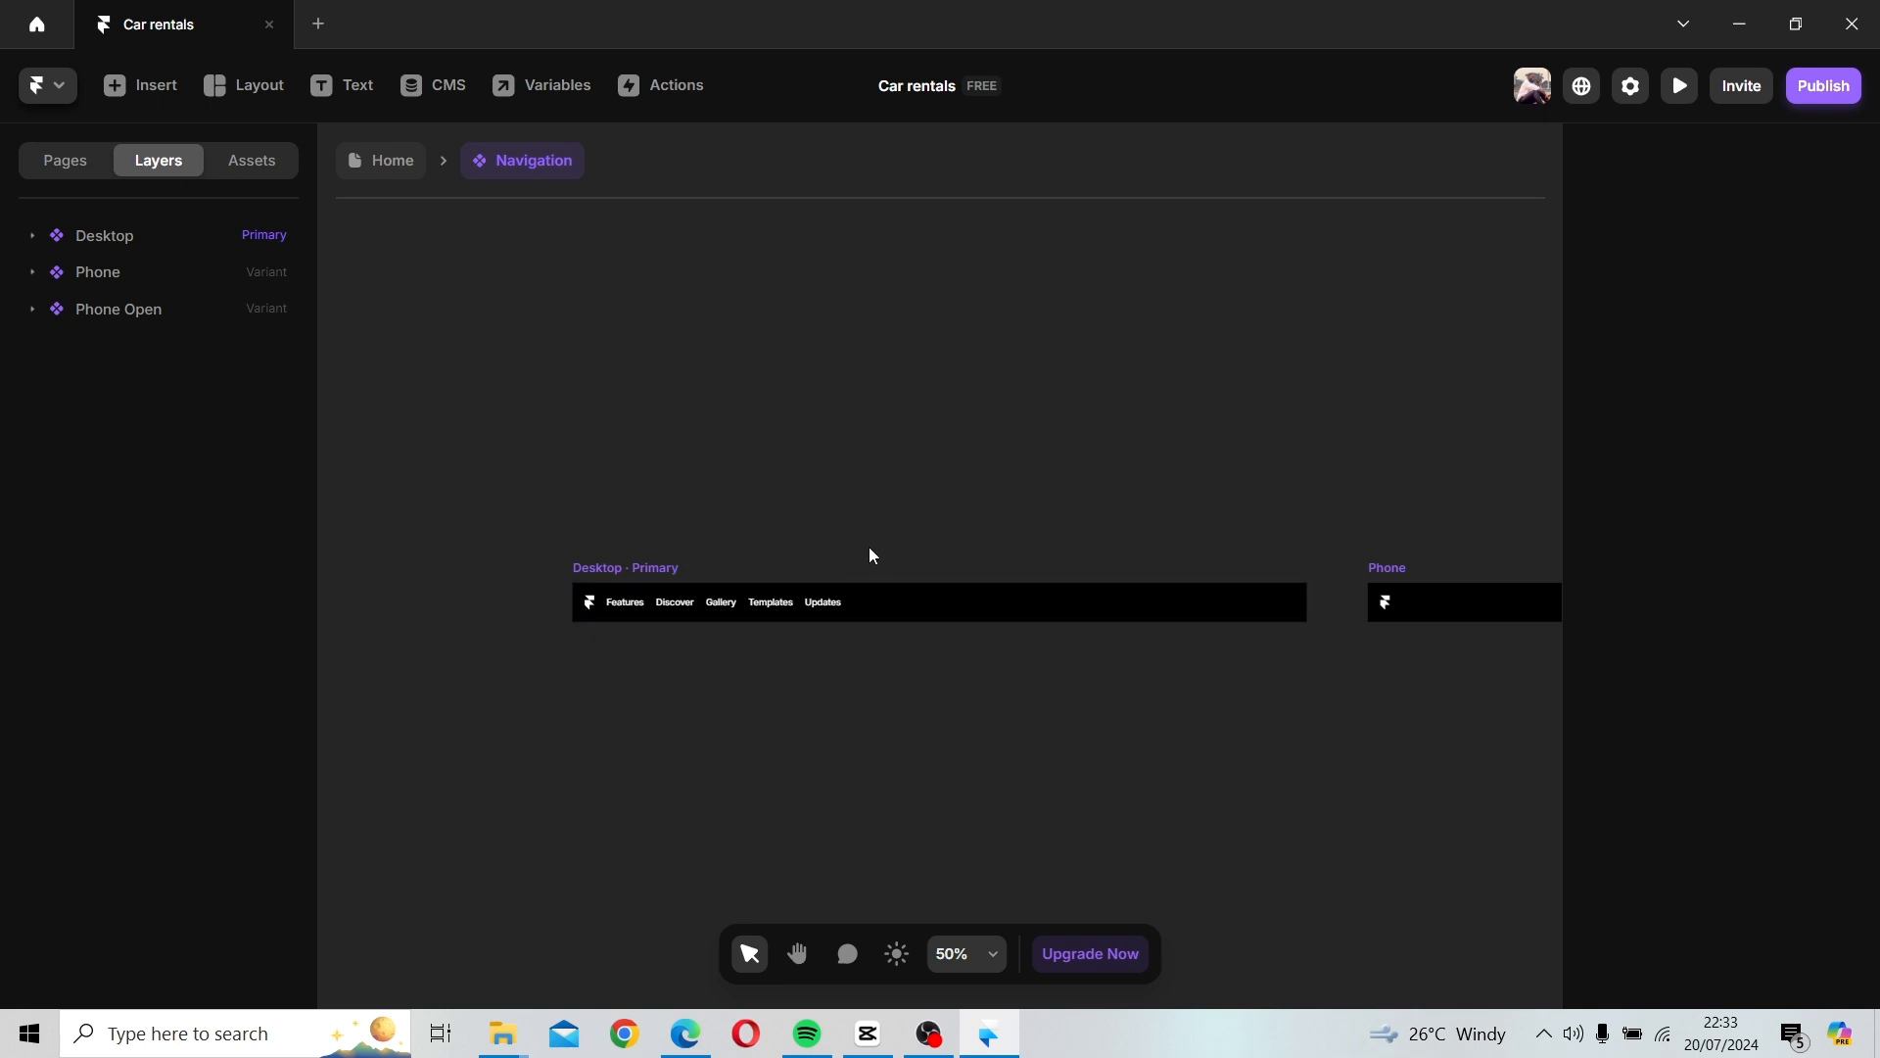
left_click_drag(869, 549, 608, 278)
key("h")
key("v")
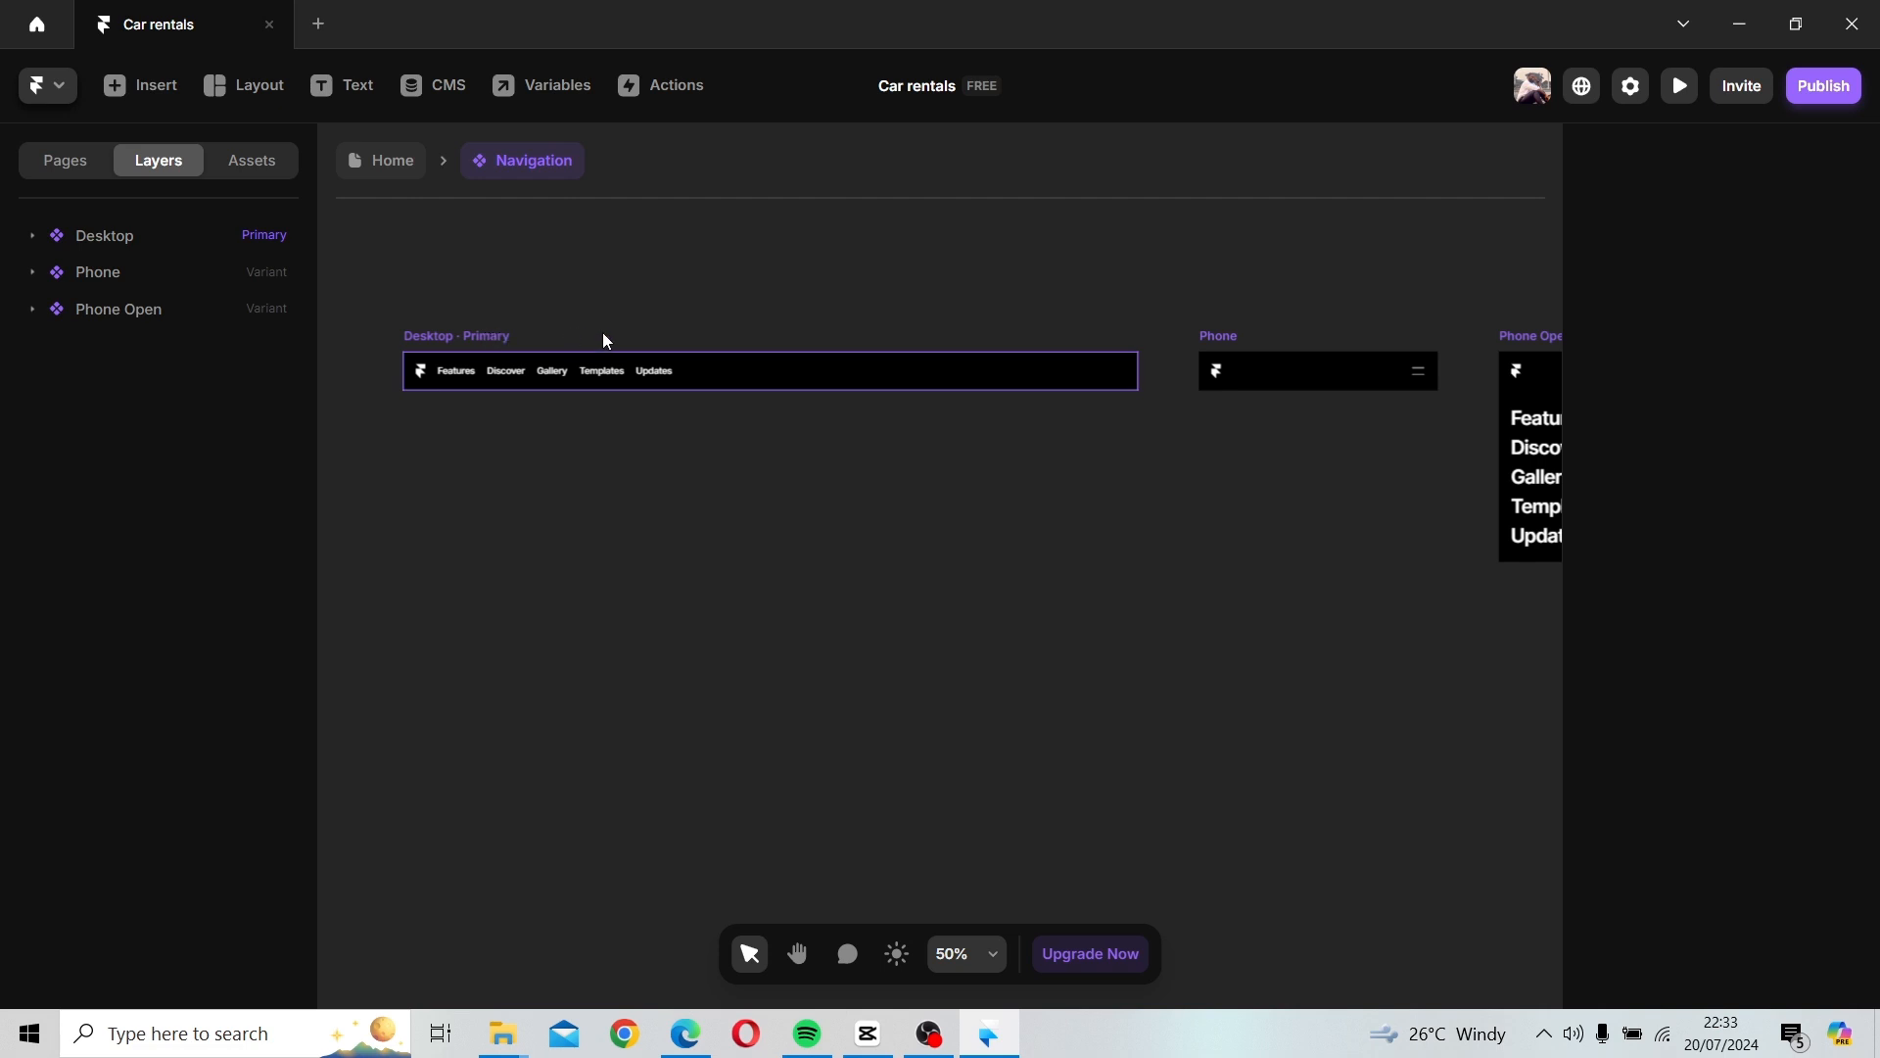
left_click(490, 337)
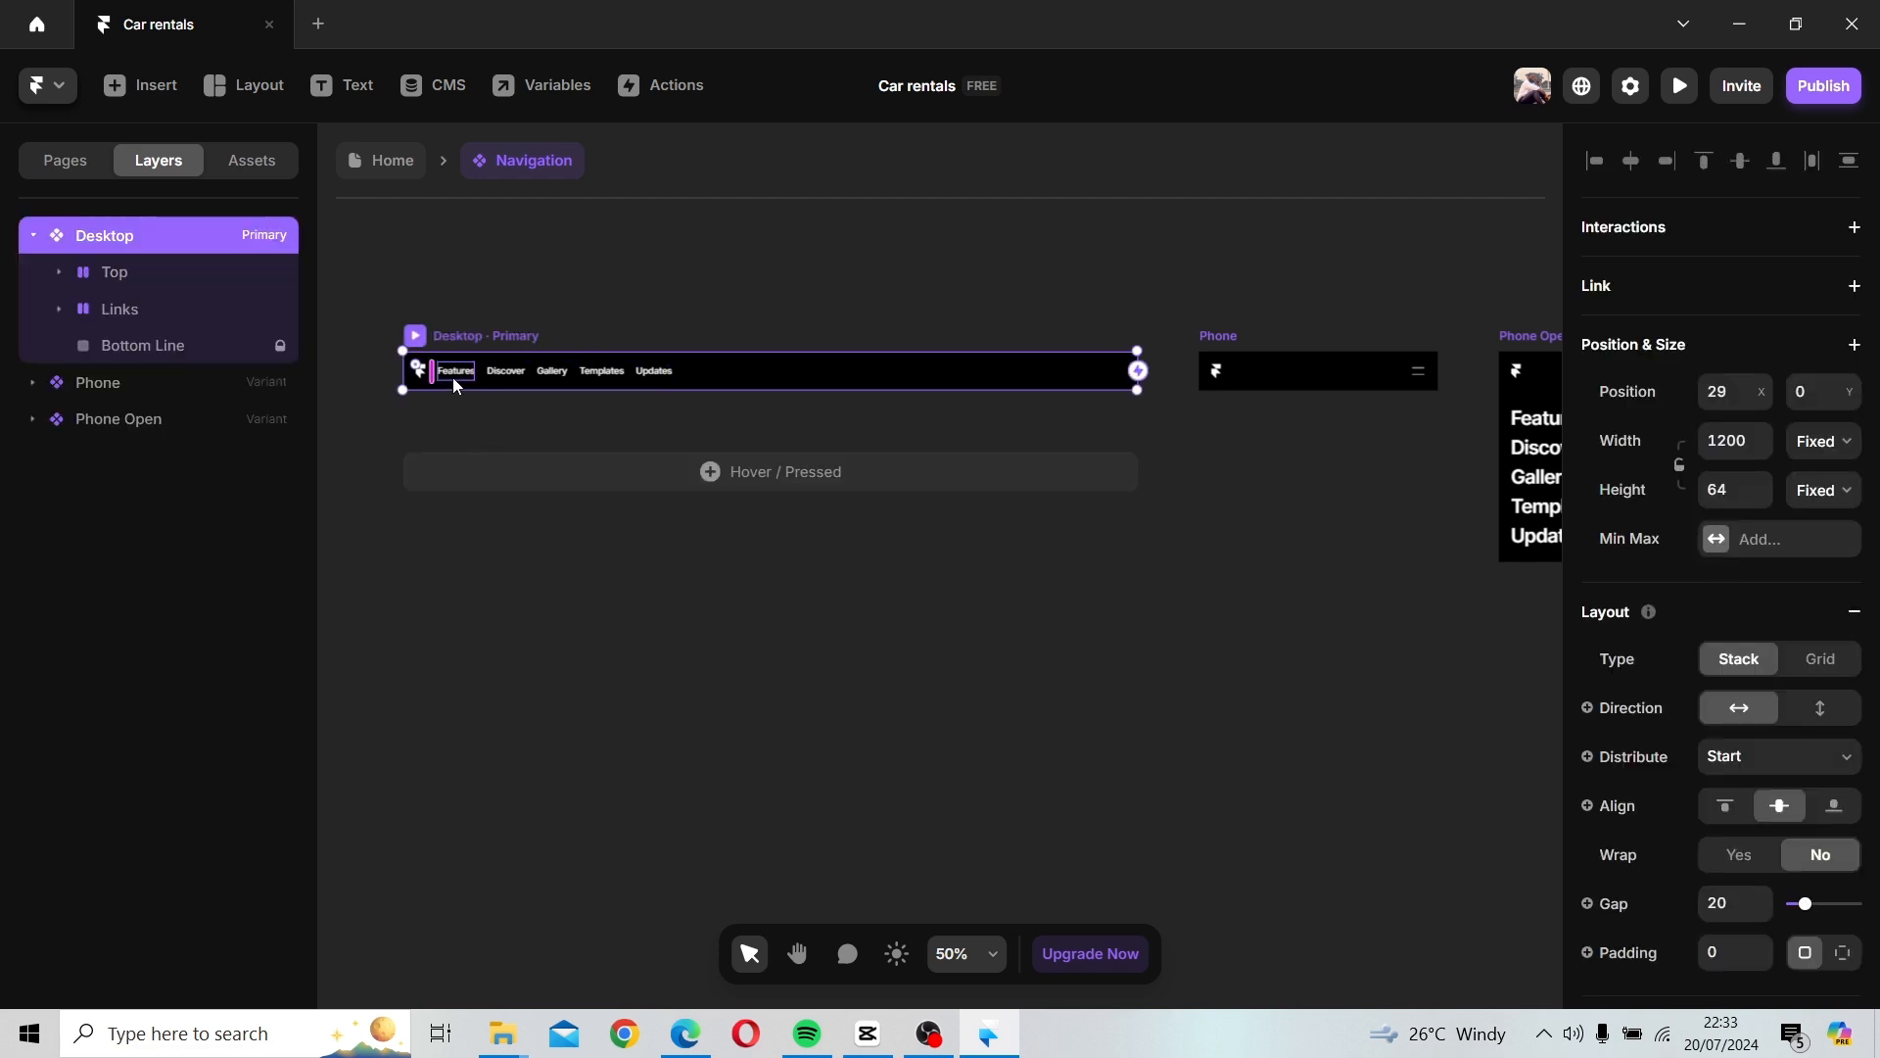
double_click(452, 378)
double_click(454, 376)
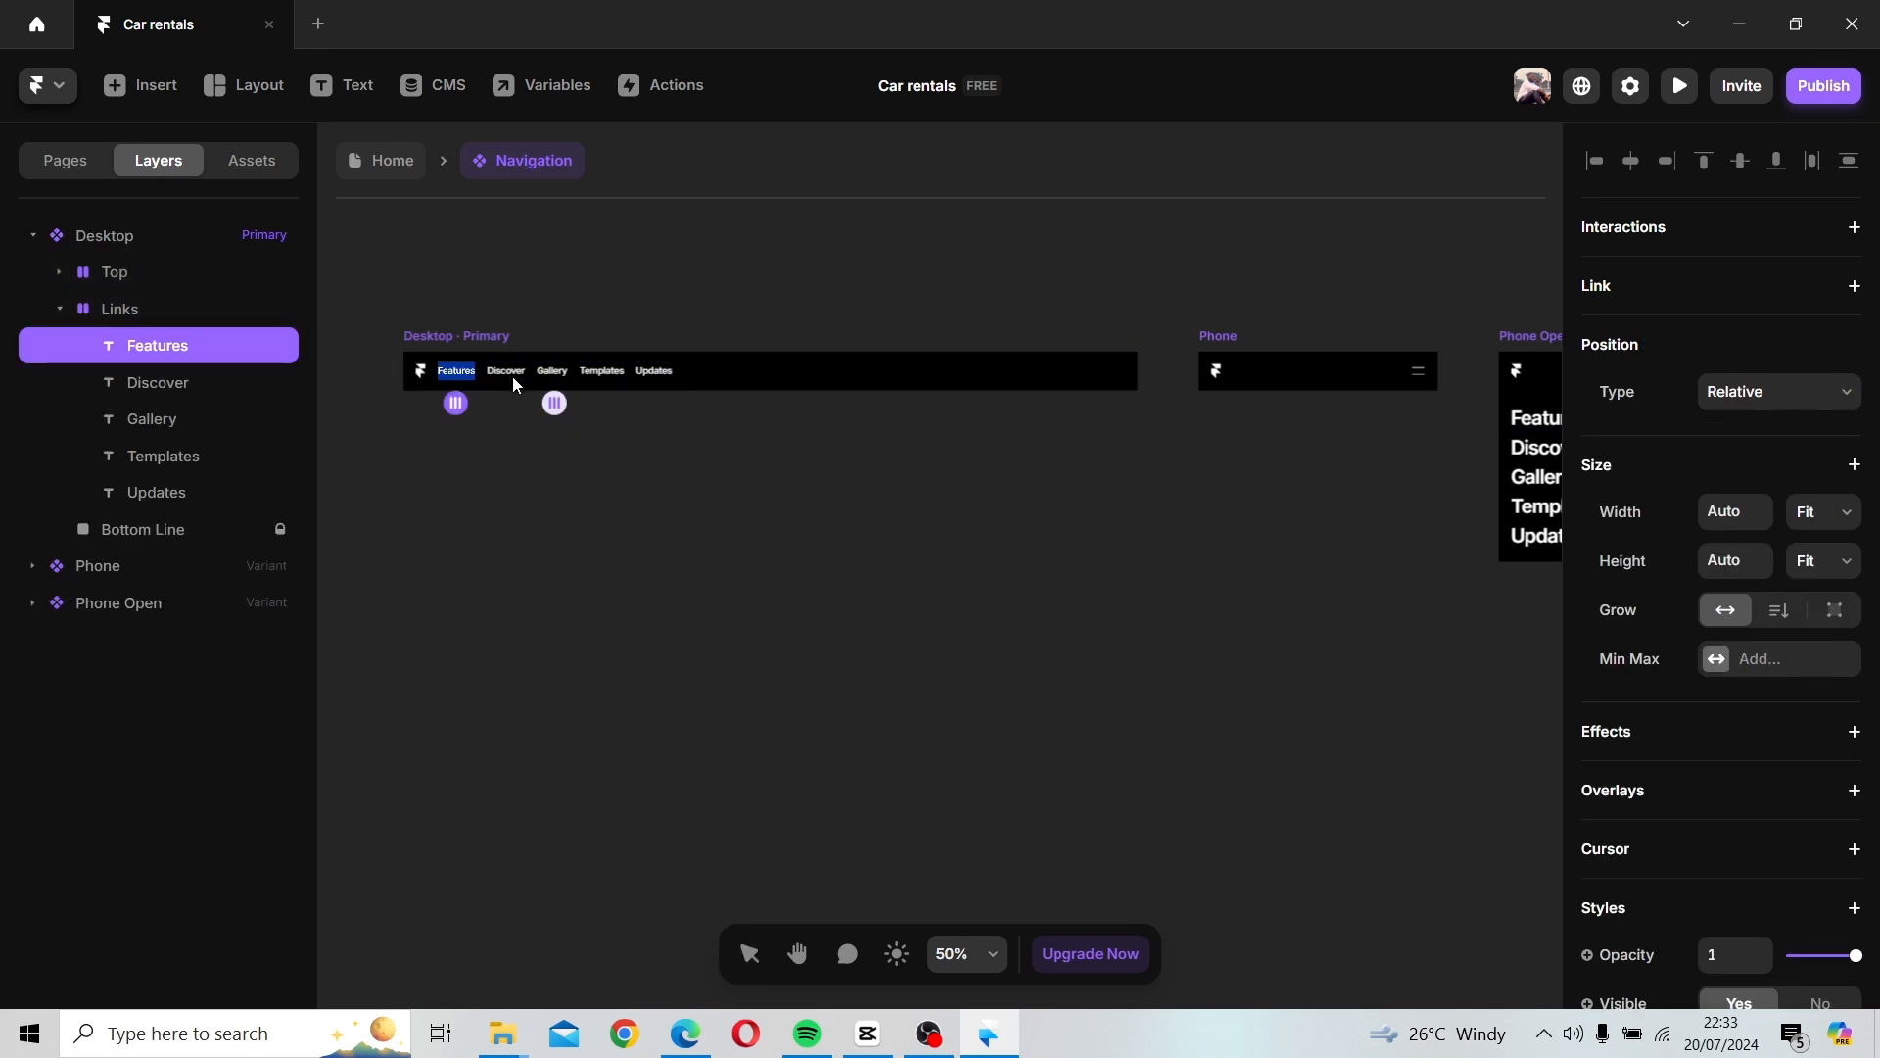
type("Home")
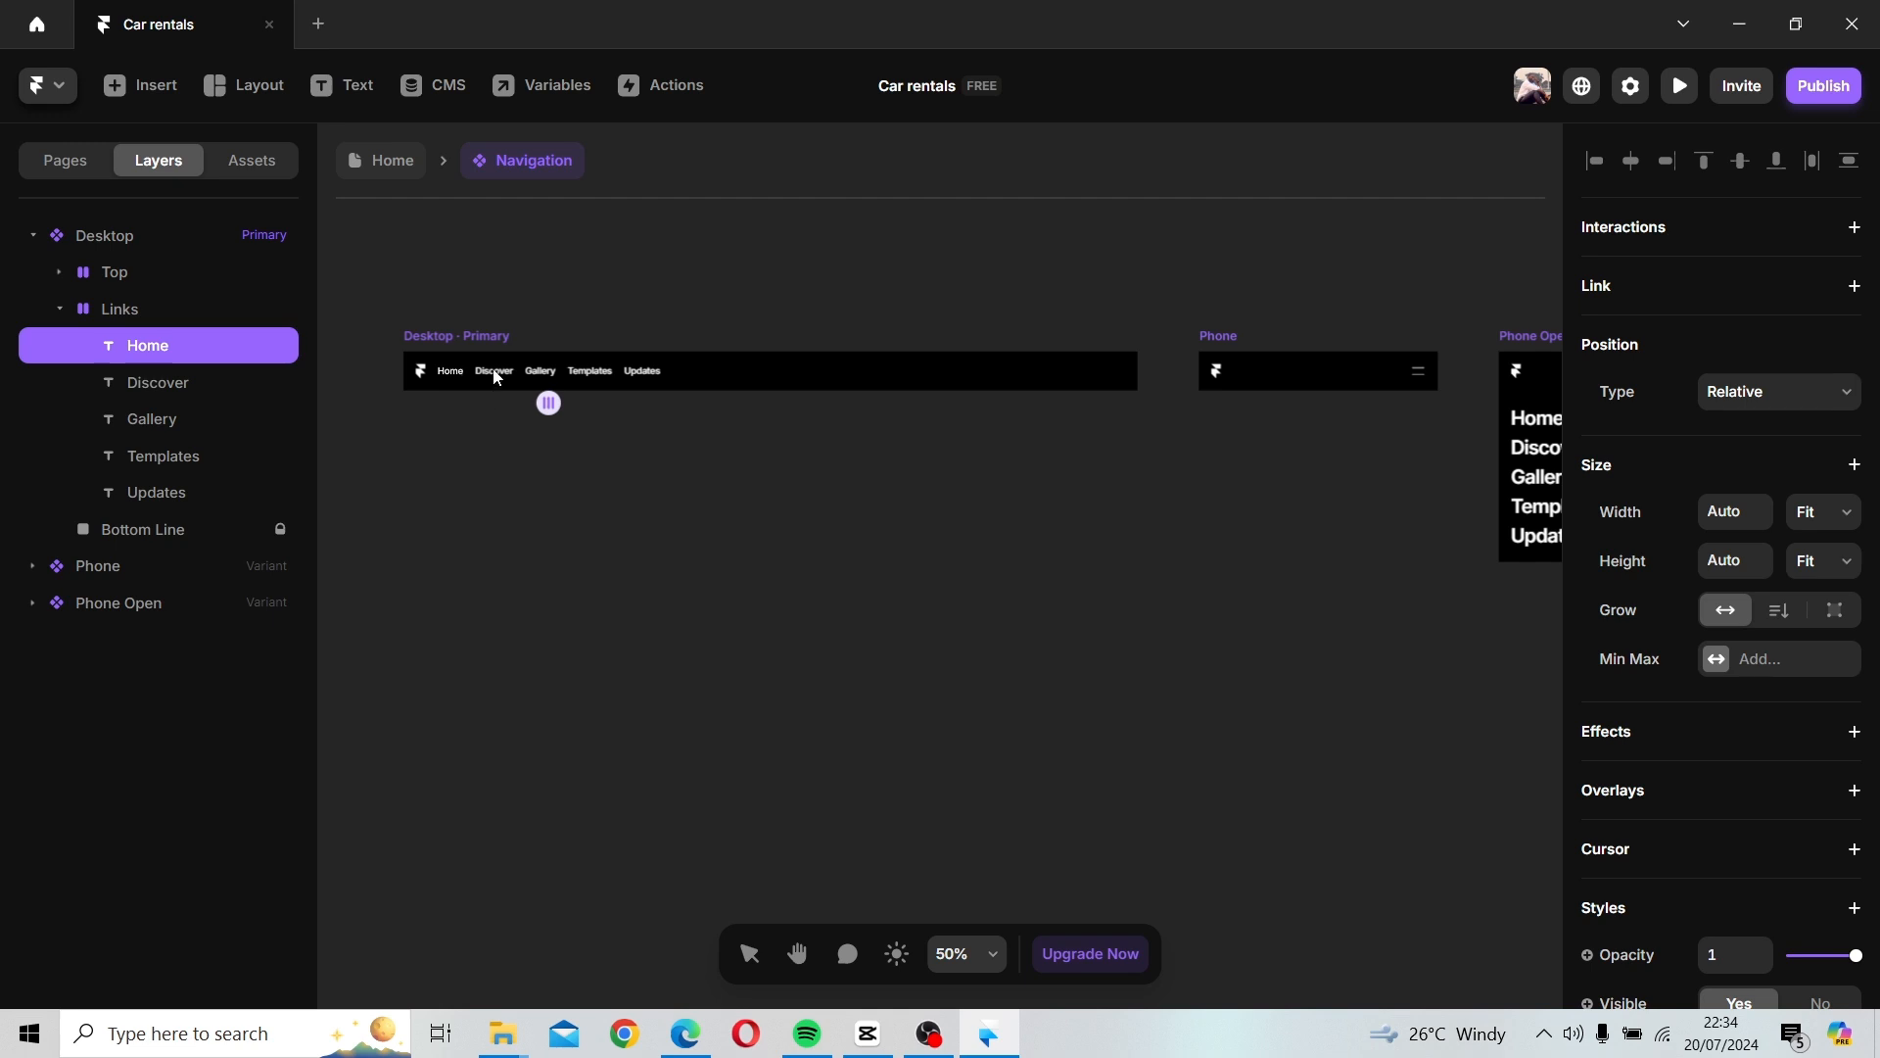
Change the Discover link to "About Us" and the Gallery link to "Our Vison" in the Desktop navigation variant.
double_click(494, 371)
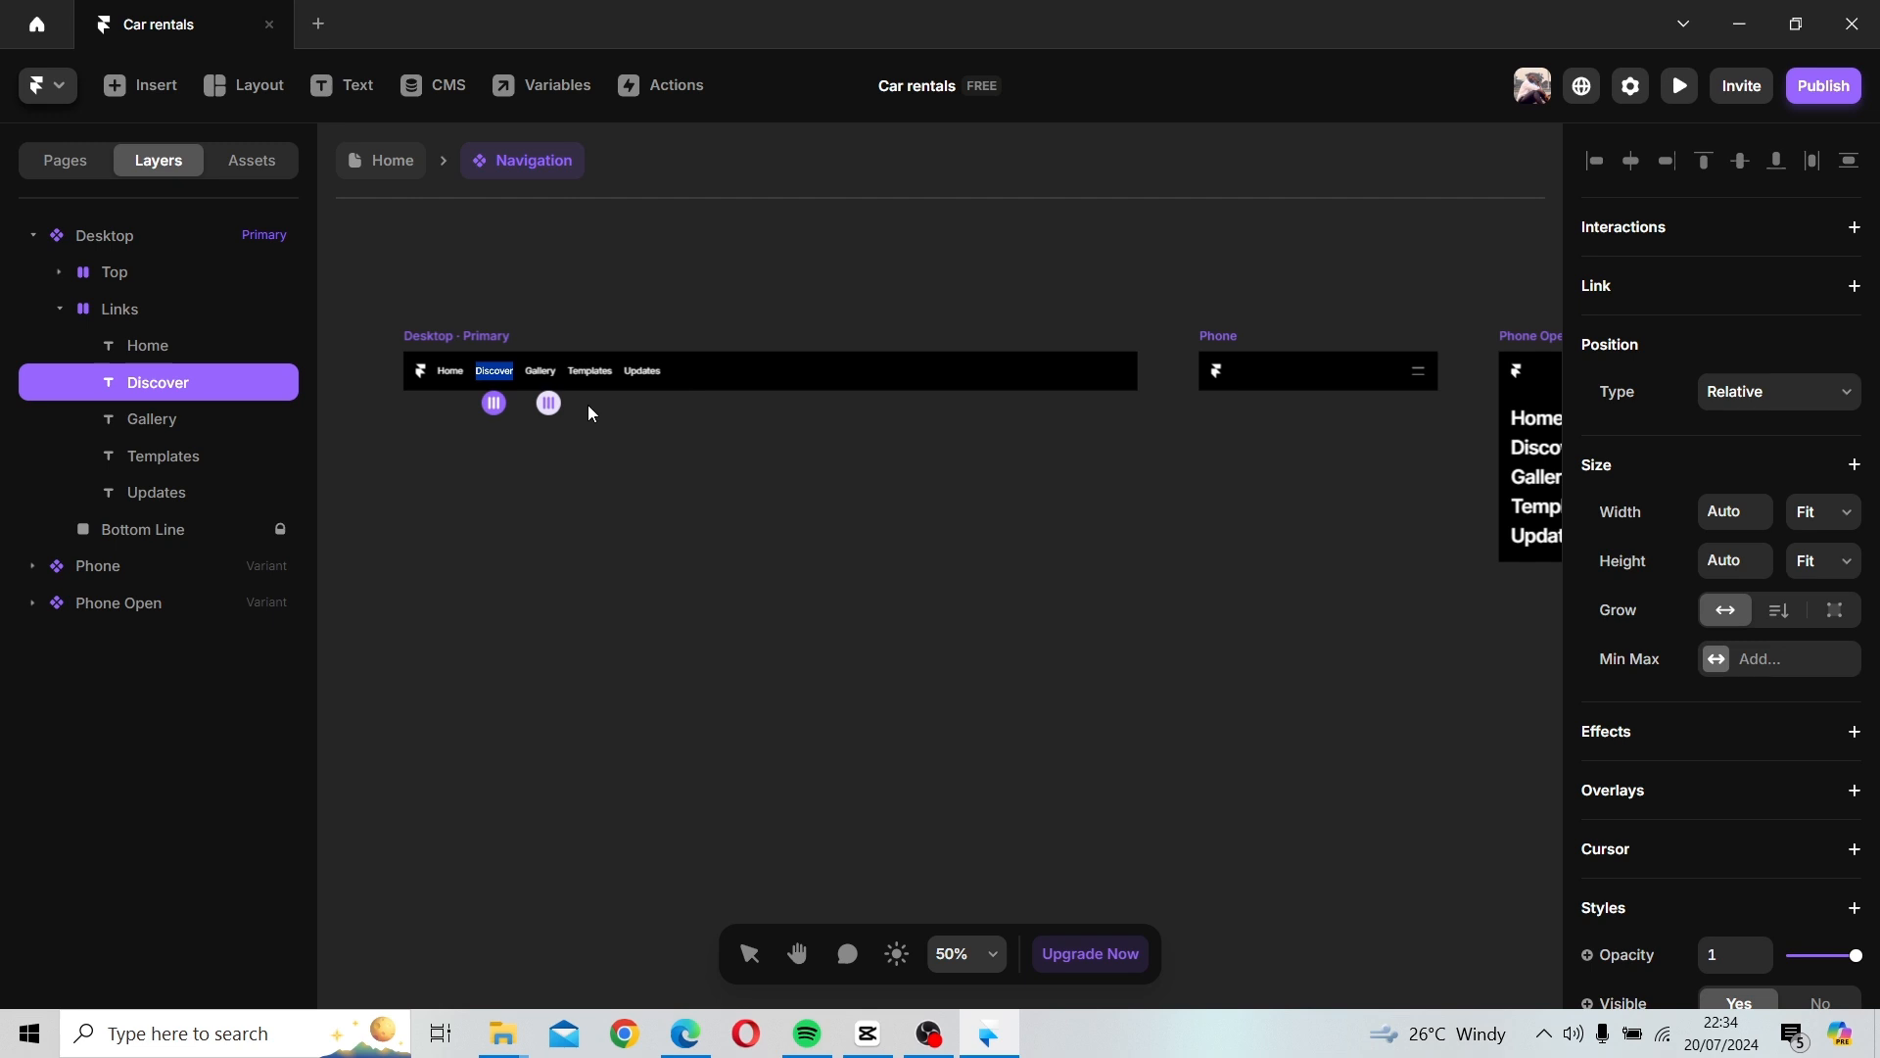
type("A")
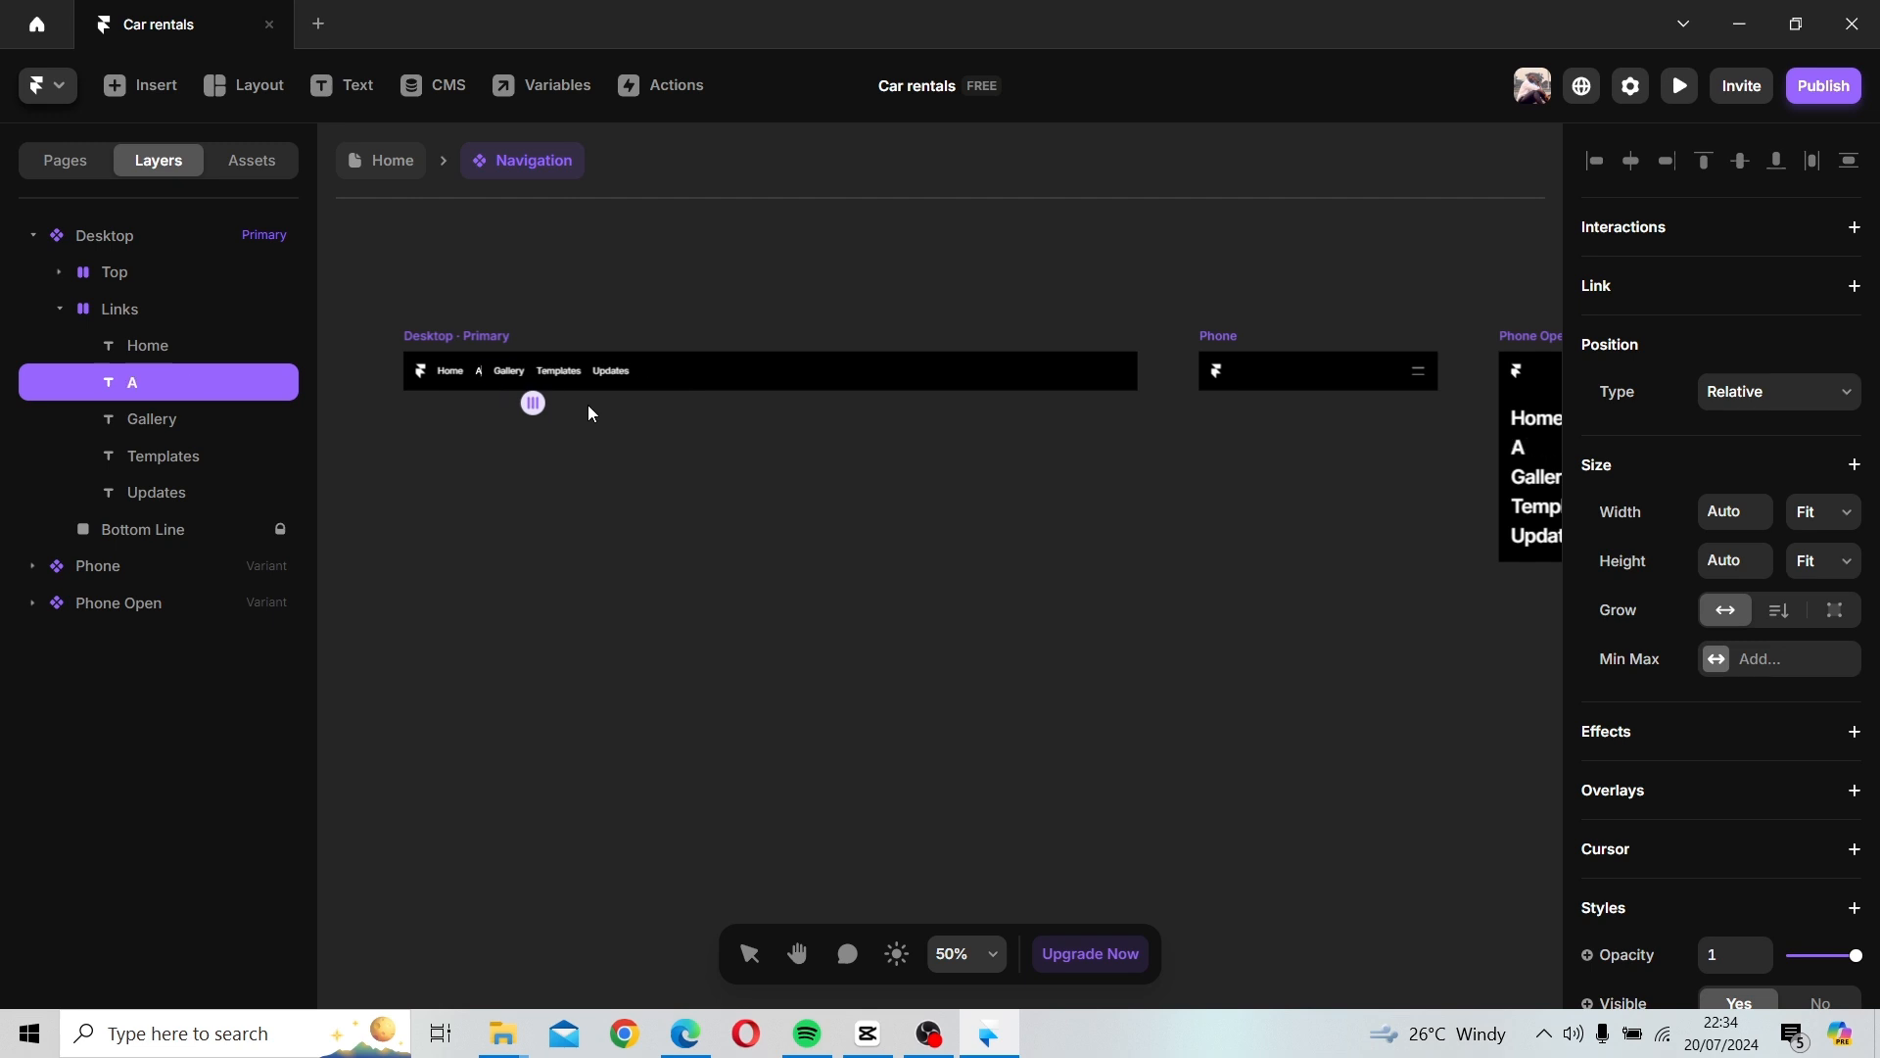
type("bout")
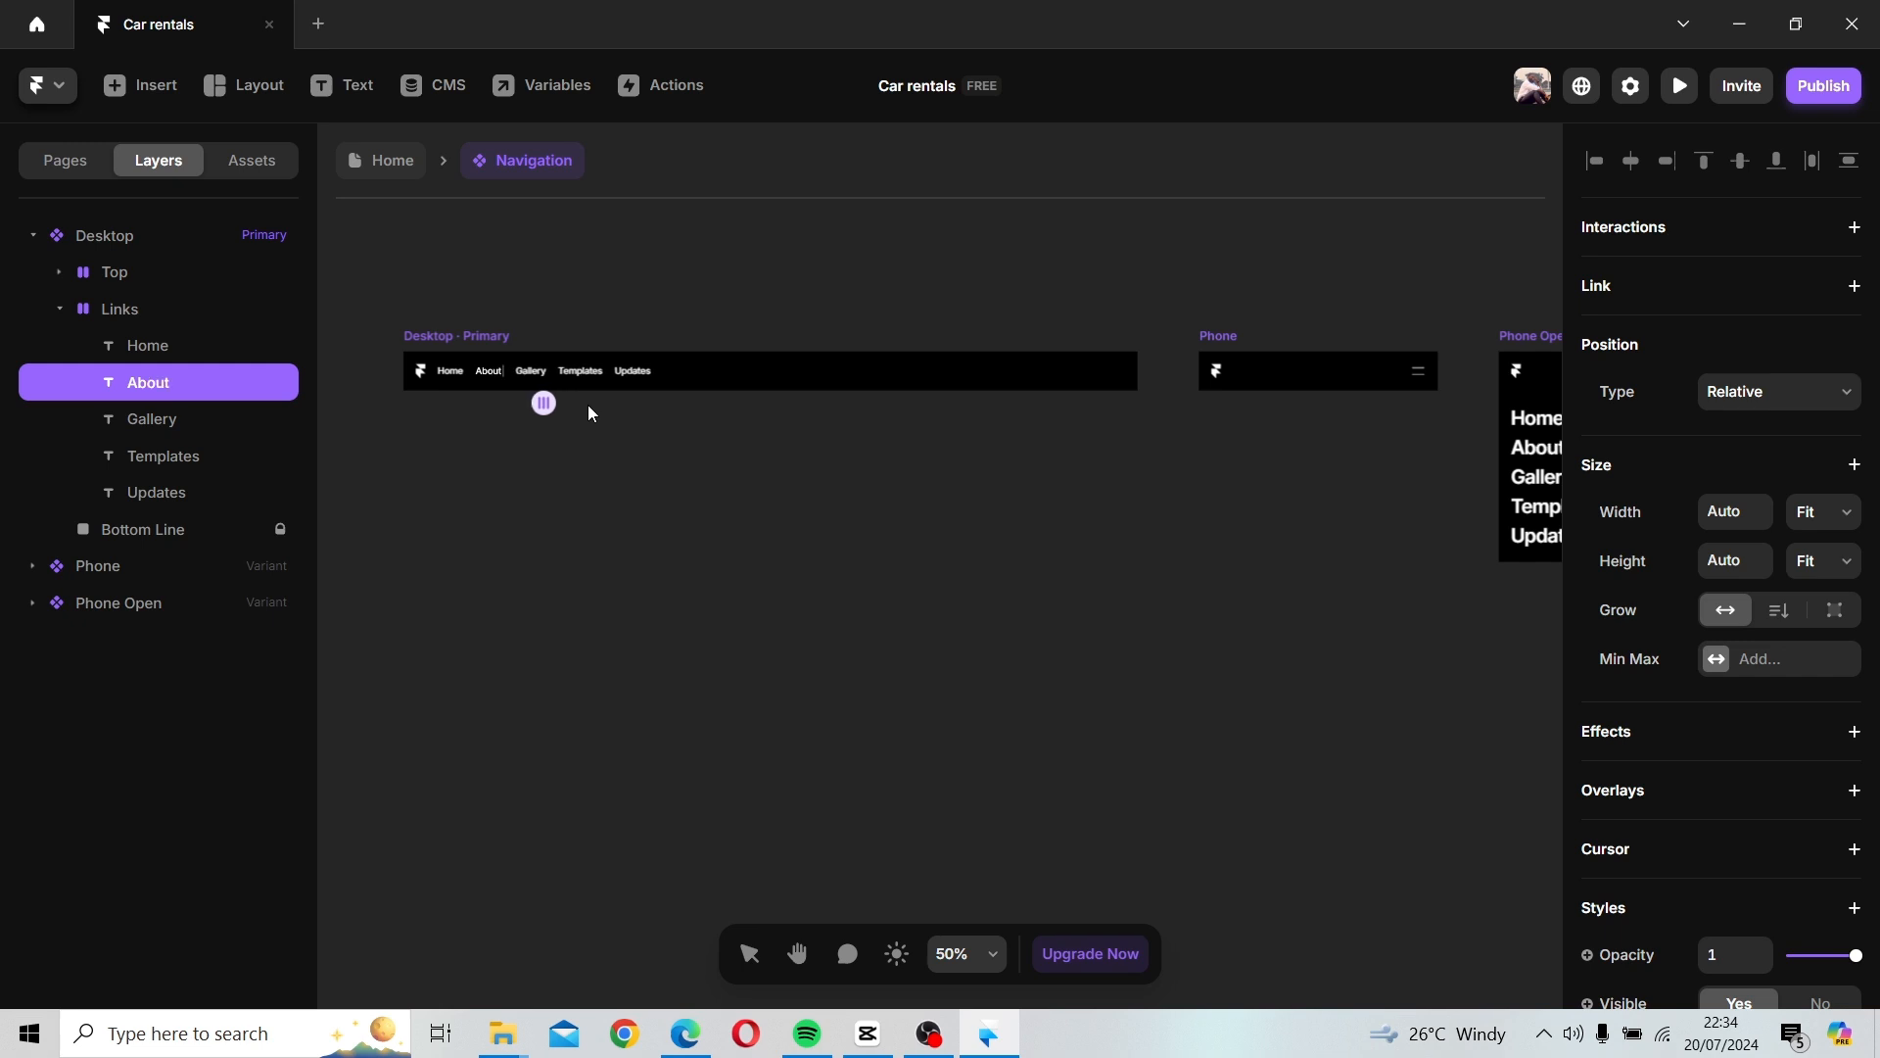
type(" Us")
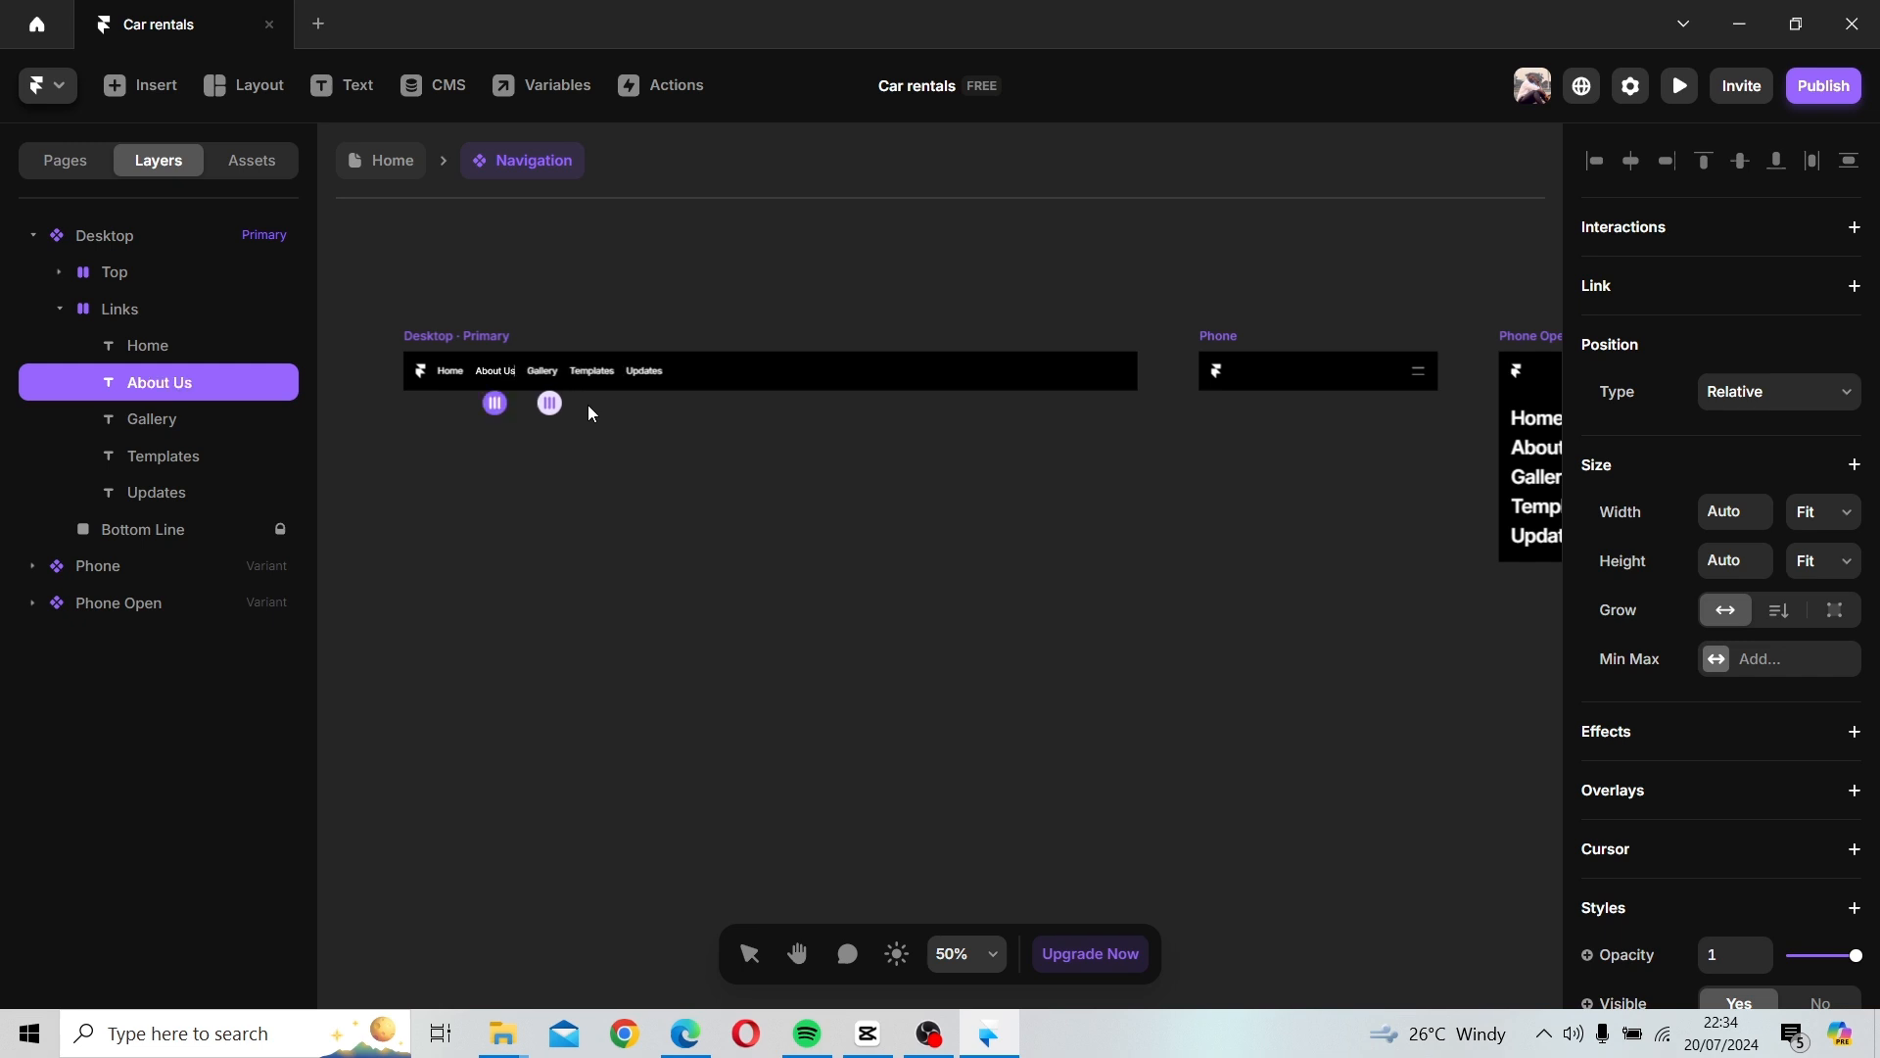
double_click(549, 371)
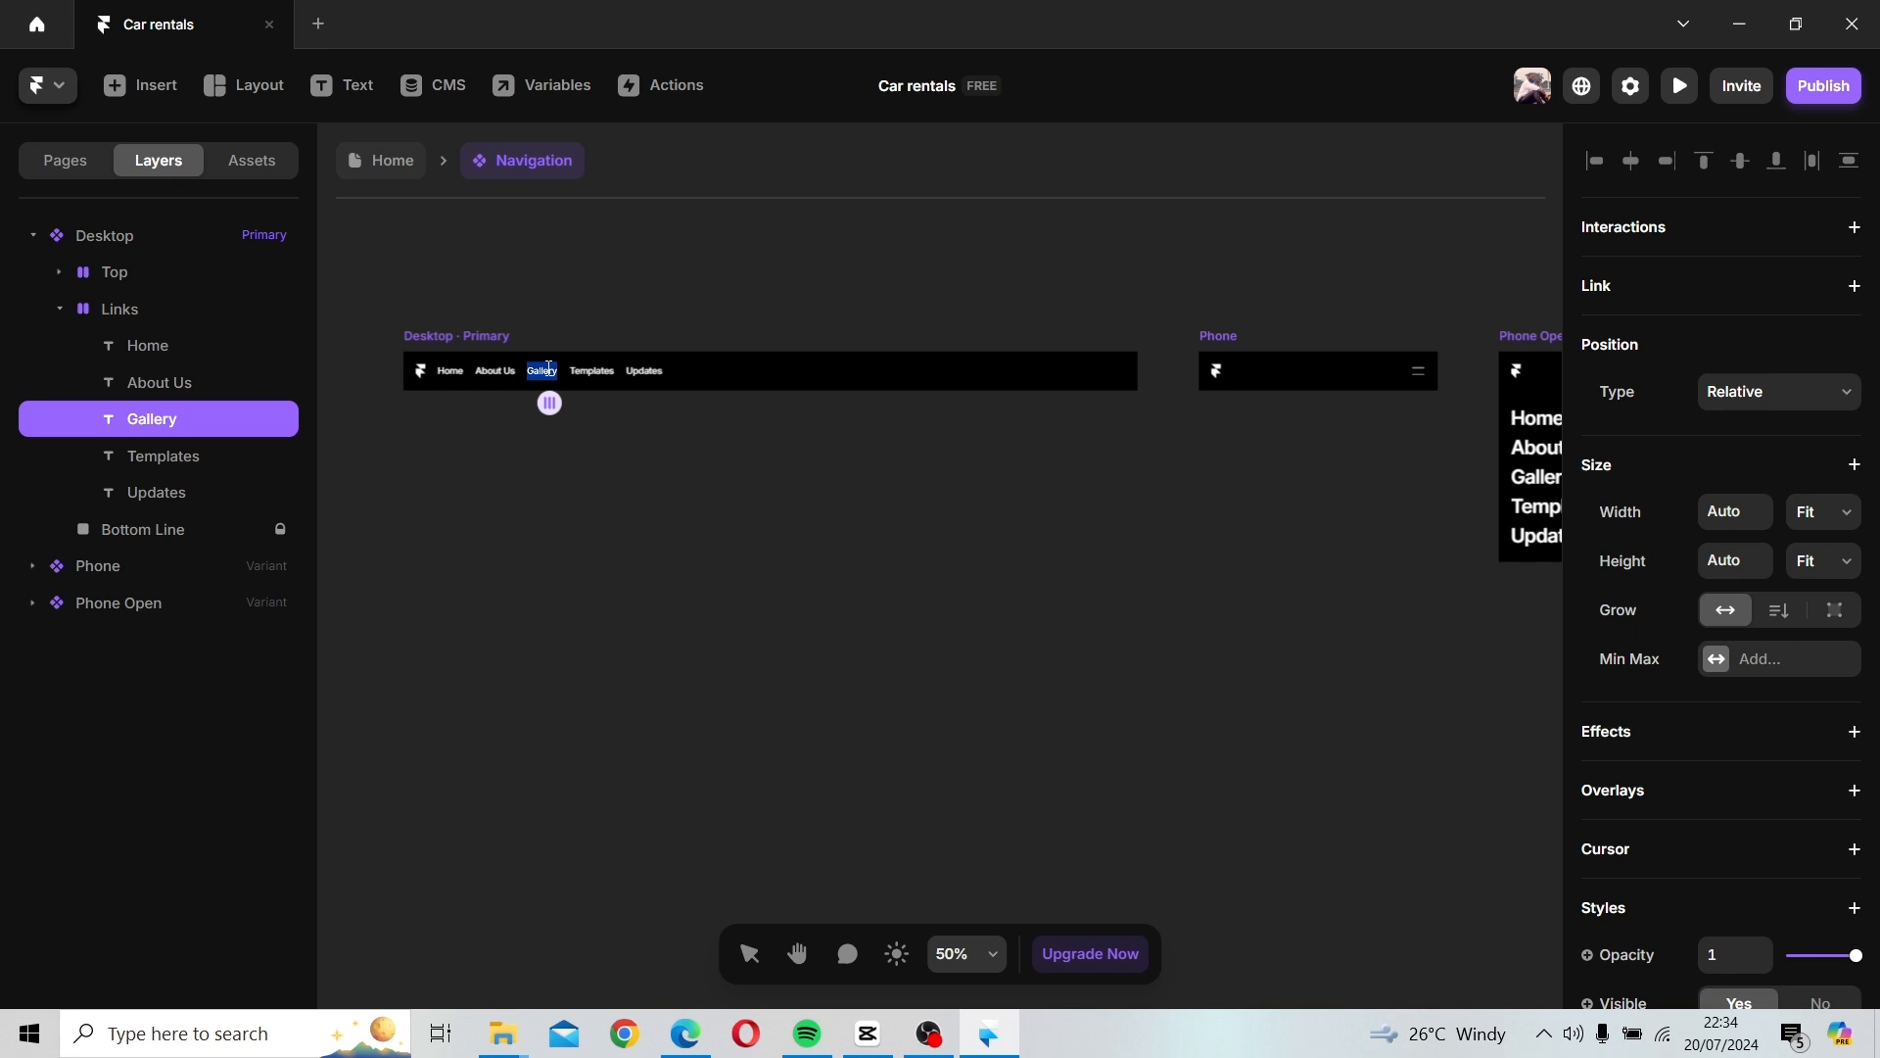
type("O")
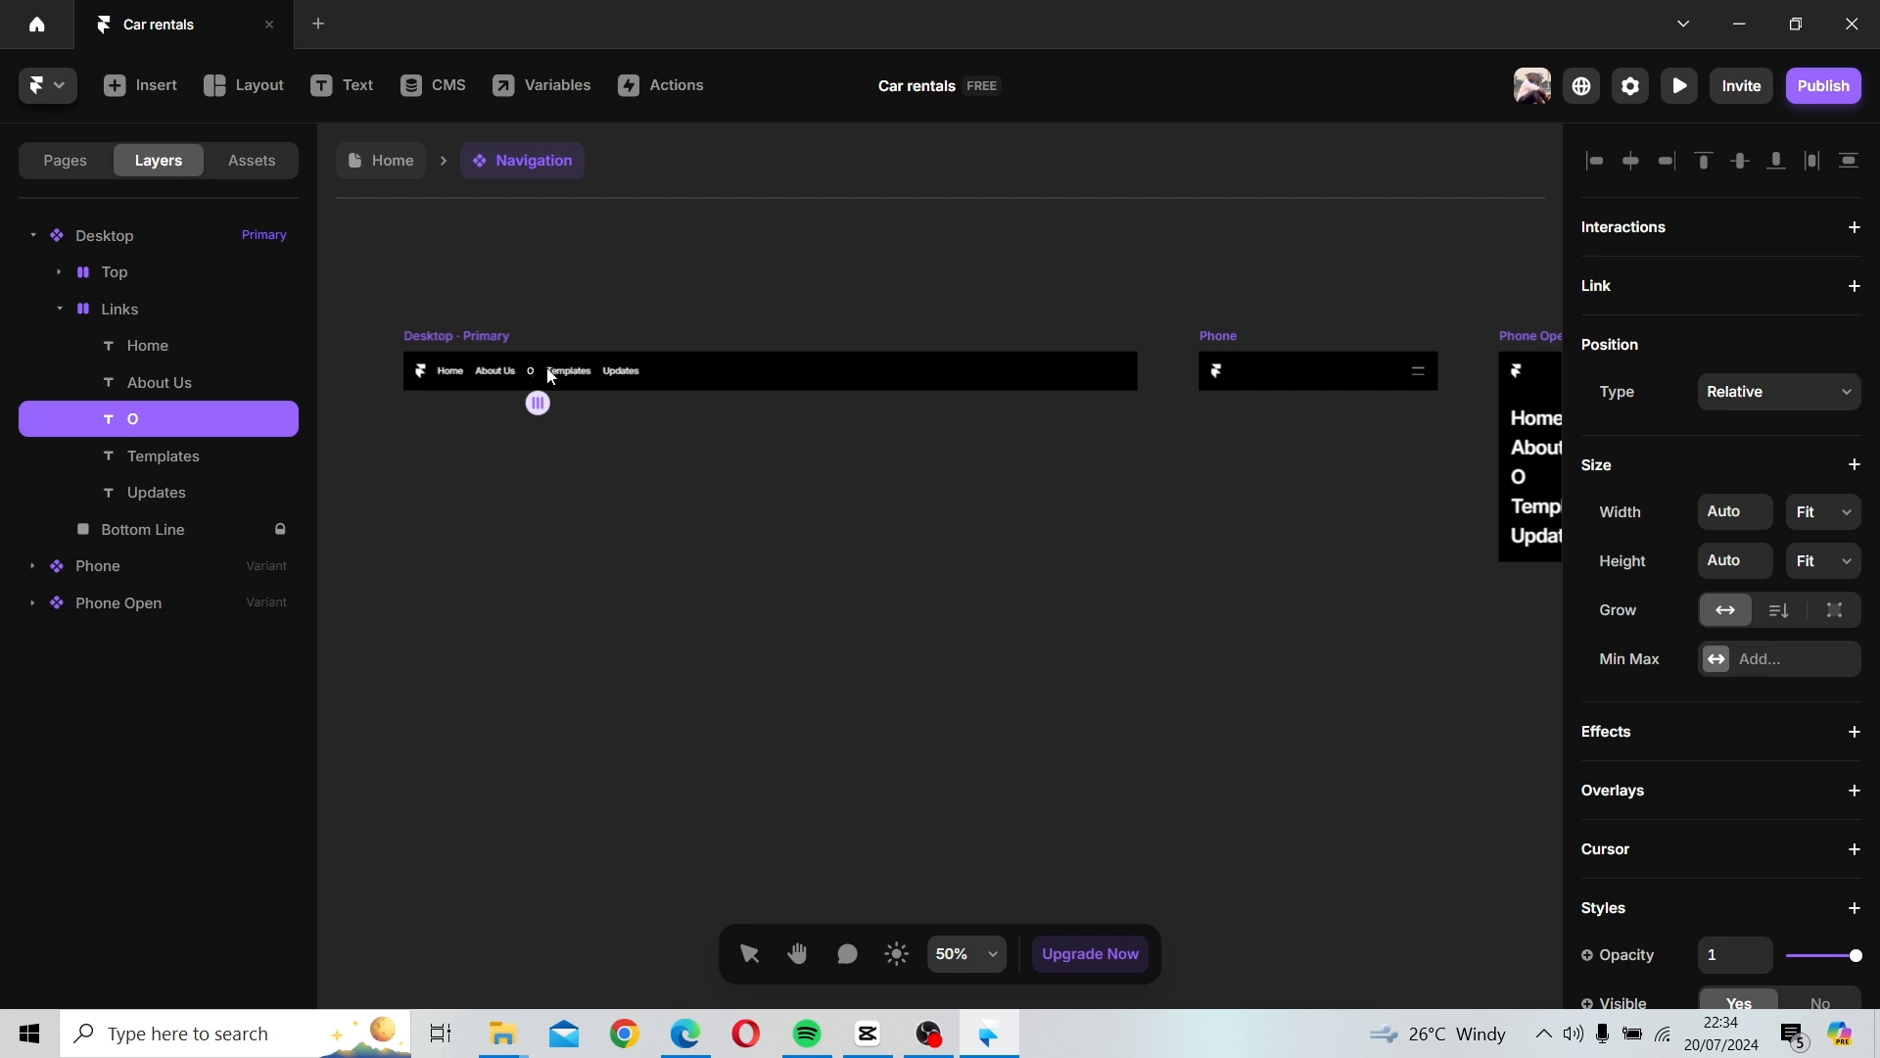
type("ur Vison")
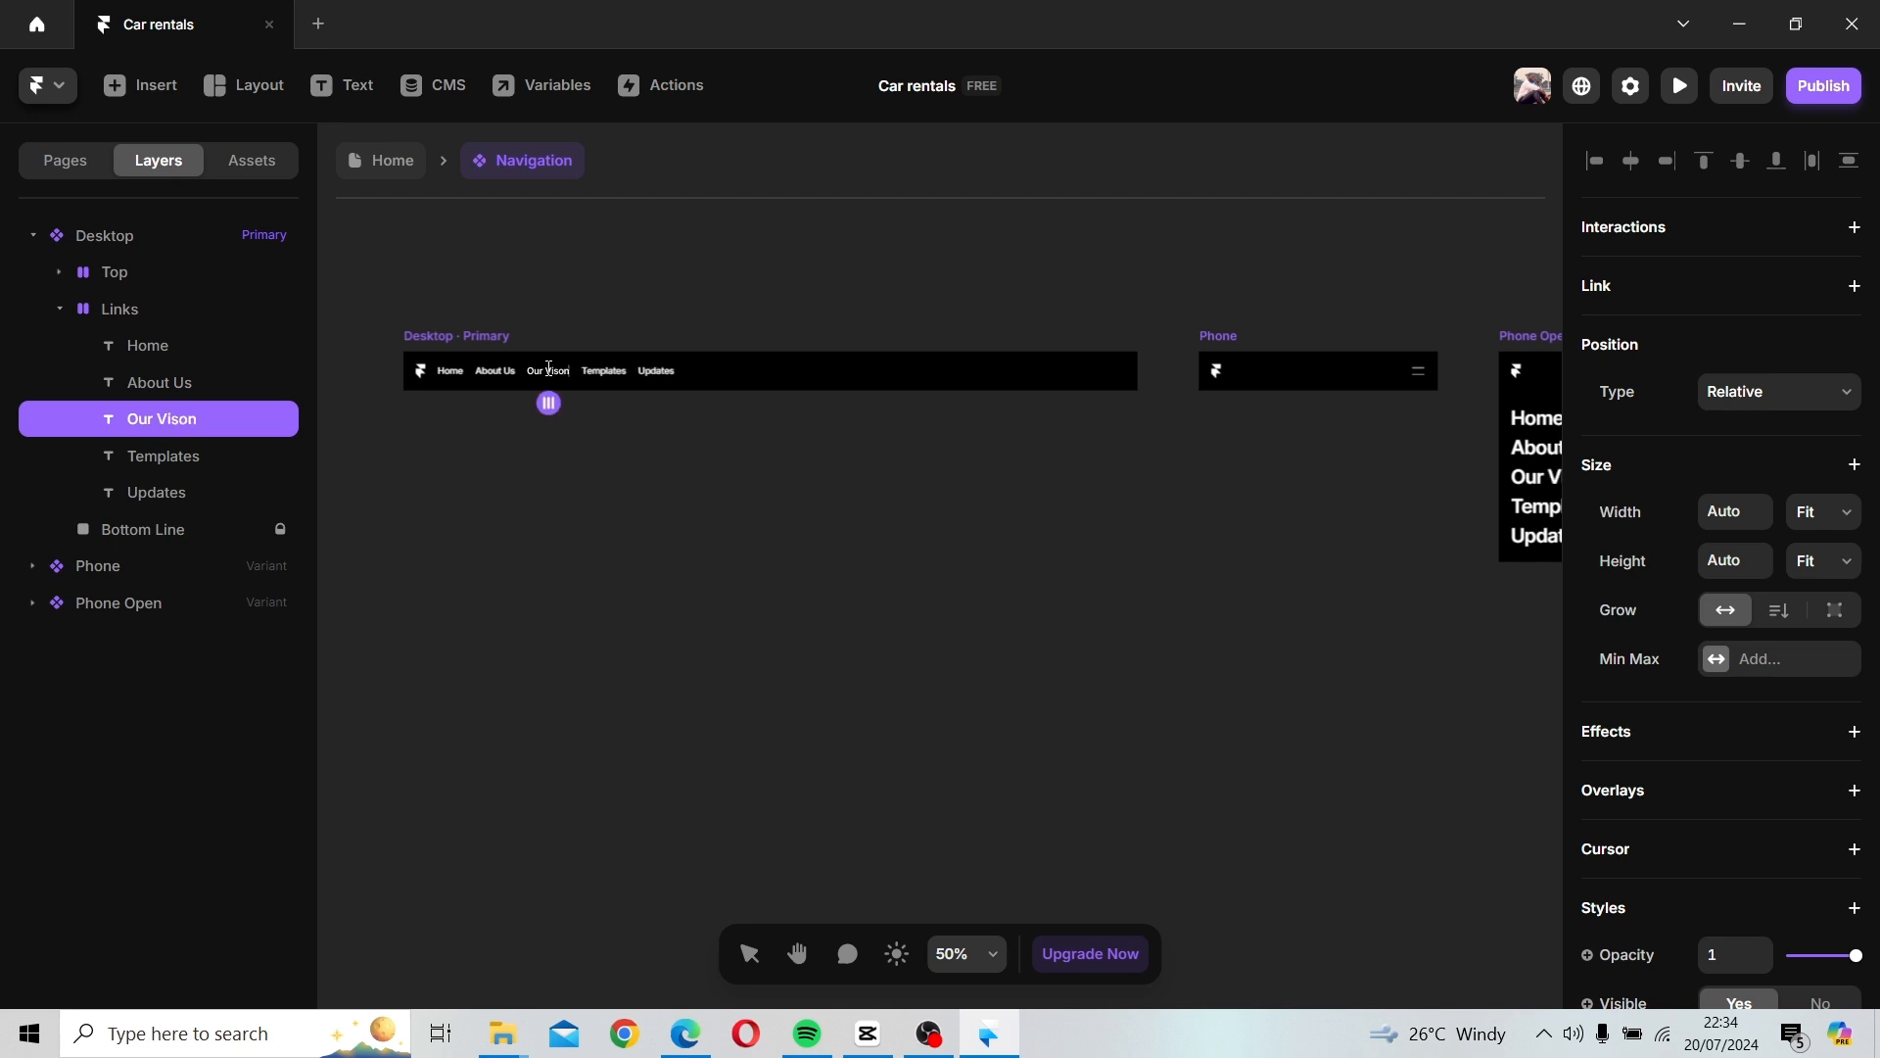
Change the Templates link in the Desktop navigation variant to "Services".
left_click(601, 373)
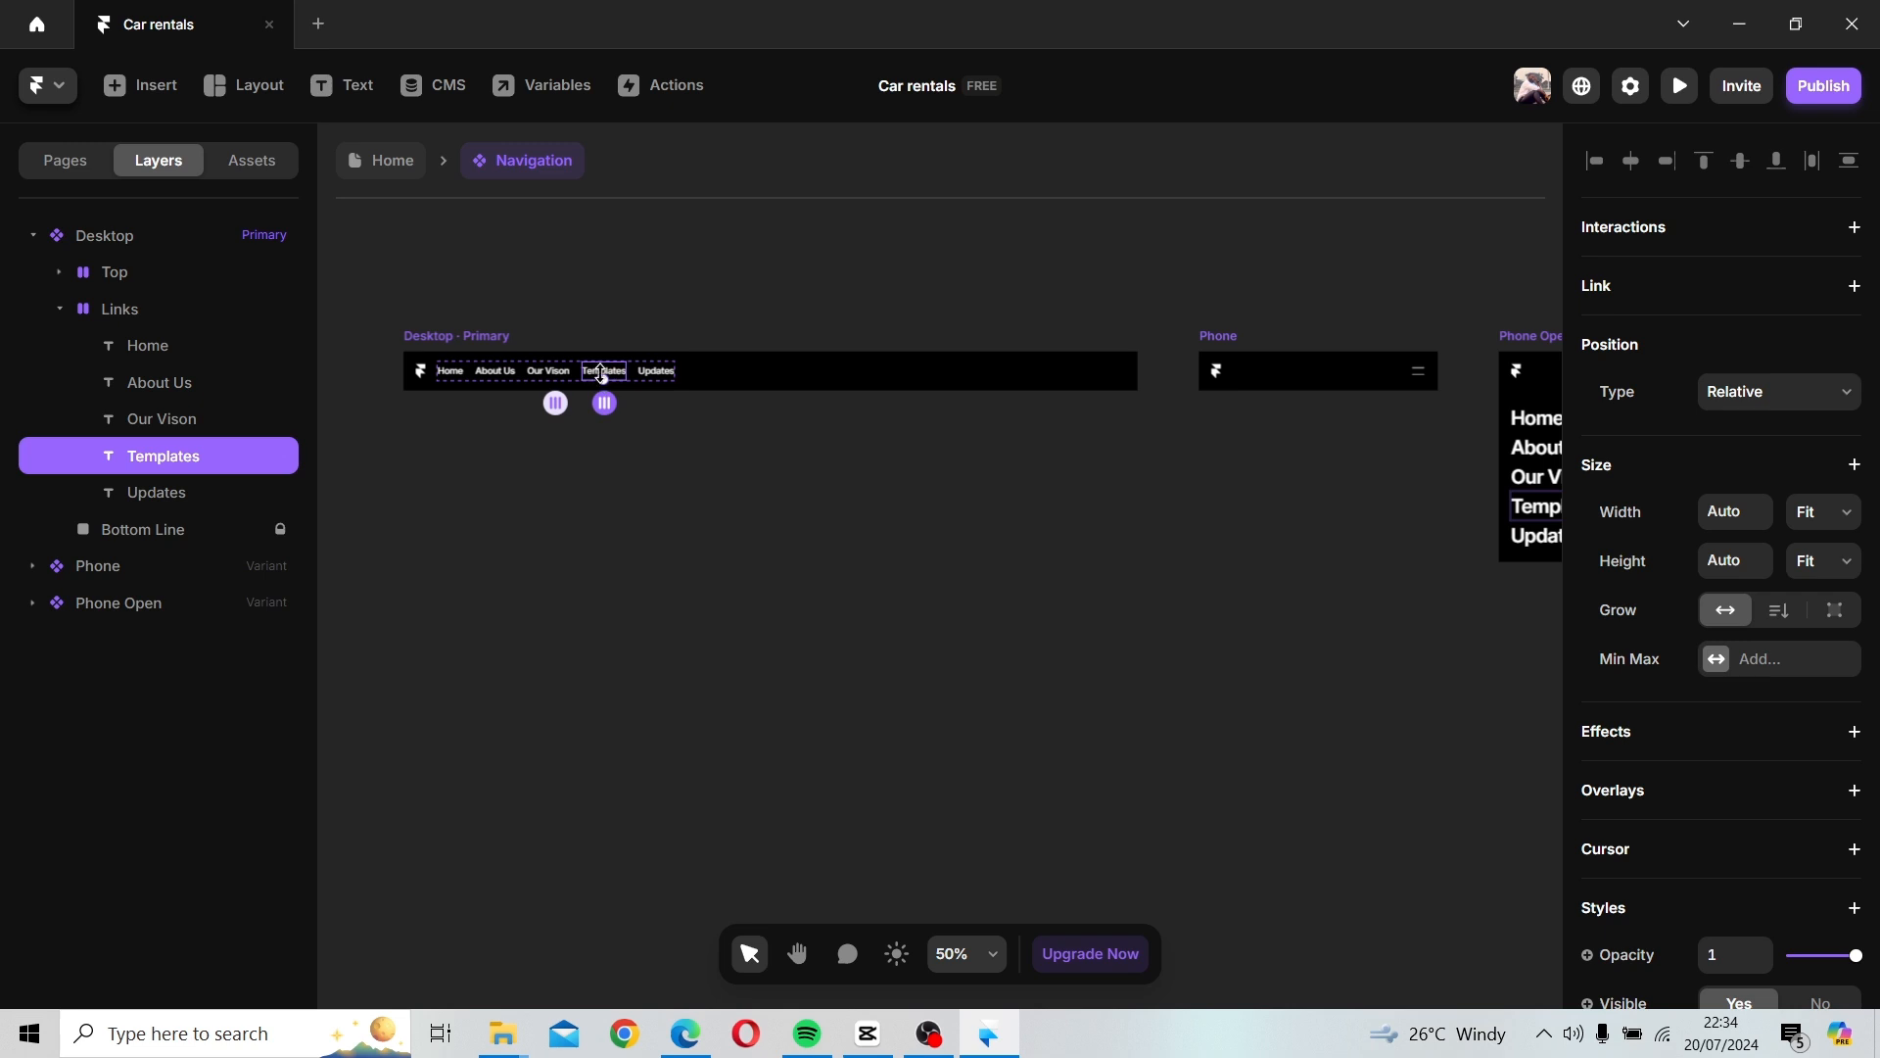
double_click(614, 371)
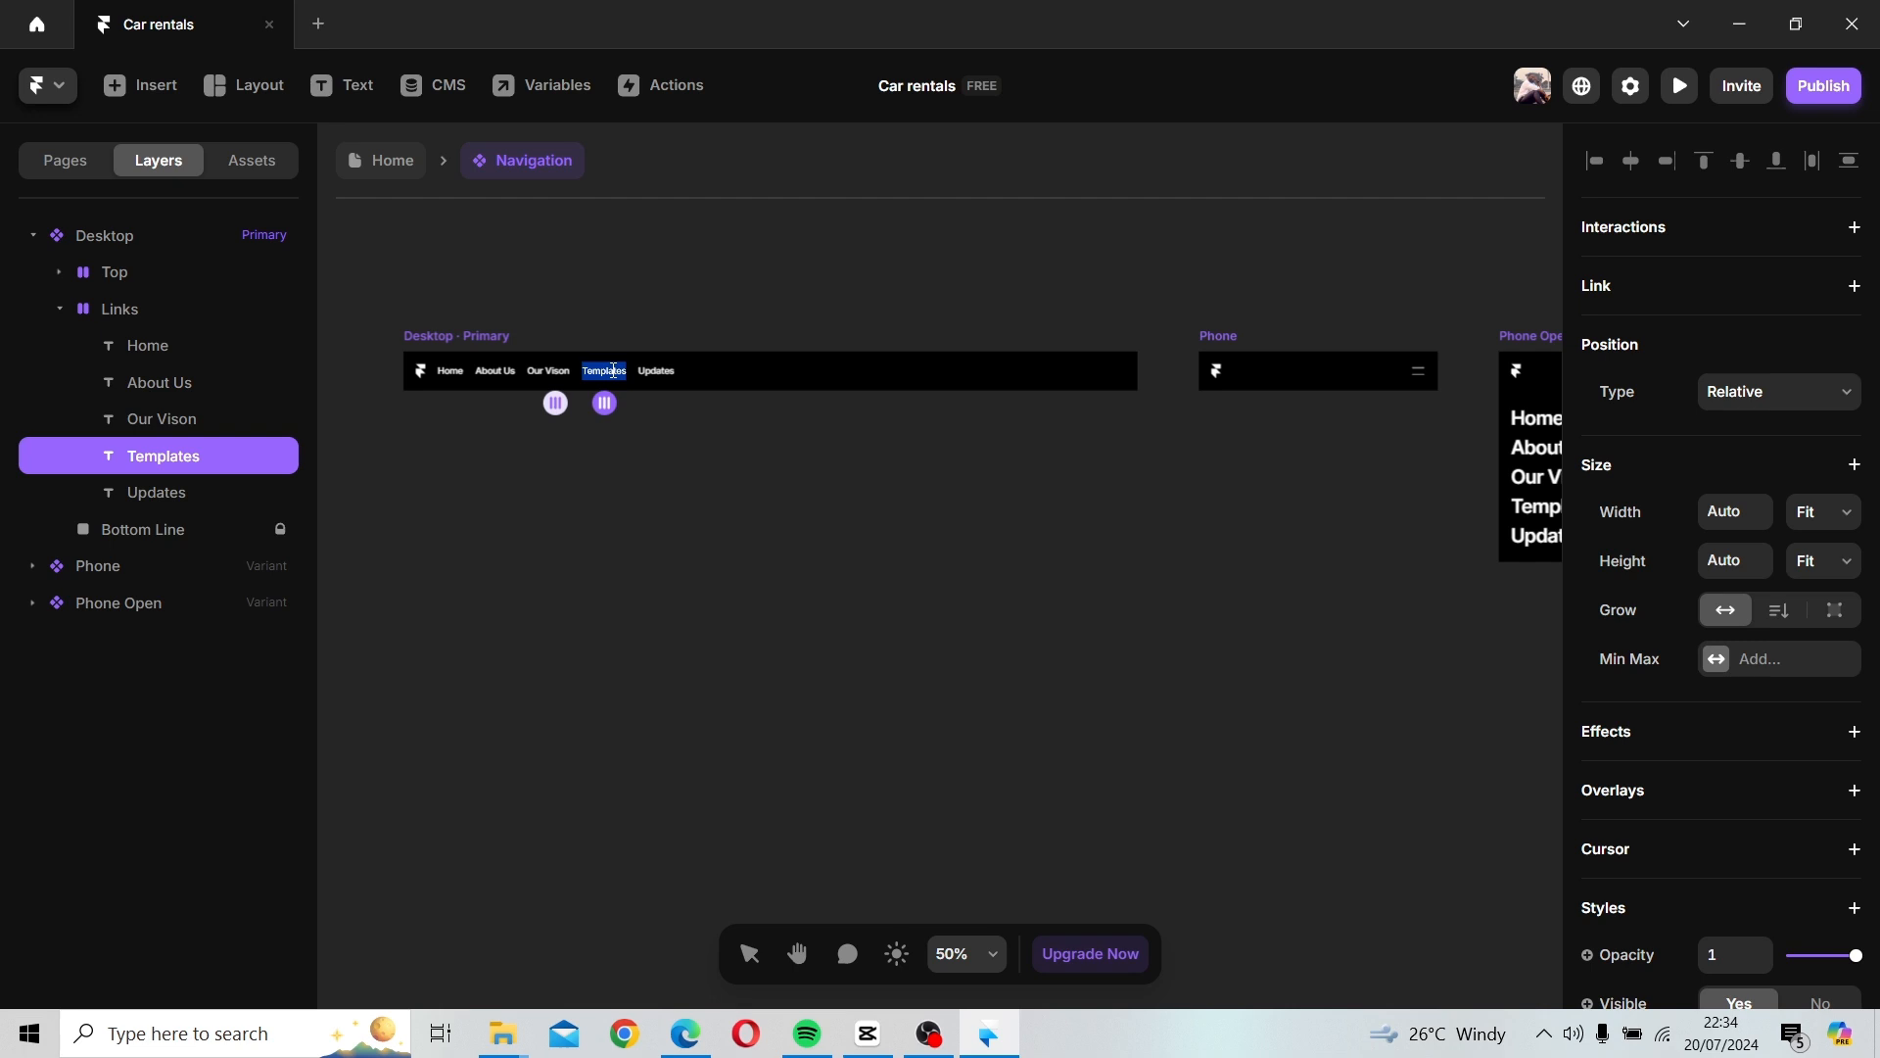
type("O")
key("BackSpace")
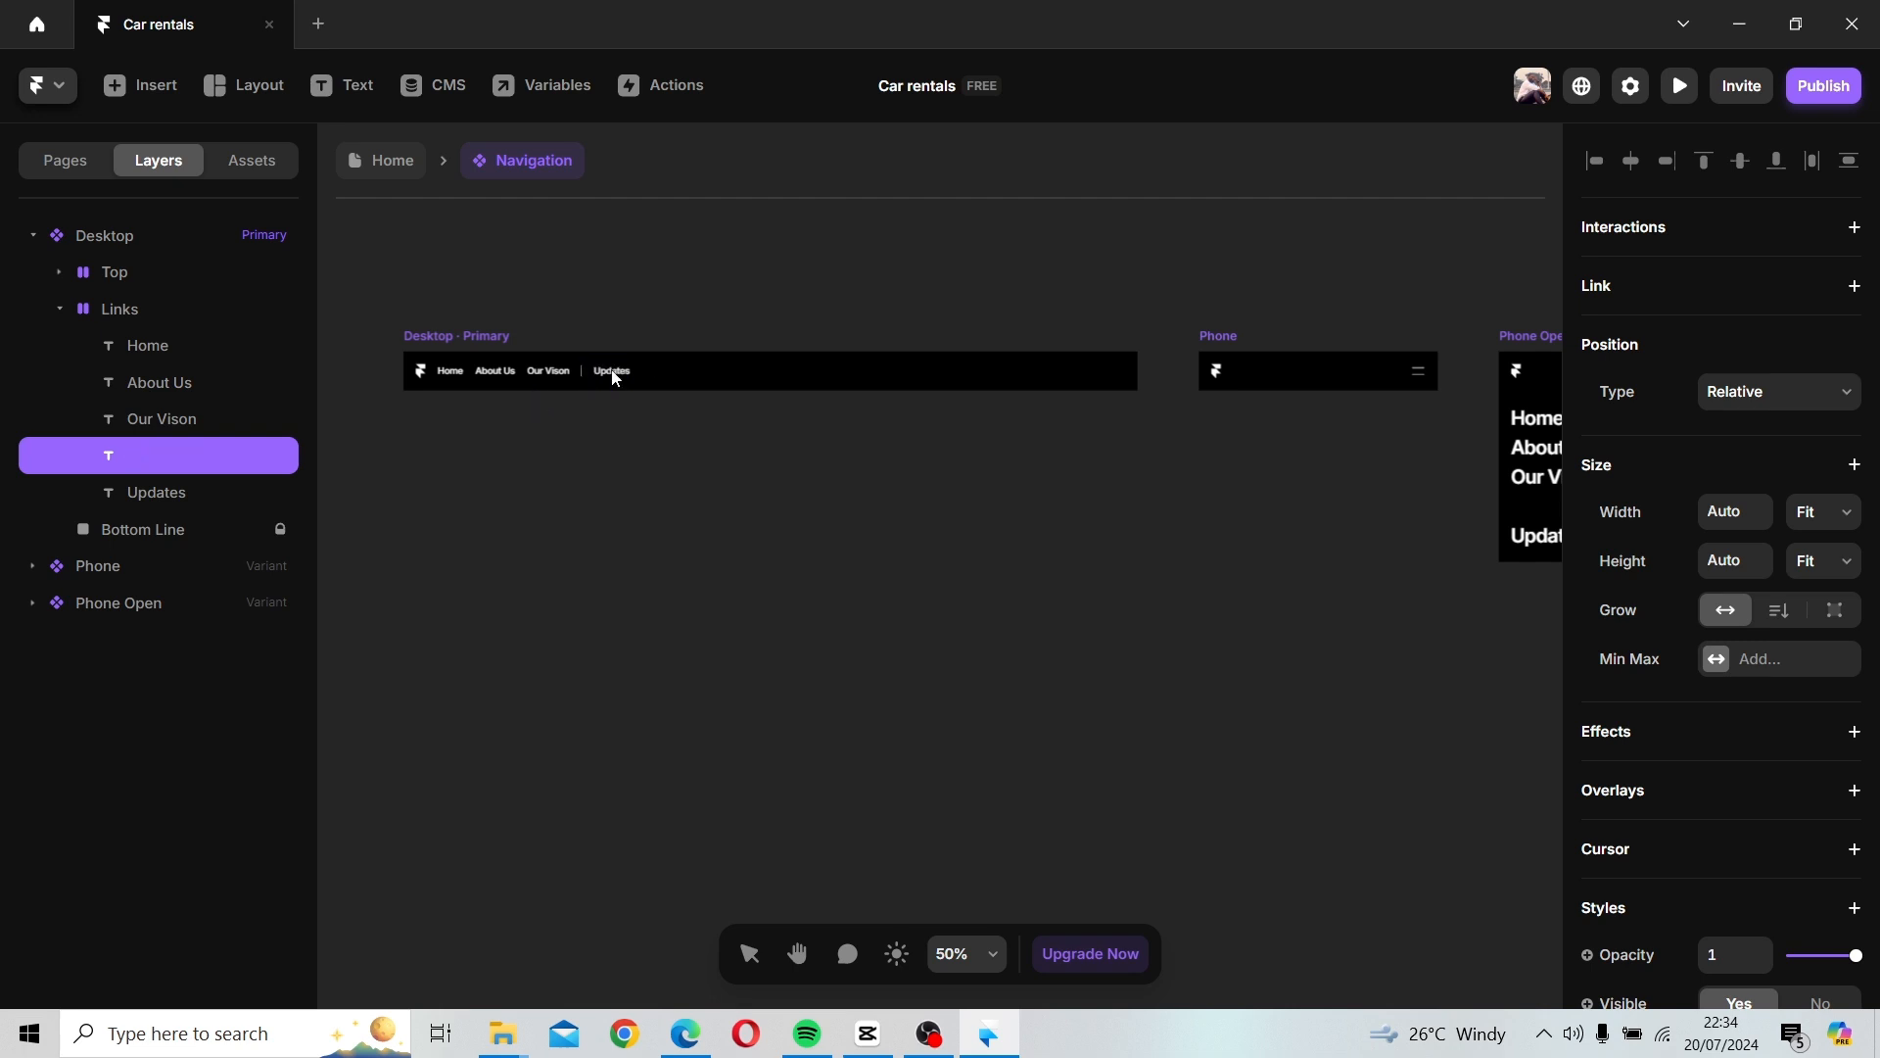
type("Se")
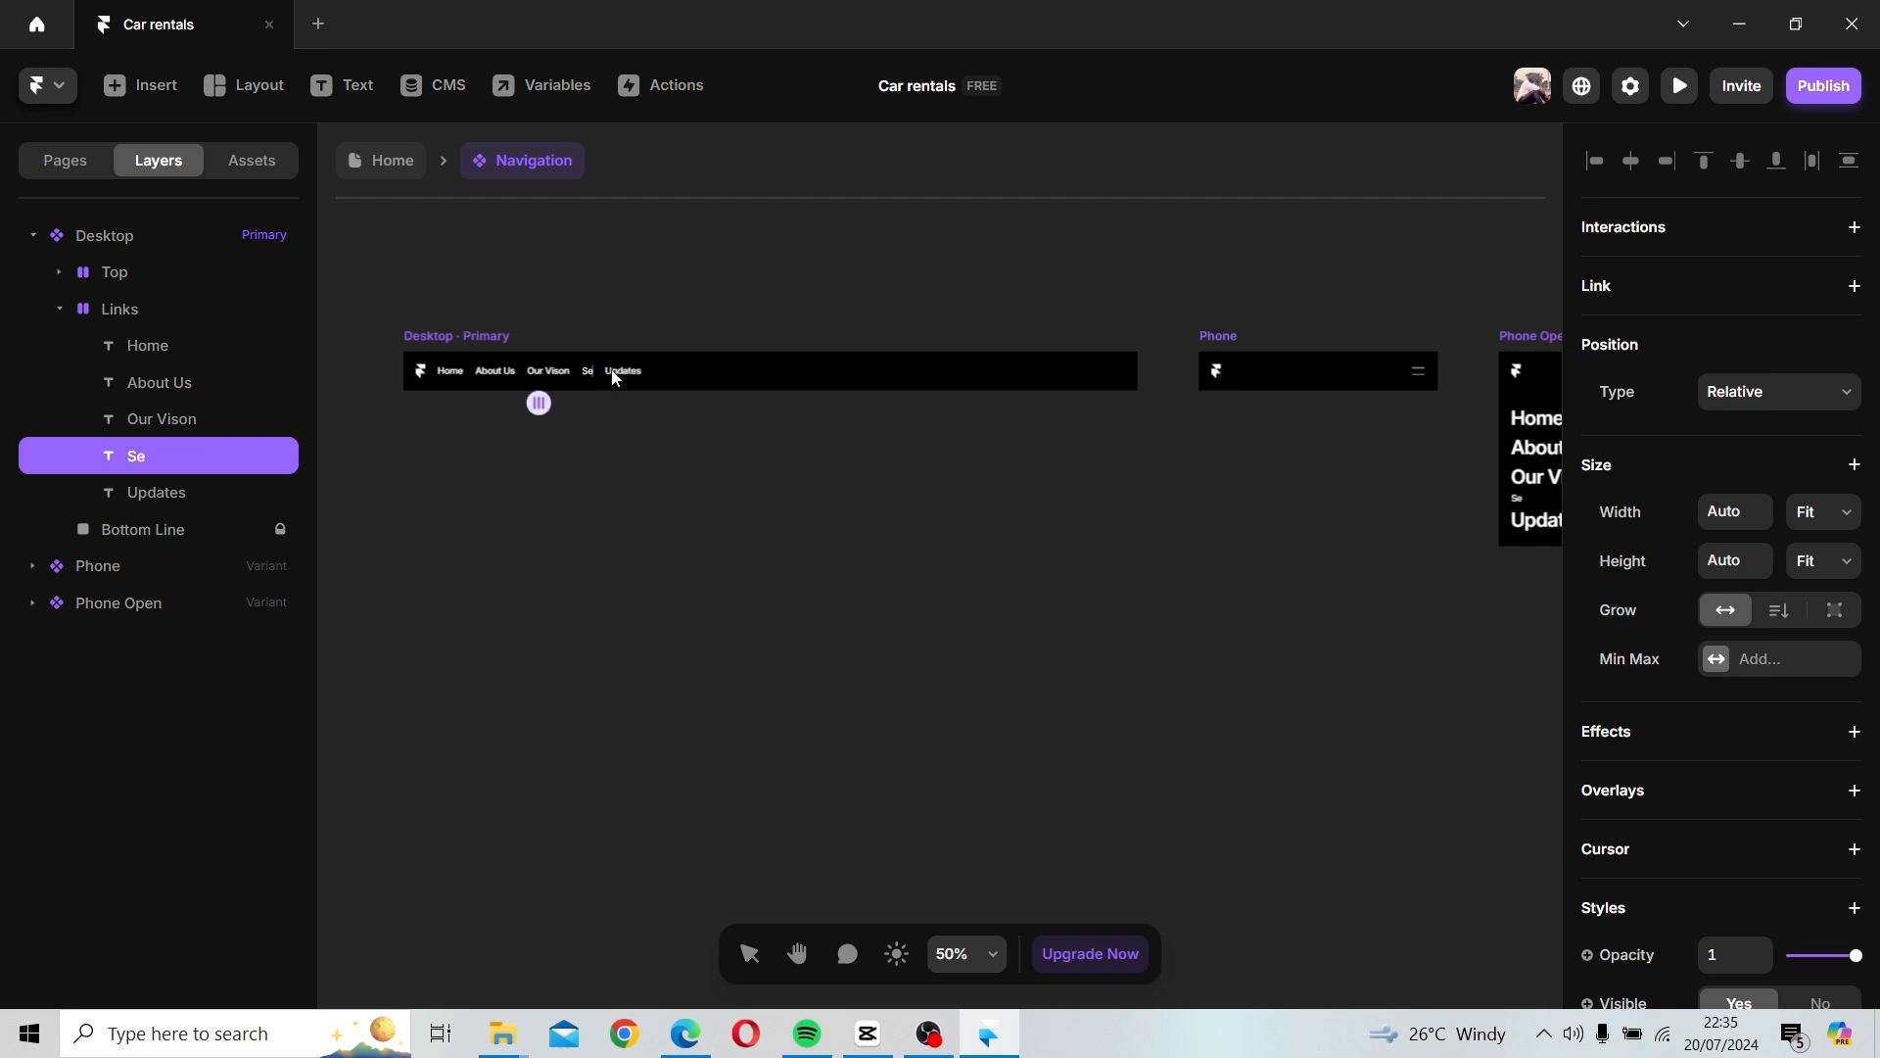
type("rvices")
Change the Updates link in the Desktop navigation variant to "Contact Us".
left_click(648, 371)
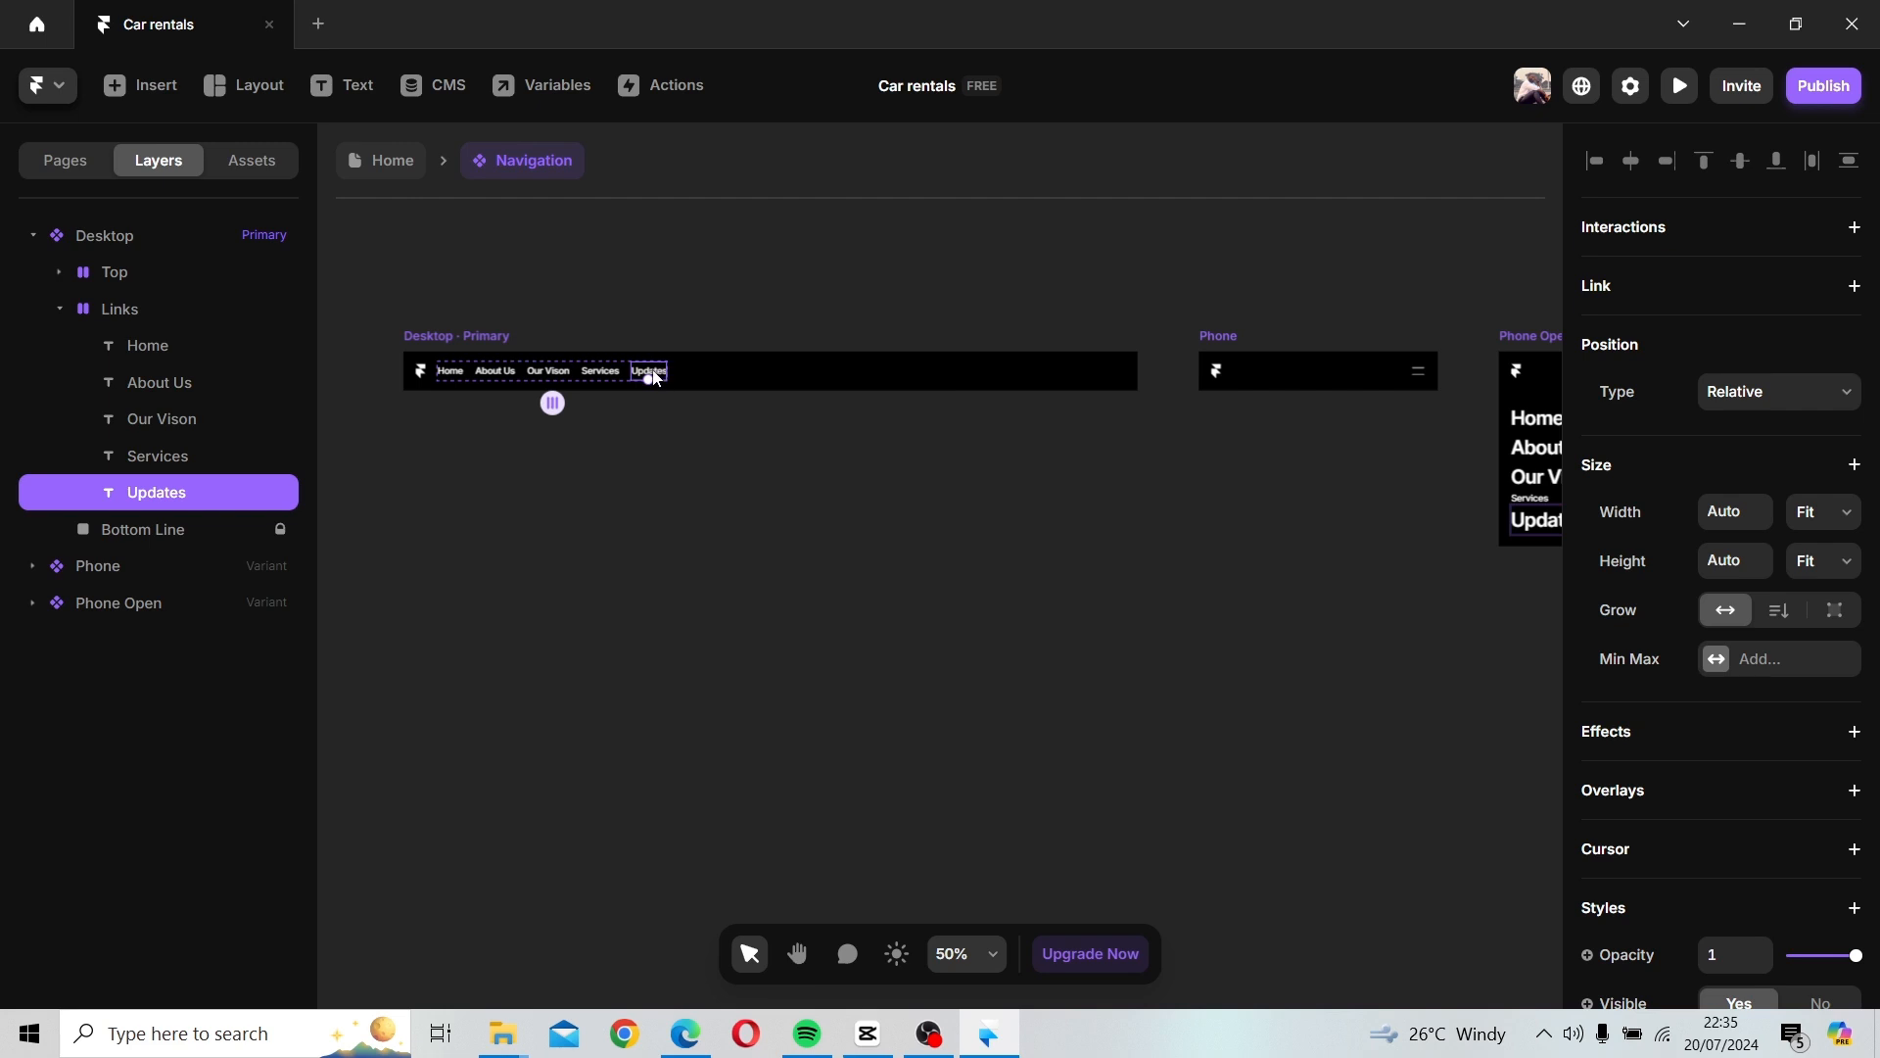
double_click(659, 372)
type("C")
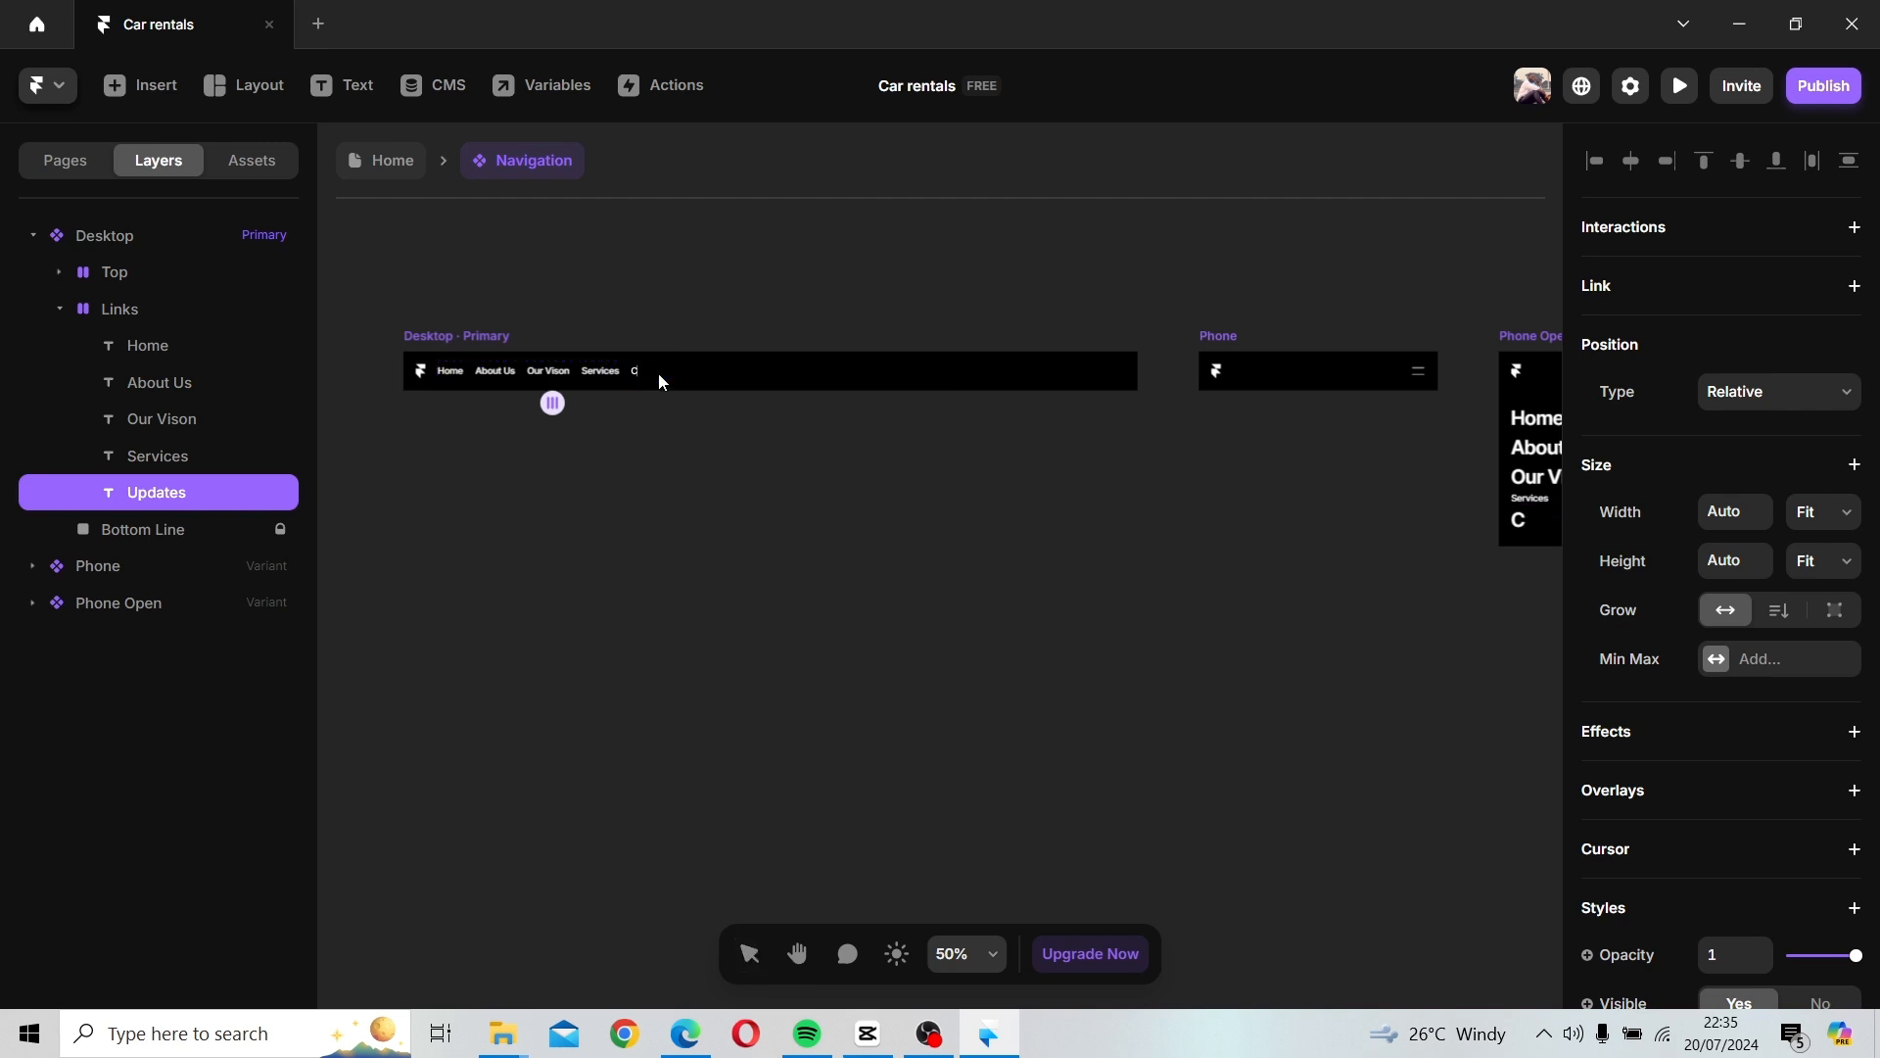
type("ontact Us")
key("Escape")
Widen the Desktop variant's gap between logo and links to 698 and set its width to 1440.
left_click(487, 340)
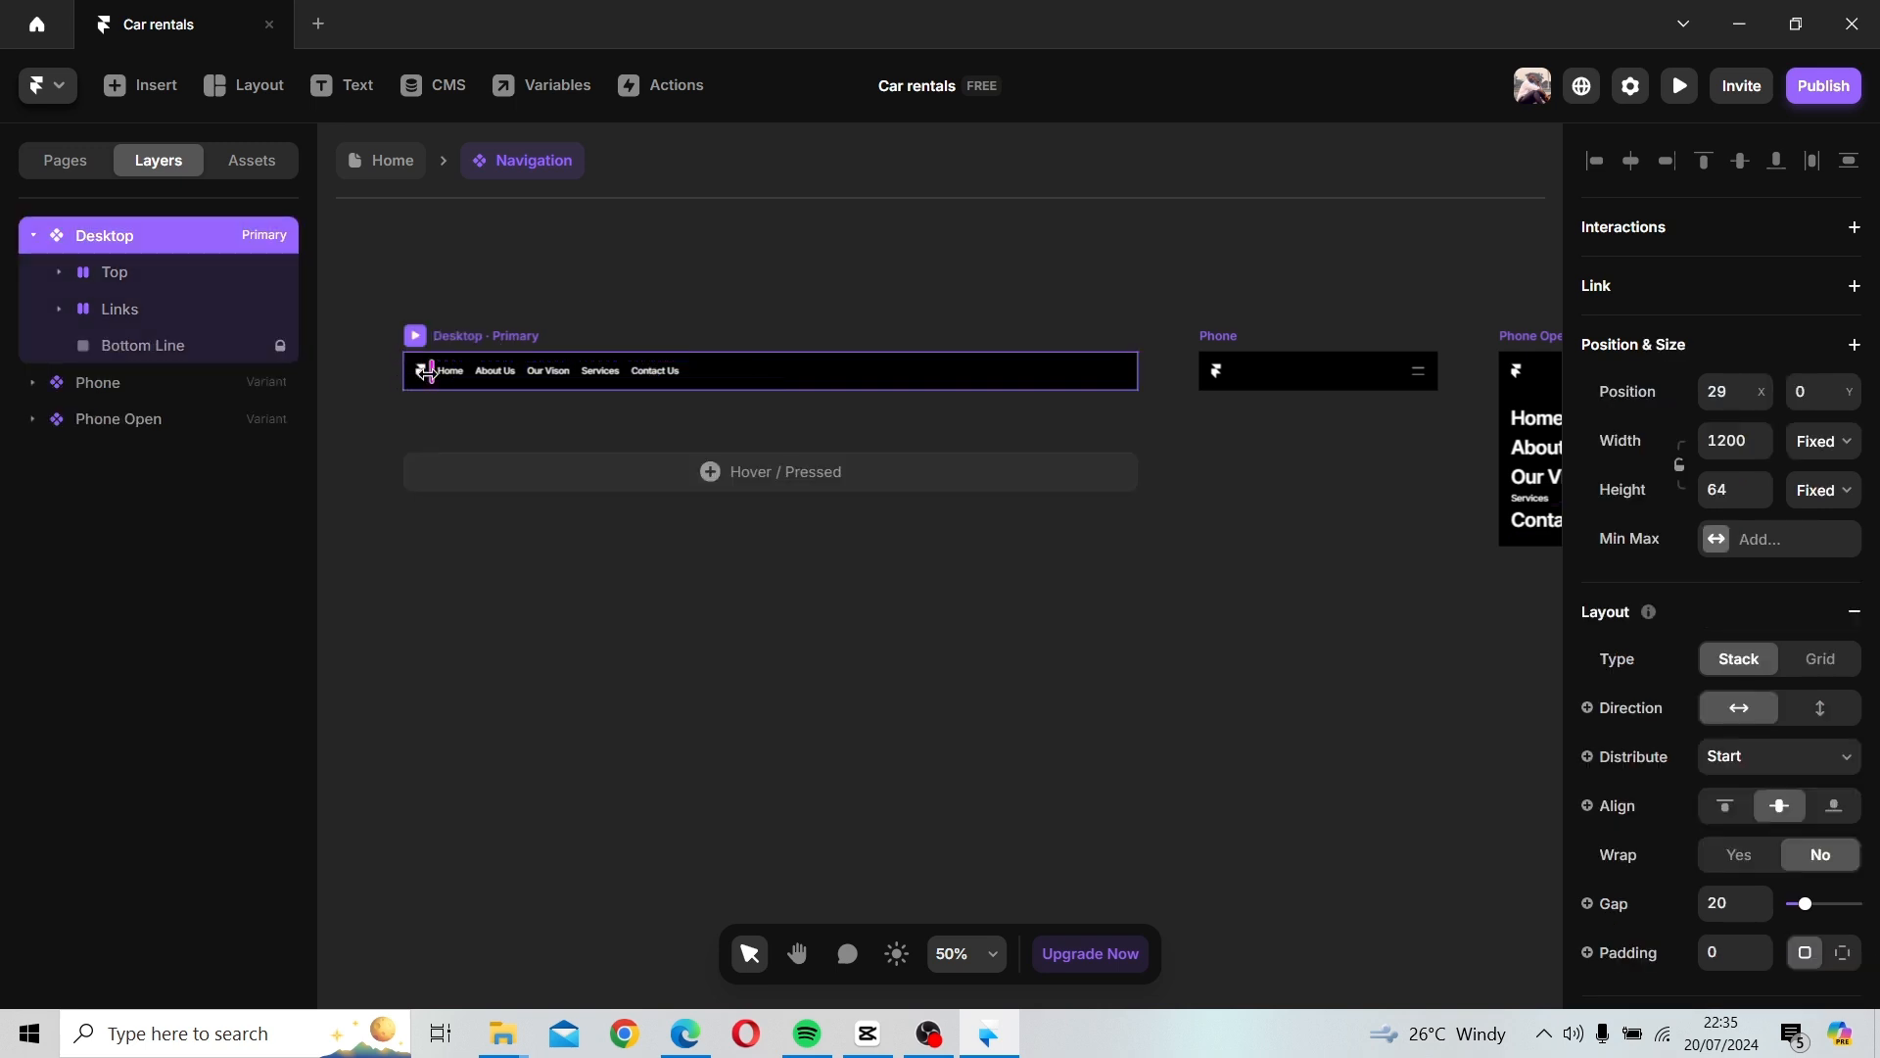
left_click_drag(432, 372, 842, 399)
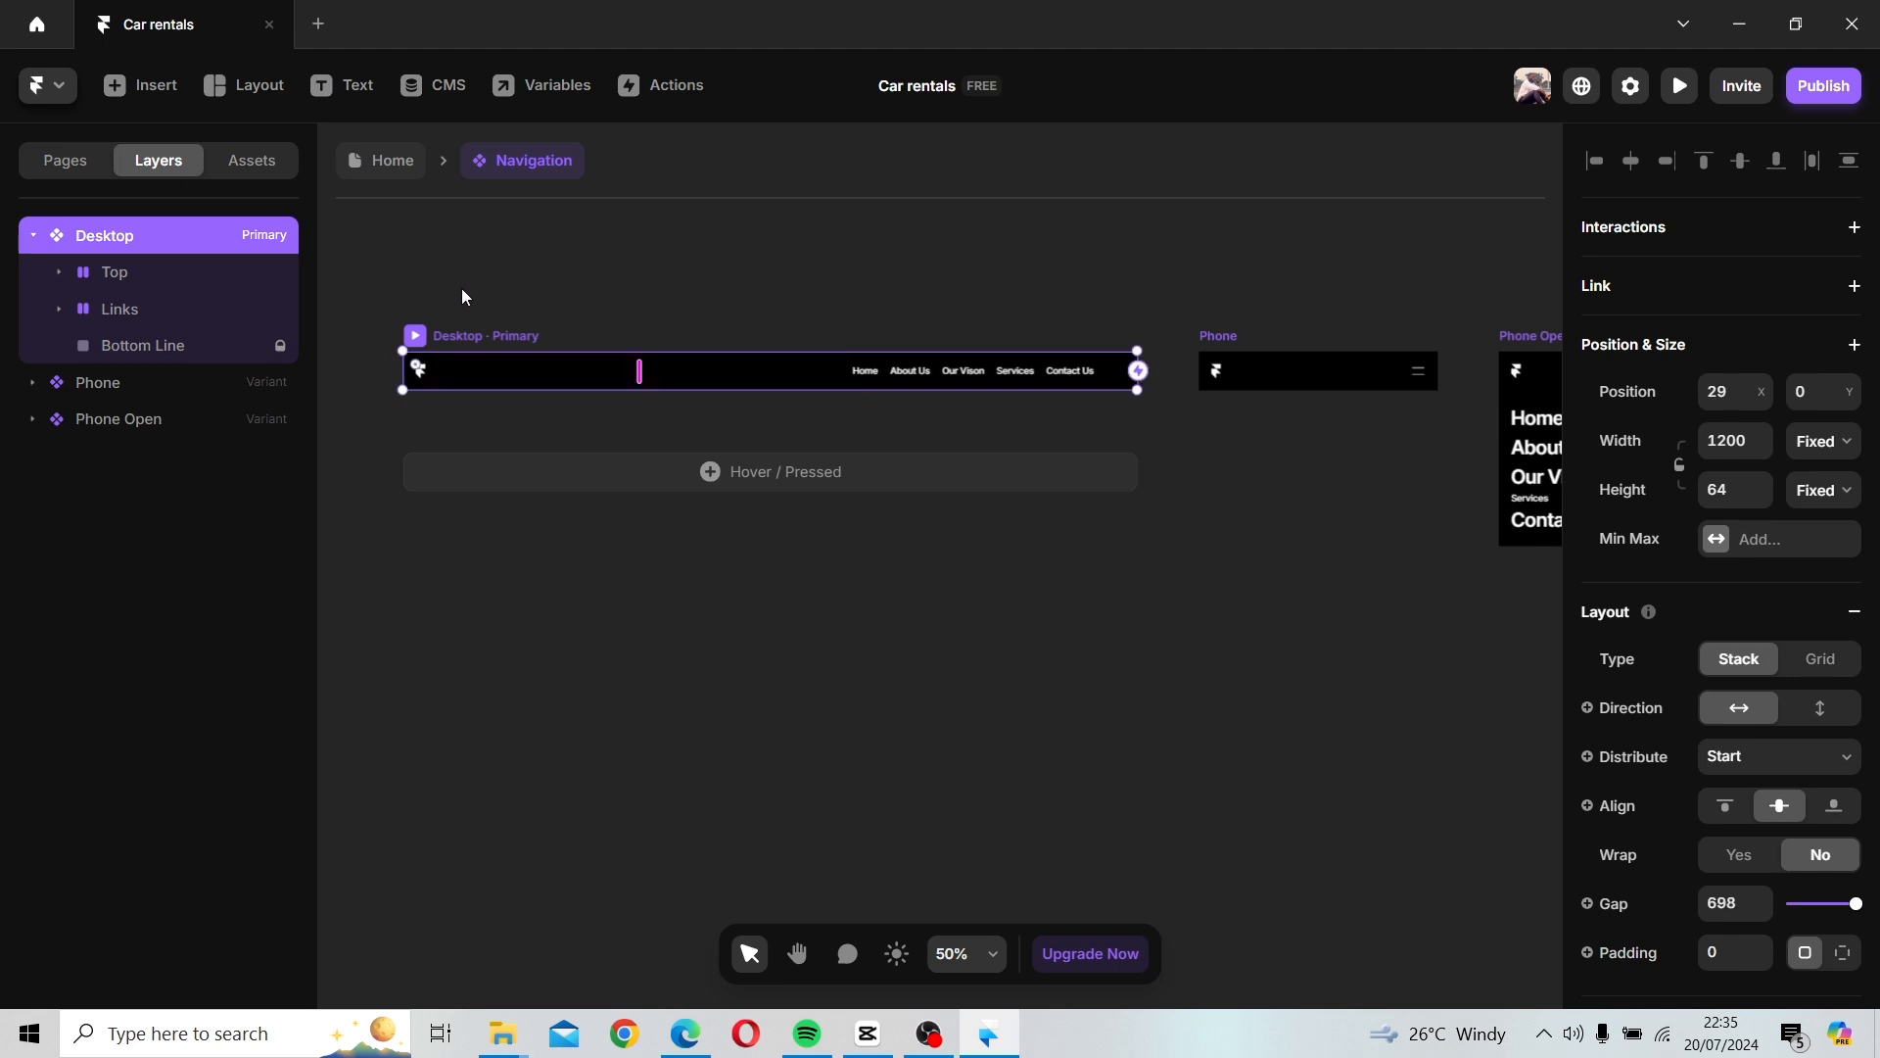
left_click(1730, 440)
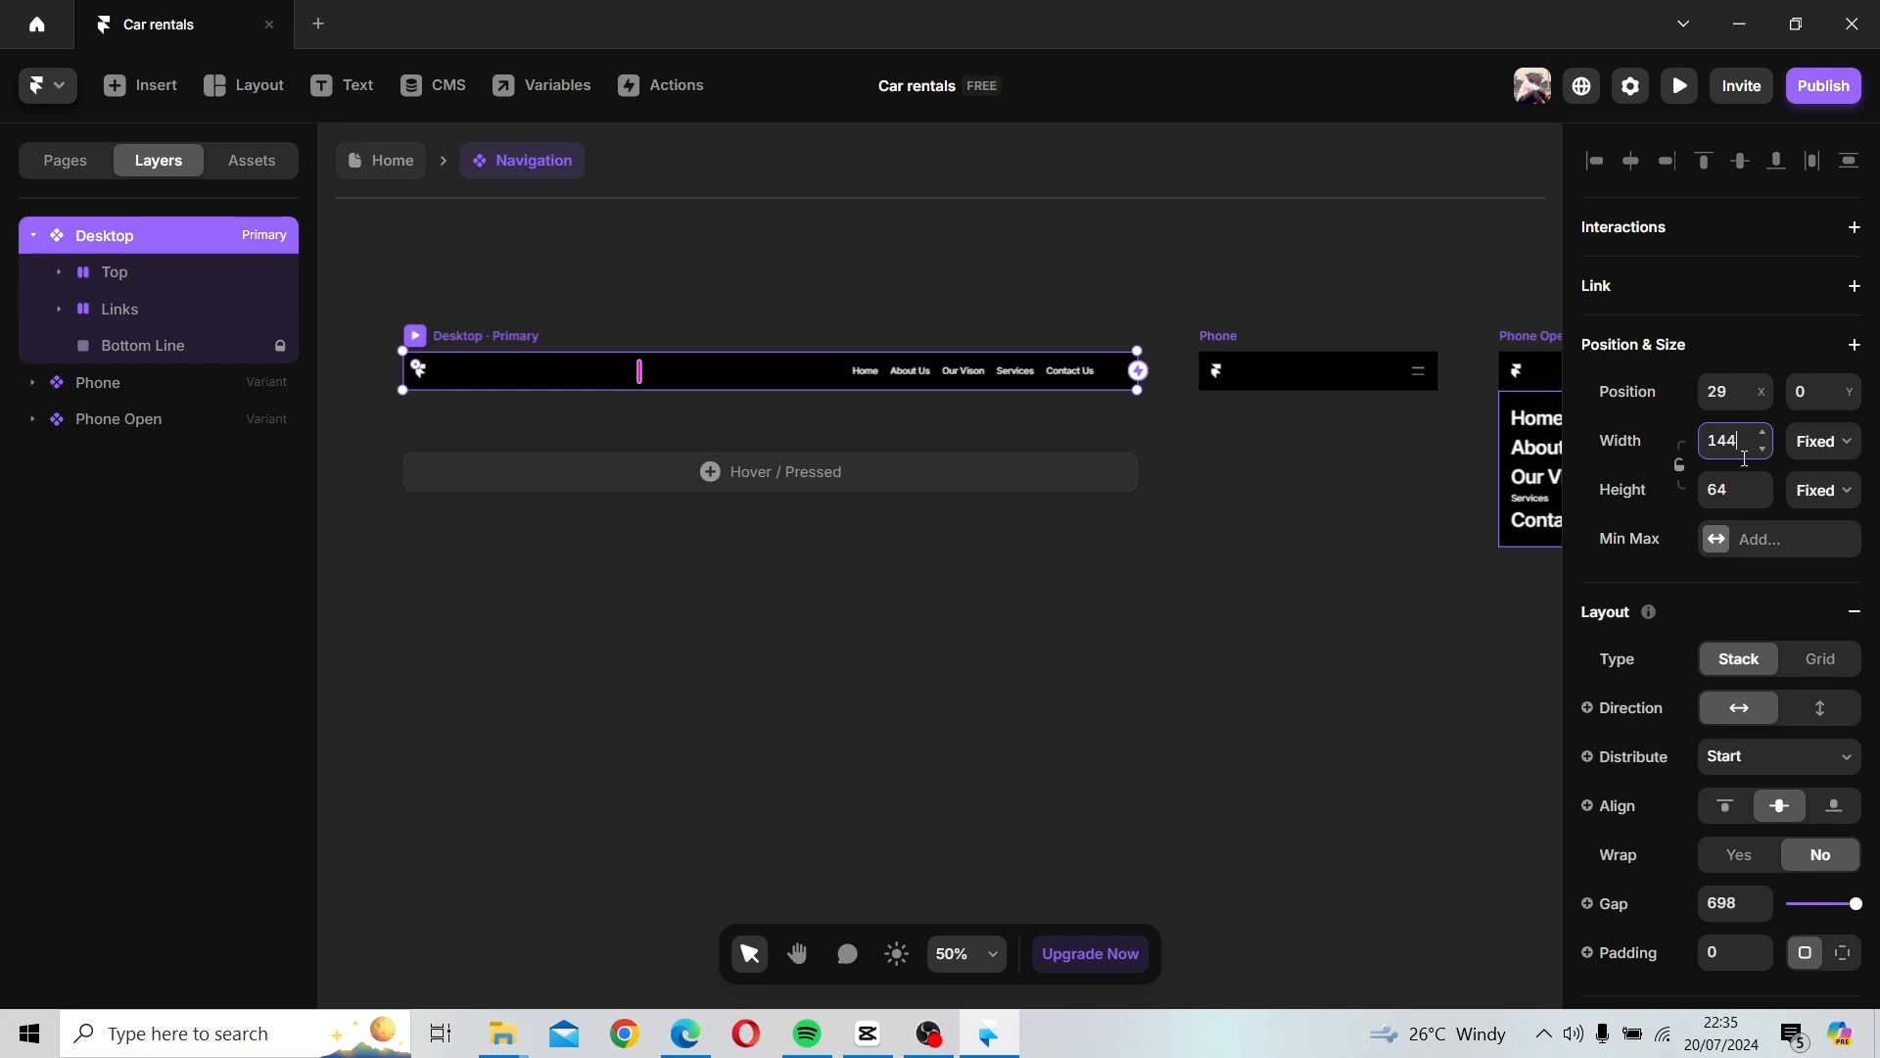
key("Return")
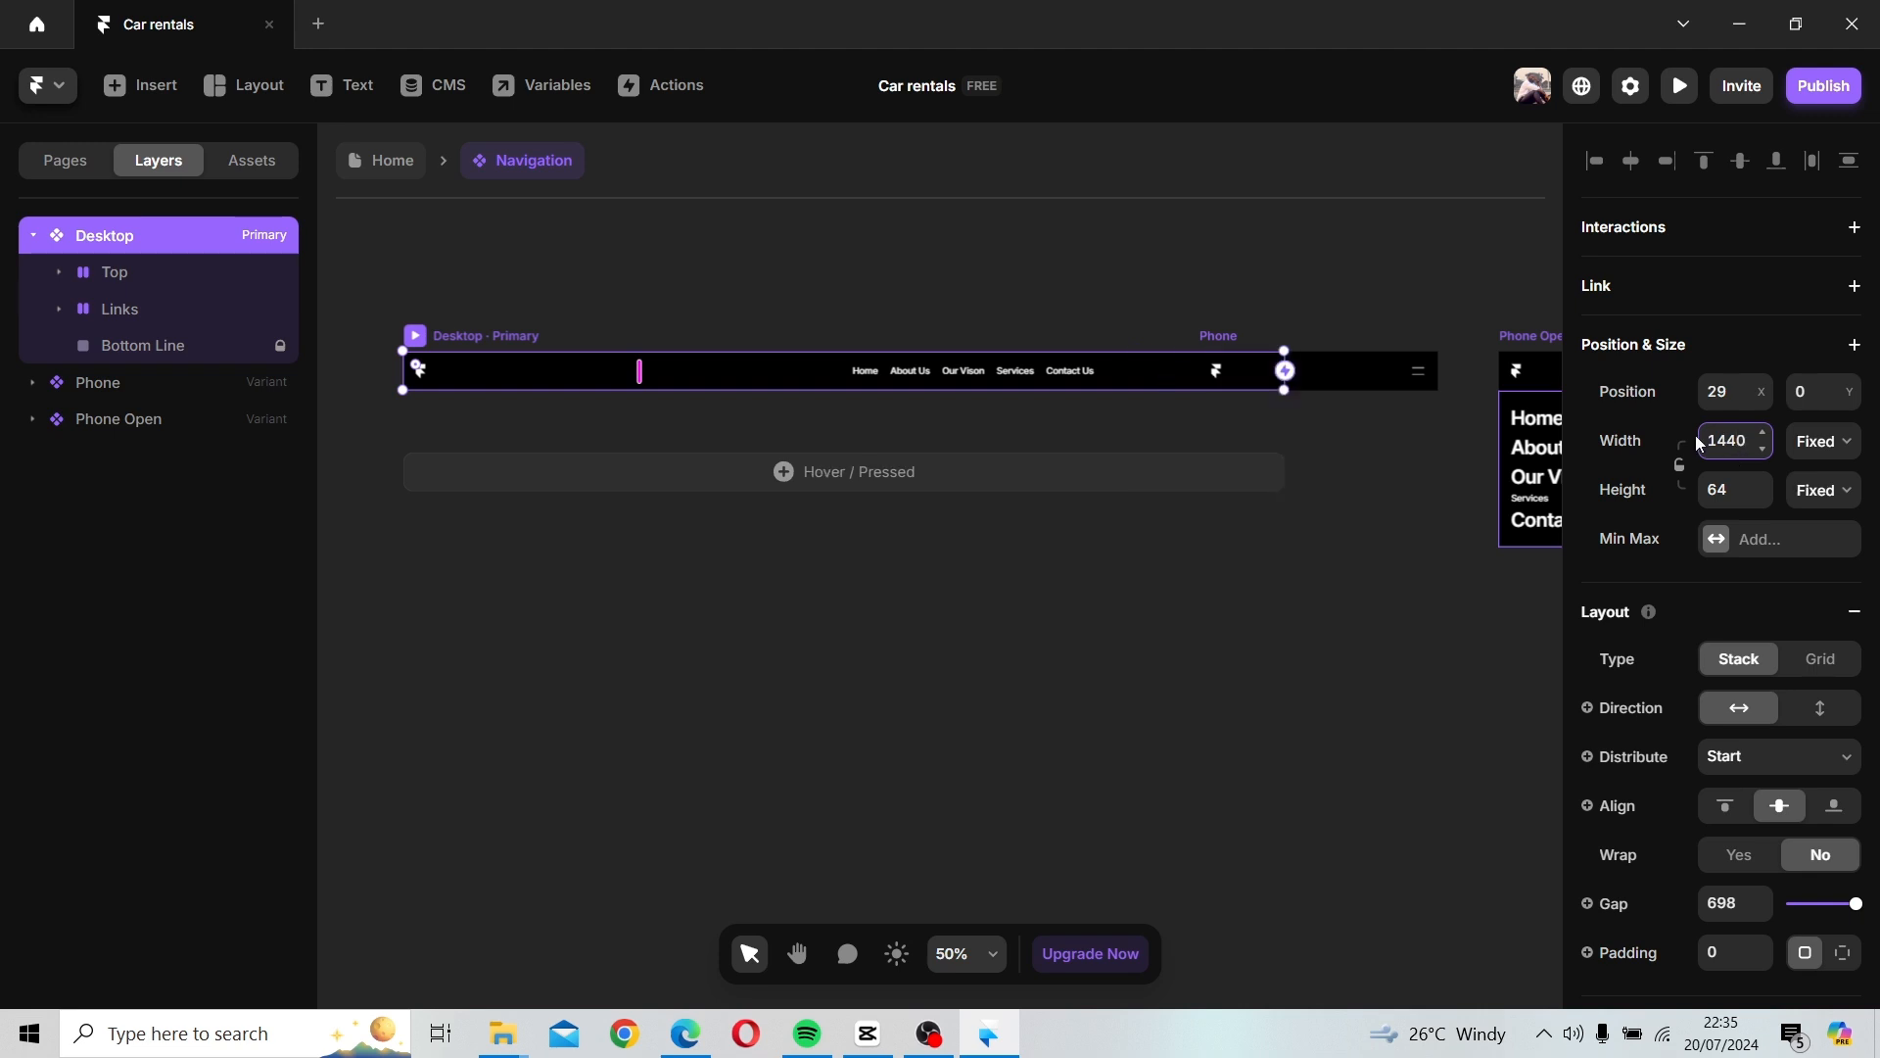
Move the Desktop variant clear of the Phone variant to X -209, Y 0, and widen its gap to 916.
left_click_drag(468, 327, 360, 333)
left_click(620, 314)
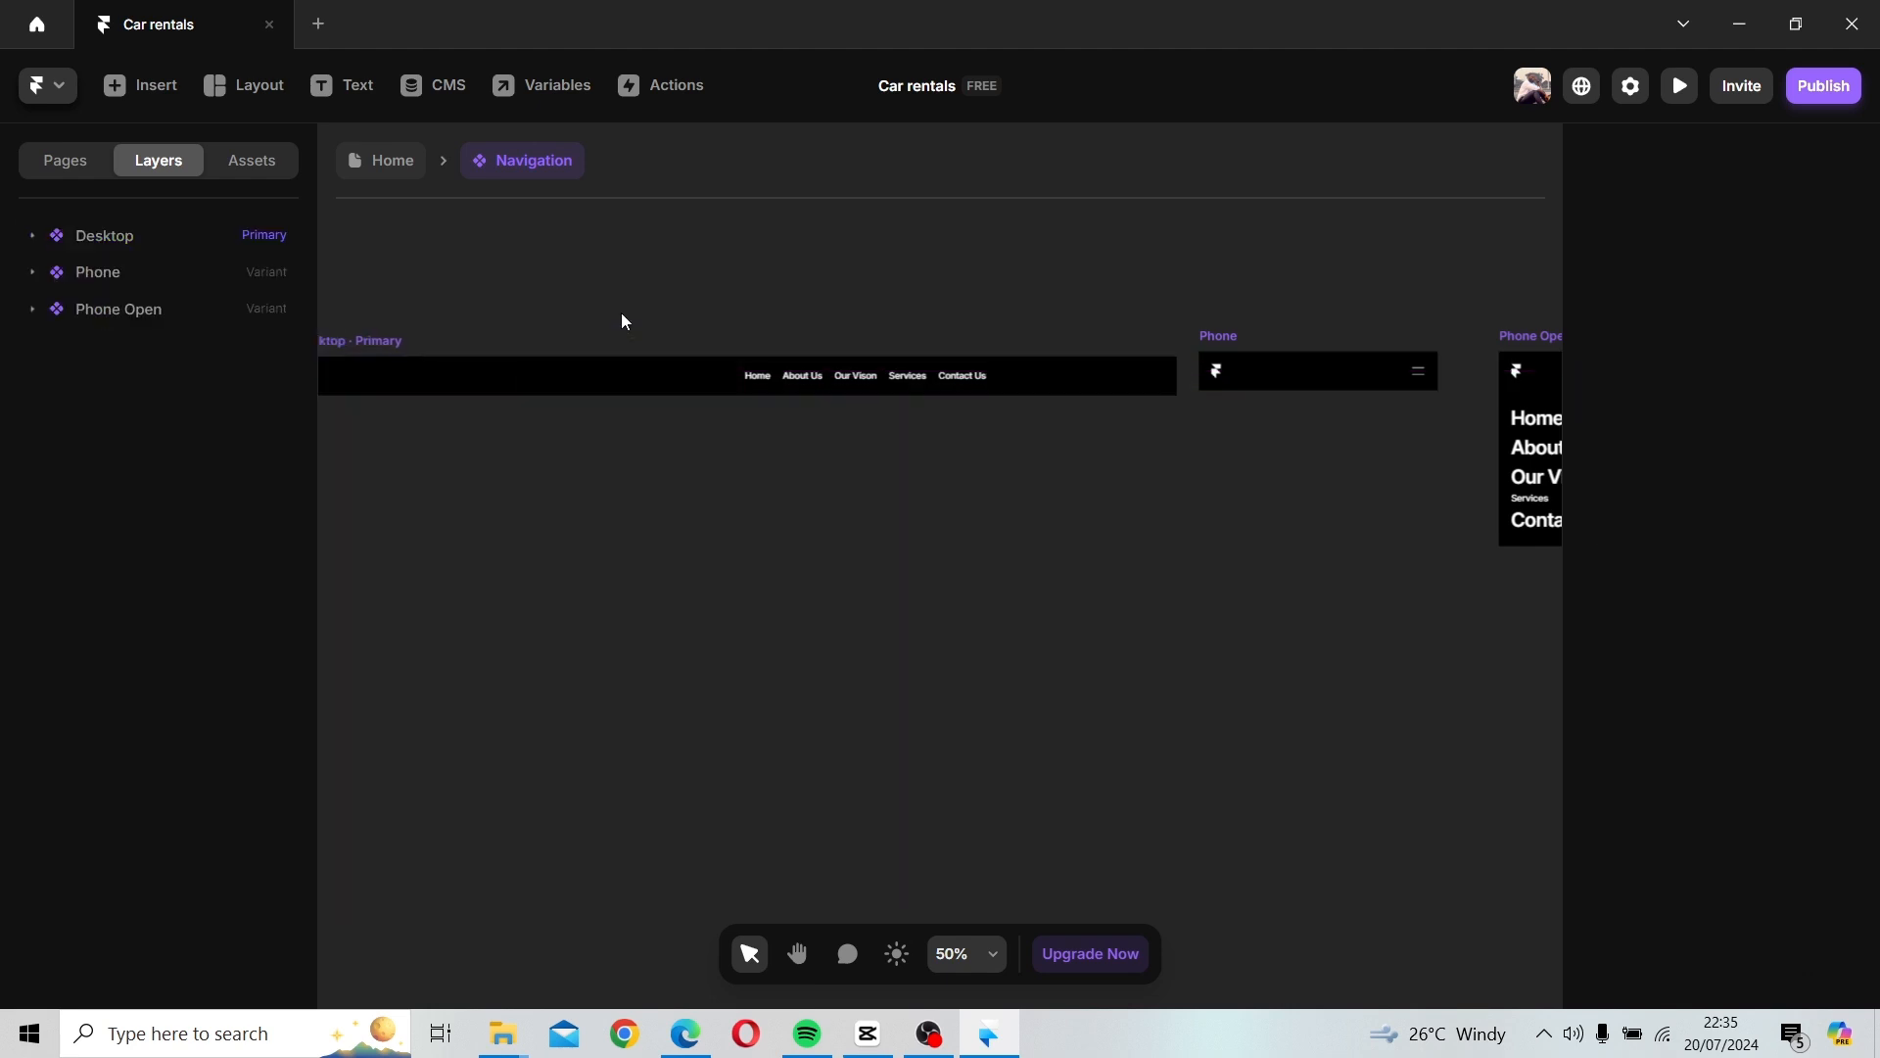
key("space")
left_click_drag(621, 314, 810, 294)
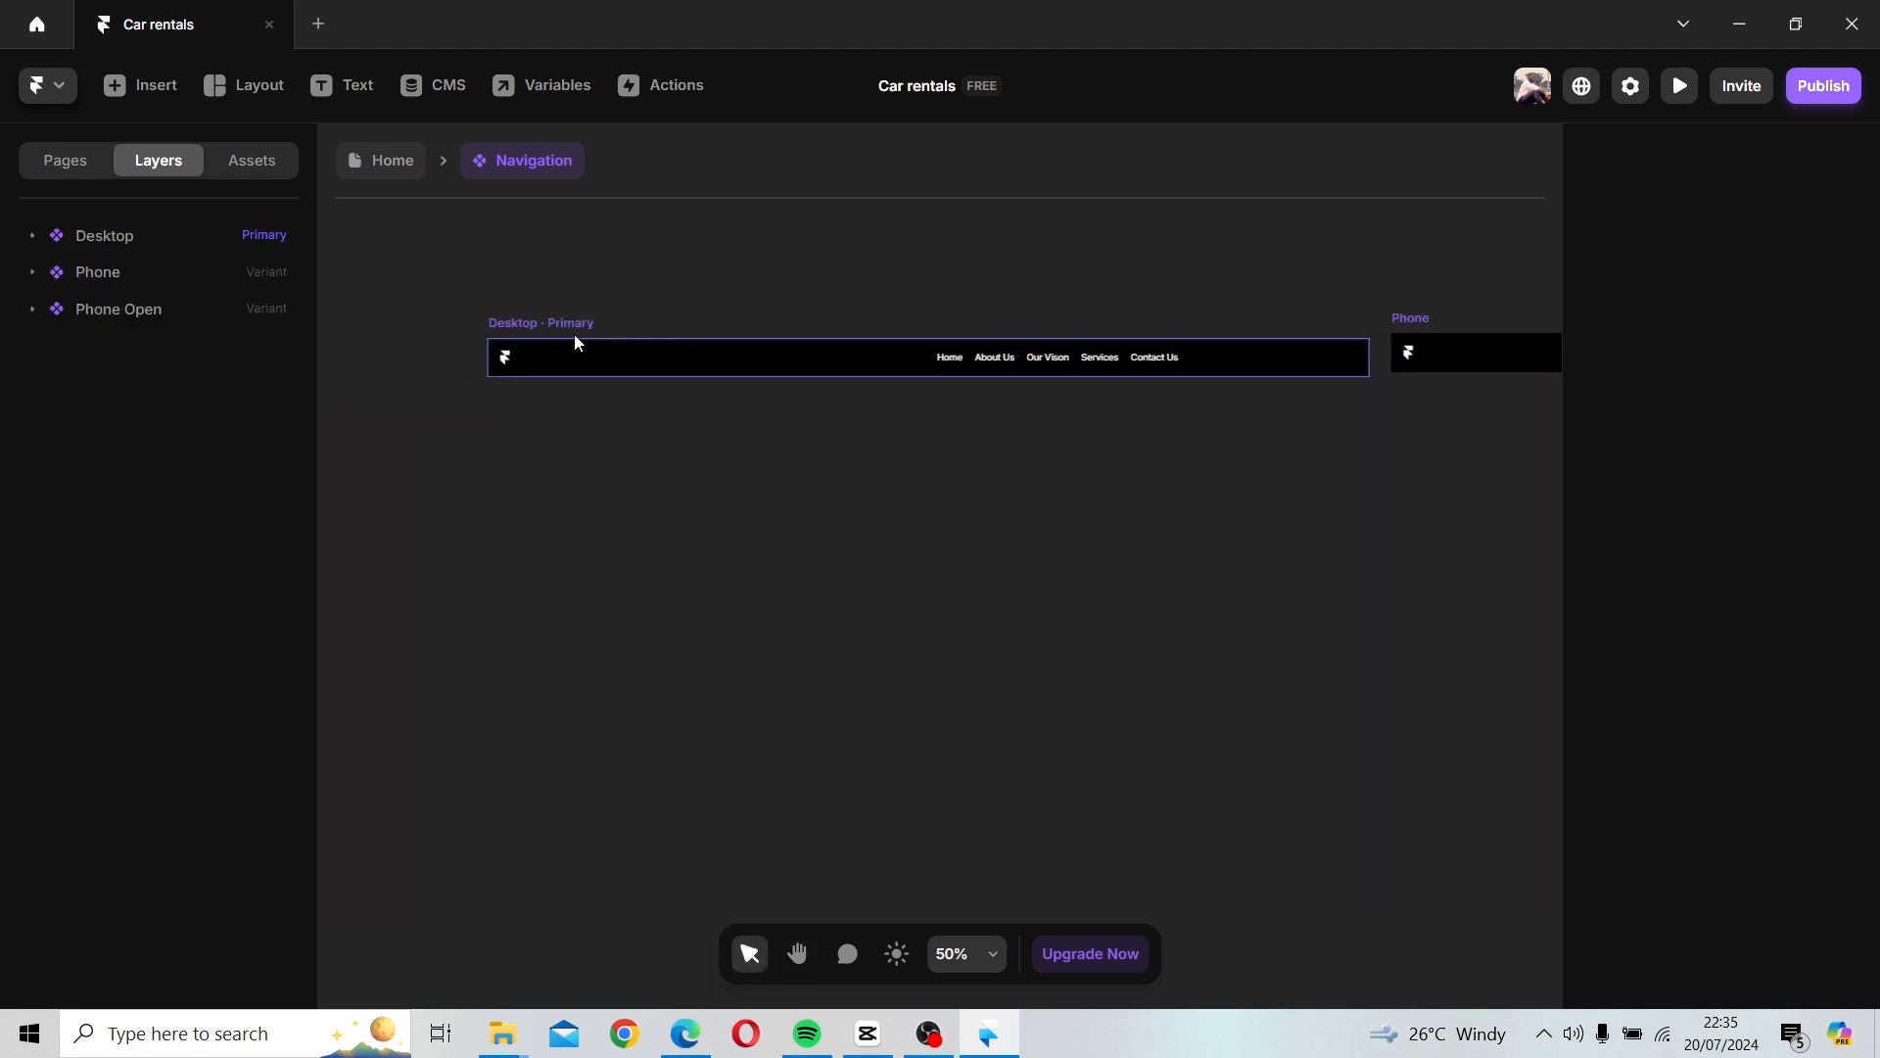
left_click_drag(557, 328, 519, 326)
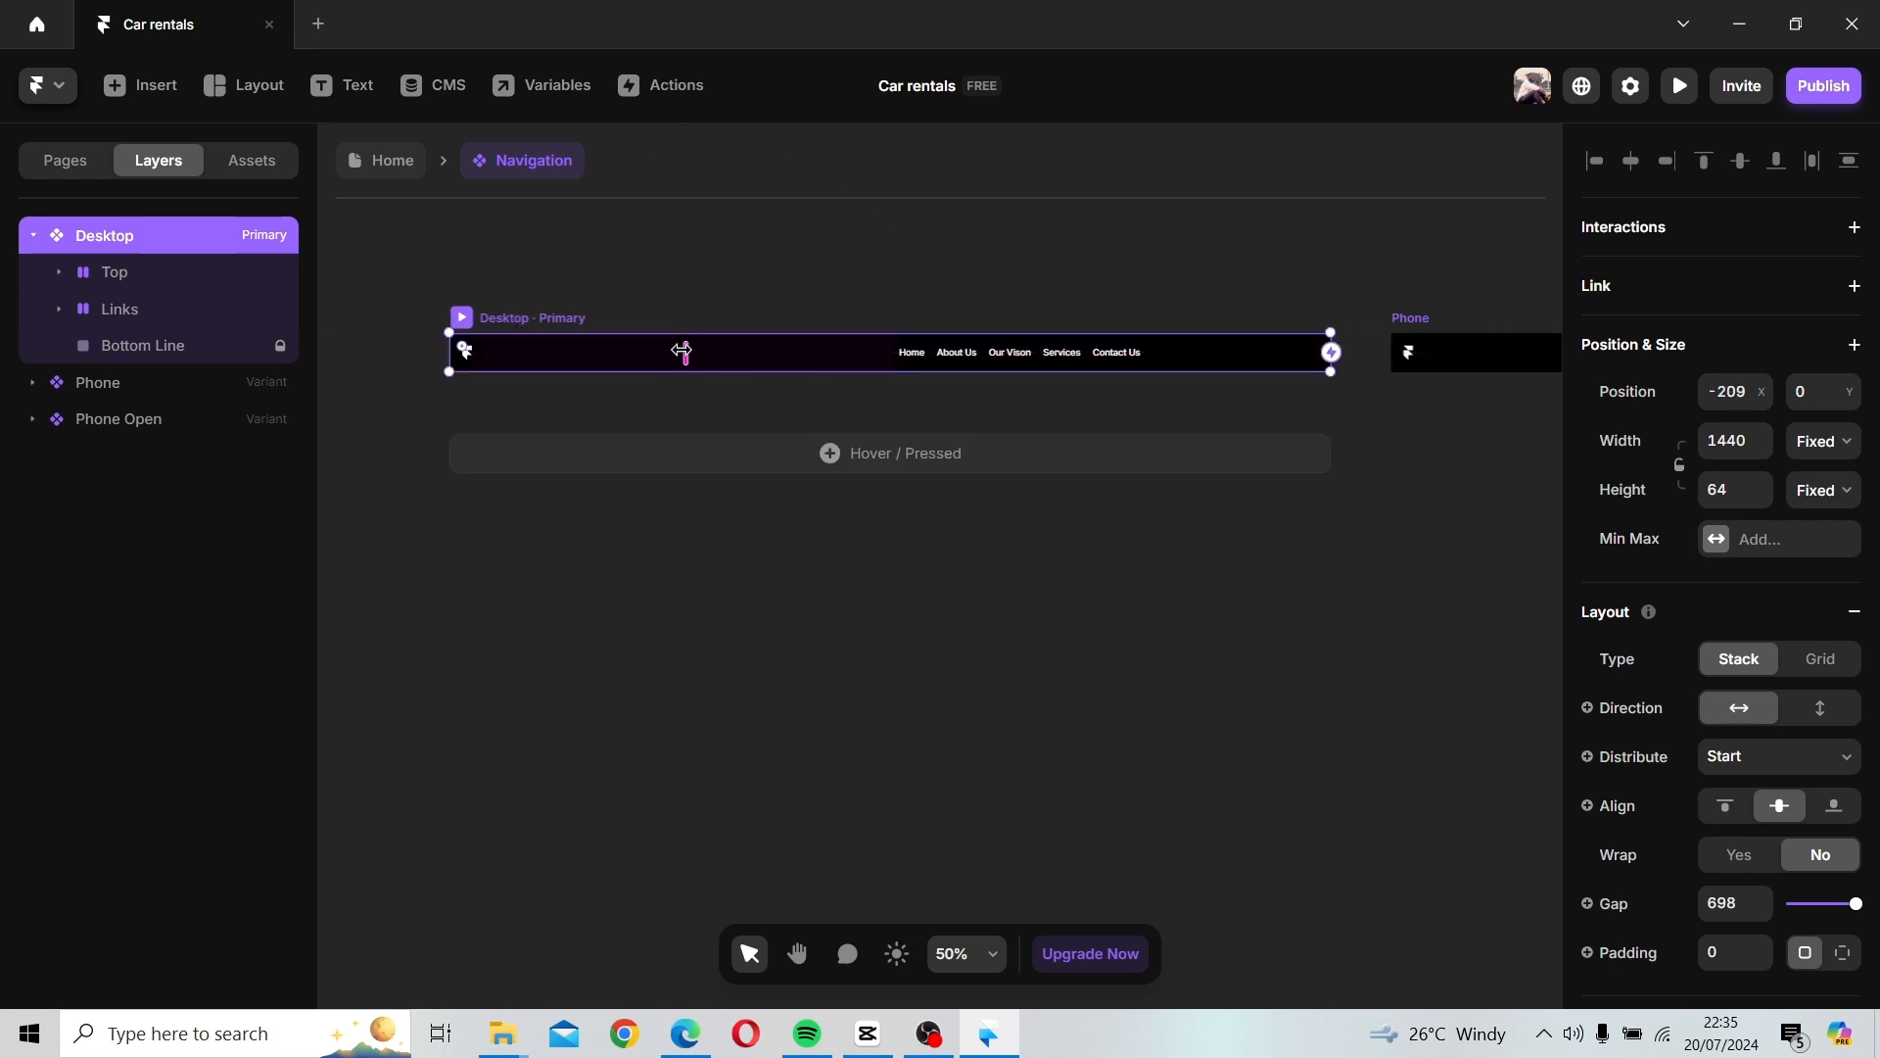
left_click_drag(697, 351, 820, 368)
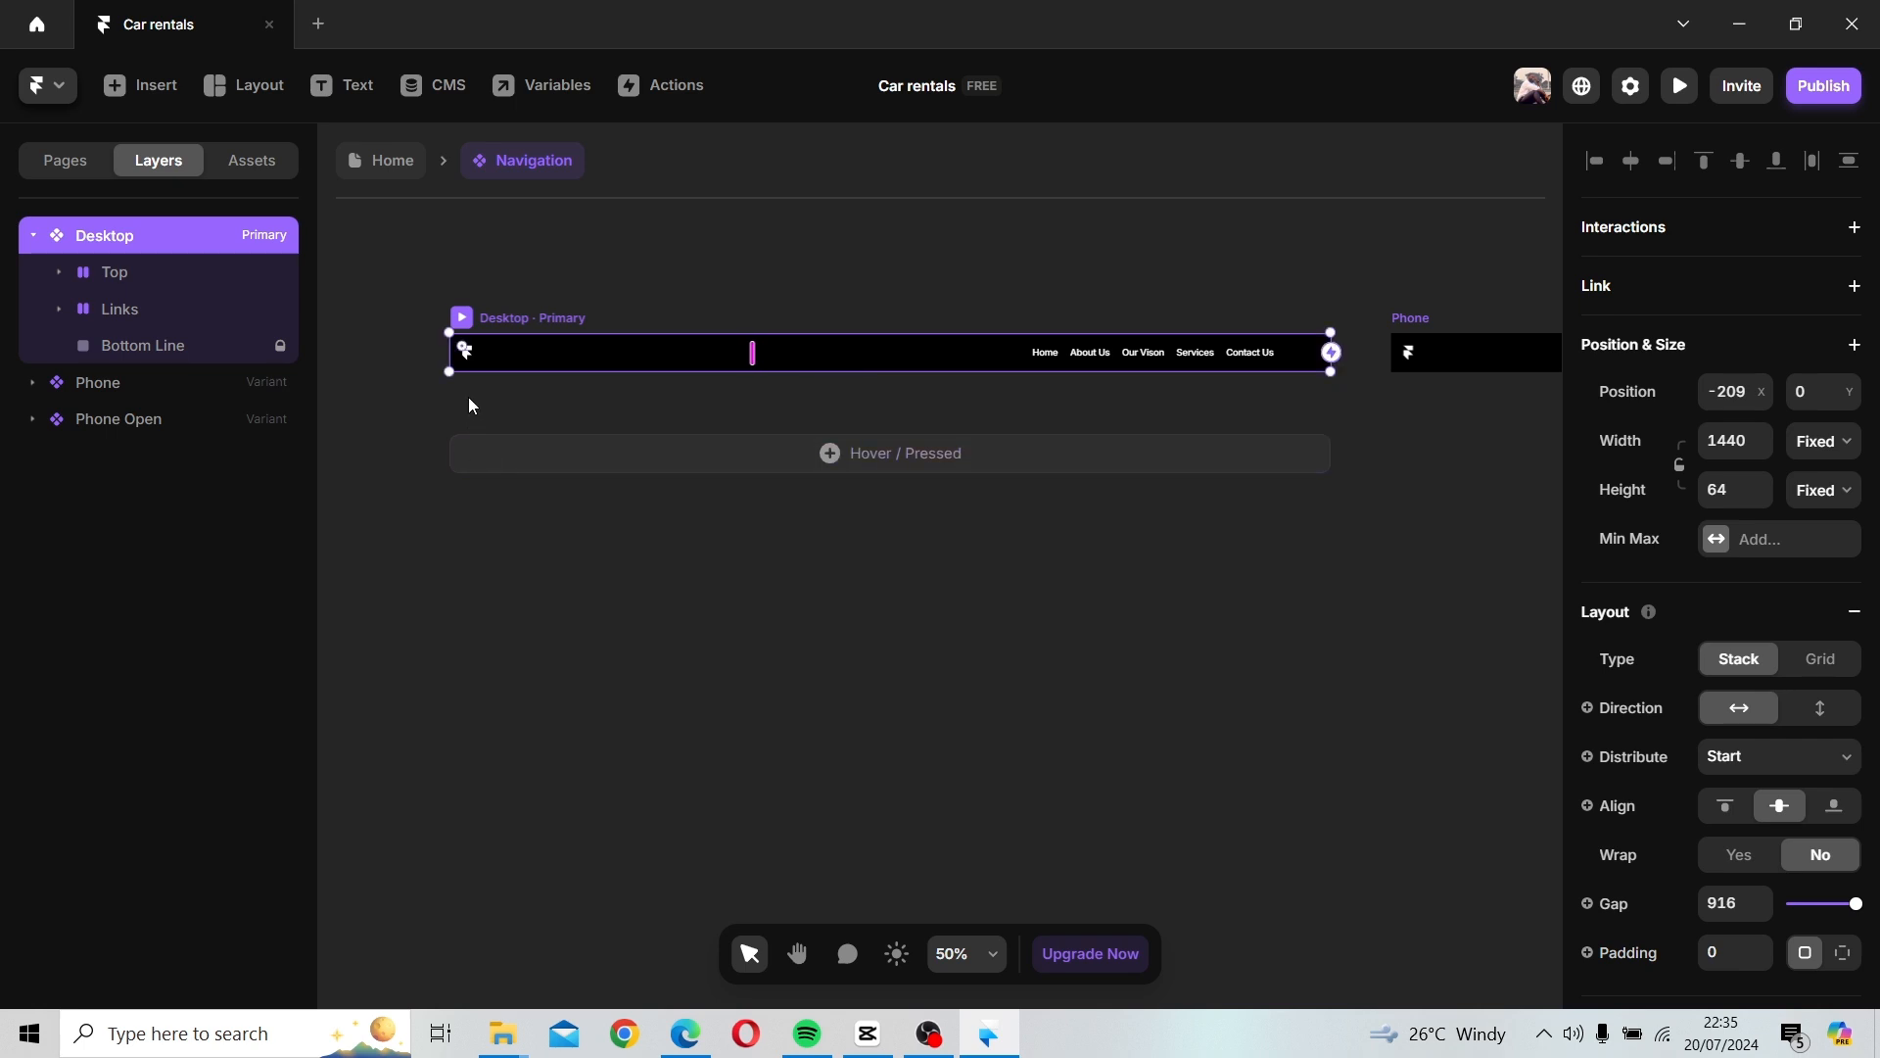
double_click(472, 359)
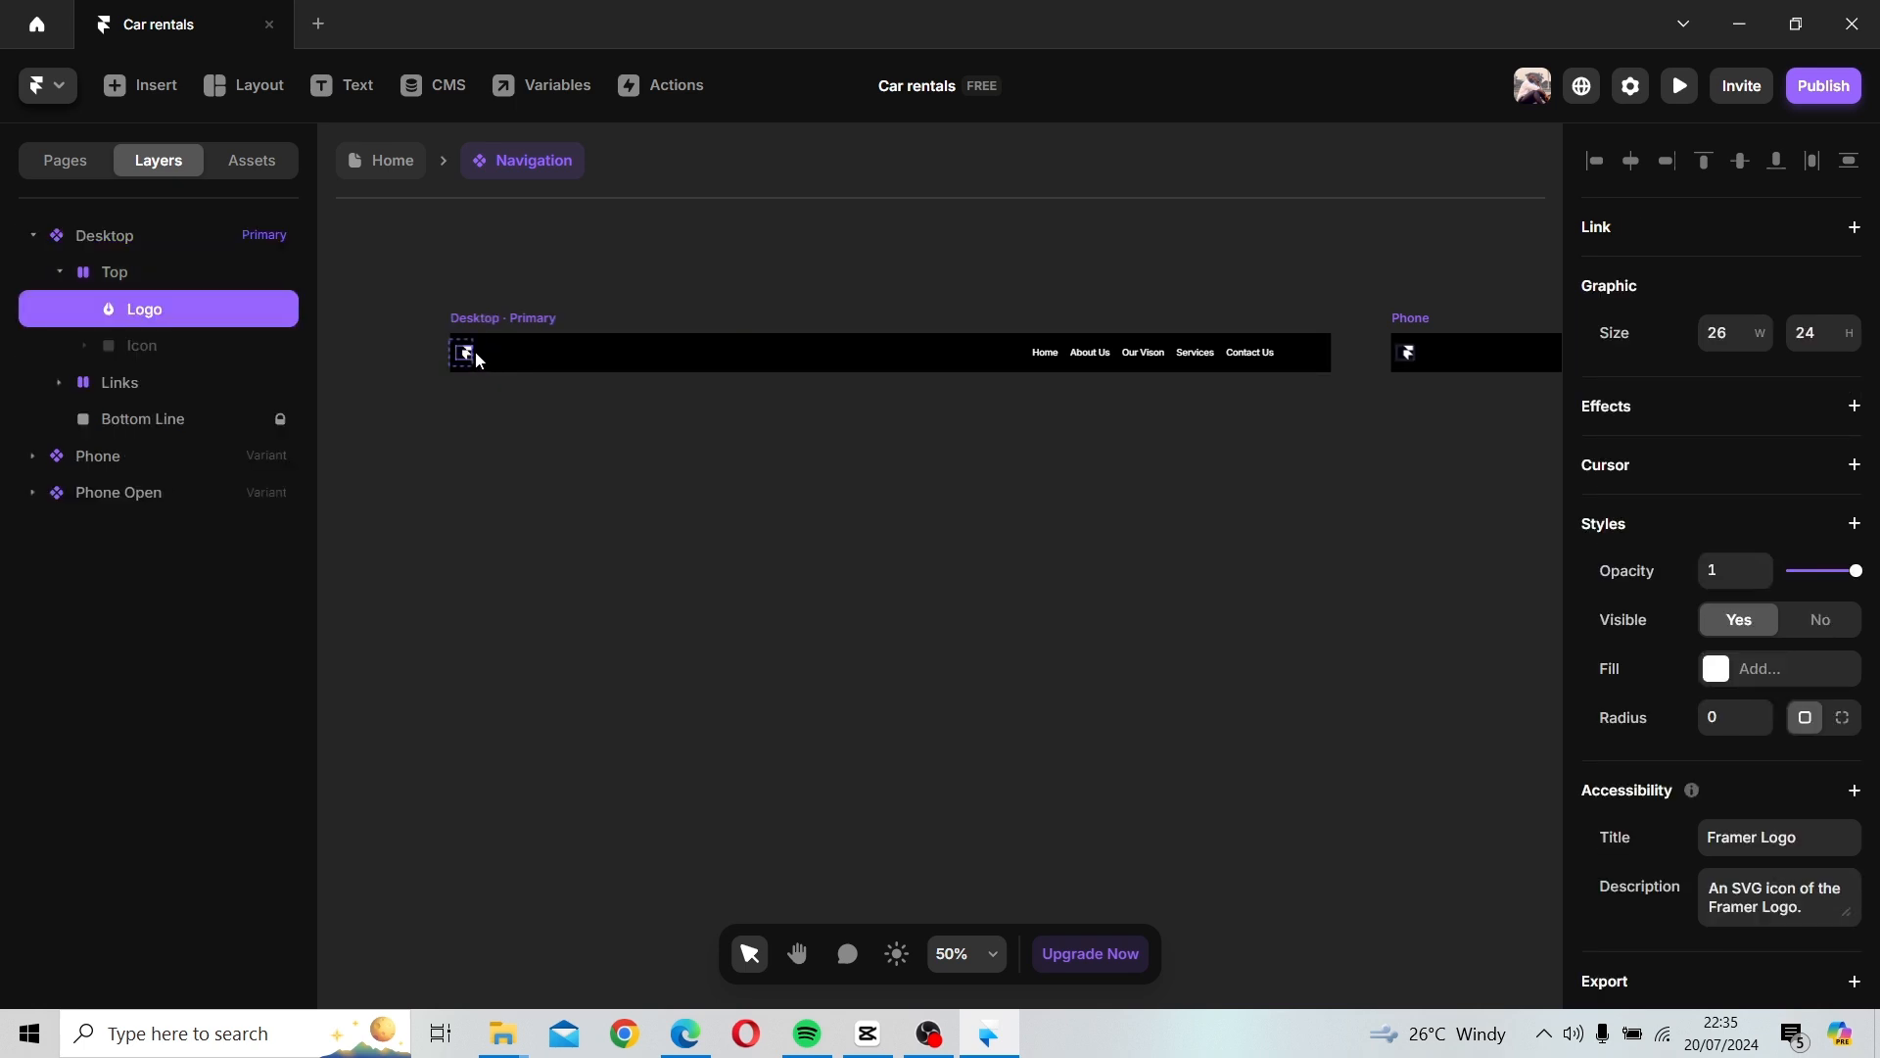
left_click(470, 361)
double_click(469, 362)
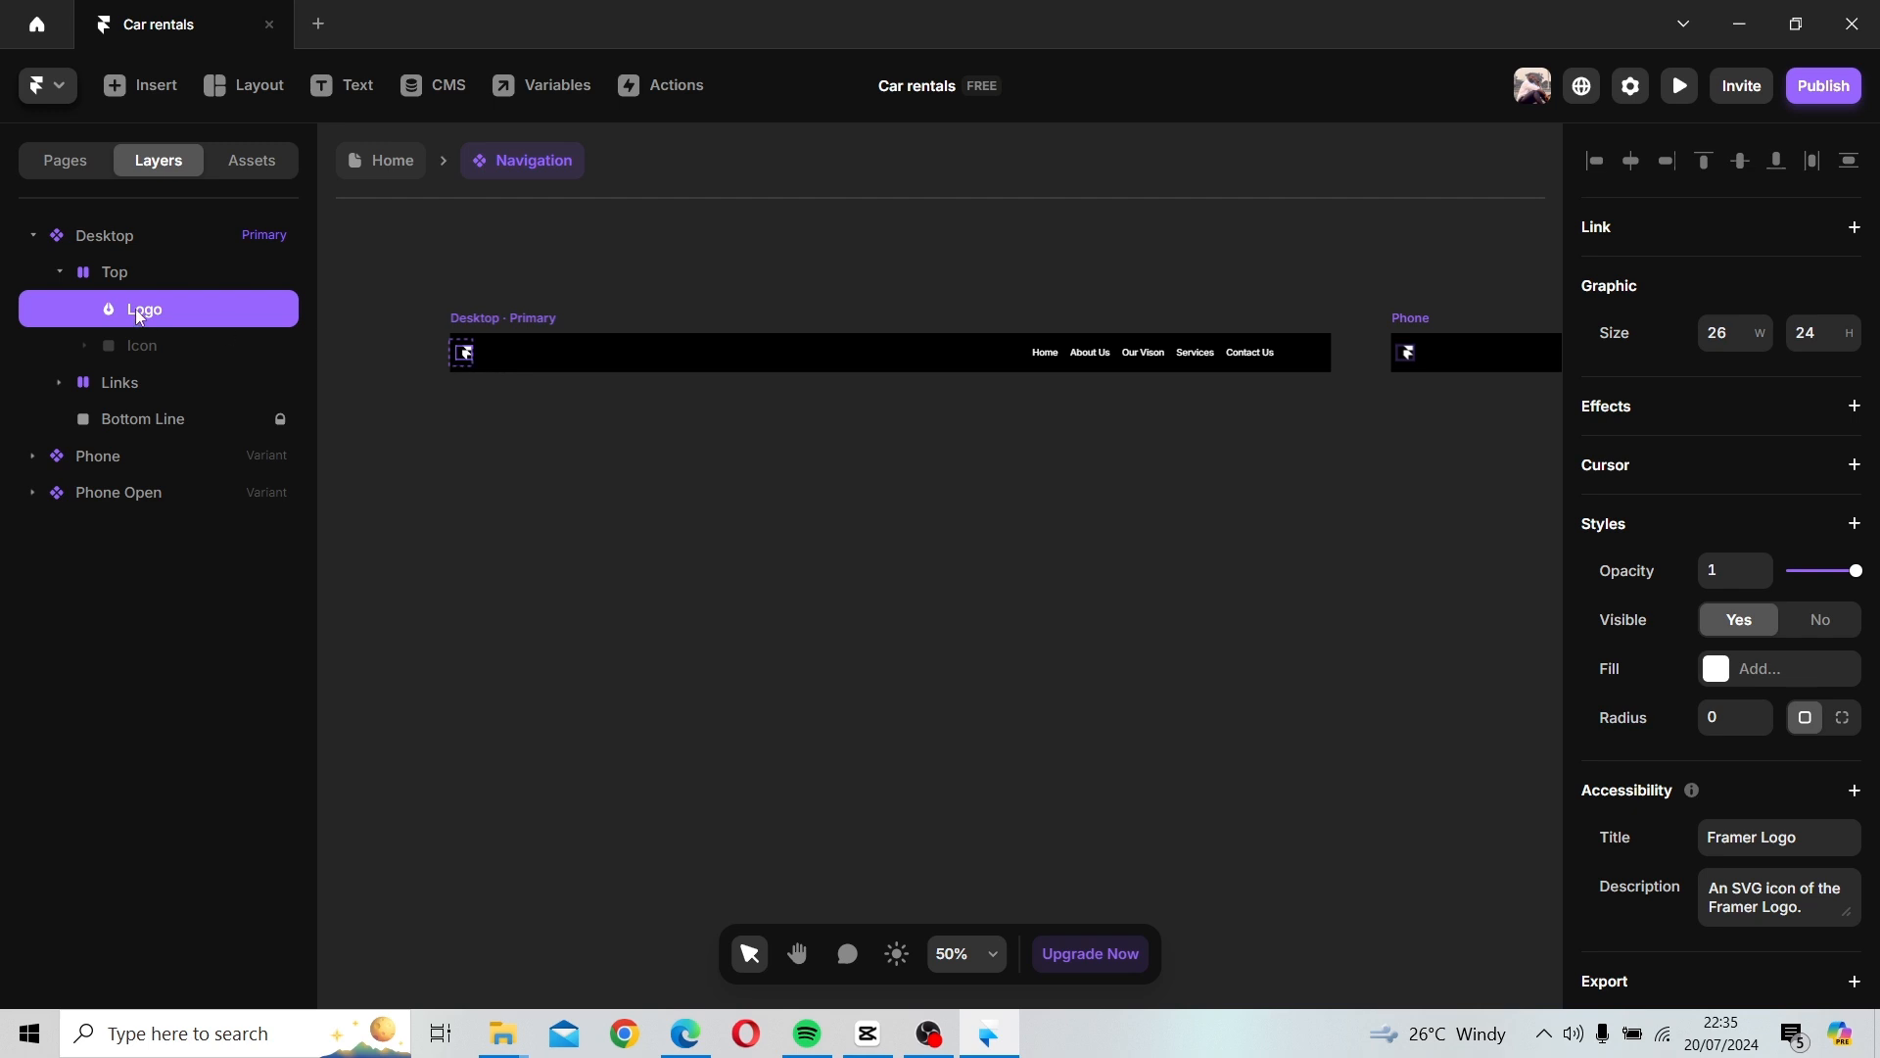
left_click(496, 315)
double_click(469, 358)
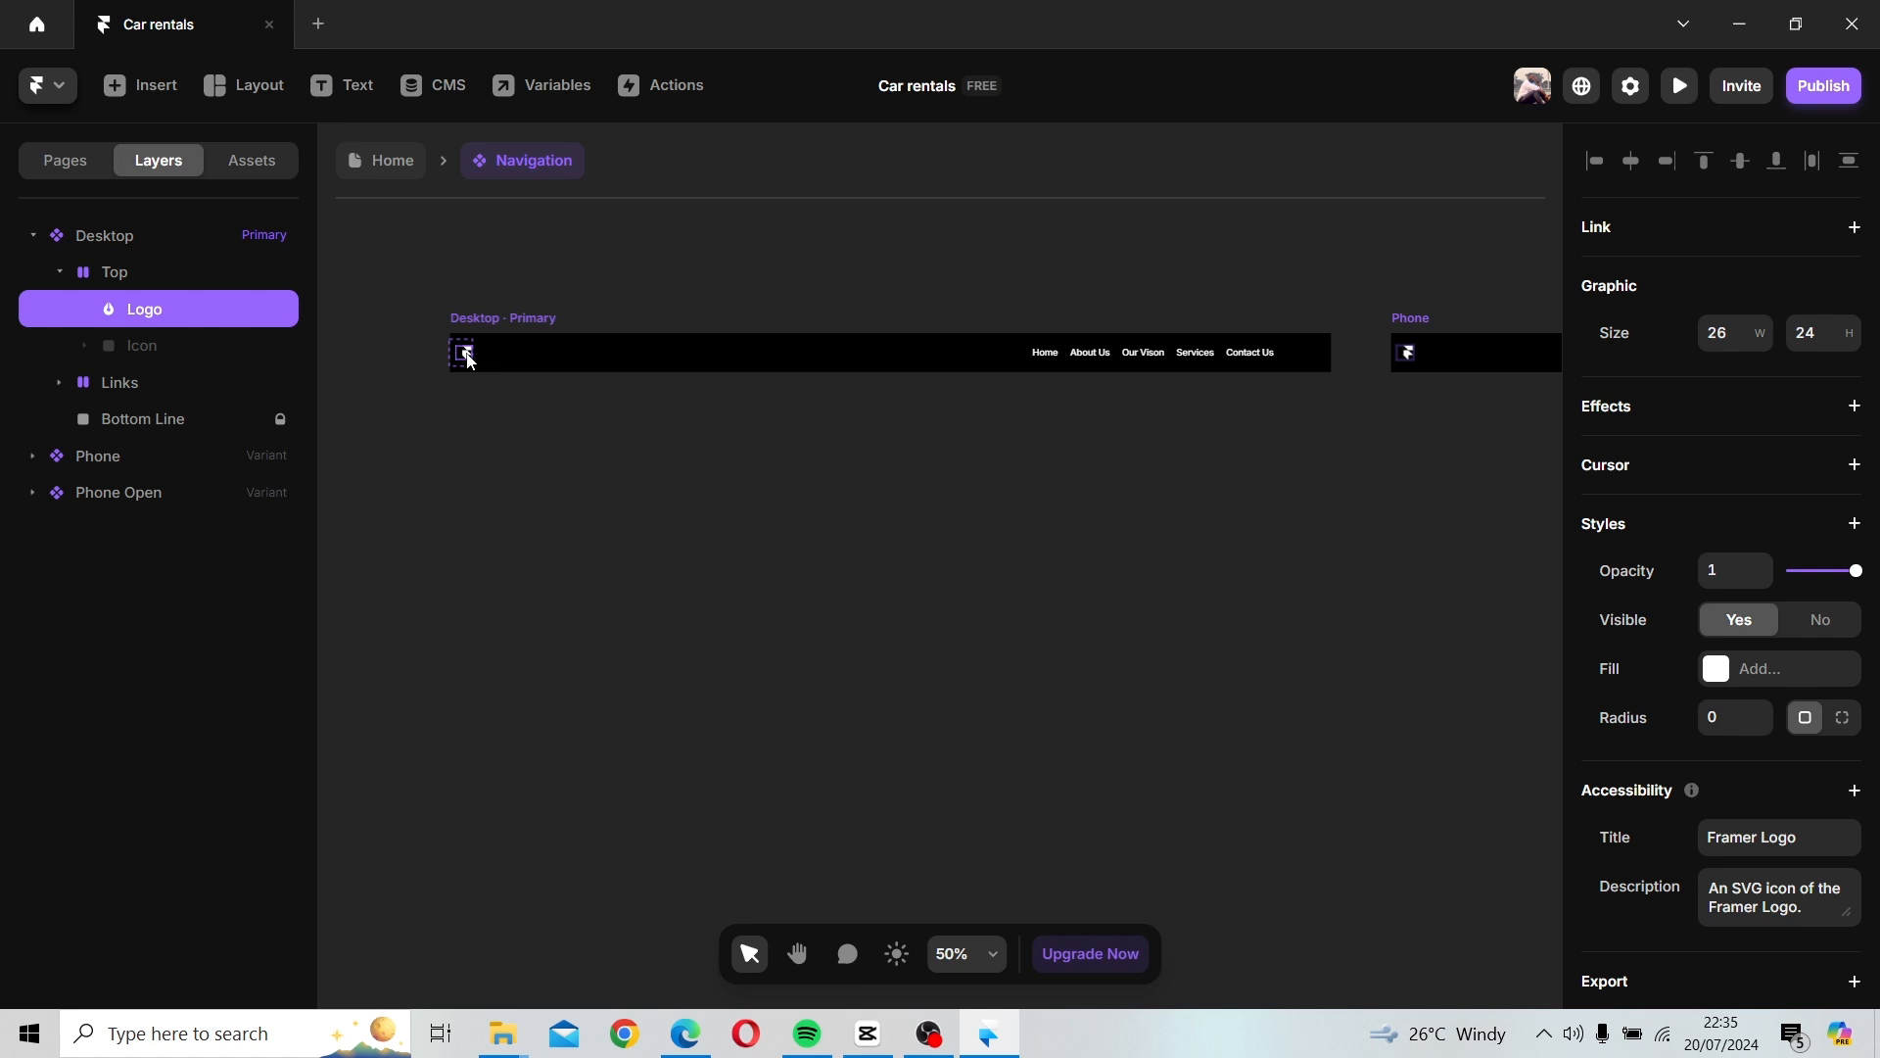
left_click(344, 230)
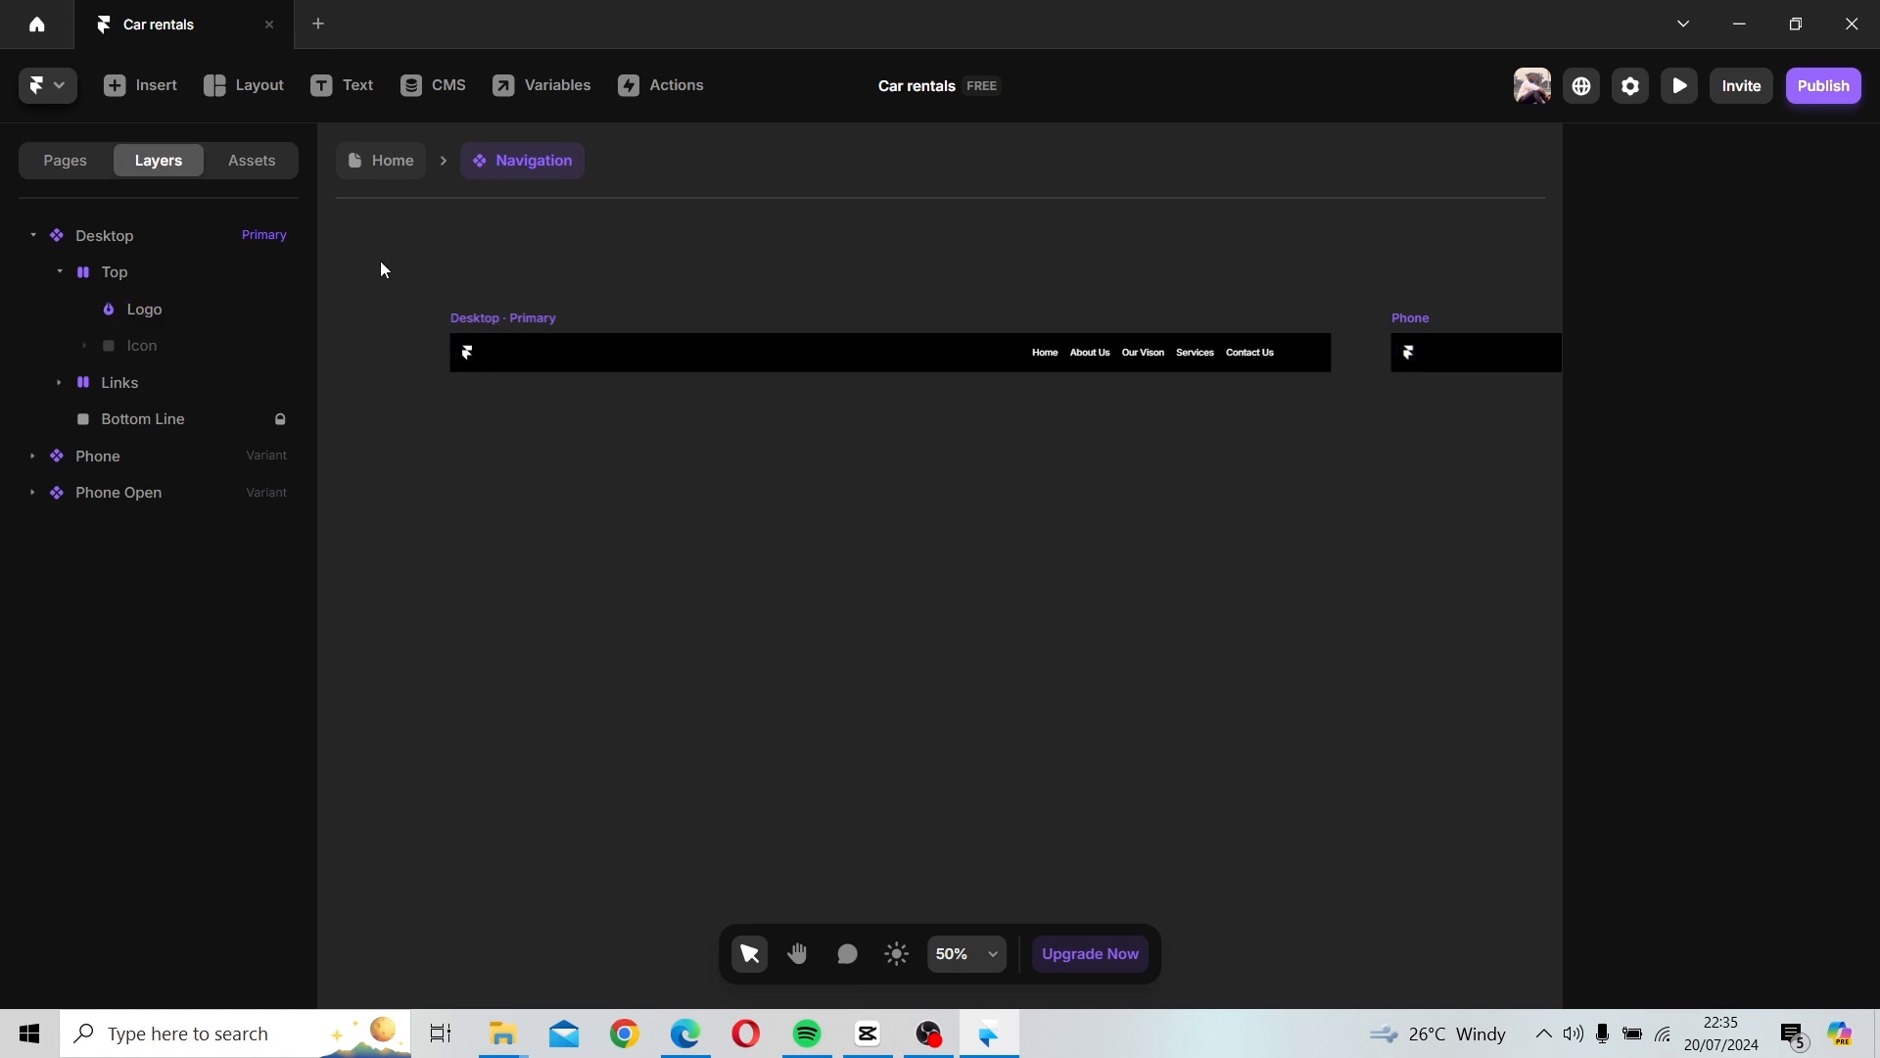
Add the text "CaysRentals" on the empty canvas above the Desktop navigation variant, at about X -234, Y -132.
left_click(343, 85)
left_click(444, 271)
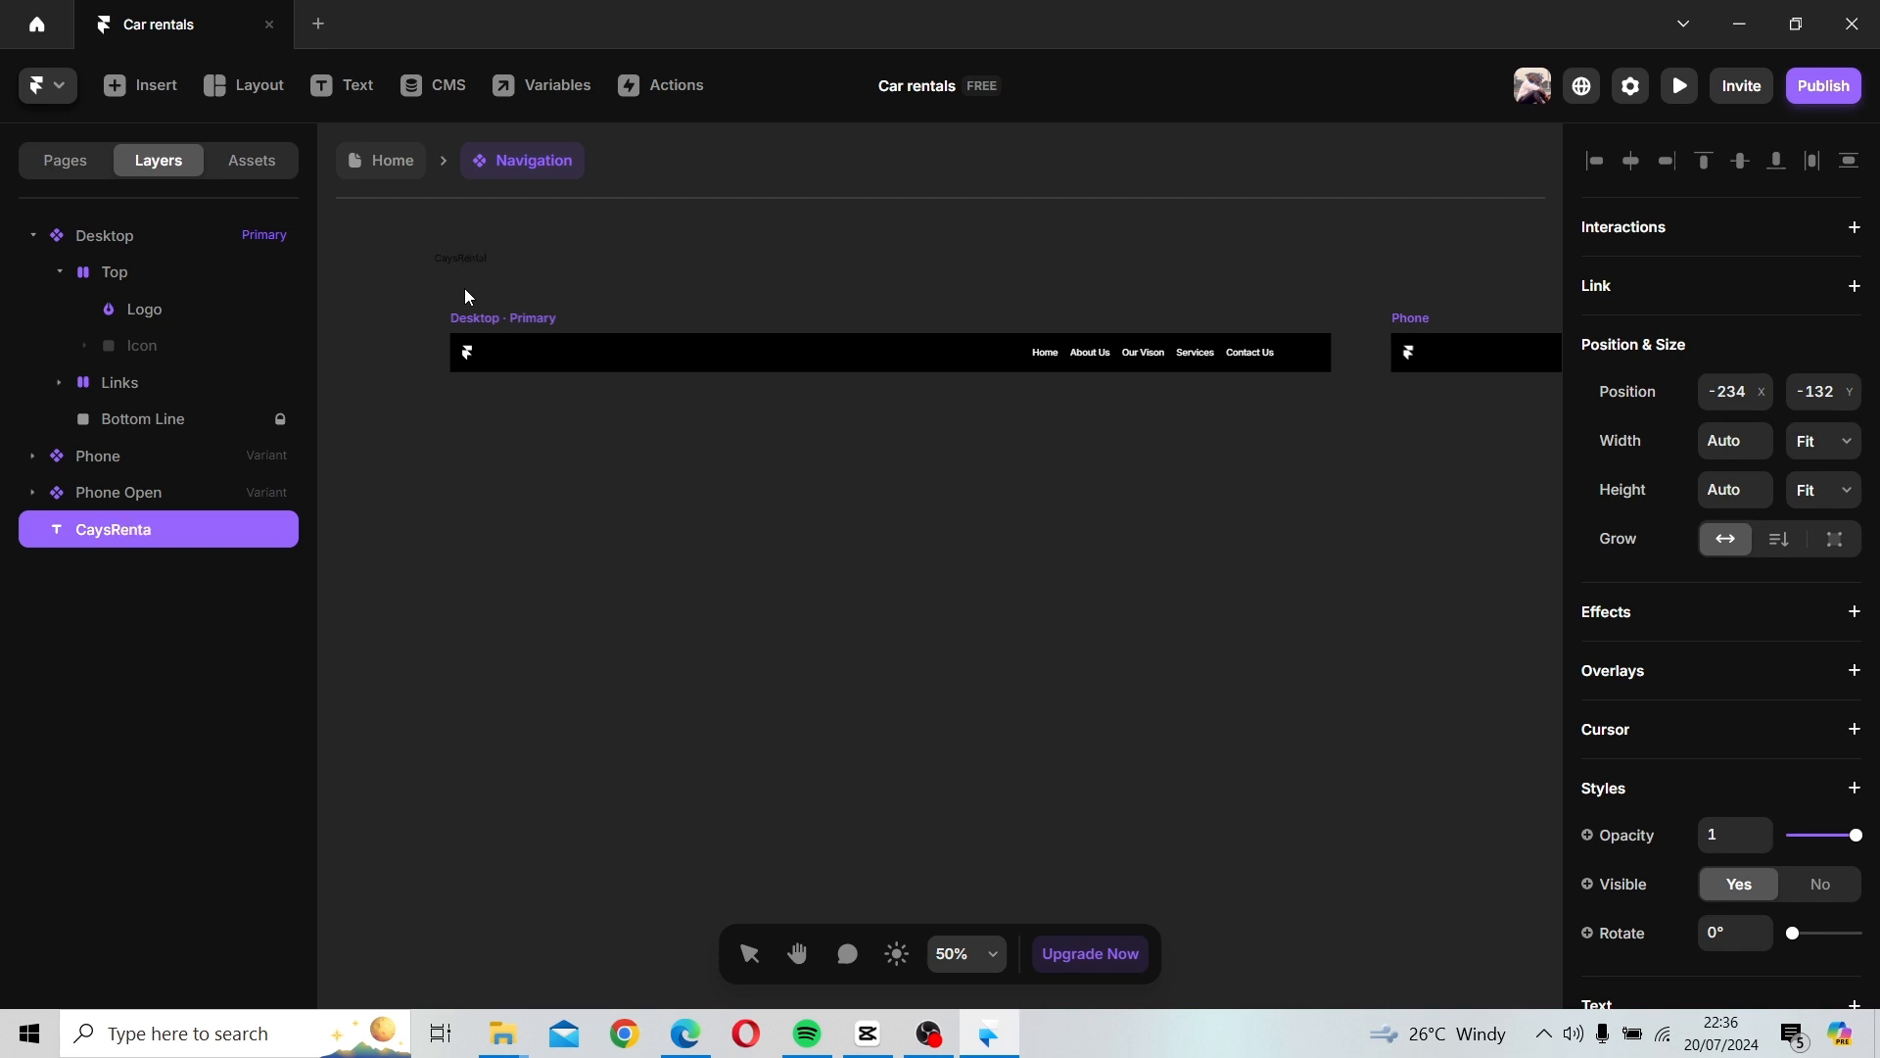
left_click(462, 287)
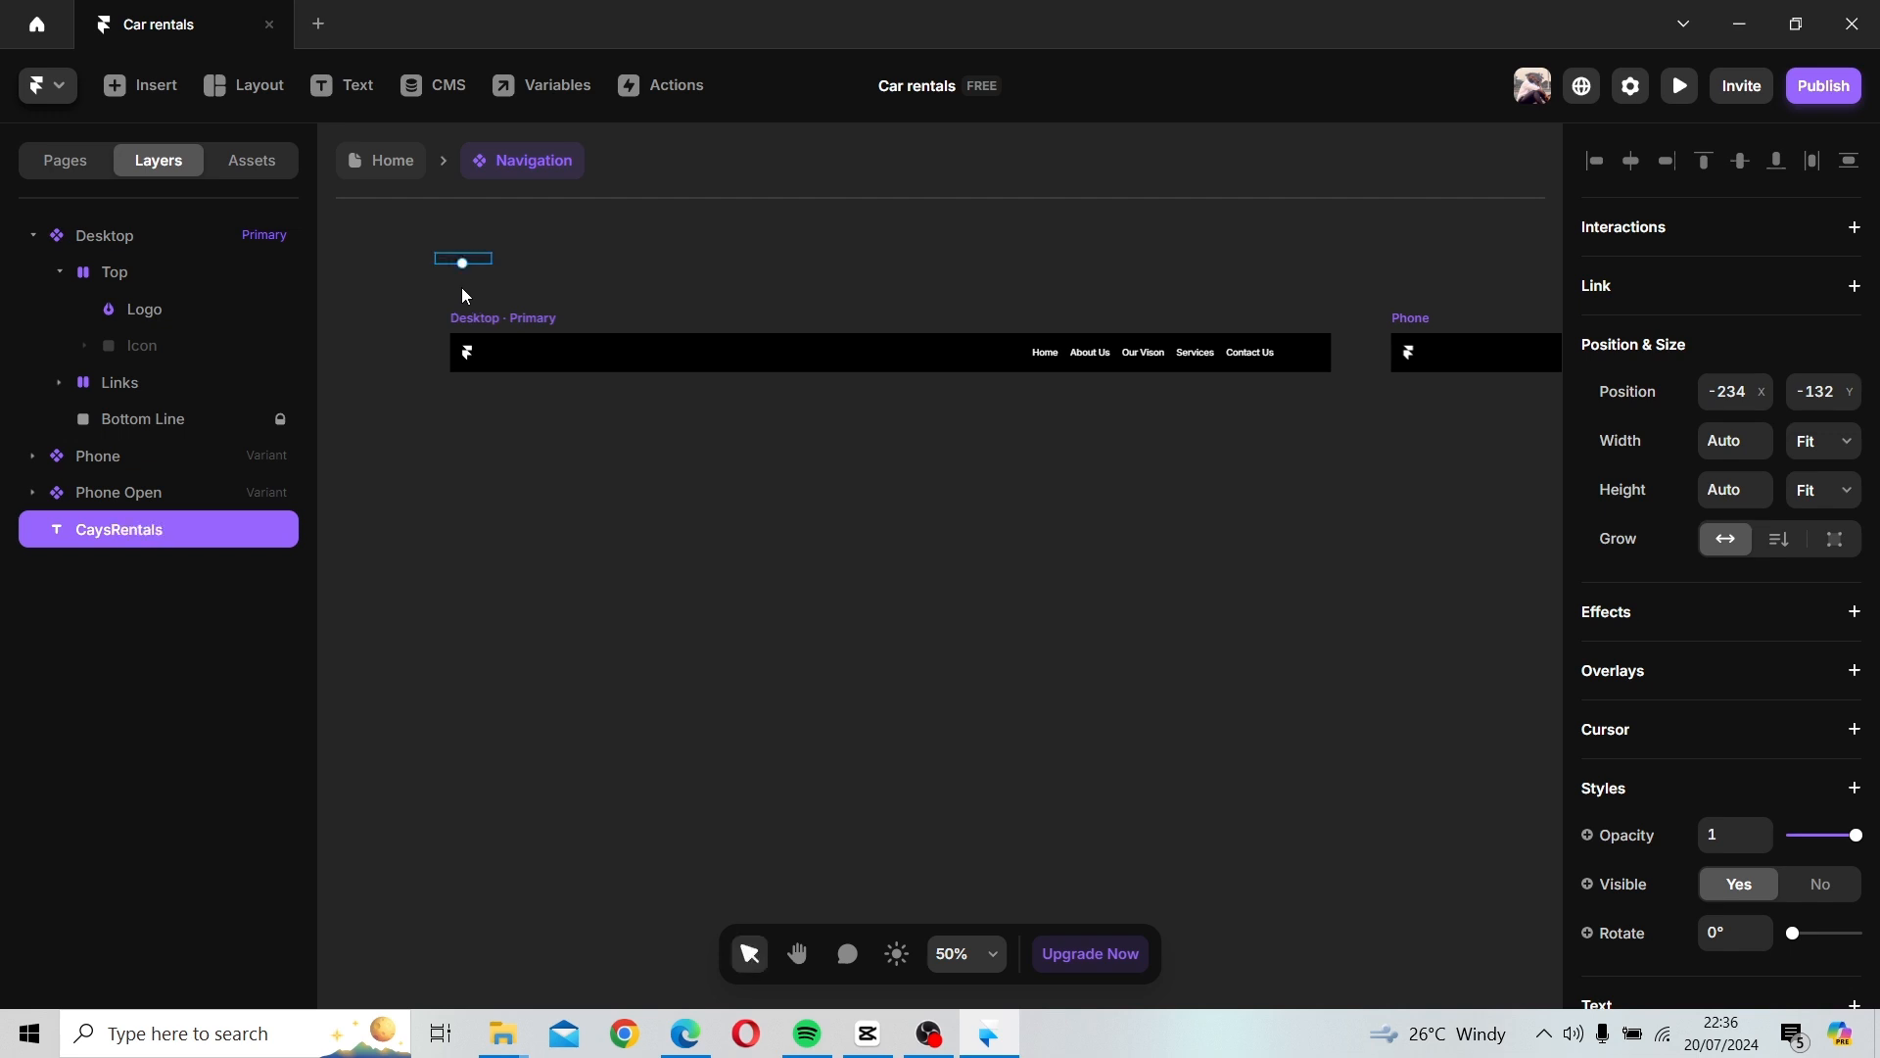
Move the CaysRentals text to about X -179, Y -139, above the navigation bar's logo.
scroll(456, 251, "up", 5)
scroll(480, 460, "up", 3)
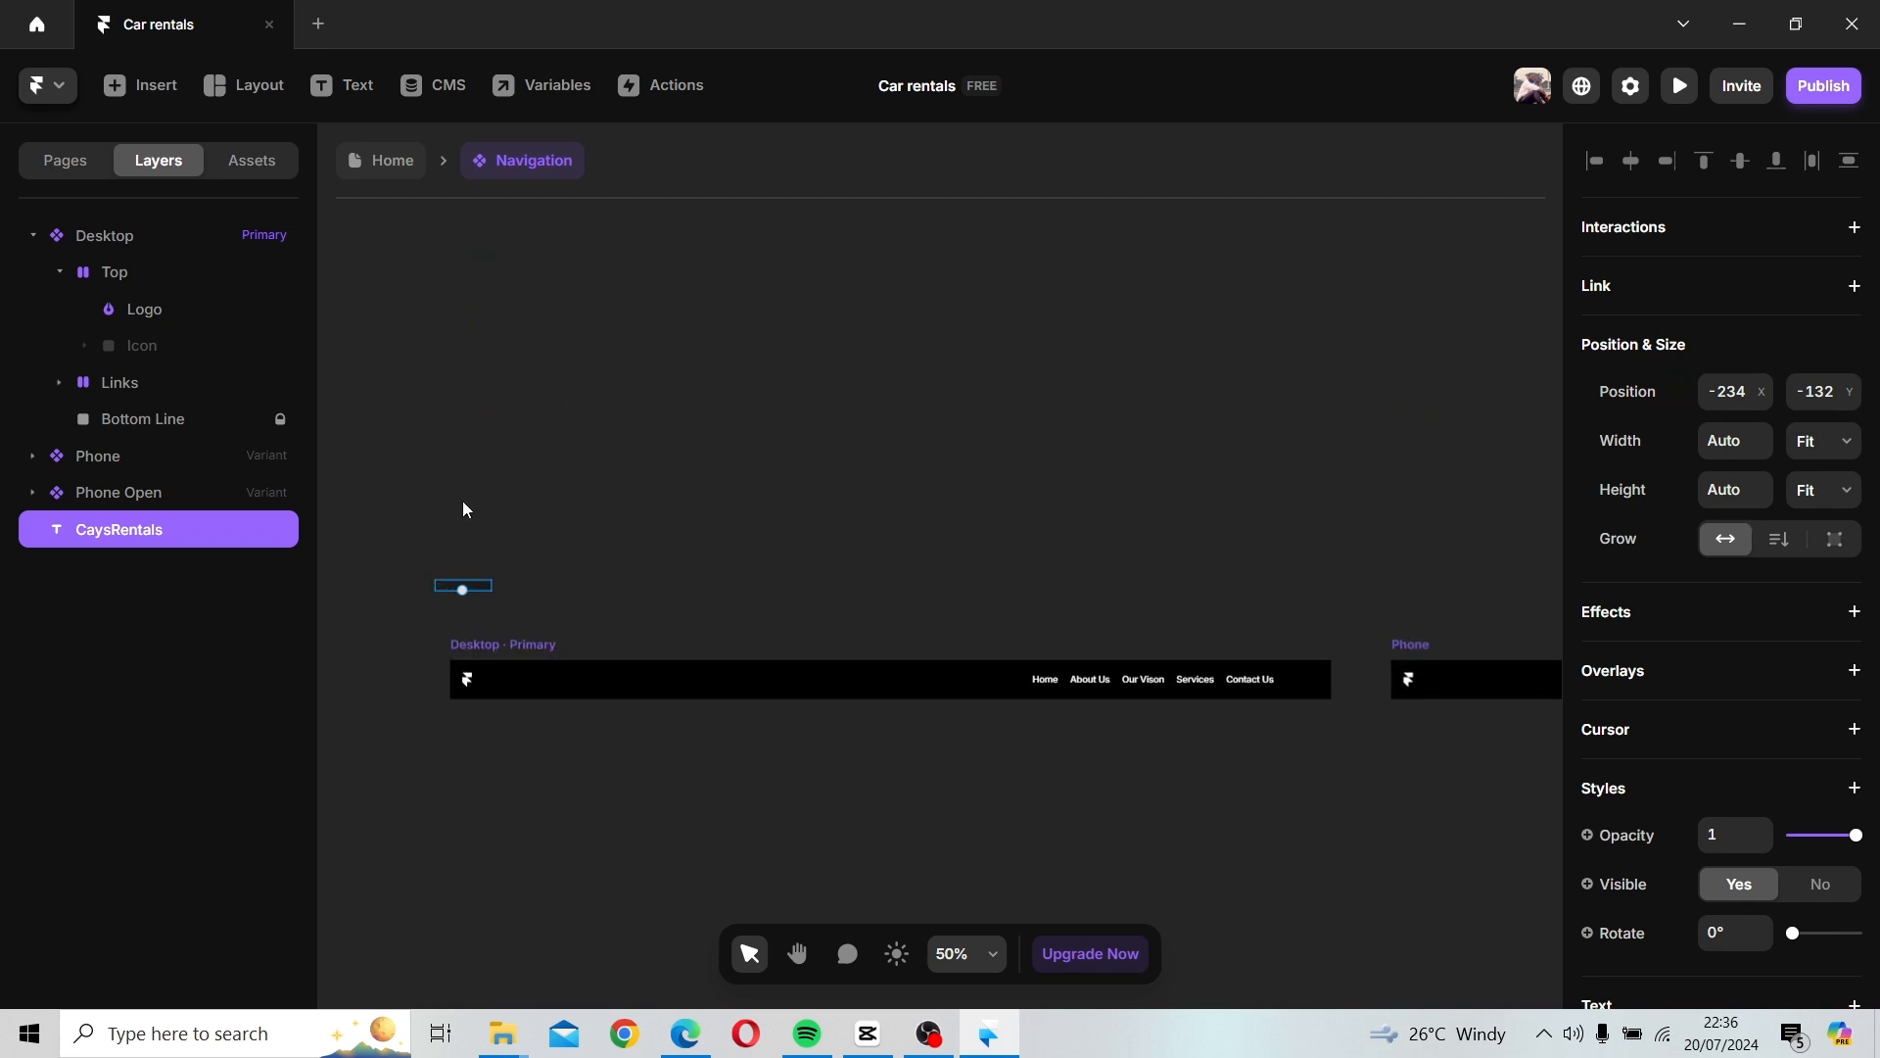
scroll(461, 549, "up", 5)
scroll(462, 548, "up", 3)
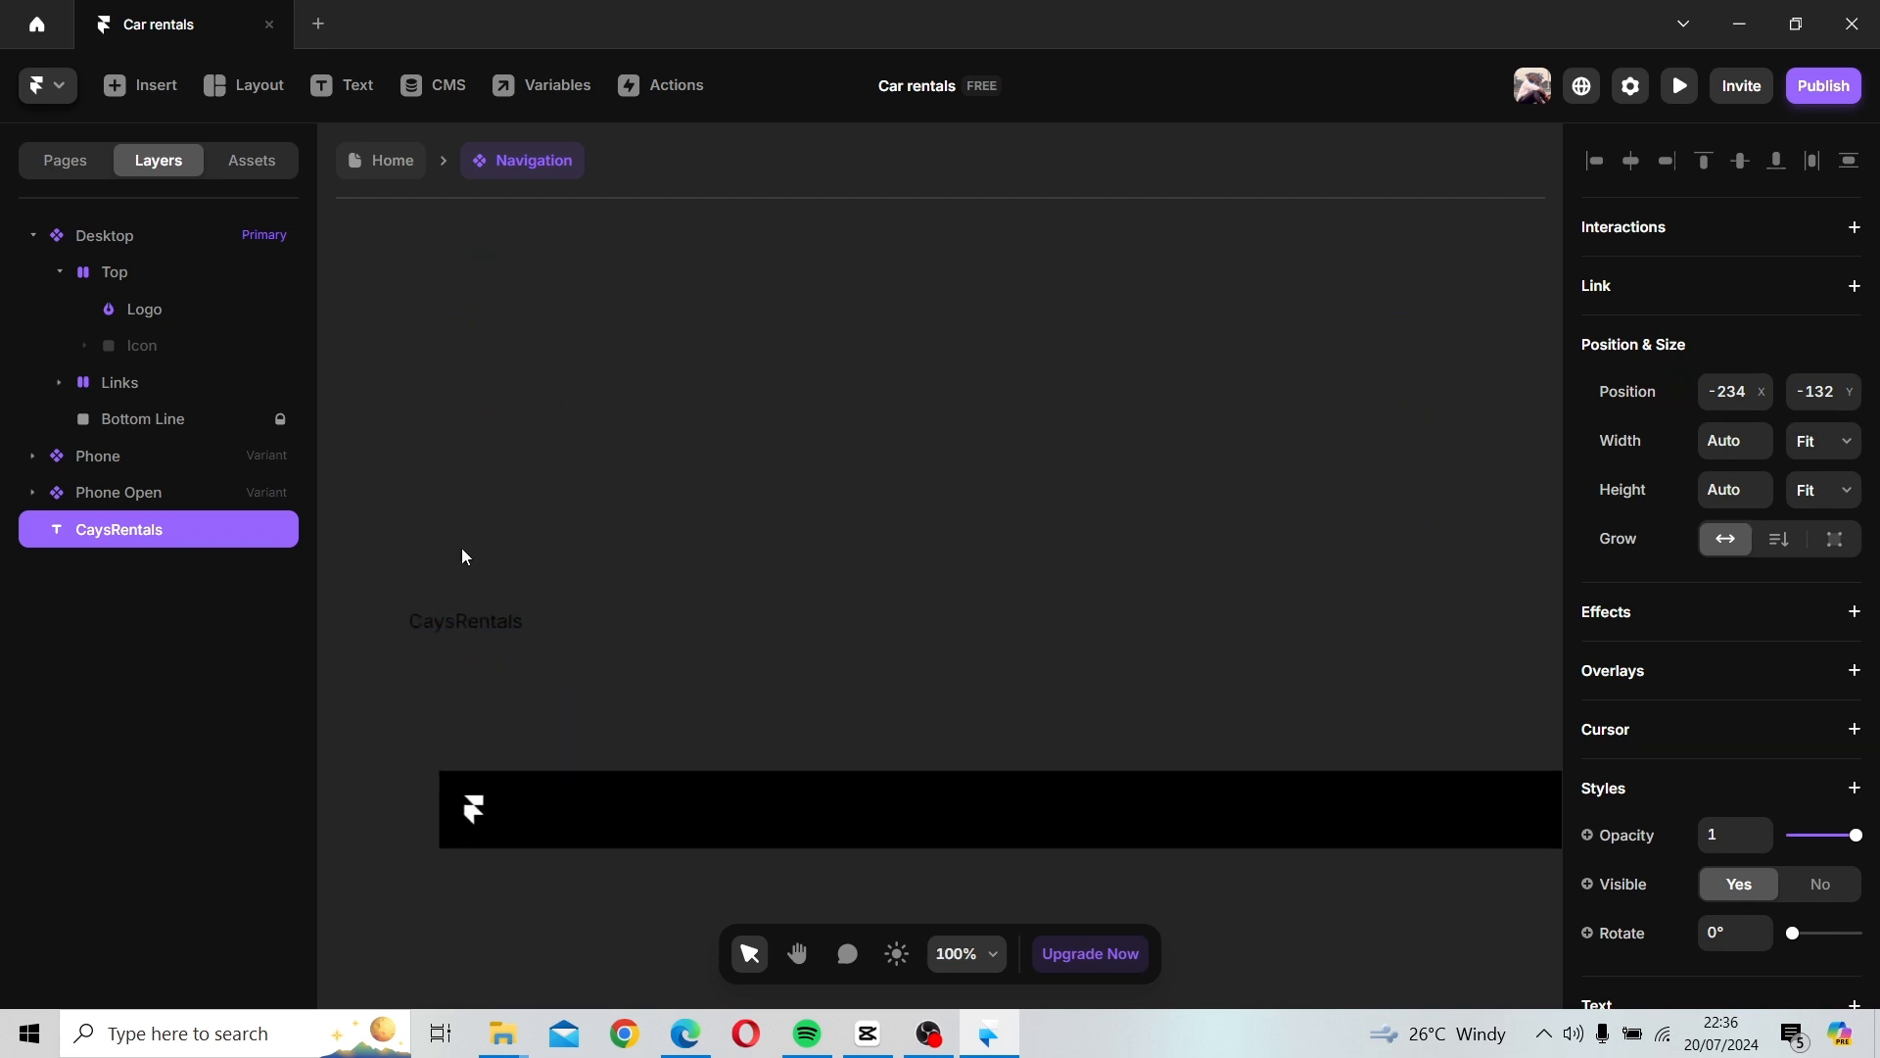
left_click(475, 663)
left_click(502, 638)
left_click_drag(563, 639, 580, 630)
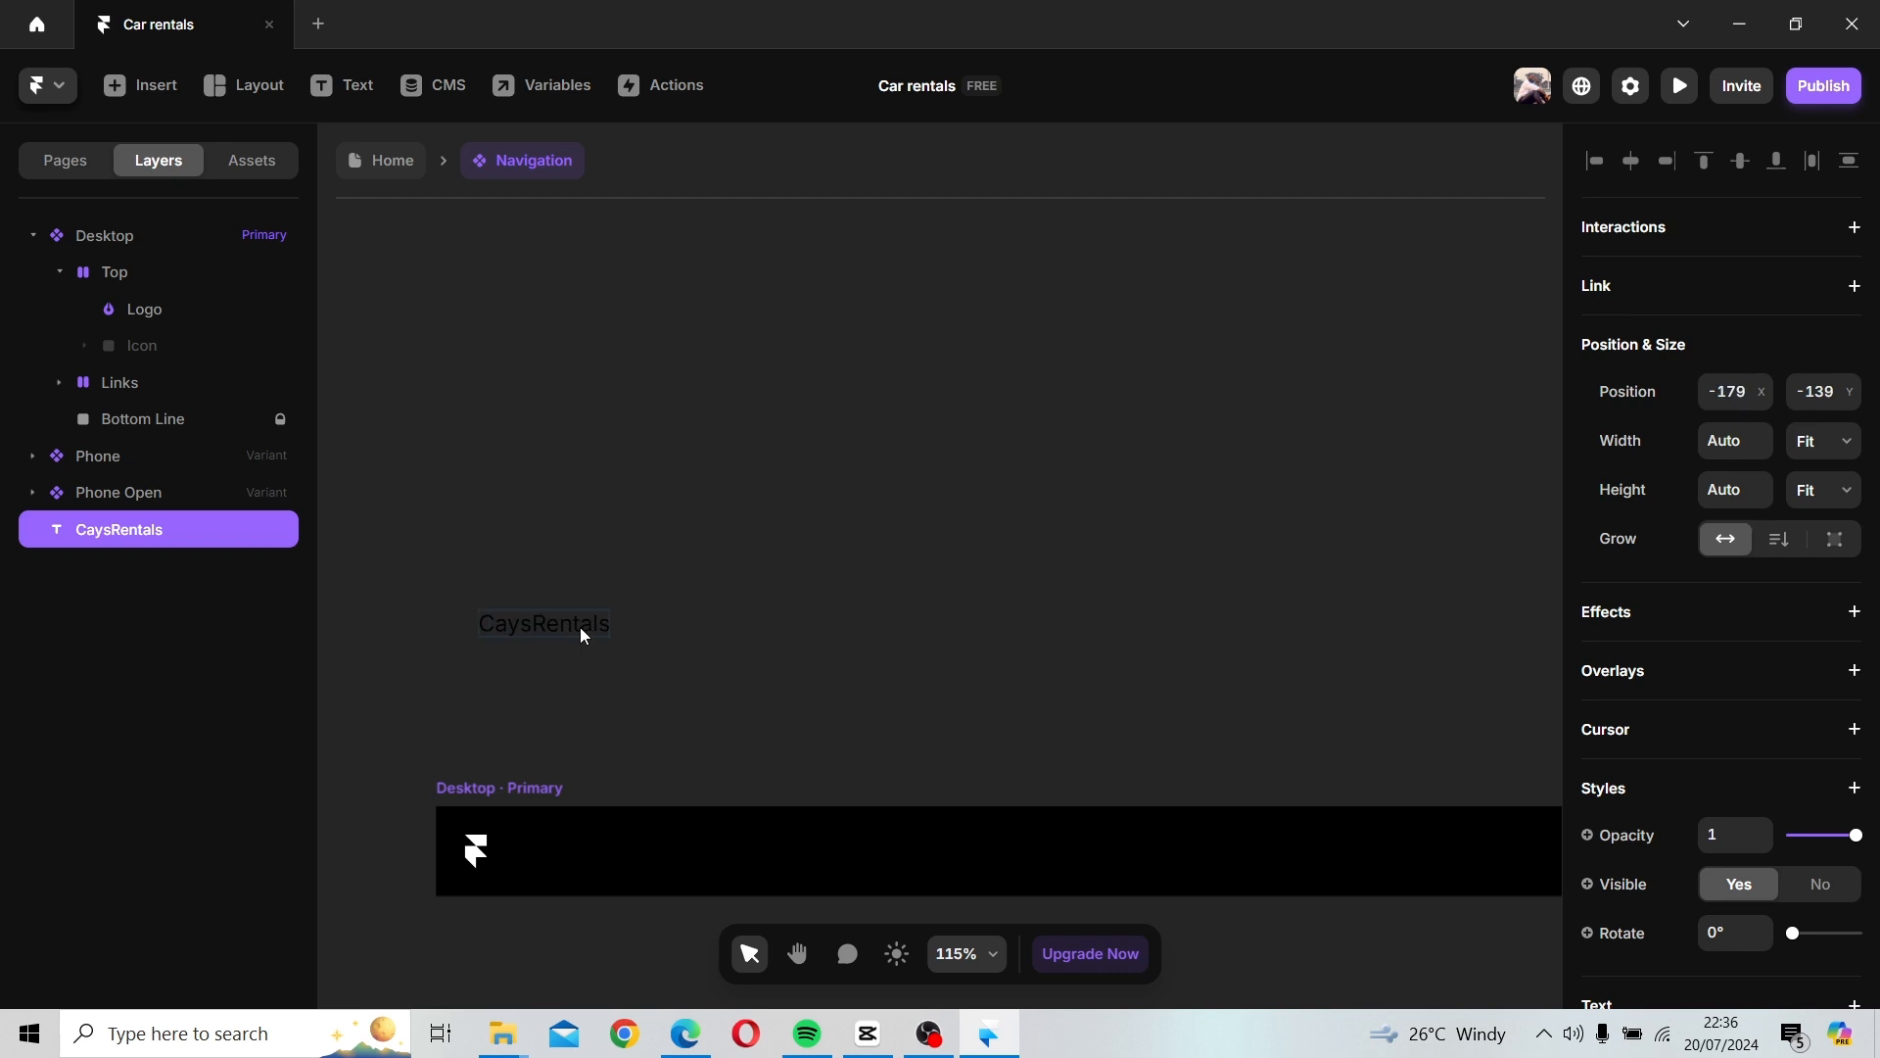
Set the font of the CaysRentals text to Kadwa.
scroll(1841, 774, "down", 5)
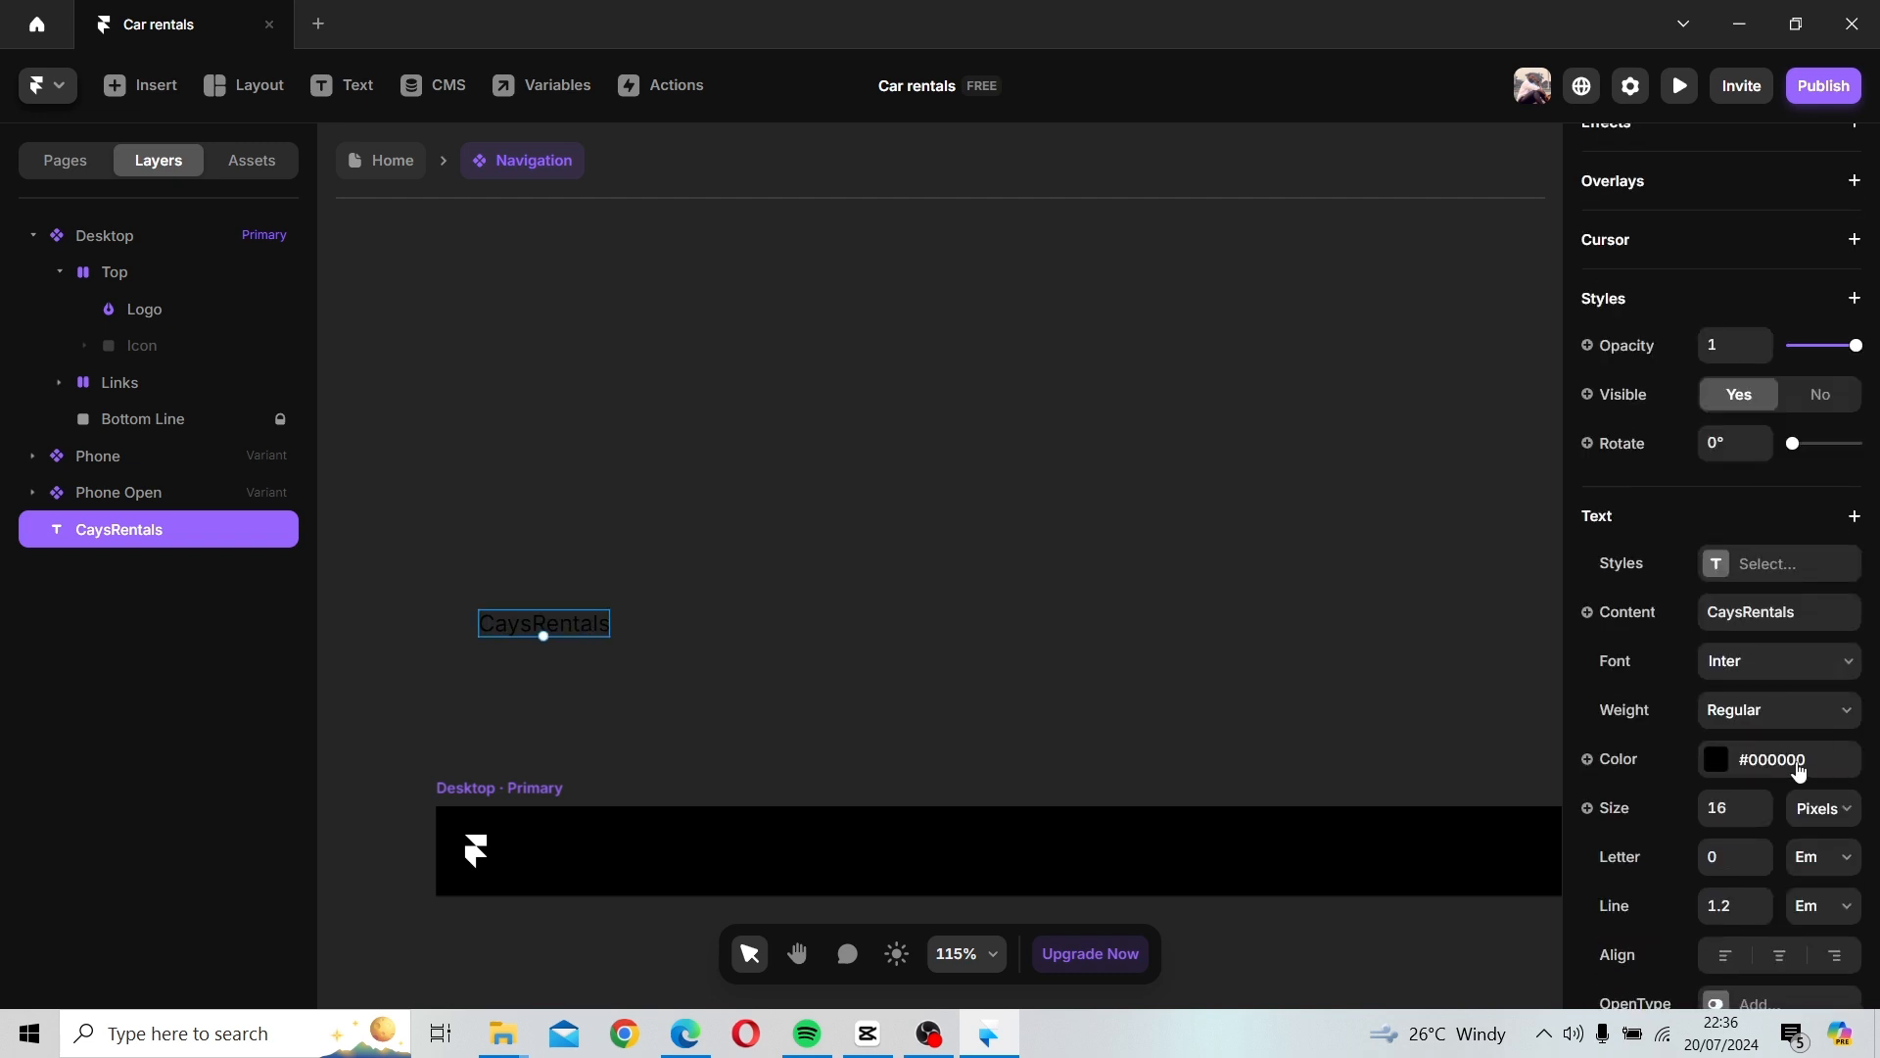
left_click(1798, 664)
scroll(1348, 823, "down", 3)
scroll(1349, 823, "down", 5)
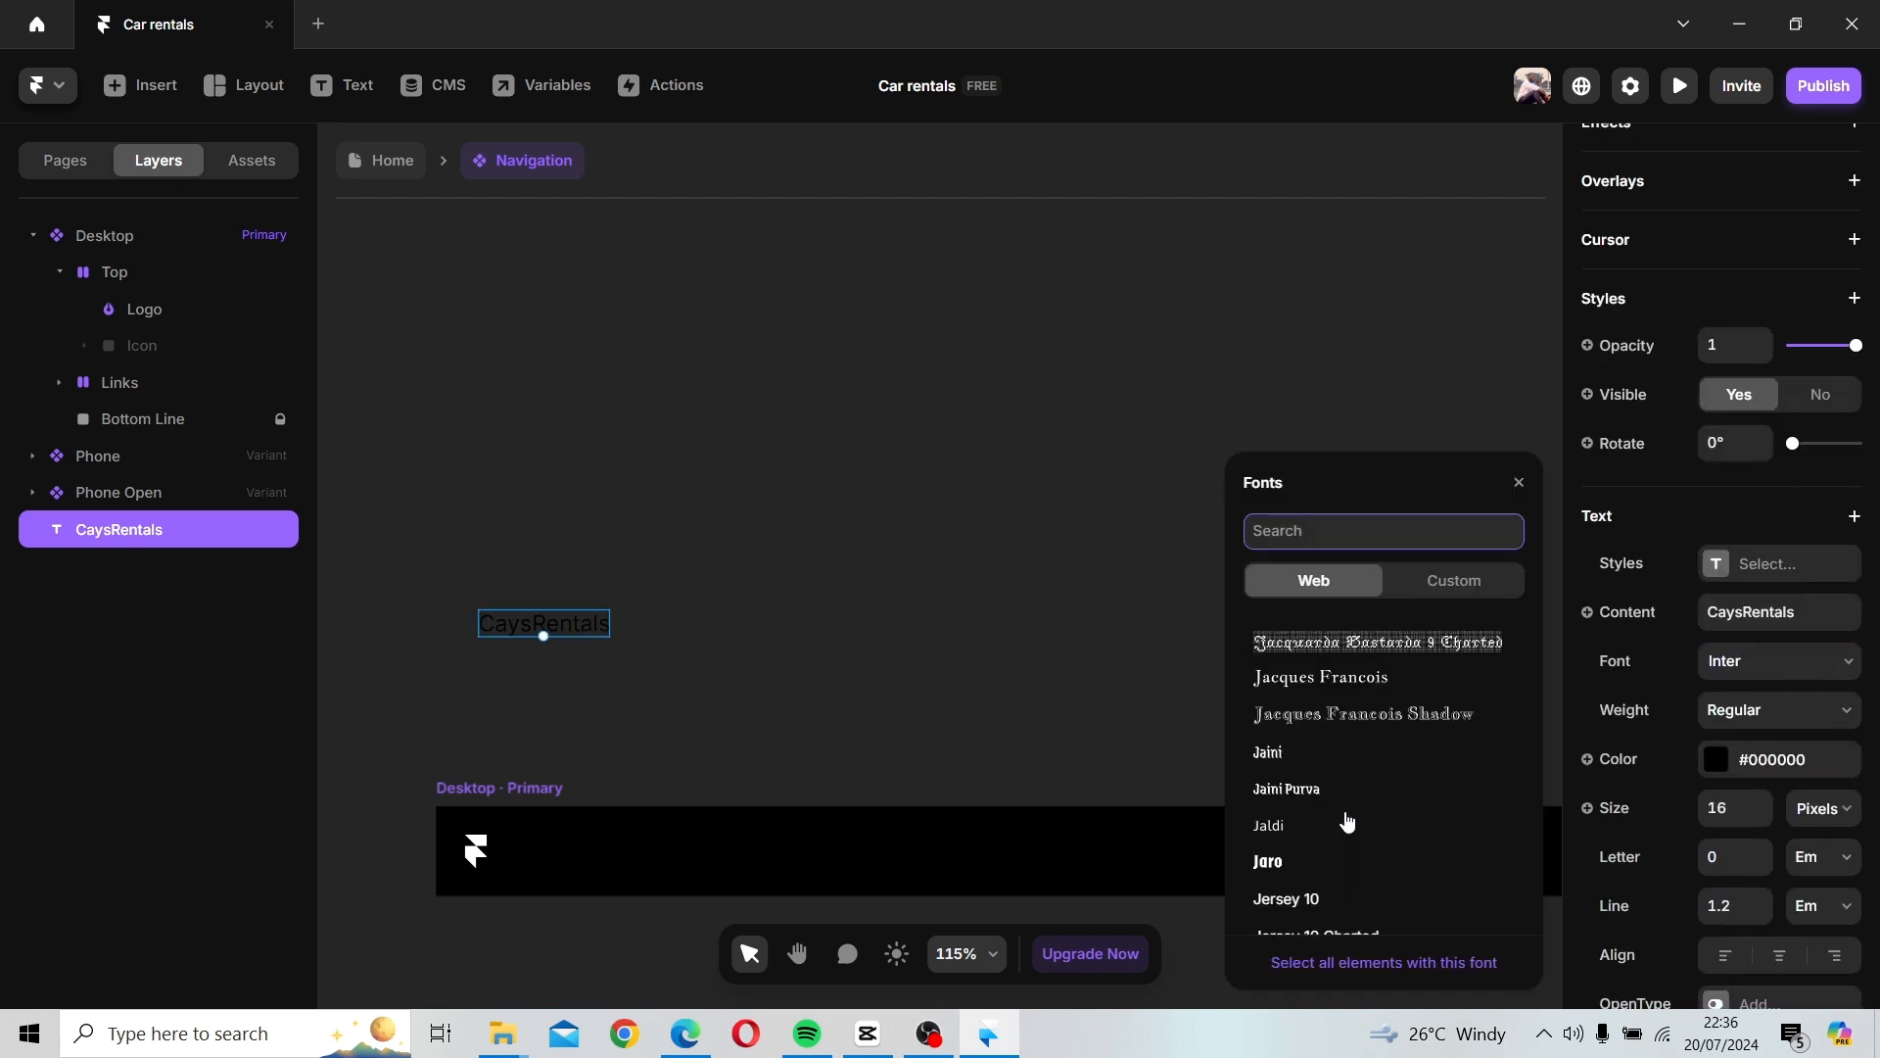
scroll(1349, 823, "down", 4)
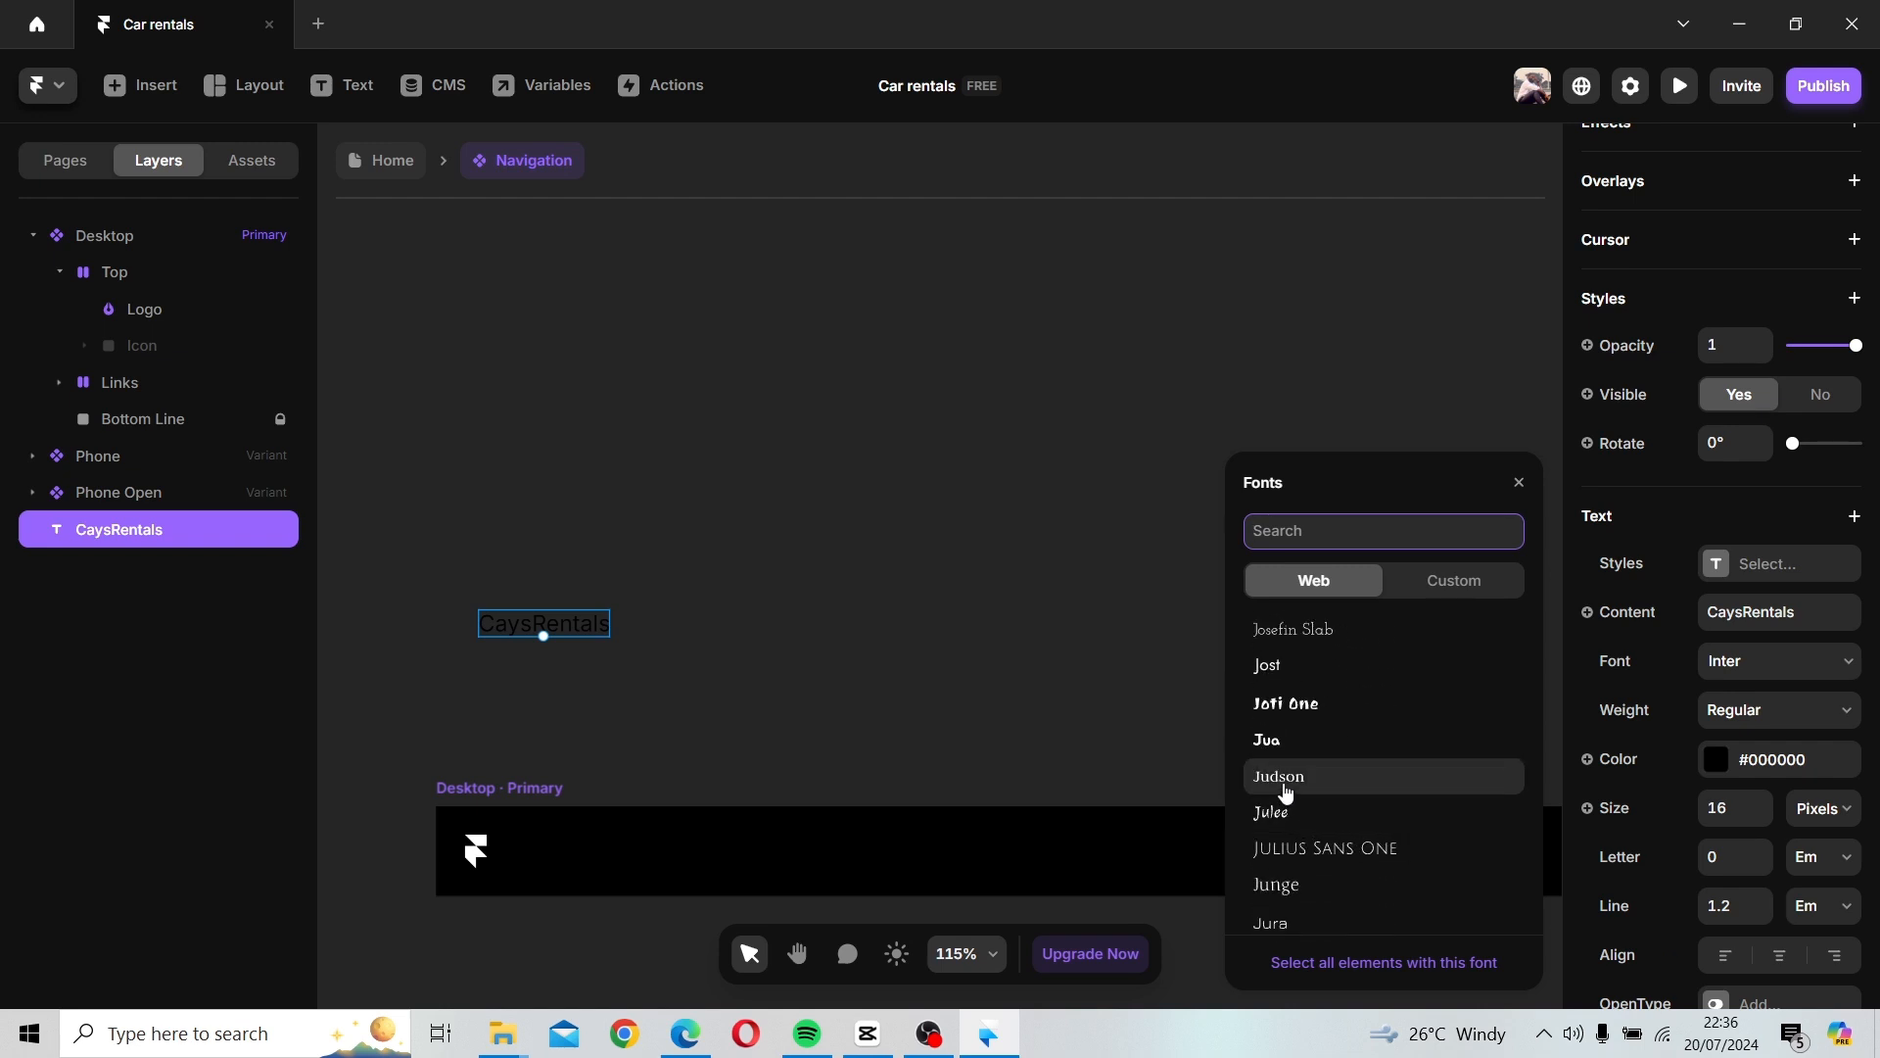
scroll(1332, 799, "down", 4)
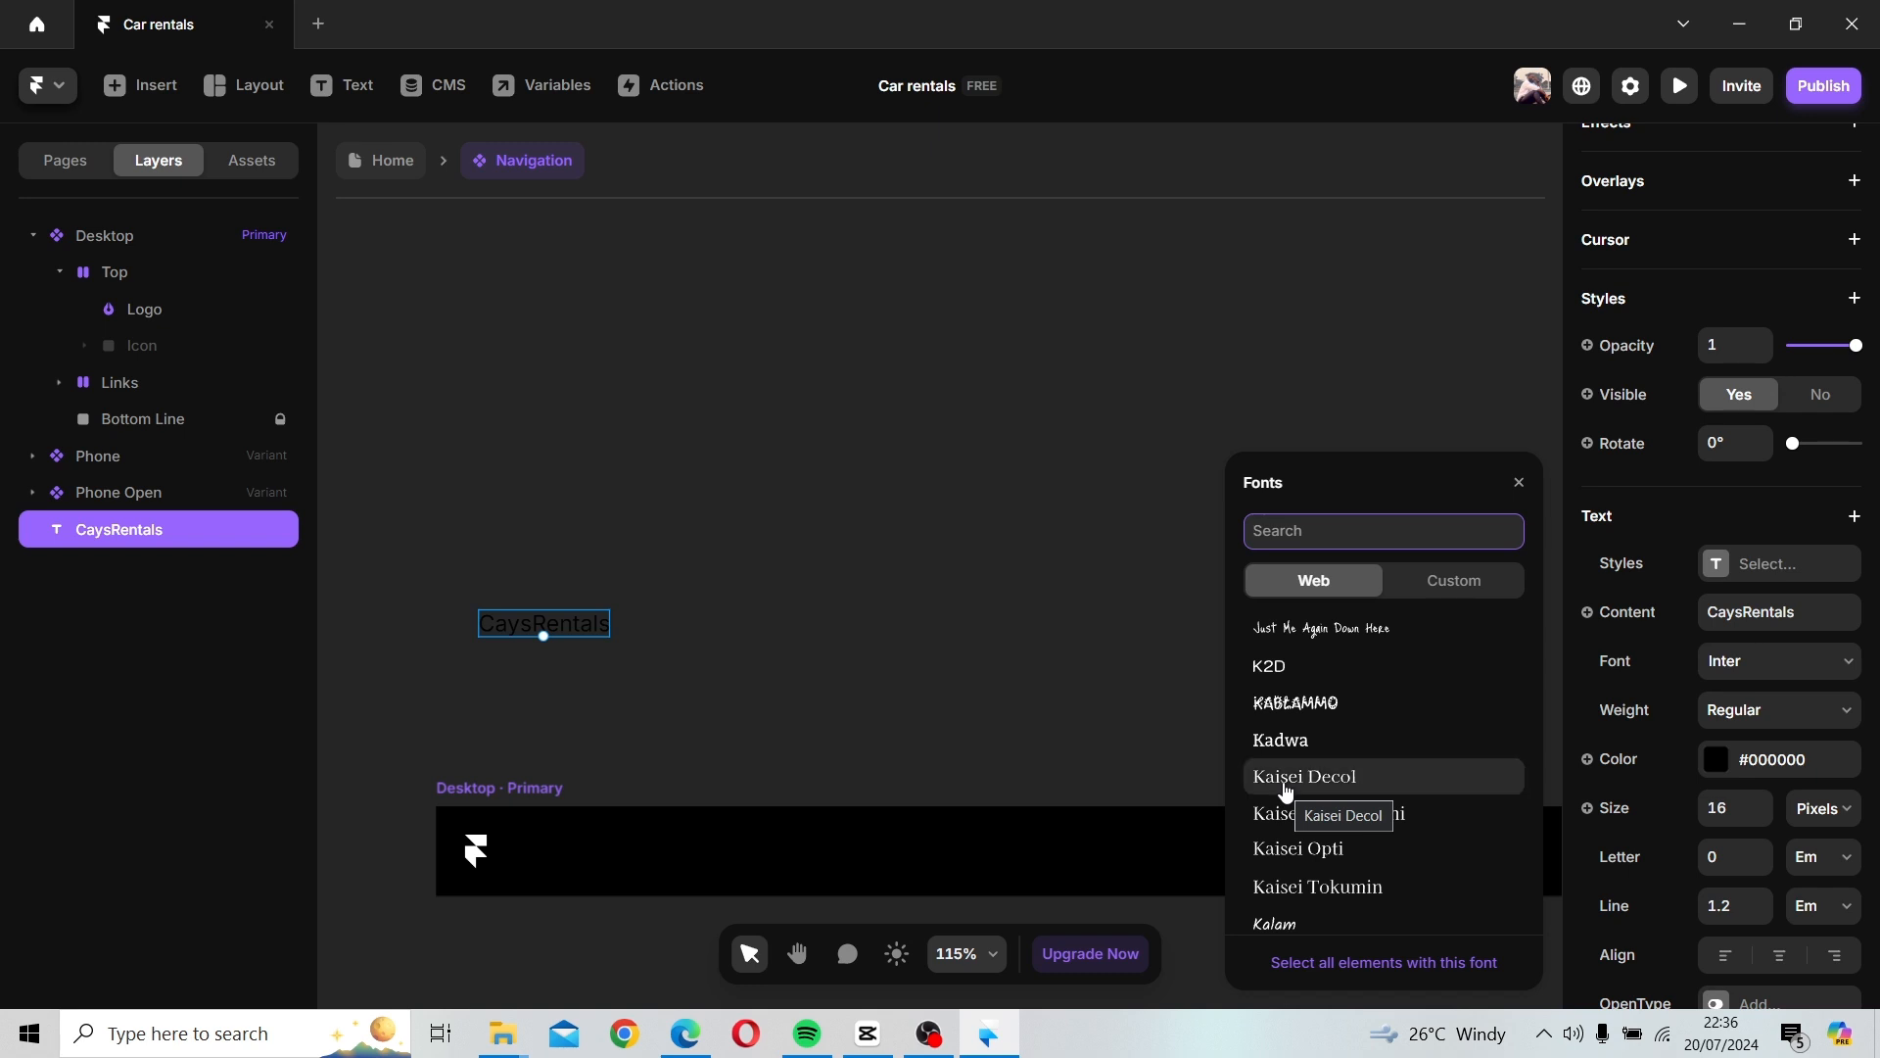
left_click(1271, 744)
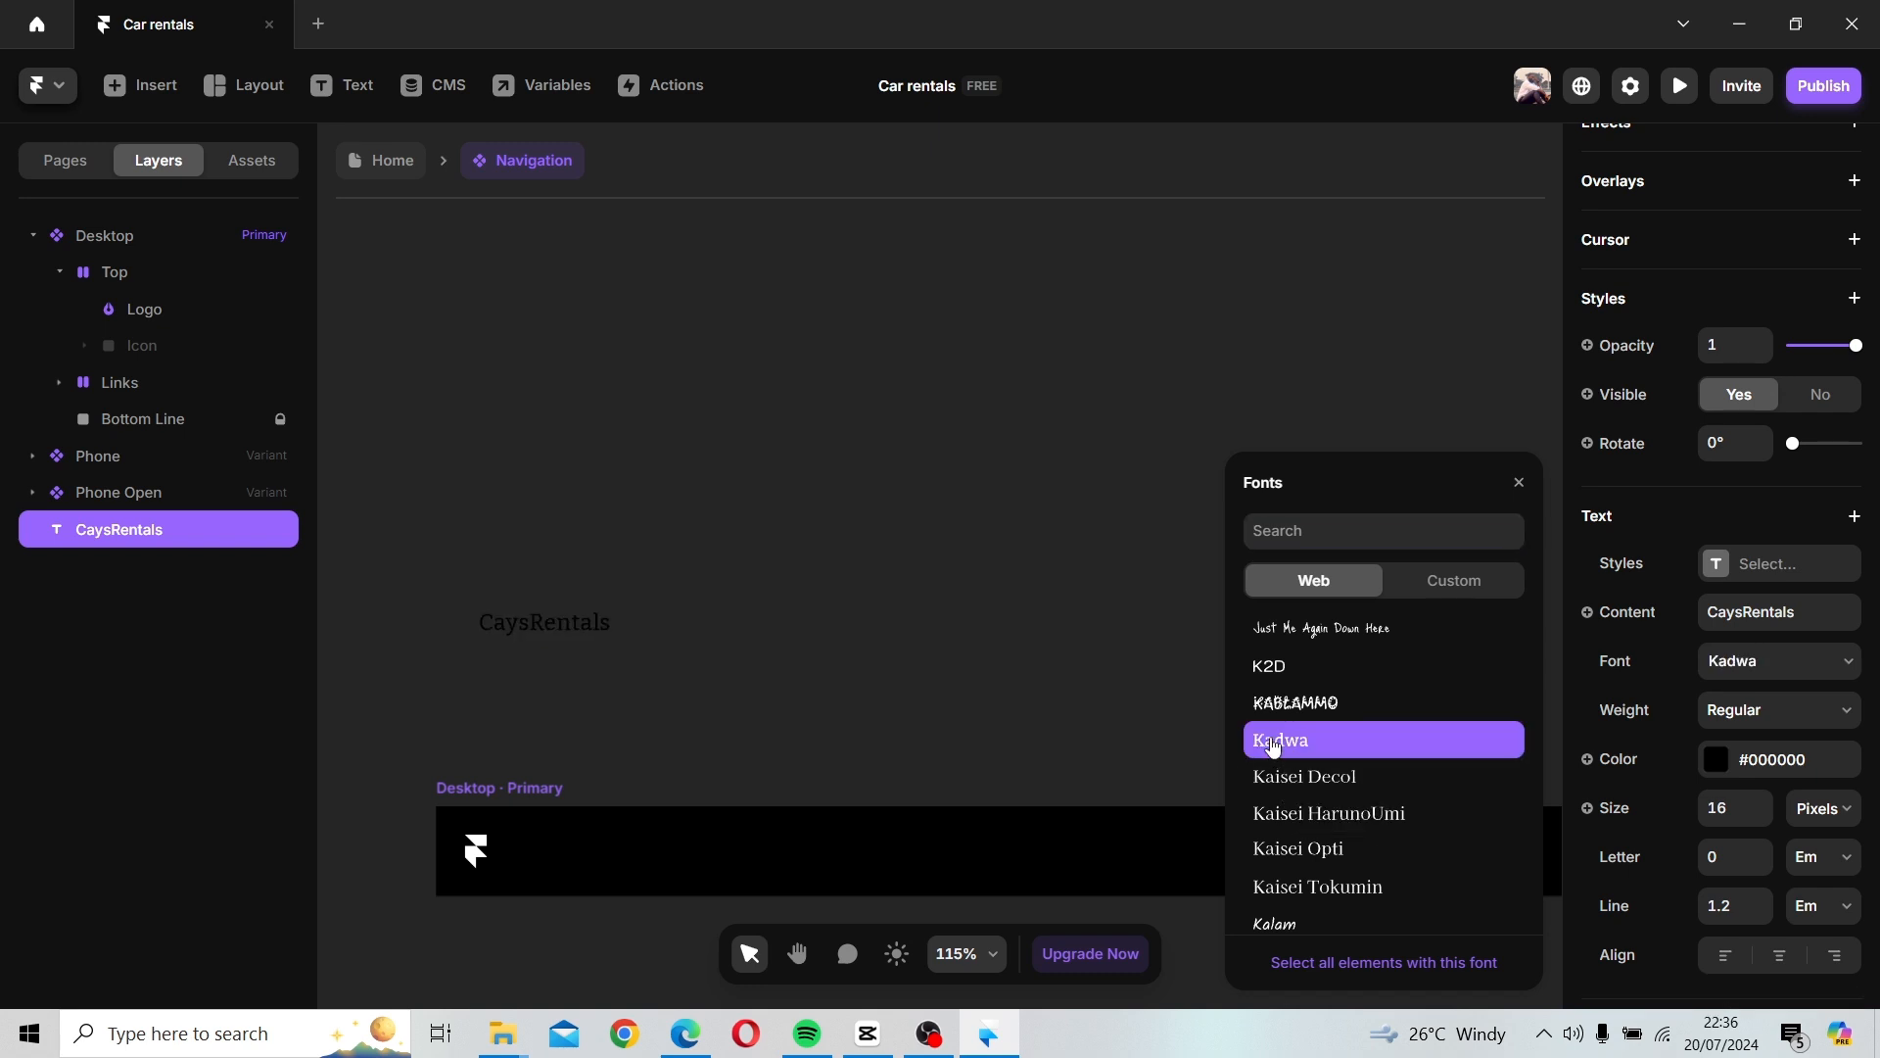
Change the font of the CaysRentals text to Lato.
scroll(1342, 819, "down", 5)
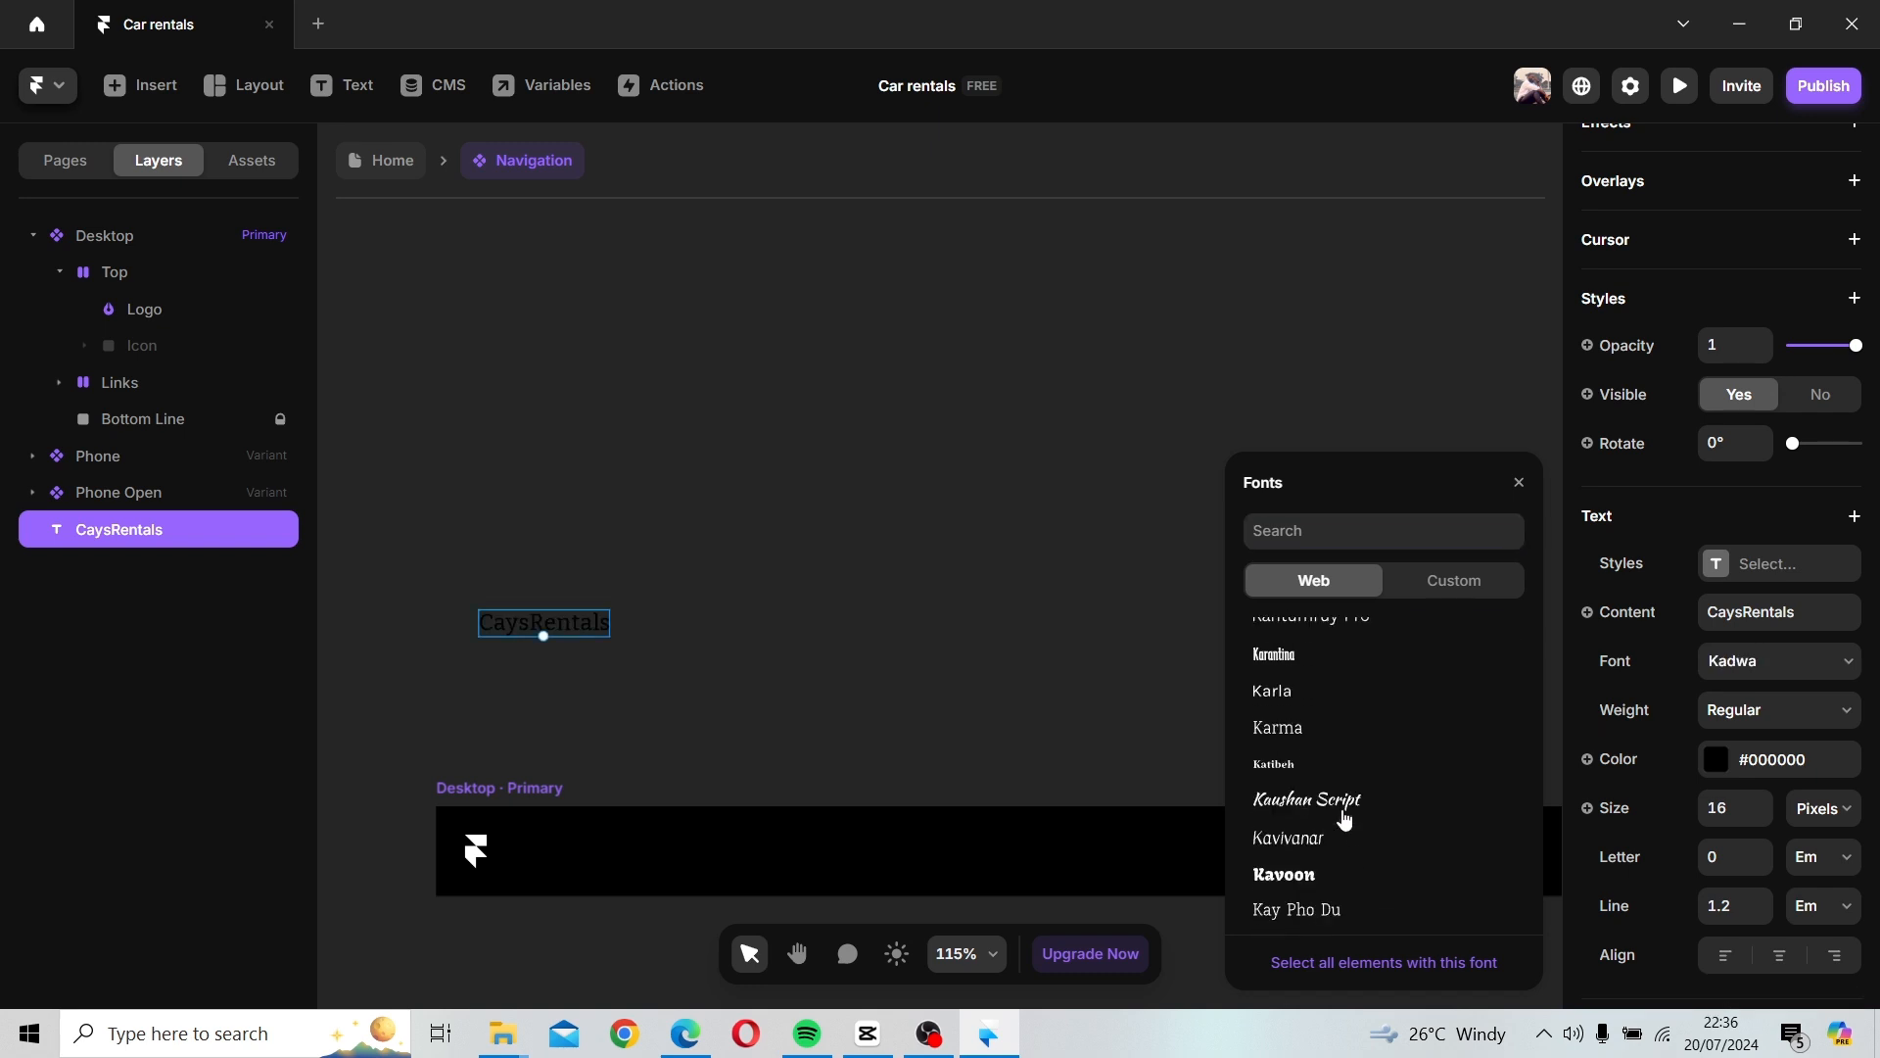
scroll(1345, 818, "down", 5)
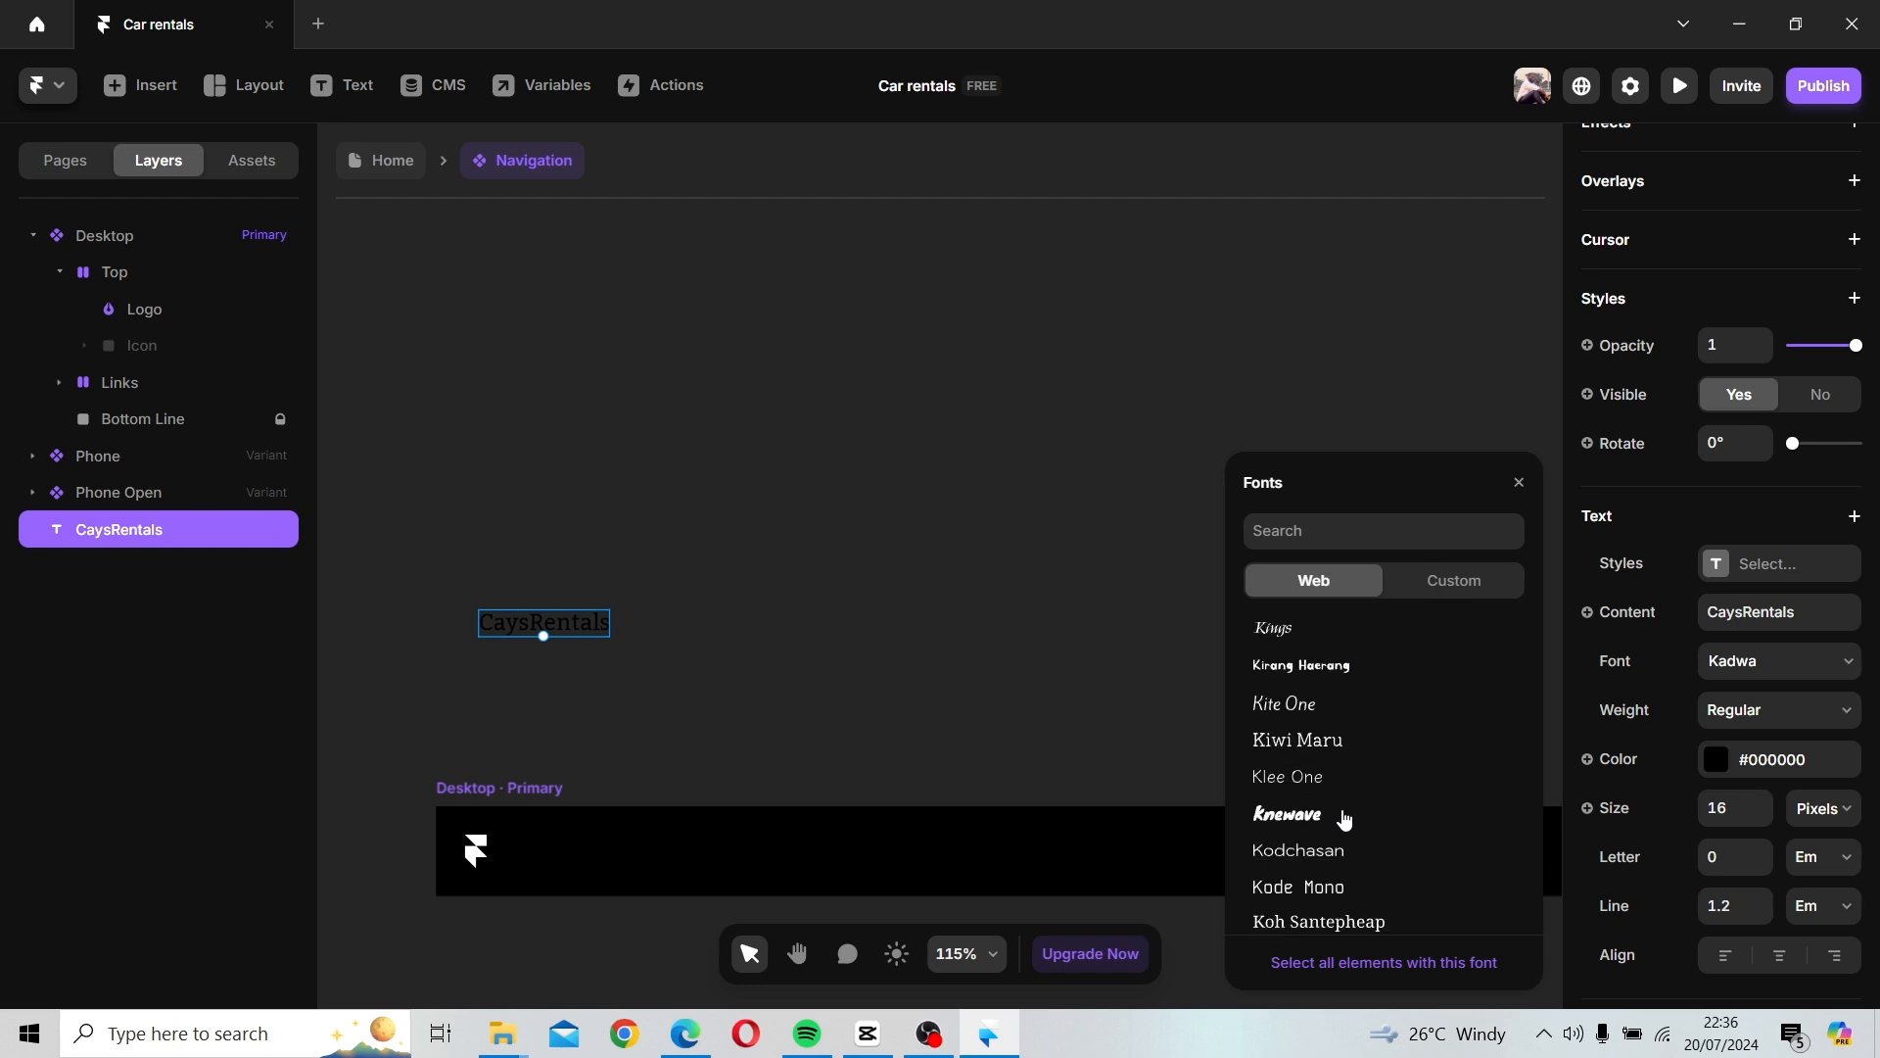
scroll(1345, 819, "down", 2)
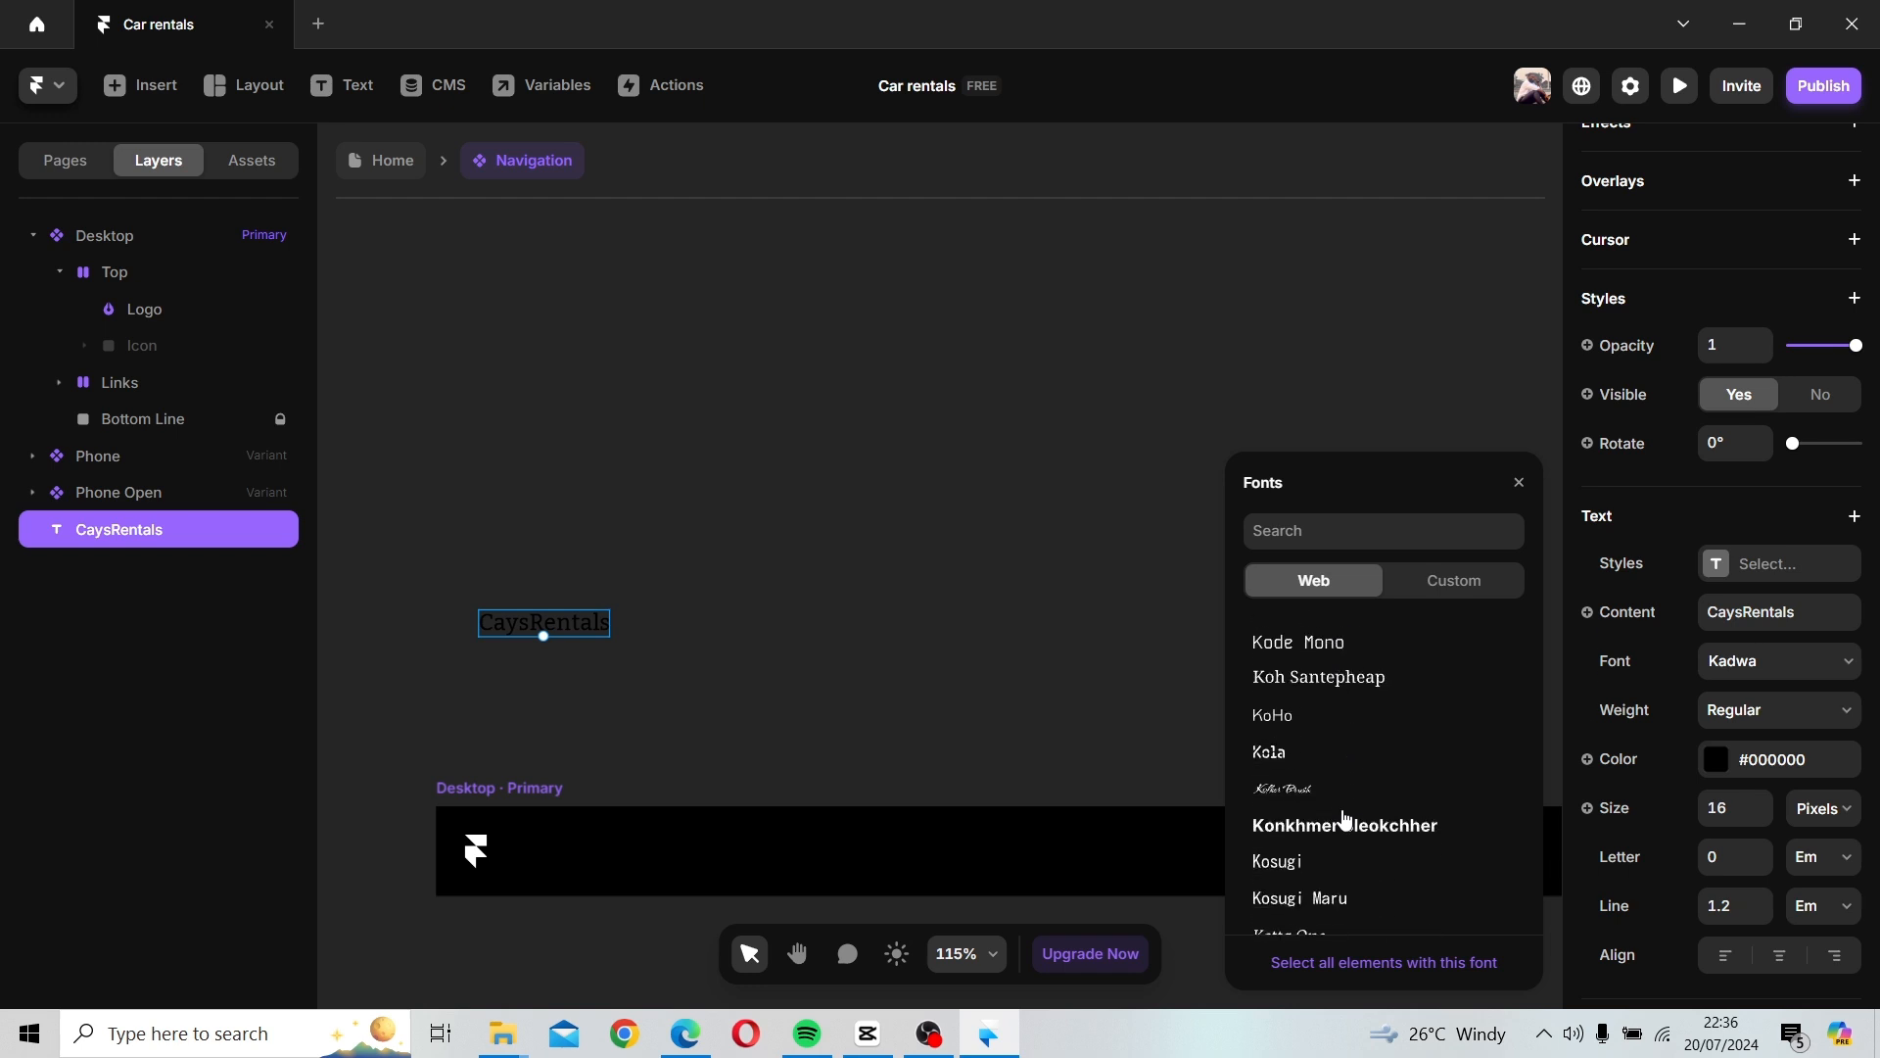
scroll(1345, 832, "down", 4)
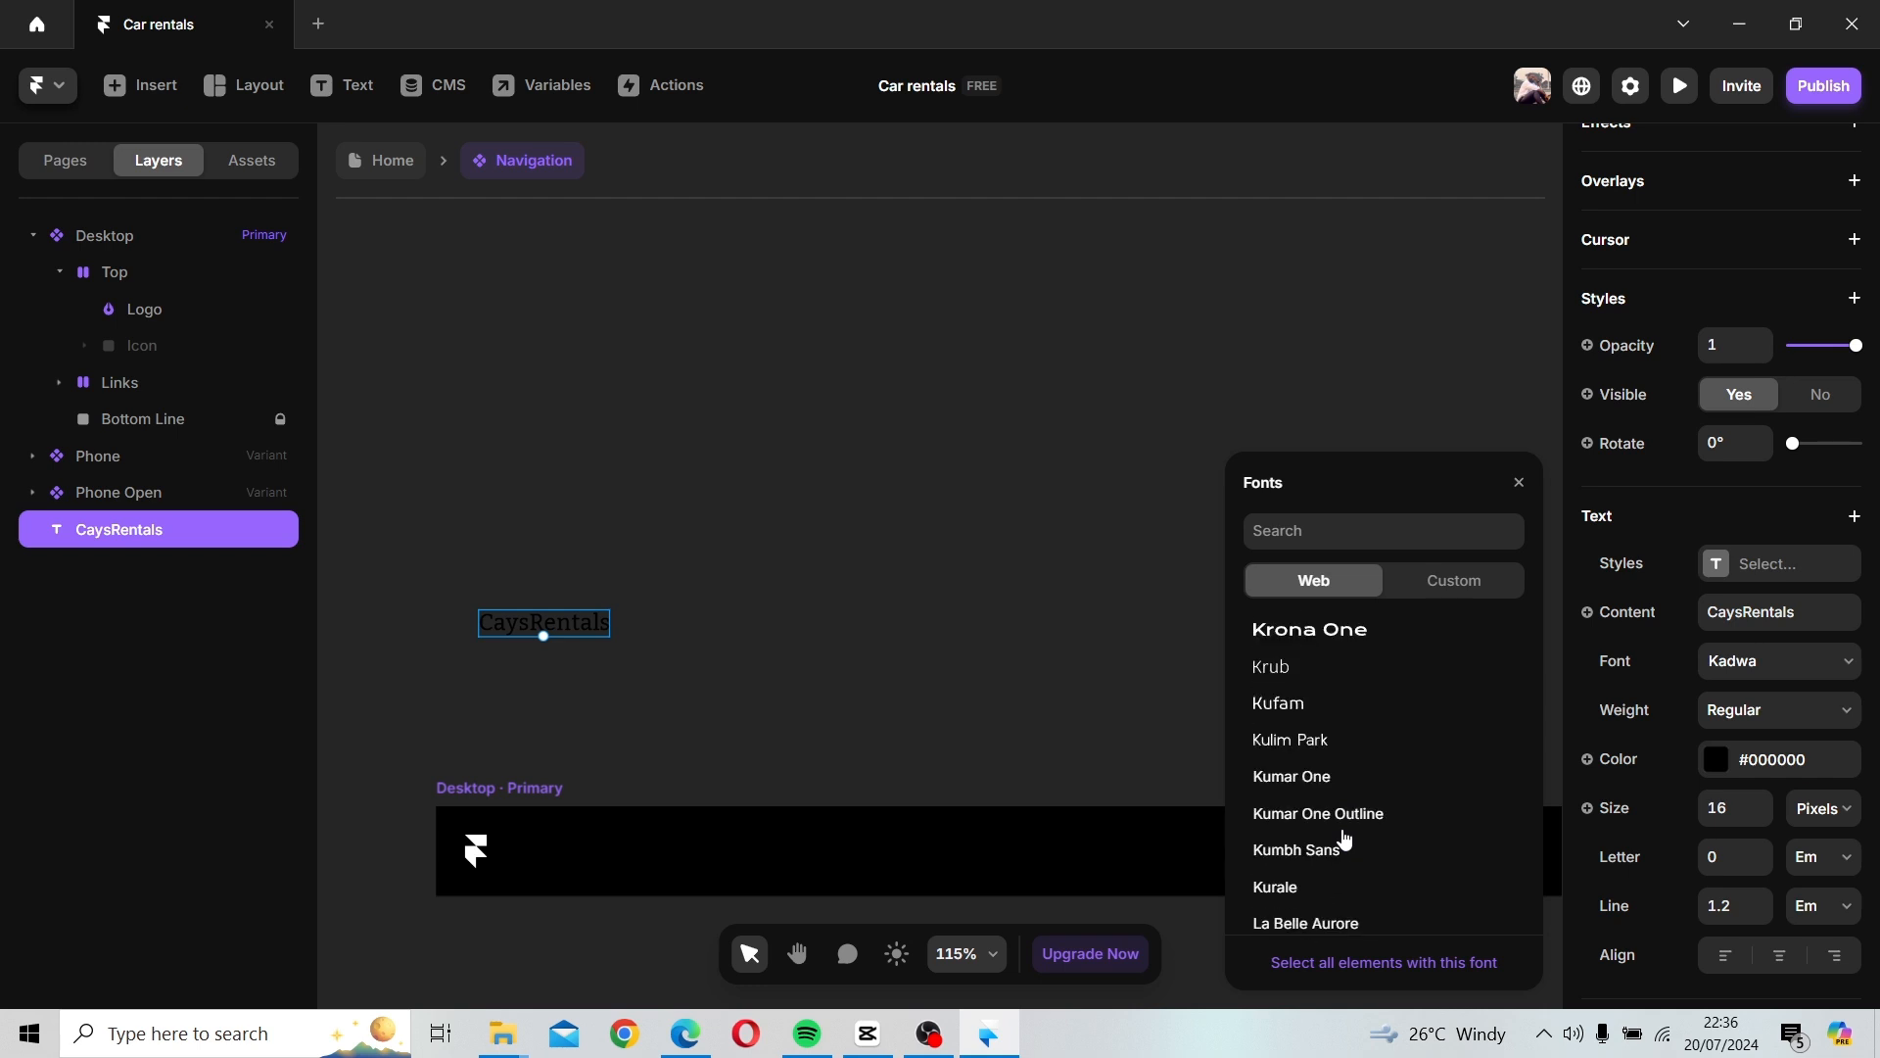
scroll(1345, 839, "down", 5)
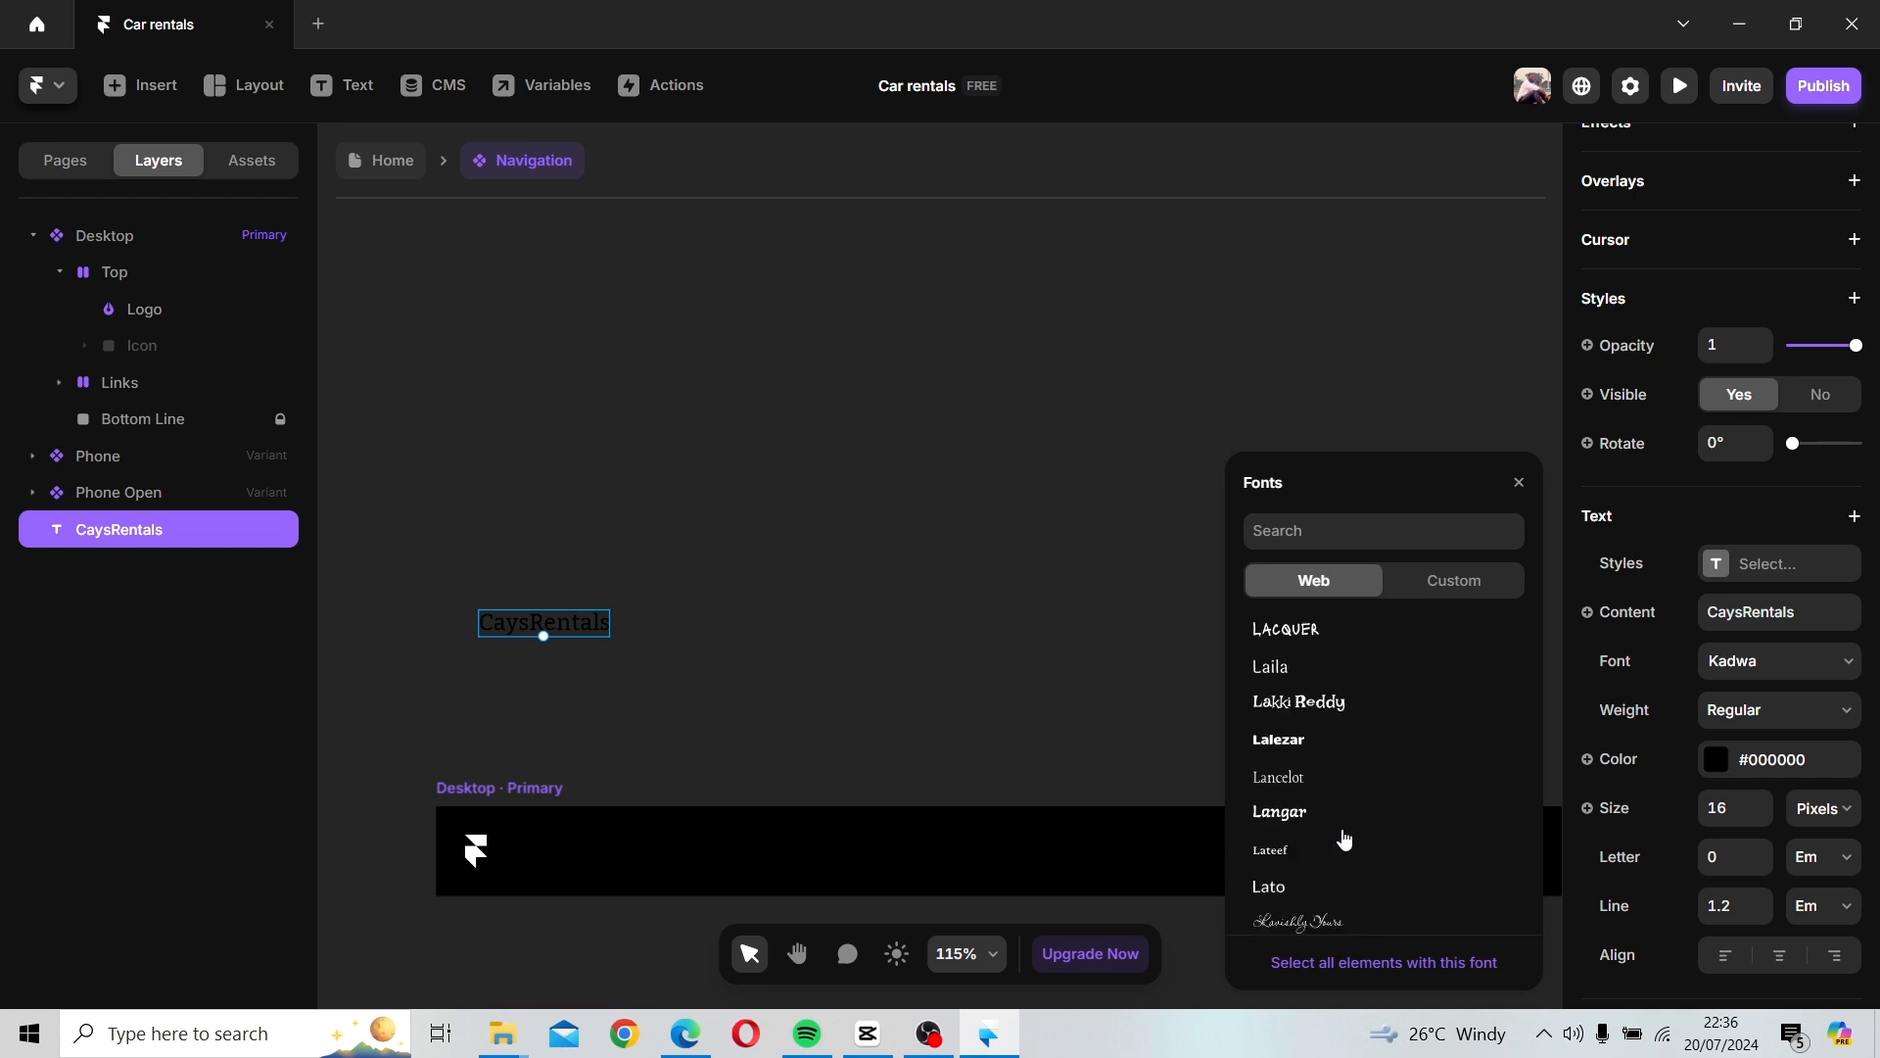
scroll(1340, 840, "down", 6)
scroll(1340, 833, "up", 3)
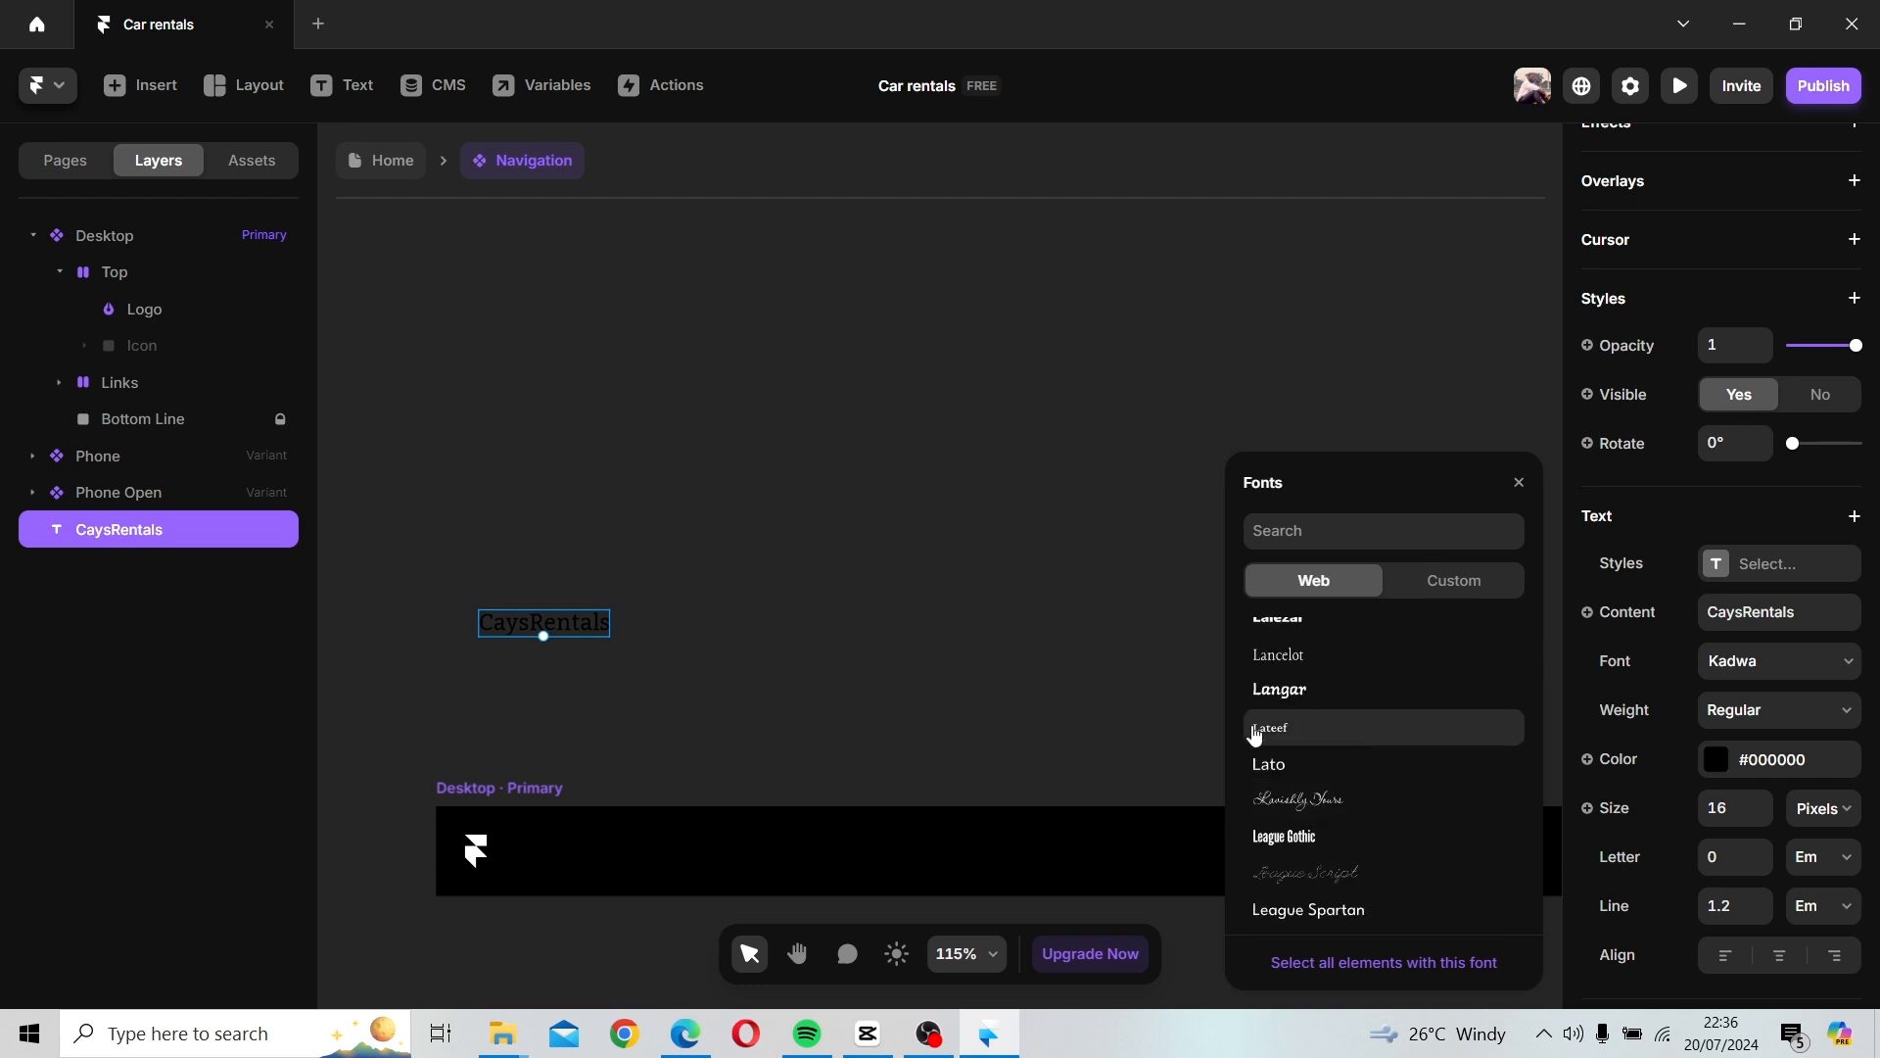
left_click(1274, 767)
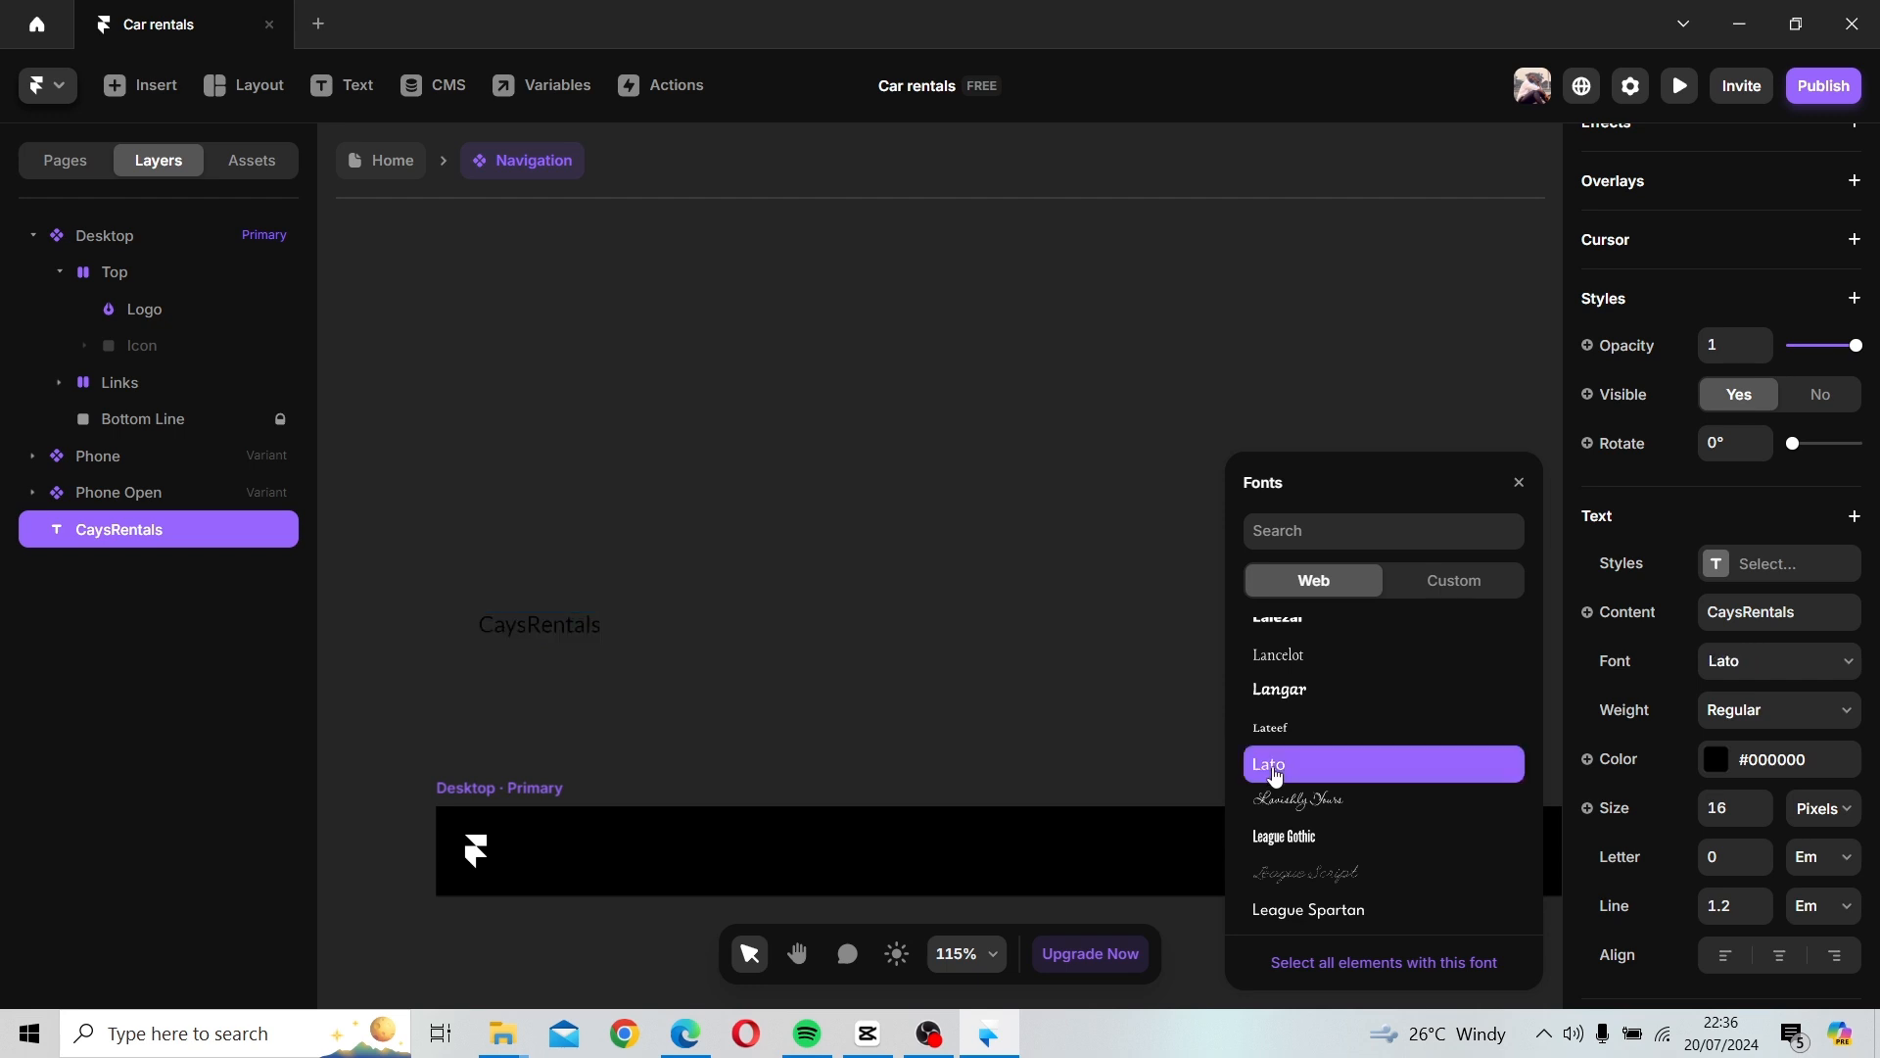
Change the font of the CaysRentals text to Marko One.
scroll(1302, 822, "down", 6)
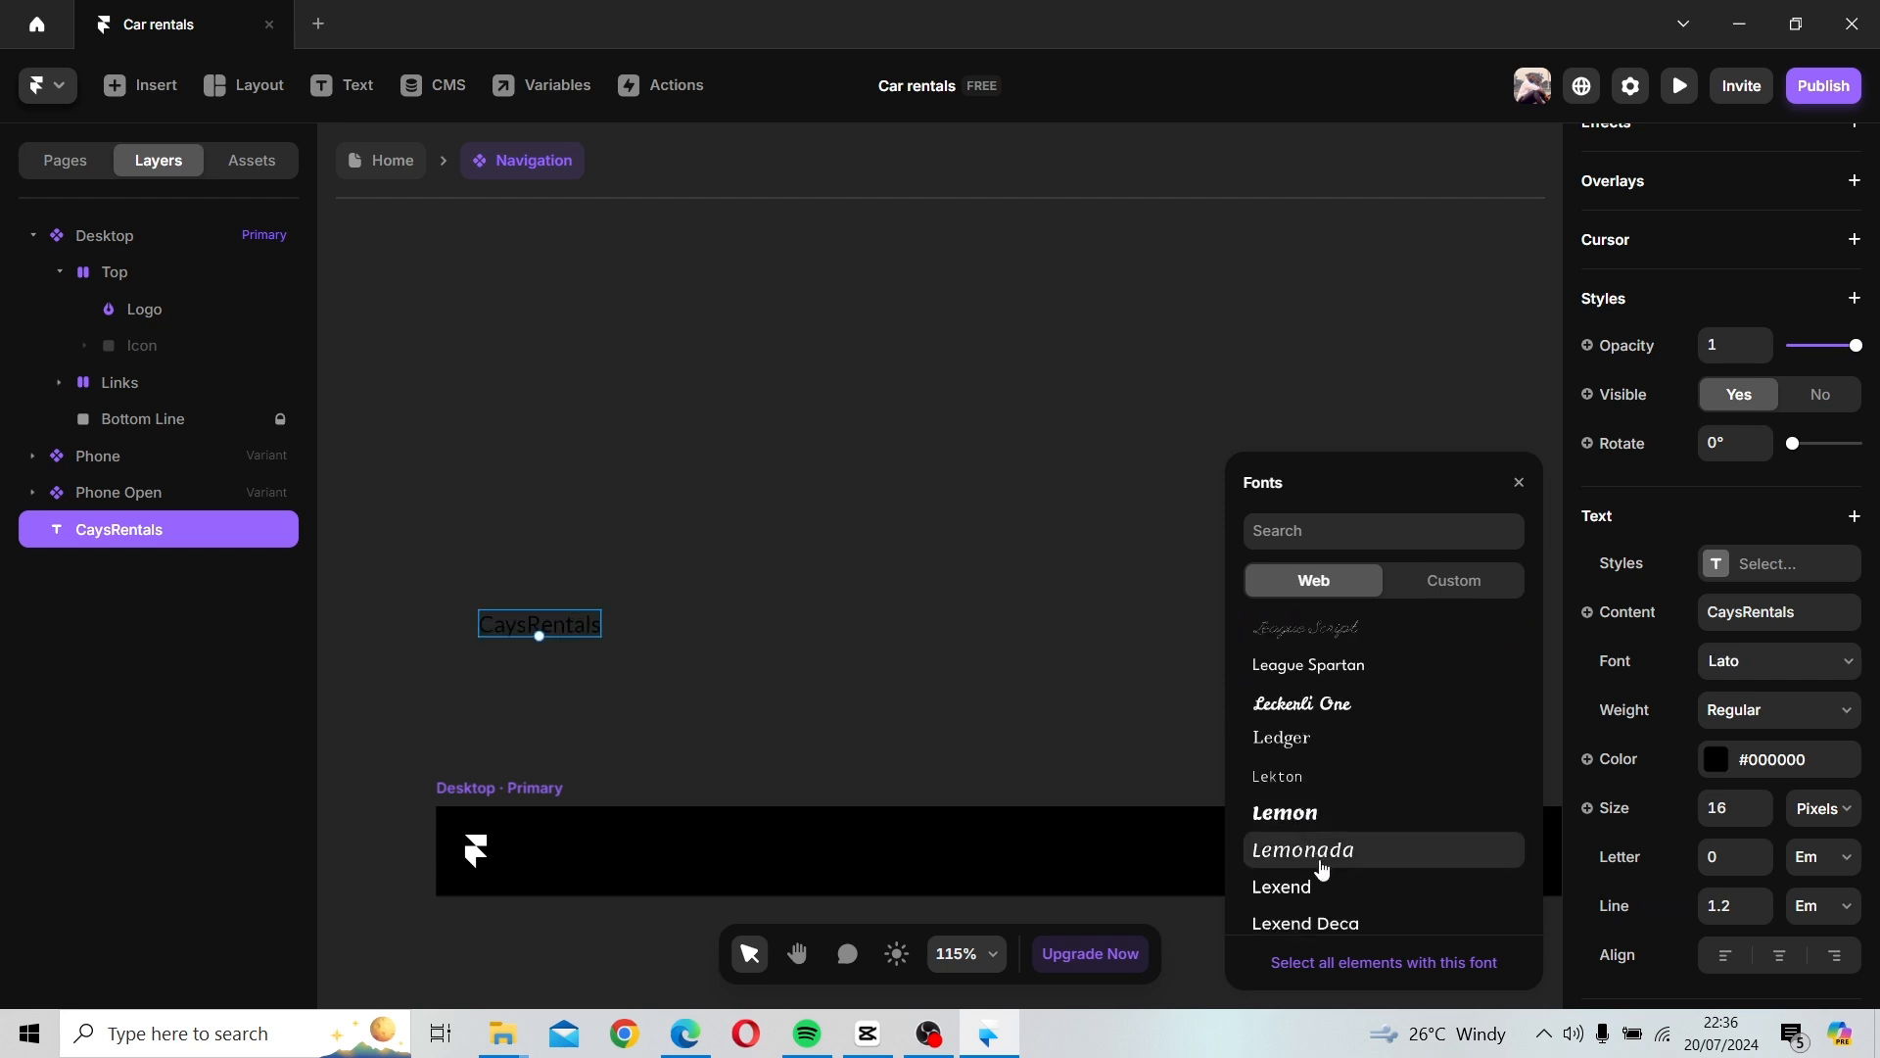
scroll(1321, 869, "down", 3)
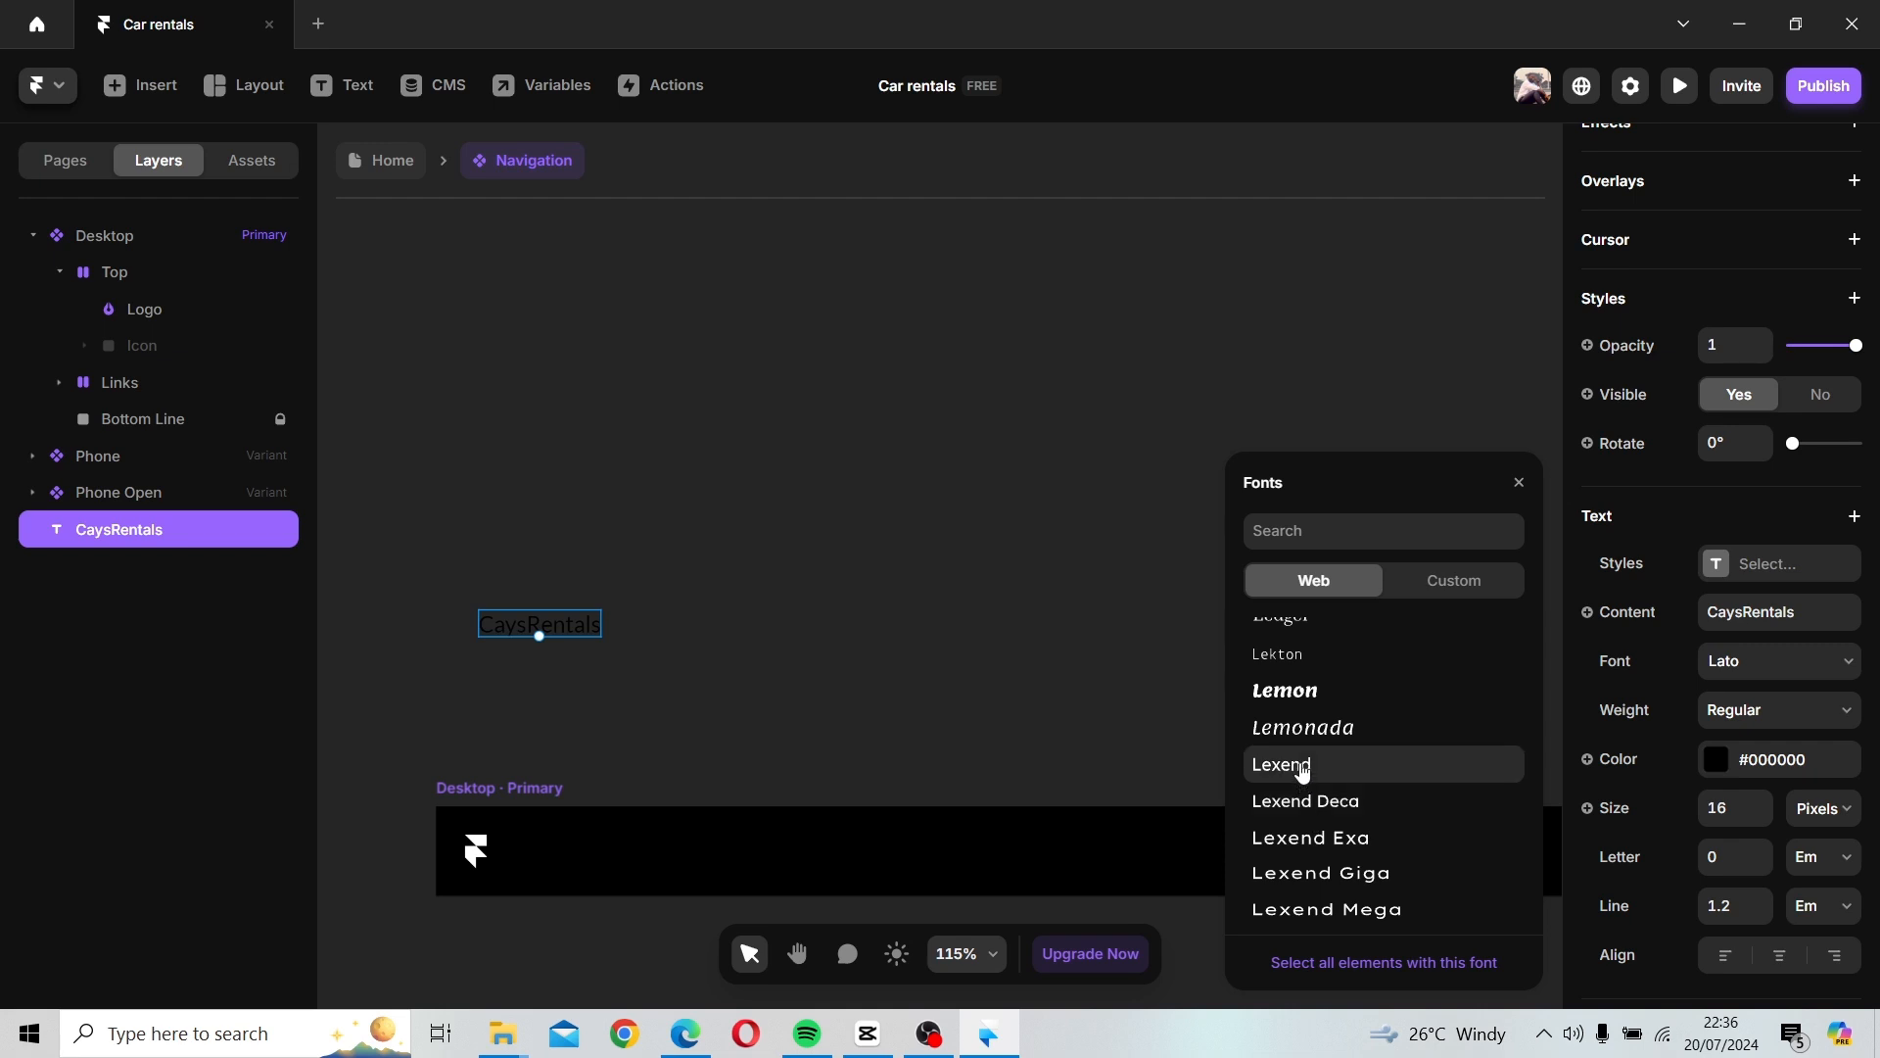
scroll(1305, 754, "down", 20)
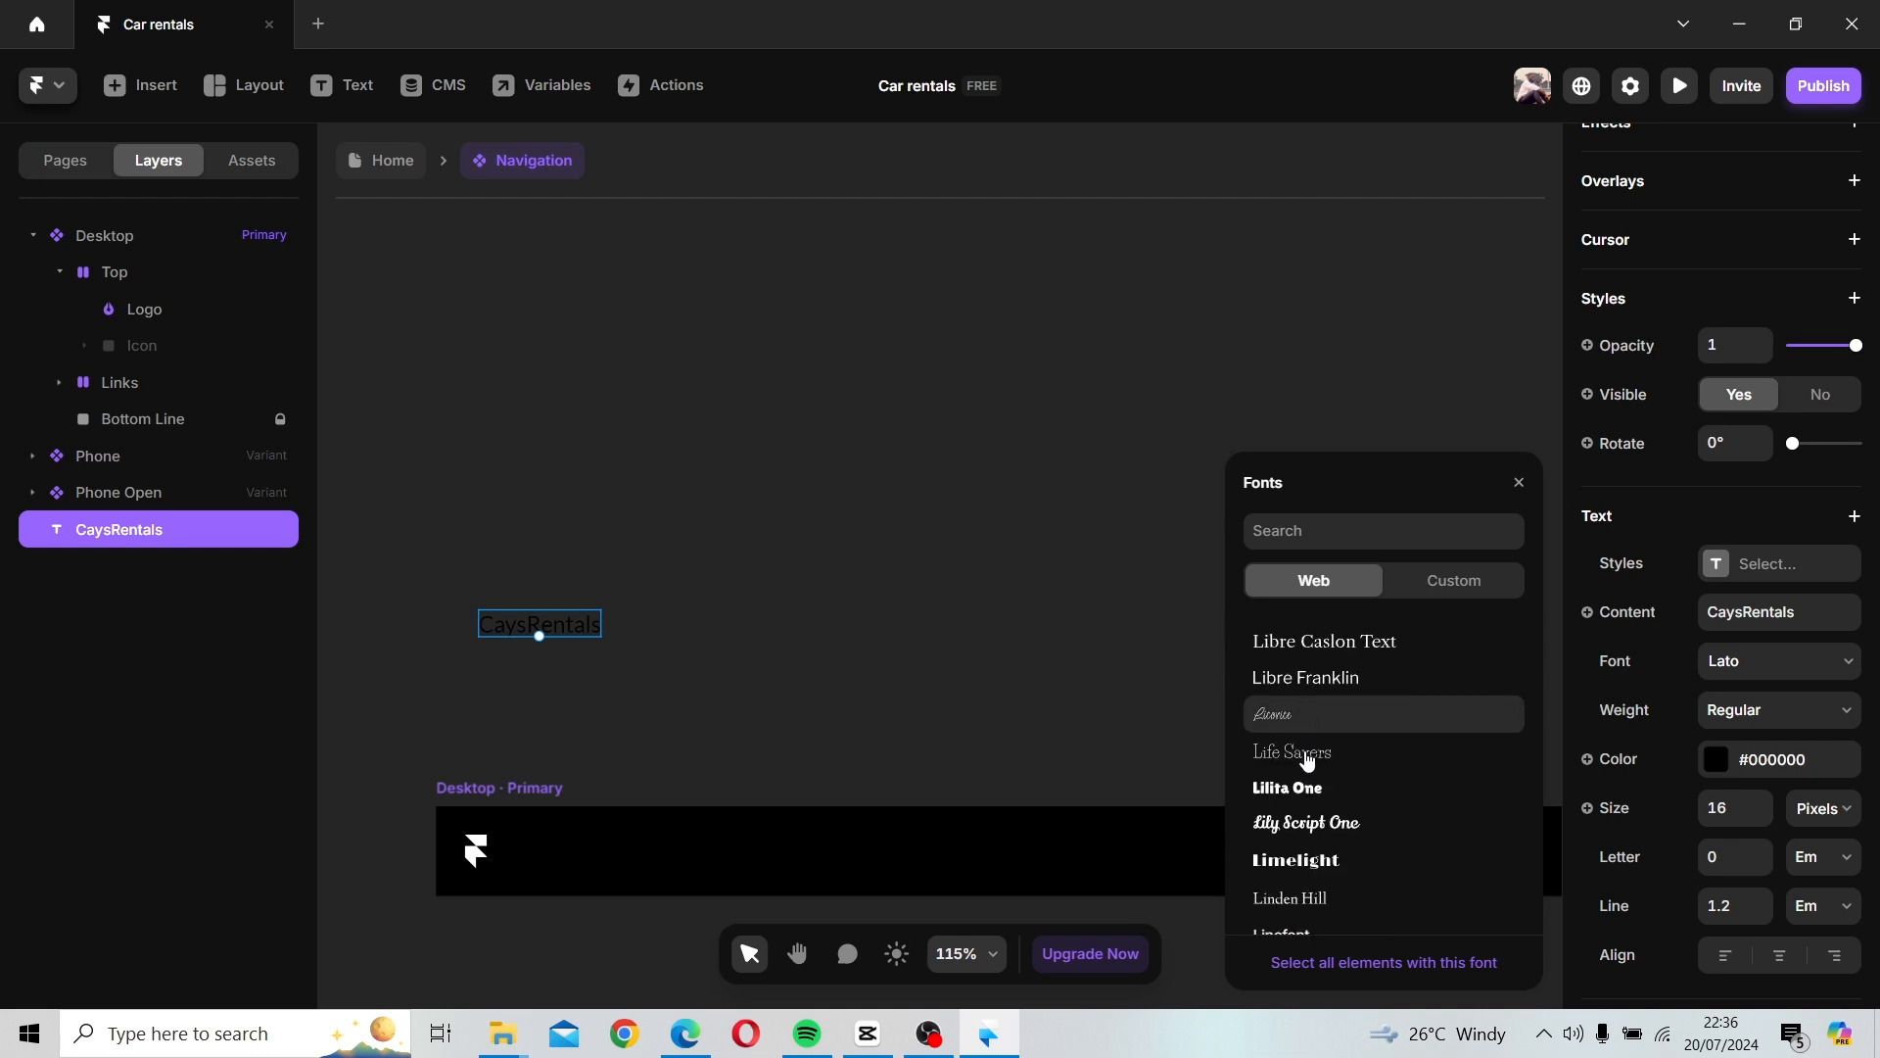
scroll(1308, 759, "down", 9)
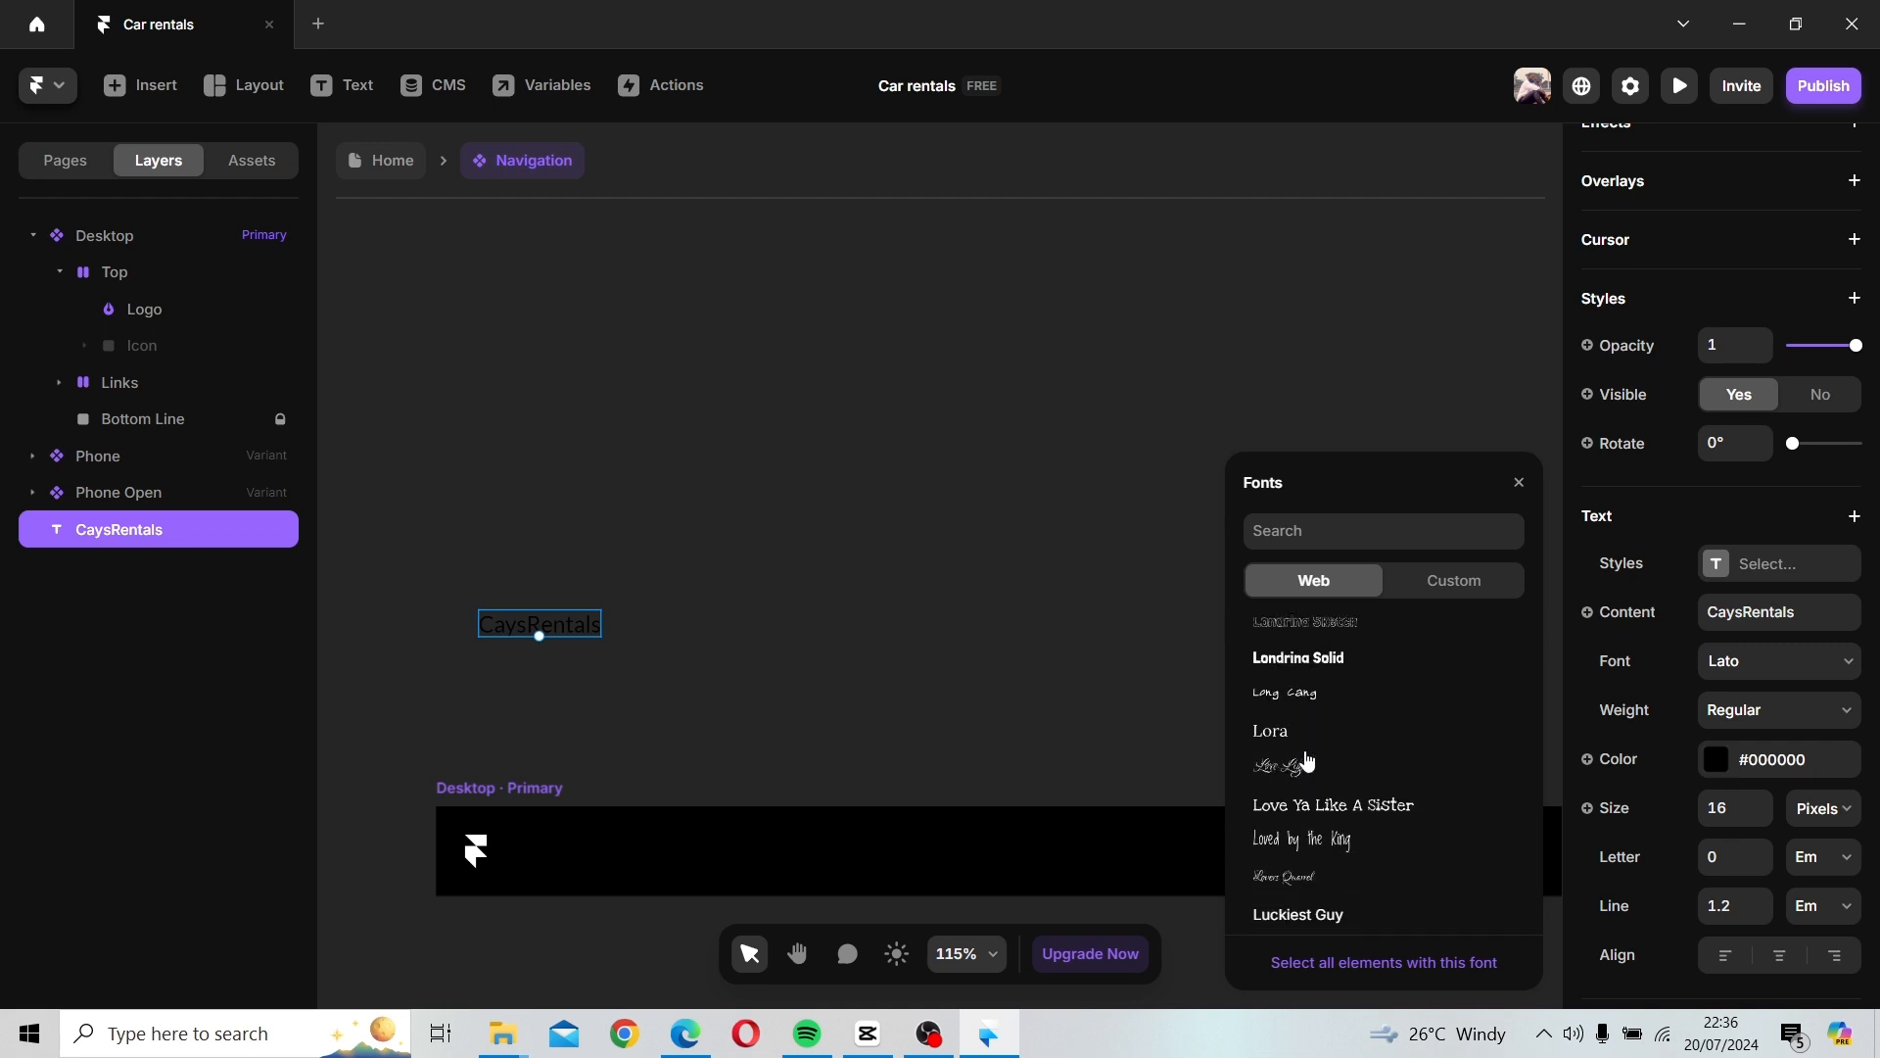
scroll(1307, 759, "down", 10)
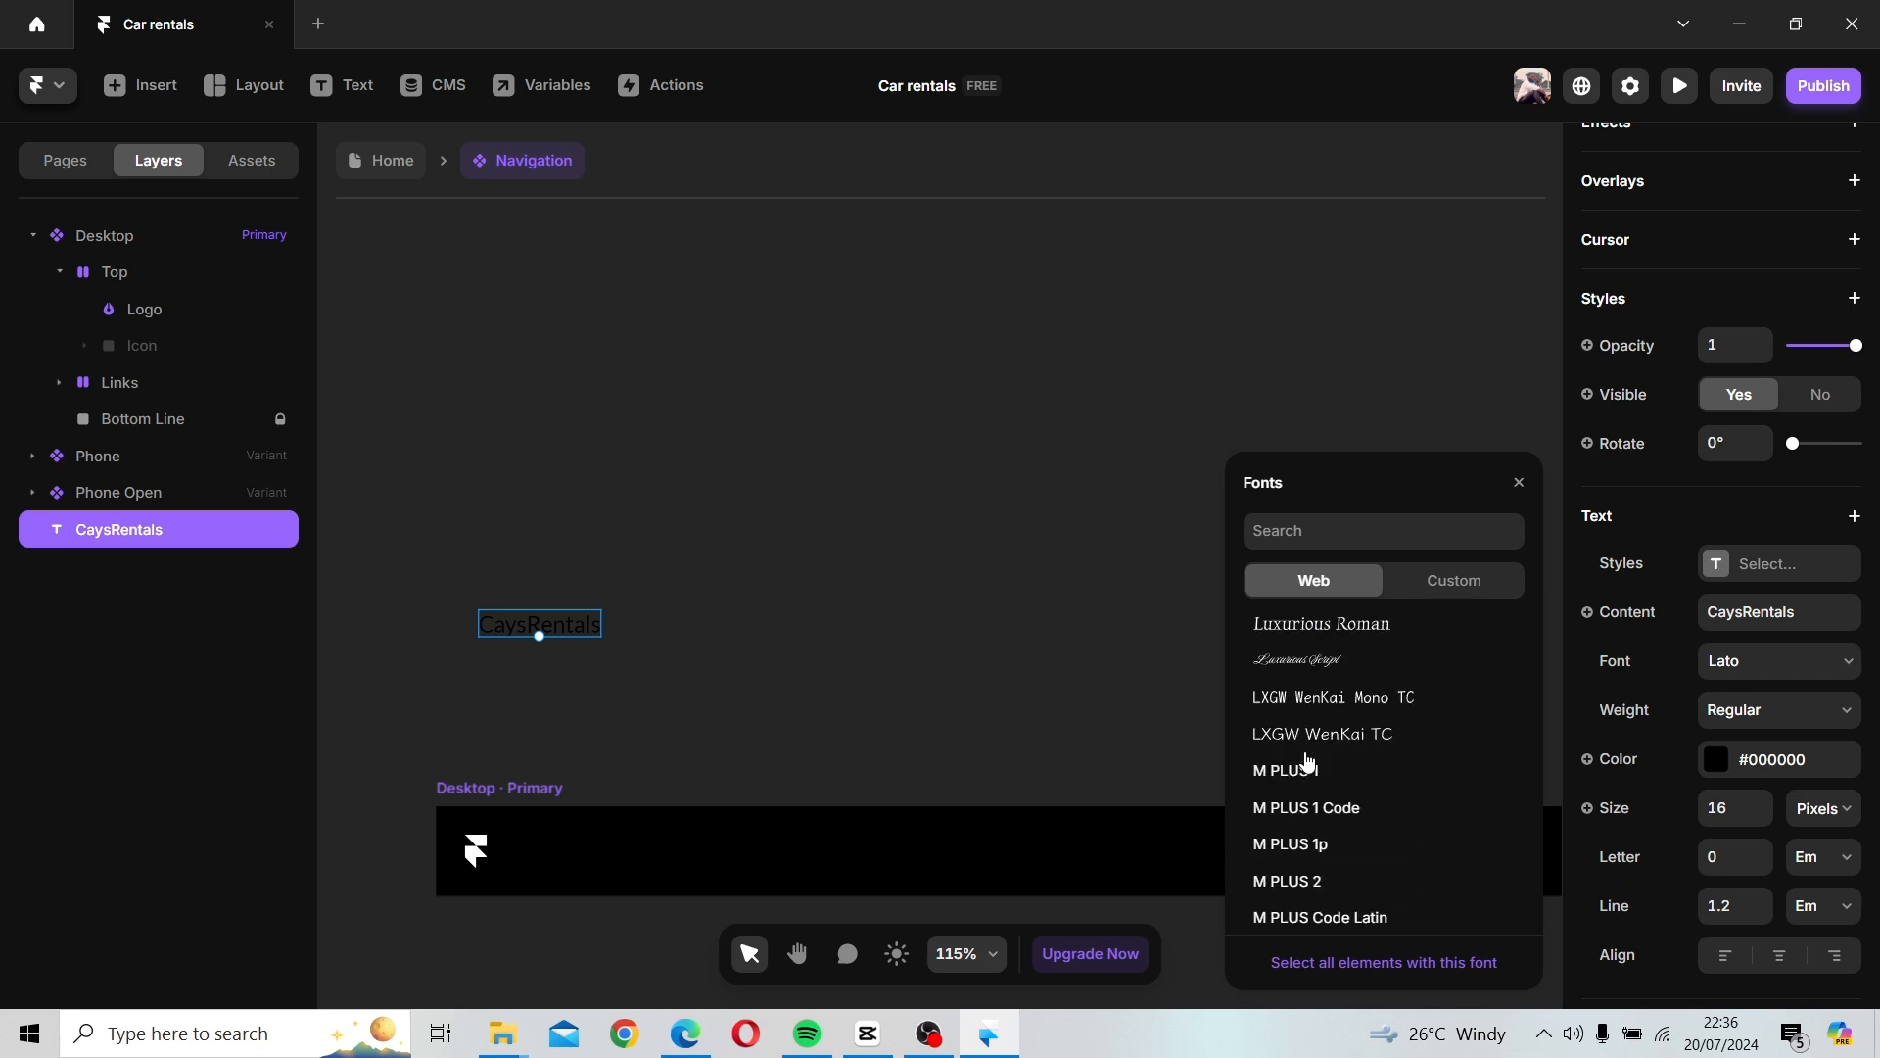
scroll(1308, 759, "down", 5)
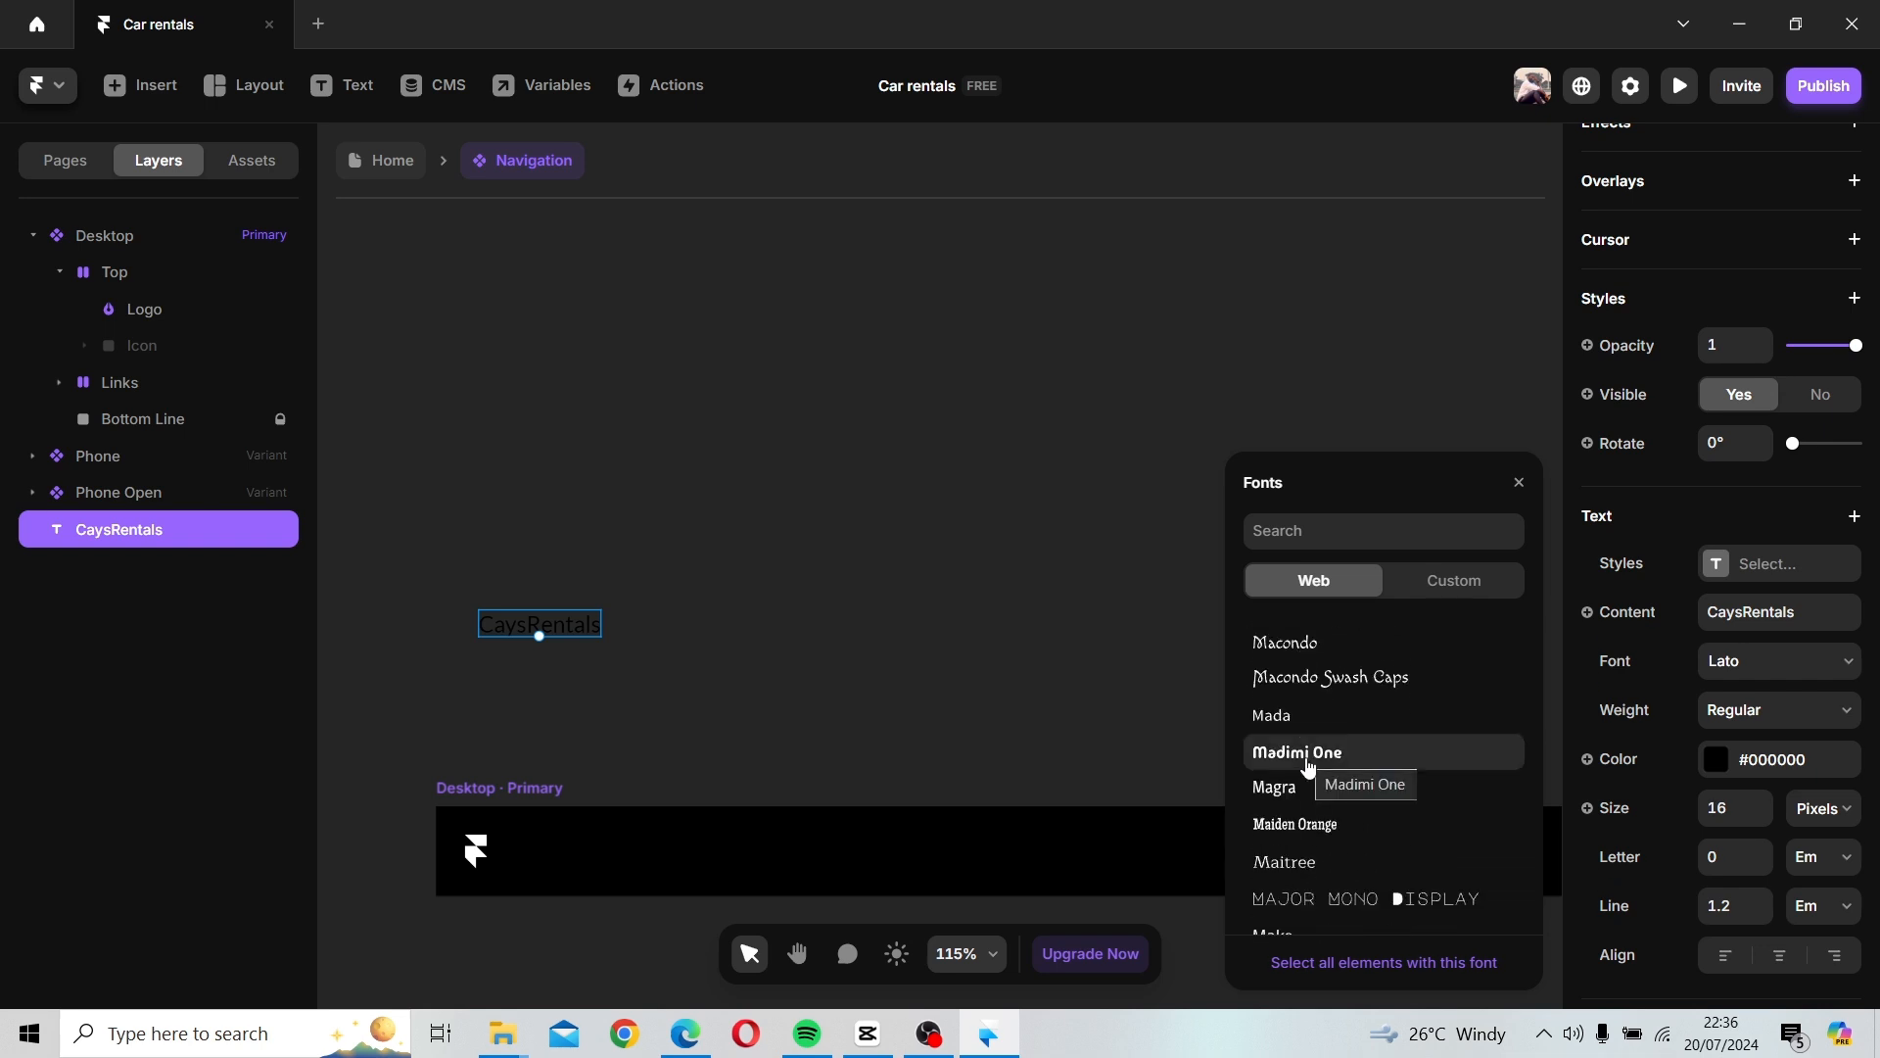
scroll(1313, 791, "down", 5)
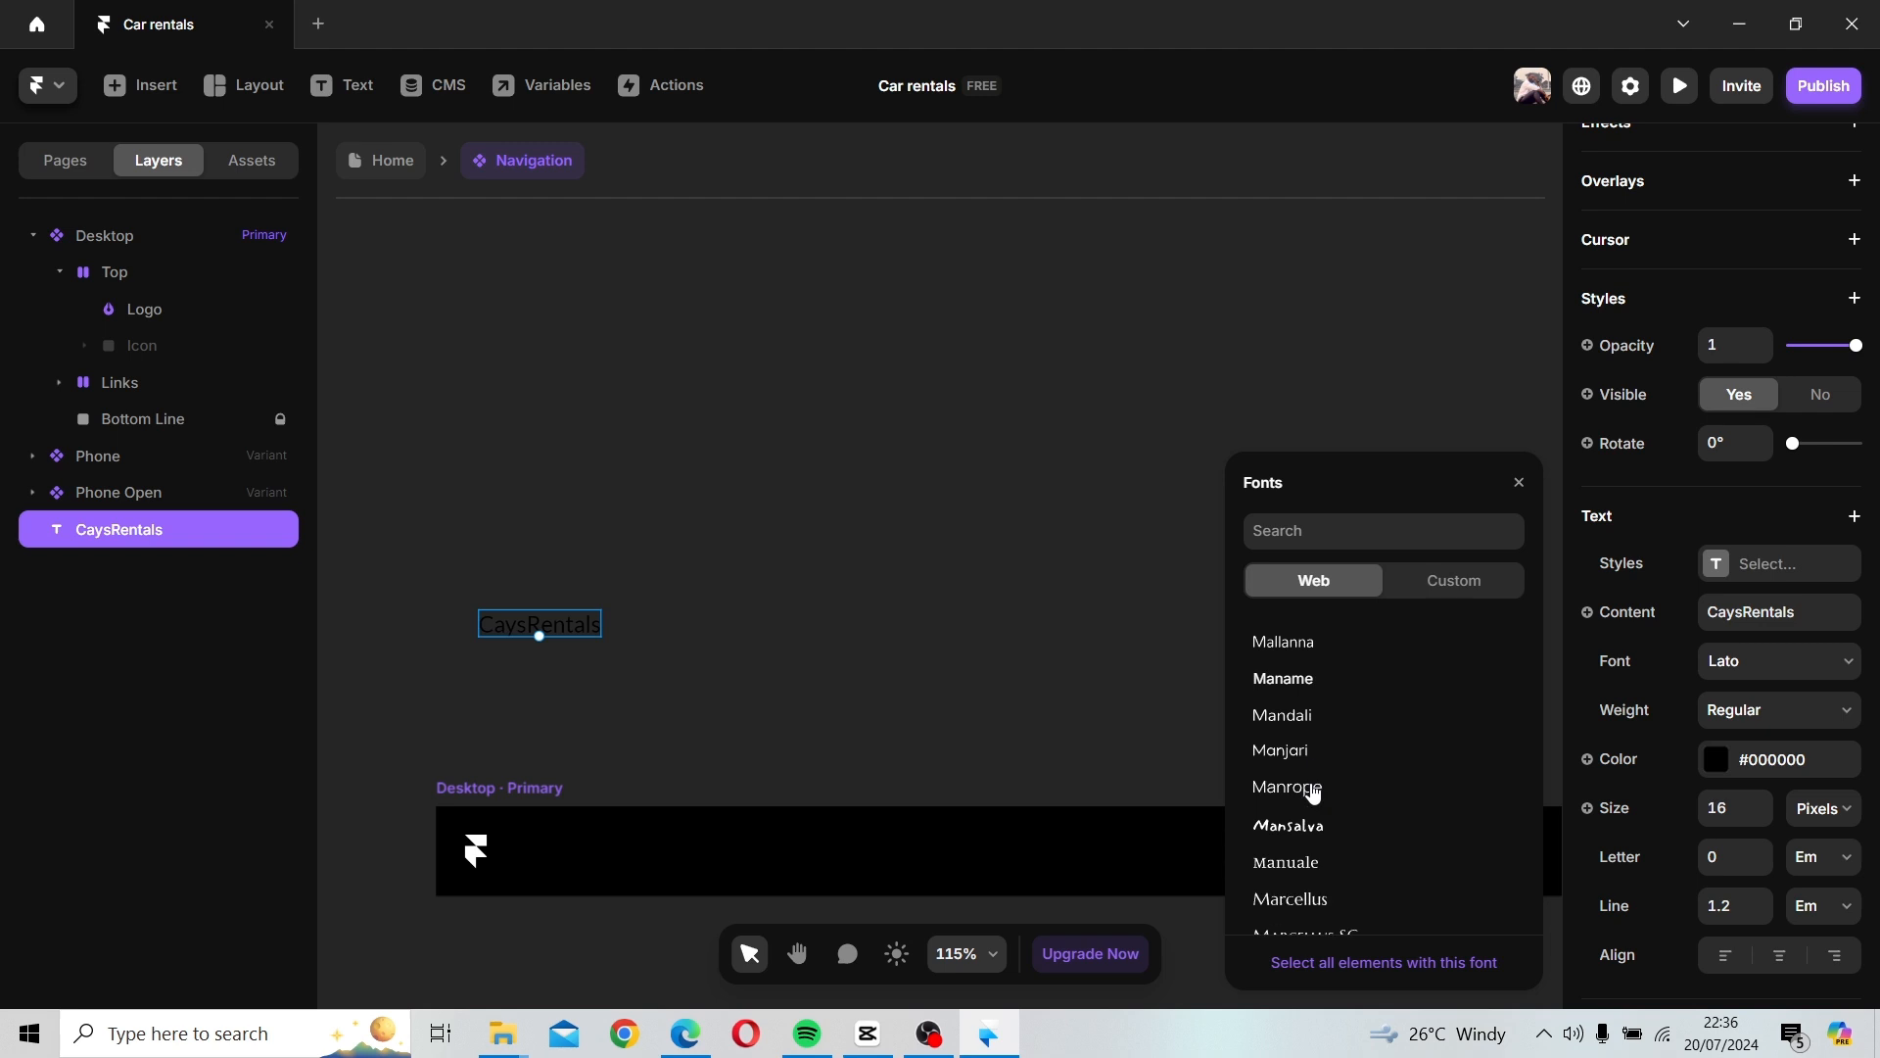
scroll(1313, 791, "down", 2)
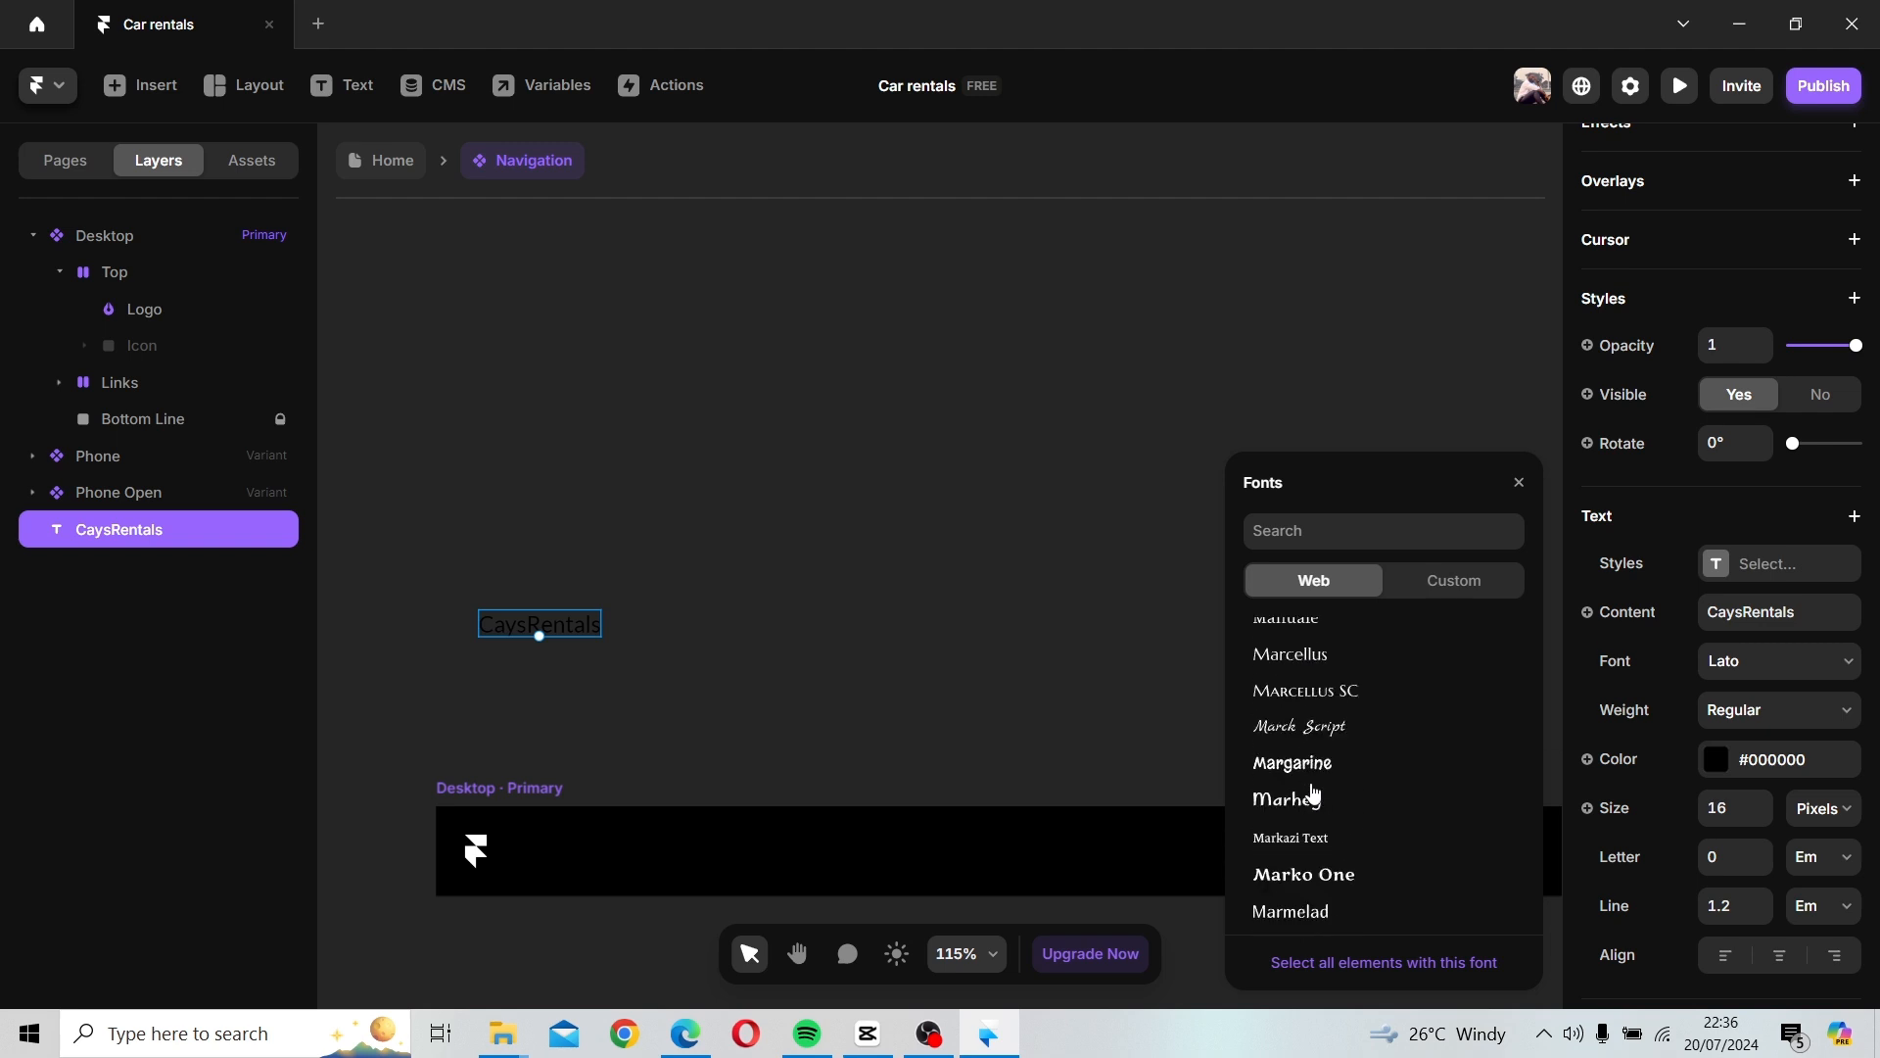
scroll(1313, 792, "down", 4)
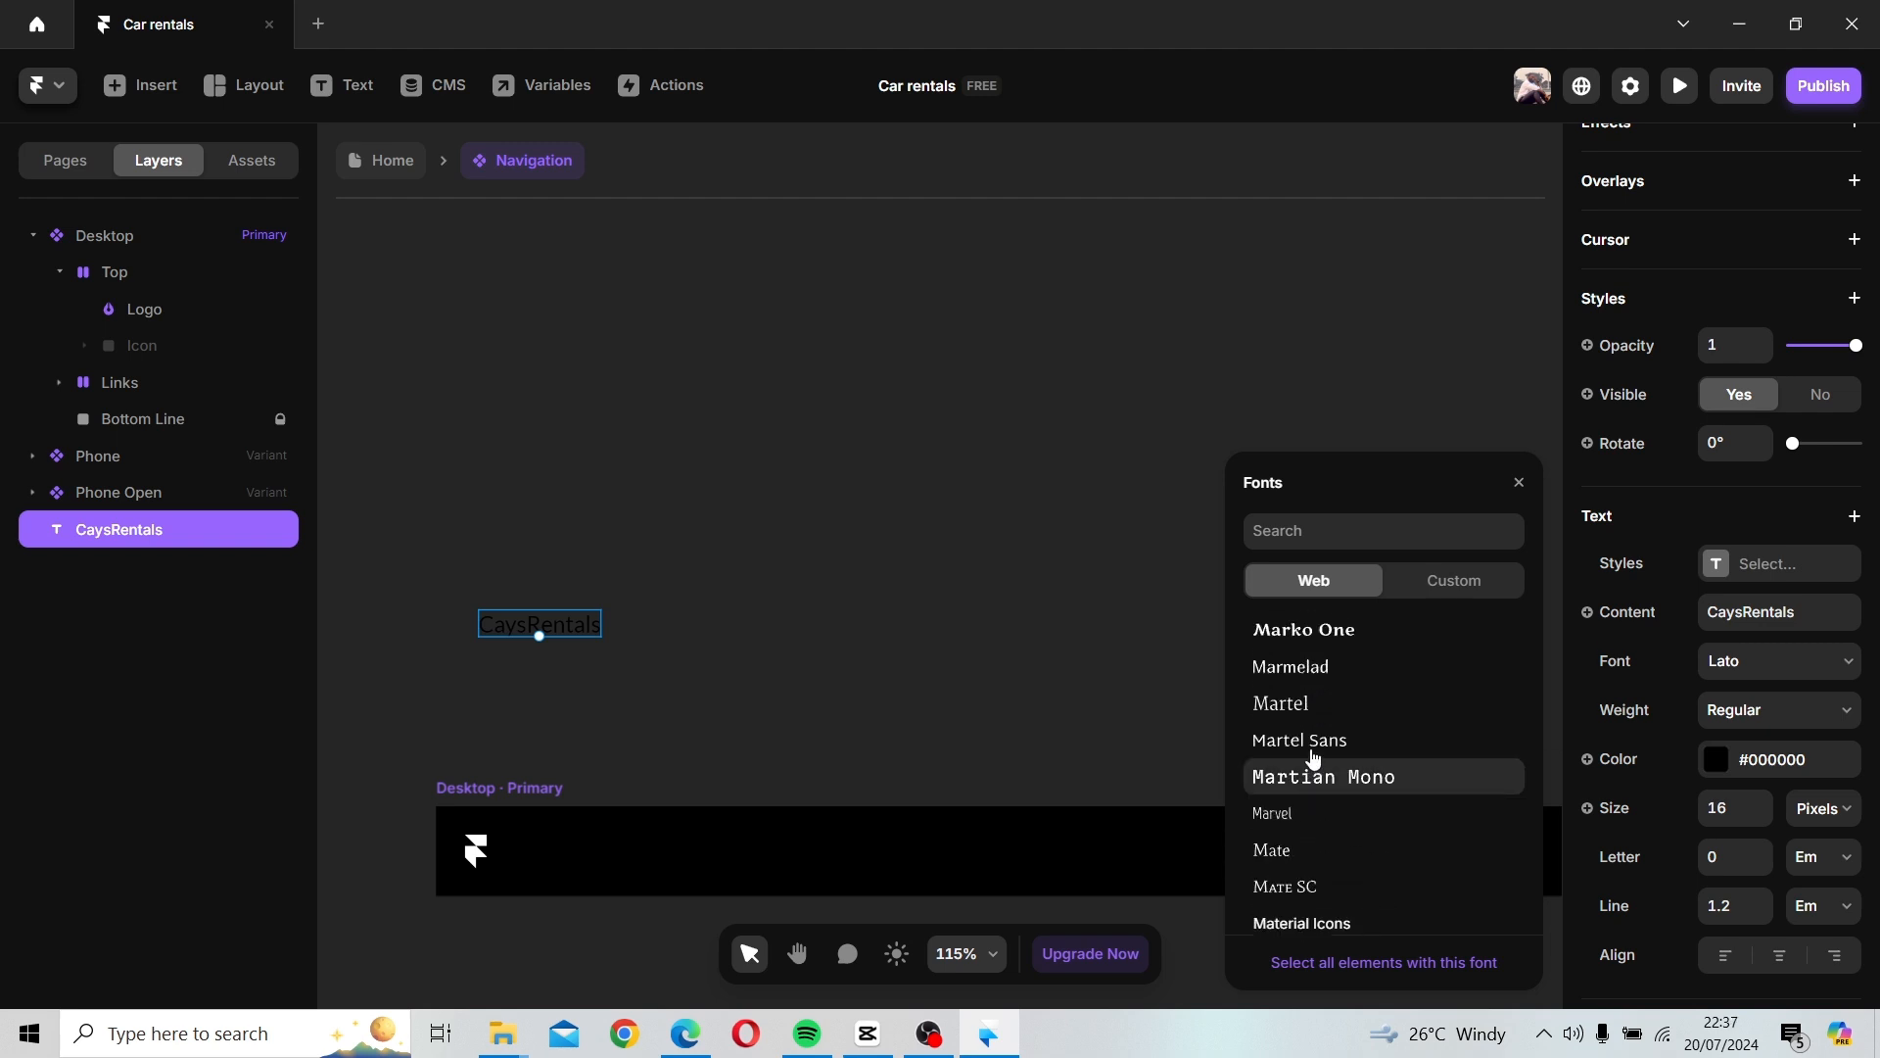
left_click(1289, 632)
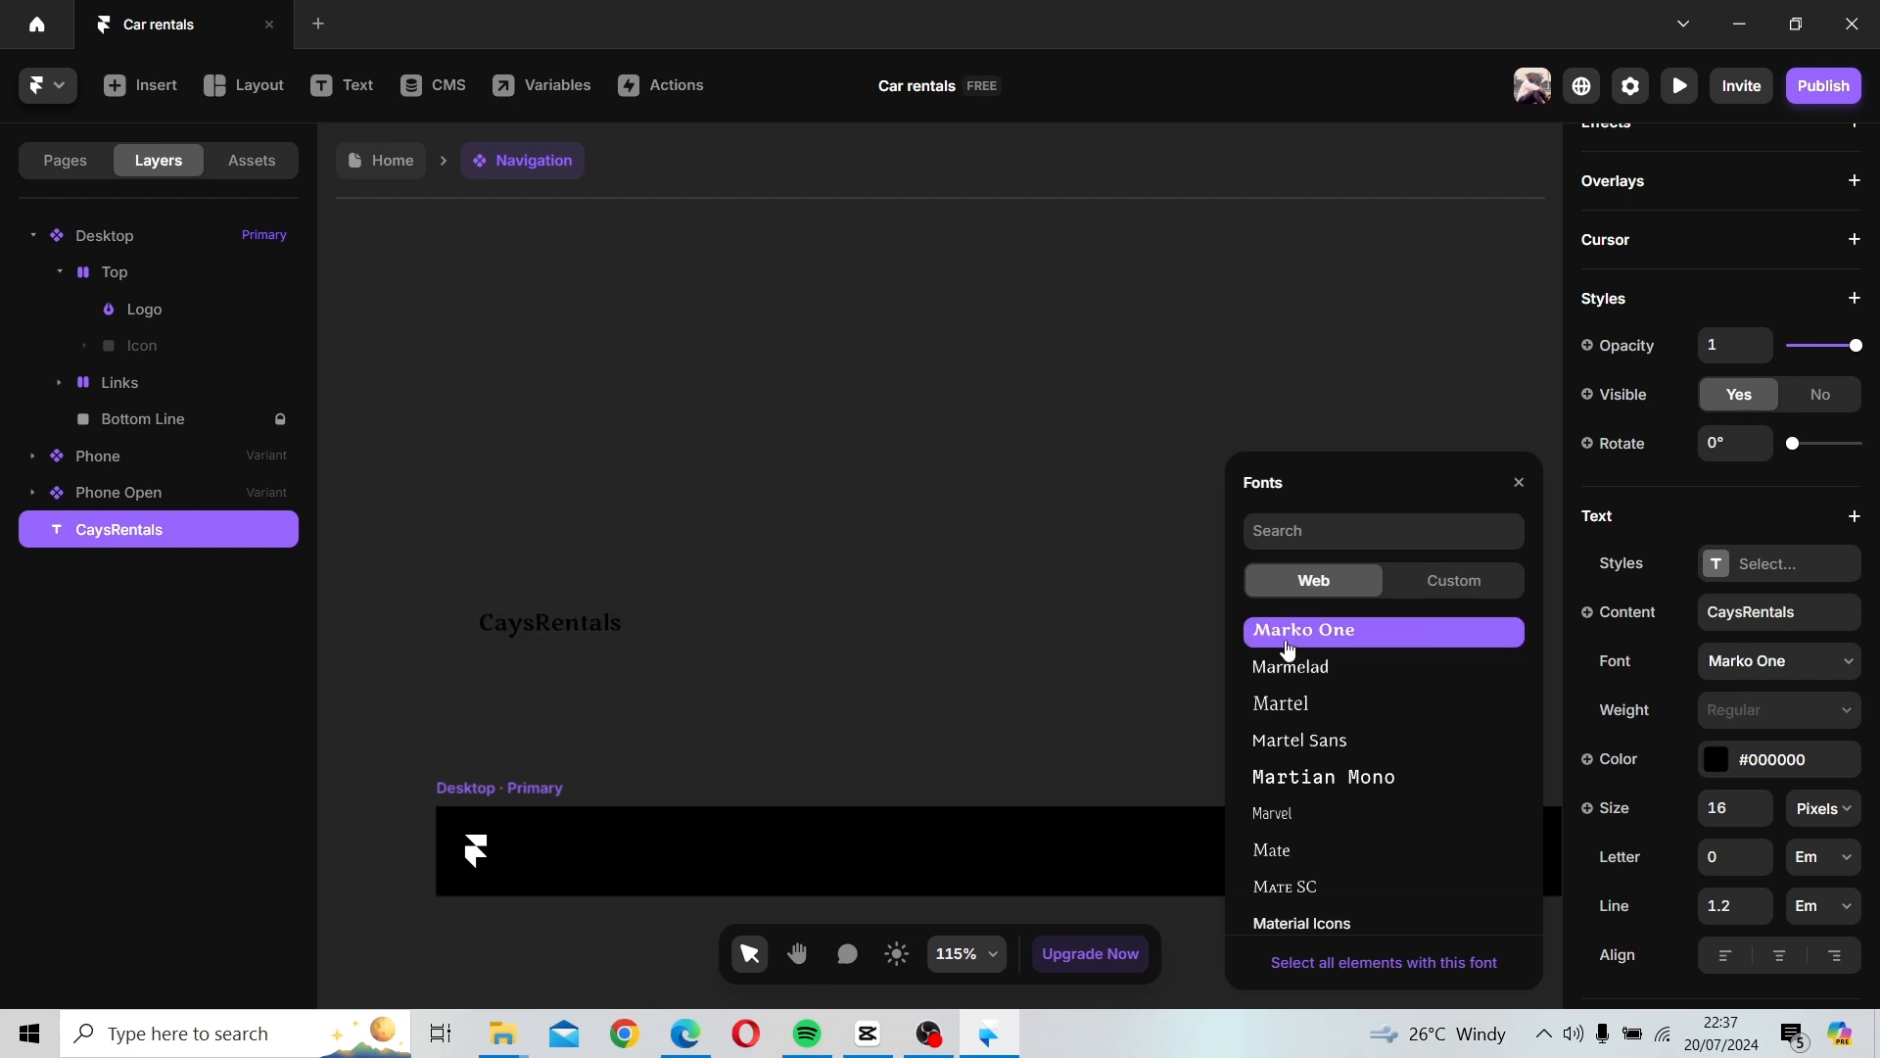
Increase the font size of the CaysRentals text to 24 pixels.
left_click(1764, 802)
left_click(1765, 802)
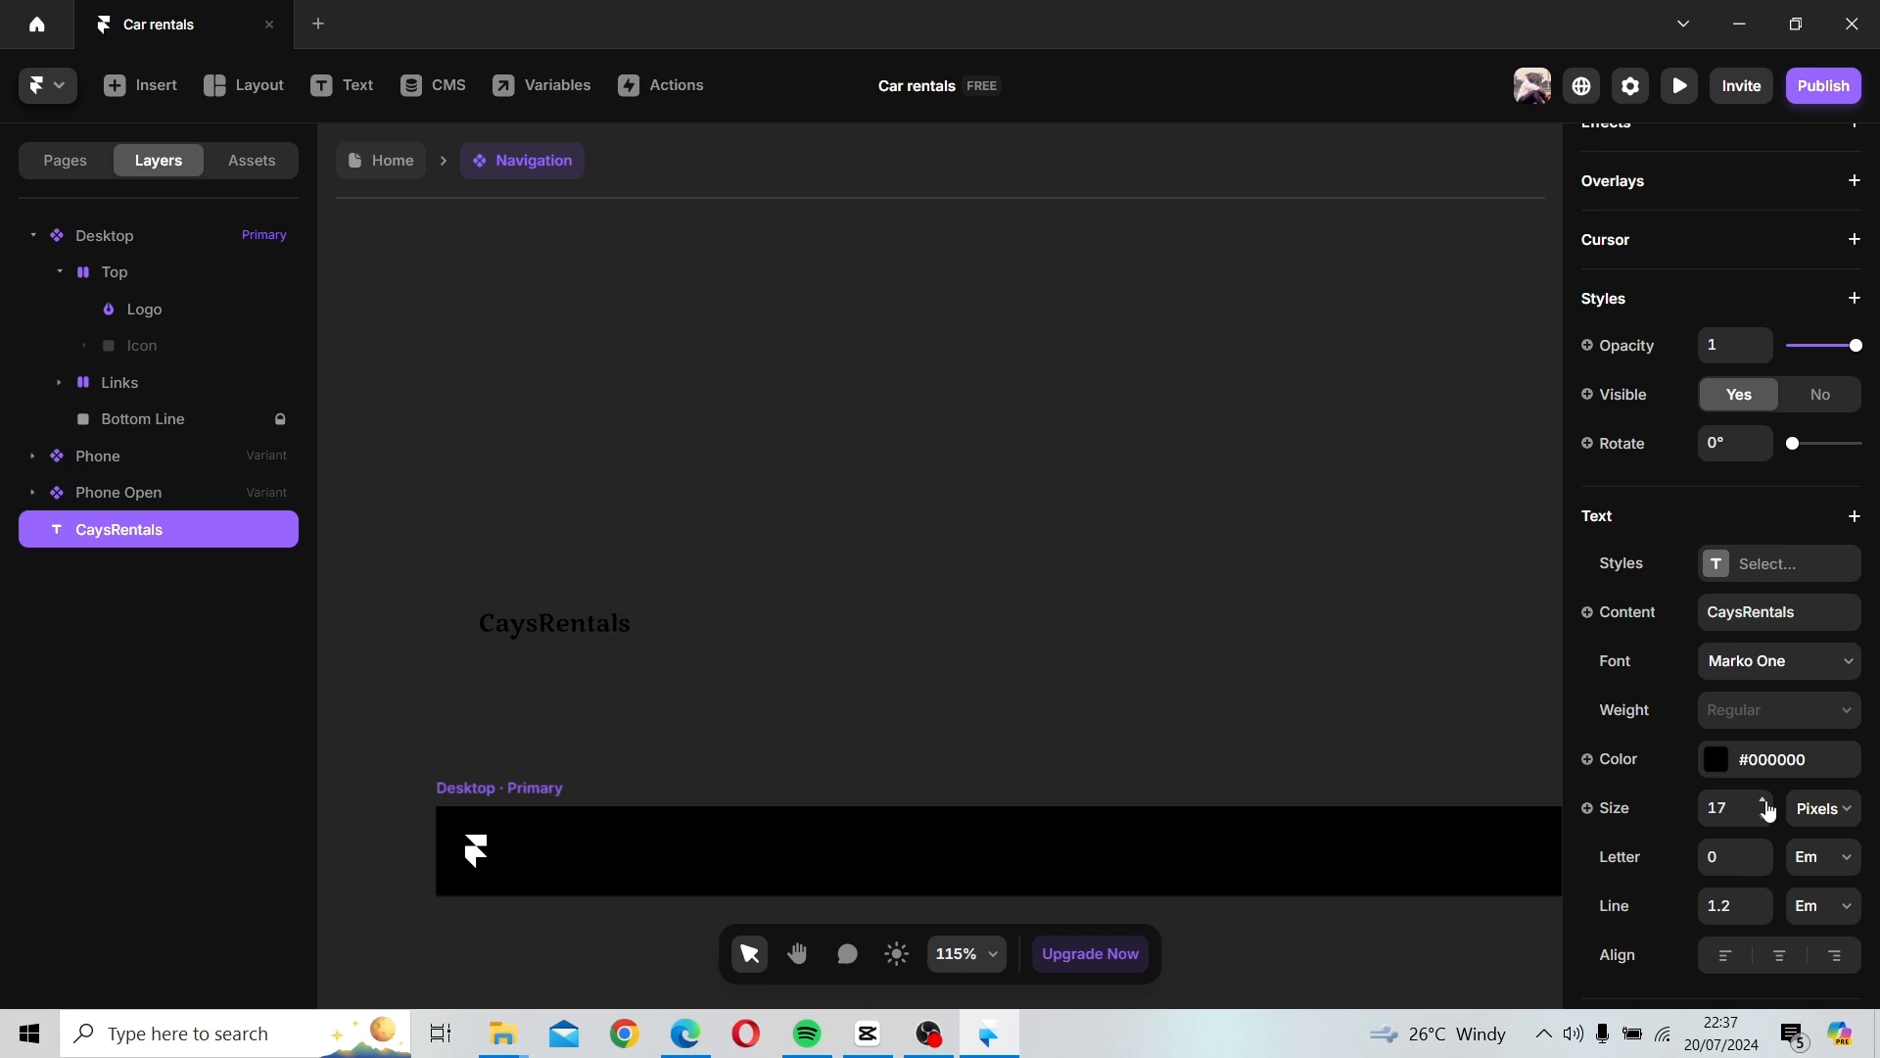
left_click(1765, 802)
left_click(1765, 802)
left_click(1765, 802)
left_click(1765, 802)
left_click(1765, 802)
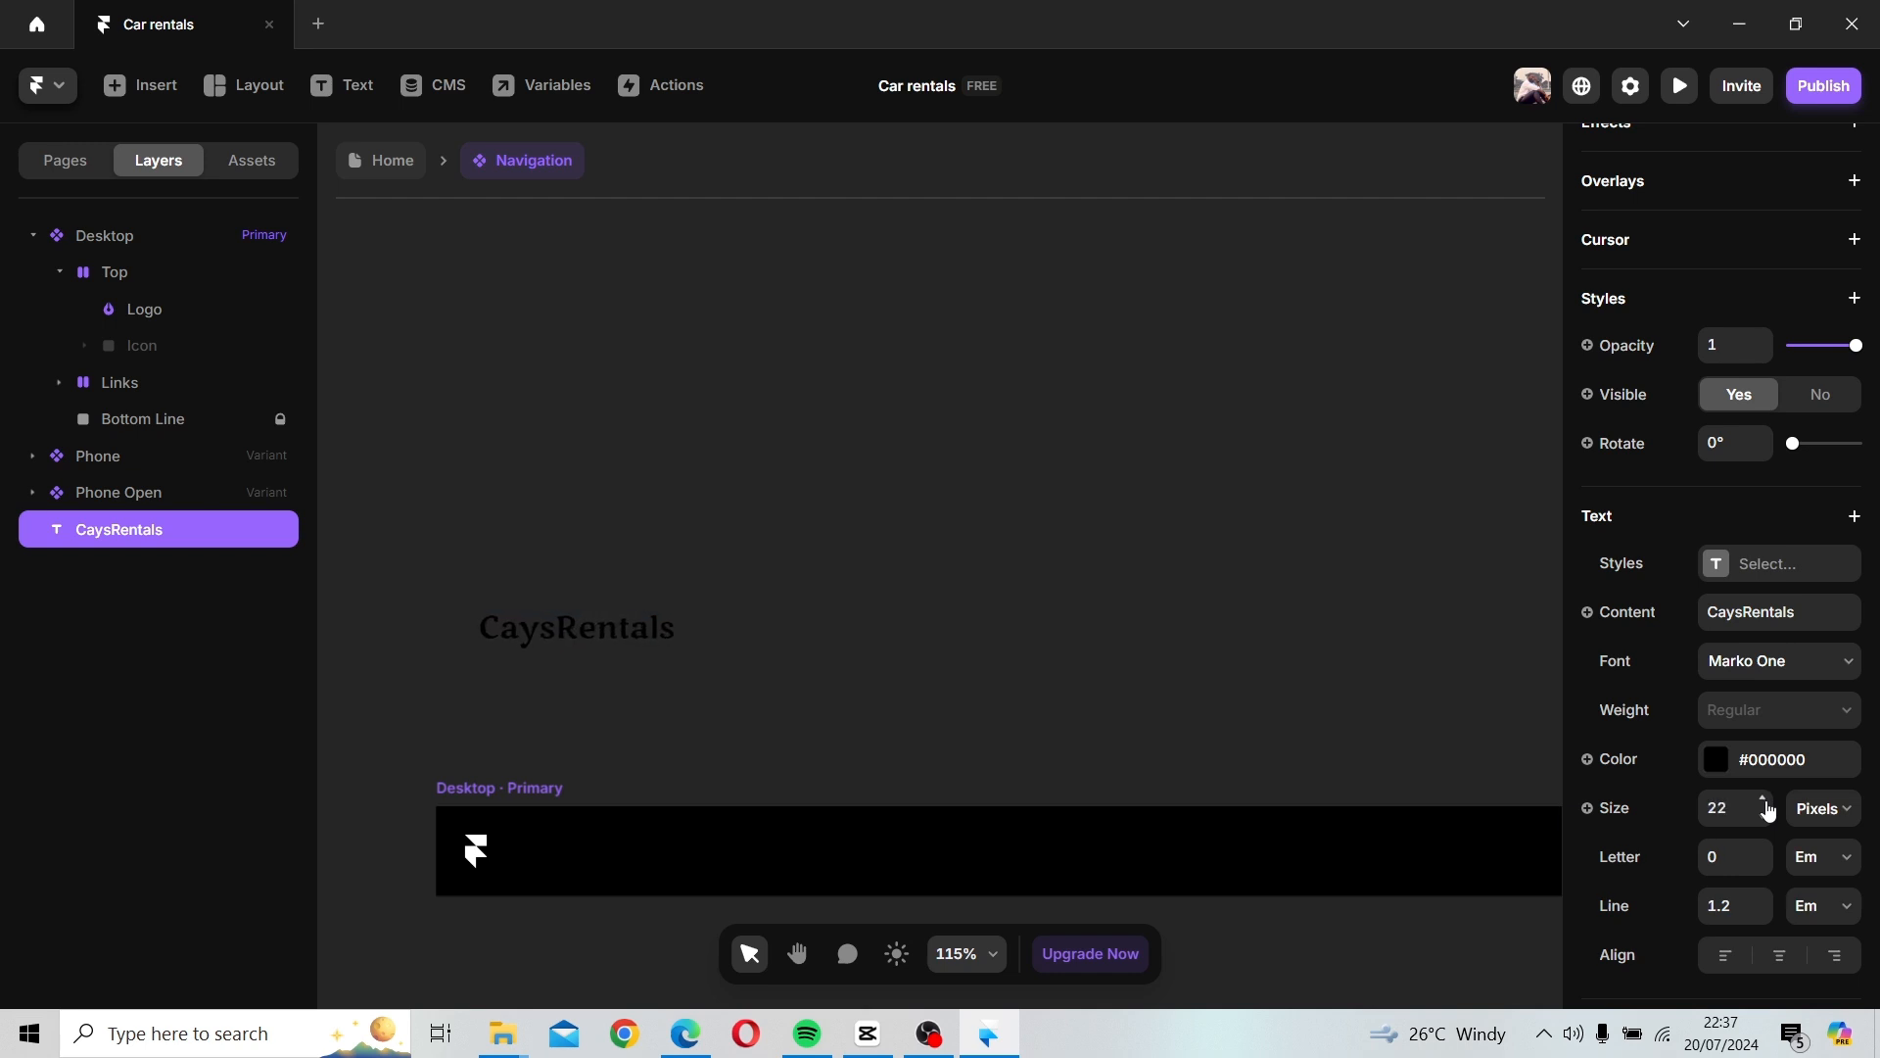
left_click(1765, 802)
left_click(1764, 802)
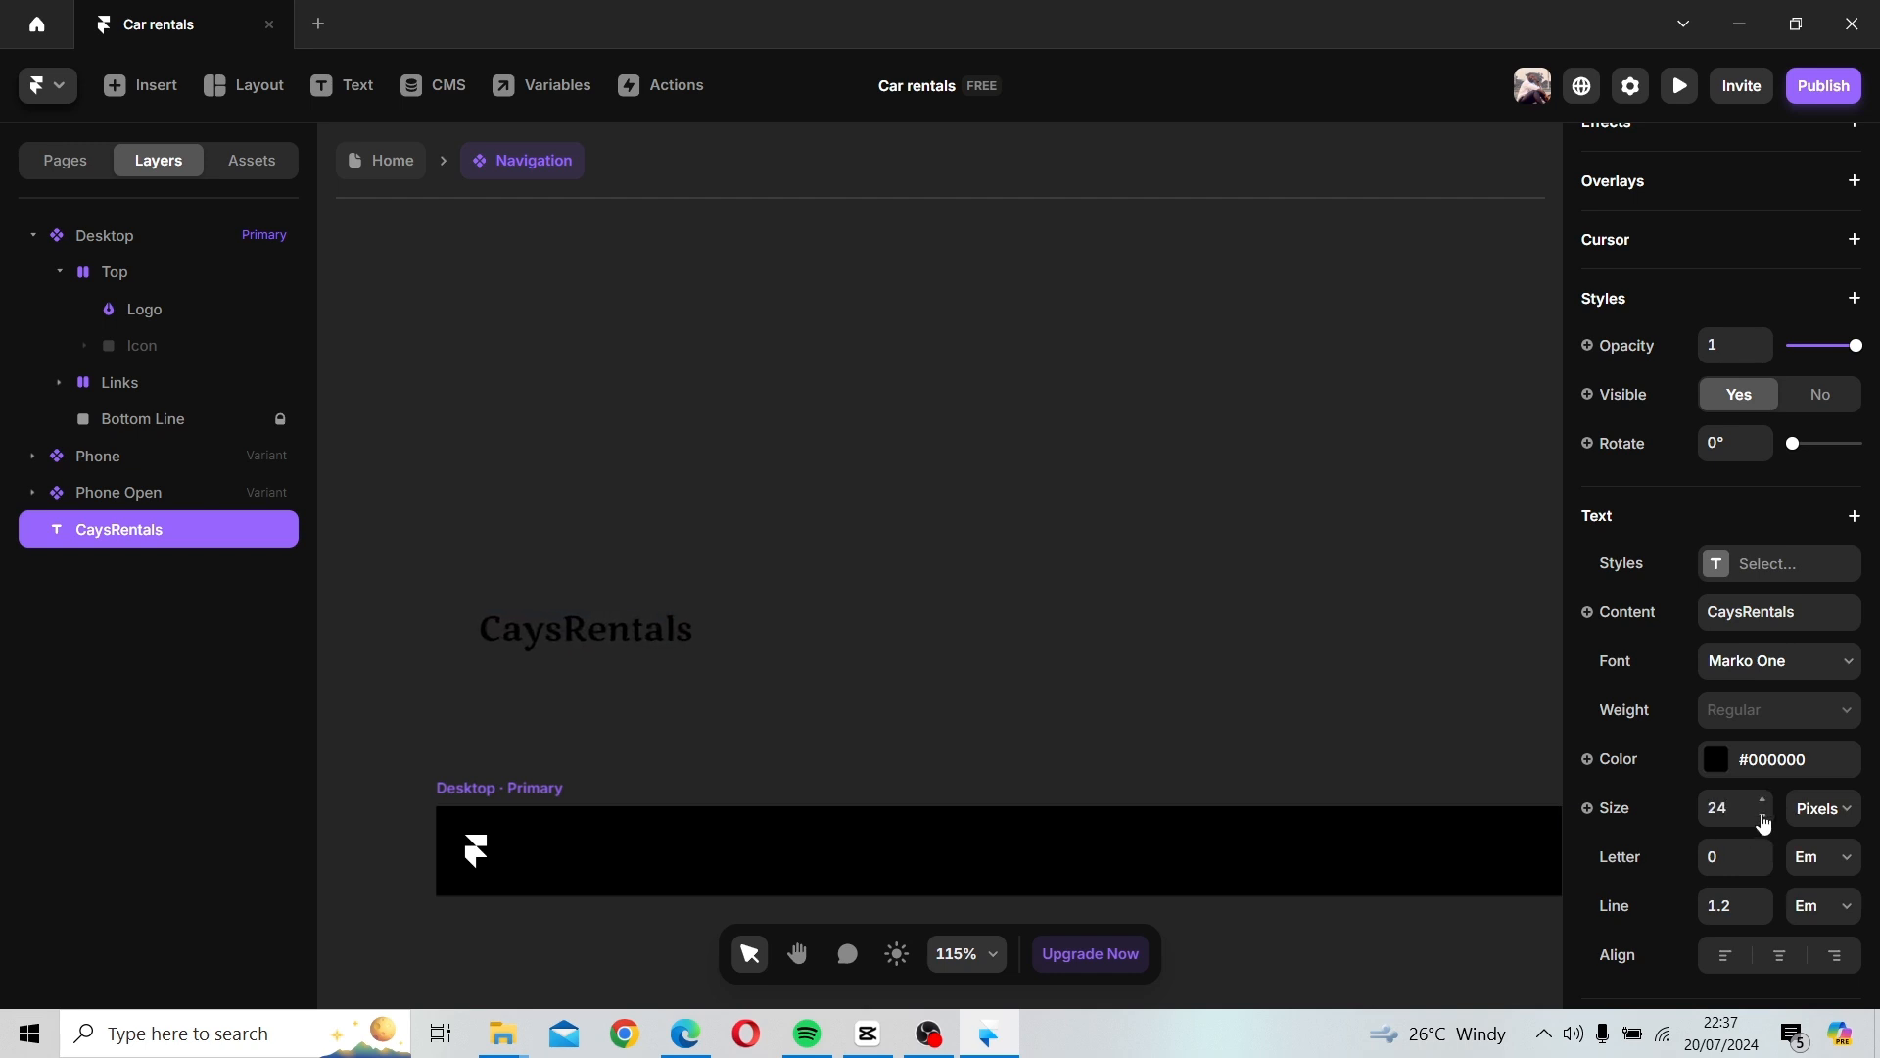
Make the CaysRentals text white (#FFFFFF) and save that color as a style named "Primary Color".
left_click(1715, 761)
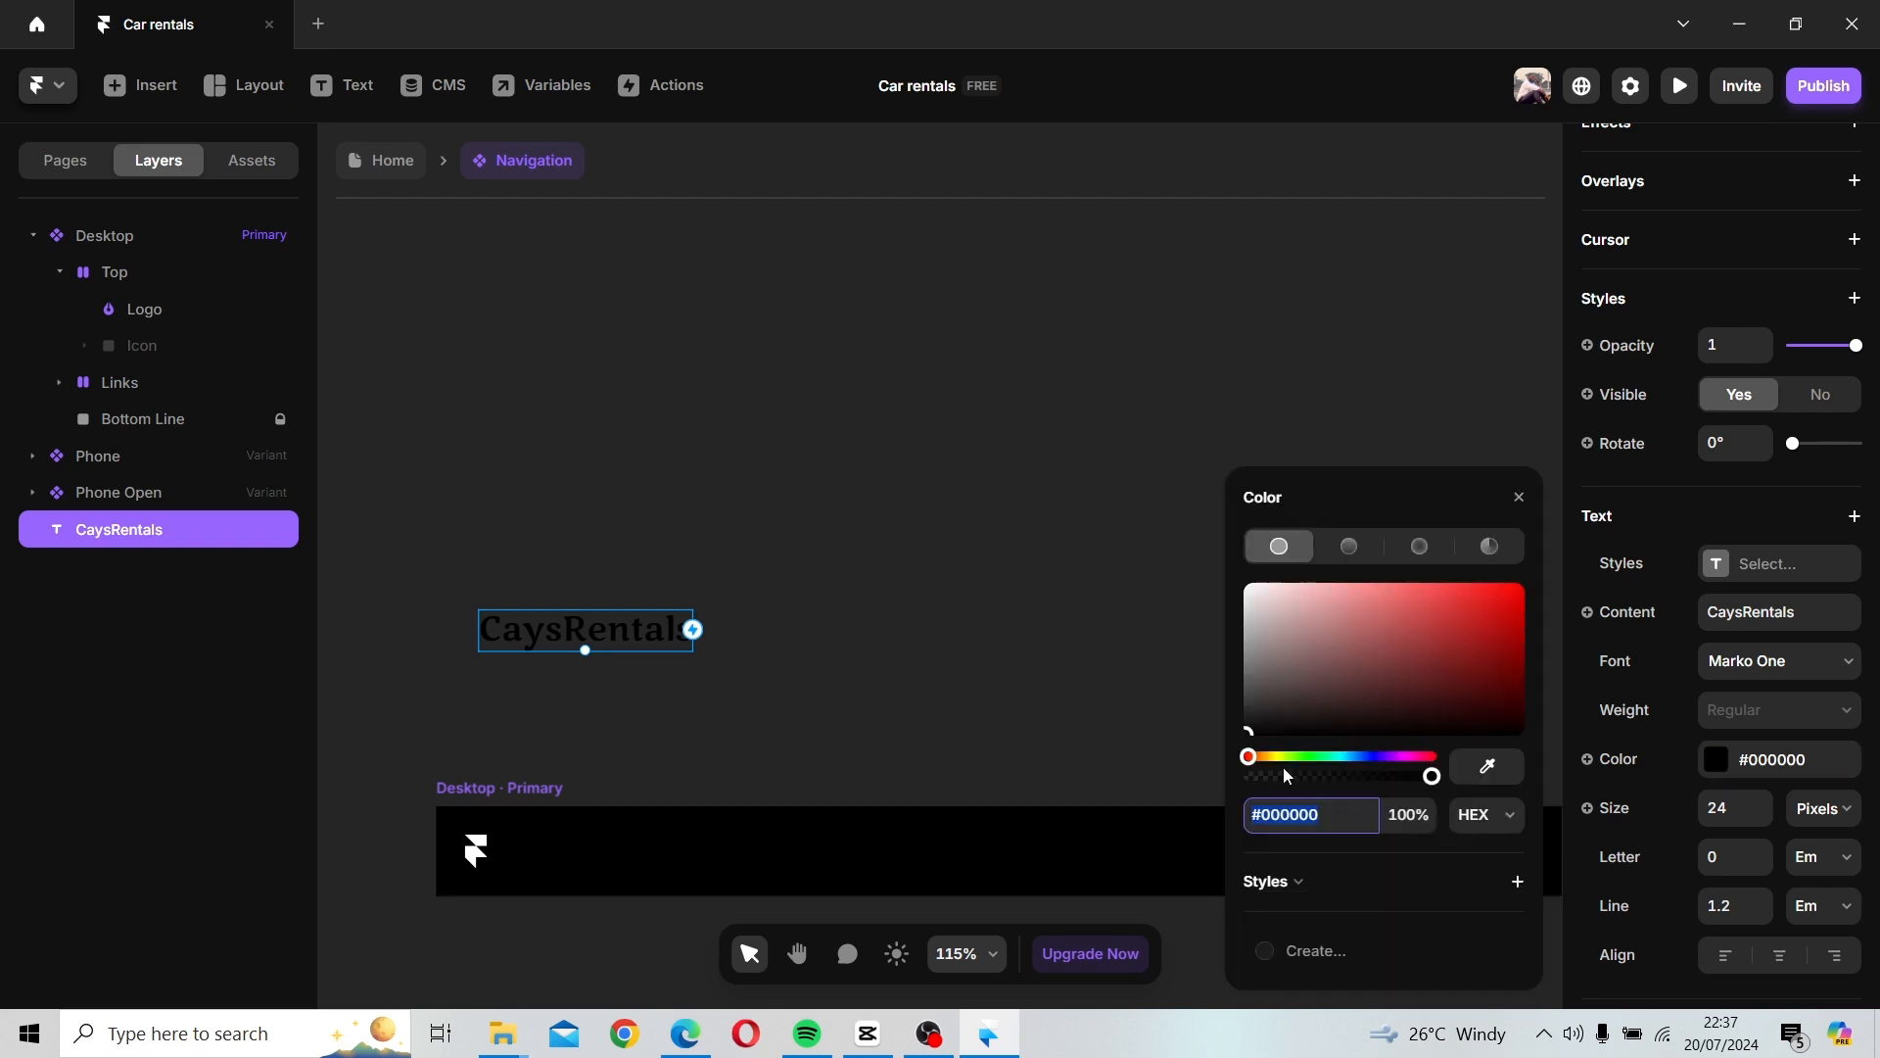
left_click_drag(1260, 691, 1191, 533)
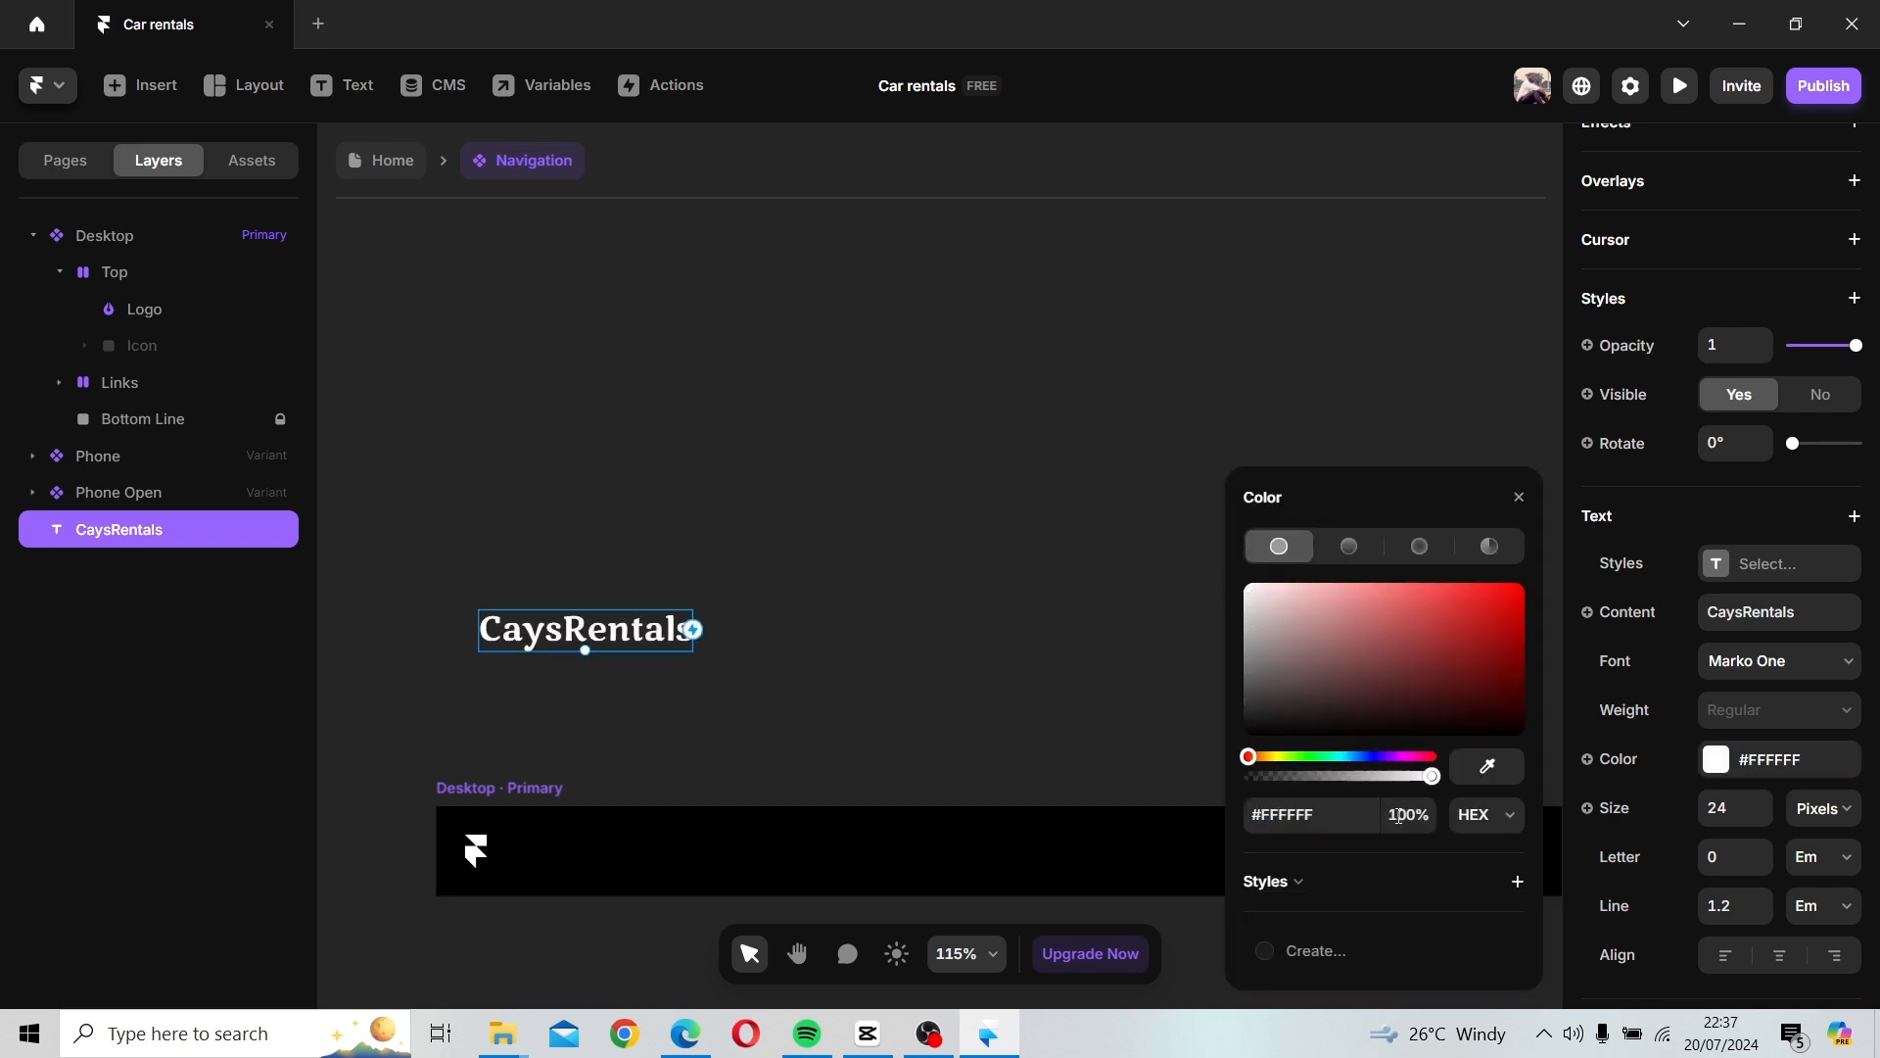
left_click(1518, 881)
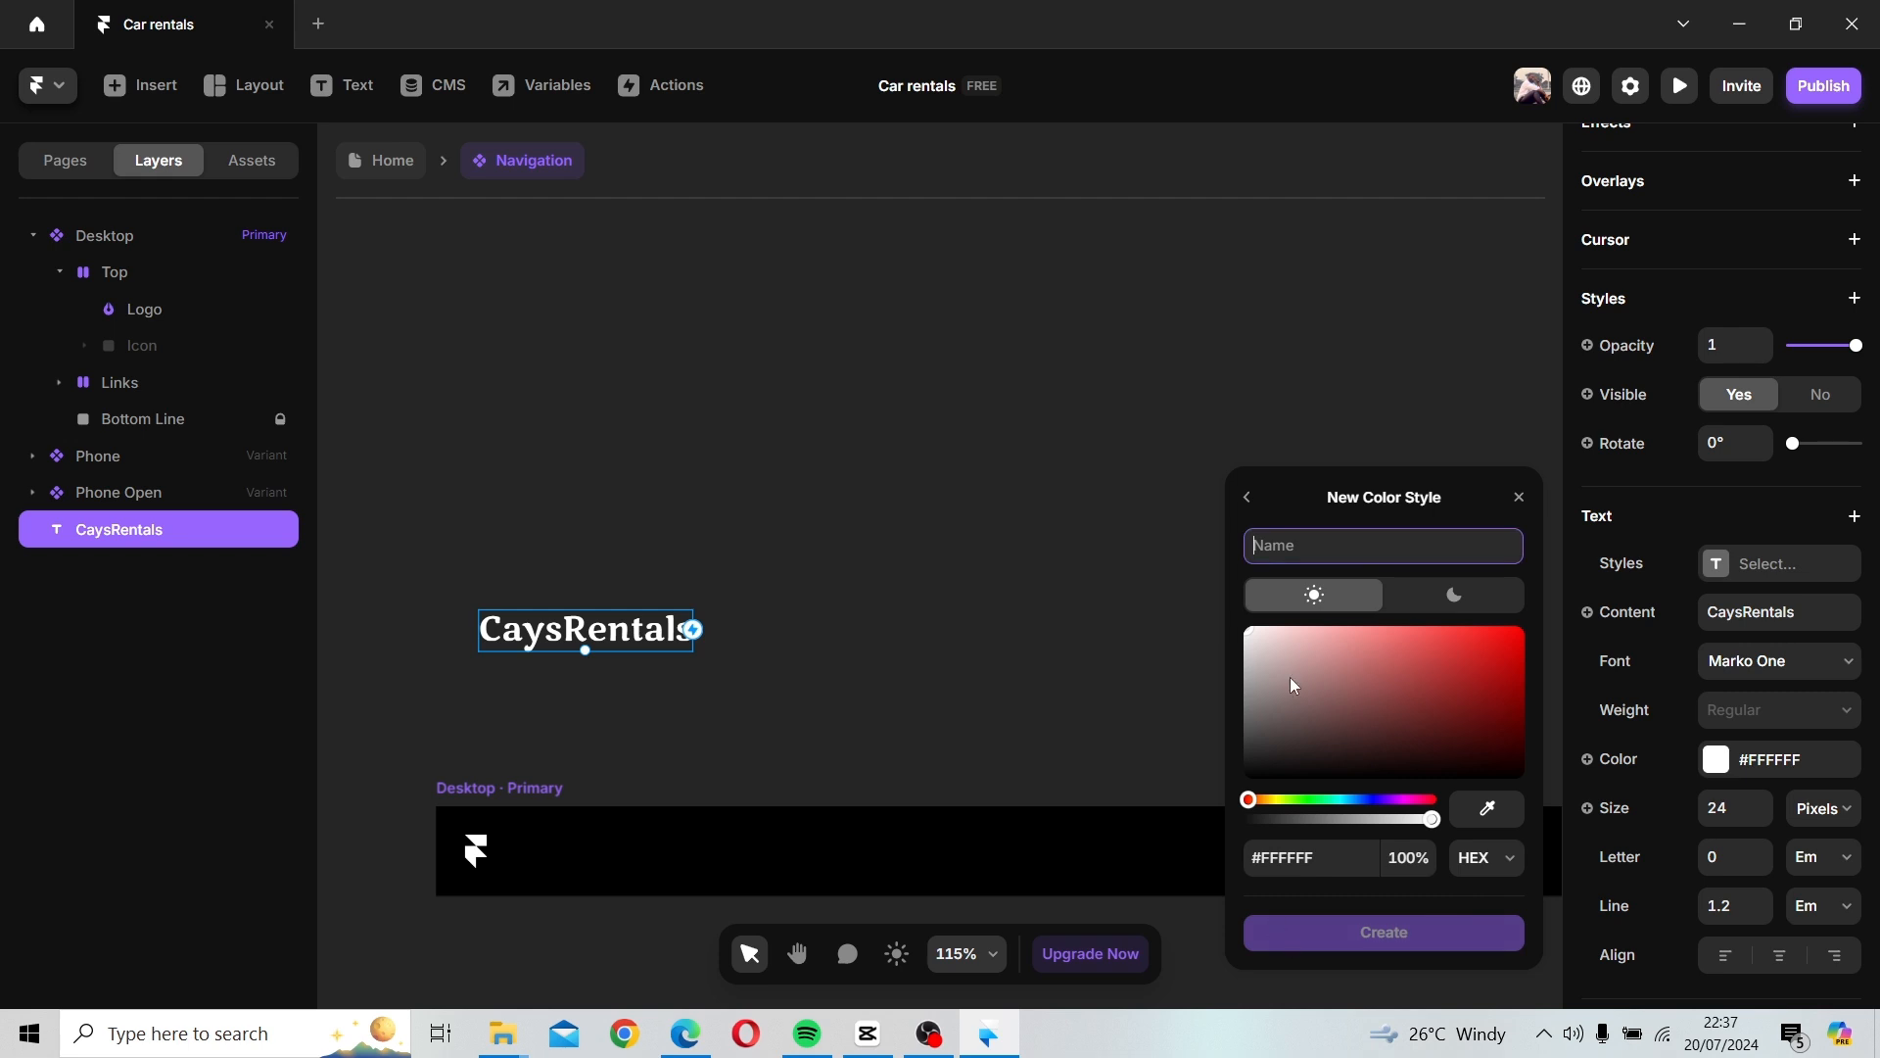
type("Primary Color")
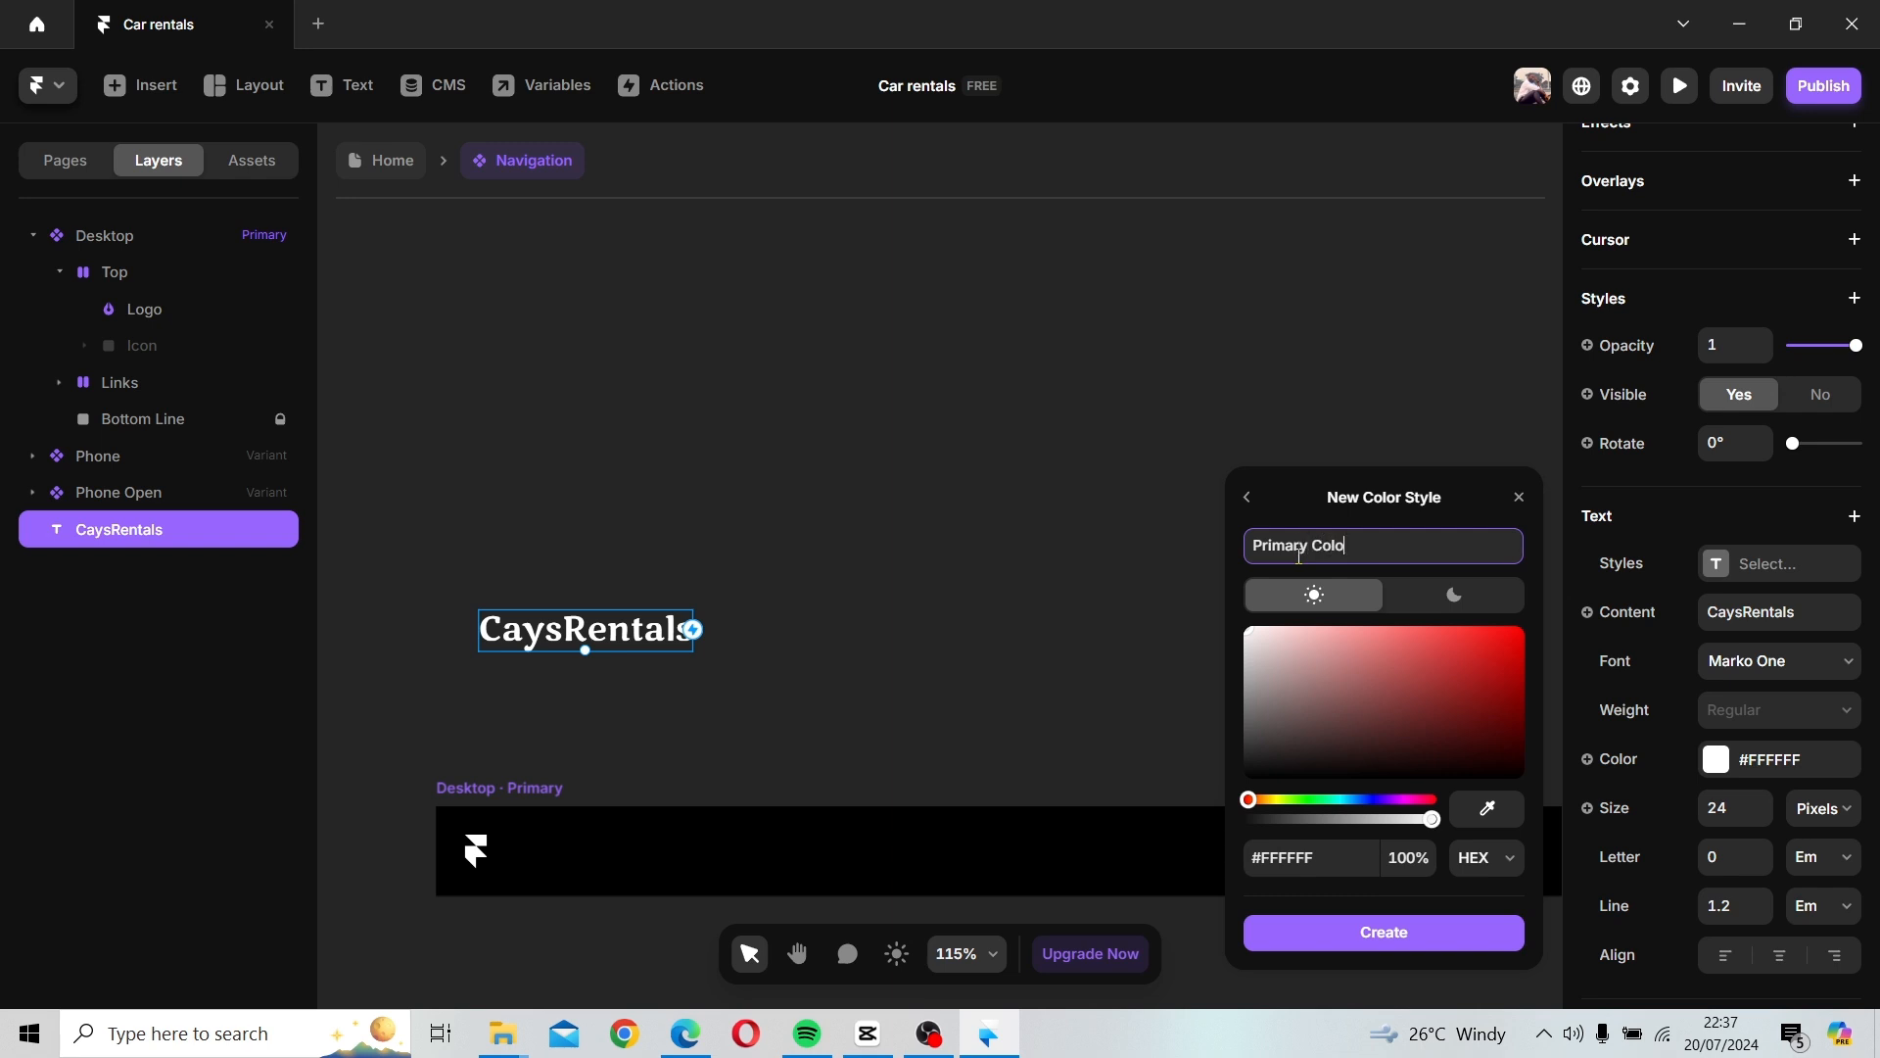
left_click(1381, 942)
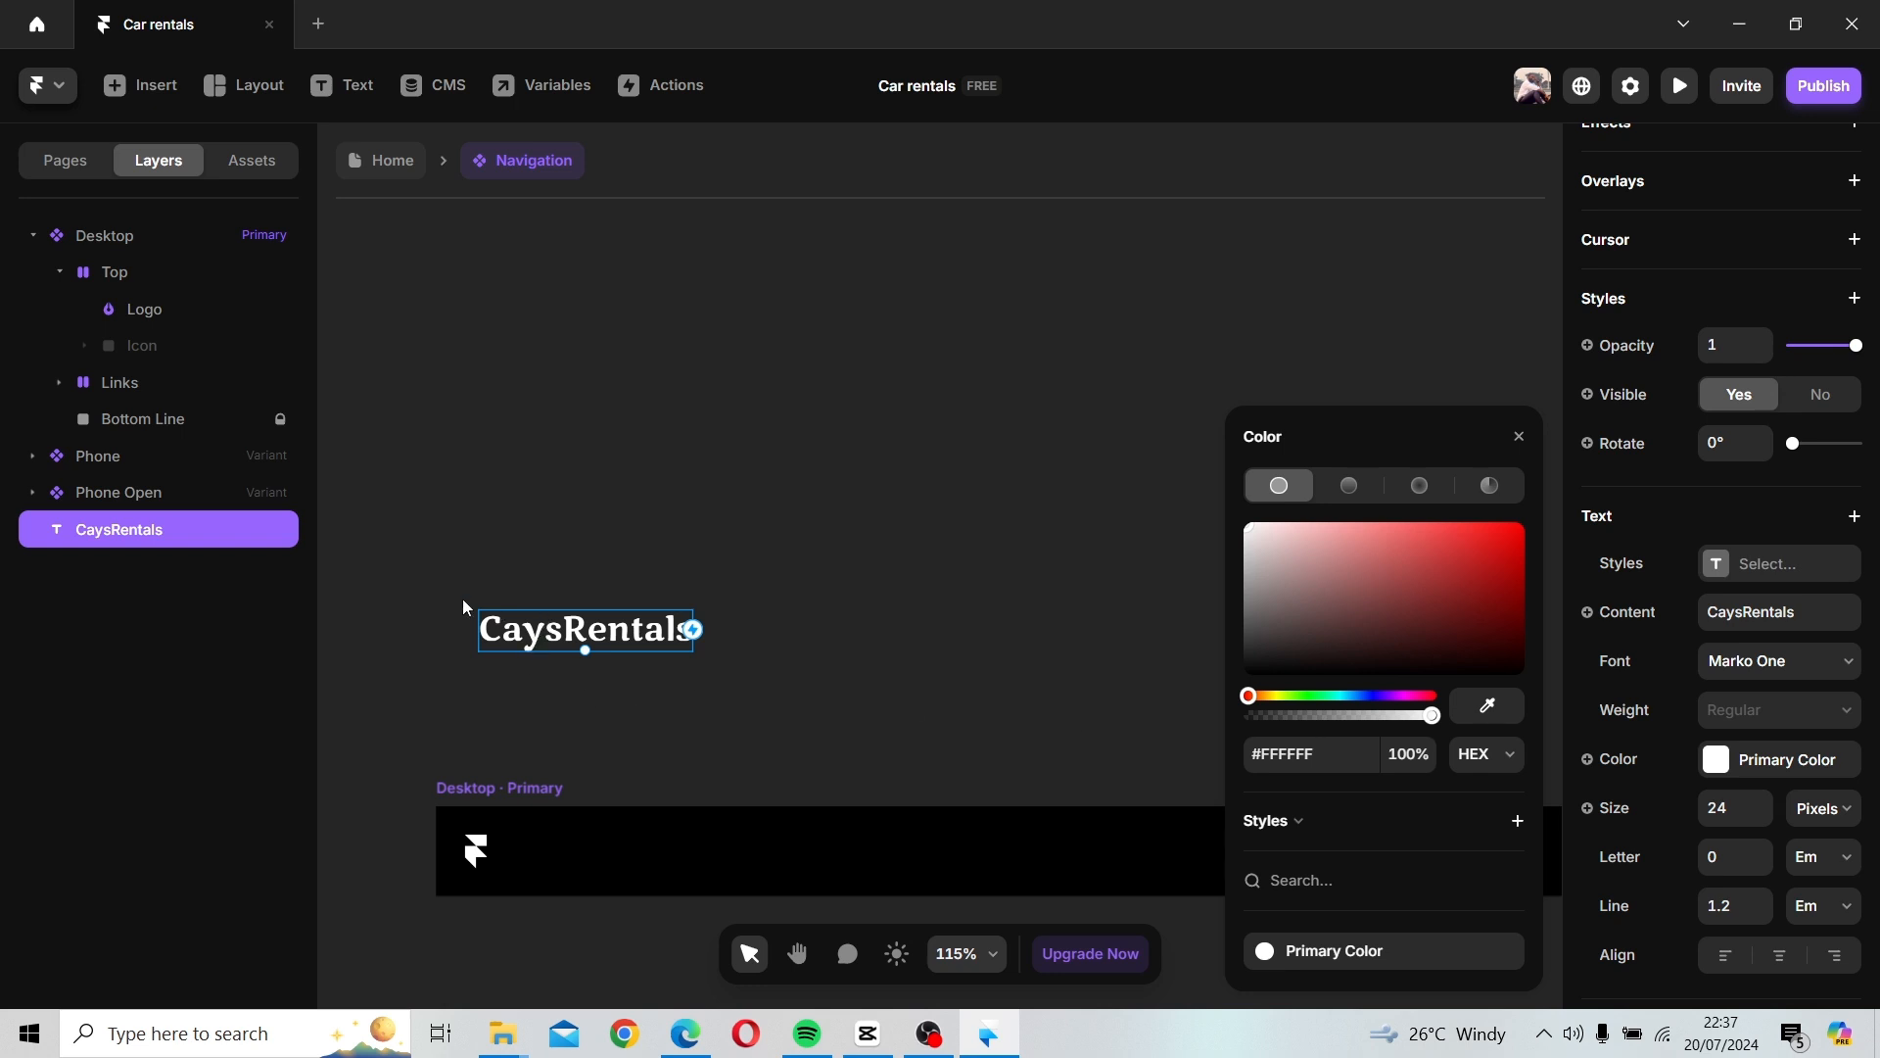
Move the CaysRentals text layer into the Desktop variant's Top stack, between Logo and Icon.
left_click_drag(86, 538, 128, 343)
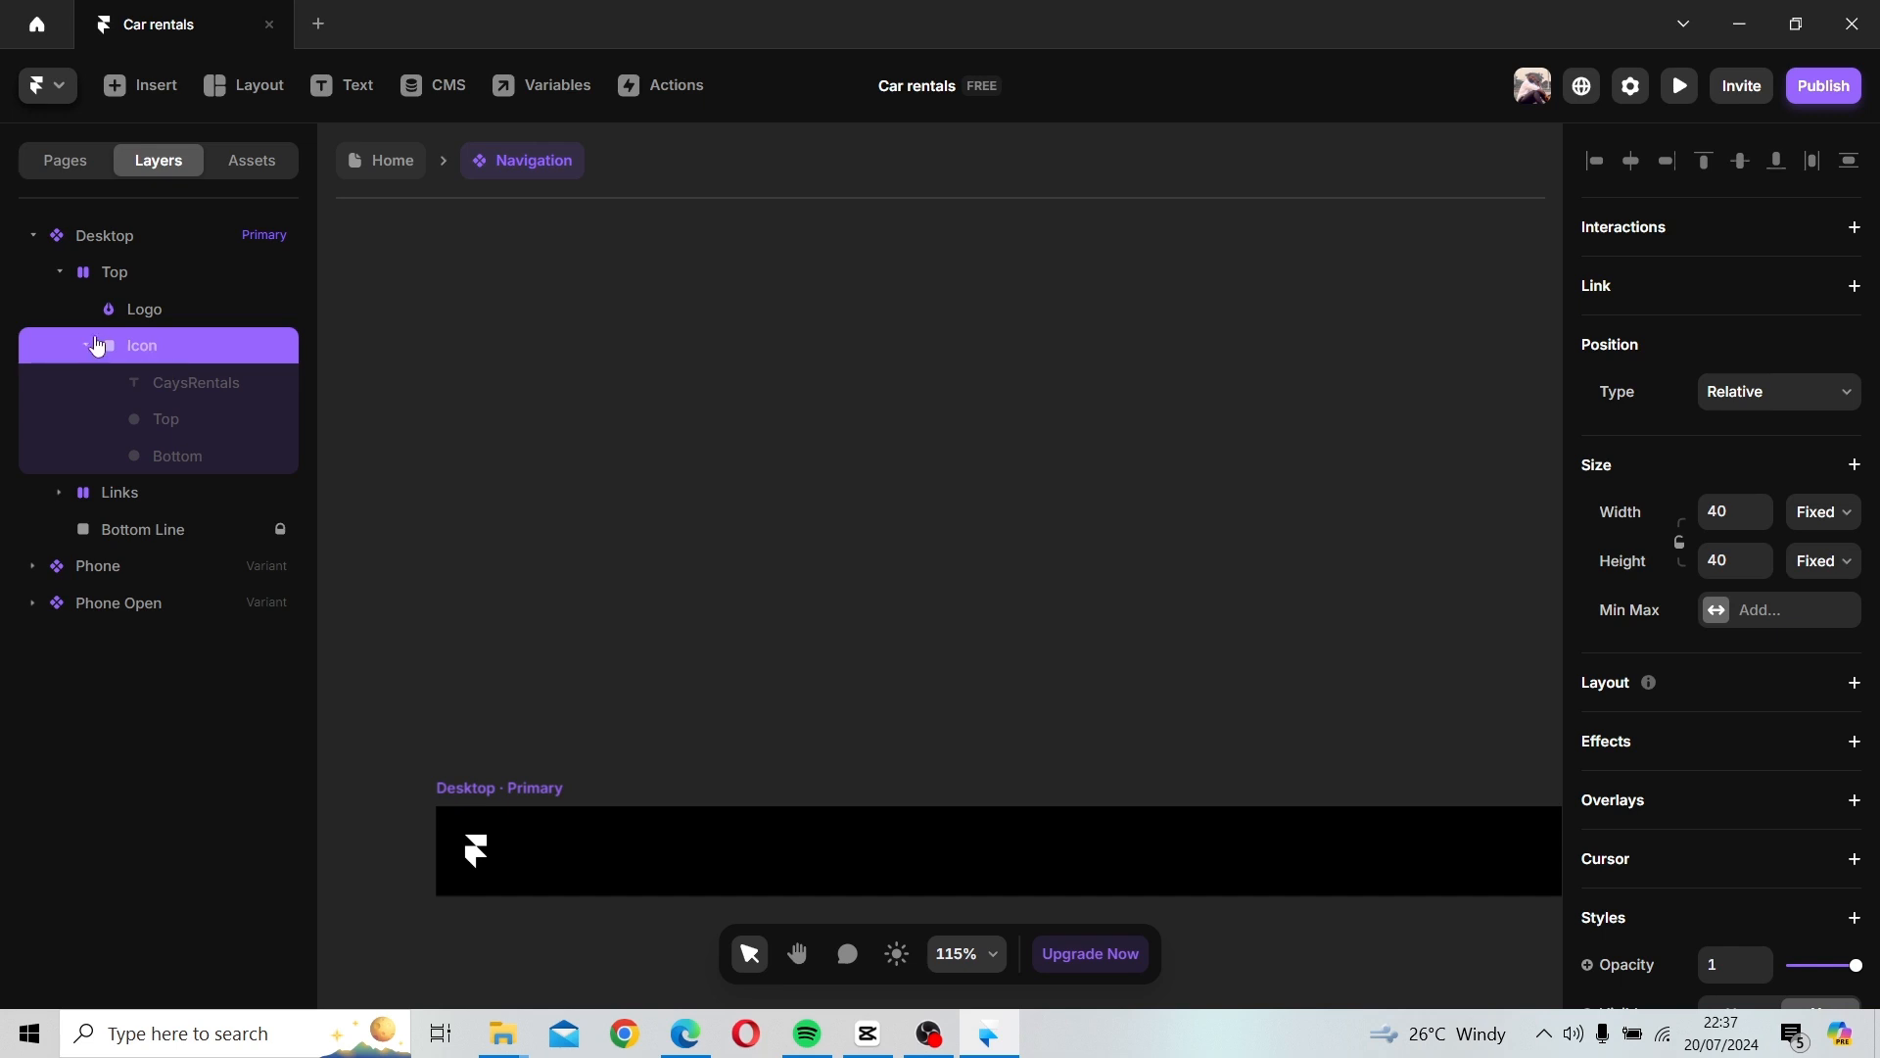
left_click(95, 344)
left_click(95, 345)
left_click_drag(185, 394, 185, 336)
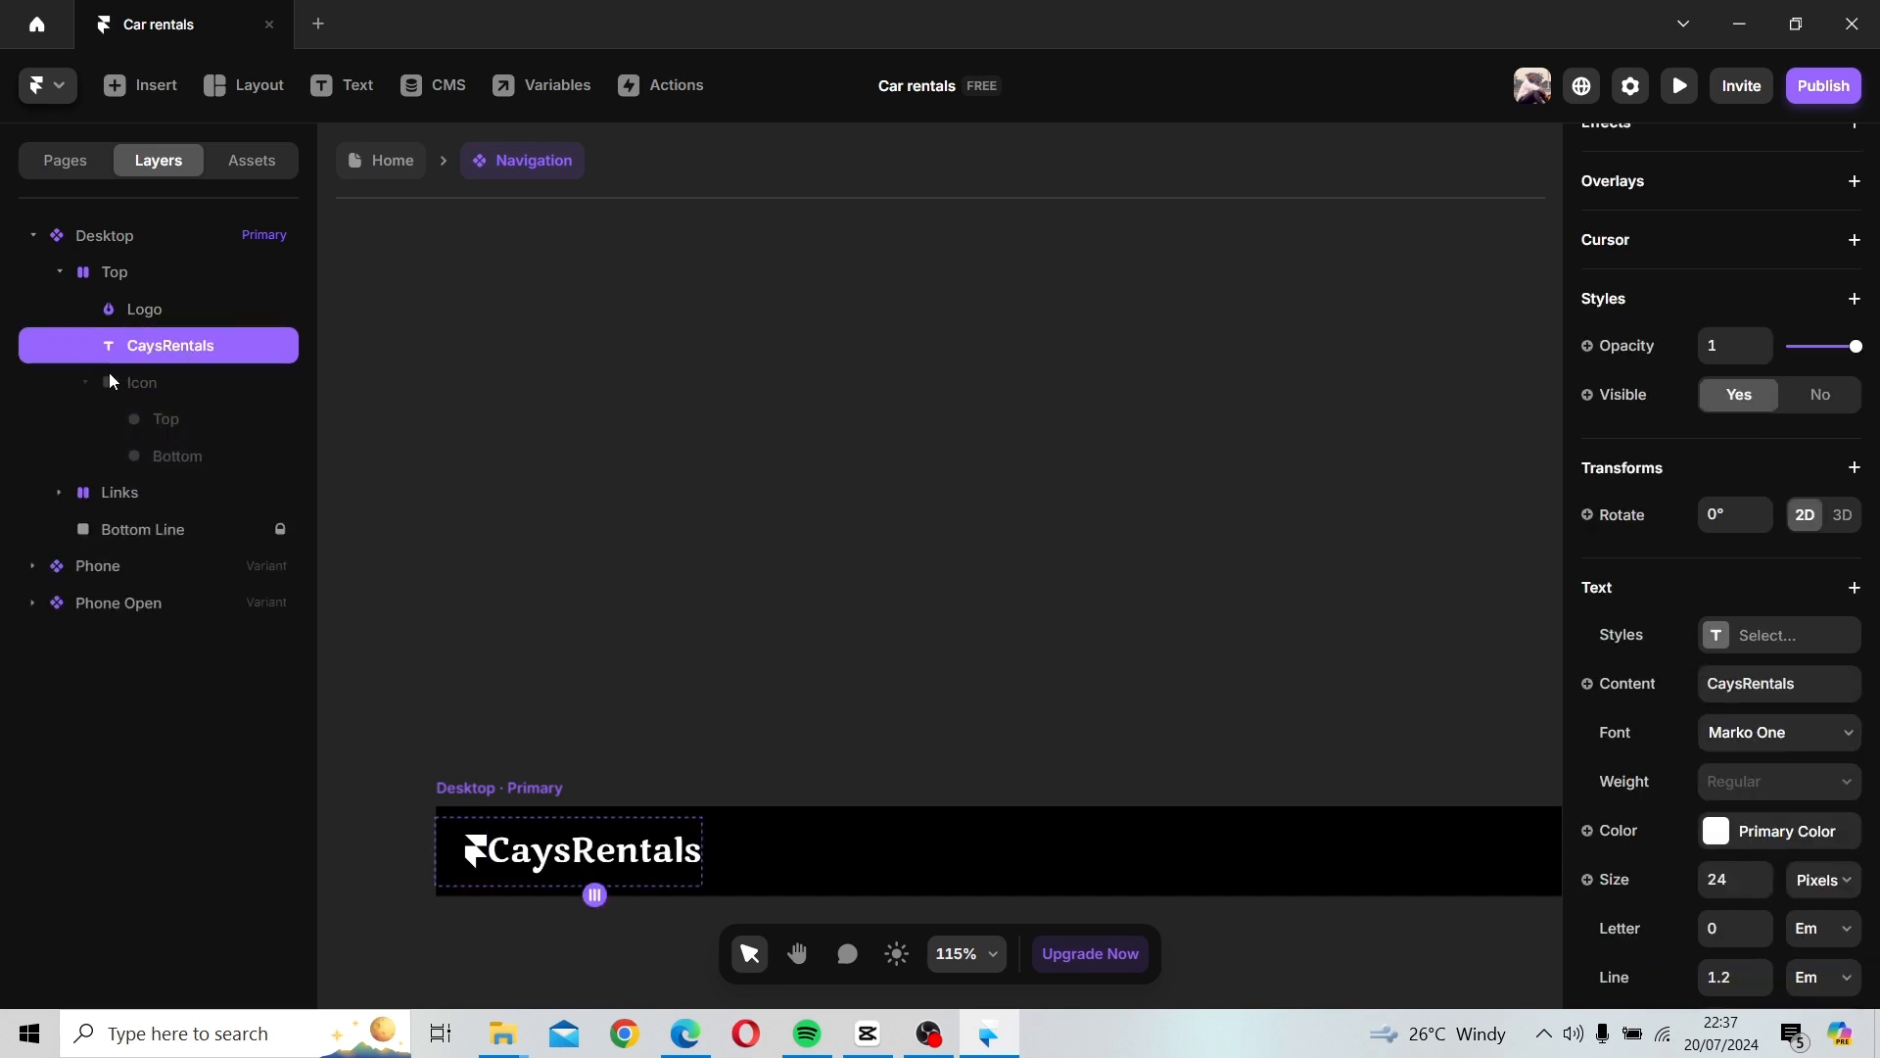
left_click(85, 382)
left_click(573, 582)
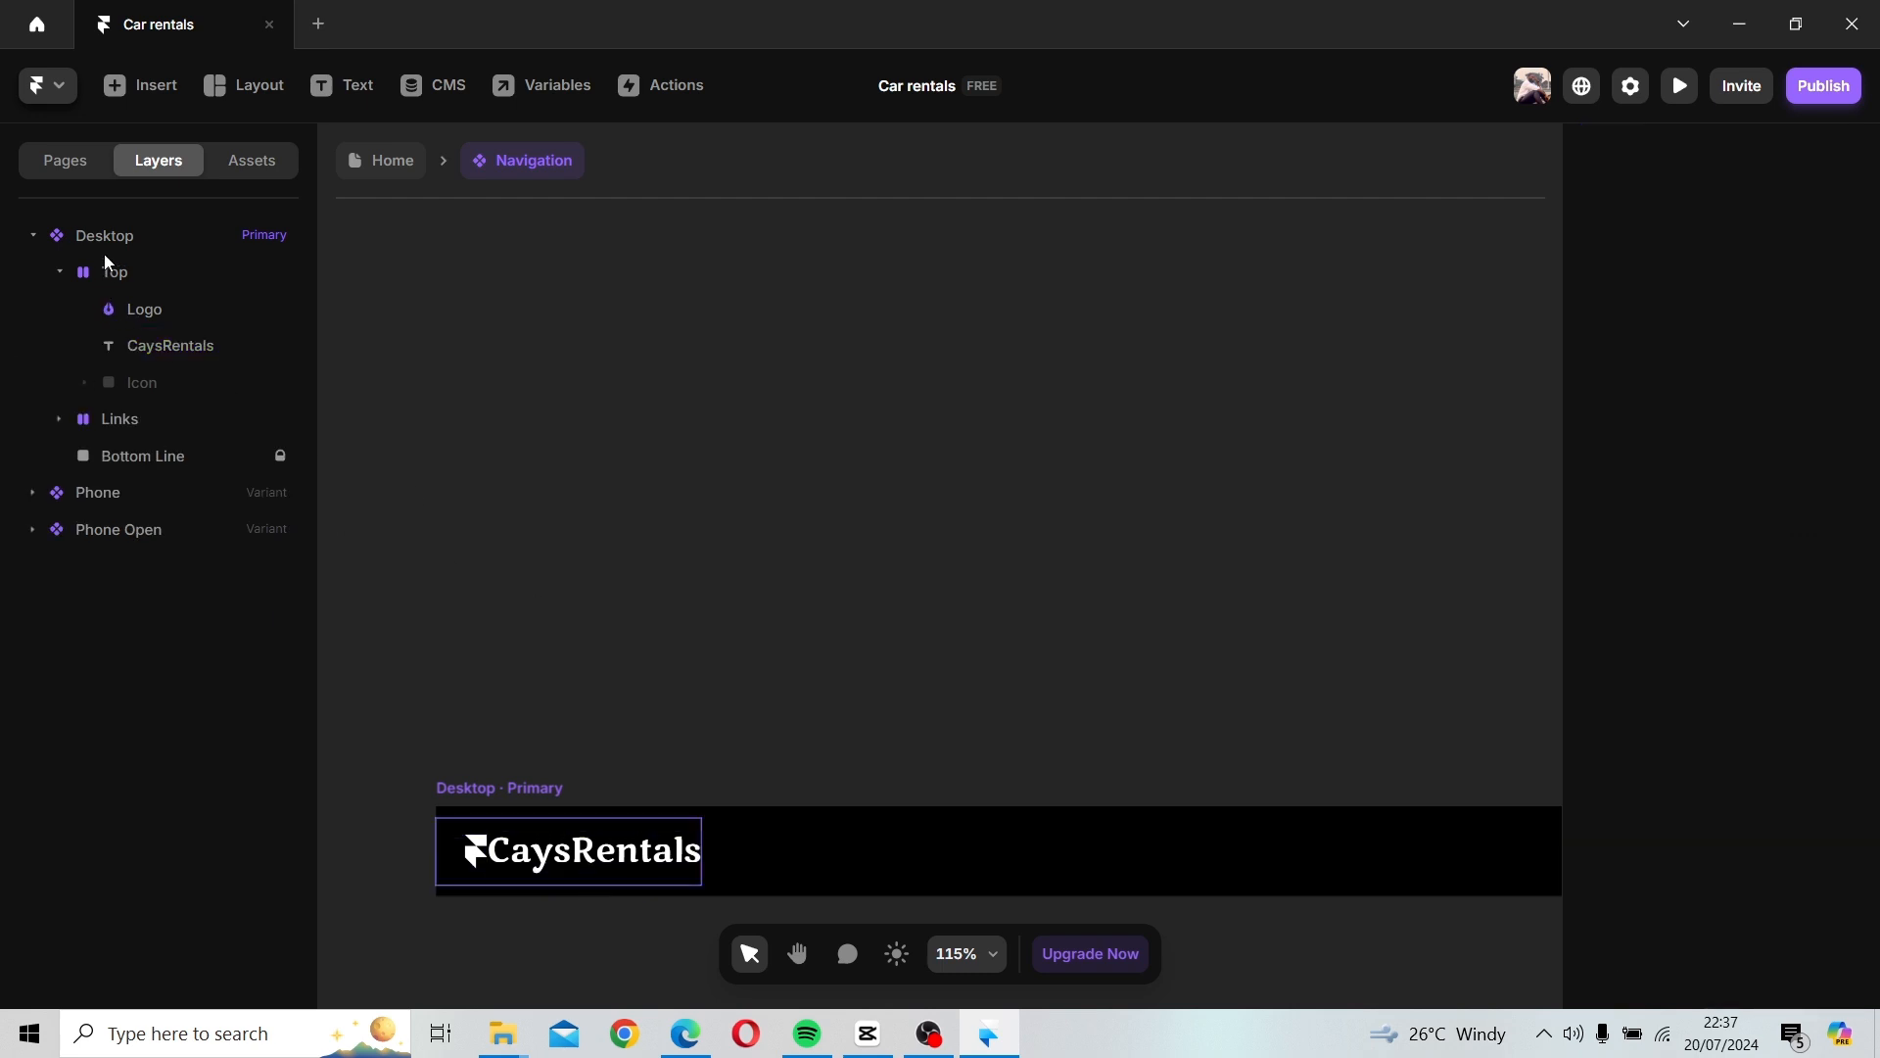
Delete the Framer logo graphic beside the CaysRentals text in the Desktop navigation bar.
left_click(475, 852)
key("Delete")
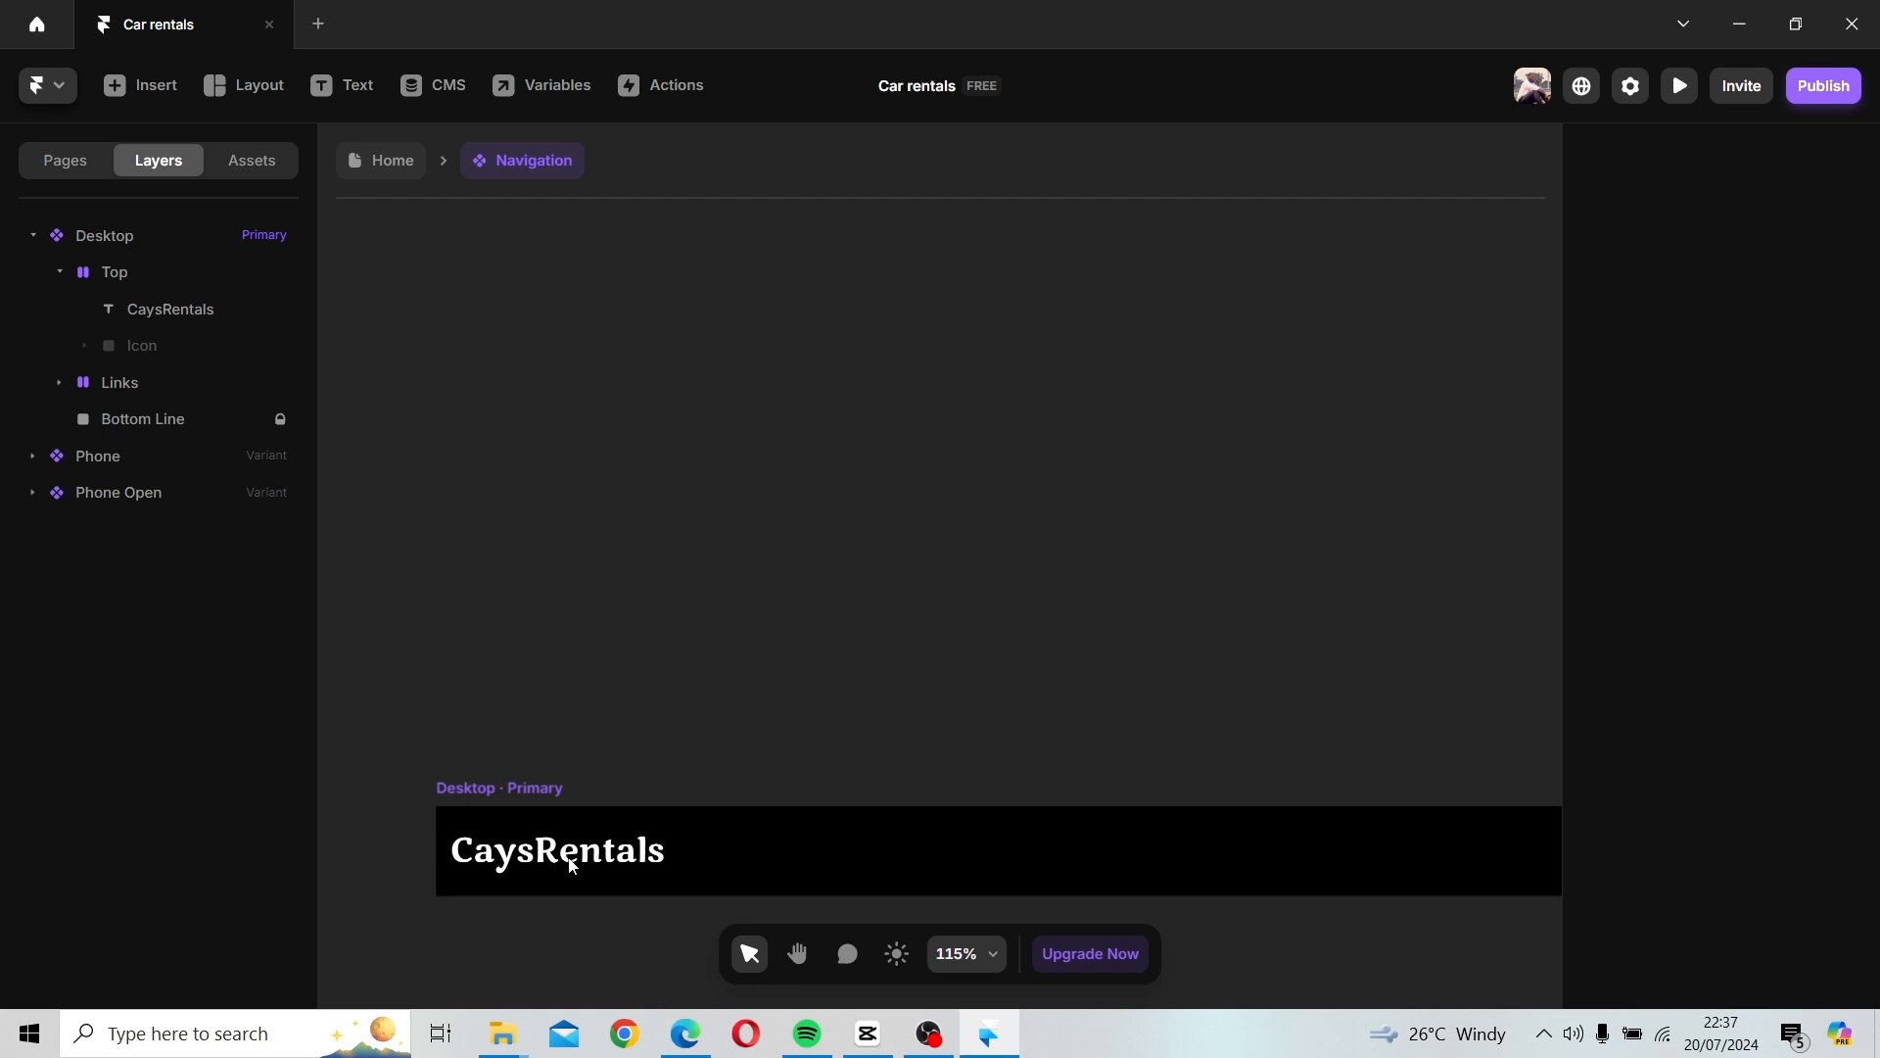
left_click(484, 787)
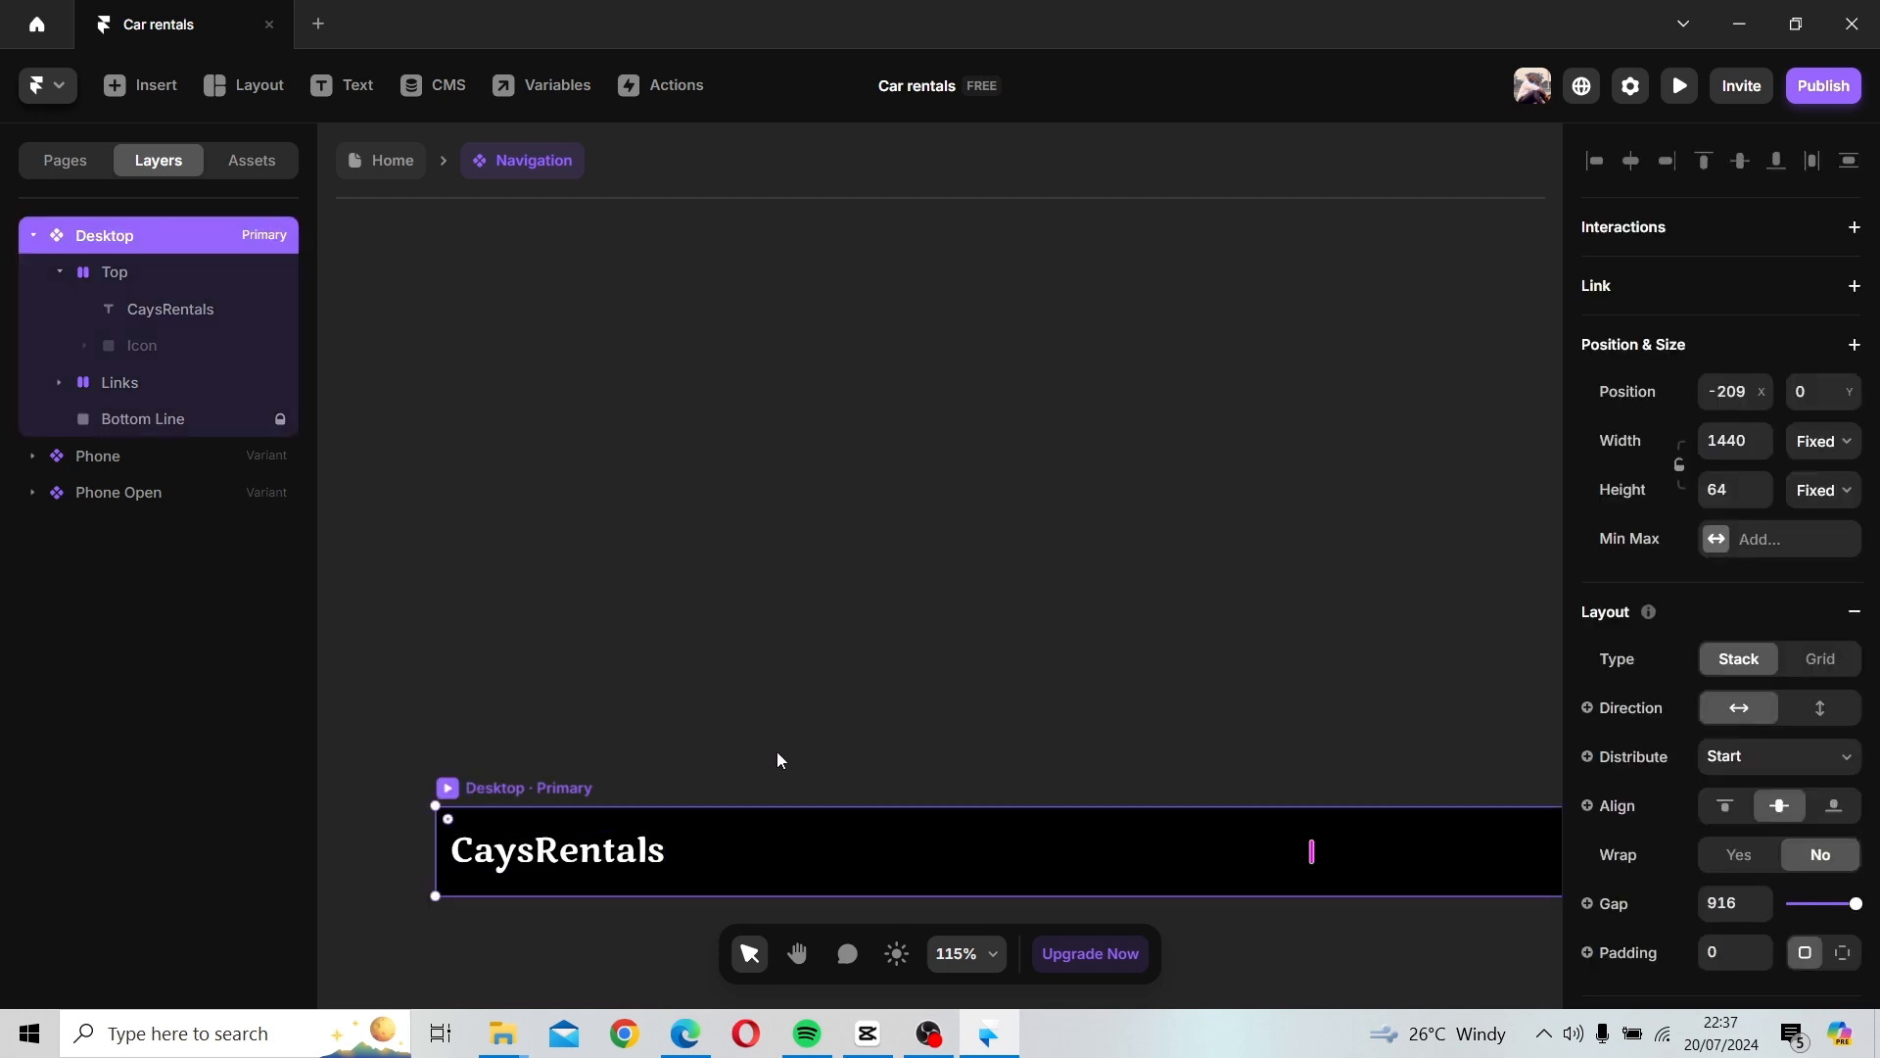
Reduce the font size of the CaysRentals text in the navigation bar to 20 pixels.
scroll(778, 748, "down", 5)
scroll(777, 743, "down", 1, "ctrl")
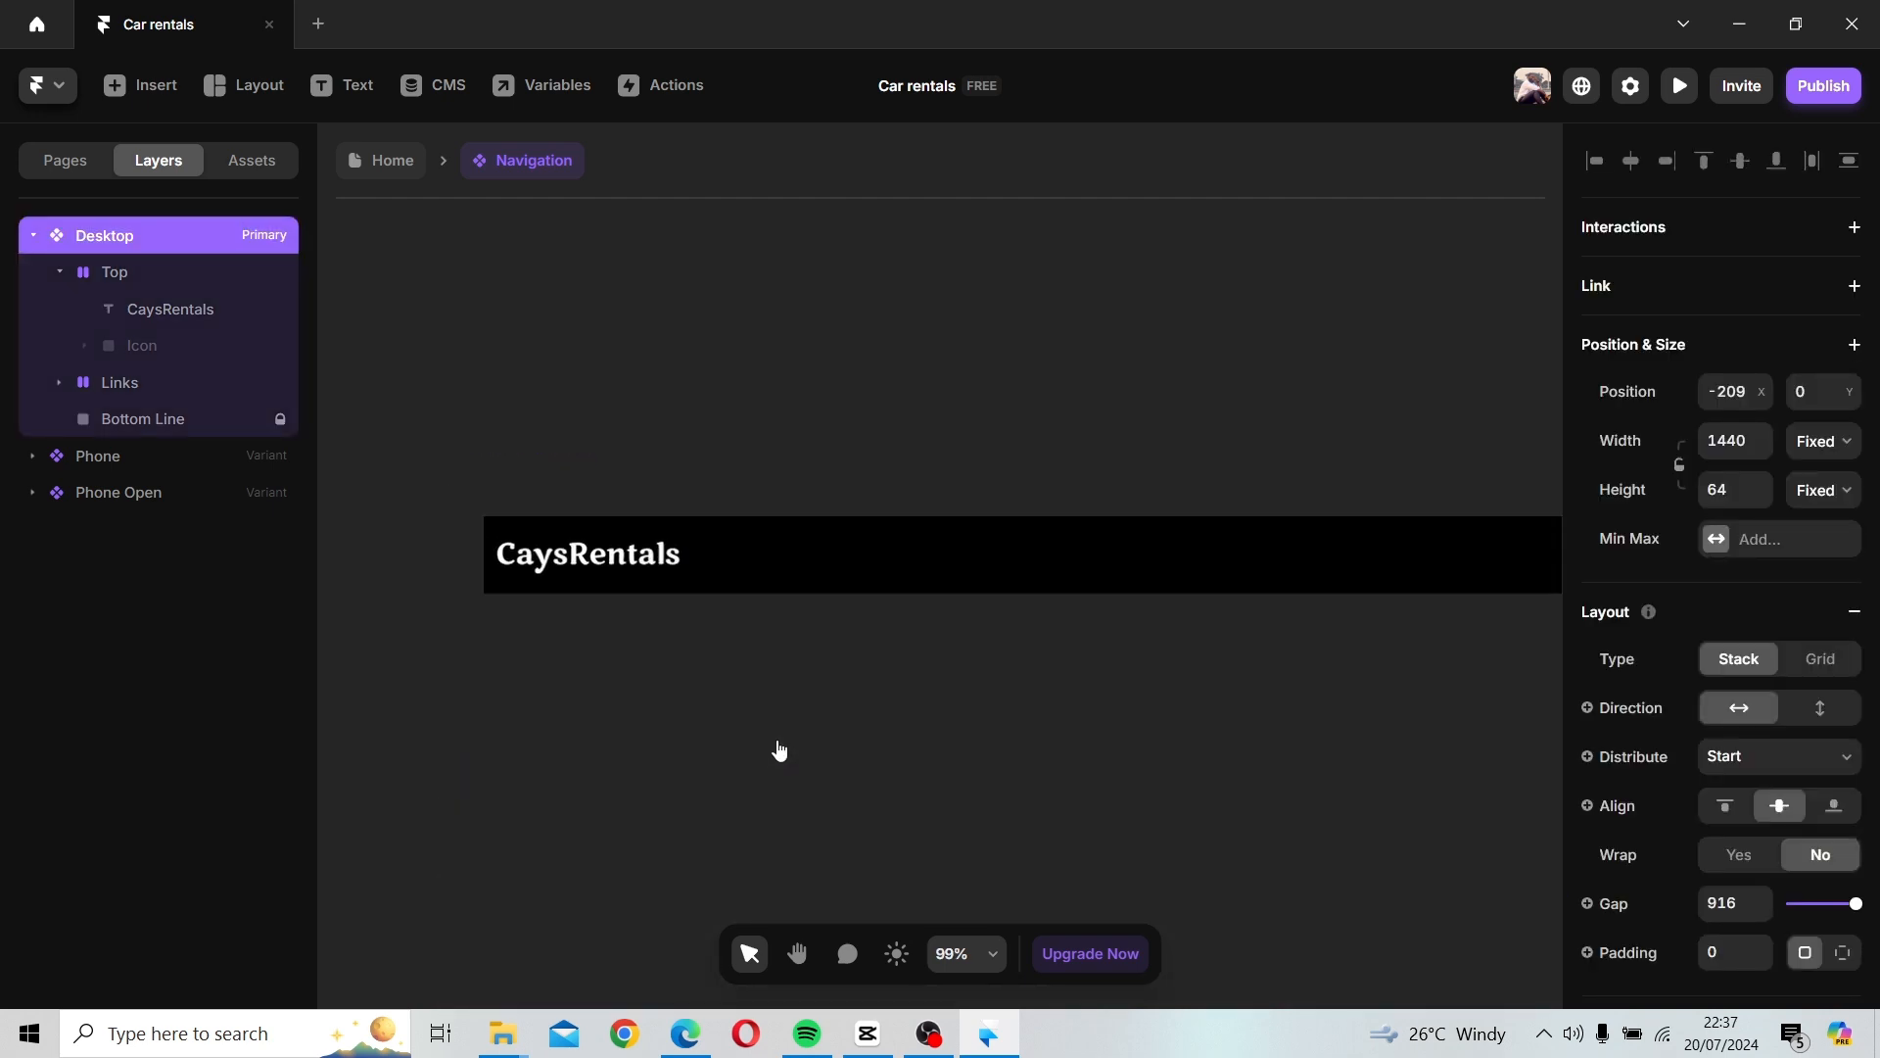
scroll(769, 663, "down", 2, "ctrl")
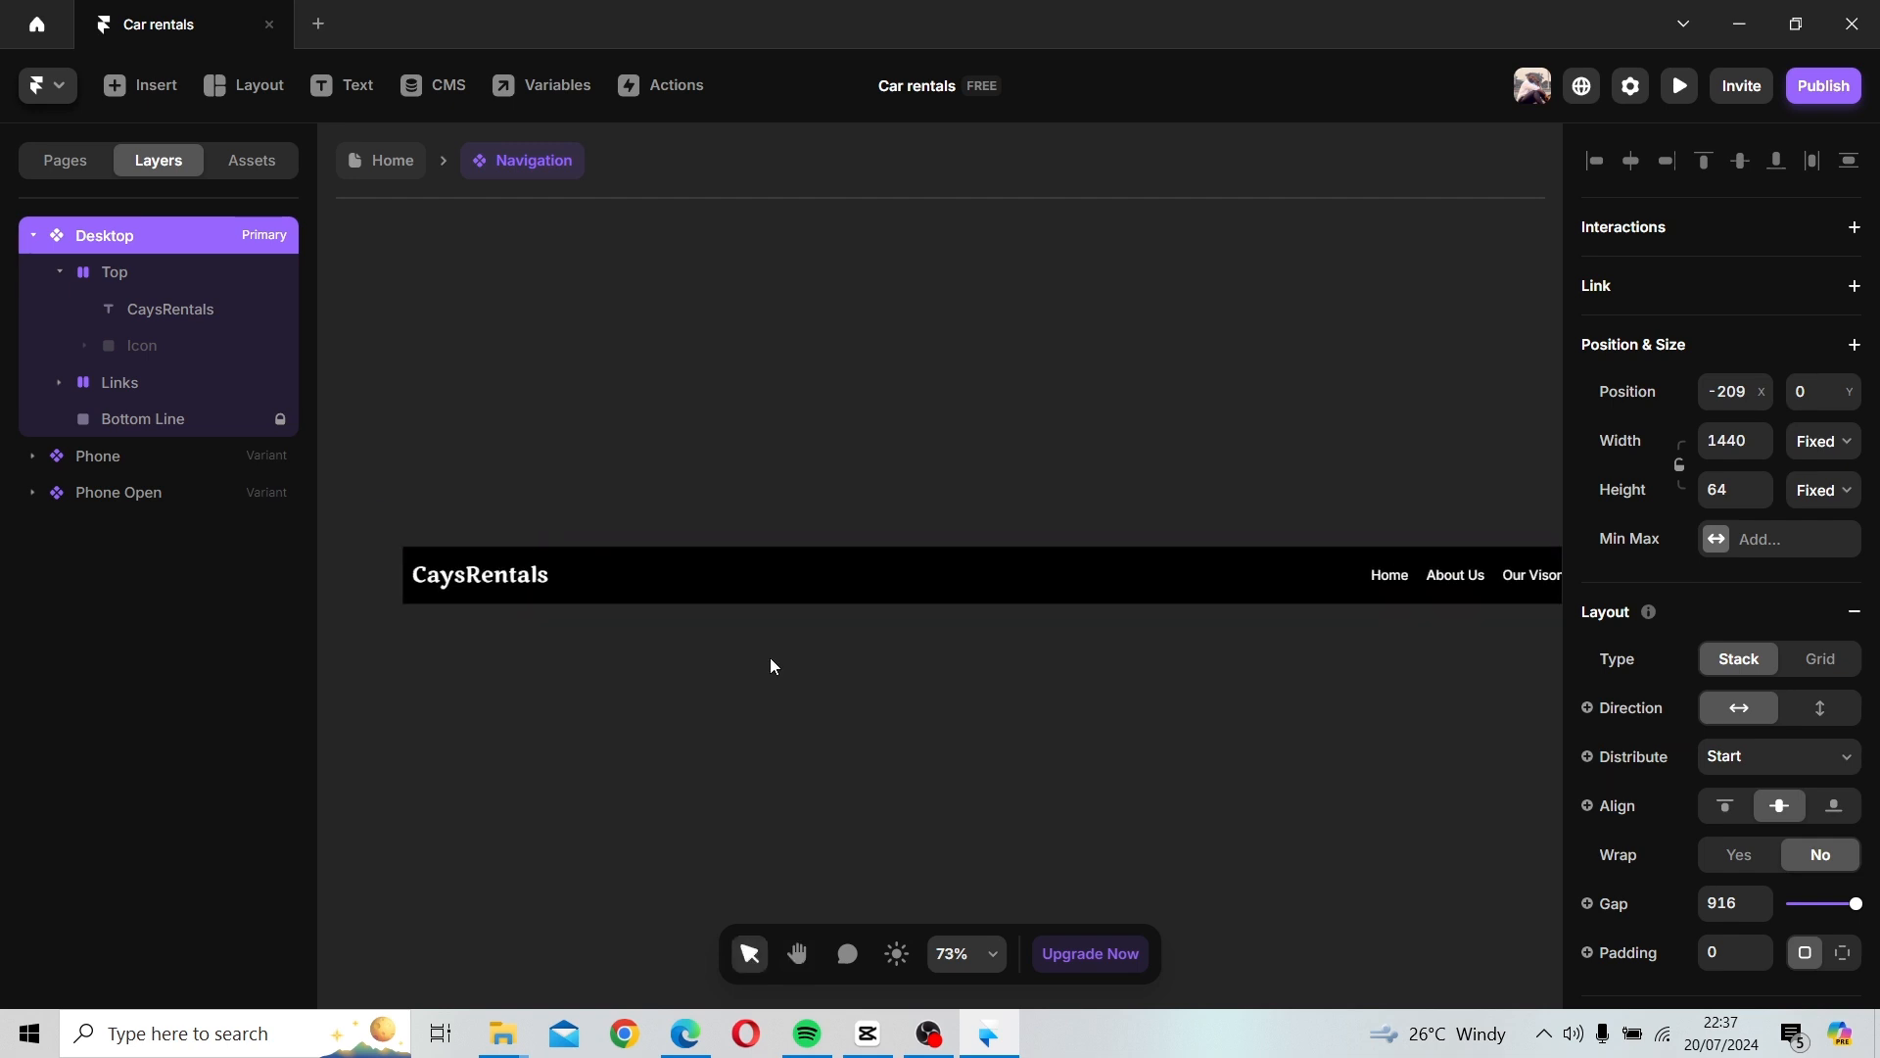
left_click(544, 581)
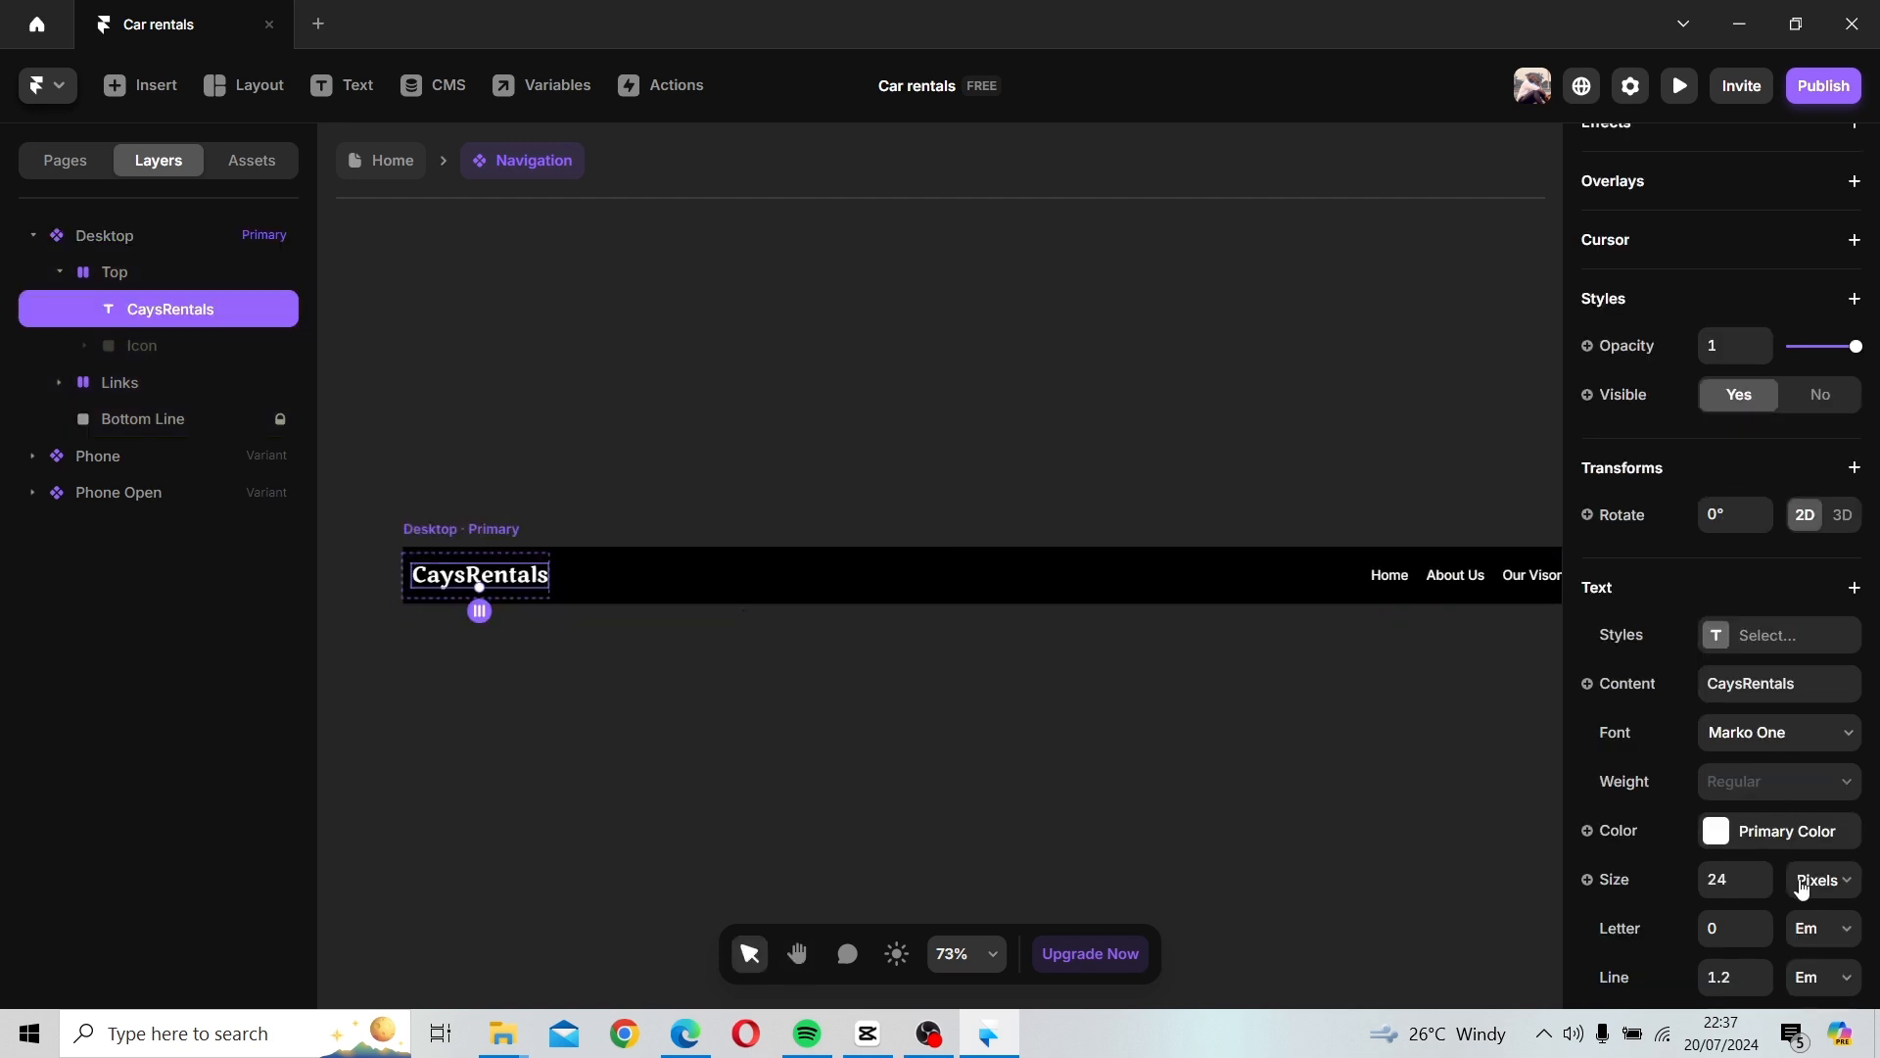
left_click(1763, 891)
left_click(1762, 891)
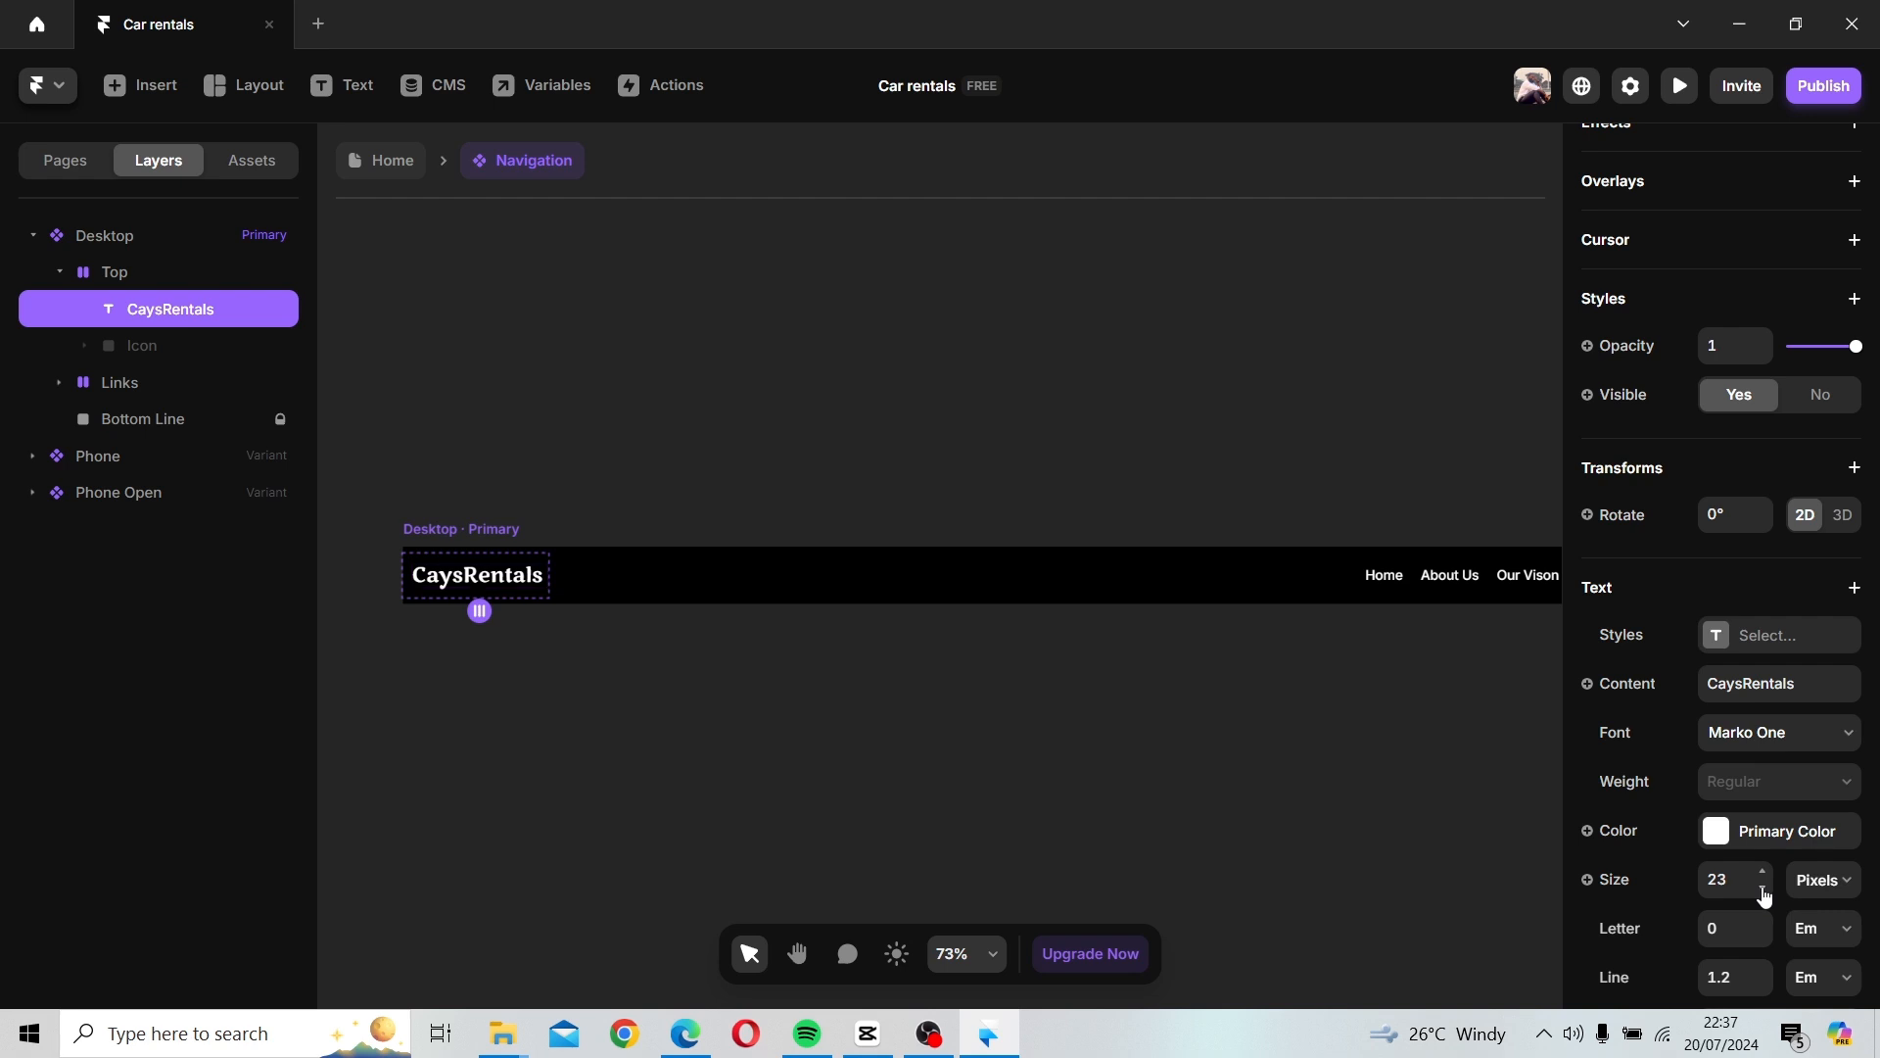
left_click(1763, 891)
left_click(1762, 891)
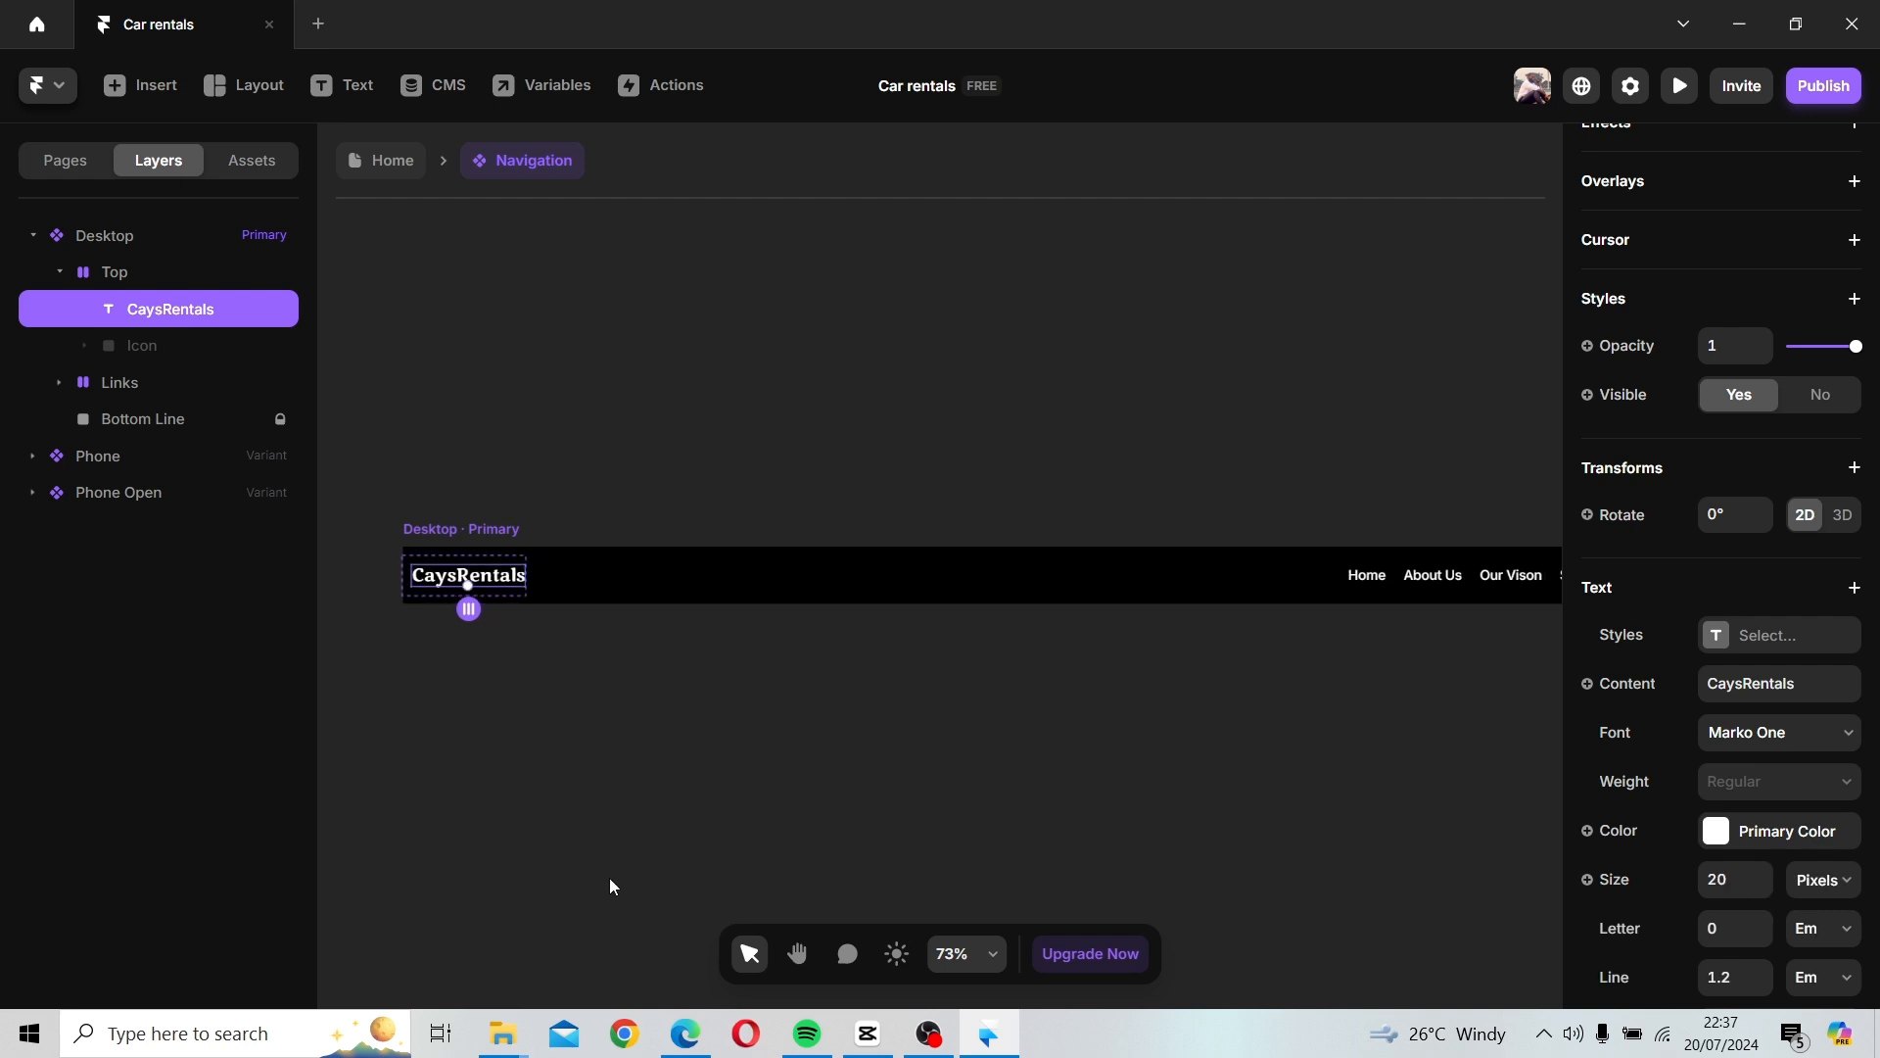
Set the padding of the Desktop navigation variant to 15.
left_click(431, 528)
scroll(1763, 954, "down", 1)
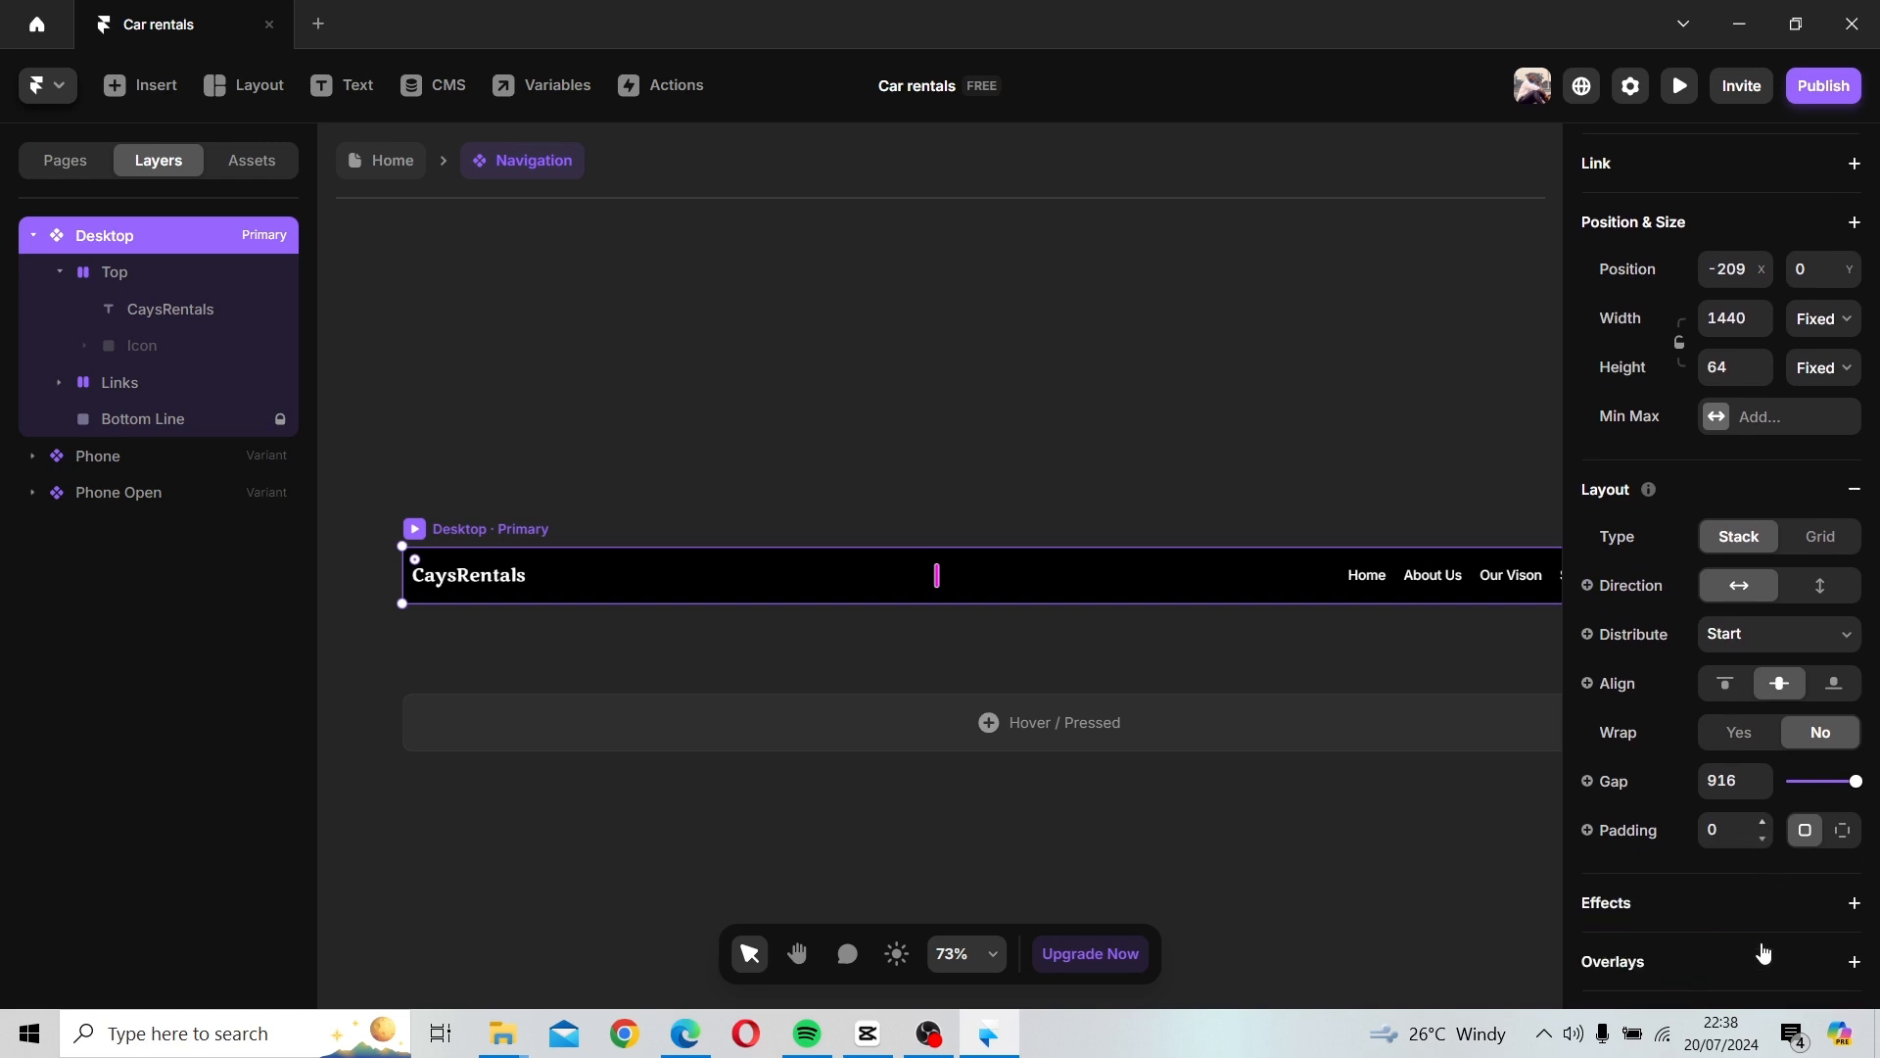
left_click(1763, 824)
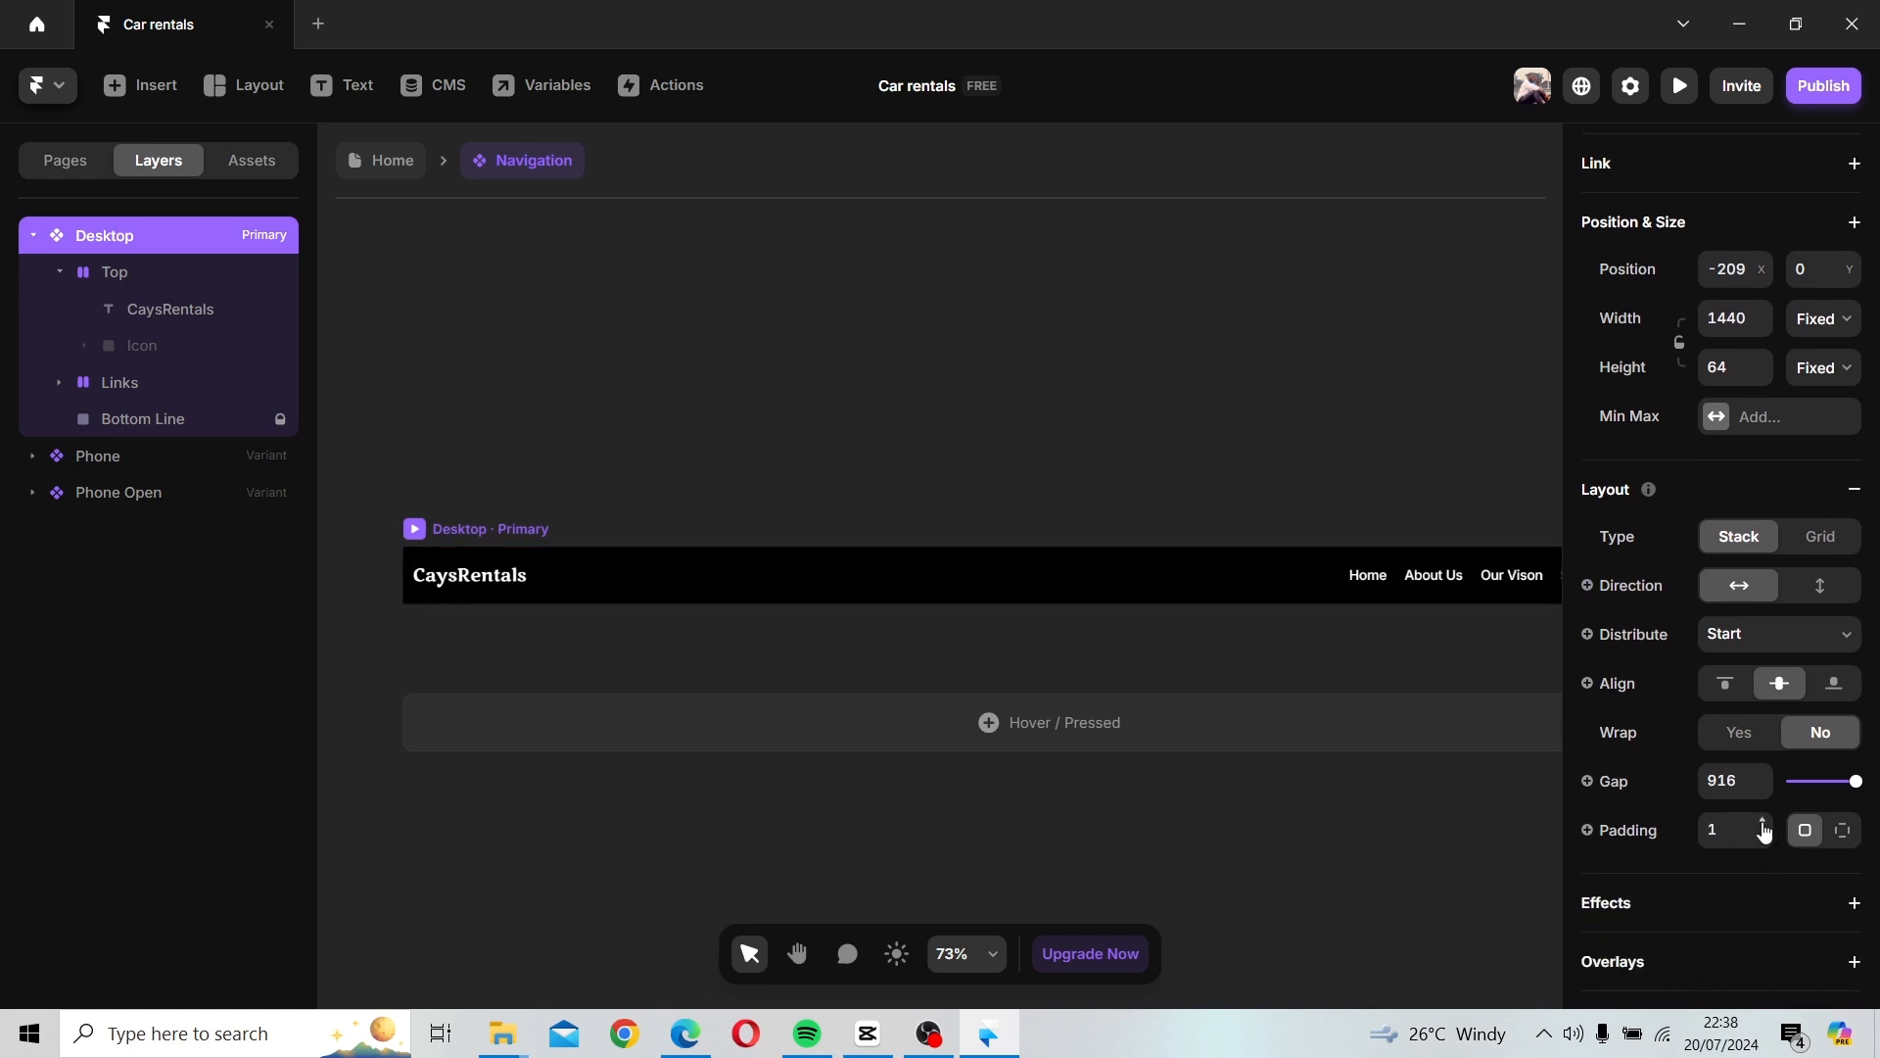
left_click(1762, 824)
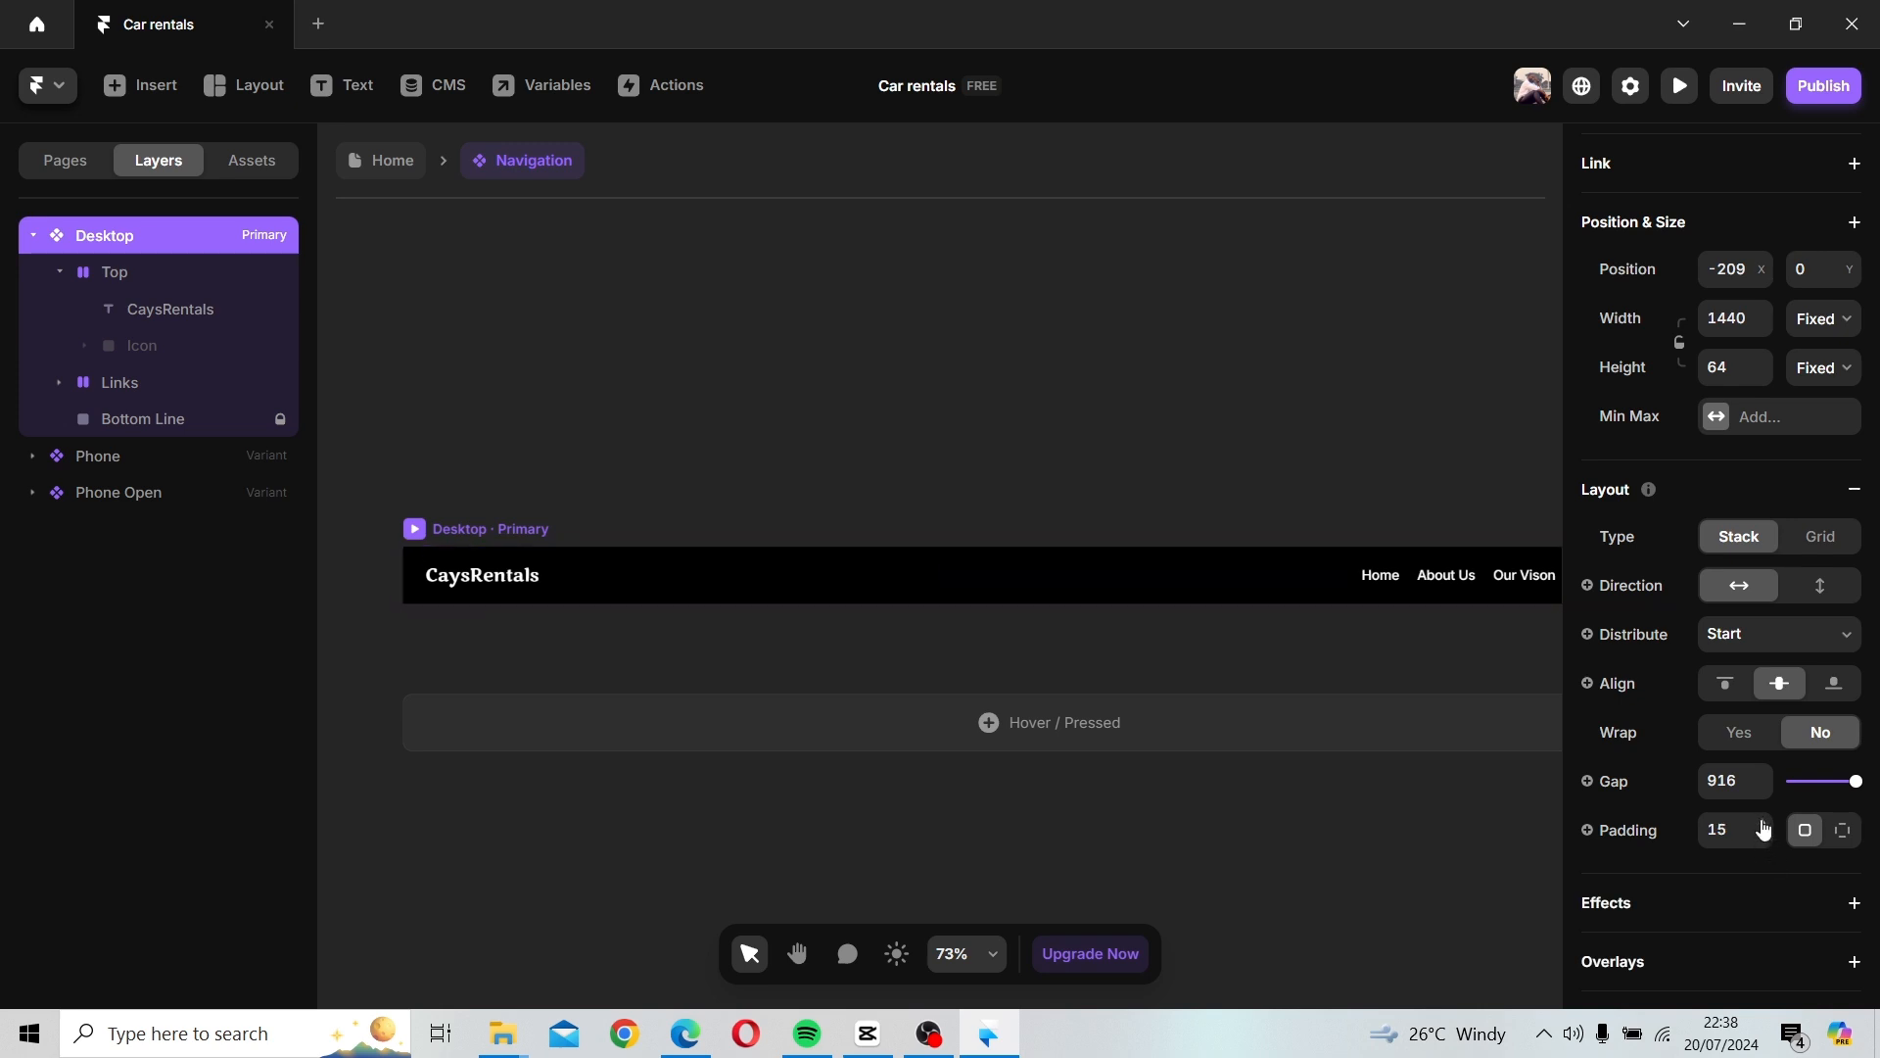
Reduce the gap between the logo and links in the Desktop navigation variant to 844, and return to the Home page.
left_click(606, 503)
scroll(607, 503, "down", 3)
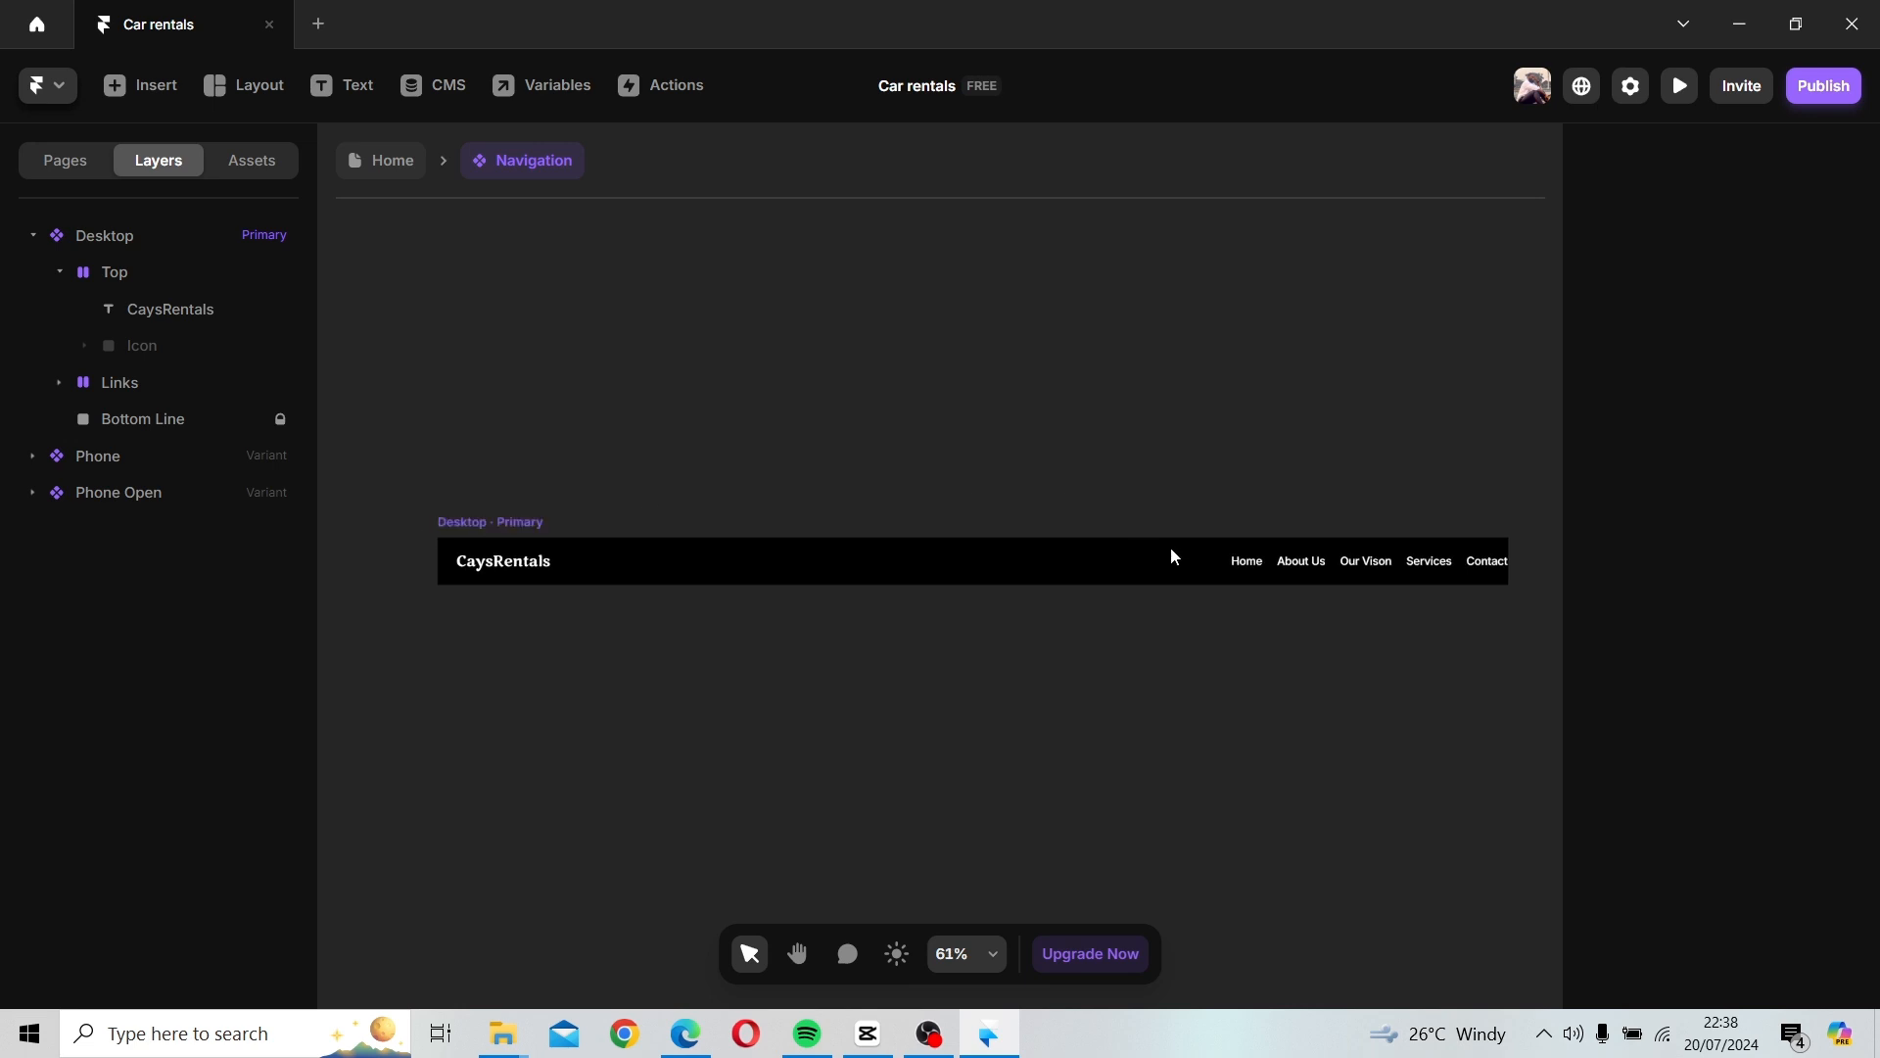
left_click(537, 519)
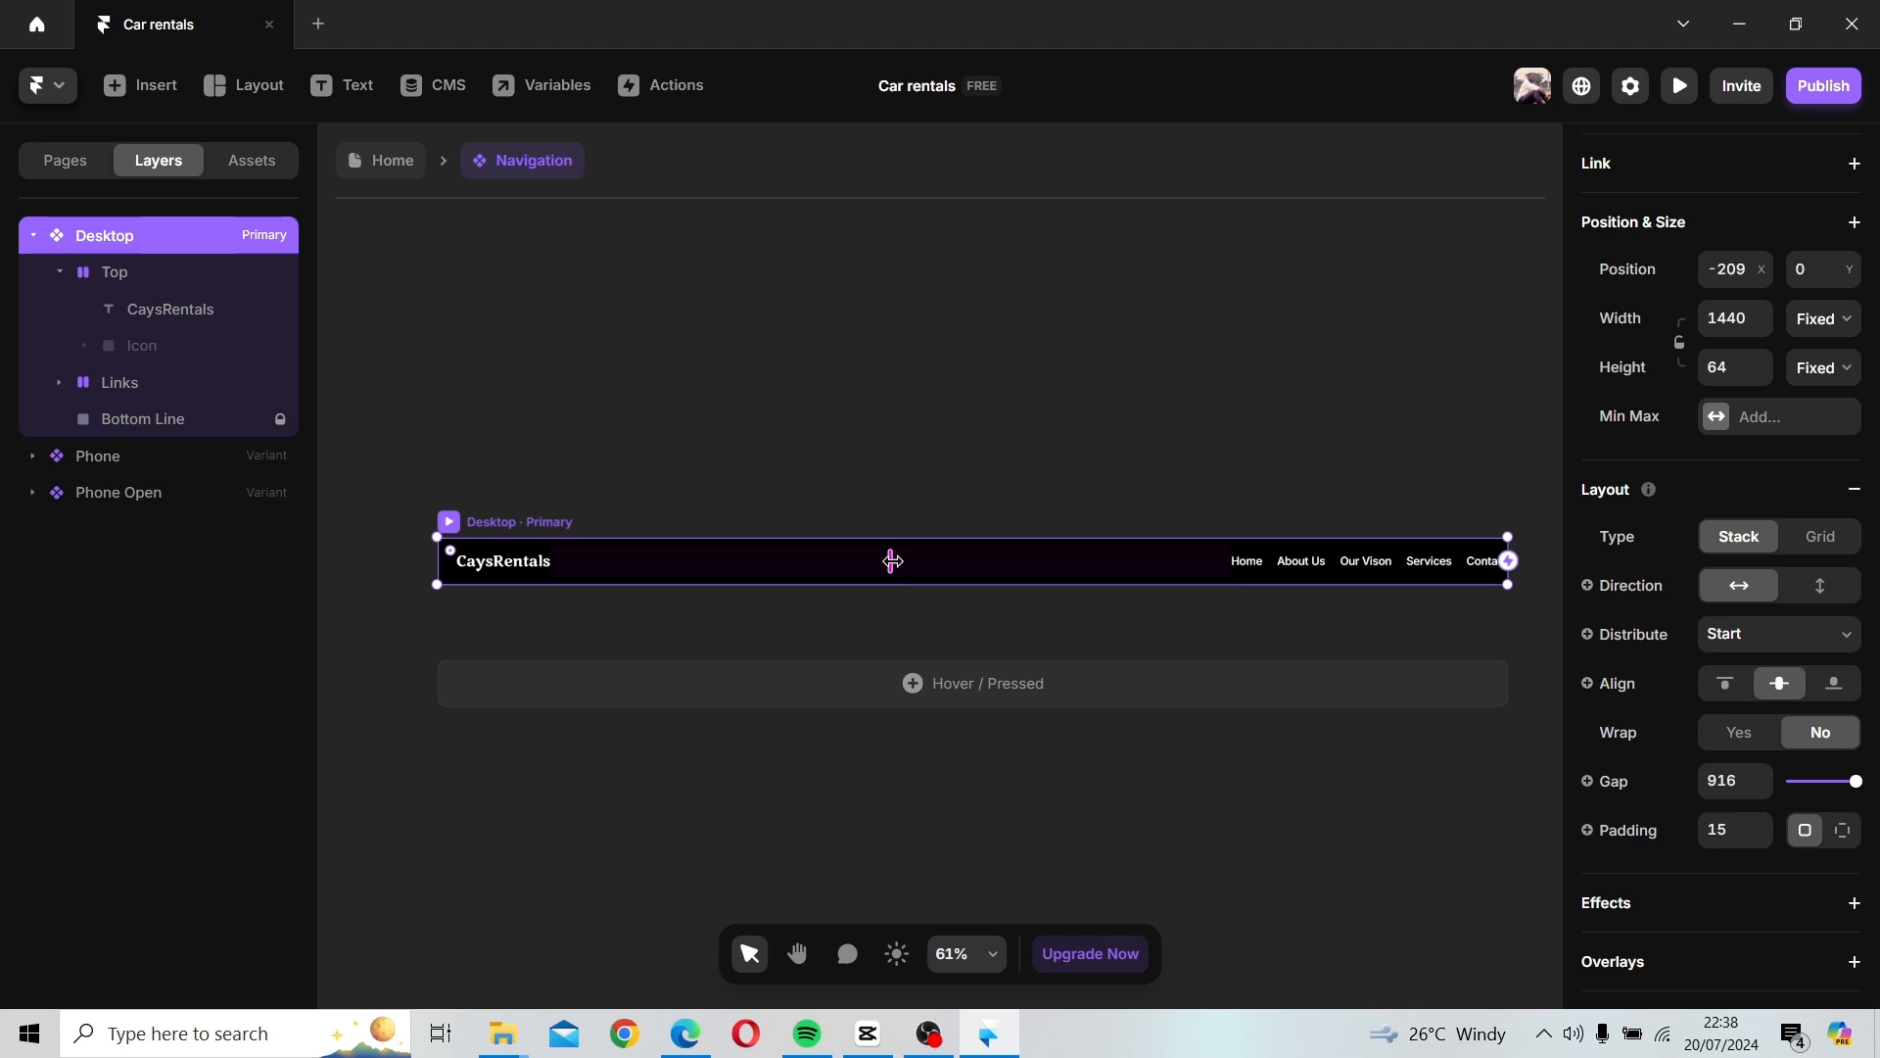
left_click_drag(891, 560, 838, 565)
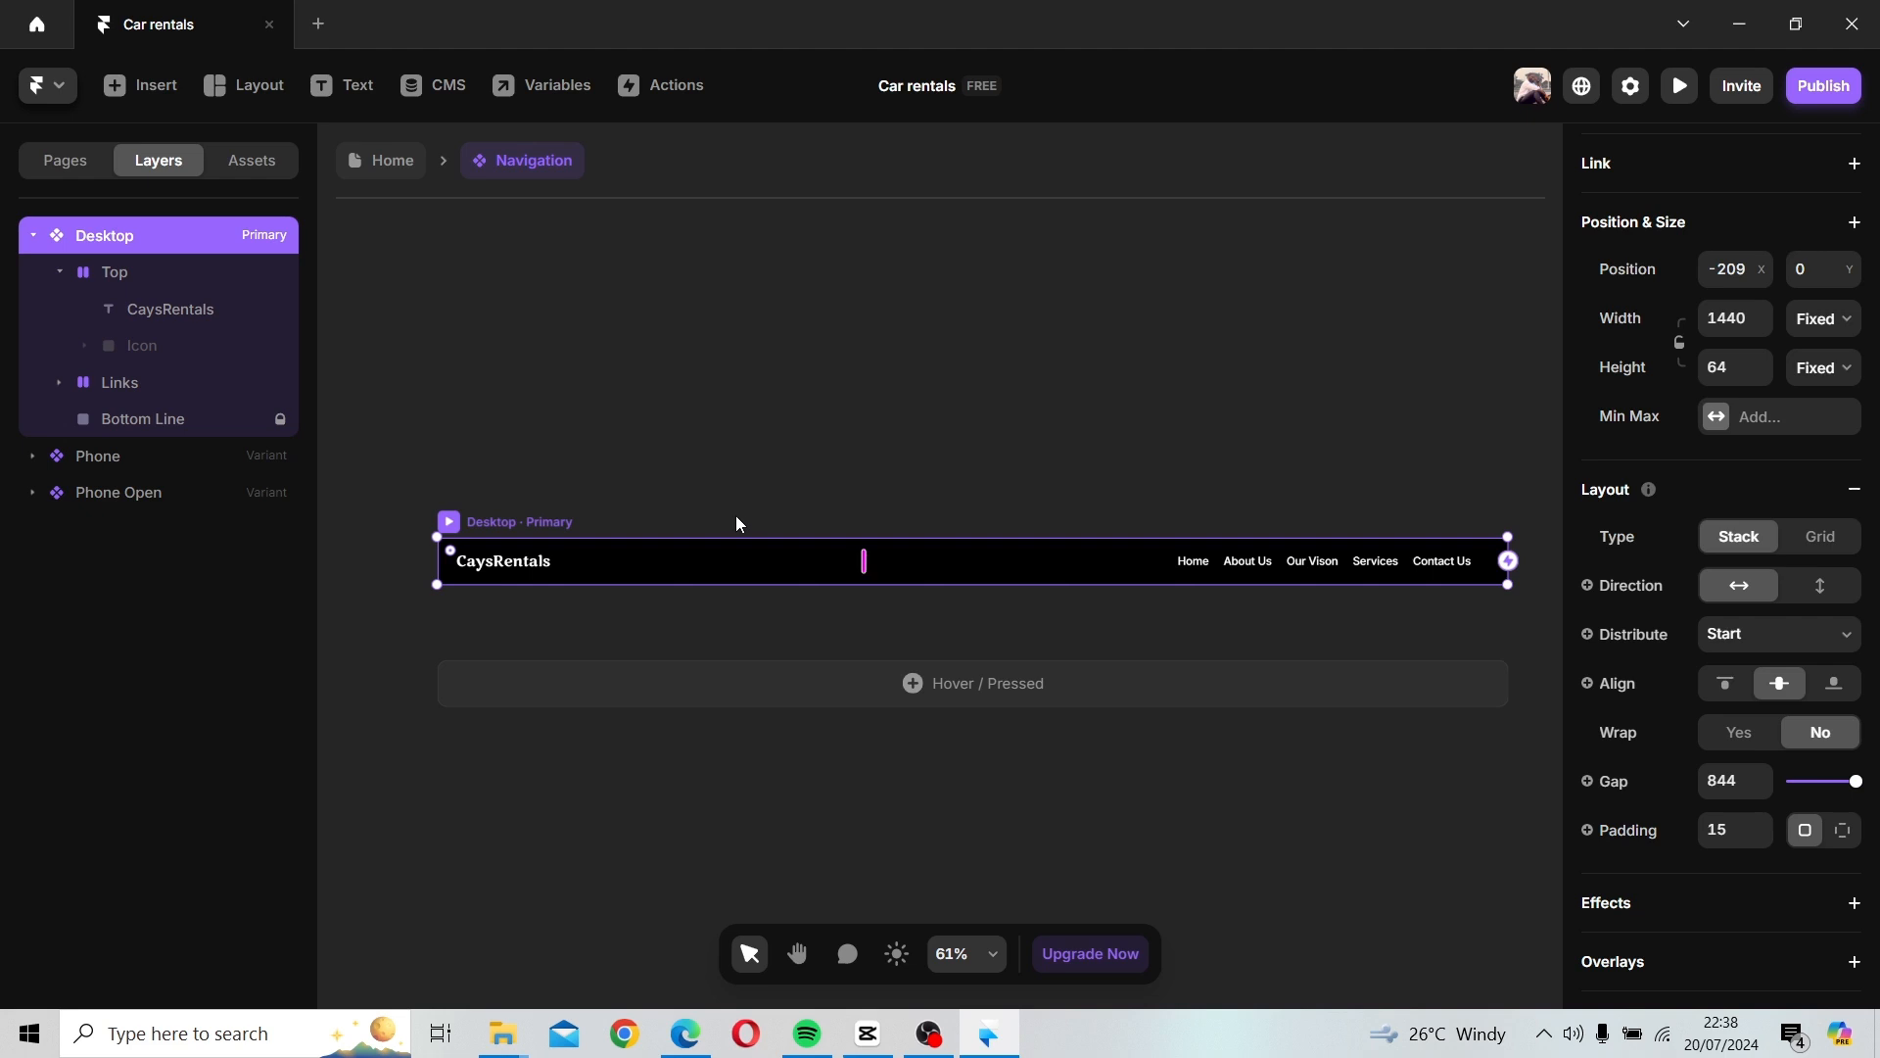
left_click(399, 179)
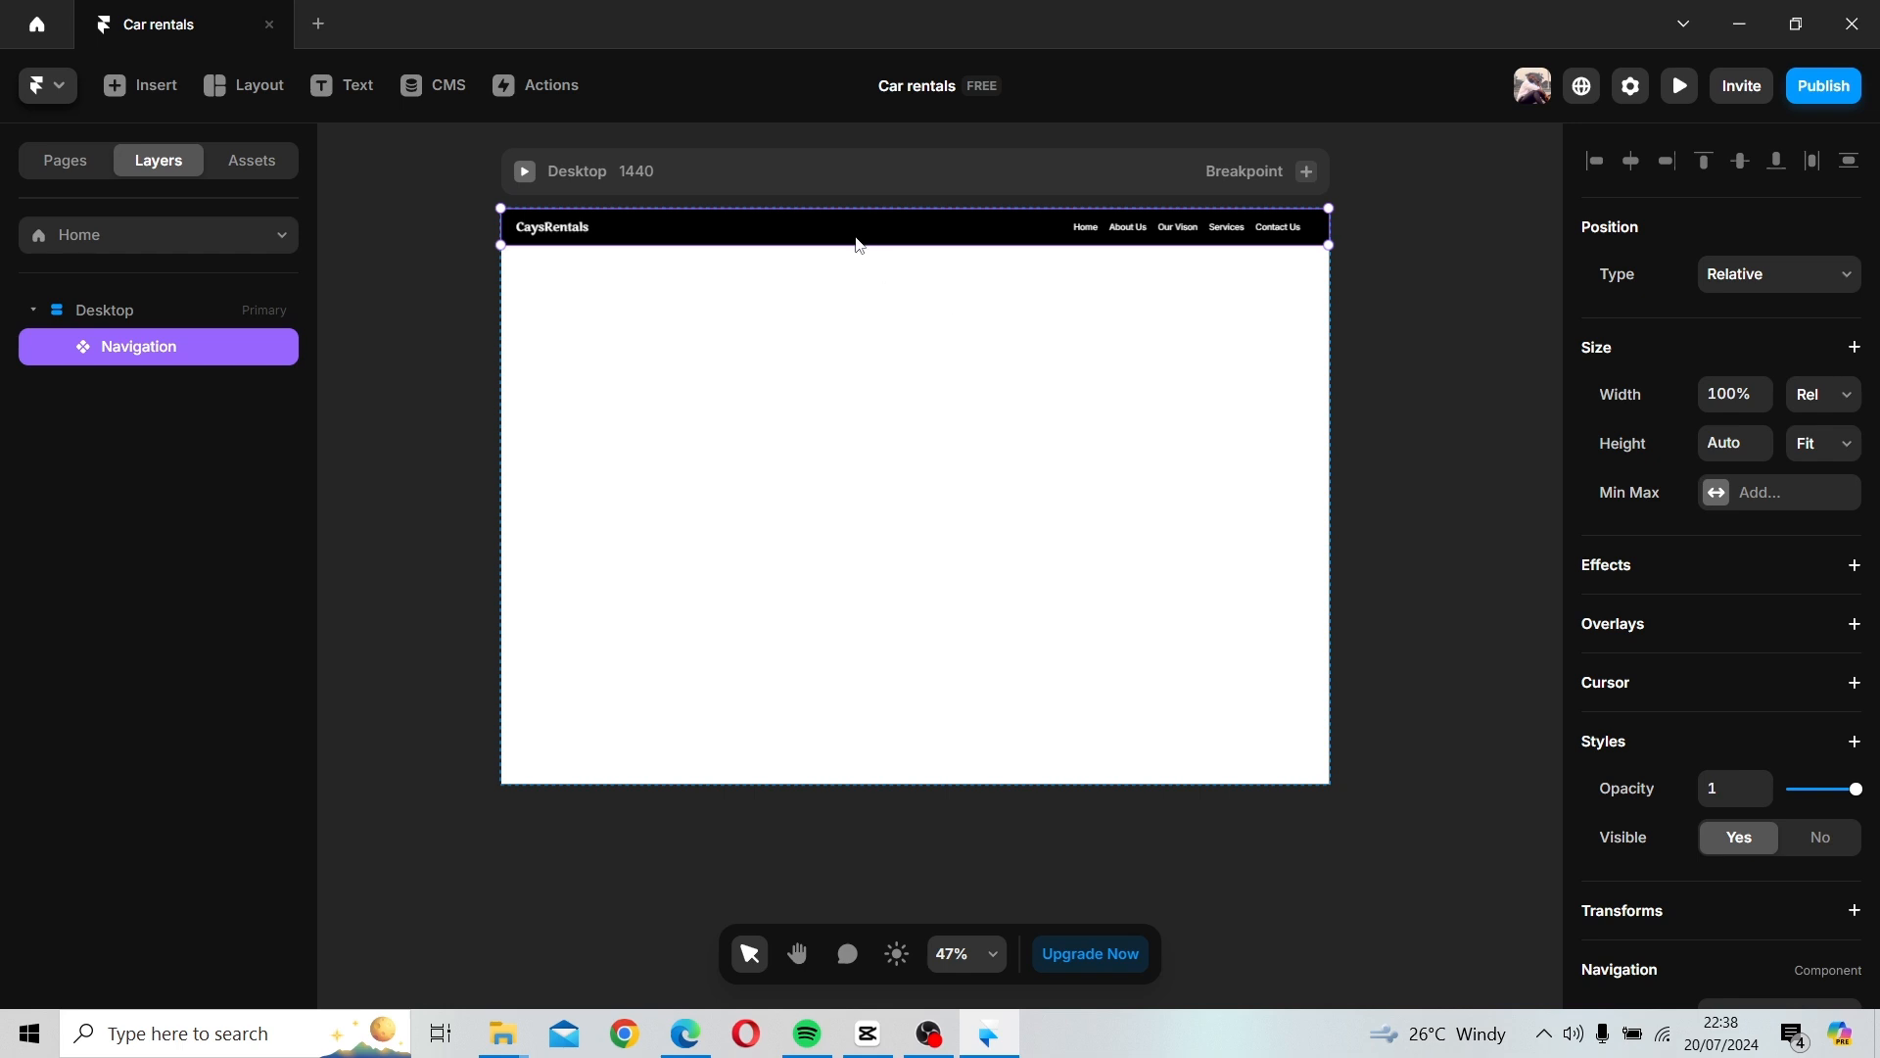
Add a box shadow to the Desktop variant of the Navigation component.
double_click(860, 239)
scroll(1700, 781, "down", 4)
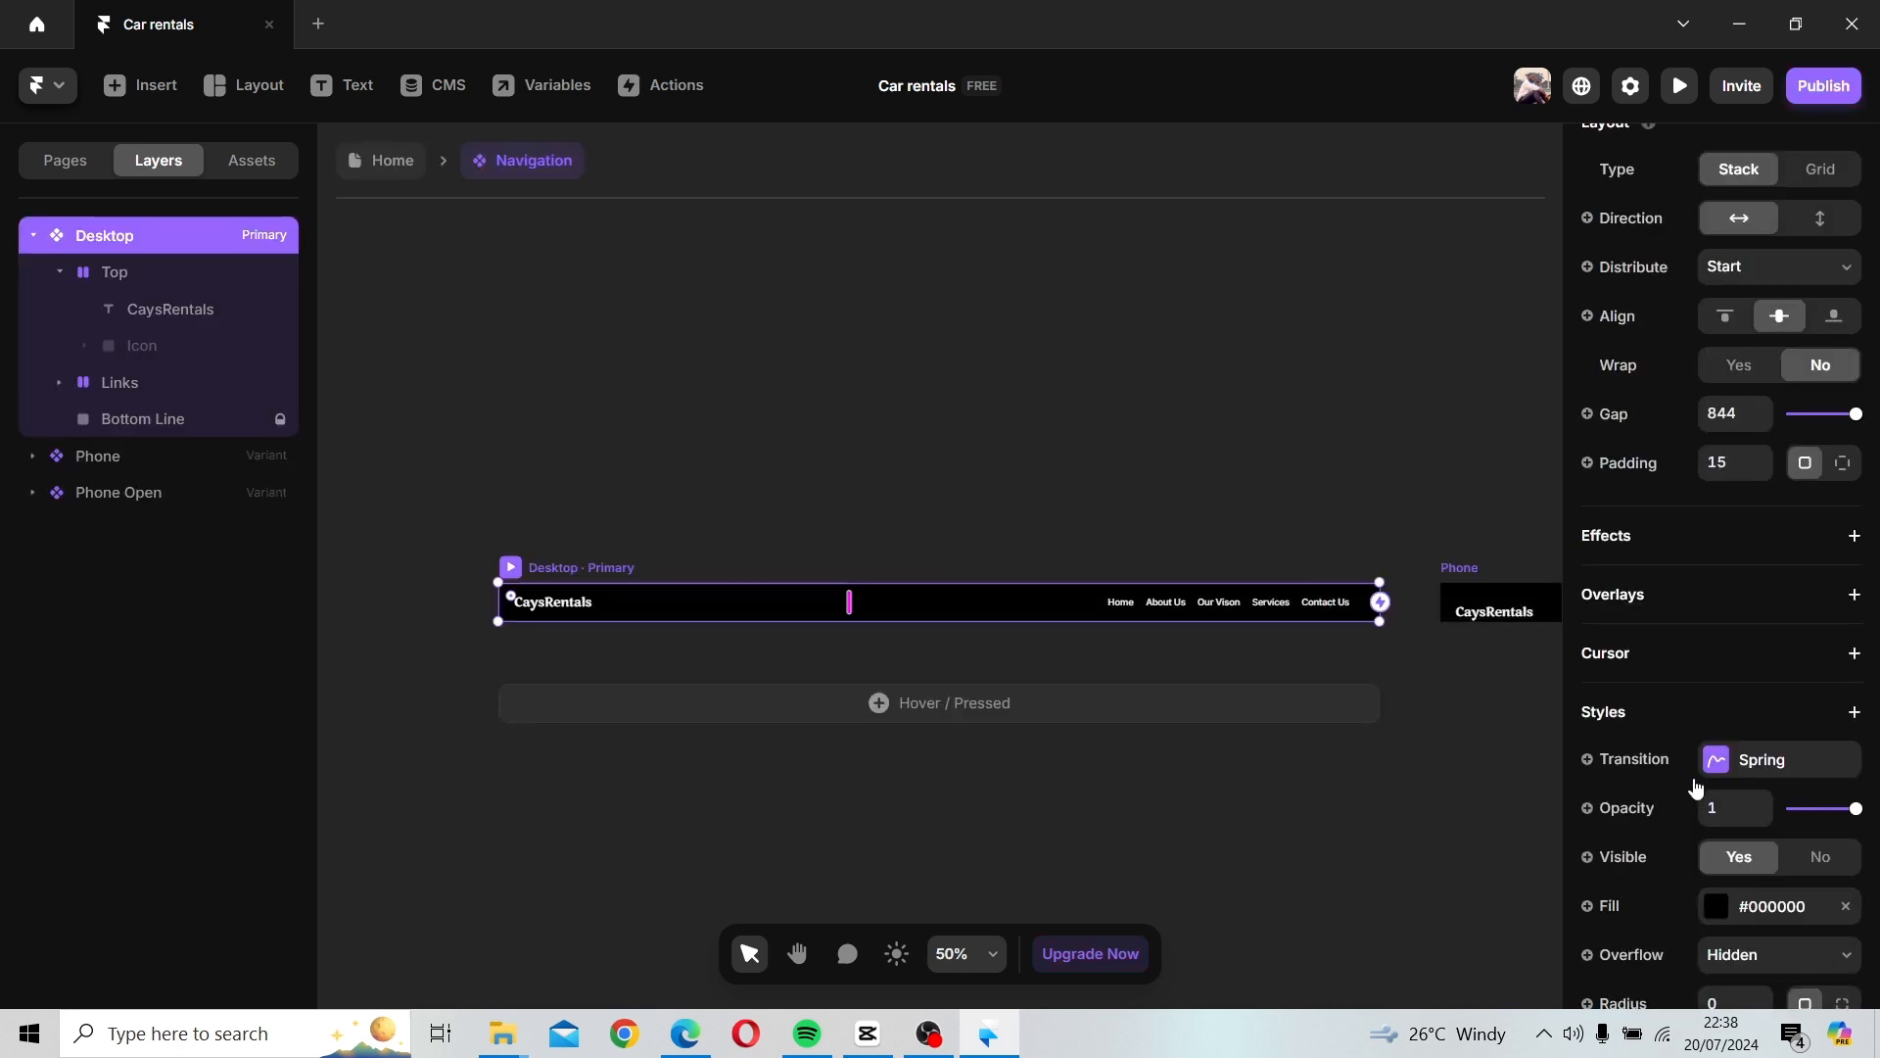
scroll(1744, 724, "down", 3)
scroll(1743, 729, "down", 2)
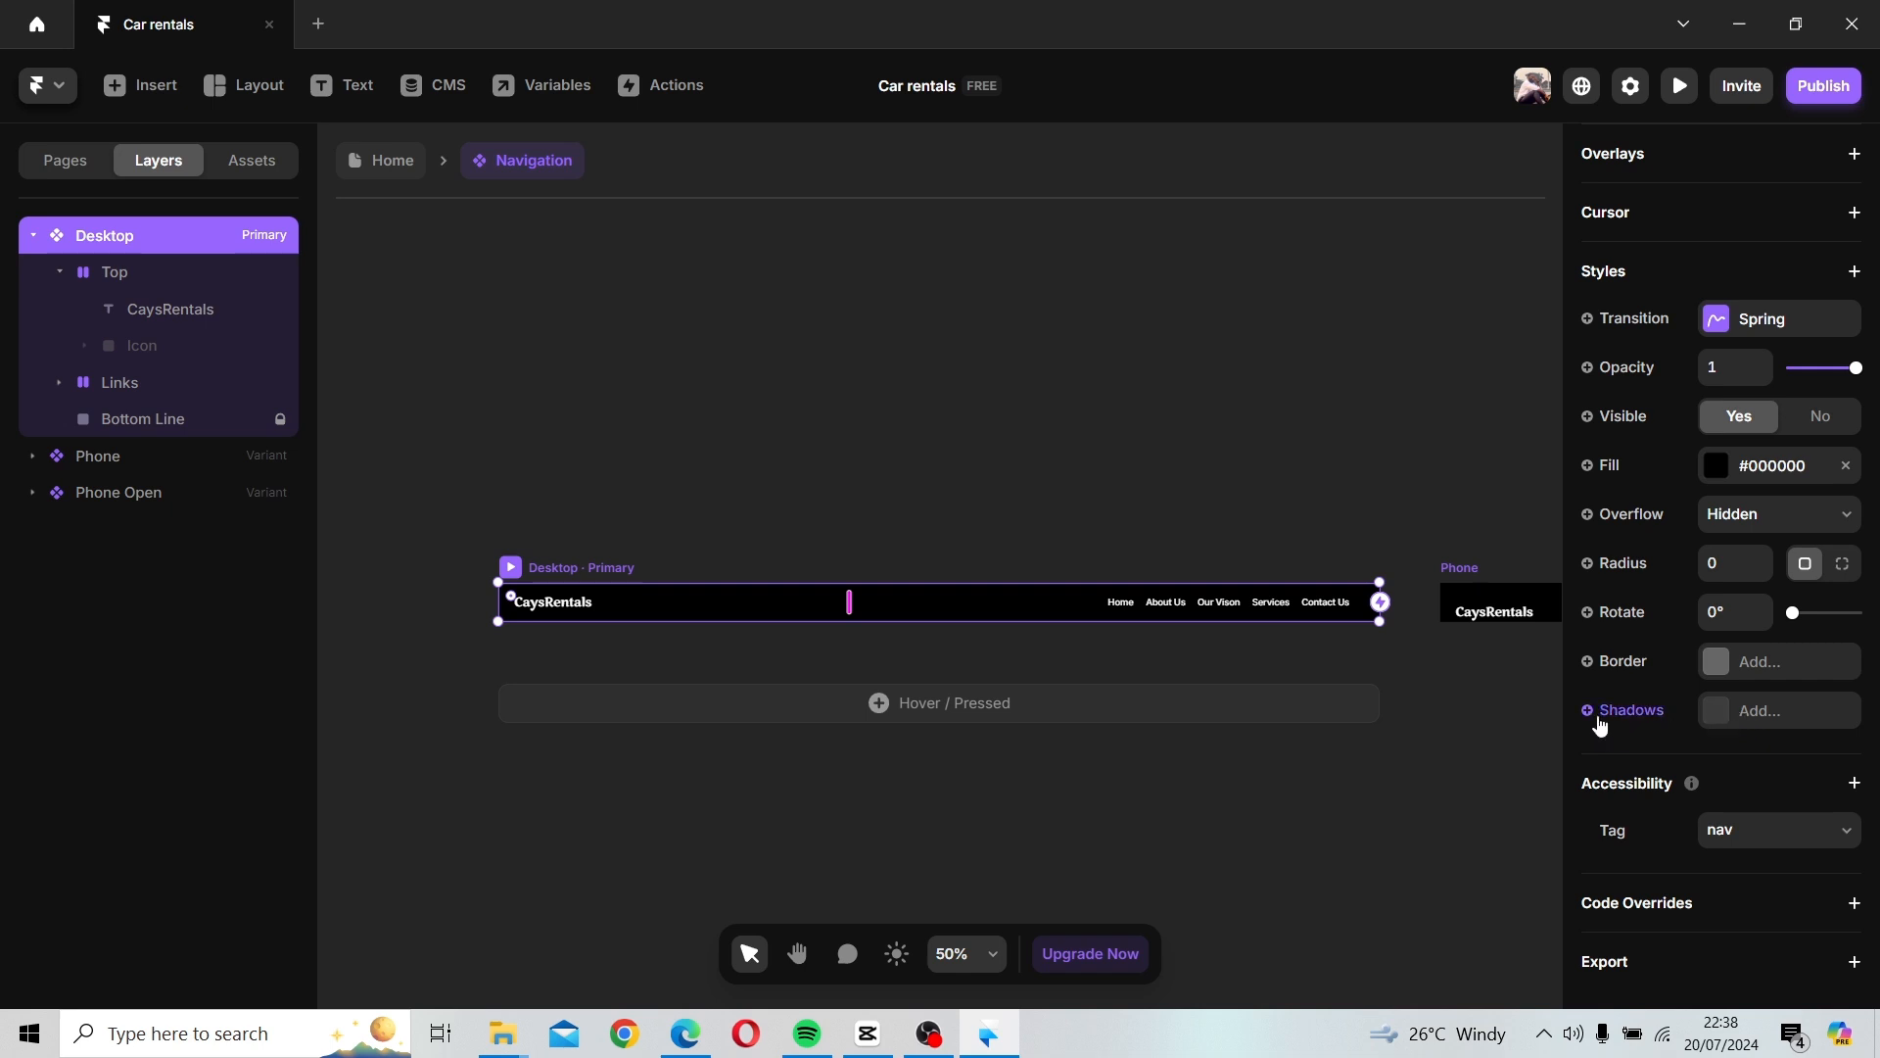
left_click(1616, 713)
left_click(1720, 712)
left_click(1719, 712)
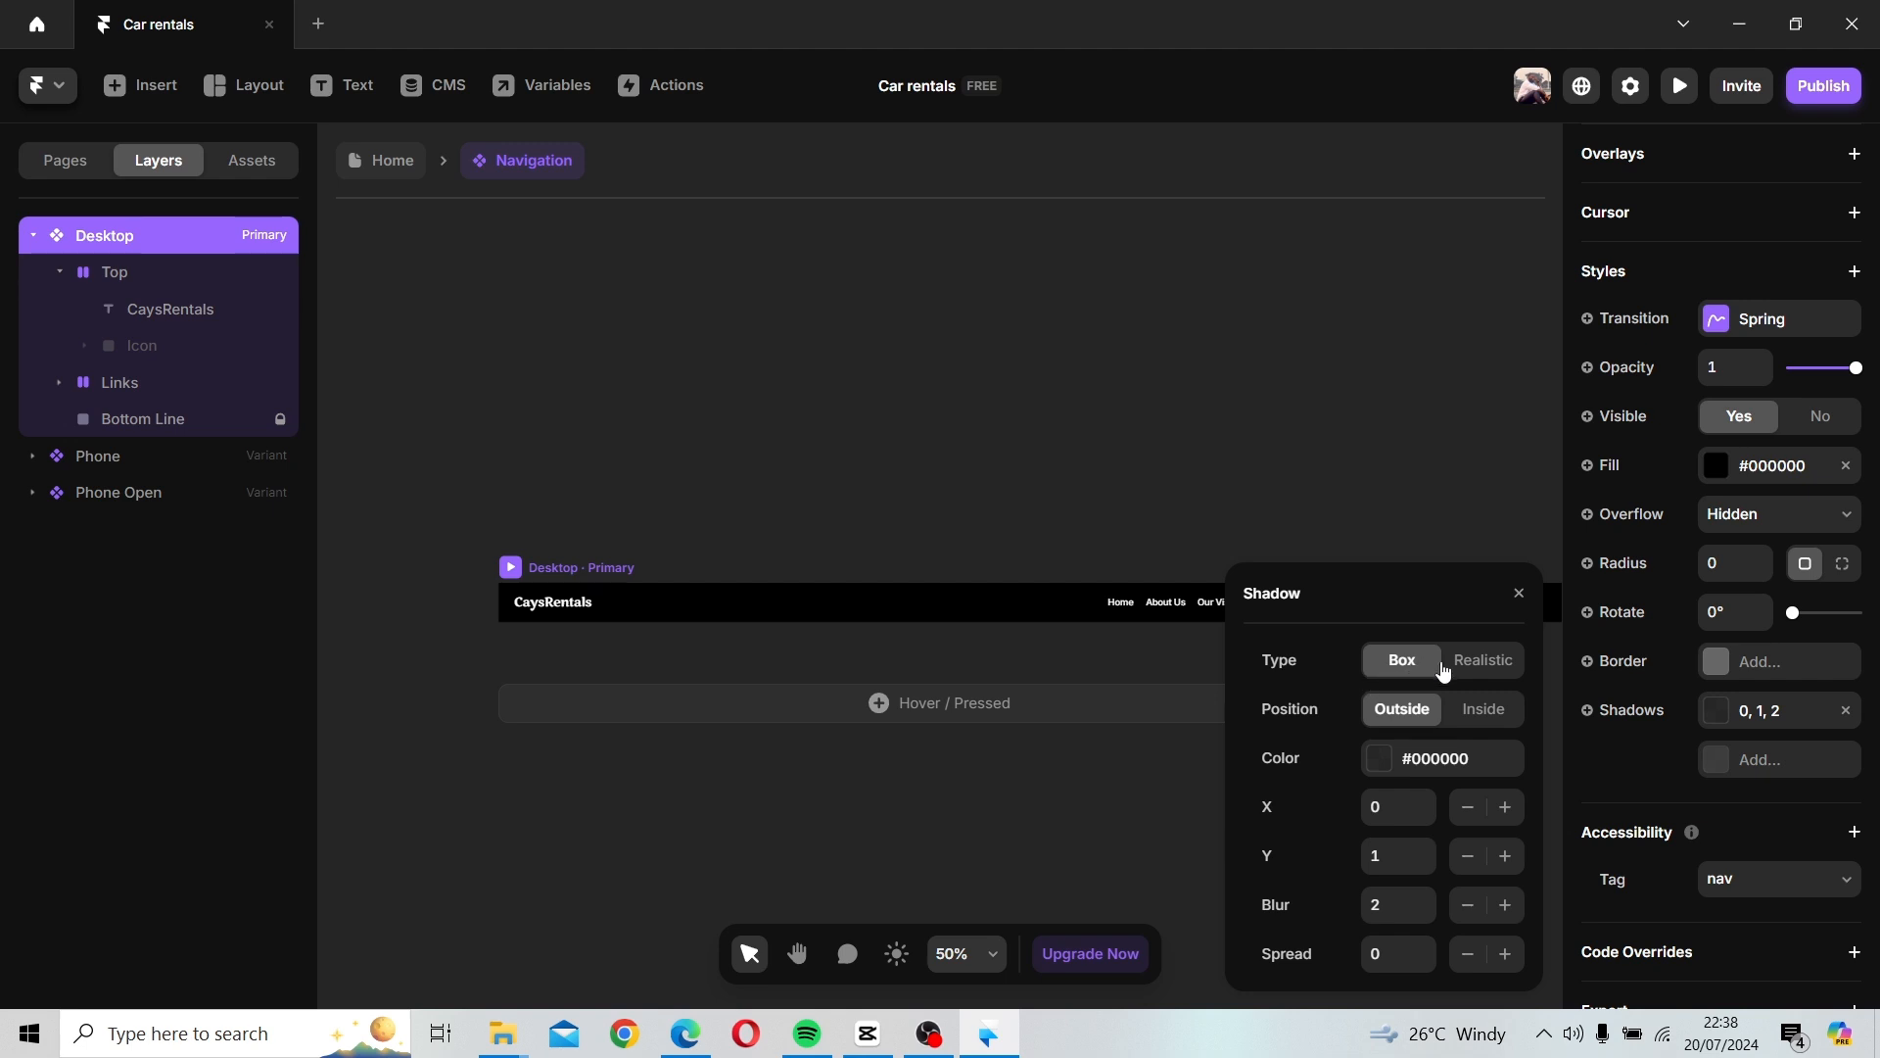
Try a Y offset of -2 for the navigation bar's shadow, keeping the X offset at 0.
left_click(1426, 817)
left_click(1426, 818)
left_click(1425, 800)
left_click(1426, 800)
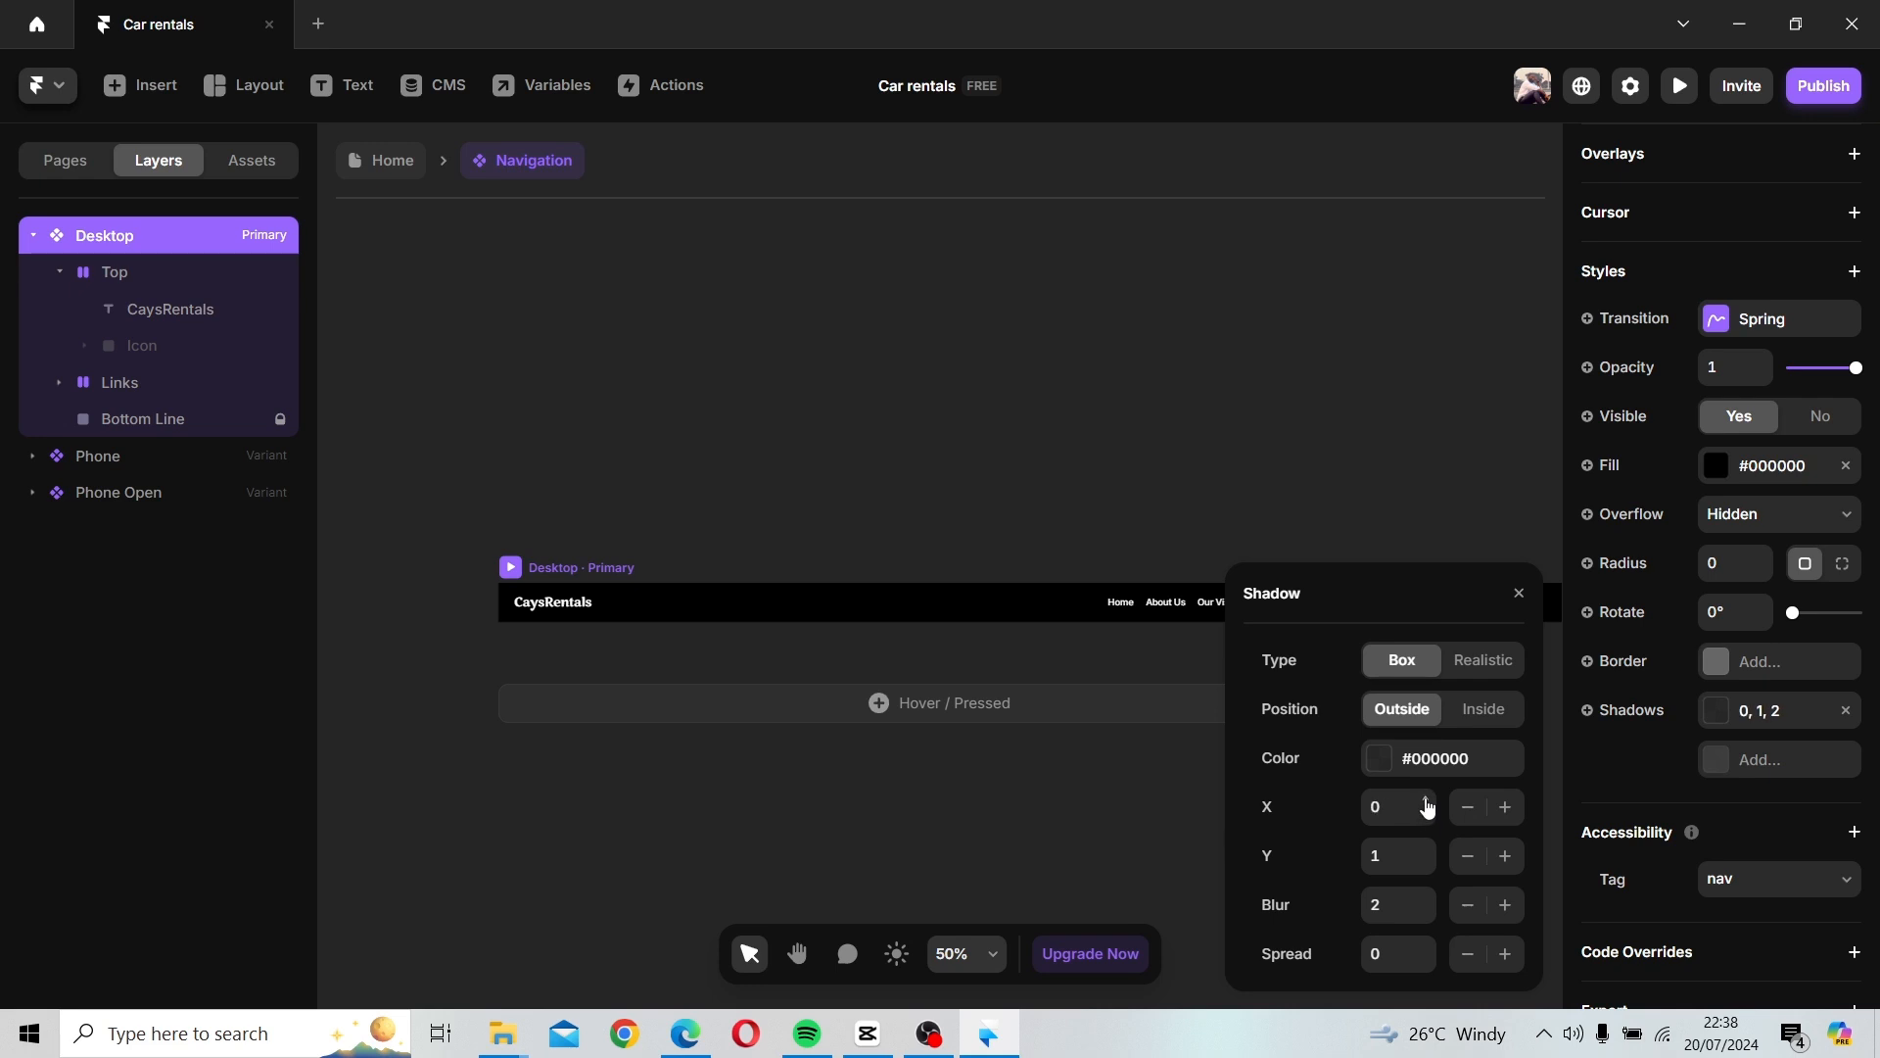
left_click(1426, 848)
left_click(1428, 866)
left_click(1429, 866)
left_click(1428, 866)
left_click(1428, 865)
Change the navigation bar's shadow color to grey #999999.
left_click(1379, 758)
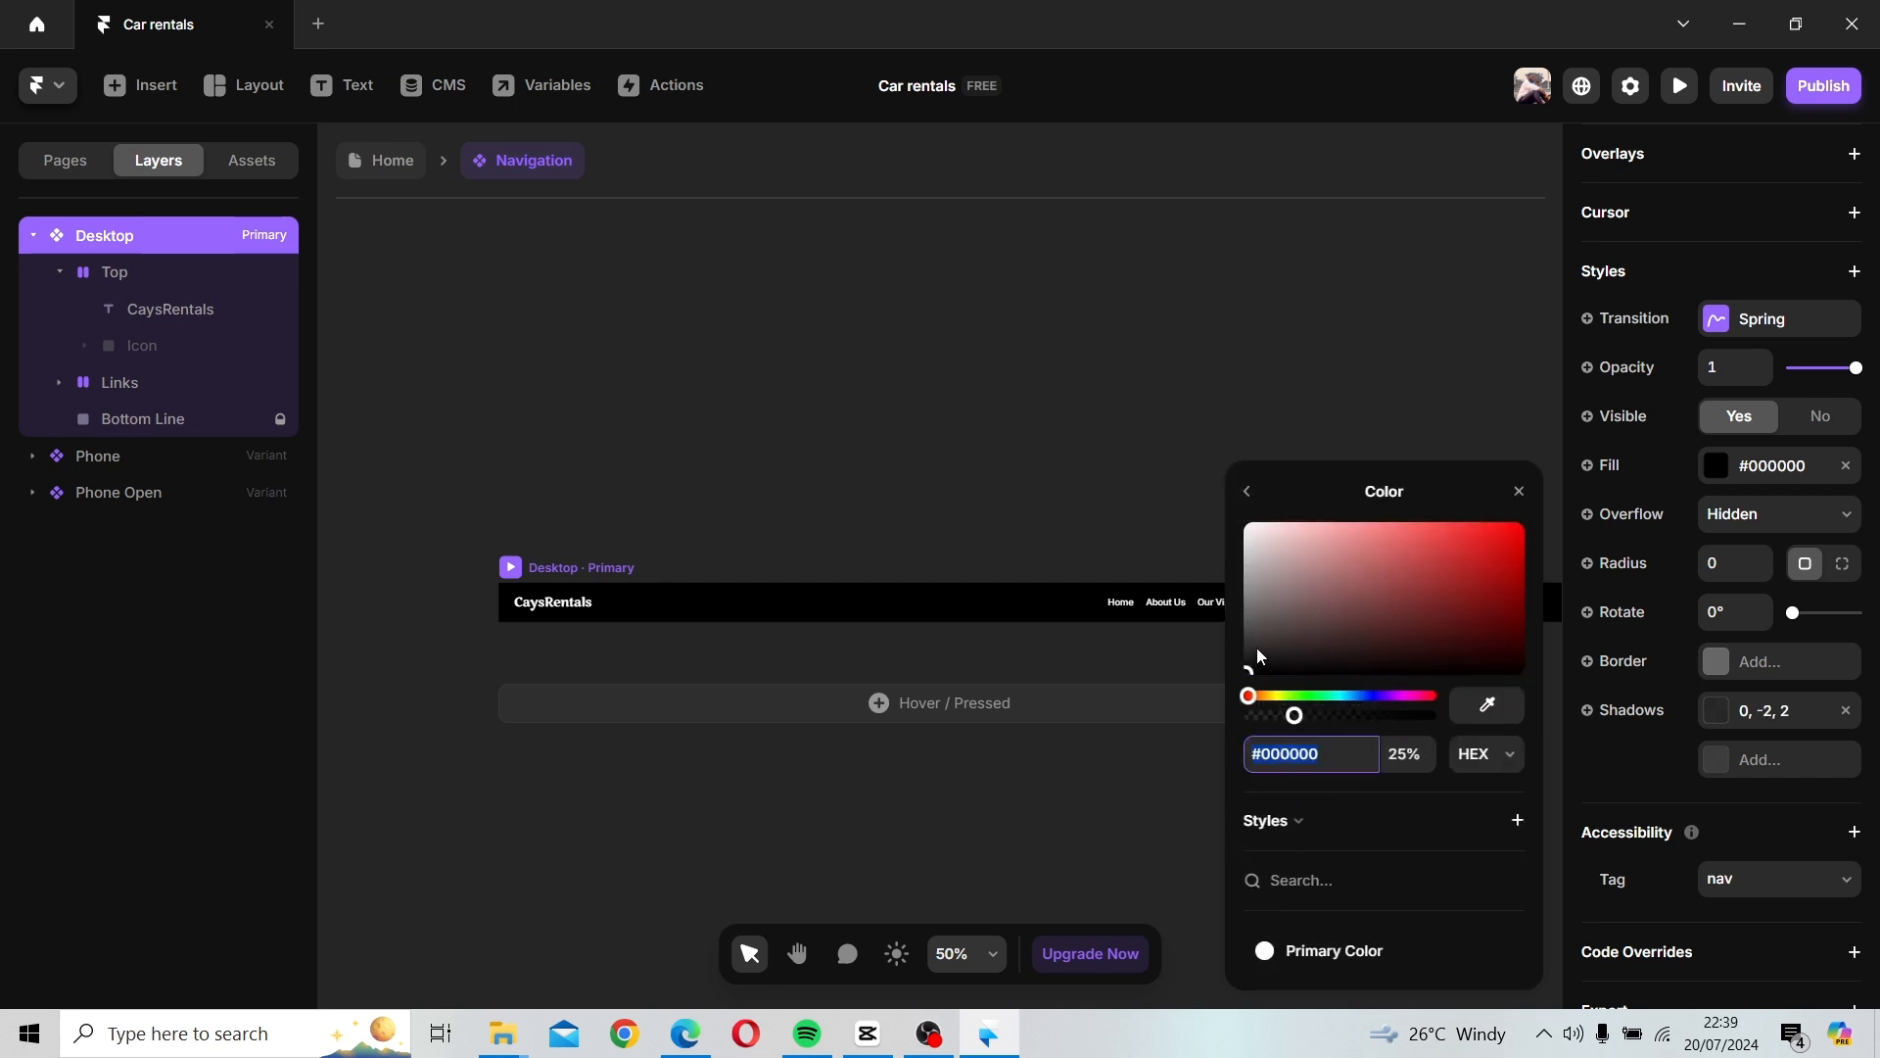
left_click_drag(1255, 658, 1240, 593)
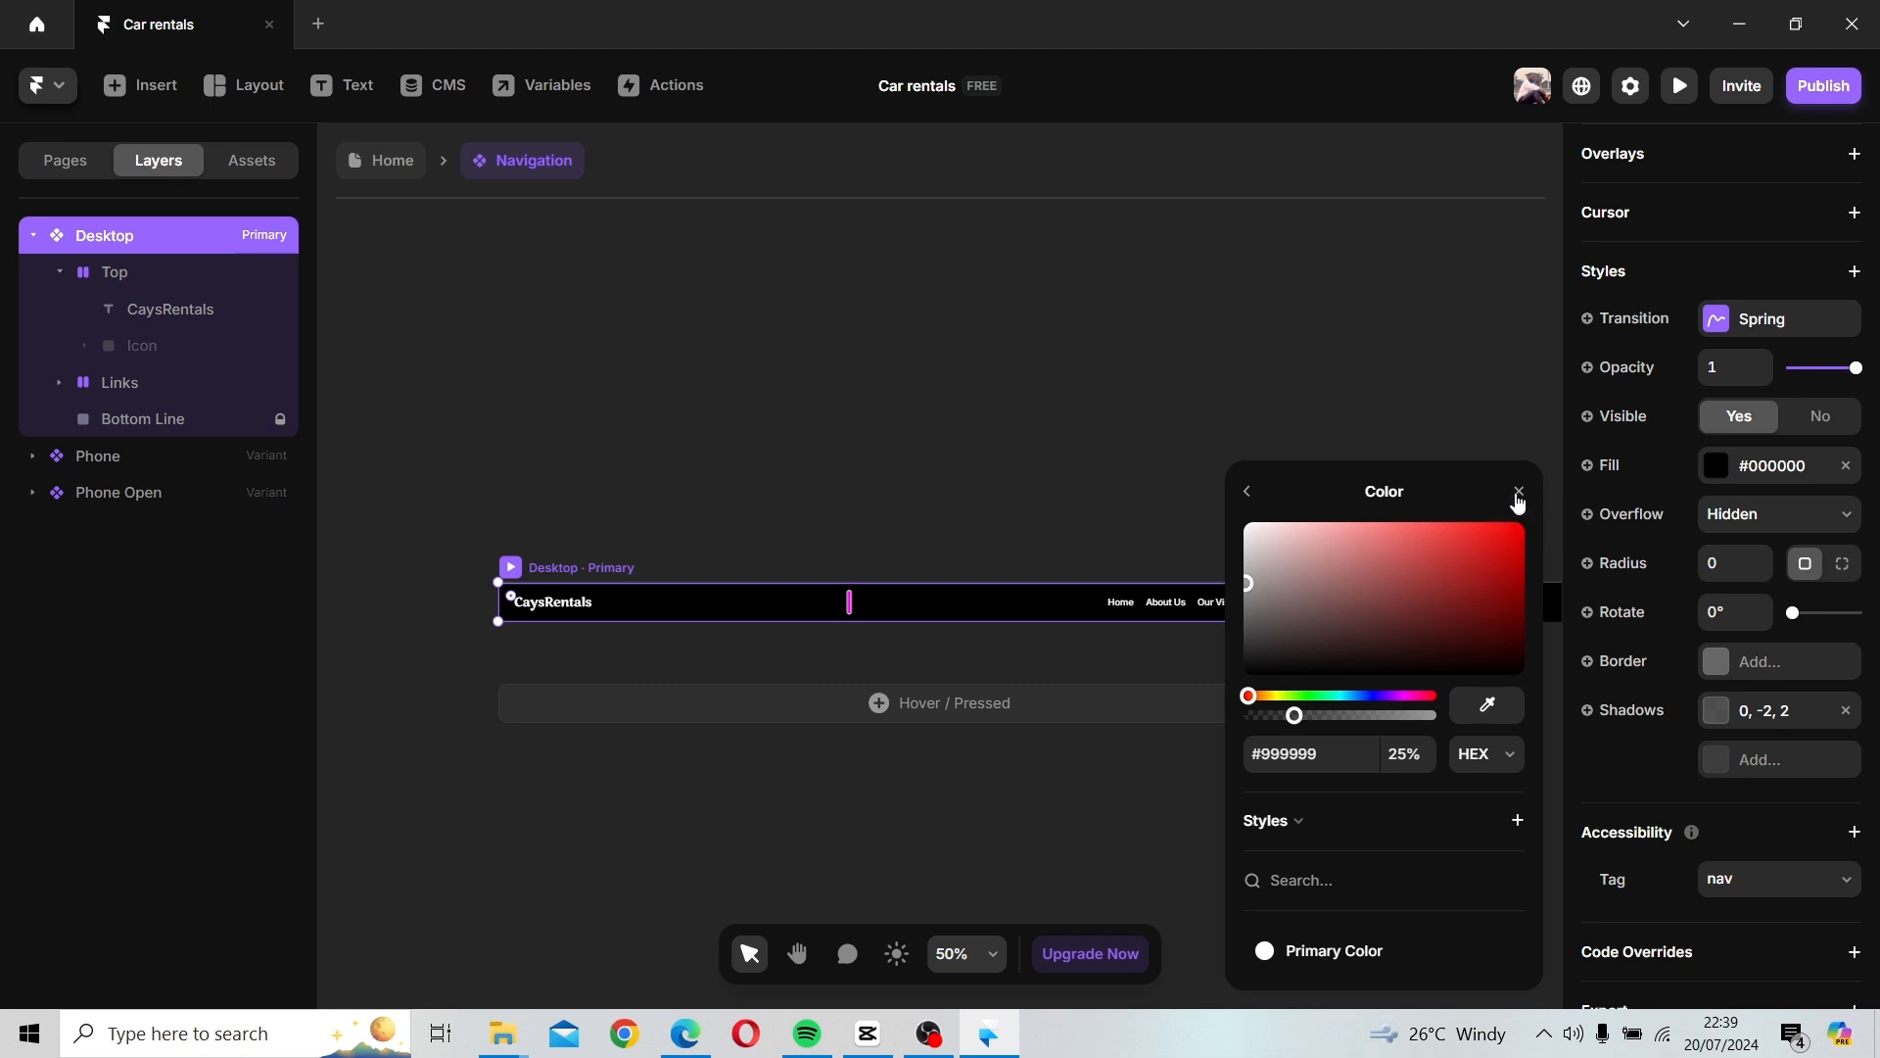
left_click(1518, 497)
left_click(1722, 721)
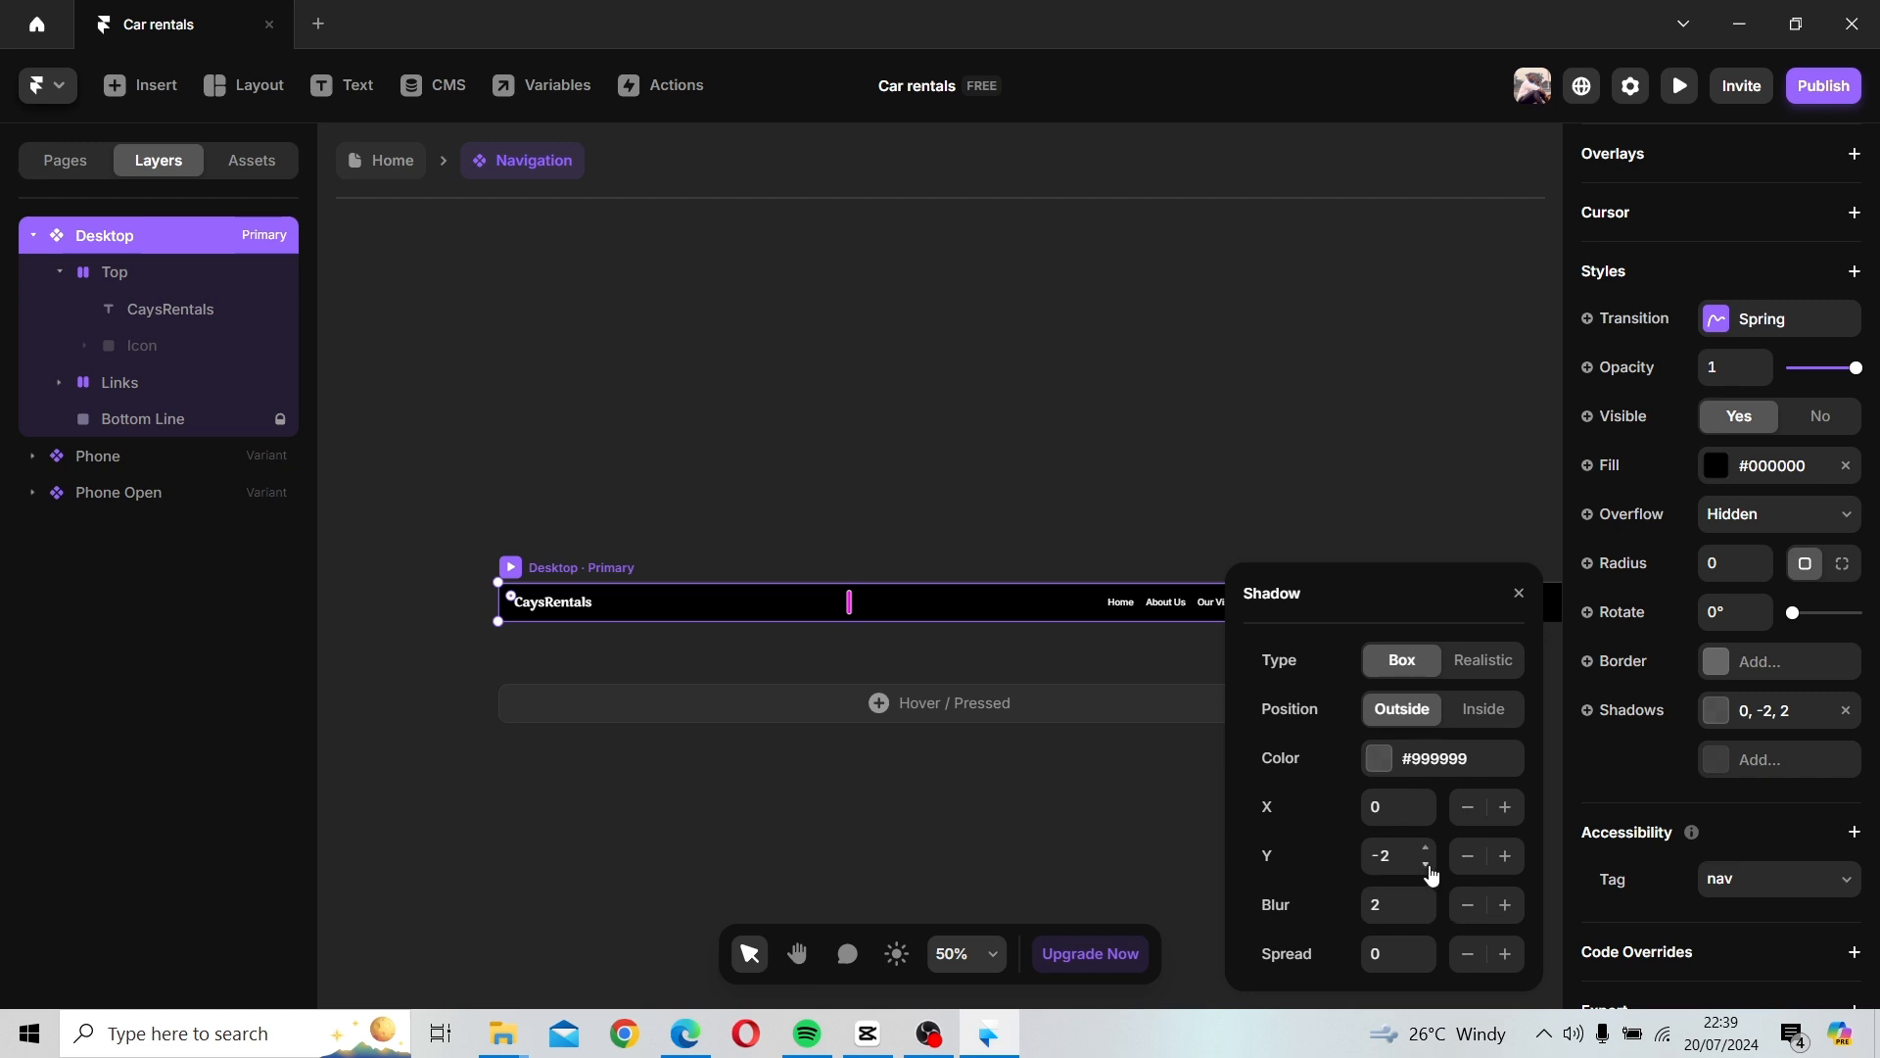
Raise the Y offset of the navigation bar's shadow to 10.
left_click(1429, 866)
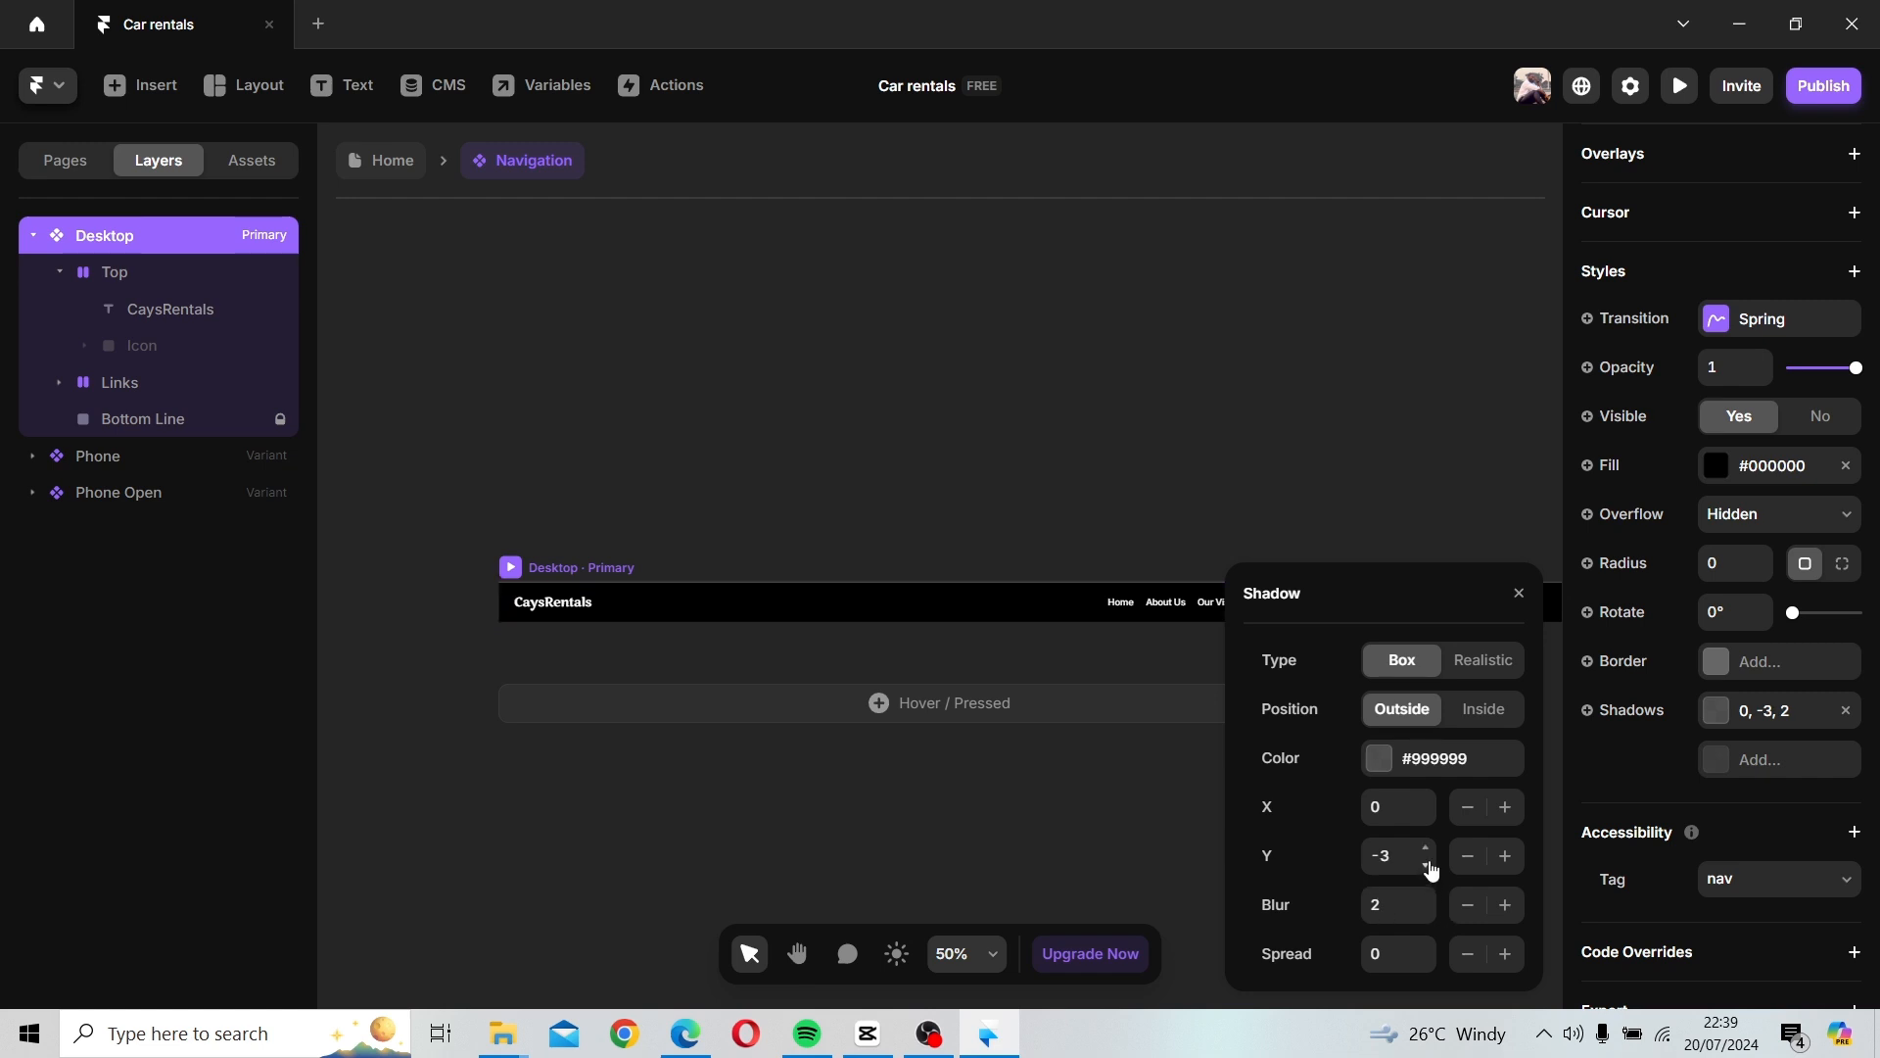
left_click(1429, 866)
left_click(1428, 847)
left_click(1425, 848)
left_click(1424, 848)
left_click(1425, 848)
left_click(1426, 848)
left_click(1426, 850)
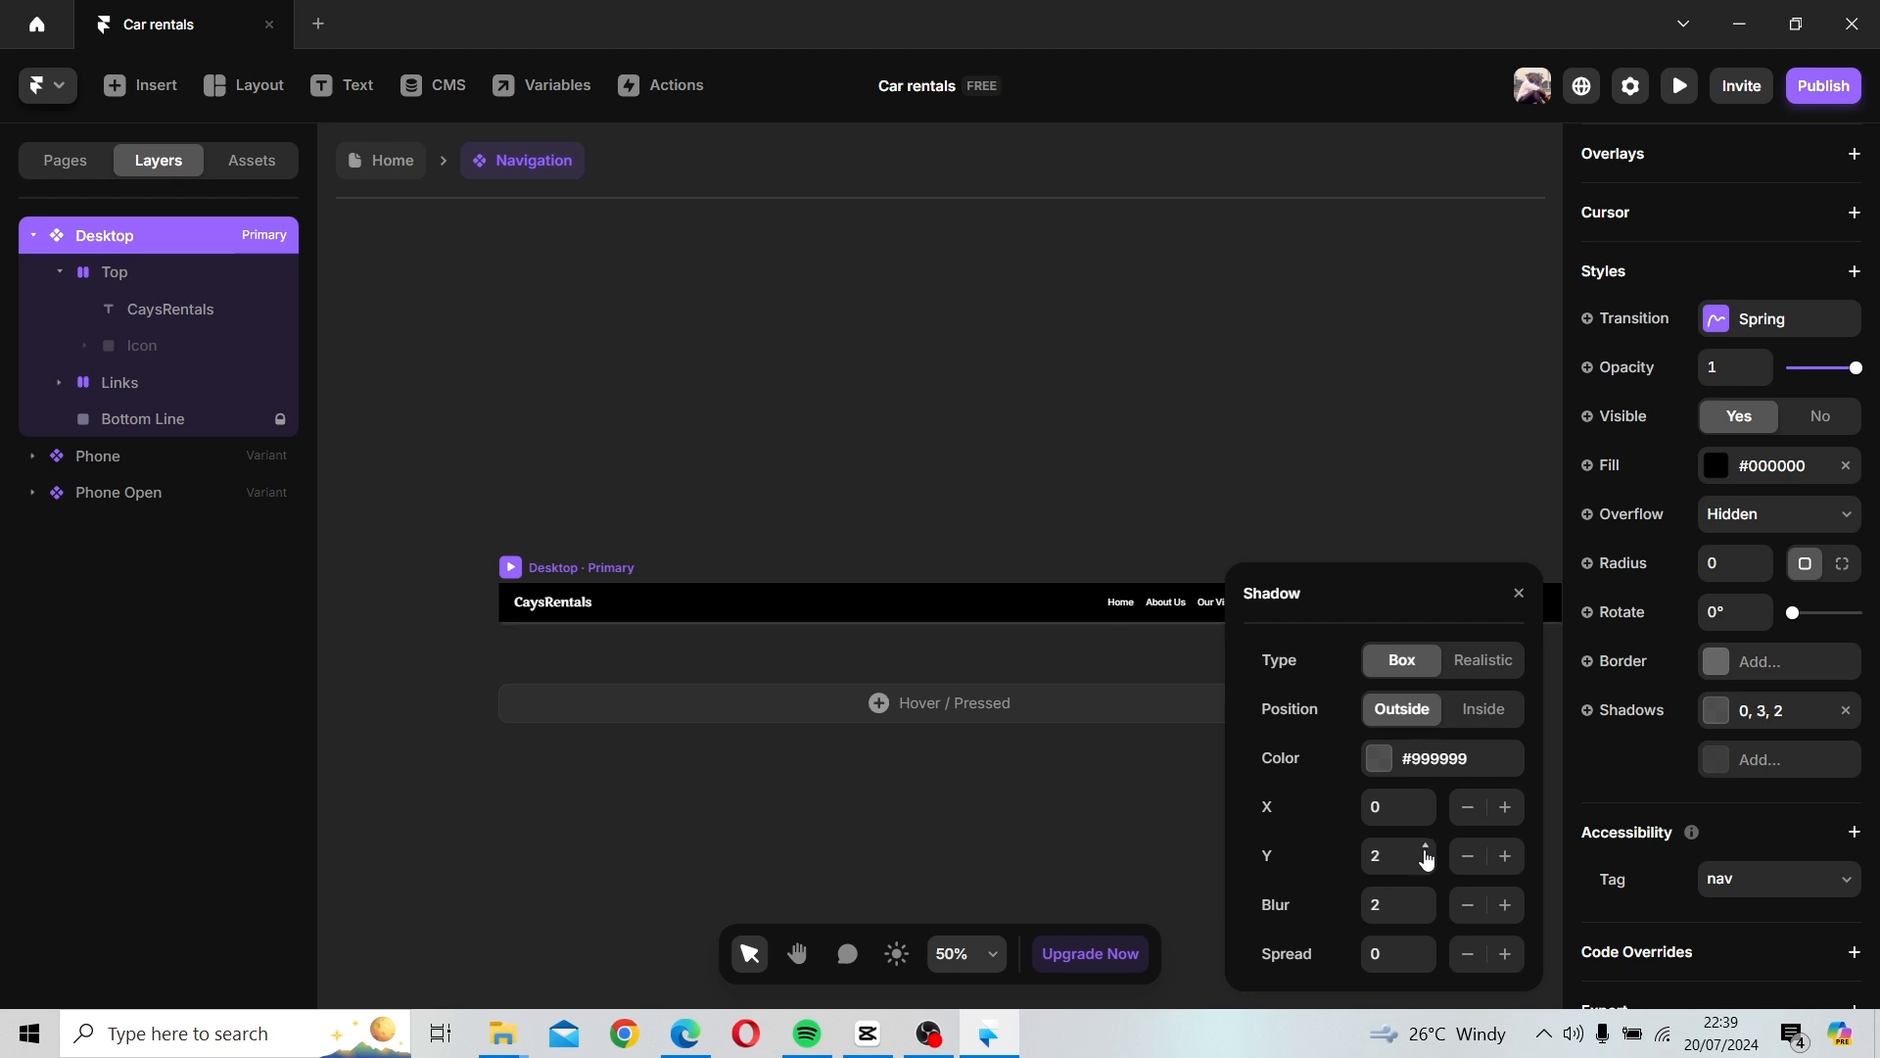
left_click(1427, 848)
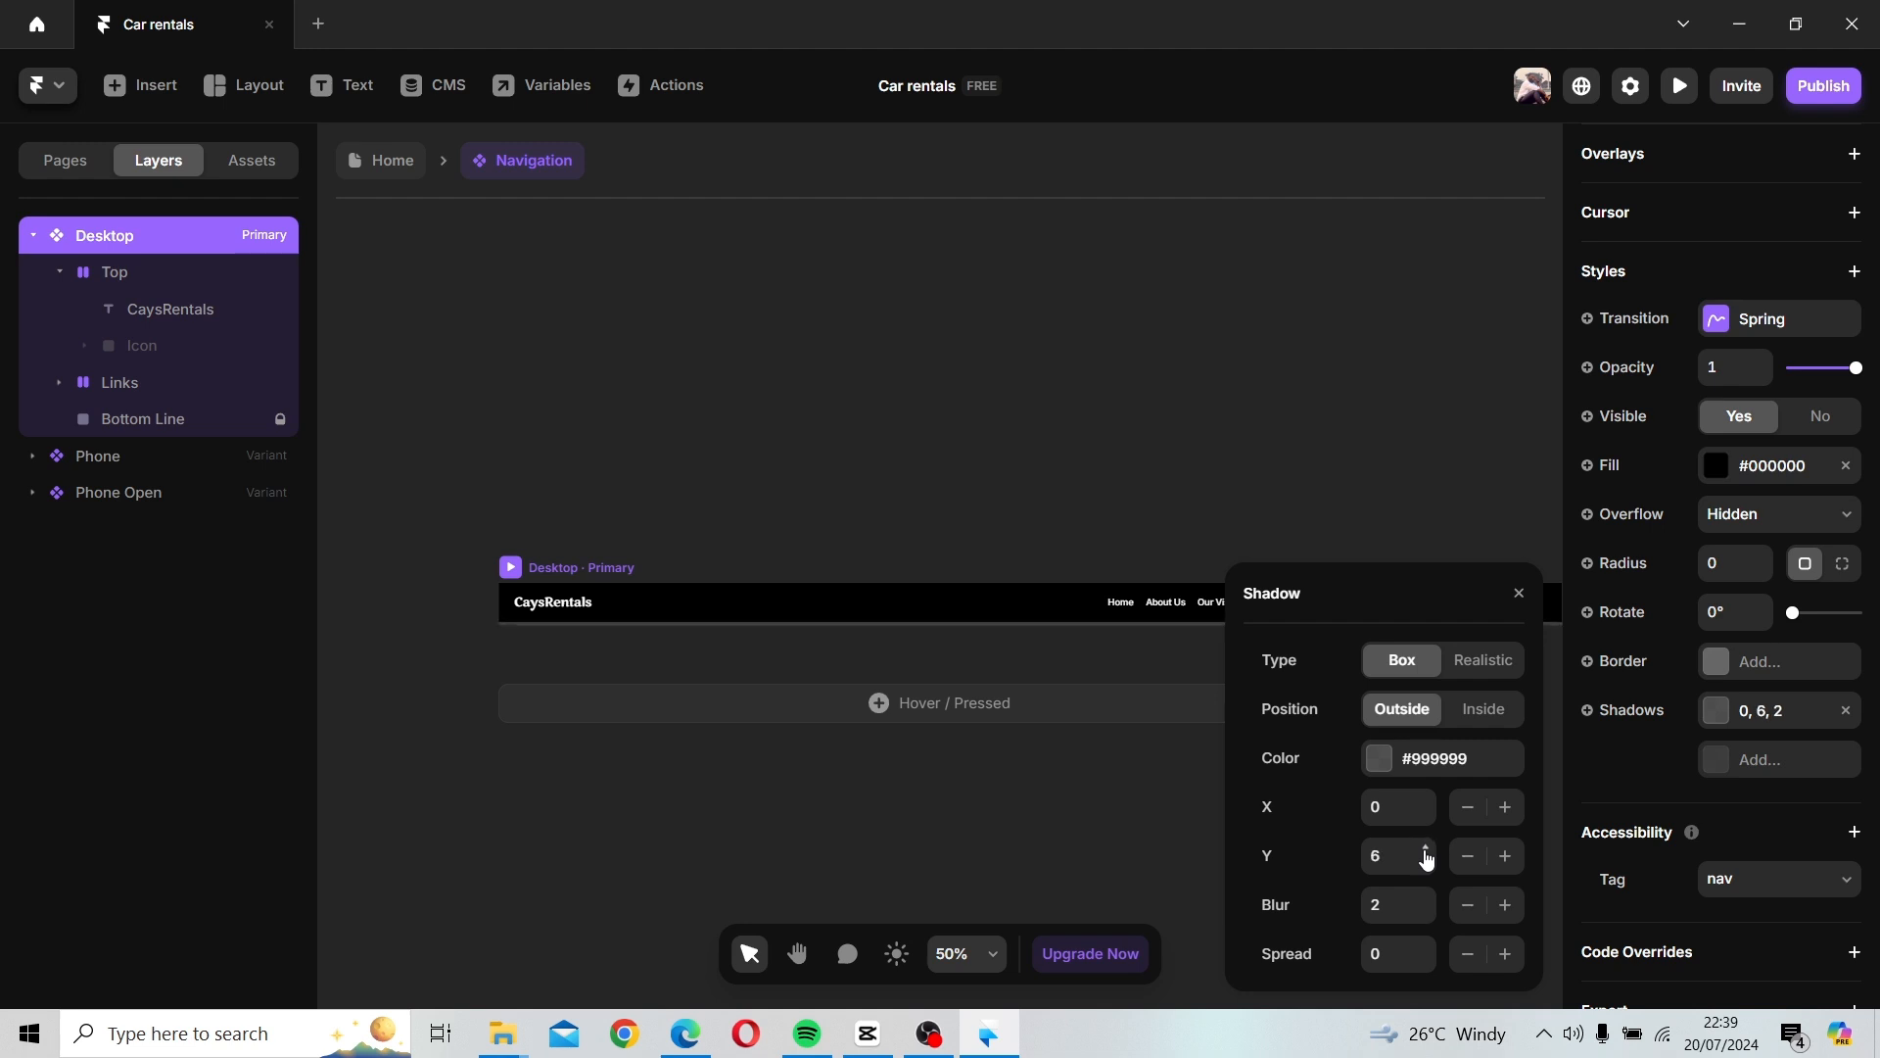
left_click(1426, 850)
left_click(1426, 850)
left_click(1426, 850)
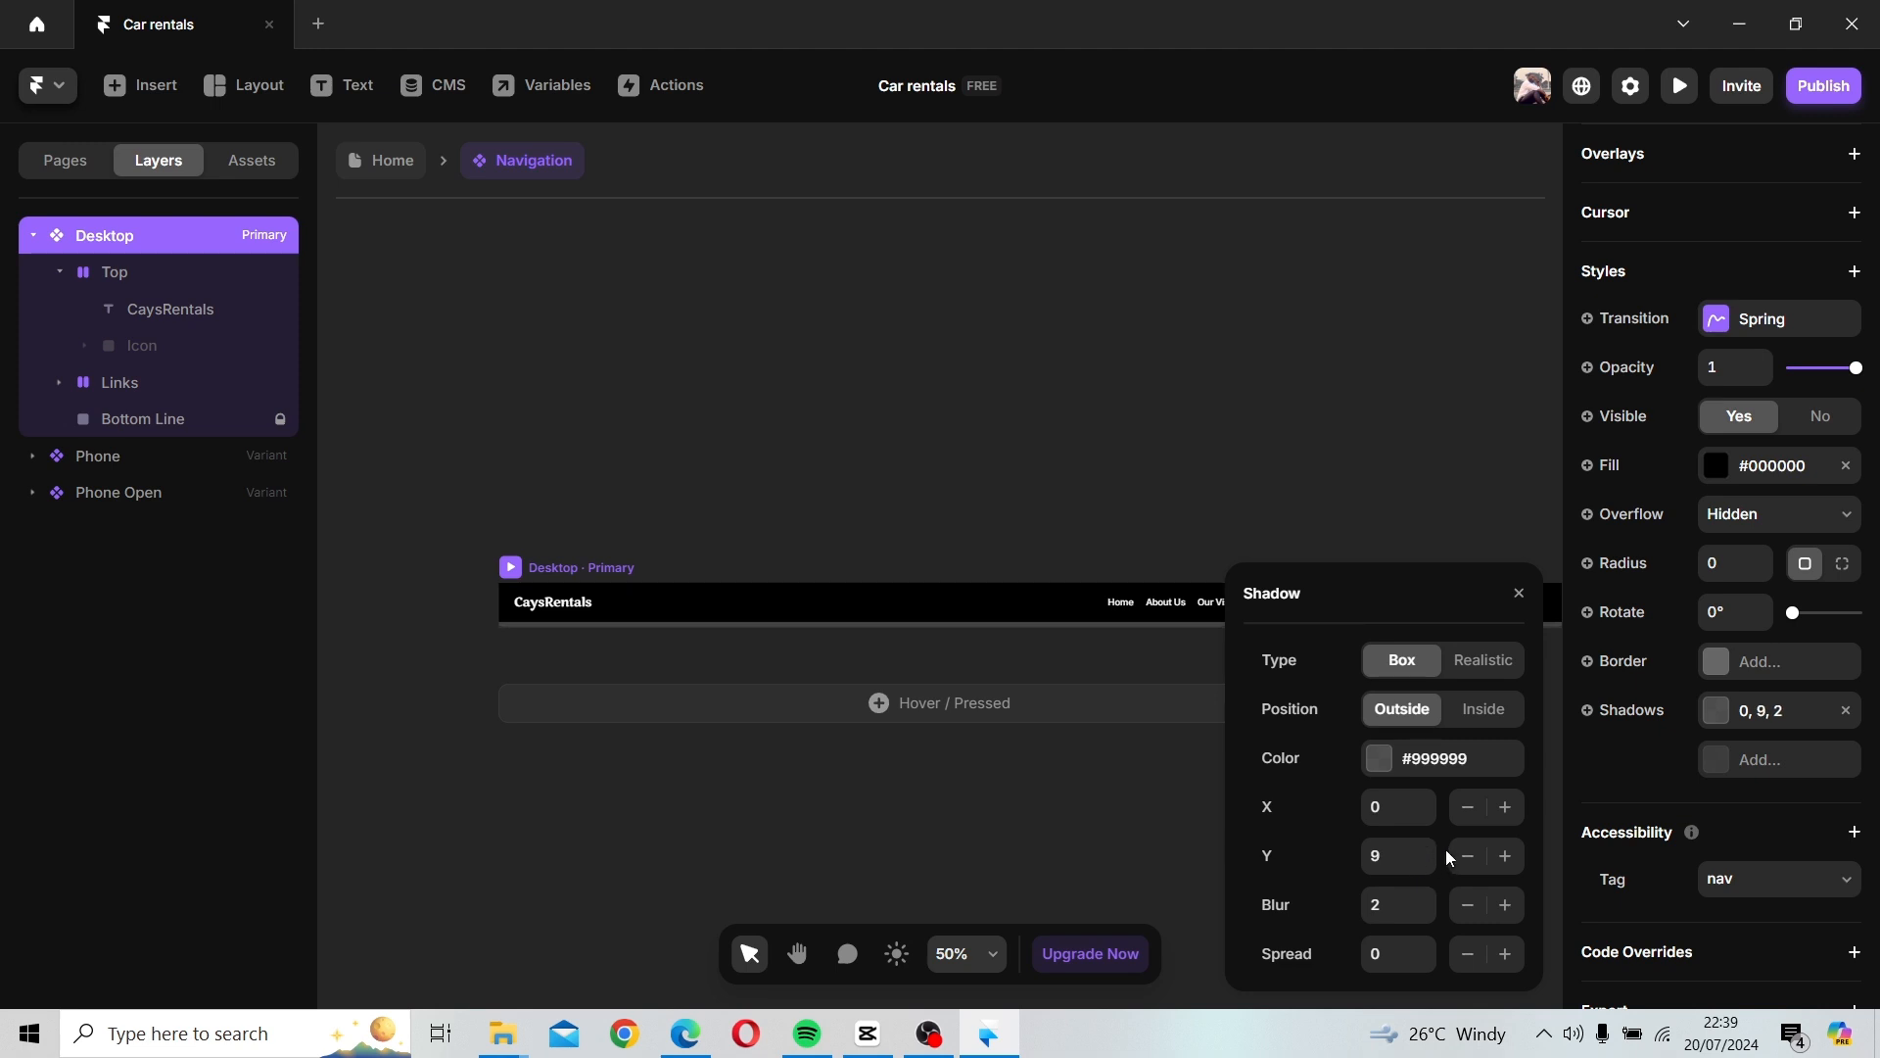
left_click(1426, 850)
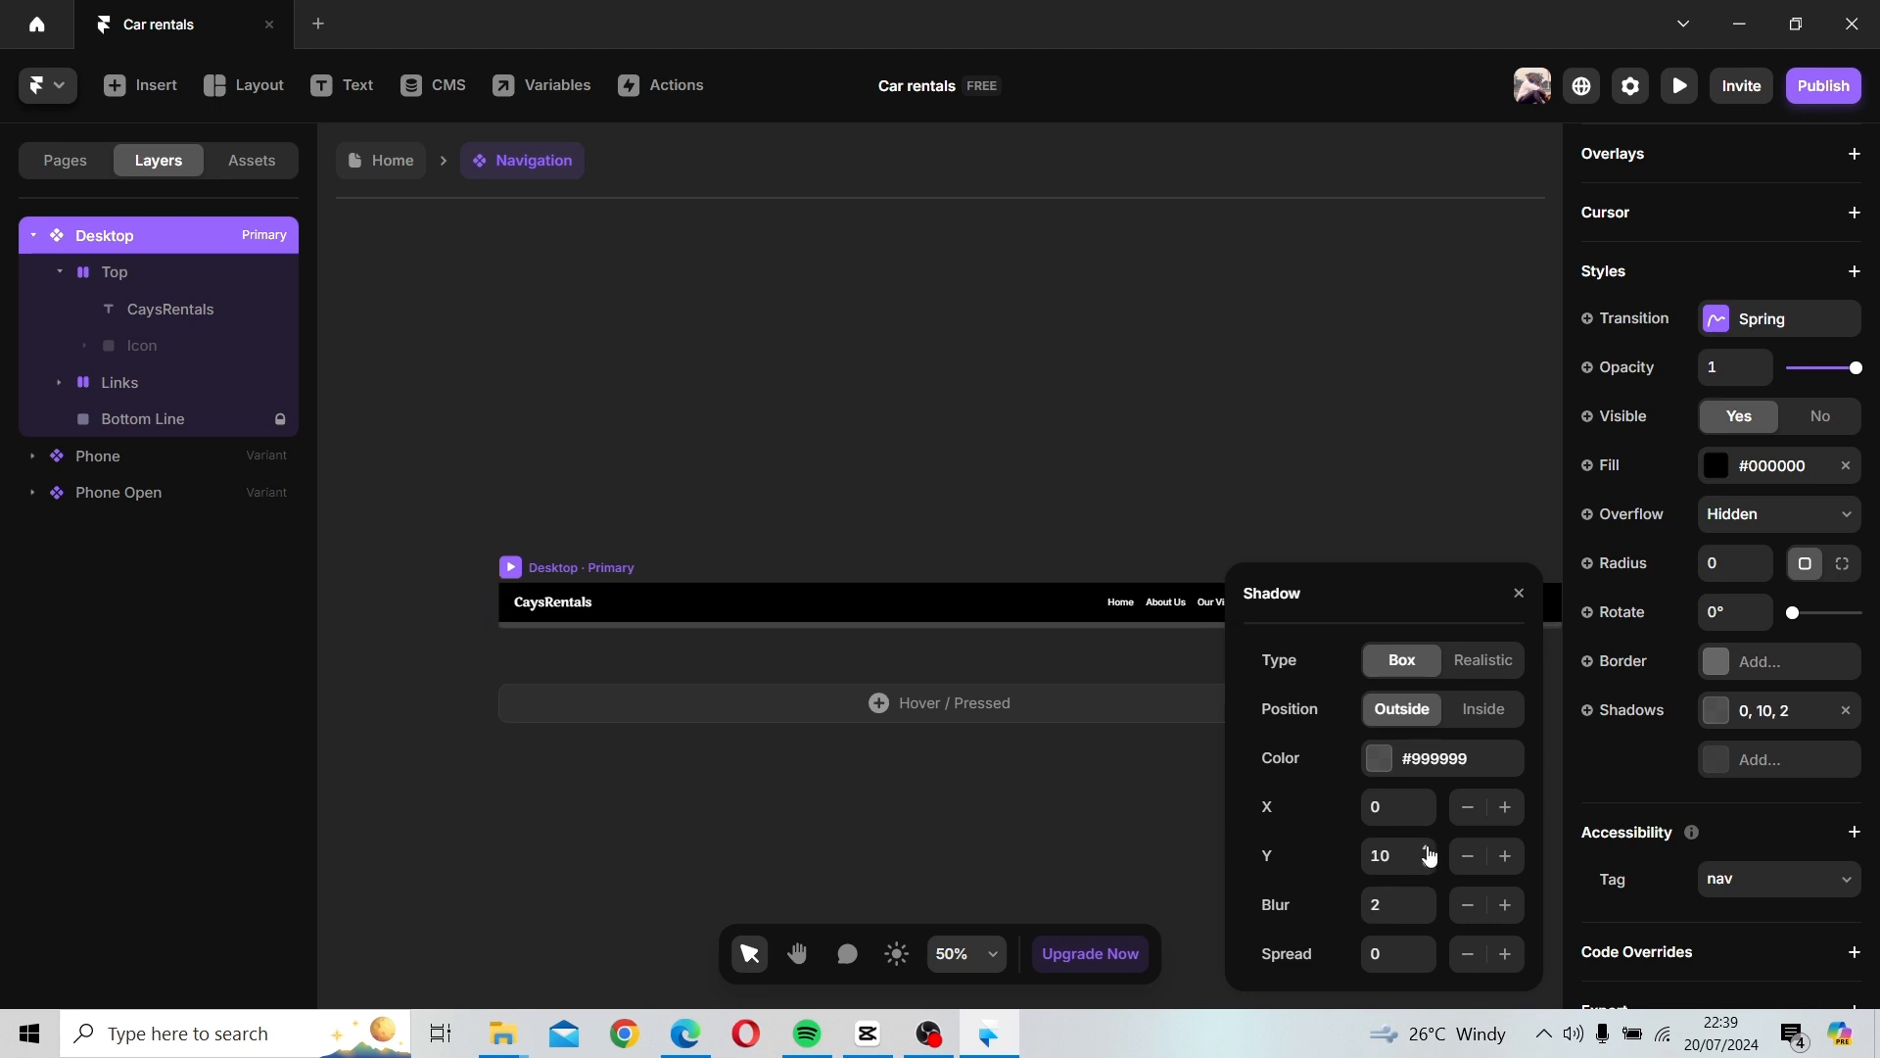
Set the navigation shadow's Y offset to 4 and its blur to 14, and return to the Home page.
left_click(1427, 899)
left_click(1427, 899)
left_click(1427, 899)
left_click(1426, 899)
left_click(1427, 899)
left_click(1427, 865)
left_click(1427, 866)
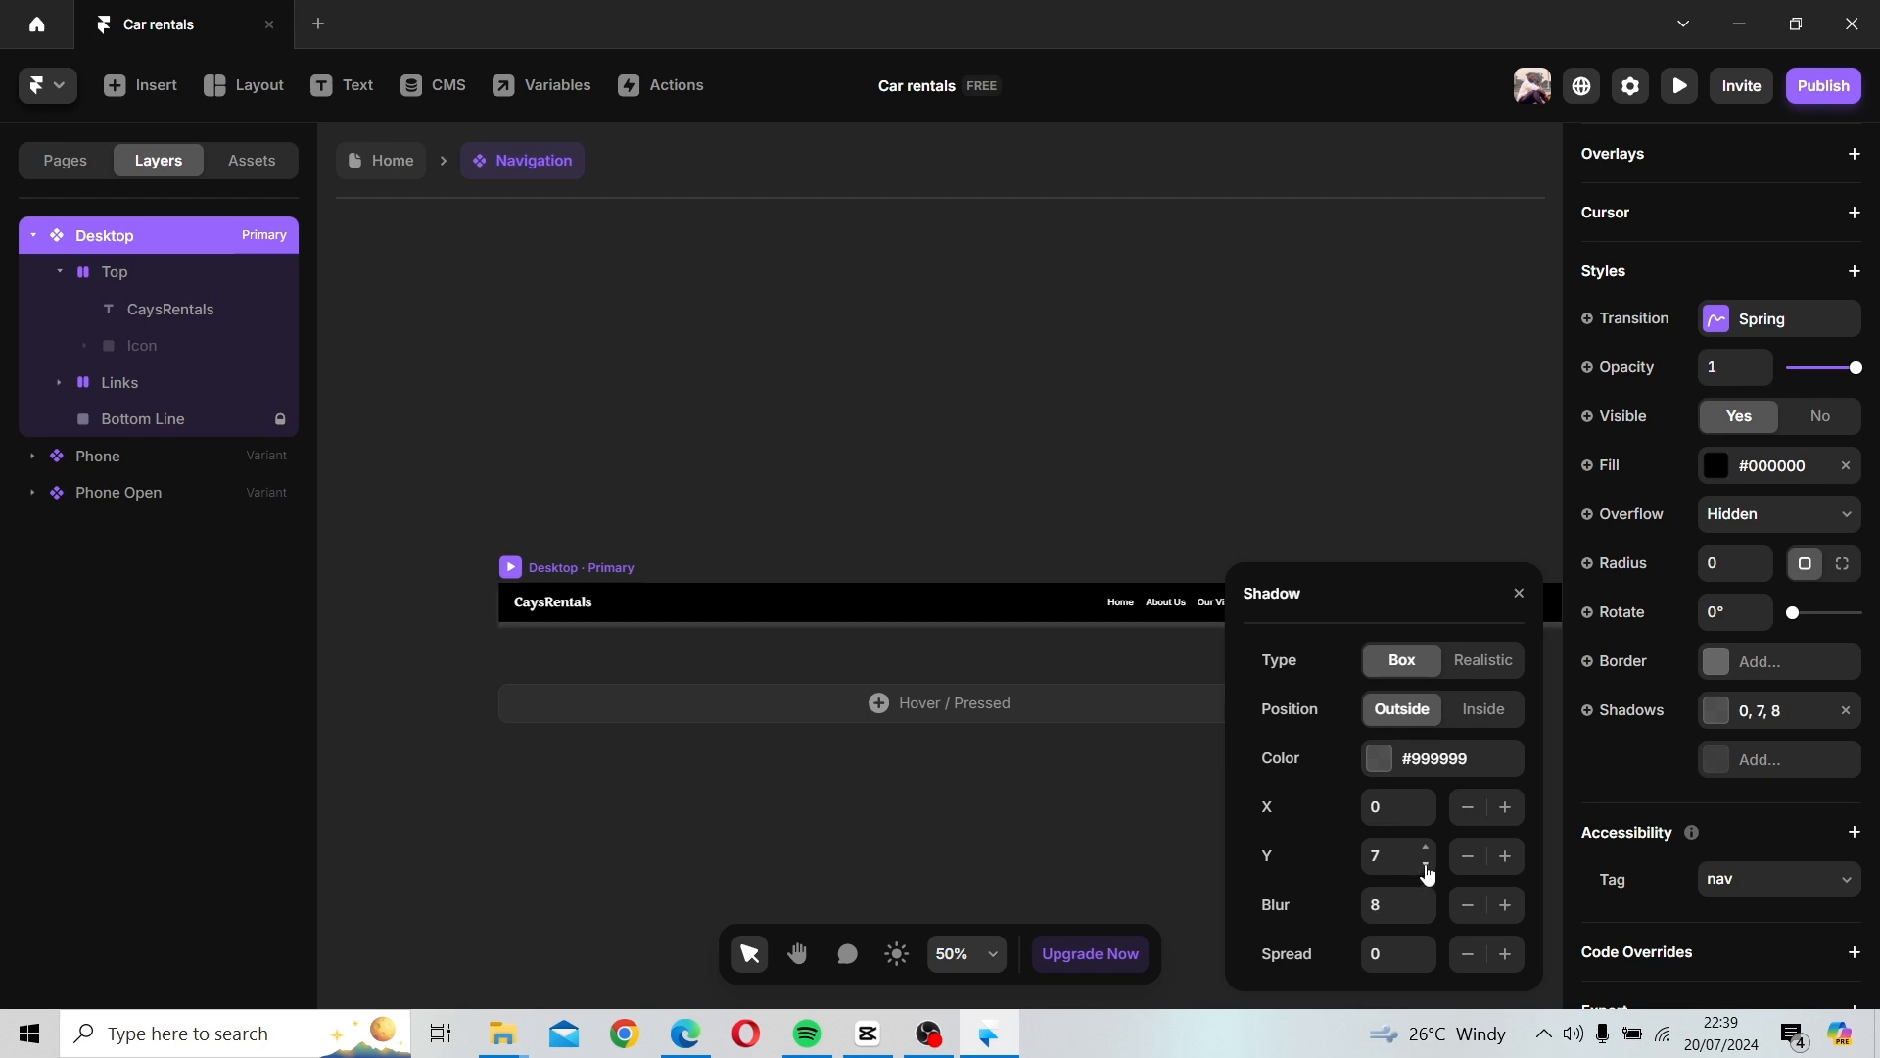
left_click(1427, 865)
left_click(1427, 866)
left_click(1426, 897)
left_click(1427, 898)
left_click(1427, 898)
left_click(1515, 602)
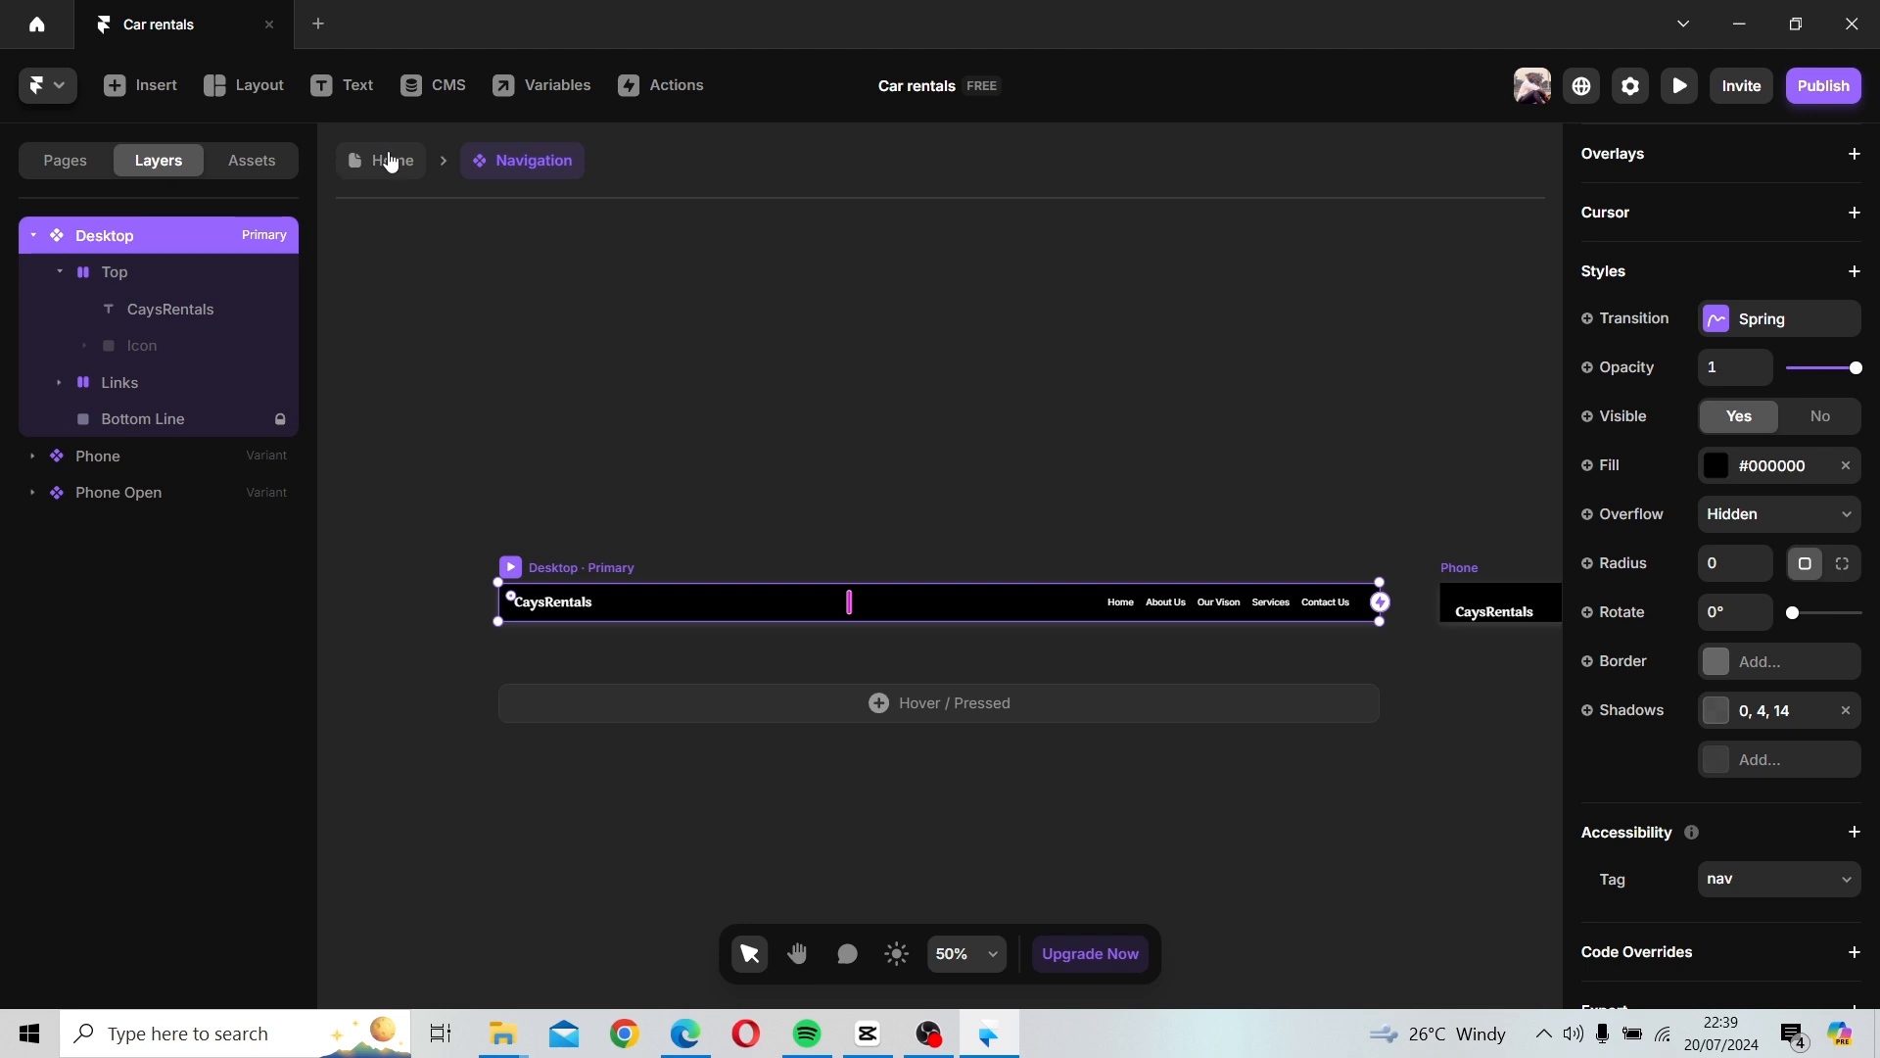
left_click(386, 160)
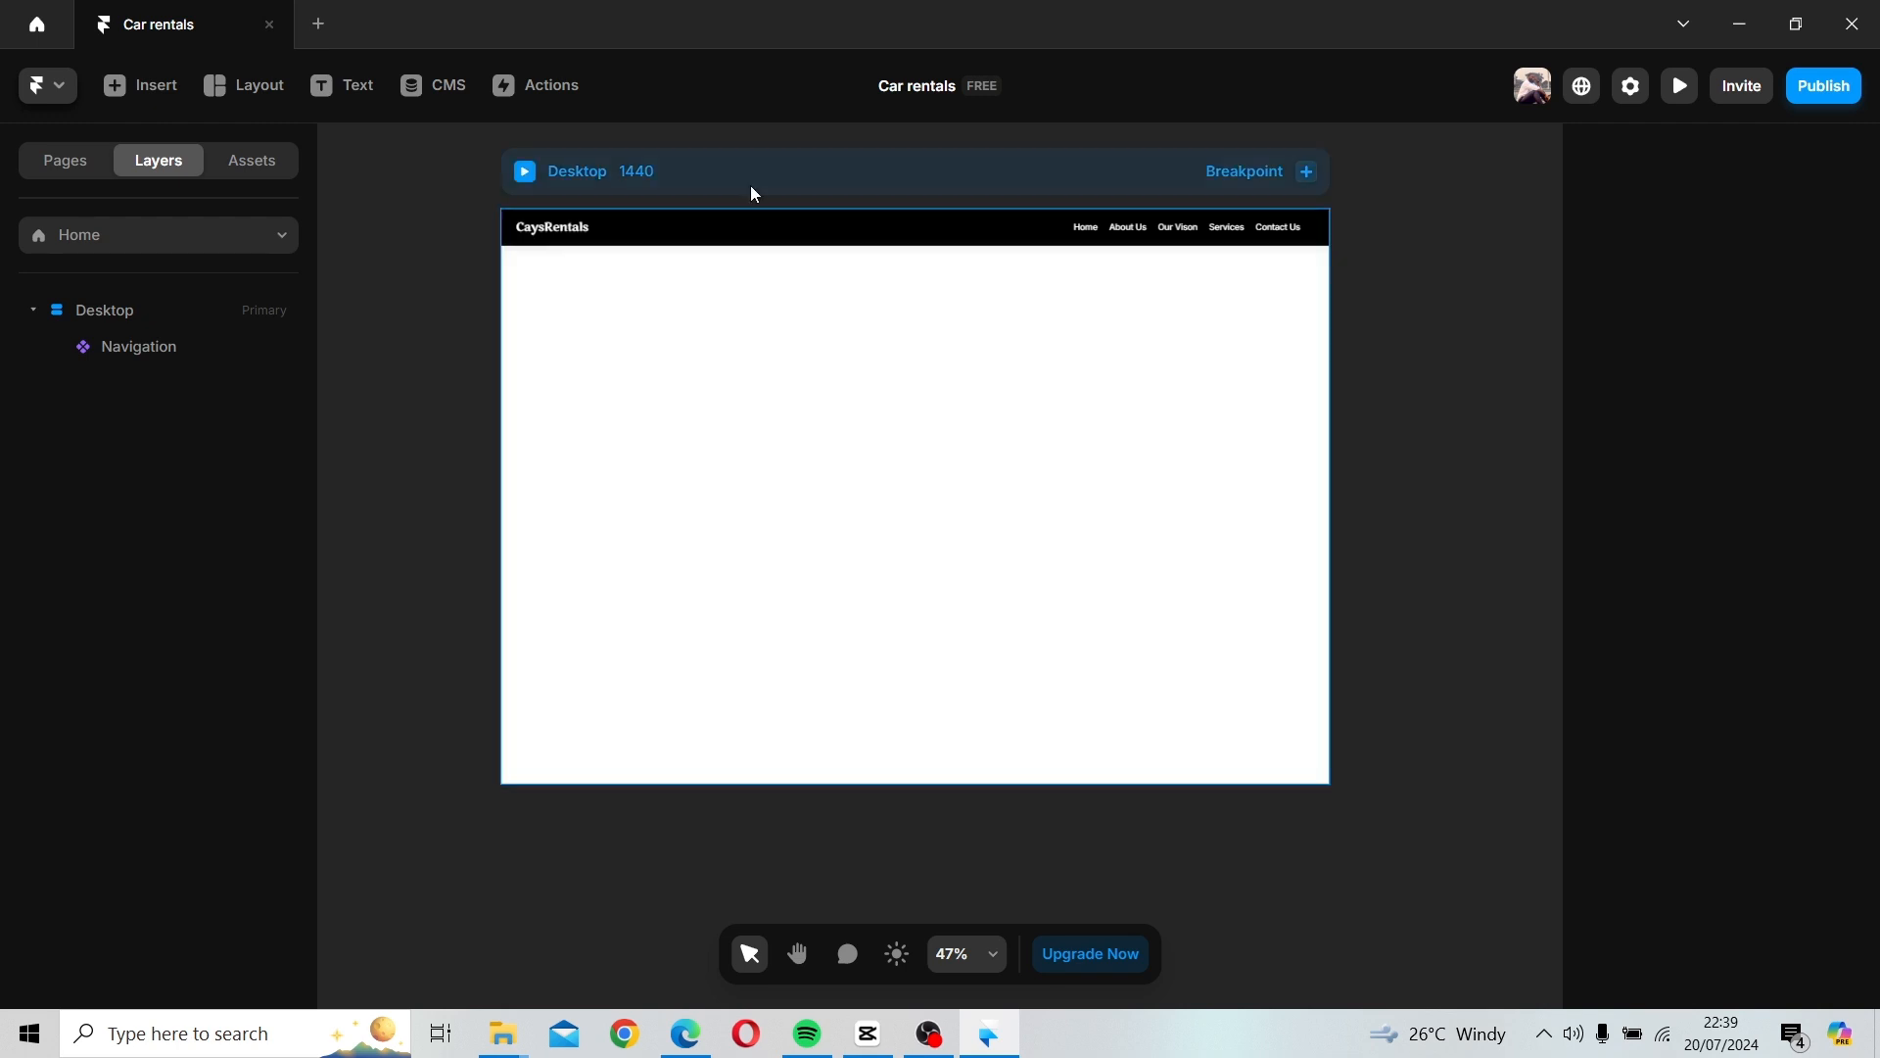
left_click(687, 178)
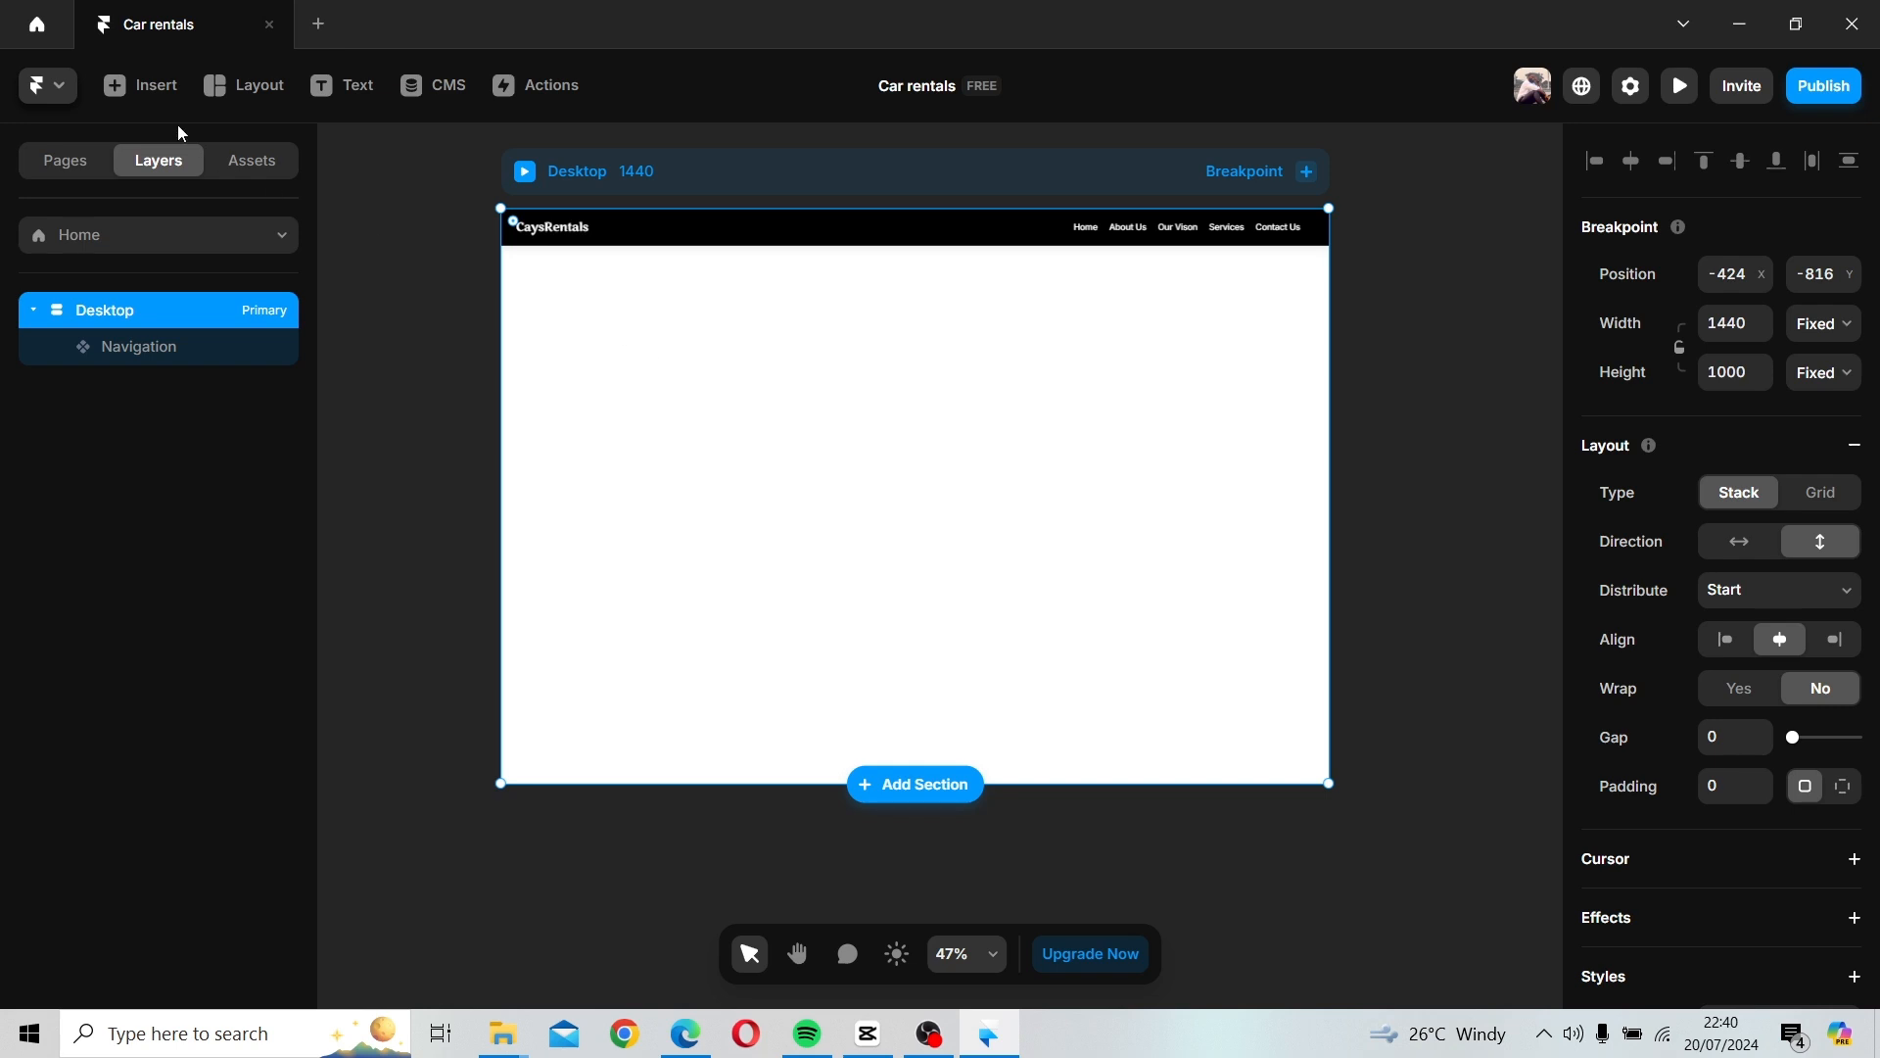
left_click(216, 88)
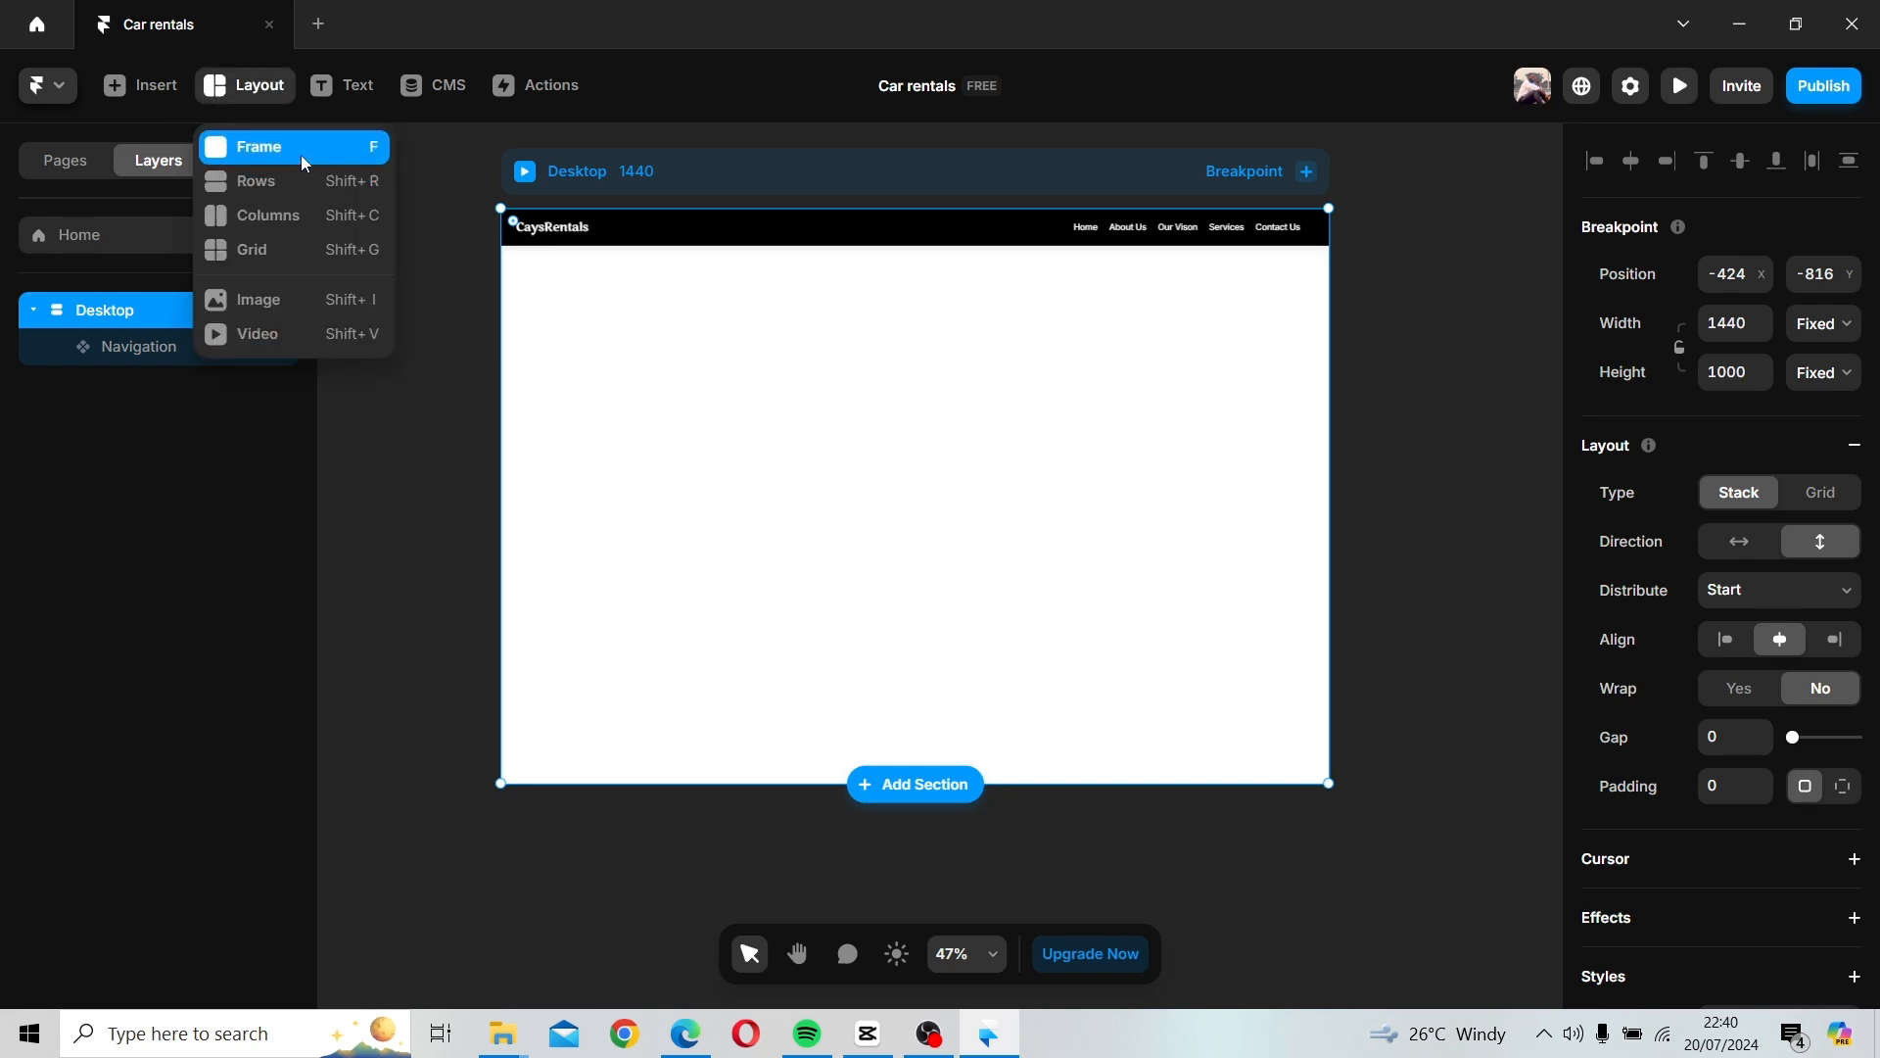
left_click(294, 149)
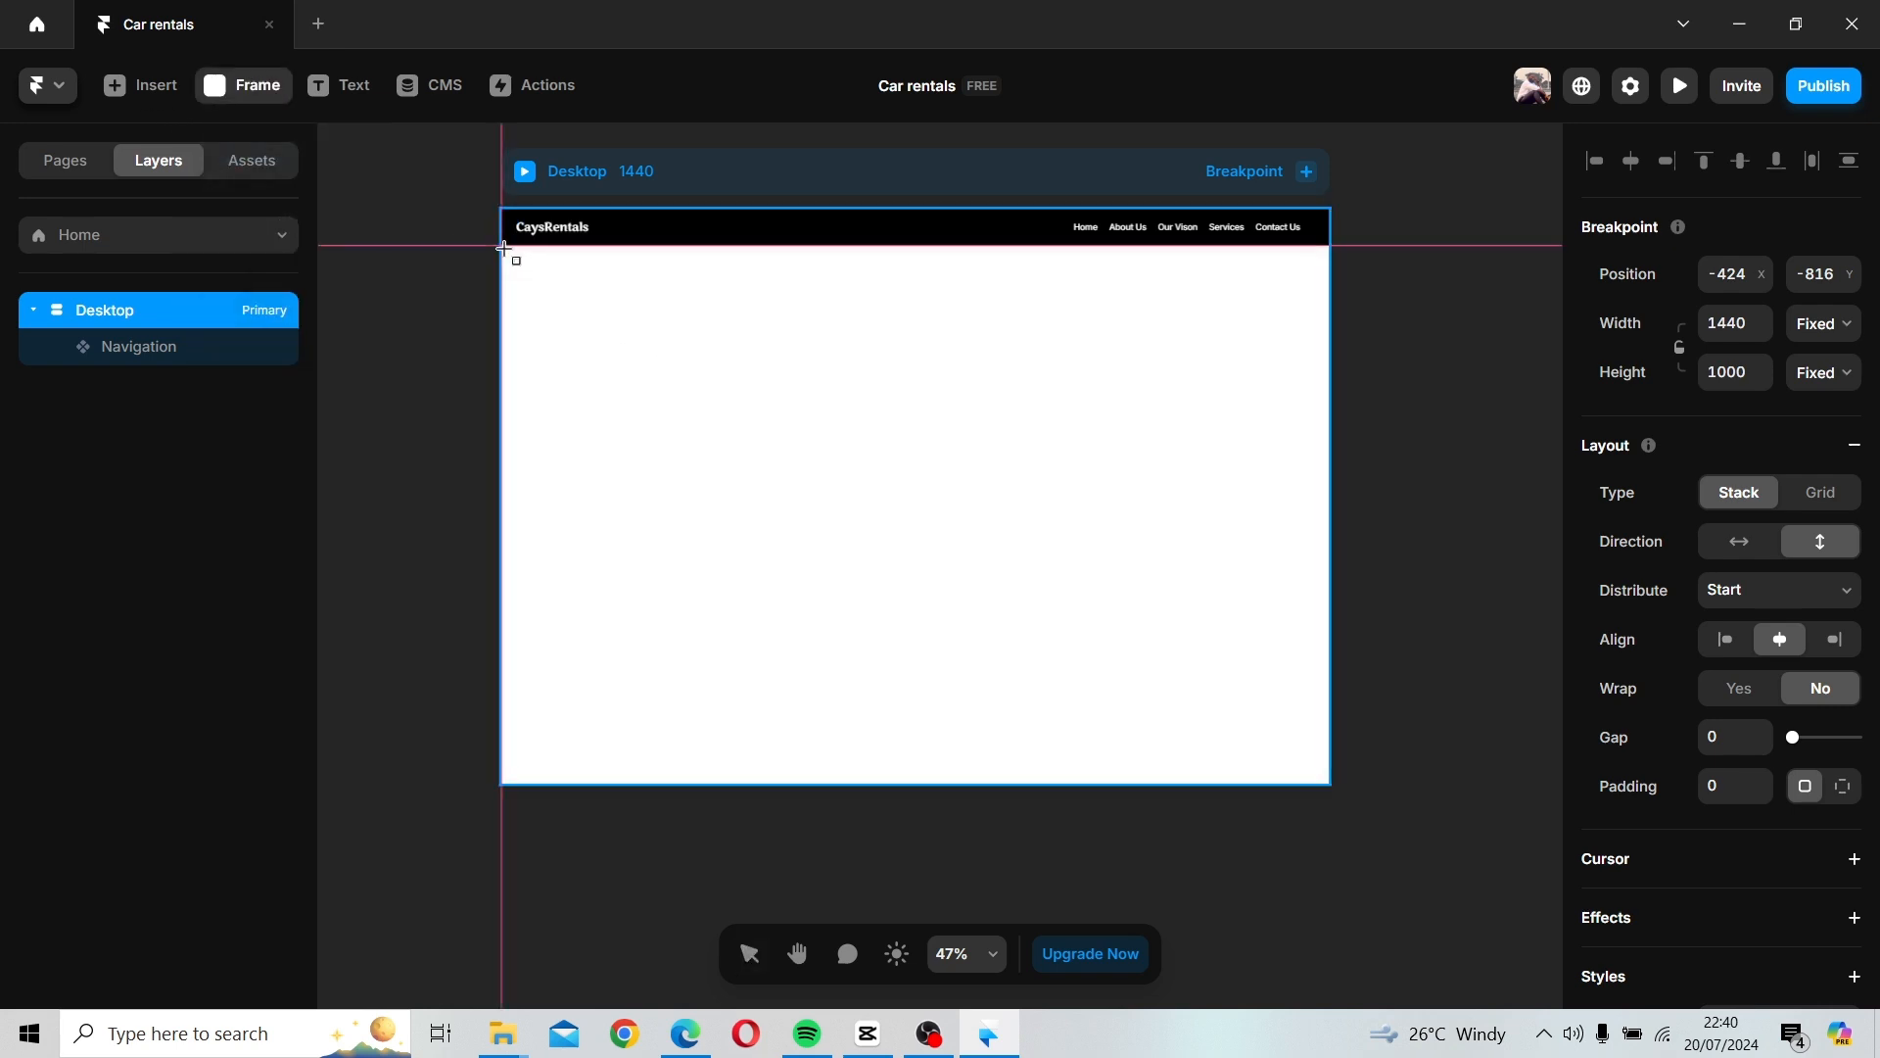
left_click_drag(516, 260, 1333, 682)
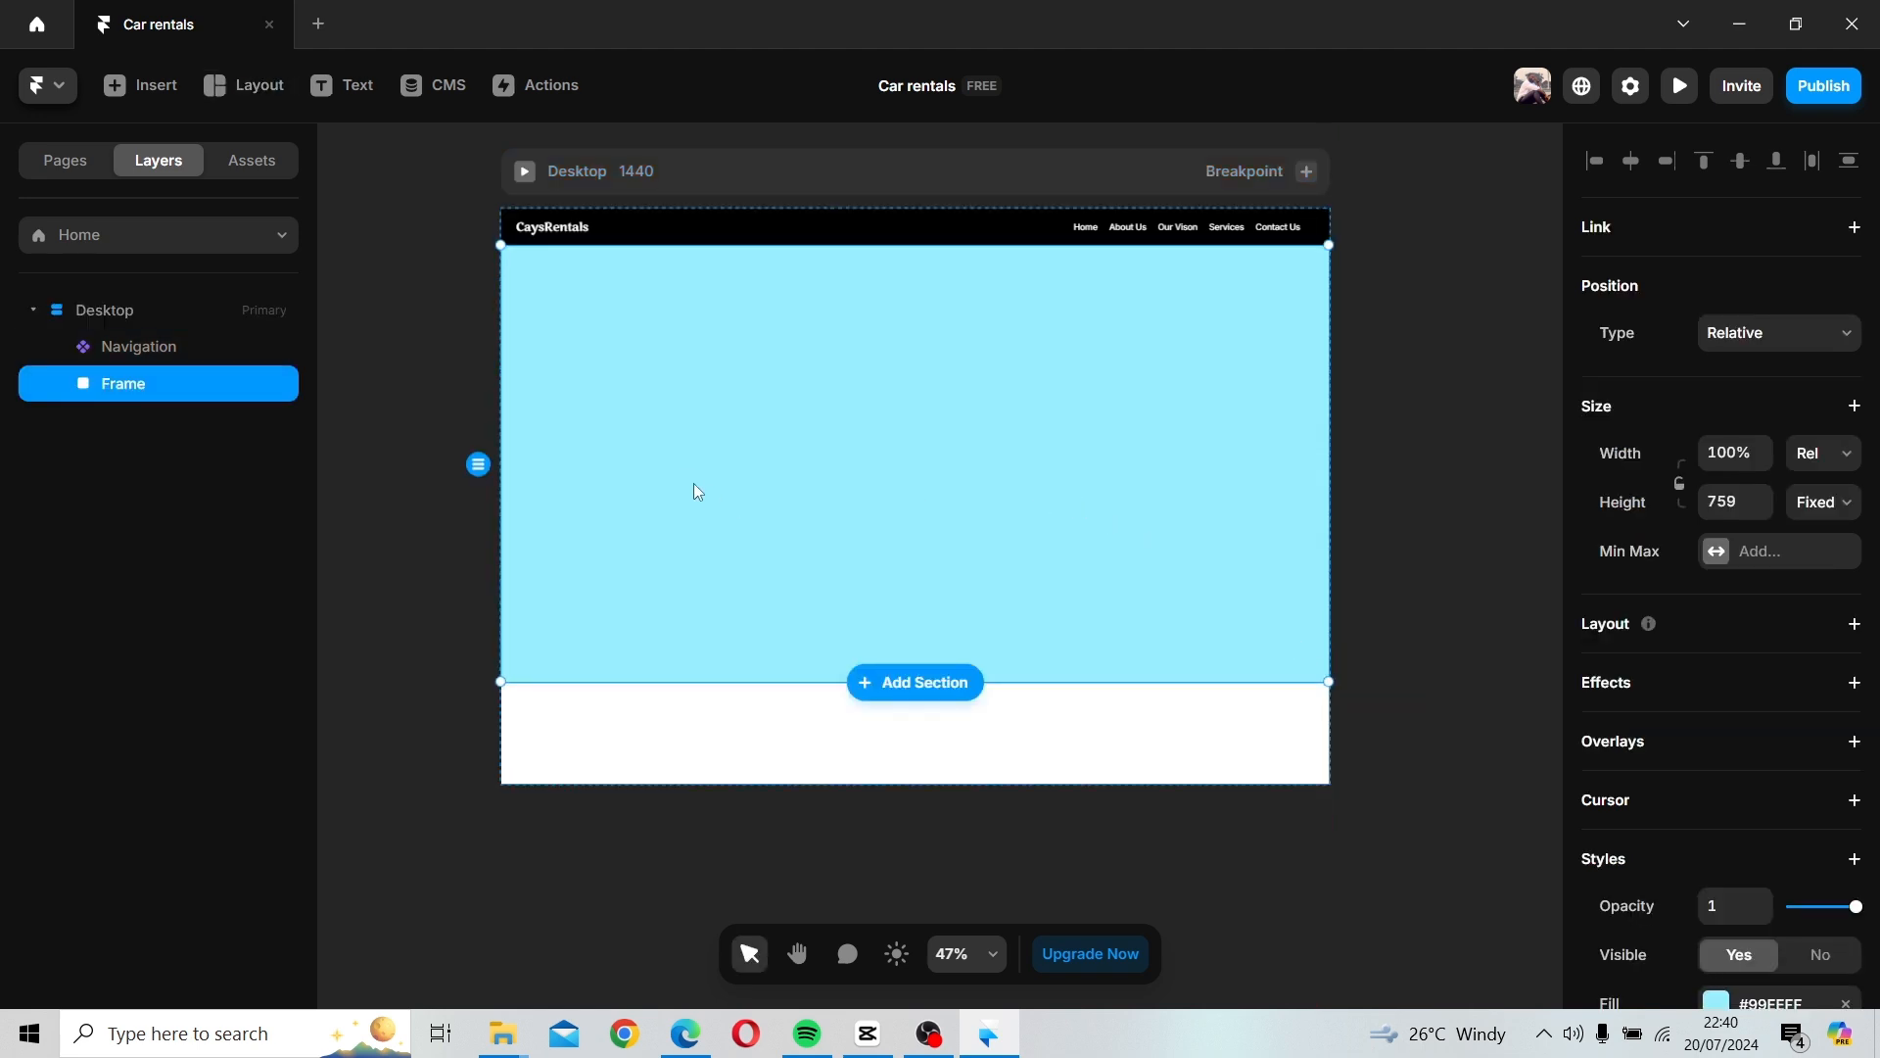
key("Delete")
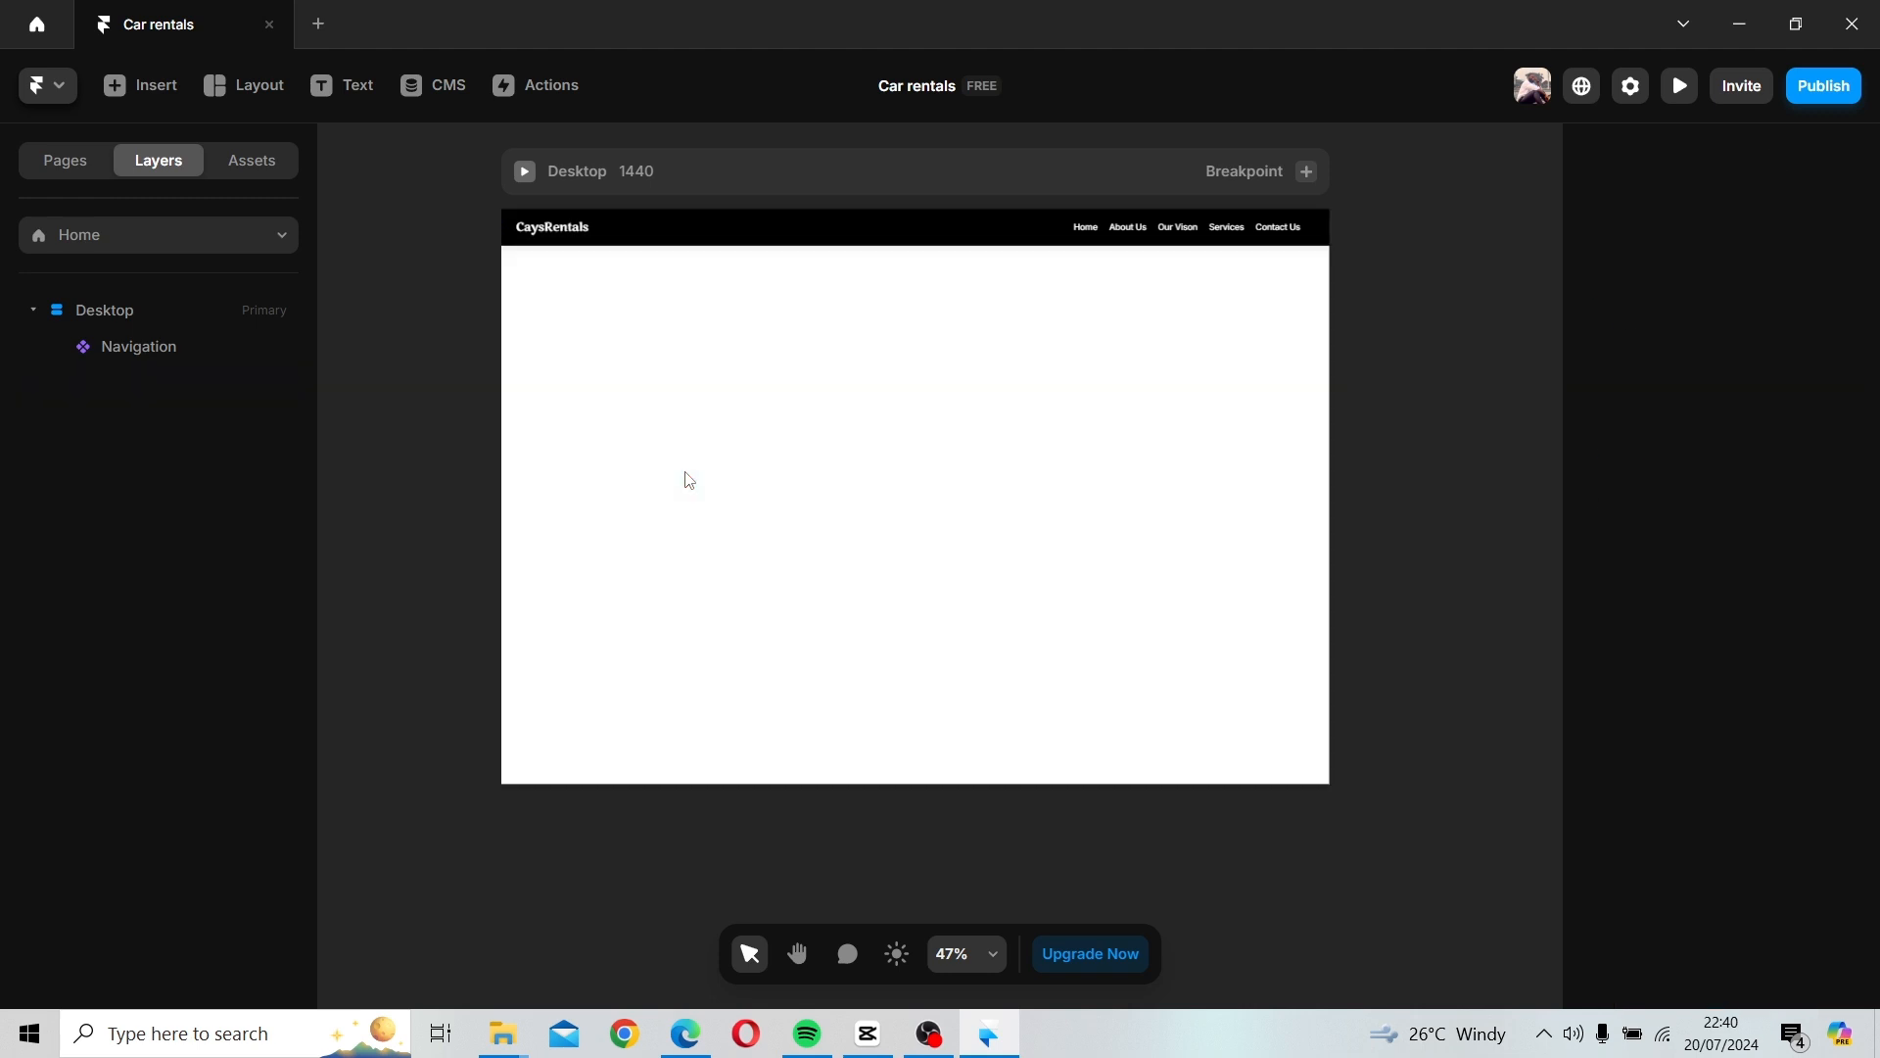
Draw a two-row layout stack about 1440 × 777 directly below the navigation bar on the Desktop page.
left_click(212, 93)
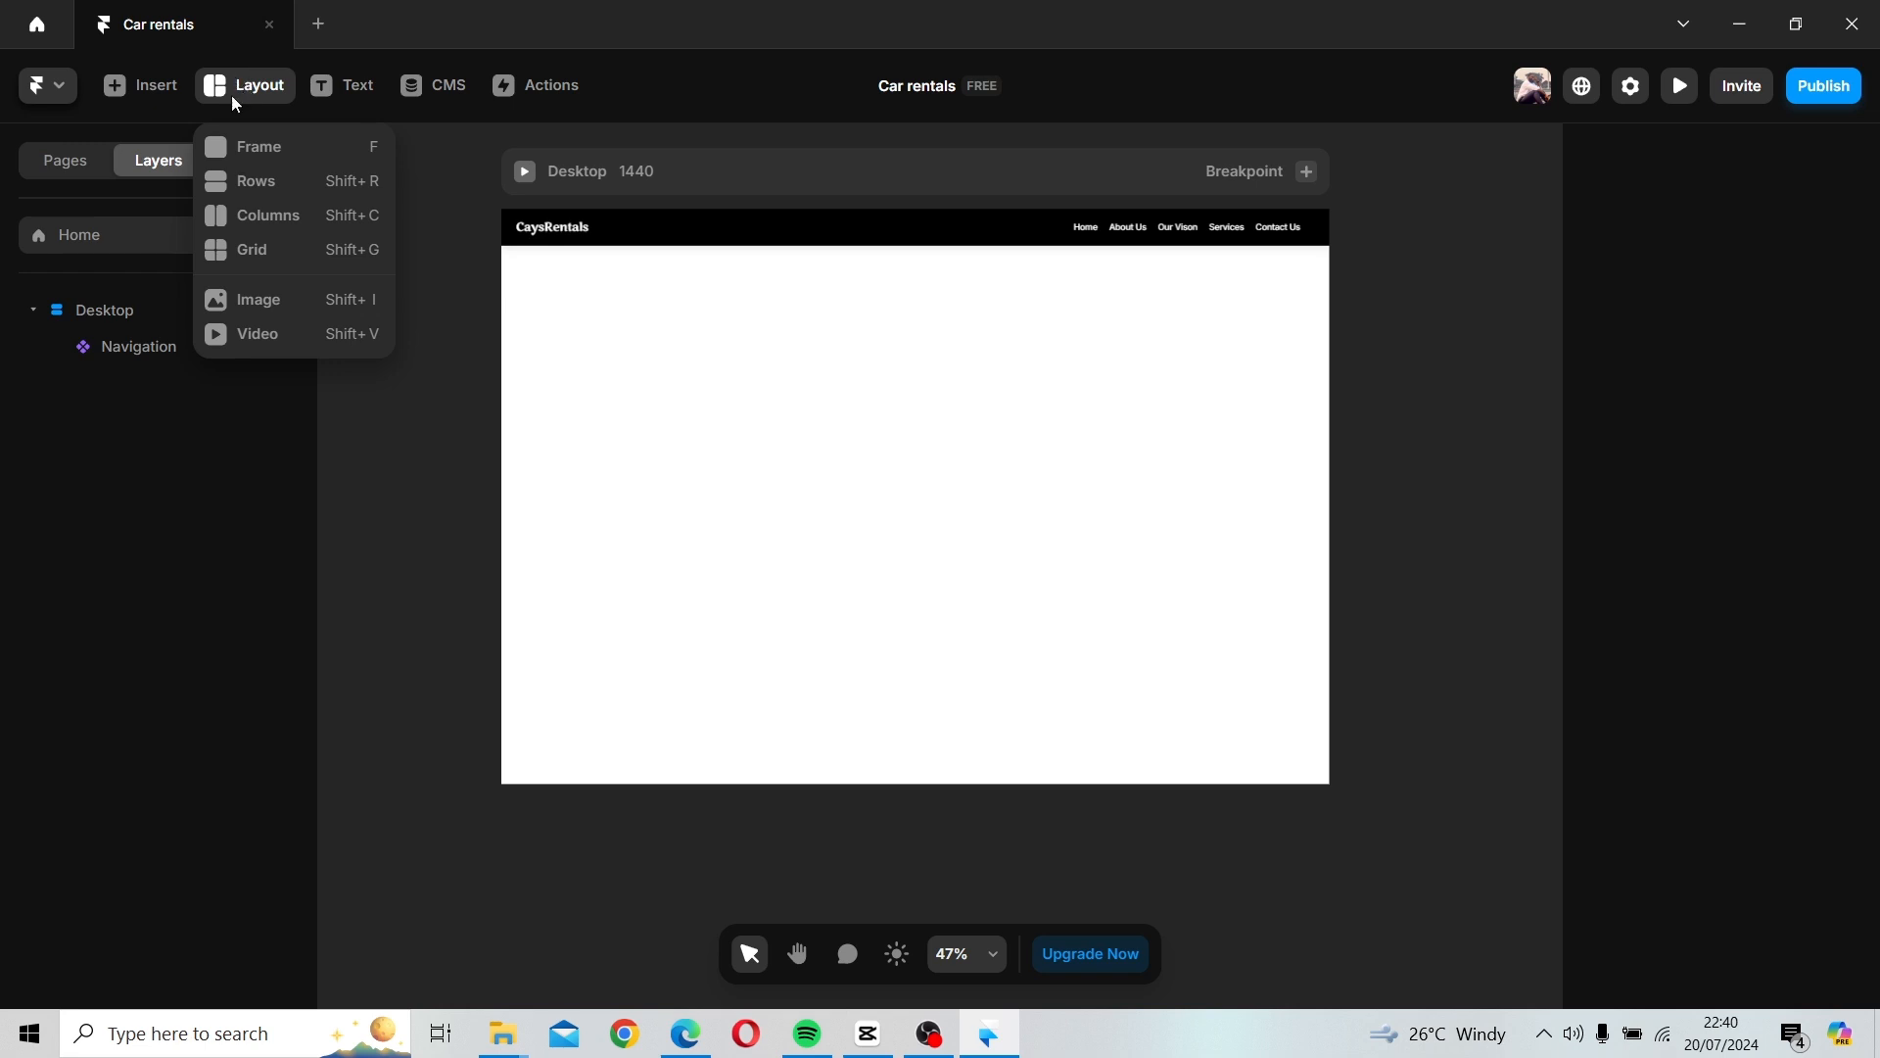
left_click(252, 189)
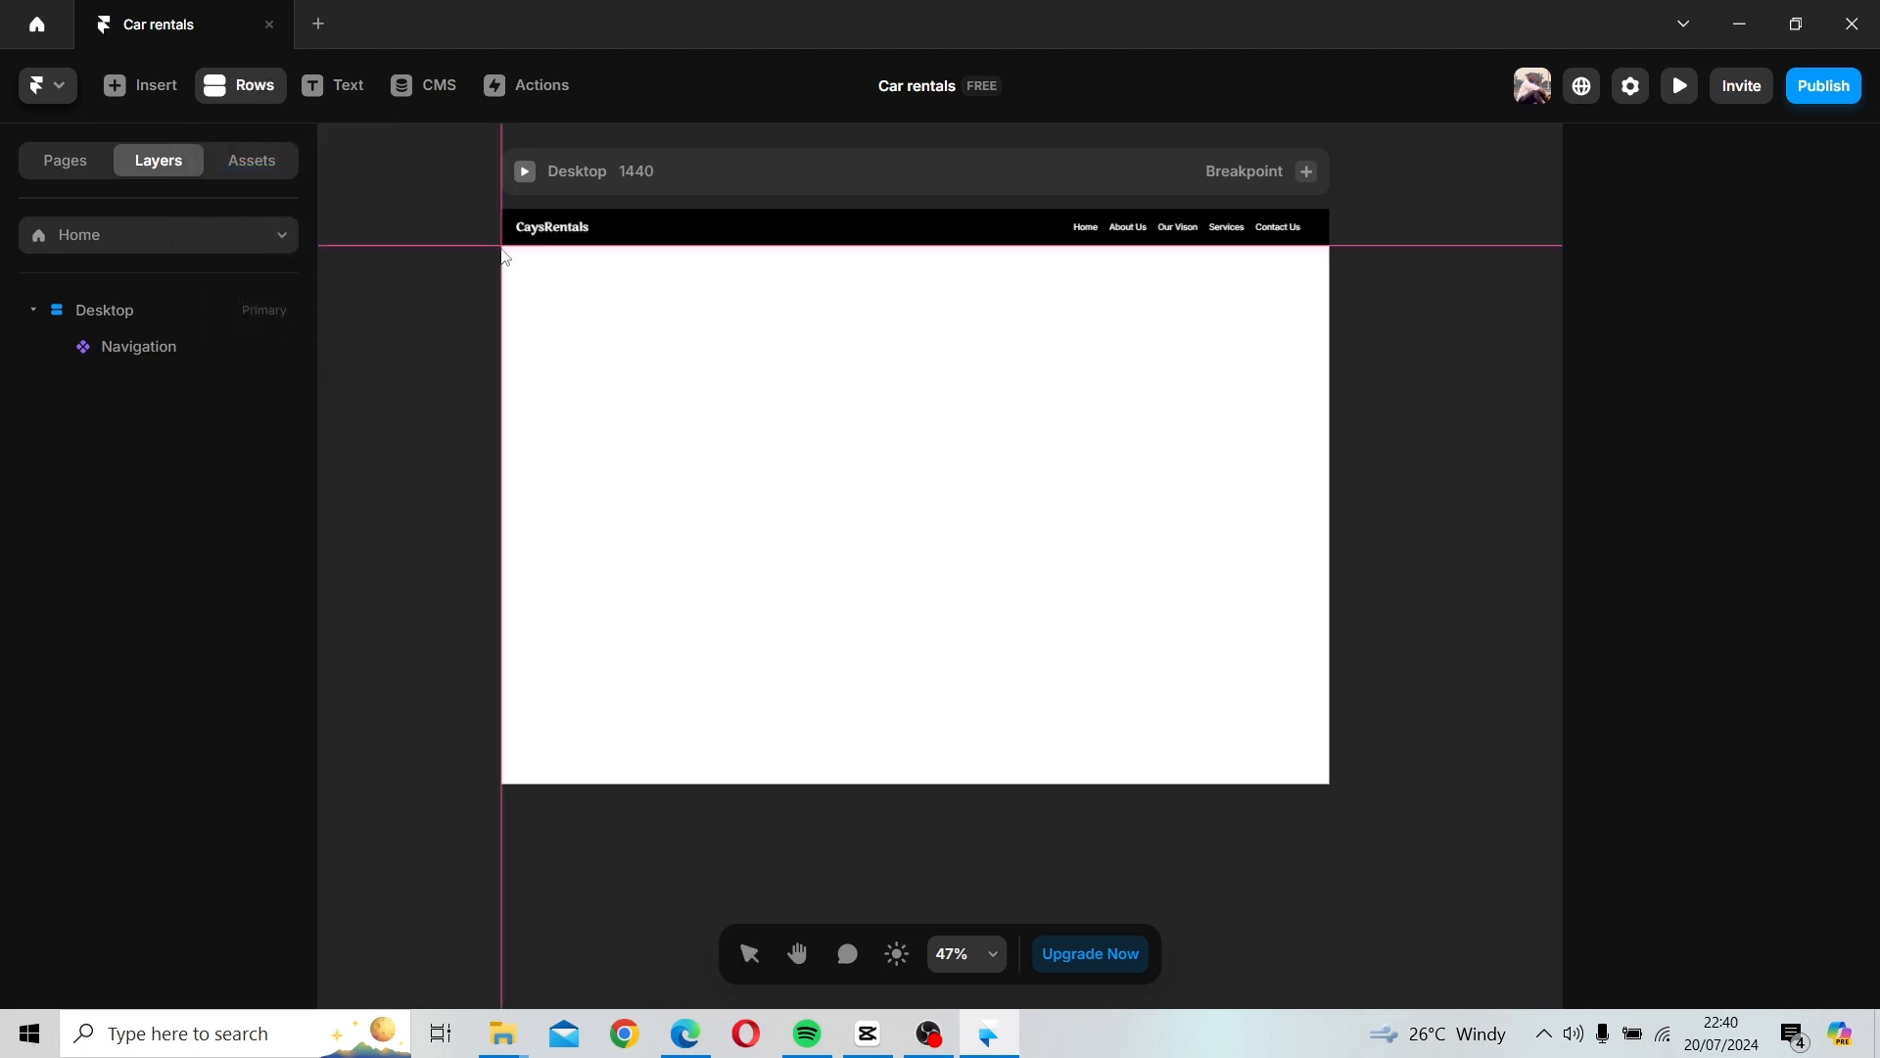
left_click_drag(510, 251, 1330, 701)
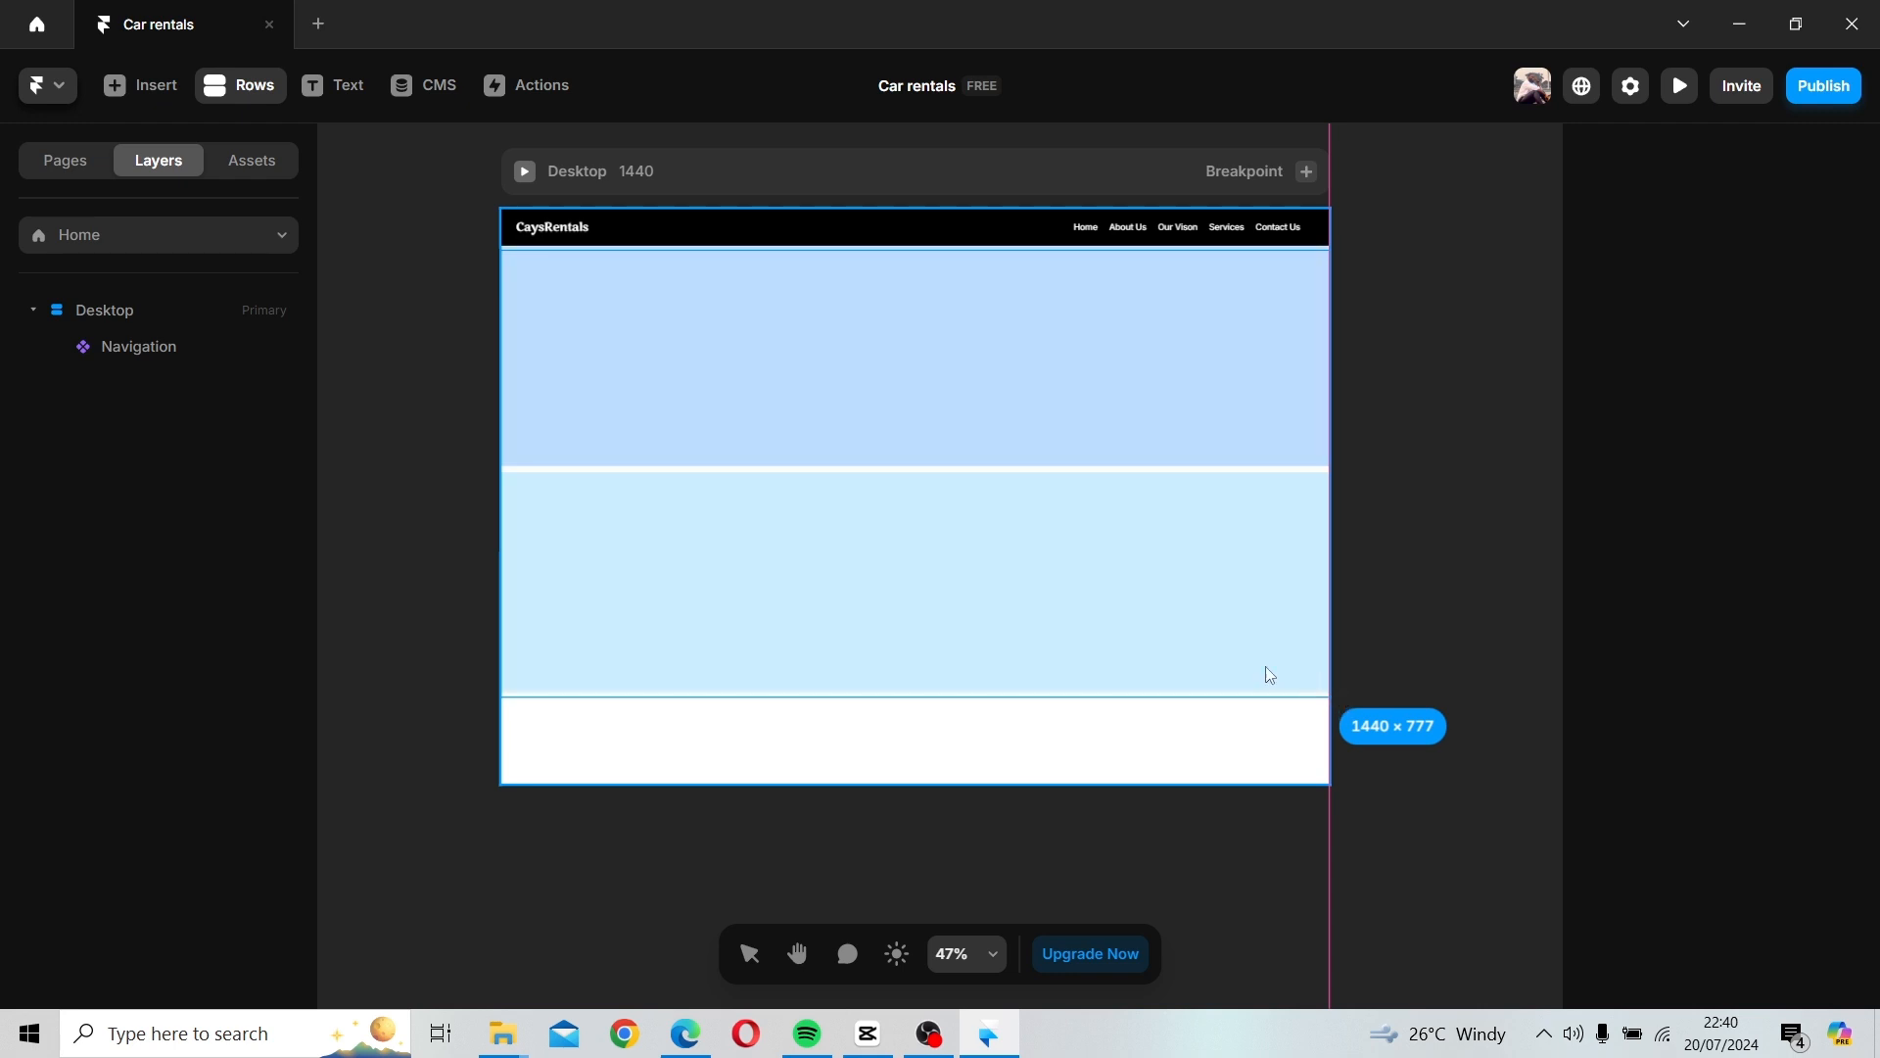
left_click(681, 334)
left_click_drag(682, 327, 685, 343)
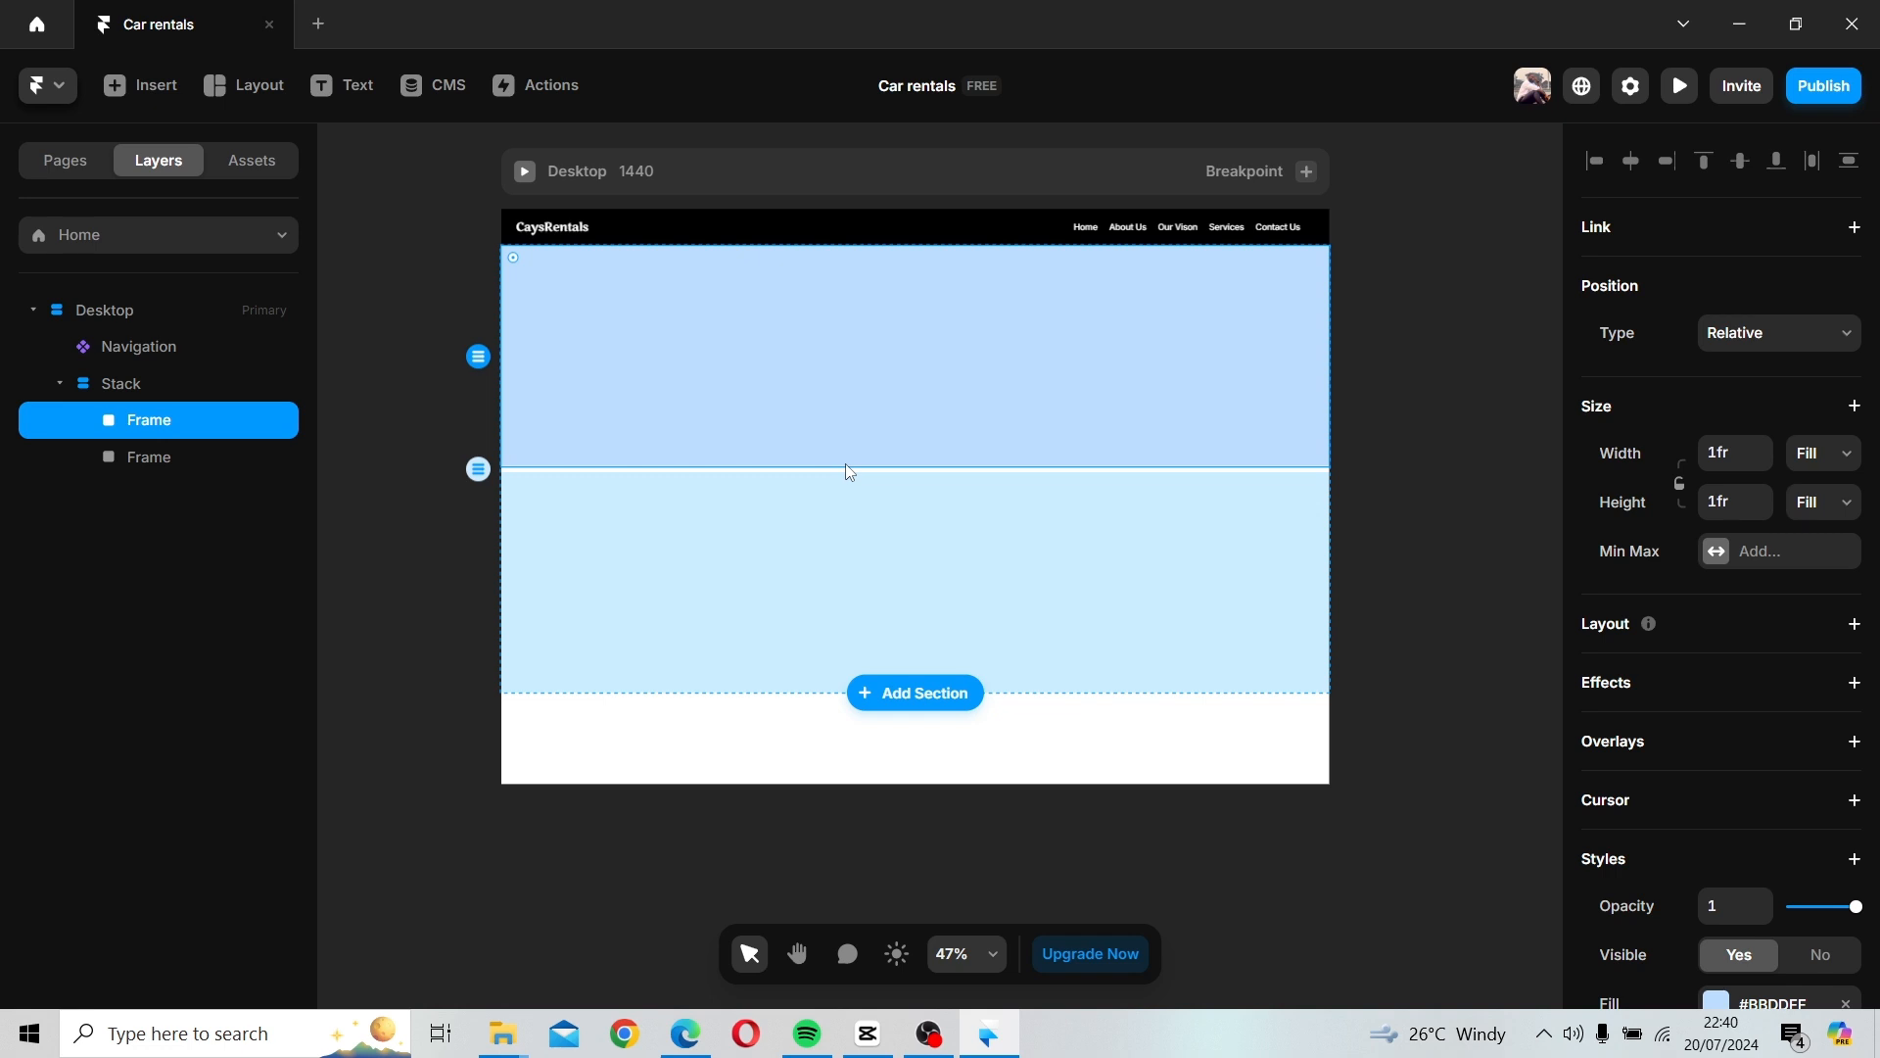
left_click(869, 486)
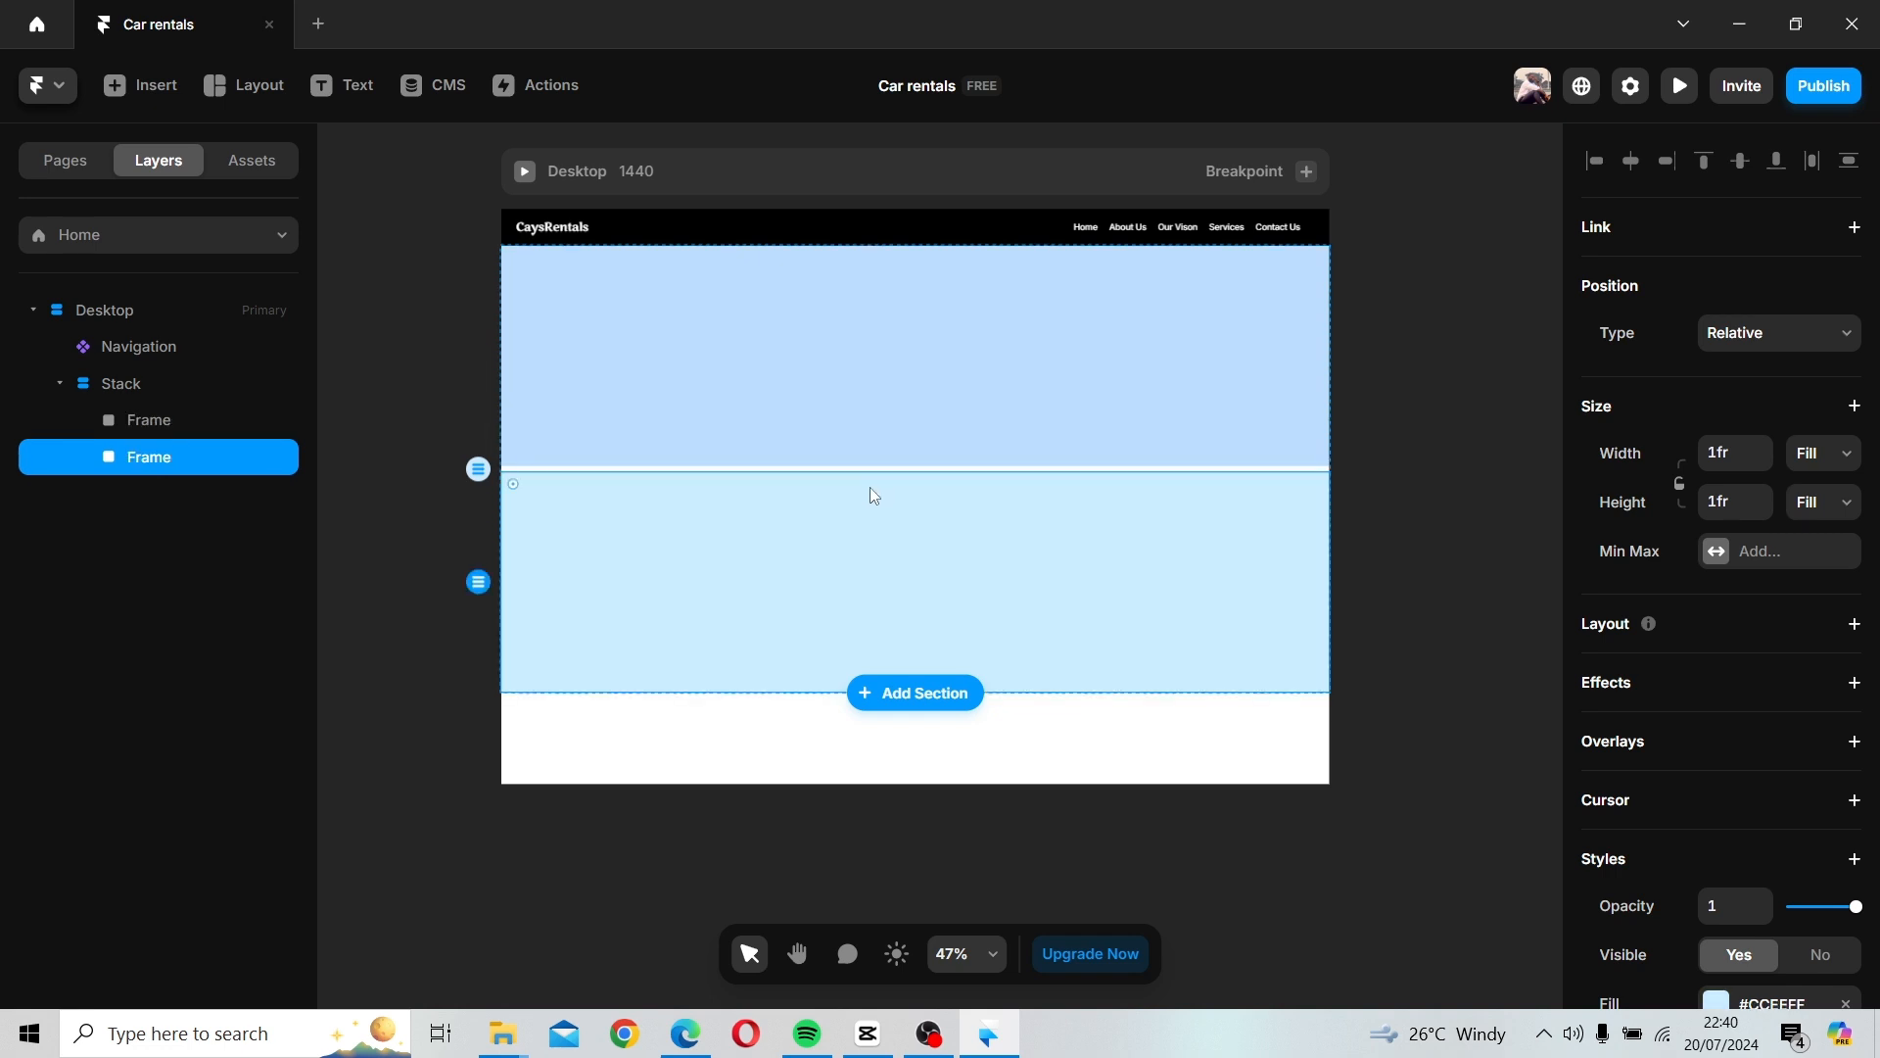
left_click(867, 456)
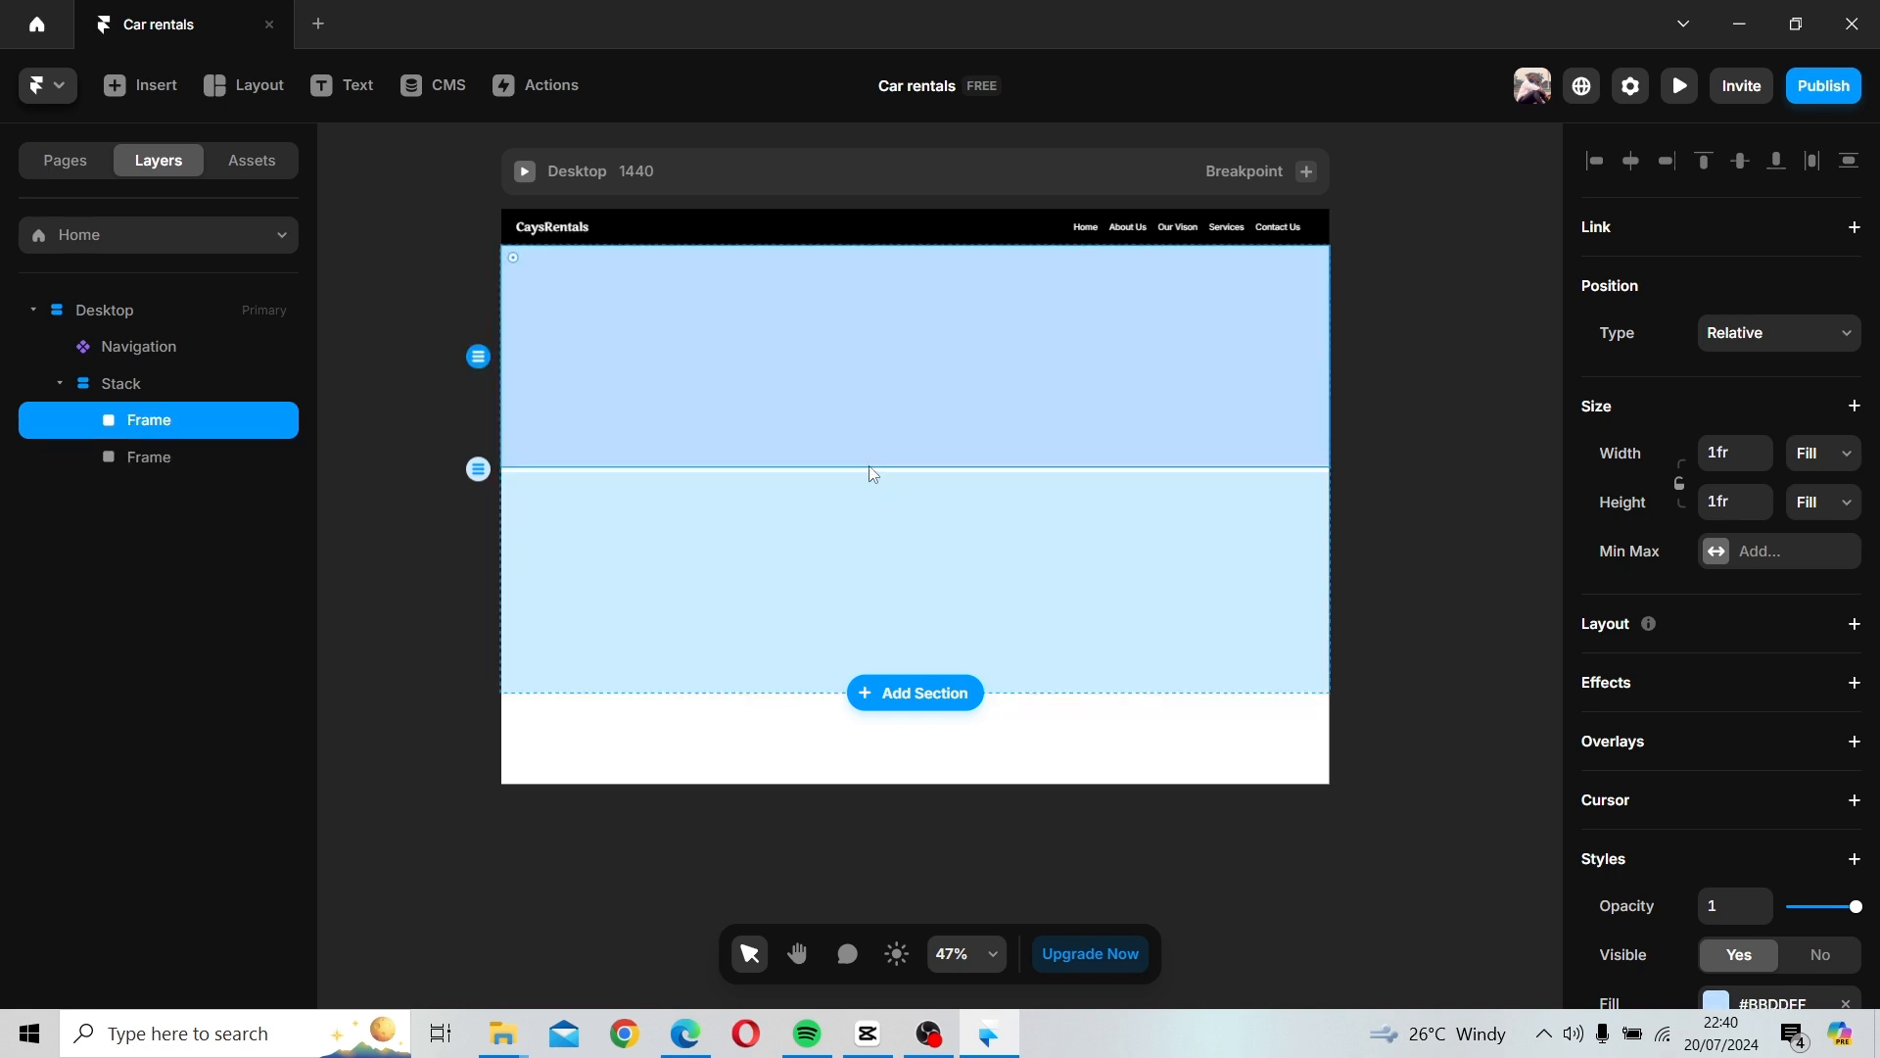
left_click(848, 507)
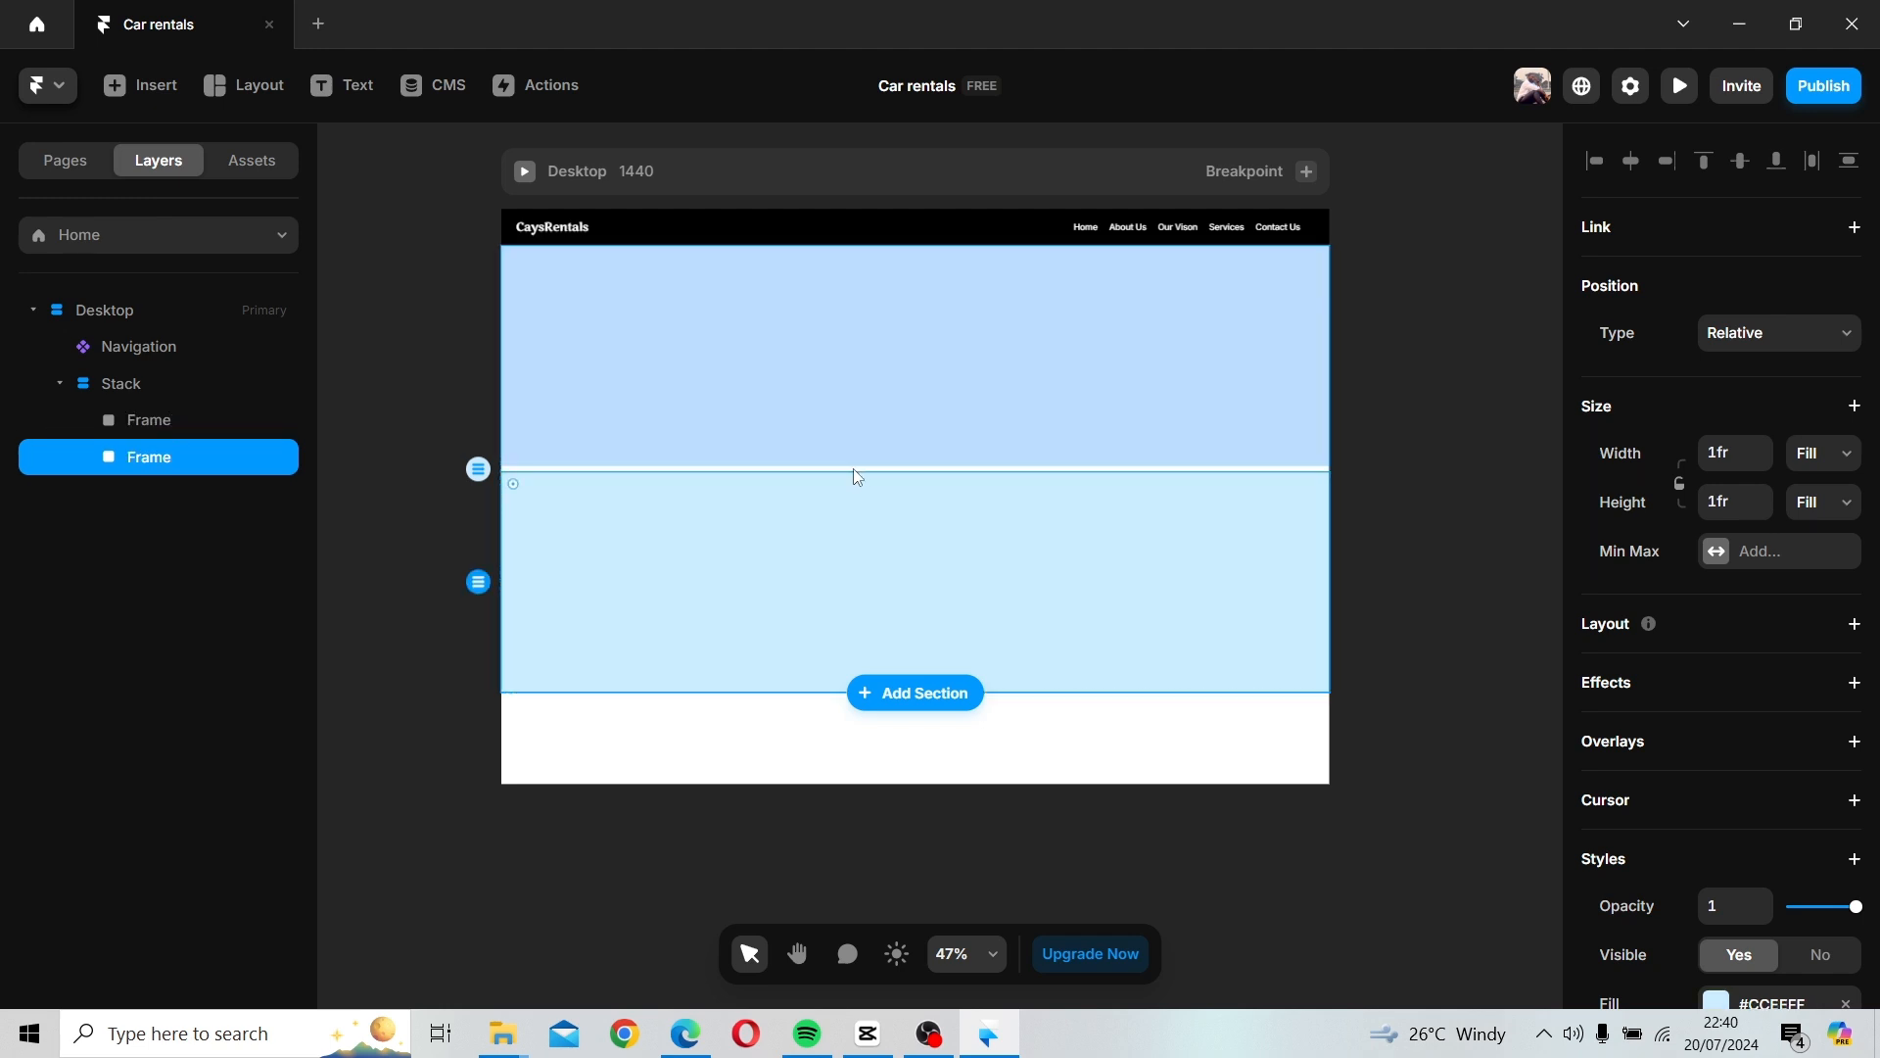
left_click(854, 460)
left_click_drag(853, 457, 857, 427)
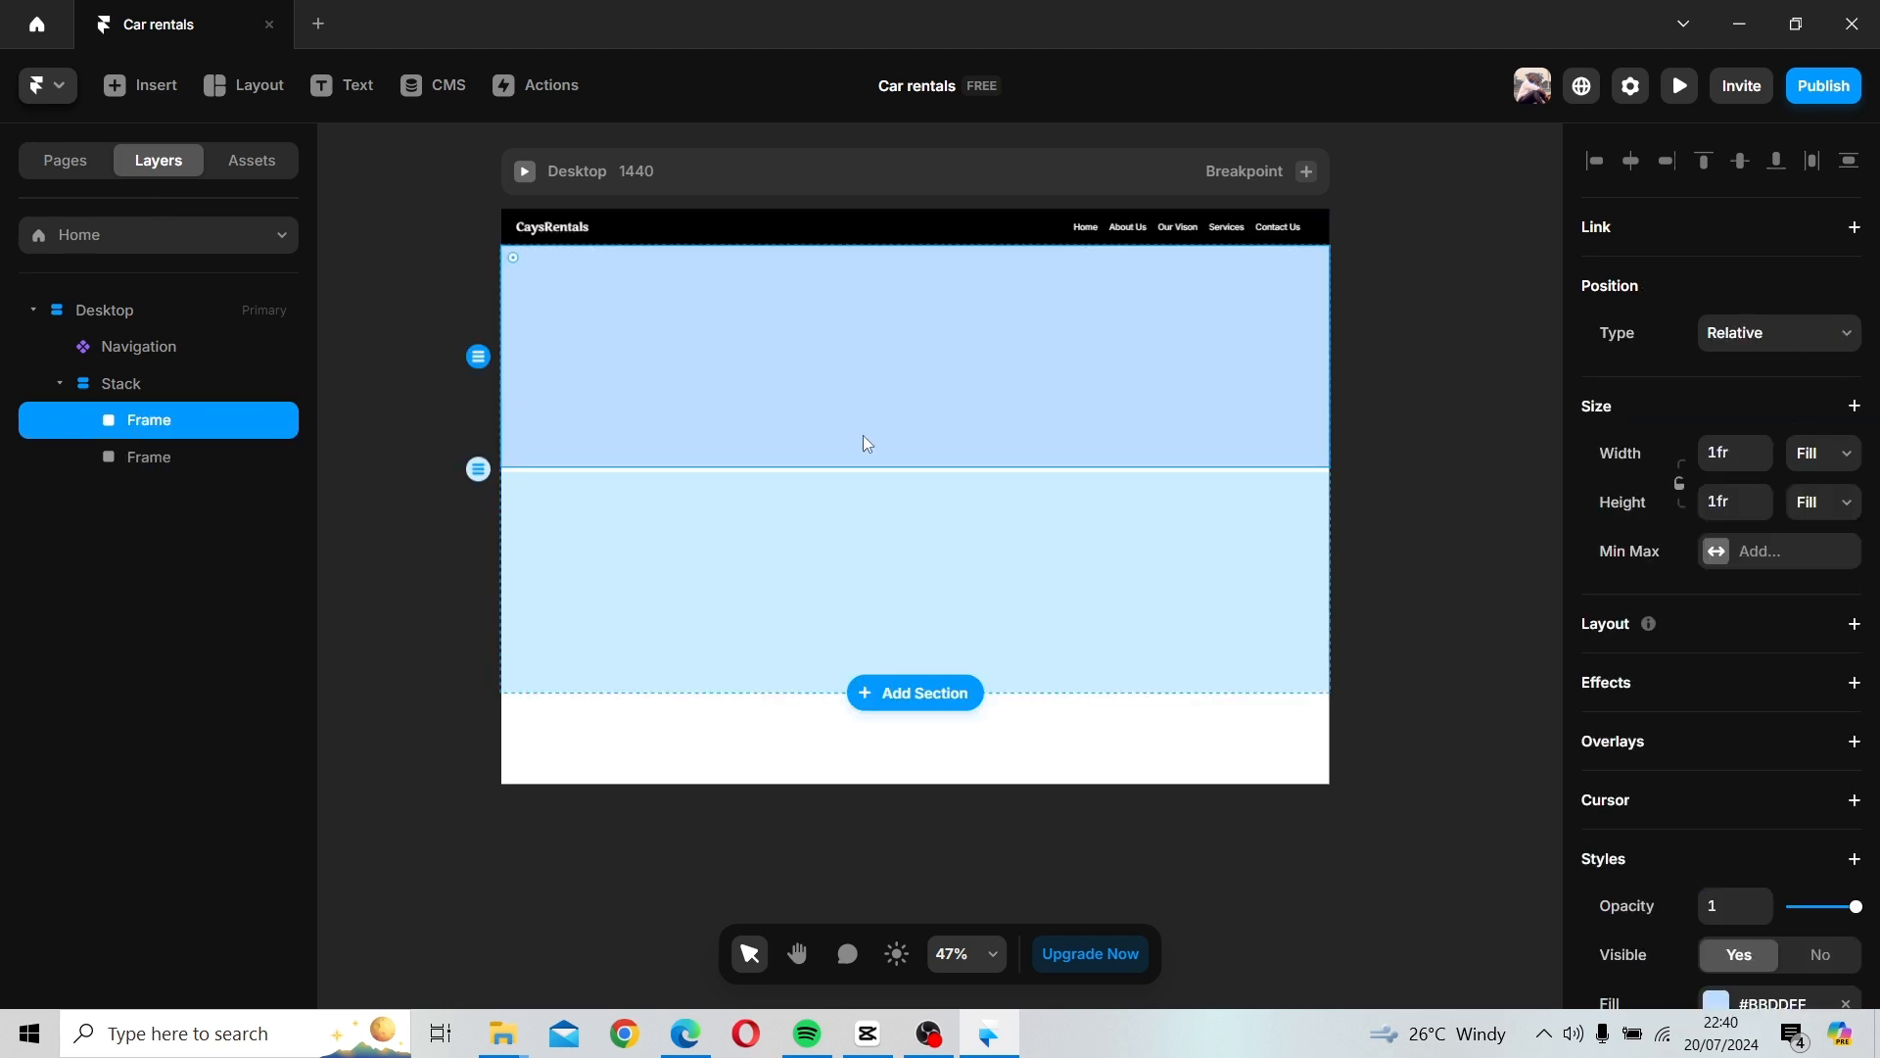
Rename the stack's upper frame as Text and its lower frame as Picture.
double_click(142, 416)
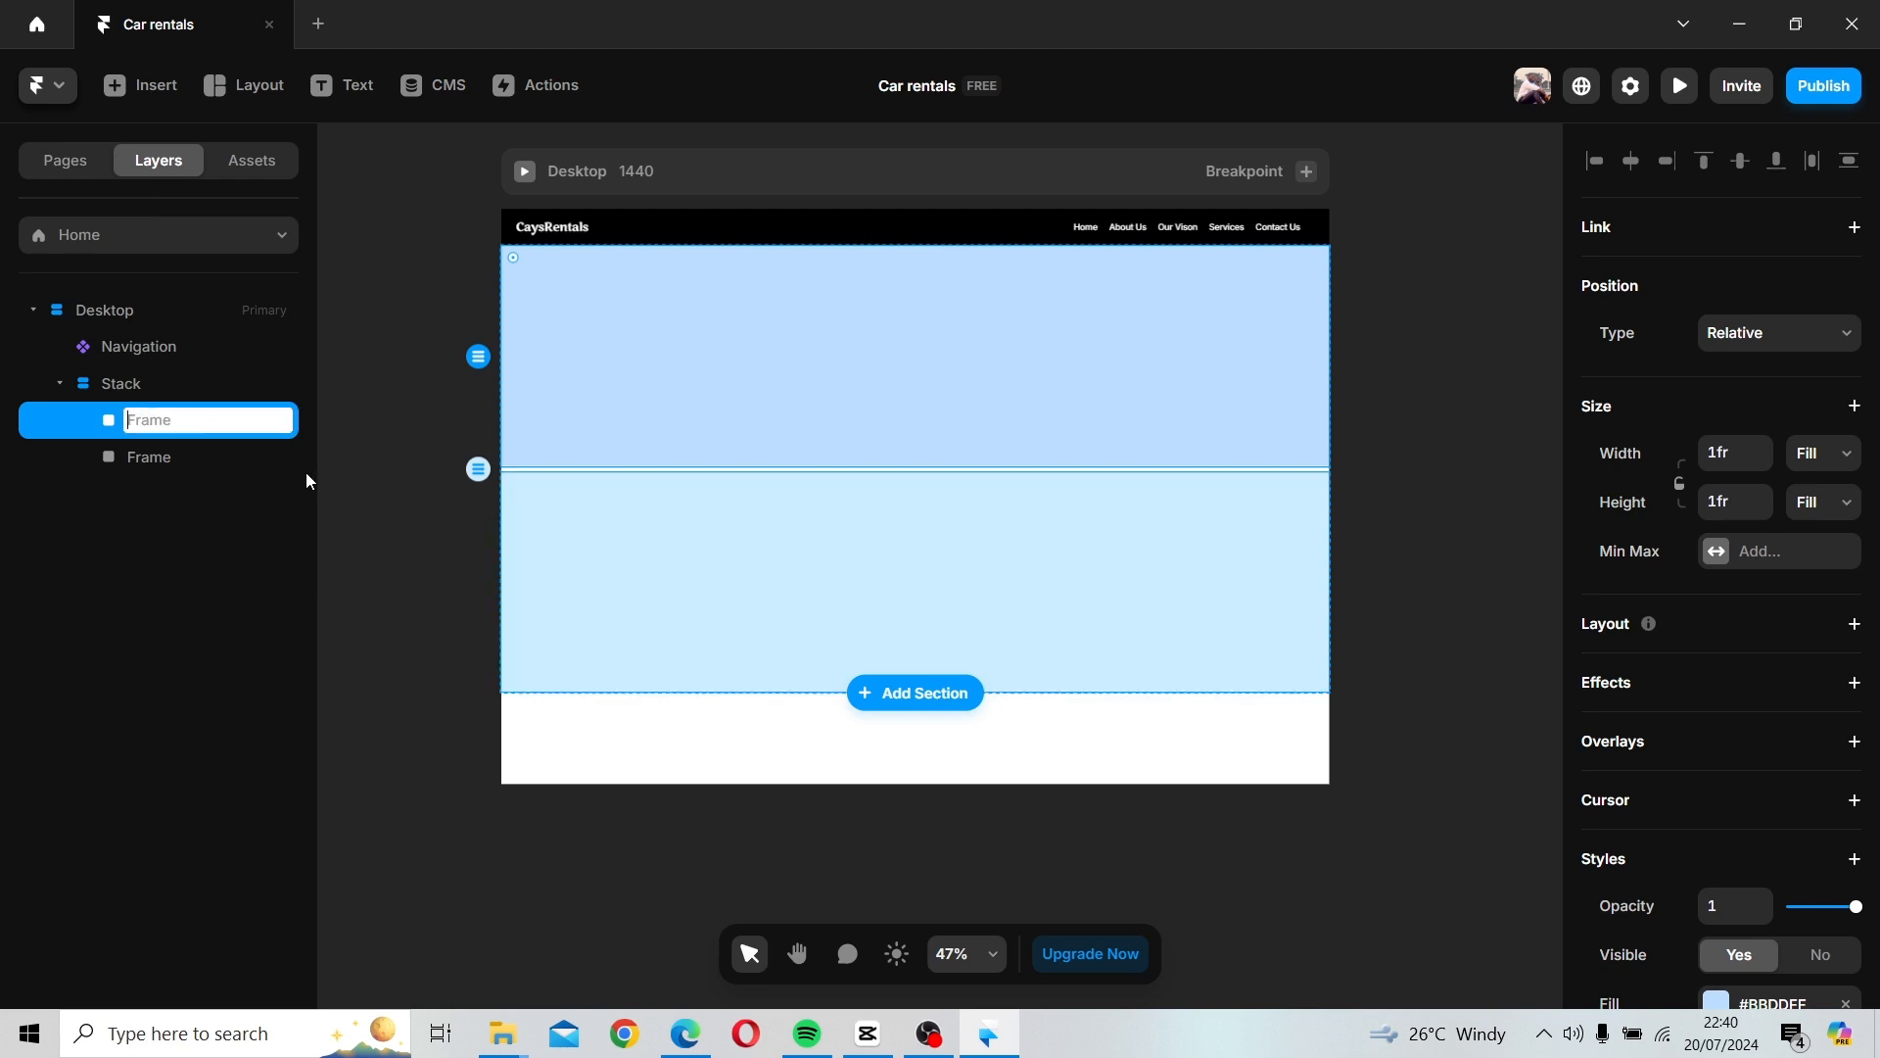
type("Text")
key("Return")
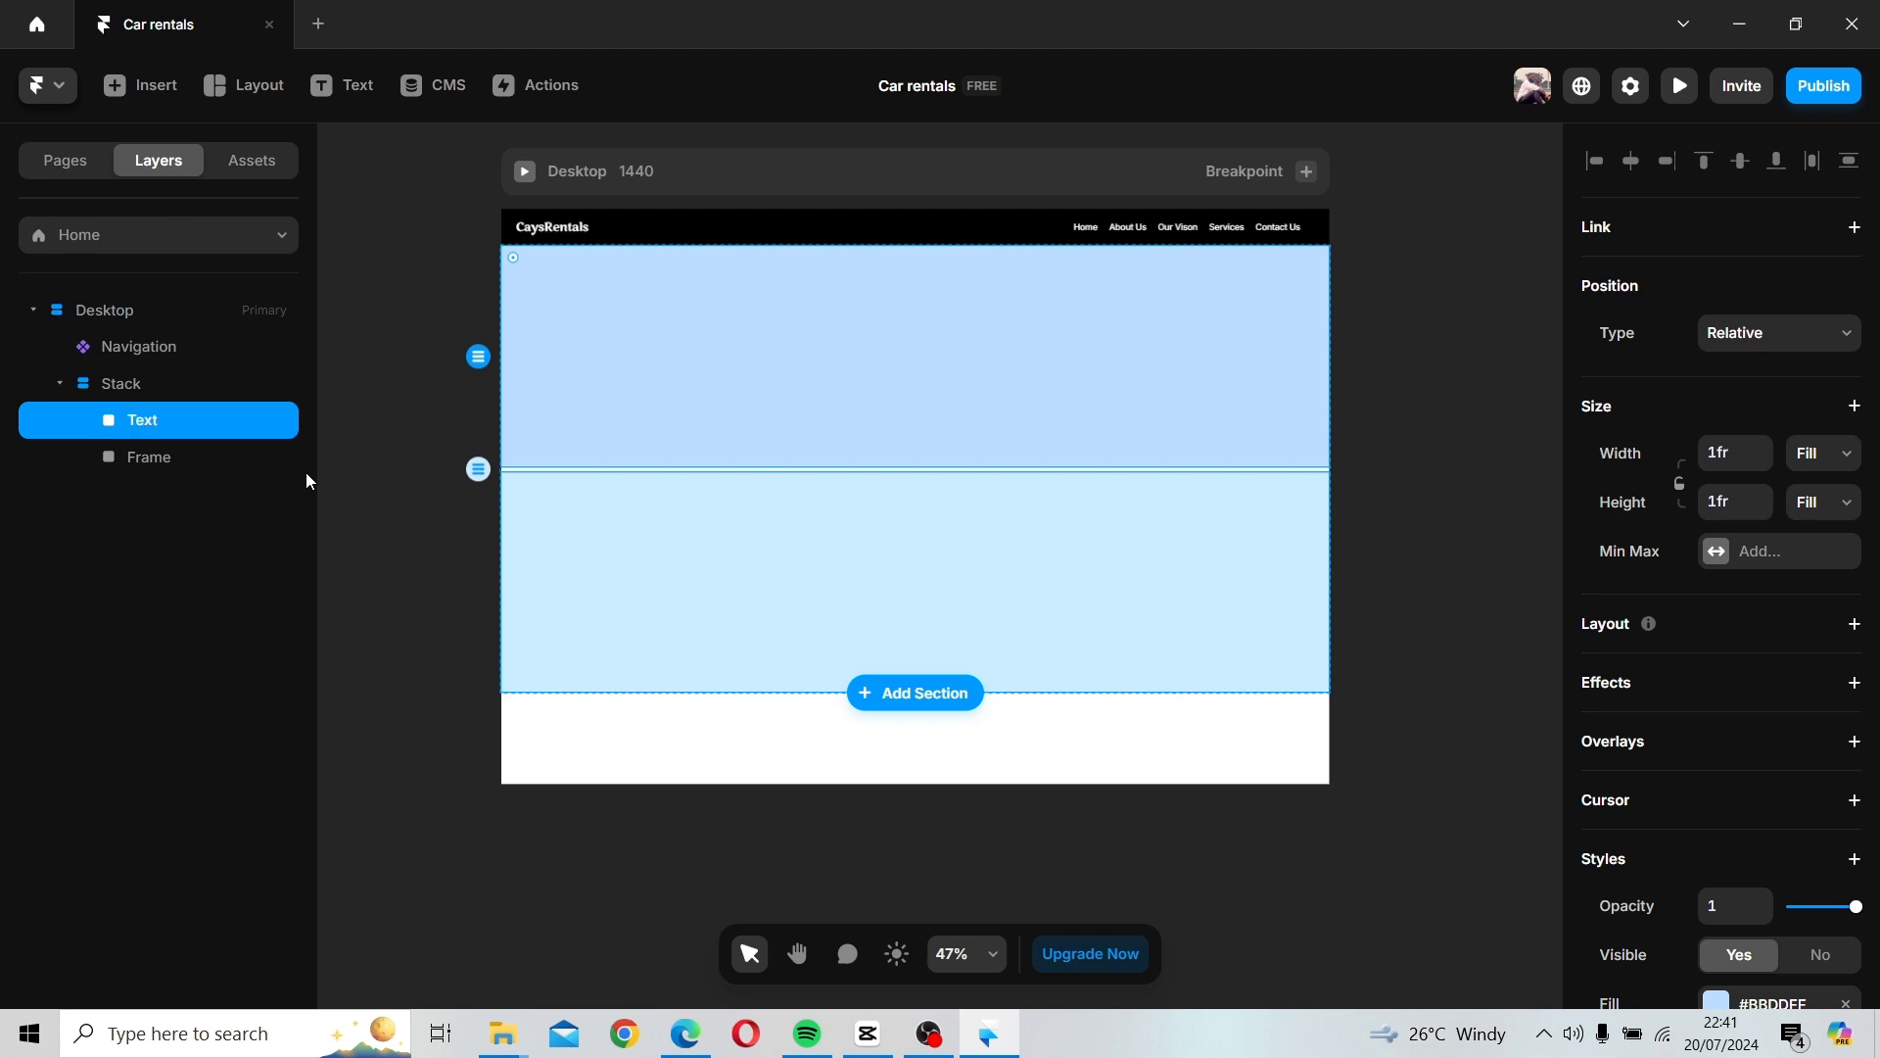
left_click(166, 456)
double_click(166, 456)
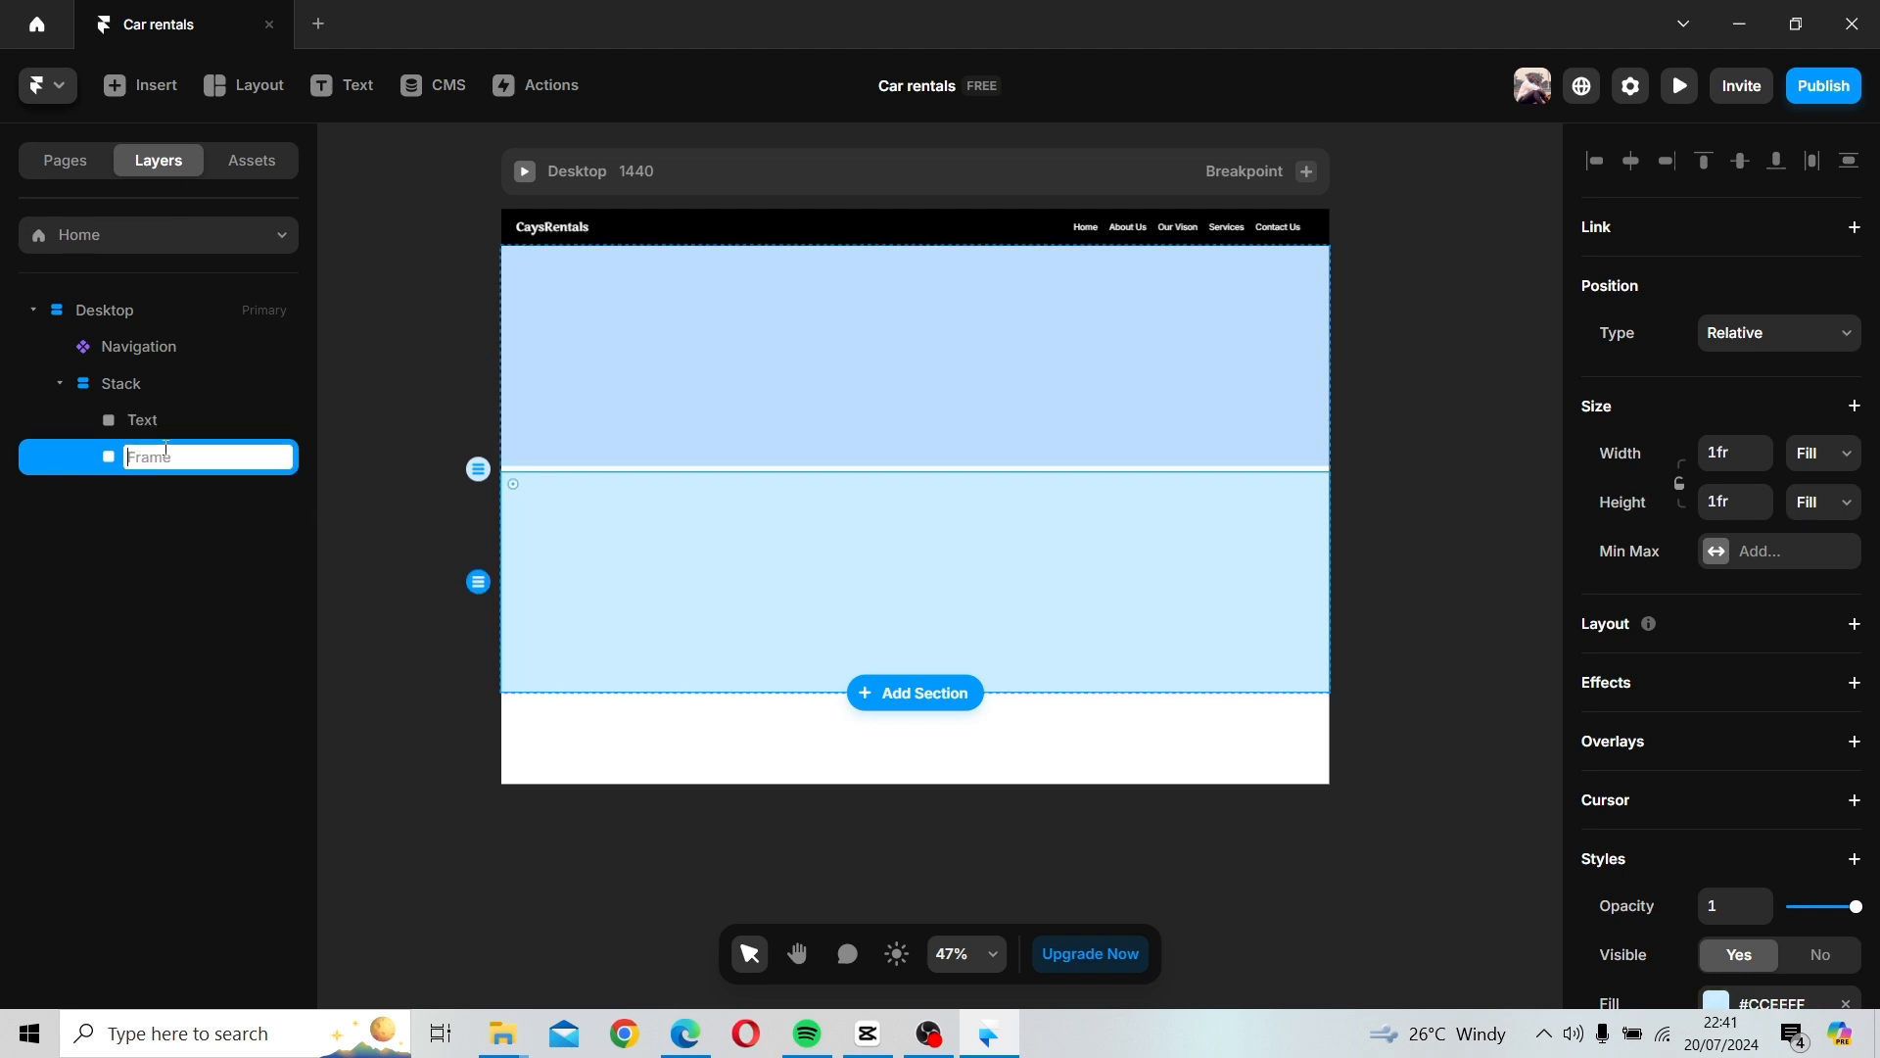
type("Picture")
key("Return")
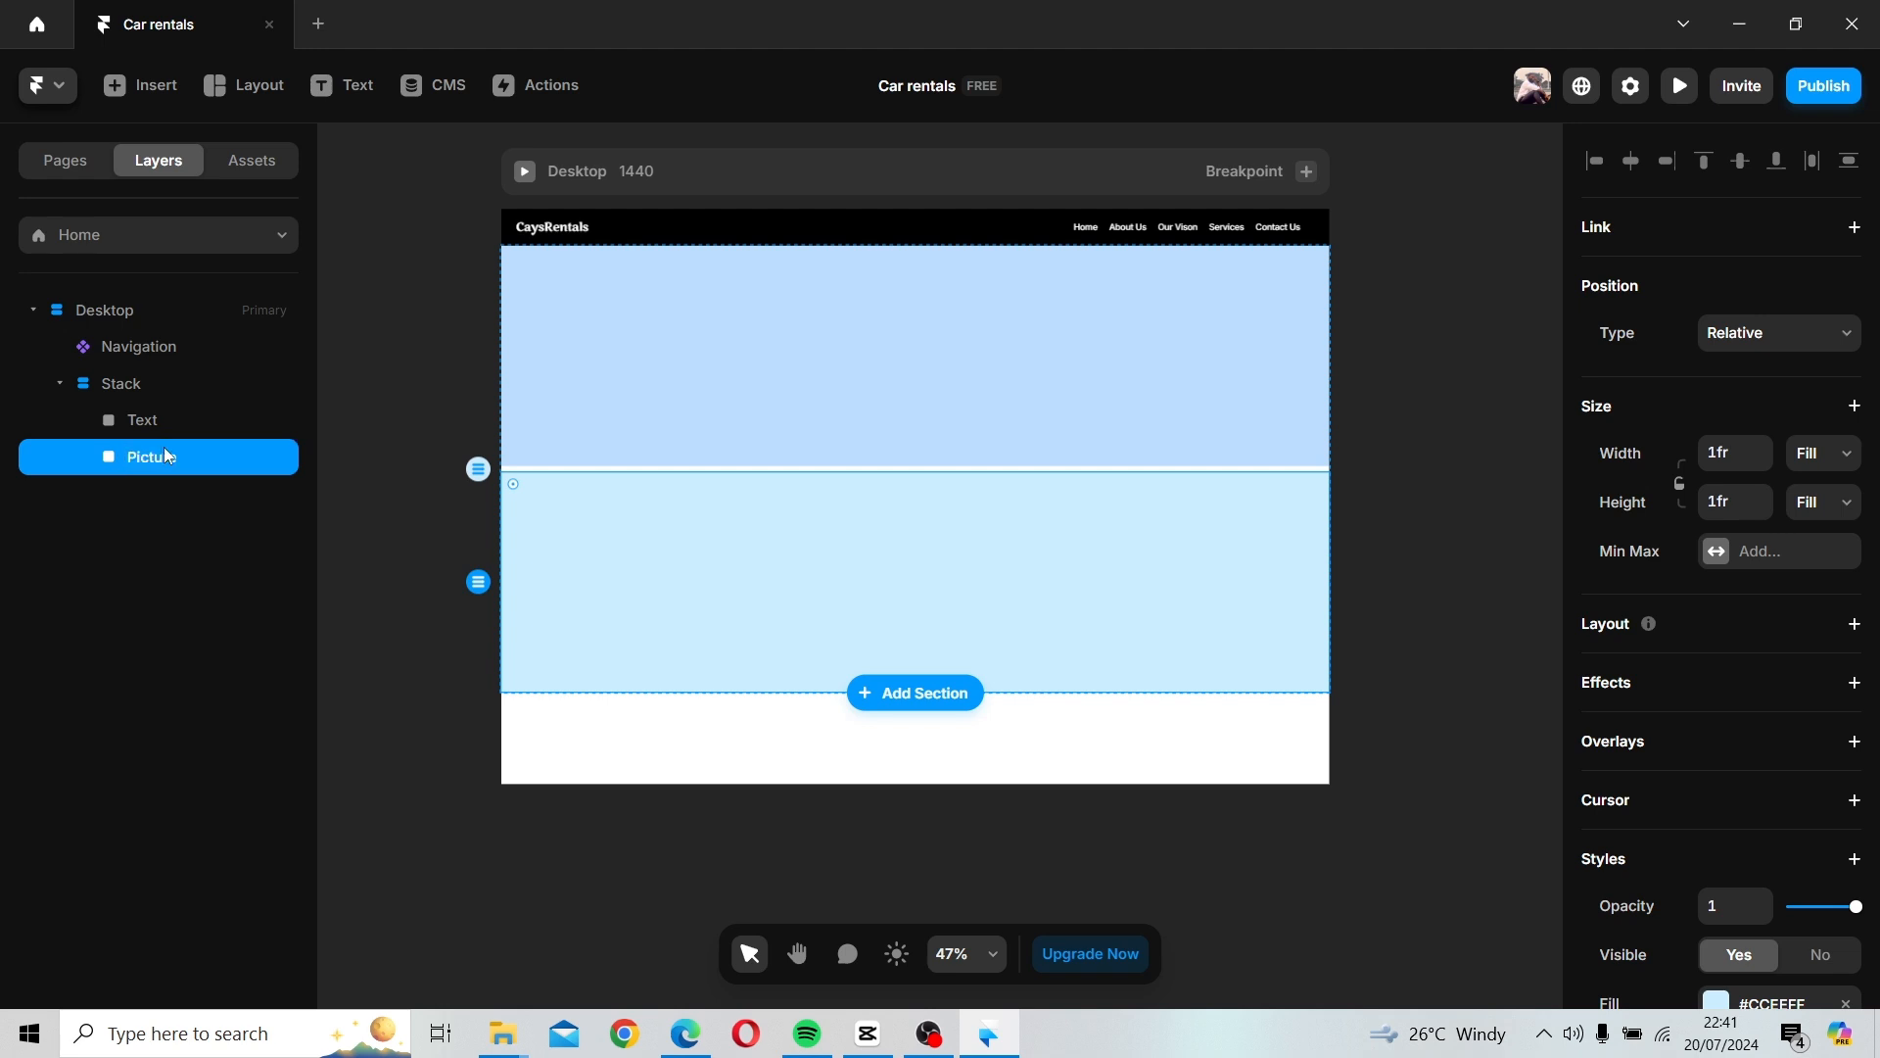
Switch the stack's direction to horizontal so the Text and Picture frames sit side by side.
left_click(116, 377)
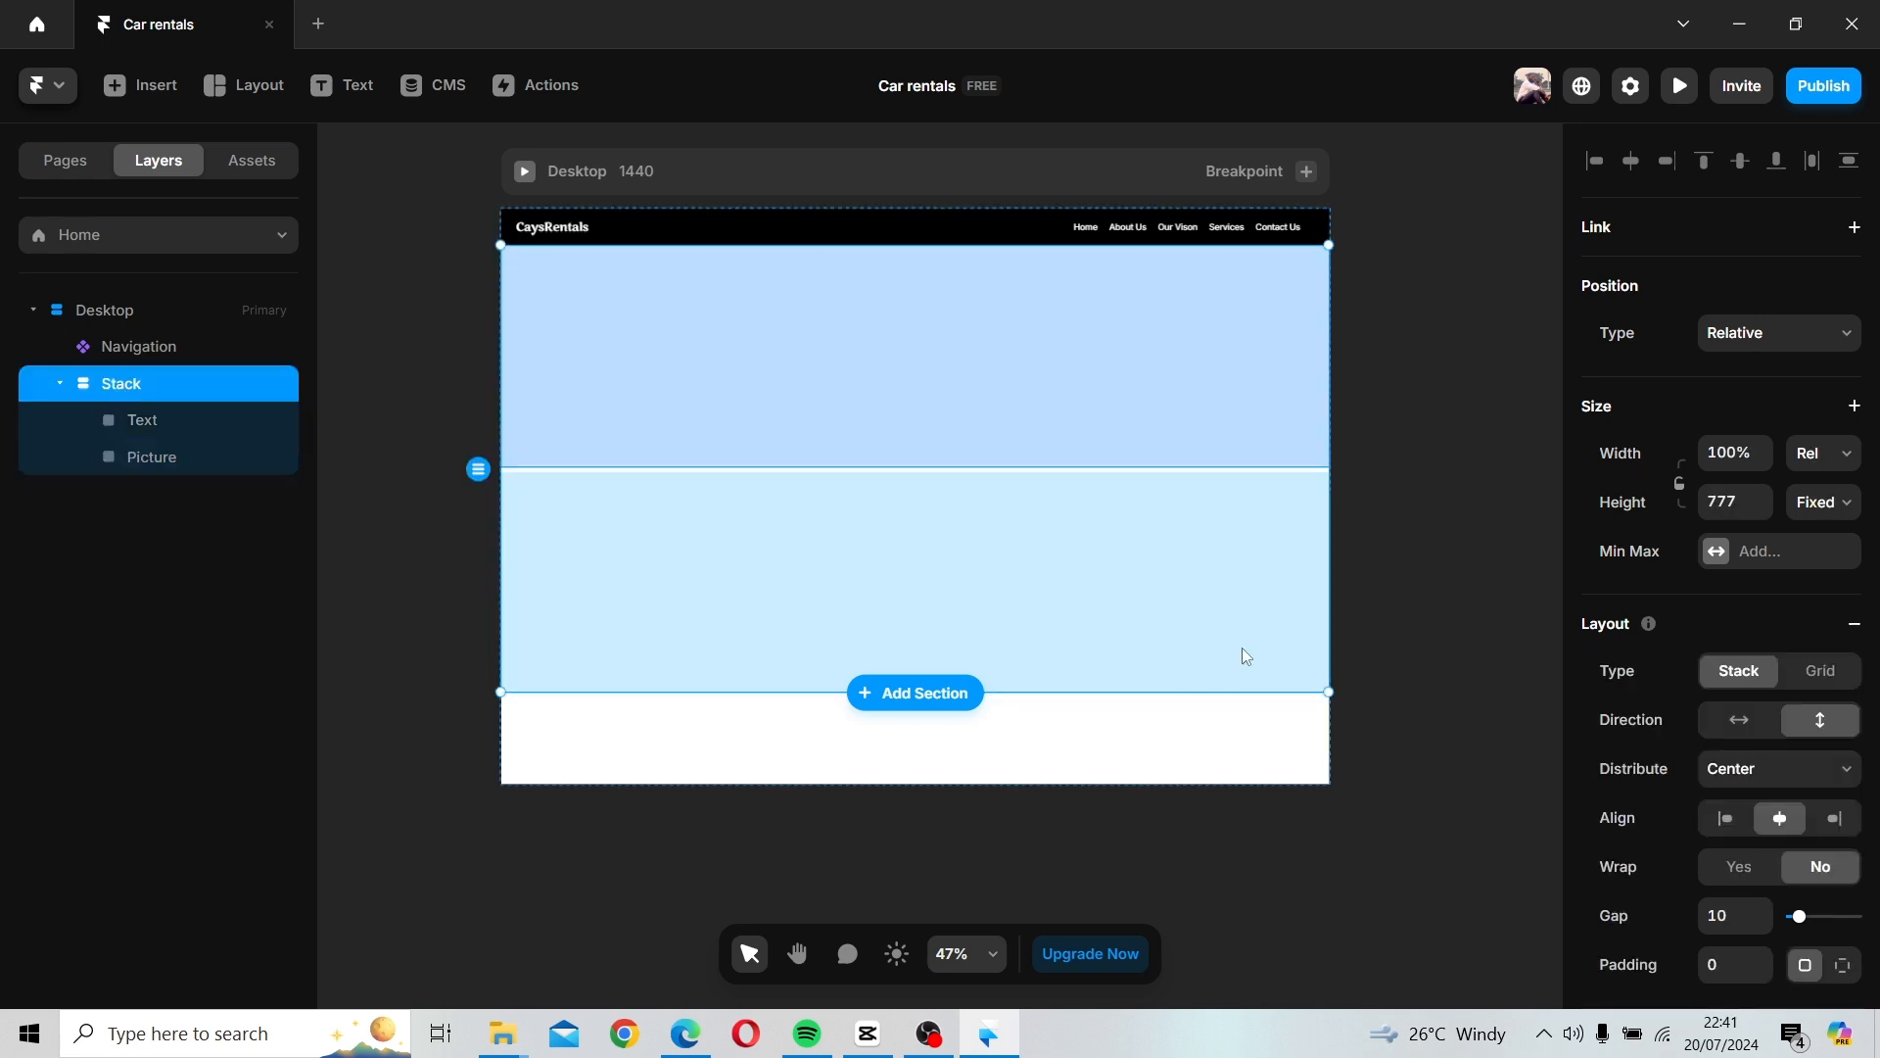
scroll(1778, 844, "down", 1)
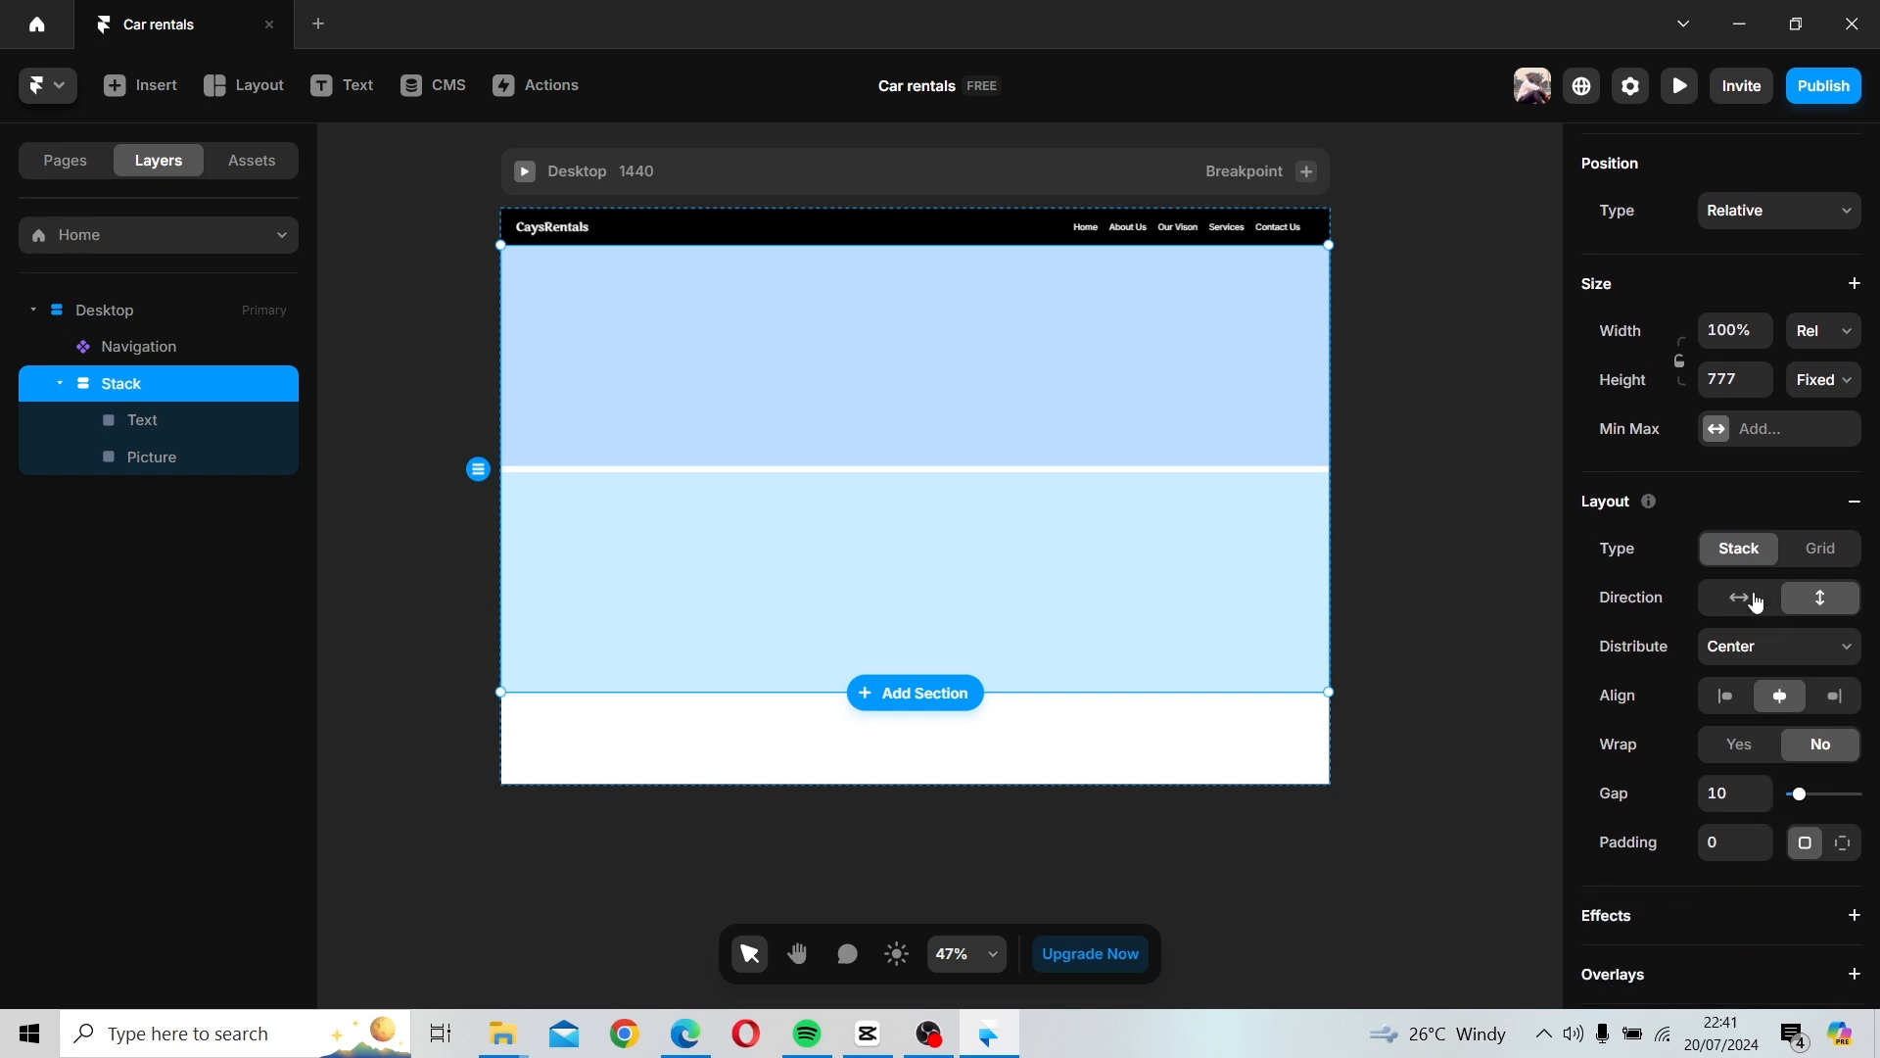
left_click(1749, 597)
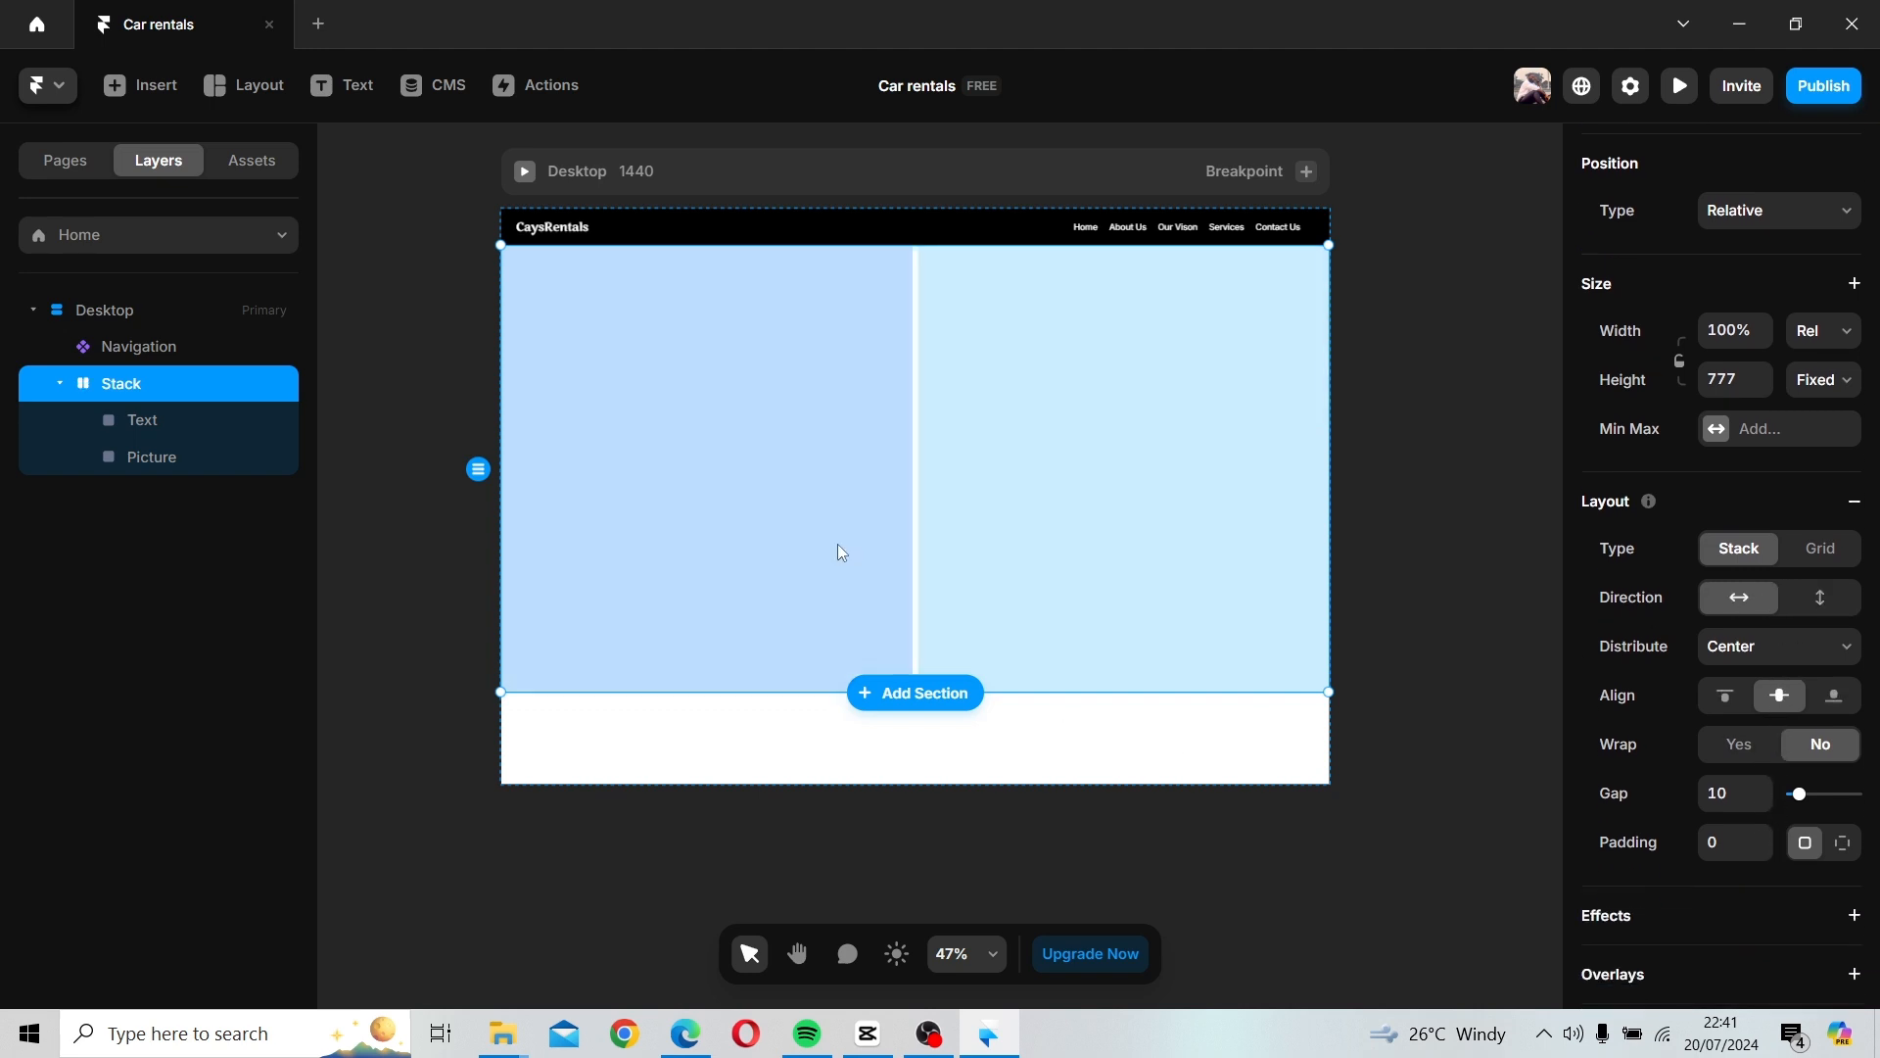
Change the Text frame's width to Fixed and narrow the frame from its inner edge to 552.
left_click(899, 529)
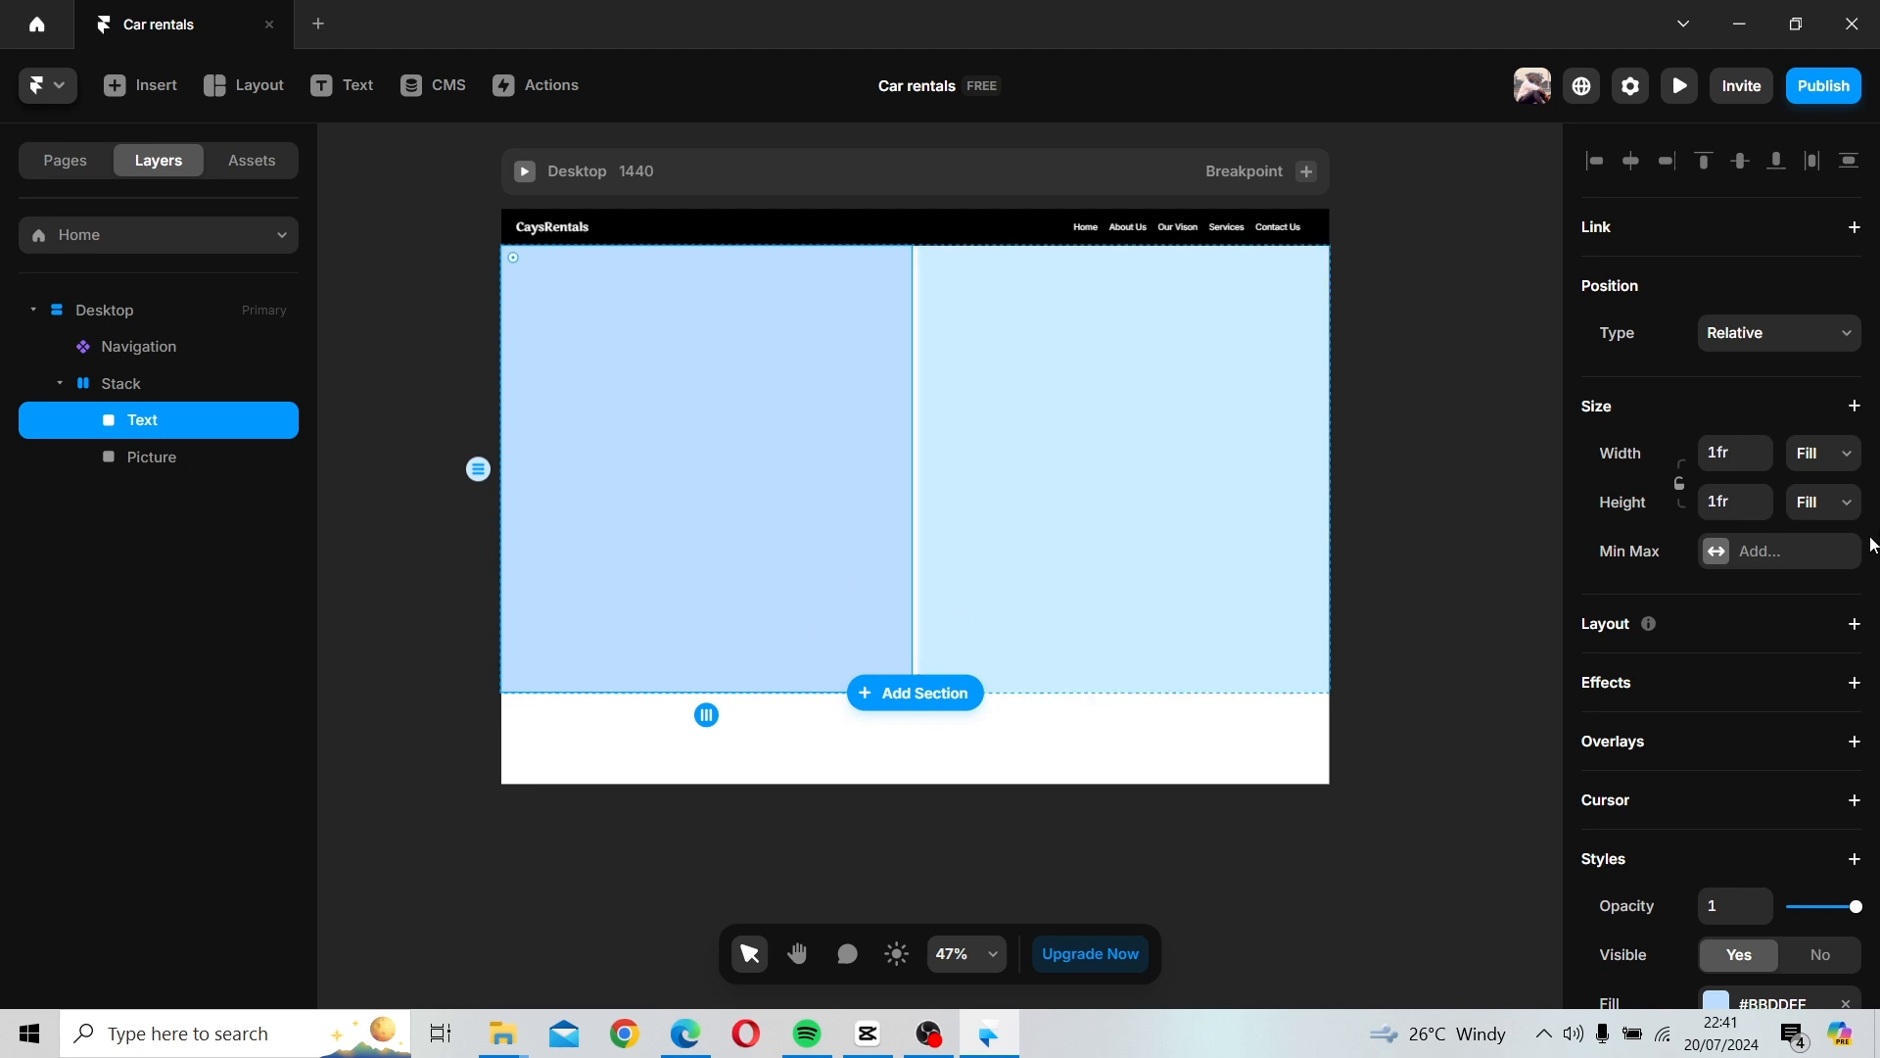
left_click(1813, 455)
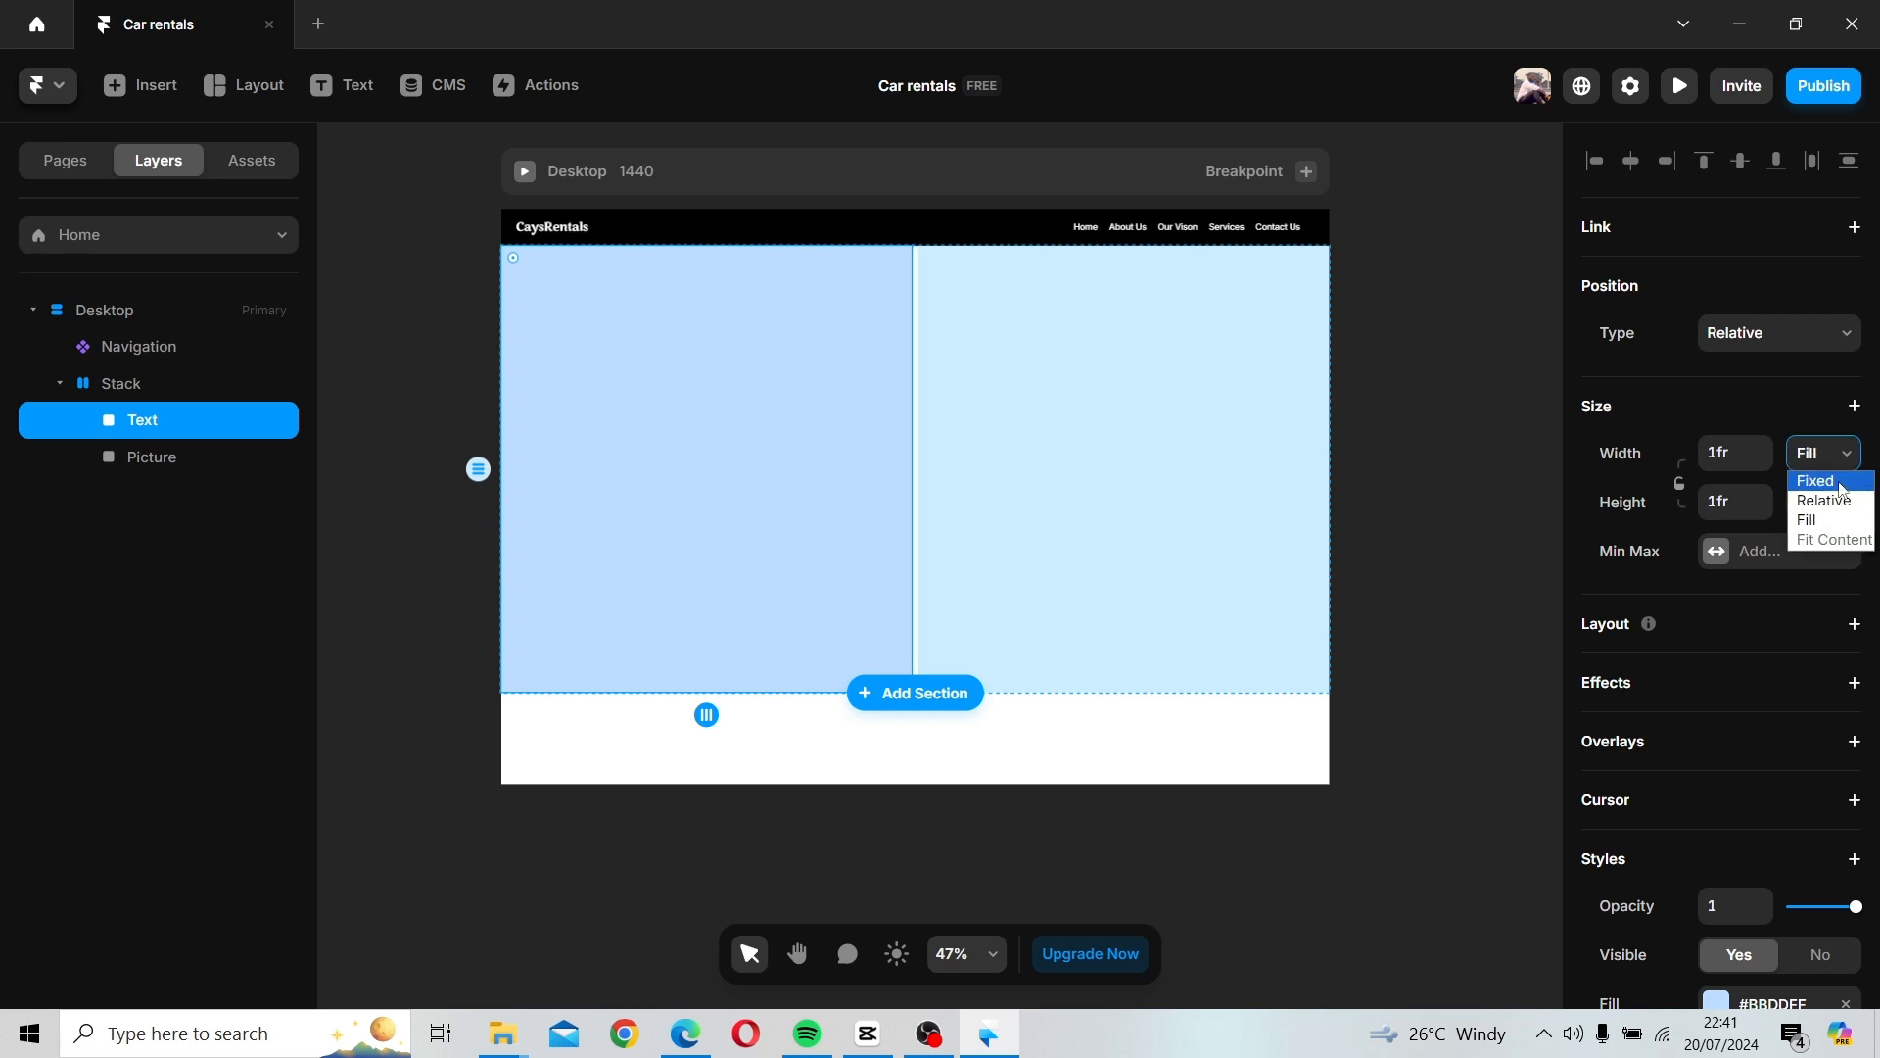
left_click(1842, 489)
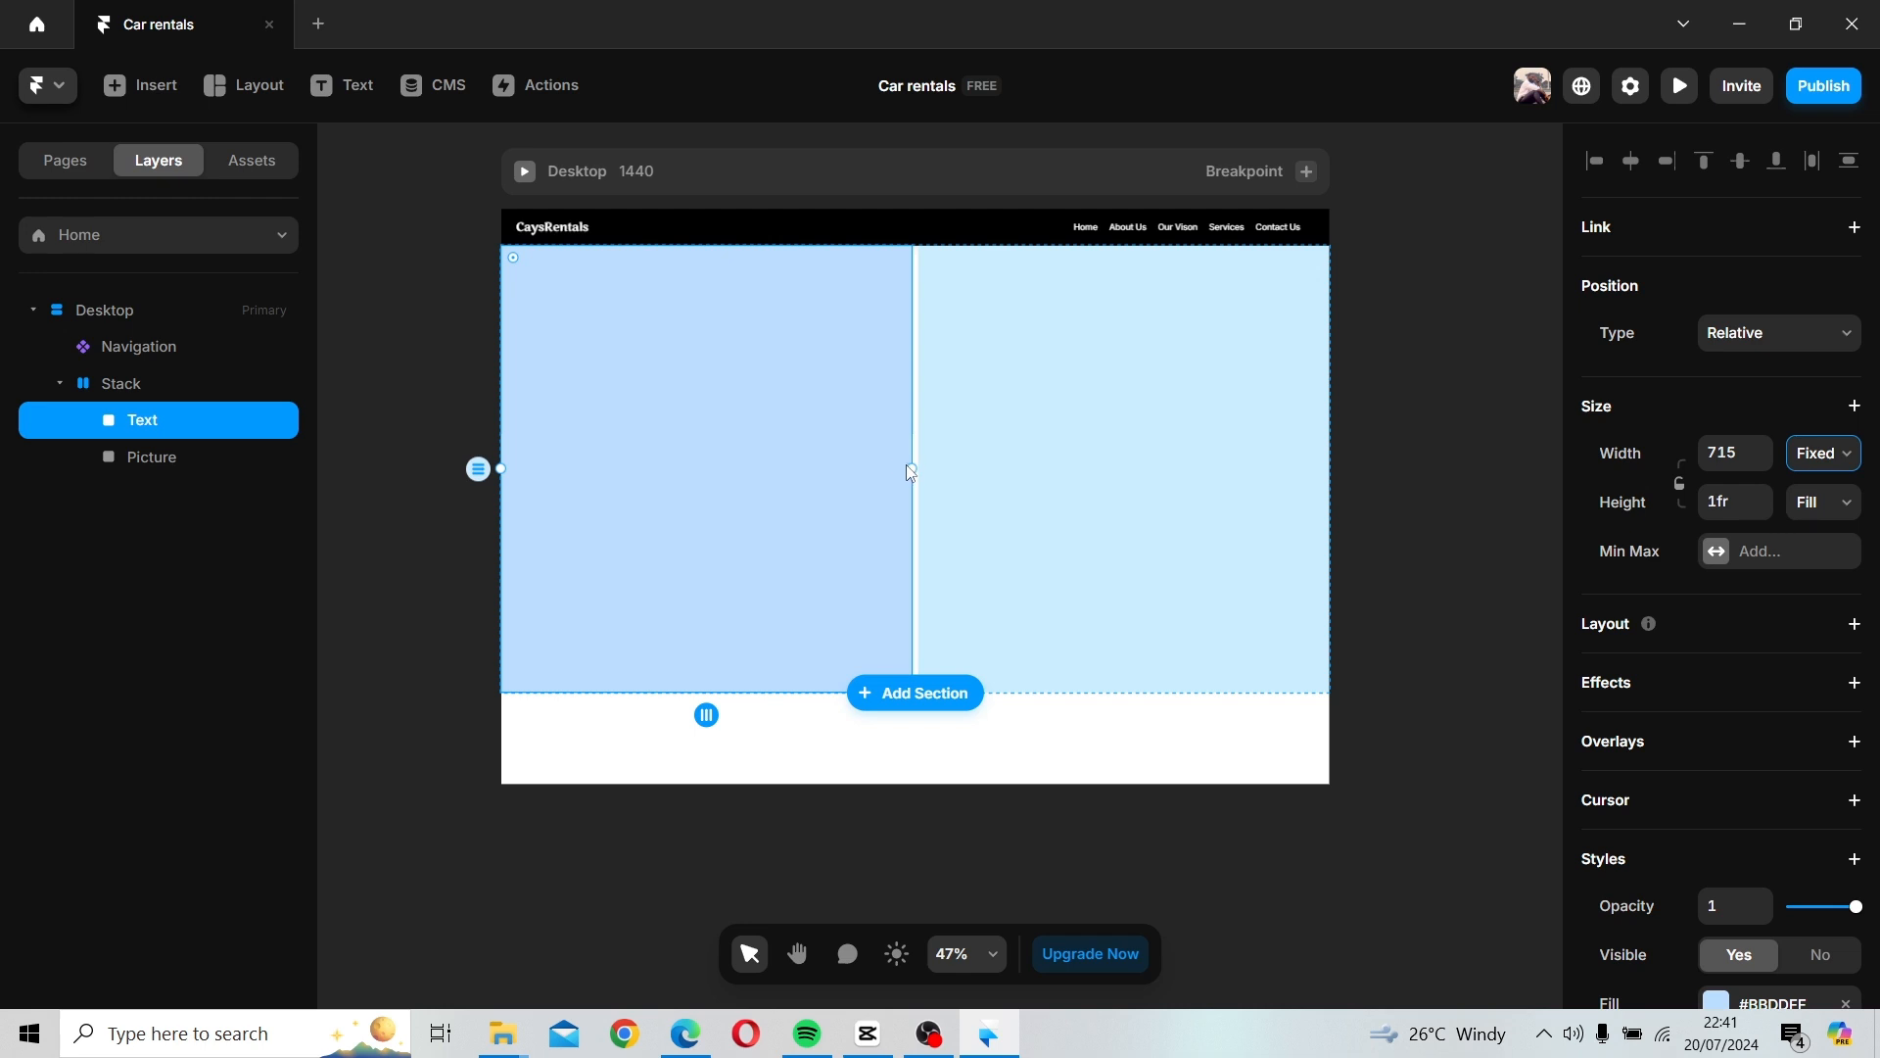
left_click_drag(916, 470, 819, 470)
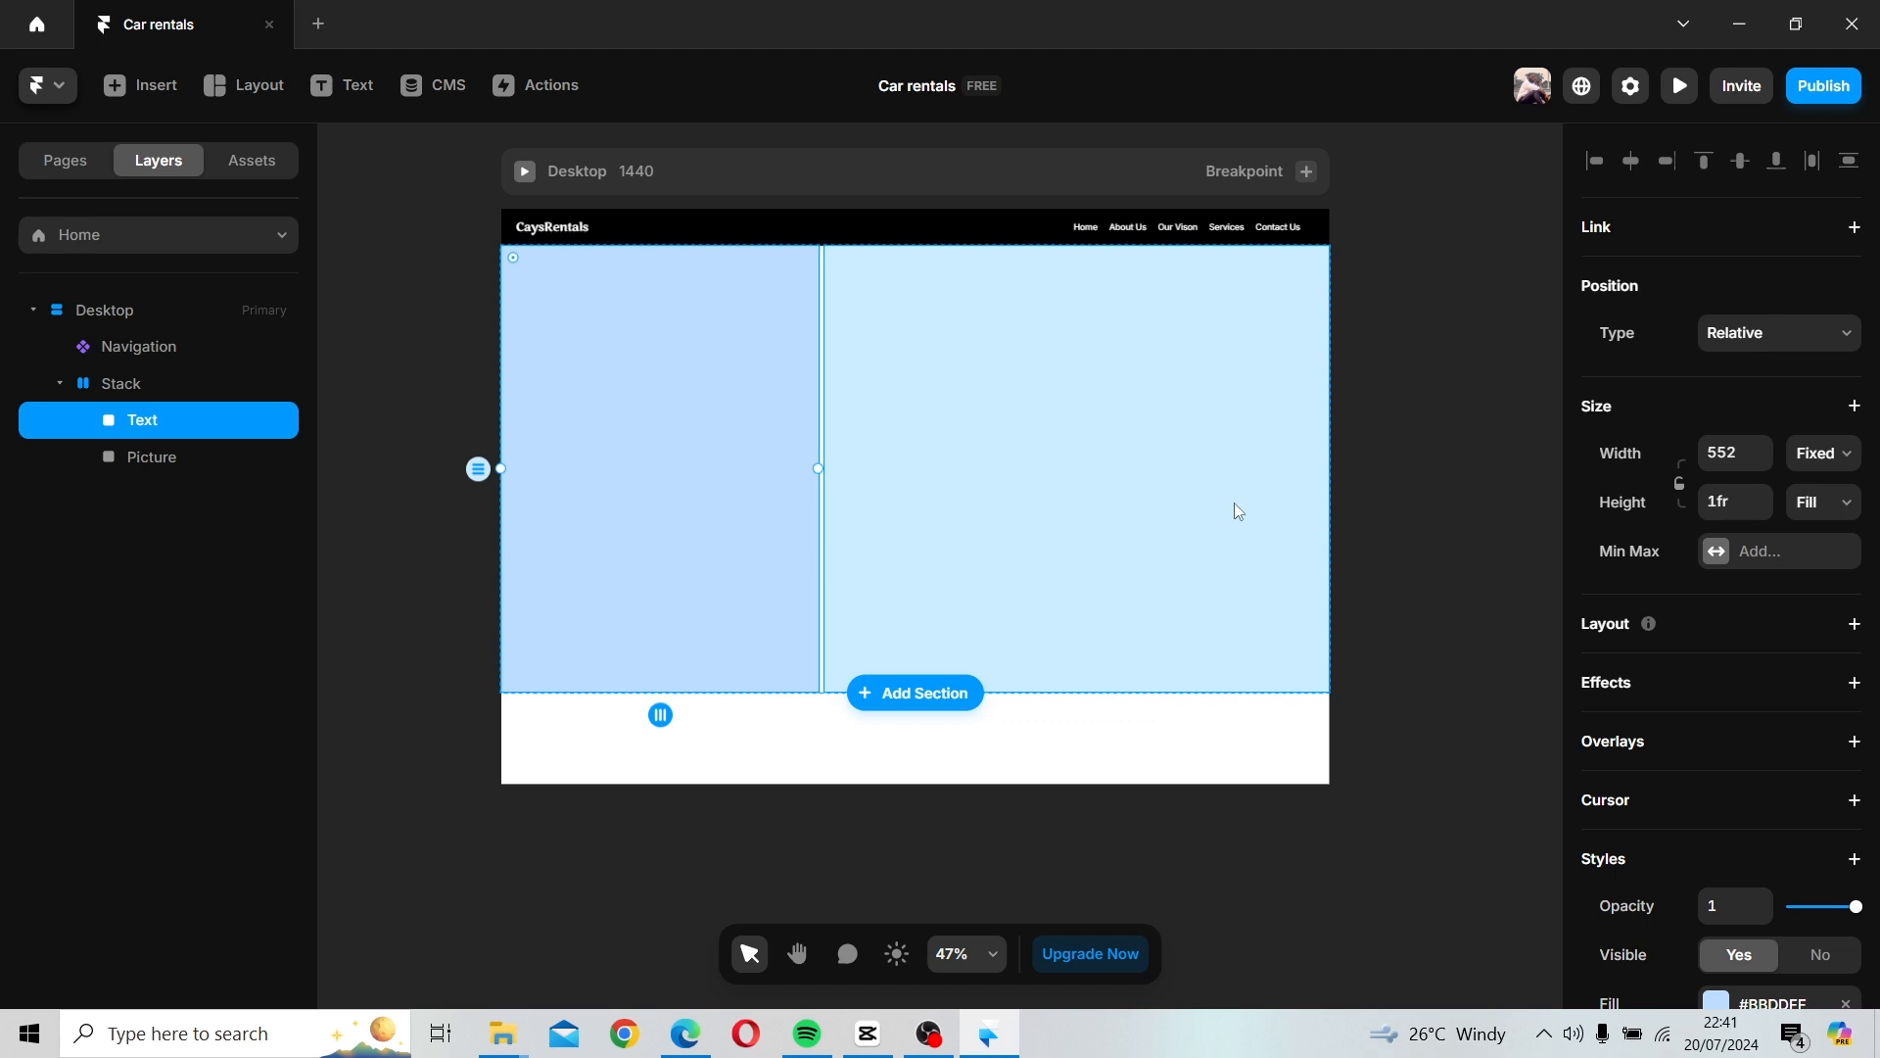
left_click(1469, 536)
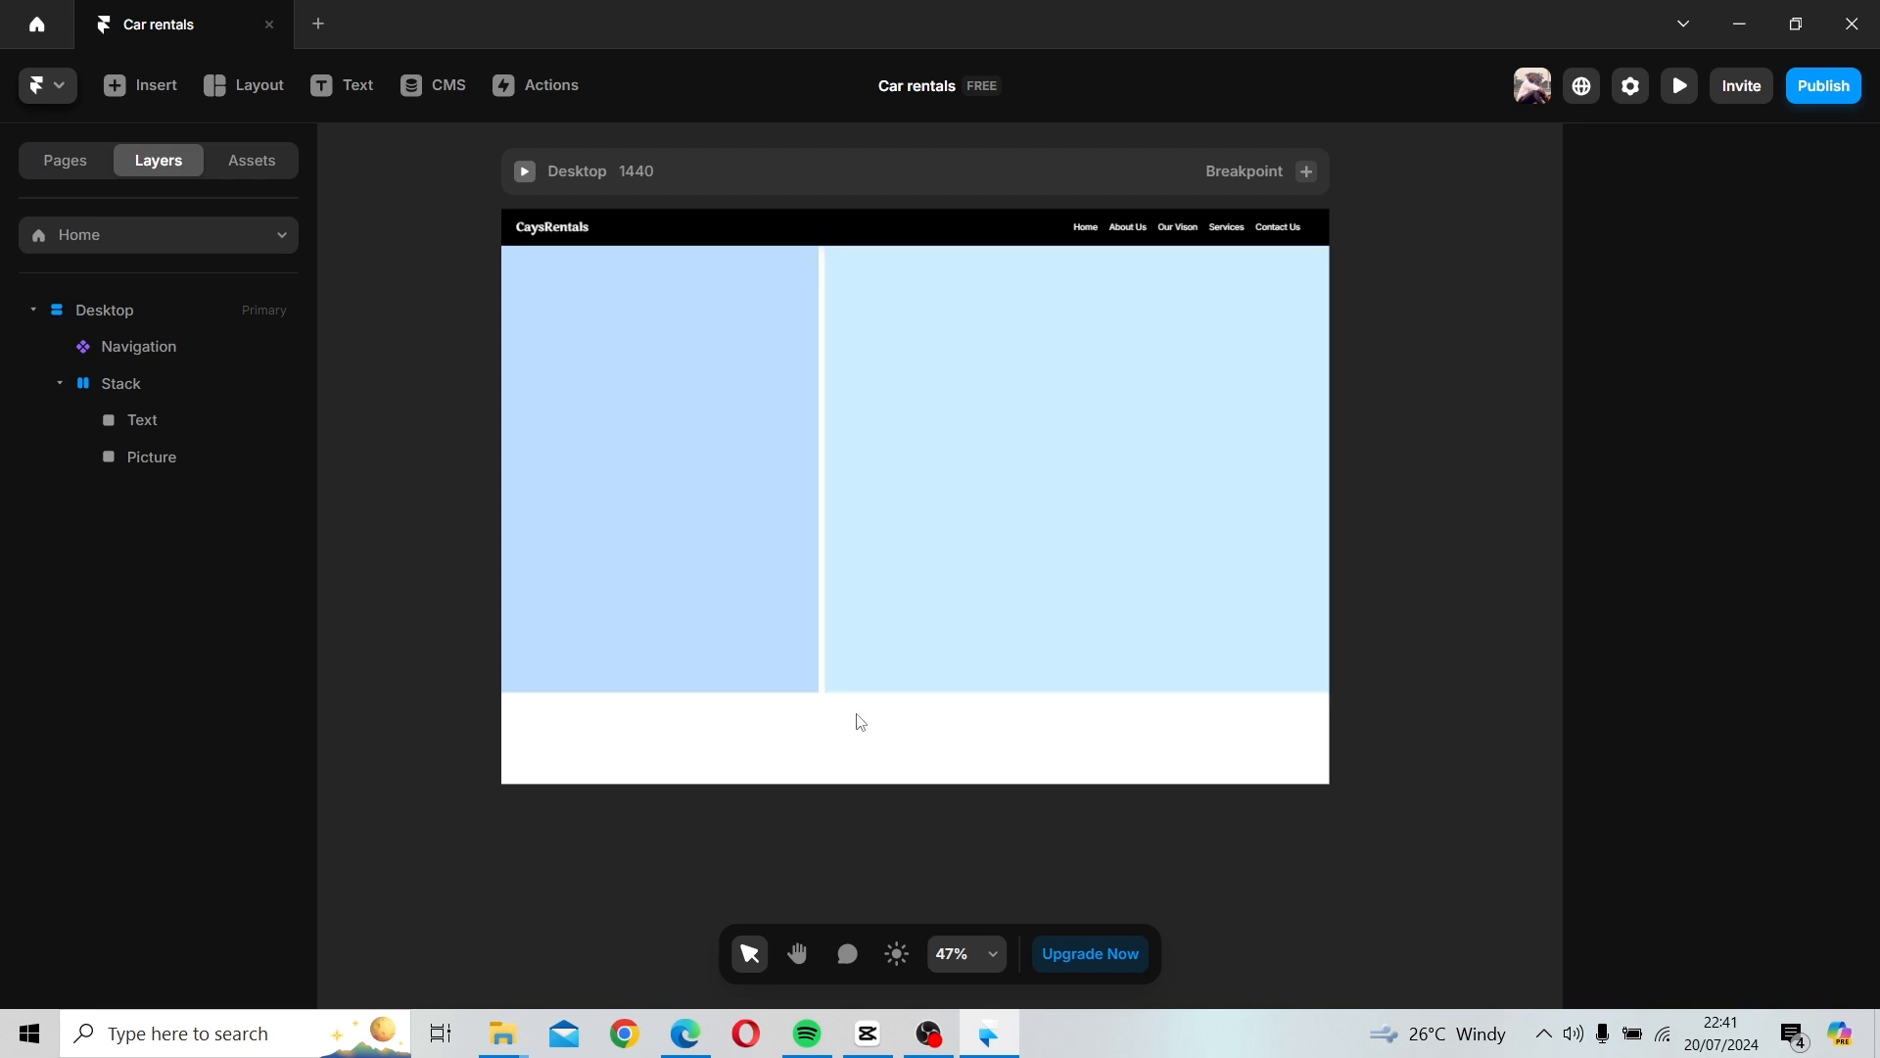
Insert a 400 × 300 image frame on the empty canvas beside the Desktop page and rename it Car1.
left_click_drag(350, 565, 462, 567)
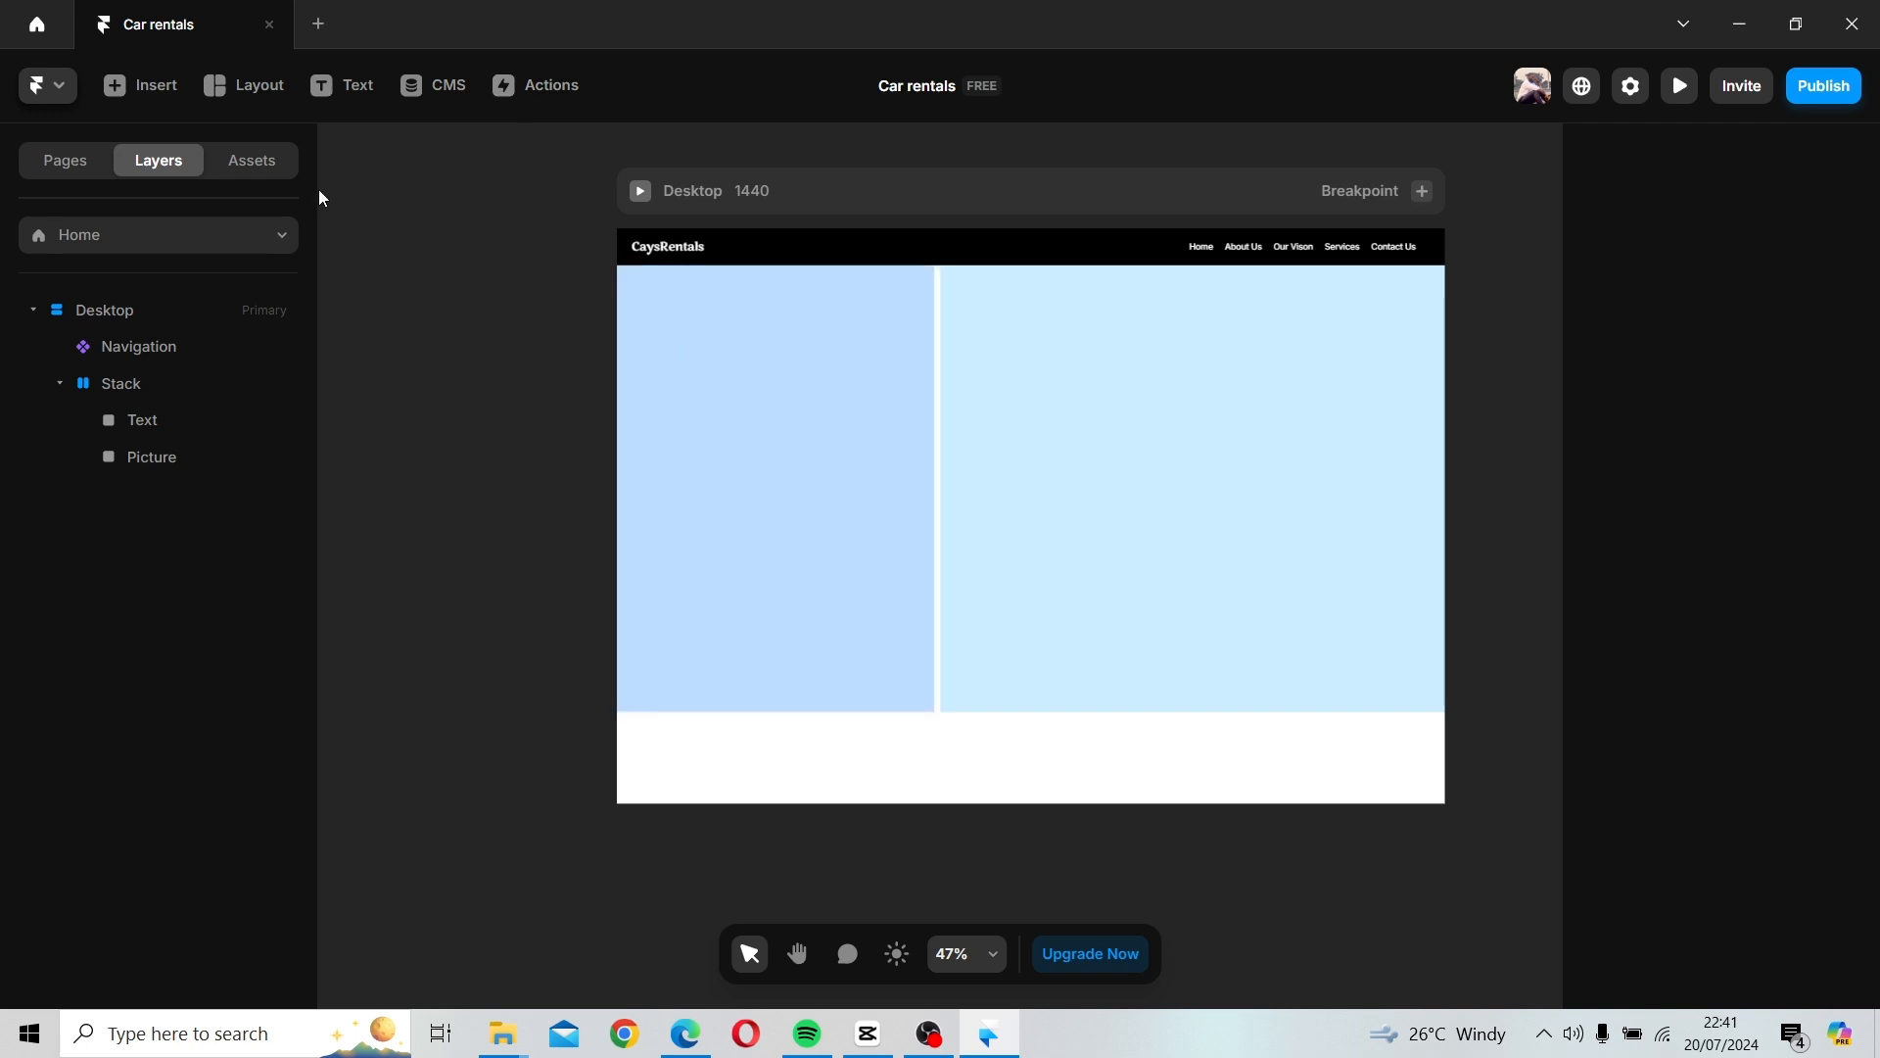
left_click(115, 94)
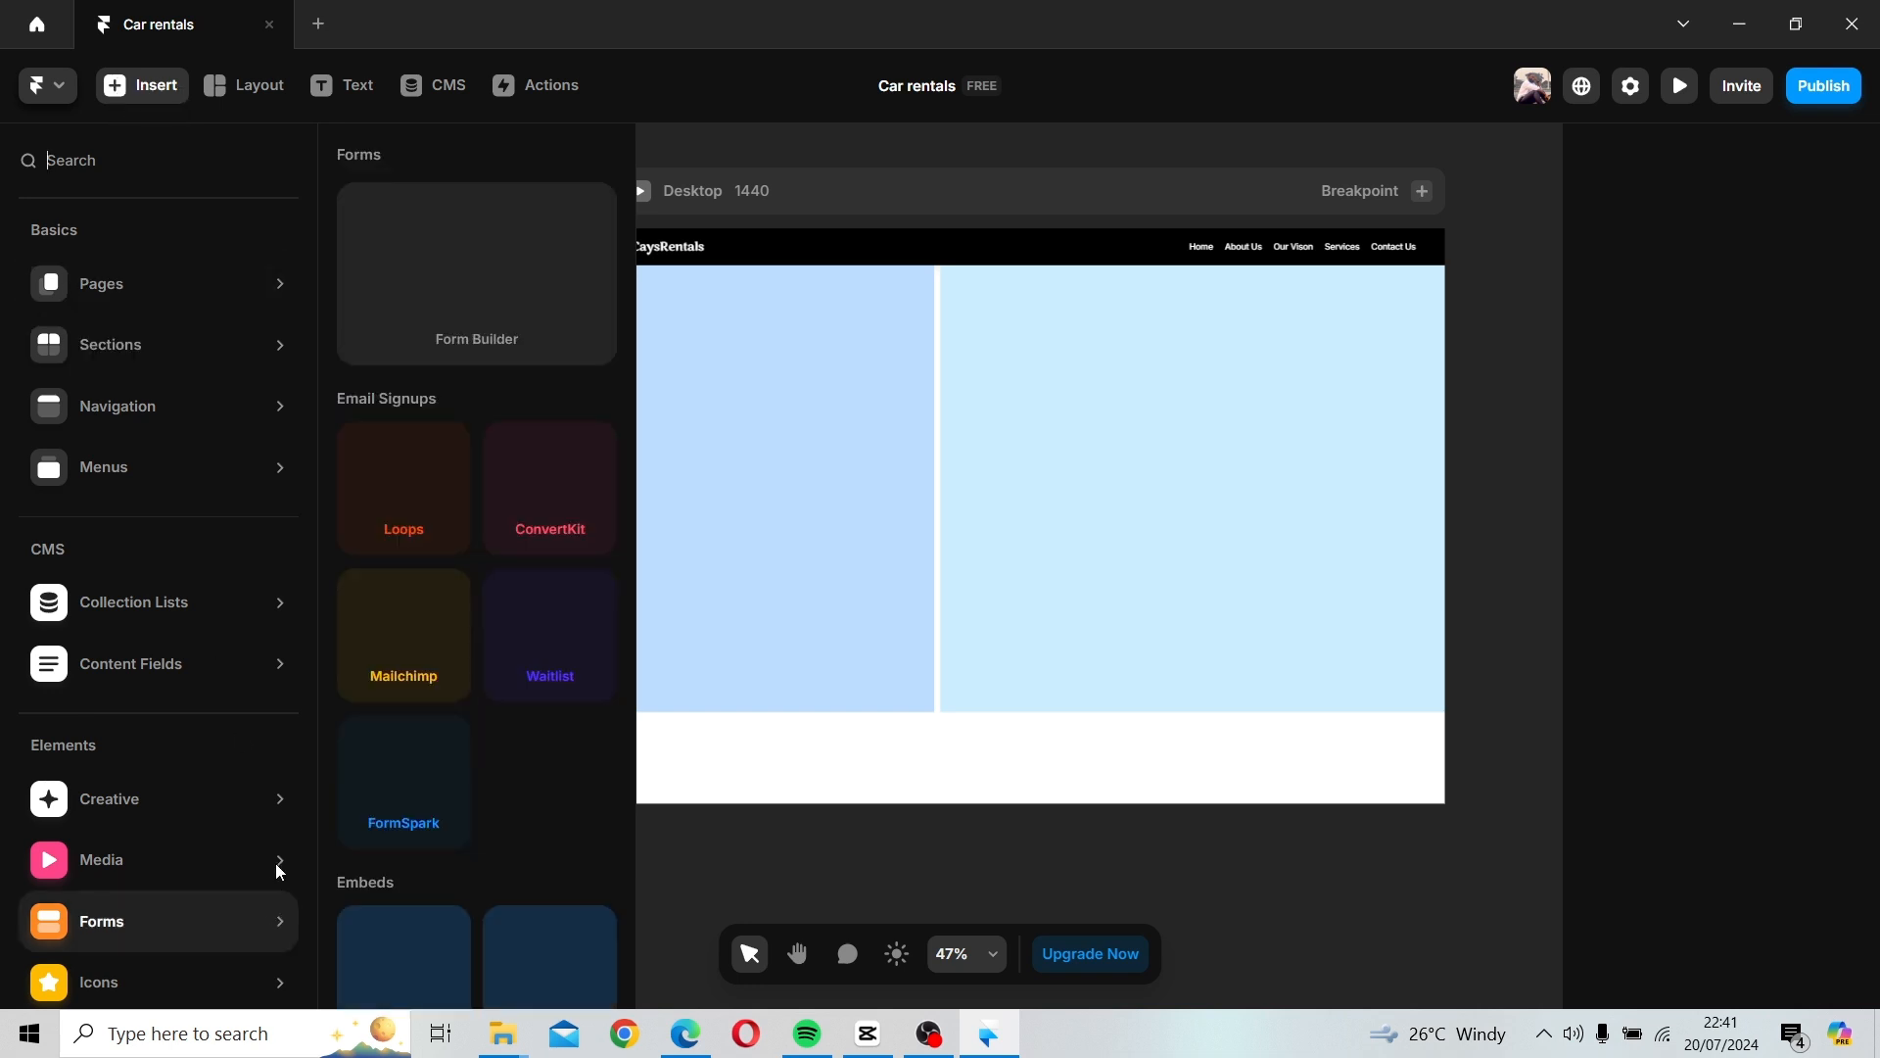
scroll(255, 683, "down", 2)
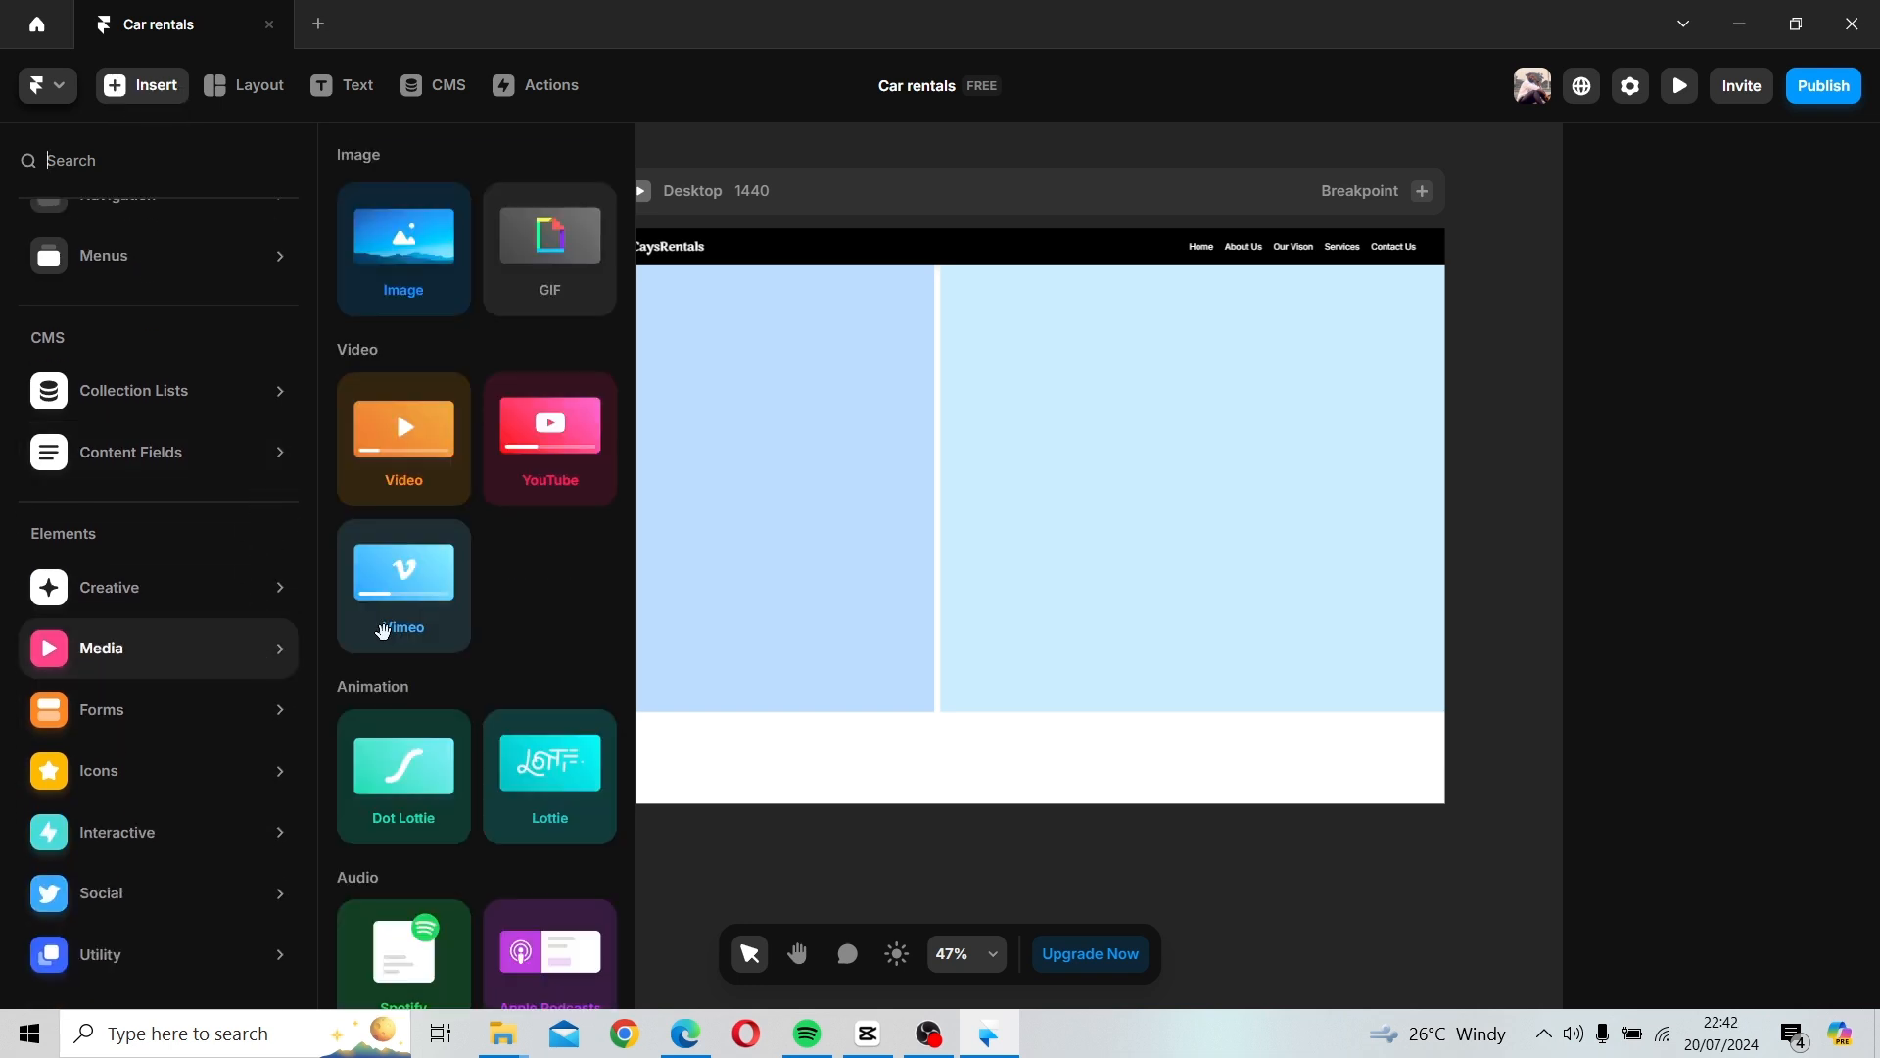
left_click(404, 256)
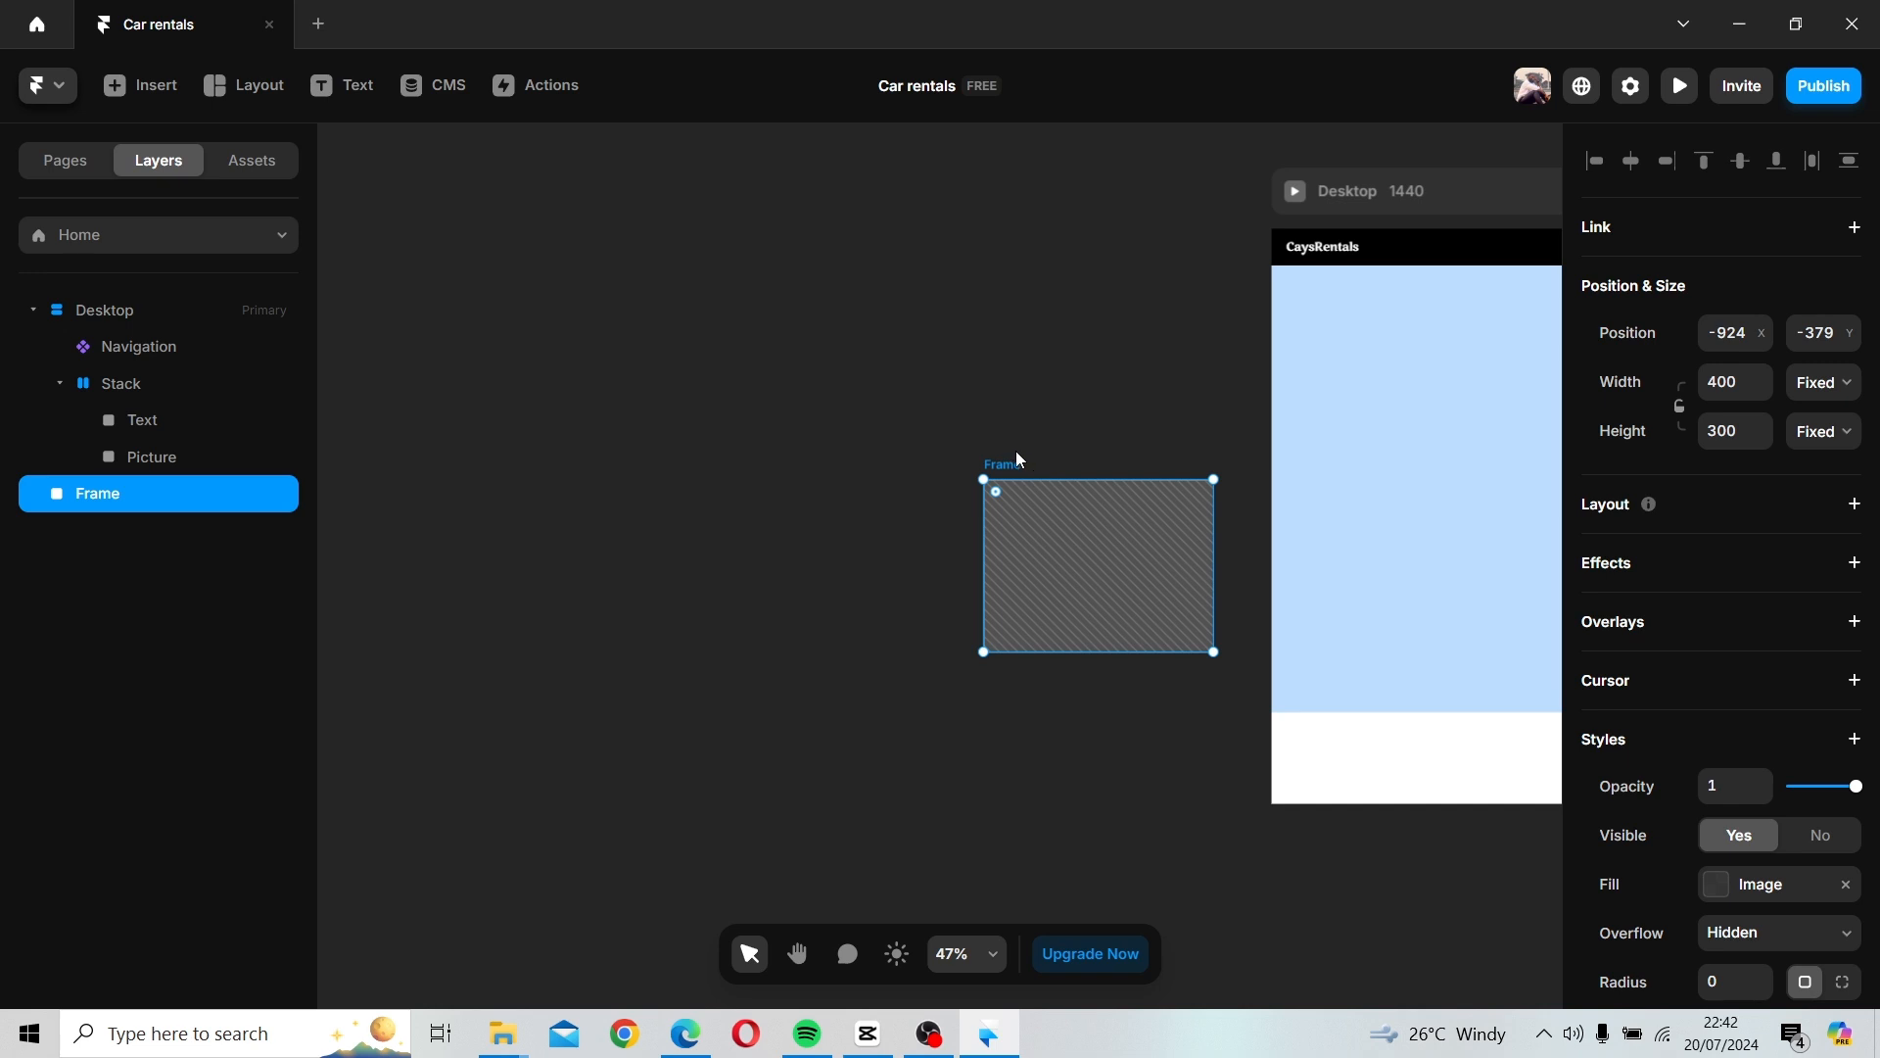
double_click(124, 496)
type("Car1")
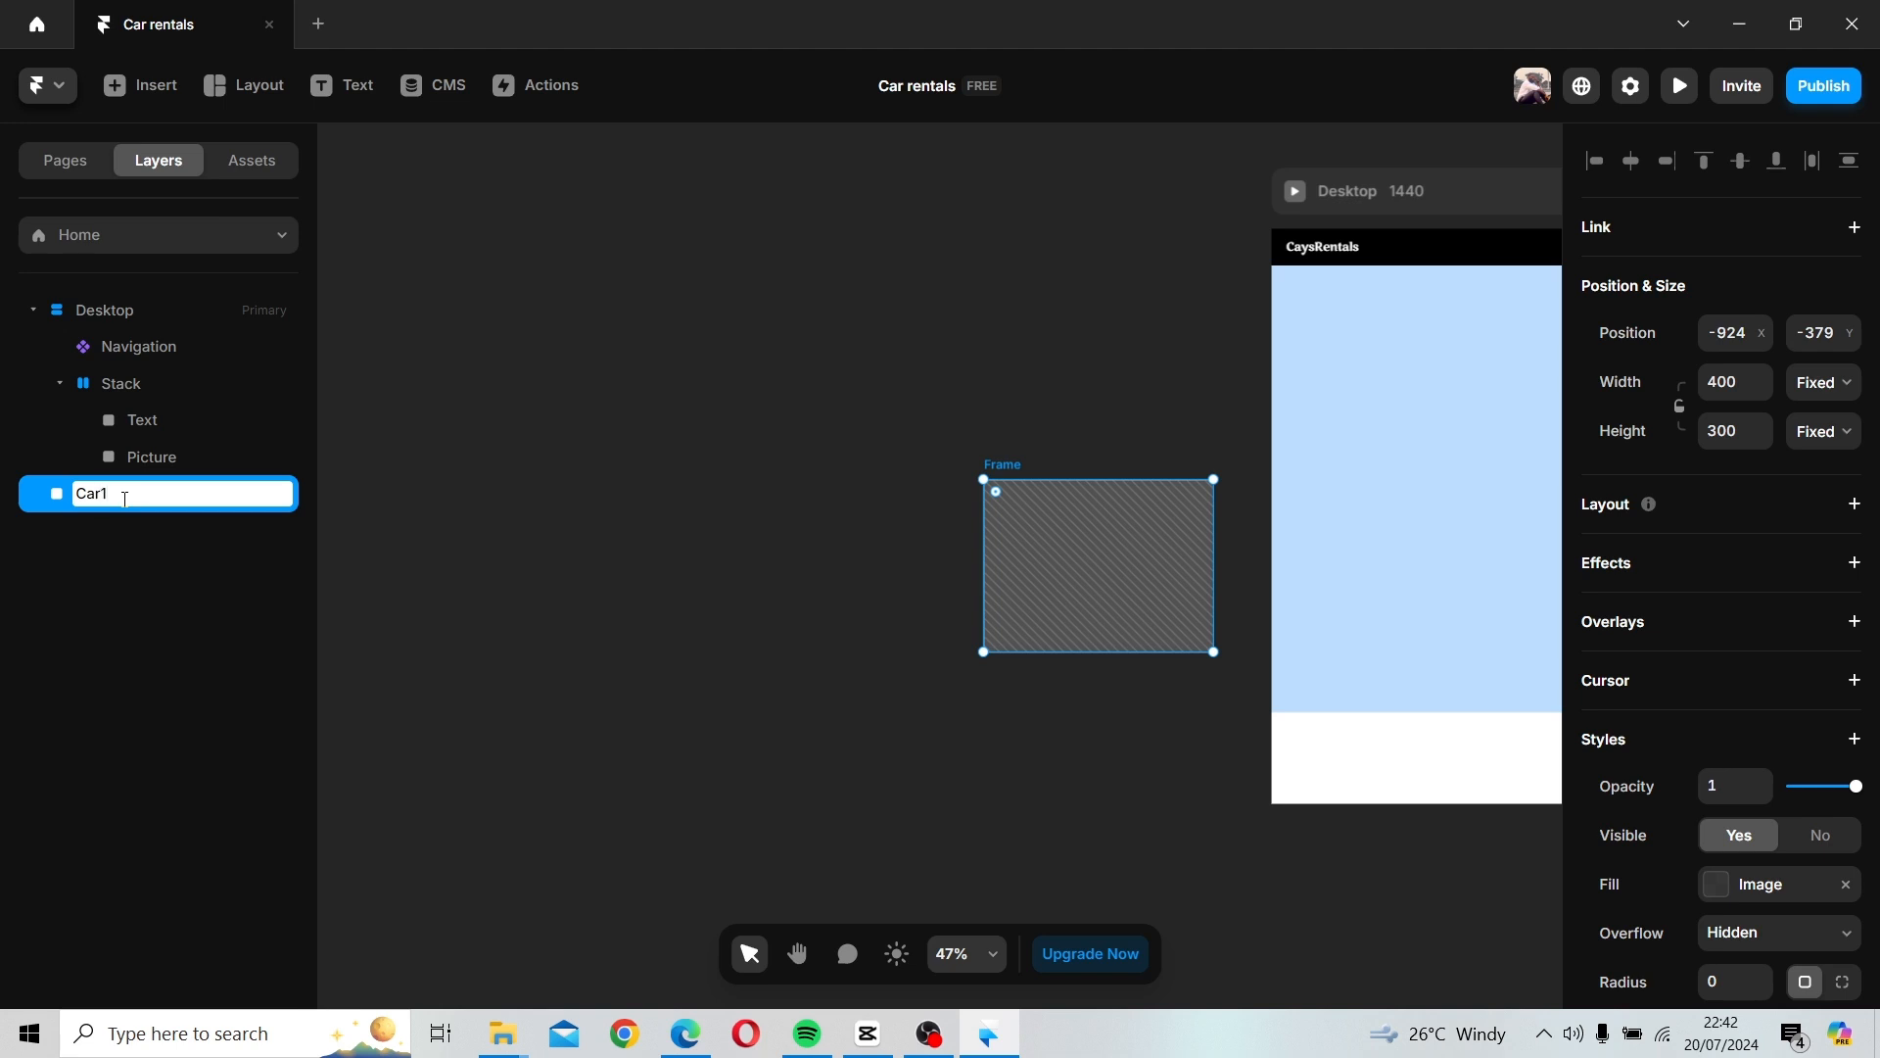
key("Return")
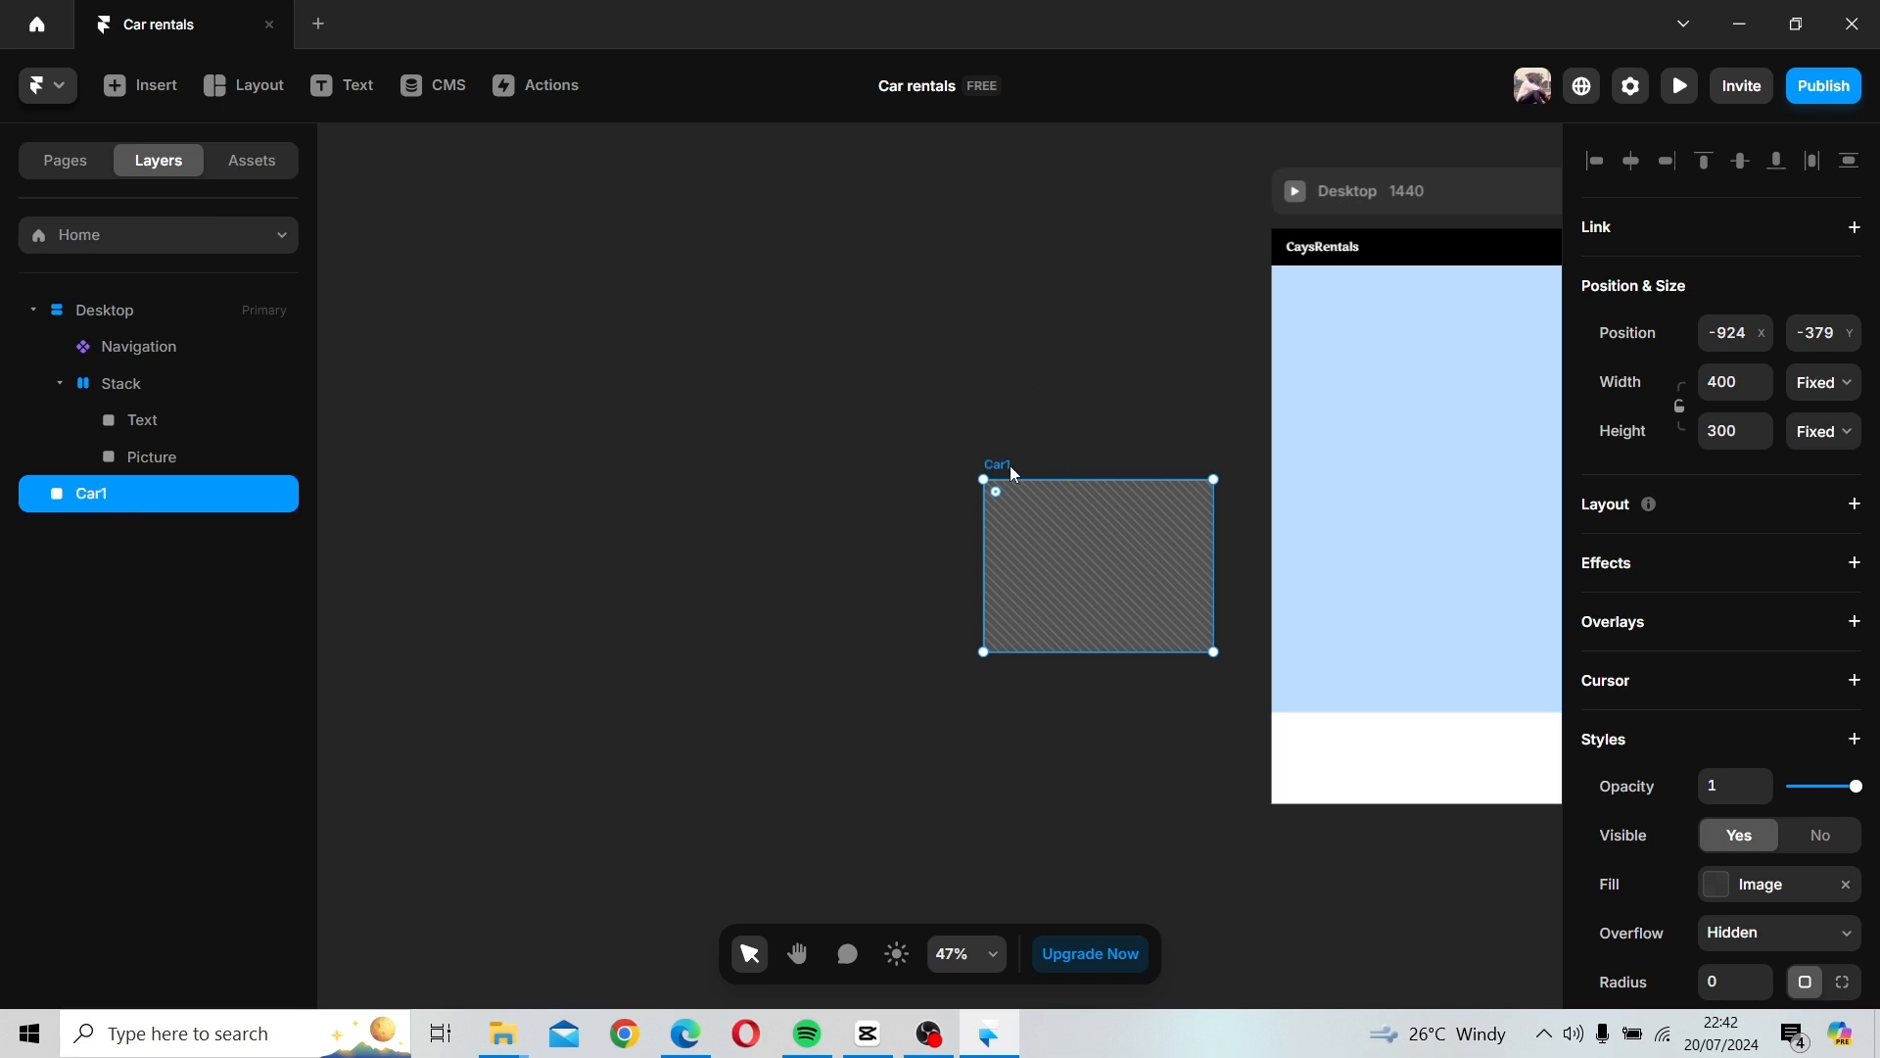
Move Car1 farther from the Desktop page, duplicate it alongside, and rename the copy Car 2.
left_click_drag(1014, 473, 889, 468)
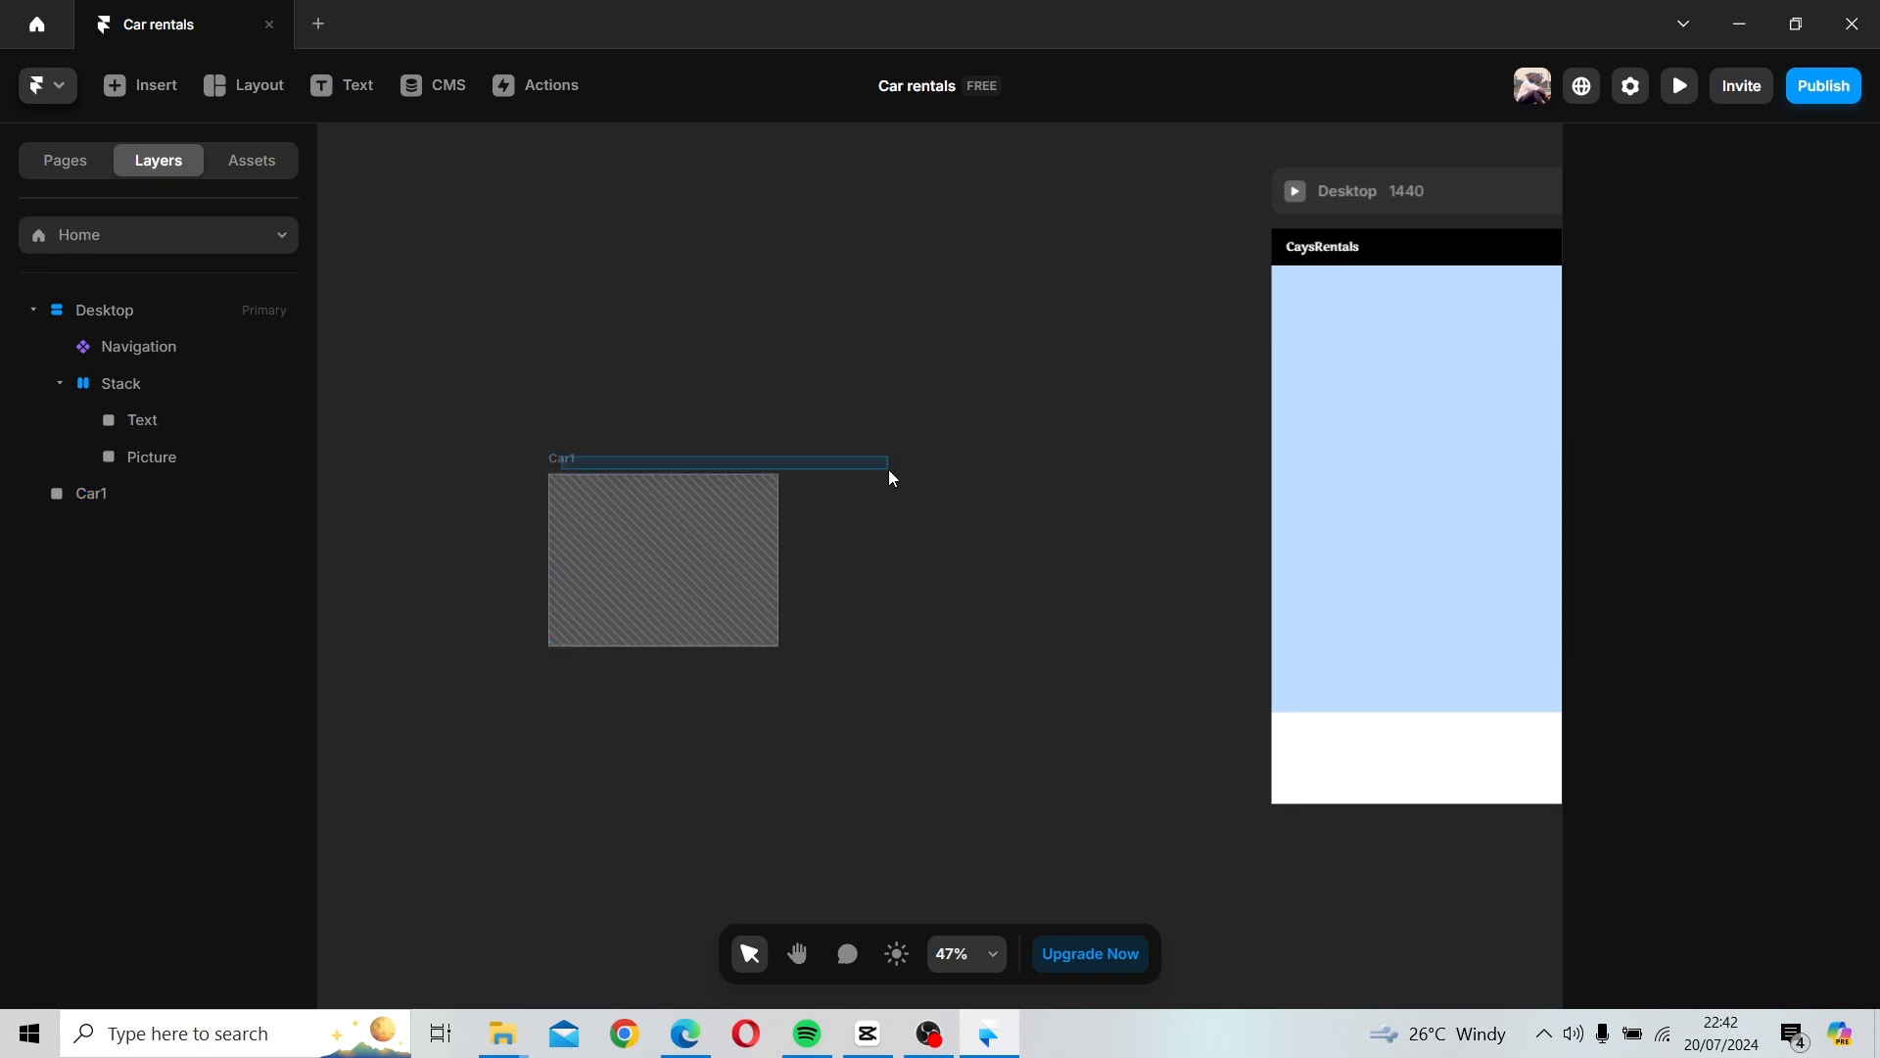
left_click_drag(557, 467, 816, 463)
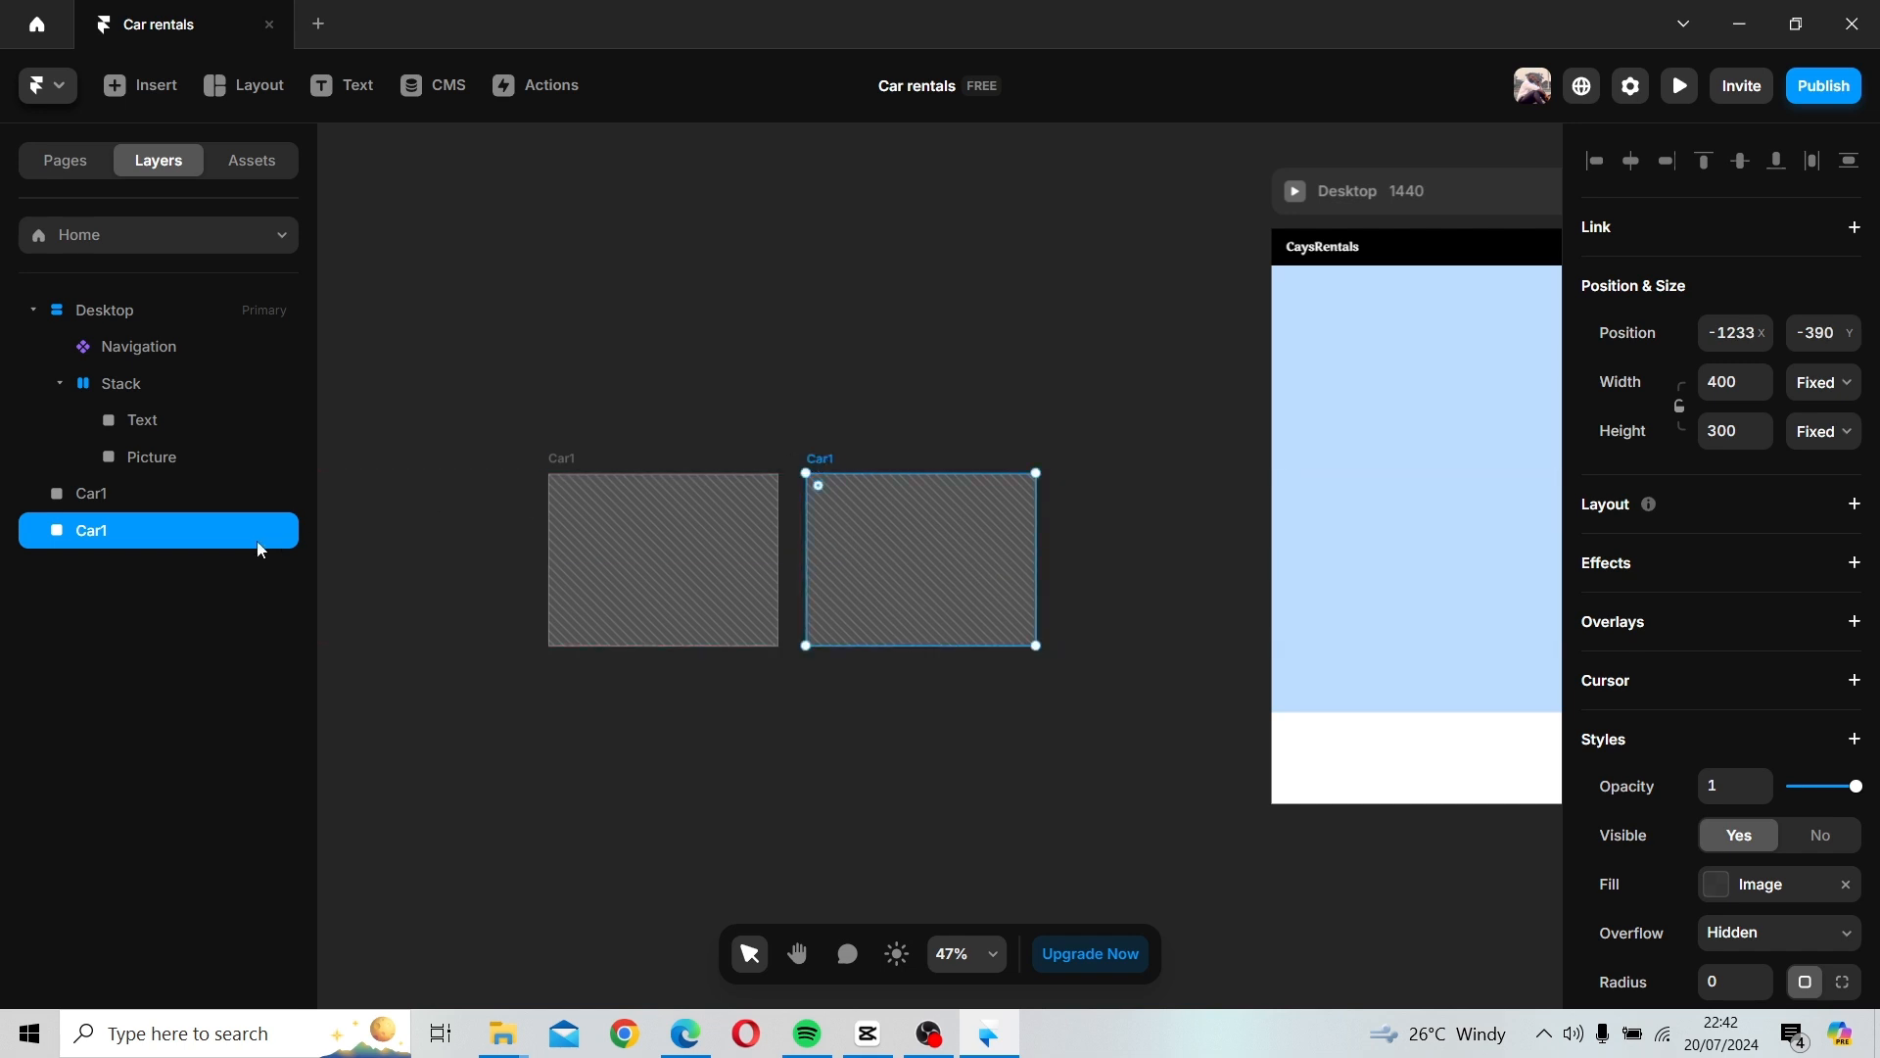
double_click(98, 529)
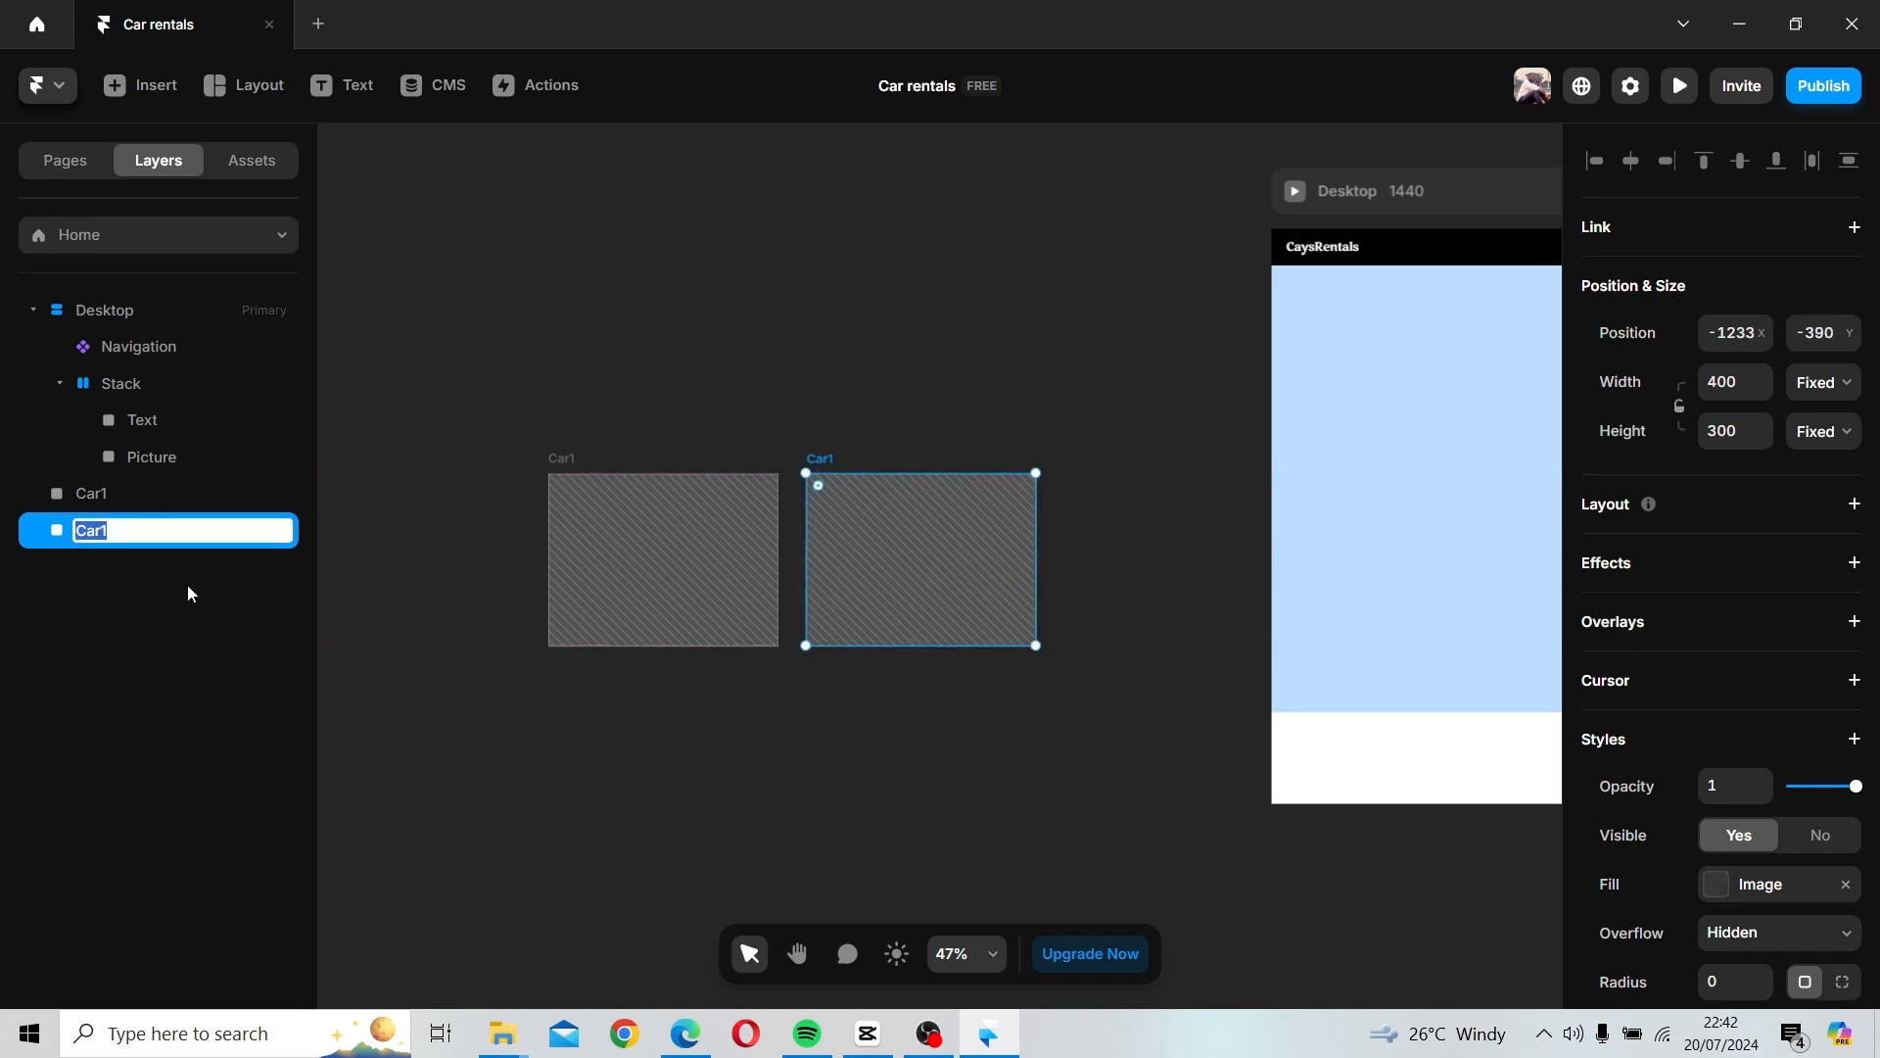
type("Car 2")
key("Return")
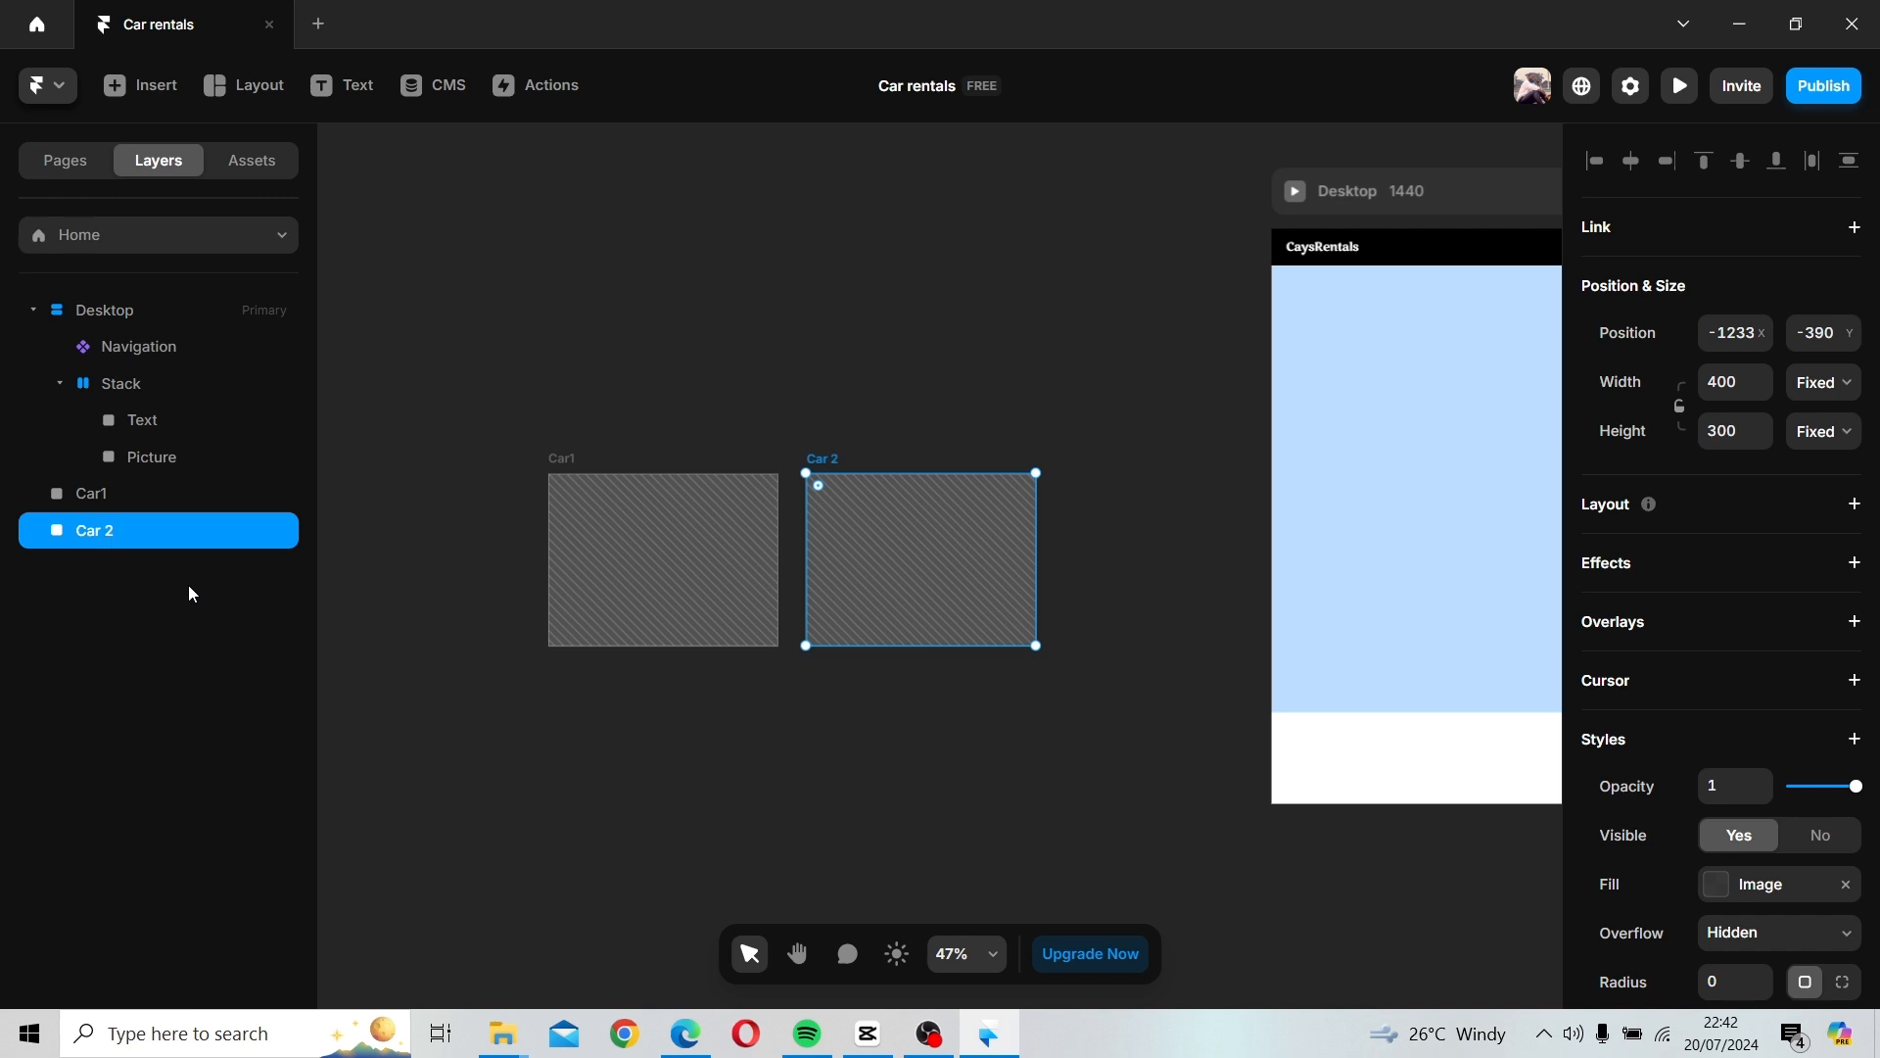
Shift the Car1 and Car 2 frames together farther away from the Desktop page.
left_click(564, 465)
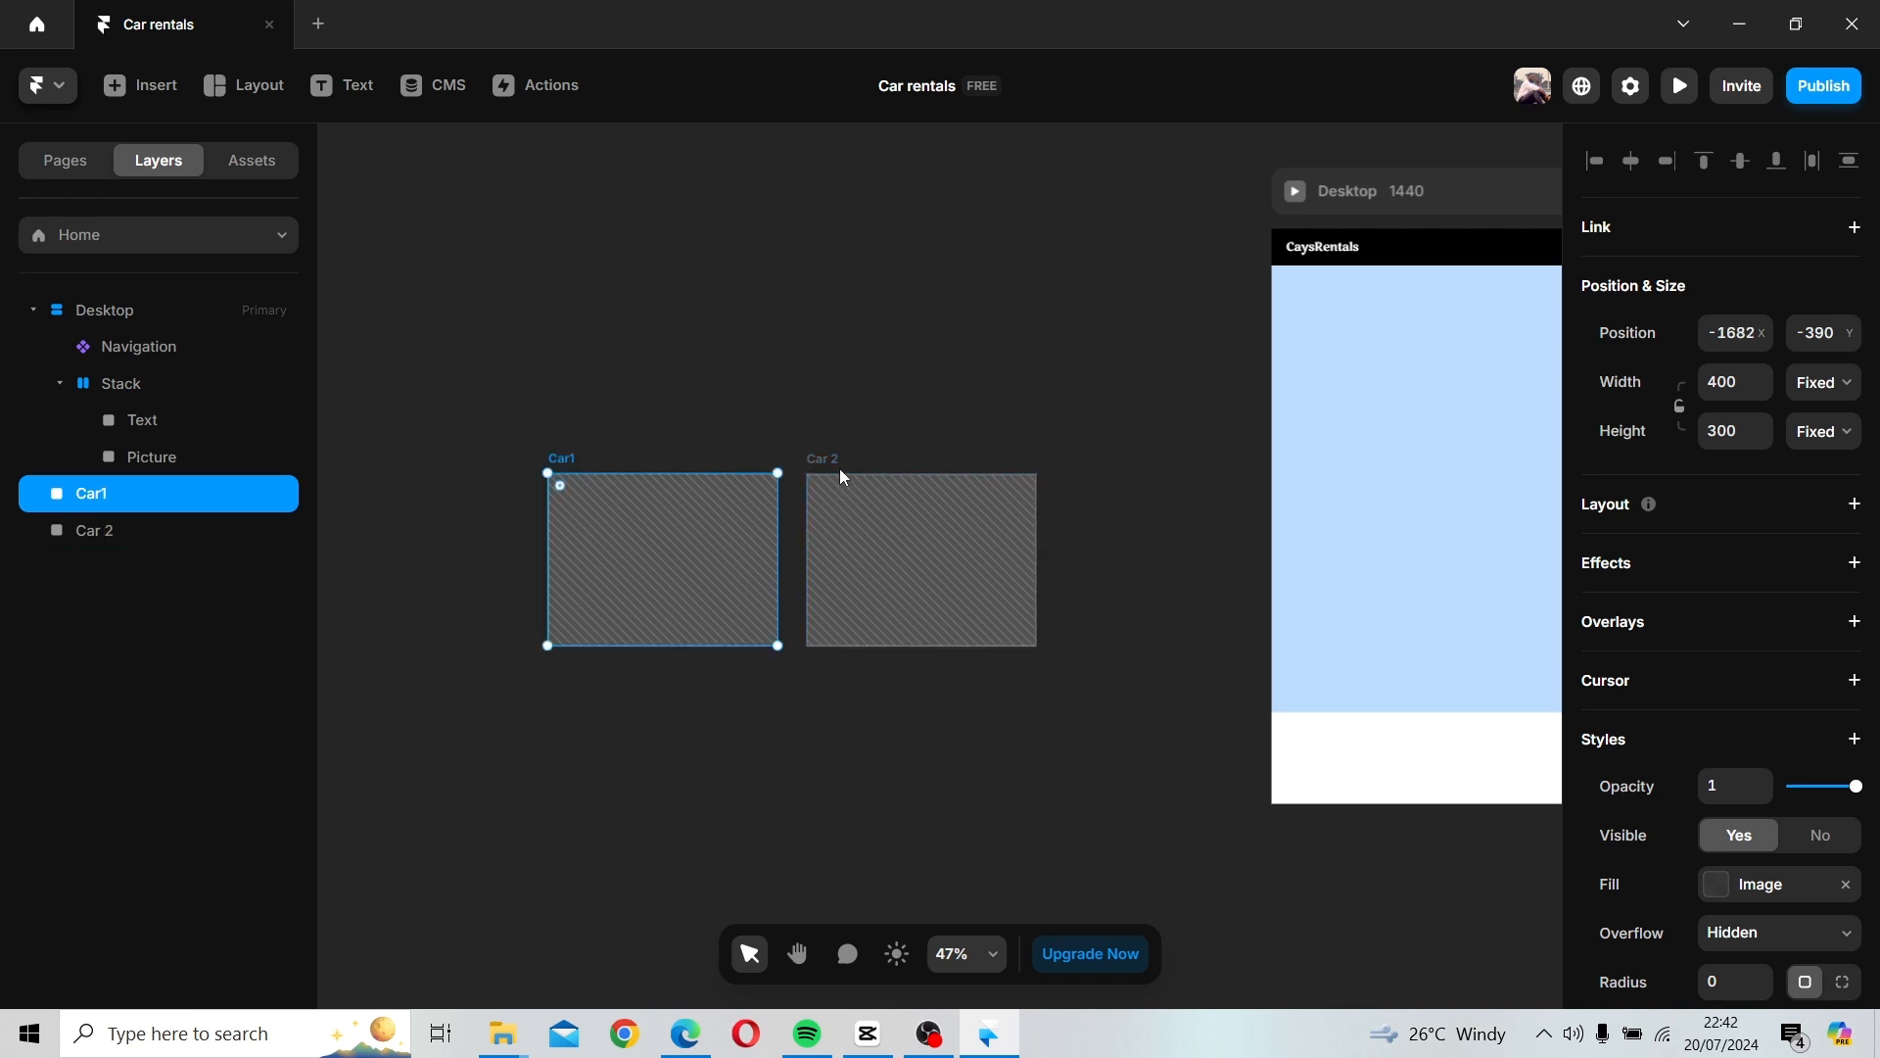
left_click(836, 458, "shift")
left_click_drag(836, 459, 562, 461)
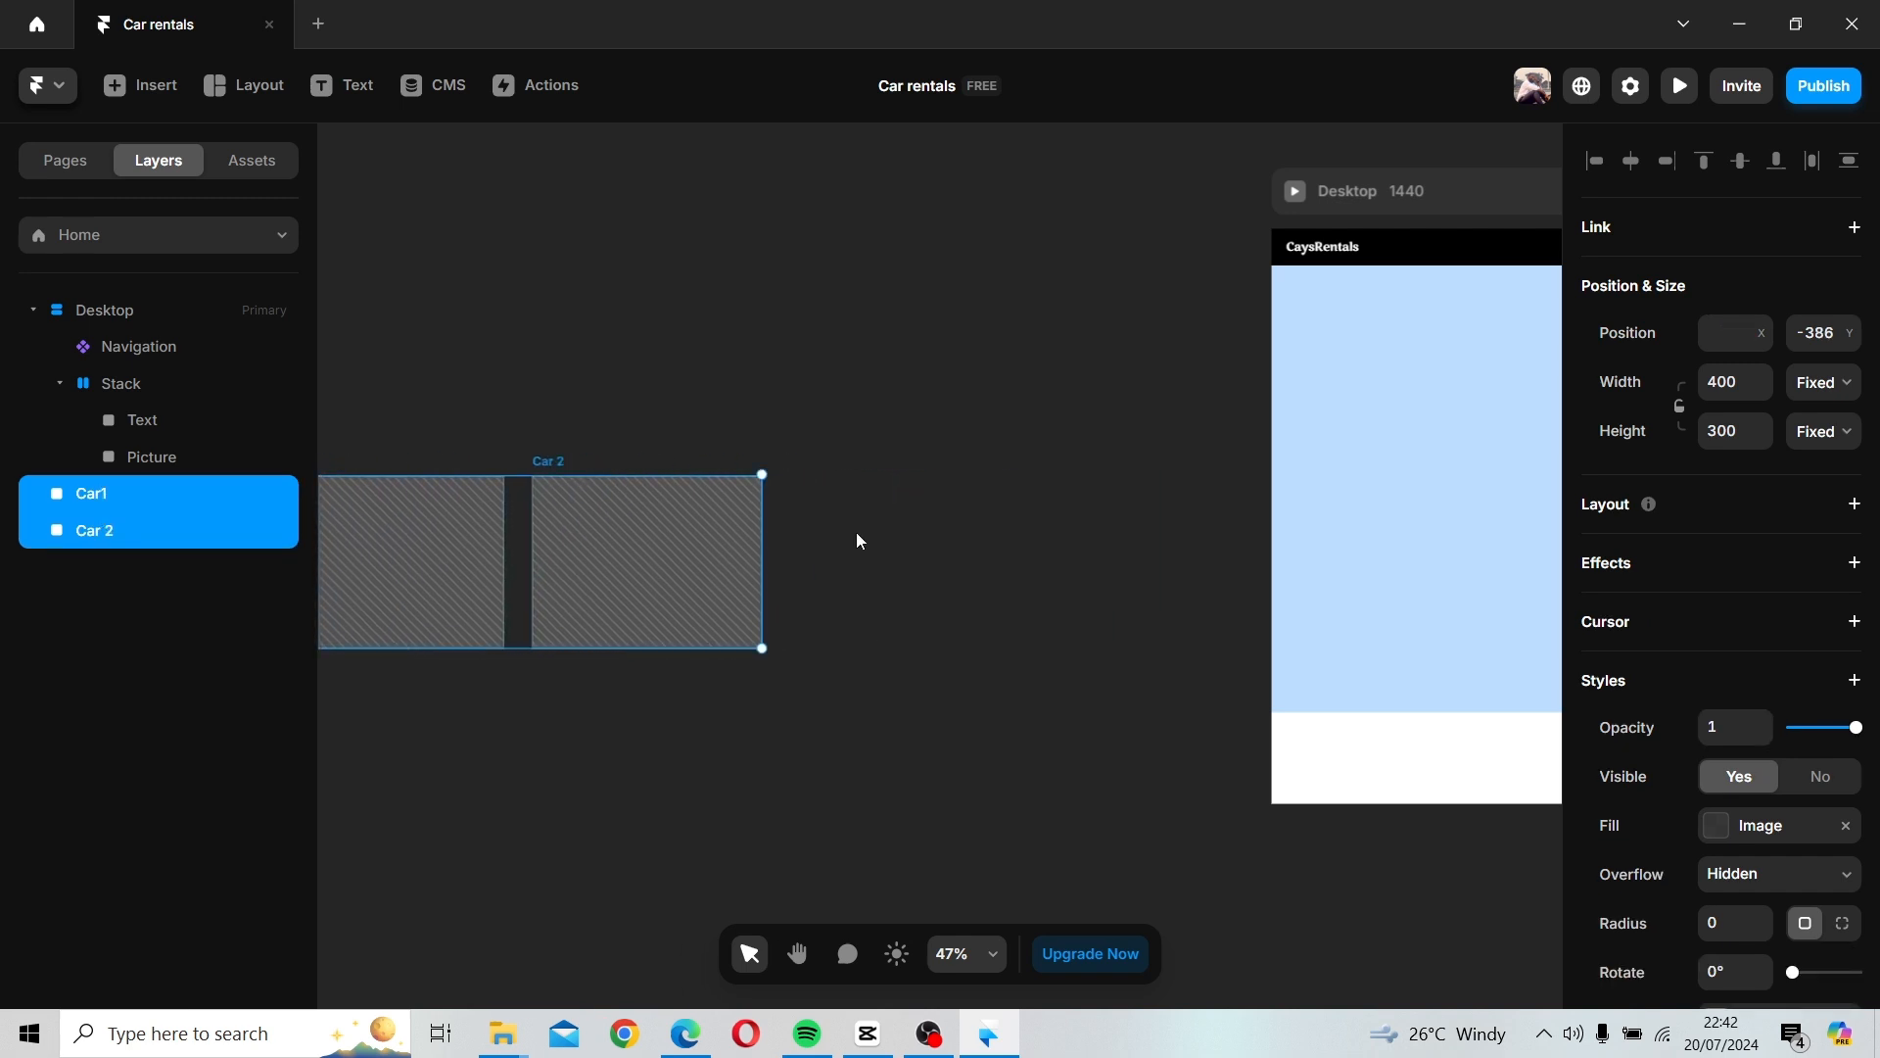
left_click(856, 537)
Duplicate the Car 2 frame into the space between it and the Desktop page and rename the copy Car 3.
left_click(550, 470)
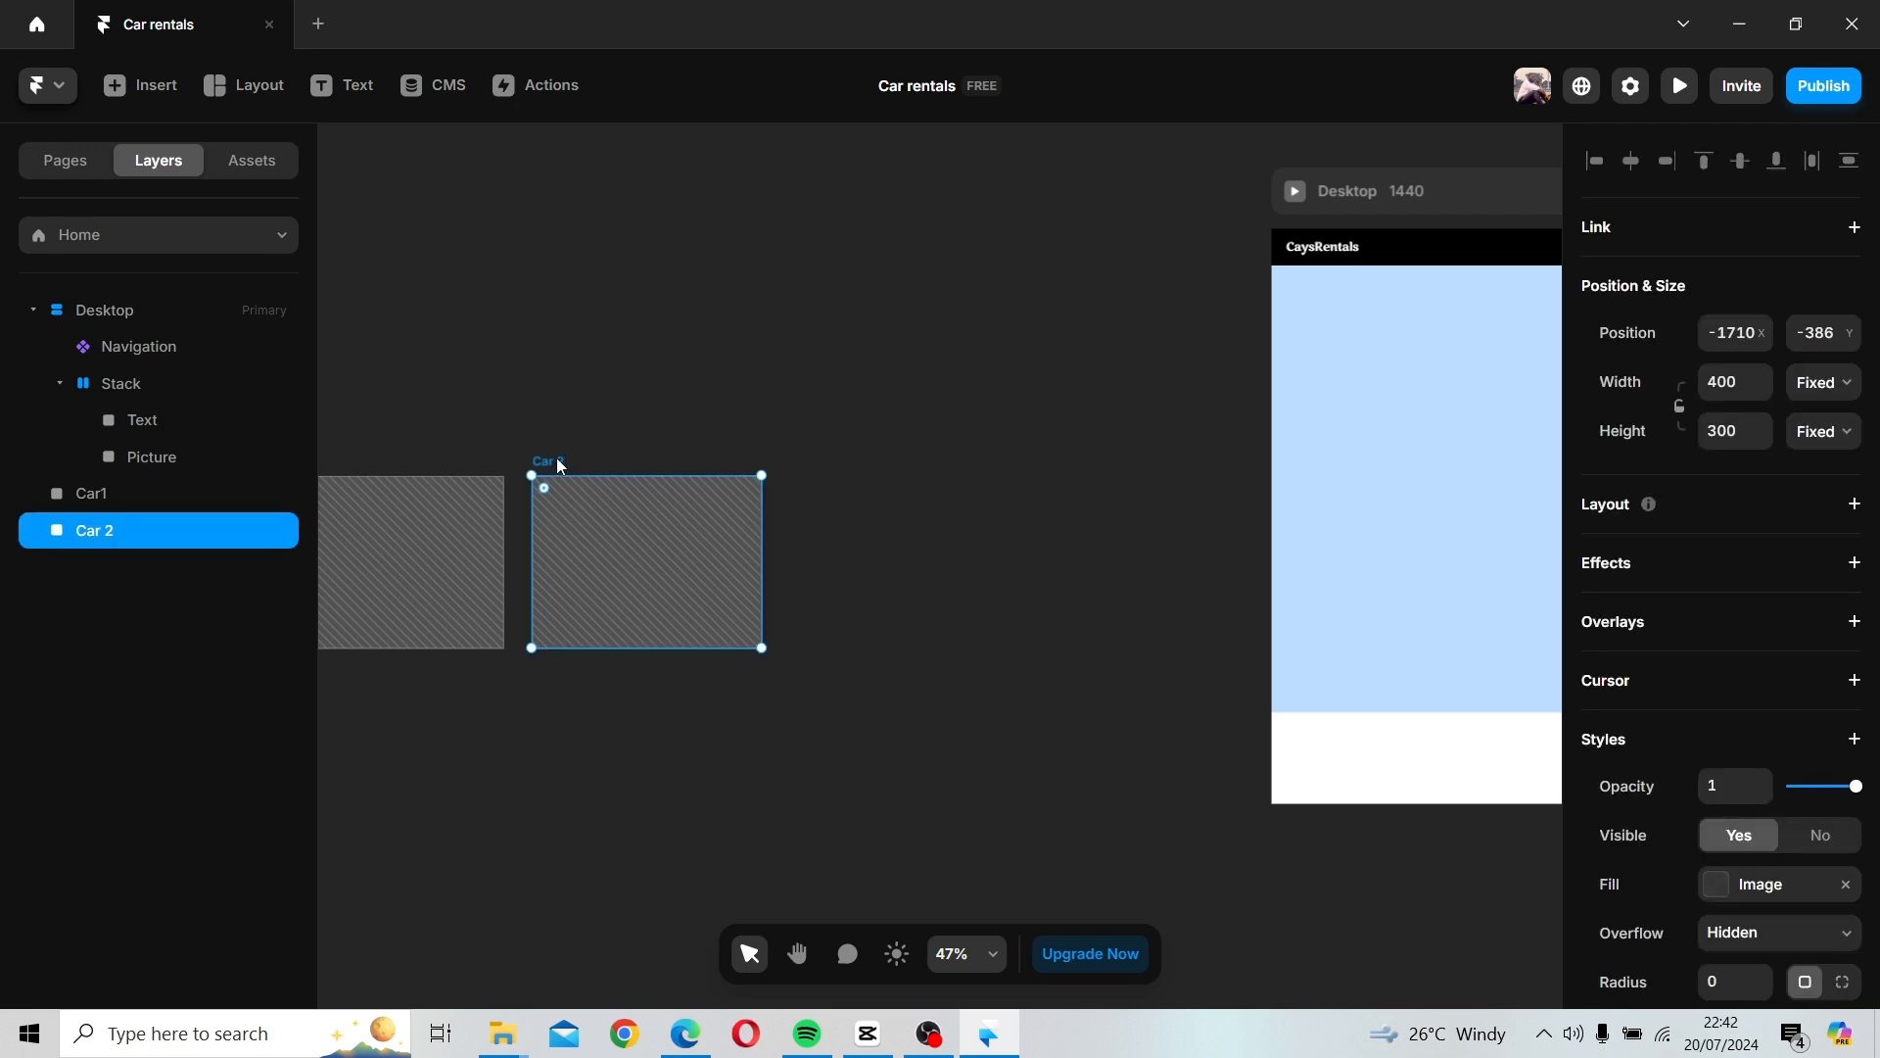
left_click_drag(560, 466, 827, 463)
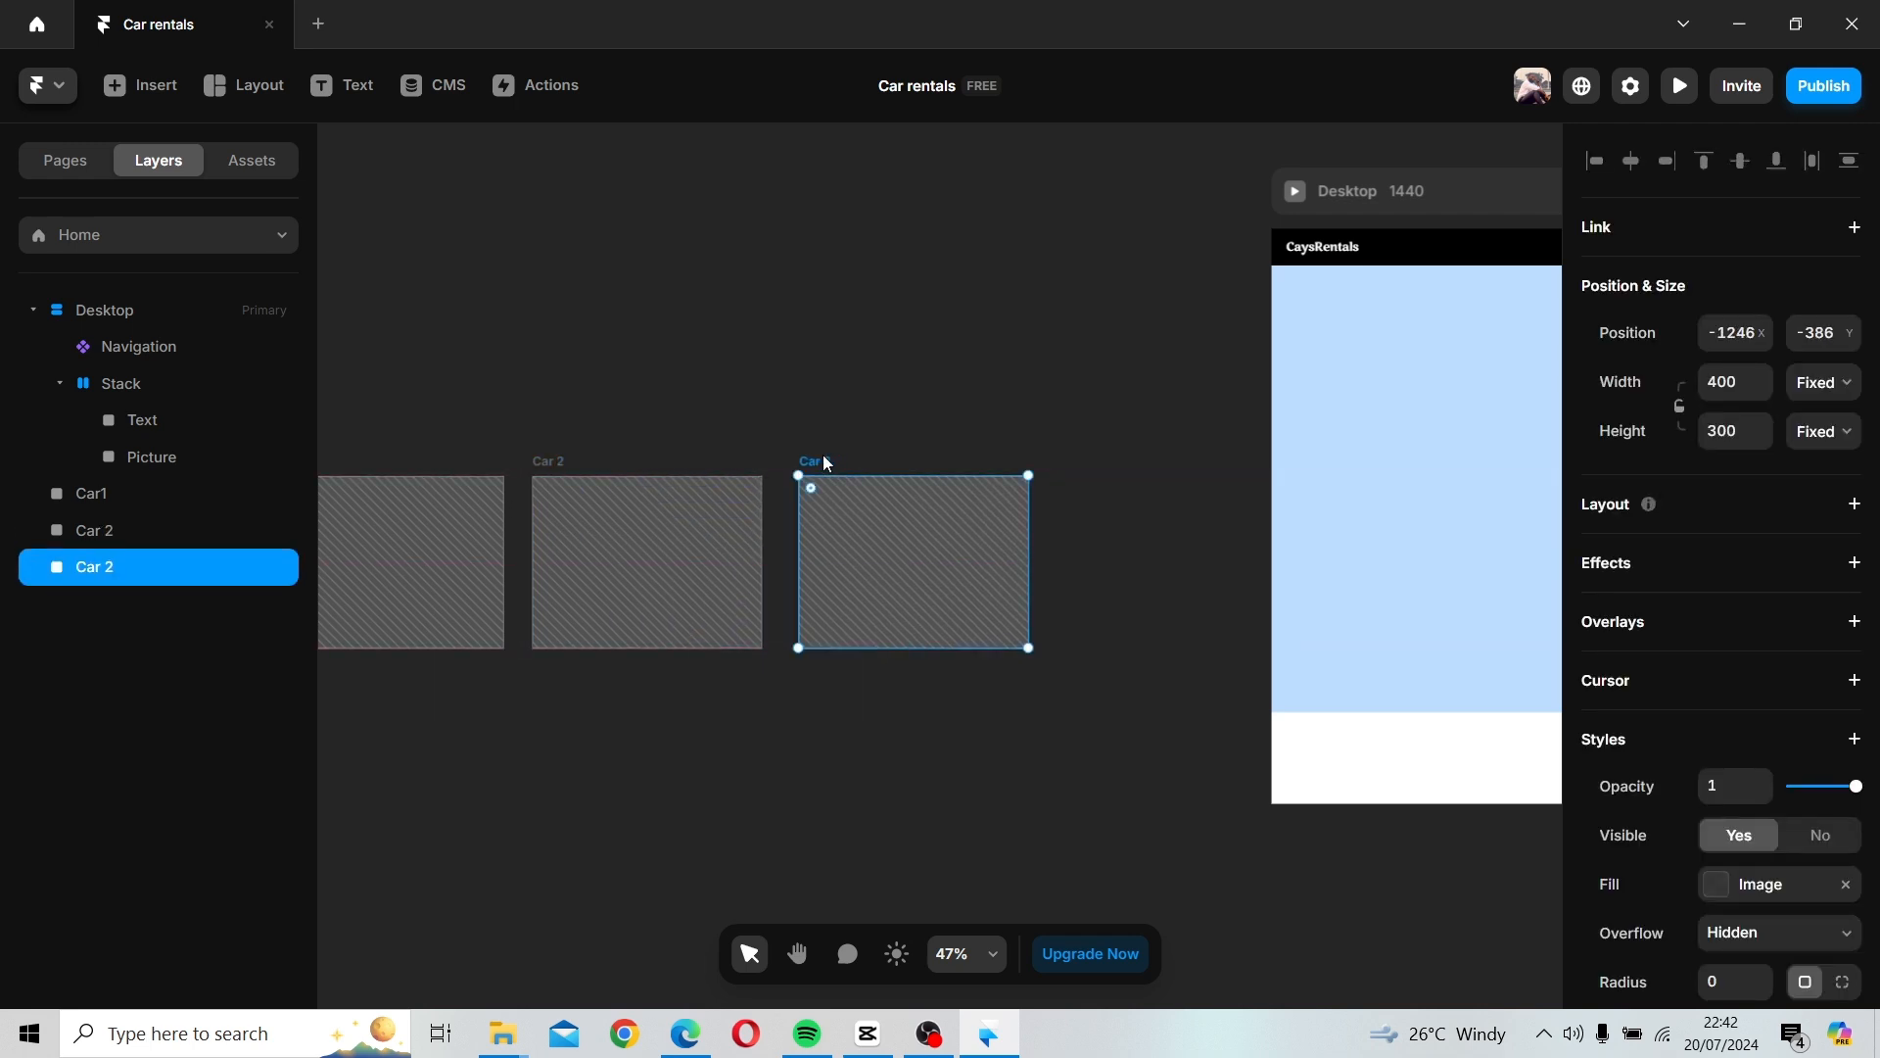
double_click(126, 563)
left_click(127, 560)
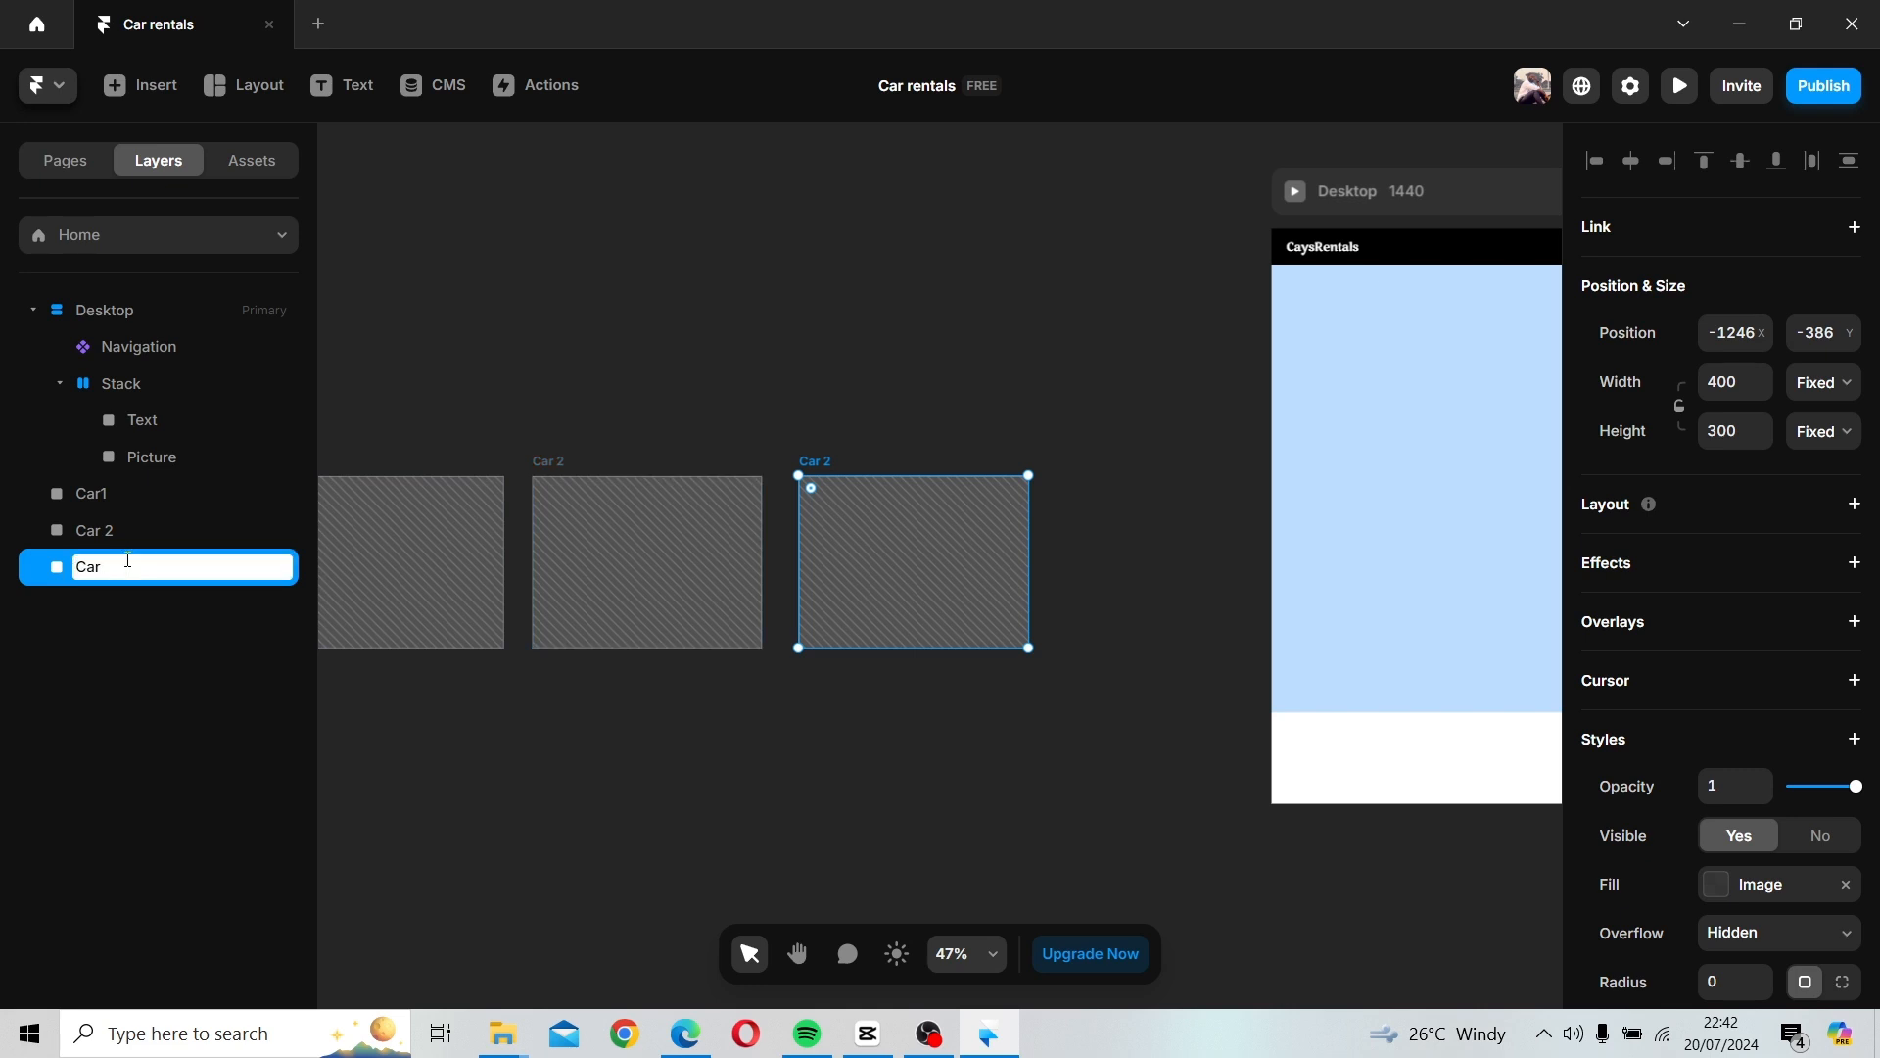
type("3")
left_click(552, 372)
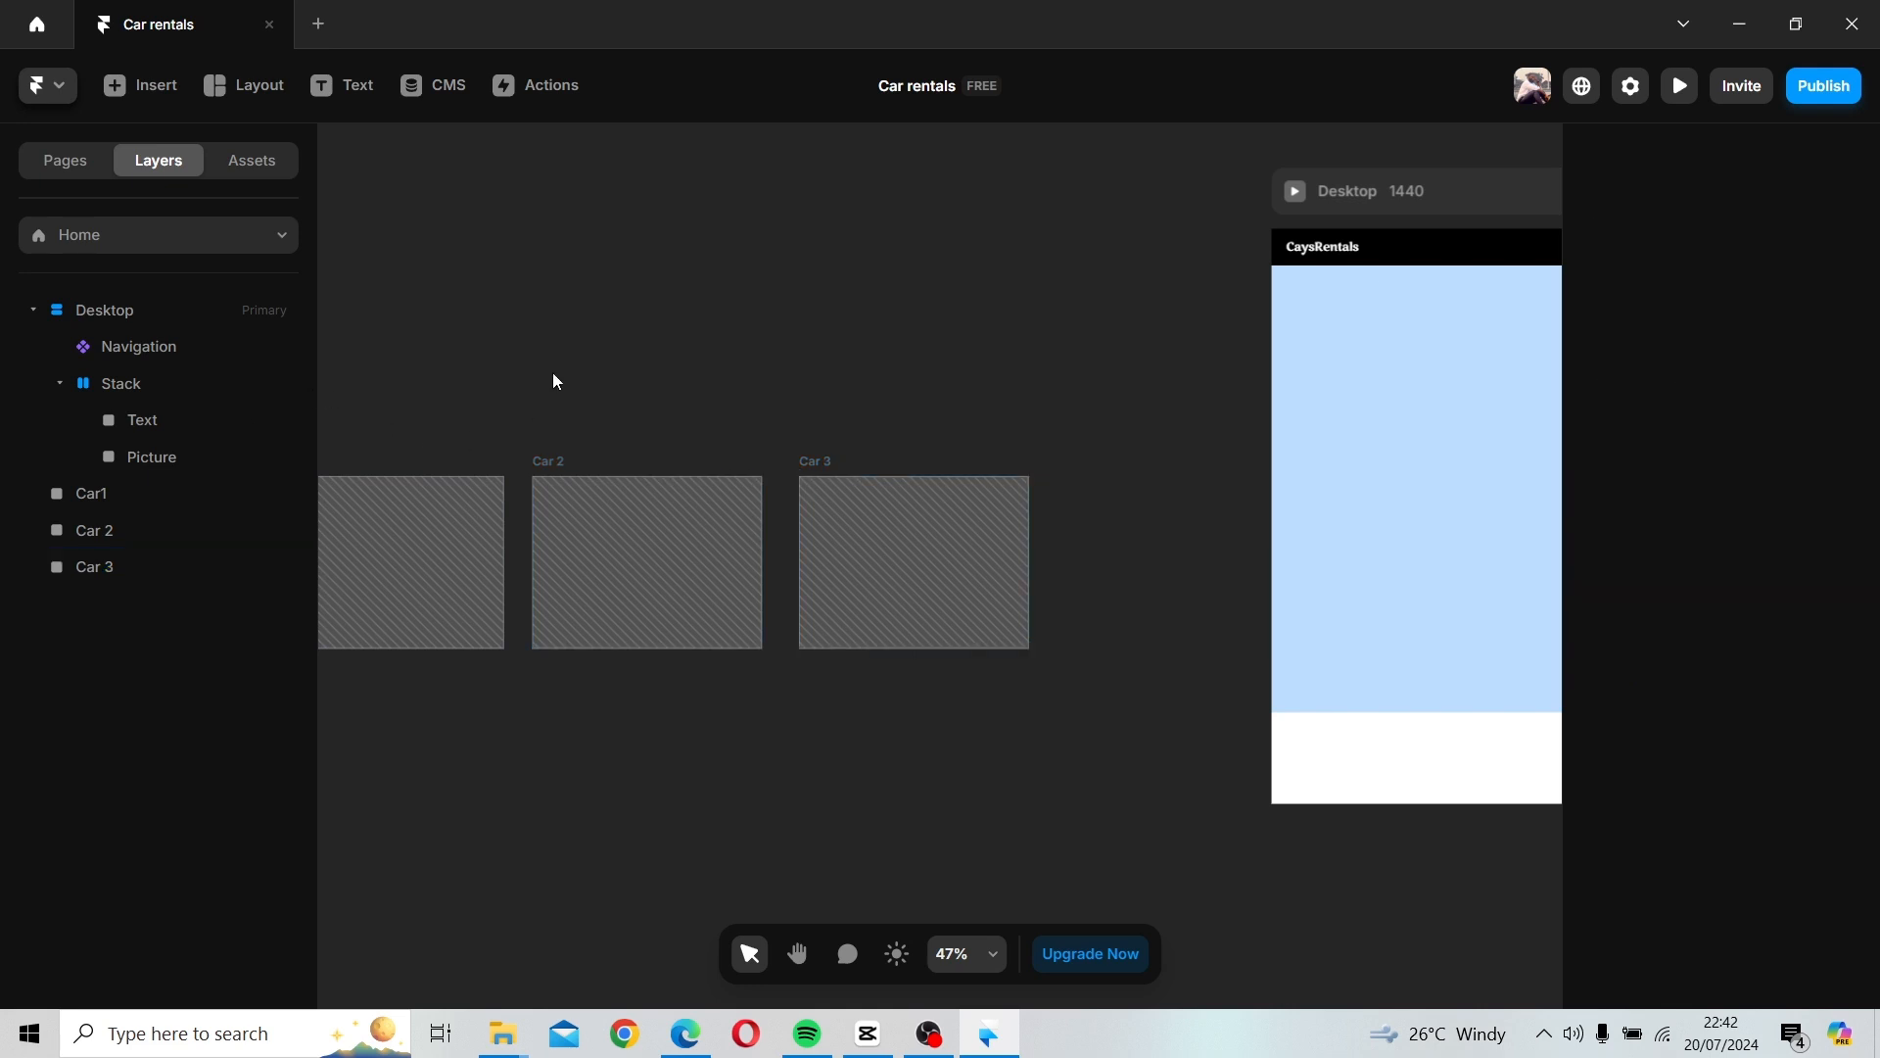
Fill the Car1 frame with the image file pink from the Car ros folder.
key("space")
left_click_drag(552, 372, 717, 345)
double_click(561, 480)
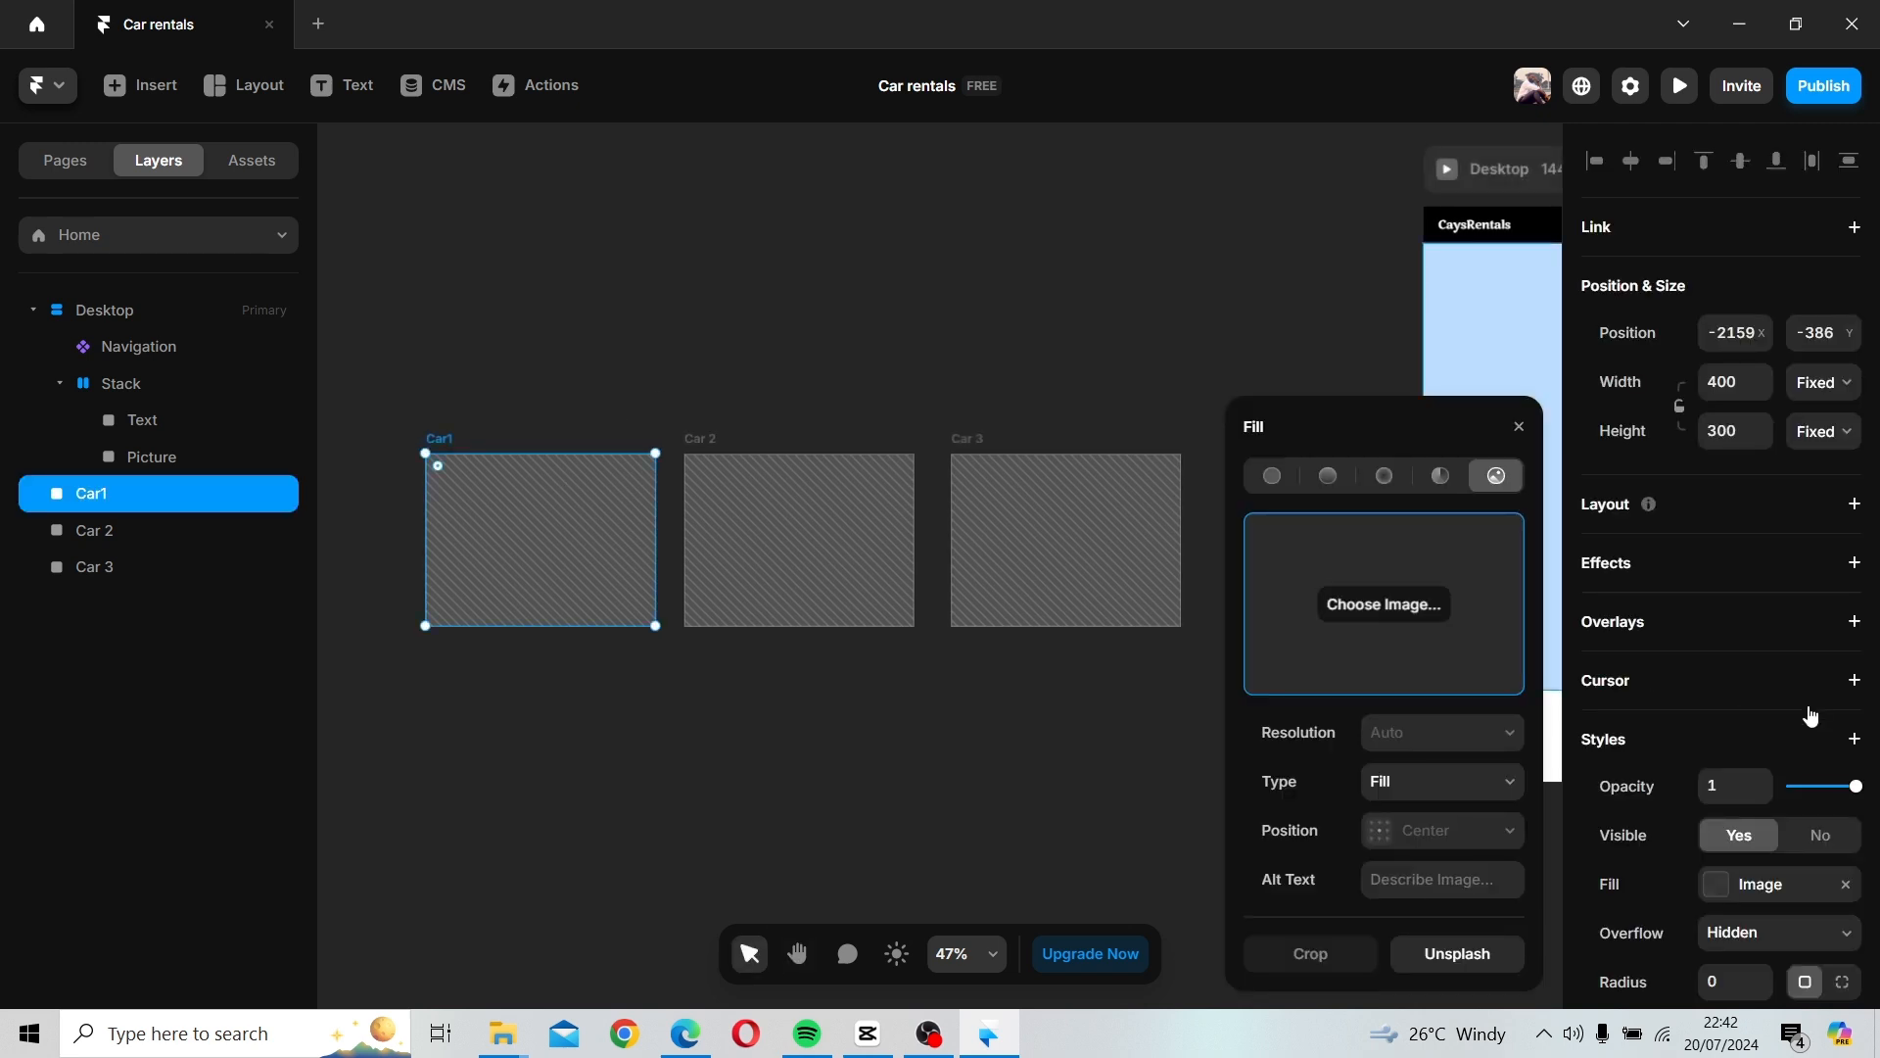
left_click(1384, 614)
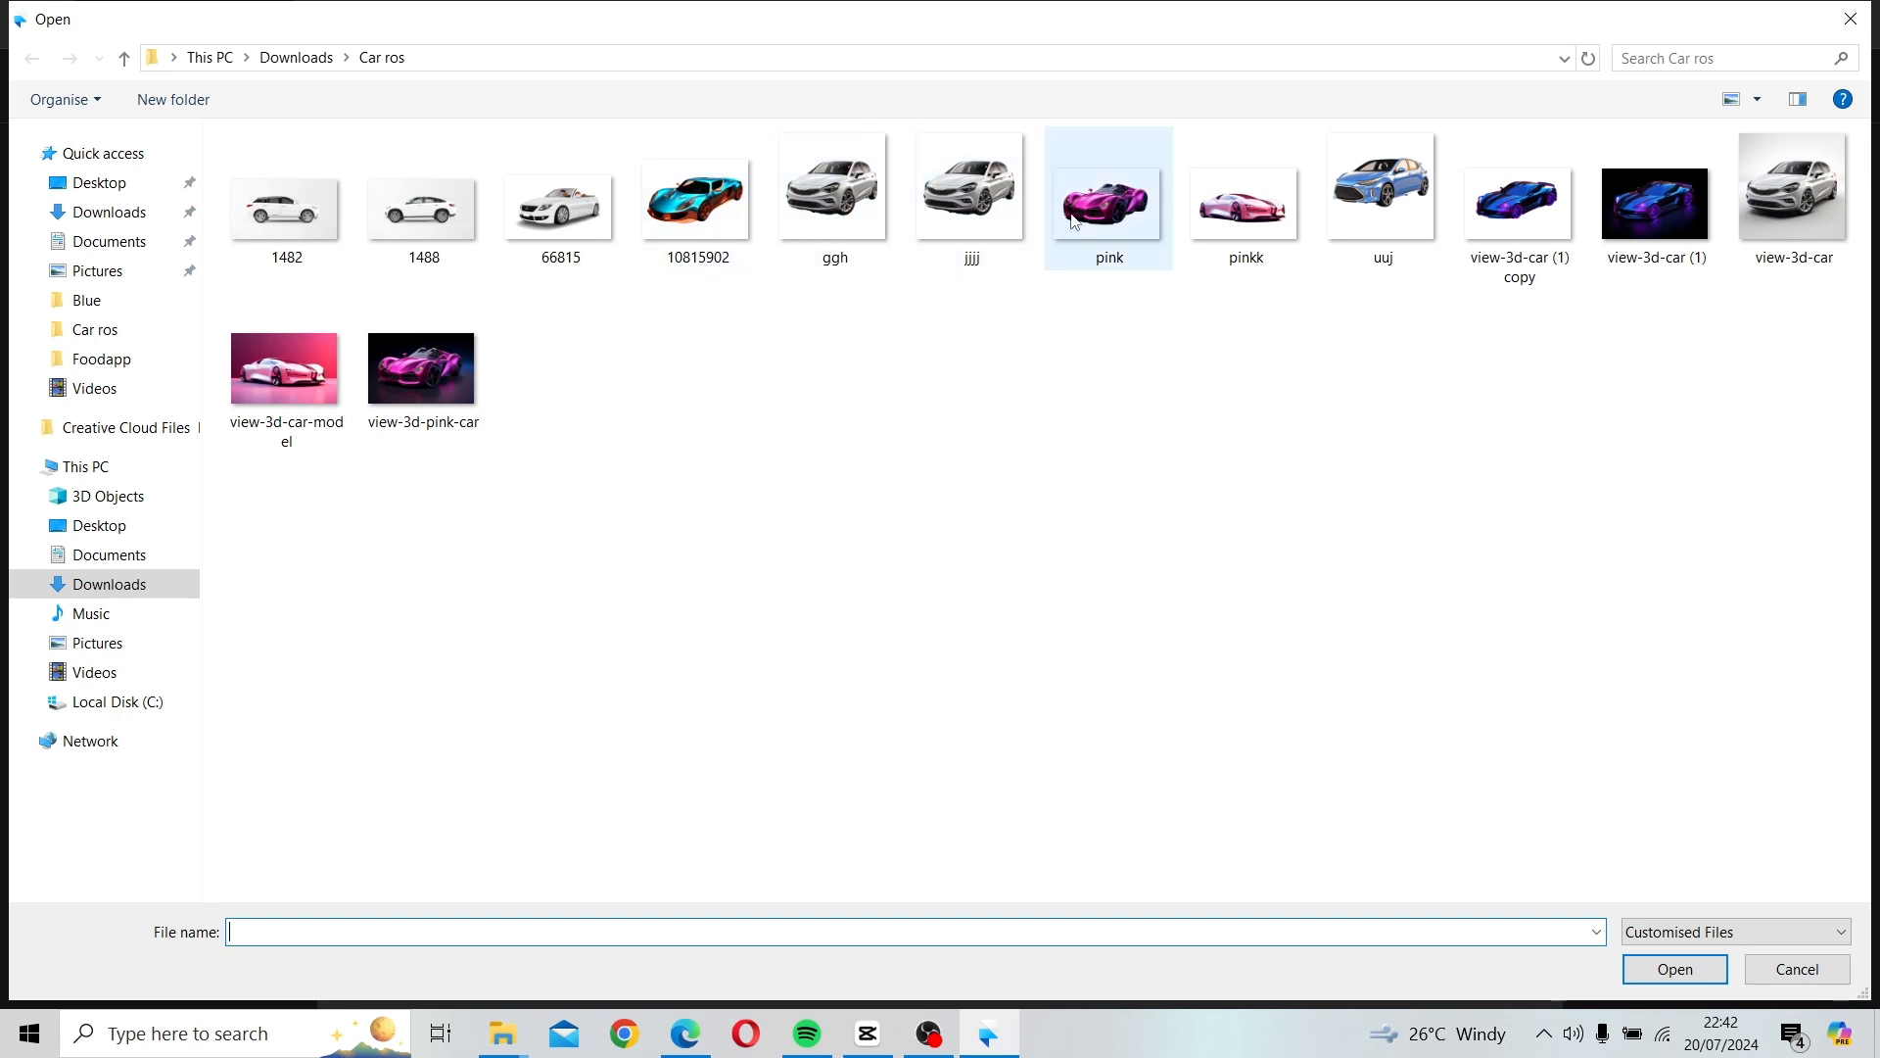
left_click(1142, 252)
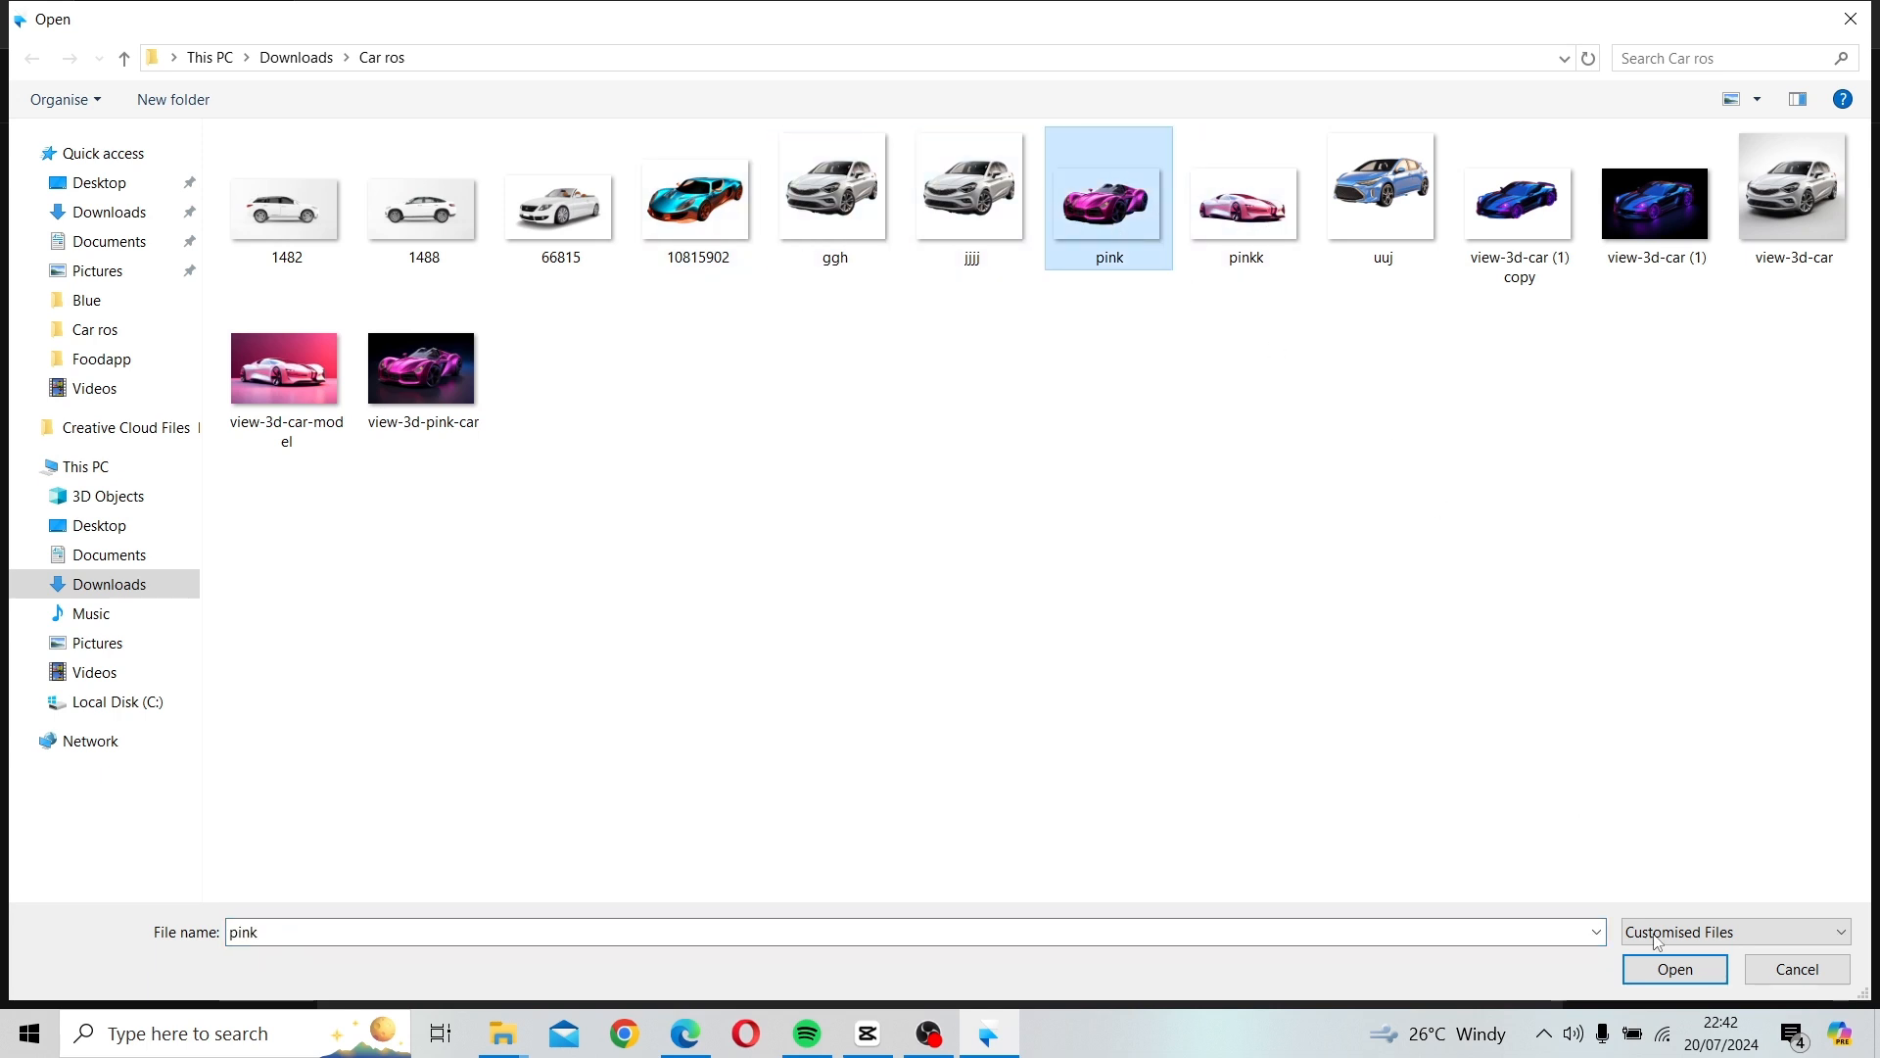
left_click(1691, 970)
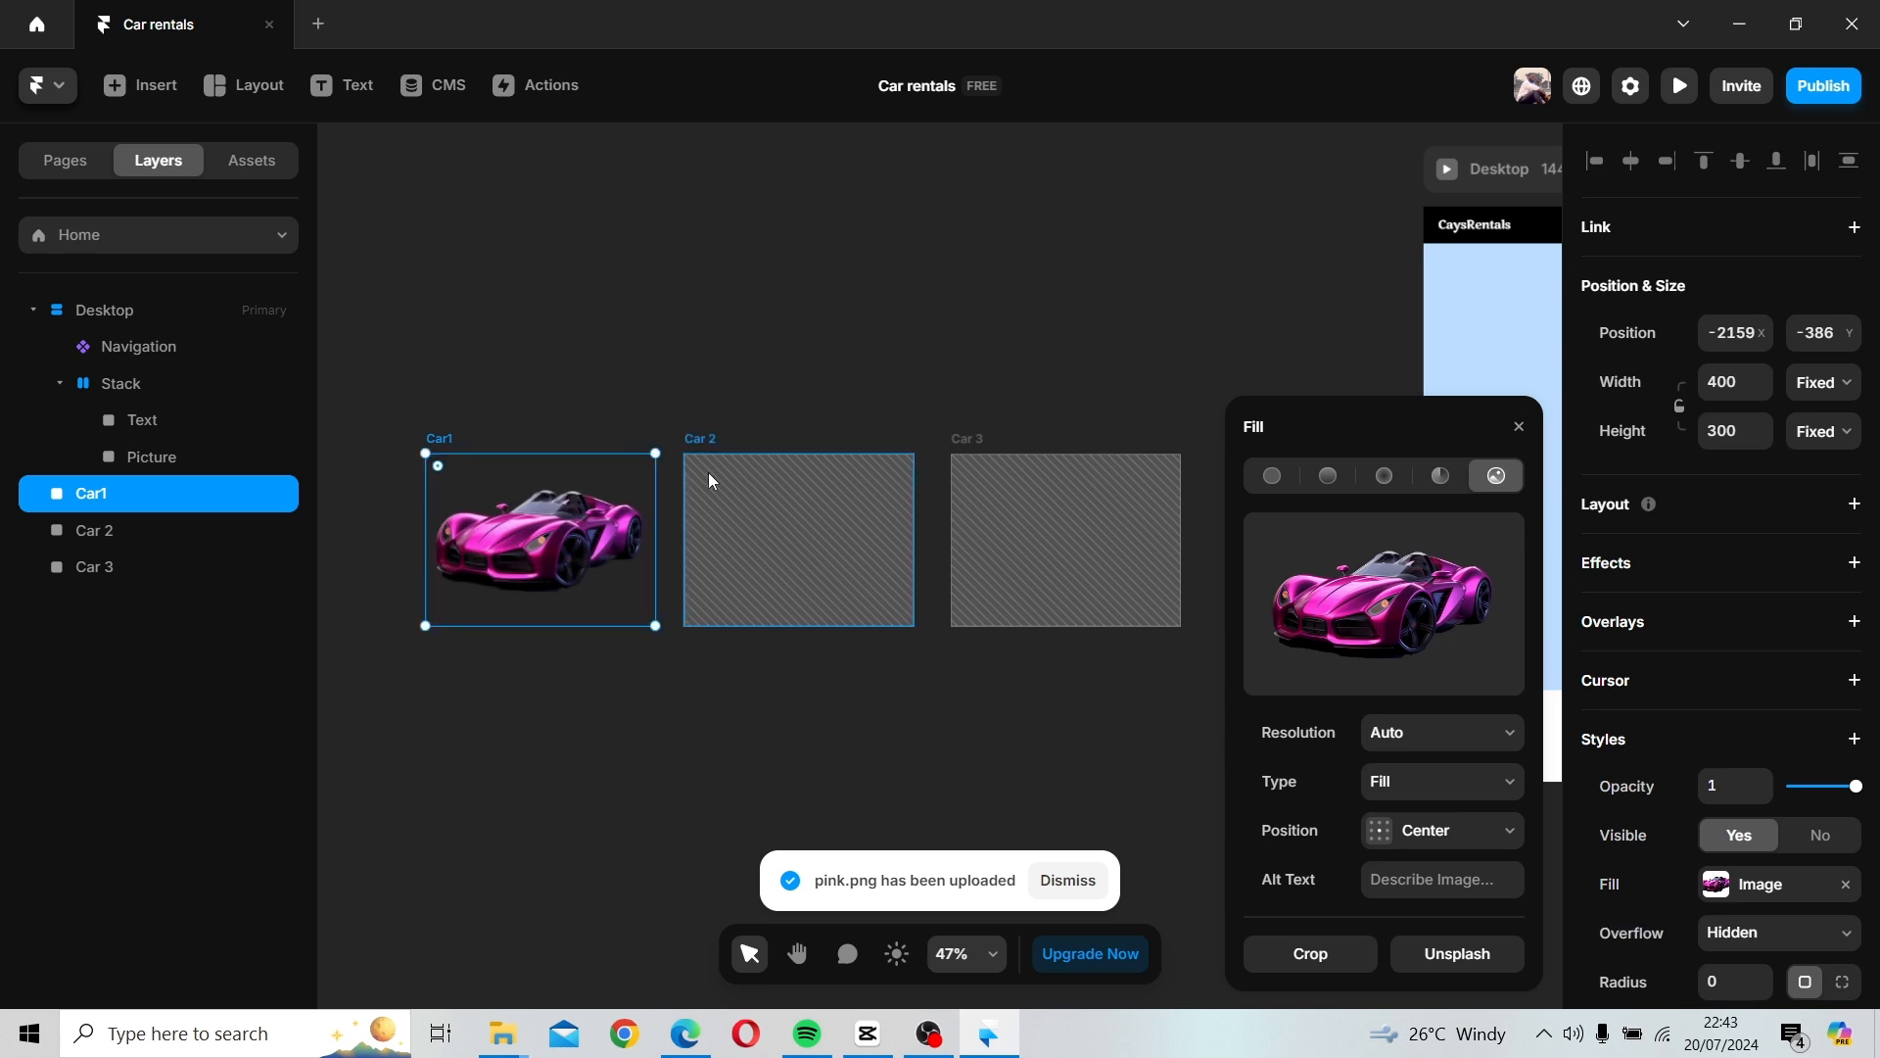
Fill the Car 2 frame with the image file pinkk from the Car ros folder.
left_click(690, 434)
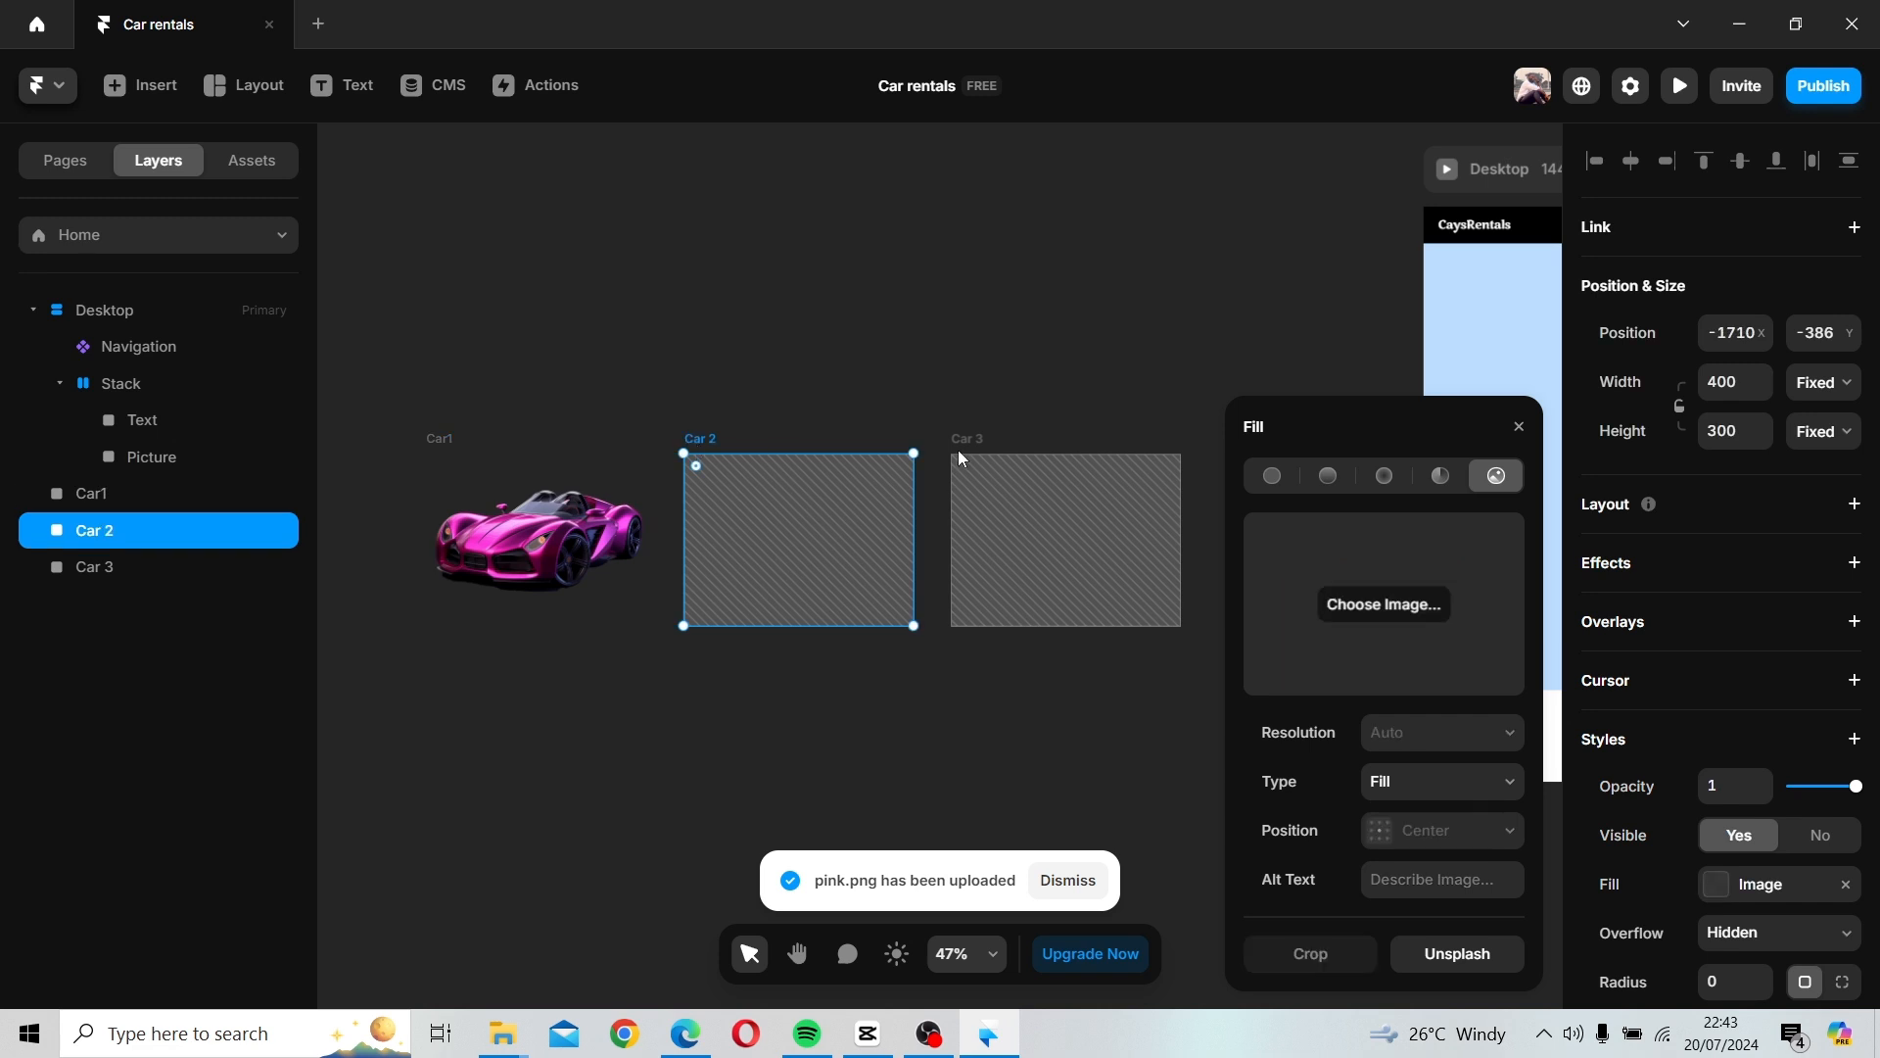
left_click(1399, 614)
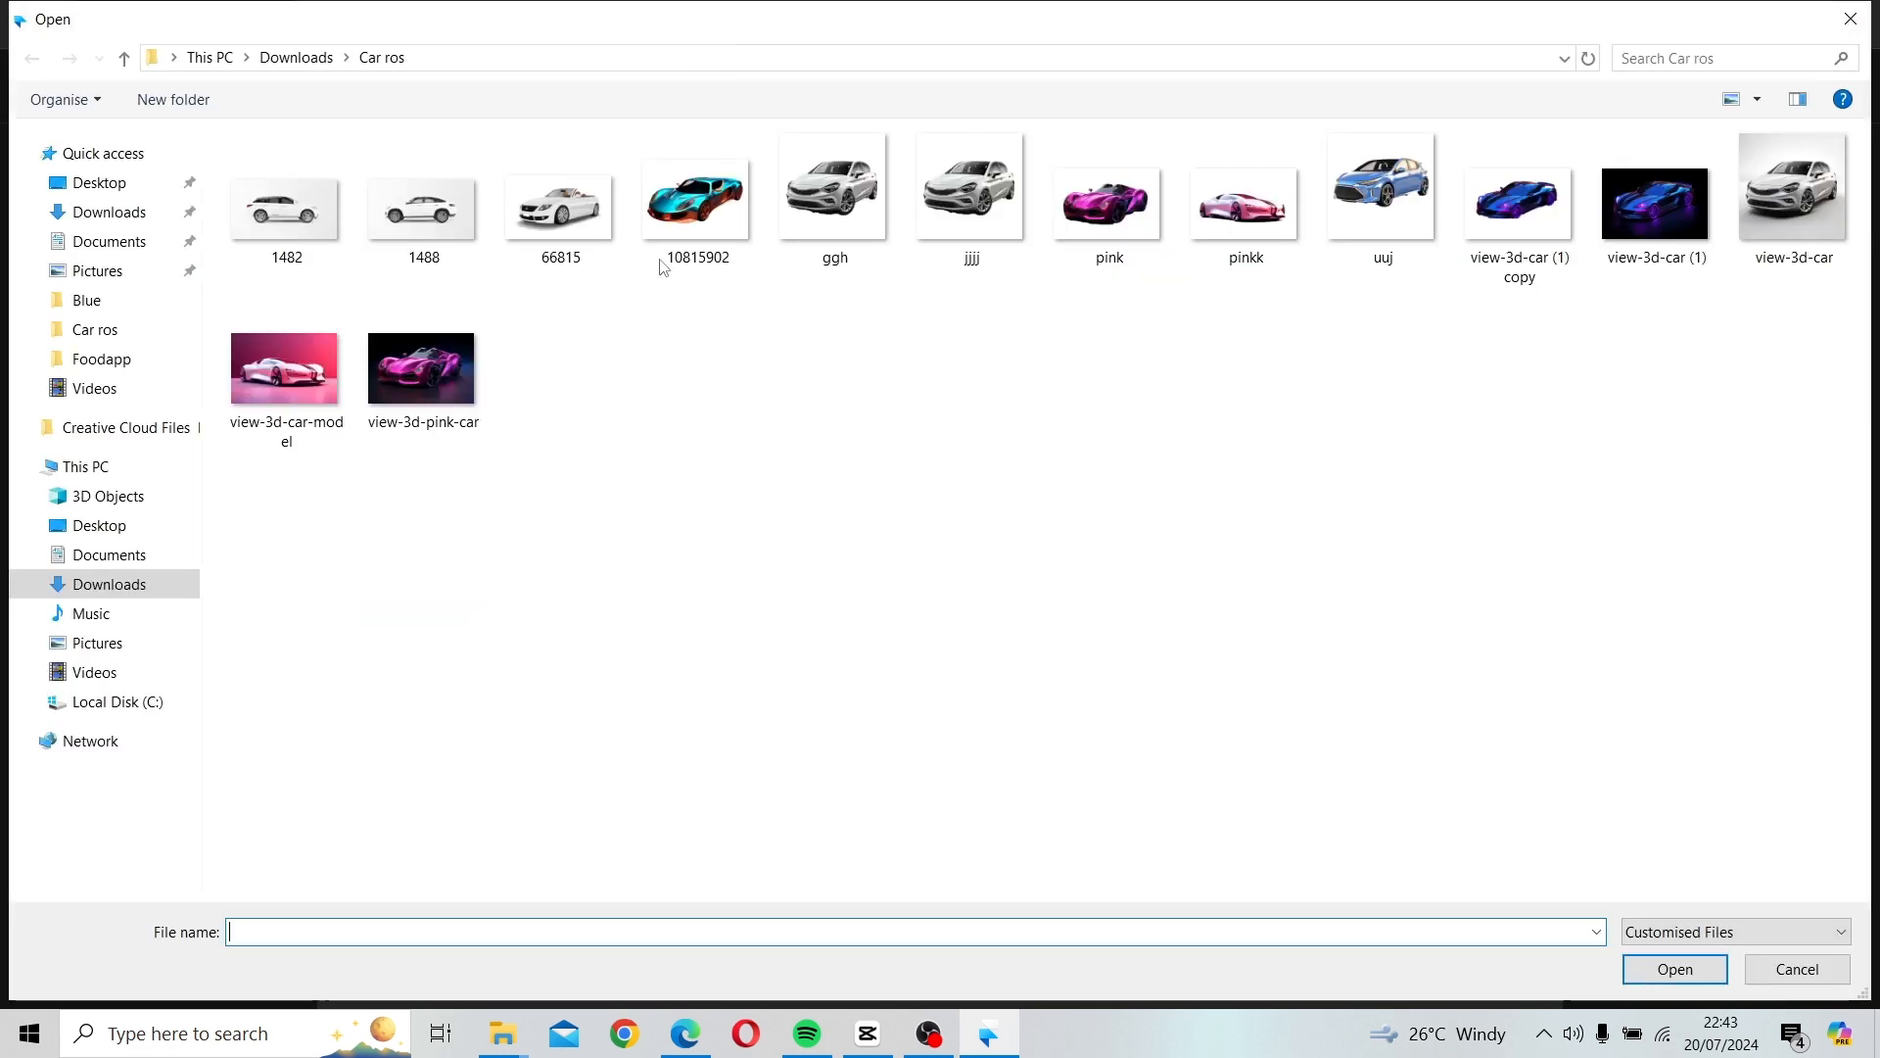
left_click(1193, 168)
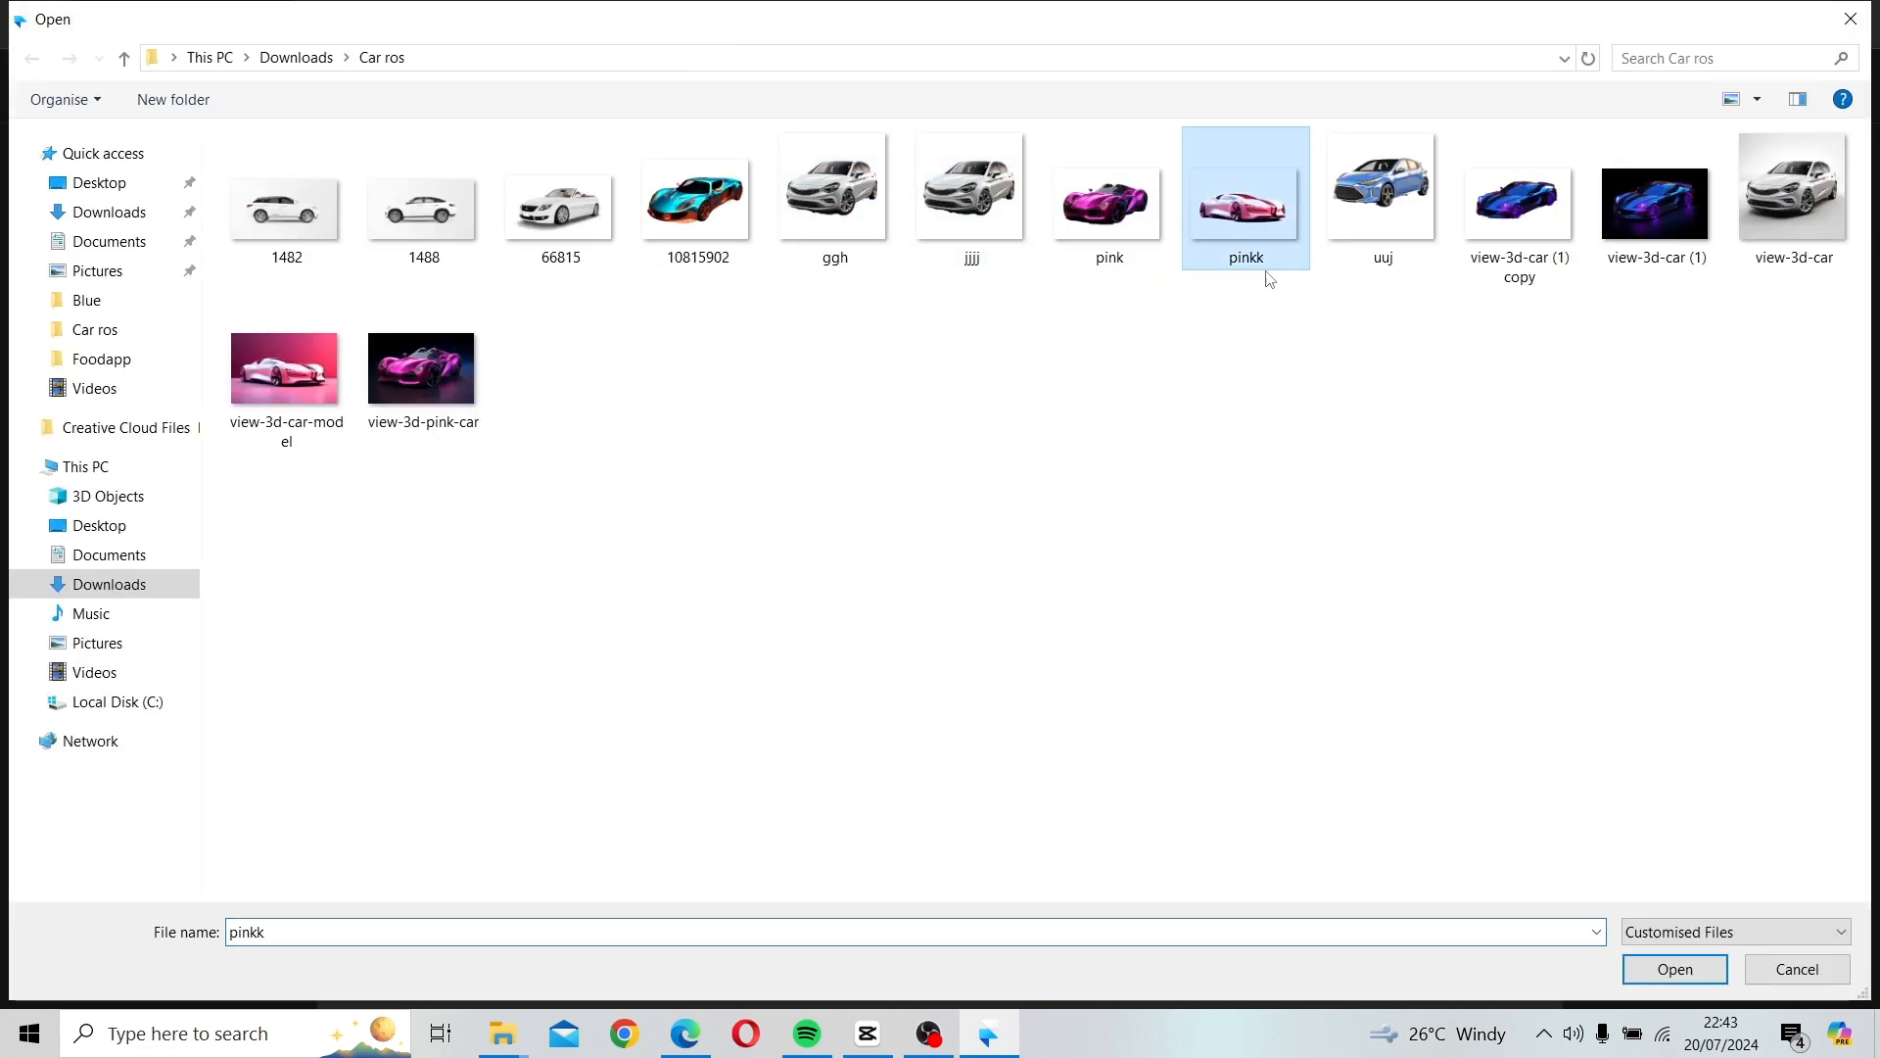
left_click(1655, 974)
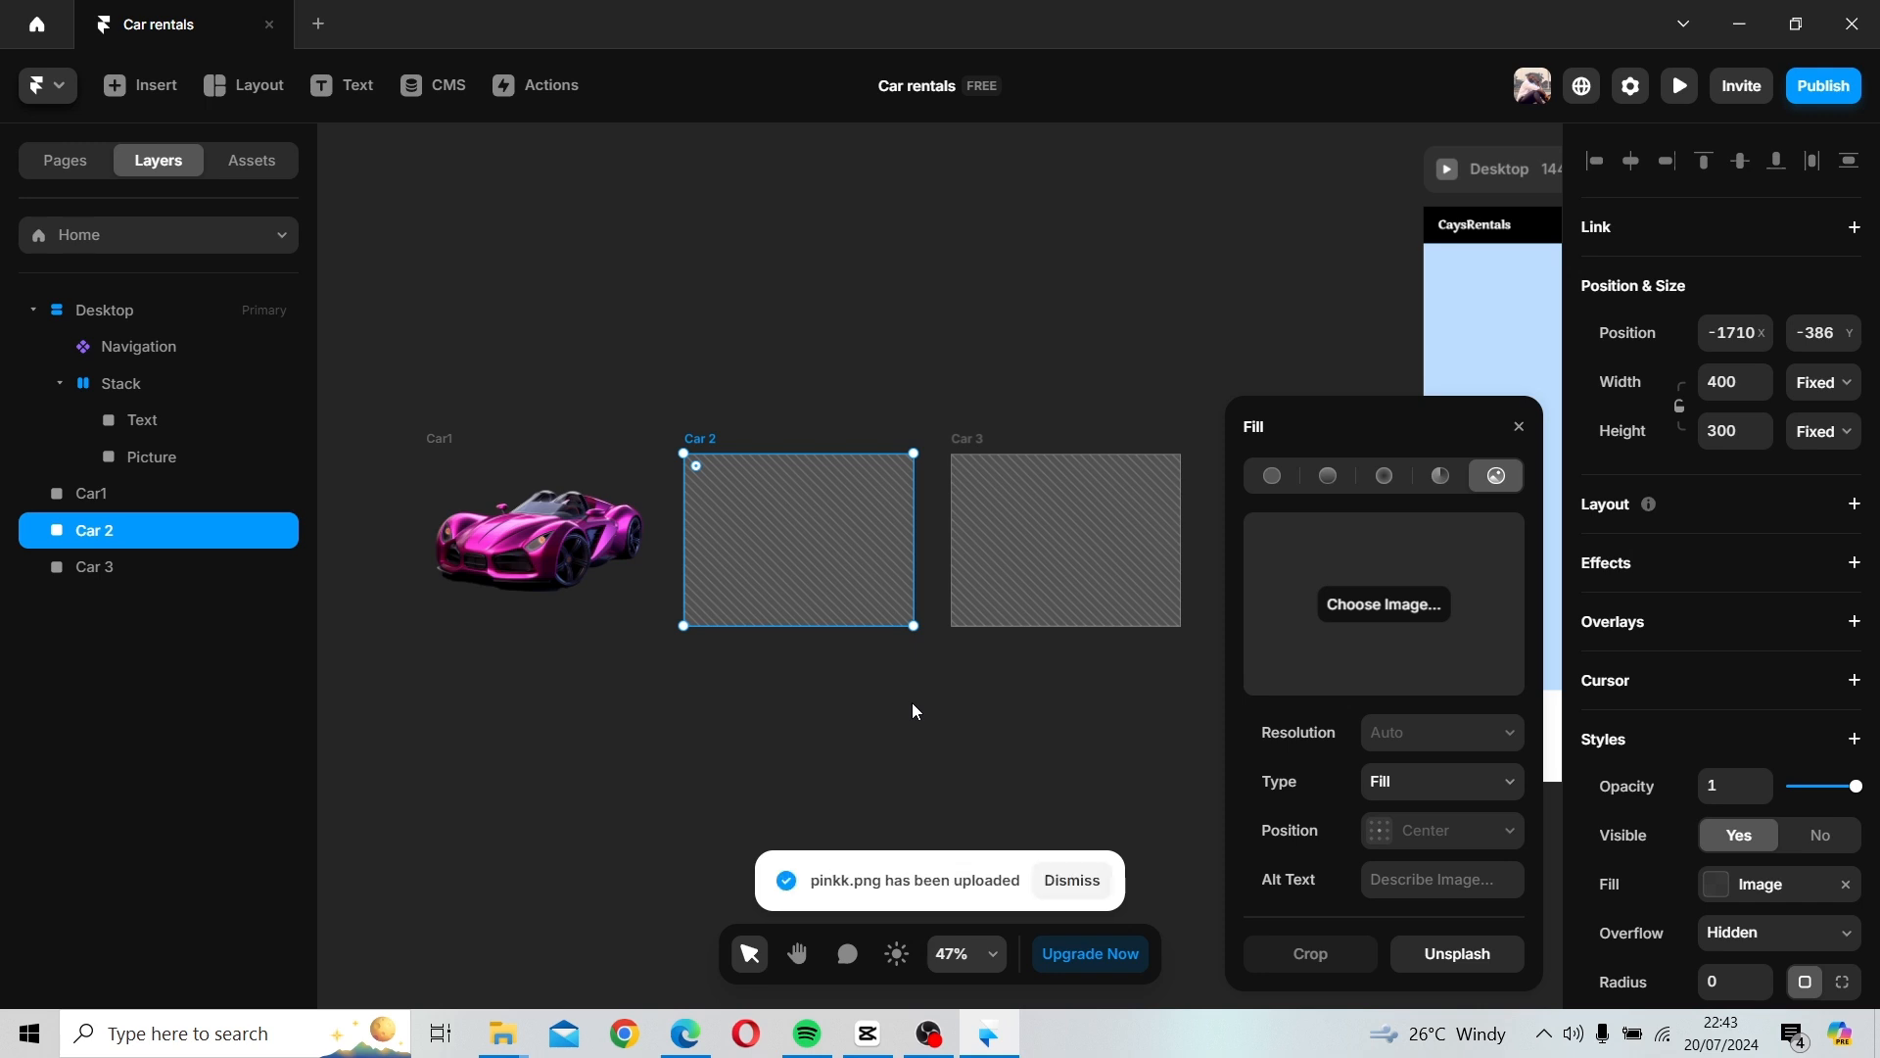
Fill the Car 3 frame with the image file view-3d-car (1) copy and close the fill settings.
left_click(975, 441)
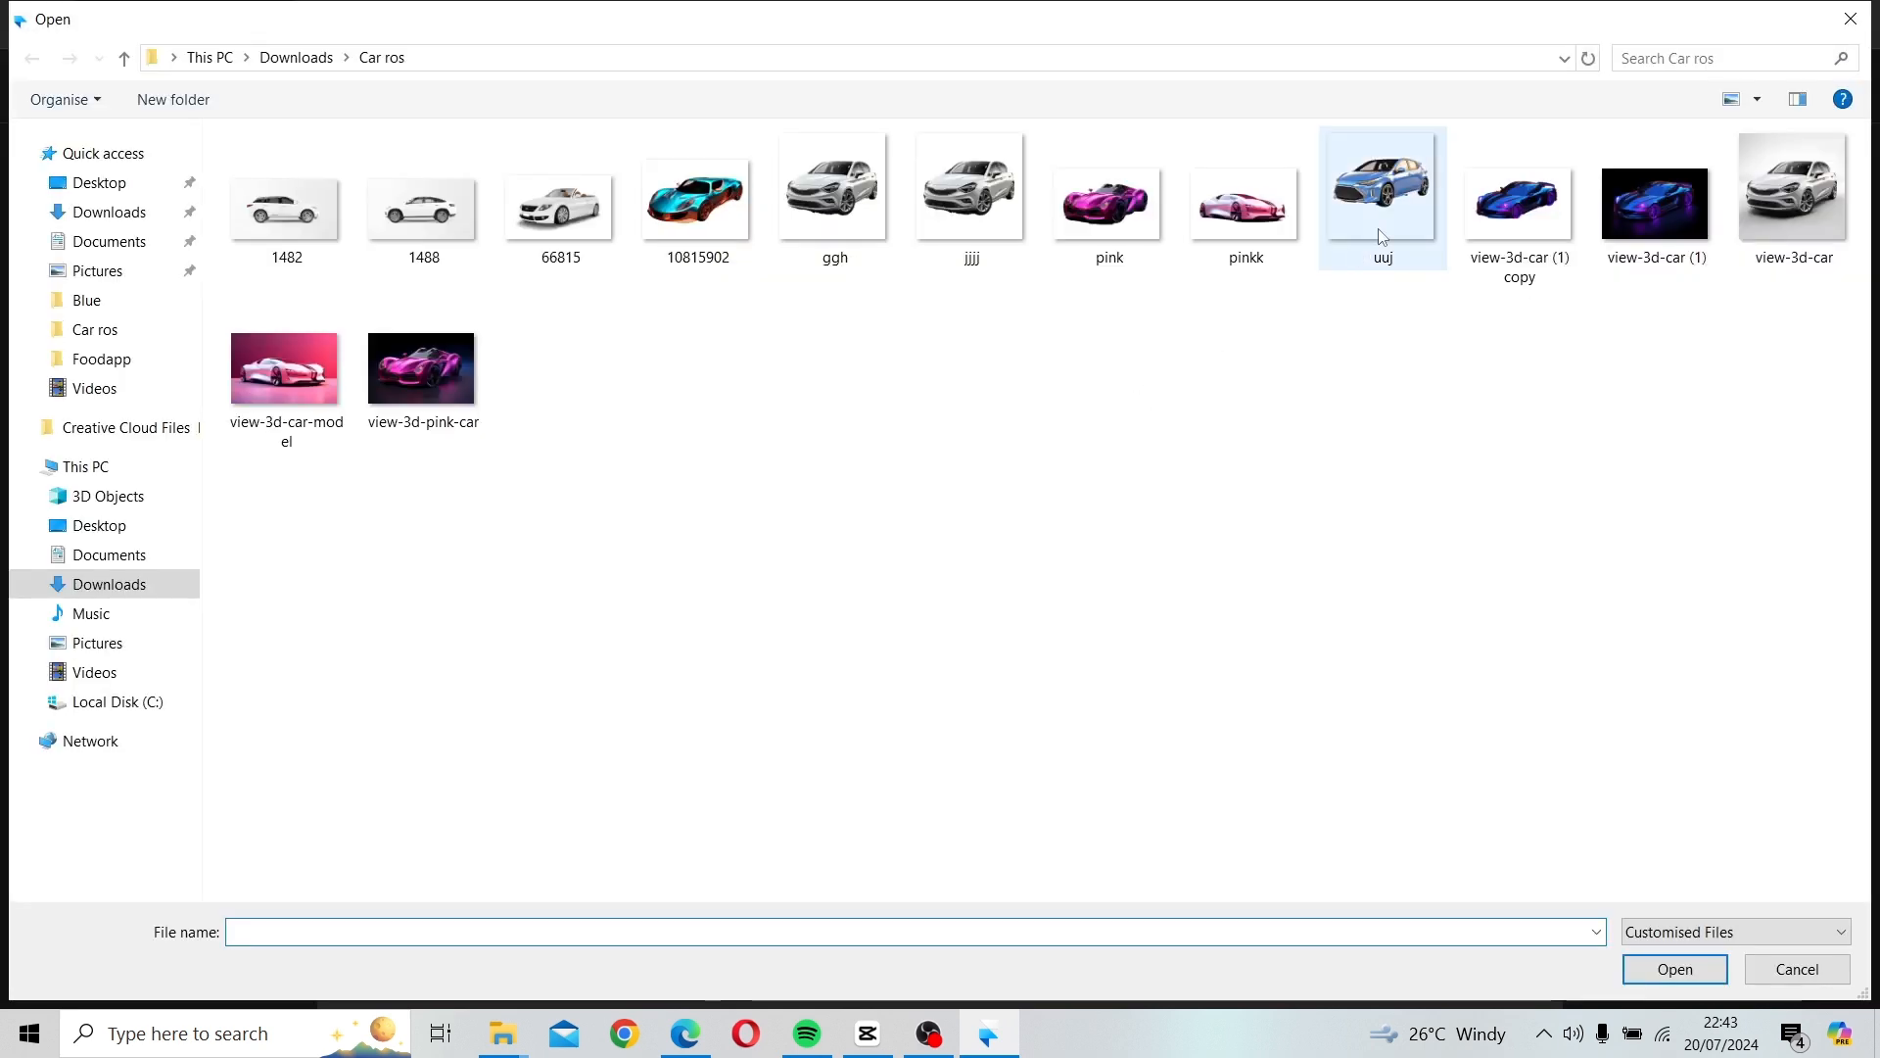
left_click(1527, 215)
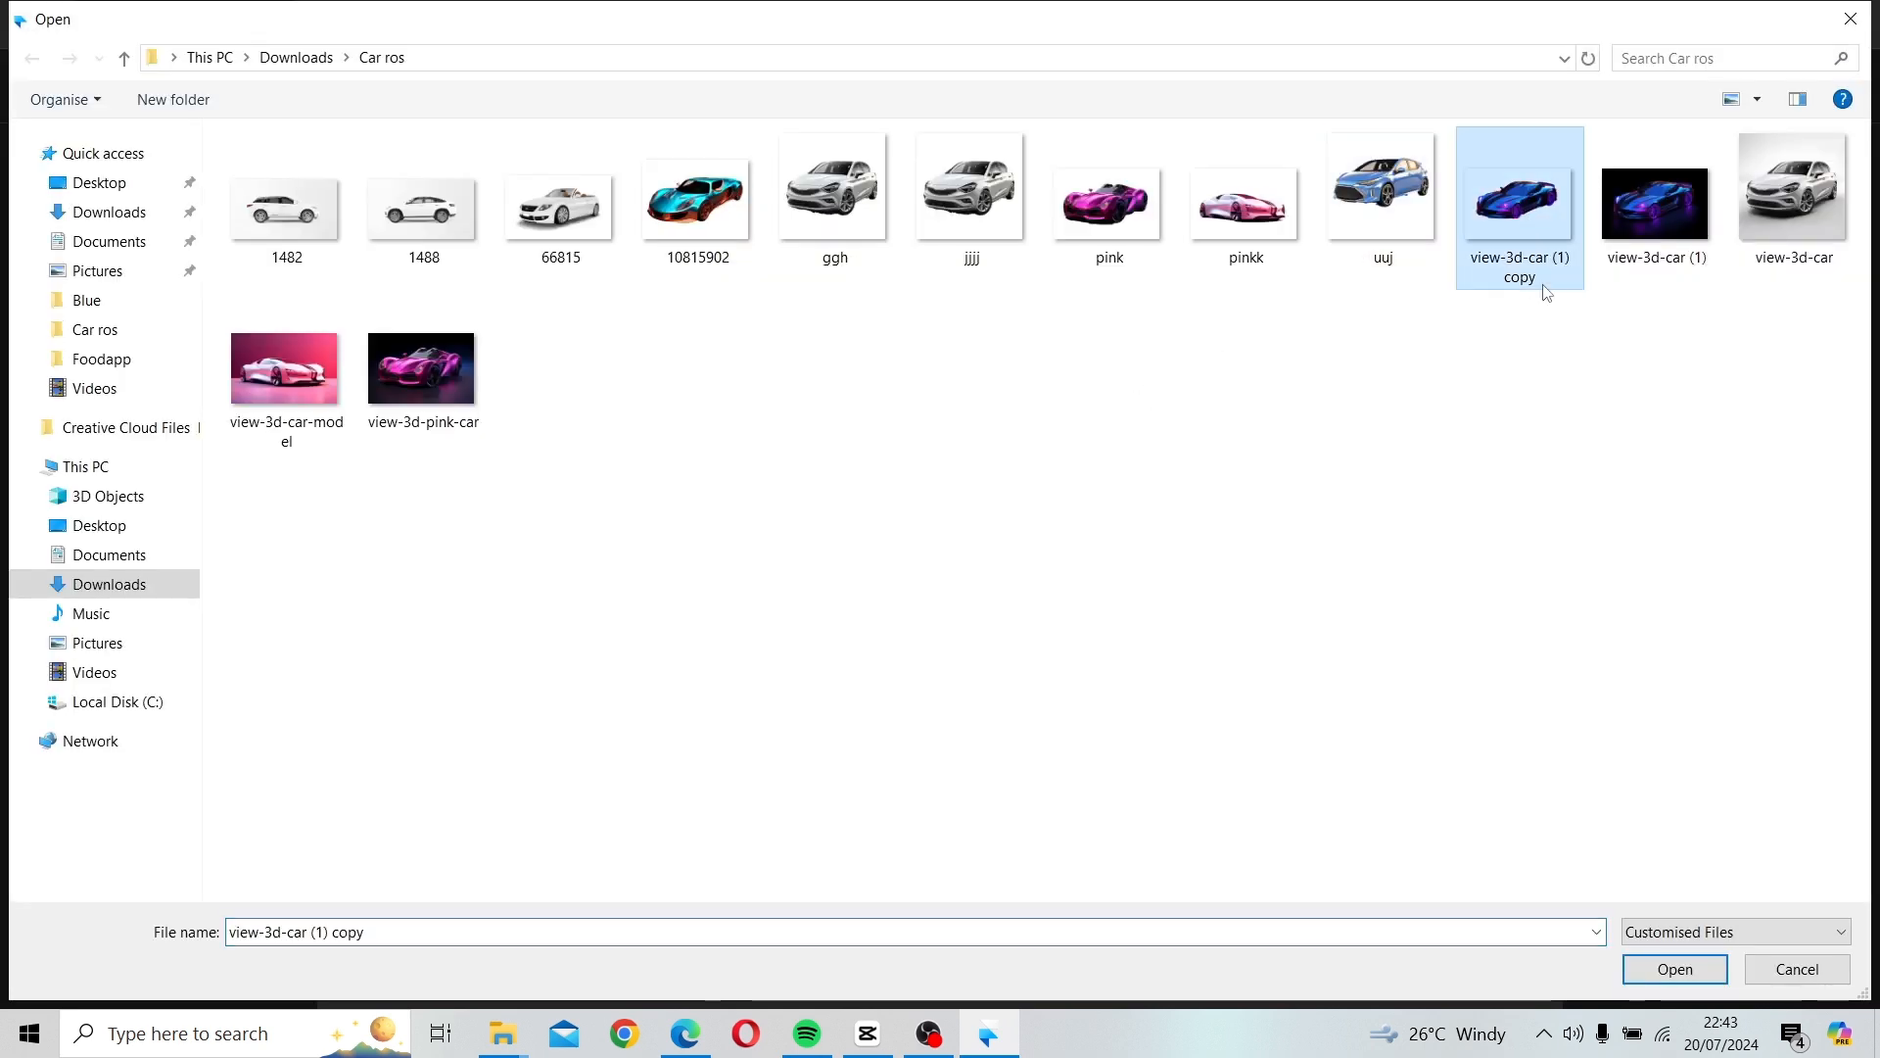
left_click(1652, 970)
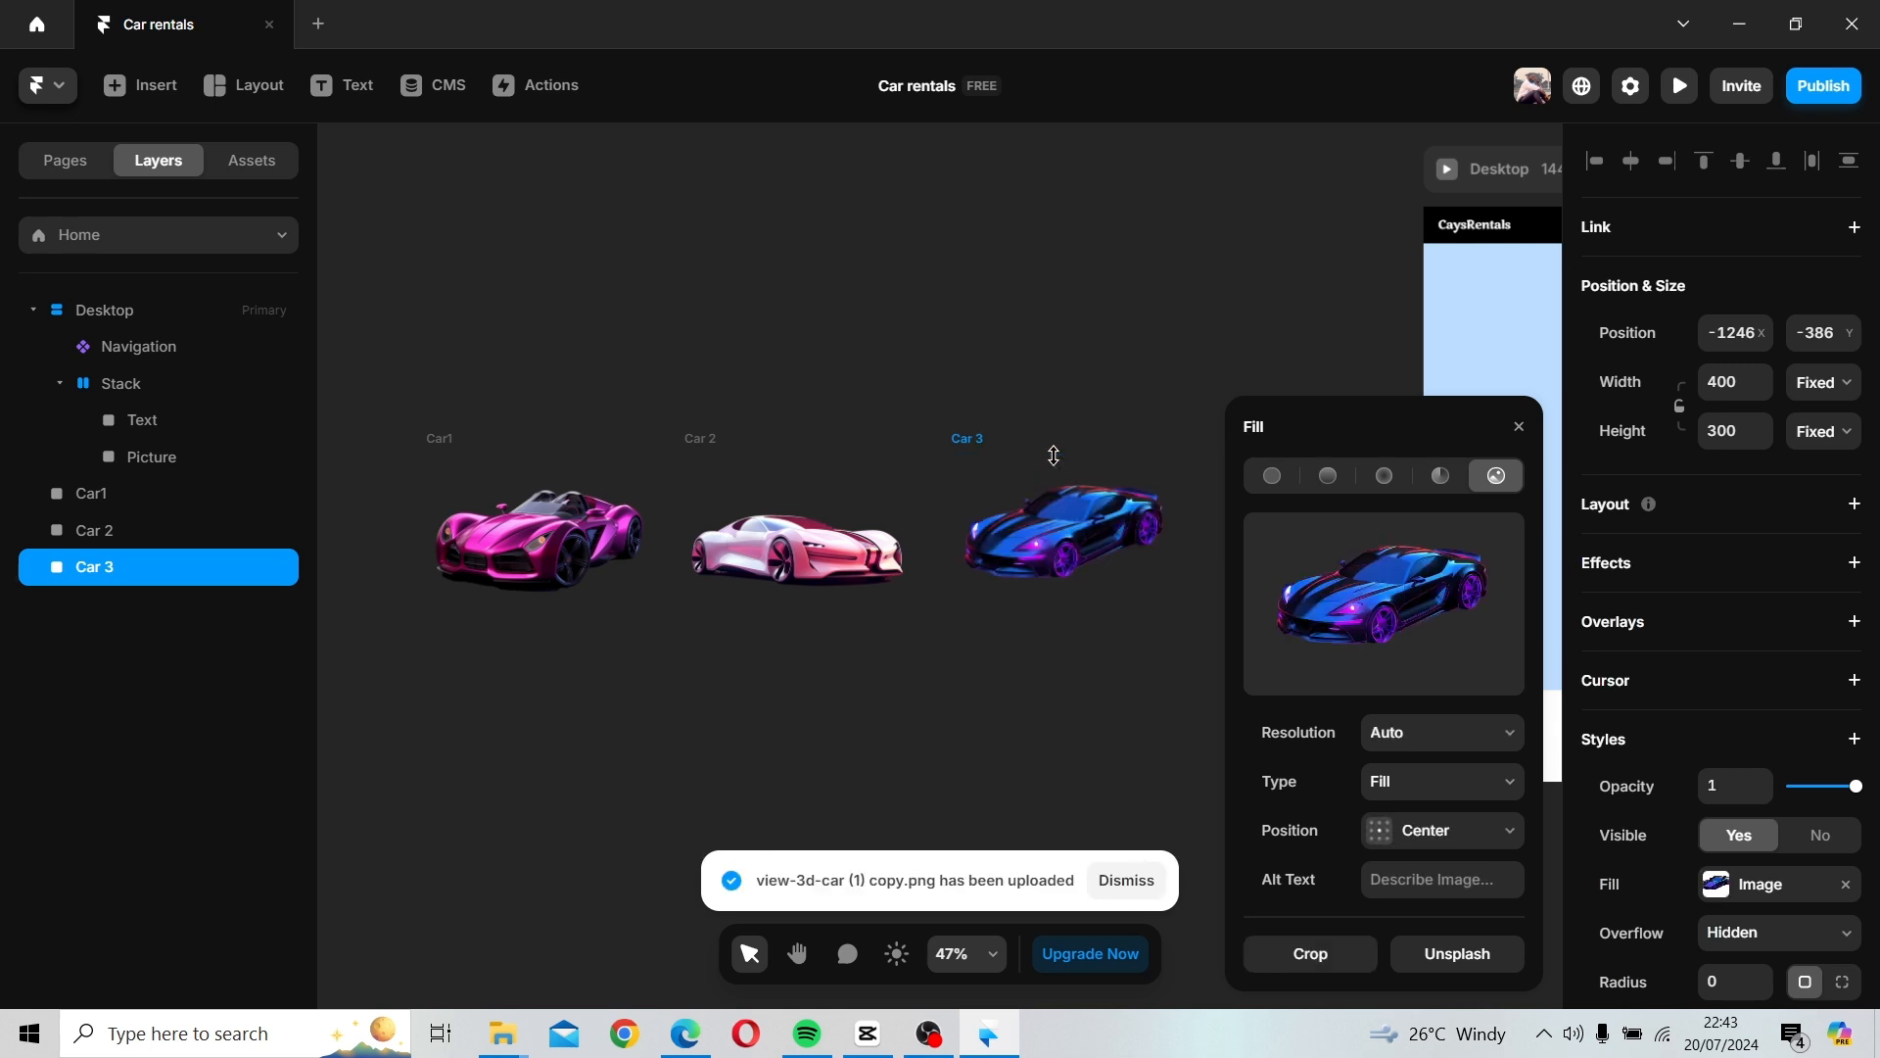
left_click(1519, 426)
left_click(1070, 401)
scroll(1067, 400, "down", 2)
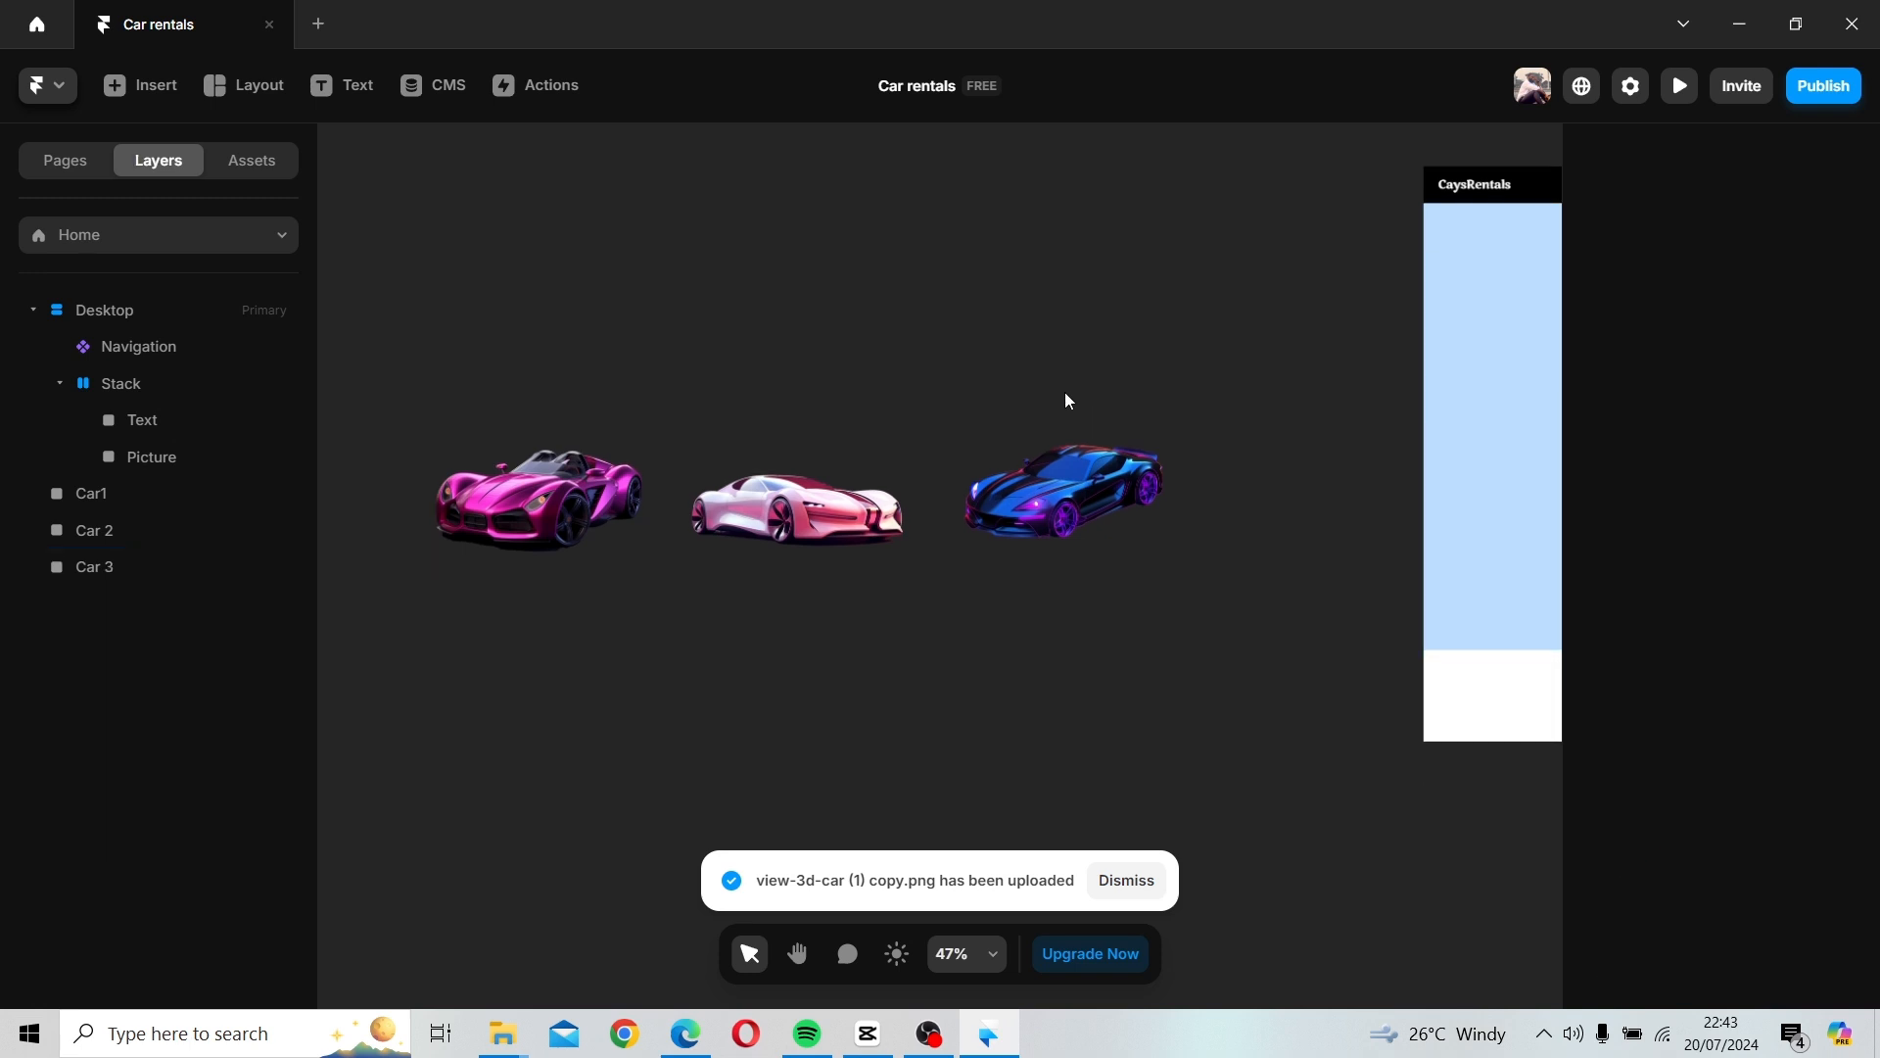
scroll(1067, 401, "down", 2, "ctrl")
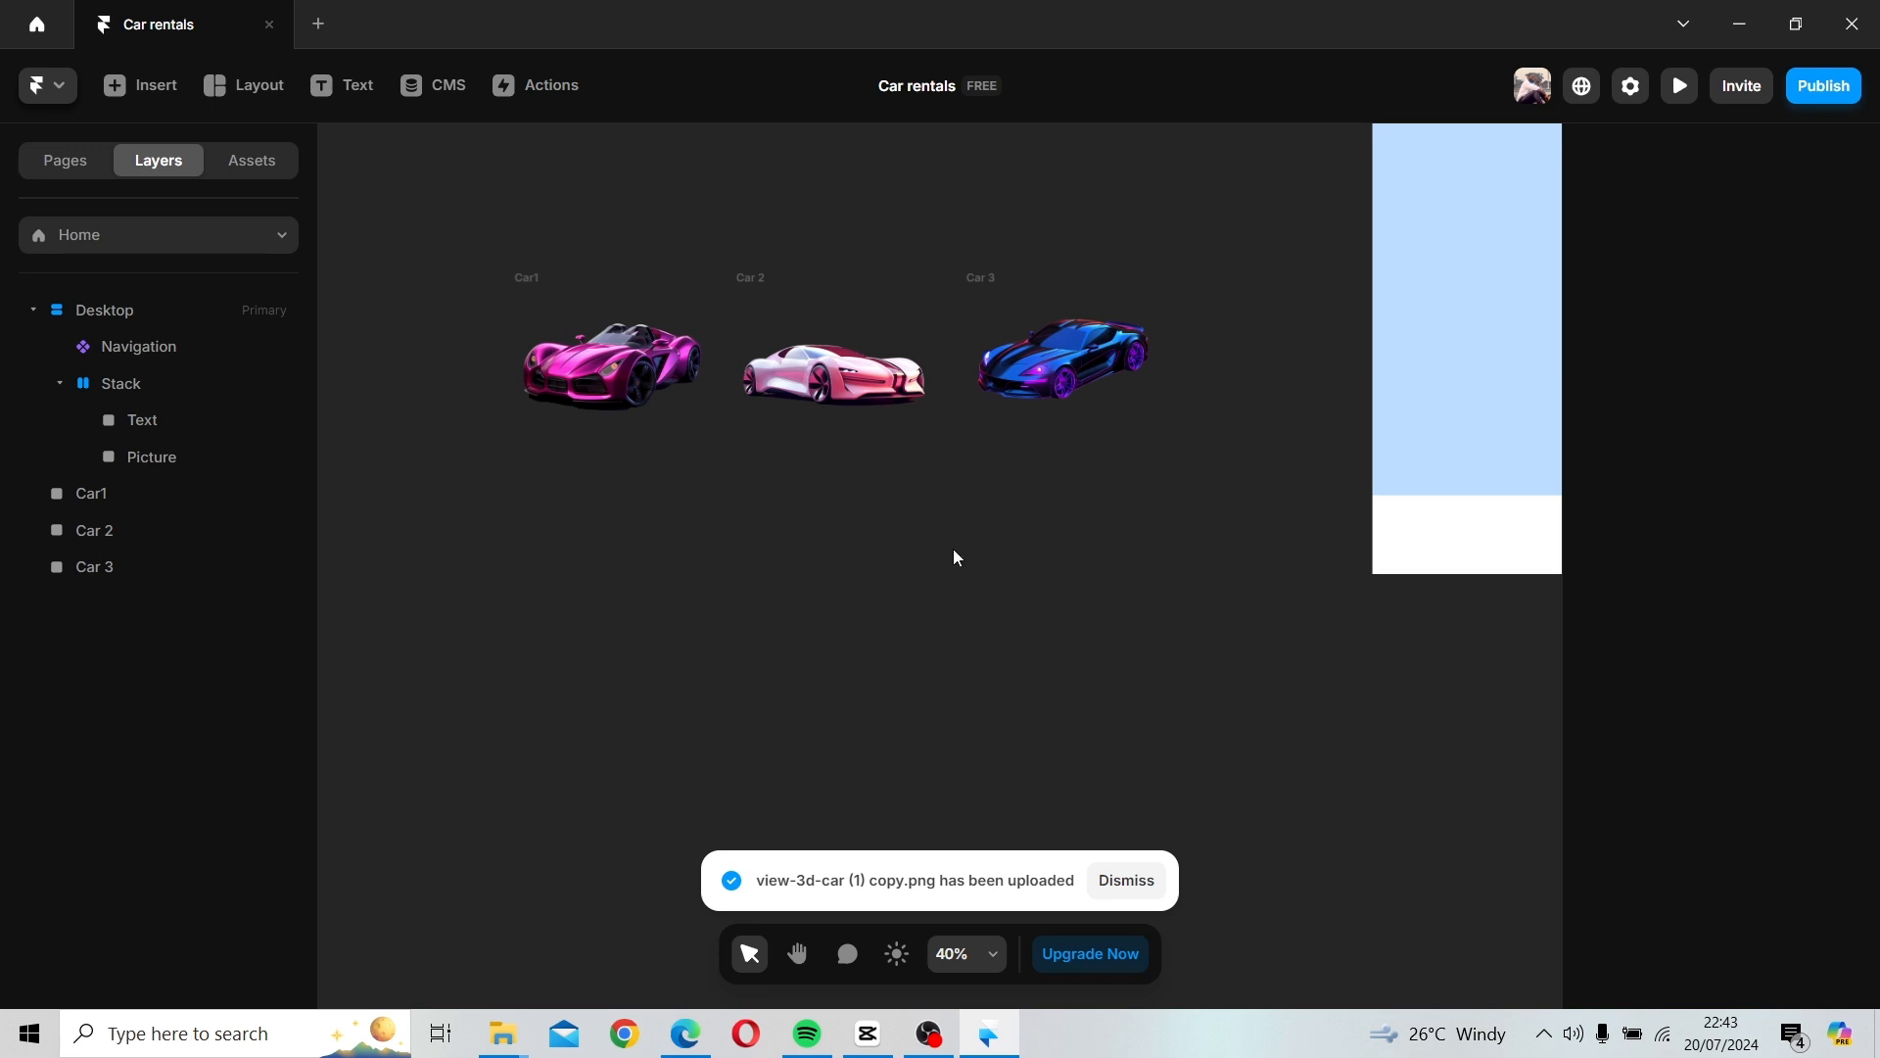
key("space")
left_click_drag(1172, 556, 1096, 791)
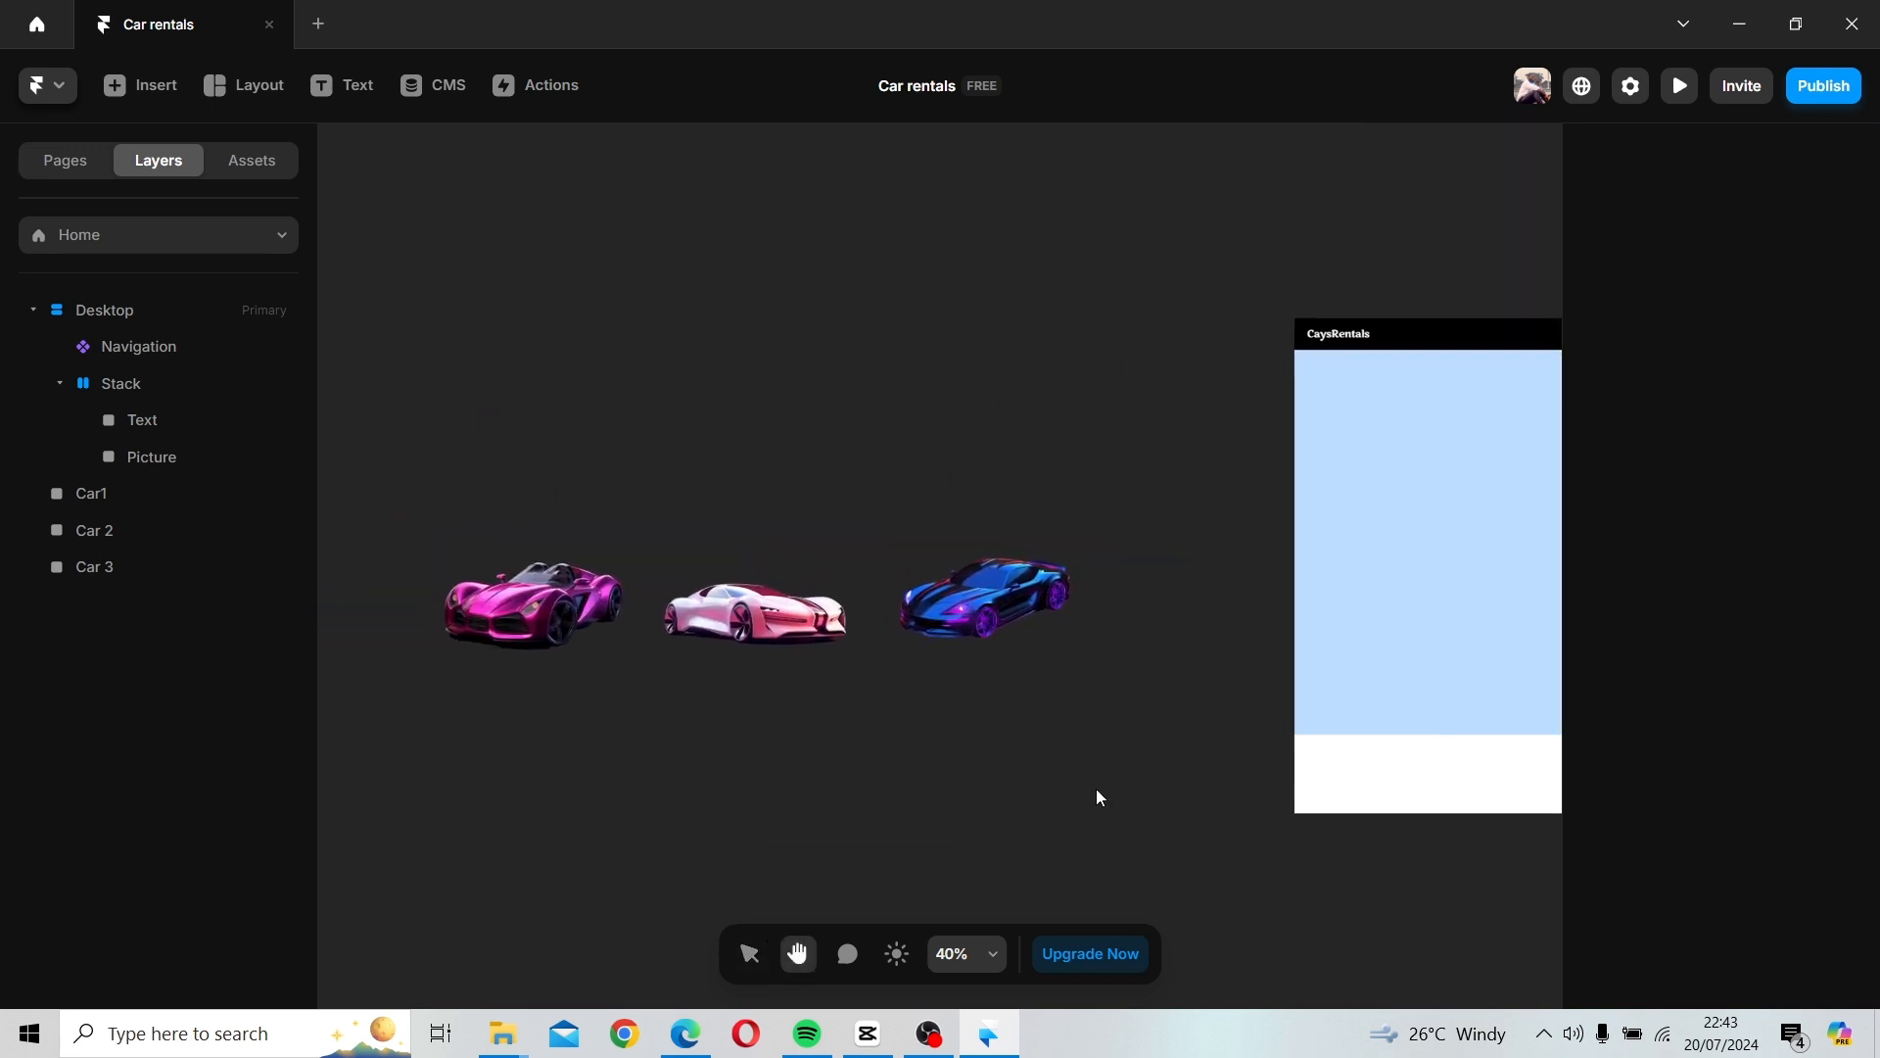
Duplicate the Car1 frame and place the copy inside the hero's Picture frame.
scroll(1129, 737, "down", 1, "ctrl")
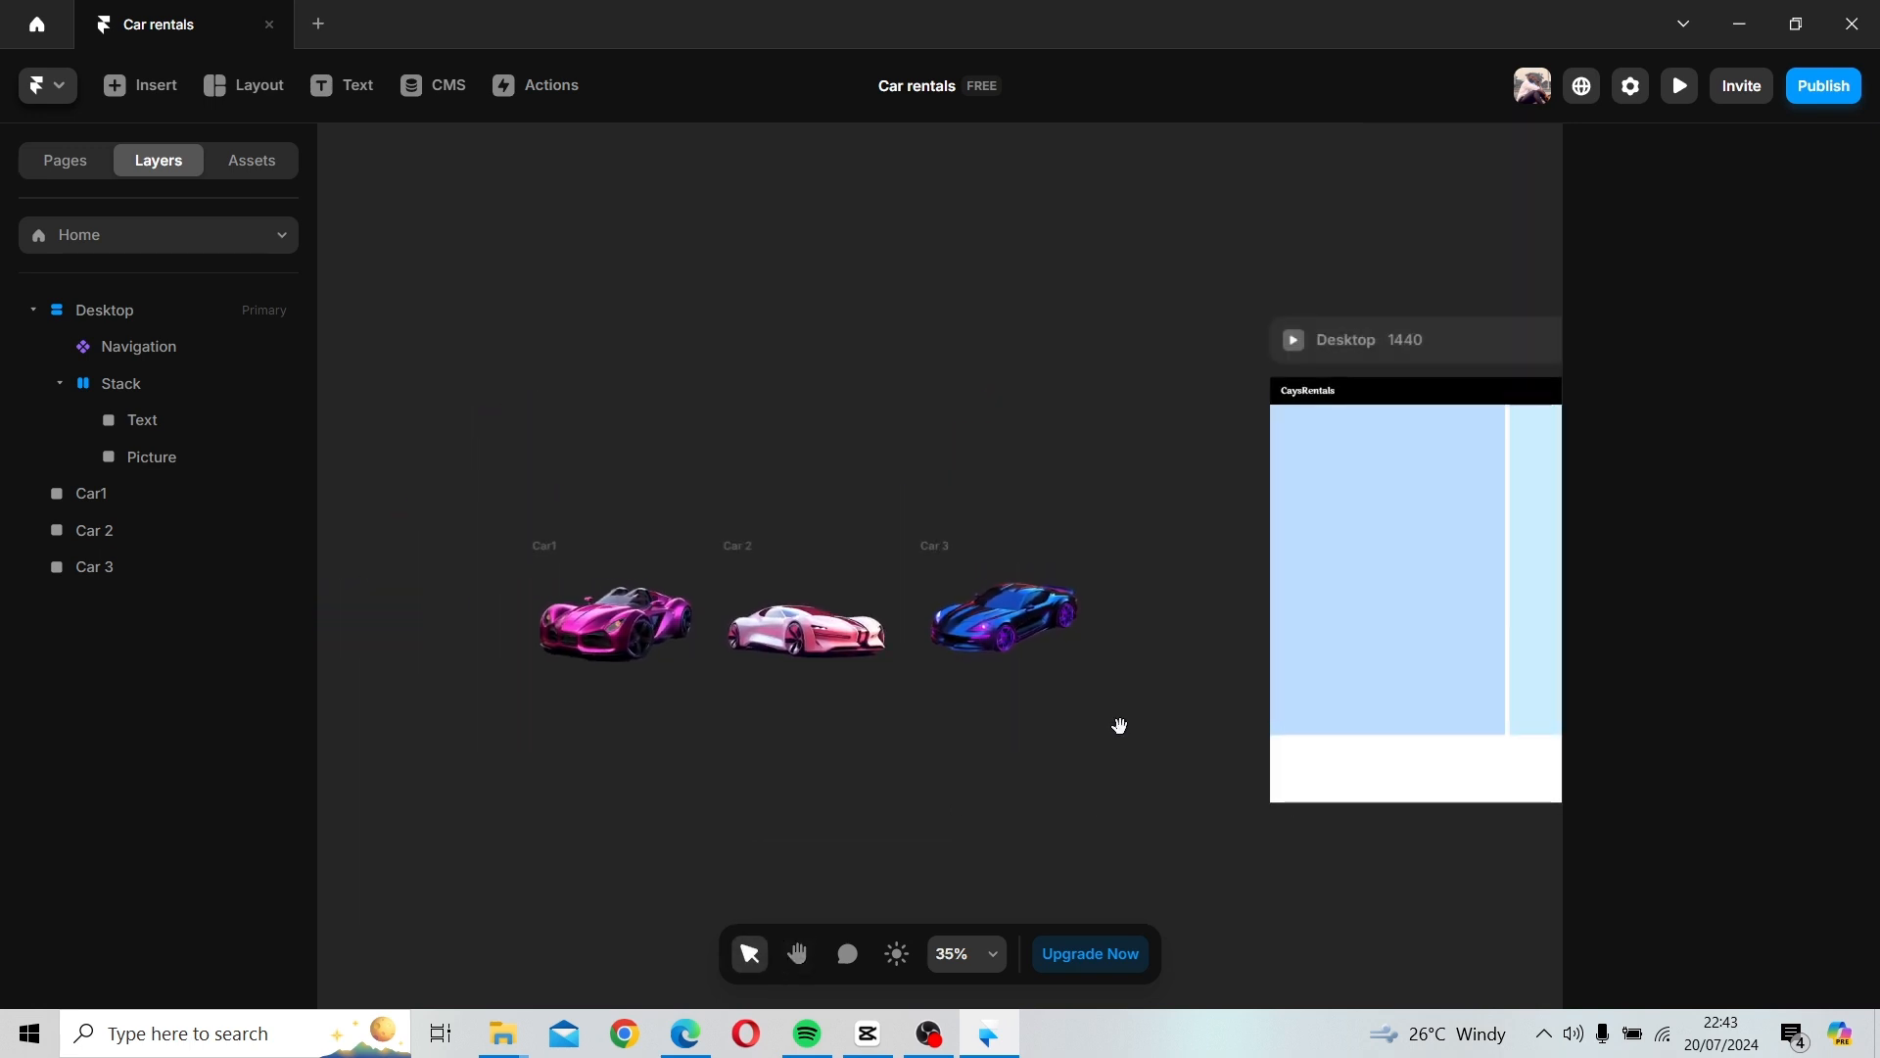
key("space")
left_click_drag(1116, 724, 1068, 721)
left_click_drag(578, 627, 831, 191)
key("space")
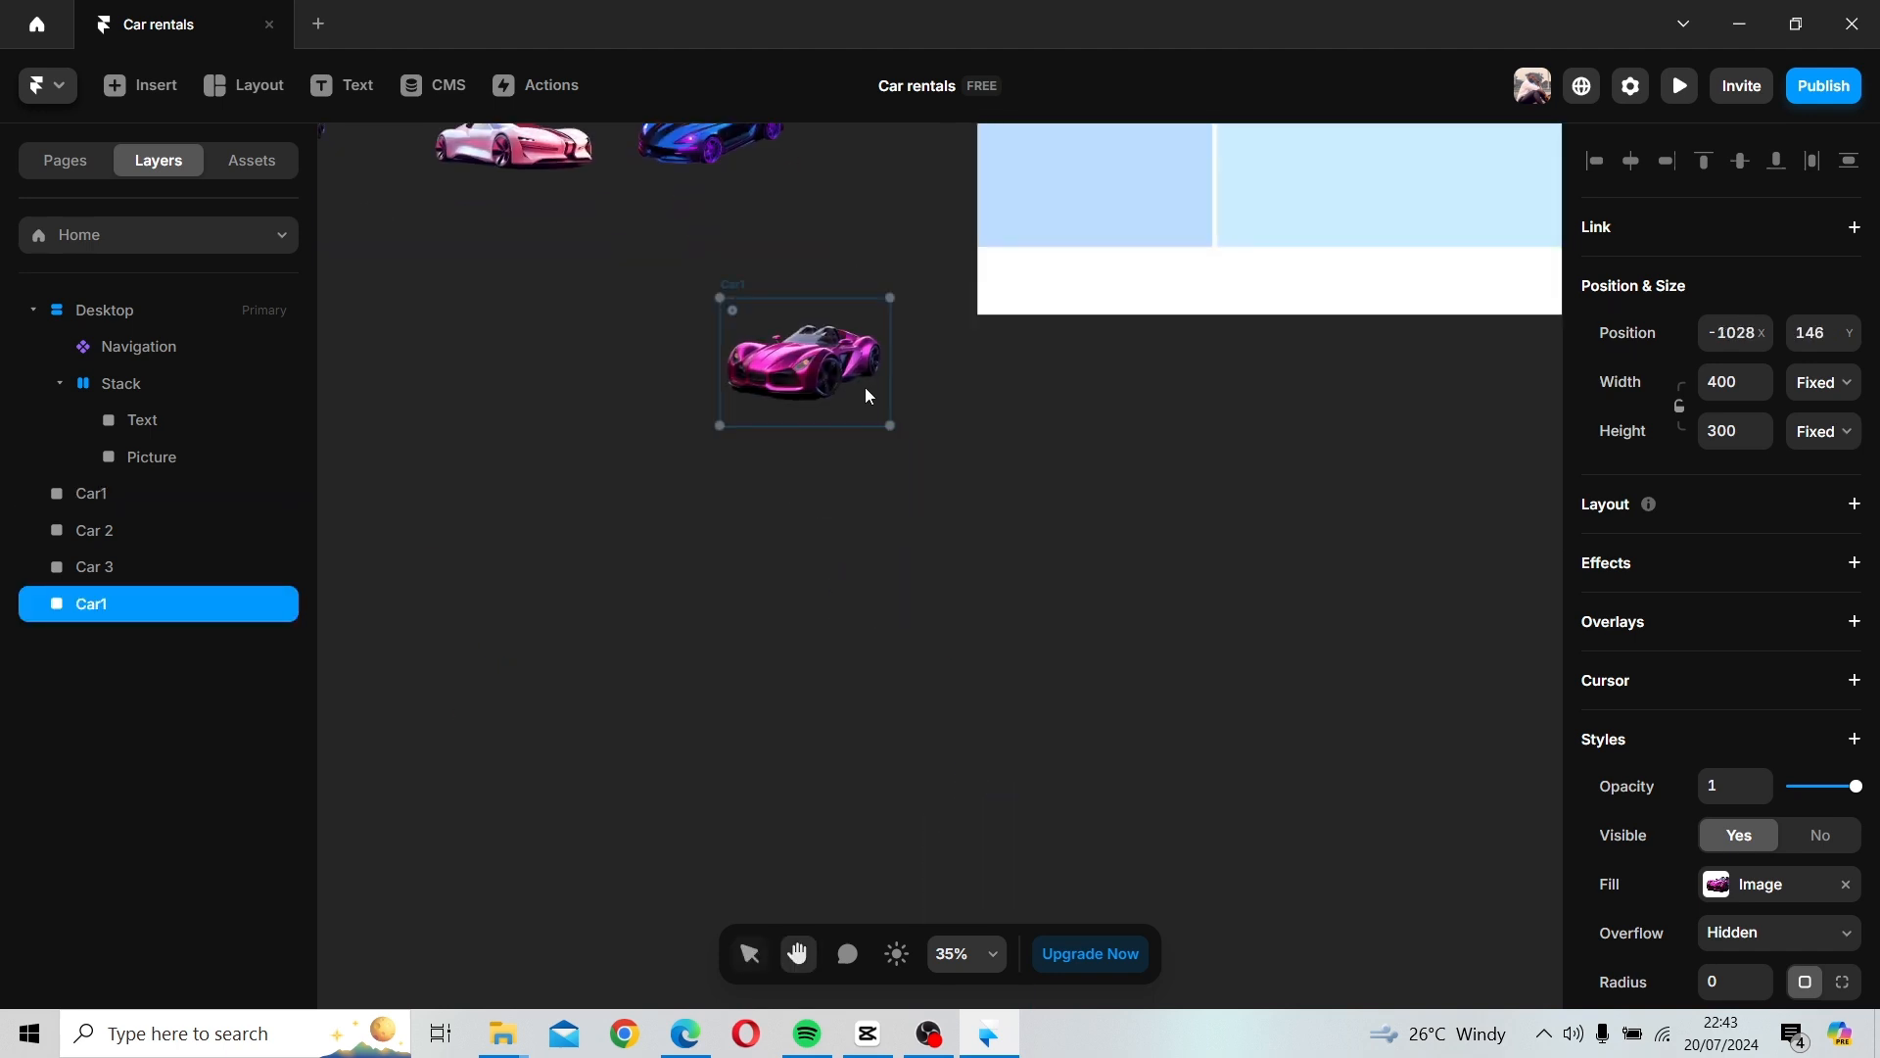
key("space")
left_click_drag(940, 575, 771, 965)
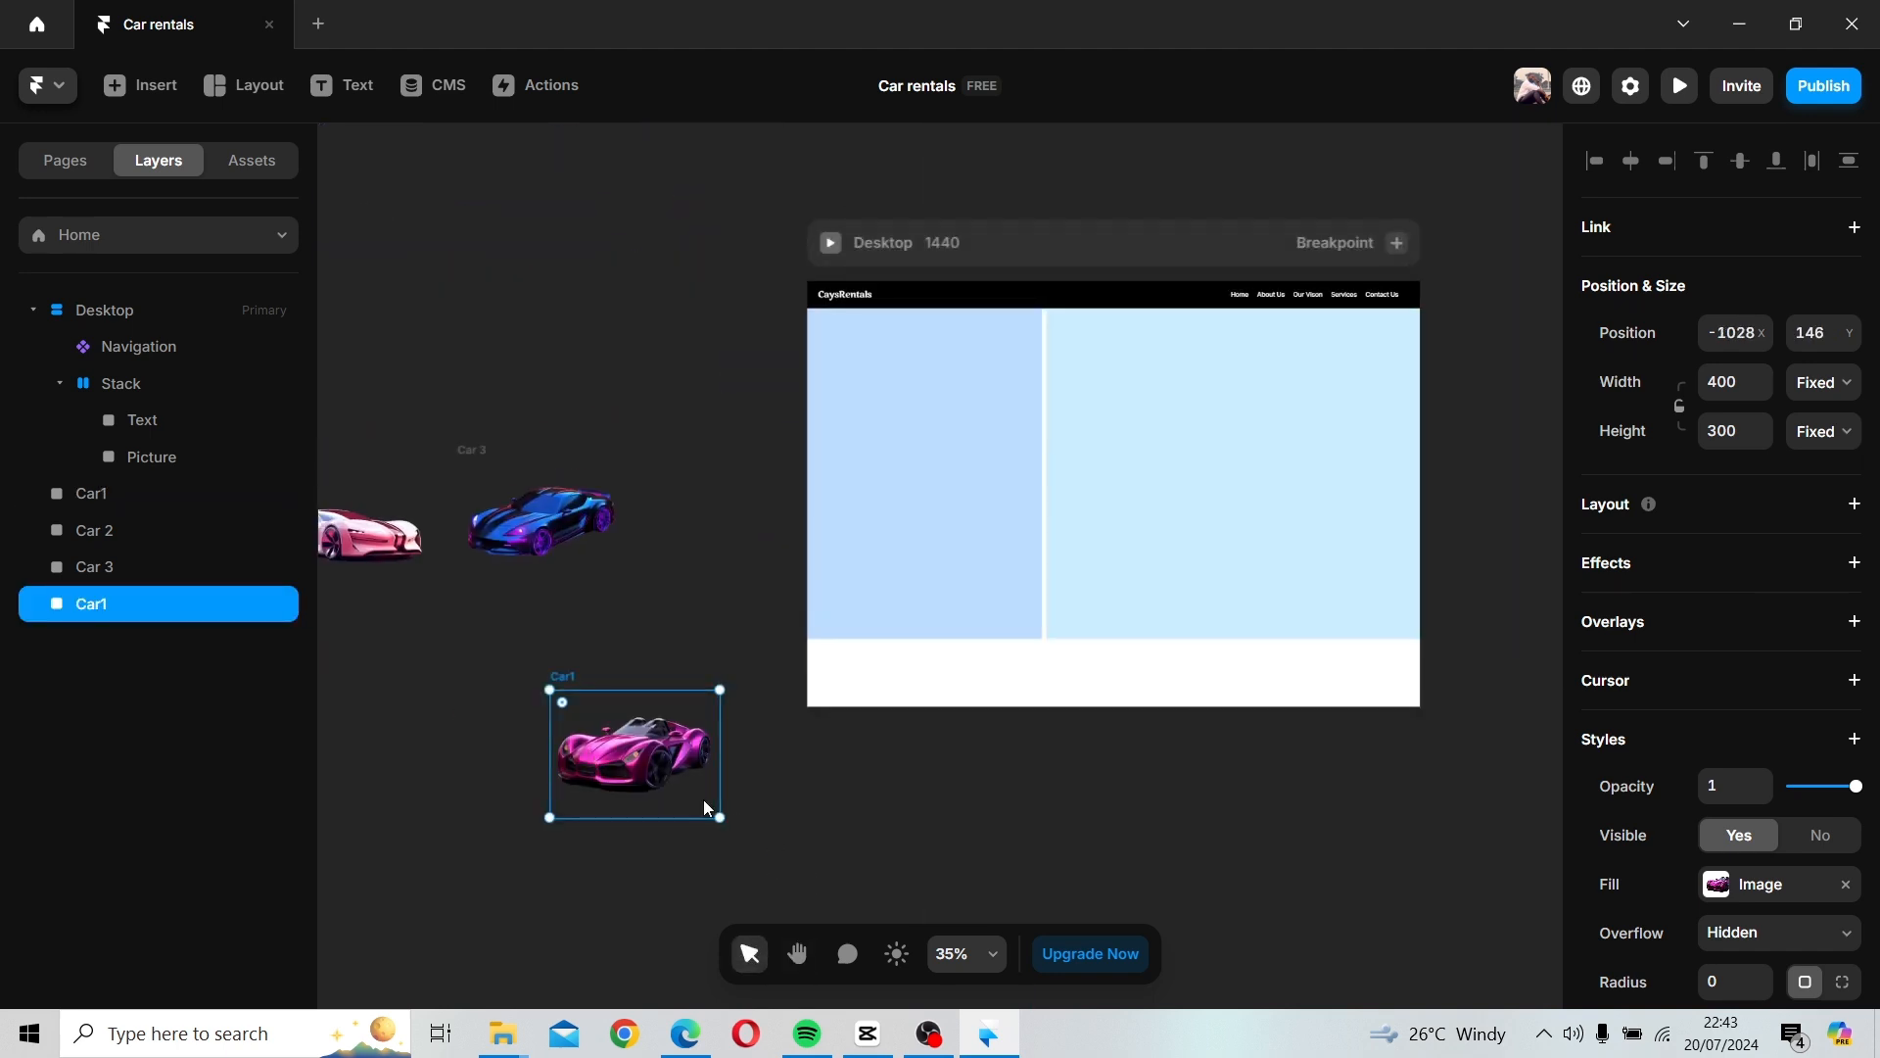
left_click_drag(707, 721, 1277, 417)
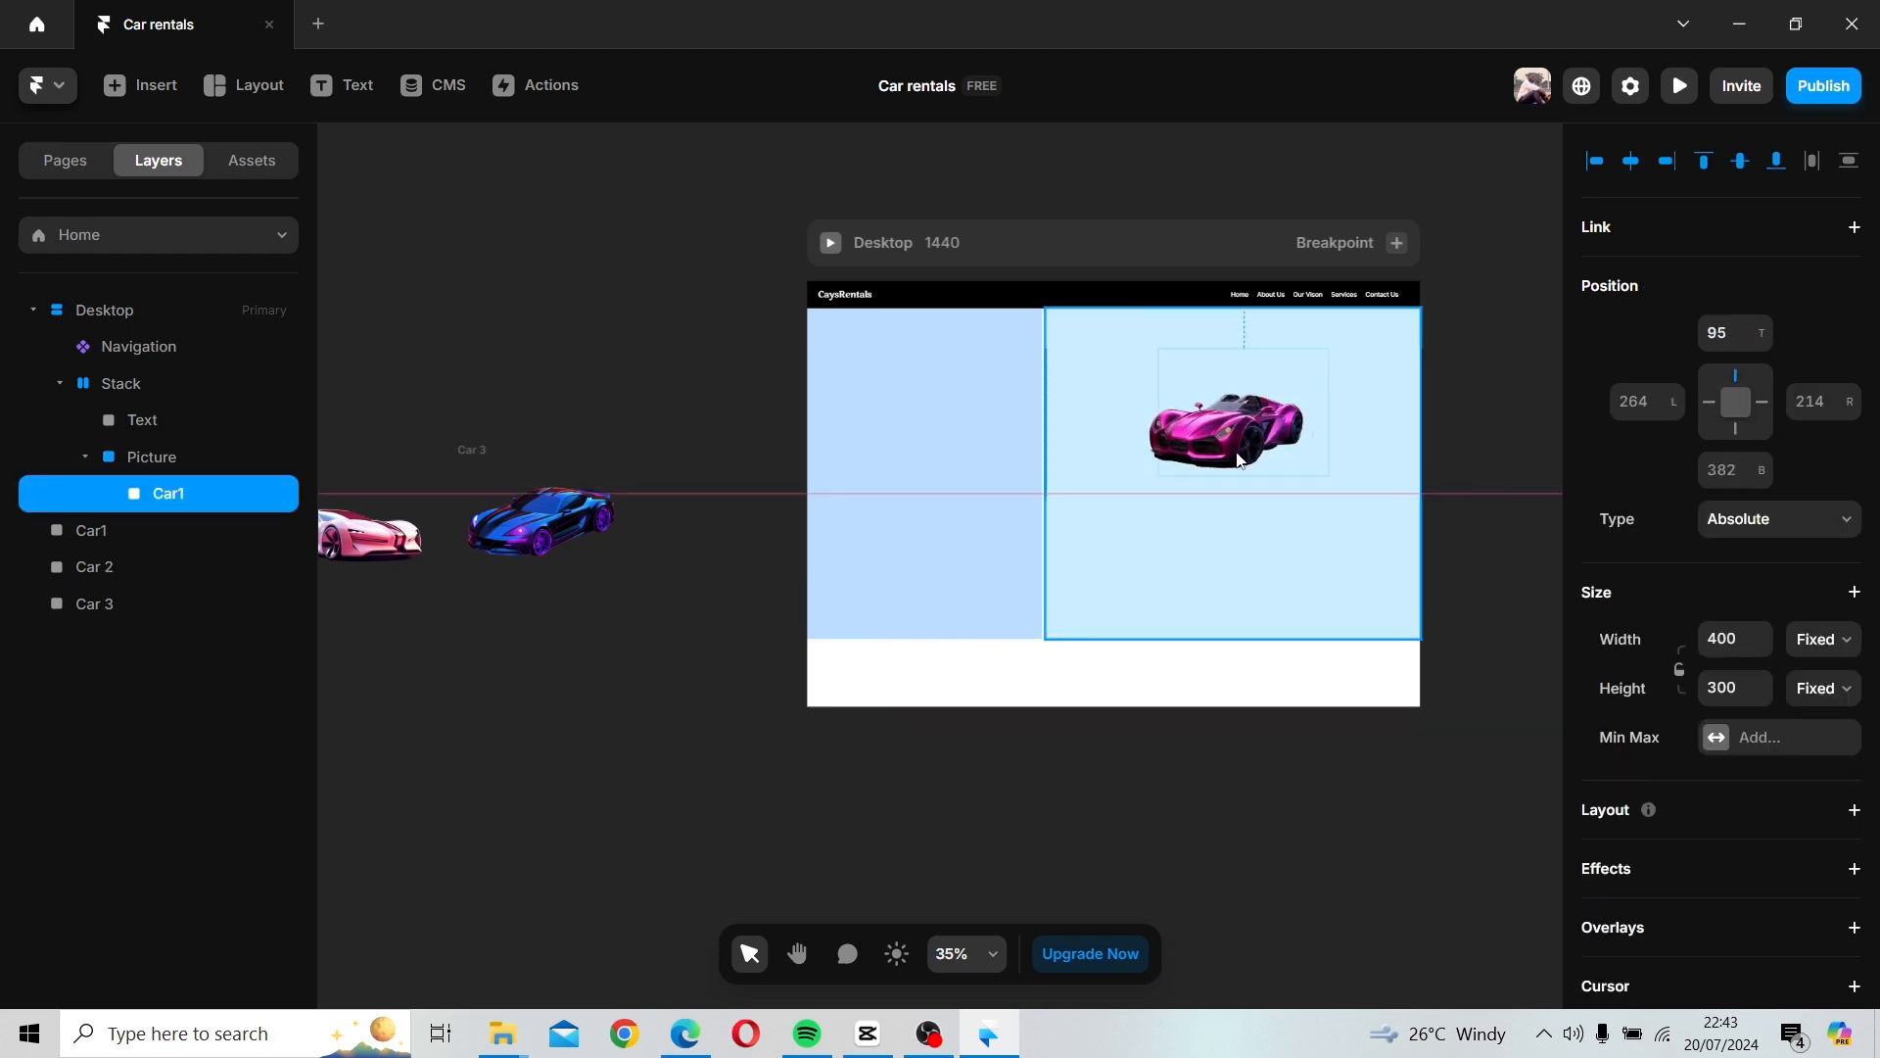
Enlarge the Car1 copy and position it near the middle of the Picture frame.
left_click_drag(1286, 512, 1370, 624)
double_click(1293, 498)
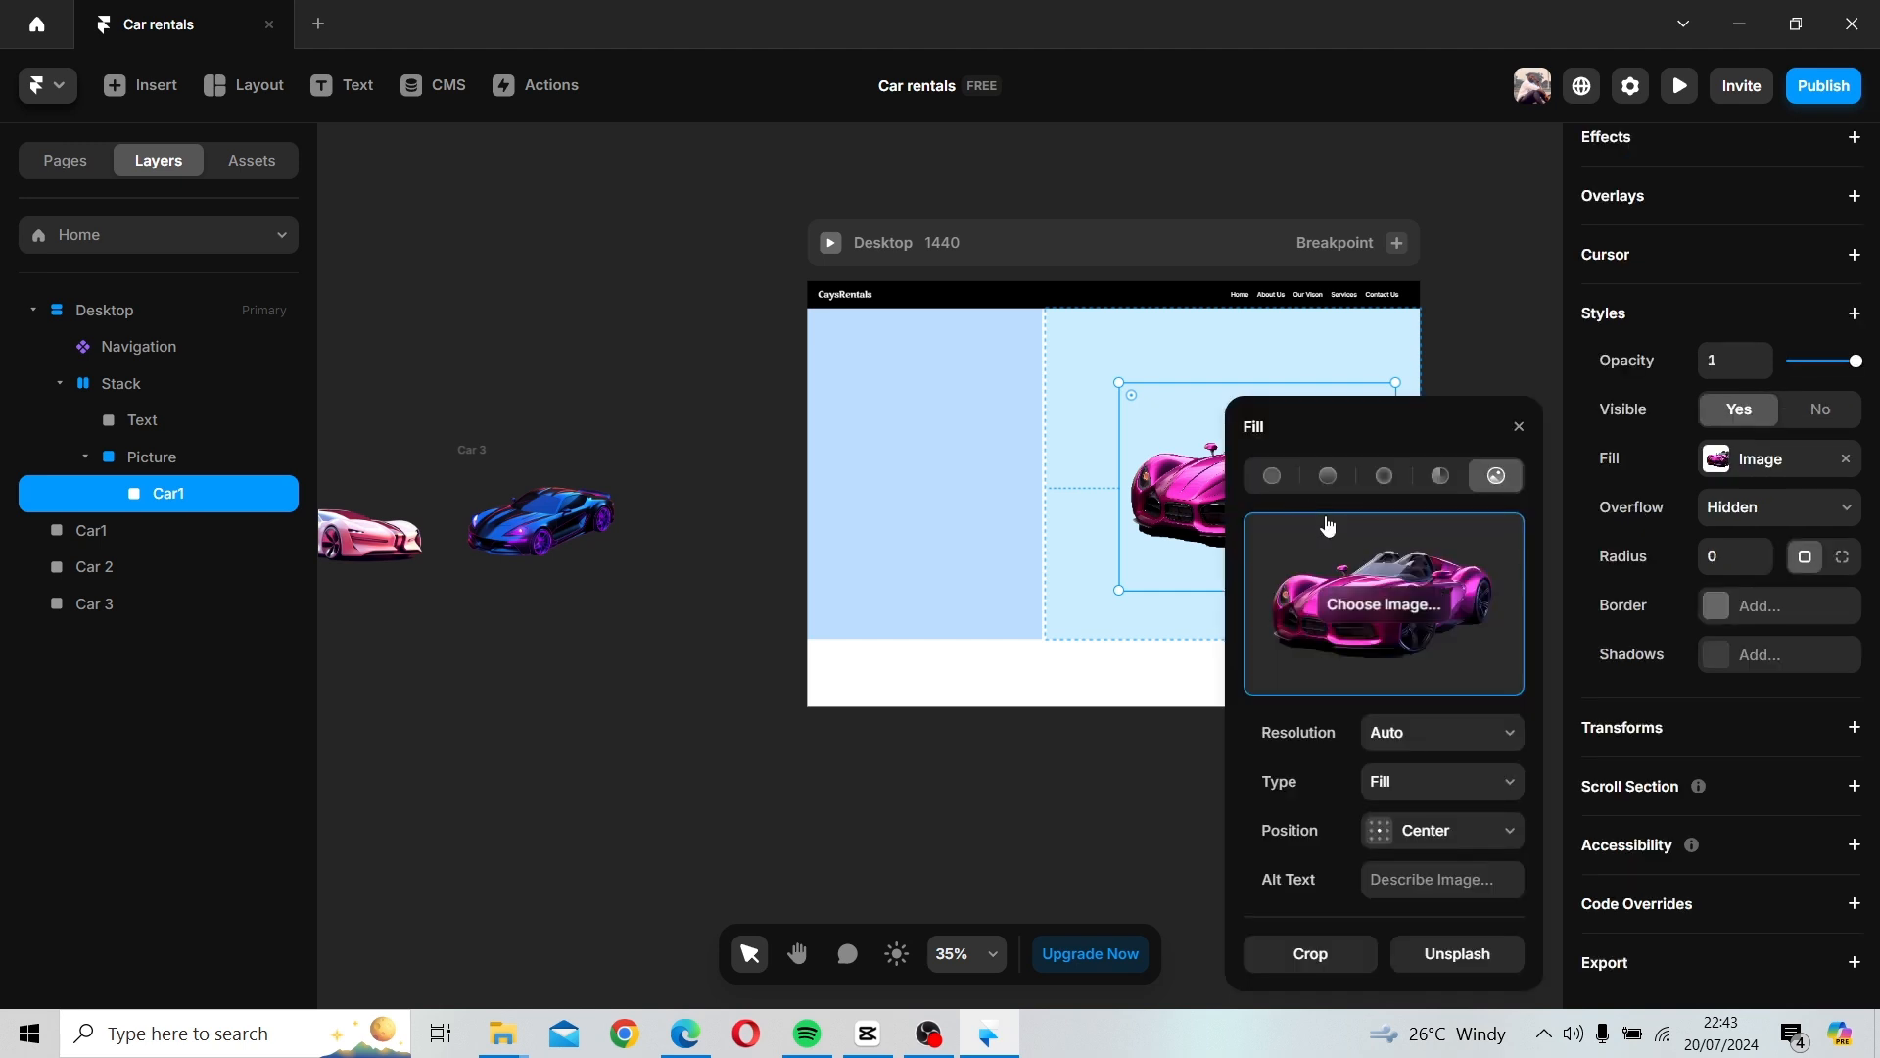
left_click(1517, 428)
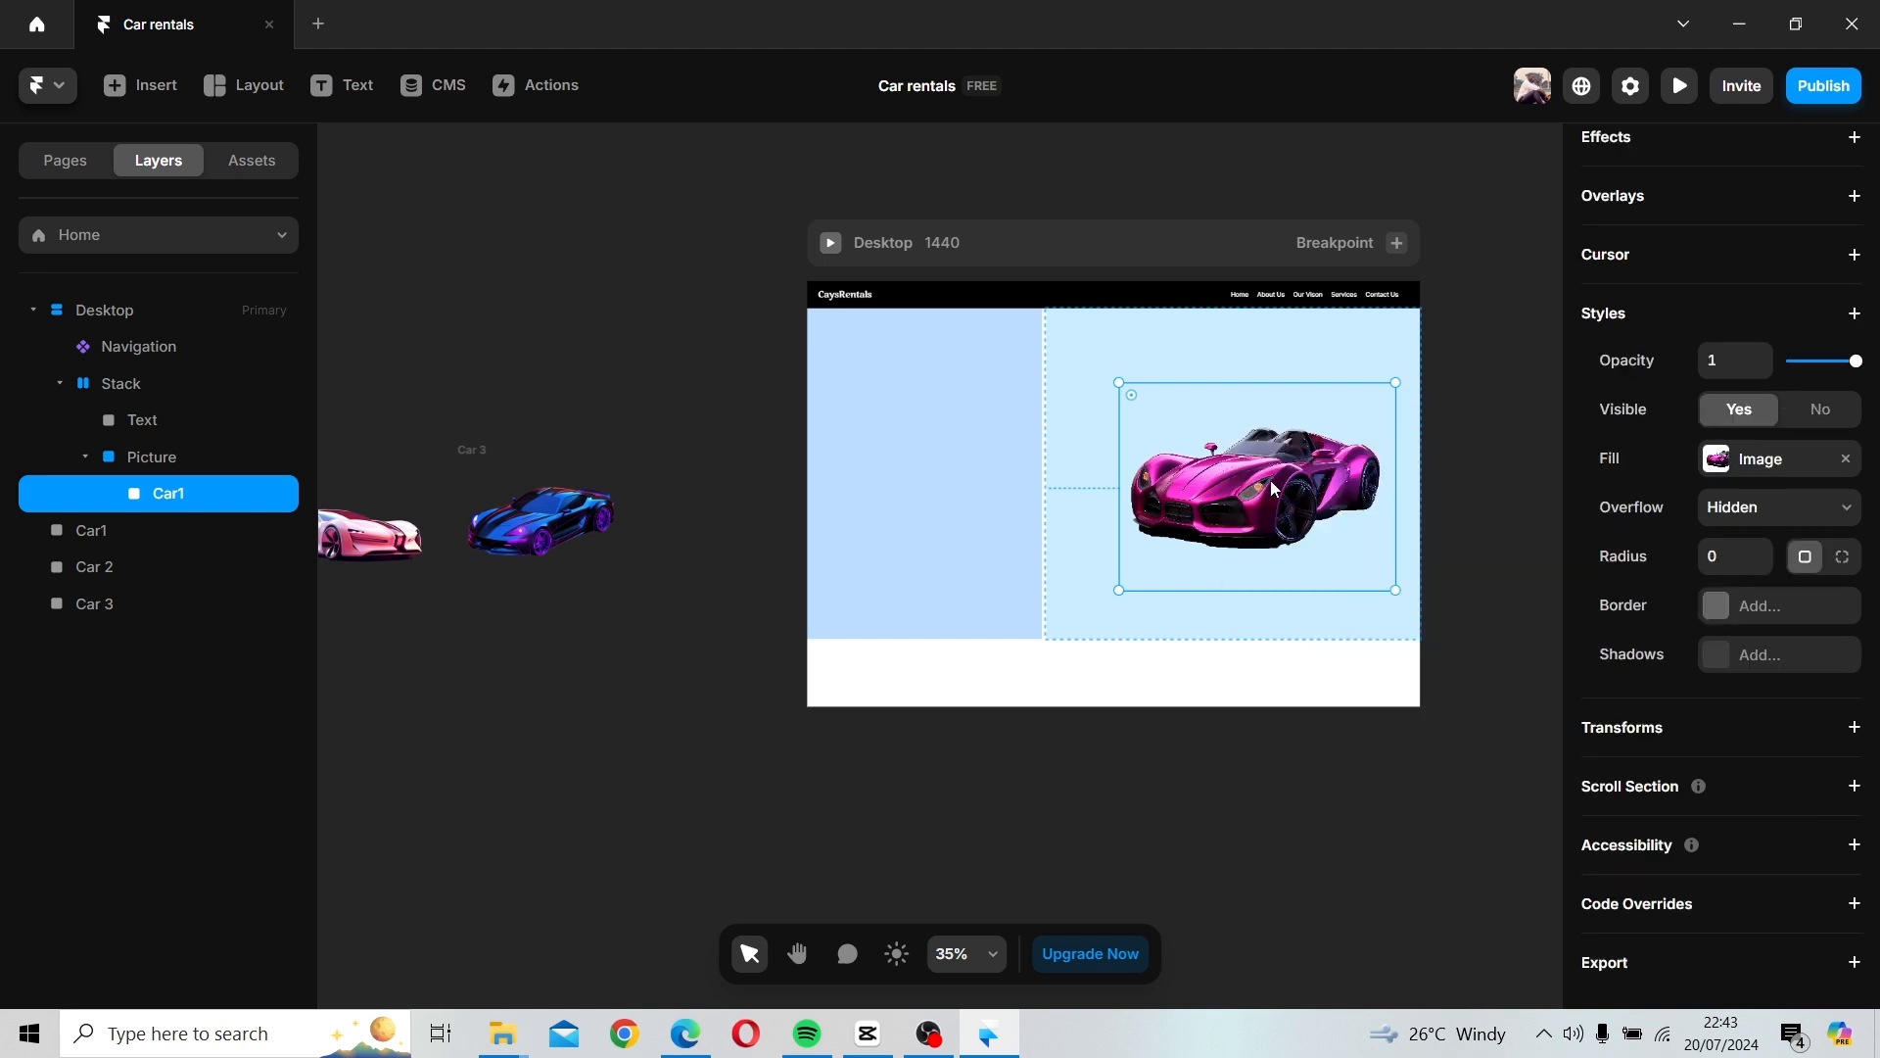
left_click_drag(1119, 384, 992, 301)
left_click_drag(1175, 432, 607, 744)
left_click_drag(440, 666, 510, 717)
left_click_drag(648, 793, 1204, 454)
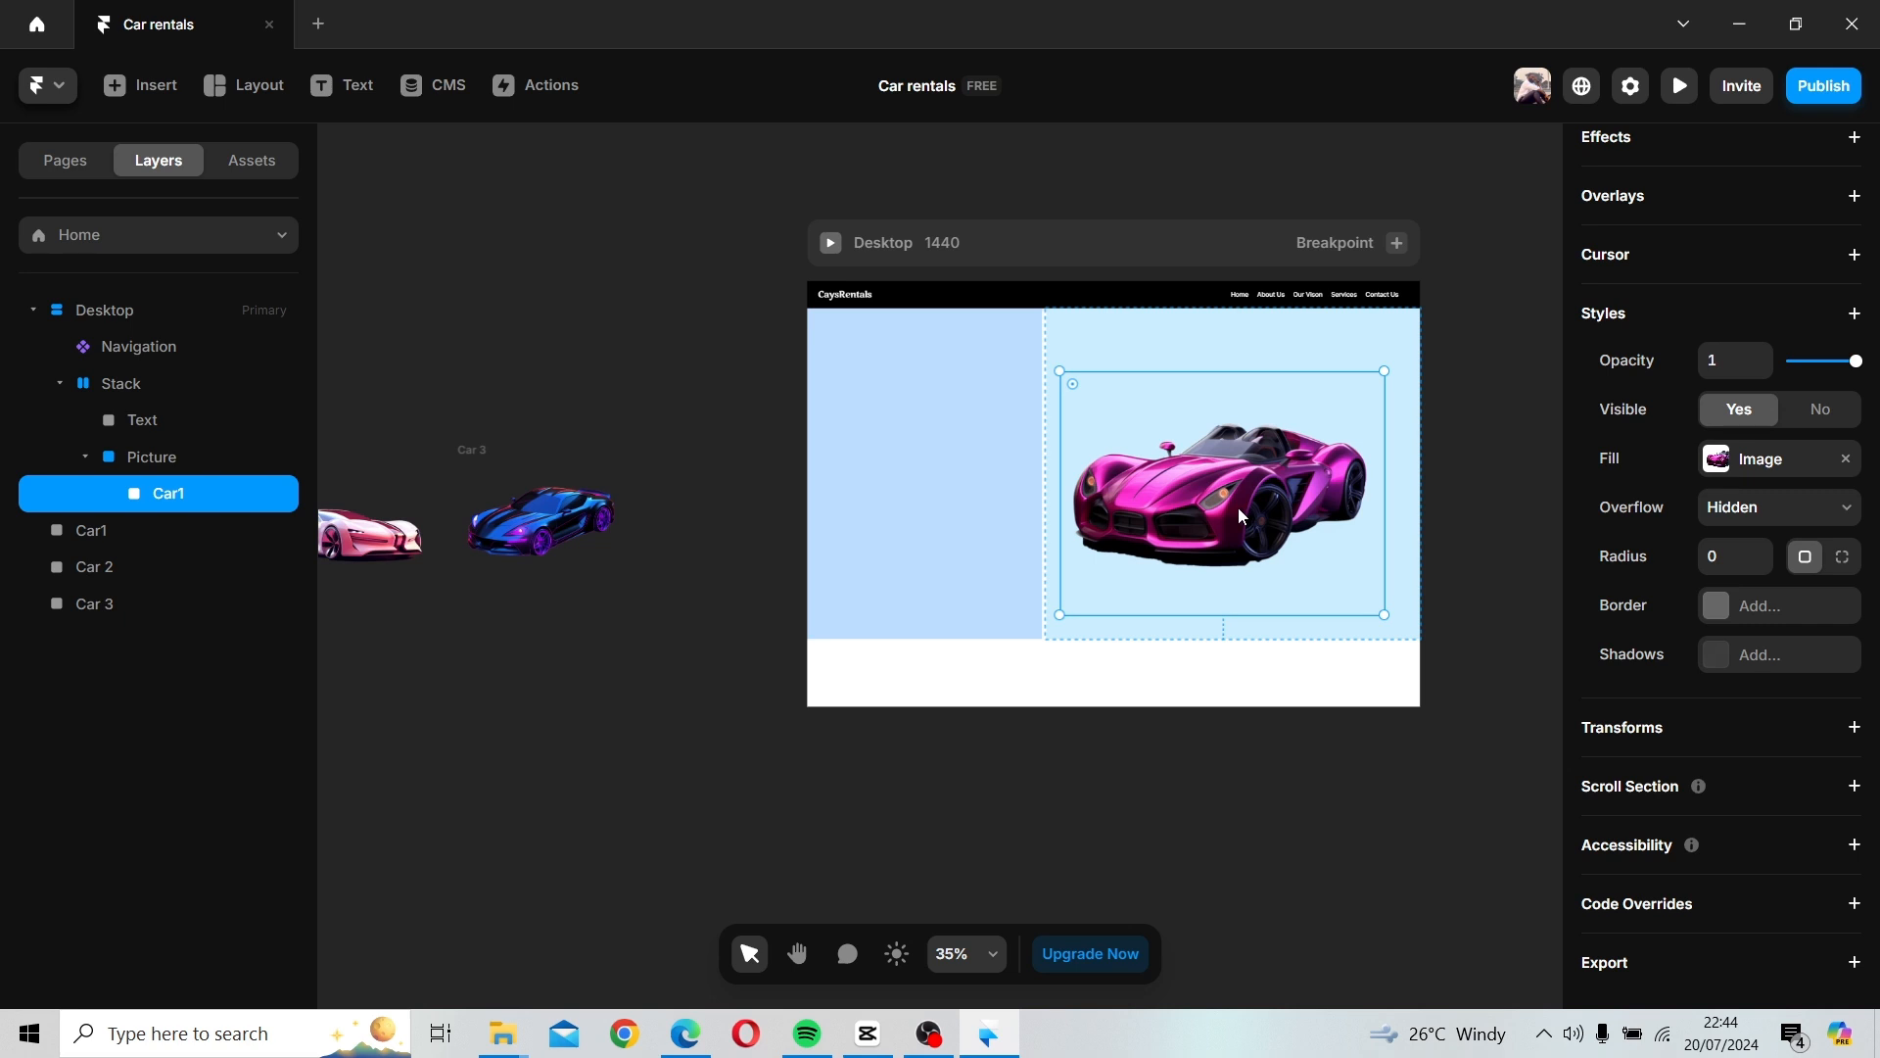
Enlarge and reposition the Car1 copy to span the Picture frame's full height and overlap the Text frame's inner edge.
left_click_drag(1055, 368, 1039, 354)
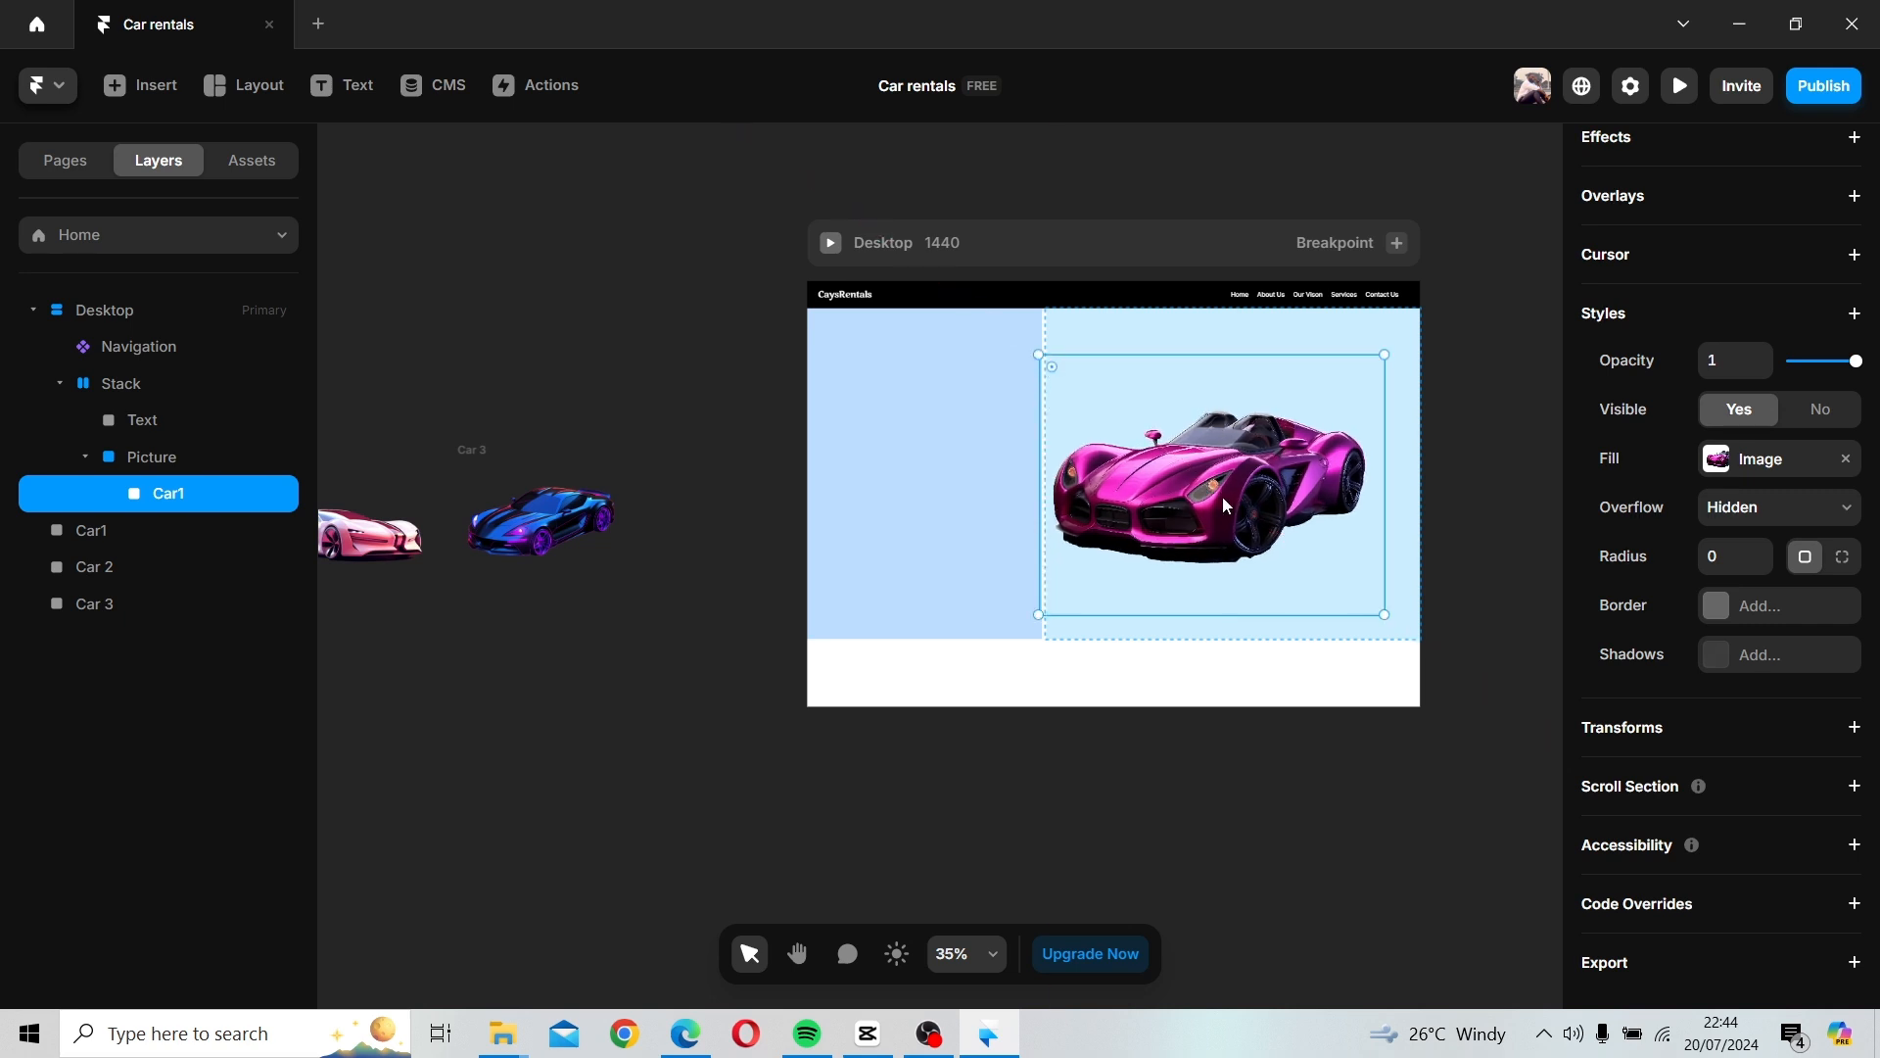
left_click_drag(1222, 497, 1268, 470)
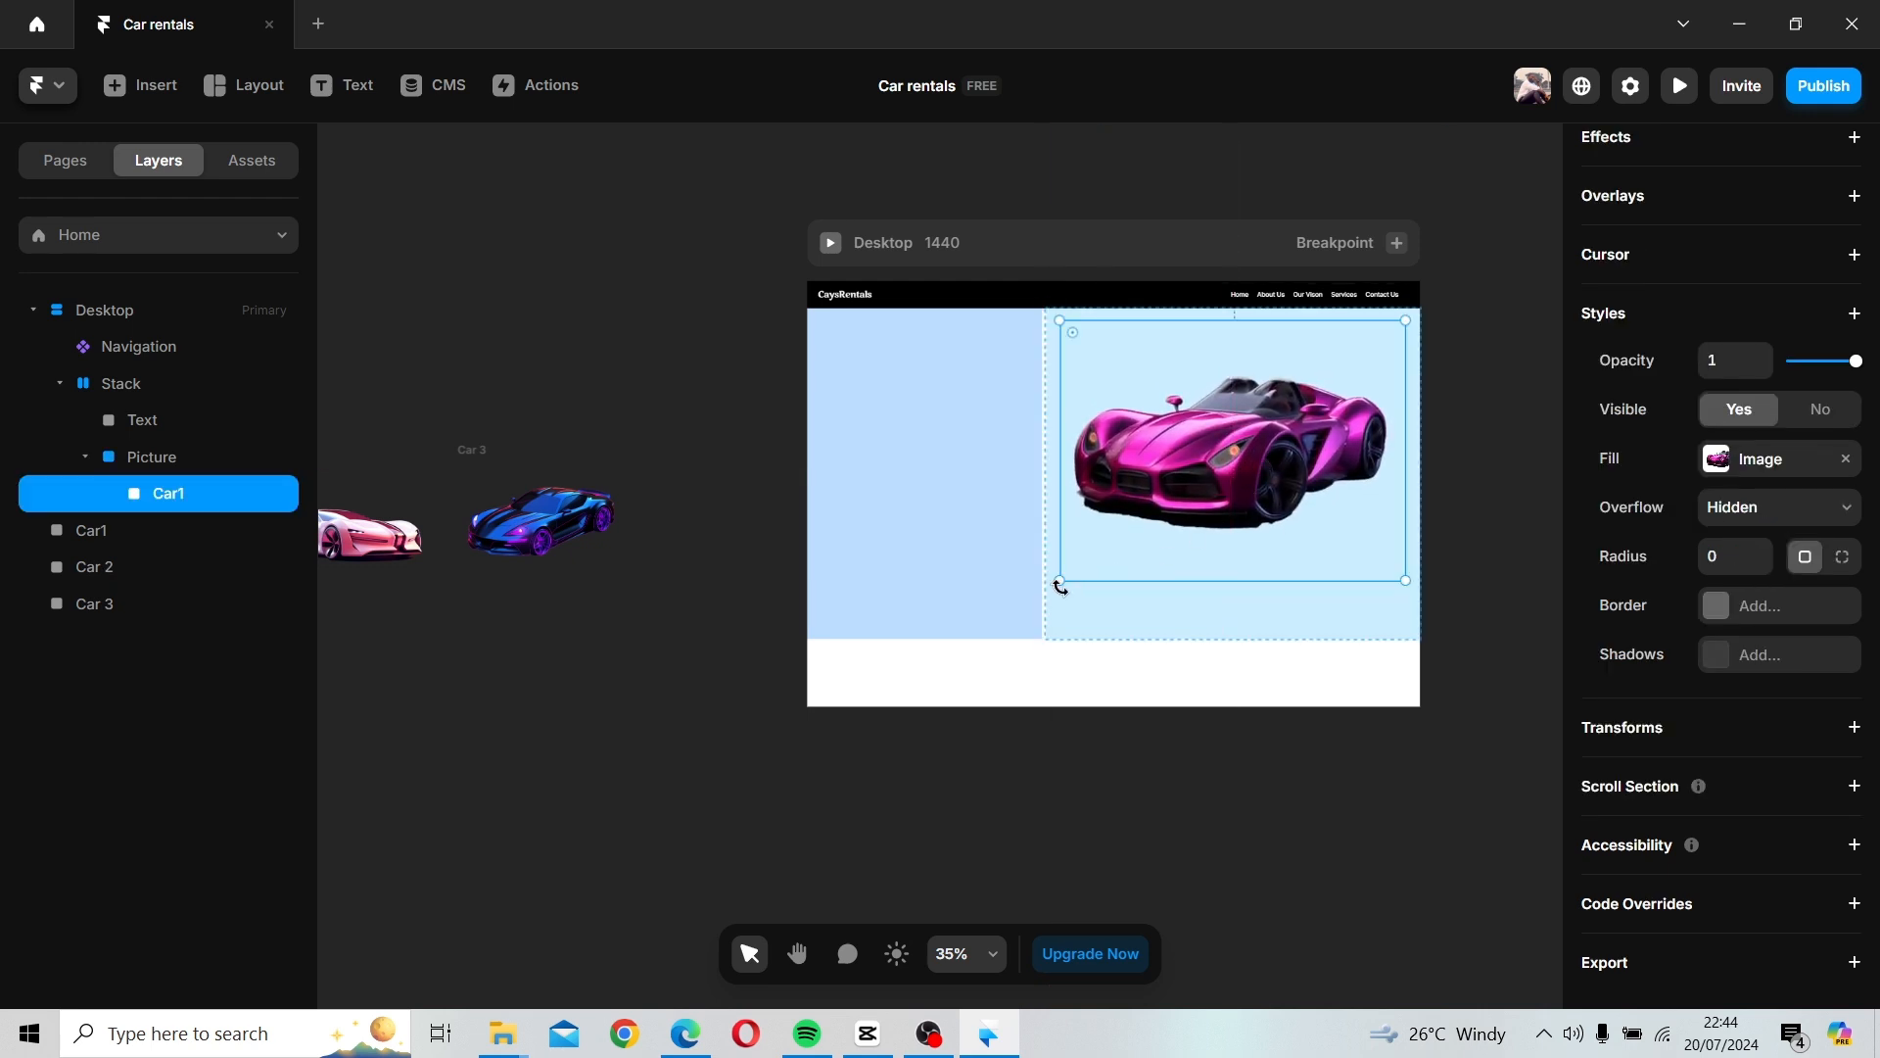
left_click_drag(1044, 591, 1010, 618)
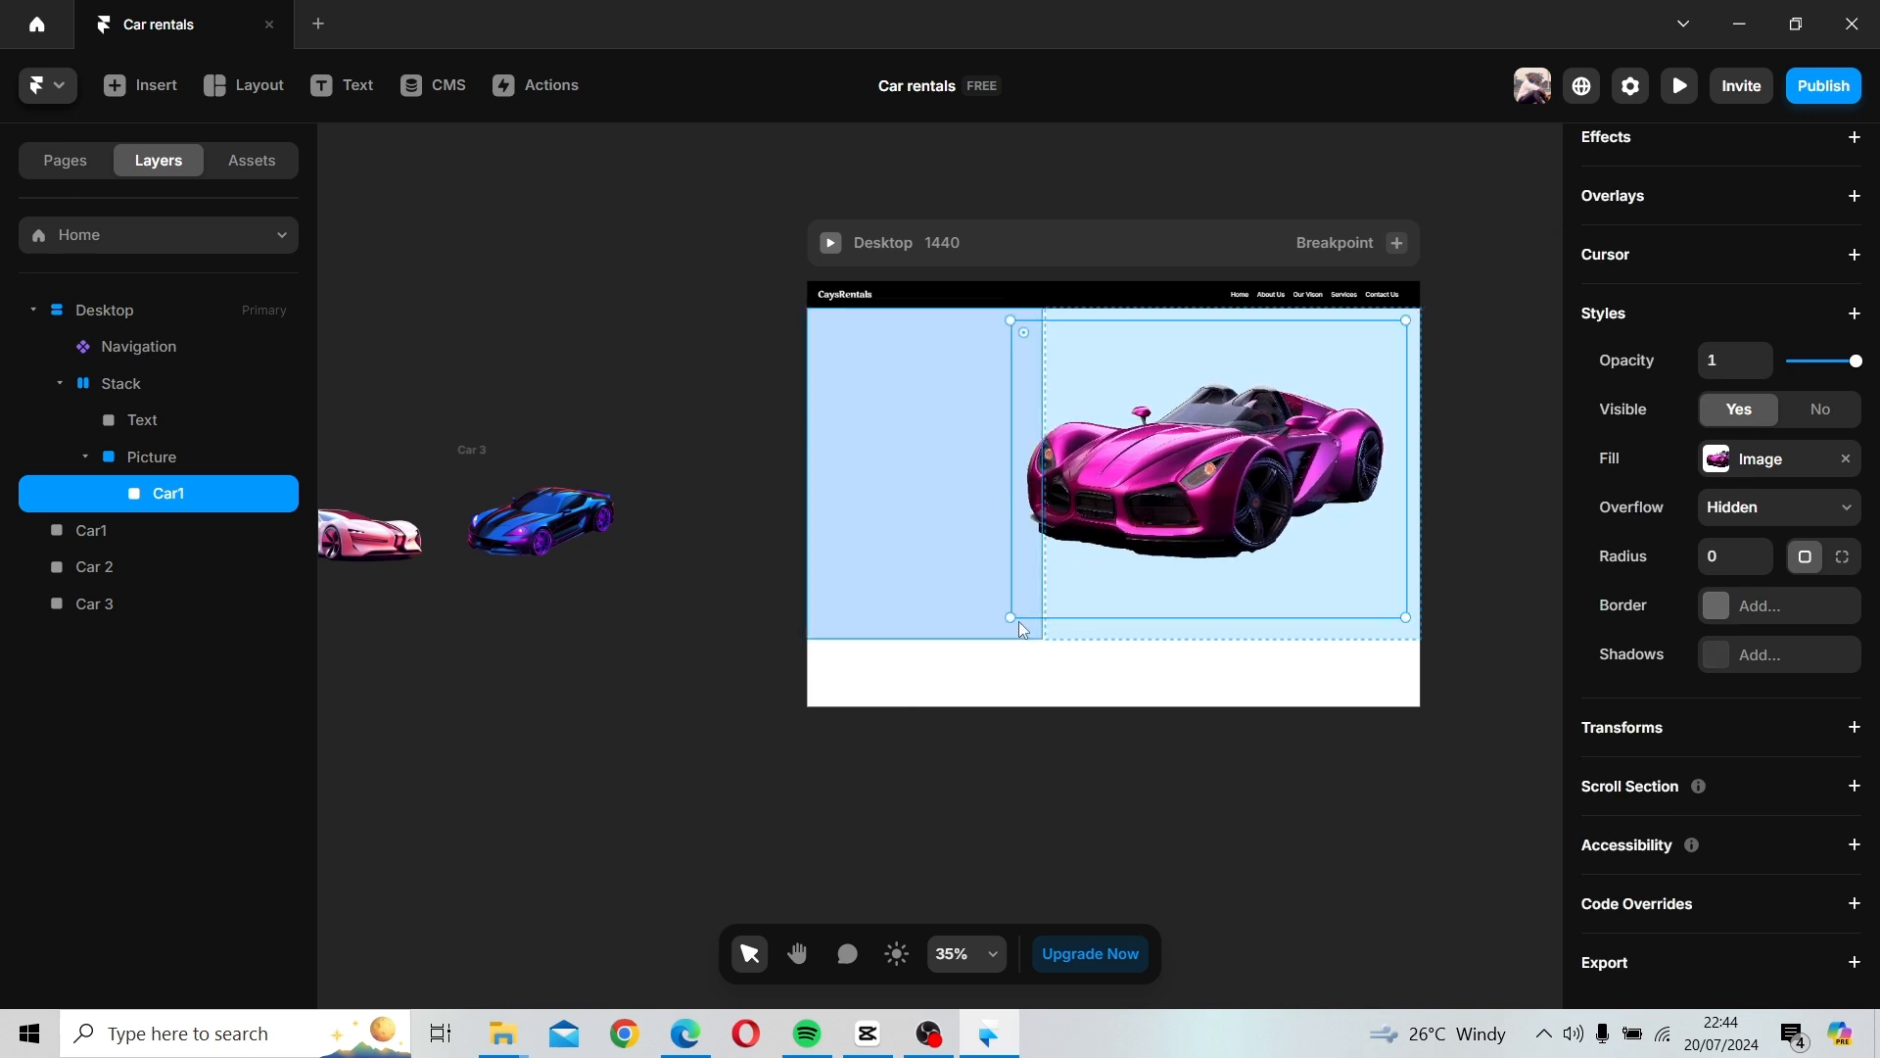
left_click_drag(1010, 617, 982, 639)
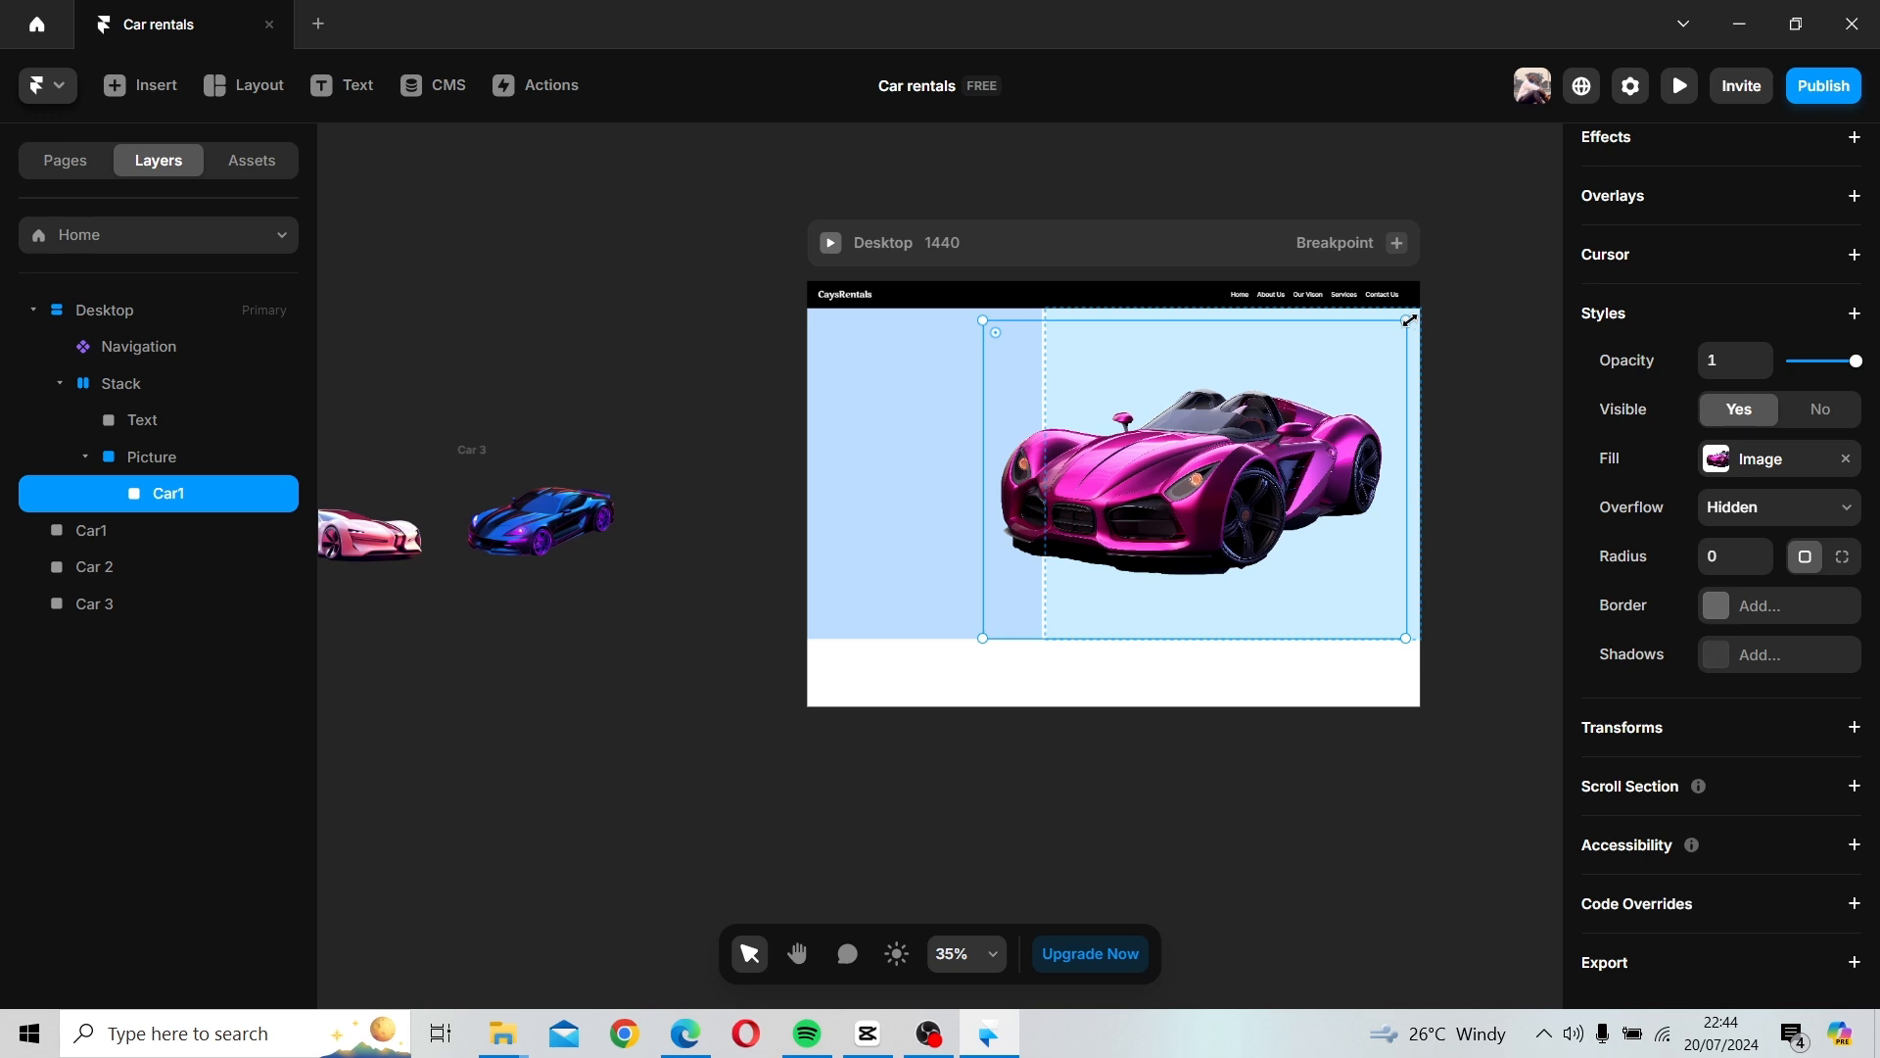
left_click_drag(1411, 316, 1420, 310)
left_click(1449, 448)
Add the text "Car Rentals Services" to the upper part of the hero's Text frame.
scroll(1196, 415, "left", 3)
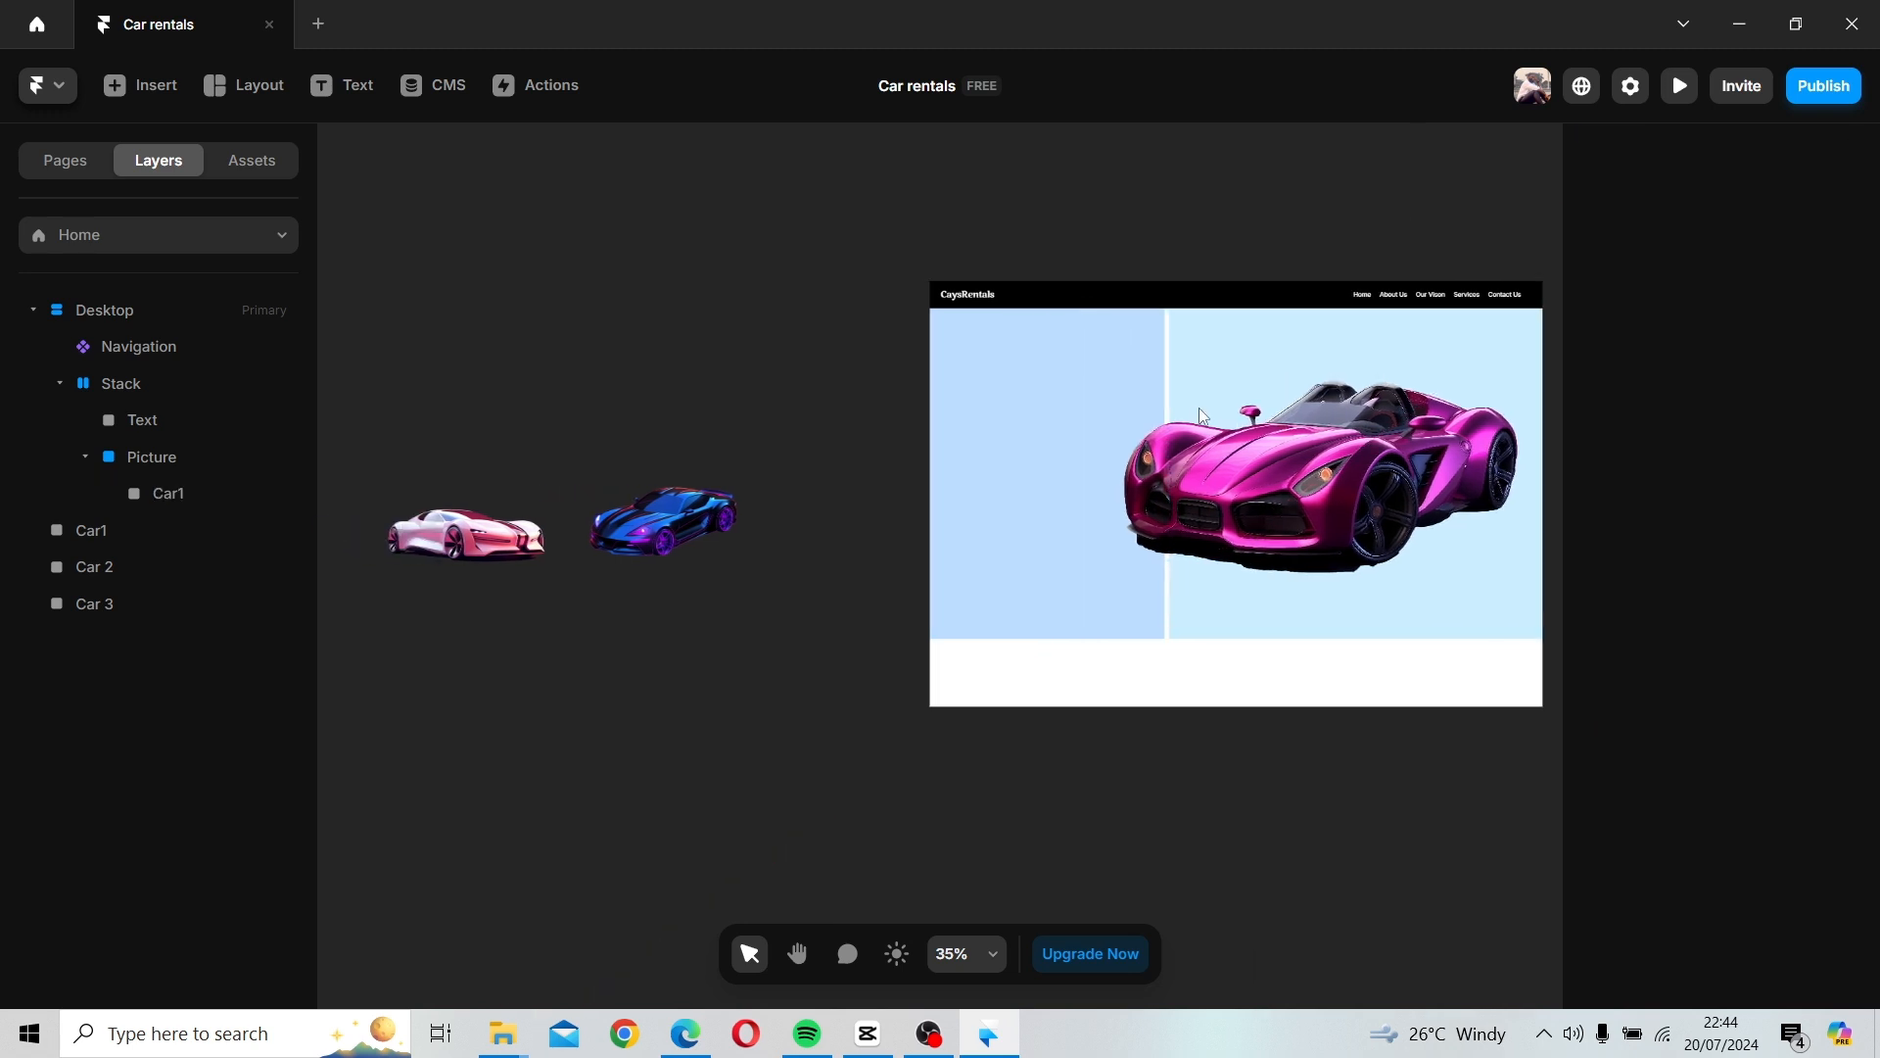
scroll(1198, 403, "down", 3)
scroll(1223, 396, "up", 5)
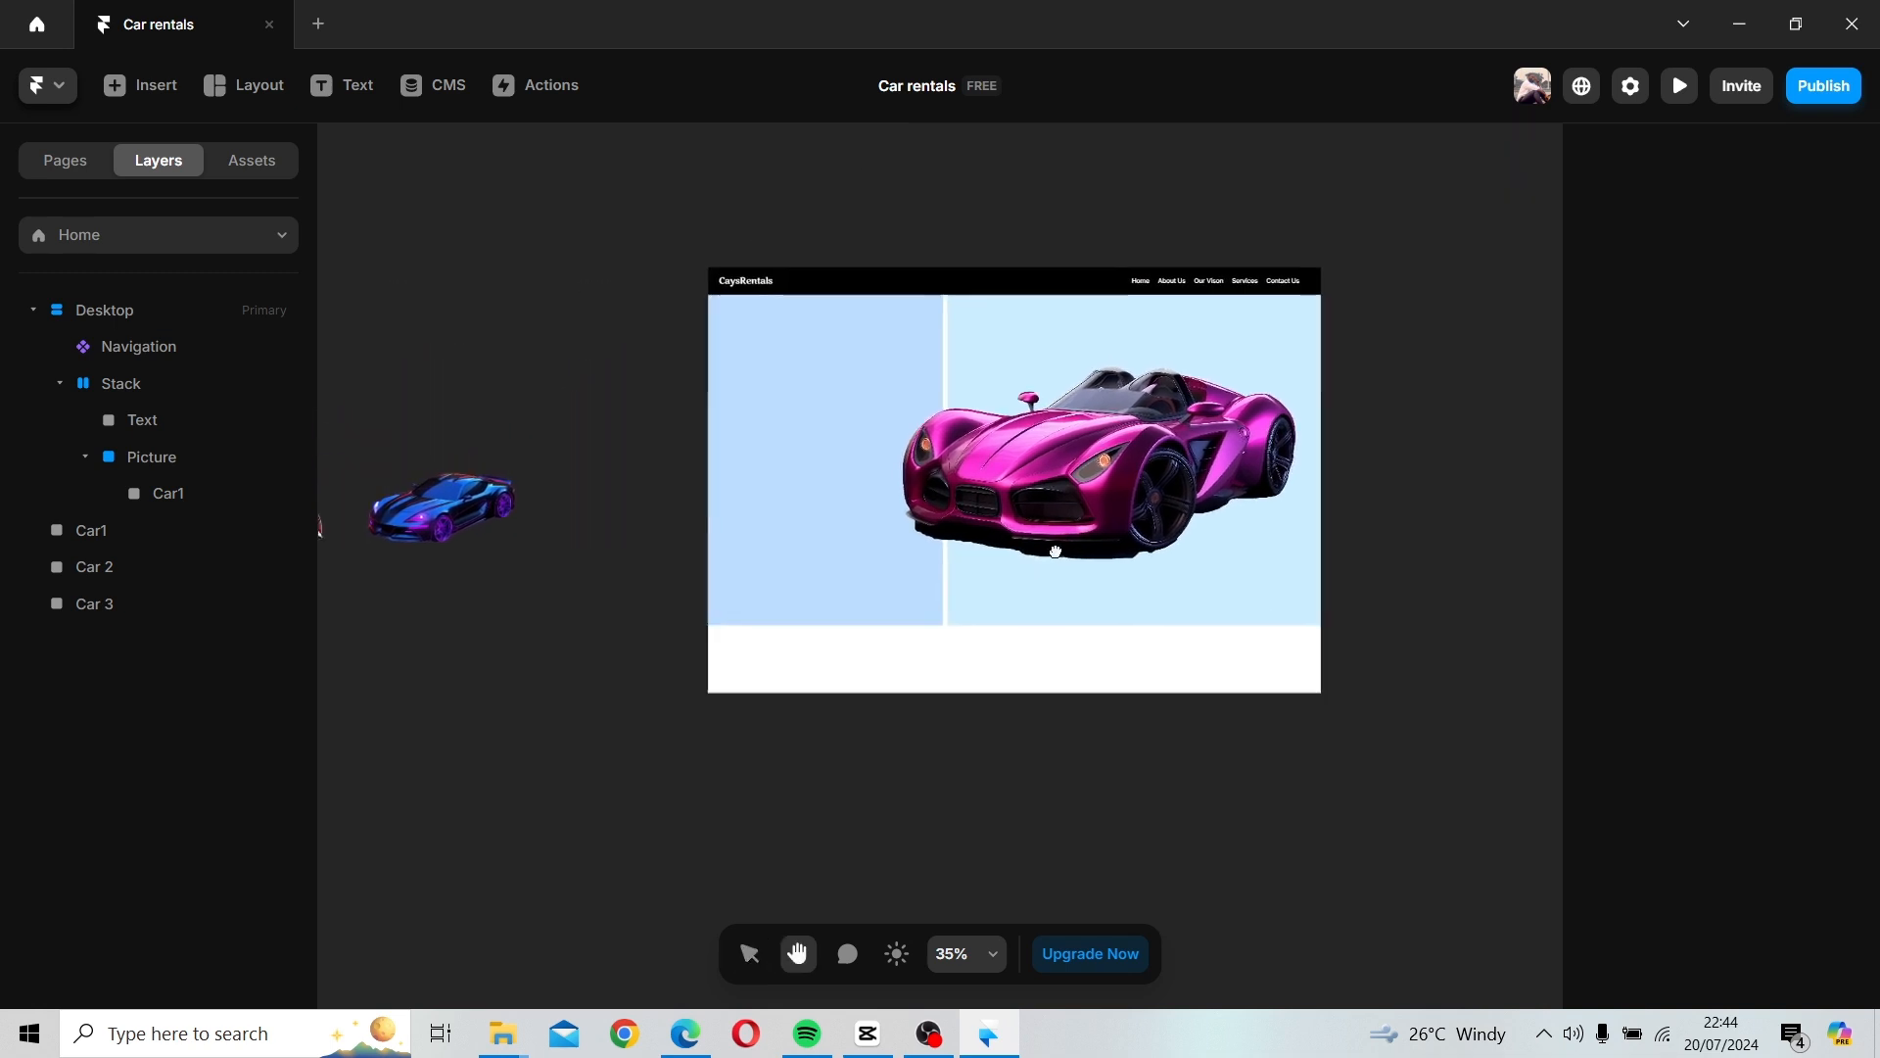
scroll(1001, 485, "down", 5)
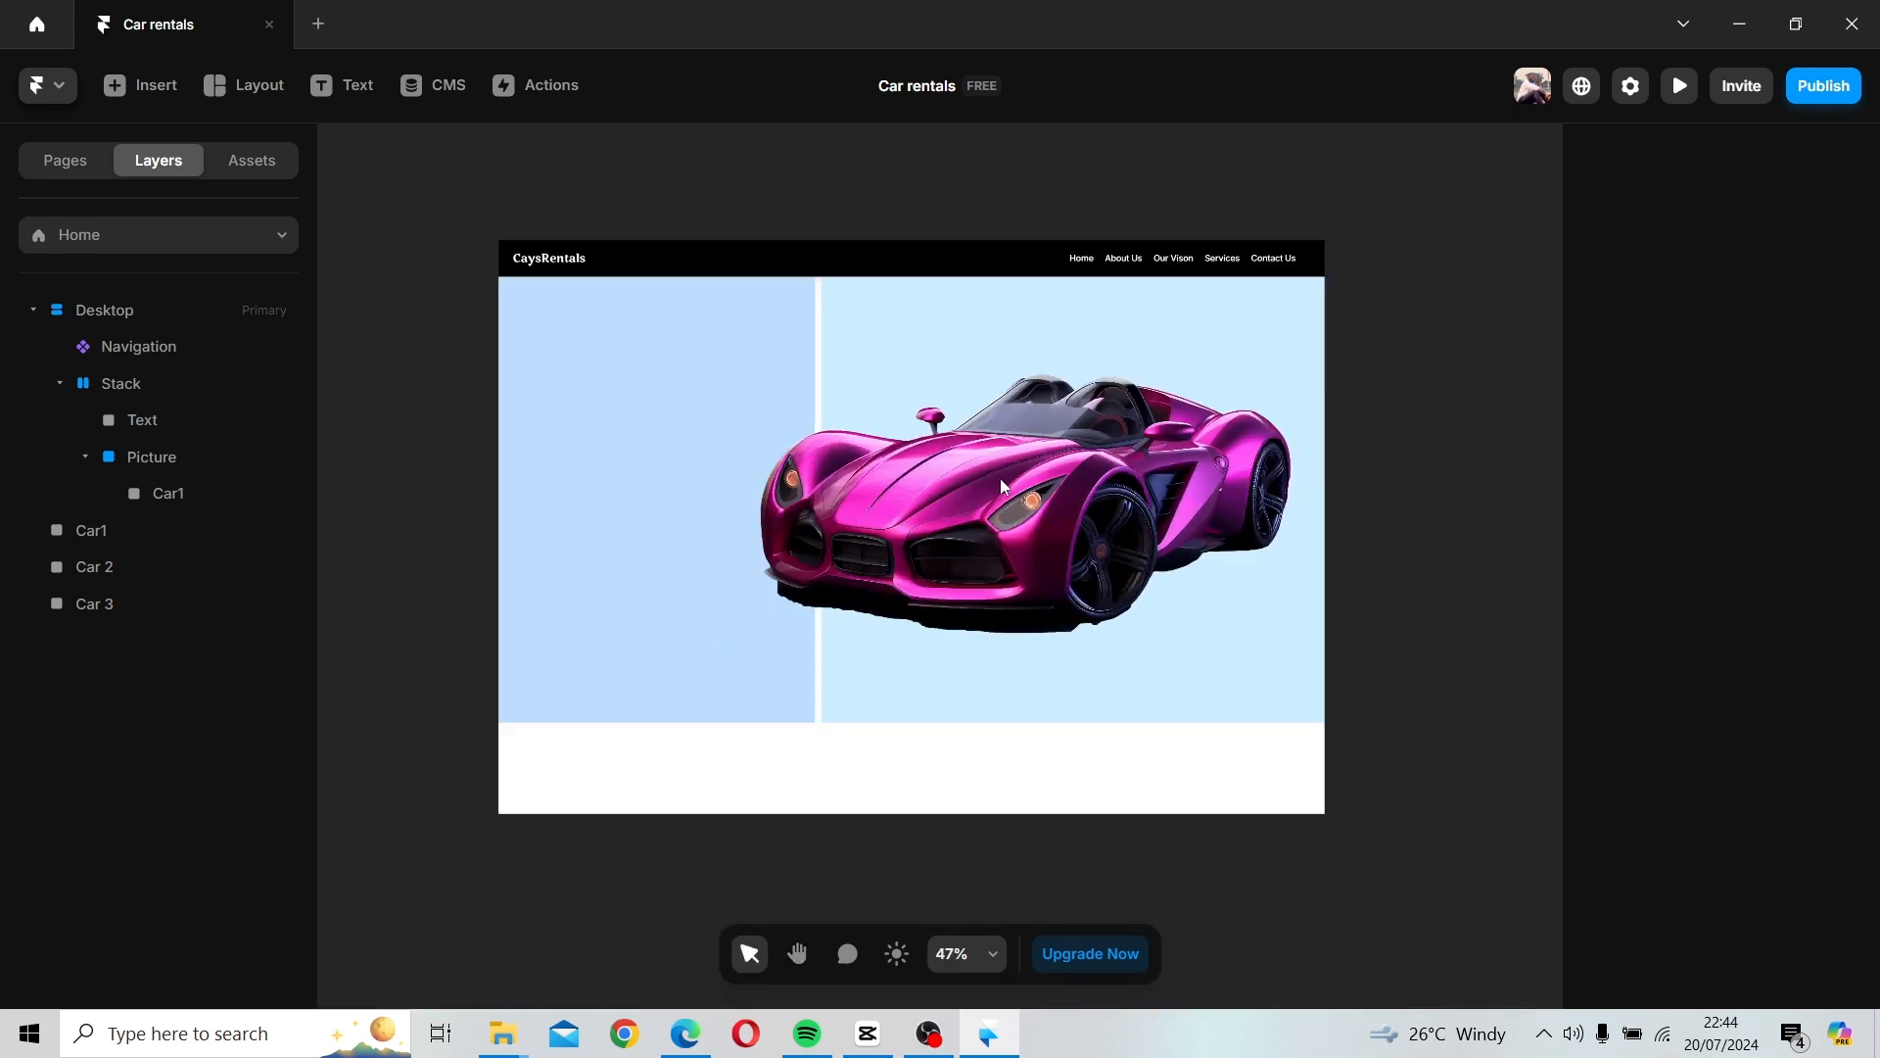
scroll(1001, 480, "up", 1)
scroll(1001, 480, "down", 3)
scroll(1001, 480, "up", 1)
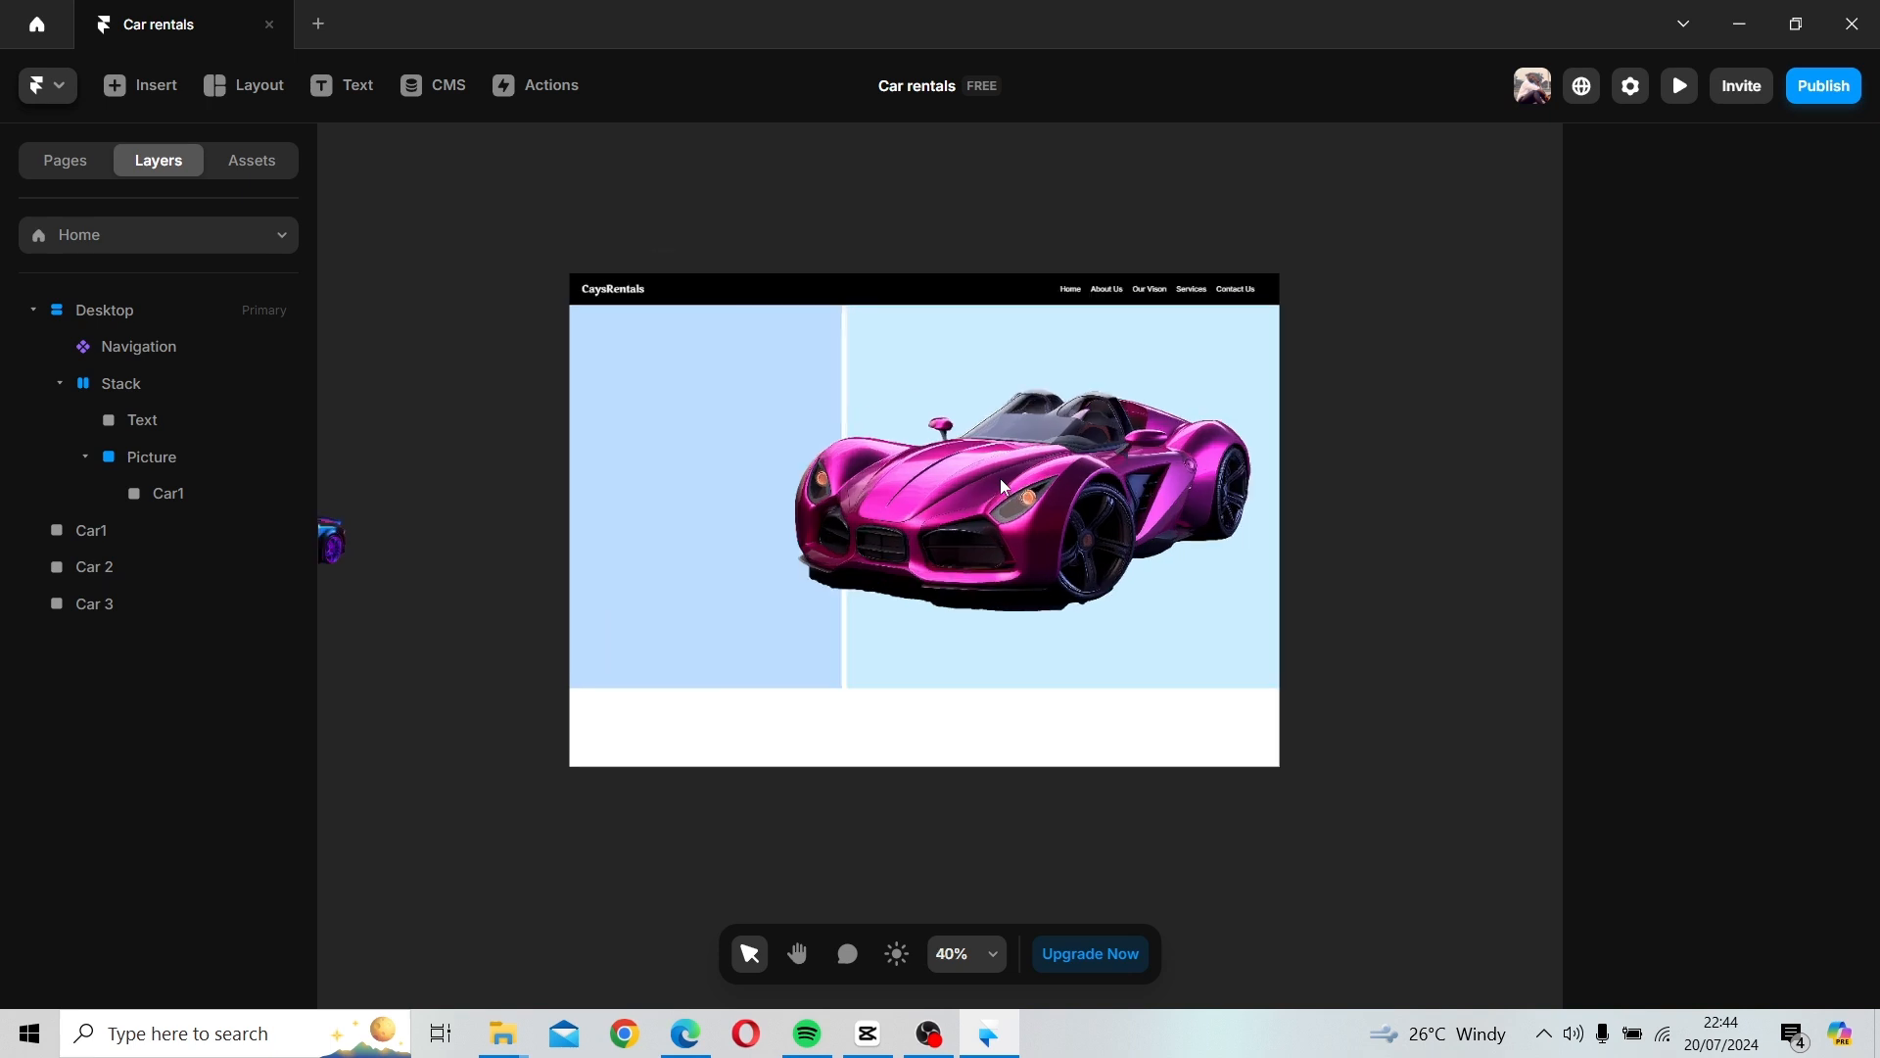
left_click(931, 384)
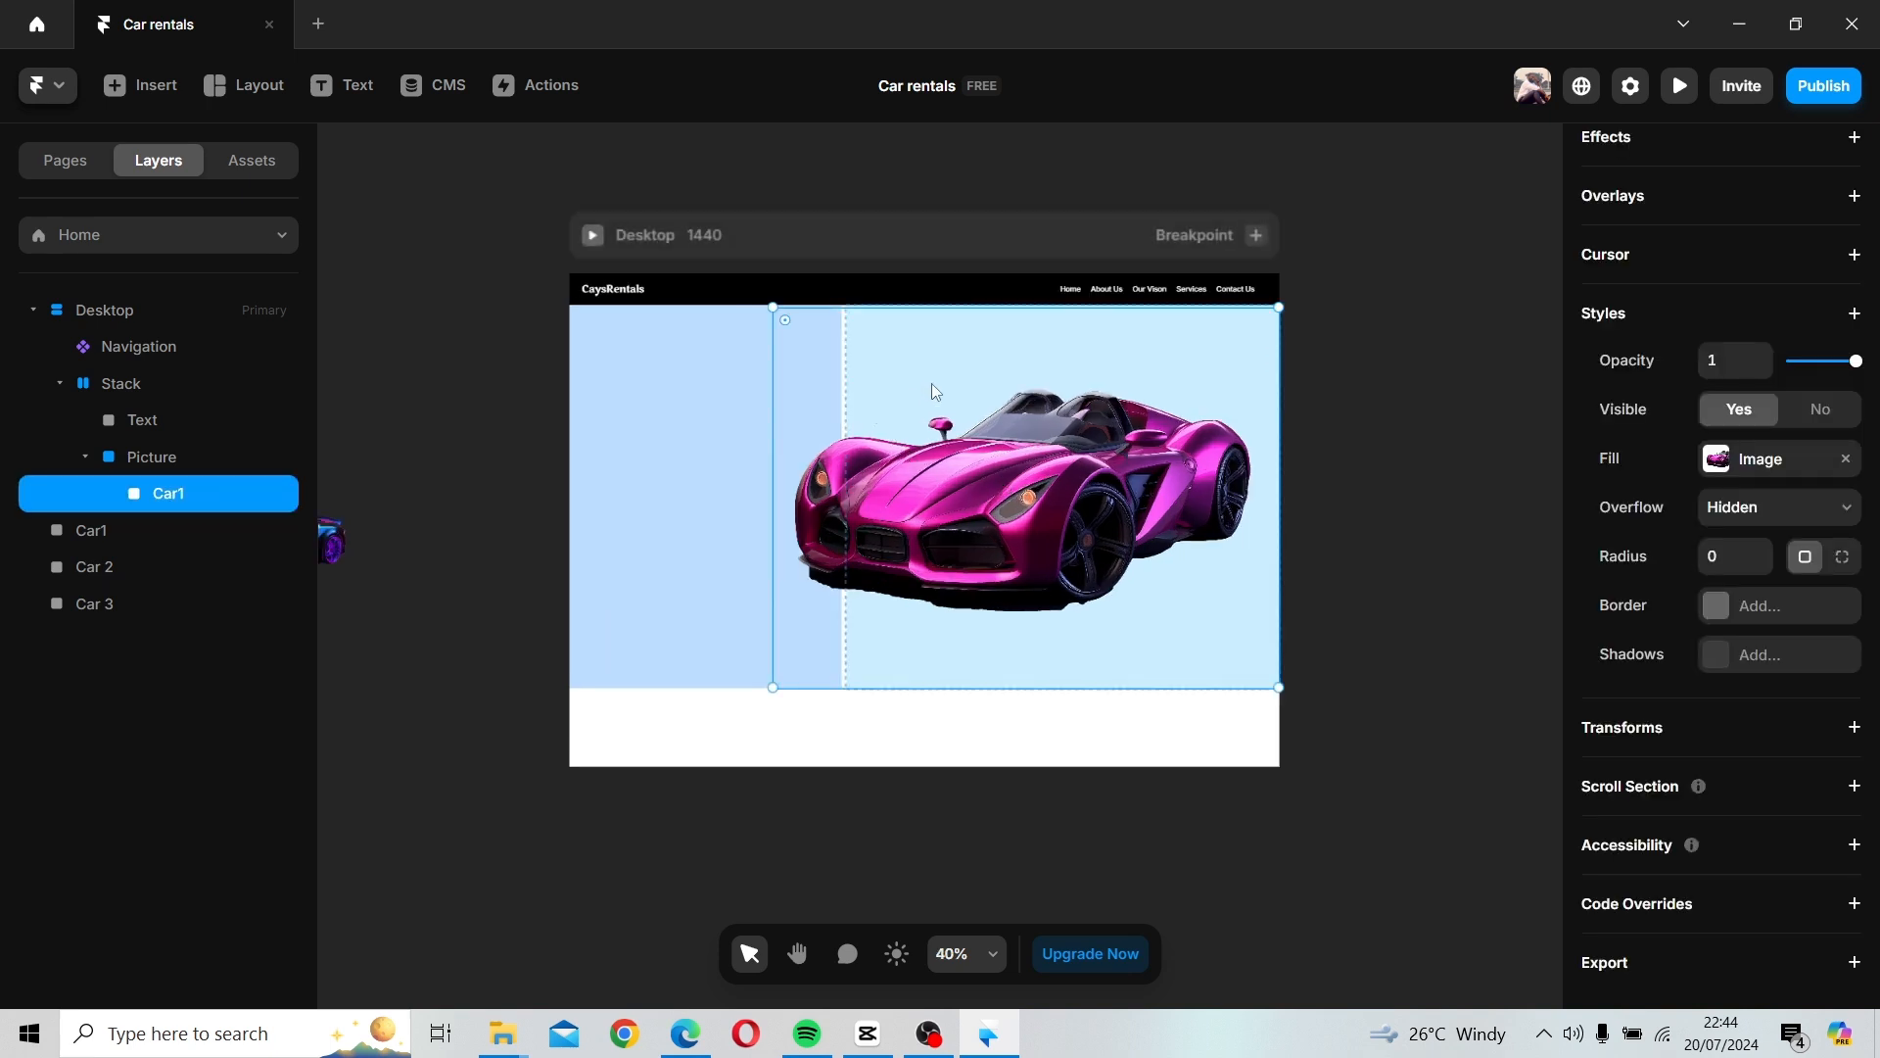
left_click(774, 443)
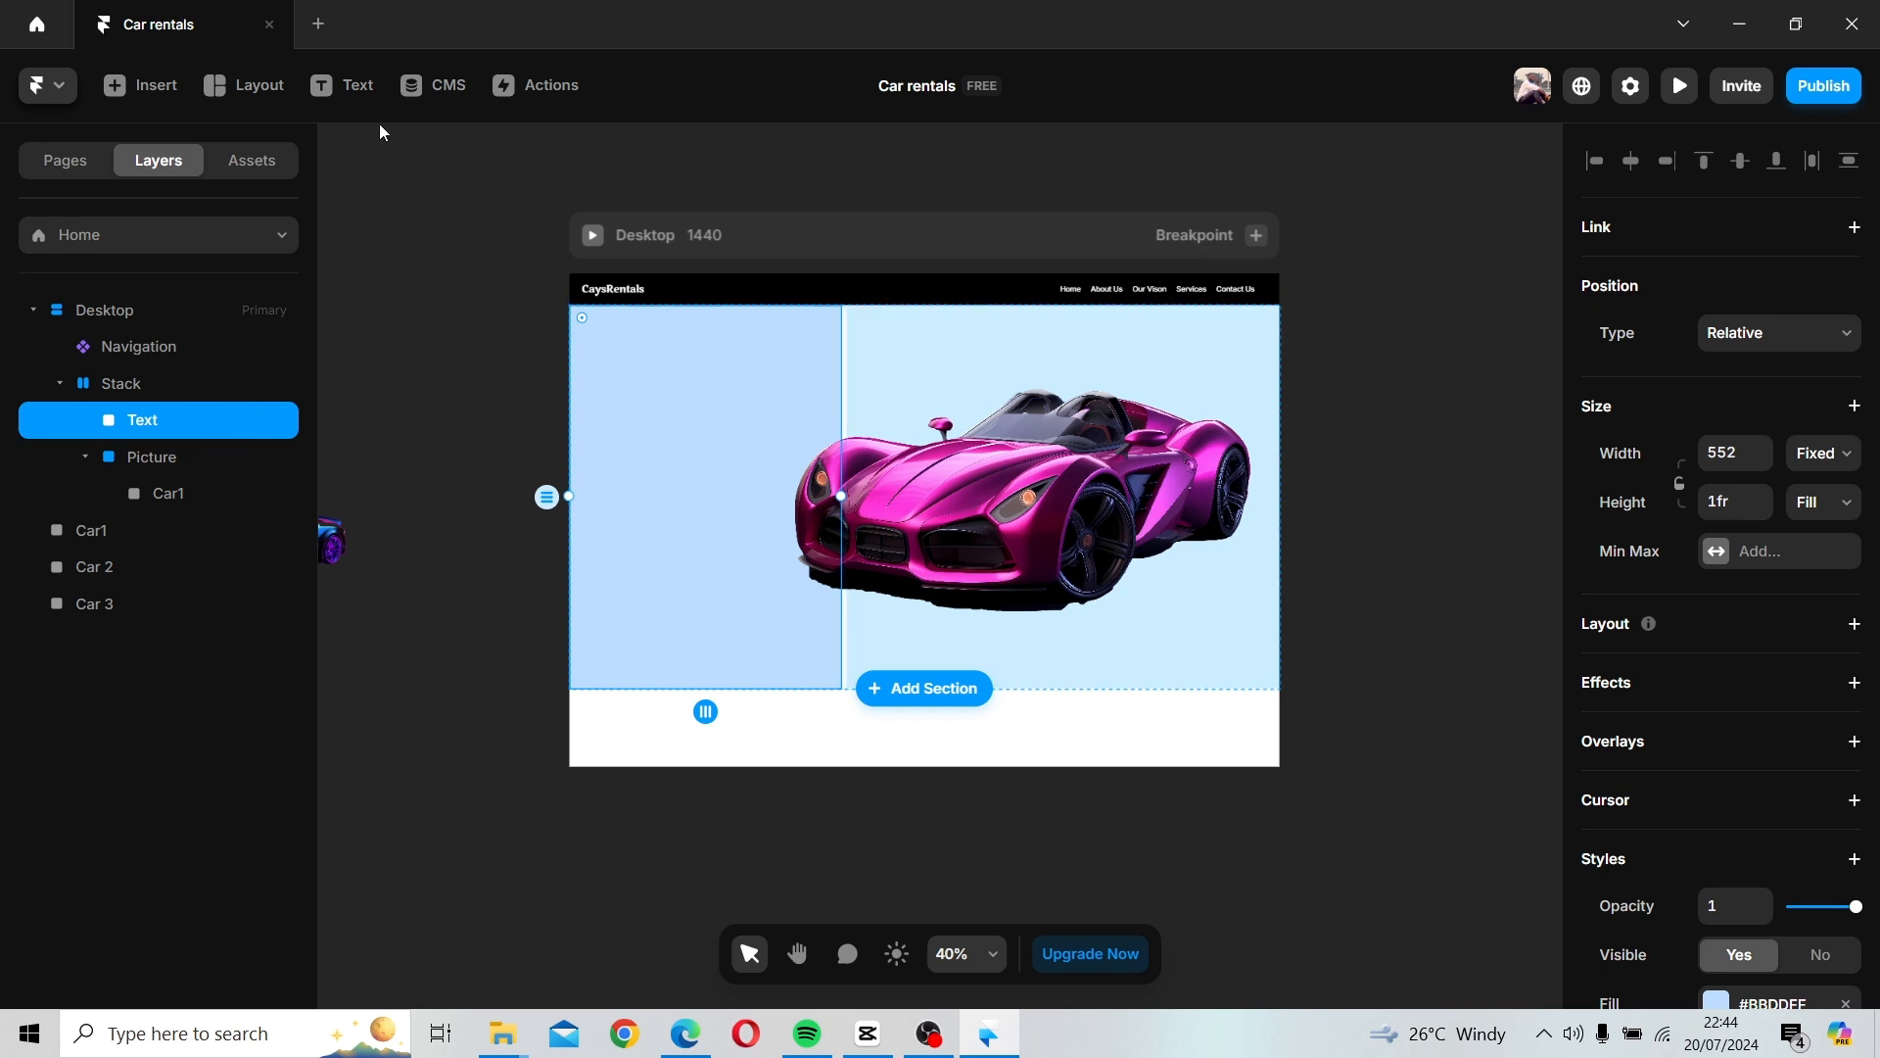
left_click(343, 85)
left_click(614, 409)
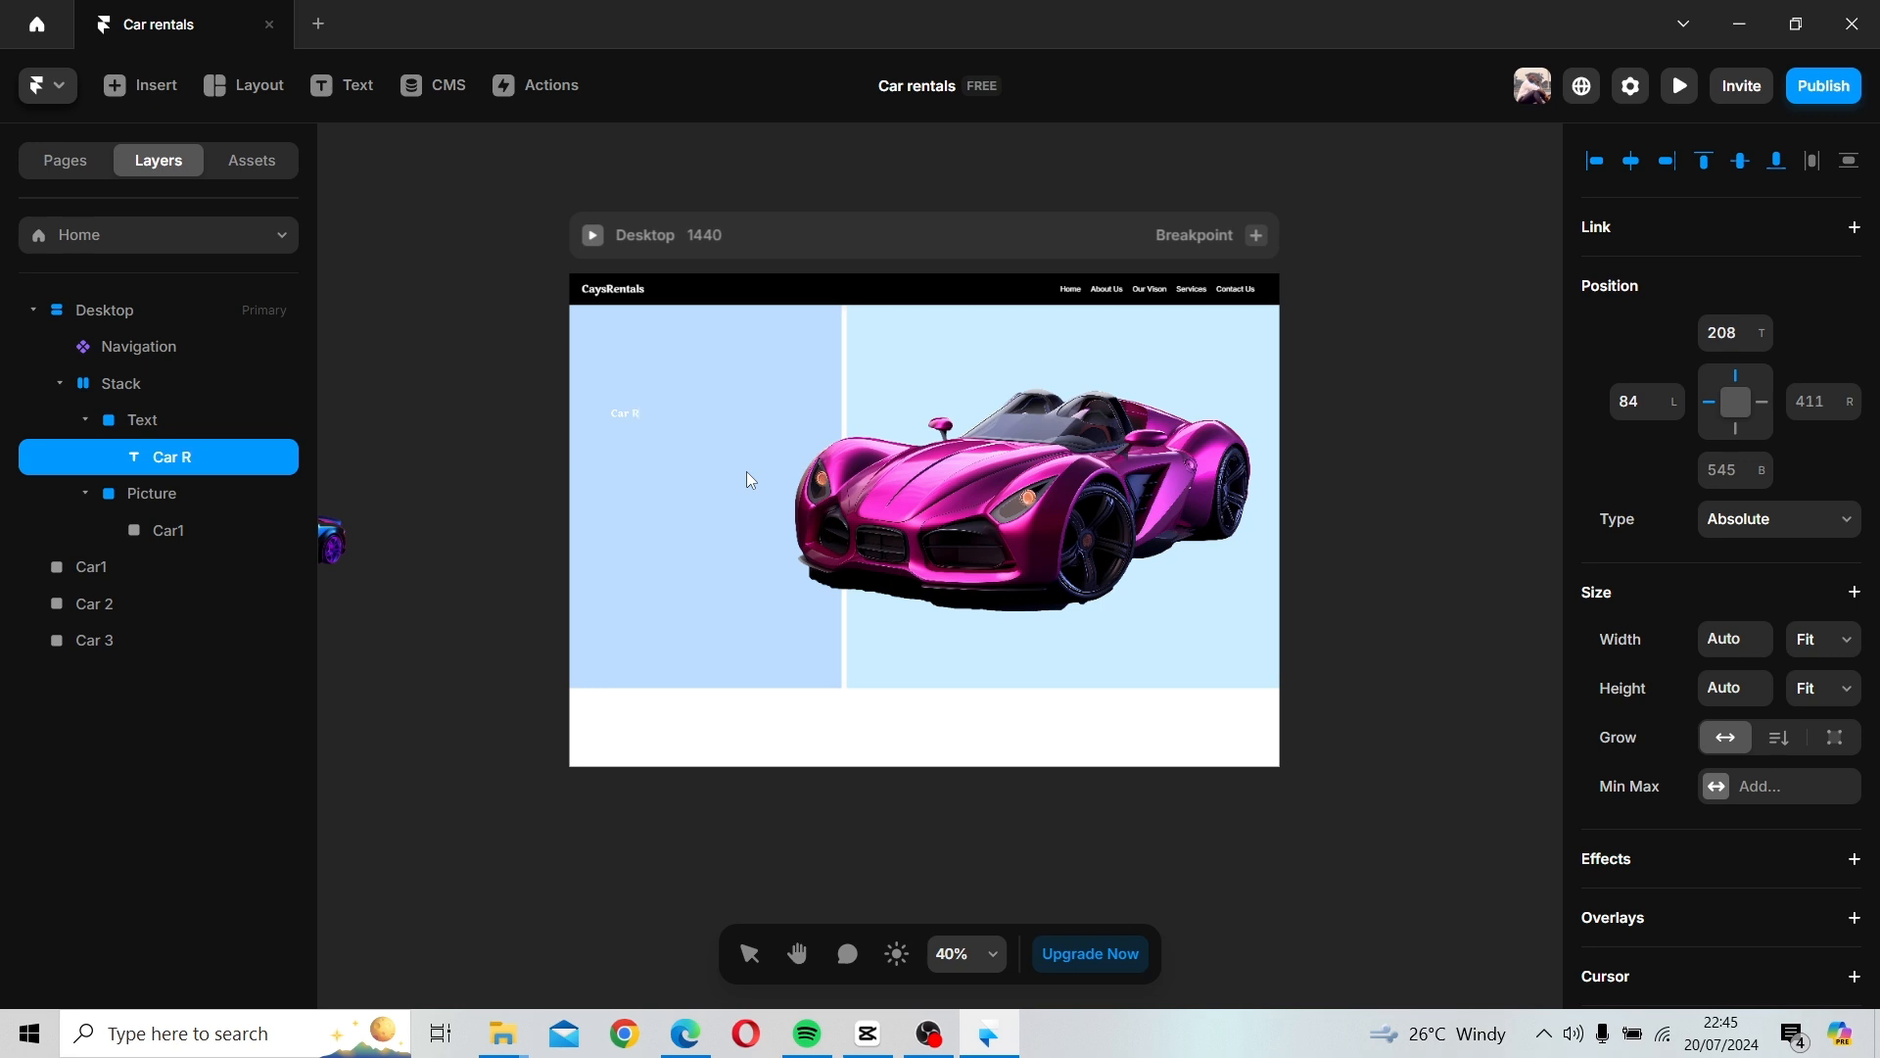
type("Car Rentals Services")
key("Escape")
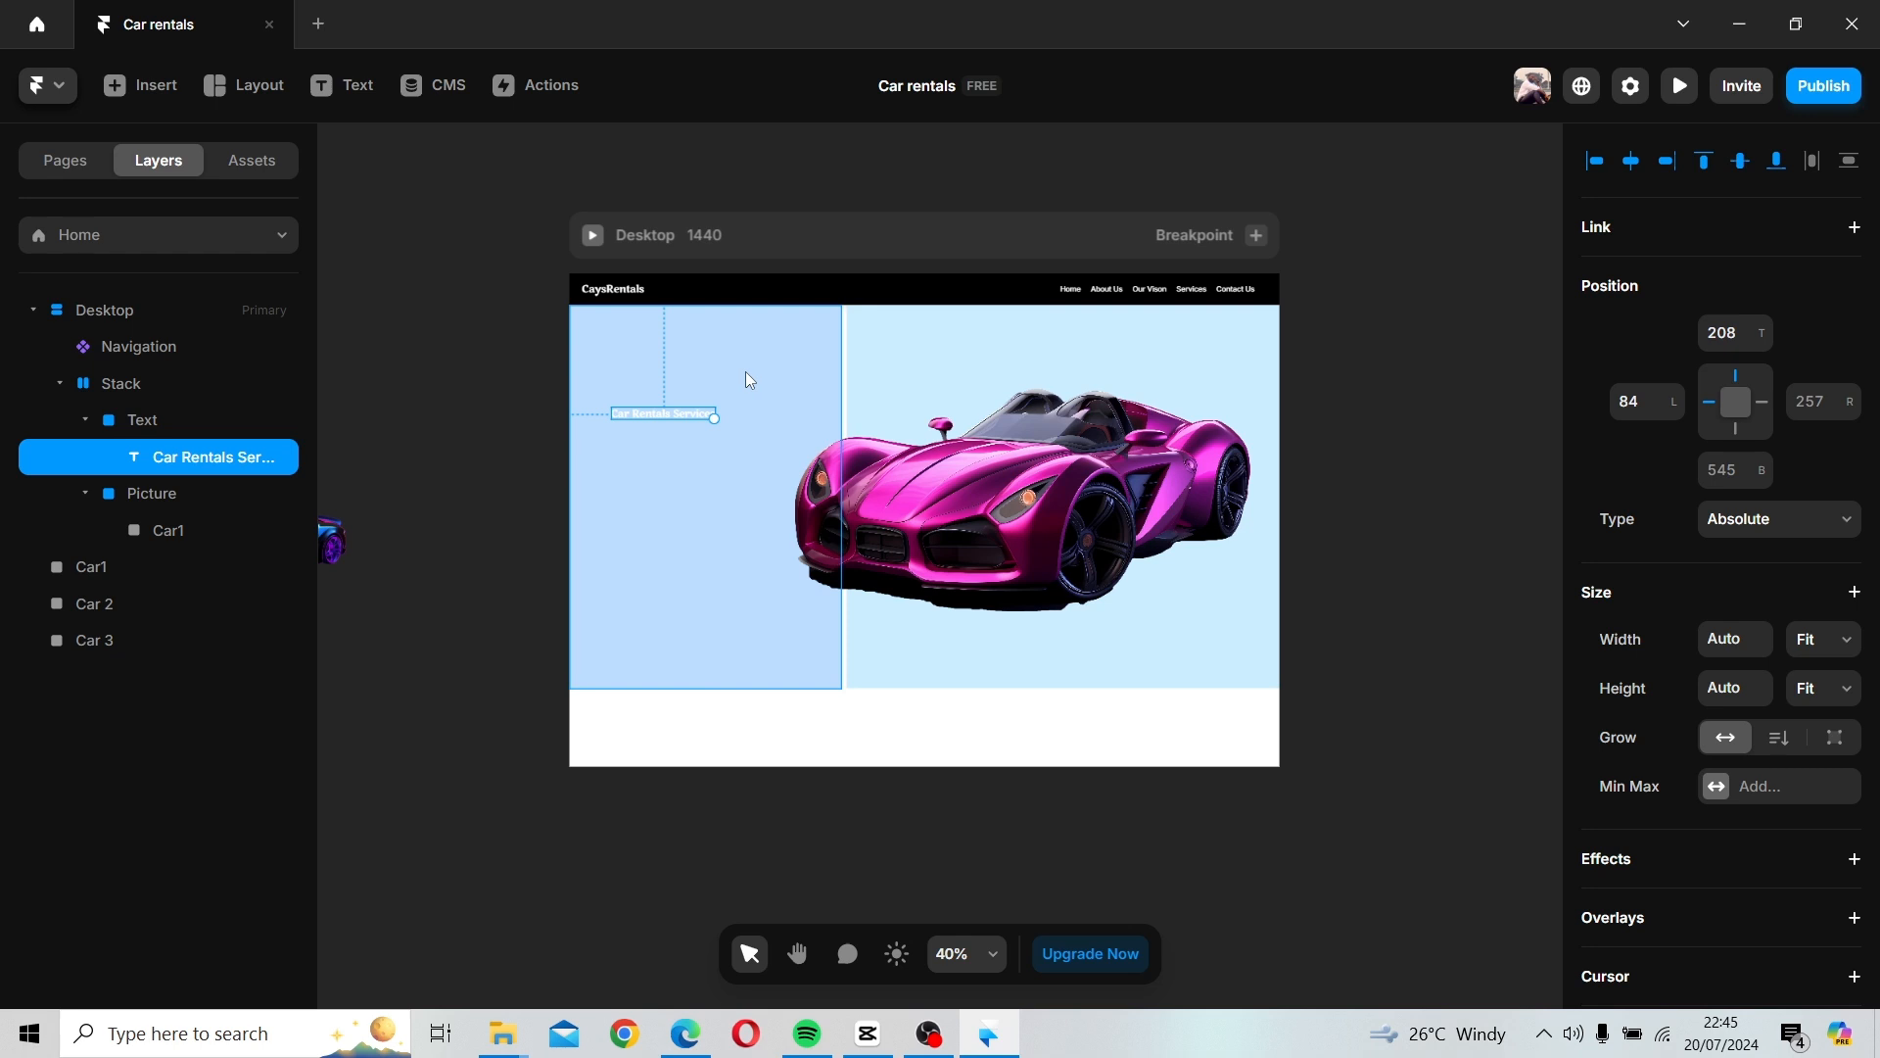
Set the Desktop page's fill to dark purple #4B0E41, sampled from the car's bodywork.
scroll(1782, 686, "down", 4)
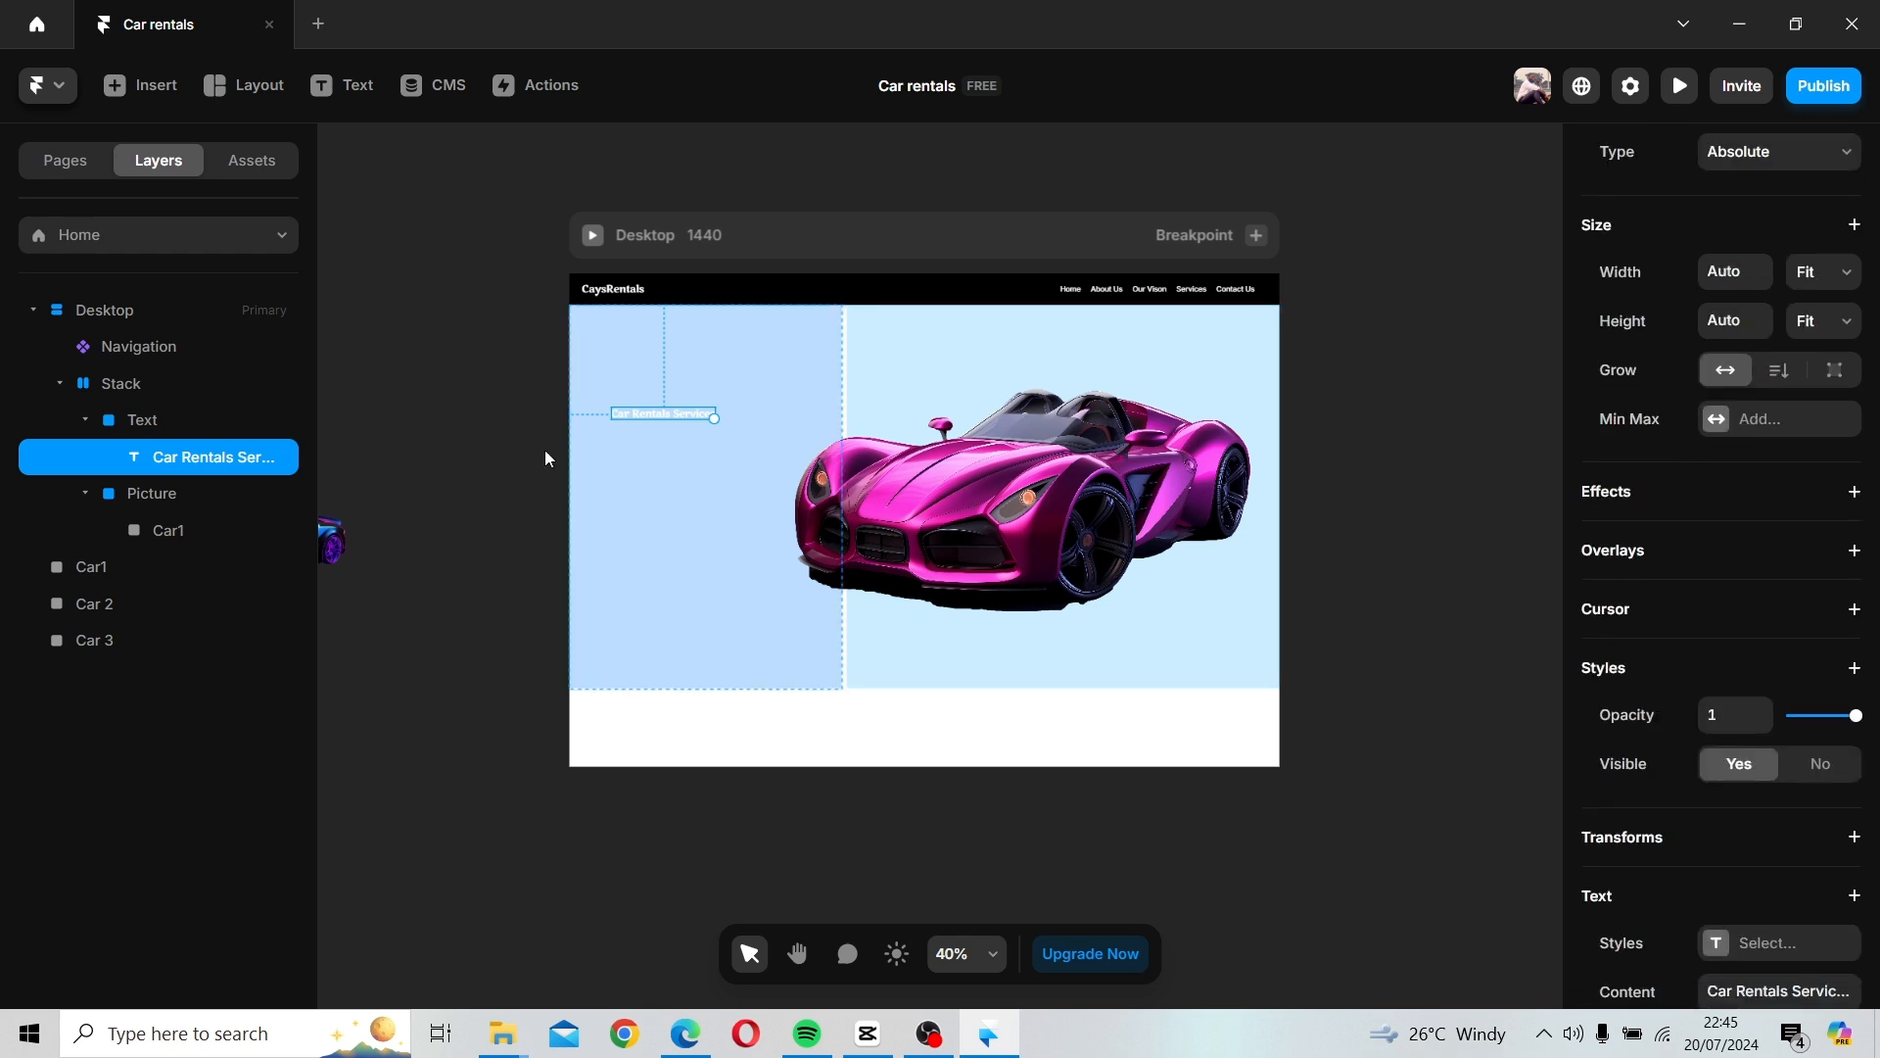
left_click(674, 512)
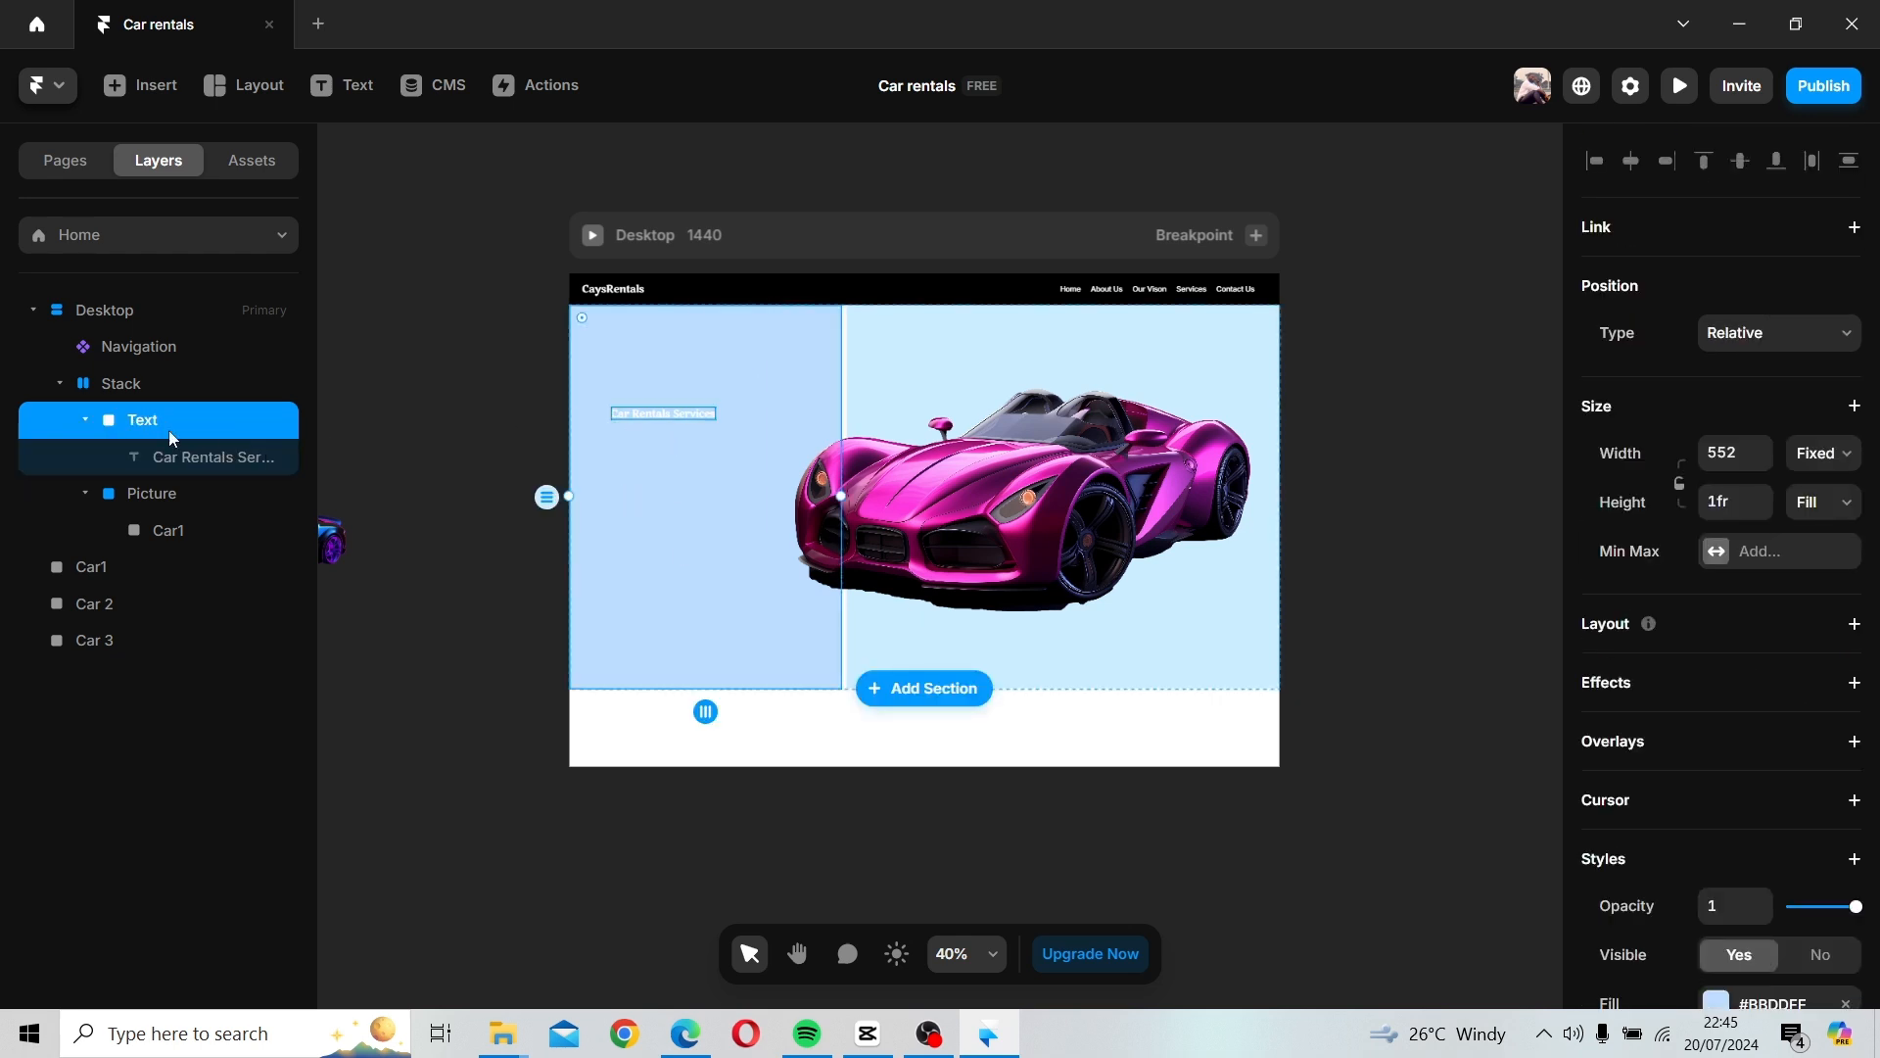
scroll(1723, 695, "down", 3)
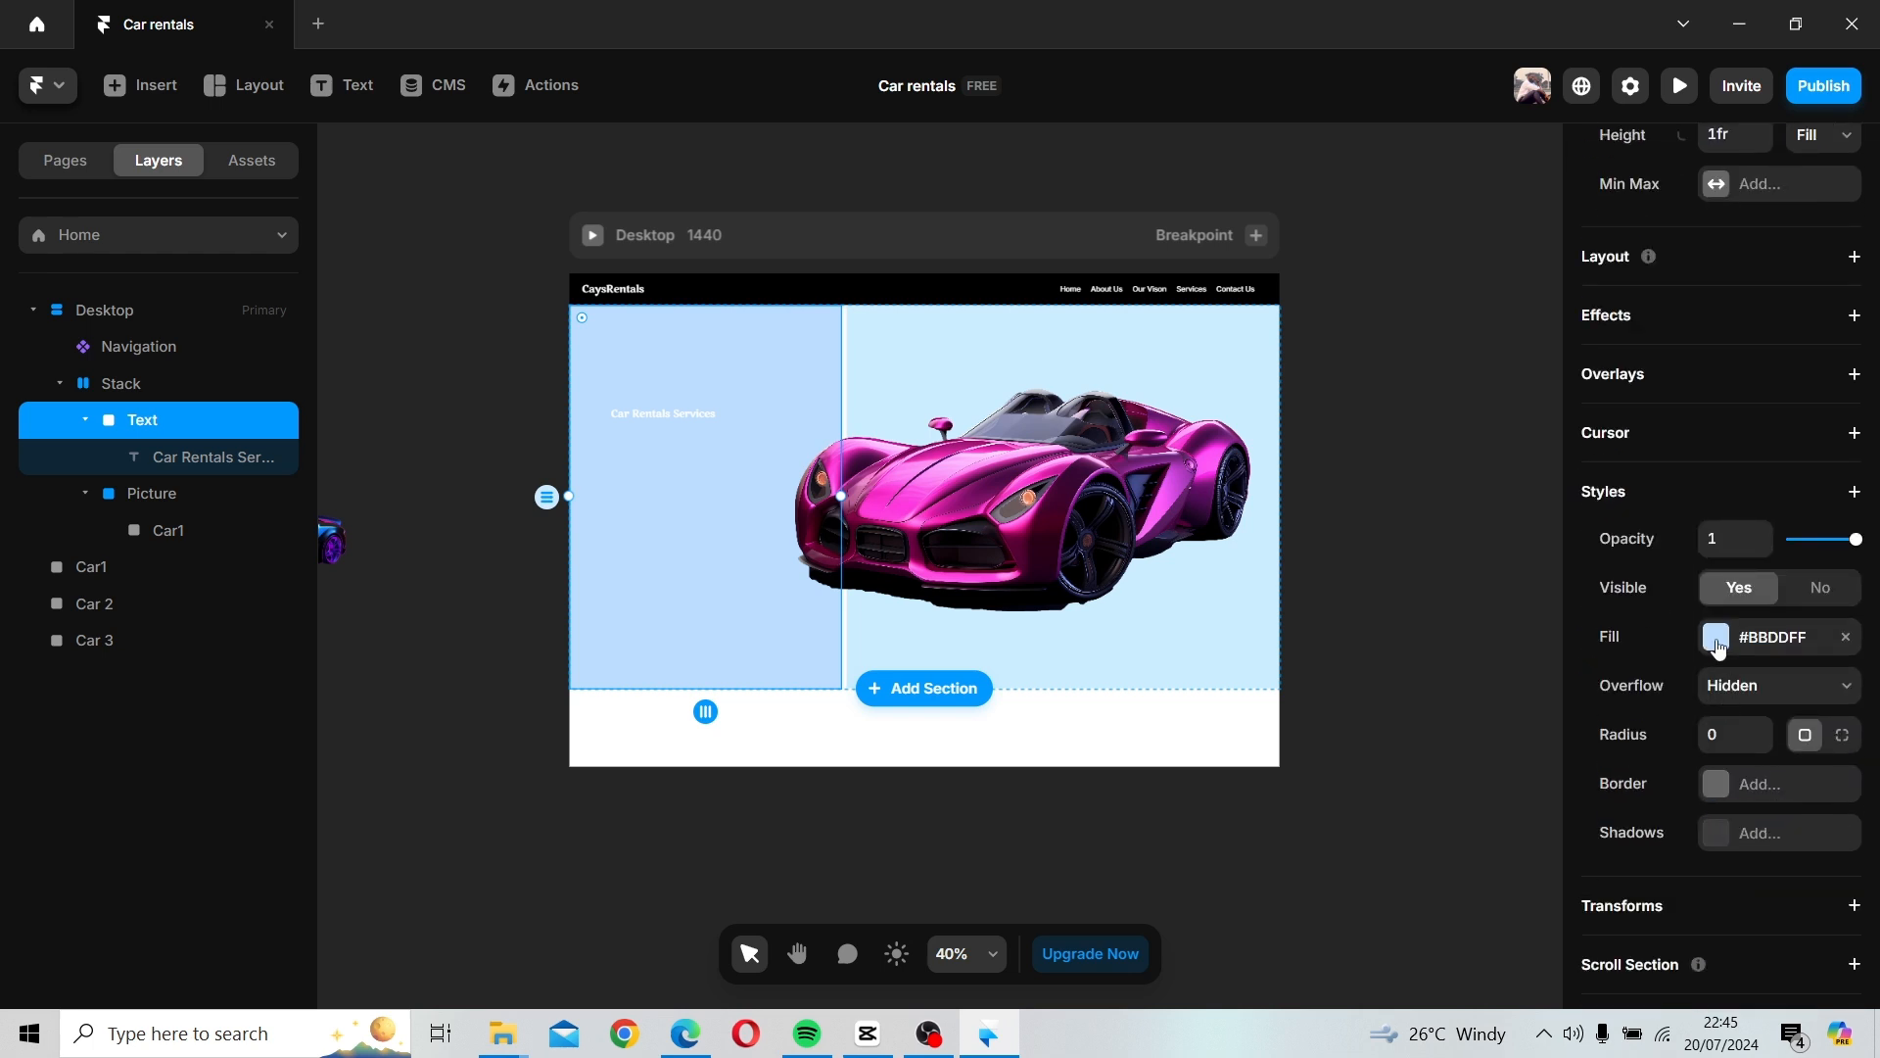
left_click(824, 294)
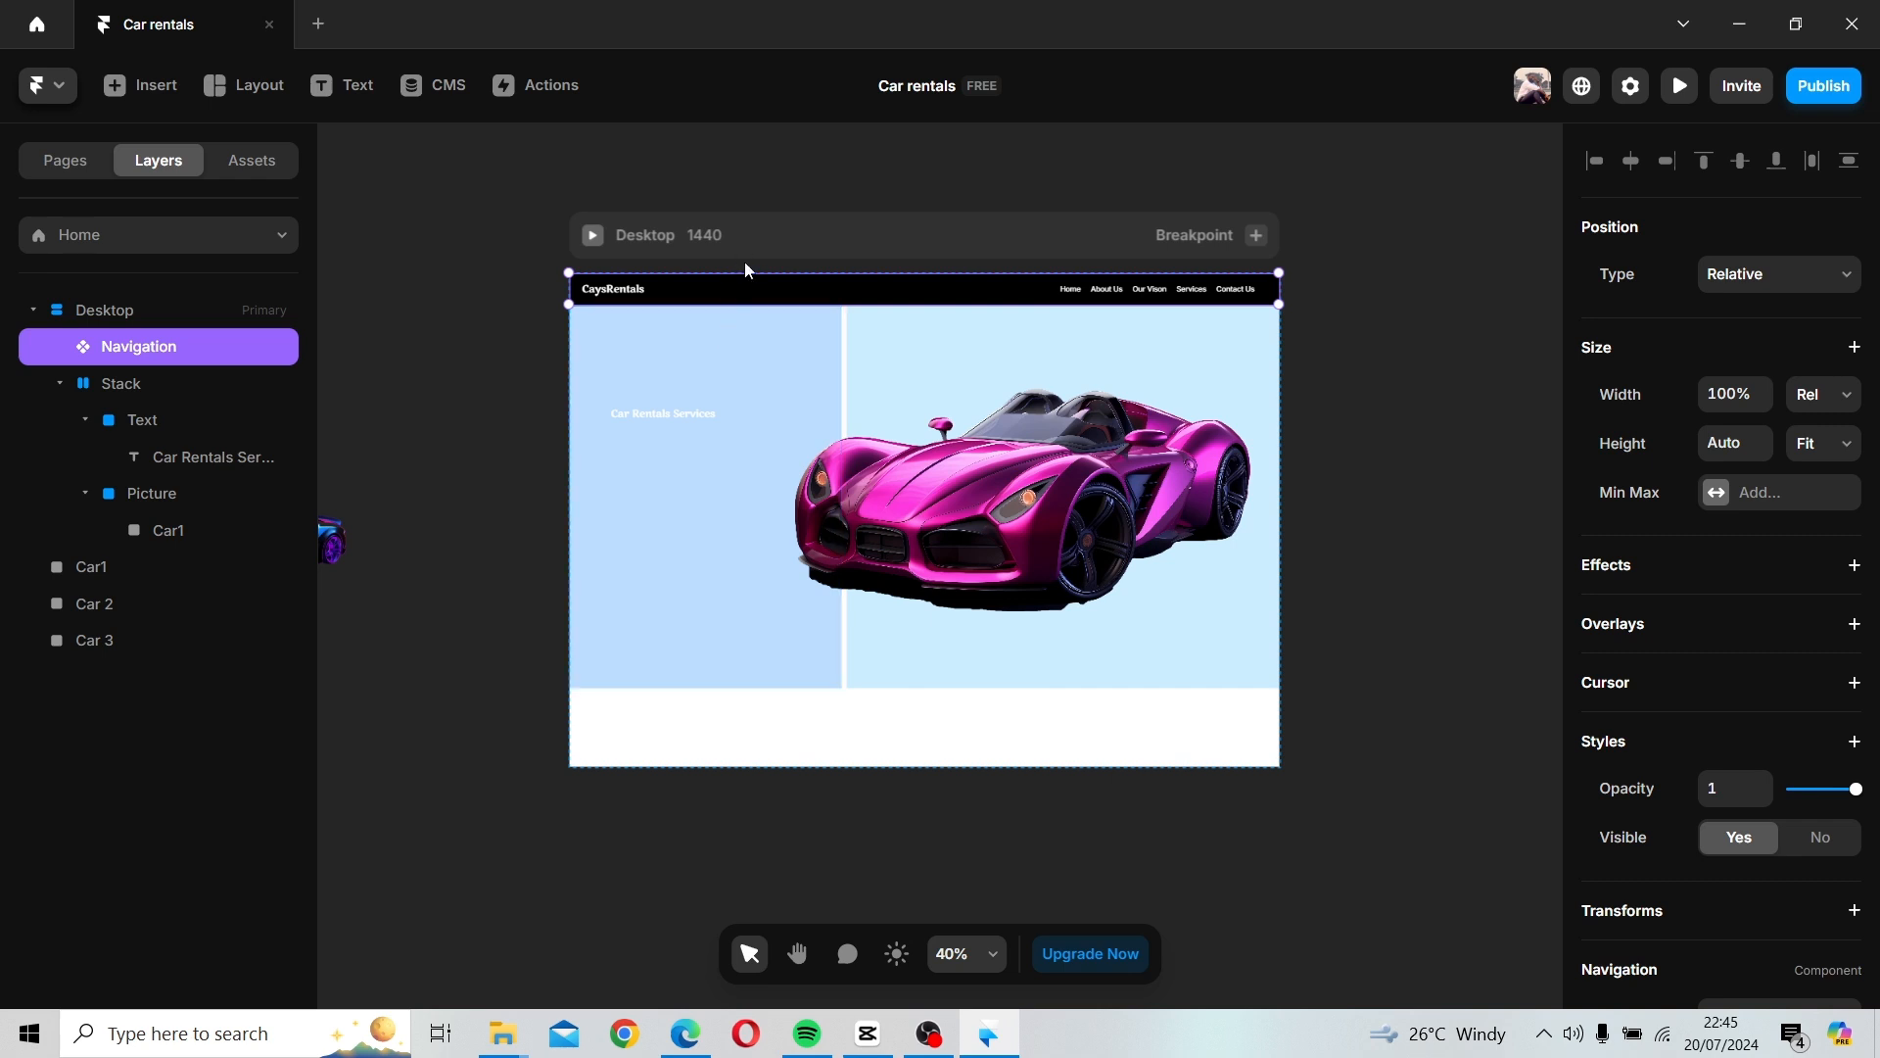
left_click(756, 238)
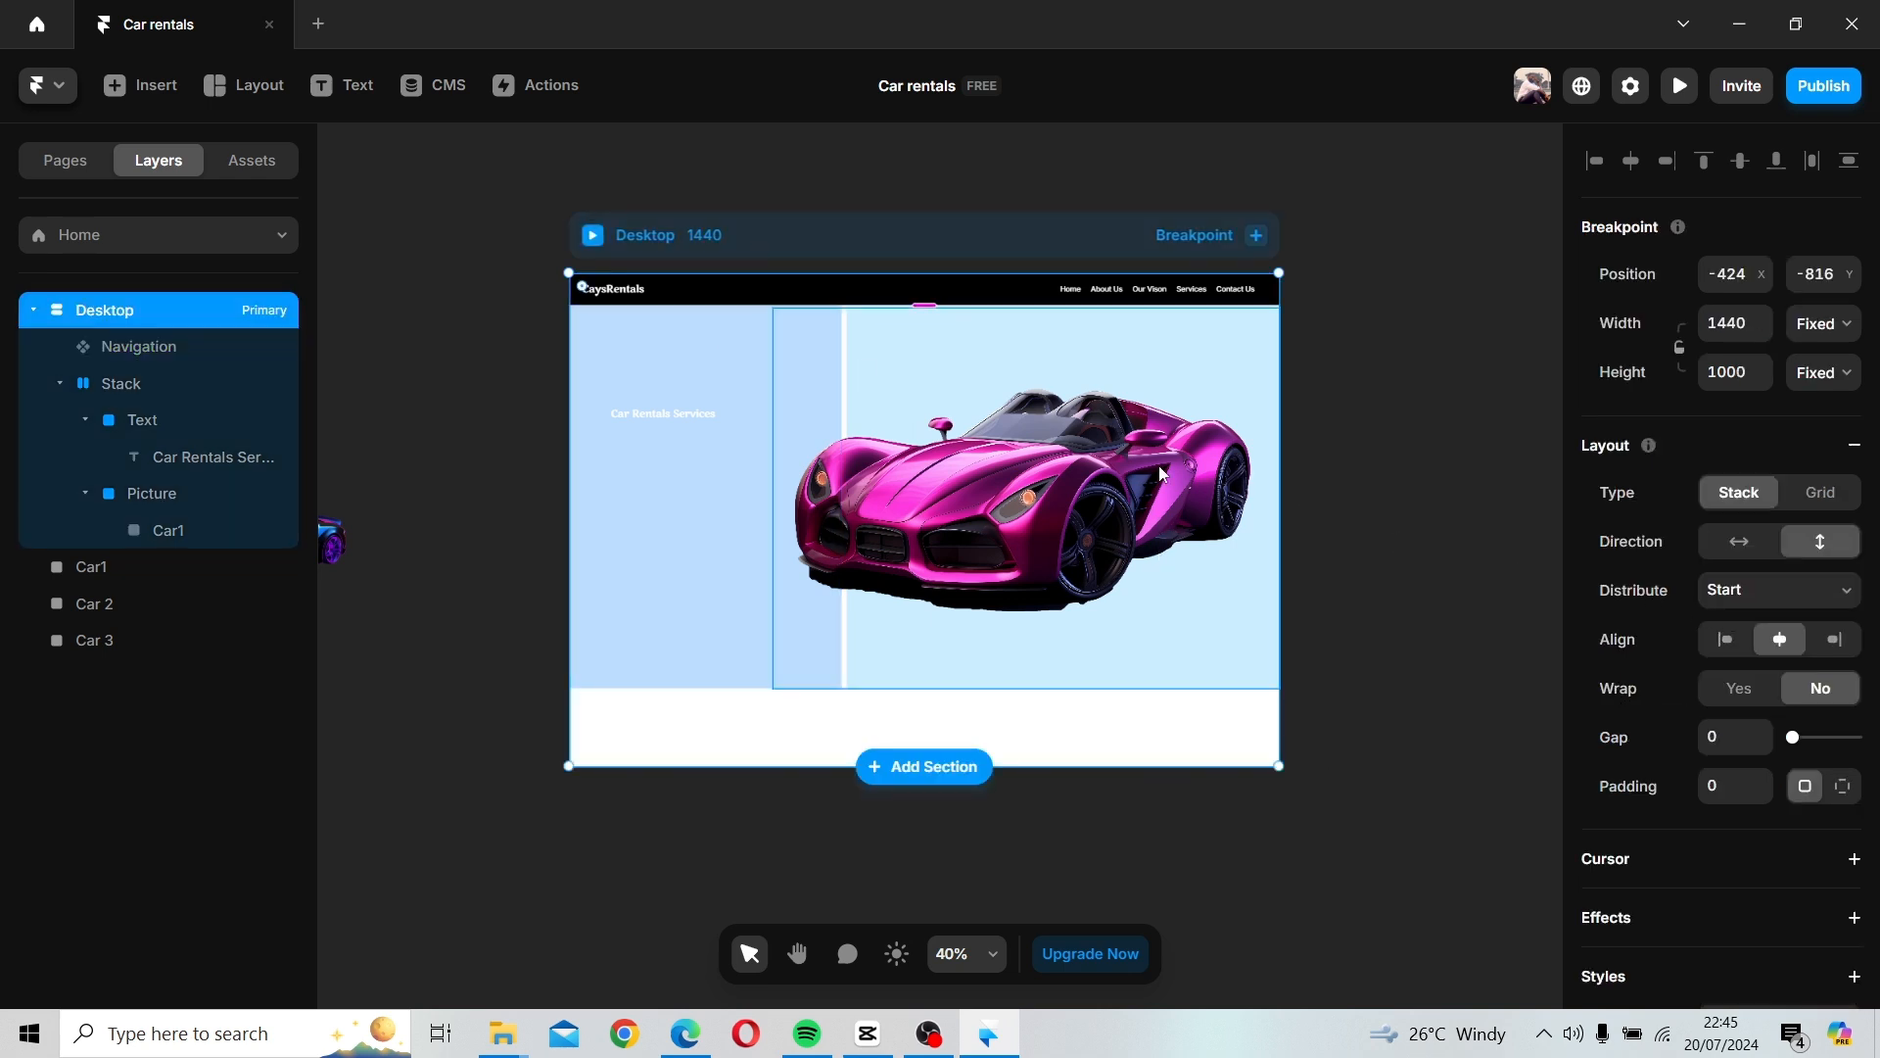
scroll(1722, 714, "down", 3)
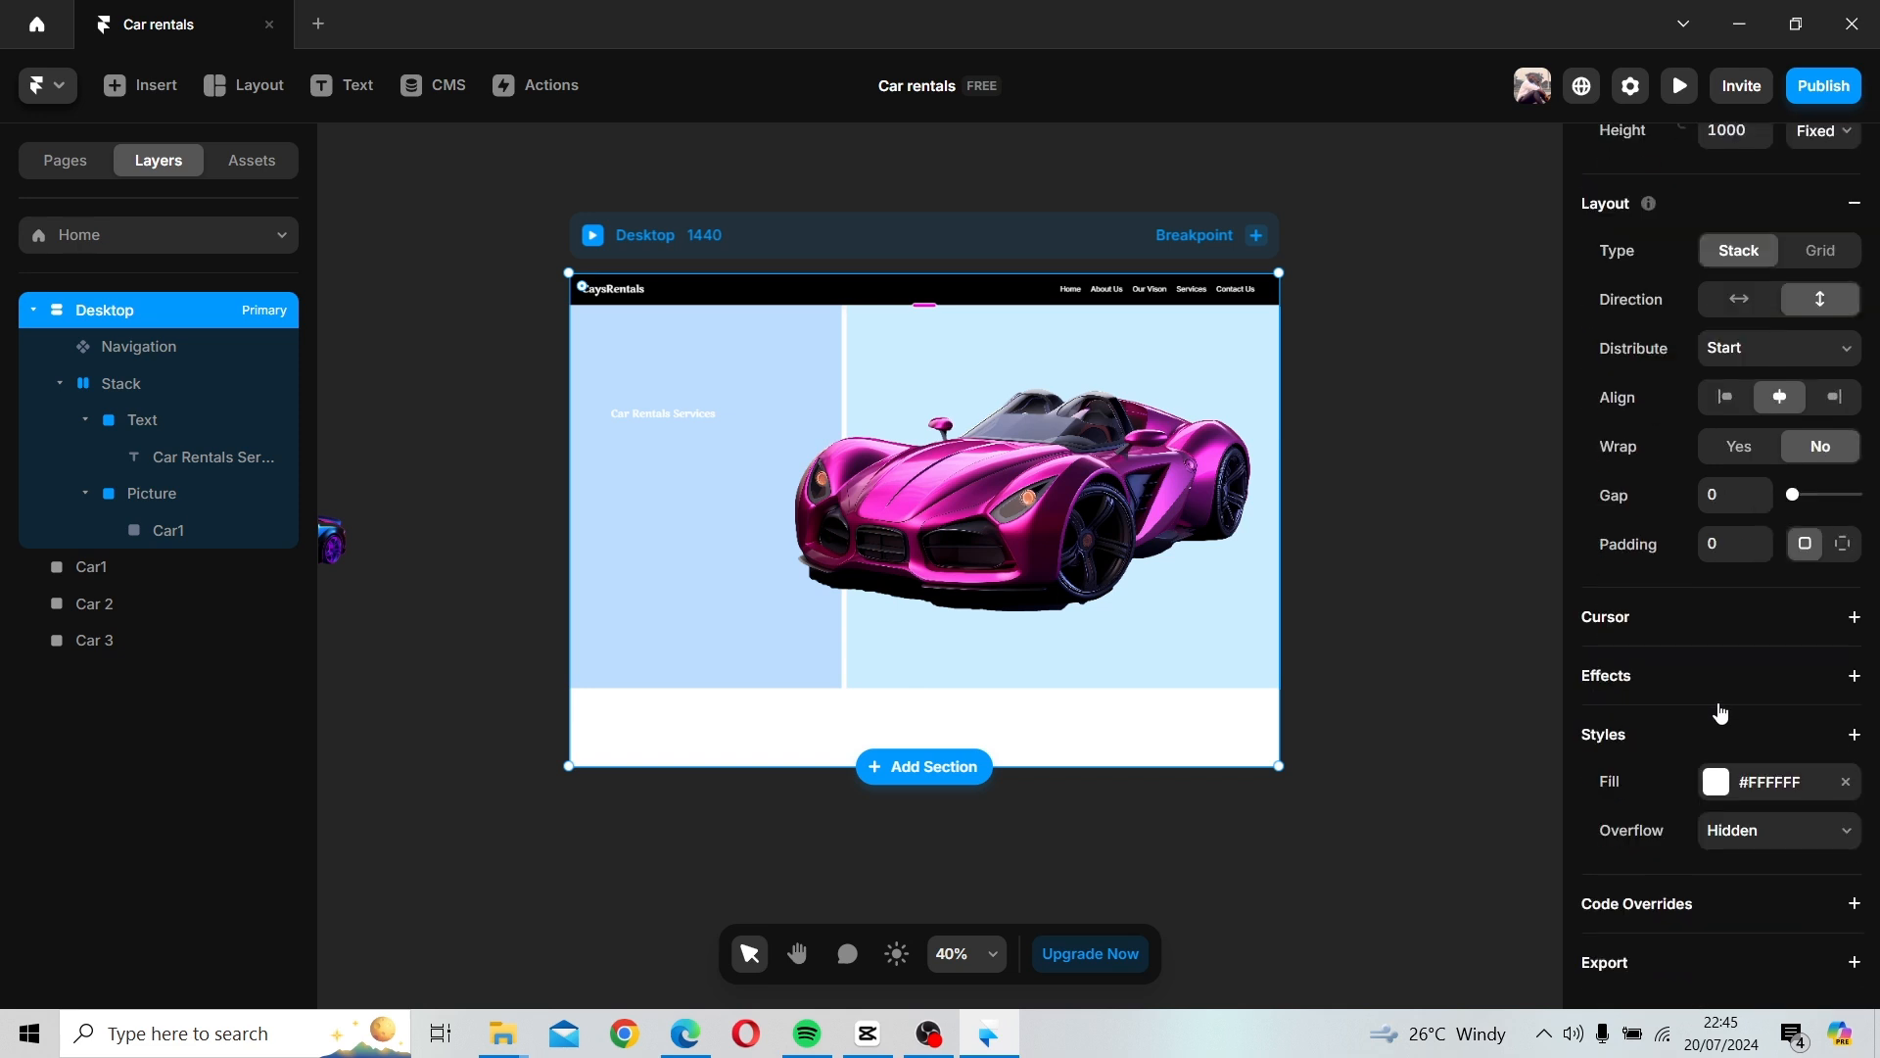
left_click(1724, 783)
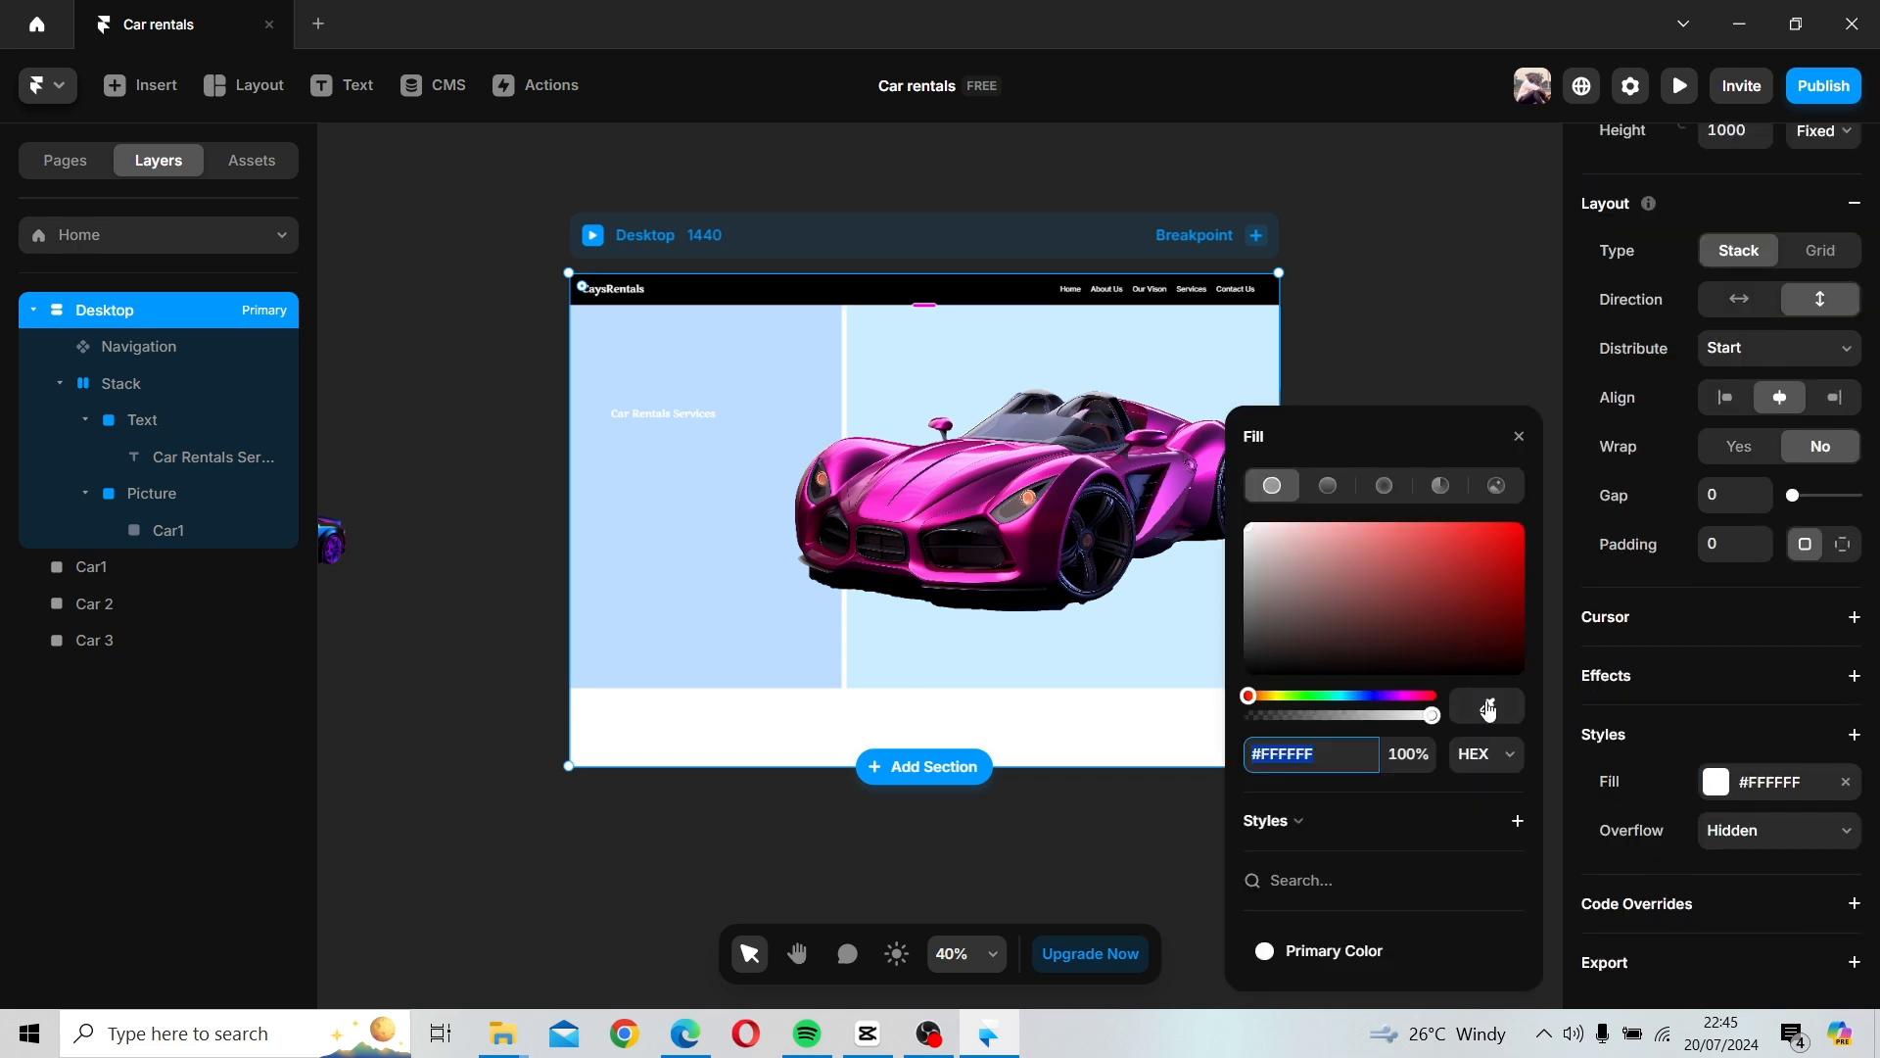
left_click(1489, 710)
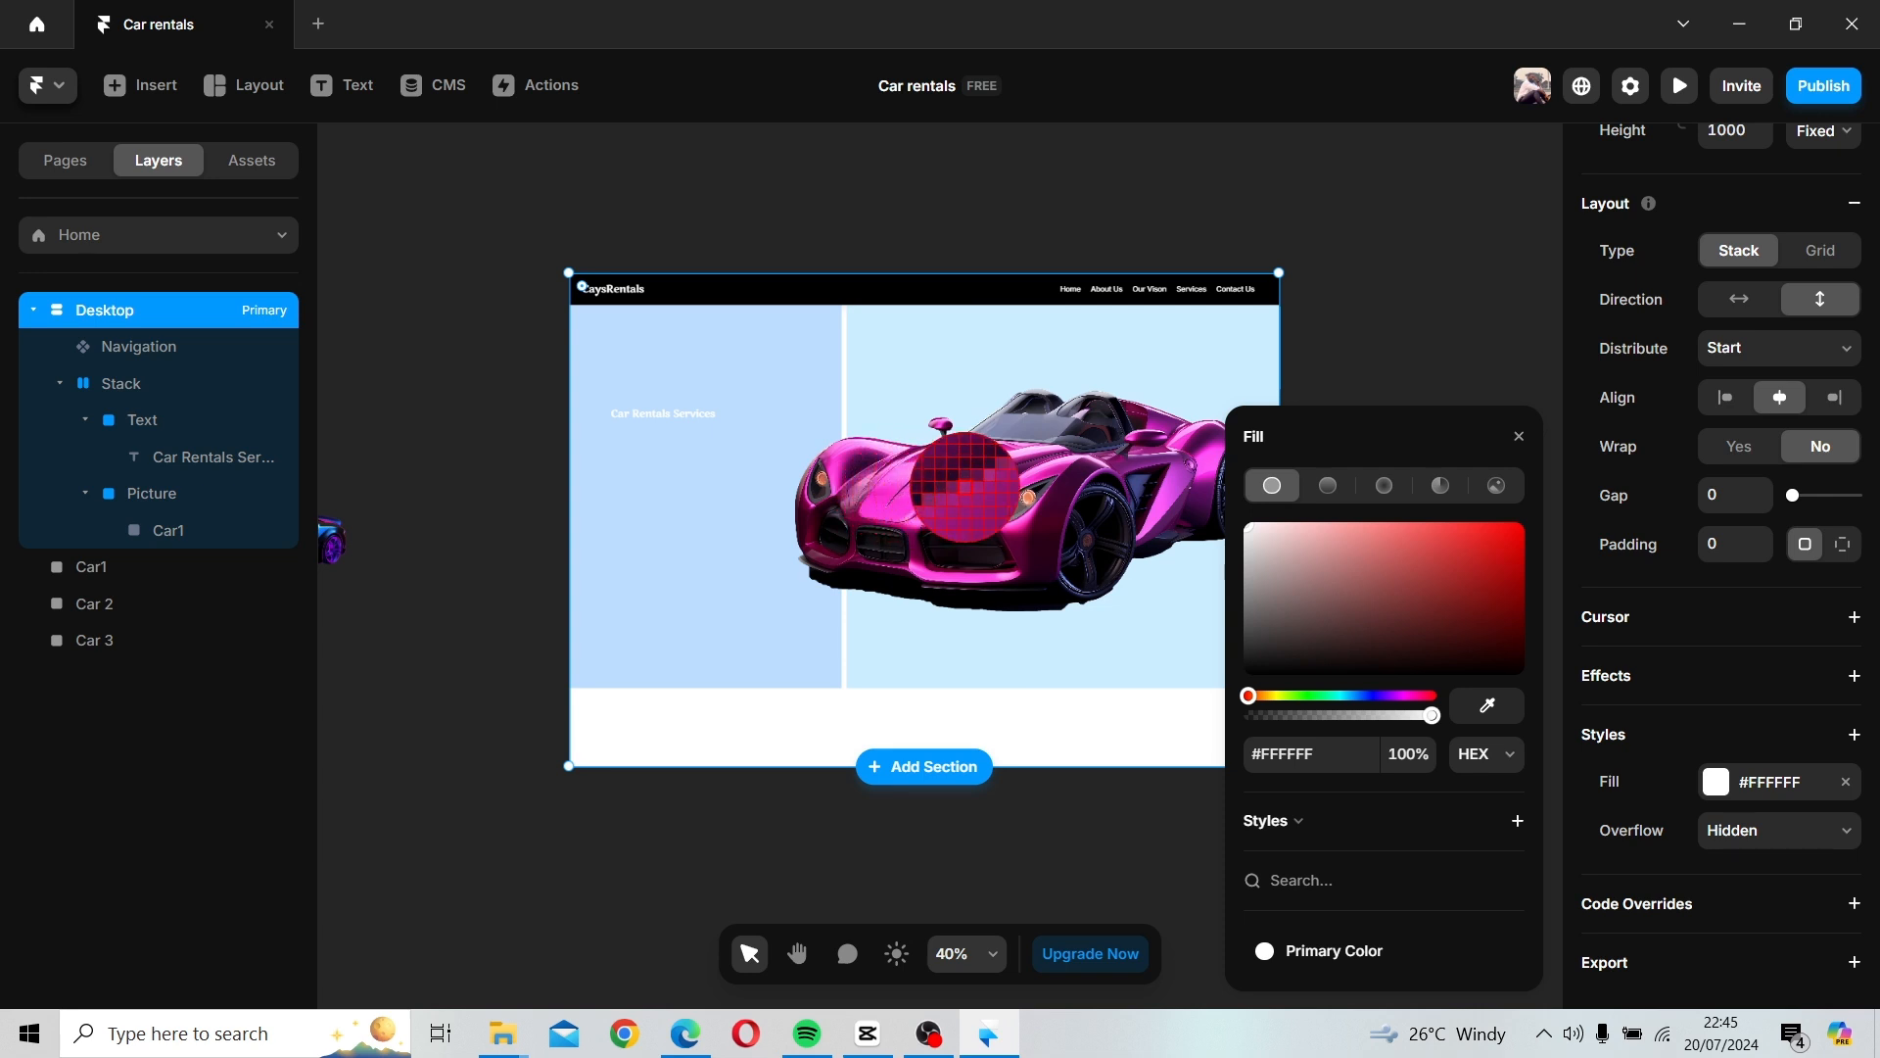
left_click(974, 484)
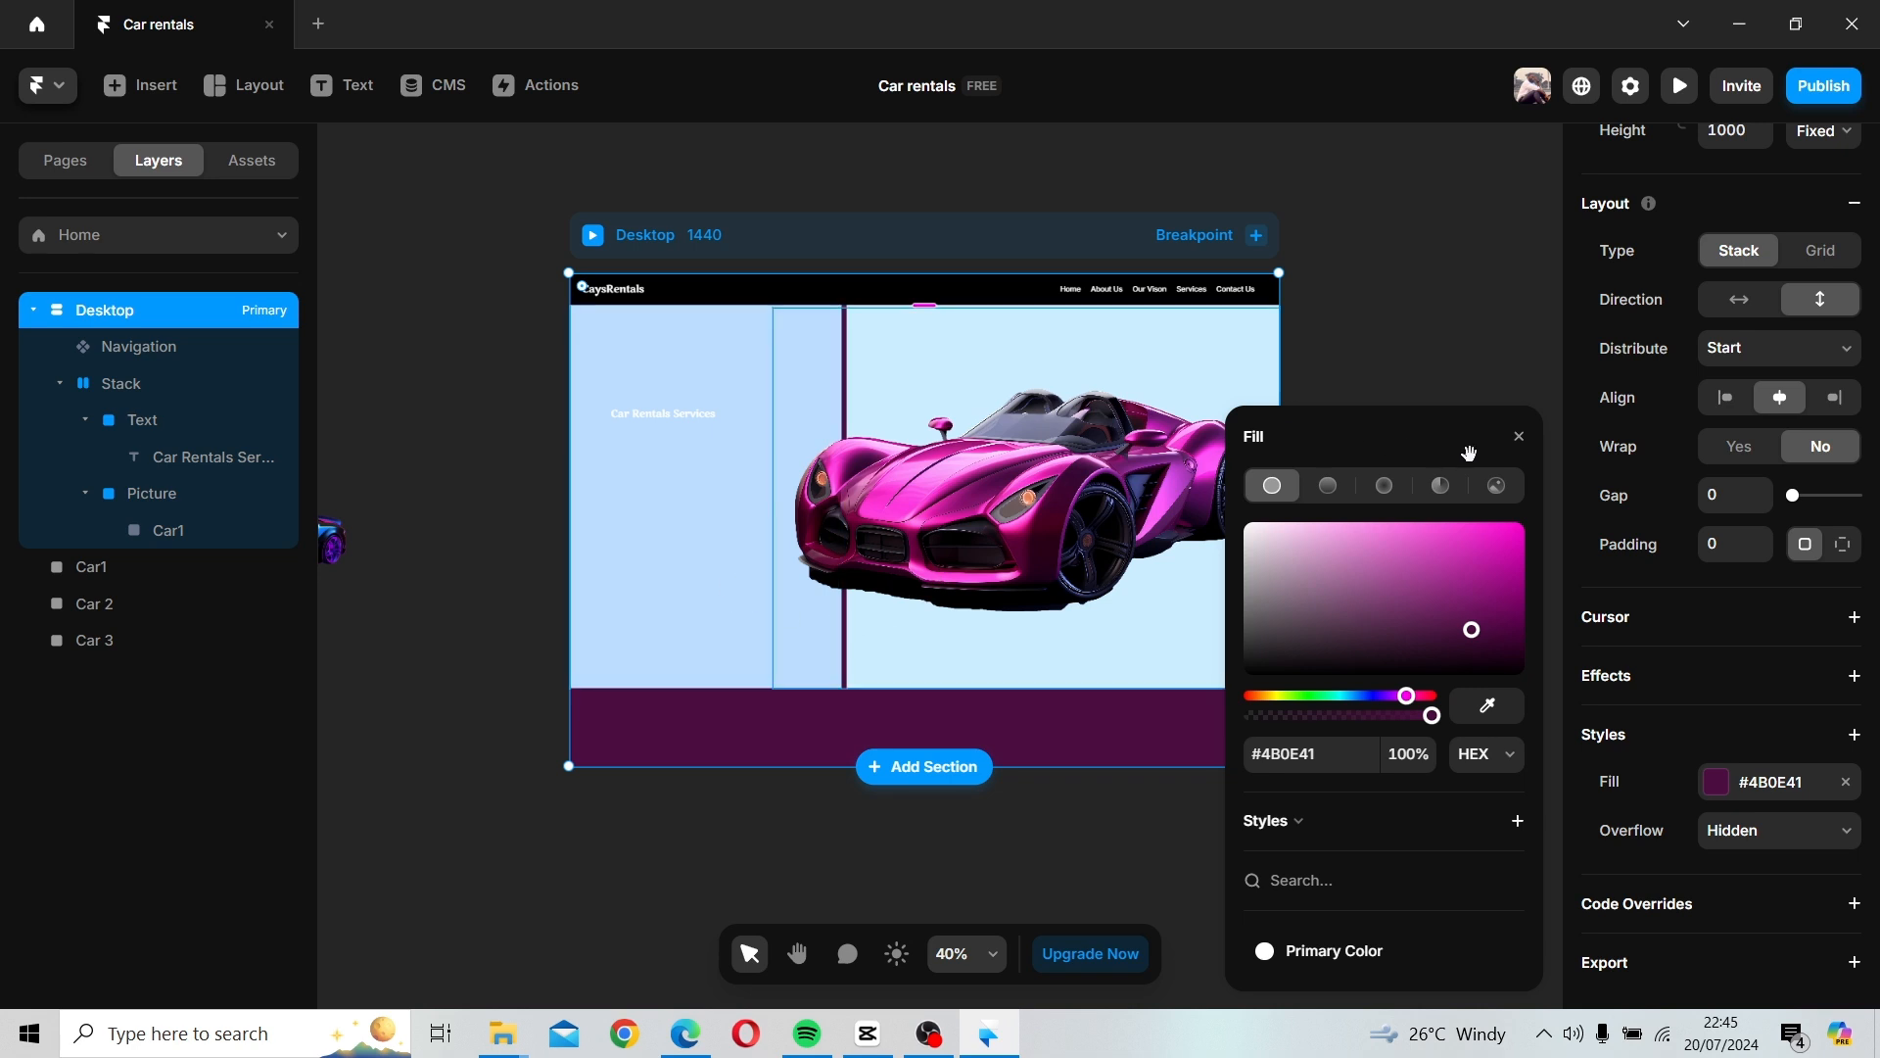
left_click(1518, 441)
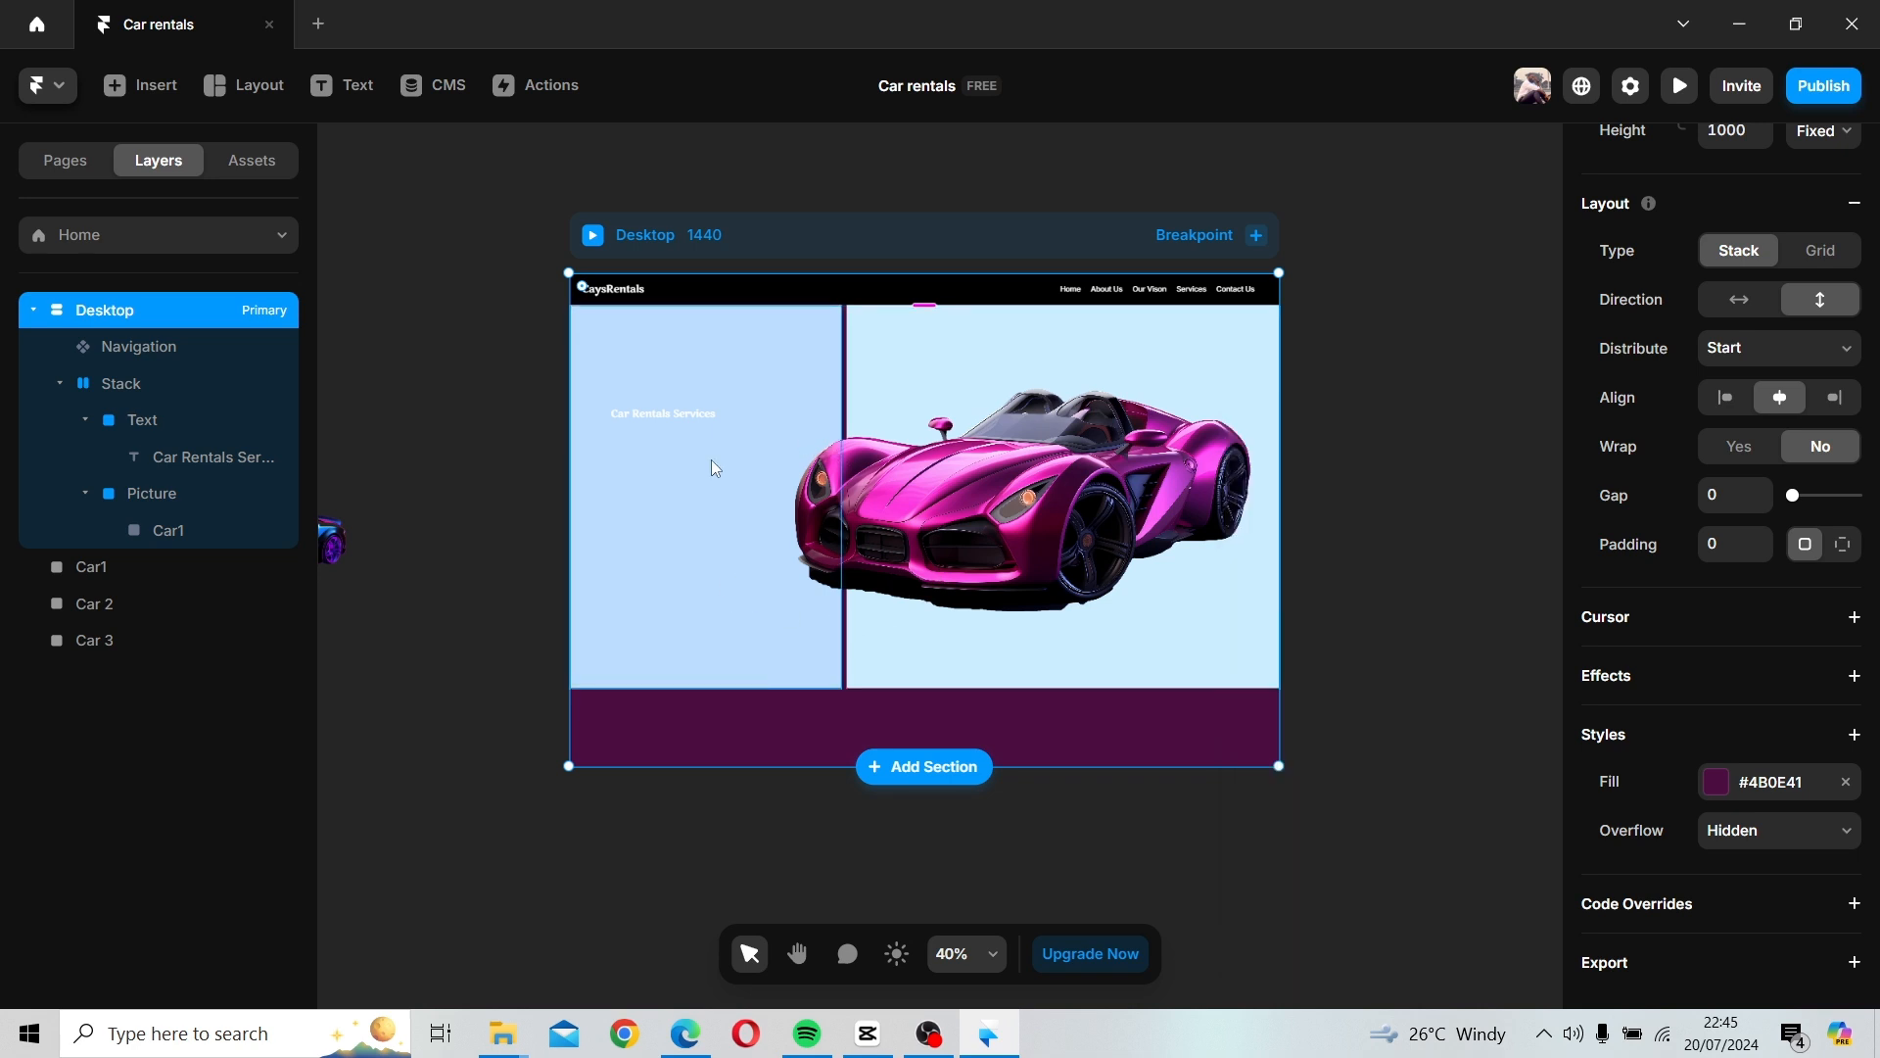
Remove the background fills from the hero's Text and Picture frames.
left_click(703, 419)
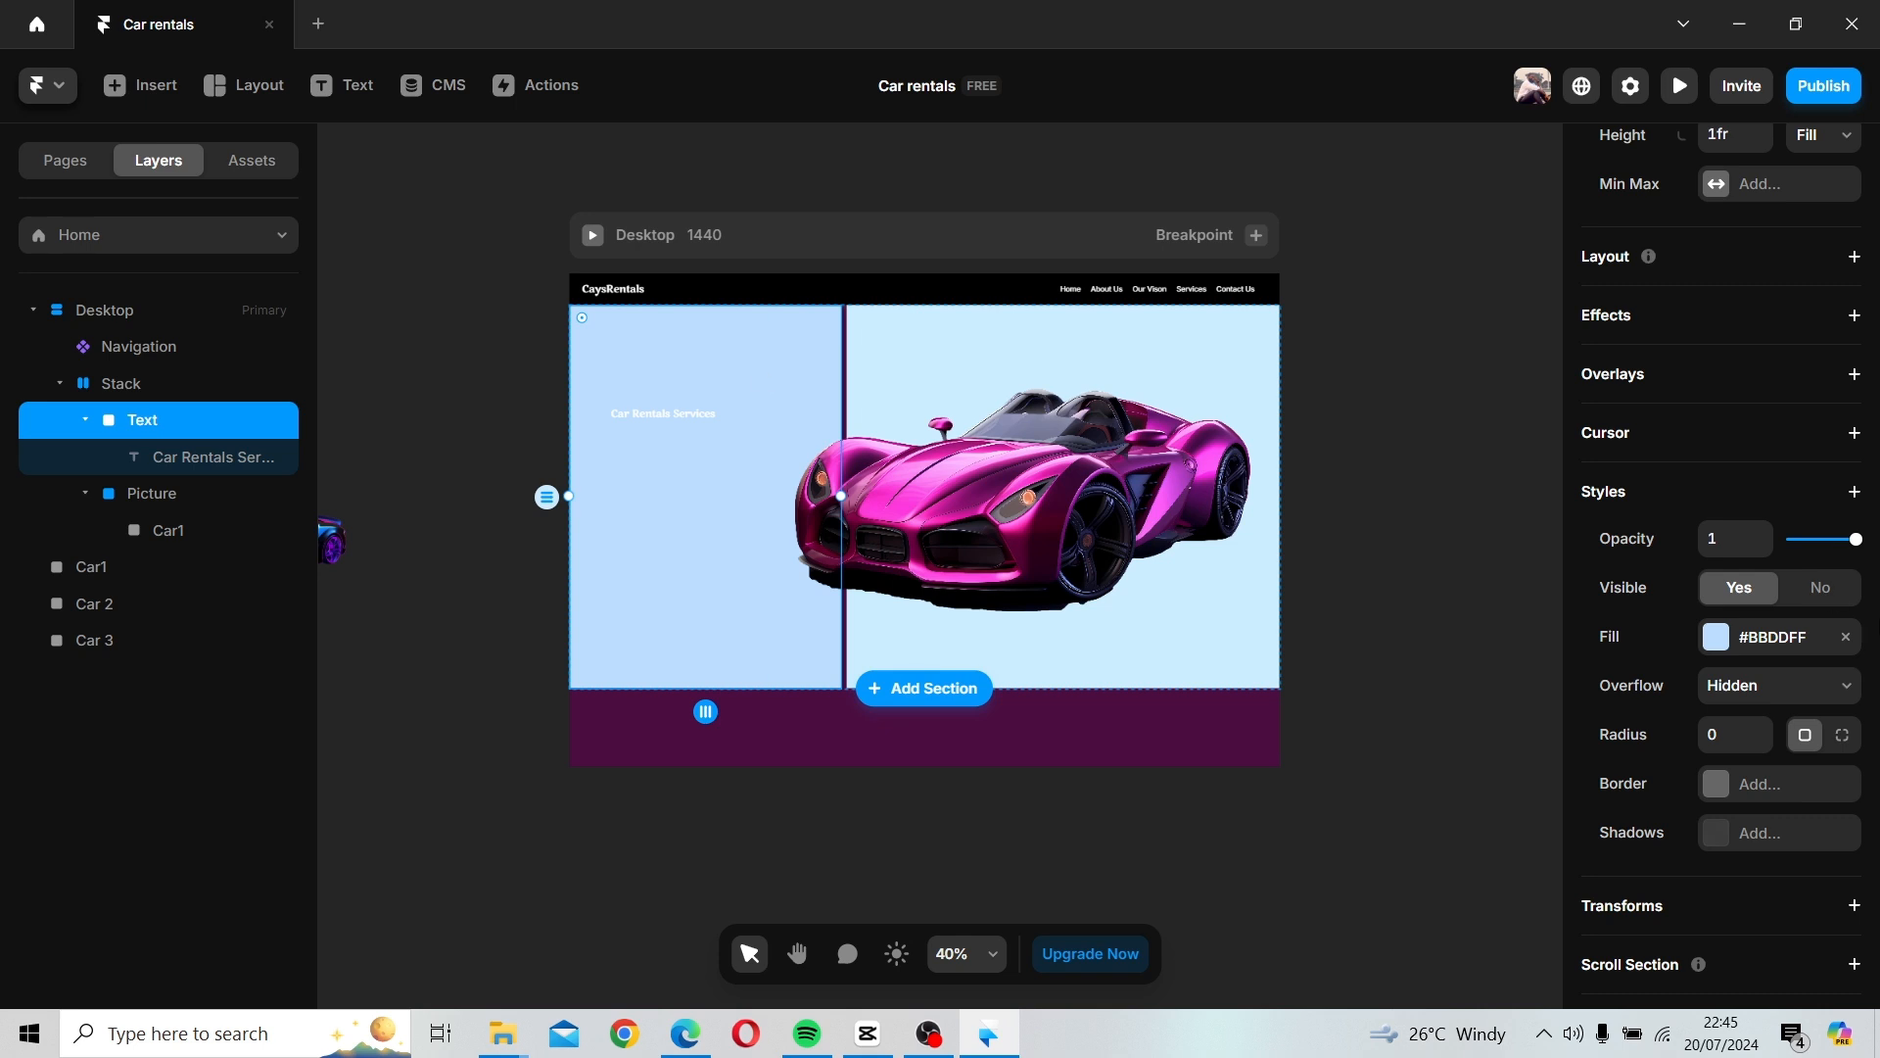
left_click(1847, 638)
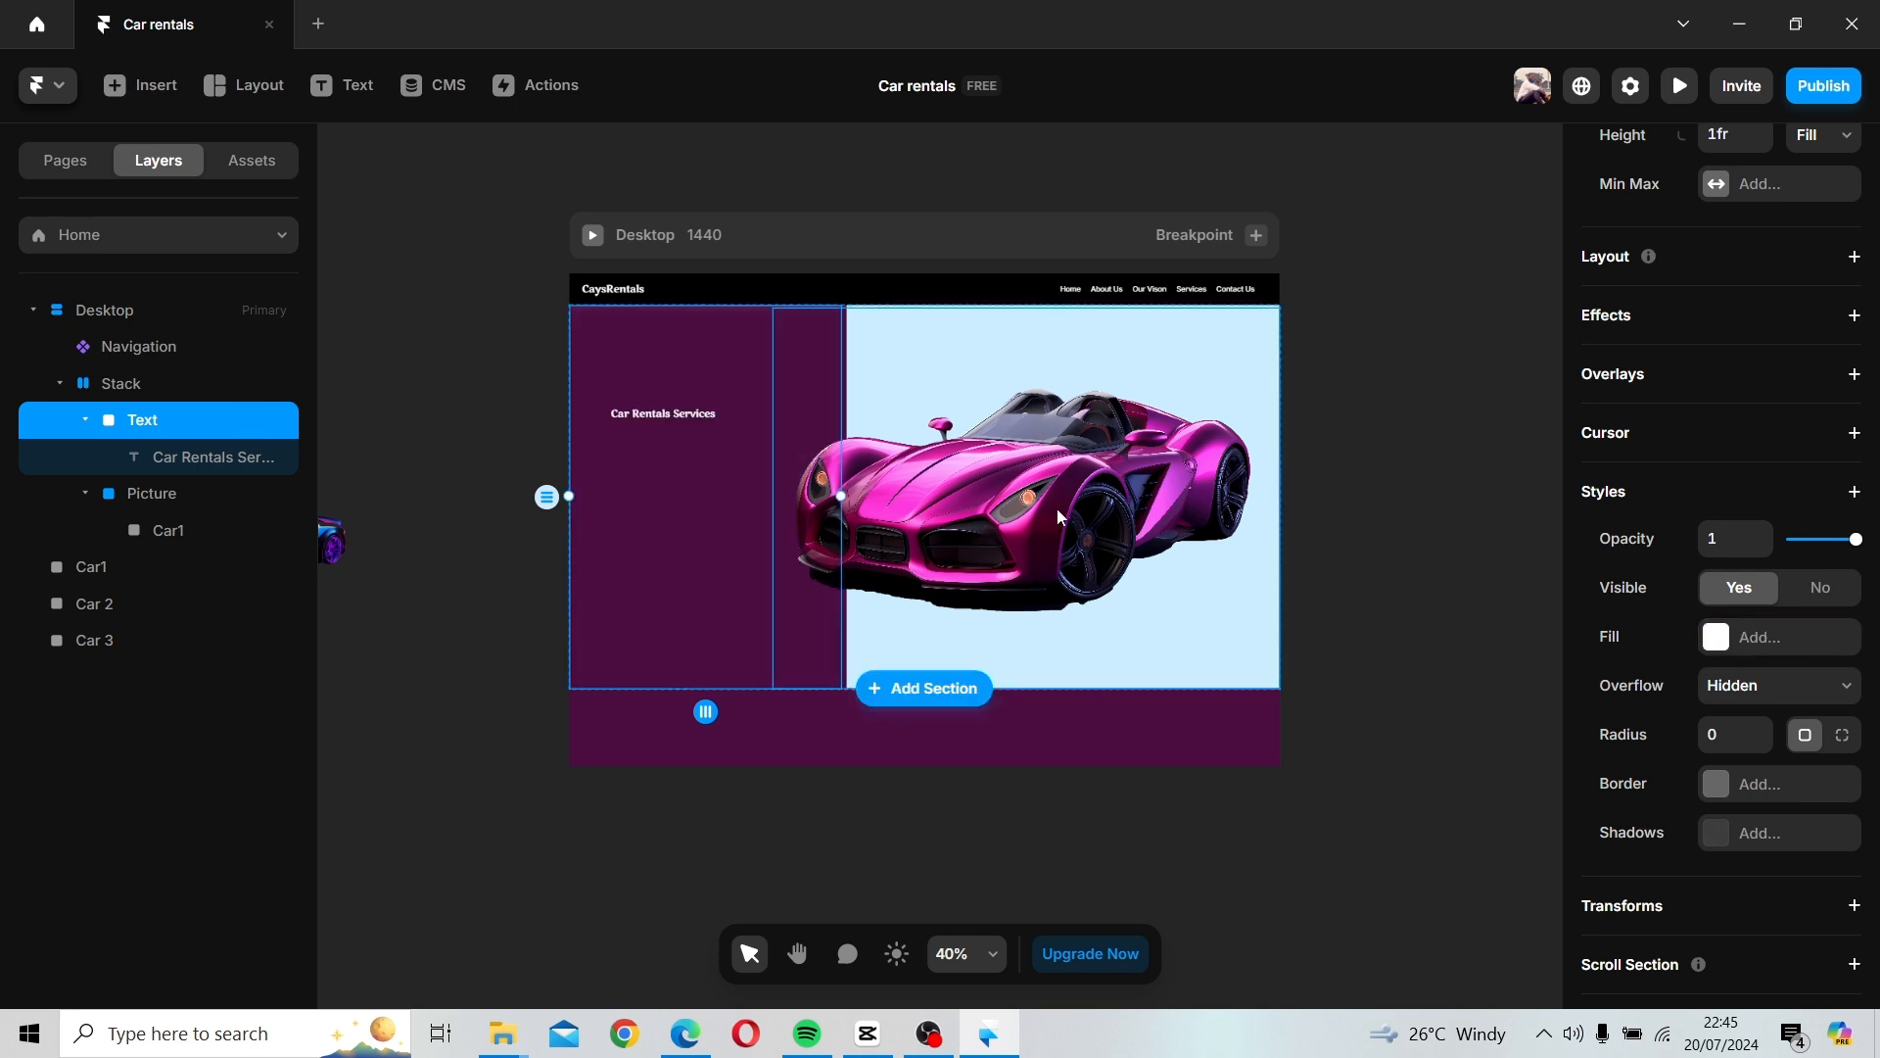
left_click(991, 370)
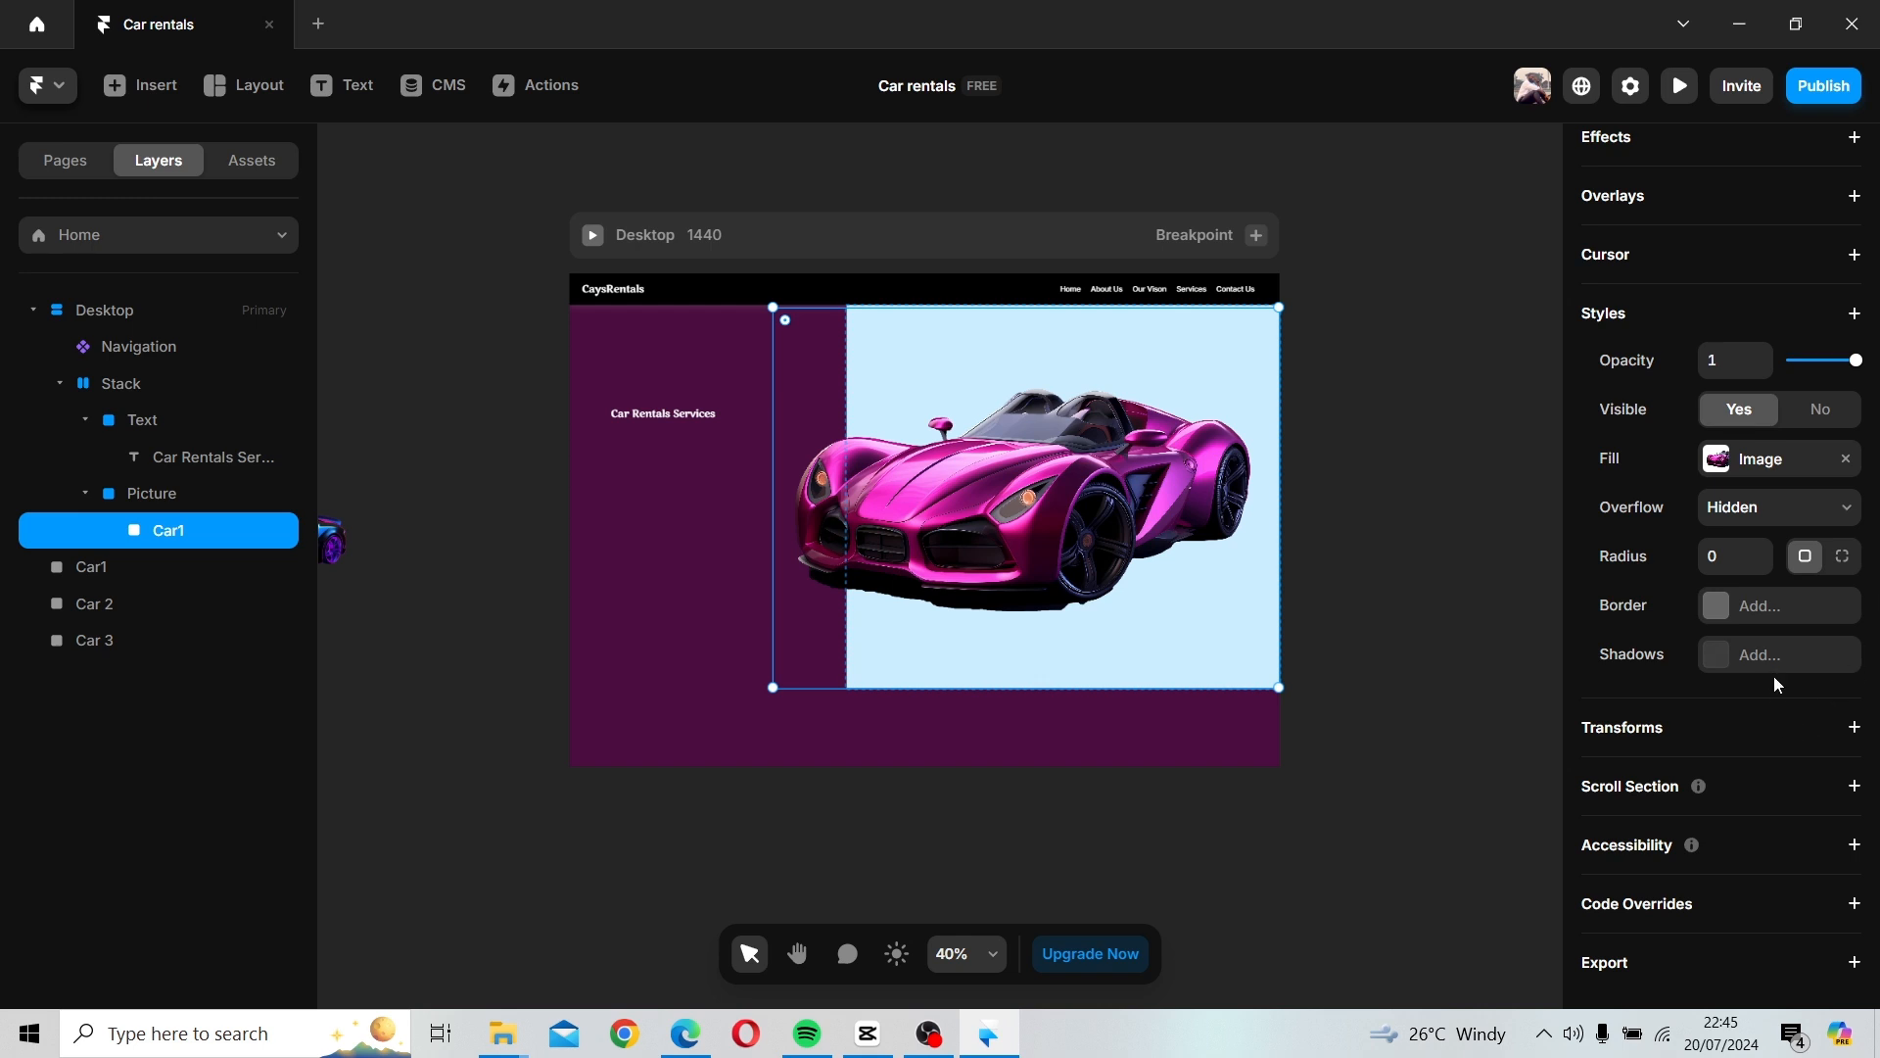
left_click(225, 499)
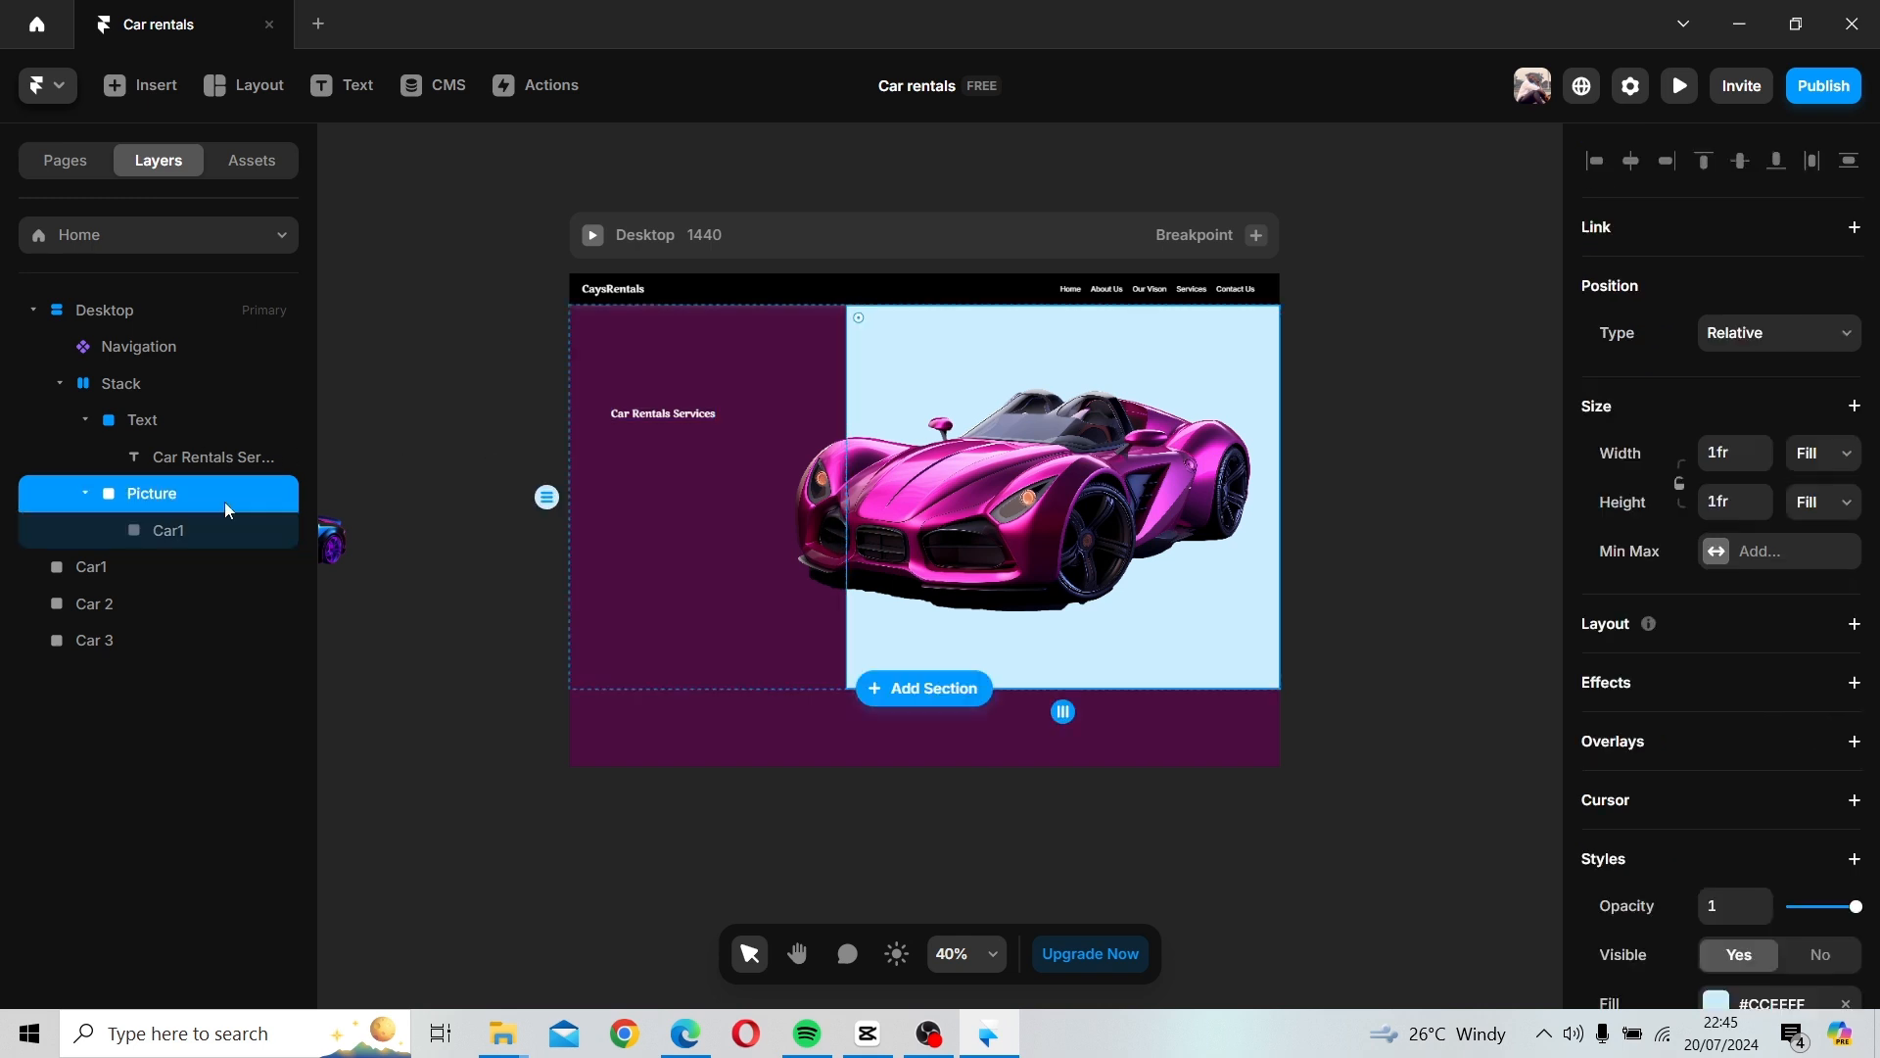
scroll(1807, 859, "down", 4)
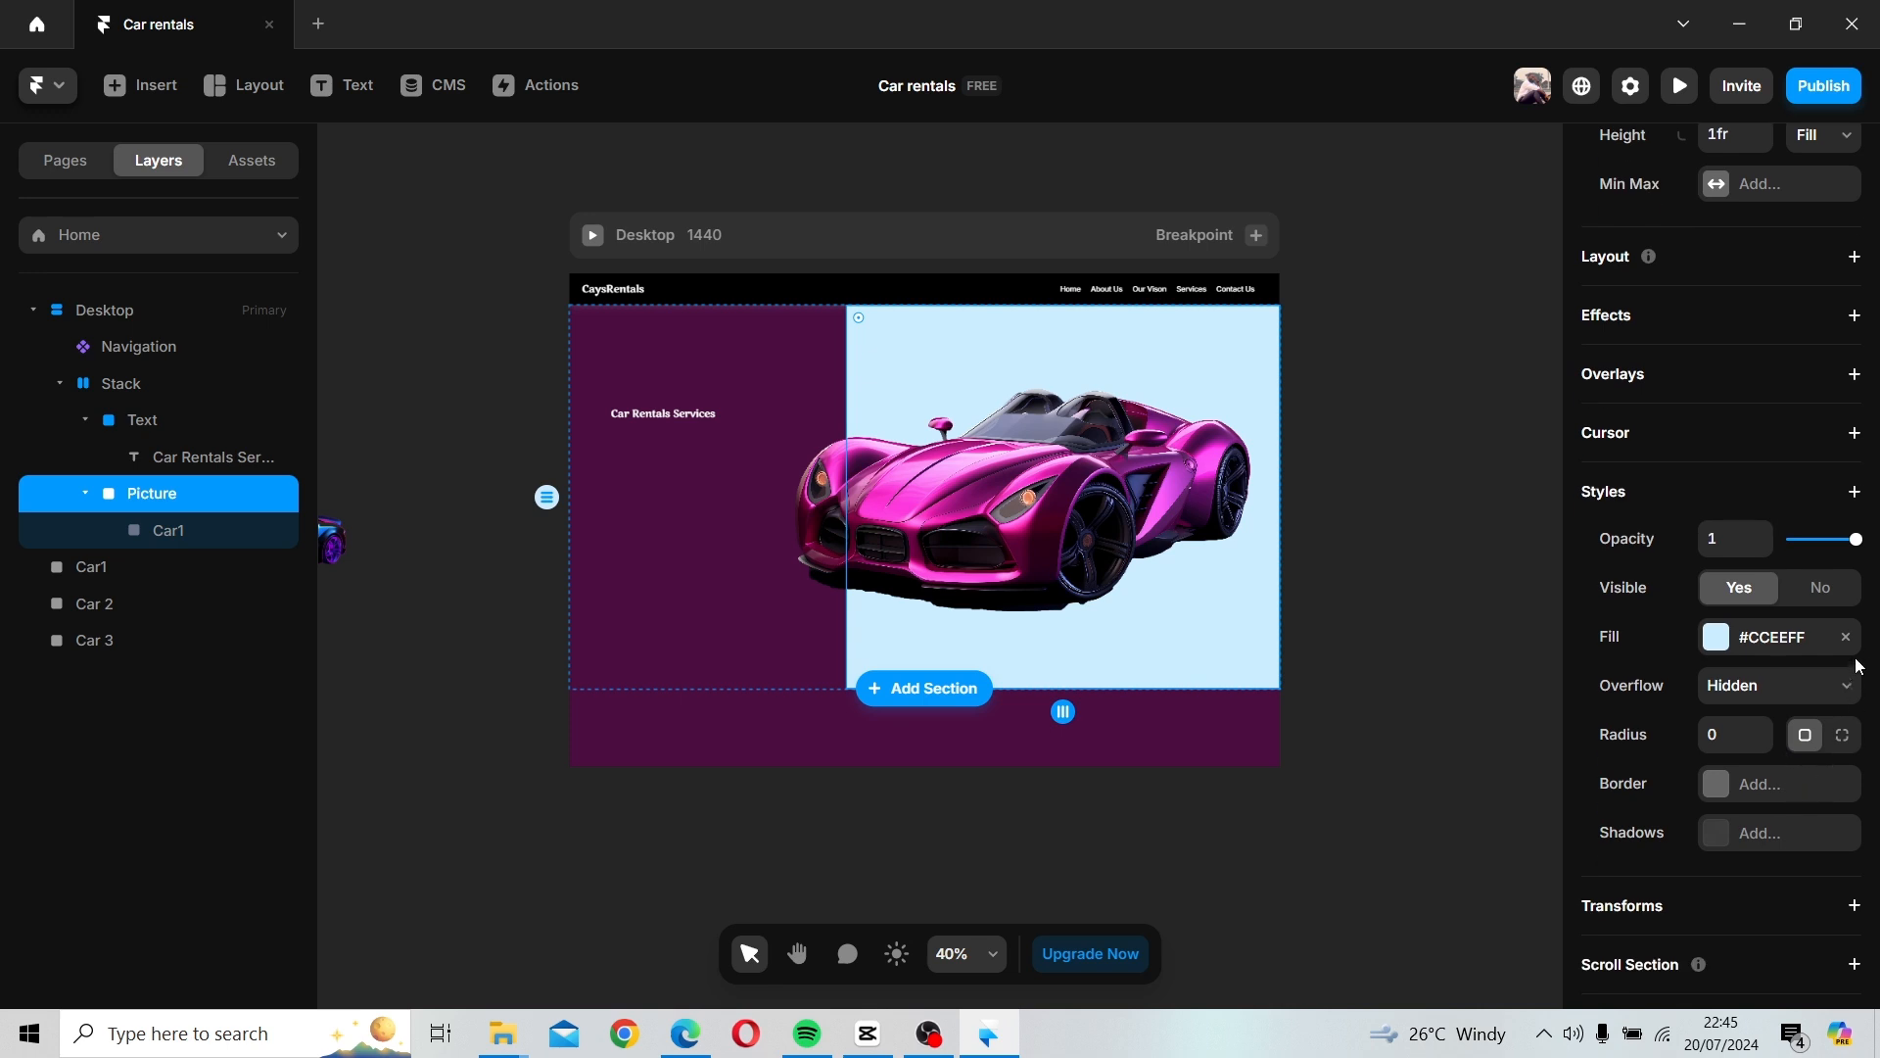
left_click(1847, 637)
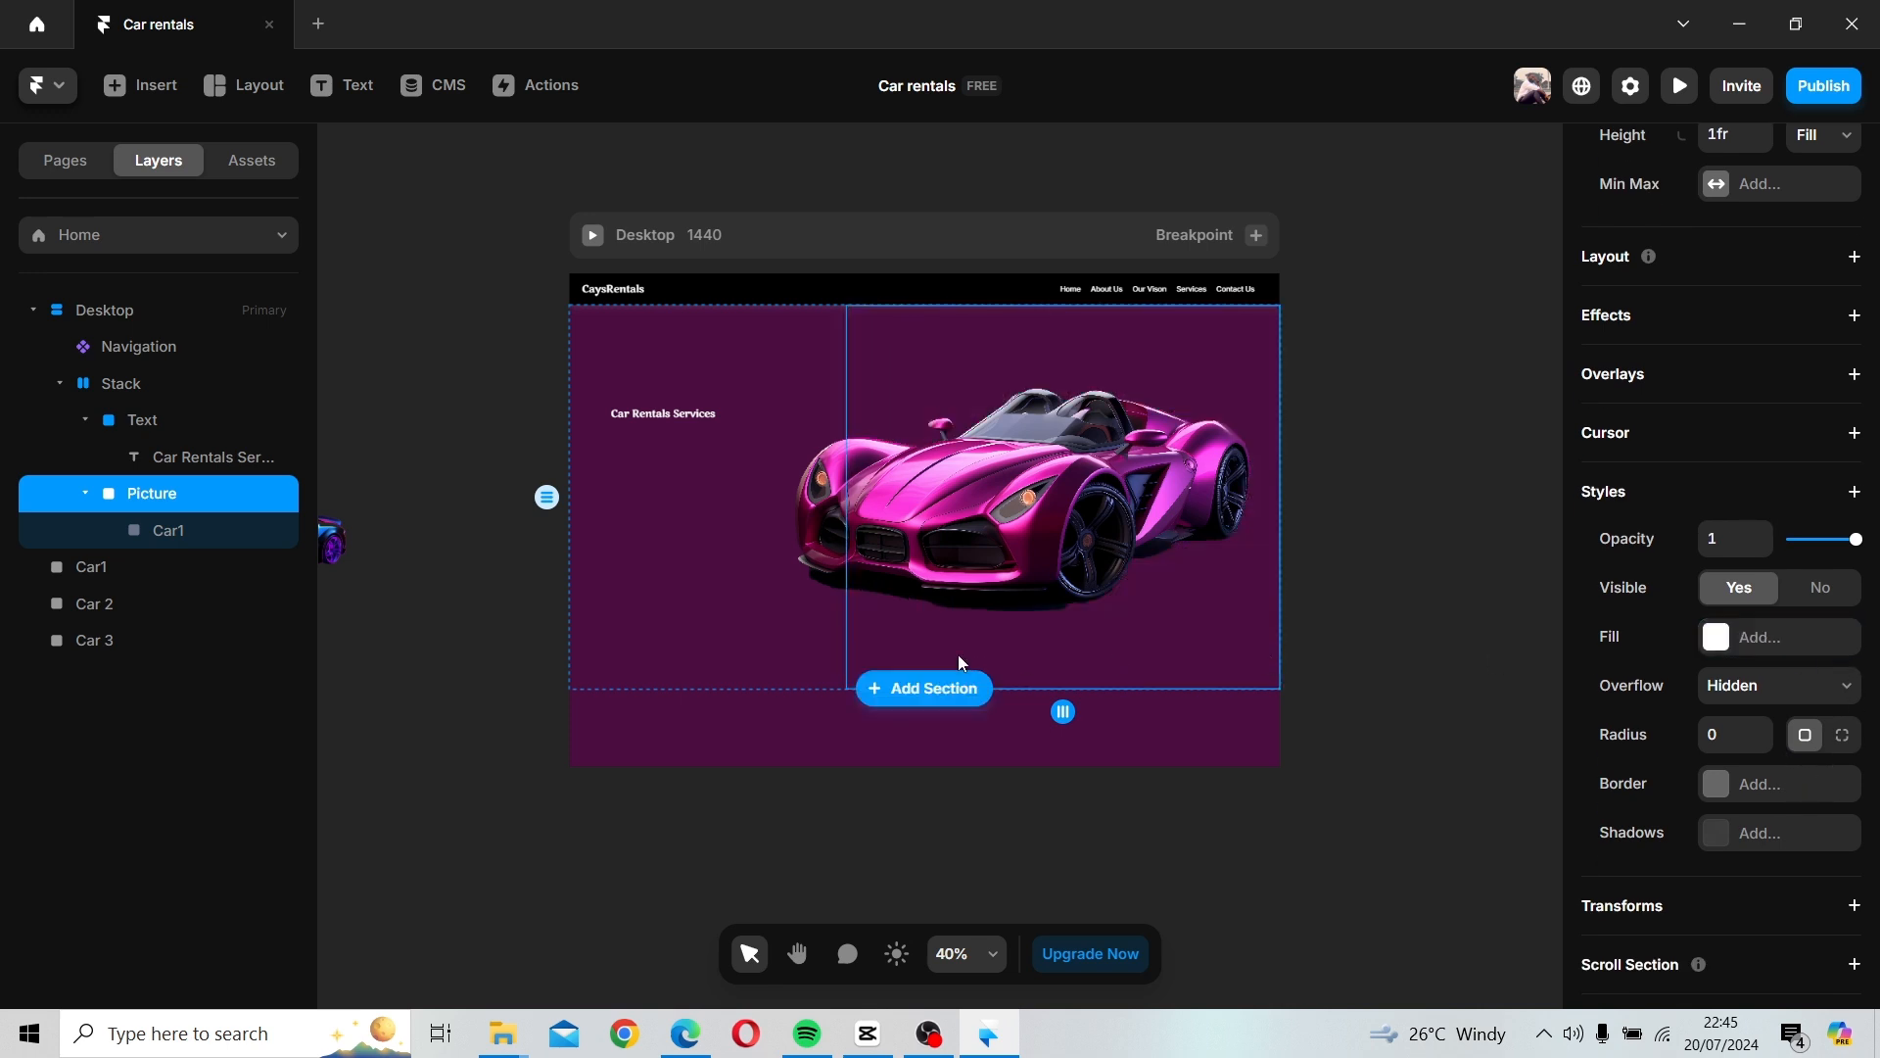
Rename the Stack layer to "Hero section".
left_click(1465, 496)
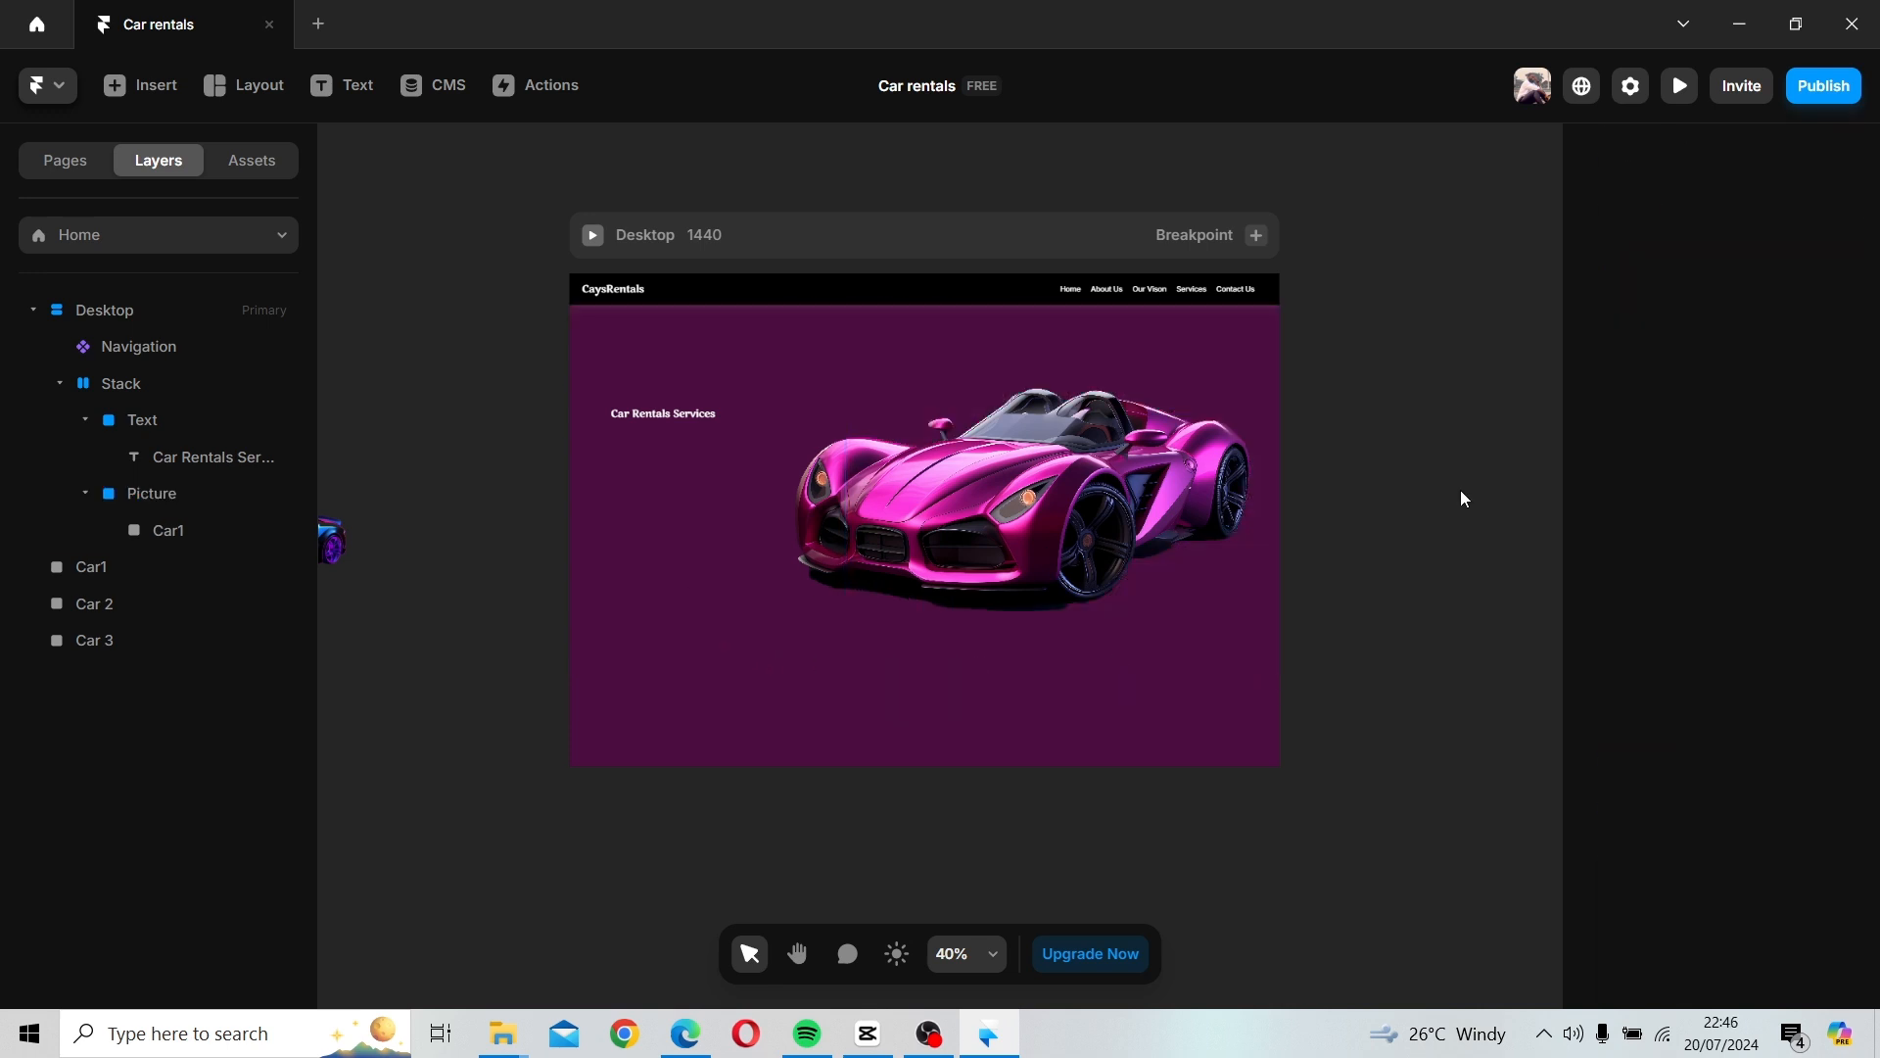
left_click(691, 482)
left_click(130, 390)
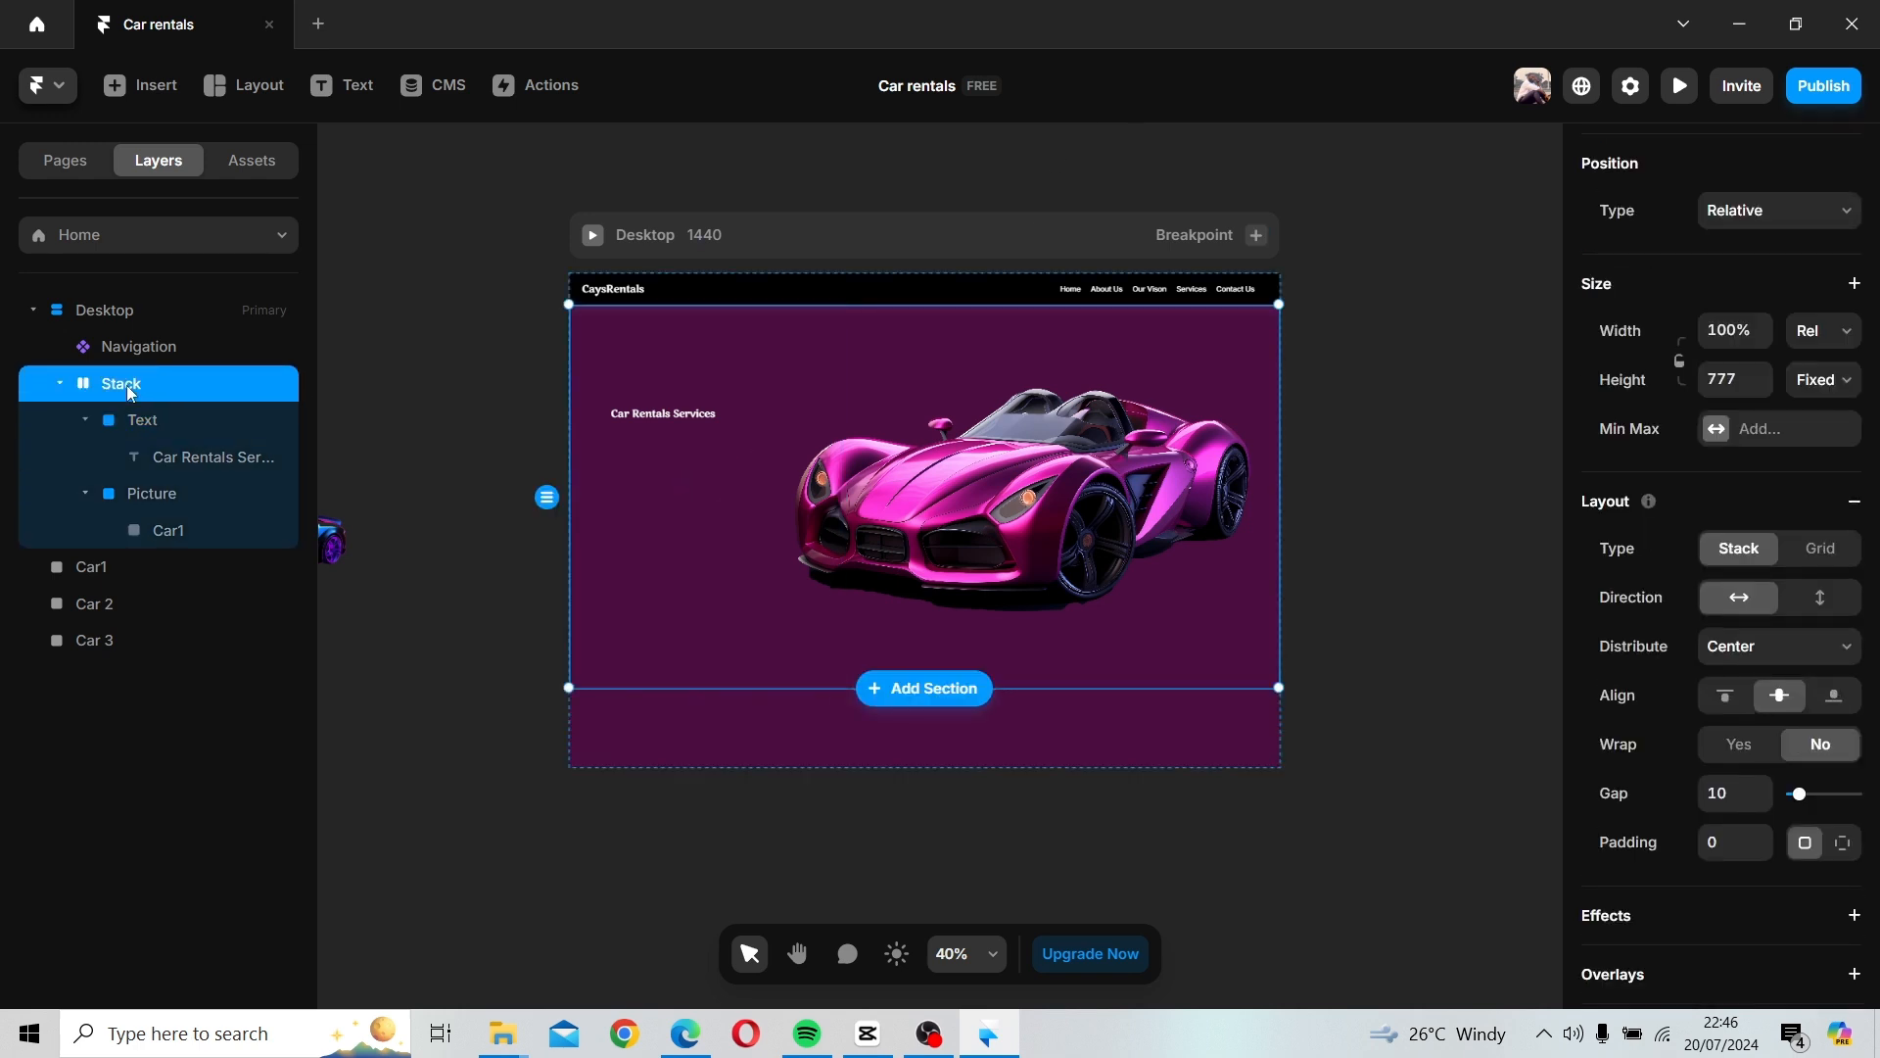
double_click(126, 385)
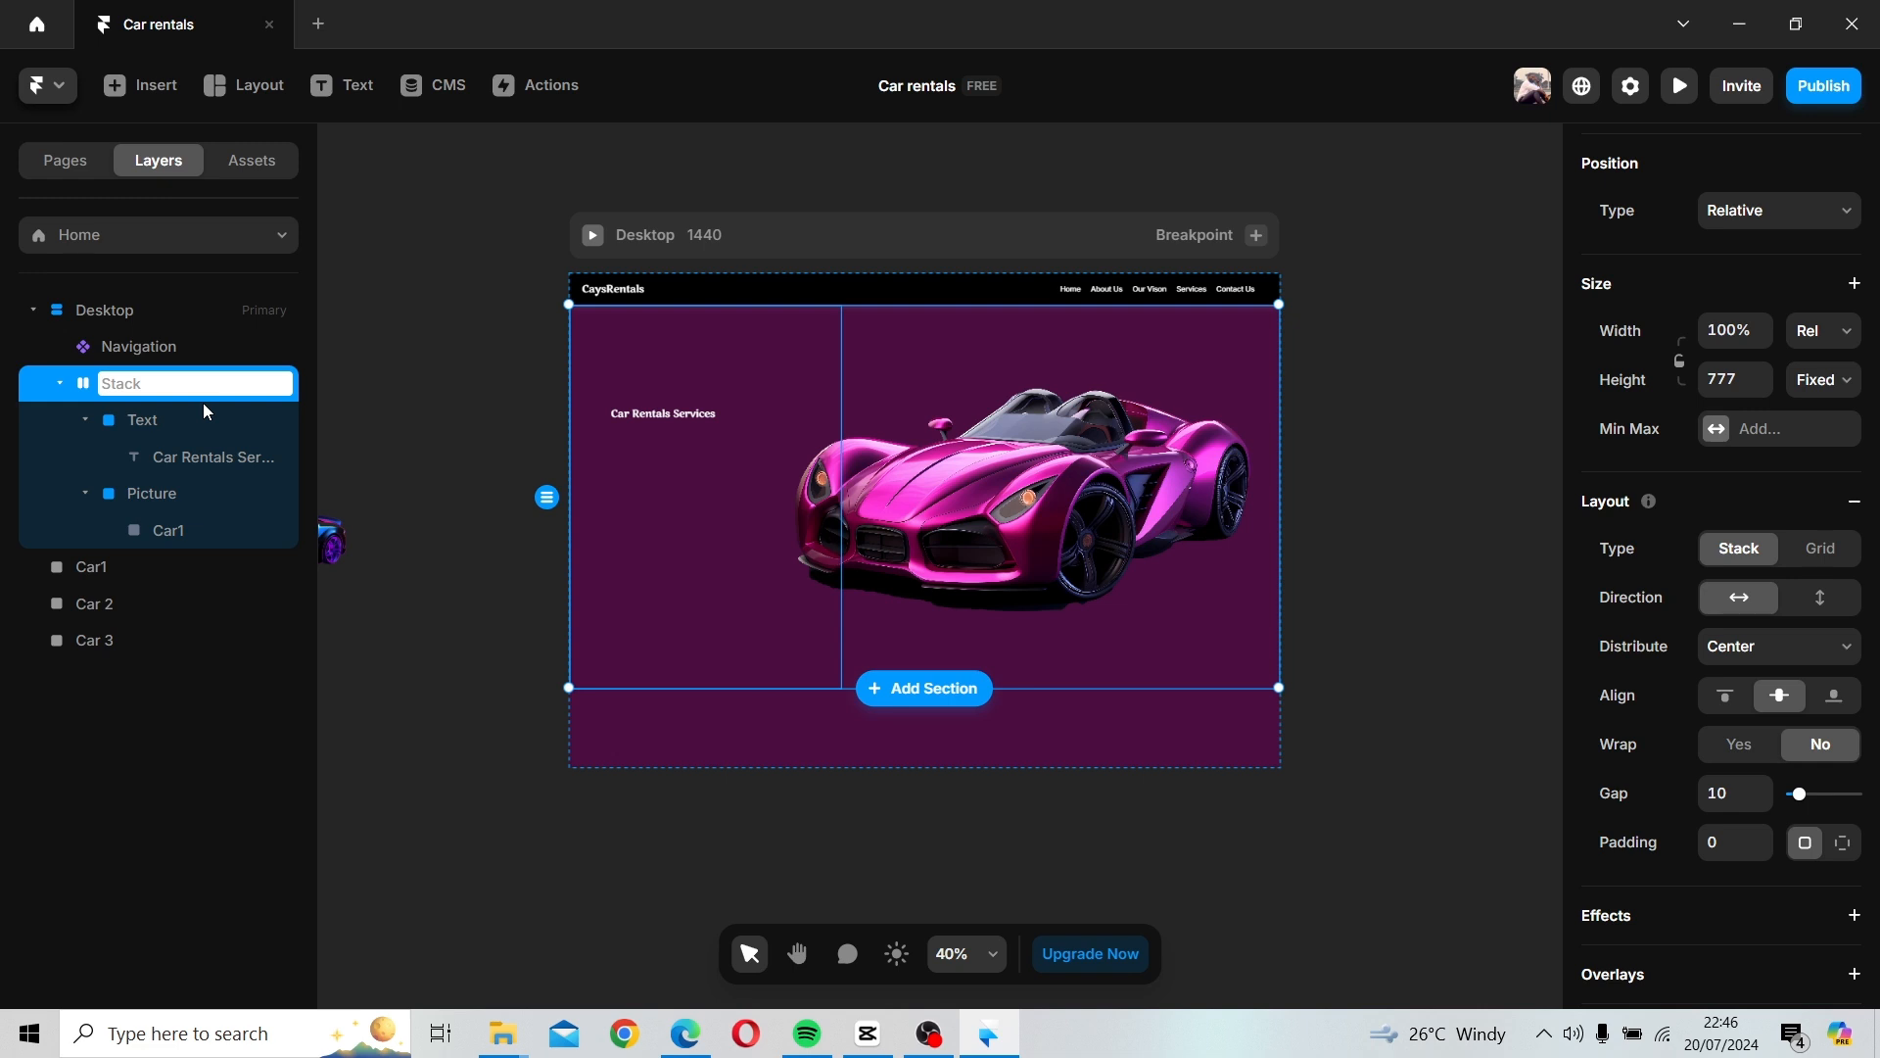
type("Host")
key("BackSpace")
key("BackSpace")
key("BackSpace")
key("BackSpace")
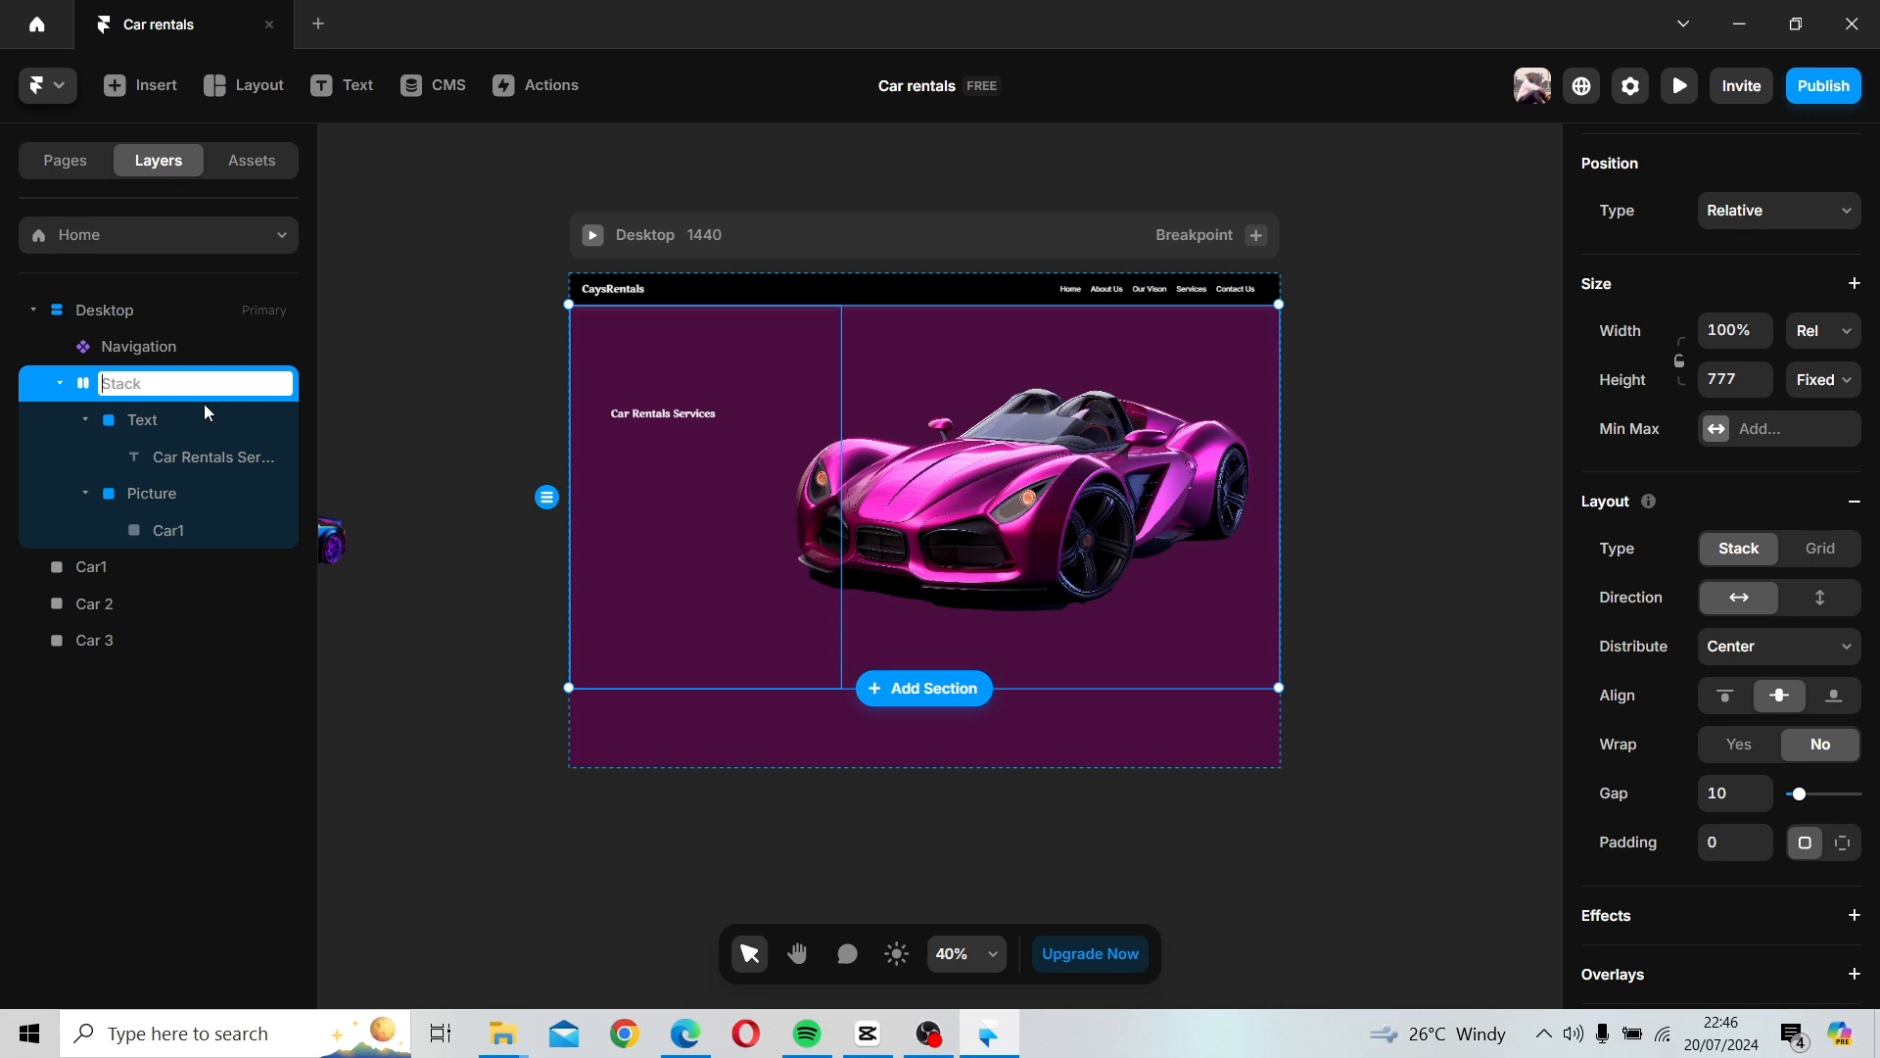
type("Hero section")
left_click(468, 409)
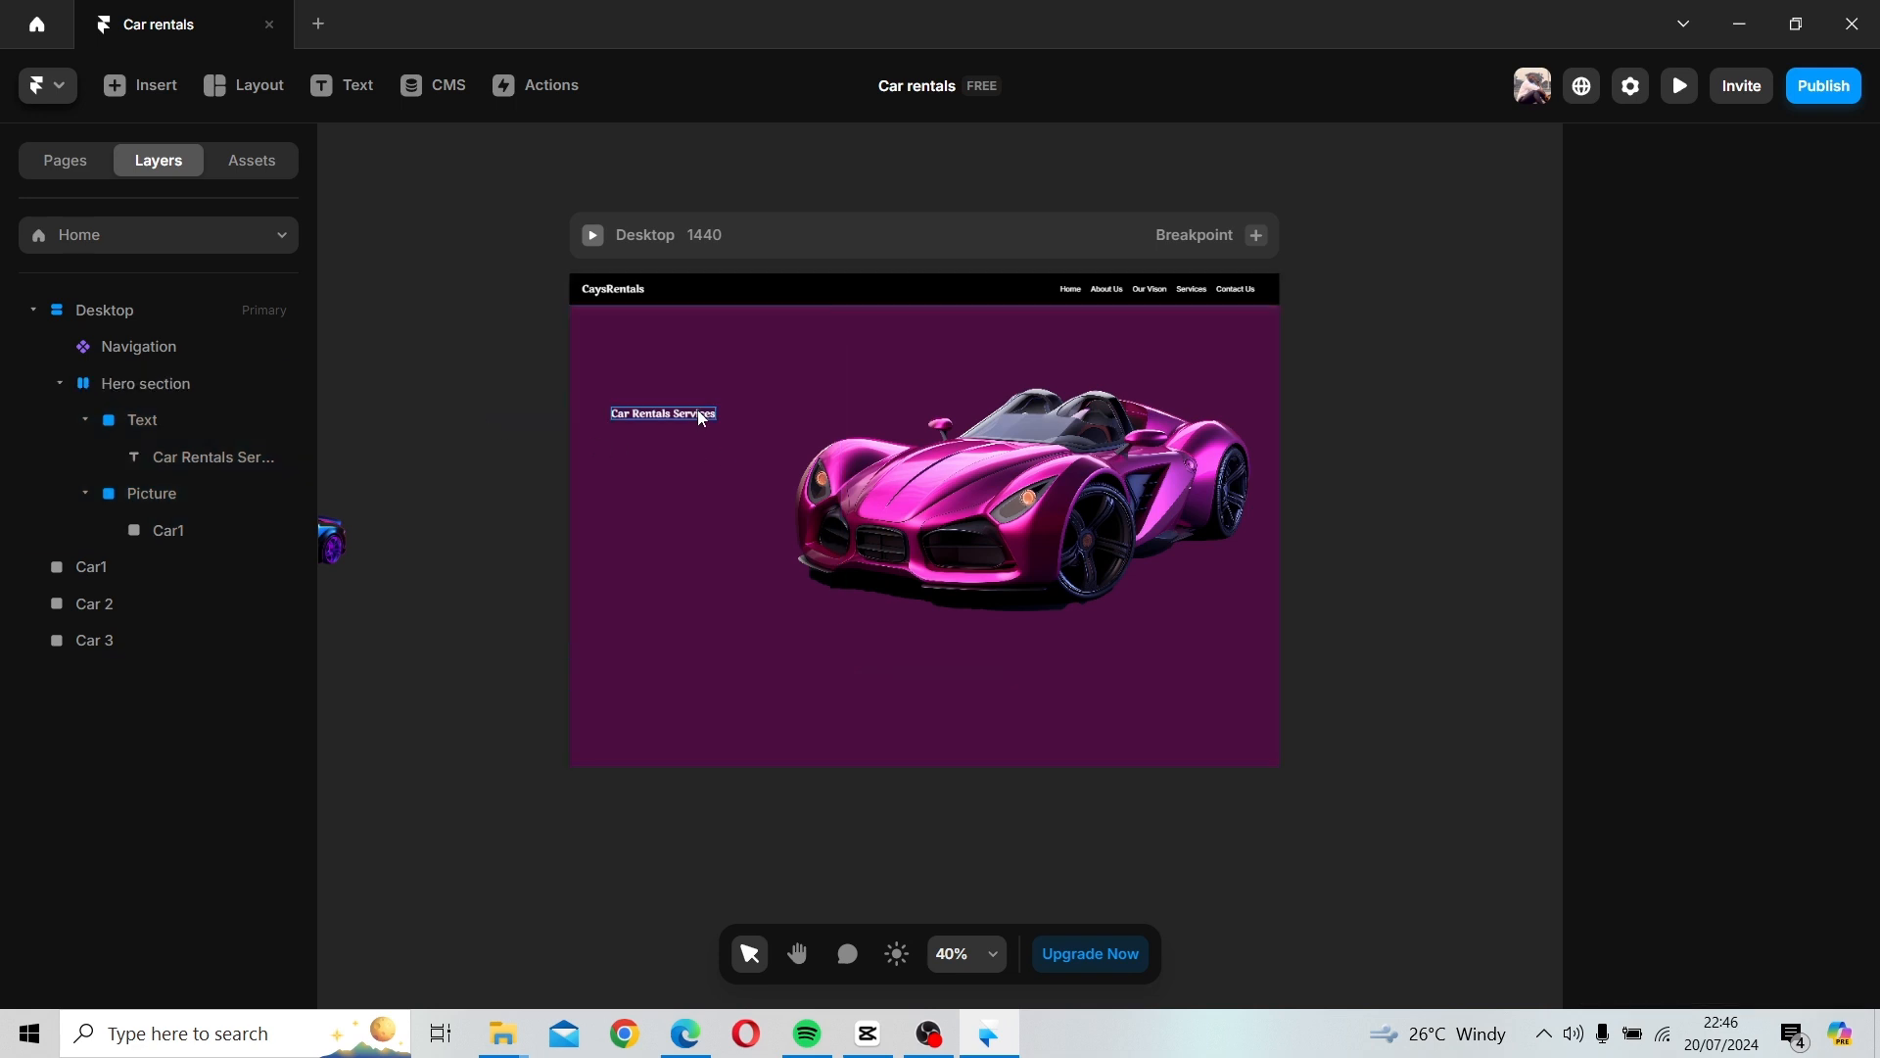
Change the hero's "Car Rentals Services" text to "Cay's Rentals" and shift it slightly down within the Text frame.
left_click(712, 419)
left_click_drag(712, 419, 669, 441)
double_click(672, 444)
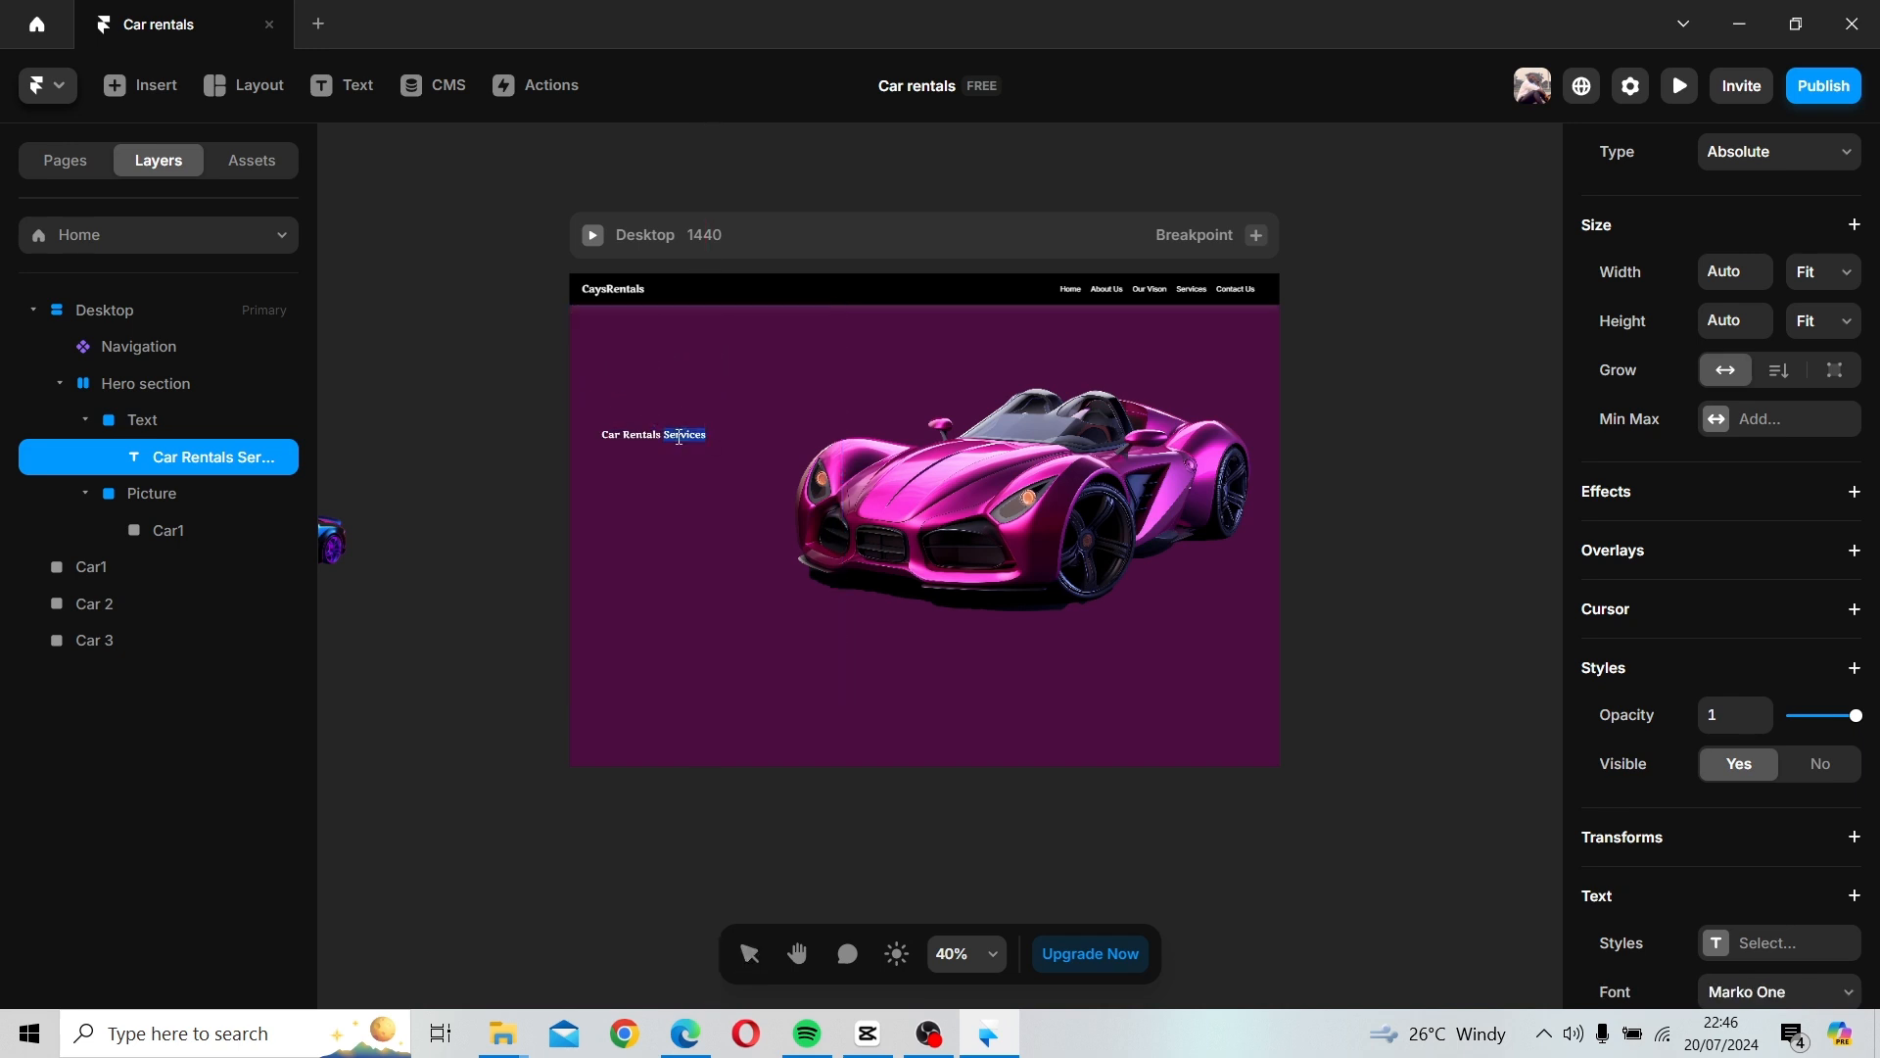
triple_click(651, 433)
type("C")
type("ay's Renta")
key("Escape")
left_click(655, 434)
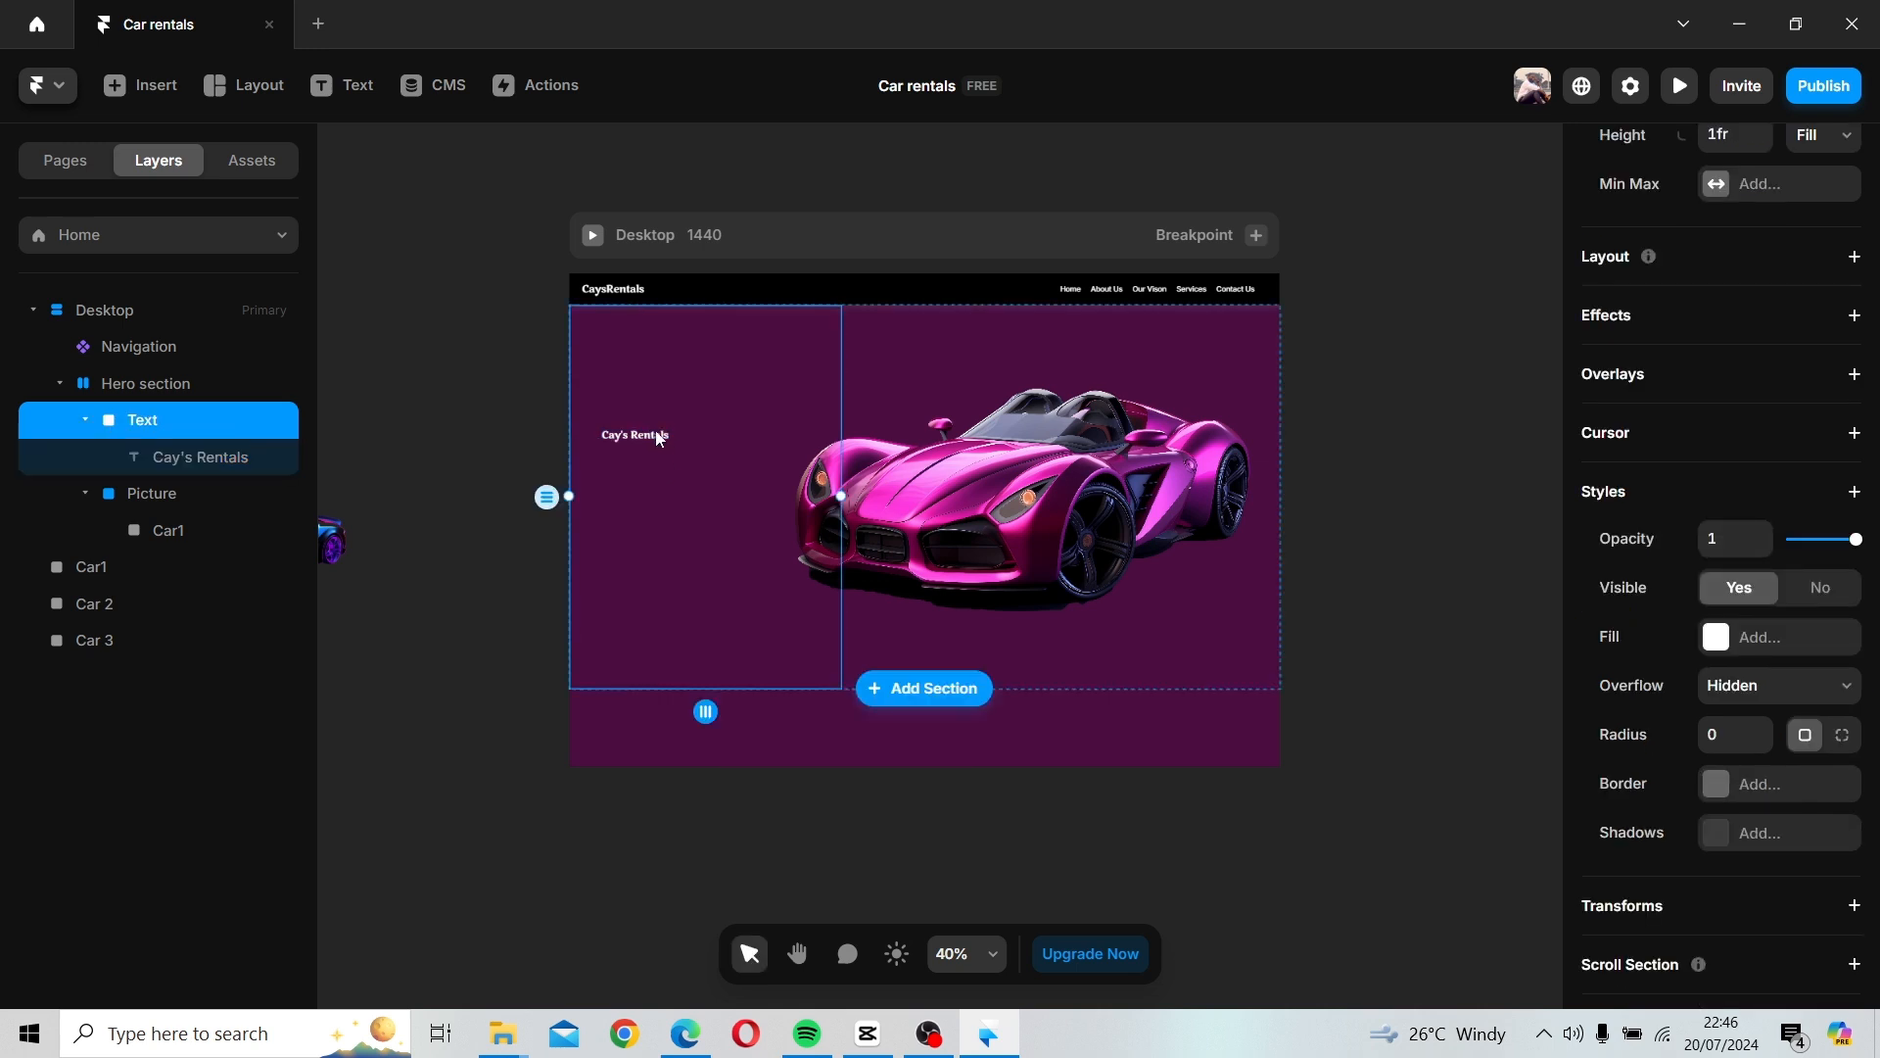
left_click_drag(657, 435, 679, 444)
Try the Merriweather and Montaga fonts on the Cay's Rentals text.
scroll(1695, 926, "down", 1)
scroll(1696, 926, "down", 6)
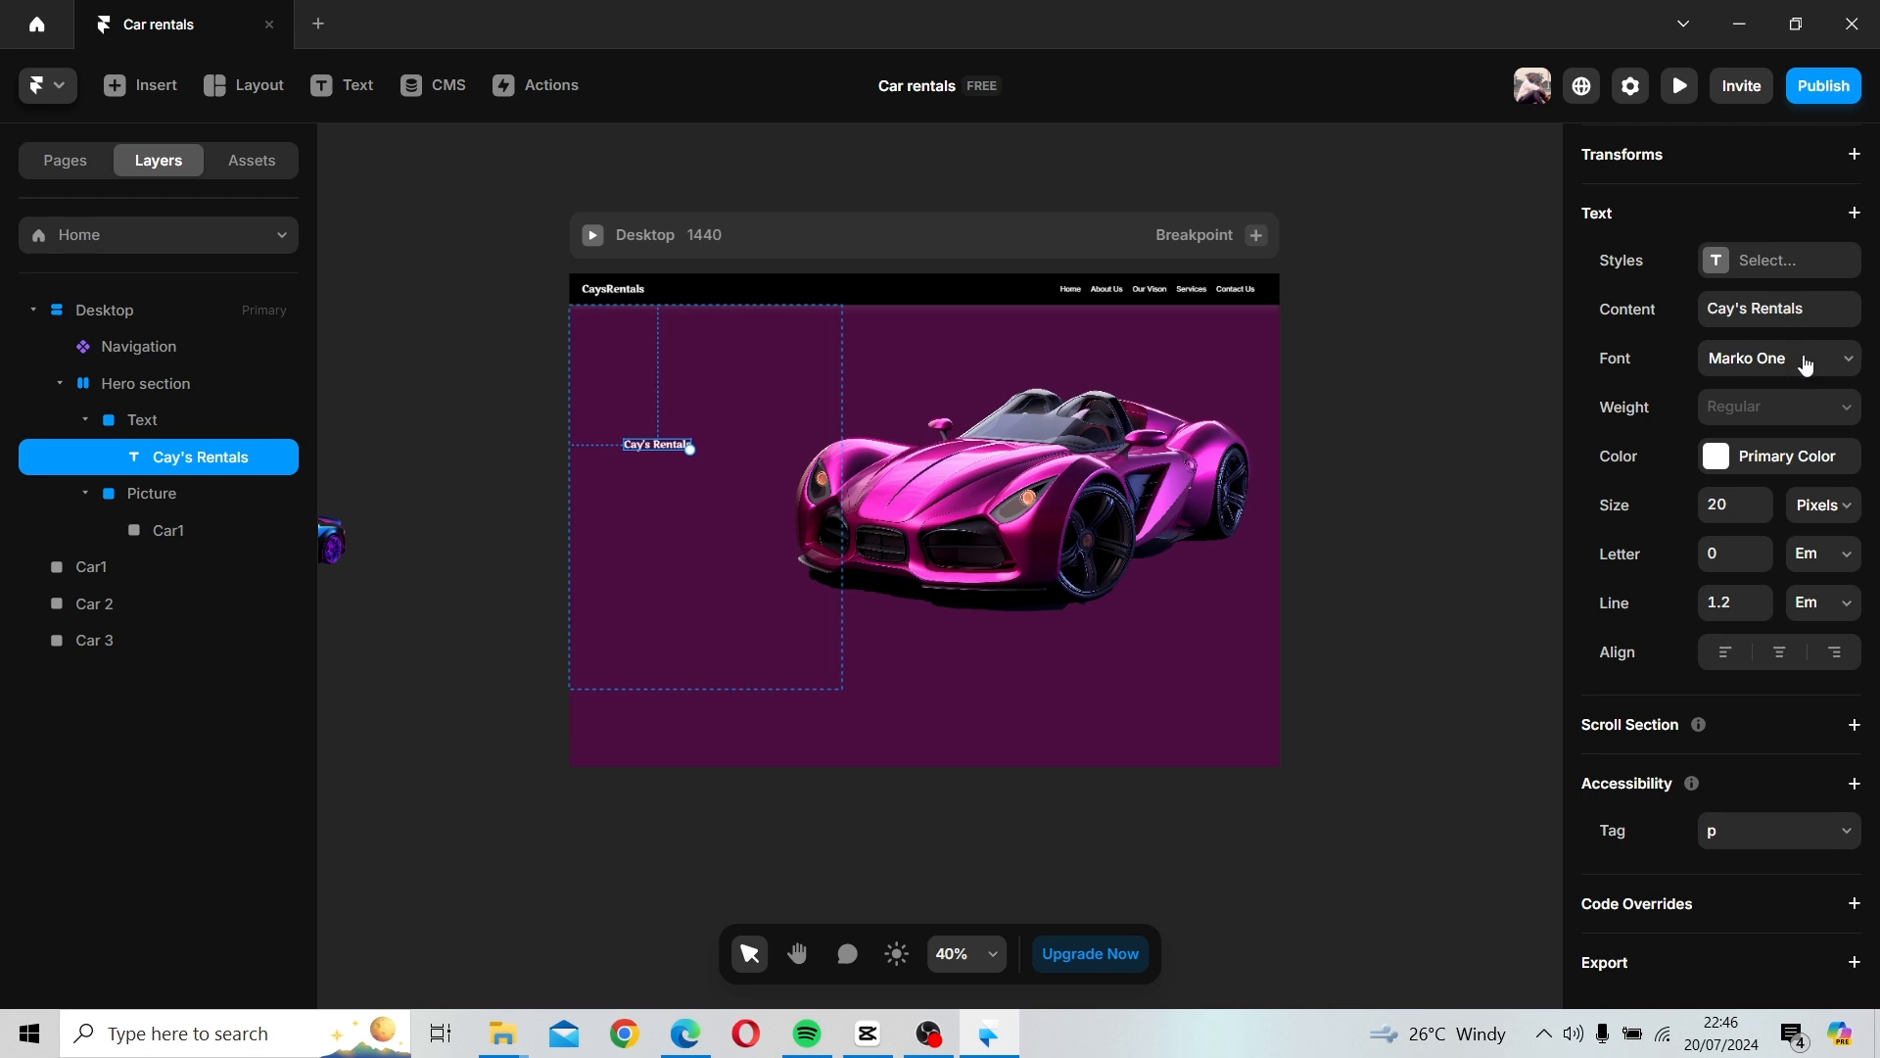
left_click(1809, 367)
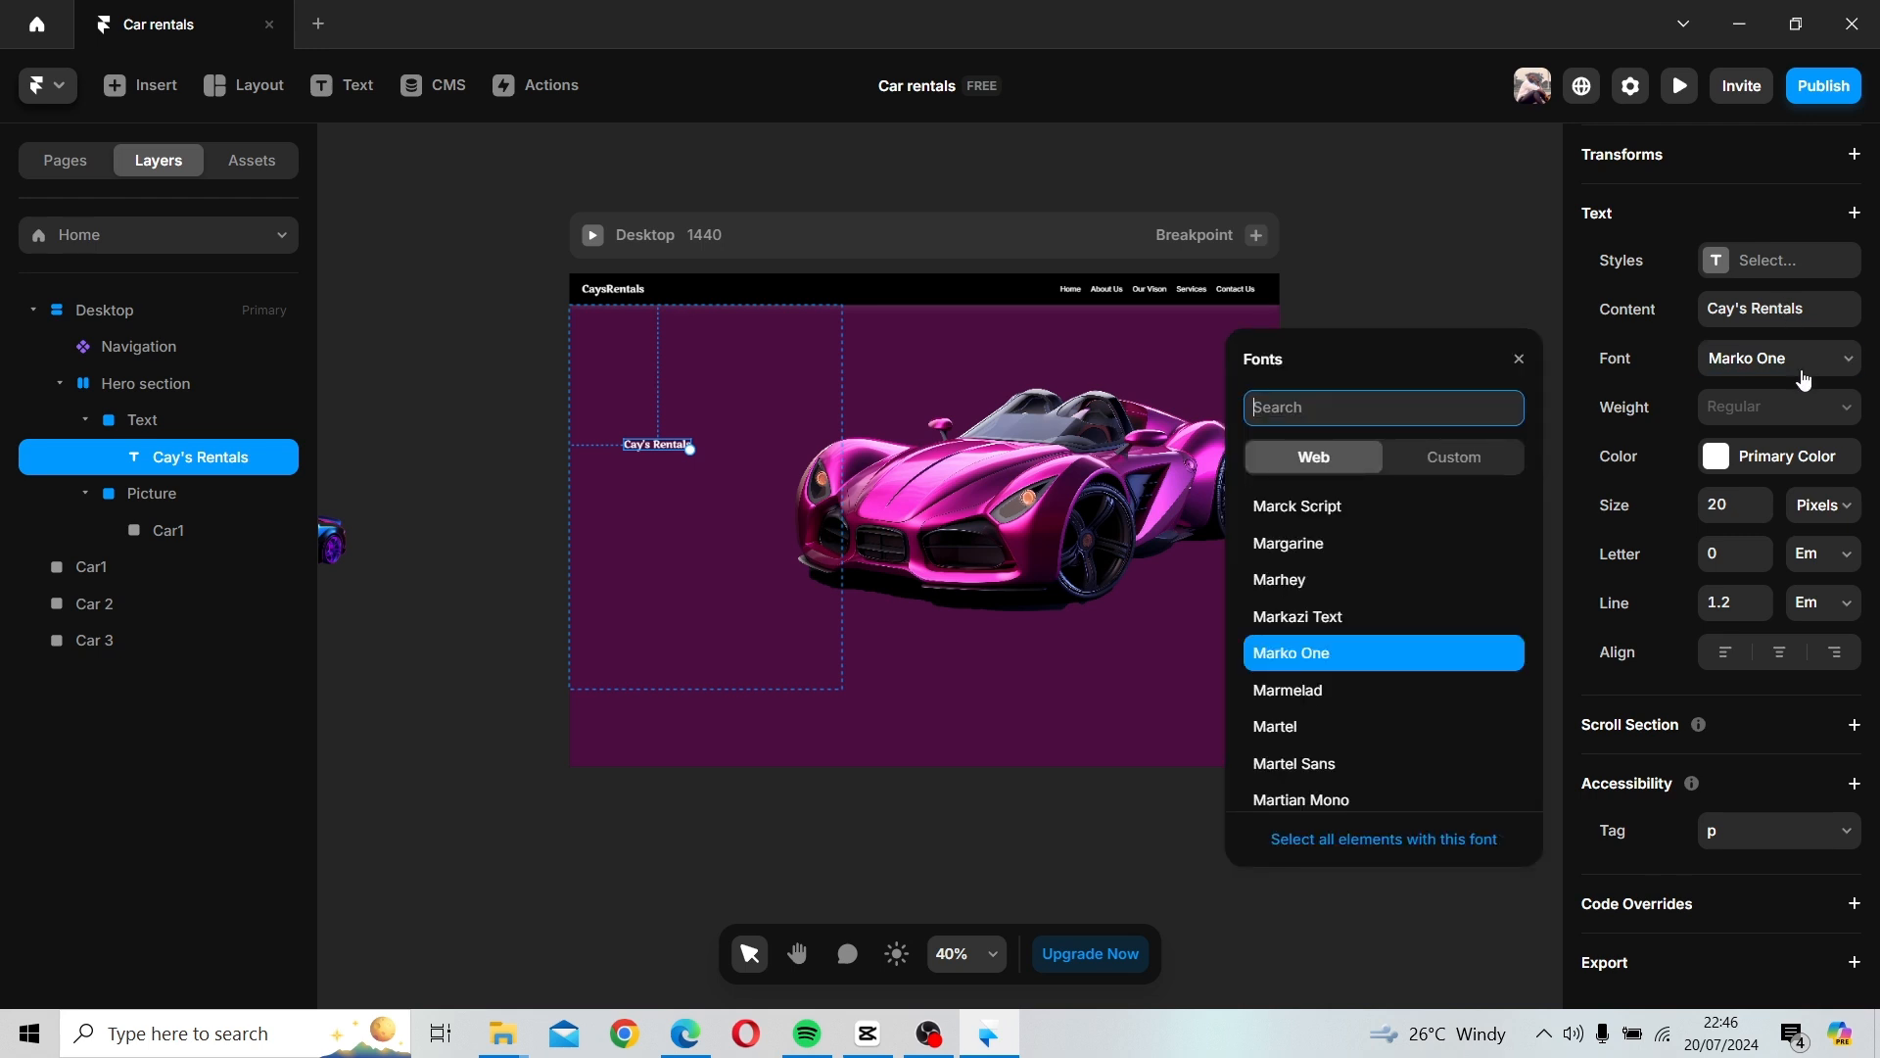
scroll(1327, 778, "down", 5)
scroll(1334, 778, "down", 4)
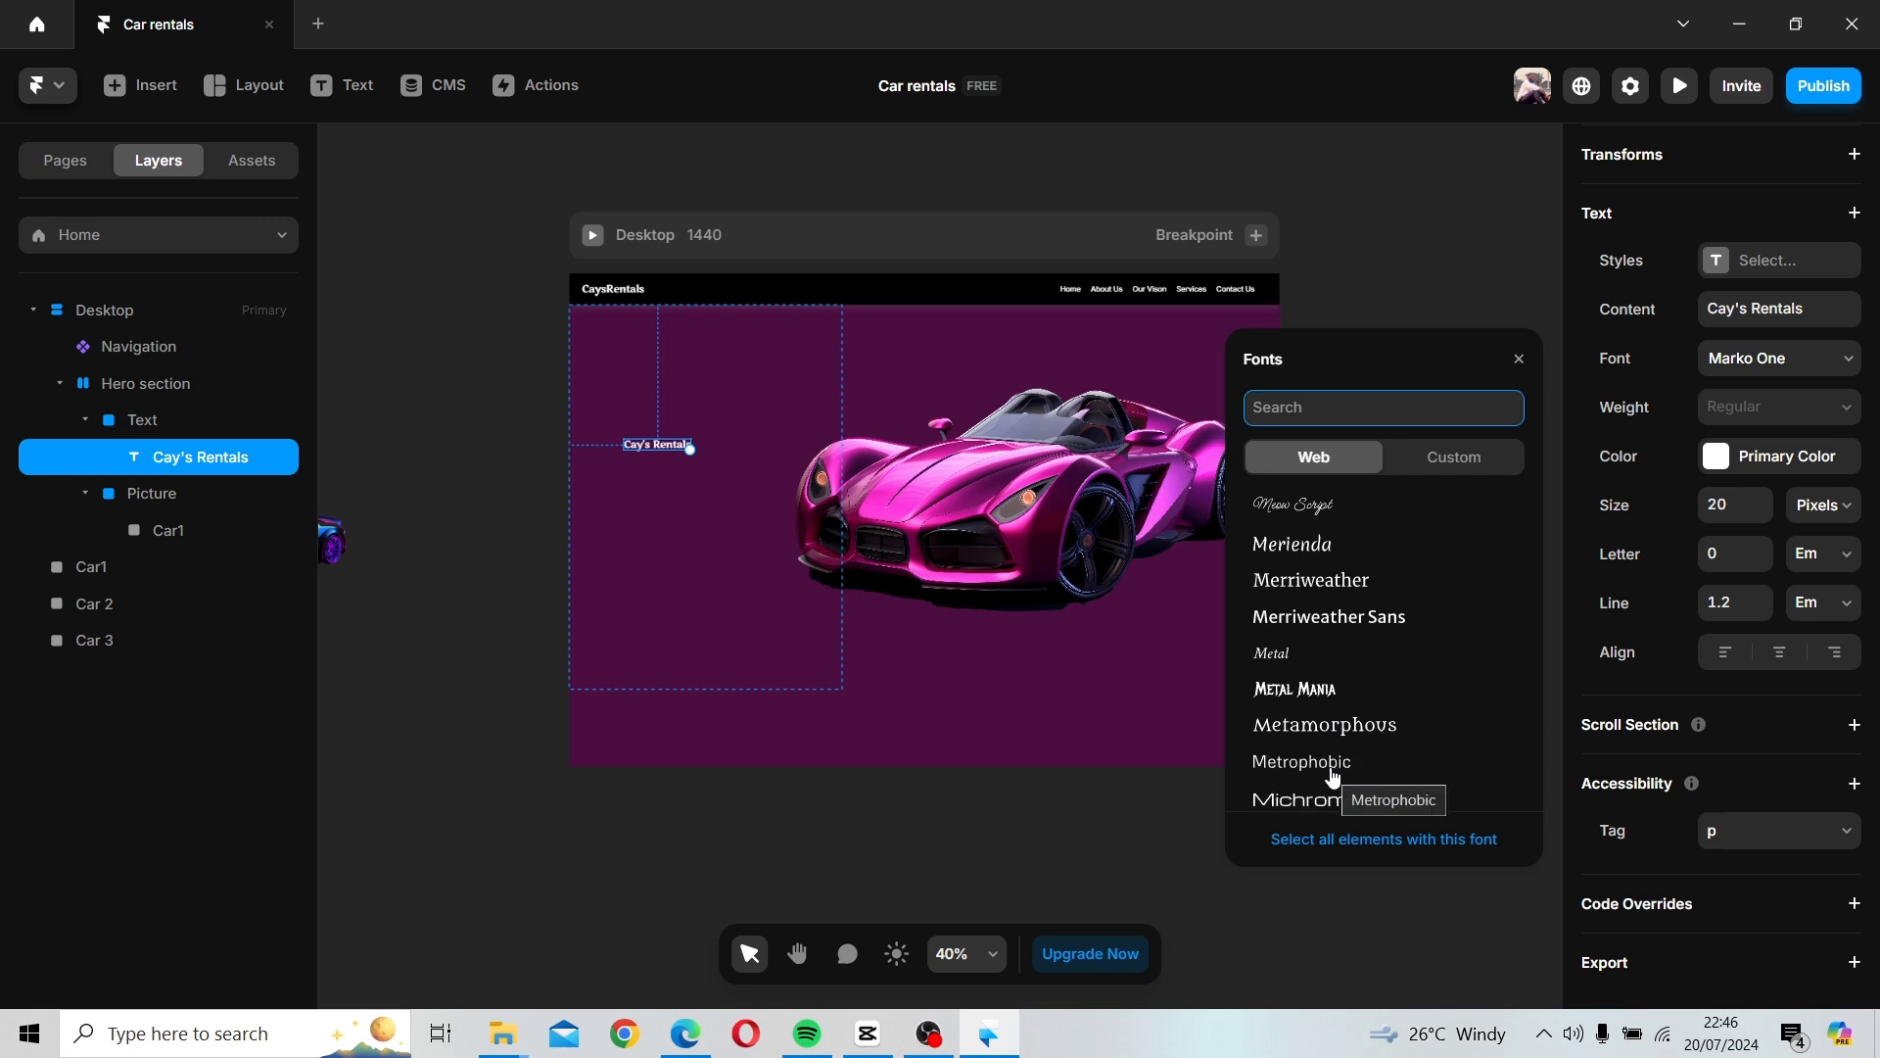
left_click(1315, 592)
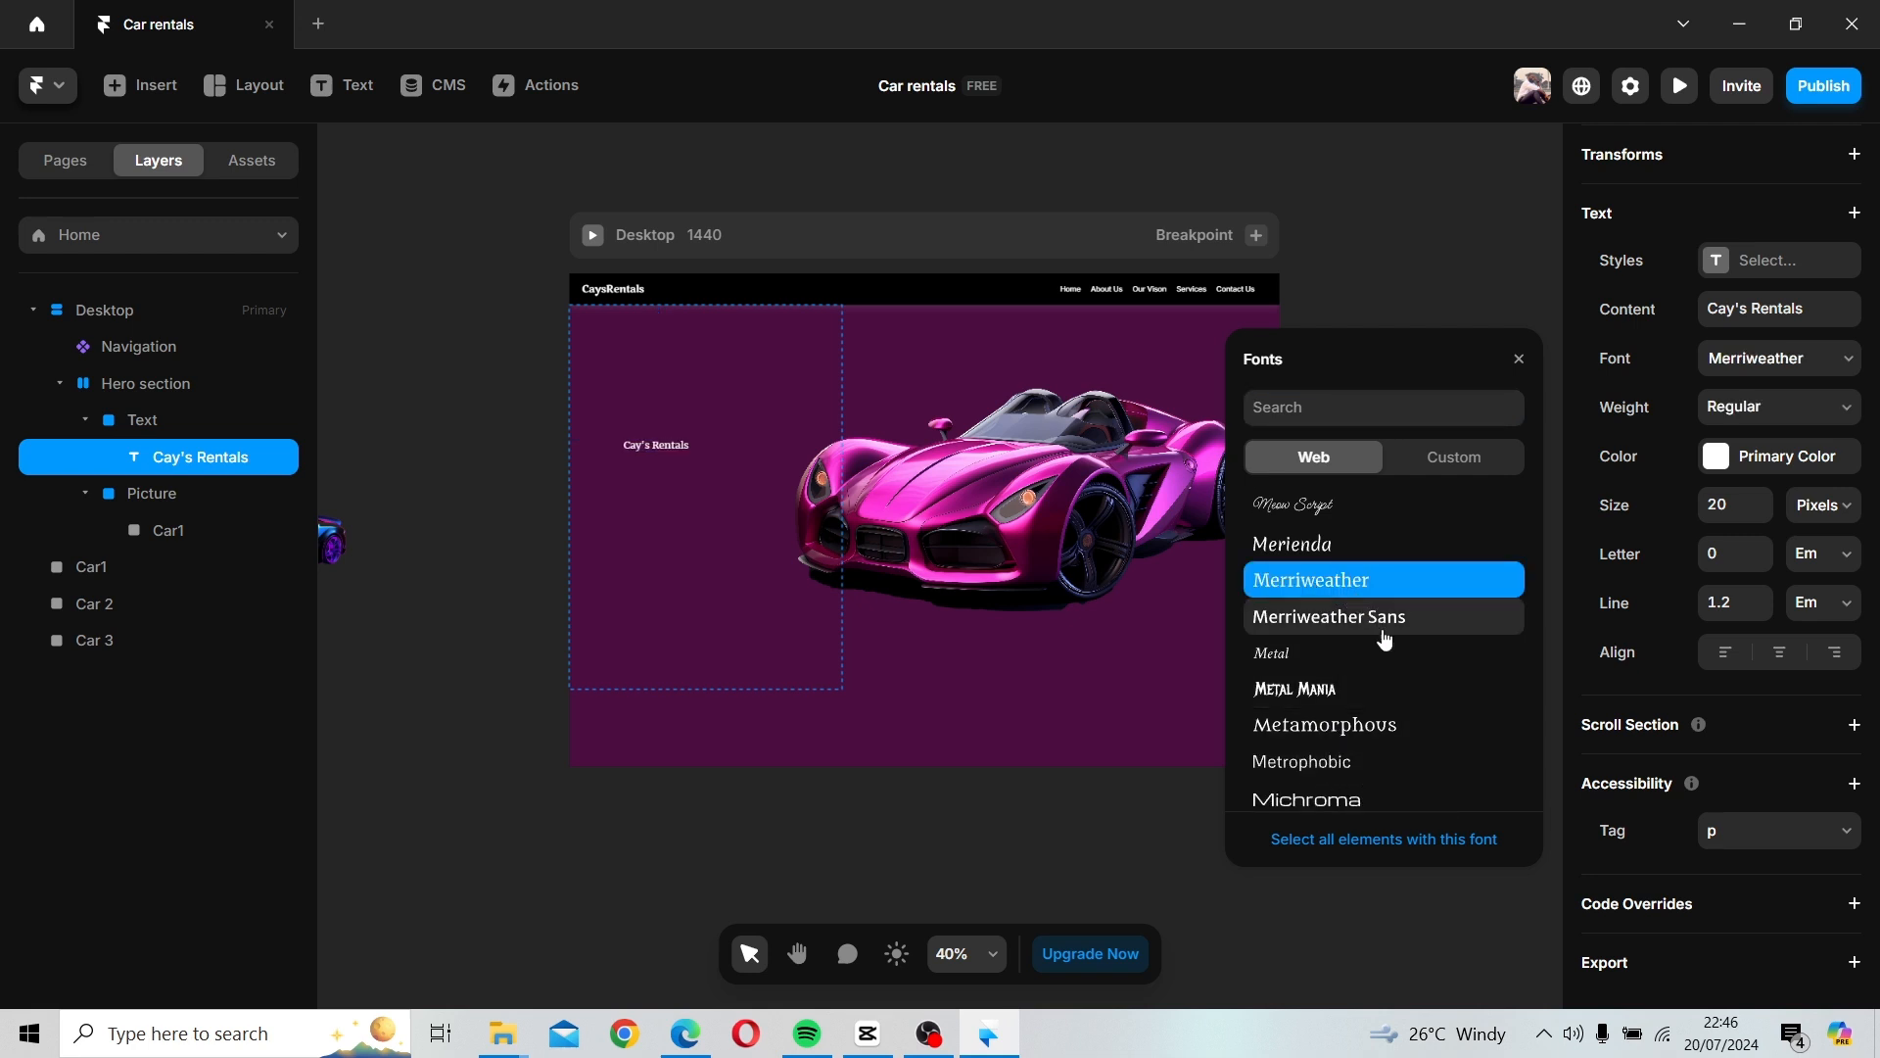
scroll(1385, 637, "down", 5)
scroll(1388, 680, "down", 2)
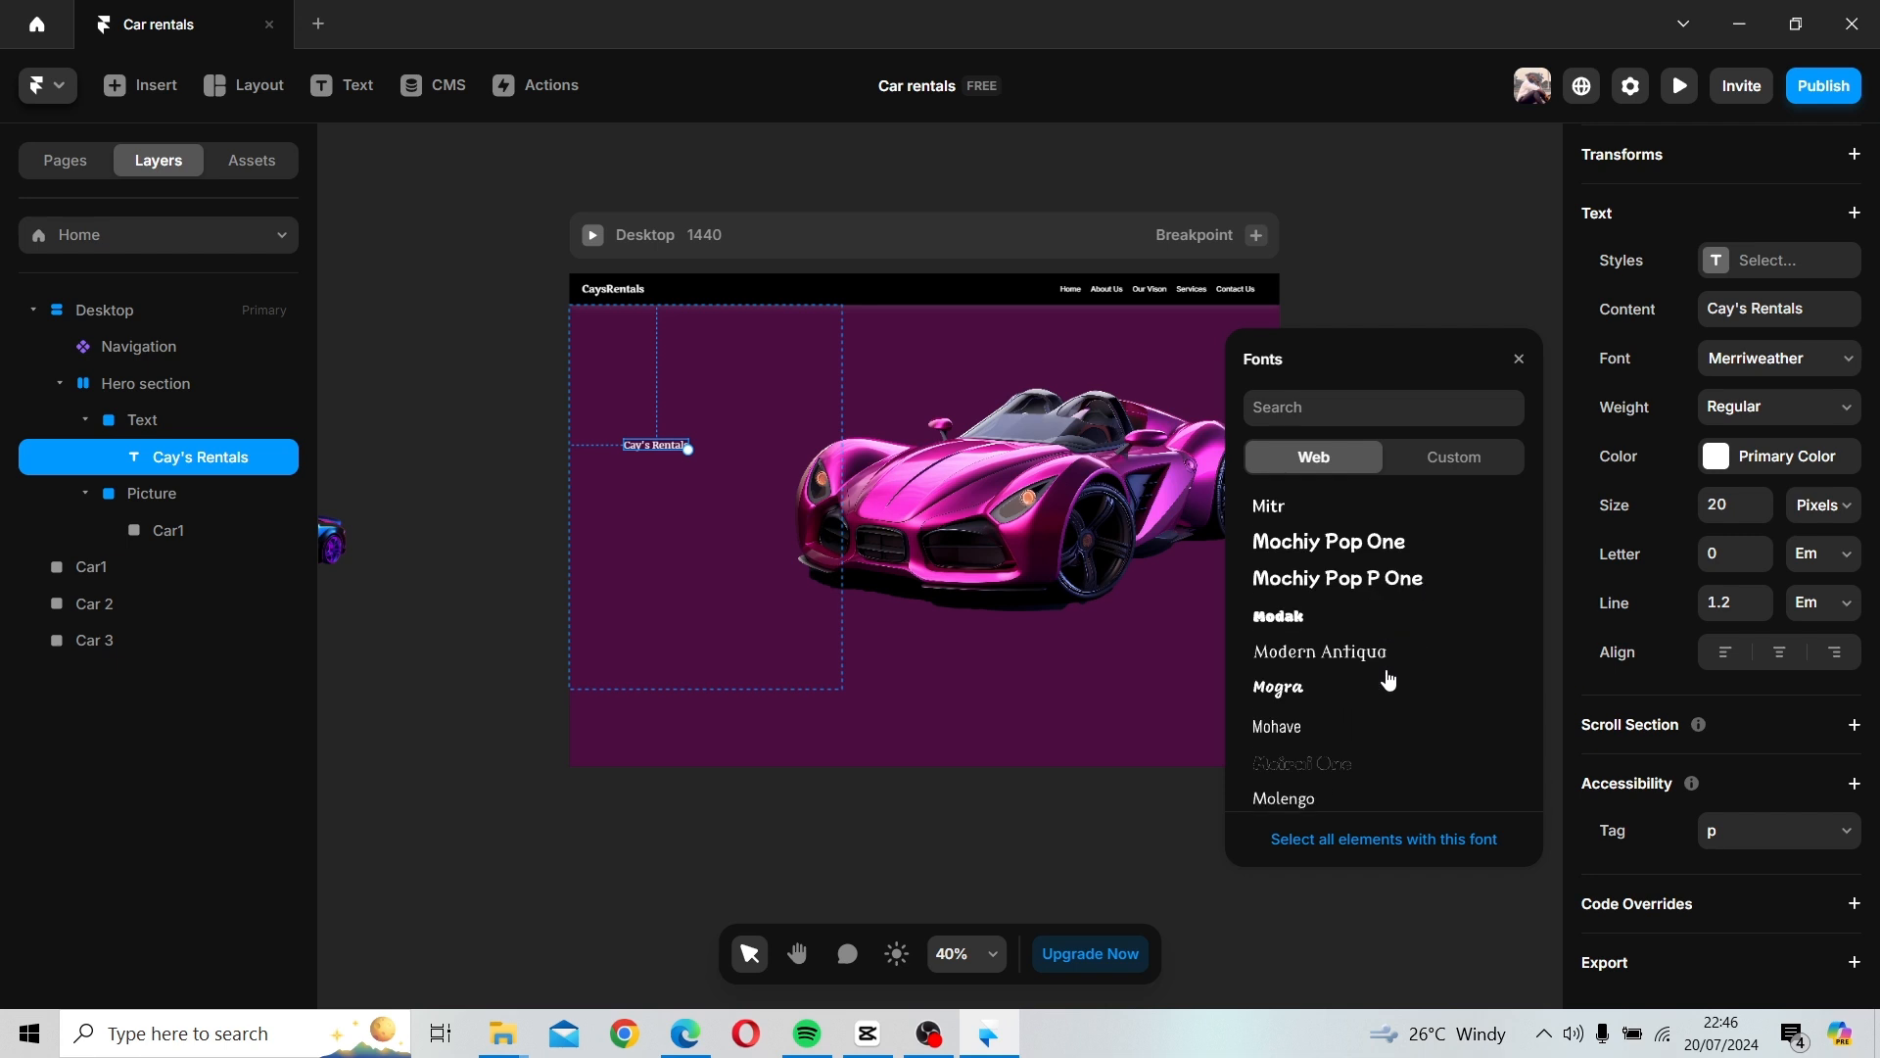
scroll(1388, 680, "down", 6)
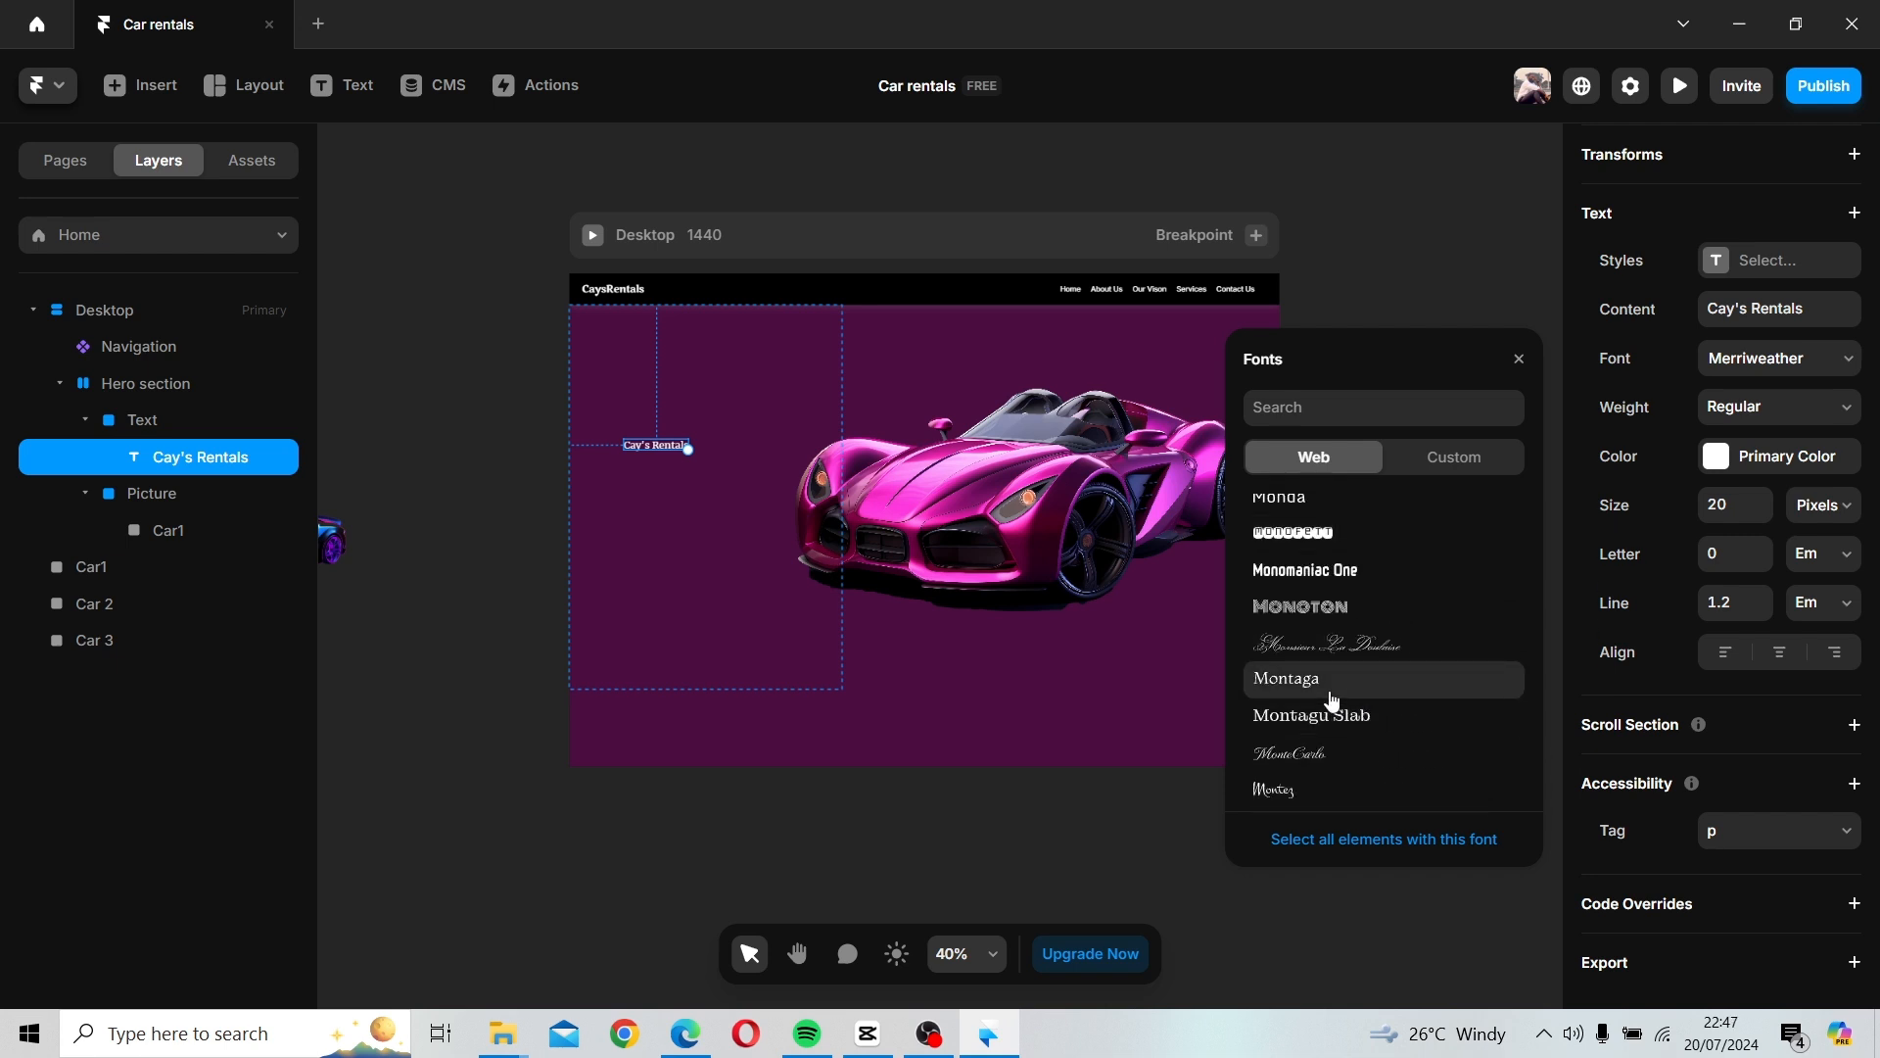
left_click(1331, 693)
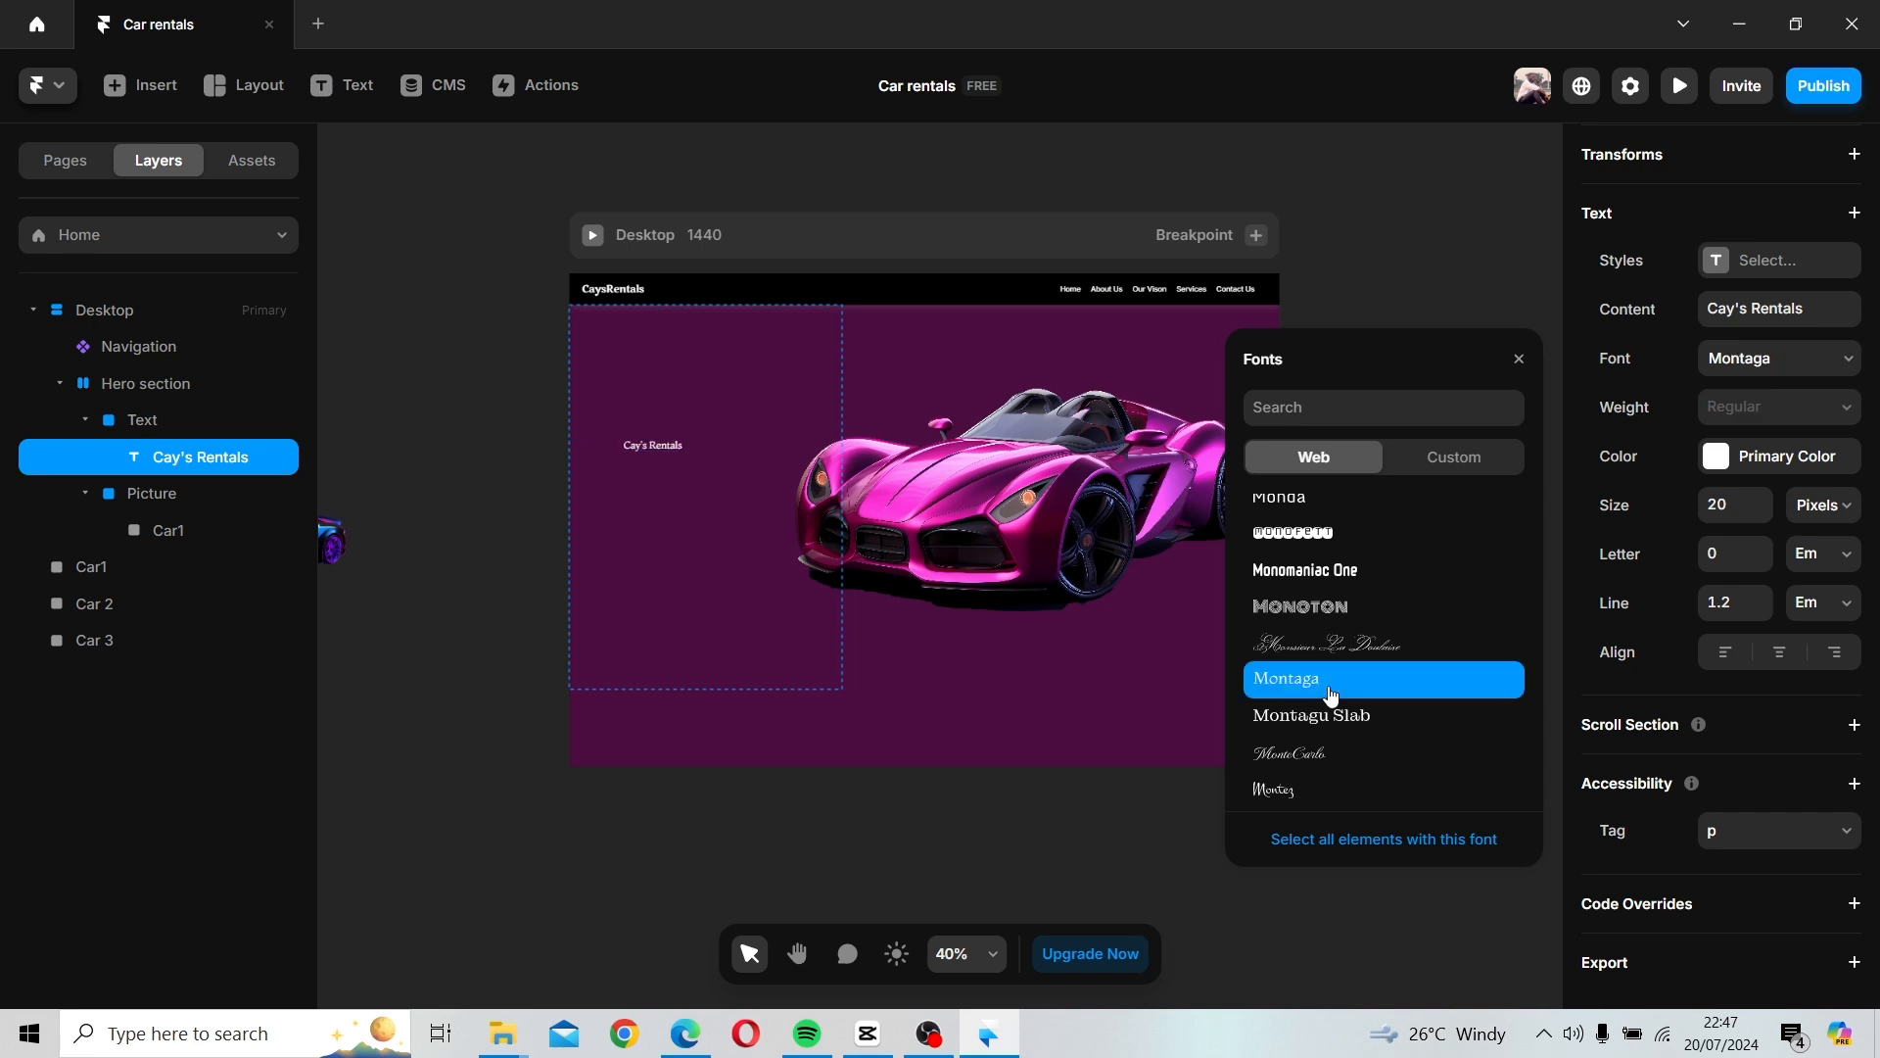
Set the font of the Cay's Rentals text to New Rocker.
scroll(1332, 693, "down", 10)
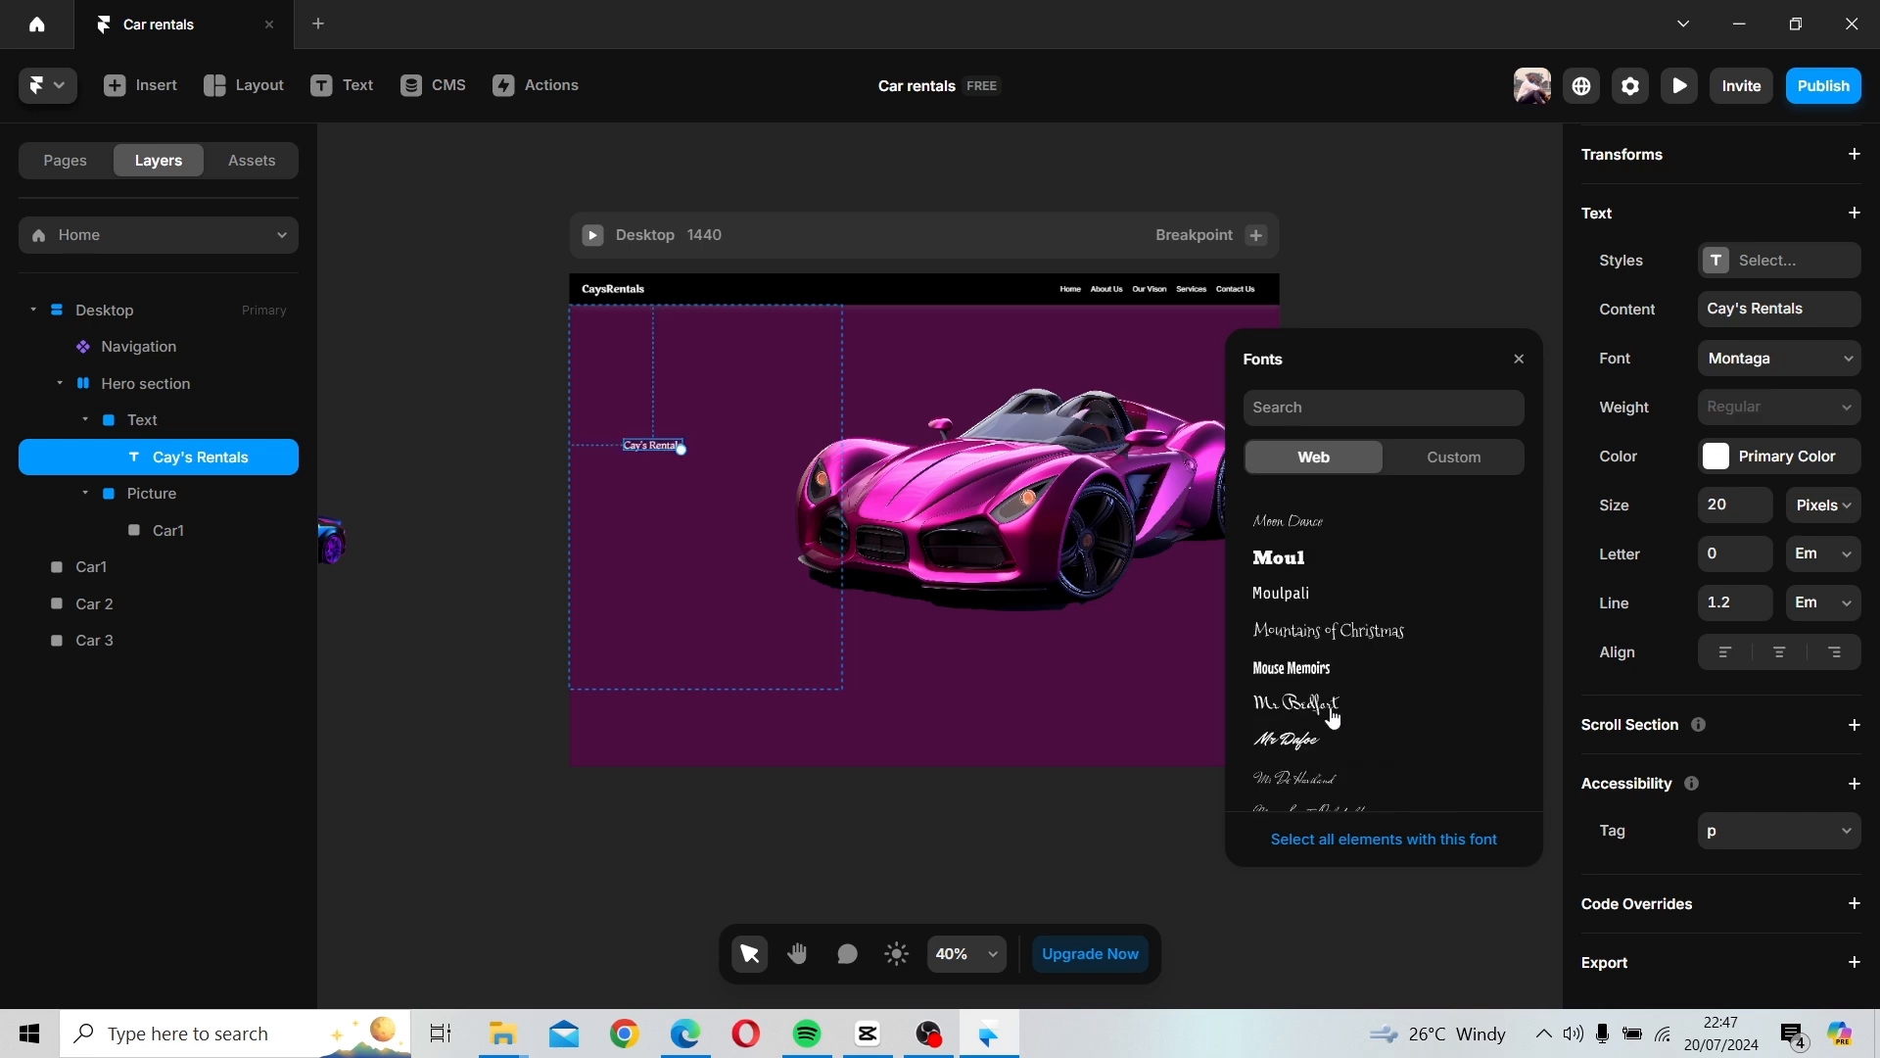
scroll(1334, 718, "down", 8)
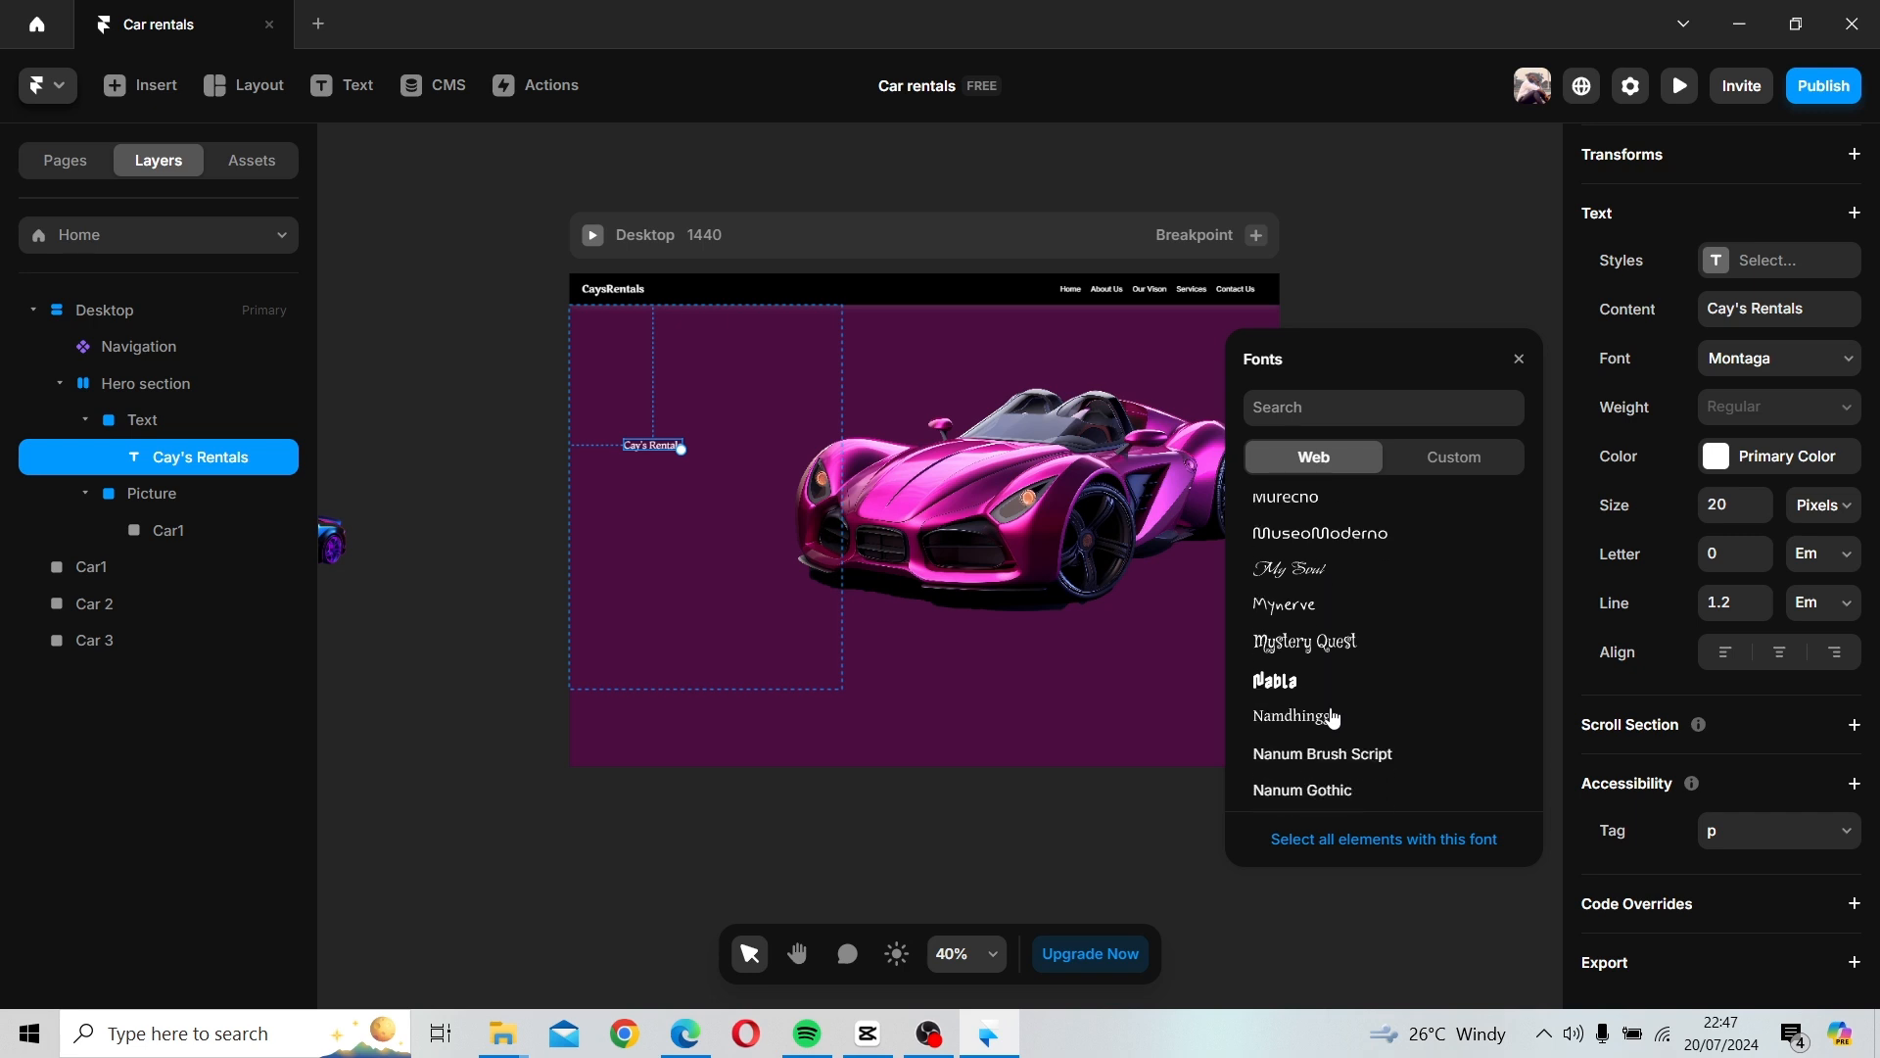
scroll(1334, 718, "down", 8)
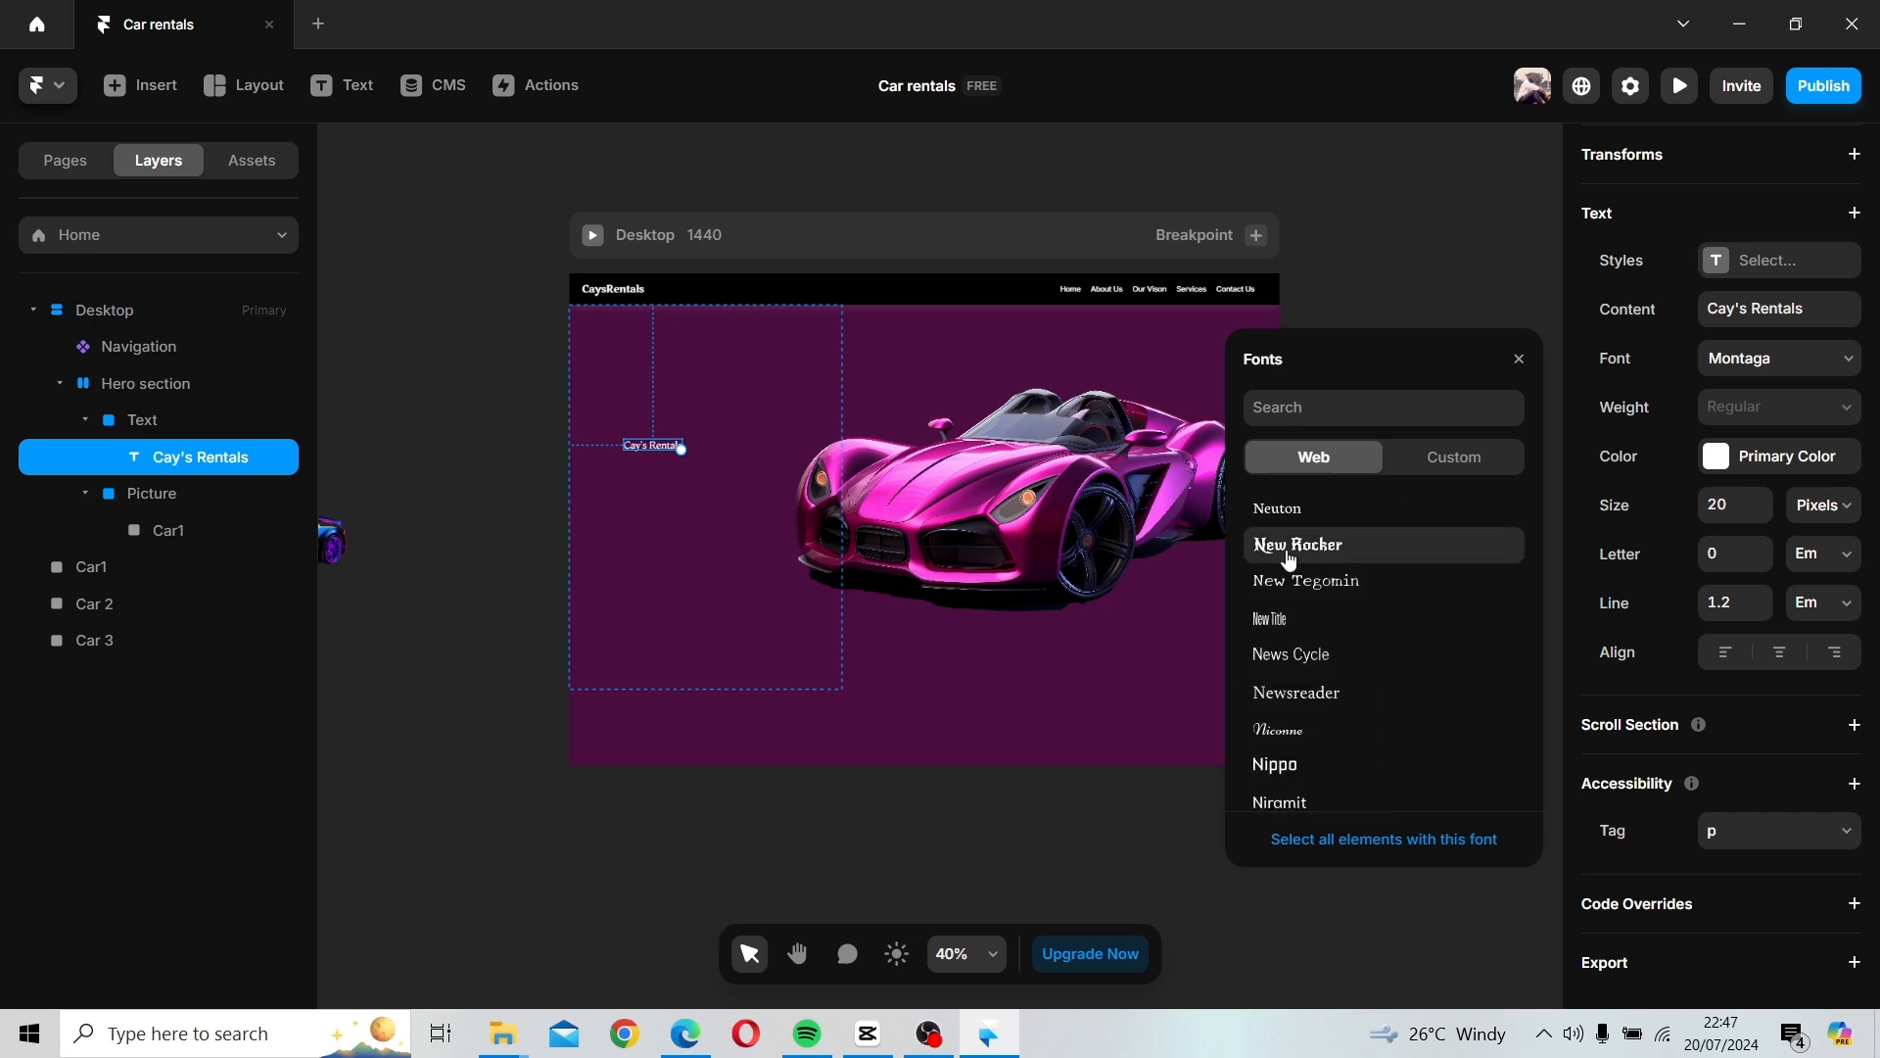
left_click(1317, 550)
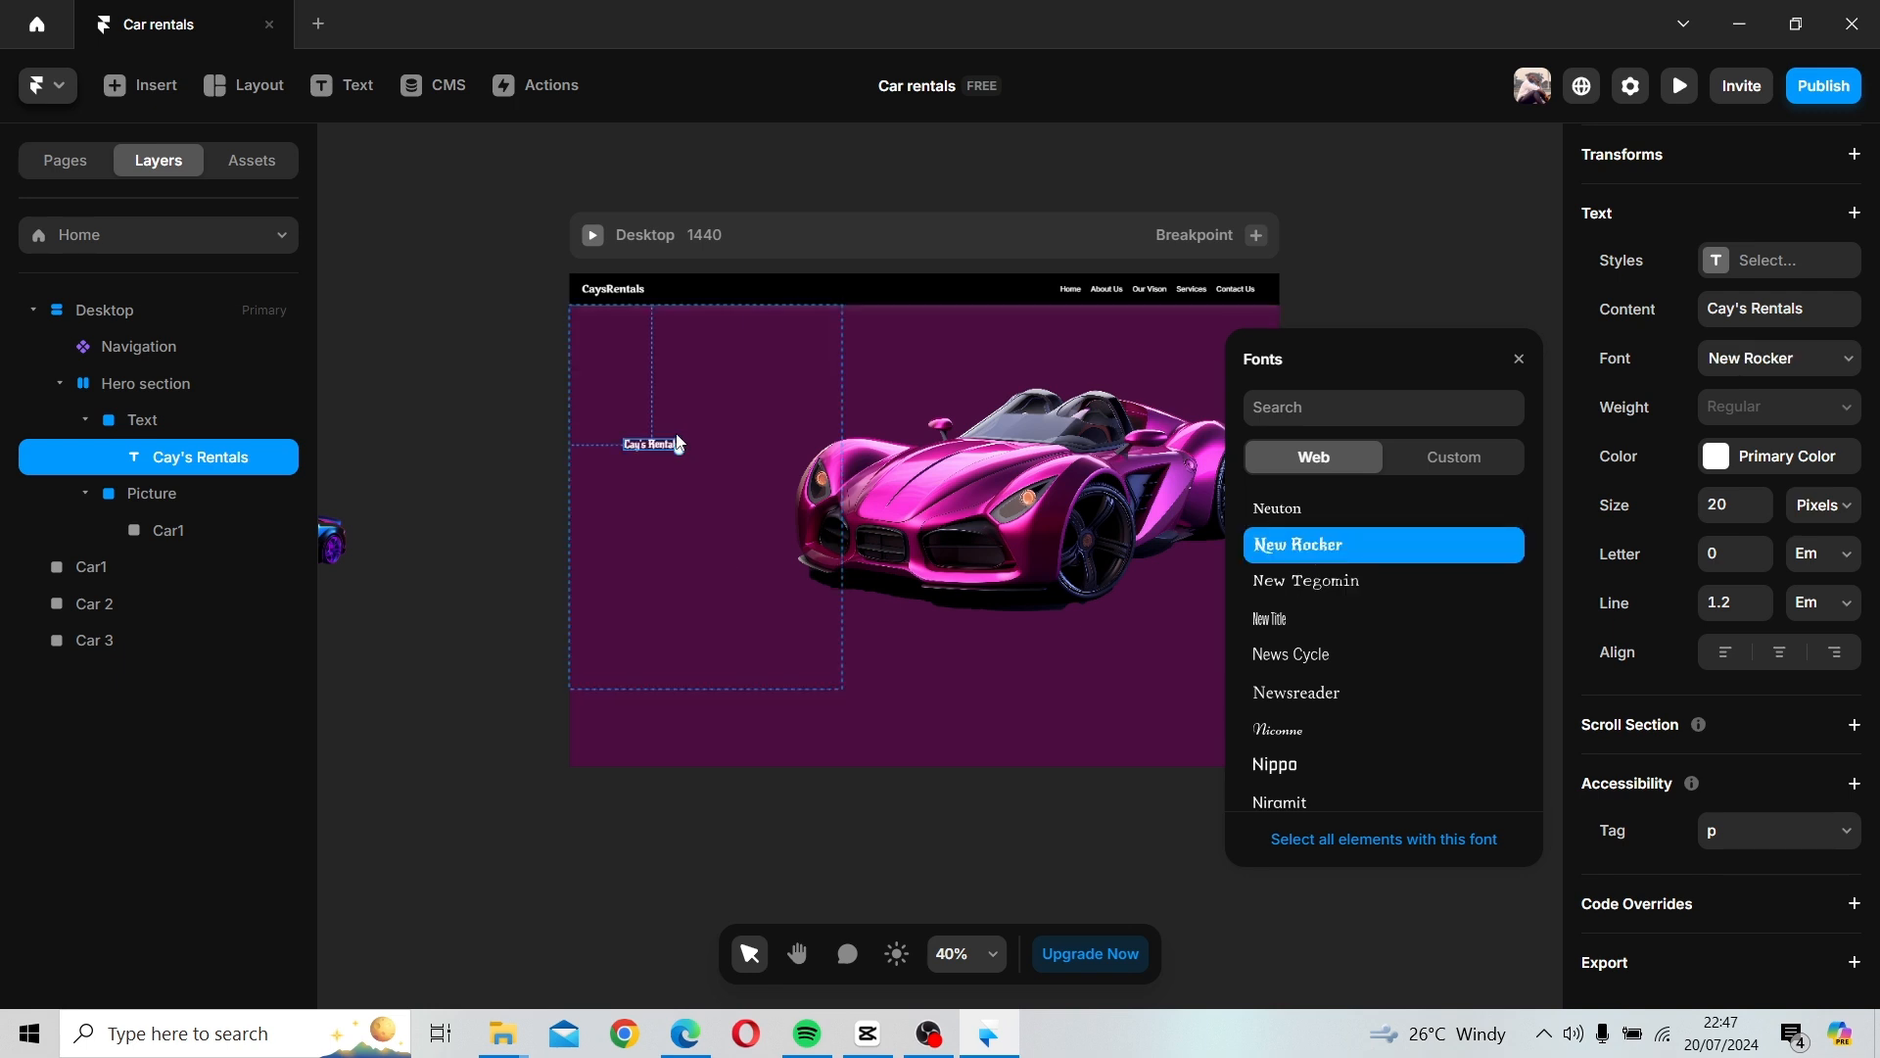
Enlarge the Cay's Rentals text to about 74 px and reposition it in the upper half of the Text frame, beside the car.
left_click_drag(679, 449, 821, 558)
left_click_drag(736, 468, 690, 456)
left_click(1518, 359)
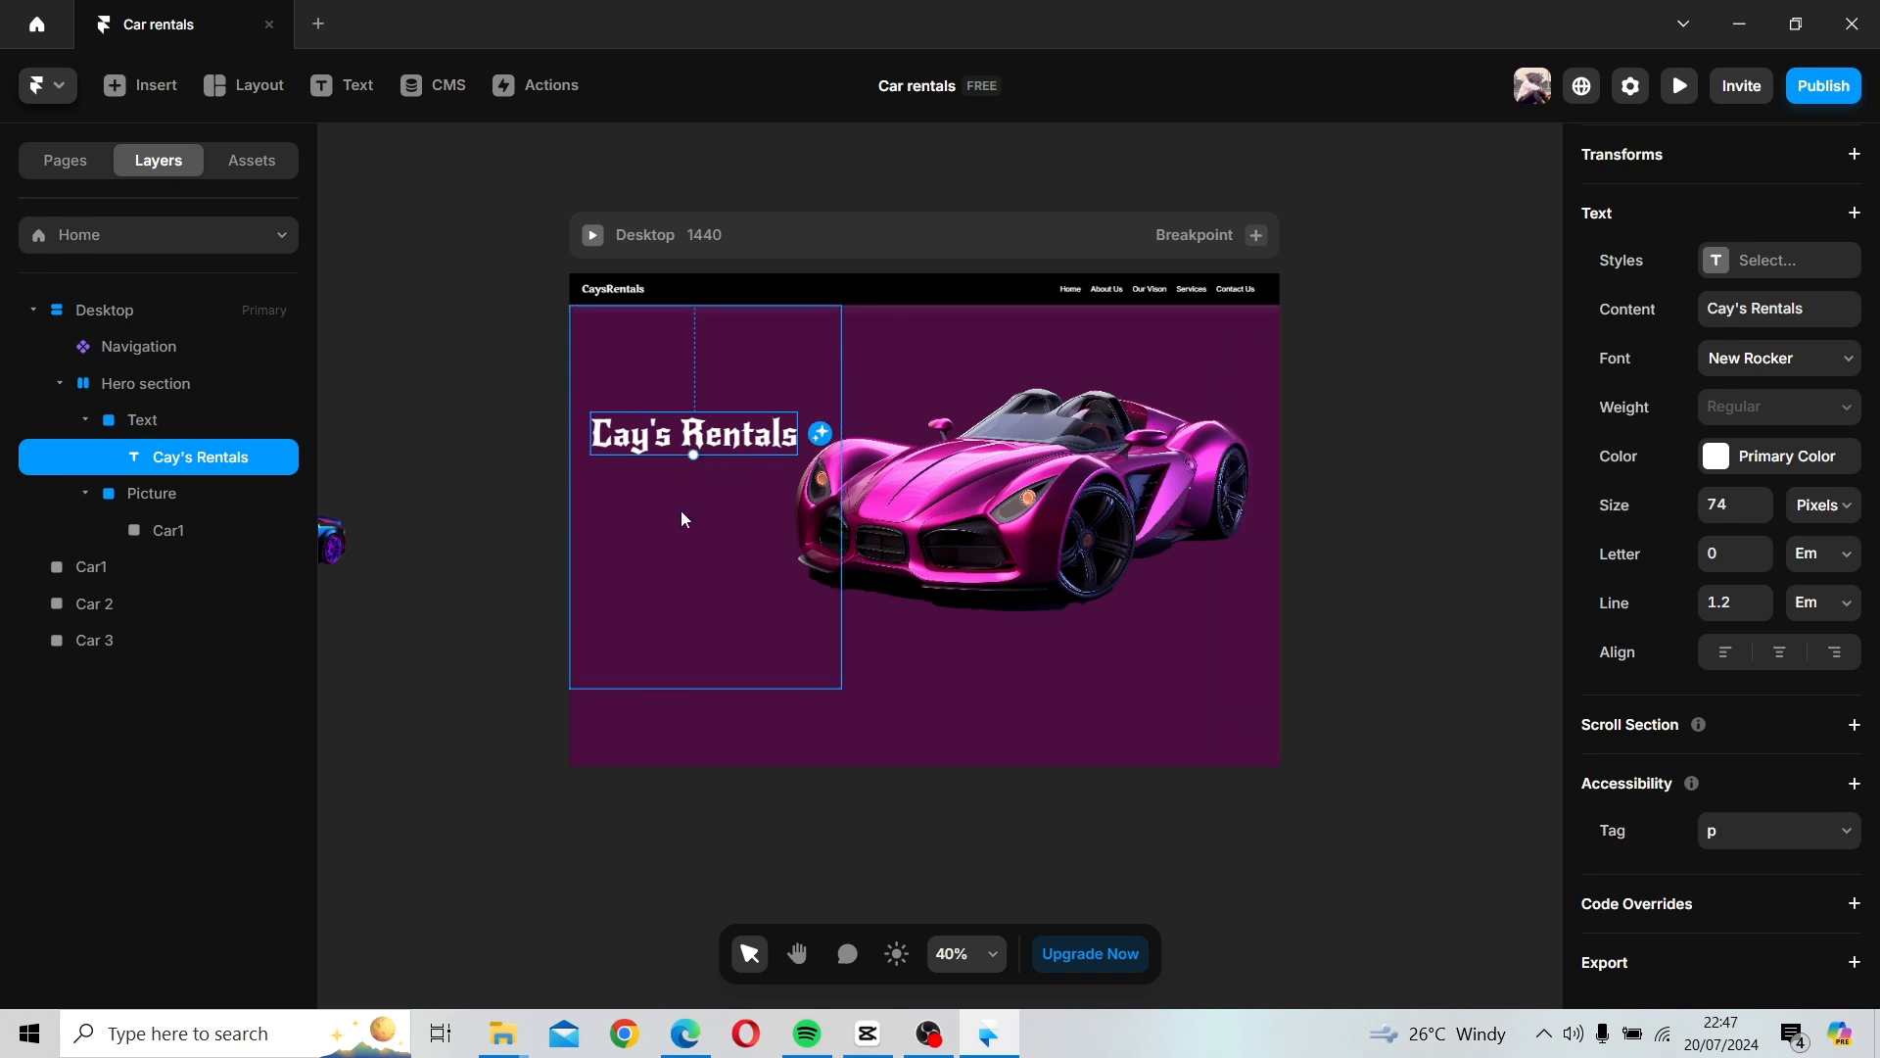
Place a copy of the Cay's Rentals headline directly below it and change the copy's text to "Services".
left_click_drag(676, 442, 674, 484)
double_click(673, 483)
key("ctrl+a")
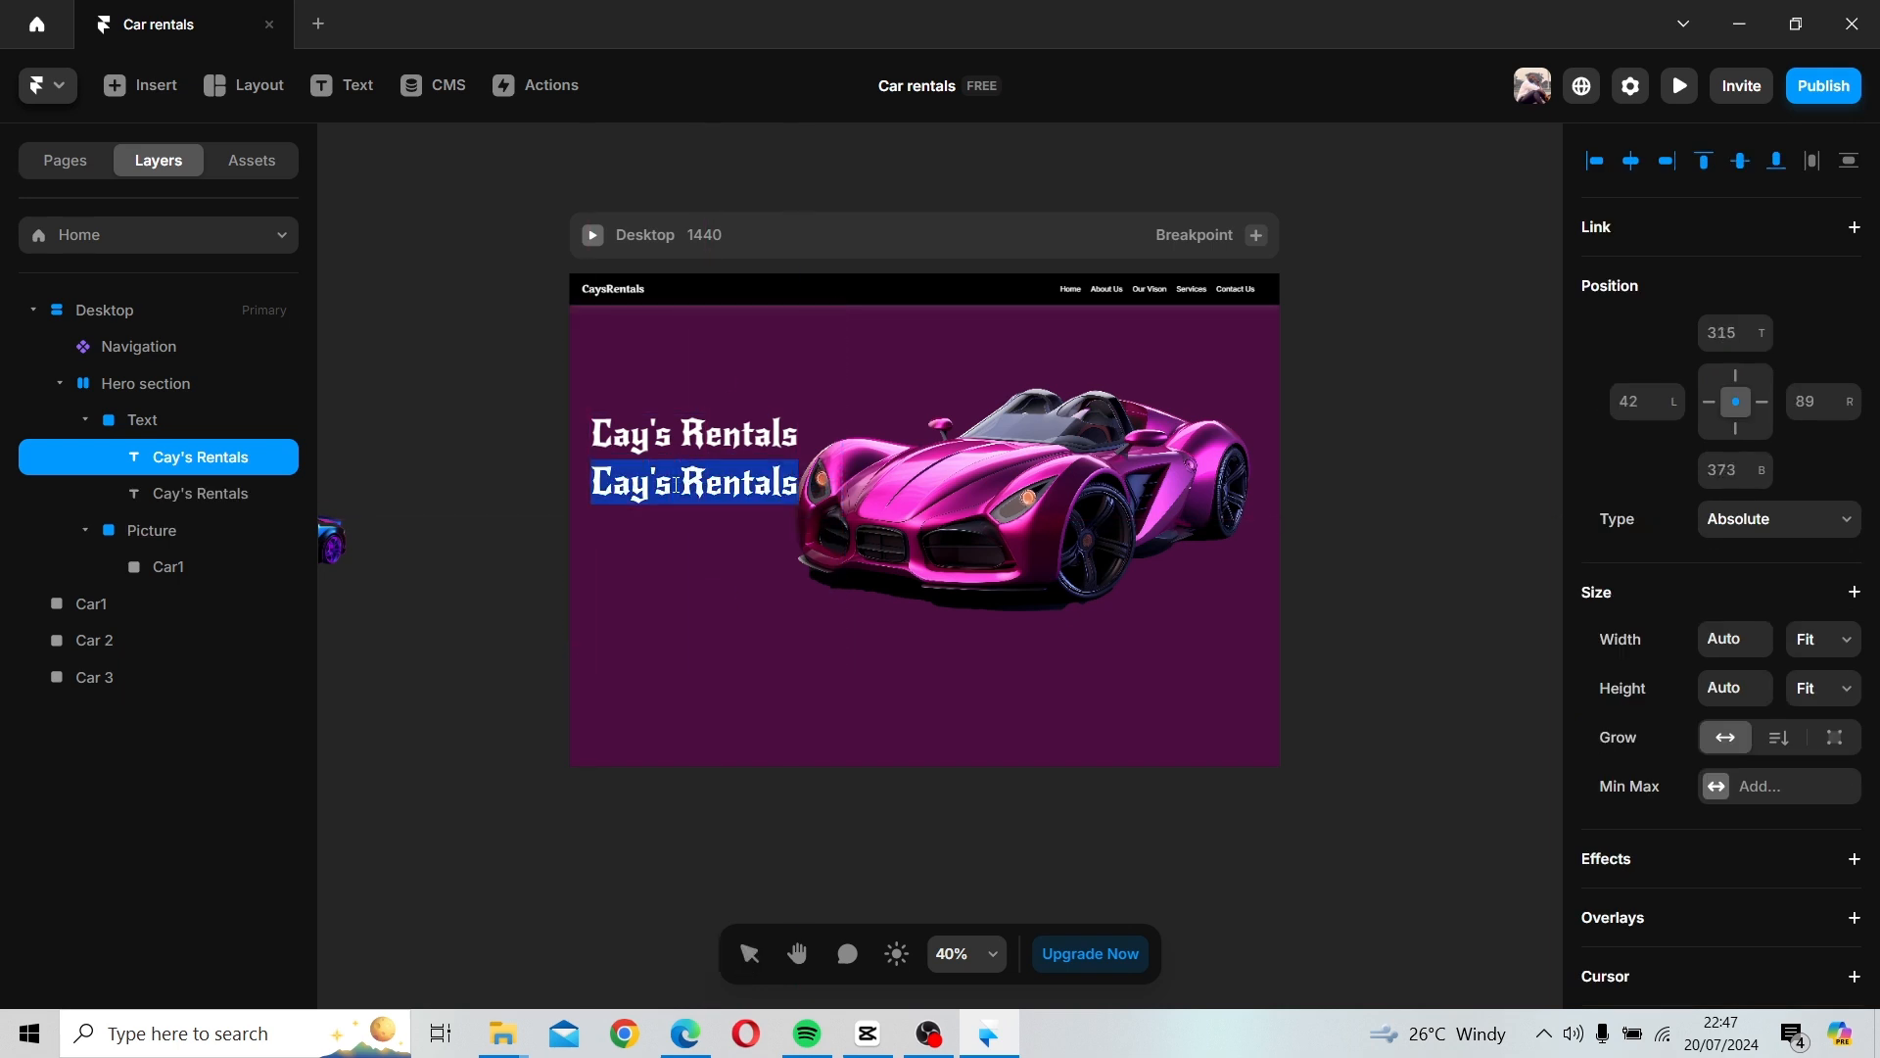
type("Se")
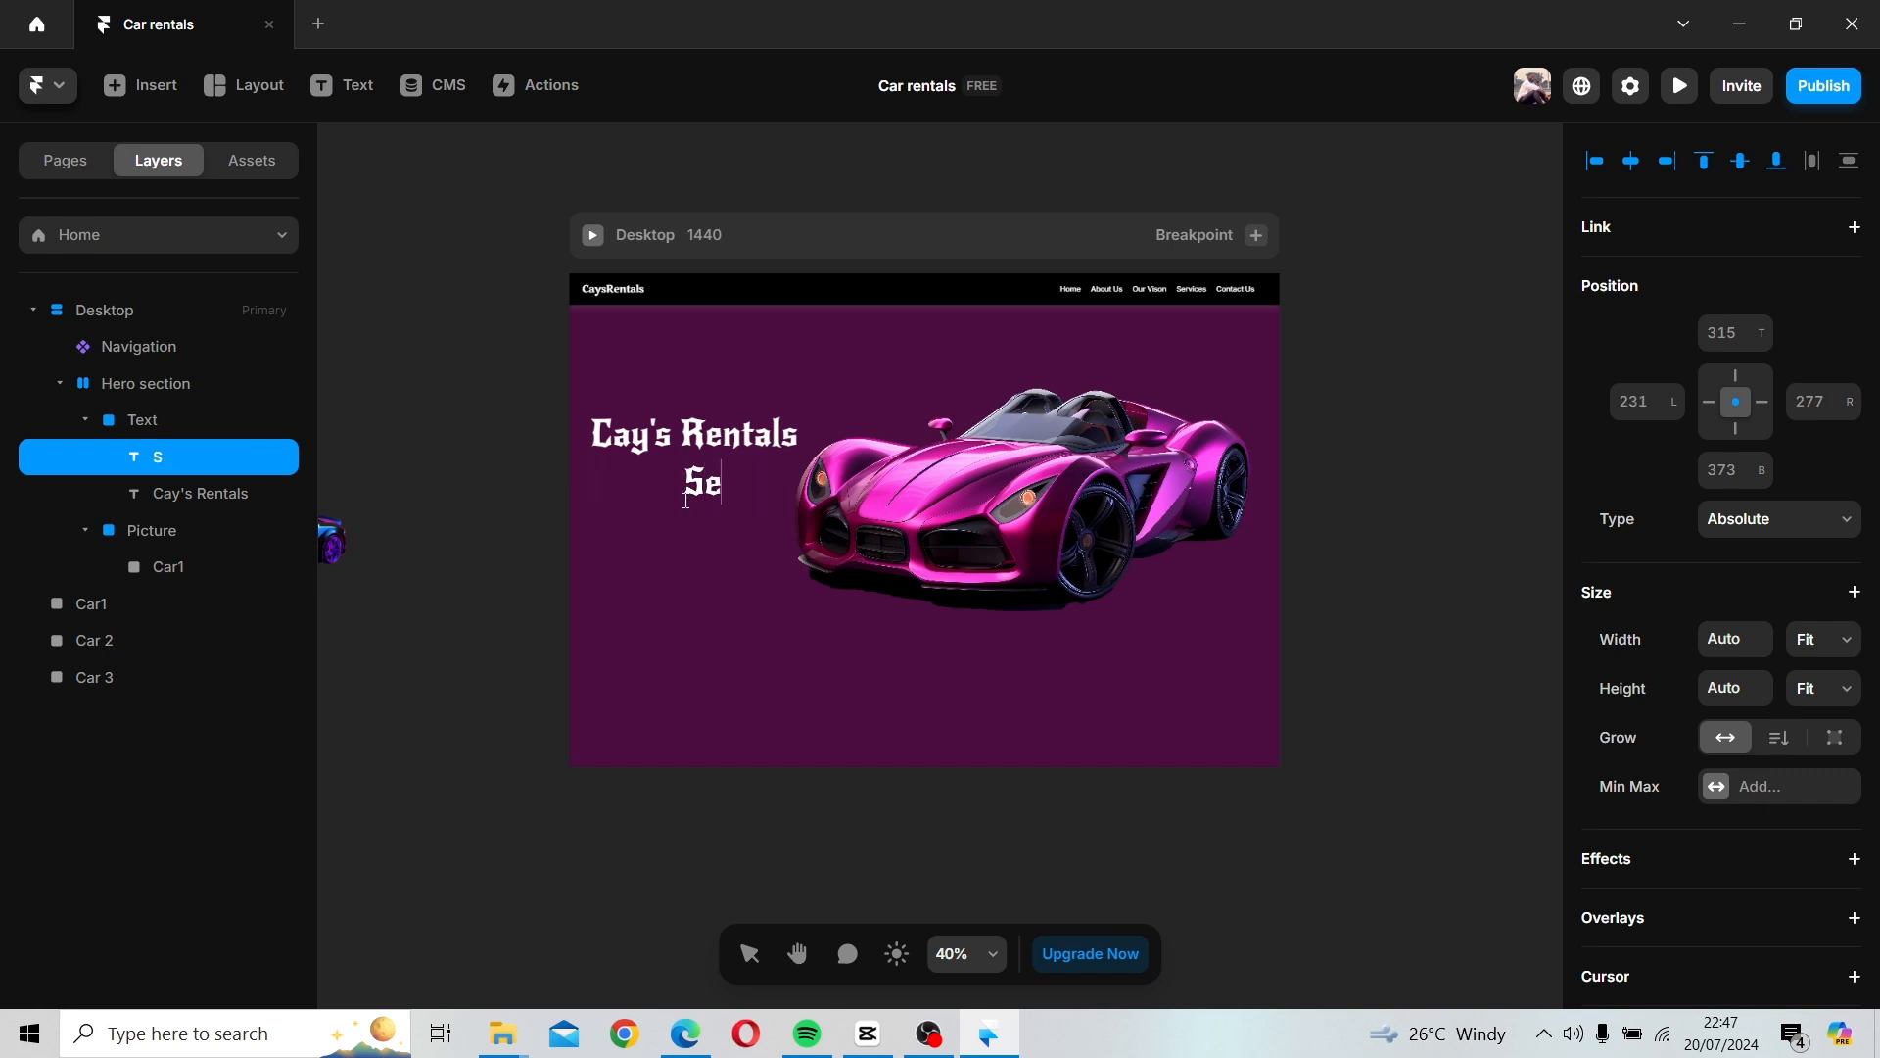
type("rvices")
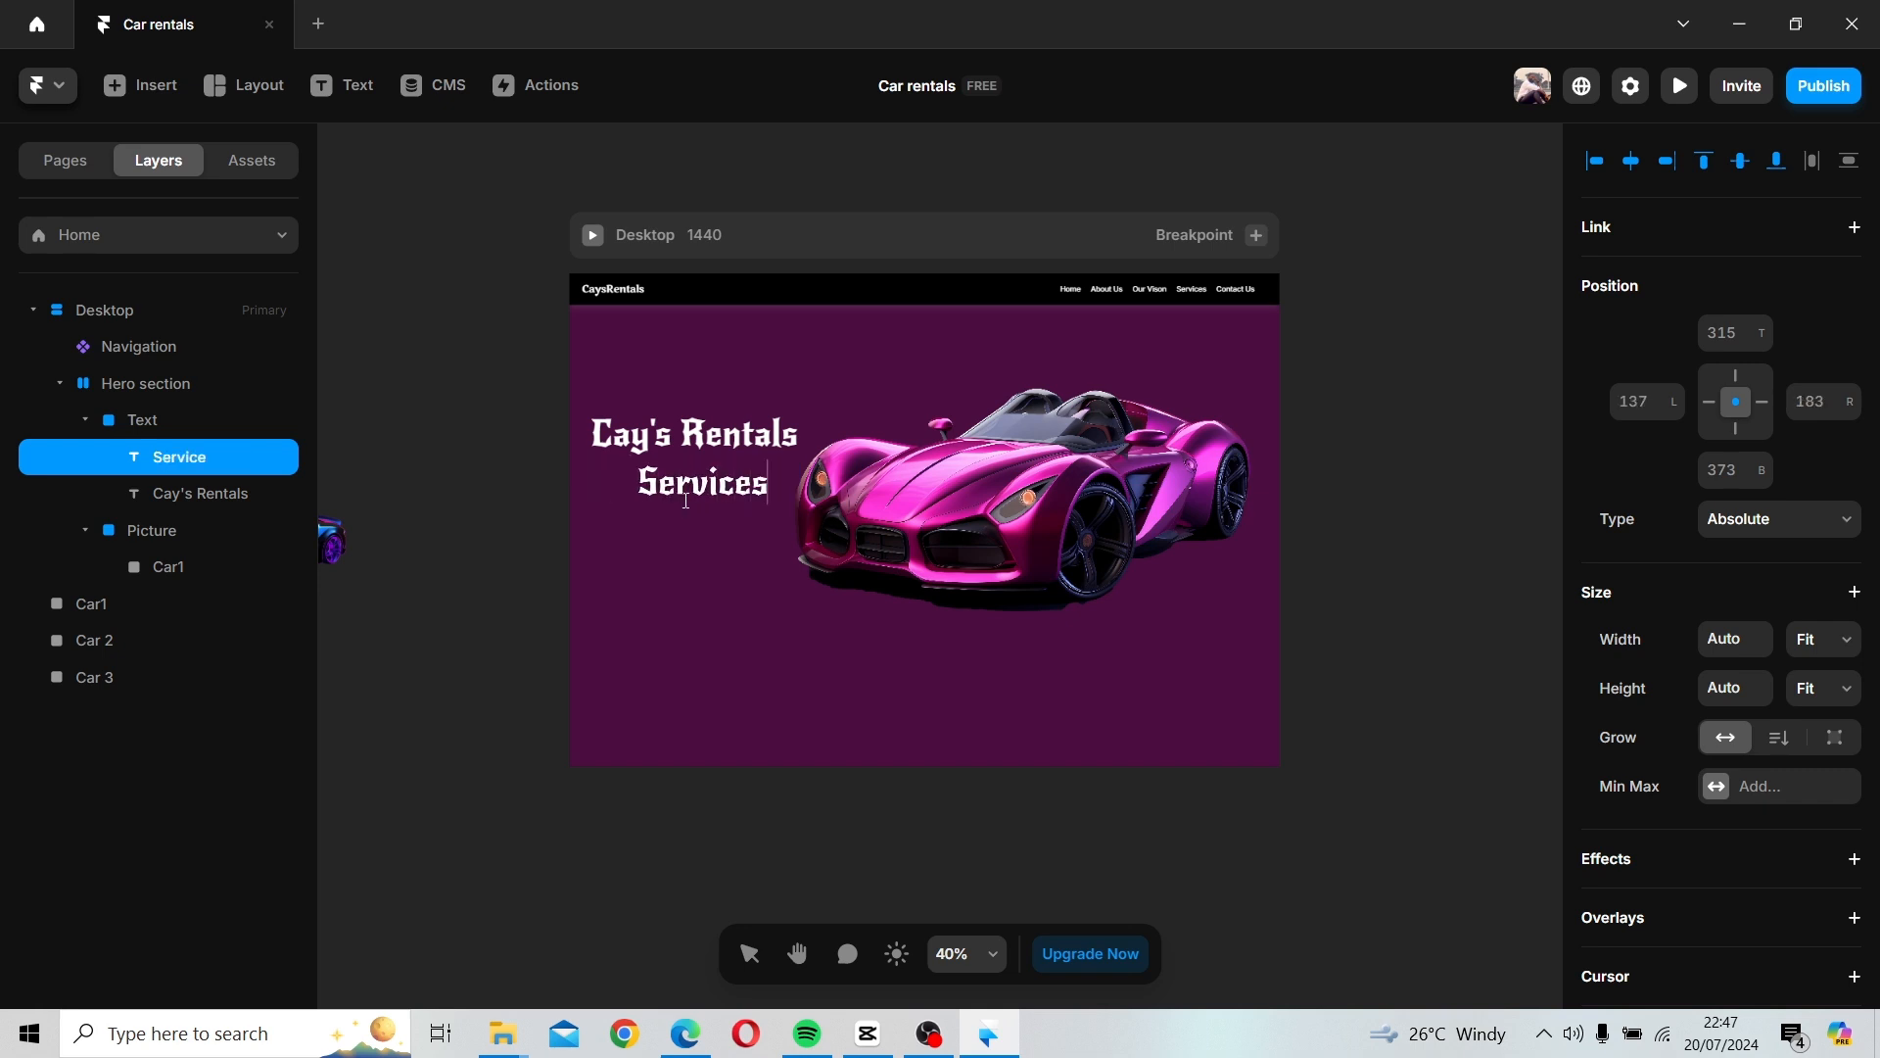
left_click(690, 519)
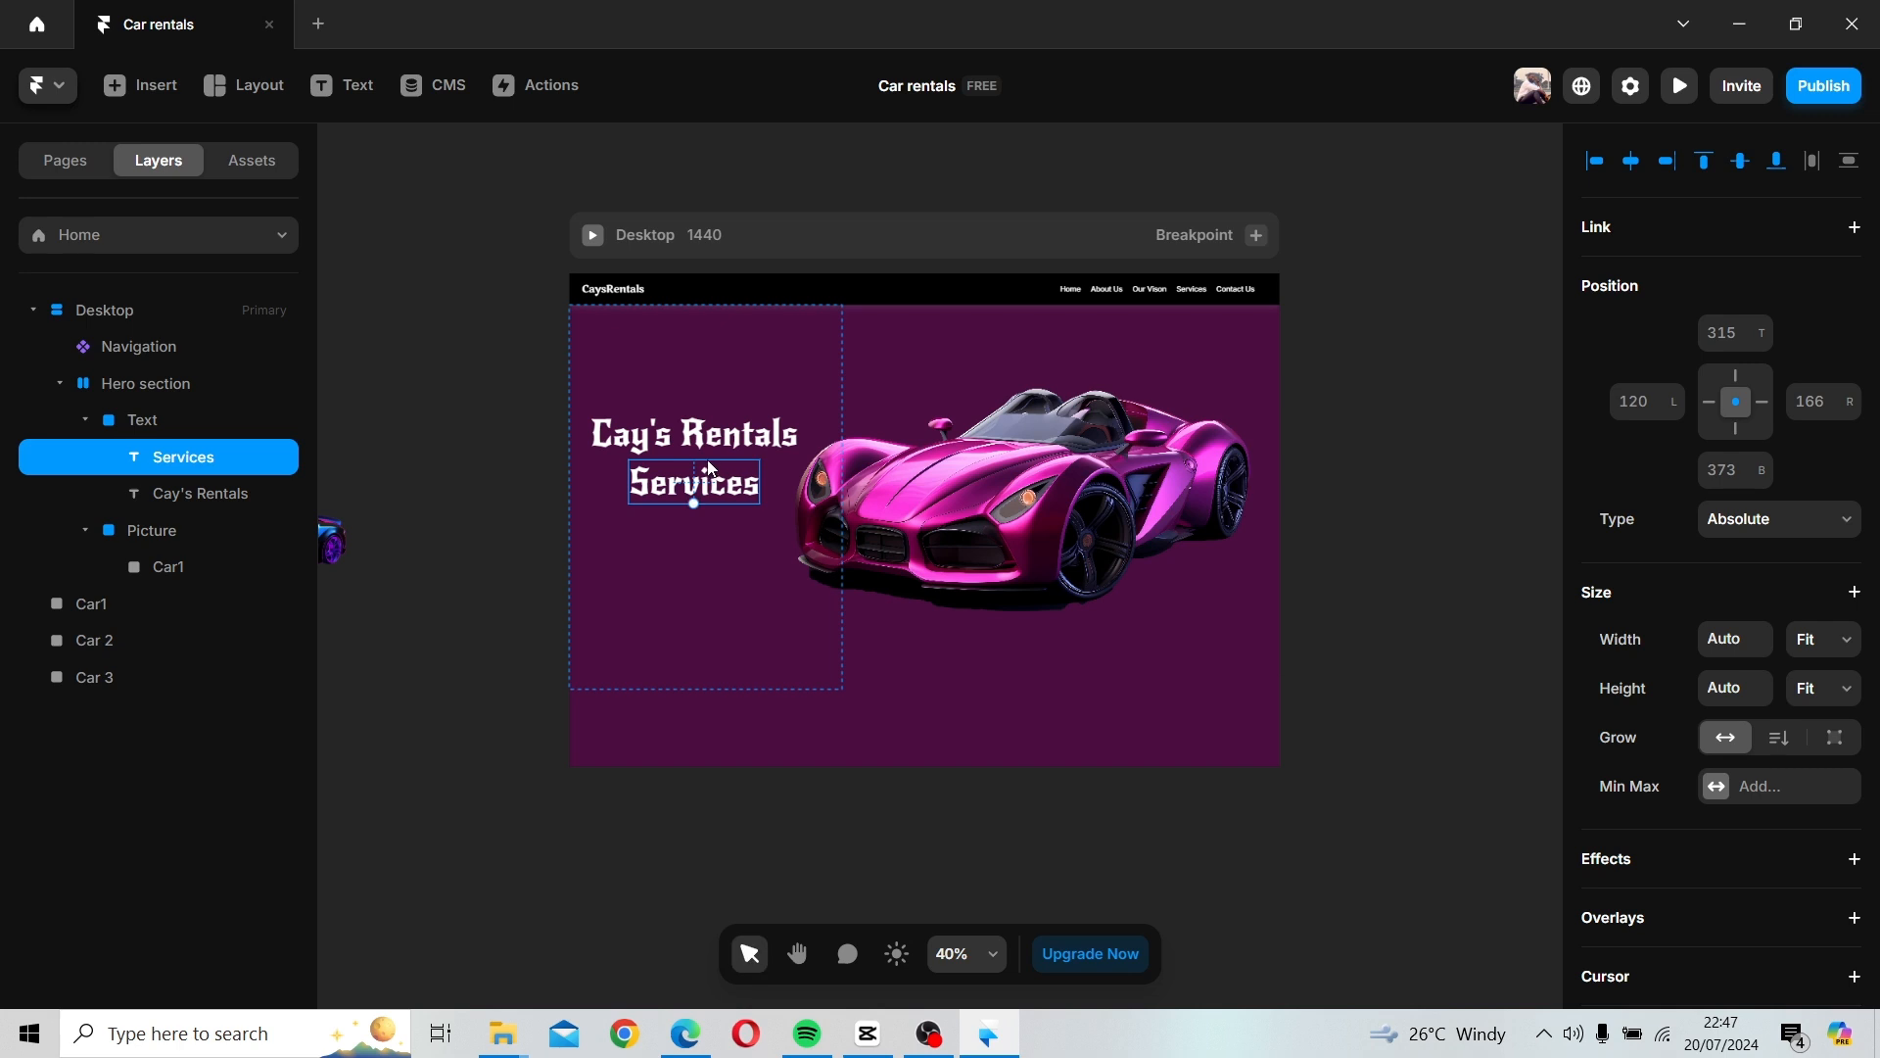
left_click(762, 538)
Move both headline lines up together, placing Services about 290 px from the Text frame's upper edge.
left_click(720, 432)
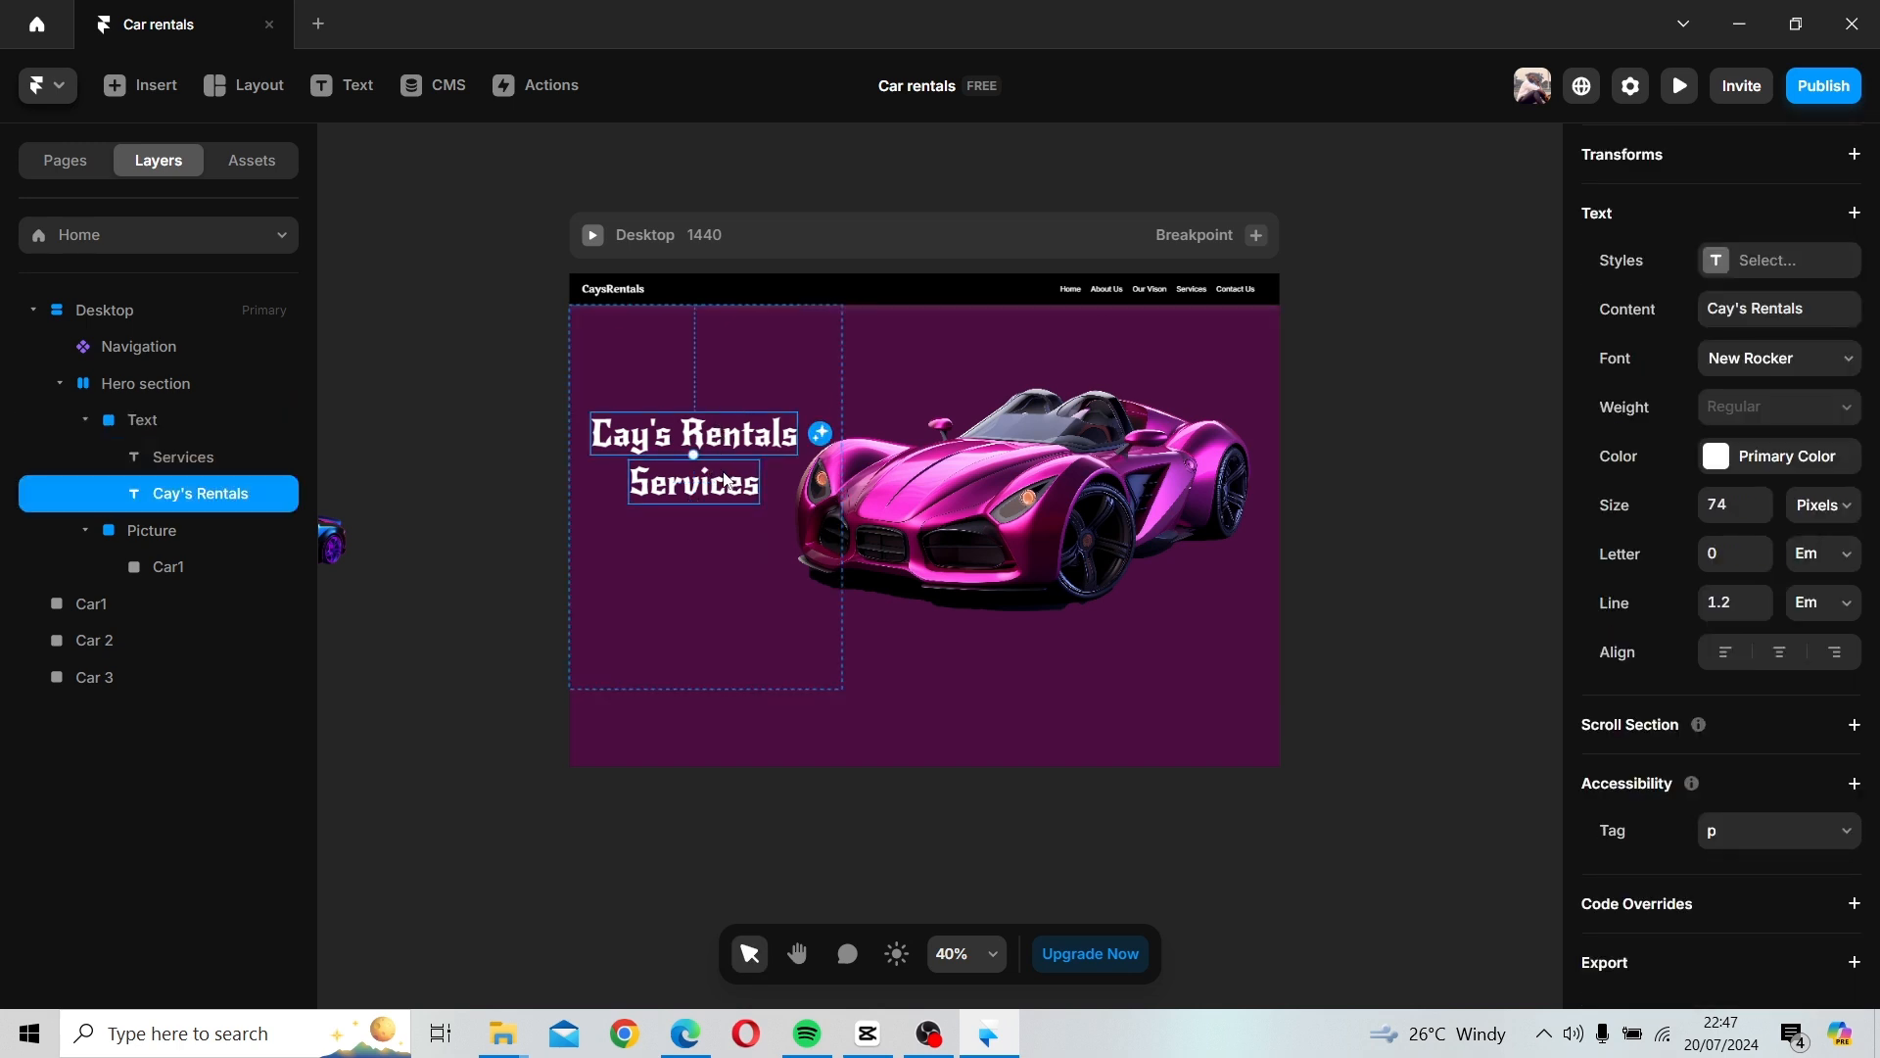
left_click(729, 485, "shift")
mouse_move(726, 507)
left_mouse_down()
mouse_move(730, 534)
mouse_move(733, 483)
left_mouse_up()
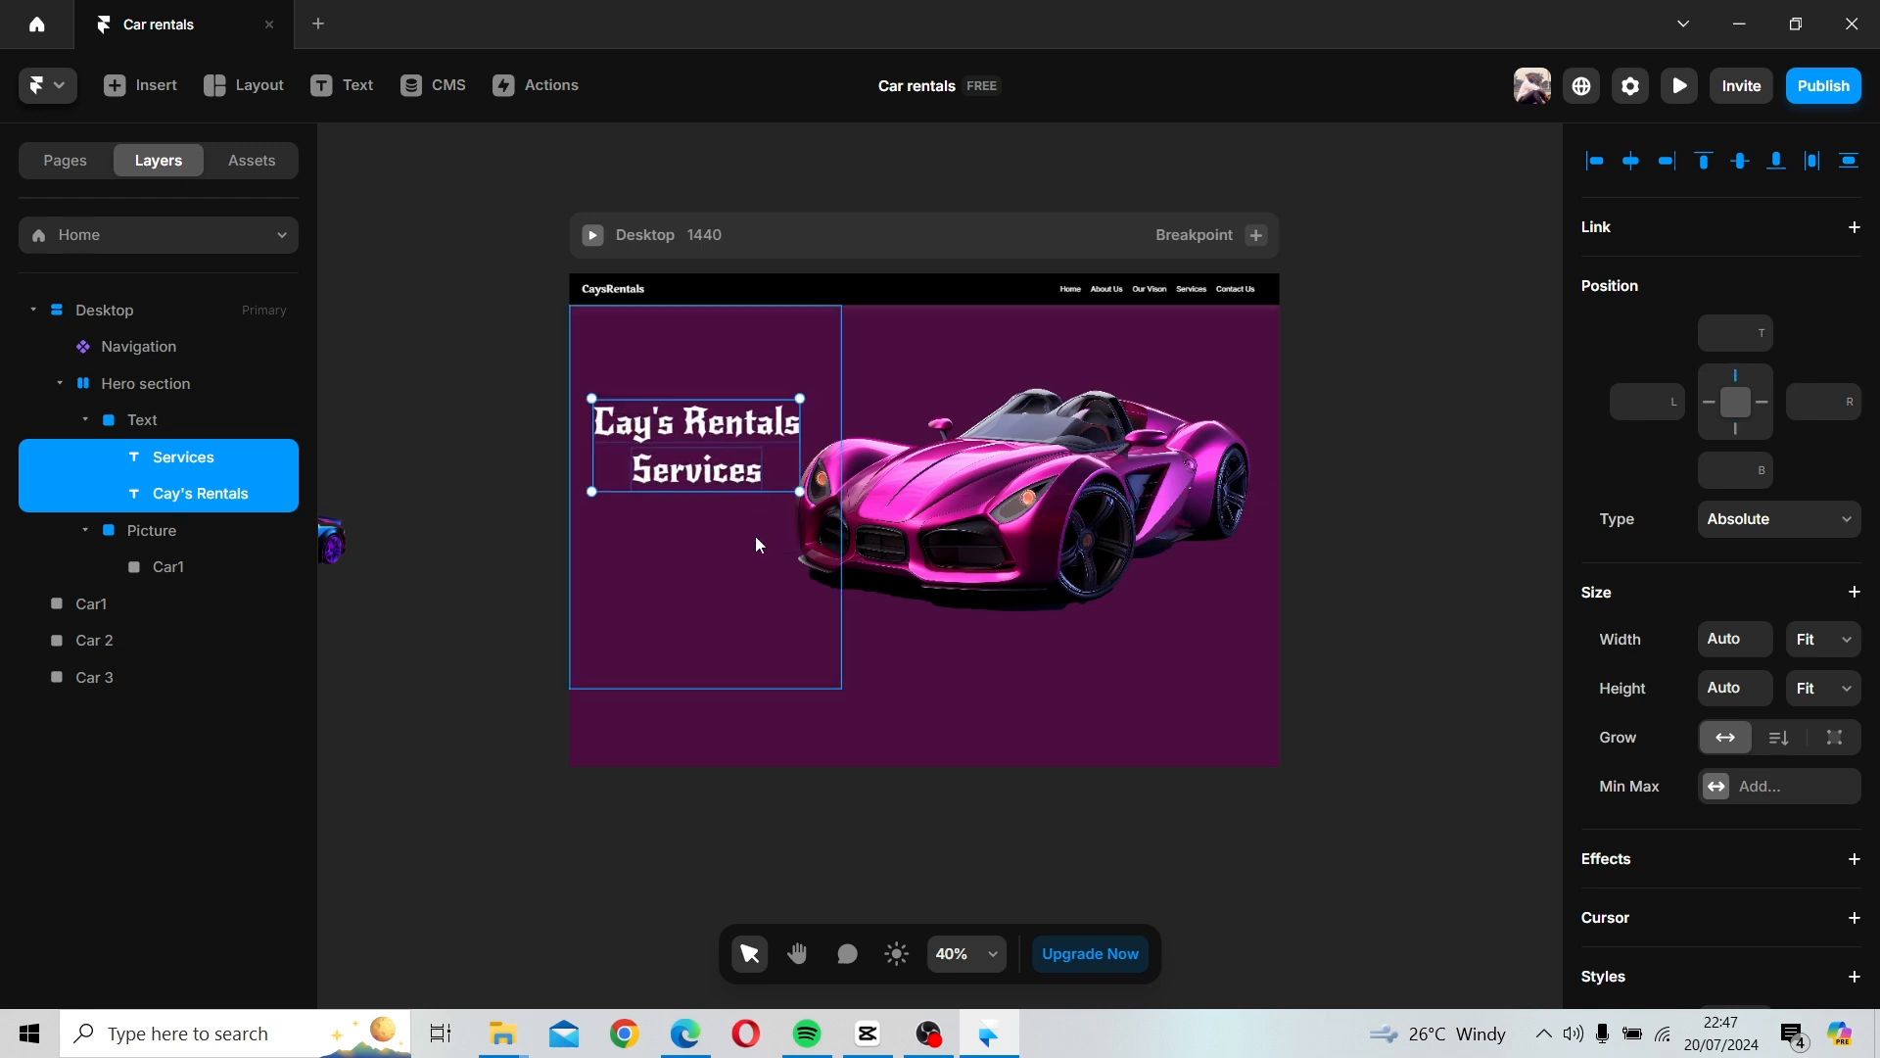
Shorten the upper headline line to "Cay Rentals".
left_click(724, 448)
double_click(728, 468)
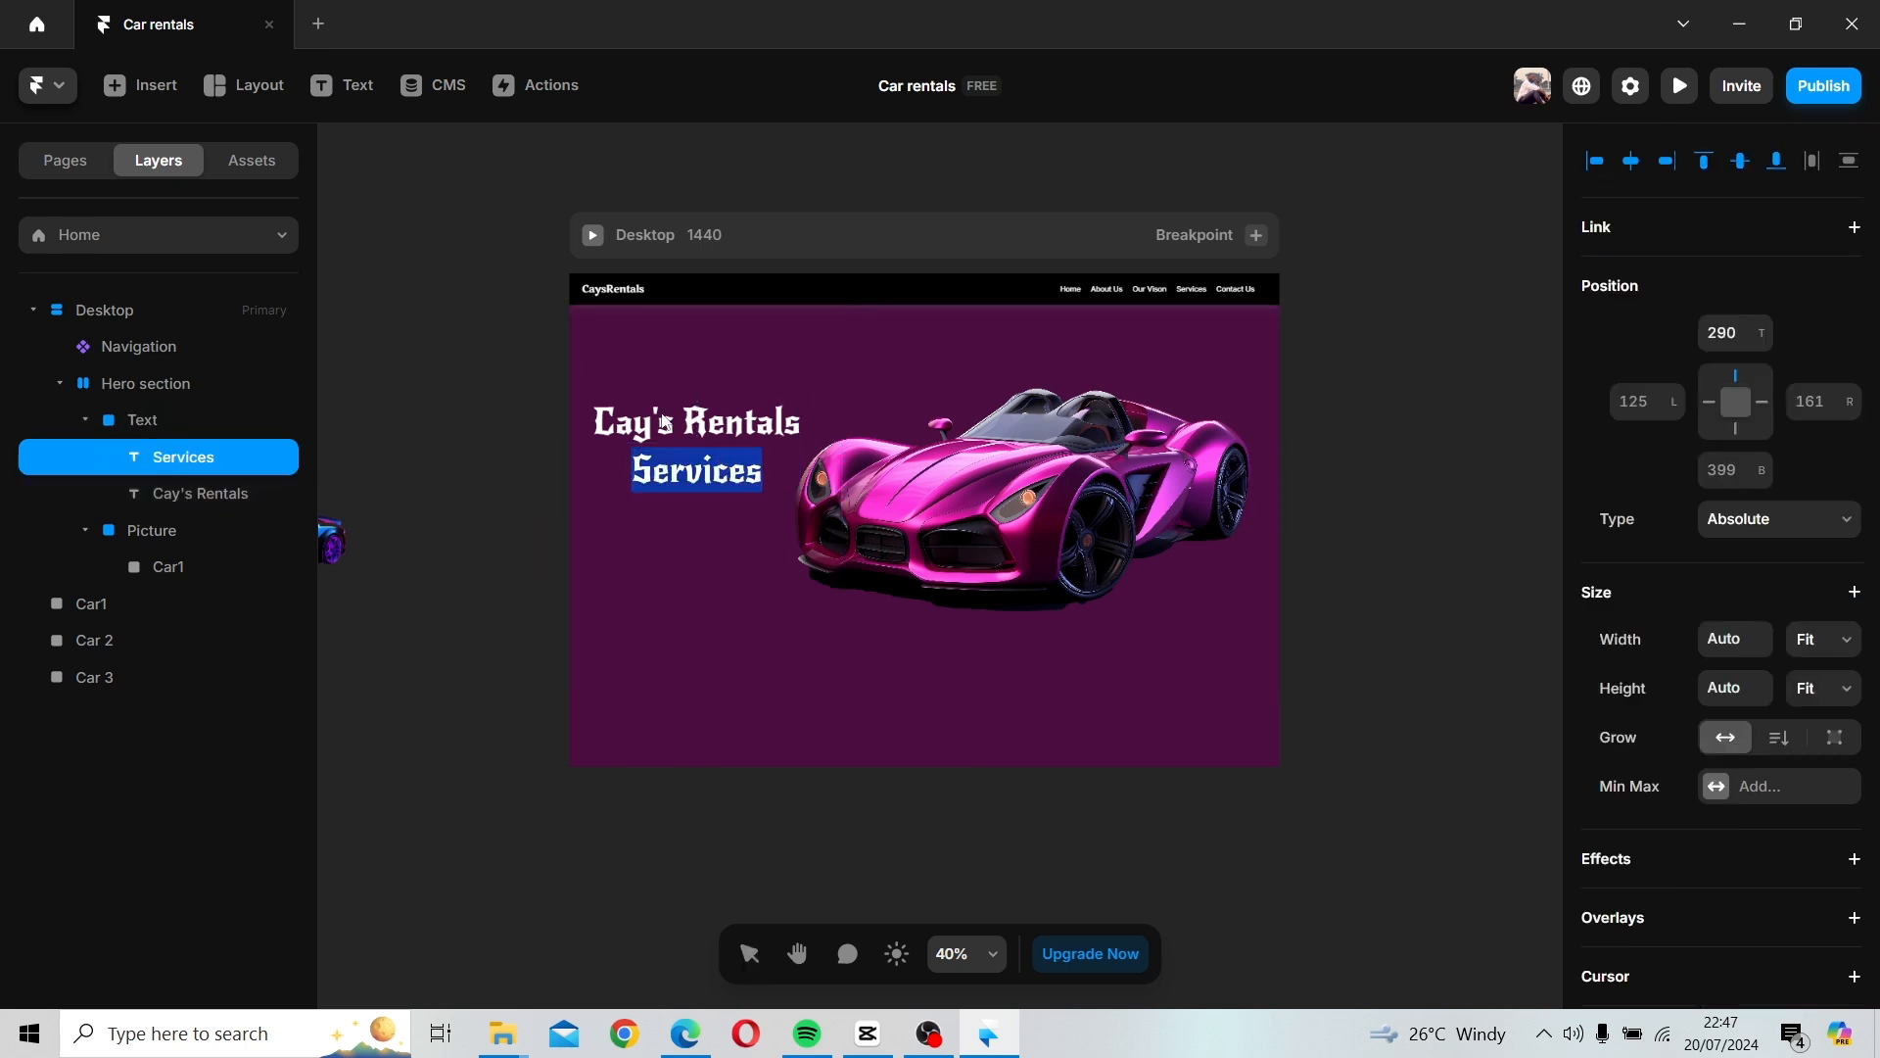
left_click(663, 423)
double_click(664, 425)
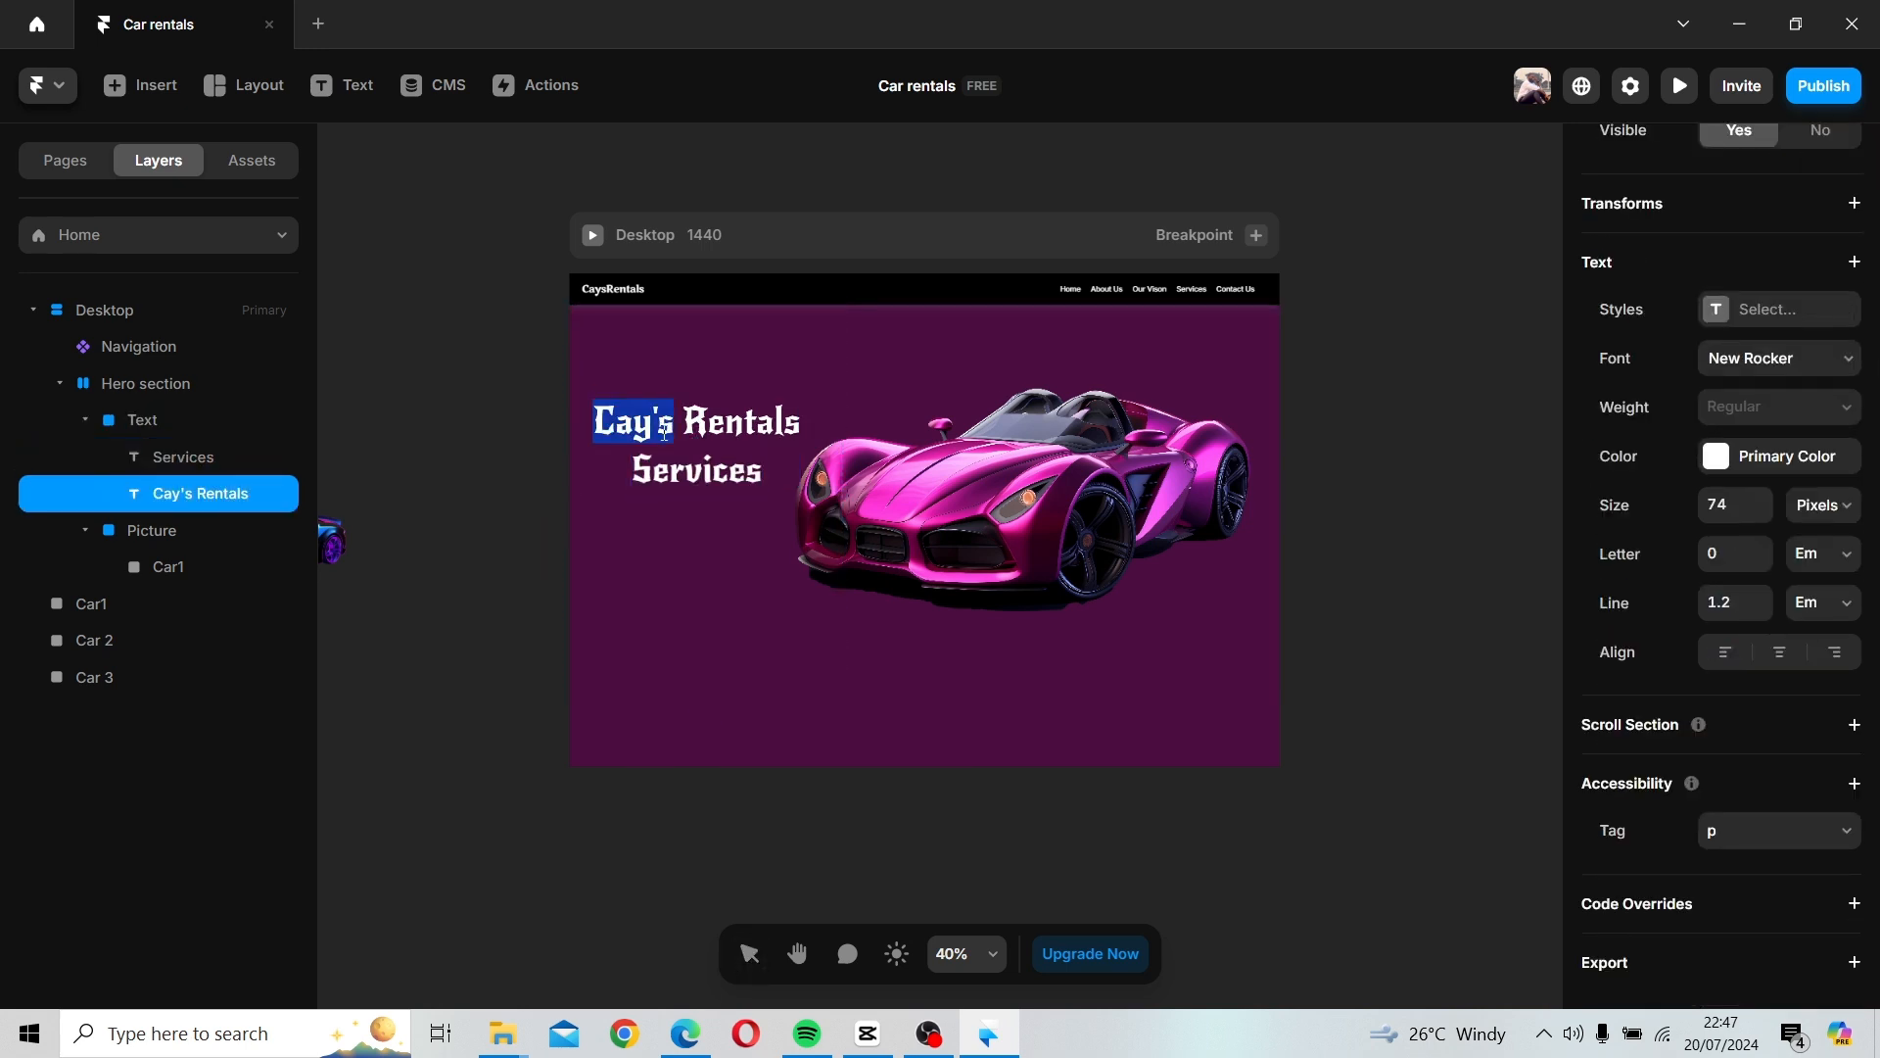
left_click(670, 433)
key("BackSpace")
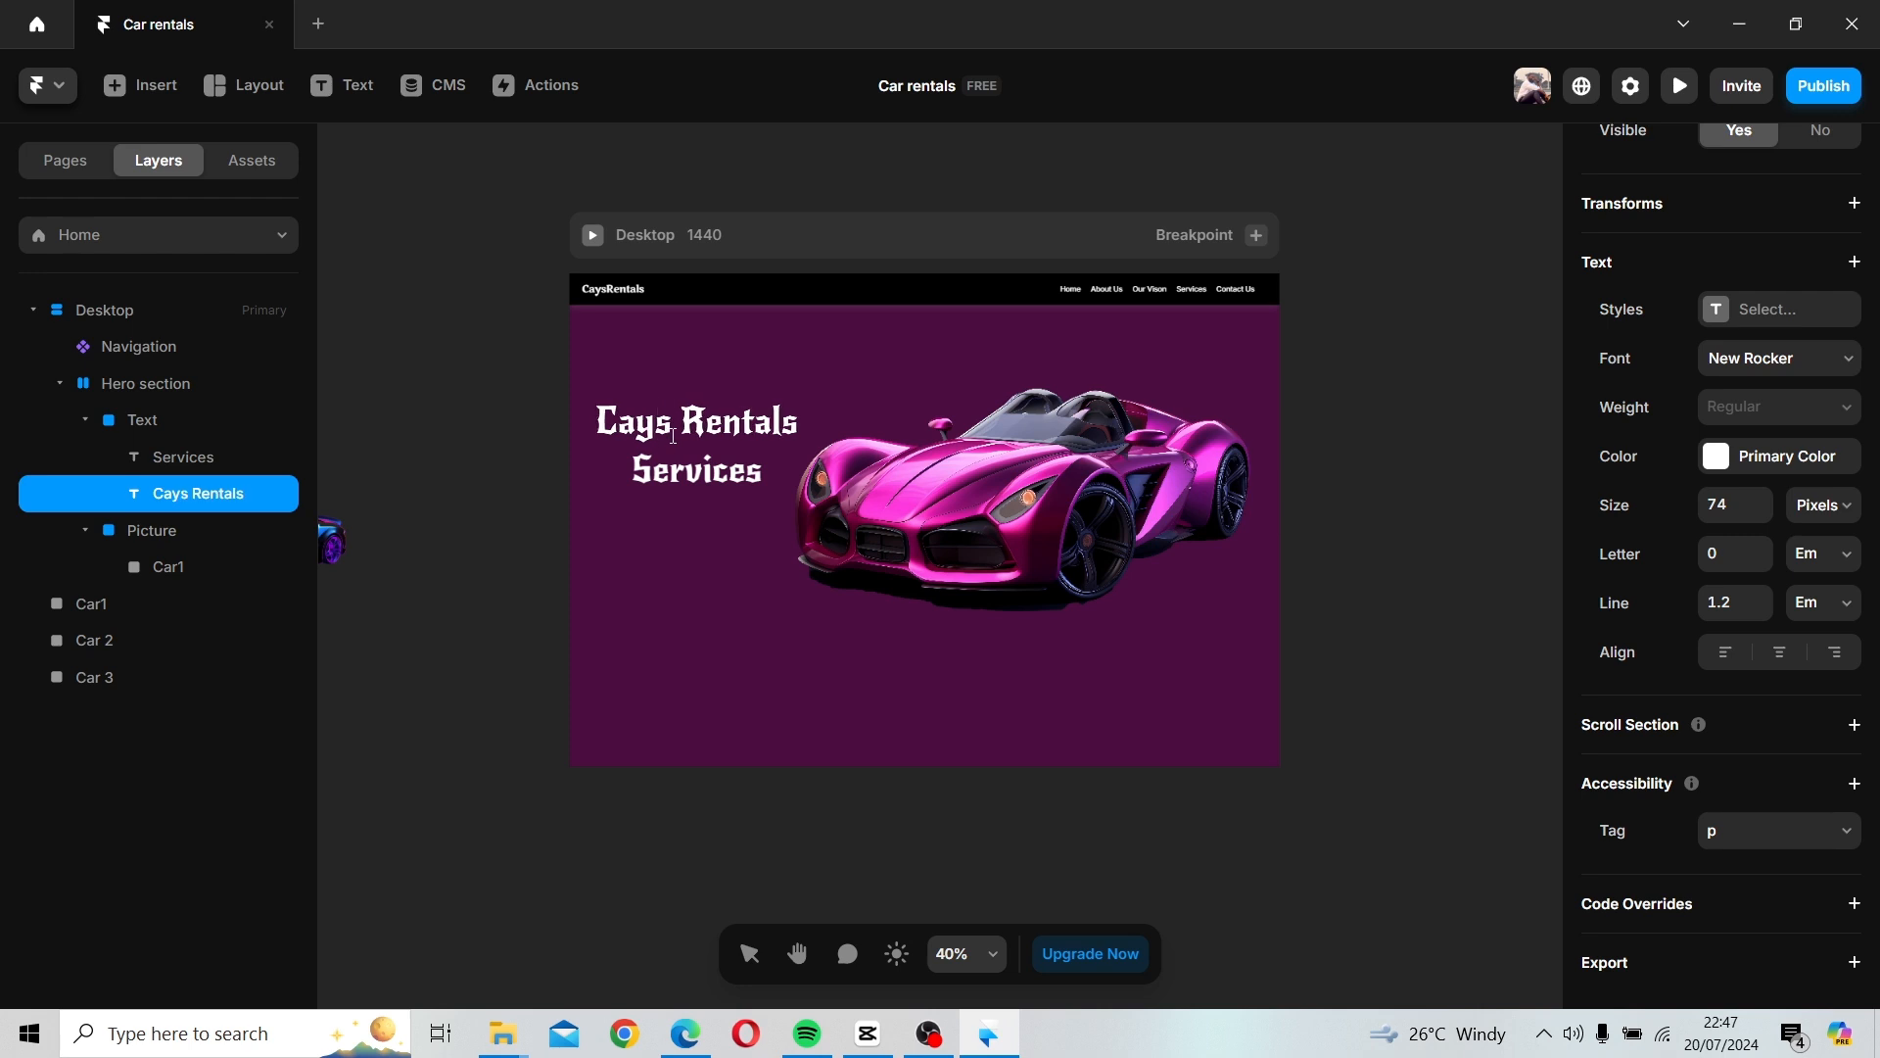
key("BackSpace")
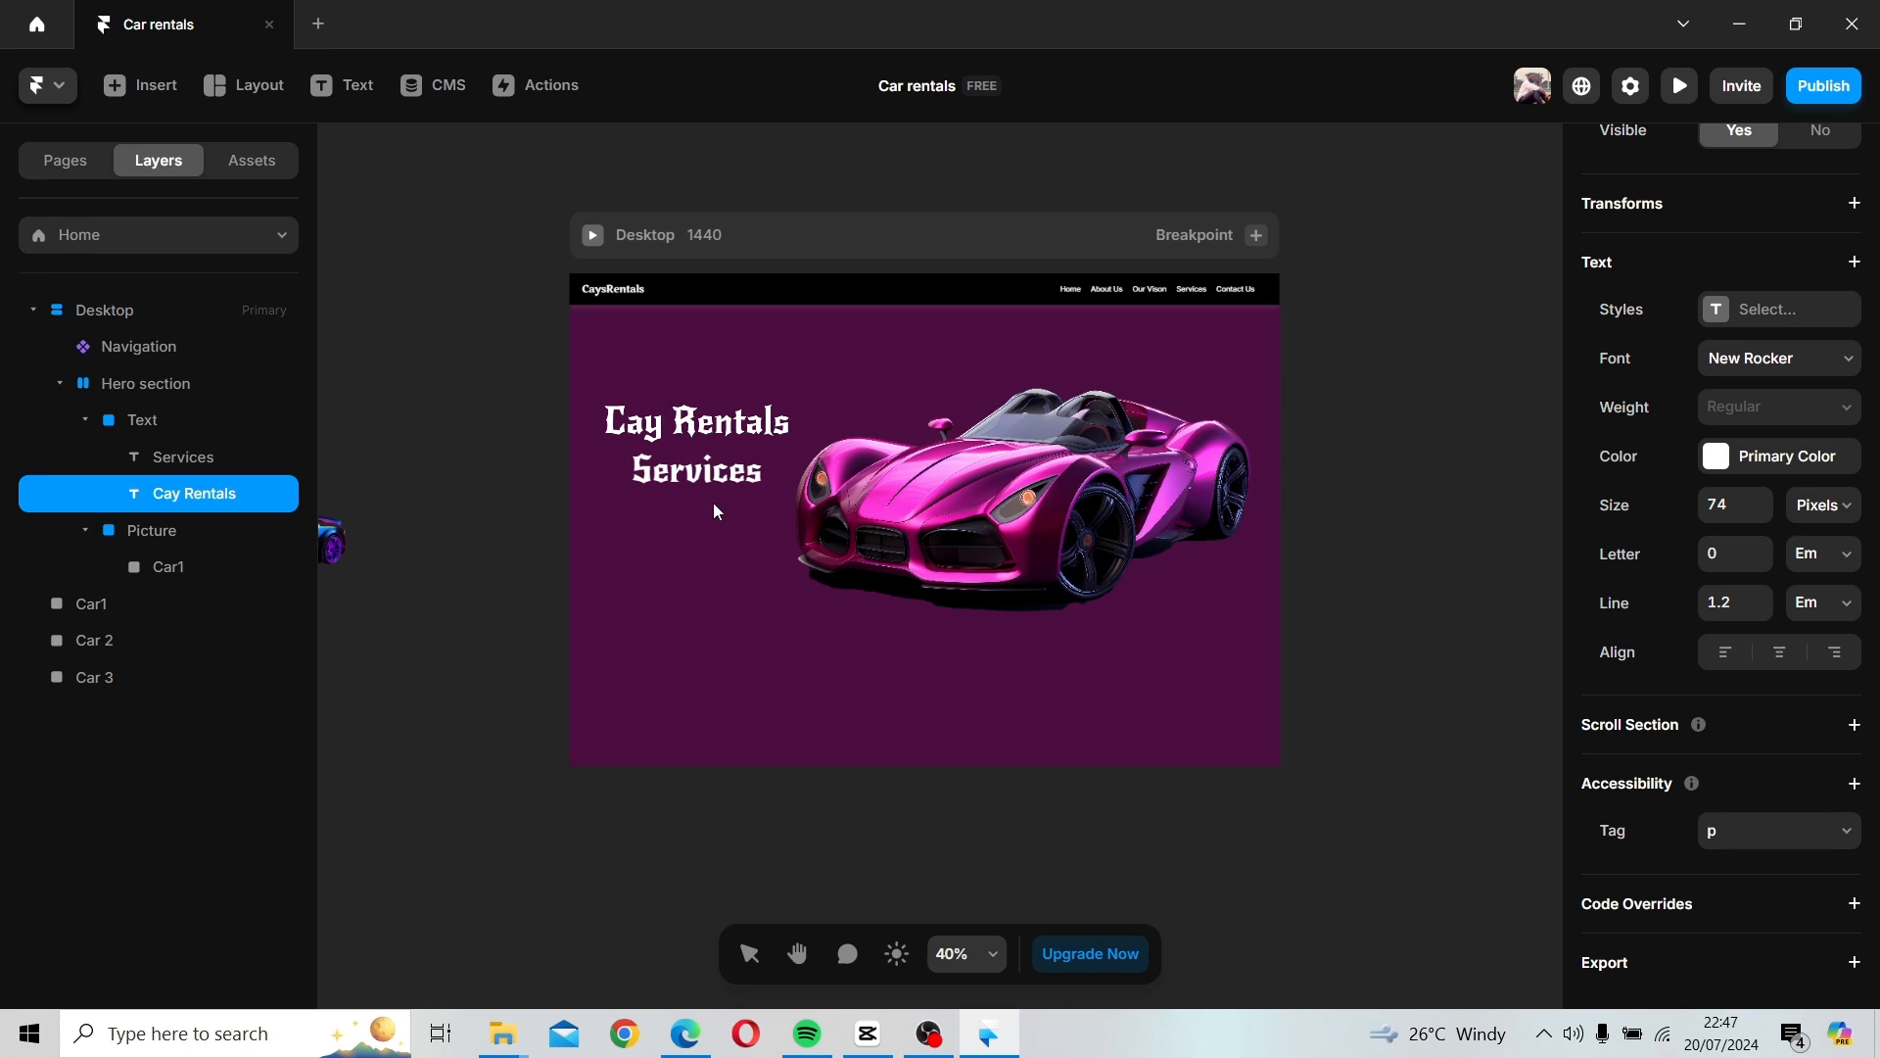
key("Escape")
left_click(724, 477)
left_click(741, 426, "shift")
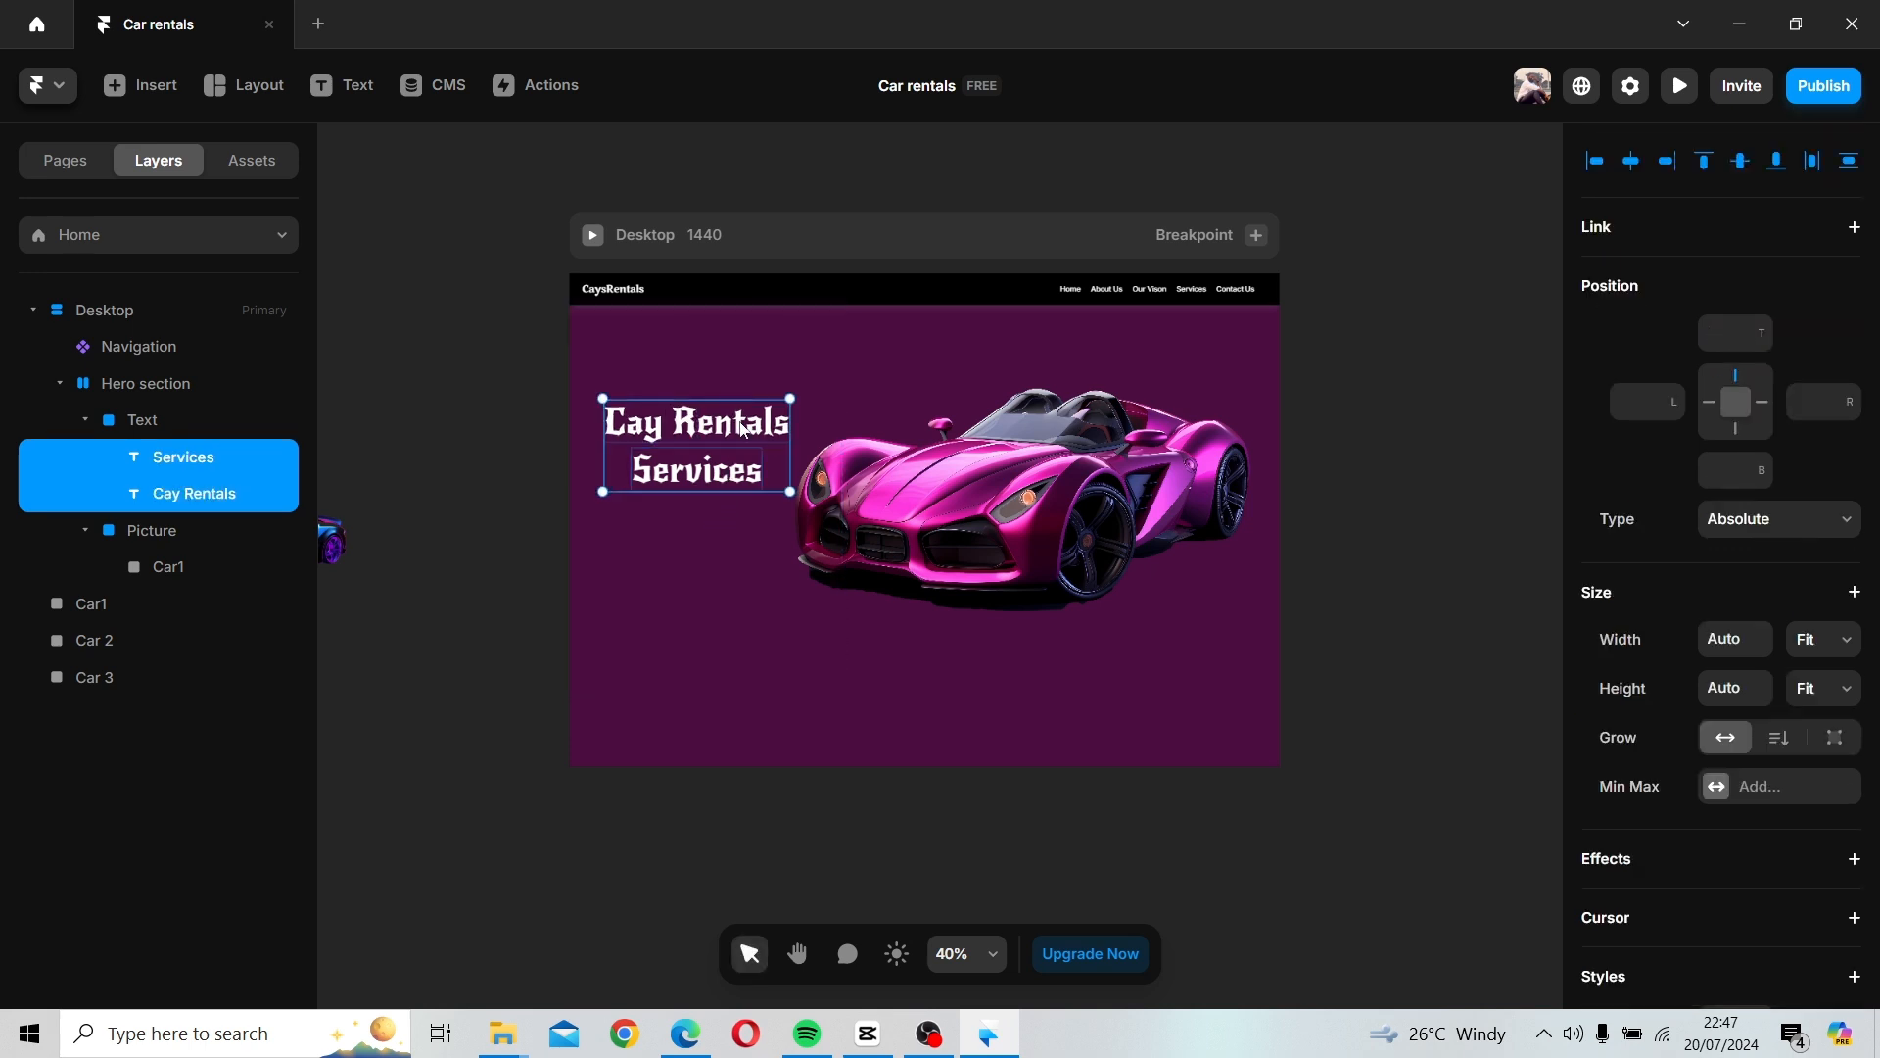
left_click(600, 575)
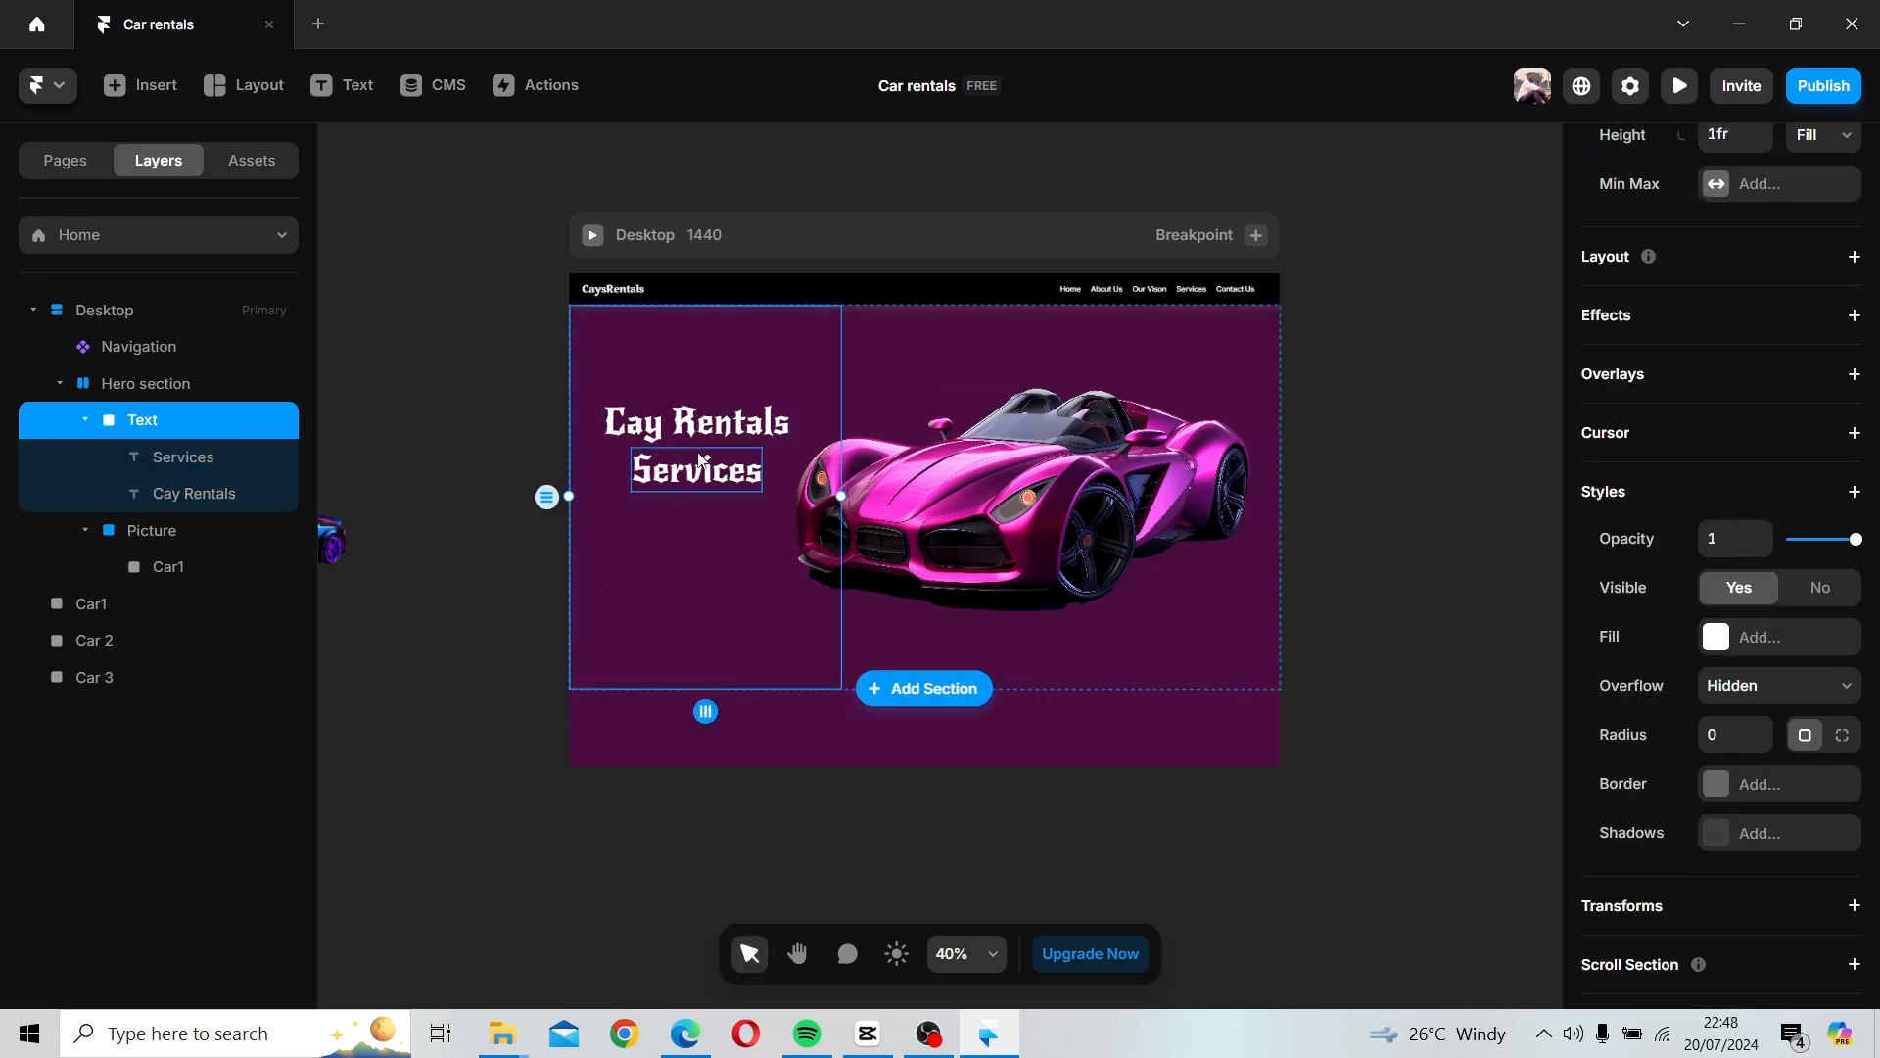
left_click(703, 460)
double_click(709, 470)
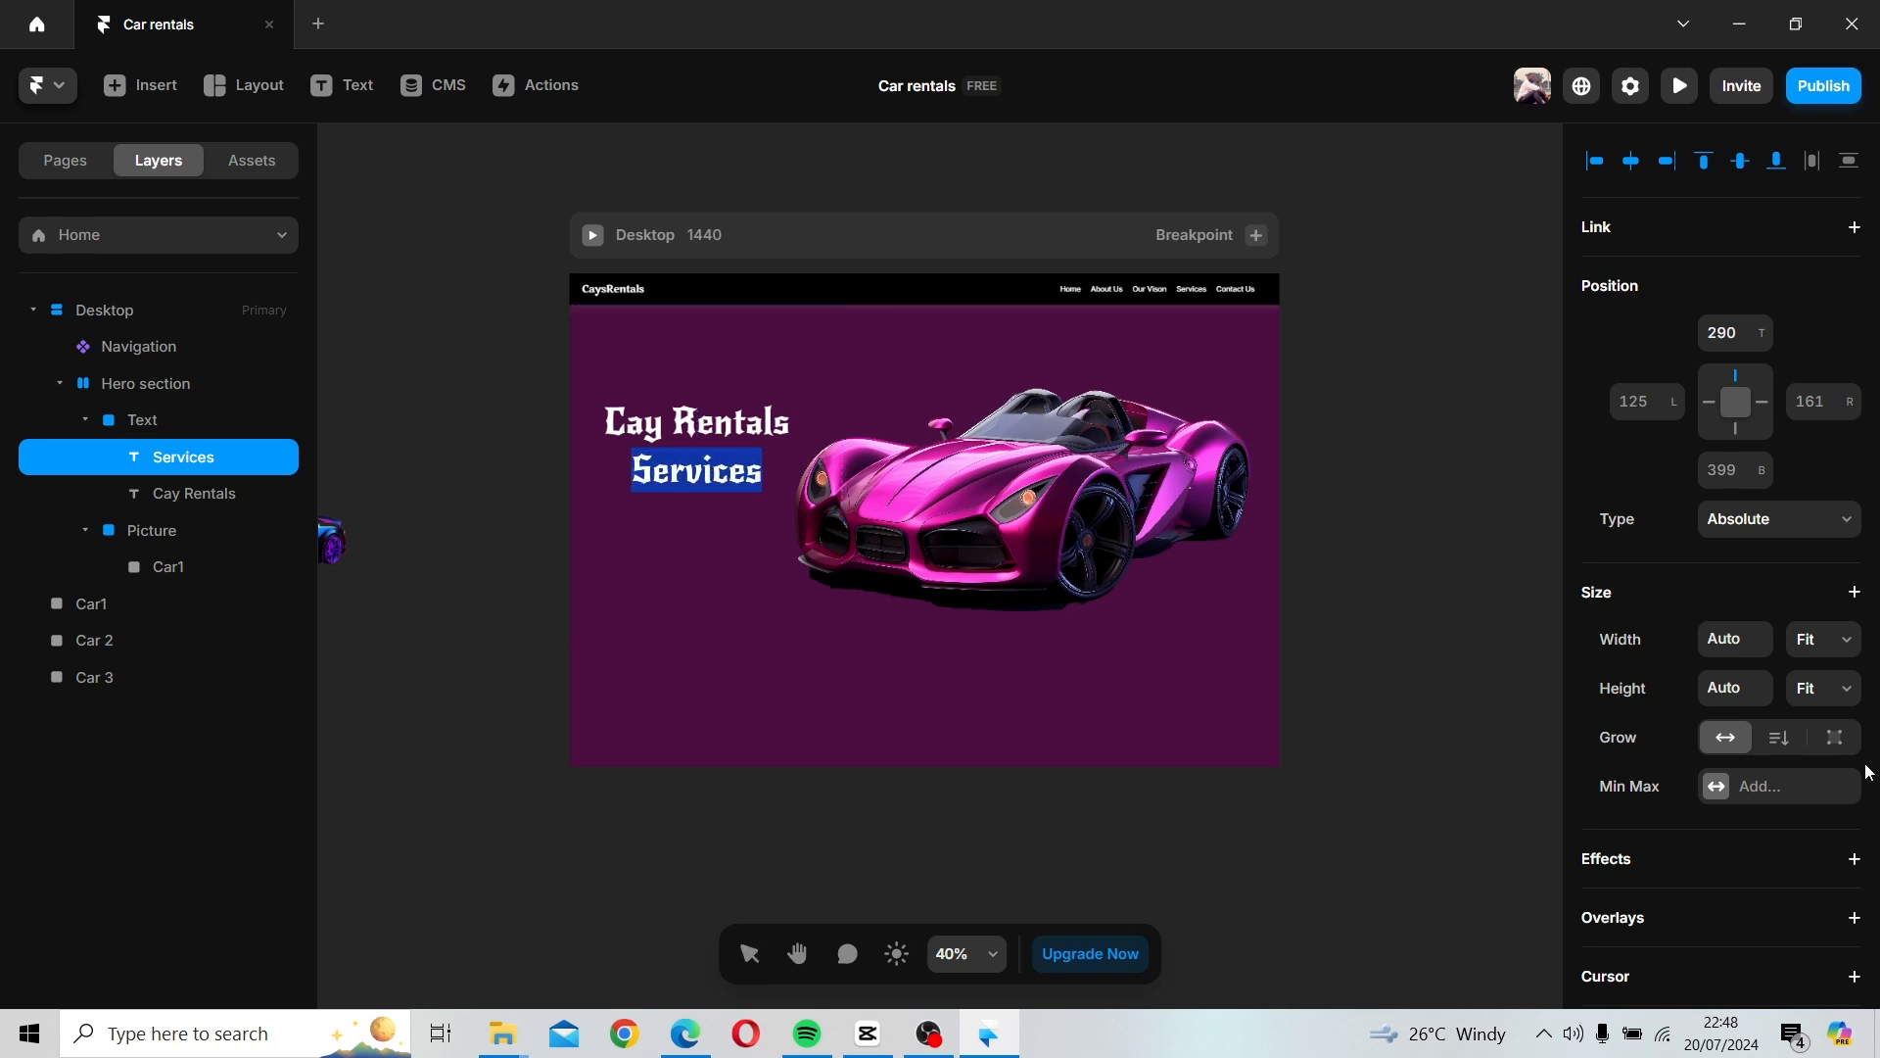
scroll(1725, 733, "down", 3)
Recolor only the word "Rentals" in the Cay Rentals headline to bright green #3CF20A.
left_click(705, 428)
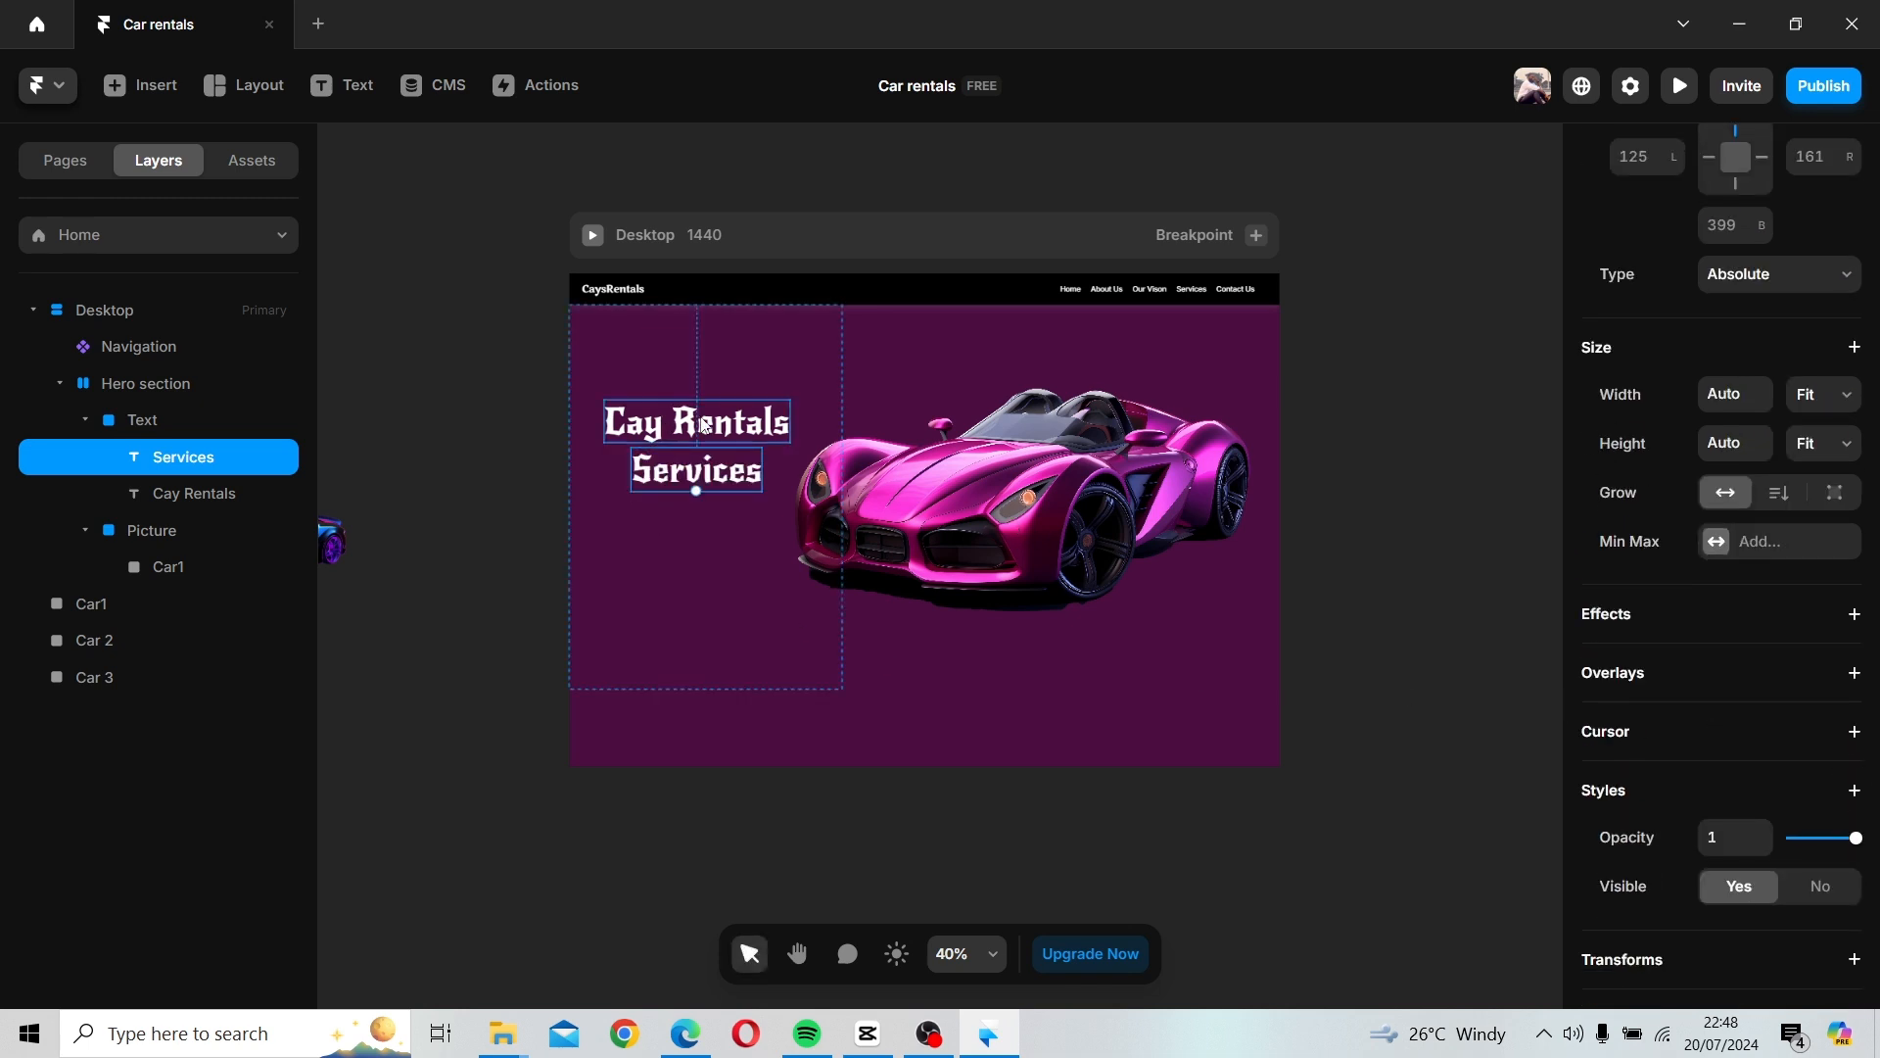
double_click(705, 426)
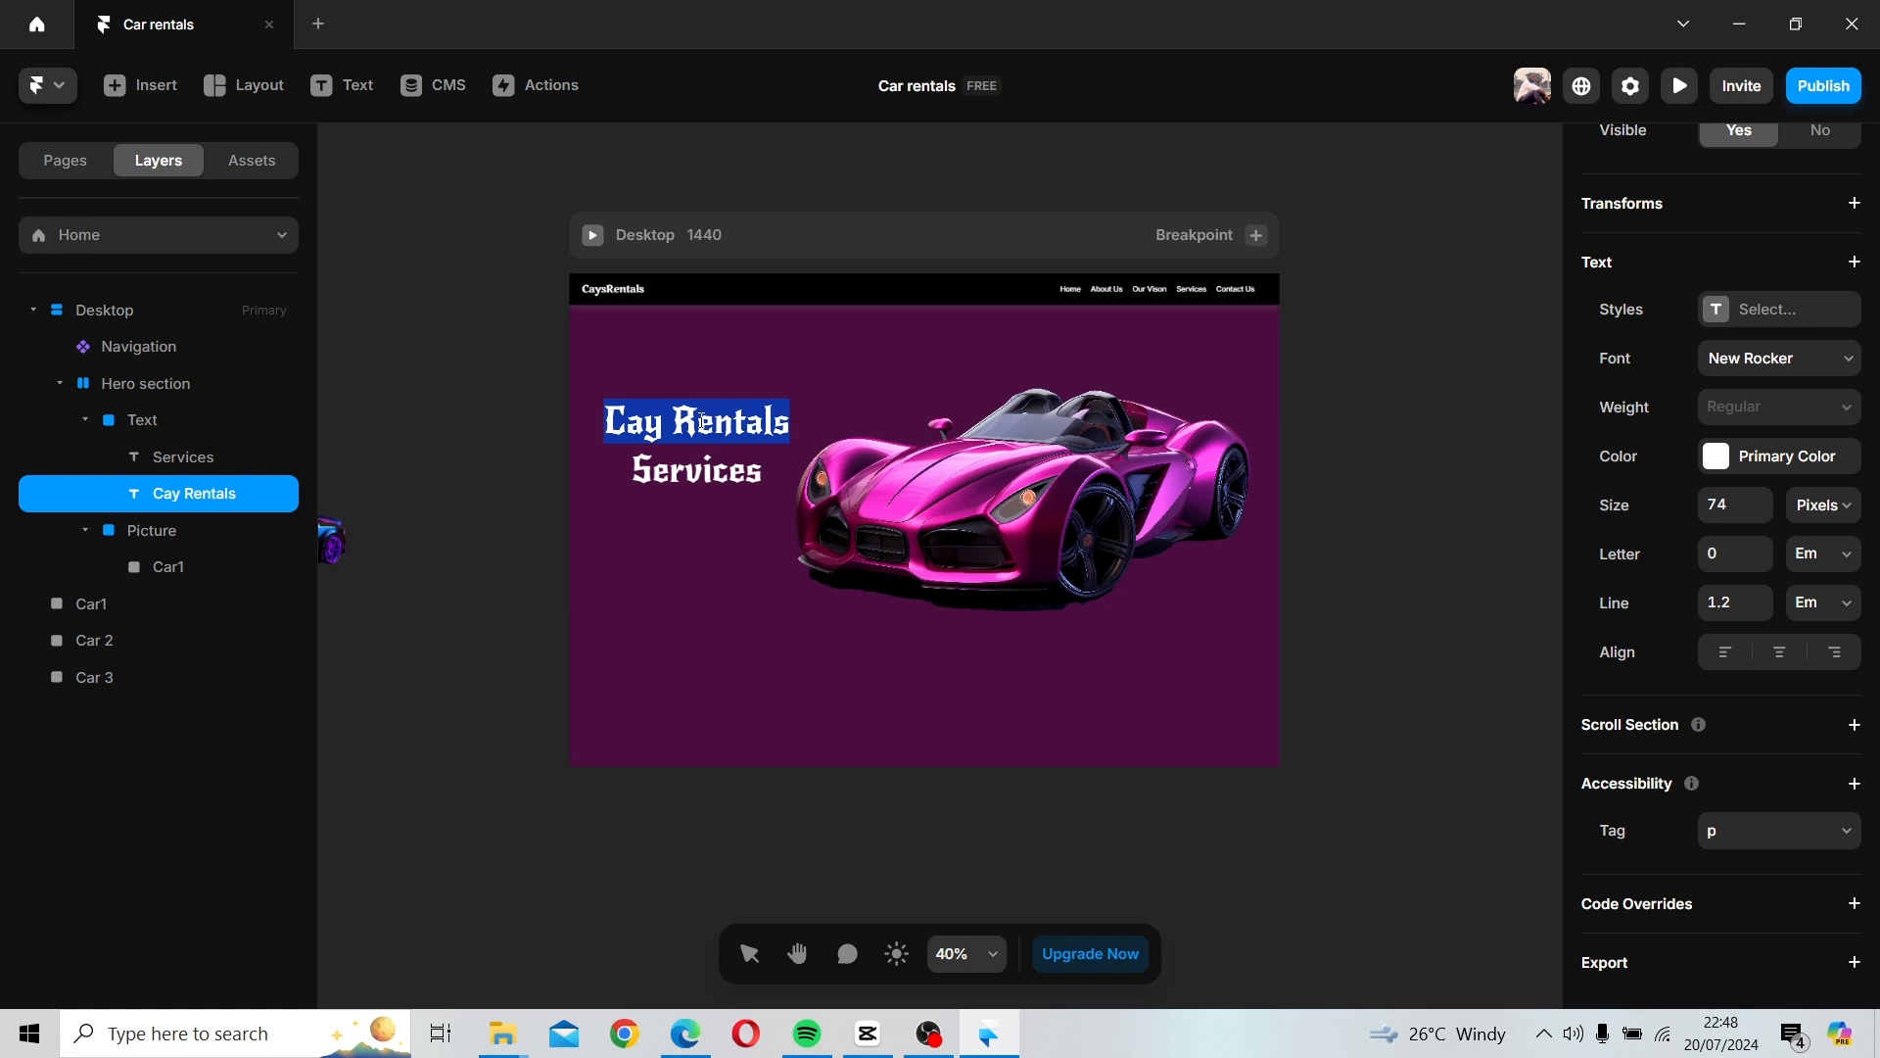
left_click_drag(675, 413, 831, 438)
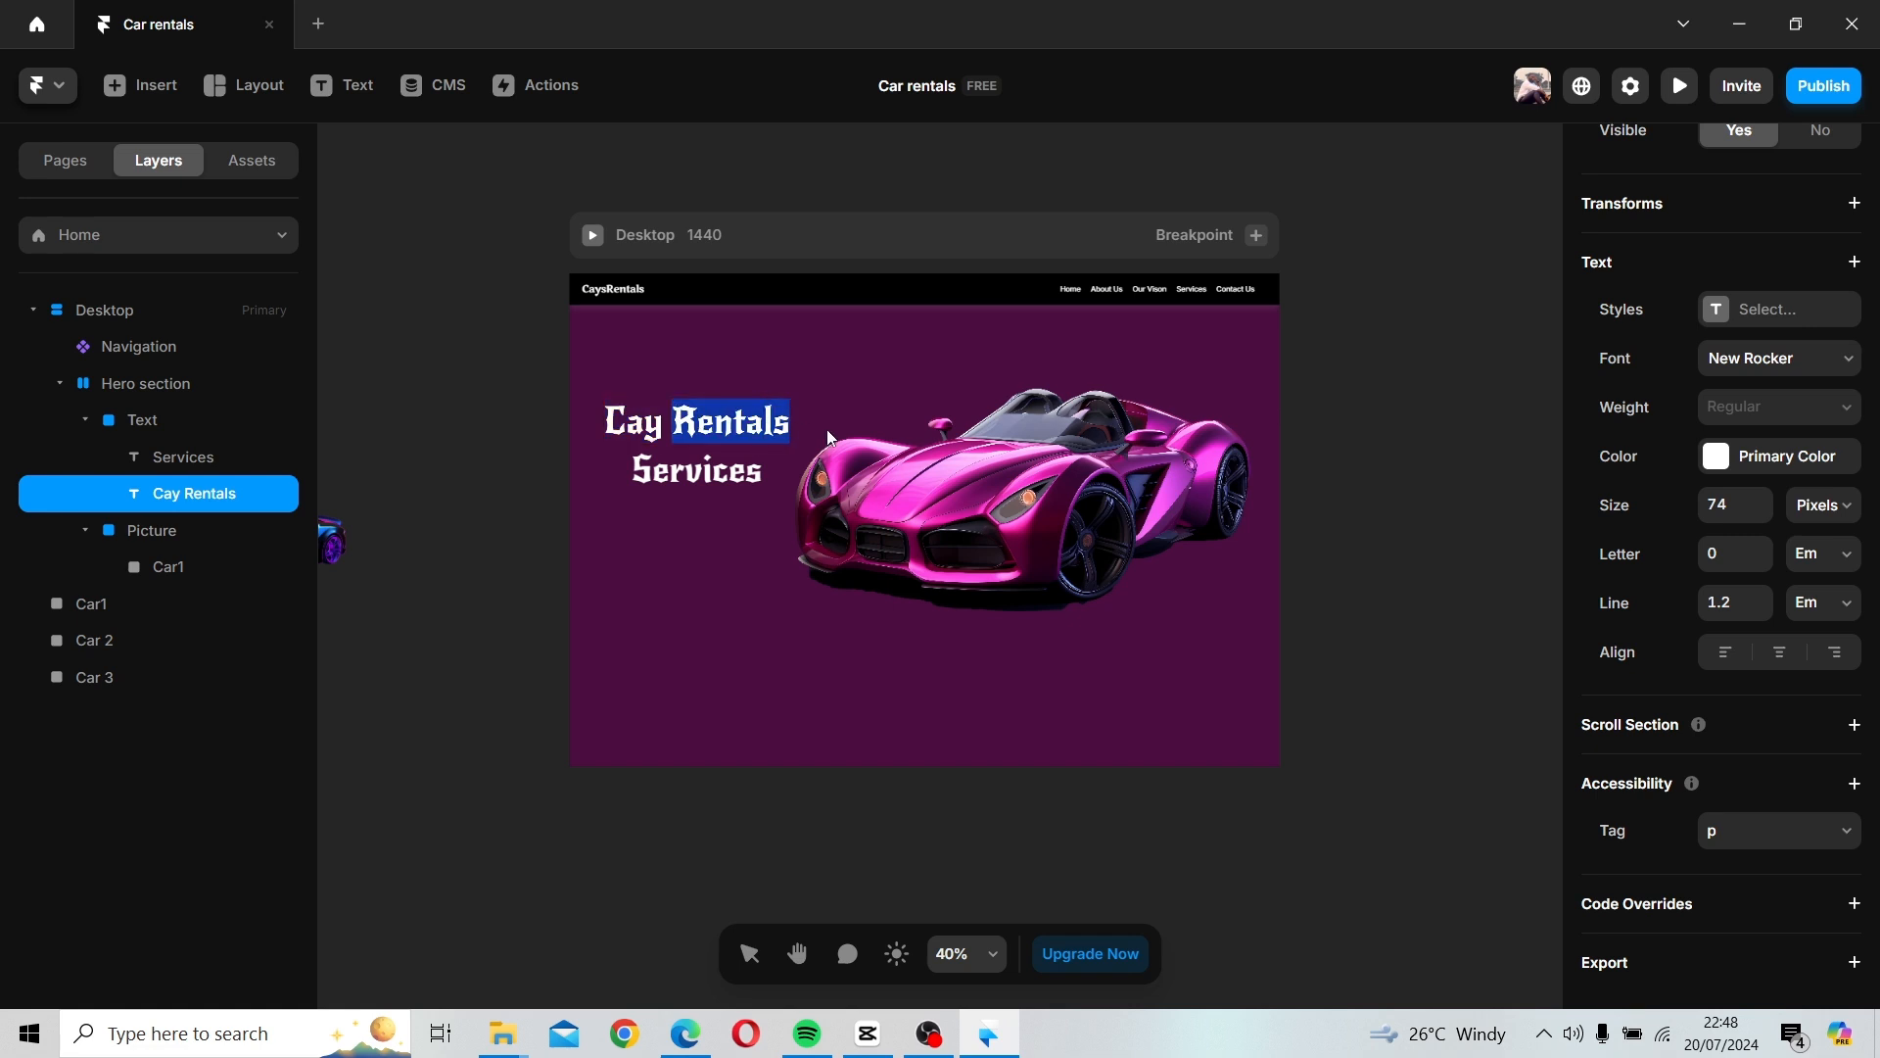
left_click(1717, 457)
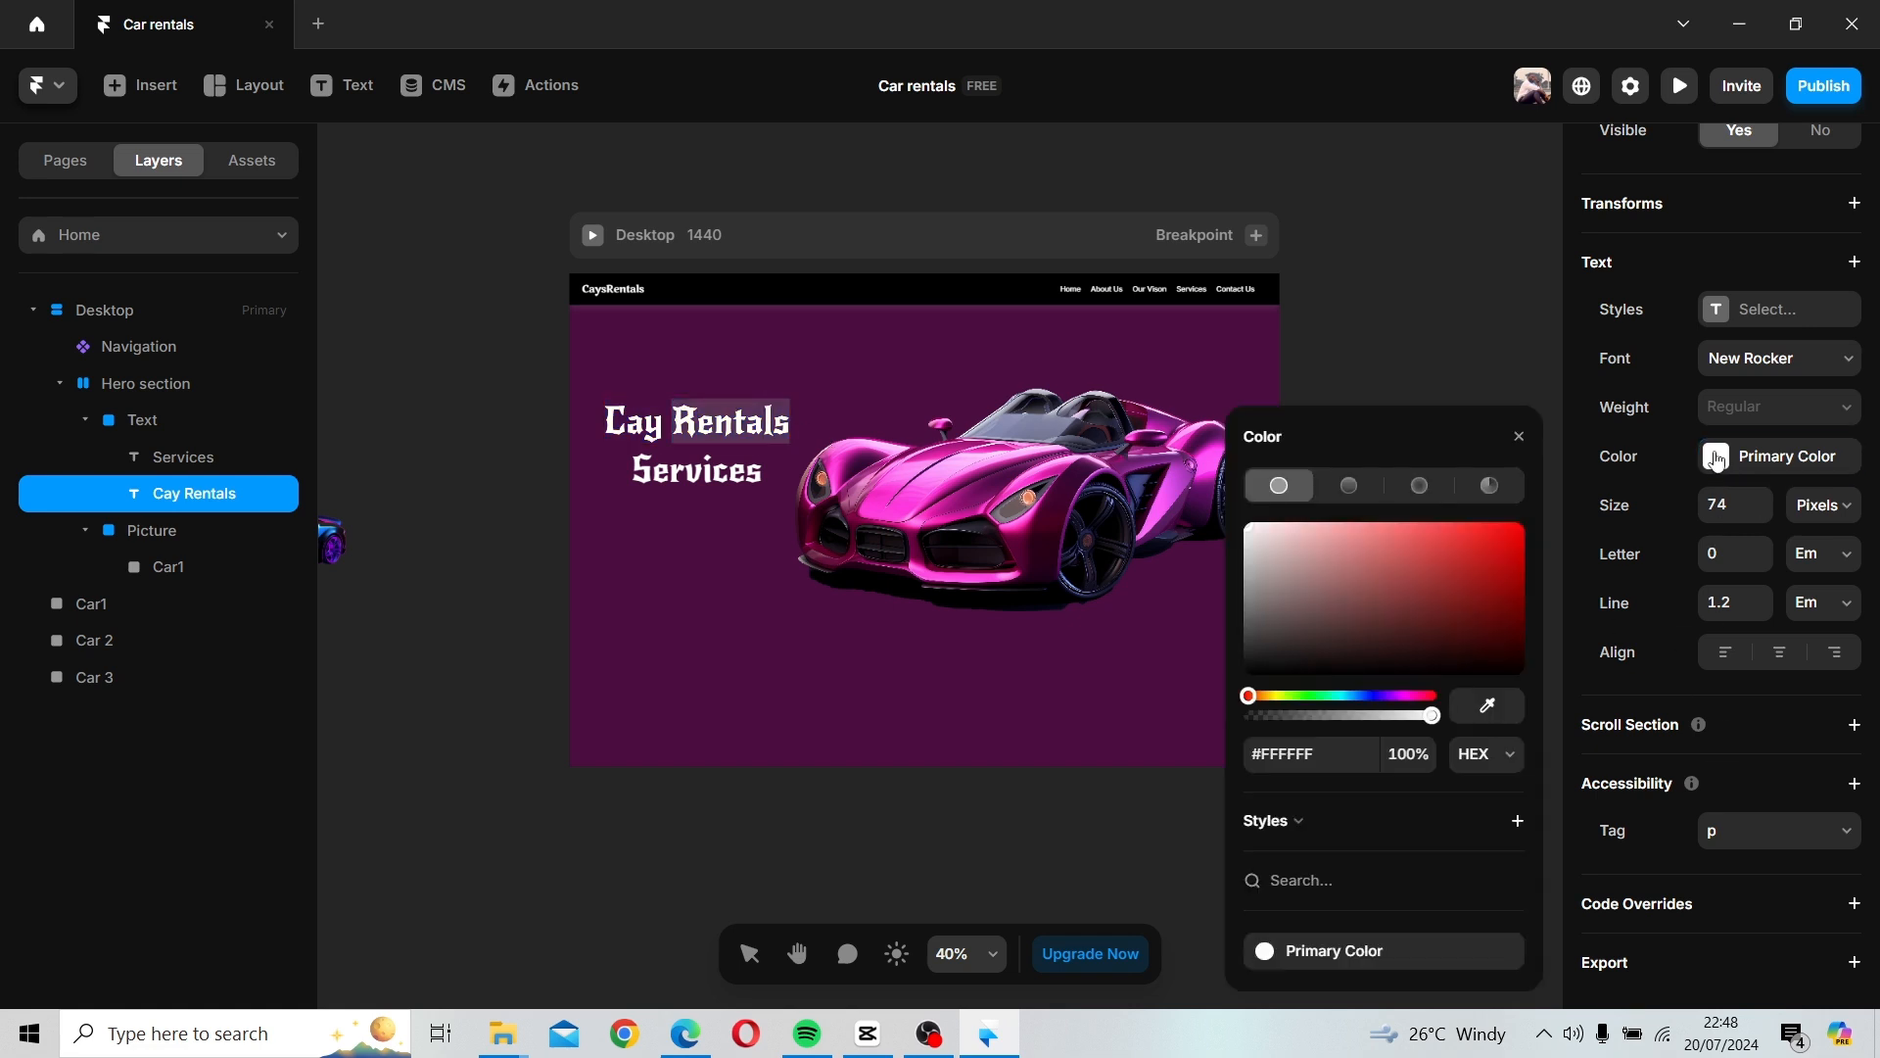
left_click_drag(1487, 646, 1528, 575)
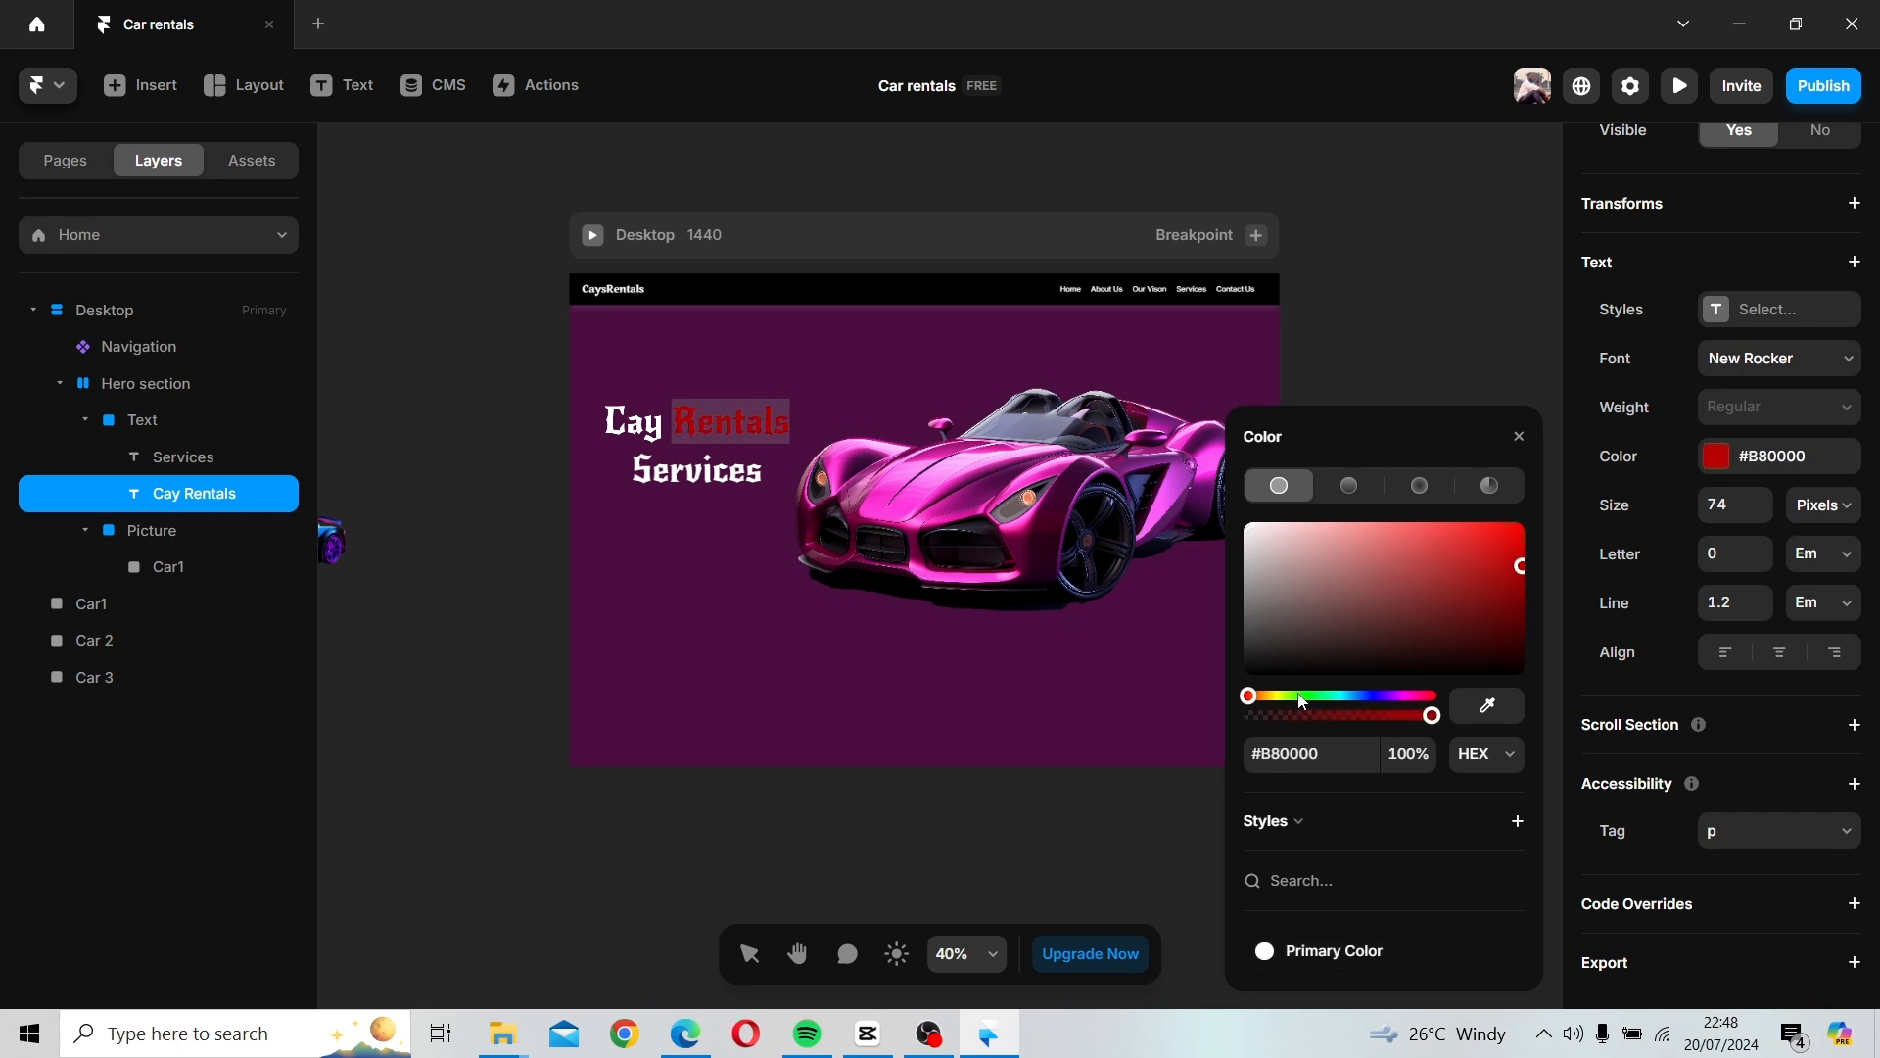
mouse_move(1303, 701)
left_mouse_down()
mouse_move(1400, 707)
mouse_move(1242, 705)
mouse_move(1278, 705)
left_mouse_up()
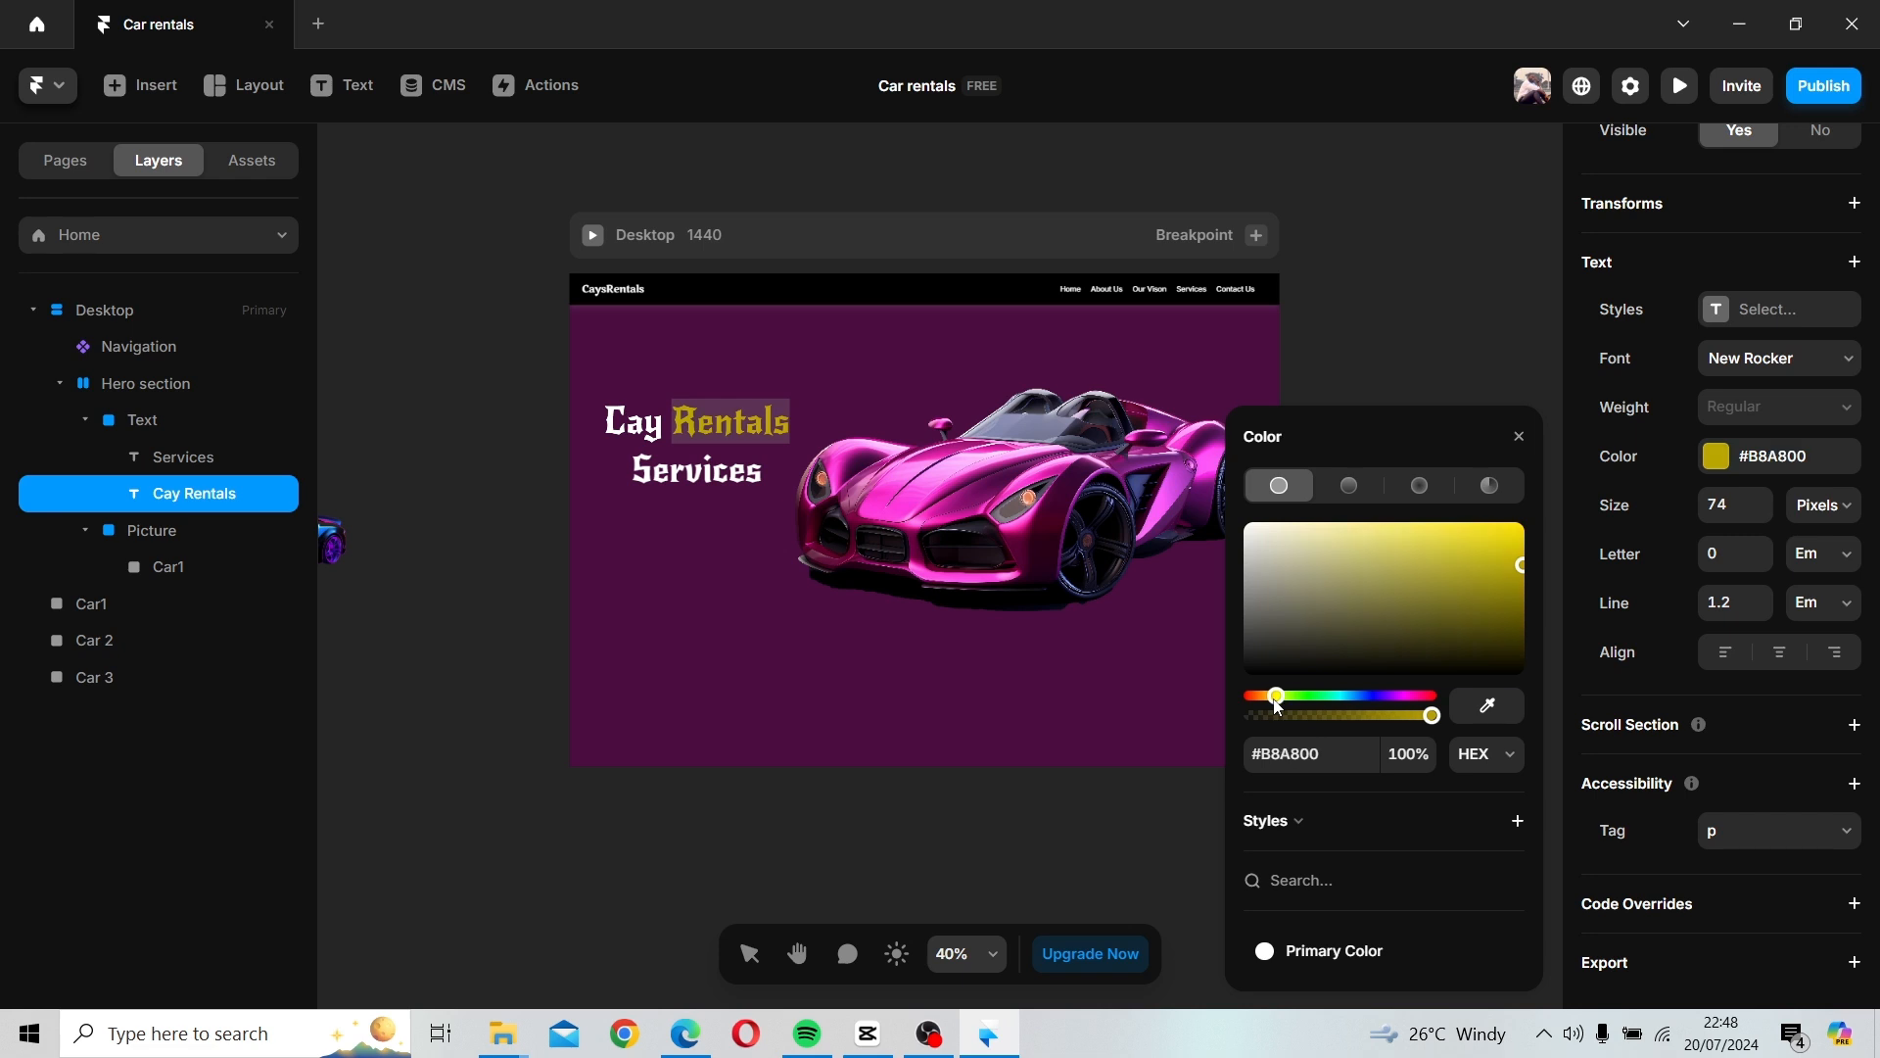
left_click_drag(1521, 554, 1518, 539)
left_click_drag(1302, 703, 1307, 703)
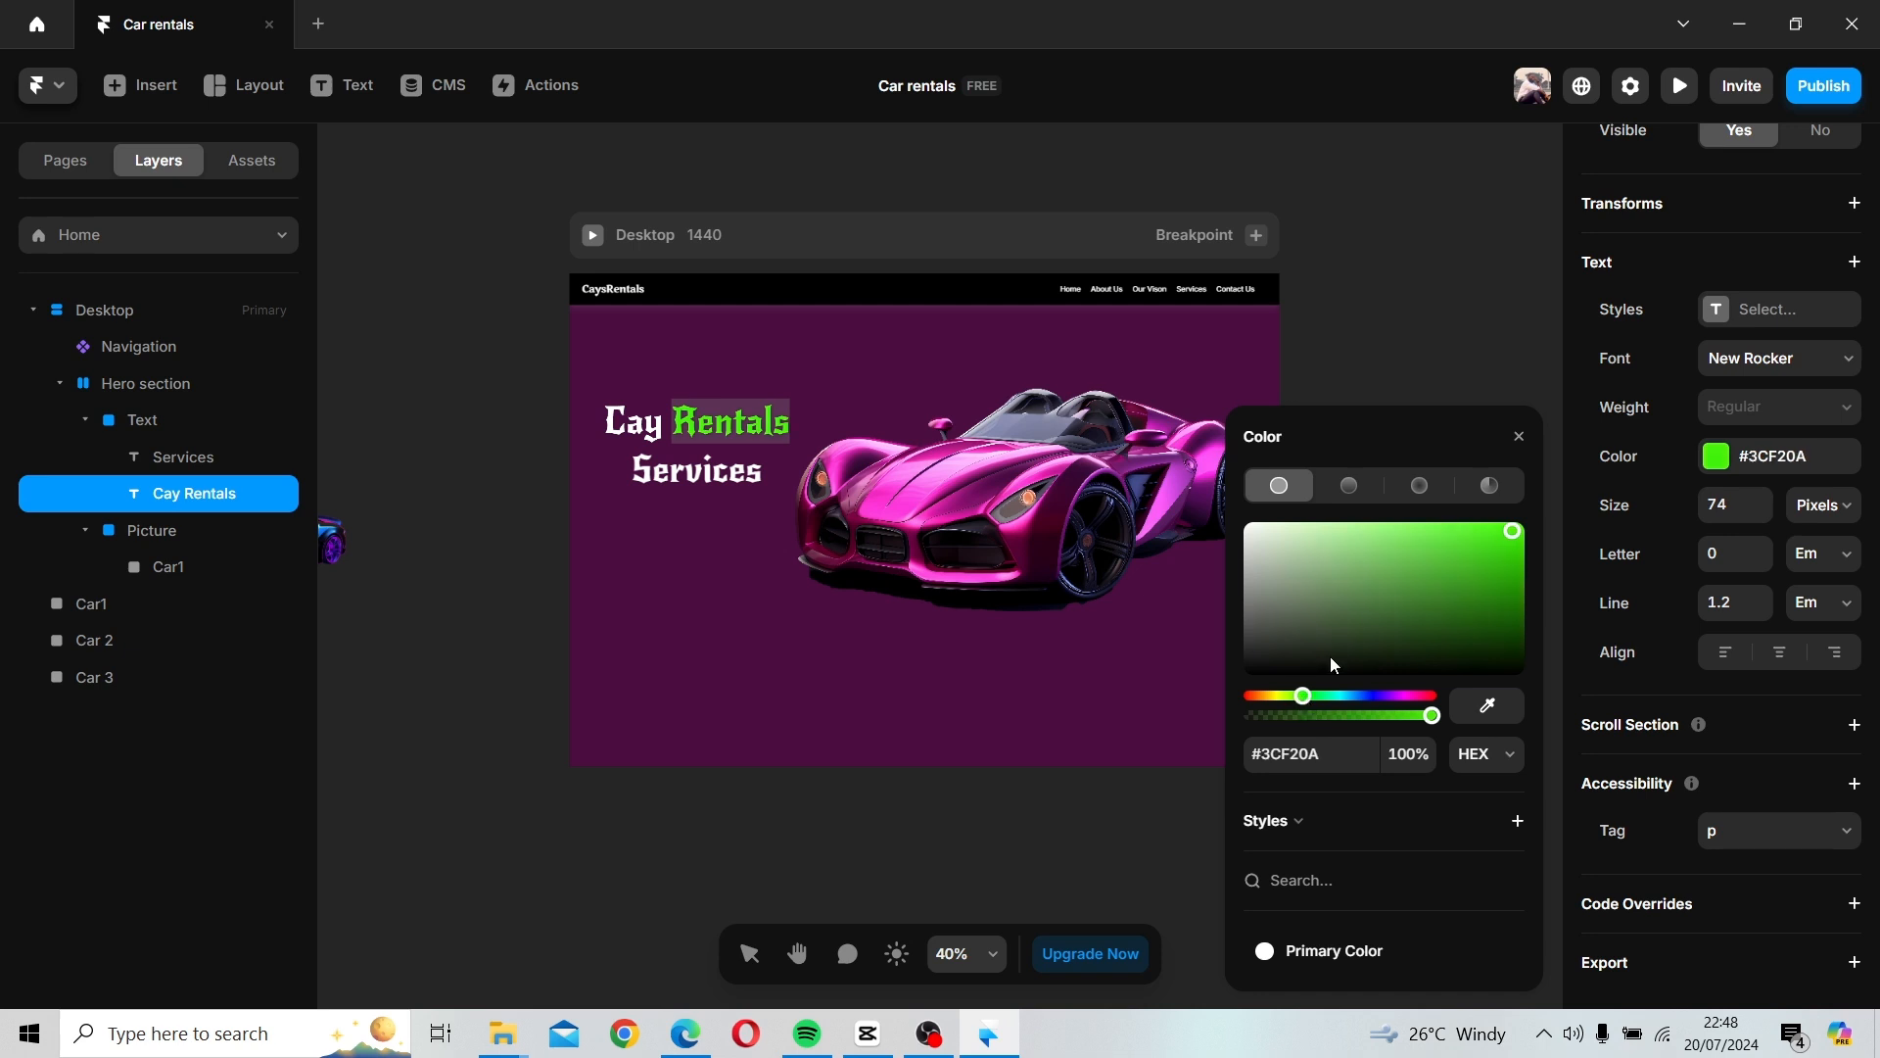
left_click(1518, 436)
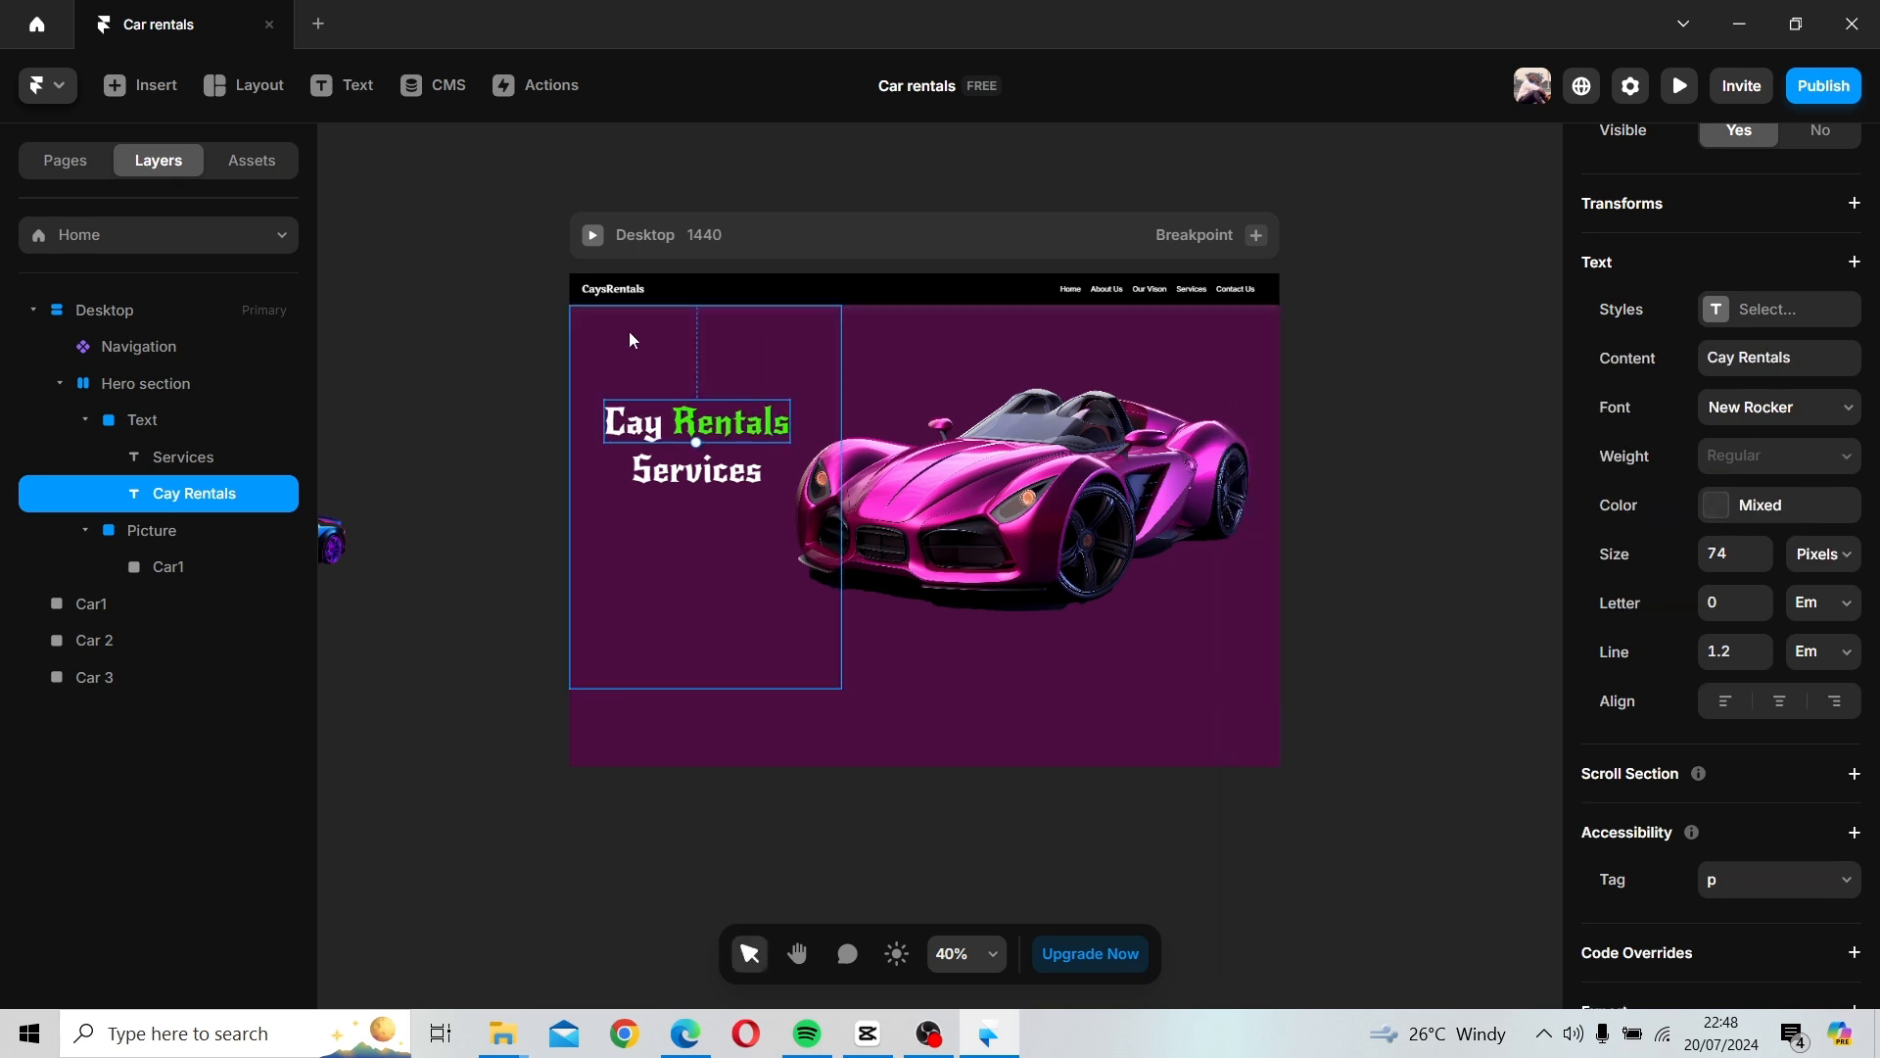
Change the Desktop frame's solid purple fill to a linear gradient starting at #D72ABA.
left_click(715, 272)
left_click(760, 243)
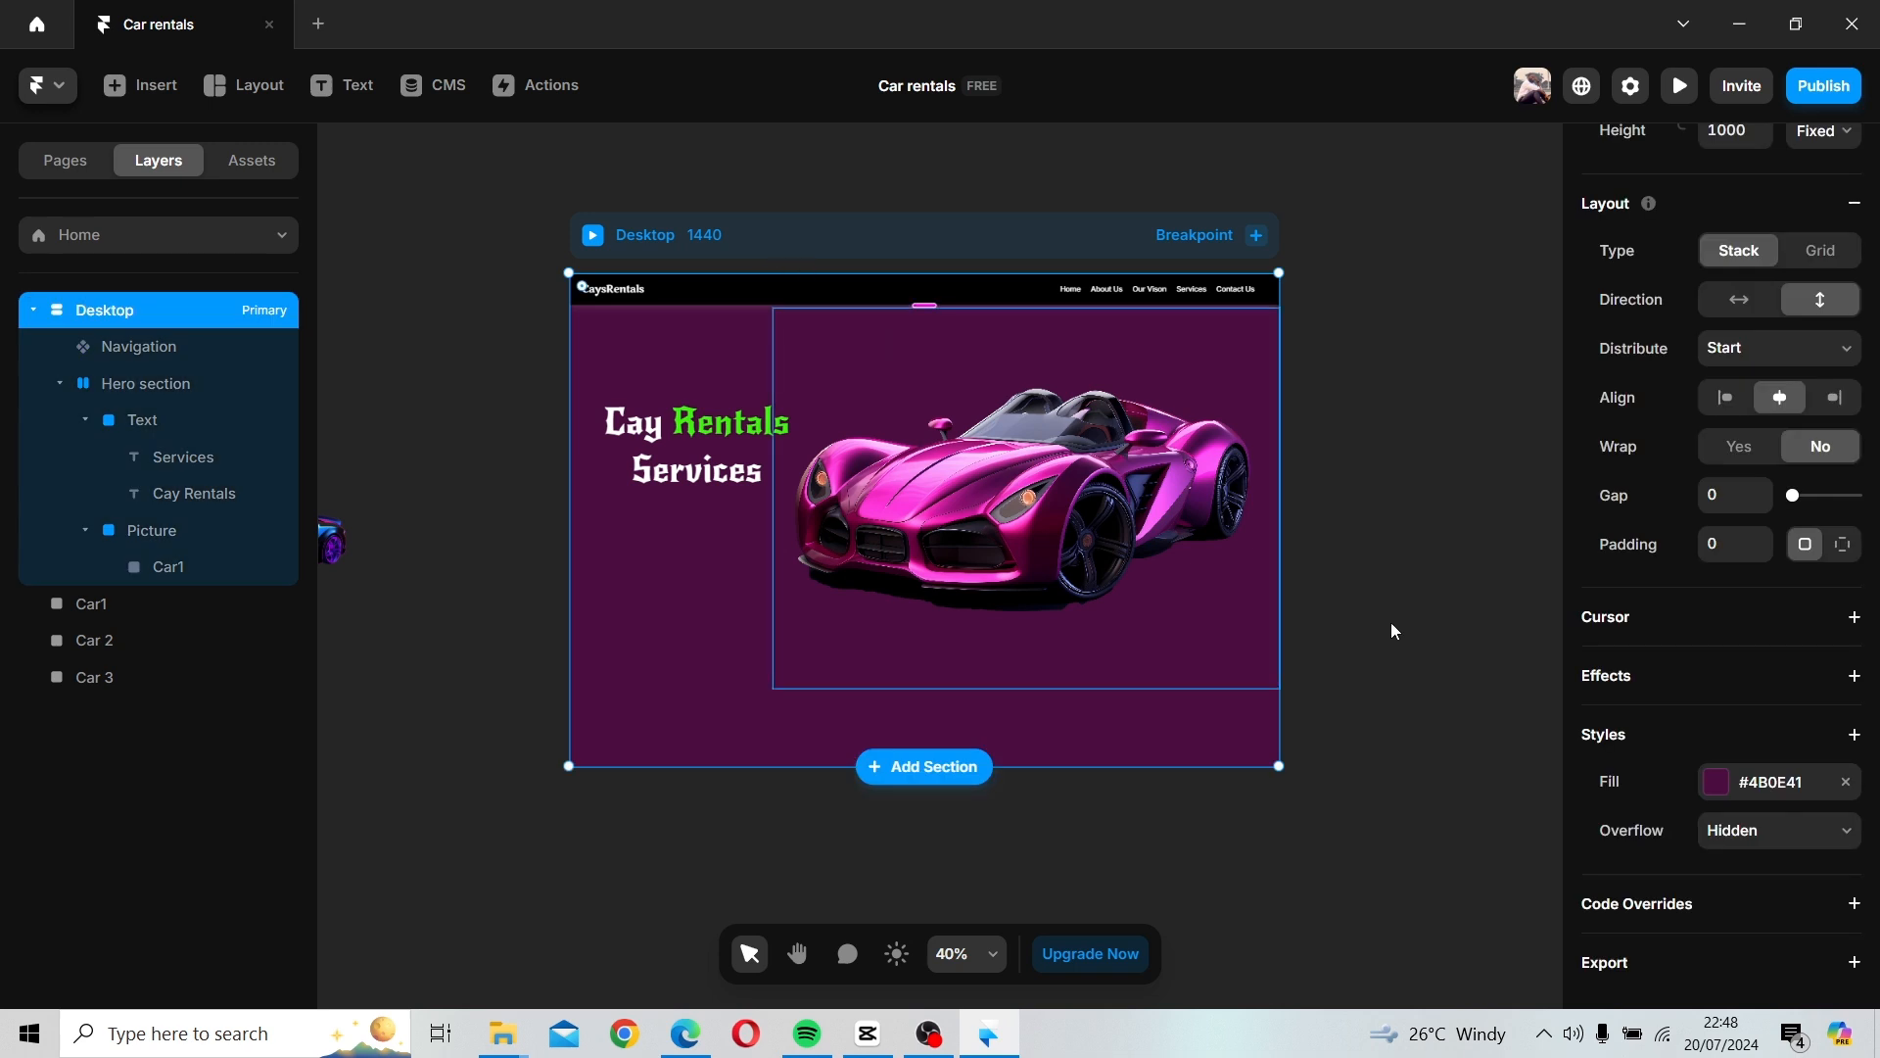
left_click(1717, 780)
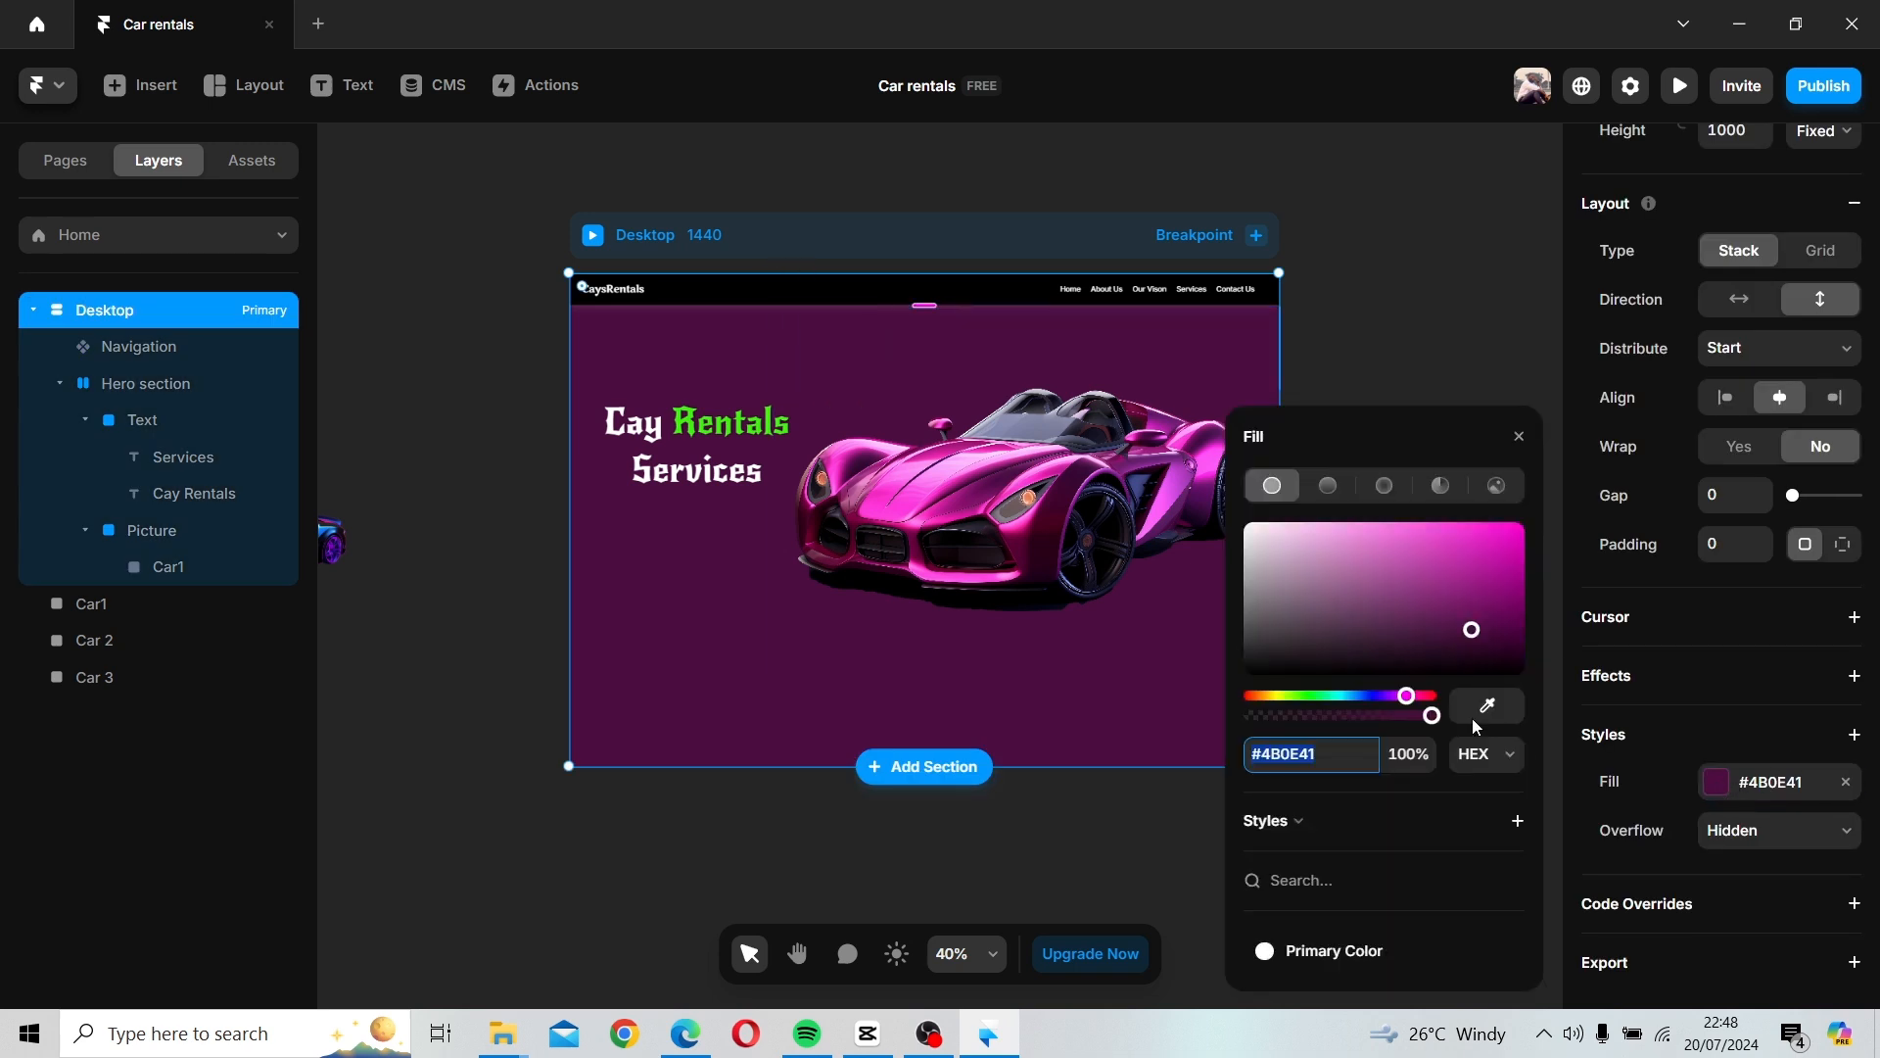
left_click(1329, 487)
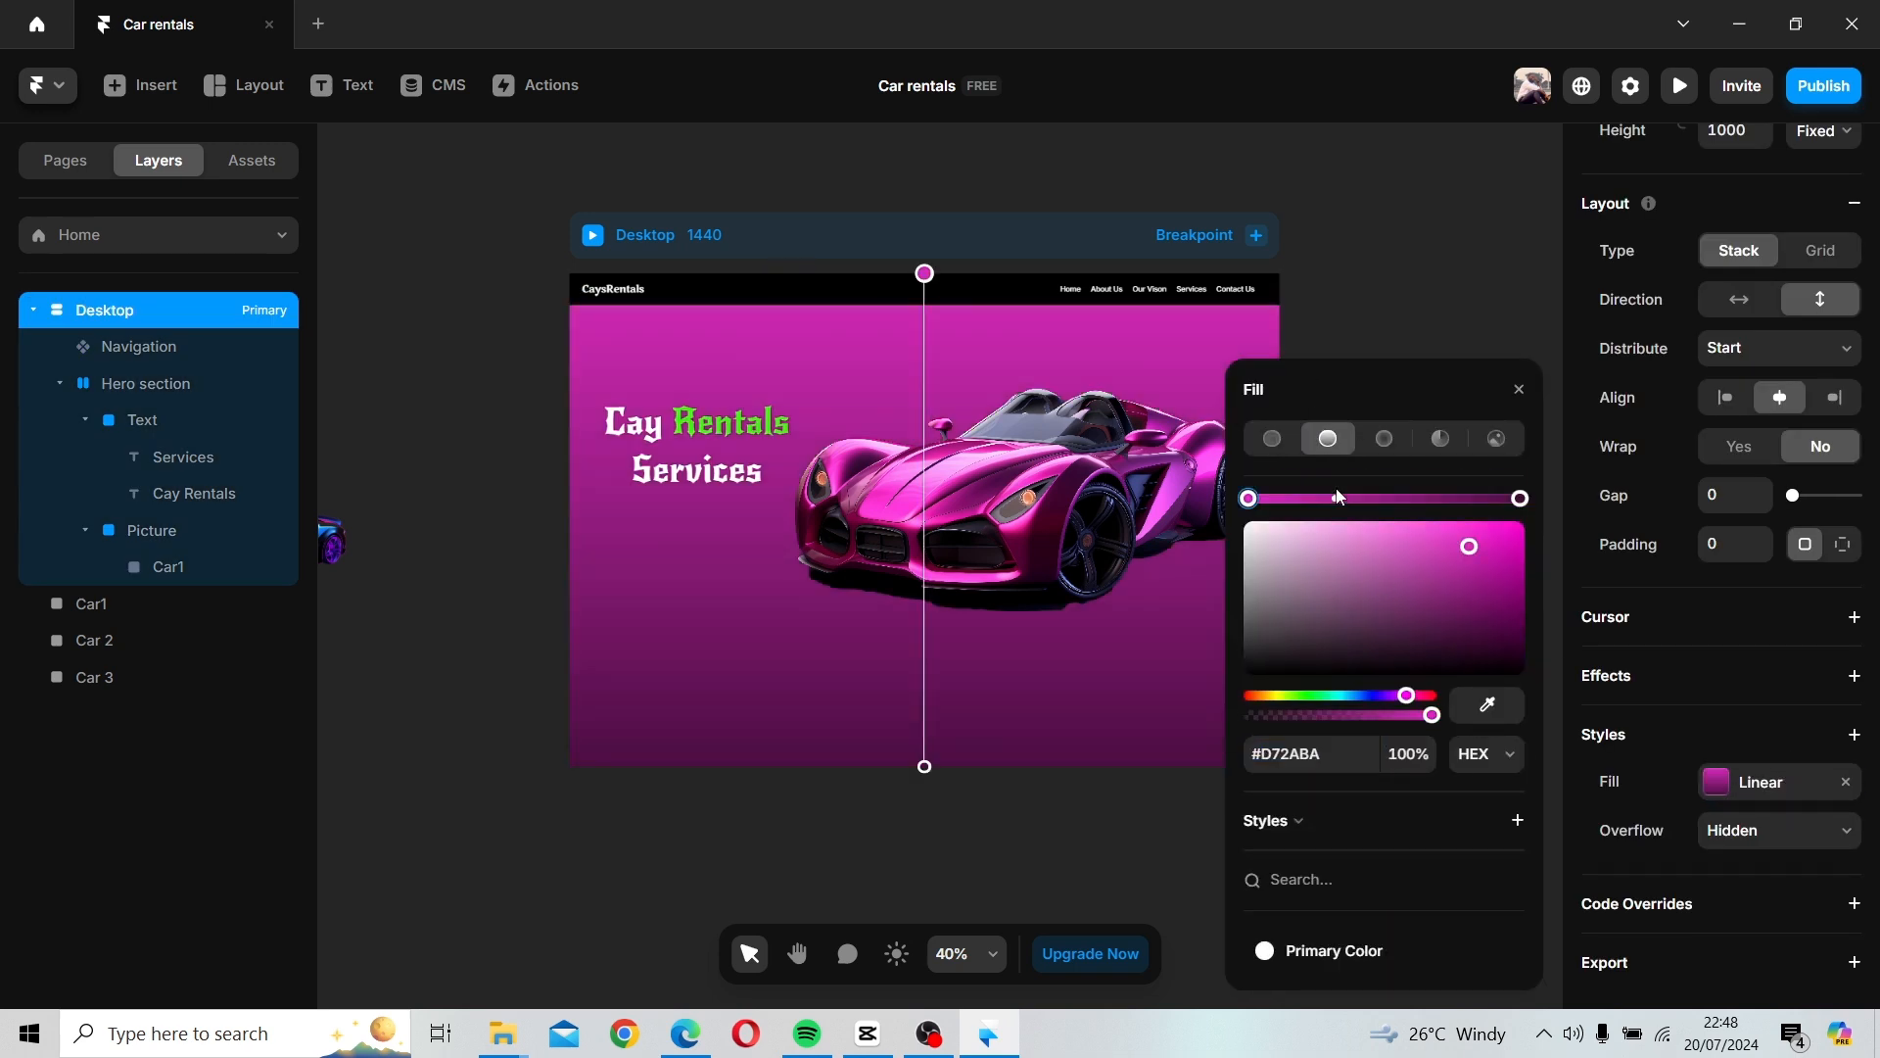
Stretch the Desktop gradient diagonally, from the magenta end beyond the lower-left corner to the dark end beyond the upper-right corner.
left_click_drag(940, 279, 602, 619)
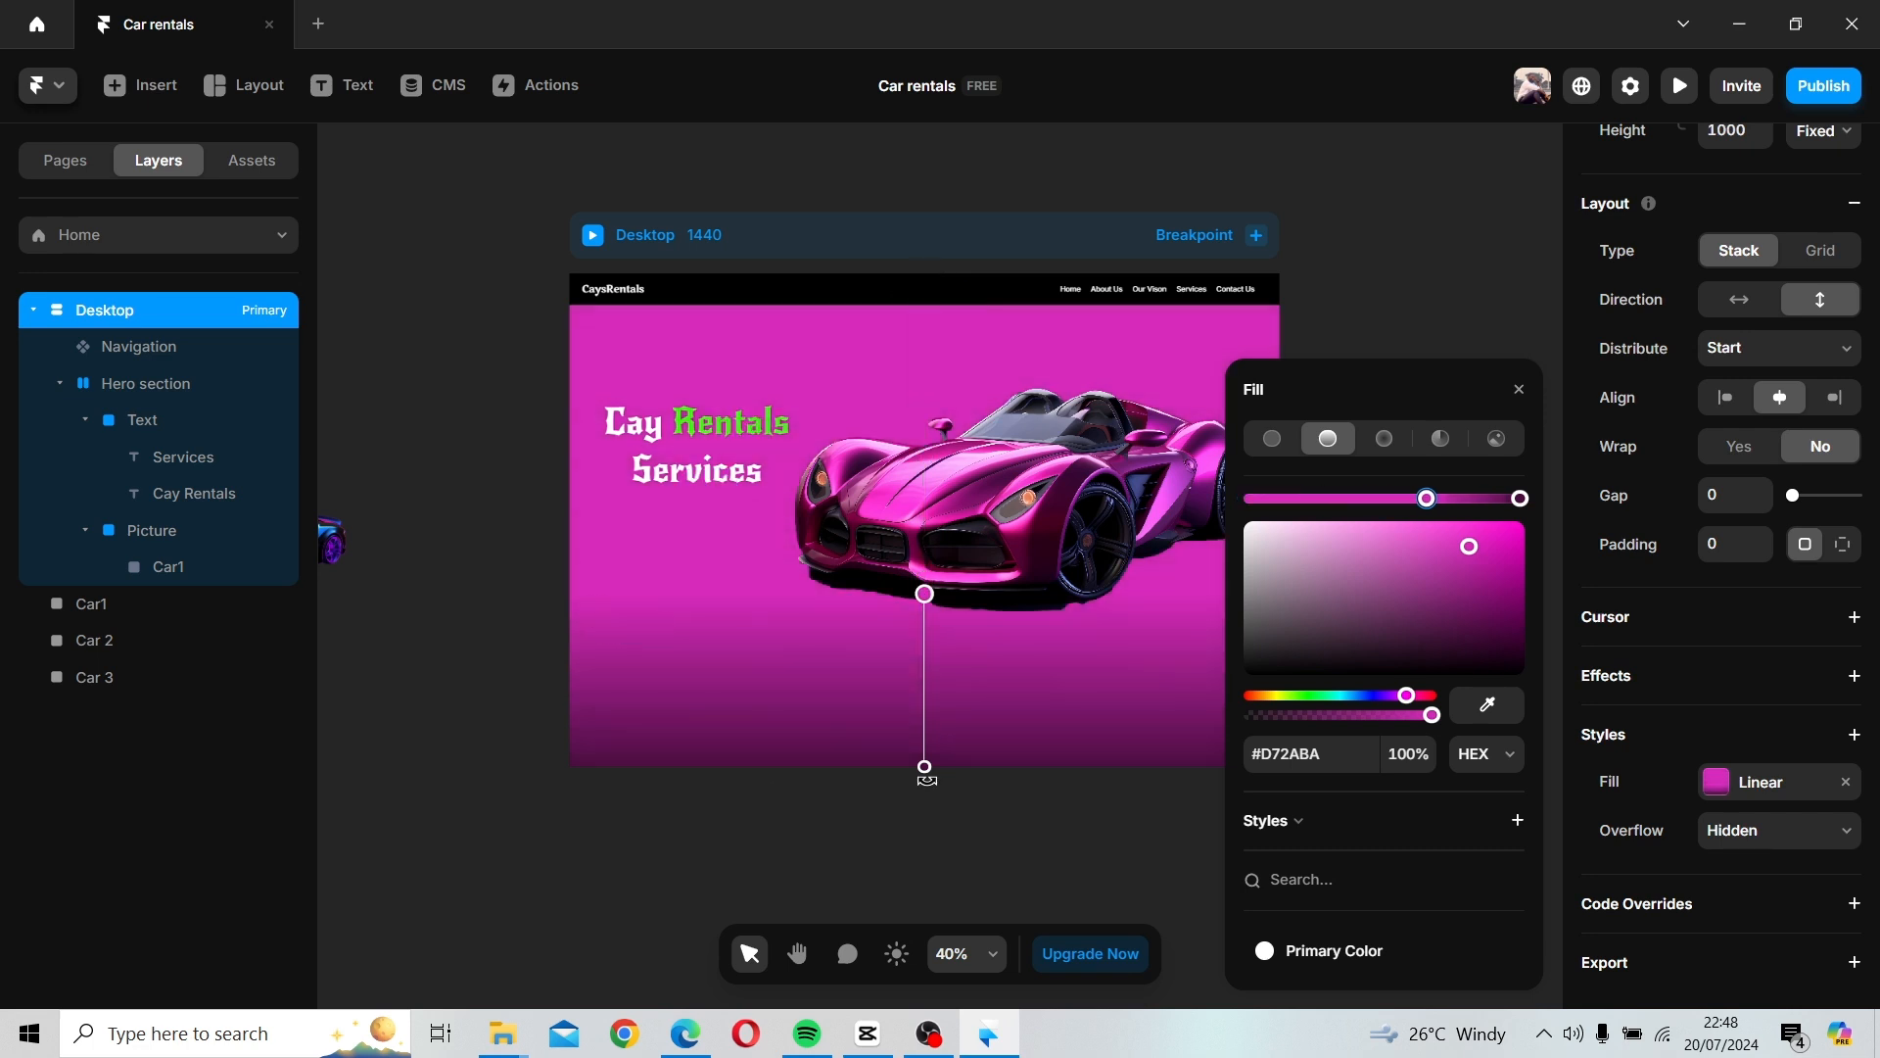
left_click_drag(1014, 746, 1189, 529)
left_click_drag(1172, 362, 1170, 372)
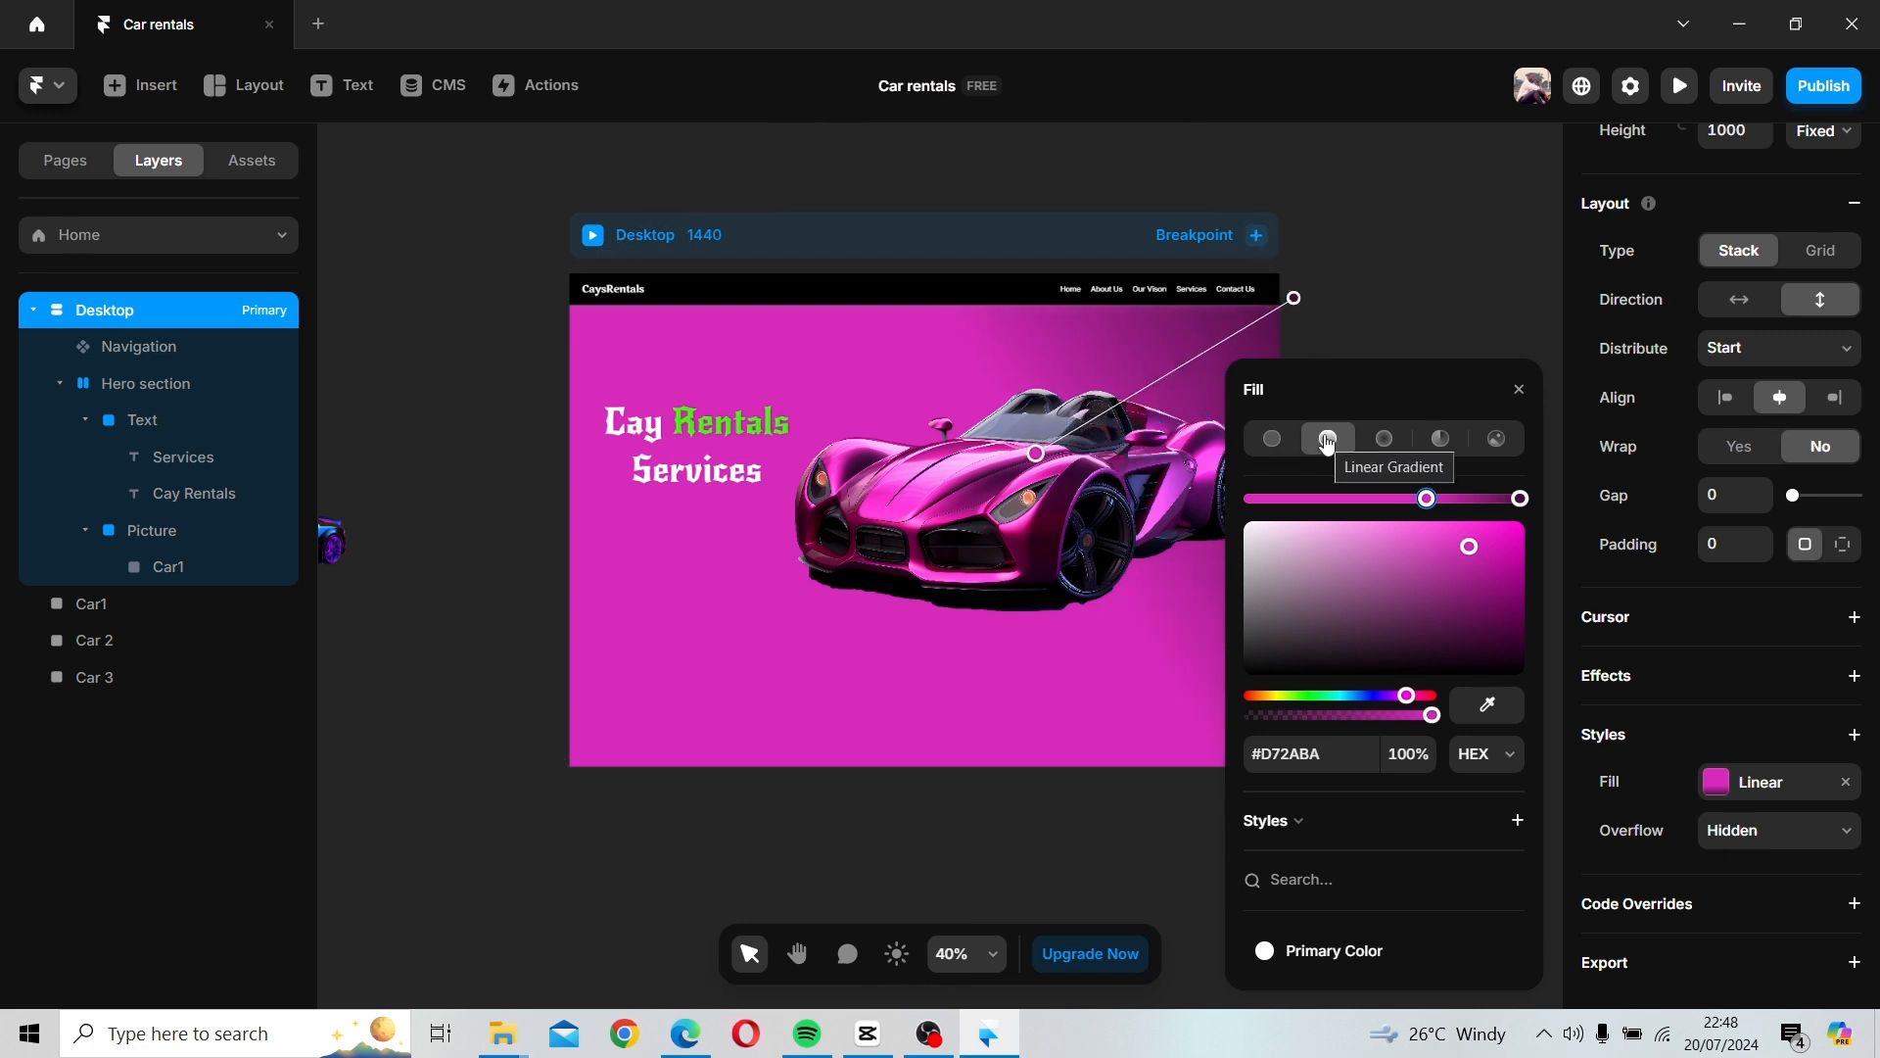
left_click_drag(1036, 454, 528, 805)
left_click_drag(1279, 272, 1329, 249)
left_click(1344, 323)
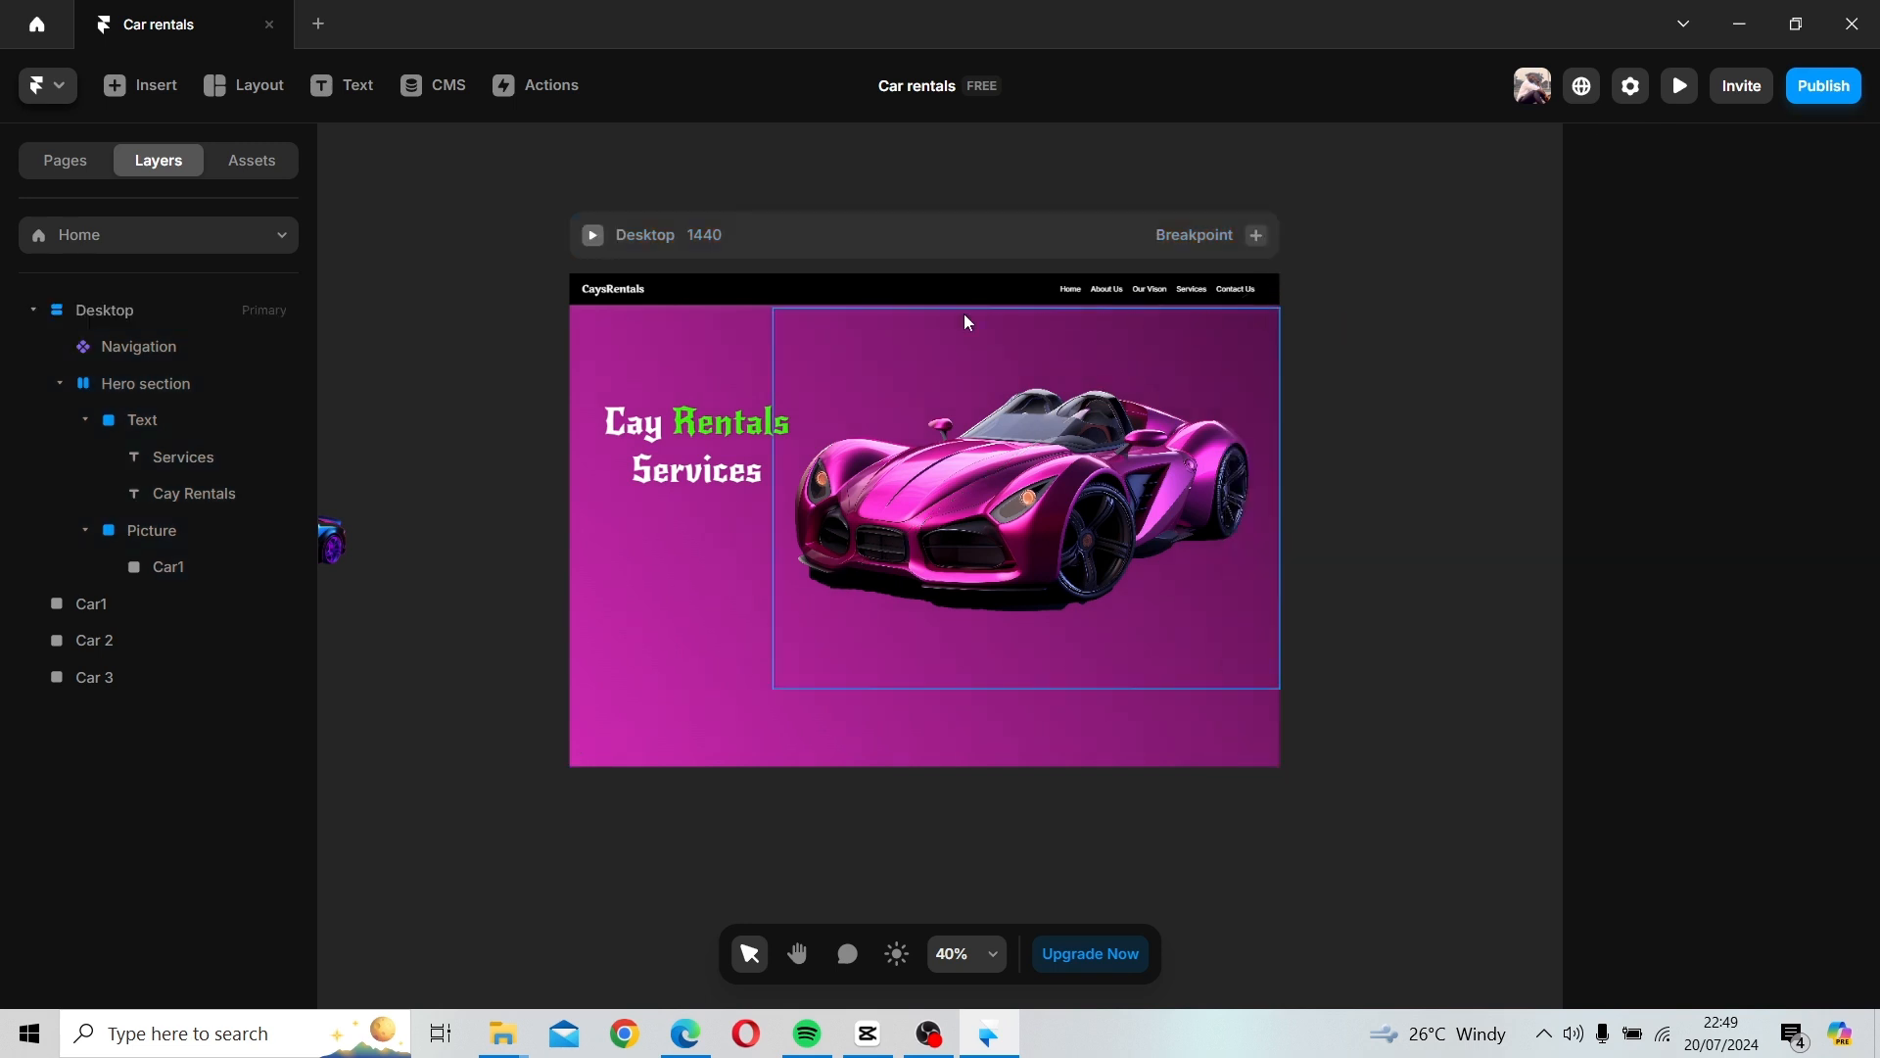
Set the fill of the Navigation component's Desktop variant to dark brown #332121 and return to the Home page.
left_click(846, 300)
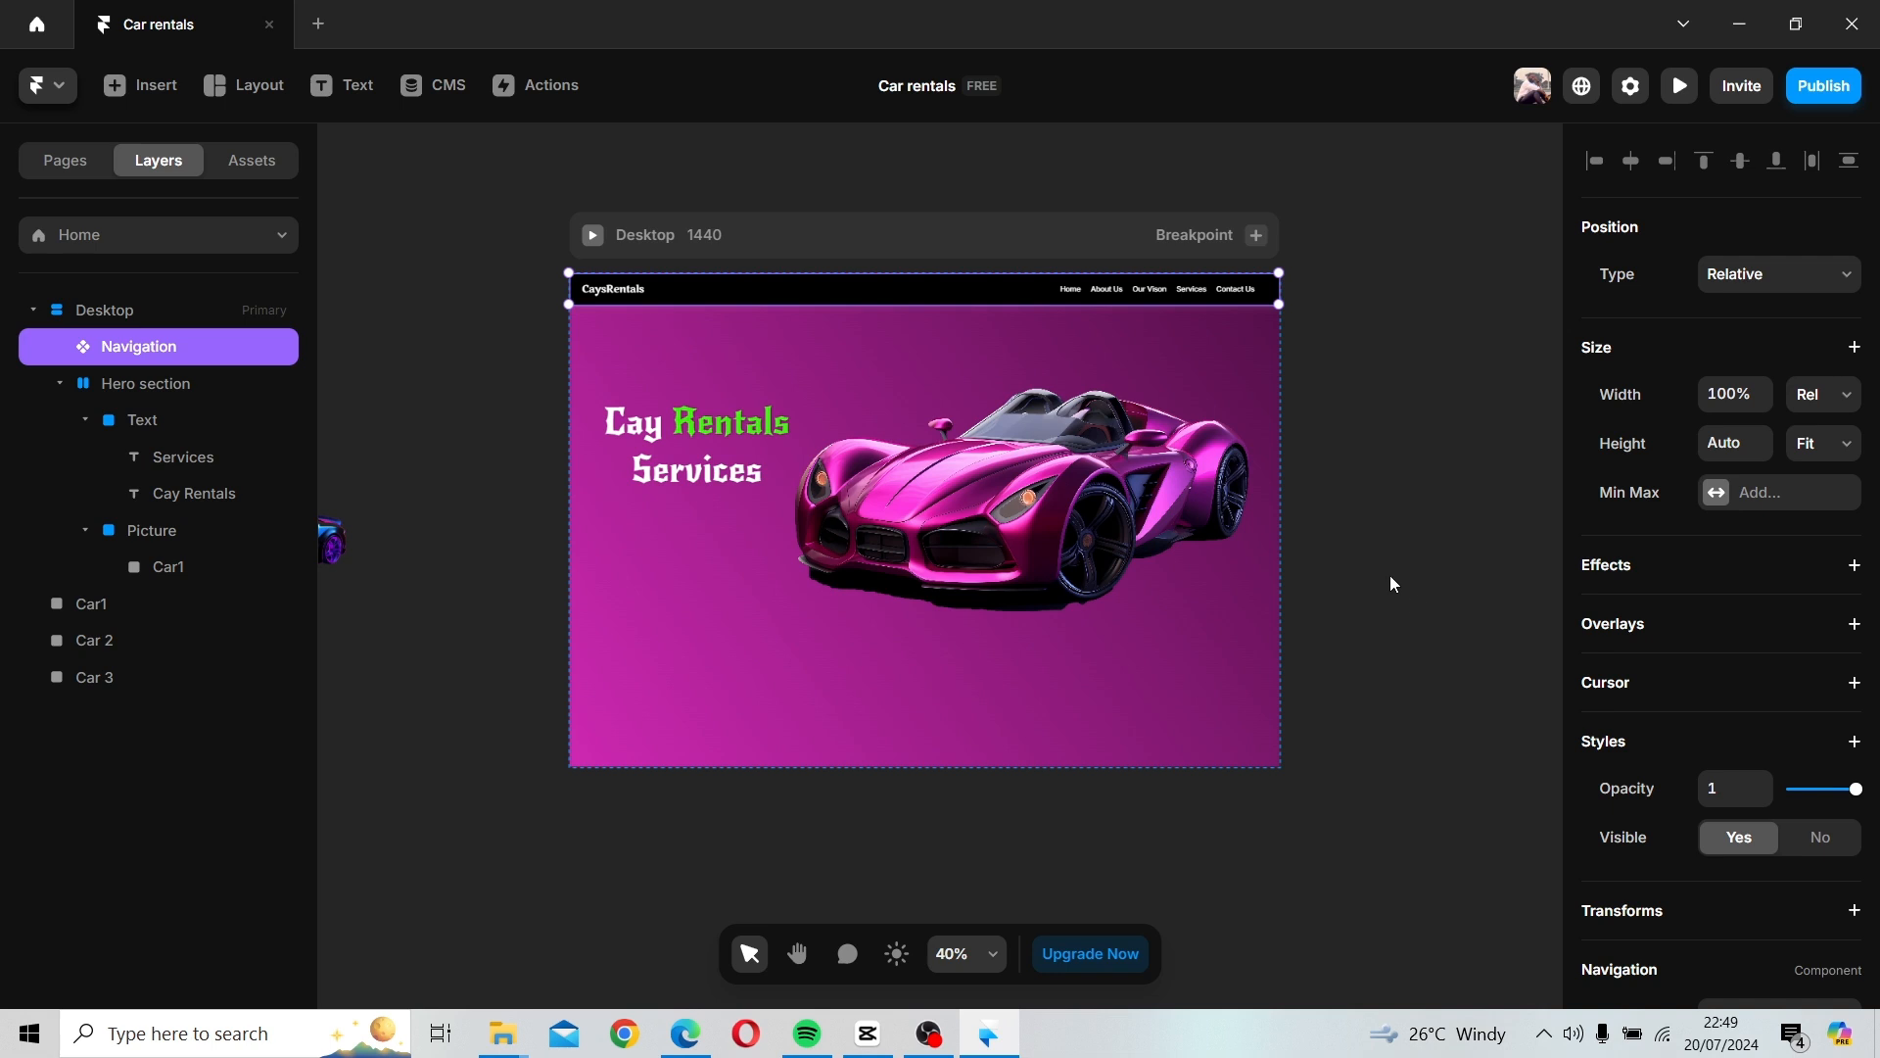
double_click(831, 288)
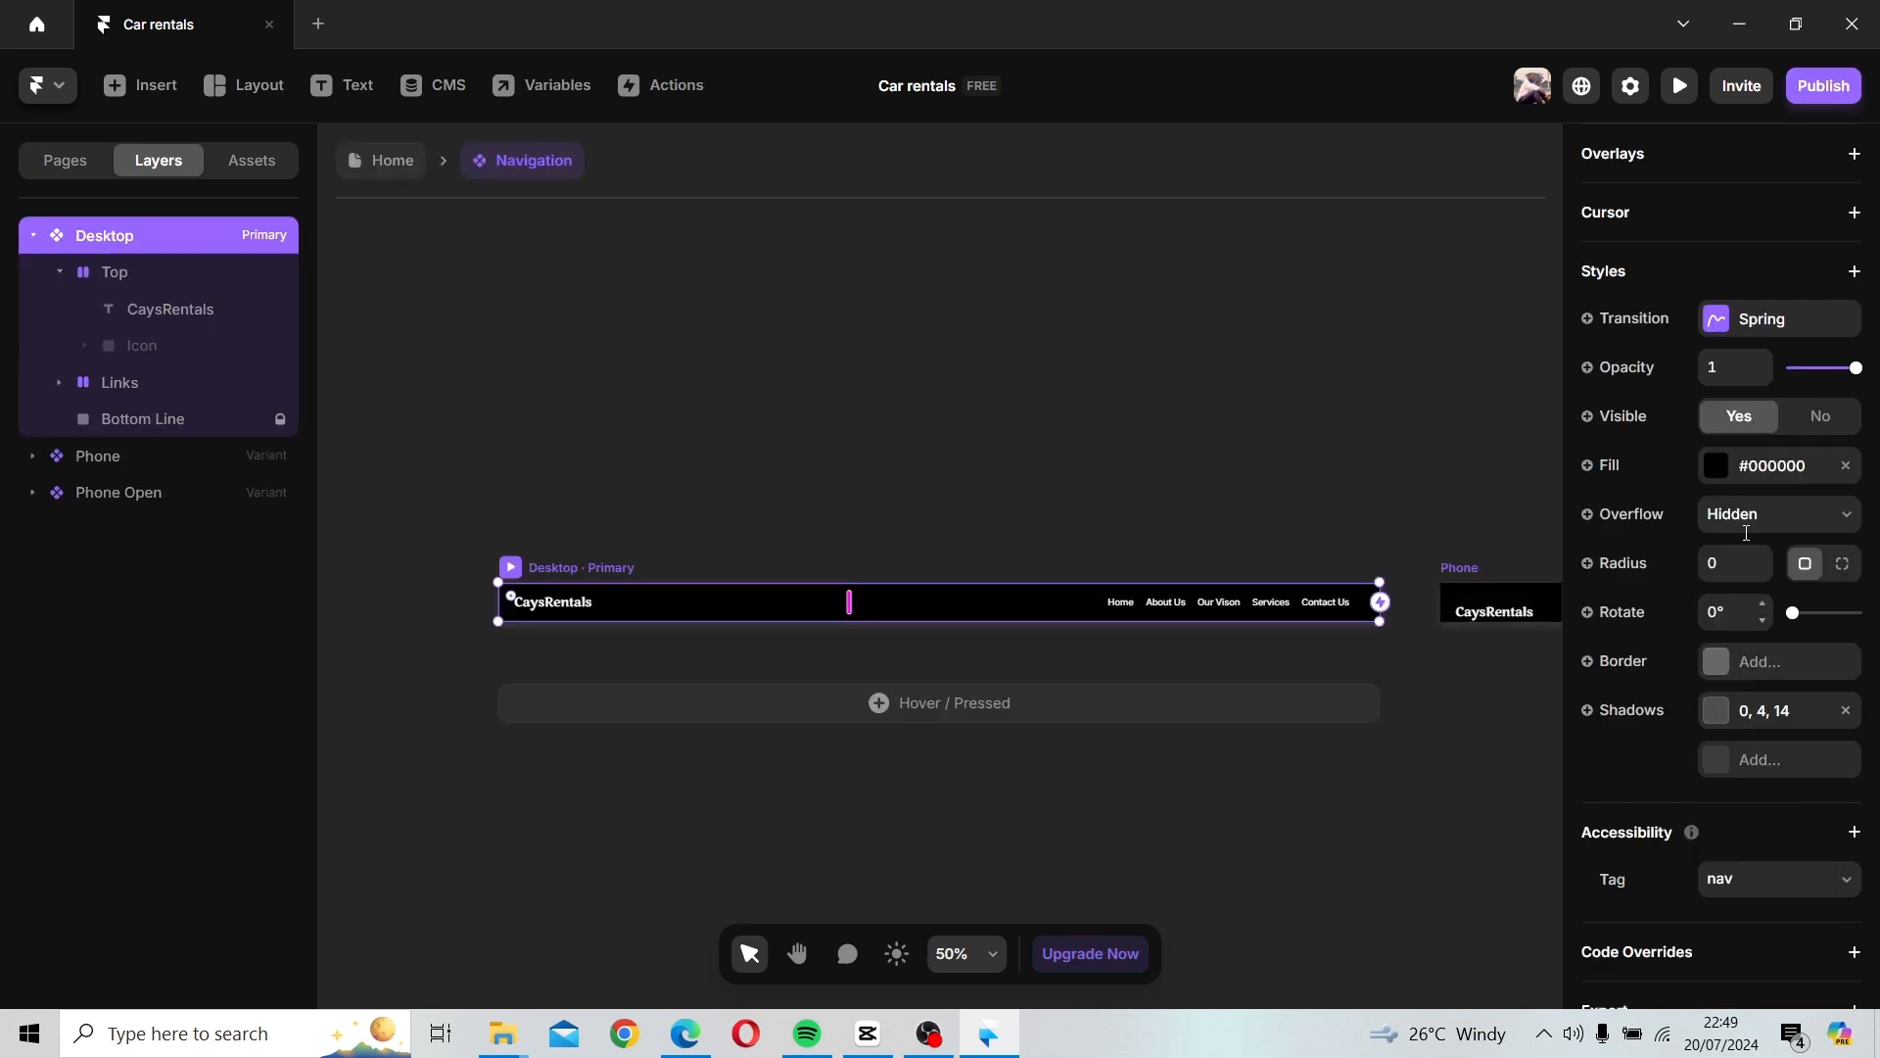
left_click(1720, 478)
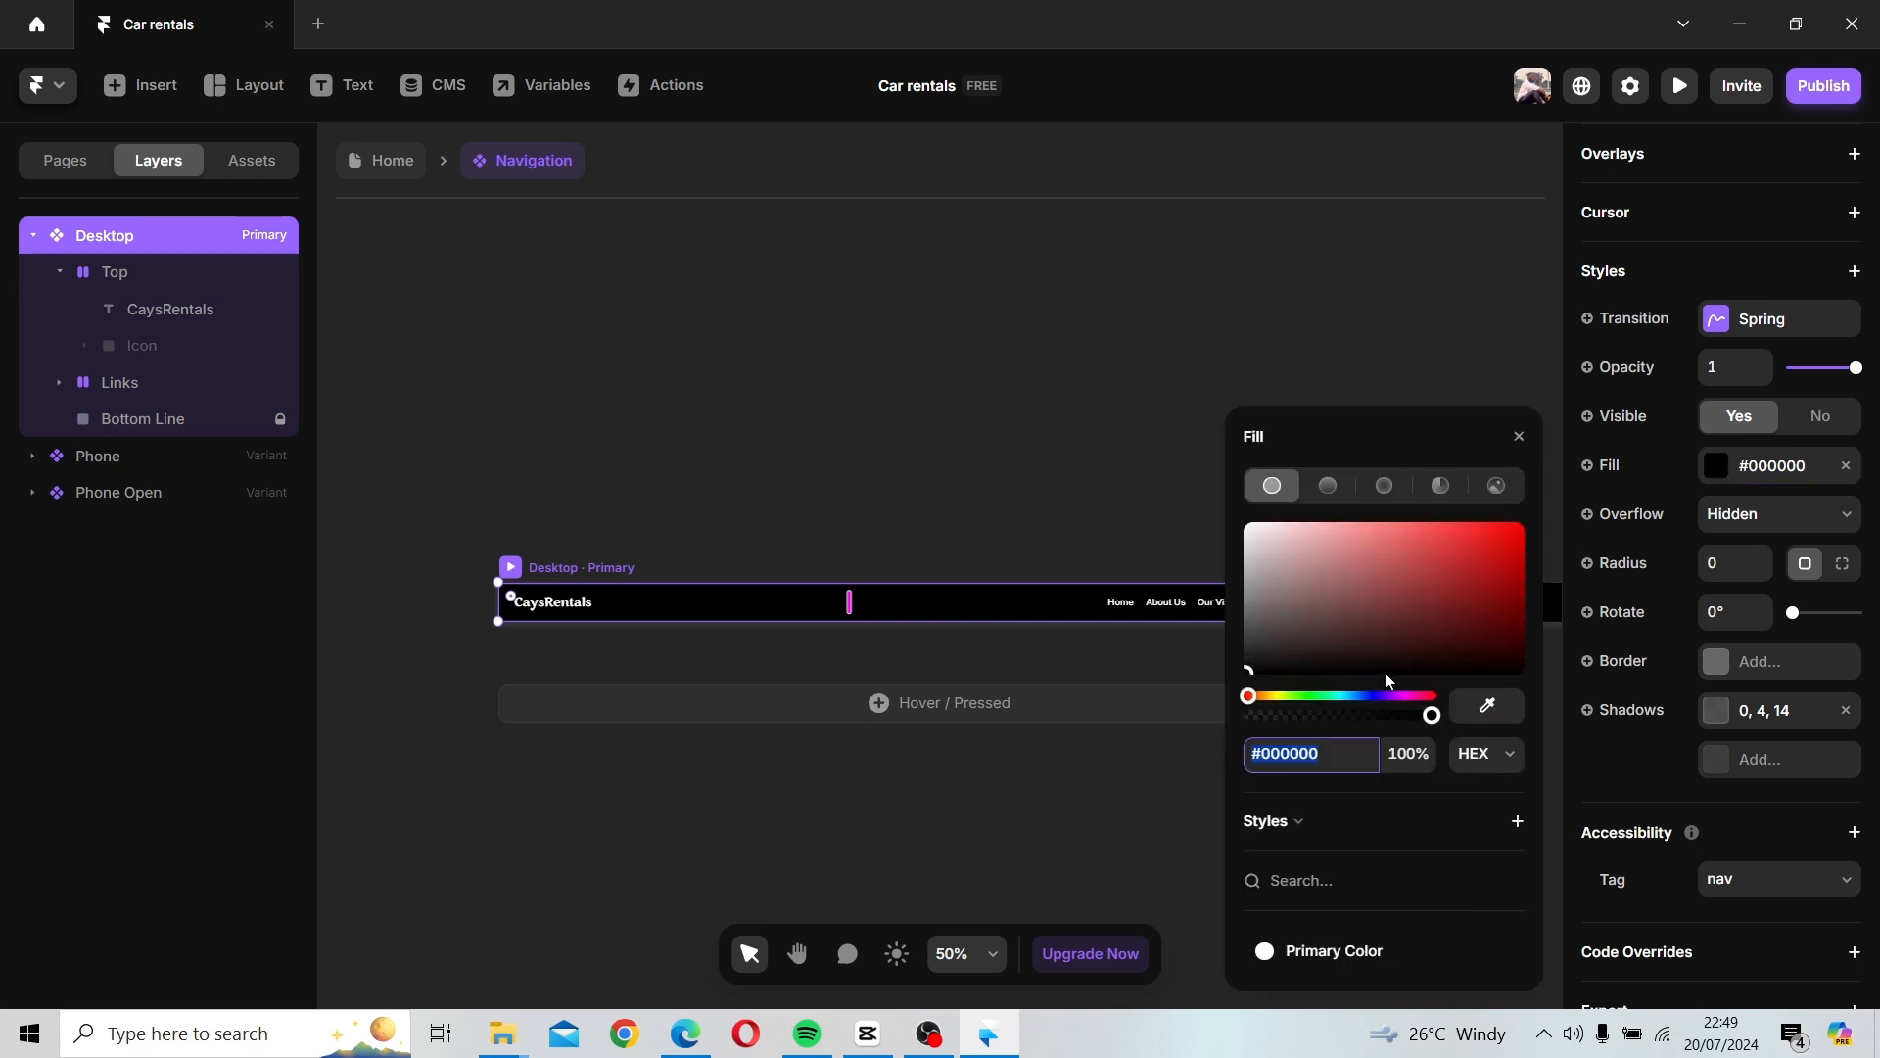
left_click(1497, 608)
left_click(1368, 638)
left_click(1346, 643)
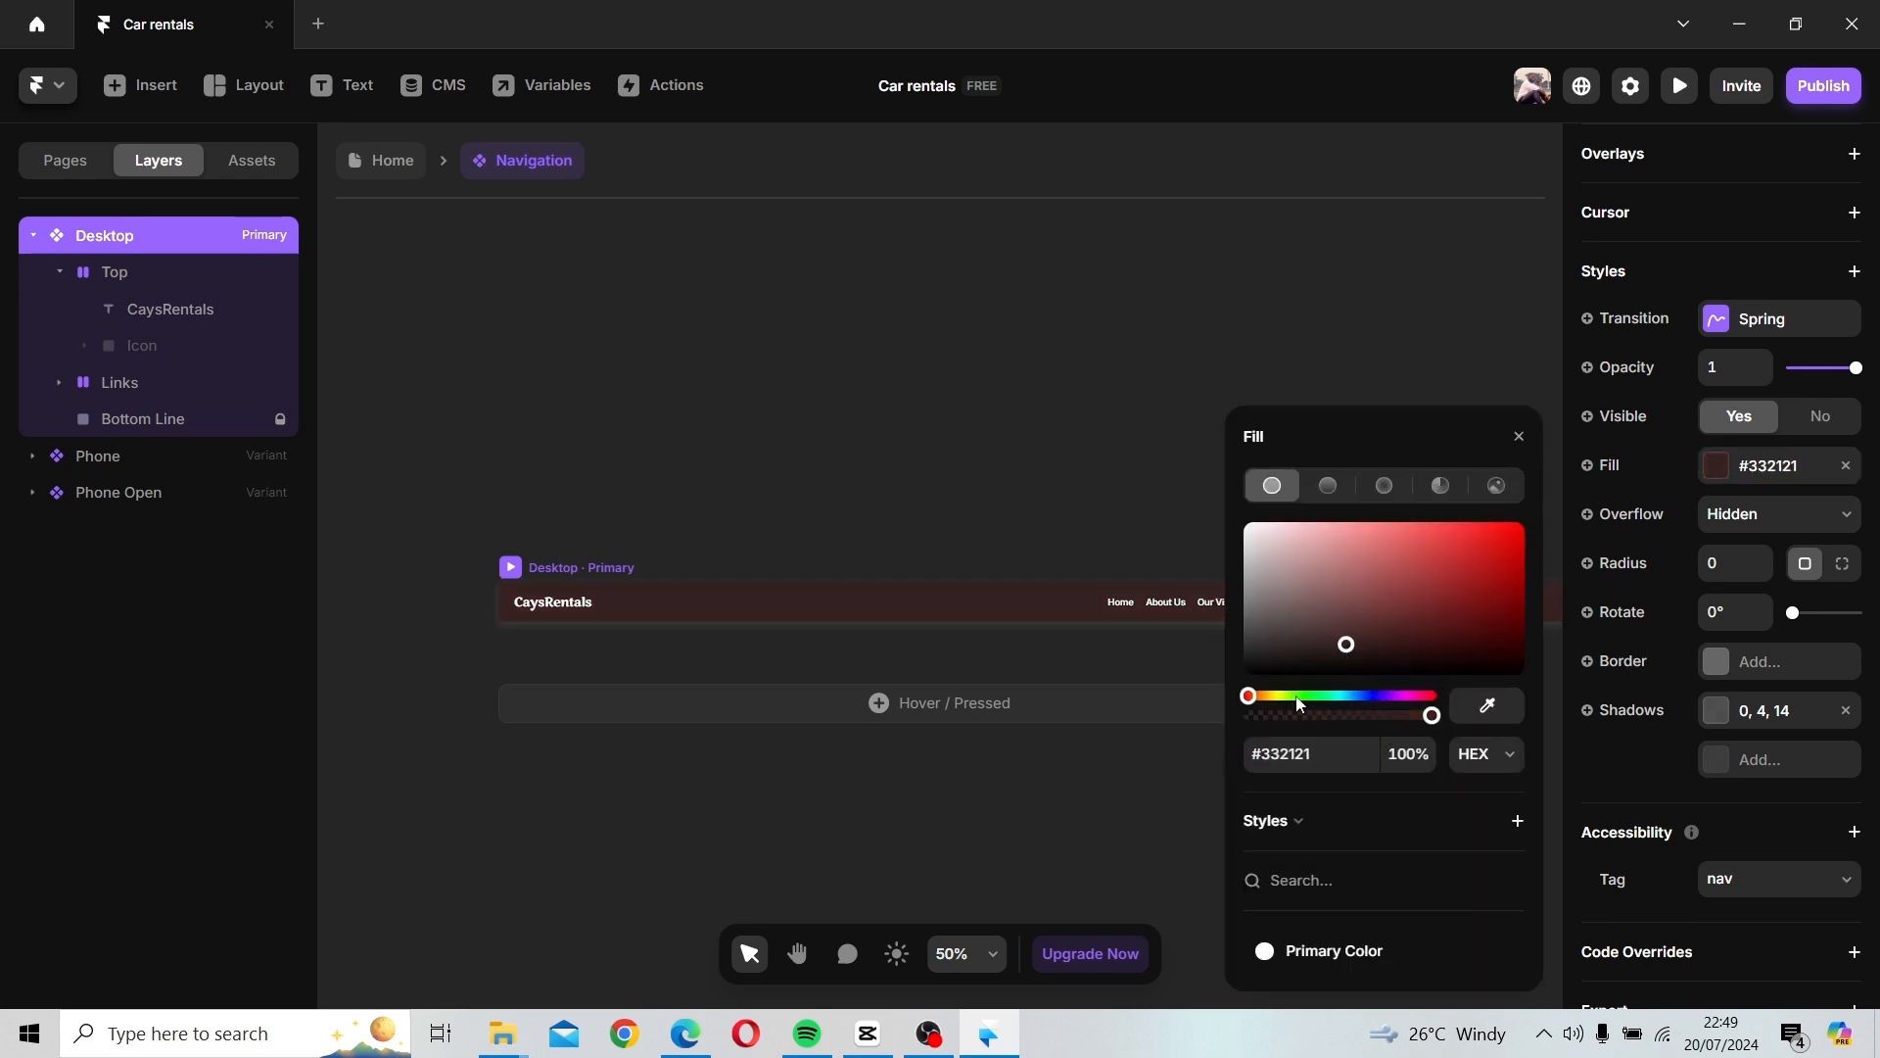
left_click(389, 167)
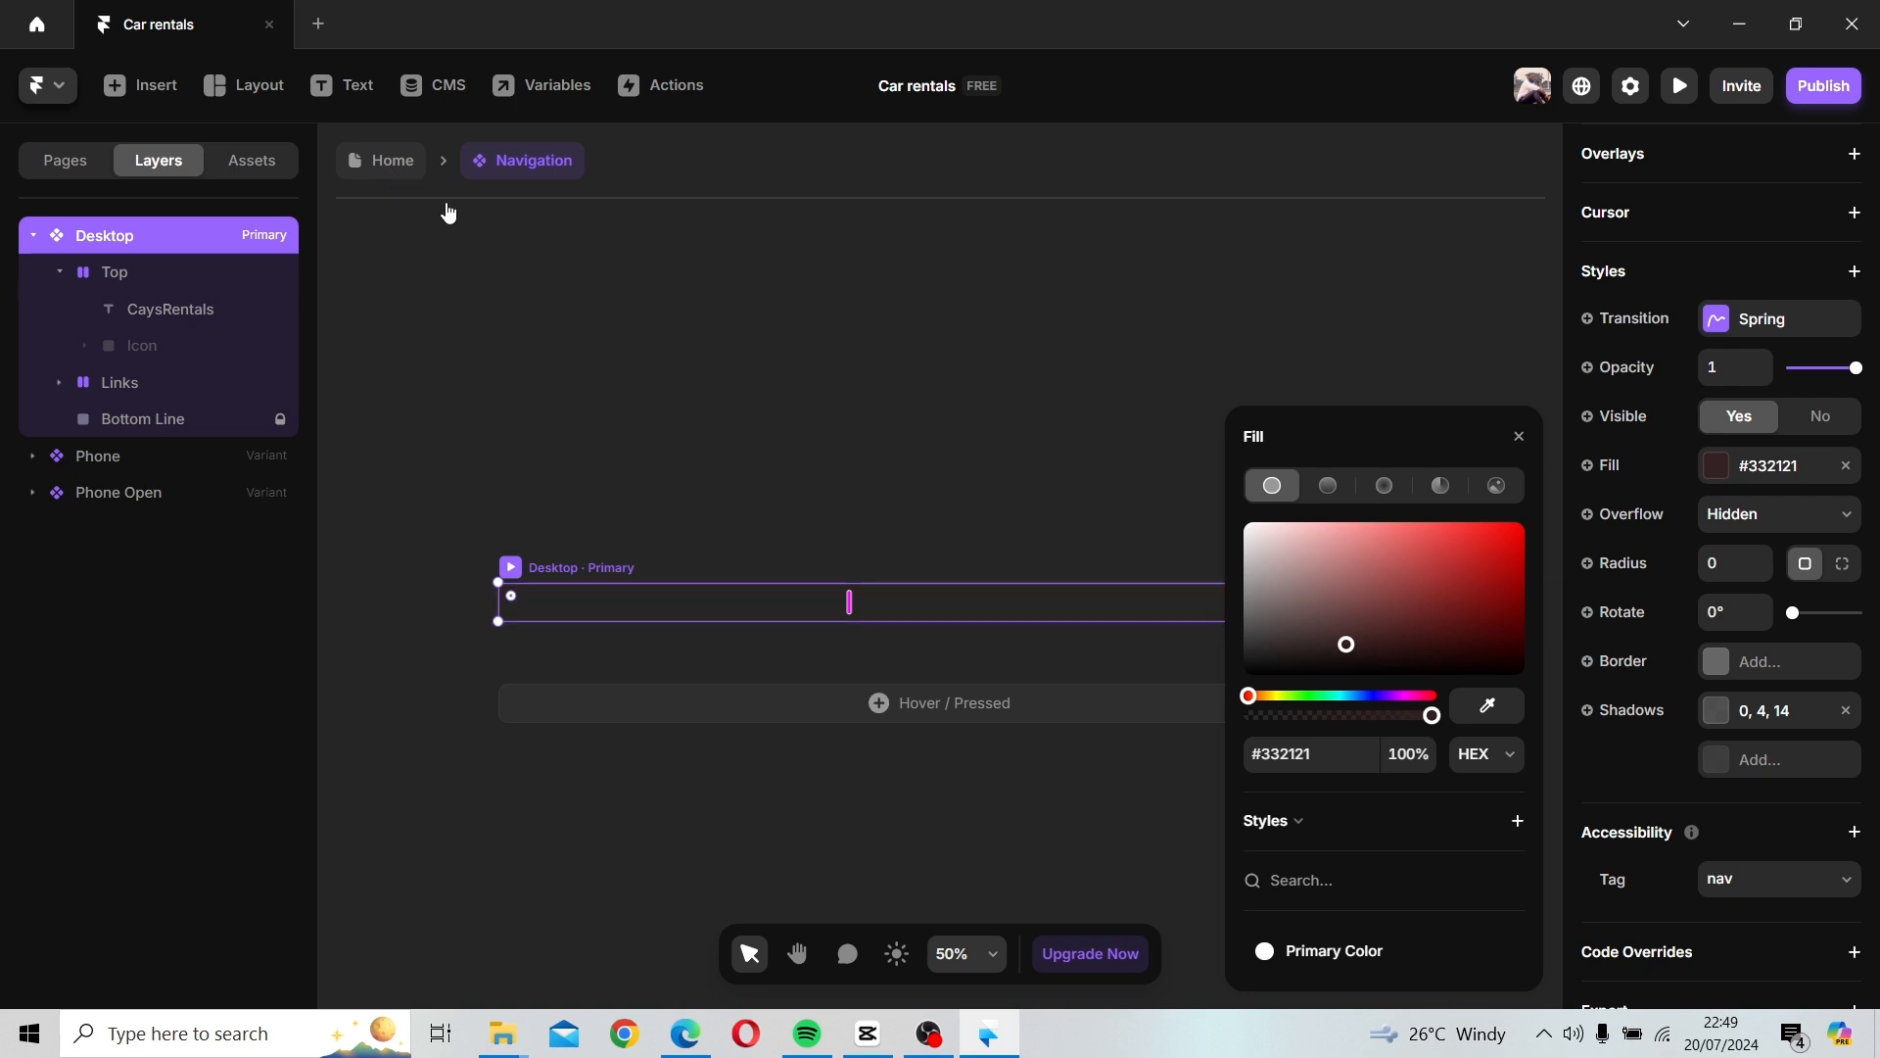
left_click(1060, 379)
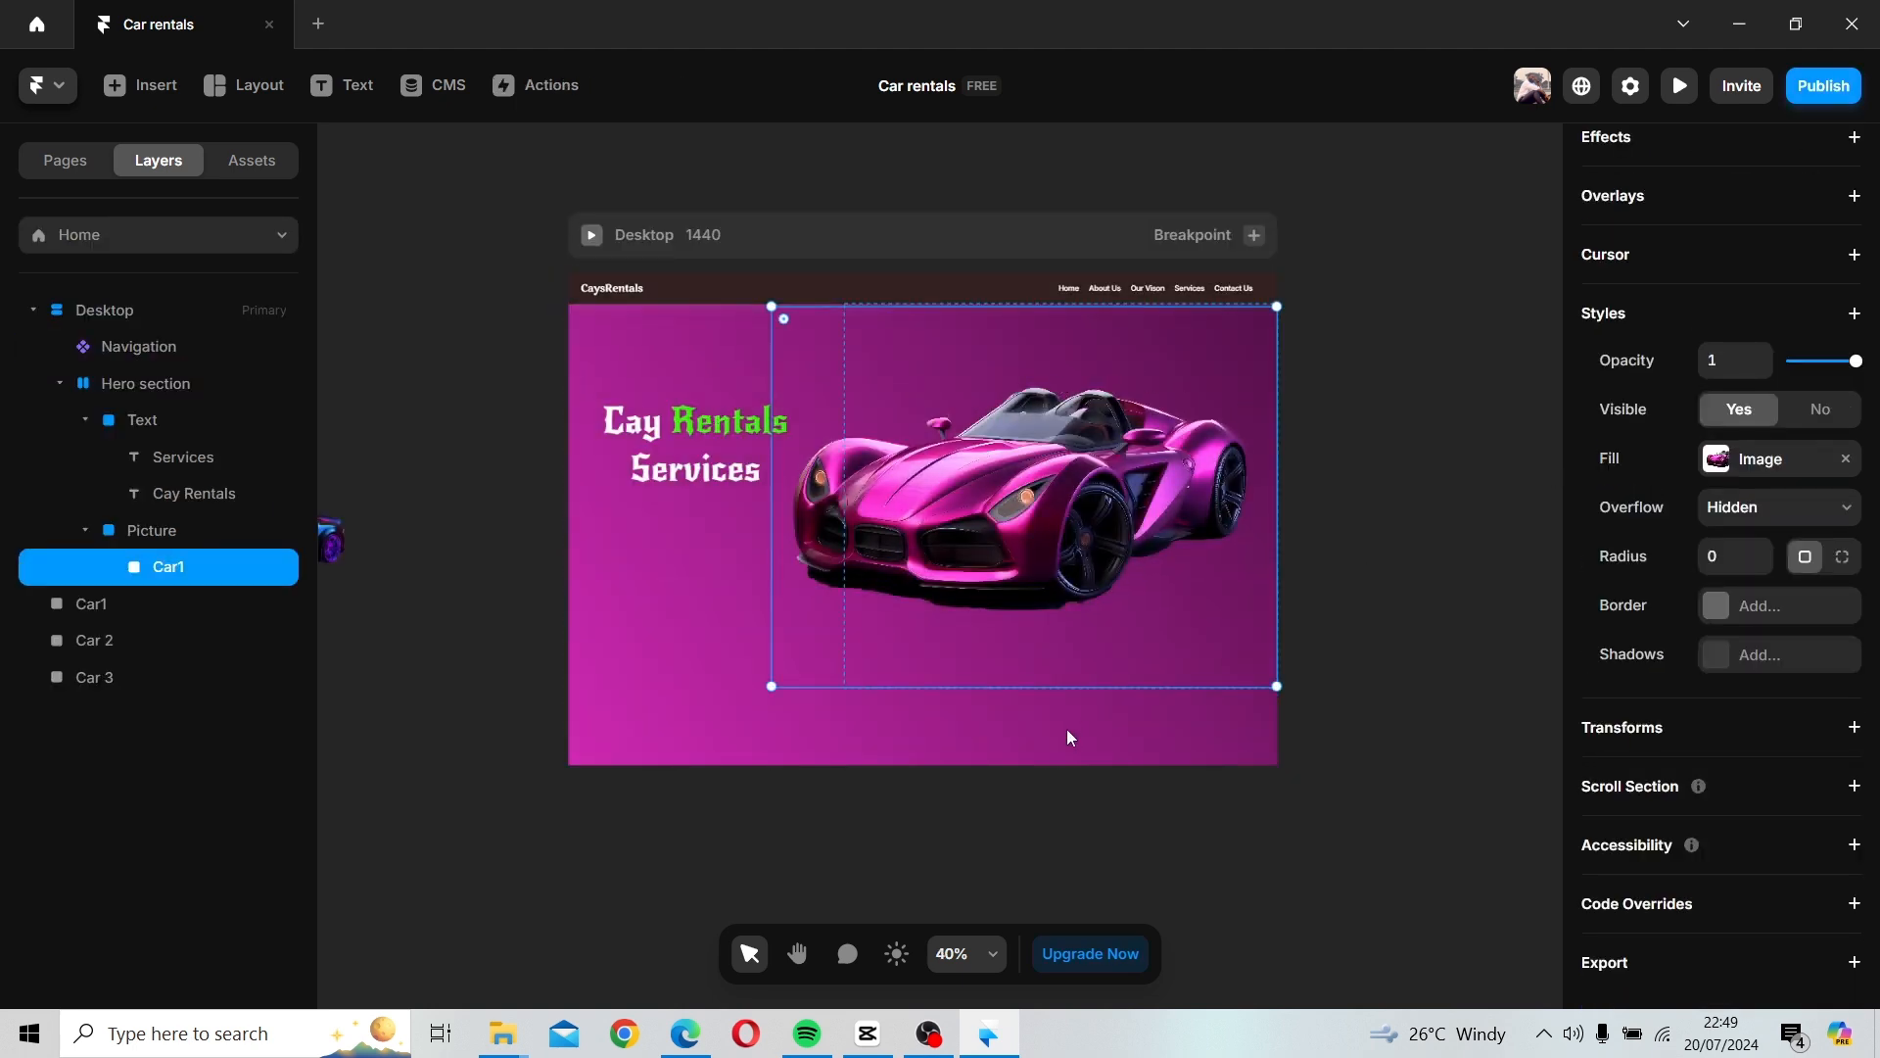
key("Escape")
left_click(695, 286)
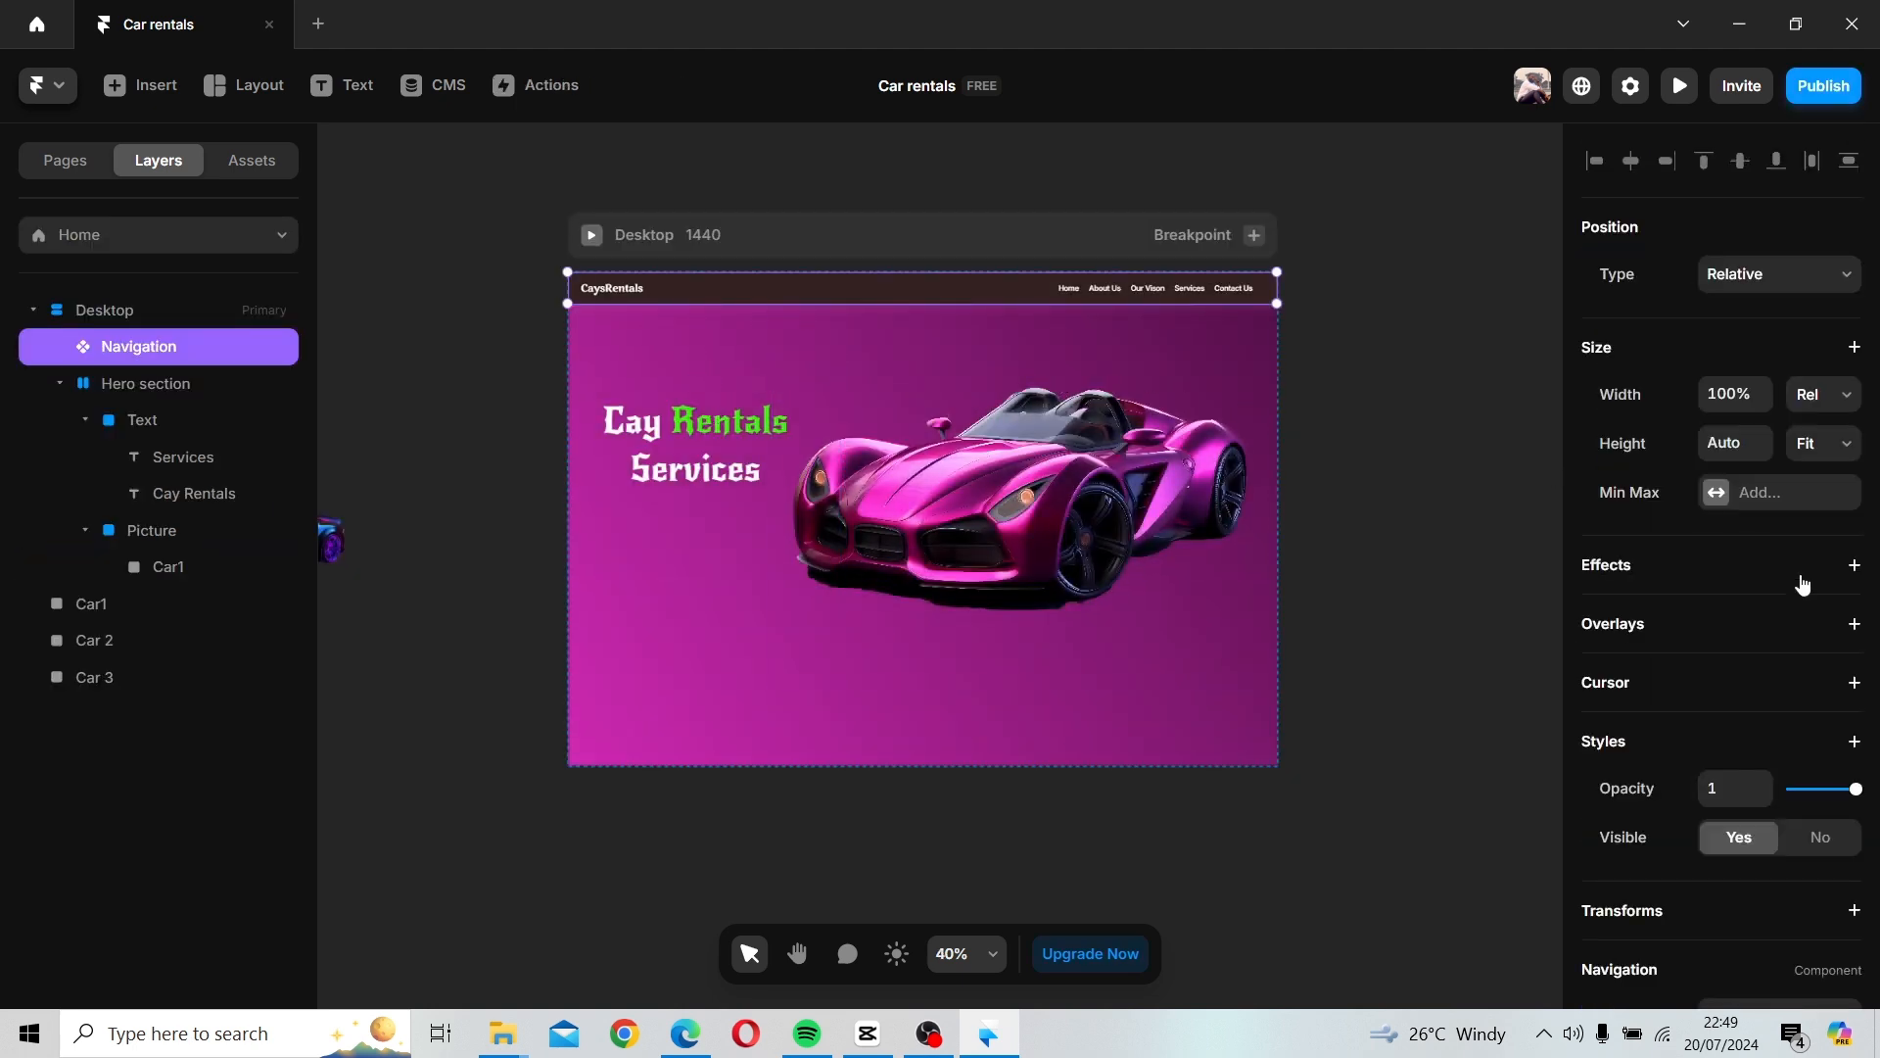
scroll(1761, 667, "down", 3)
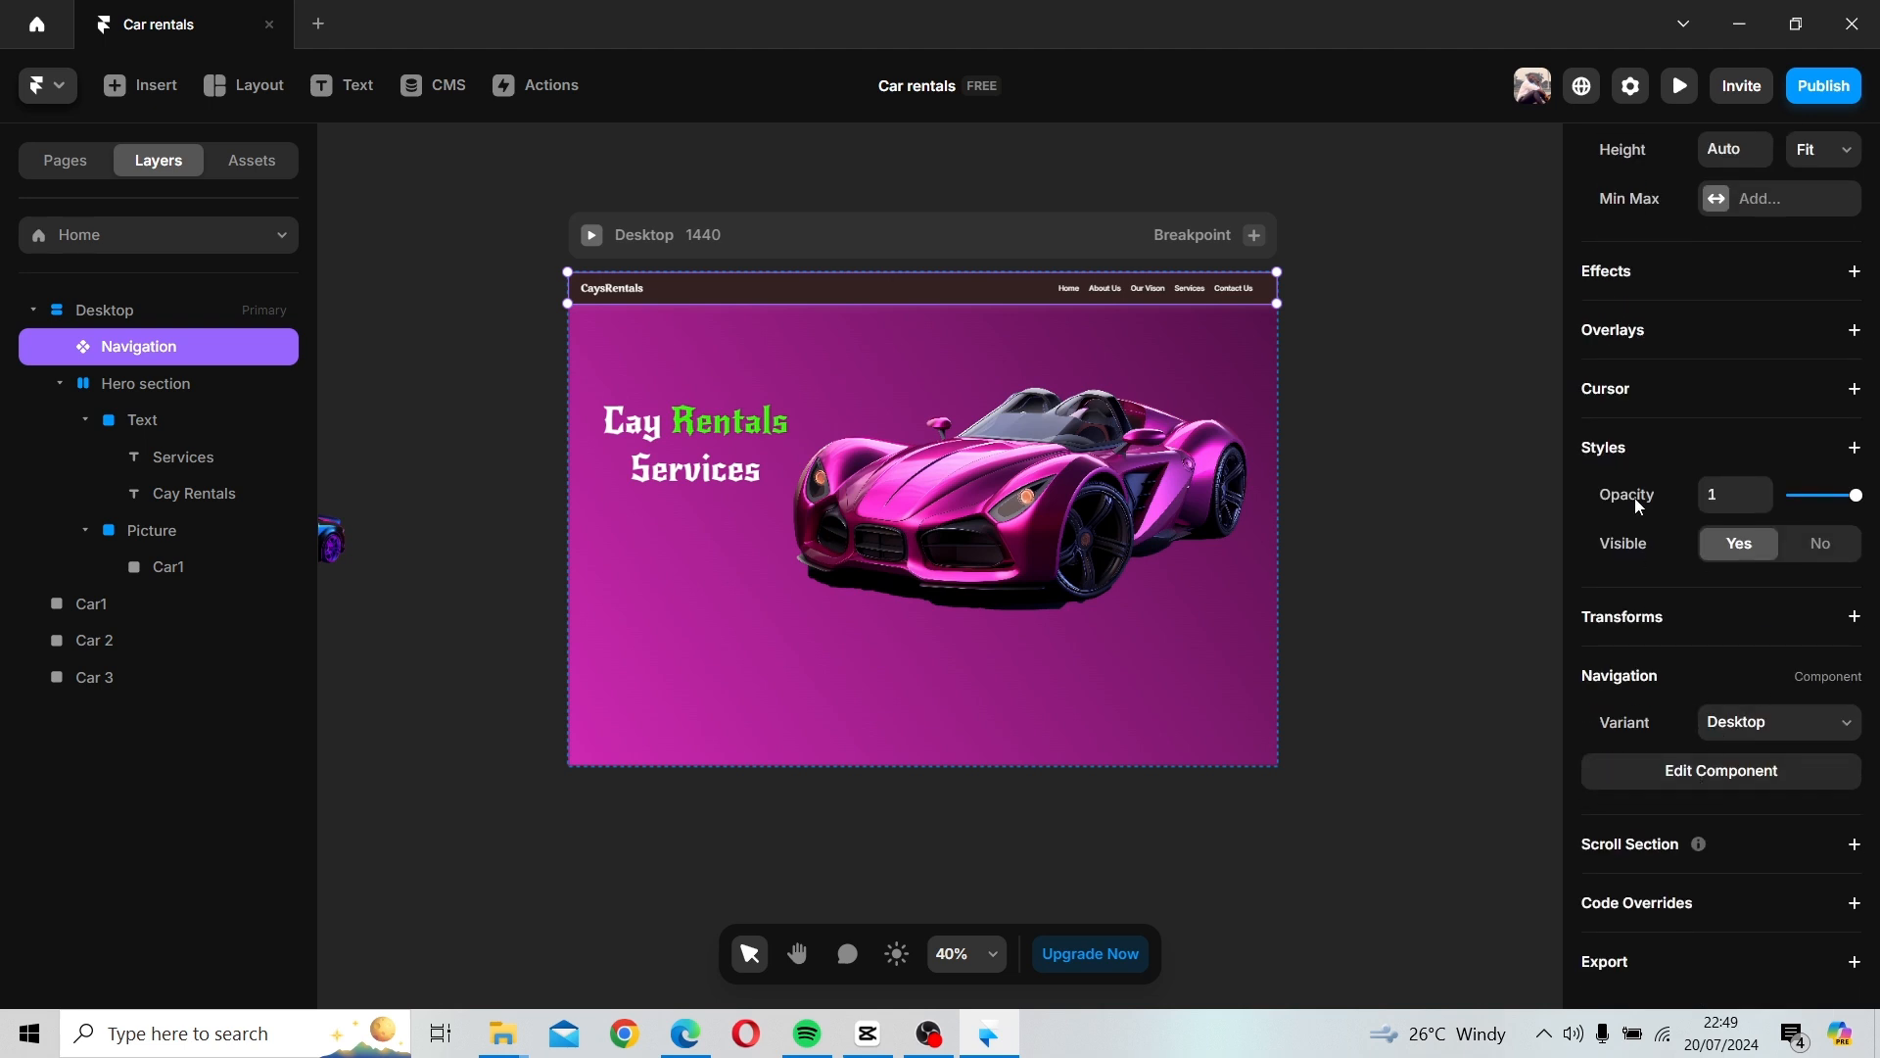
scroll(1638, 504, "up", 3)
Copy the start color code #D72ABA from the Desktop frame's gradient fill.
left_click(717, 254)
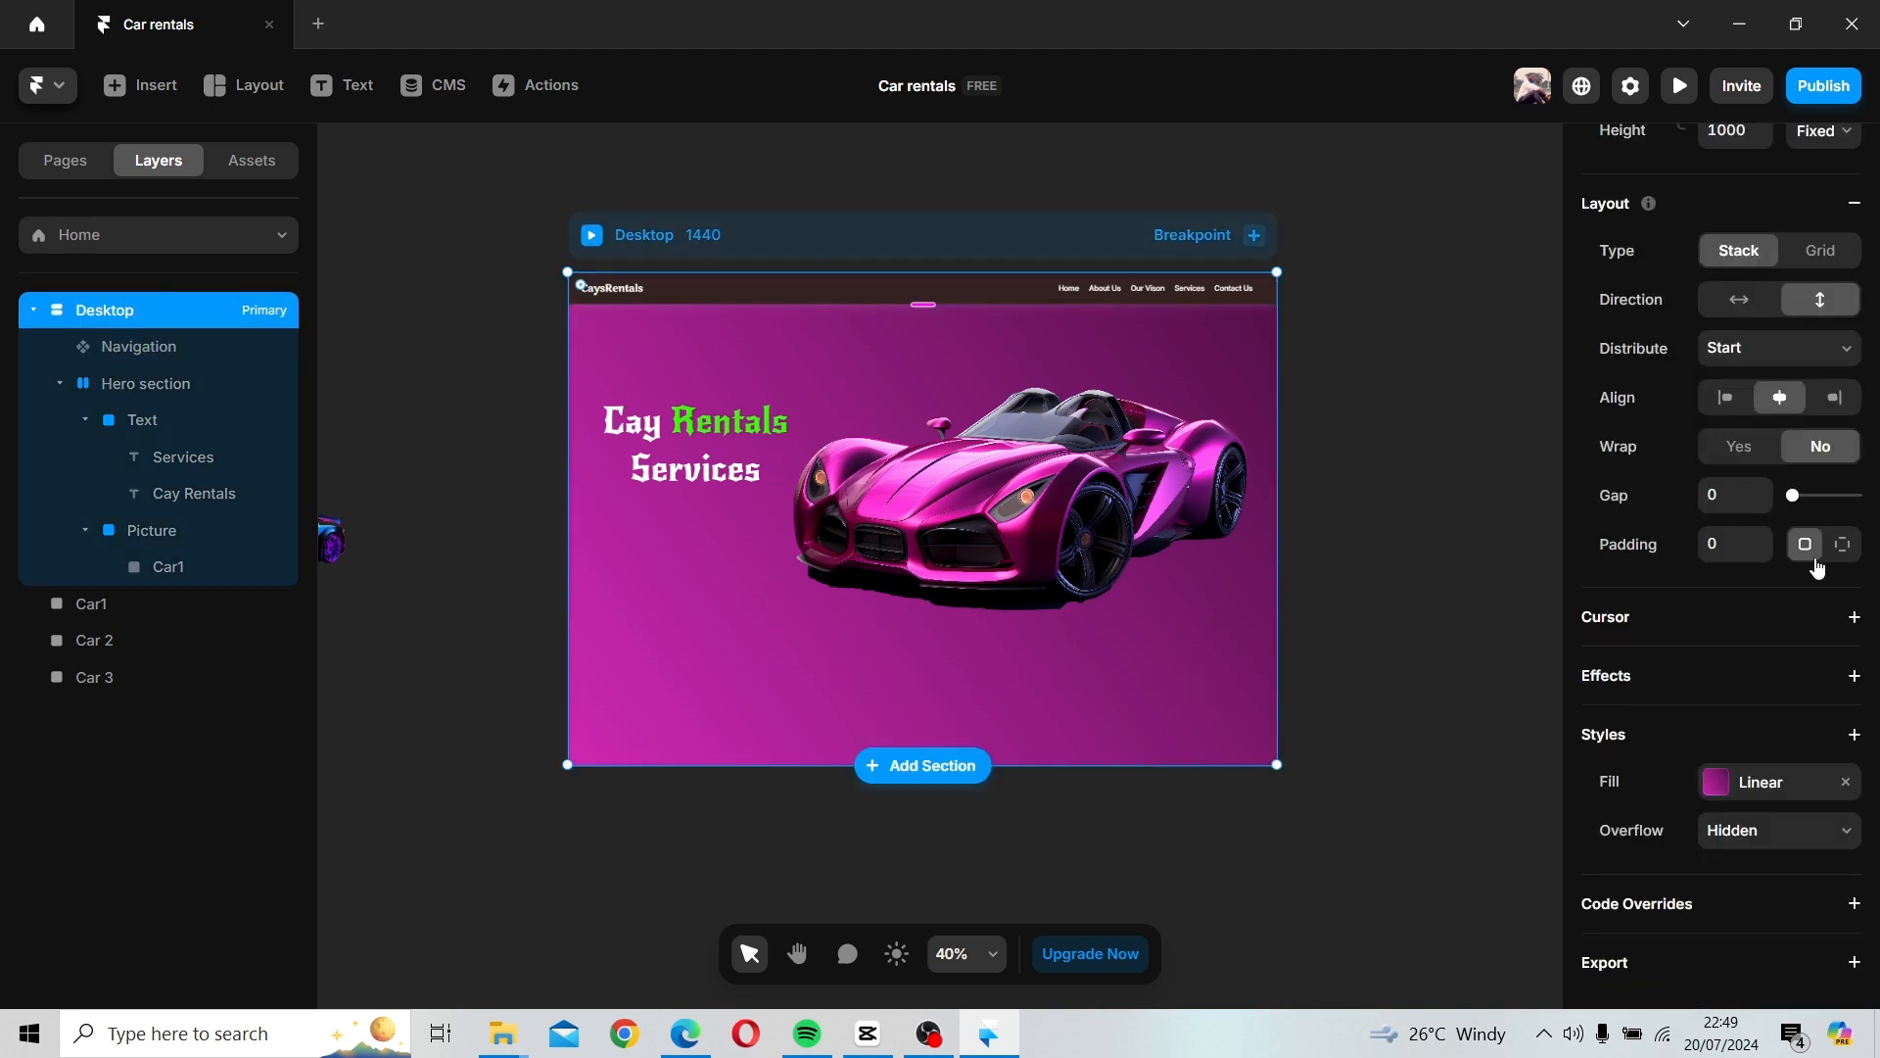
left_click(1716, 781)
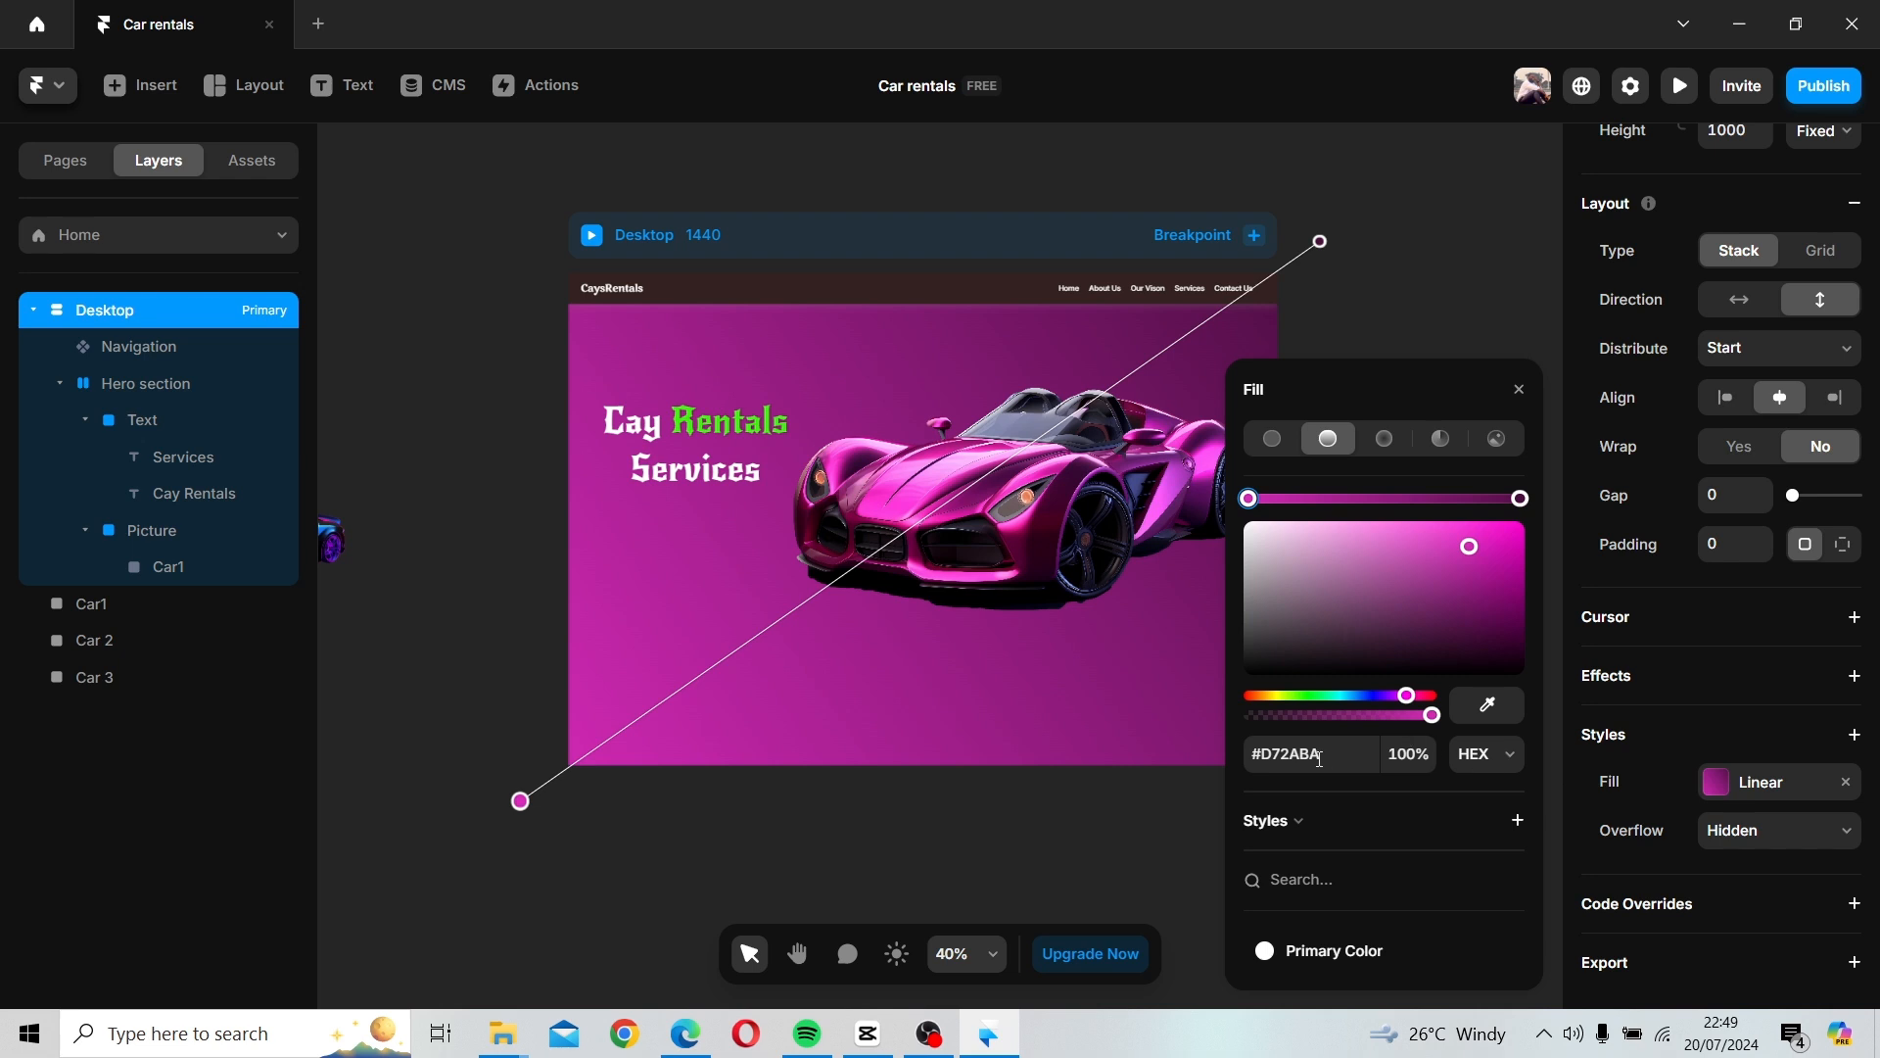
left_click(1325, 759)
key("ctrl+c")
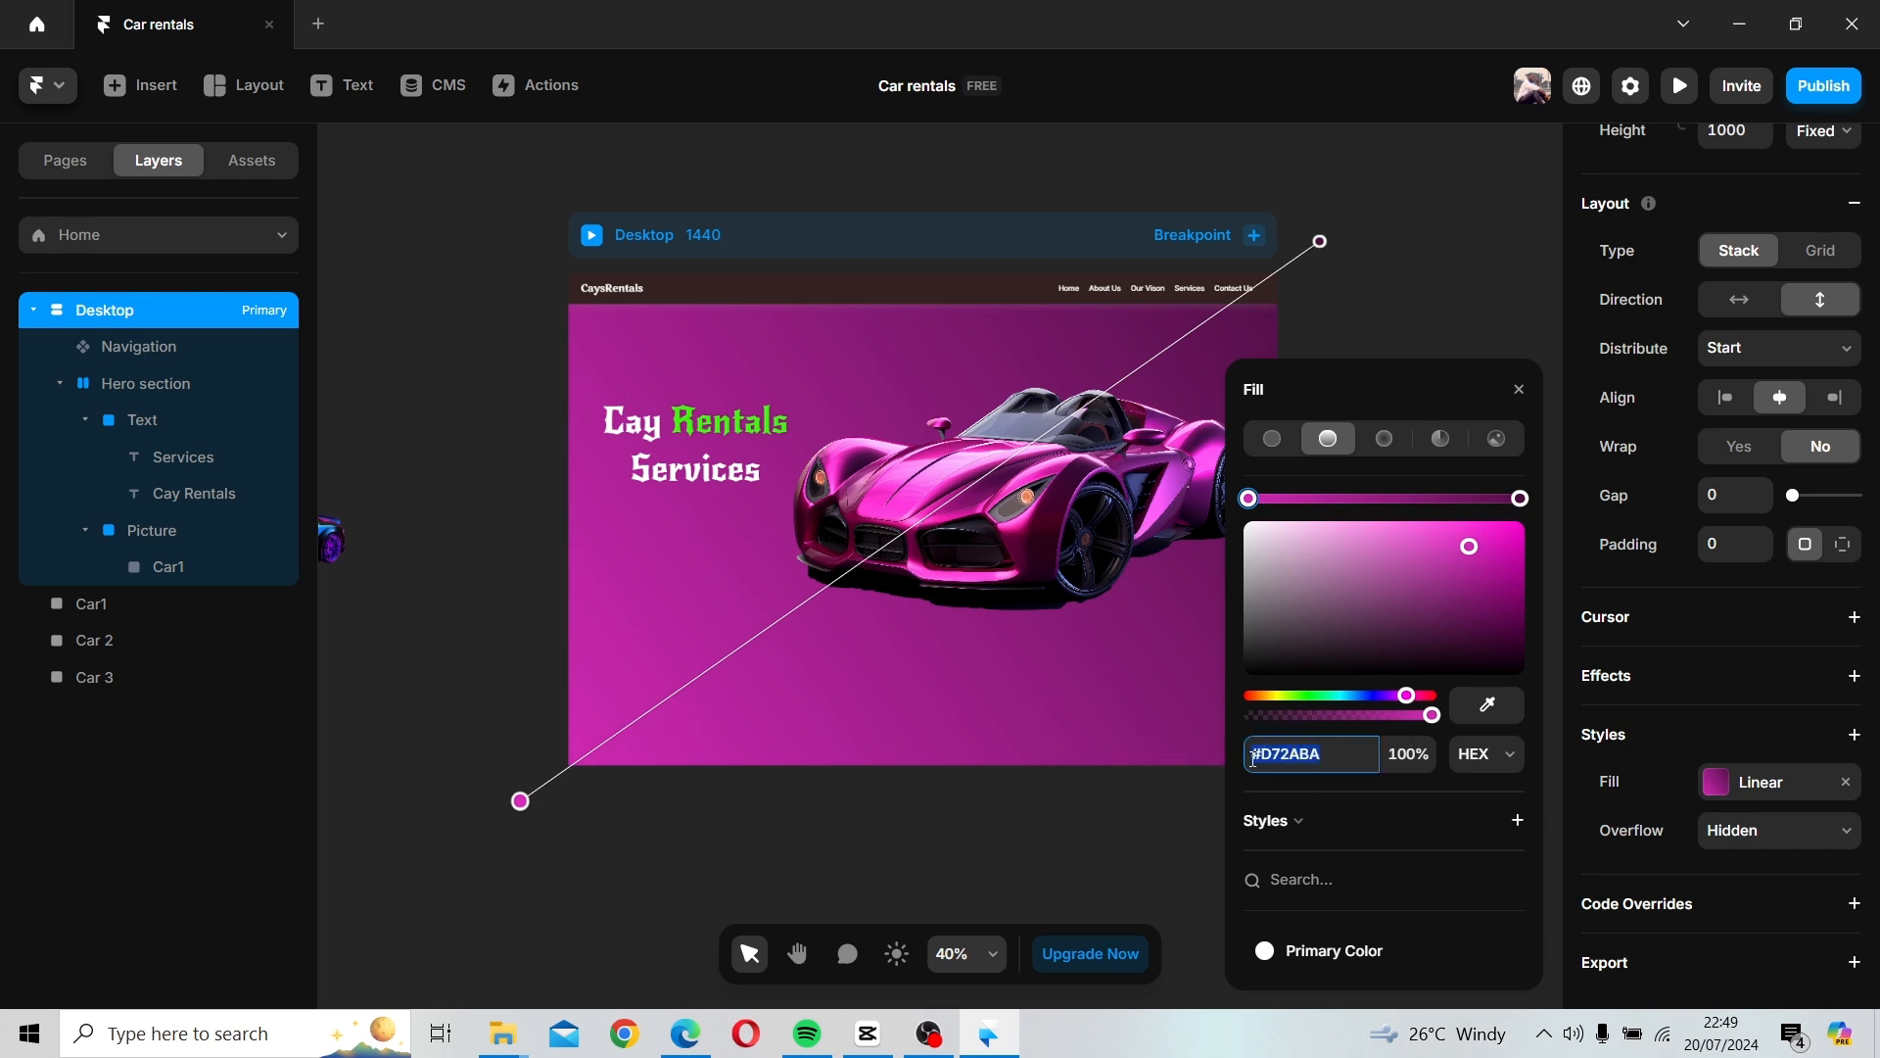
left_click(1519, 390)
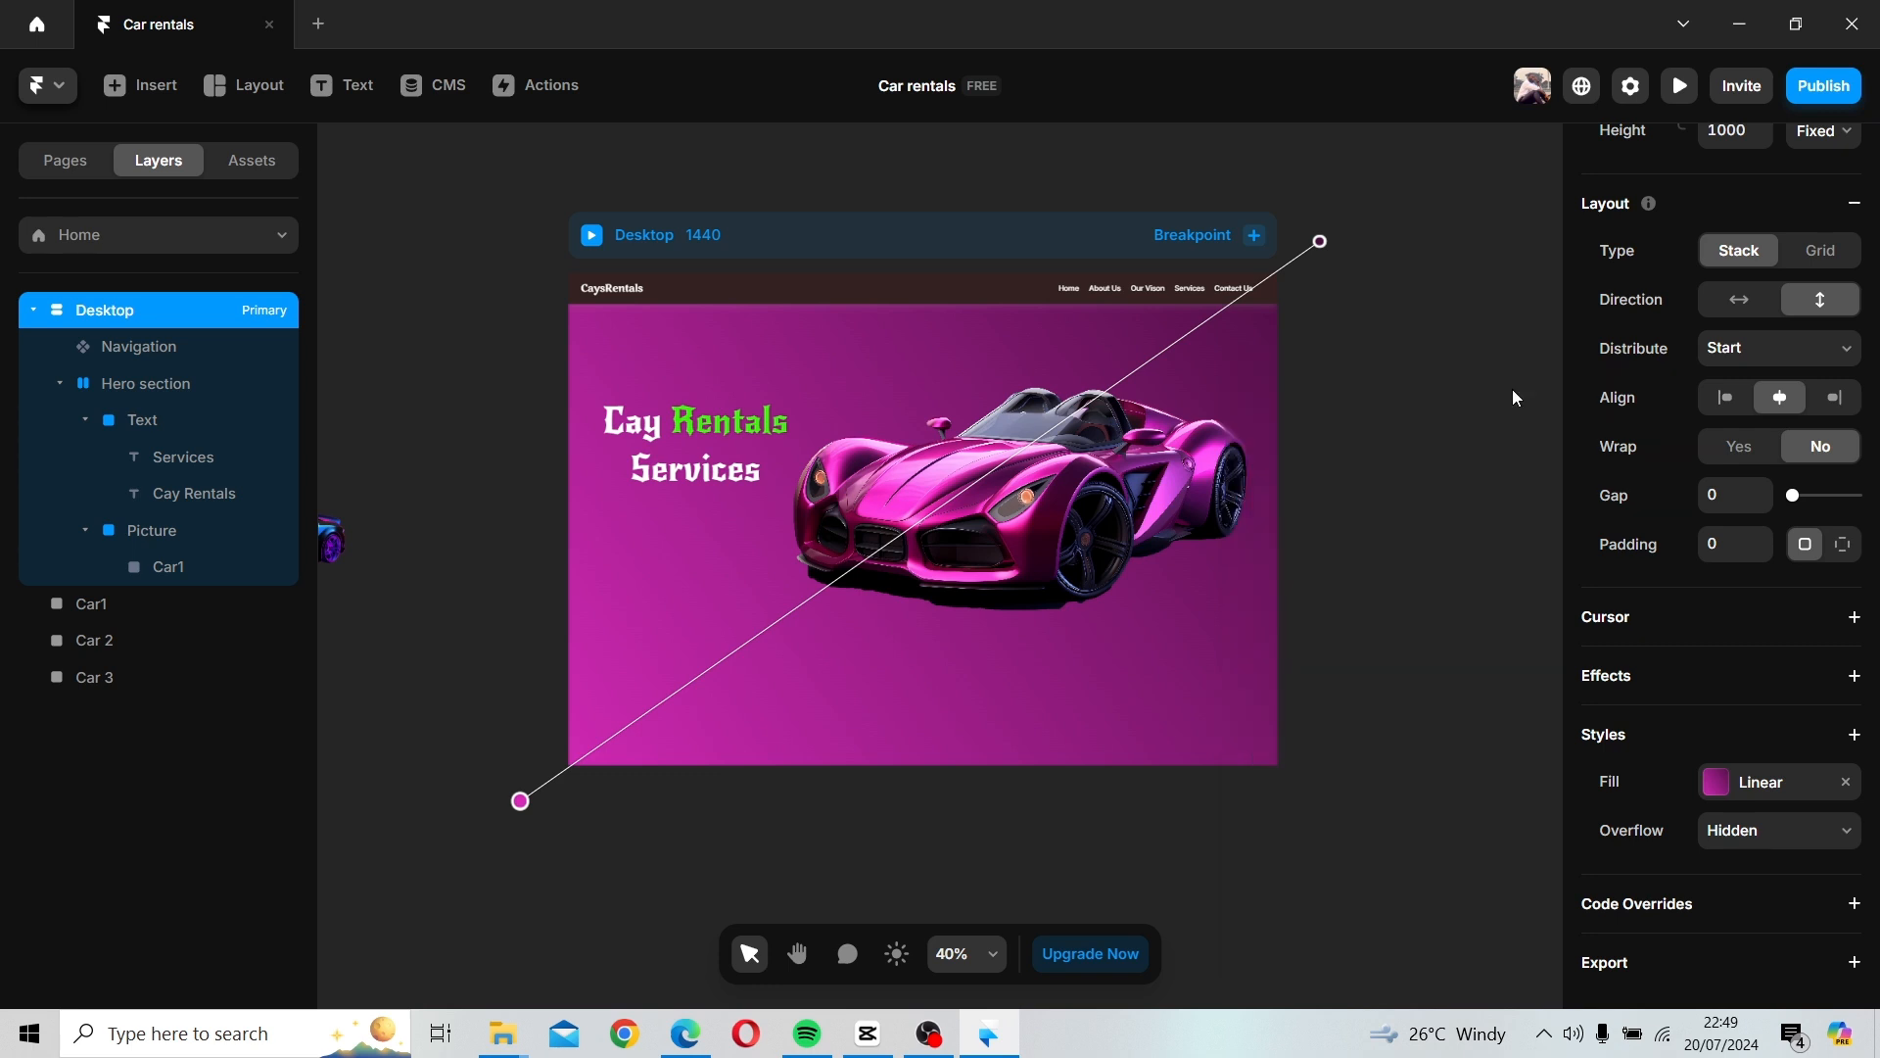
Set the fill of the Navigation component's Desktop variant to the copied #D72ABA and convert it to a linear gradient.
double_click(748, 294)
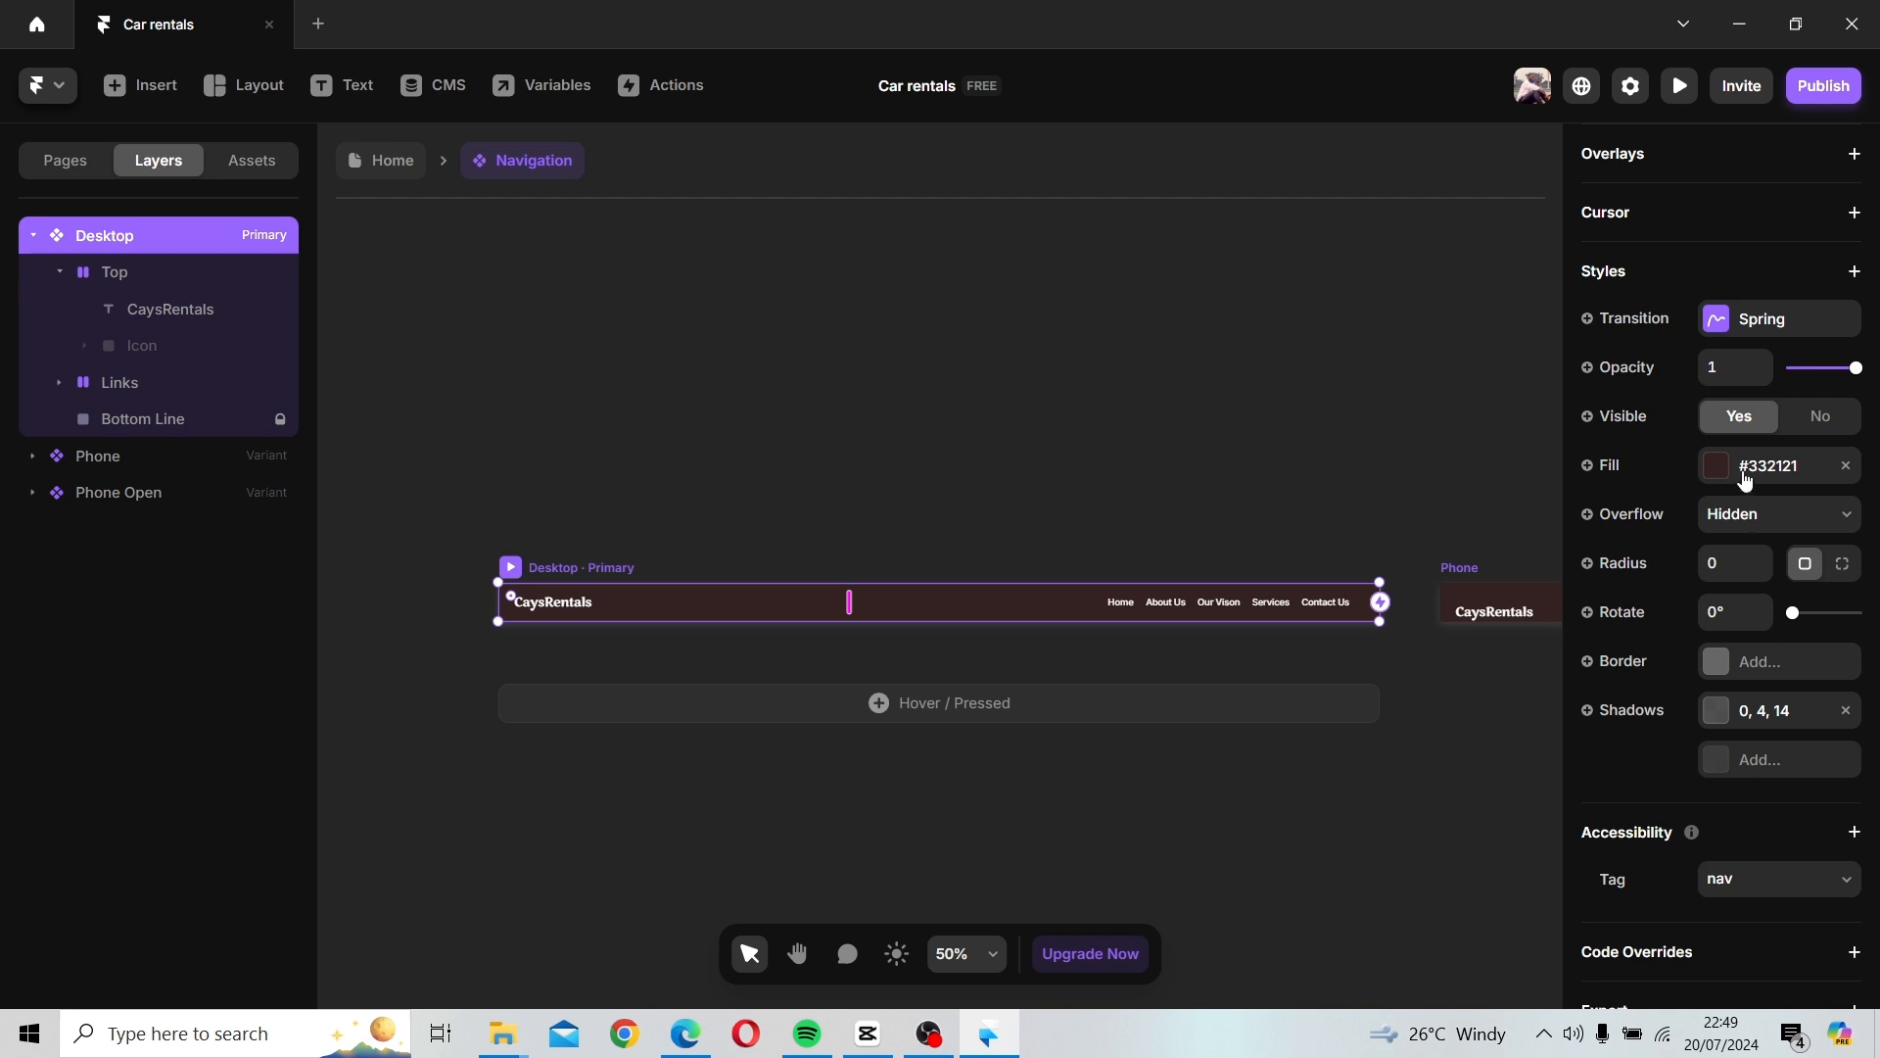
left_click(1753, 469)
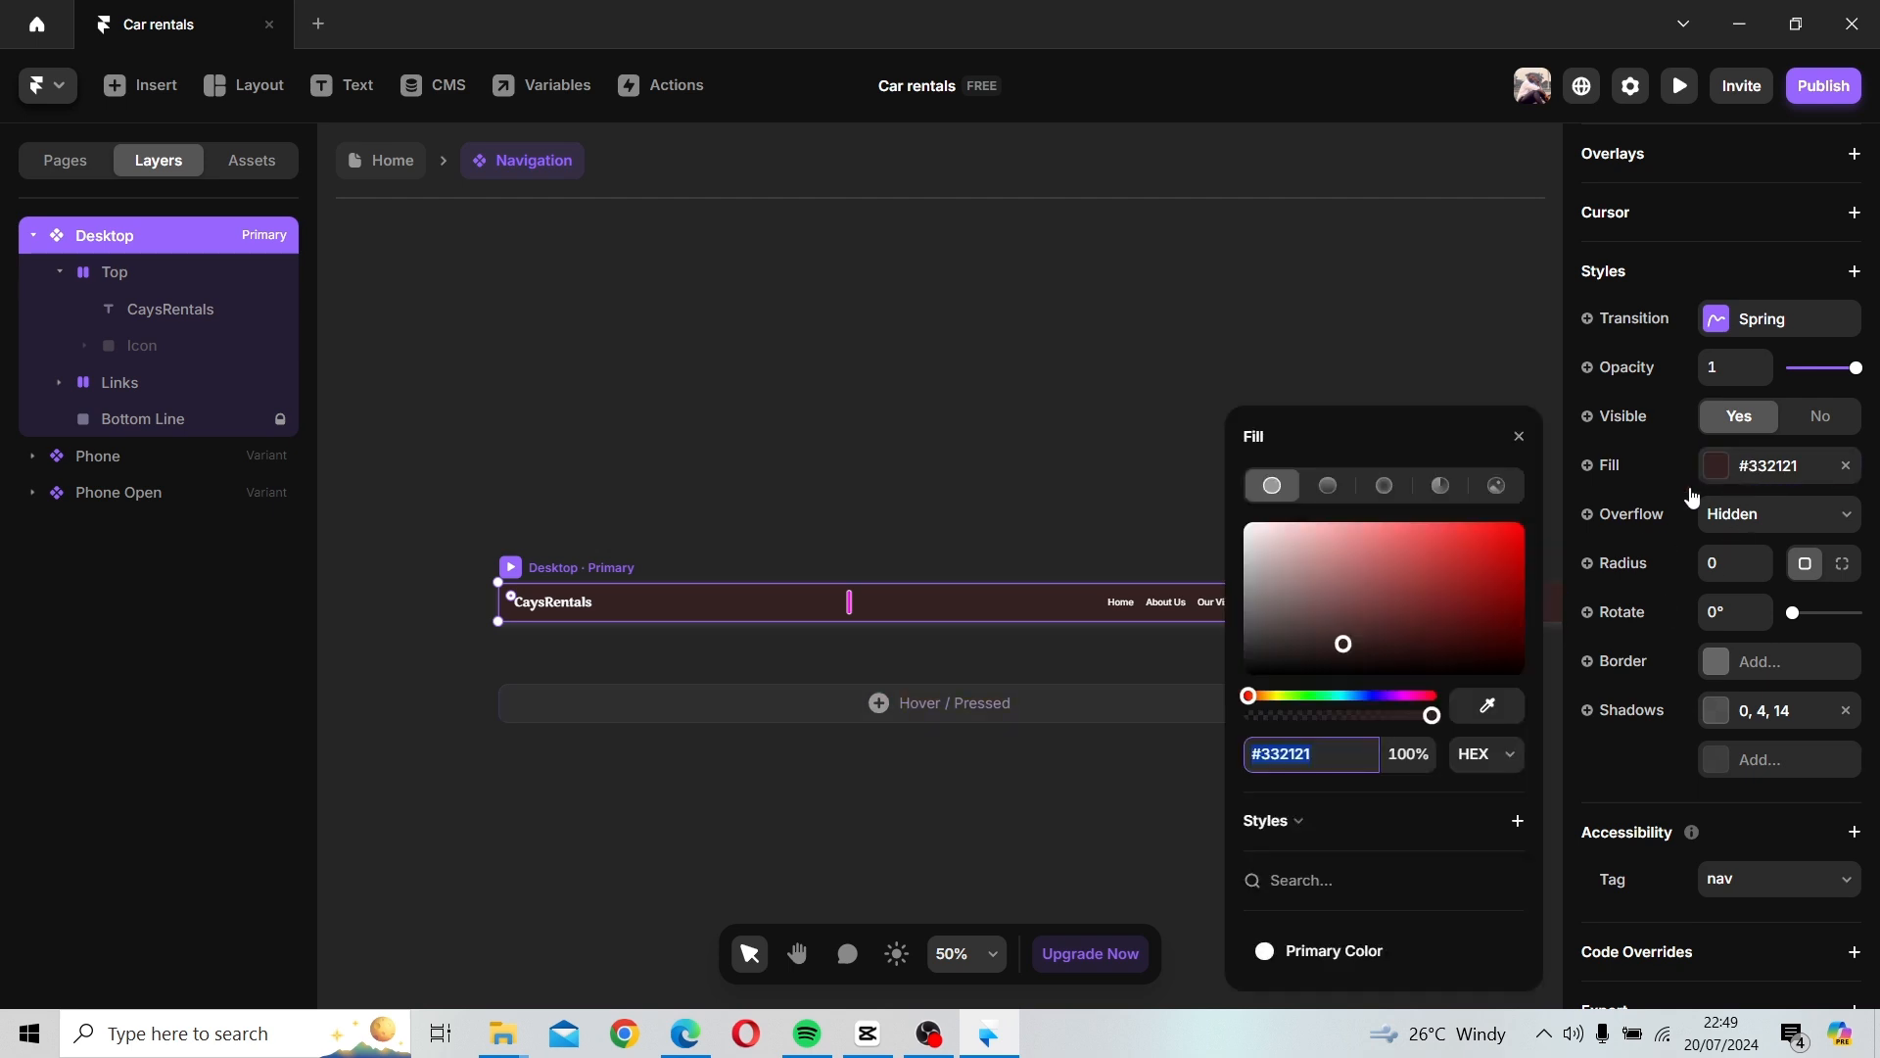
key("ctrl+v")
key("Return")
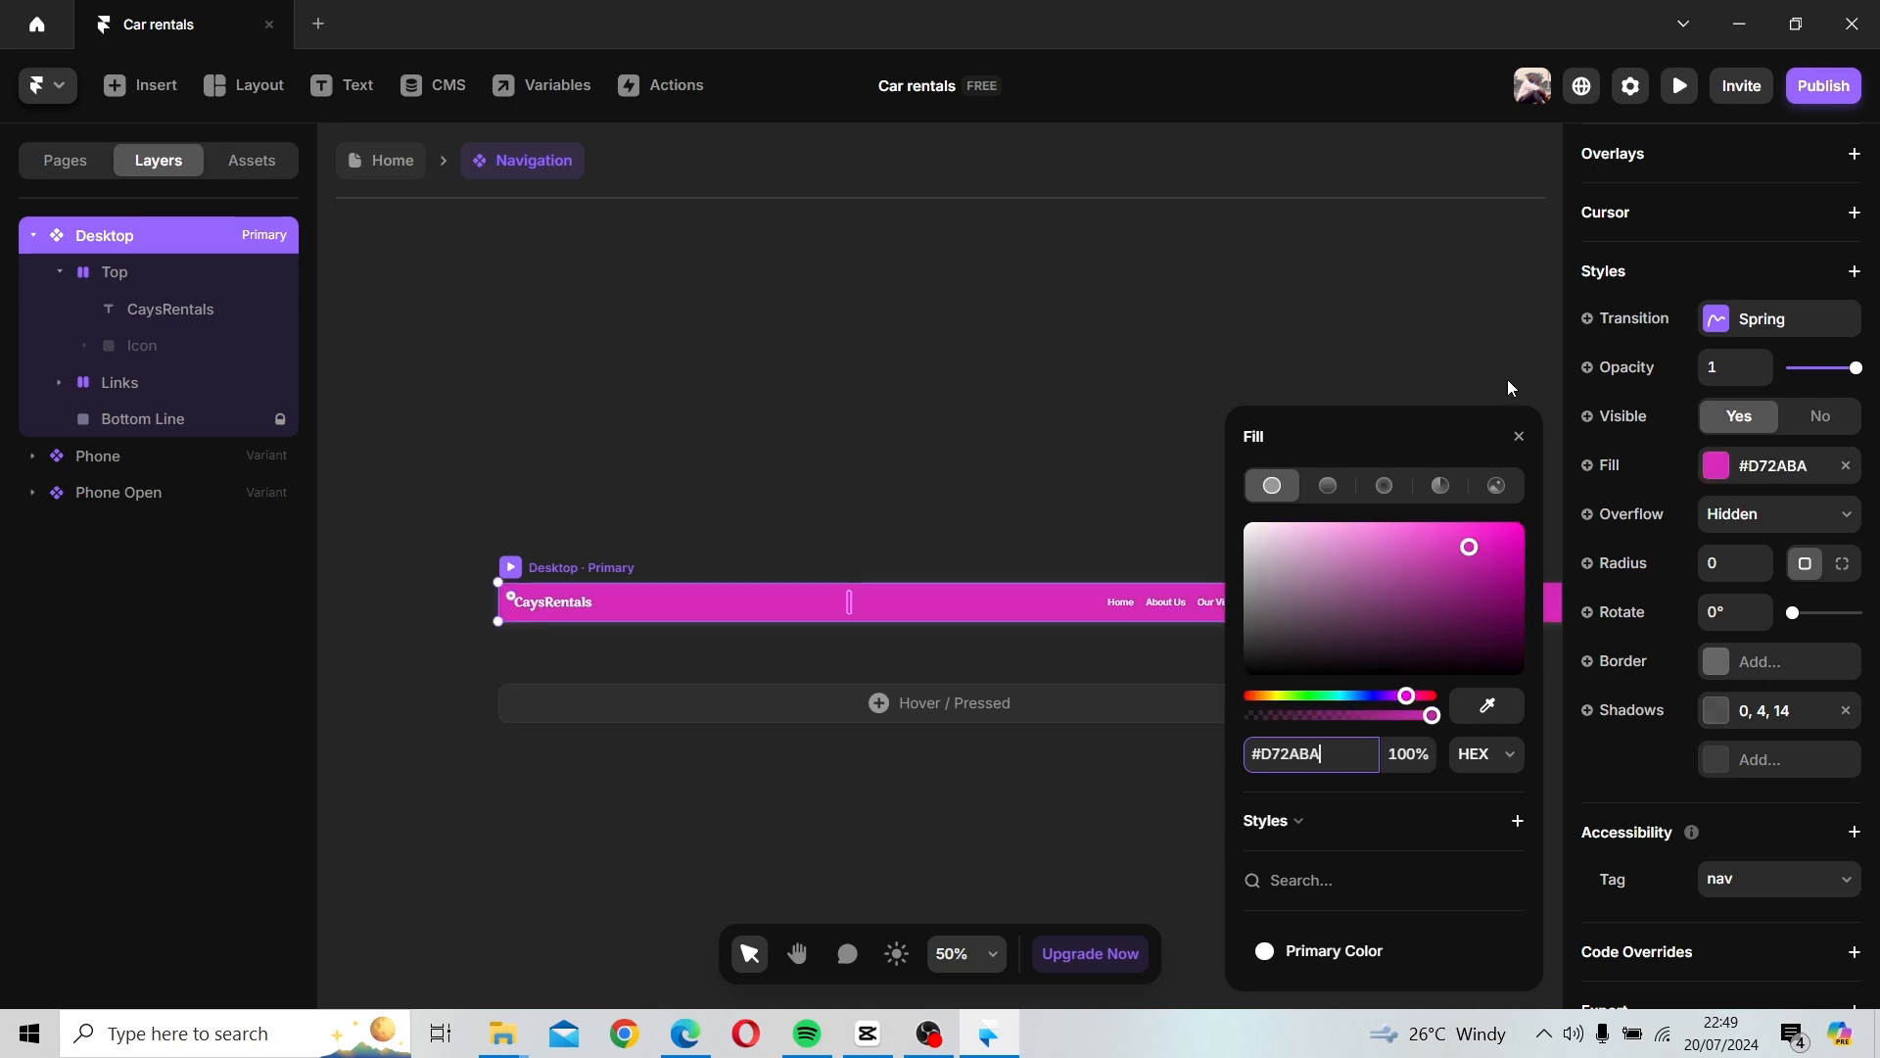
left_click(1332, 493)
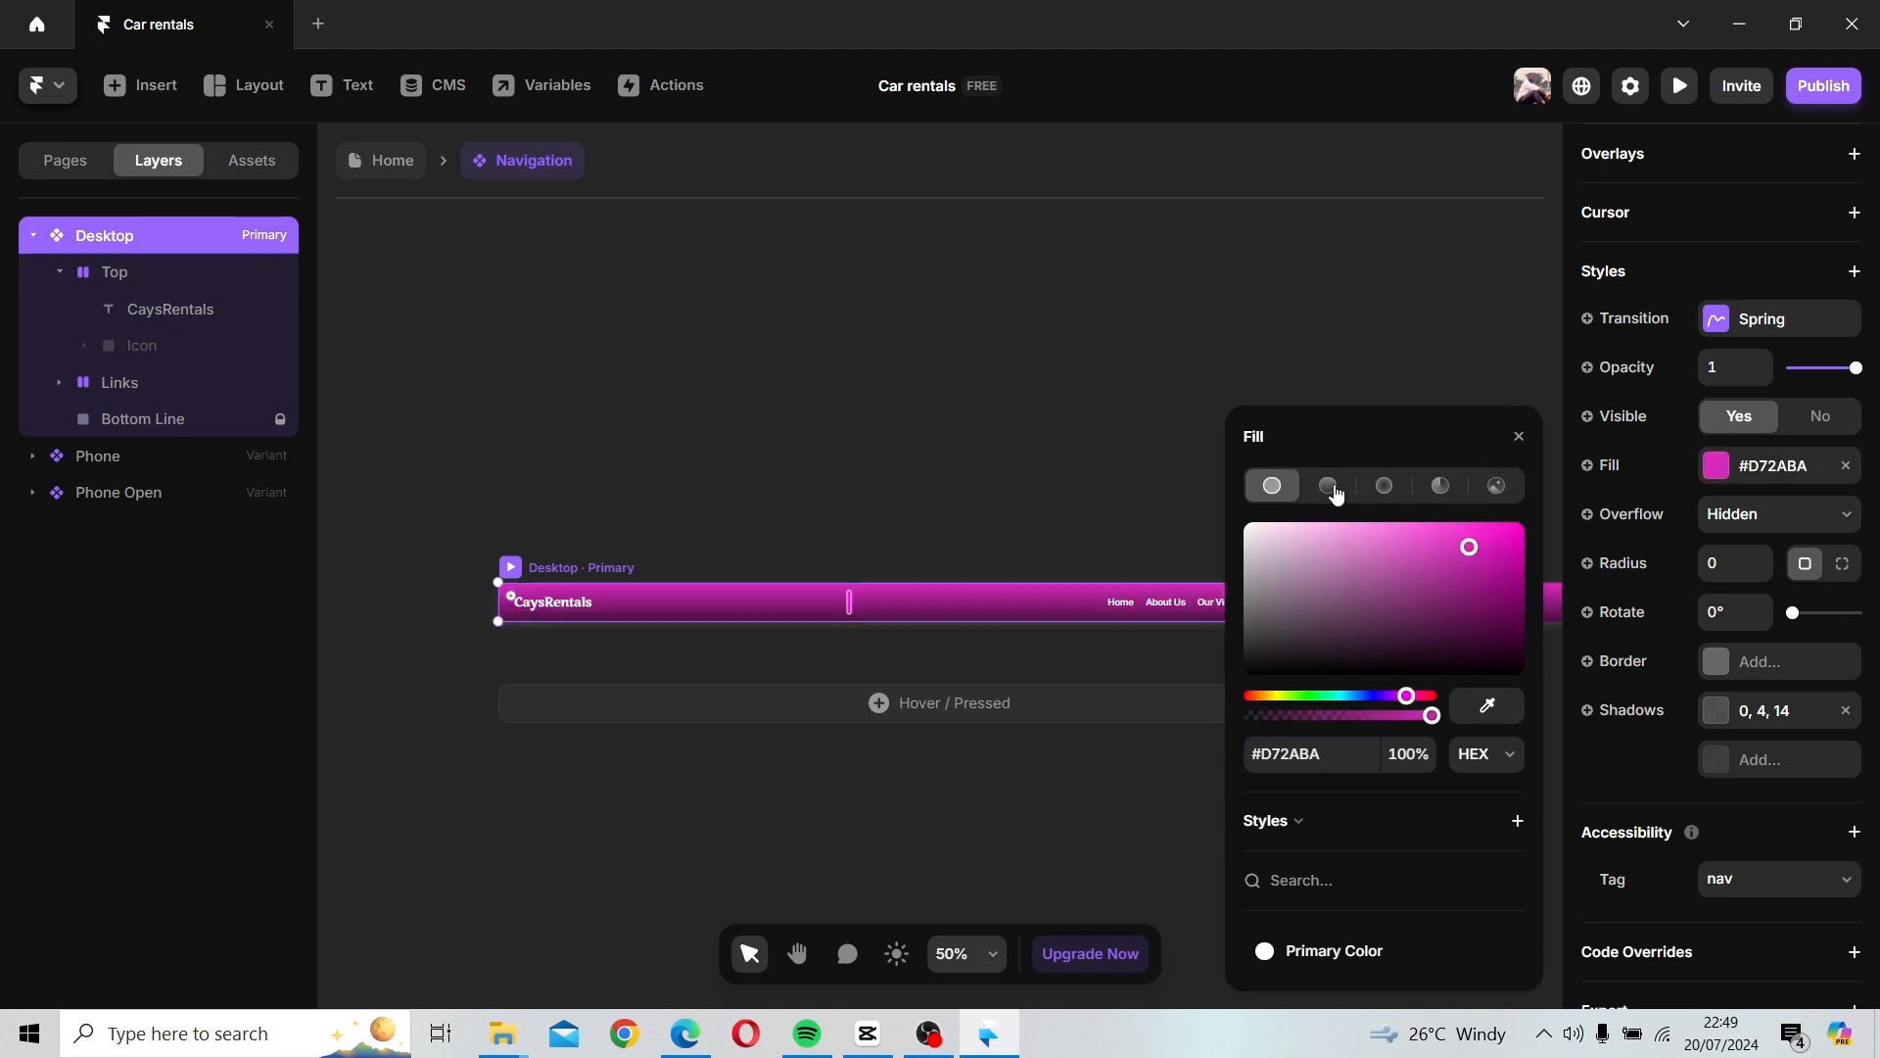
left_click(1036, 485)
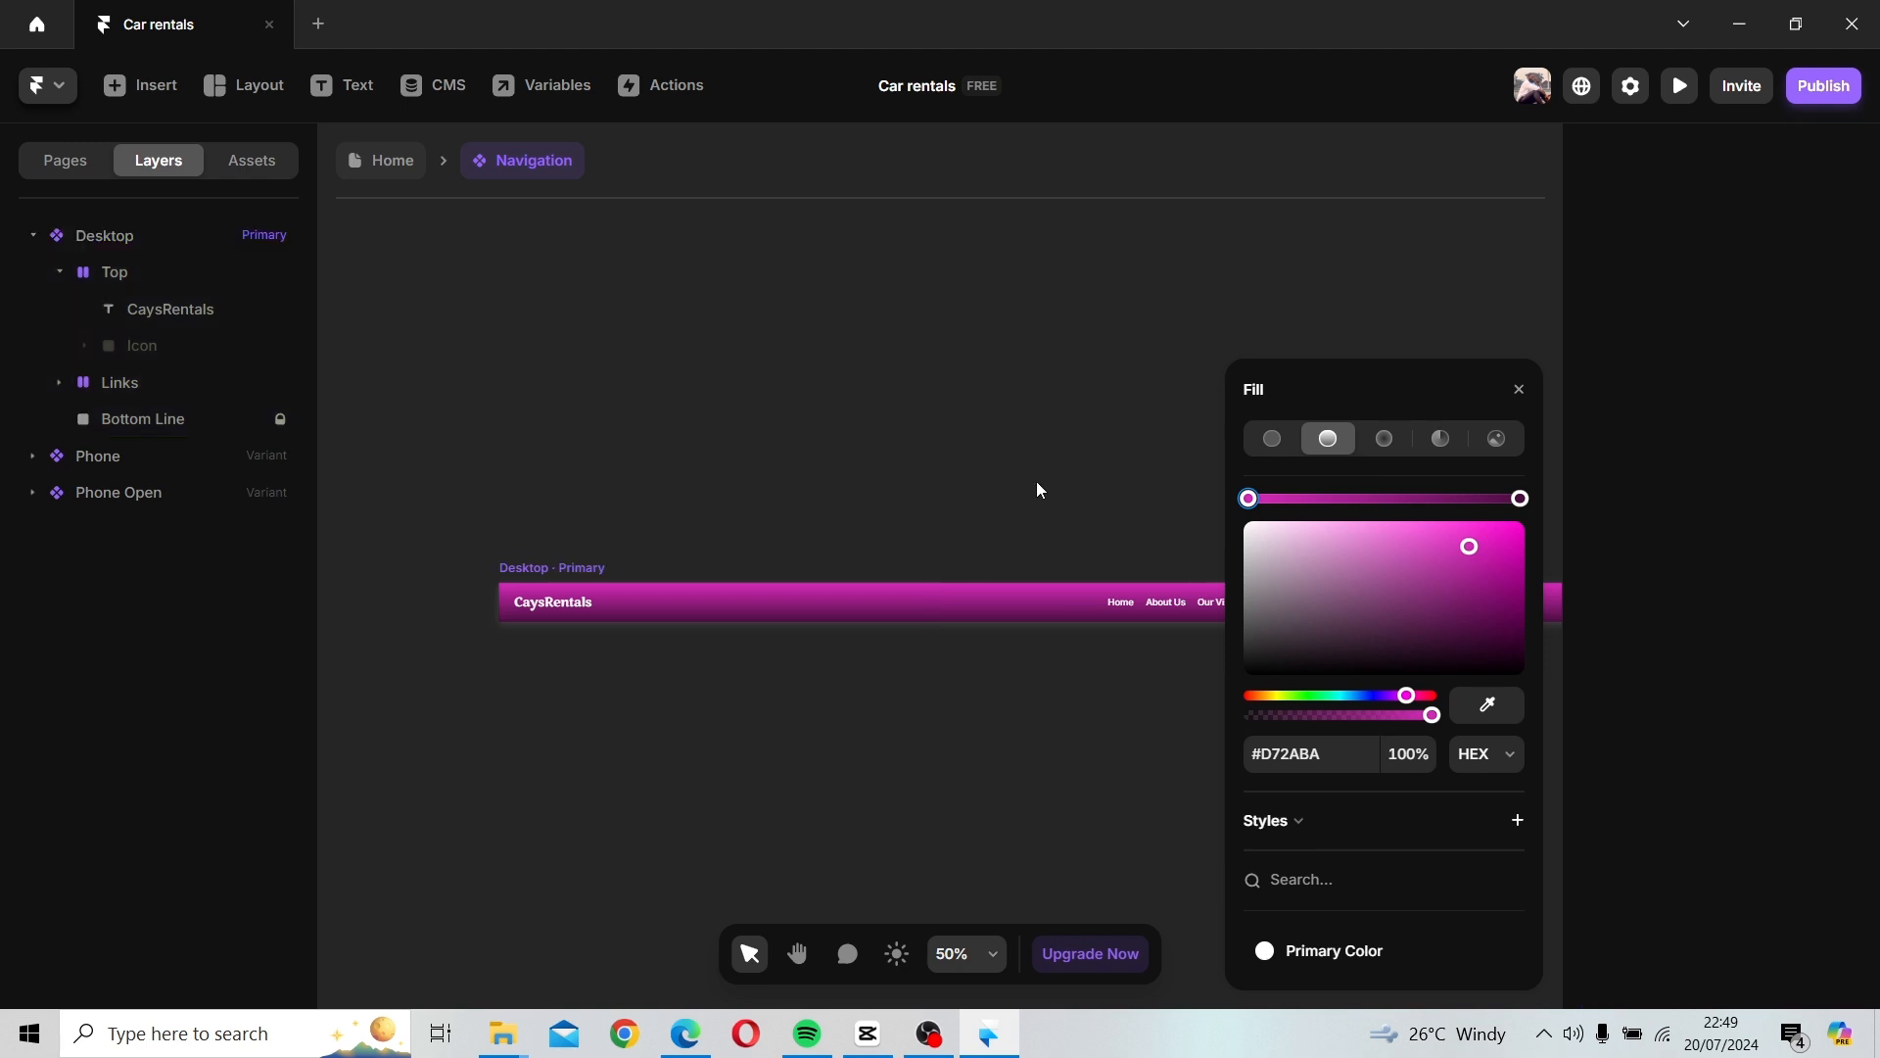
Reorient the navigation bar's gradient to run horizontally, from magenta at the CaysRentals logo to dark purple at the links.
key("space")
left_click_drag(1045, 491, 879, 462)
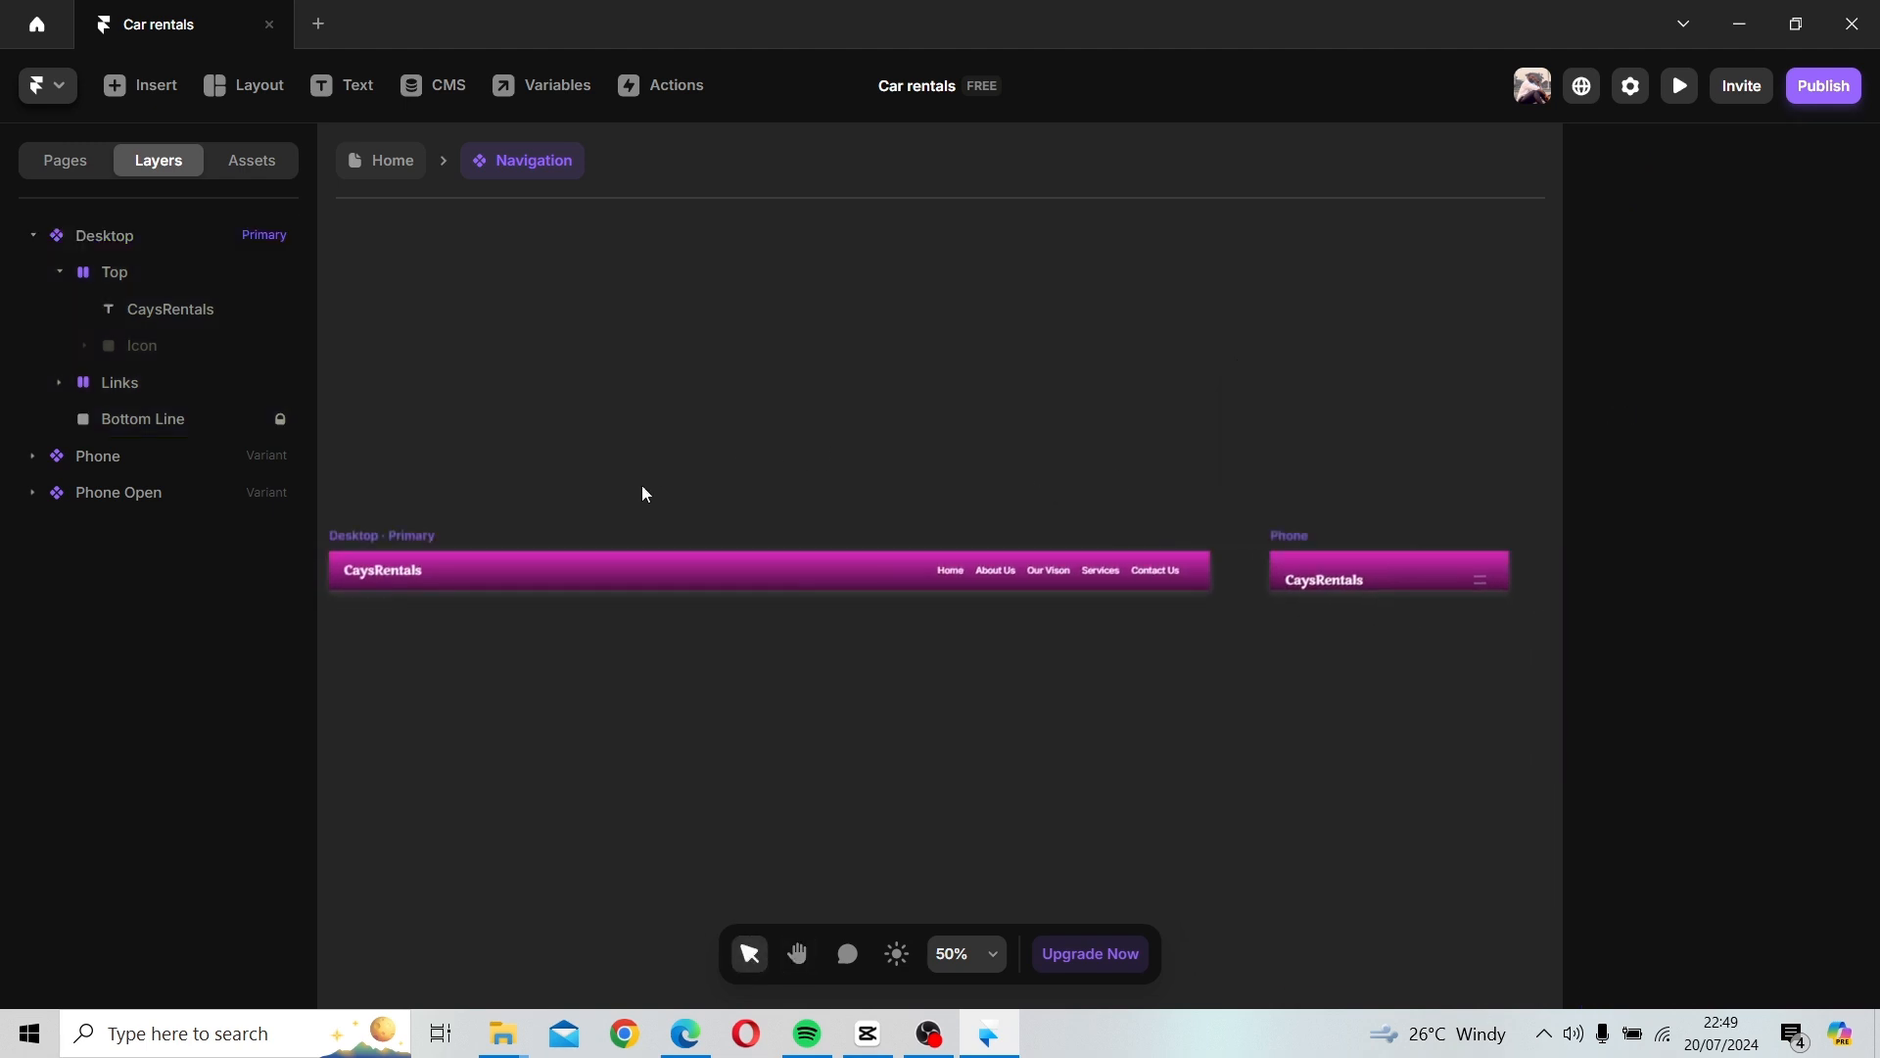
key("space")
left_click_drag(559, 492, 602, 496)
left_click(604, 577)
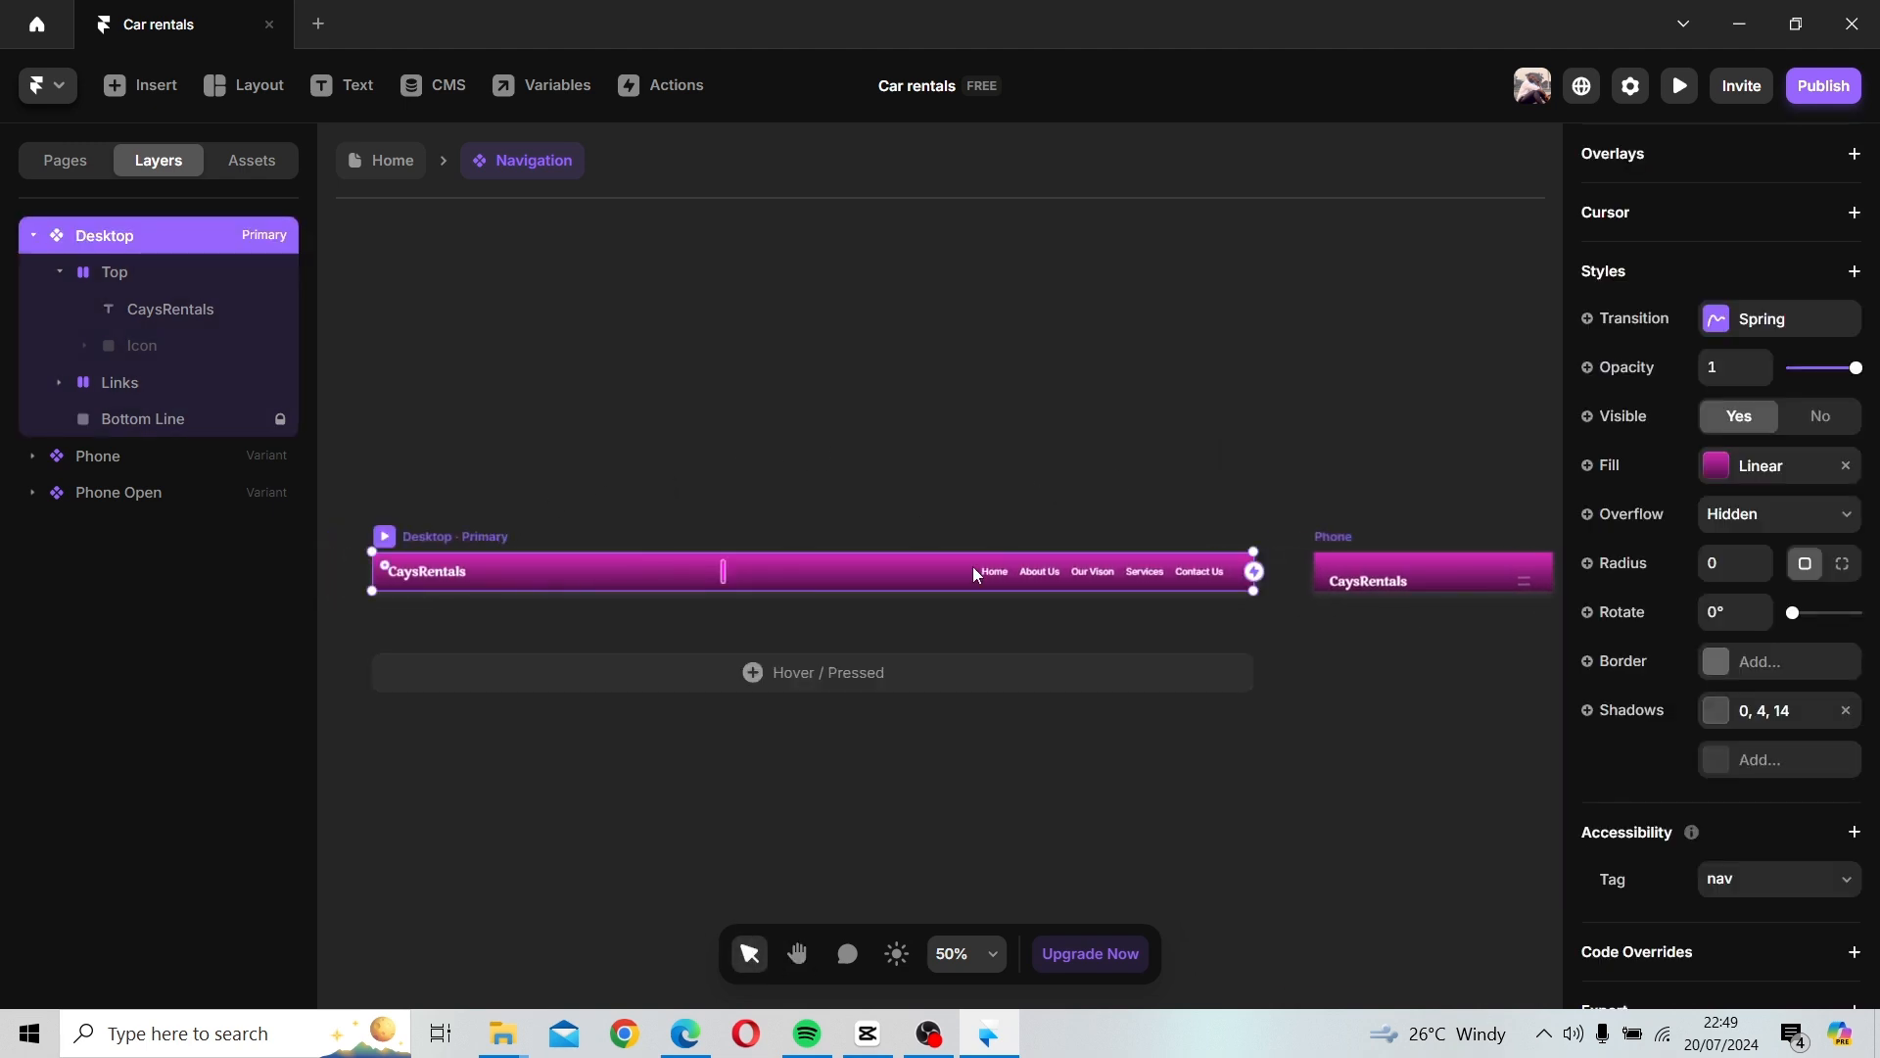
left_click(1712, 477)
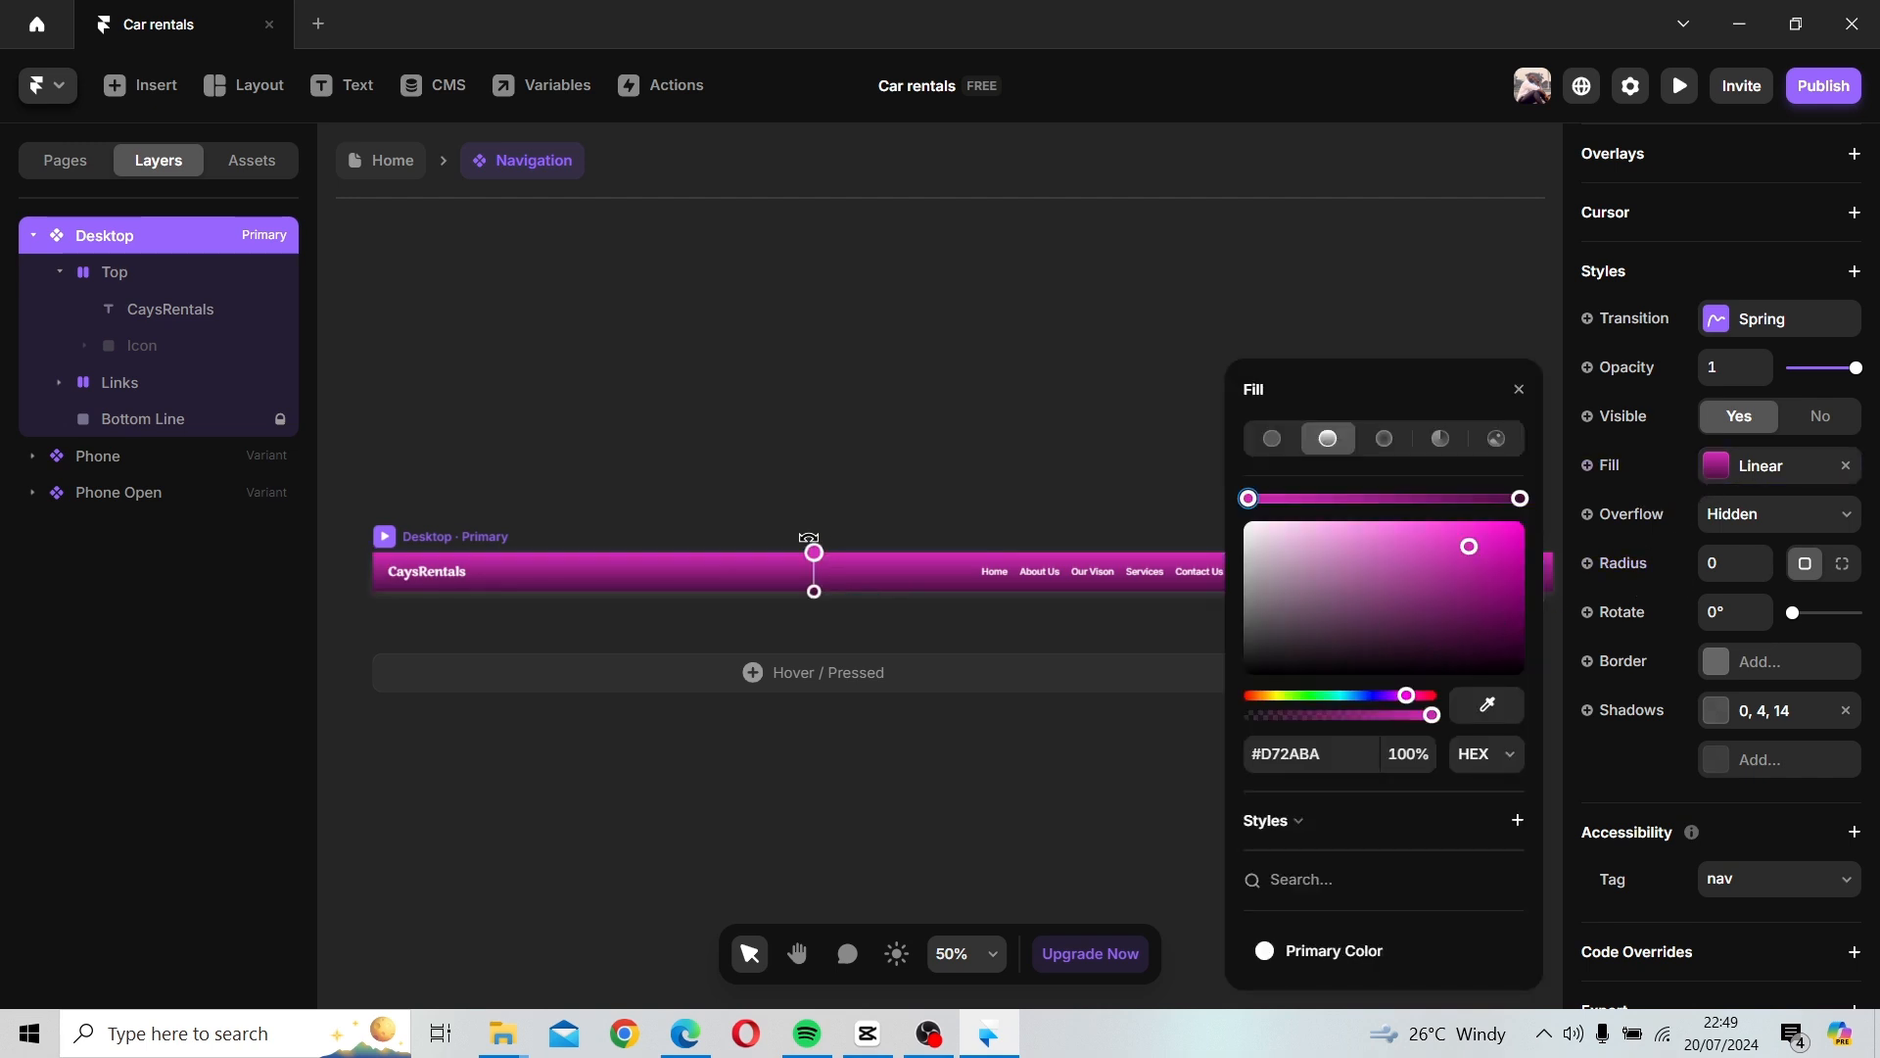
mouse_move(819, 538)
left_mouse_down()
mouse_move(722, 545)
mouse_move(702, 585)
left_mouse_up()
left_click(1519, 390)
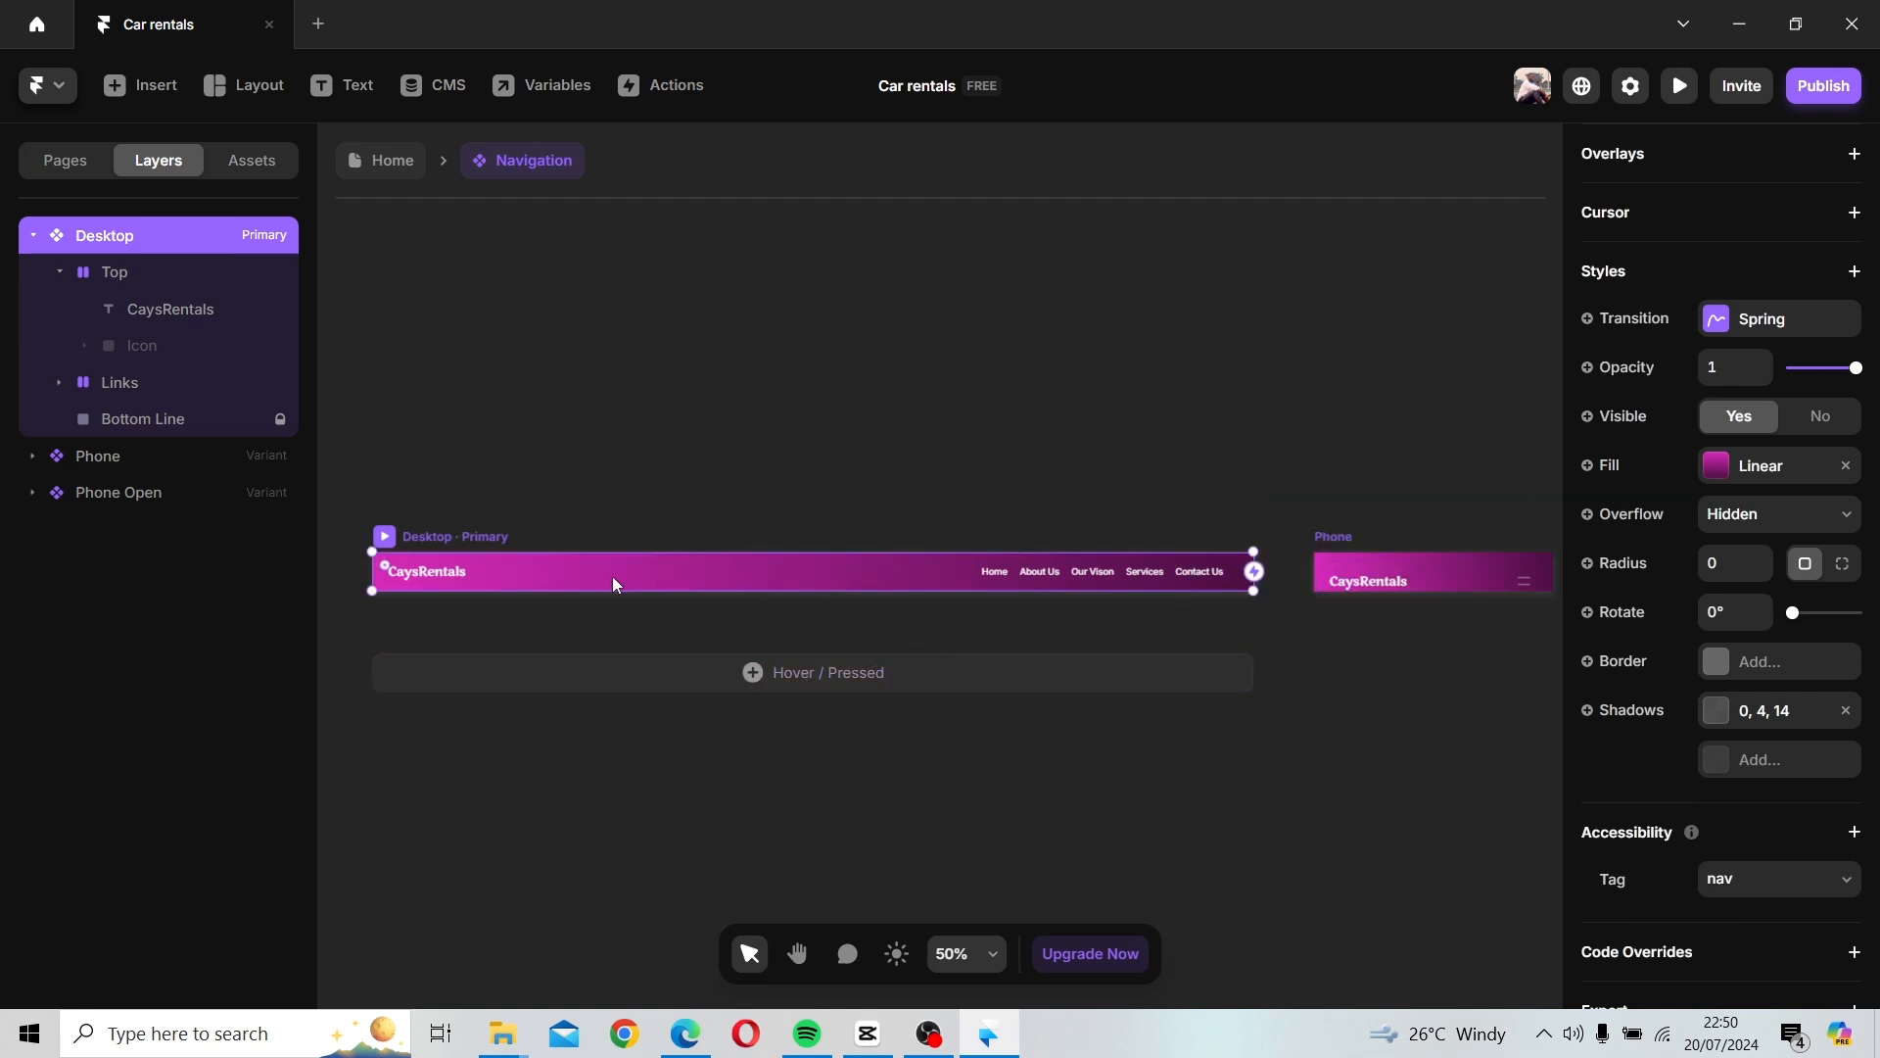
Darken the start color of the navigation bar's gradient to #AB0790 and return to the Home page.
left_click(1730, 485)
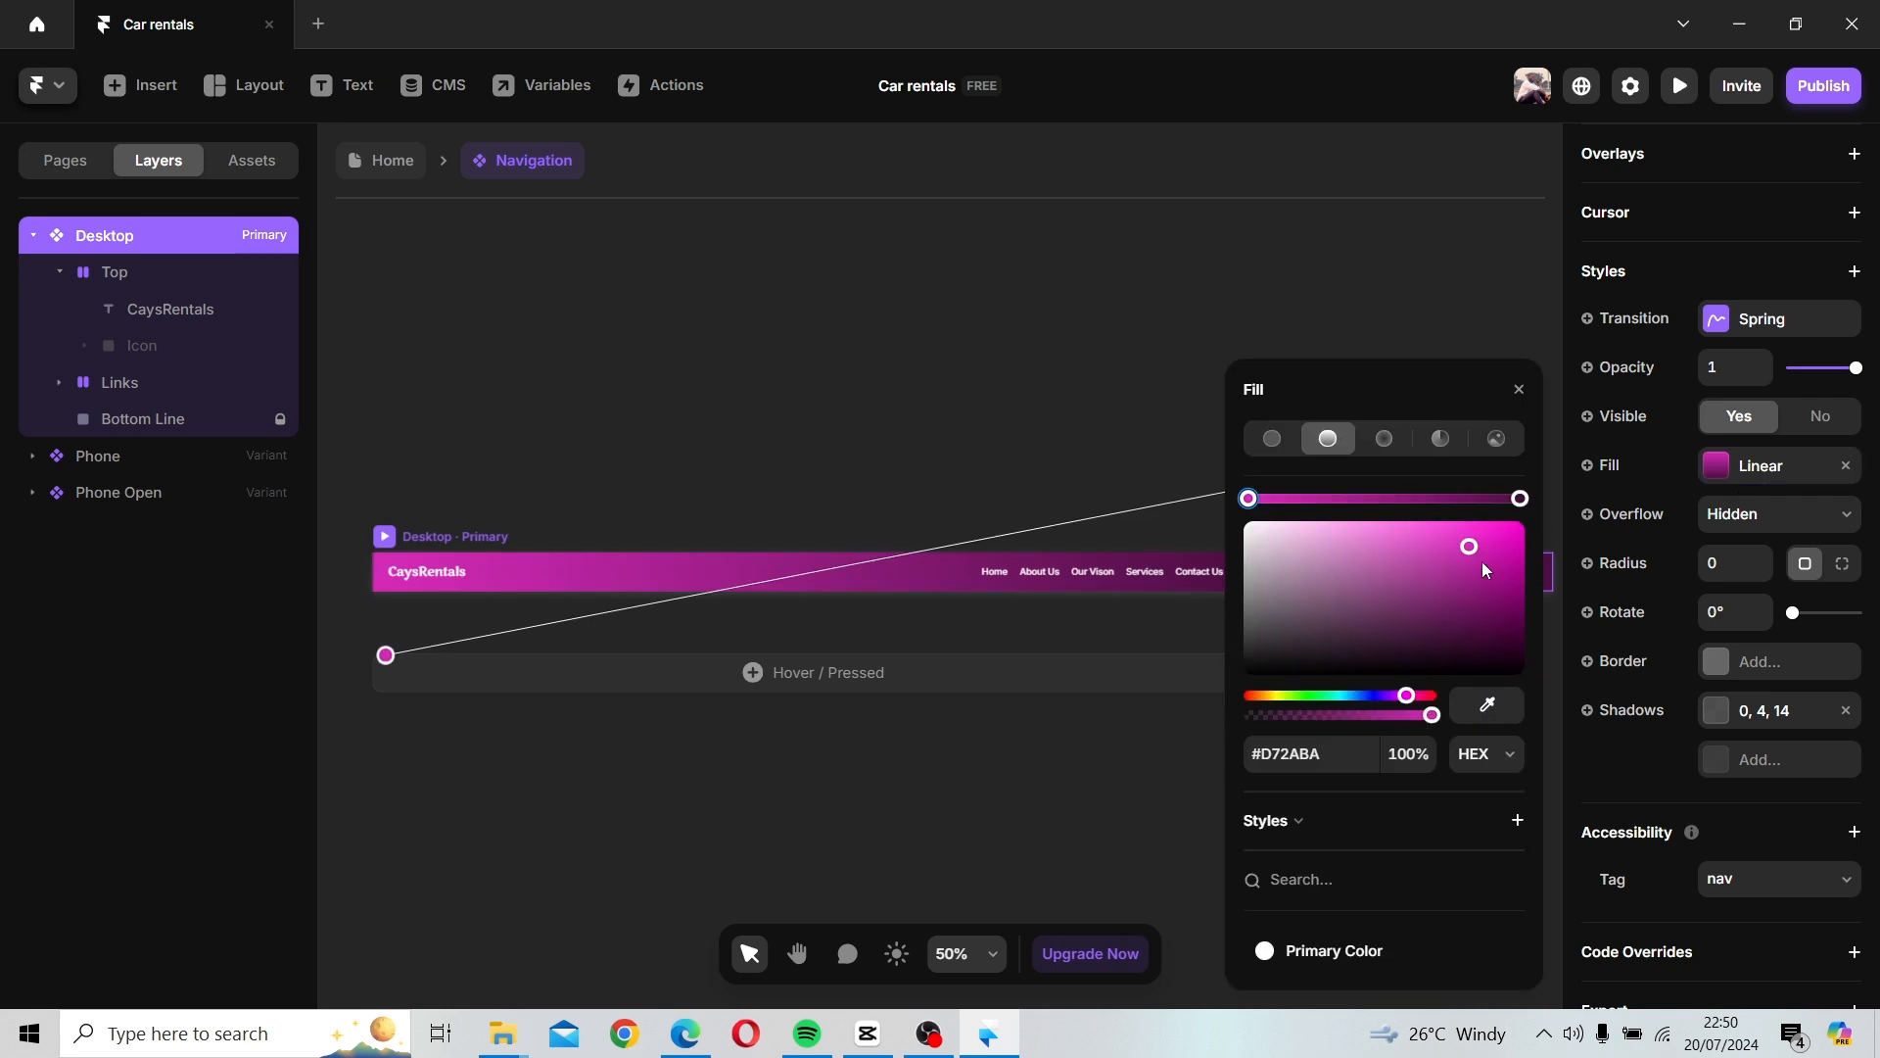
left_click_drag(1478, 562, 1517, 582)
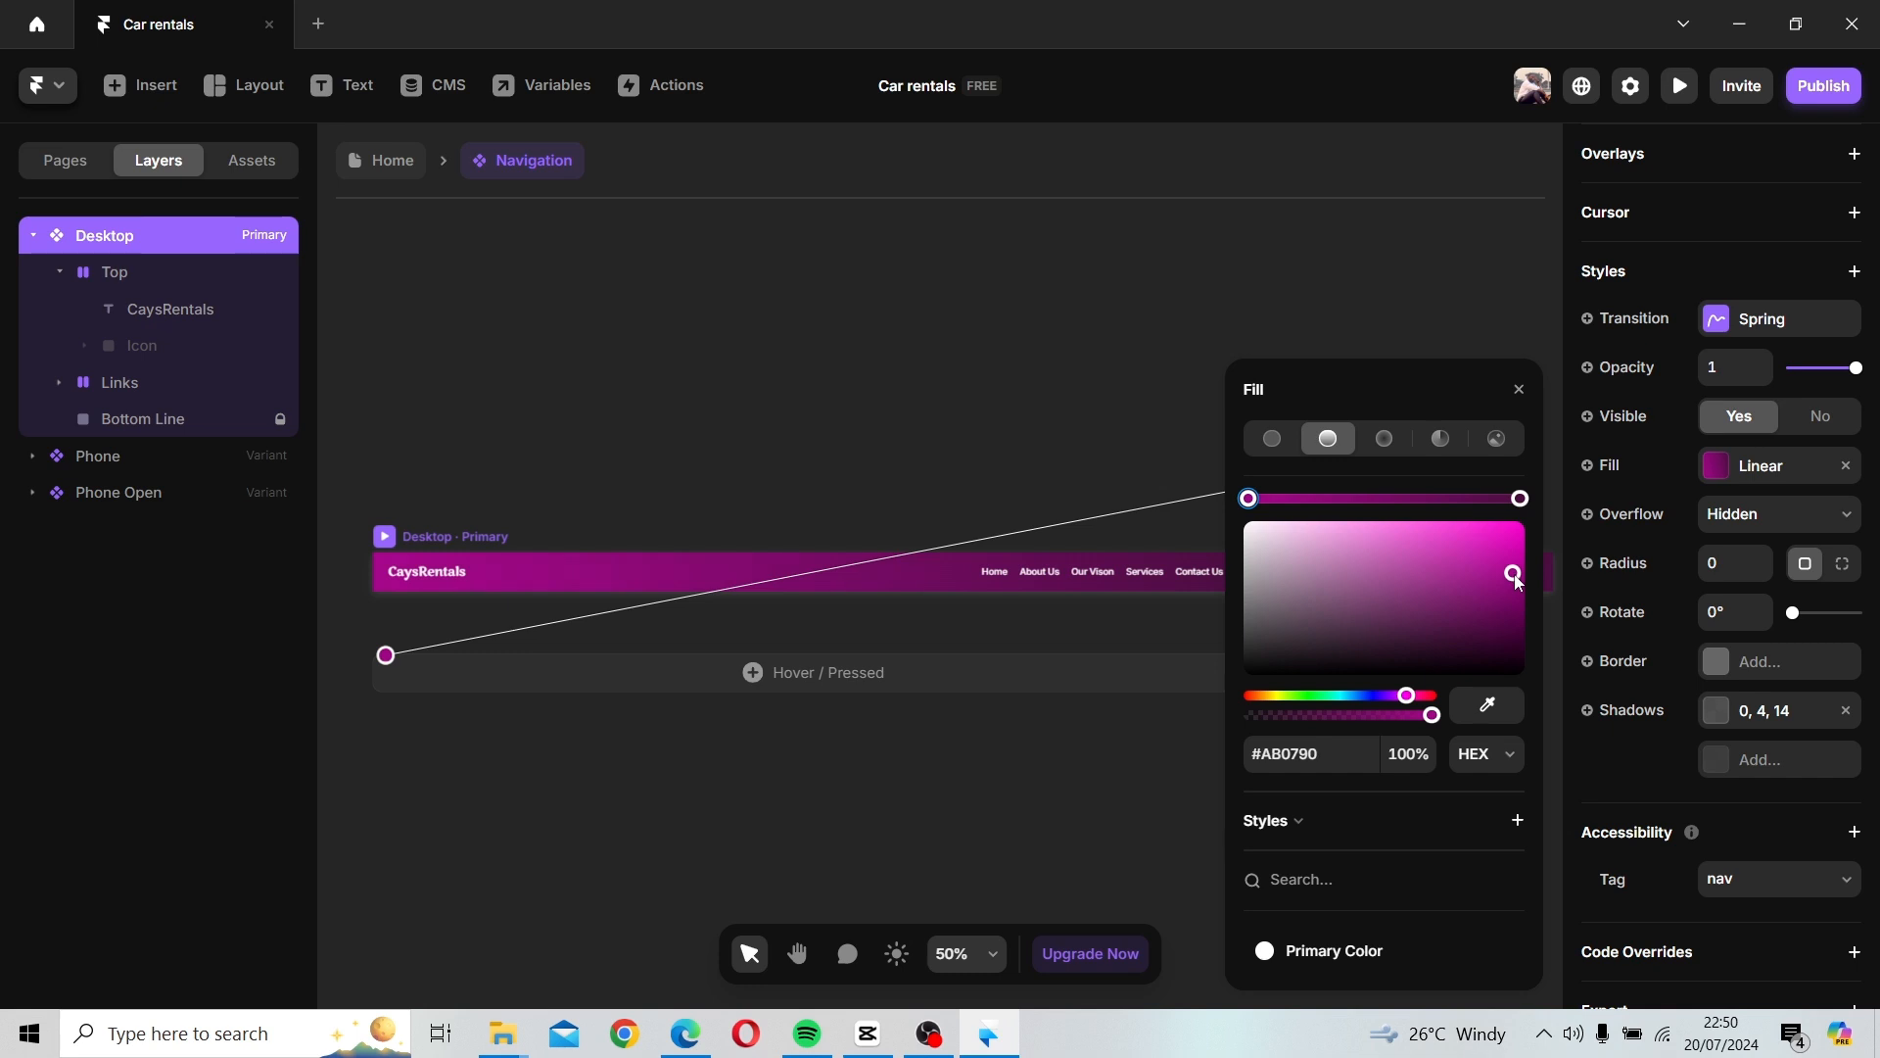
left_click(1519, 390)
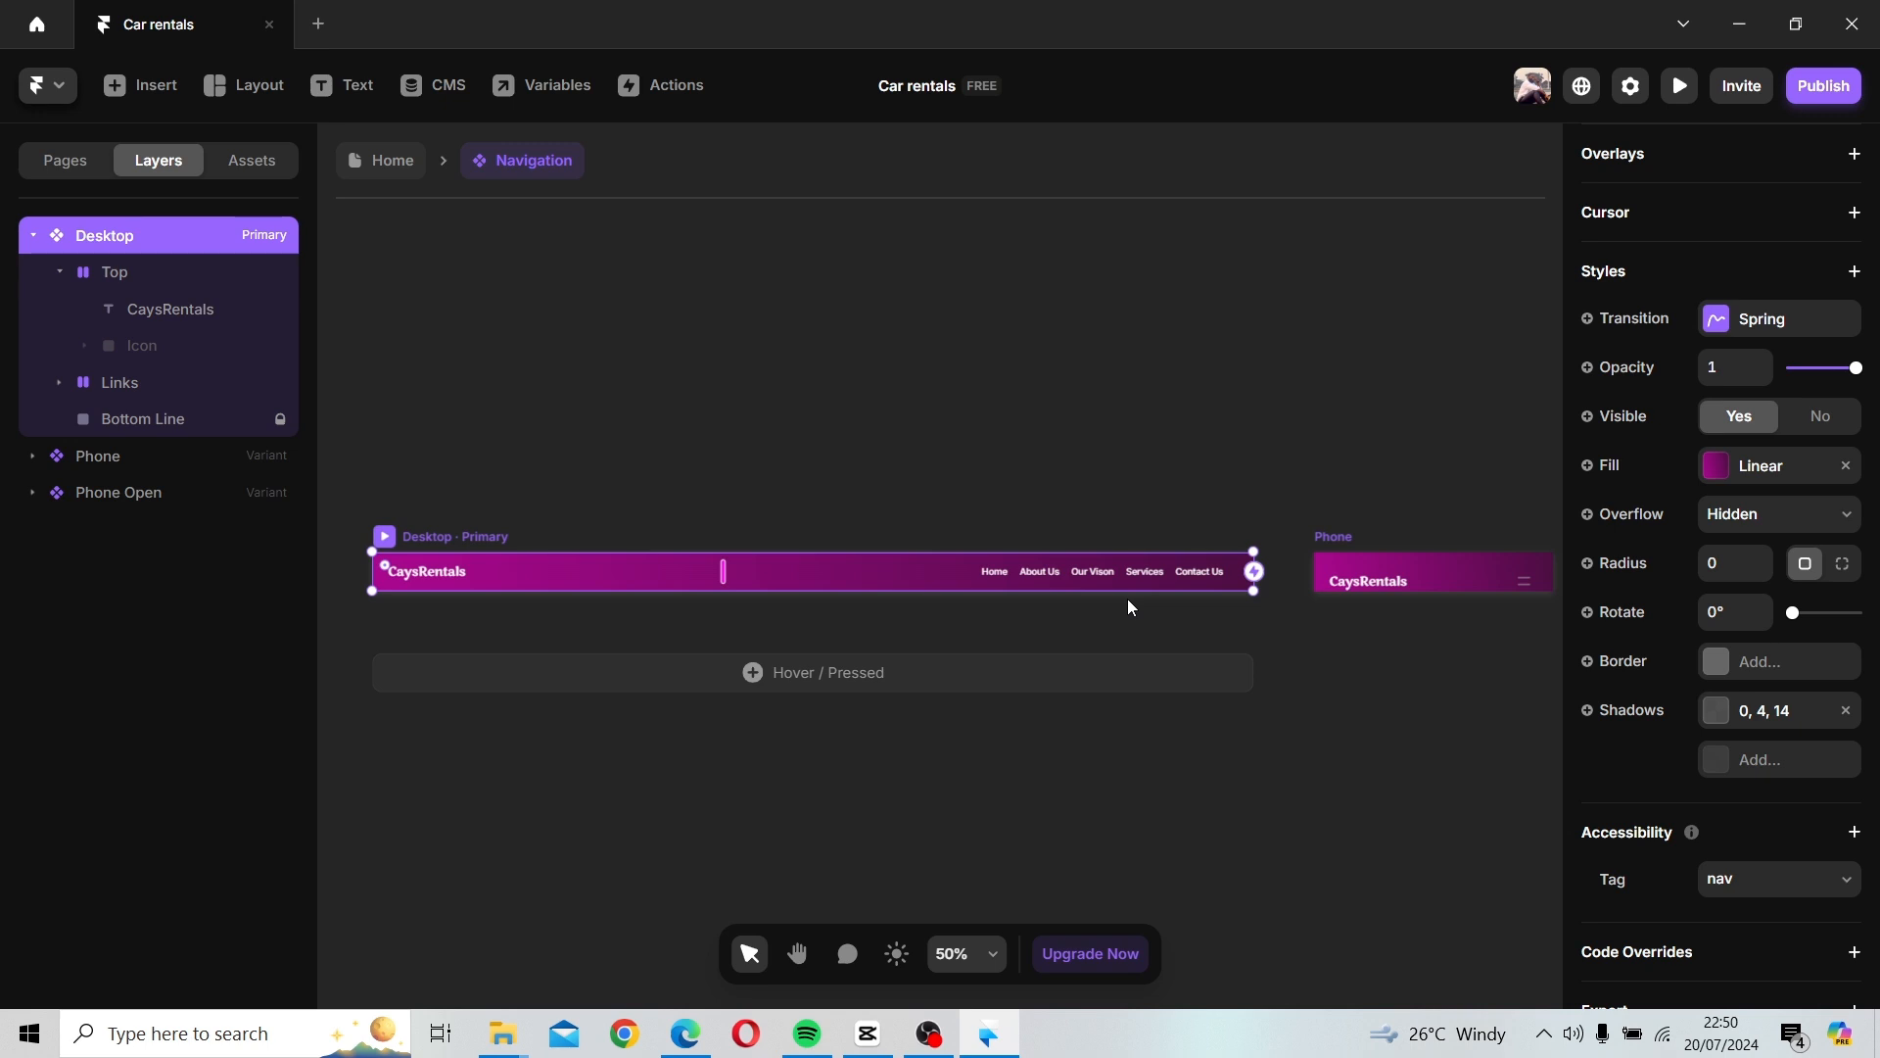
left_click(386, 177)
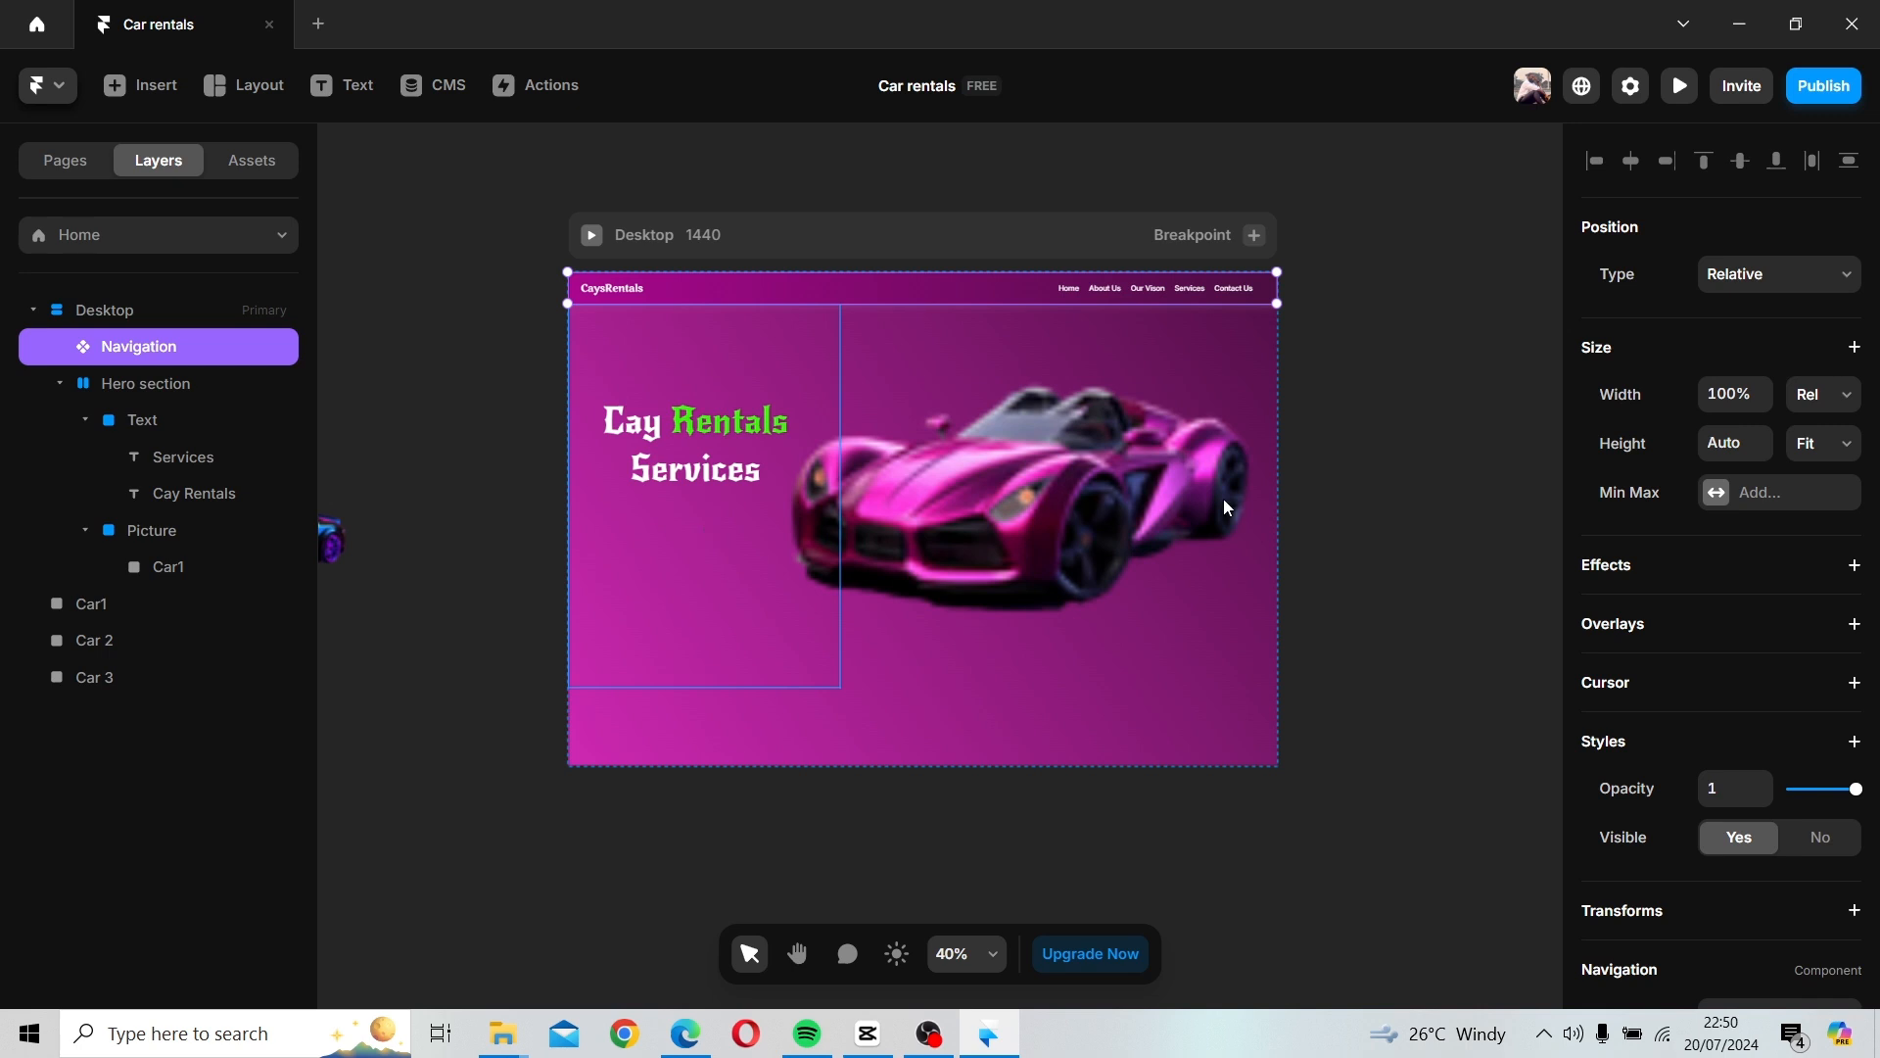
left_click(1346, 566)
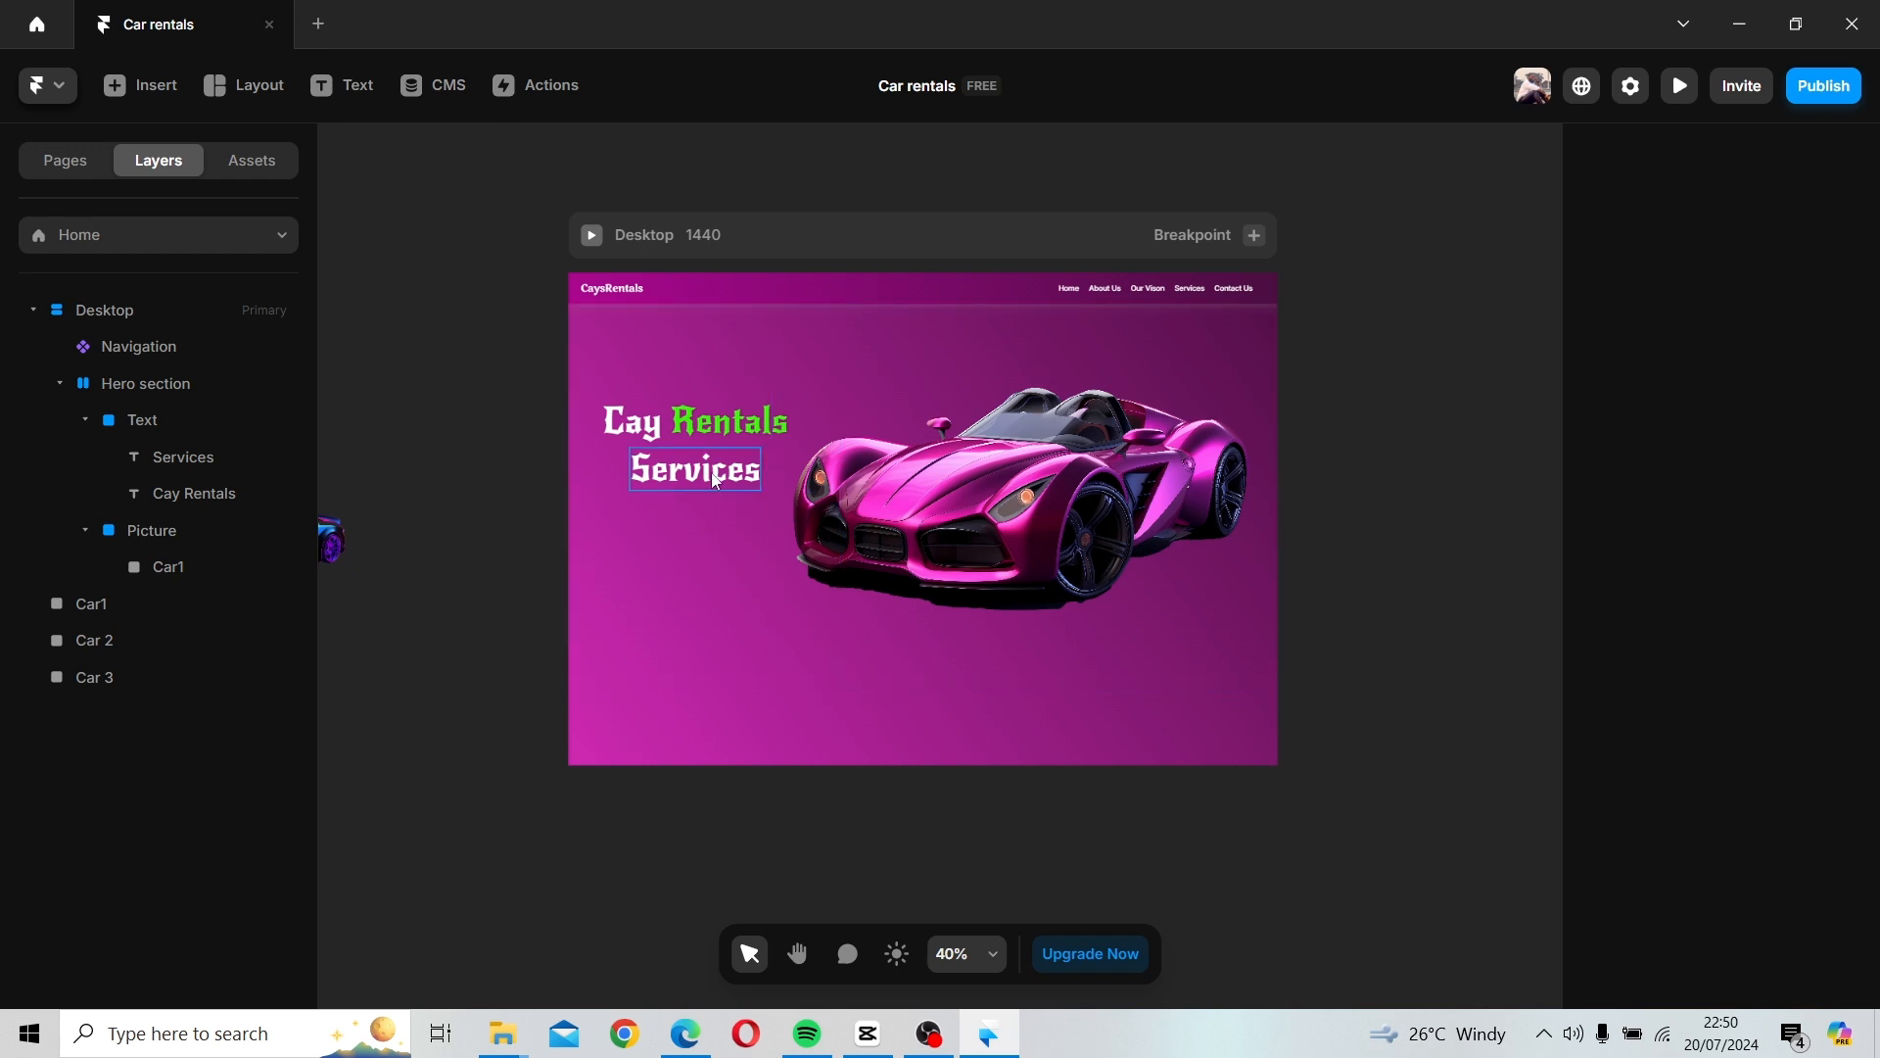
Recolor the word "Rentals" in the hero headline to teal #04C4AE.
double_click(703, 425)
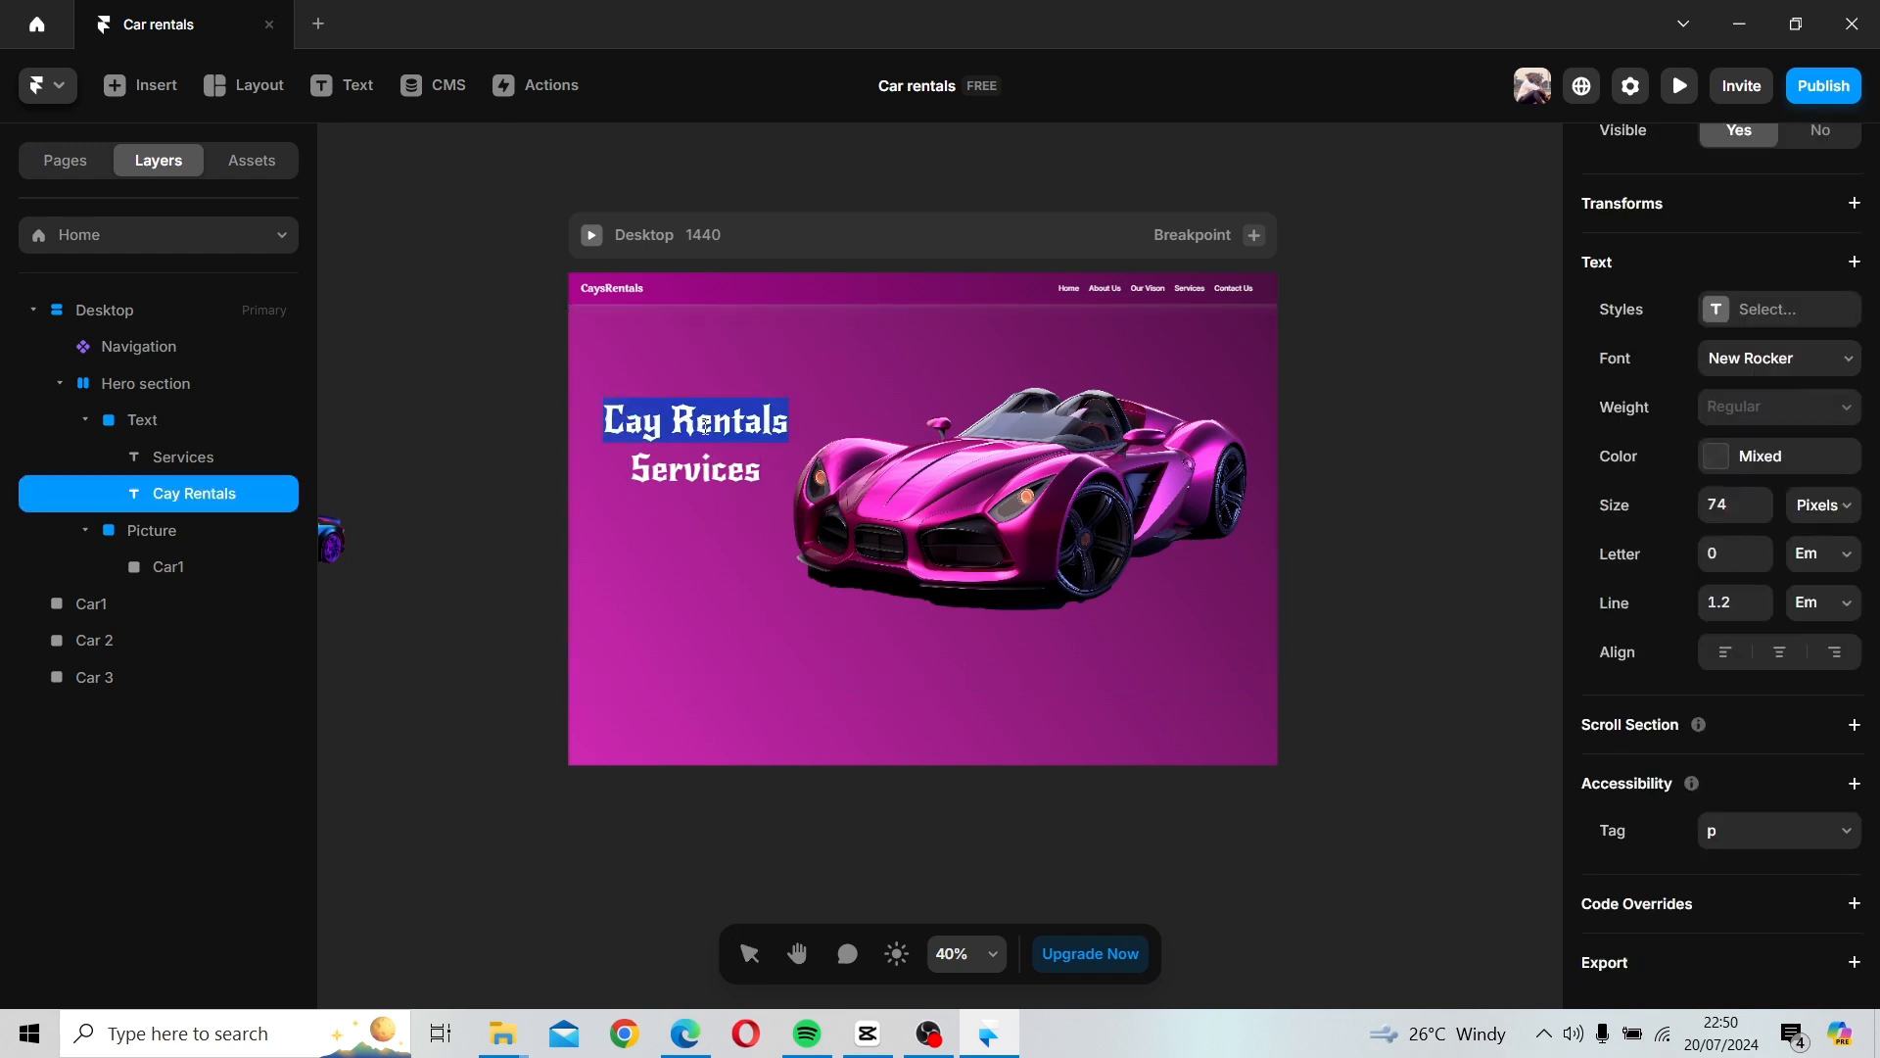
left_click(707, 434)
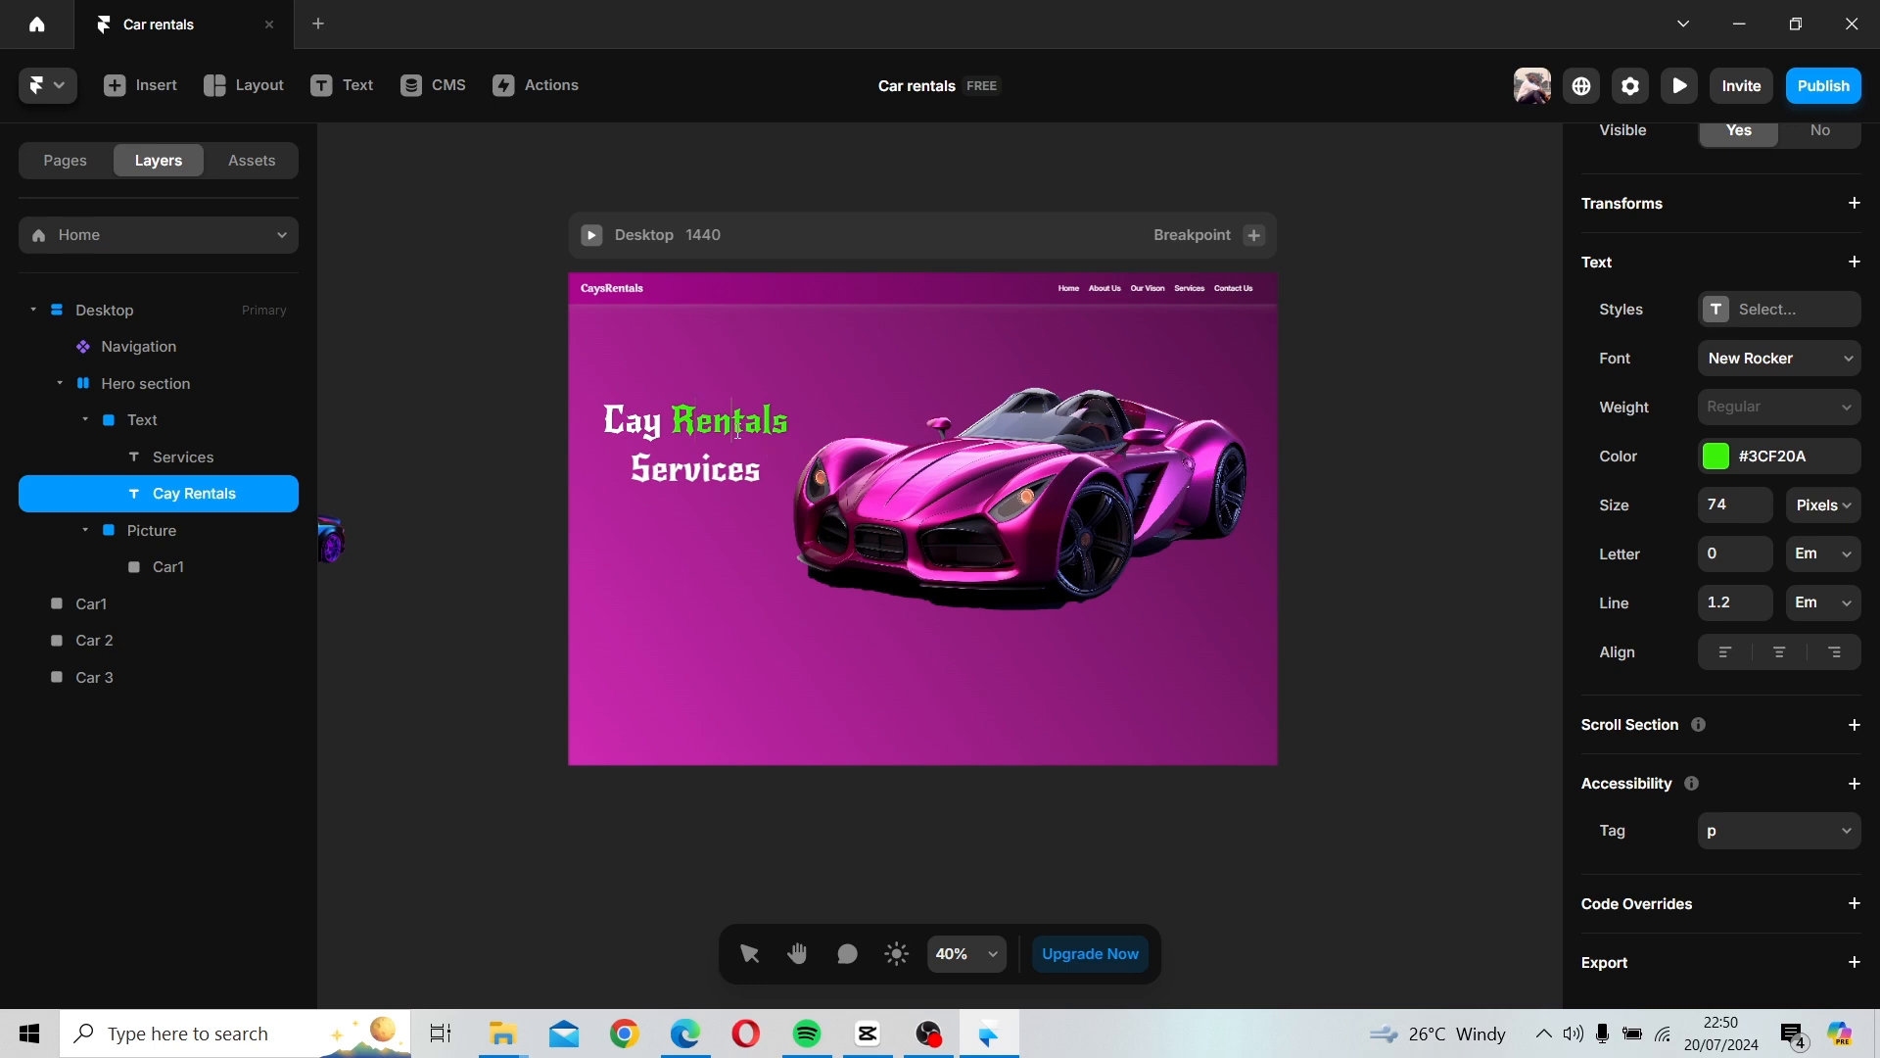
double_click(737, 431)
left_click(1721, 466)
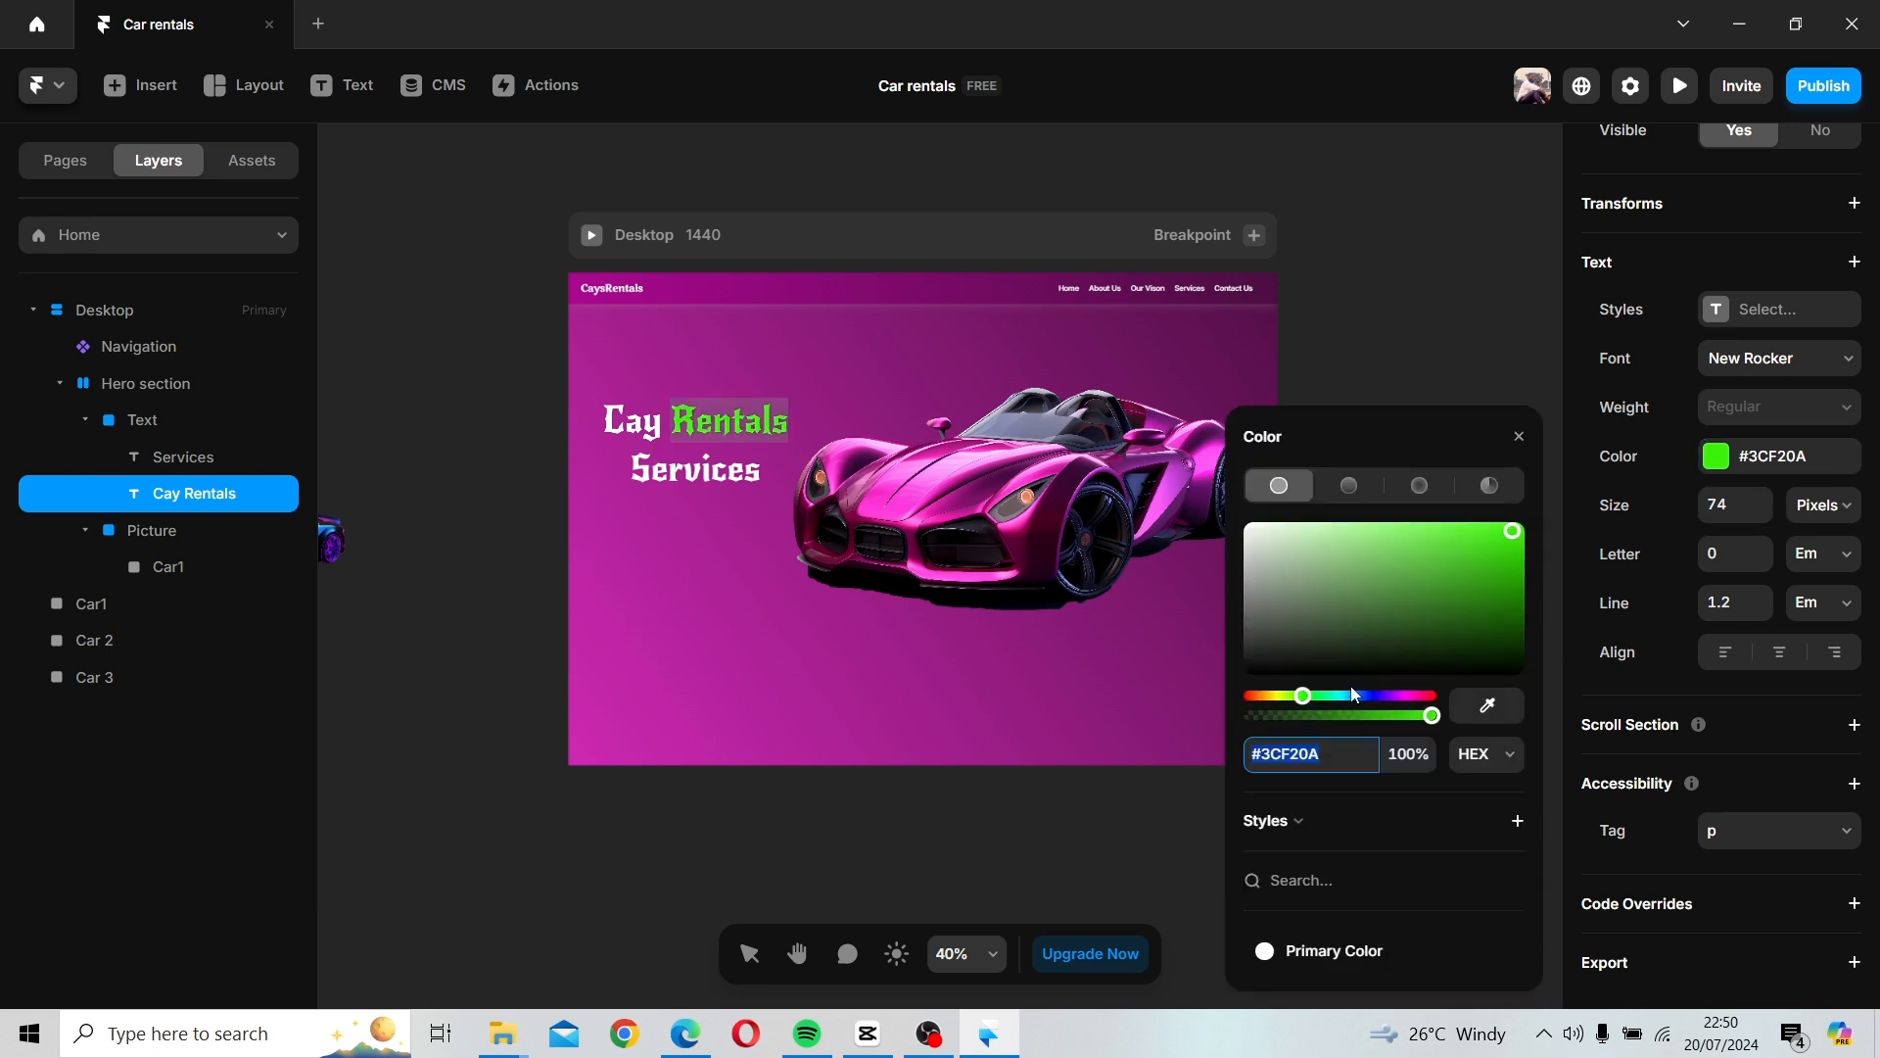
left_click_drag(1352, 693, 1347, 697)
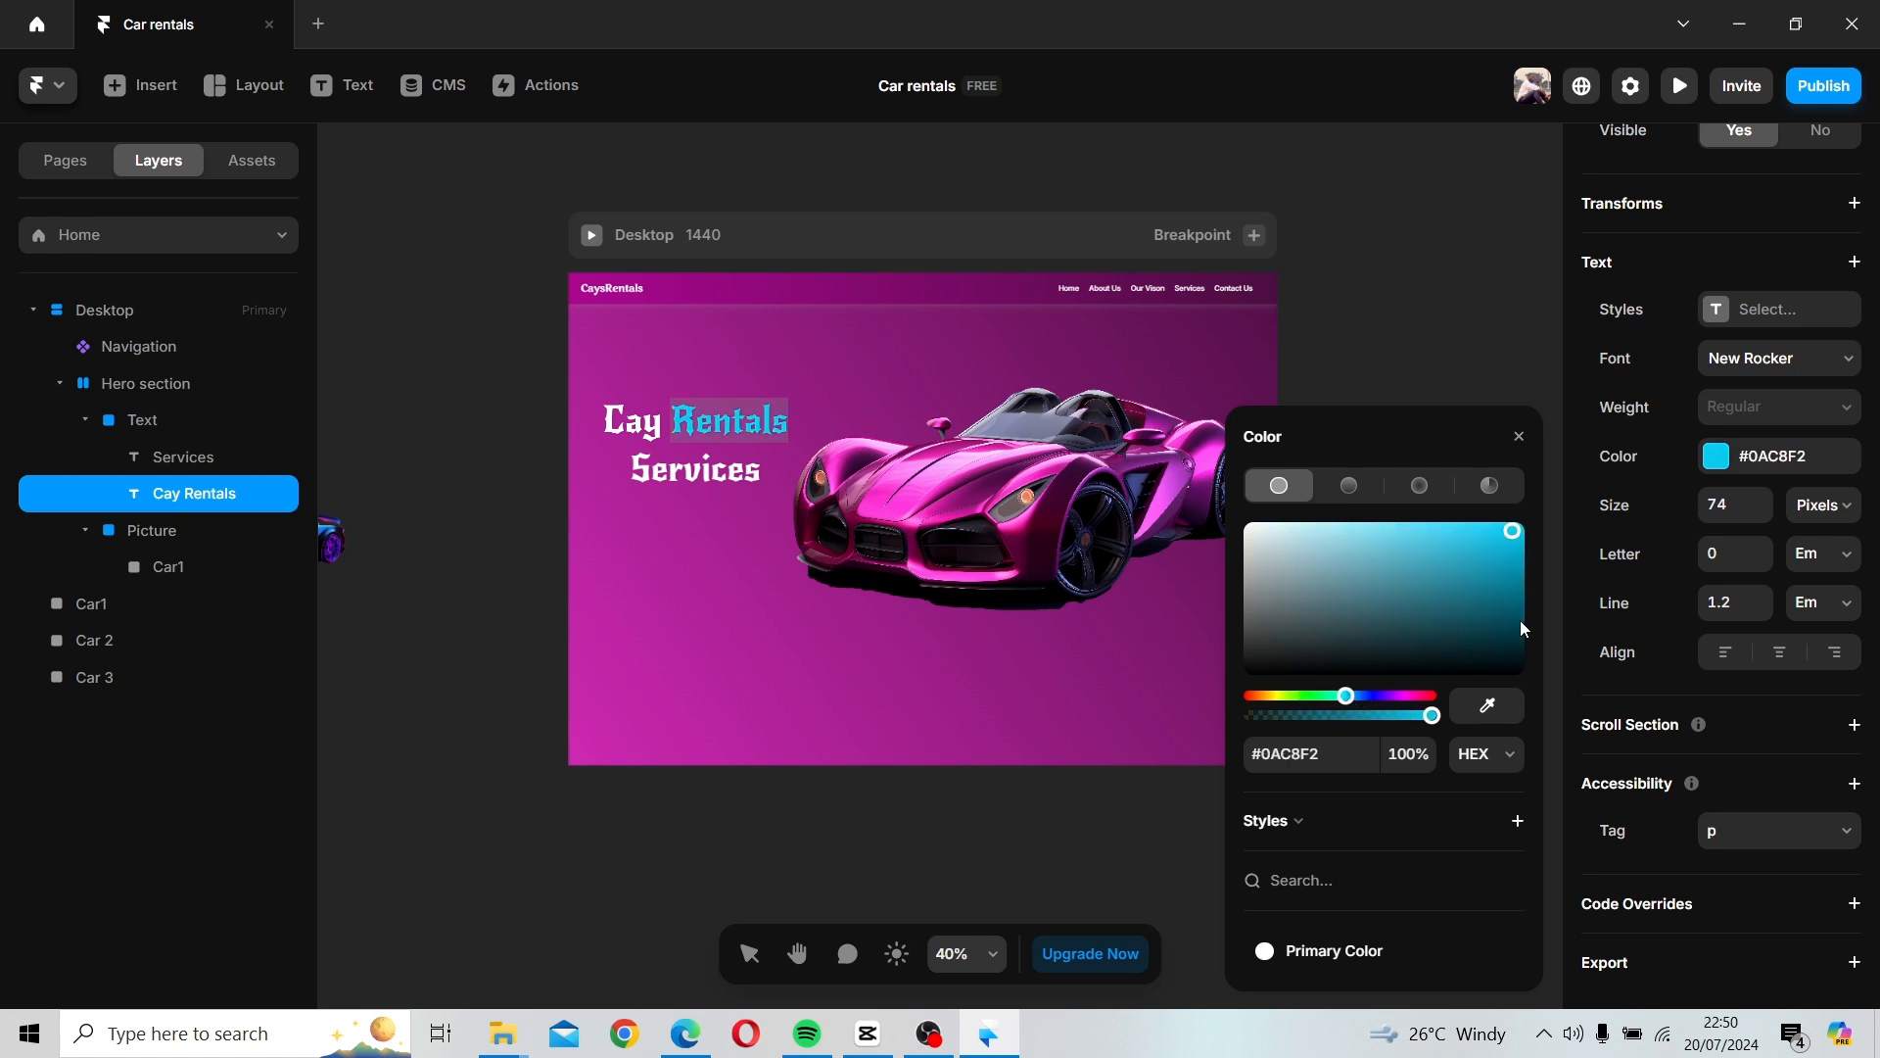
left_click_drag(1524, 632, 1520, 603)
left_click_drag(1406, 702, 1252, 708)
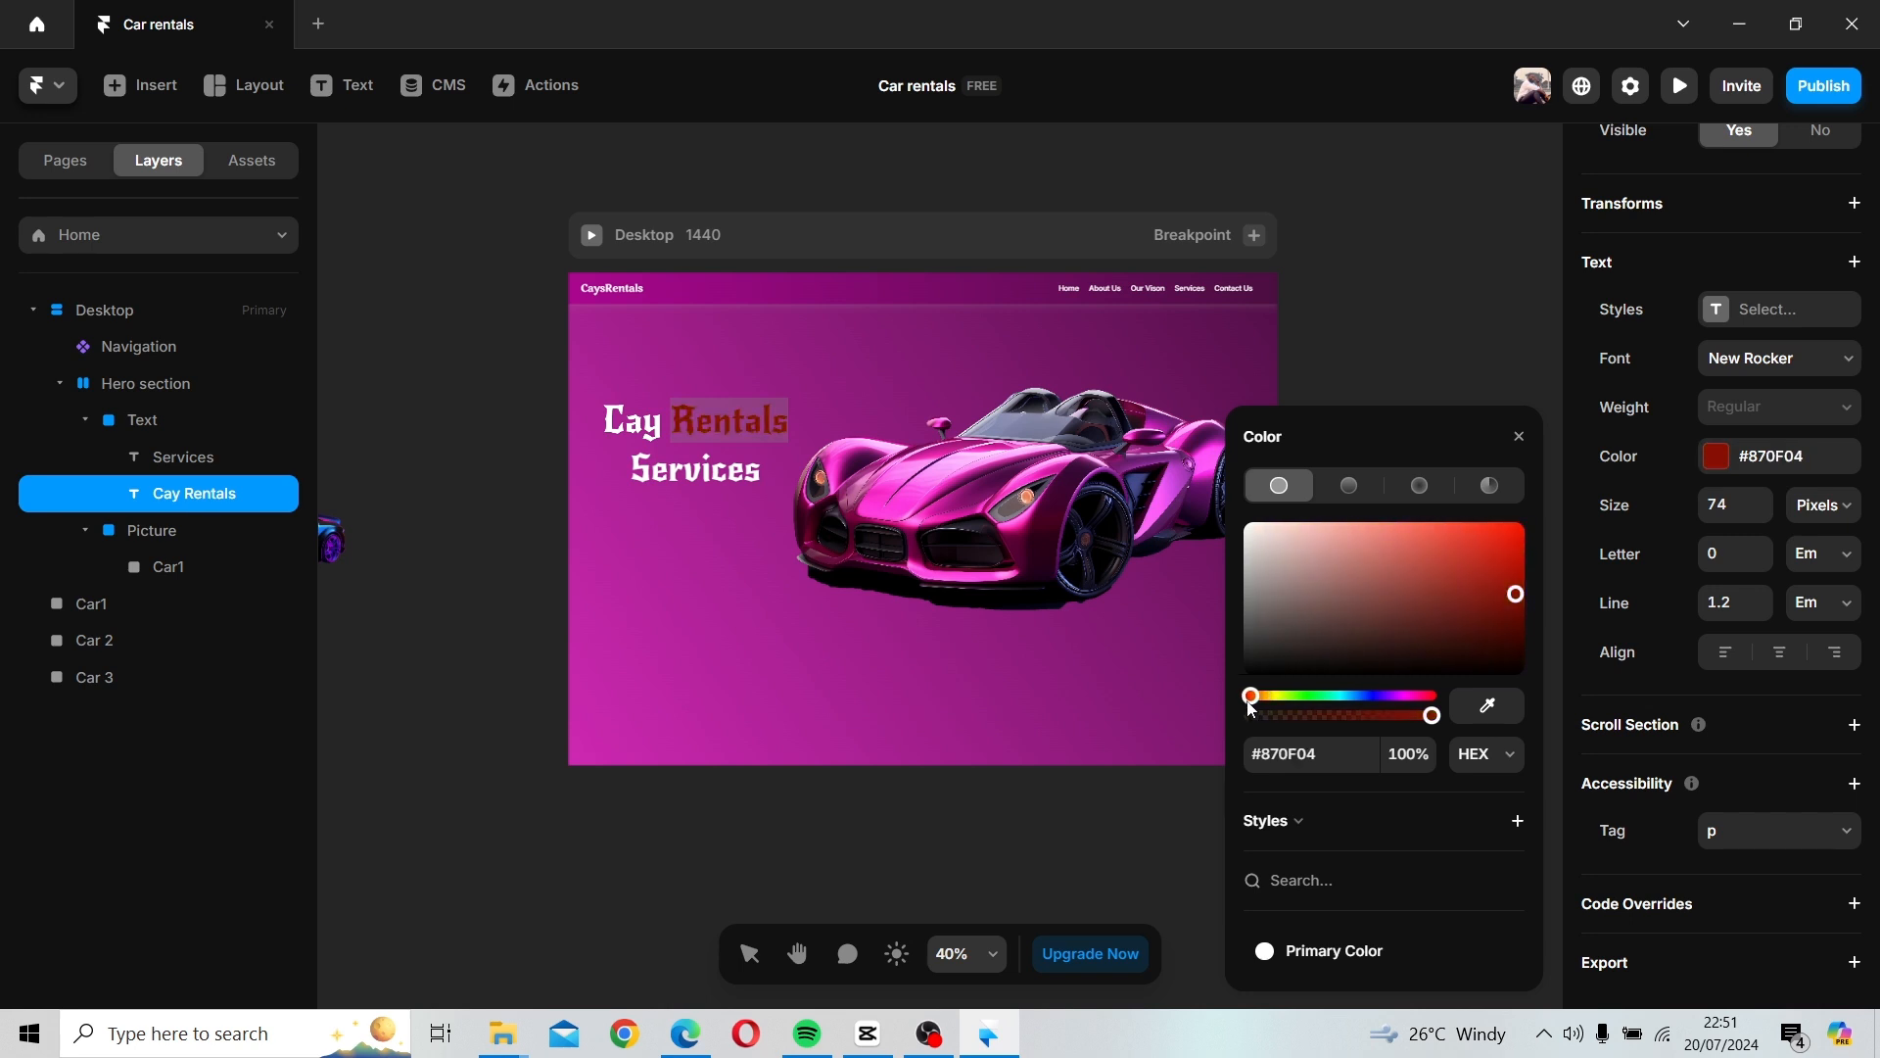
left_click_drag(1518, 568, 1520, 558)
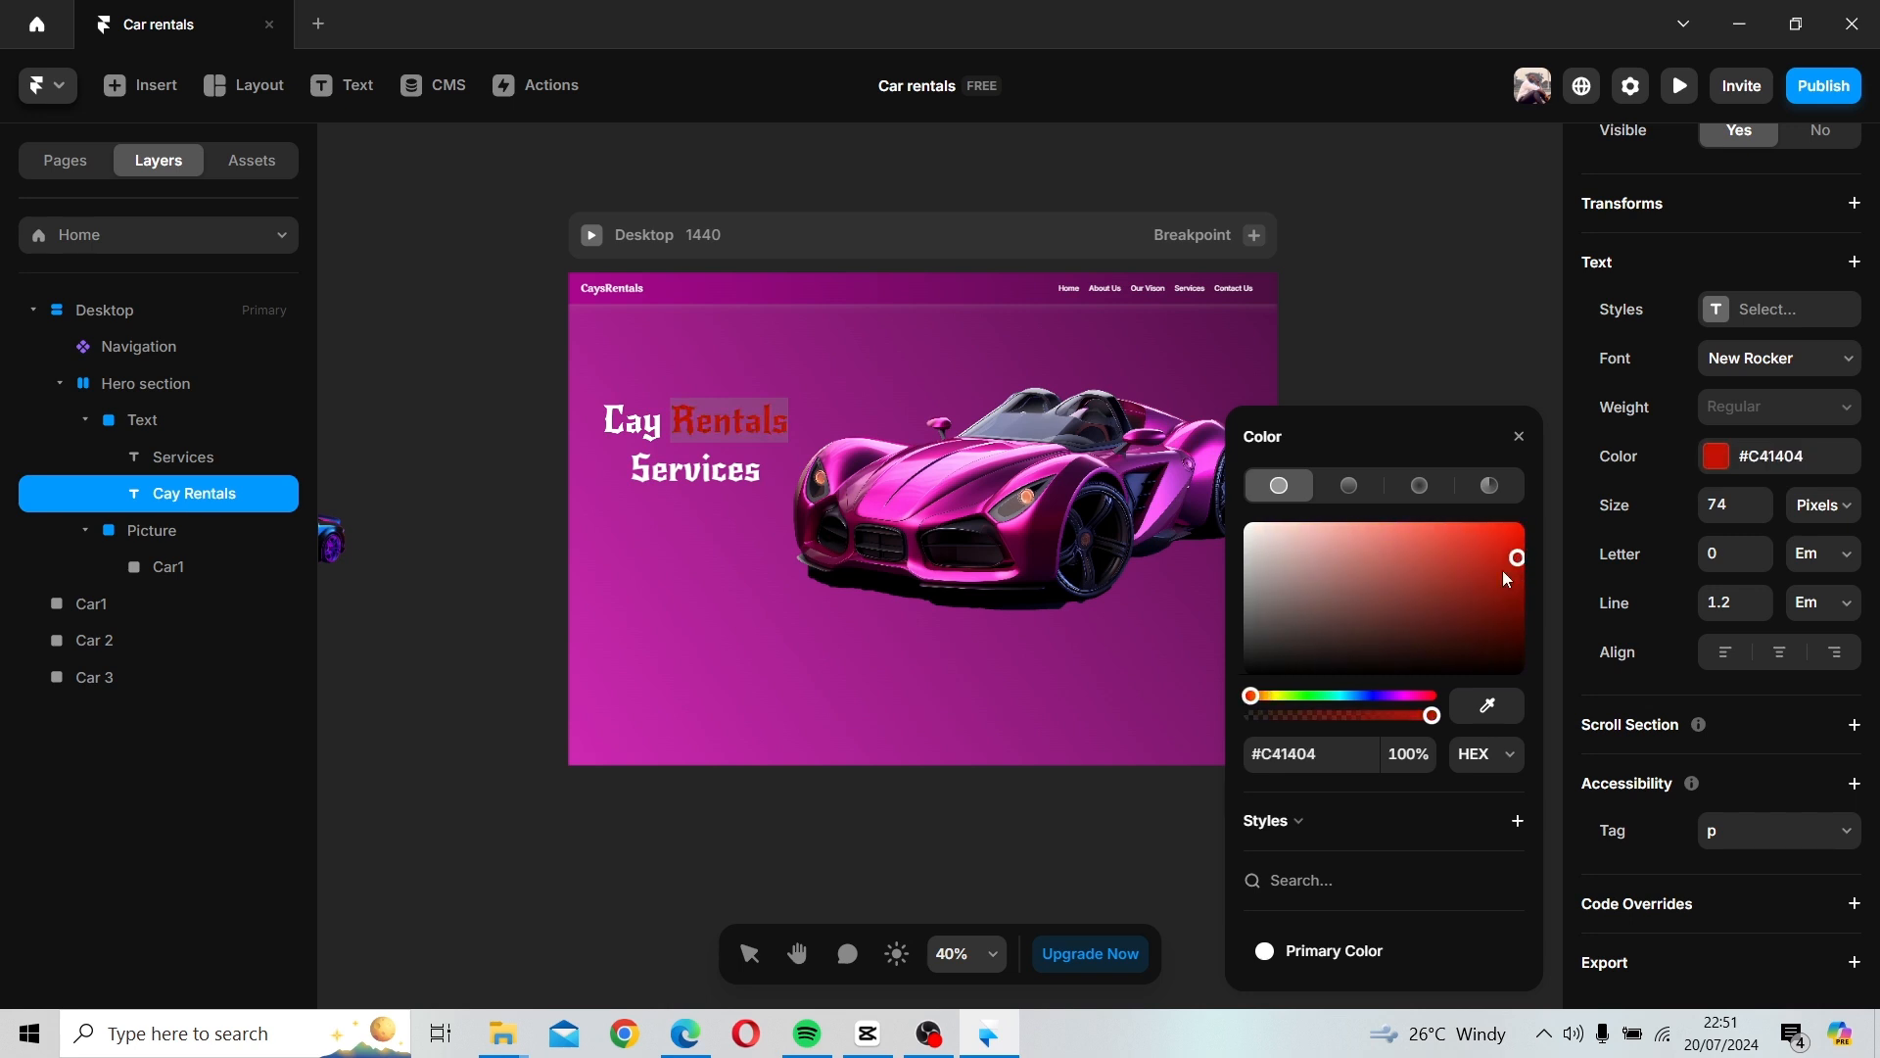
left_click_drag(1338, 703, 1337, 703)
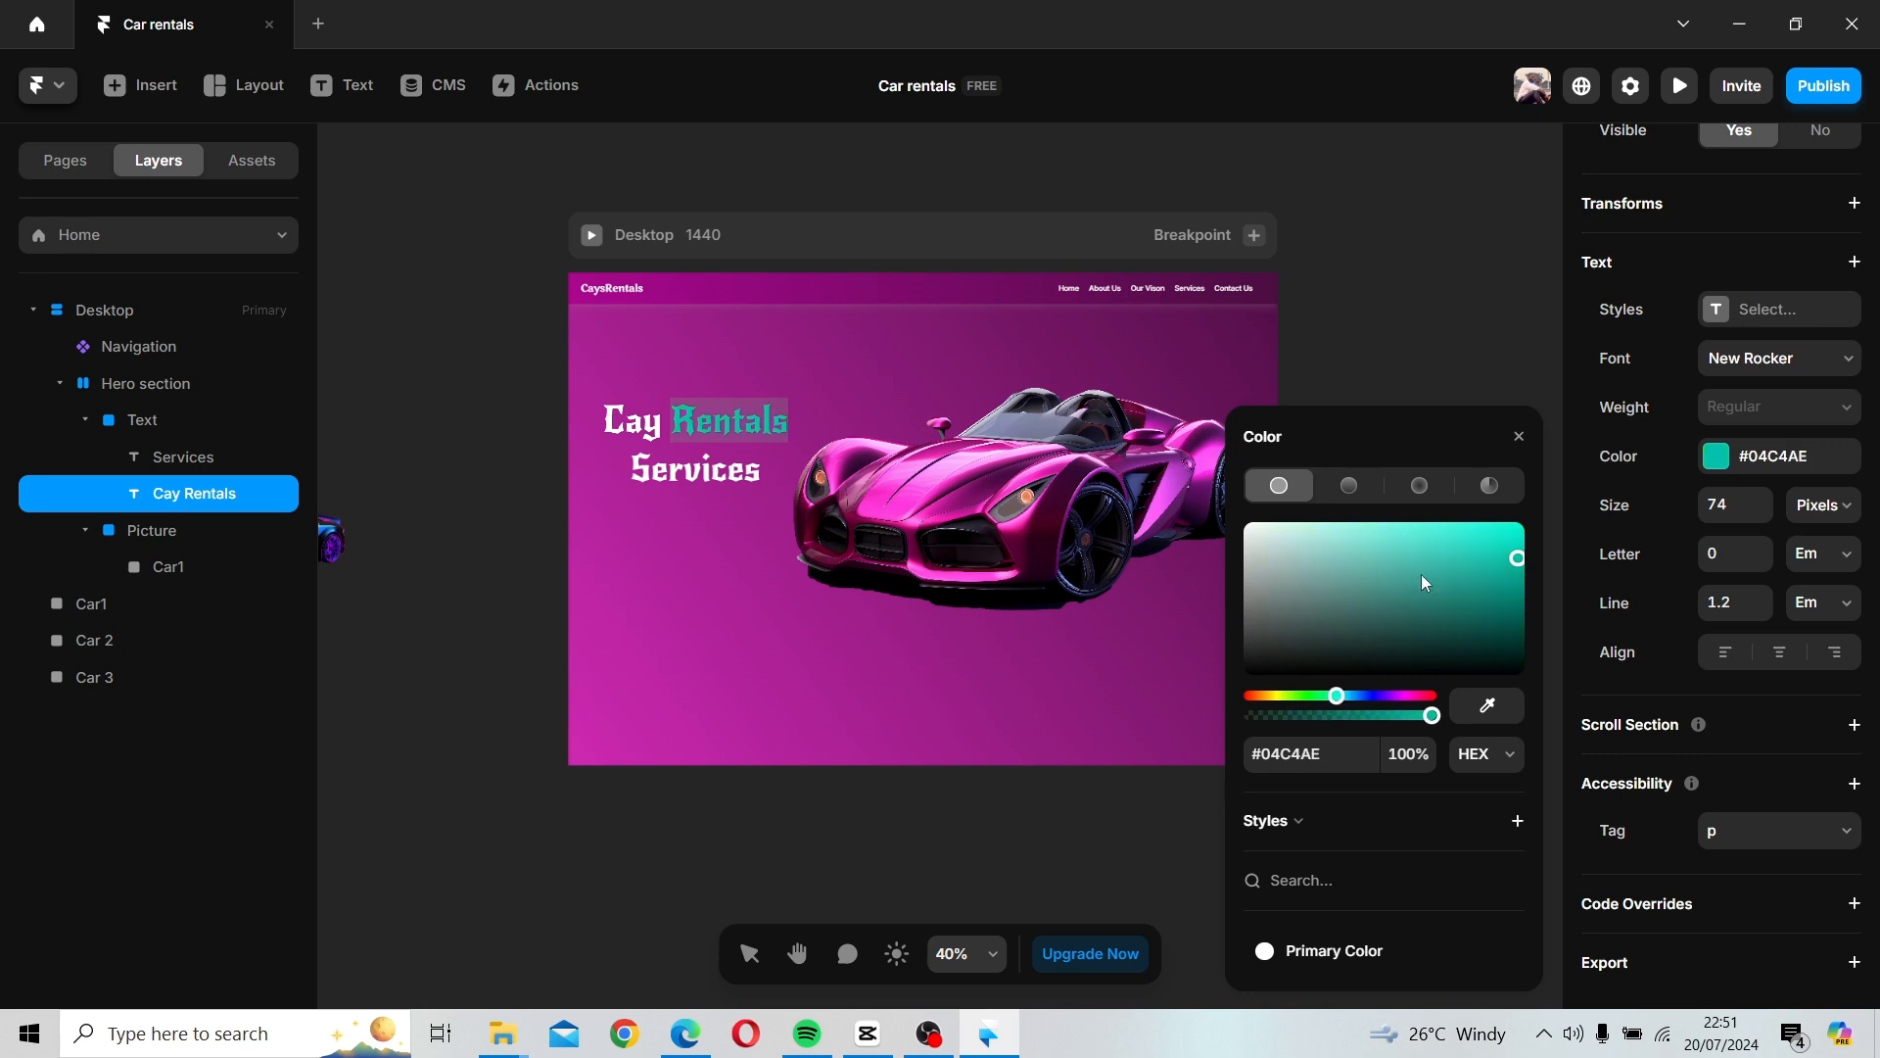
left_click(1519, 437)
left_click(1368, 703)
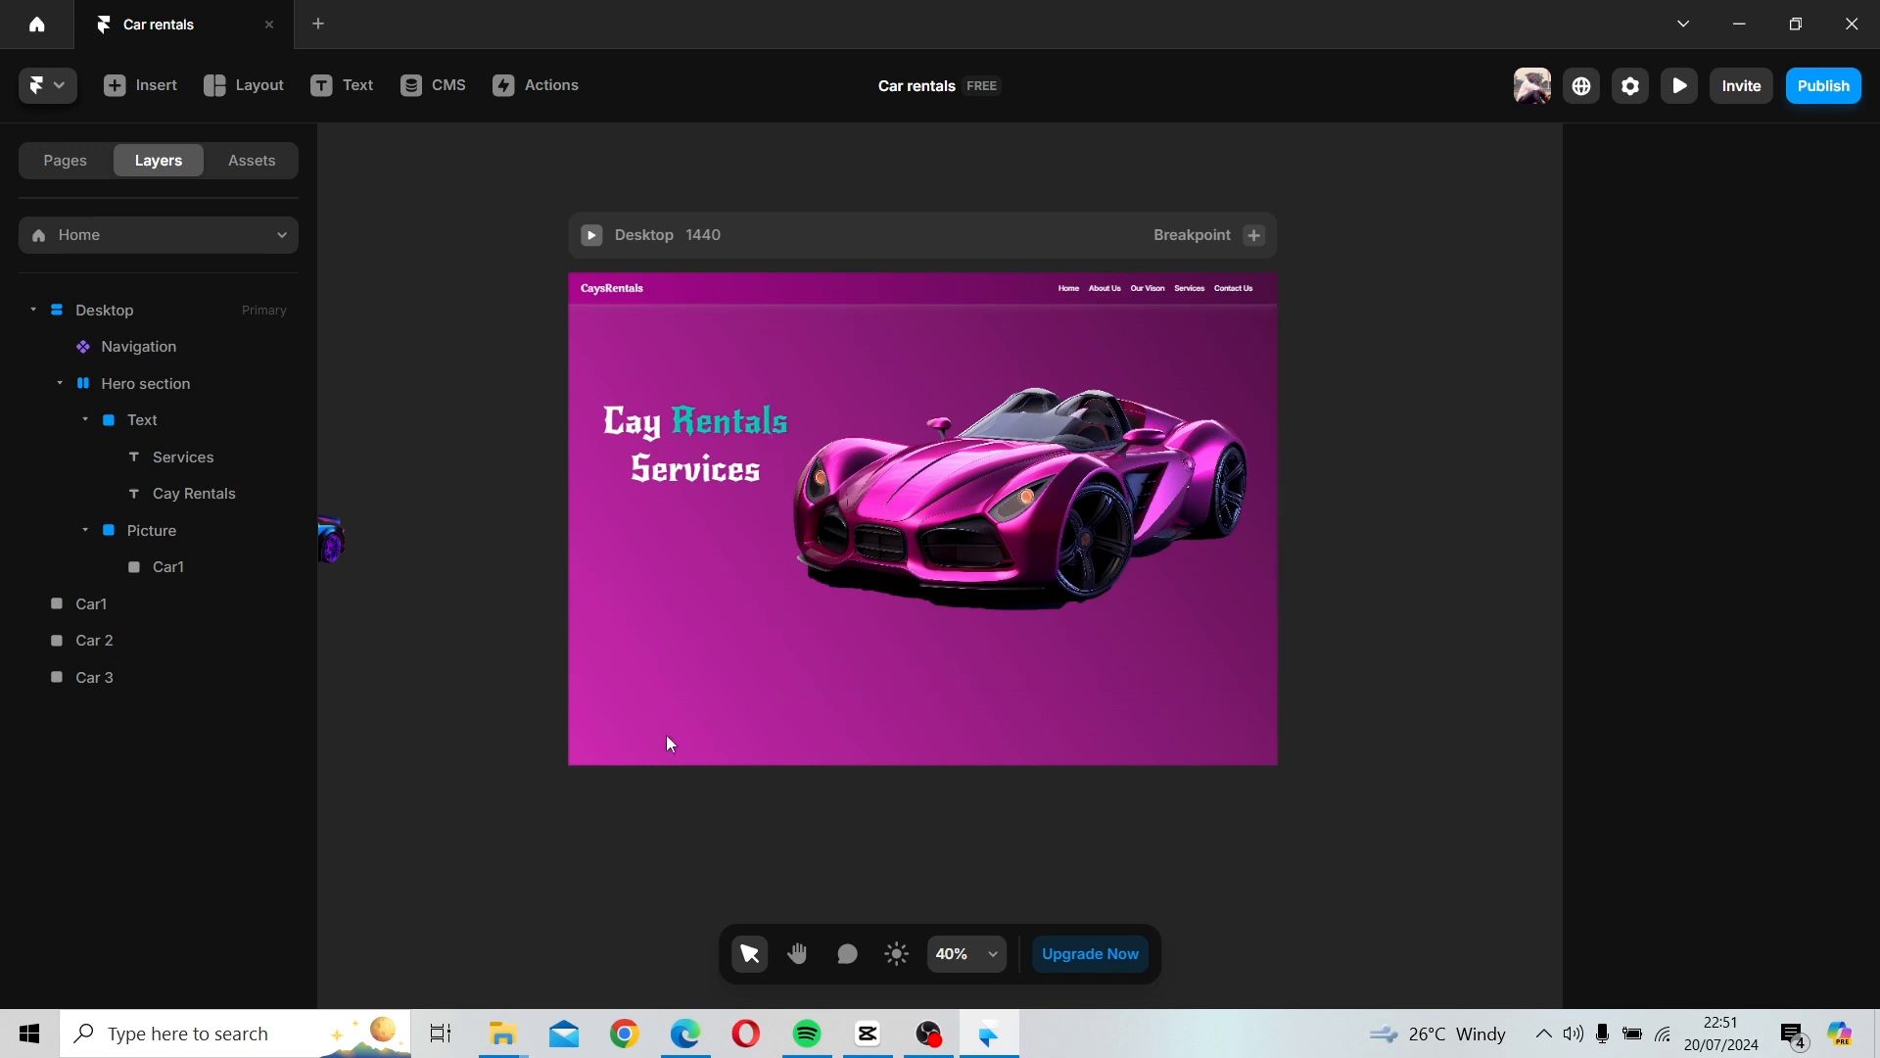
Select the hero section's Text frame and collapse the Text and Picture layers.
left_click(733, 612)
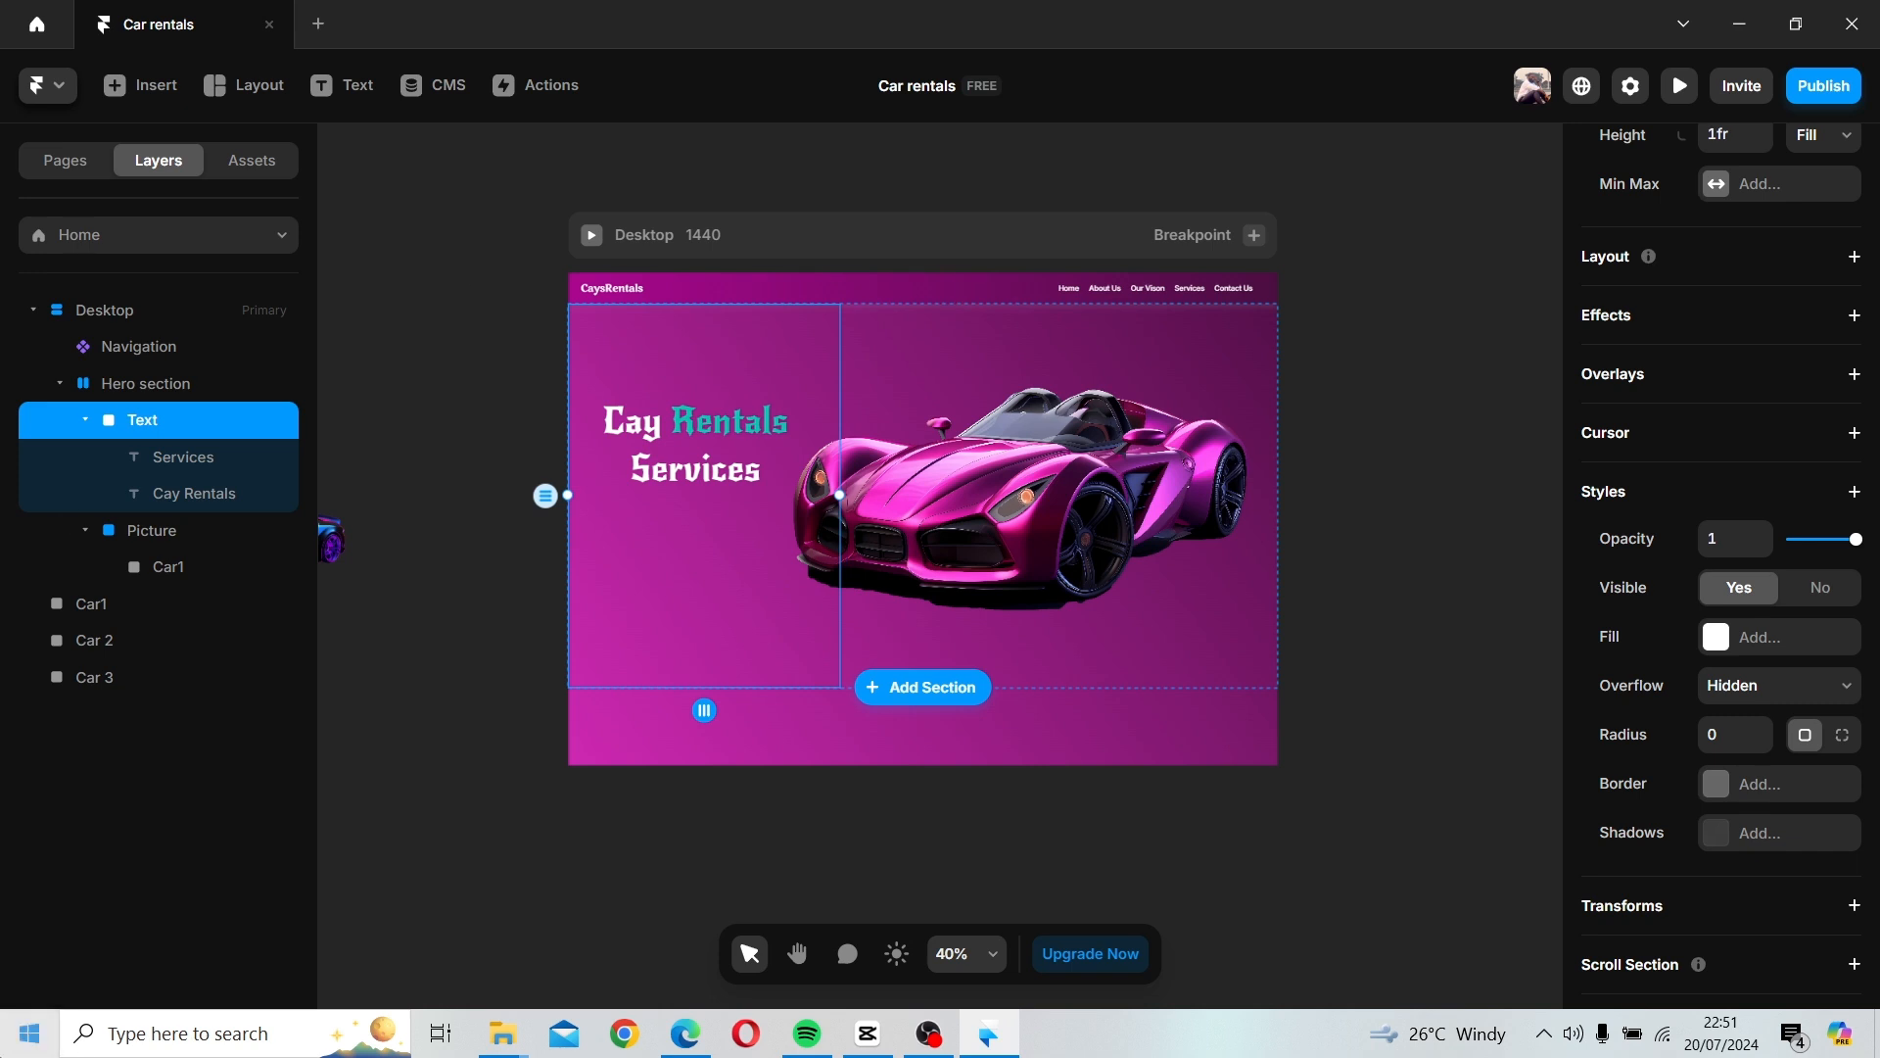
left_click(87, 422)
left_click(86, 457)
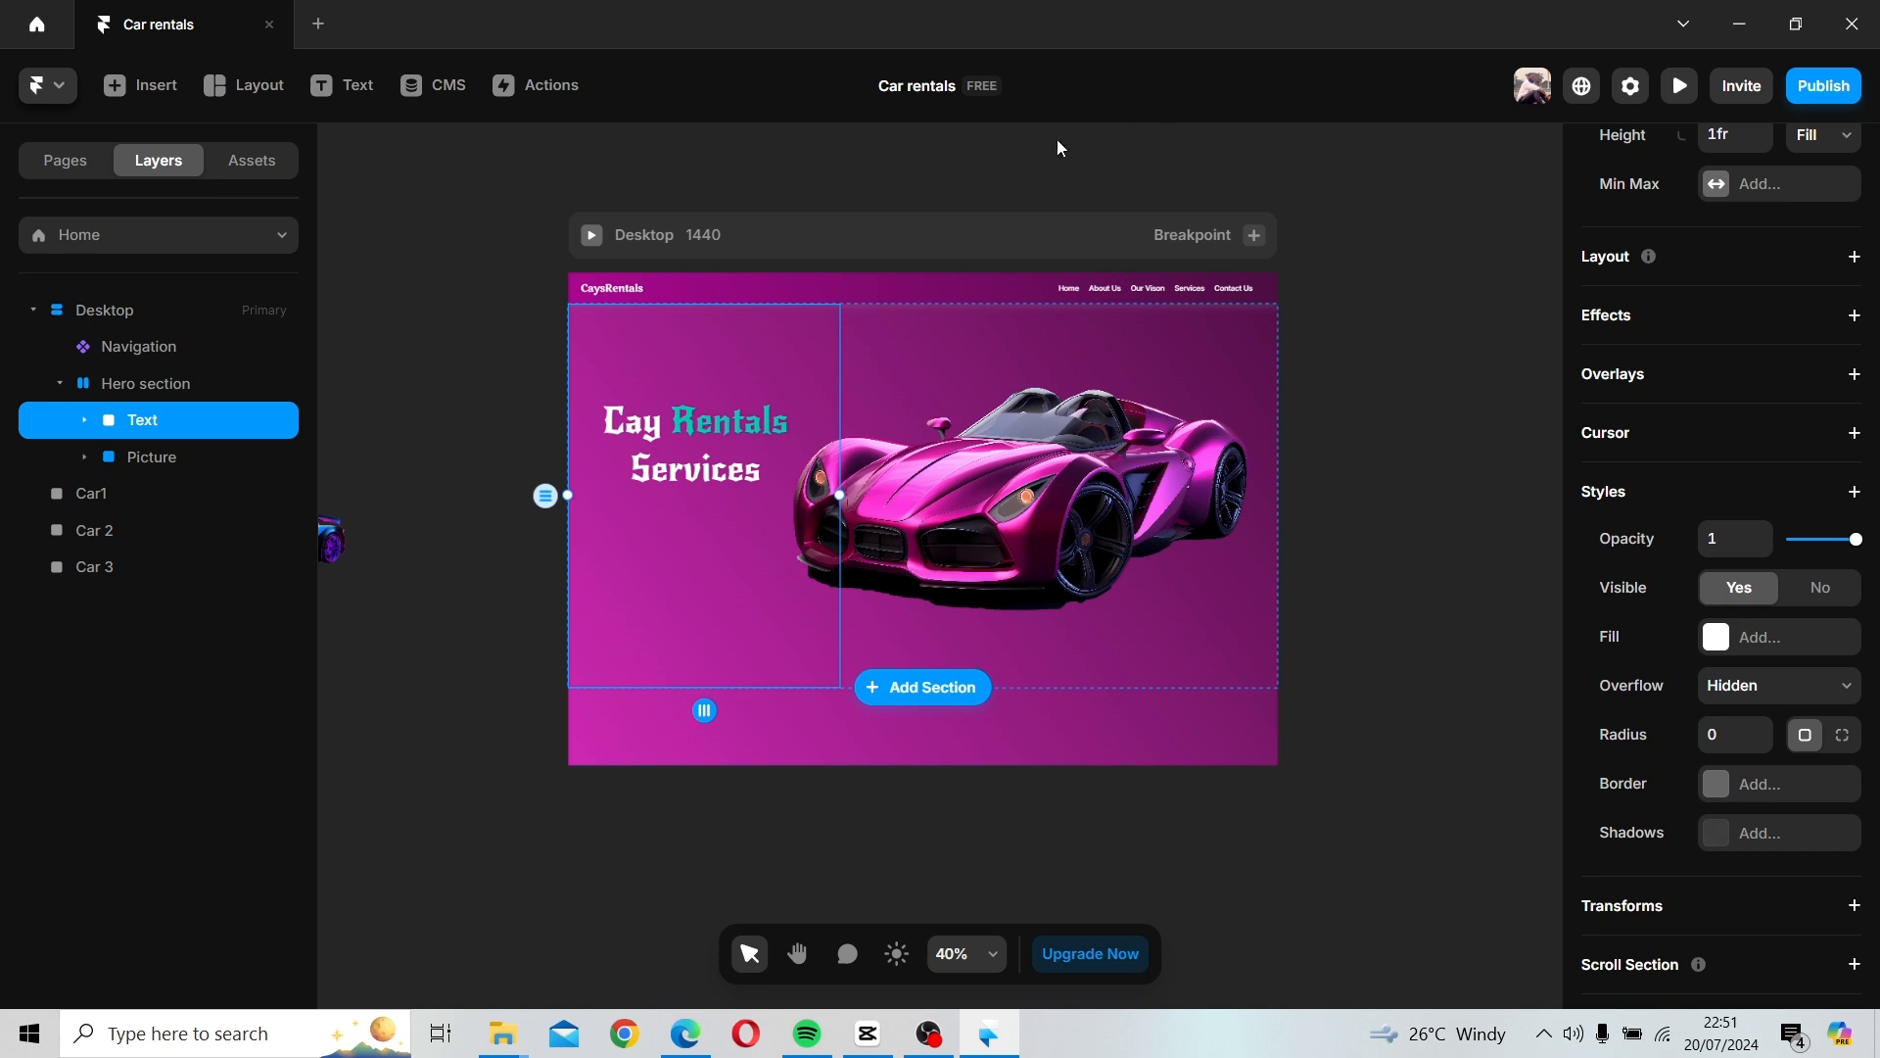
Try to add a text layer with a font size of 20 pixels below the "Services" headline in the hero's Text frame.
left_click(323, 94)
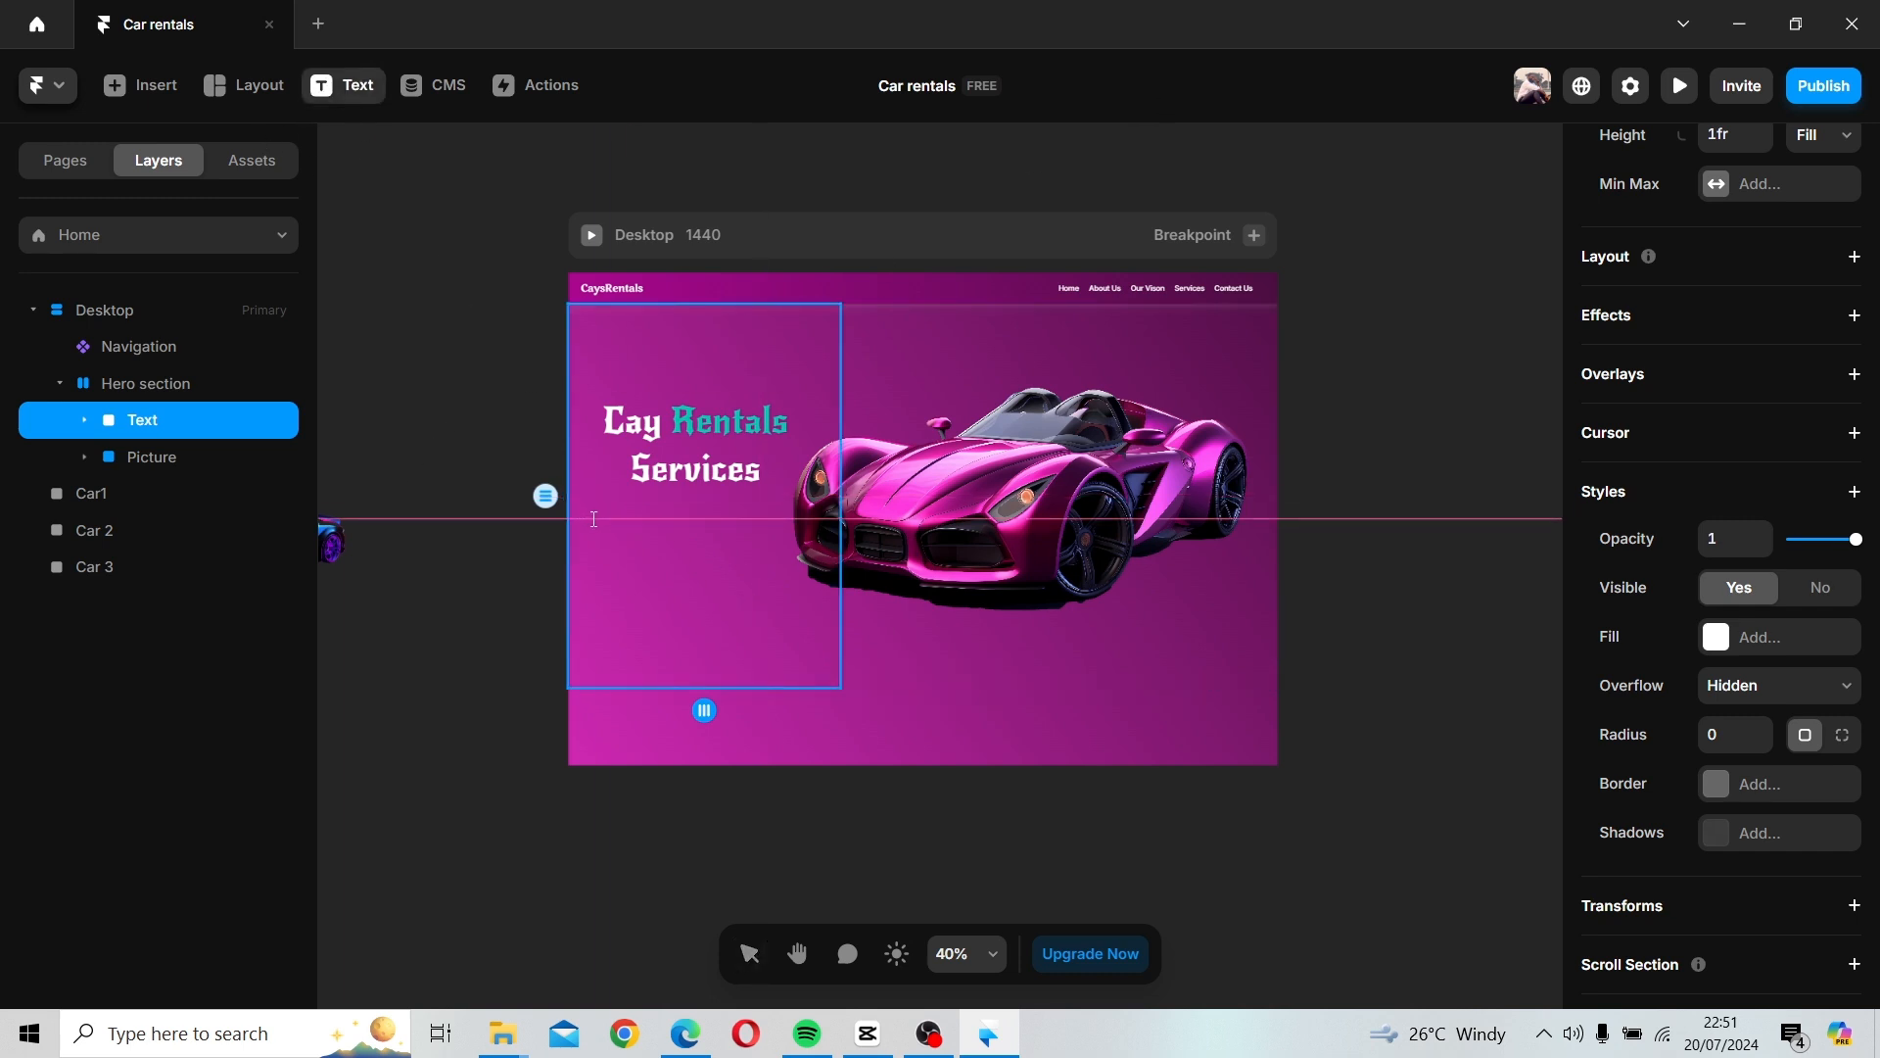
scroll(617, 517, "up", 6)
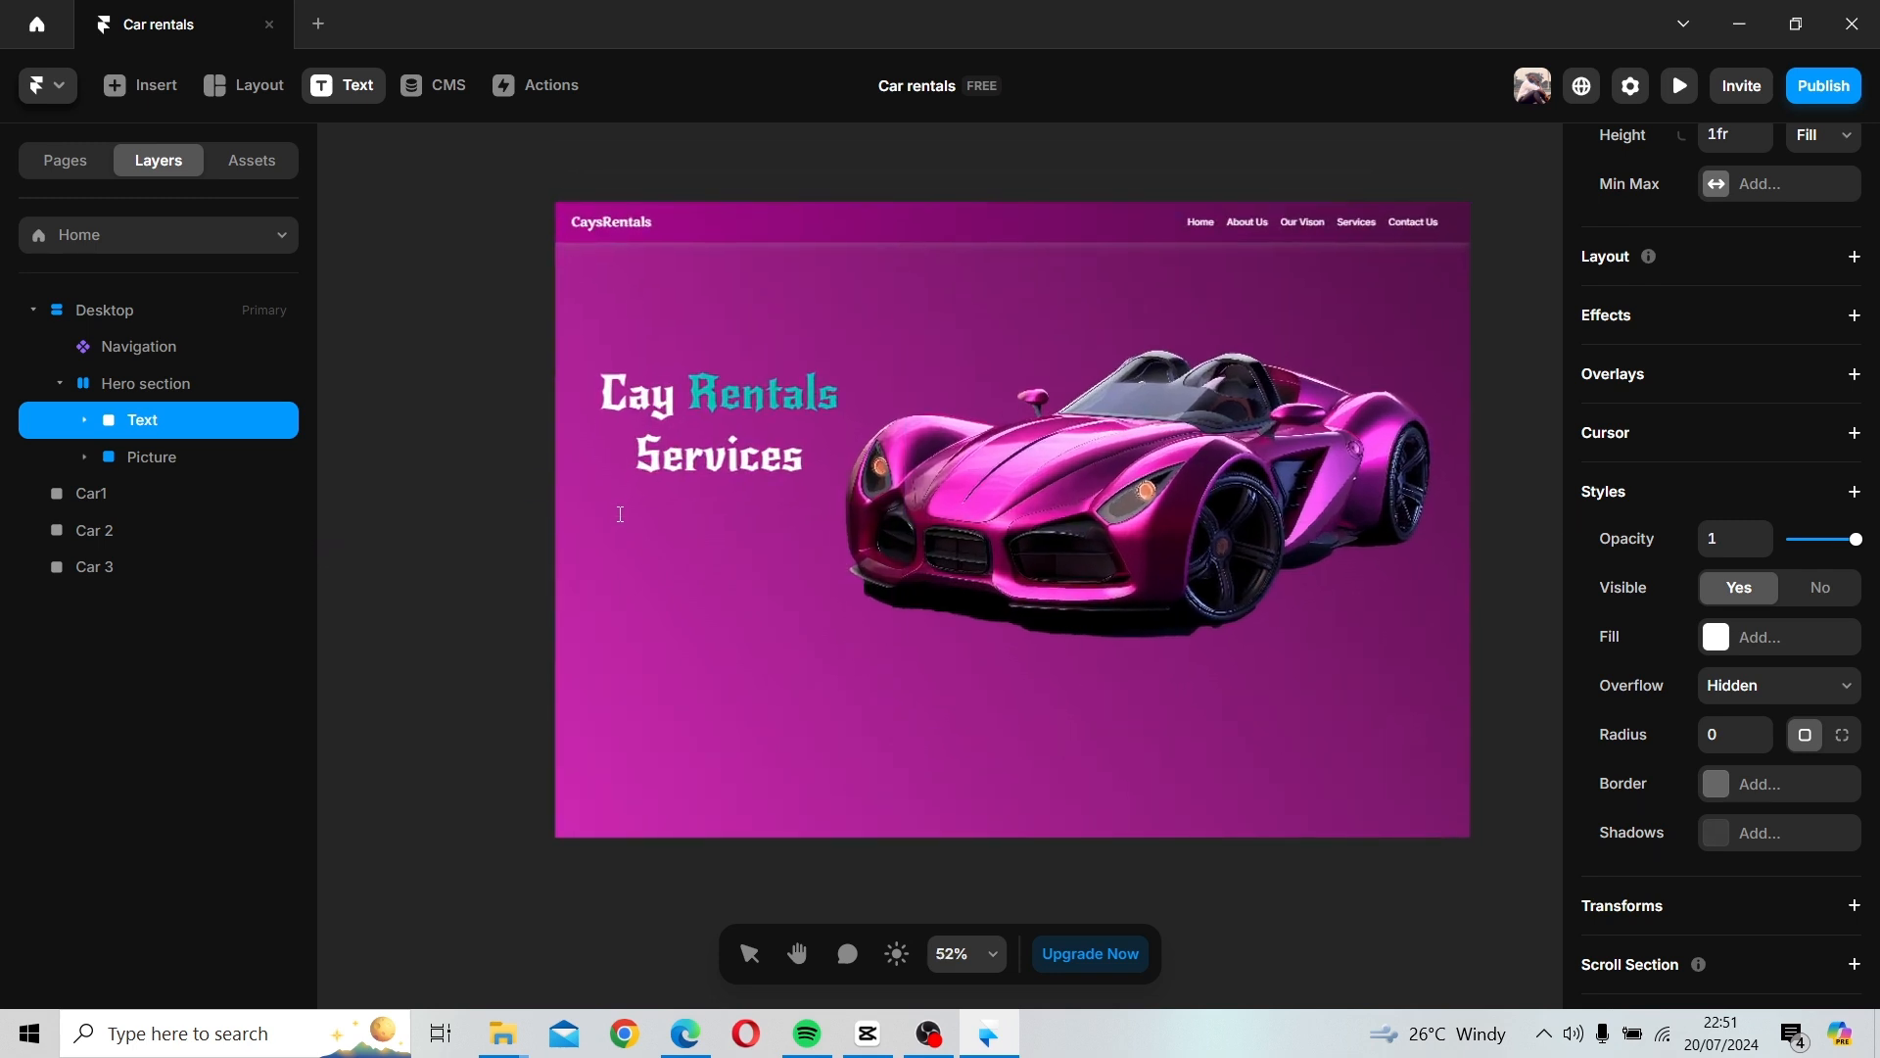
scroll(620, 504, "up", 4)
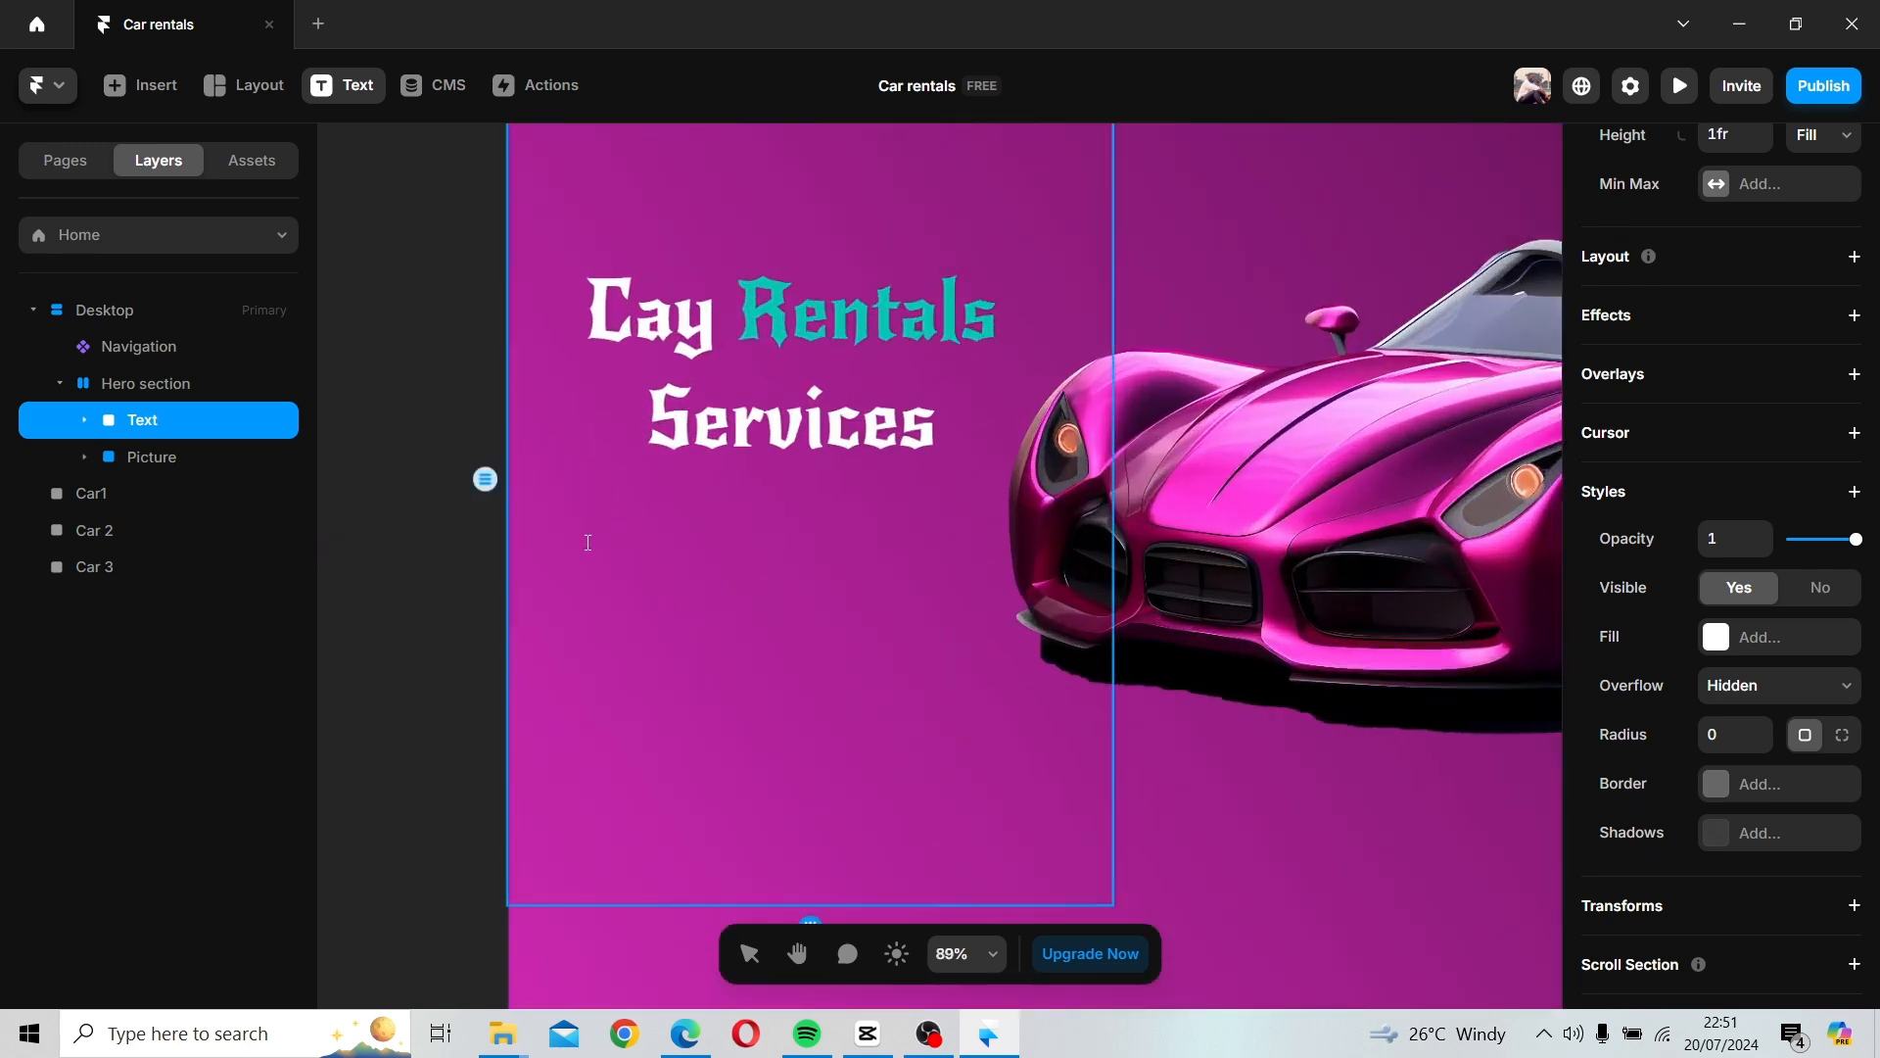
left_click(594, 491)
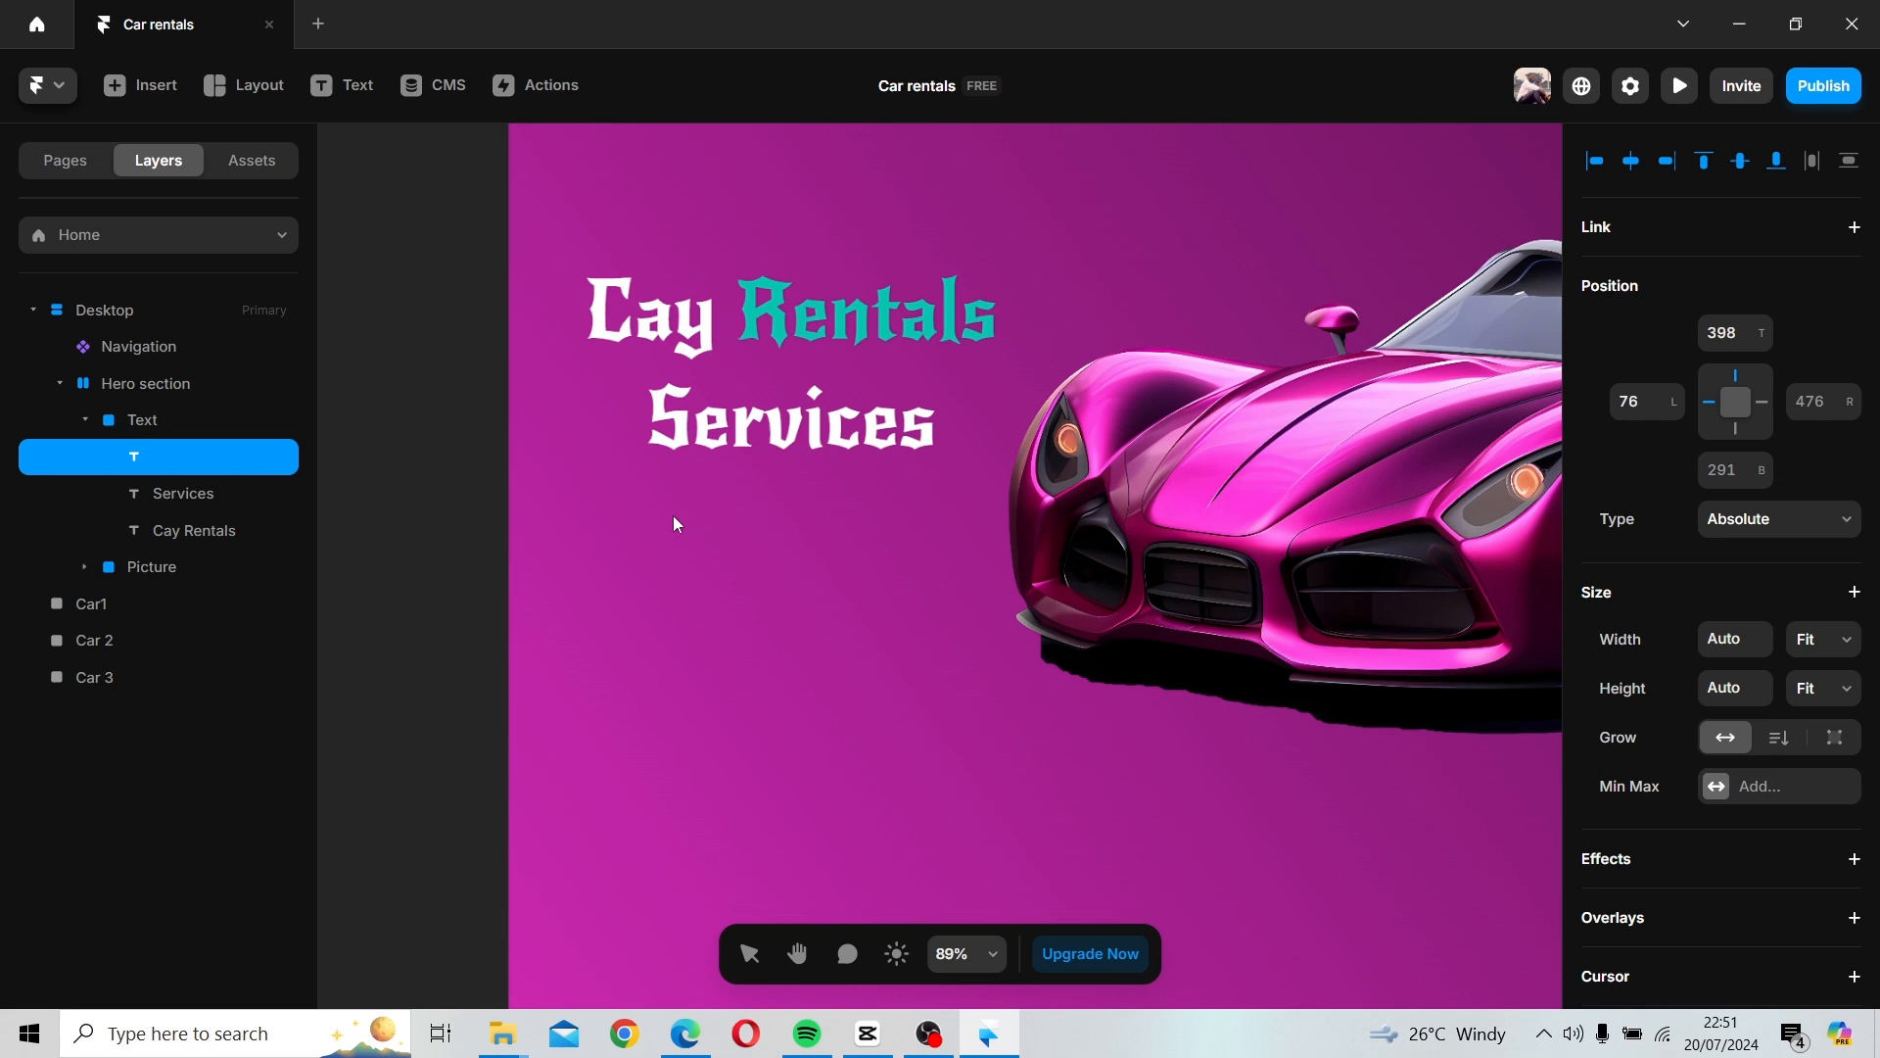
scroll(1800, 756, "down", 7)
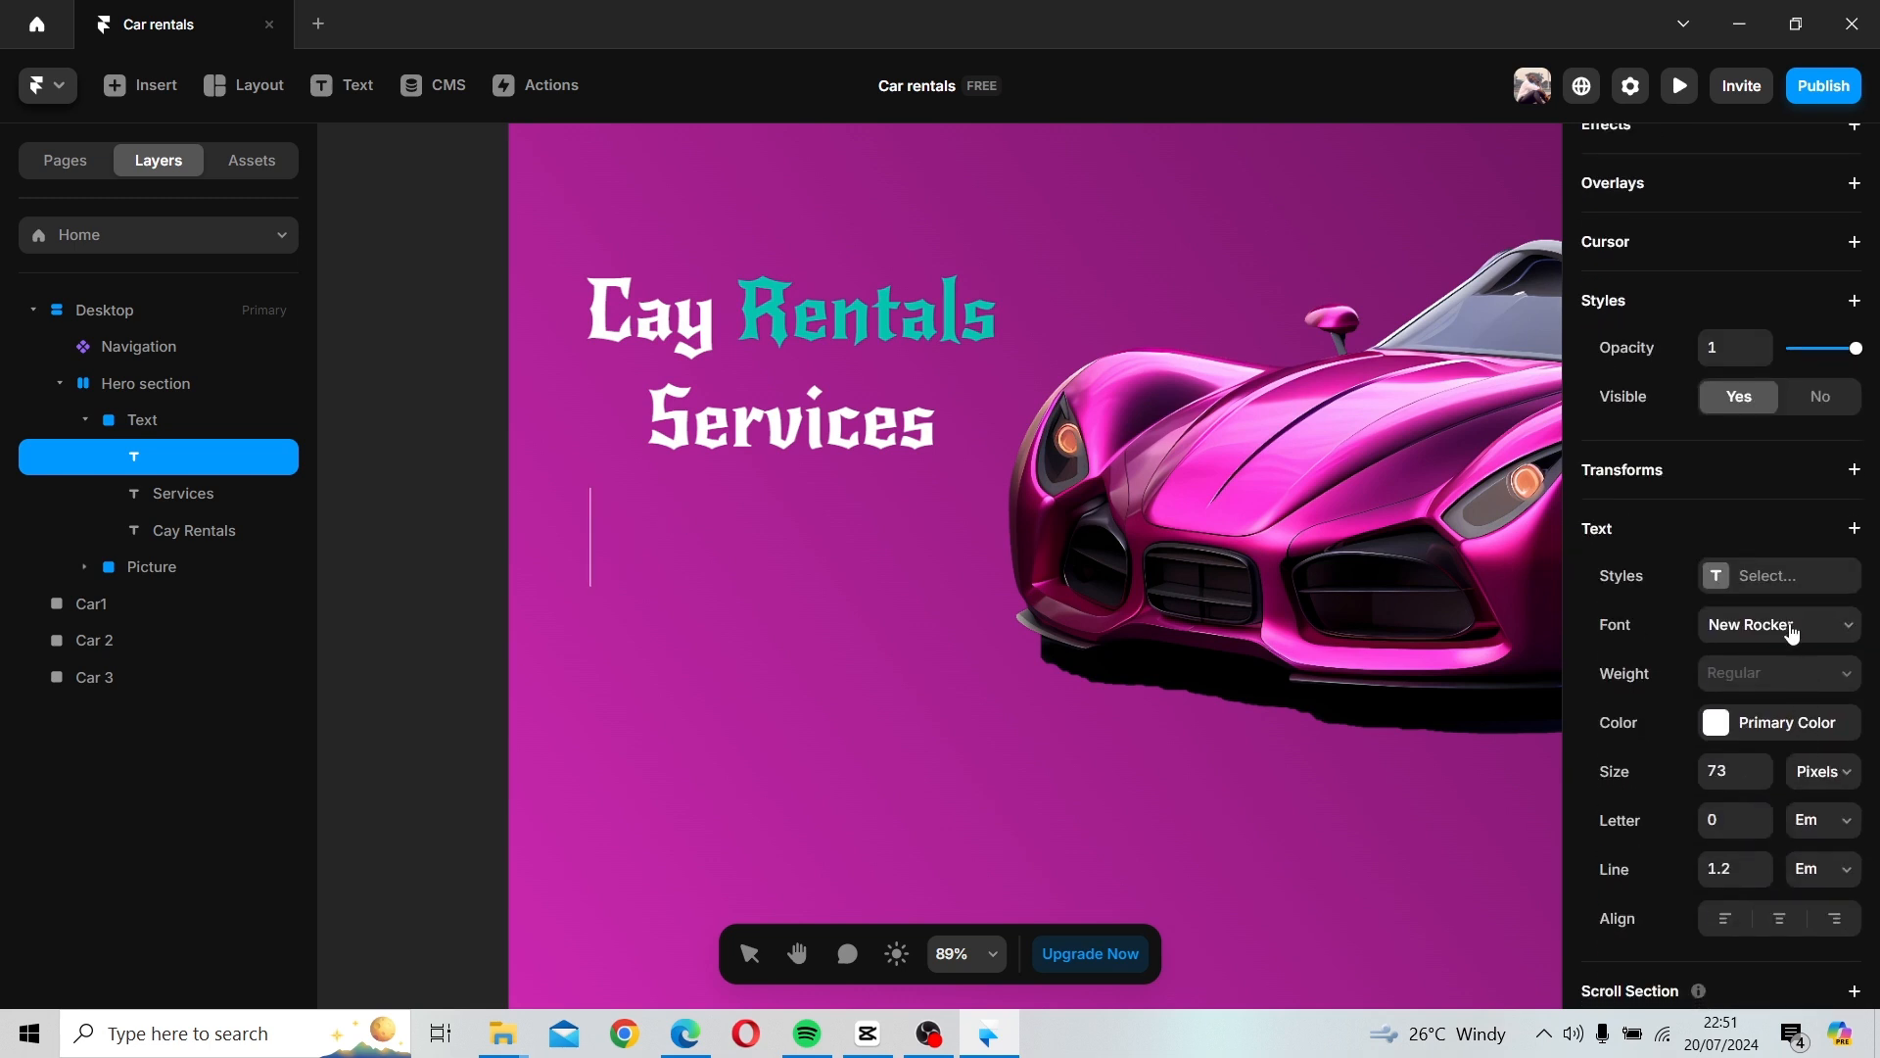
left_click(1741, 776)
type("2")
type("0Asgdsshf")
key("Return")
left_click(640, 529)
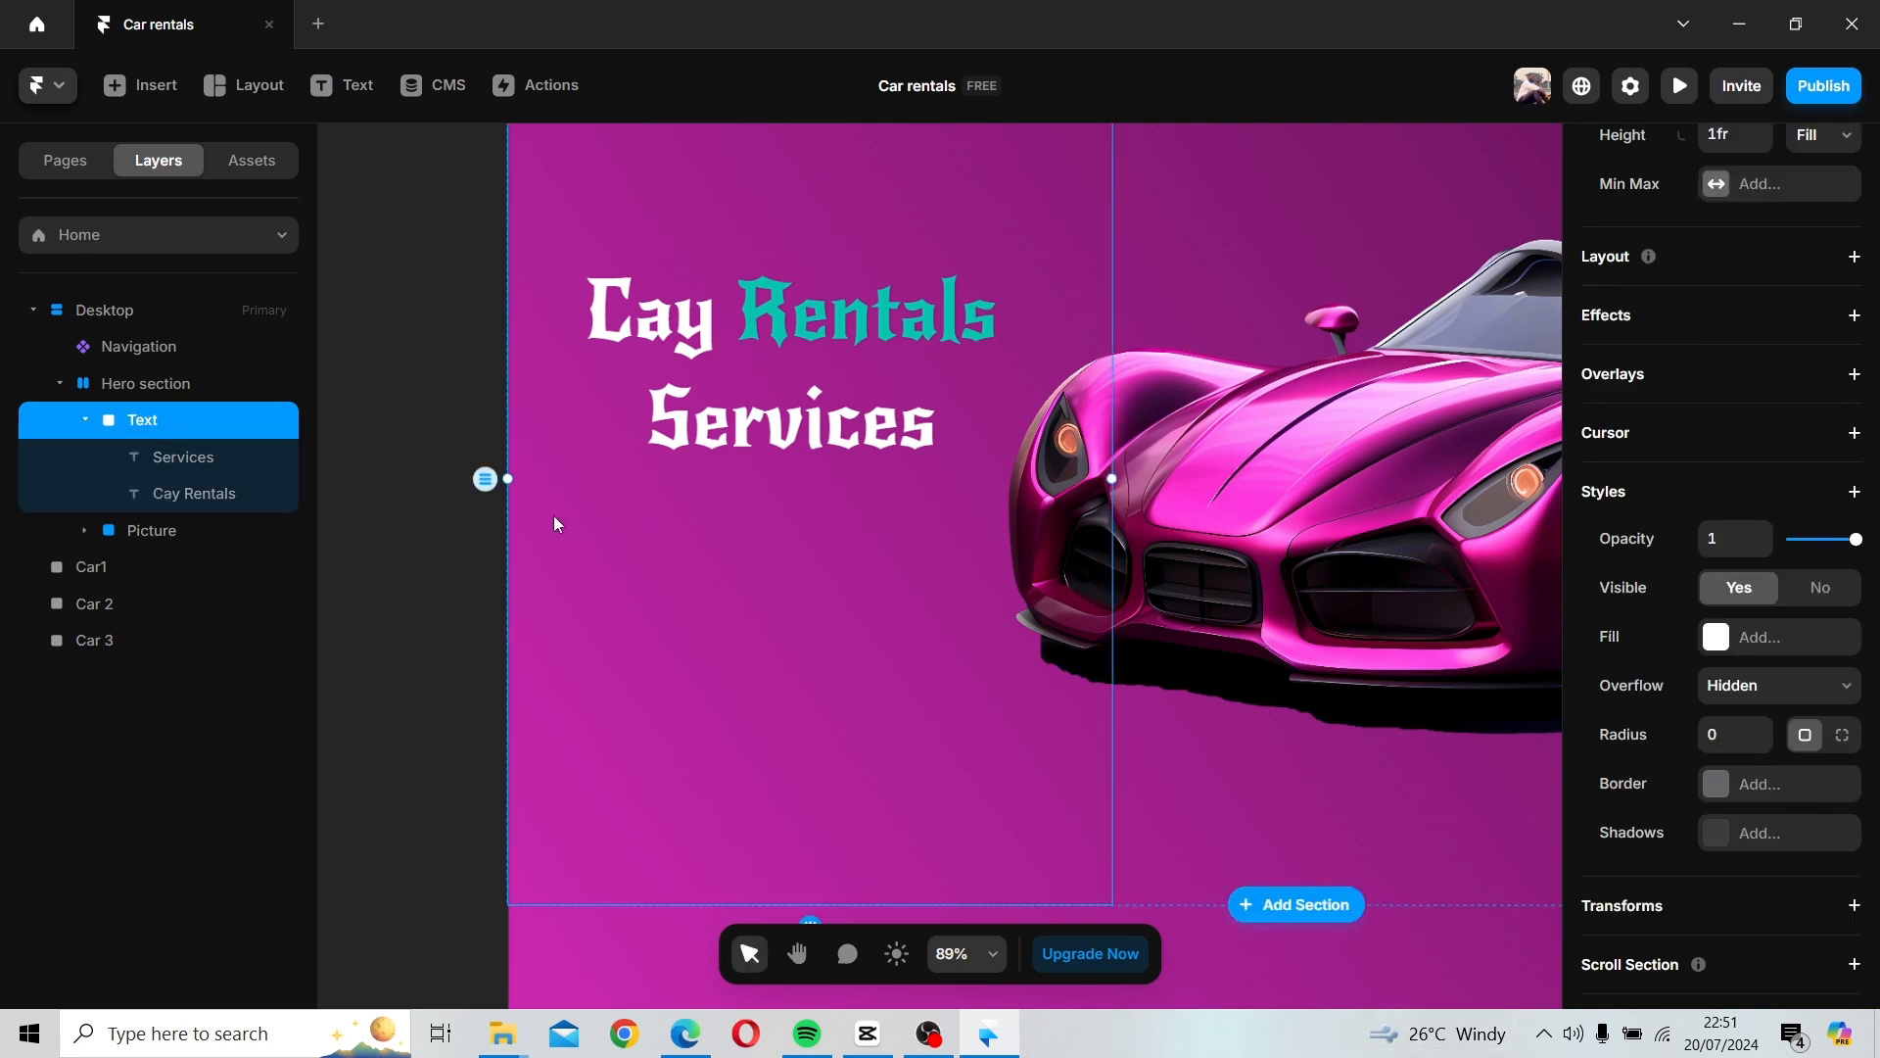
Start a new text layer for the hero's Text frame.
left_click(345, 85)
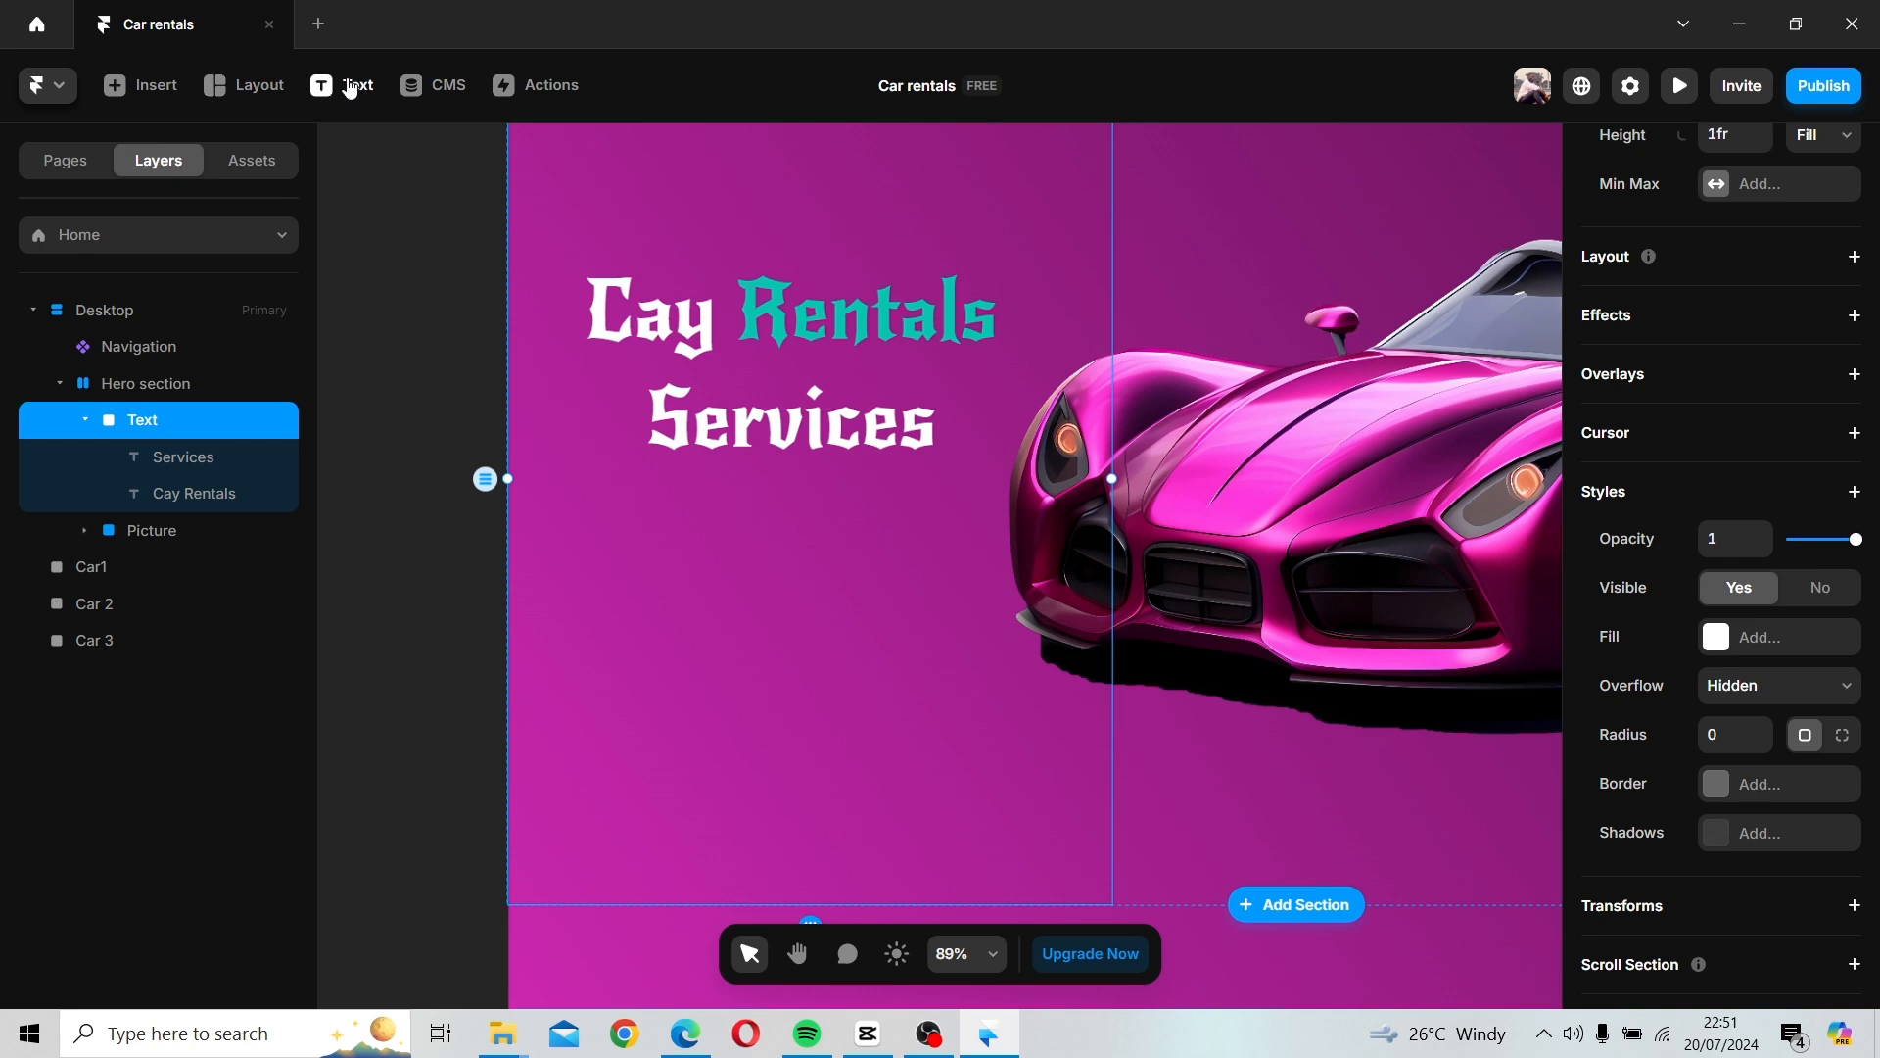
Add a text layer reading "SAfgsj" below the Services heading in the hero section's text frame.
left_click(600, 493)
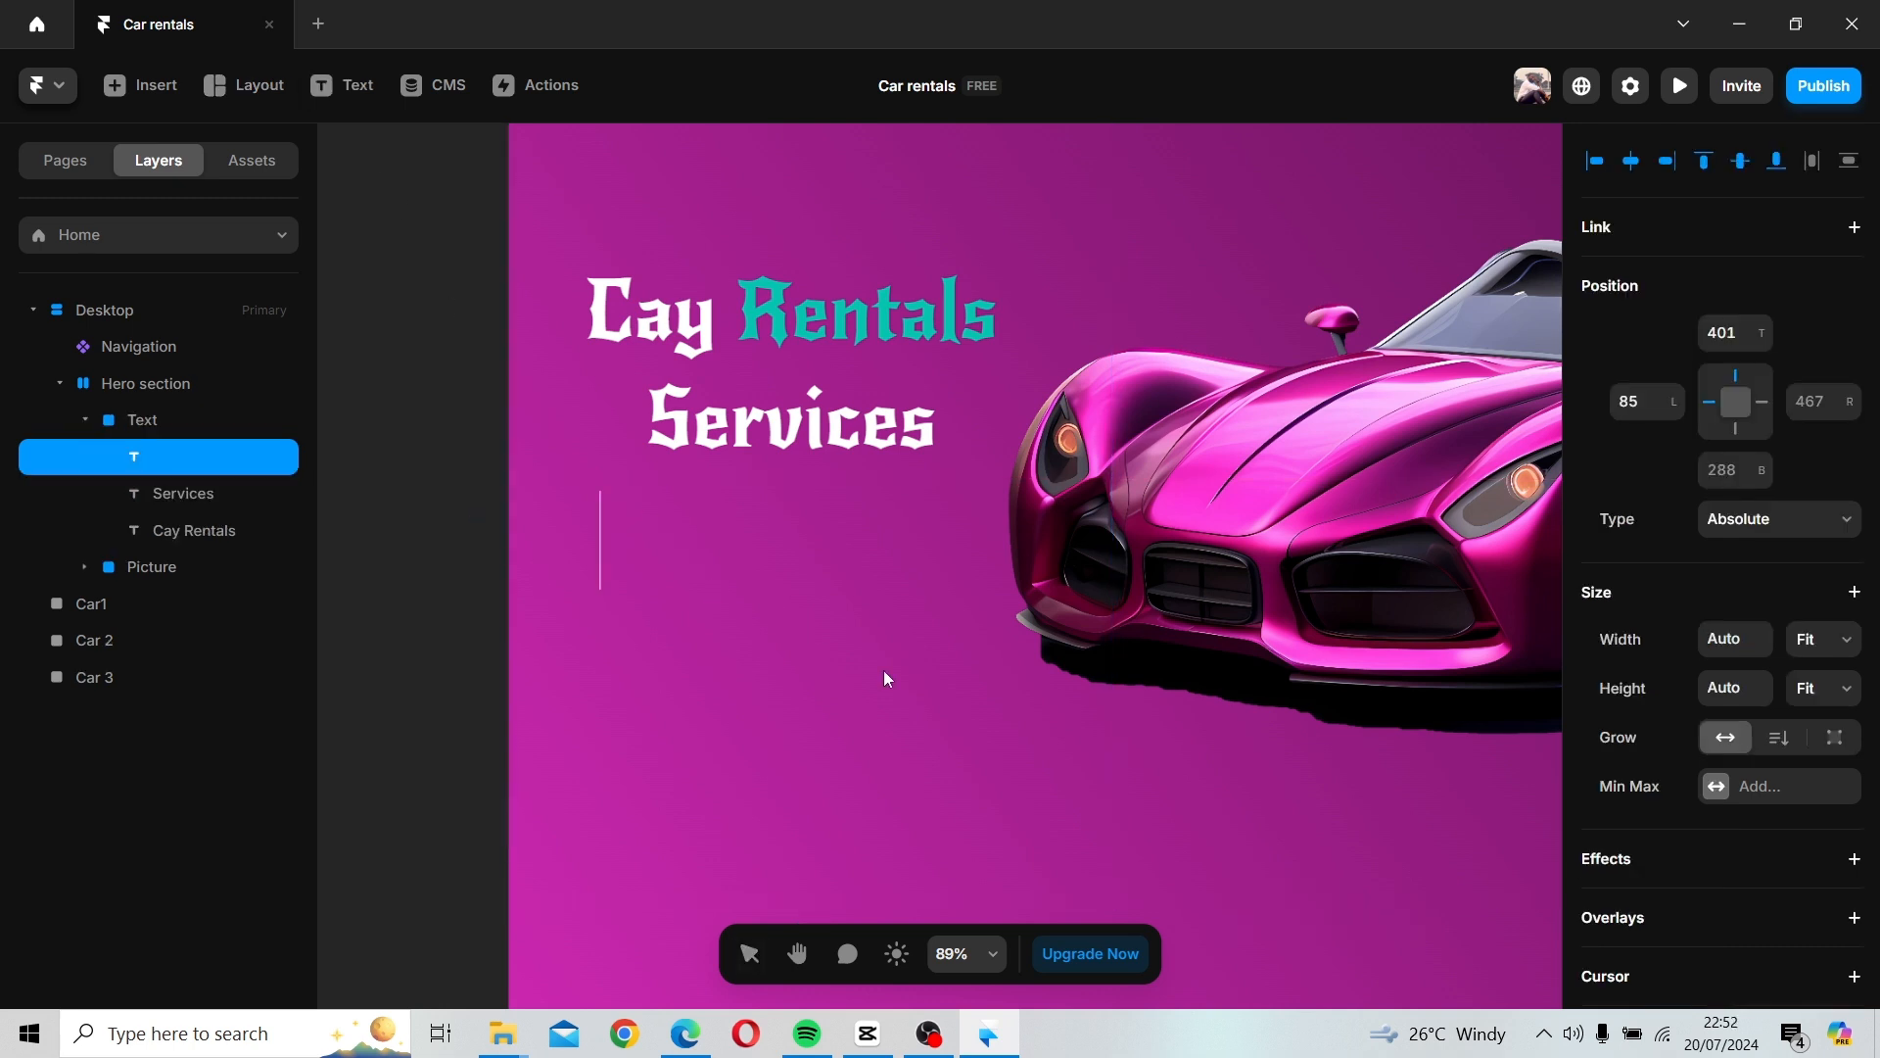
type("SA")
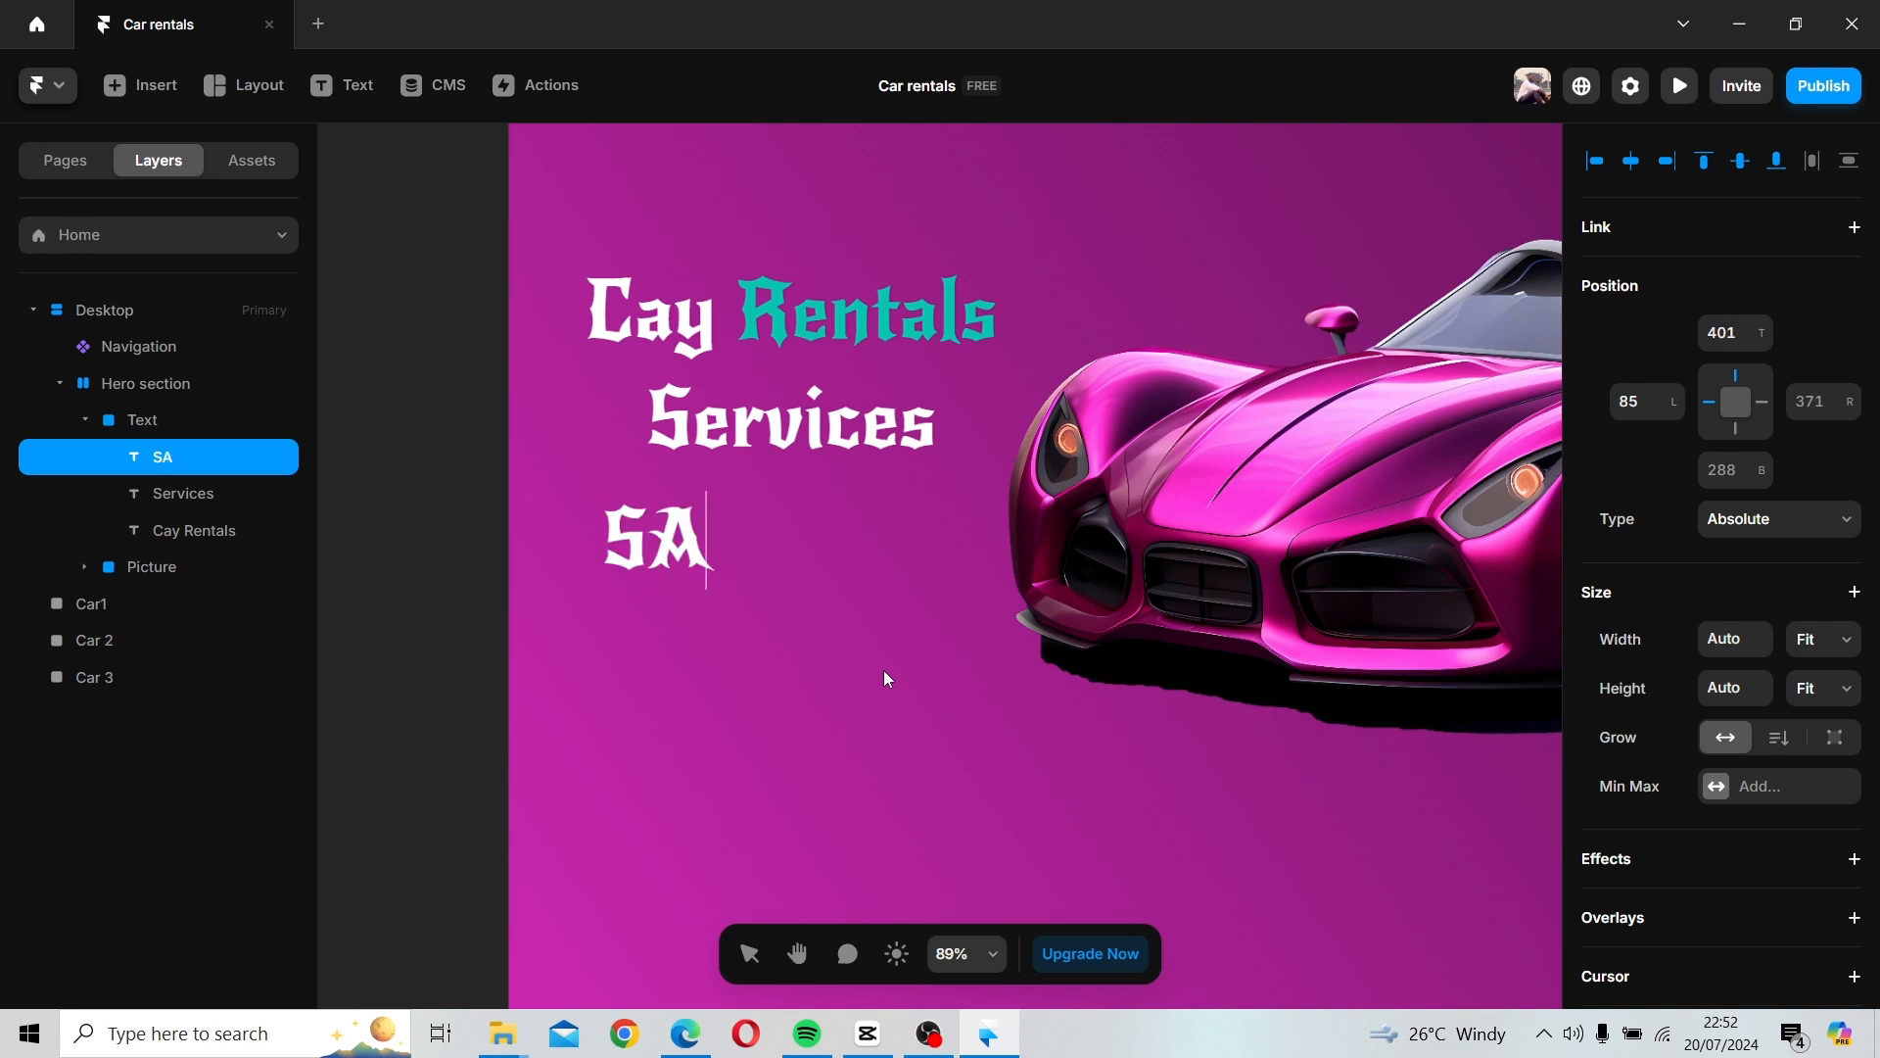
type("fgsj")
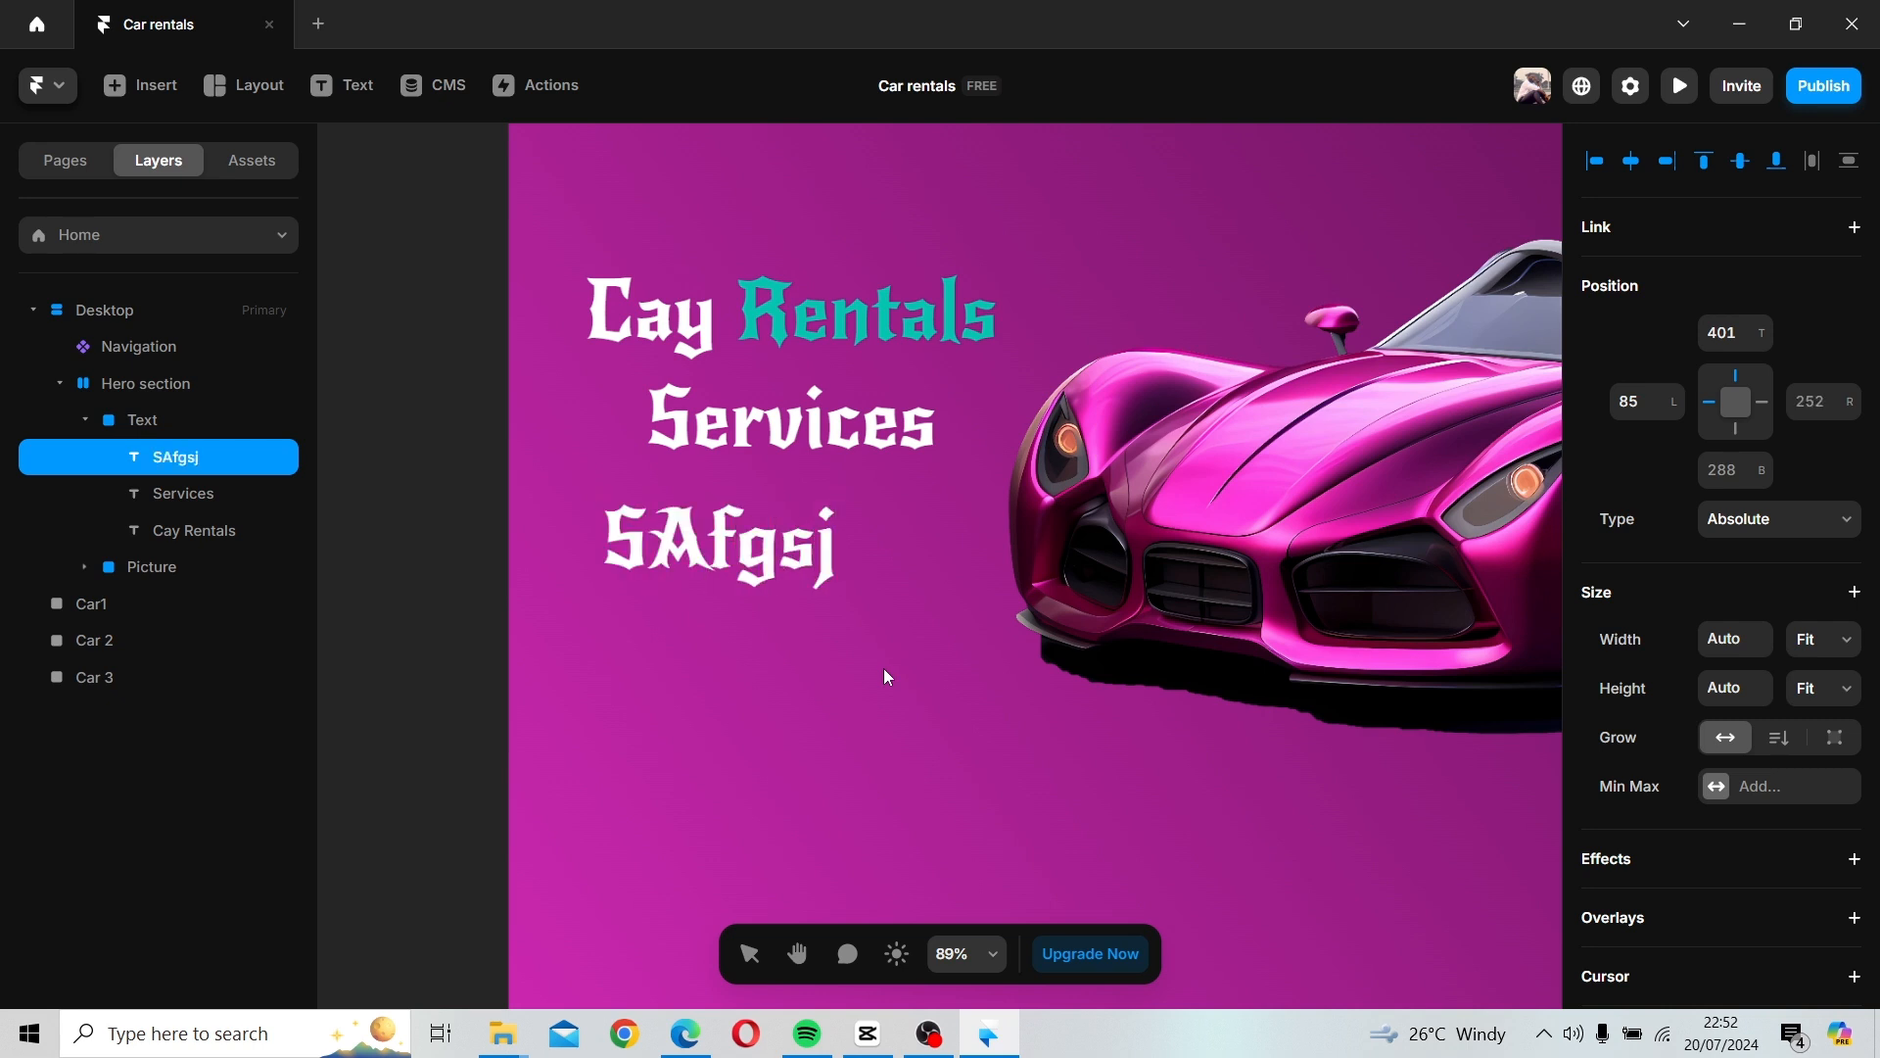
key("Escape")
Set the font size of the new text below the heading to 15 pixels.
scroll(1771, 701, "down", 4)
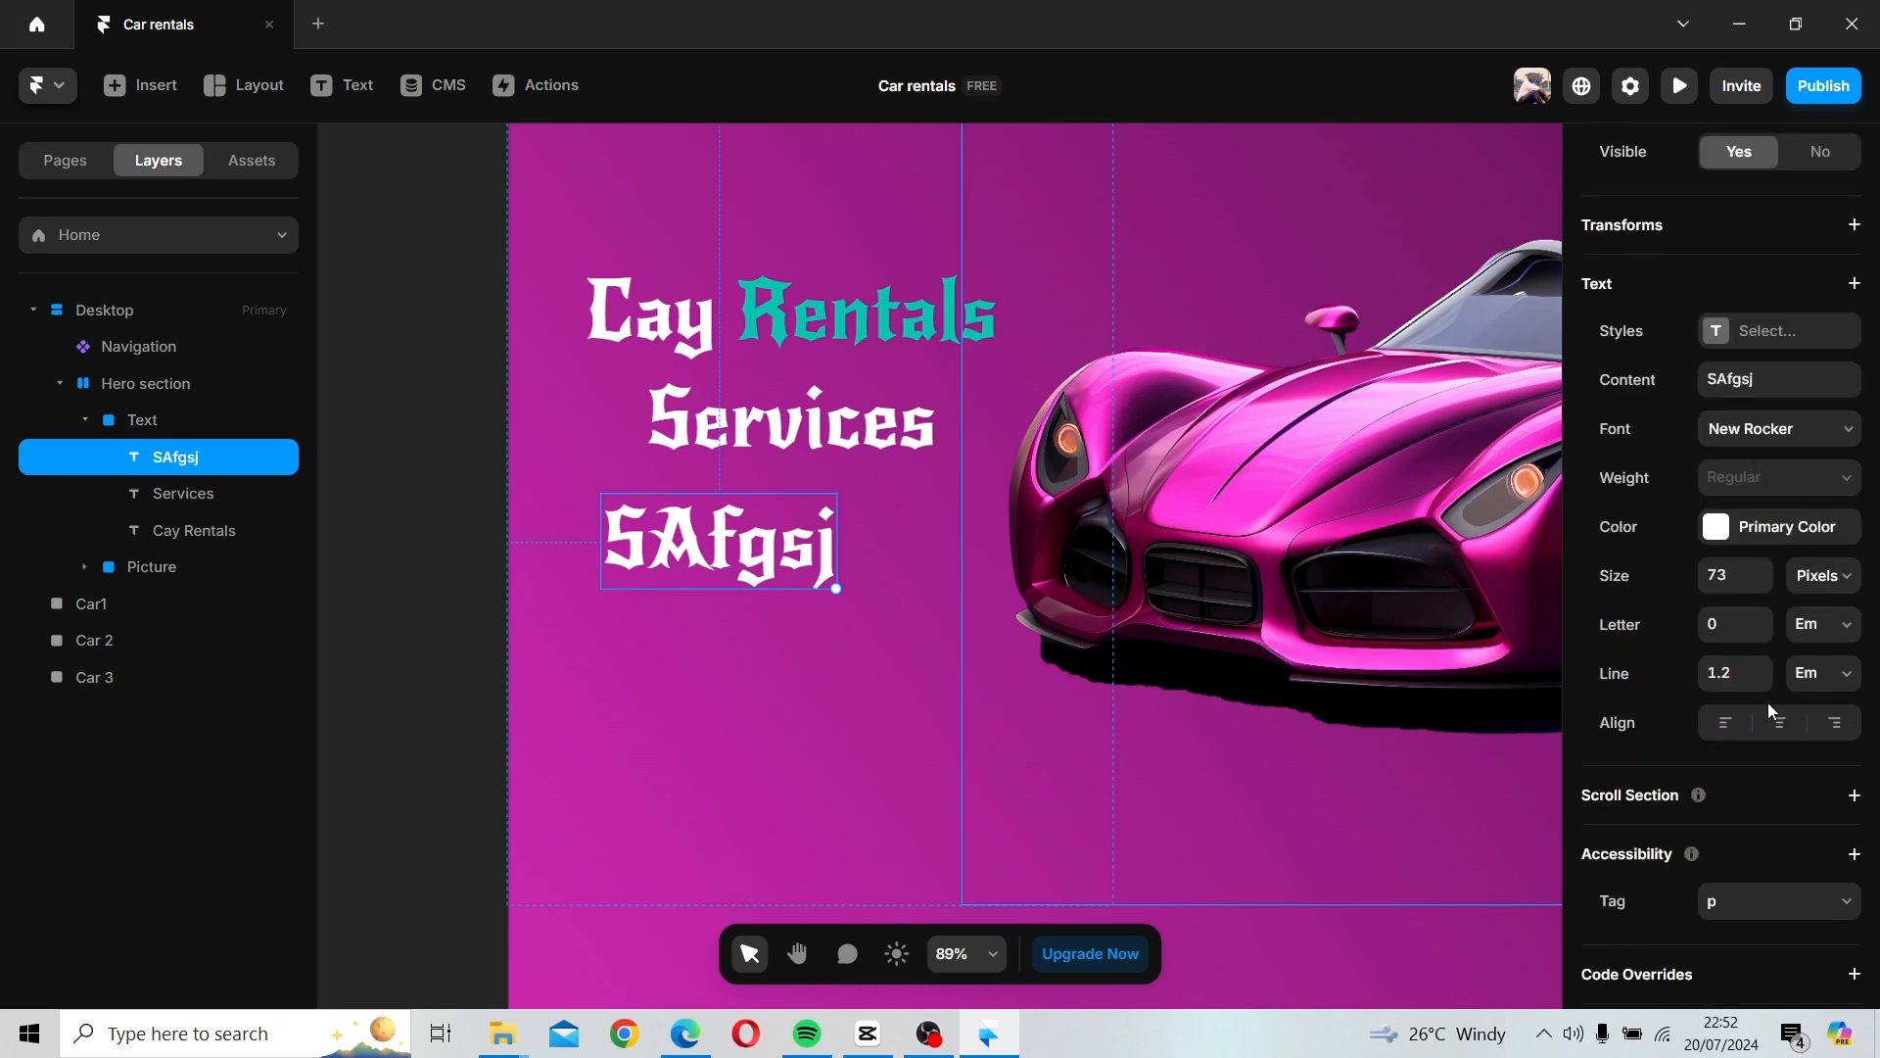
left_click(1751, 585)
type("20")
key("Return")
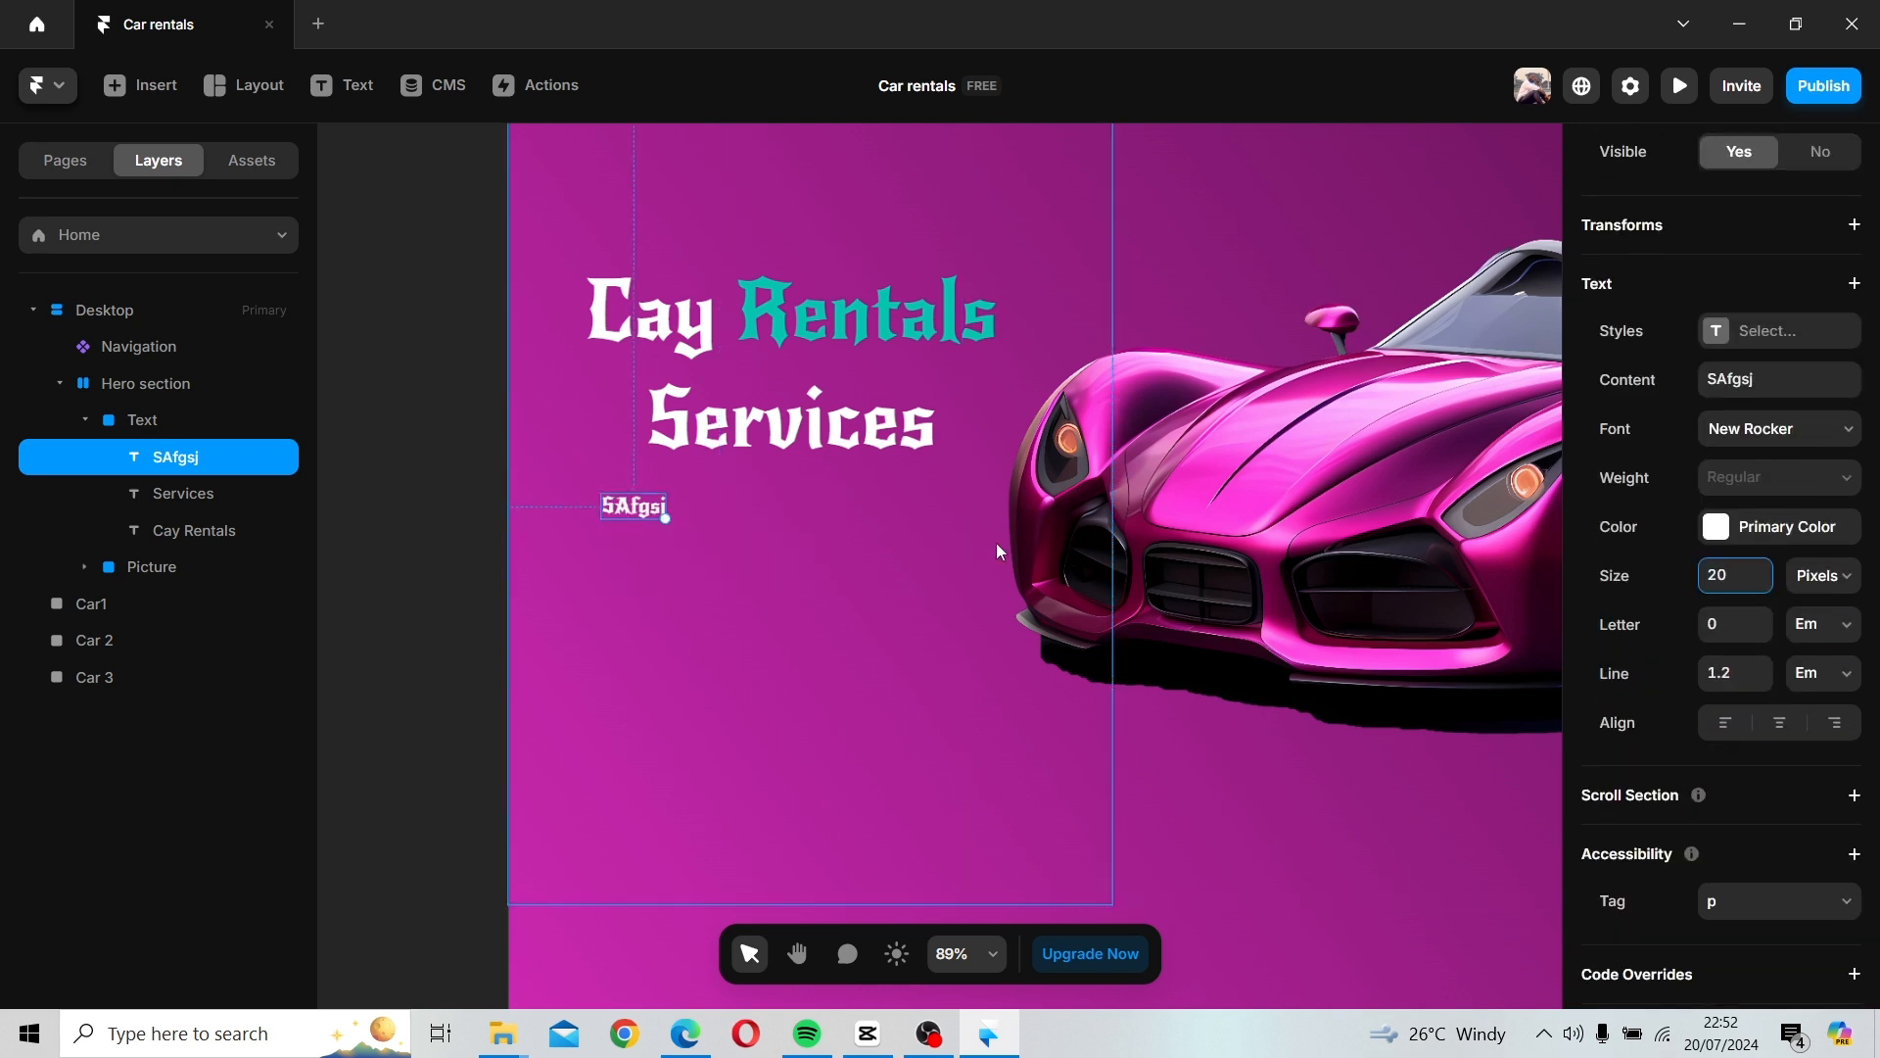
left_click(1763, 568)
left_click(1763, 568)
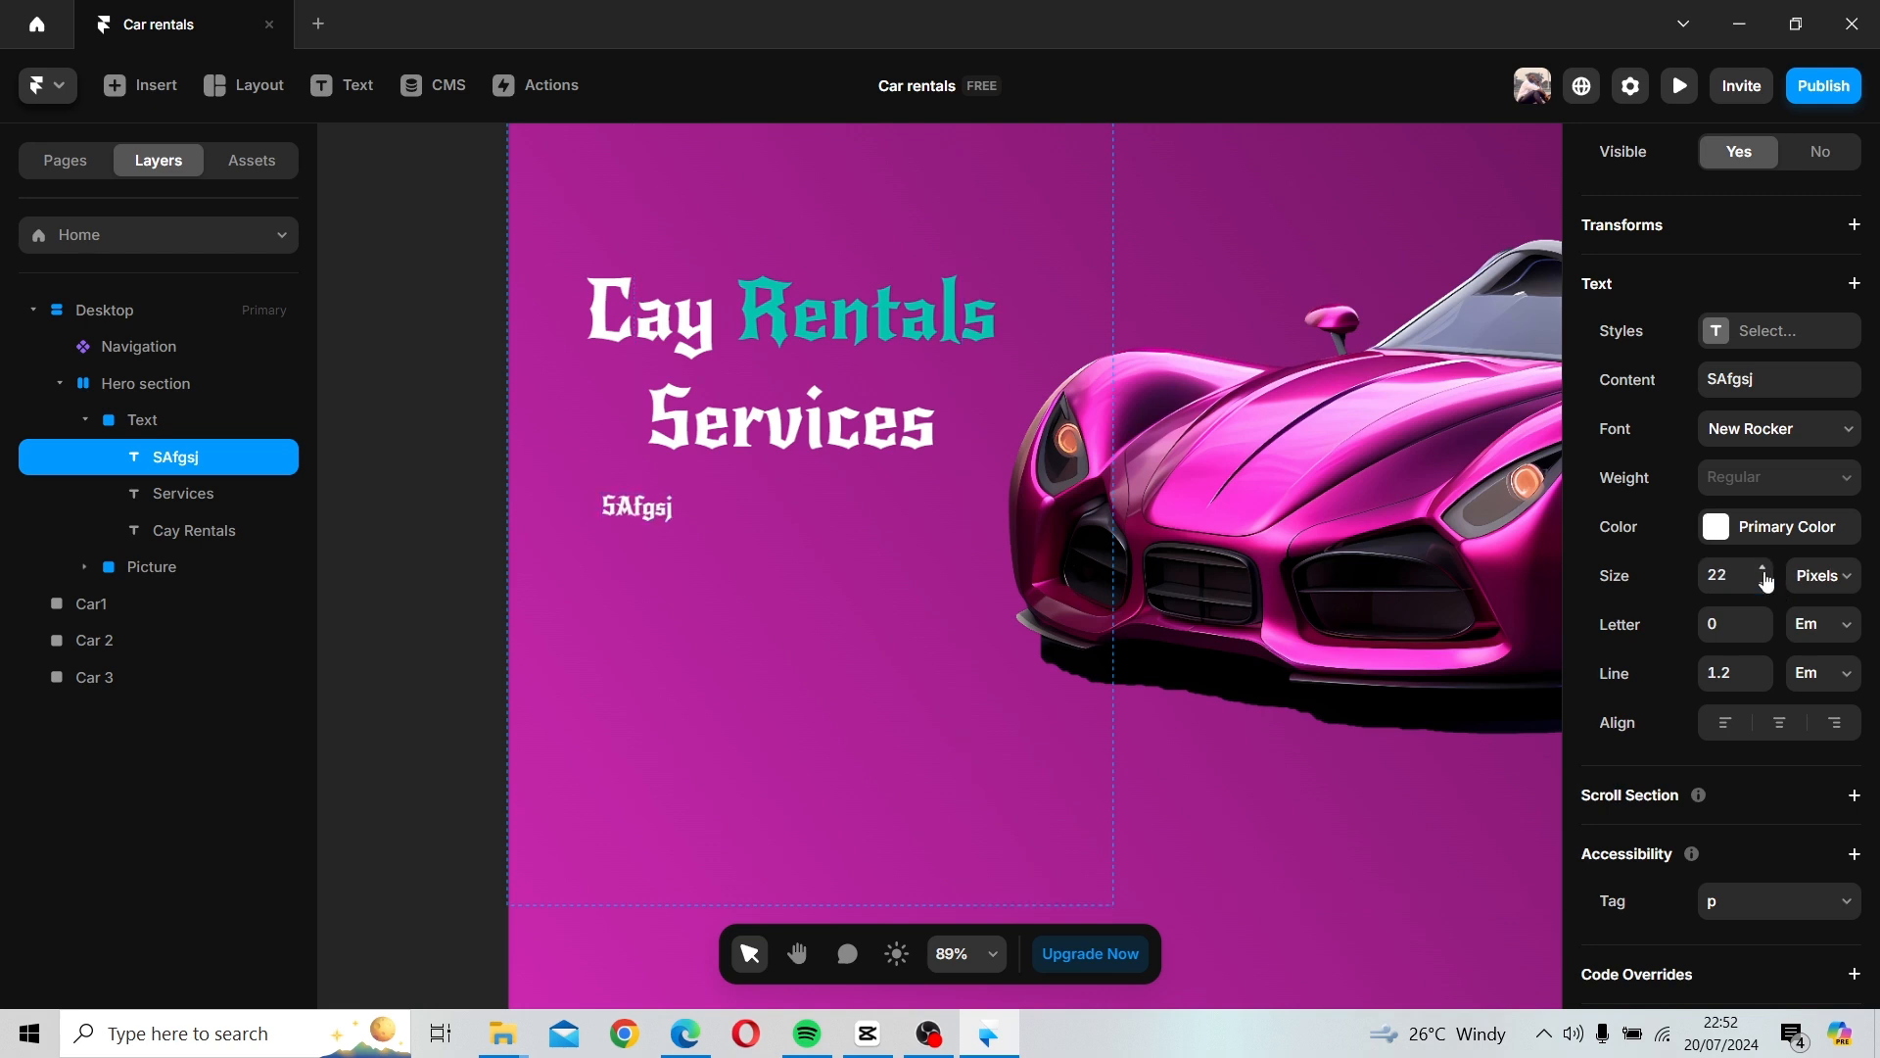
left_click(1762, 568)
left_click(1765, 586)
left_click(1765, 588)
left_click(1766, 587)
left_click(1767, 588)
left_click(1767, 587)
left_click(1767, 587)
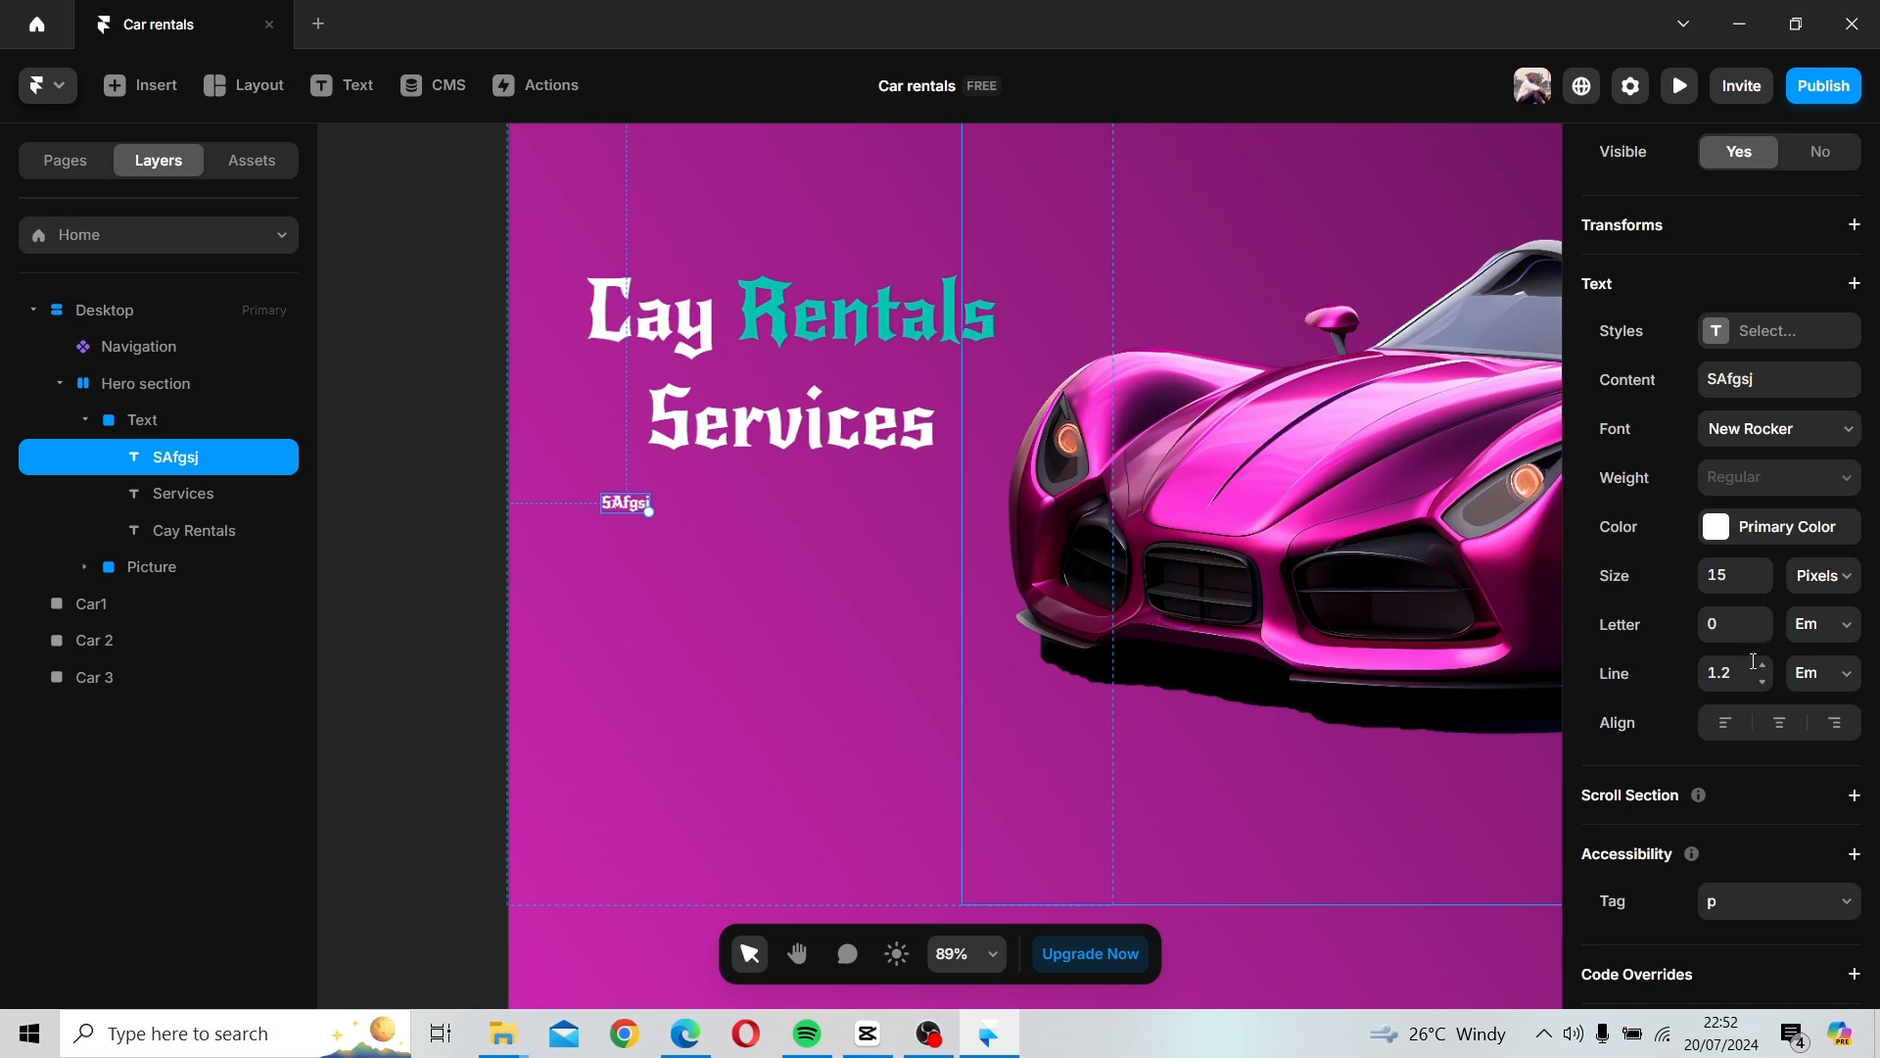
Change the font of the small text below the heading to Roboto.
left_click(837, 644)
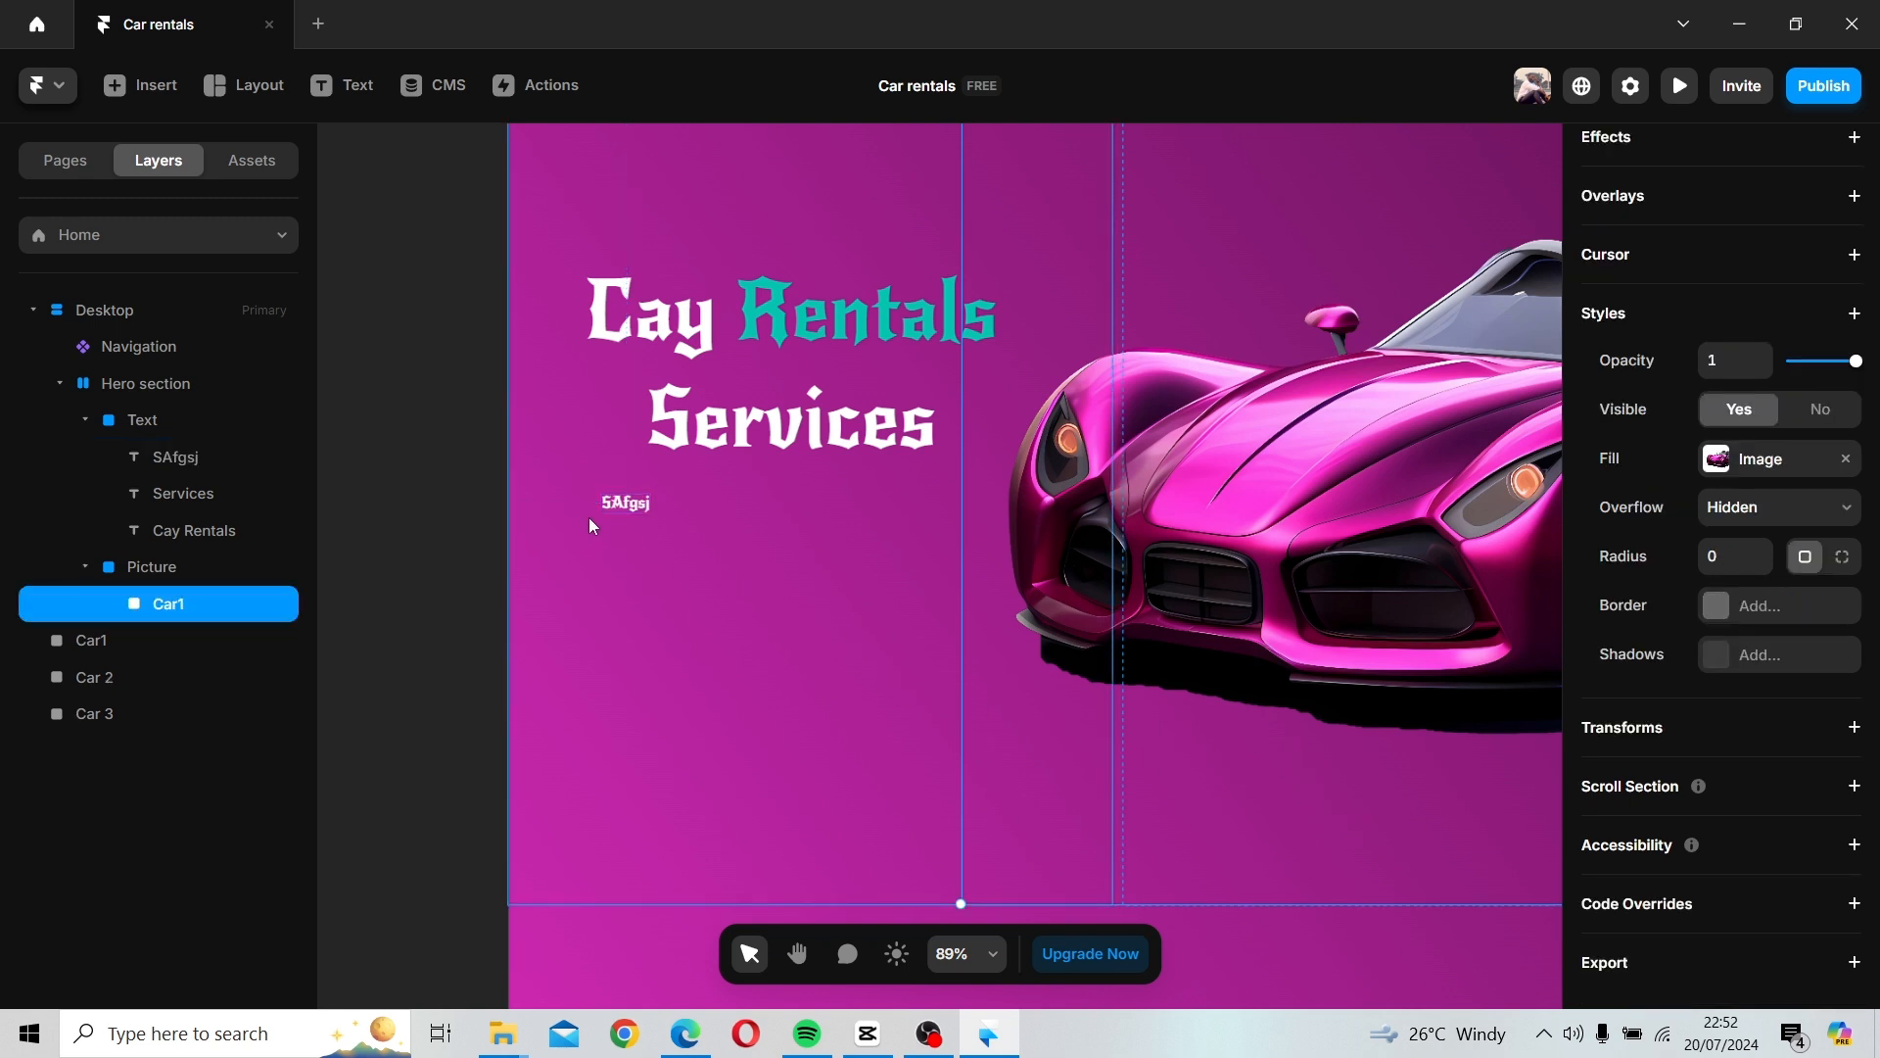
left_click(623, 504)
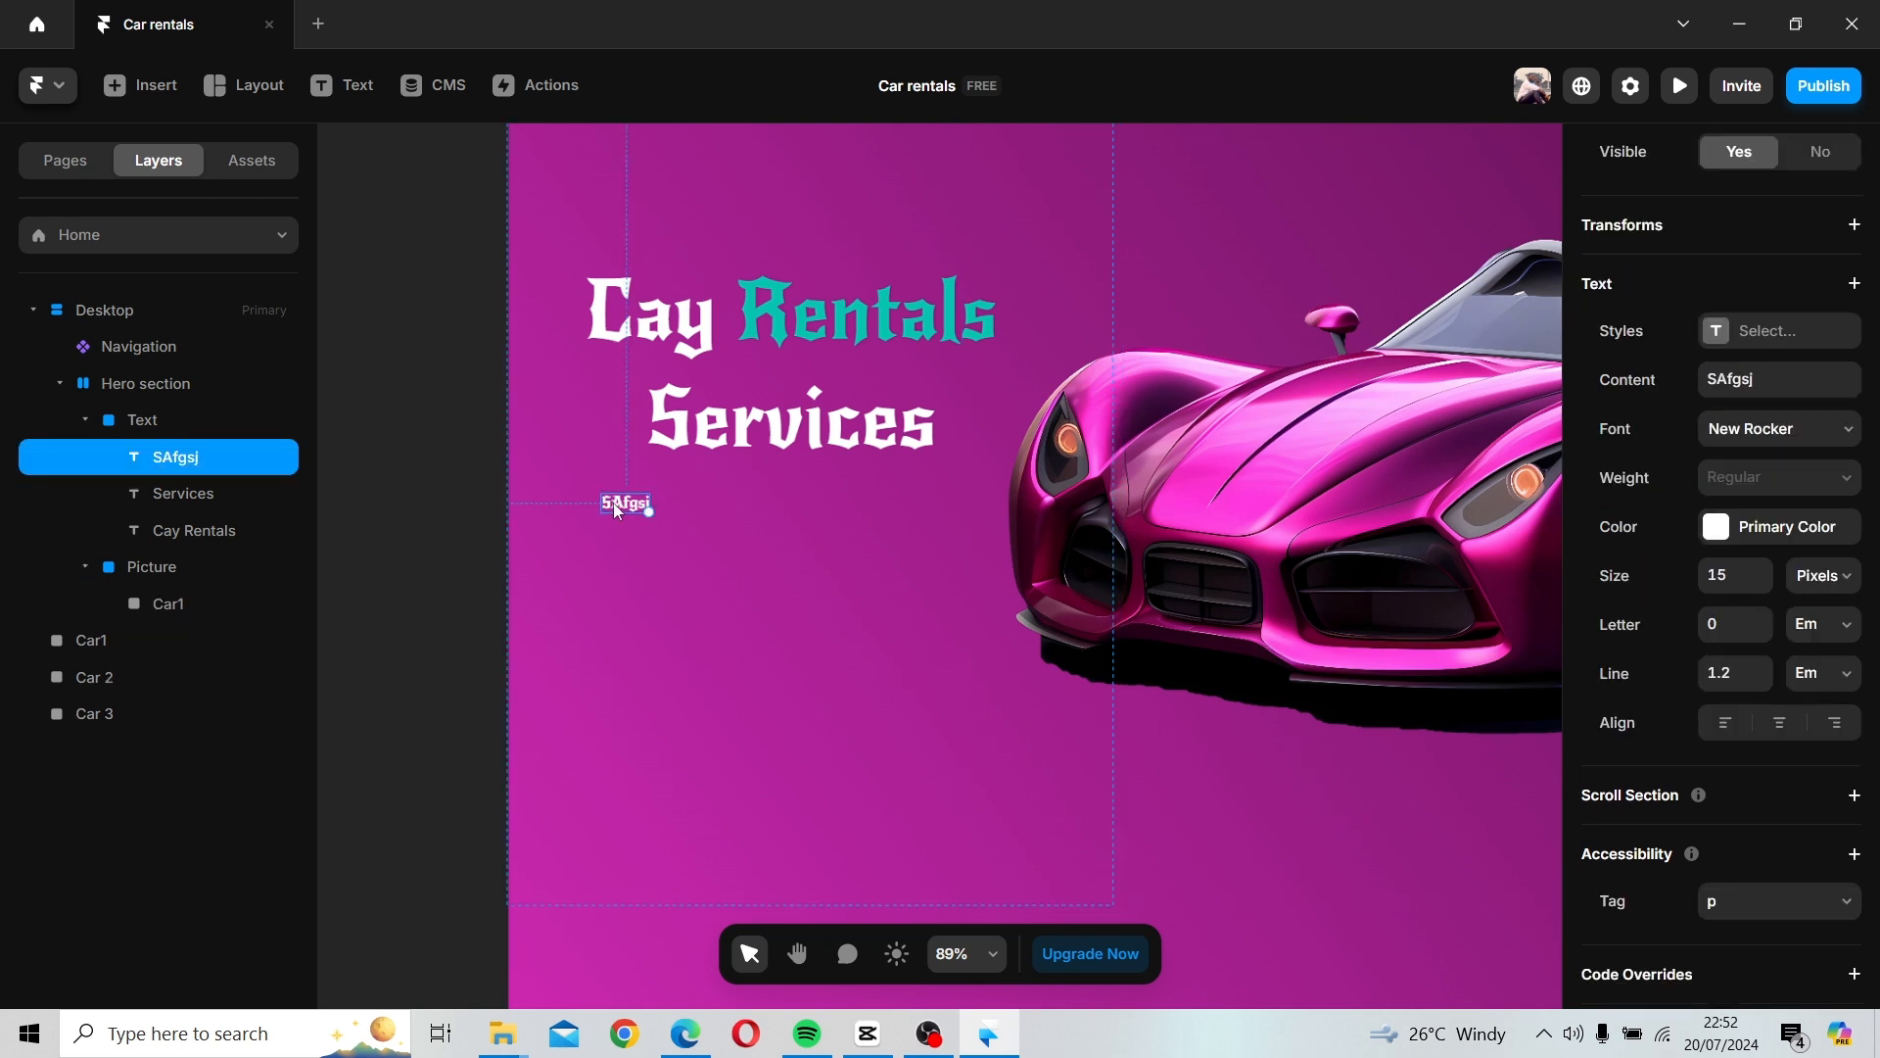
left_click(1768, 440)
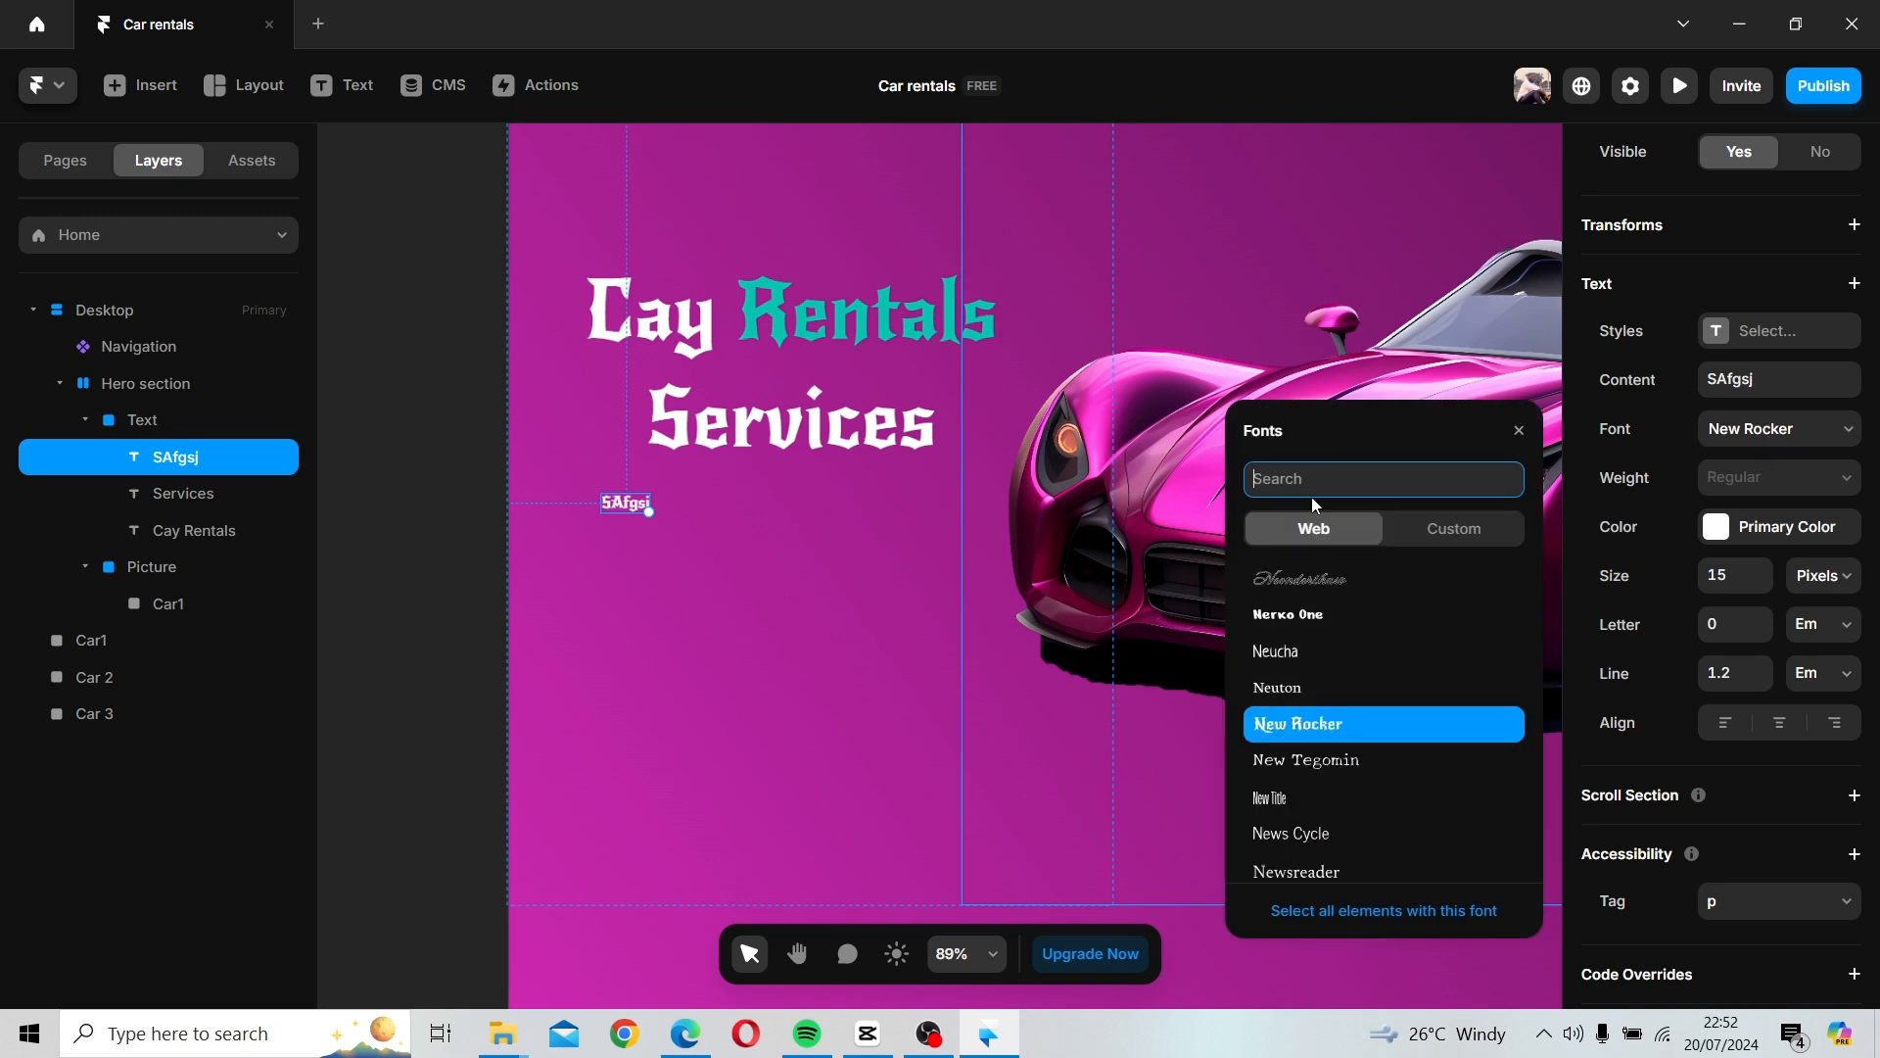
type("rob")
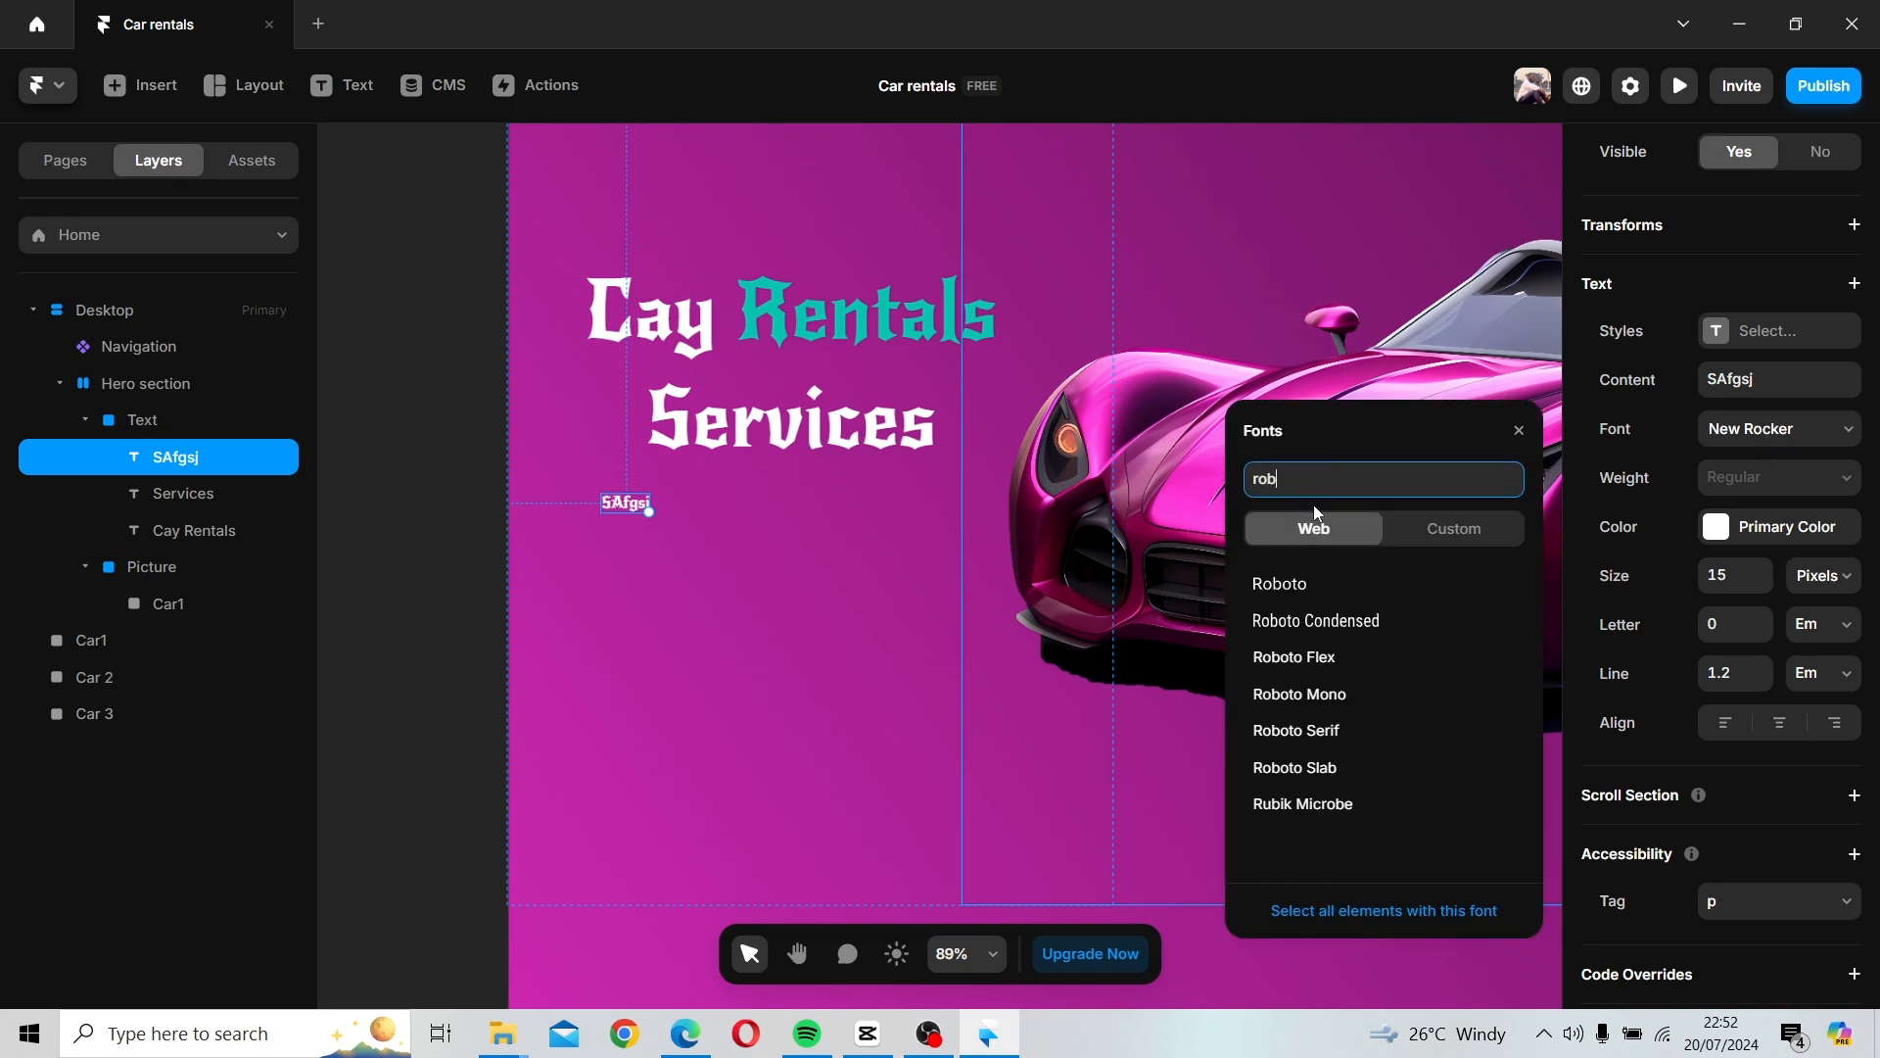
left_click(1317, 584)
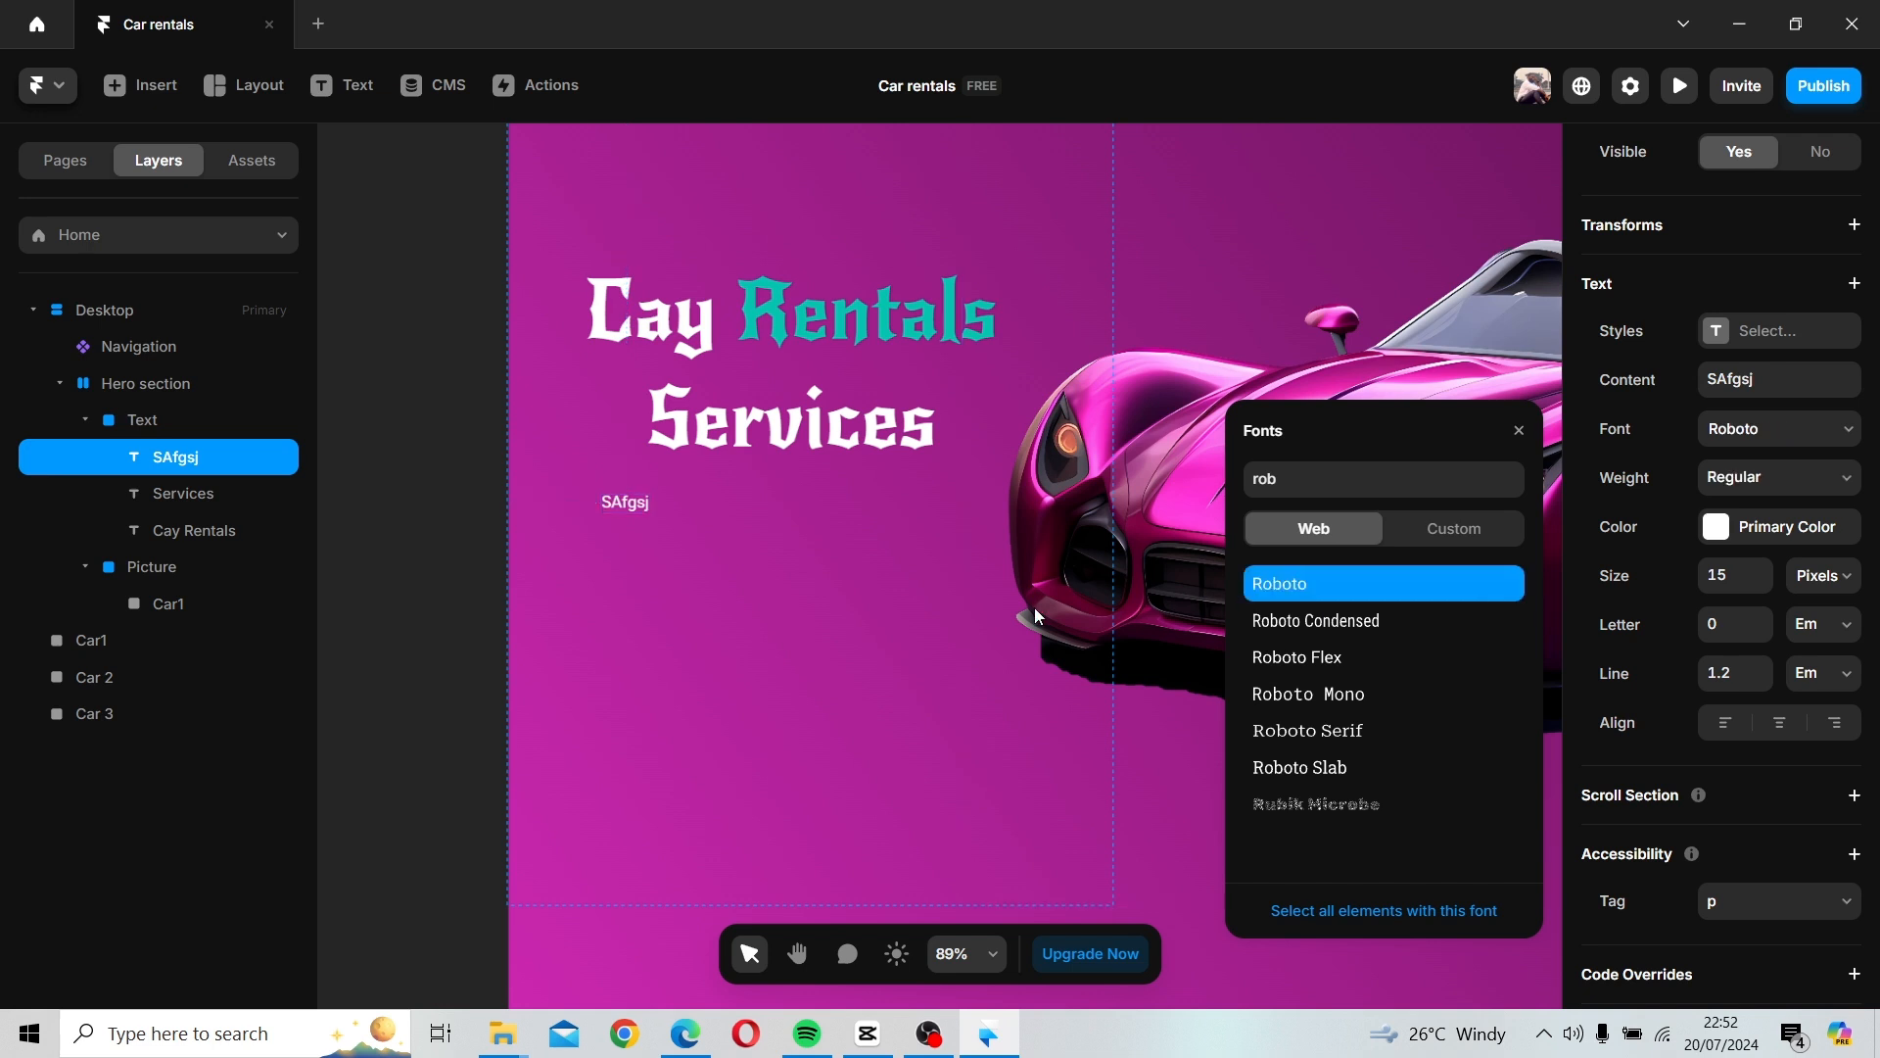
left_click(604, 572)
Rewrite the small text as the placeholder line "Sfgsjdfsdiew syfskdlslsd sjkflsds sikfes sksonuw si".
left_click(623, 503)
double_click(631, 504)
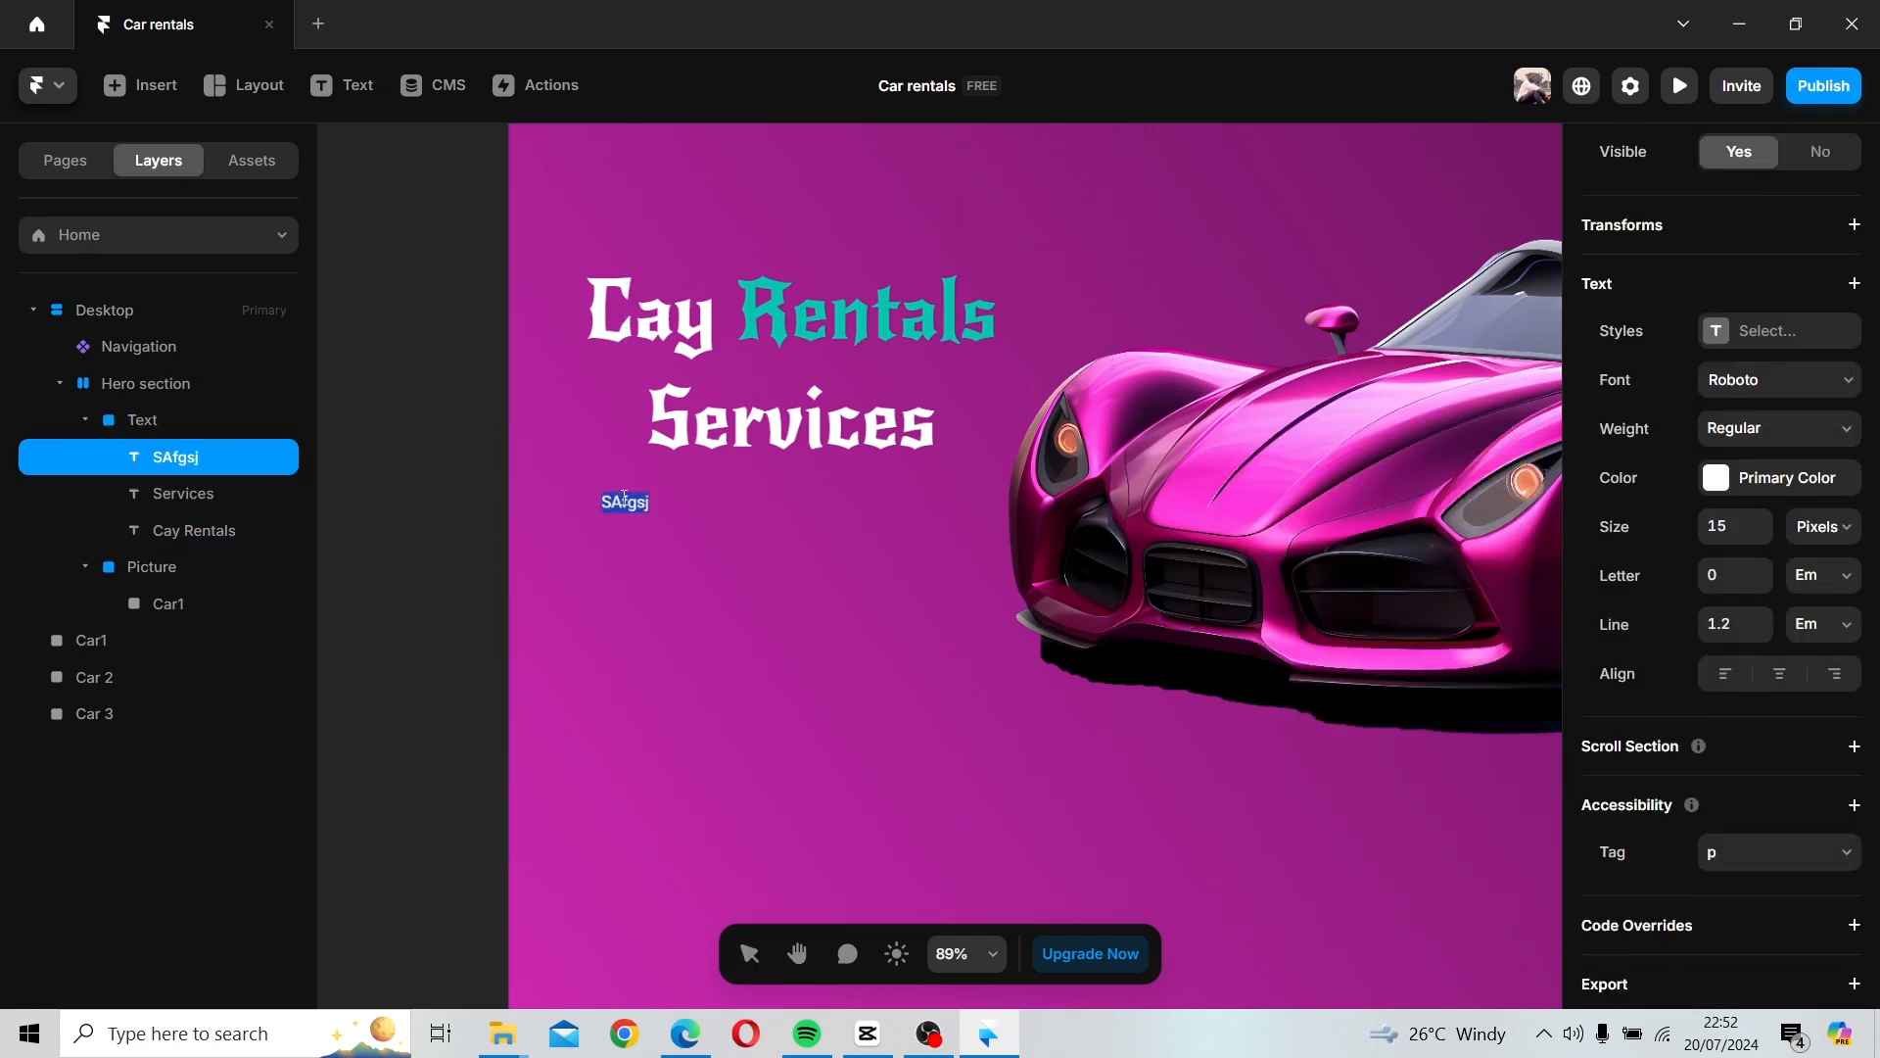
key("BackSpace")
double_click(637, 502)
type("dfsdiew syfskdls")
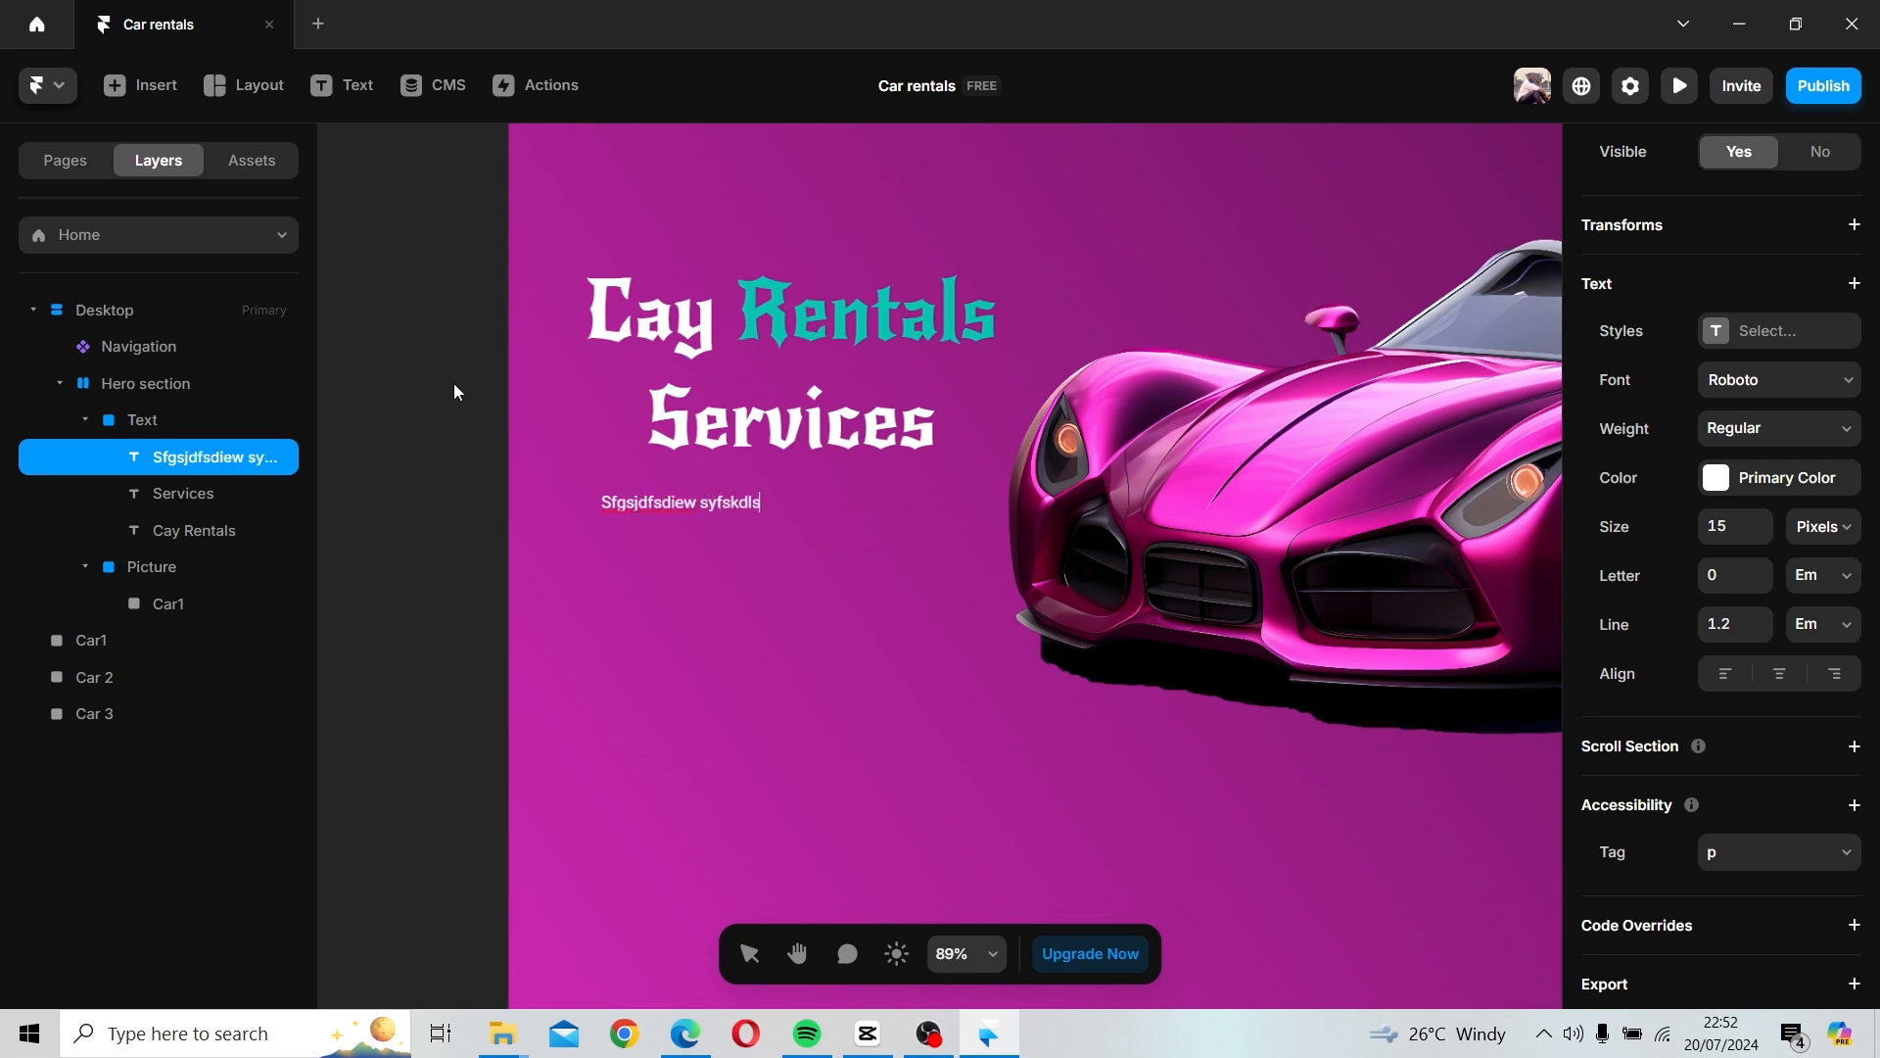
type("lsd sjkflsds sikfes sksonuw si")
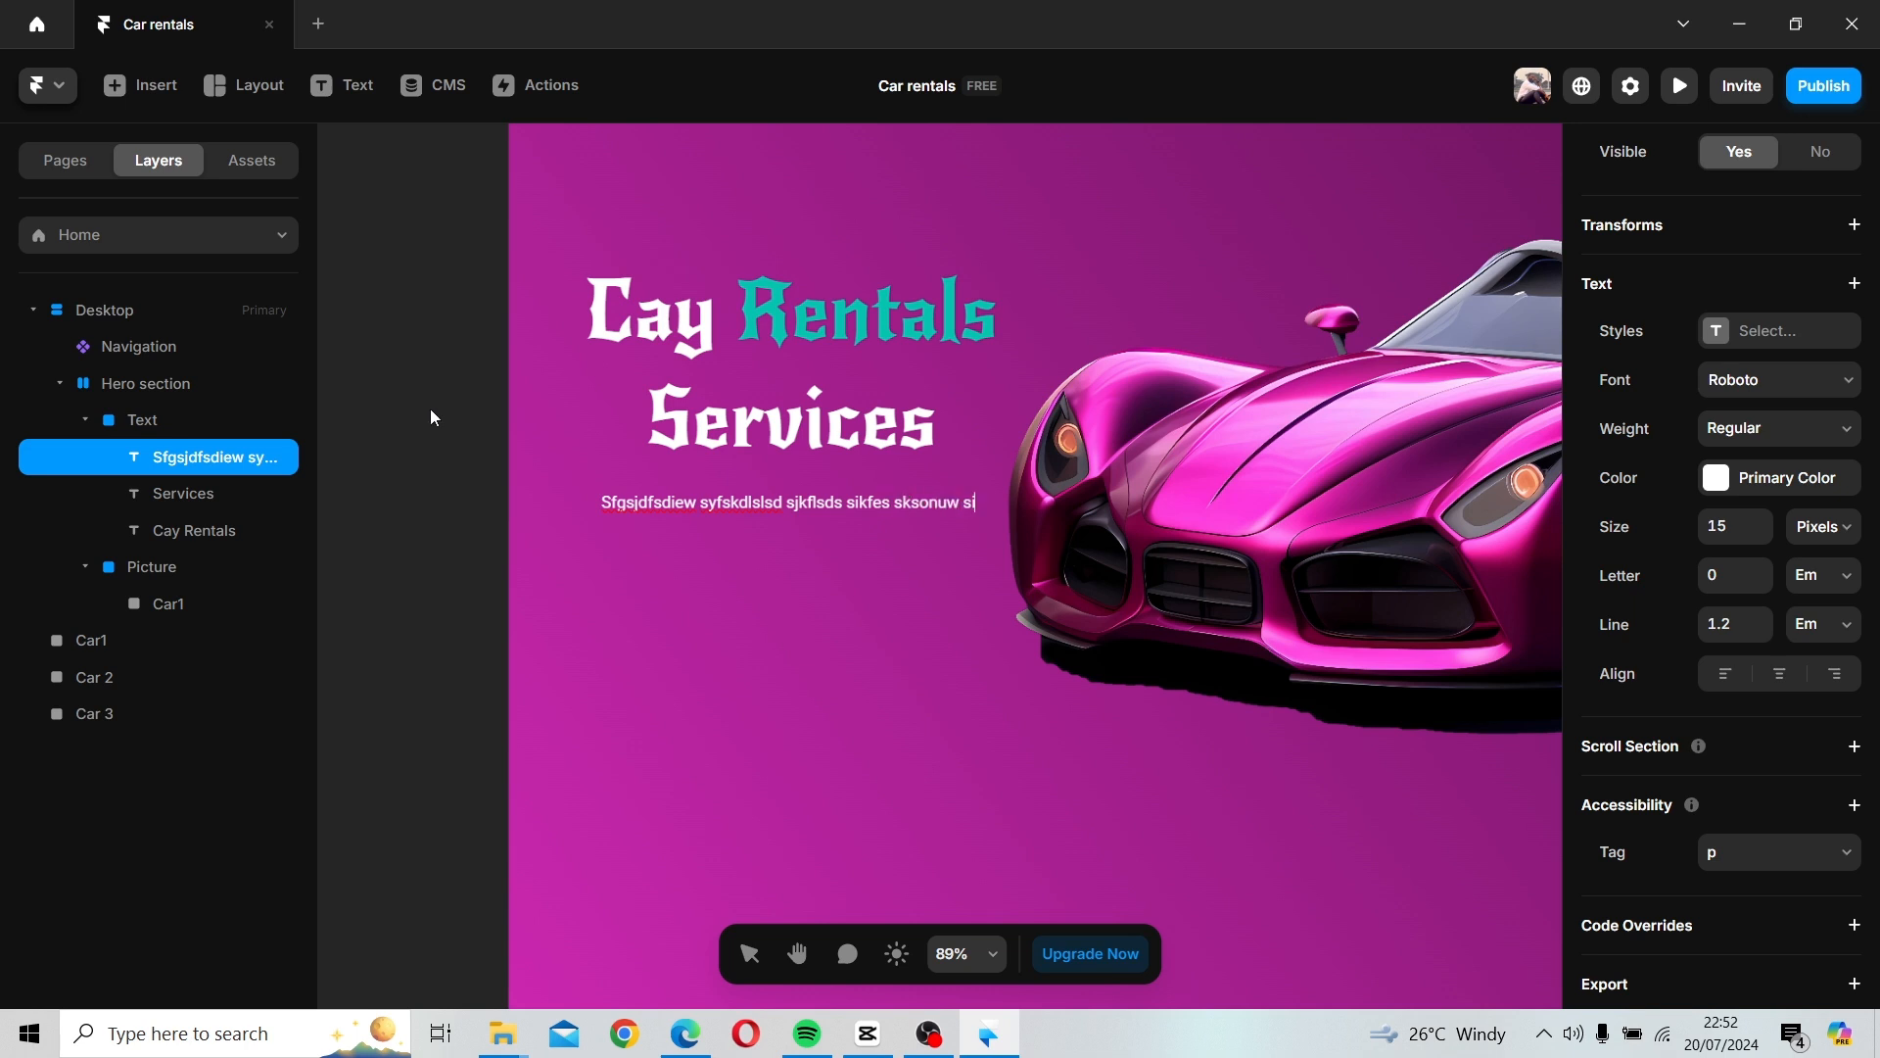
Continue the placeholder paragraph on a new line with "wiwrpeekf salf;aq ldfdsjowkwooq djdbiqans doaaa sifosqoiq ed s".
key("Return")
type("wiwrpeekf salf;aq ldfdsjowkwooq")
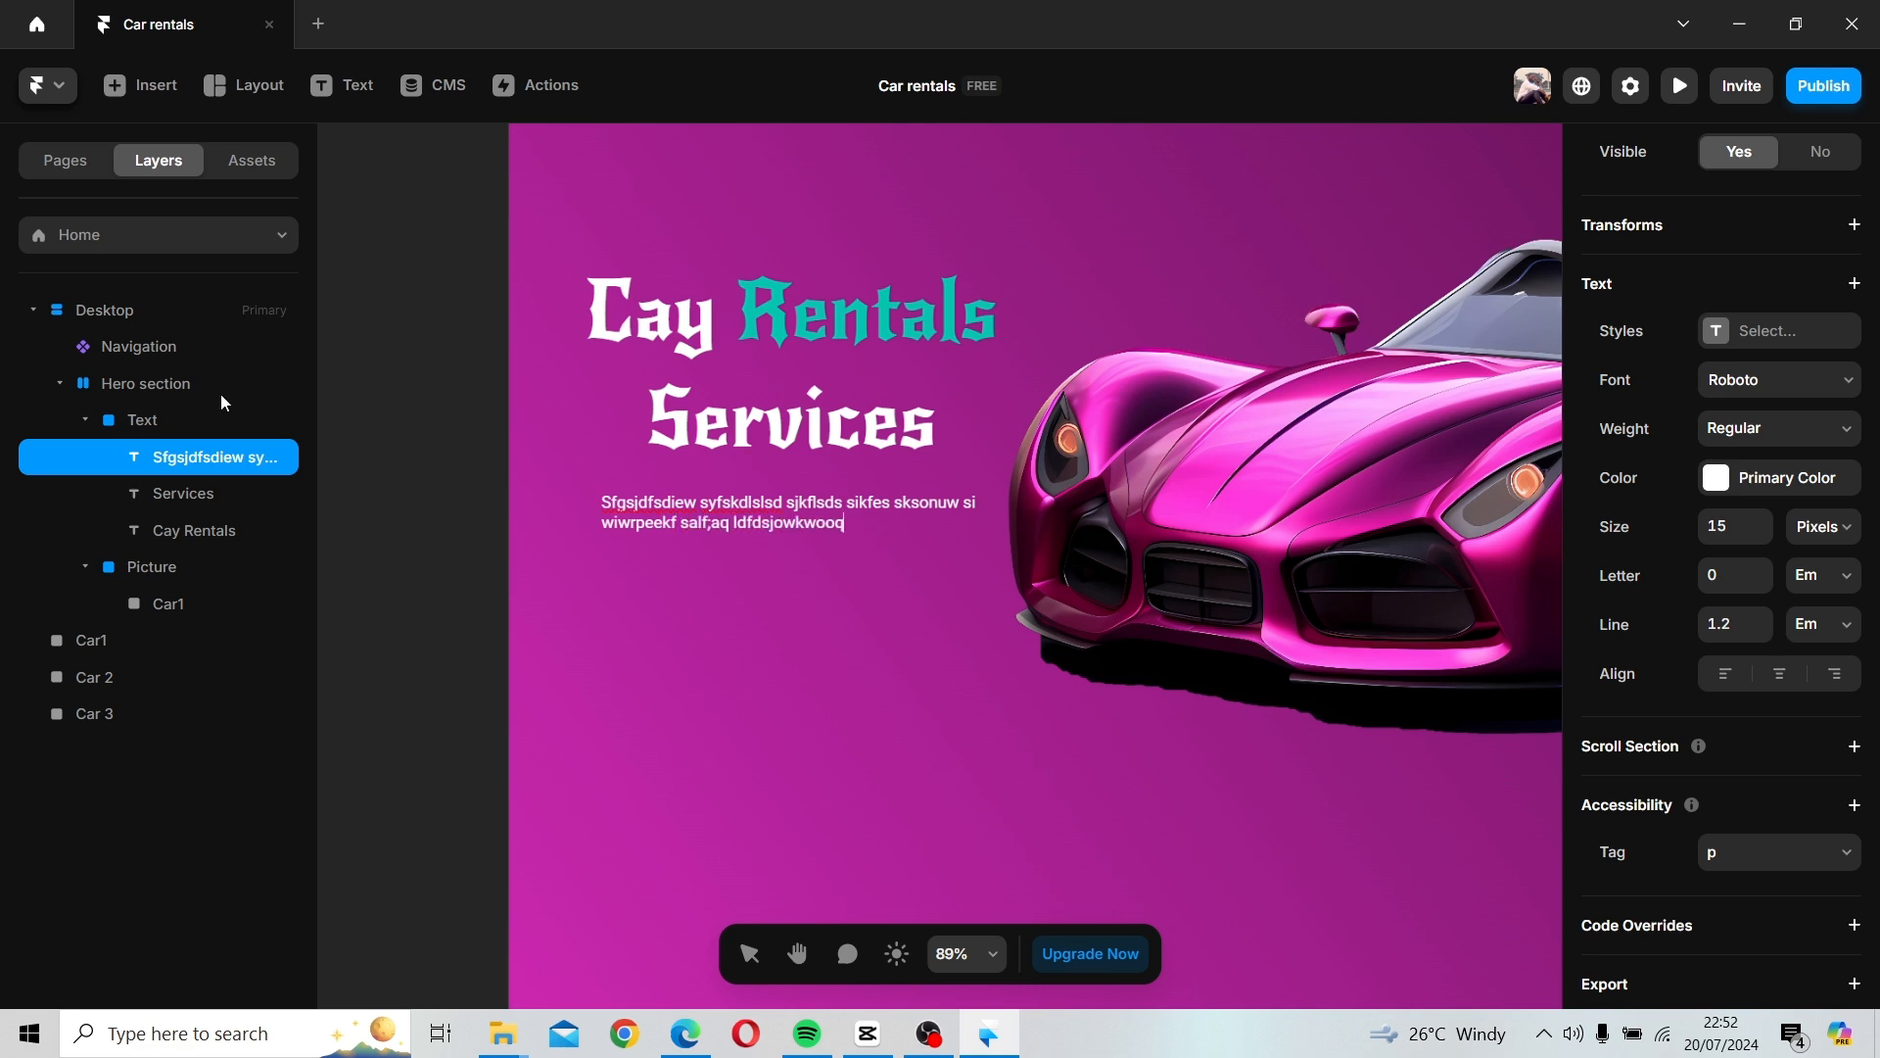
type(" djdbiqans doaaa sifosqoiq ed s")
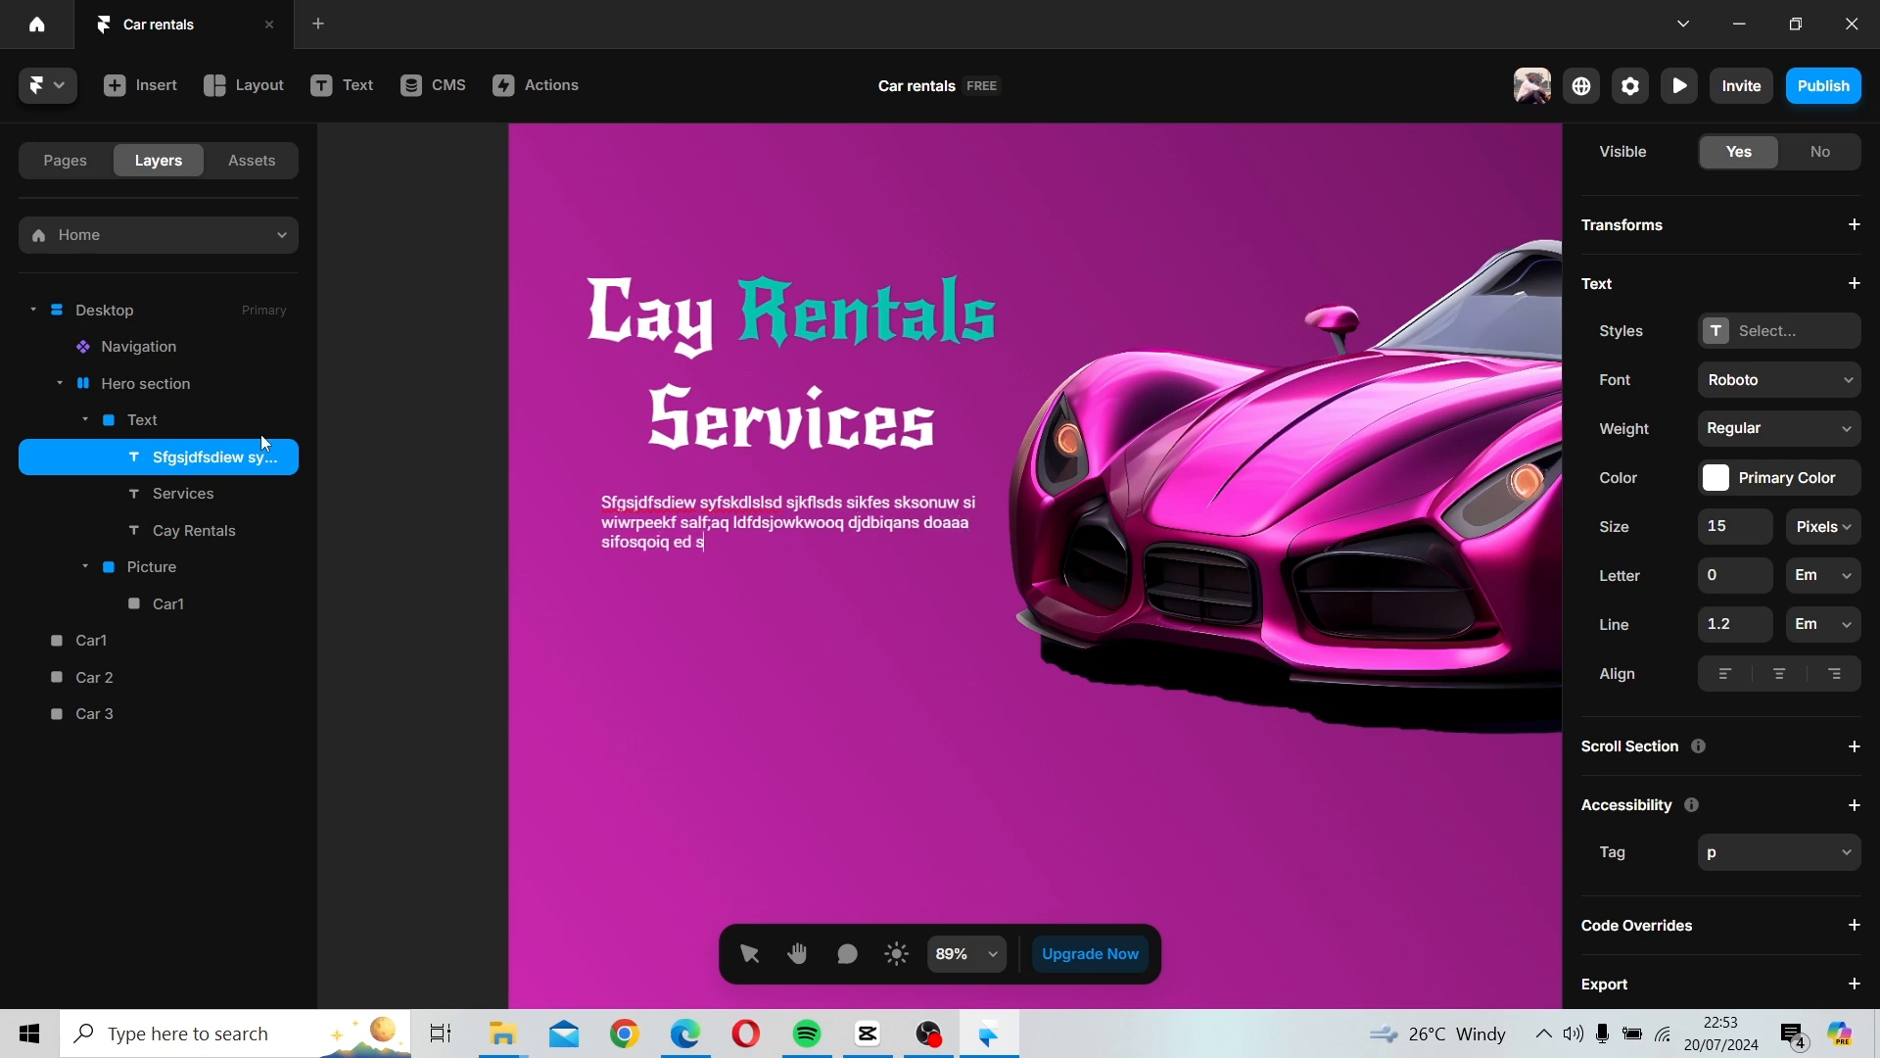
Extend the paragraph's third line so that it continues "sjure dgusjsqjdd shdedqefuf", removing any mistyped characters.
type("jure")
key("Return")
type(";ljwd")
key("BackSpace")
key("BackSpace")
key("BackSpace")
key("BackSpace")
key("BackSpace")
key("Return")
type("sisubw9")
key("BackSpace")
key("BackSpace")
key("BackSpace")
key("BackSpace")
key("BackSpace")
key("BackSpace")
key("BackSpace")
type("dgusjsqjdd shdedqefuf")
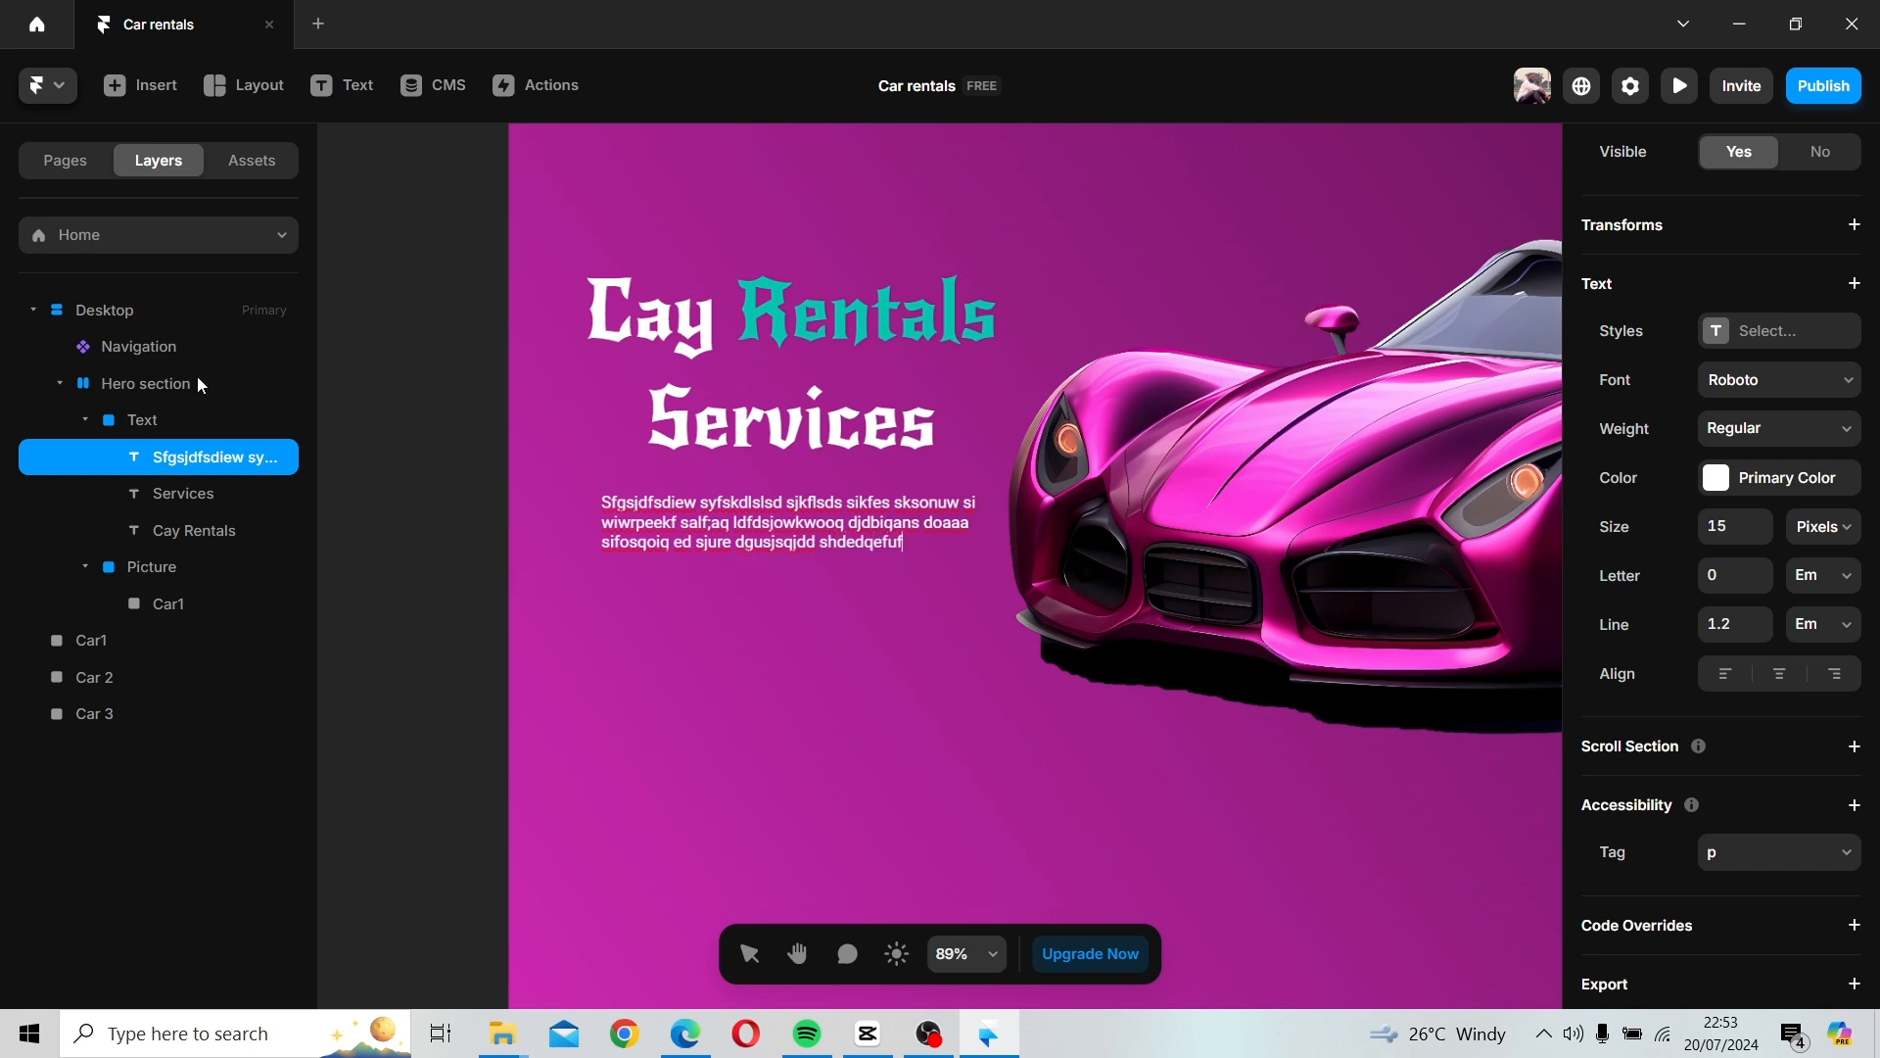
Finish the placeholder paragraph with "sjdifsffd porwooqep urwonxxs sjfddods uowwqoe kfdppsss.".
type("  sjdifsffd porwooqep urwonxxs")
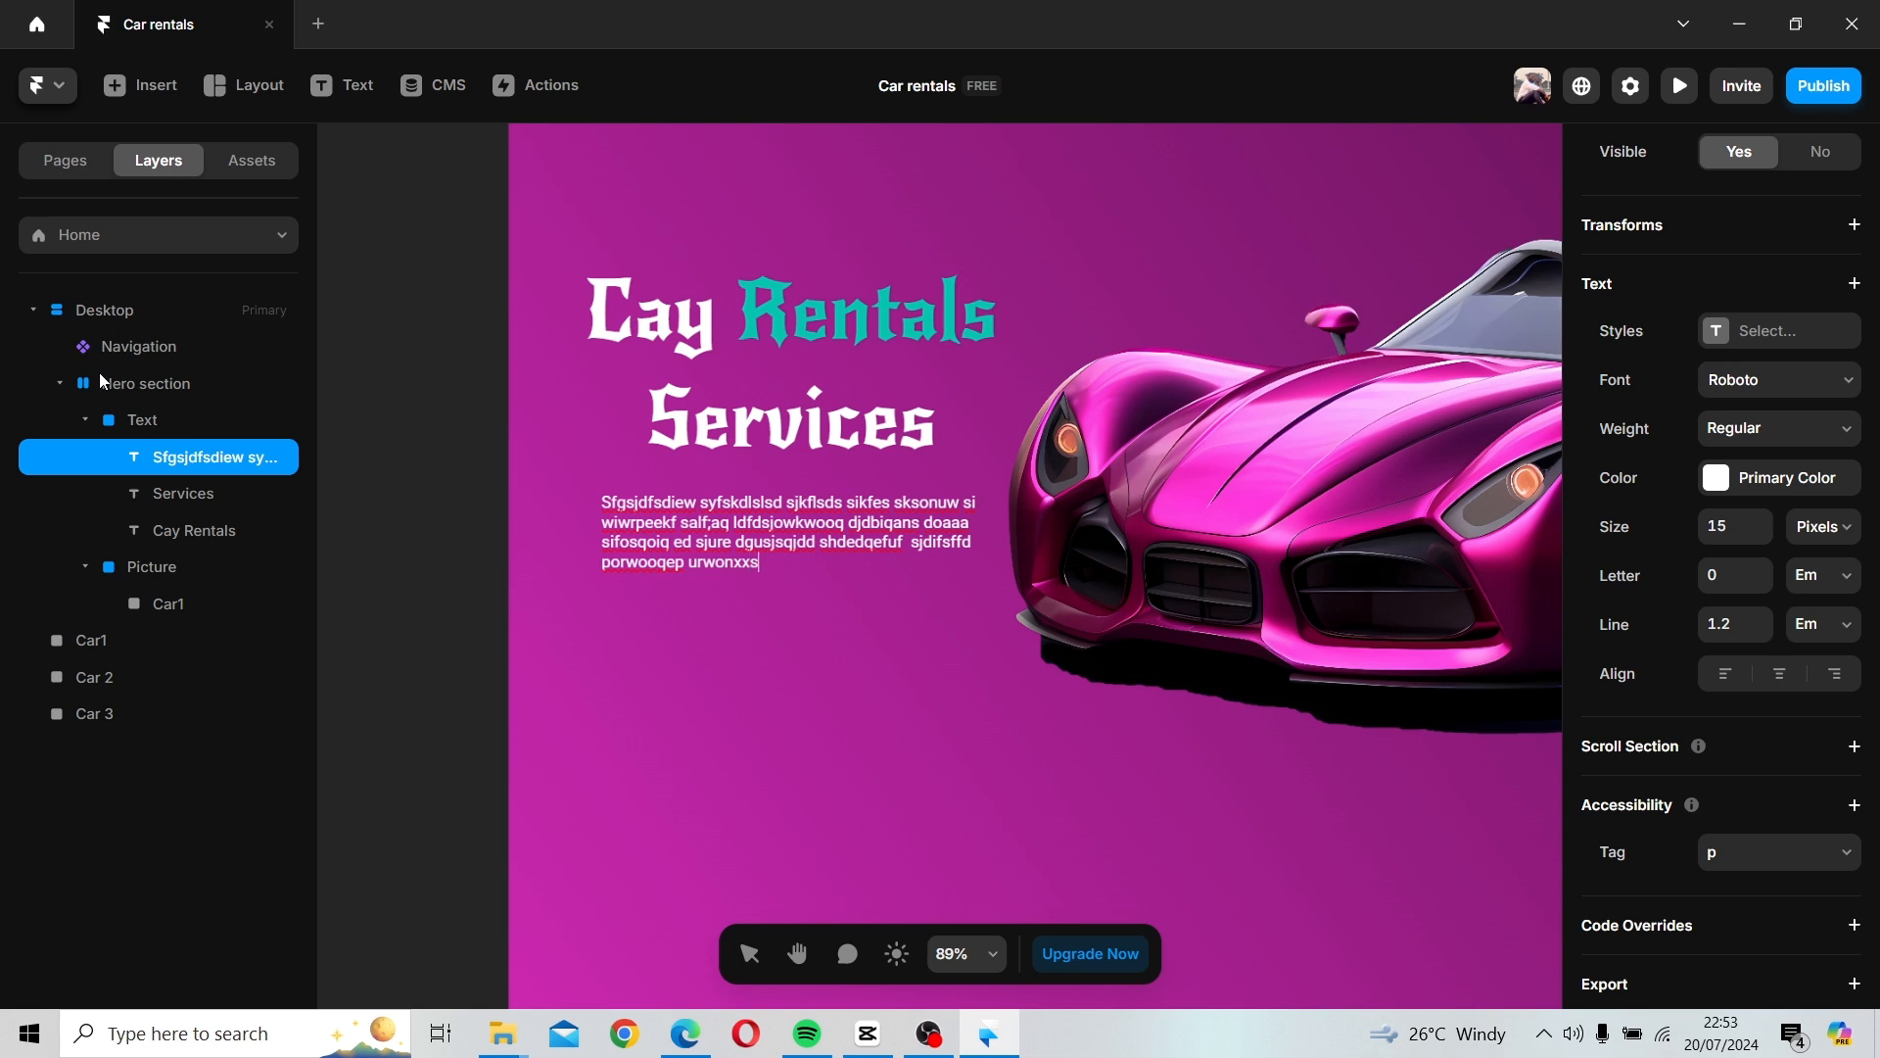
type(" sjfddods uowwqoe kfdpps")
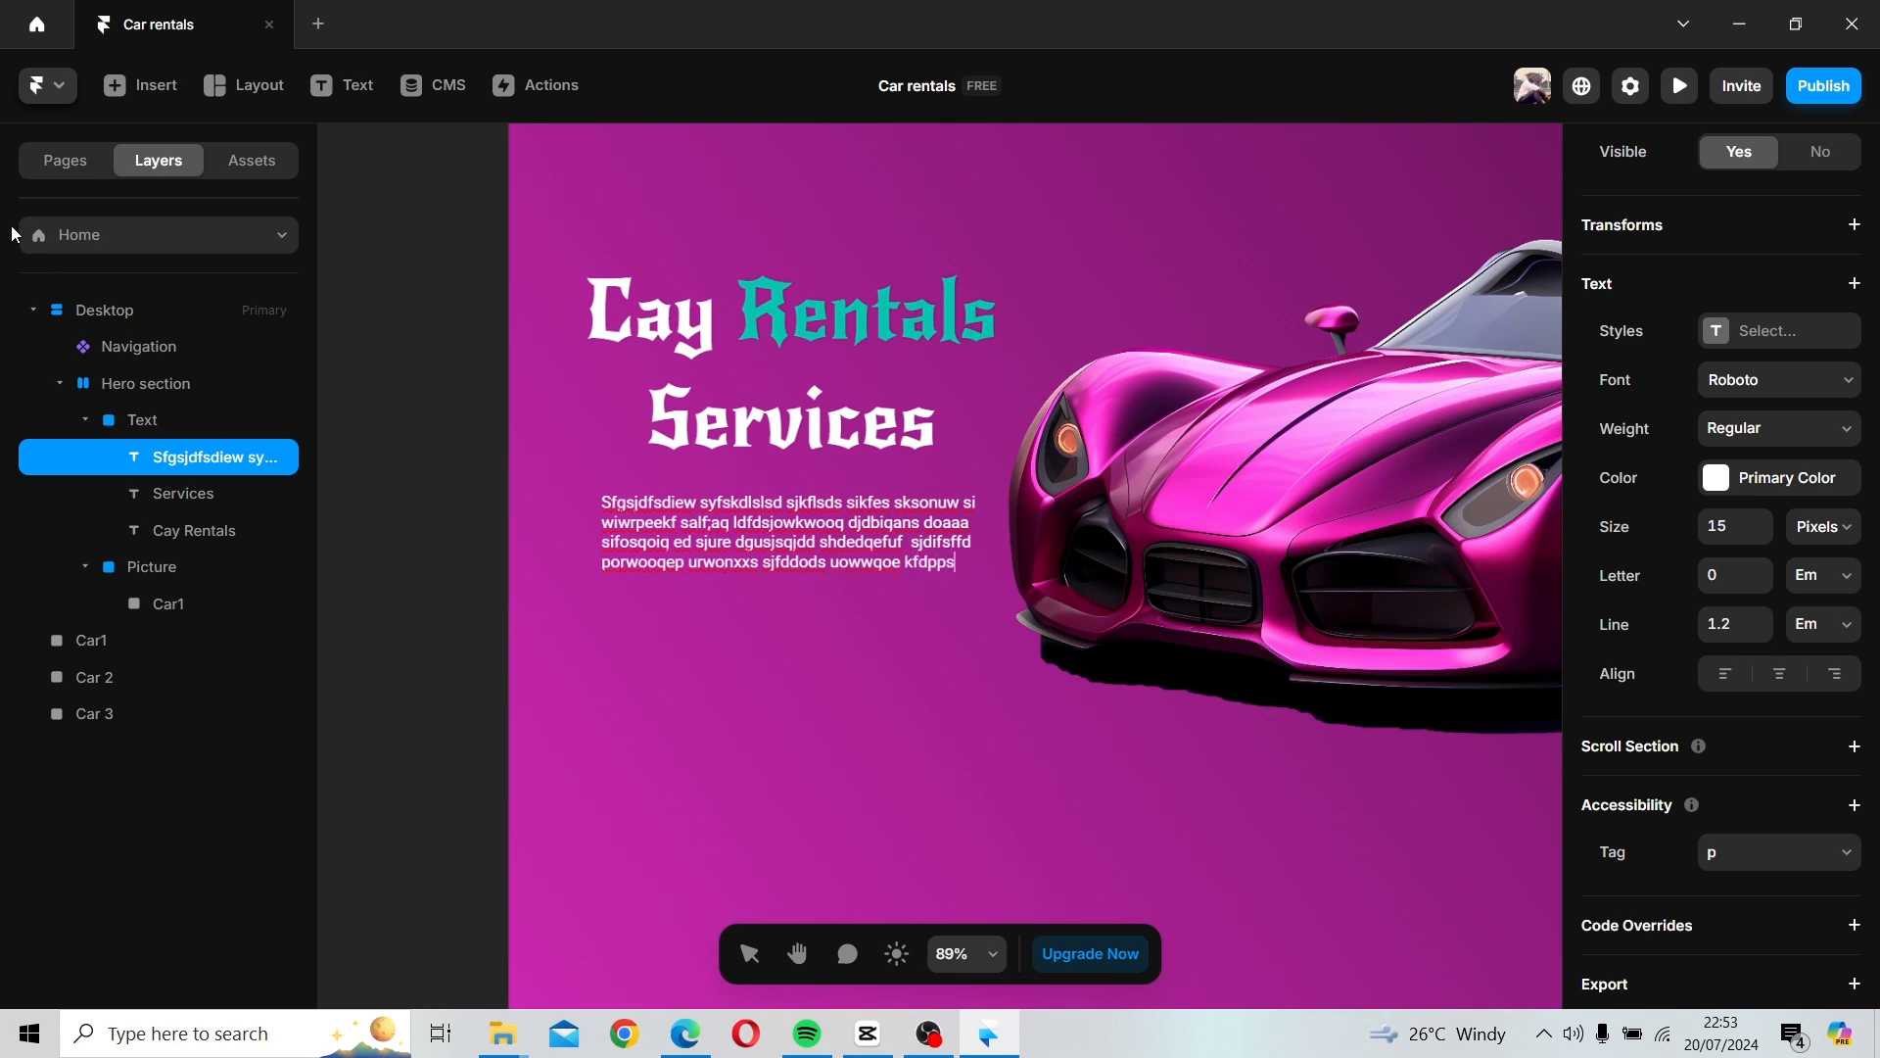
type("ss.")
Set the font size of the whole placeholder paragraph to 12 pixels.
double_click(746, 539)
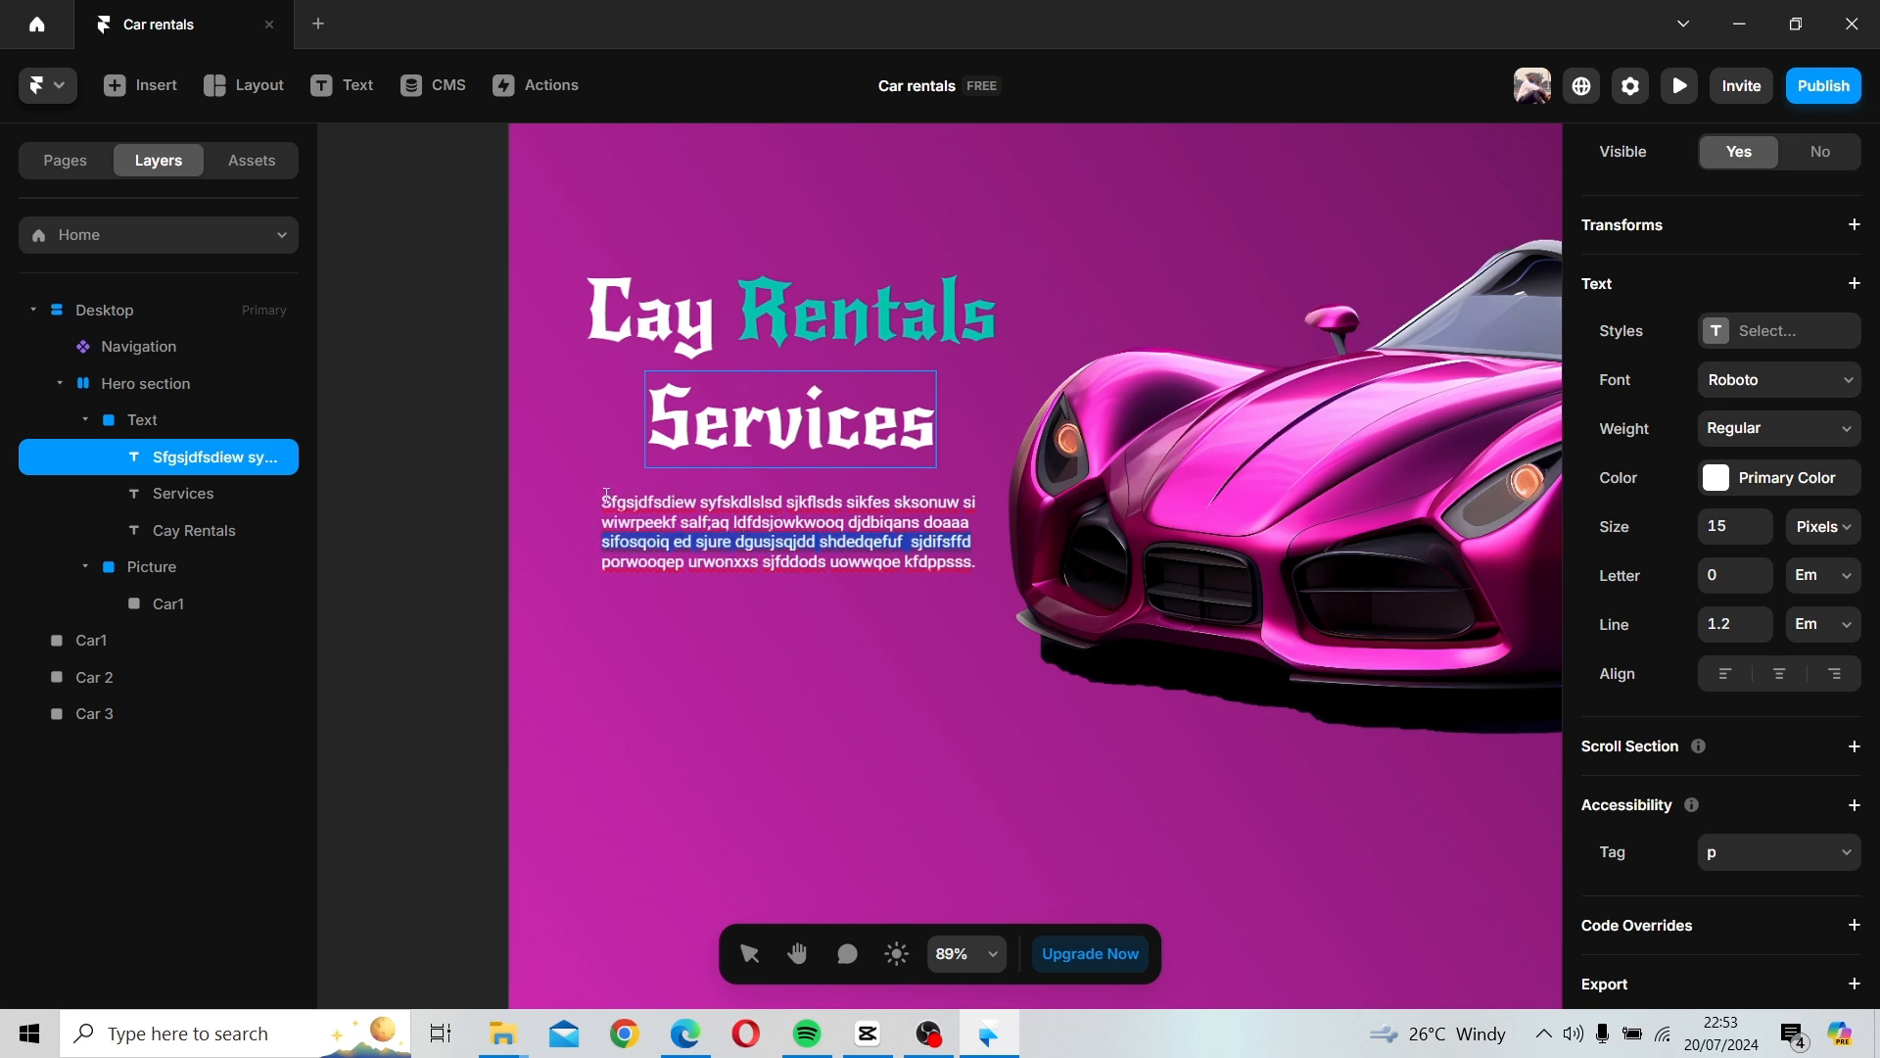
left_click_drag(606, 495, 894, 571)
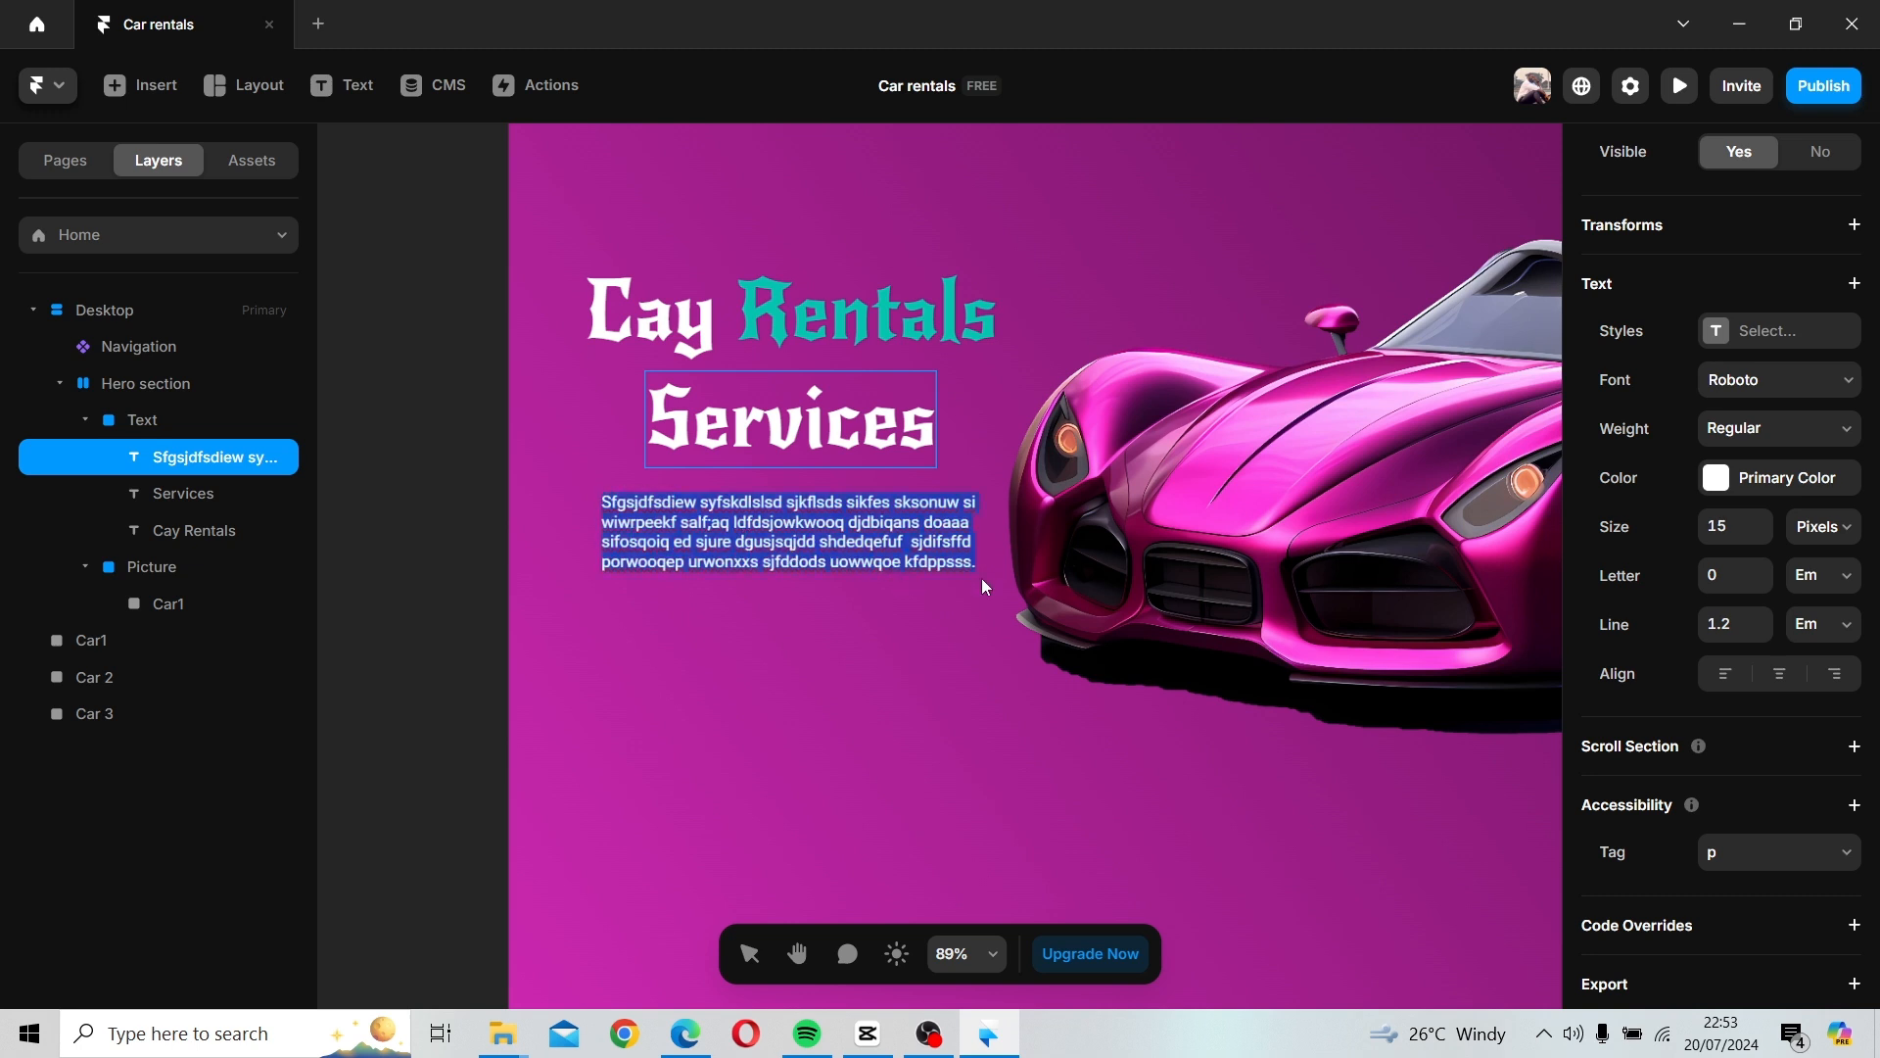
left_click(1763, 519)
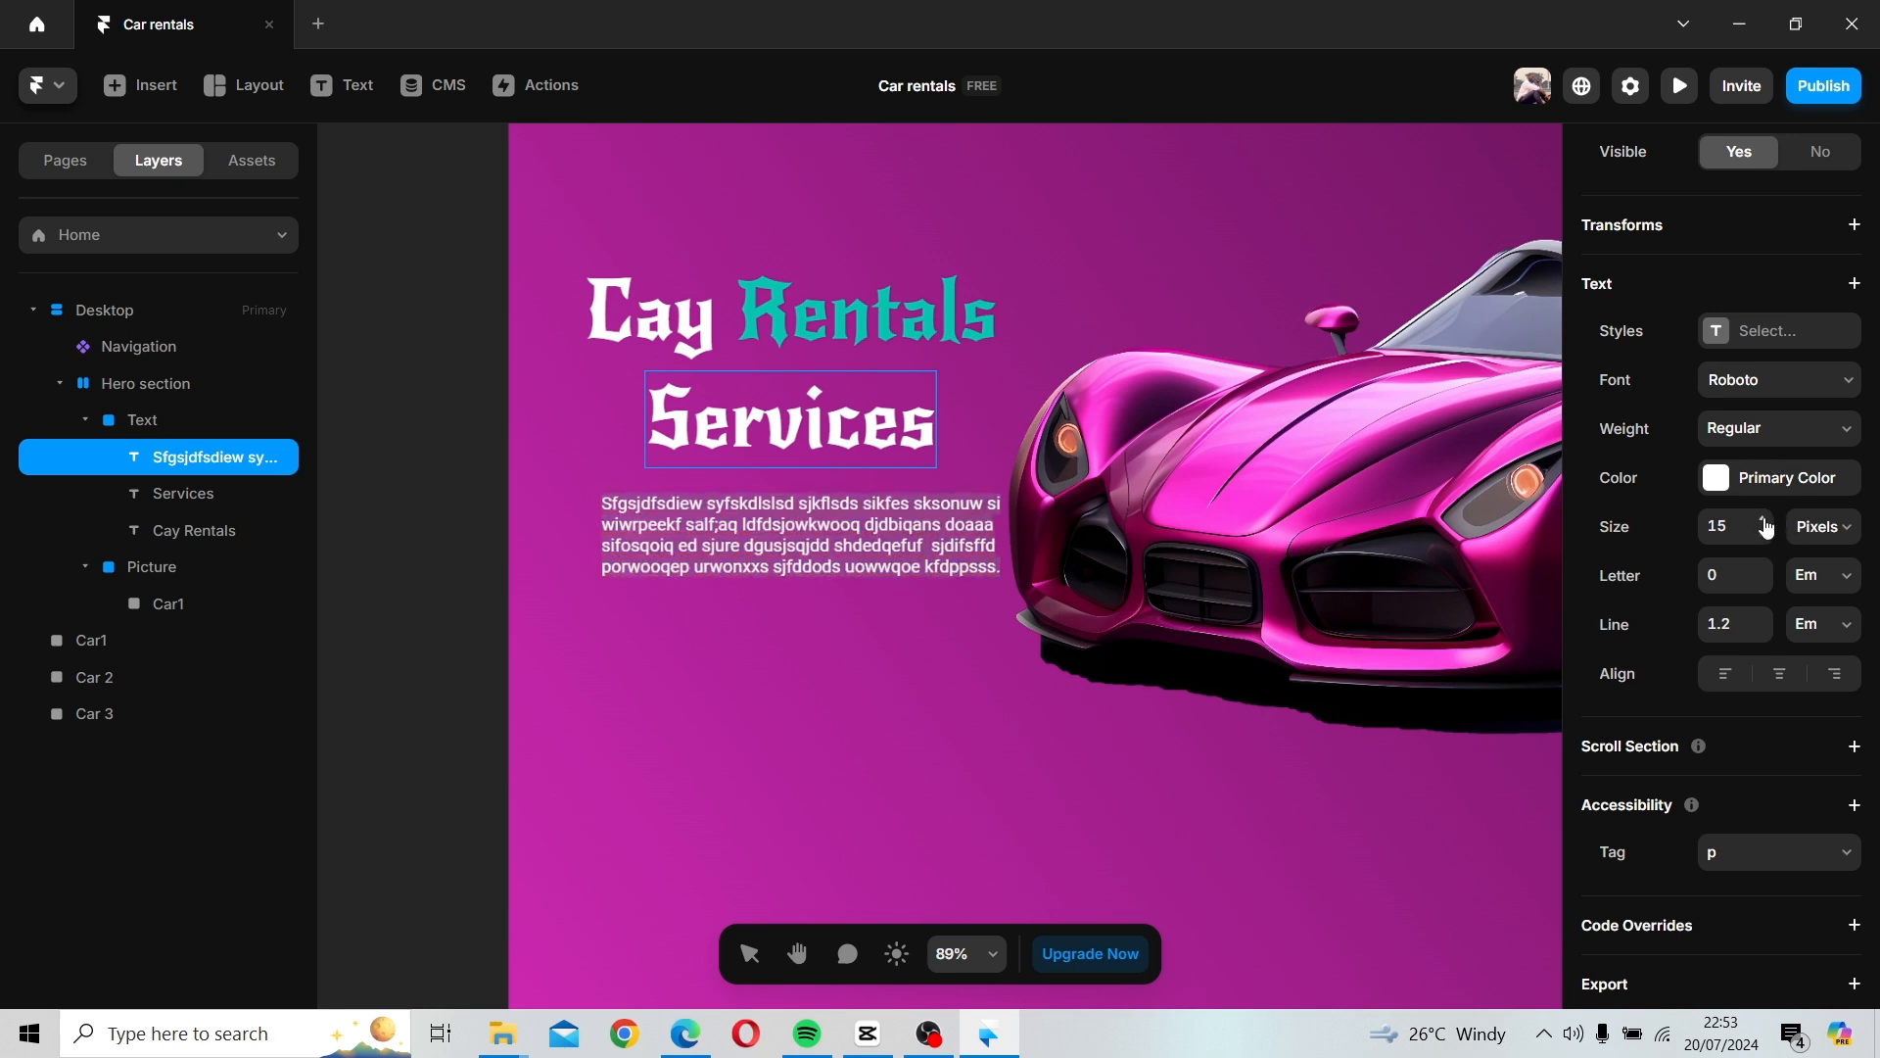
left_click(1764, 535)
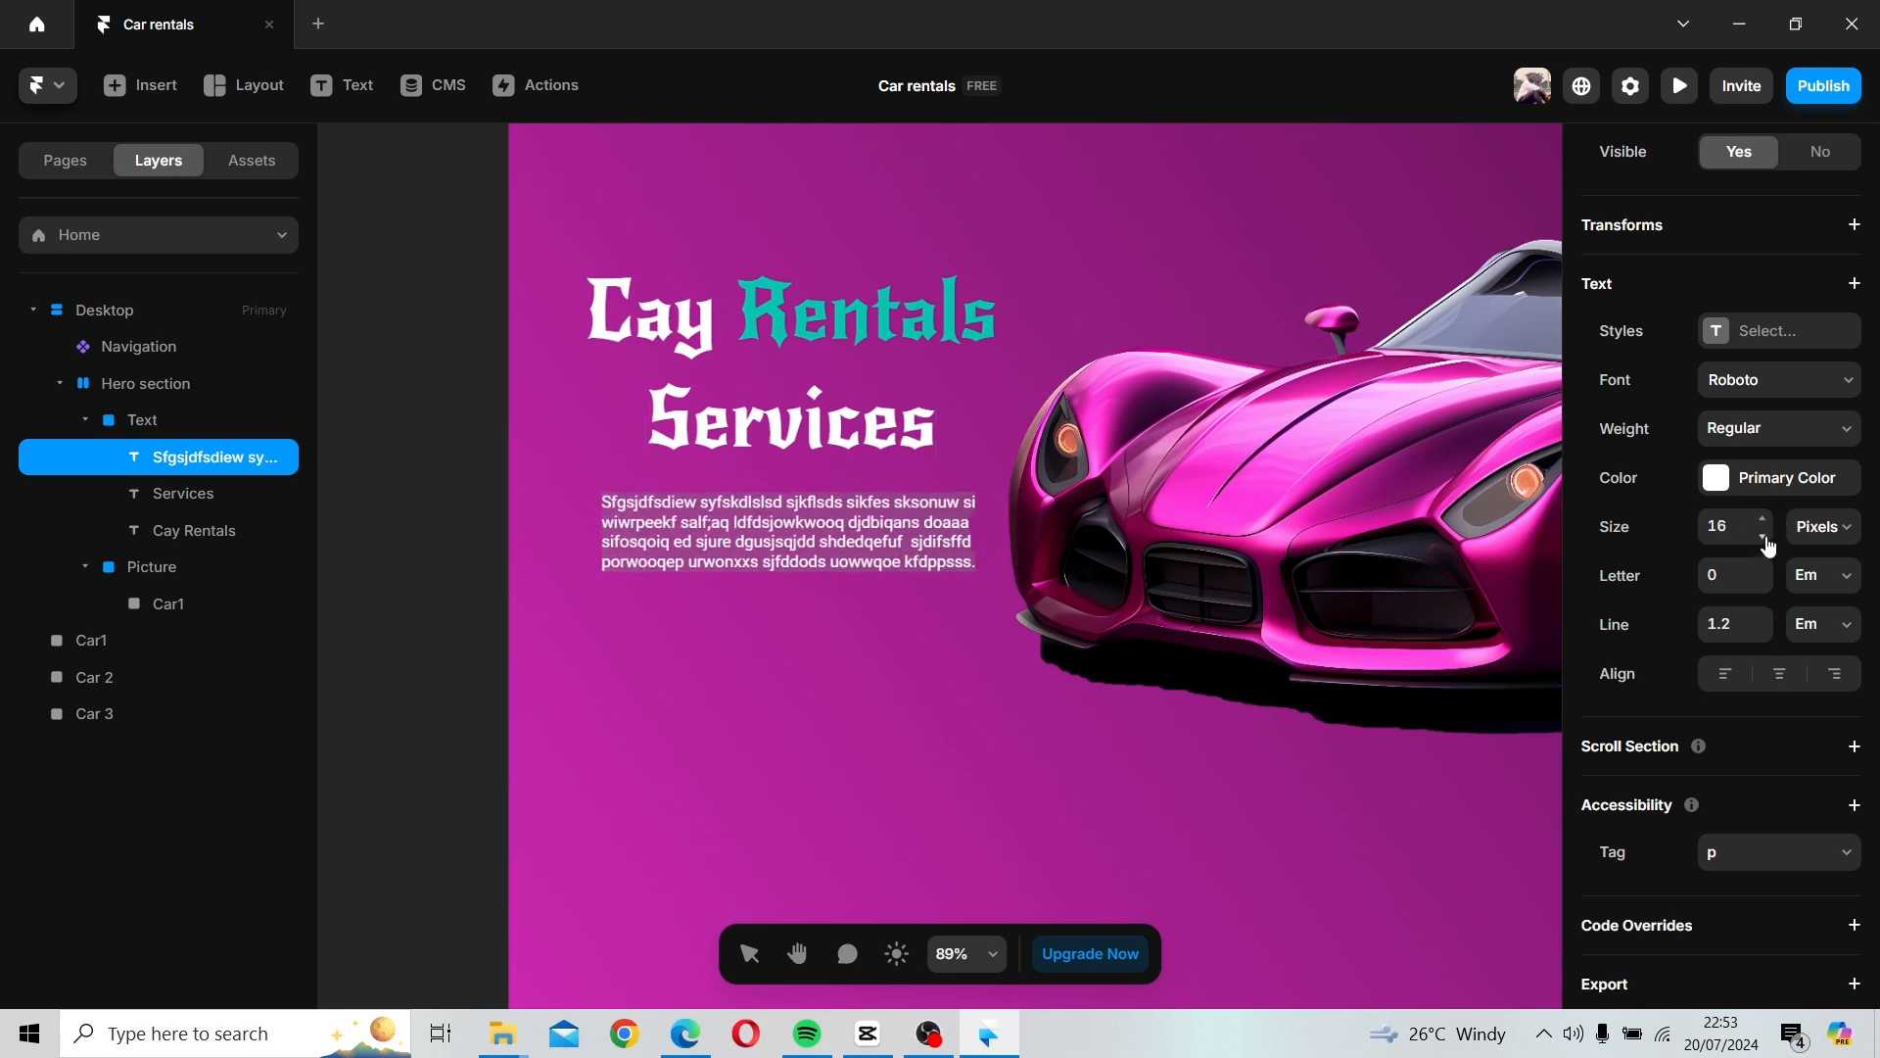
left_click(1765, 538)
left_click(1766, 537)
left_click(1766, 537)
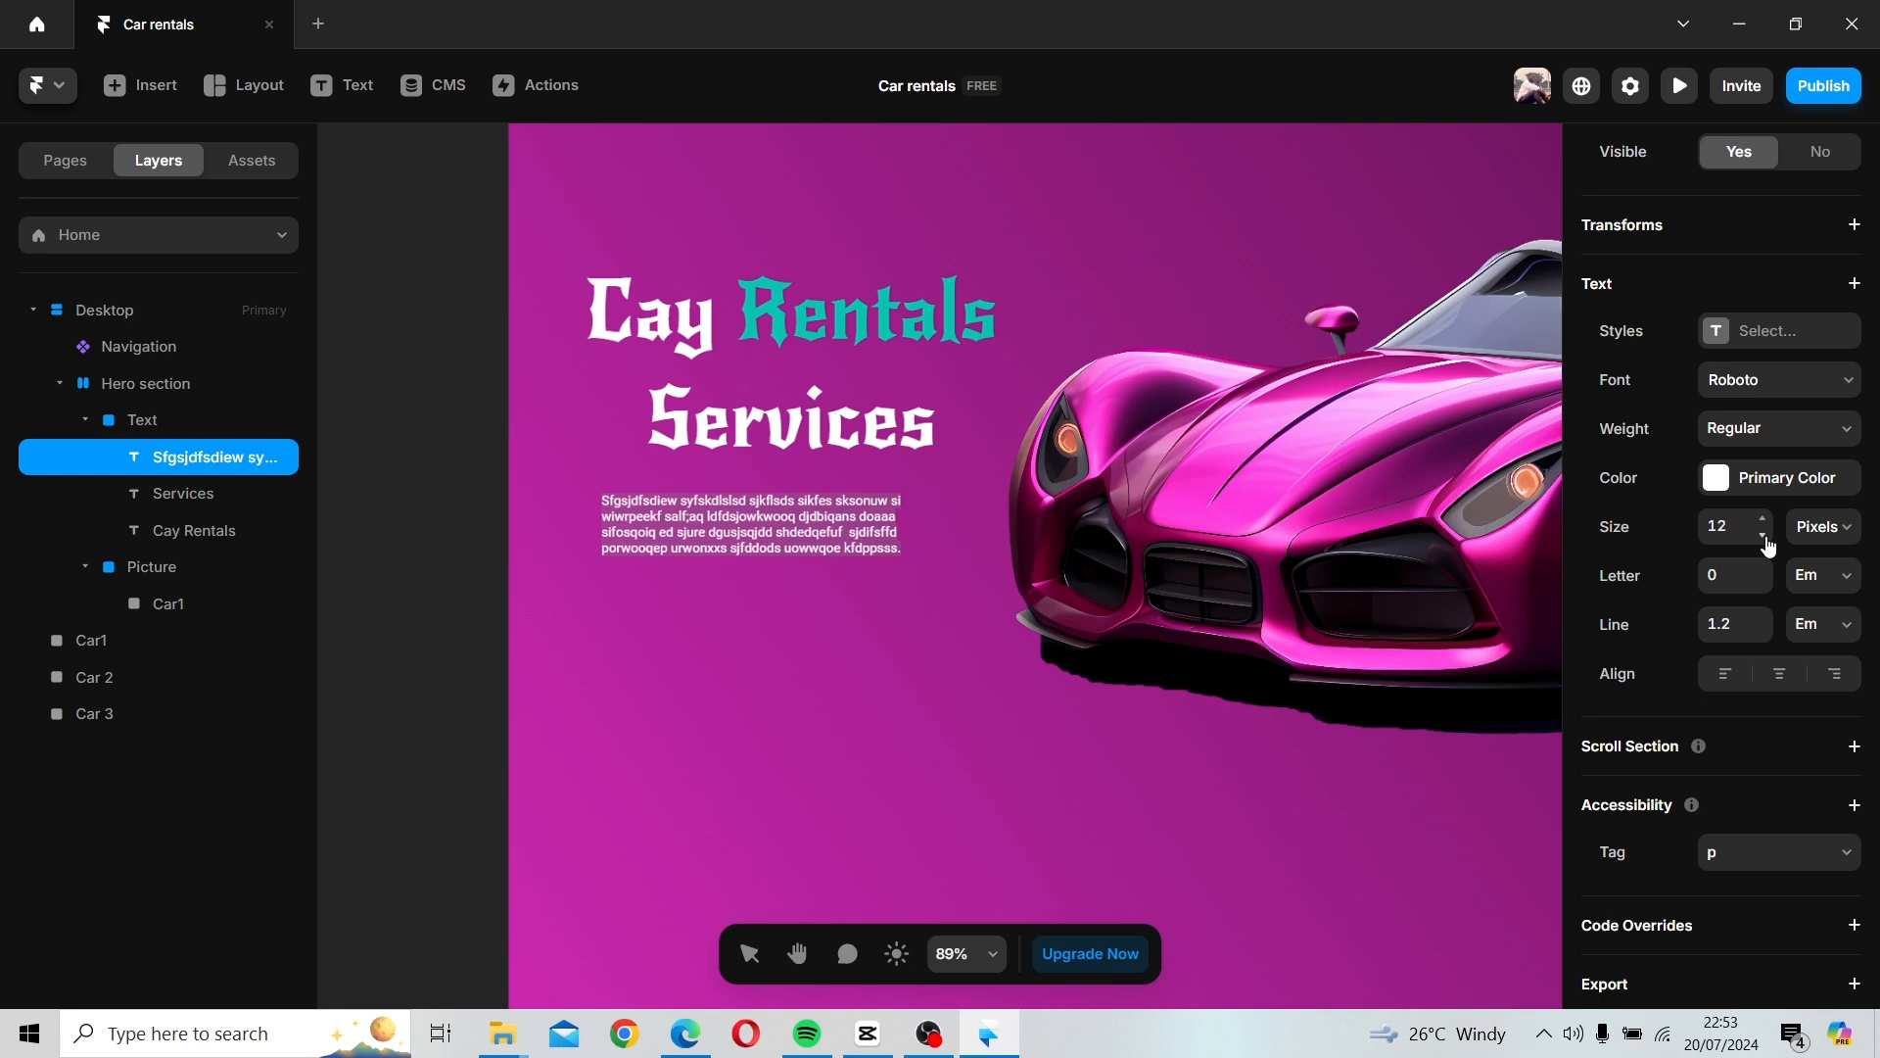
double_click(804, 556)
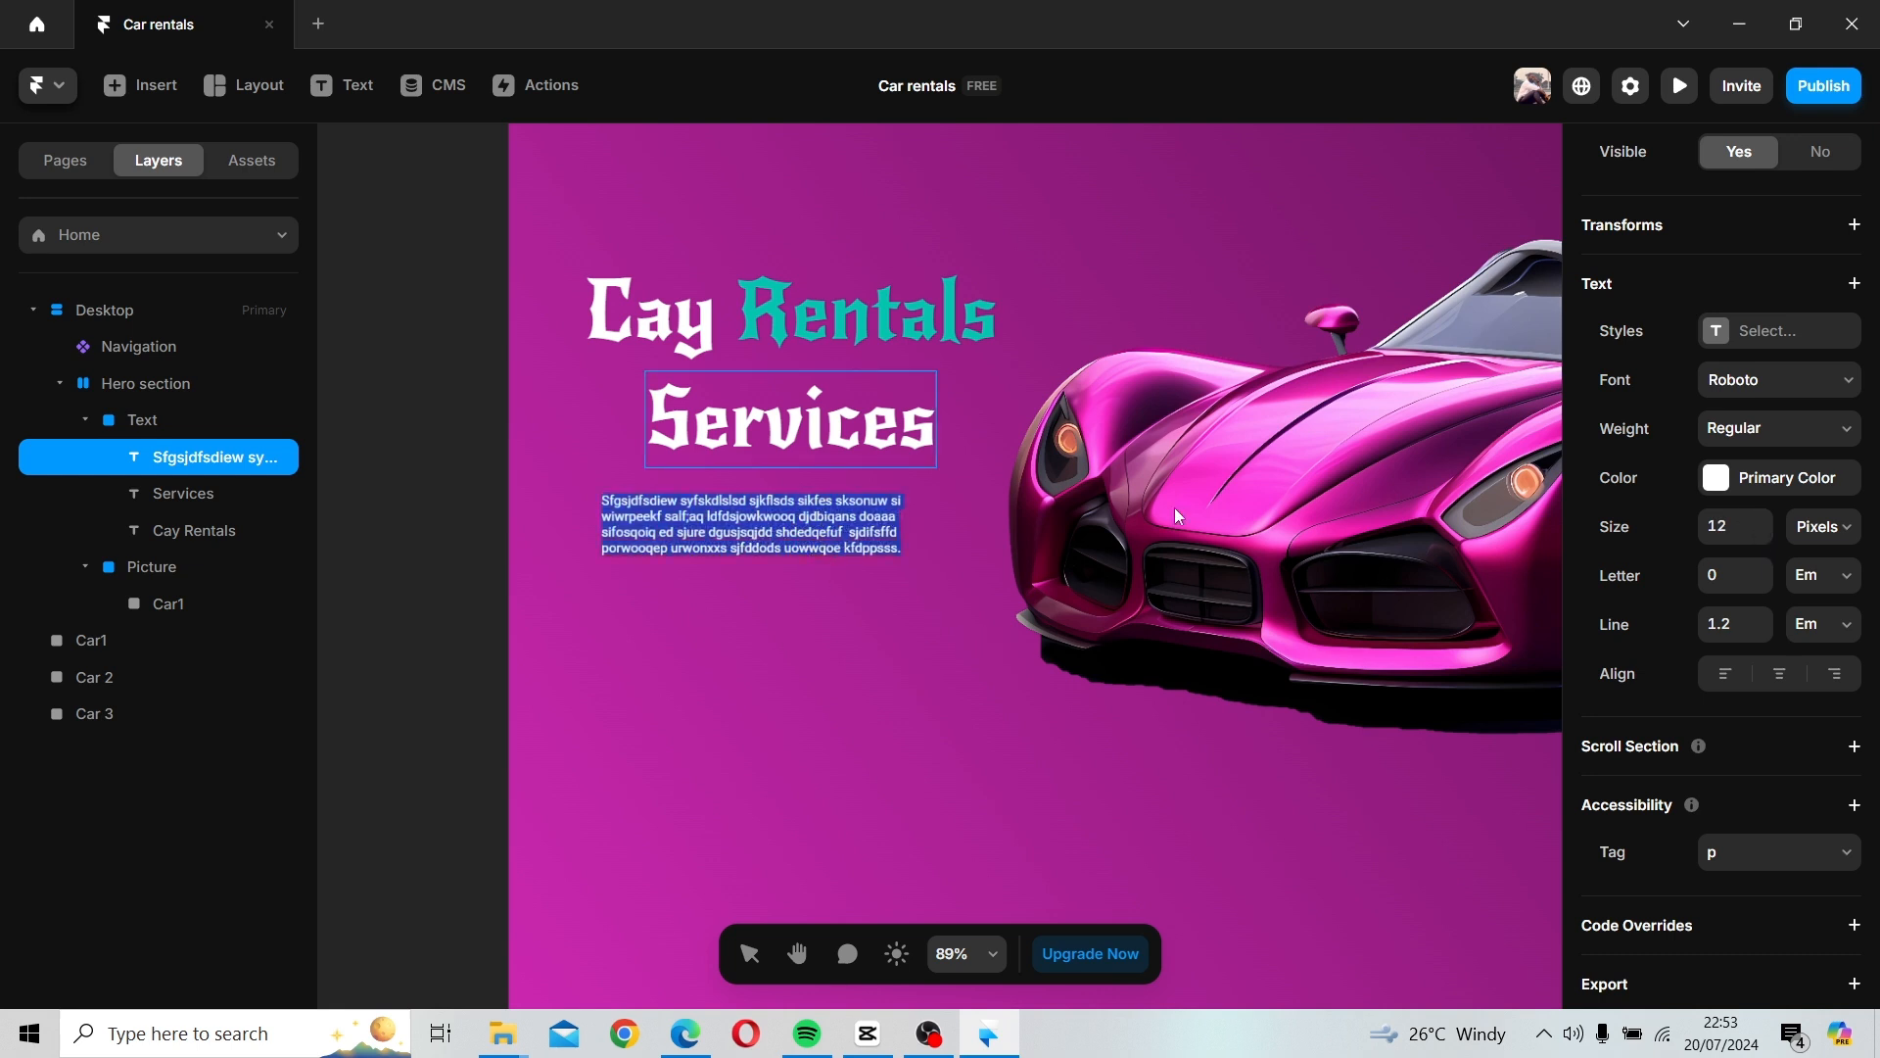
scroll(1371, 537, "right", 1)
scroll(1180, 630, "right", 3)
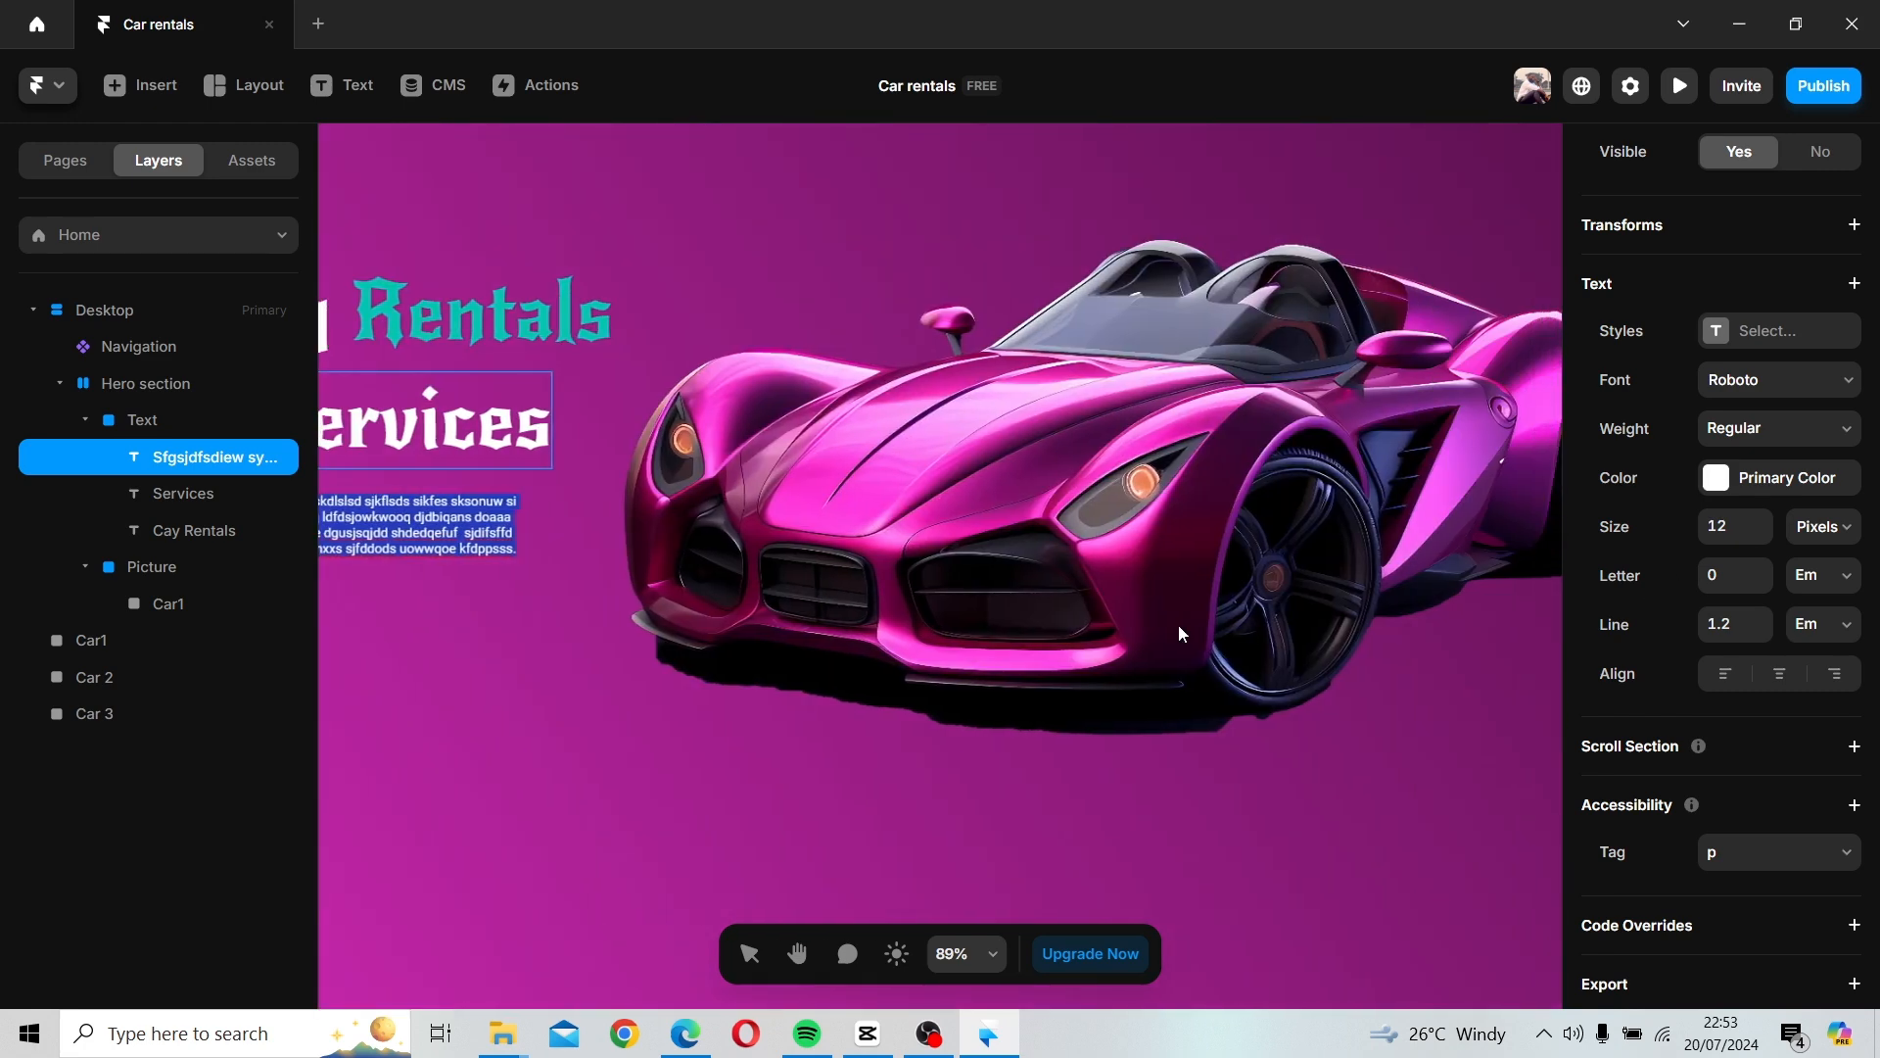
scroll(1180, 629, "left", 1)
left_click(557, 654)
key("space")
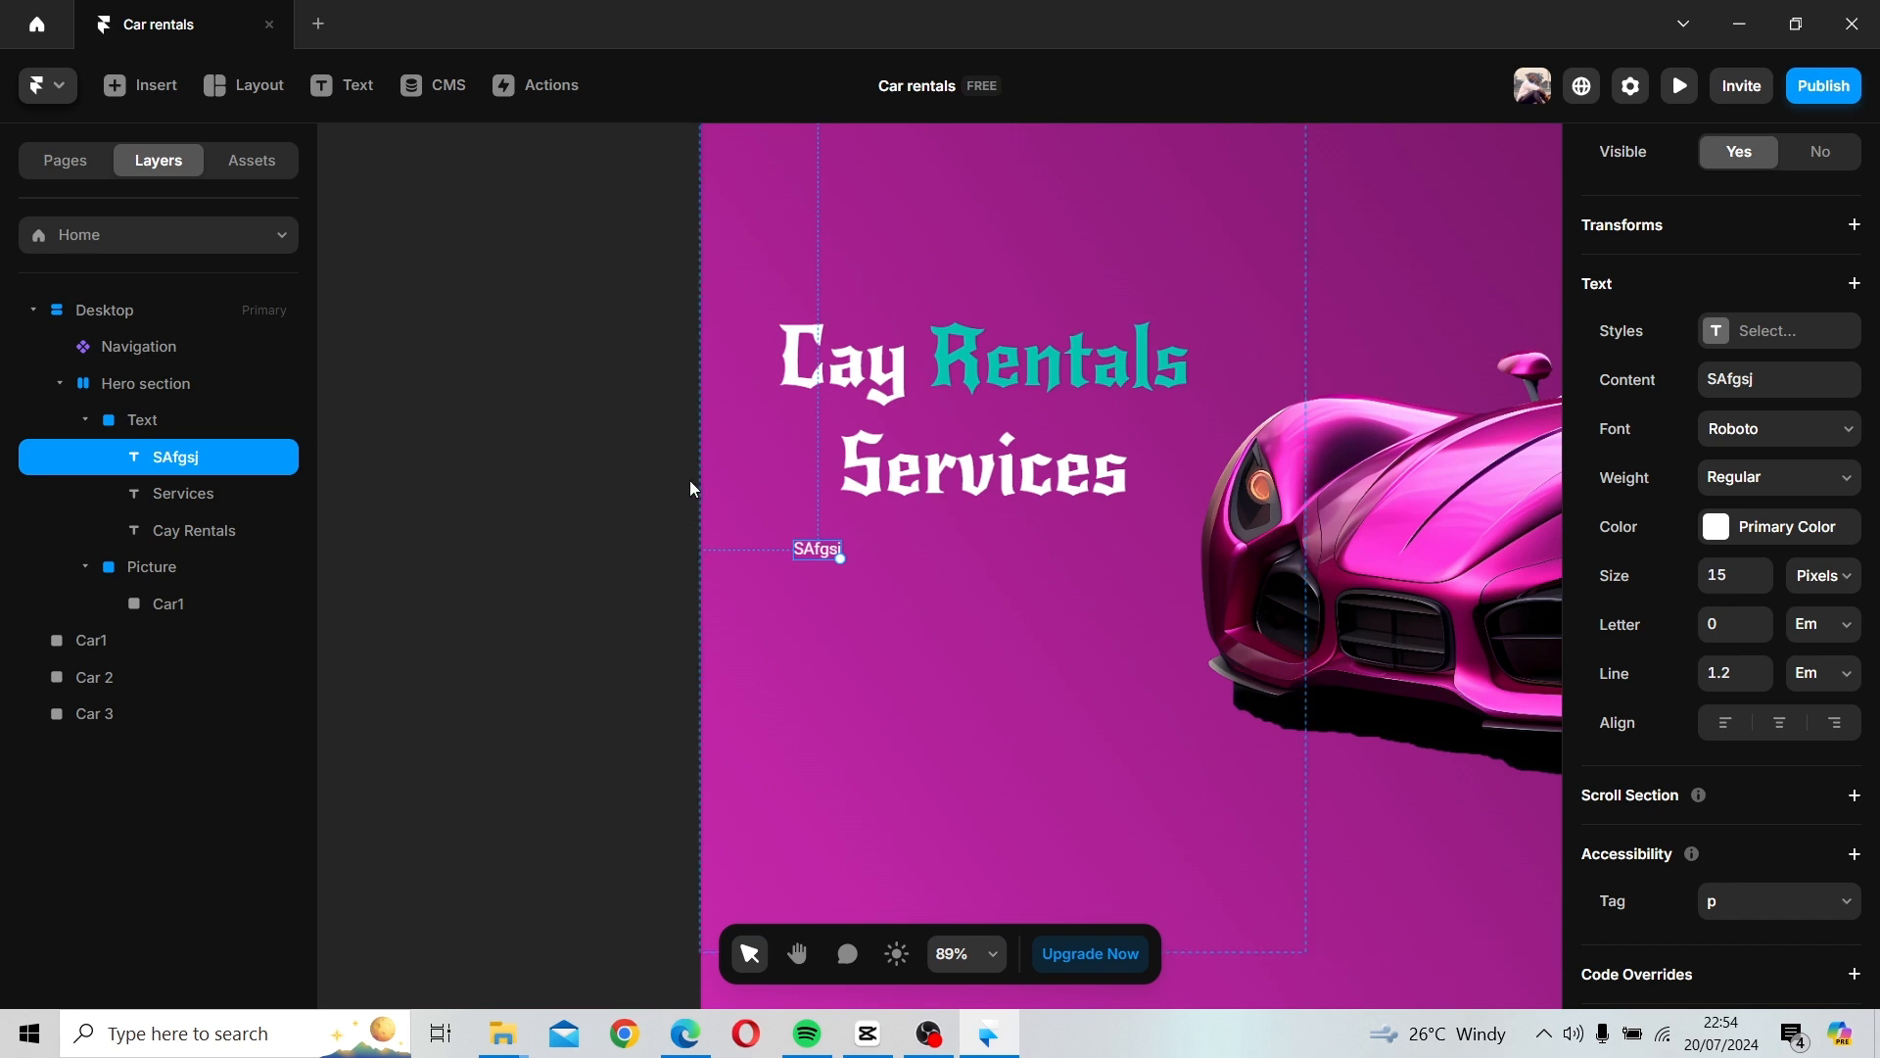
left_click(826, 613)
key("space")
left_click_drag(826, 613, 742, 630)
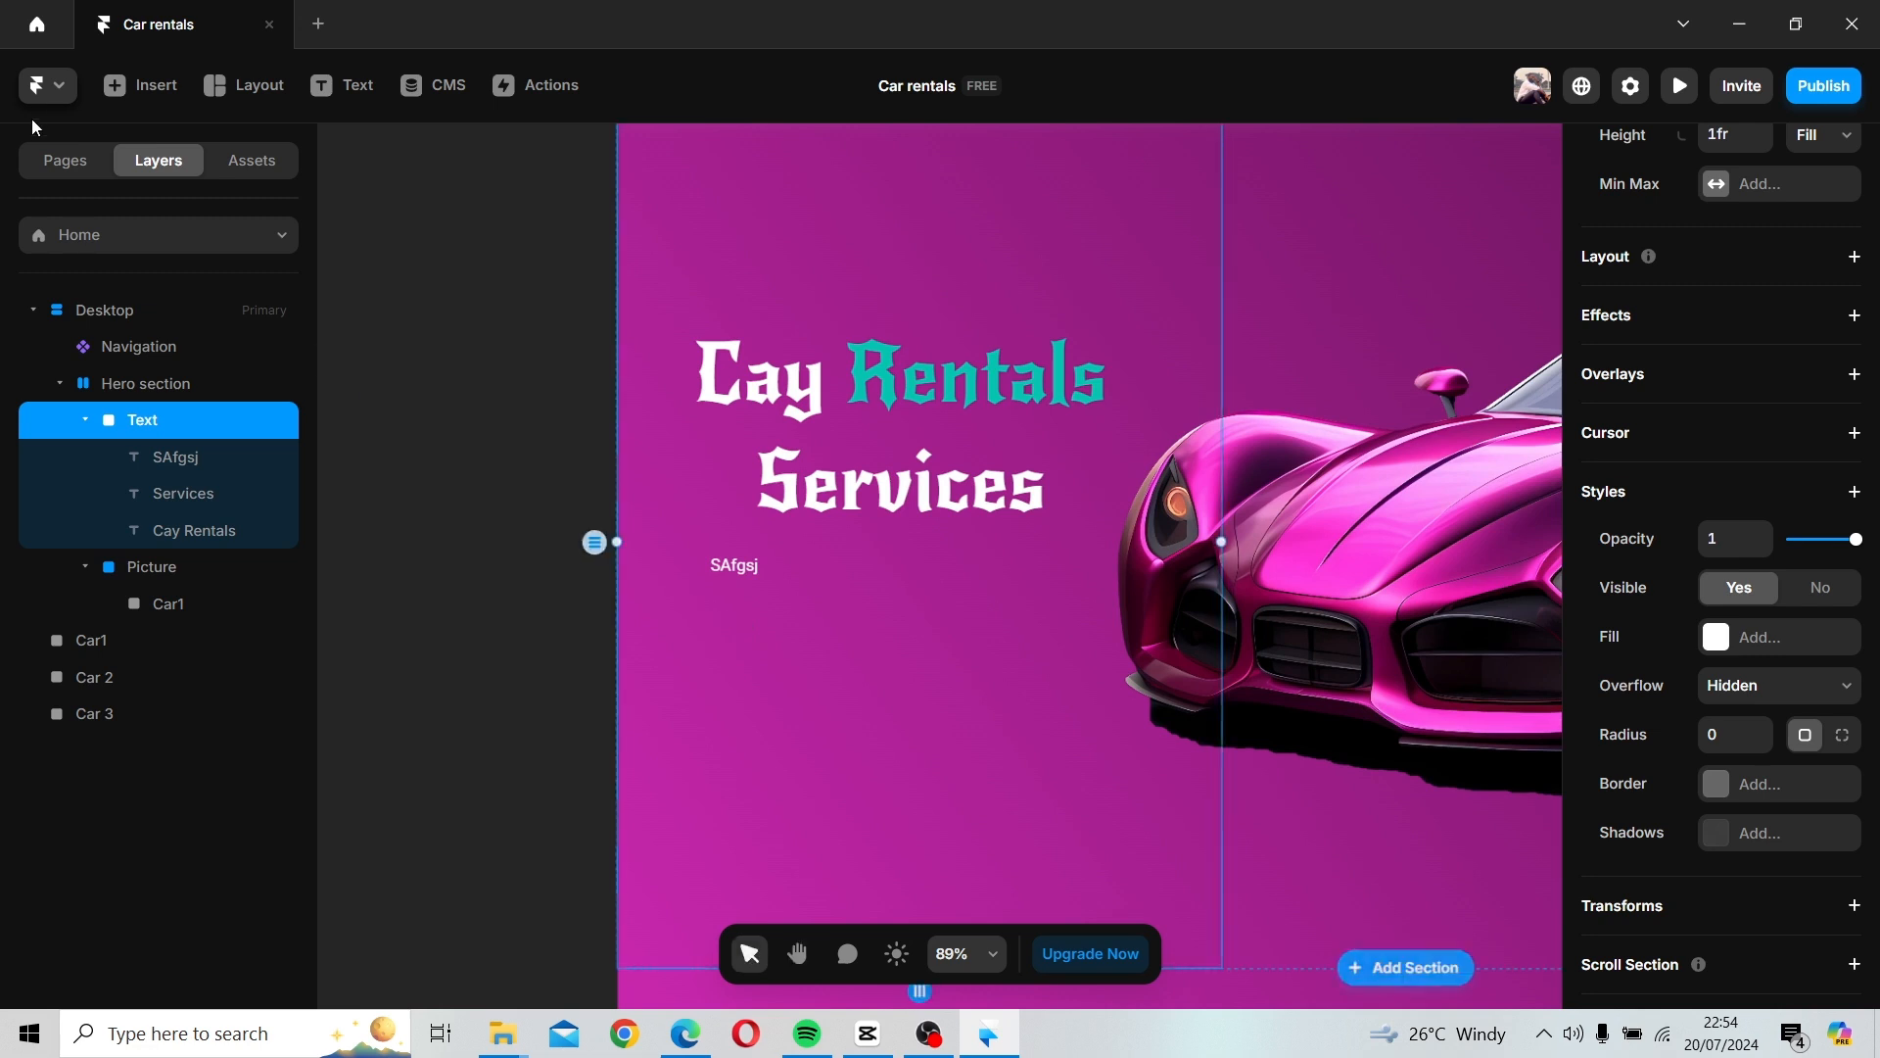
Redo the undone text edits to restore the full placeholder paragraph below the Services heading.
left_click(62, 90)
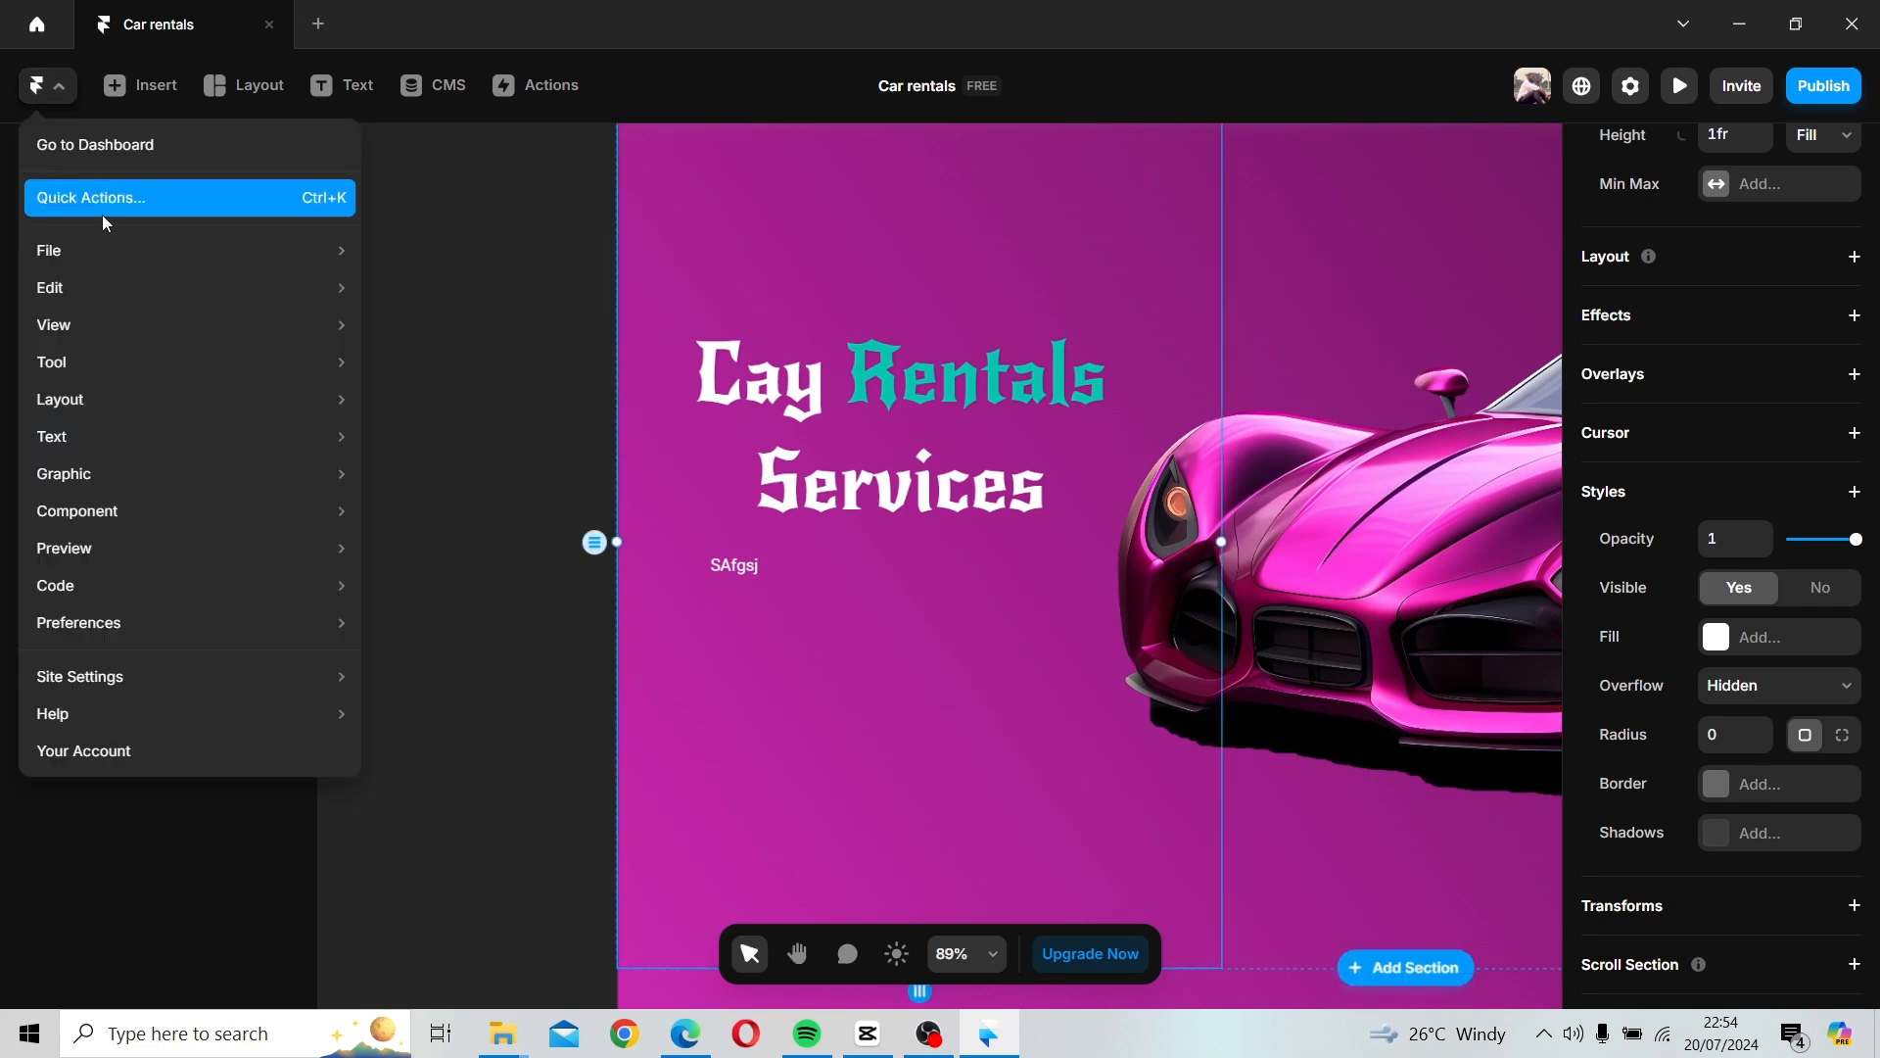
mouse_move(131, 256)
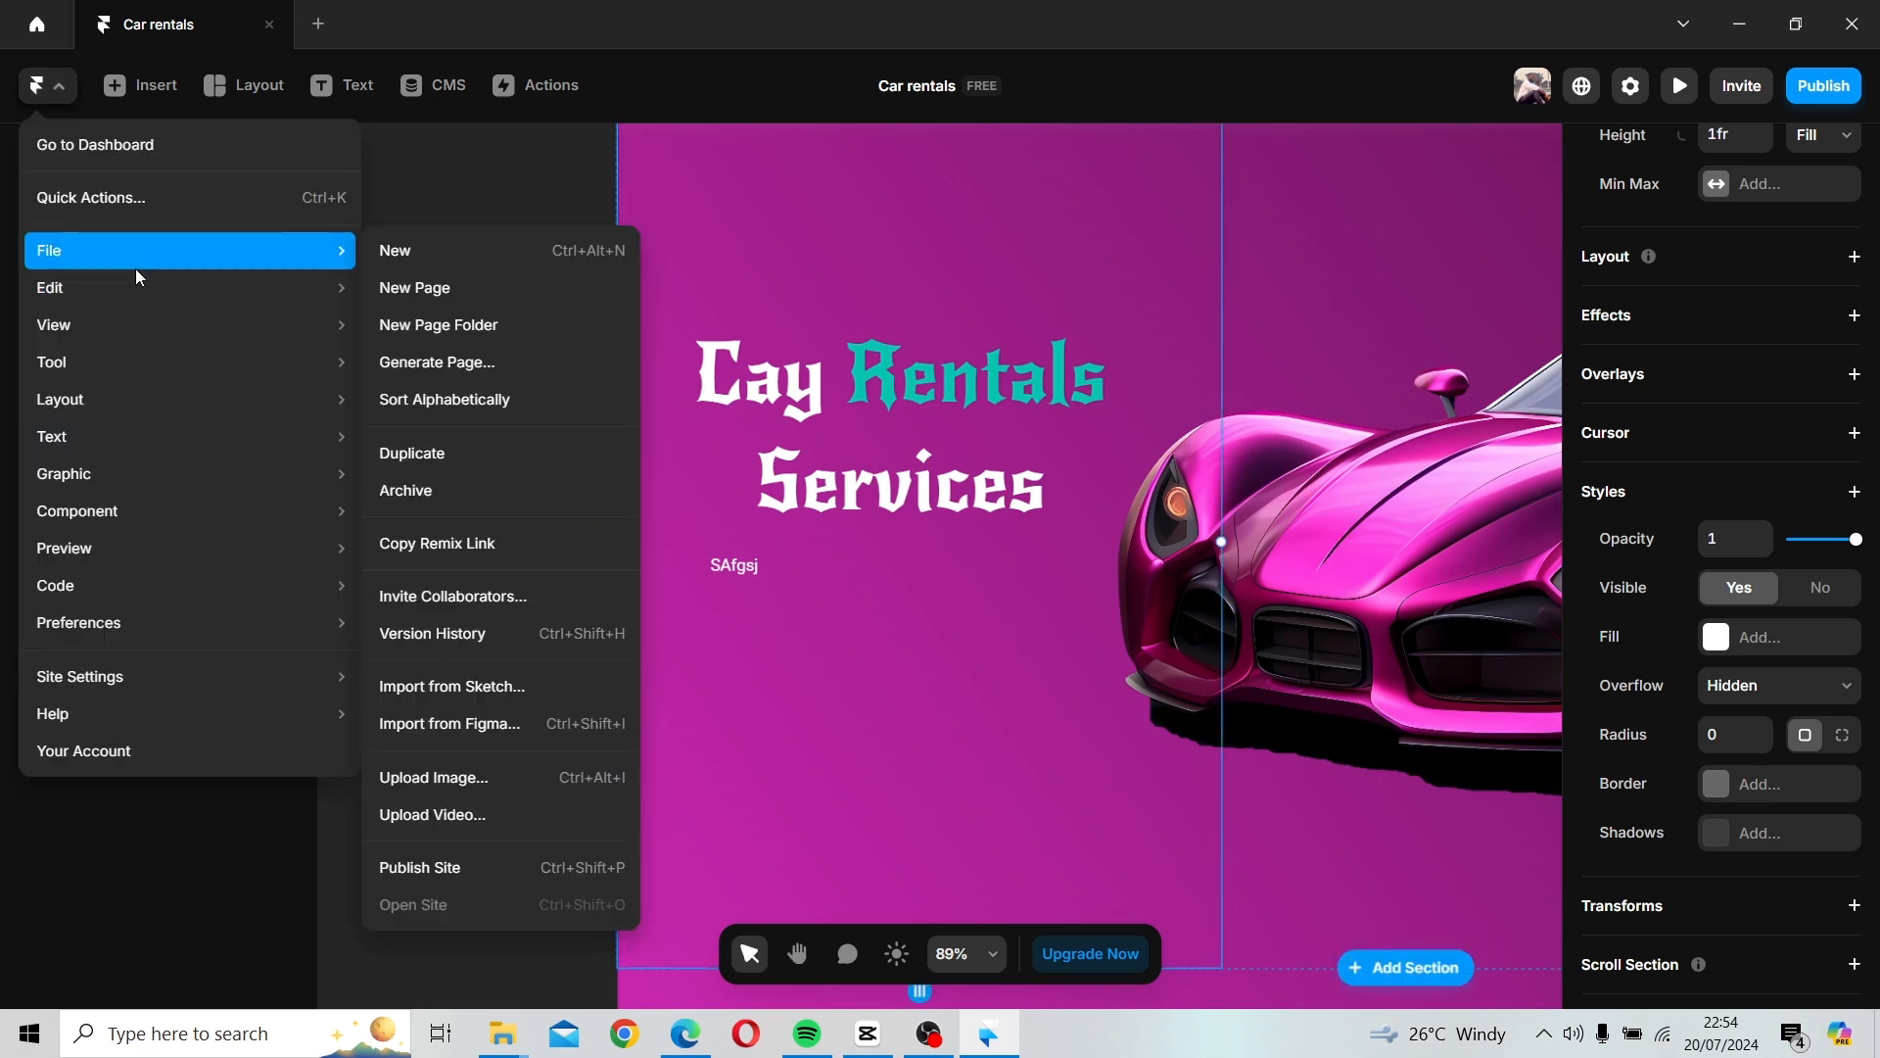
mouse_move(262, 280)
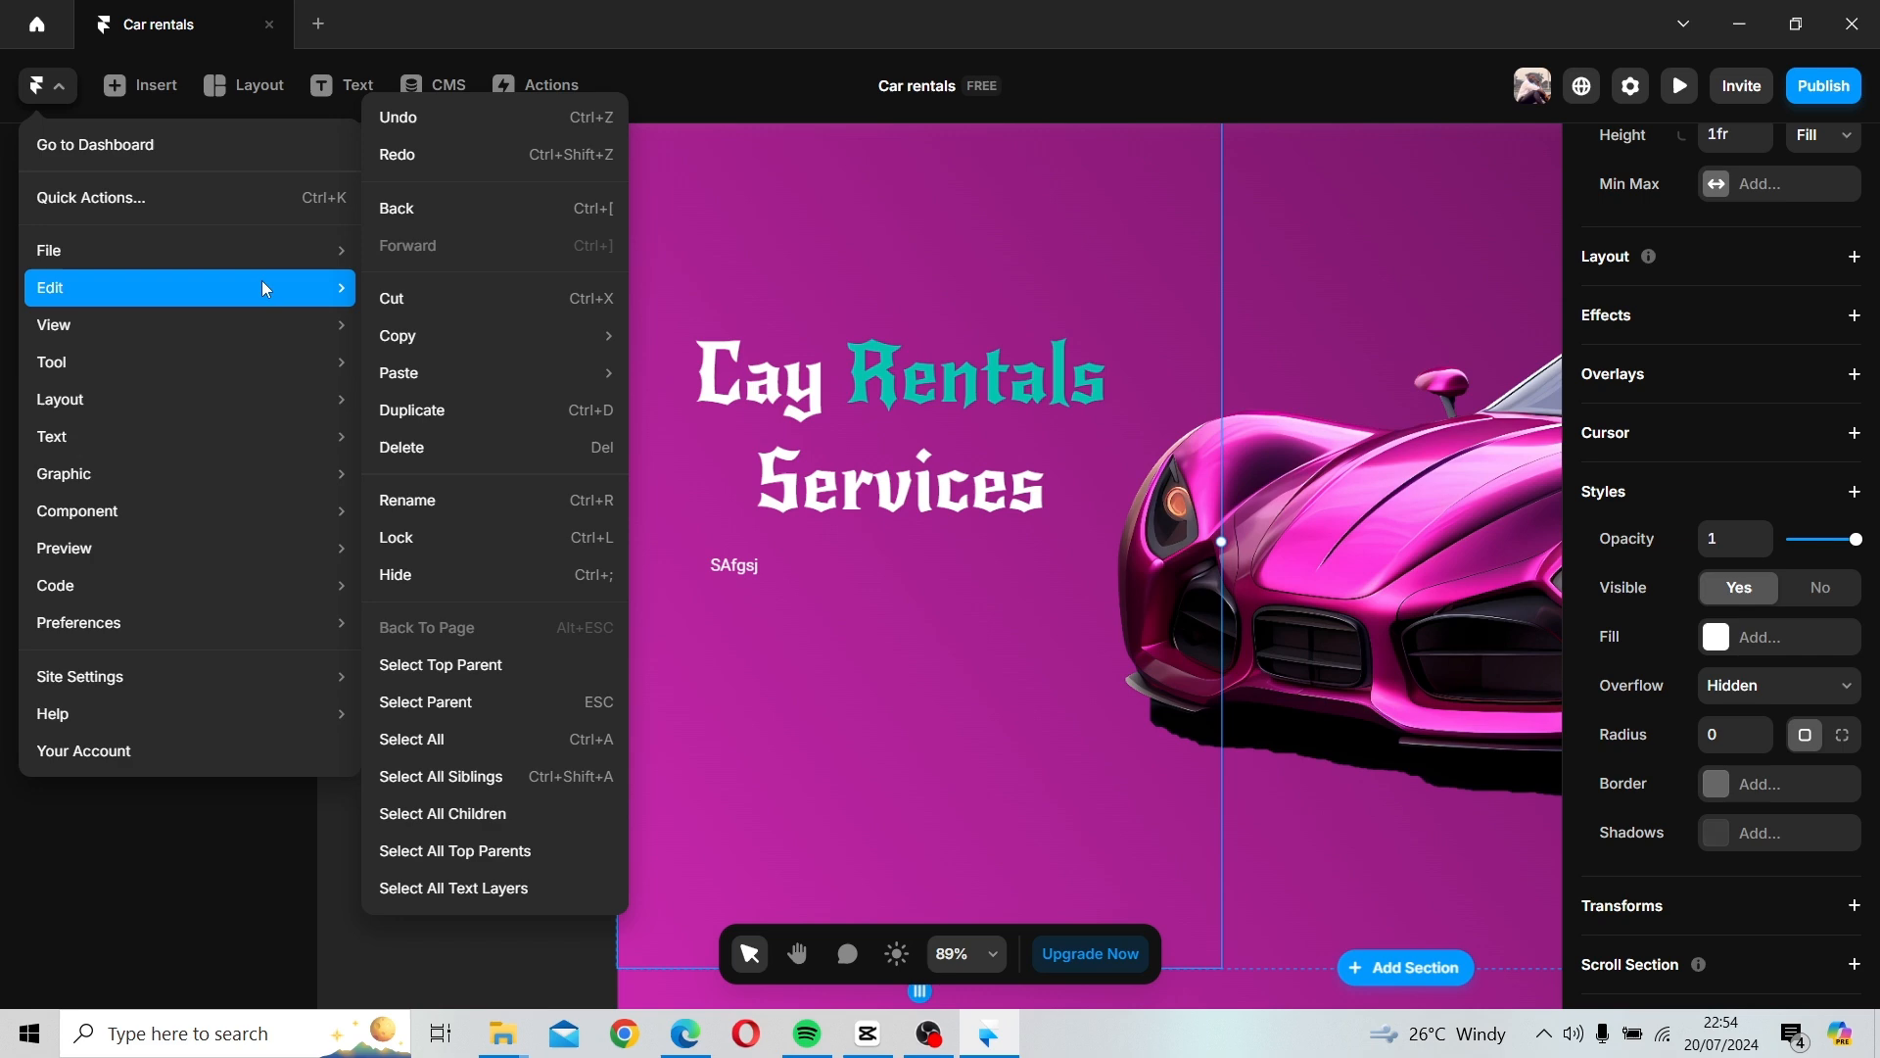
left_click(407, 161)
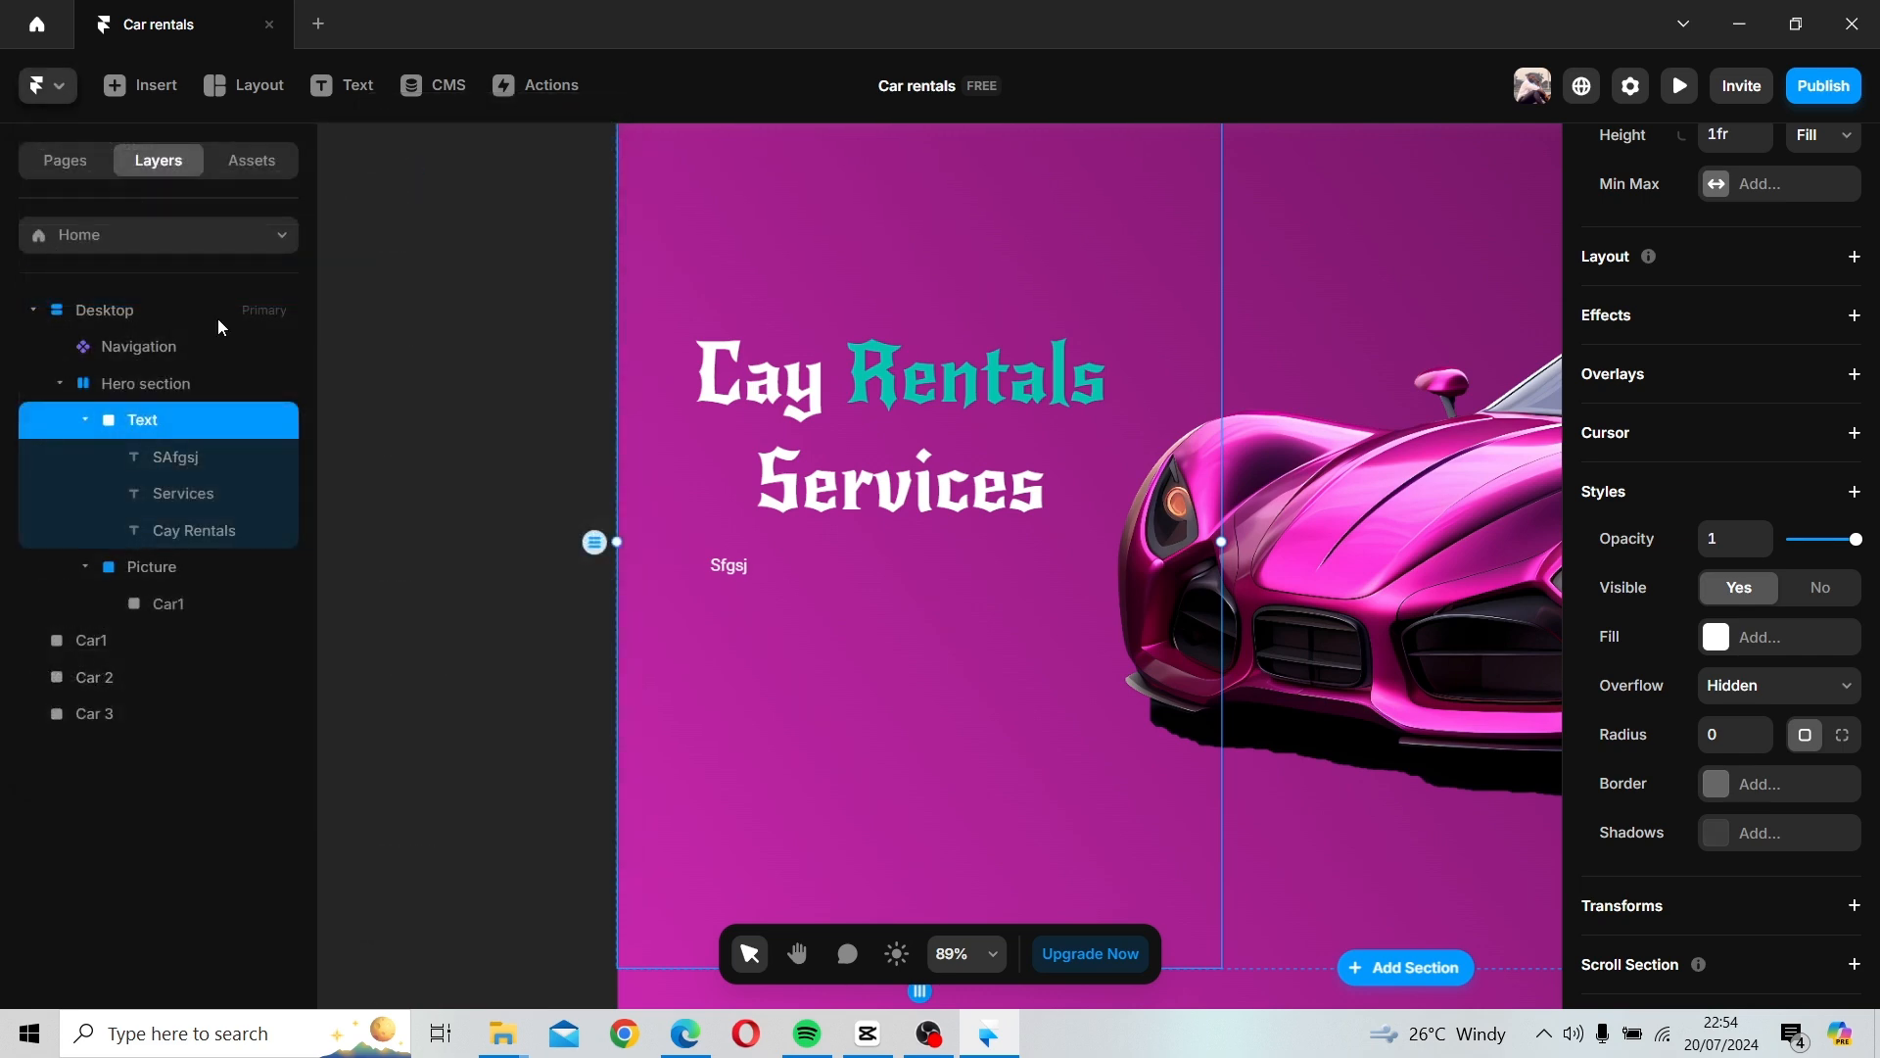
left_click(49, 86)
mouse_move(139, 284)
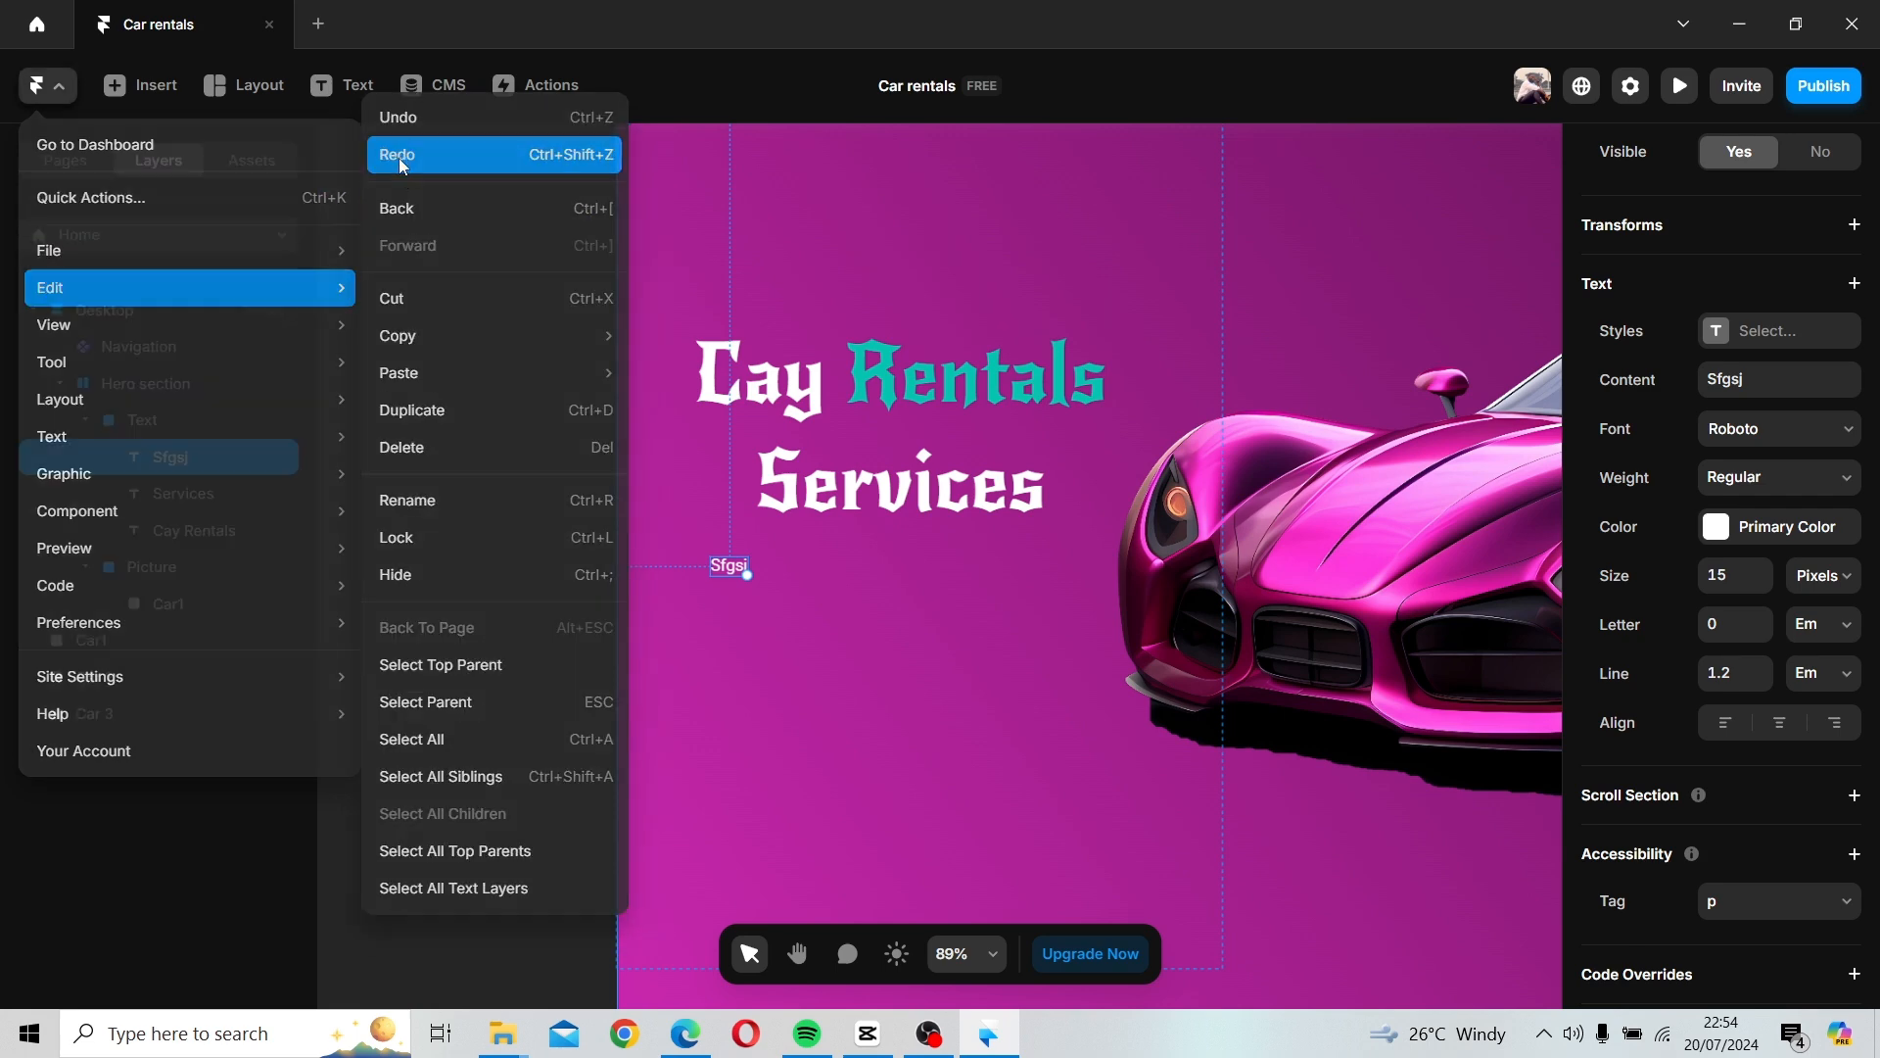
left_click(399, 159)
left_click(981, 707)
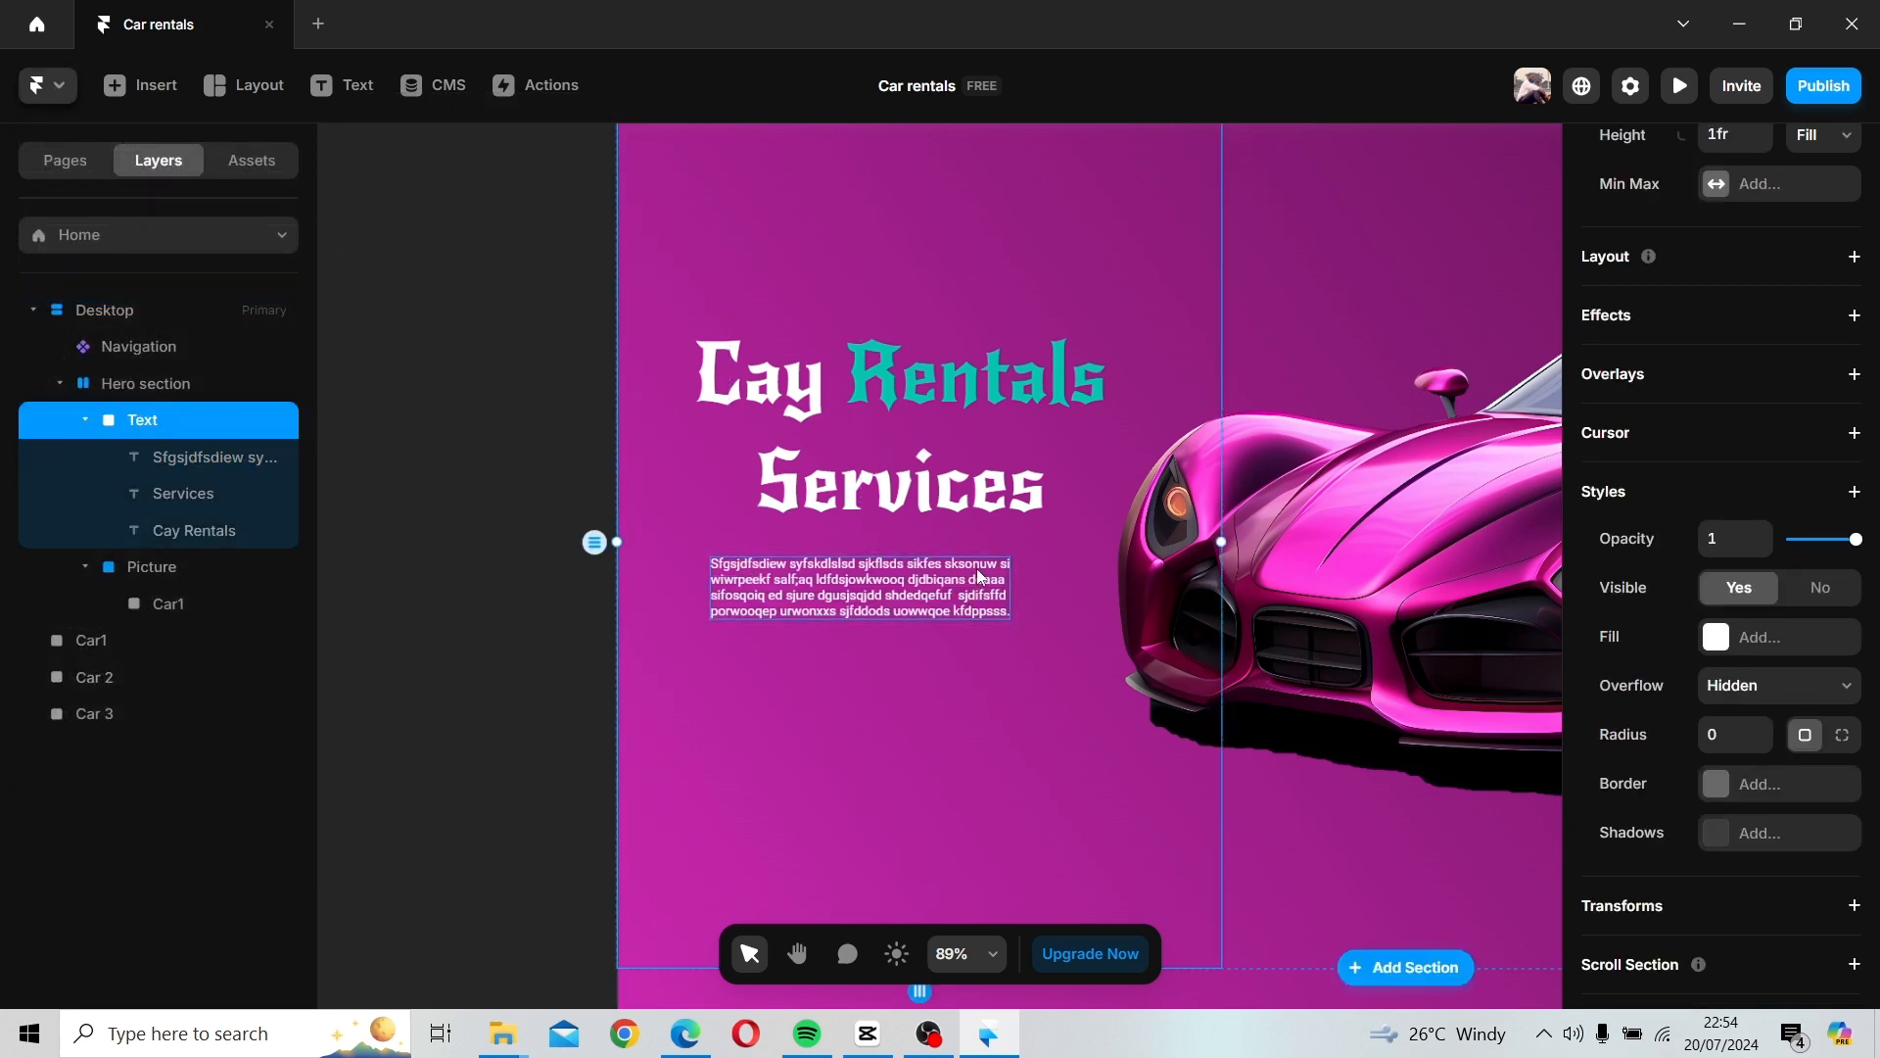
Set the placeholder paragraph's font size to 11 pixels and move it closer beneath the Services heading.
left_click(948, 588)
left_click_drag(926, 591, 1002, 574)
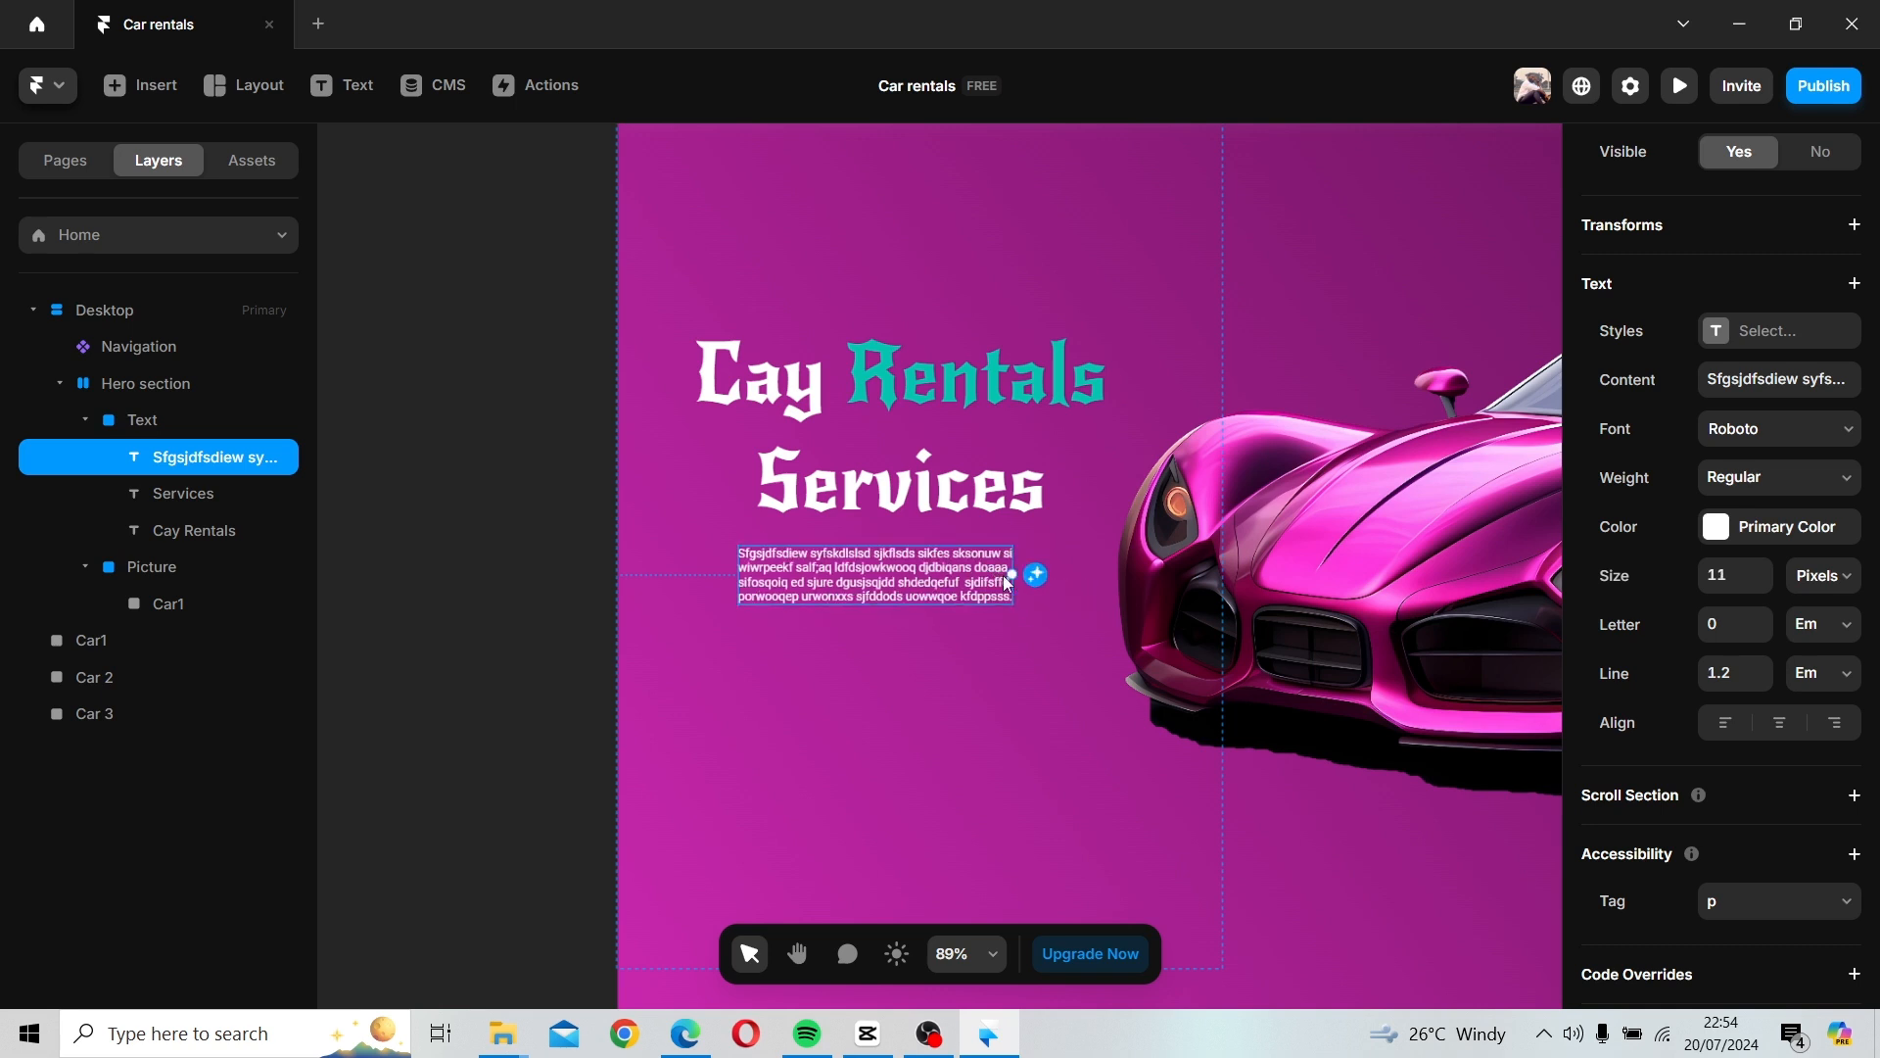
double_click(1002, 579)
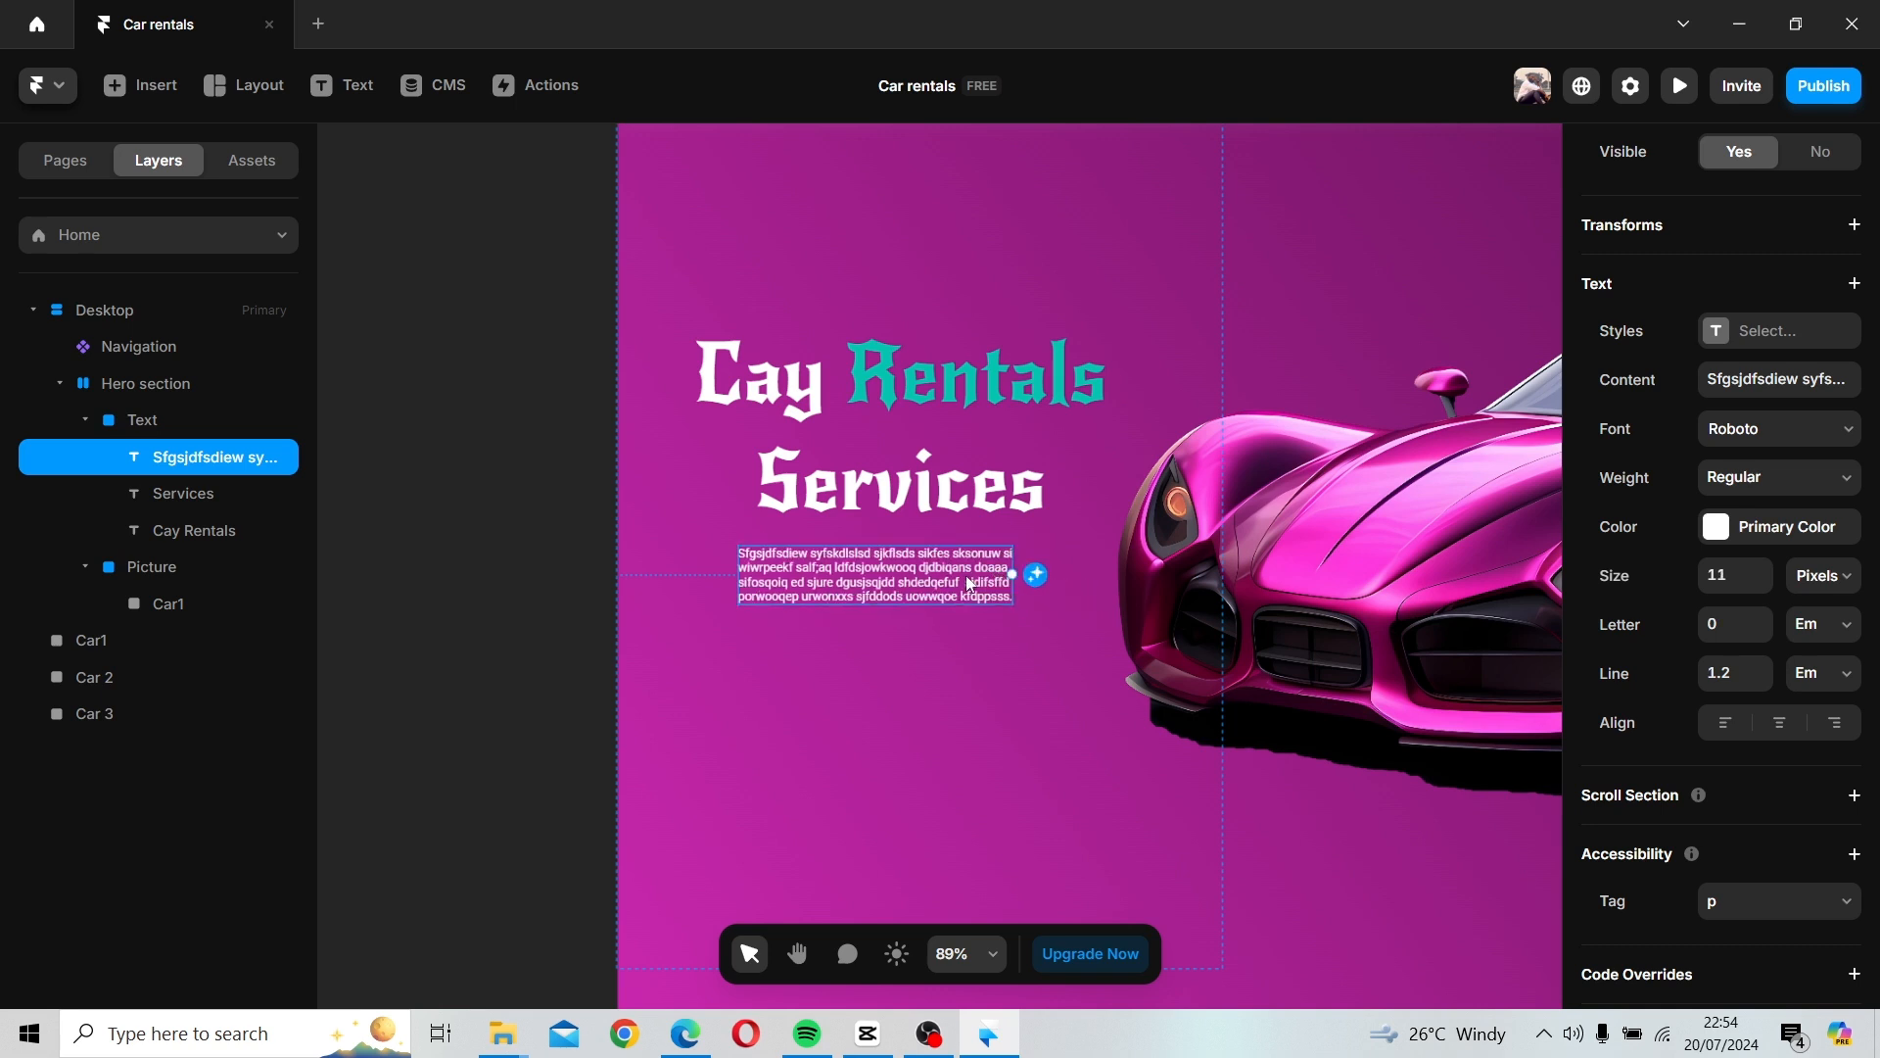
Rewrap the paragraph's first two lines so that they end after "salf;" and "dgusjsqjdd".
left_click(743, 572)
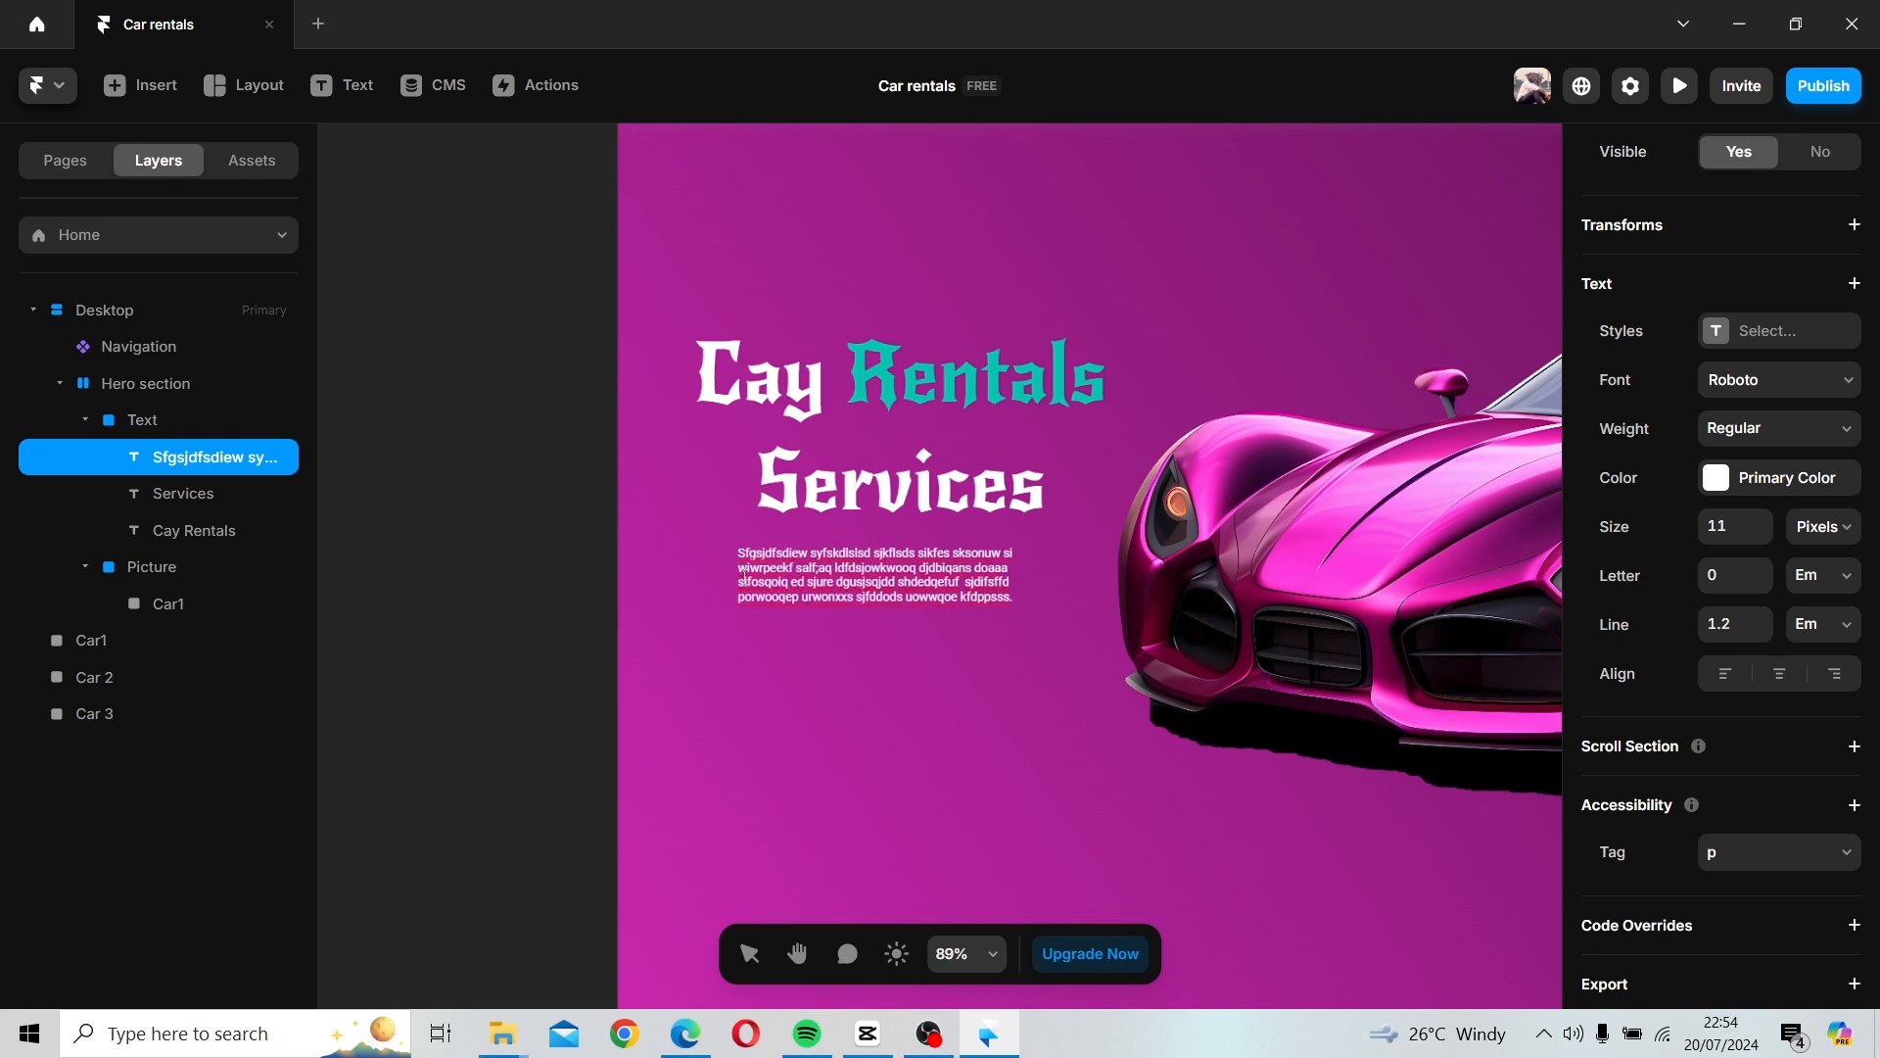
key("BackSpace")
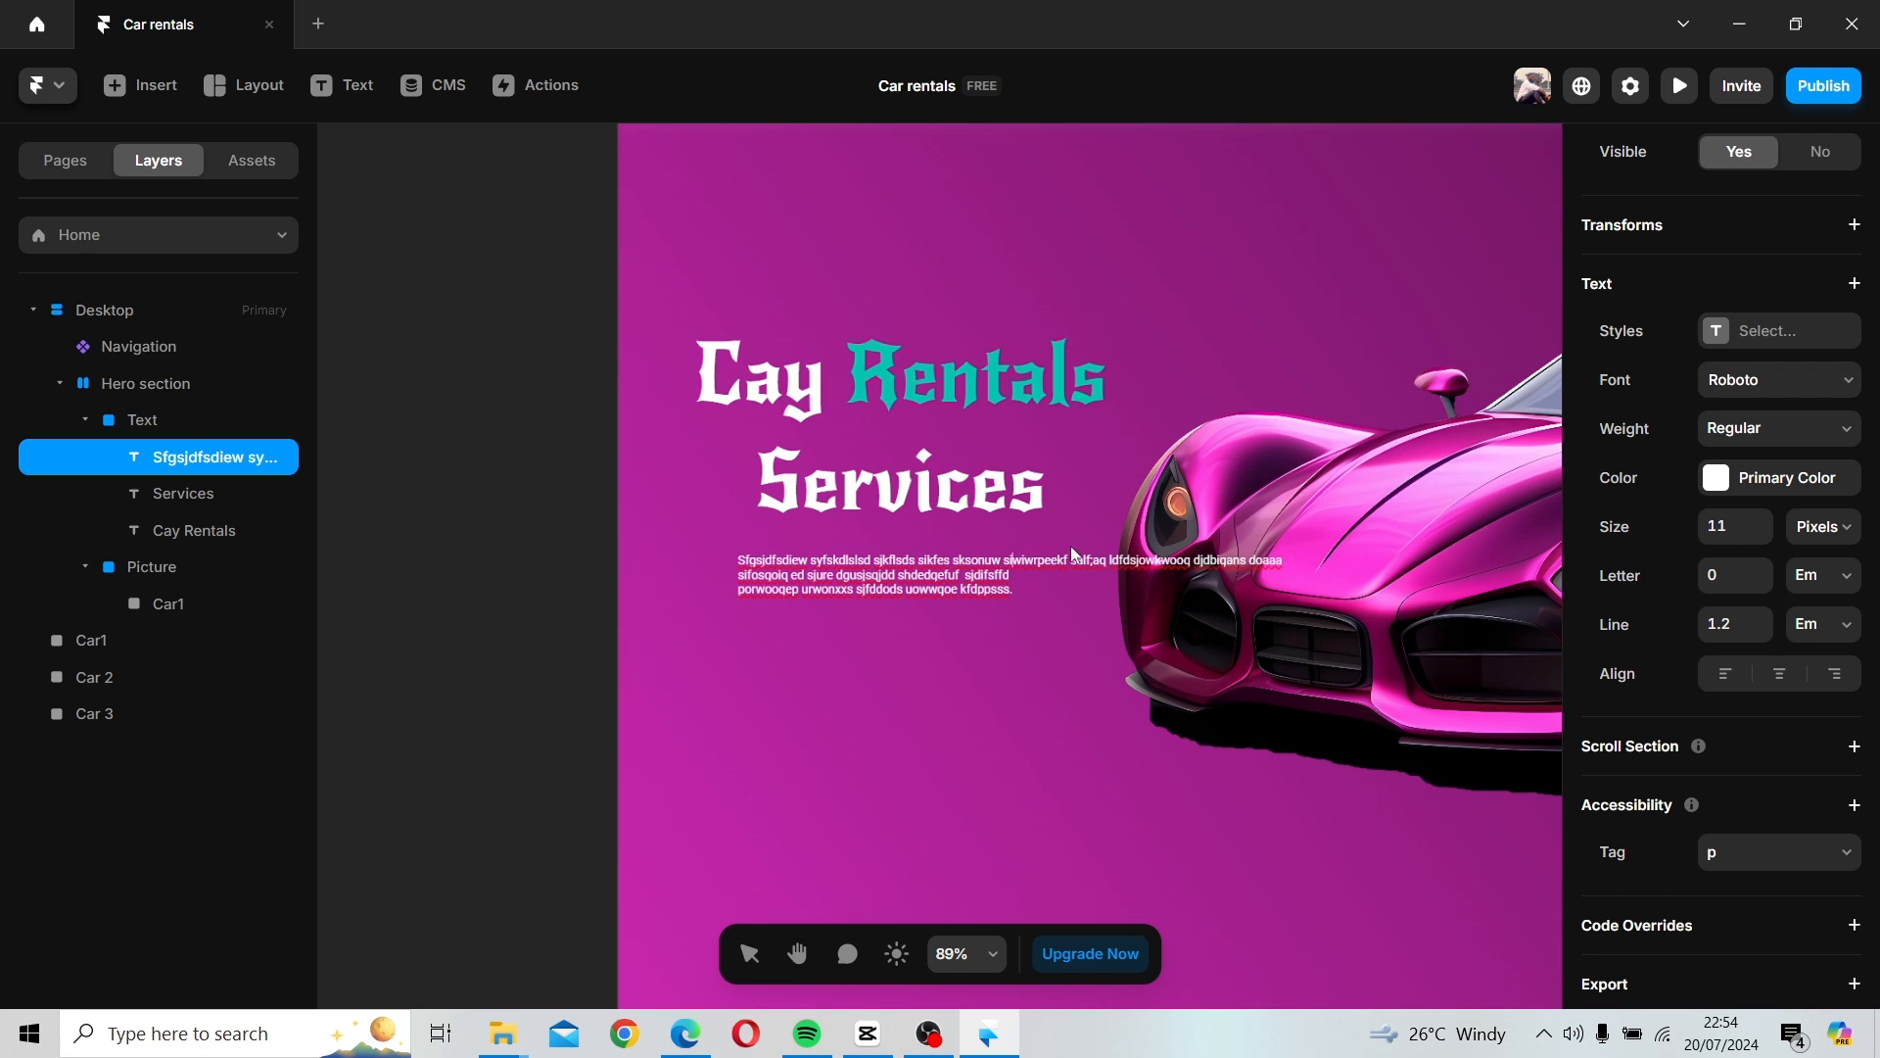
key("Return")
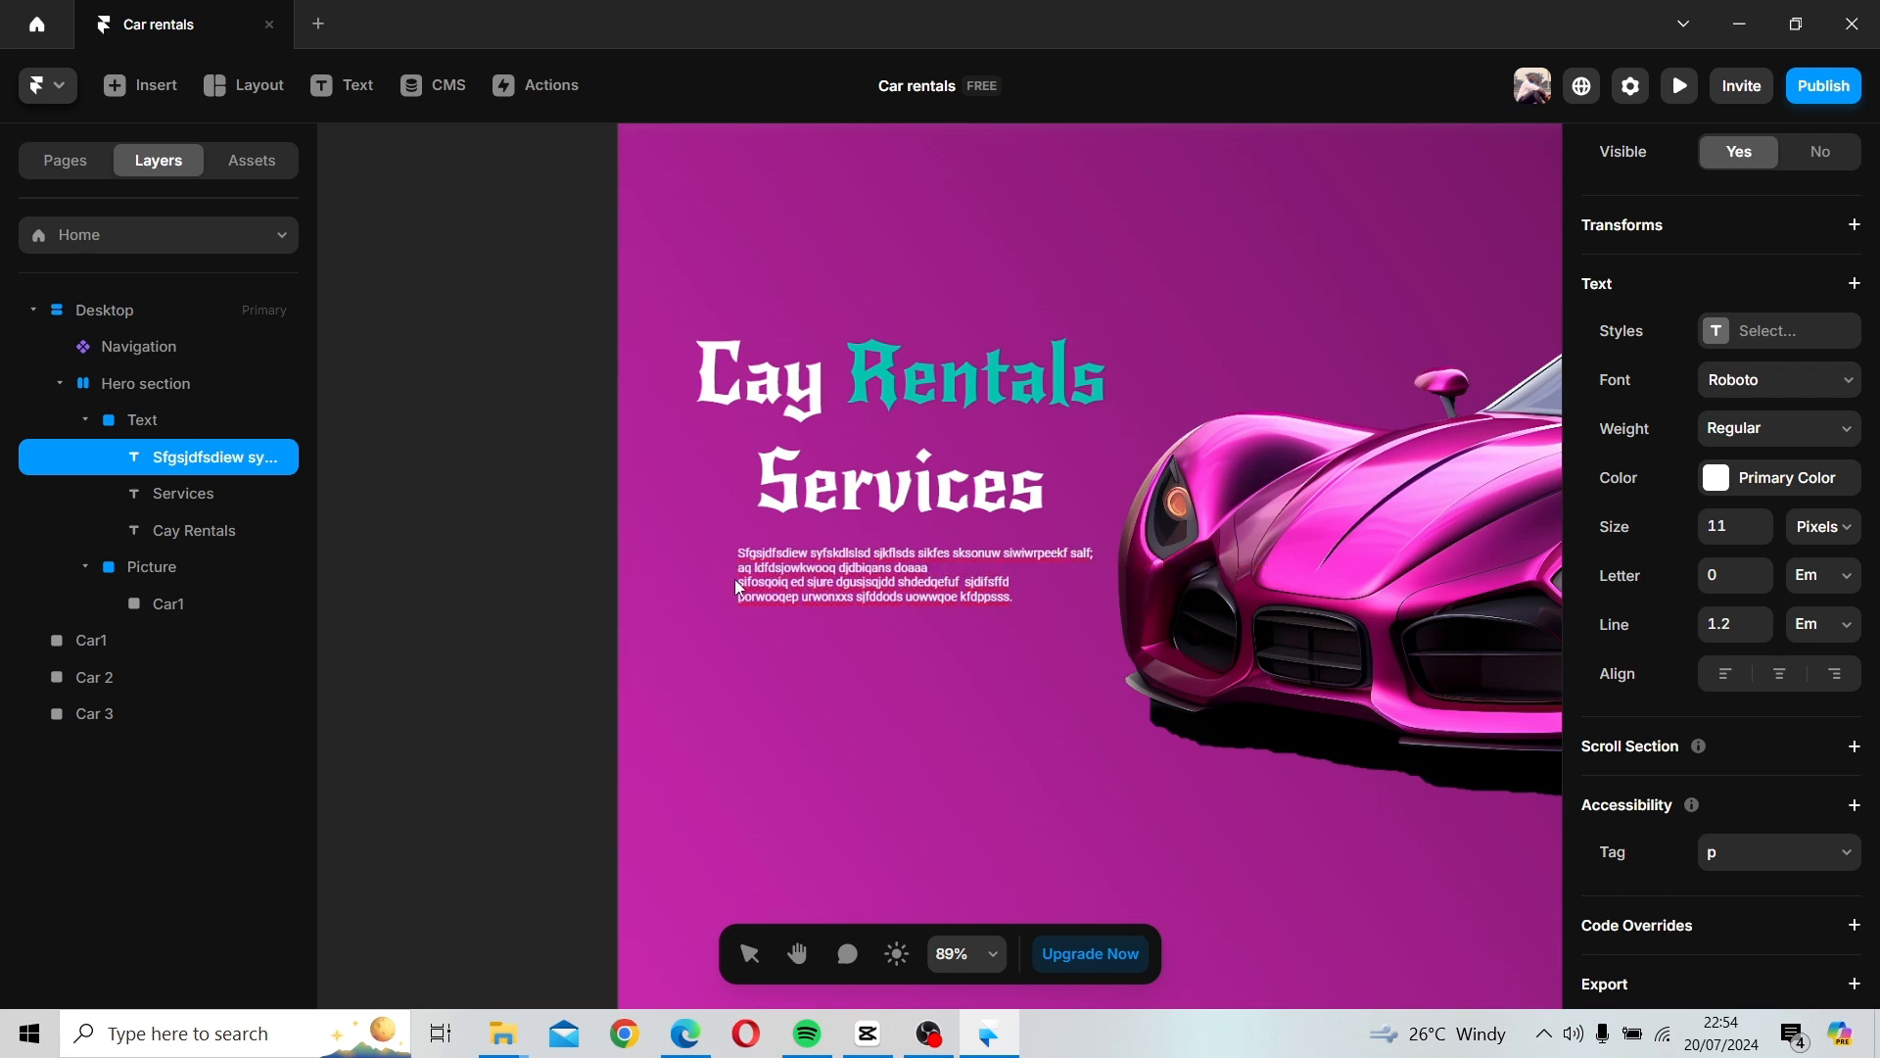
left_click(734, 581)
double_click(746, 582)
key("Left")
key("BackSpace")
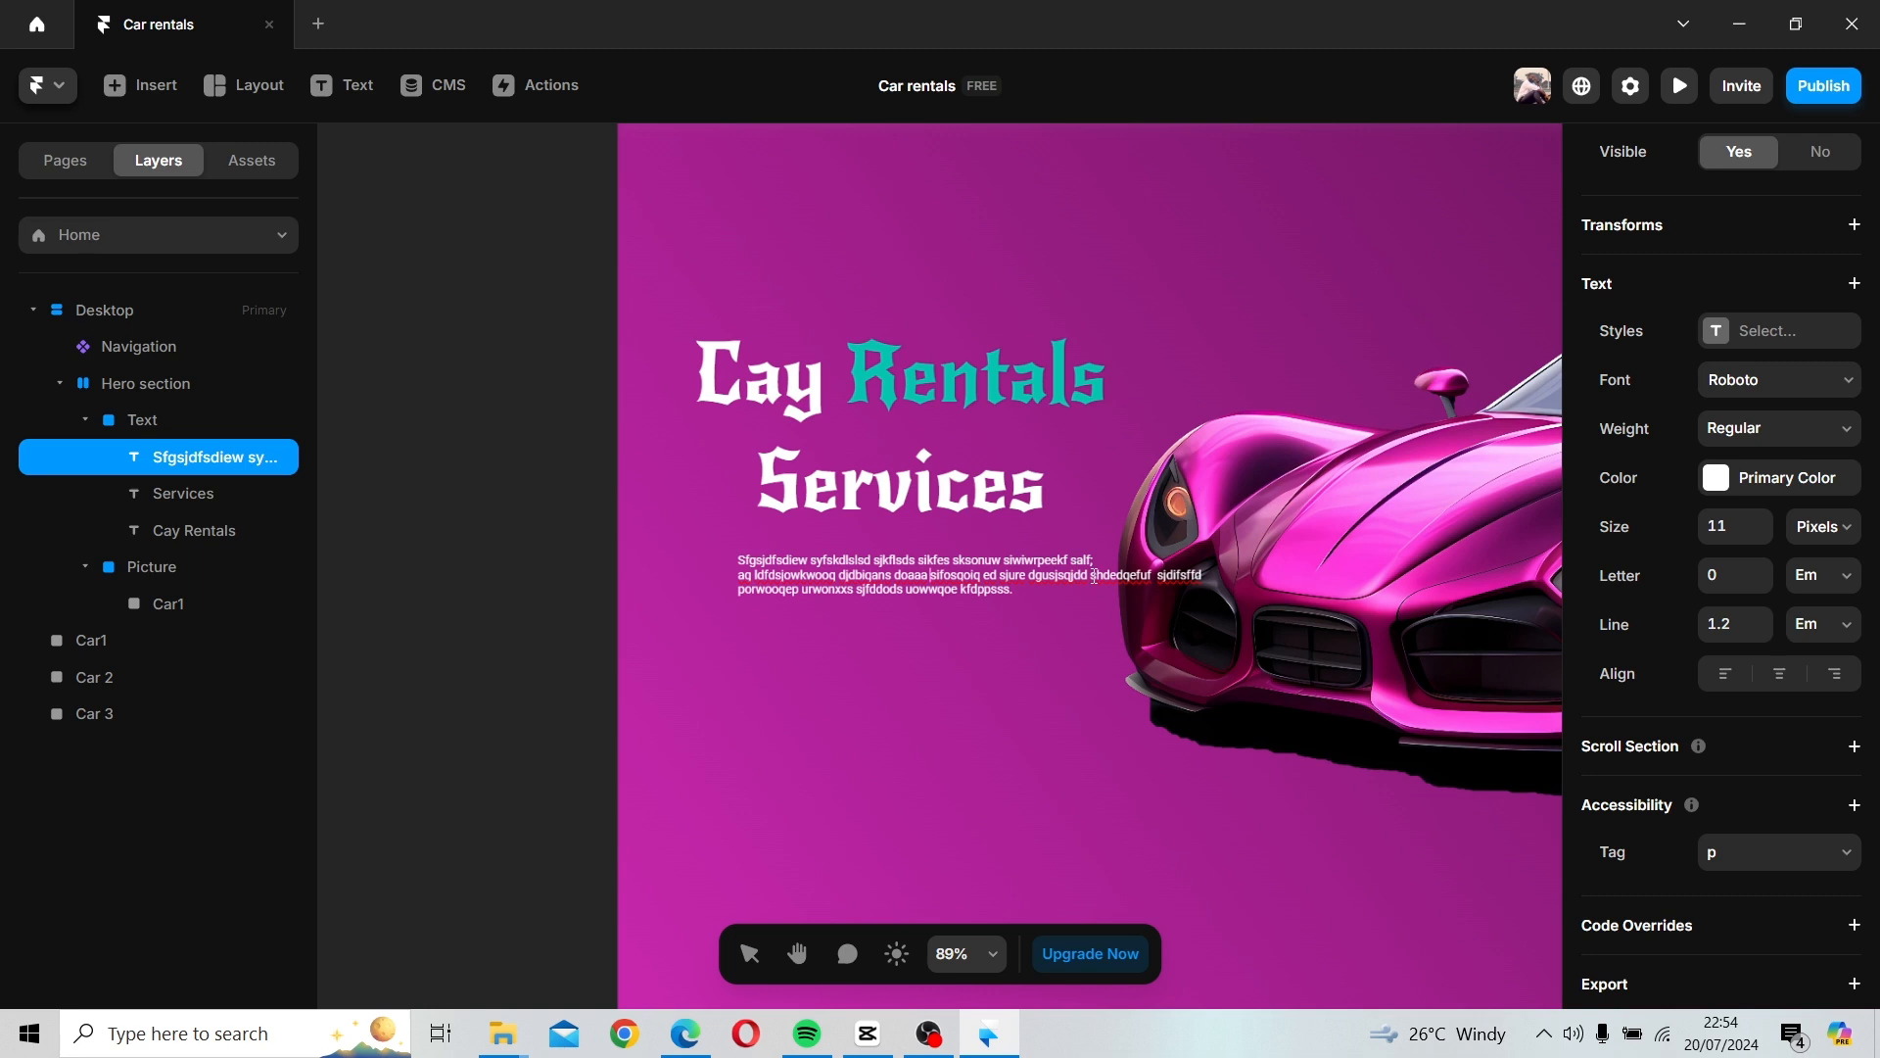
key("Return")
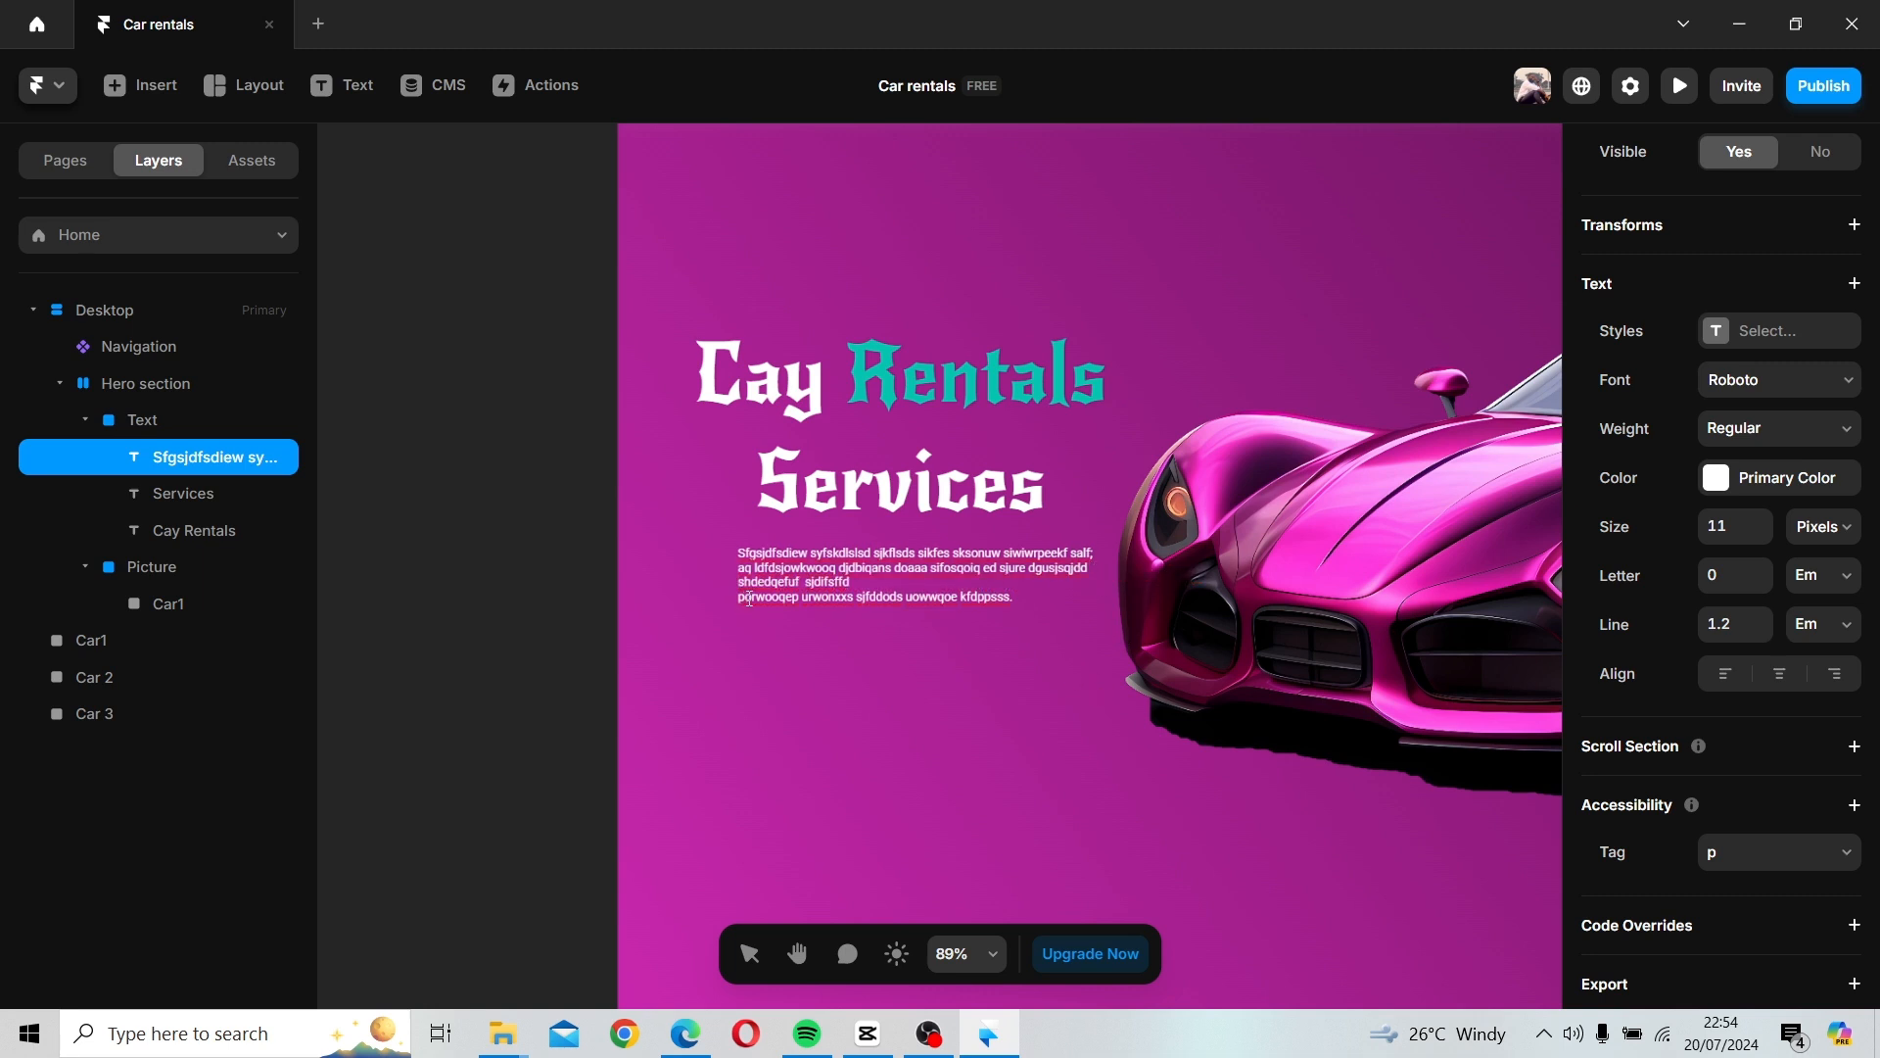
Join the paragraph's last two lines with a space and break the text again before "kfdppsss.".
key("BackSpace")
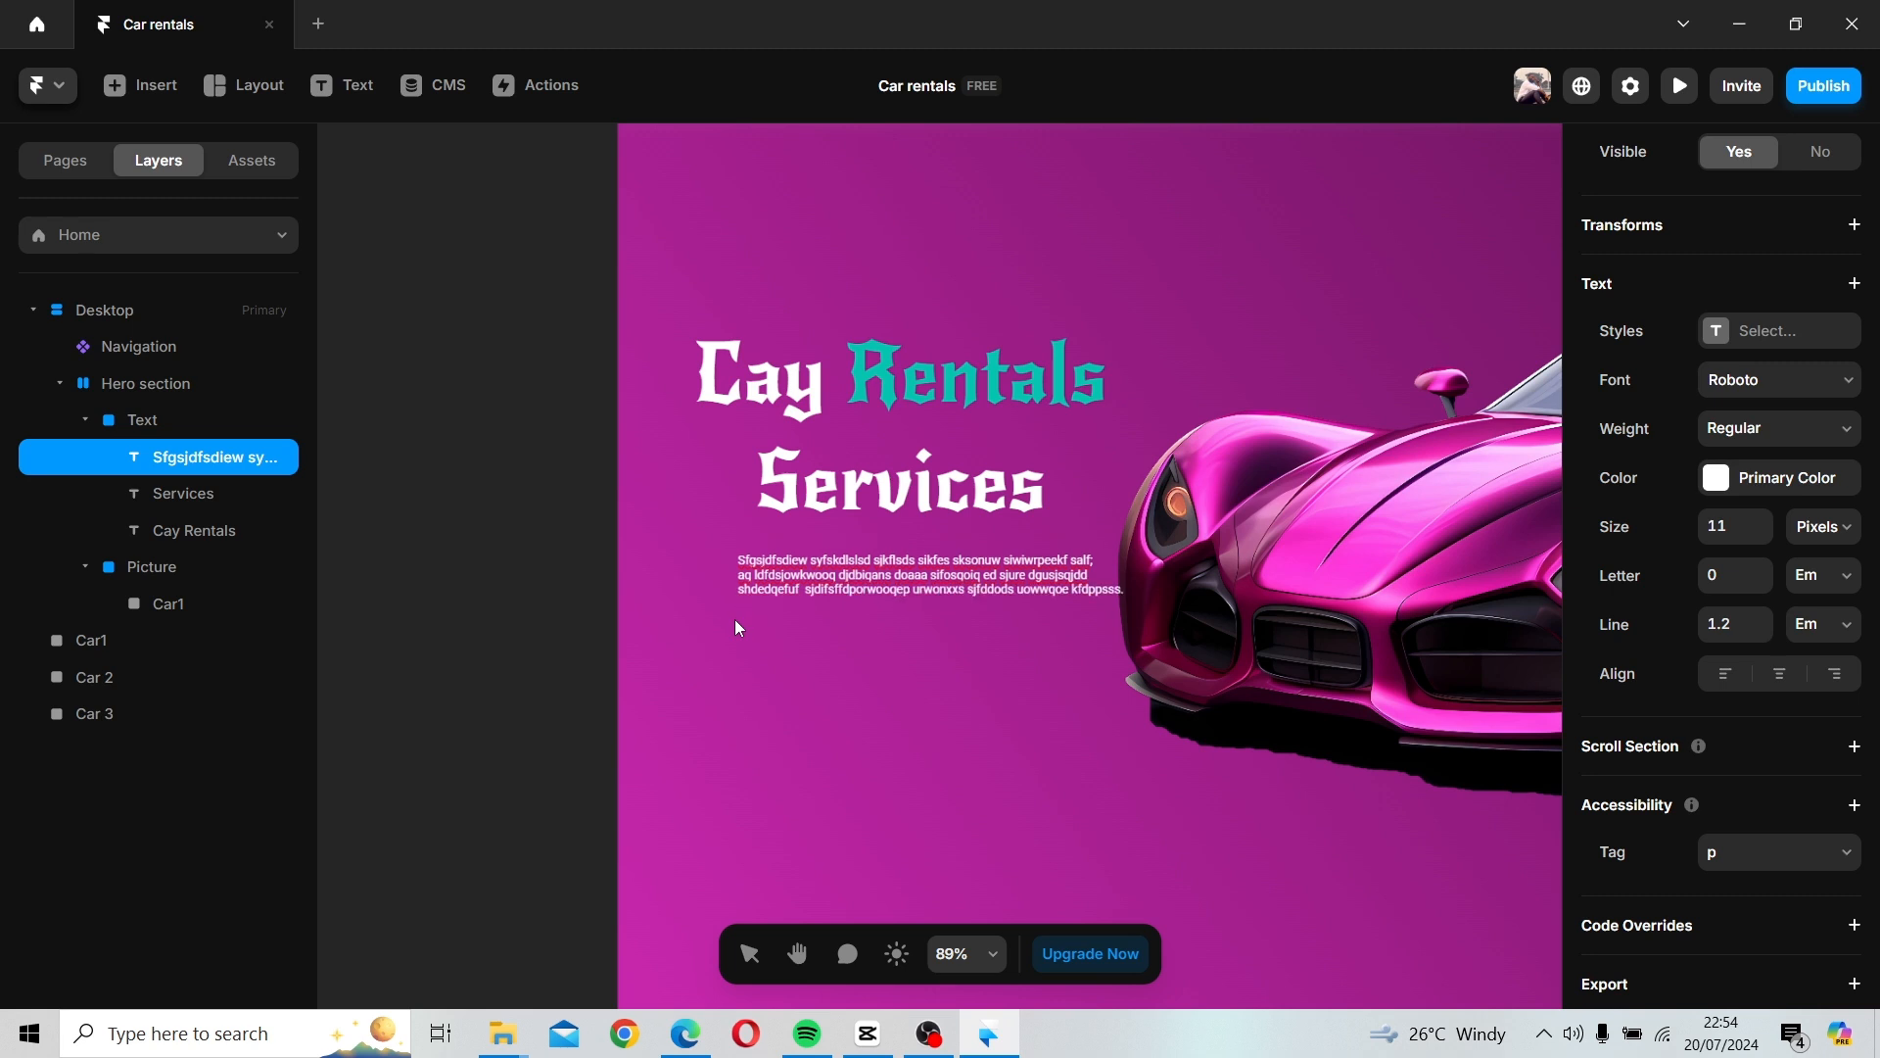
left_click(1077, 591)
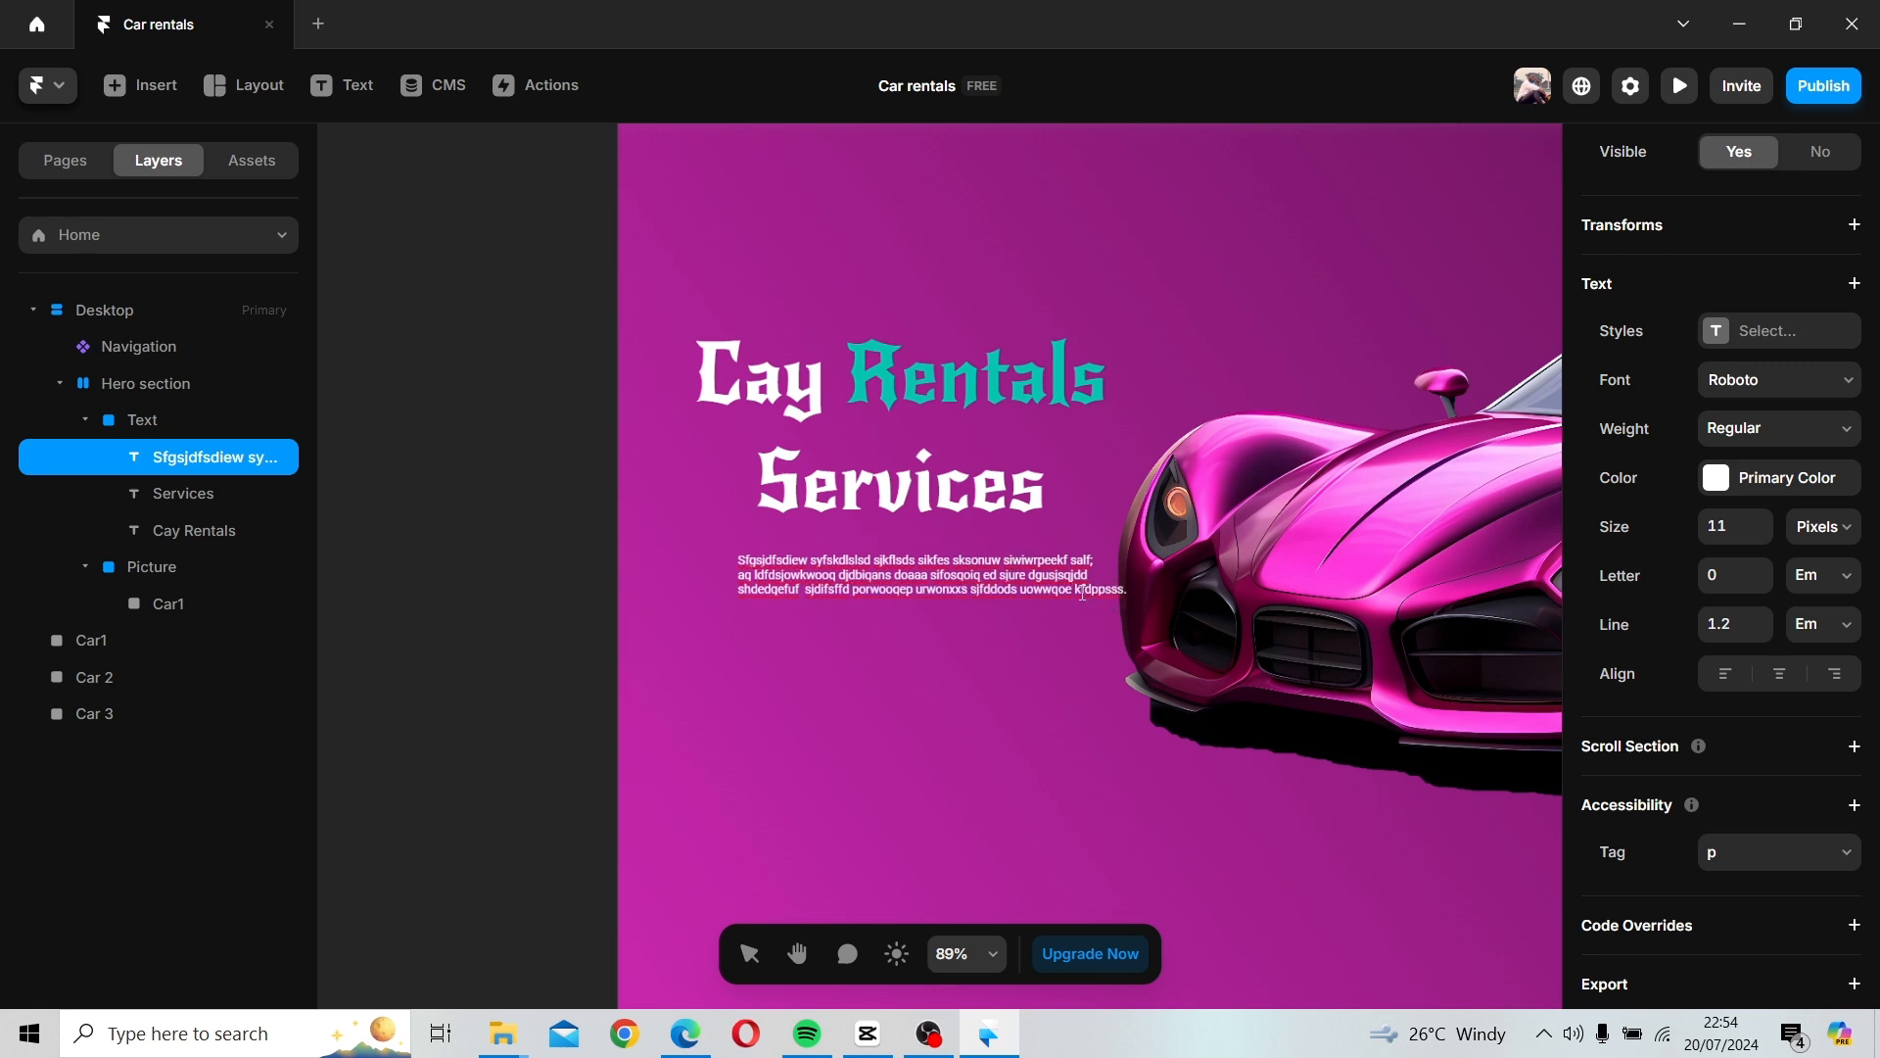
key("Return")
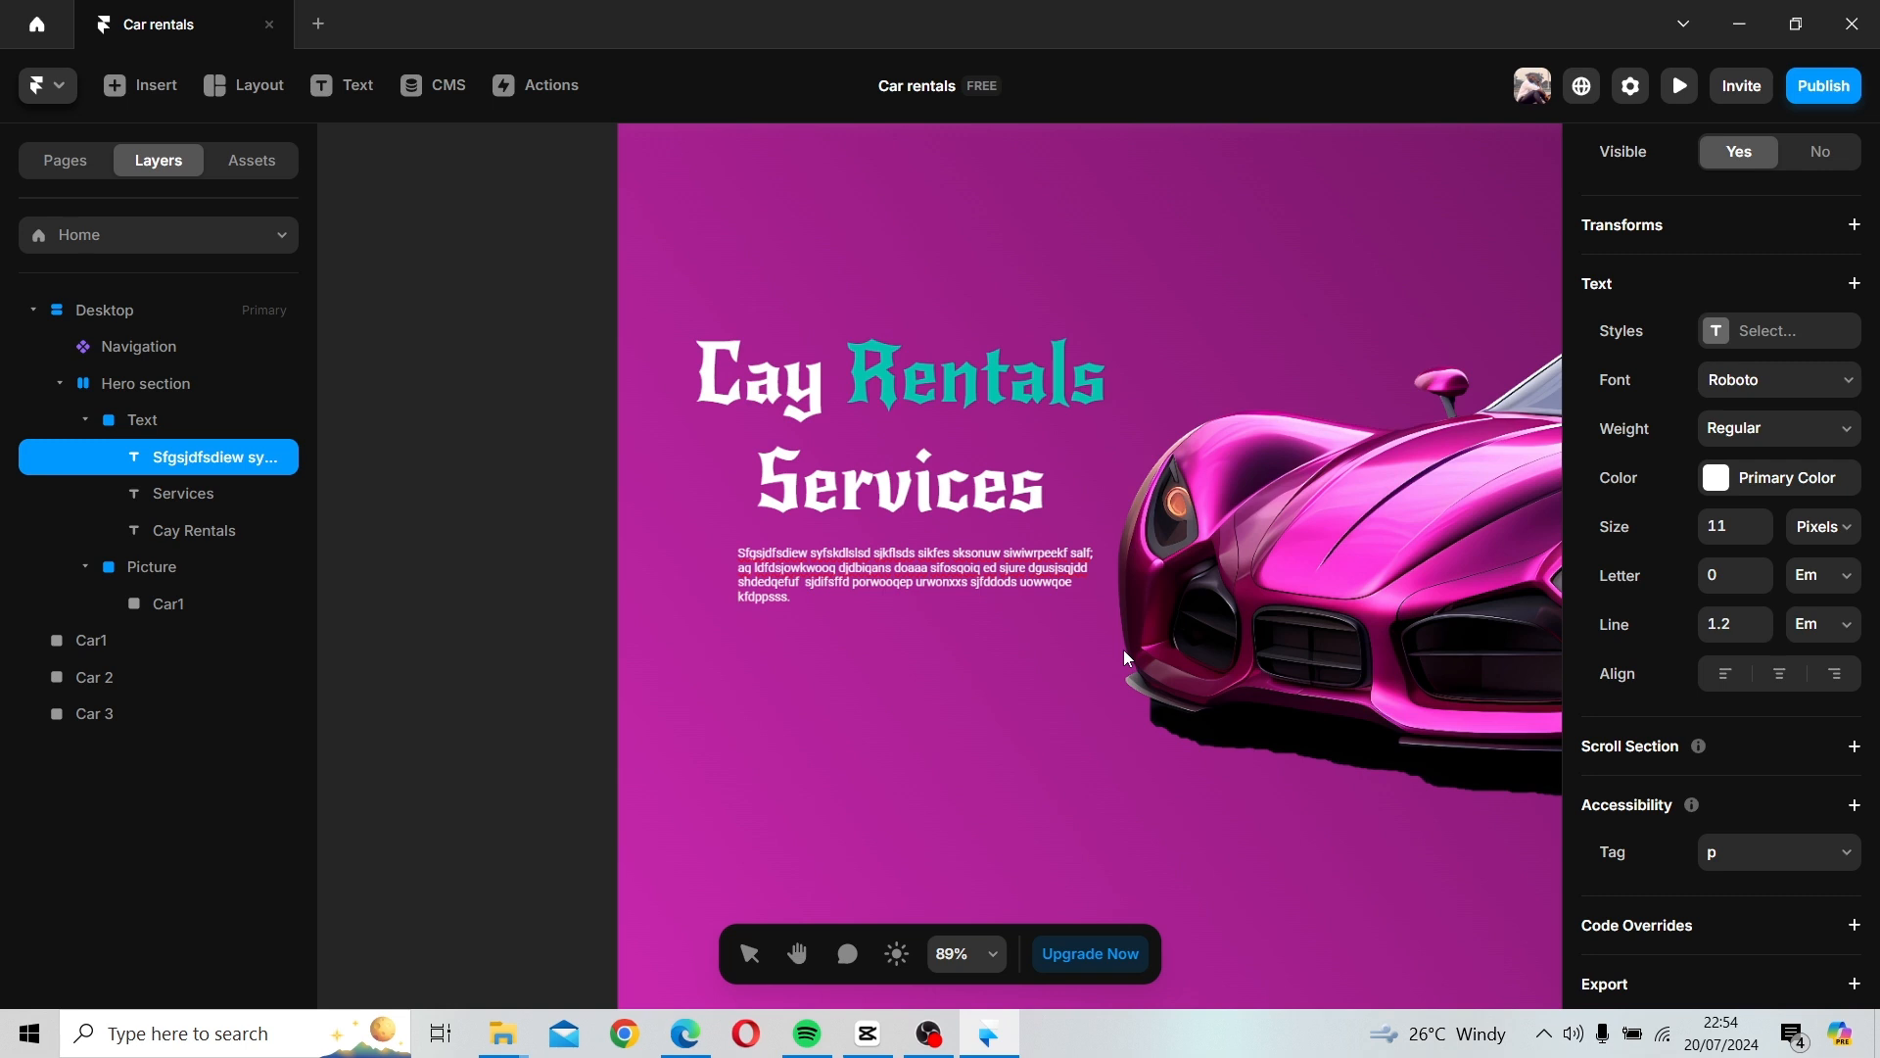
left_click(1008, 649)
left_click(993, 644)
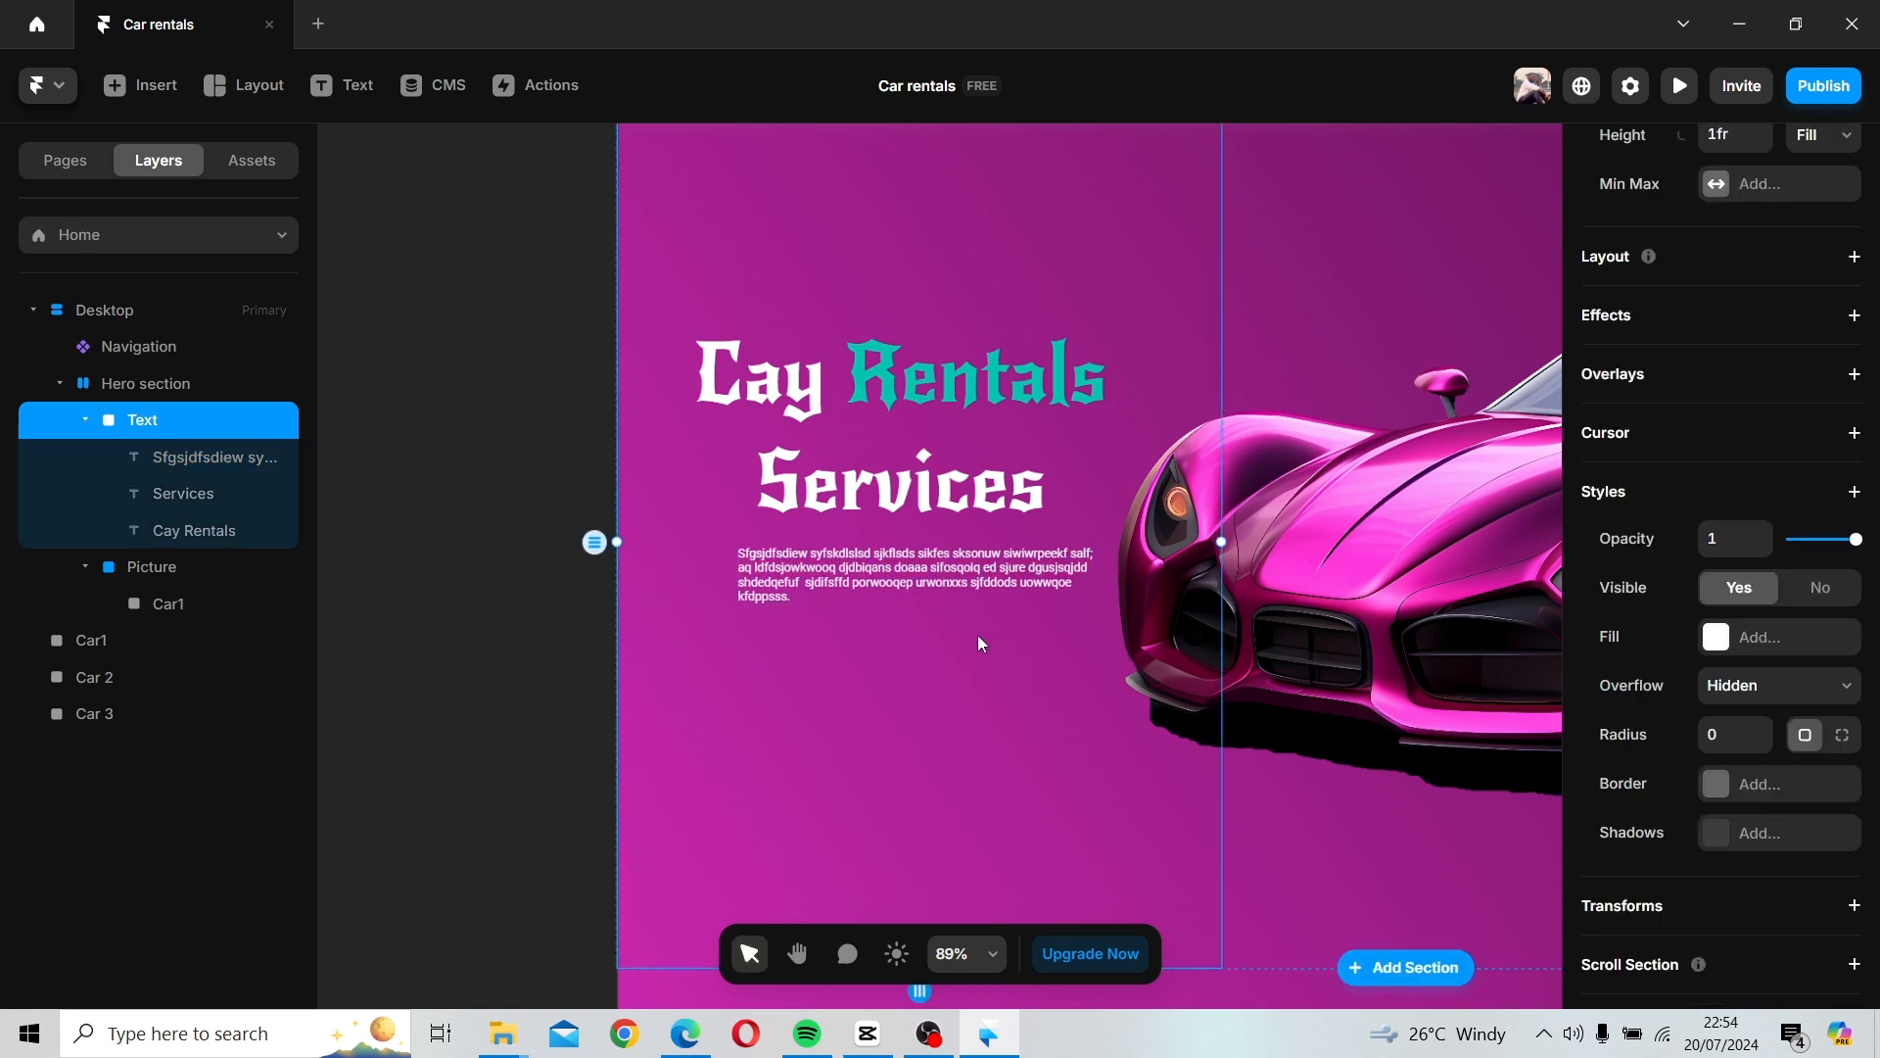
Move the placeholder paragraph left towards the left edge of the Cay Rentals heading.
scroll(949, 662, "down", 2)
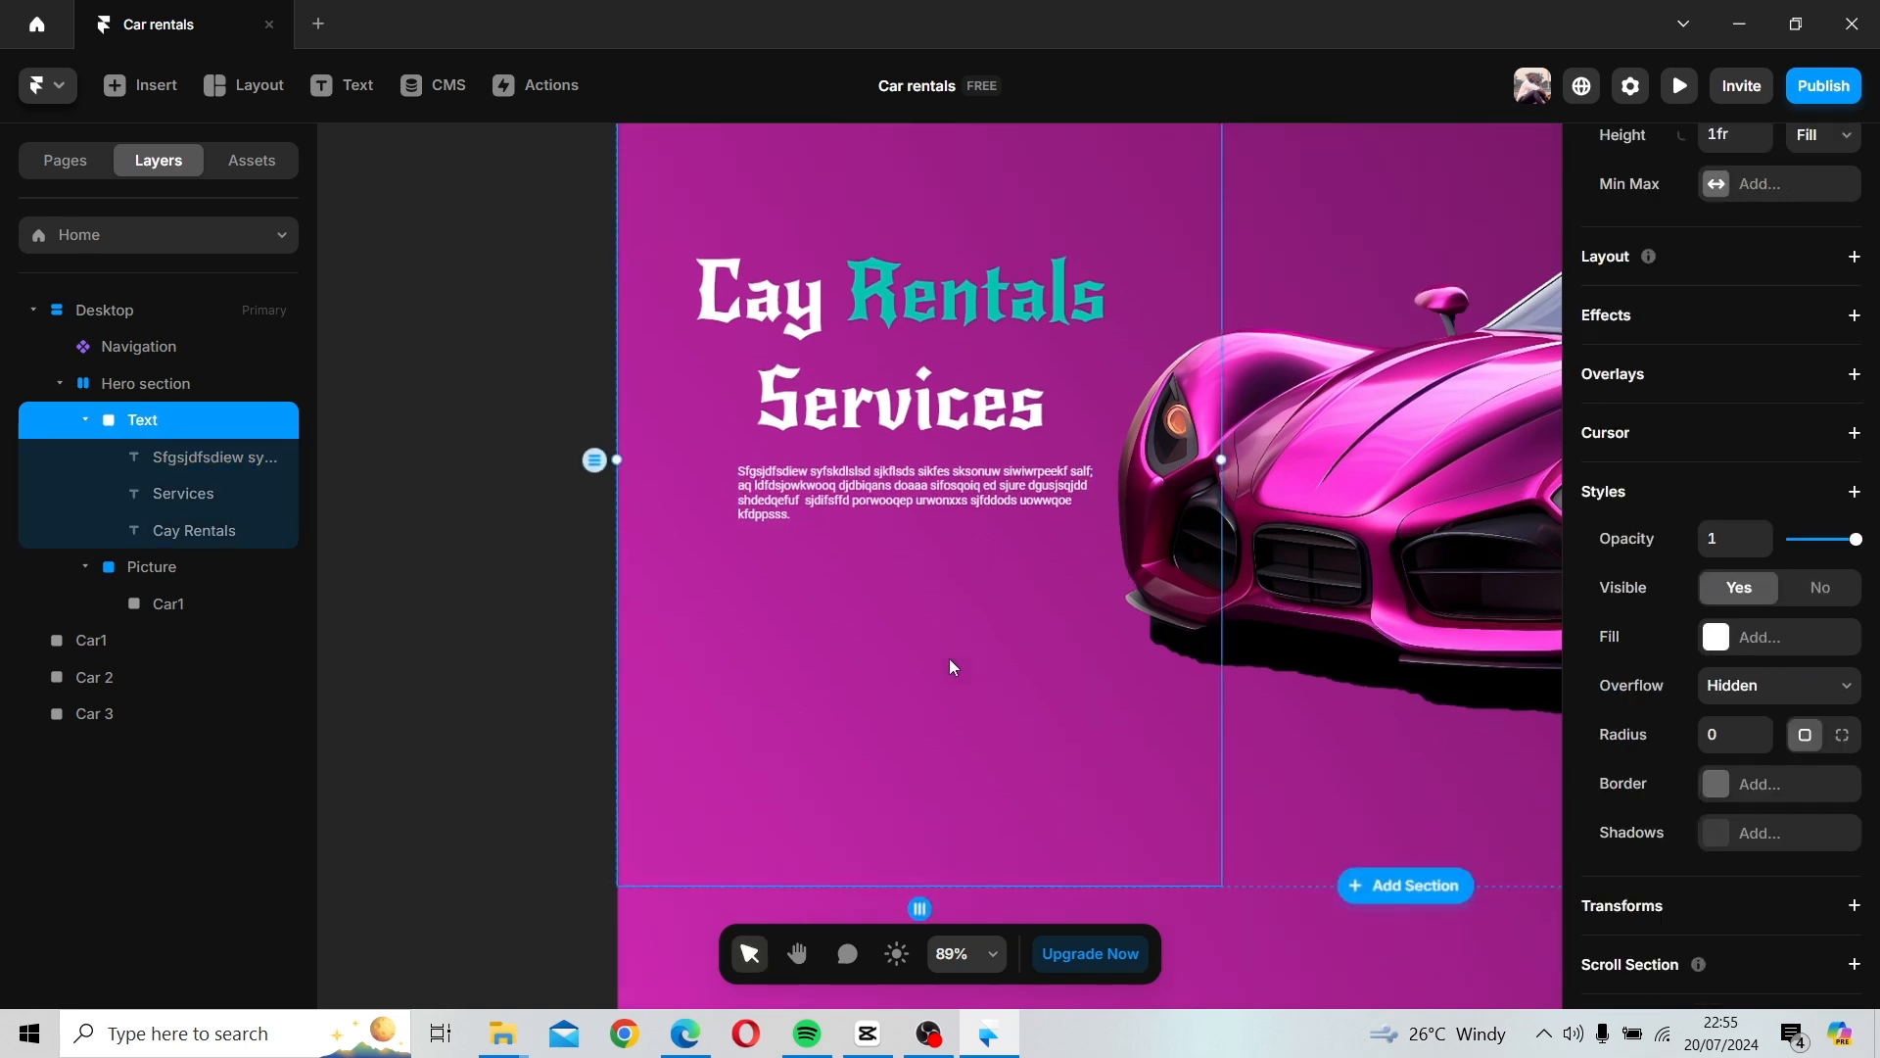
scroll(948, 659, "right", 3)
key("h")
scroll(743, 632, "up", 1)
key("v")
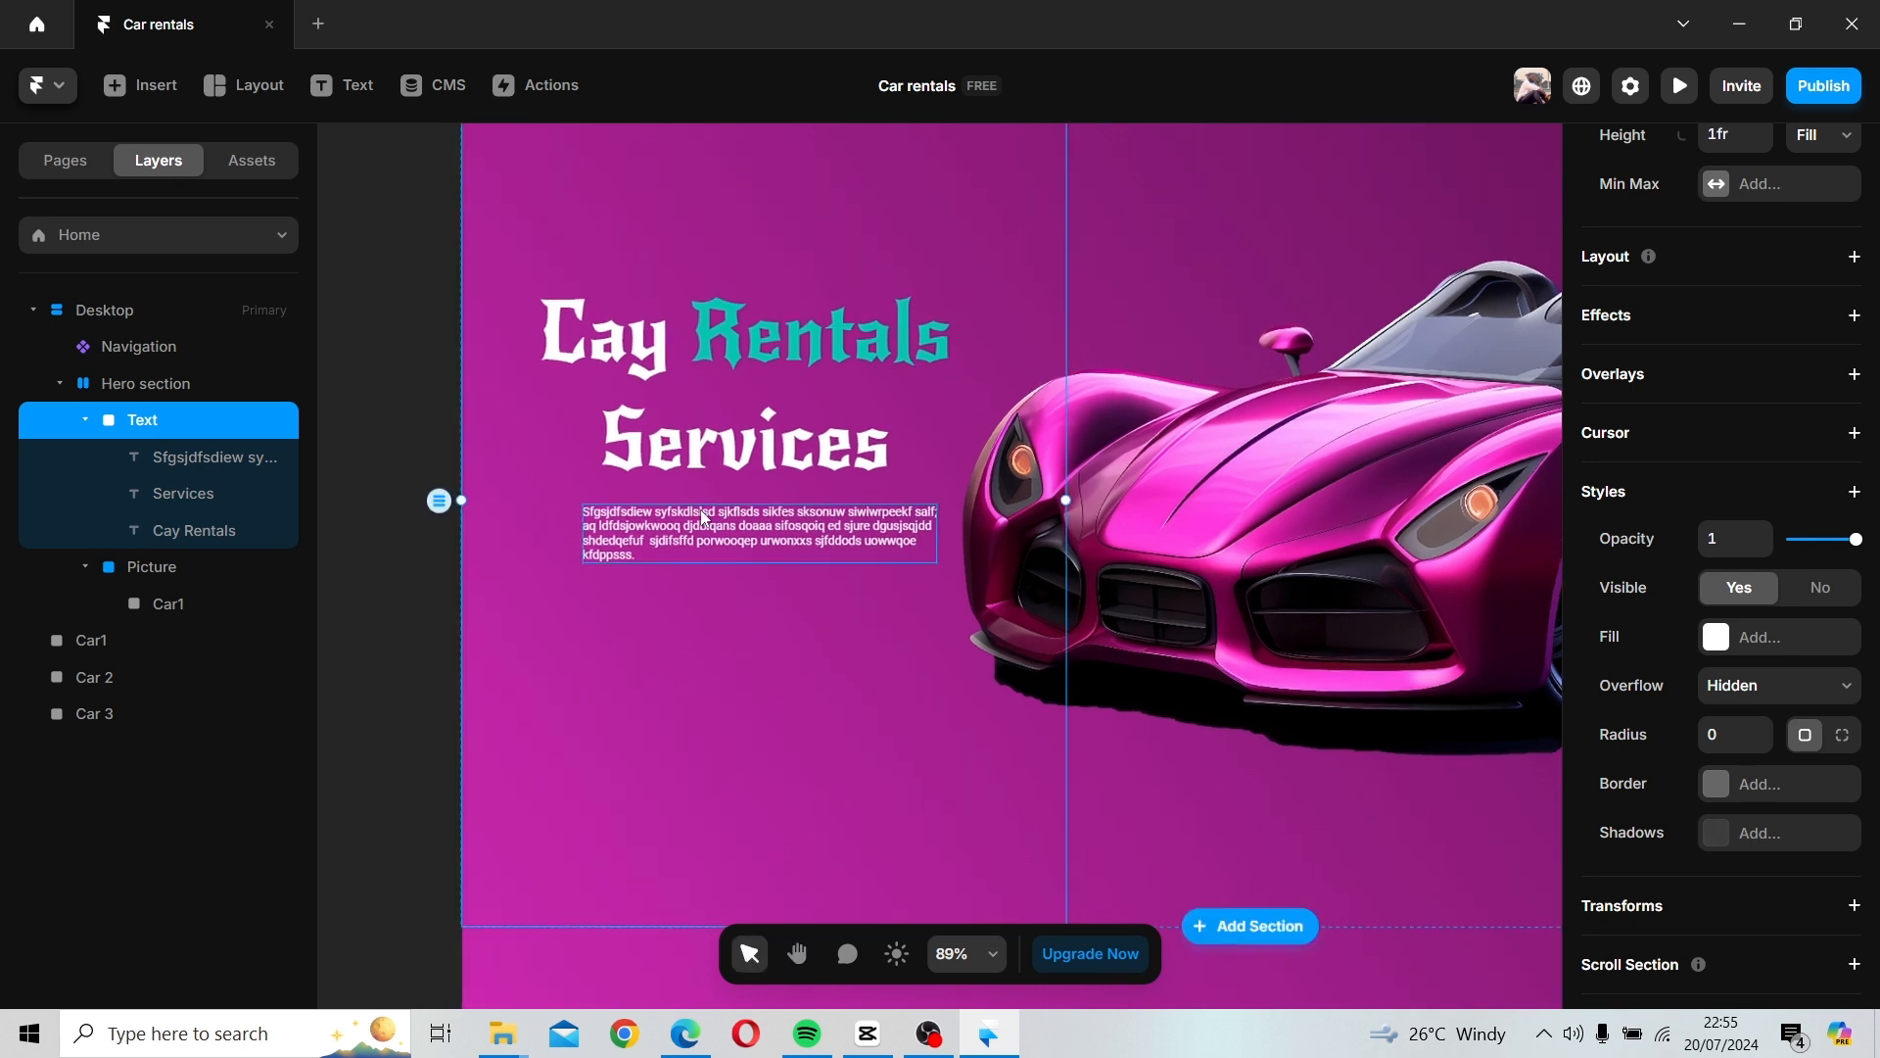
left_click(729, 536)
left_click_drag(730, 537, 696, 529)
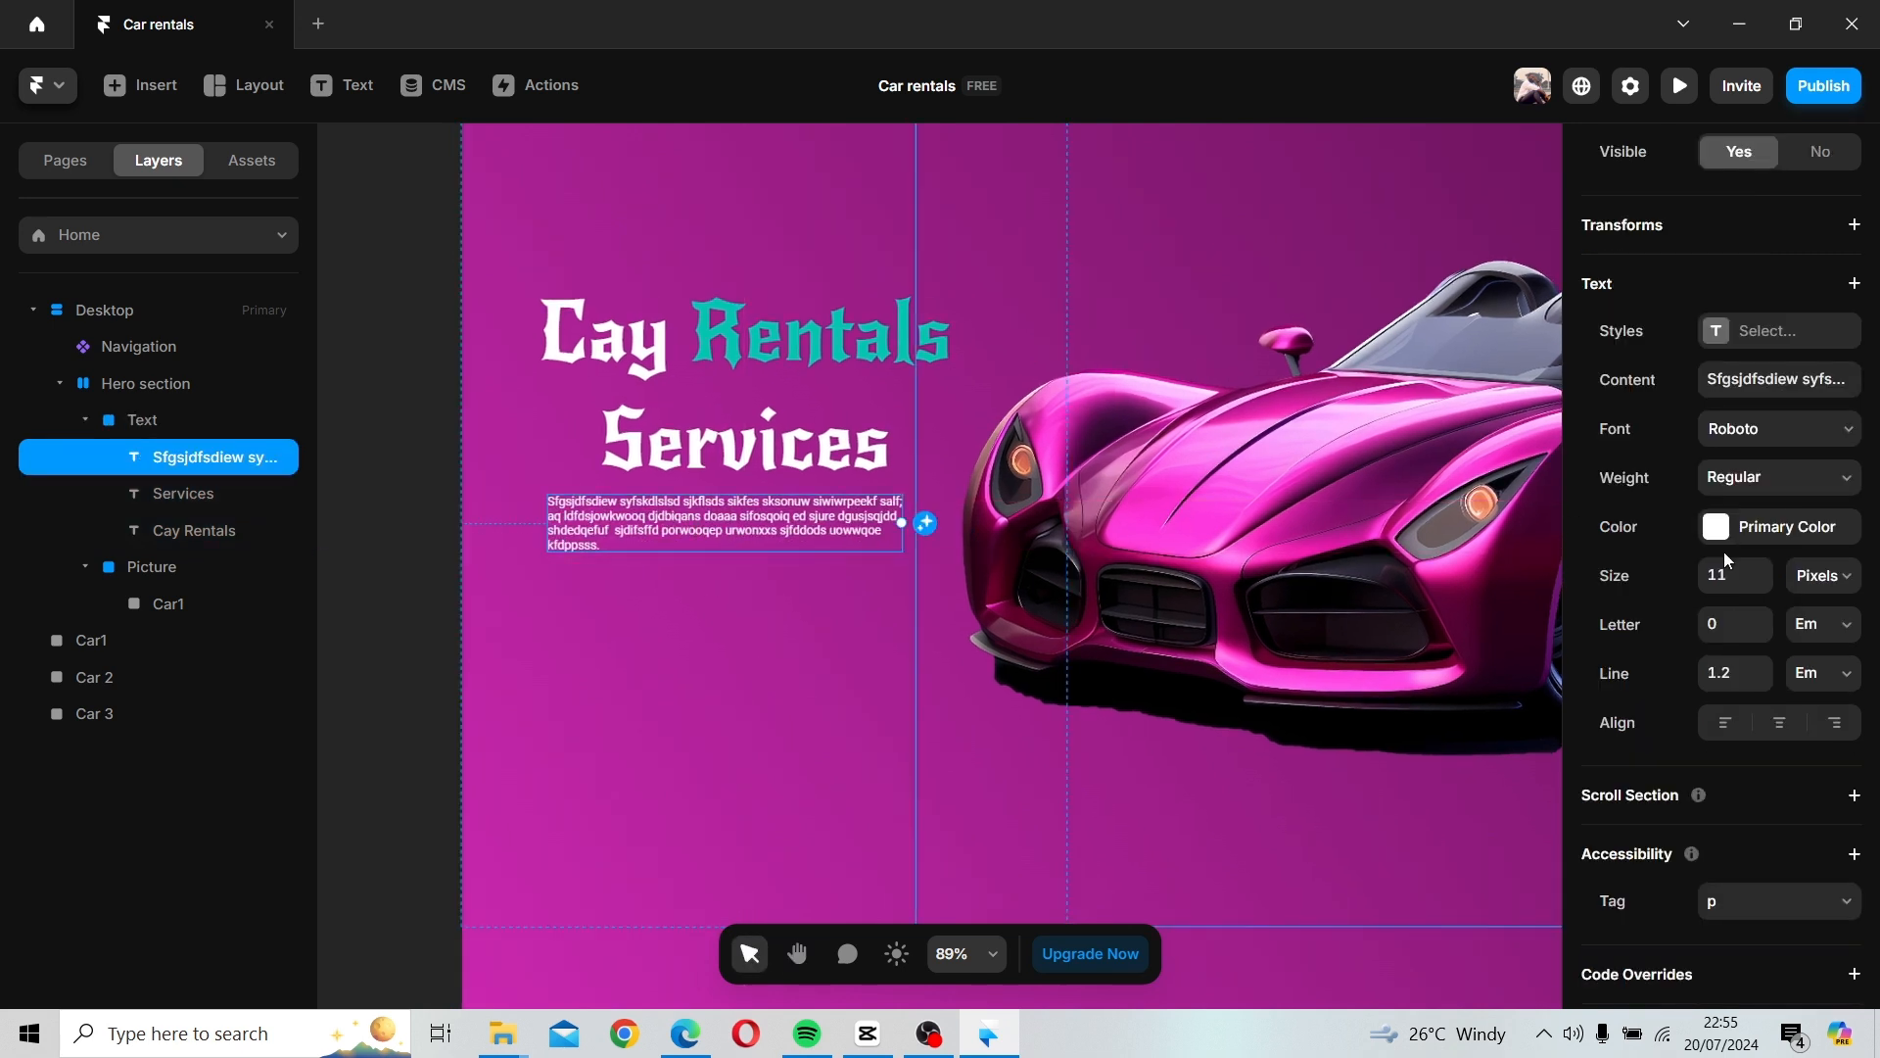
Set the paragraph's font weight to Light and nudge it into line with the Cay Rentals heading's left edge.
left_click(1742, 479)
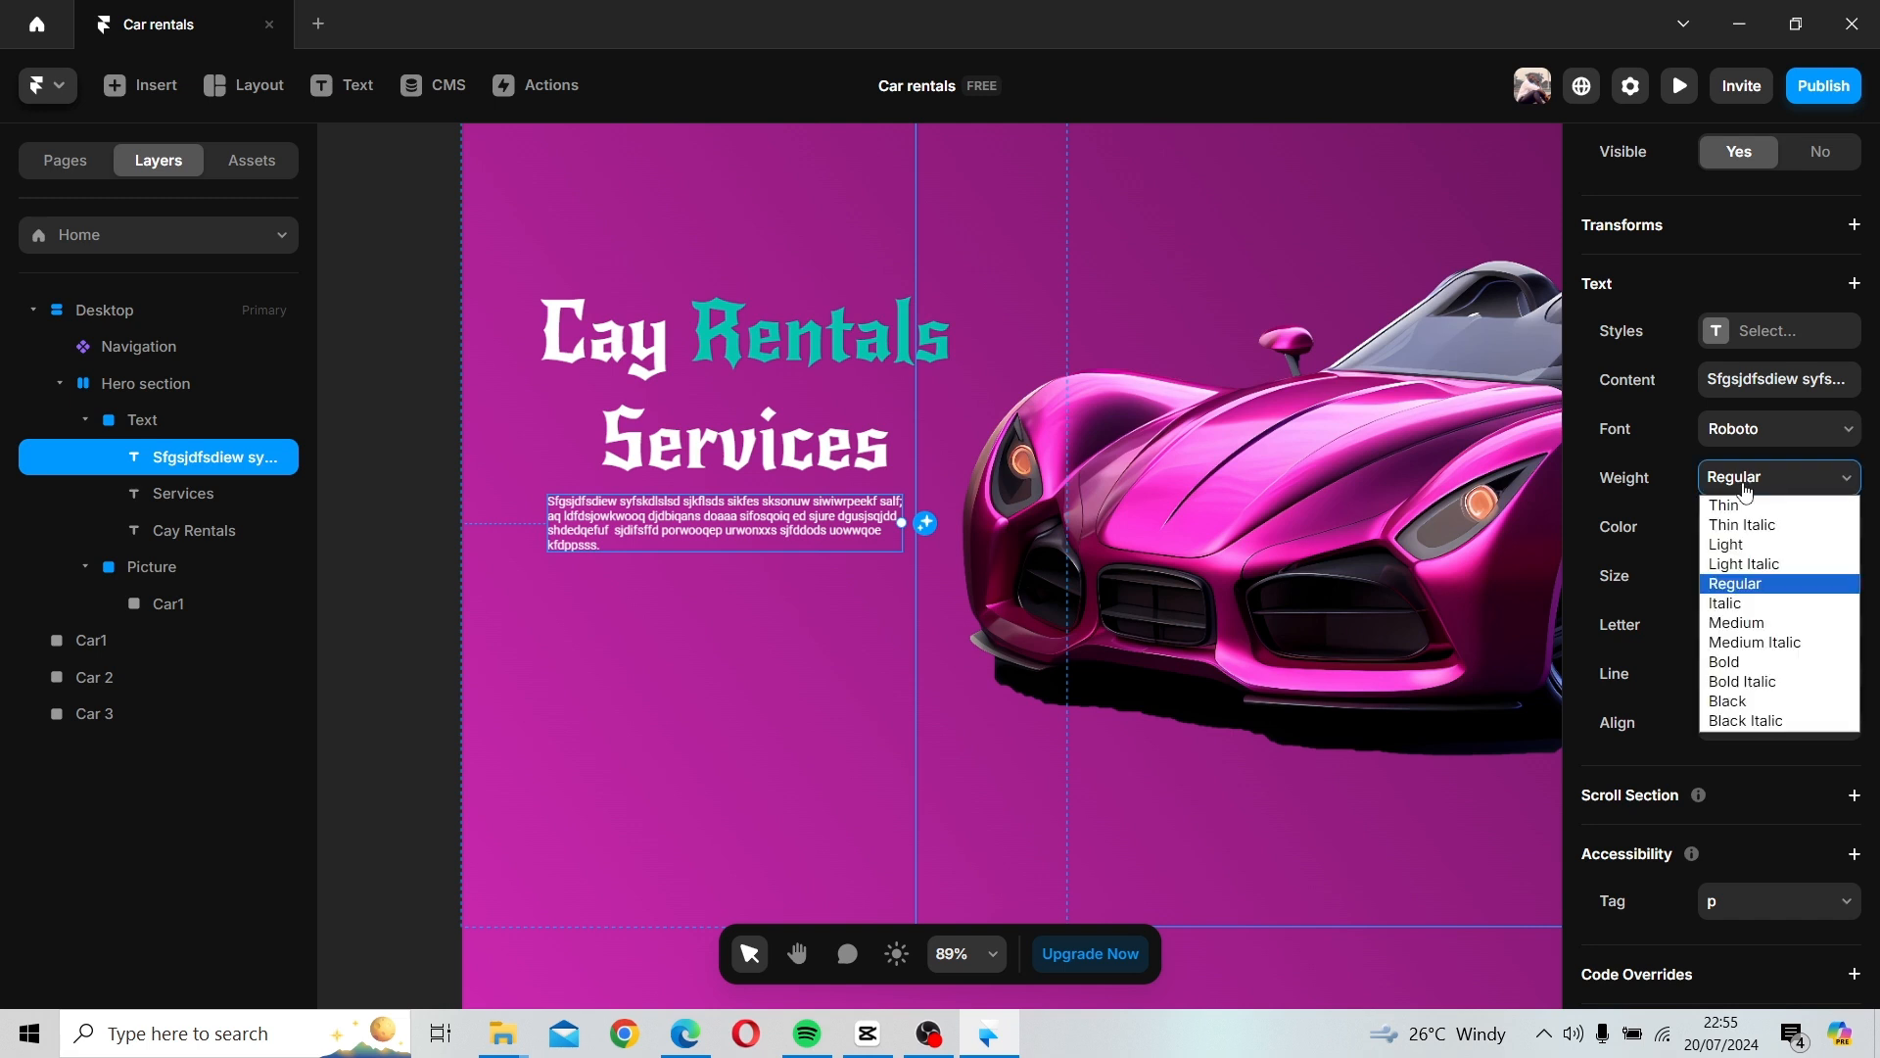
left_click(1748, 546)
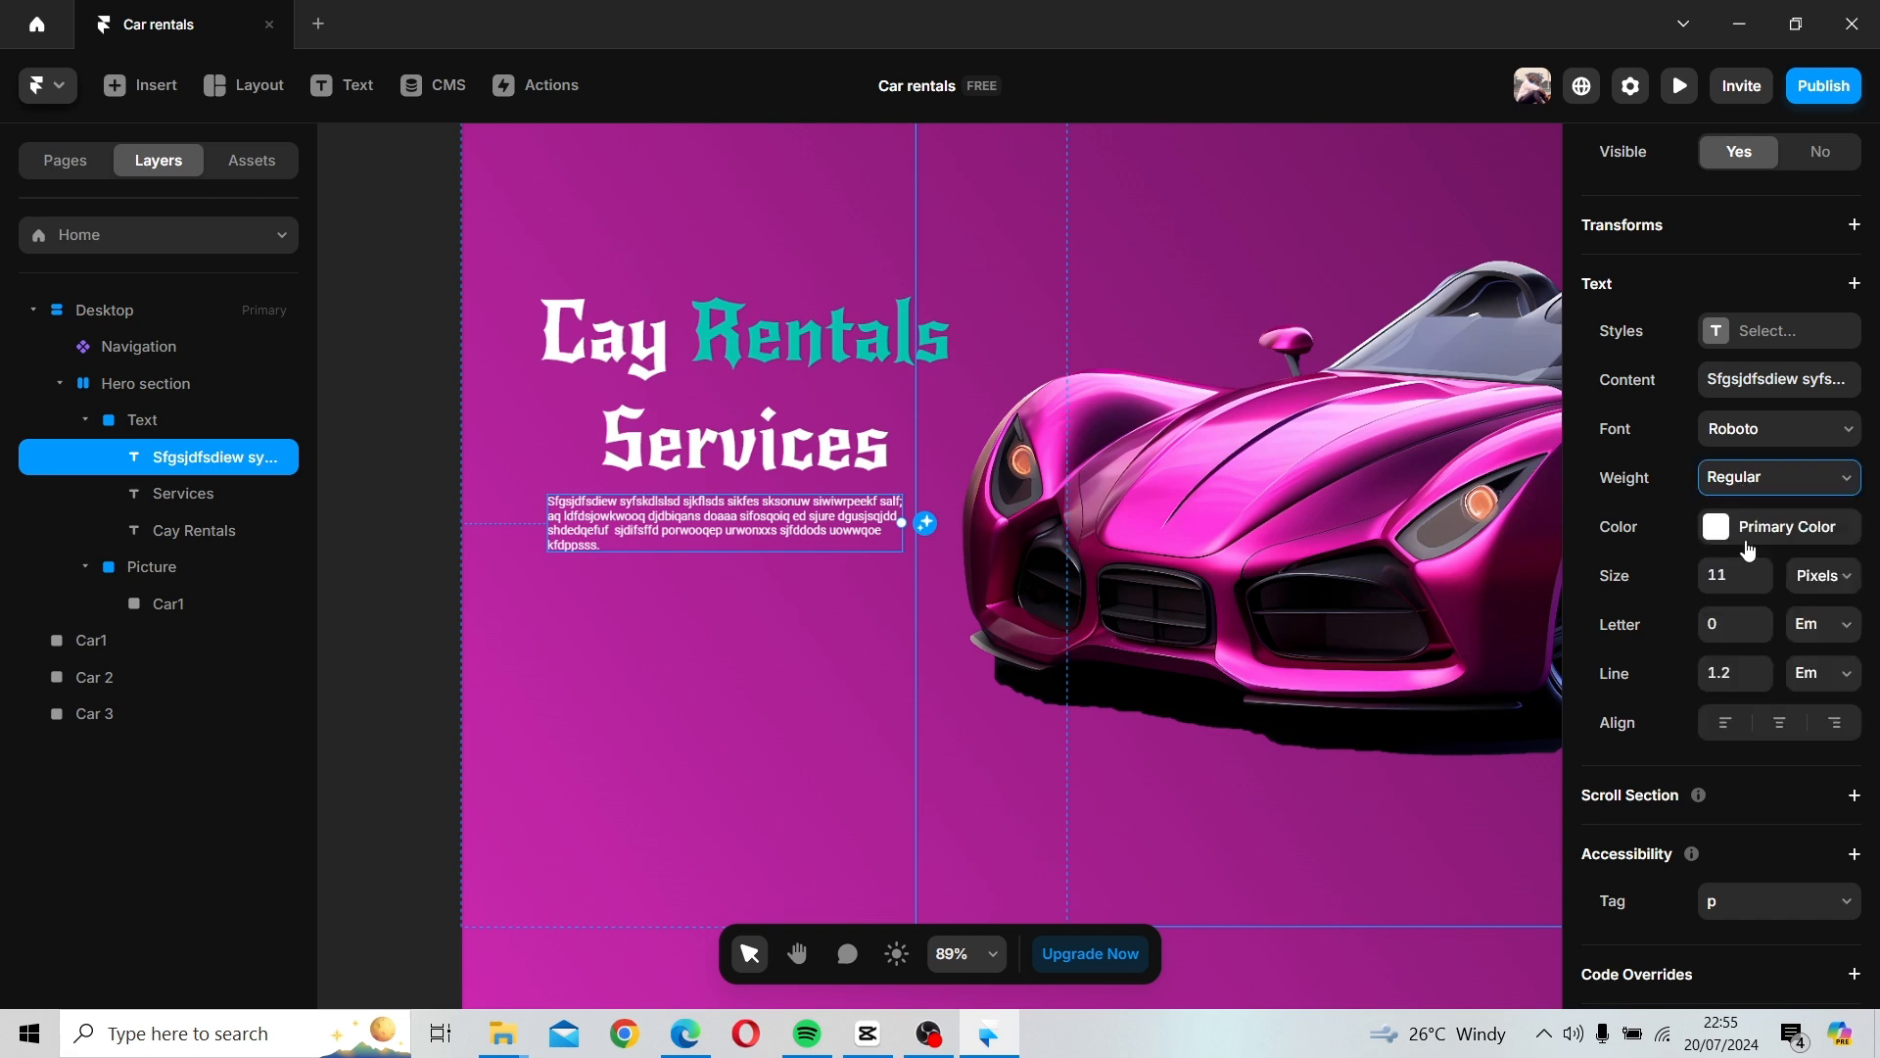
left_click(751, 584)
left_click_drag(744, 537, 744, 526)
left_click(783, 612)
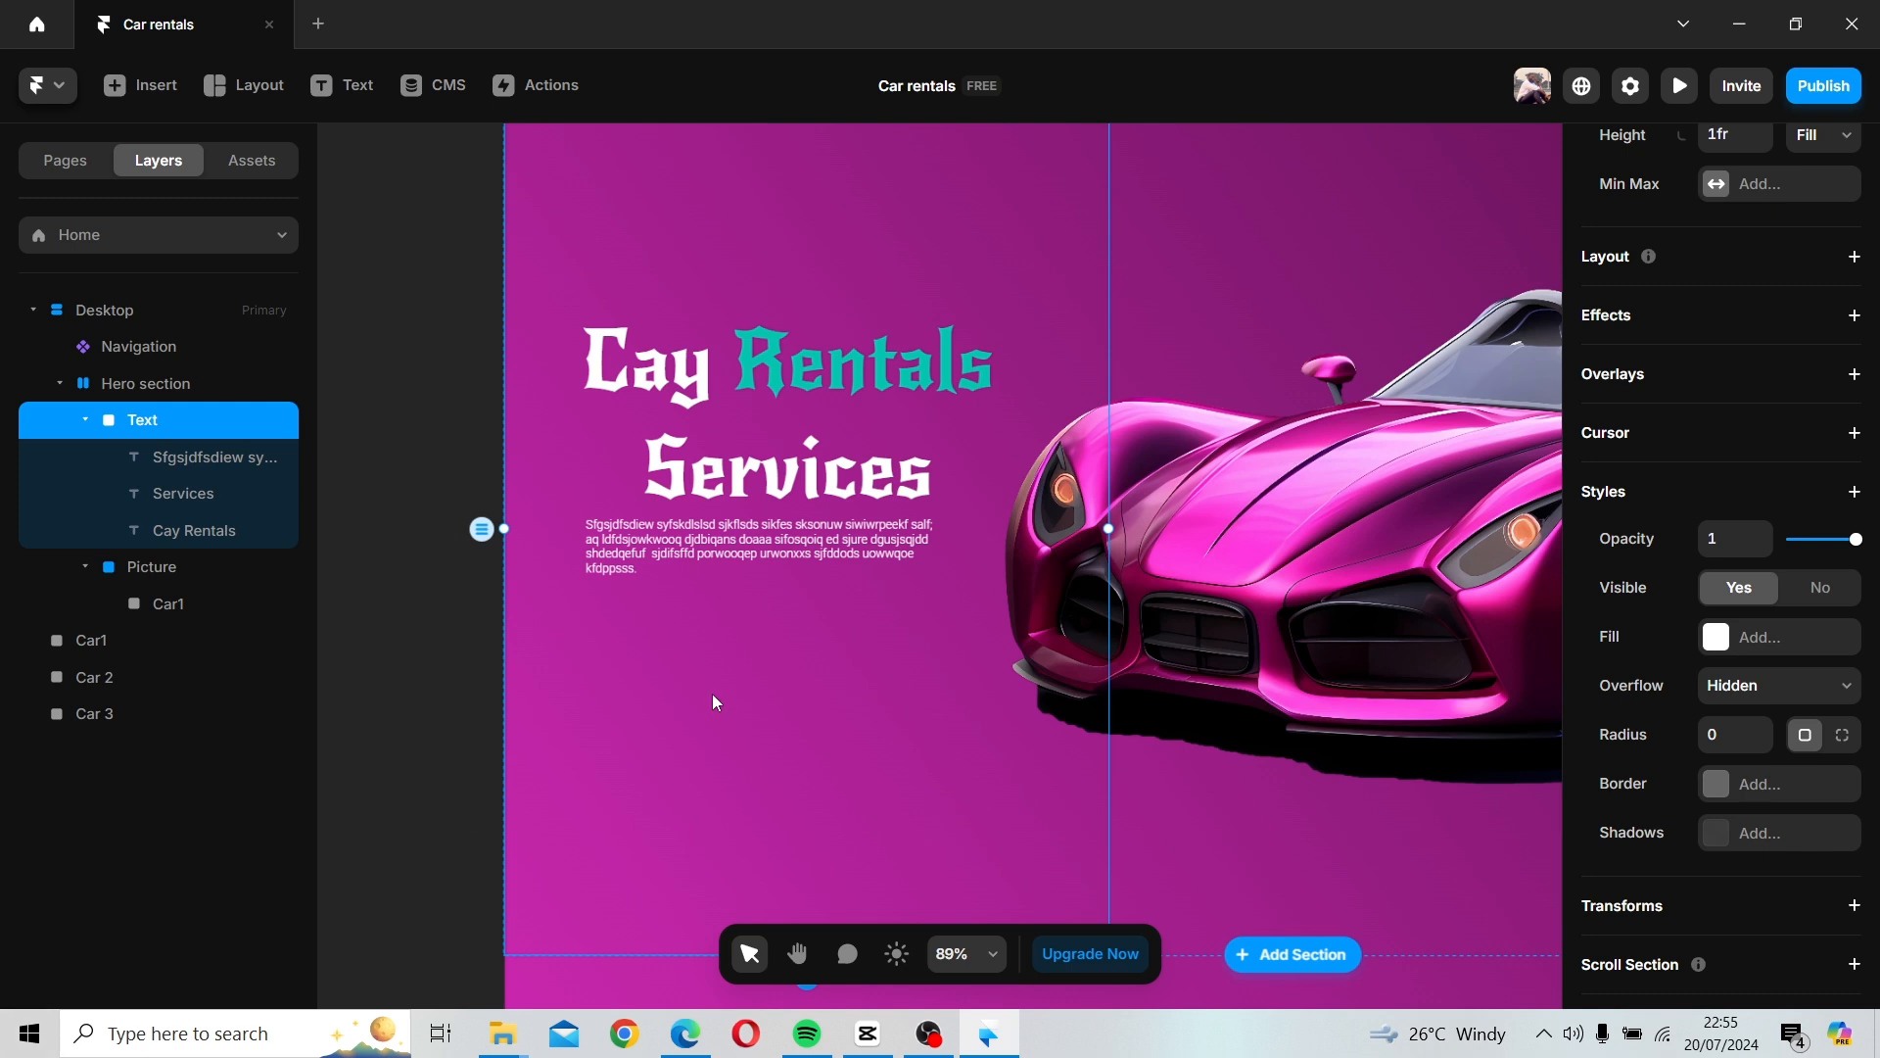
Add a text layer reading "Order Now" below the placeholder paragraph.
left_click(240, 90)
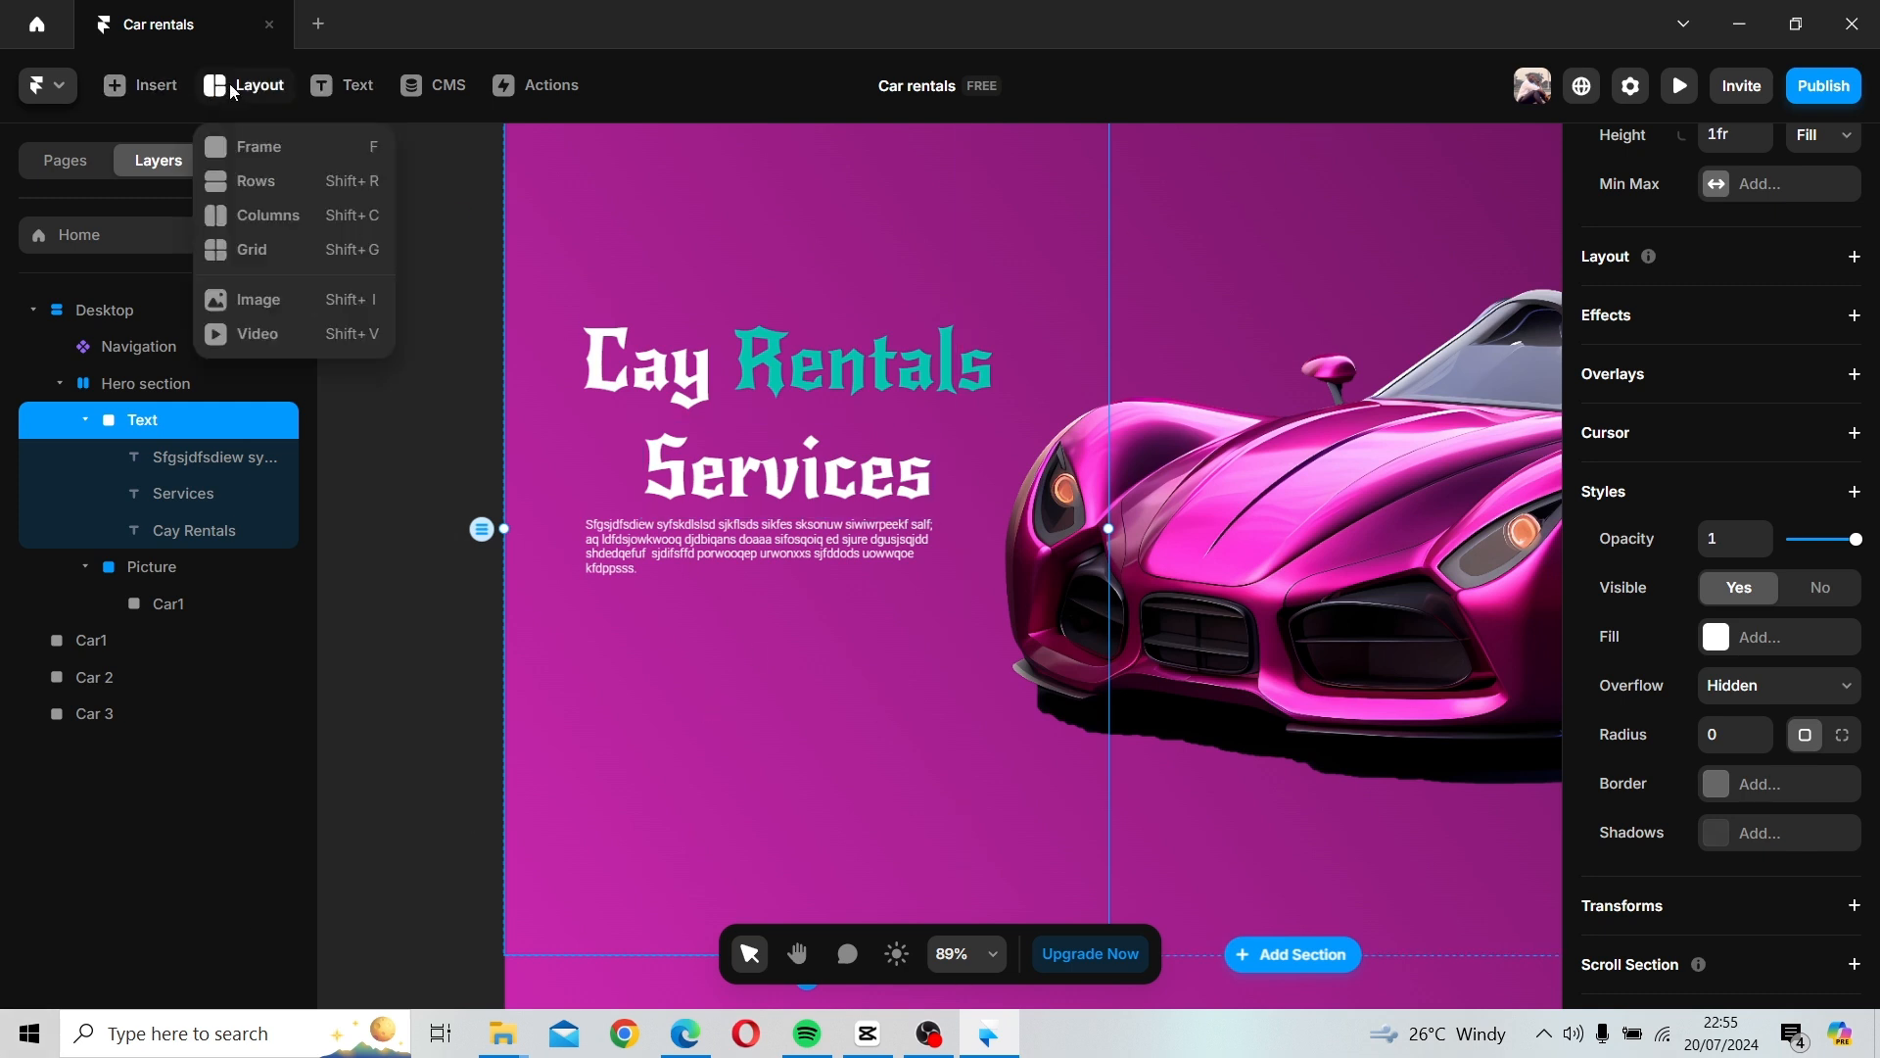
left_click(262, 148)
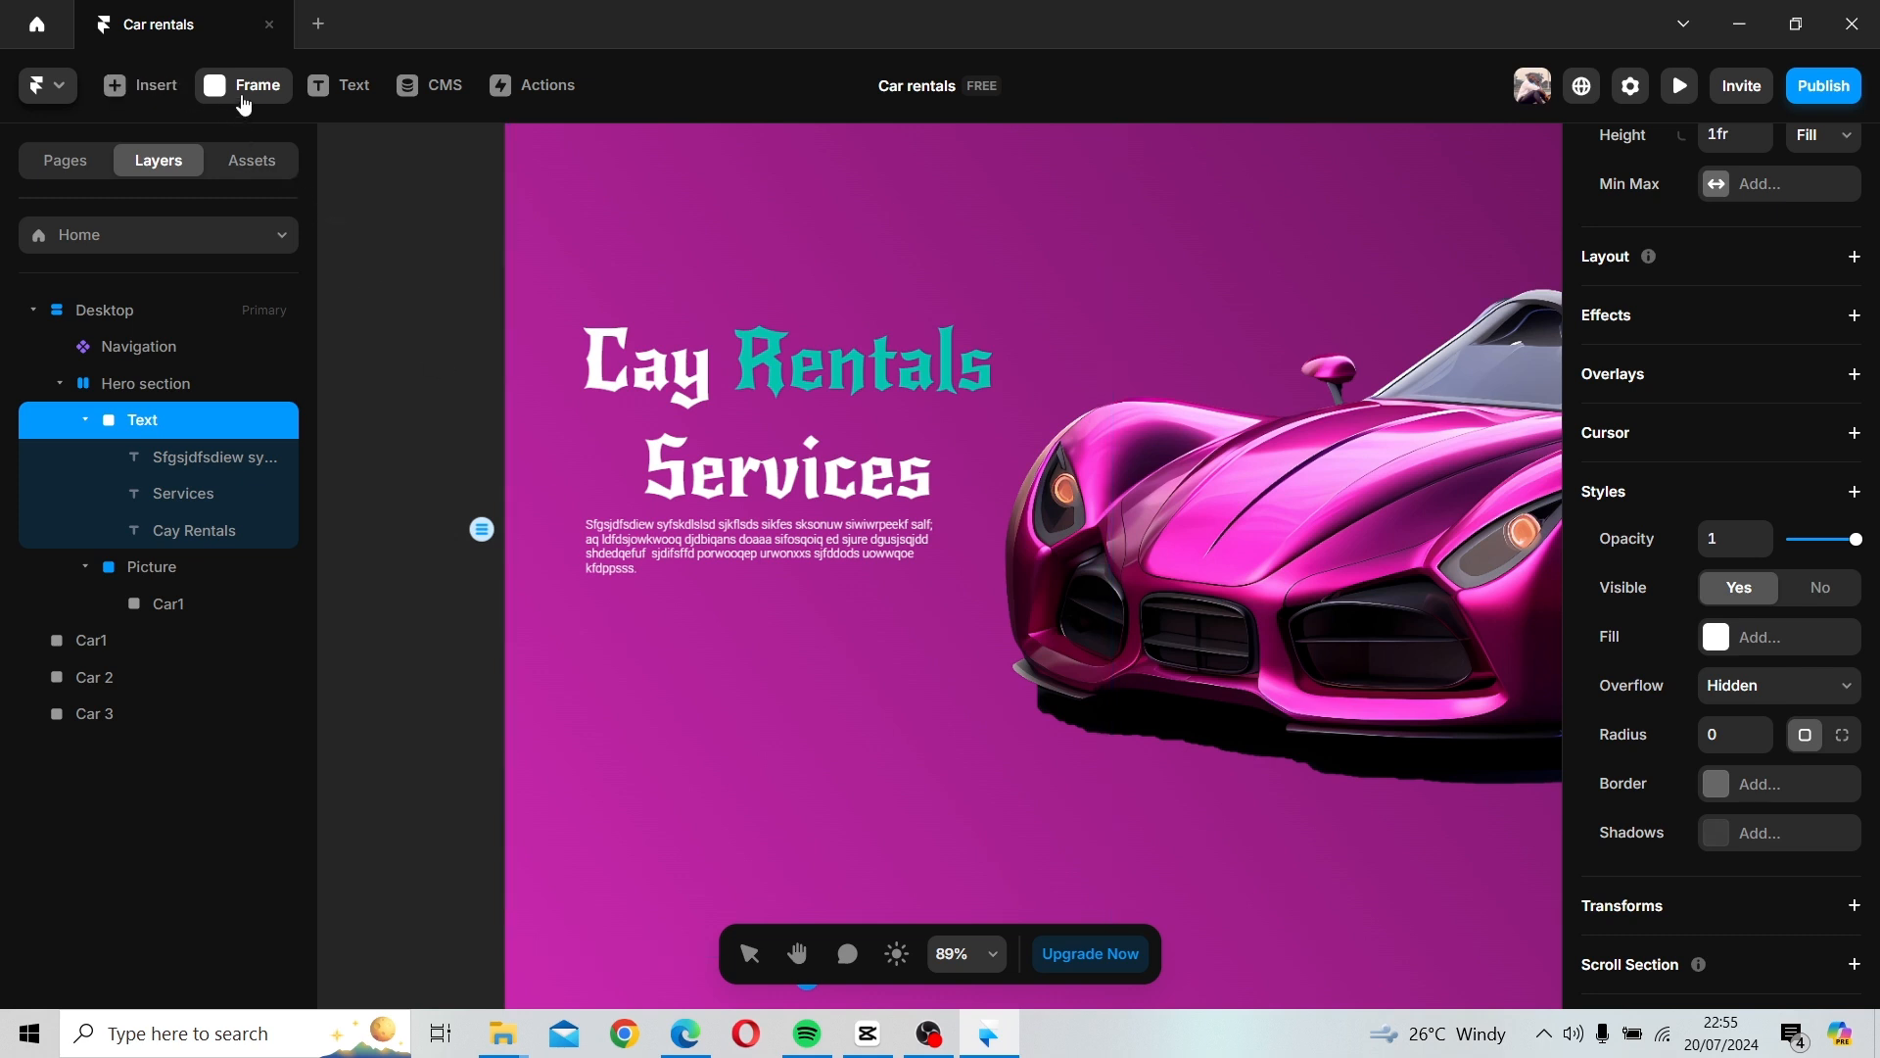
left_click(354, 89)
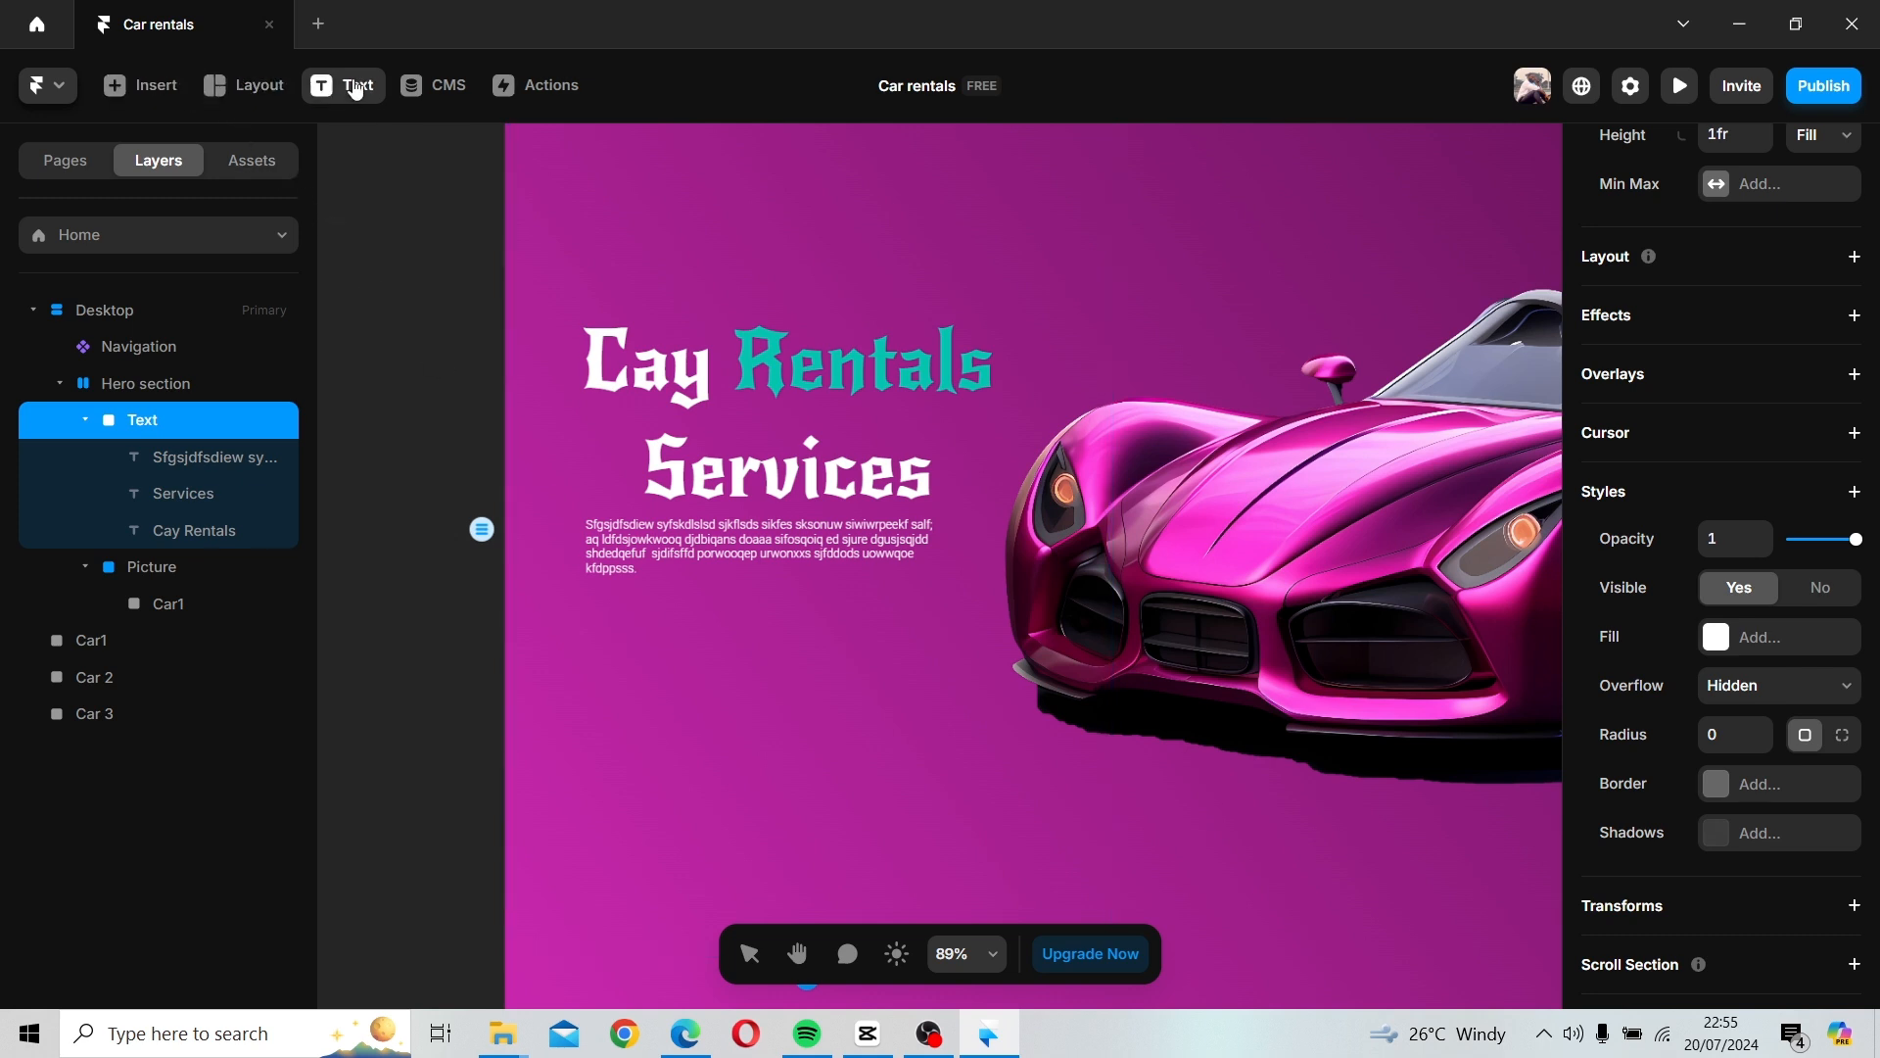
left_click(605, 639)
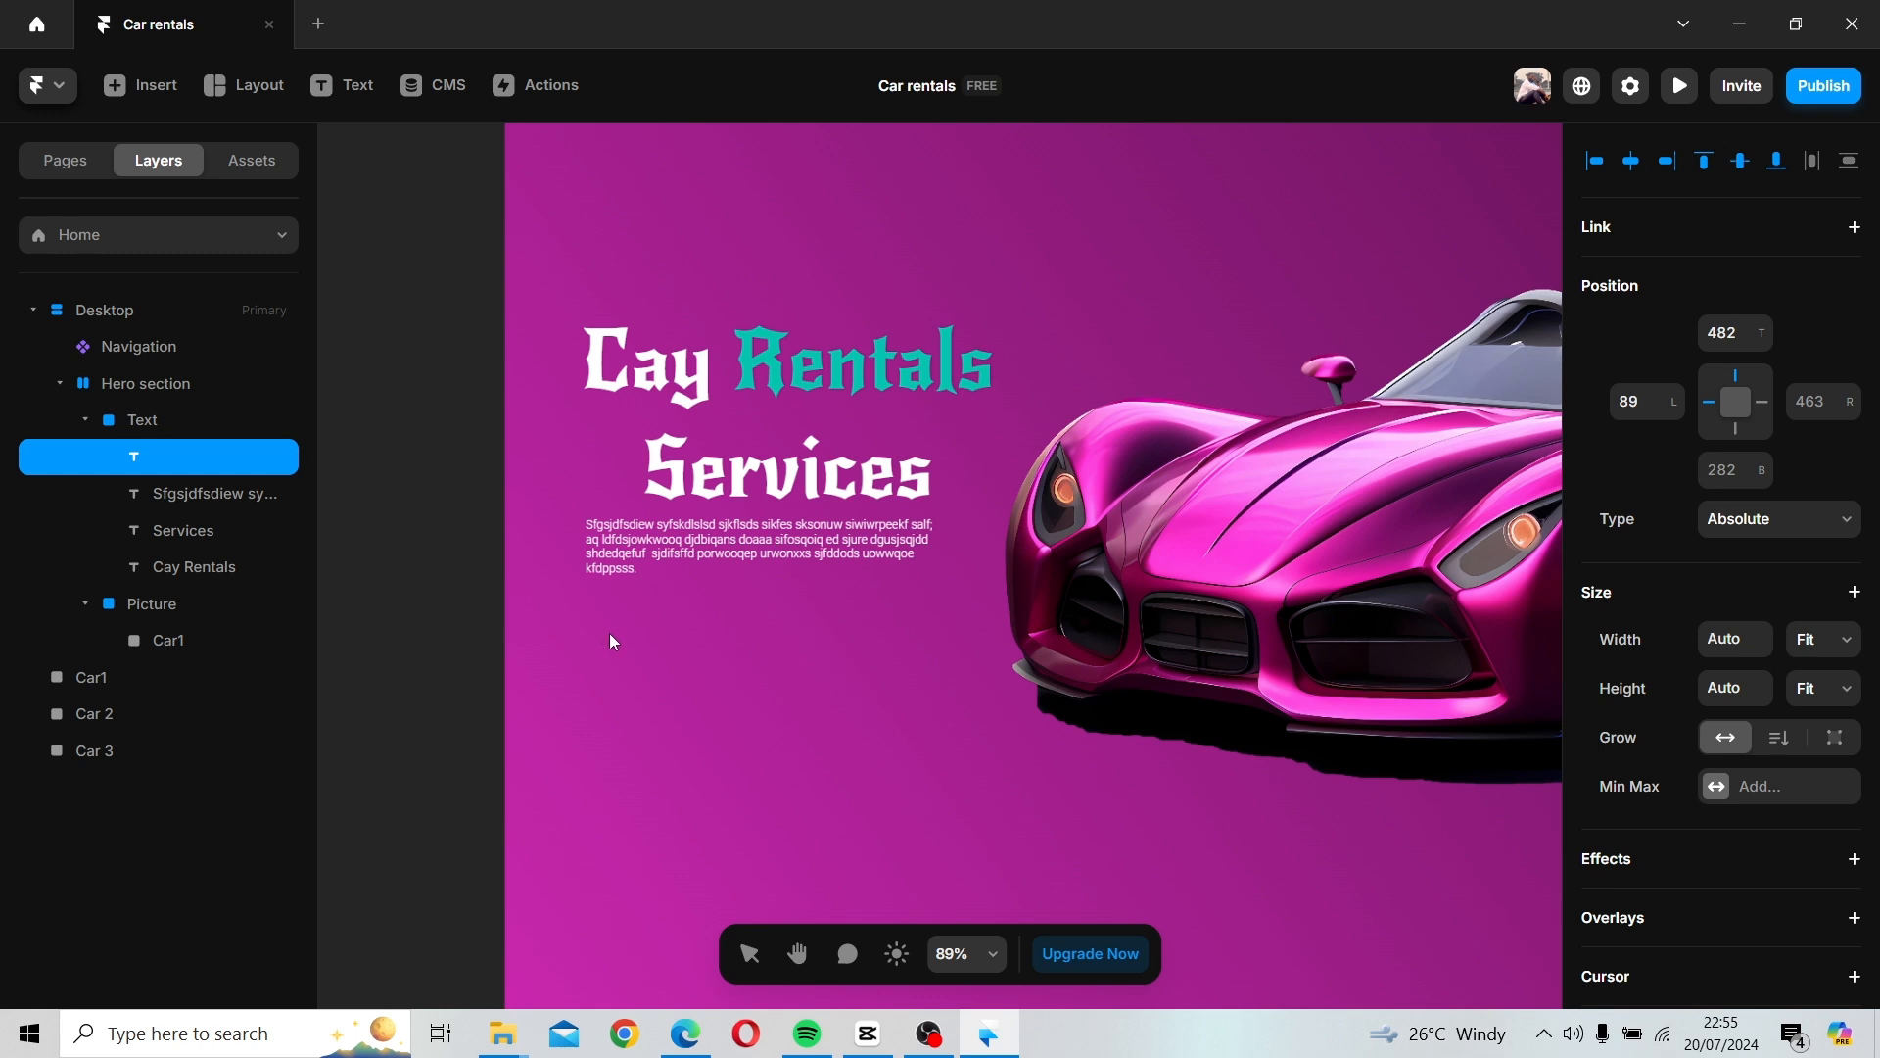
type("order Now")
key("Escape")
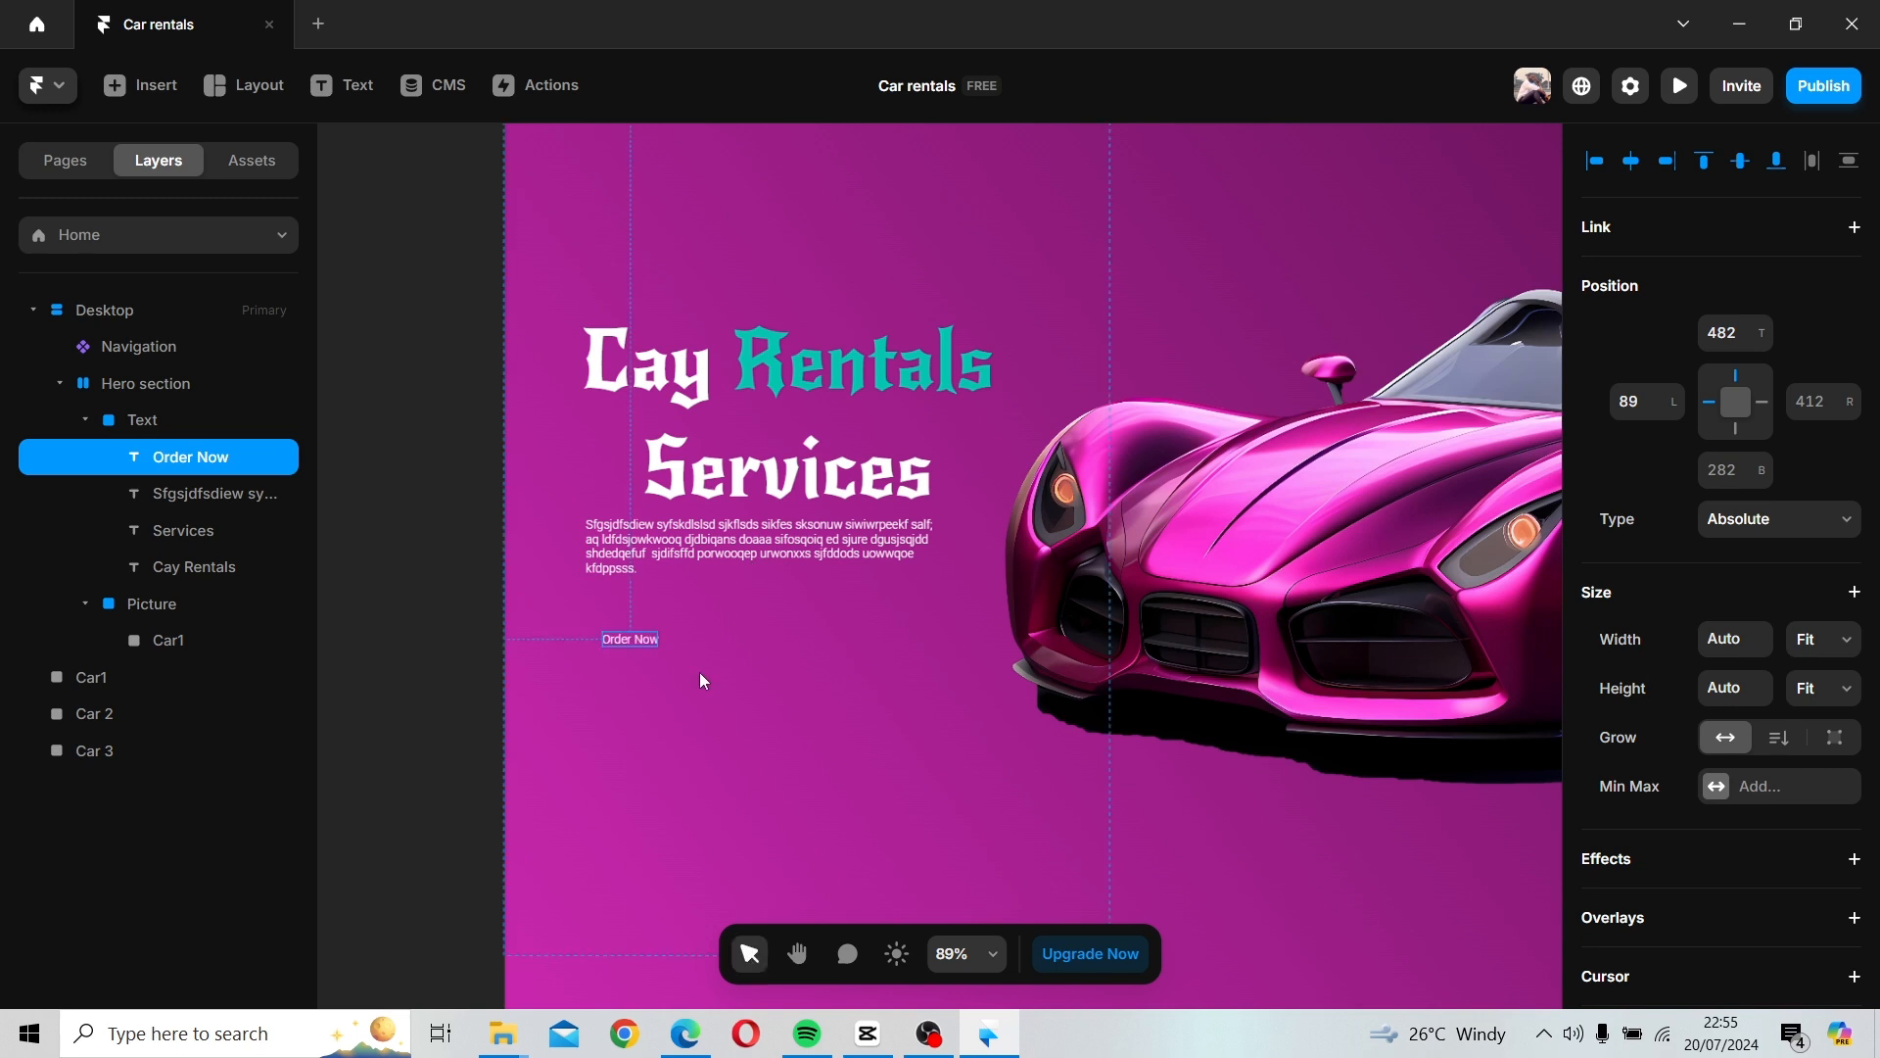
Wrap the Order Now text in a stack, narrow it to about 82 px wide and place it below the paragraph.
right_click(614, 639)
left_click(686, 946)
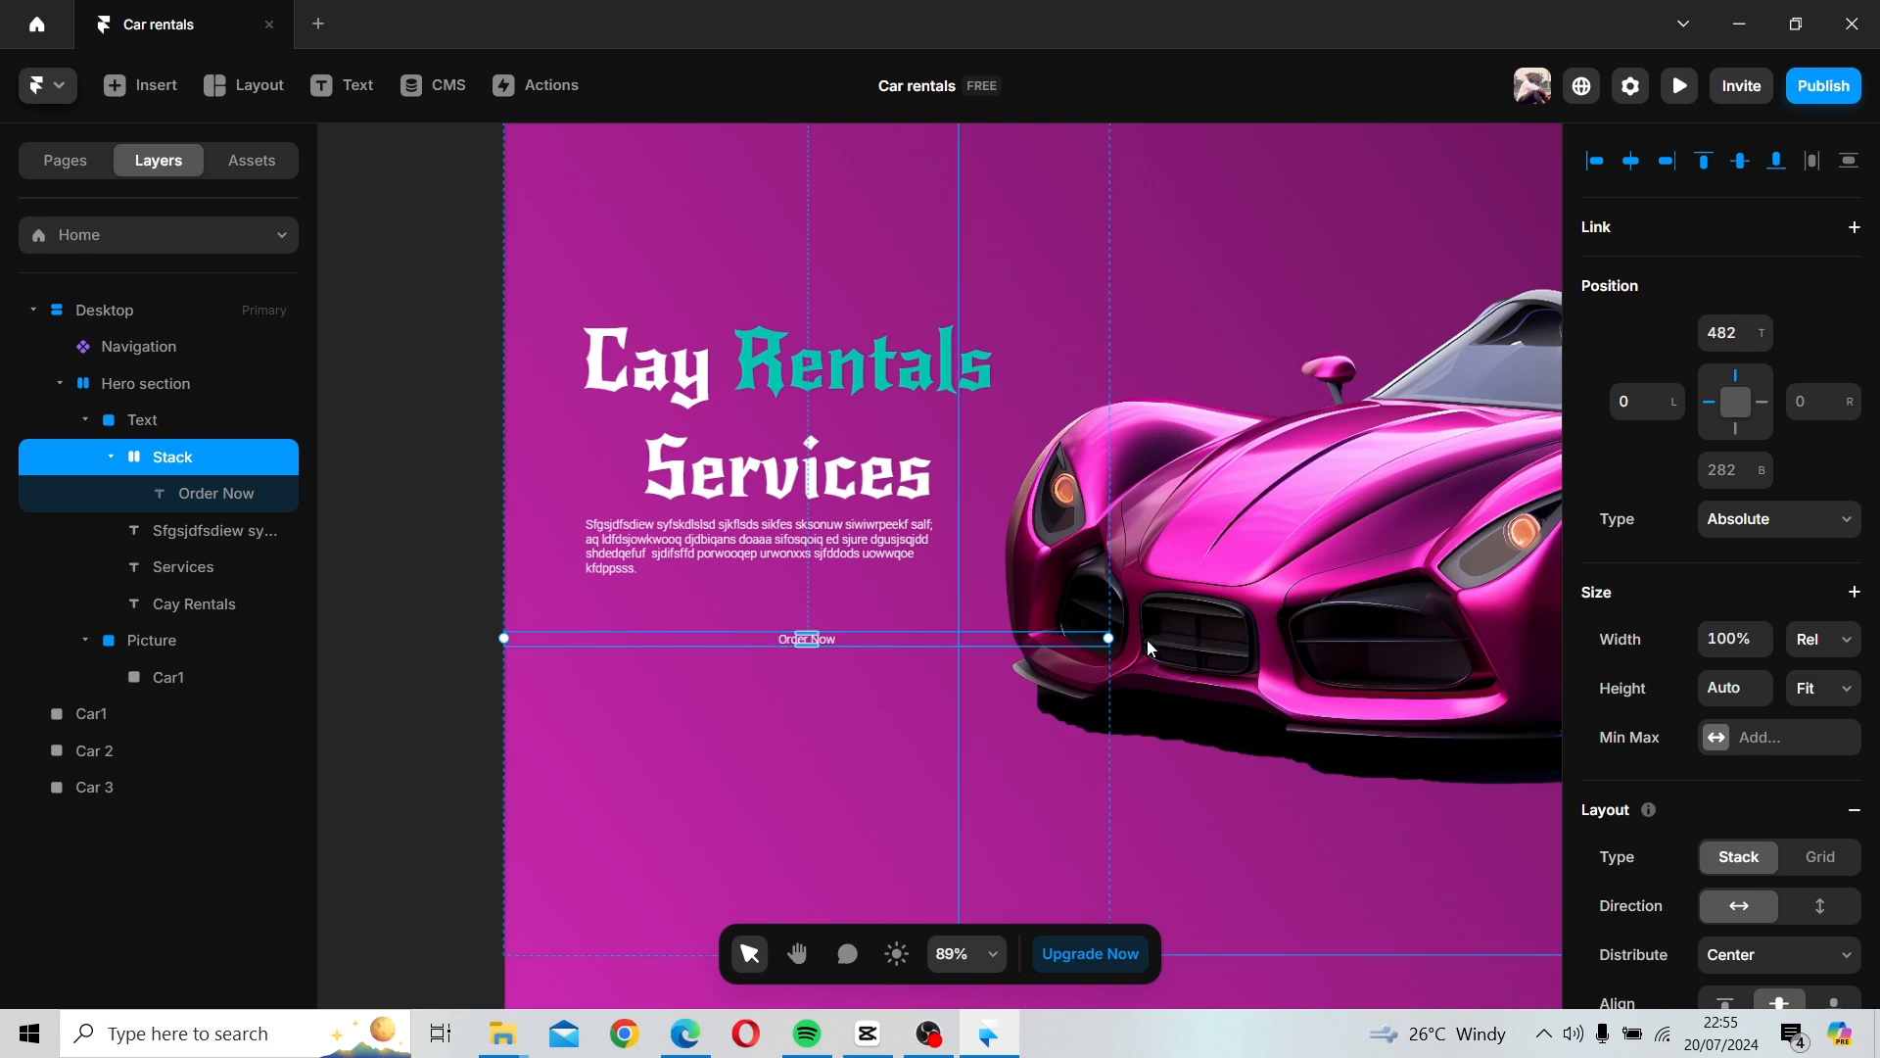
left_click_drag(1110, 639, 642, 643)
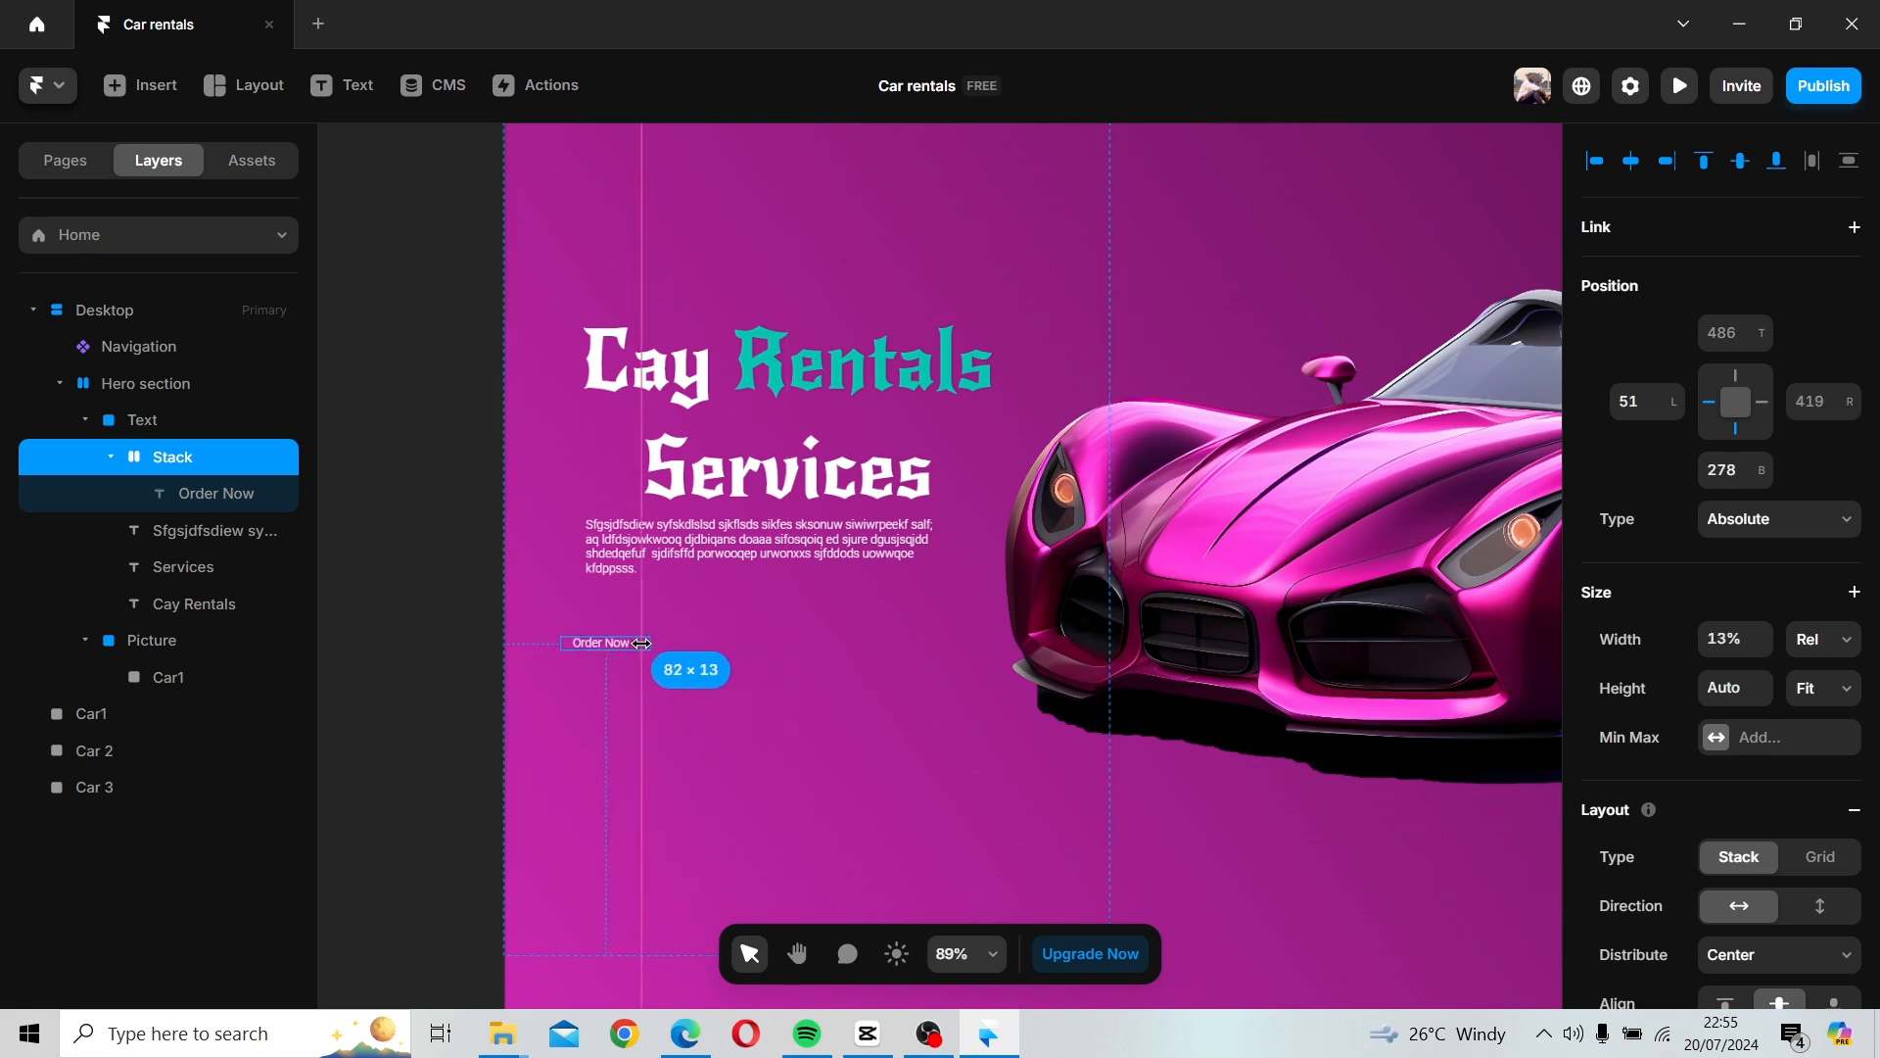
Set the padding of the stack around the Order Now text to 15.
scroll(1712, 668, "down", 5)
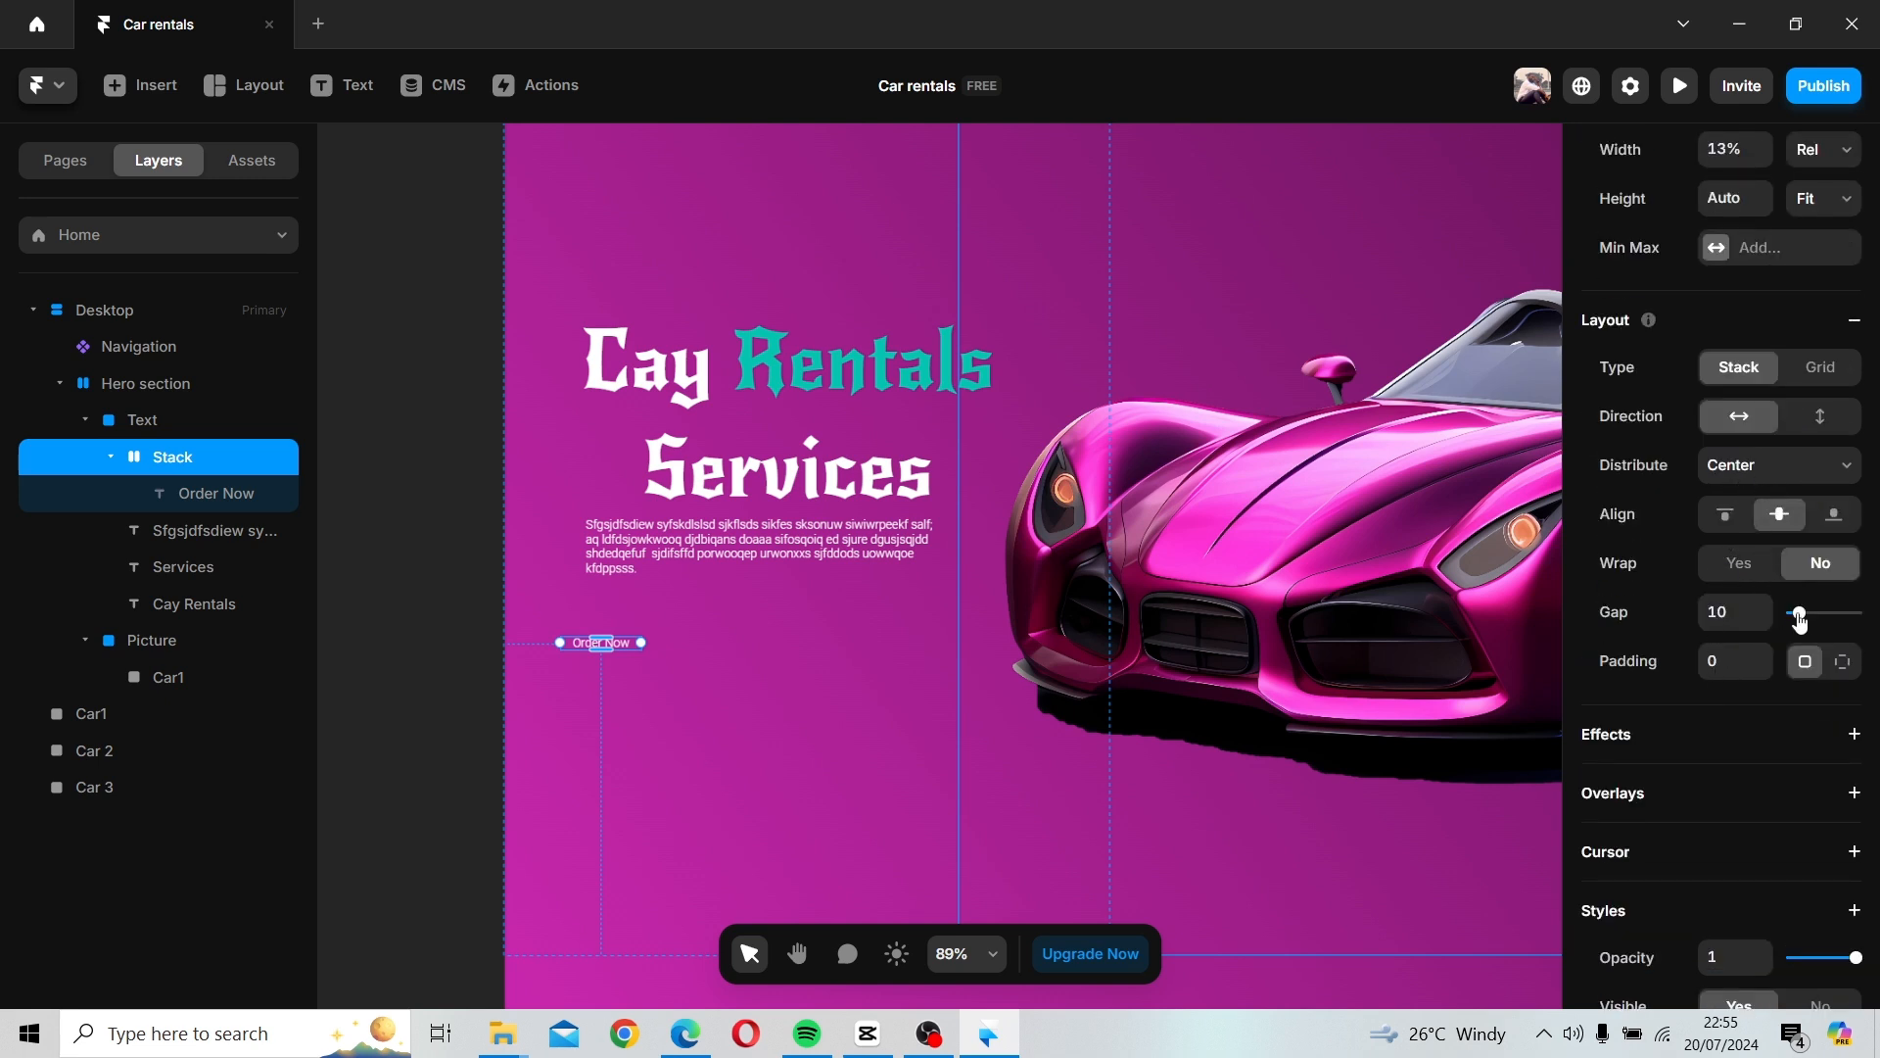
left_click(1767, 656)
left_click(1766, 656)
left_click(1767, 657)
left_click(1767, 657)
left_click(1767, 656)
left_click(1763, 654)
left_click(1762, 654)
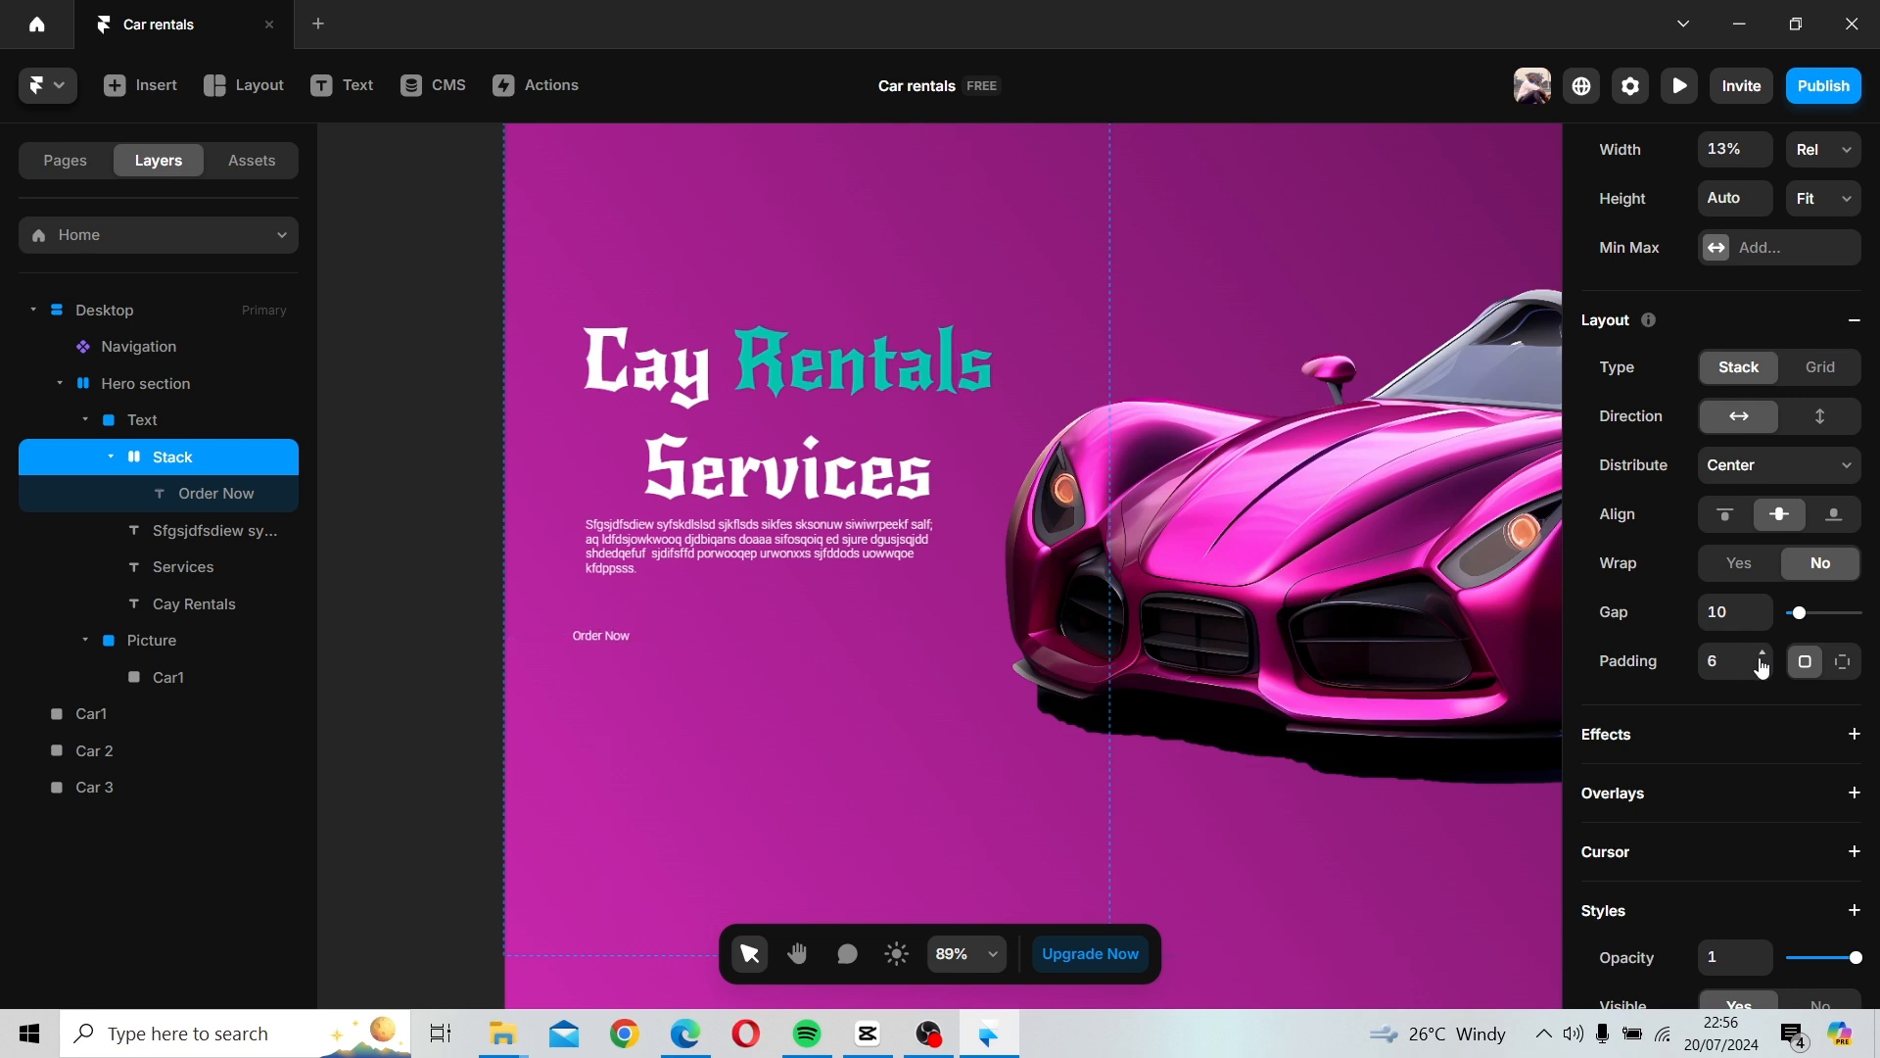
left_click(1763, 654)
left_click(1762, 654)
left_click(1763, 654)
left_click(1762, 654)
left_click(1762, 654)
left_click(1763, 654)
left_click(1763, 654)
left_click(1763, 654)
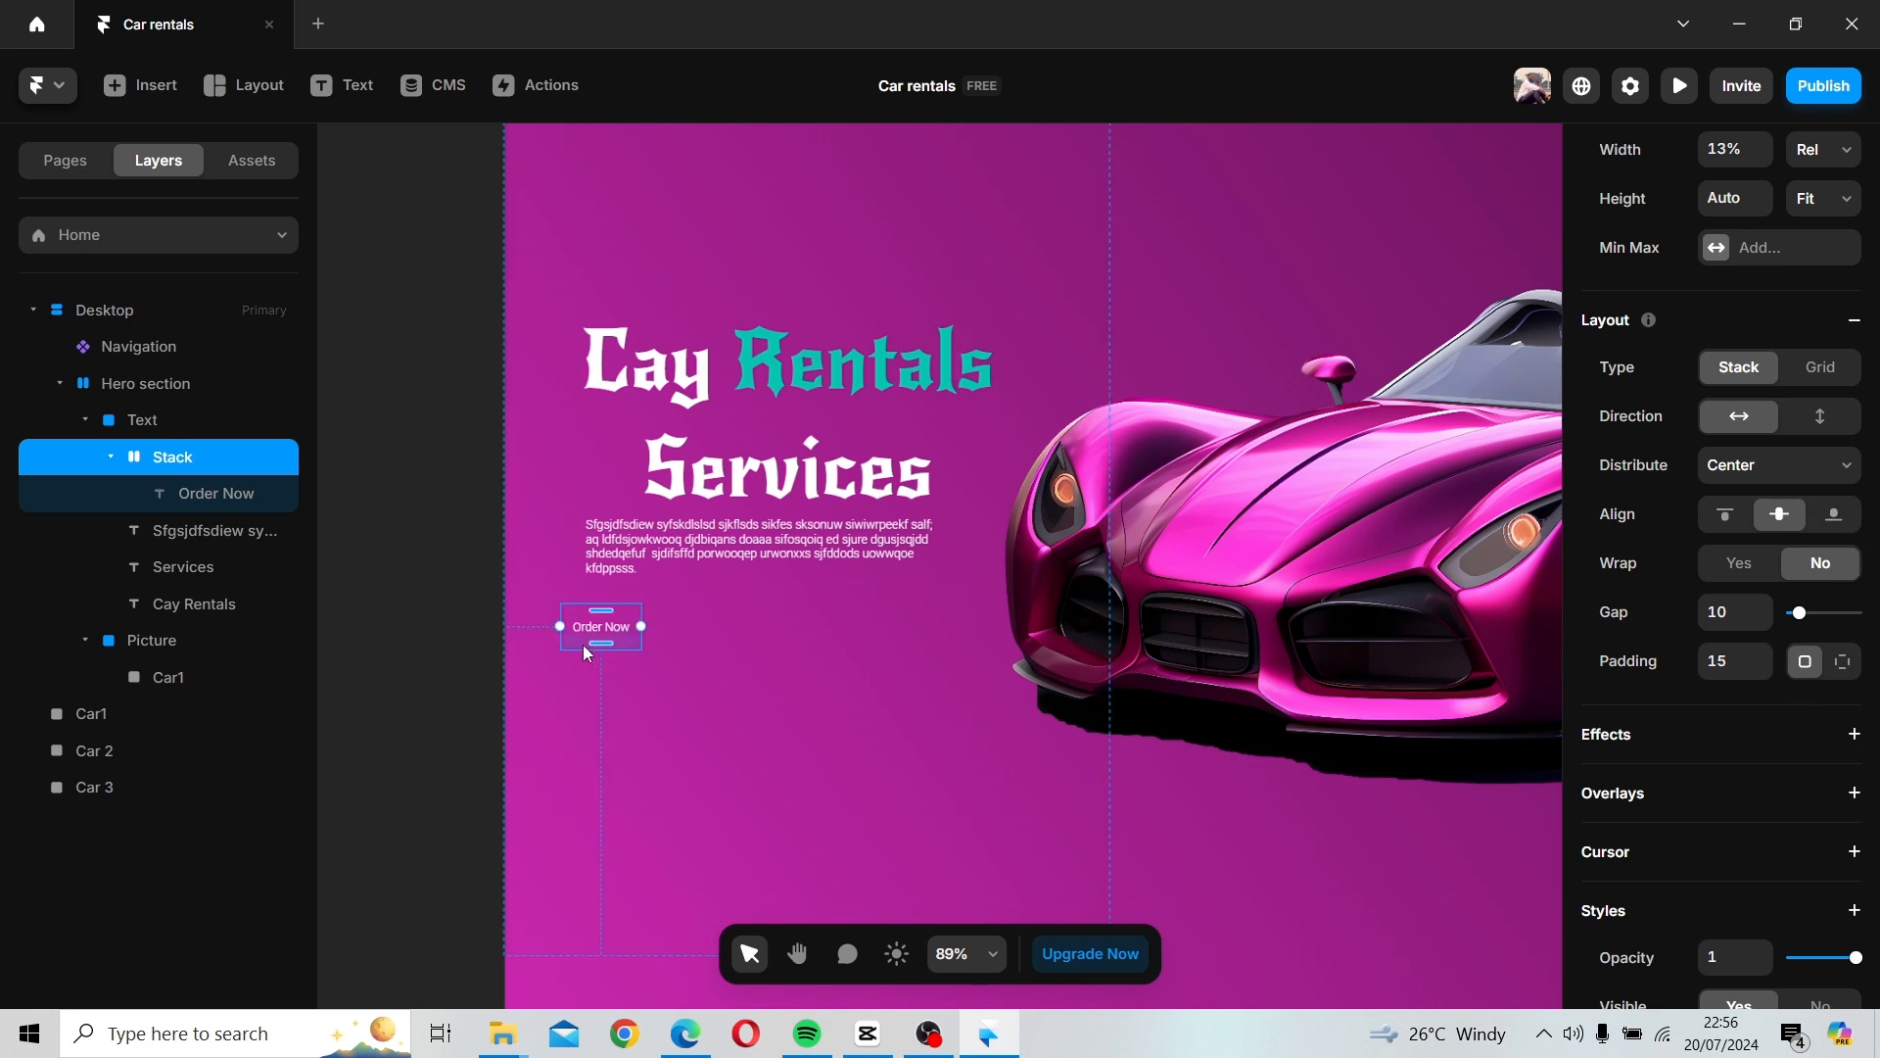
Rename the stack layer as "Order now".
double_click(180, 458)
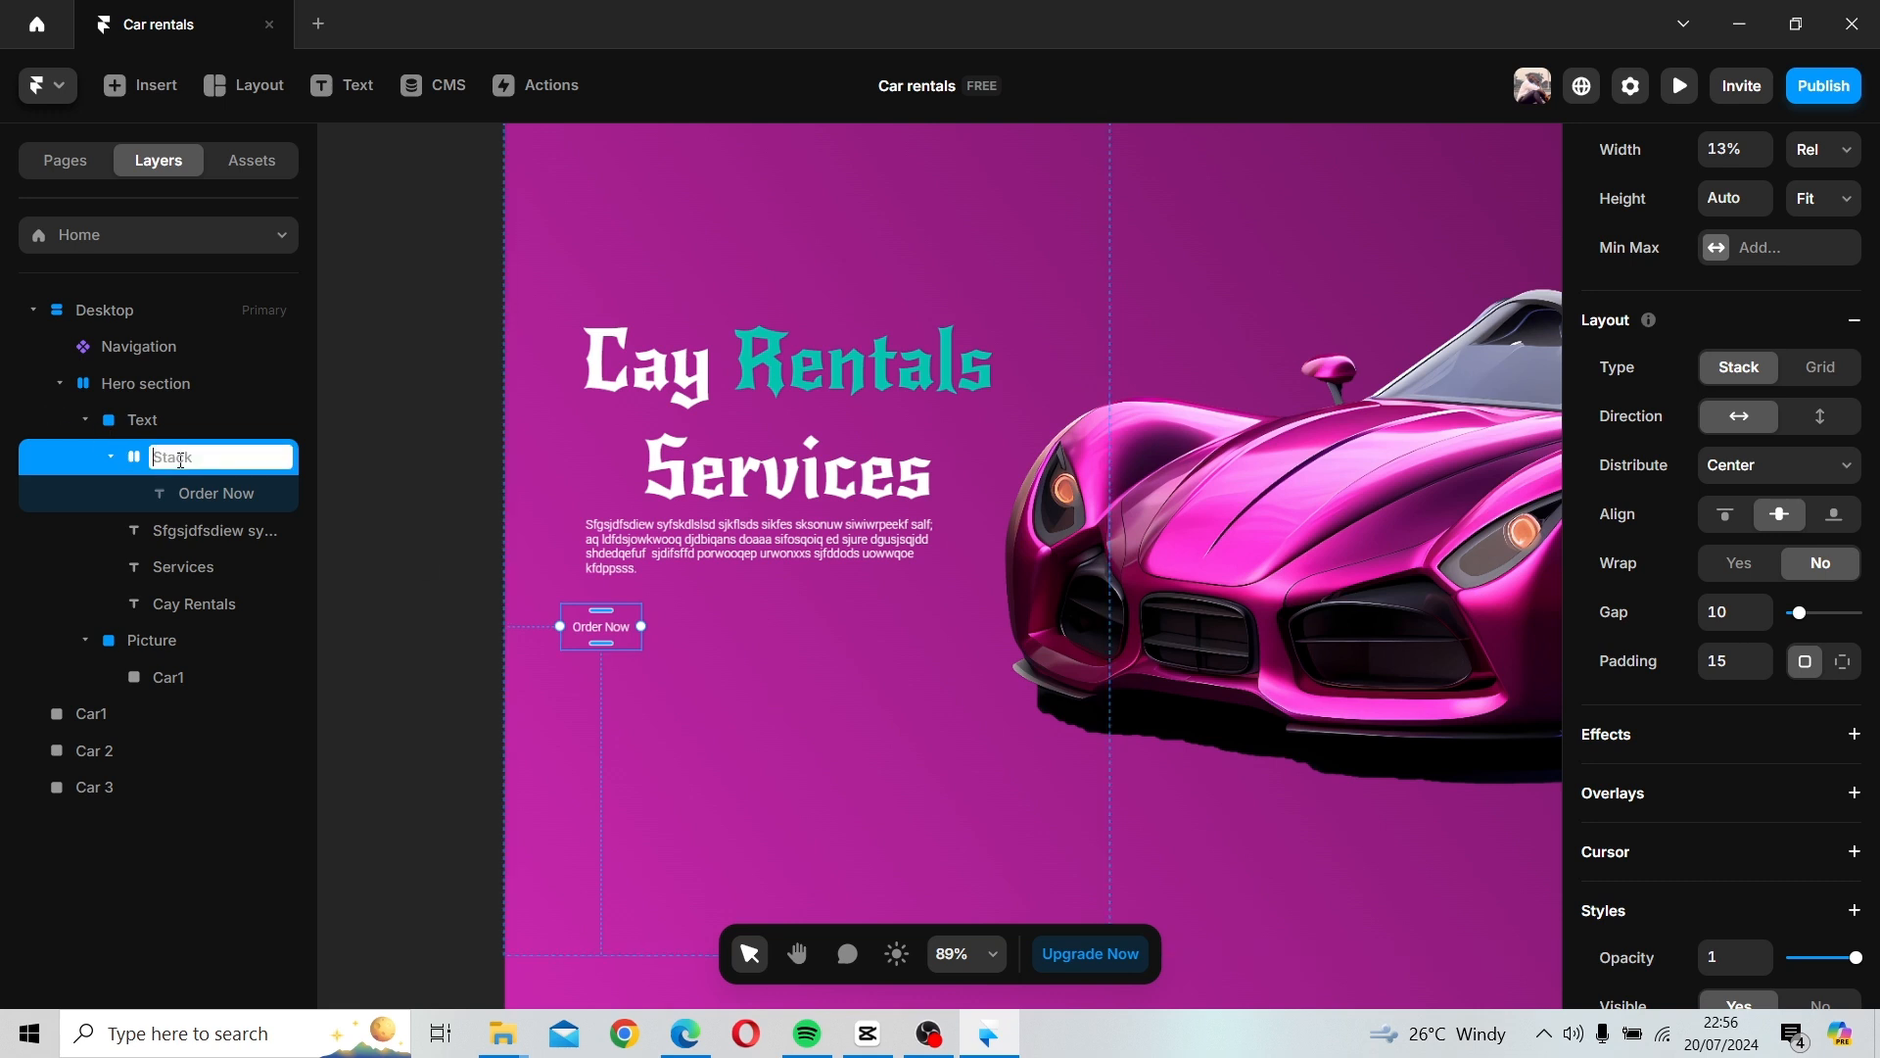
type("Order now")
key("Return")
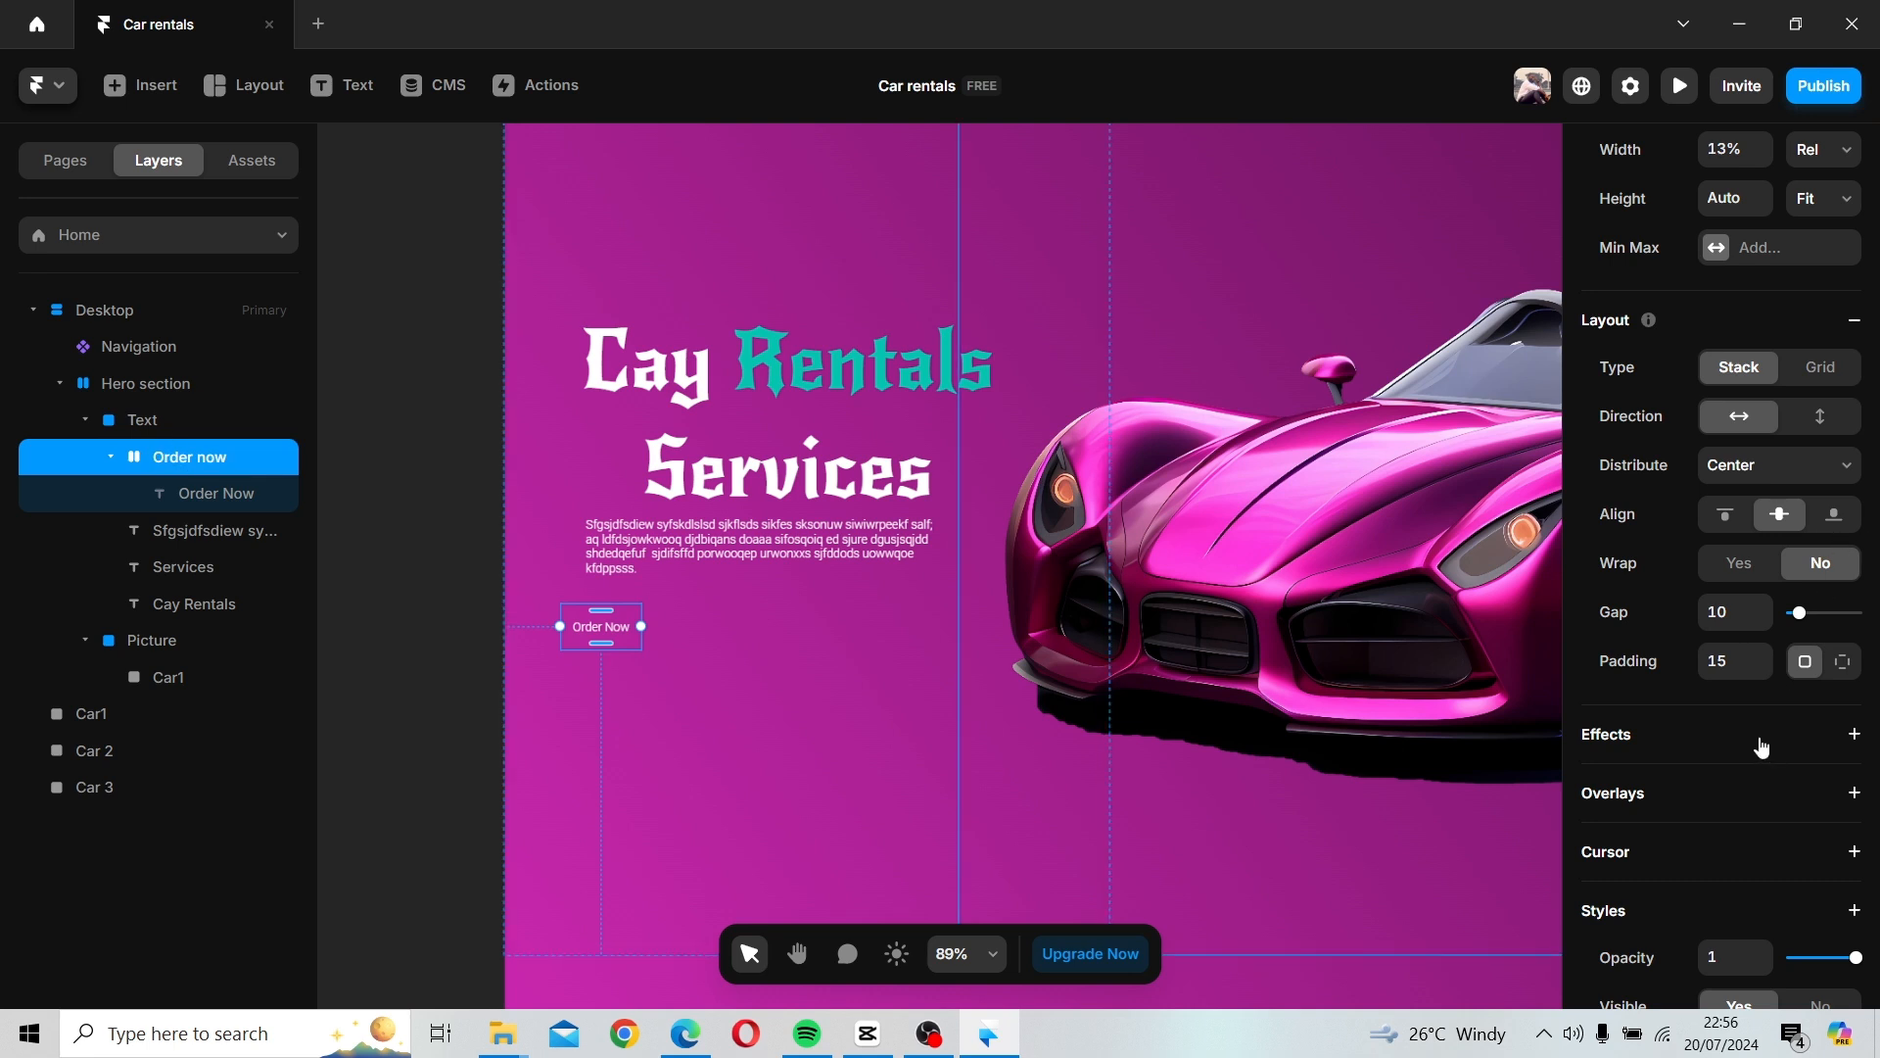
left_click(1740, 563)
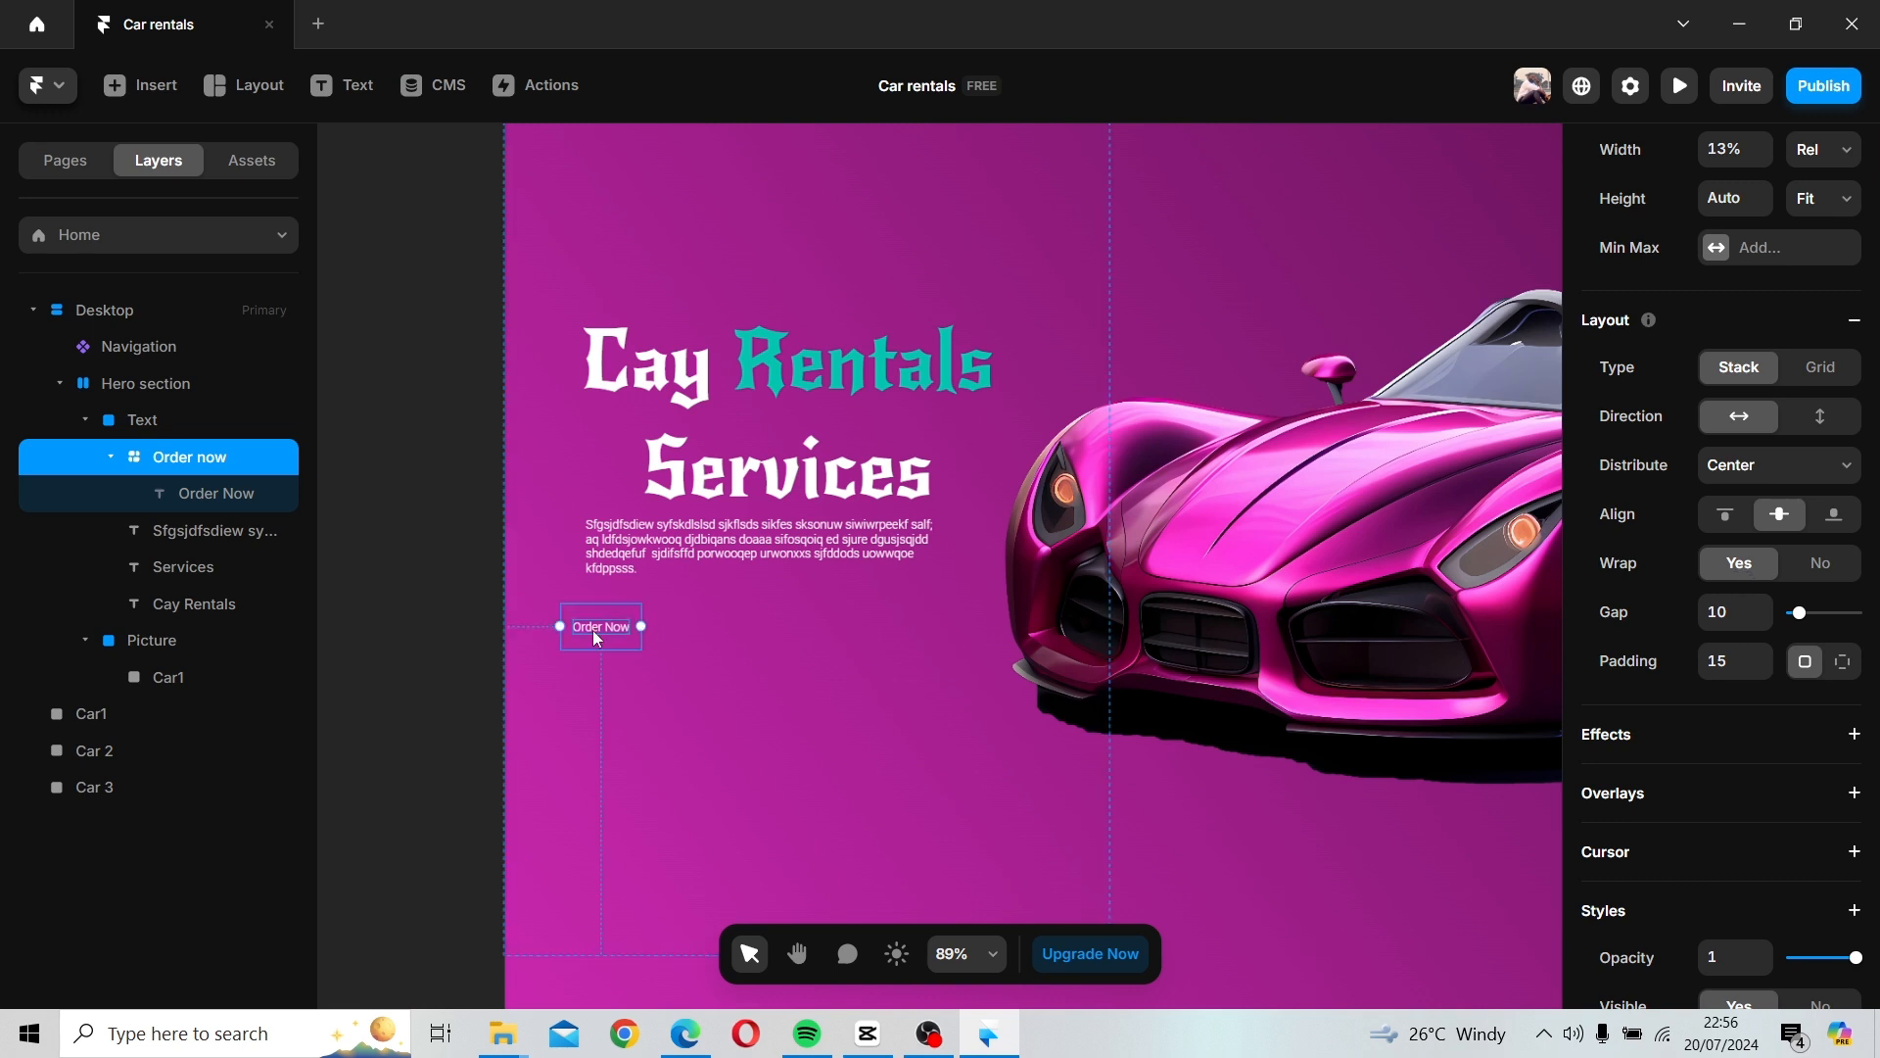
left_click(1821, 564)
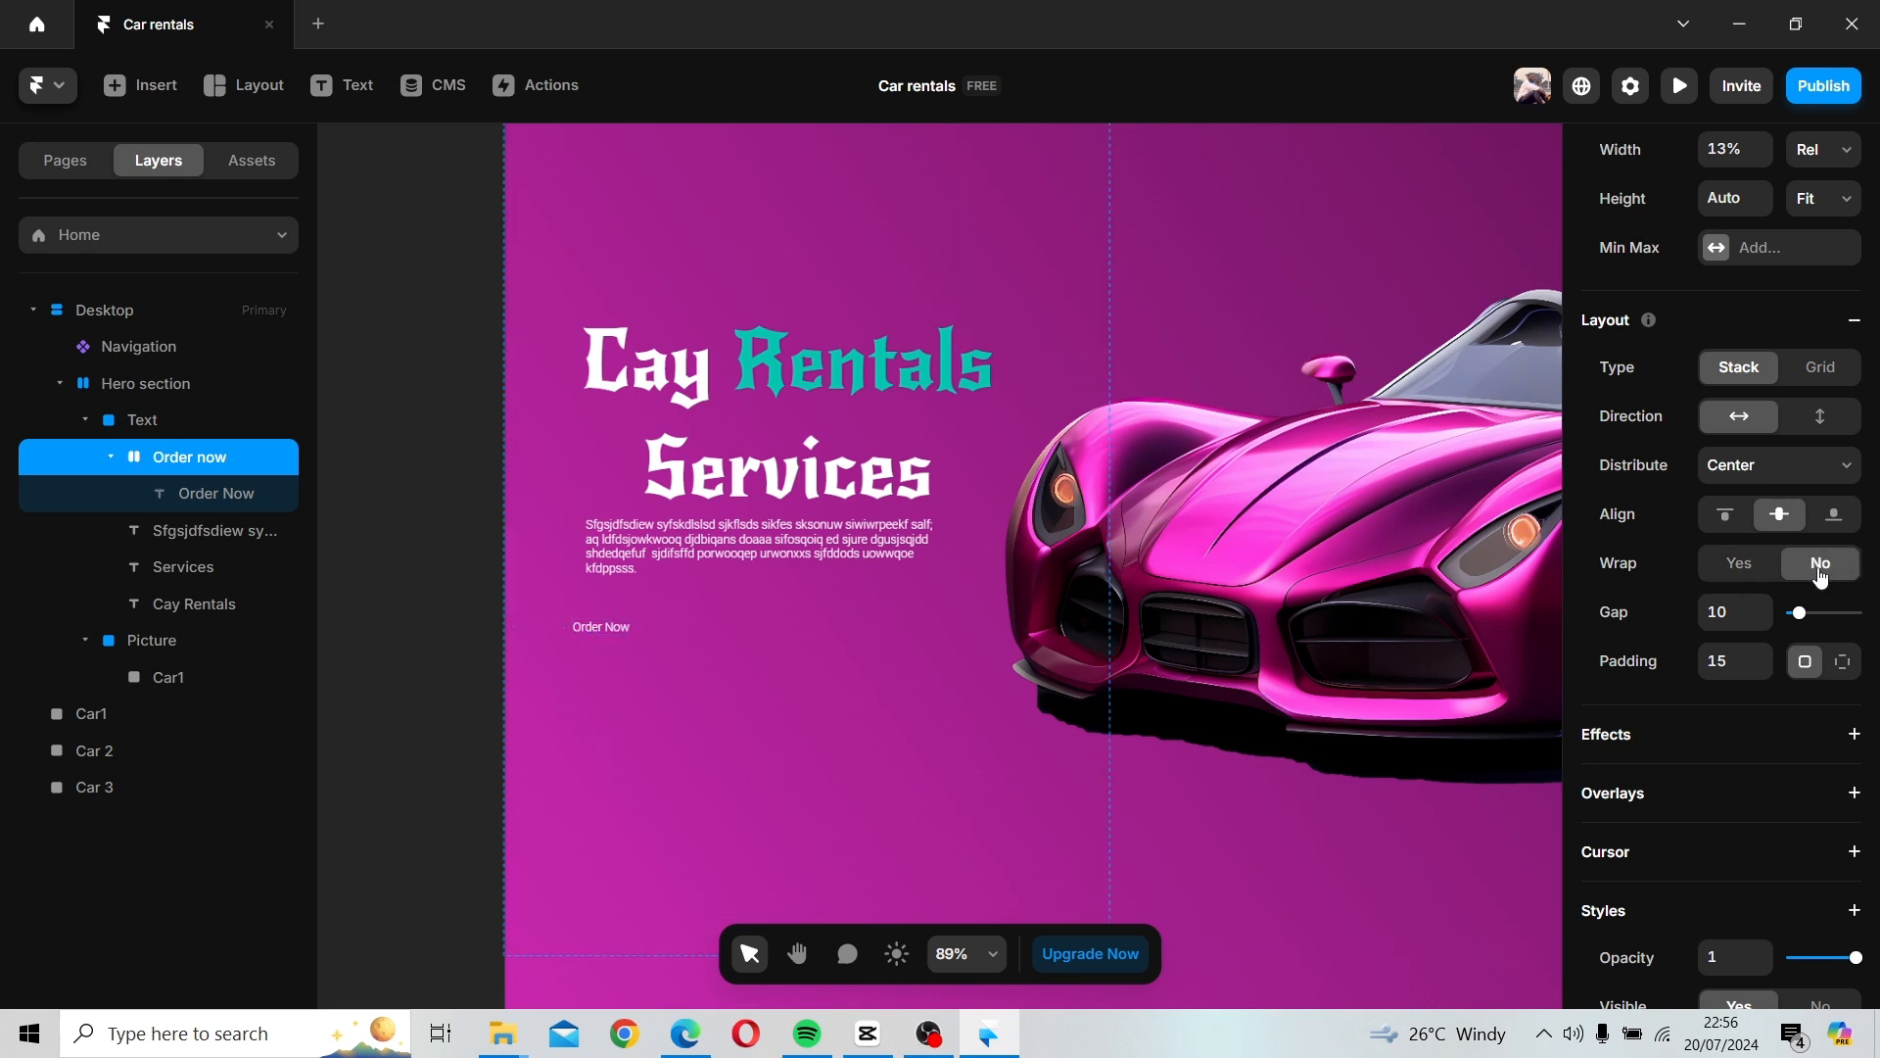
scroll(1800, 578, "up", 2)
scroll(1800, 578, "down", 2)
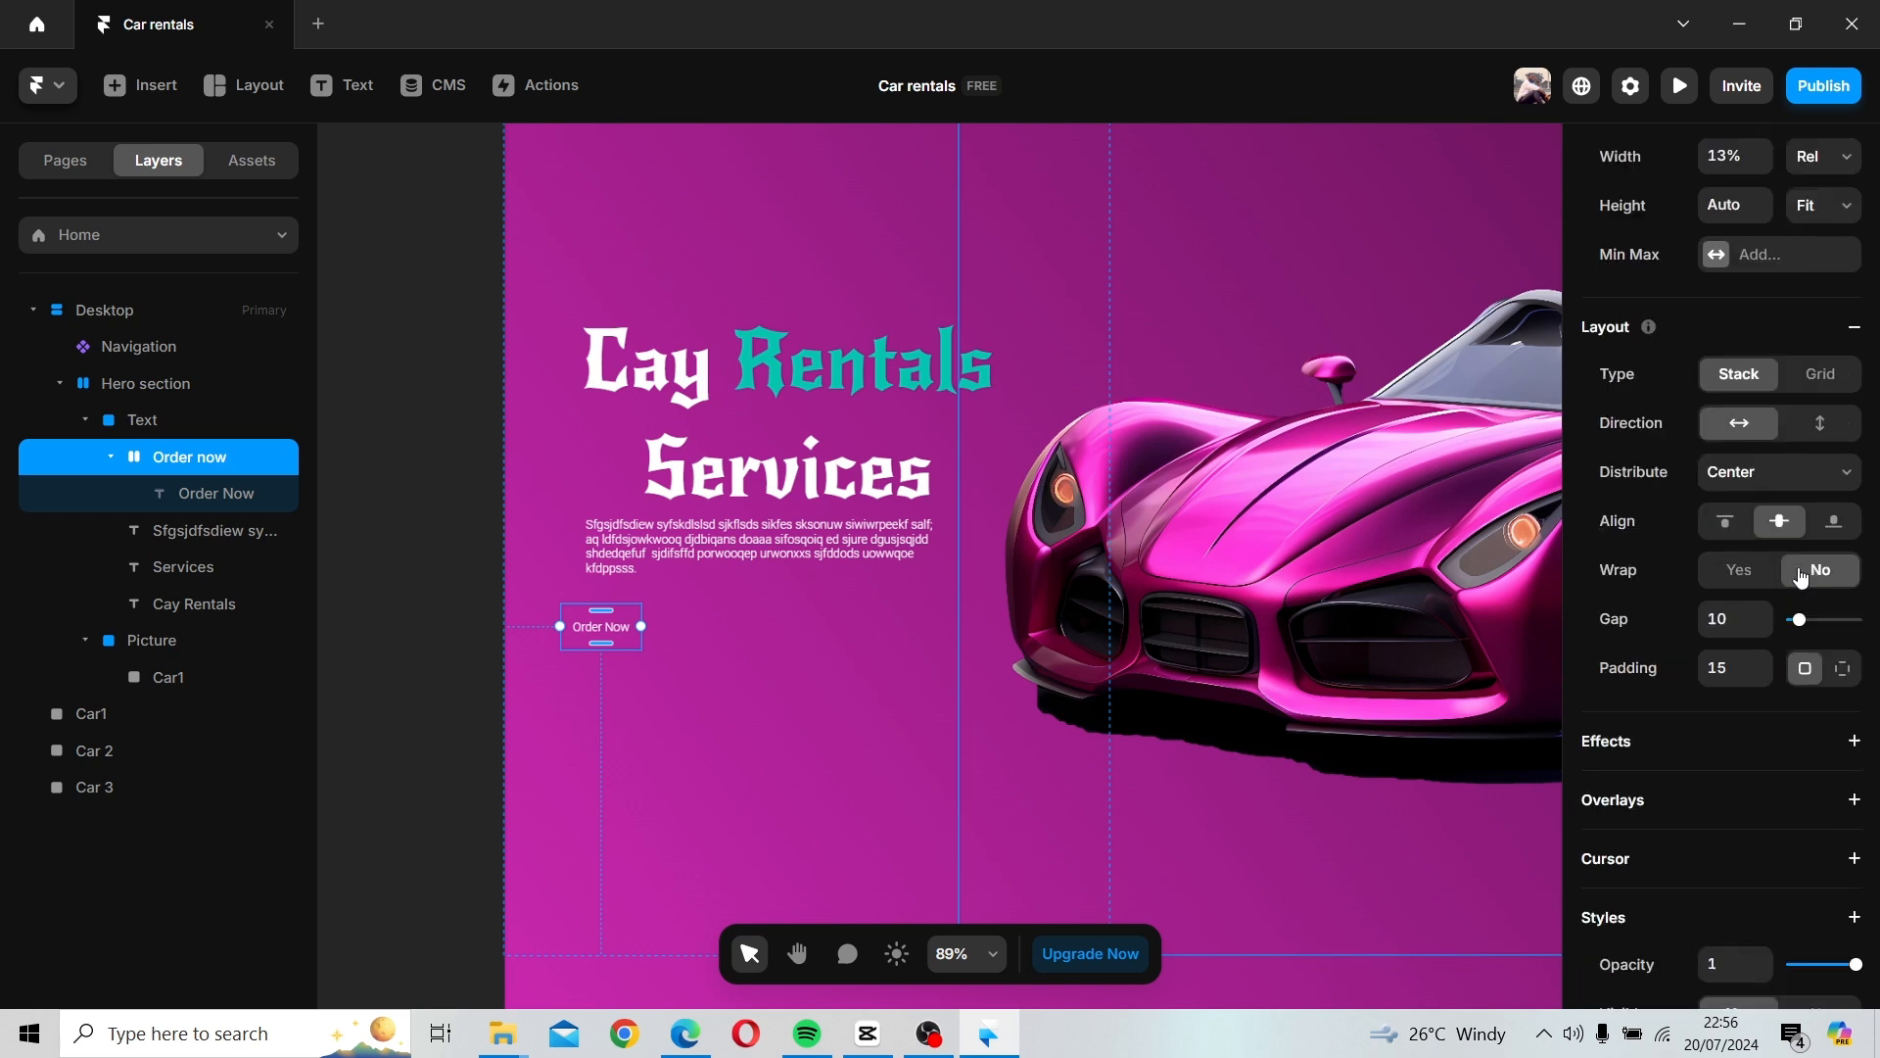
Give the Order now stack a solid fill, trying red and blue shades and the hex color #FC7B54.
scroll(1801, 578, "down", 5)
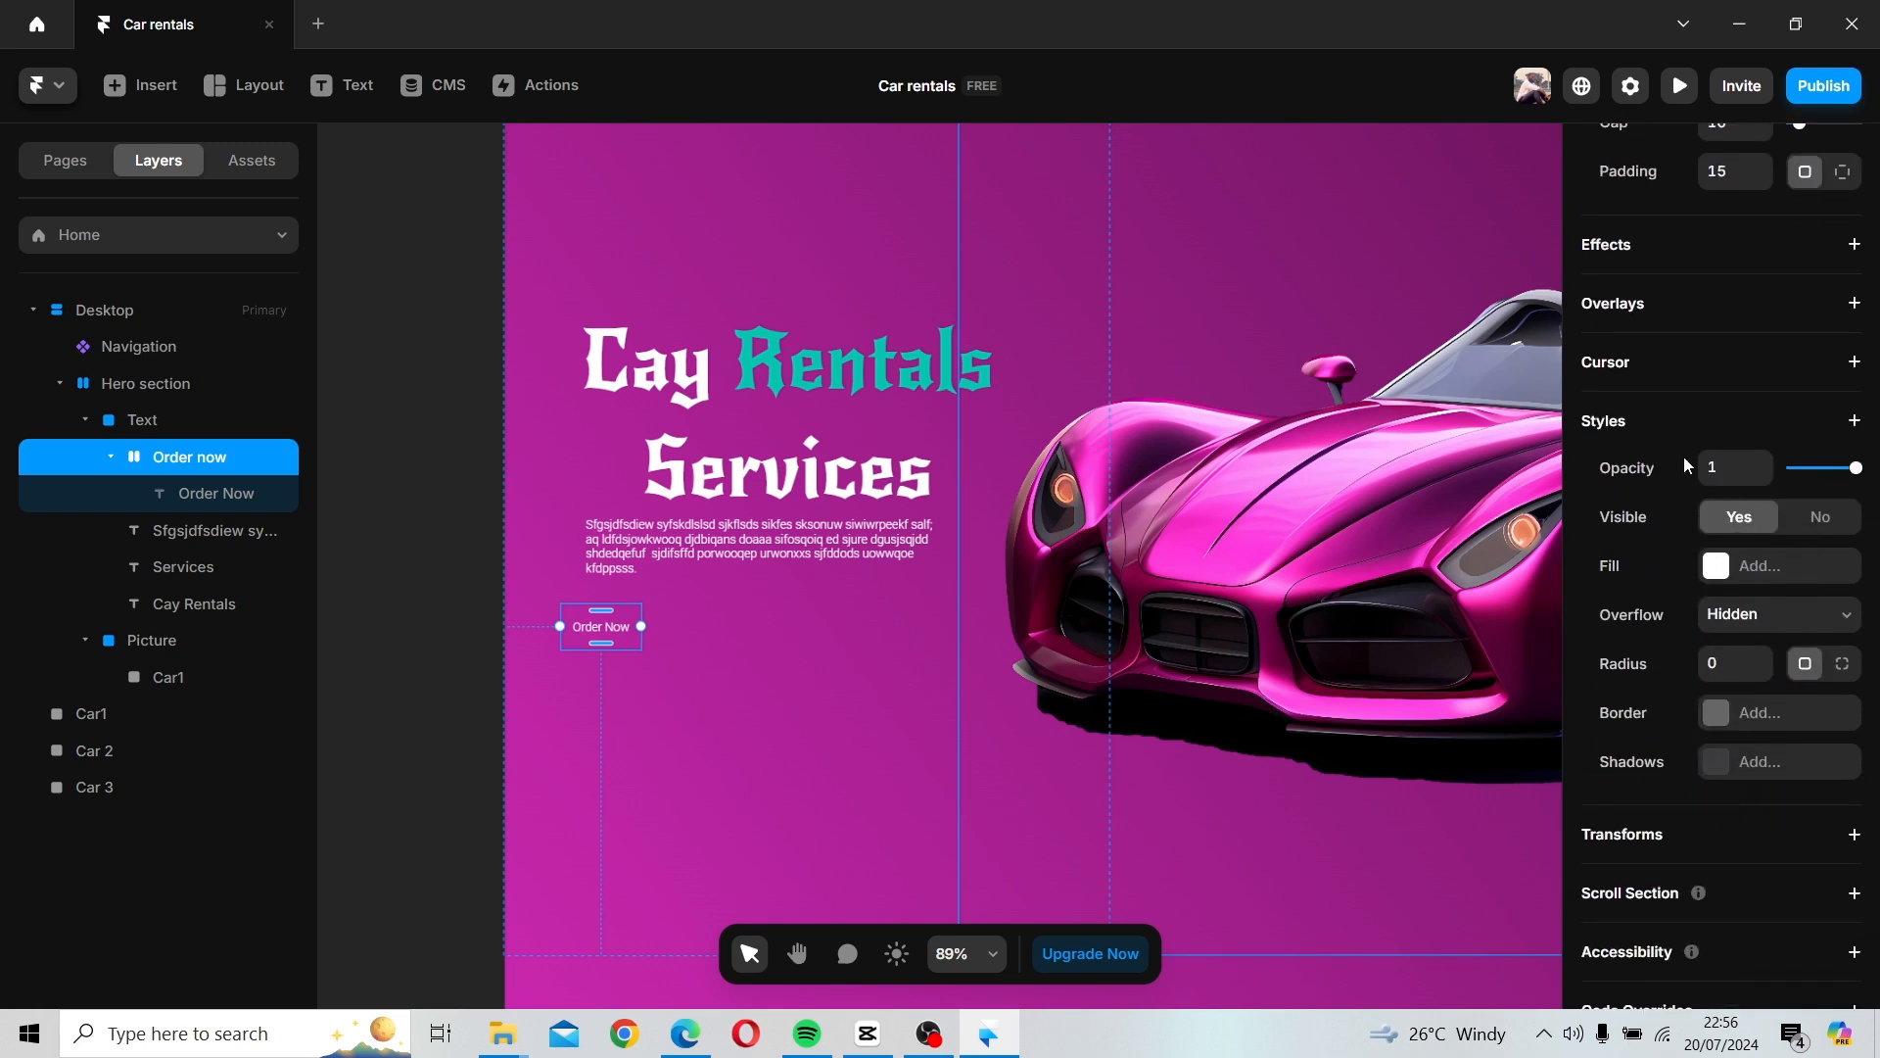
left_click(1718, 568)
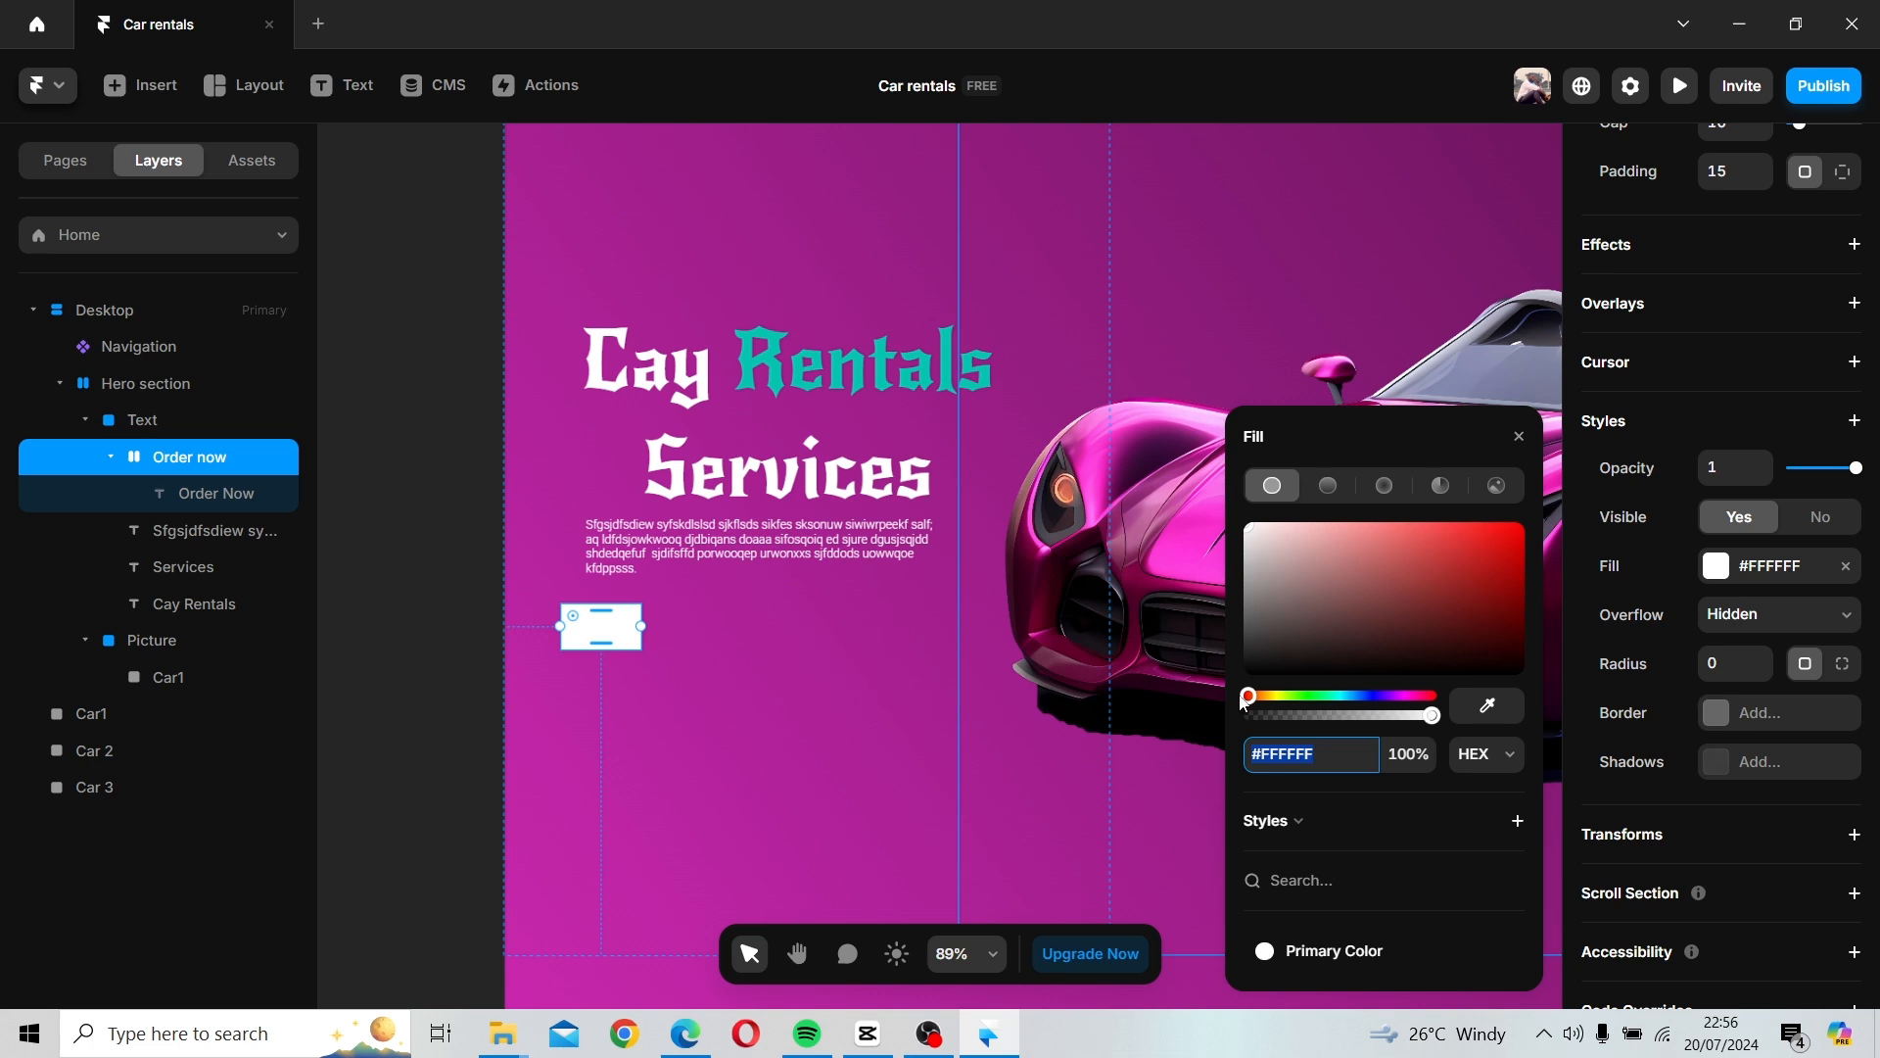
left_click_drag(1452, 611, 1497, 572)
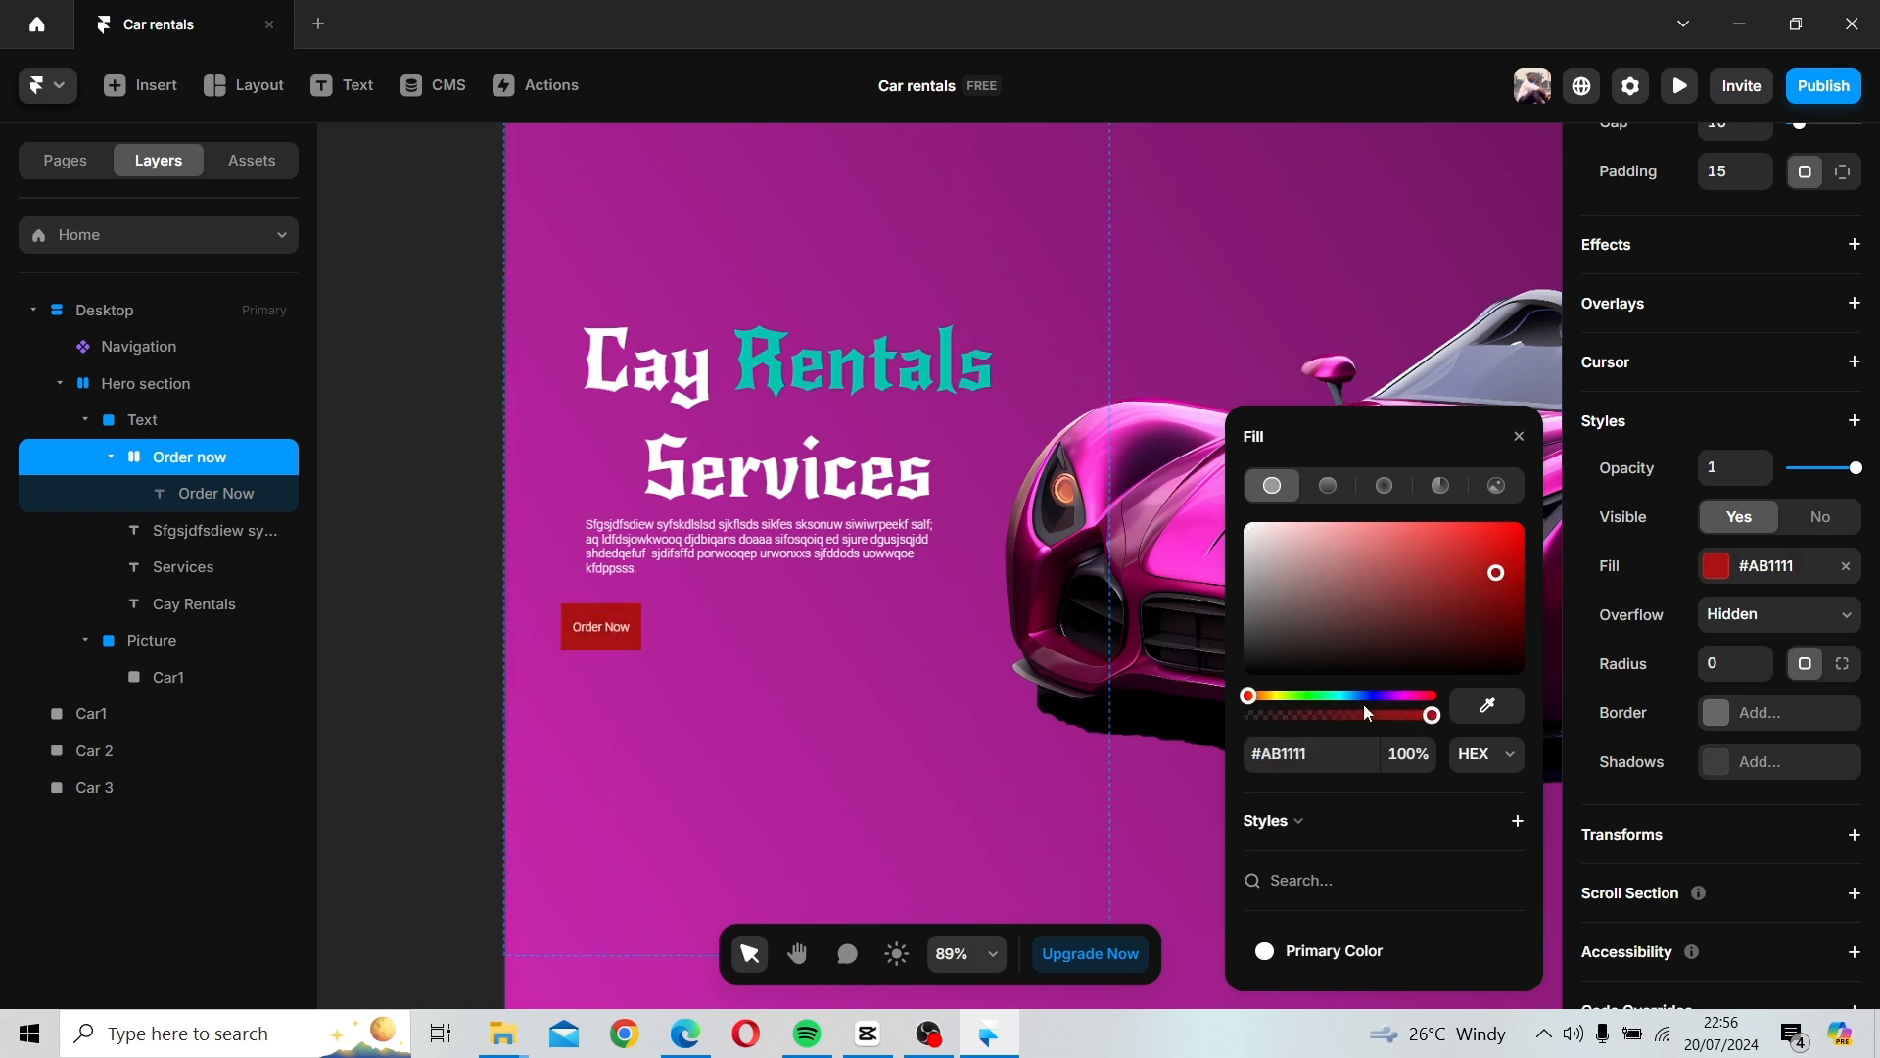
left_click_drag(1348, 697, 1355, 701)
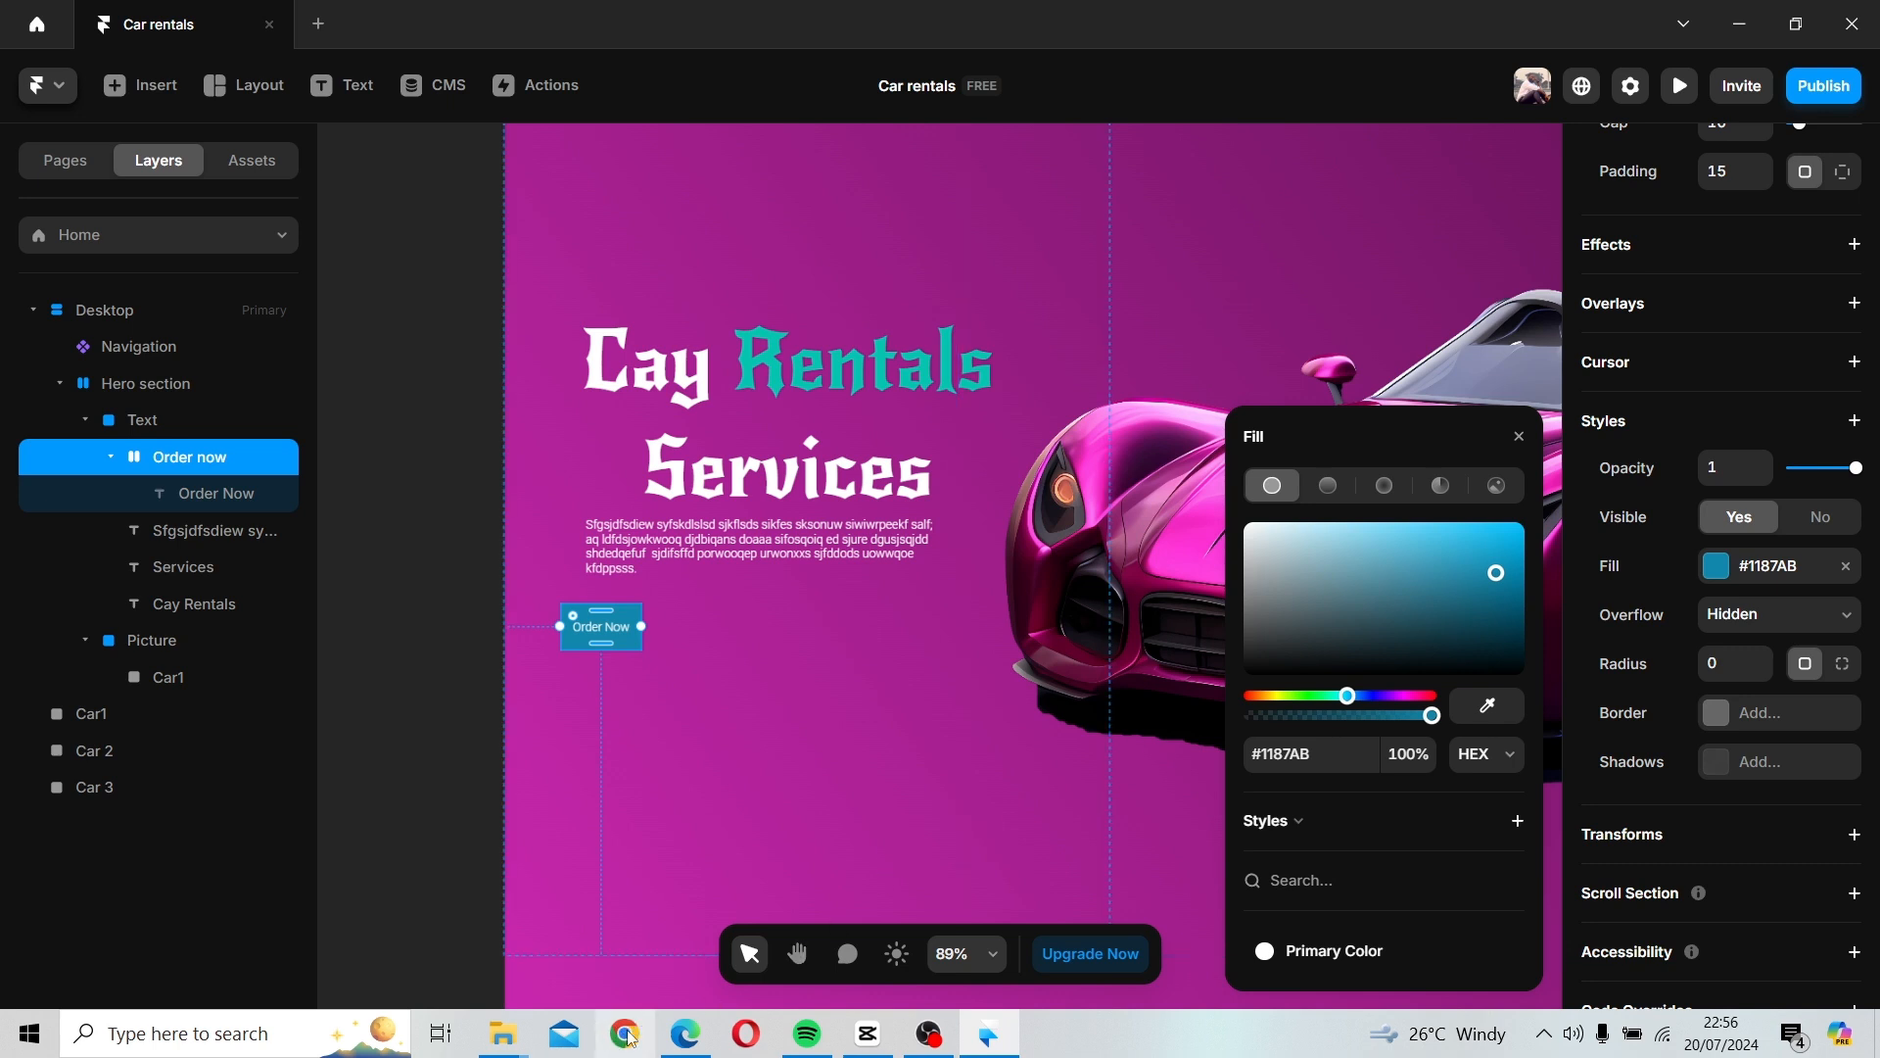
left_click(1322, 754)
type("fc")
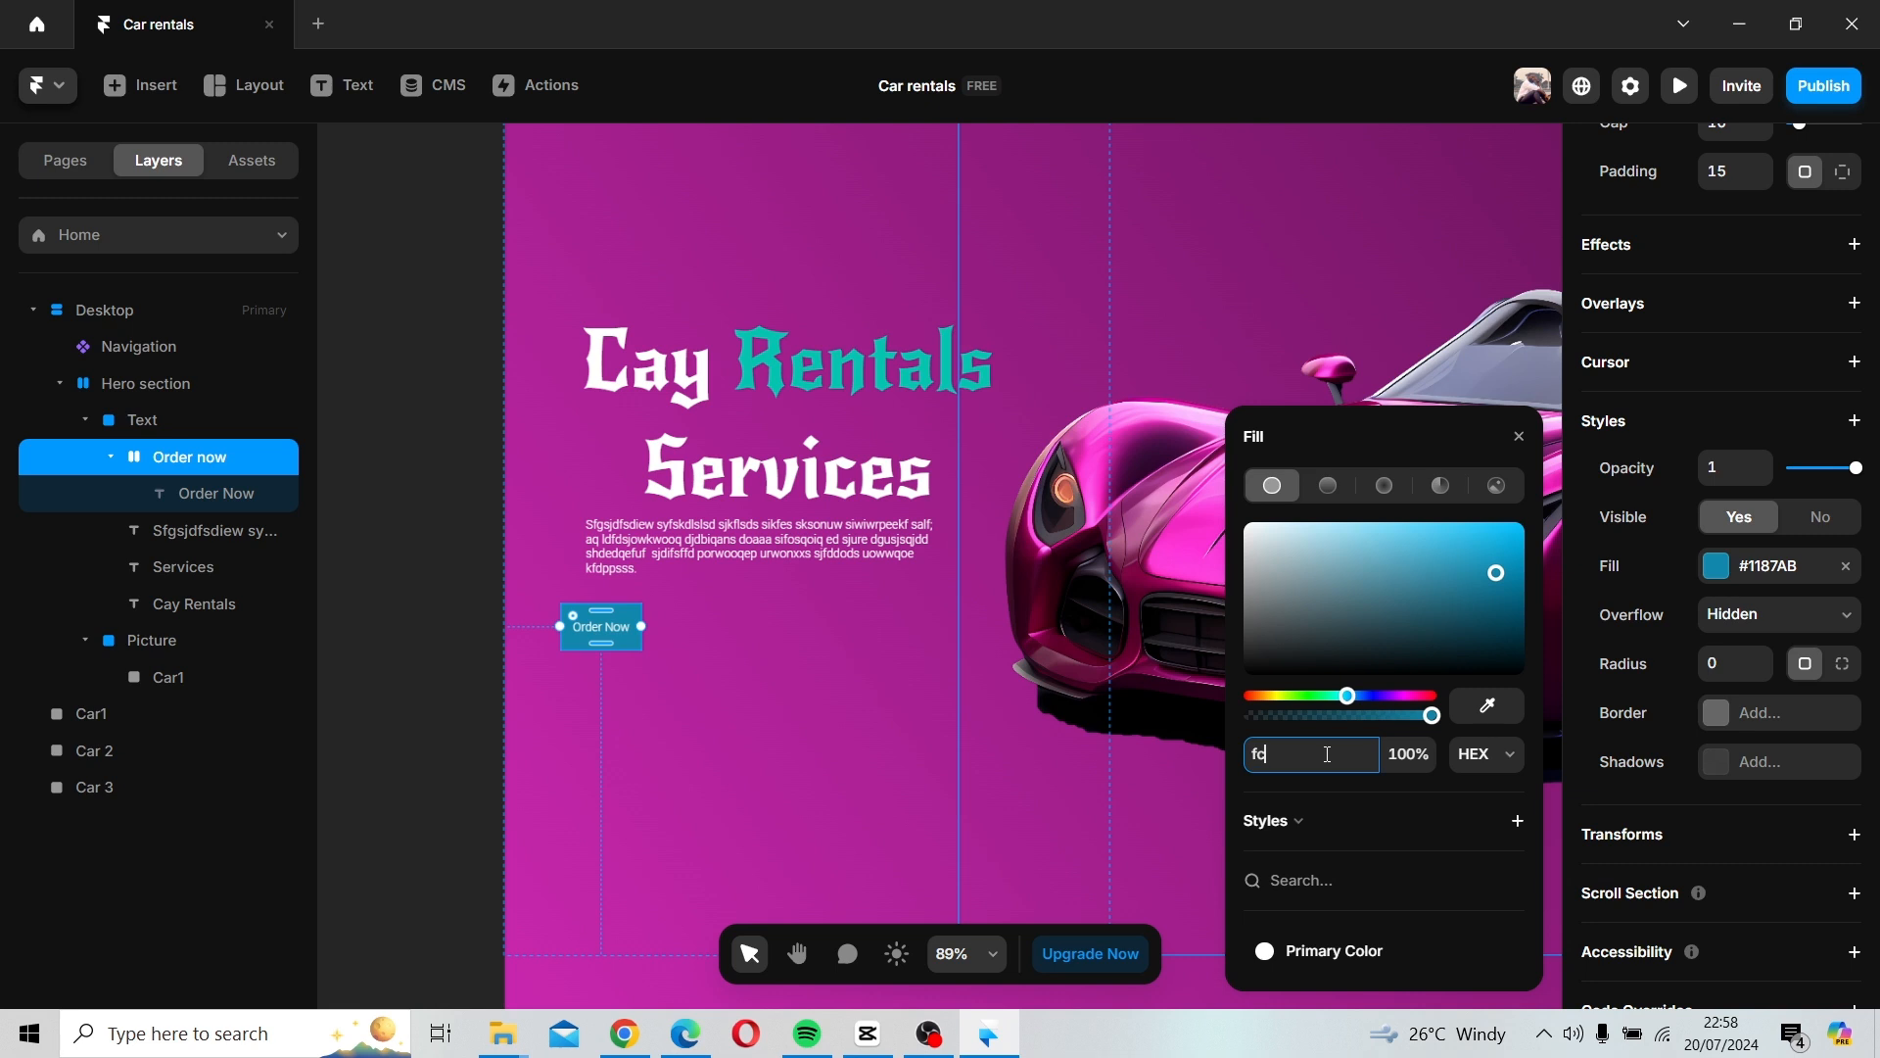
type("7b54")
key("Return")
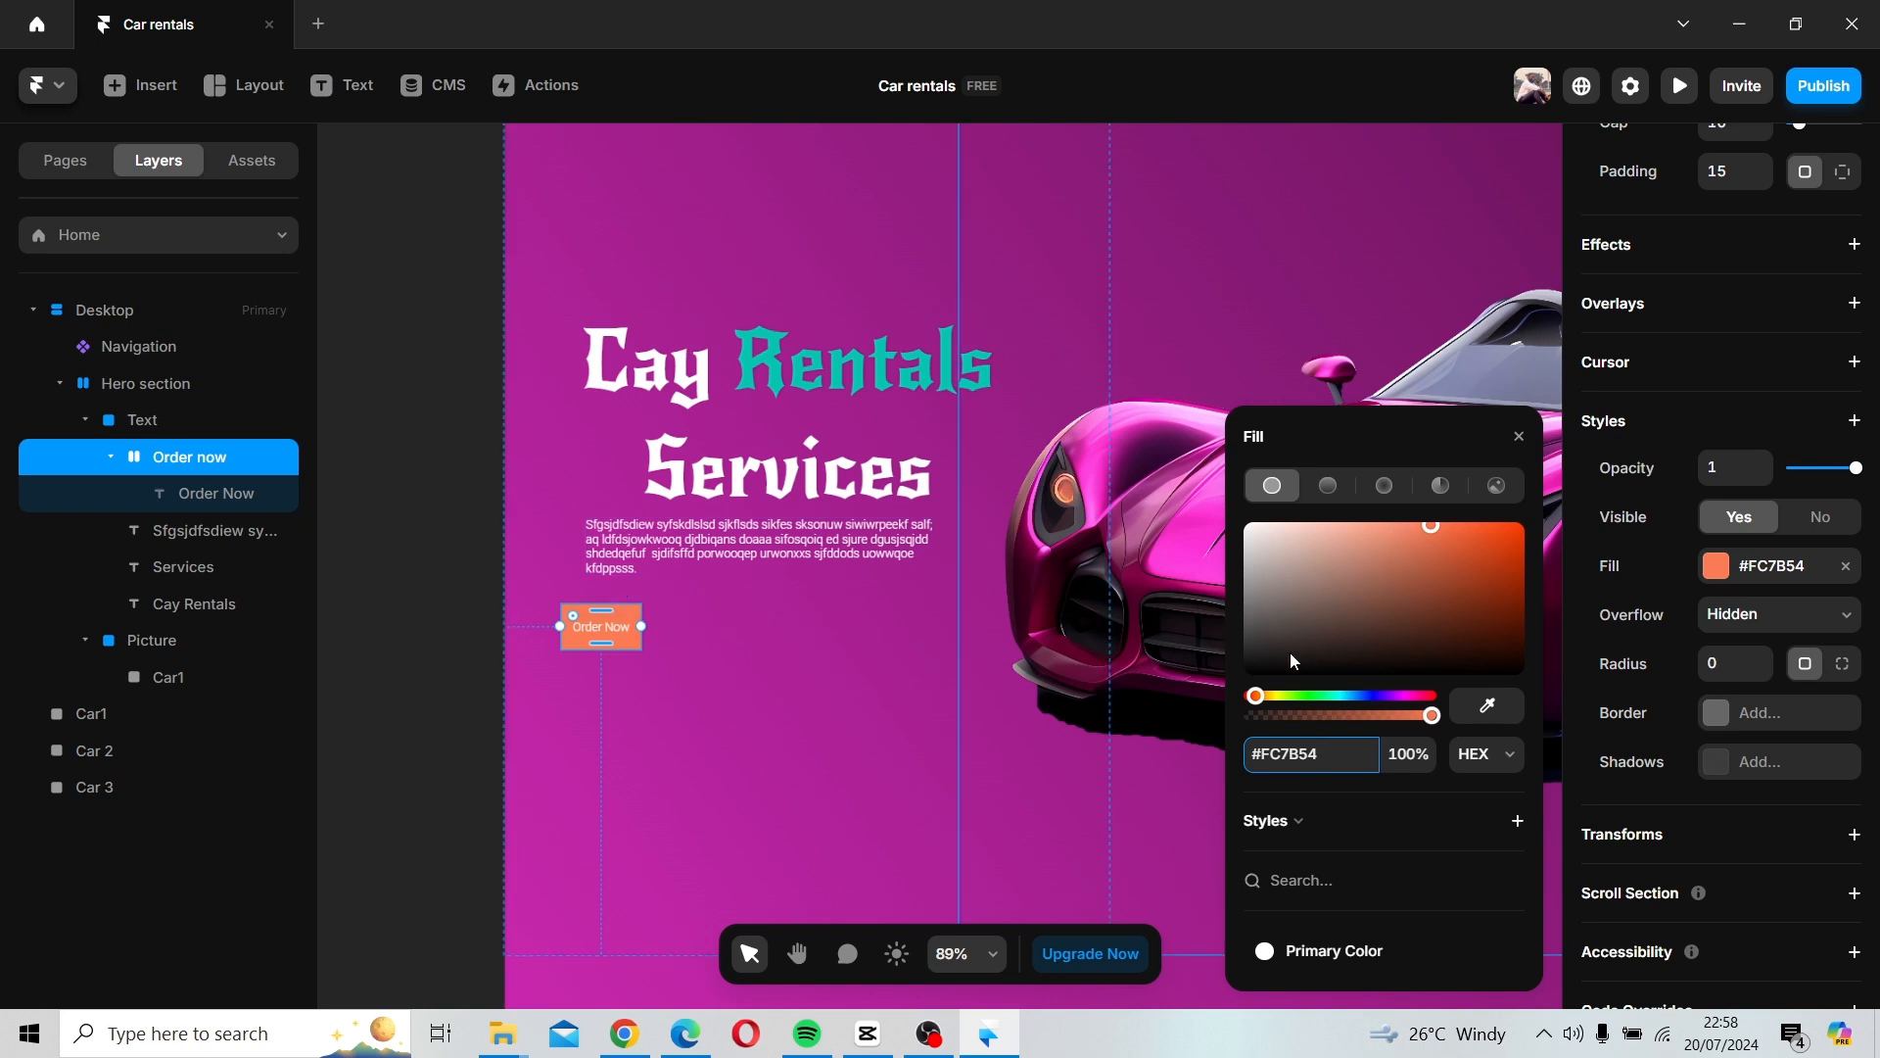
Set the fill of the Order now stack to #010101.
key("BackSpace")
key("BackSpace")
key("BackSpace")
key("BackSpace")
key("BackSpace")
key("BackSpace")
key("BackSpace")
type("o1o1o1")
key("BackSpace")
key("BackSpace")
key("BackSpace")
key("BackSpace")
key("BackSpace")
key("BackSpace")
type("010101")
key("Return")
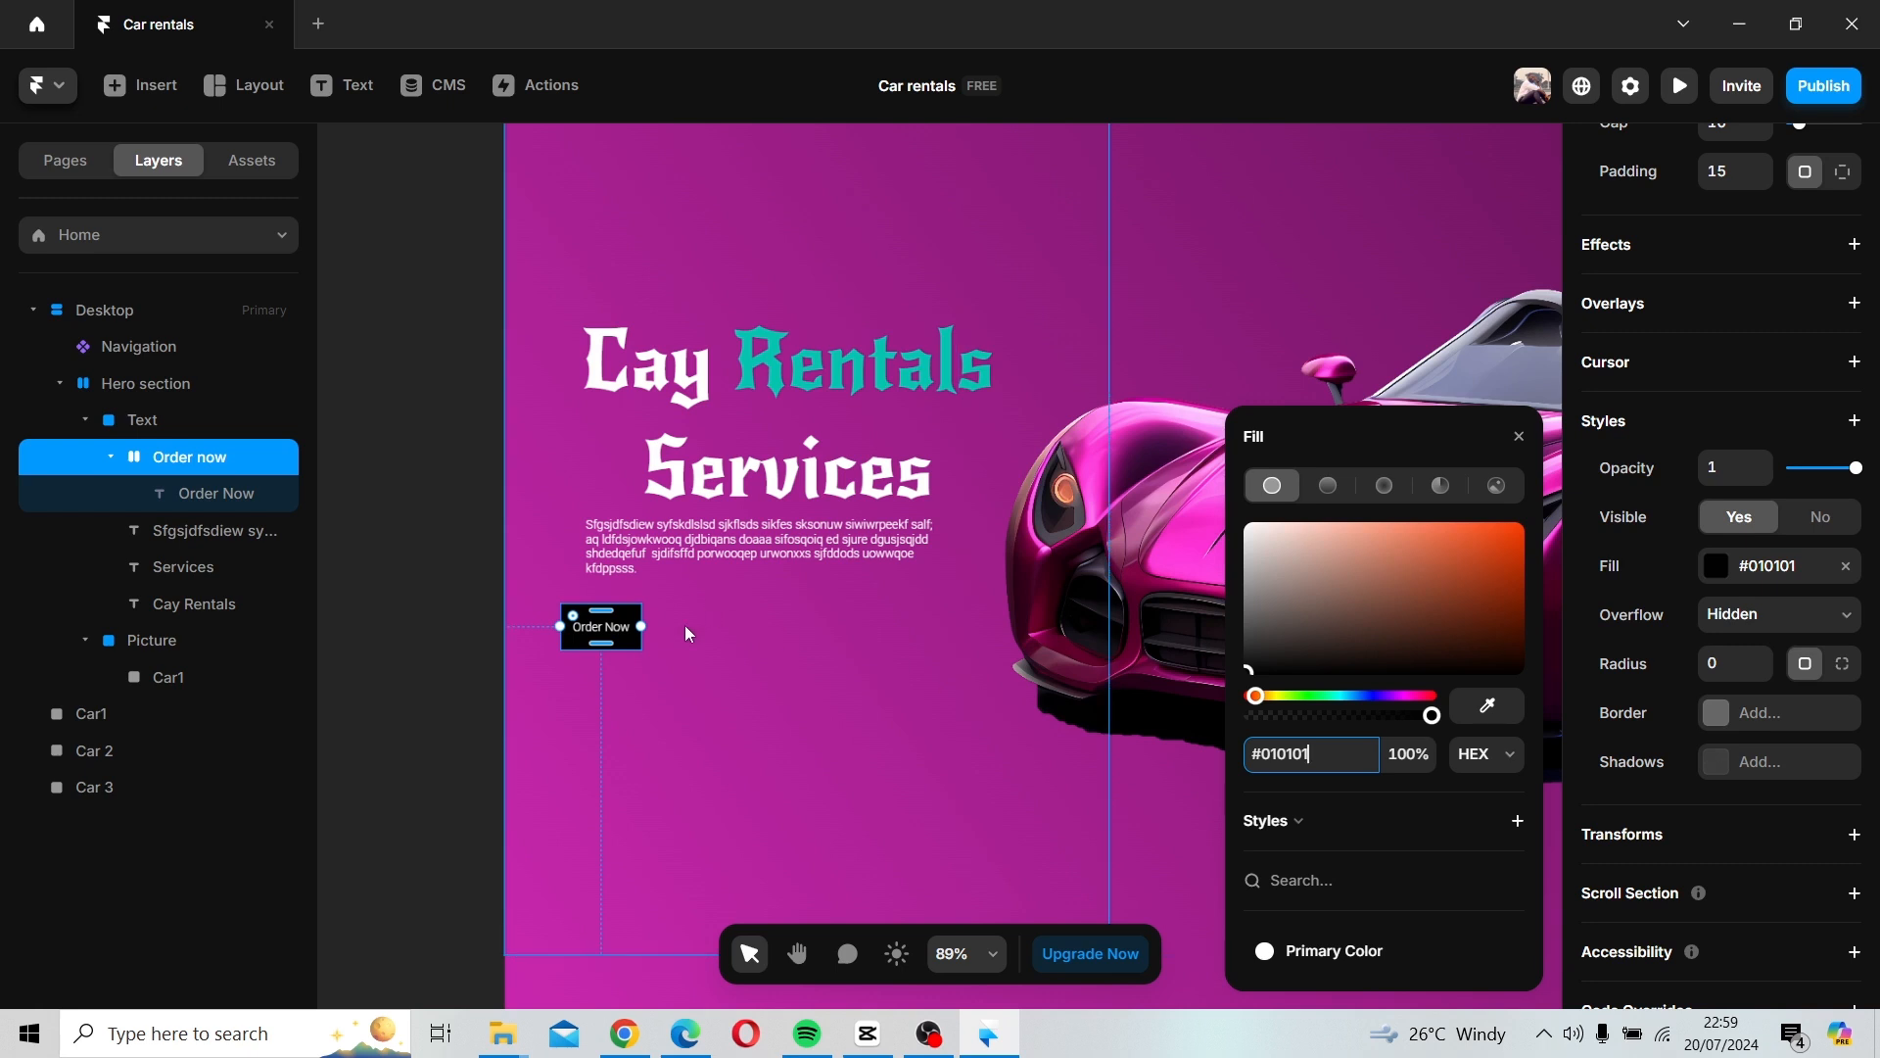
Recolor only the word "Rentals" in the Cay Rentals heading to #010101.
left_click(800, 367)
left_click(800, 367)
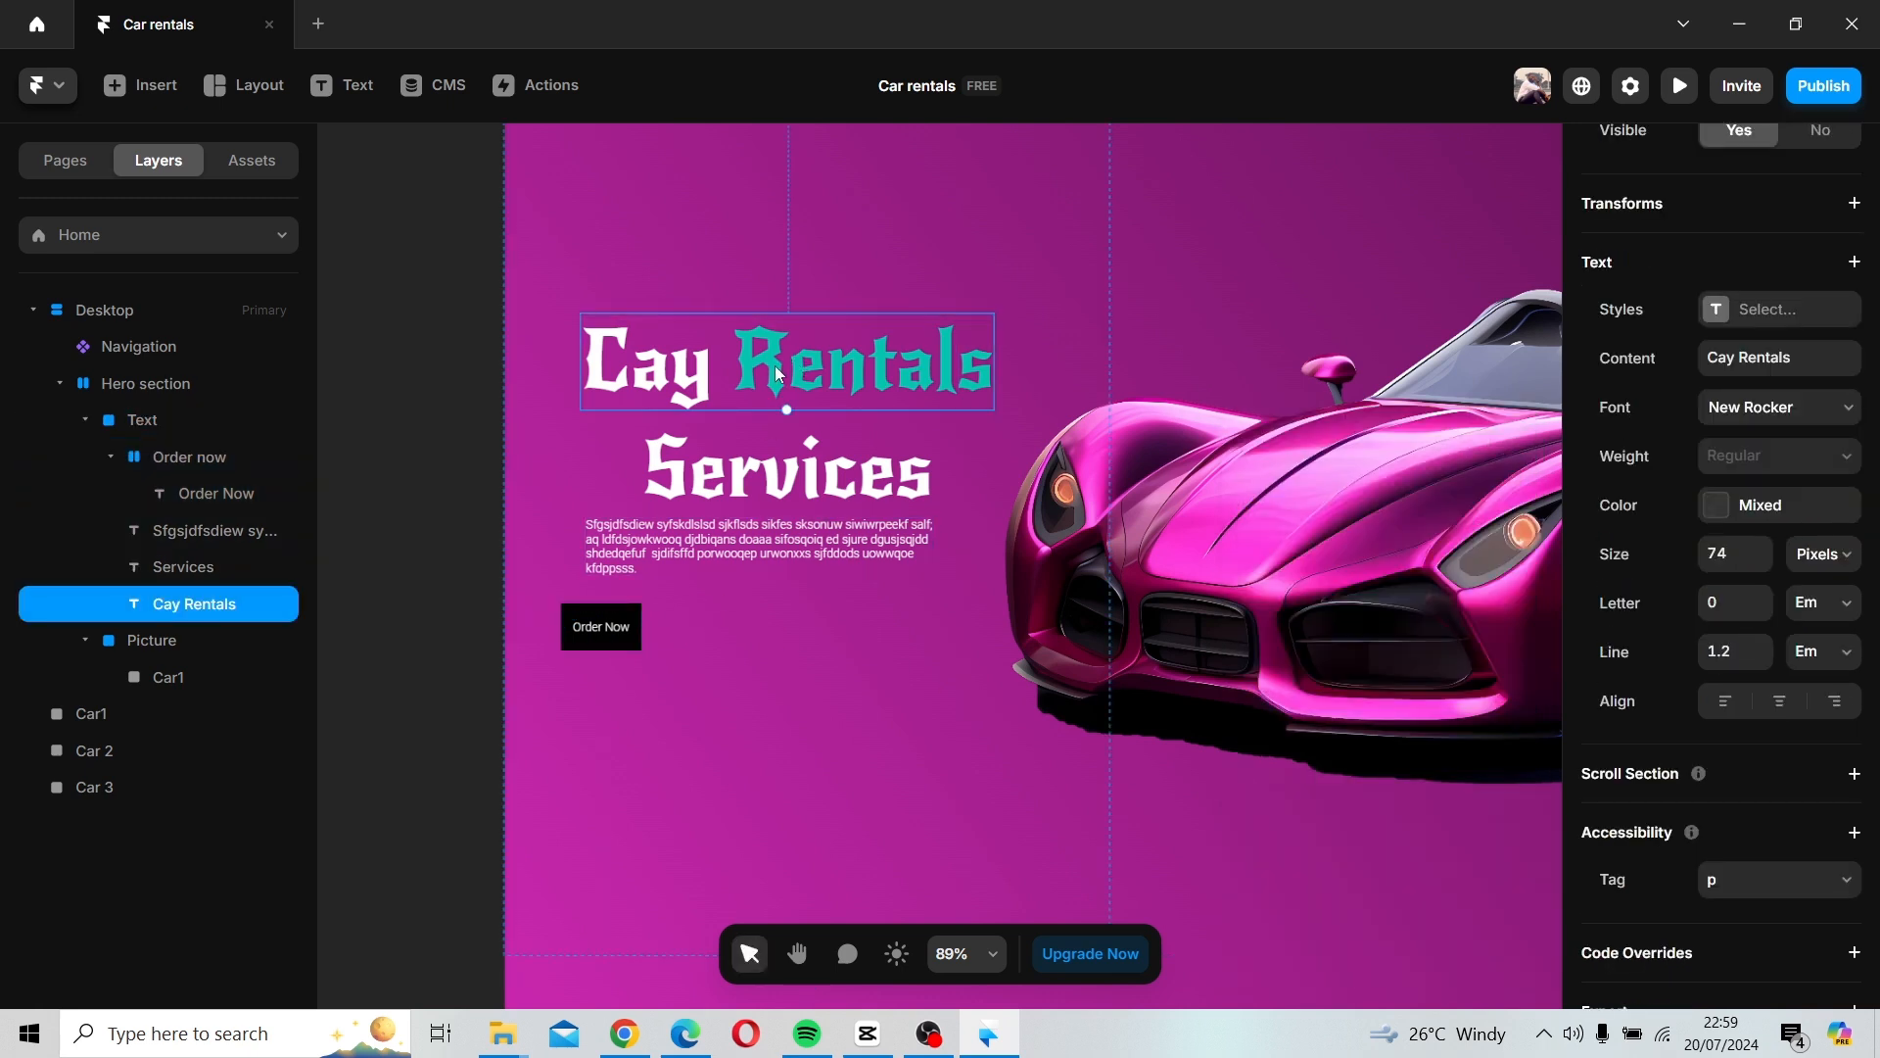
left_click(983, 306)
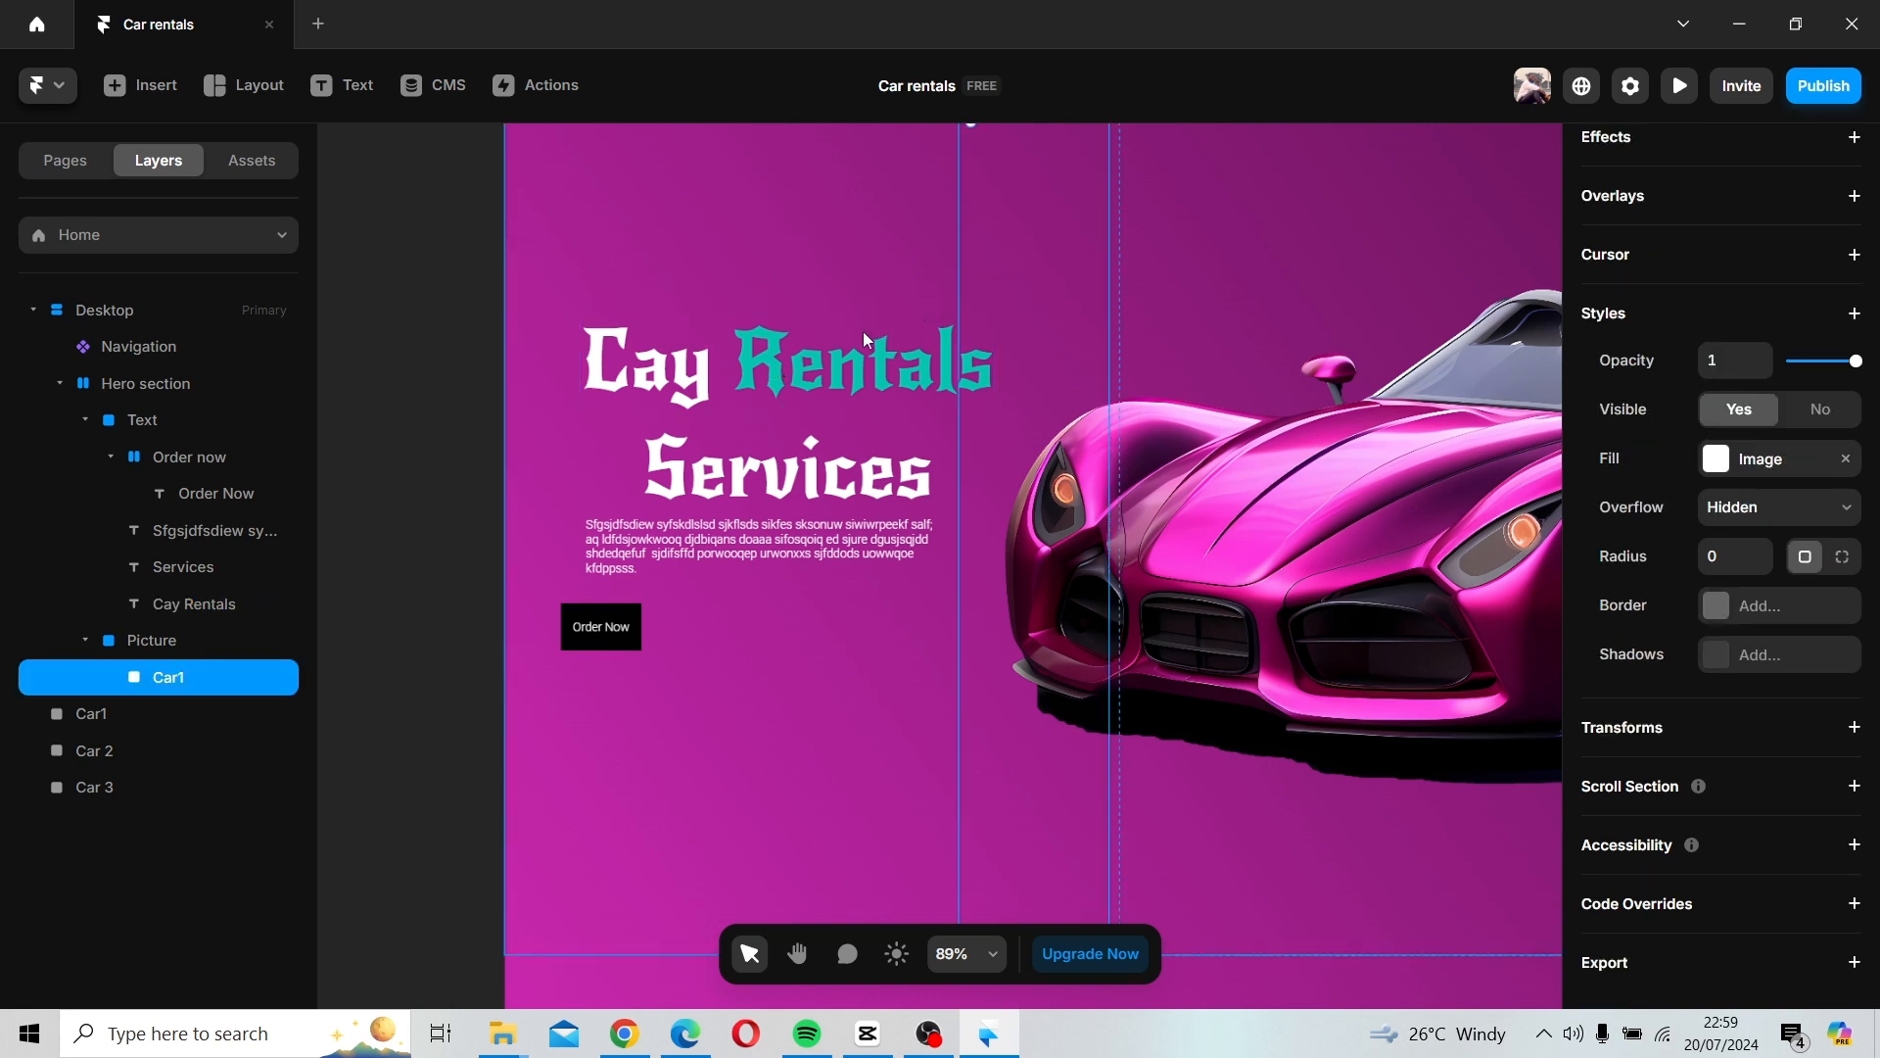
double_click(820, 361)
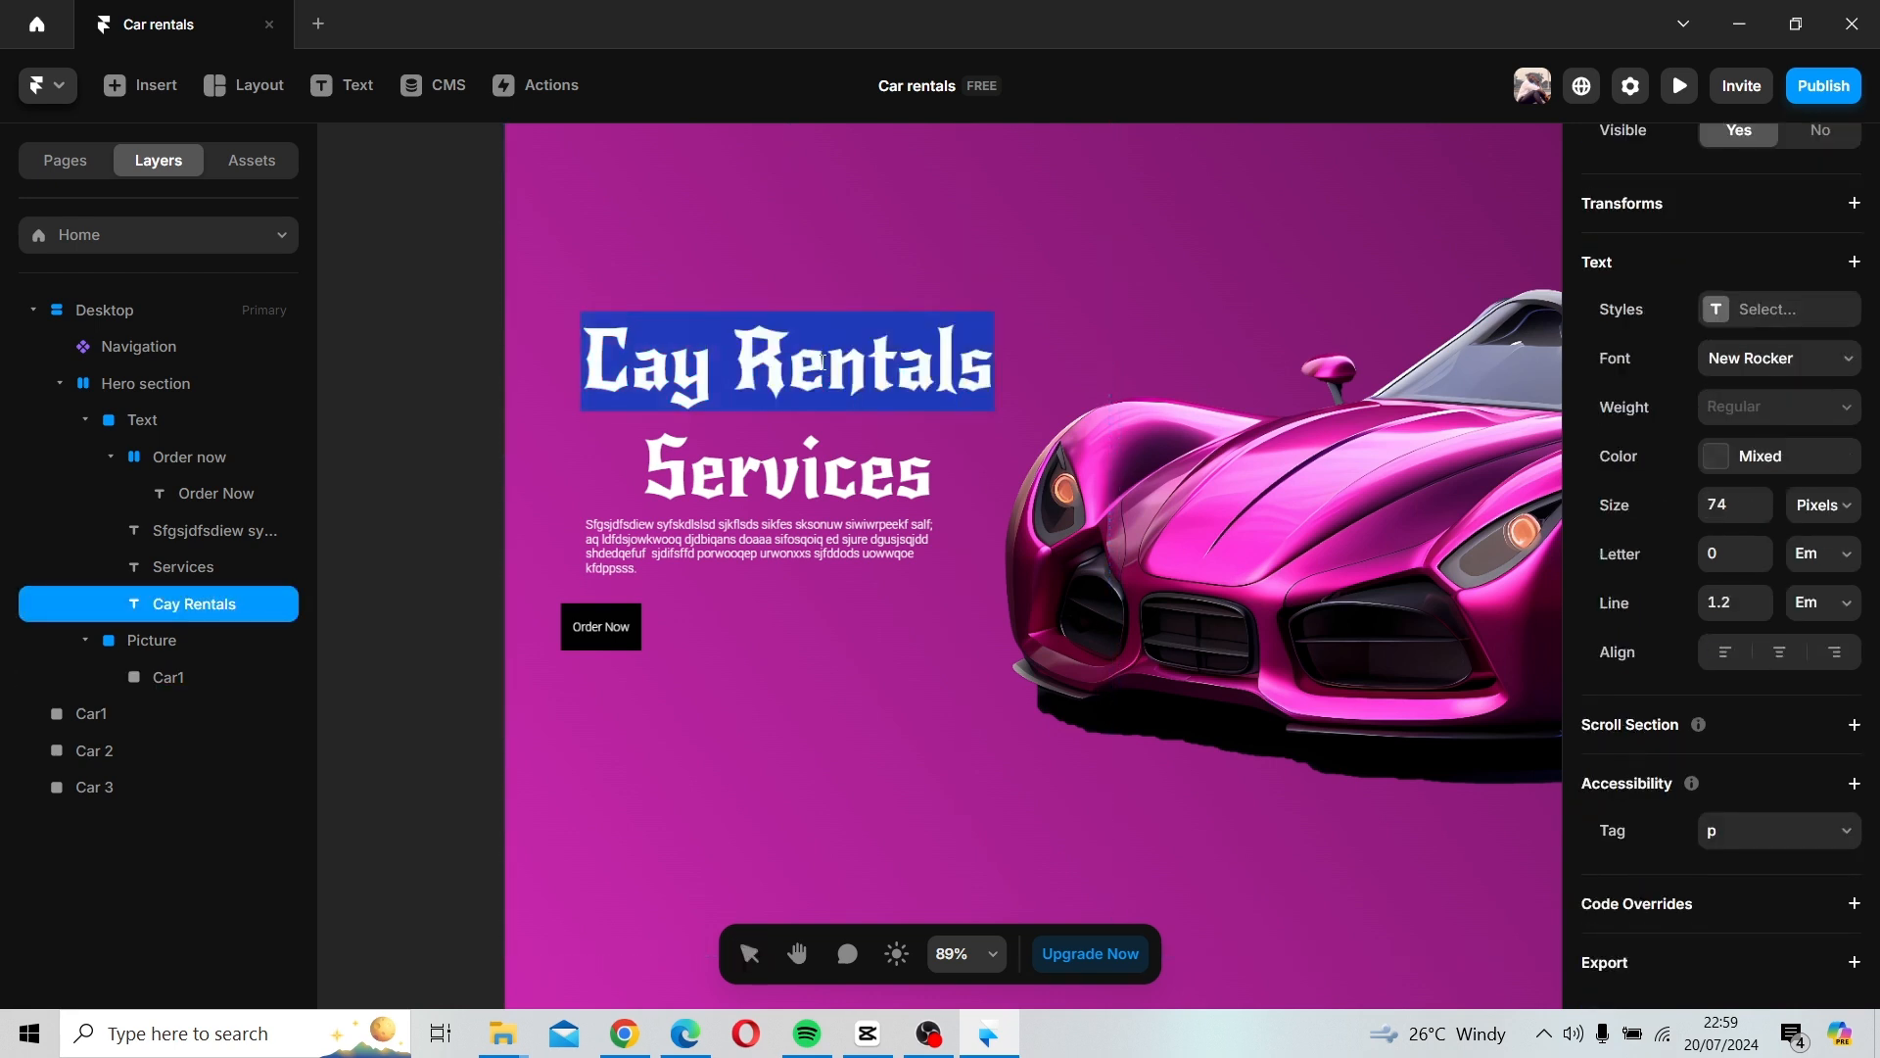
left_click(741, 339)
left_click_drag(739, 341, 1005, 386)
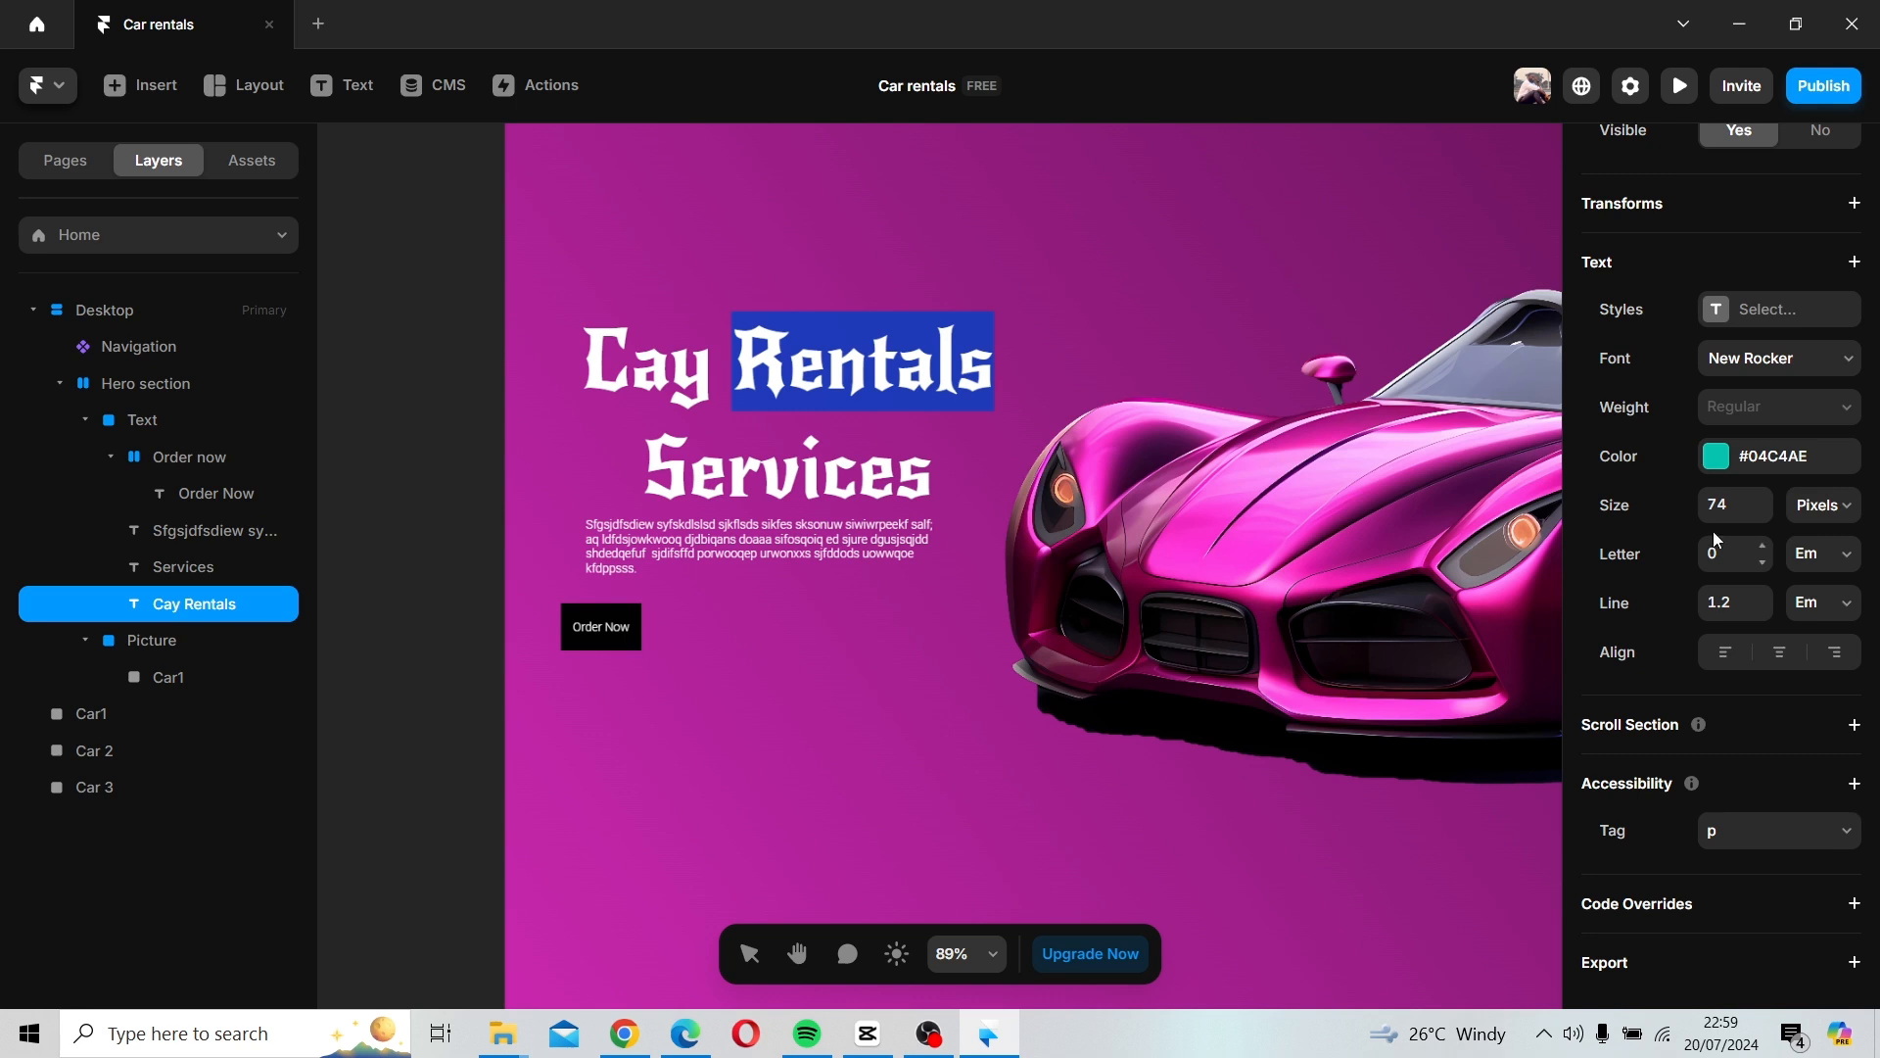
left_click(1715, 456)
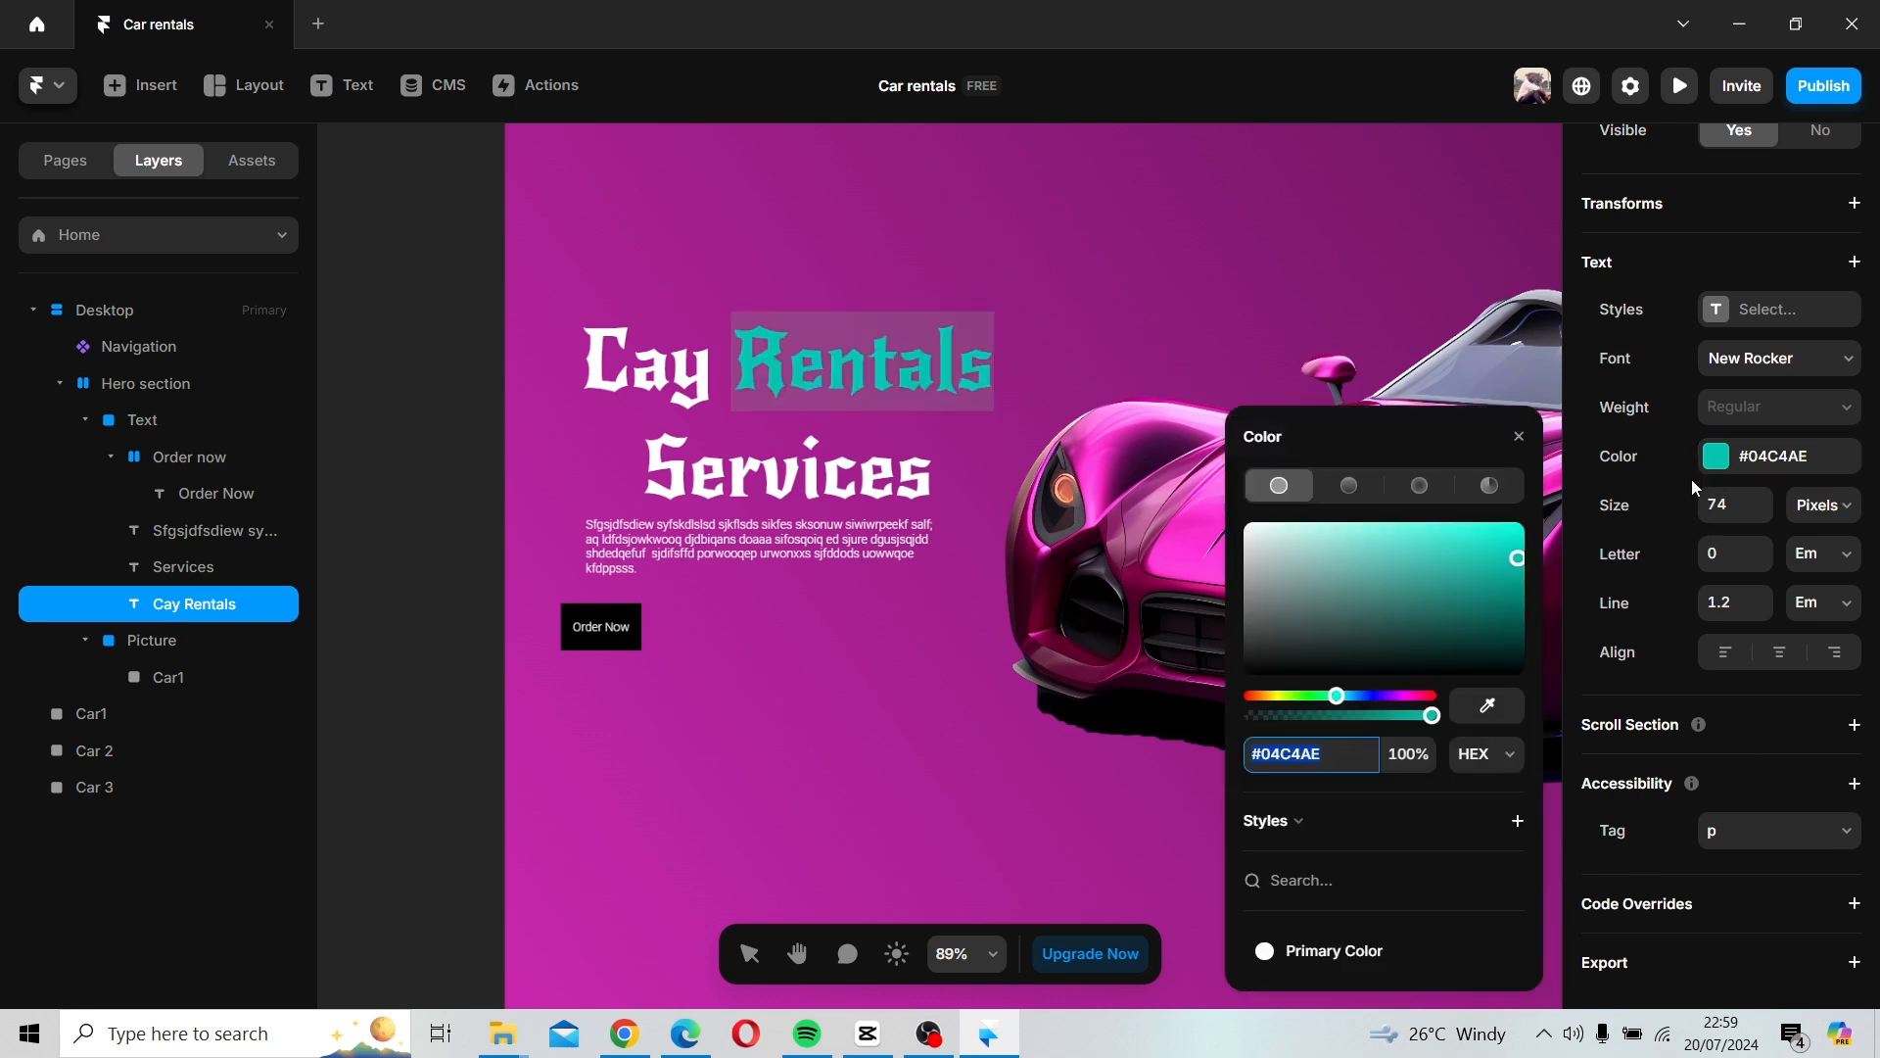
type("010101")
key("Return")
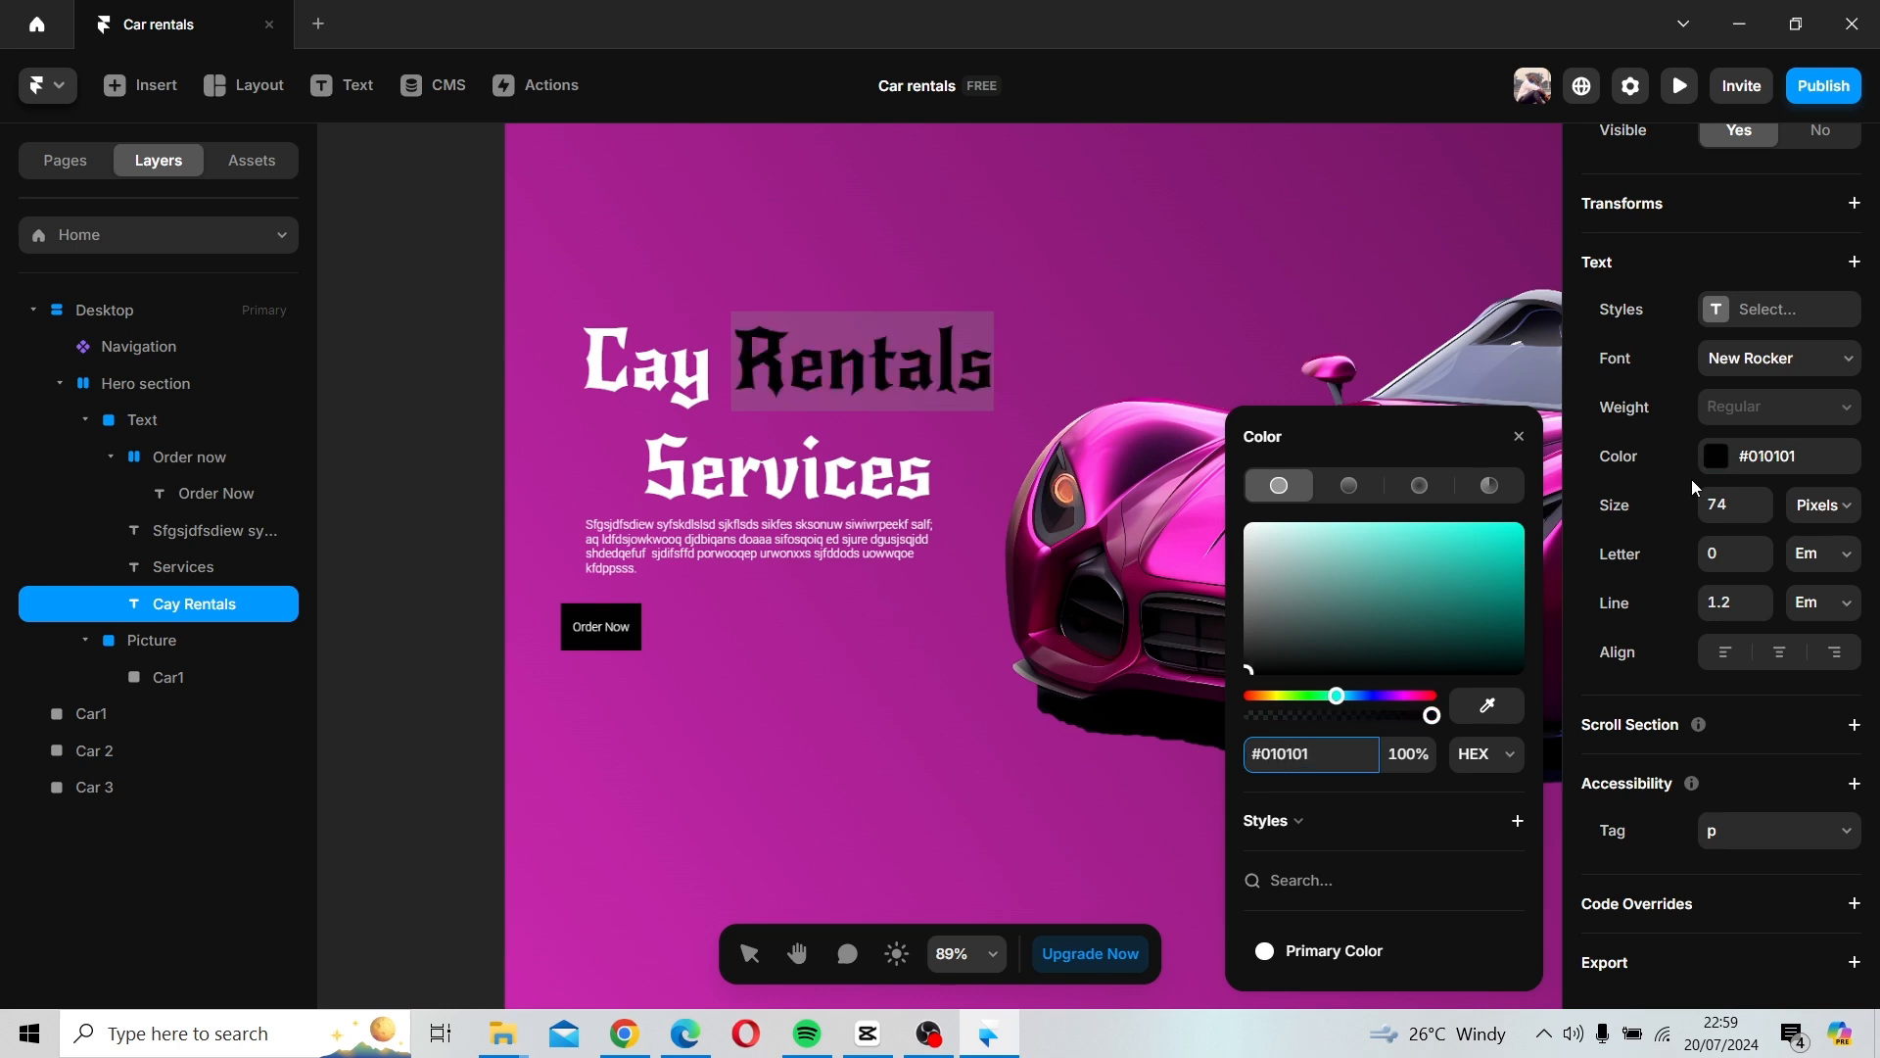
key("Escape")
left_click(784, 720)
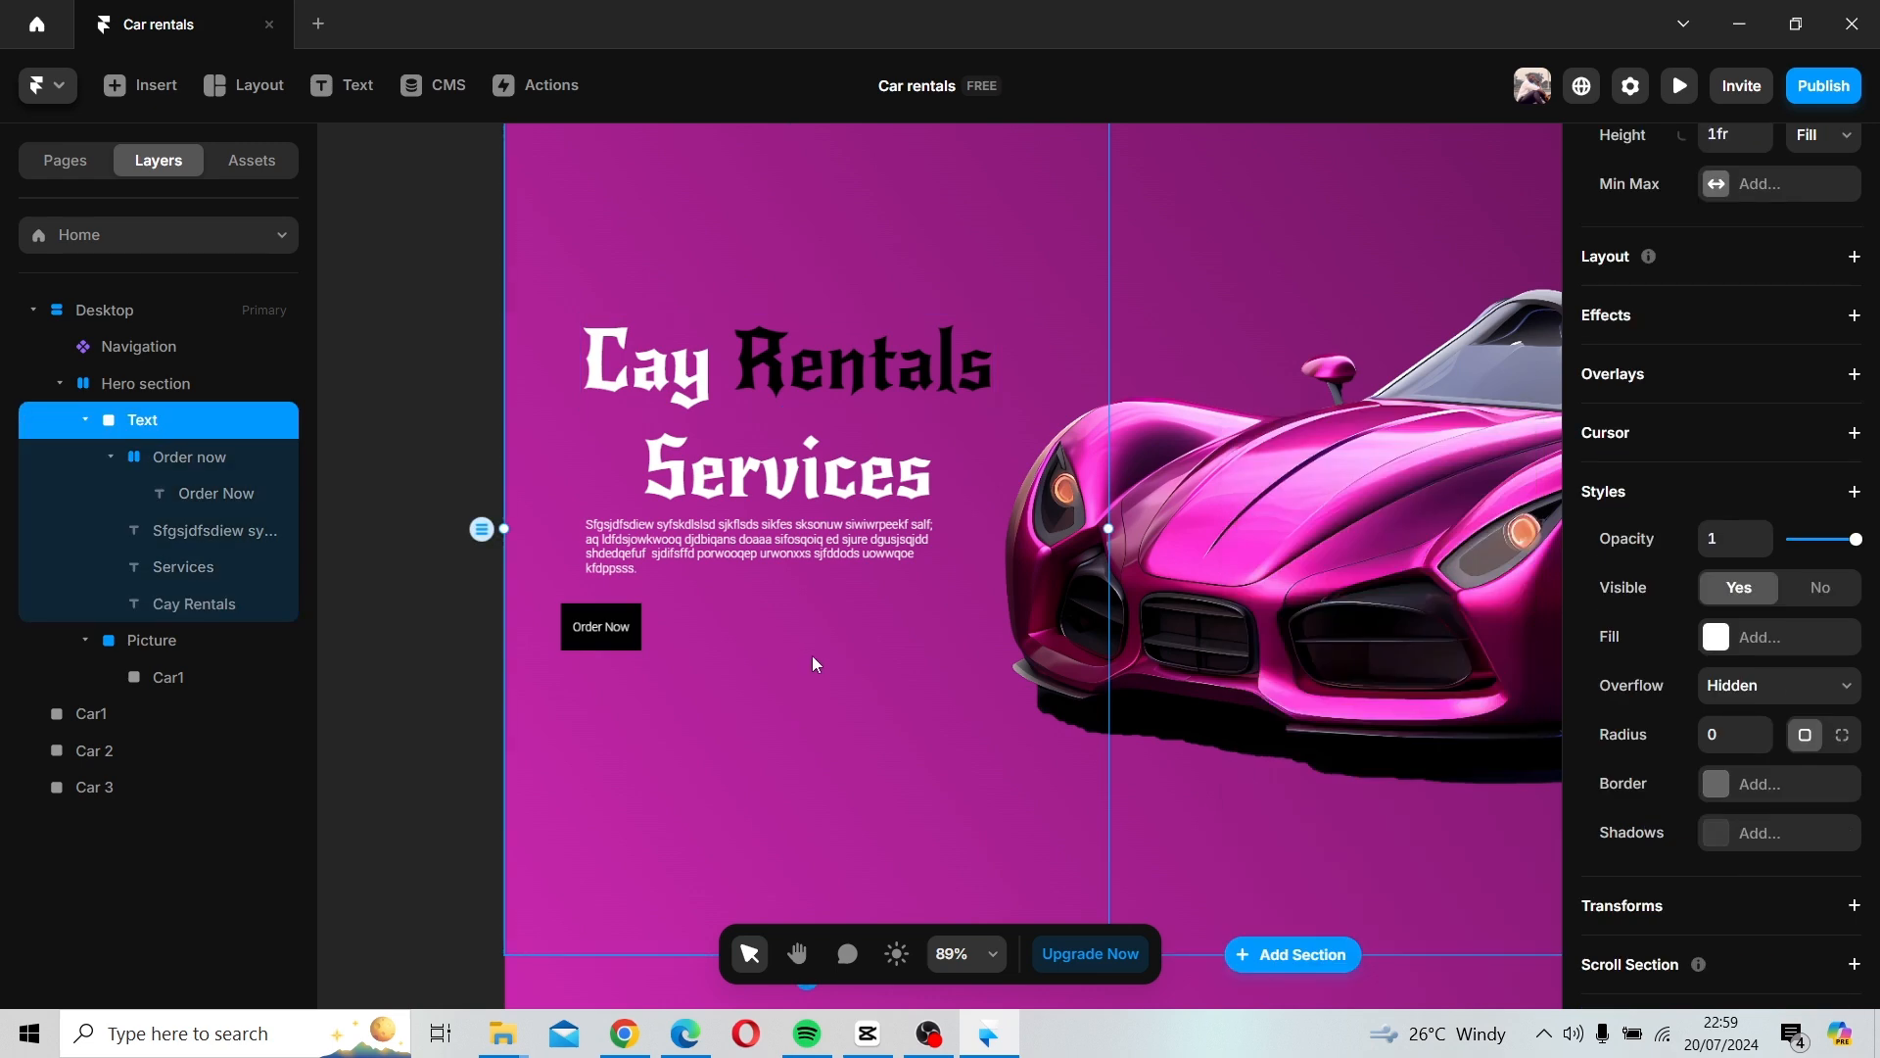
Undo the color change on the word "Rentals" in the heading.
key("ctrl+z")
scroll(813, 666, "down", 2)
scroll(813, 658, "down", 3)
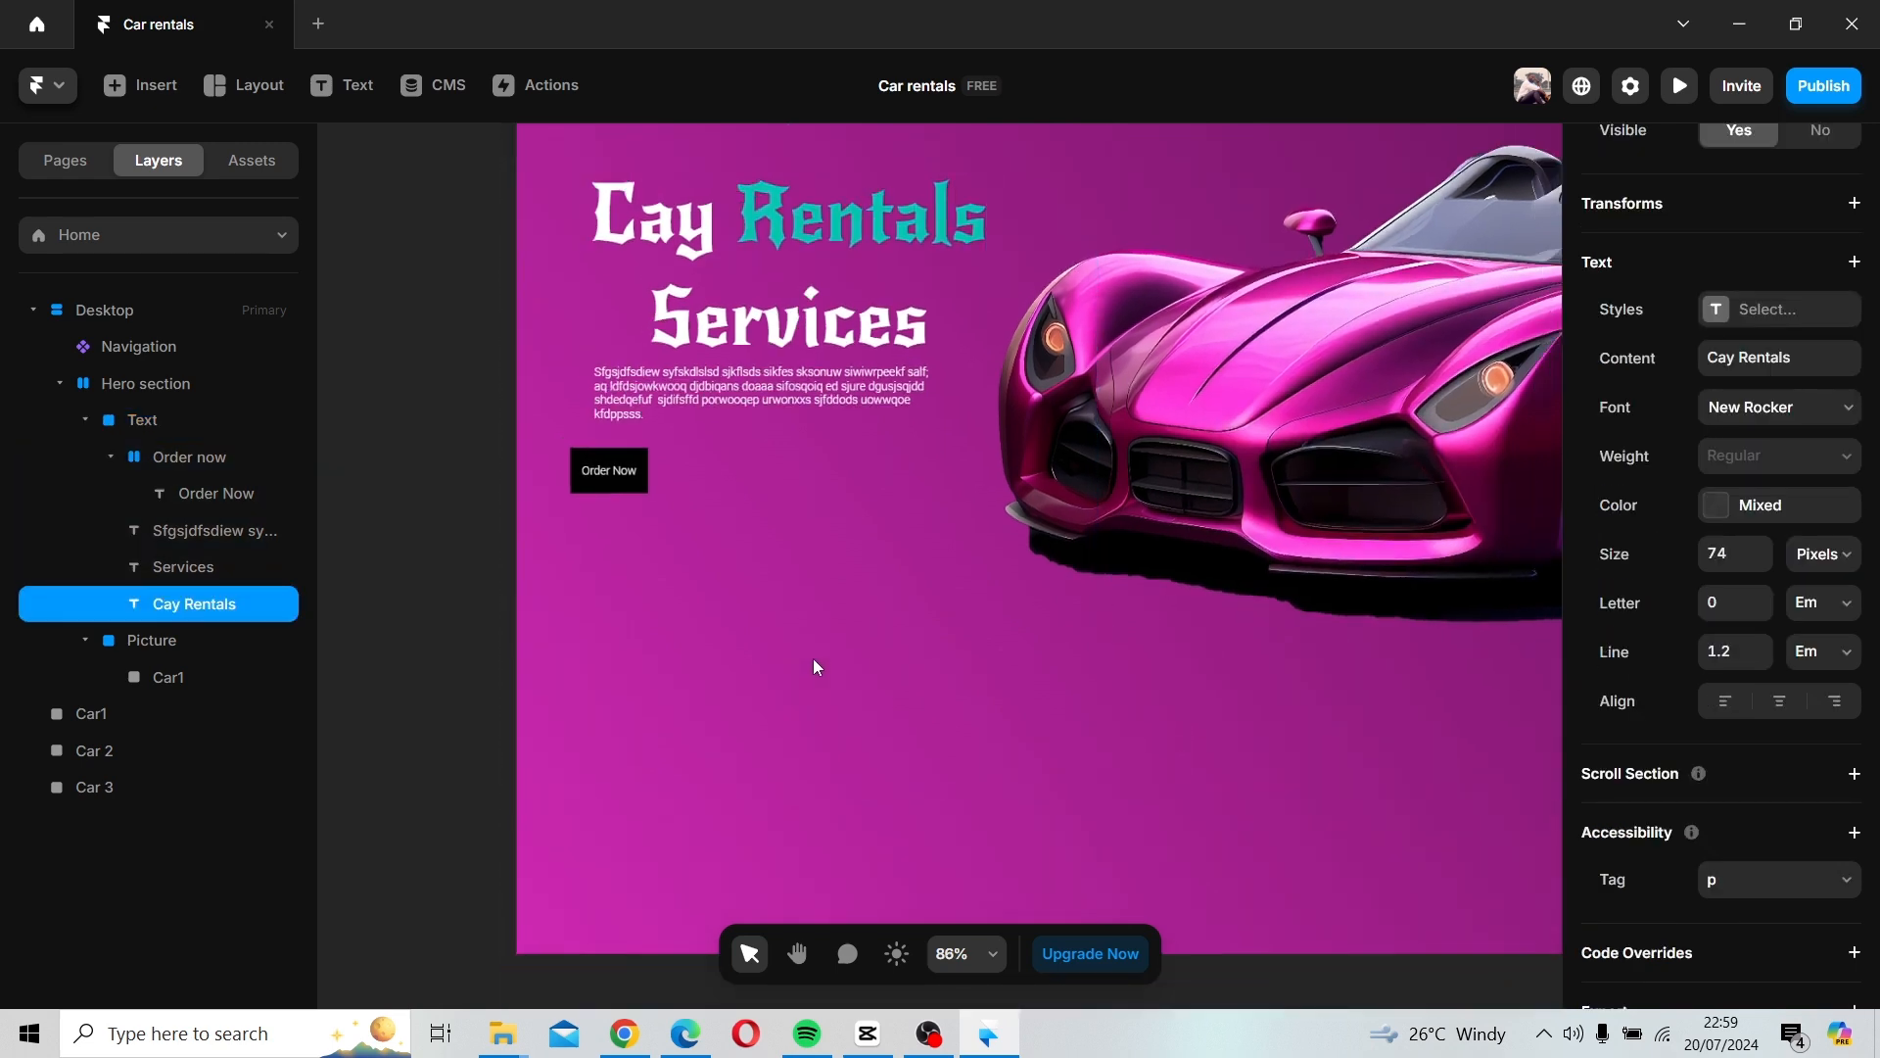
scroll(859, 627, "up", 1)
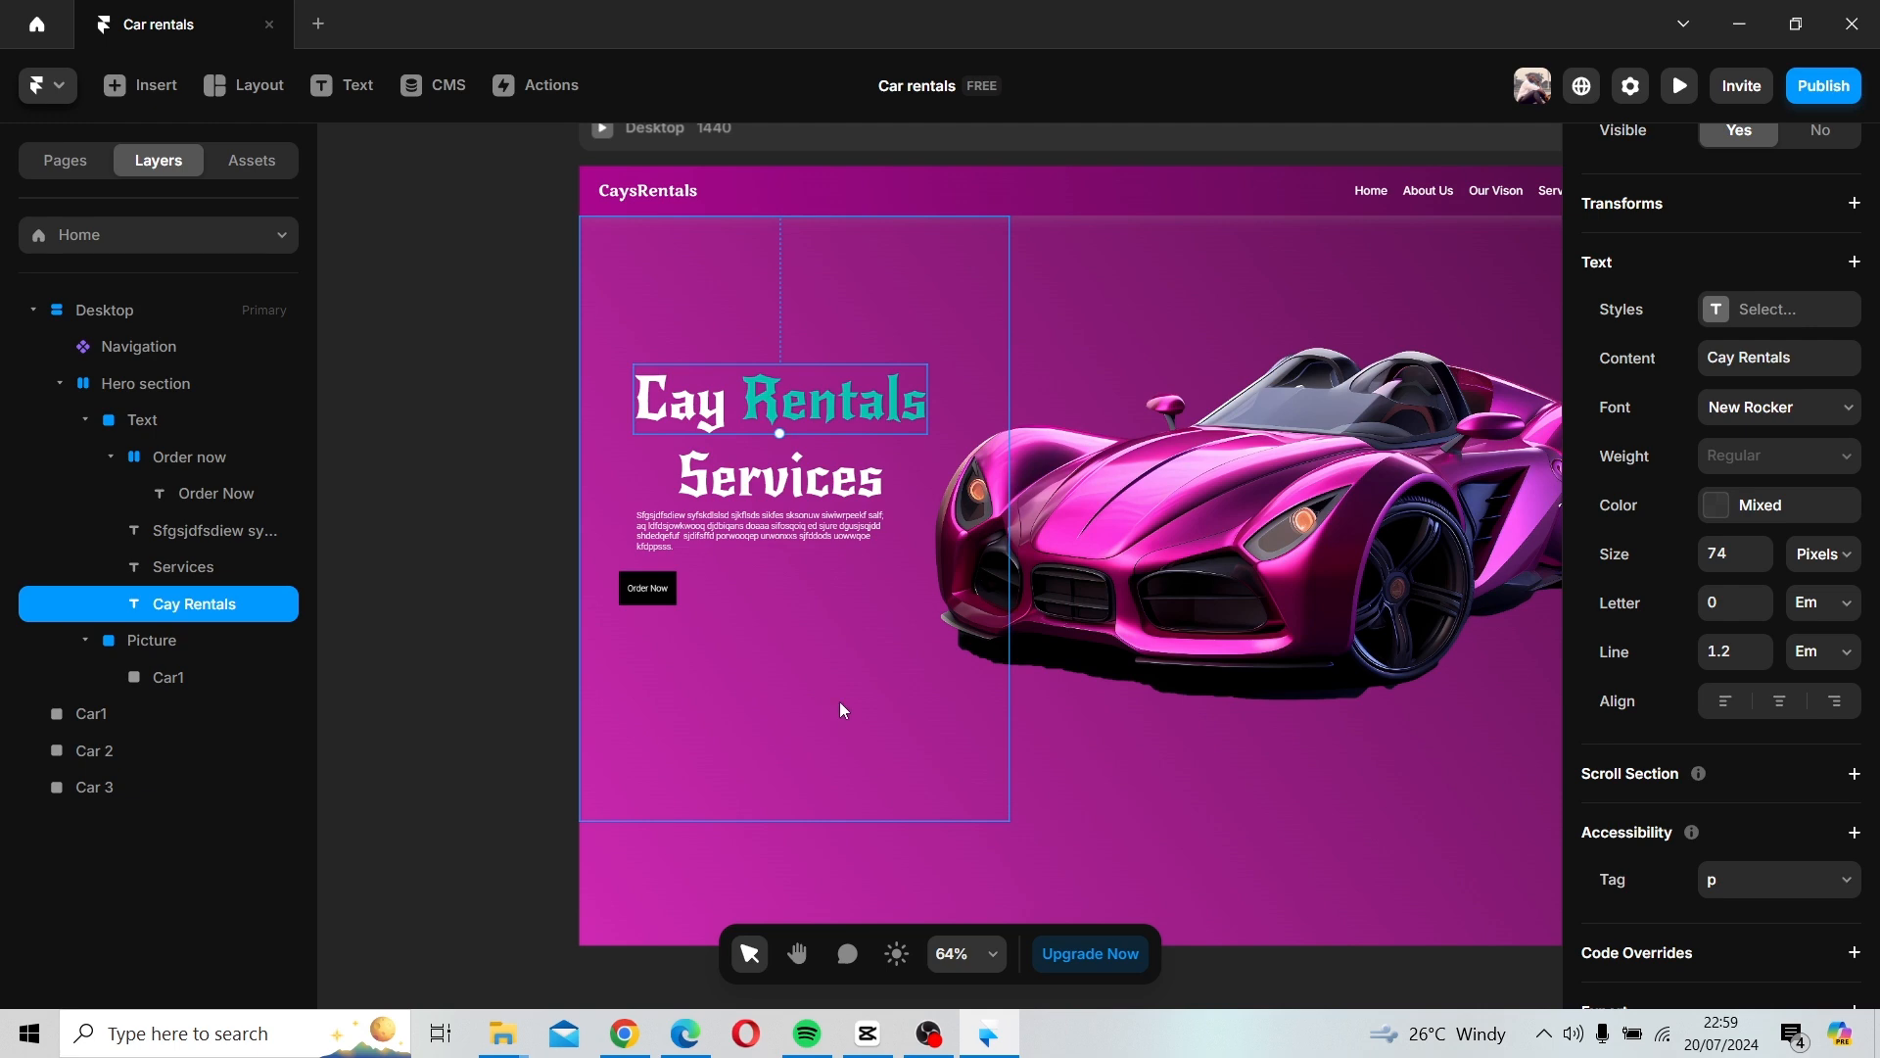
left_click(841, 706)
Widen the Order now button slightly by extending its right edge.
left_click(670, 589)
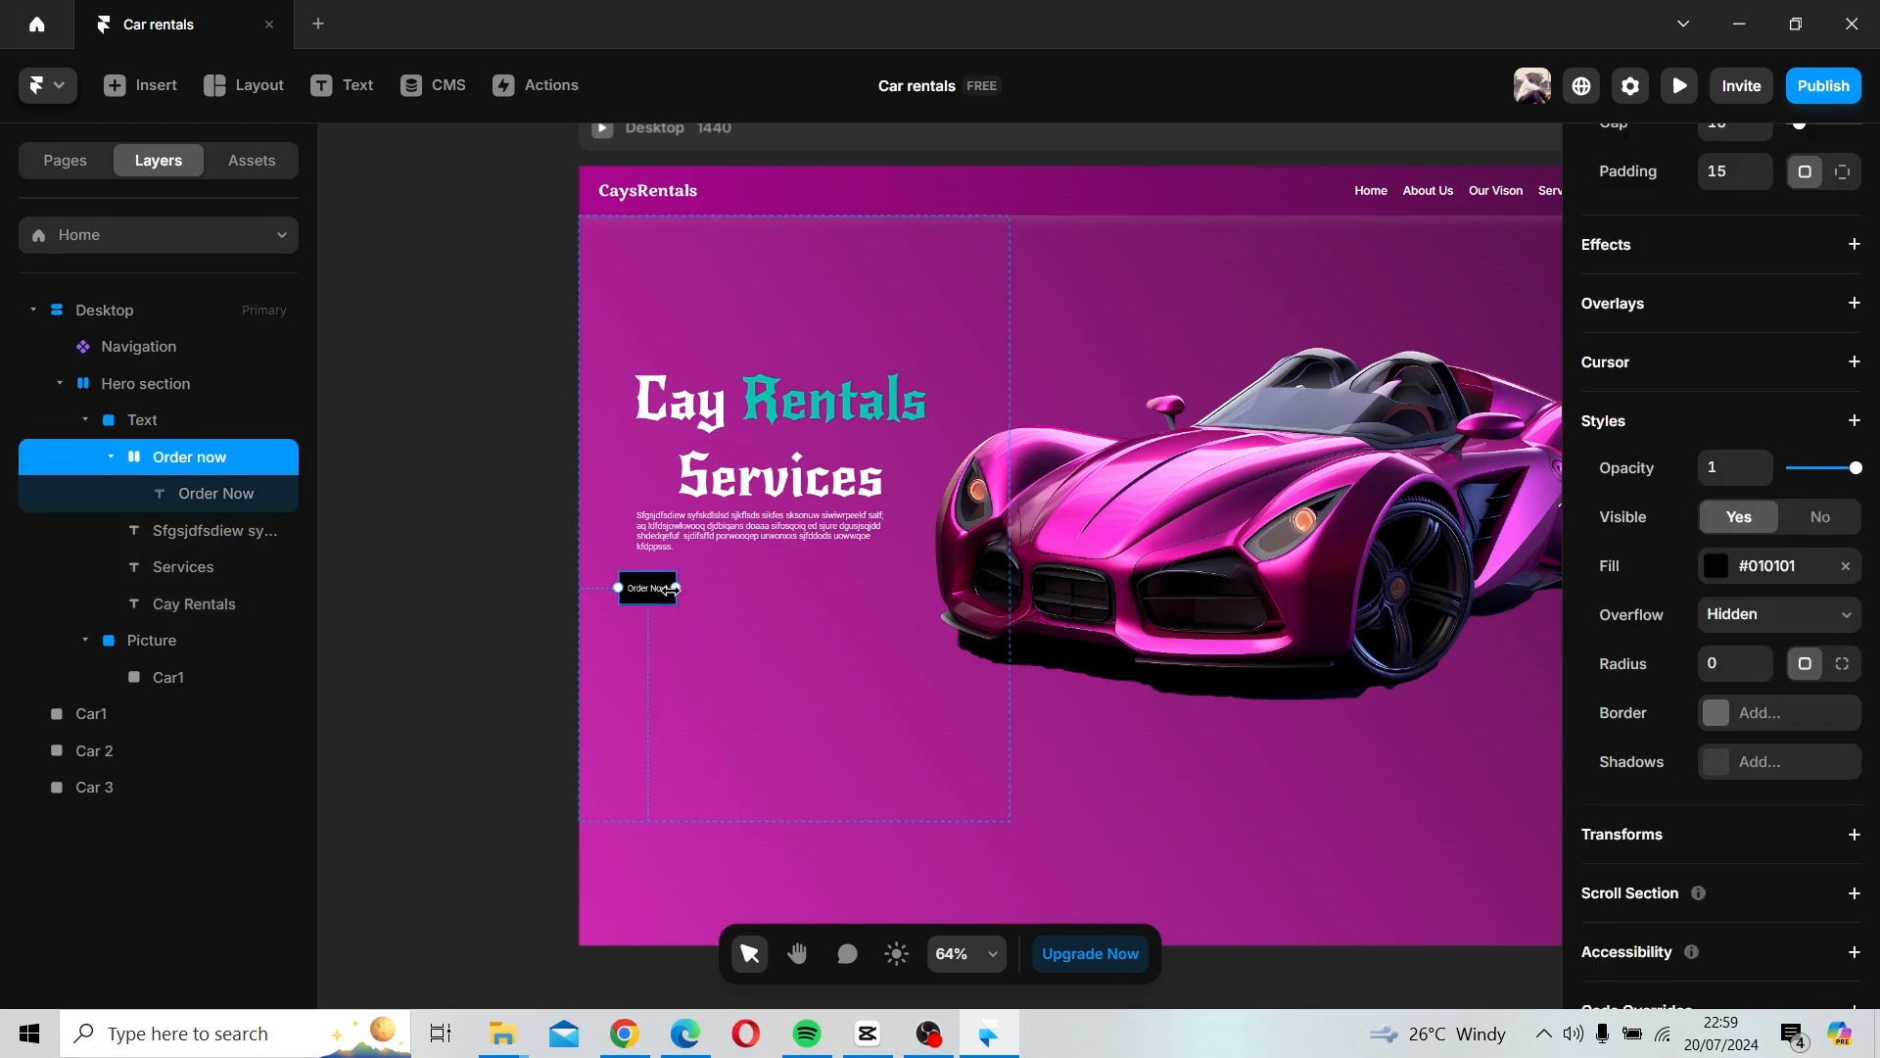
left_click_drag(655, 599, 701, 588)
left_click(654, 598)
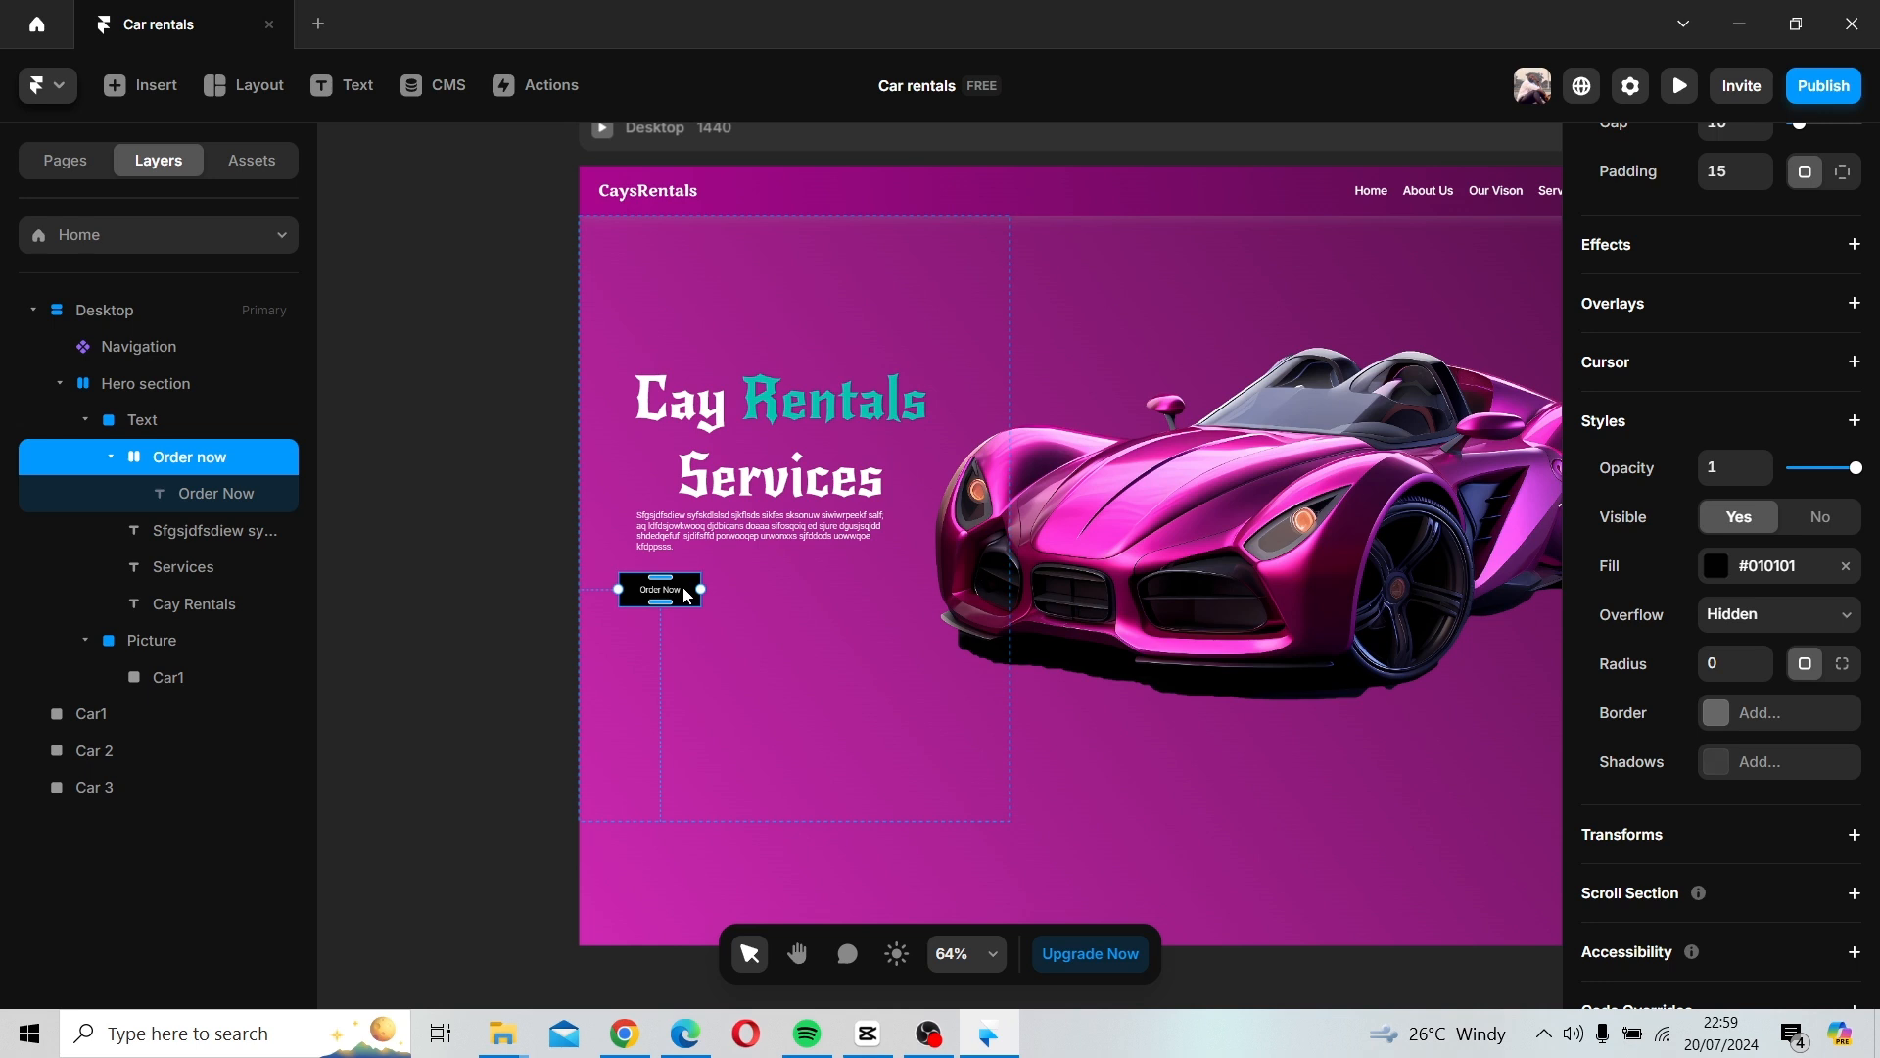
scroll(1834, 705, "down", 1)
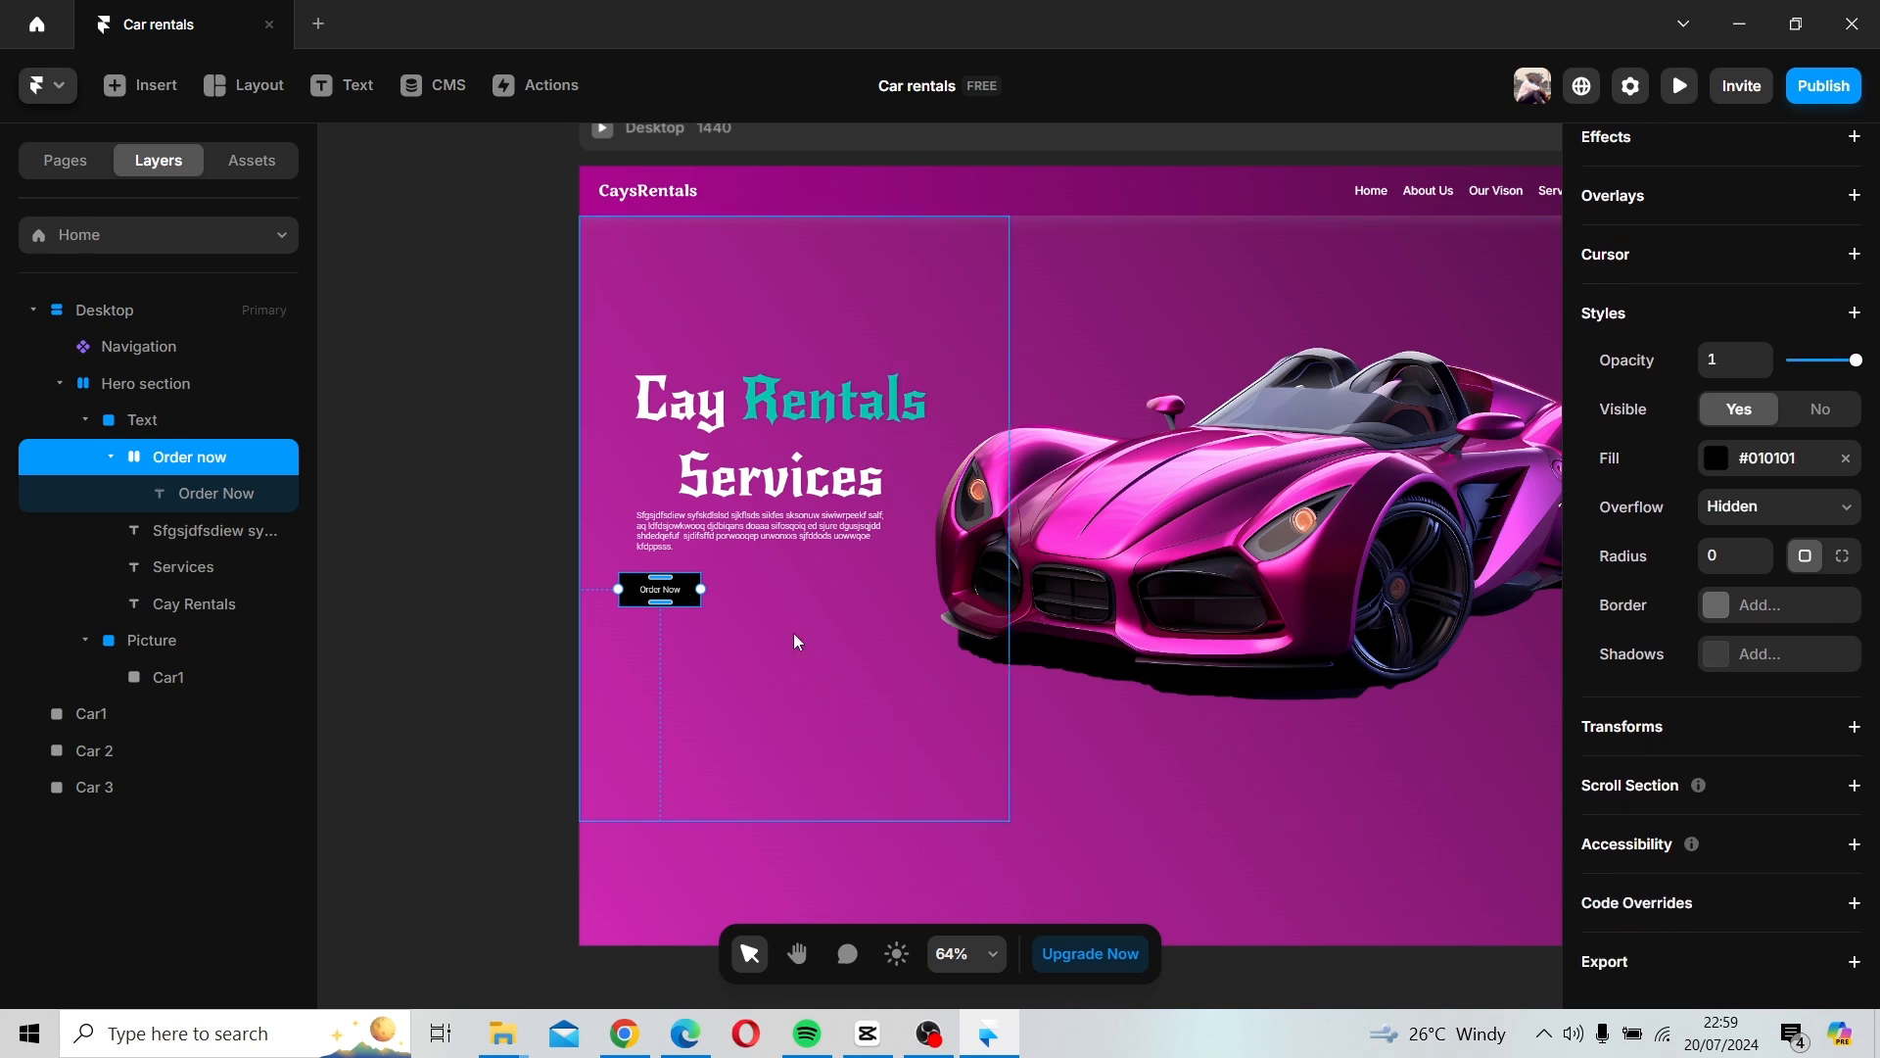
Set the font size of the whole Order Now button text to 20 pixels.
double_click(658, 590)
double_click(658, 590)
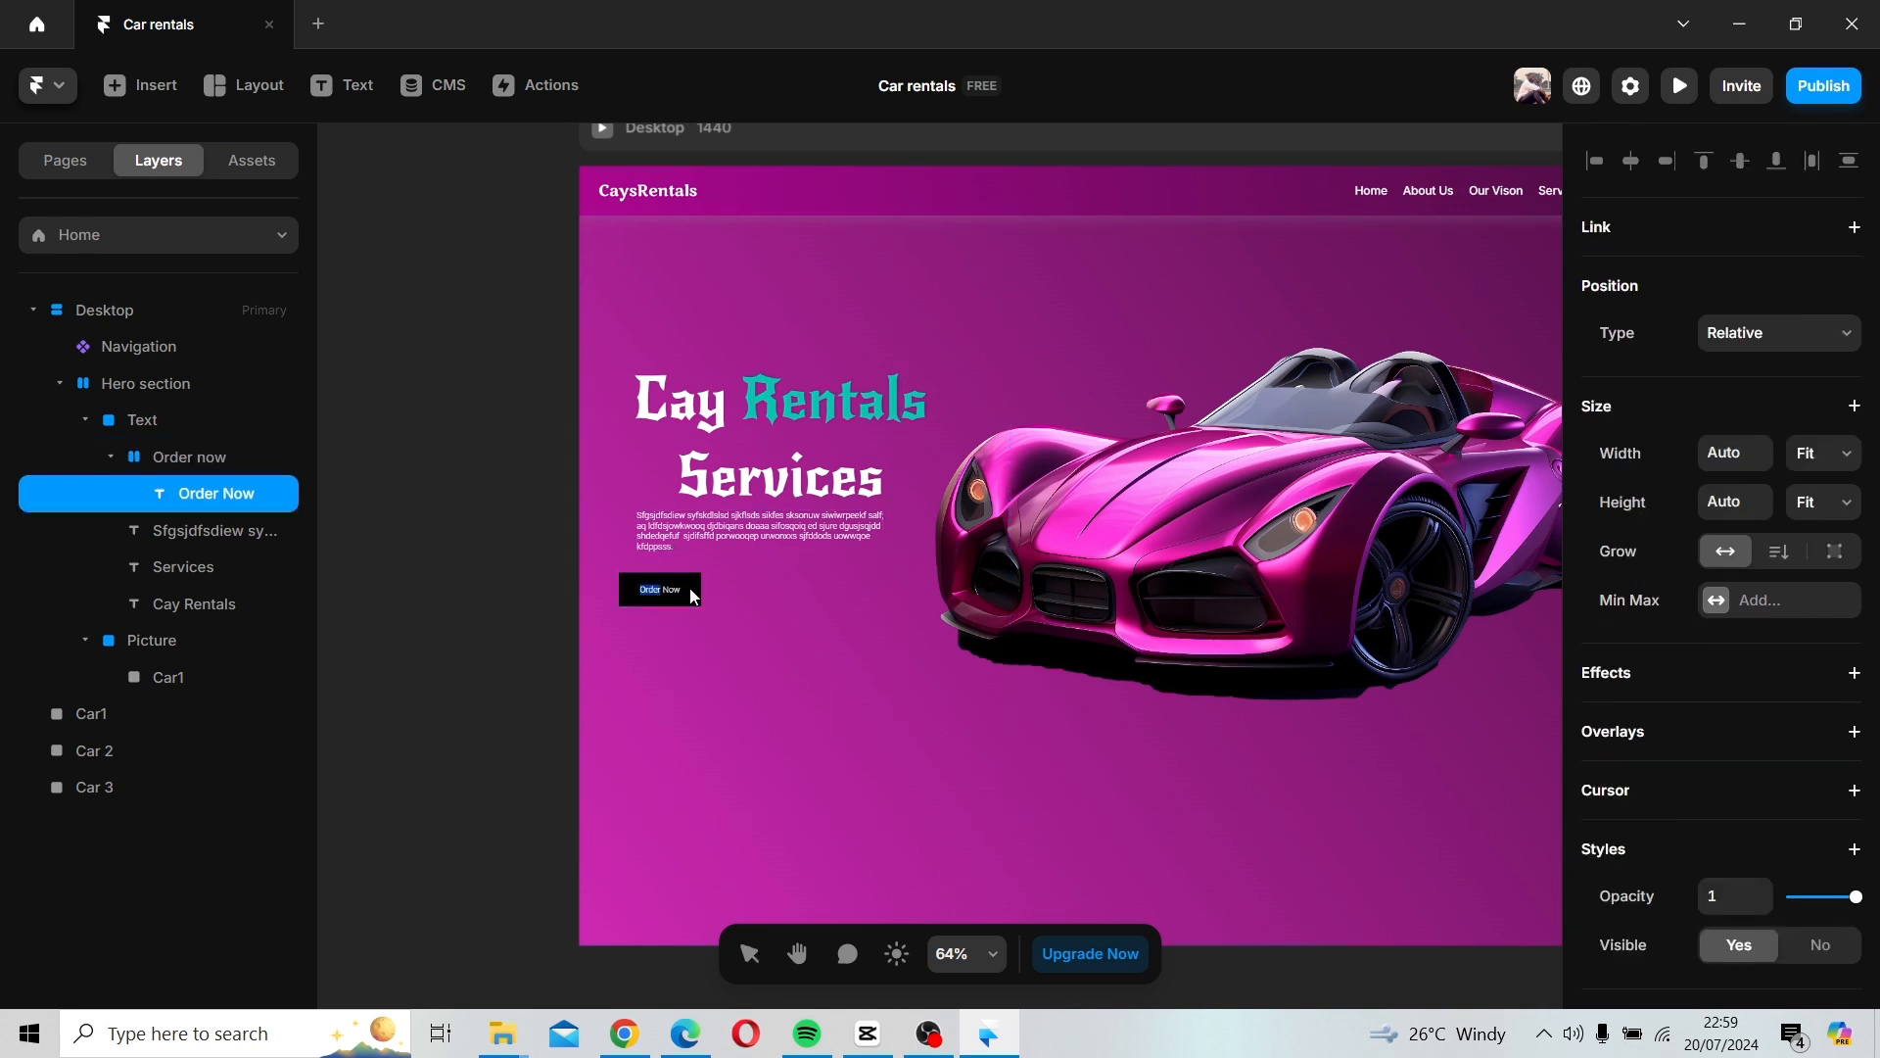
triple_click(668, 594)
scroll(1830, 625, "down", 5)
scroll(1752, 719, "down", 3)
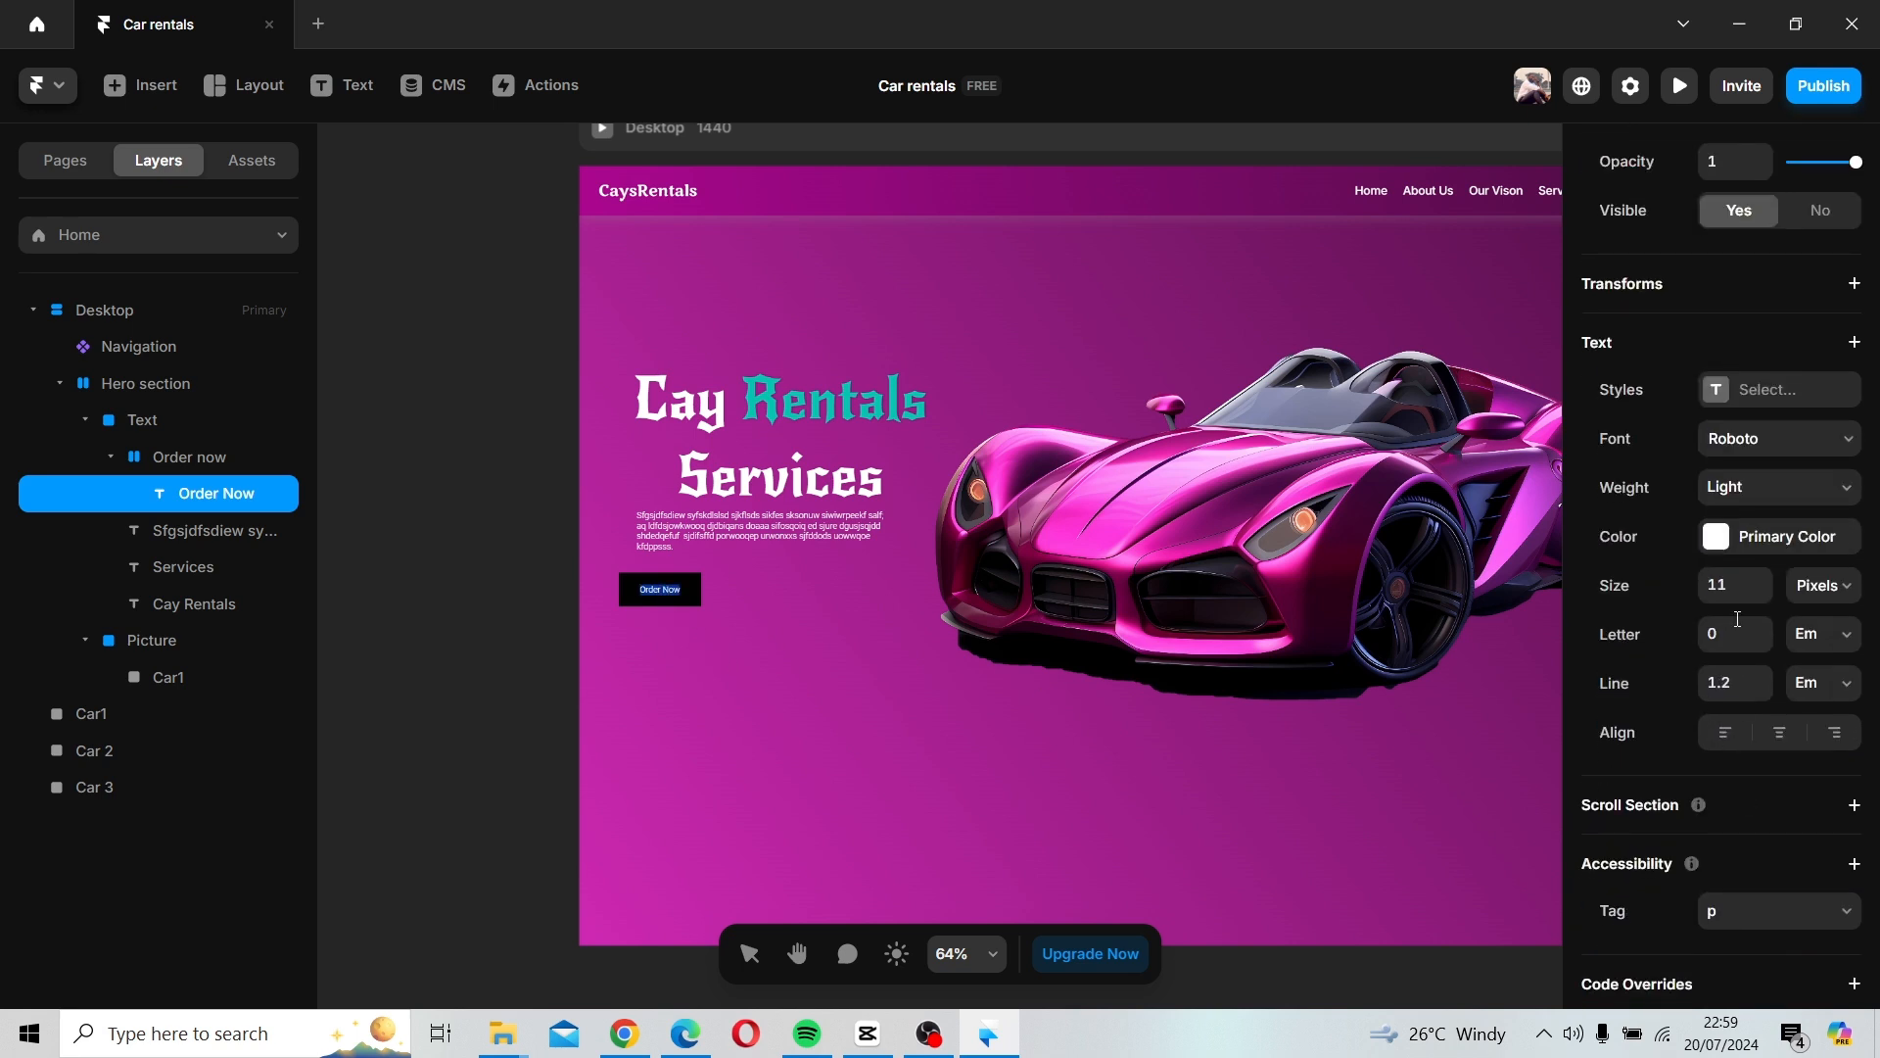
left_click(1764, 591)
left_click(1764, 585)
left_click(1763, 585)
left_click(1764, 584)
left_click(1764, 585)
left_click(1764, 585)
left_click(1764, 584)
left_click(1764, 584)
left_click(1763, 585)
left_click(1764, 585)
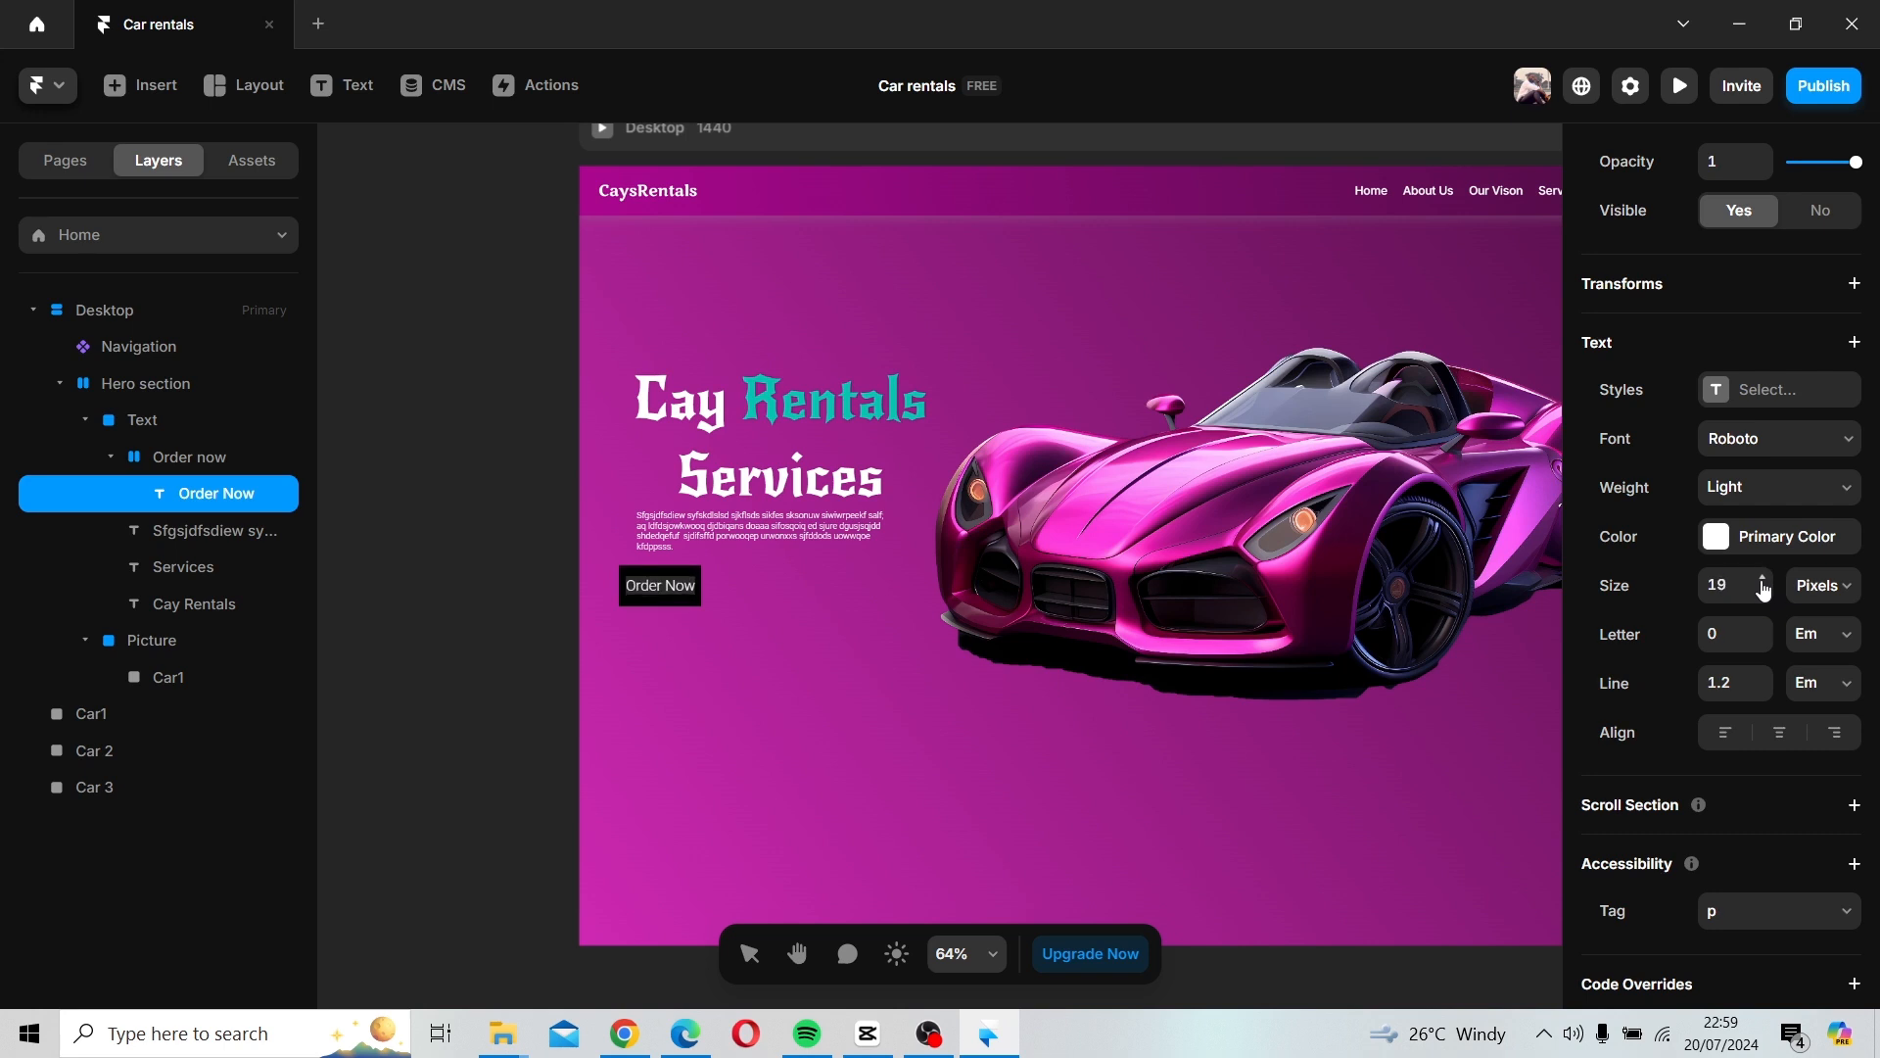
left_click(1764, 585)
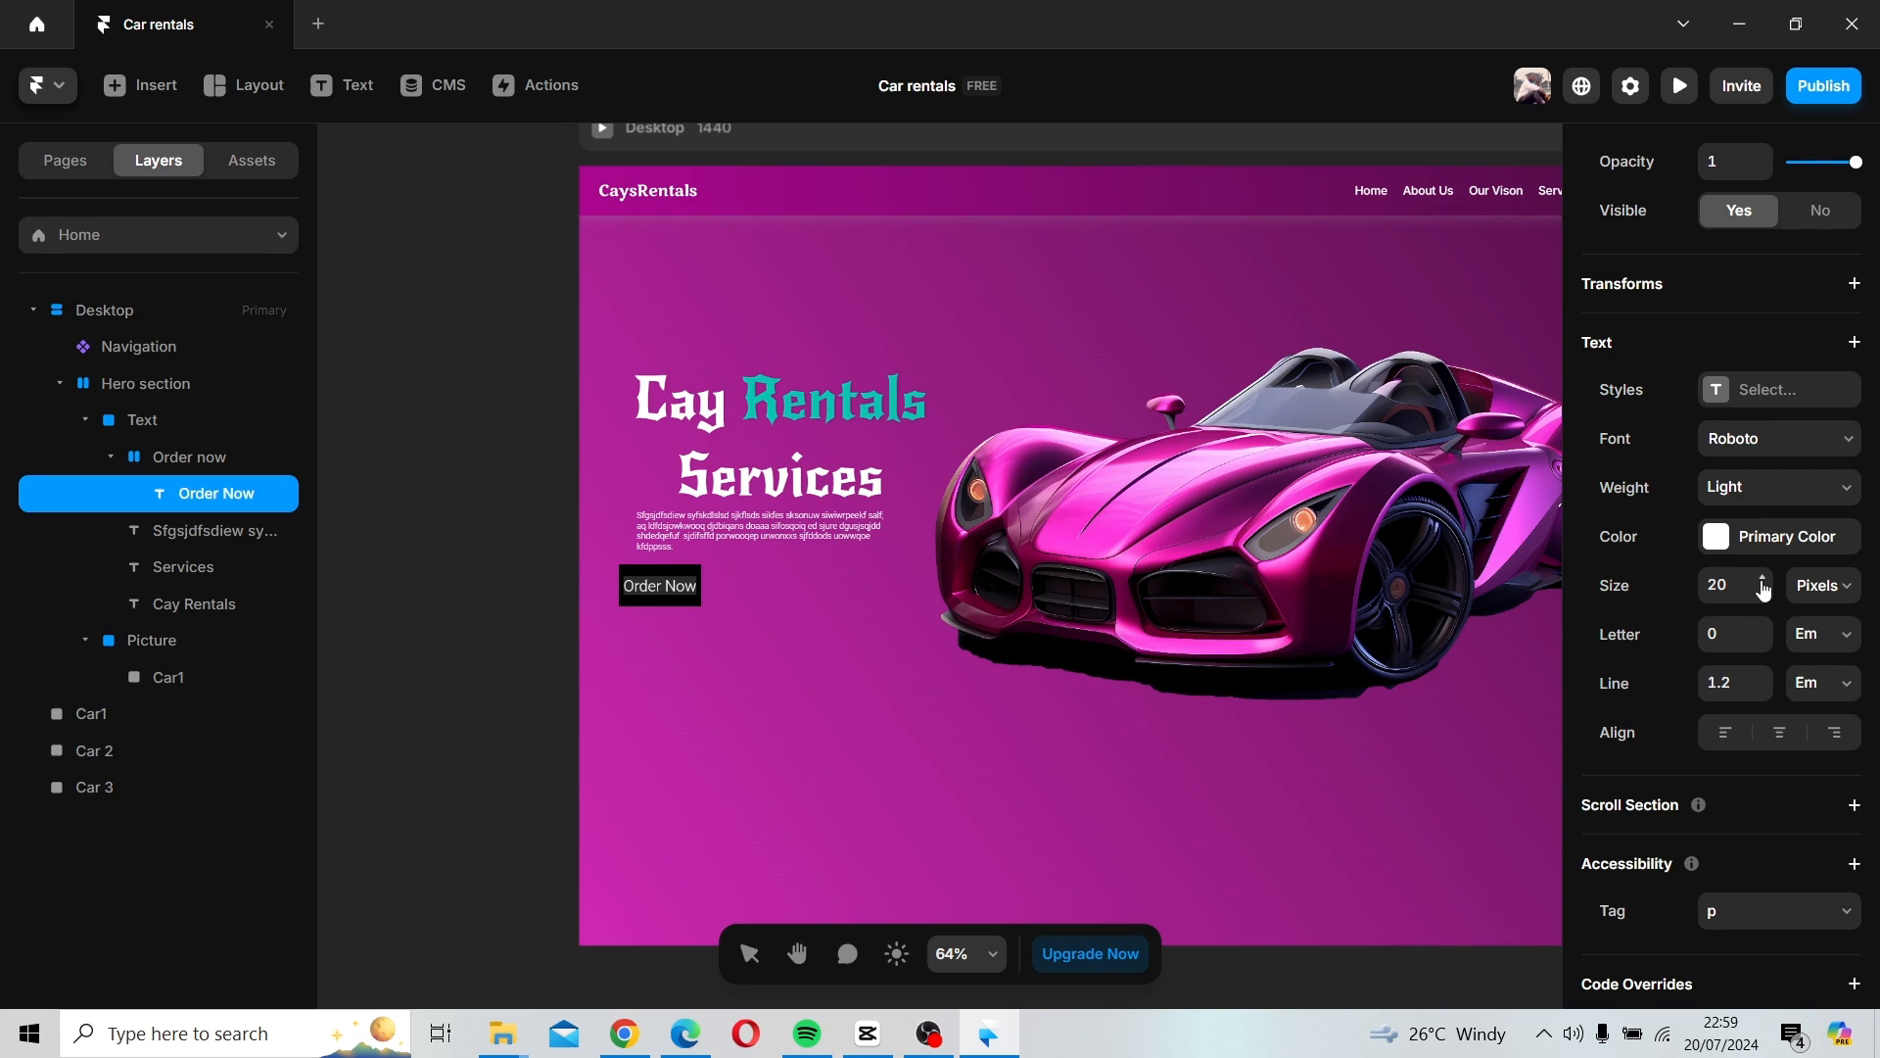
left_click(602, 637)
left_click(650, 601)
left_click_drag(660, 589, 669, 574)
left_click(667, 572)
key("ctrl+z")
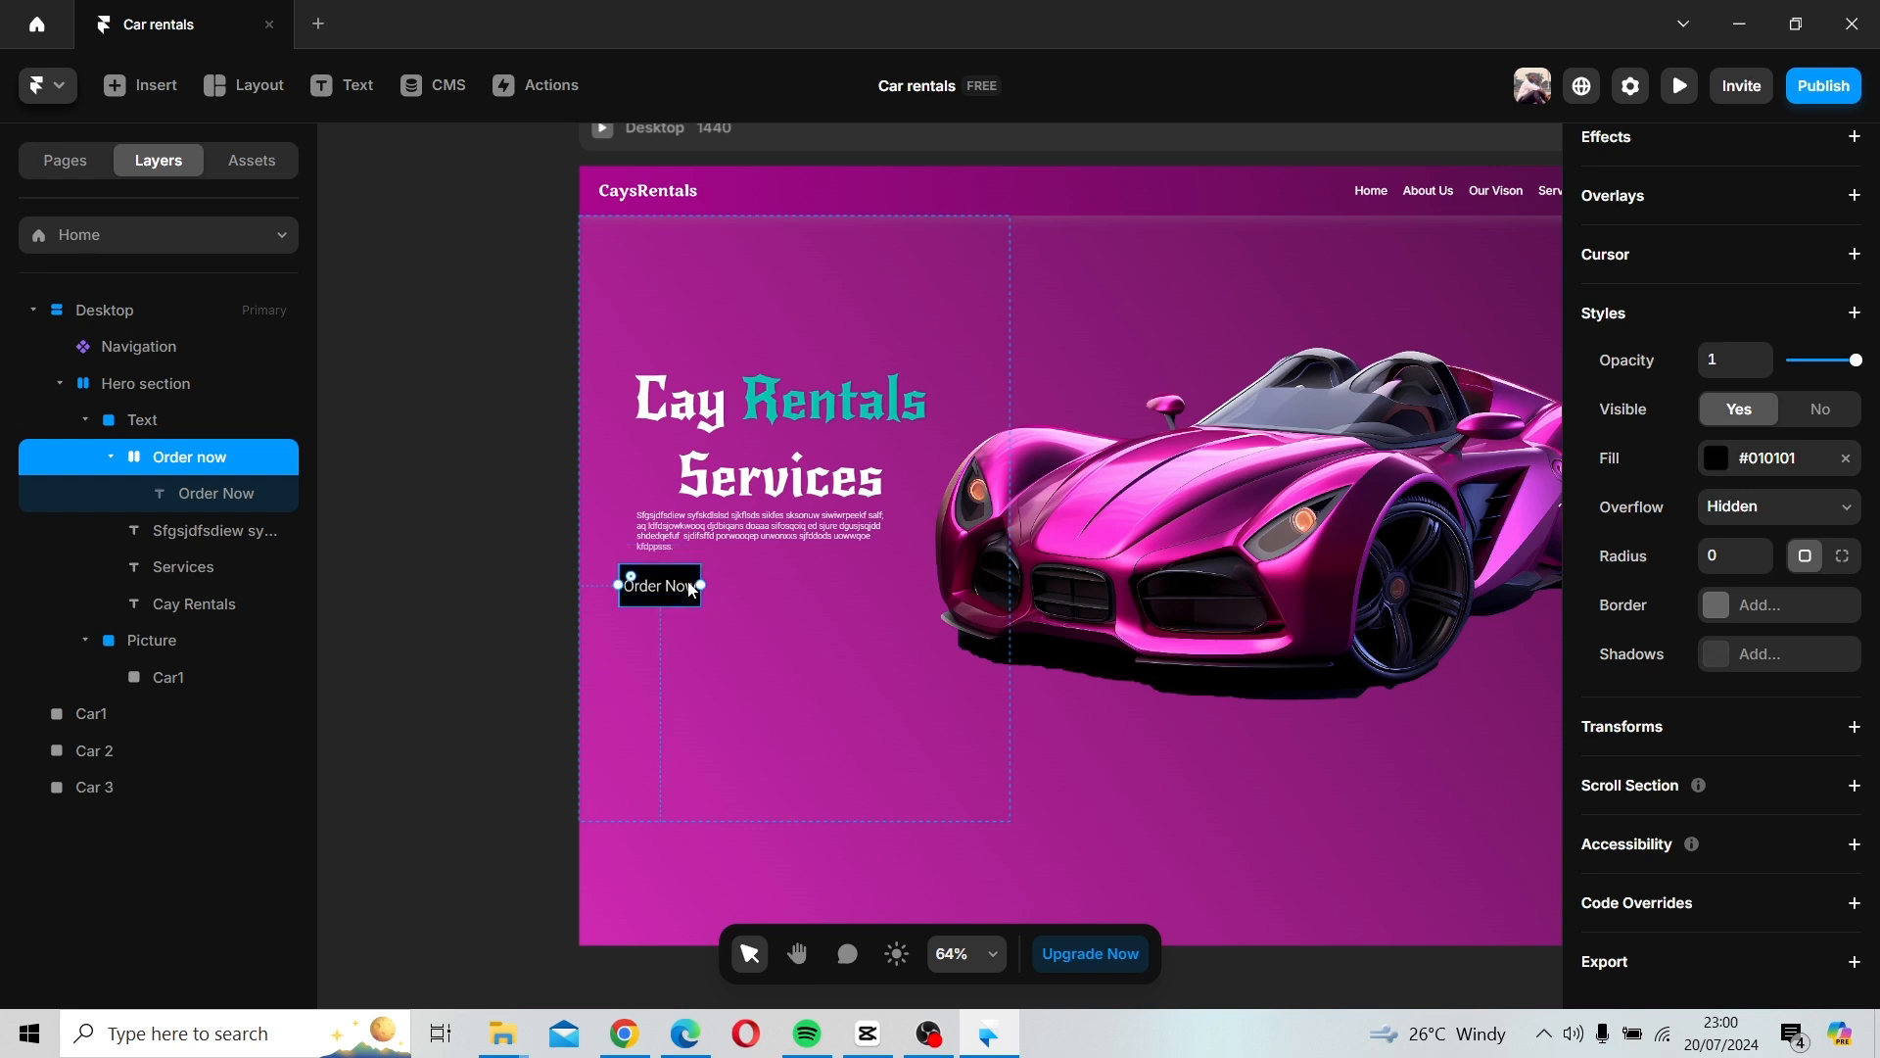
Widen the Order now button to about 25% so its text fits, and place it slightly lower beneath the paragraph.
left_click_drag(692, 588, 726, 604)
left_click(762, 615)
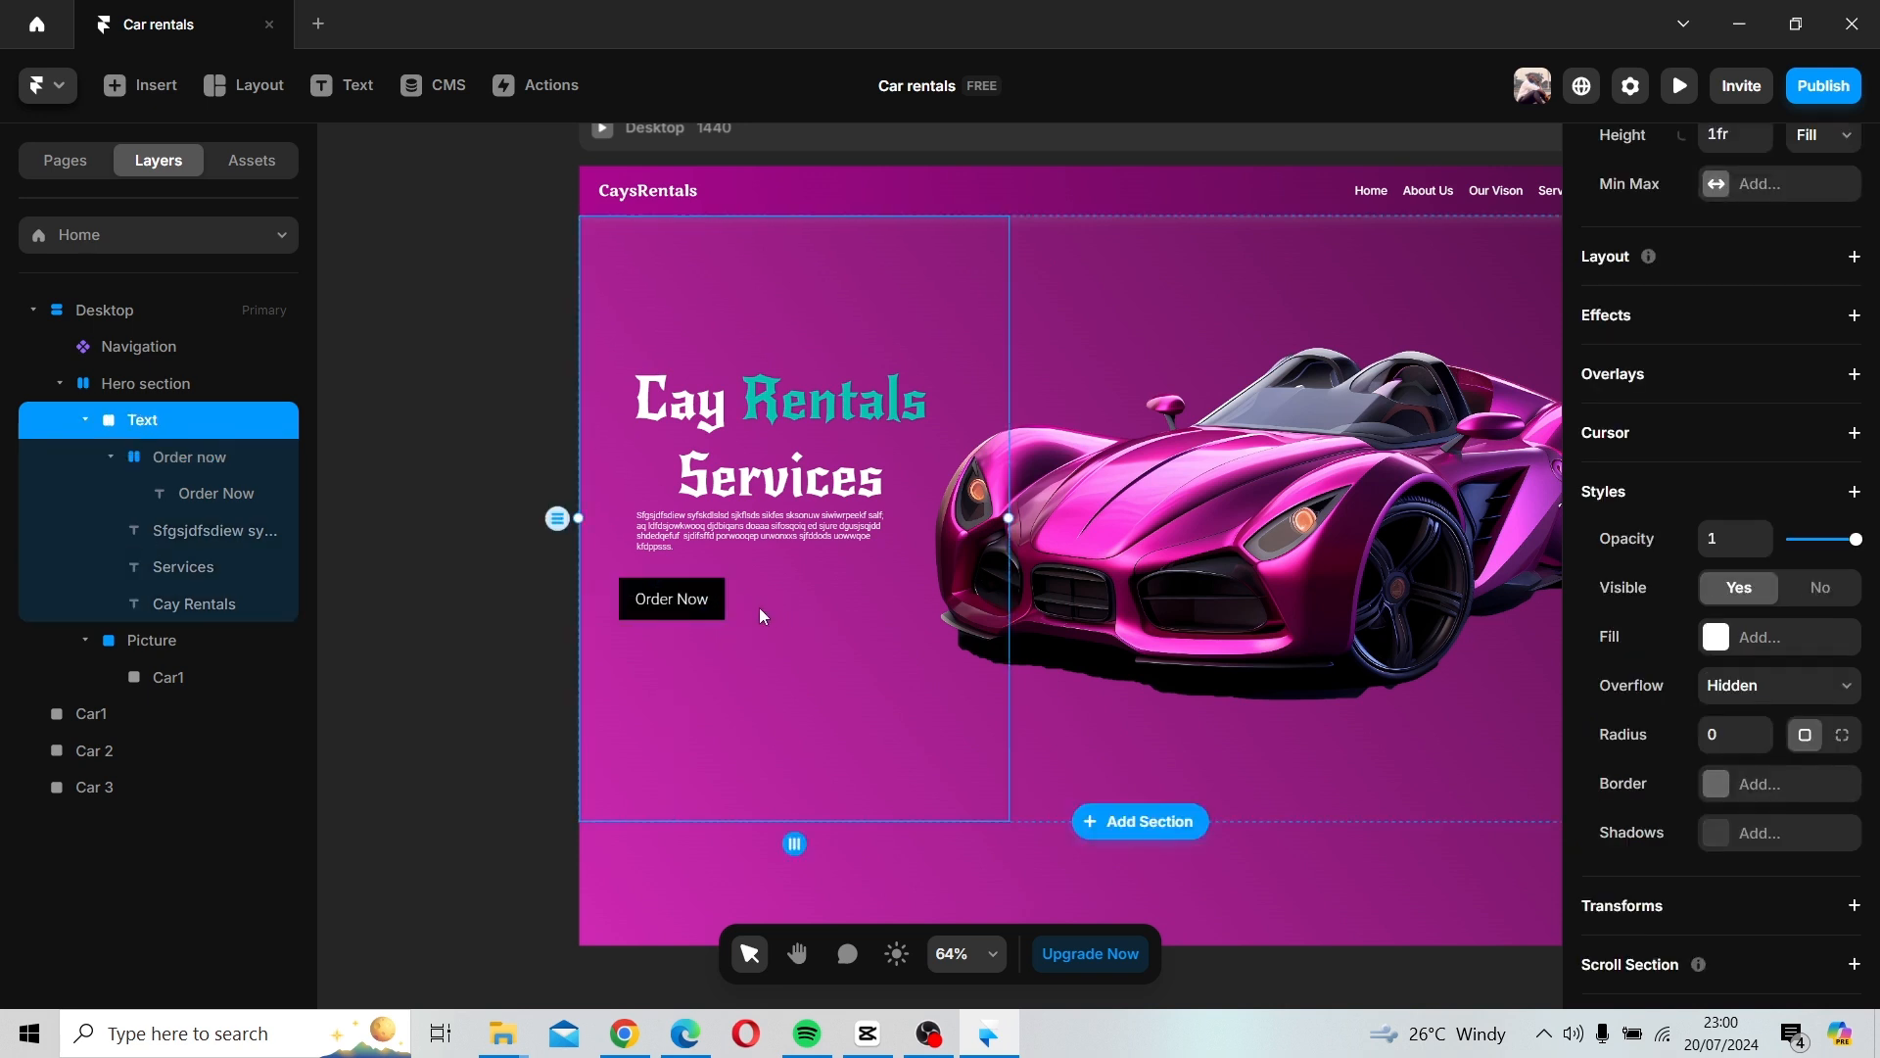
Round the corners of the Order now button with a radius of 16.
left_click(645, 608)
left_click(626, 614)
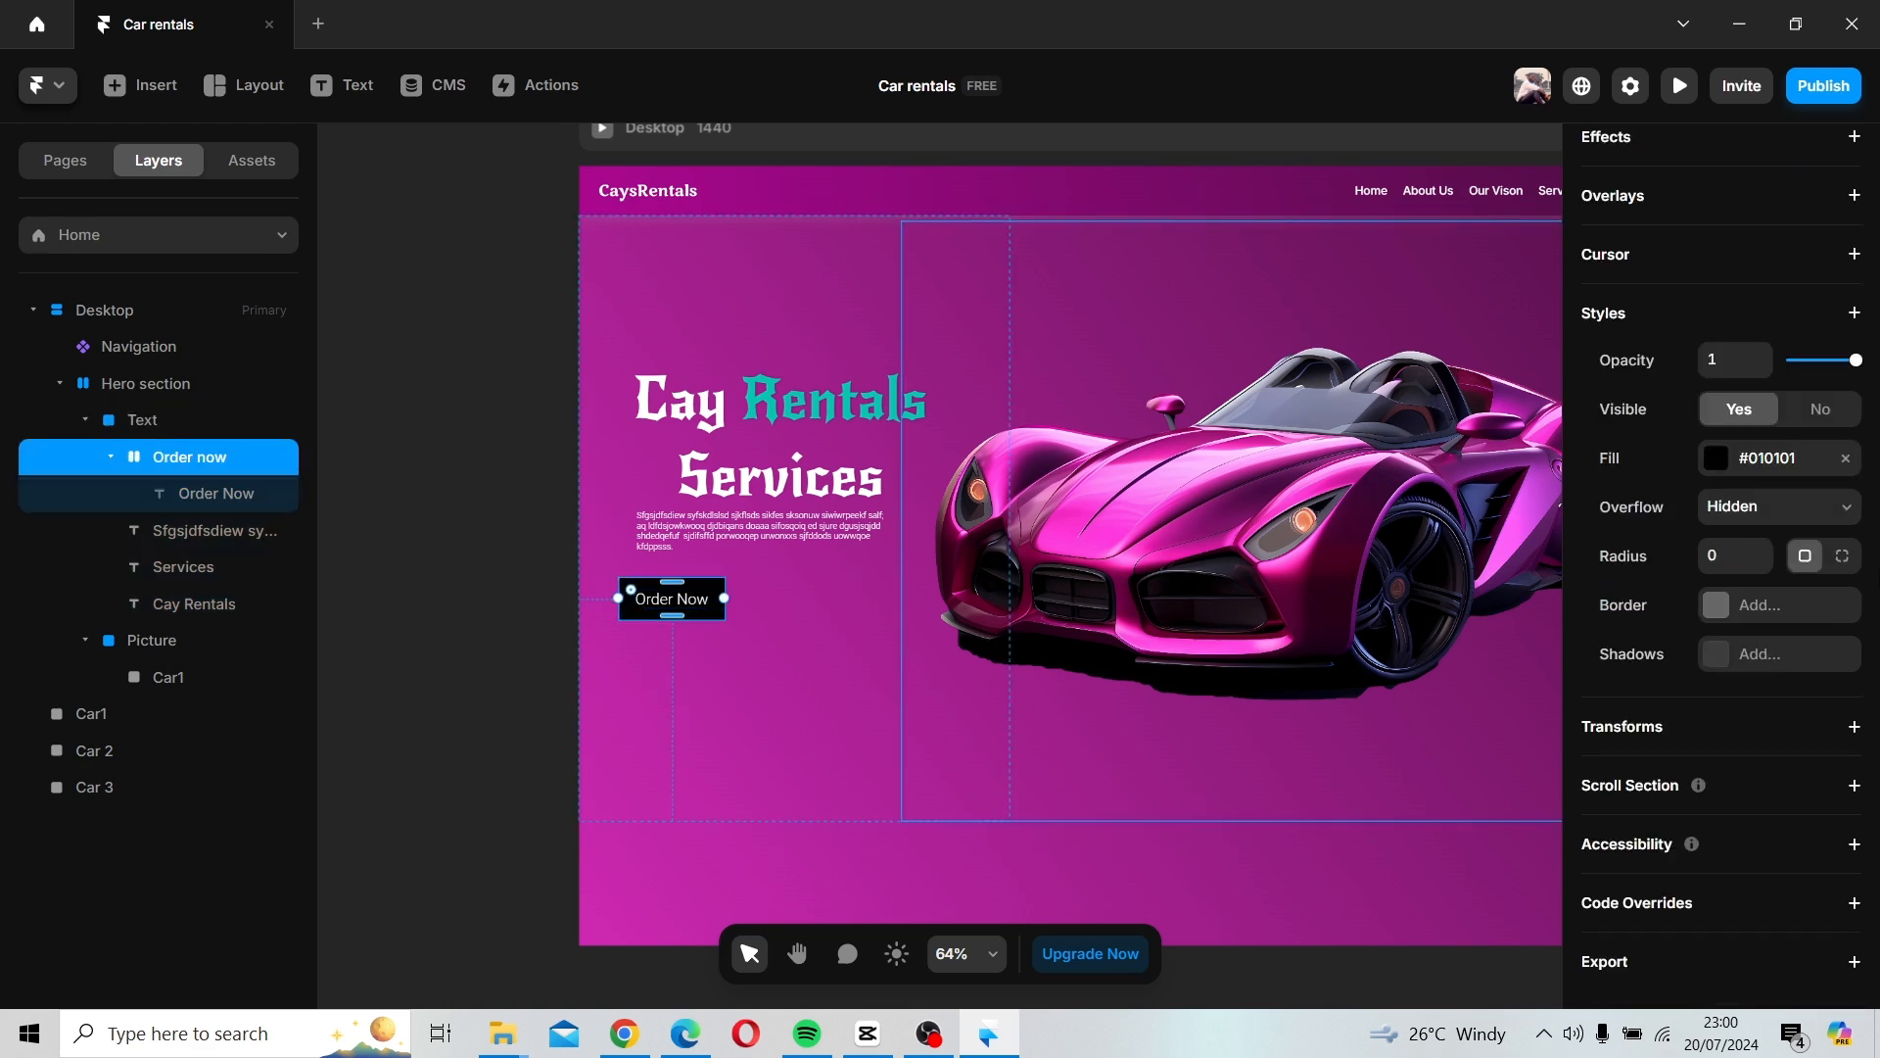
scroll(1806, 533, "up", 8)
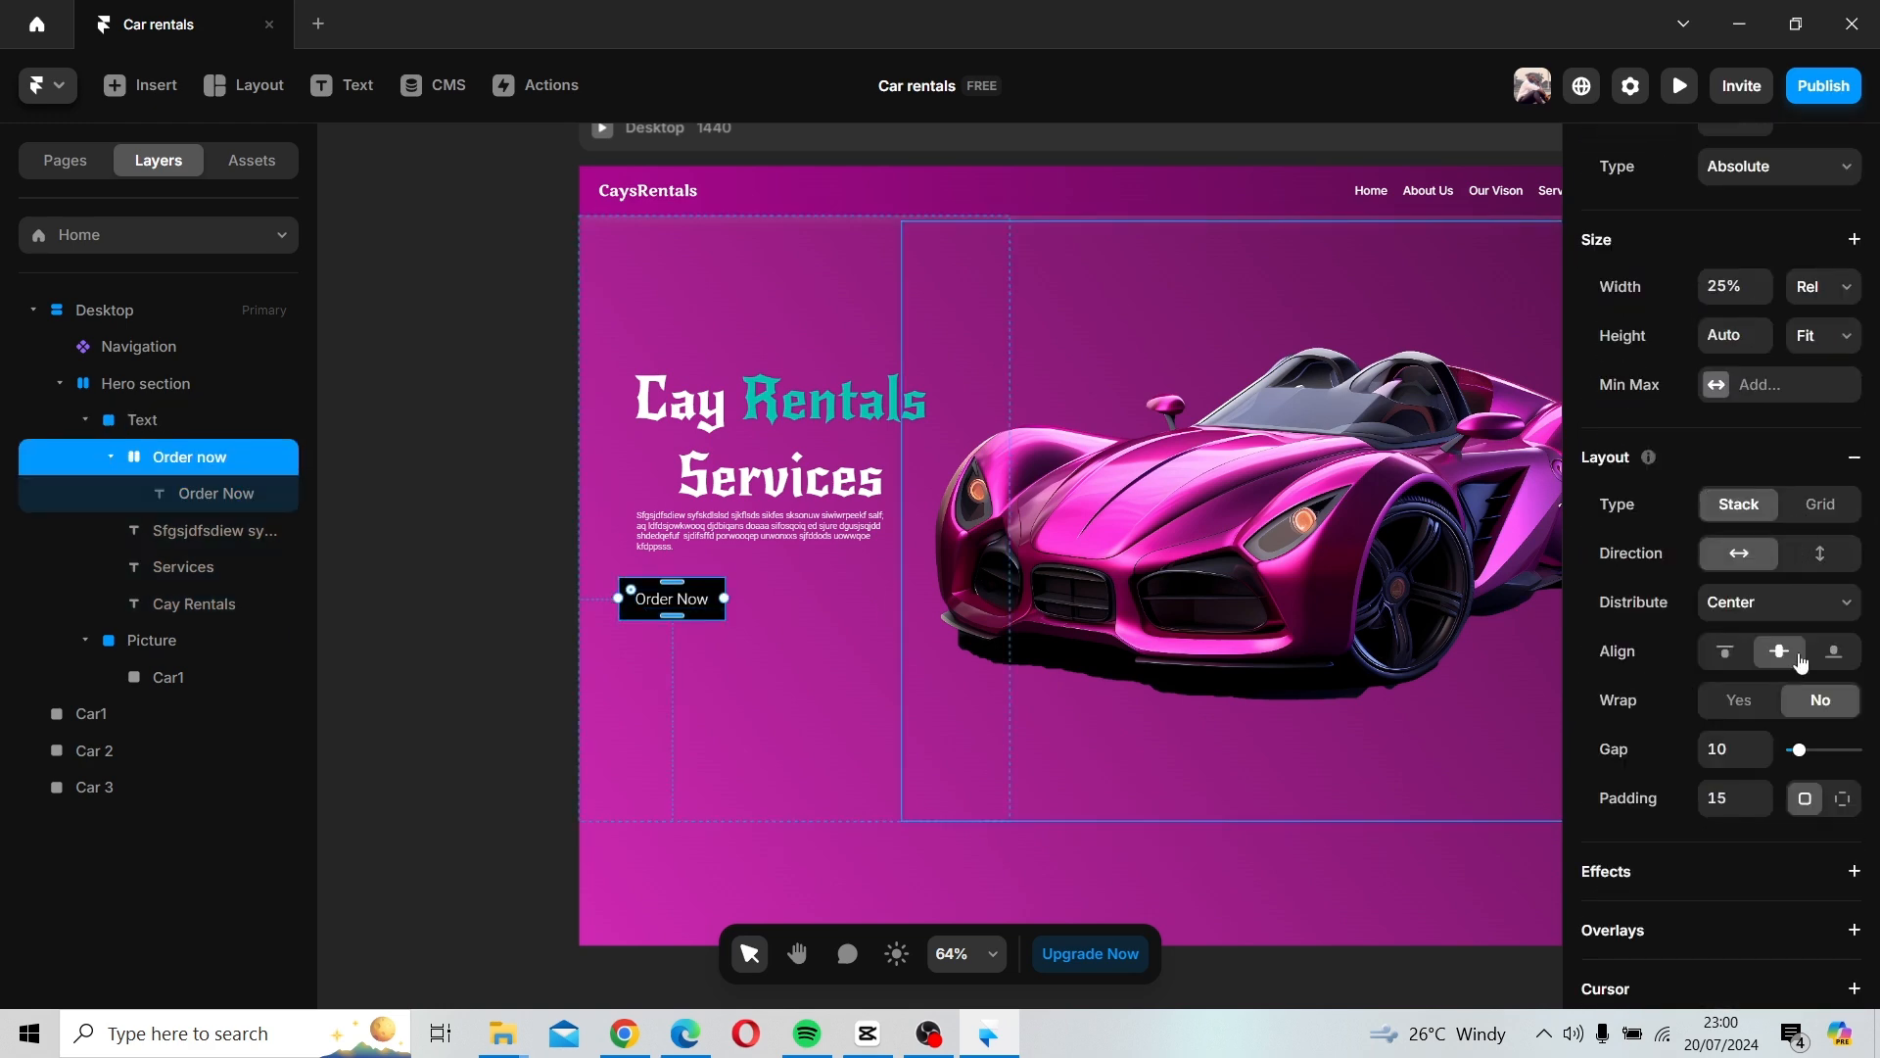
scroll(1798, 662, "up", 4)
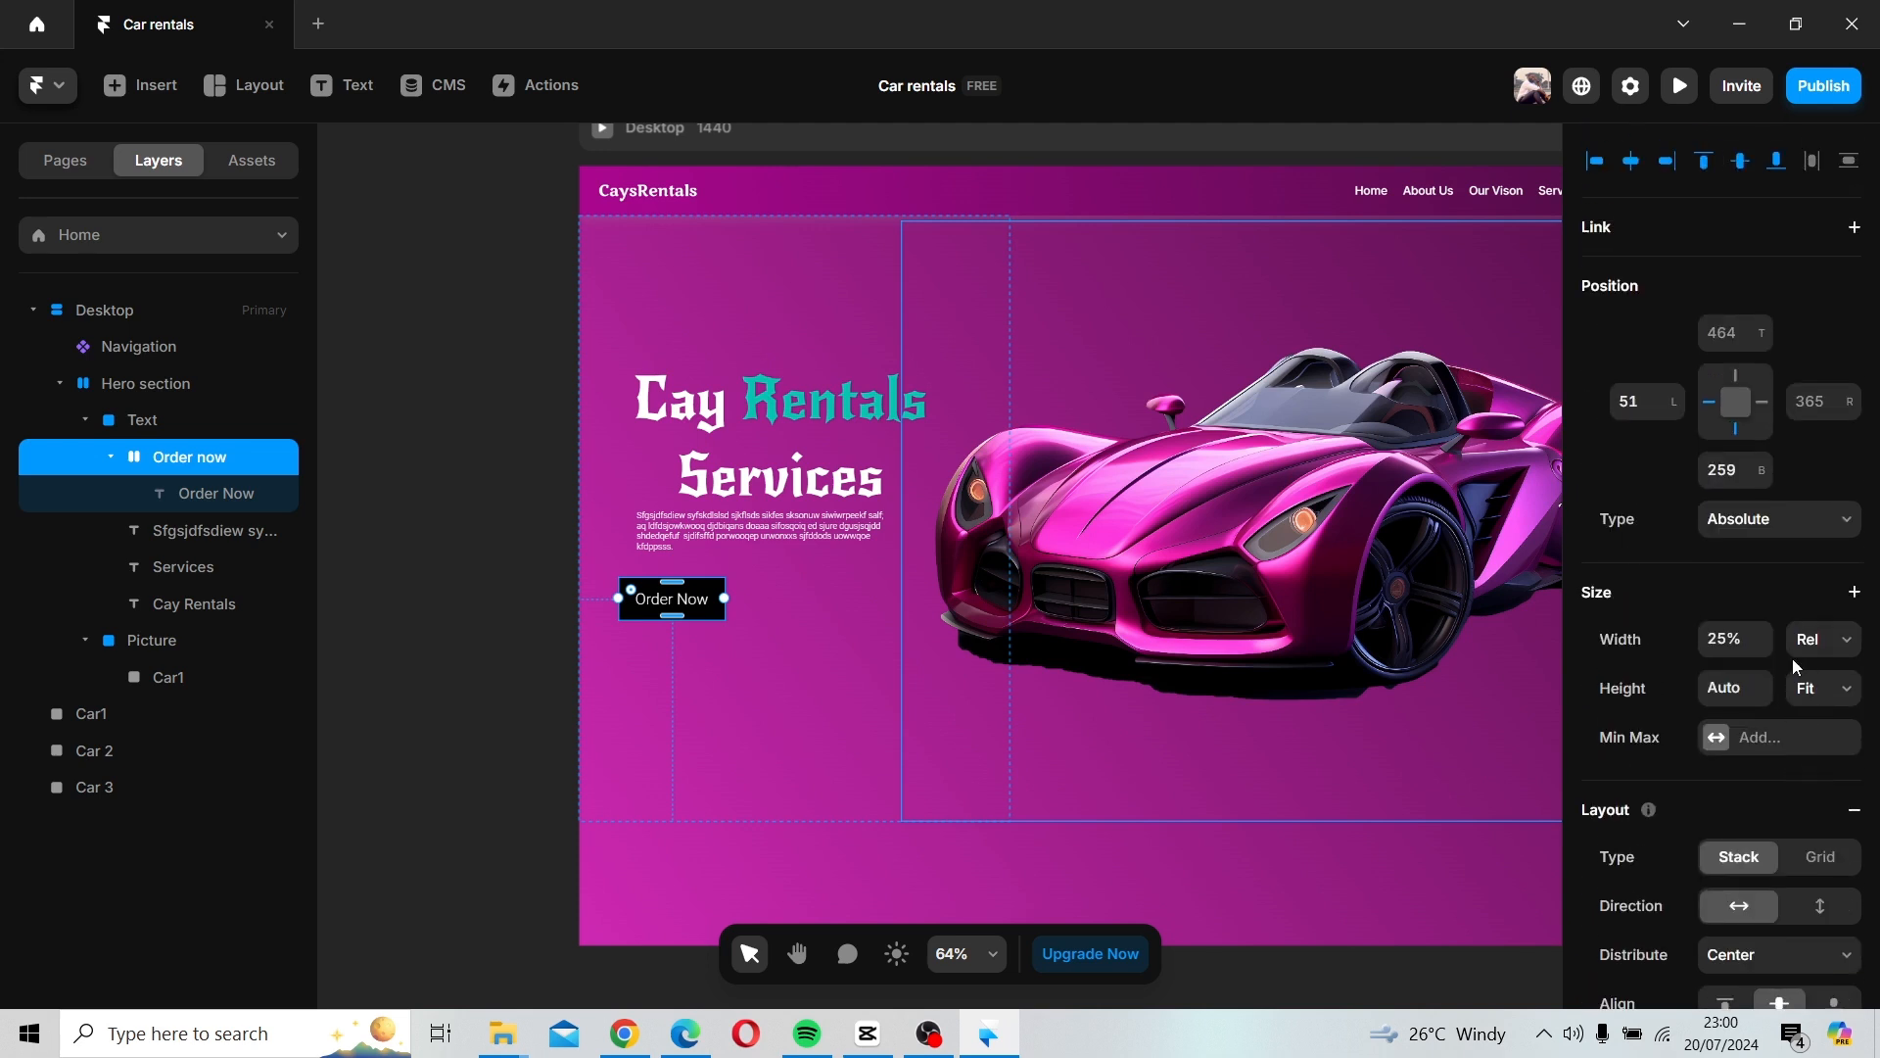
scroll(1794, 666, "down", 9)
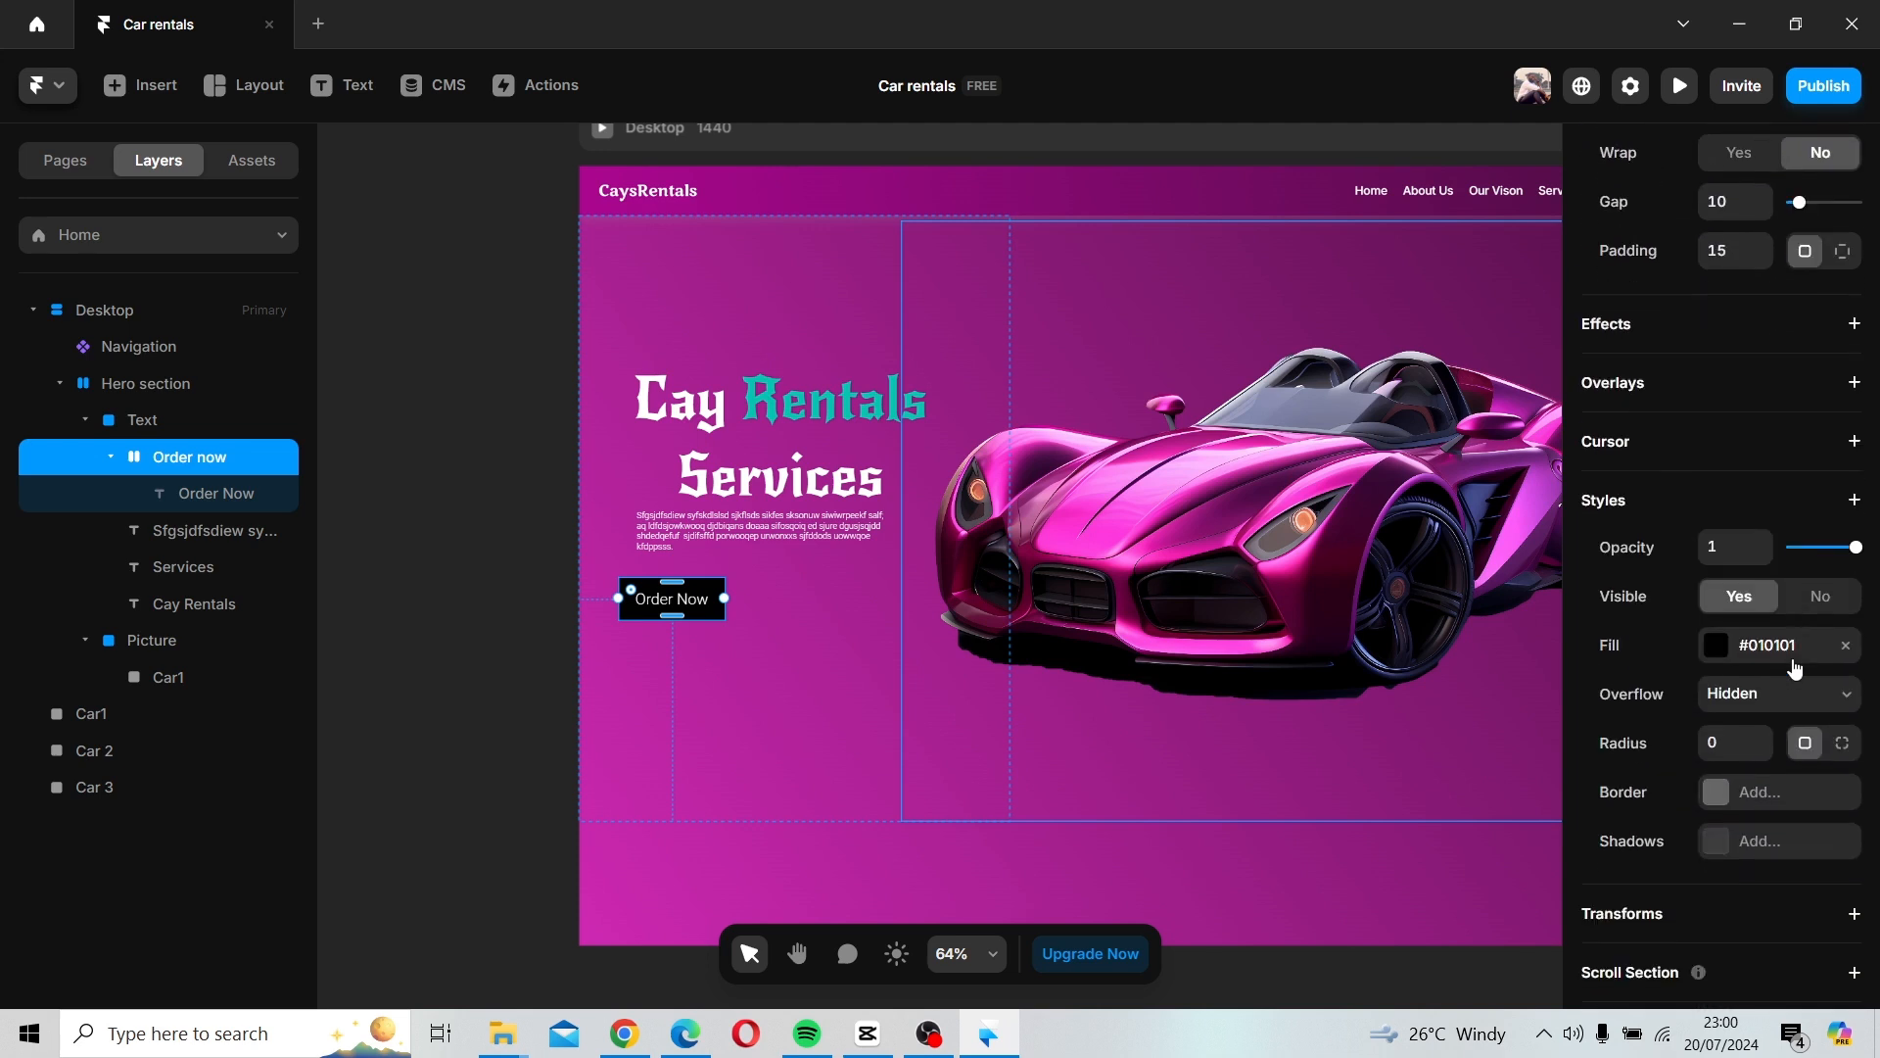
scroll(1795, 668, "down", 1)
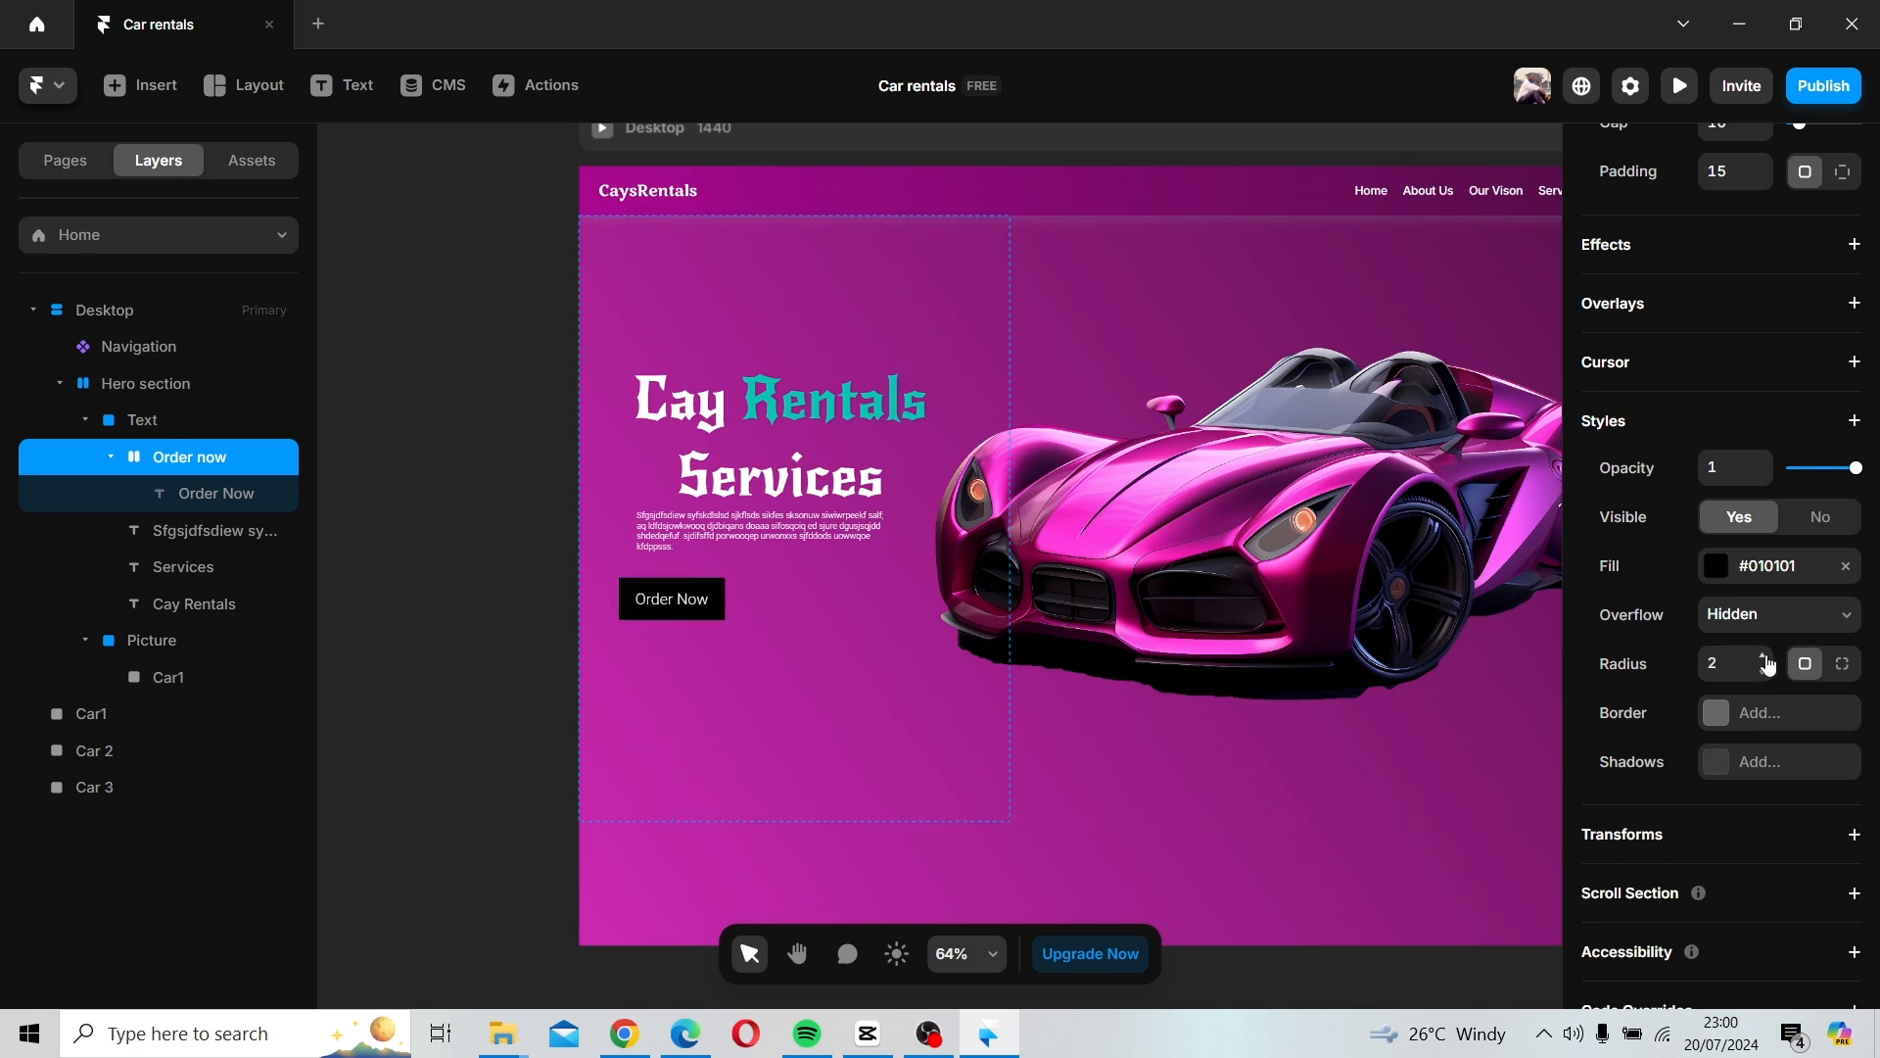
left_click(1766, 659)
left_click(1764, 657)
left_click(1764, 656)
left_click(1765, 656)
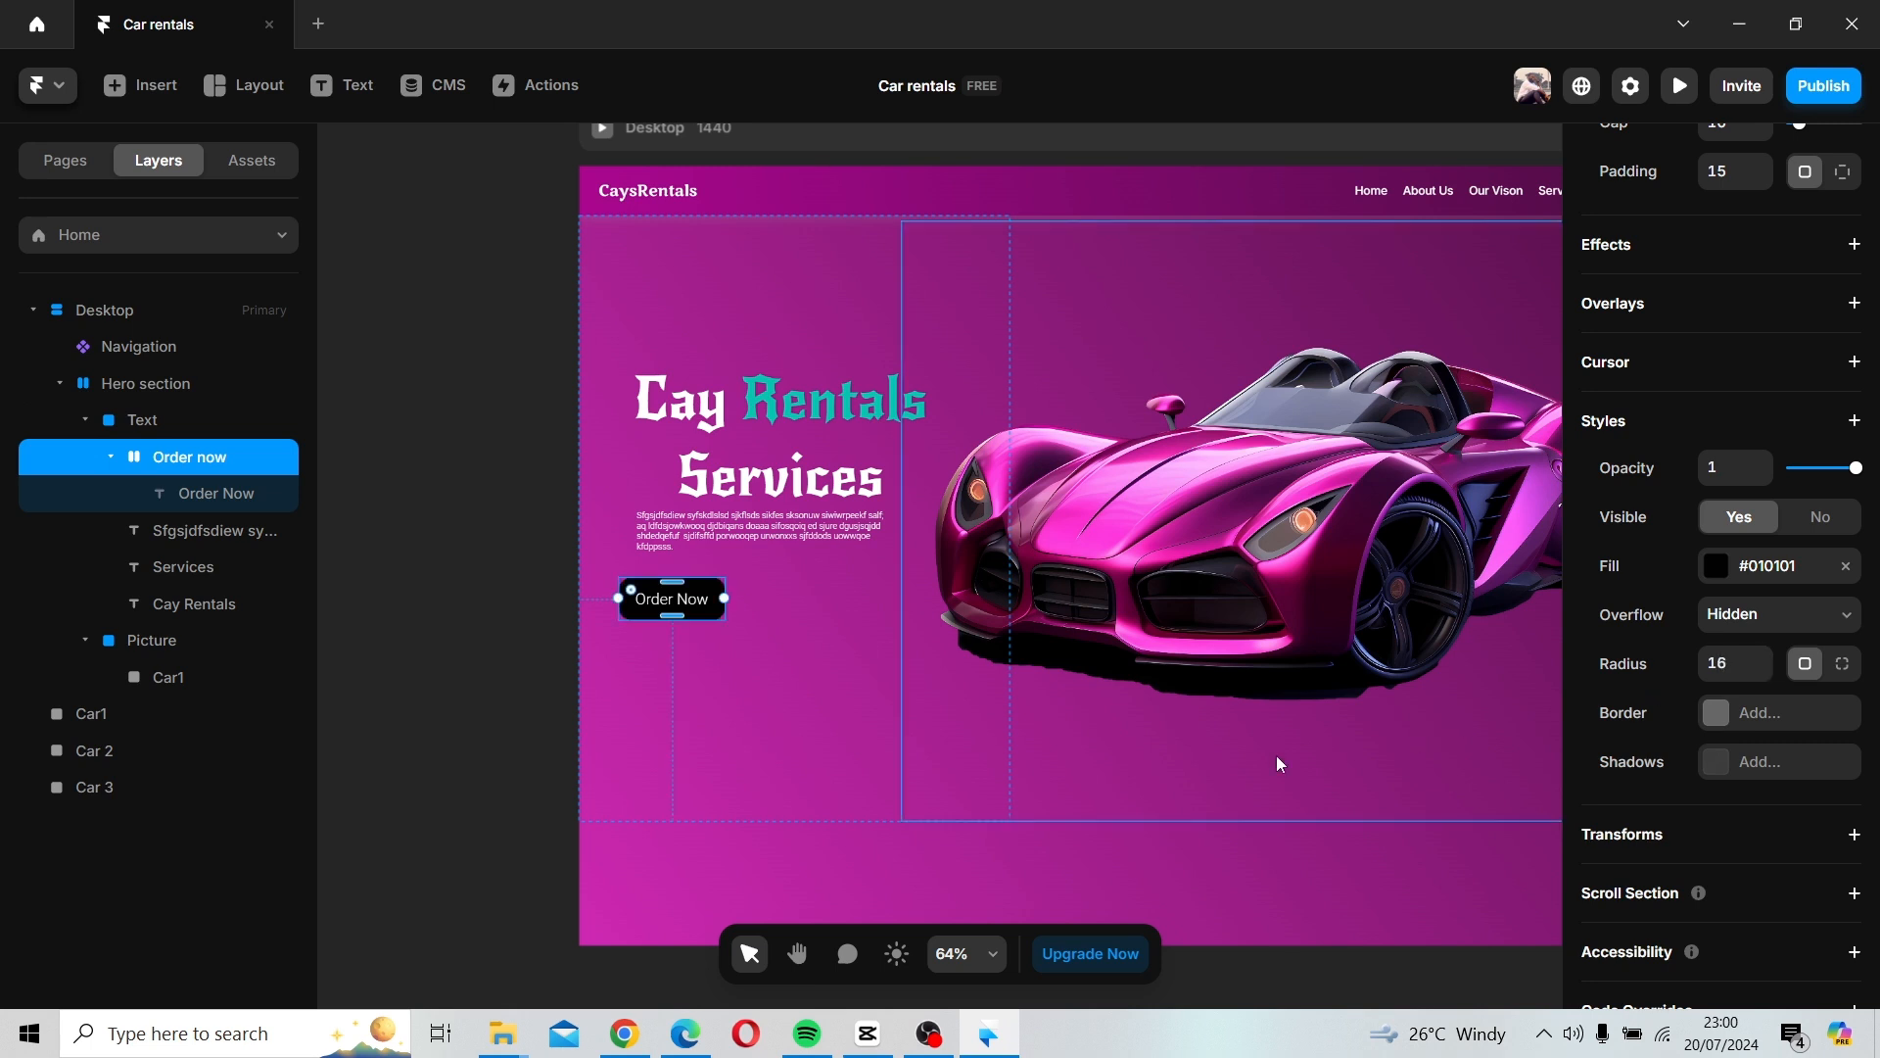
Duplicate the Order now button and place the copy beside the original on its right, at the same height.
left_click(688, 613)
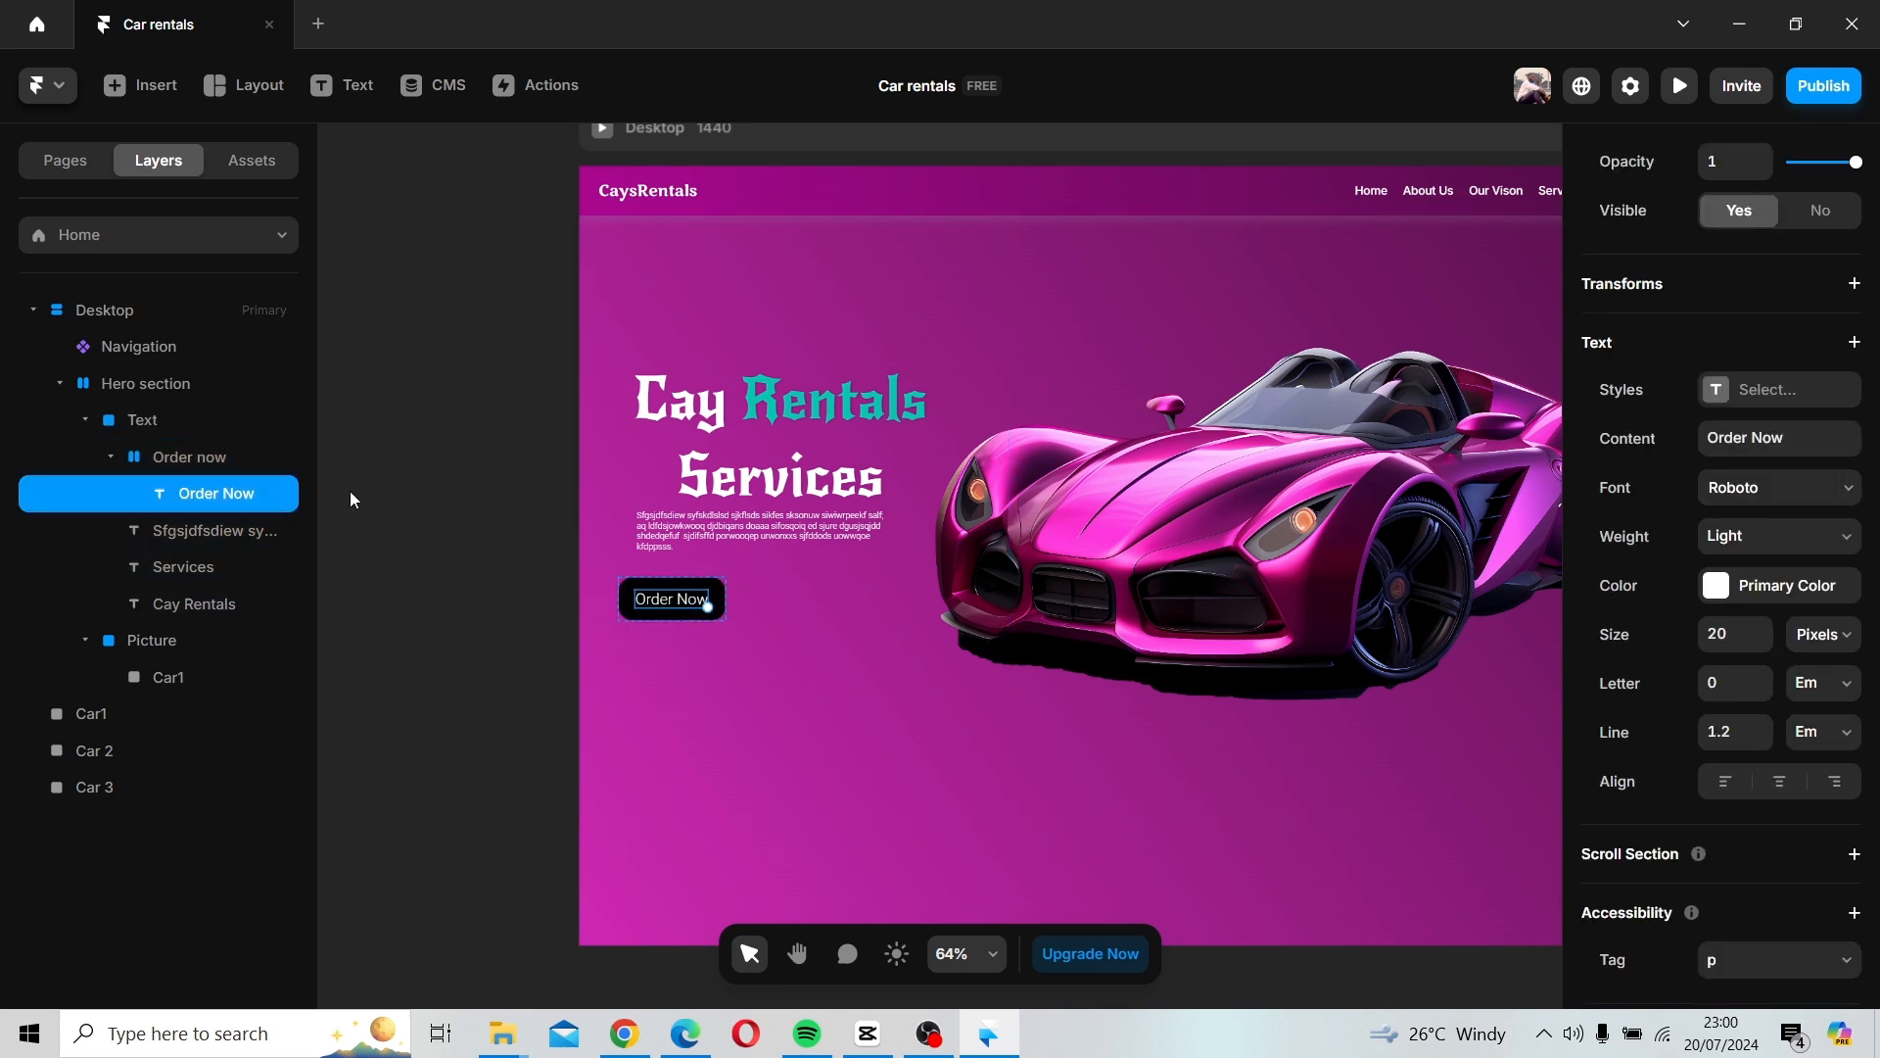
left_click(249, 468)
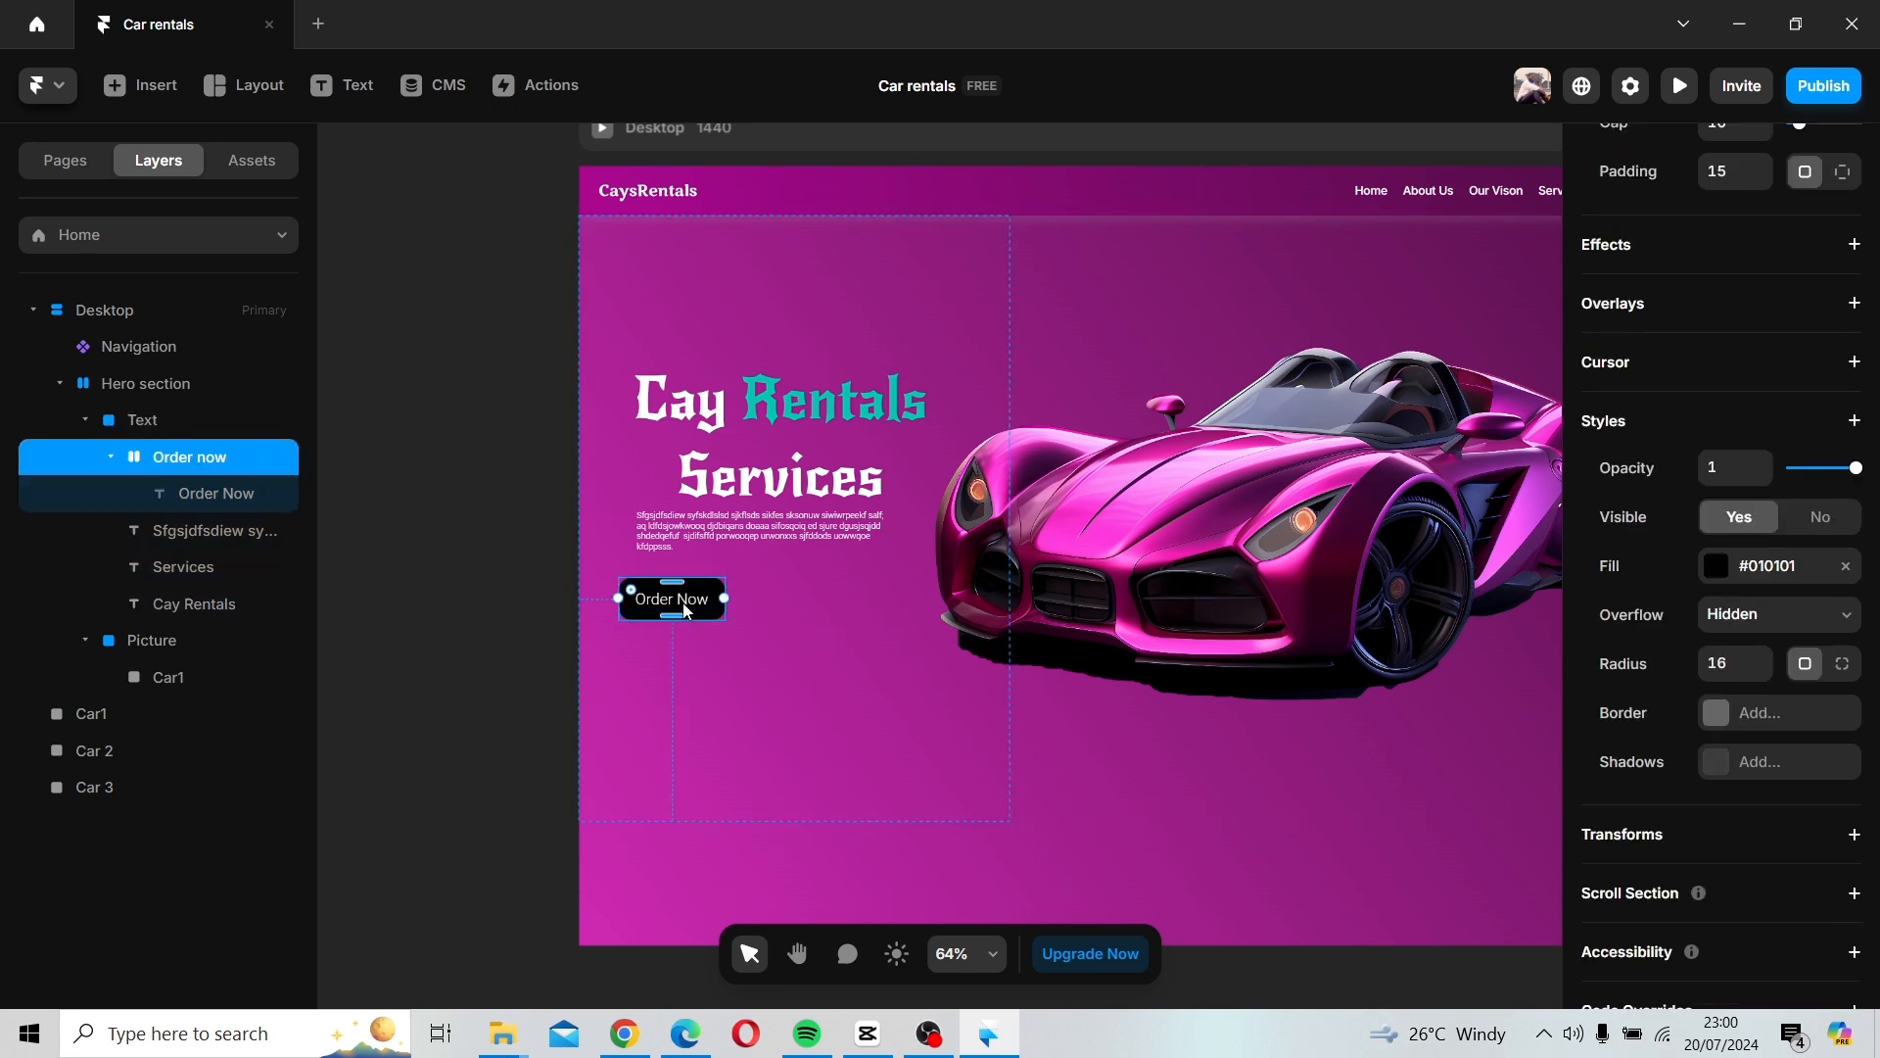
left_click_drag(686, 610, 828, 607)
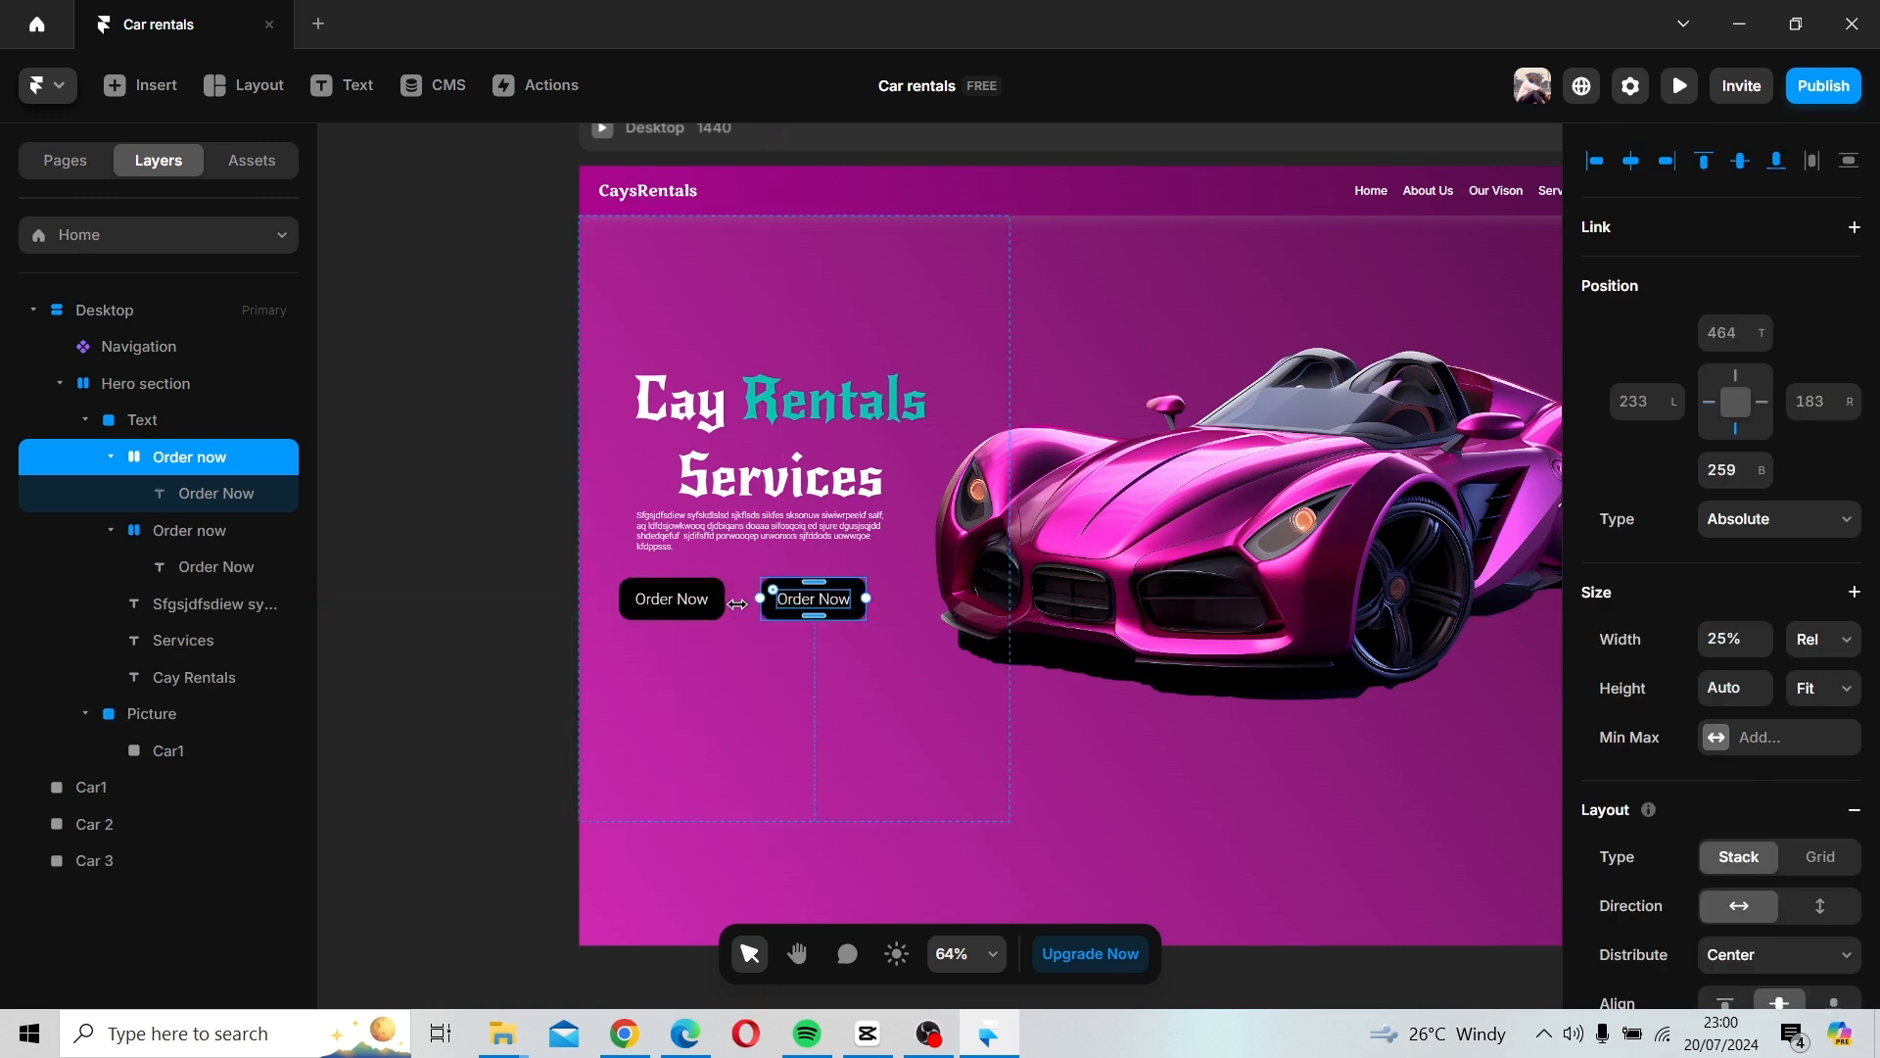
Rename the copied button's layer as Call For Service and the text layer inside it as Call for Service.
double_click(183, 467)
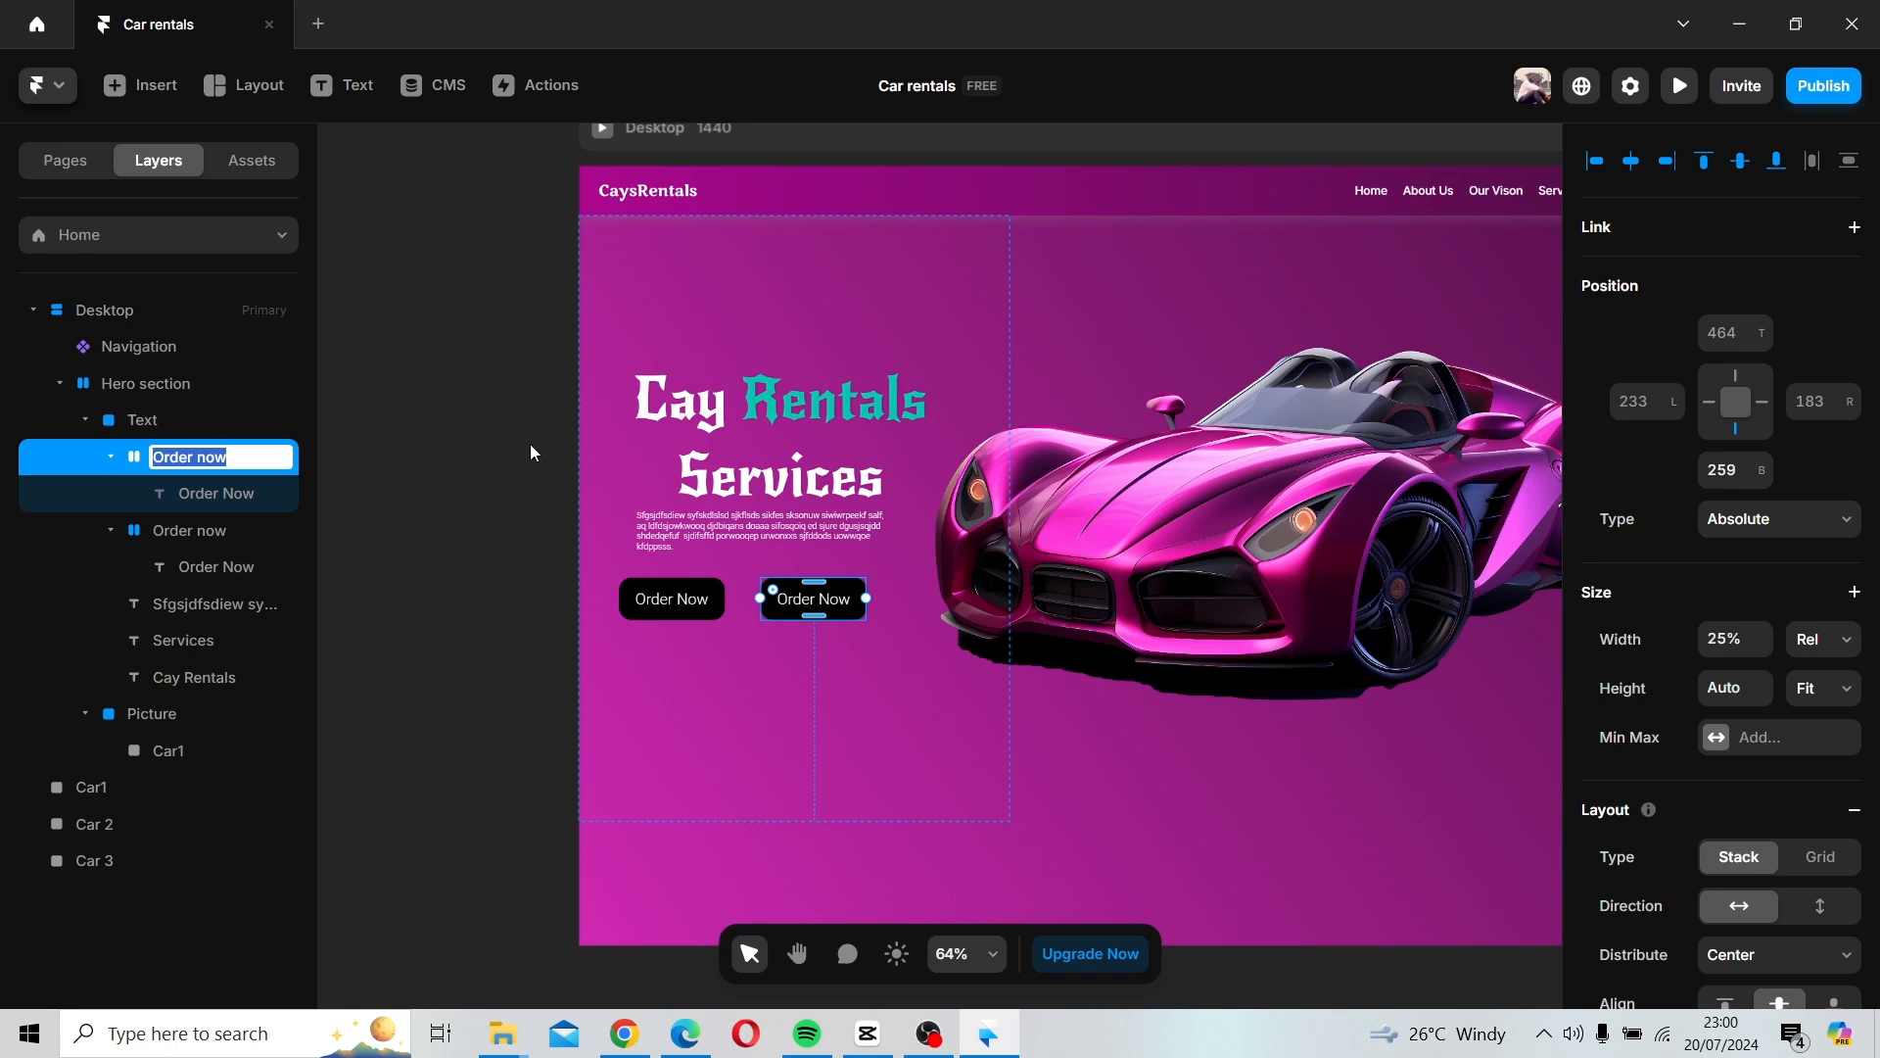
type("Call For s")
key("BackSpace")
type("Service")
left_click(526, 443)
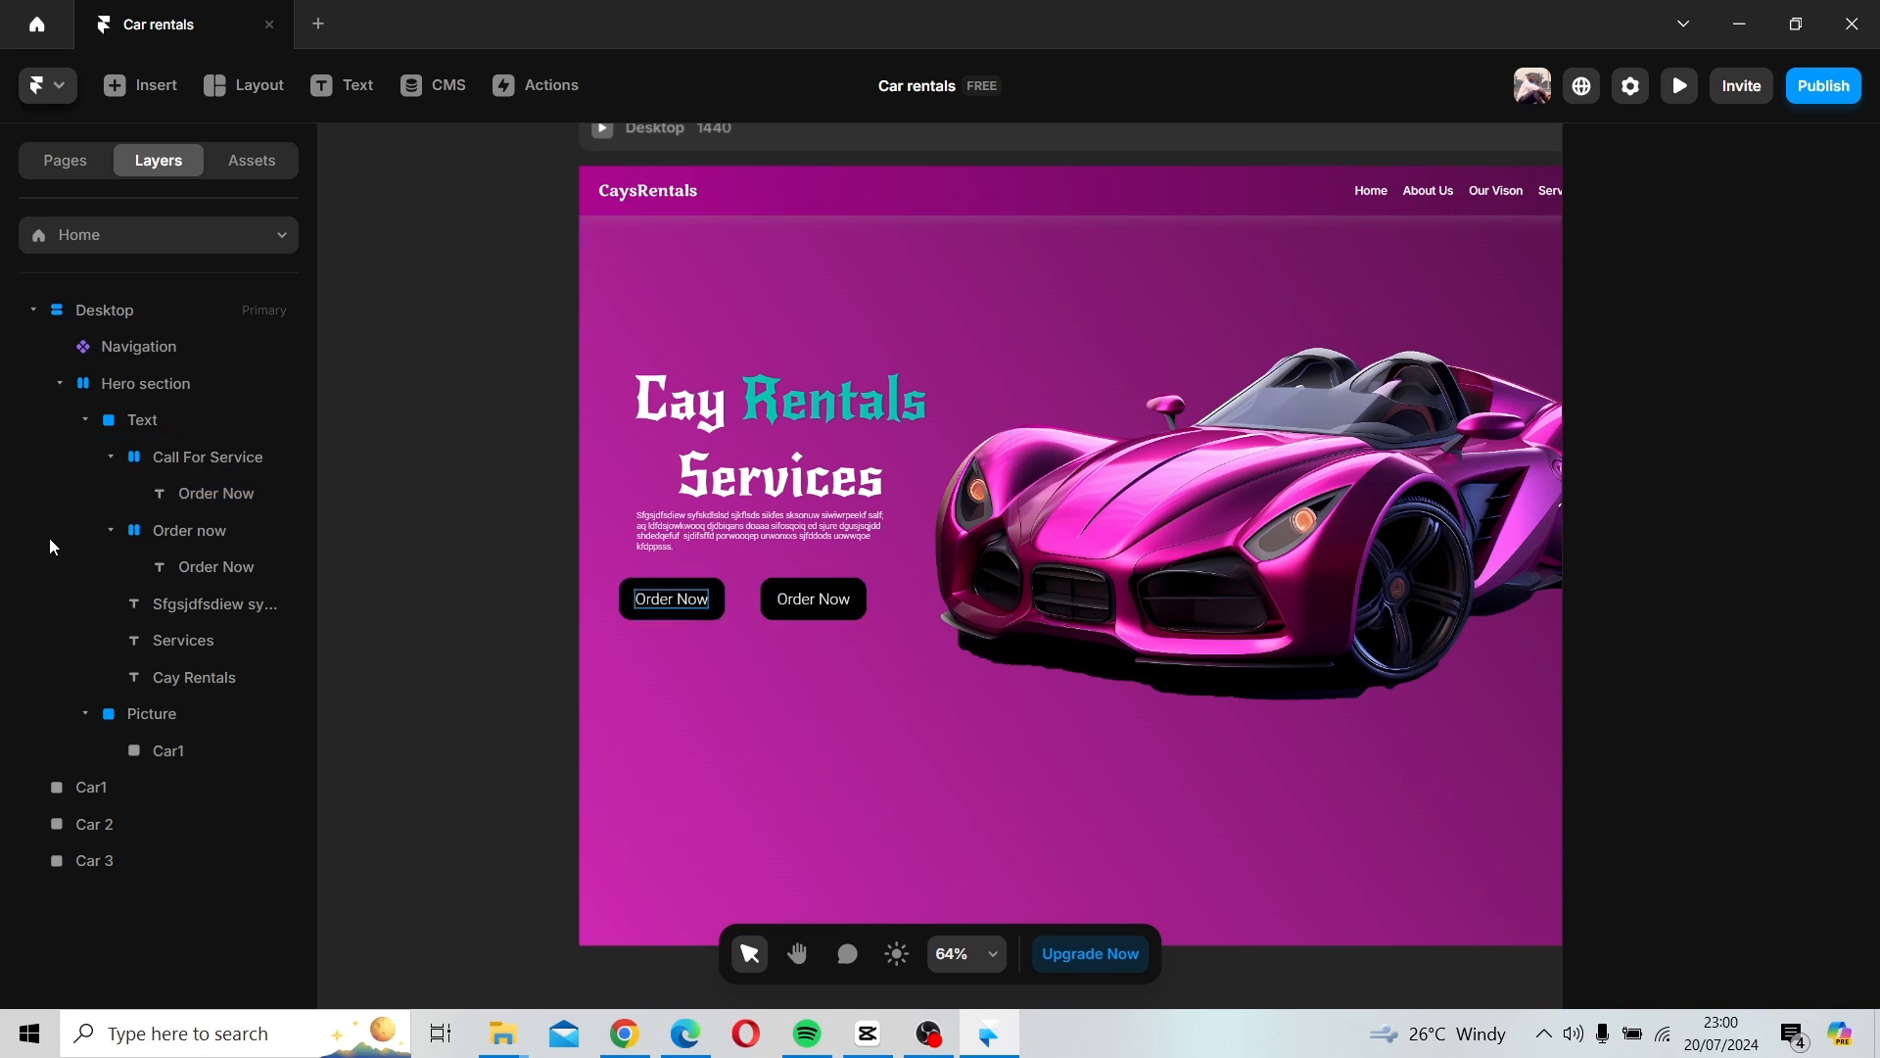
double_click(204, 491)
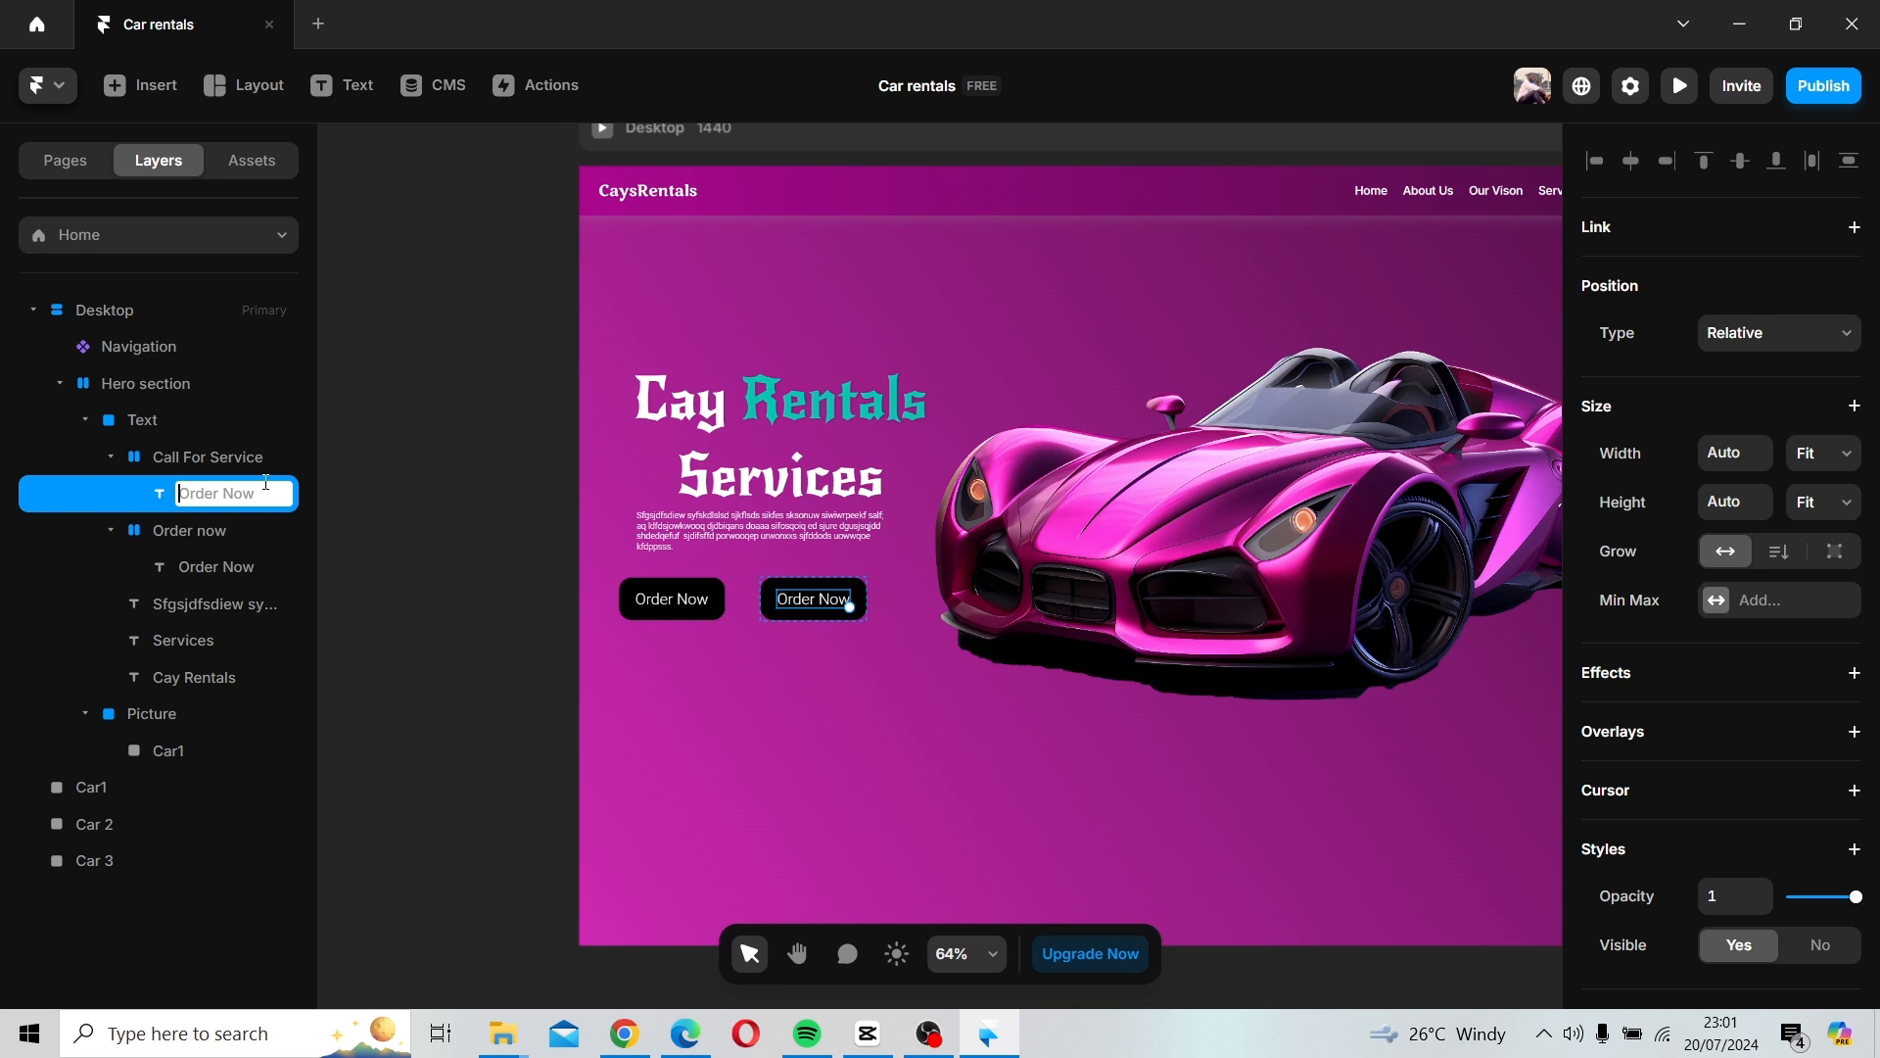
type("Call for Service")
left_click(437, 544)
Replace the text shown on the copied button with Call for Service.
left_click(813, 598)
left_click(817, 596)
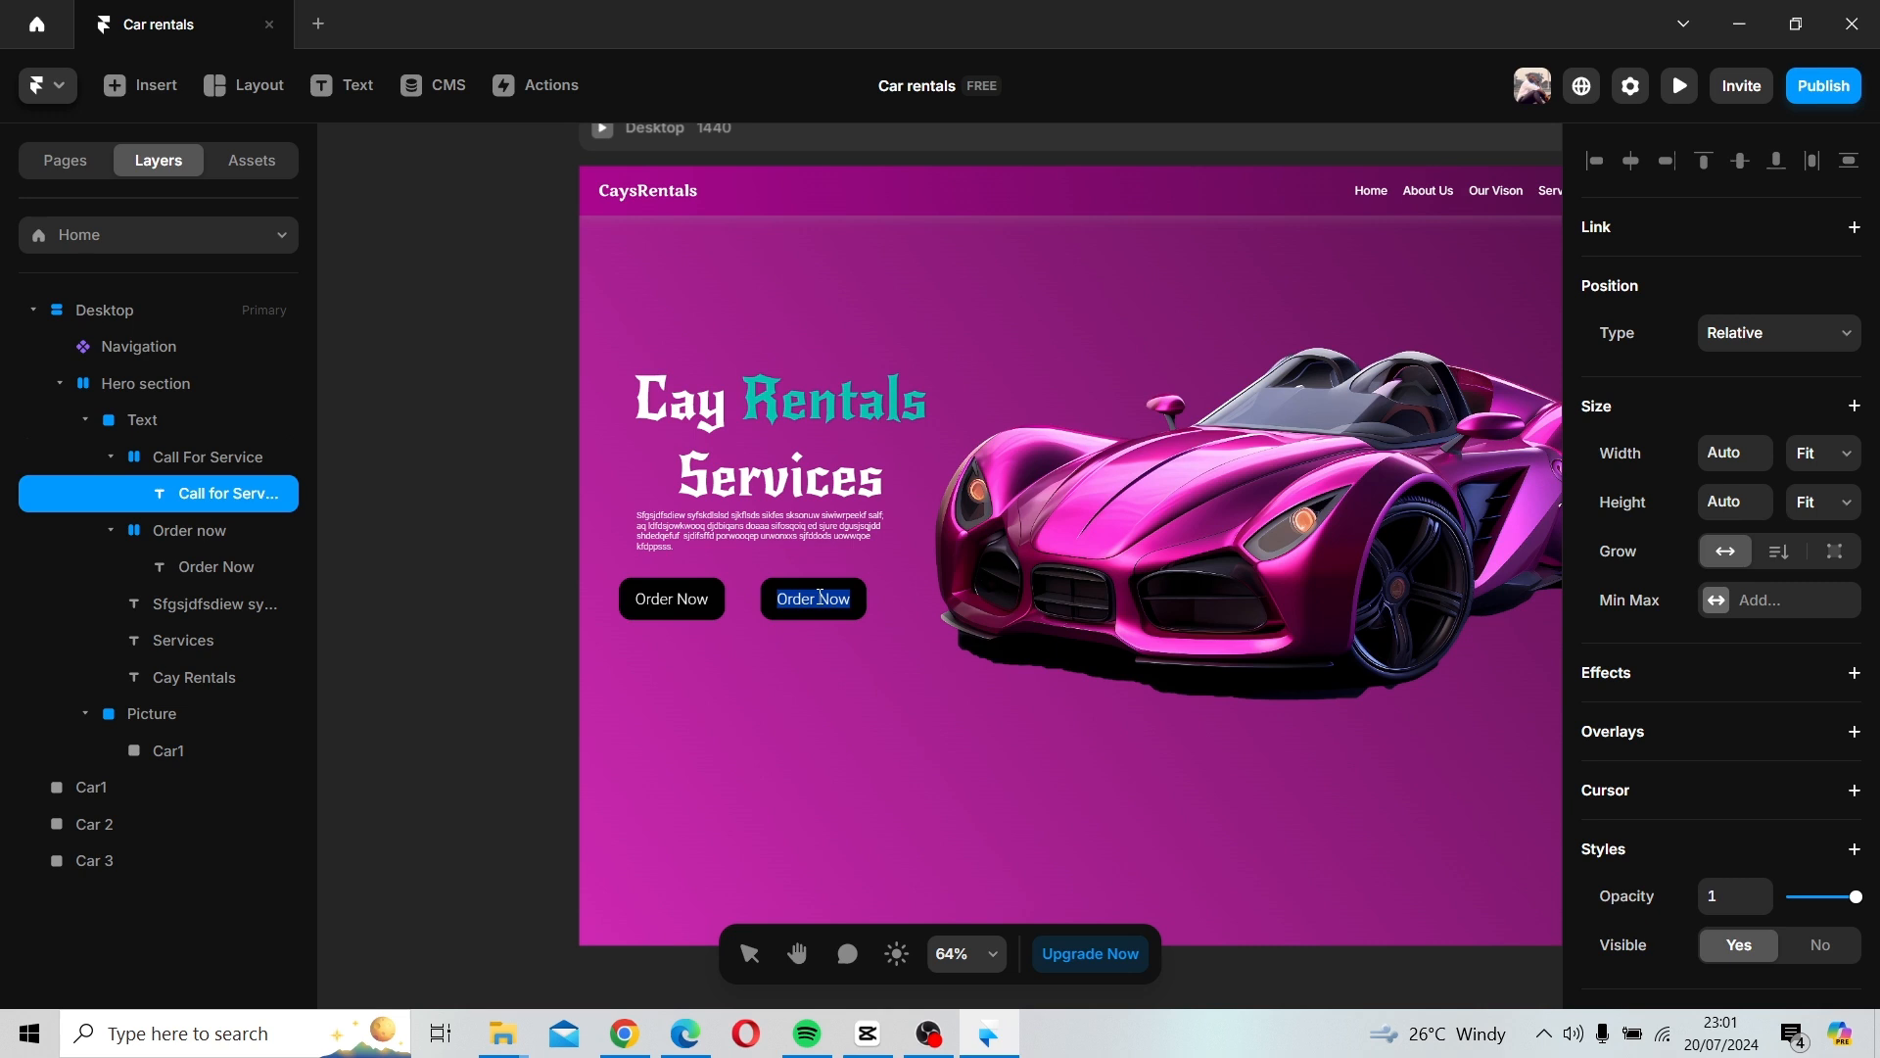
key("BackSpace")
type("Call for Service")
key("Escape")
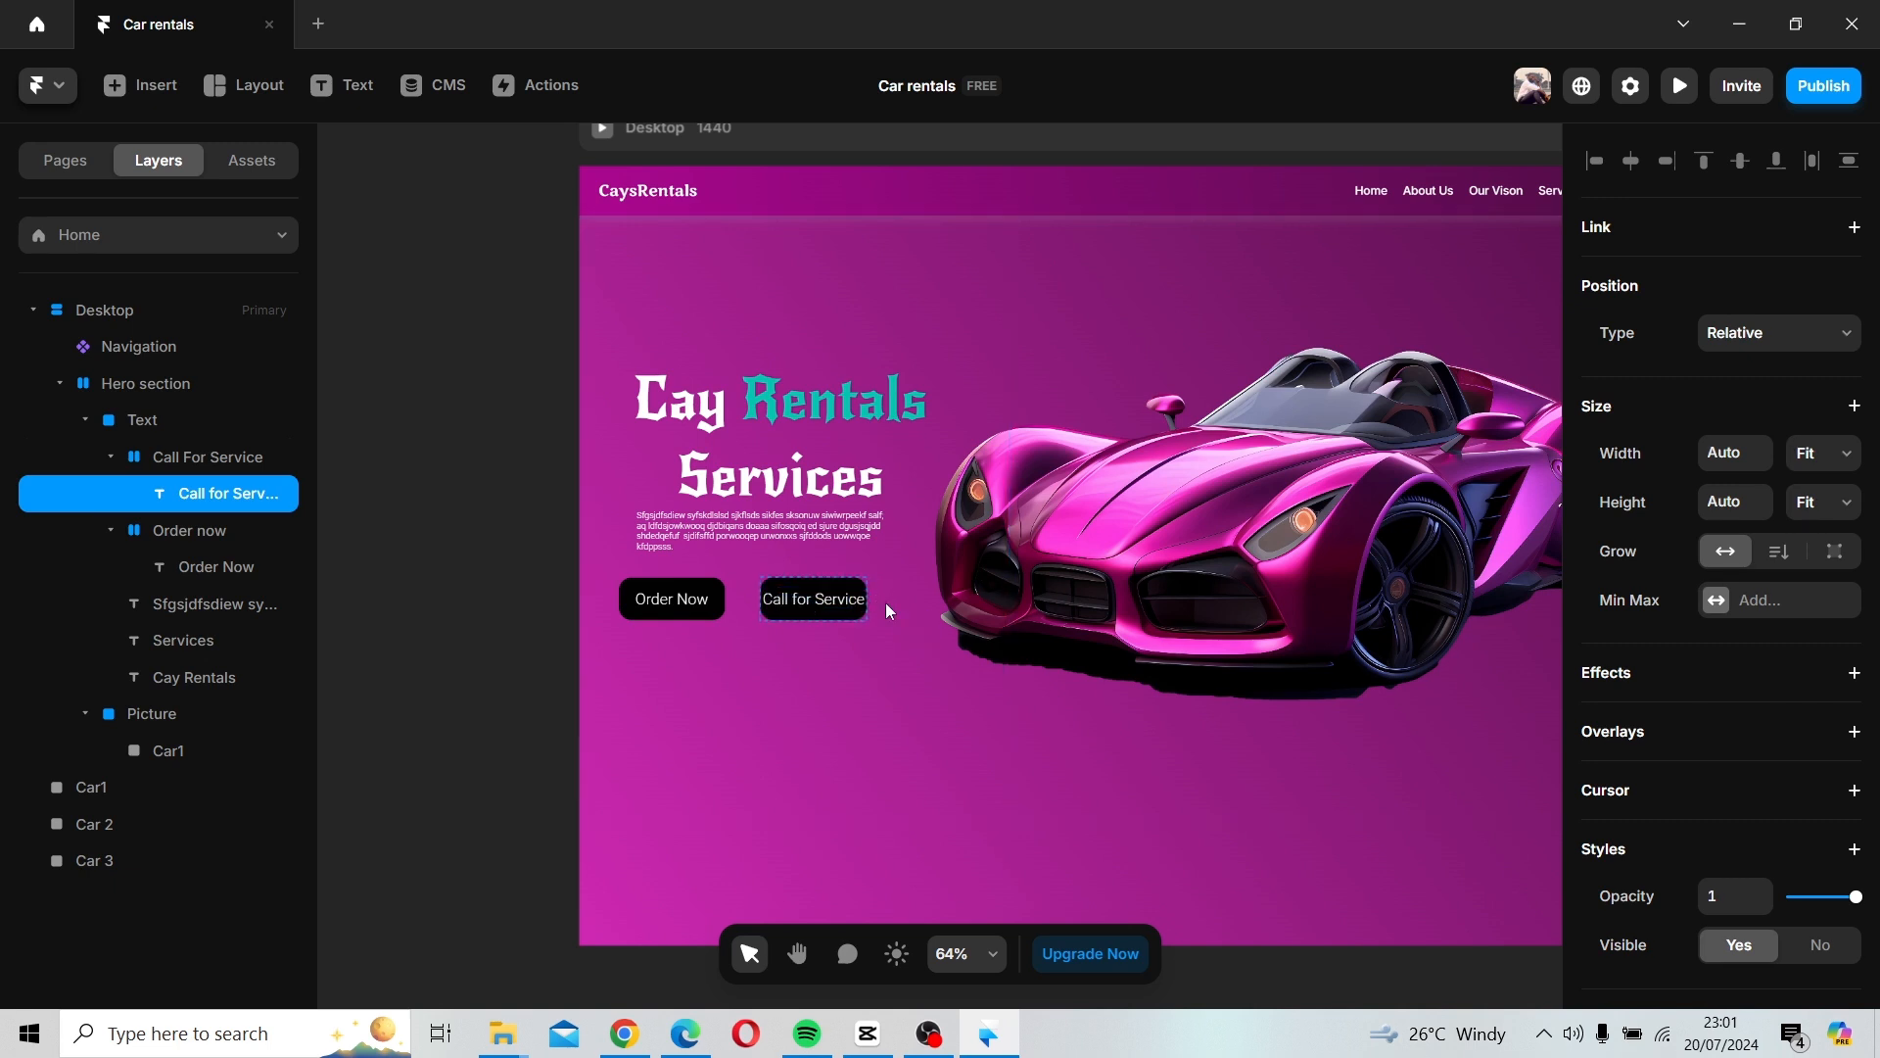
Widen the Call for Service button to about 32% so its text has room on both sides.
left_click(882, 599)
left_click(860, 593)
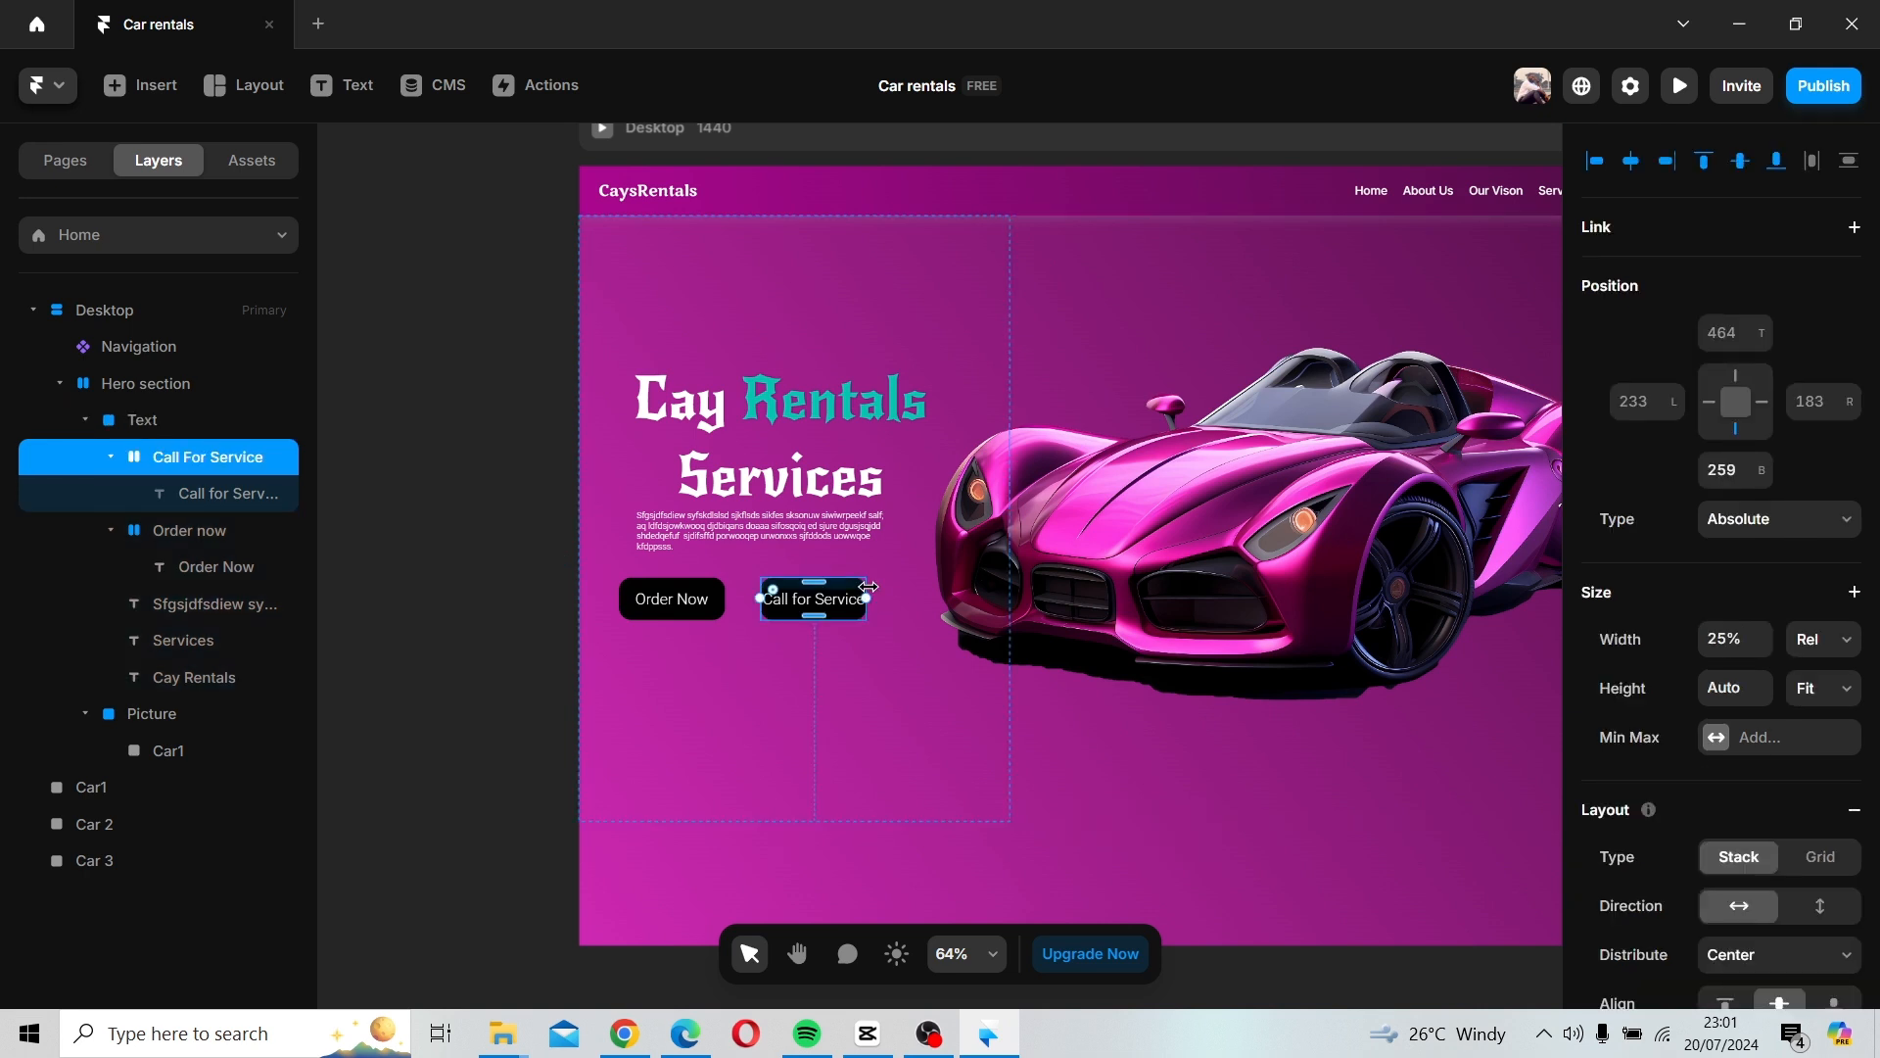
left_click_drag(869, 587, 896, 599)
left_click(889, 647)
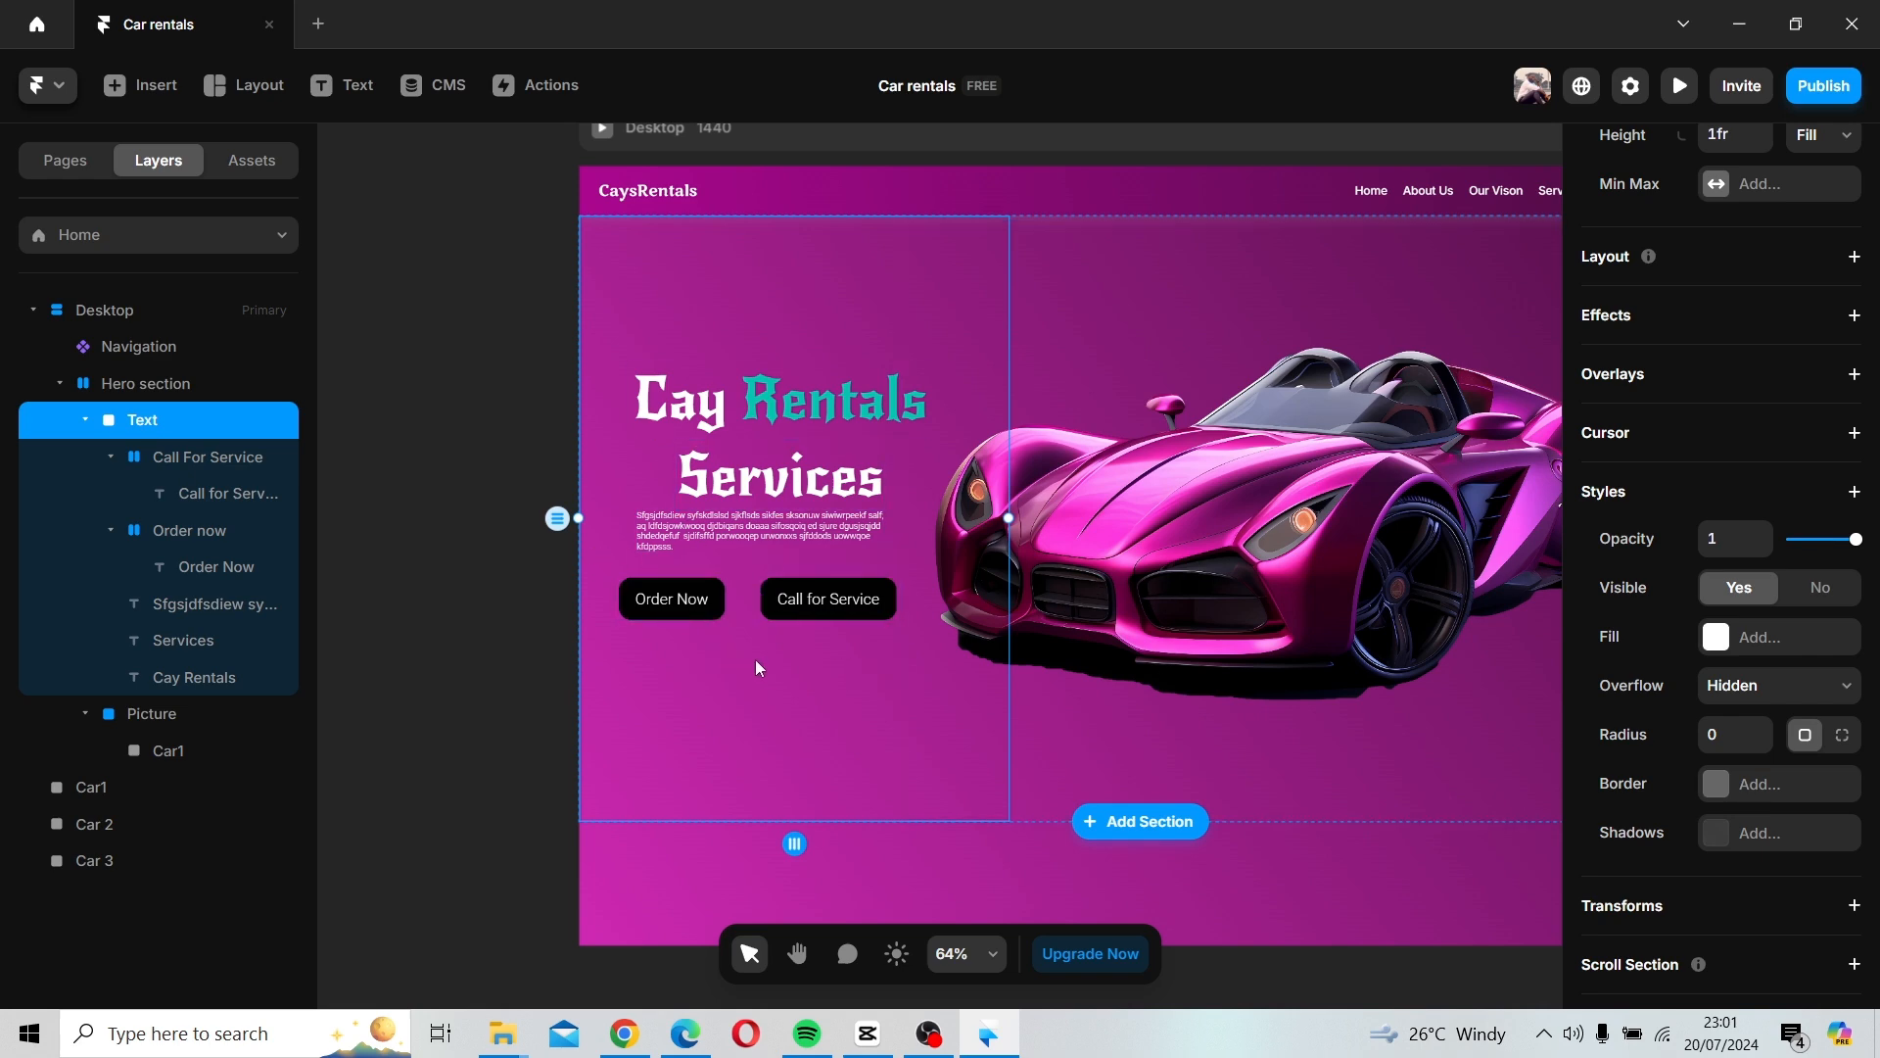
Try to move the Order Now and Call for Service buttons down together.
scroll(764, 668, "down", 3)
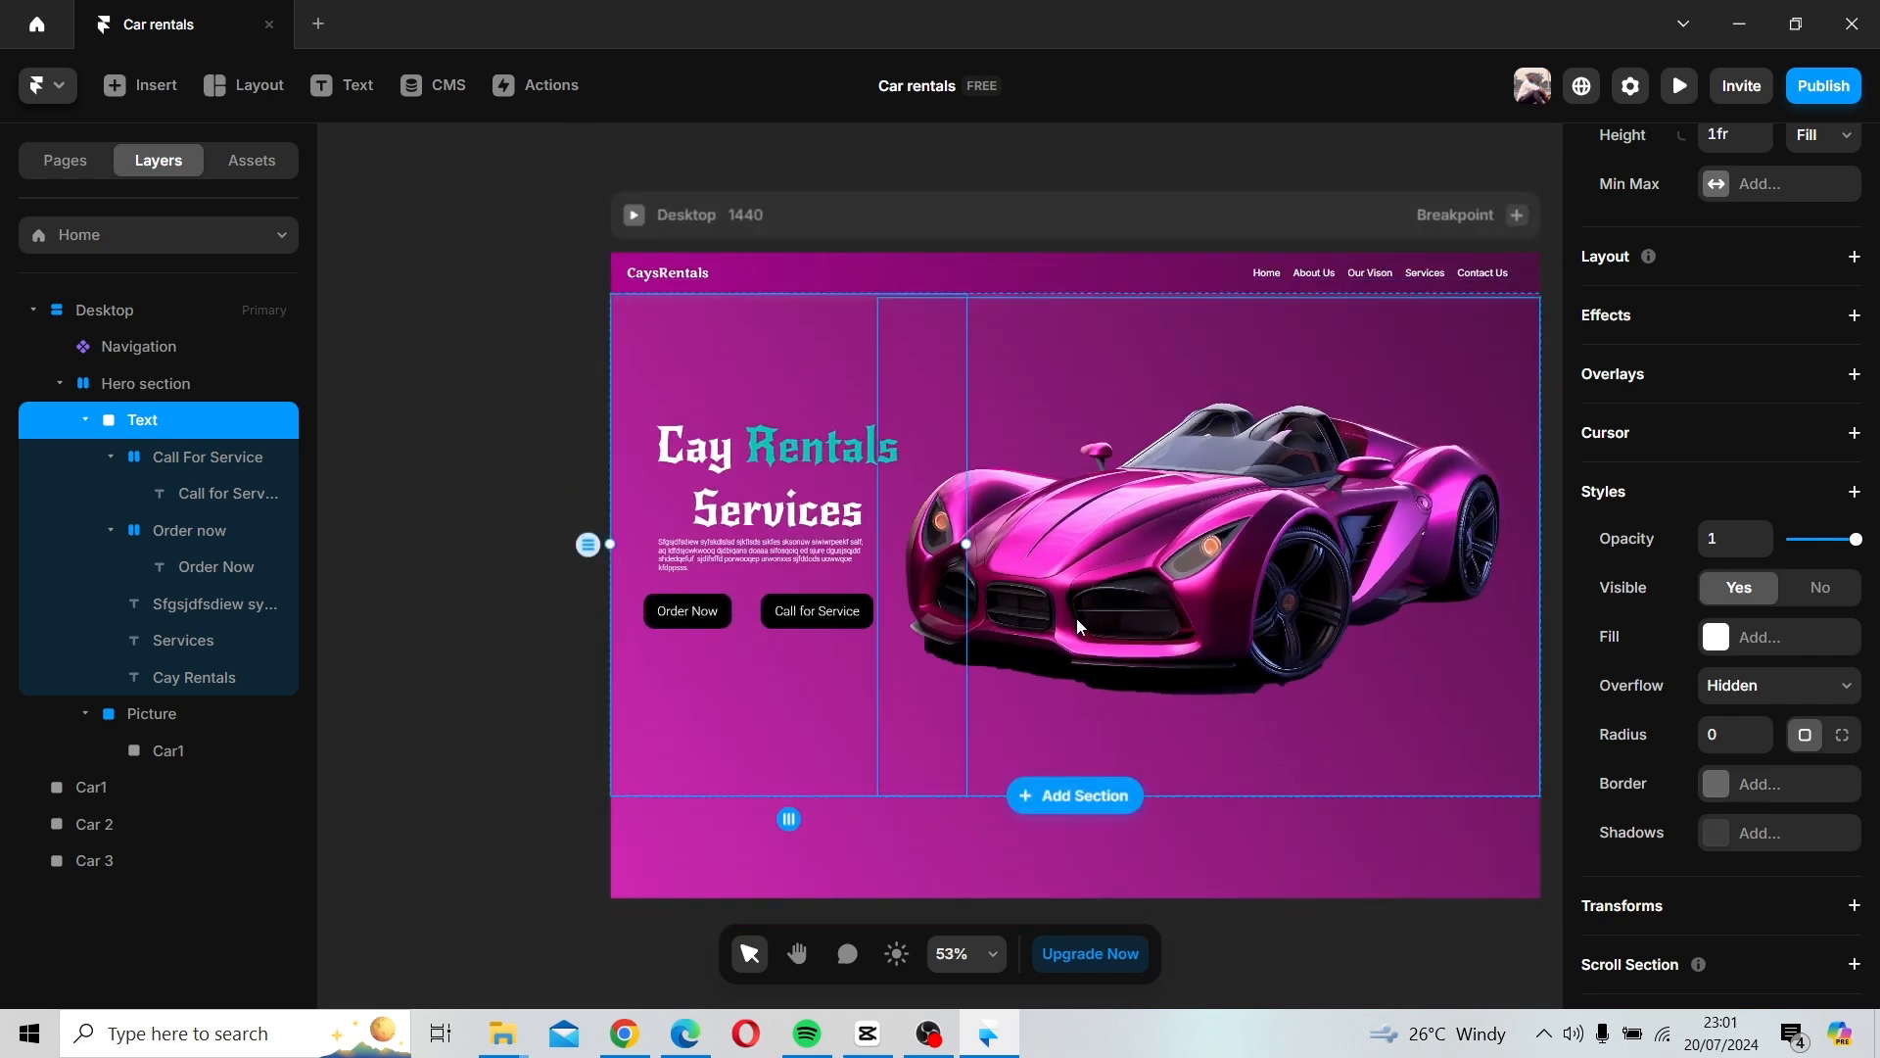
scroll(1165, 587, "right", 2)
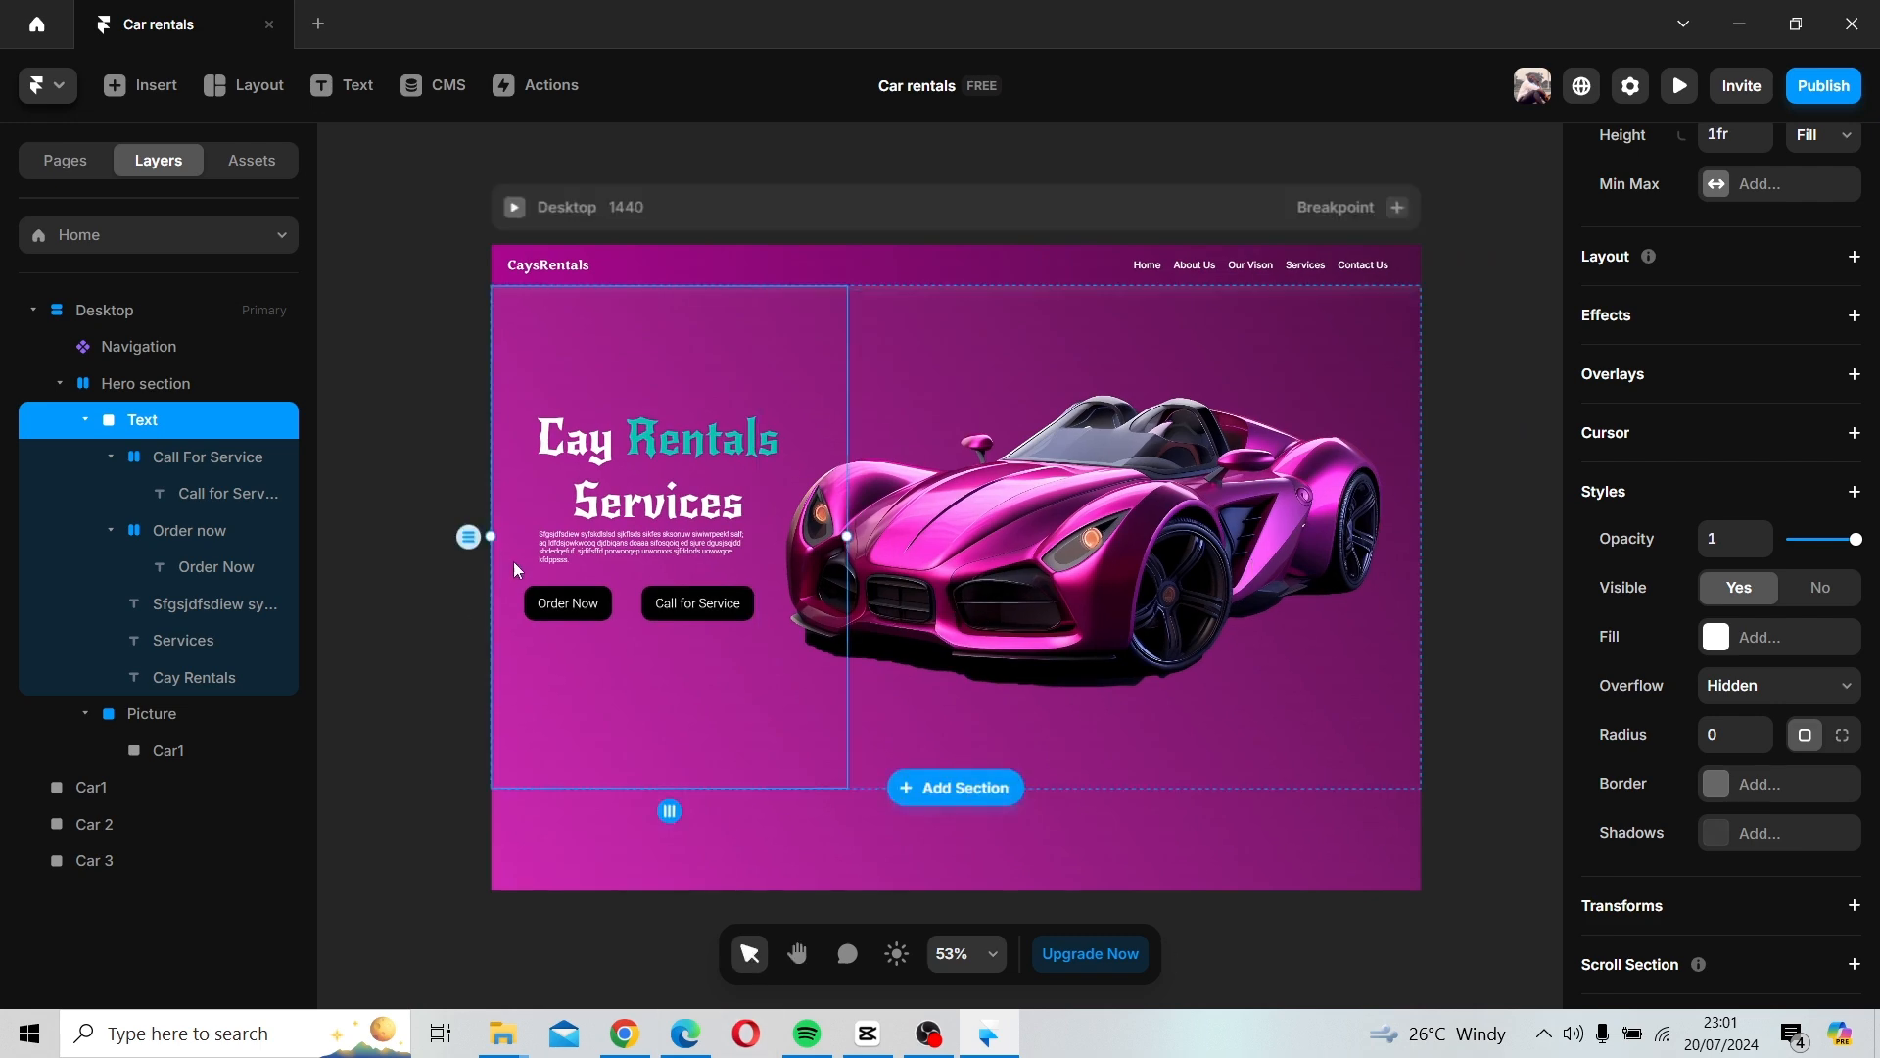
left_click(568, 602)
left_click(708, 612, "shift")
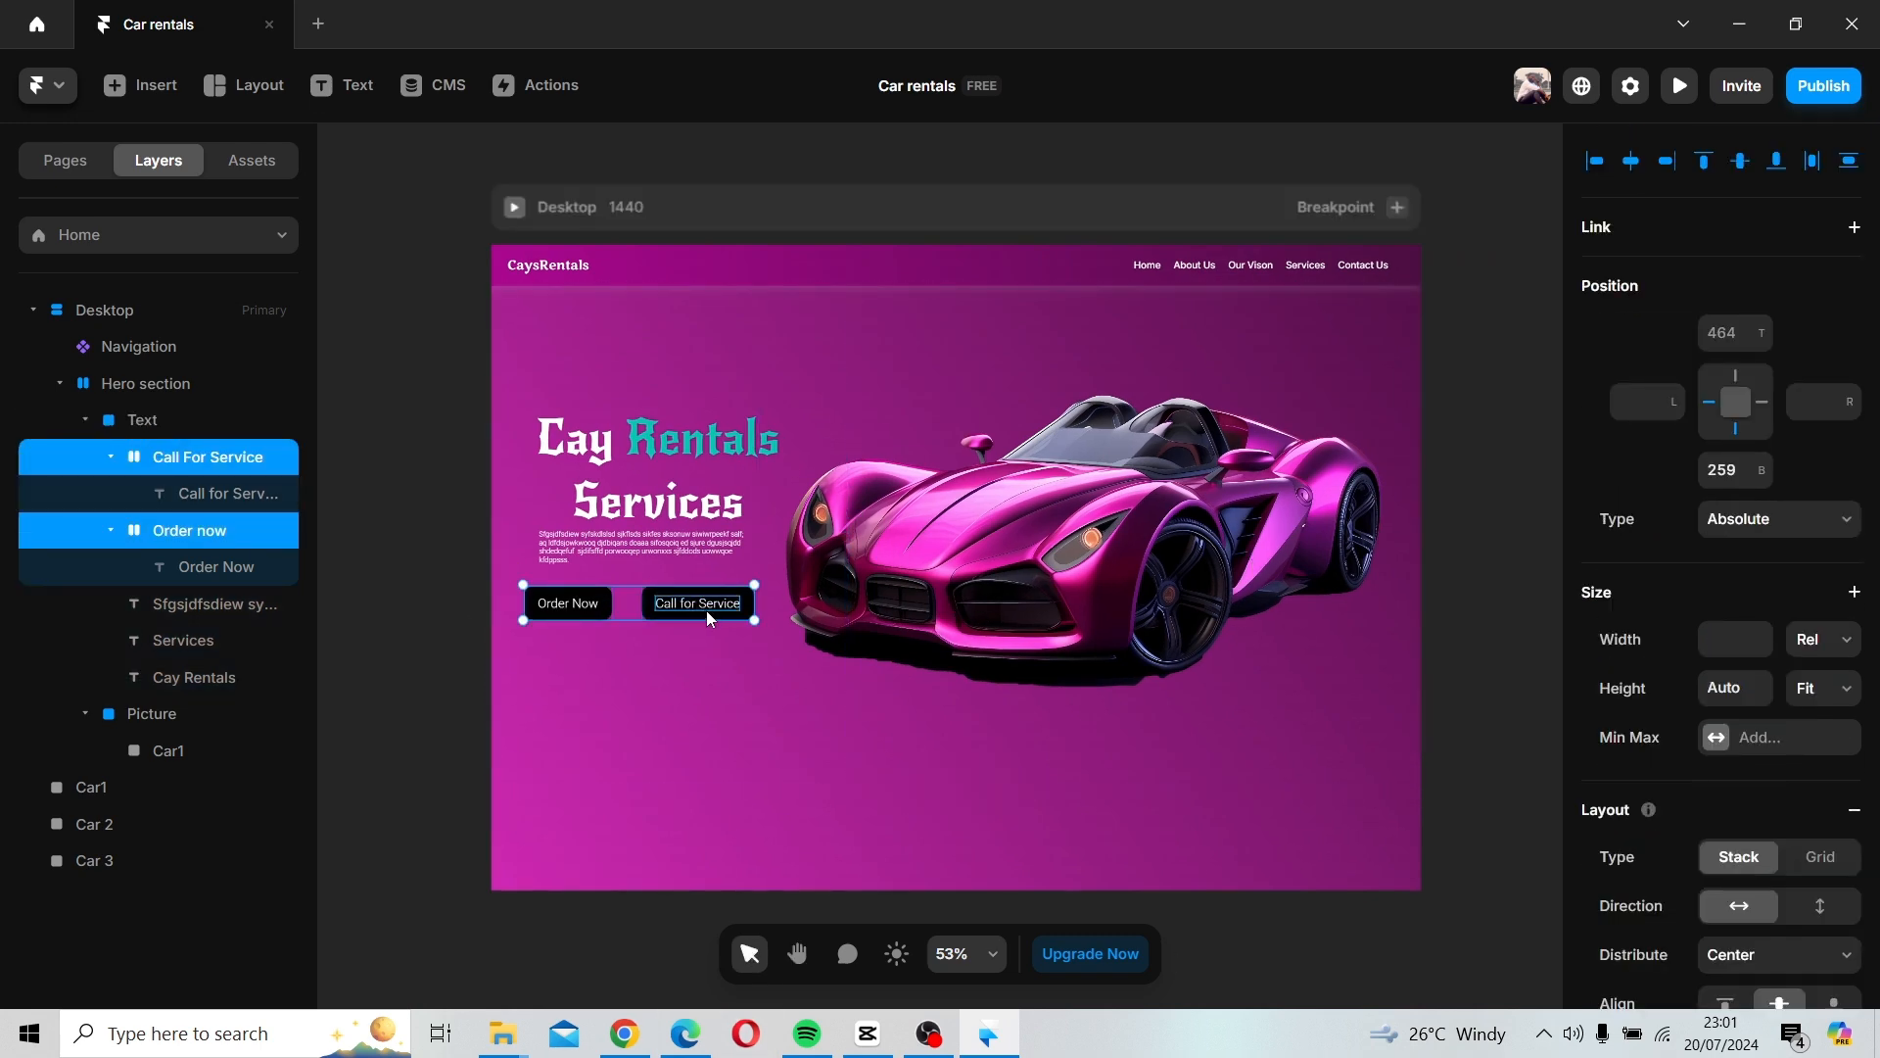
left_click_drag(707, 612, 707, 619)
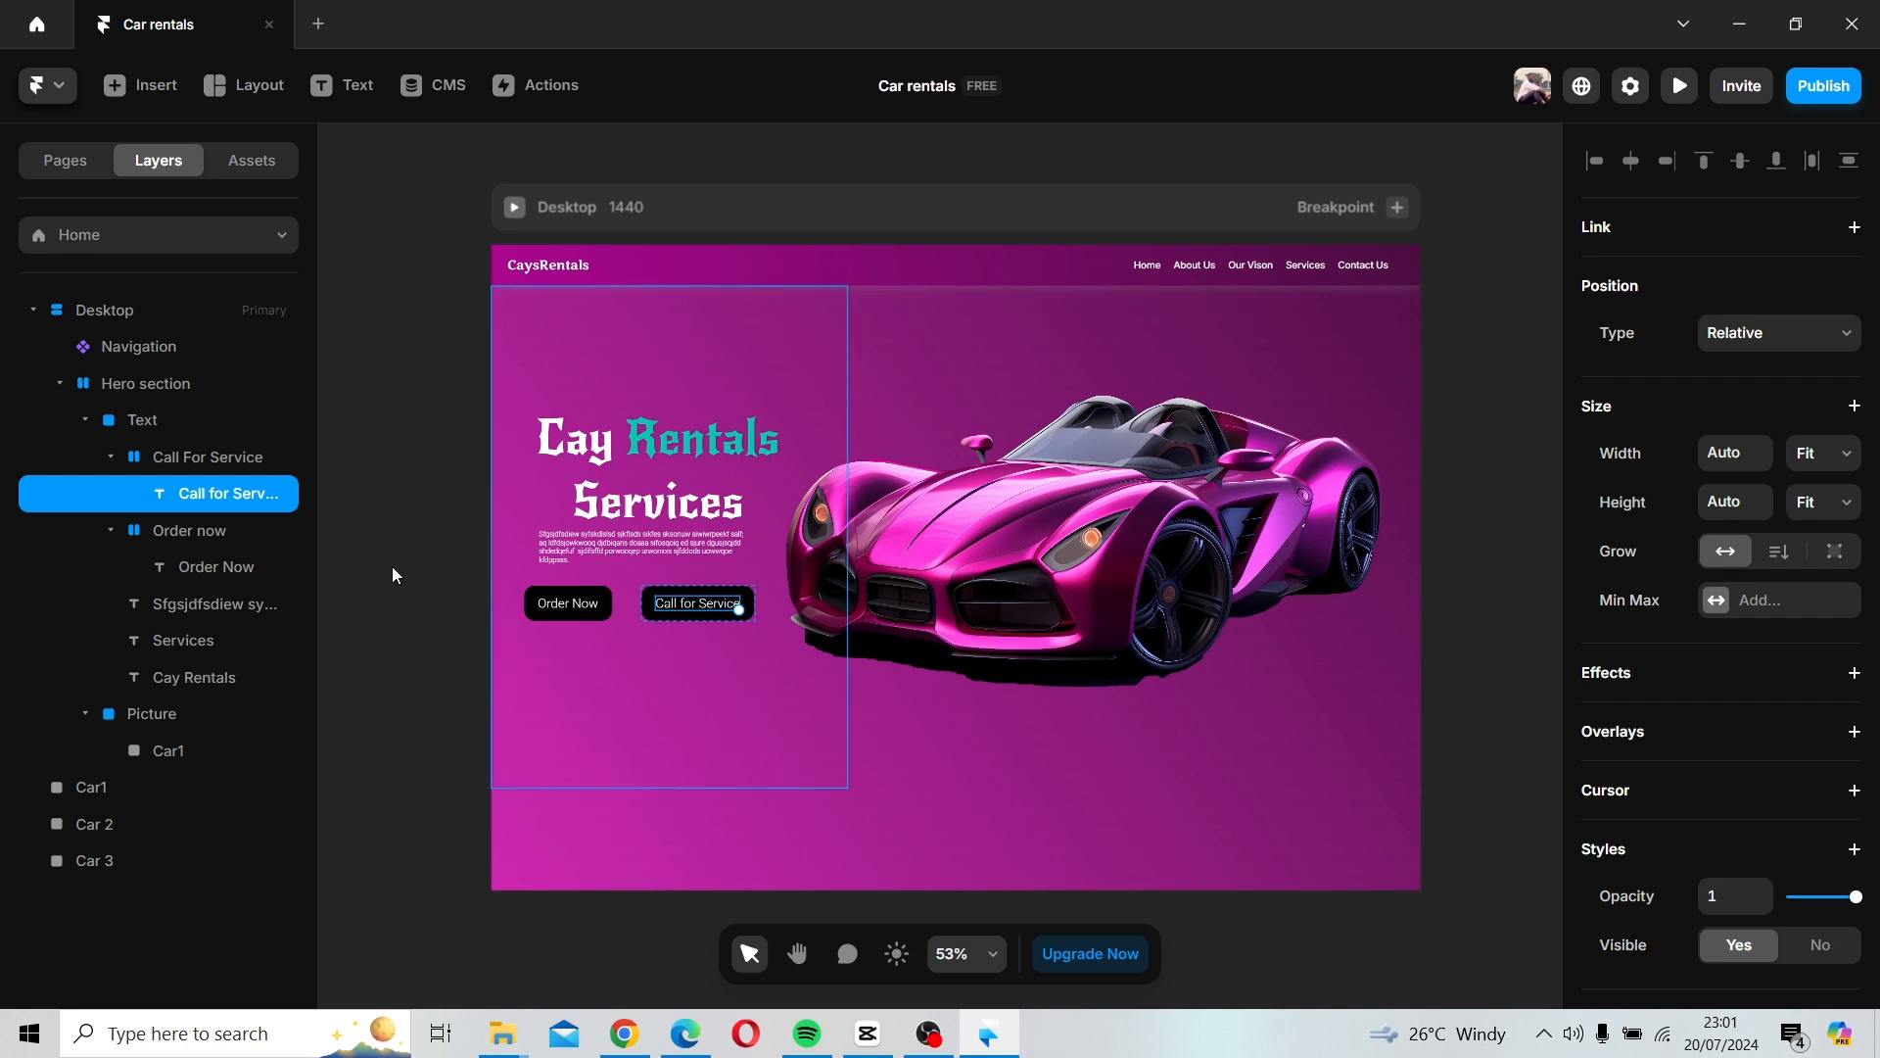
left_click(207, 457)
left_click(187, 529, "shift")
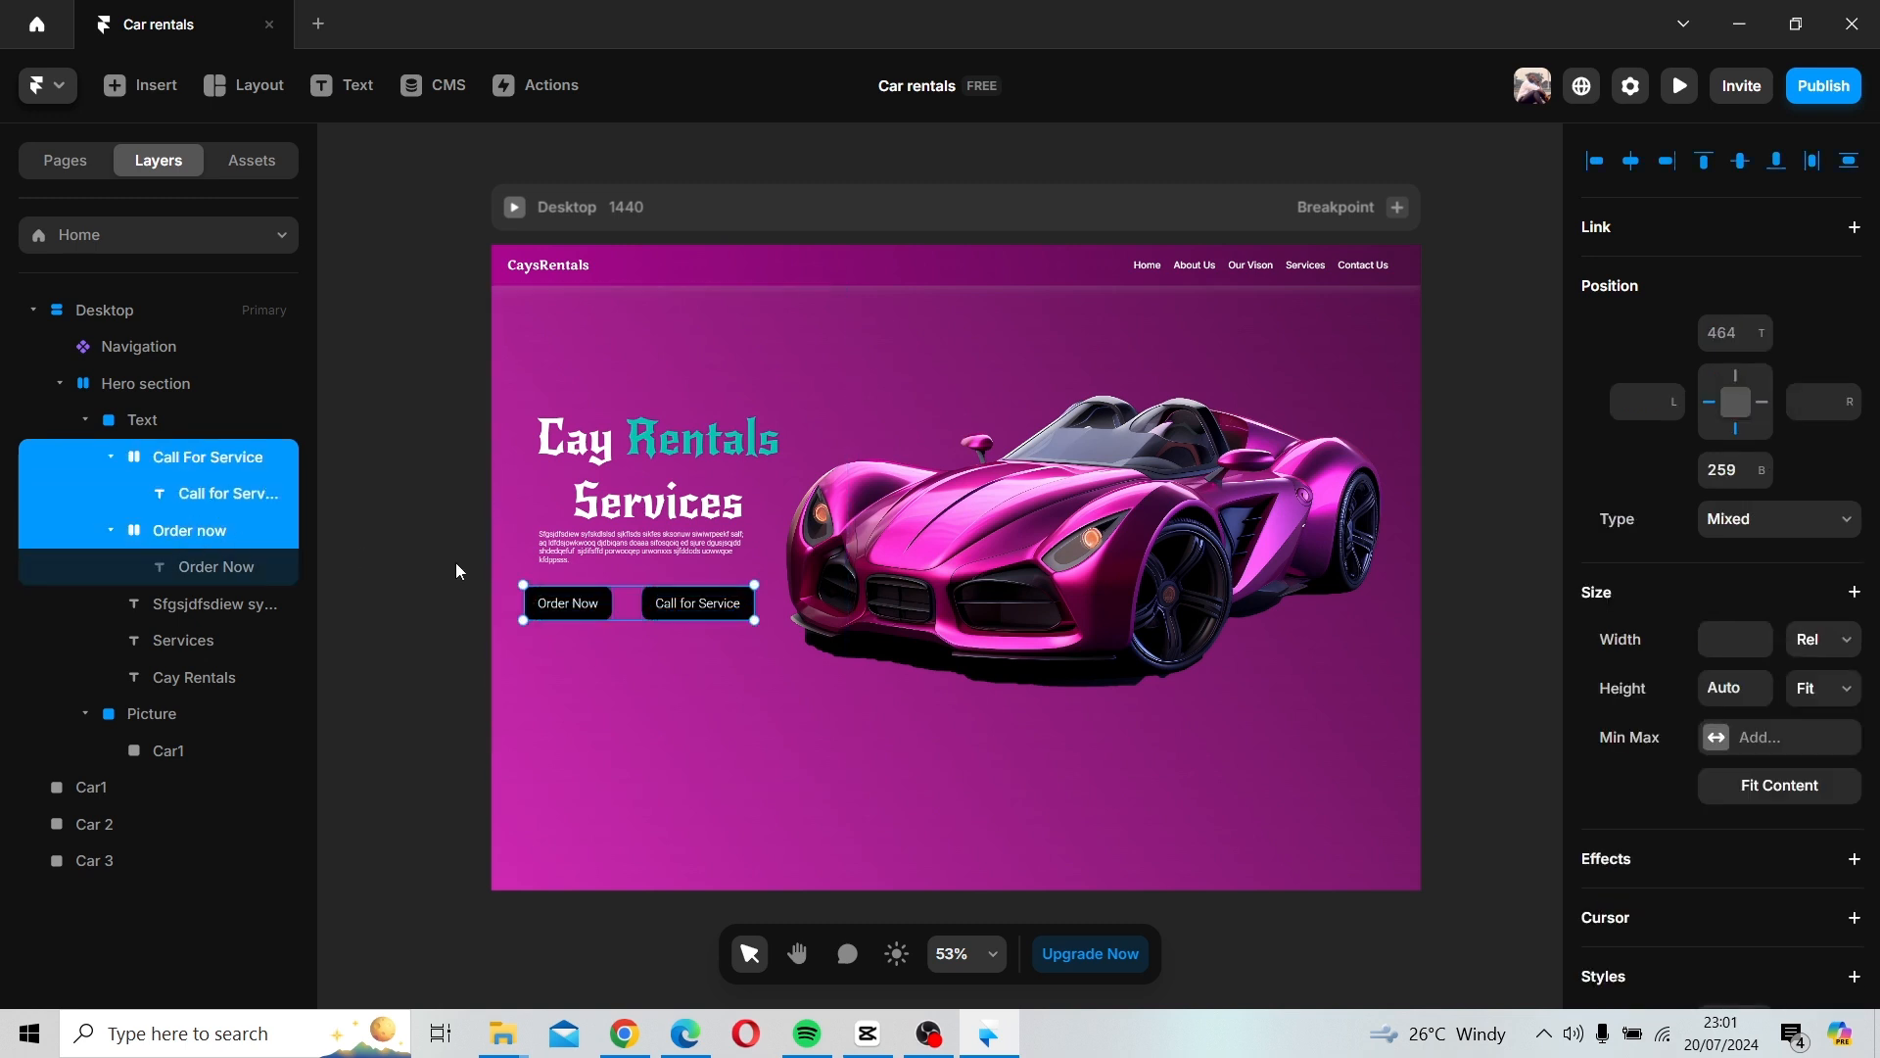
left_click_drag(626, 603, 628, 608)
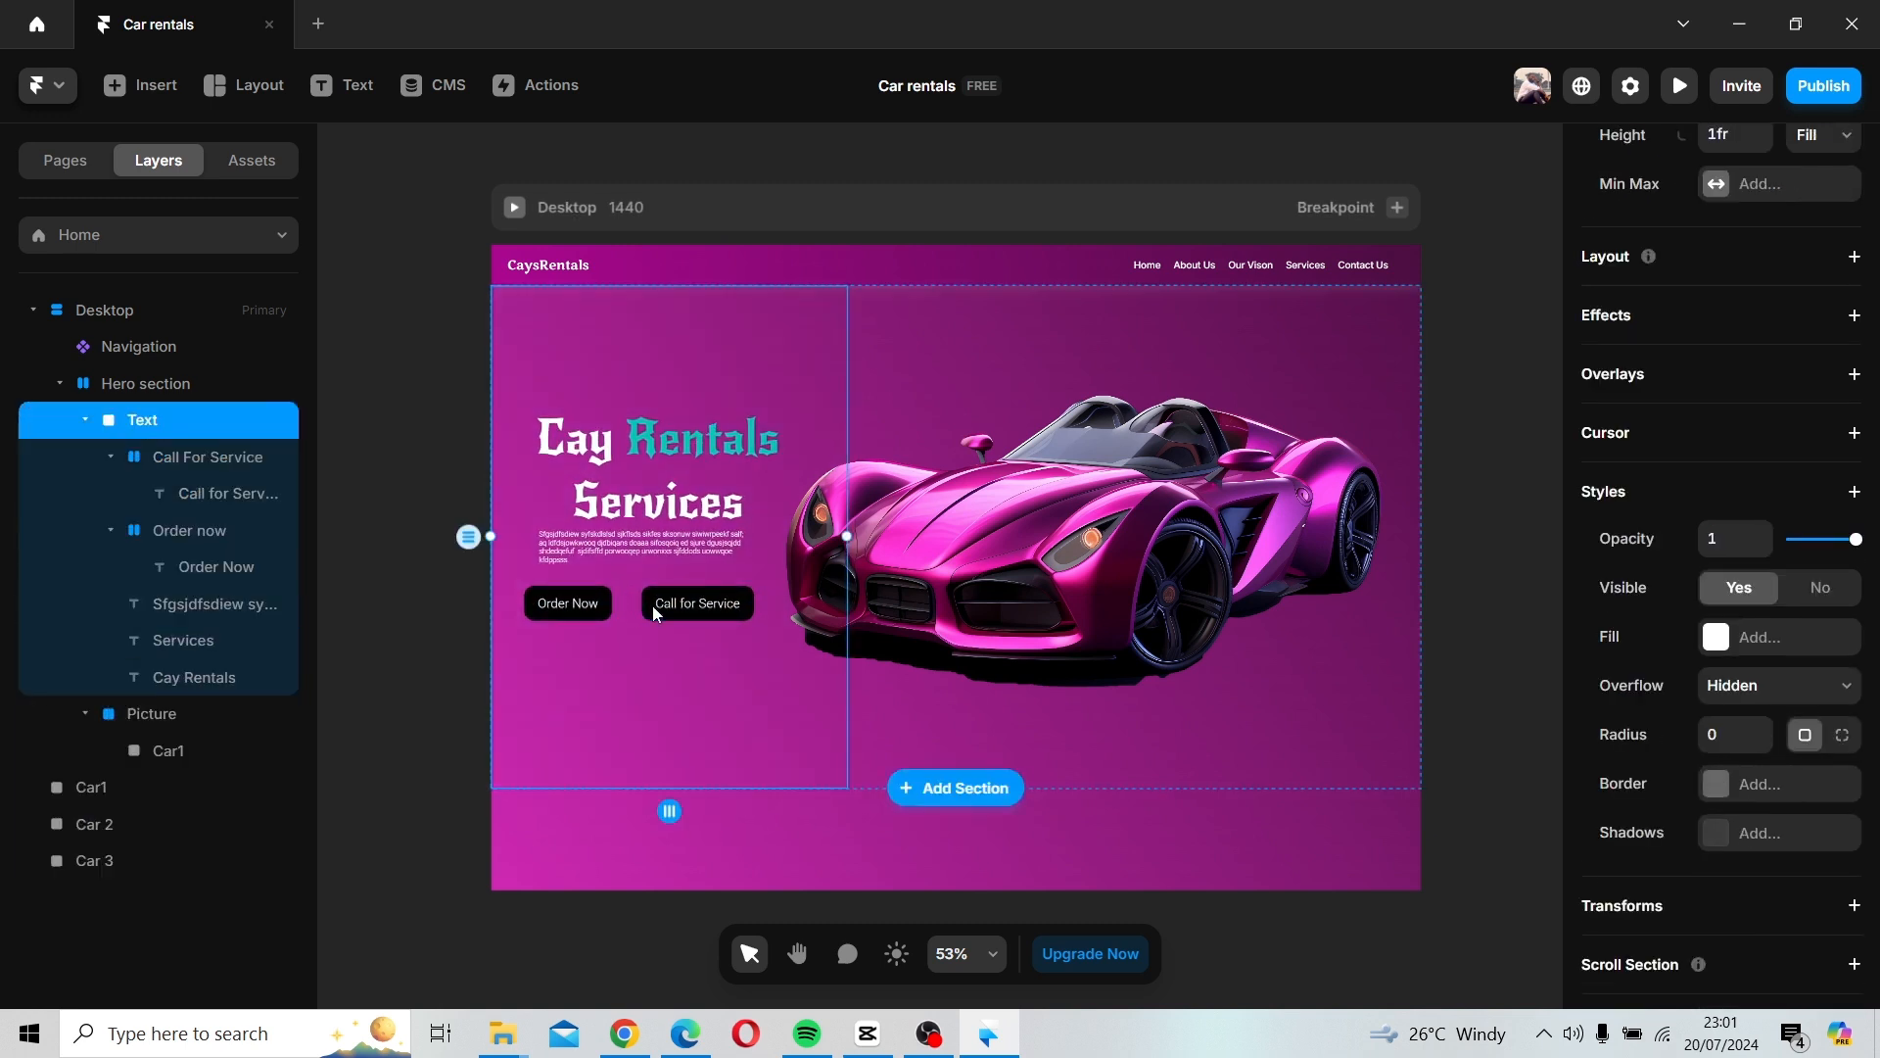
Move both hero buttons together slightly lower beneath the paragraph, with a bottom offset of about 238.
left_click(181, 459)
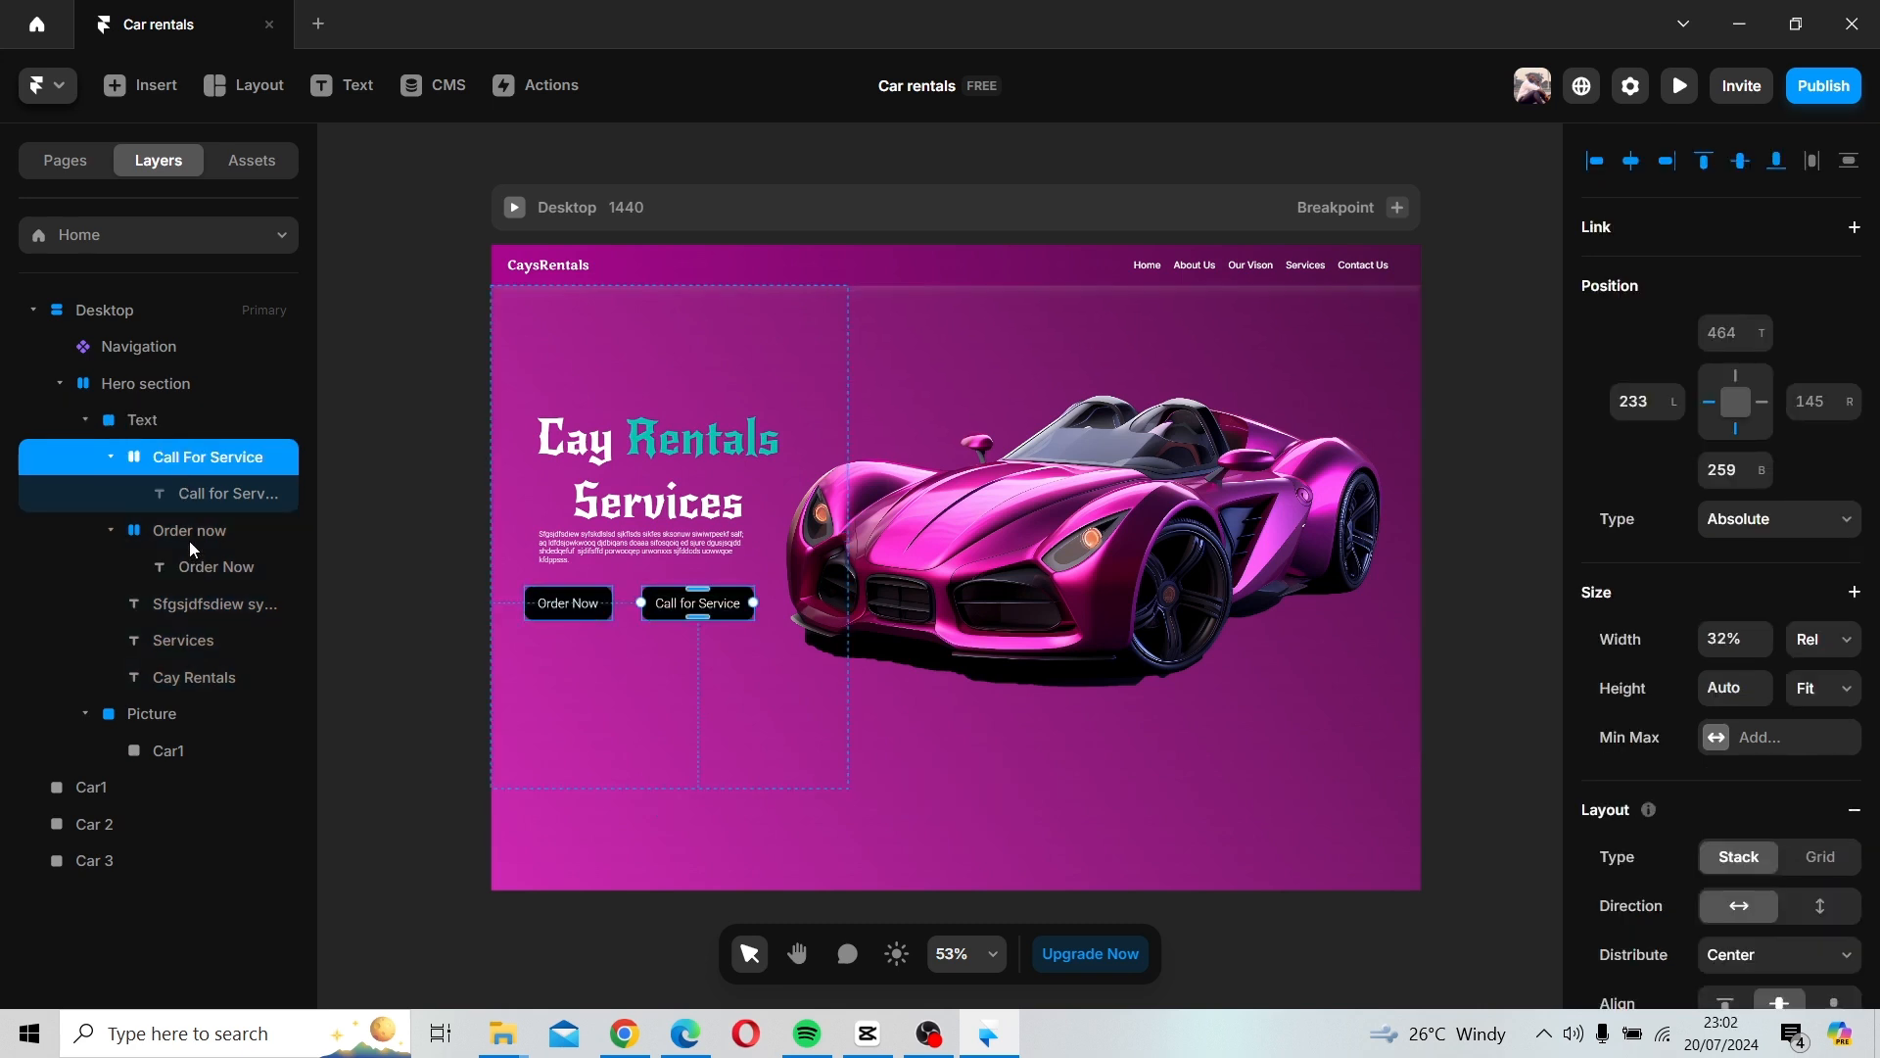
left_click(192, 545, "shift")
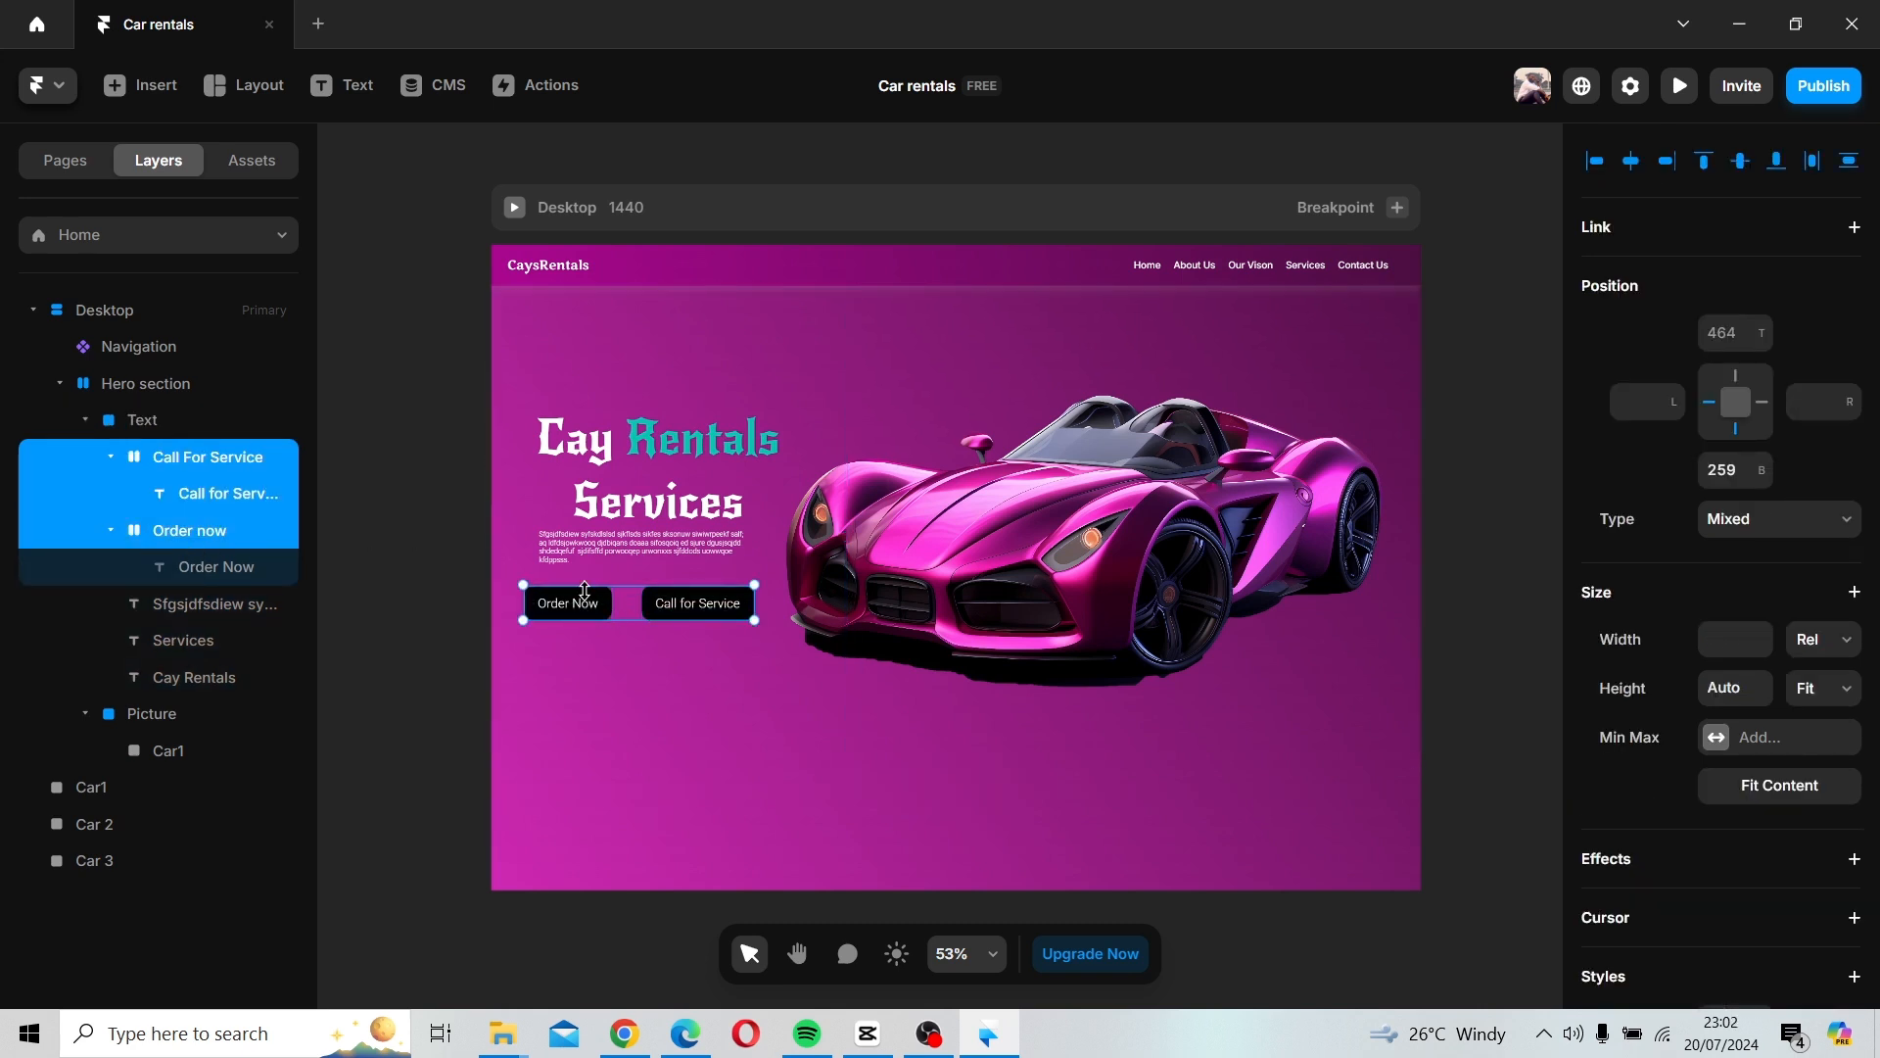
left_click_drag(584, 591, 600, 618)
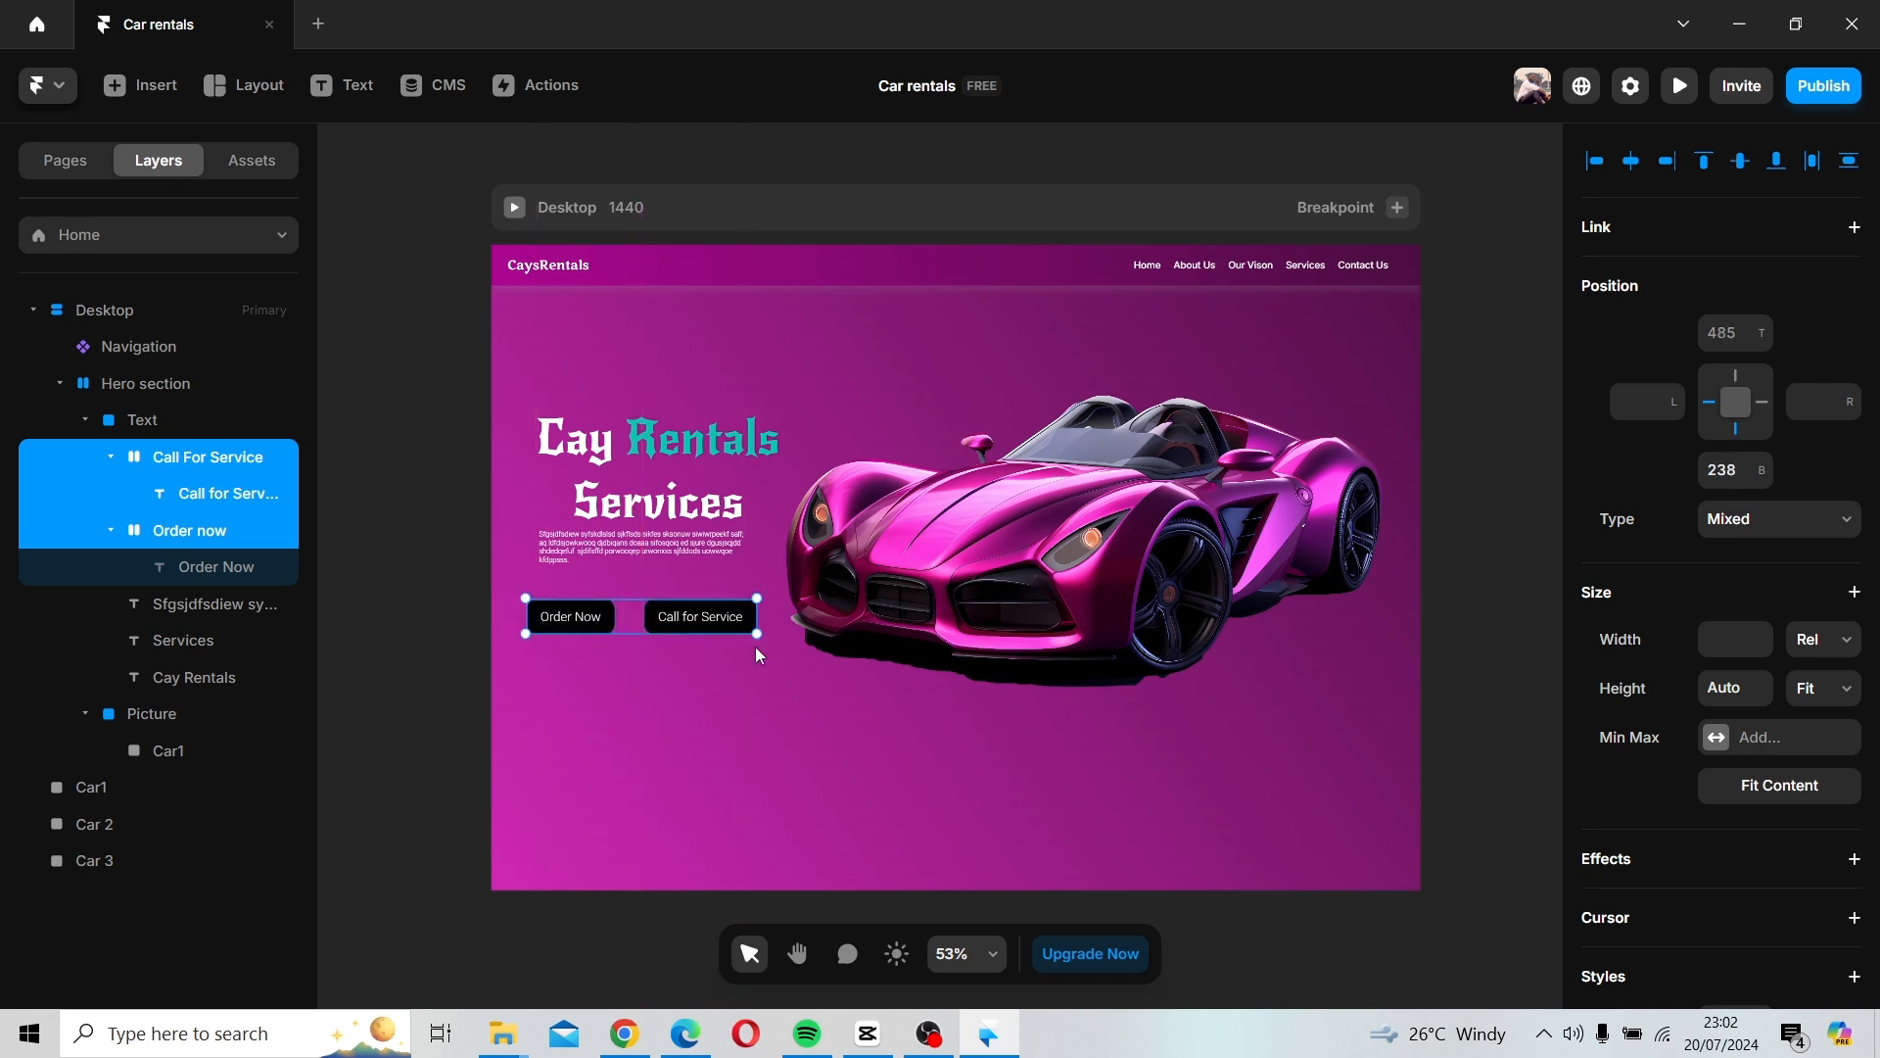
left_click(760, 674)
left_click(595, 770)
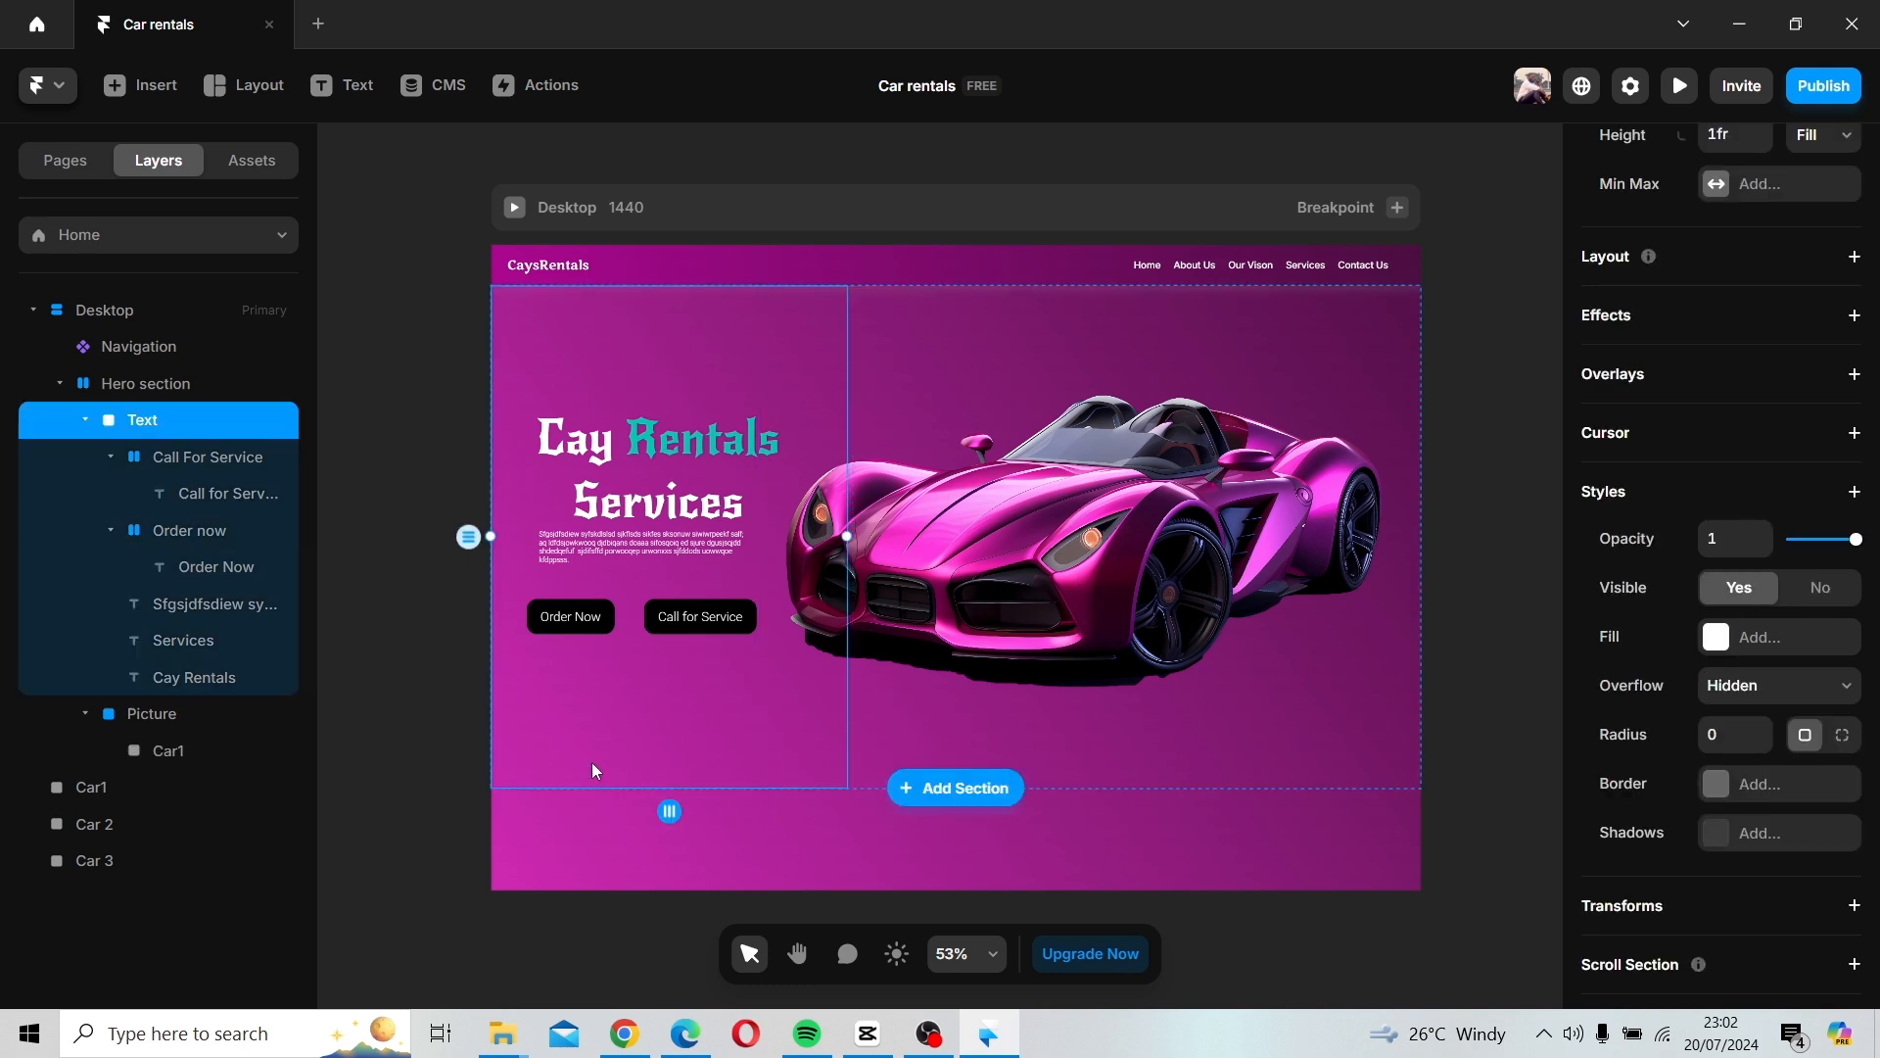
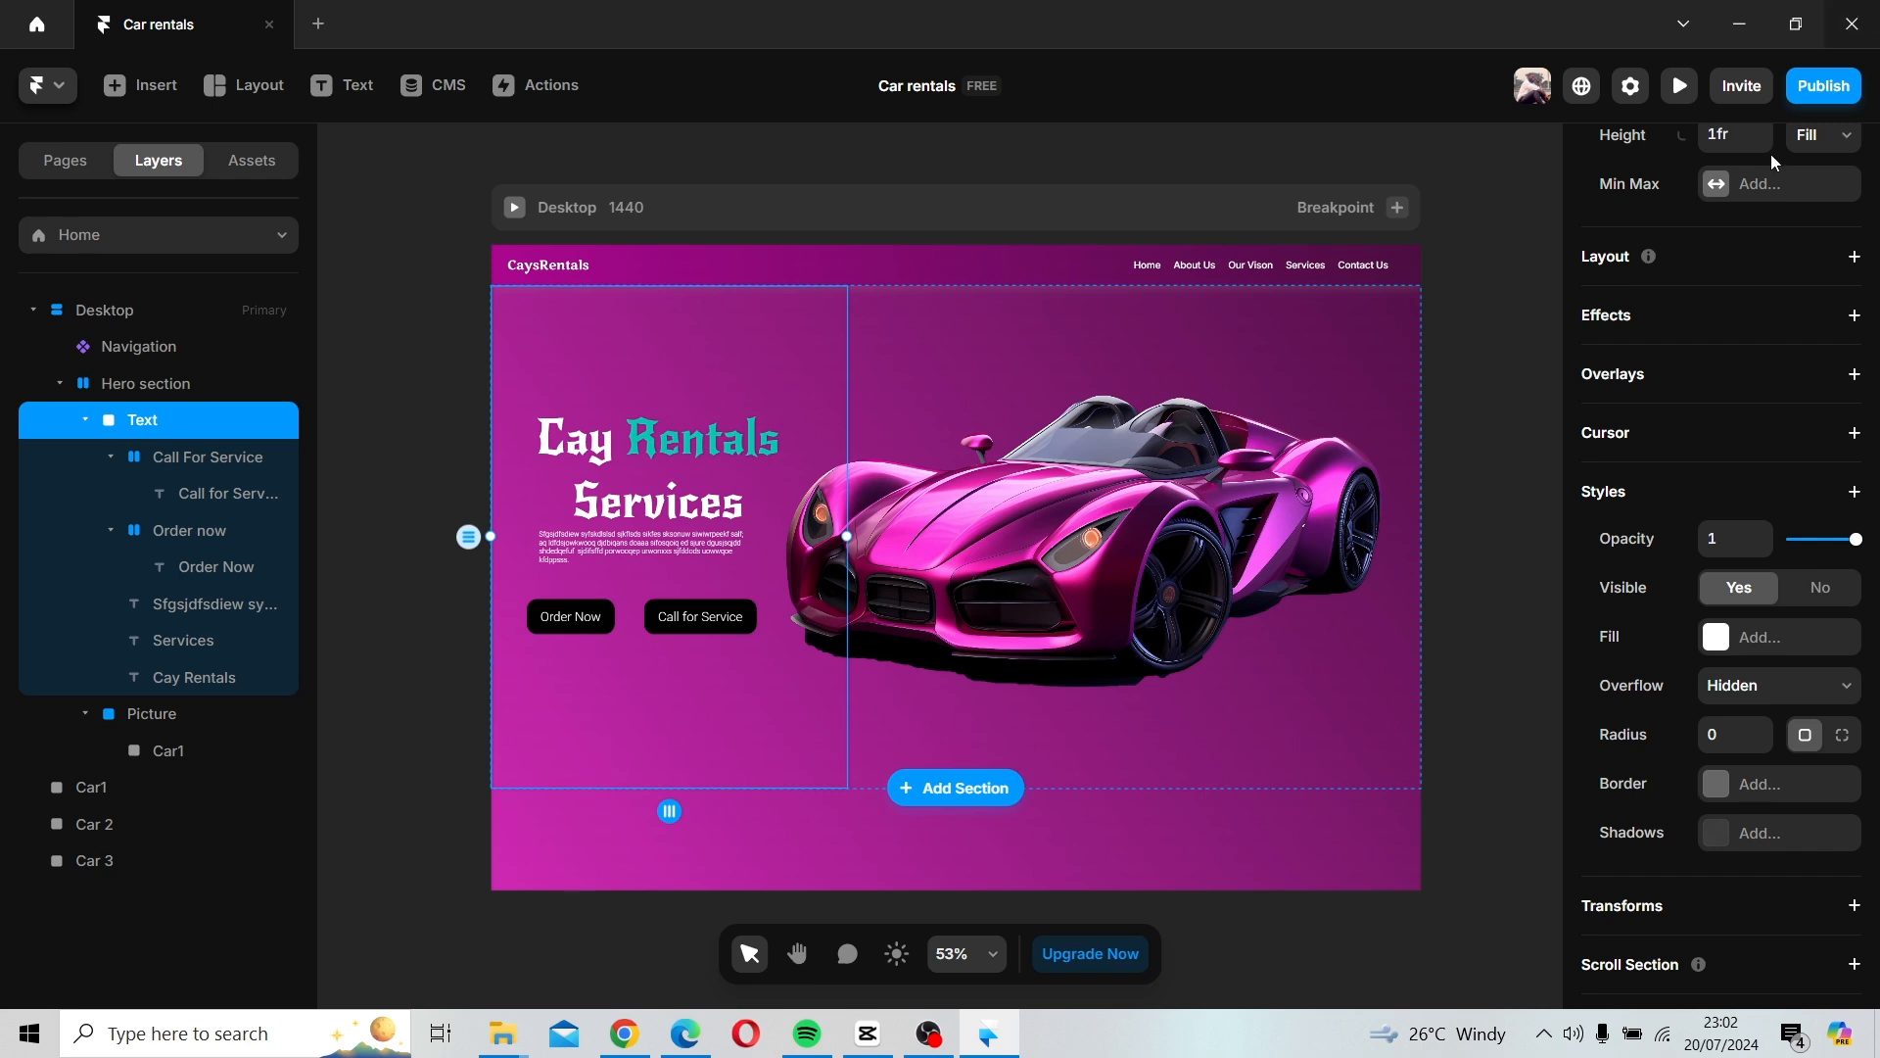
left_click(1467, 424)
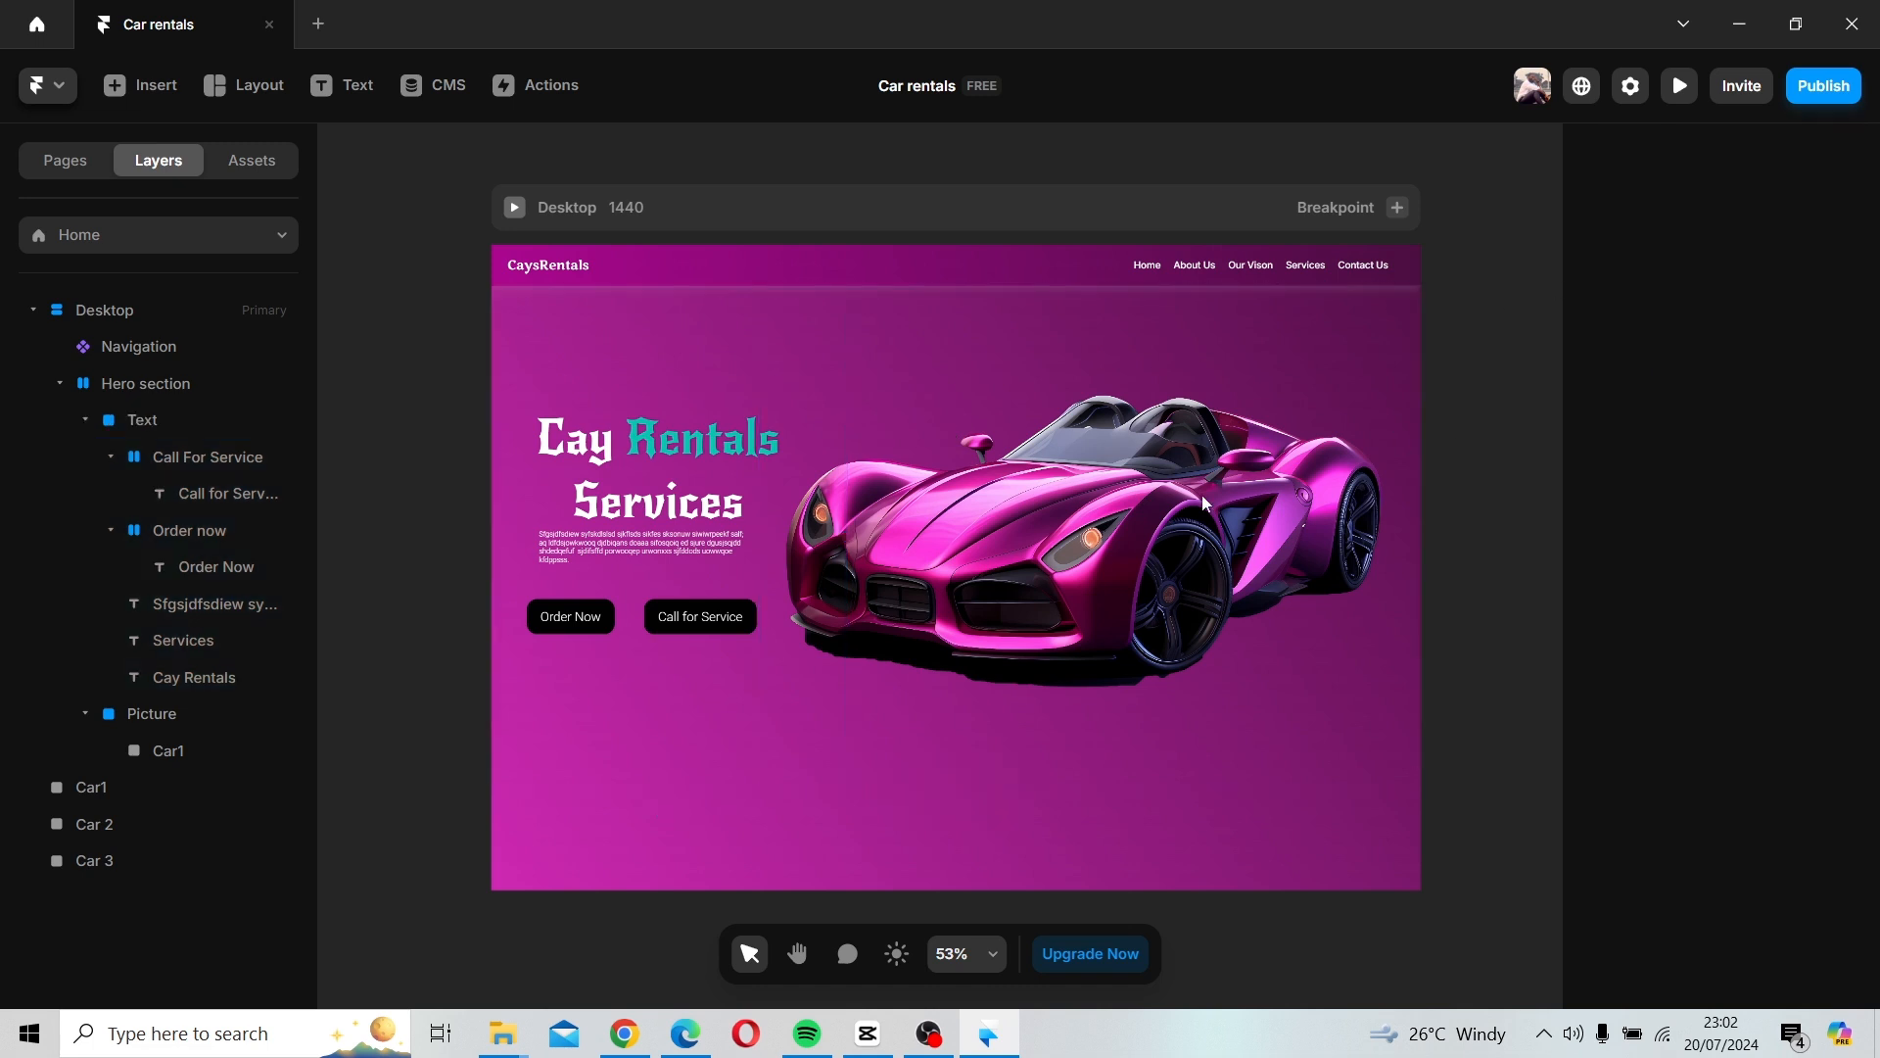
left_click(629, 759)
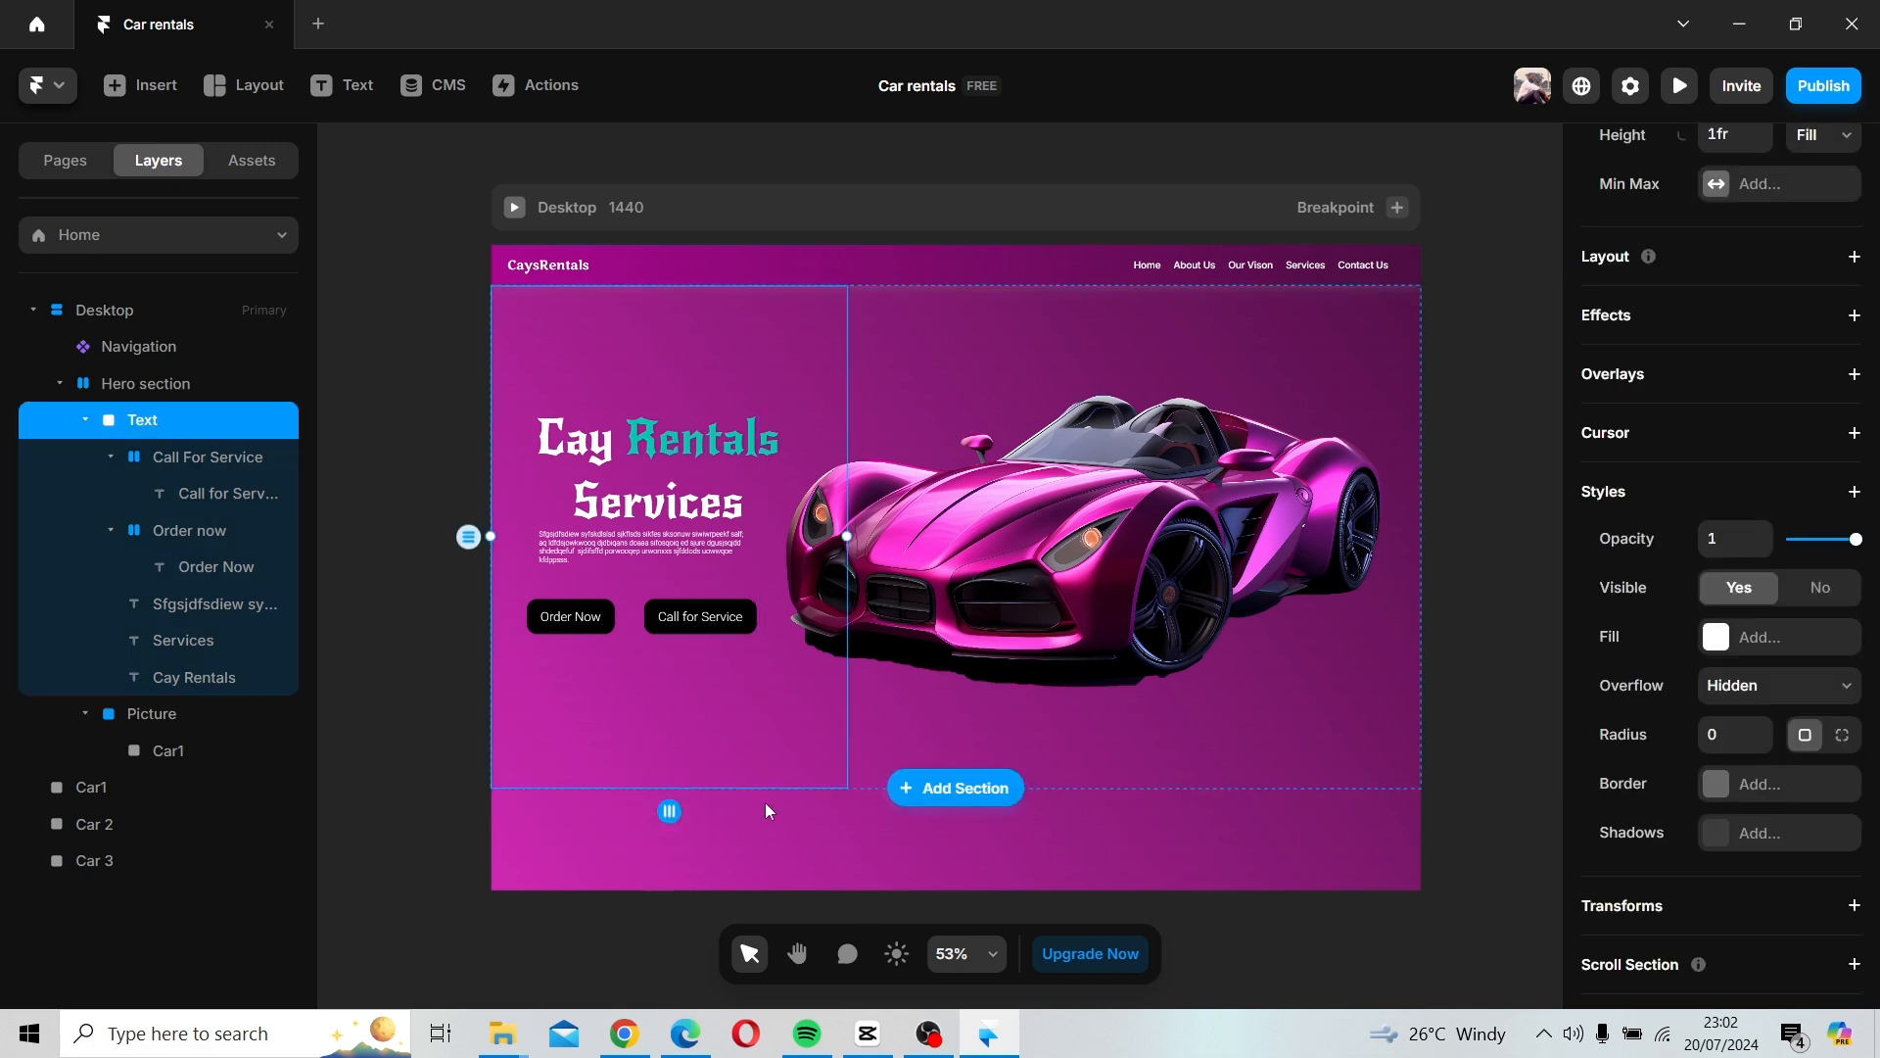
left_click(776, 798)
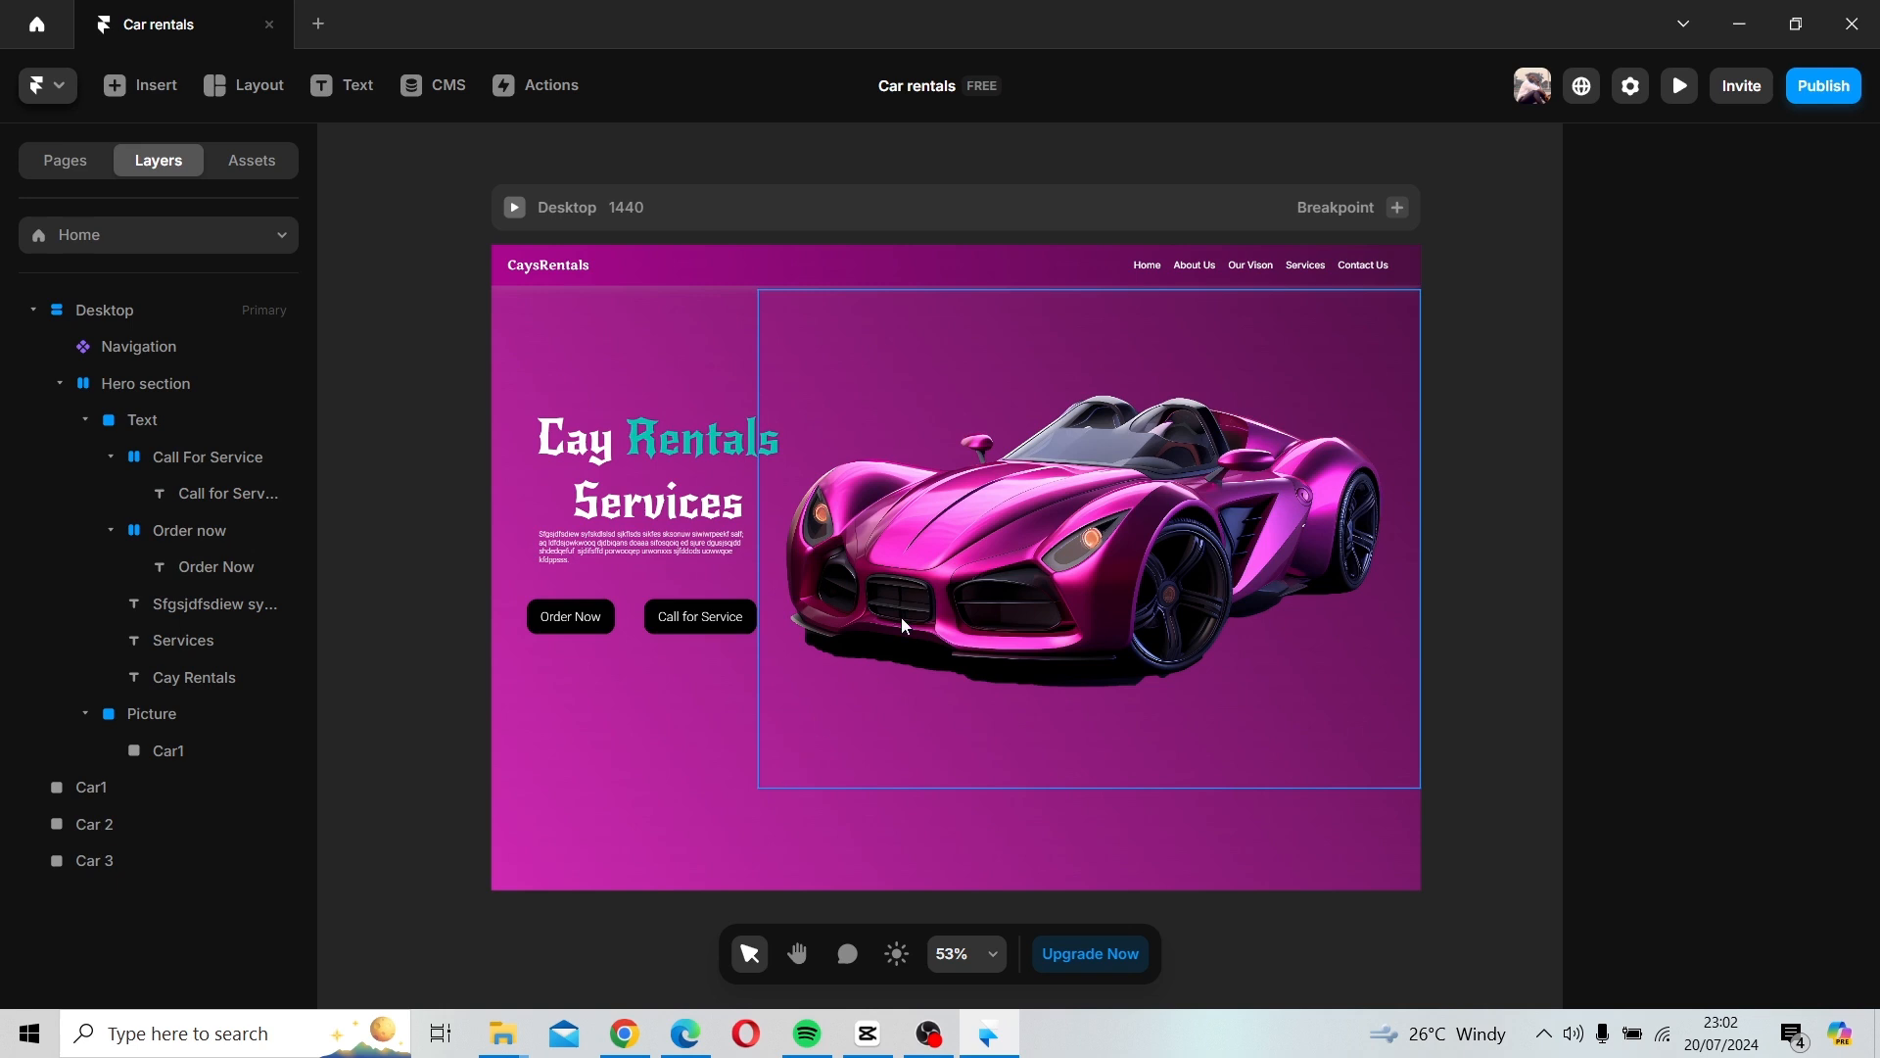
left_click(1000, 567)
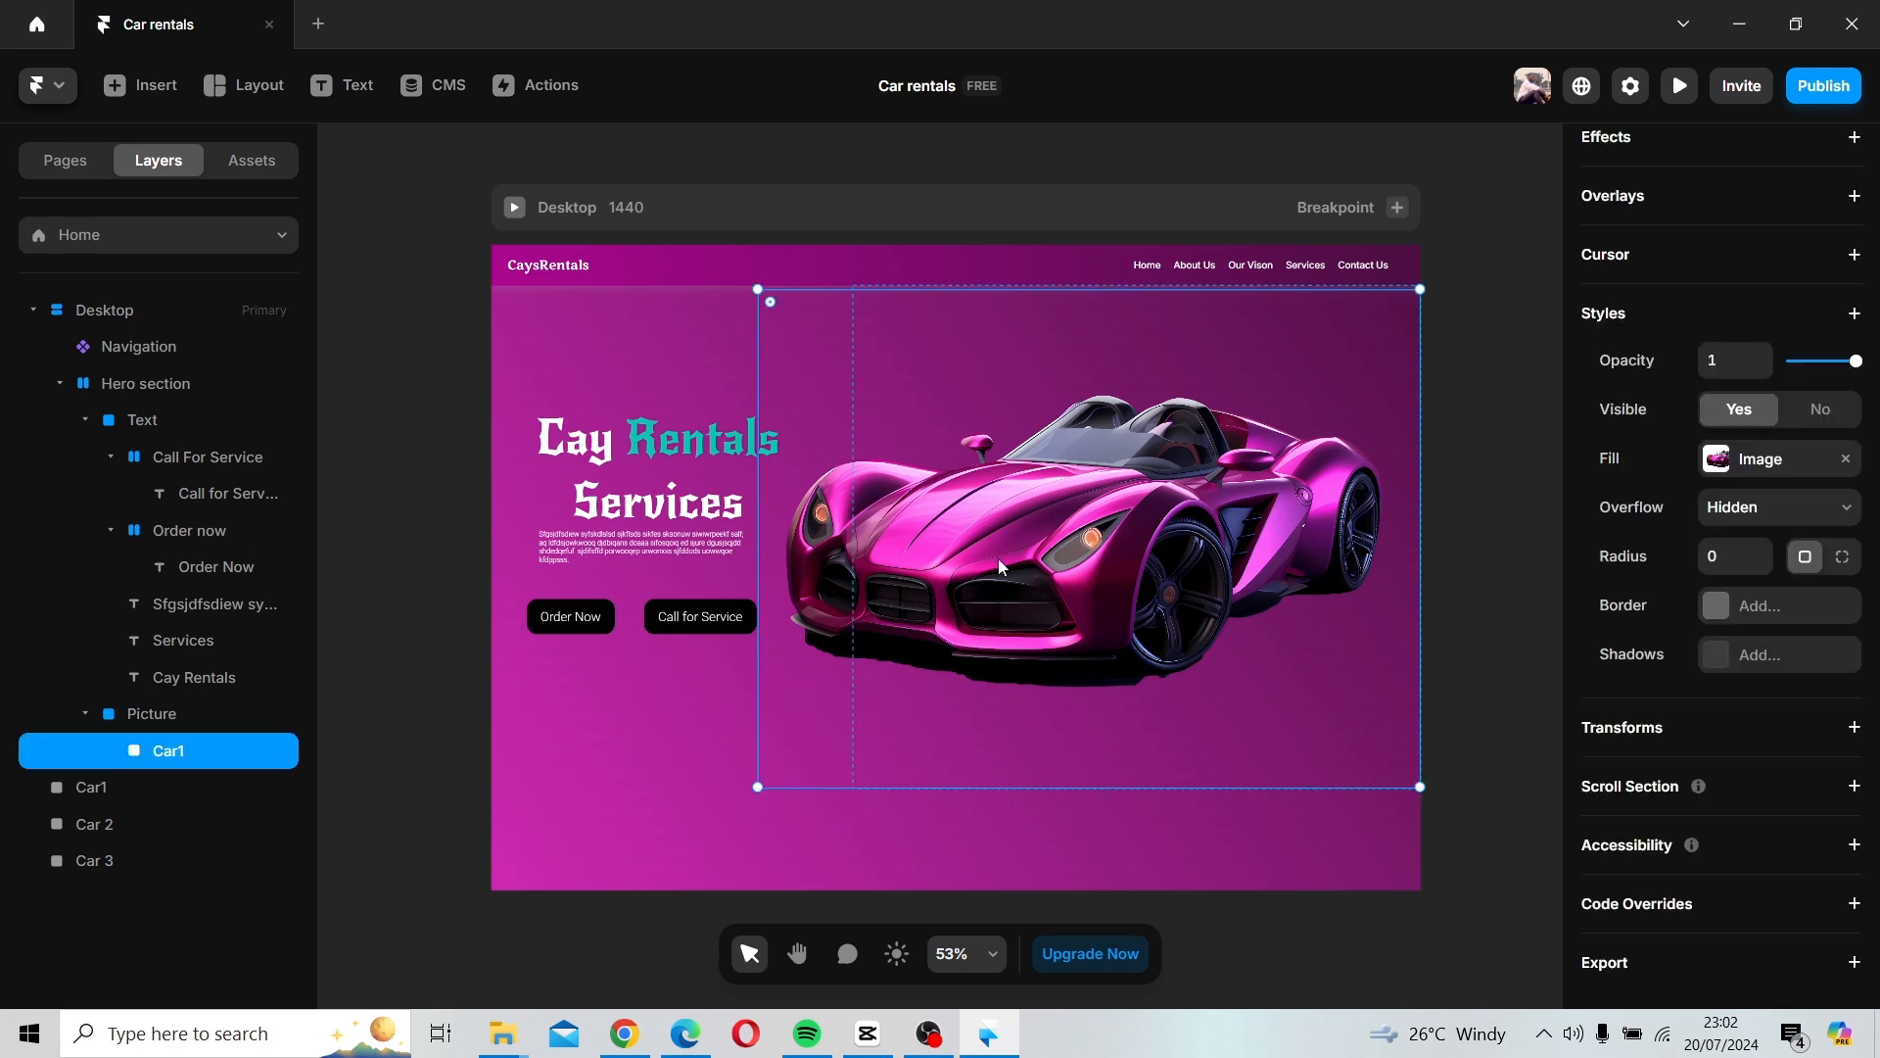
double_click(937, 599)
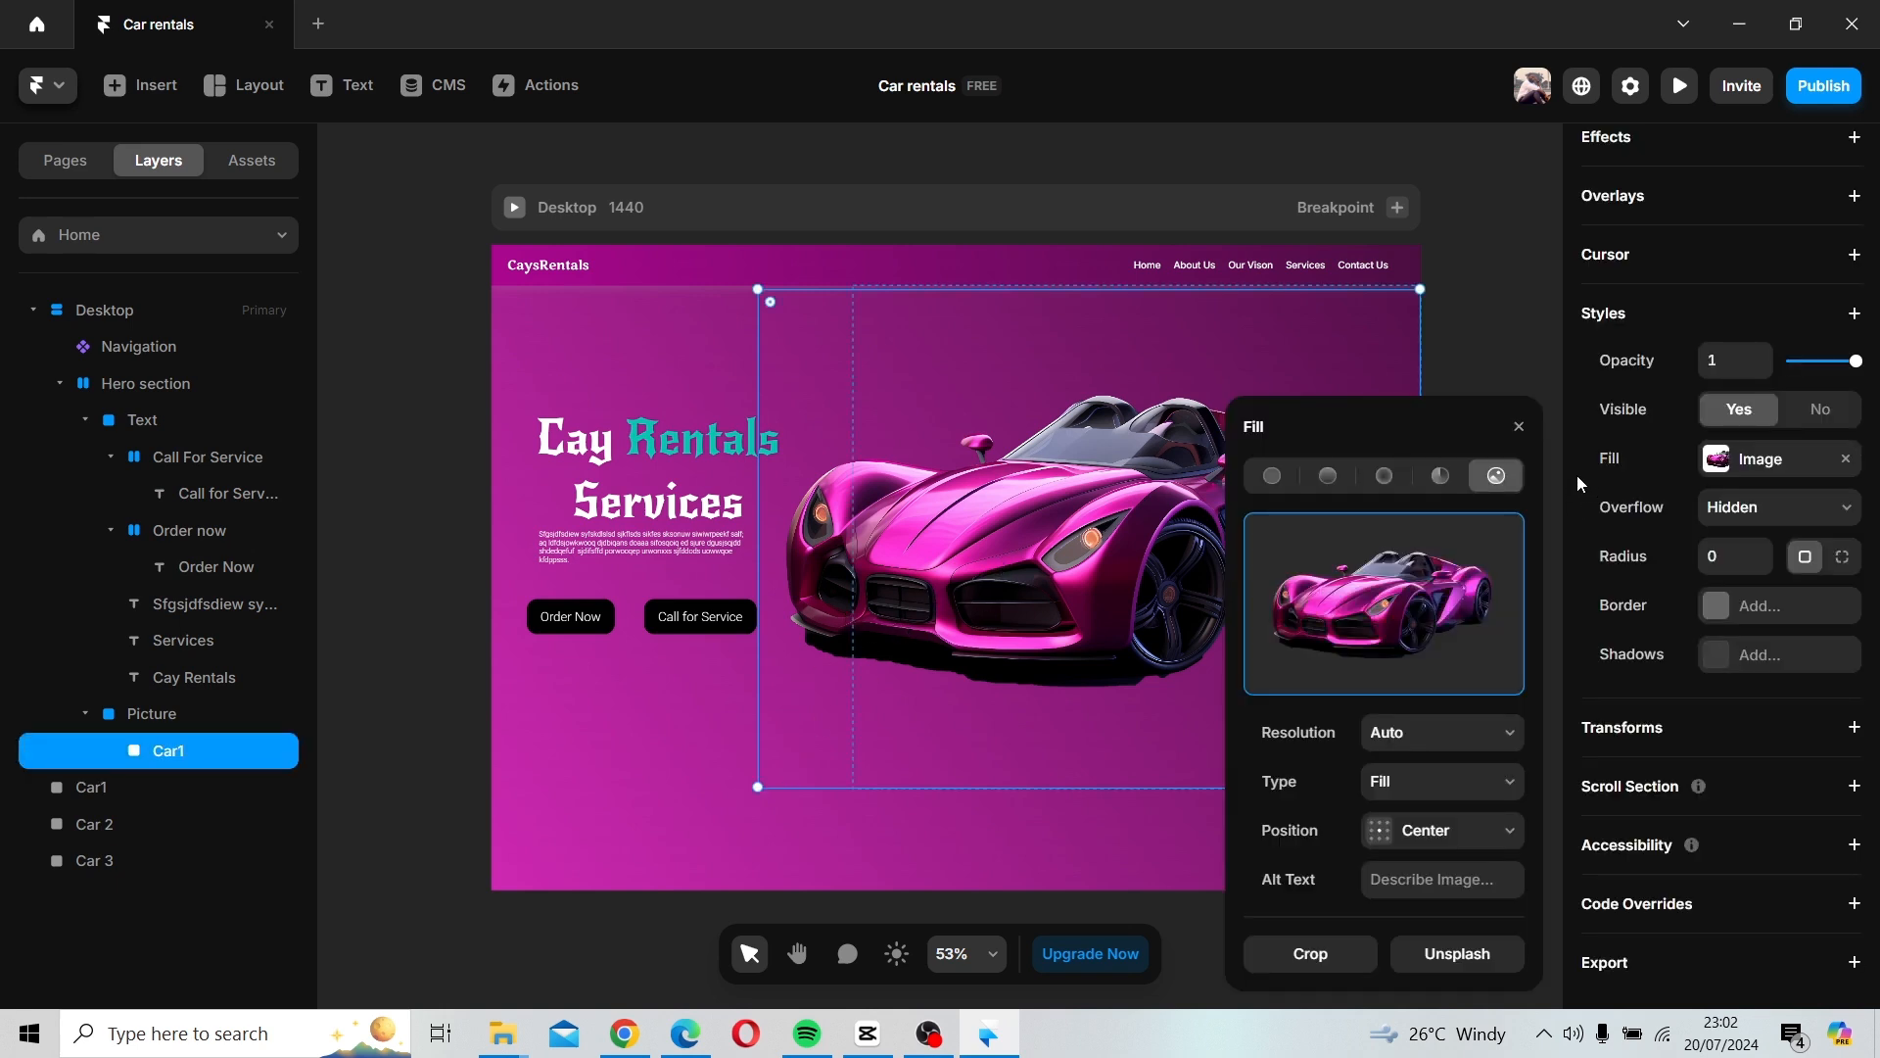
left_click(1519, 426)
left_click(978, 844)
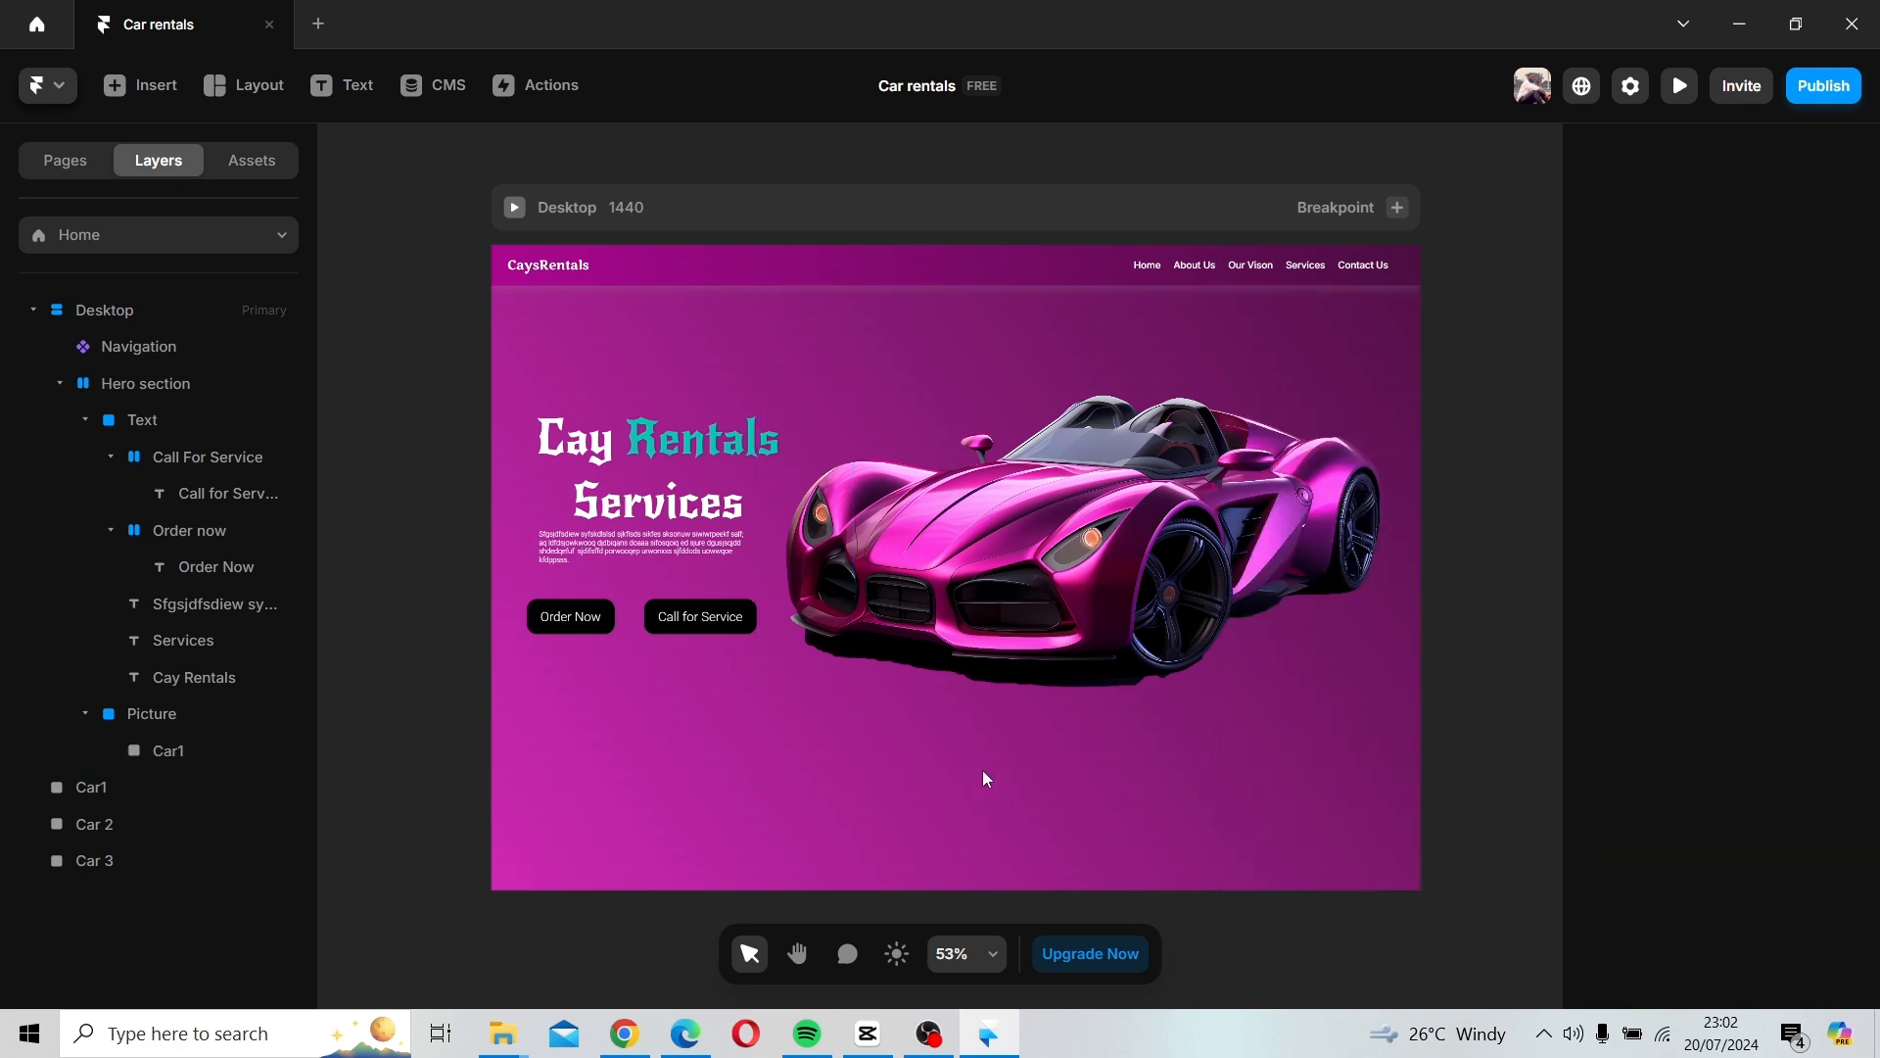
left_click(982, 757)
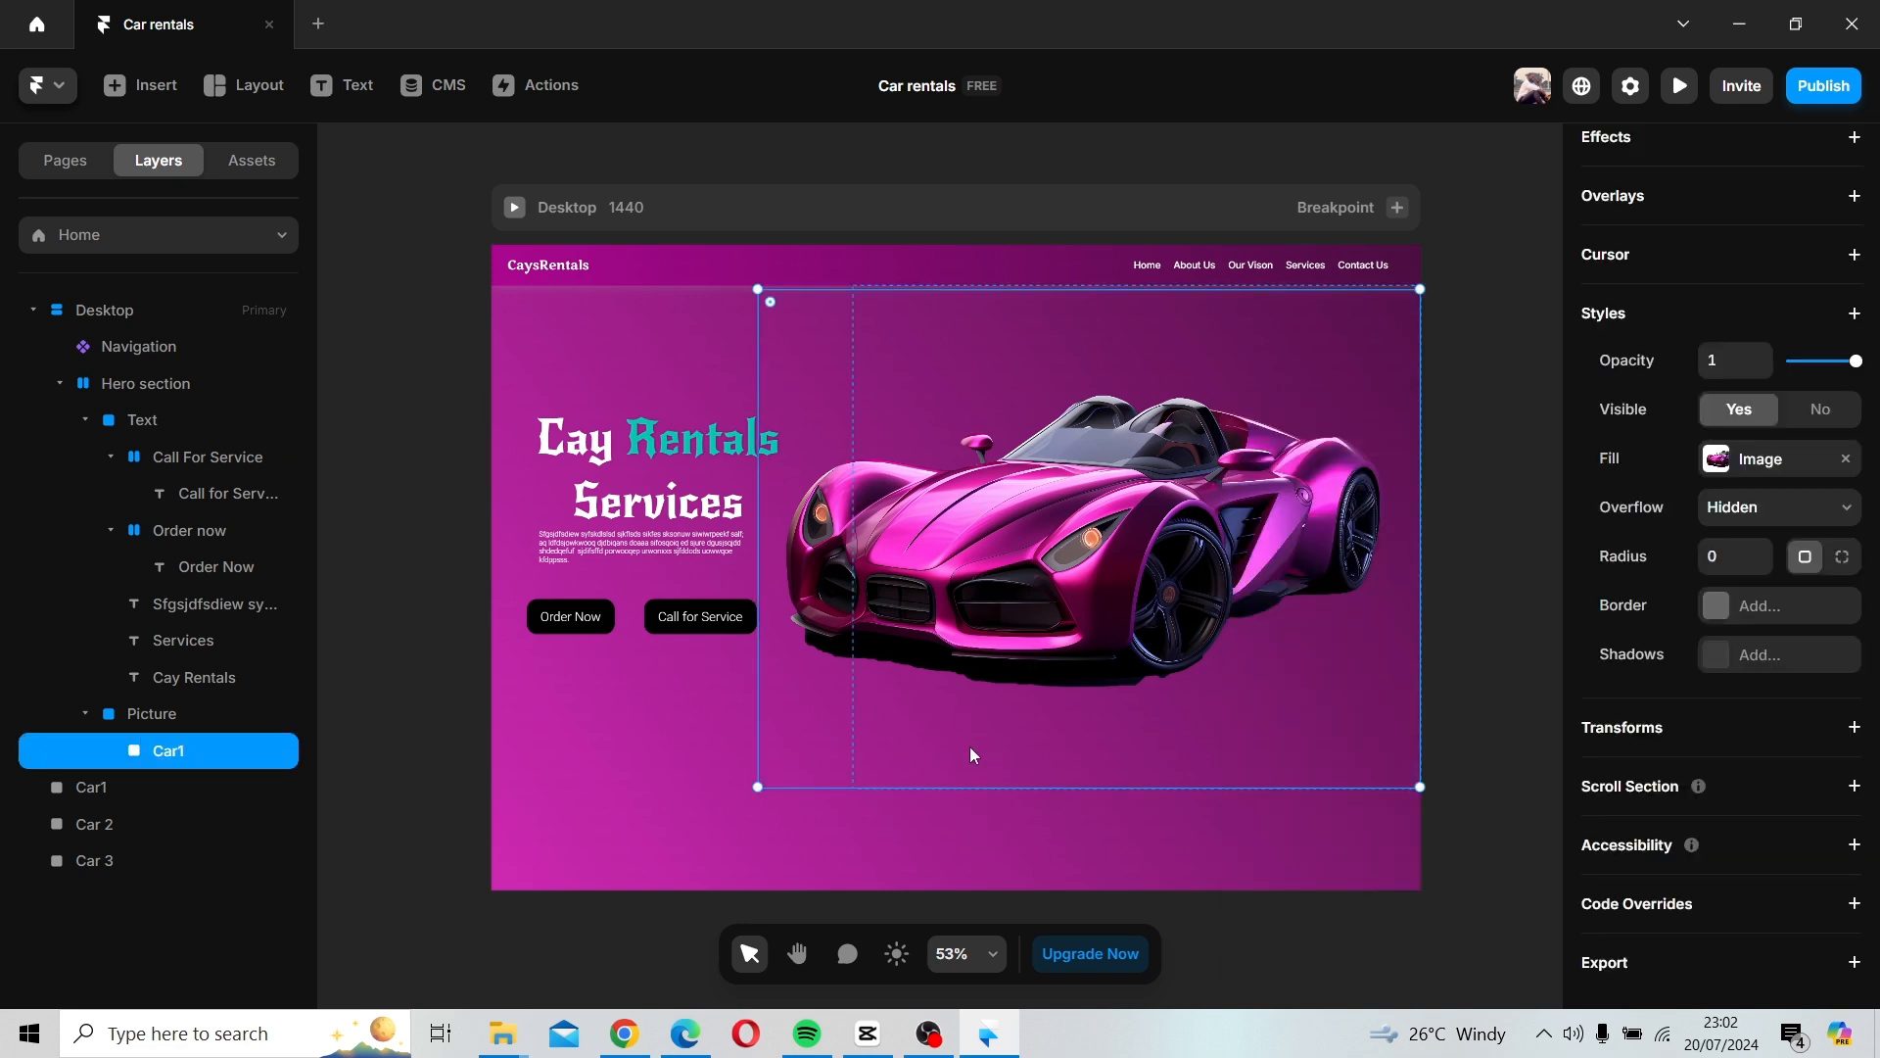
left_click(129, 392)
left_click_drag(861, 783, 874, 730)
key("ctrl+z")
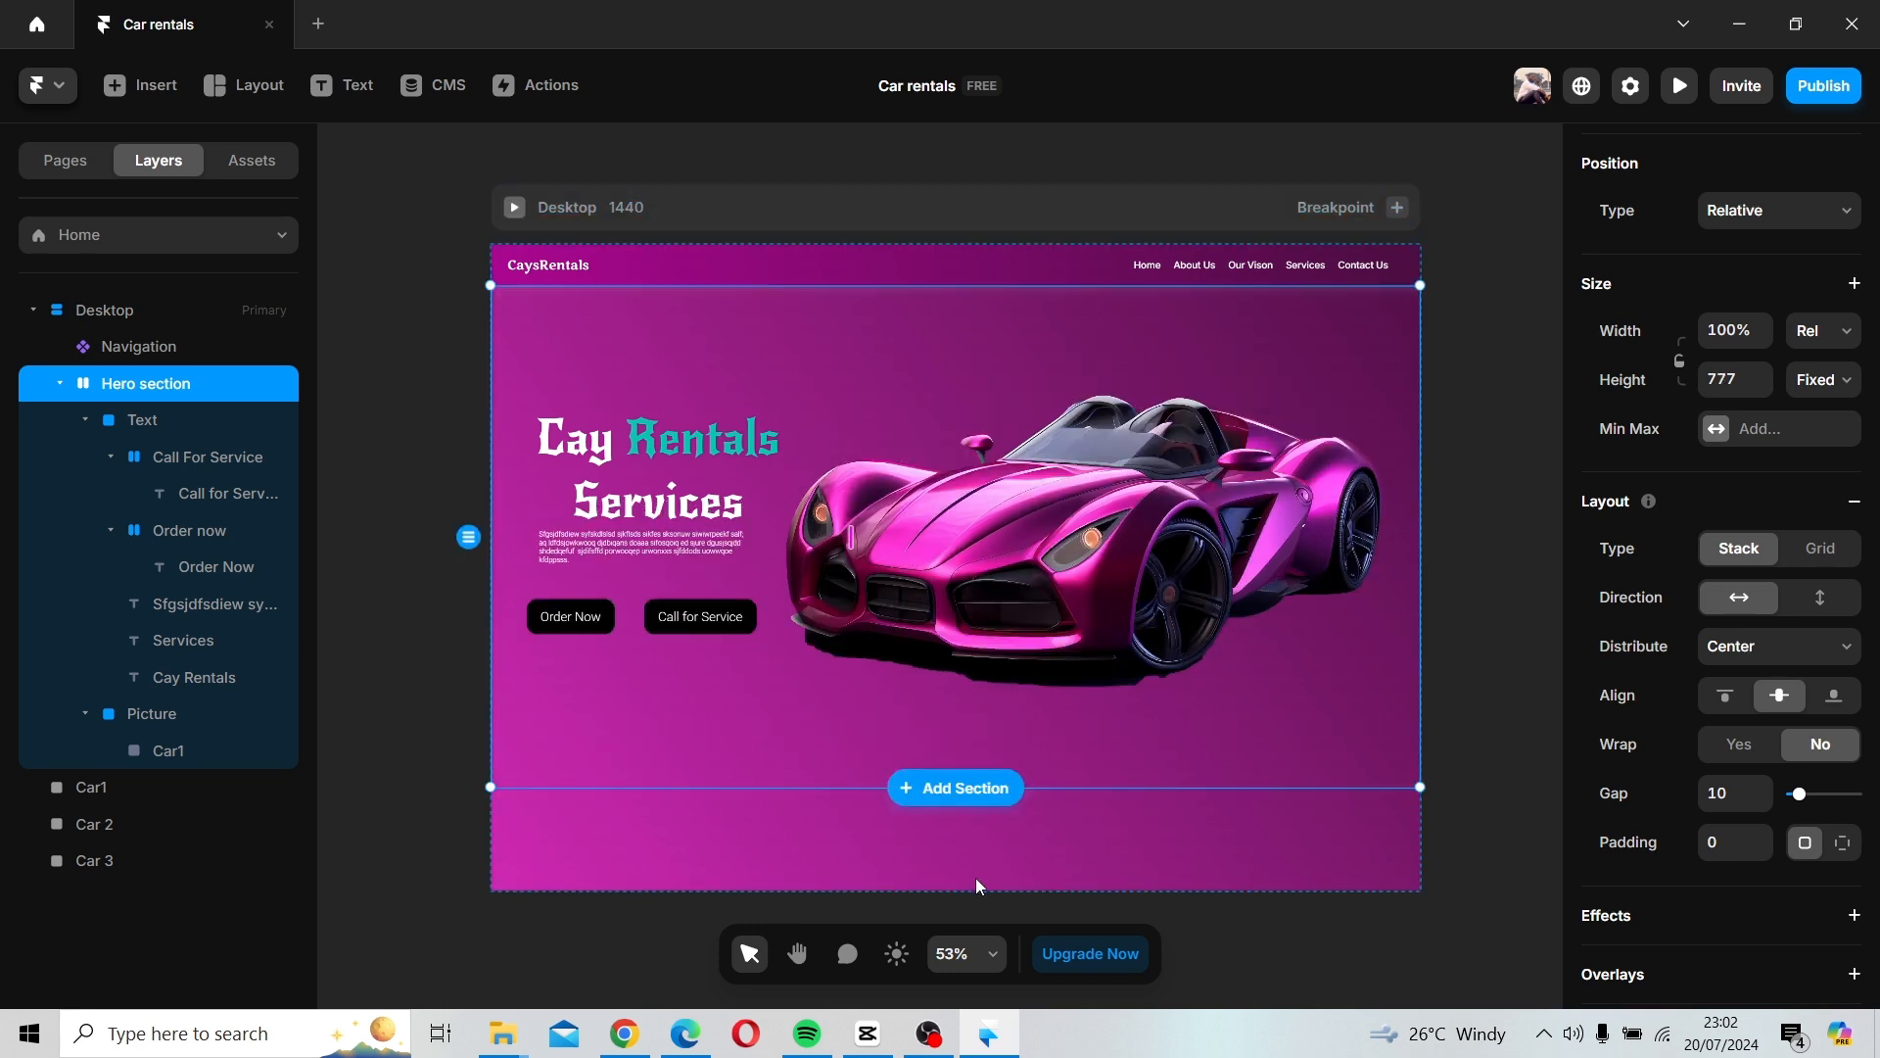
left_click(969, 901)
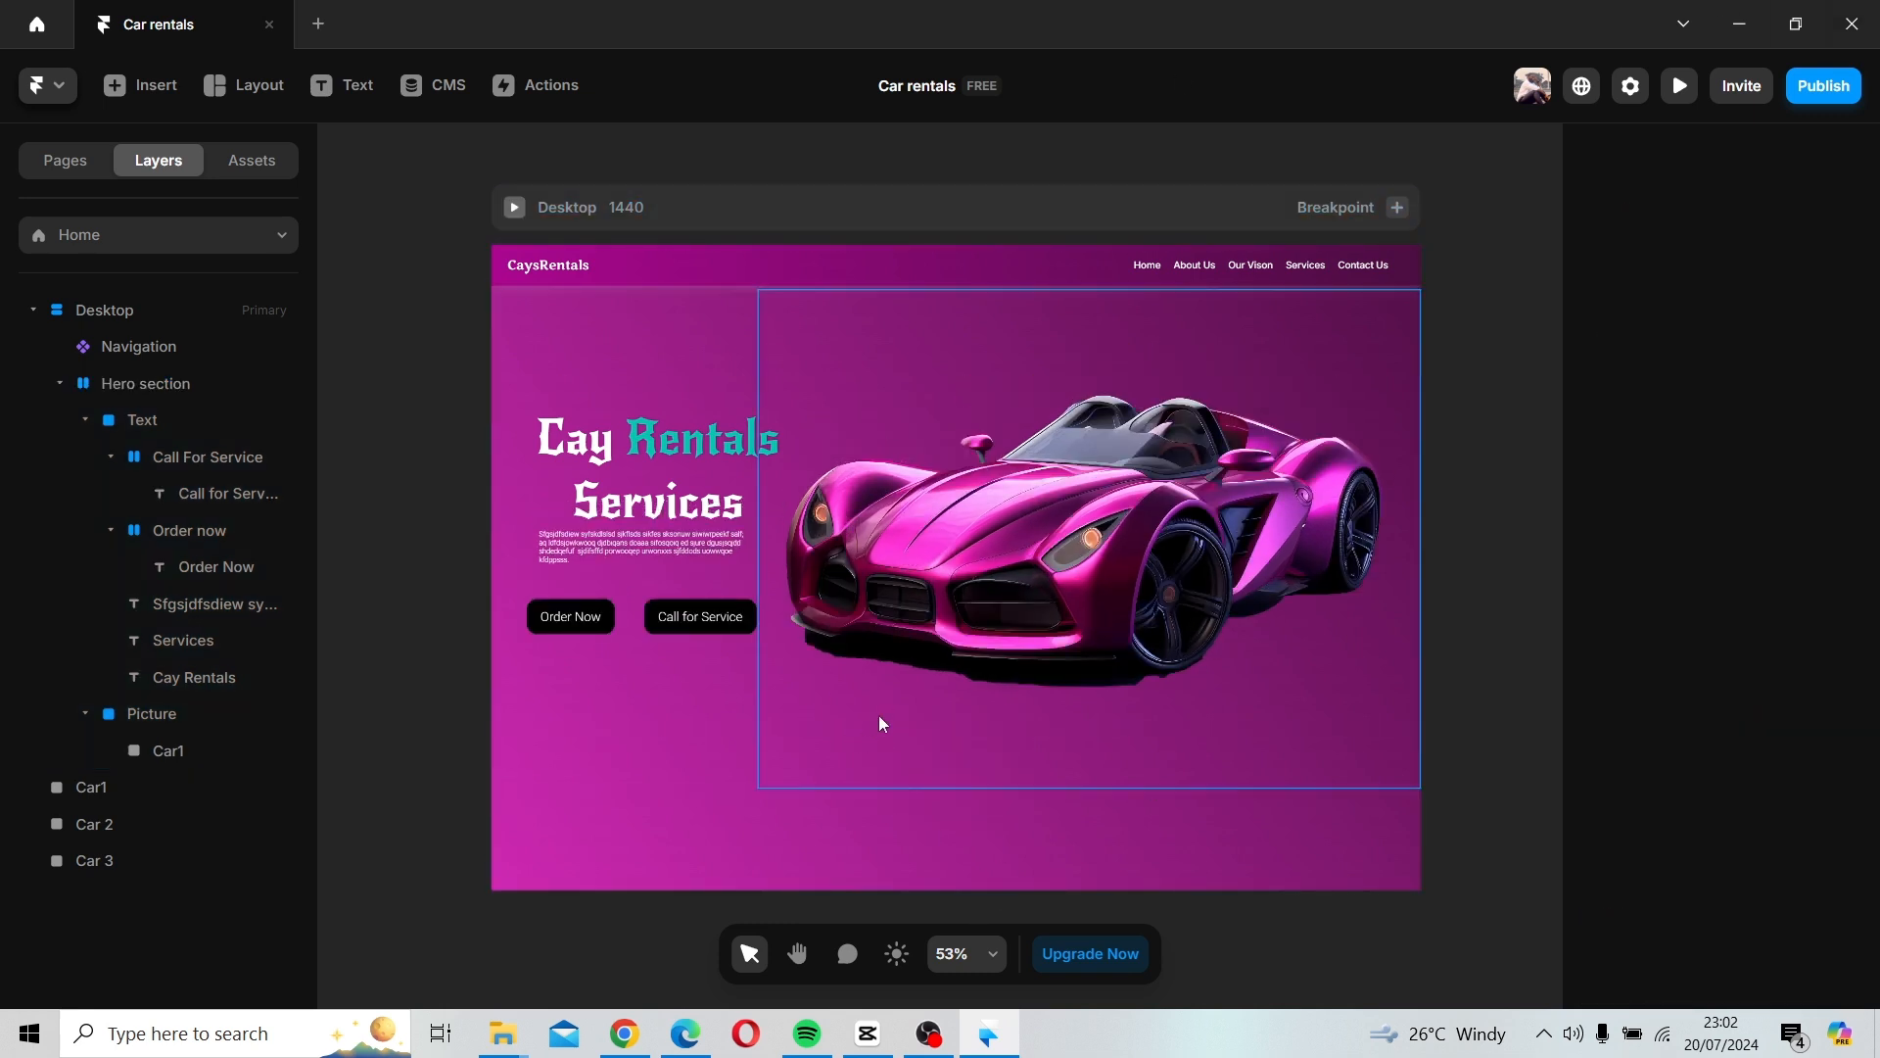
Enlarge the Car1 image in the hero section slightly by extending its lower-left corner outward.
left_click(867, 636)
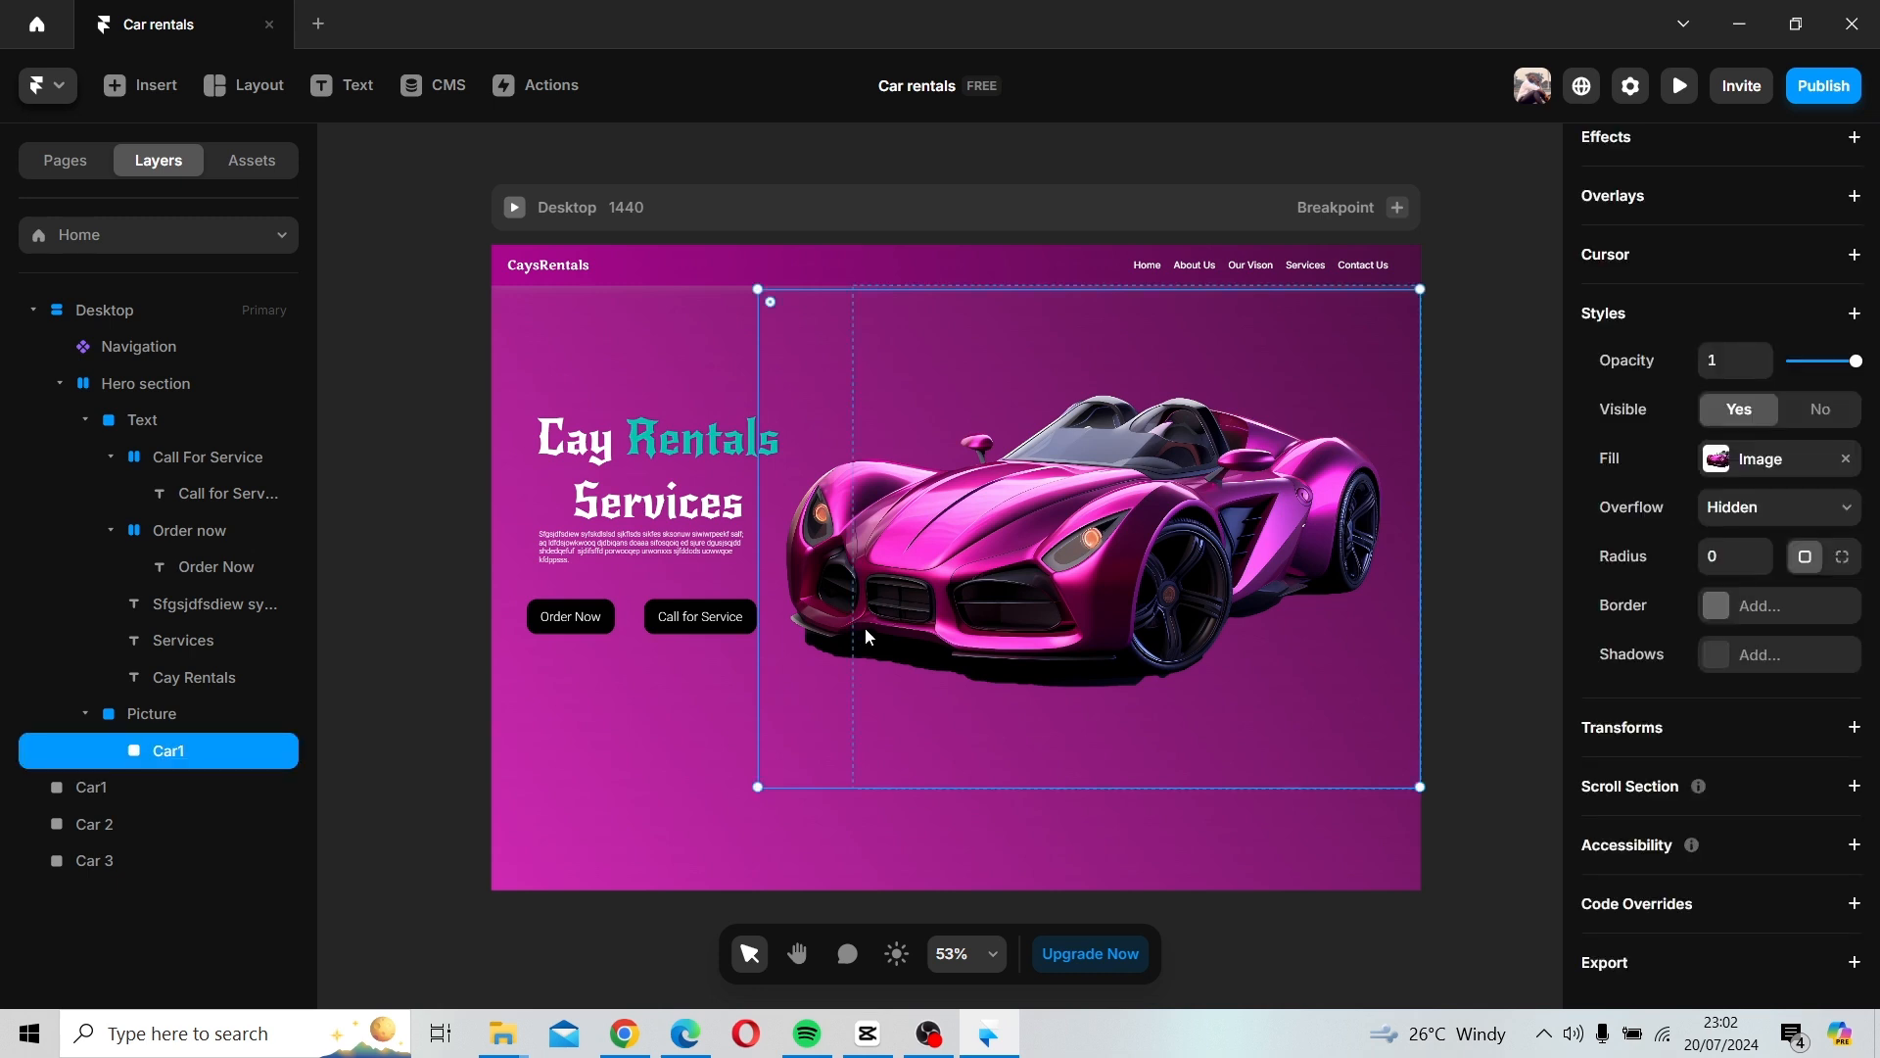
double_click(866, 637)
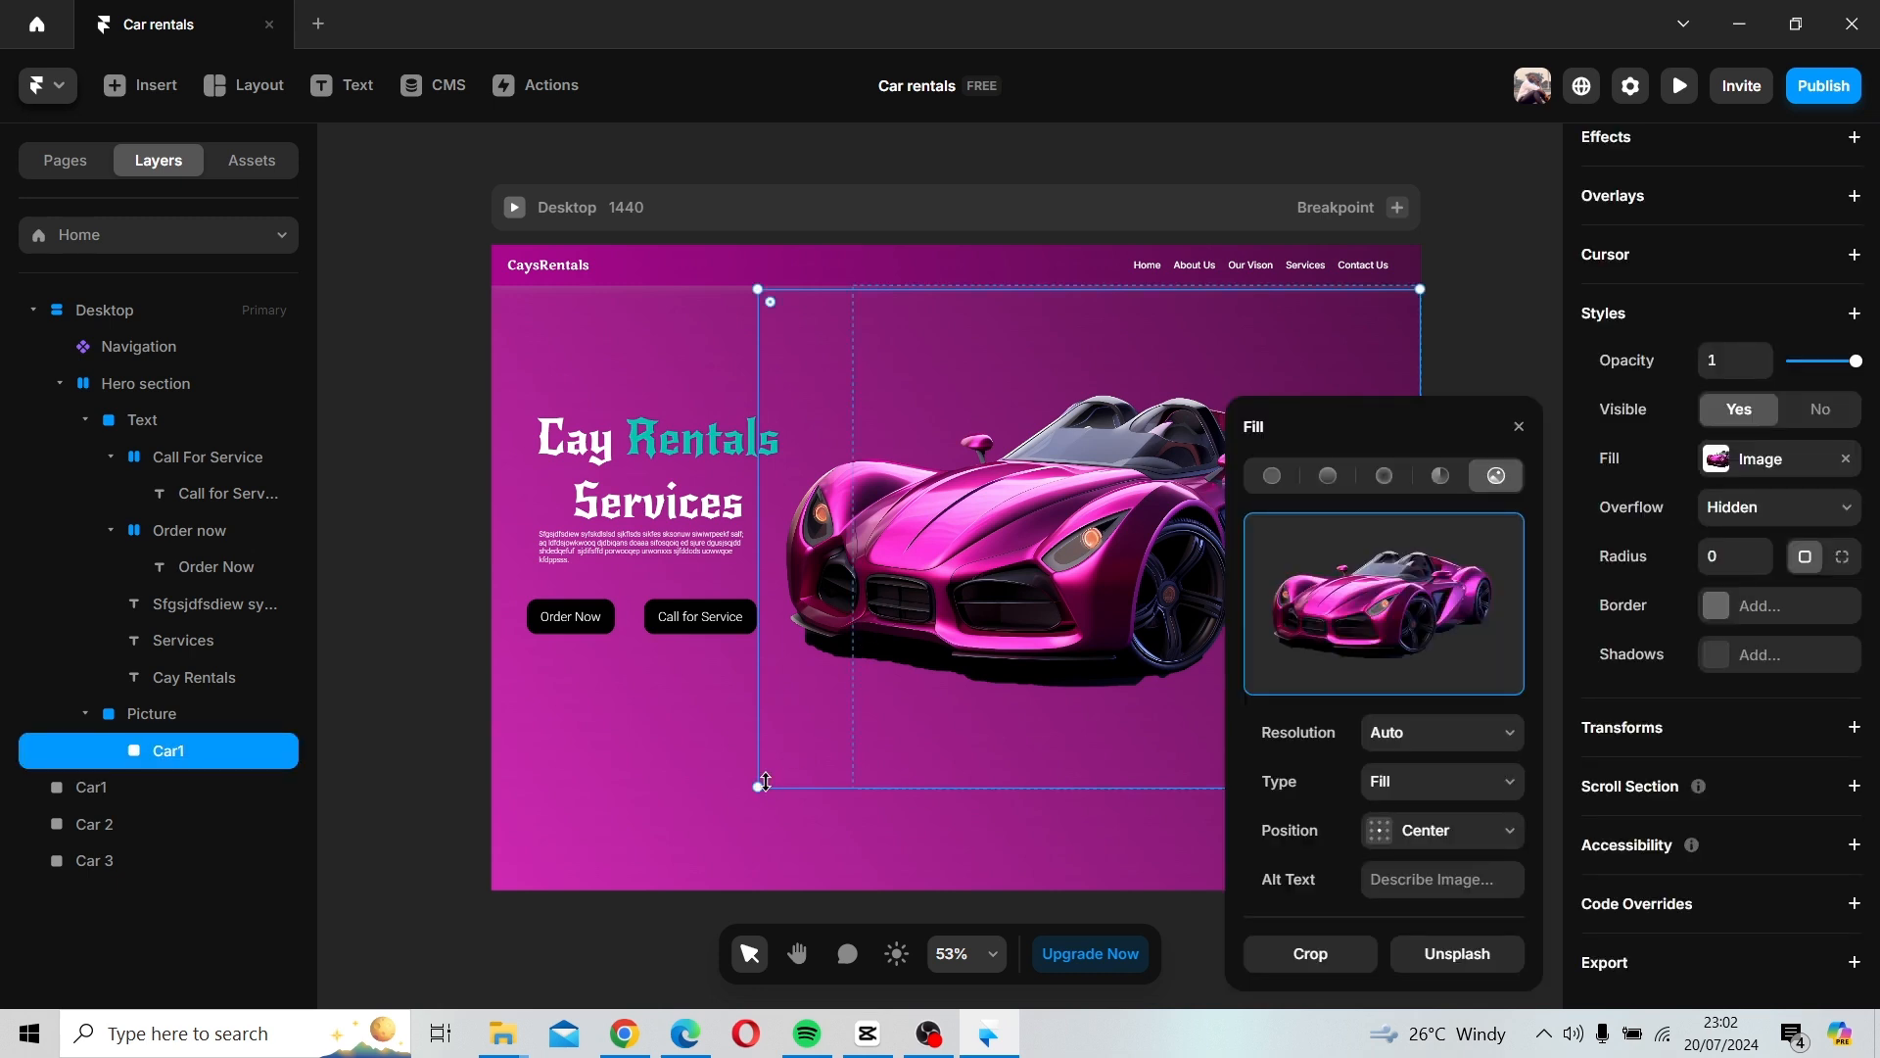
left_click_drag(748, 793, 734, 809)
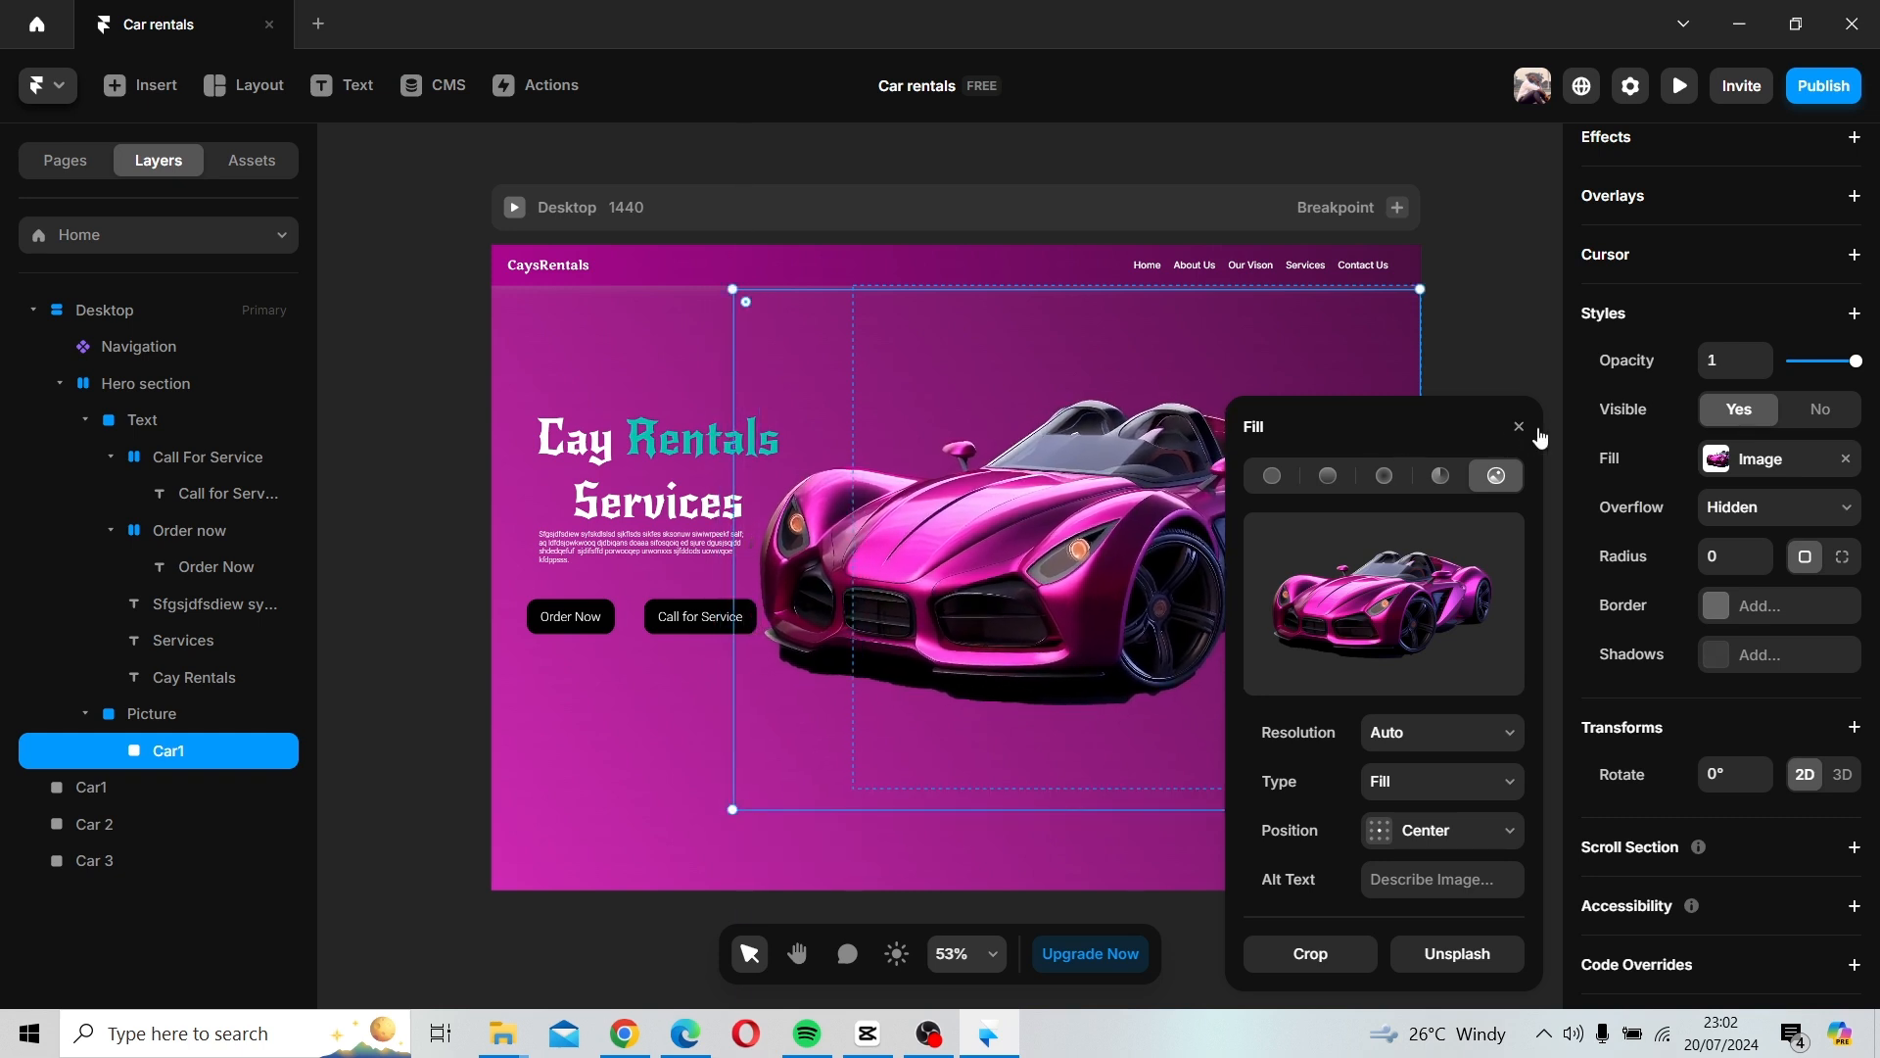
left_click(1519, 427)
left_click(1502, 467)
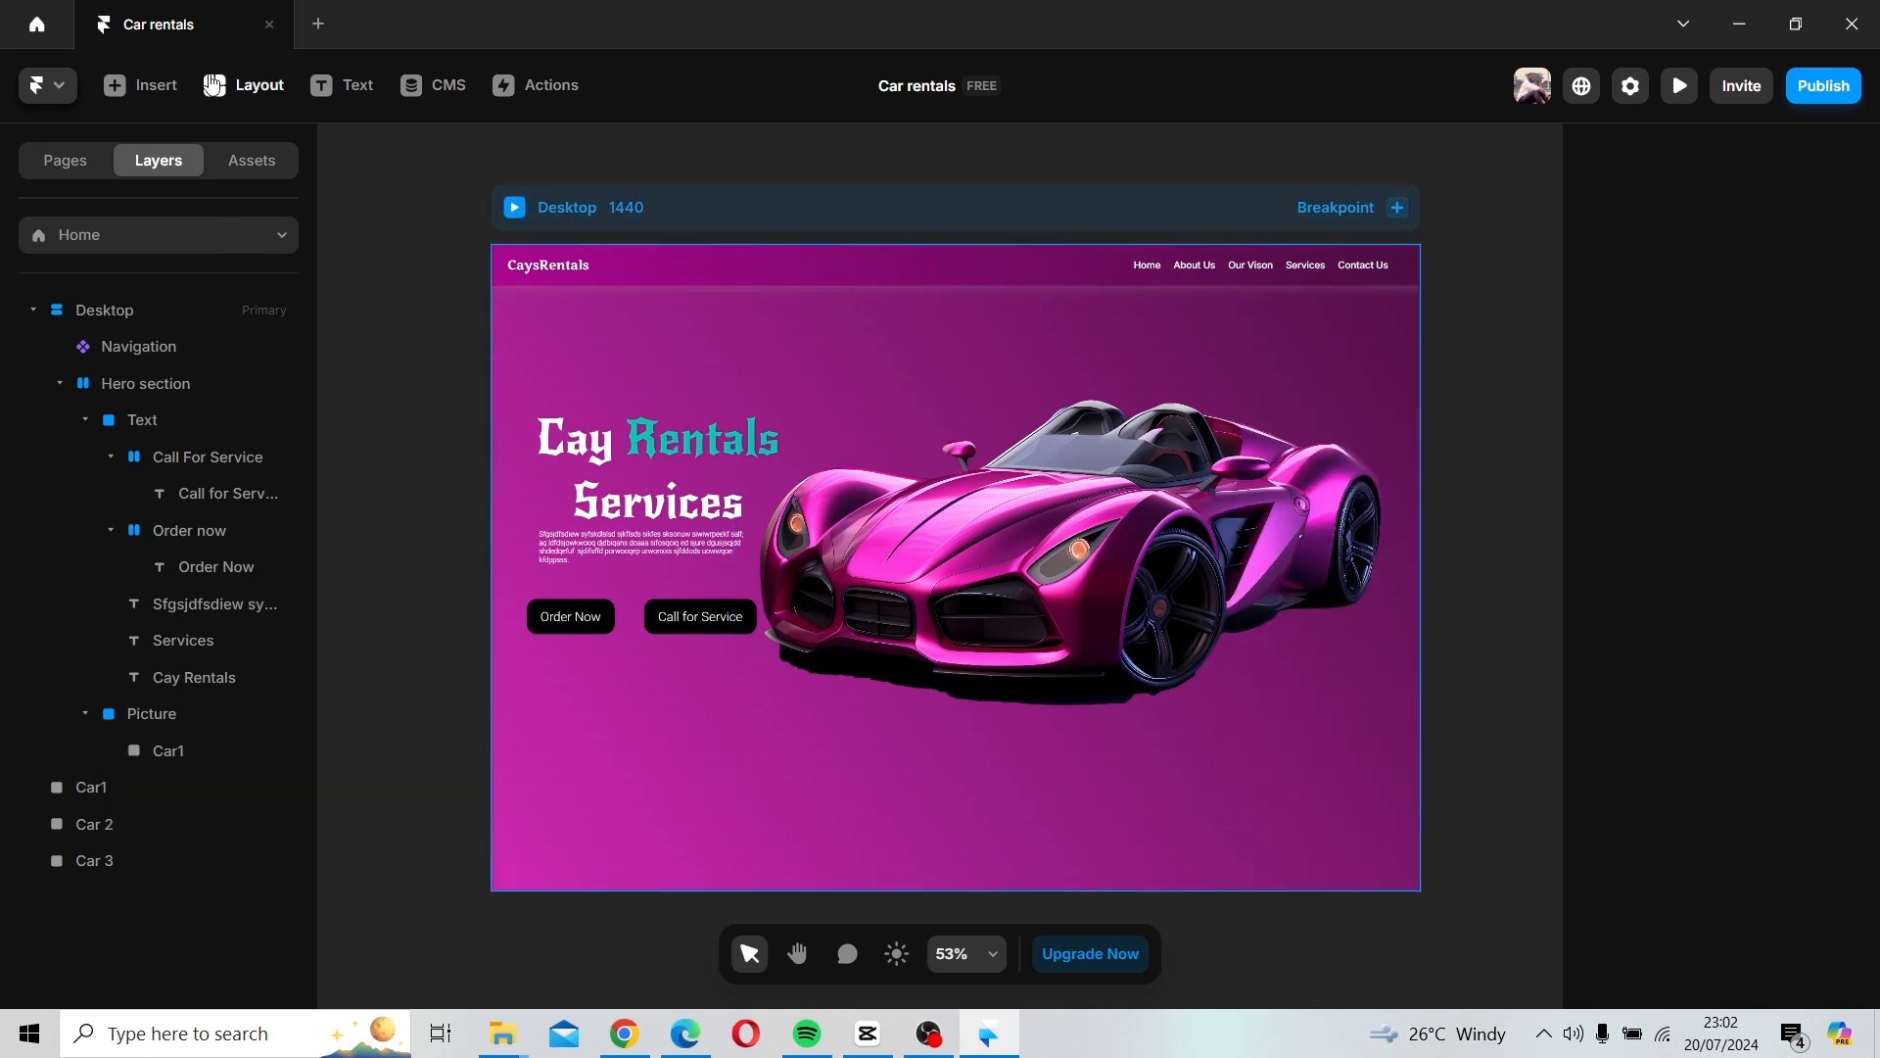
Draw a full-width frame about 159 px high directly below the hero section and remove its fill.
left_click(245, 85)
left_click(264, 148)
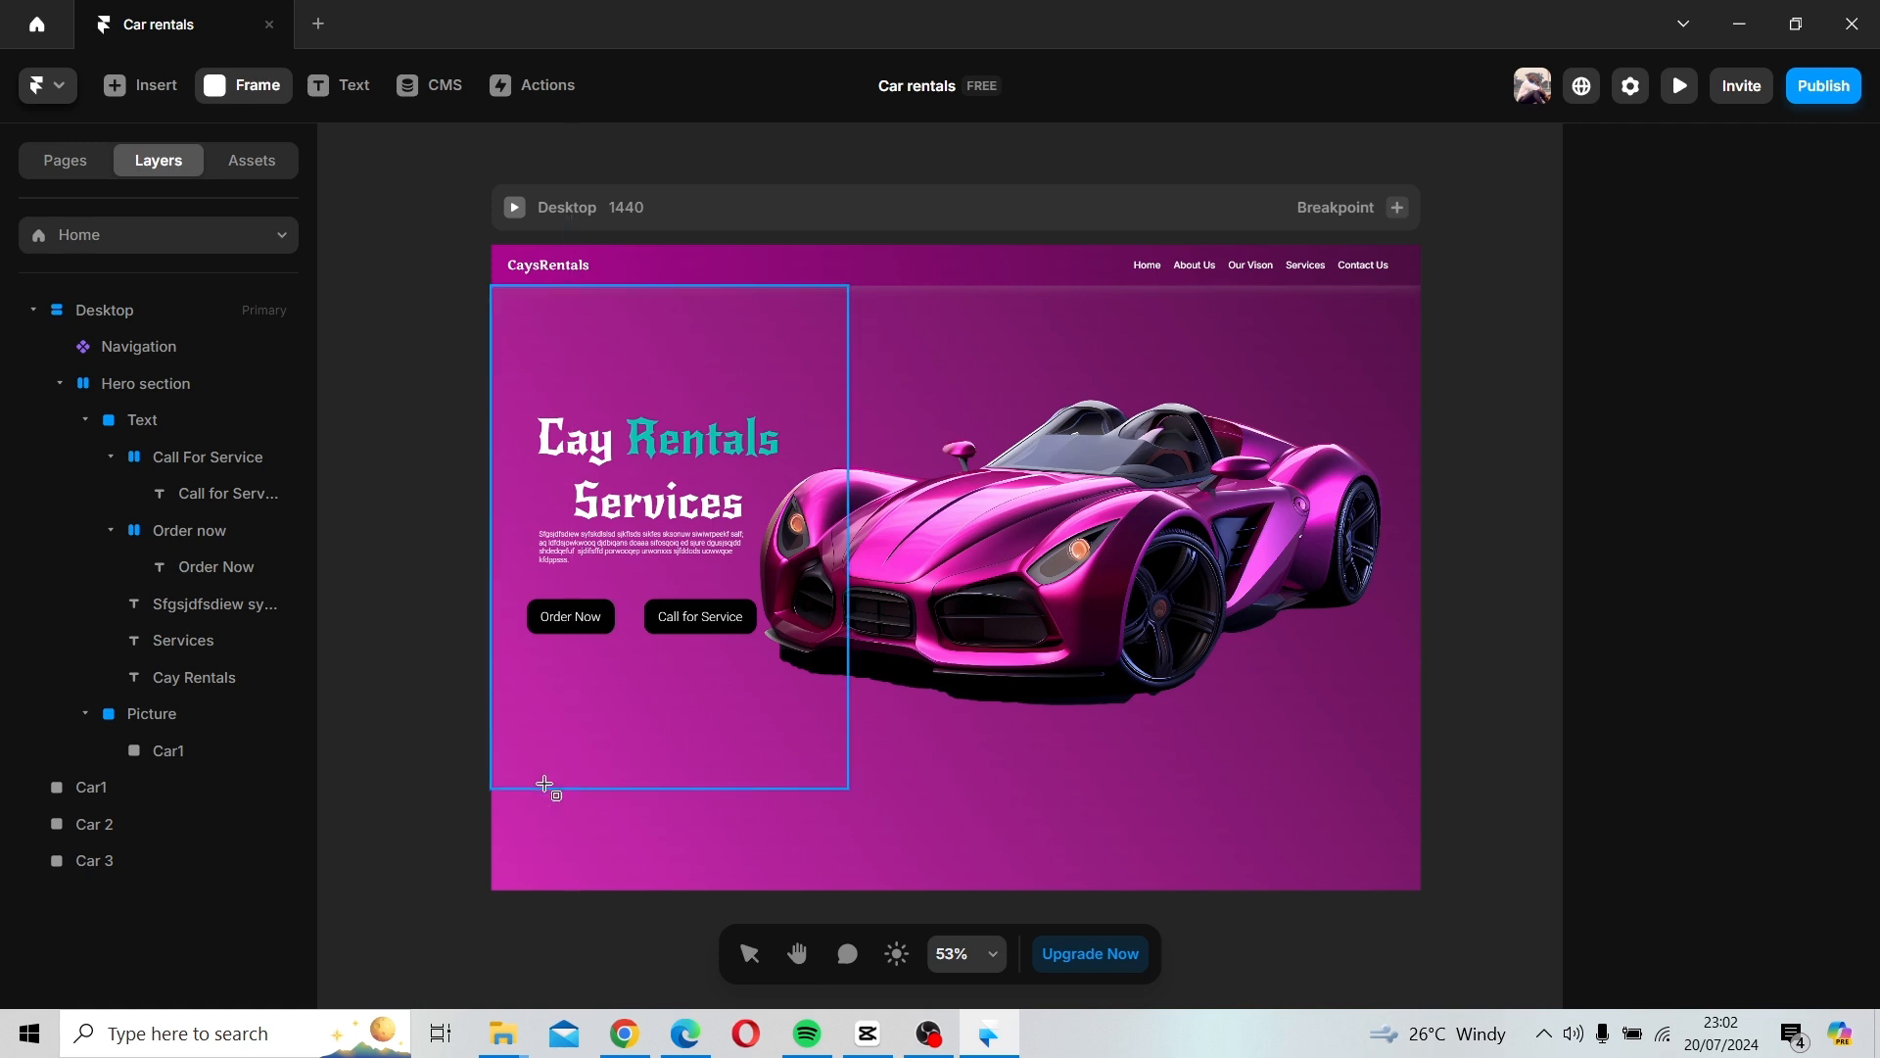
mouse_move(498, 787)
left_mouse_down()
mouse_move(1395, 790)
mouse_move(1423, 894)
mouse_move(1322, 525)
left_mouse_up()
key("h")
left_click_drag(1249, 714, 1342, 879)
key("v")
left_click(686, 695)
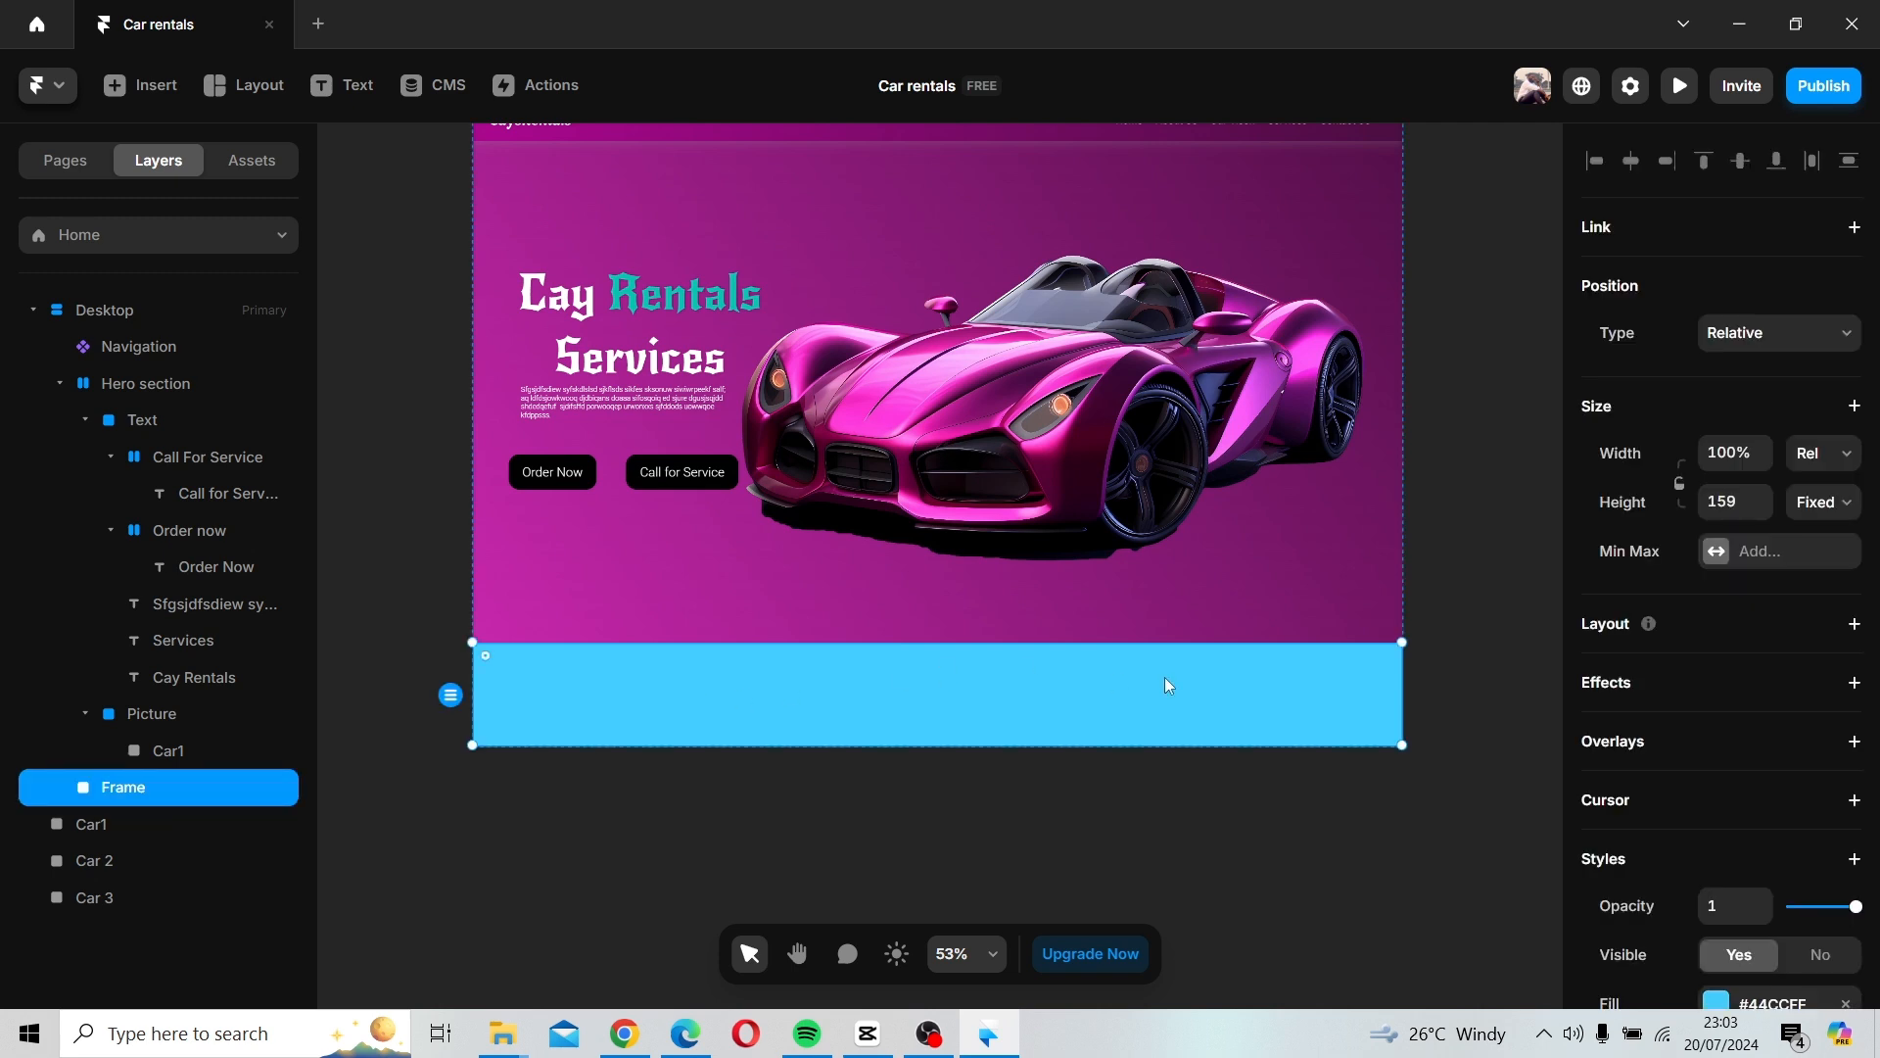
scroll(1737, 791, "down", 5)
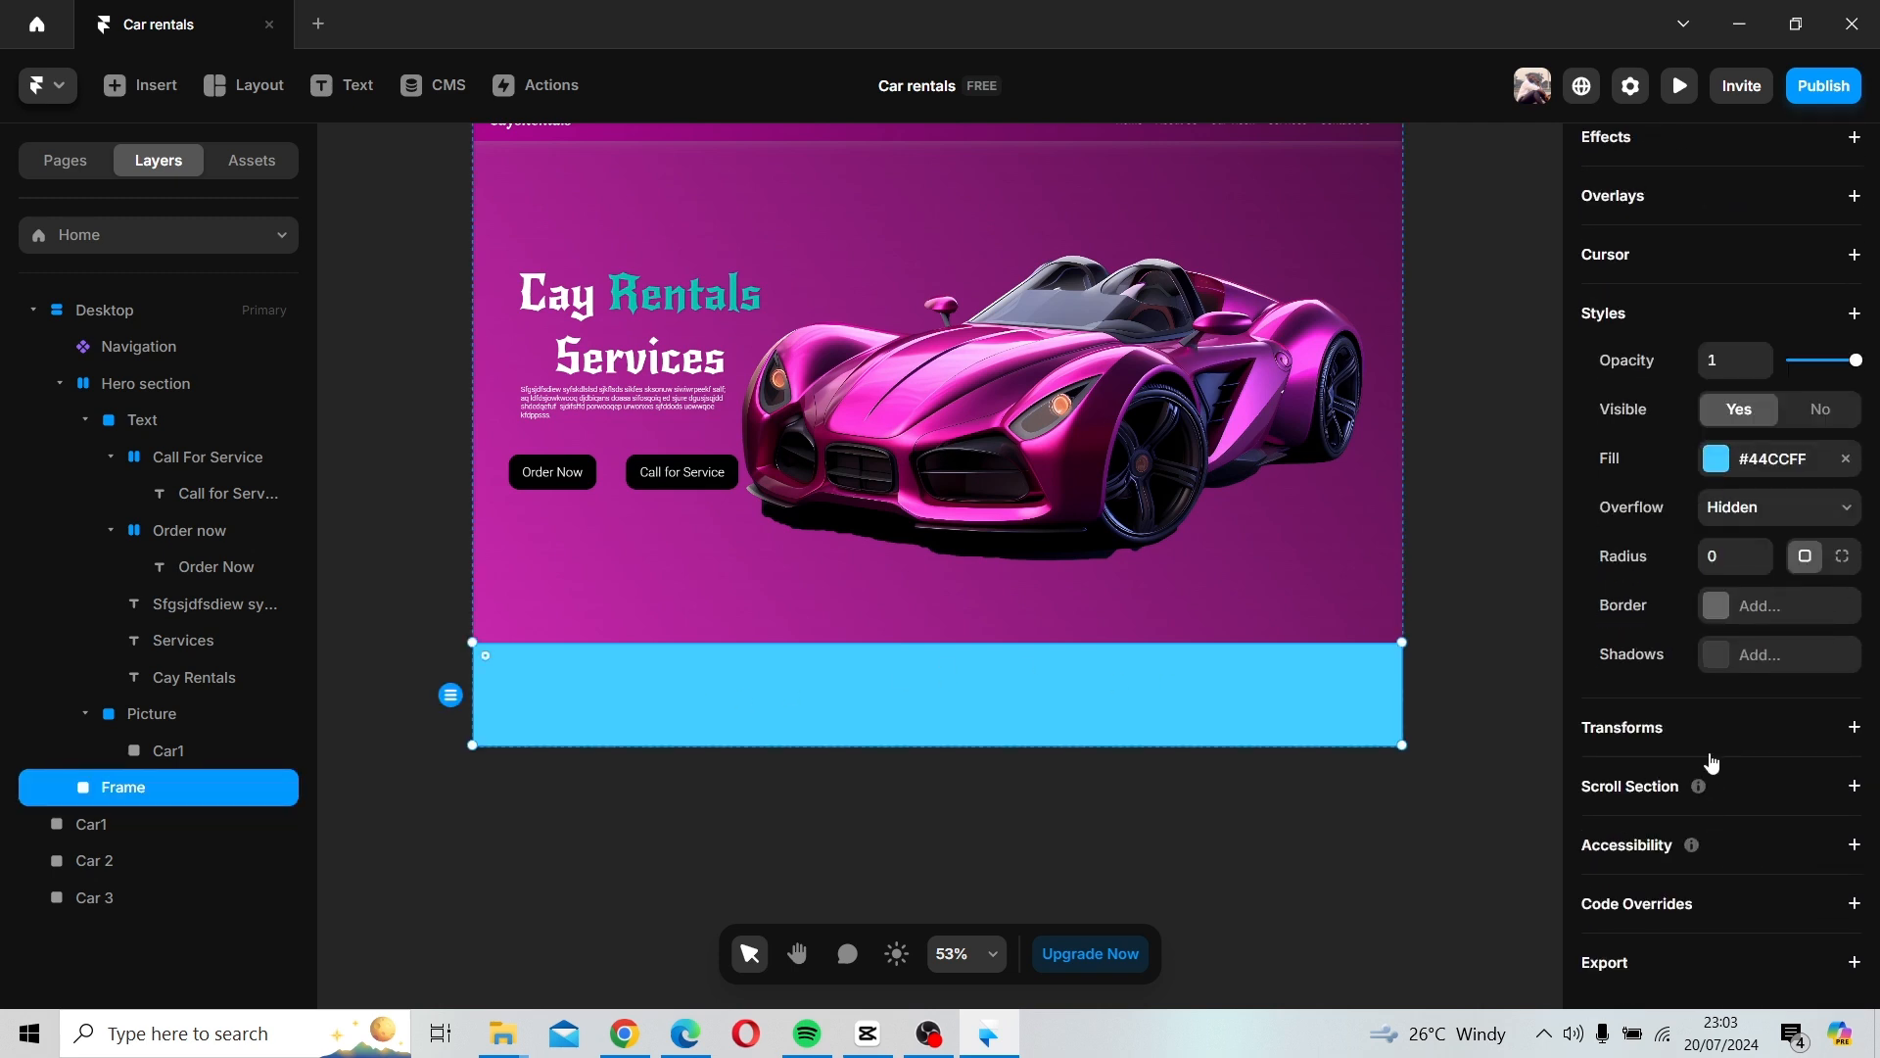
left_click(1847, 459)
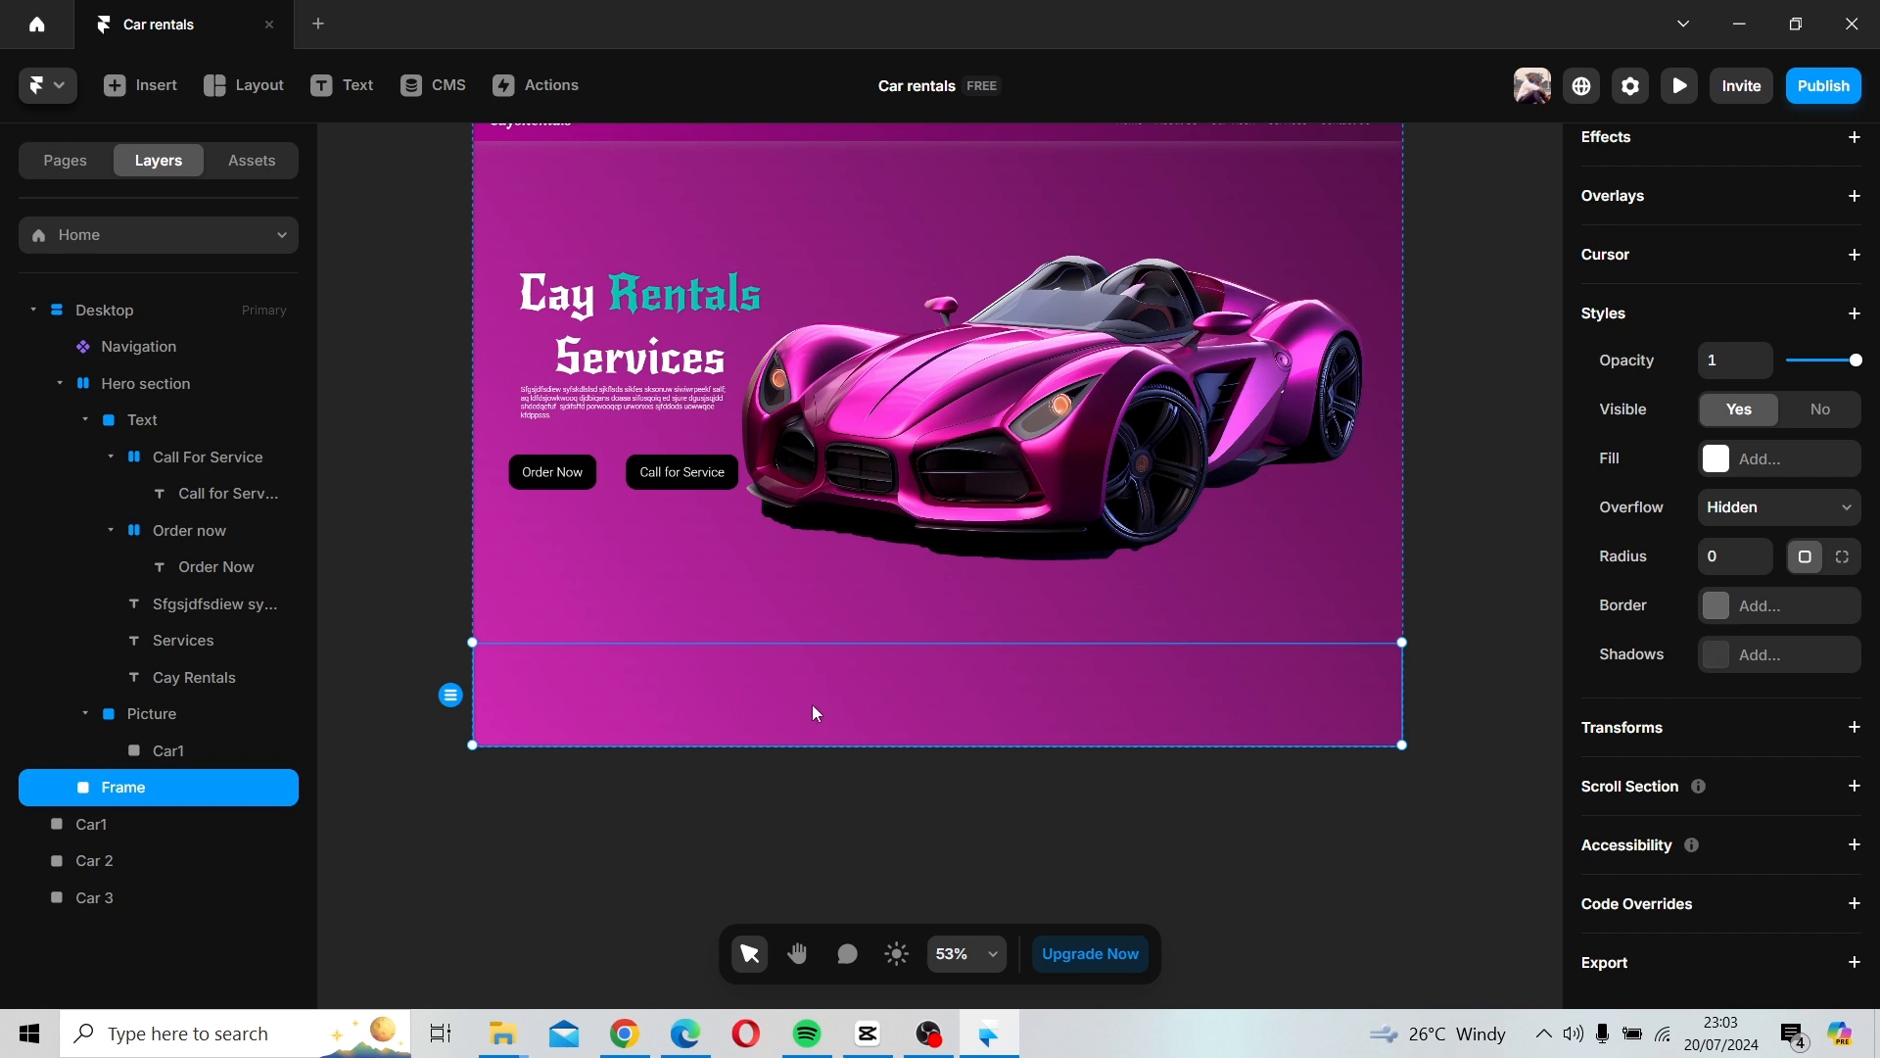
Rename the new frame below the hero section as "Preve nEXT".
double_click(117, 801)
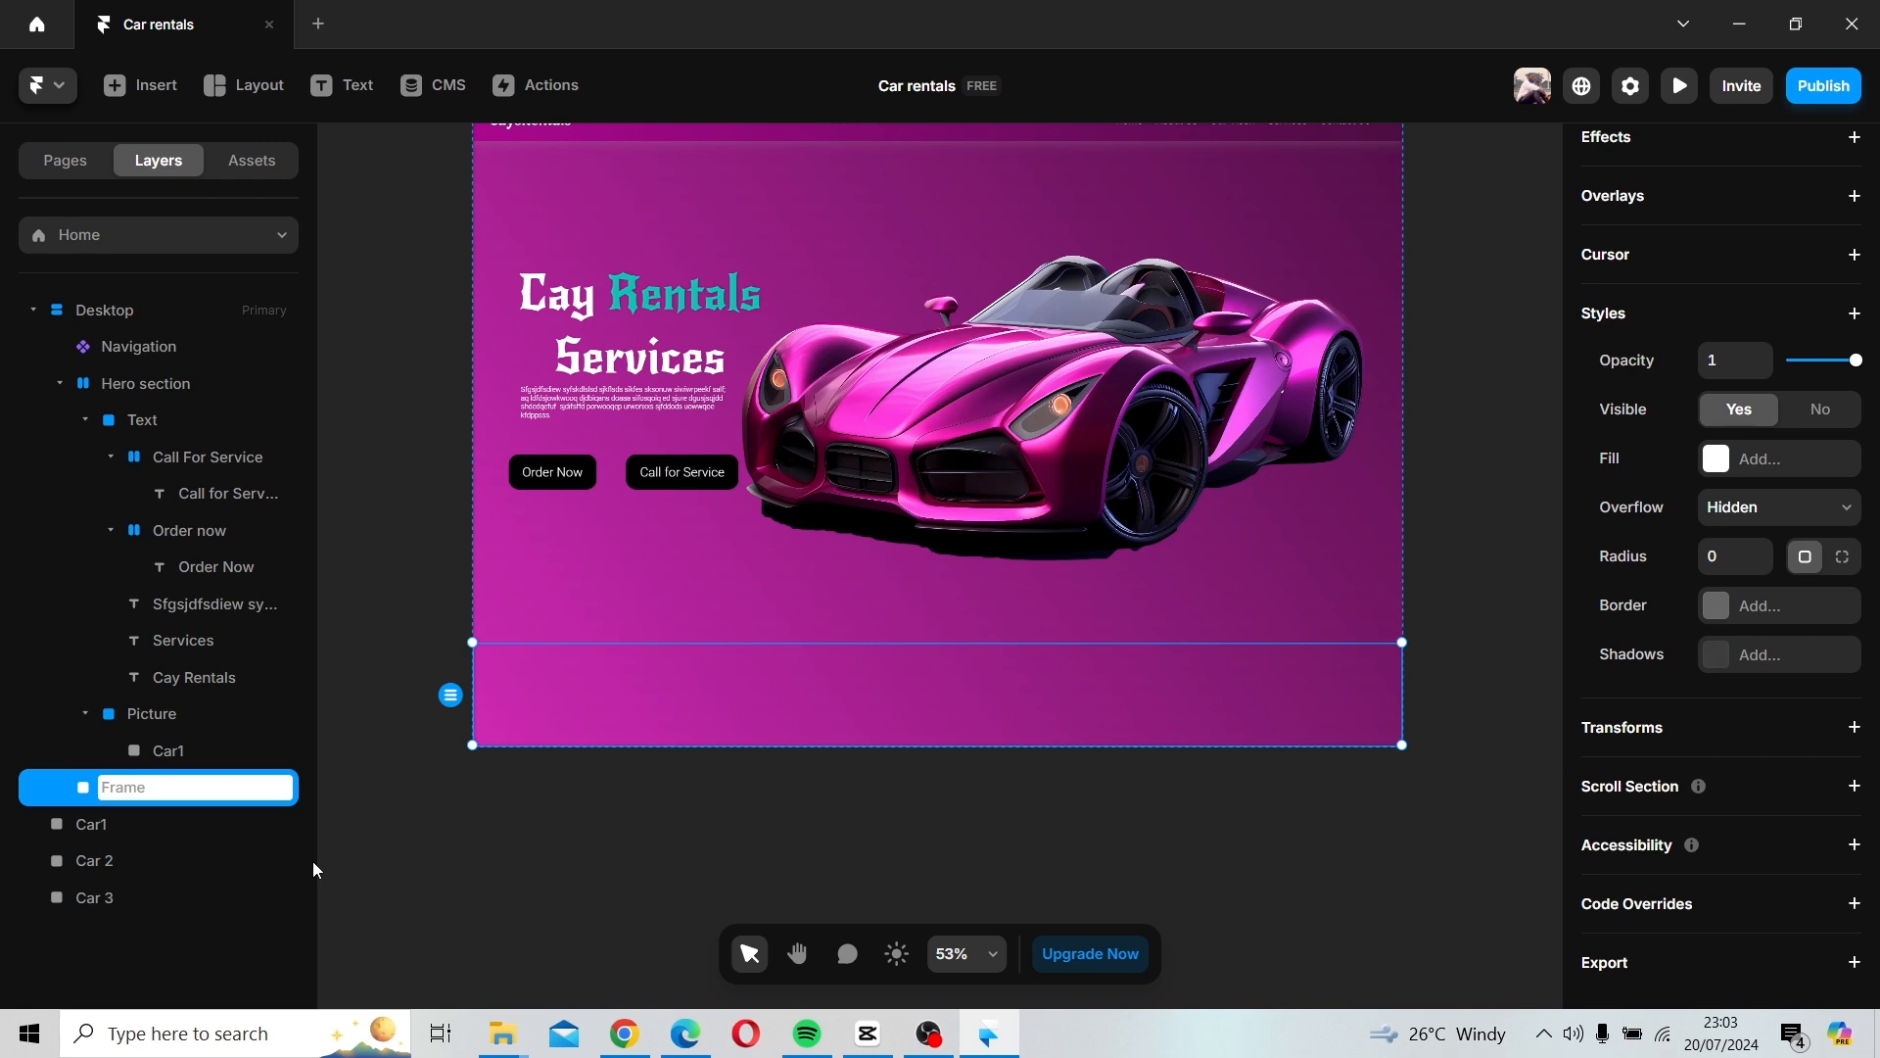
type("Prev")
type("e nE")
type("X")
key("BackSpace")
type("XT")
key("Return")
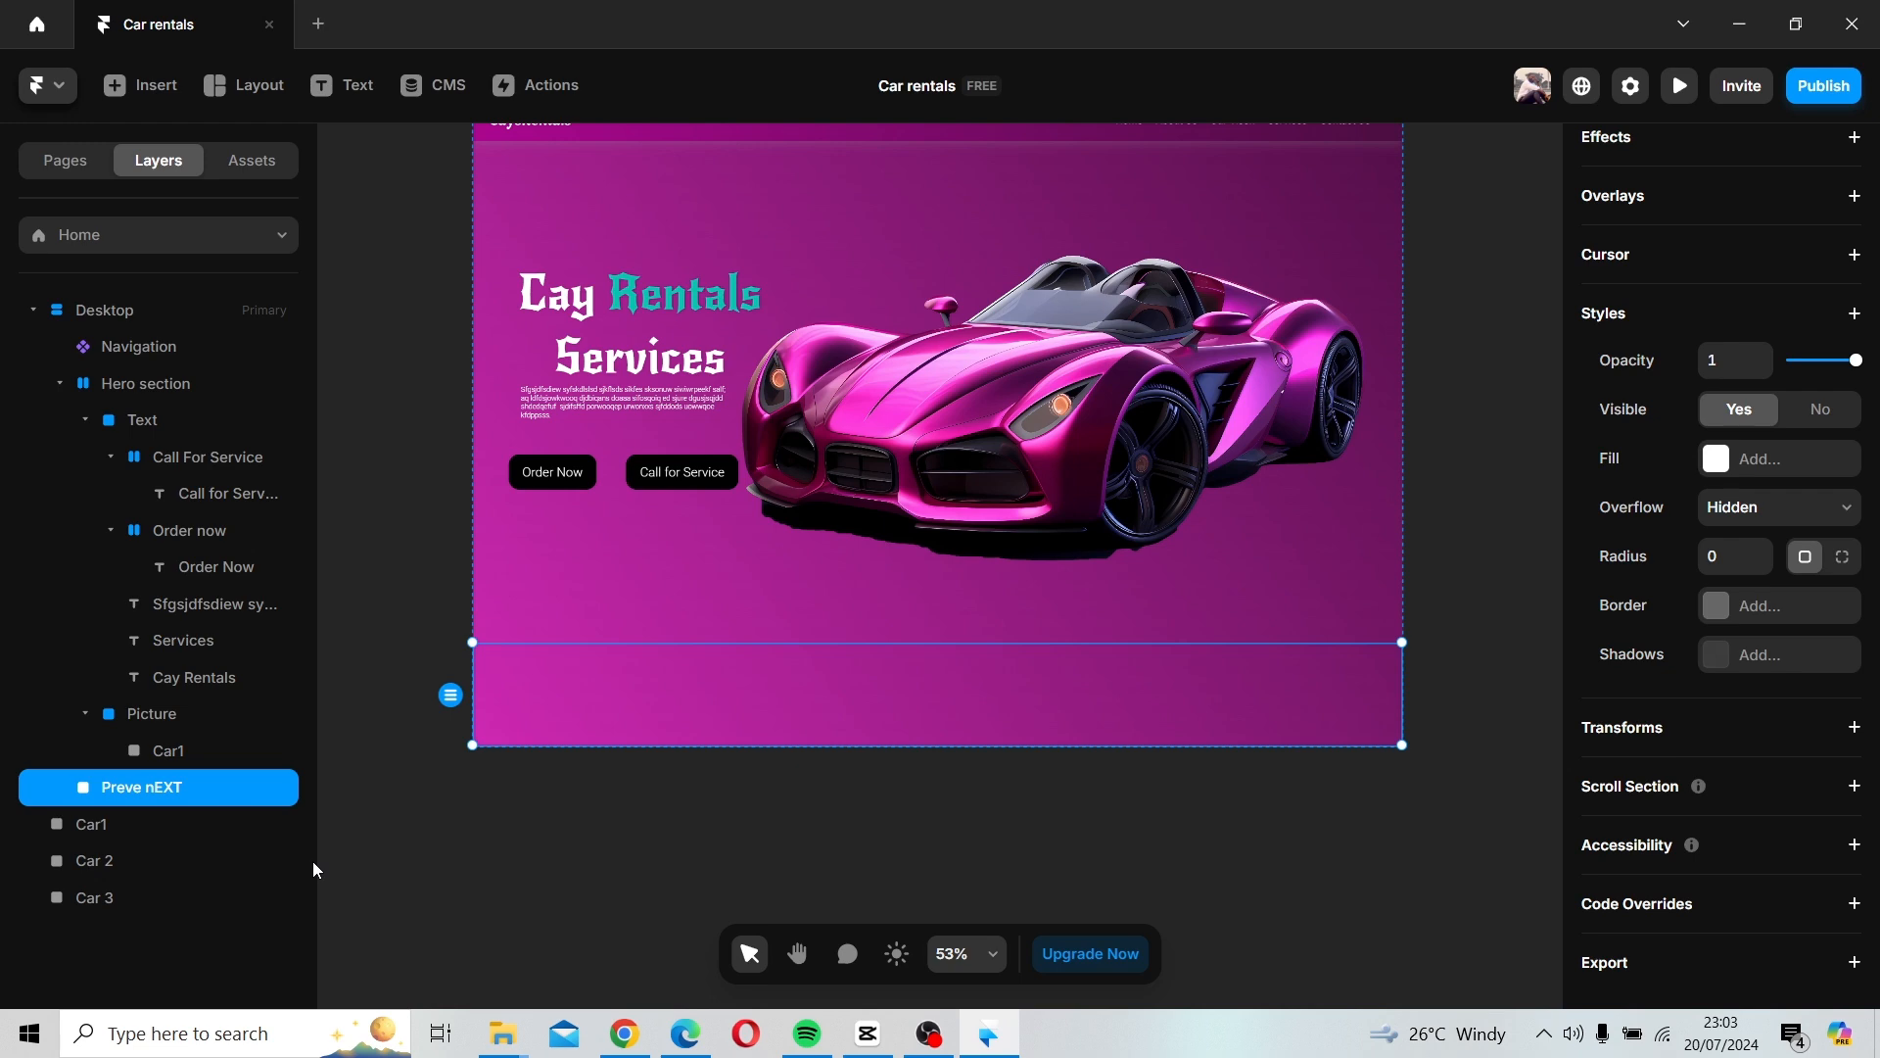
left_click(516, 916)
scroll(515, 909, "down", 2)
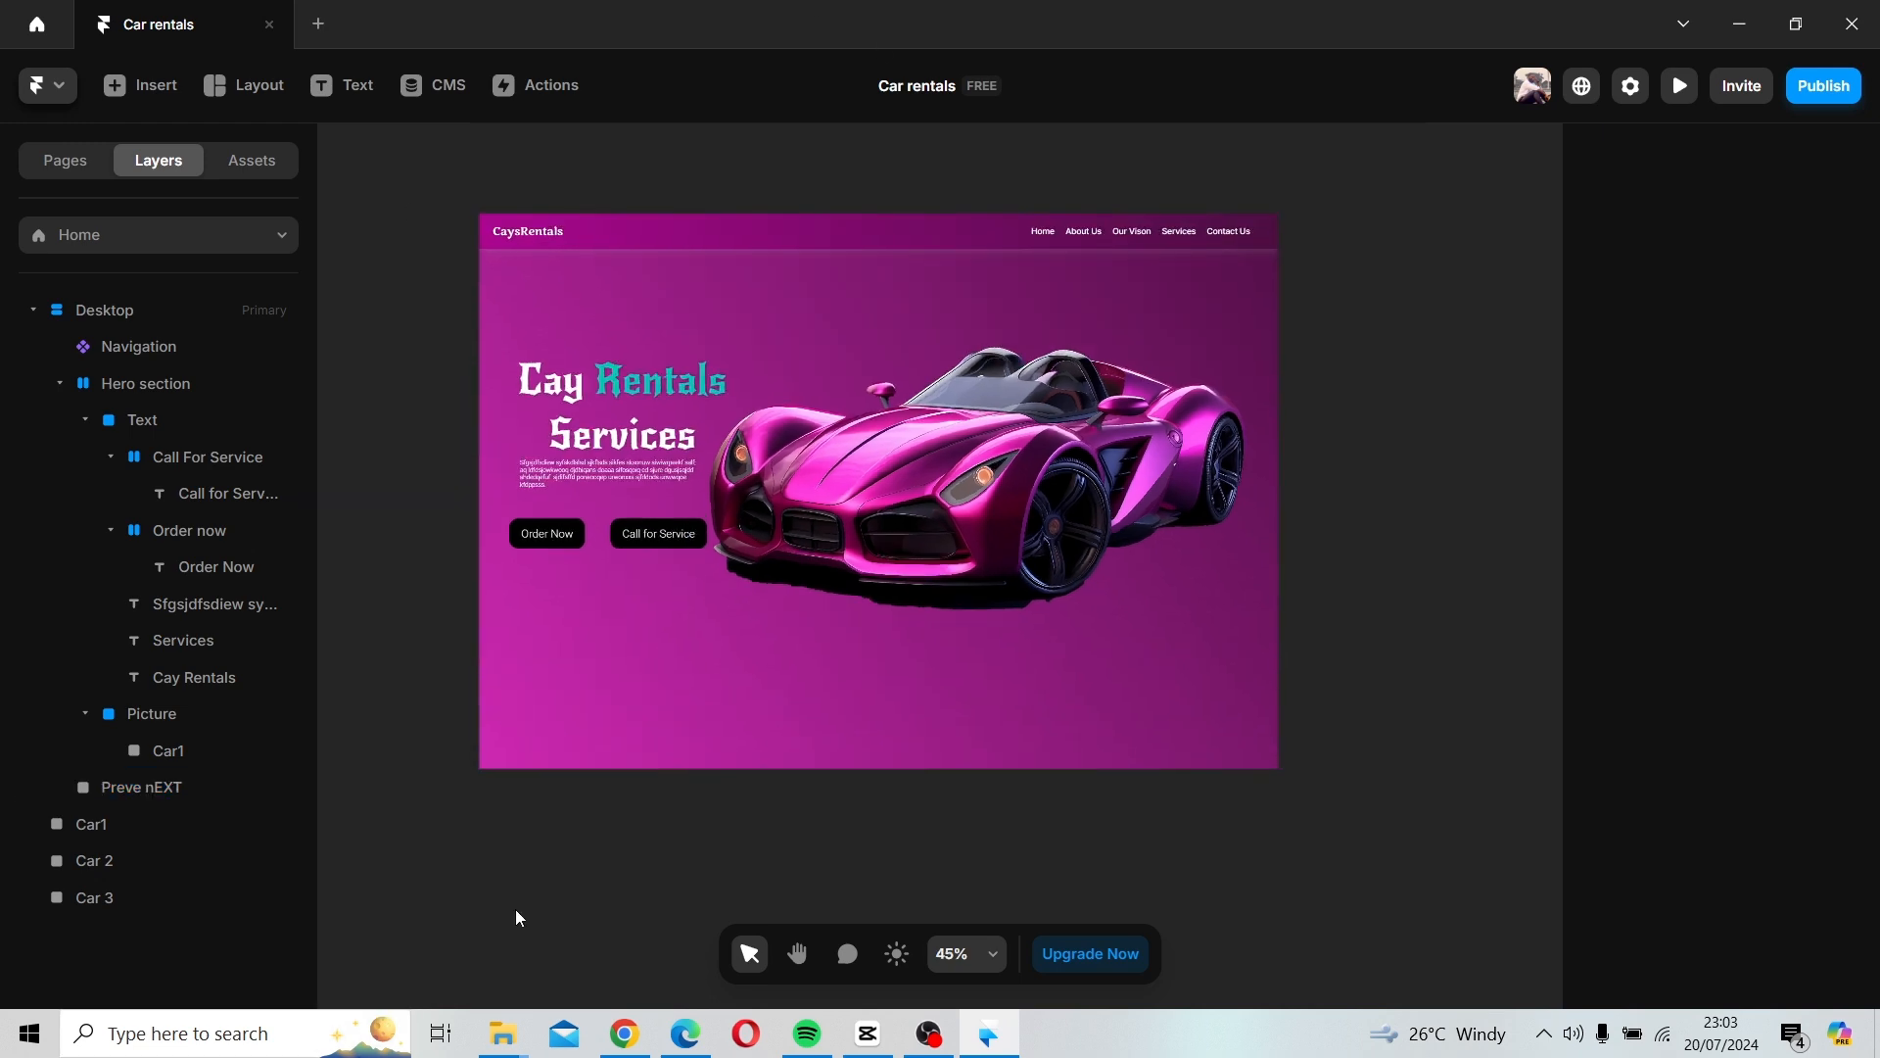
scroll(632, 851, "up", 2)
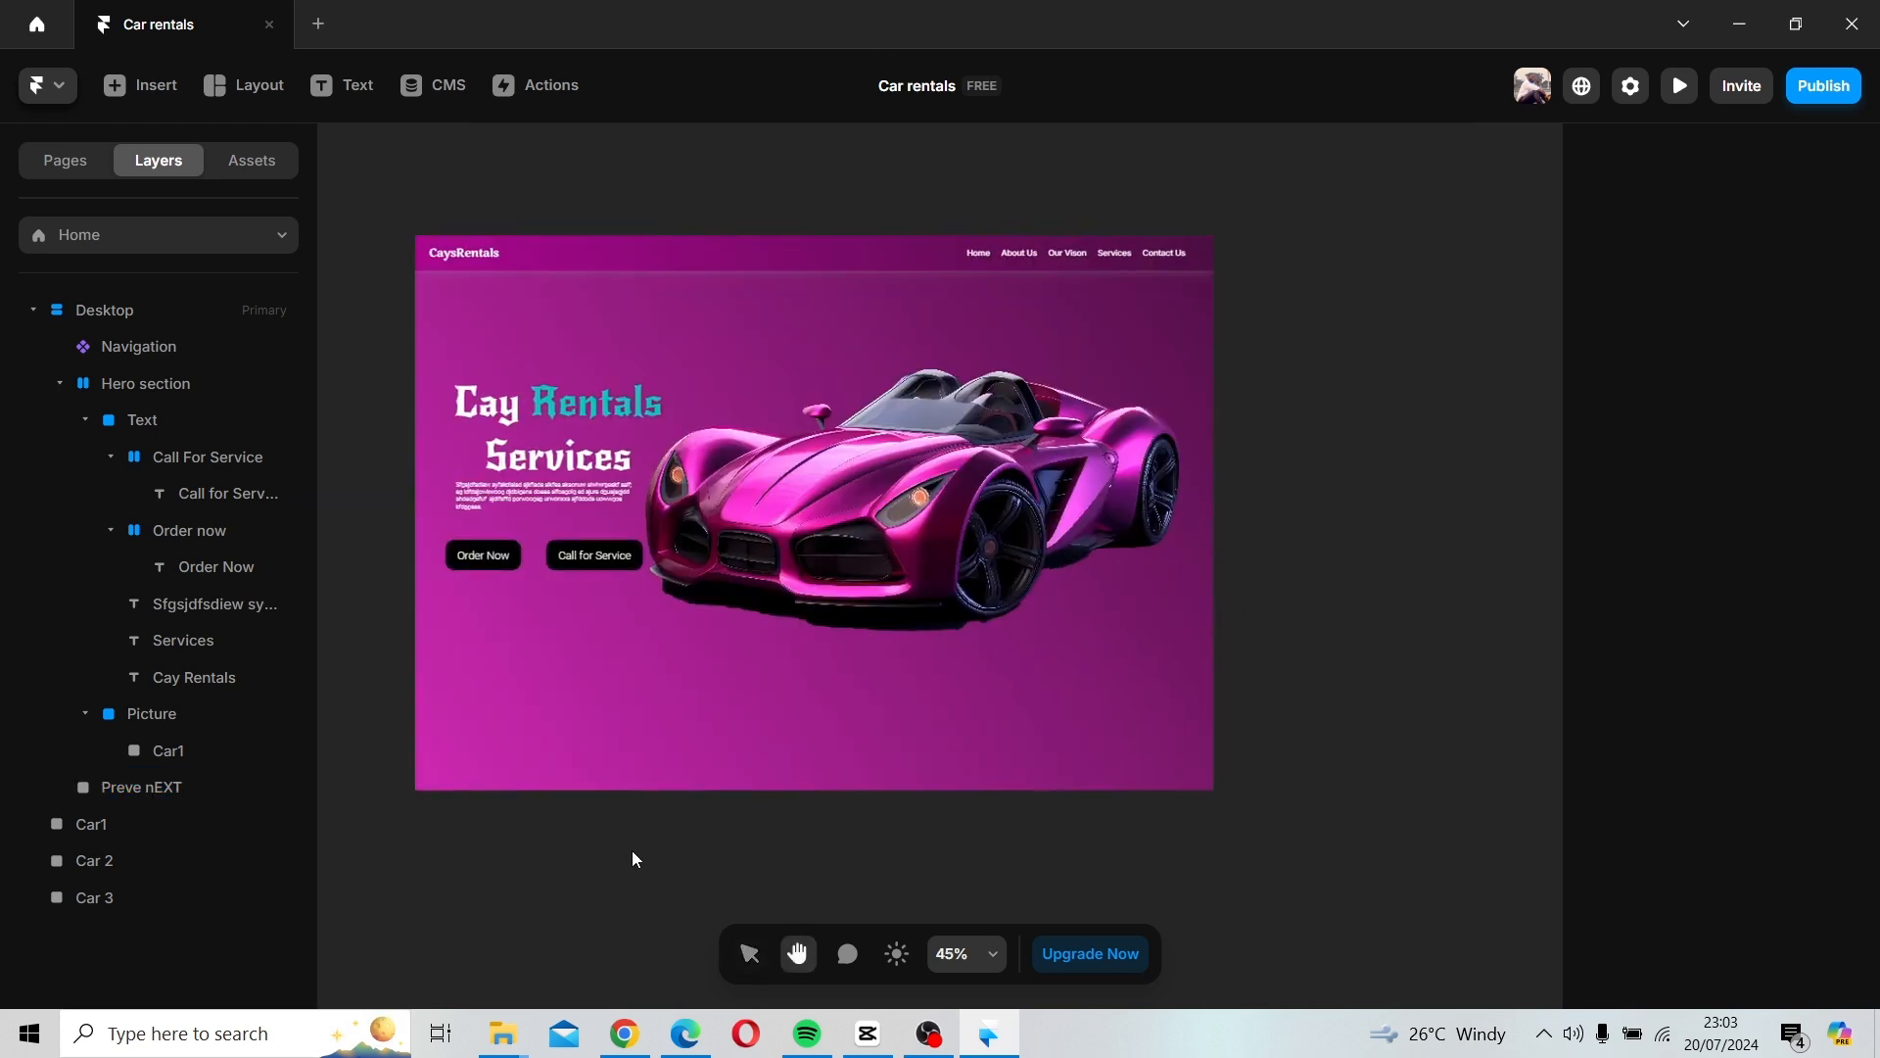
left_click(343, 85)
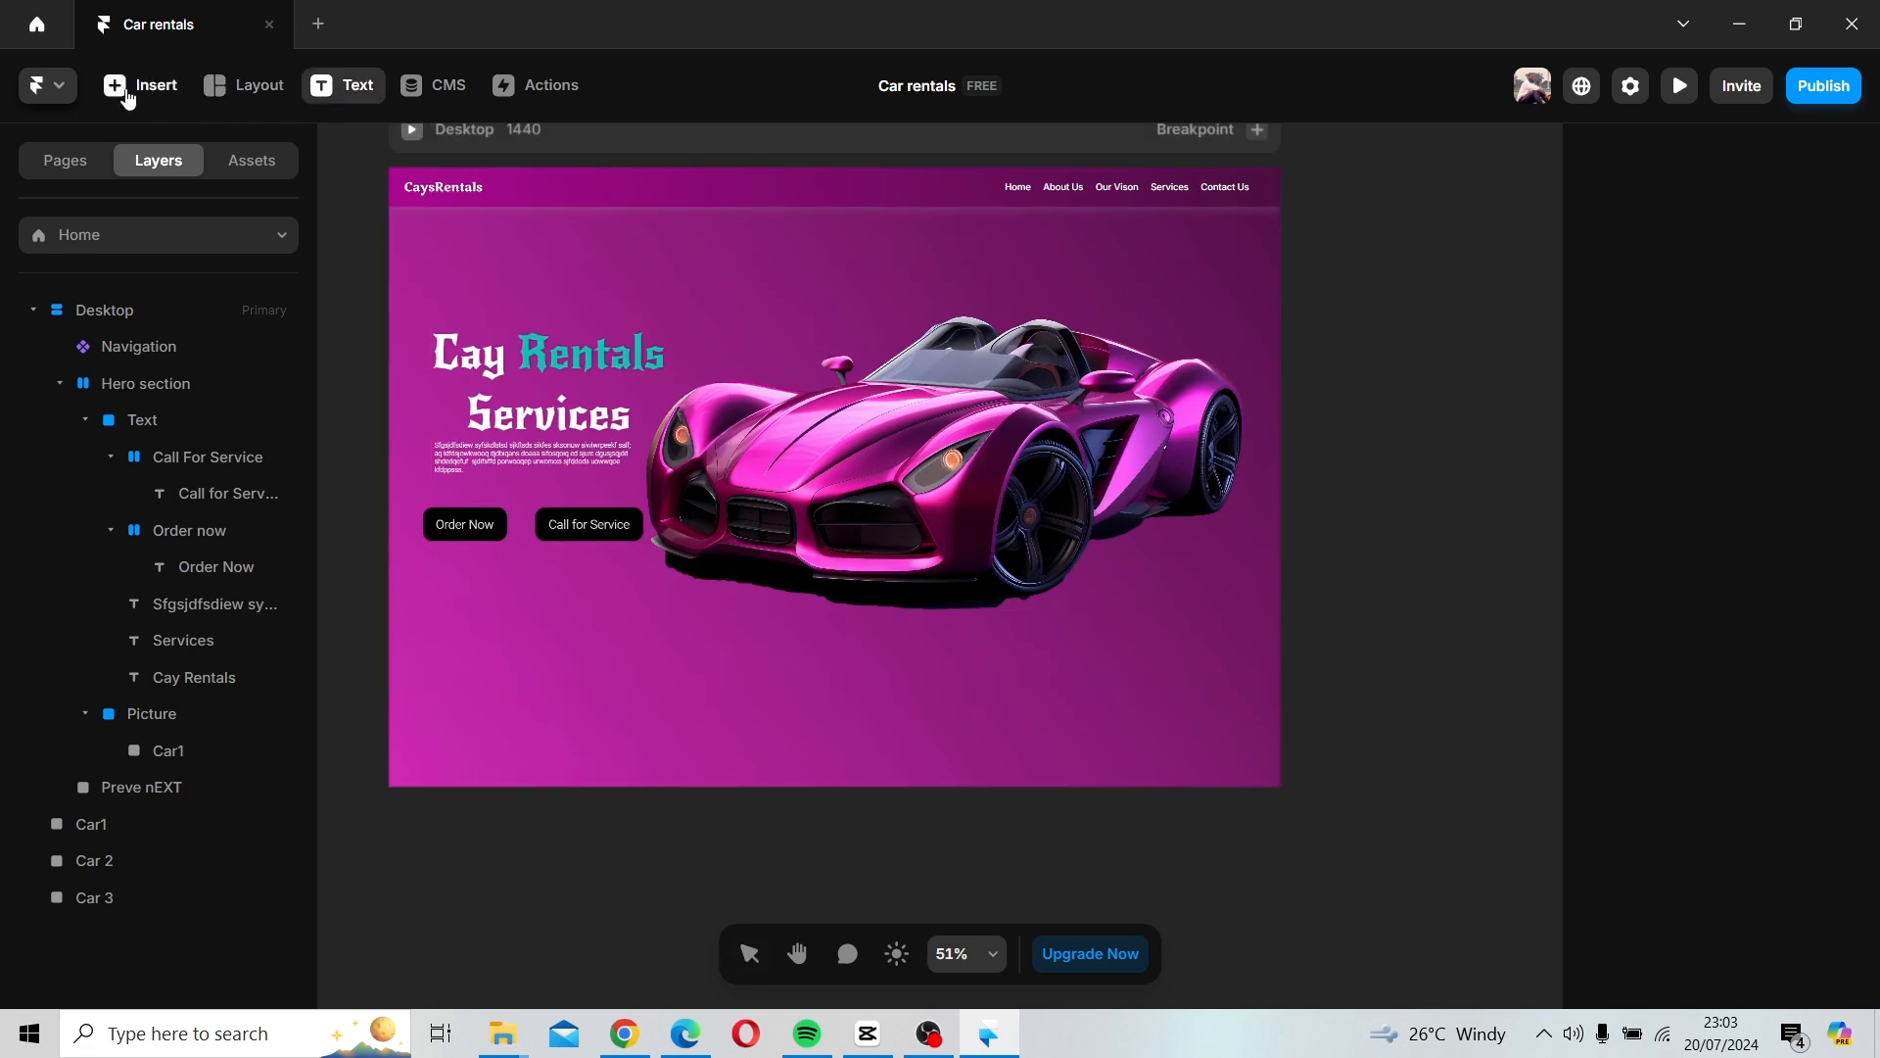
left_click(348, 185)
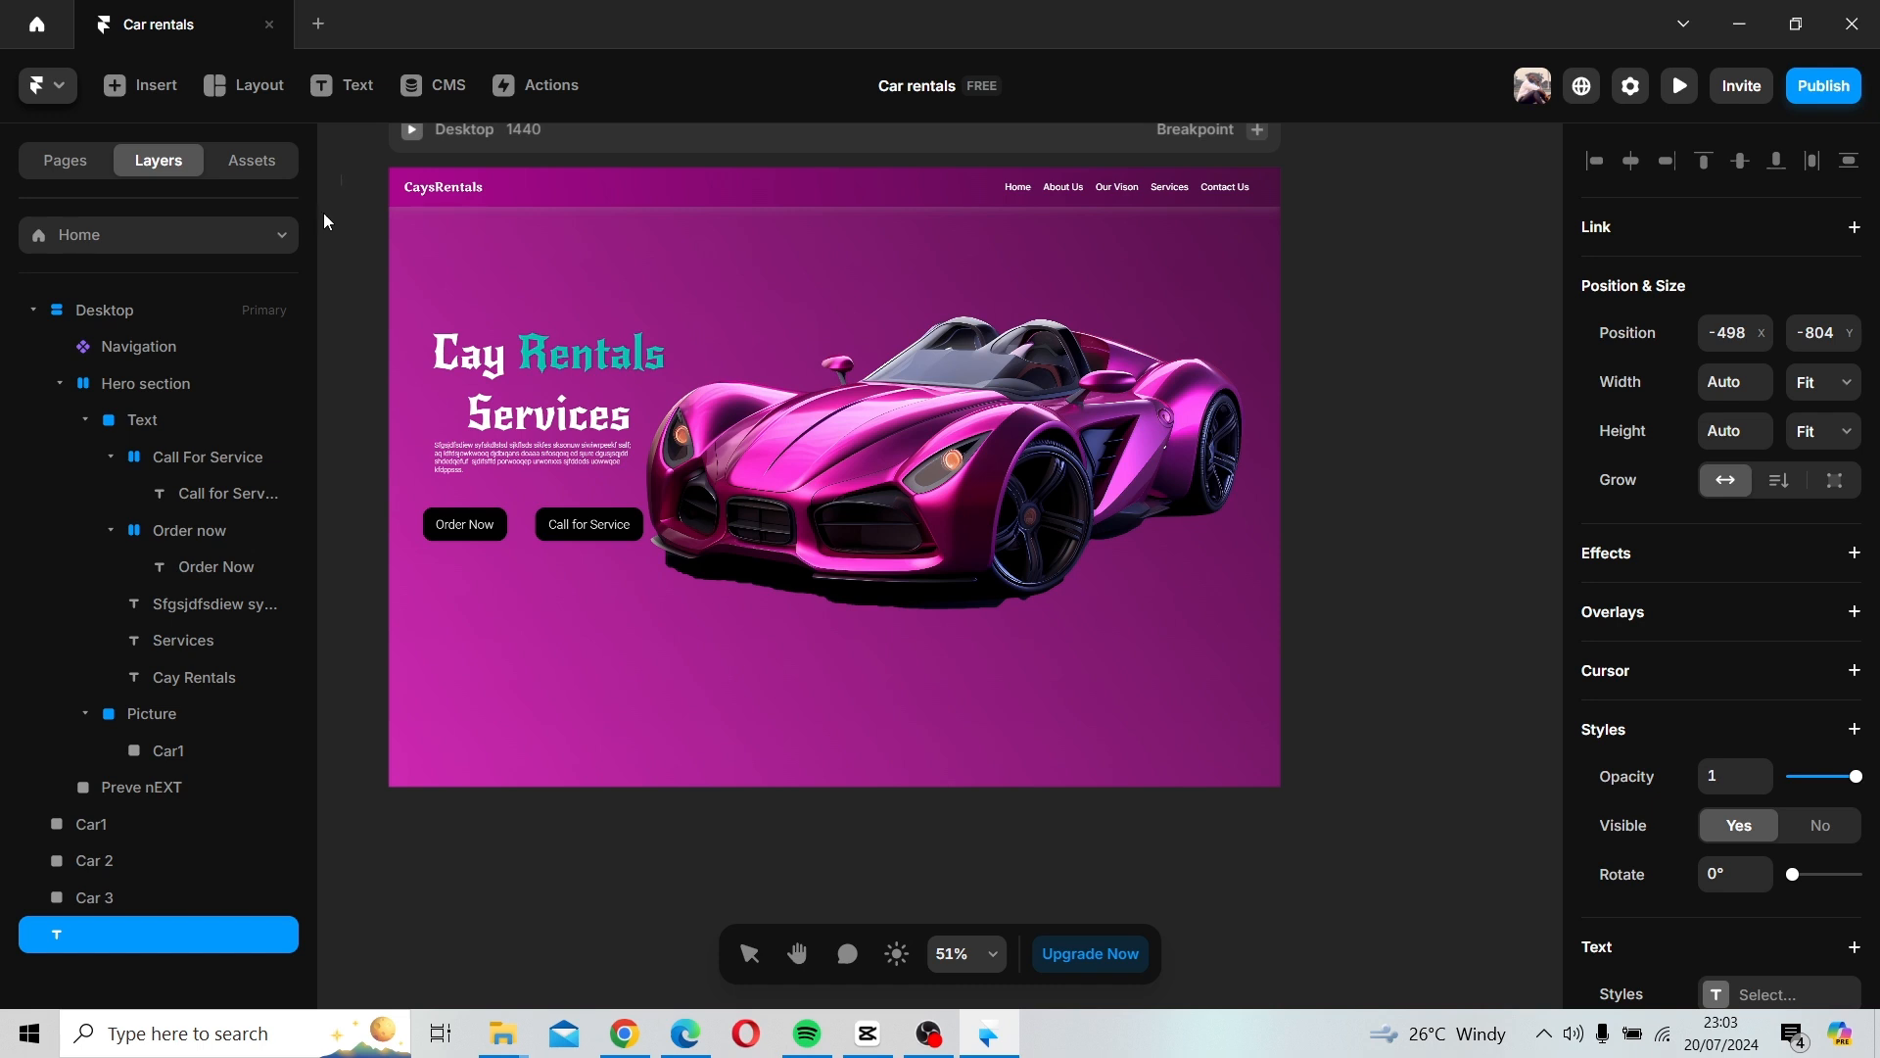
left_click(336, 238)
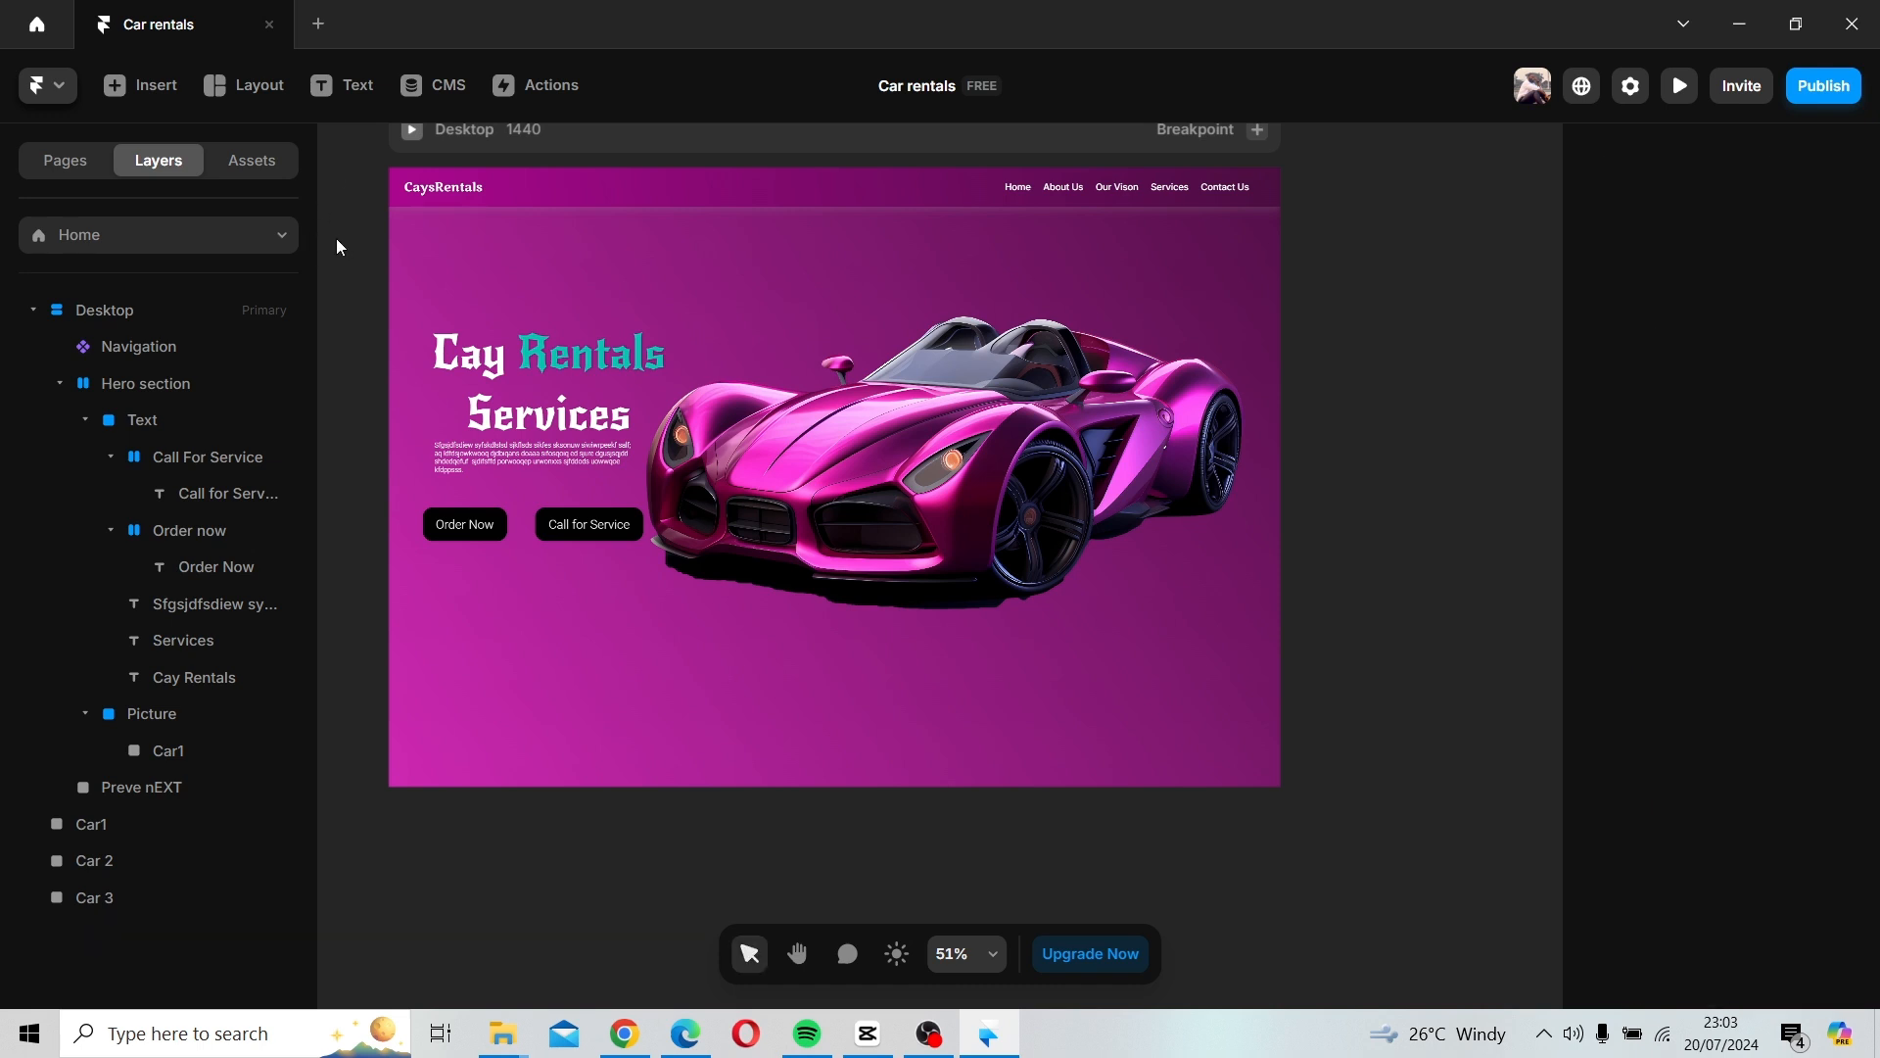
Place two copies of the hero's Order Now button in the Preve nEXT frame, one near each end.
left_click(462, 525)
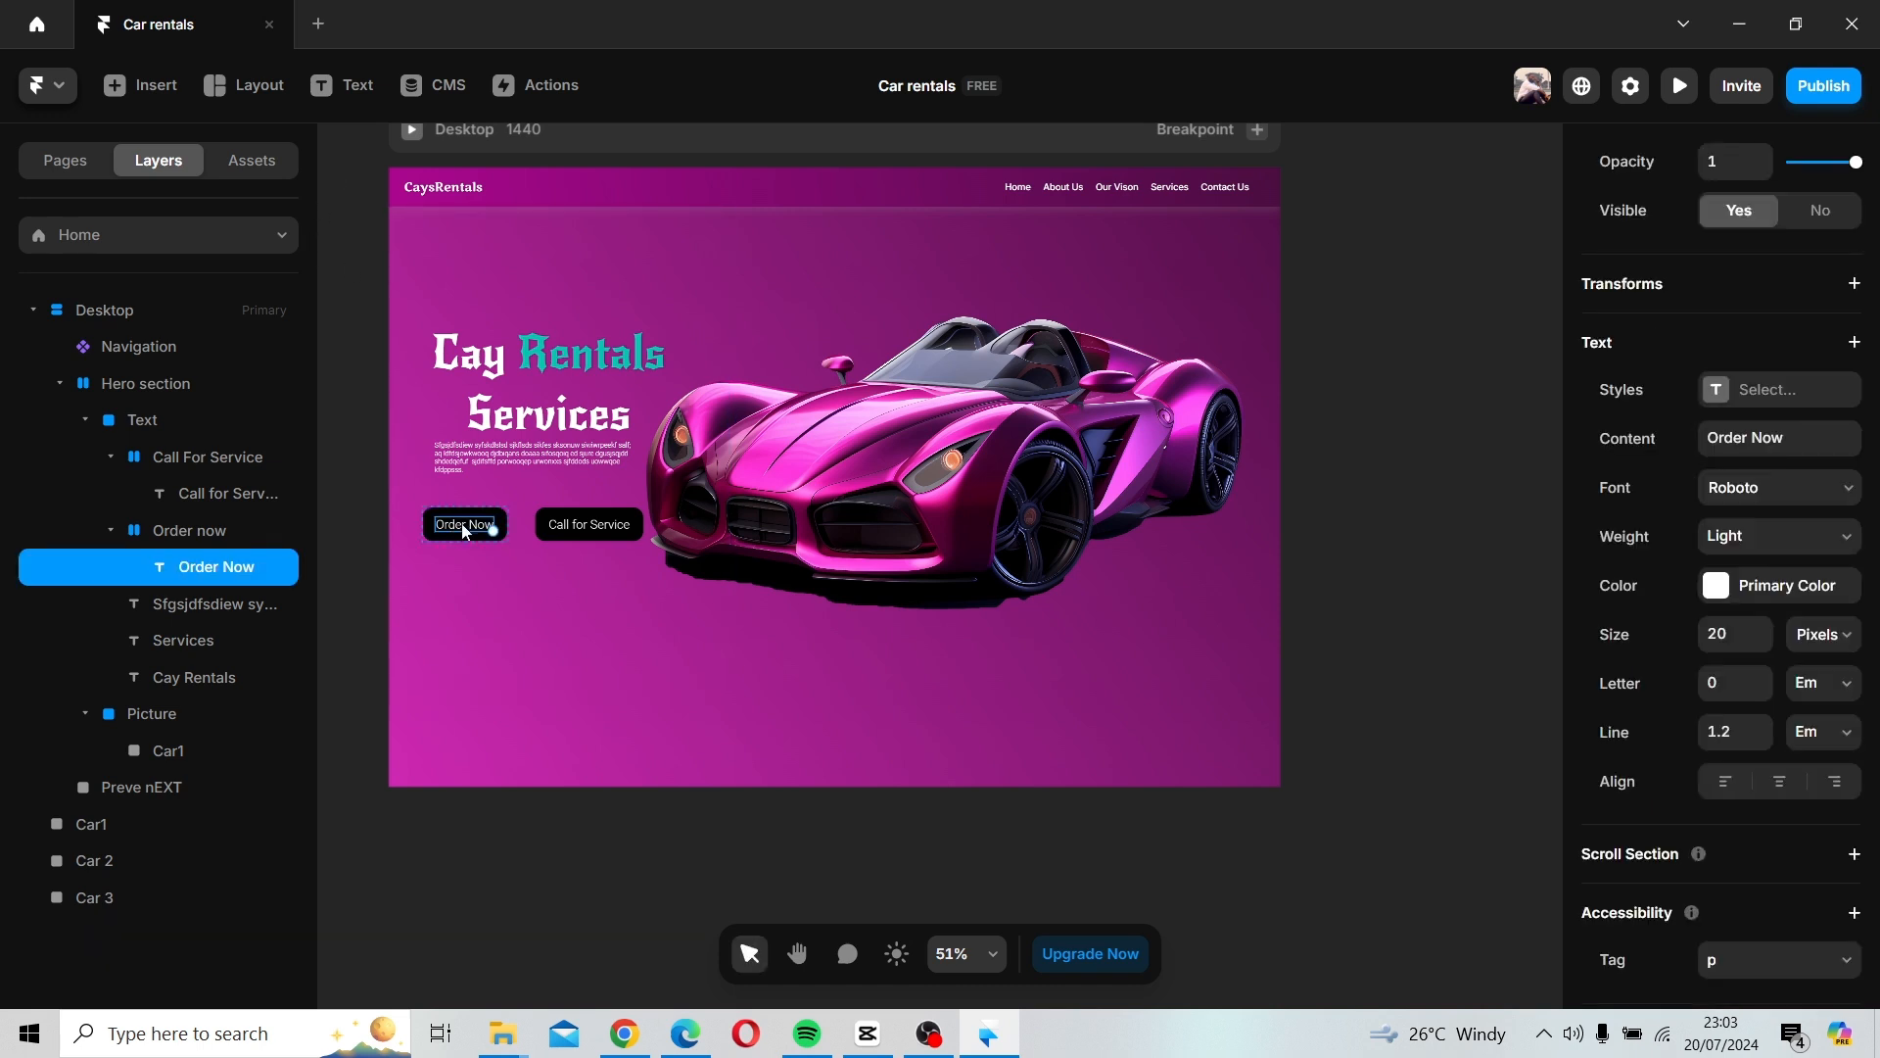
left_click(179, 519)
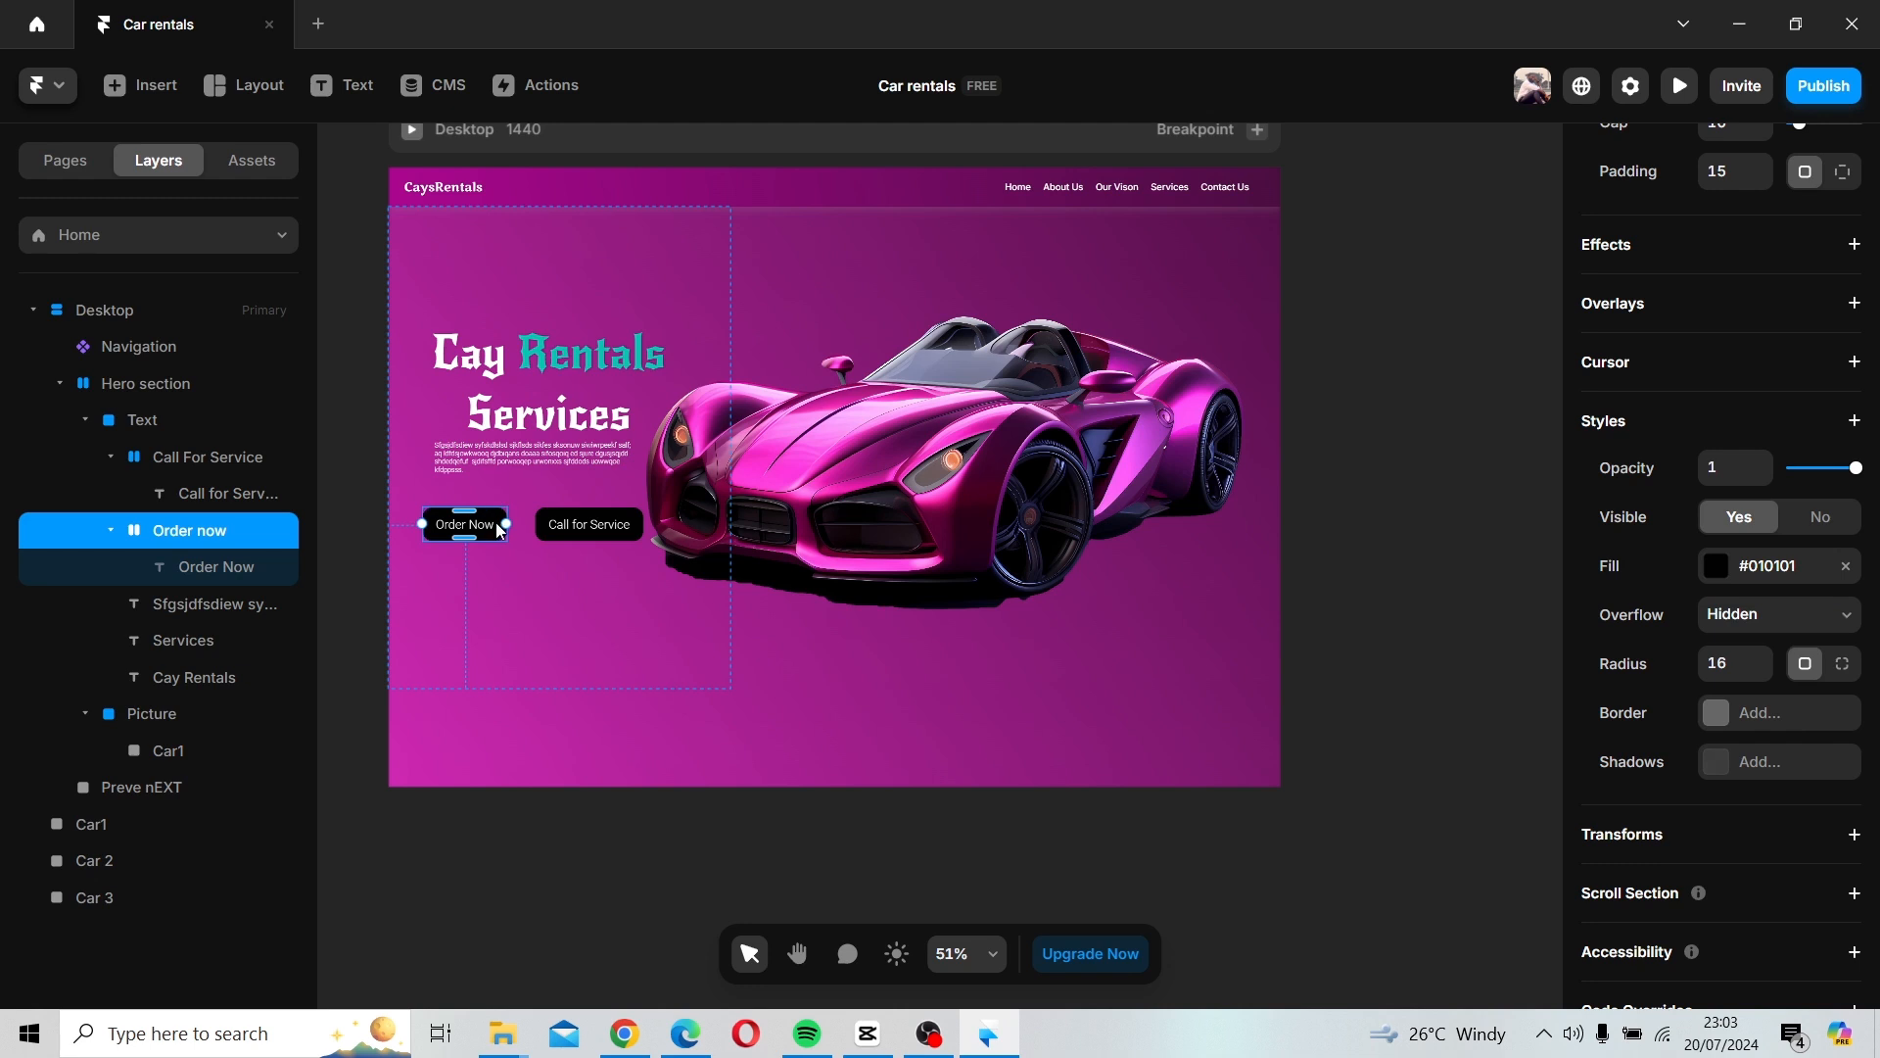
left_click_drag(500, 530, 476, 739)
left_click_drag(624, 737, 1195, 732)
Change the label of the frame's left button copy to "Prev" and set its text size to 25 pixels.
double_click(471, 740)
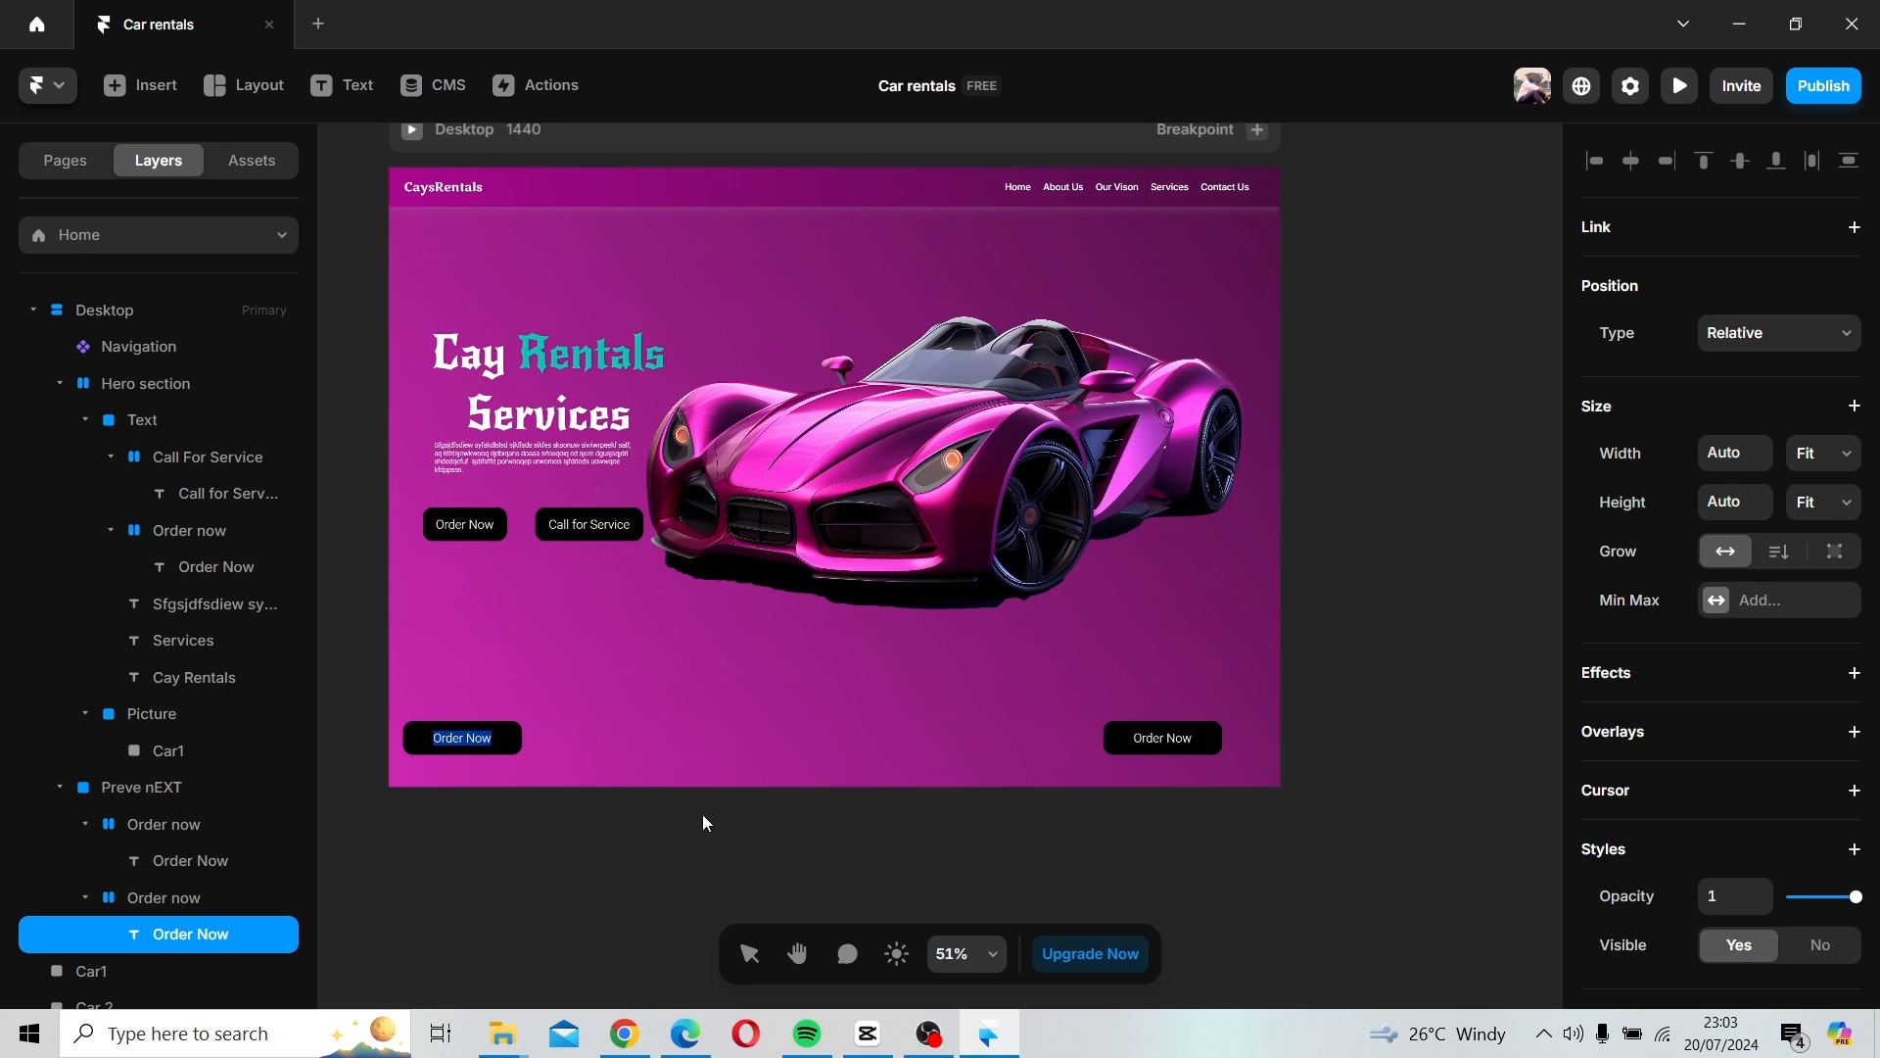
type("Prev")
key("Escape")
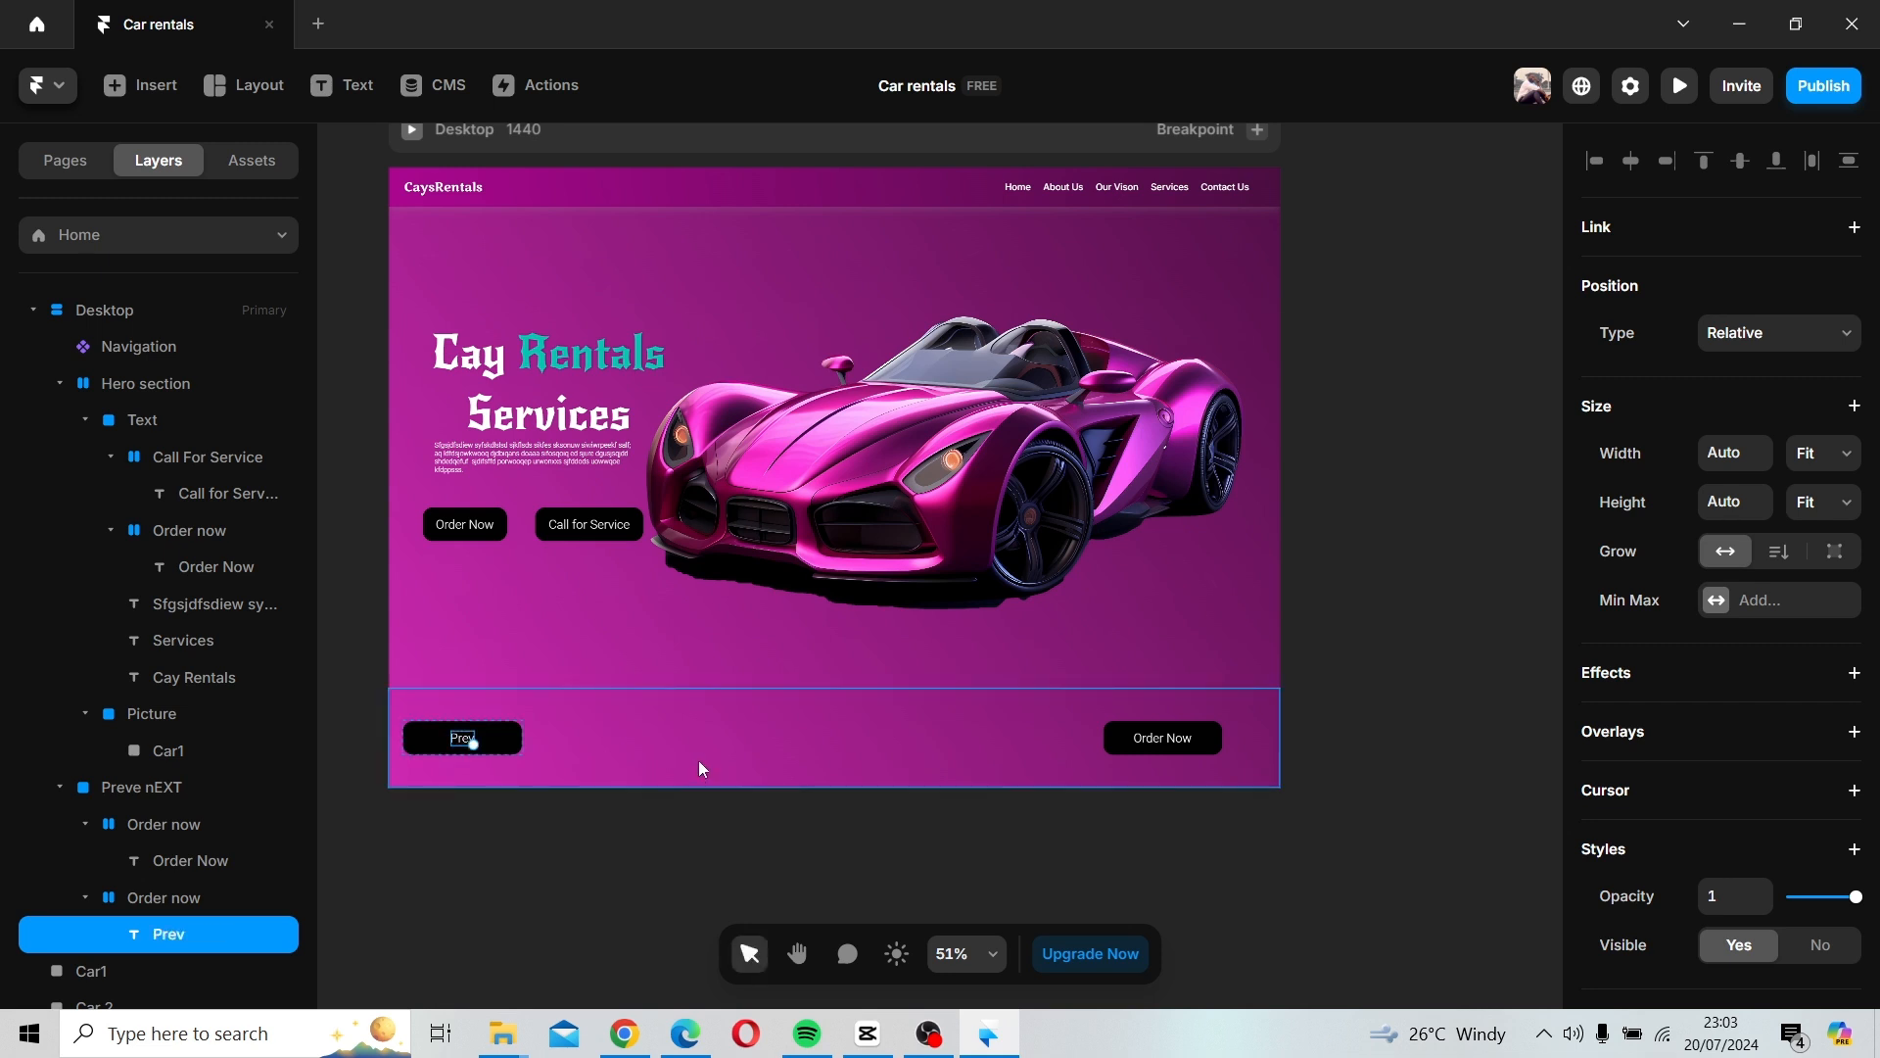
scroll(1735, 718, "down", 3)
scroll(1736, 718, "down", 5)
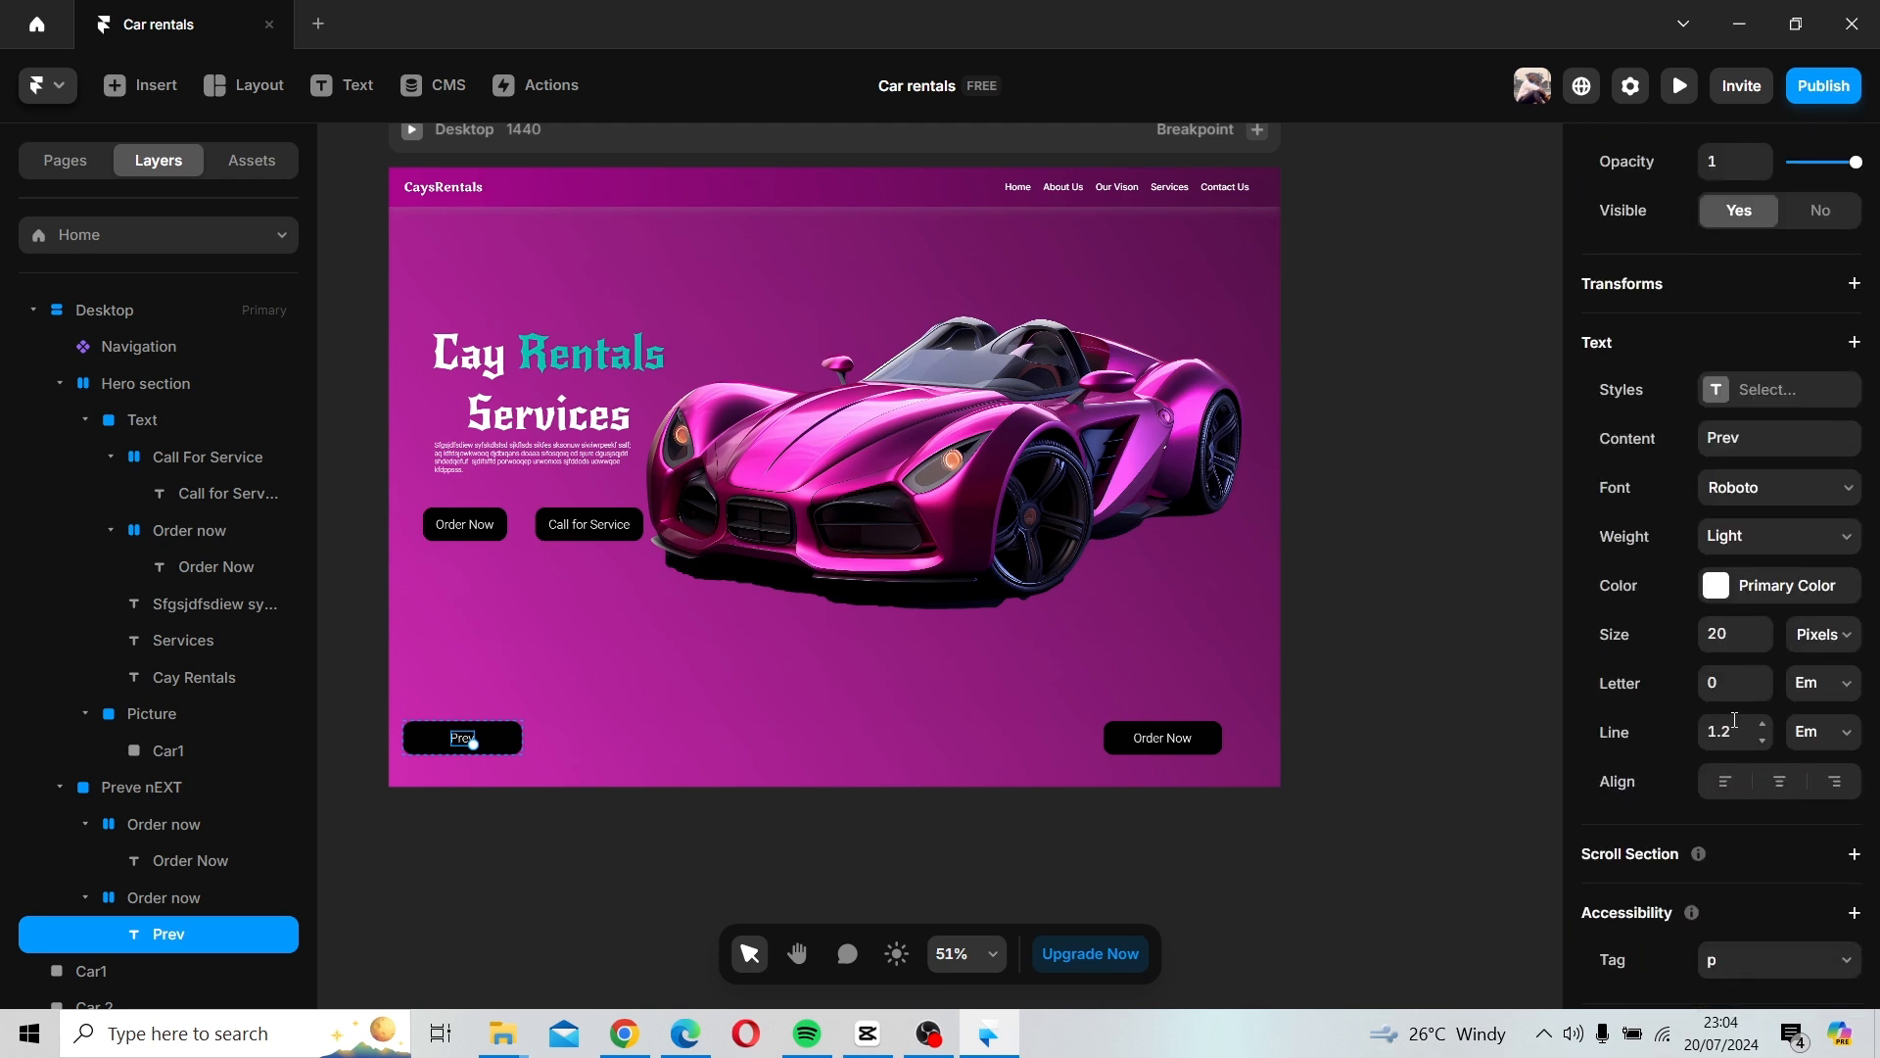
double_click(1767, 633)
double_click(1767, 632)
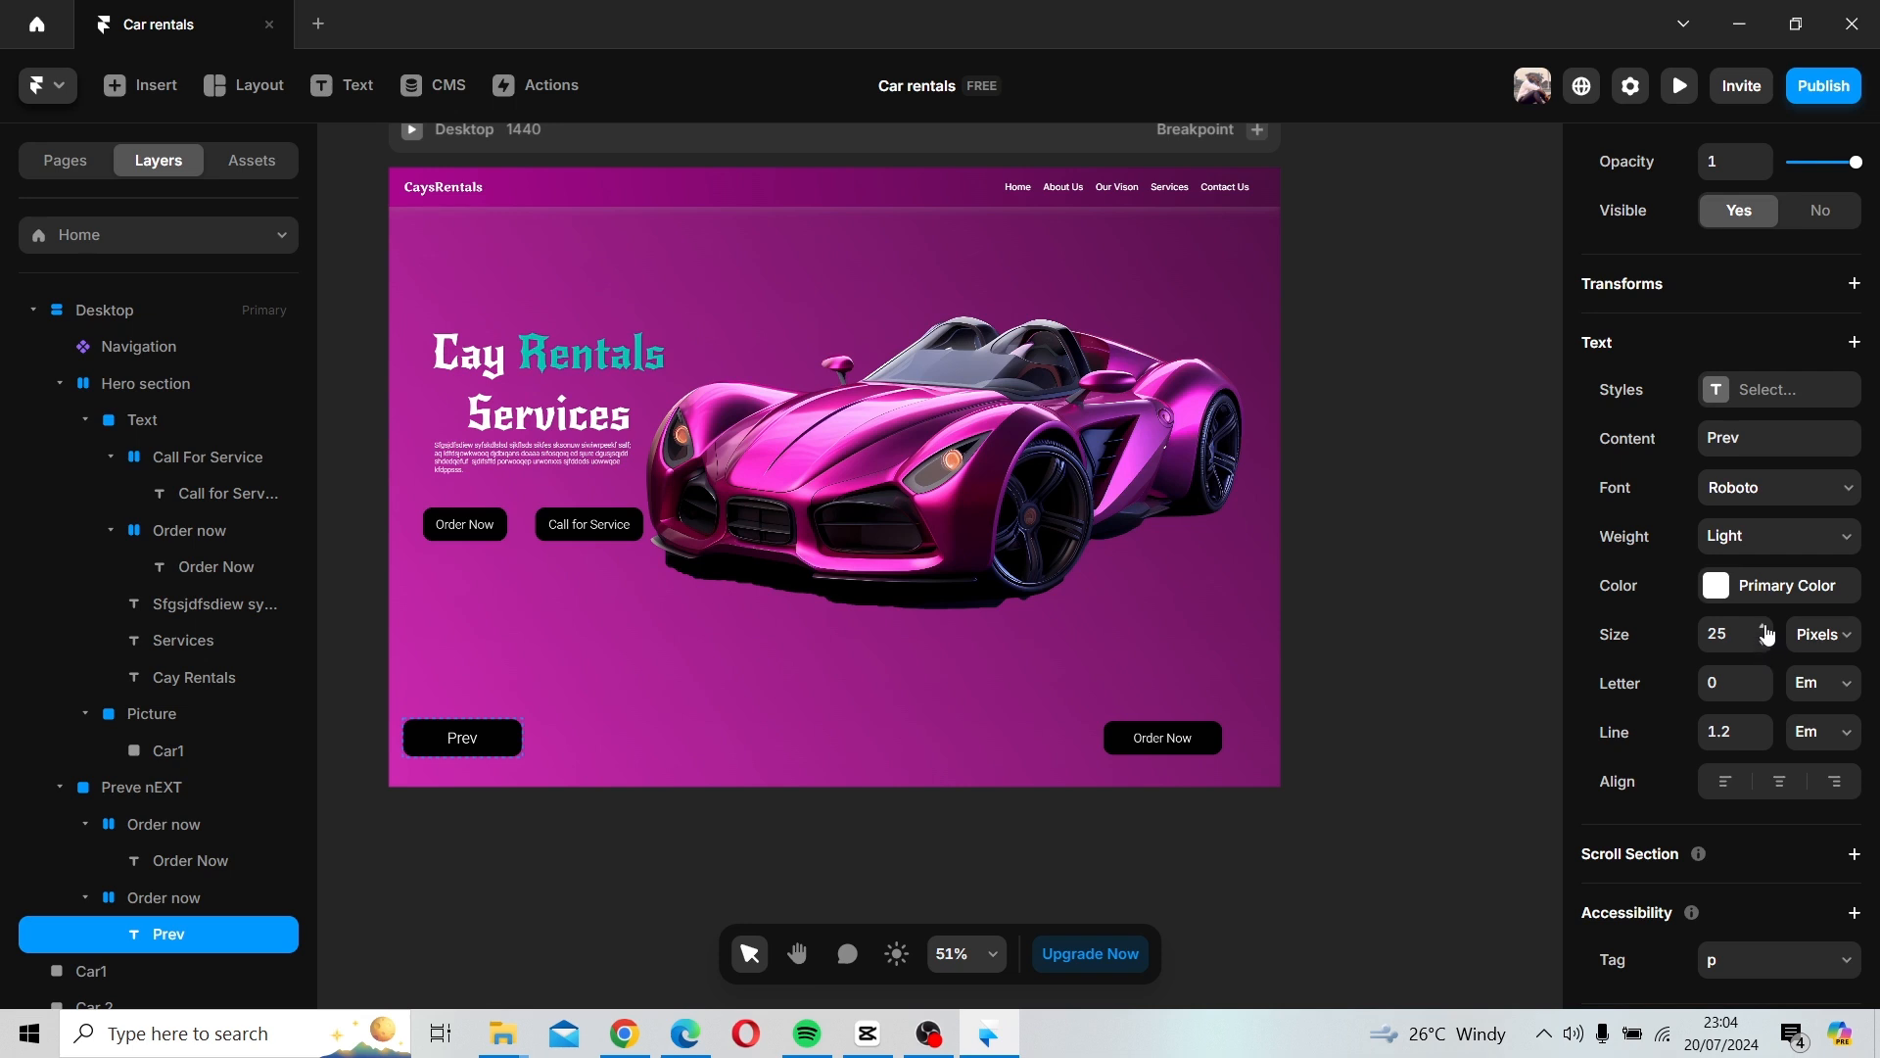
Set the font weight of the hero's Order Now and Call for Service button labels to Bold.
left_click(460, 526)
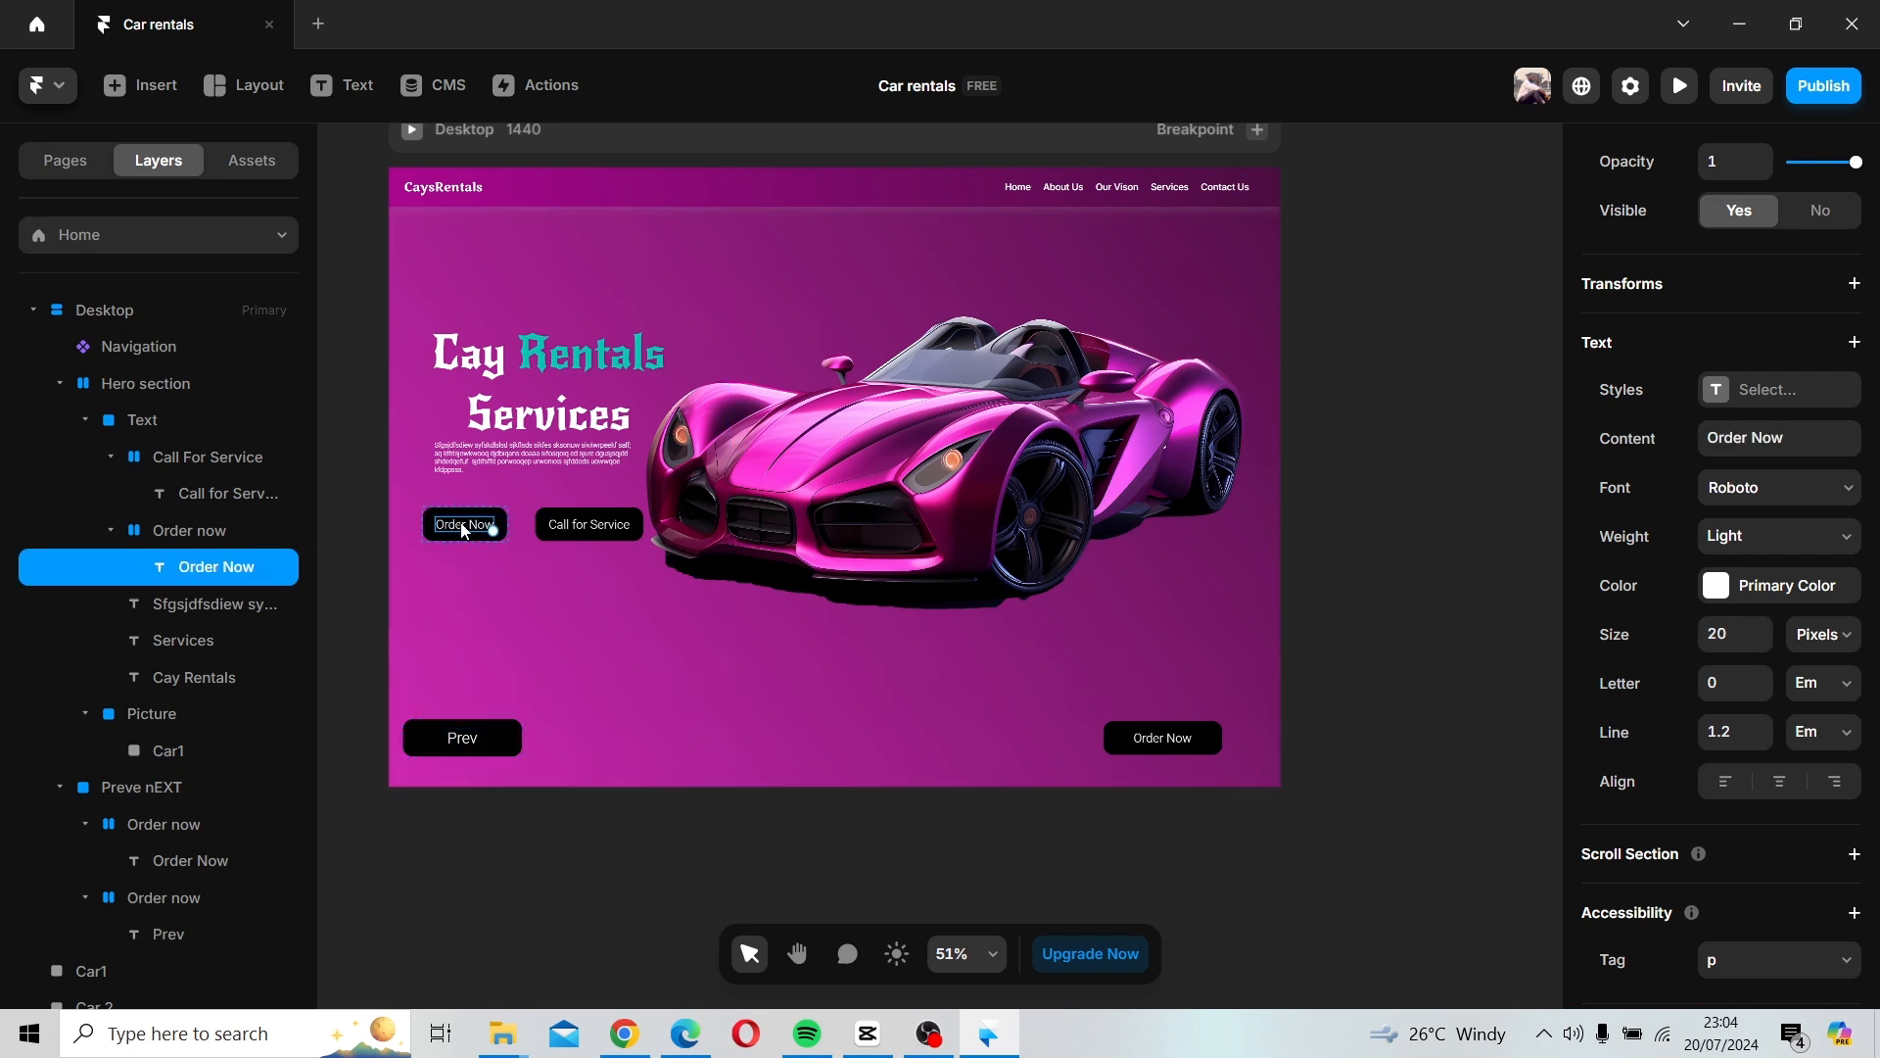
left_click(1765, 540)
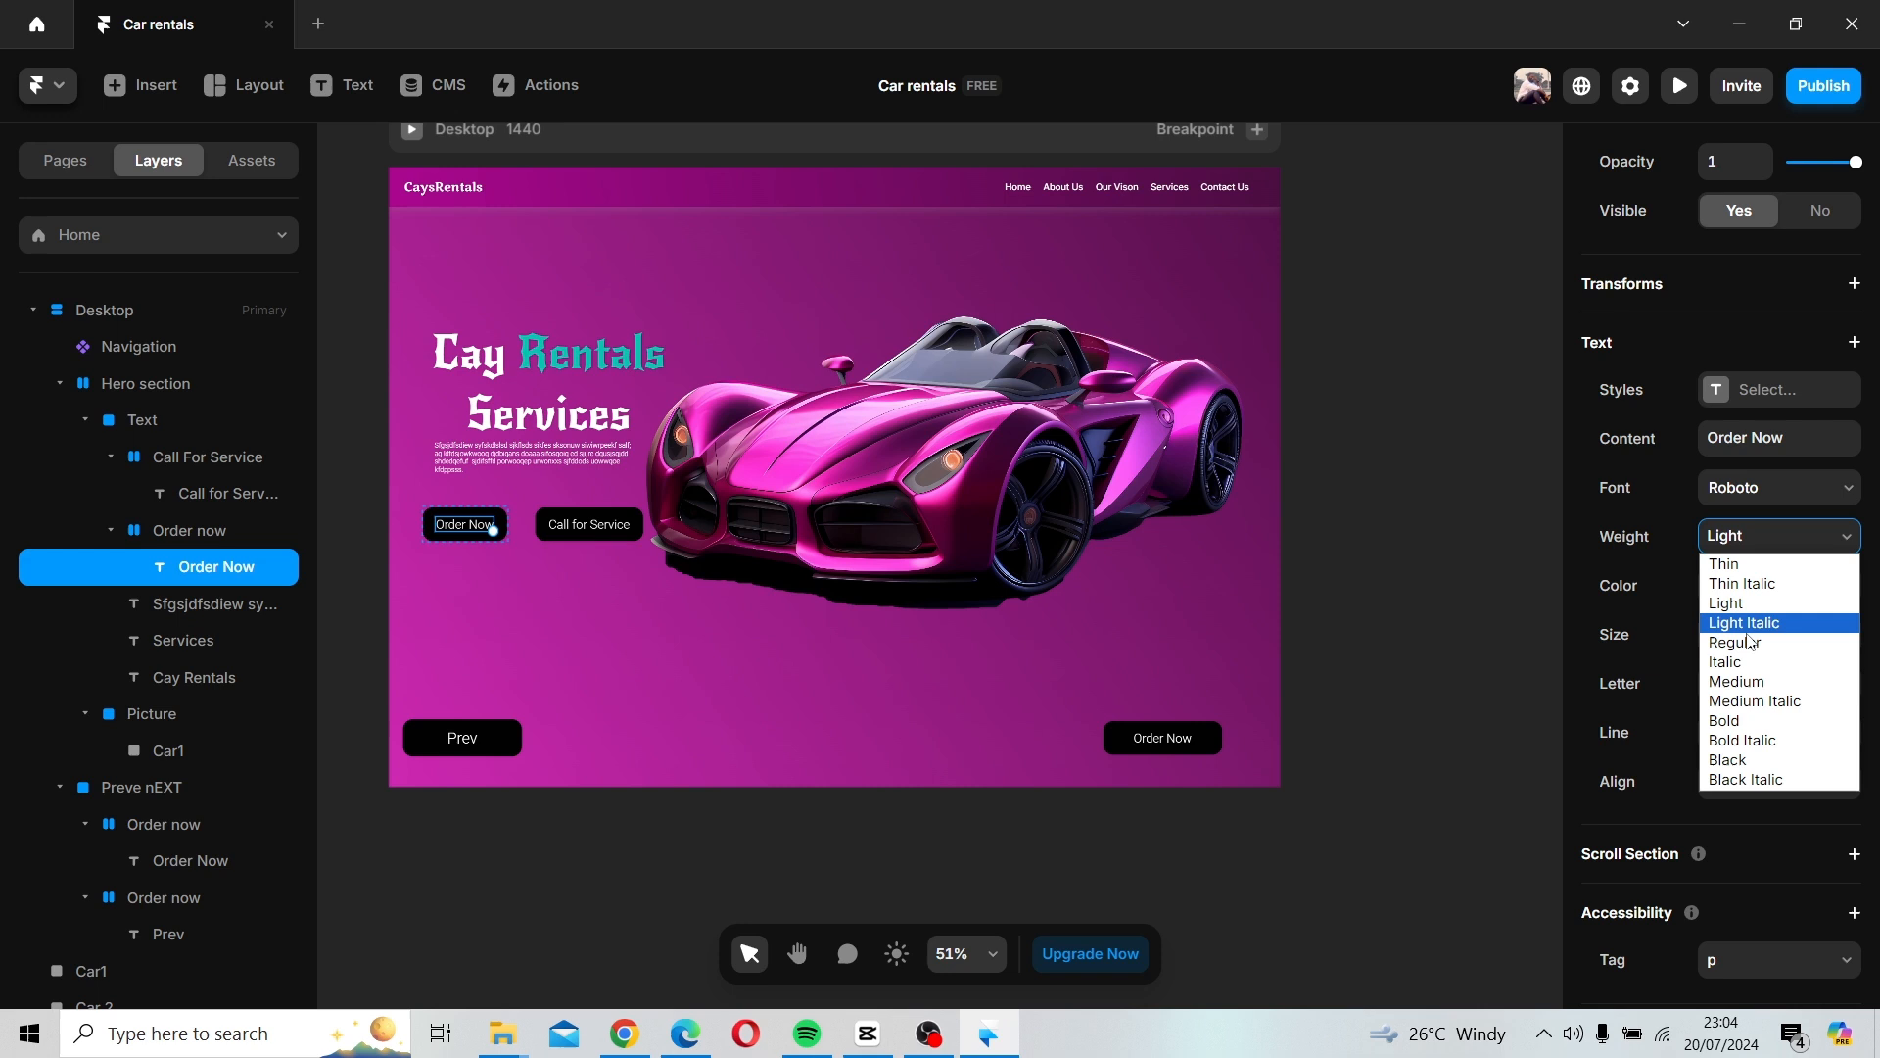
left_click(1753, 720)
left_click(605, 530)
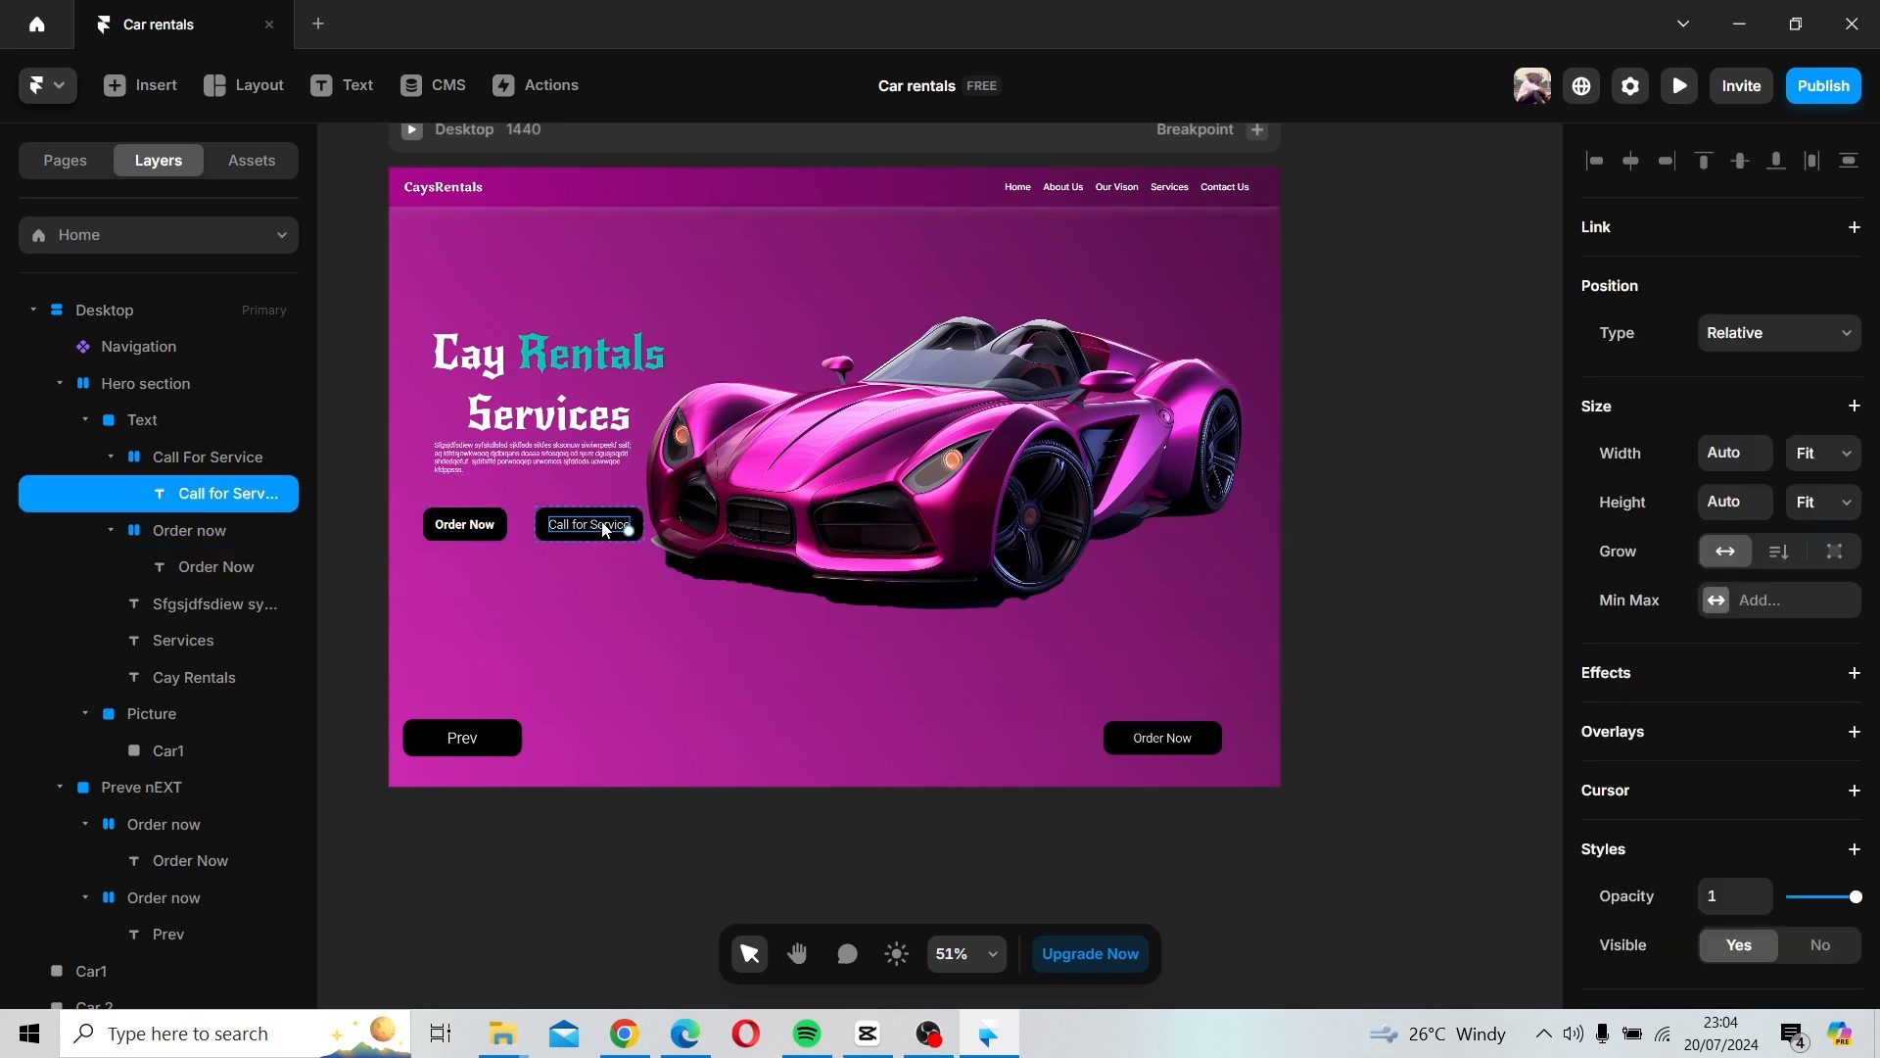
double_click(620, 524)
scroll(1776, 762, "down", 7)
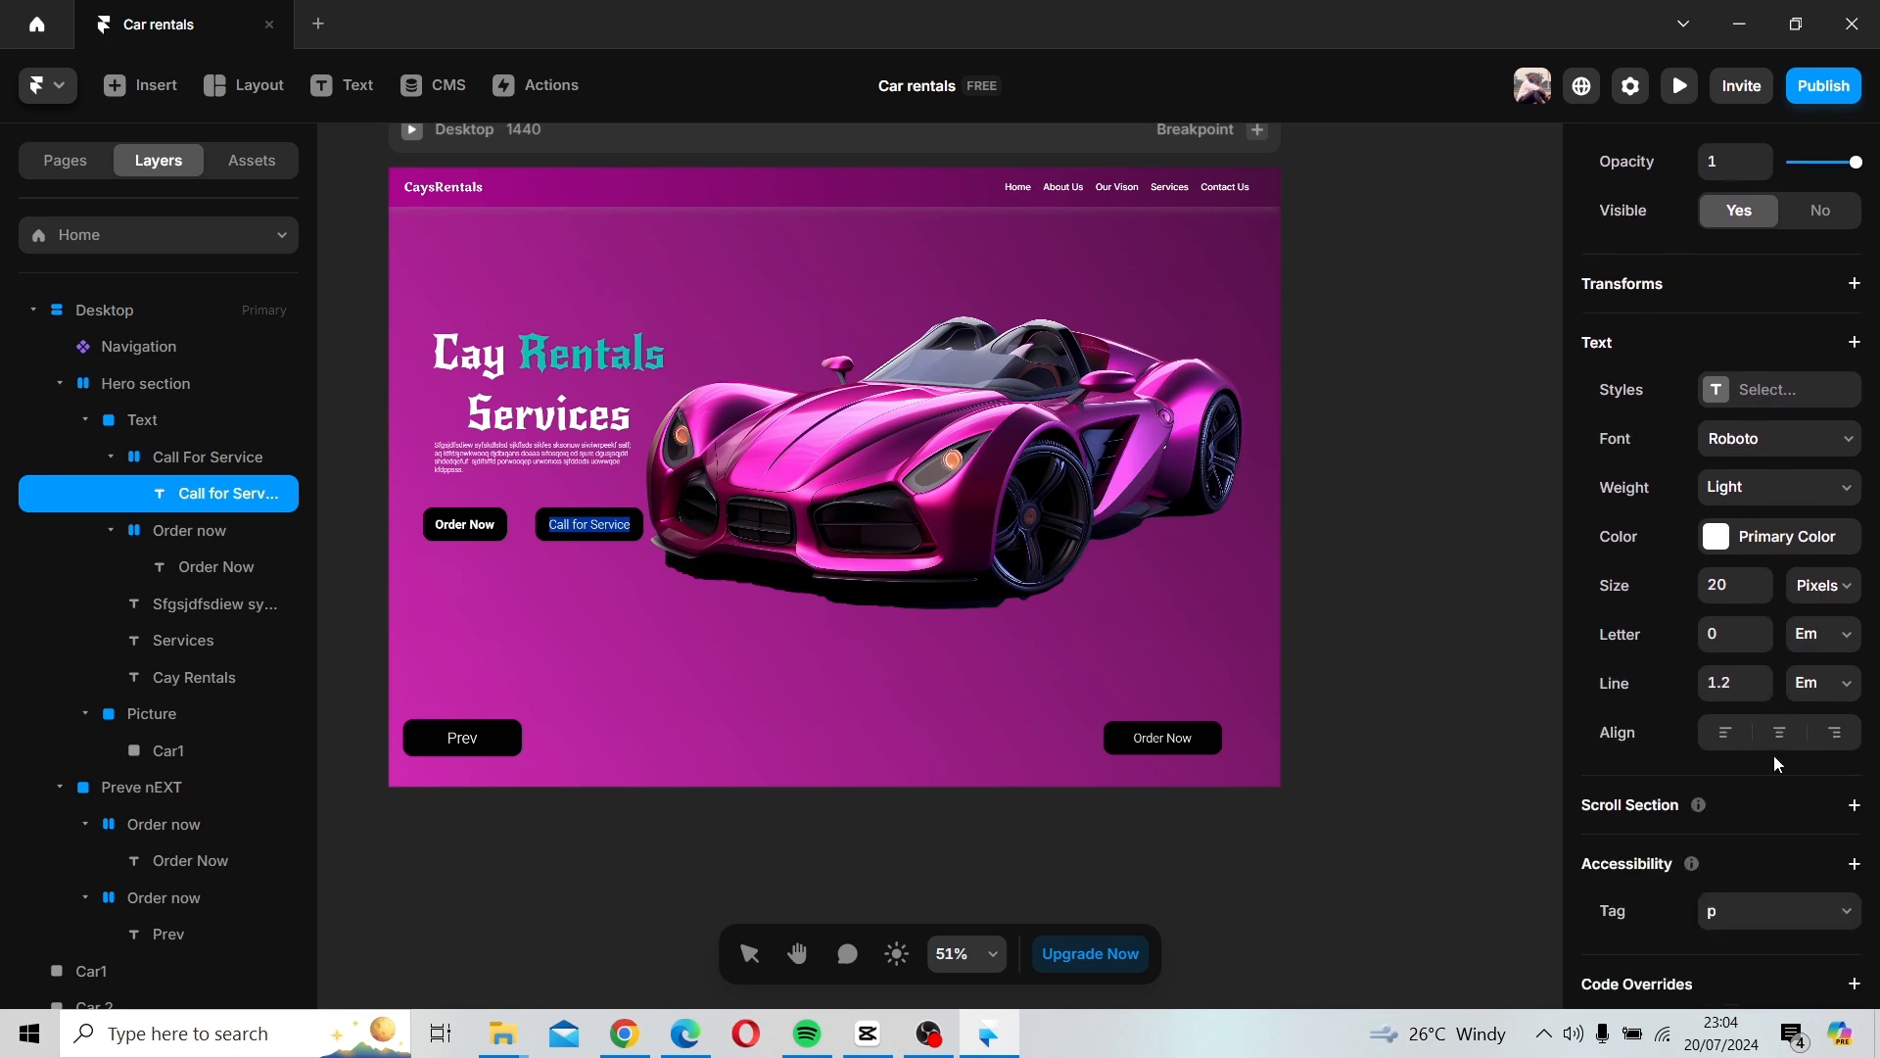
left_click(1739, 489)
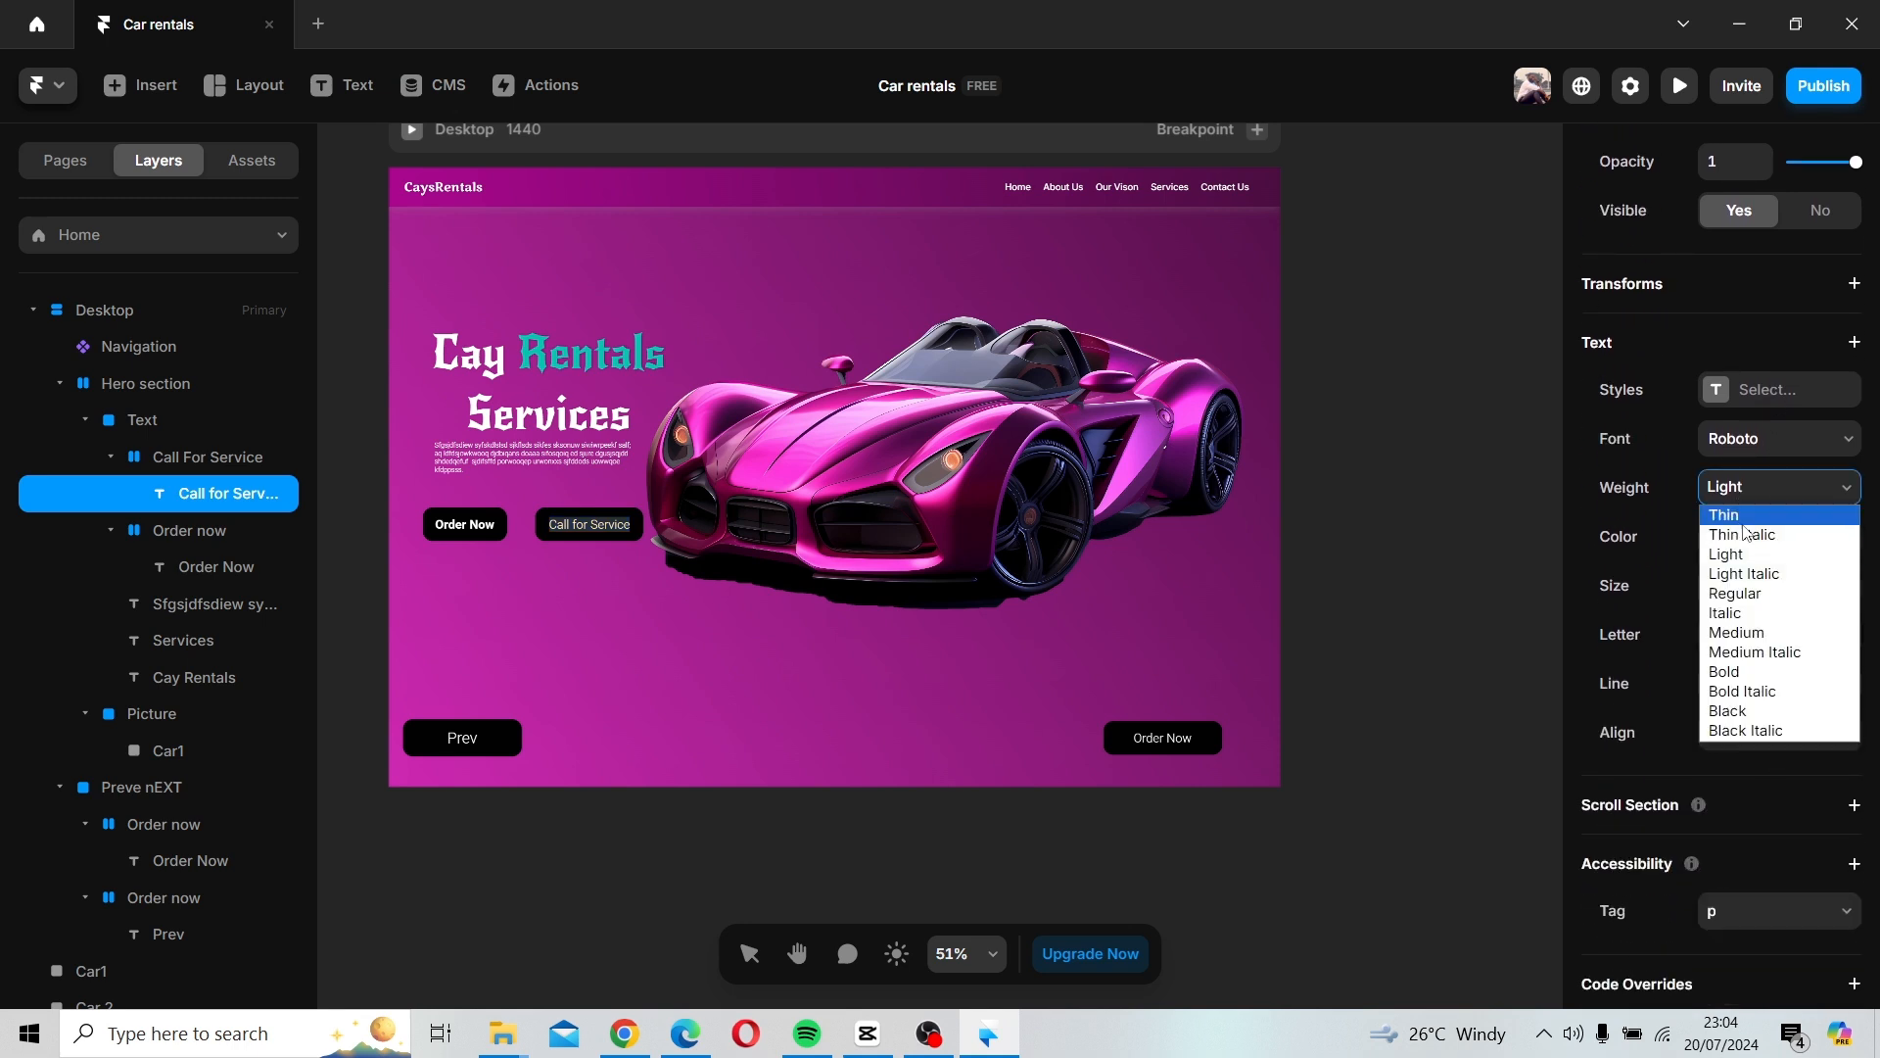
left_click(1753, 672)
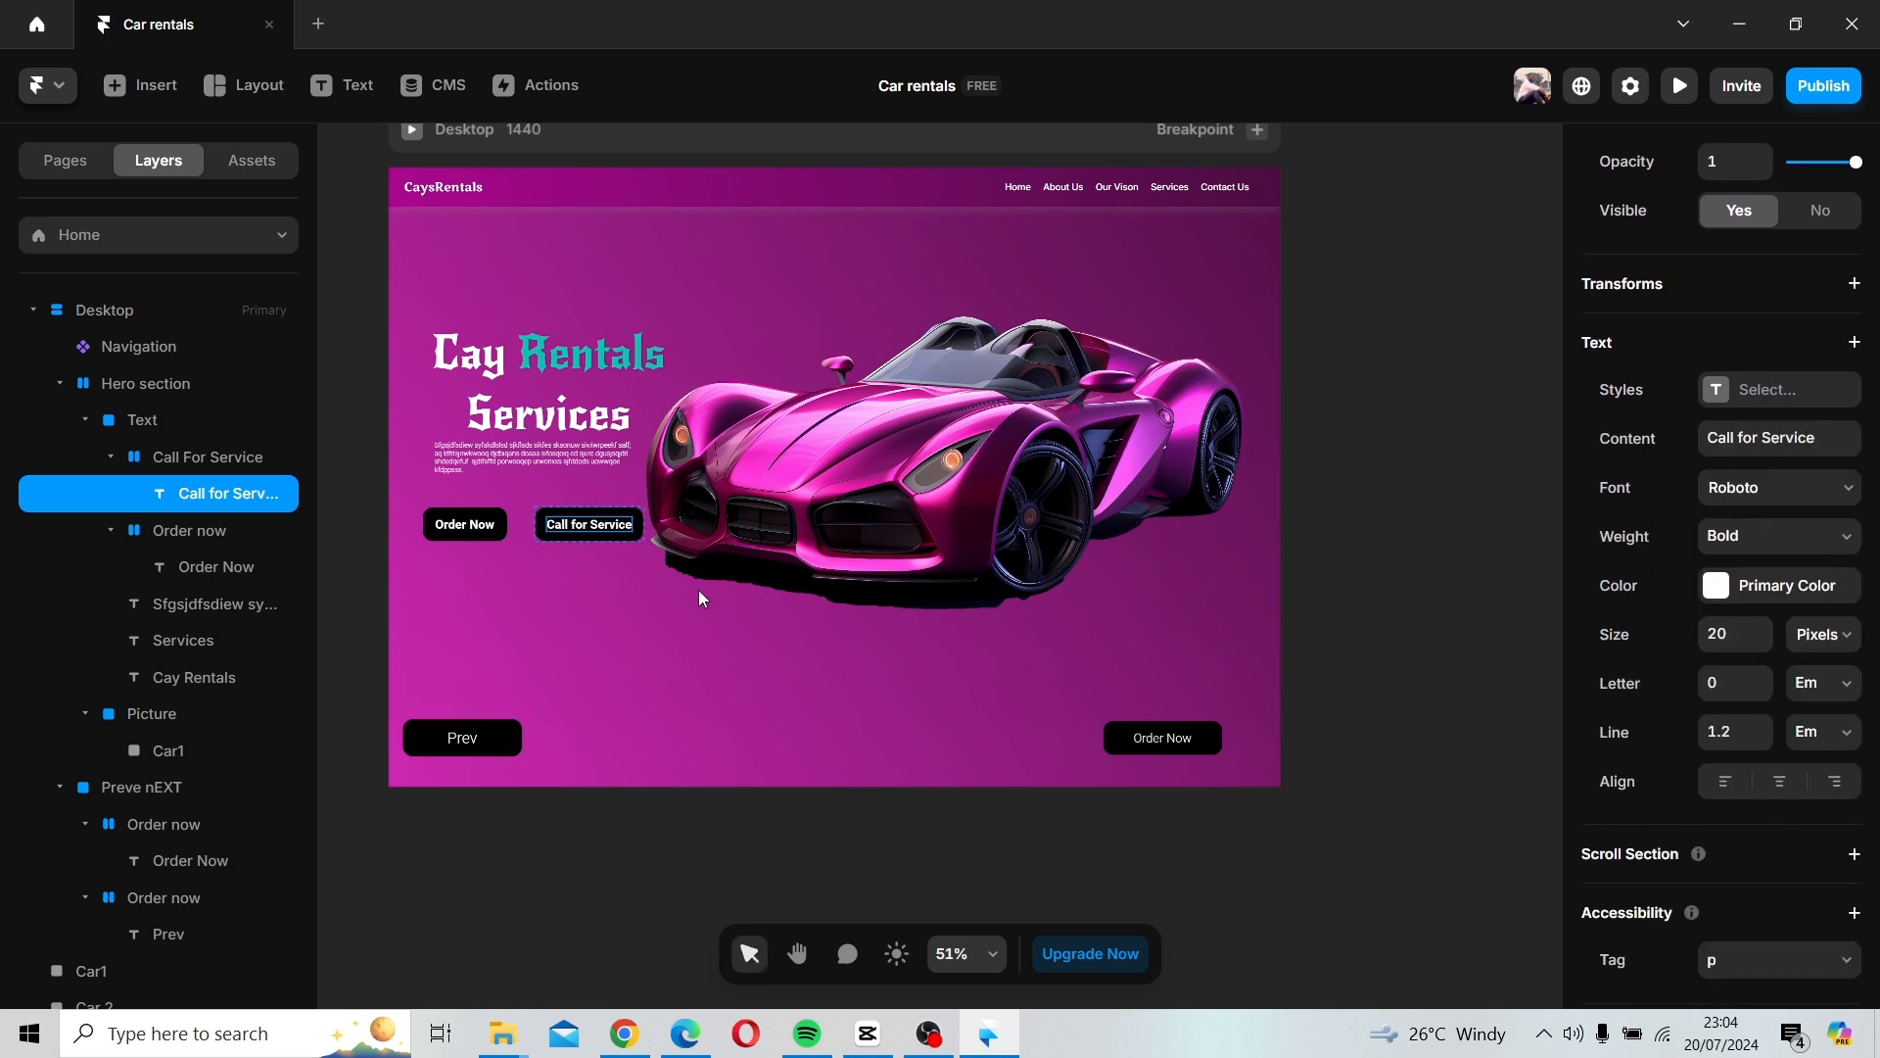
left_click(533, 591)
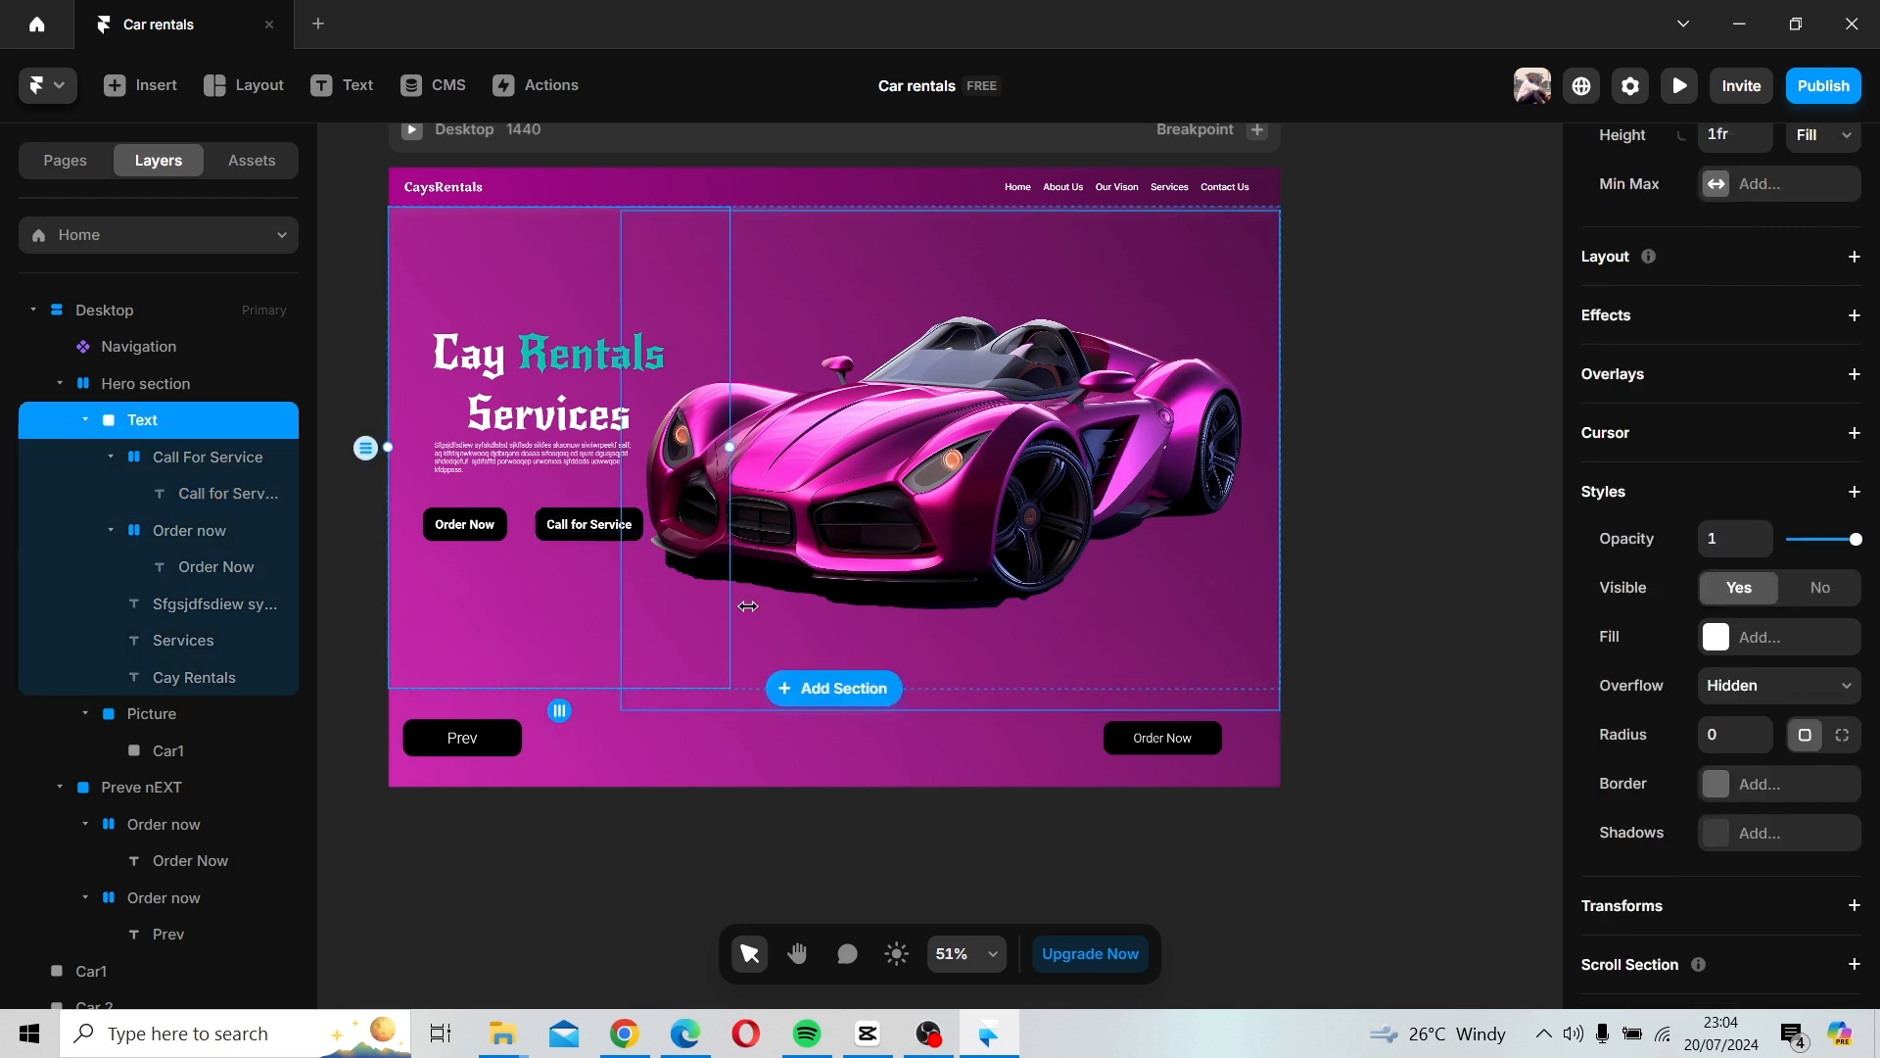
Change the label of the frame's right button copy to "Next" and set its text size to 25 pixels.
left_click(1176, 743)
double_click(1174, 738)
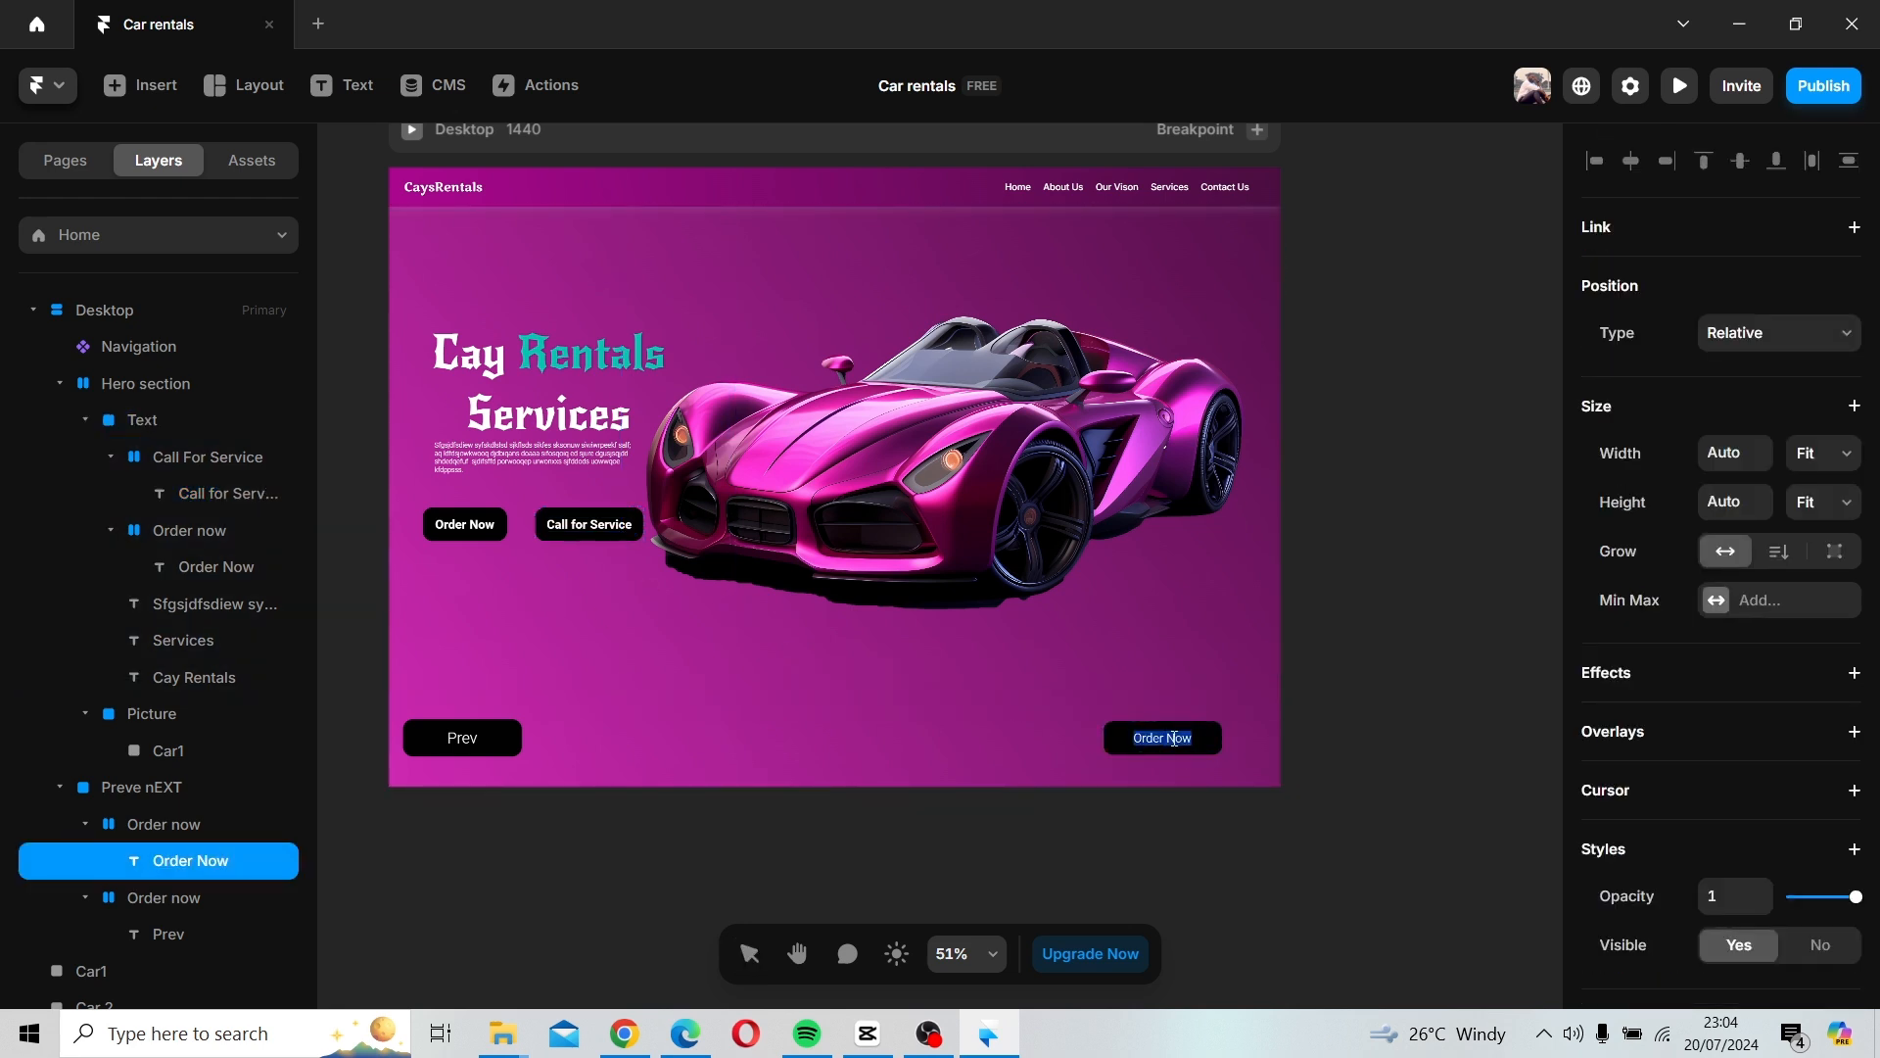
type("Next")
left_click(1218, 760)
scroll(1843, 725, "down", 5)
scroll(1844, 725, "down", 3)
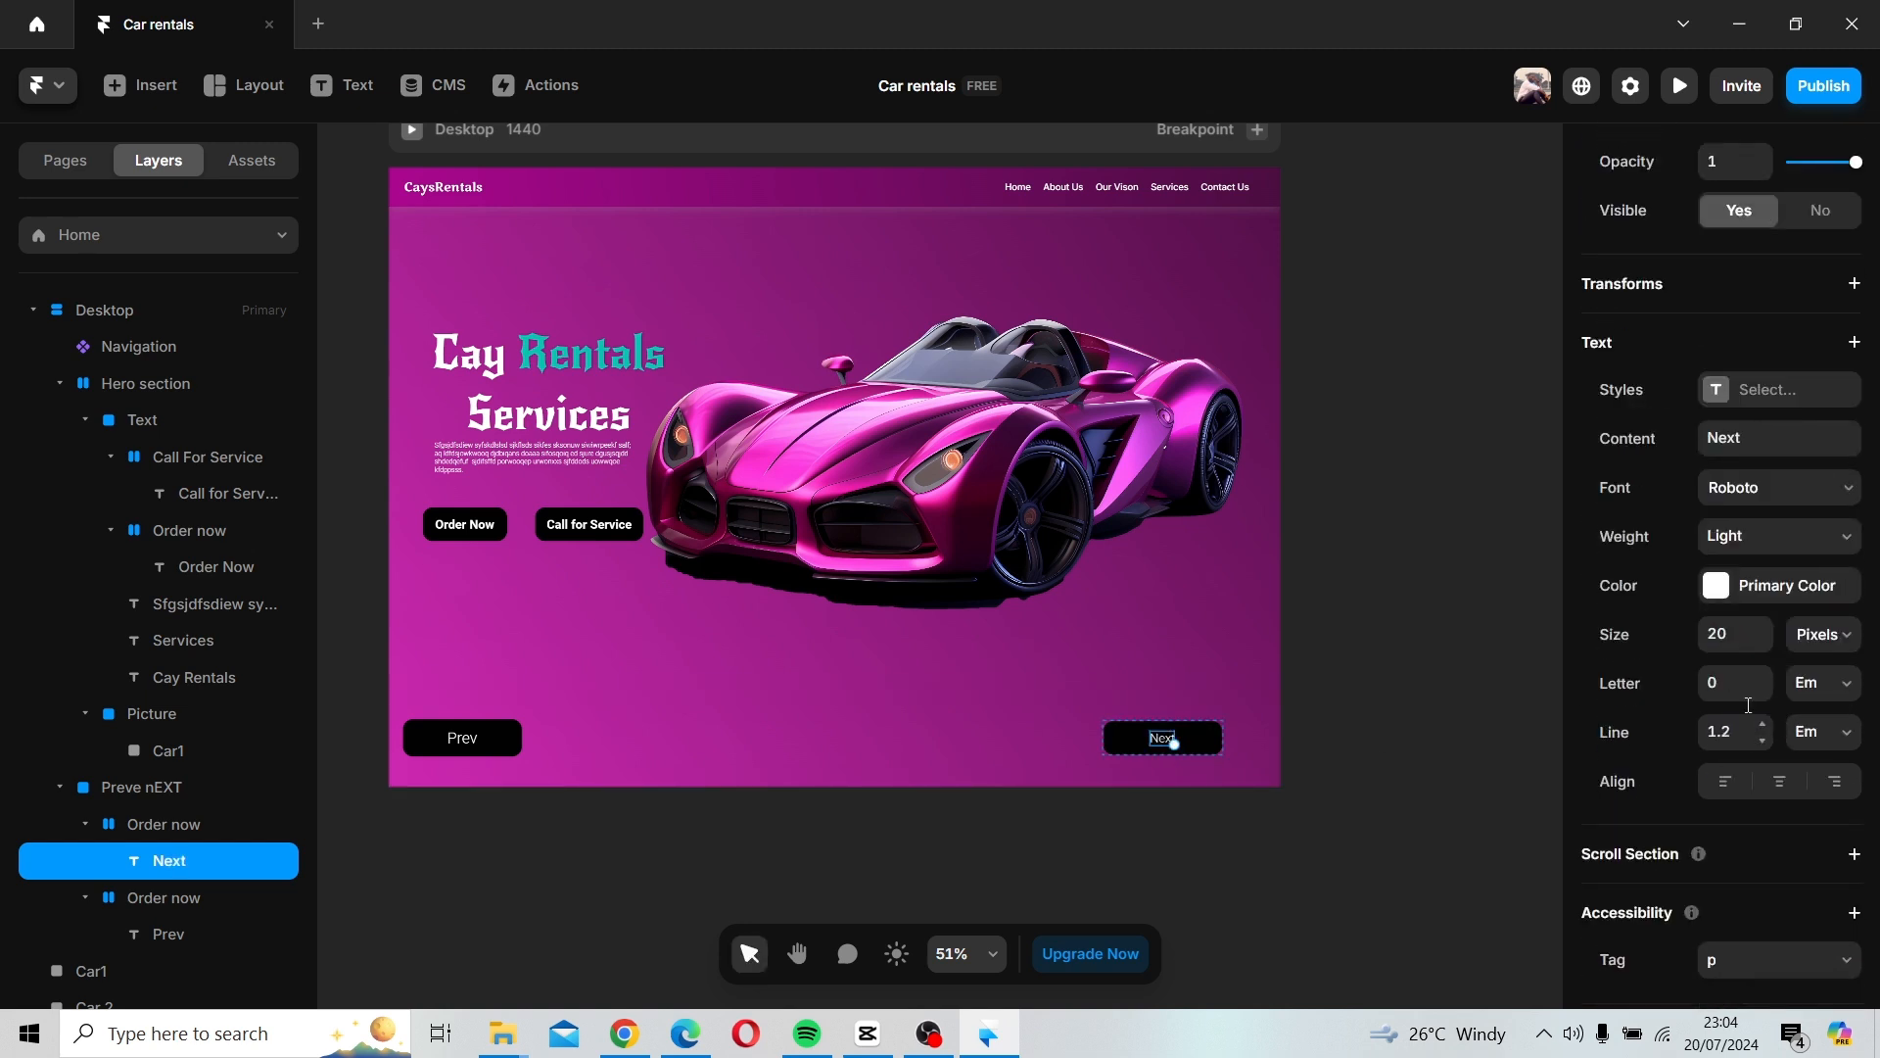
left_click(1767, 628)
left_click(1768, 628)
Set the font weight of the Next label to Bold, keeping the Roboto font.
left_click(1740, 500)
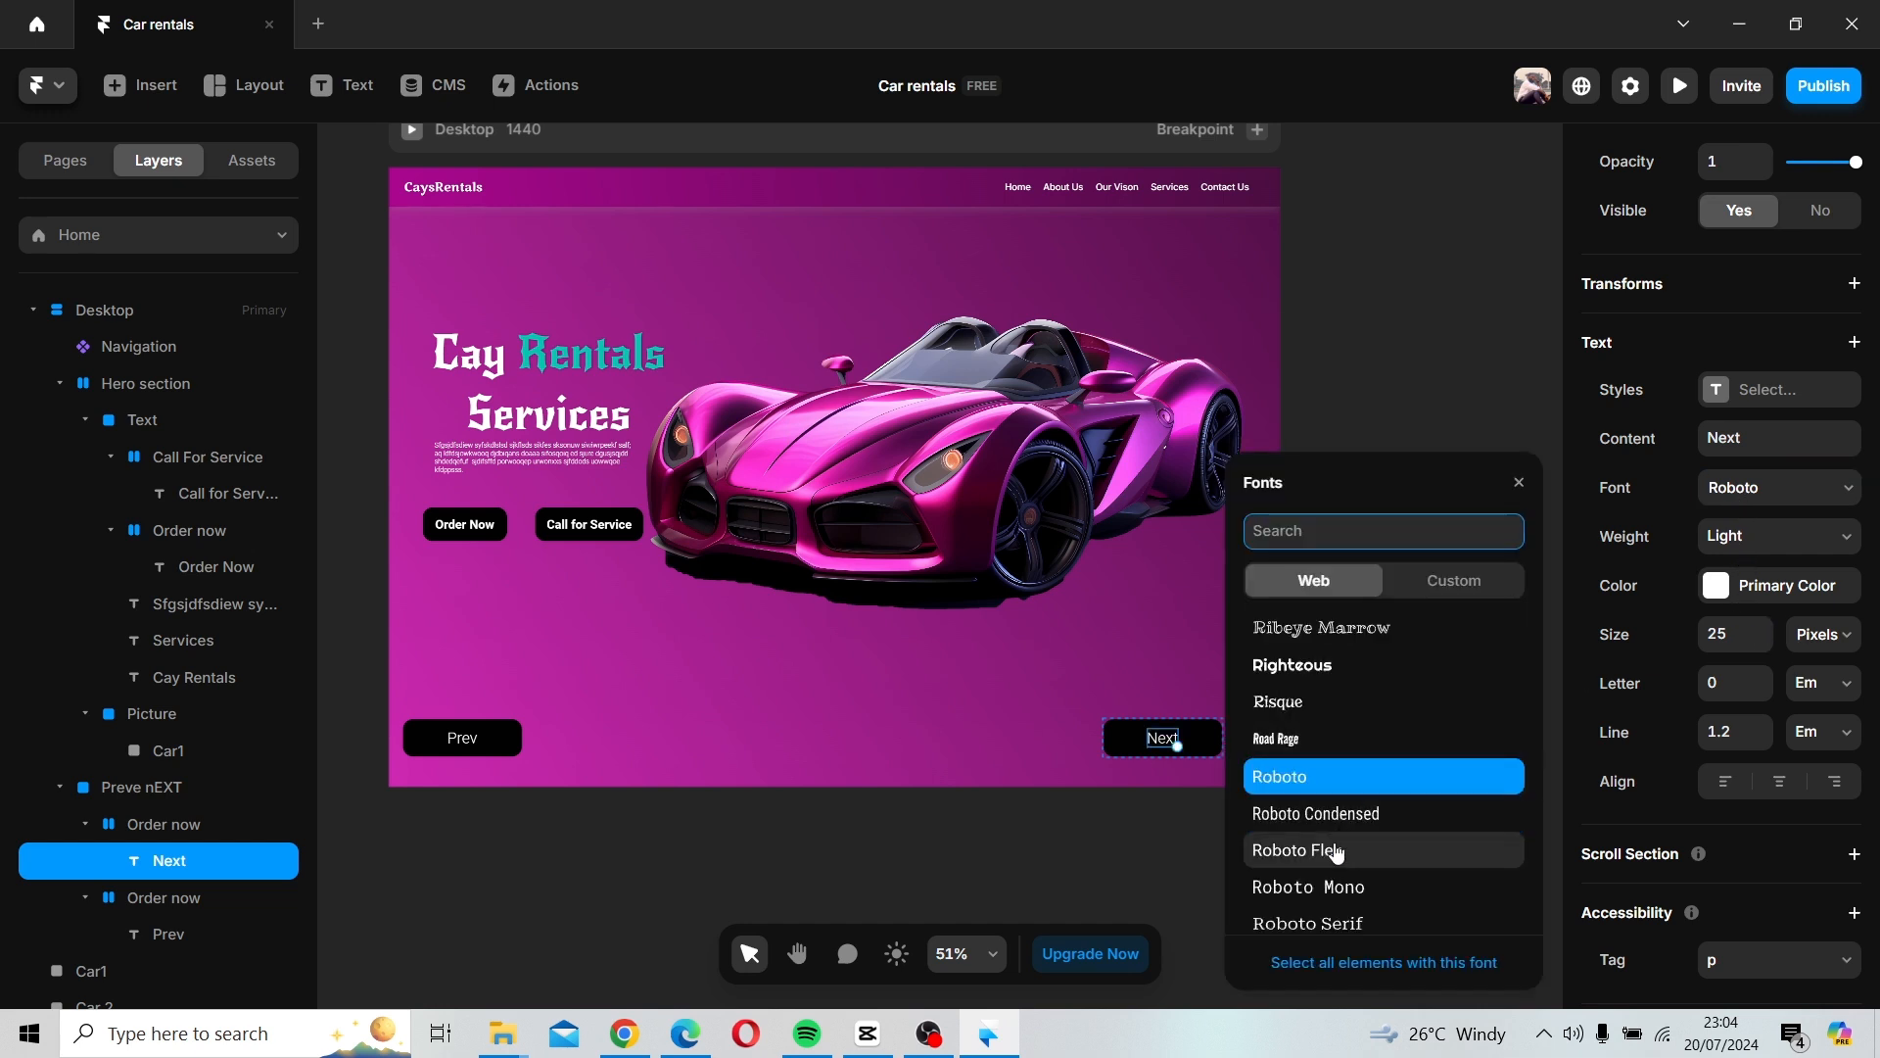
left_click(1779, 536)
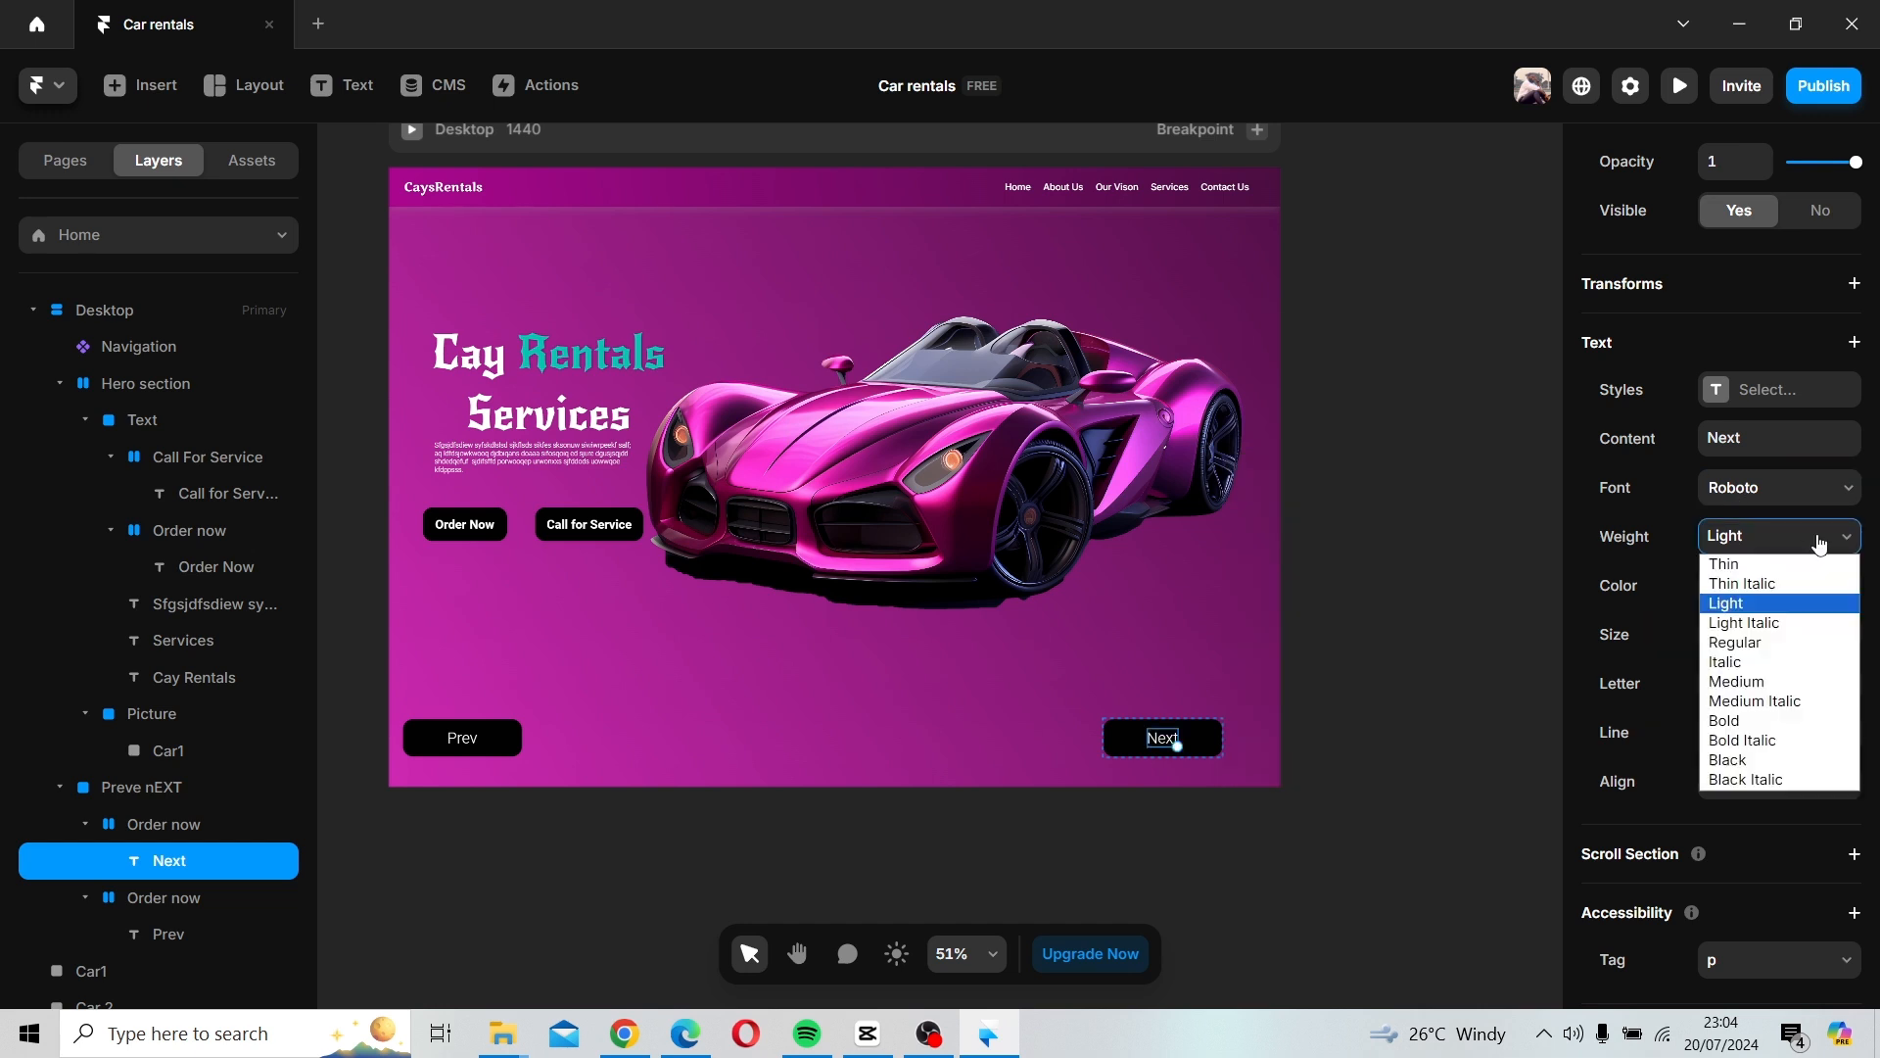
left_click(1744, 726)
left_click(1361, 811)
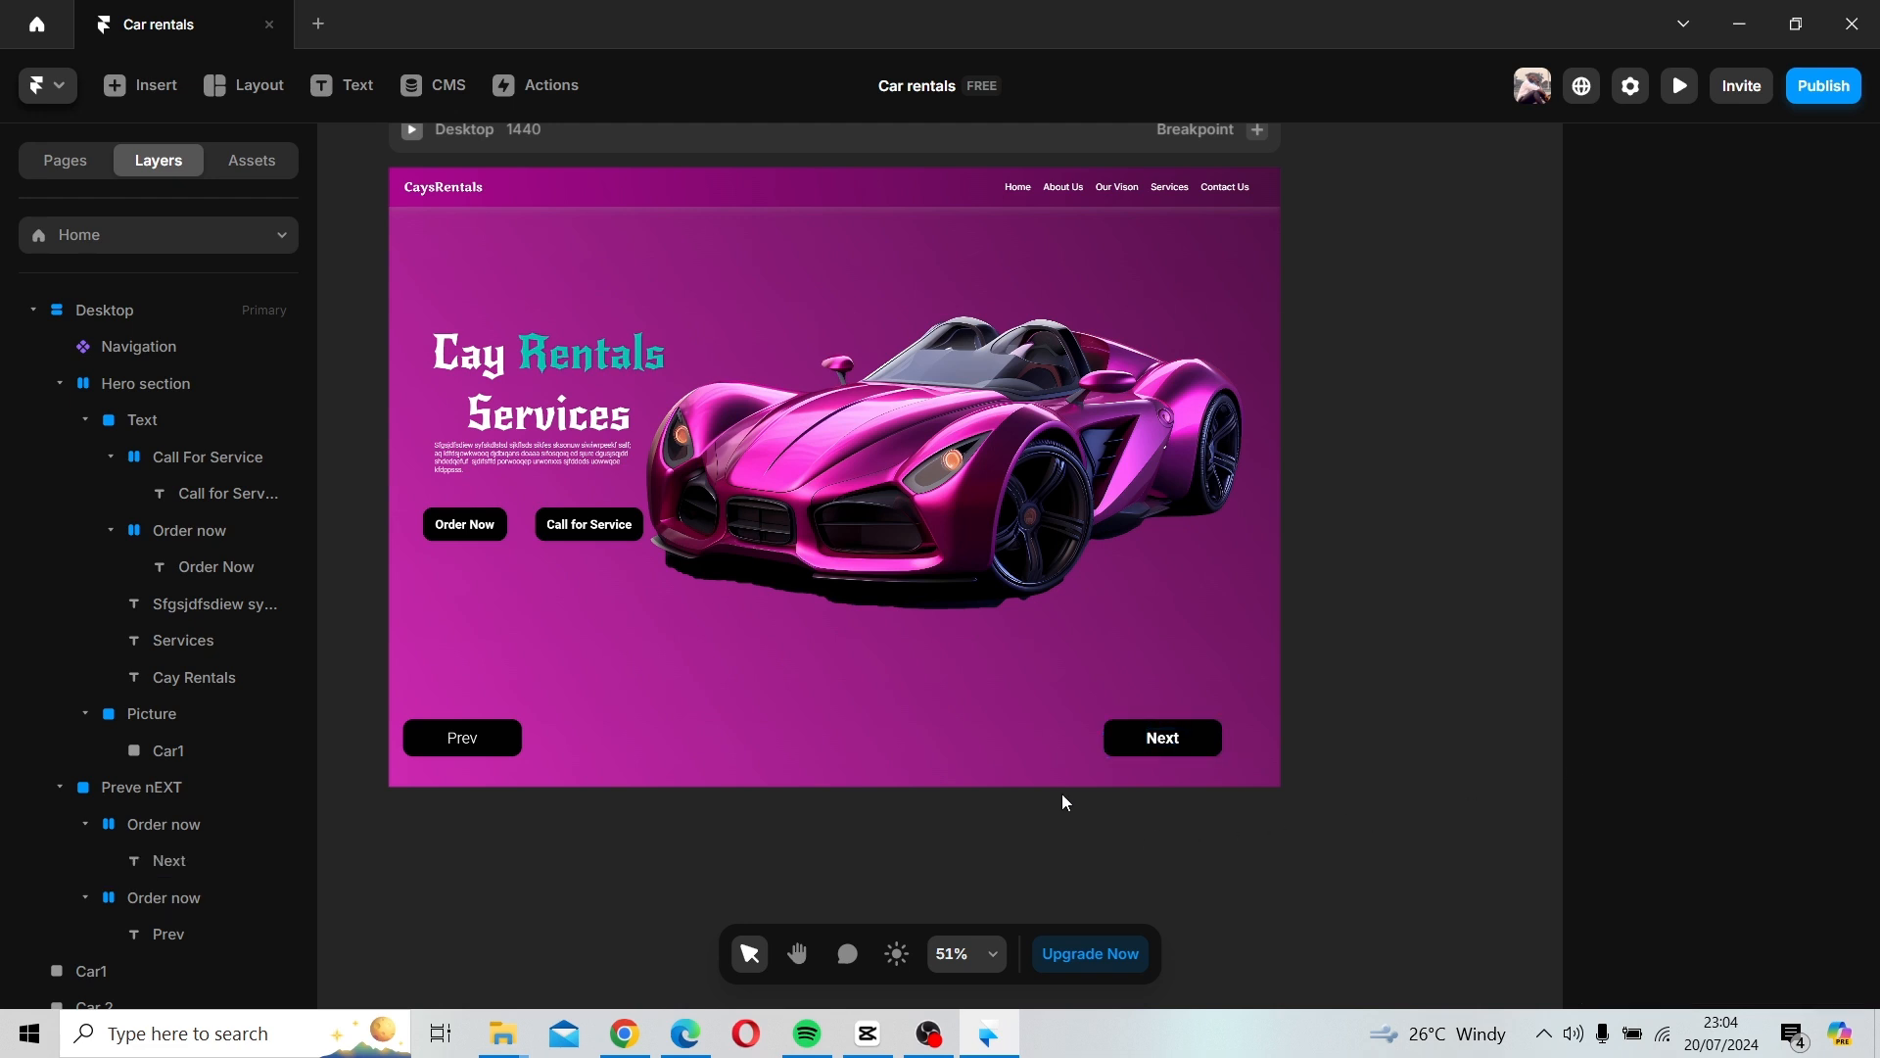
Remove the black fill from both the Next and Prev buttons.
left_click(1146, 742)
scroll(1818, 820, "down", 10)
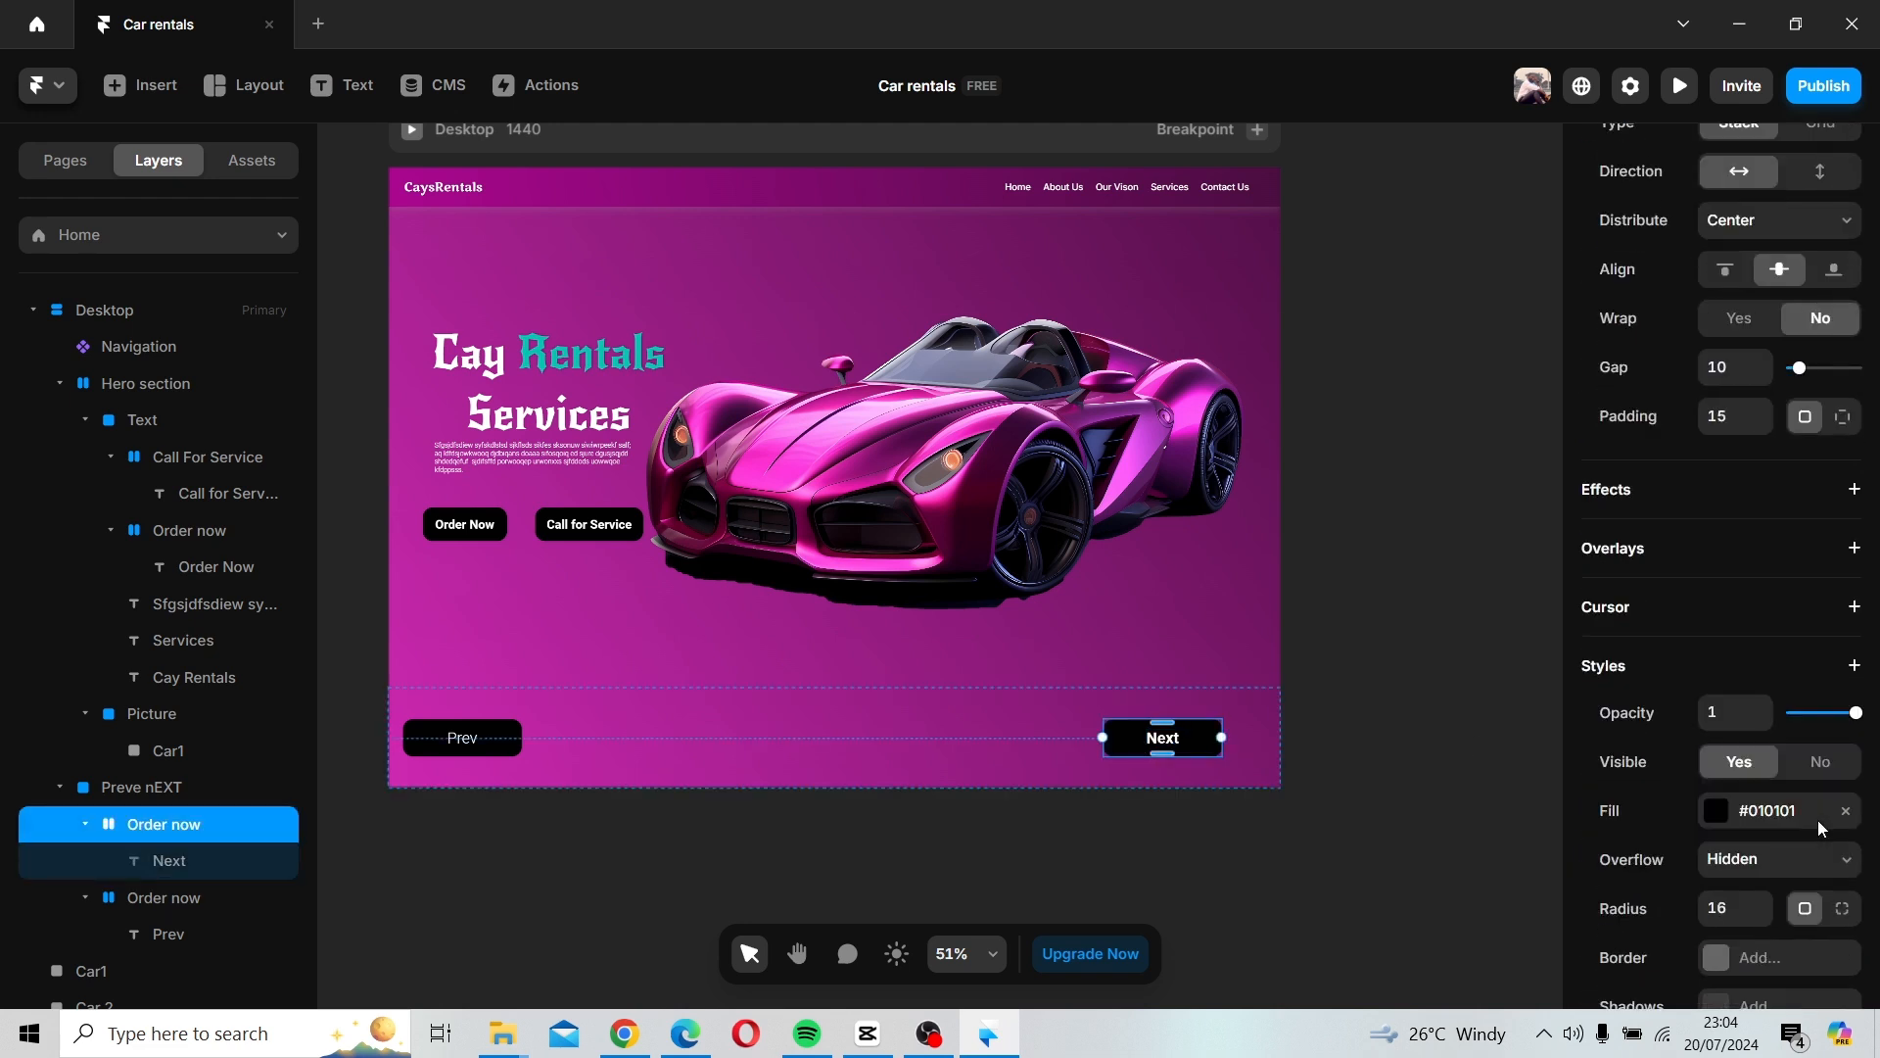
left_click(1845, 811)
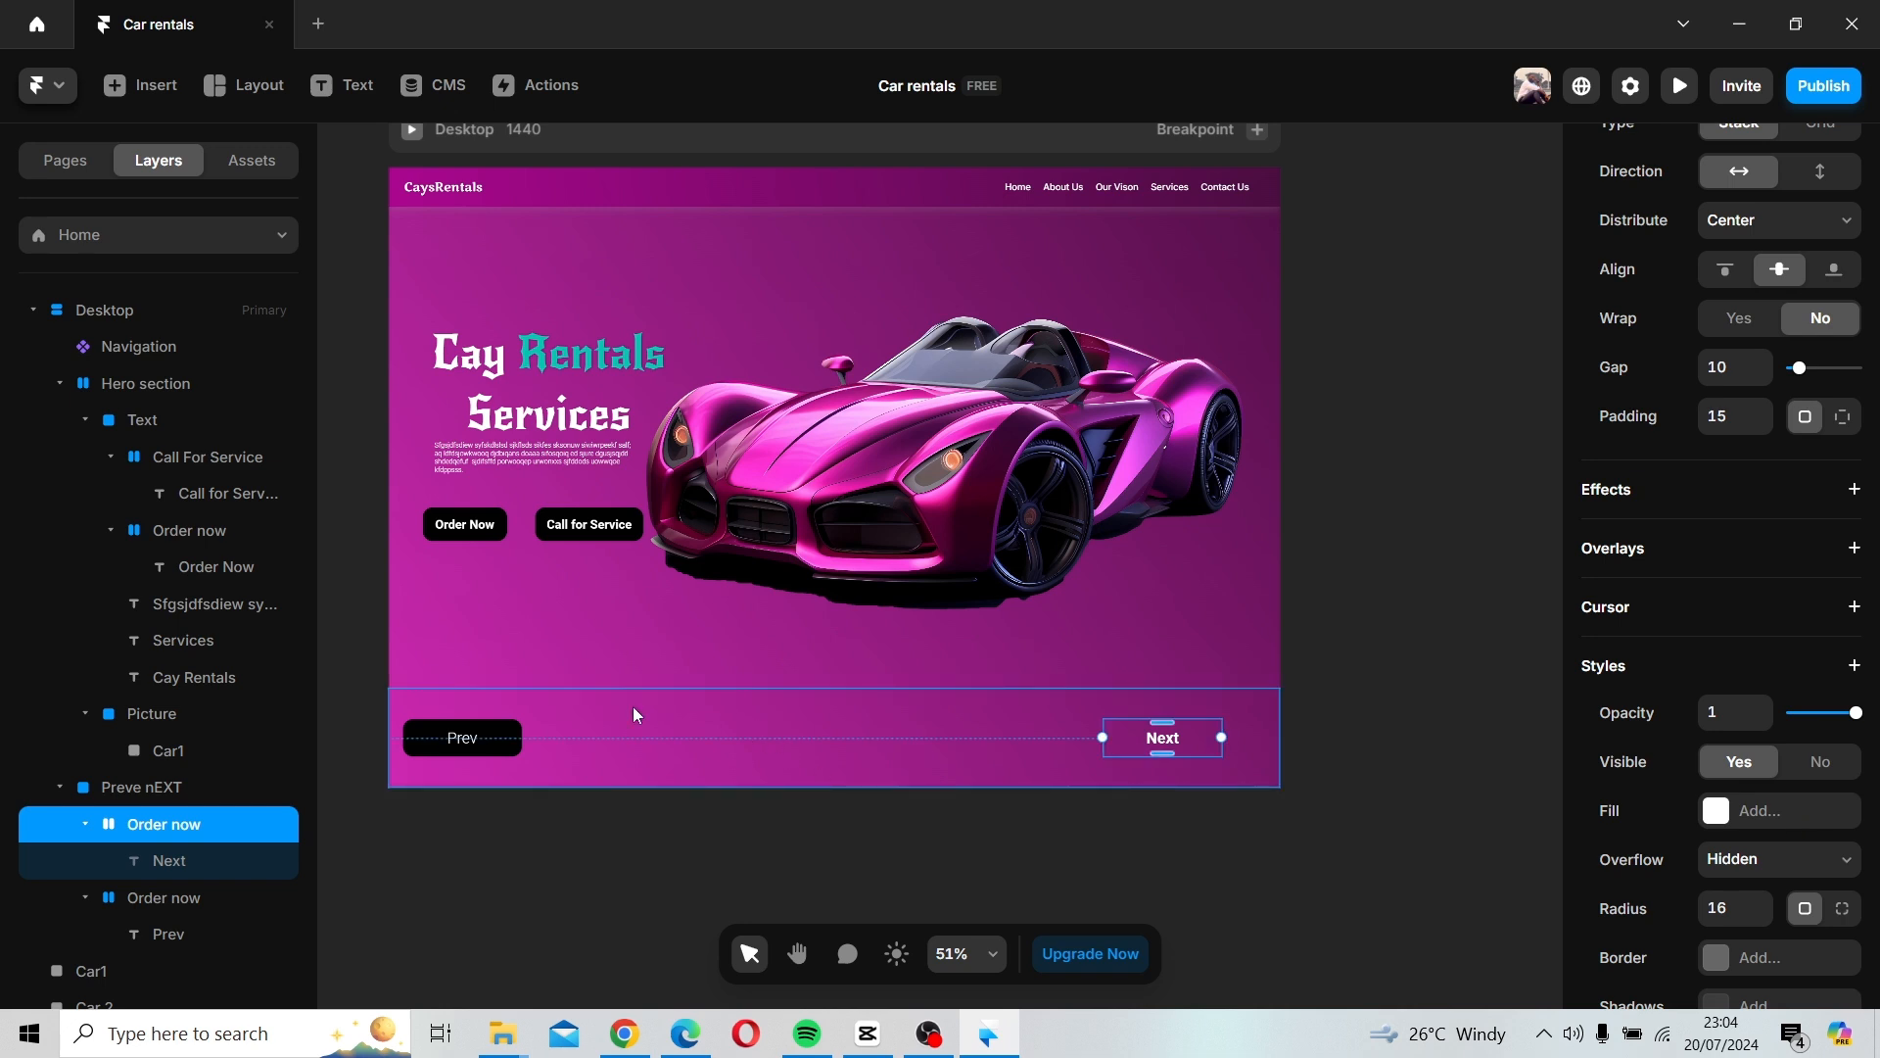
left_click(491, 738)
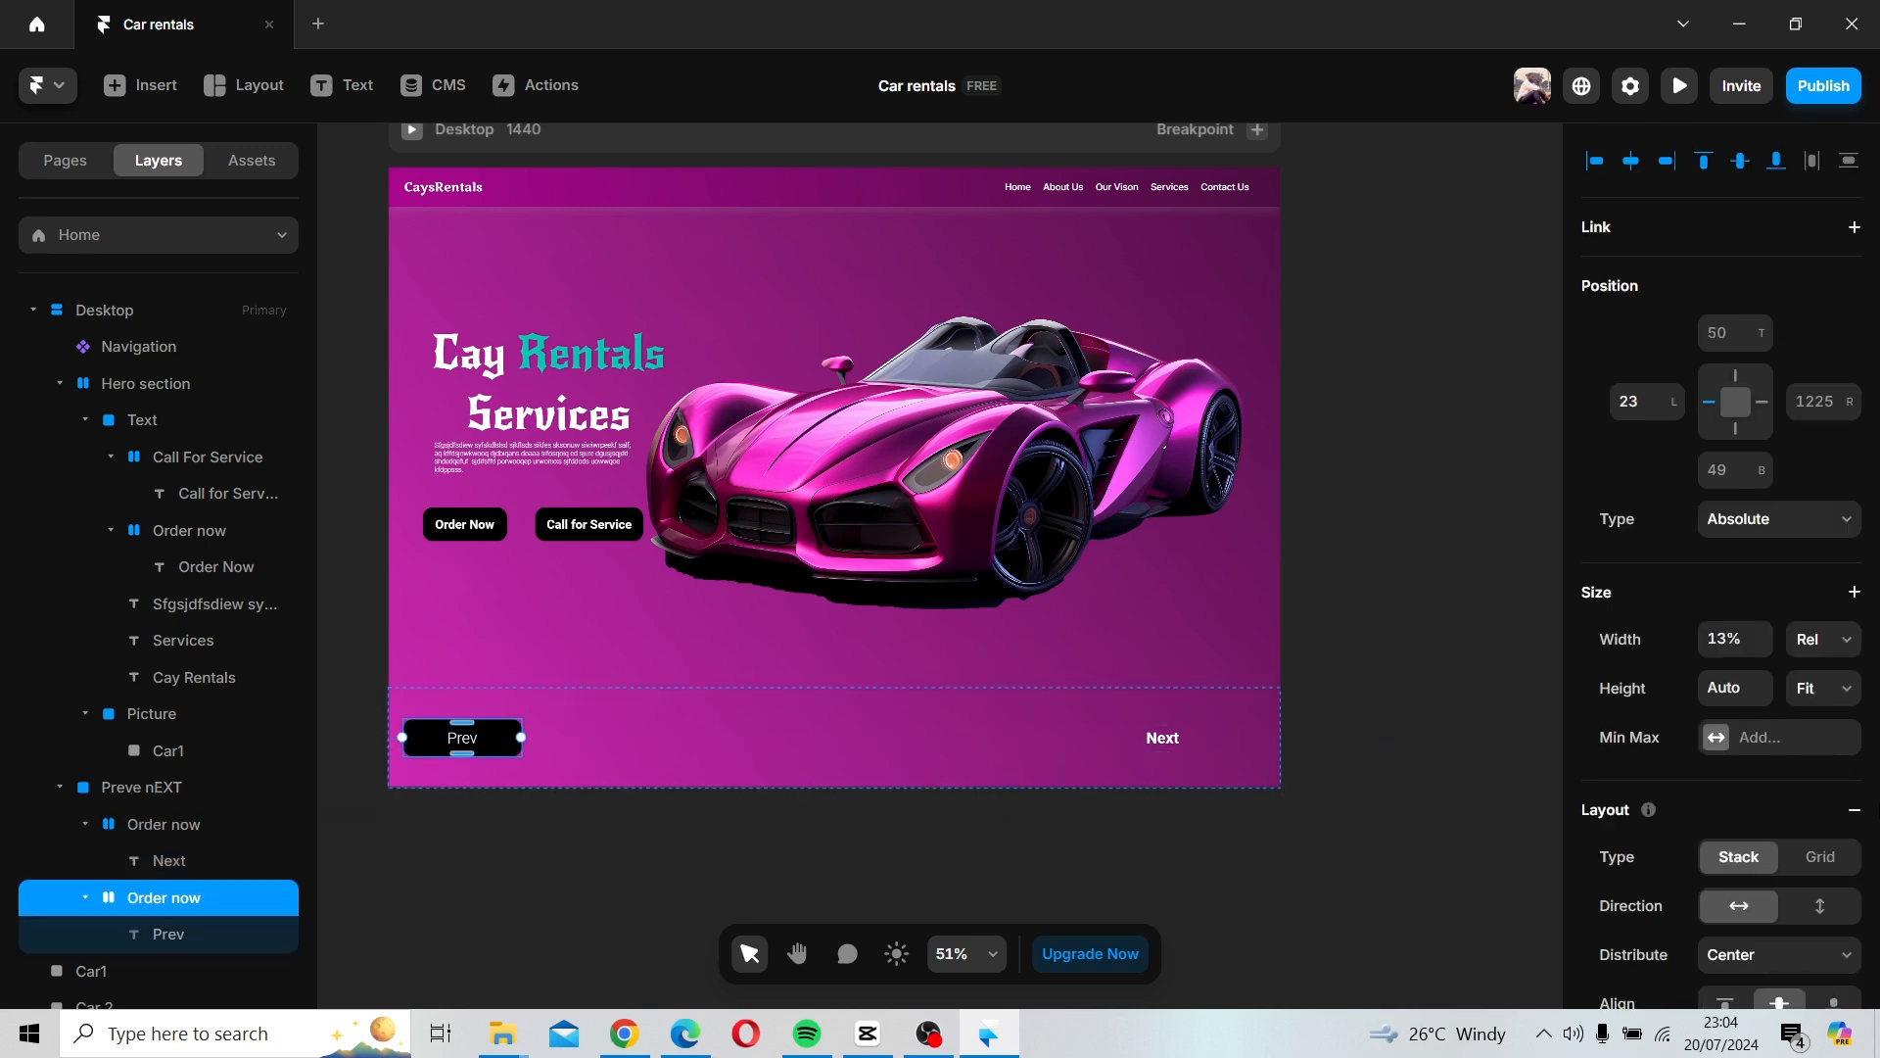
scroll(1810, 832, "down", 6)
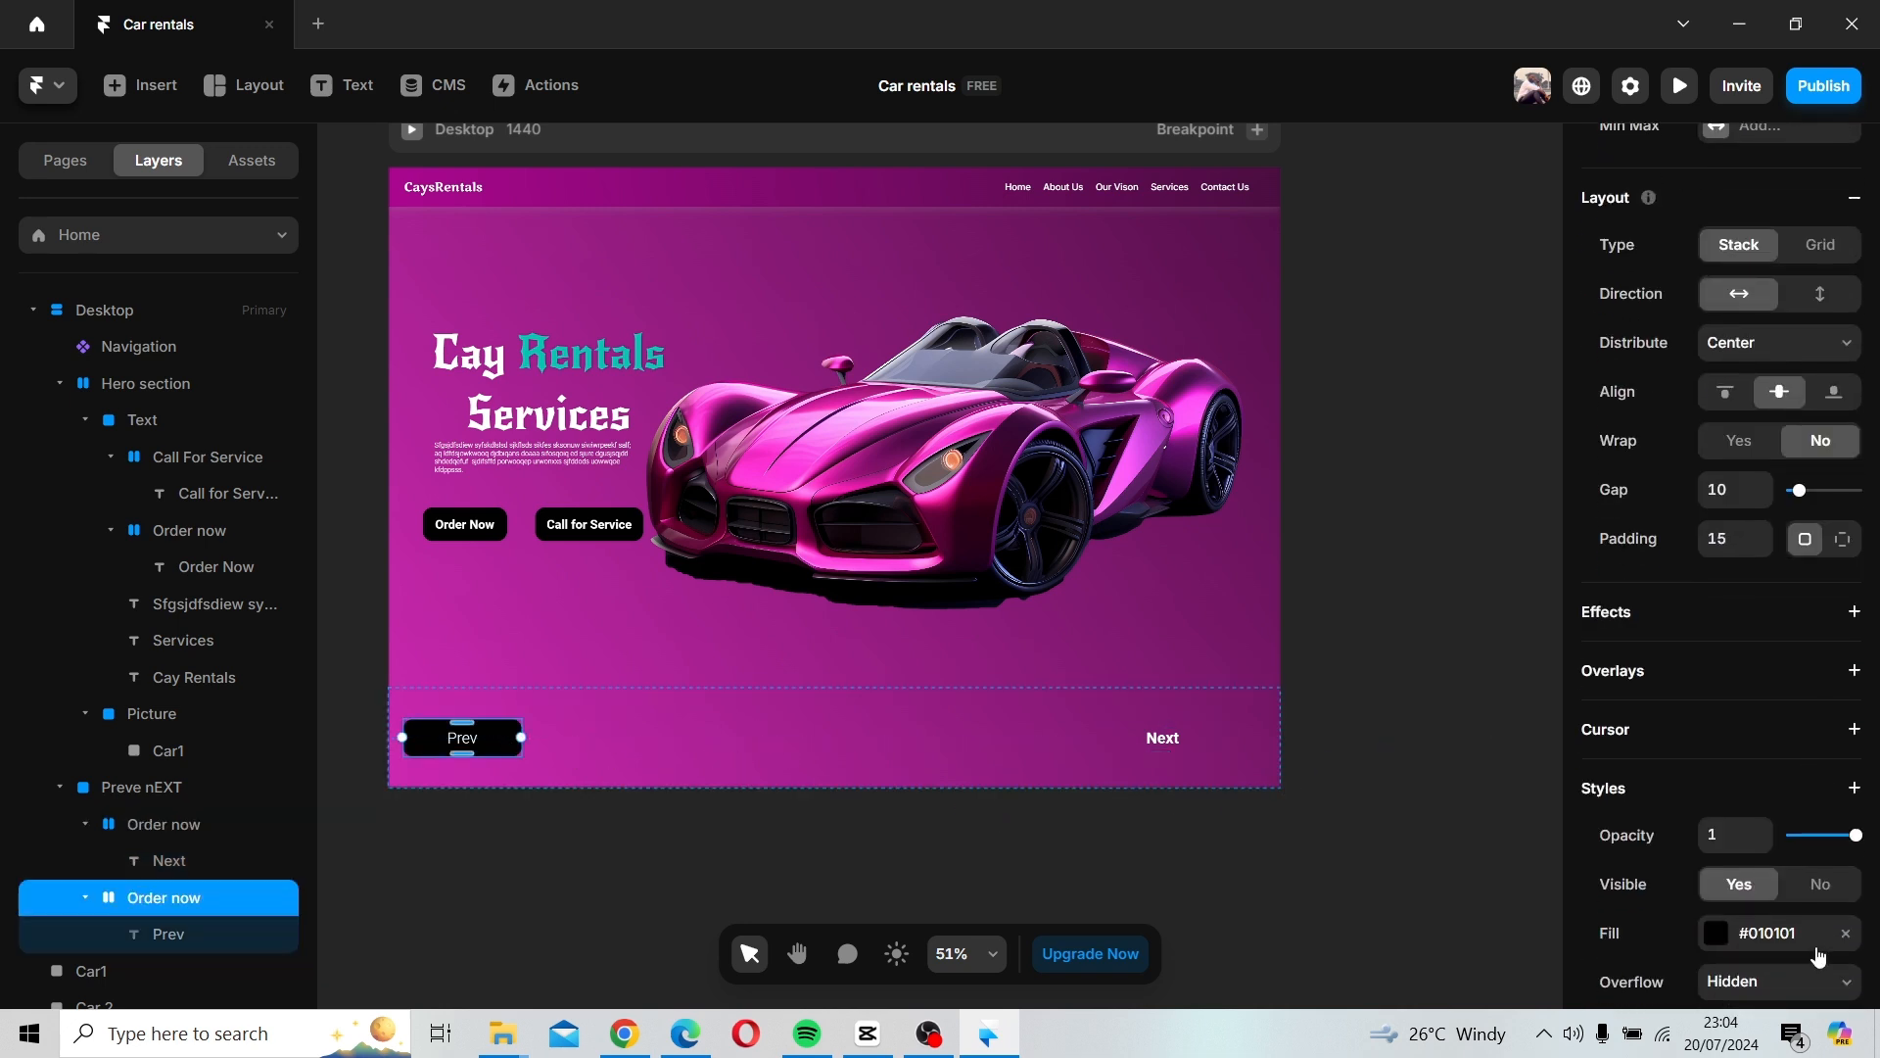
left_click(1845, 933)
left_click(918, 761)
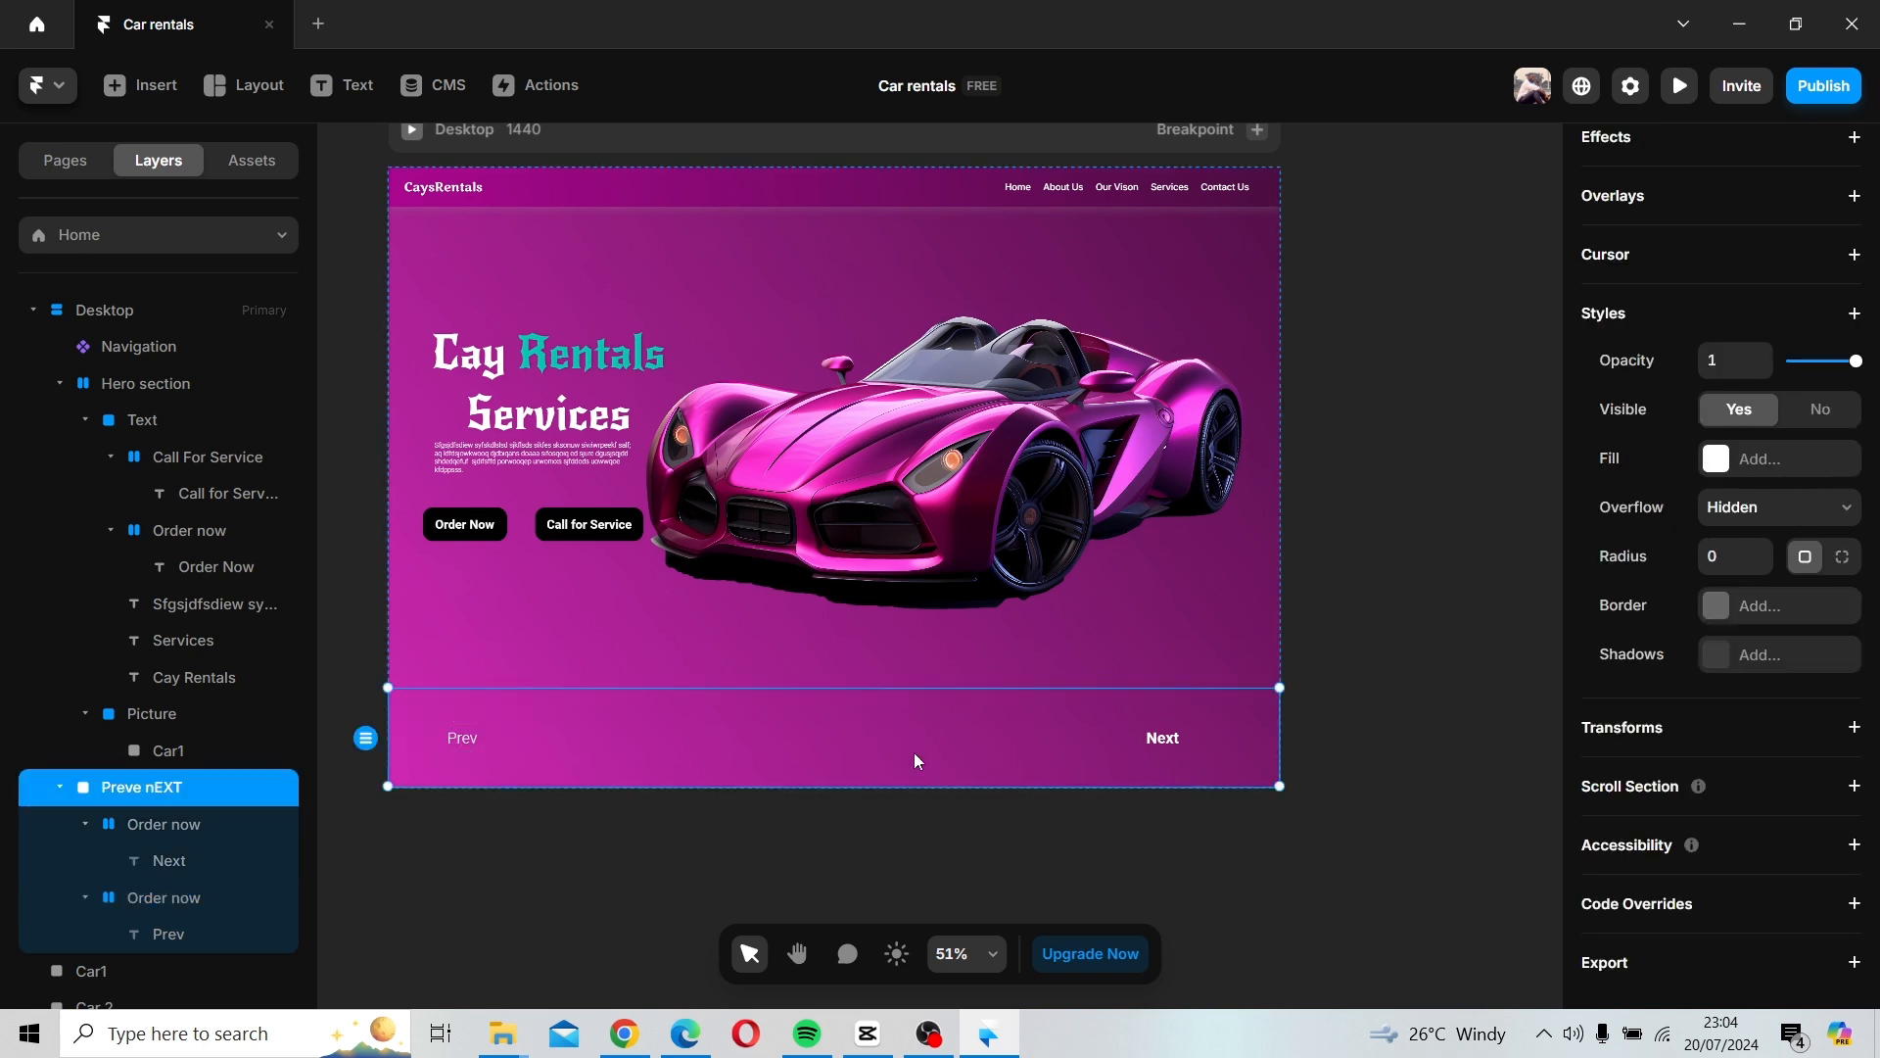
Set the font weight of the Prev label to Bold.
left_click(483, 738)
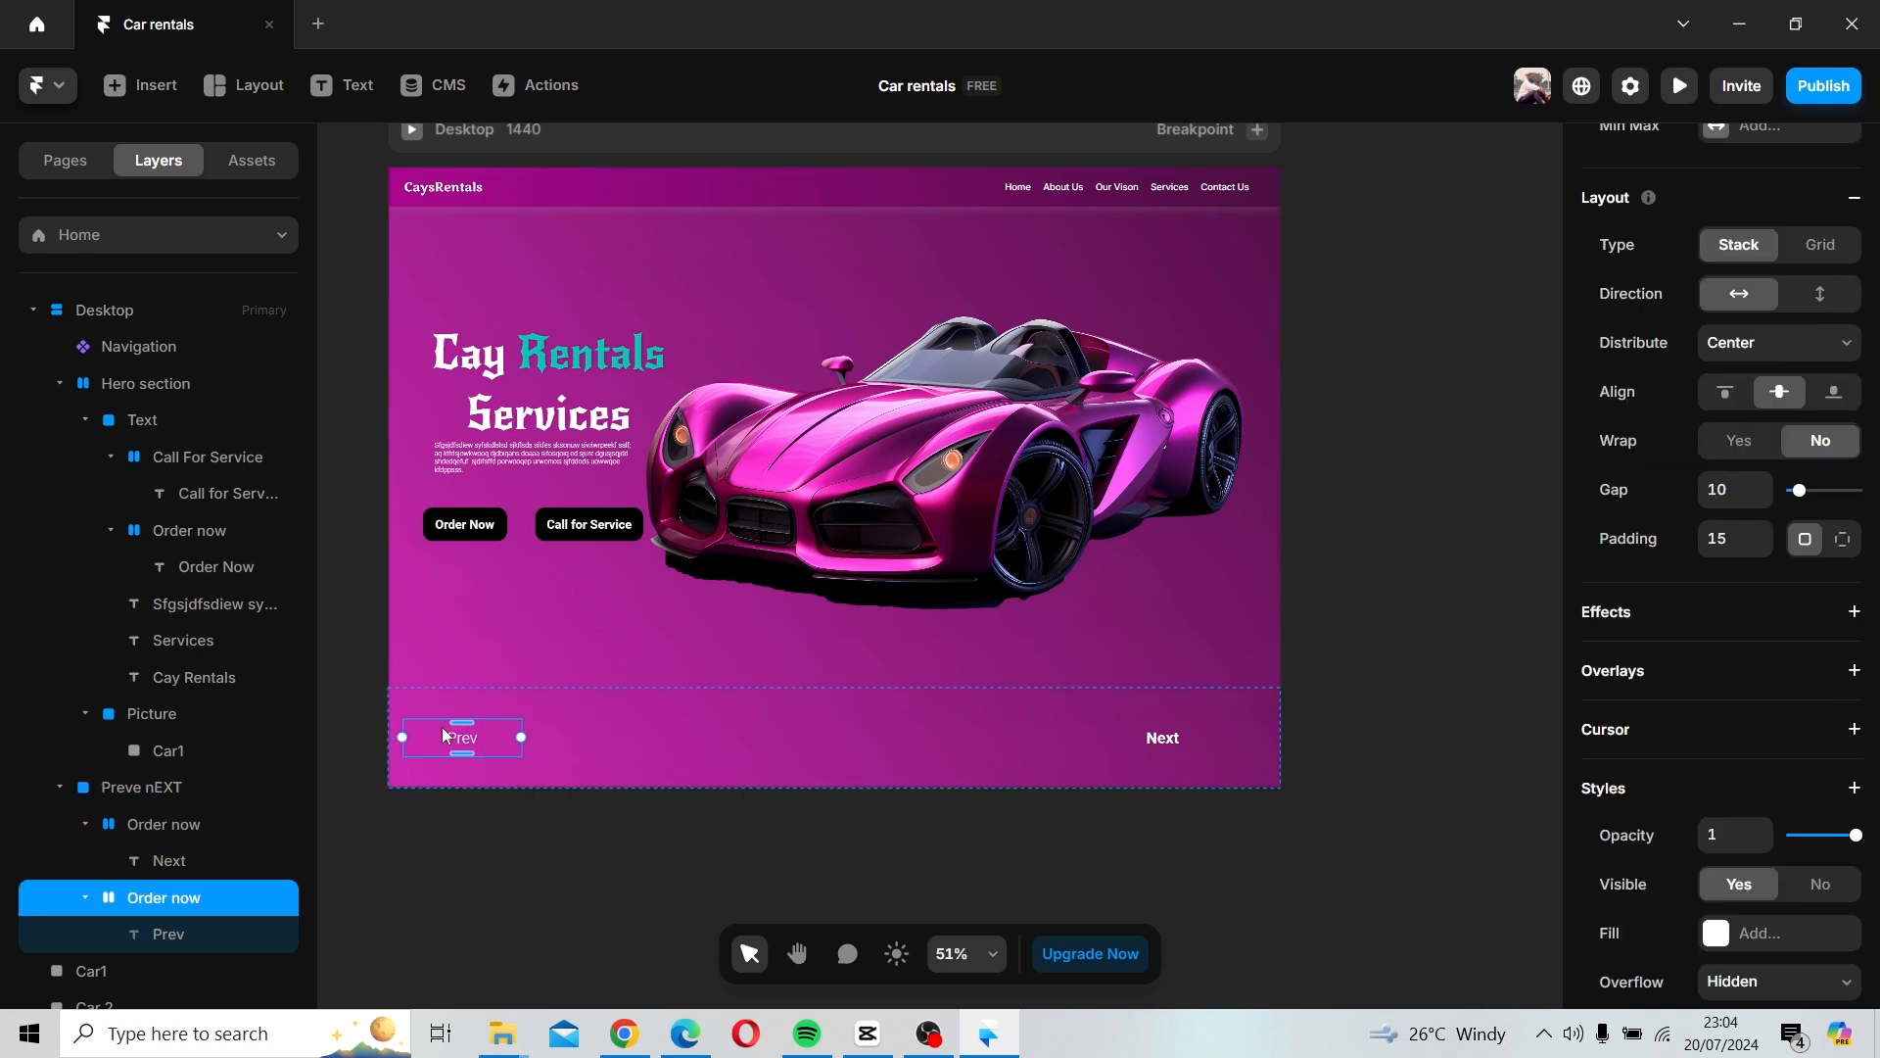
left_click(468, 744)
double_click(468, 745)
scroll(1760, 416, "down", 2)
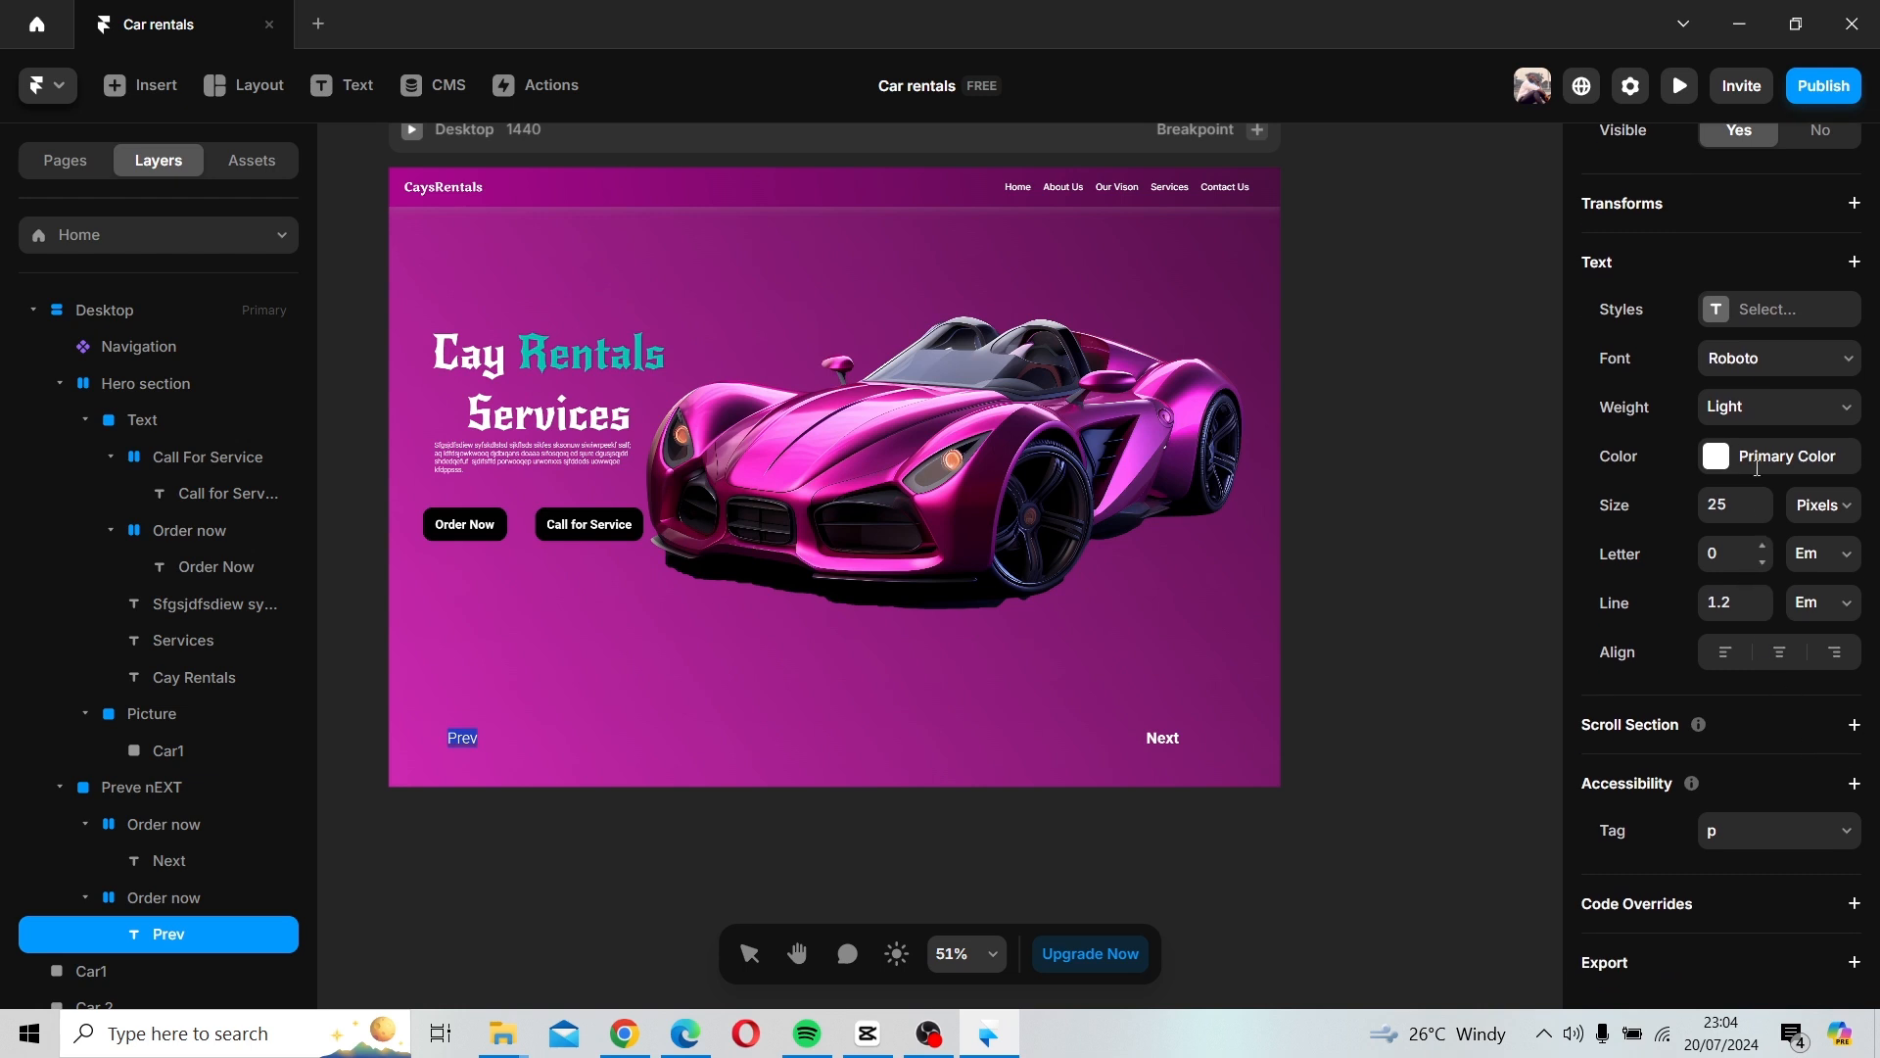
left_click(1760, 416)
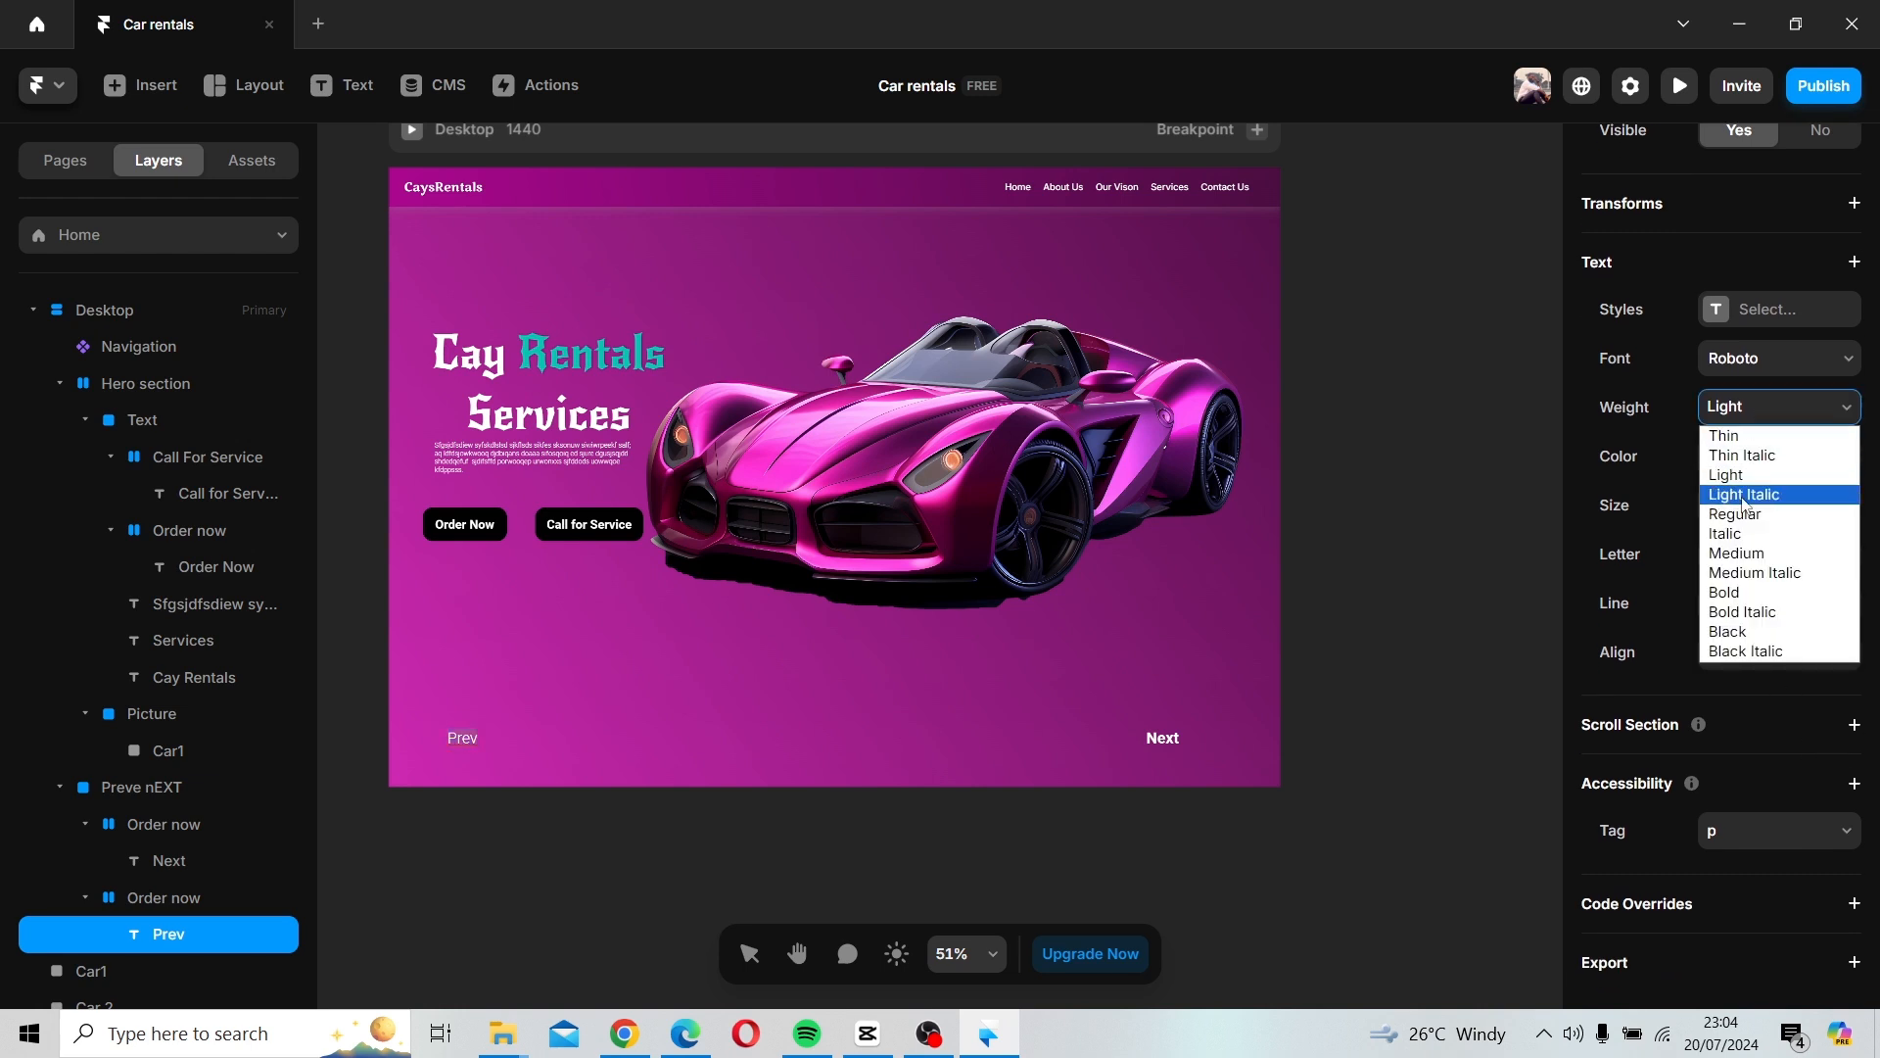
left_click(1758, 592)
key("Escape")
left_click(736, 849)
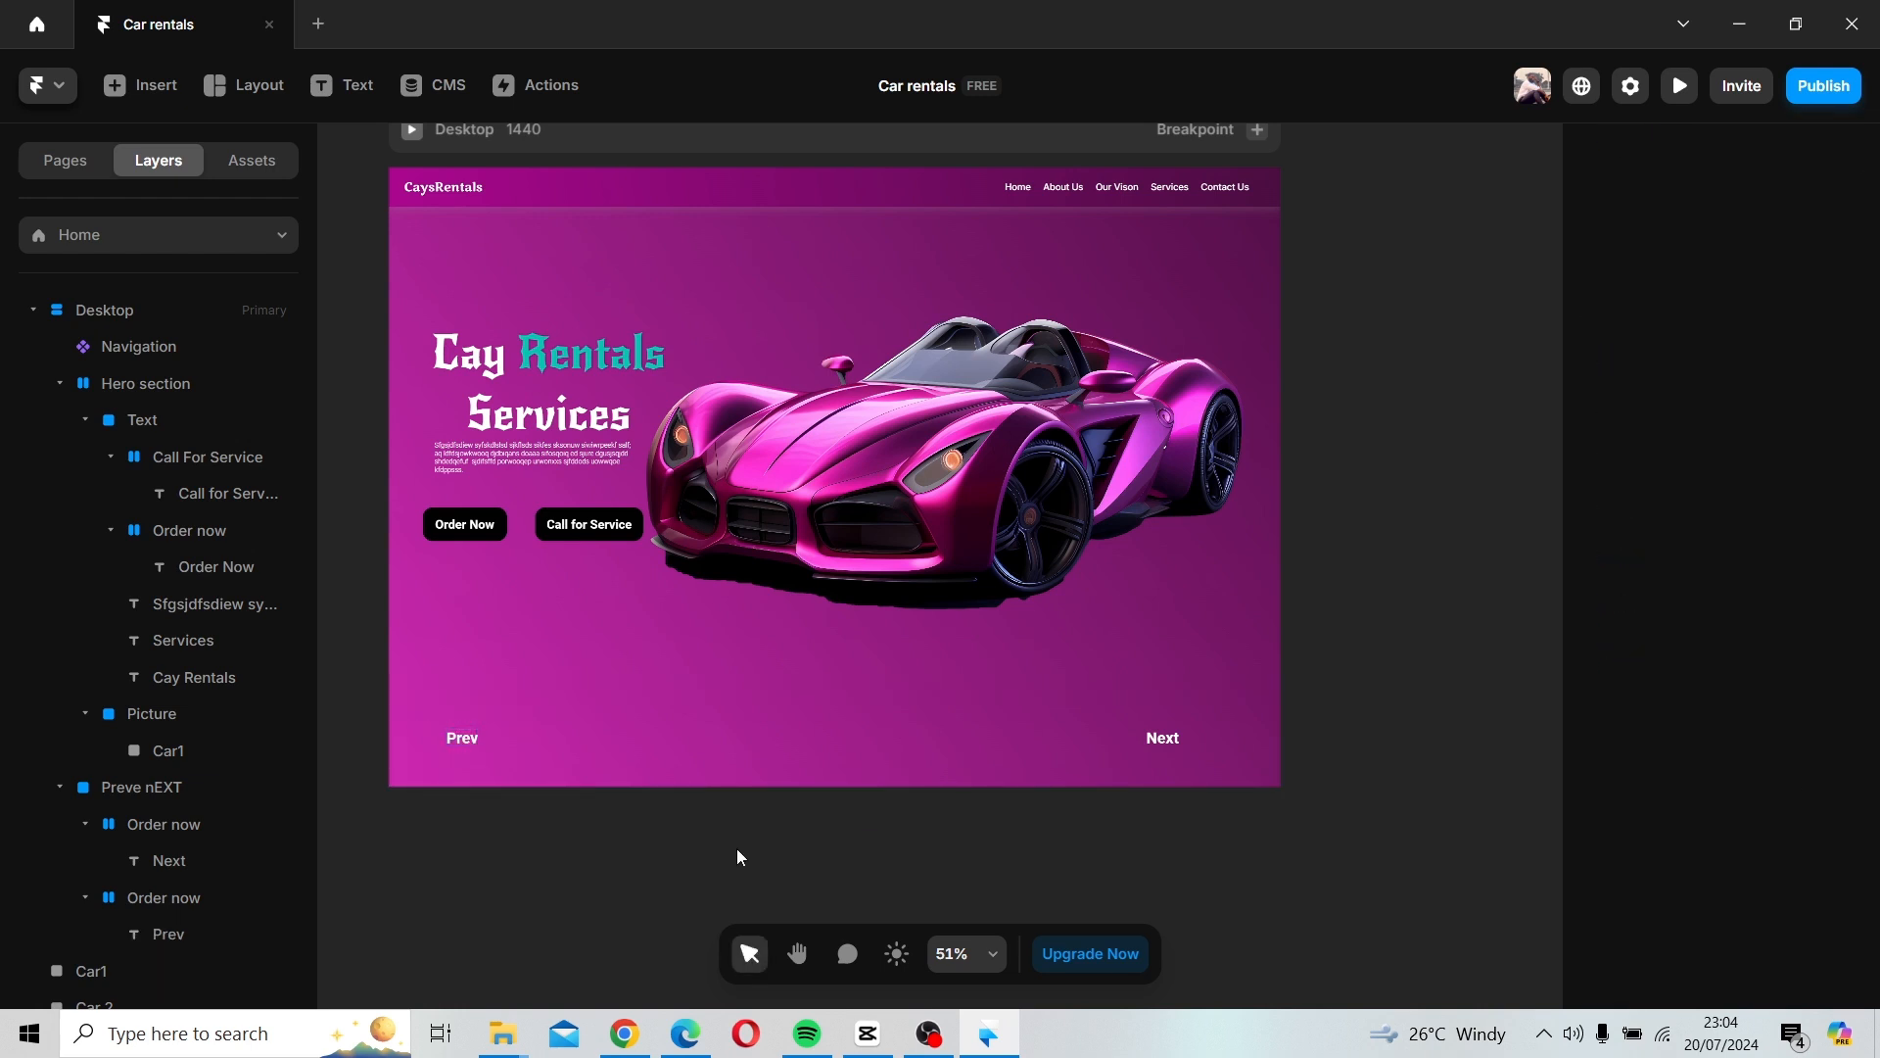
scroll(772, 704, "down", 3)
left_click_drag(775, 703, 796, 718)
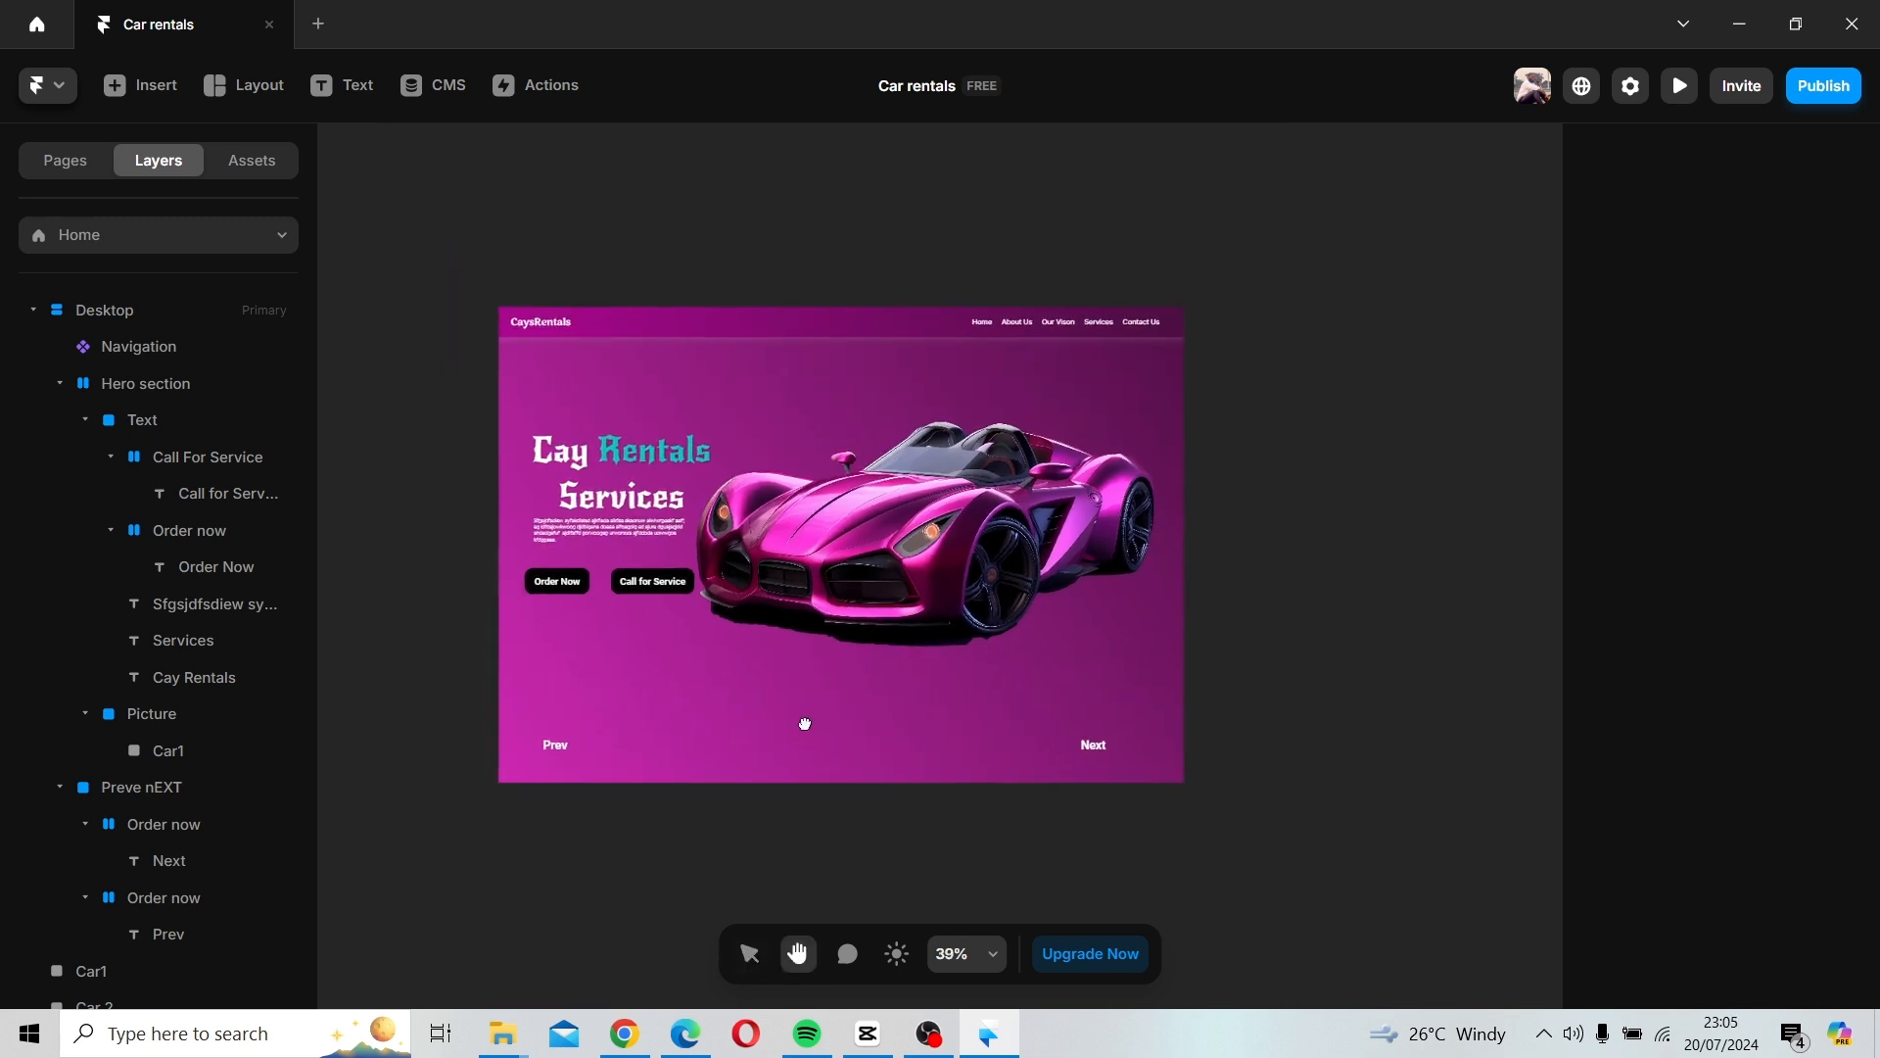
Duplicate the Car 2 and Car 3 images together and place the copies just below the desktop page.
left_click(831, 290)
left_click(625, 886)
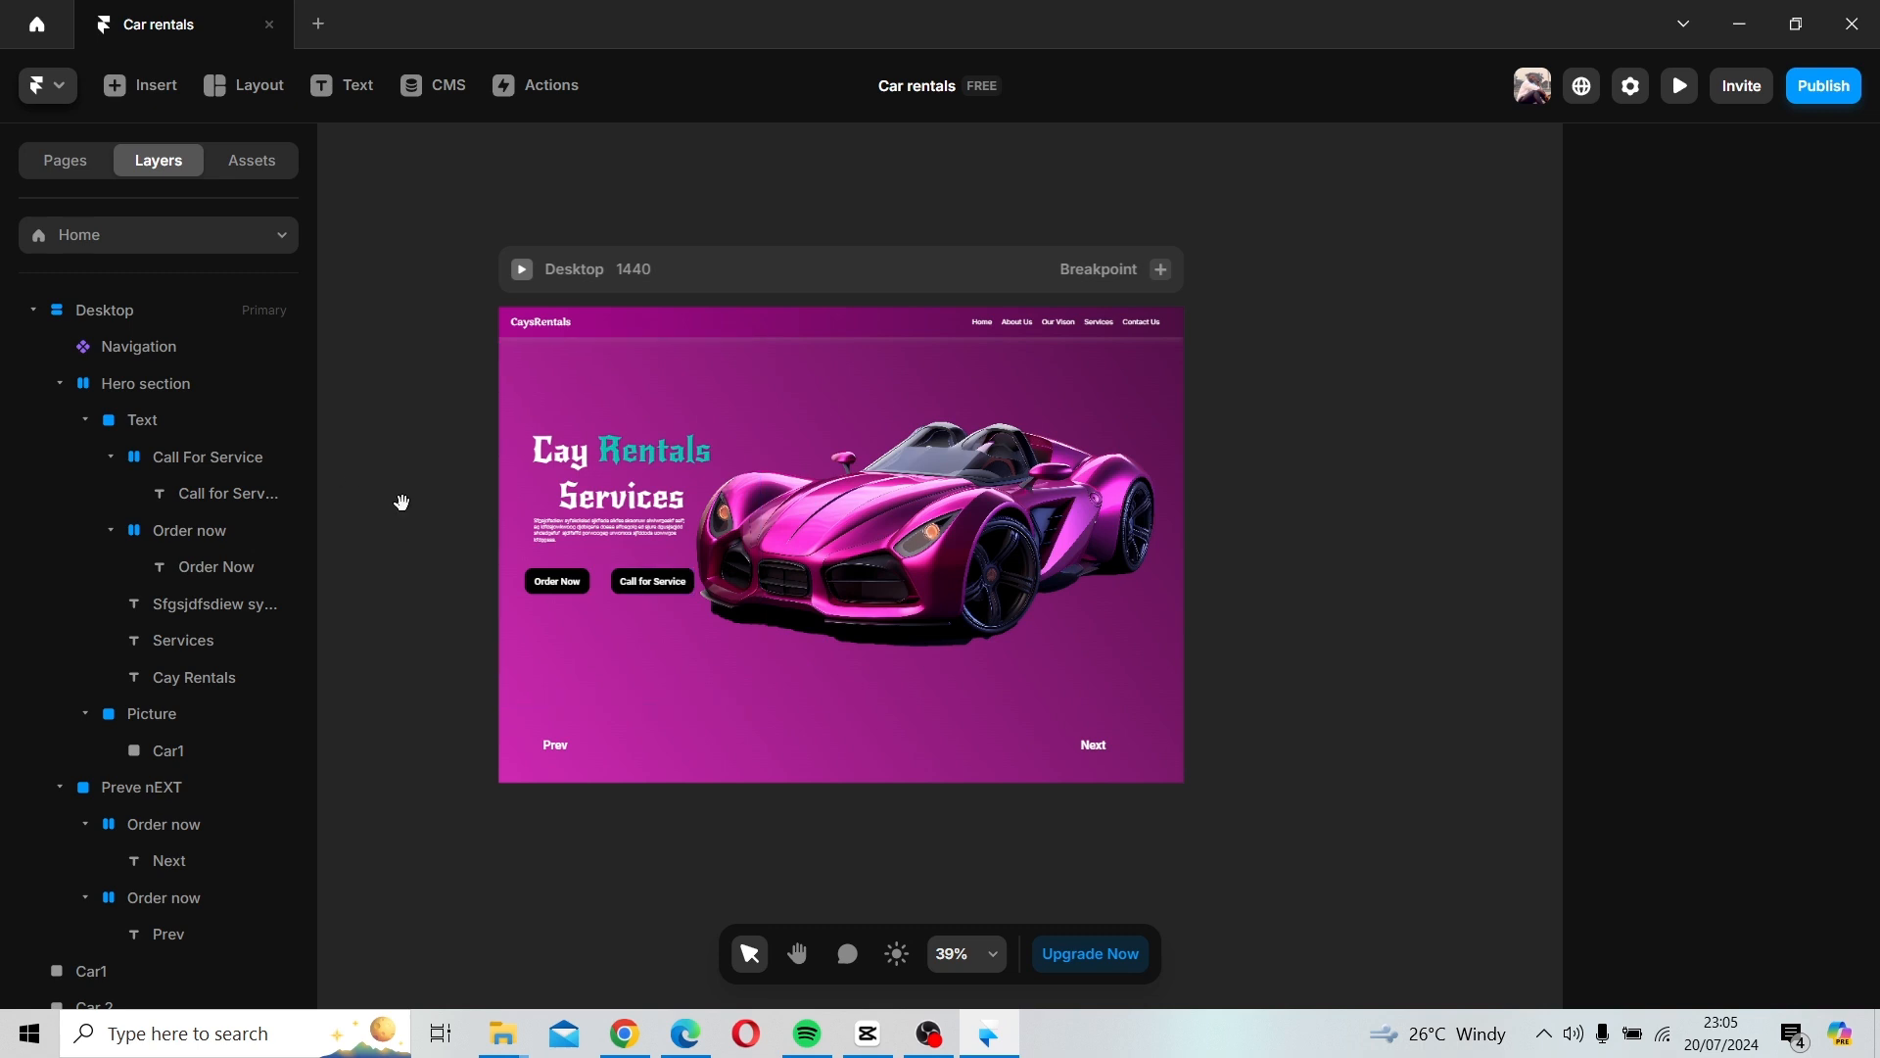
mouse_move(405, 503)
left_mouse_down()
mouse_move(655, 520)
mouse_move(705, 492)
mouse_move(898, 468)
left_mouse_up()
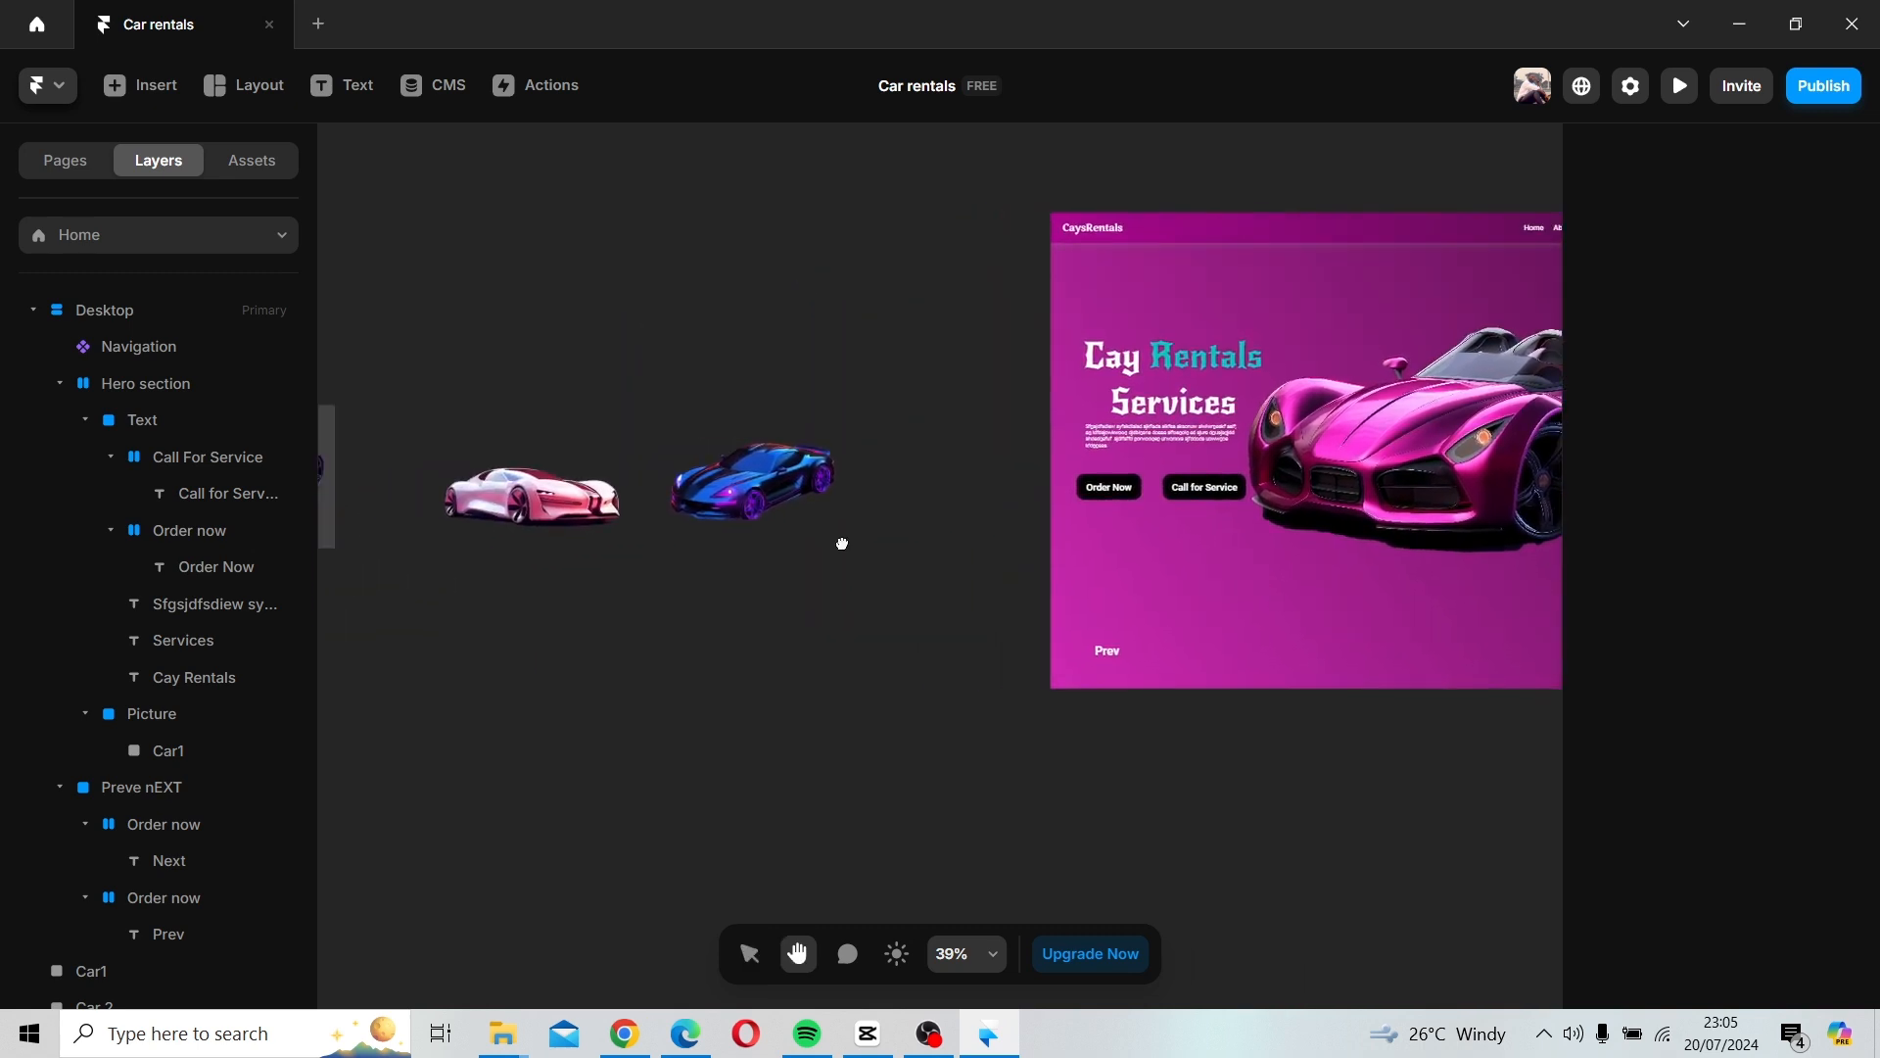
mouse_move(587, 552)
left_mouse_down()
mouse_move(894, 559)
mouse_move(701, 573)
left_mouse_up()
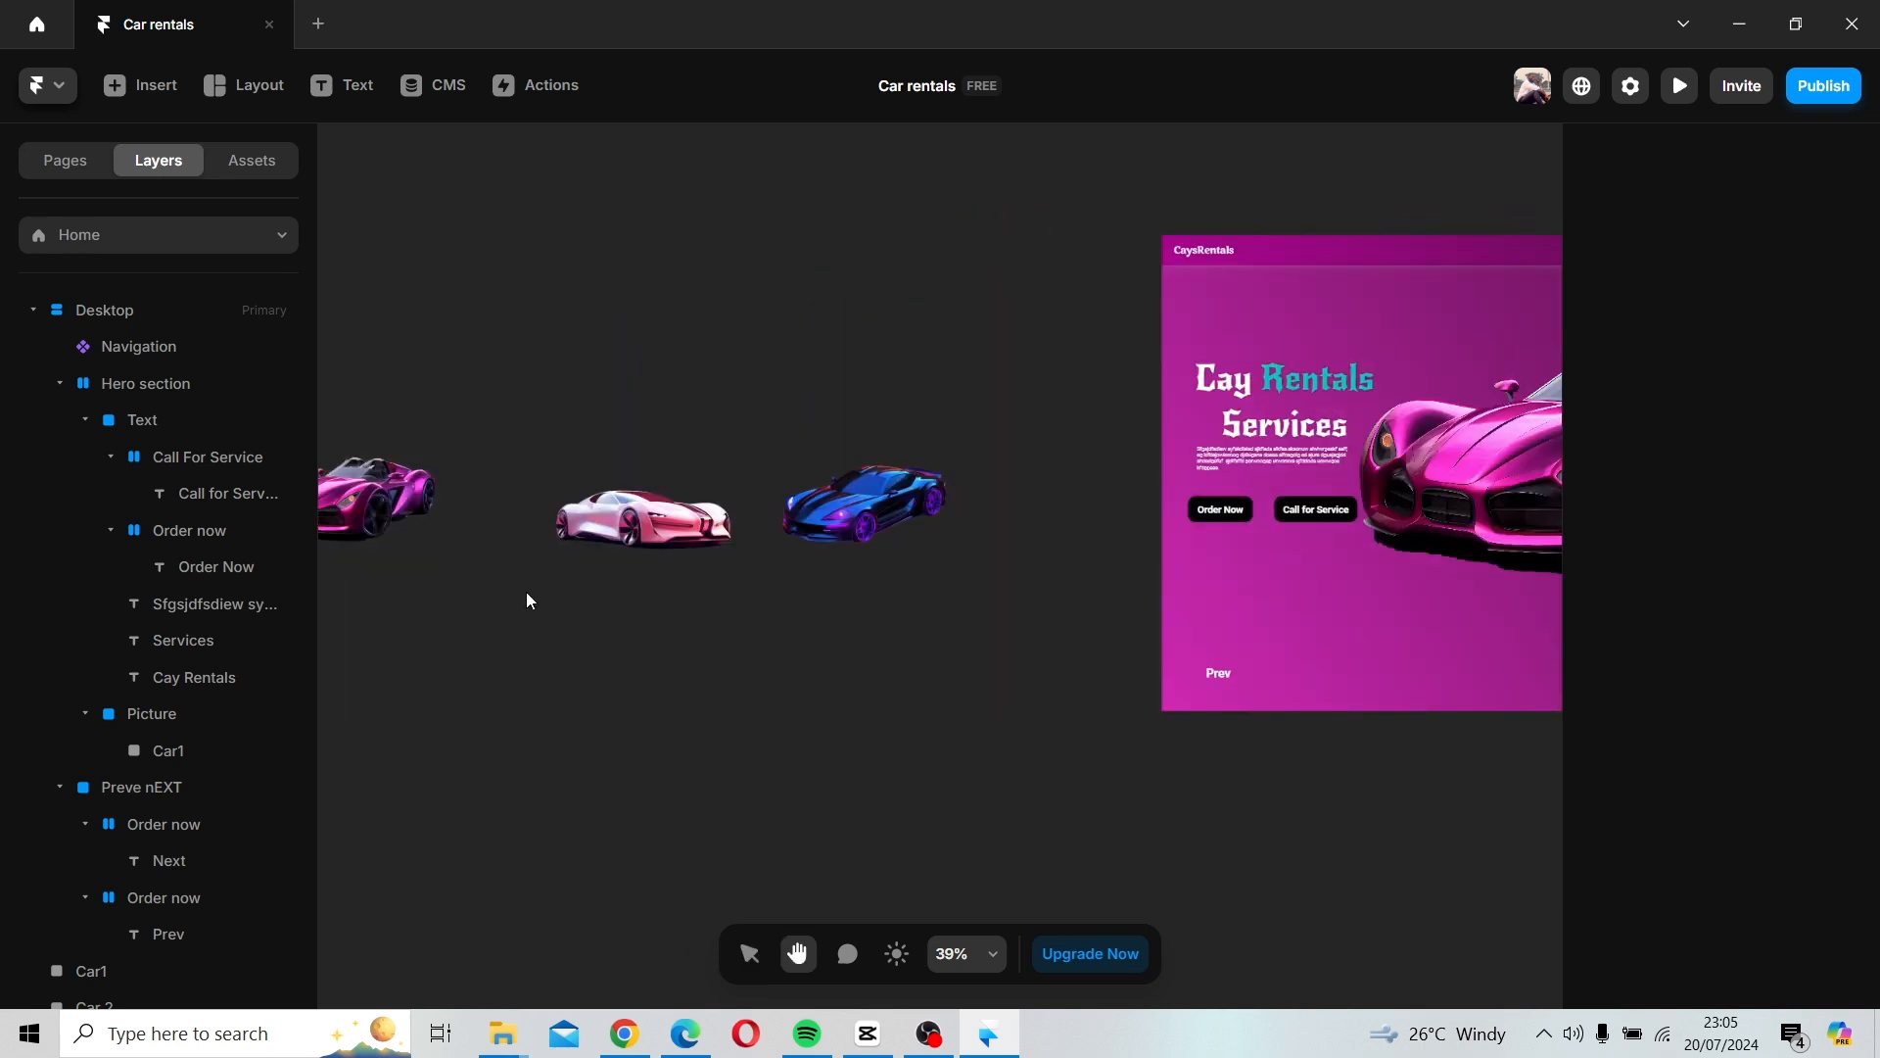
left_click(592, 449)
left_click(799, 425, "shift")
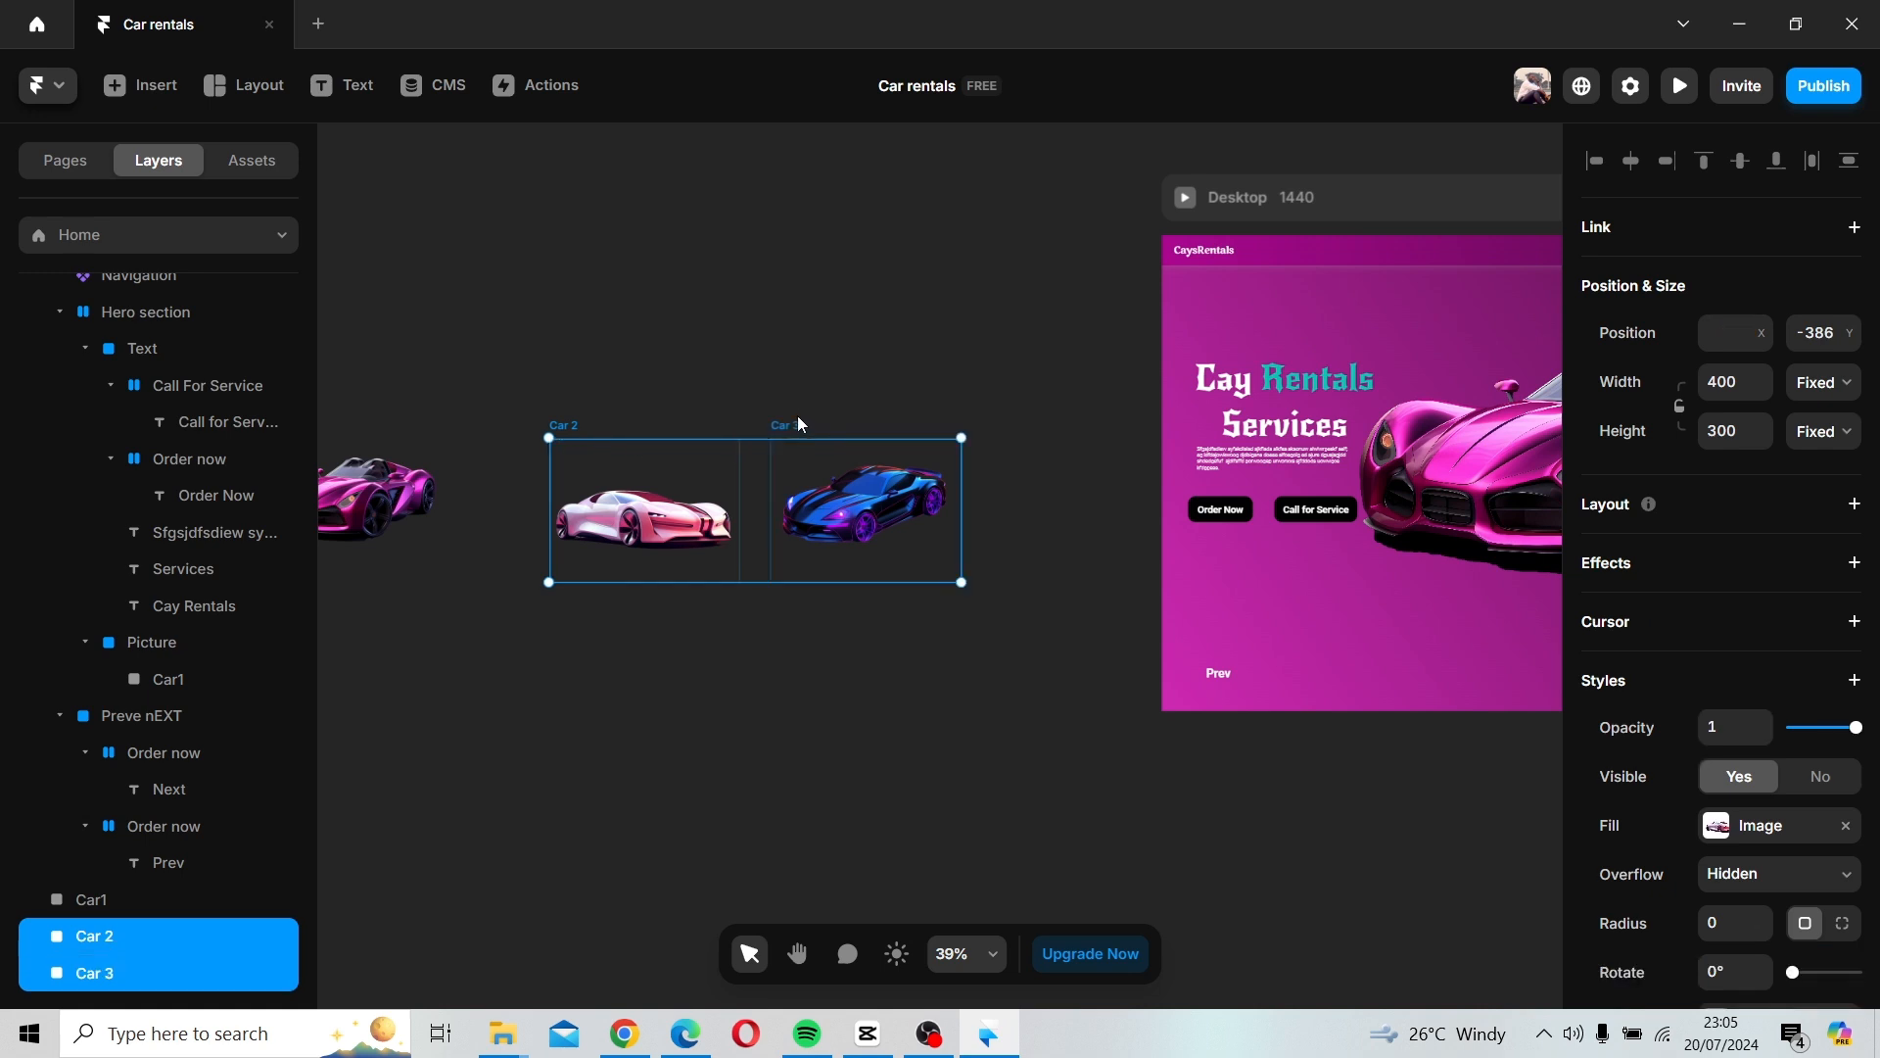
left_click_drag(798, 416, 1456, 762)
left_click_drag(917, 765, 626, 737)
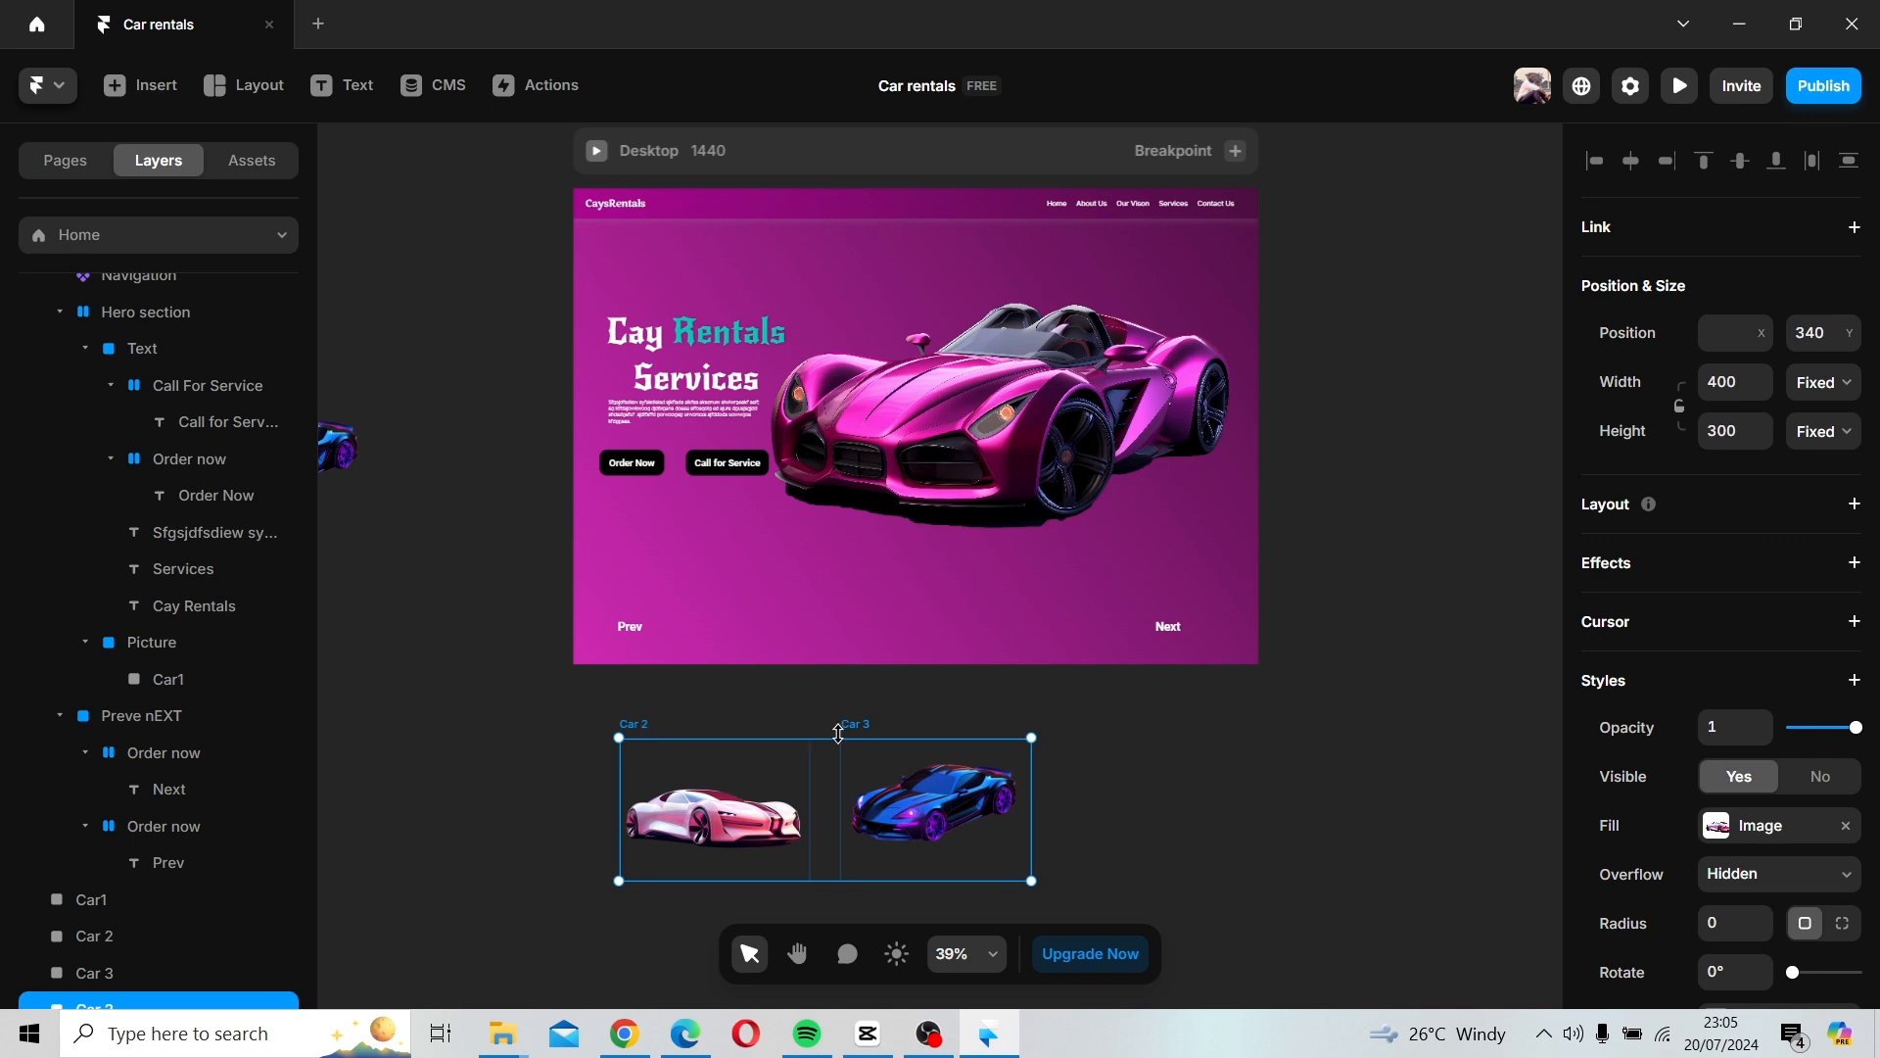
Scale both car copies down to 219 × 164 and move them between the Prev and Next labels.
left_click_drag(1035, 881, 890, 818)
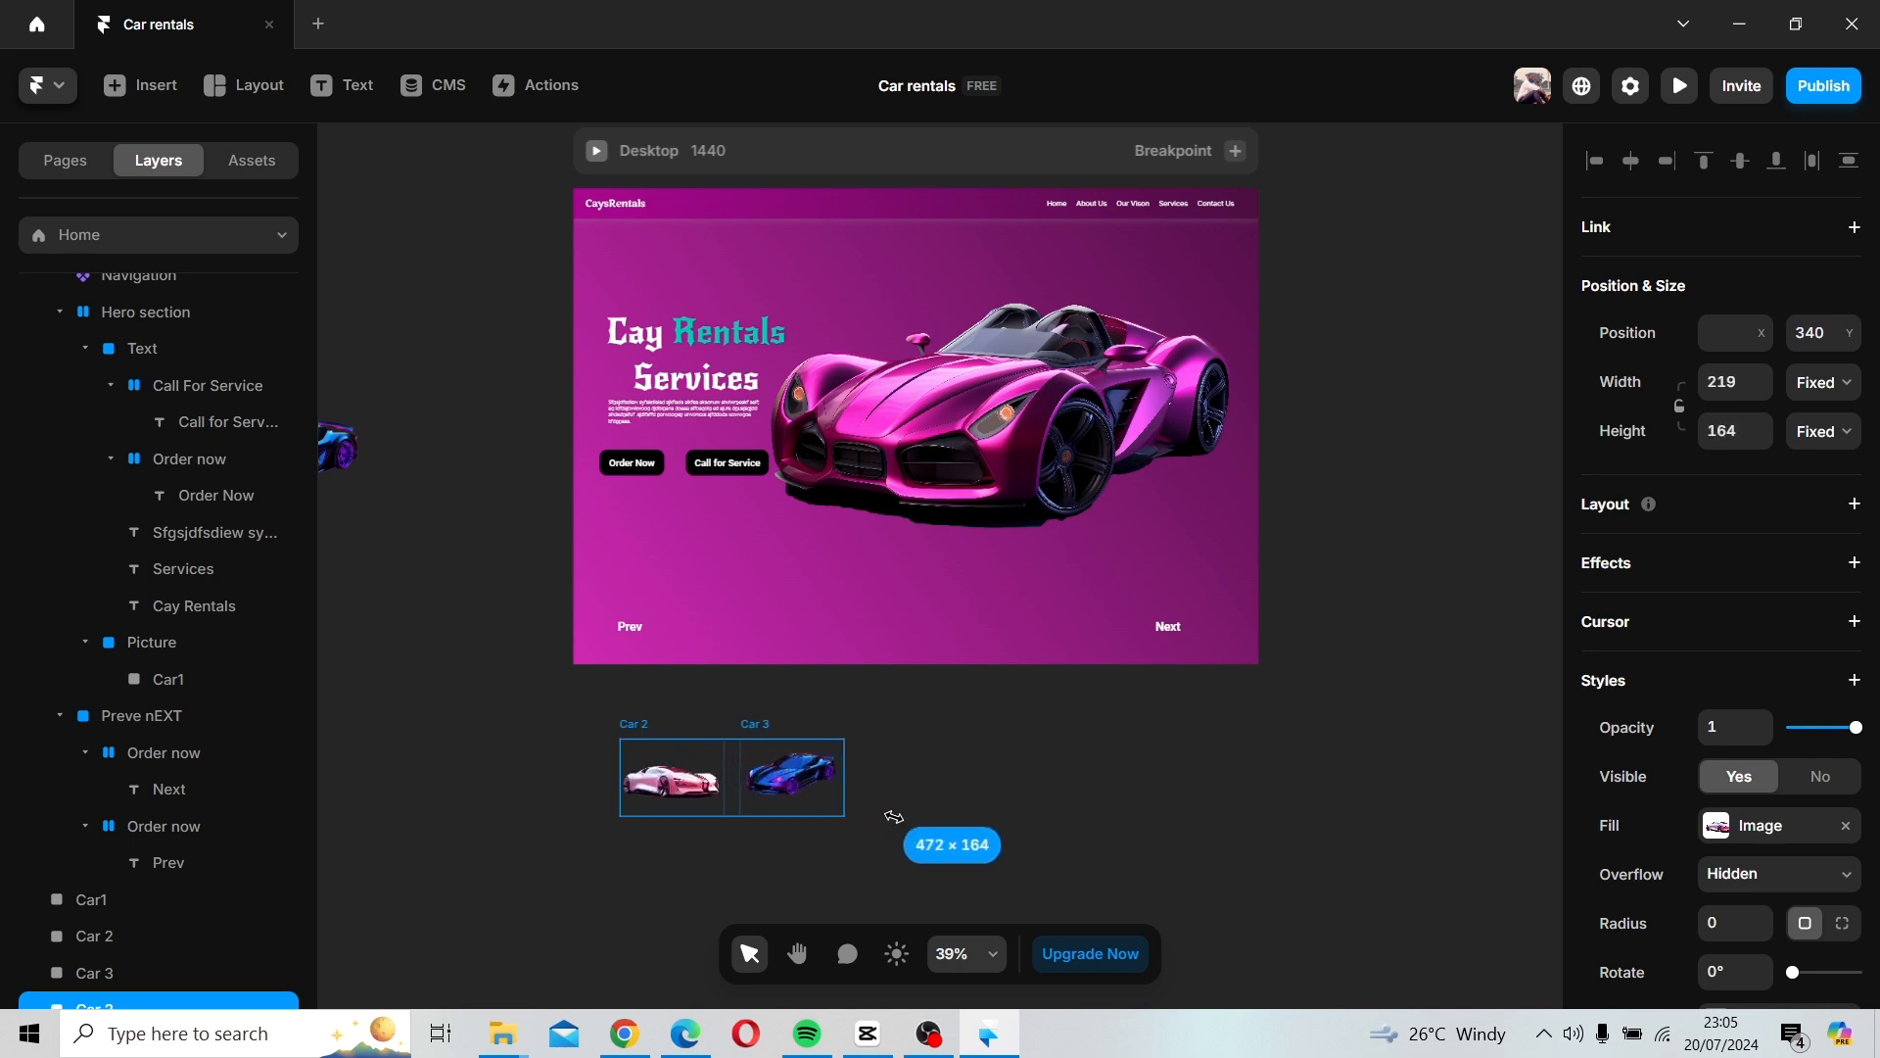
left_click_drag(736, 778, 817, 730)
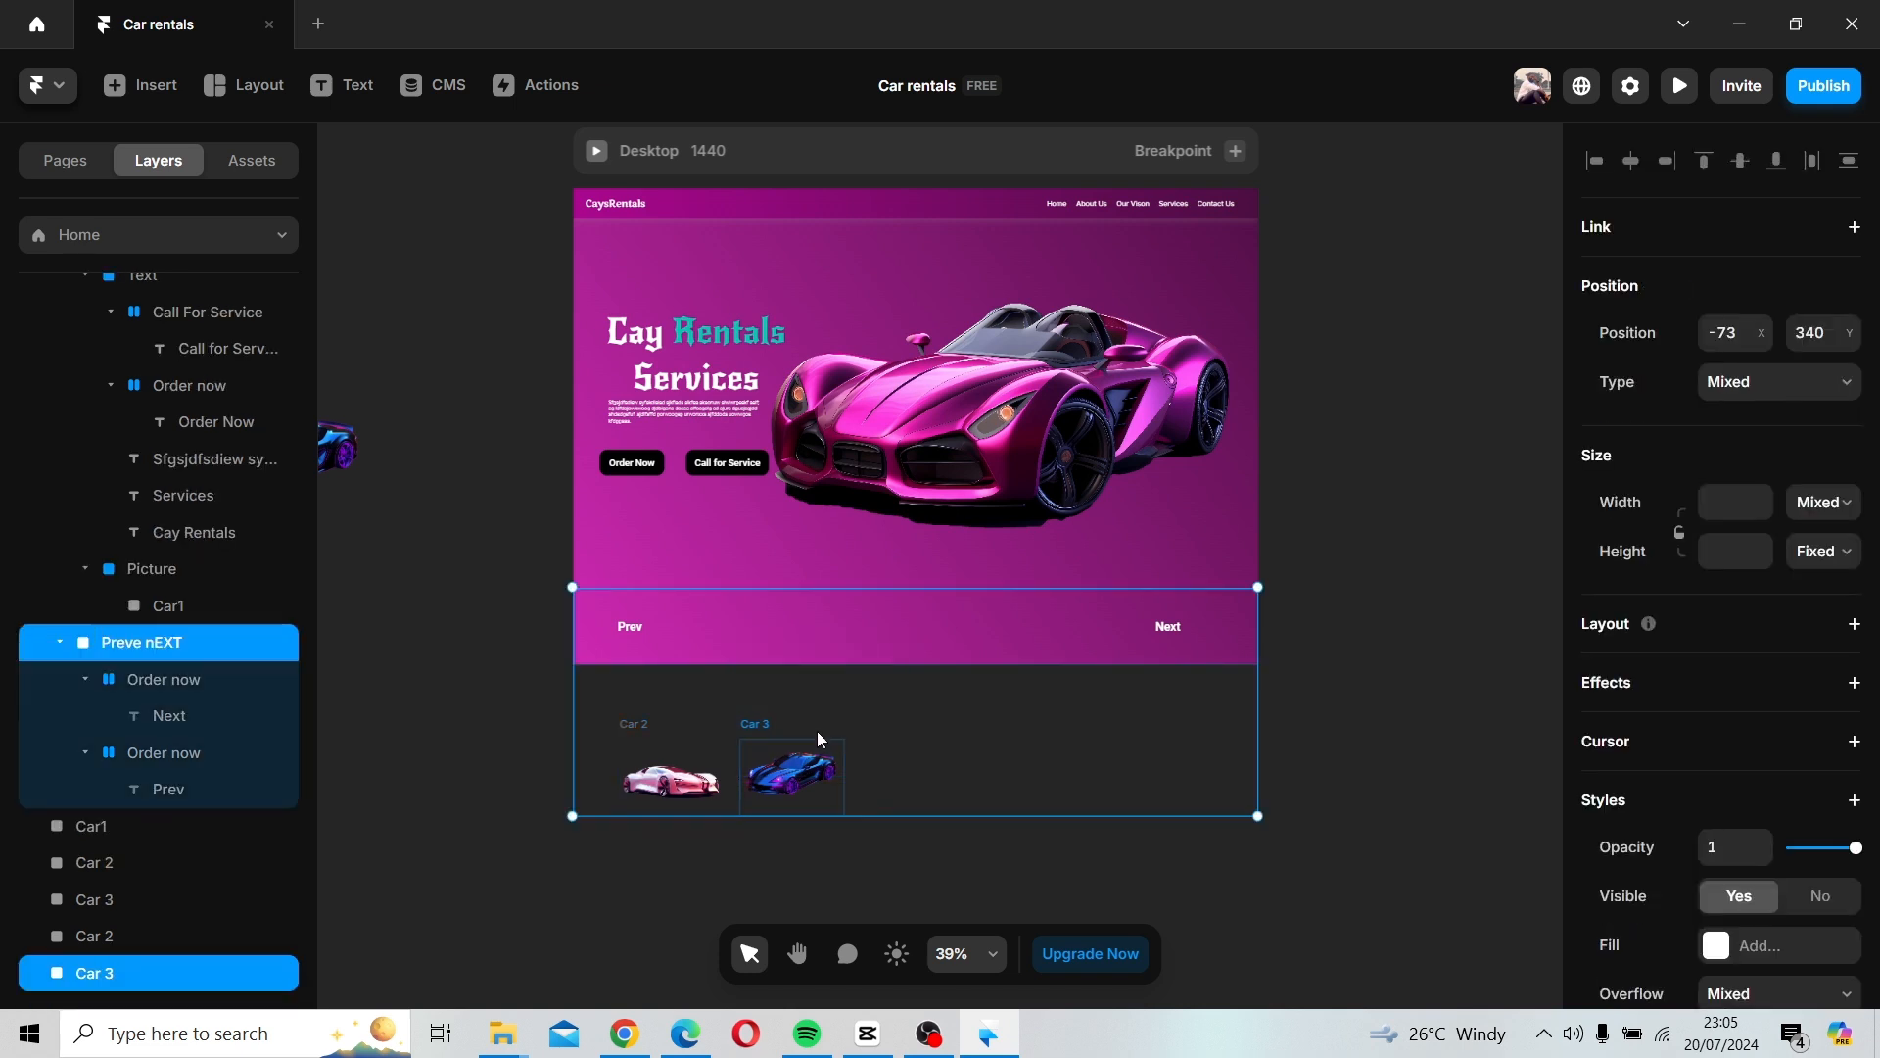
left_click(885, 880)
left_click(682, 735)
left_click(767, 721, "shift")
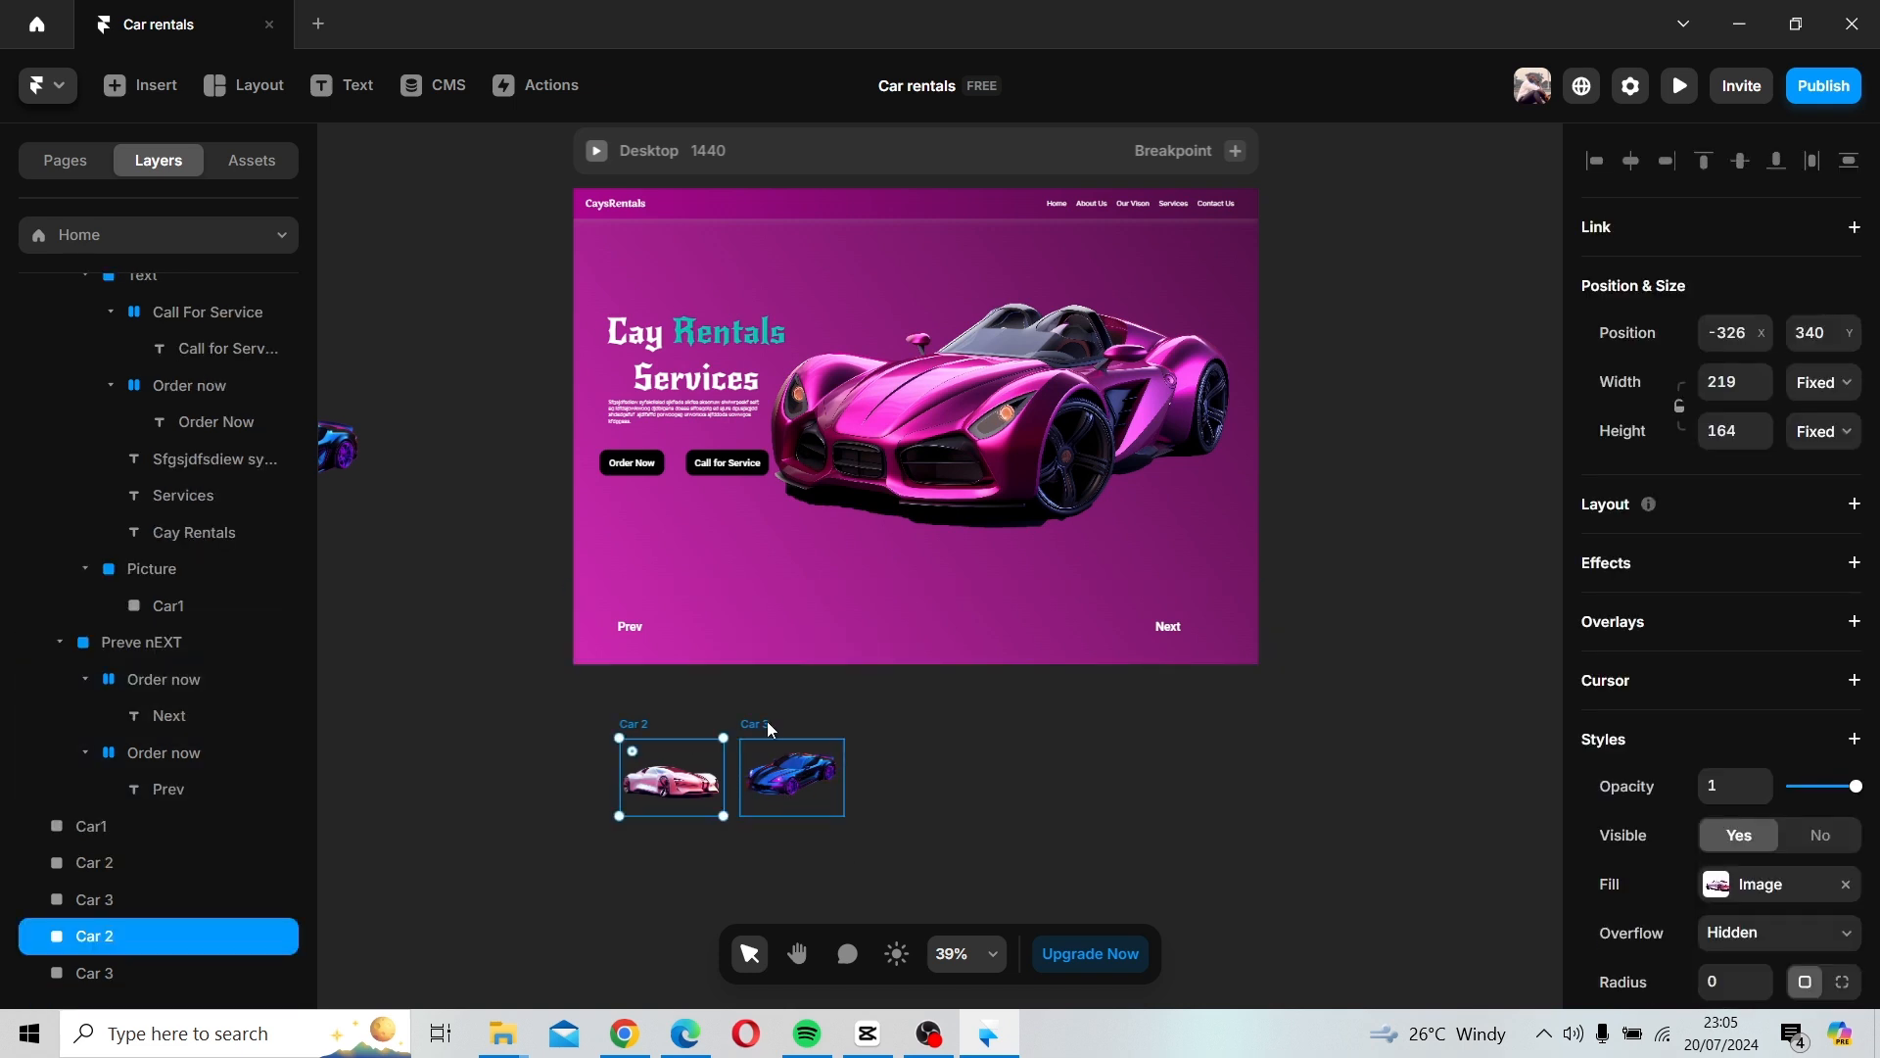
left_click_drag(765, 721, 901, 570)
left_click(990, 703)
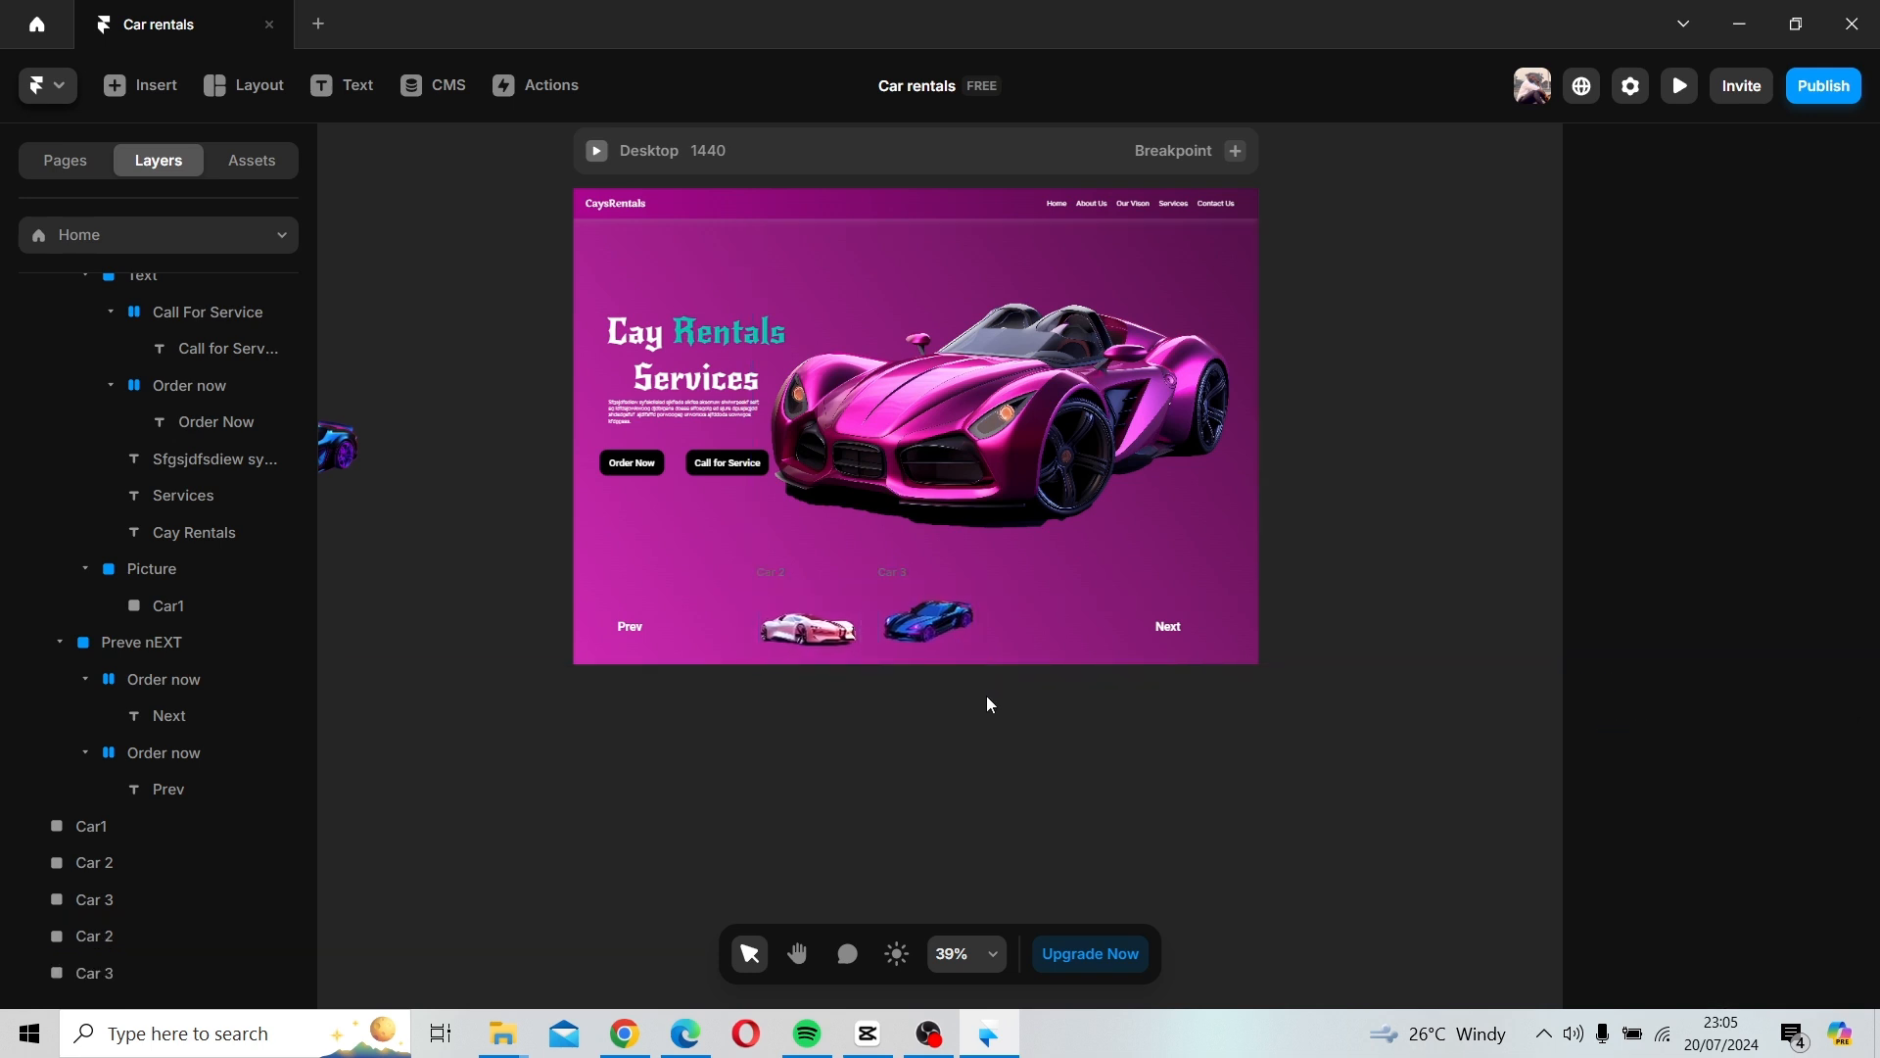
Shrink the two small cars to 176 × 132 and place them inside the Preve nEXT frame.
left_click(948, 633)
left_click(840, 632, "shift")
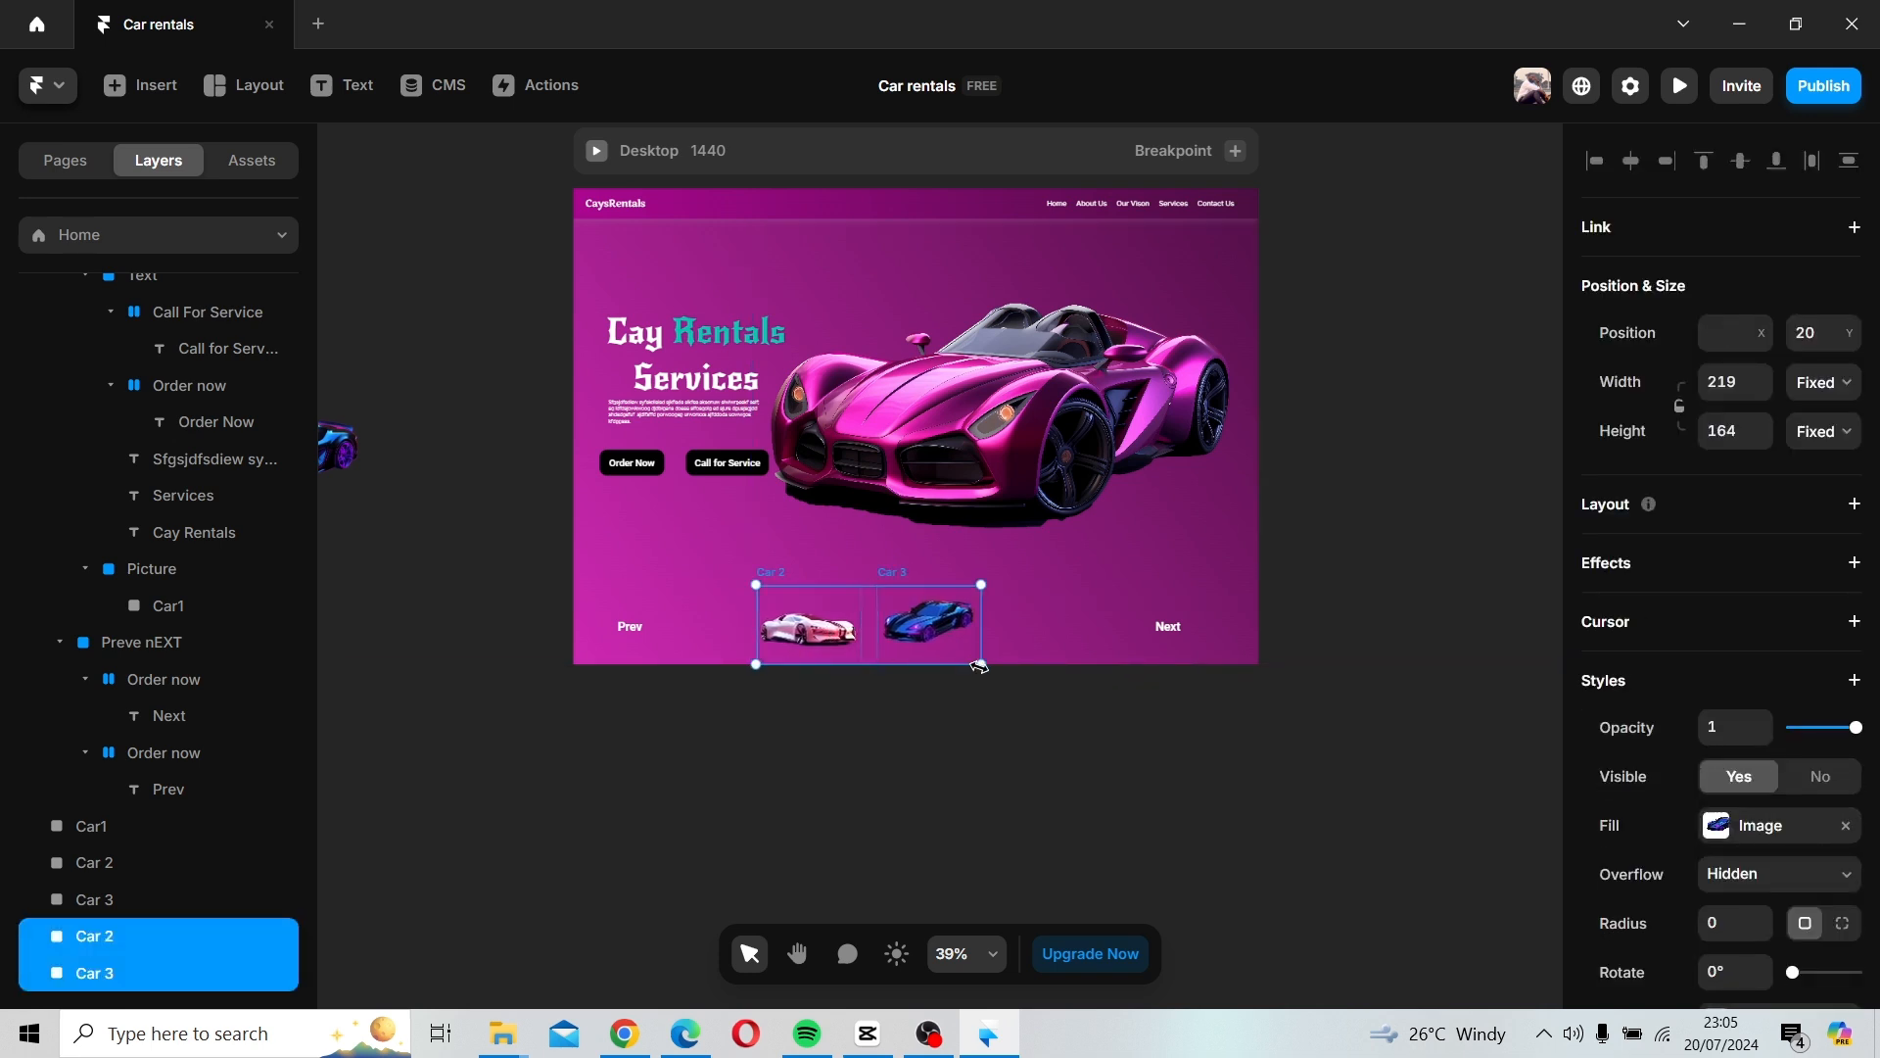
left_click_drag(979, 667, 937, 648)
left_click(884, 622)
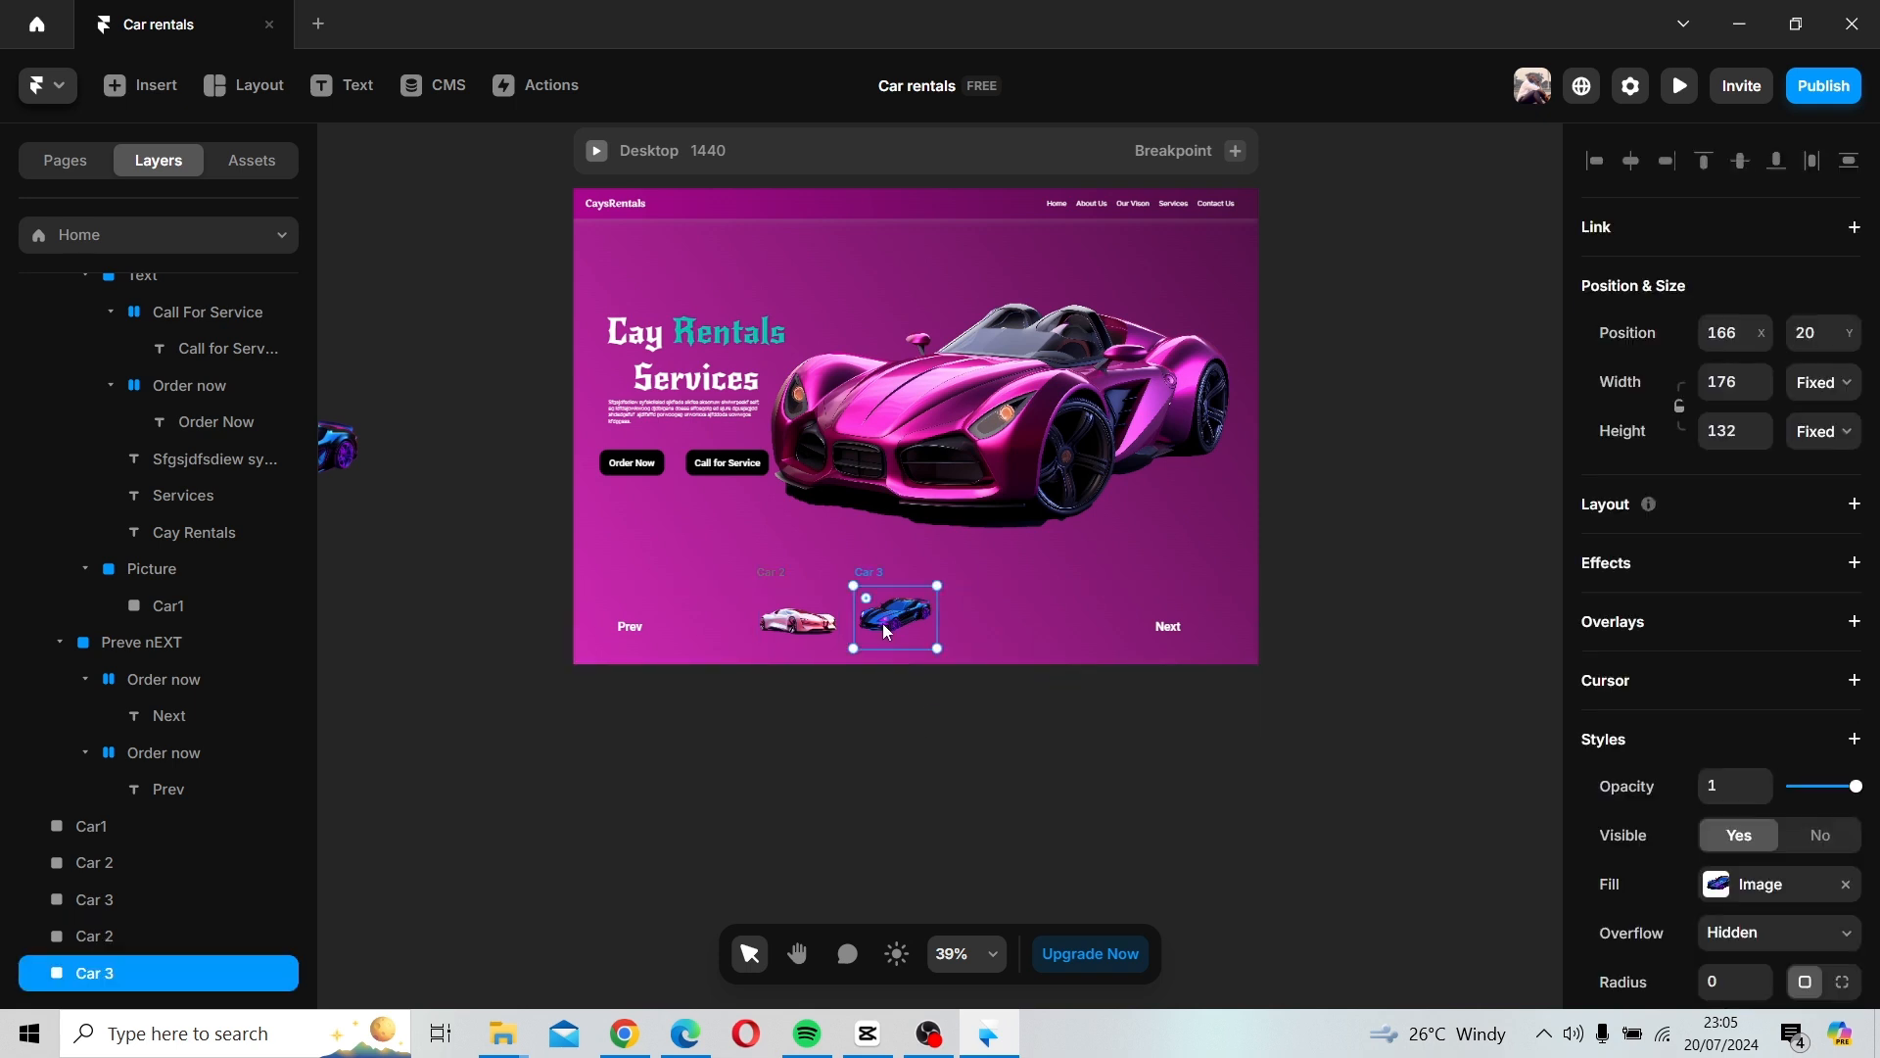
left_click(848, 626, "shift")
left_click_drag(899, 648, 907, 631)
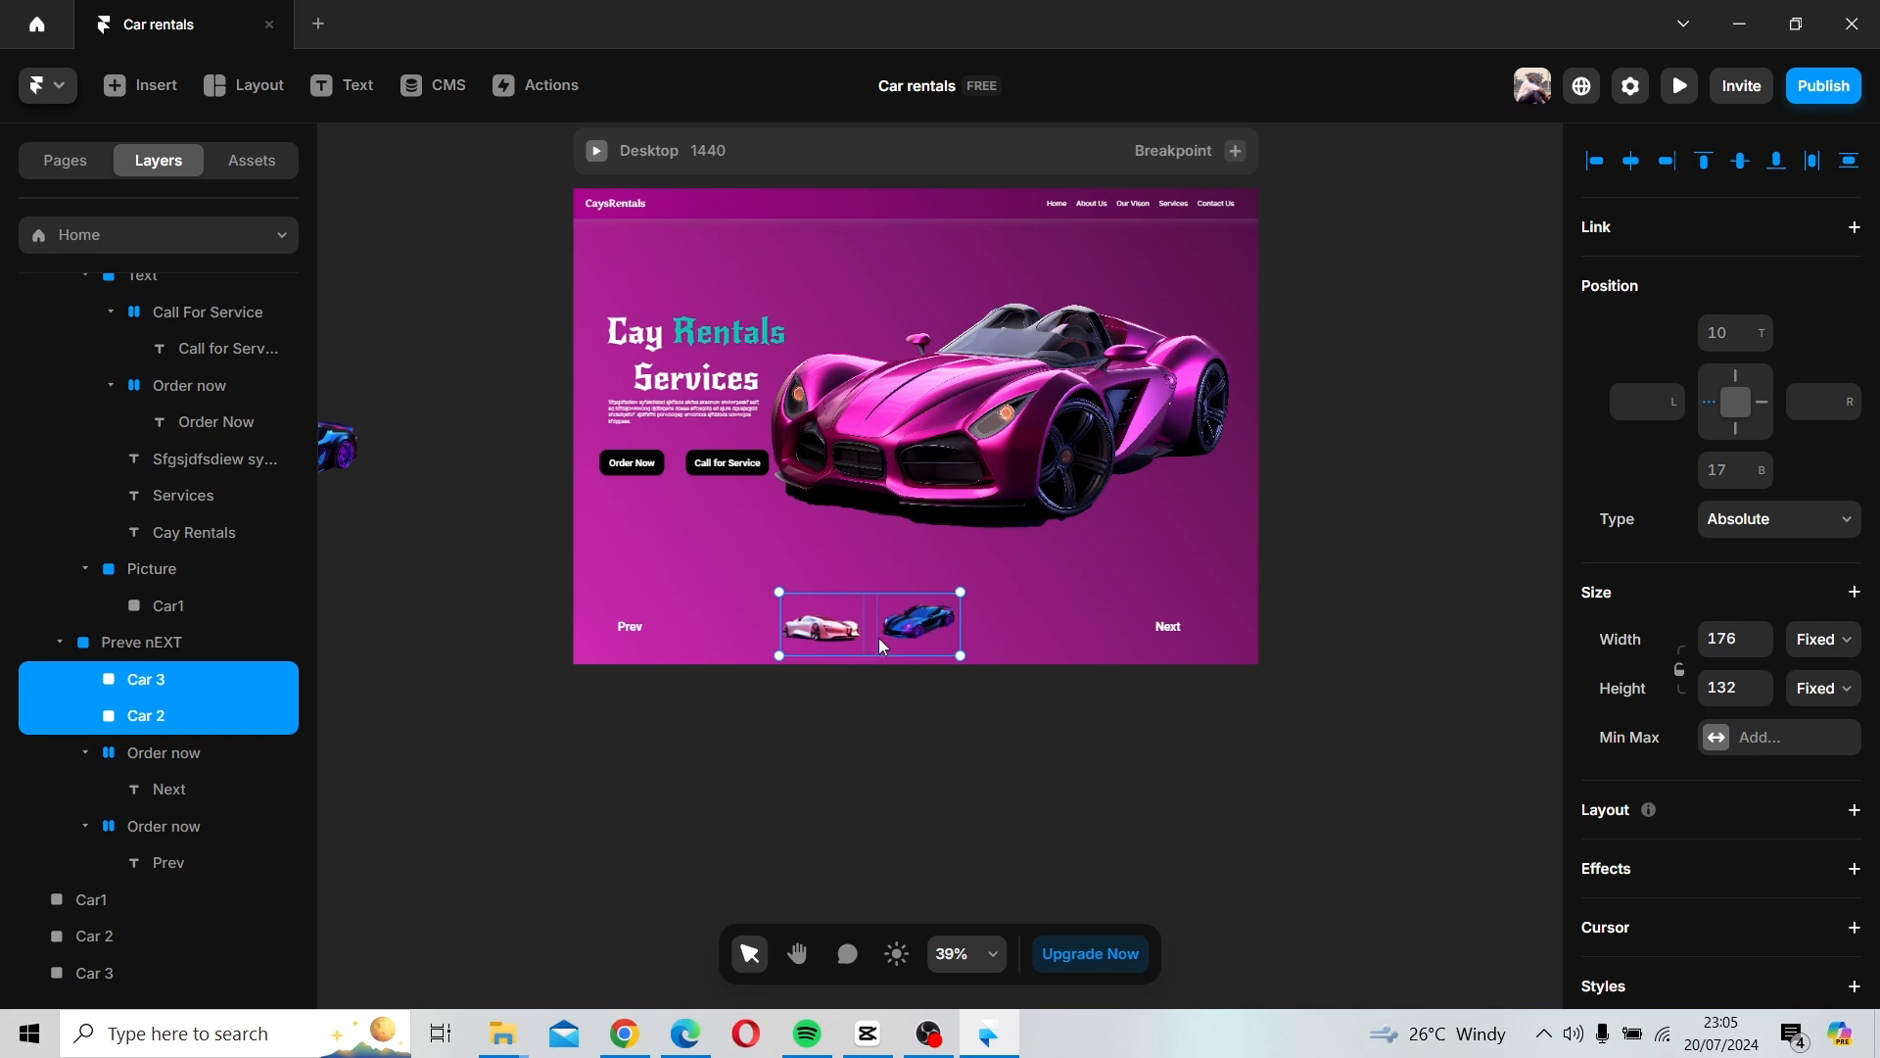
Shift the blue Car 3 image slightly to the right to widen its gap from the Car 2 image.
scroll(1763, 774, "down", 7)
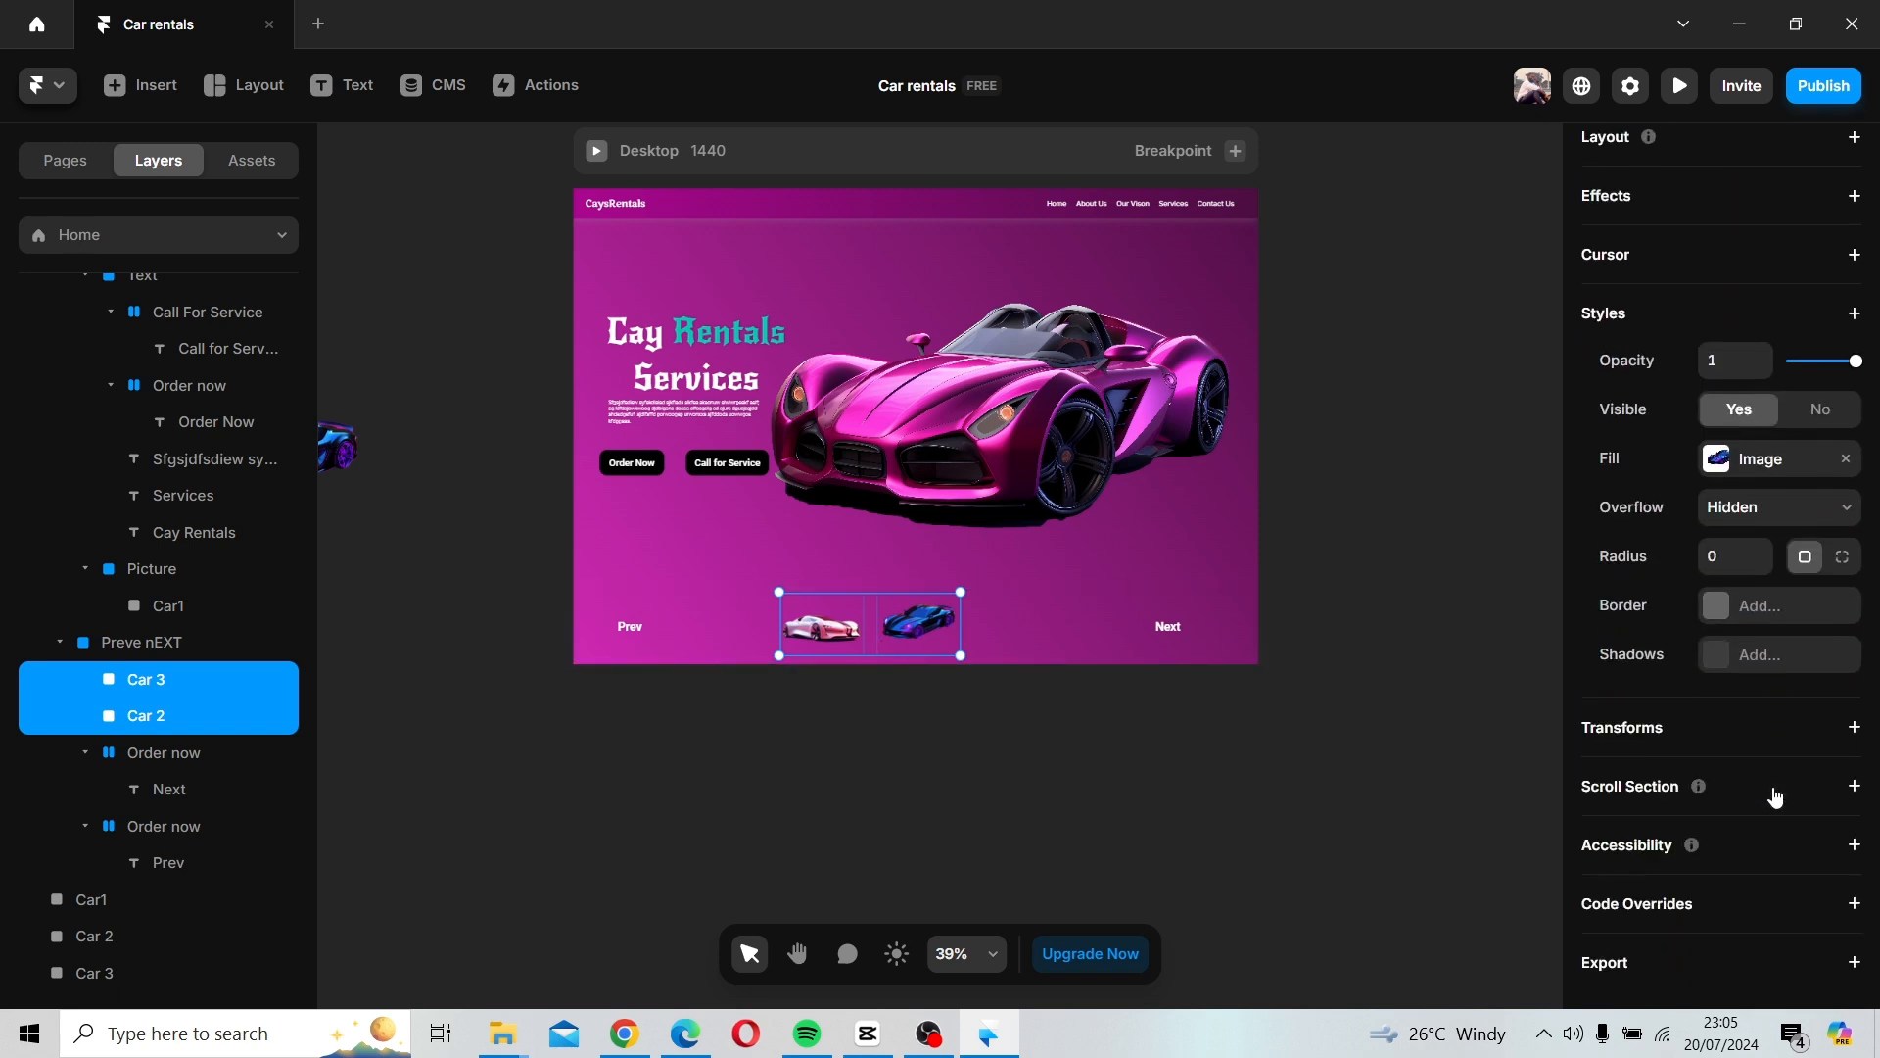
left_click(690, 801)
mouse_move(919, 623)
left_mouse_down()
mouse_move(956, 639)
mouse_move(938, 629)
left_mouse_up()
left_click(842, 631)
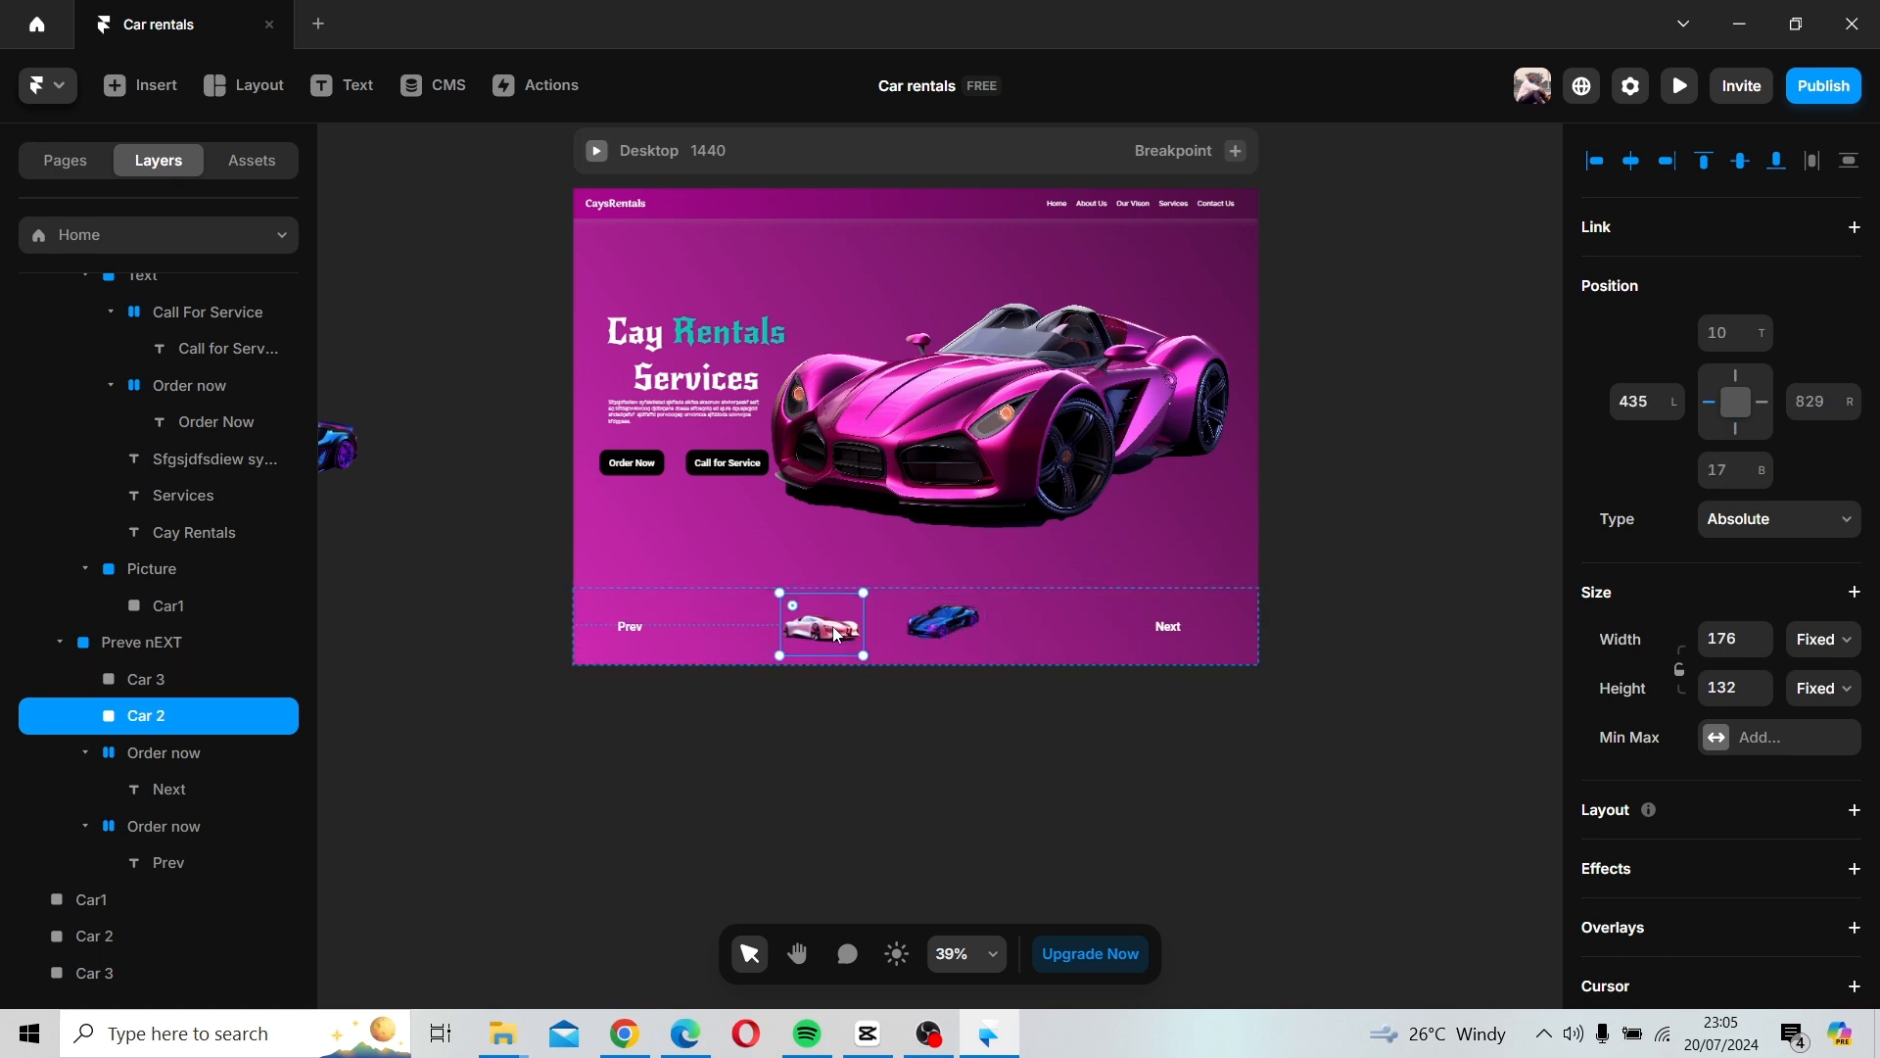
key("Escape")
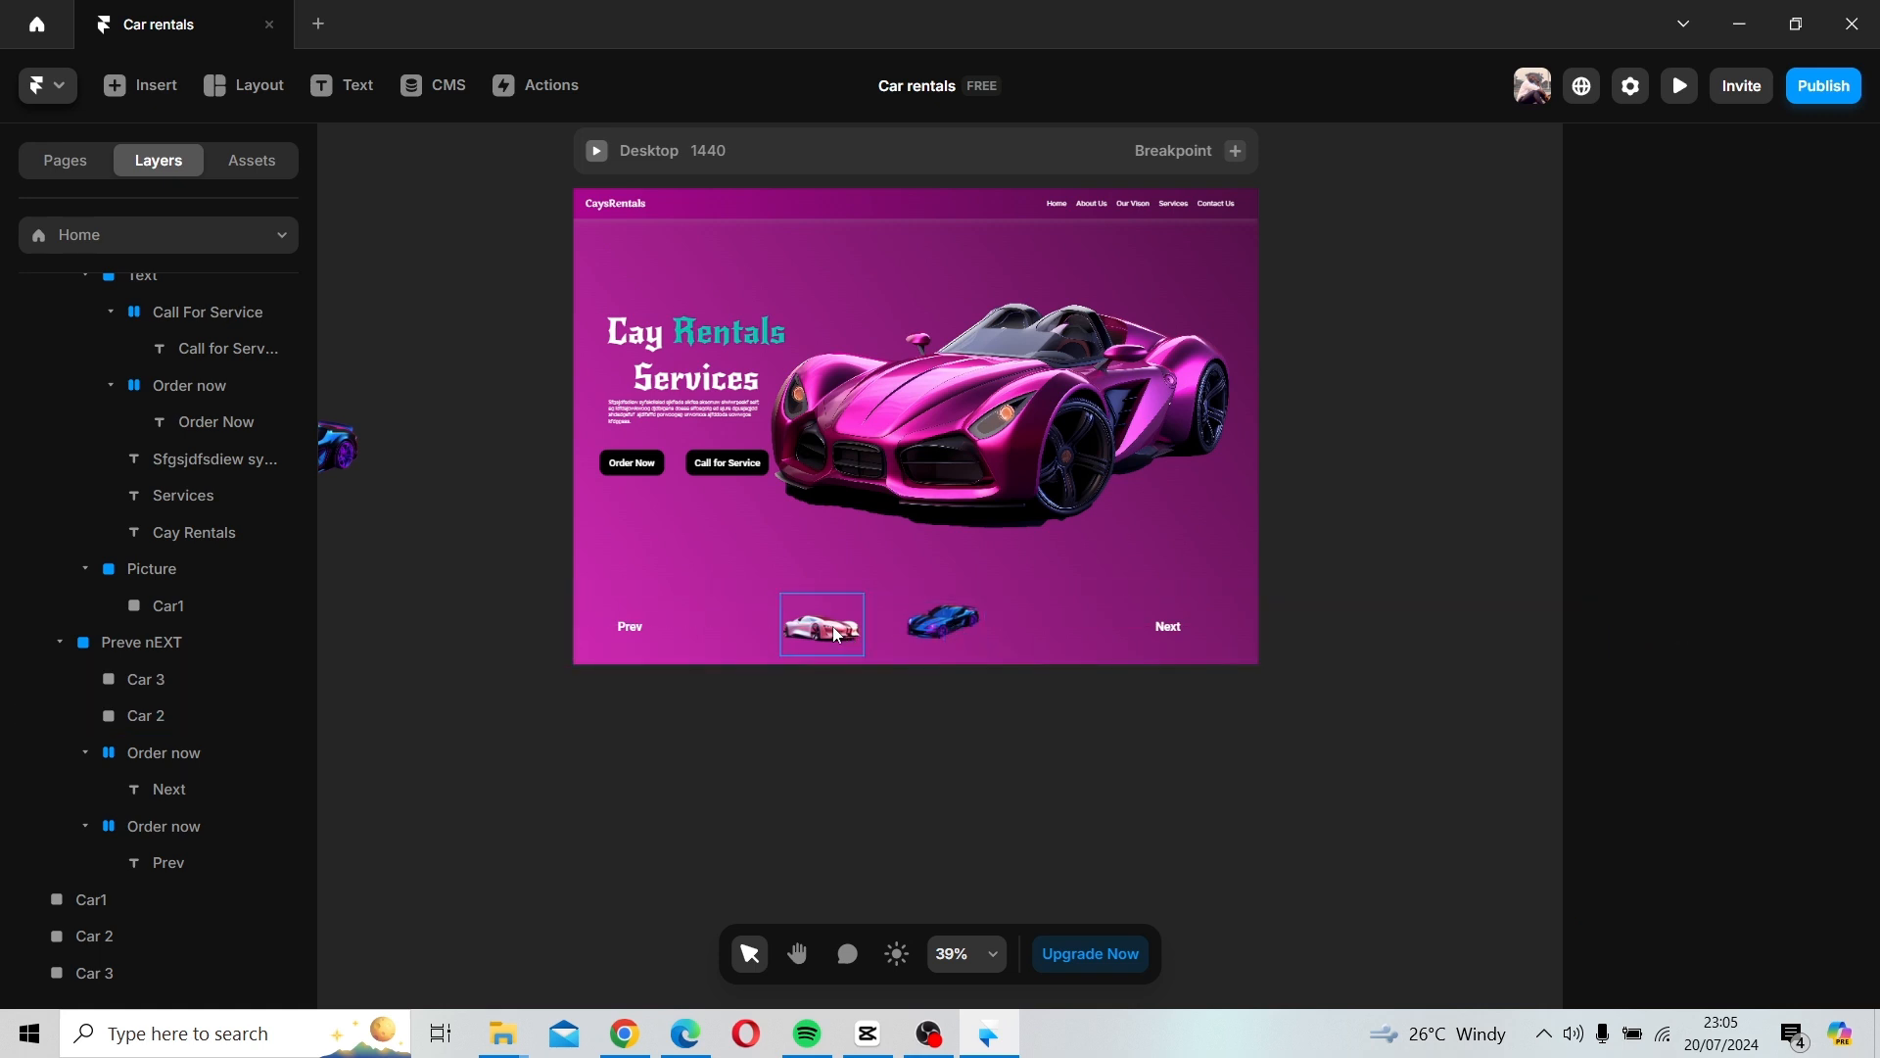
Hide the Prev button by setting its opacity to 0.
left_click(633, 633)
left_click(661, 630)
scroll(1817, 807, "down", 1)
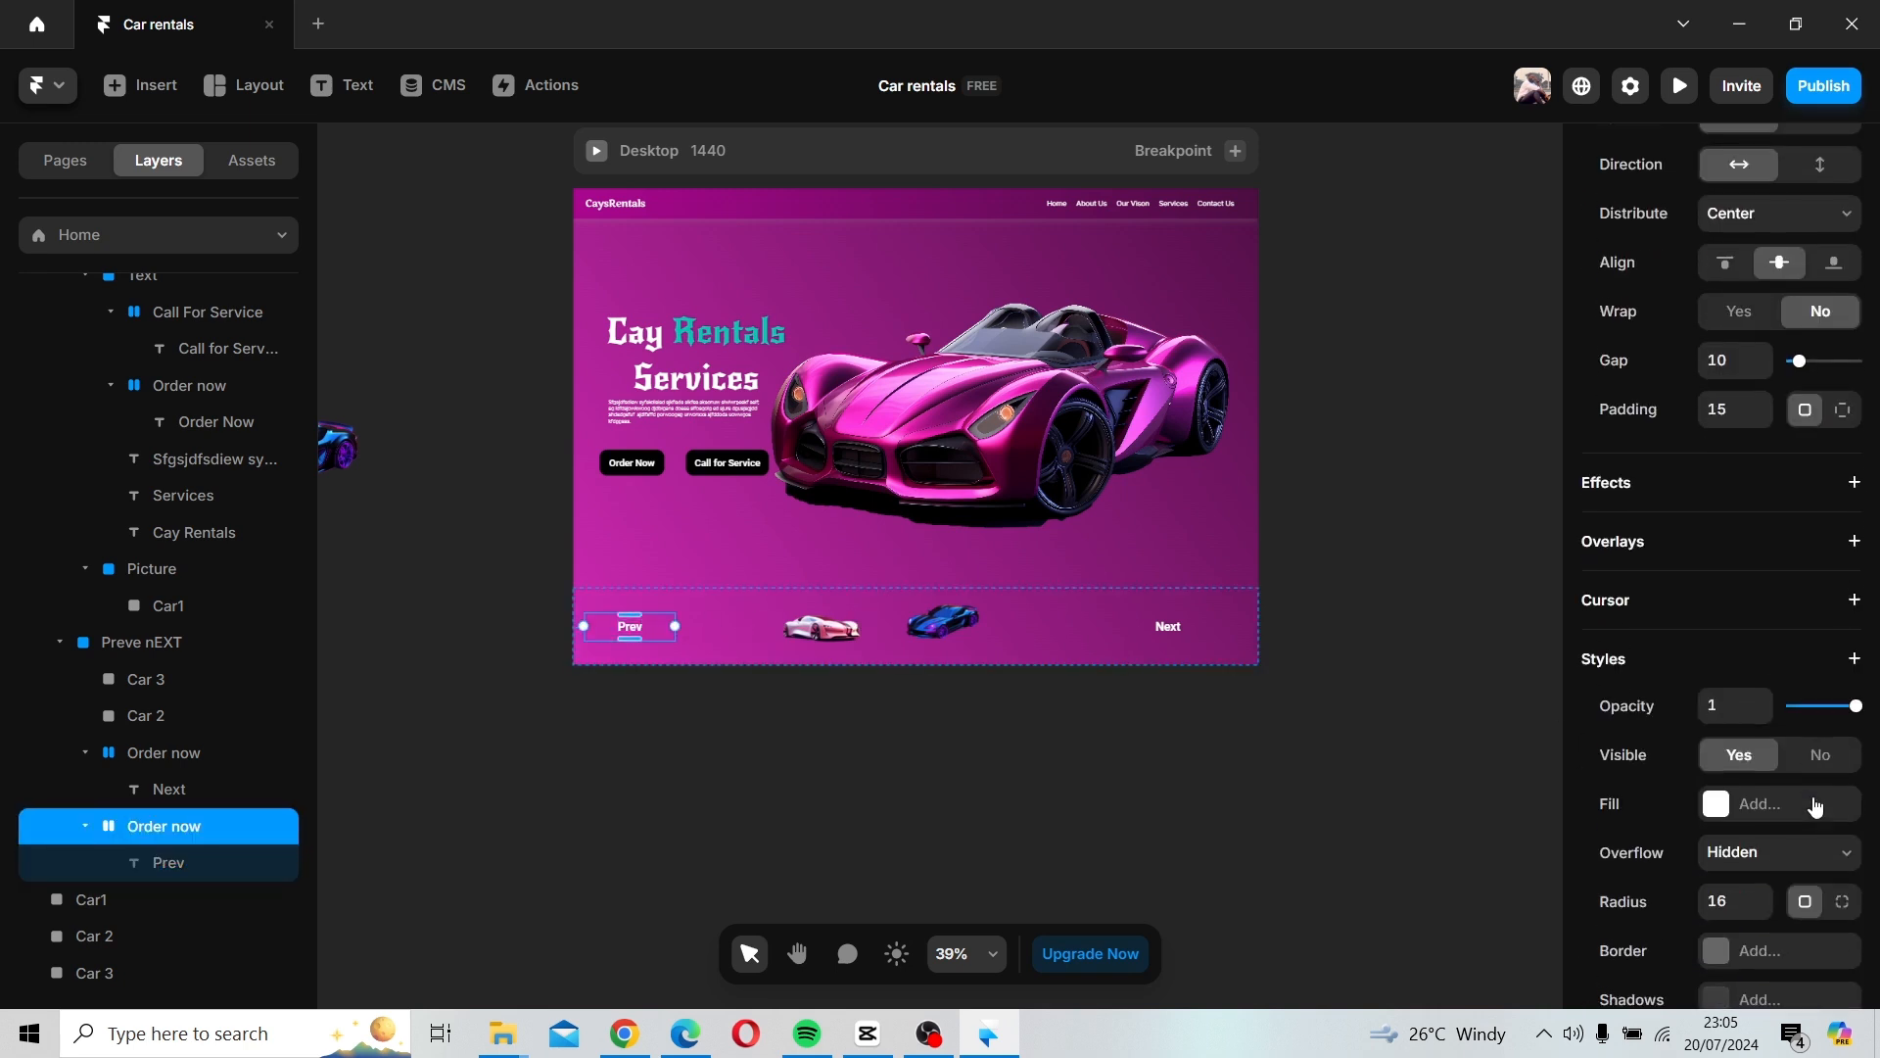
scroll(1817, 807, "down", 1)
left_click_drag(1855, 590, 1770, 615)
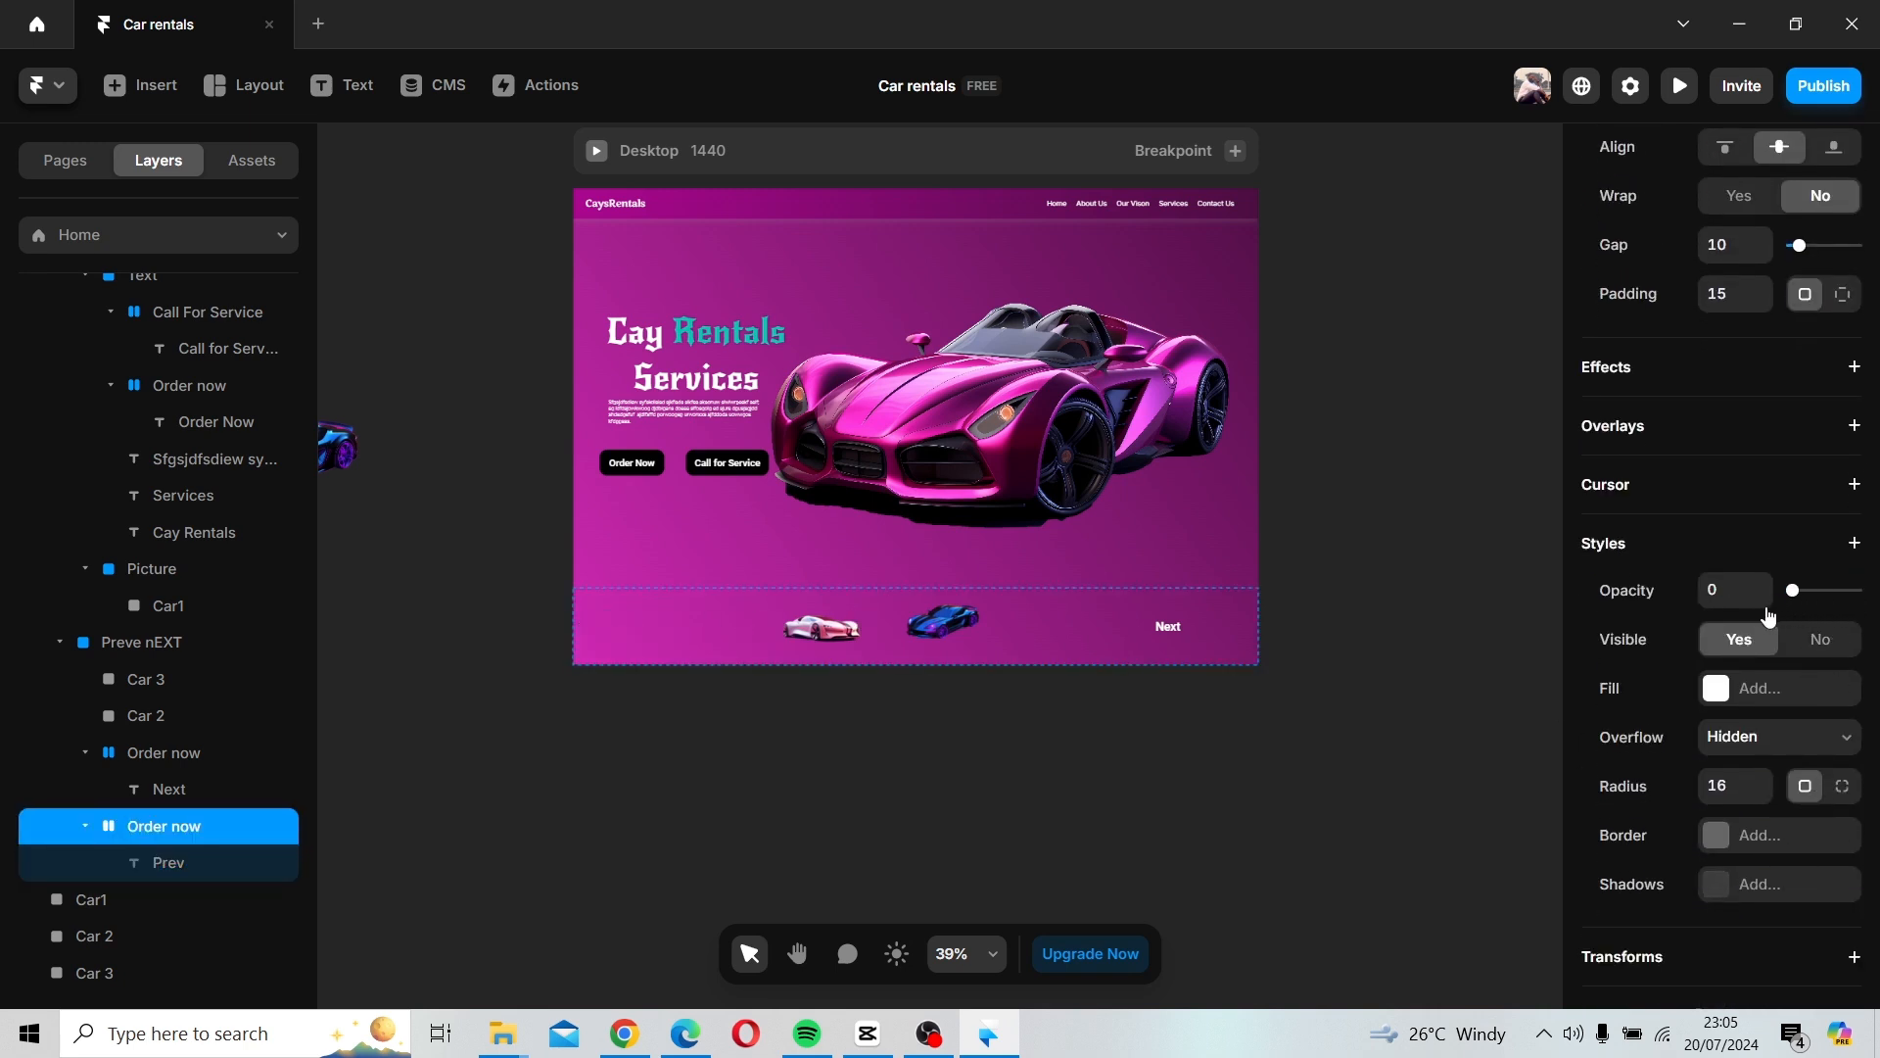
left_click(955, 841)
scroll(960, 873, "down", 1)
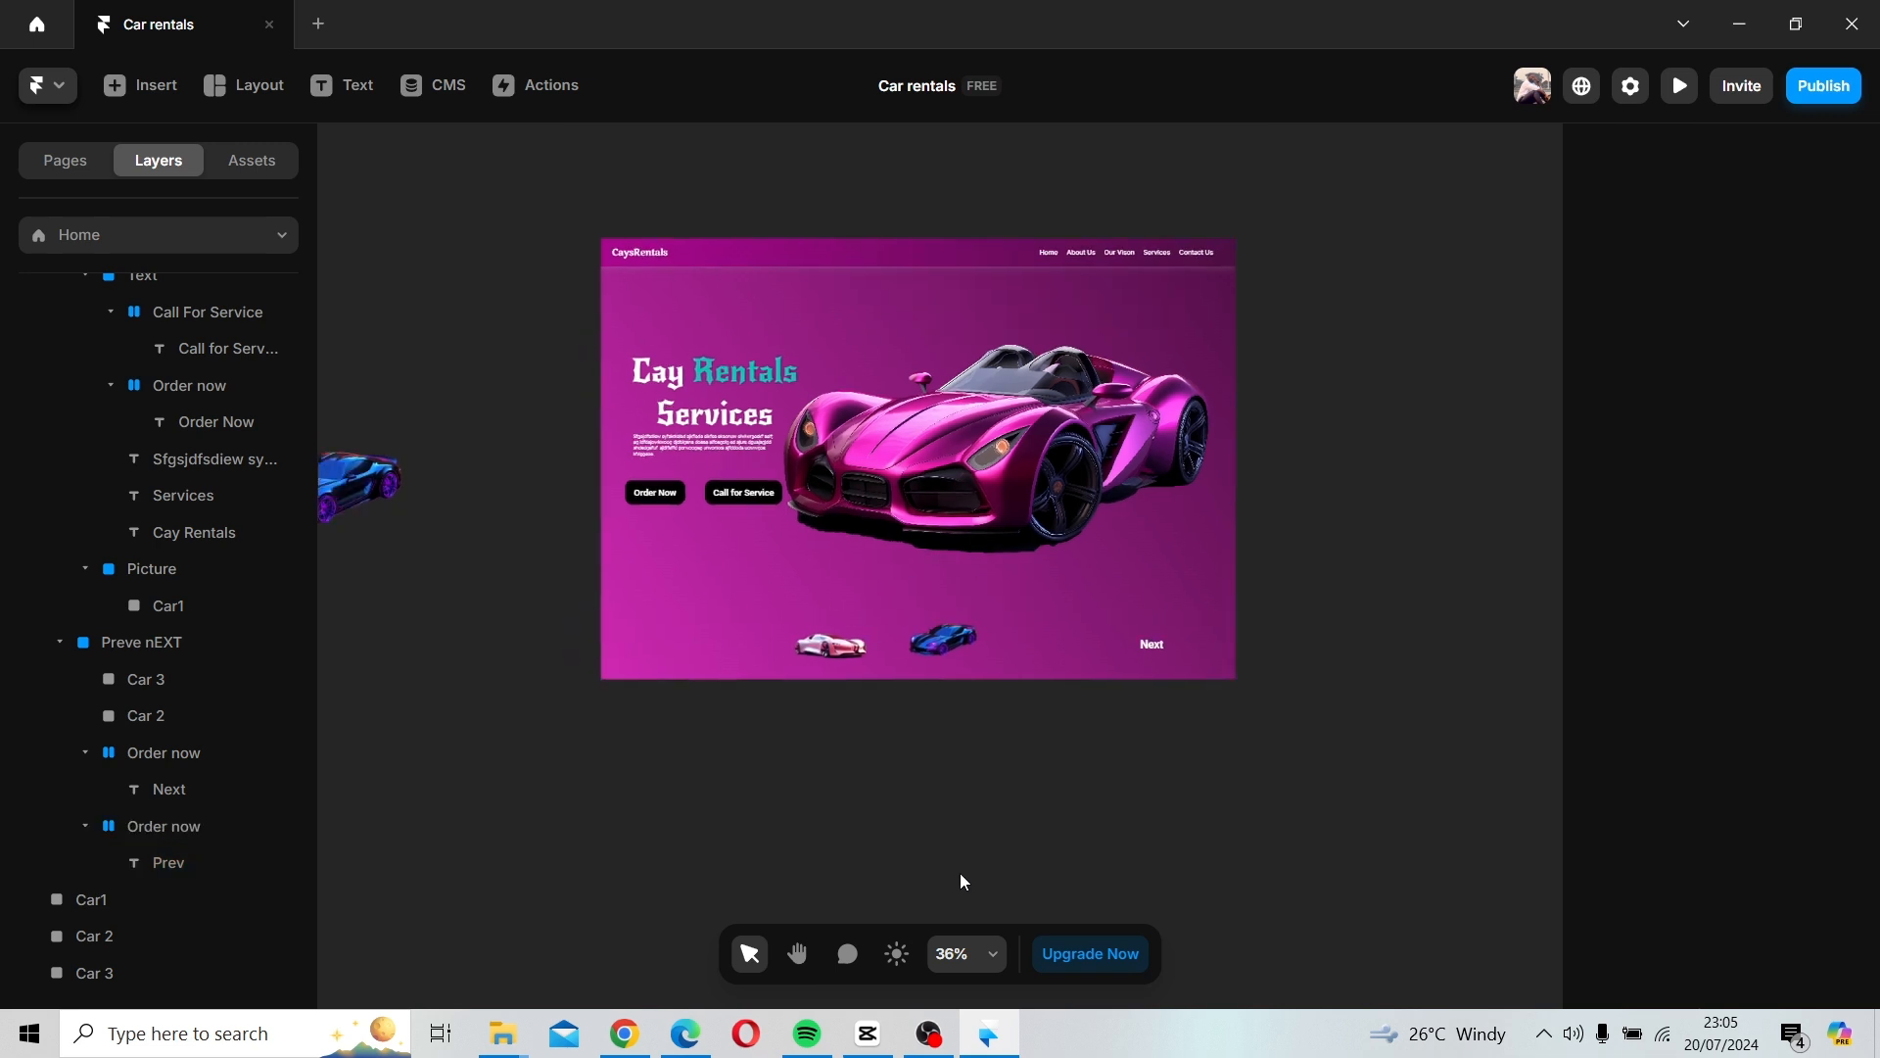
left_click_drag(1009, 837, 922, 878)
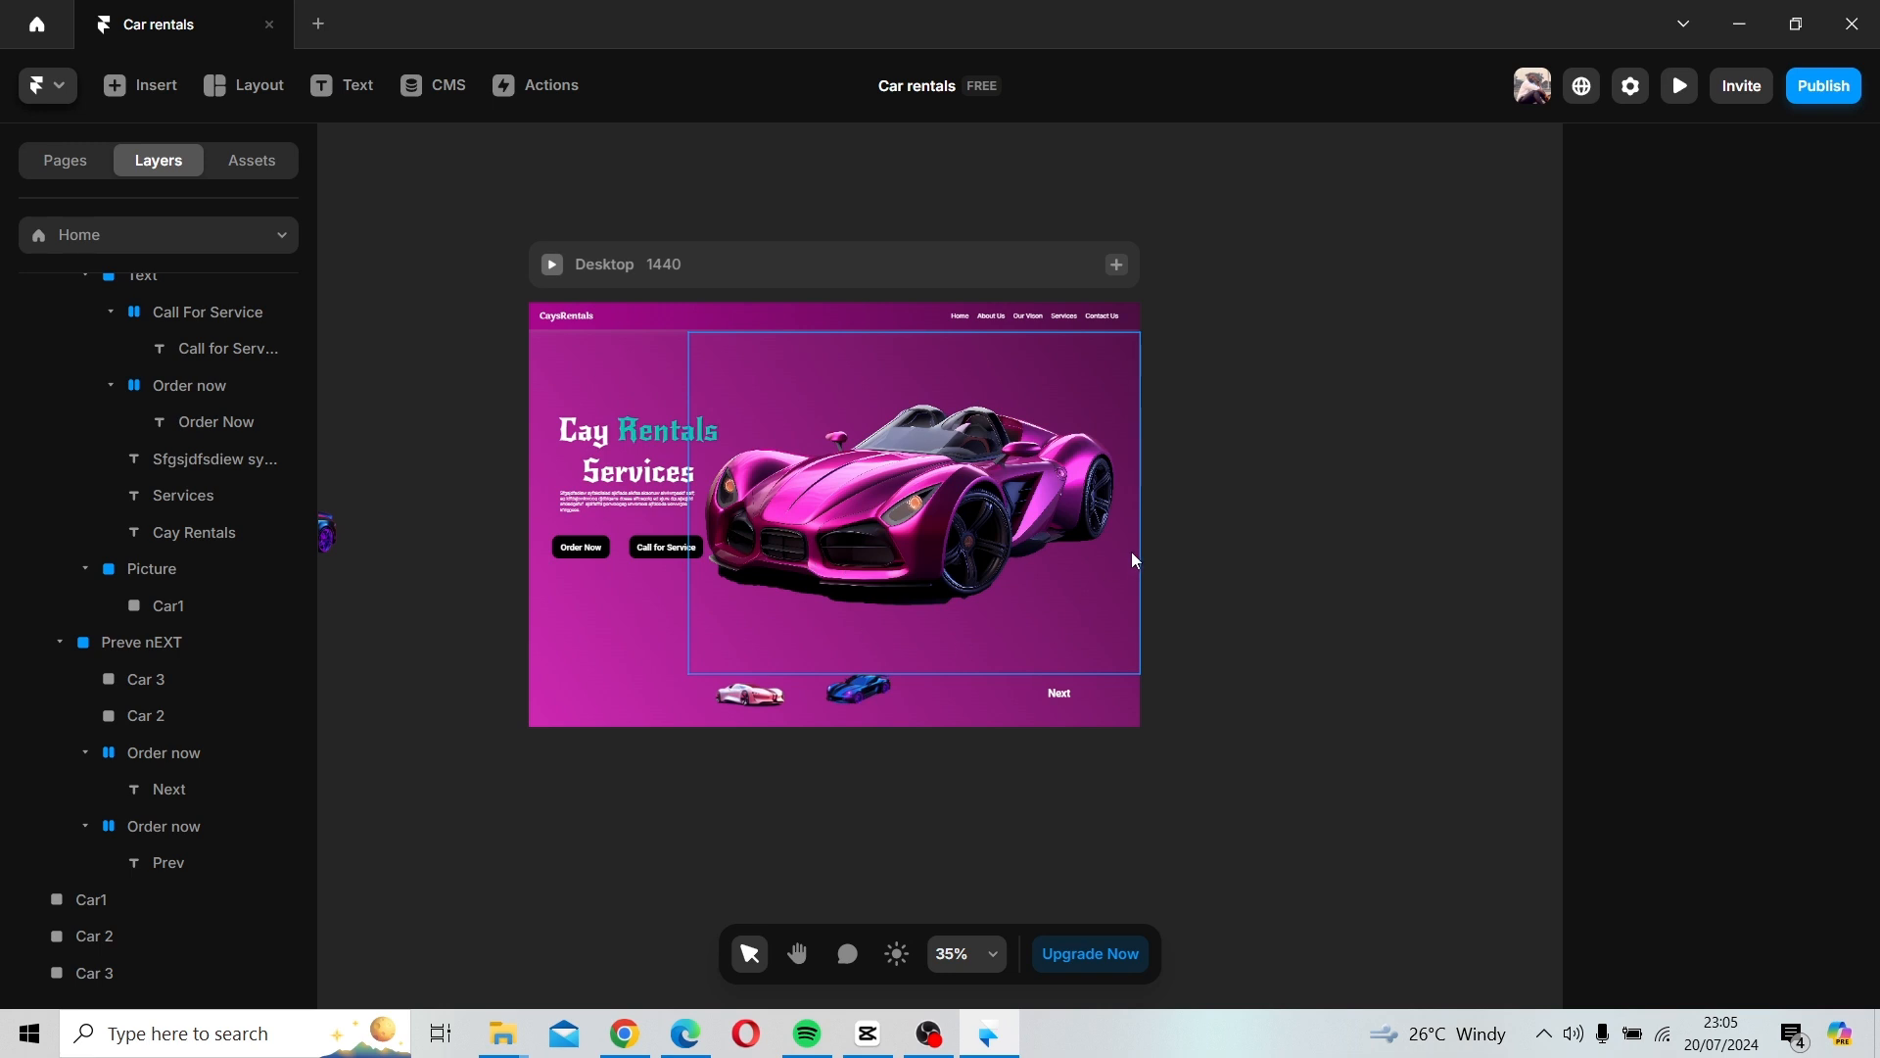
Rename the Desktop breakpoint as "Posh", keeping its 1440 width.
left_click(653, 267)
double_click(604, 269)
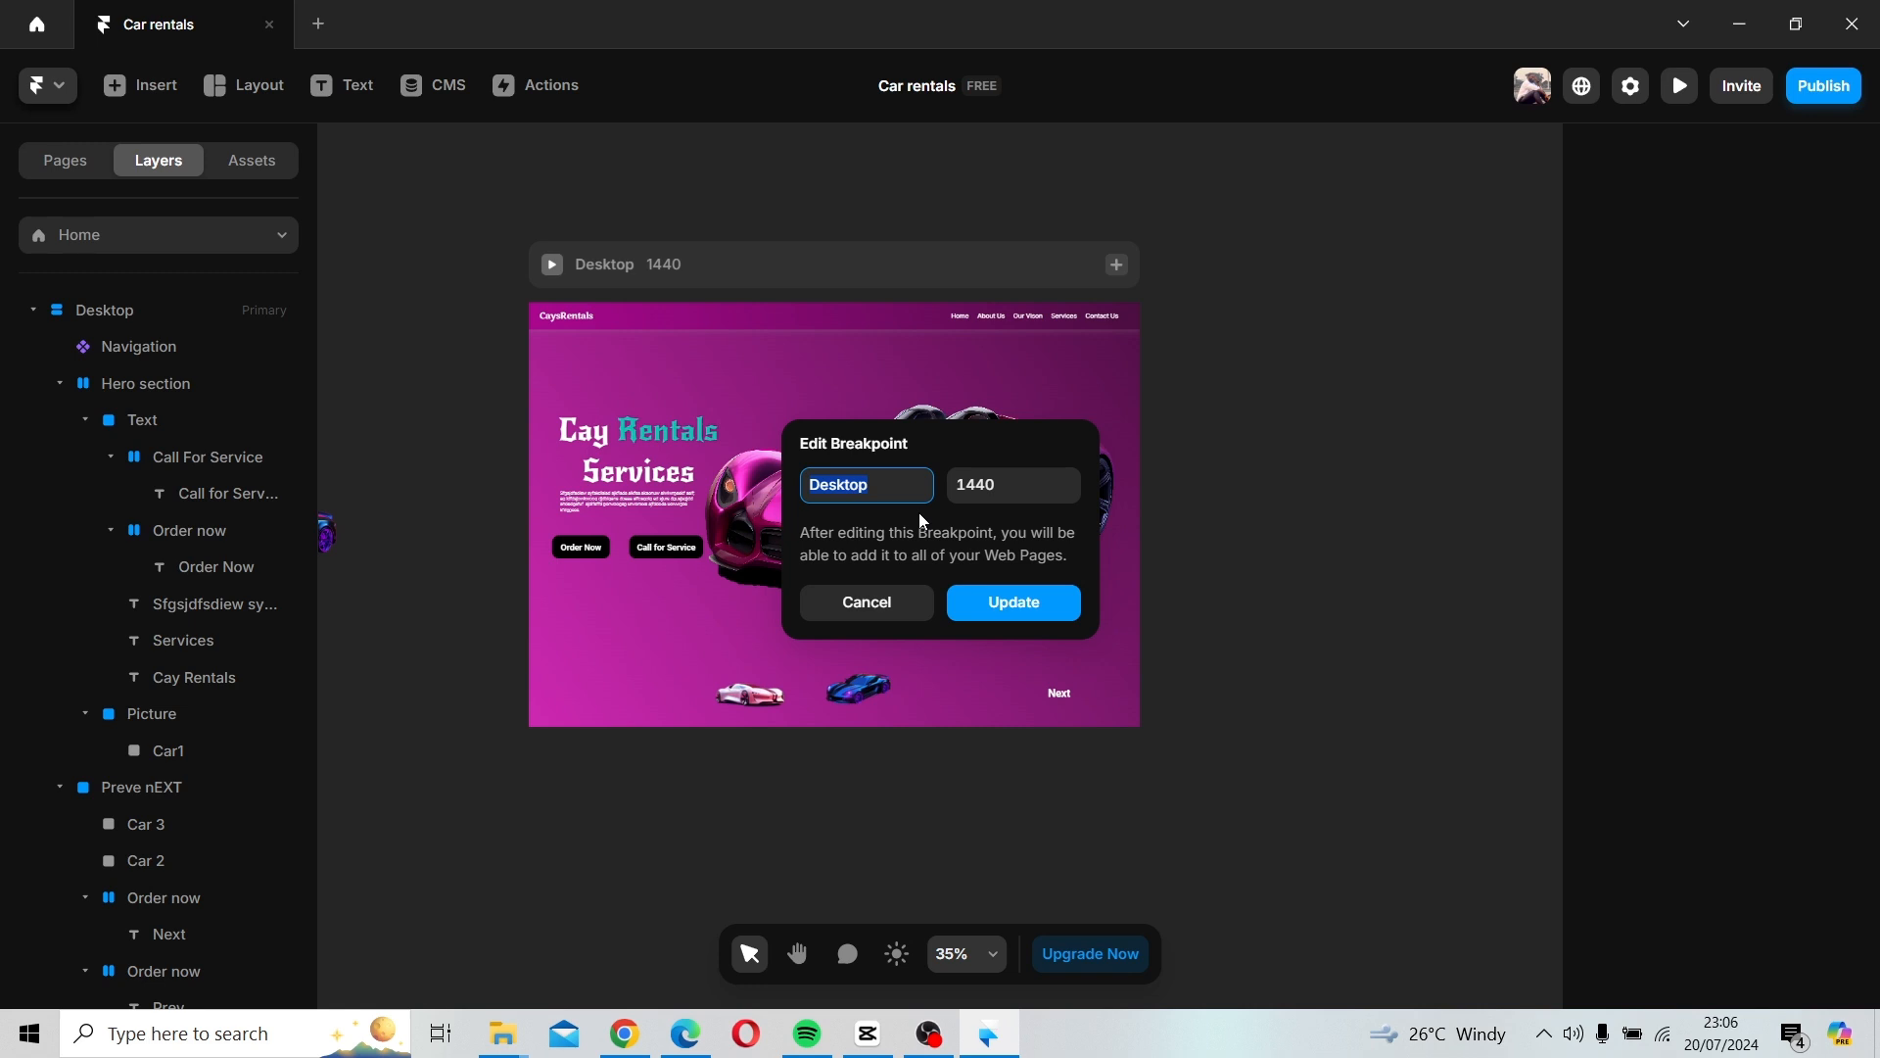
type("Posh")
key("Return")
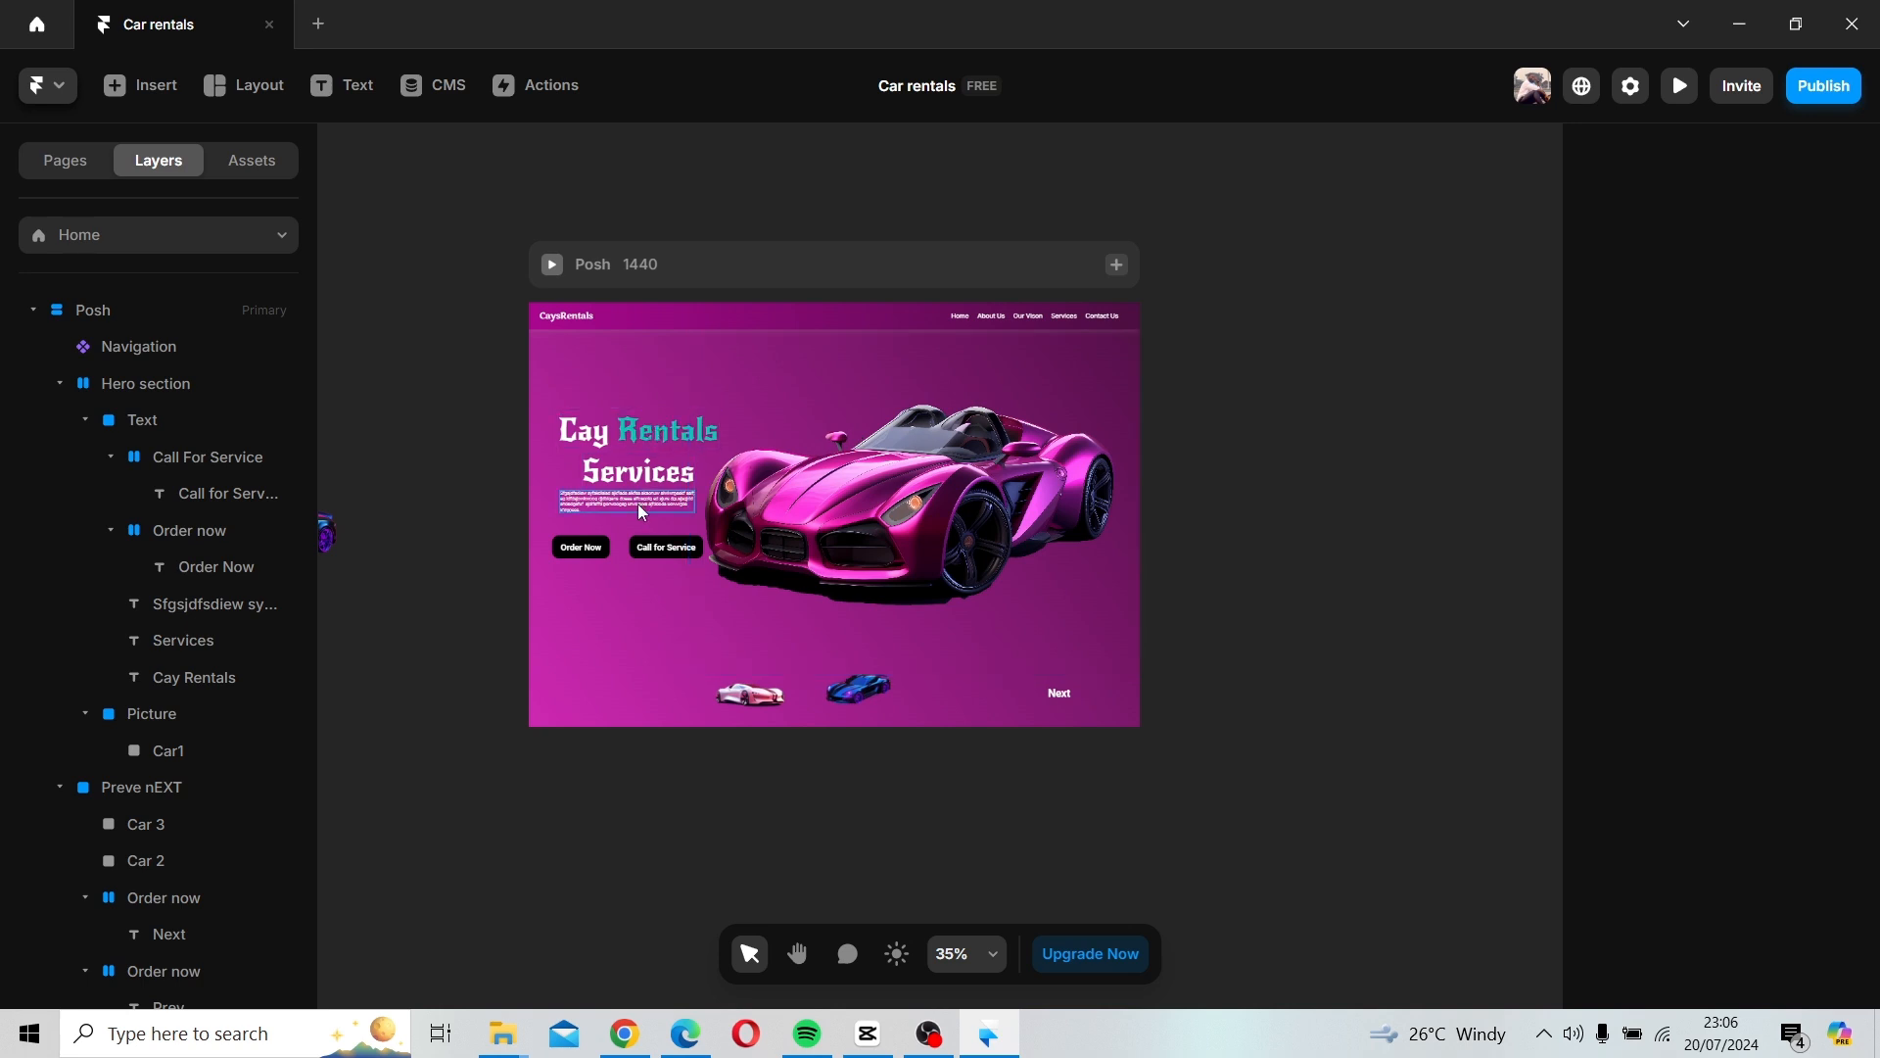
Rename the Picture layer in the hero section as "Car Pic".
left_click(964, 382)
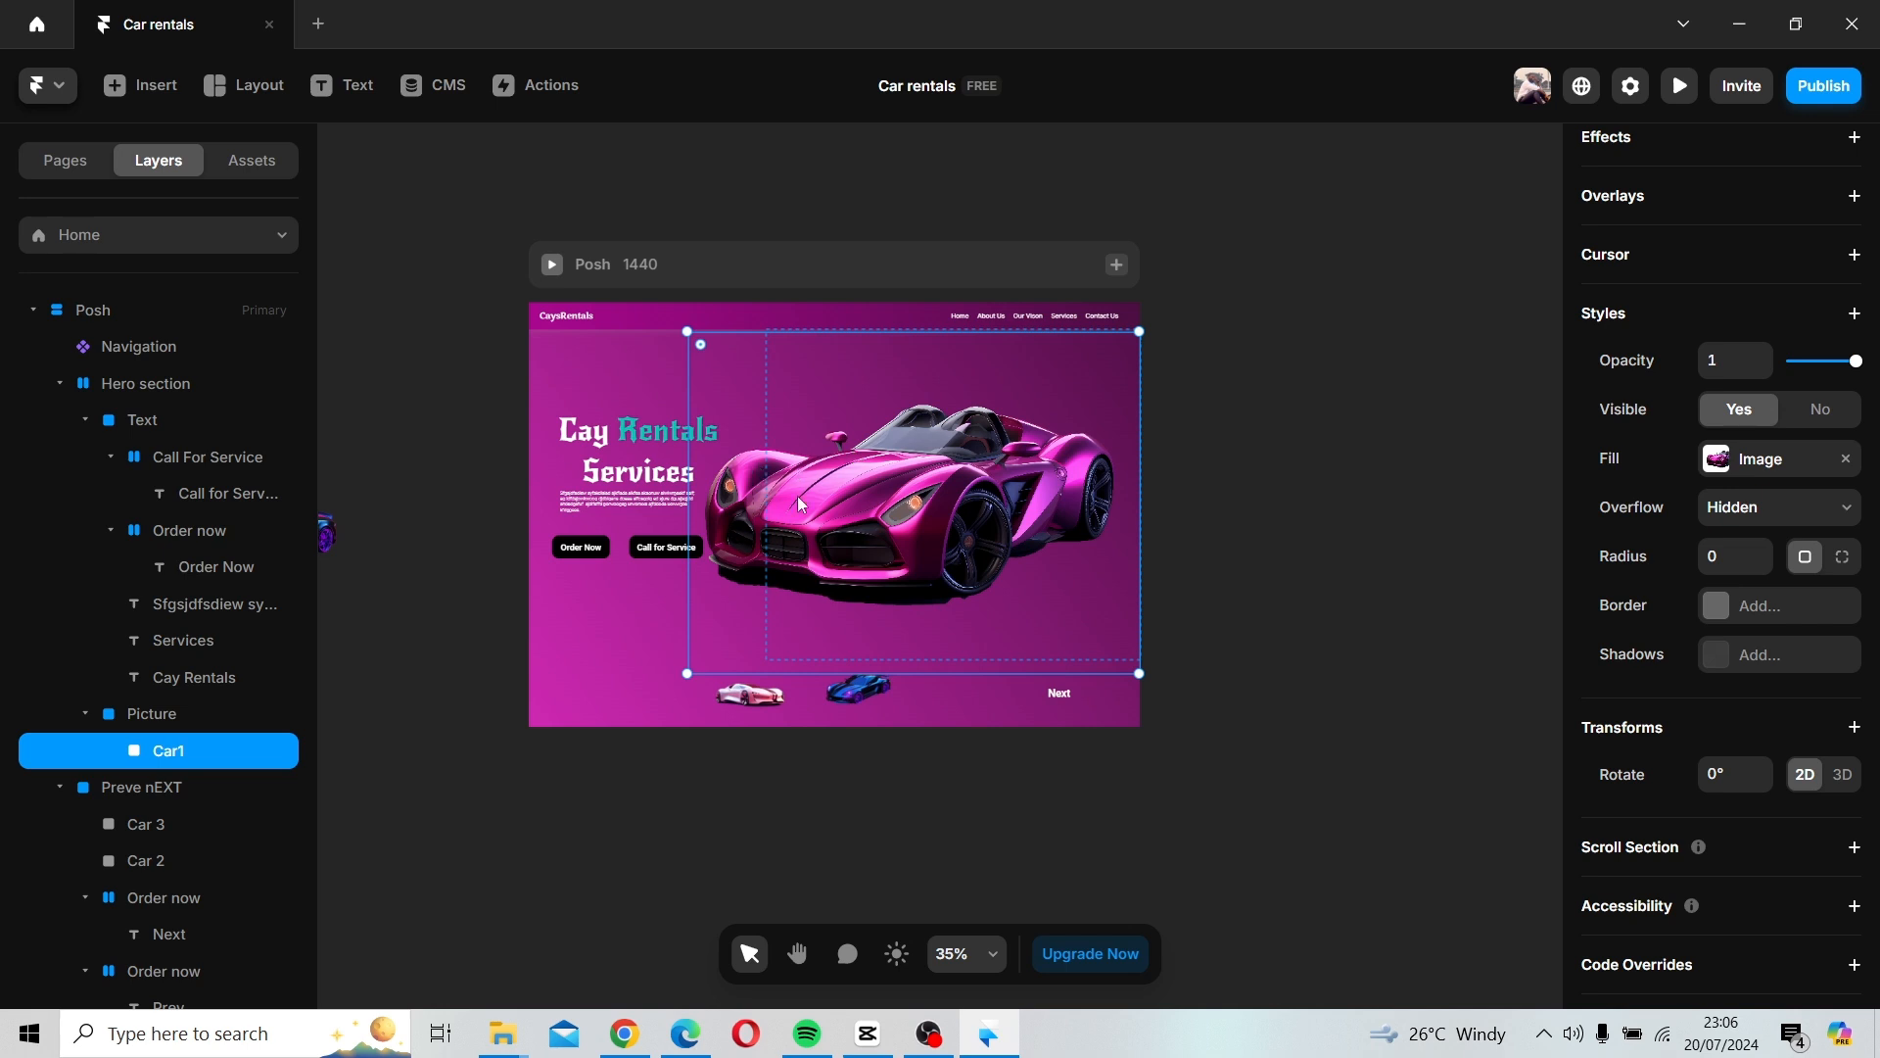
left_click(136, 715)
double_click(134, 715)
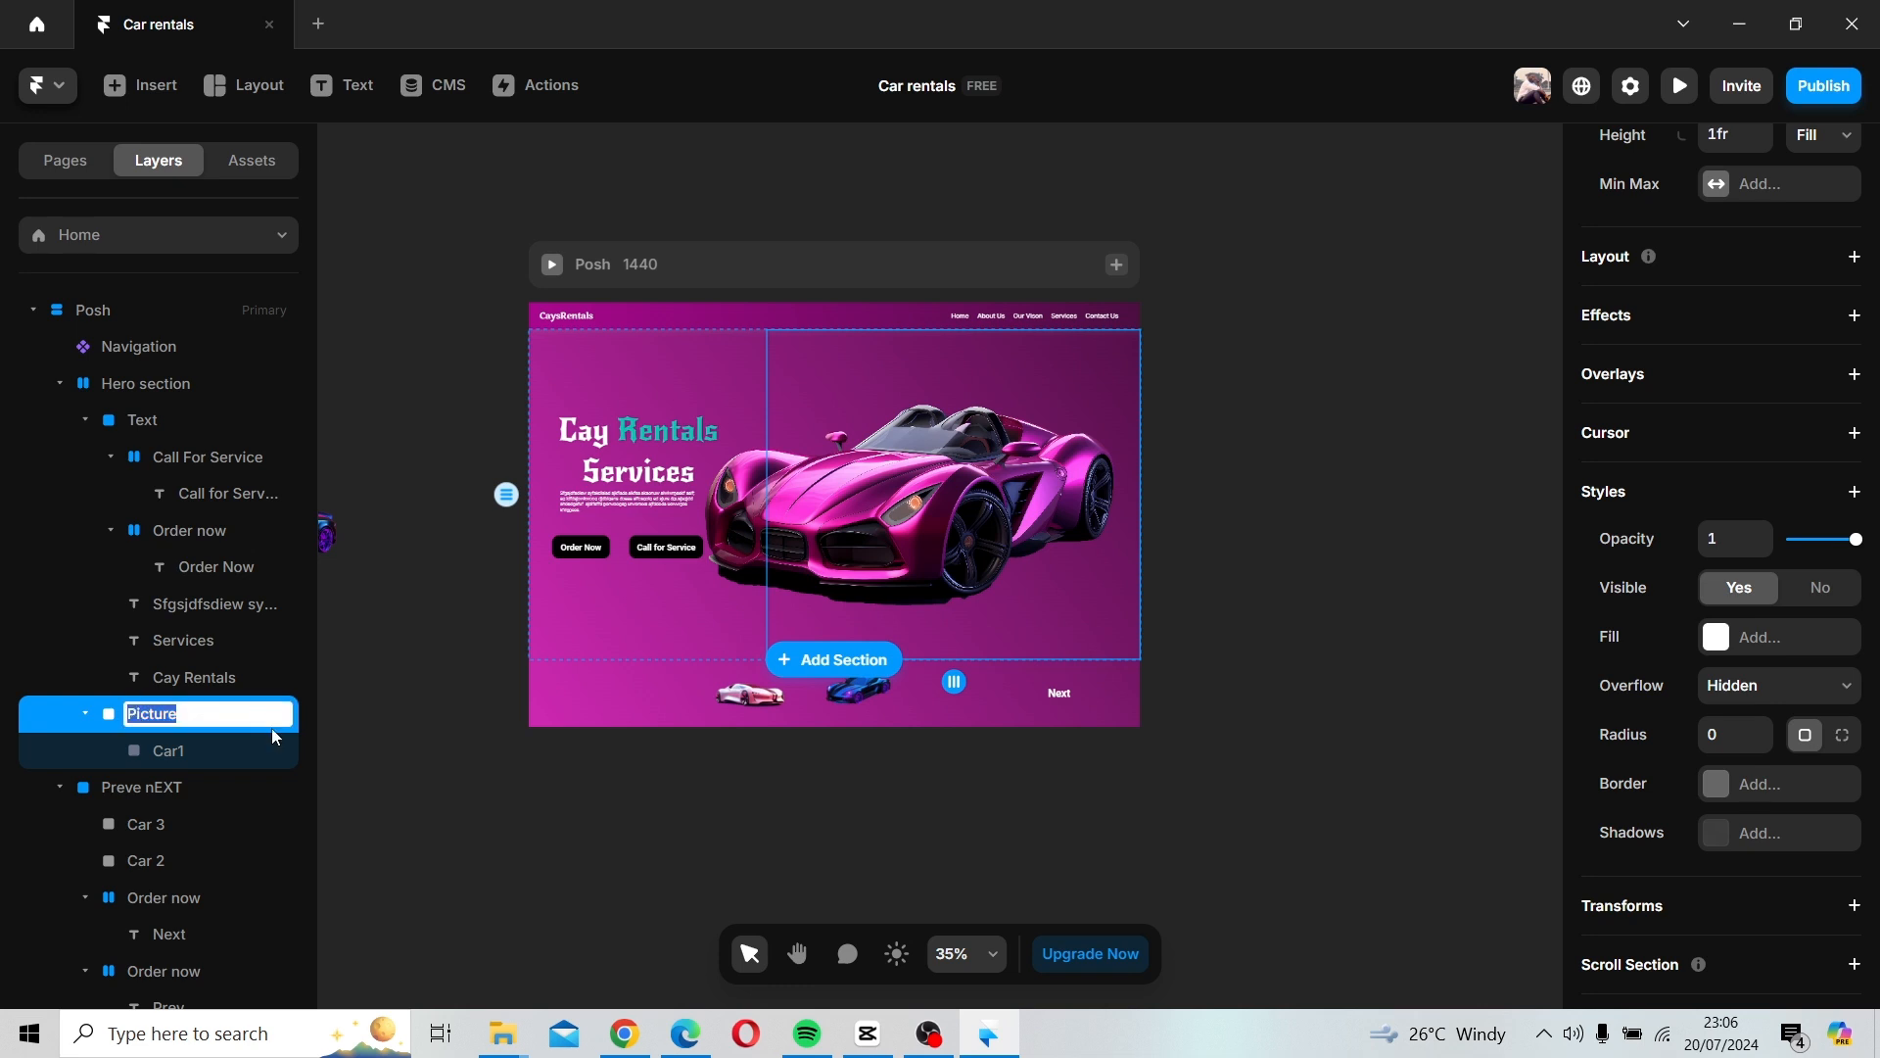
type("Car Pic")
key("Return")
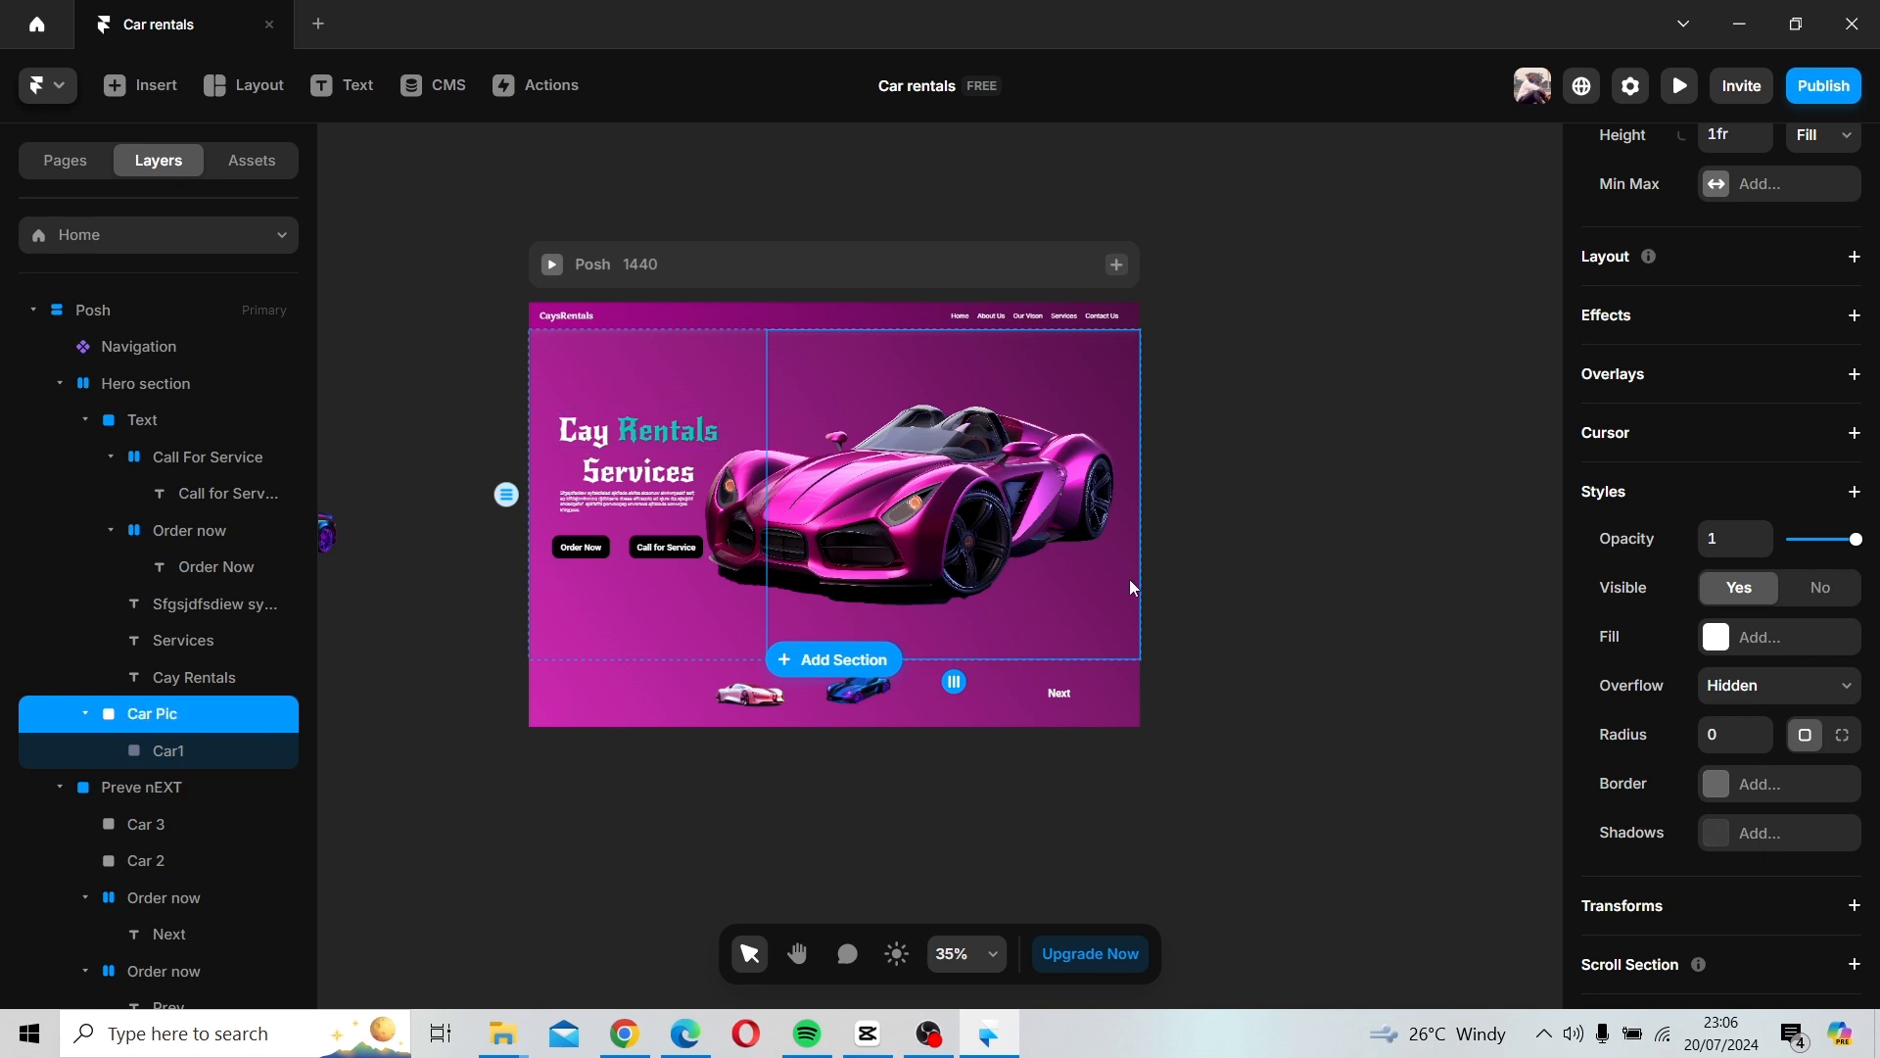
left_click(1348, 484)
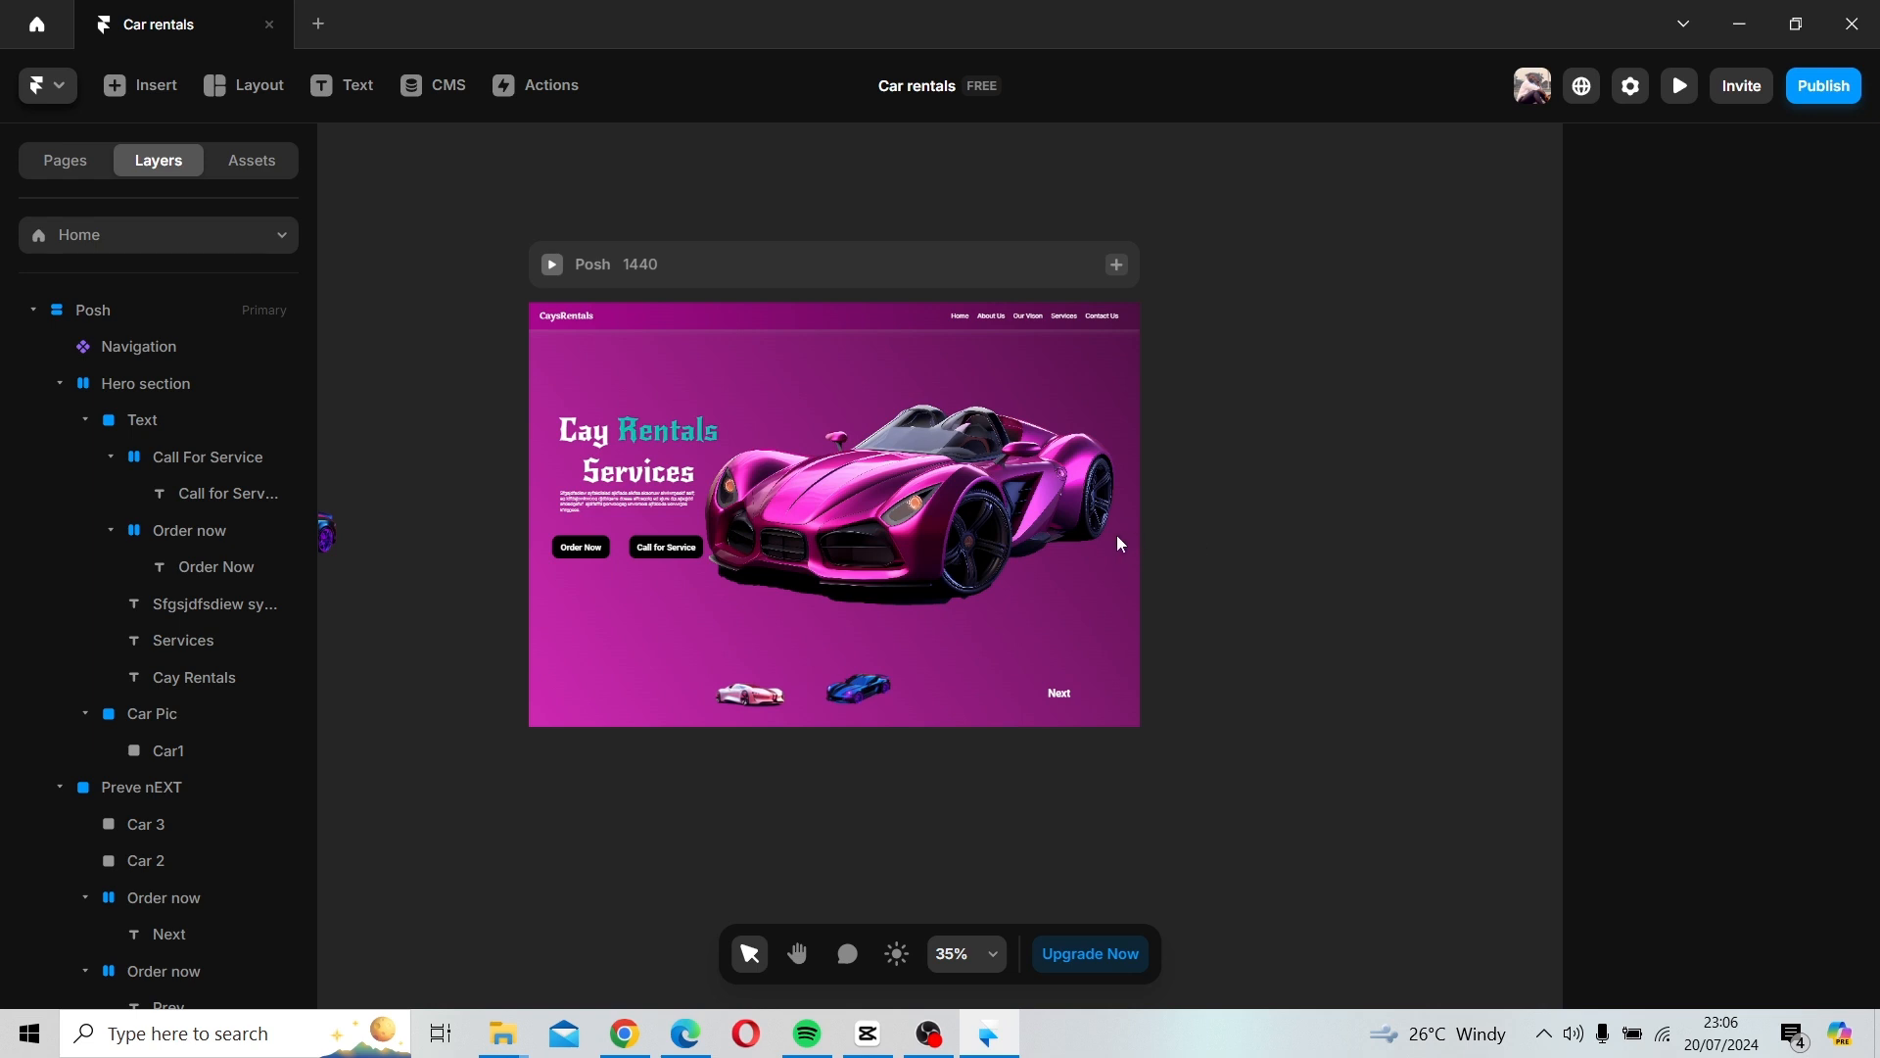
Reduce the height of the large Car1 image from its lower edge to free space beneath the car.
scroll(1084, 533, "up", 2)
left_click(809, 563)
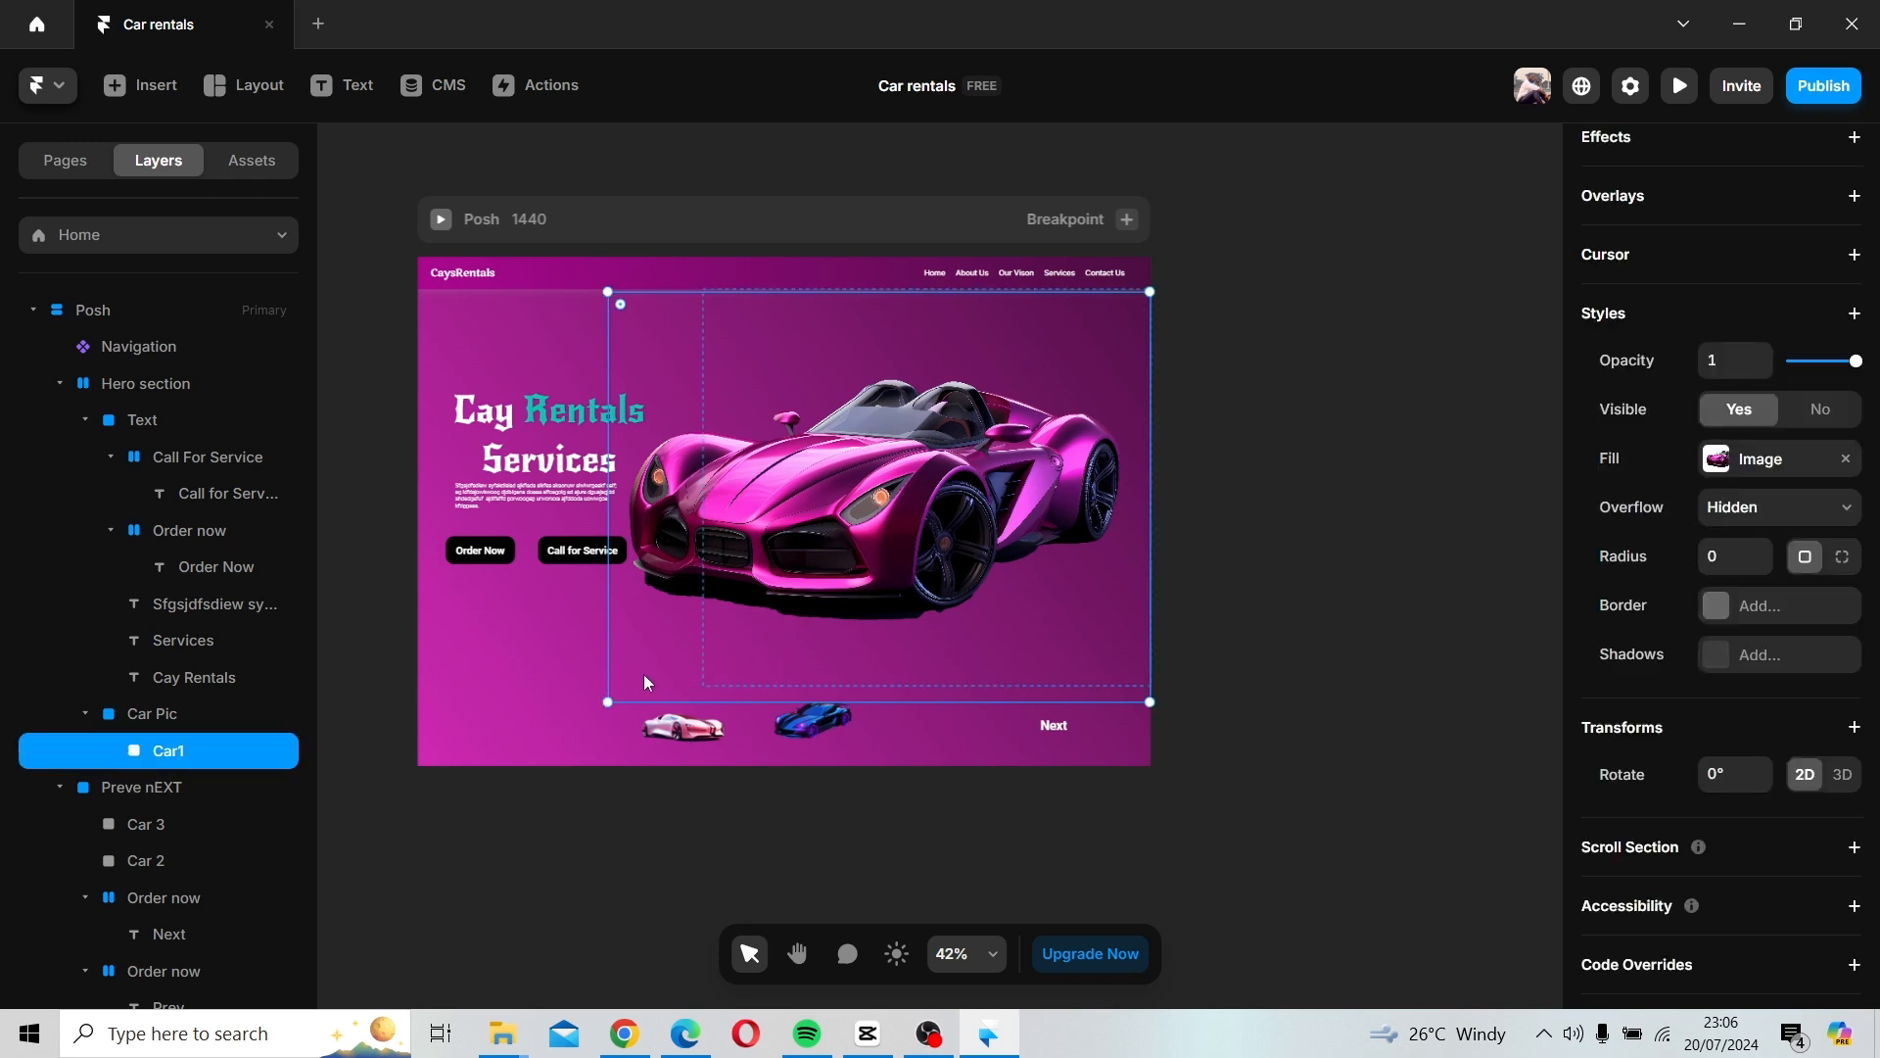
left_click_drag(689, 698, 695, 629)
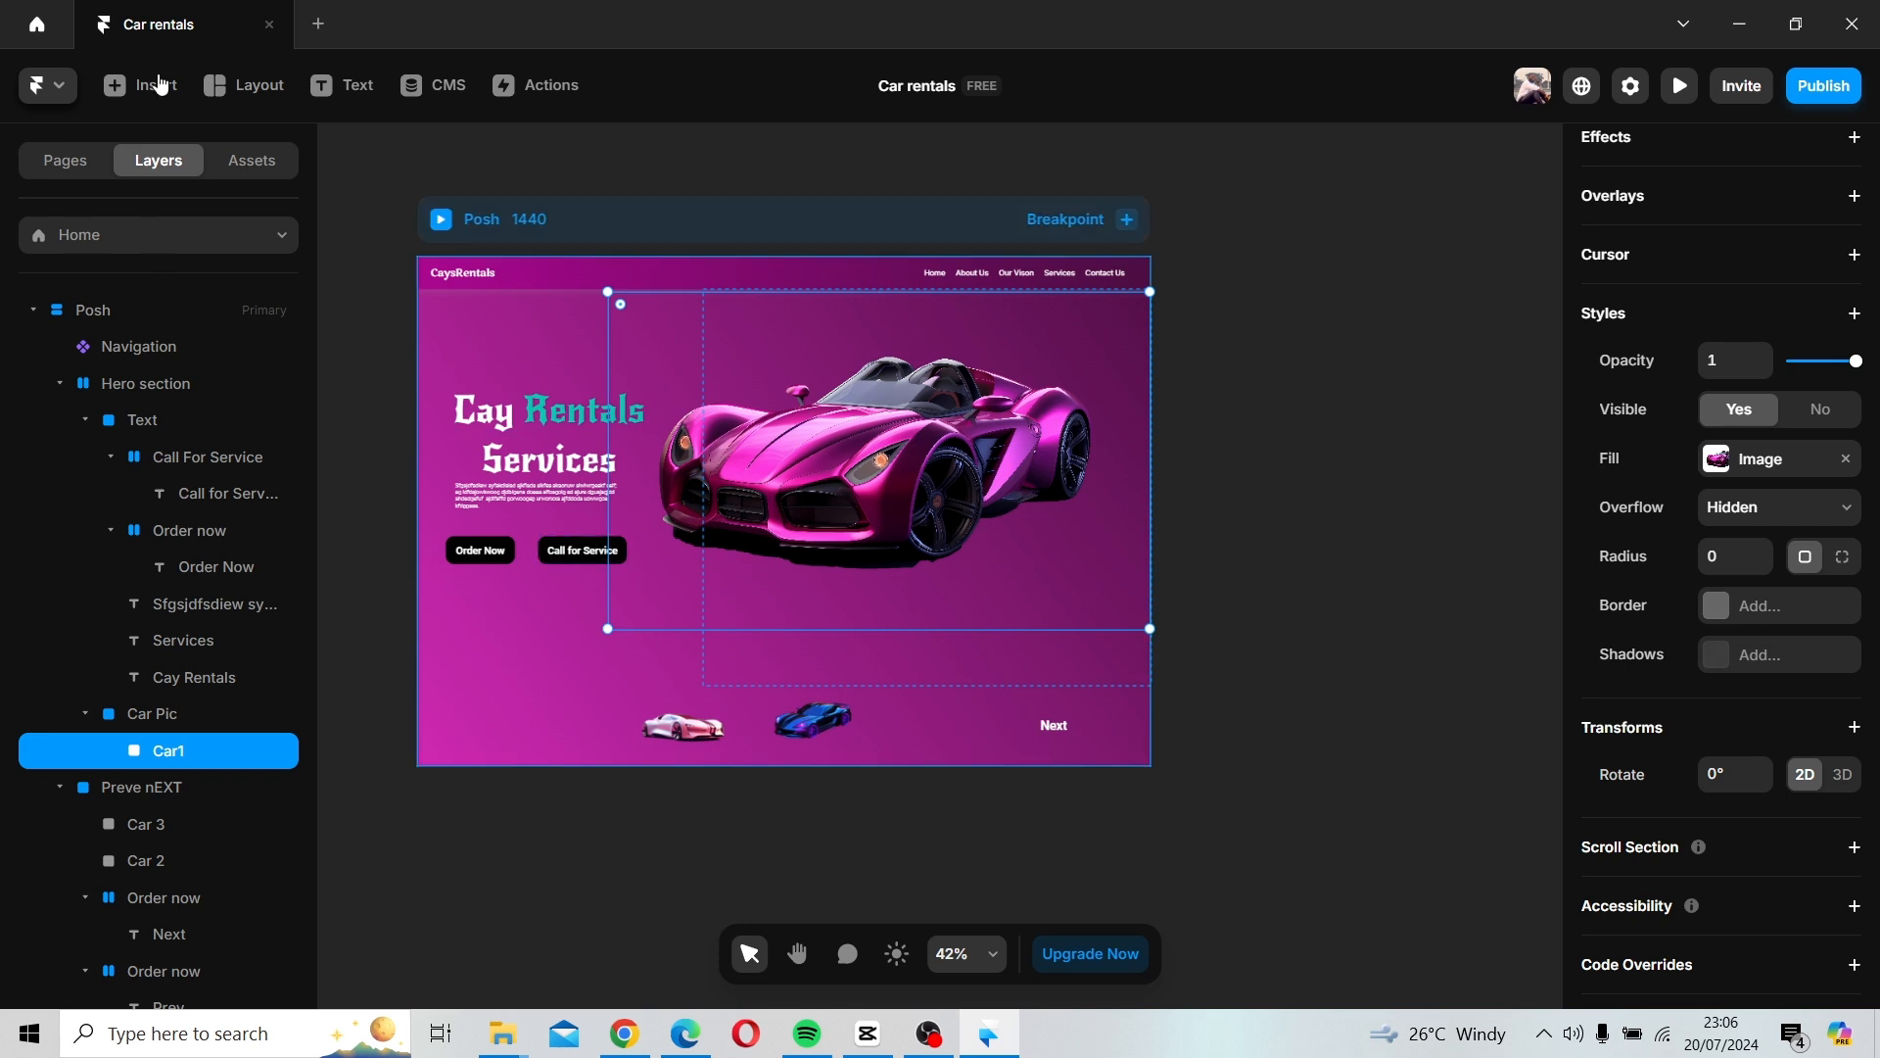
Draw a frame about 878 × 97 across the bottom of the Car Pic frame.
left_click(226, 87)
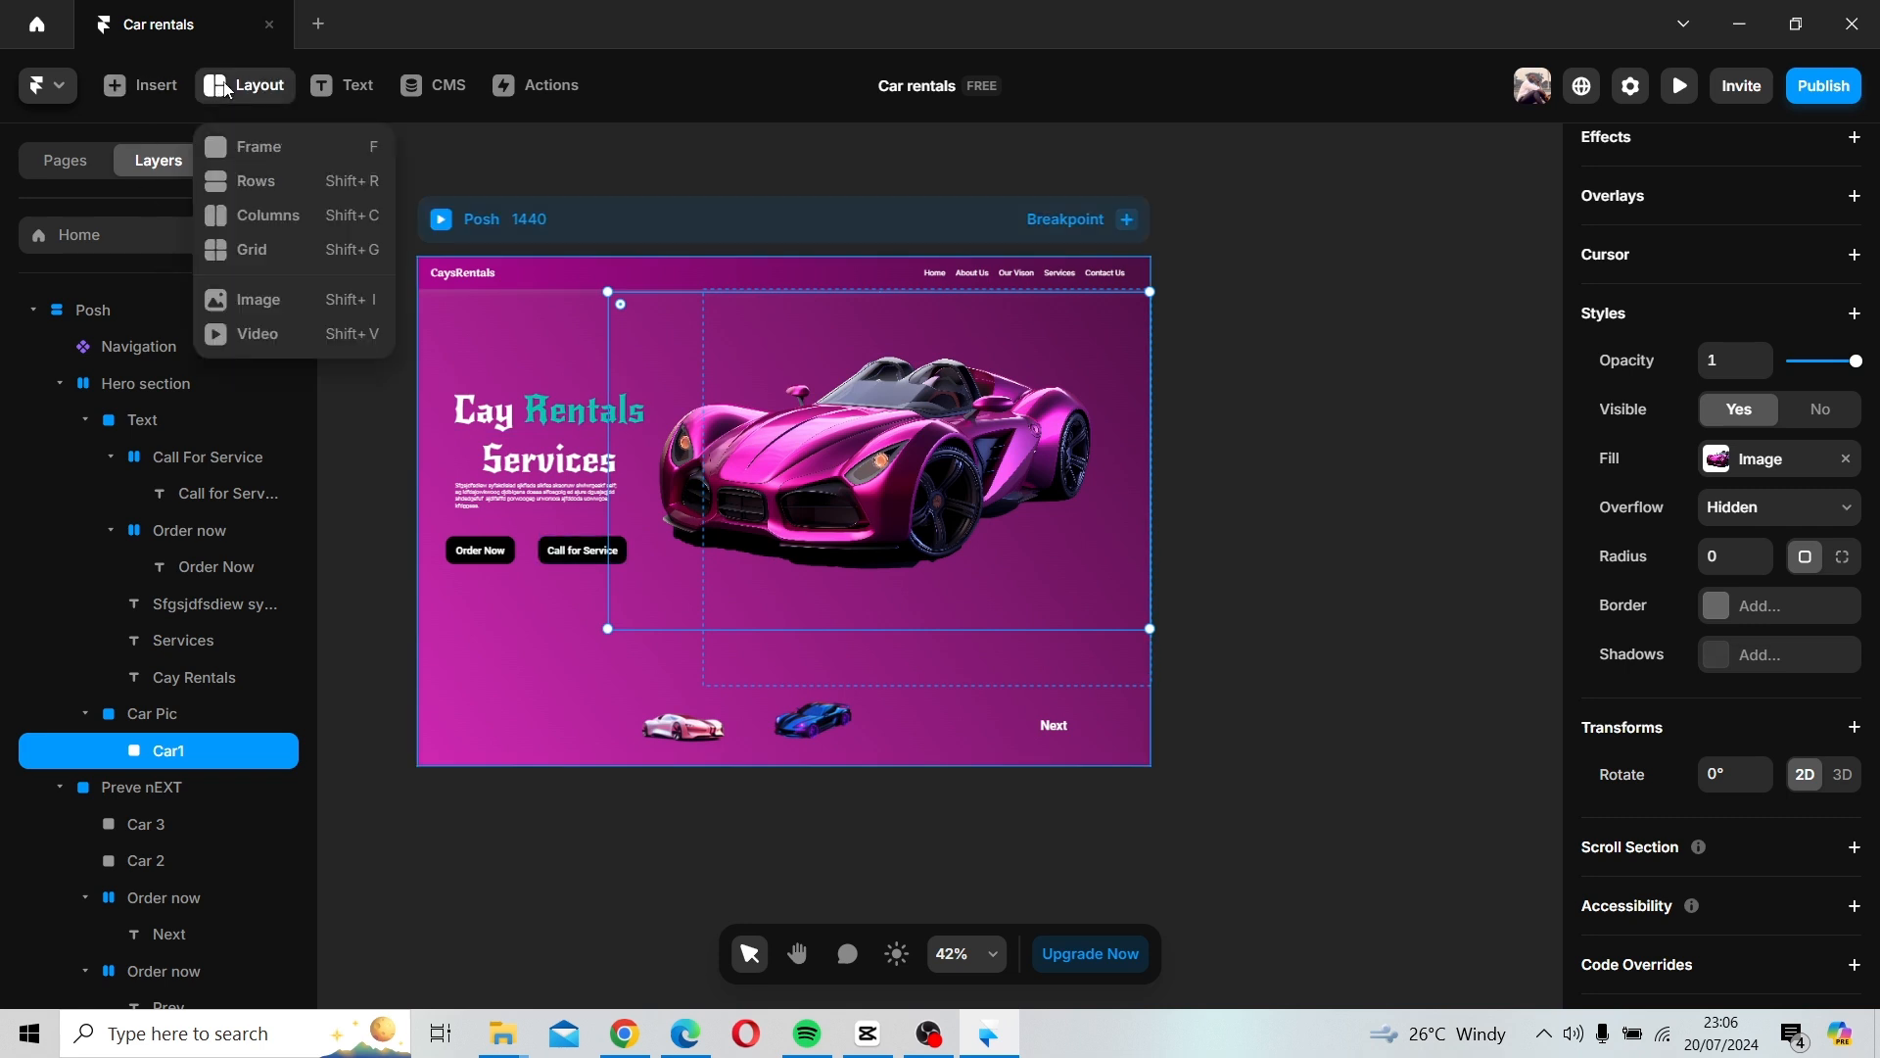
left_click(247, 147)
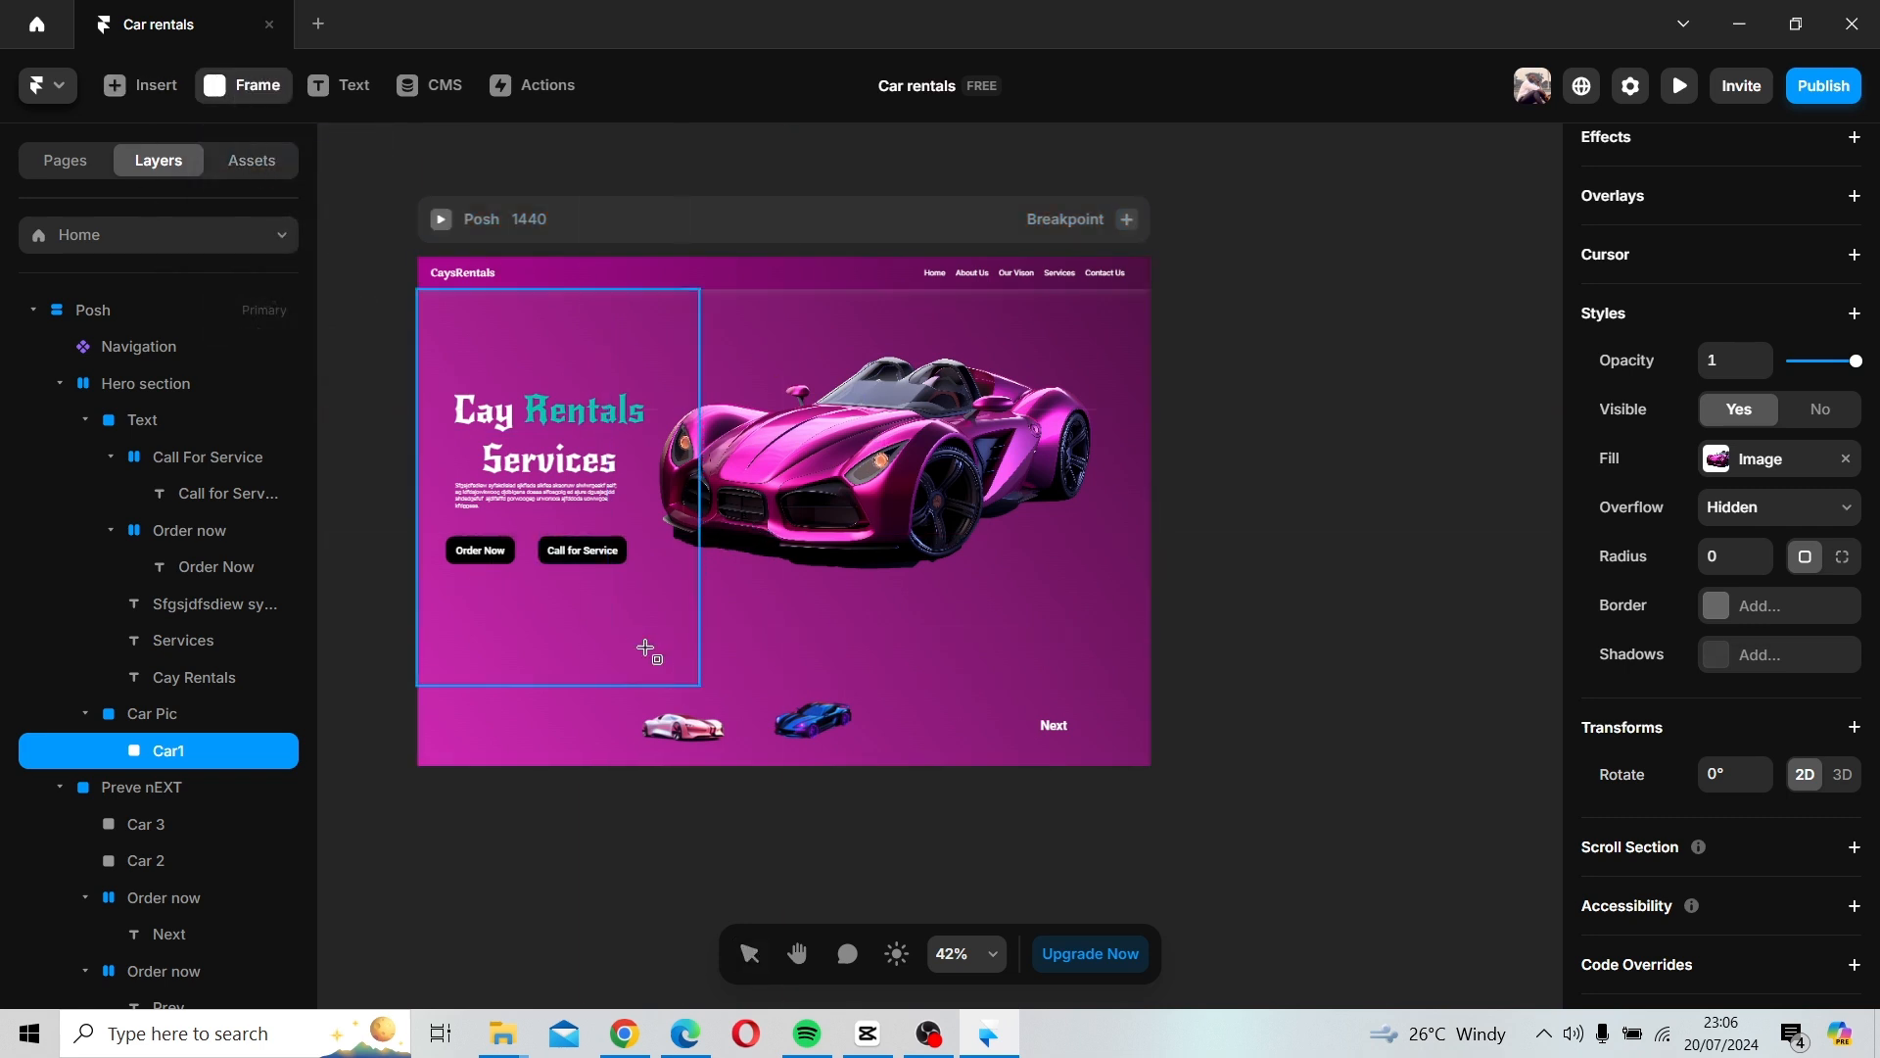
mouse_move(703, 635)
left_mouse_down()
mouse_move(930, 630)
mouse_move(1107, 651)
mouse_move(1155, 687)
left_mouse_up()
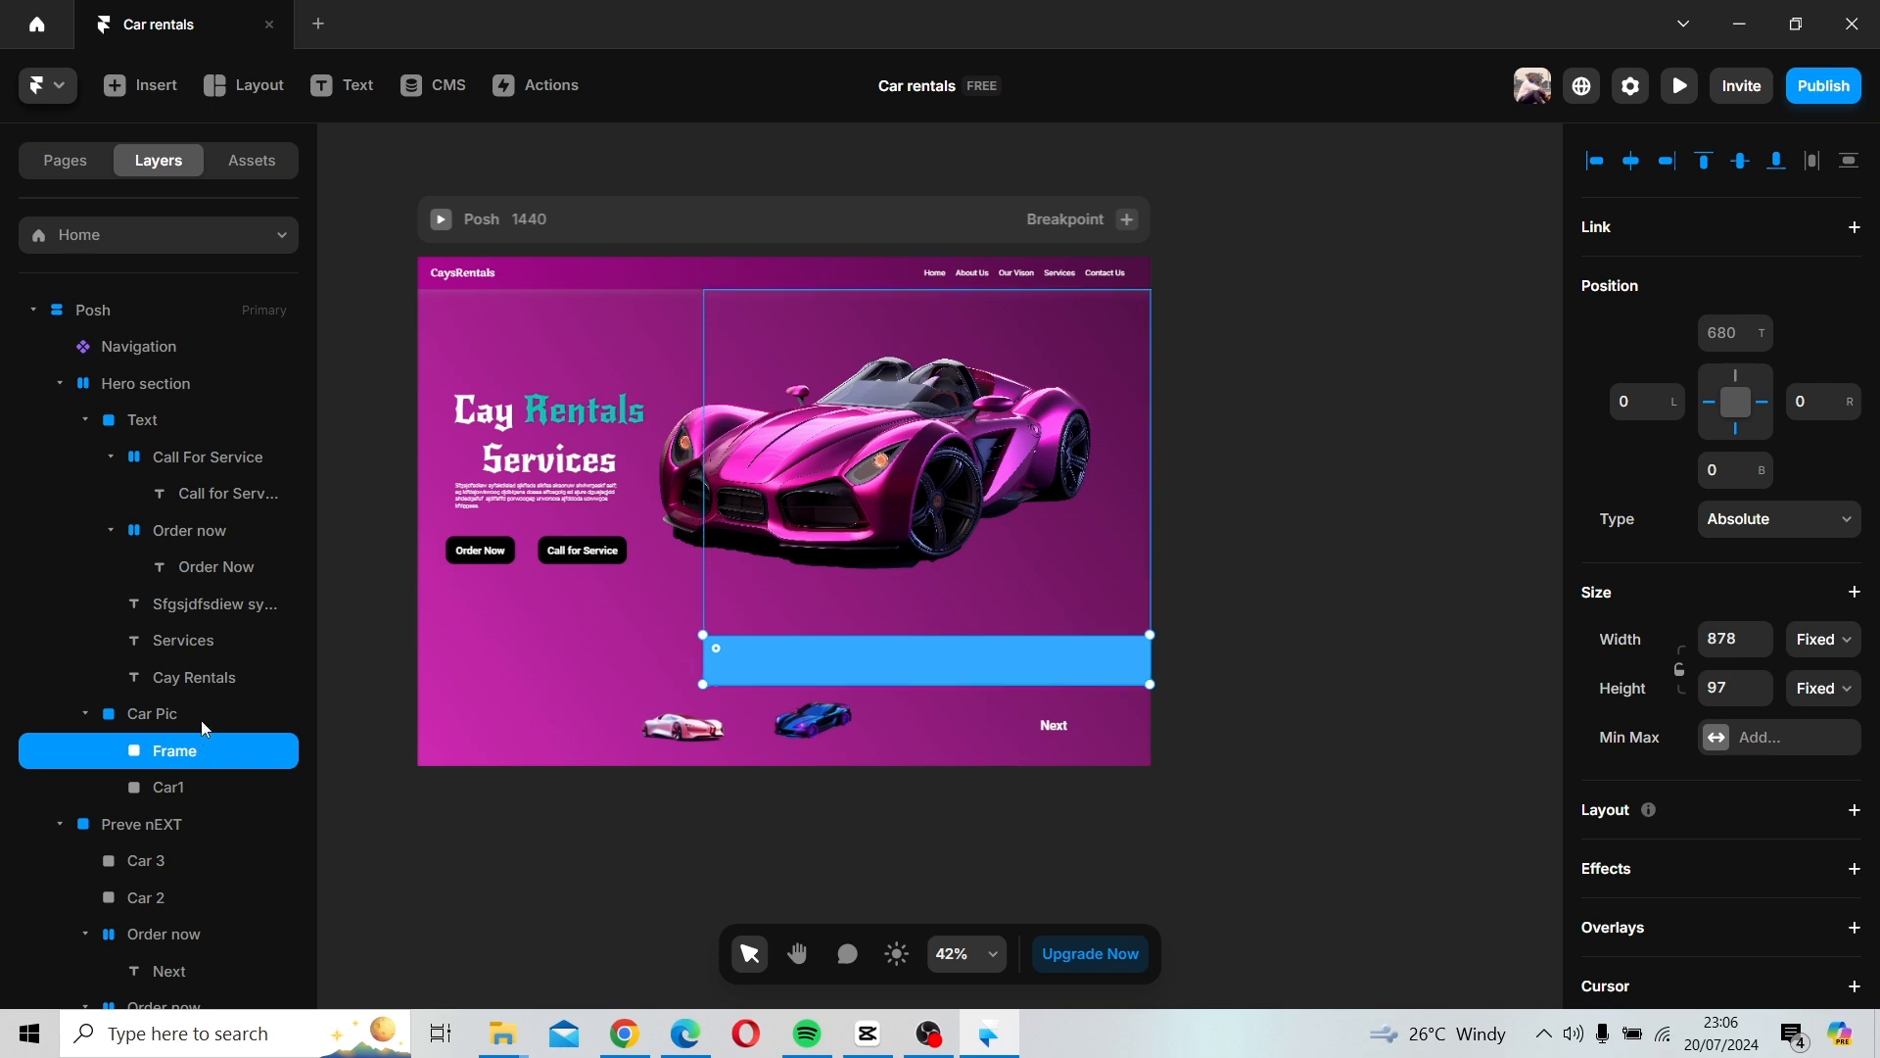
Enlarge the Car1 image from its lower-left corner so it reaches down over the new blue frame.
left_click(834, 601)
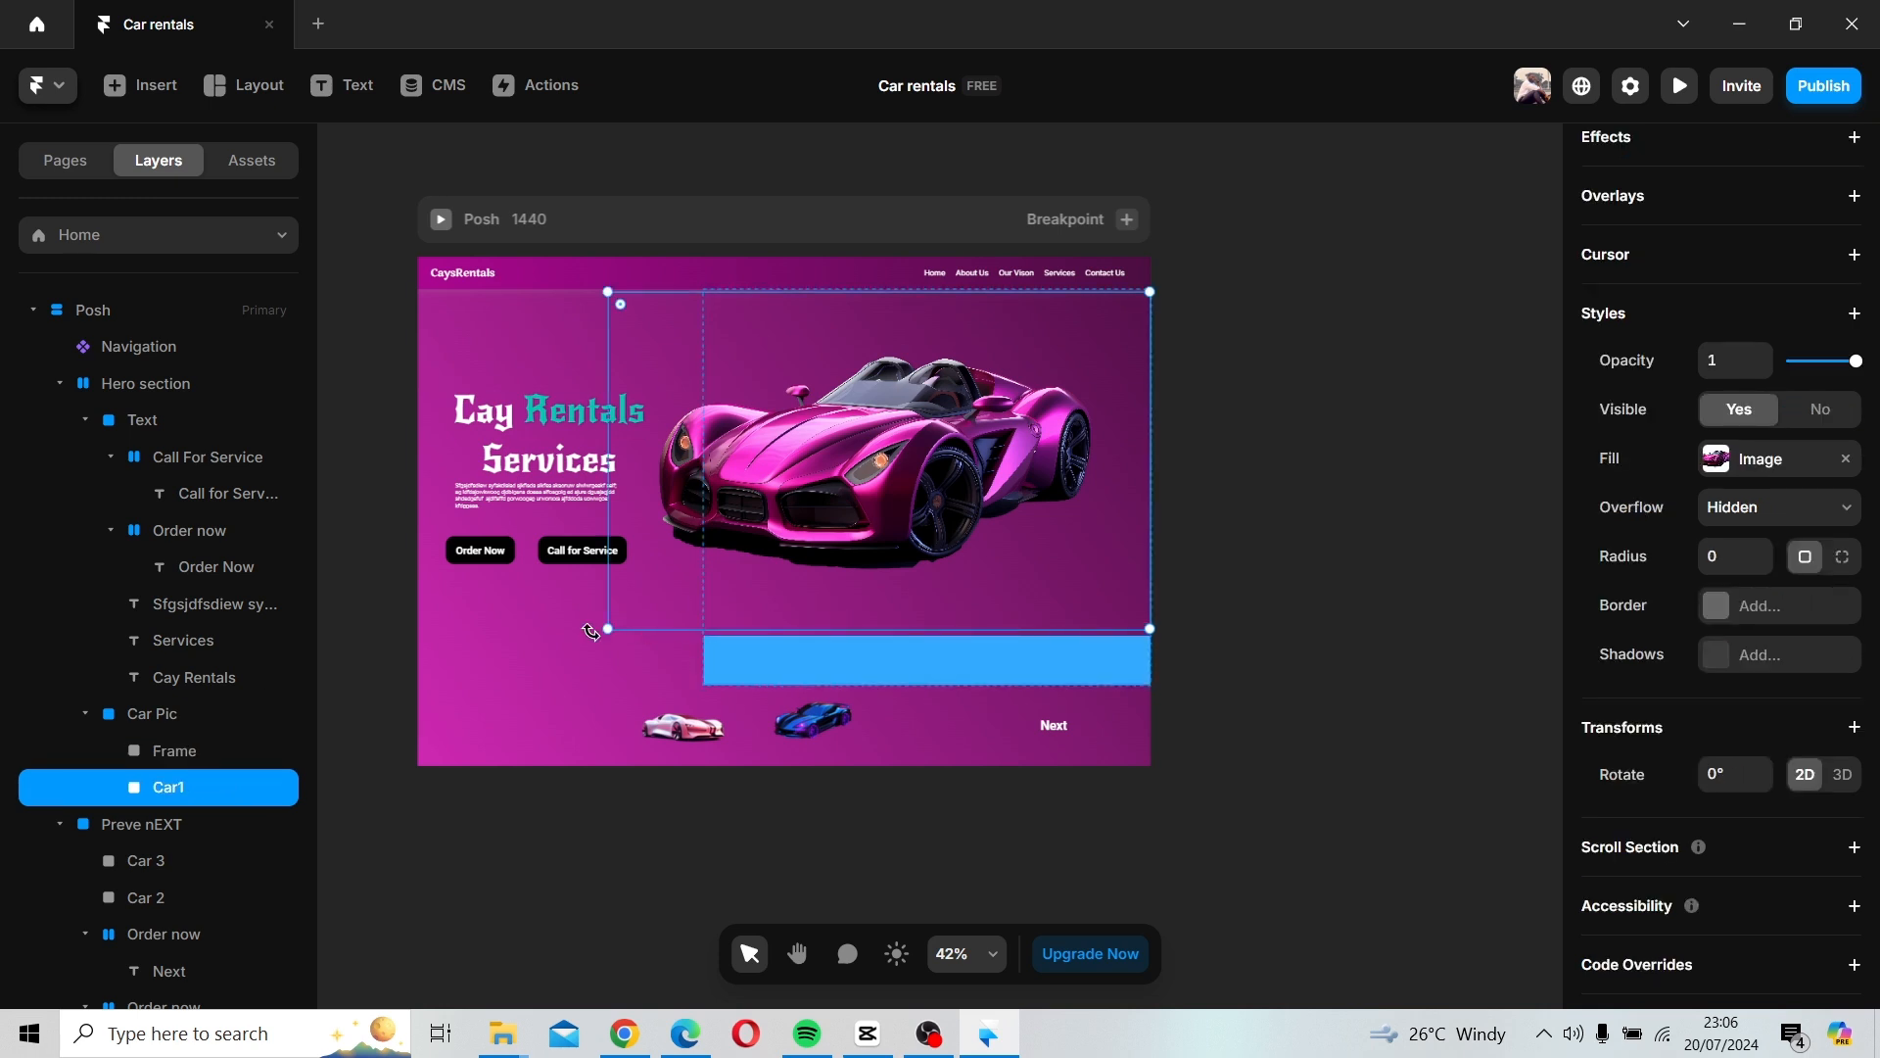
left_click_drag(608, 628, 569, 677)
left_click_drag(825, 517, 839, 530)
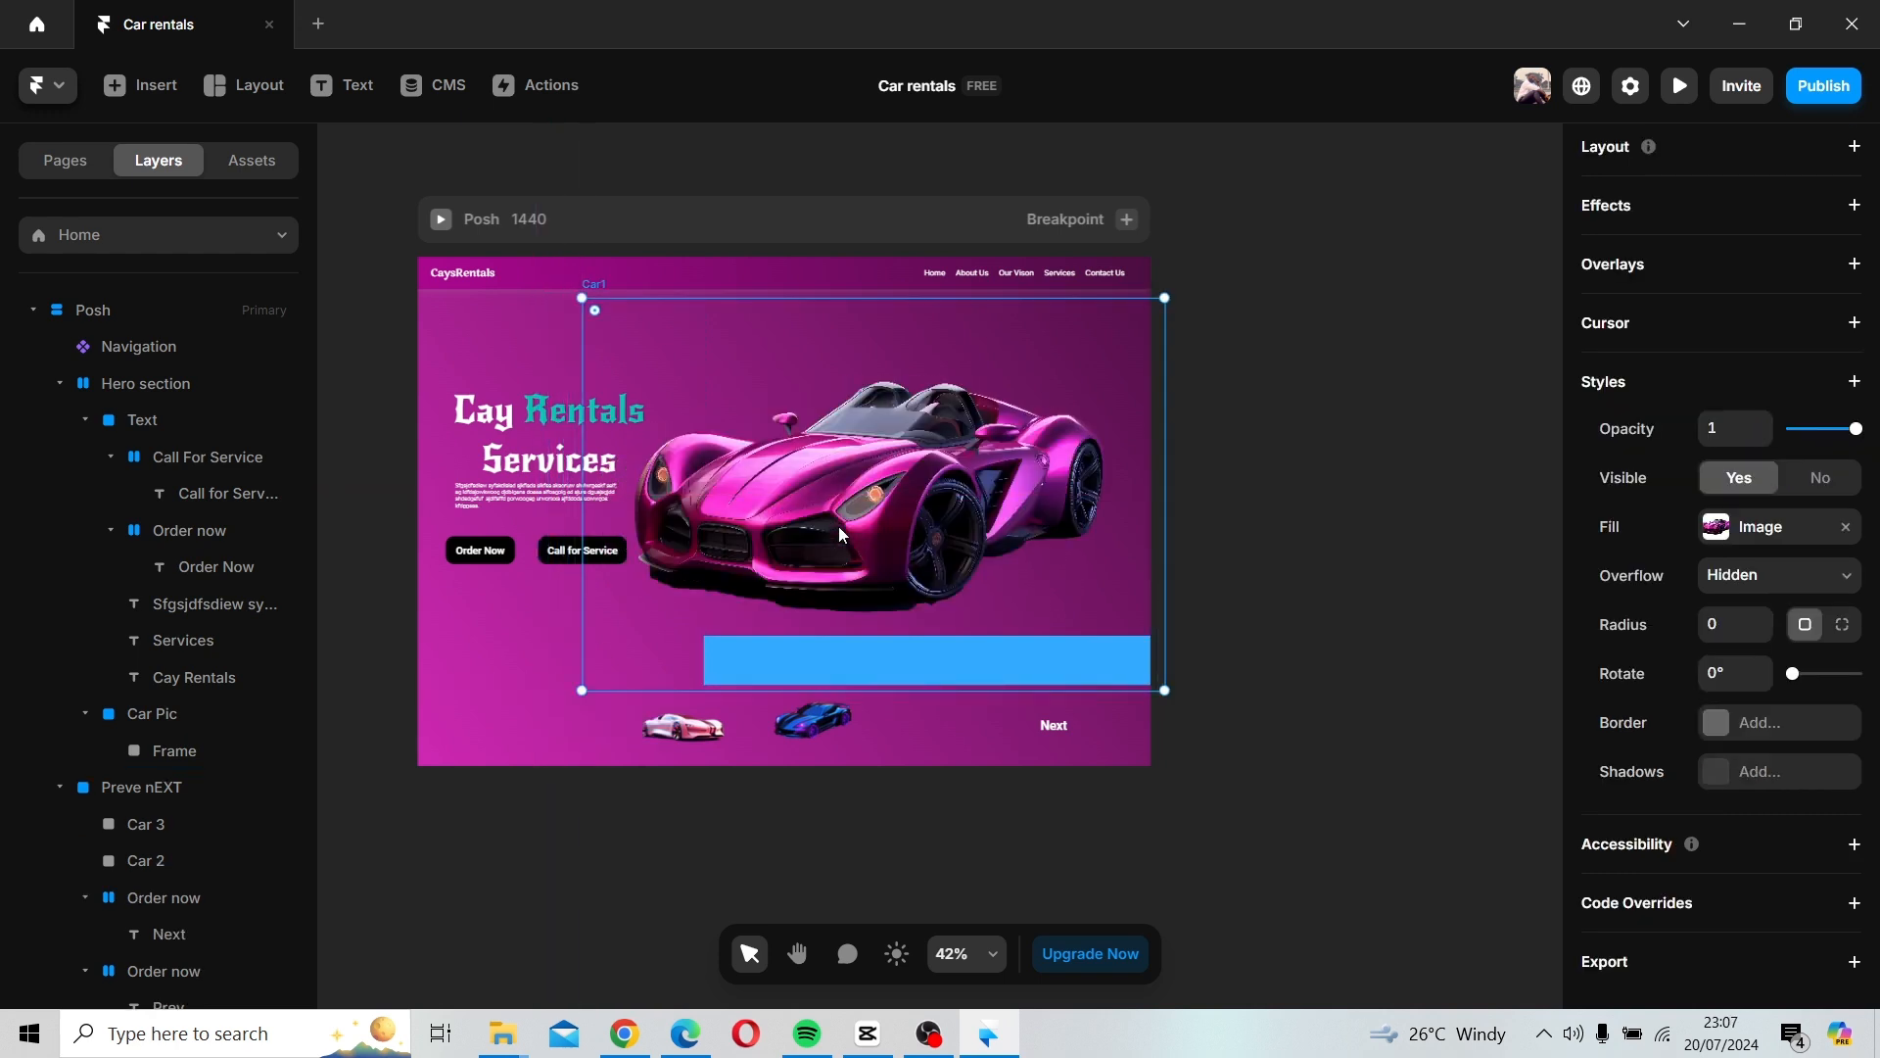
left_click(1182, 539)
Fine-tune the size of the Car1 image from its upper-right corner and undo the last nudge of its position.
left_click(763, 526)
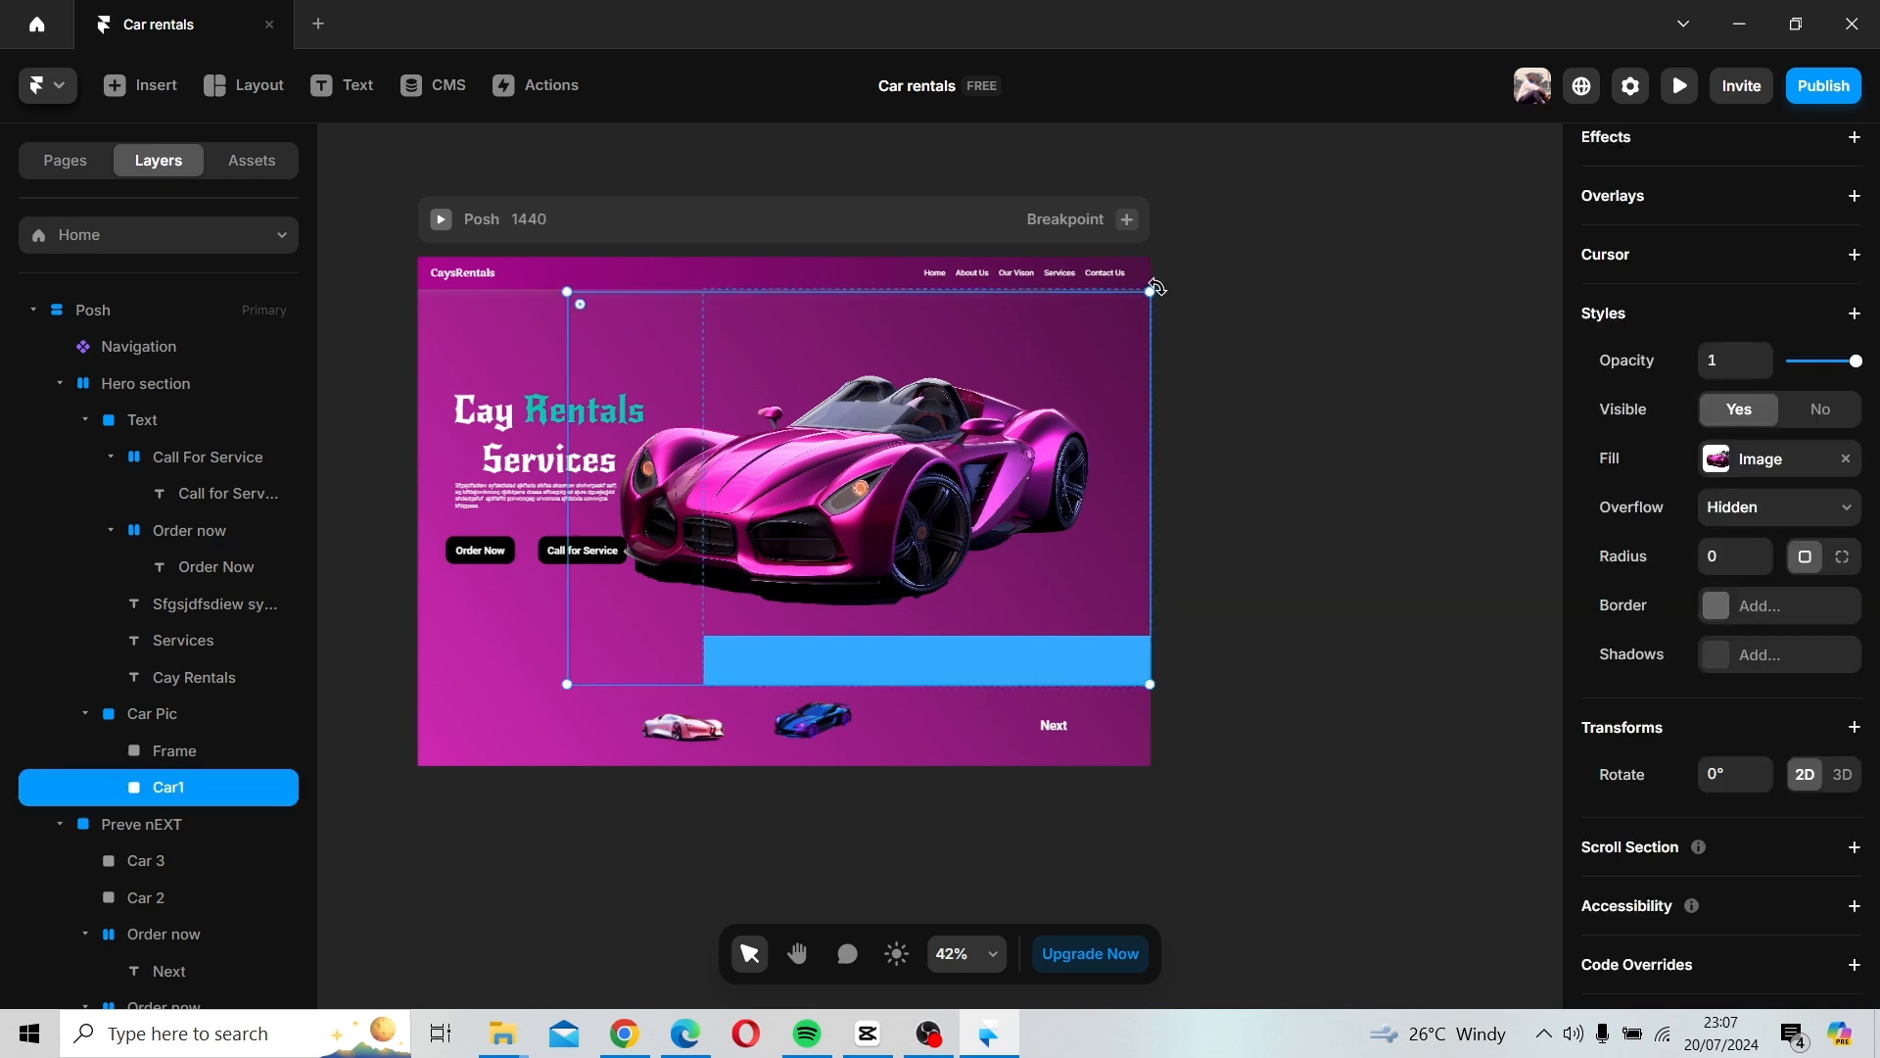
left_click_drag(1150, 292, 1123, 320)
left_click_drag(929, 476, 975, 478)
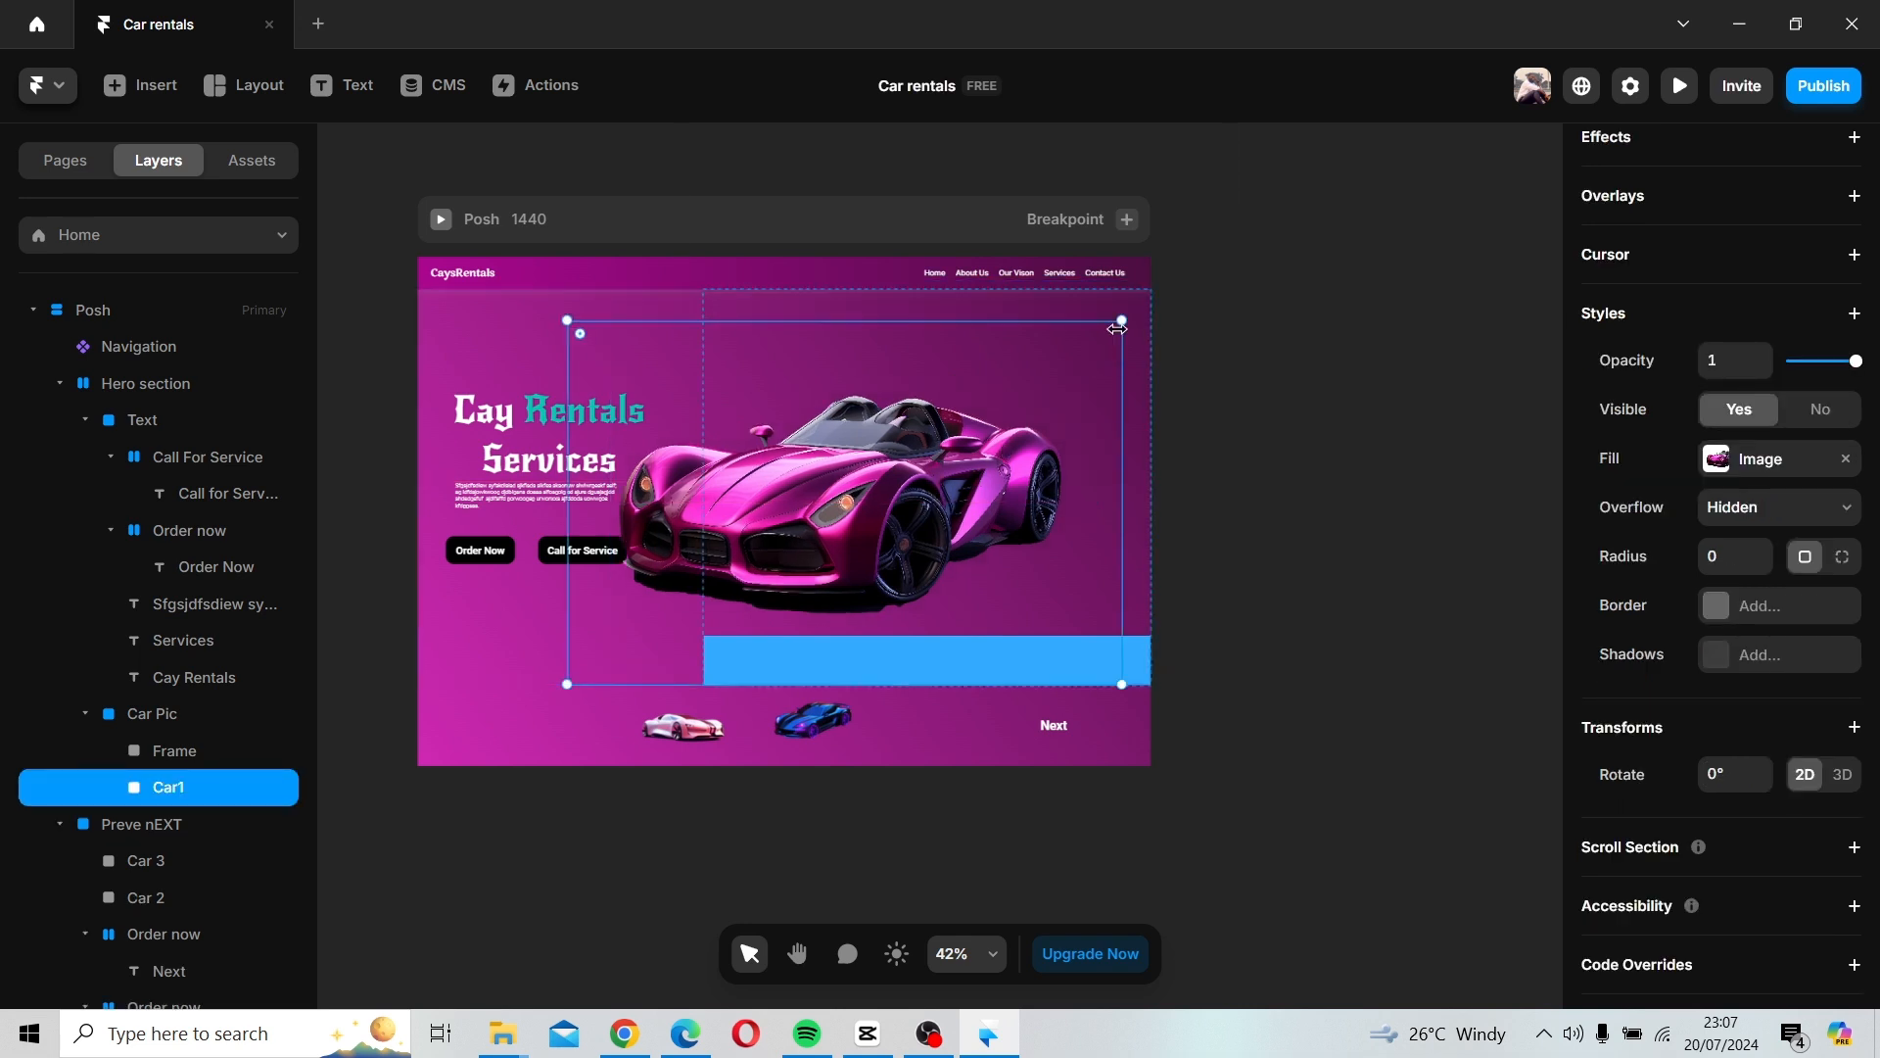
left_click_drag(1124, 317, 1147, 305)
left_click_drag(957, 465, 967, 466)
key("ctrl+z")
left_click(1273, 511)
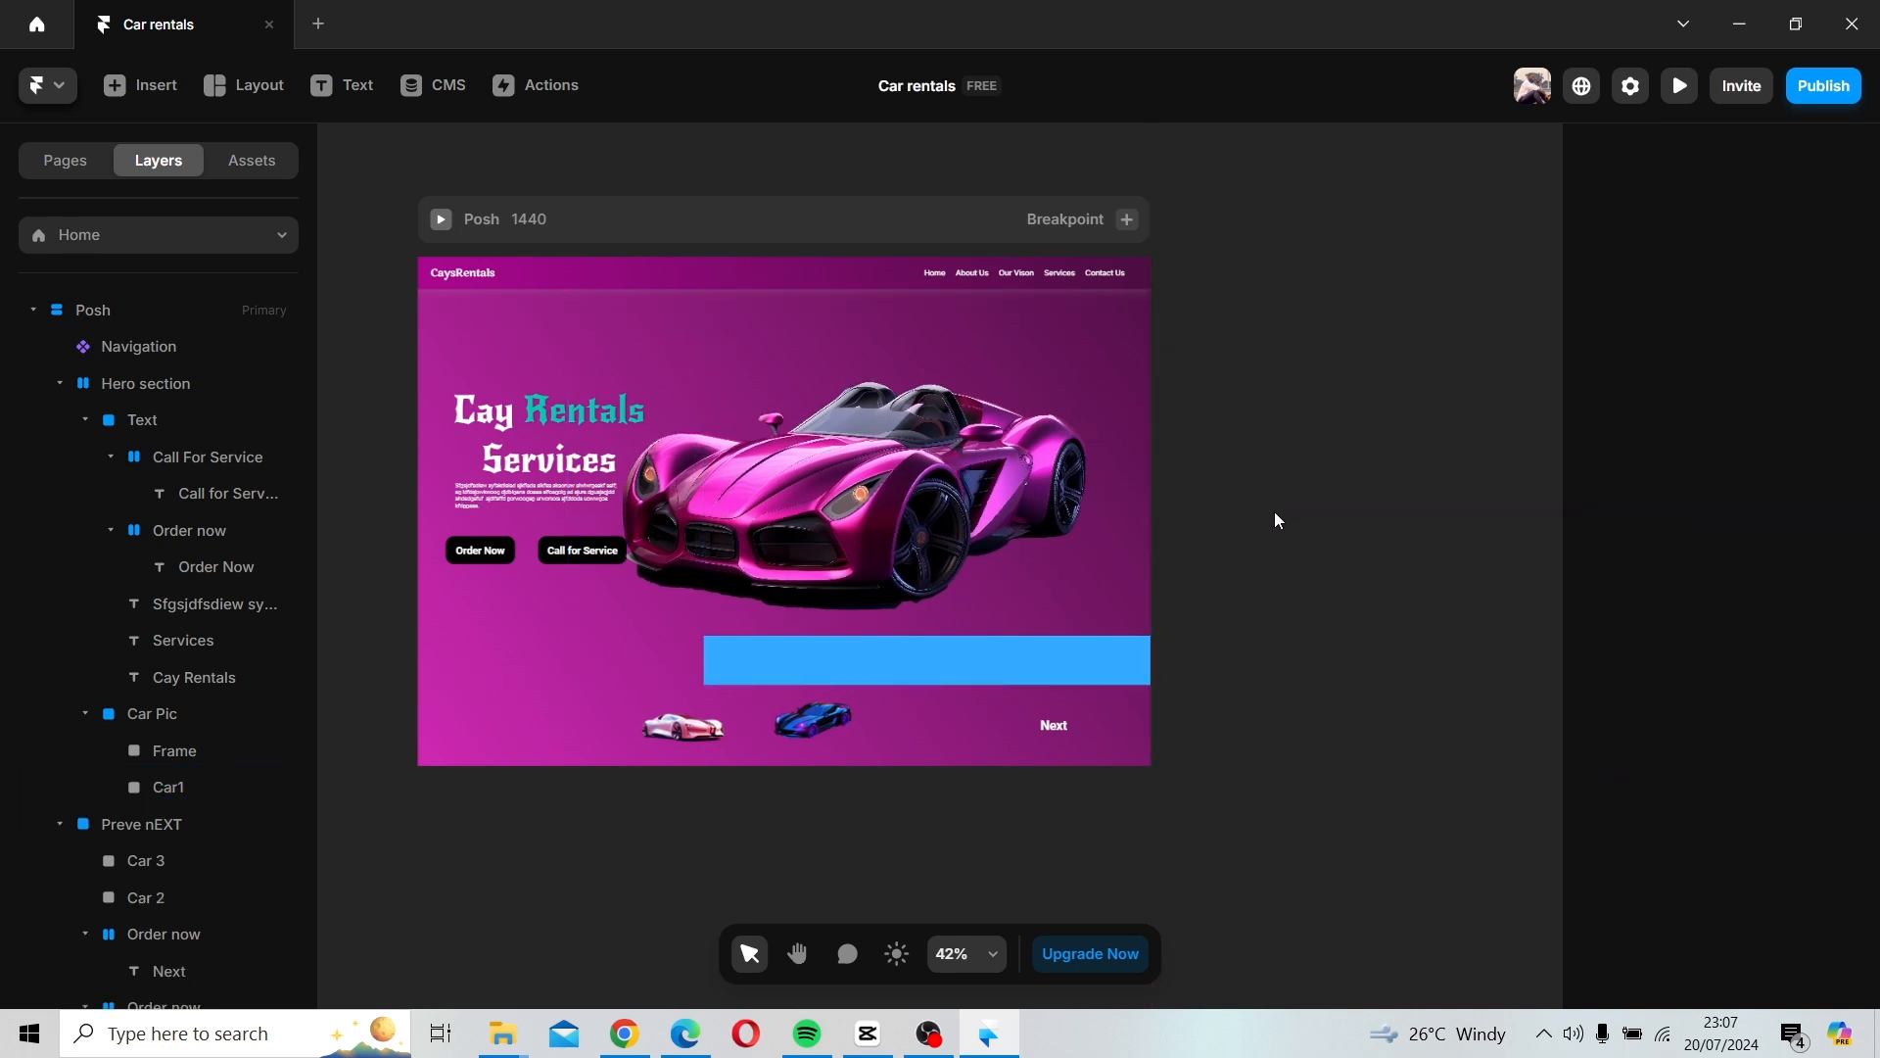
Widen the blue frame beneath the car by extending its left edge toward the hero text area.
left_click(793, 667)
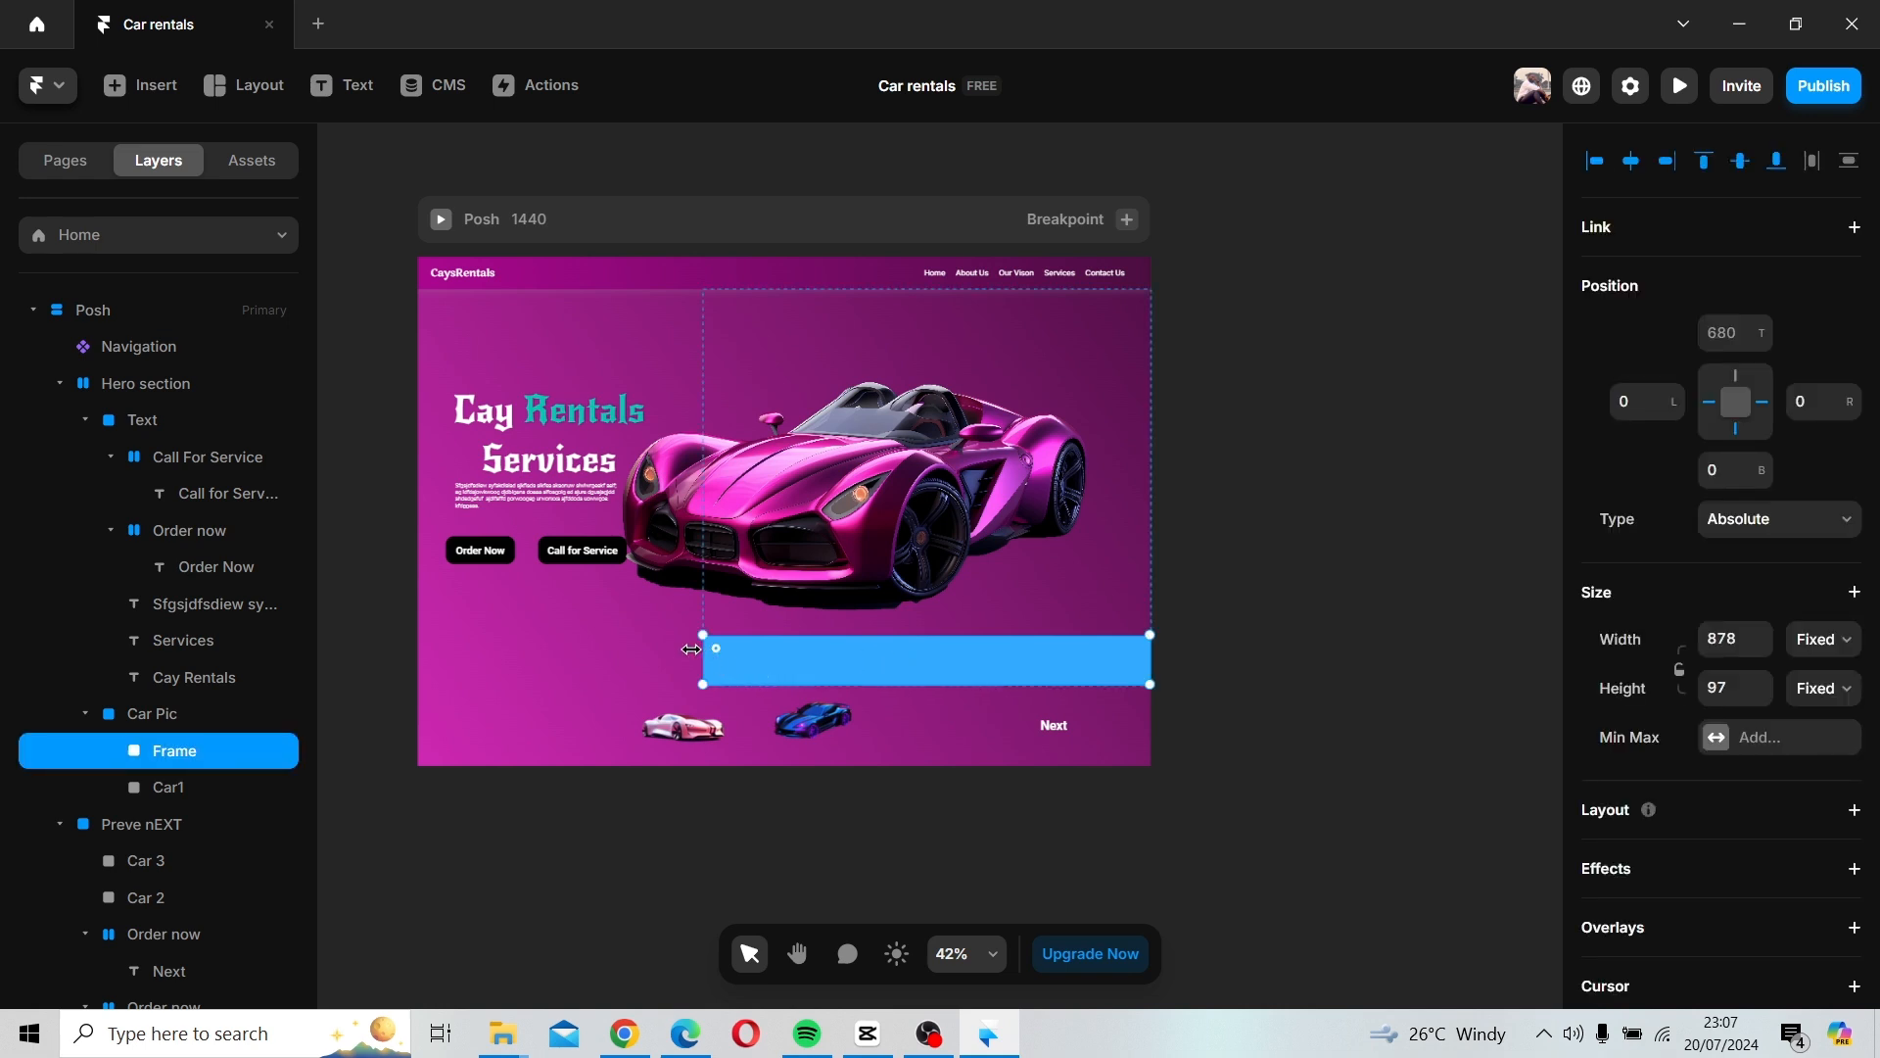
left_click_drag(705, 652, 644, 652)
left_click(822, 589)
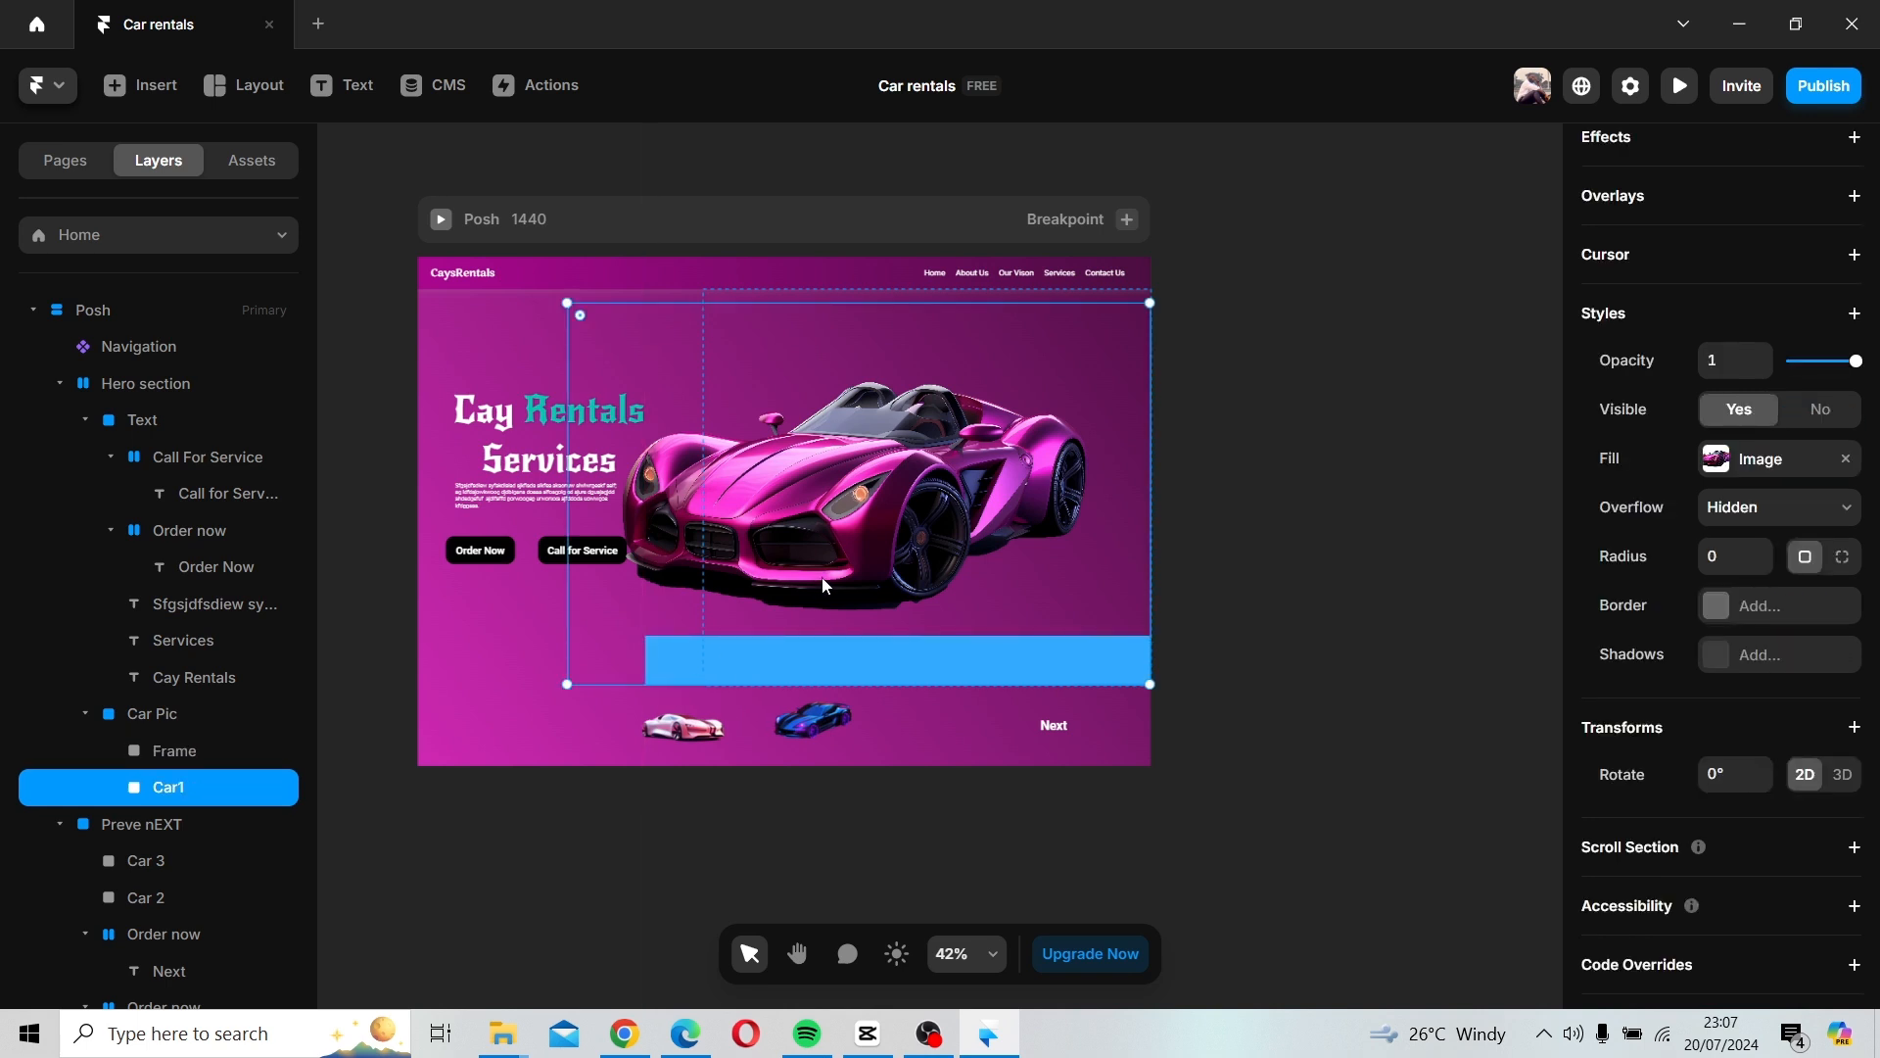
Nudge the Call For Service button closer to Order Now, to a left offset of 218.
left_click(546, 556)
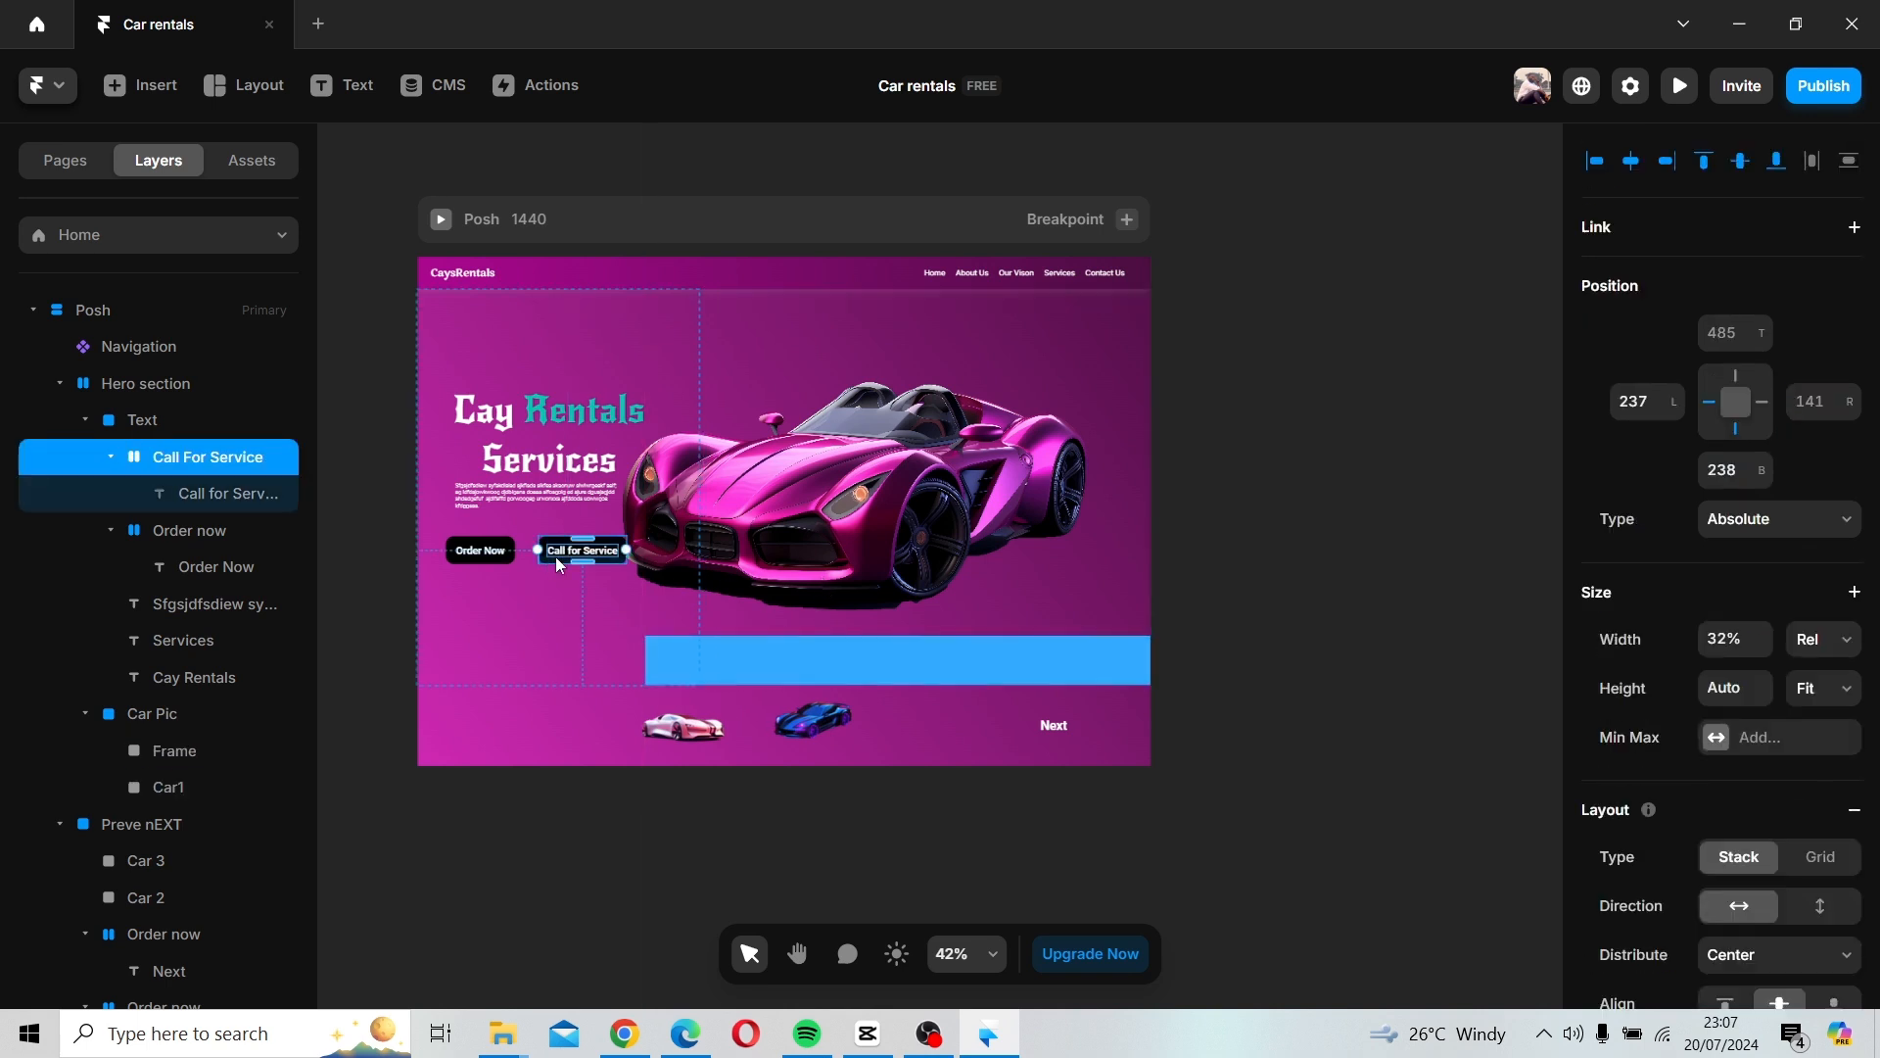
key("Left")
key("Left")
key("Left")
key("Left")
key("Left")
key("Left")
key("Left")
key("Left")
key("Left")
key("Left")
key("Left")
key("Left")
key("Left")
key("Left")
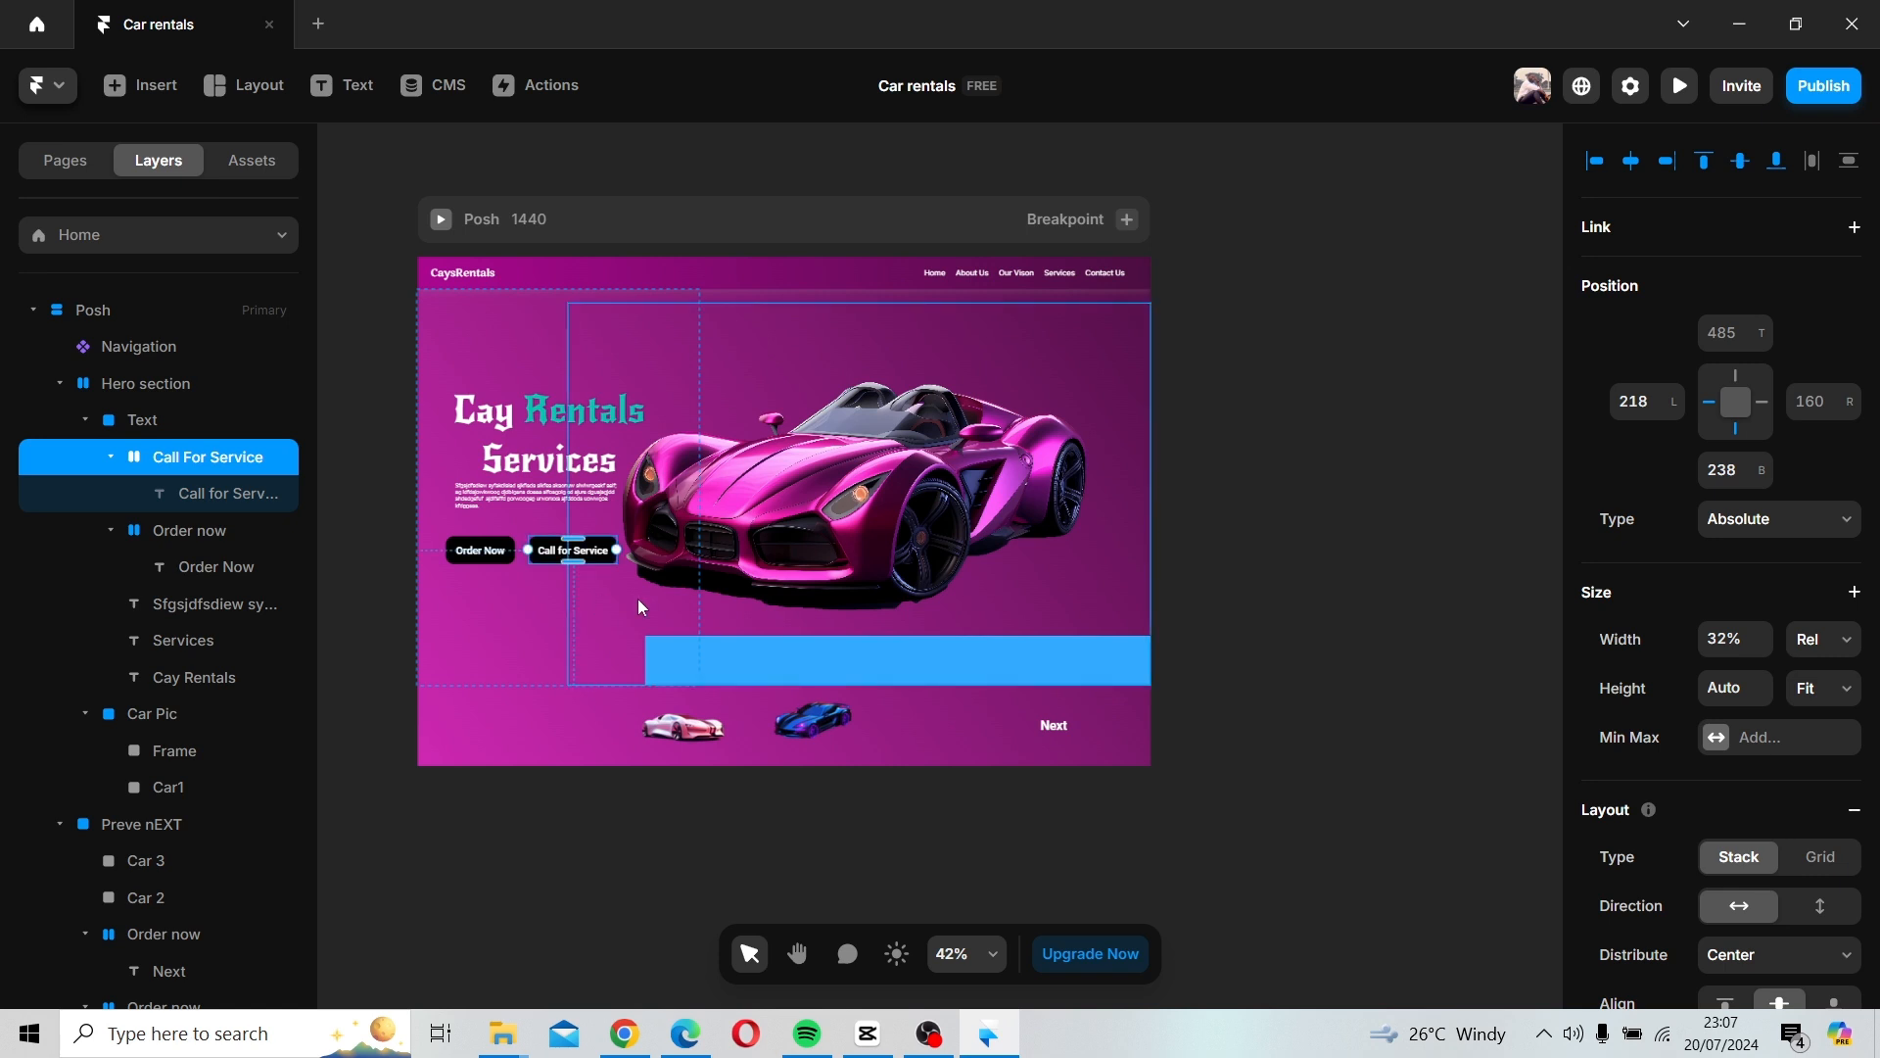
left_click(1278, 513)
Copy the Cay Rentals heading into the blue frame beneath the car and change the copy's text to Porche Cayman.
left_click(546, 428)
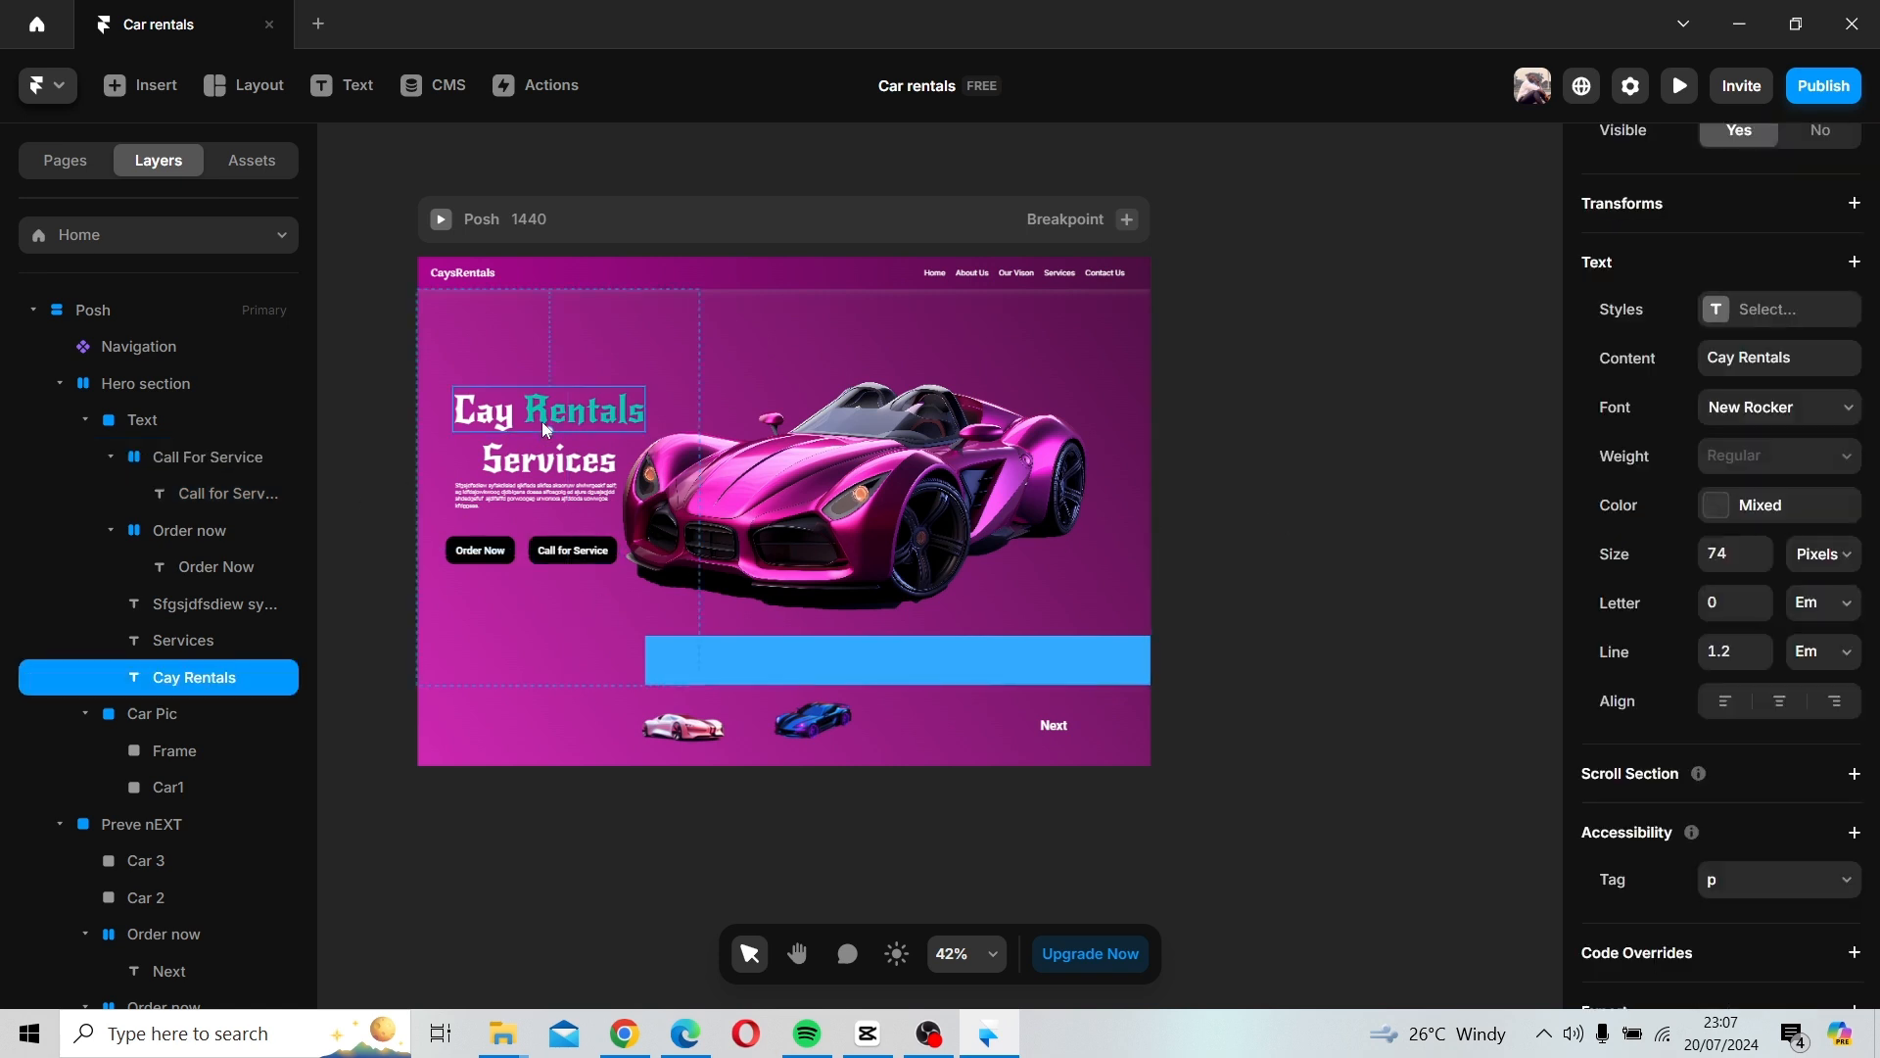
left_click_drag(549, 421, 868, 660)
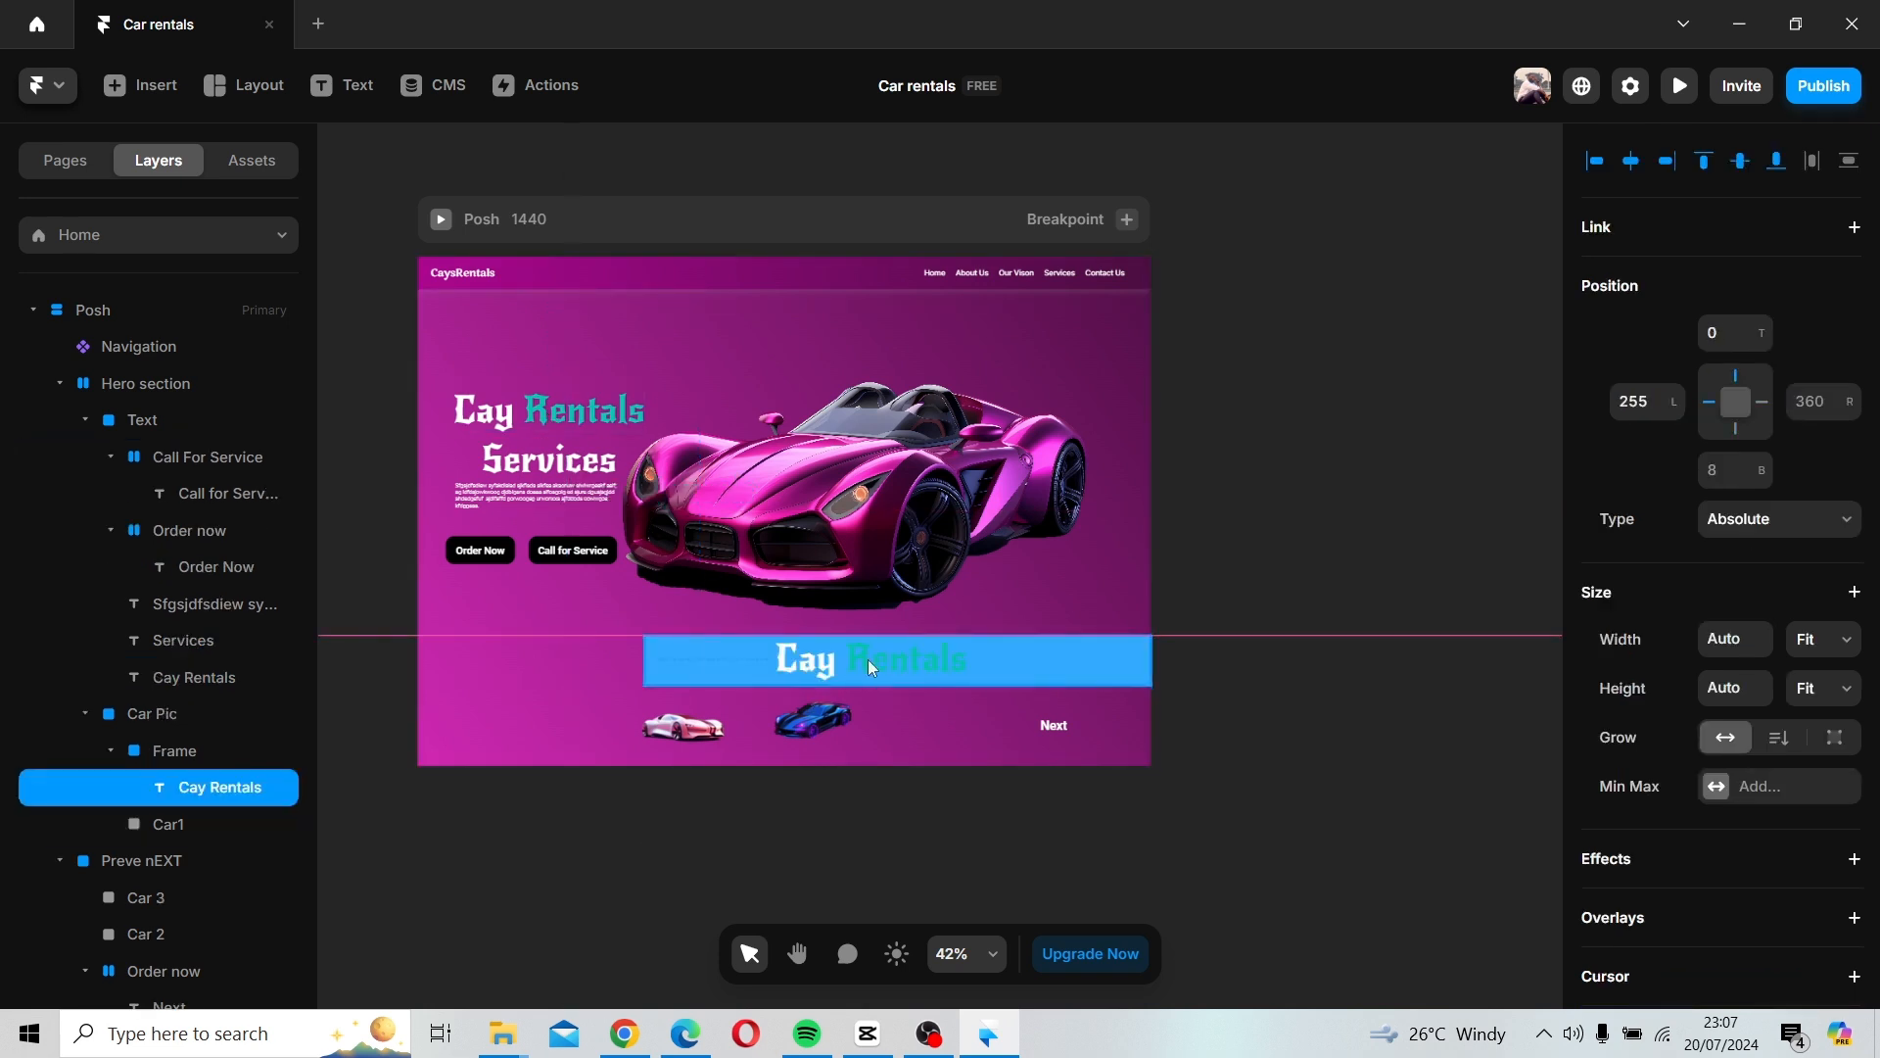
double_click(870, 673)
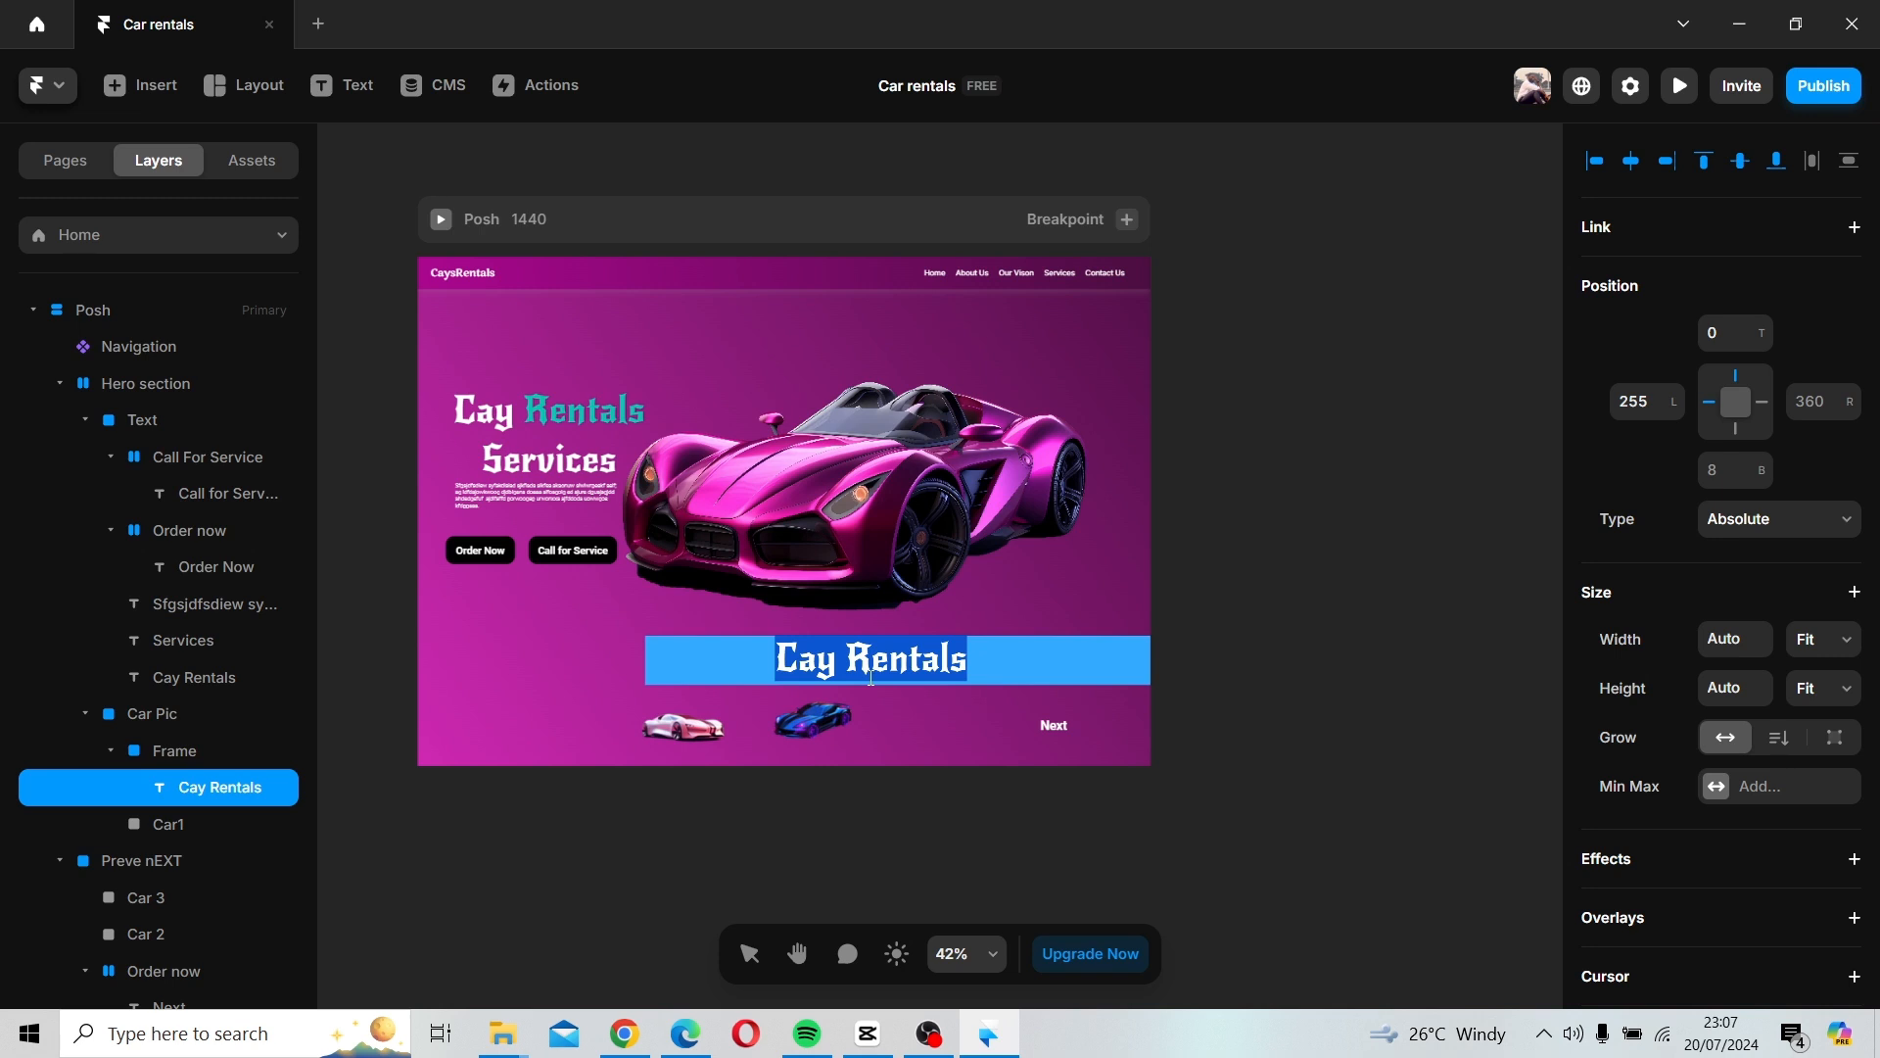
type("P")
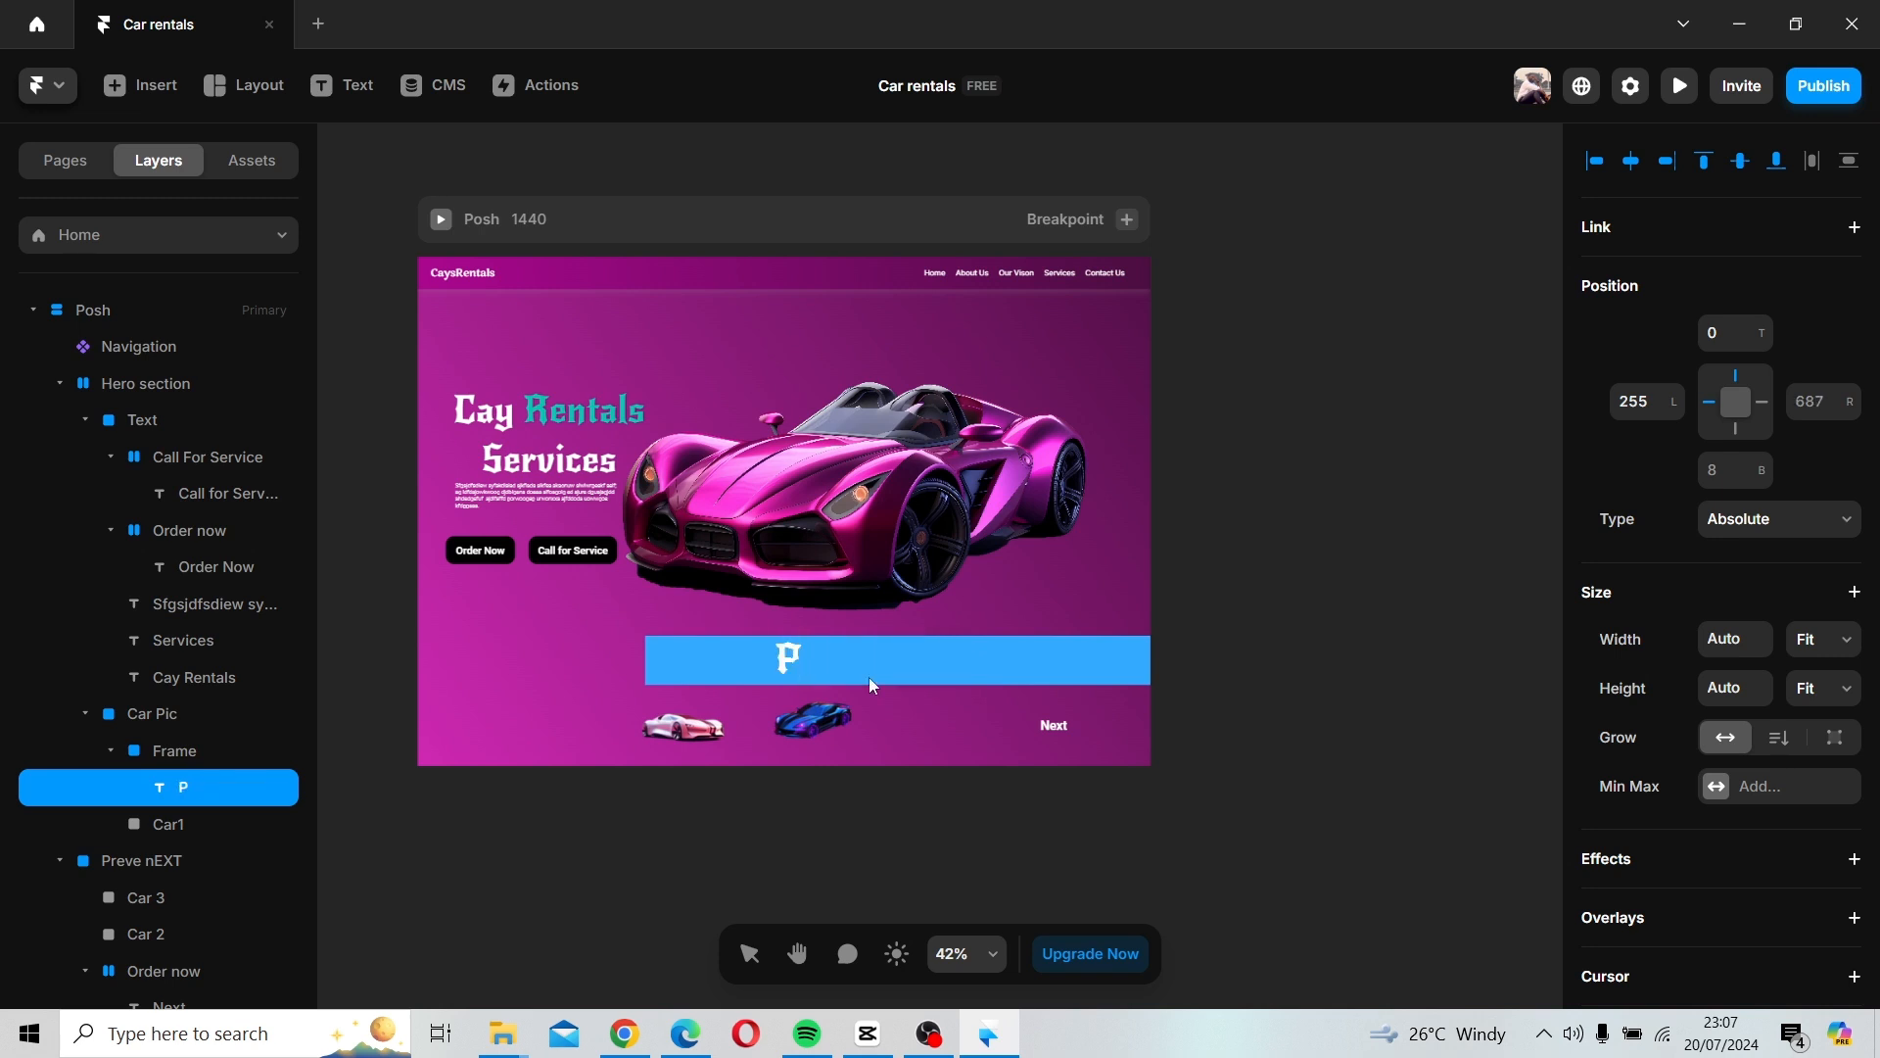
type("ourch")
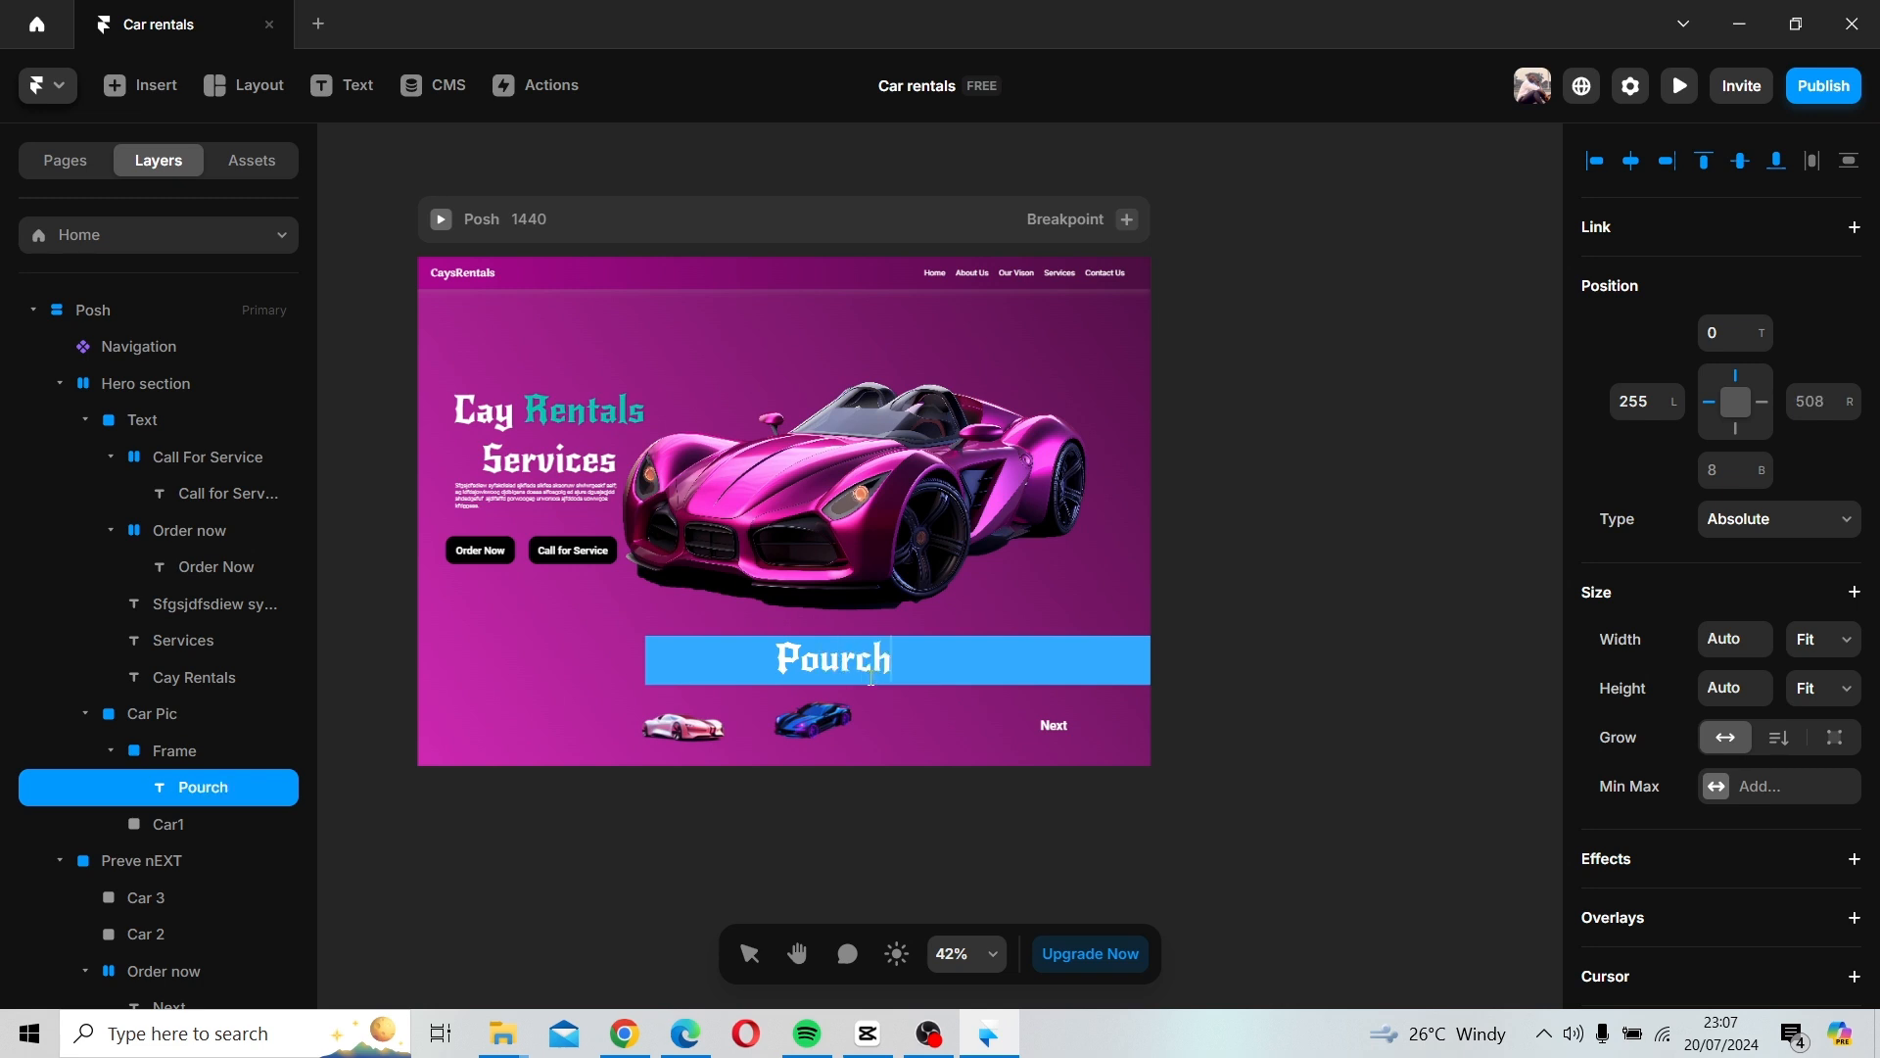
type("e")
key("BackSpace")
type("Caym")
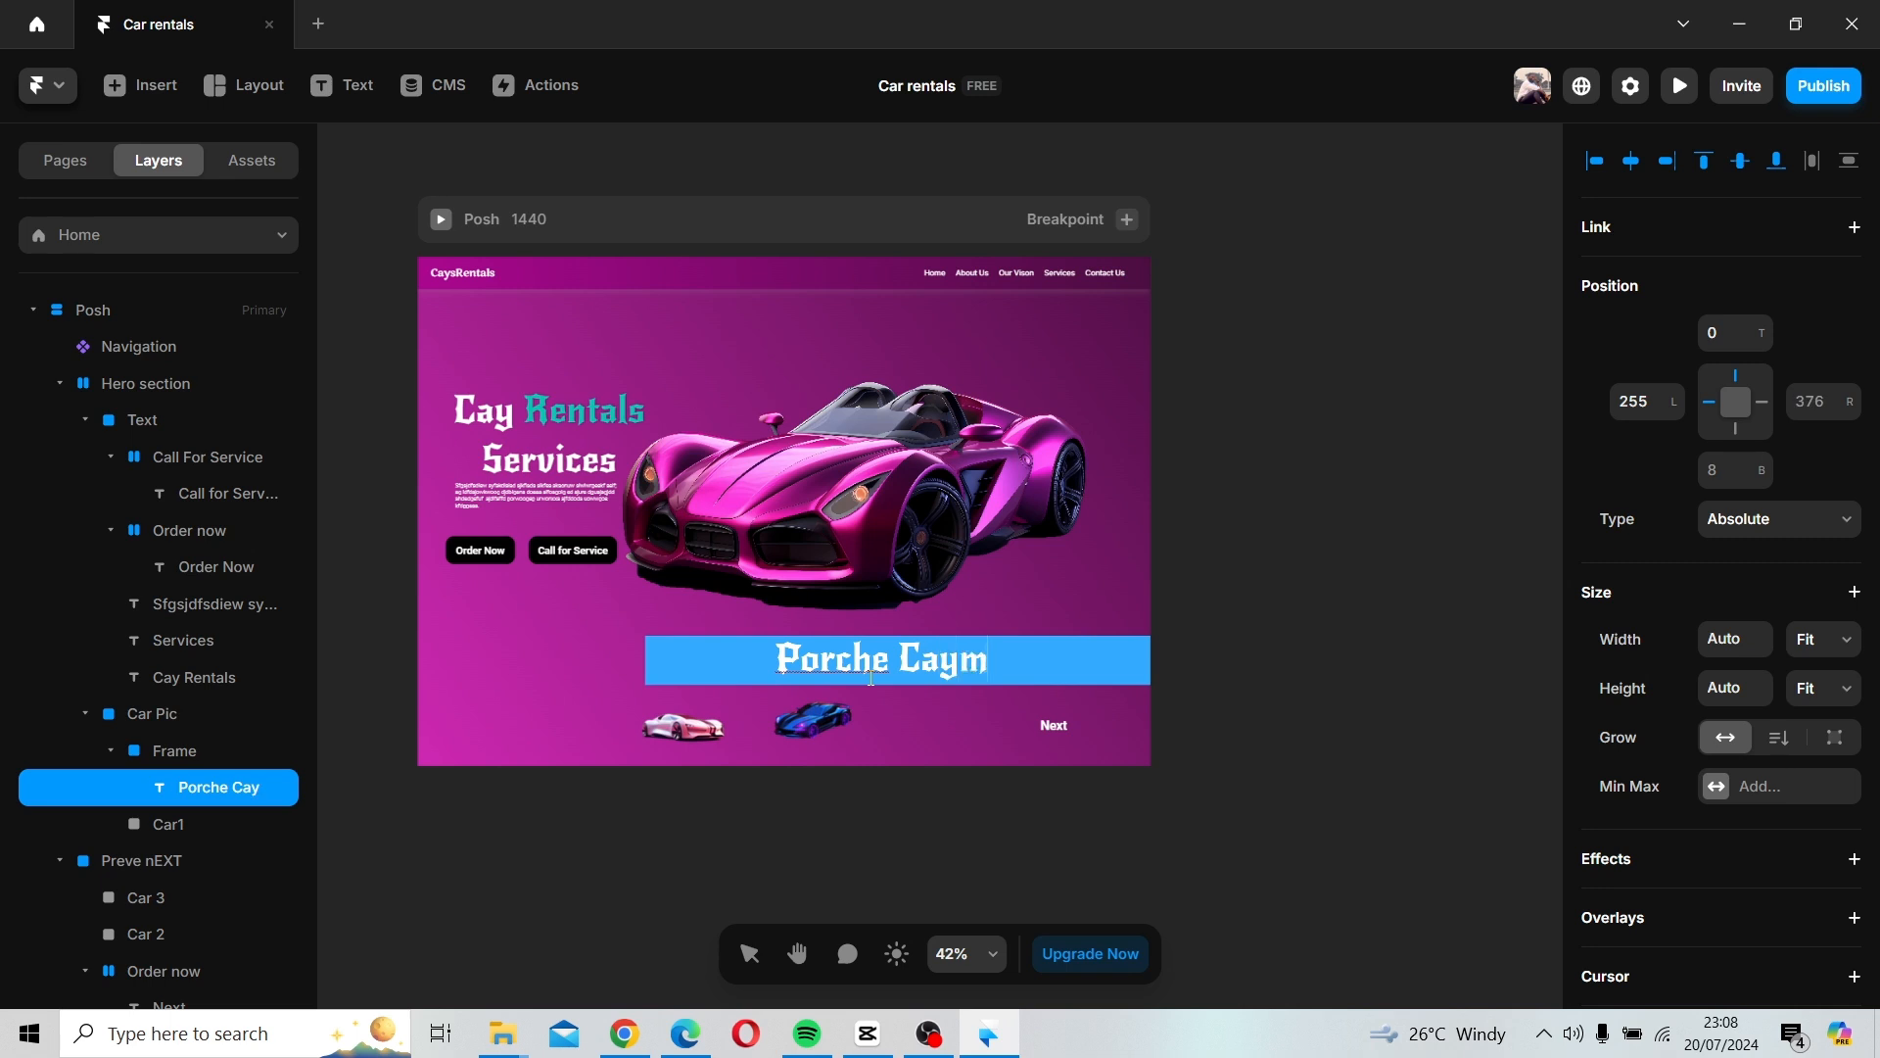
type("an")
Replace the text in the frame beneath the car with Mc Laren F1.
double_click(840, 676)
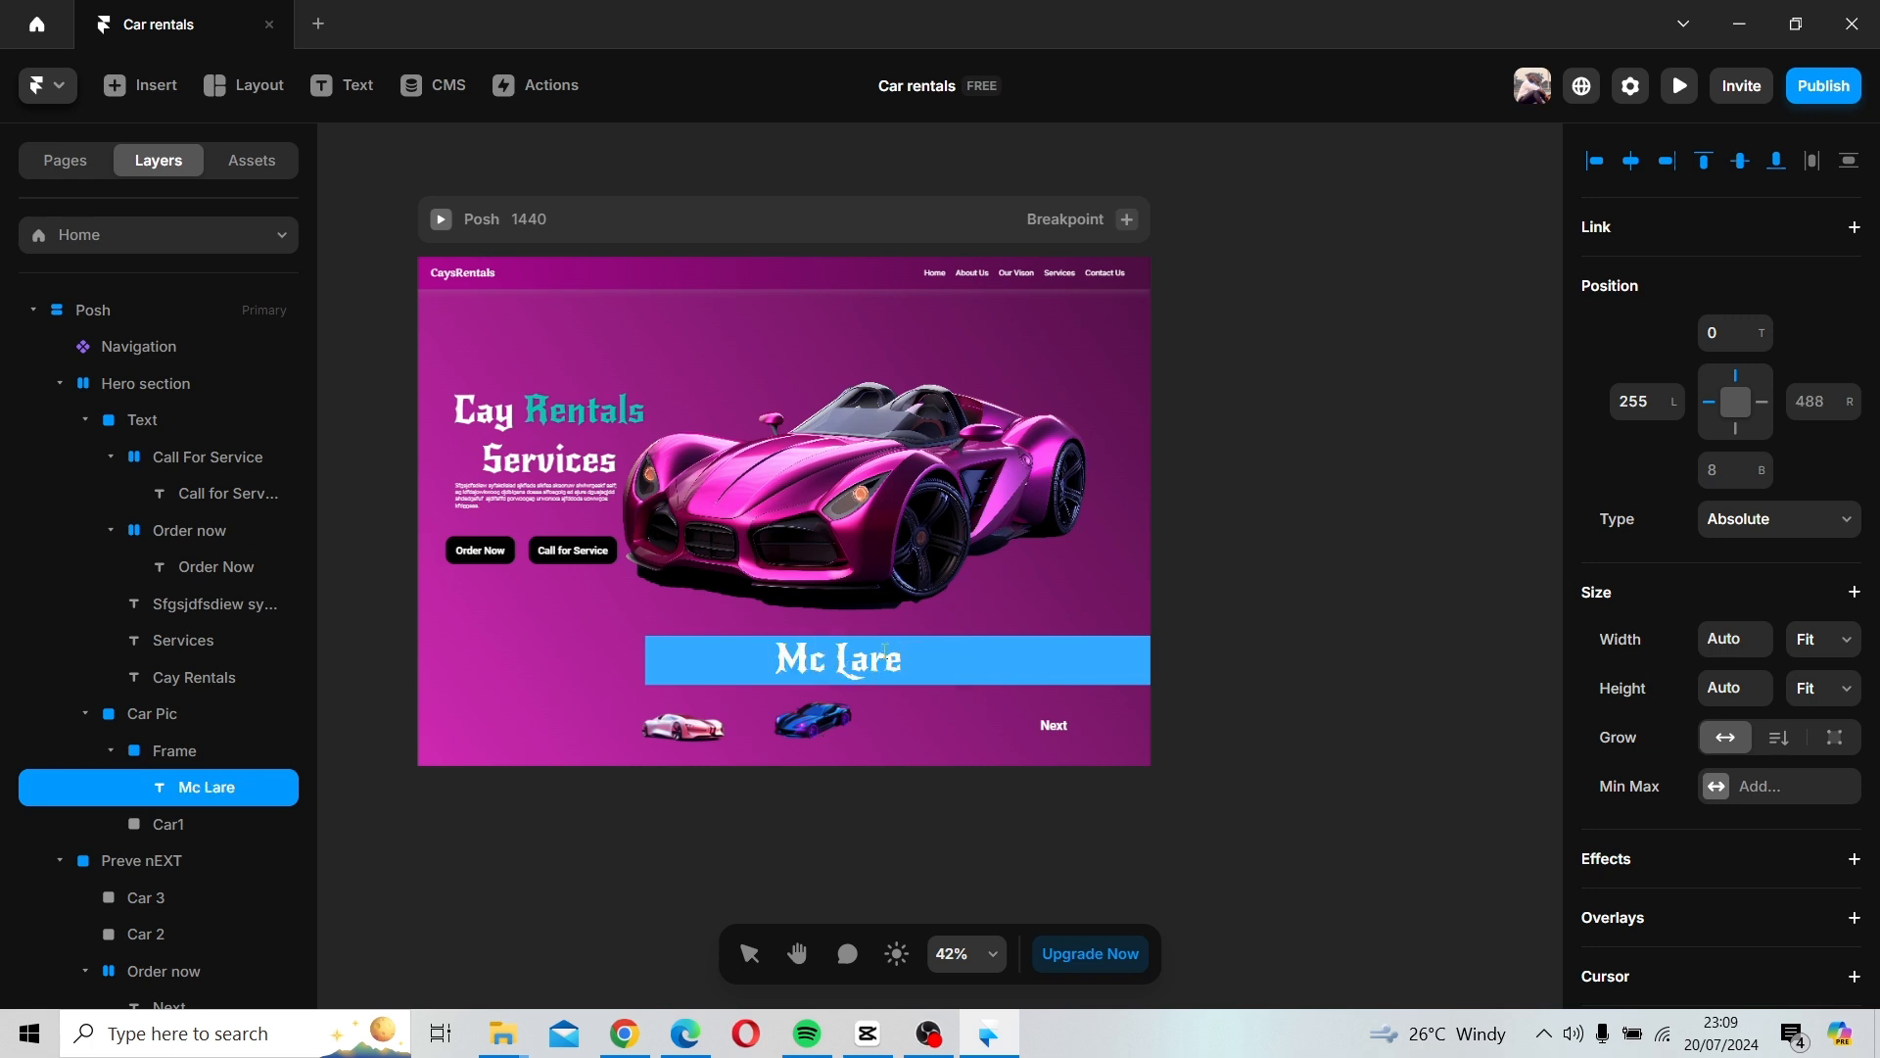
type("n")
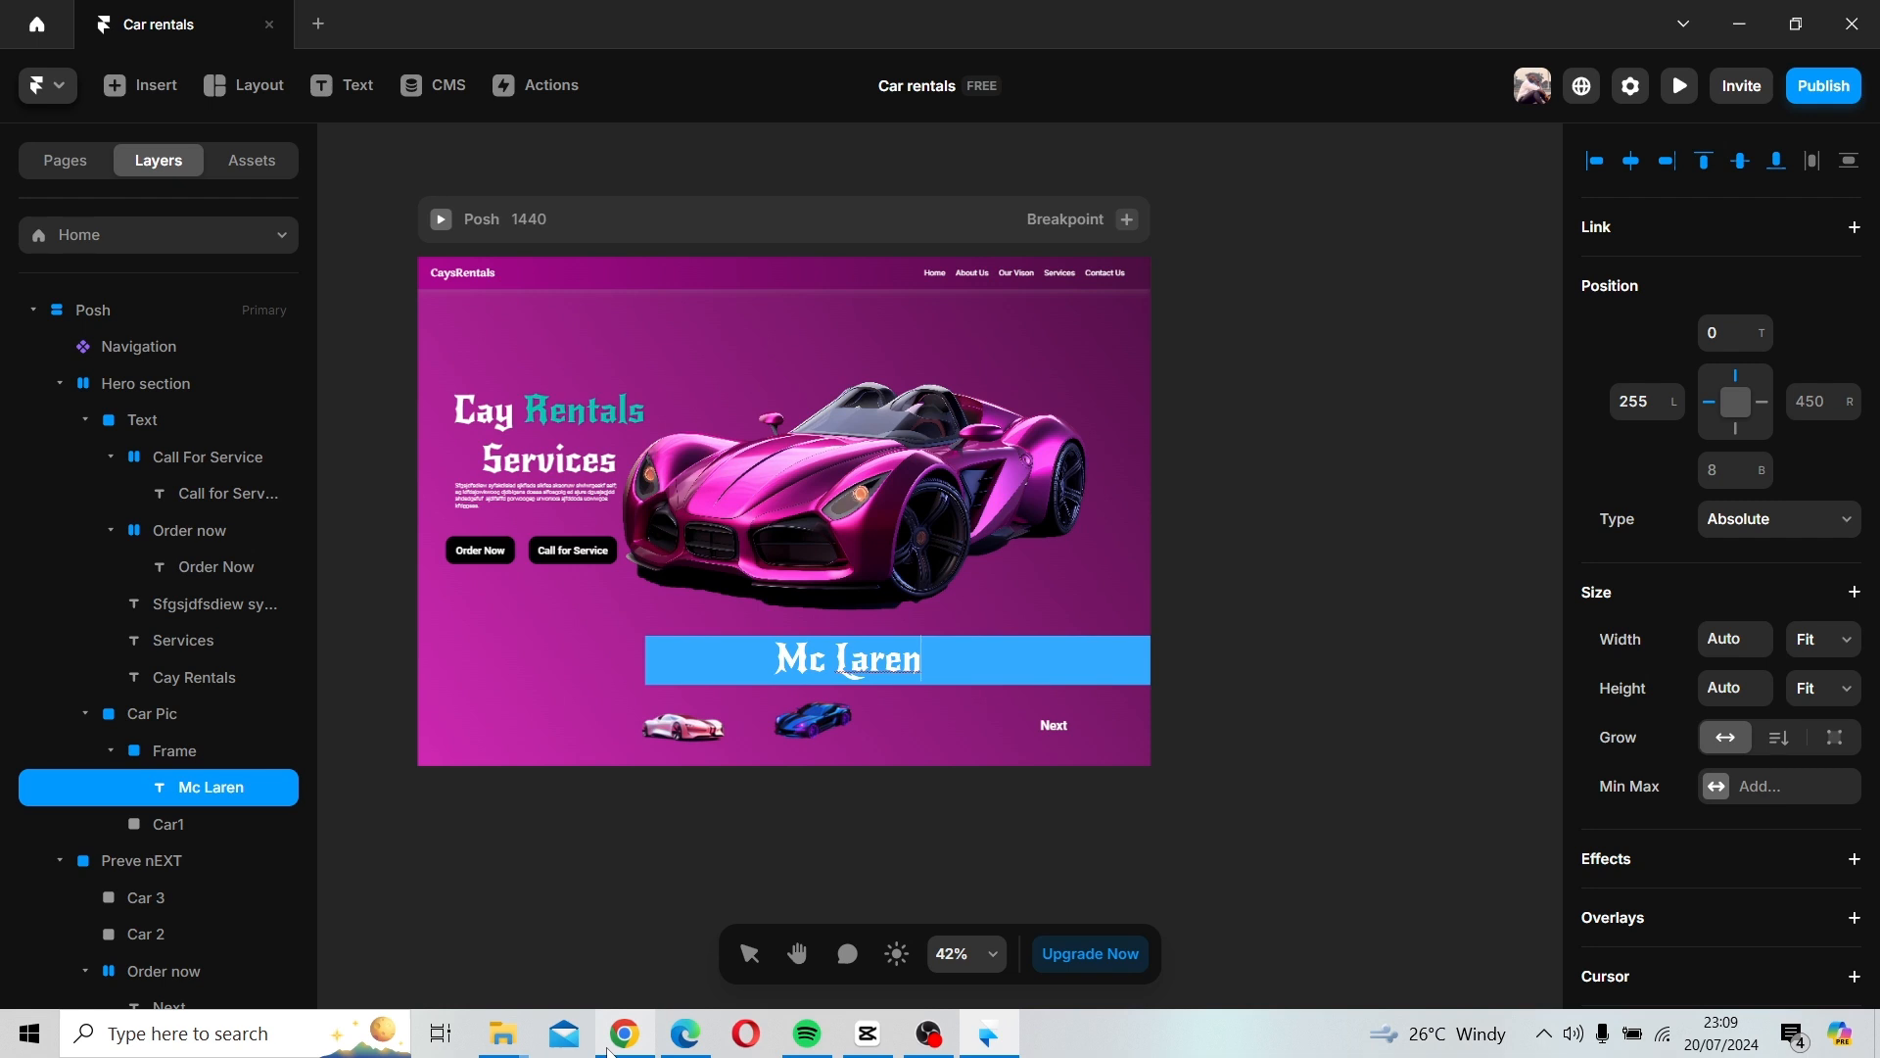
type("F")
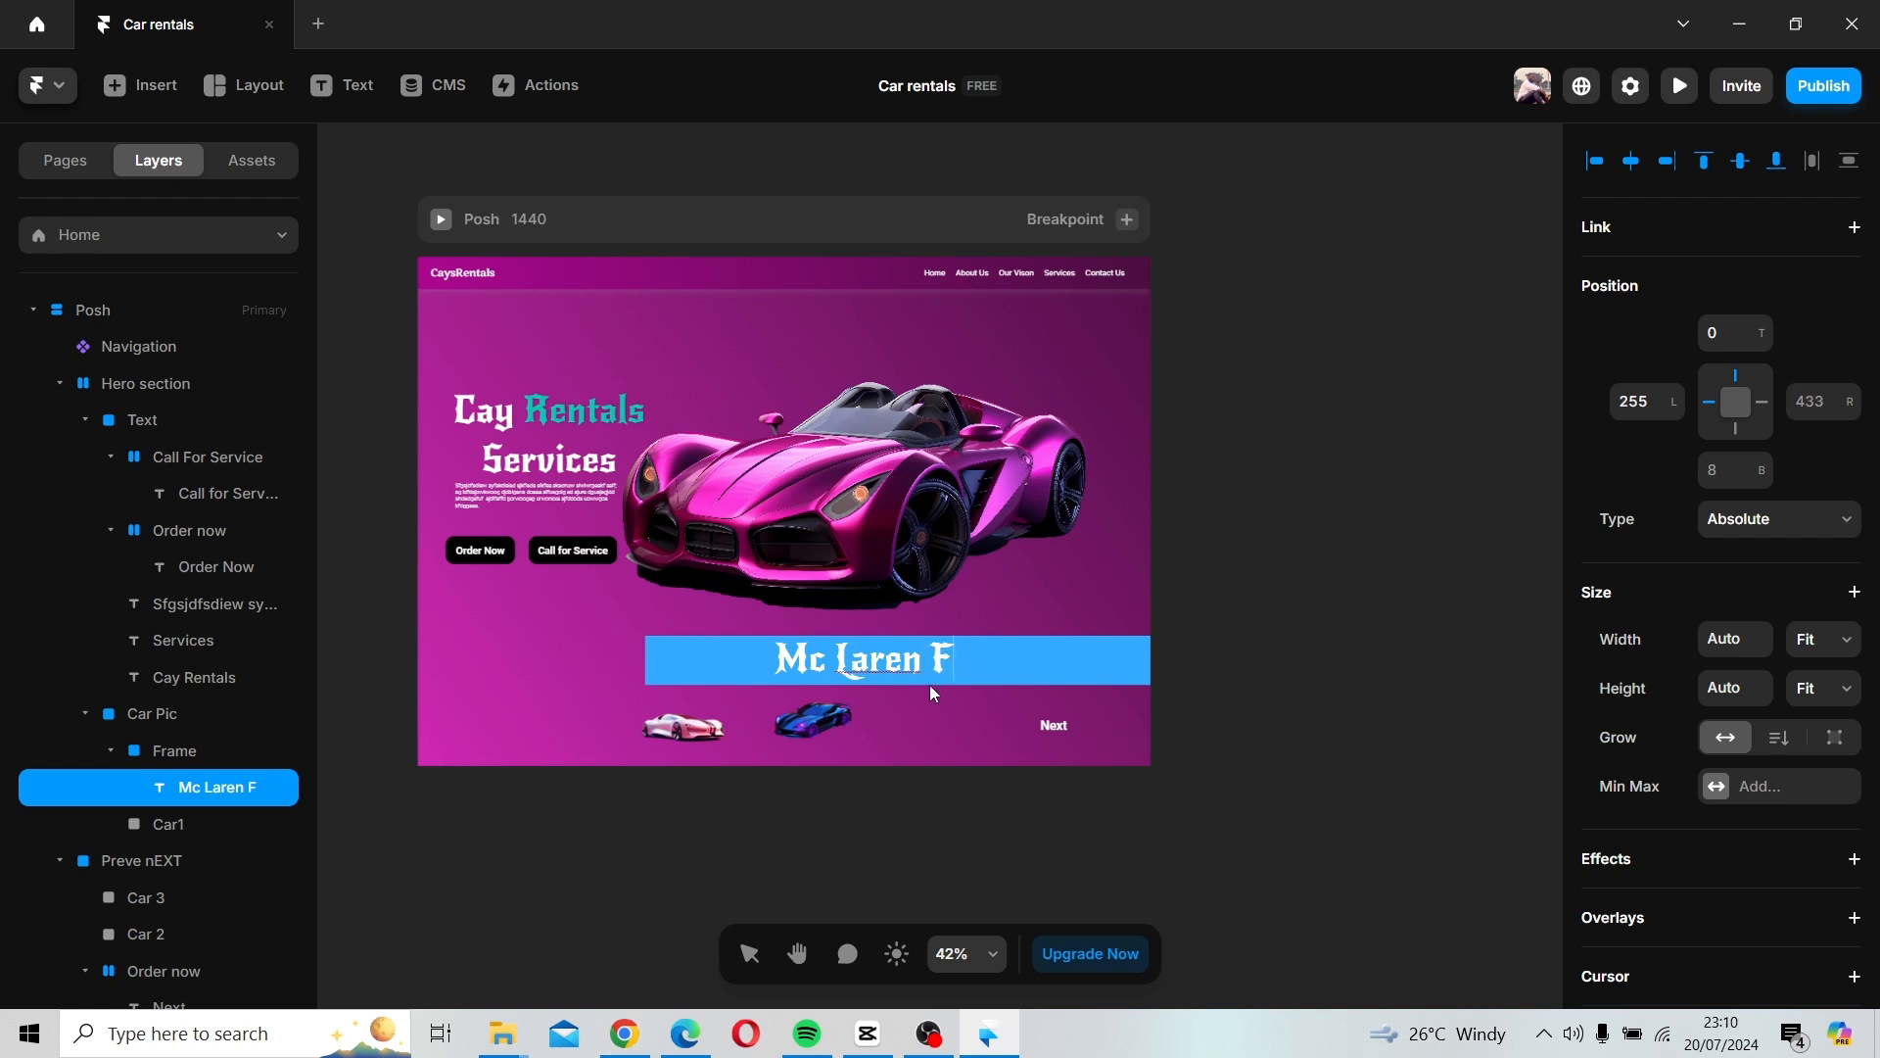
type("1")
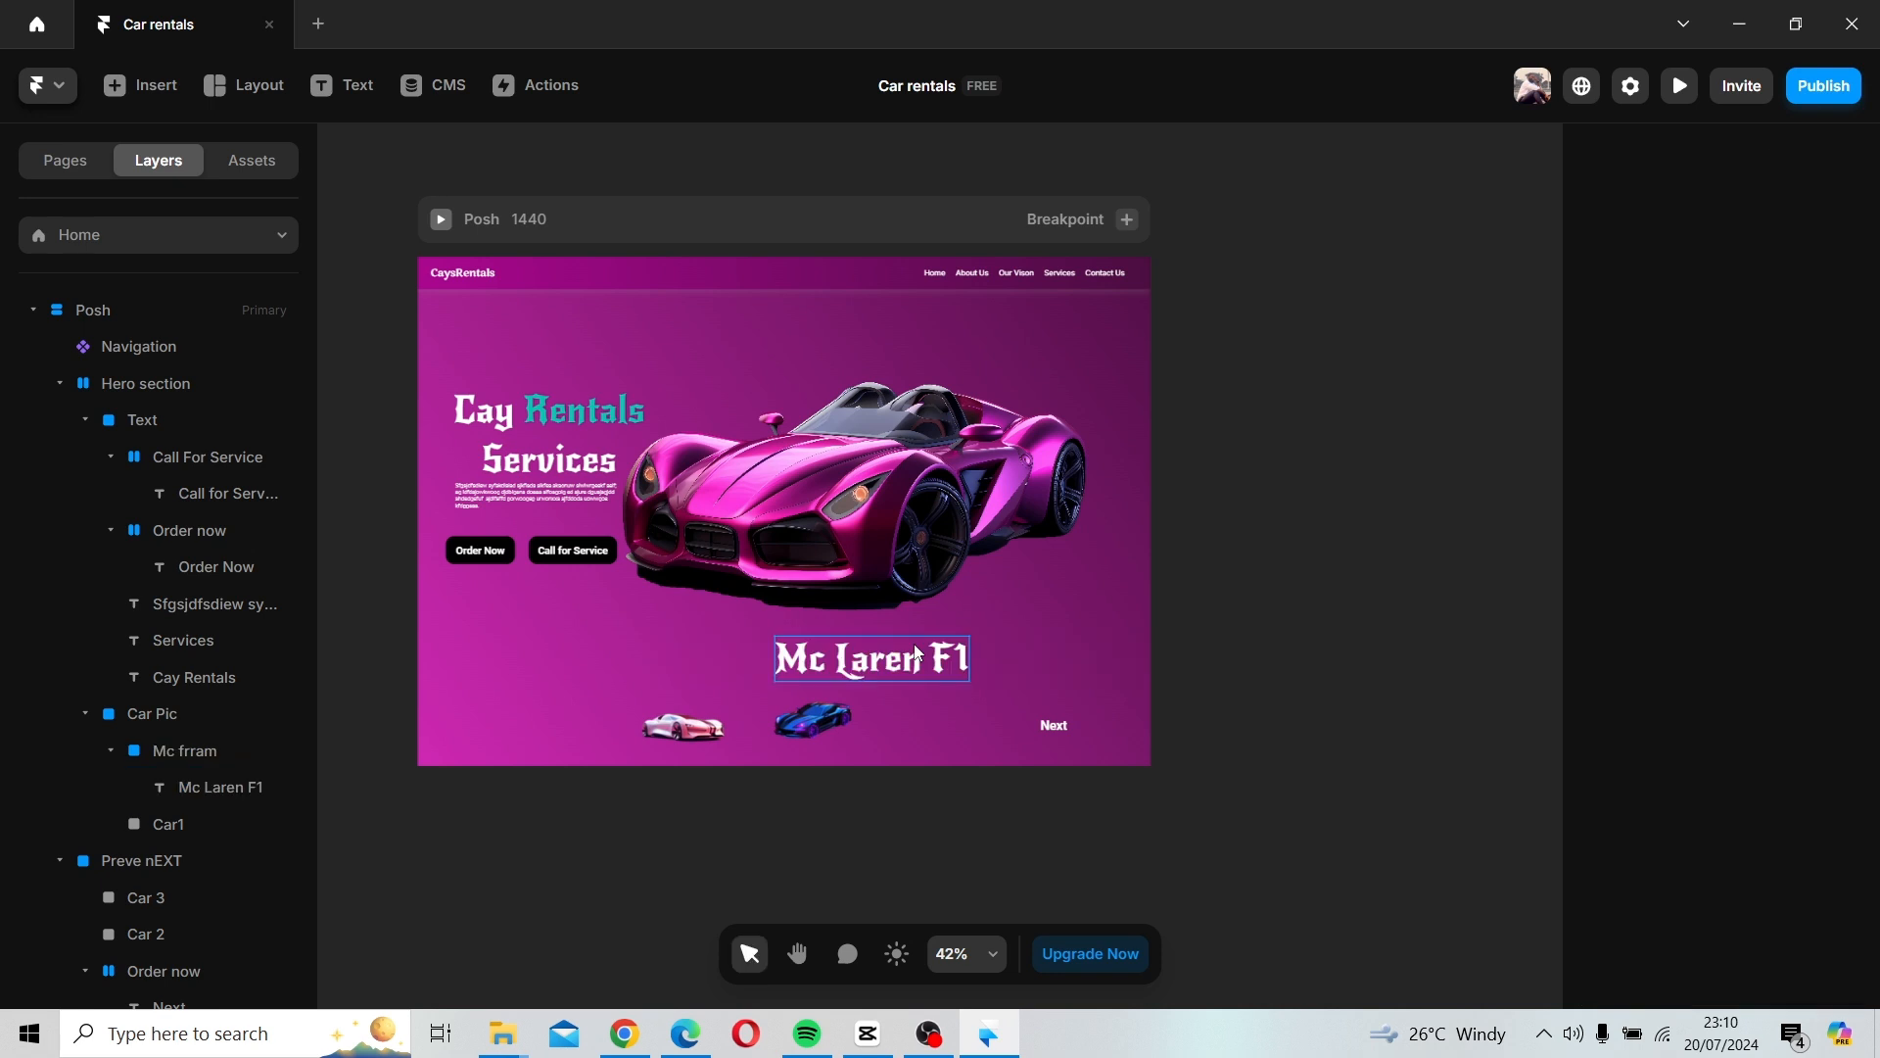
Select the Car1 image and undo the last change.
left_click(1007, 602)
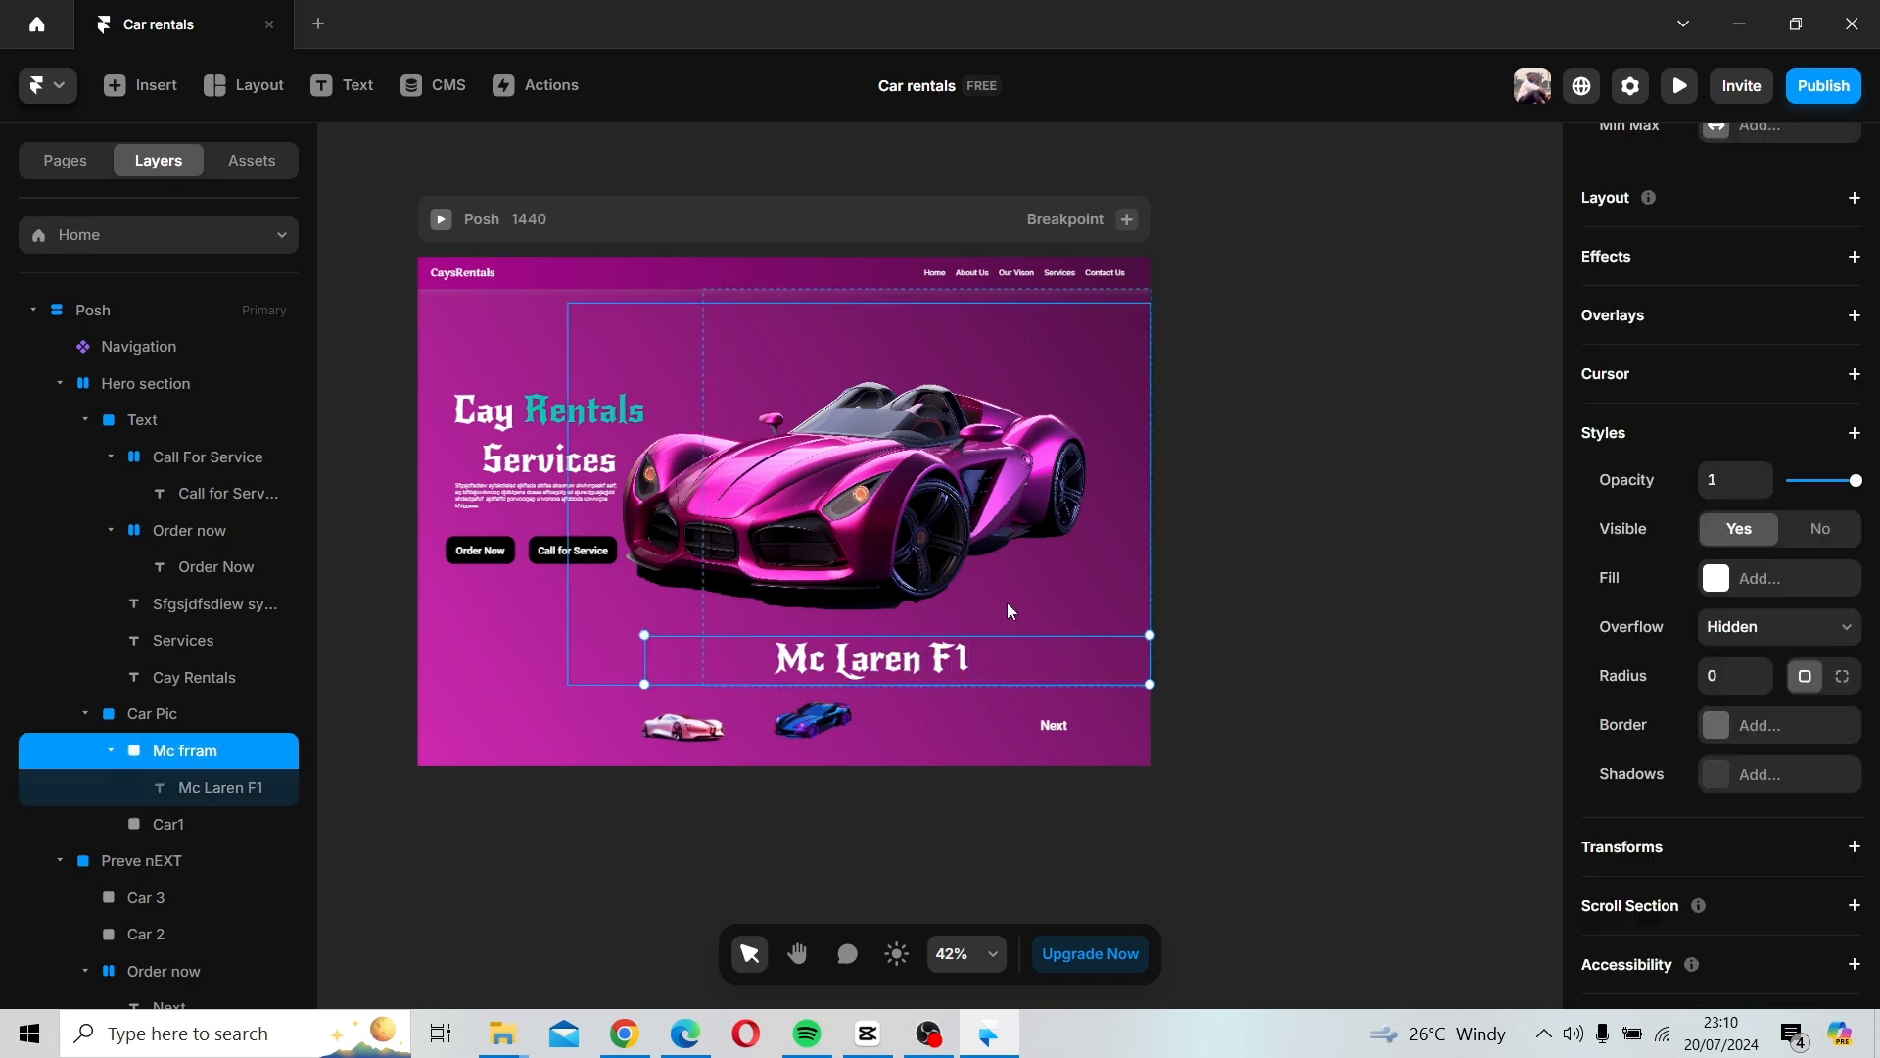
left_click(1007, 603)
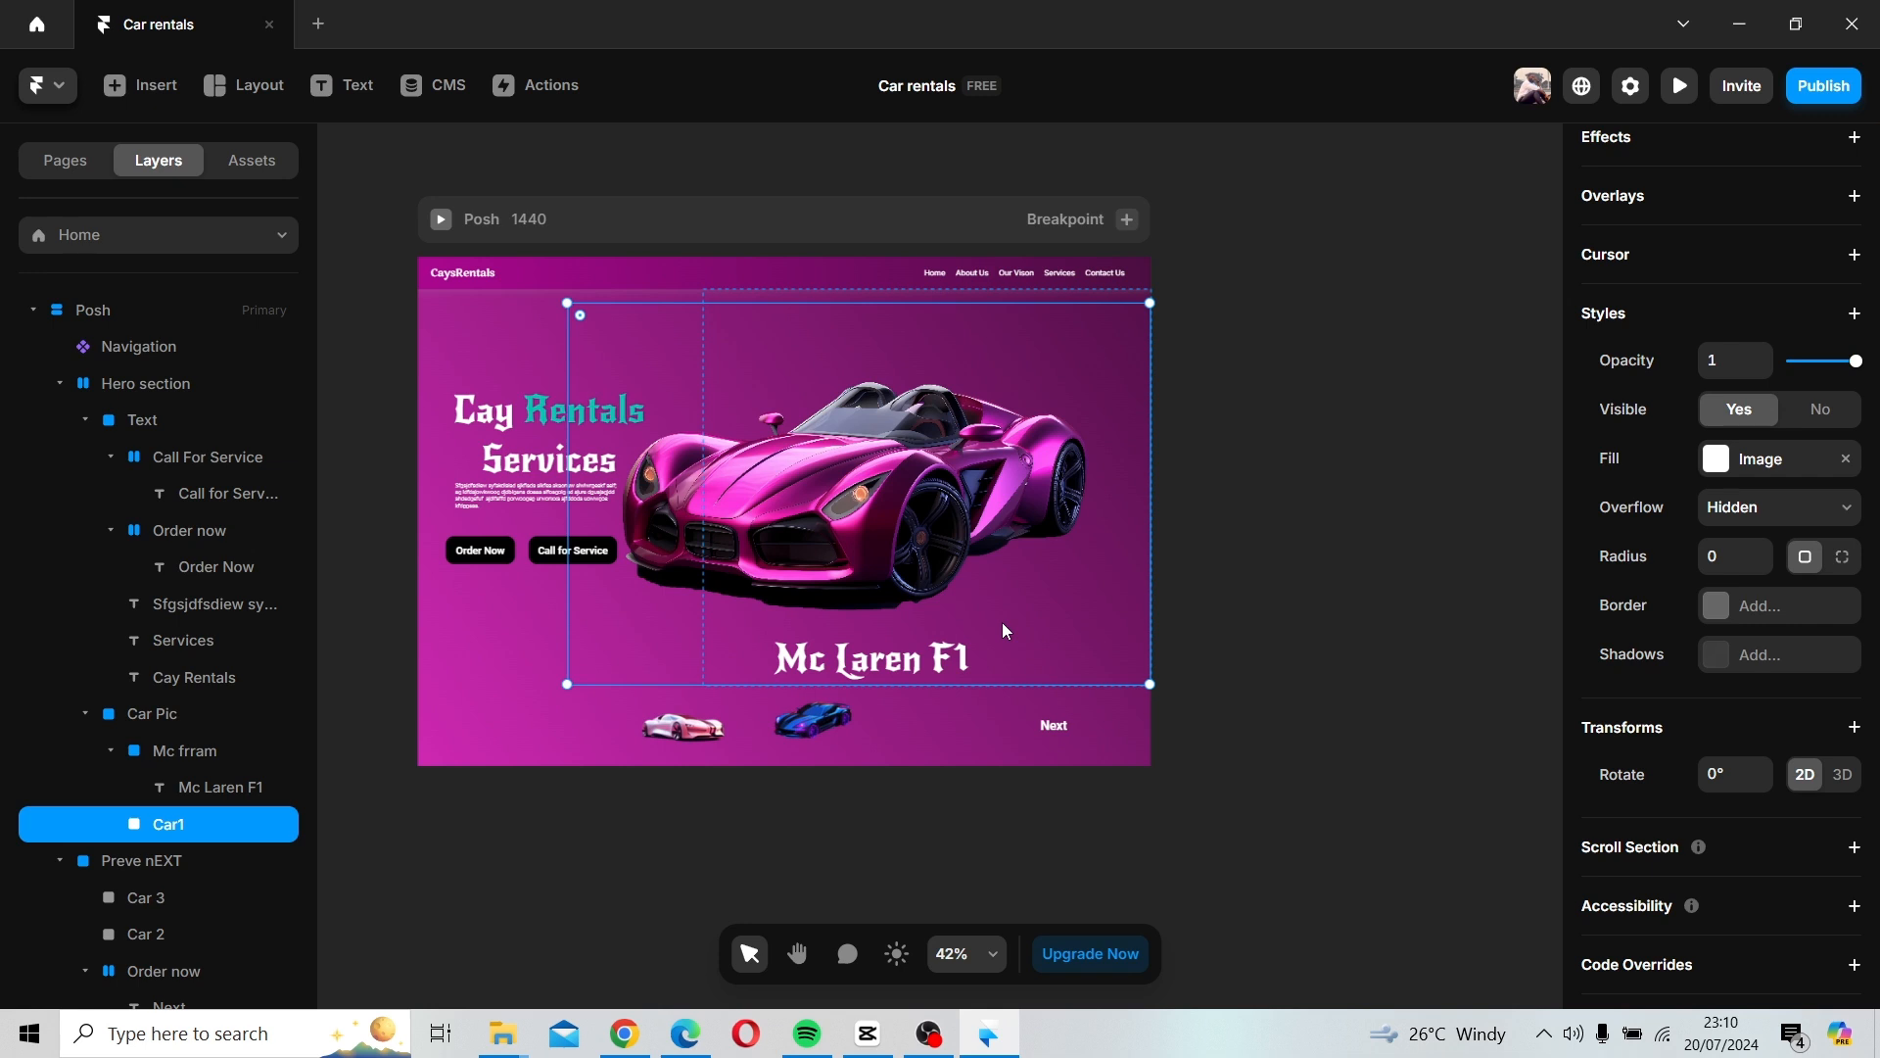
key("ctrl+z")
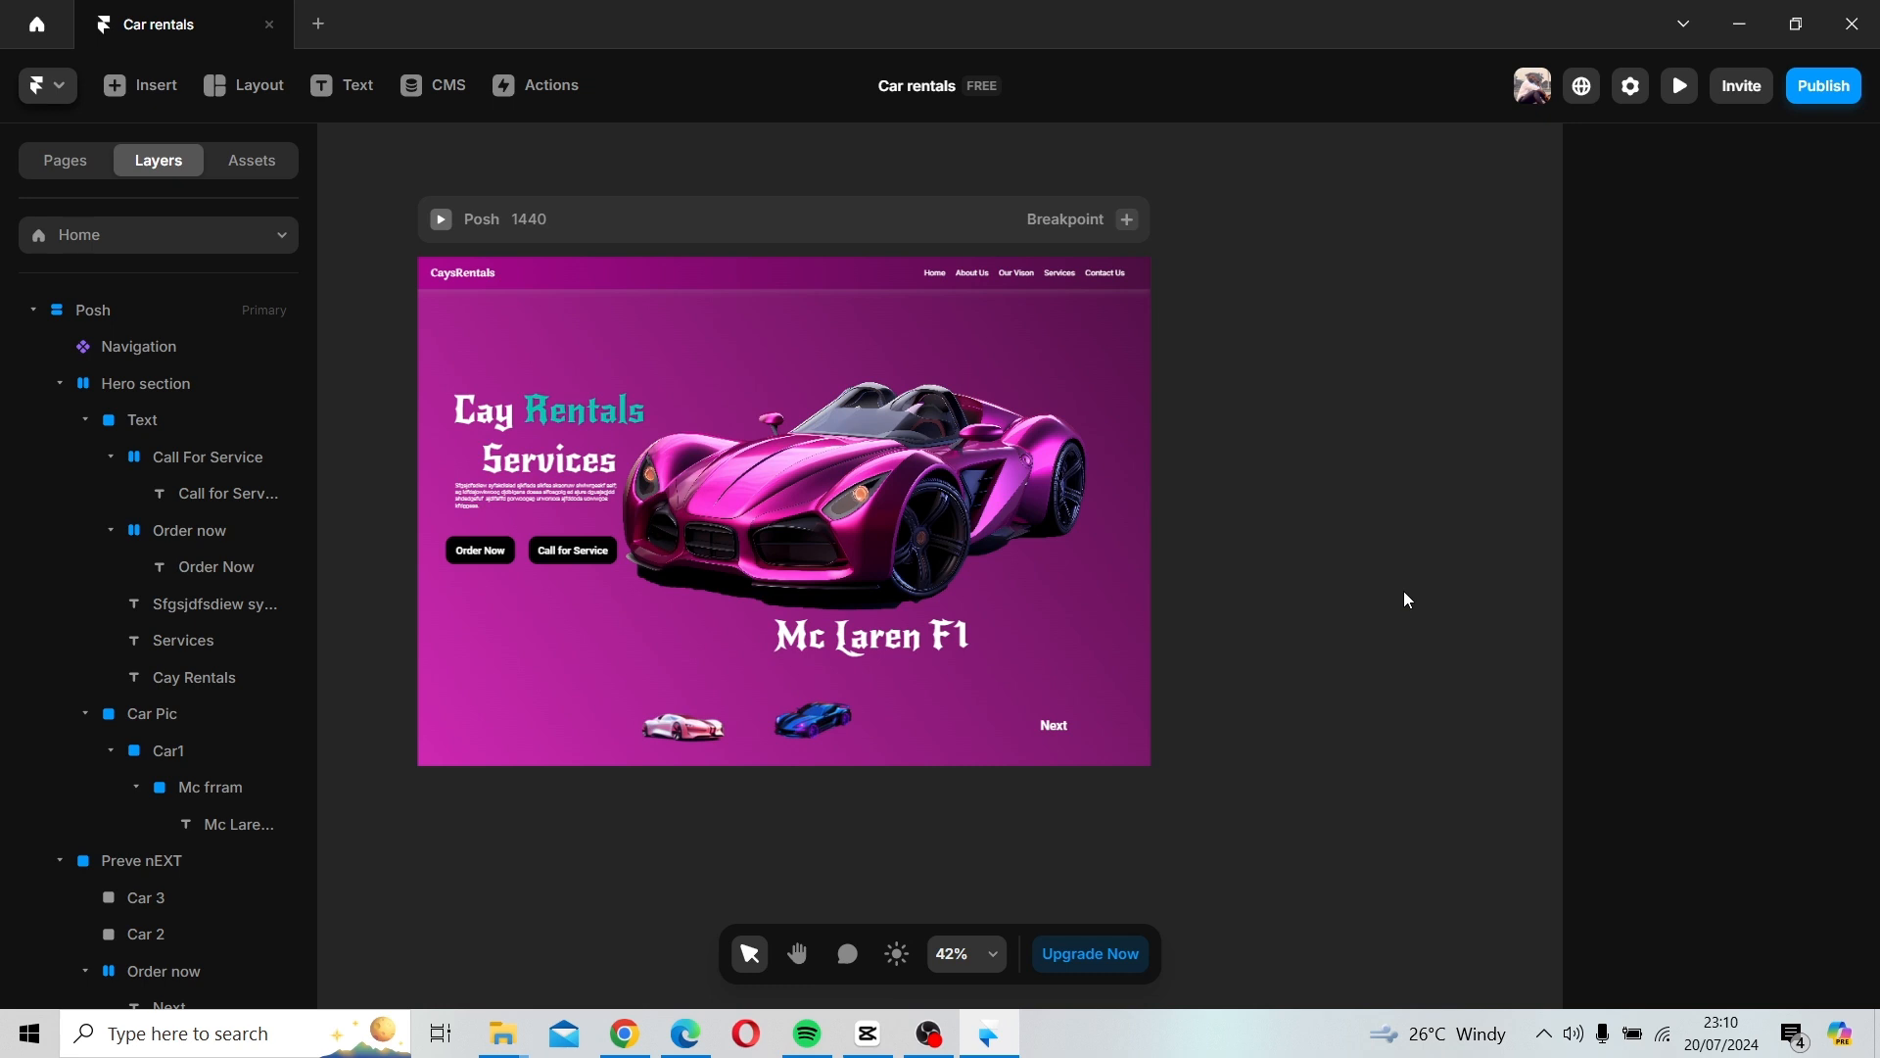
Set the font size of the Mc Laren F1 text to 50 pixels.
scroll(1161, 806, "down", 1)
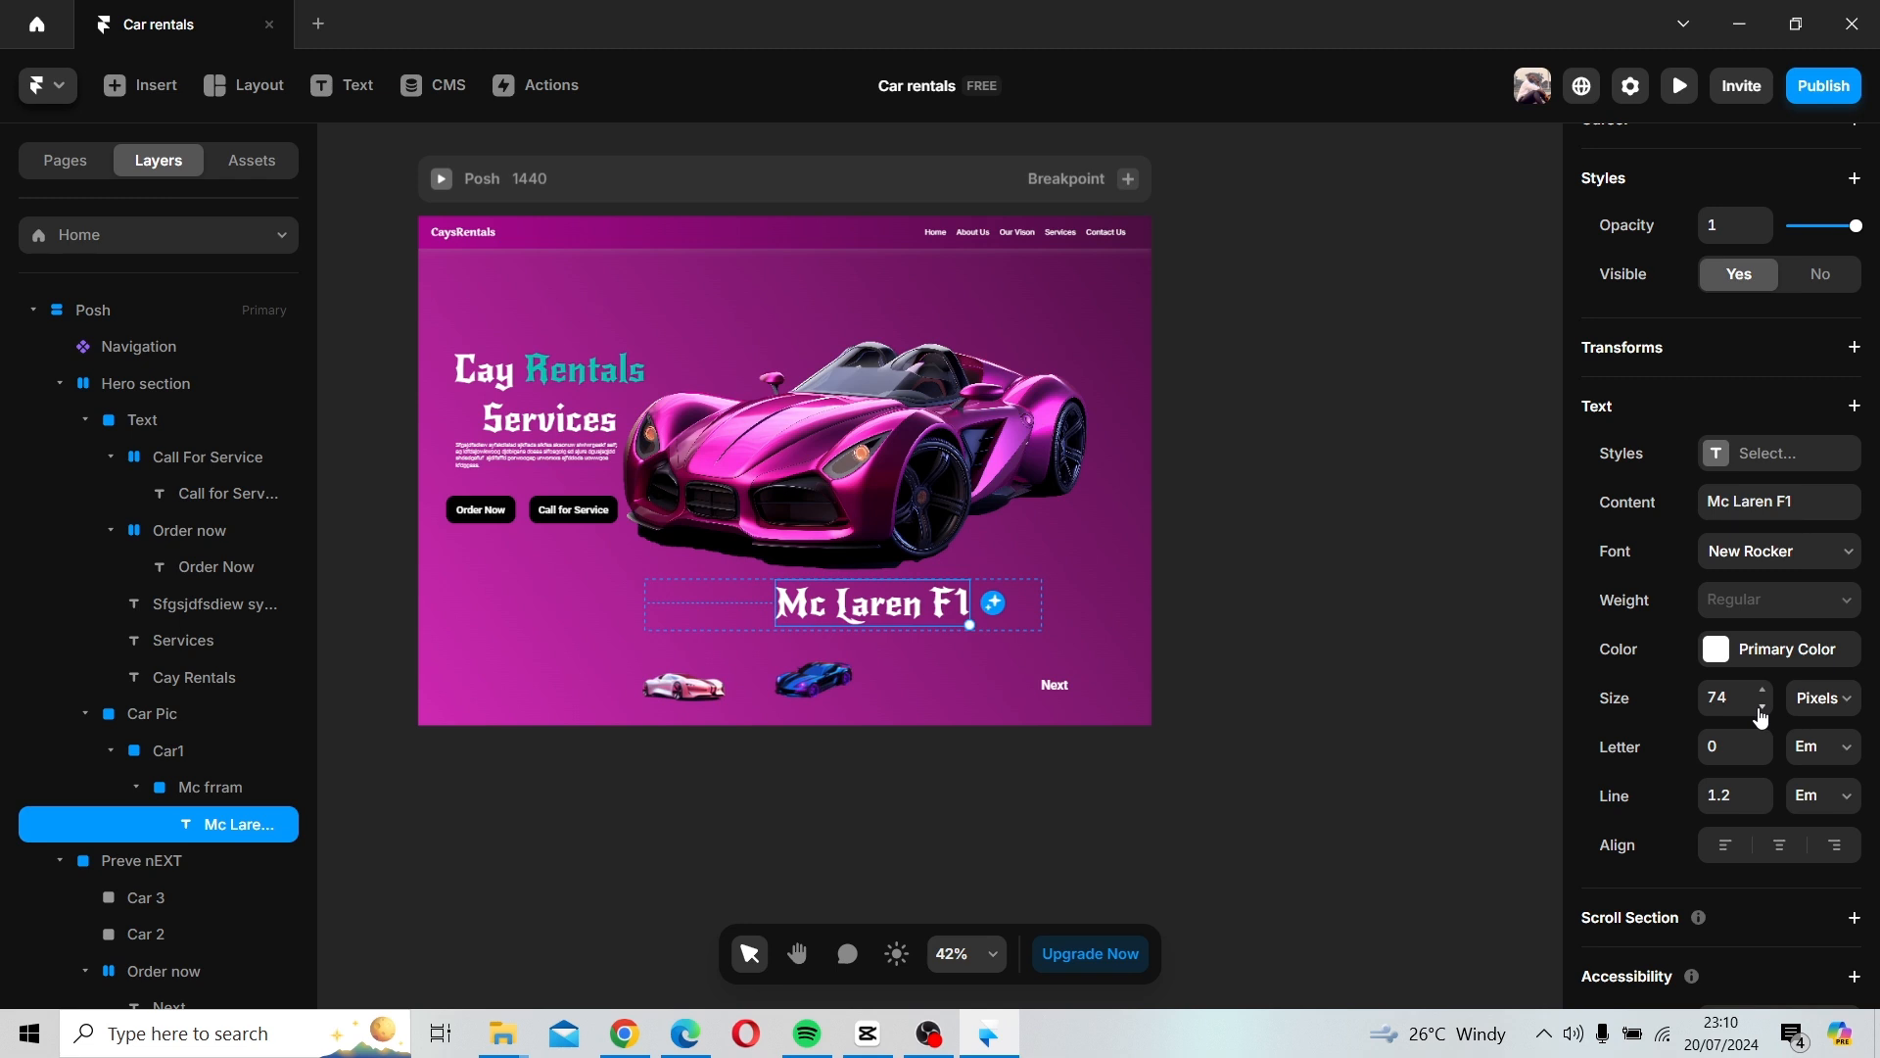
left_click(1761, 710)
left_click(1716, 697)
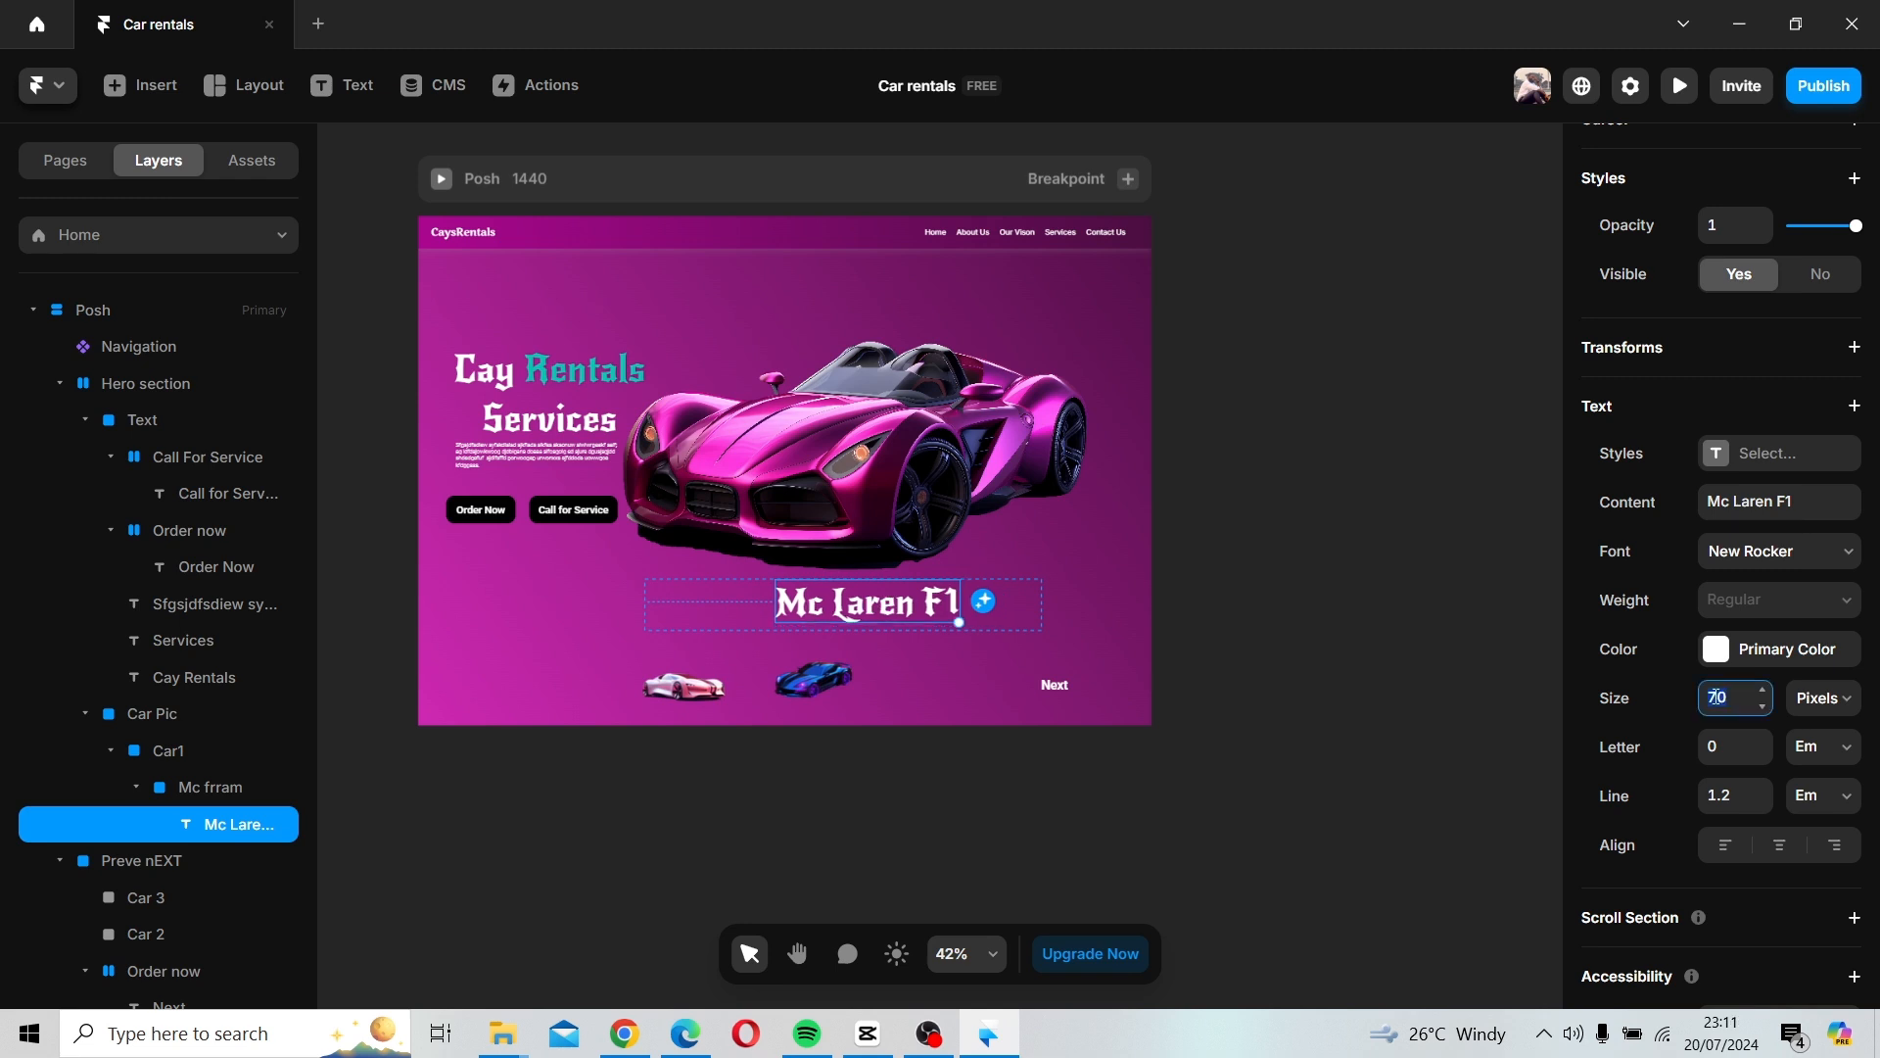
type("50")
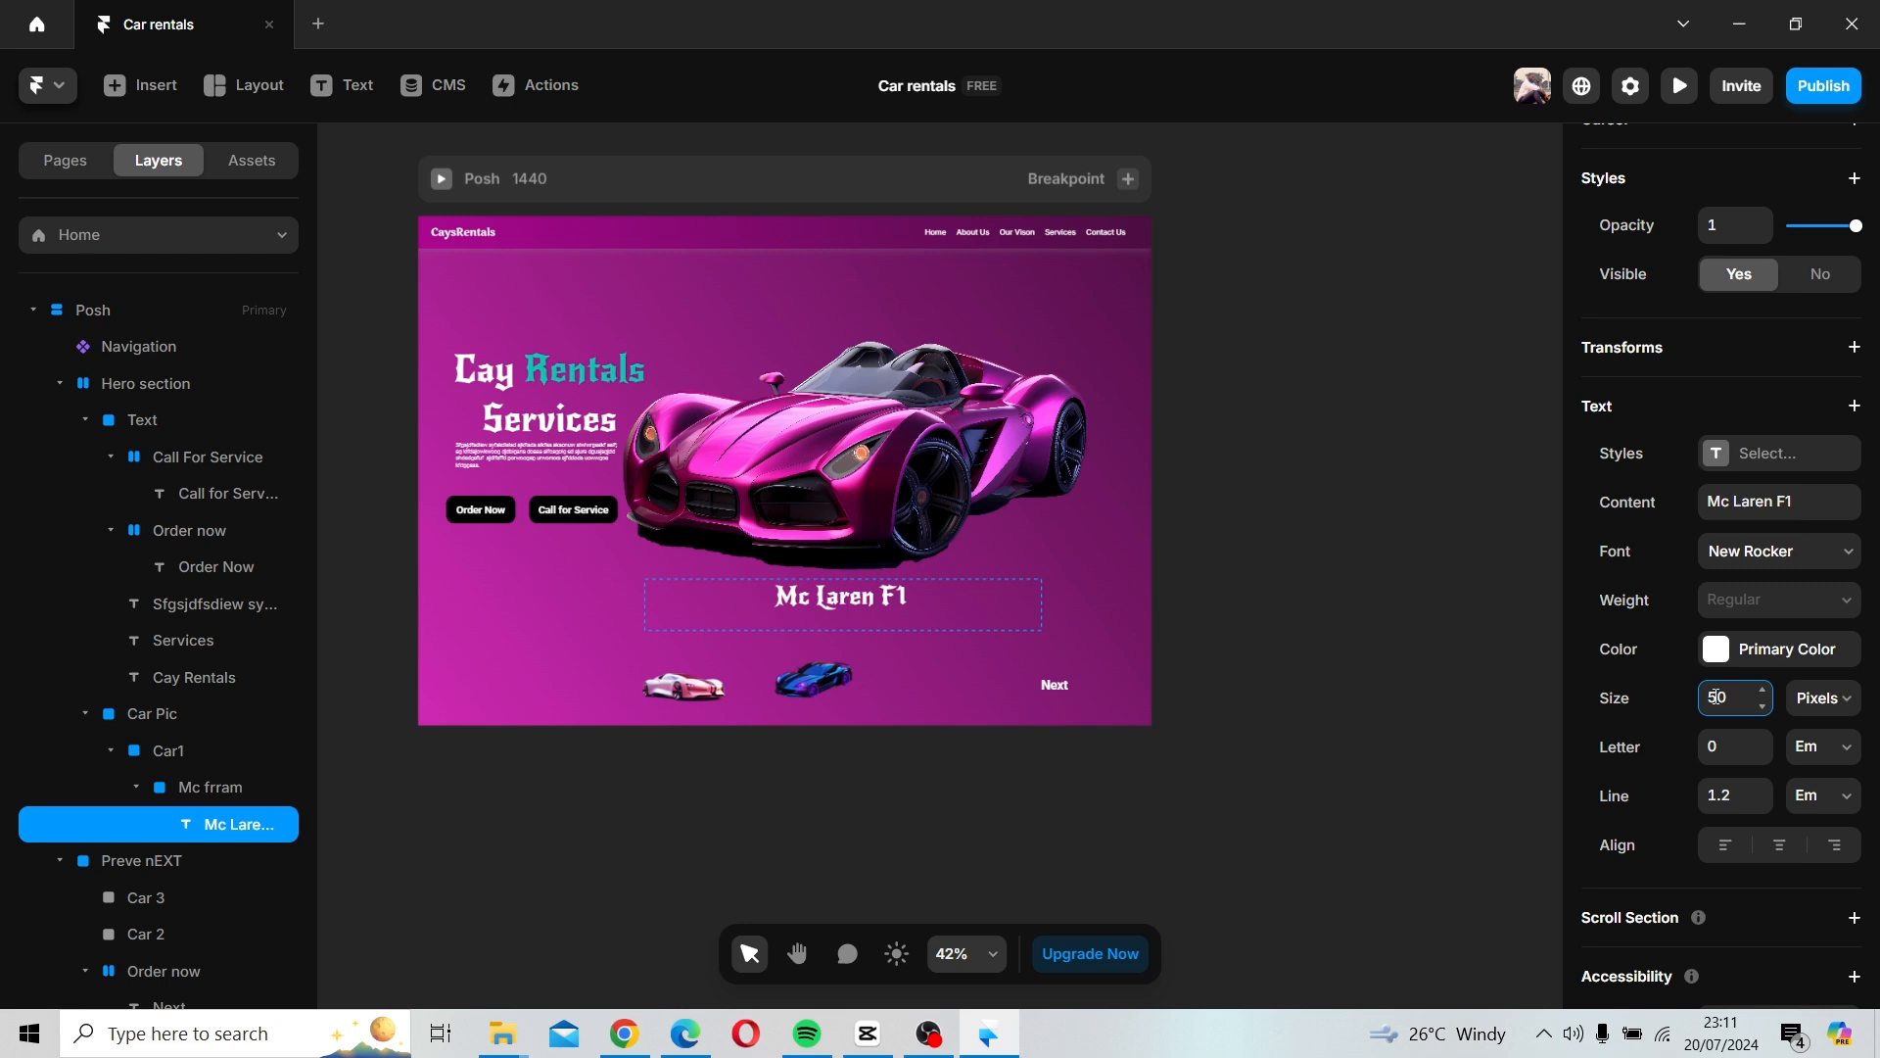
Narrow the Mc frram frame from its left edge so it fits more closely around the Mc Laren F1 text.
left_click(648, 587)
left_click_drag(647, 587, 738, 601)
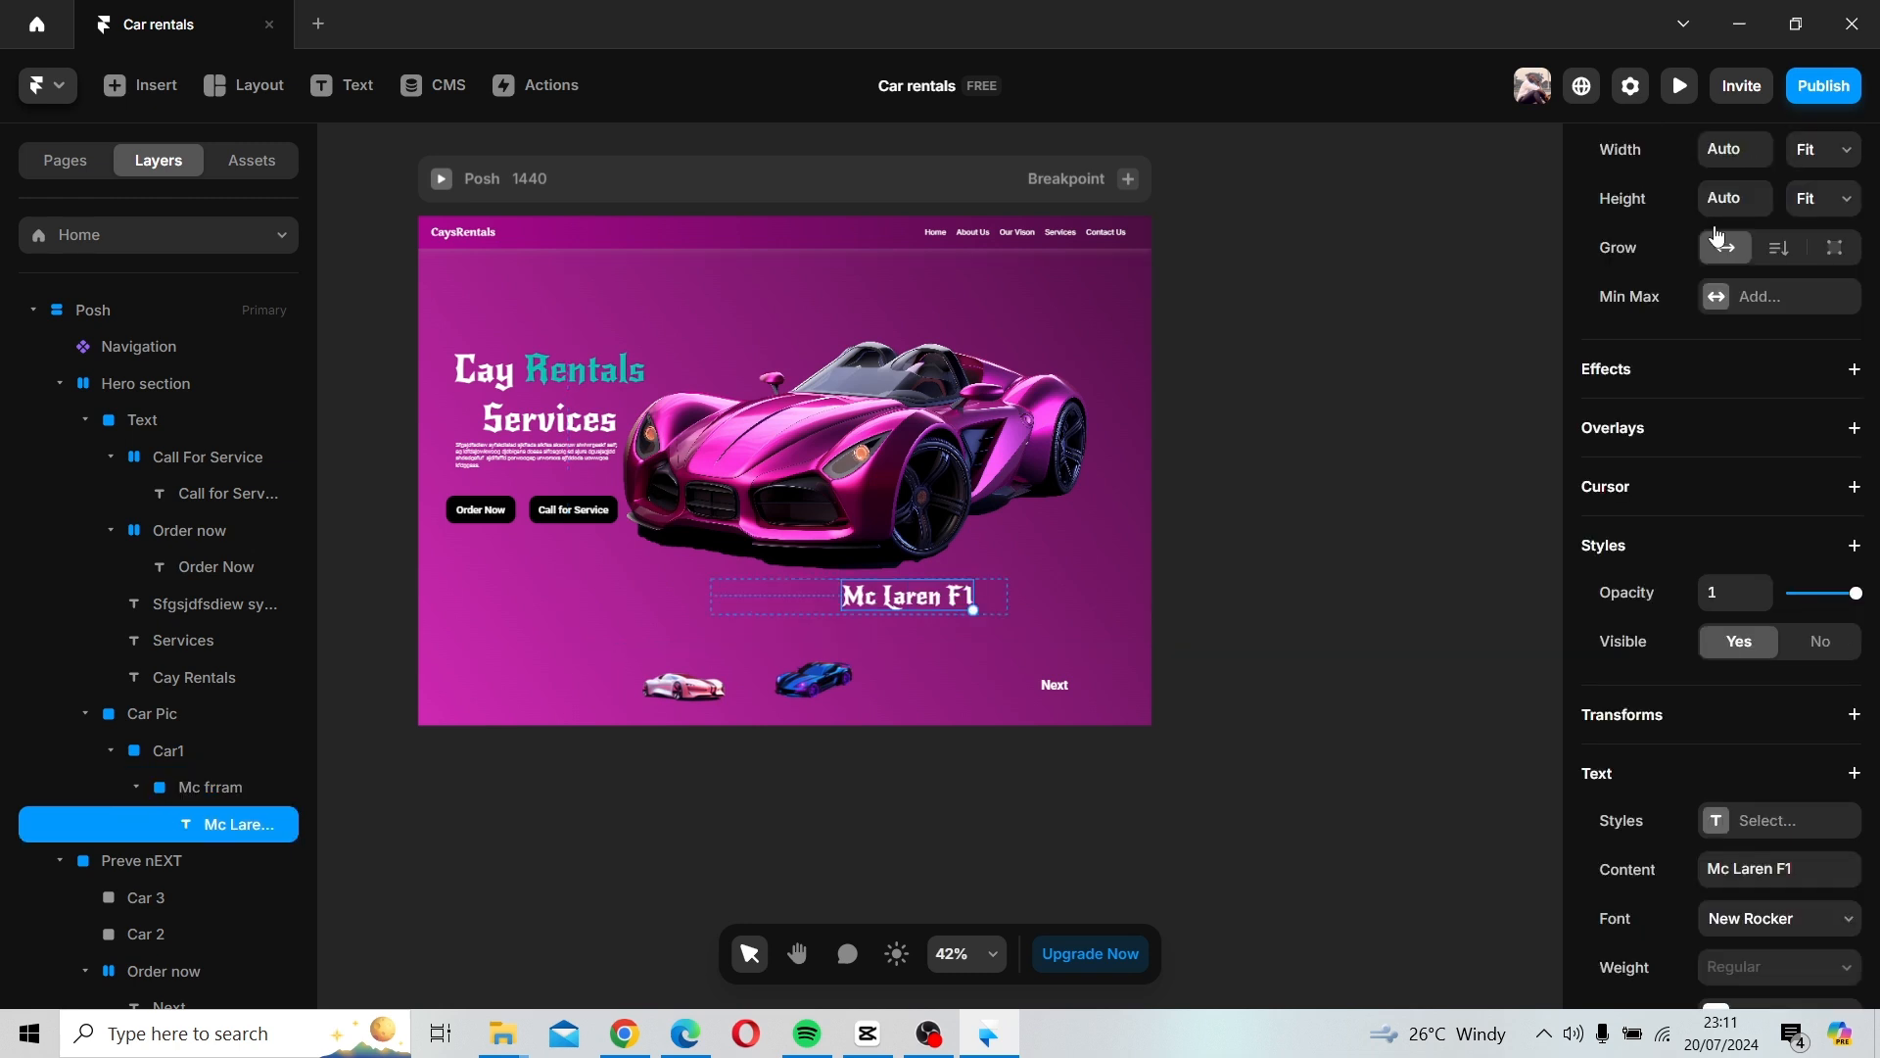
scroll(1718, 235, "up", 5)
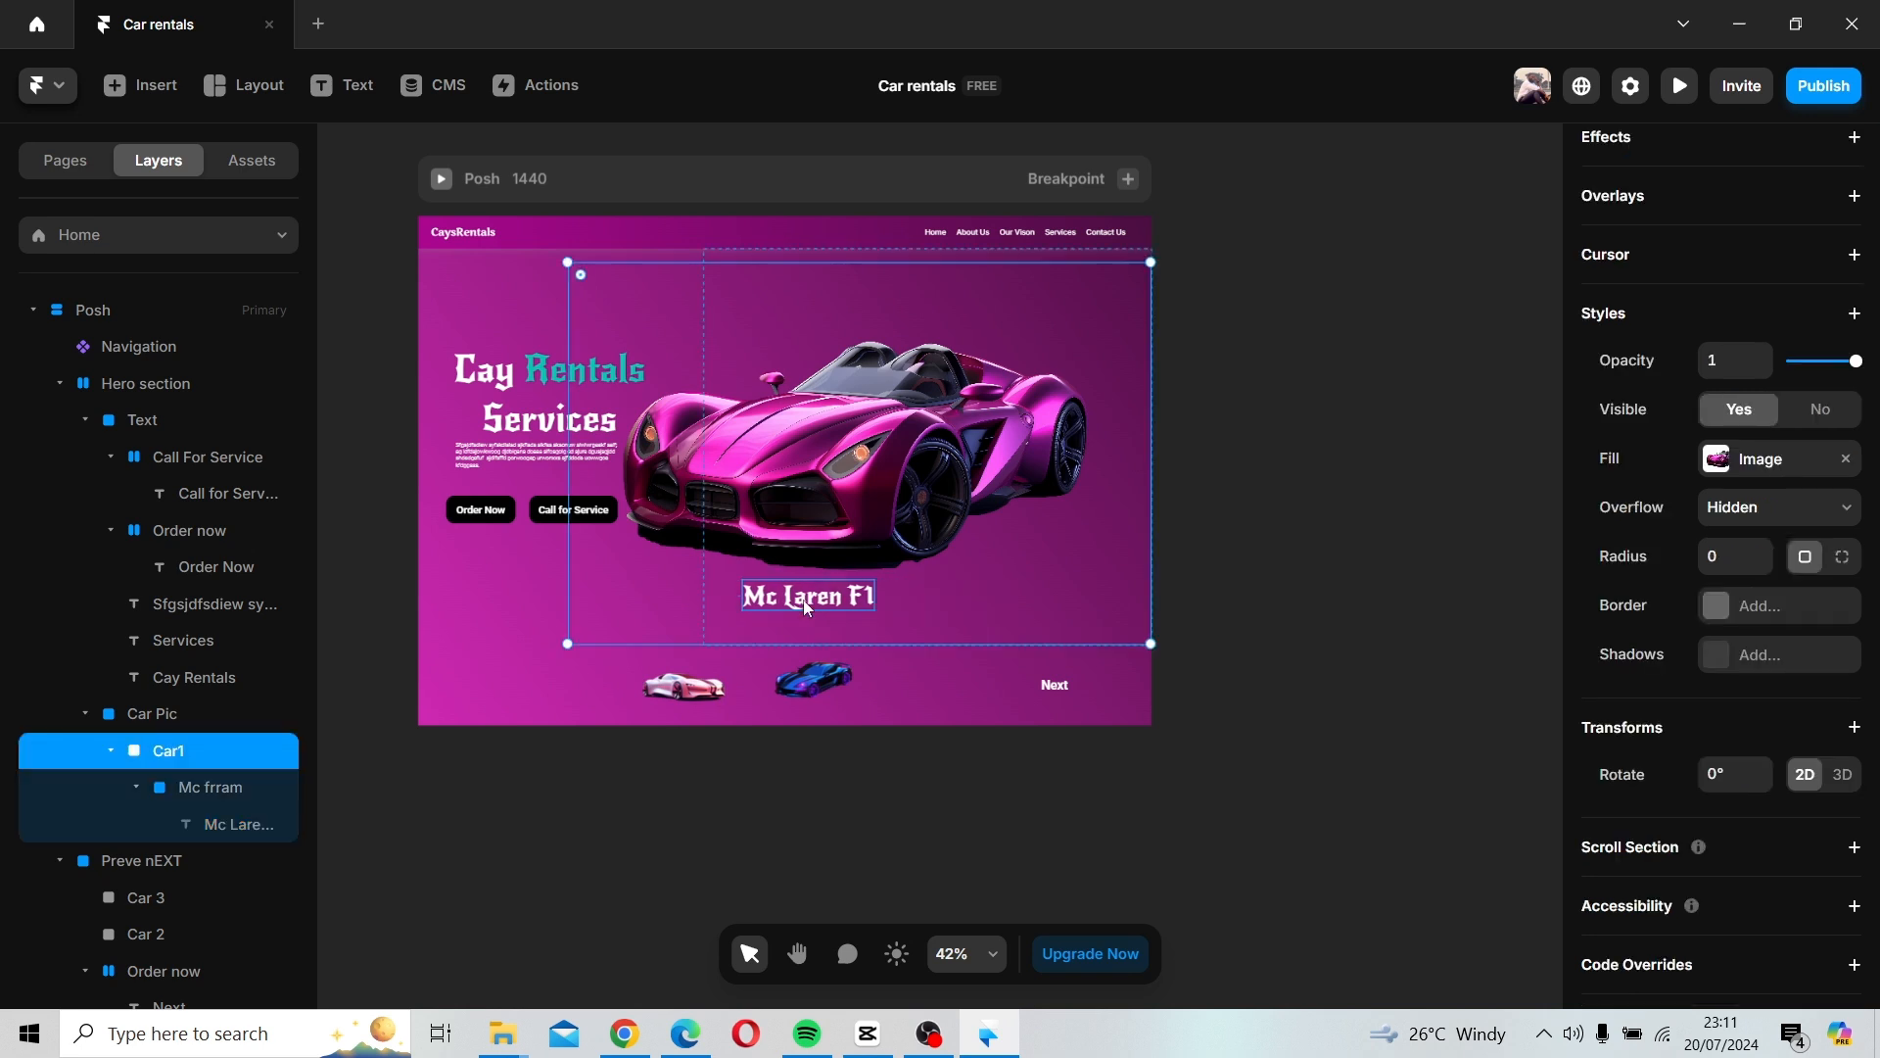
Reposition the Mc frram frame so the Mc Laren F1 text sits centred beneath the large car.
double_click(834, 605)
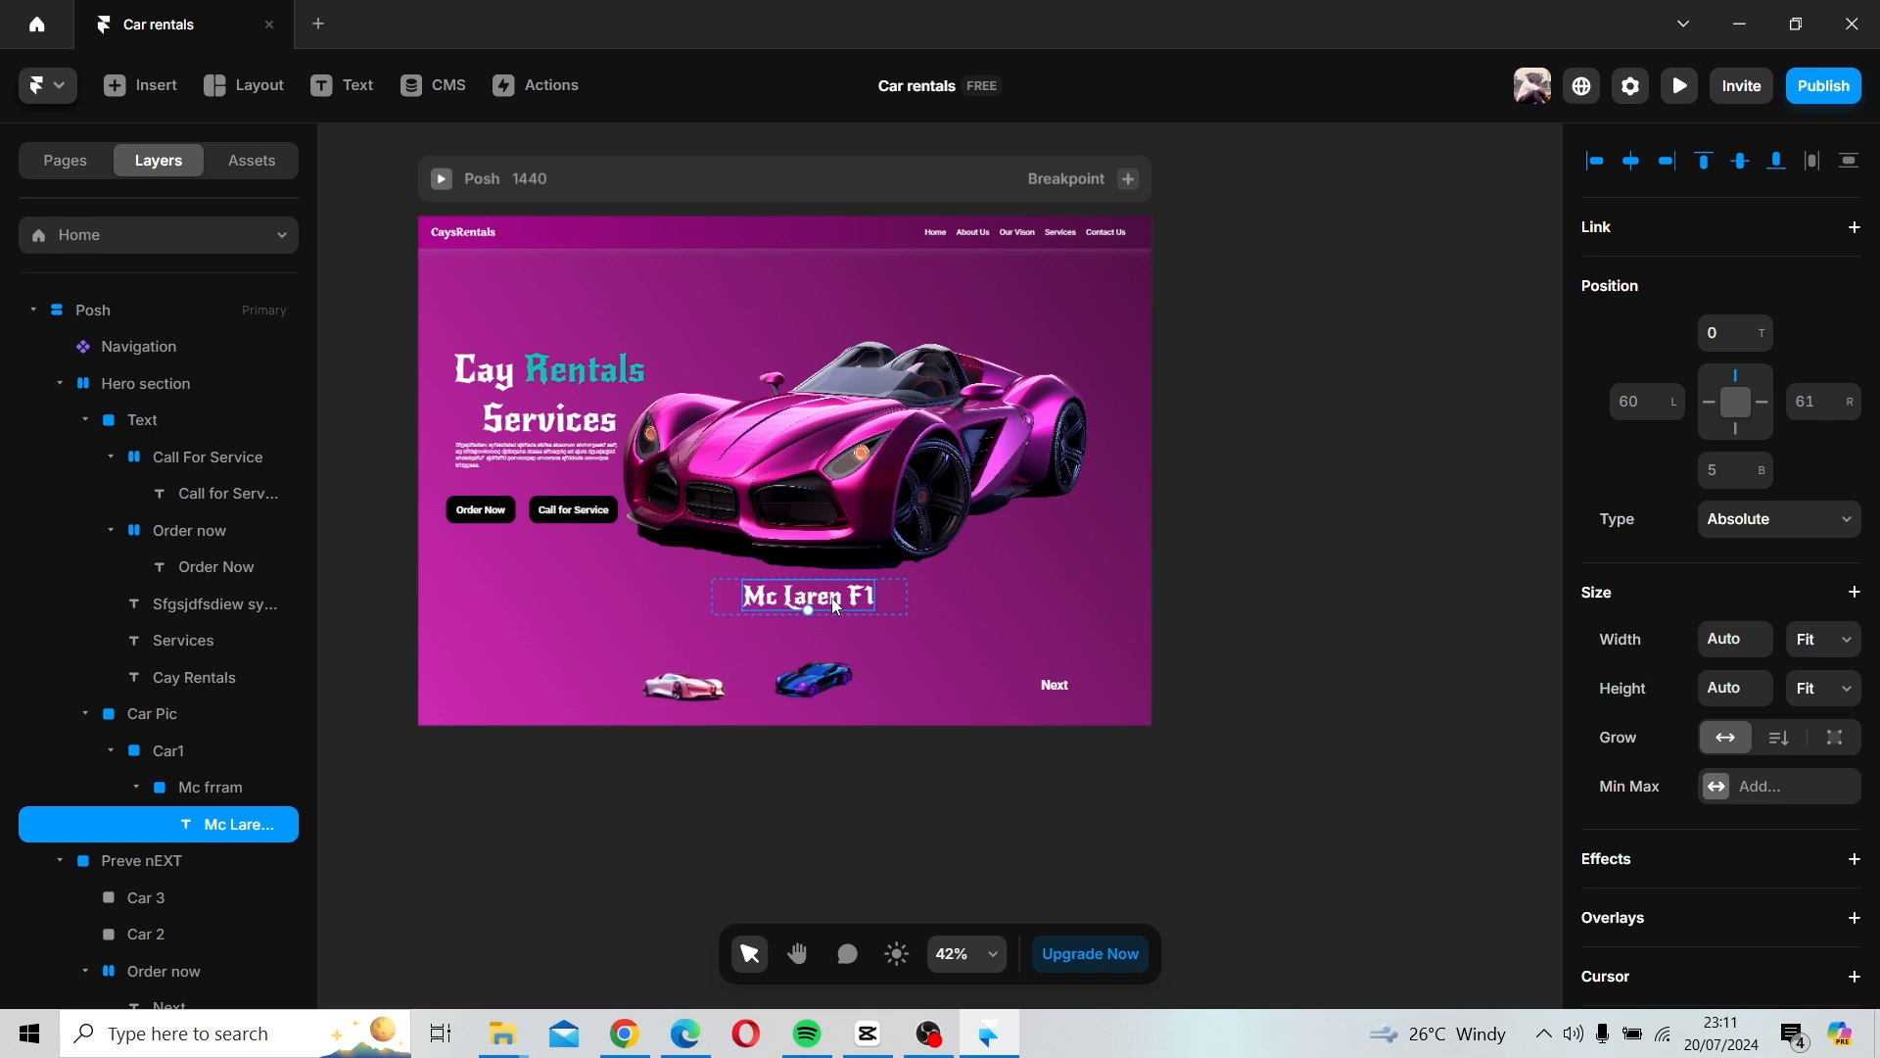
left_click_drag(896, 599, 934, 602)
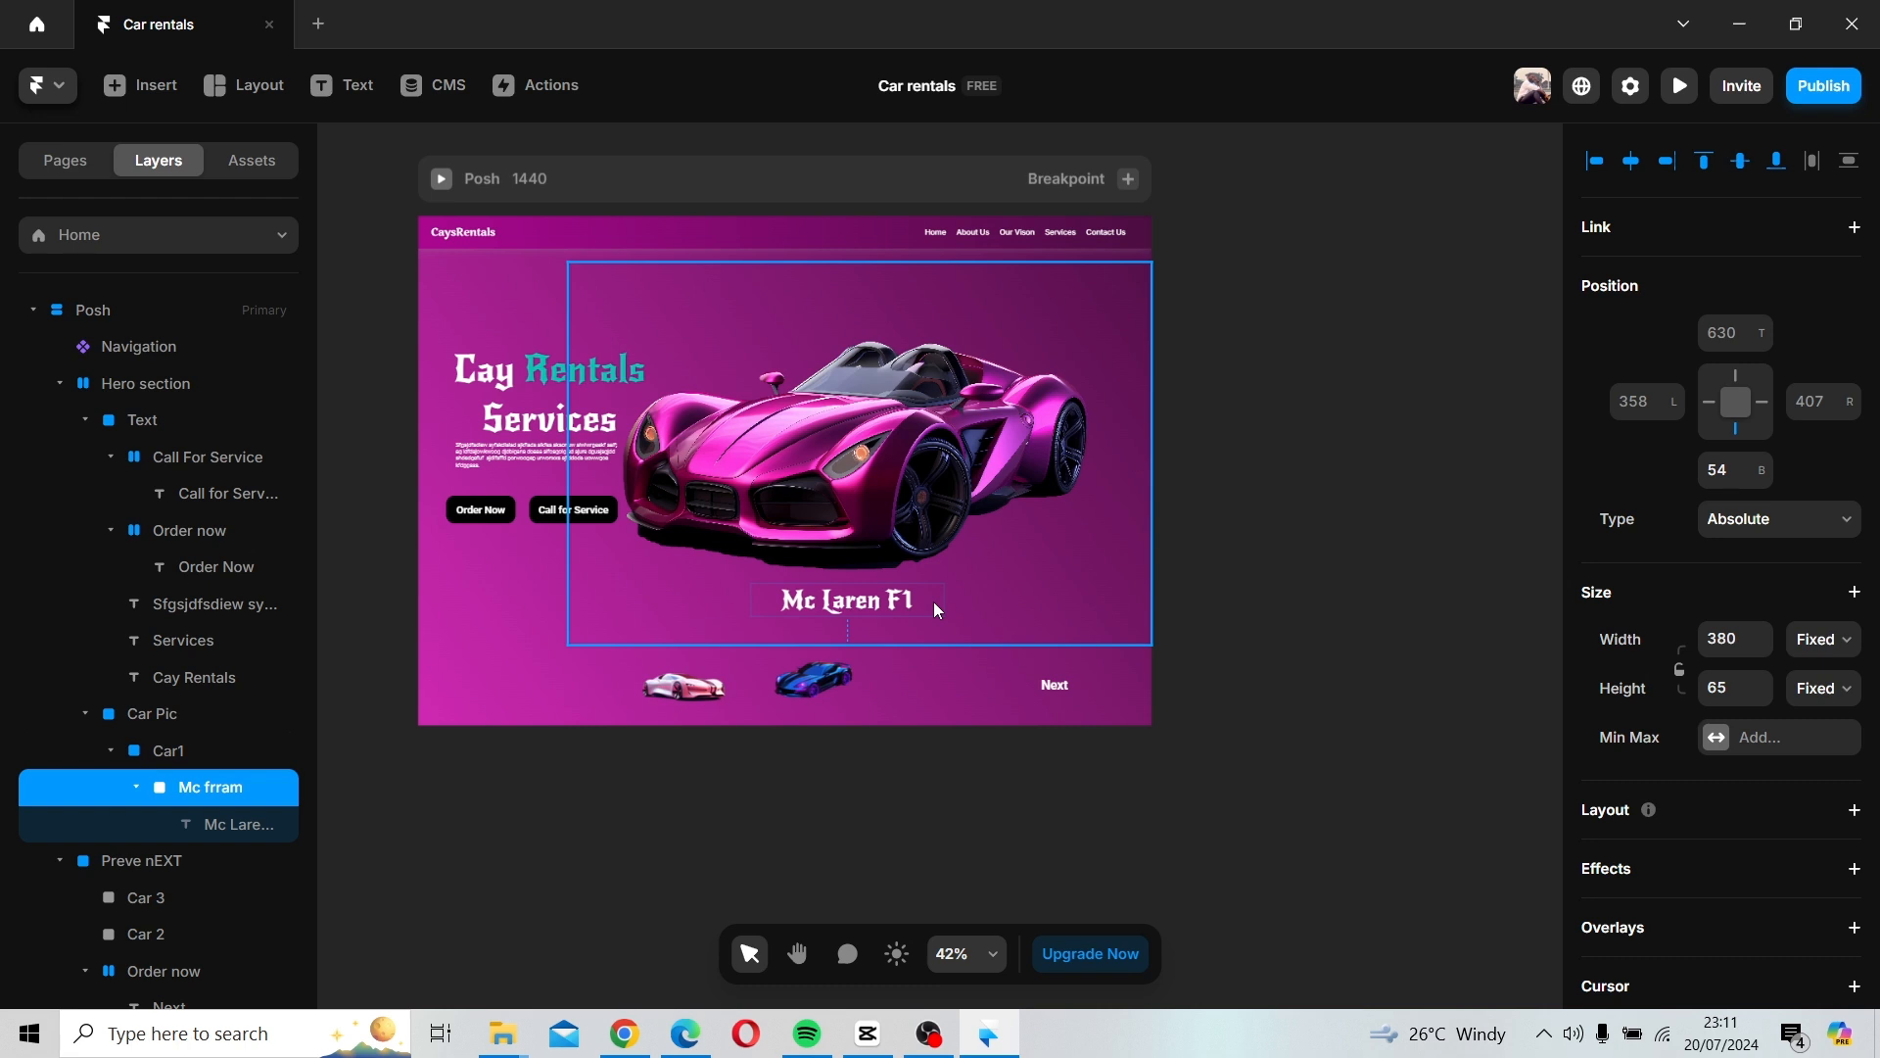
left_click_drag(935, 604, 899, 597)
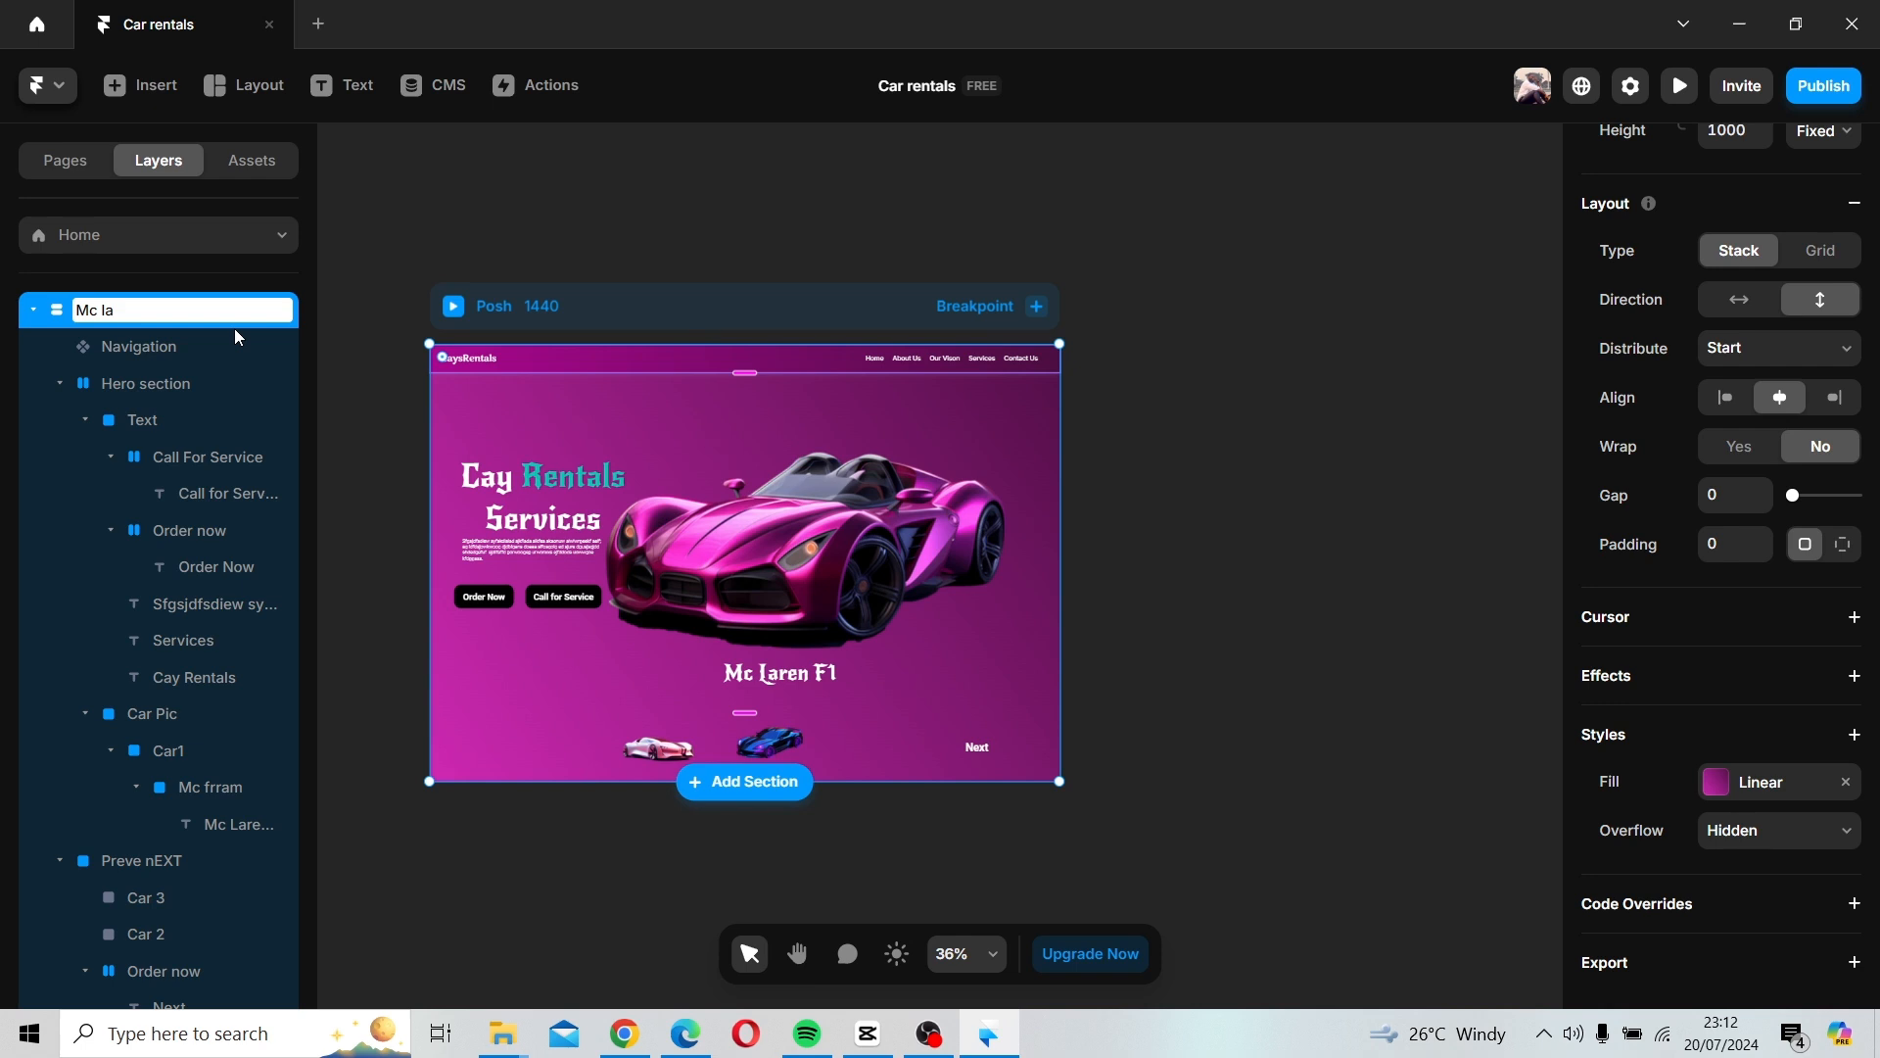
Use the white-and-red car image as the Car1 fill in the FERRARI breakpoint and close the fill settings.
key("alt+Tab")
key("alt+Tab")
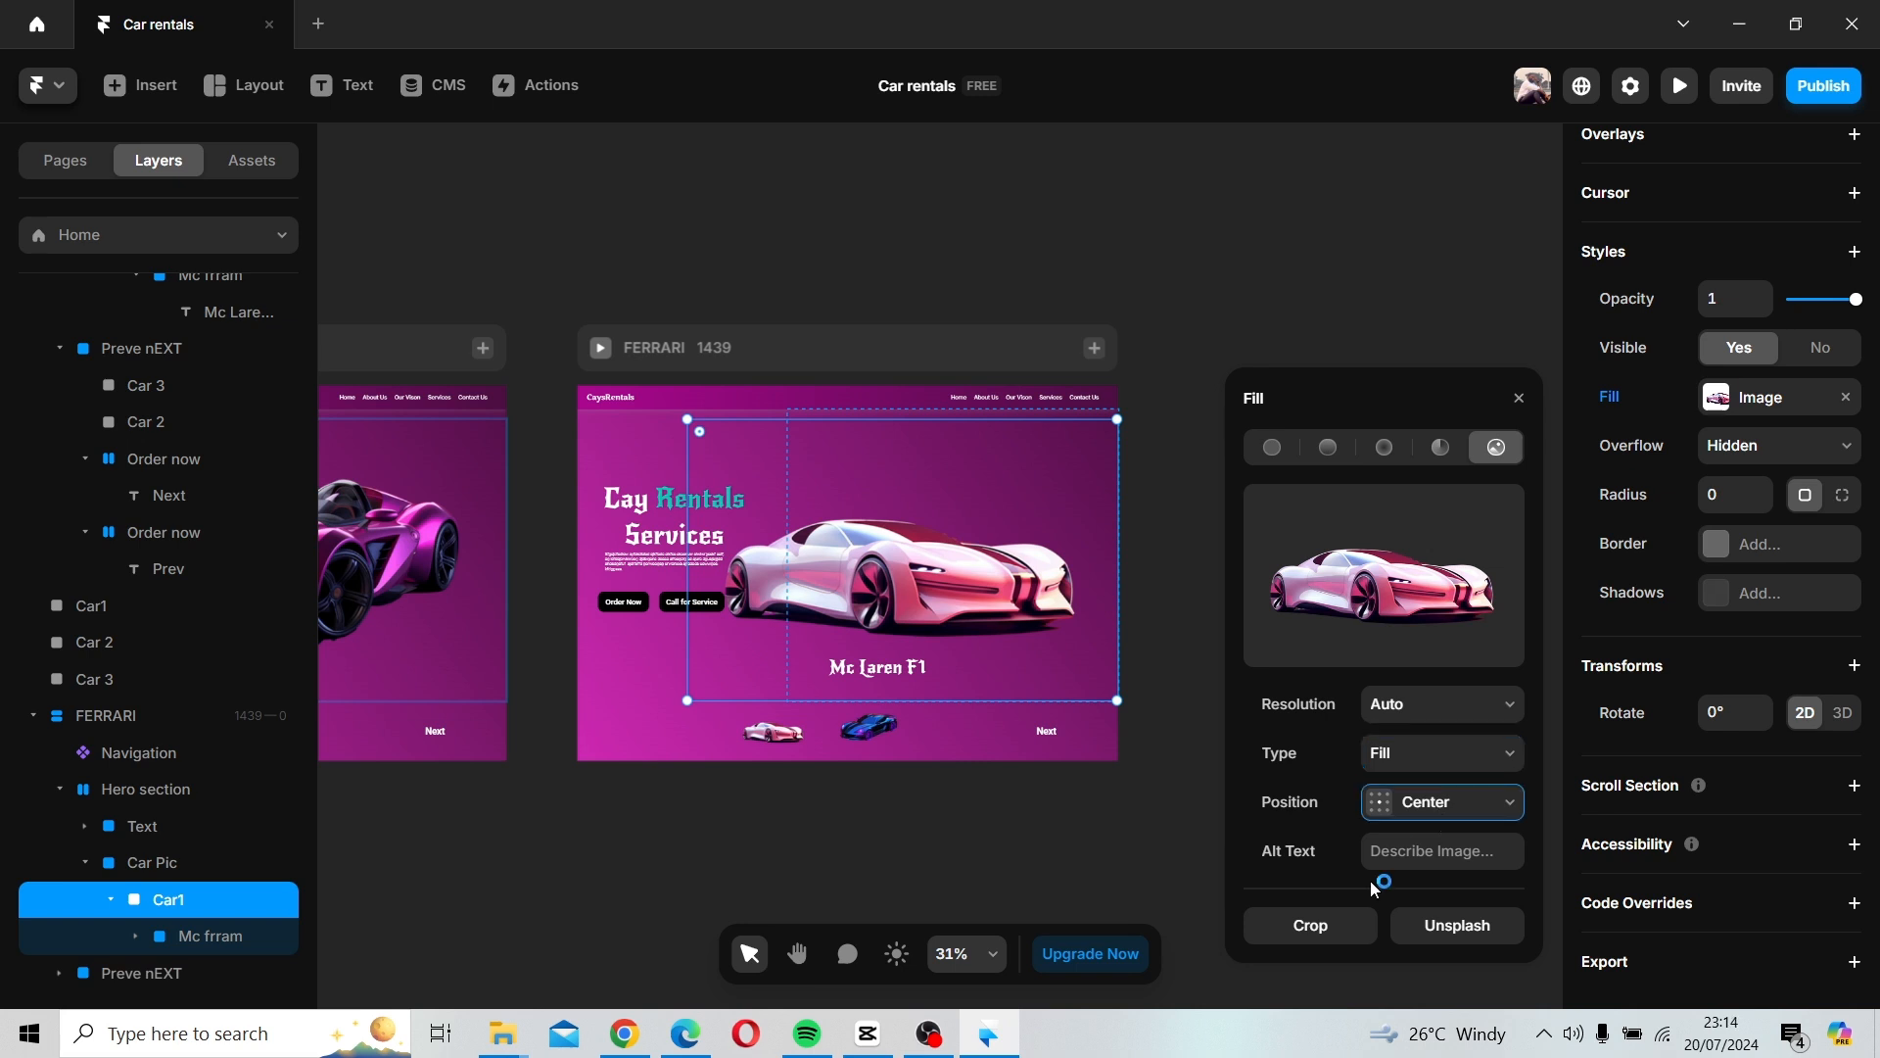
left_click(1520, 400)
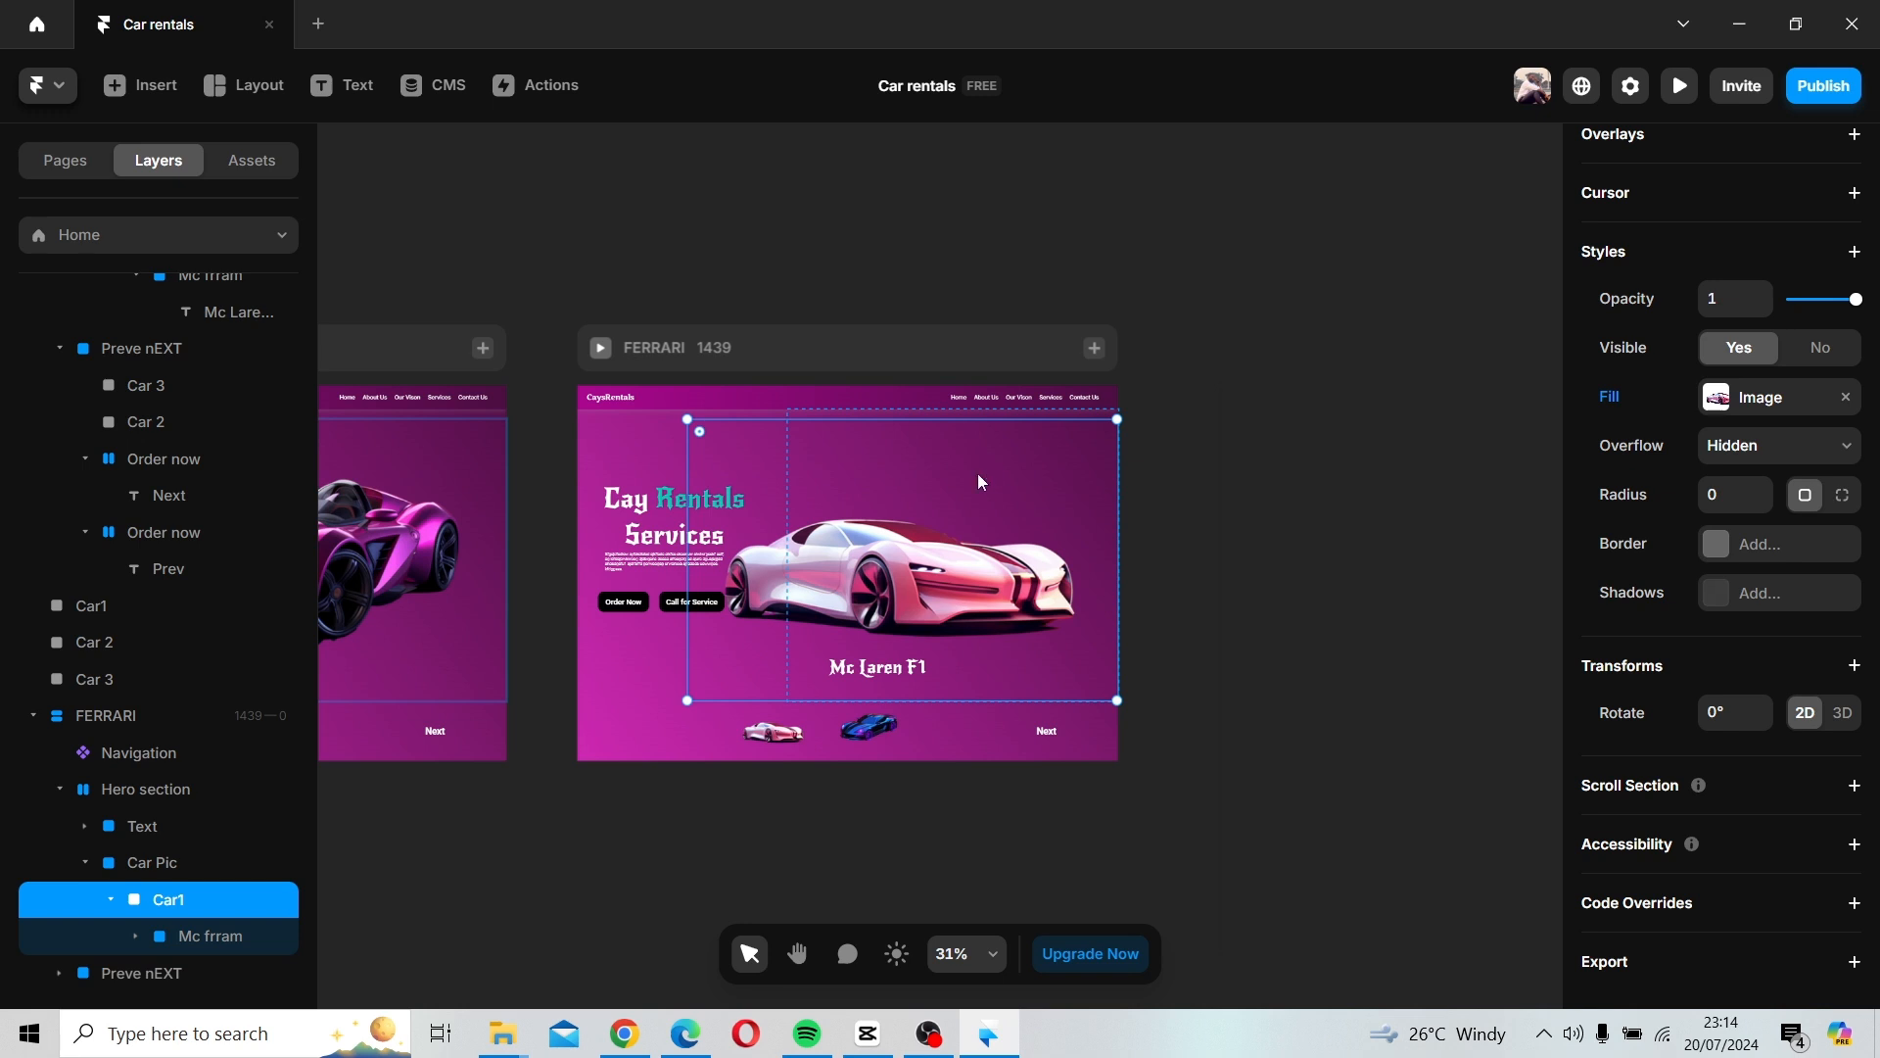
Try shifting the large car image slightly to the right in the FERRARI breakpoint, and undo the move.
left_click_drag(948, 606, 965, 606)
key("ctrl+z")
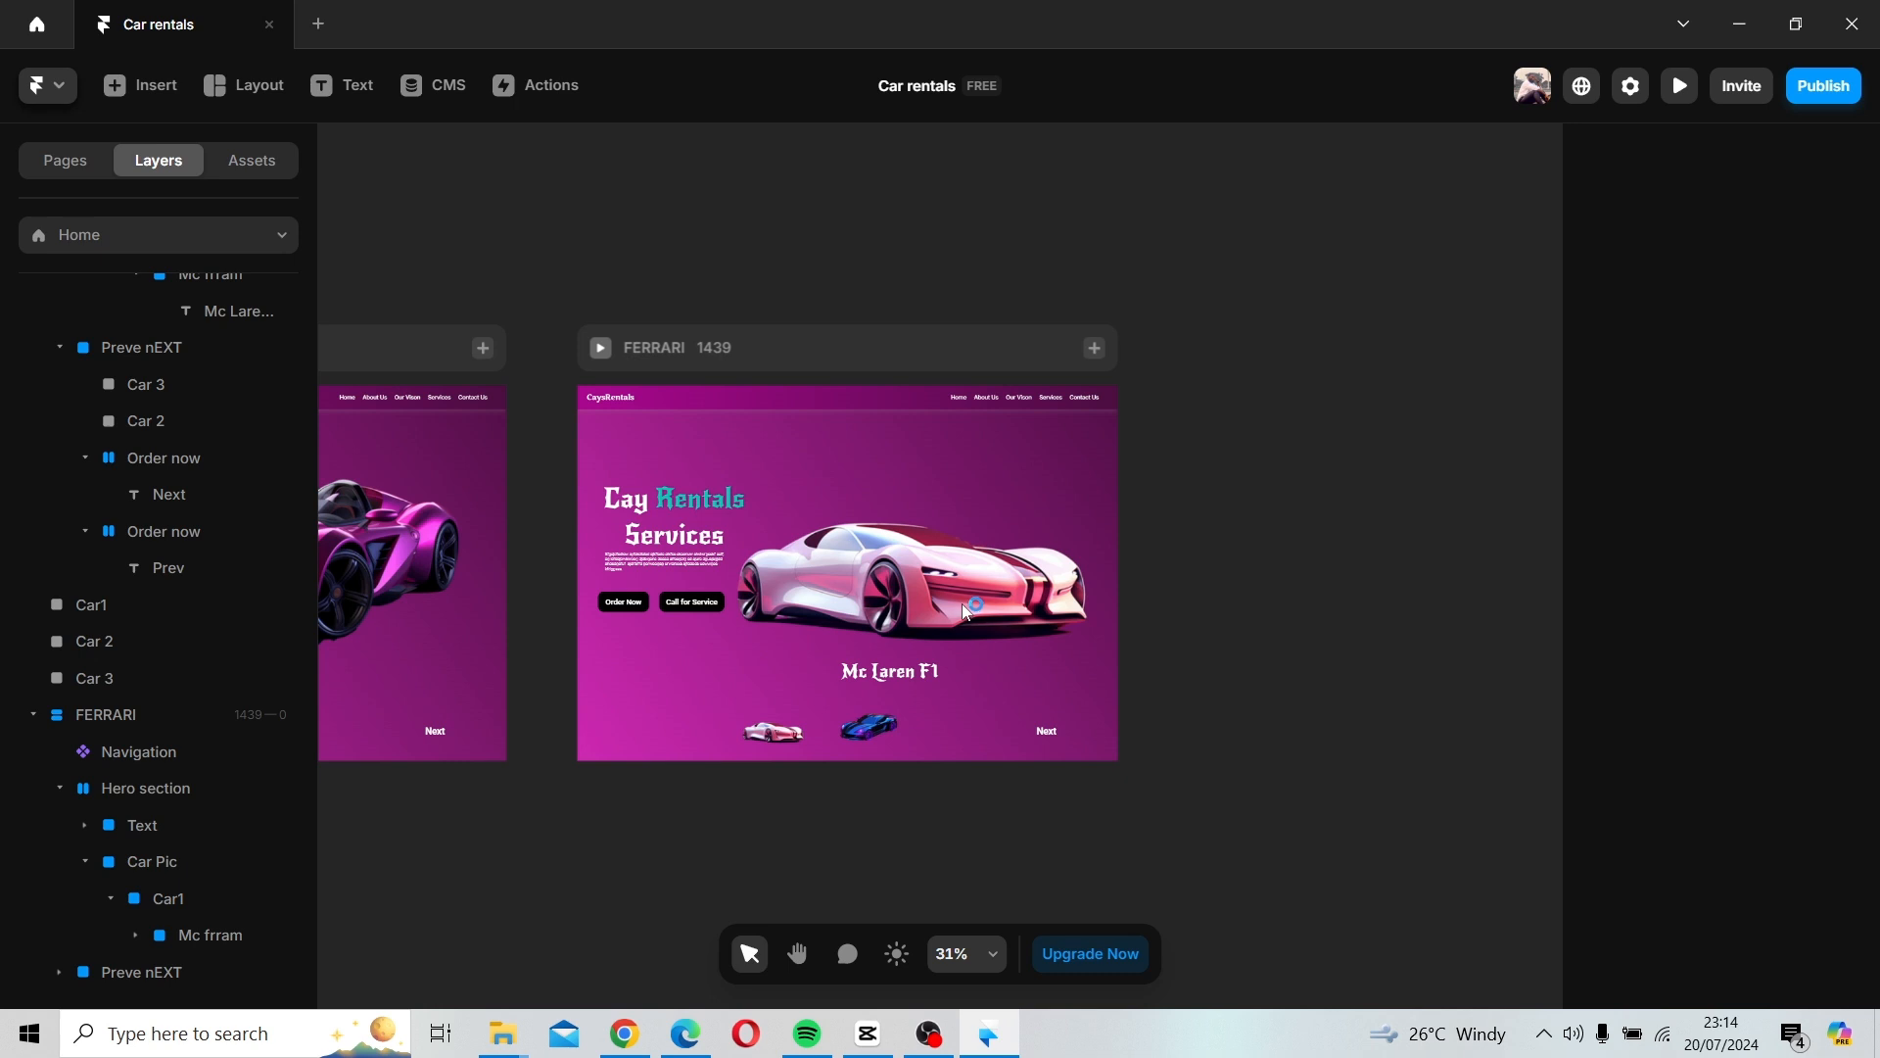
left_click(936, 500)
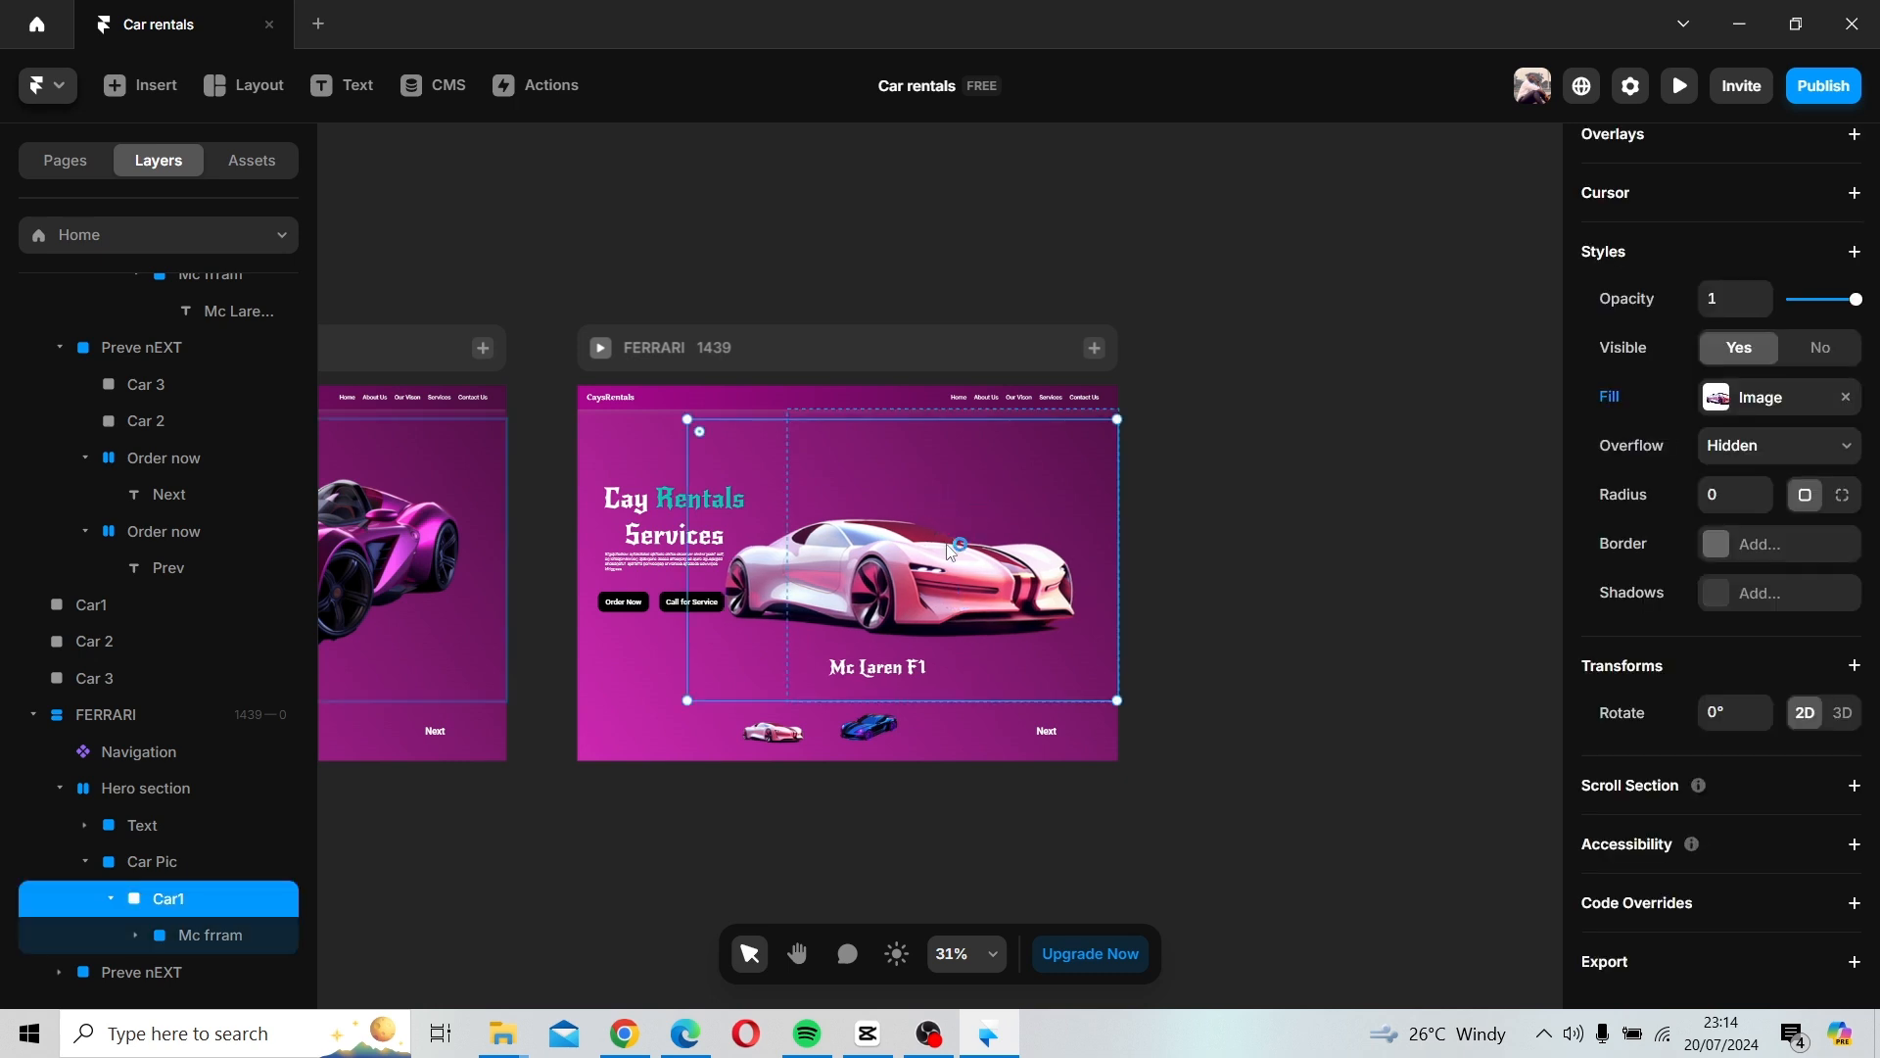
left_click(1183, 564)
left_click(778, 458)
Set the start colour of the FERRARI breakpoint's linear gradient to light pink #FBBBD6, sampled from the car's body.
left_click(755, 349)
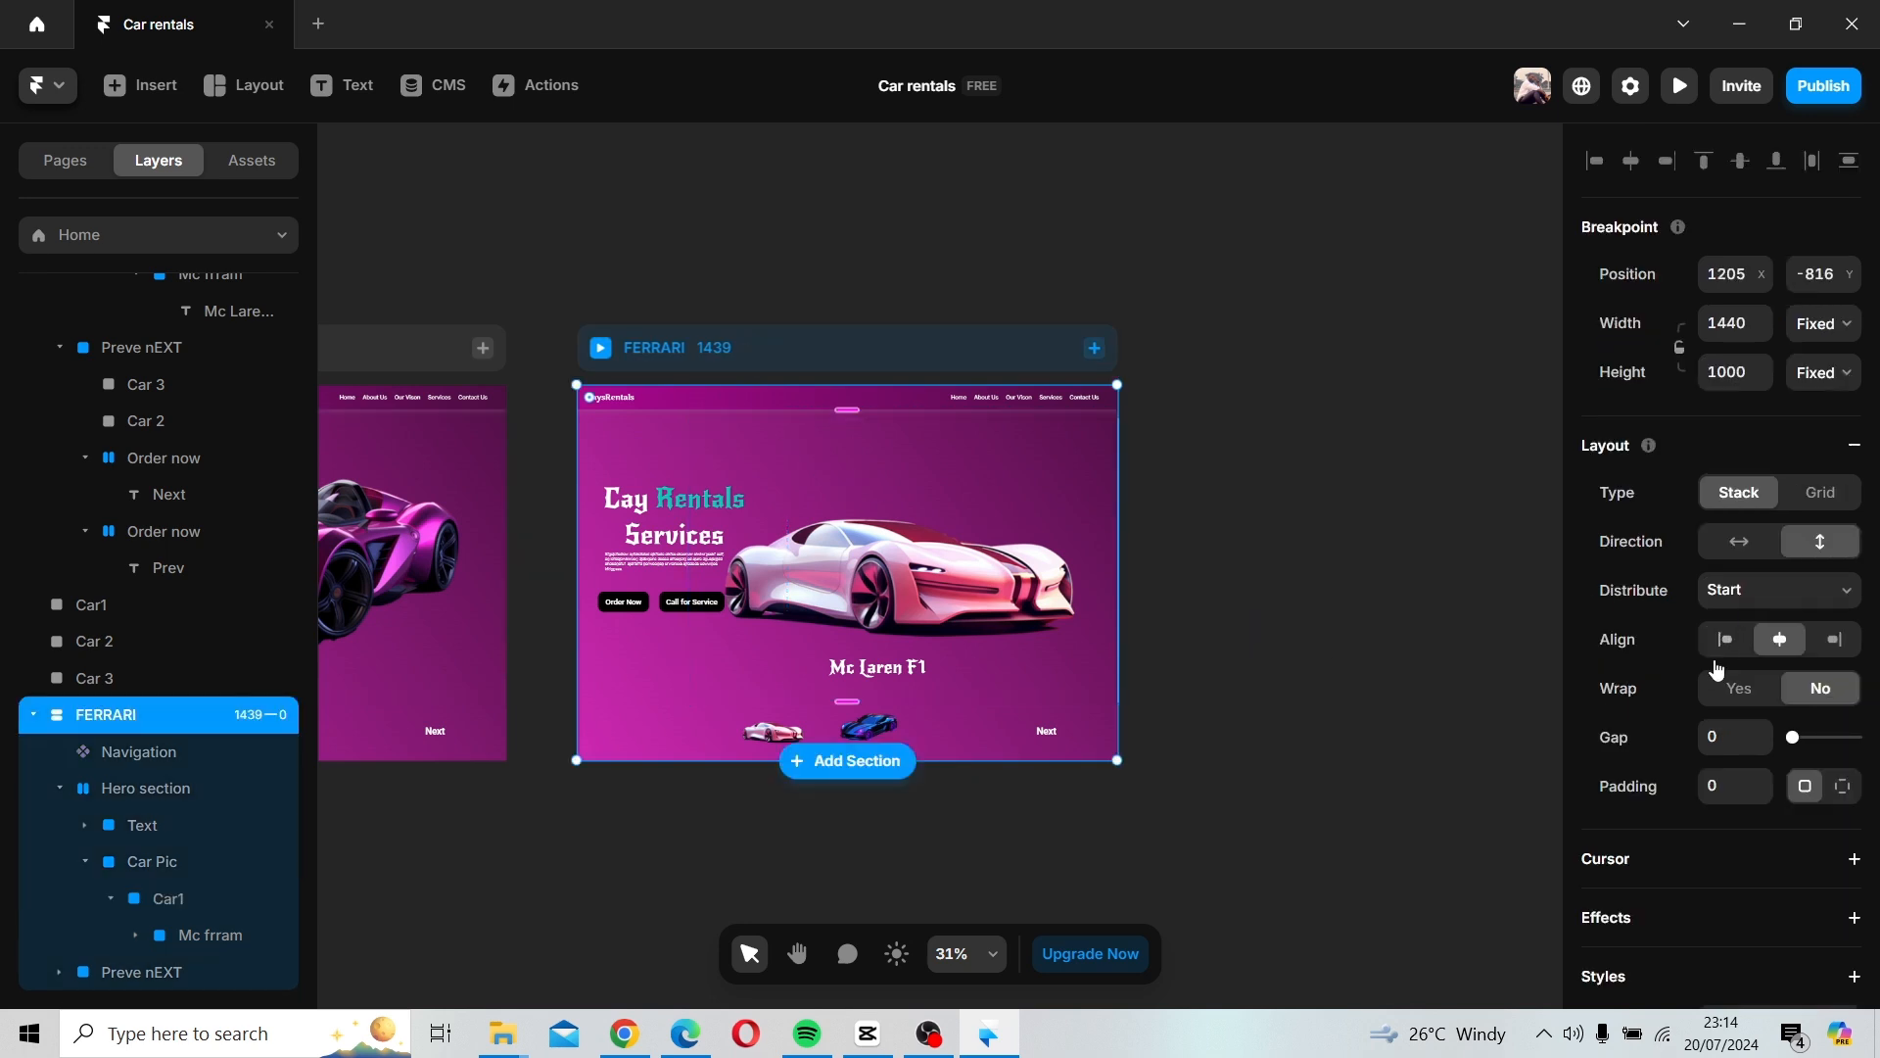
scroll(1709, 705, "down", 3)
left_click(1716, 782)
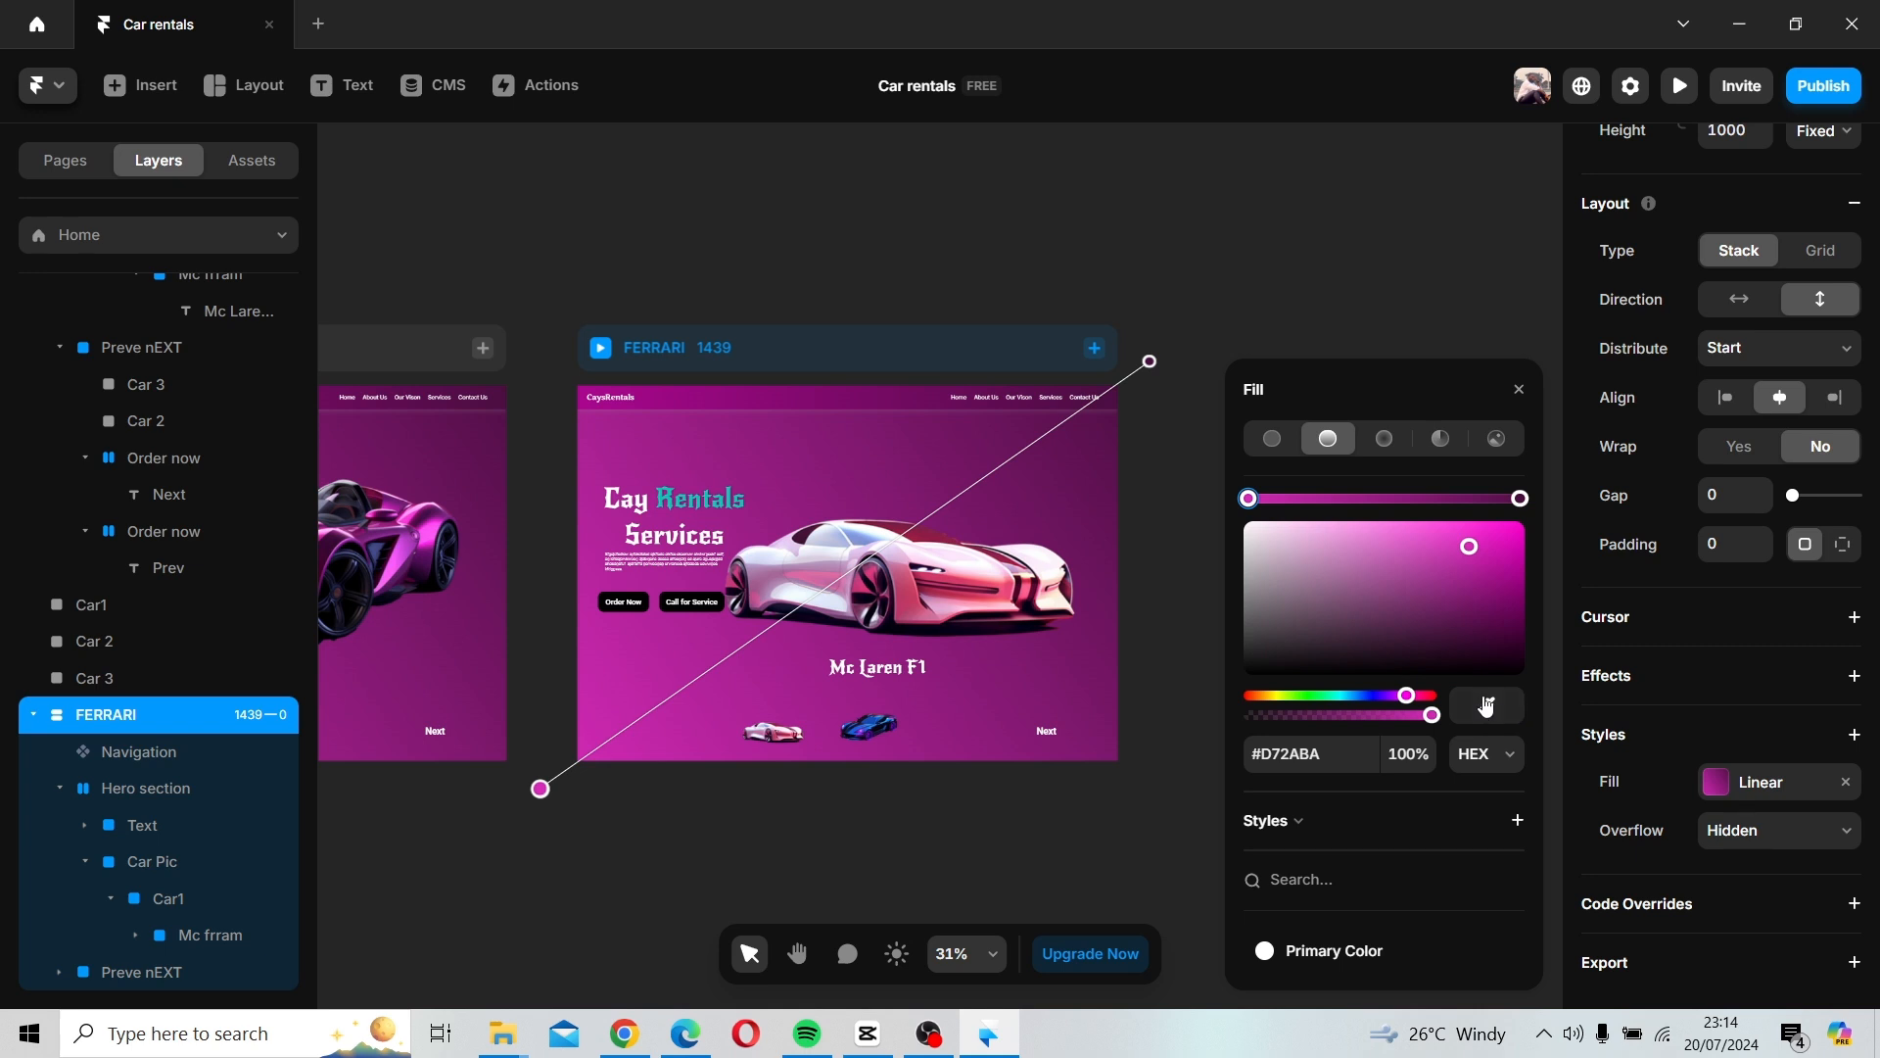
left_click(1487, 704)
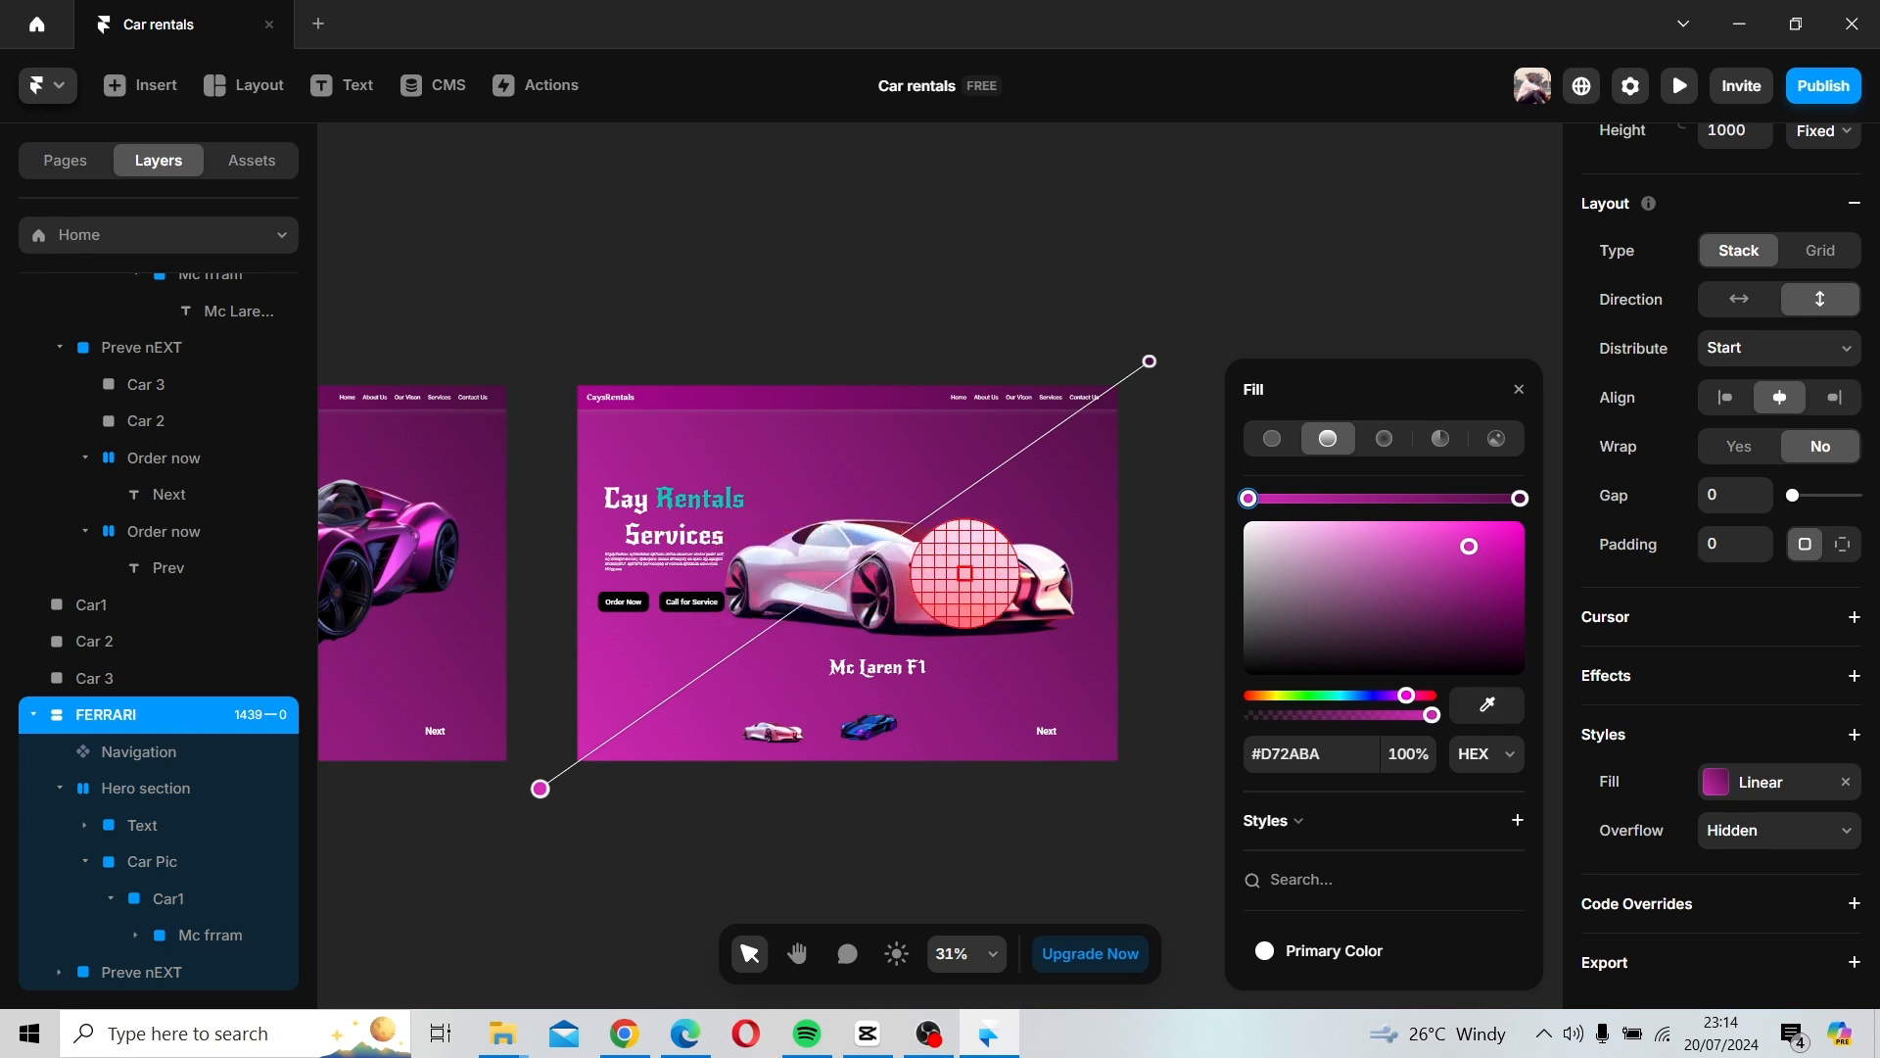
left_click(969, 580)
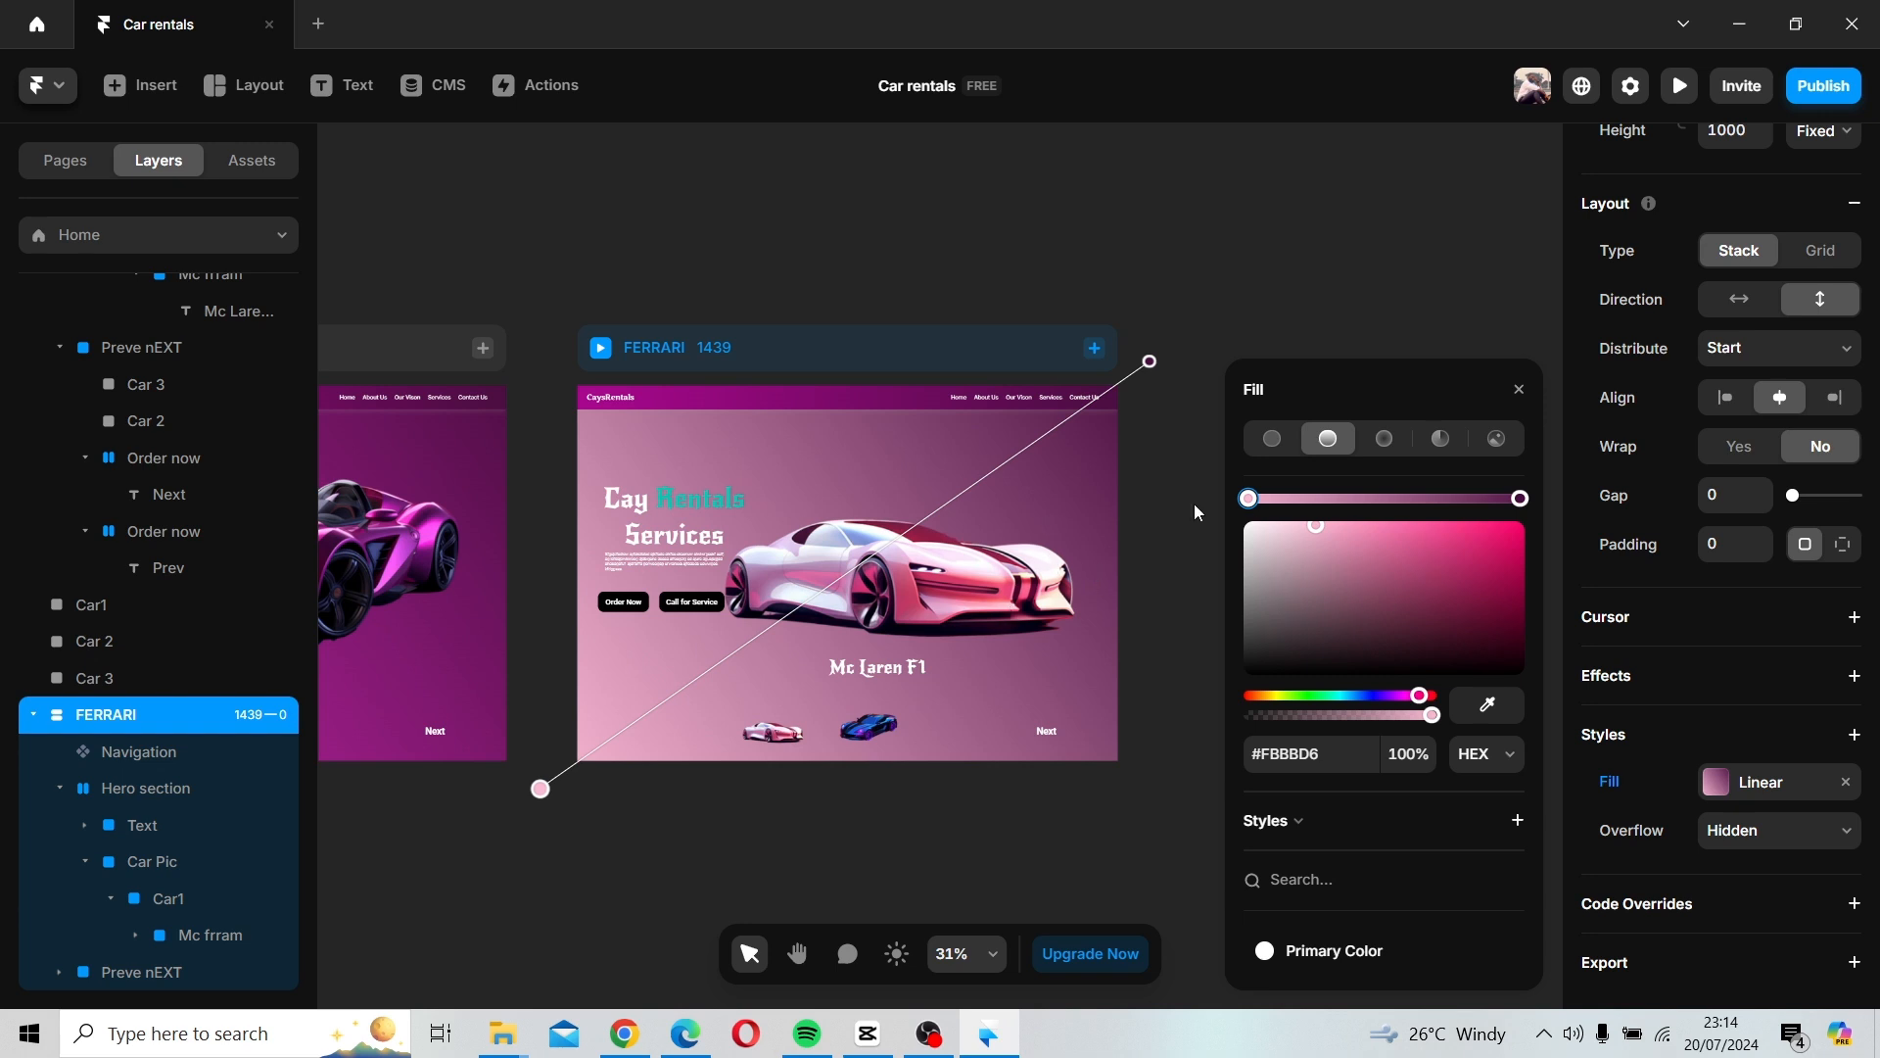
Set the end colour of the FERRARI breakpoint's linear gradient to dark pink #901C48, sampled from the car's body.
left_click(1520, 498)
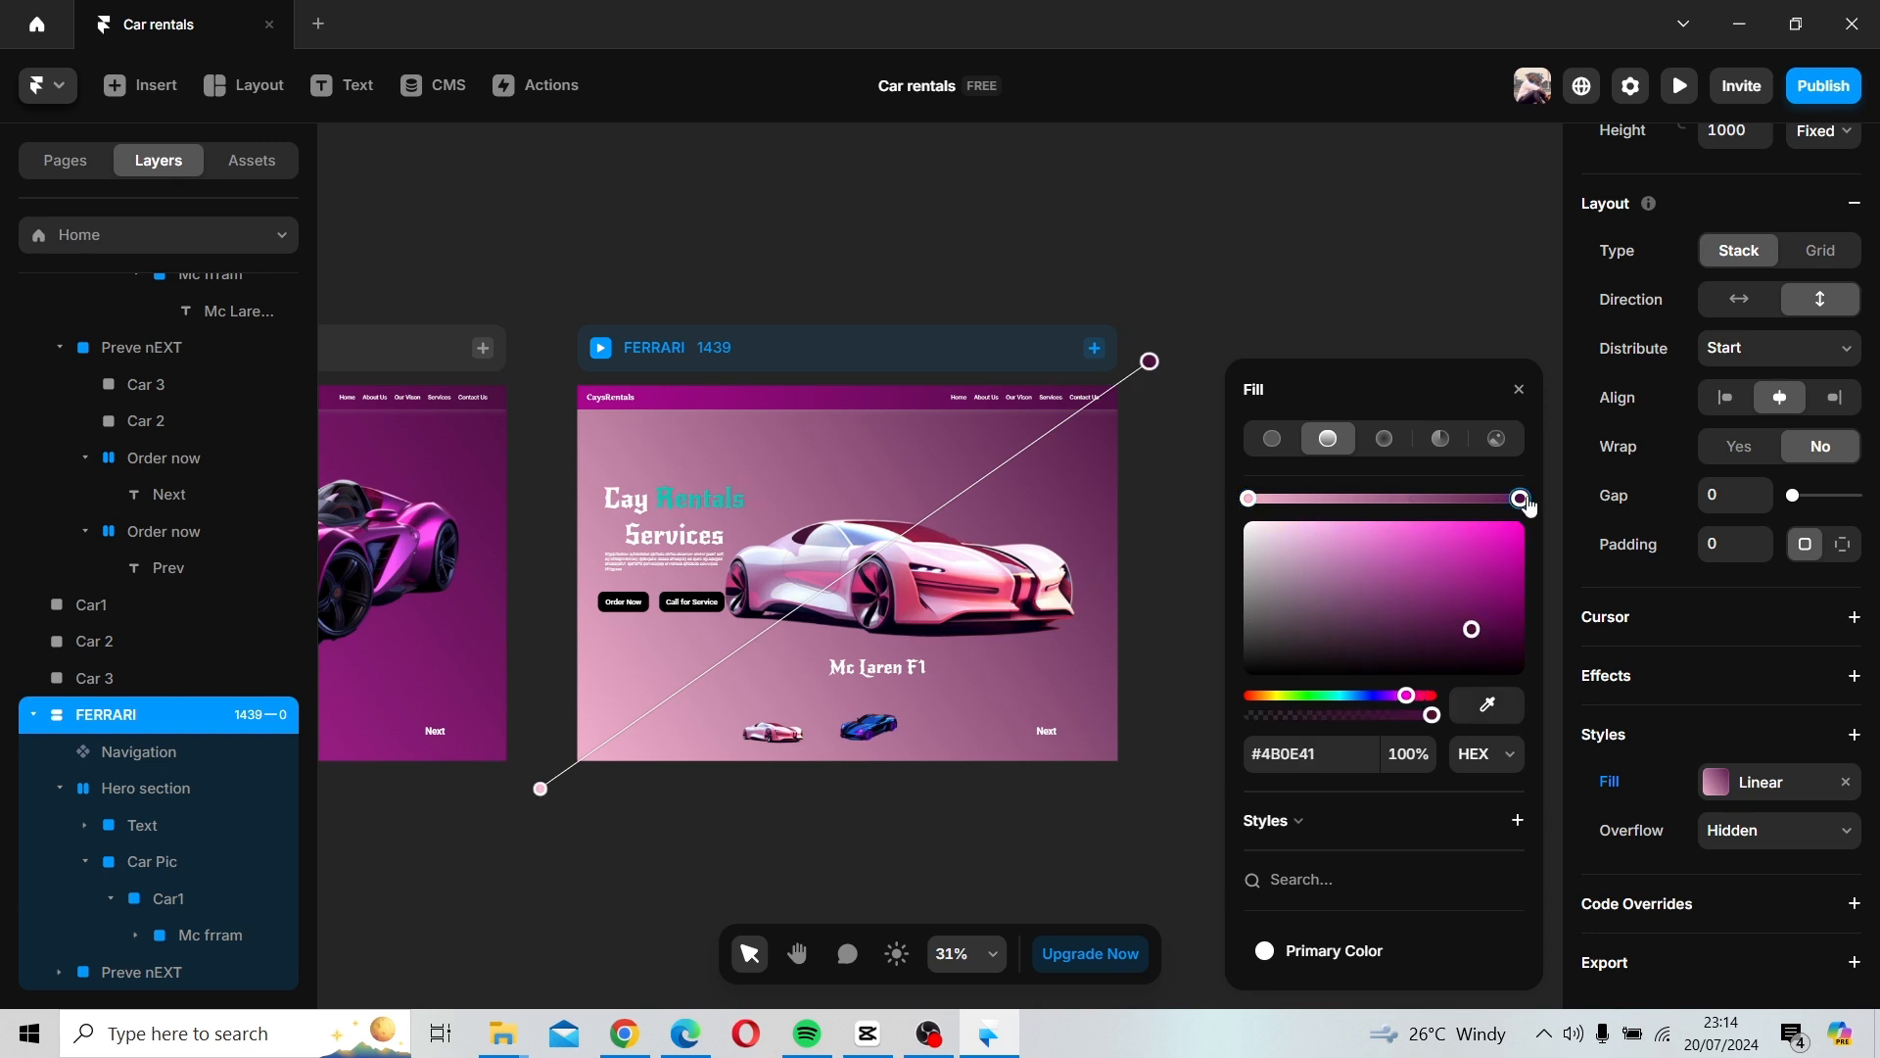
left_click(1488, 705)
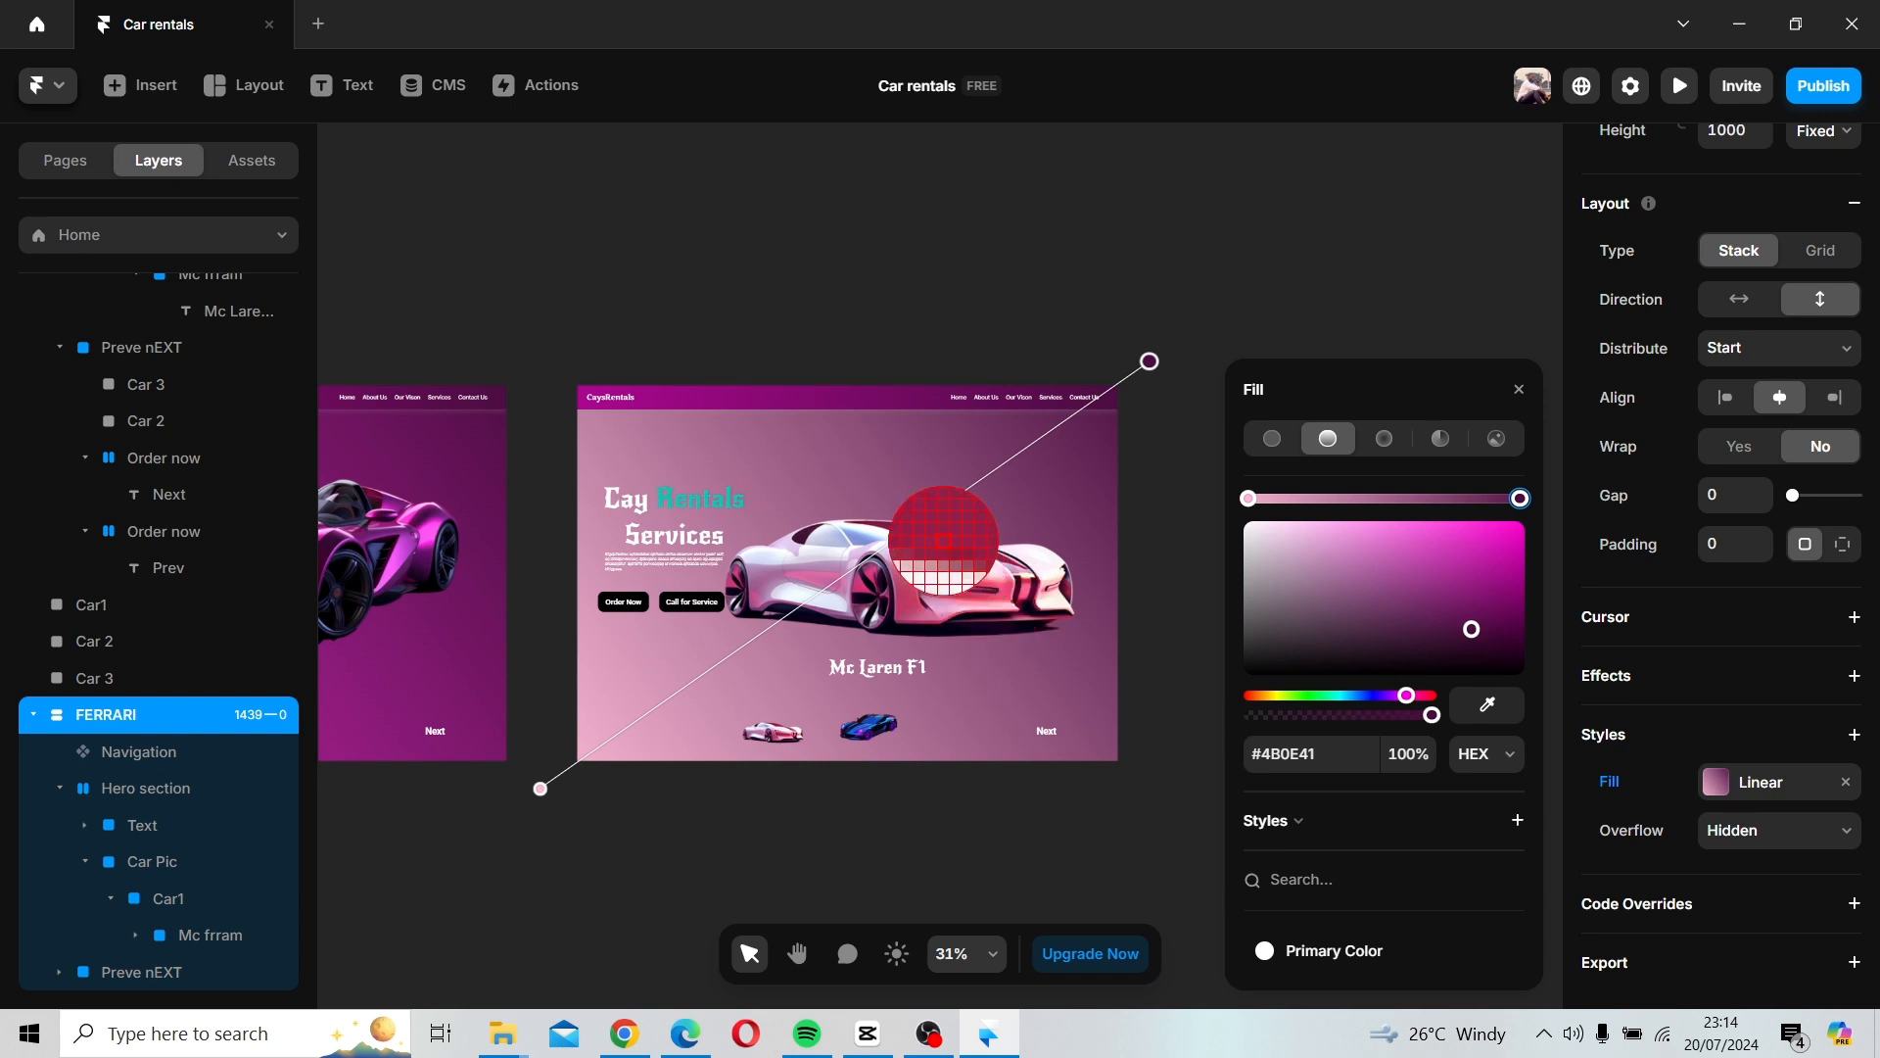
left_click(940, 538)
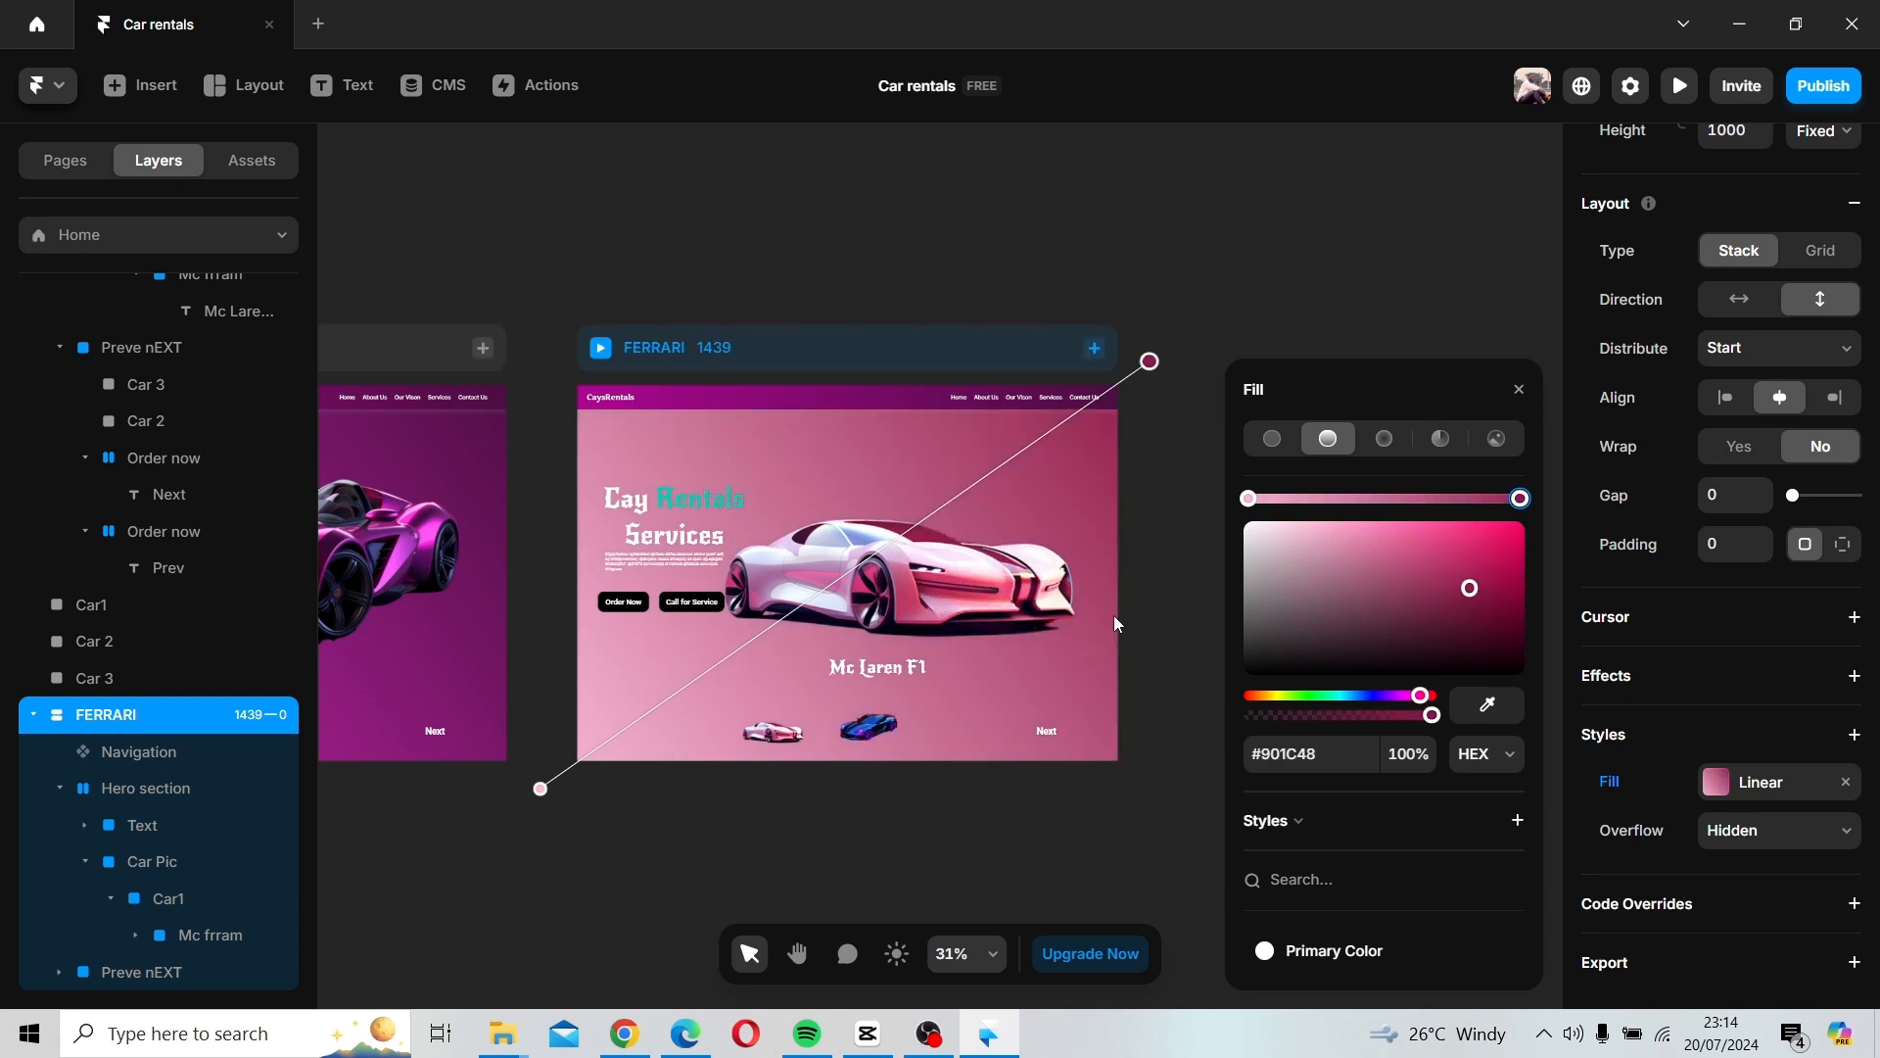
left_click(781, 394)
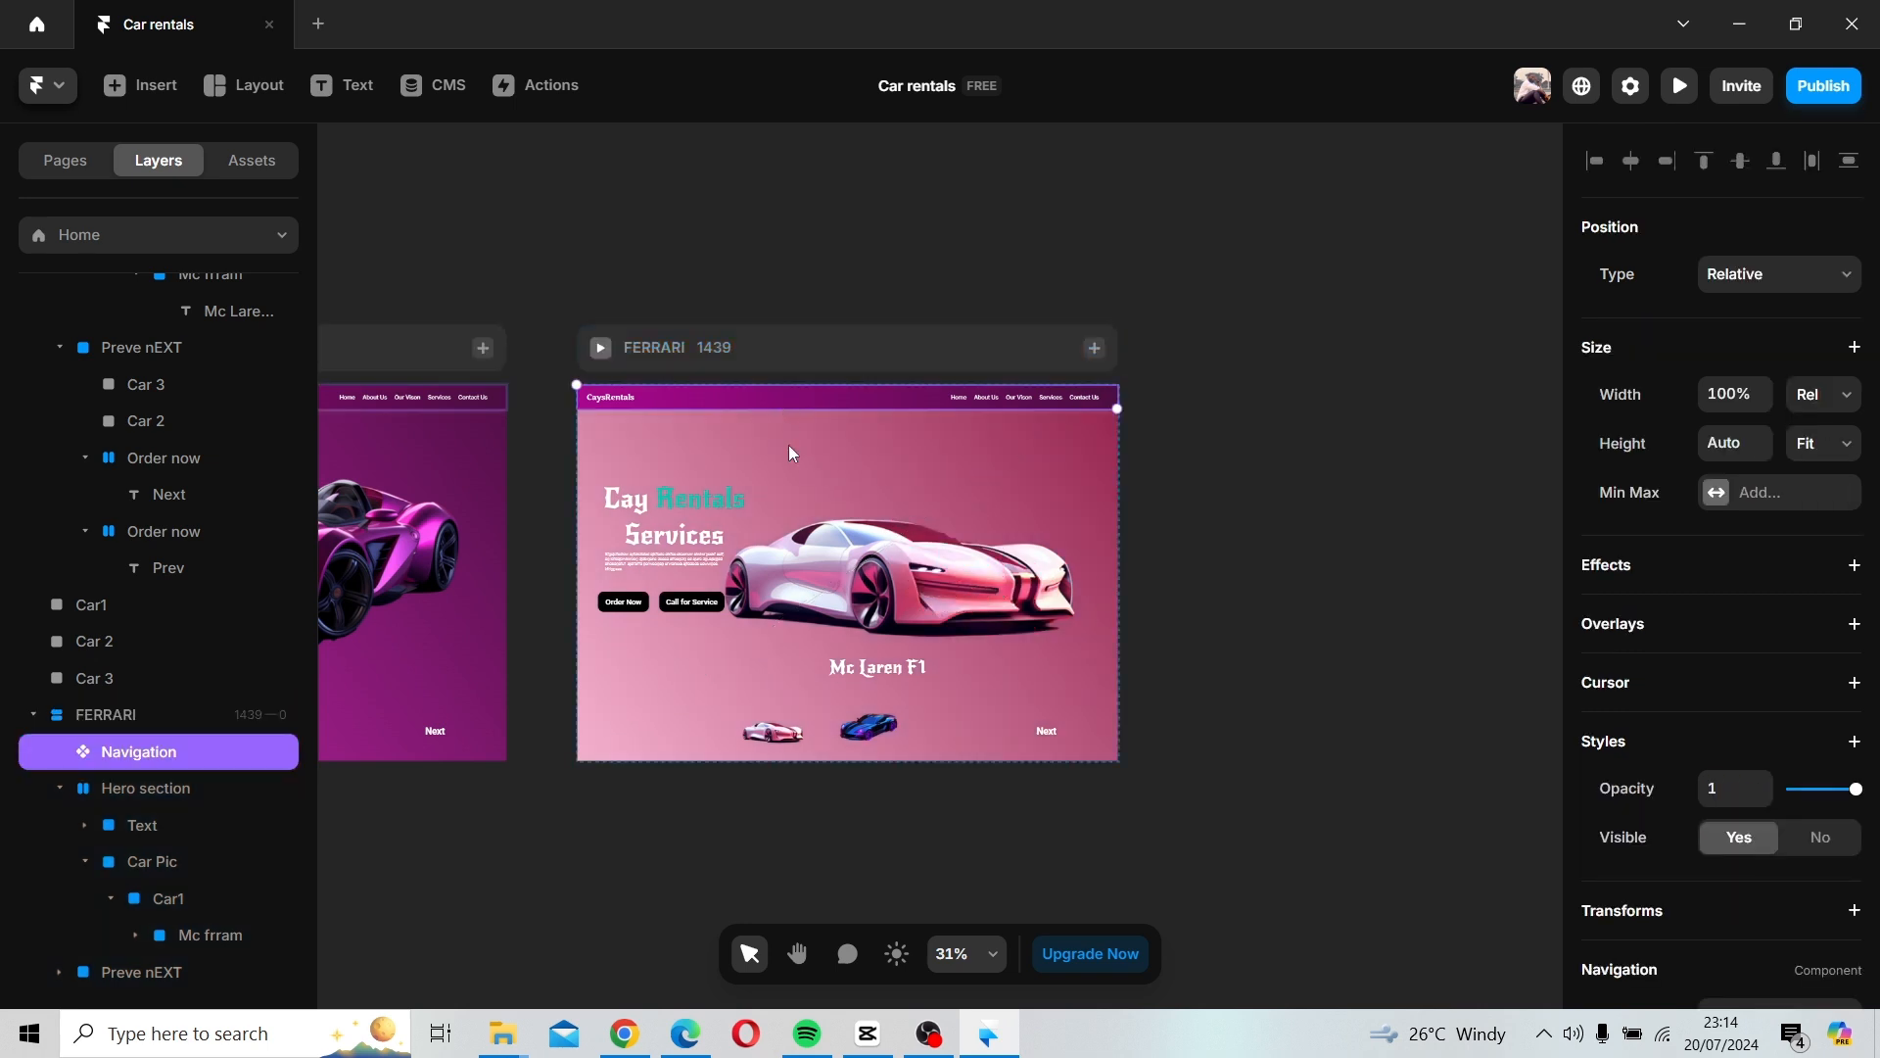
left_click(860, 489)
left_click(651, 679)
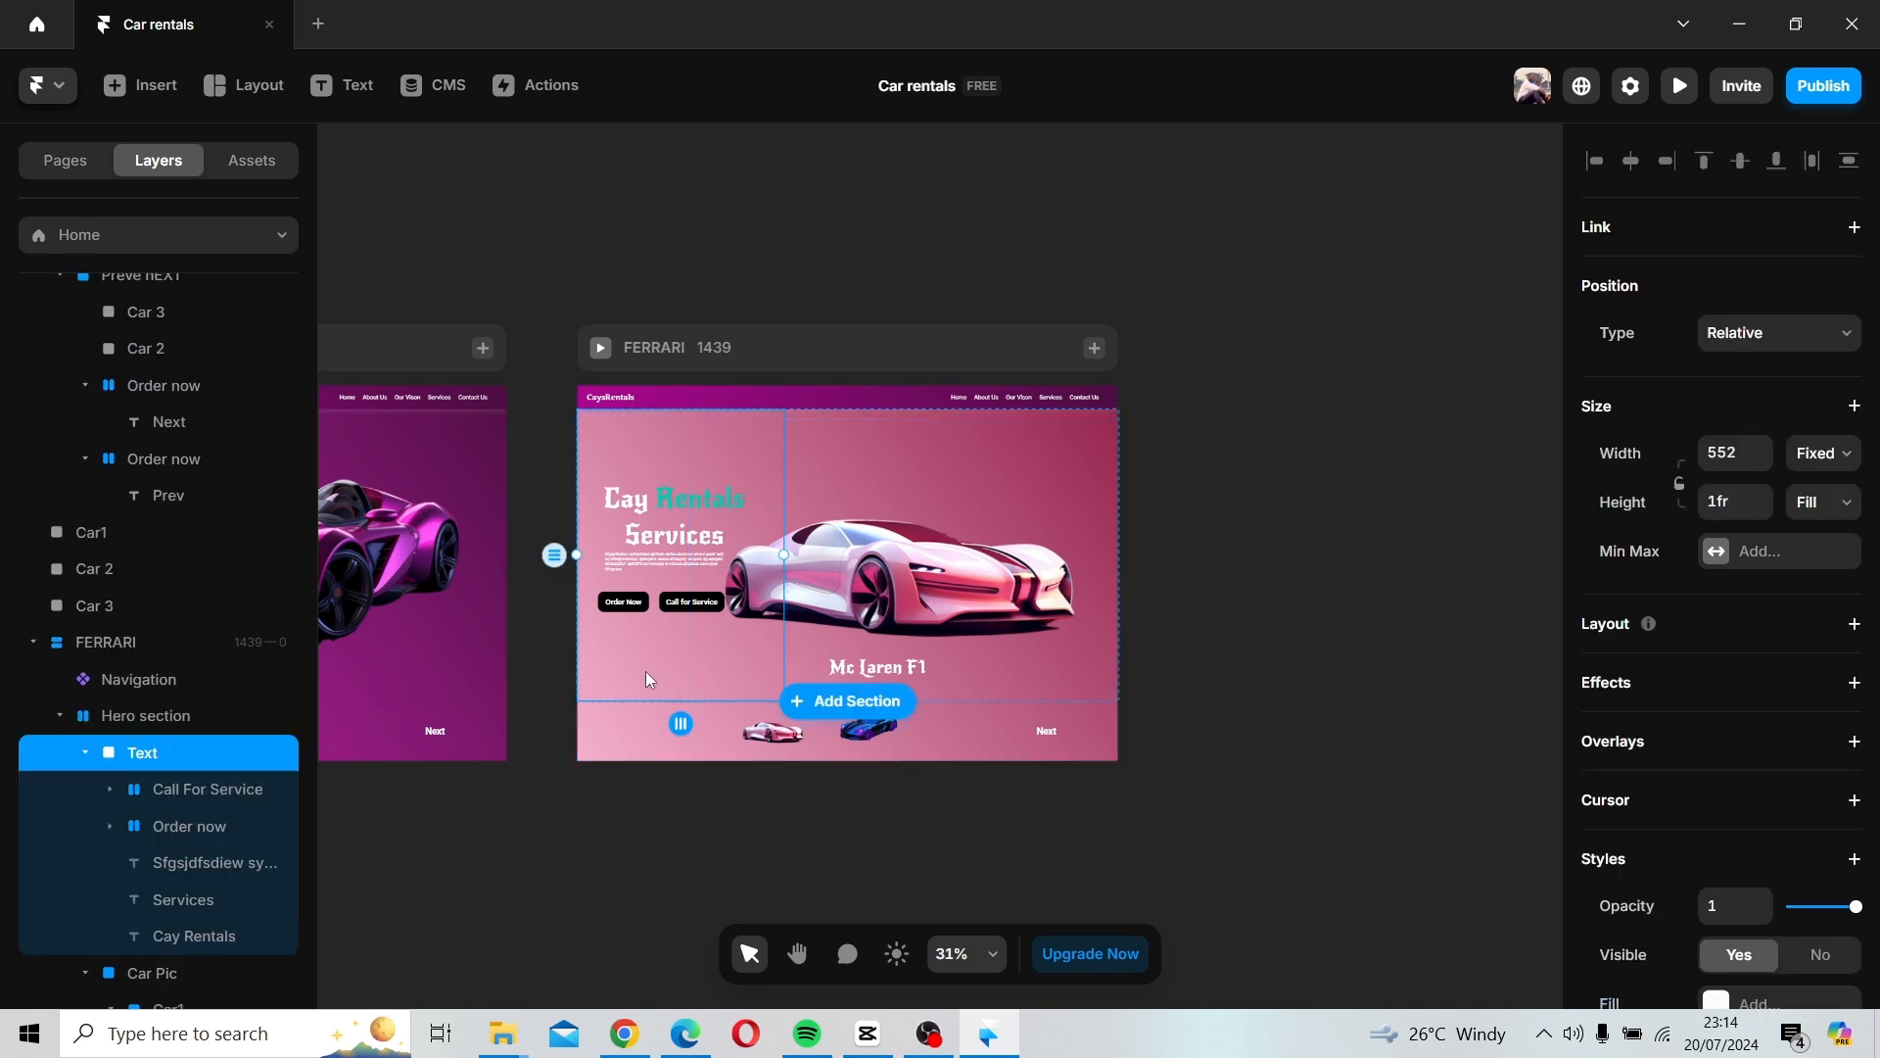
left_click(1012, 746)
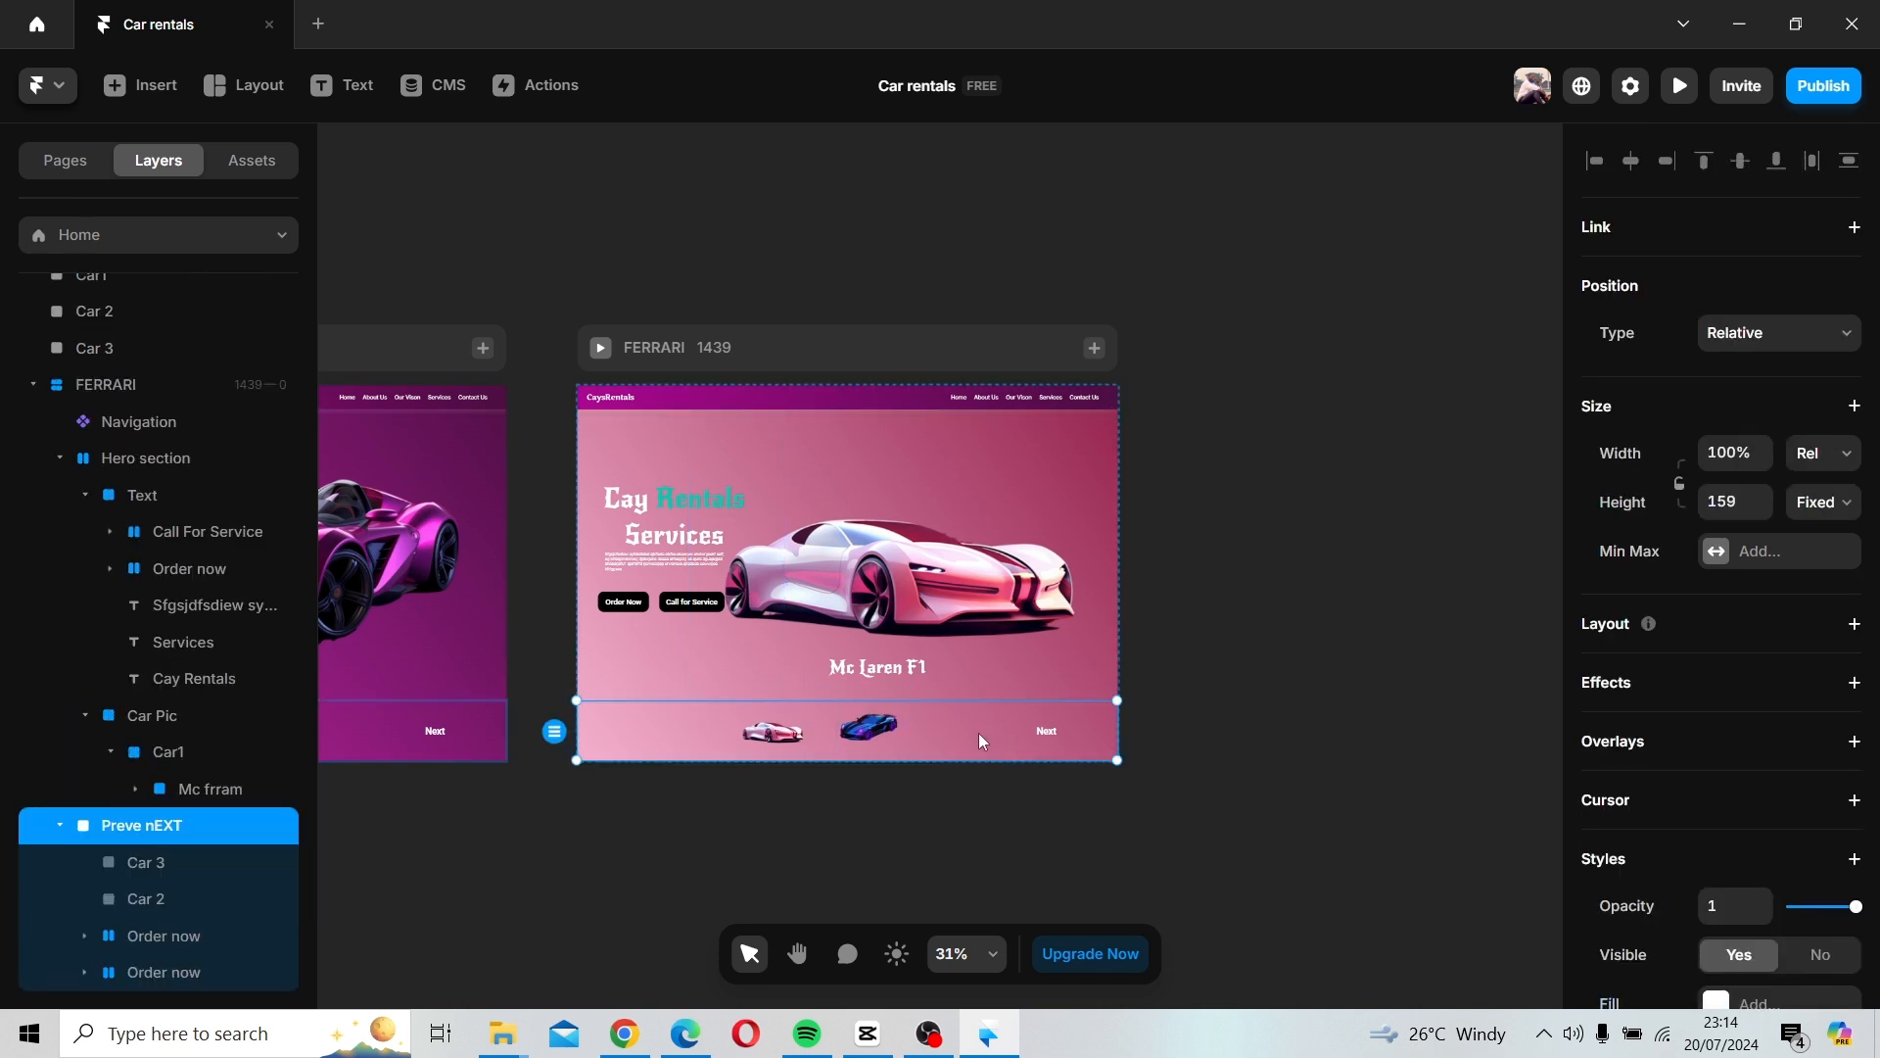
left_click(1025, 678)
Deepen the FERRARI breakpoint's linear gradient by setting its start colour to #F56EA6 and its end colour to #8A0B3C.
left_click(854, 342)
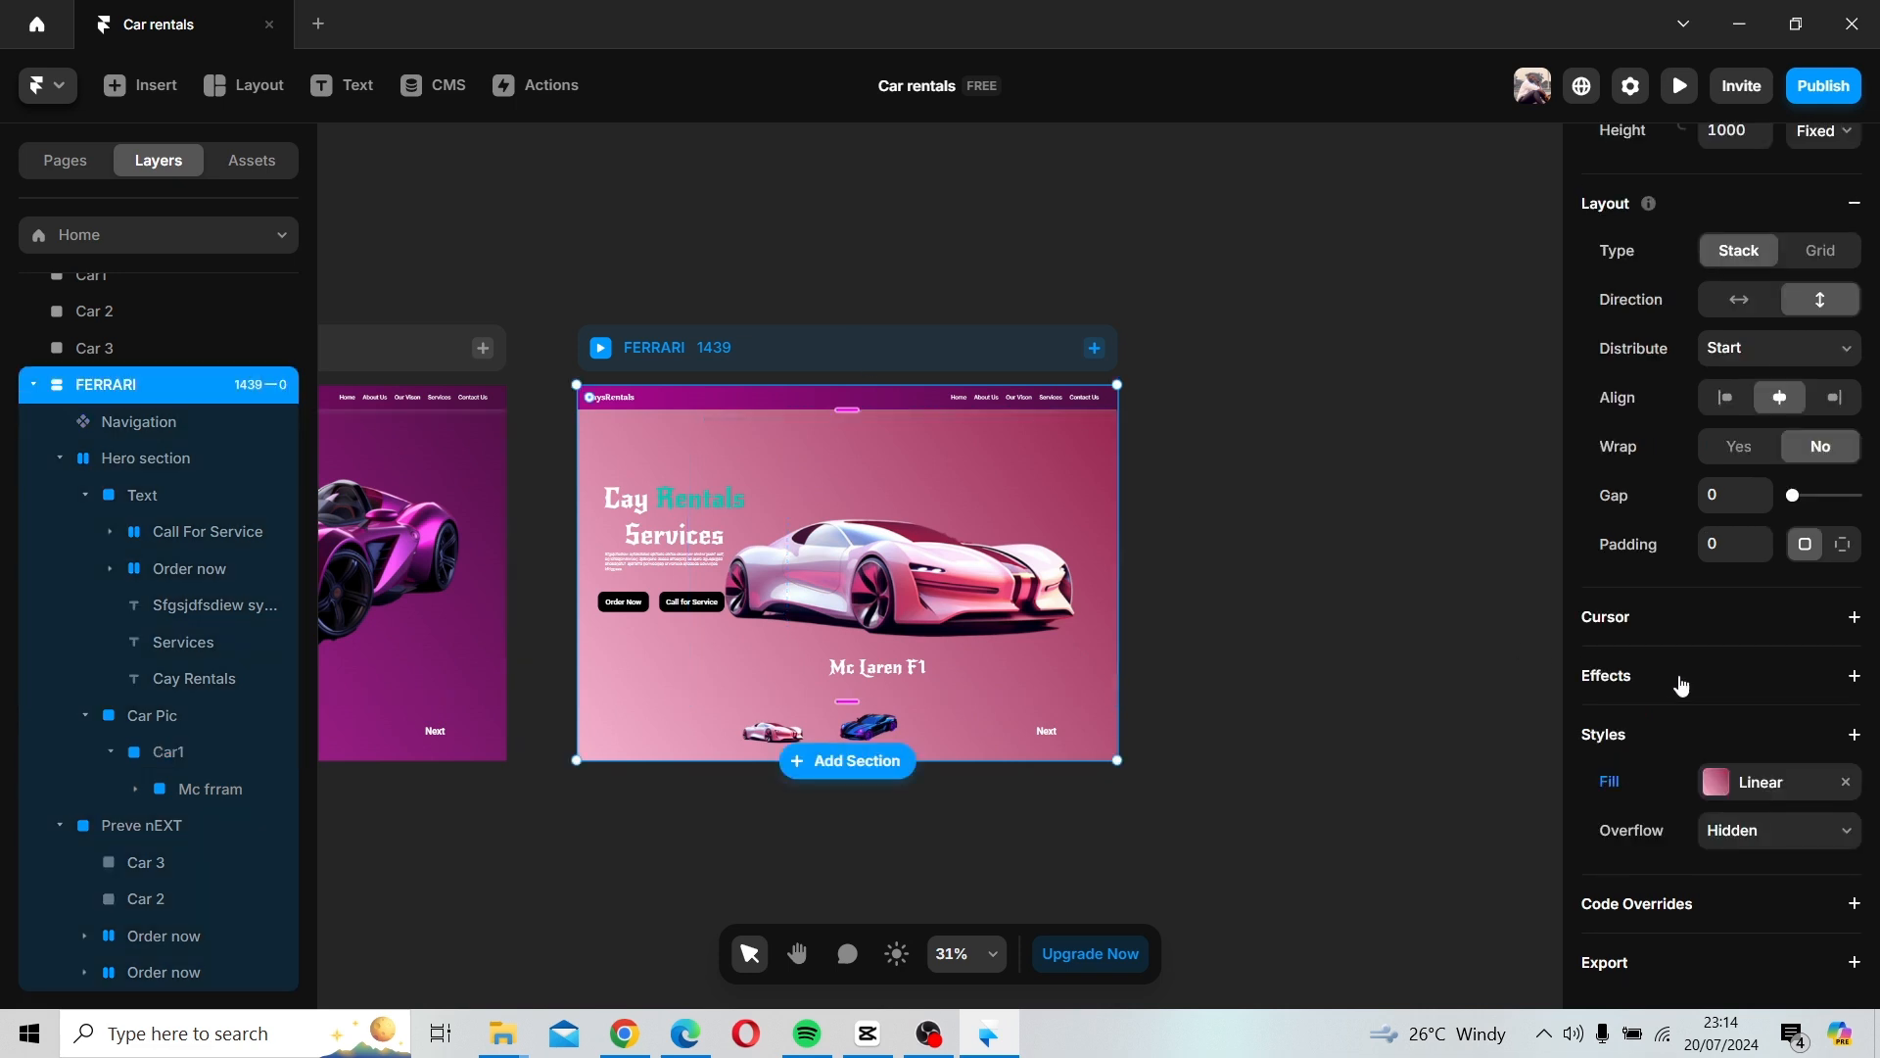
left_click(1726, 783)
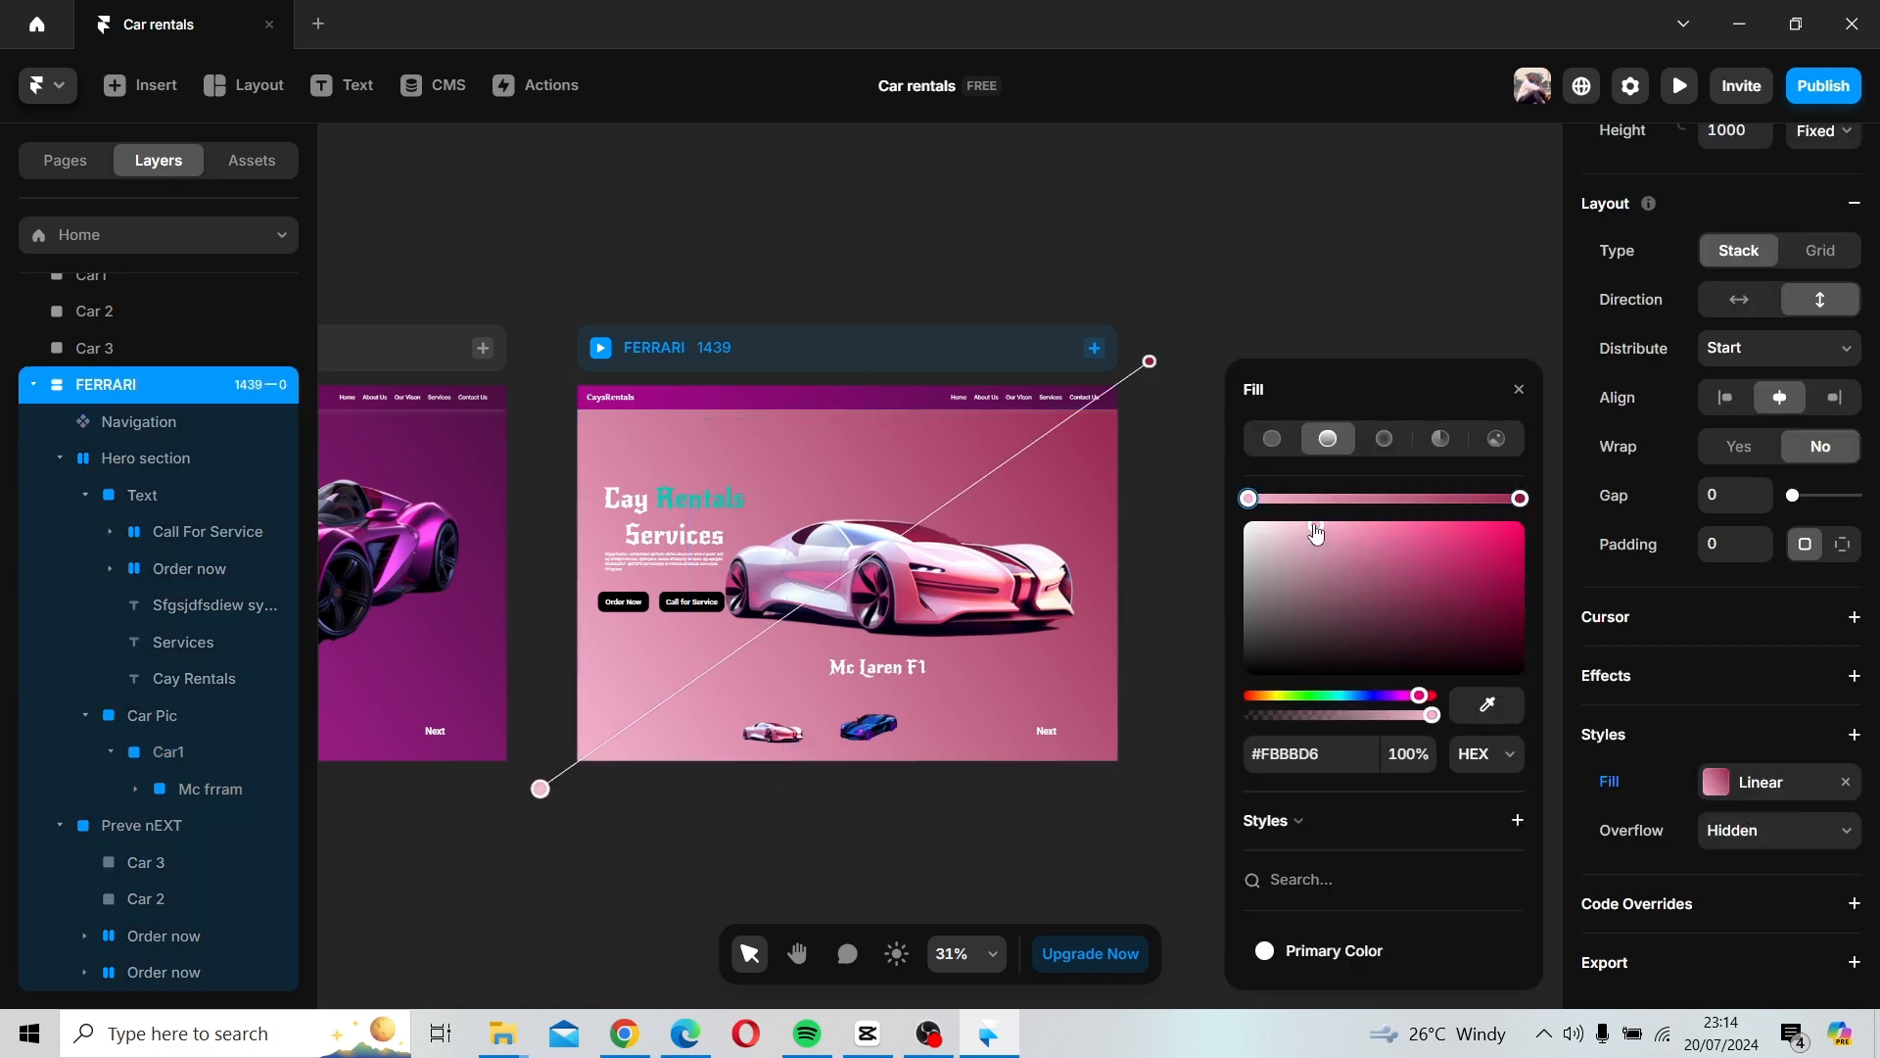
left_click_drag(1321, 534, 1386, 532)
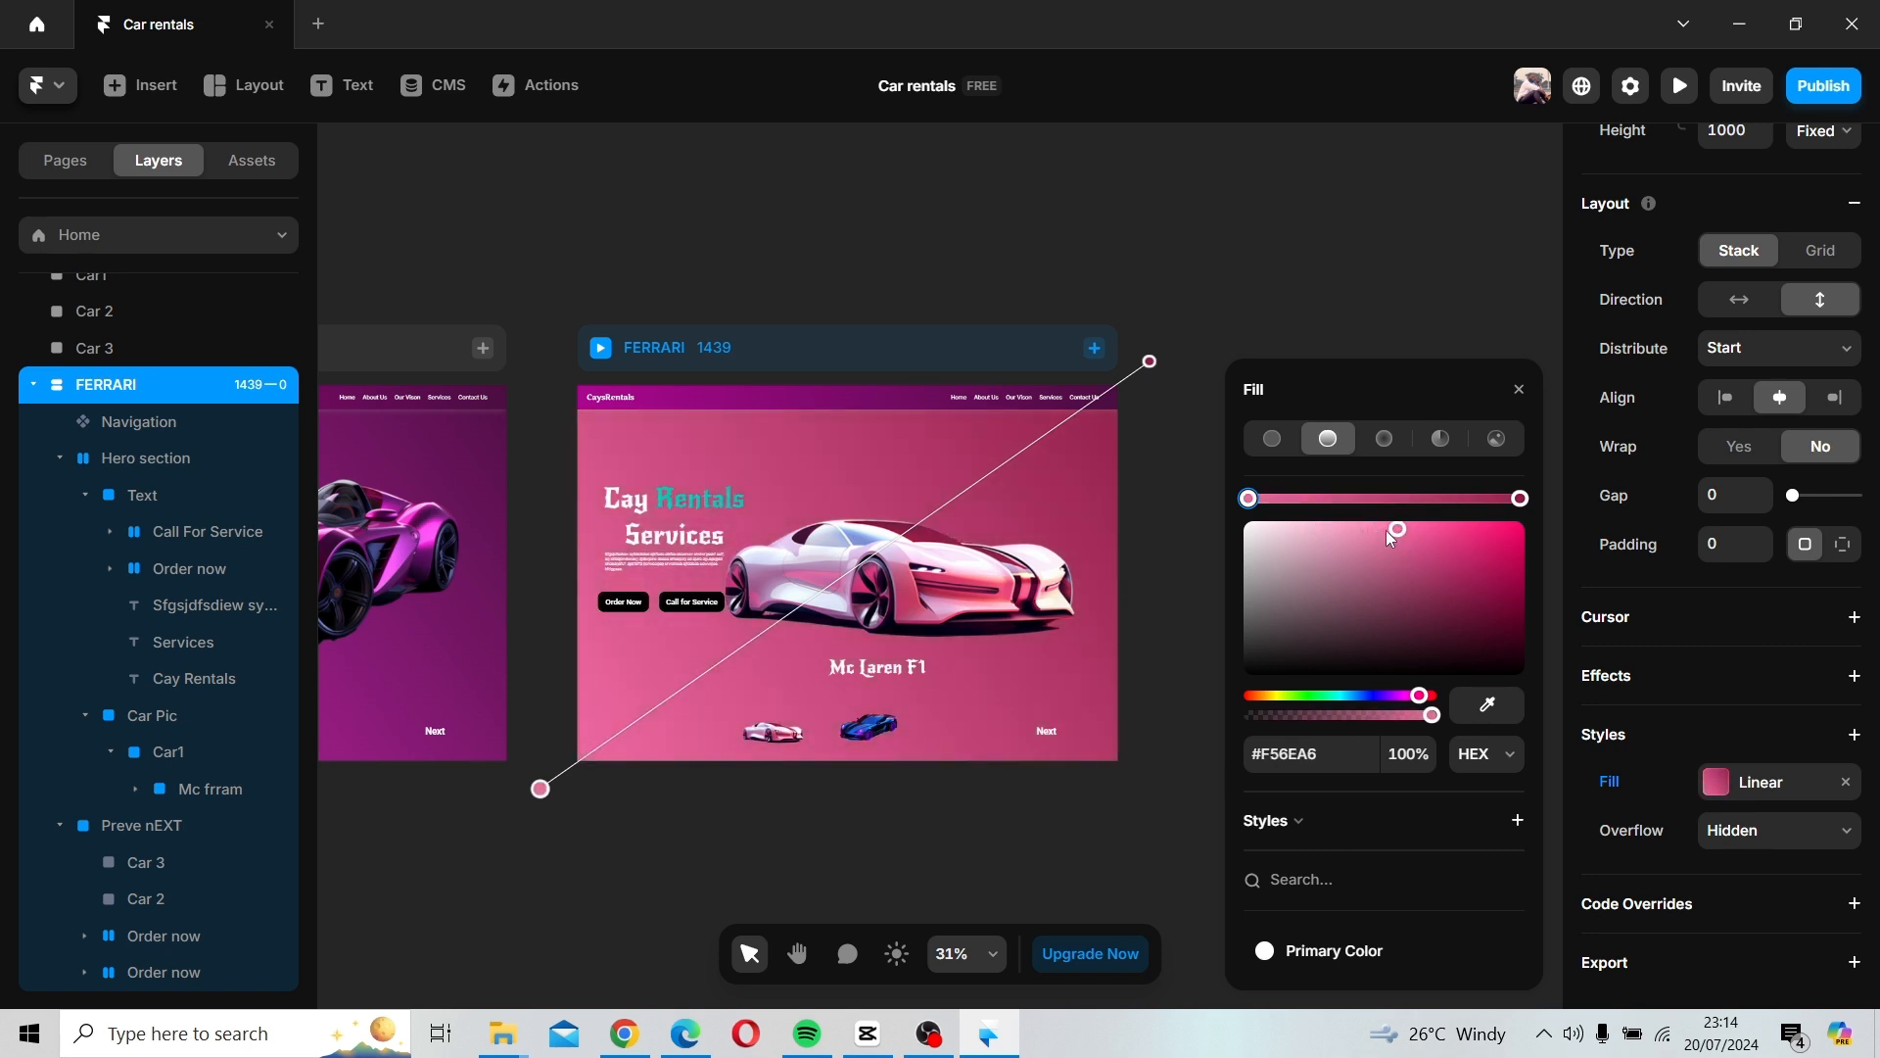
left_click(1521, 499)
mouse_move(1474, 599)
left_mouse_down()
mouse_move(1509, 585)
mouse_move(1507, 601)
left_mouse_up()
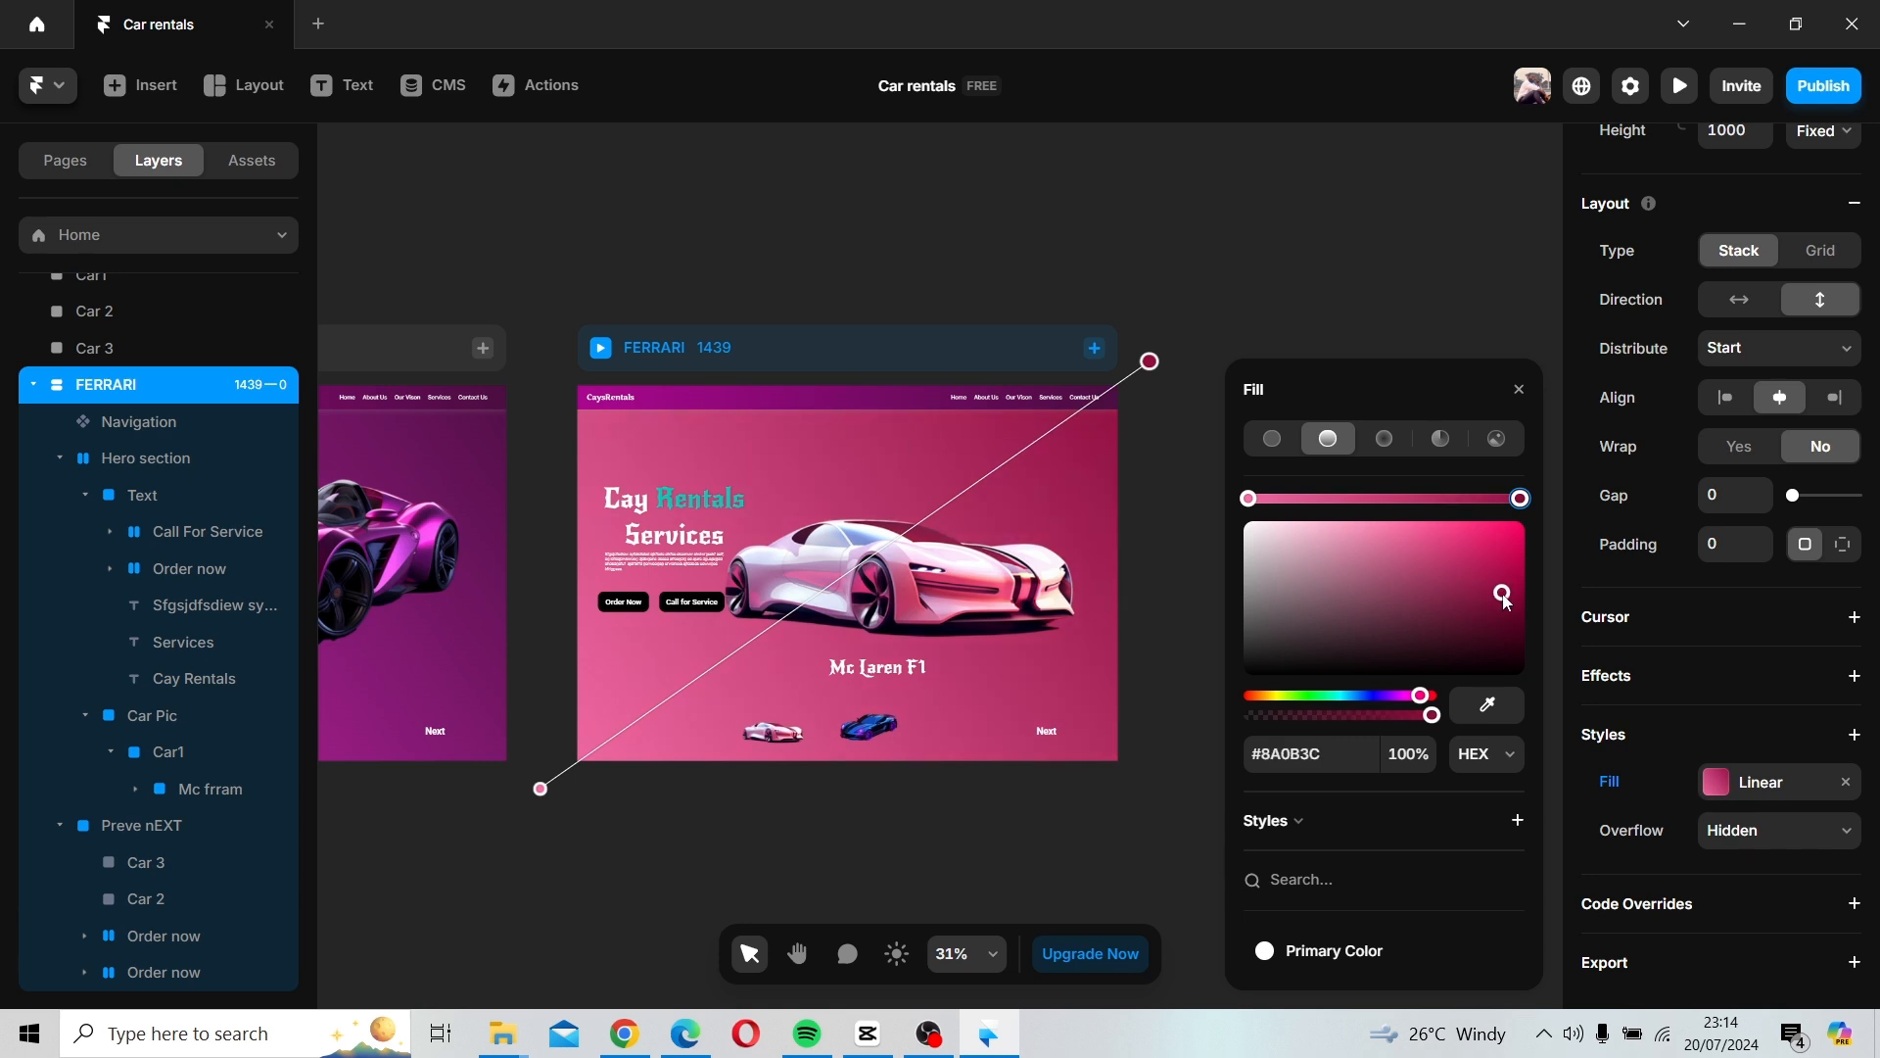
Copy the FERRARI gradient's end colour #8A0B3C into the start colour of the Navigation component's Desktop gradient.
left_click(1315, 744)
key("ctrl+c")
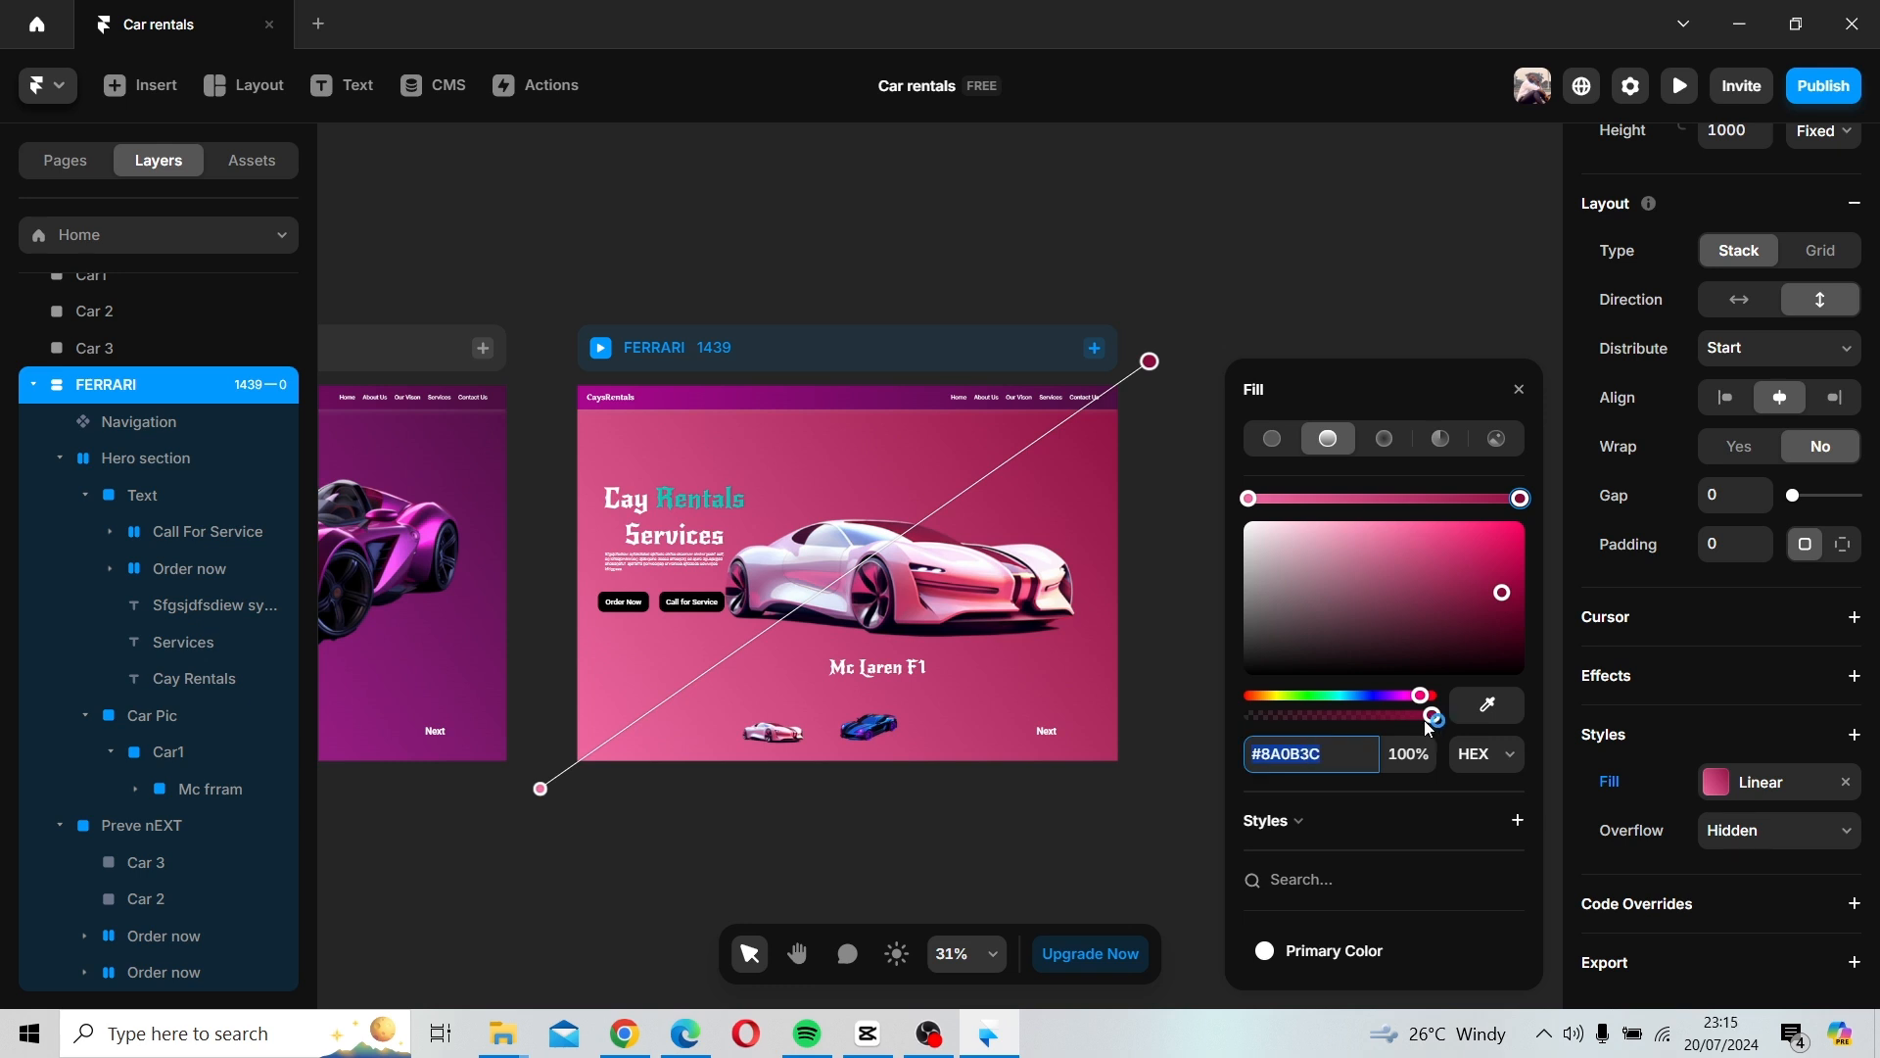
left_click(809, 398)
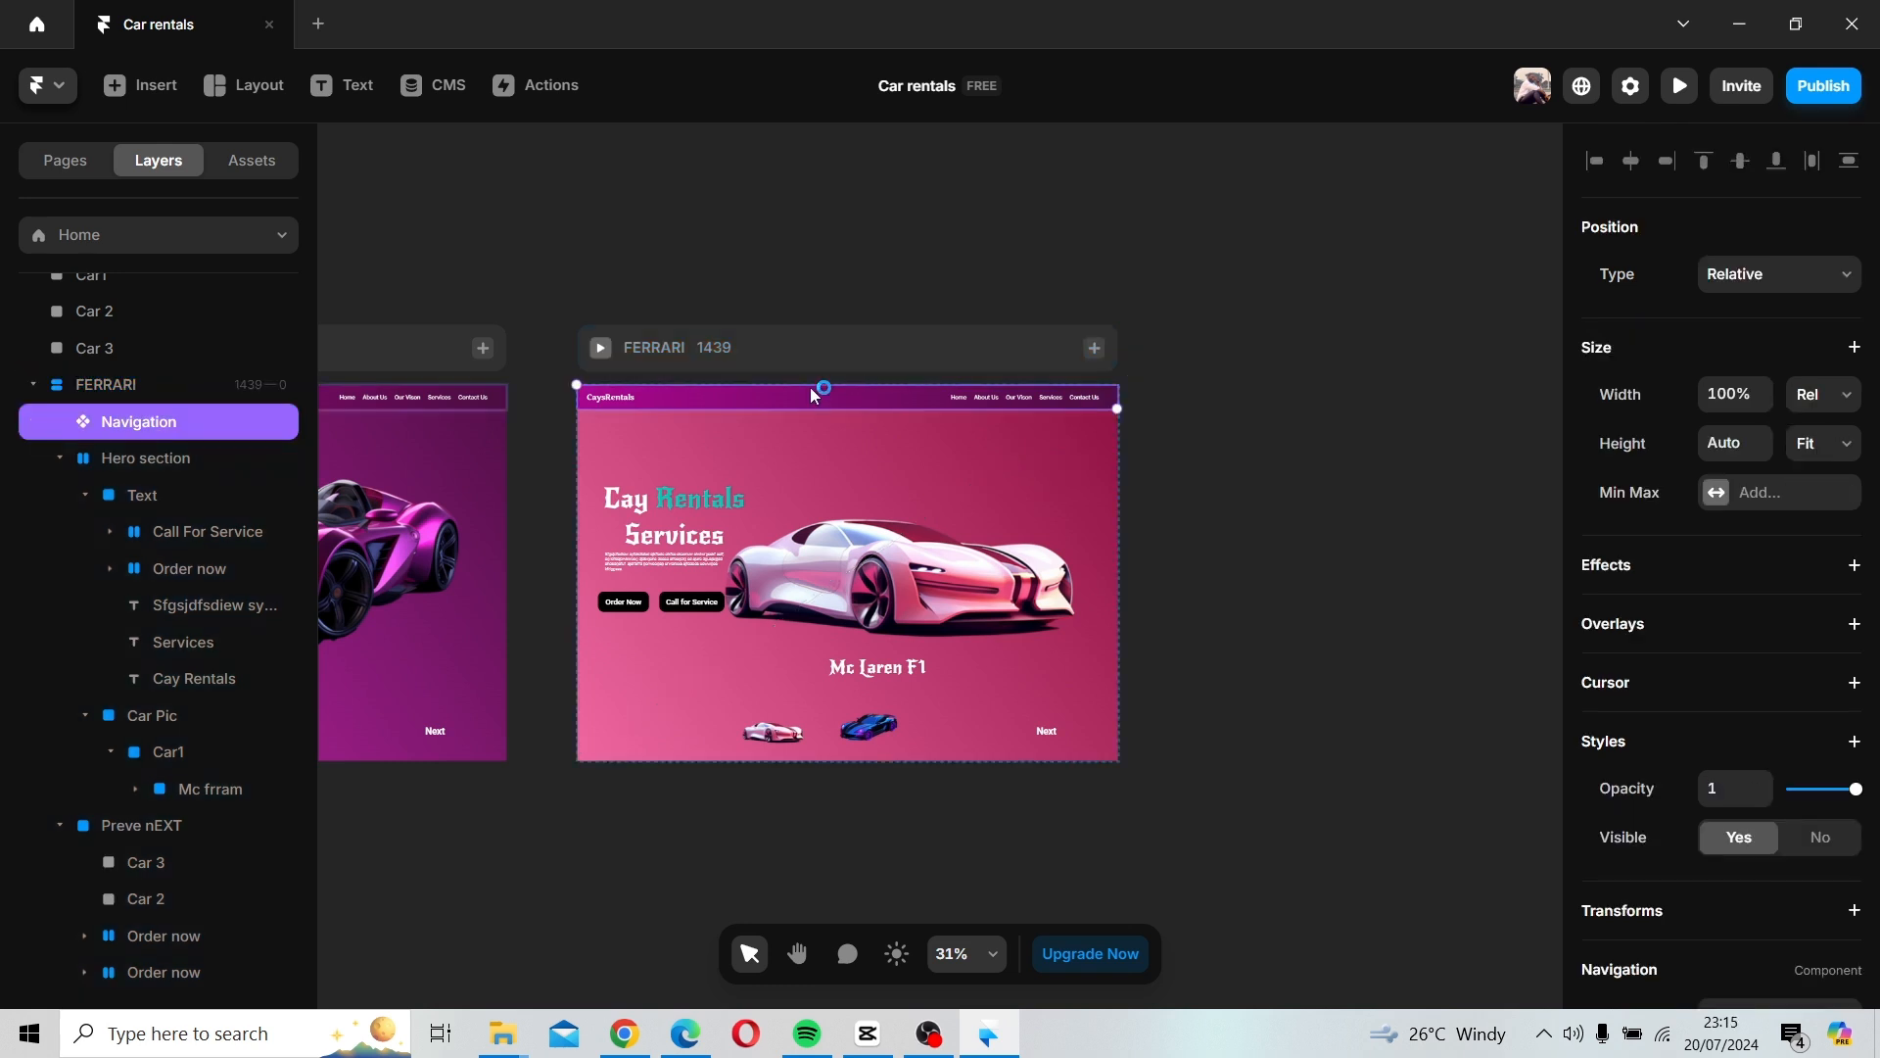
double_click(815, 393)
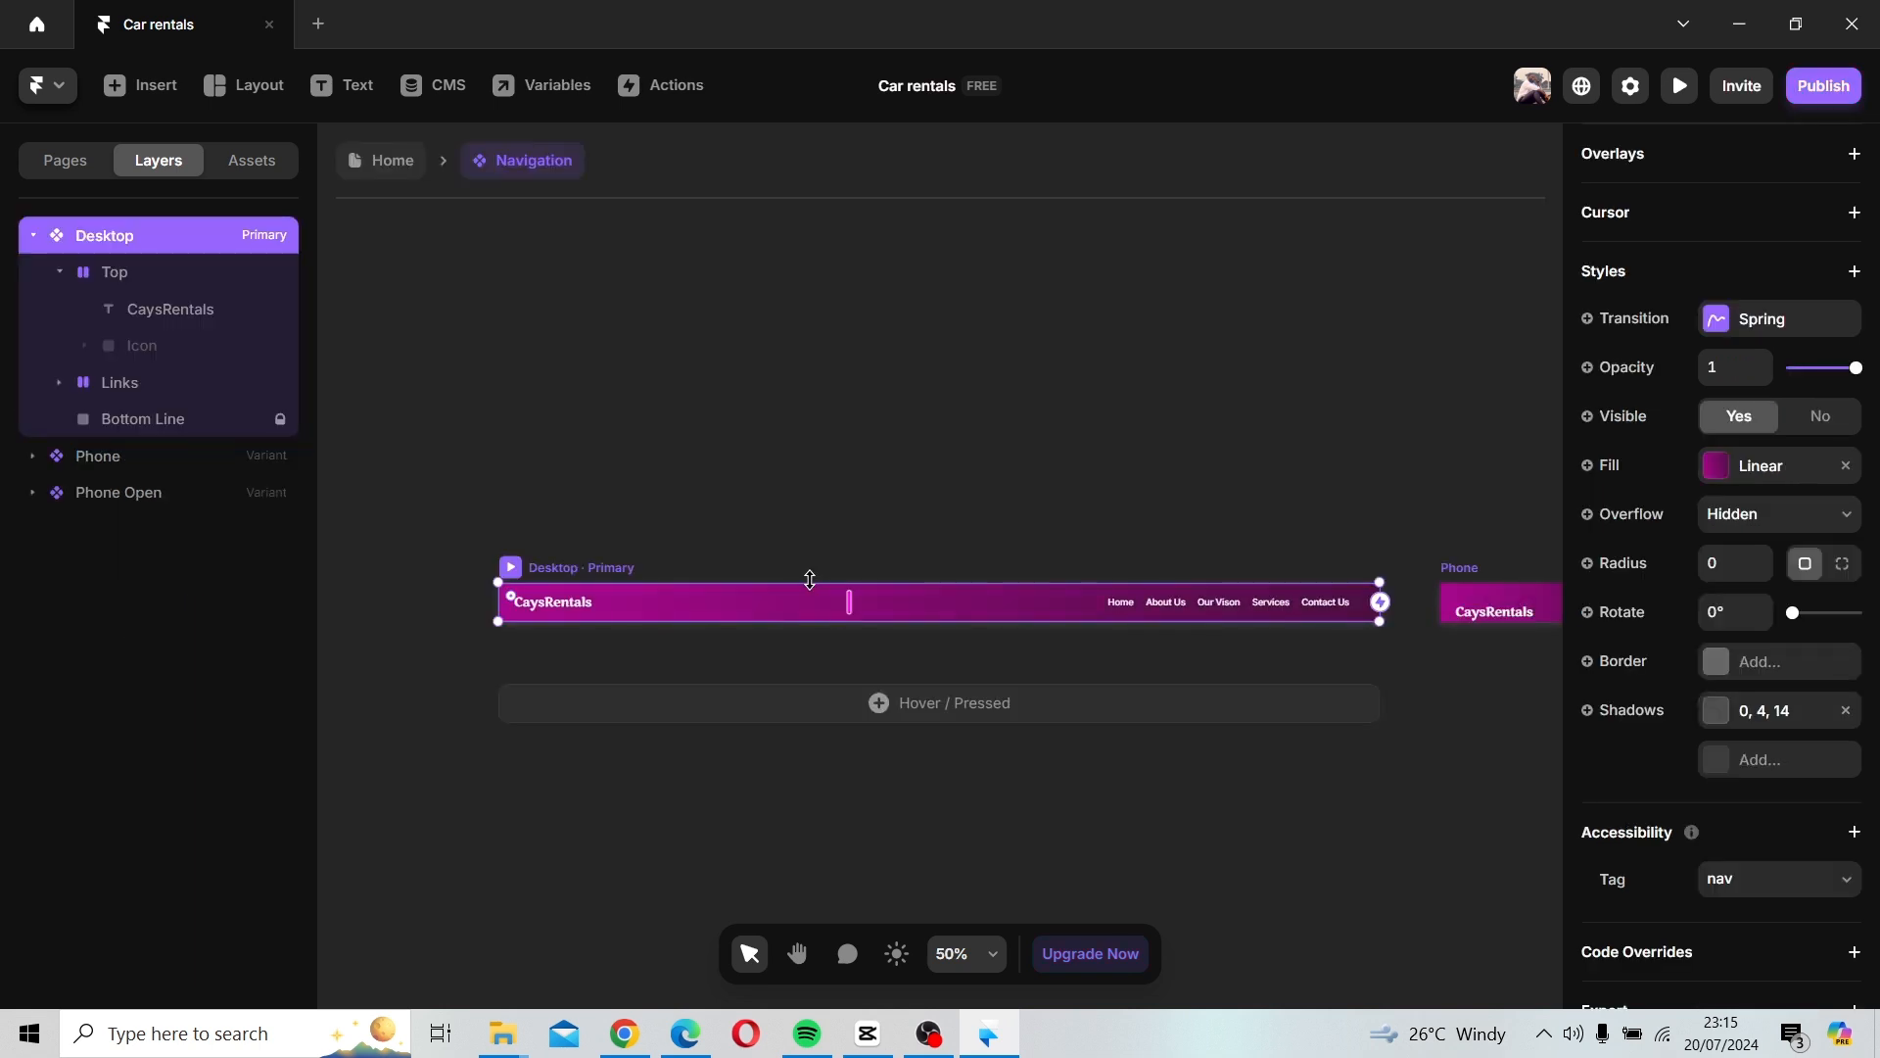
left_click(1746, 468)
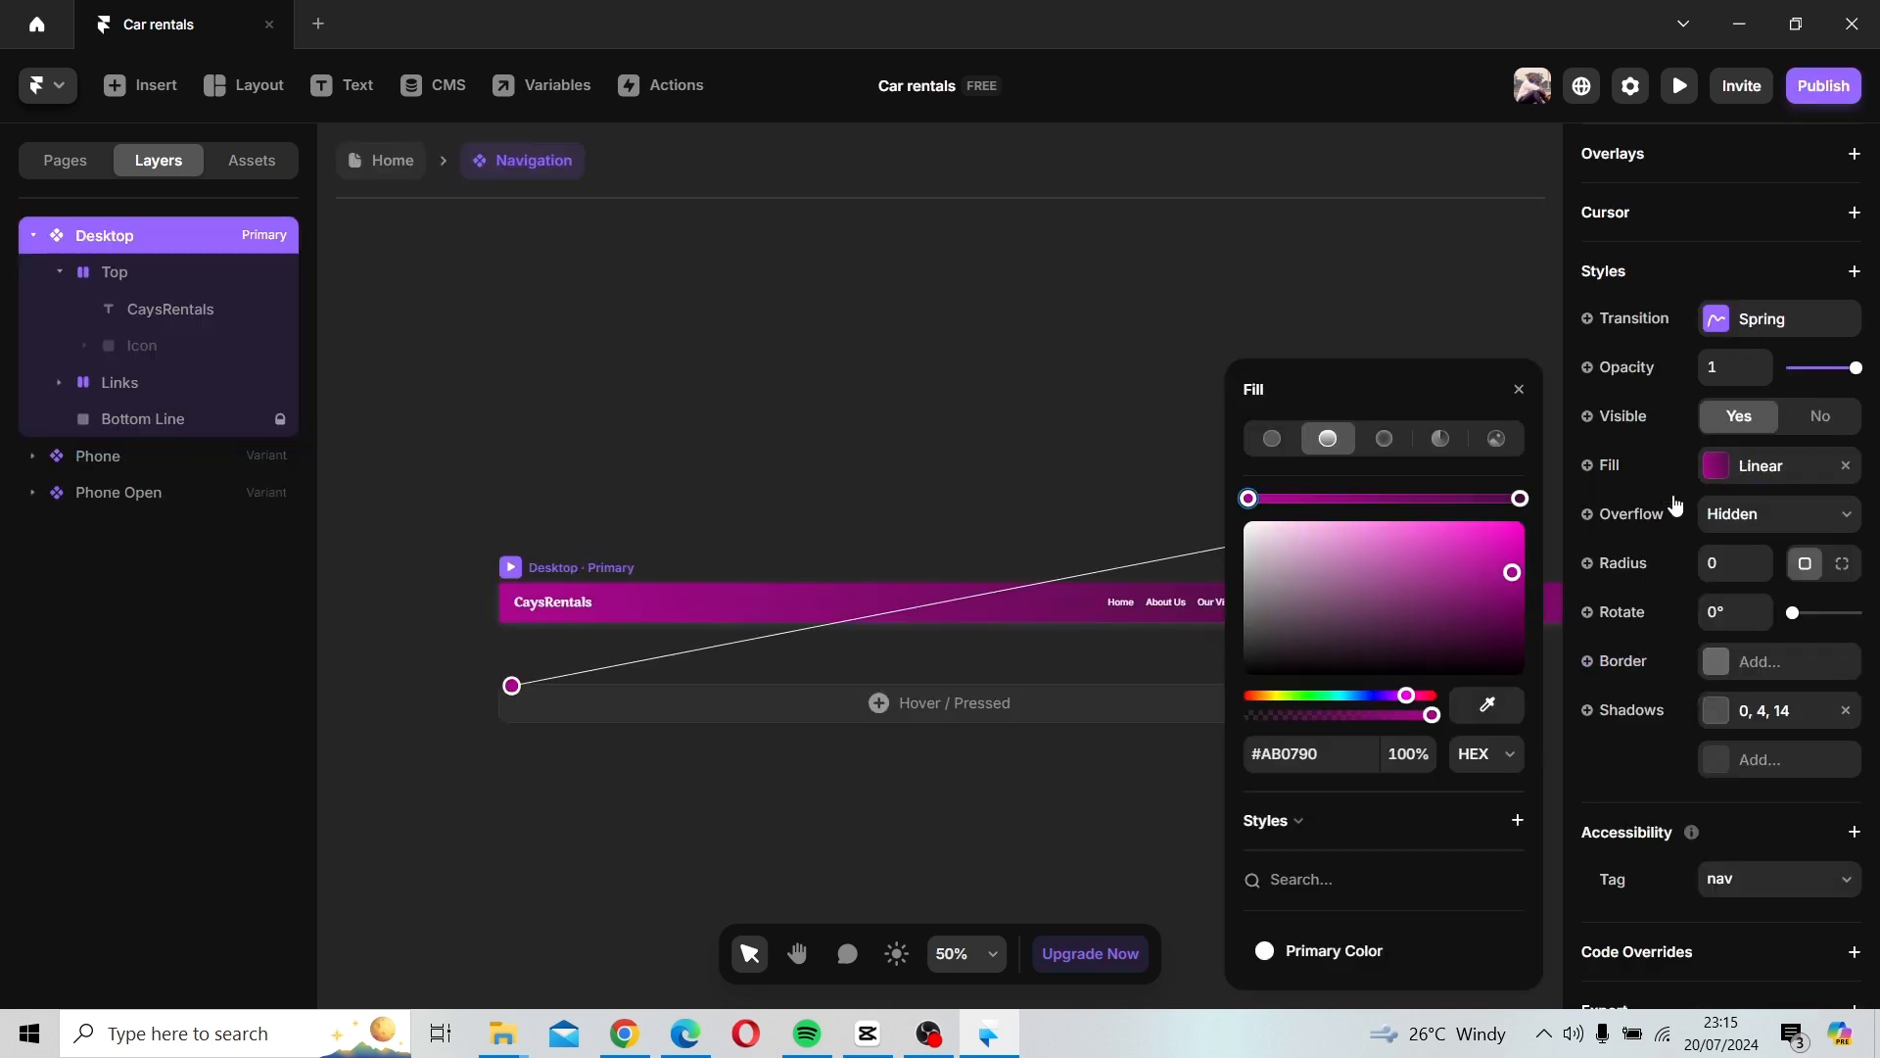
left_click(1319, 757)
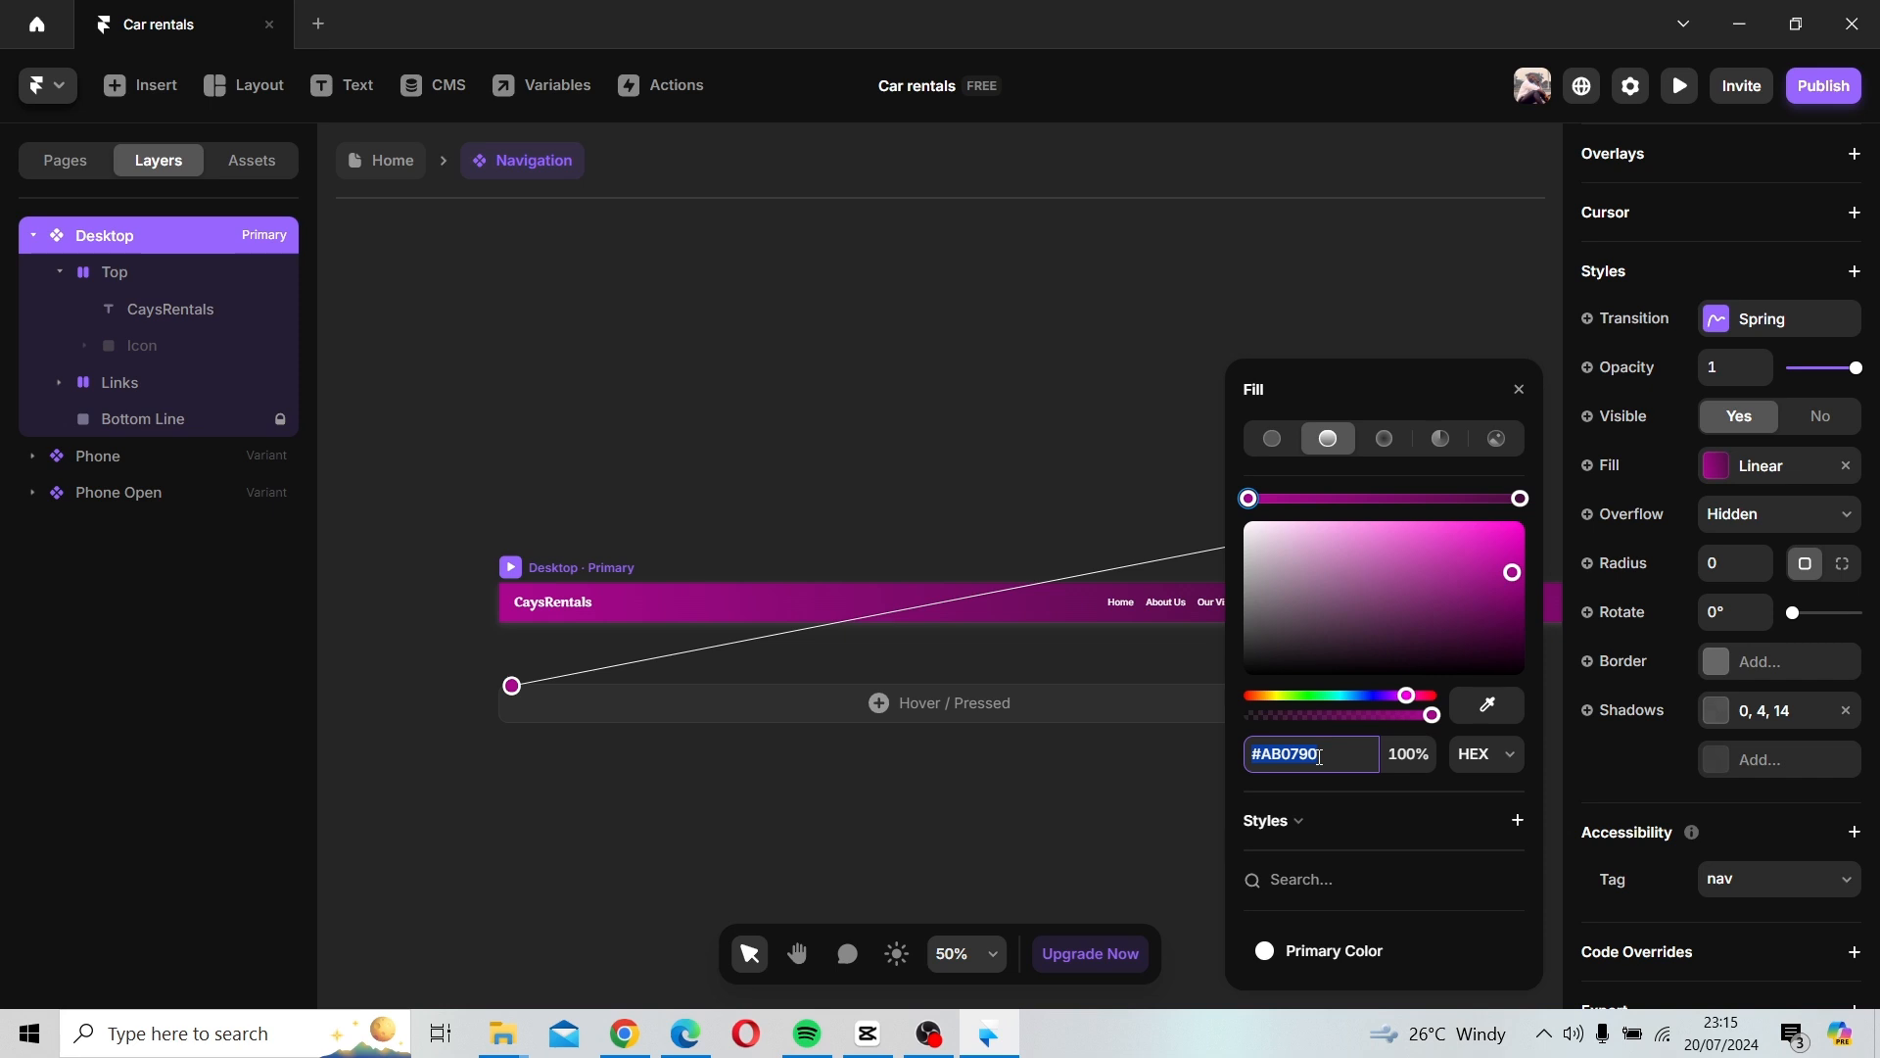
key("ctrl+v")
key("Return")
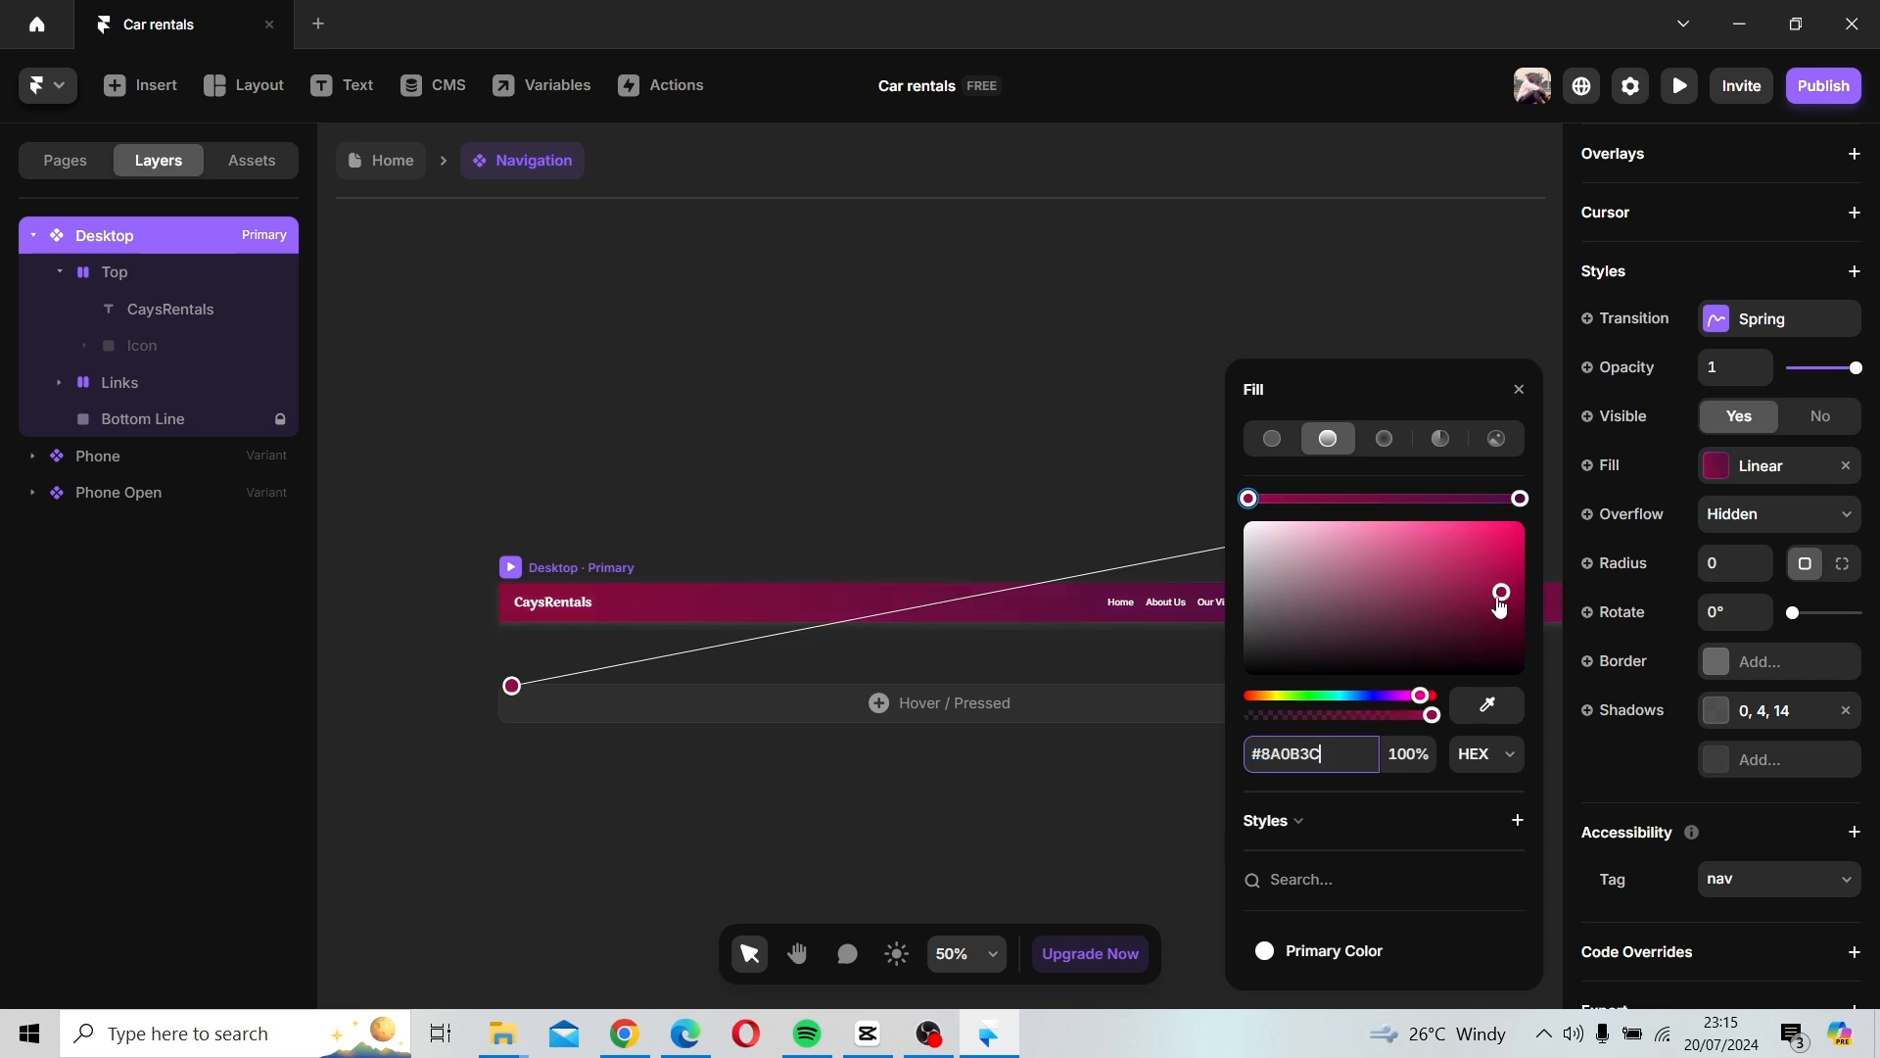
Set the end colour of the Navigation component's Desktop gradient to the copied #8A0B3C.
left_click(1520, 499)
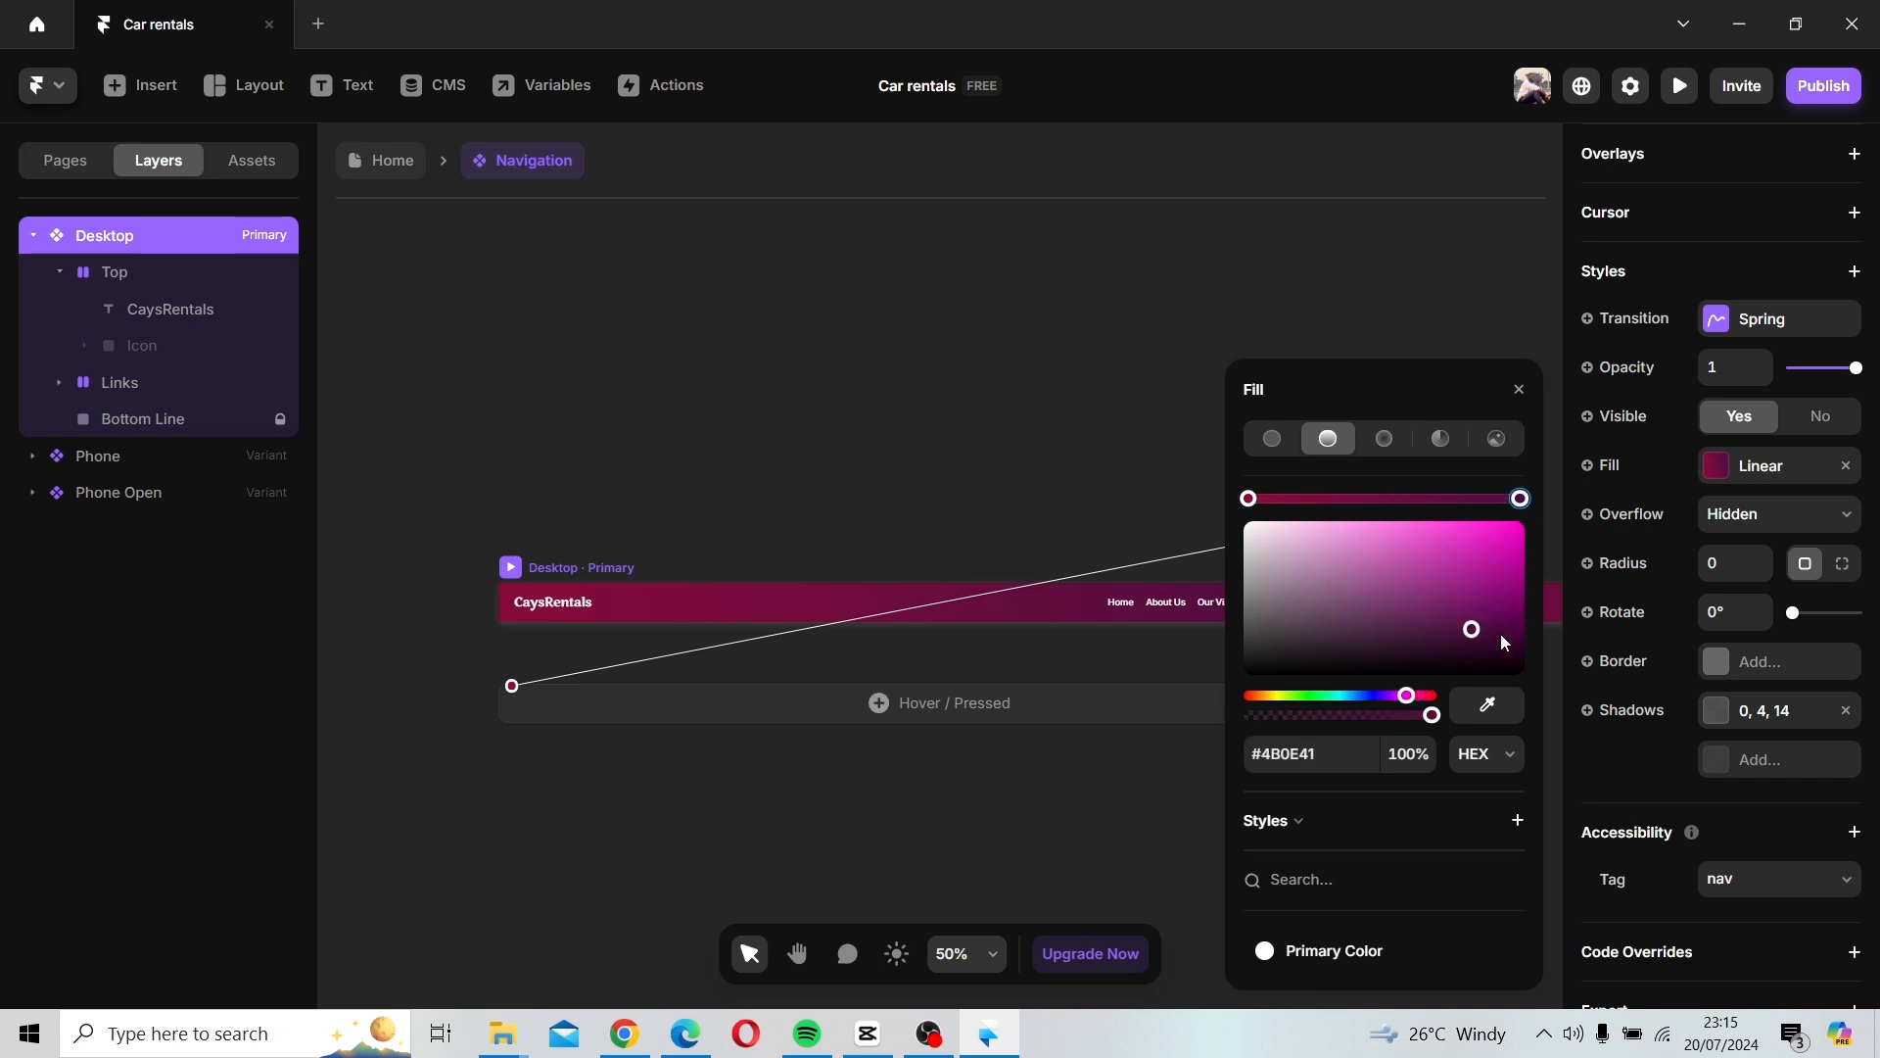
left_click(1310, 759)
key("ctrl+v")
key("Return")
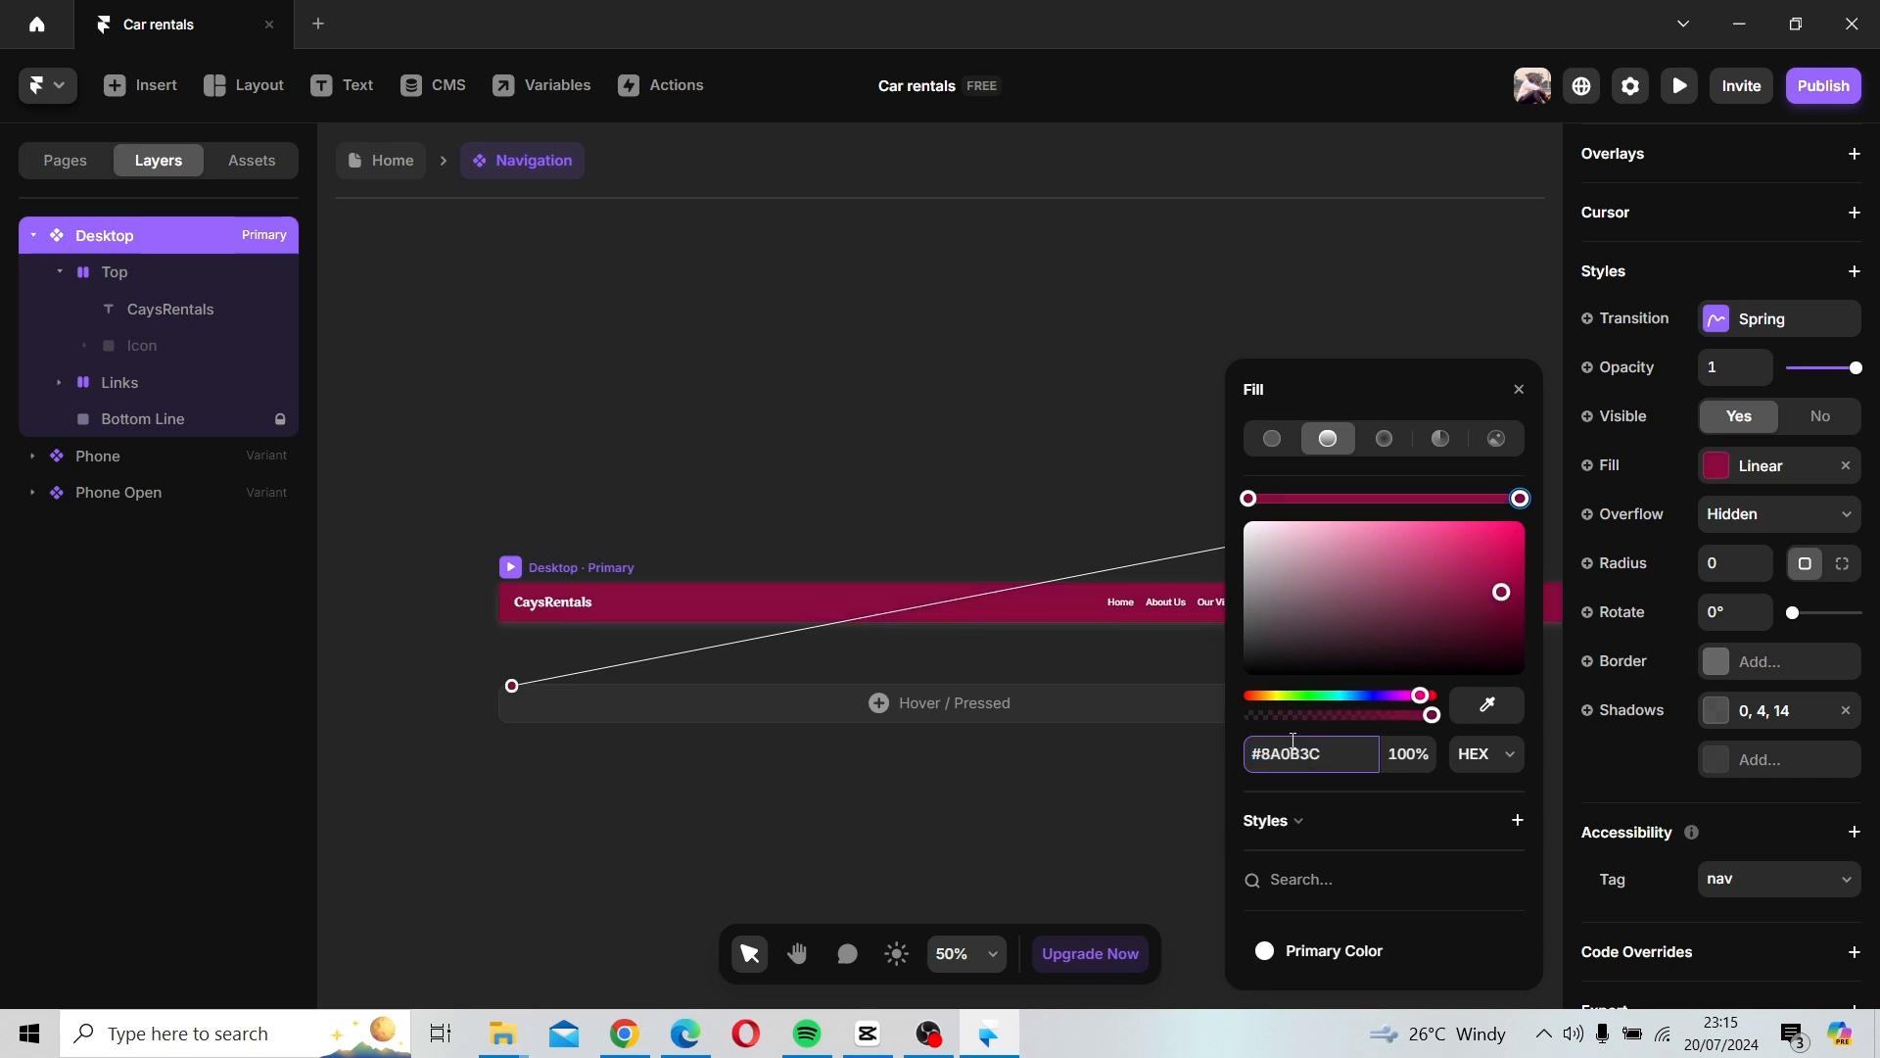
Lighten the start colour of the Navigation component's Desktop gradient to pink #ED77A4 and return to the Home page.
left_click(1247, 499)
mouse_move(1403, 533)
left_mouse_down()
mouse_move(1373, 529)
mouse_move(1391, 538)
left_mouse_up()
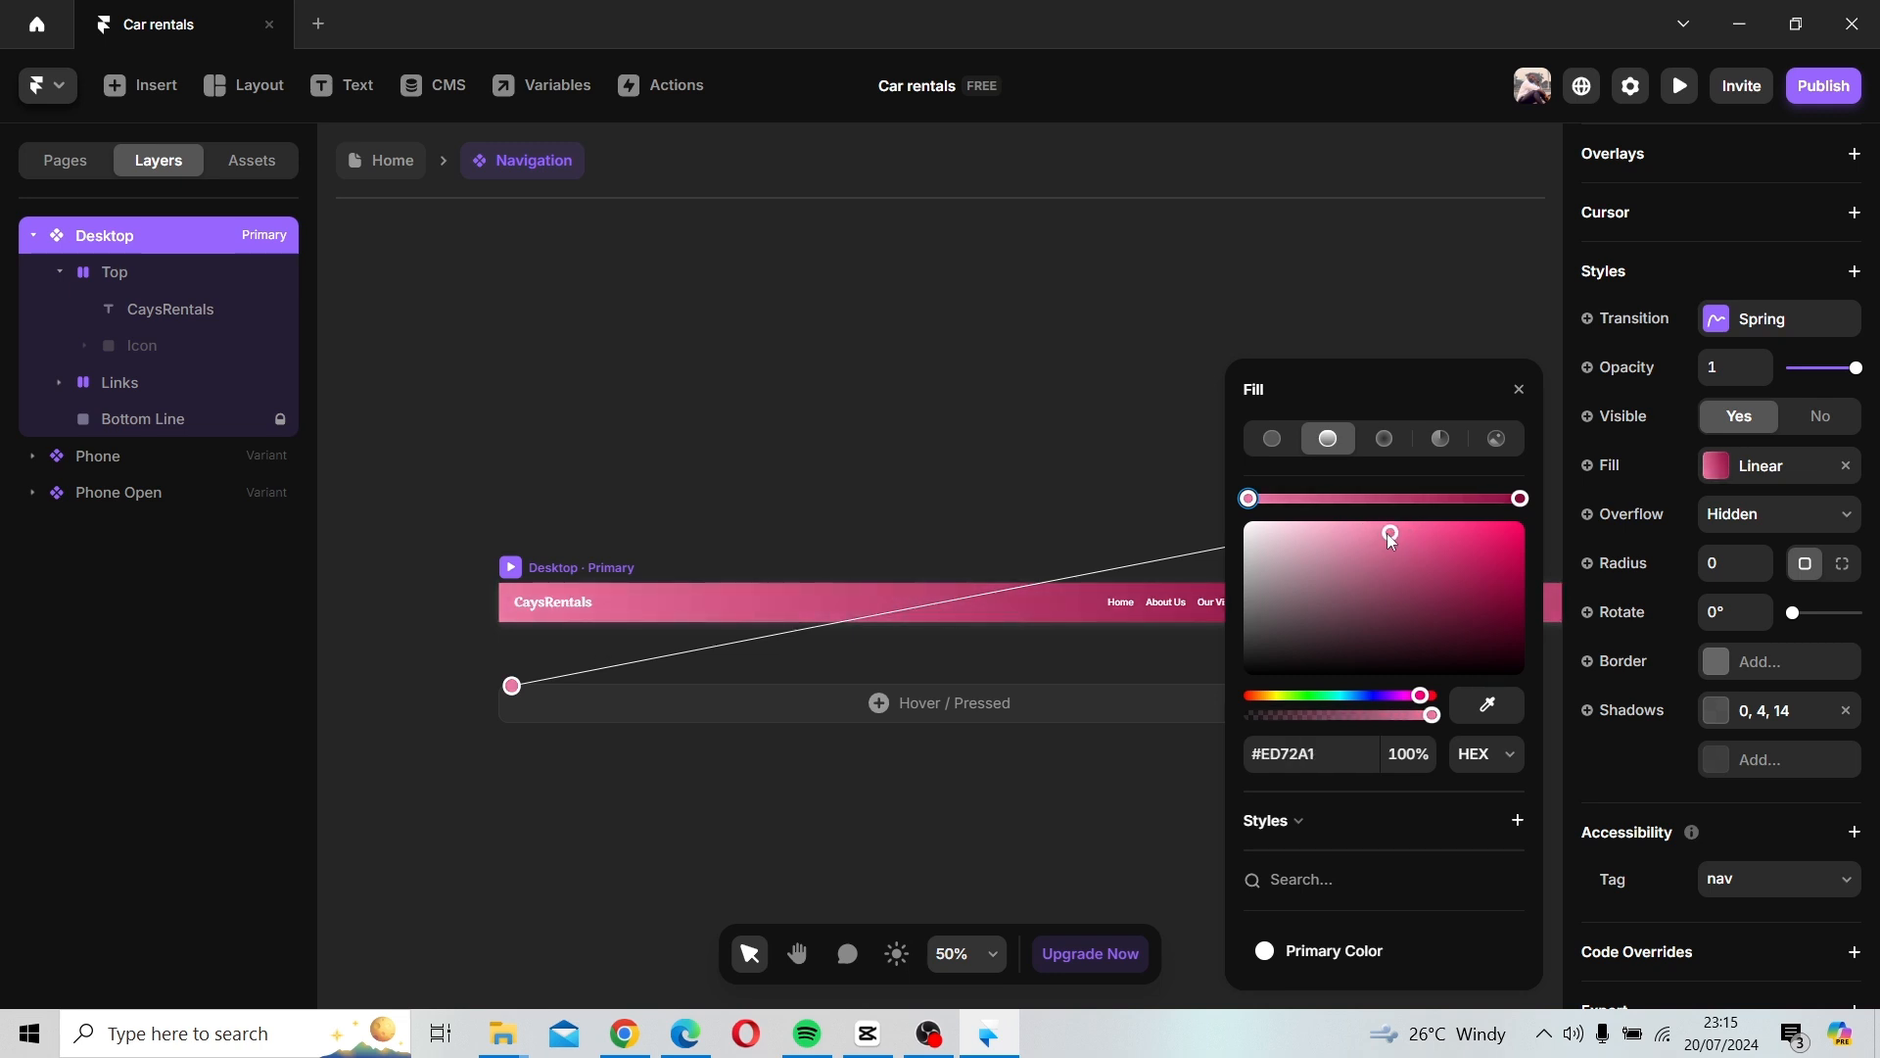
left_click(1519, 389)
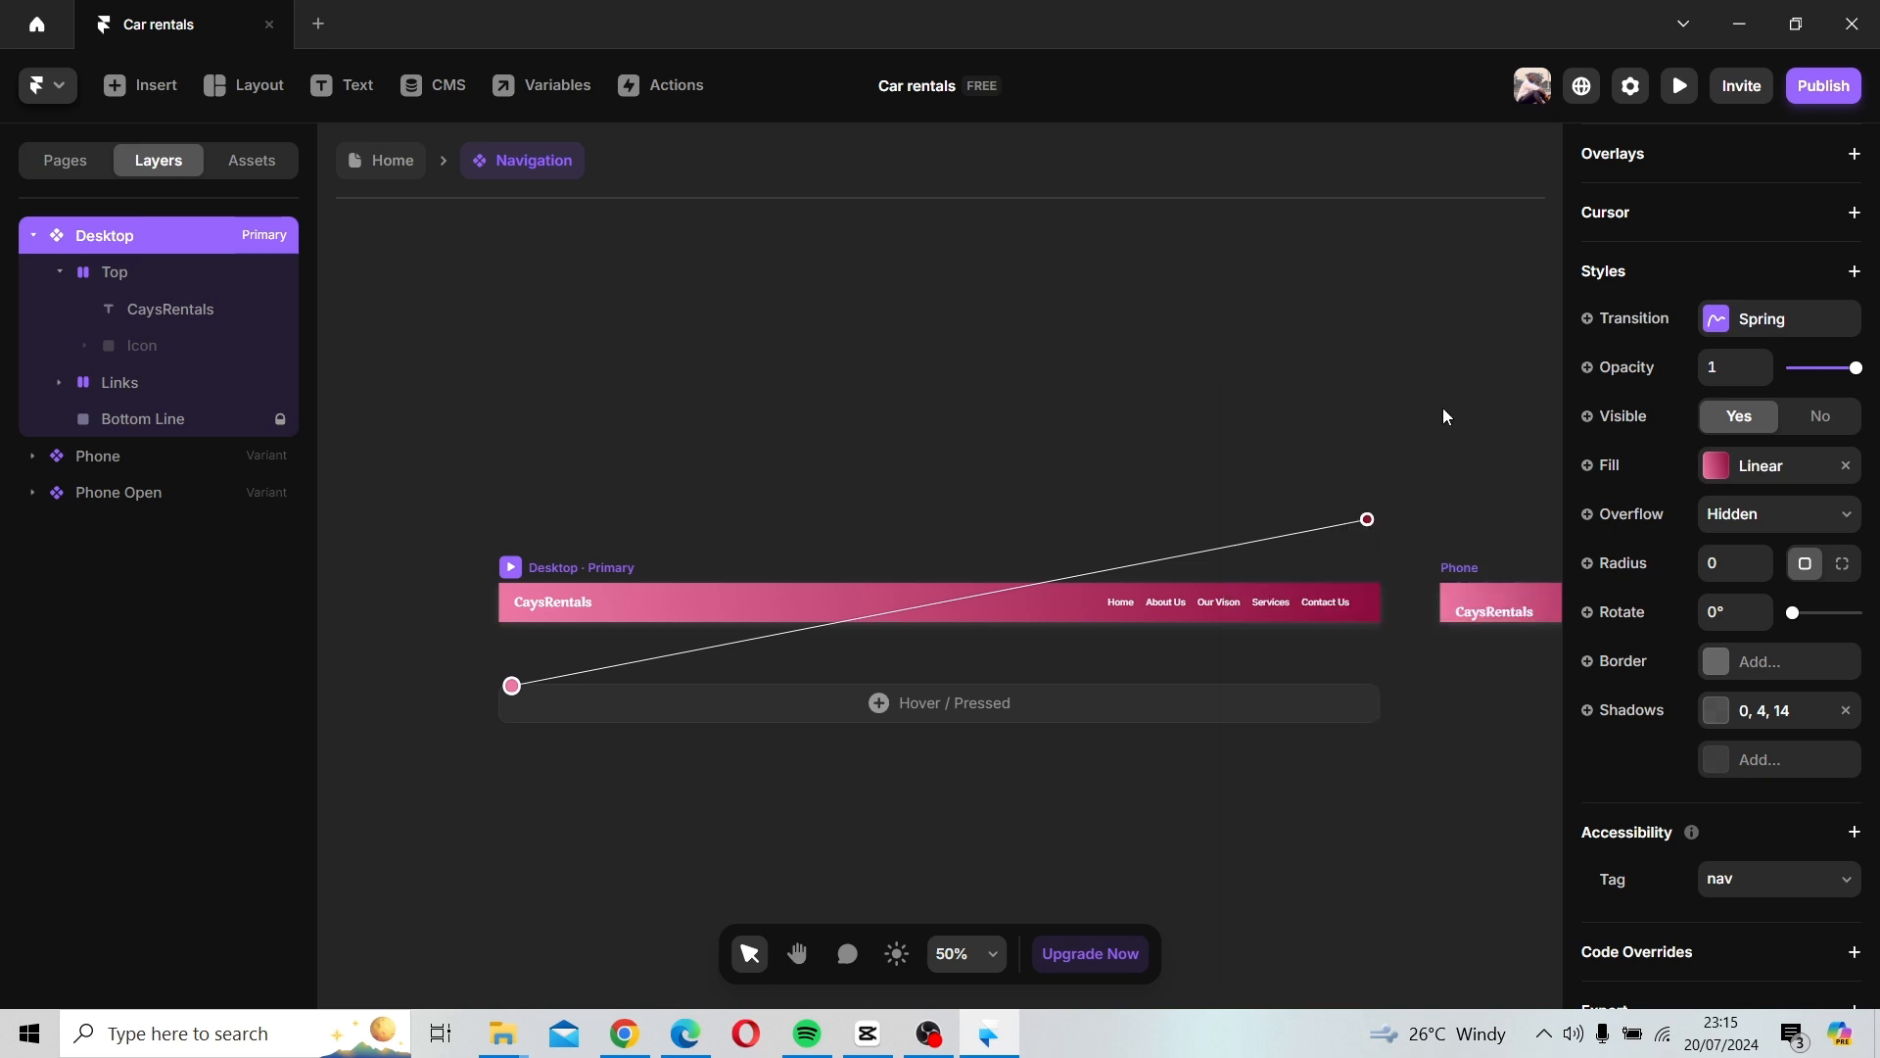
left_click(394, 162)
Copy the start colour #F56EA6 from the FERRARI breakpoint's linear gradient.
left_click(944, 370)
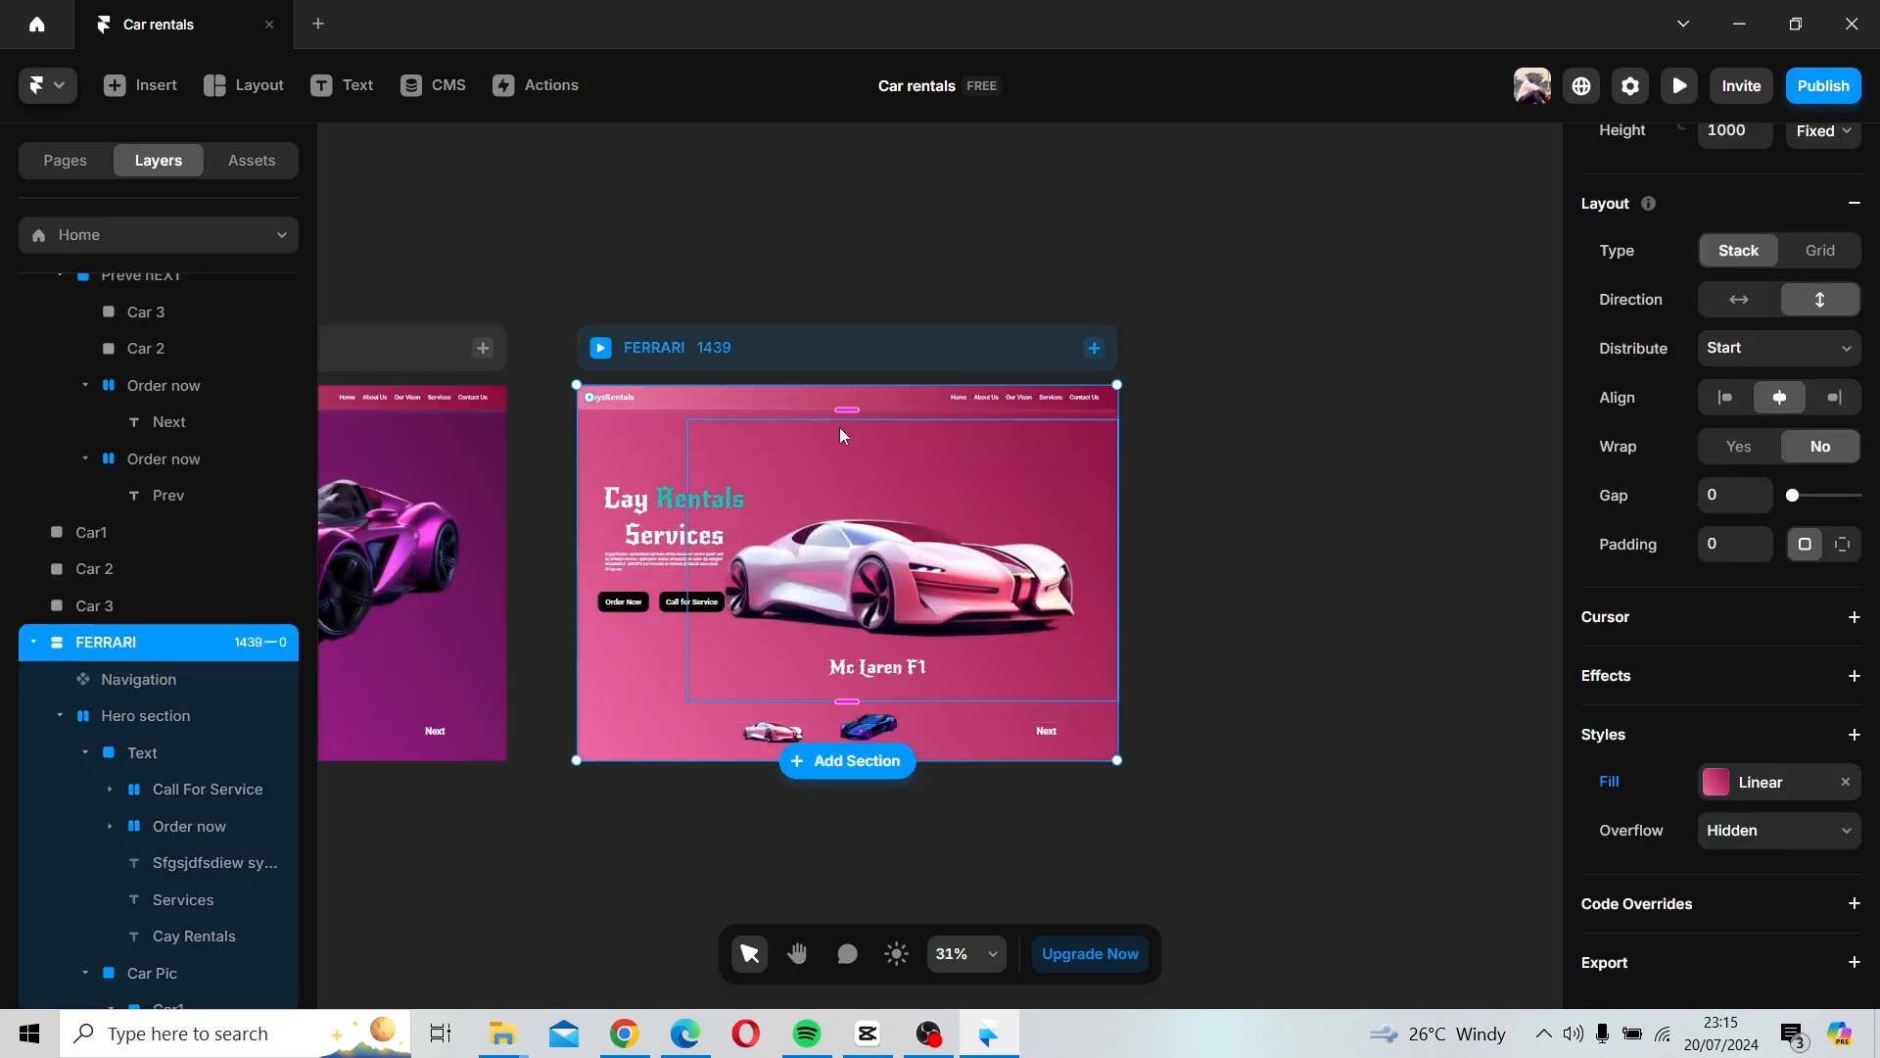
left_click(671, 630)
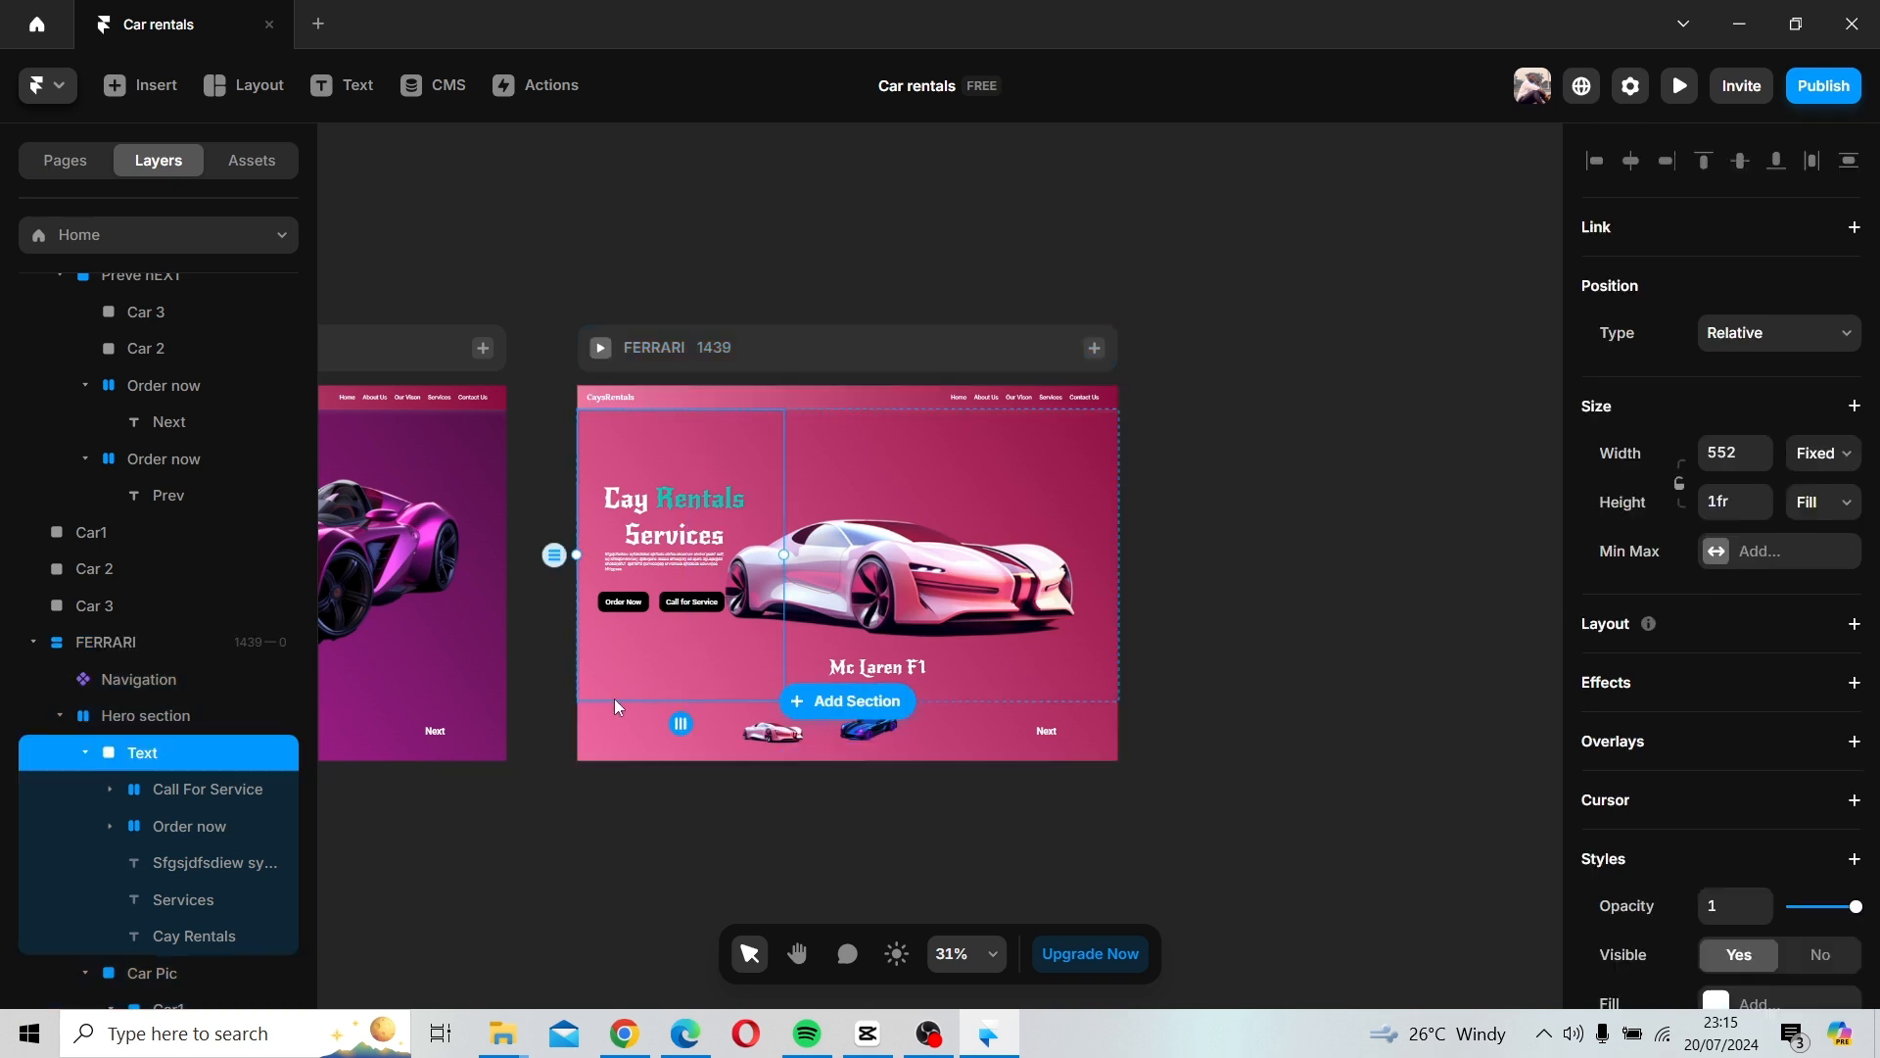
left_click(625, 732)
left_click(737, 357)
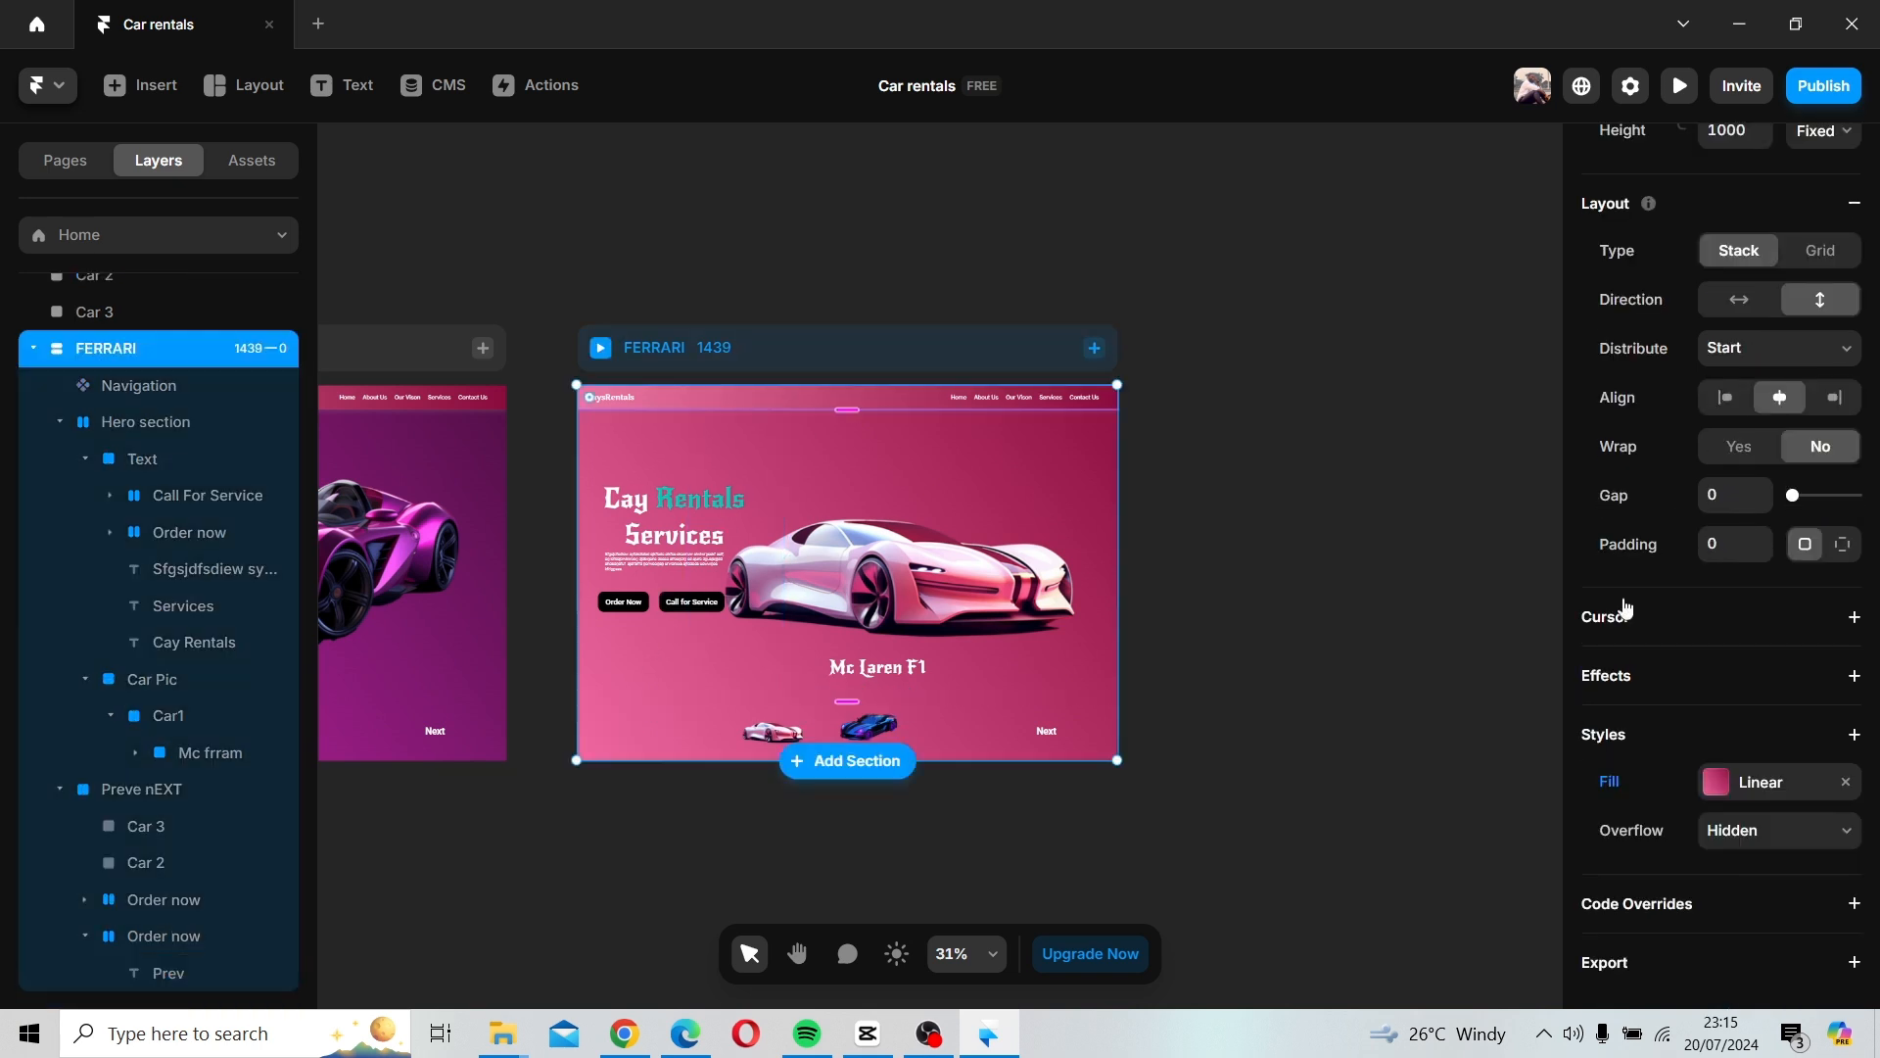
left_click(1719, 785)
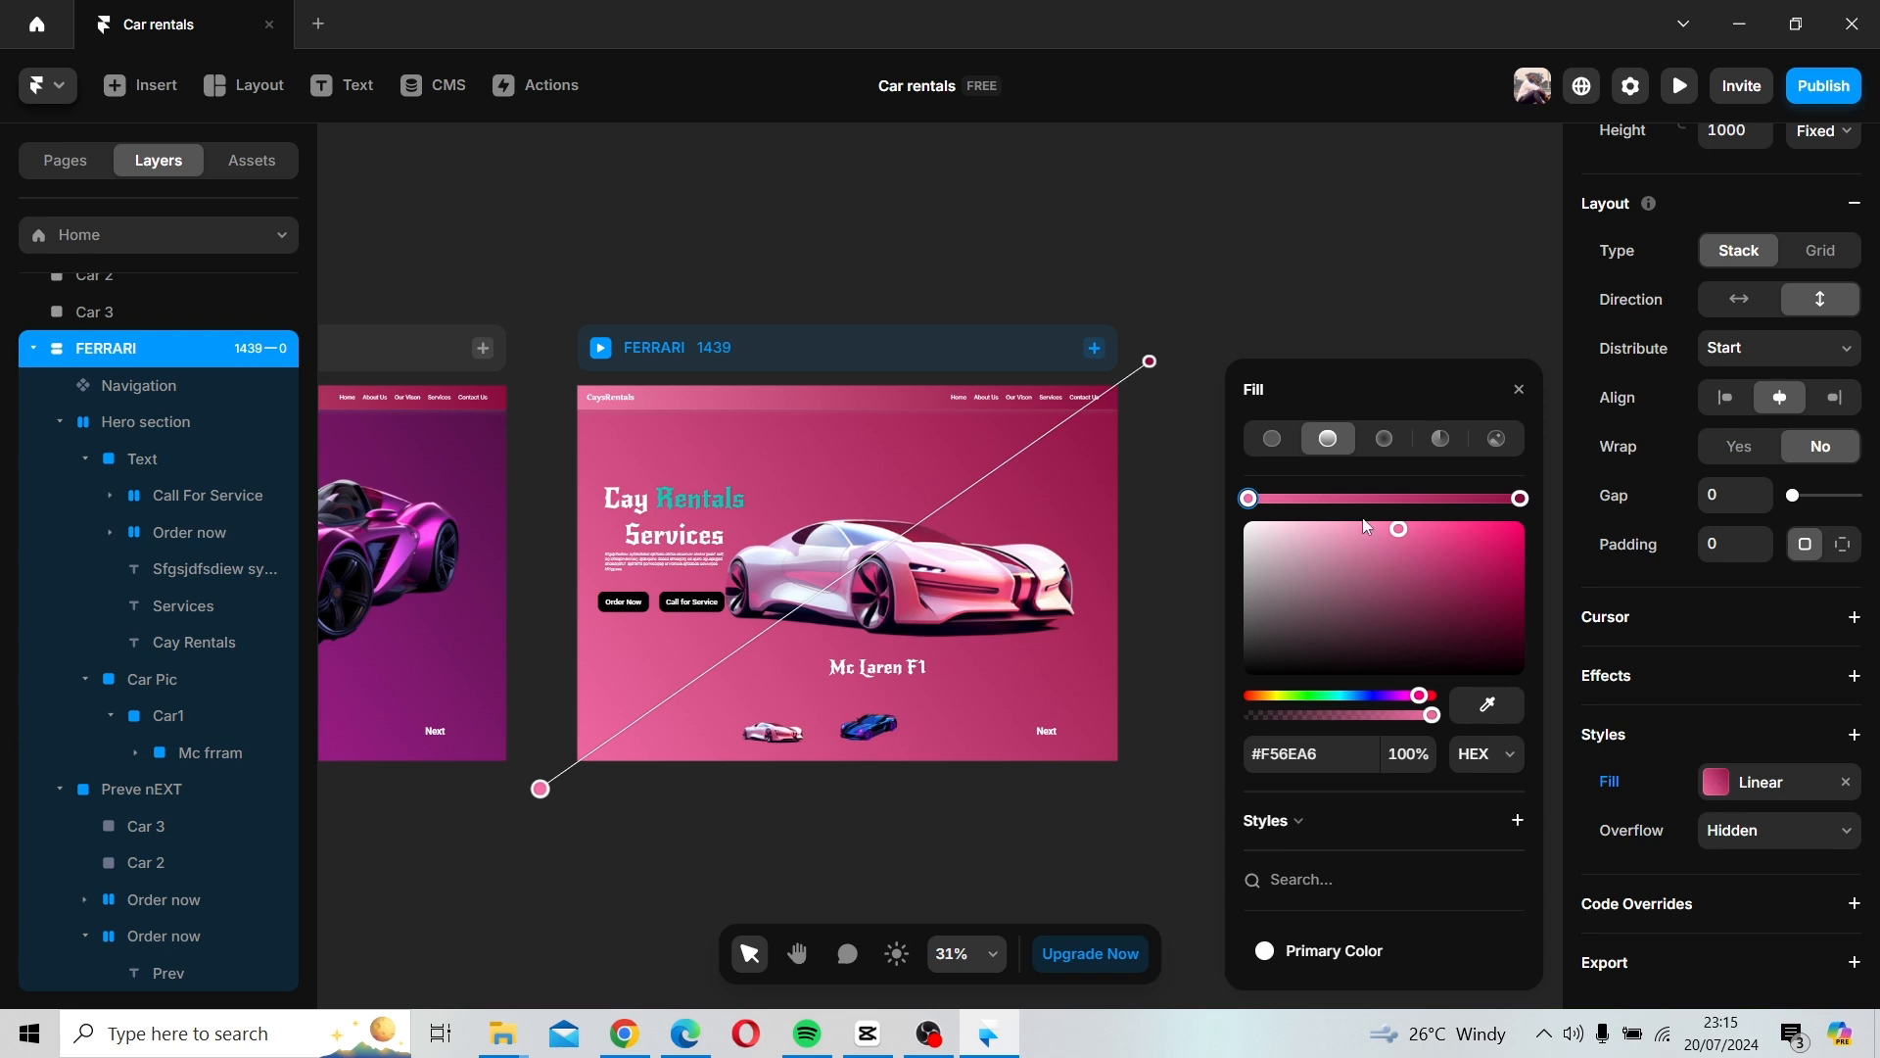
left_click(1305, 756)
key("ctrl+c")
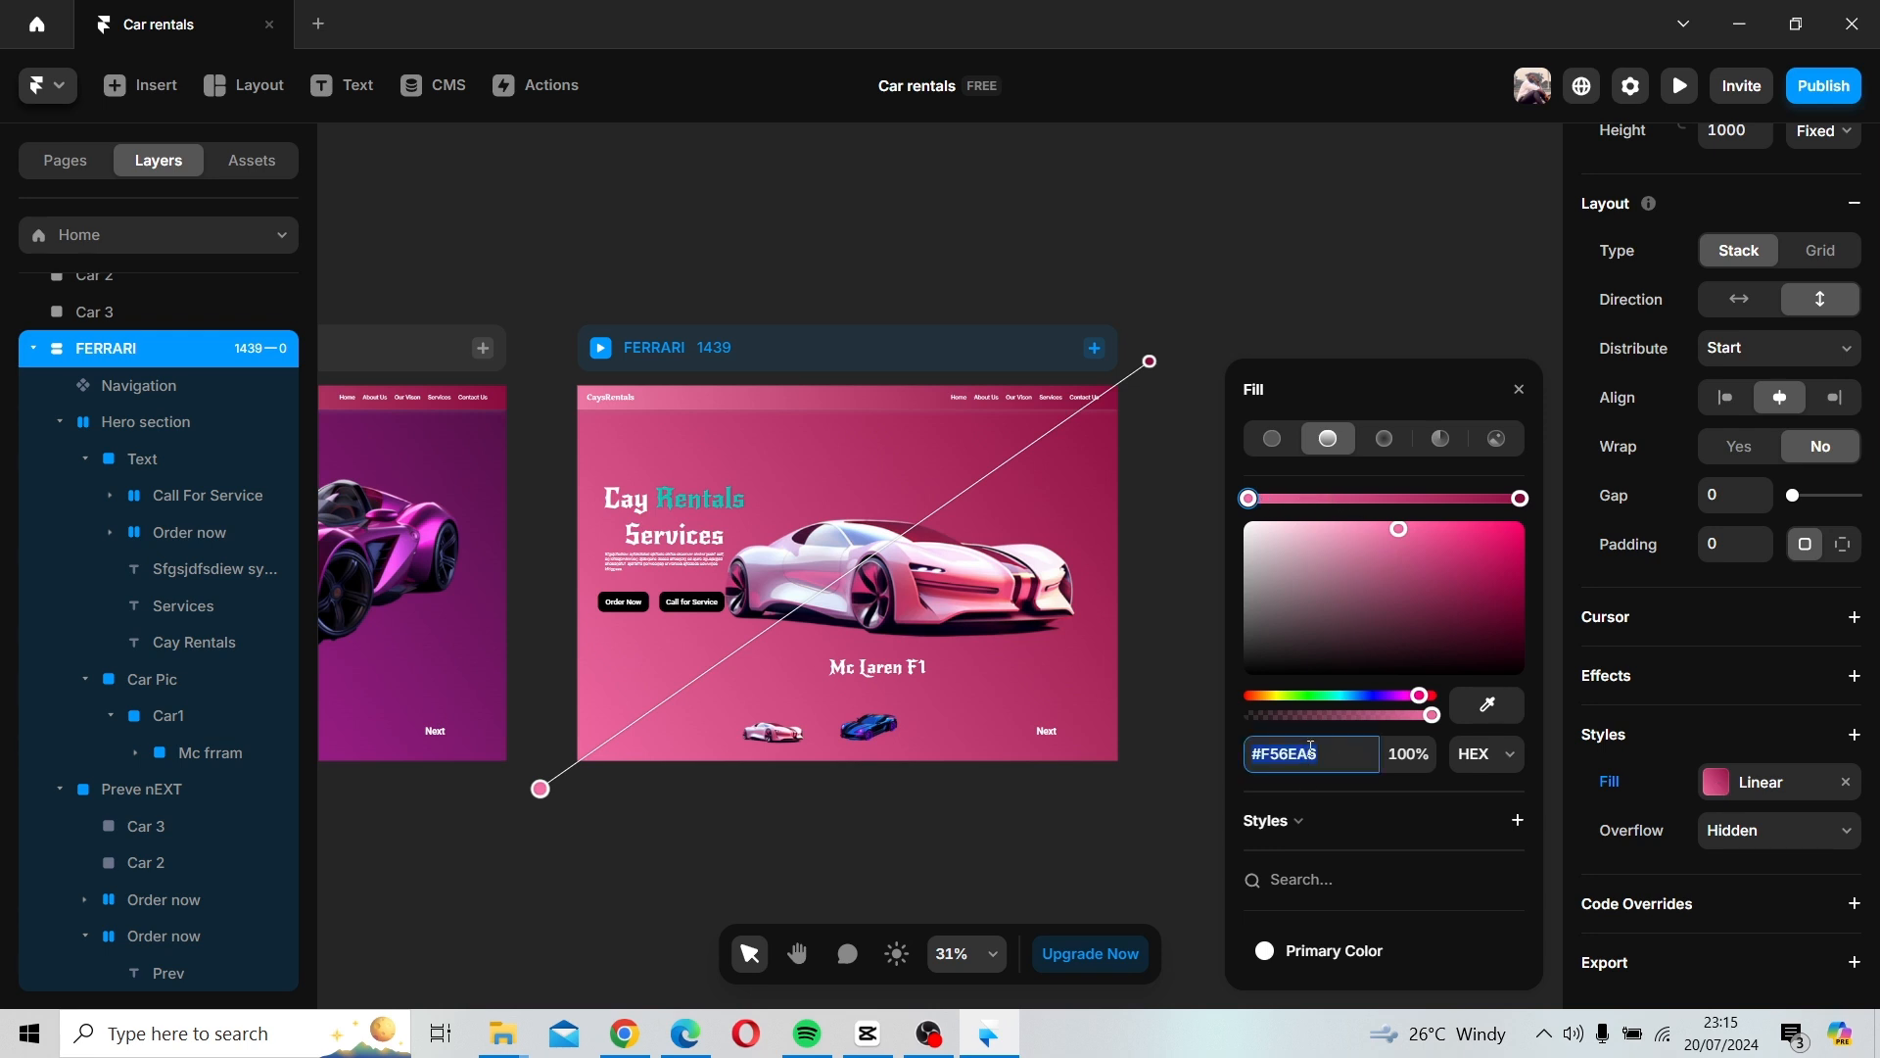
Set the start colour of the Navigation component's Desktop gradient to the copied #F56EA6 and return to the Home page.
left_click(821, 406)
double_click(821, 403)
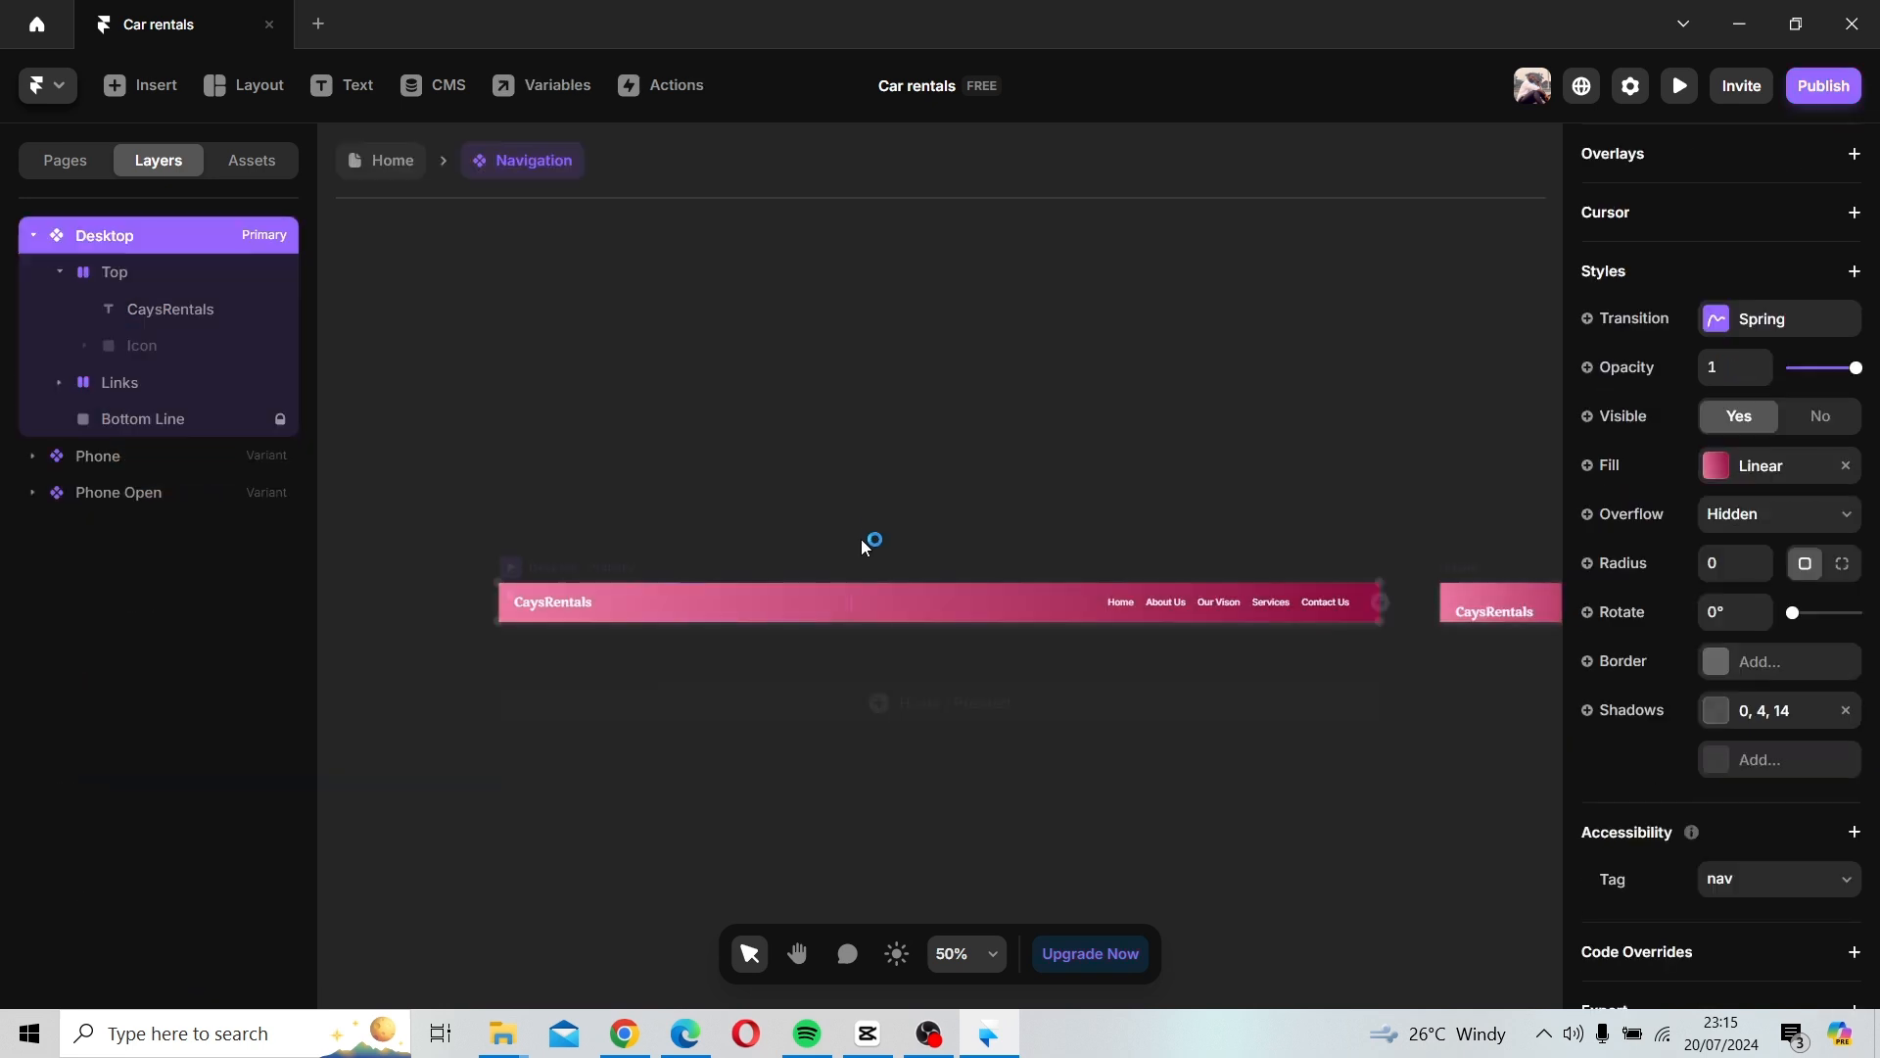
left_click(1716, 467)
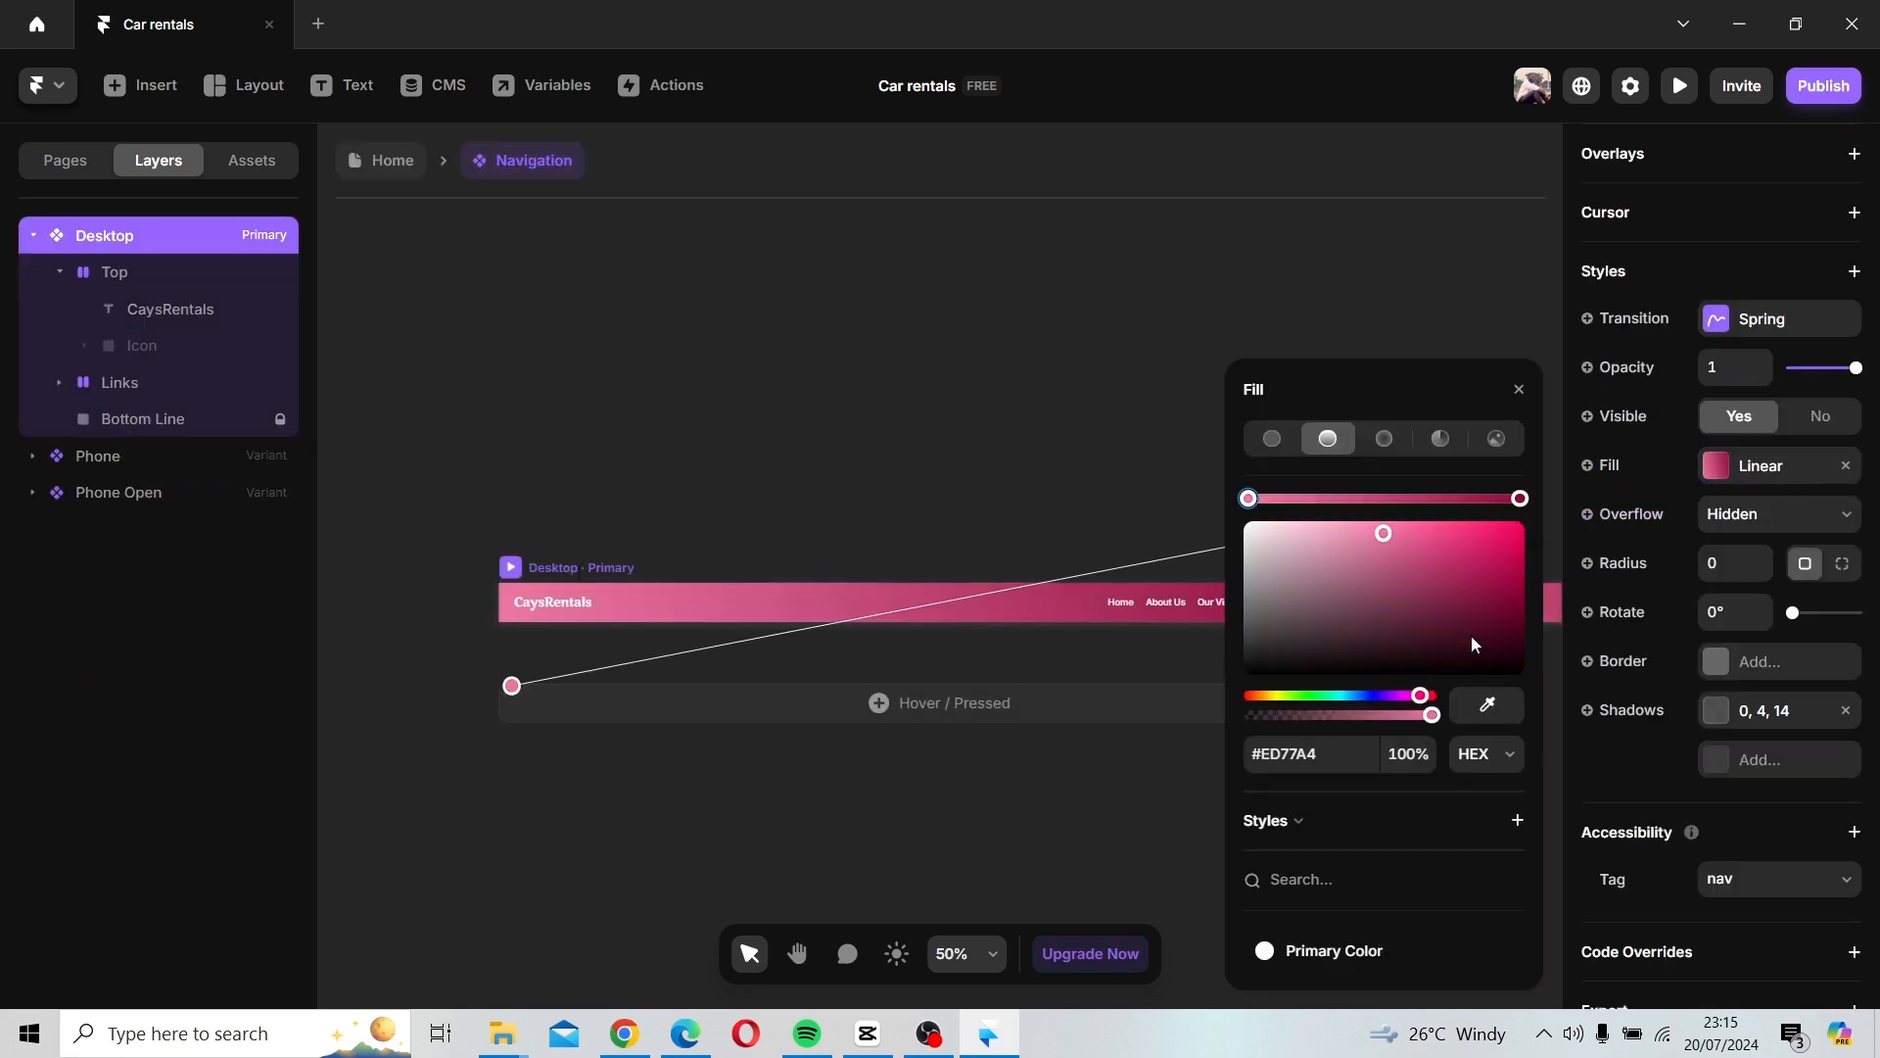
left_click(1299, 746)
key("ctrl+v")
key("Return")
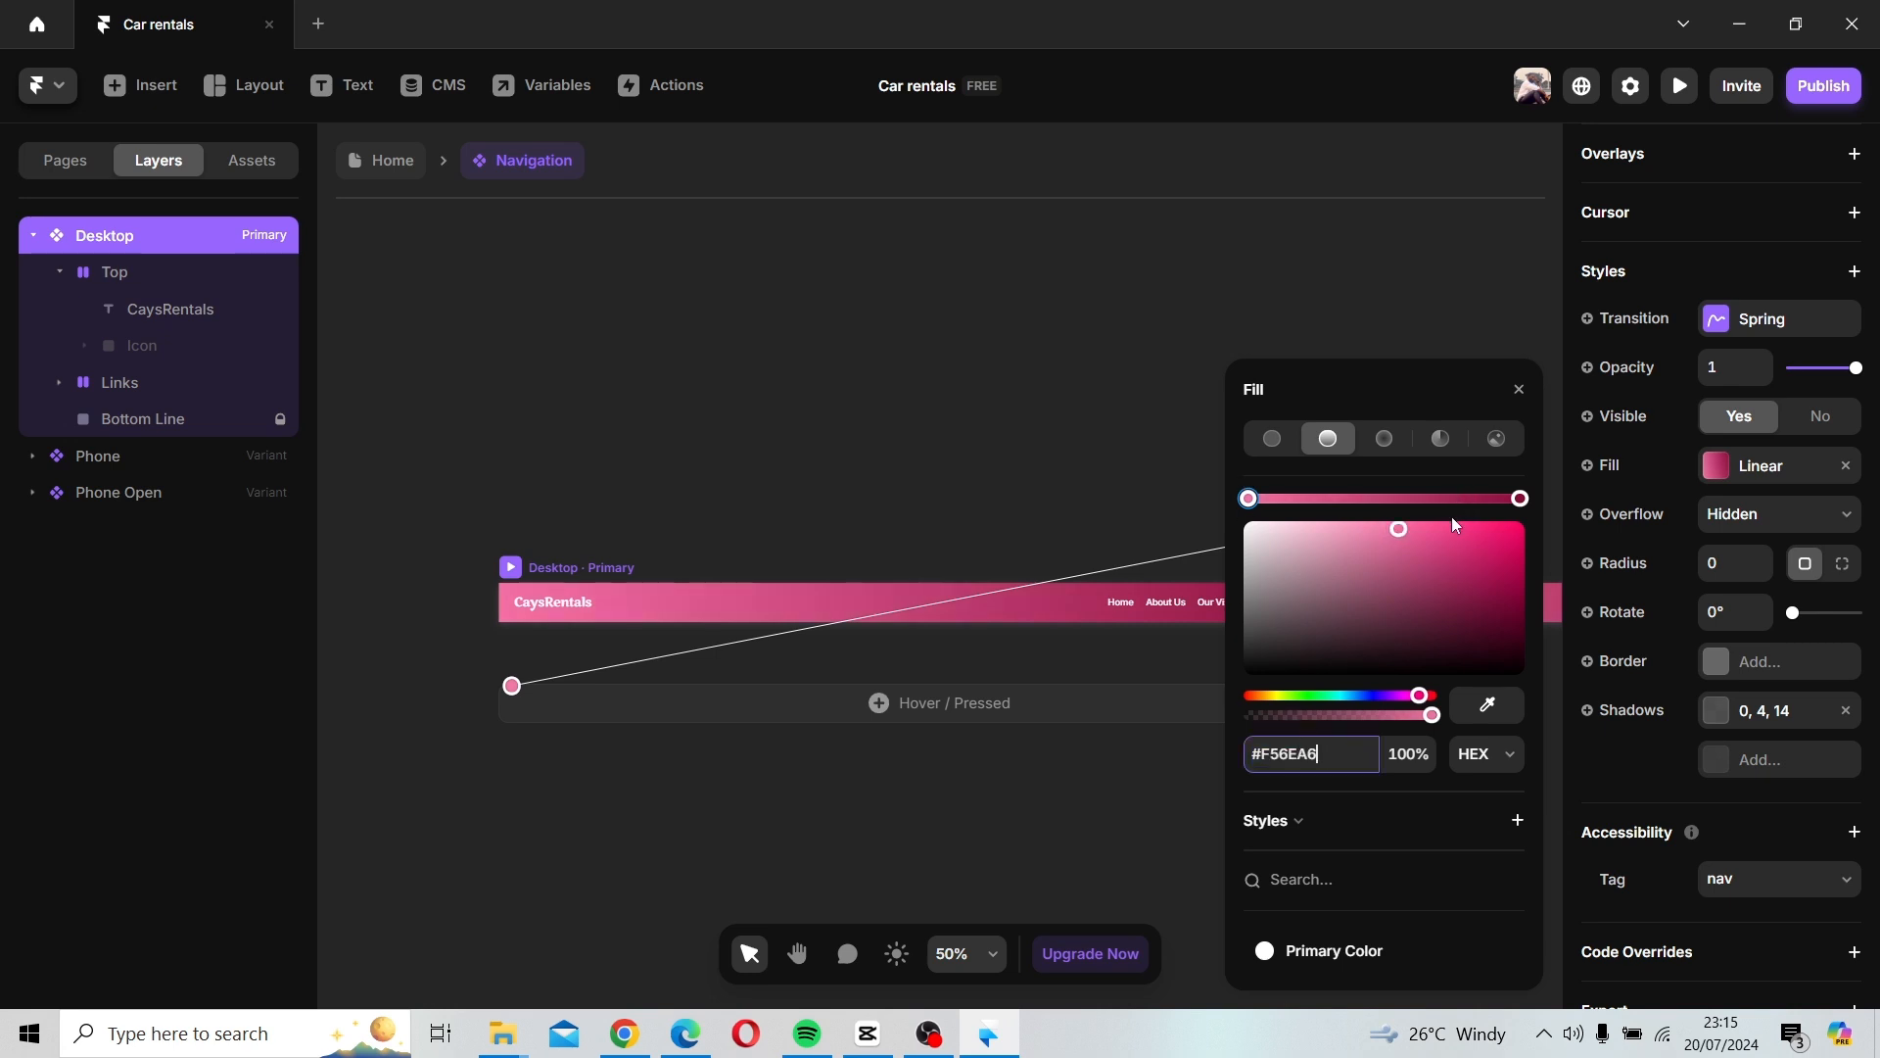
left_click(1518, 390)
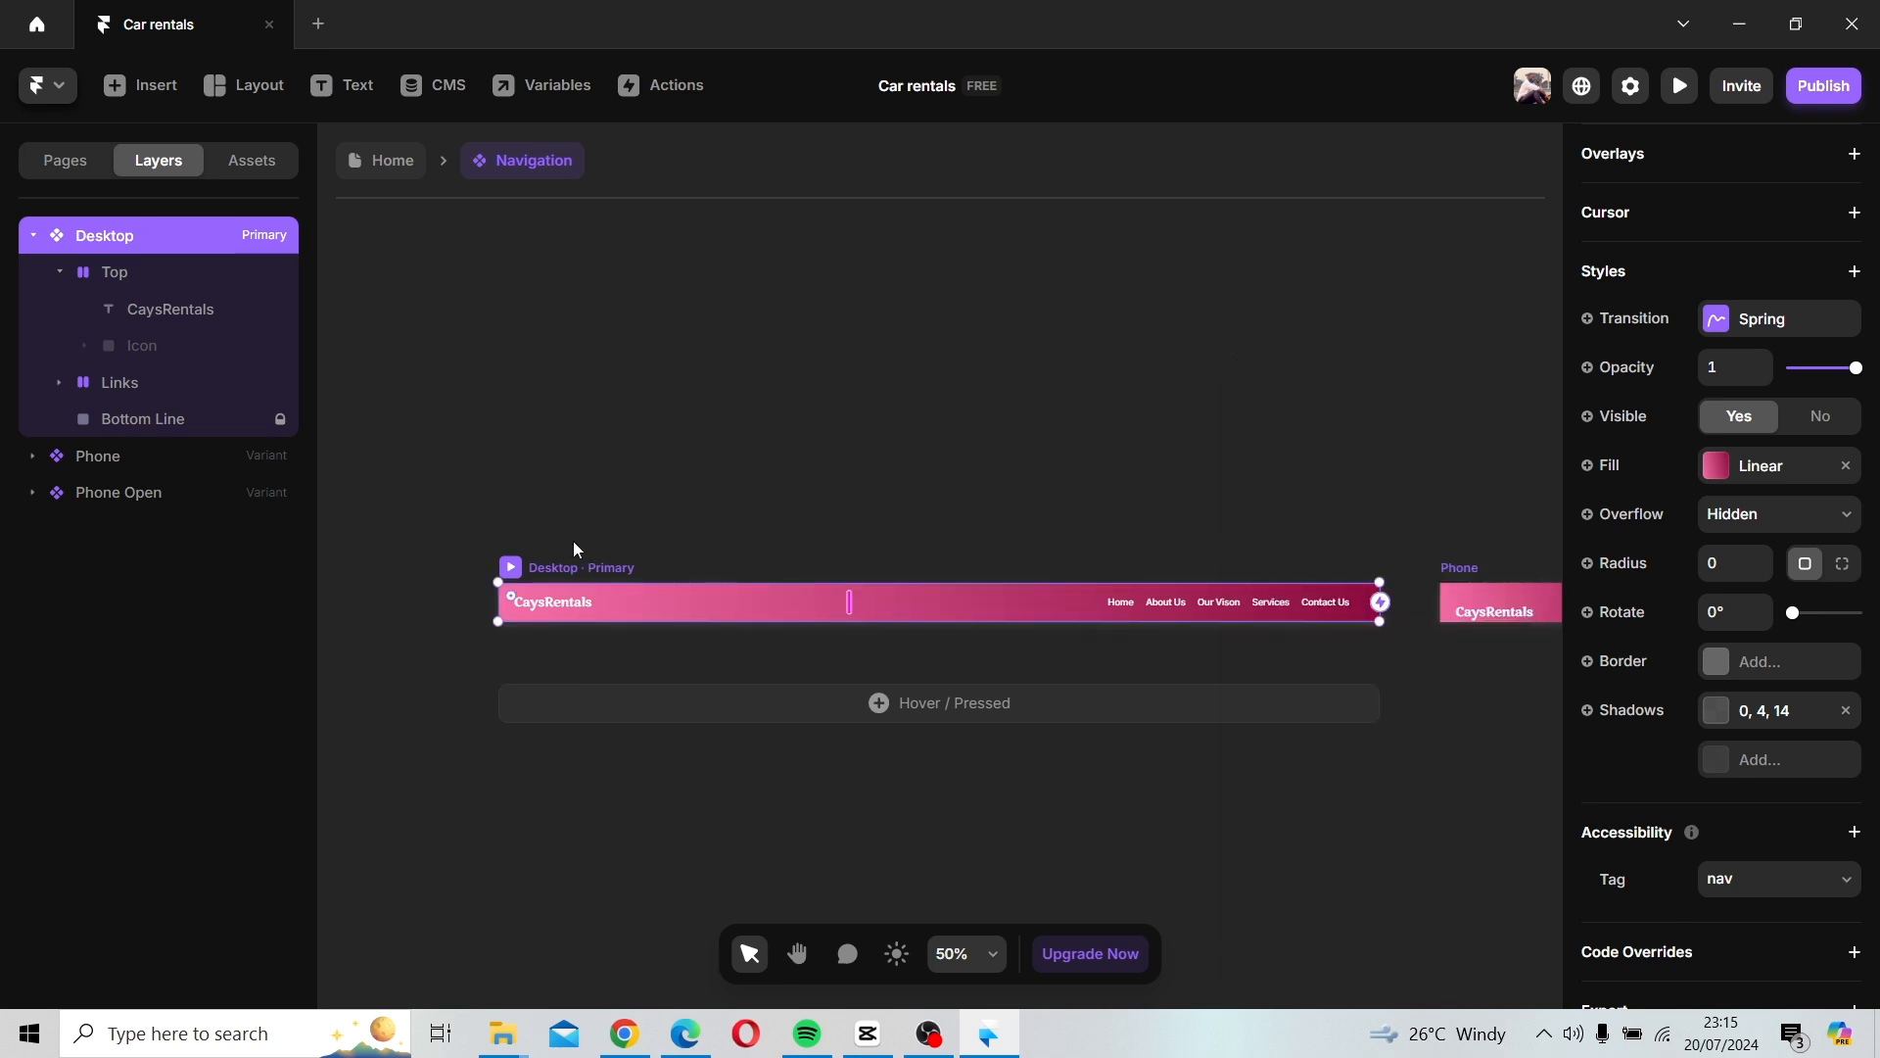
left_click(363, 169)
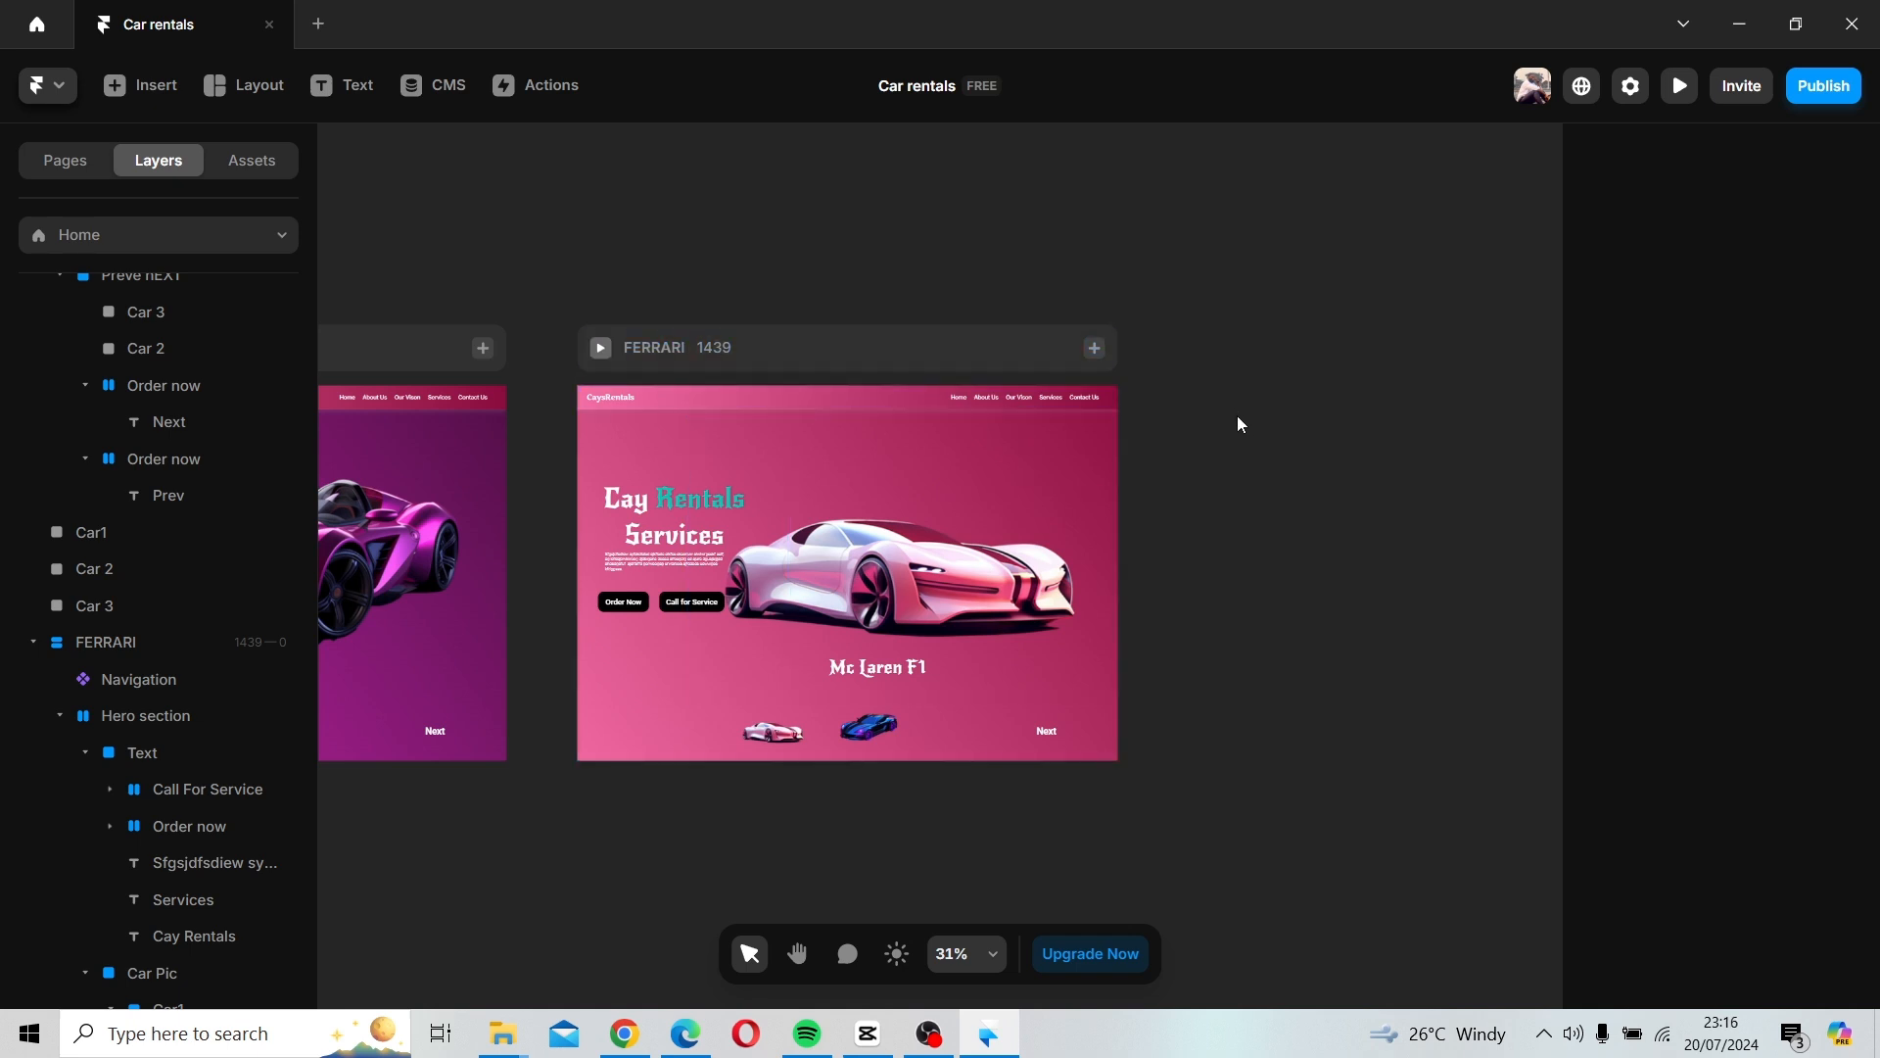
Shift the start colour of the Navigation component's Desktop gradient to a more saturated pink and return to the Home page.
double_click(713, 404)
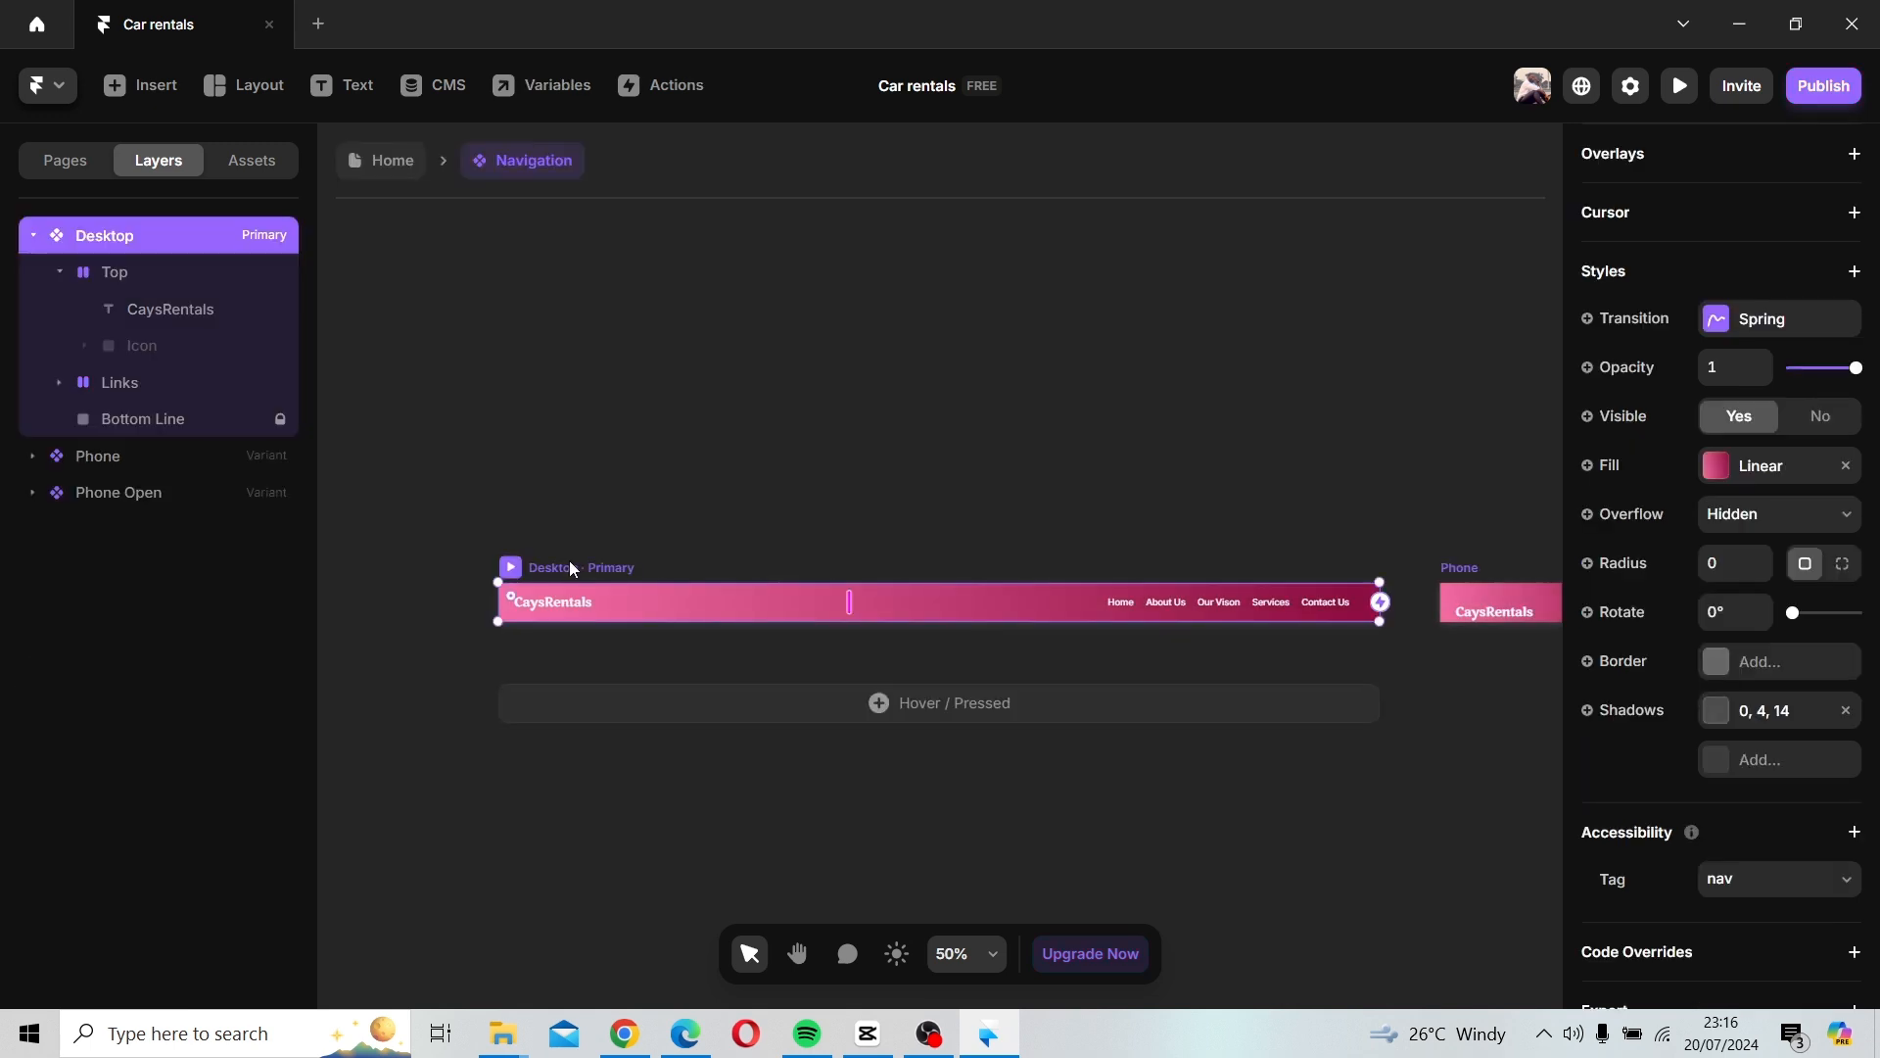
left_click(1724, 471)
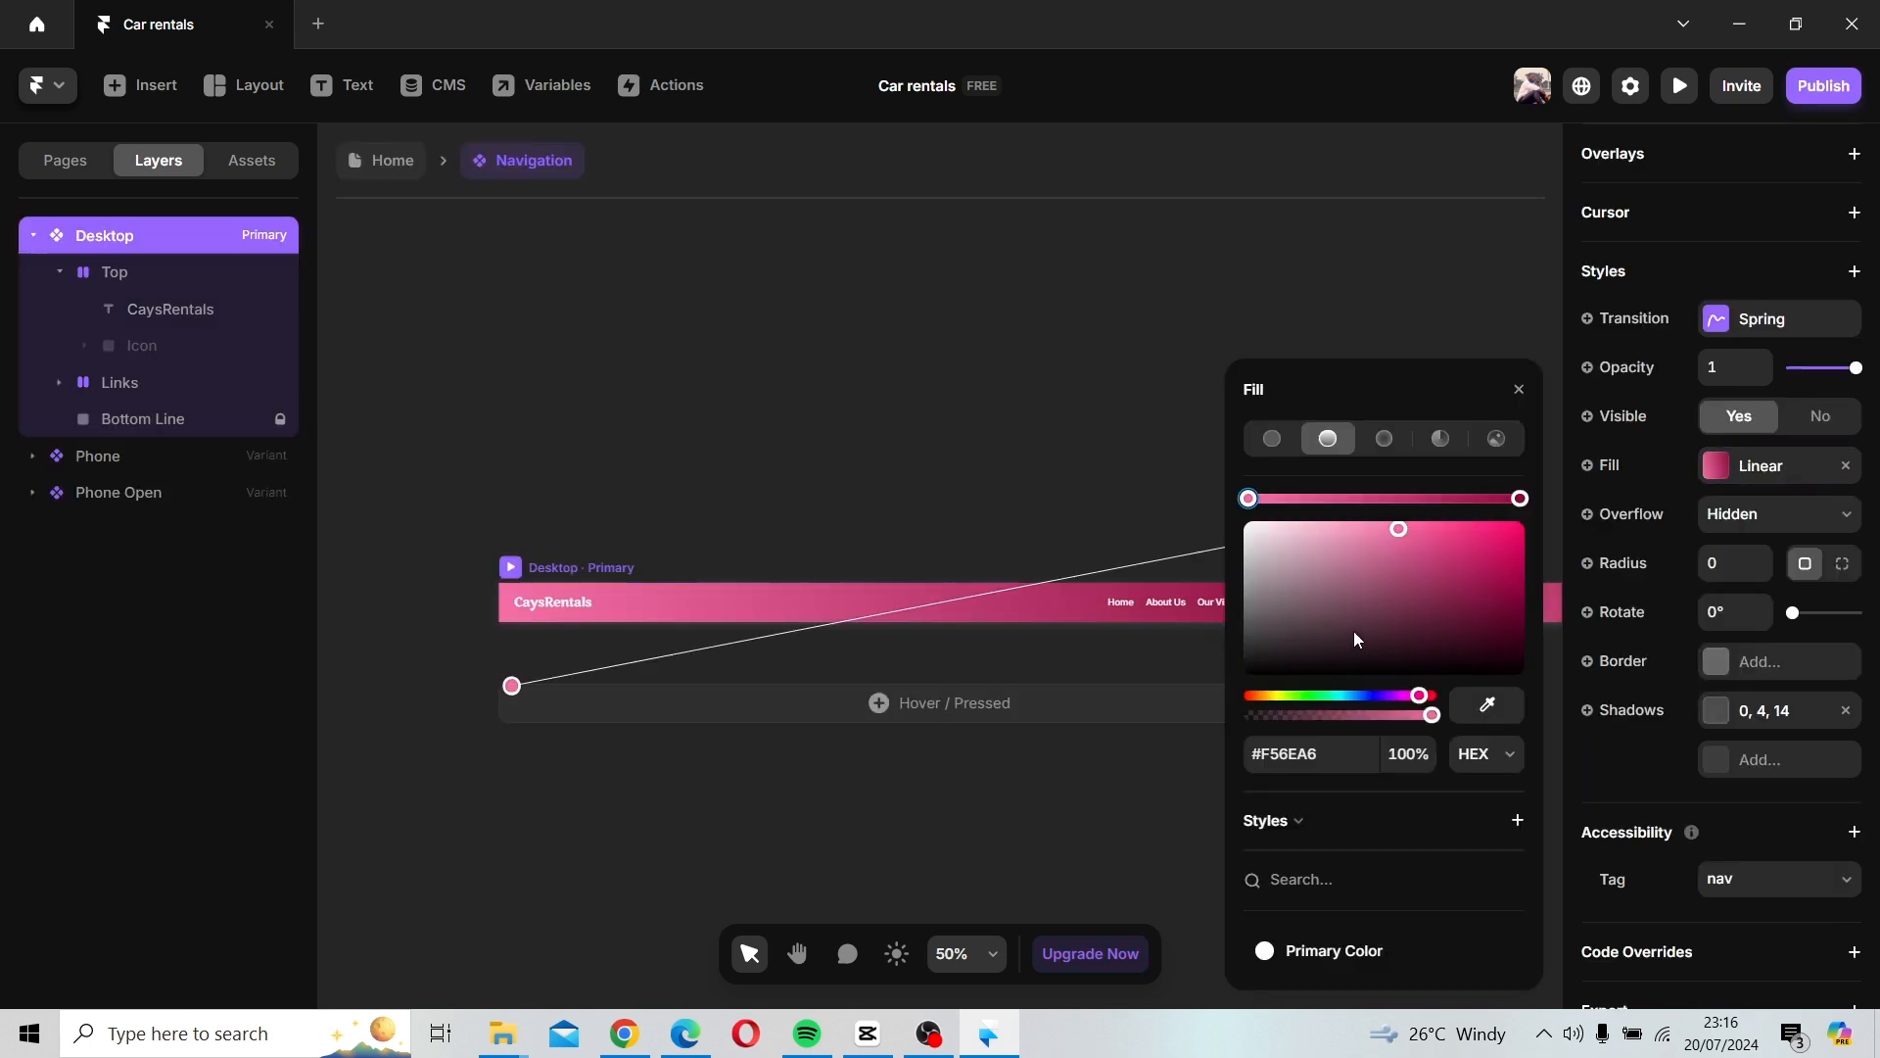
left_click_drag(1392, 520, 1450, 532)
left_click(1519, 389)
left_click(513, 248)
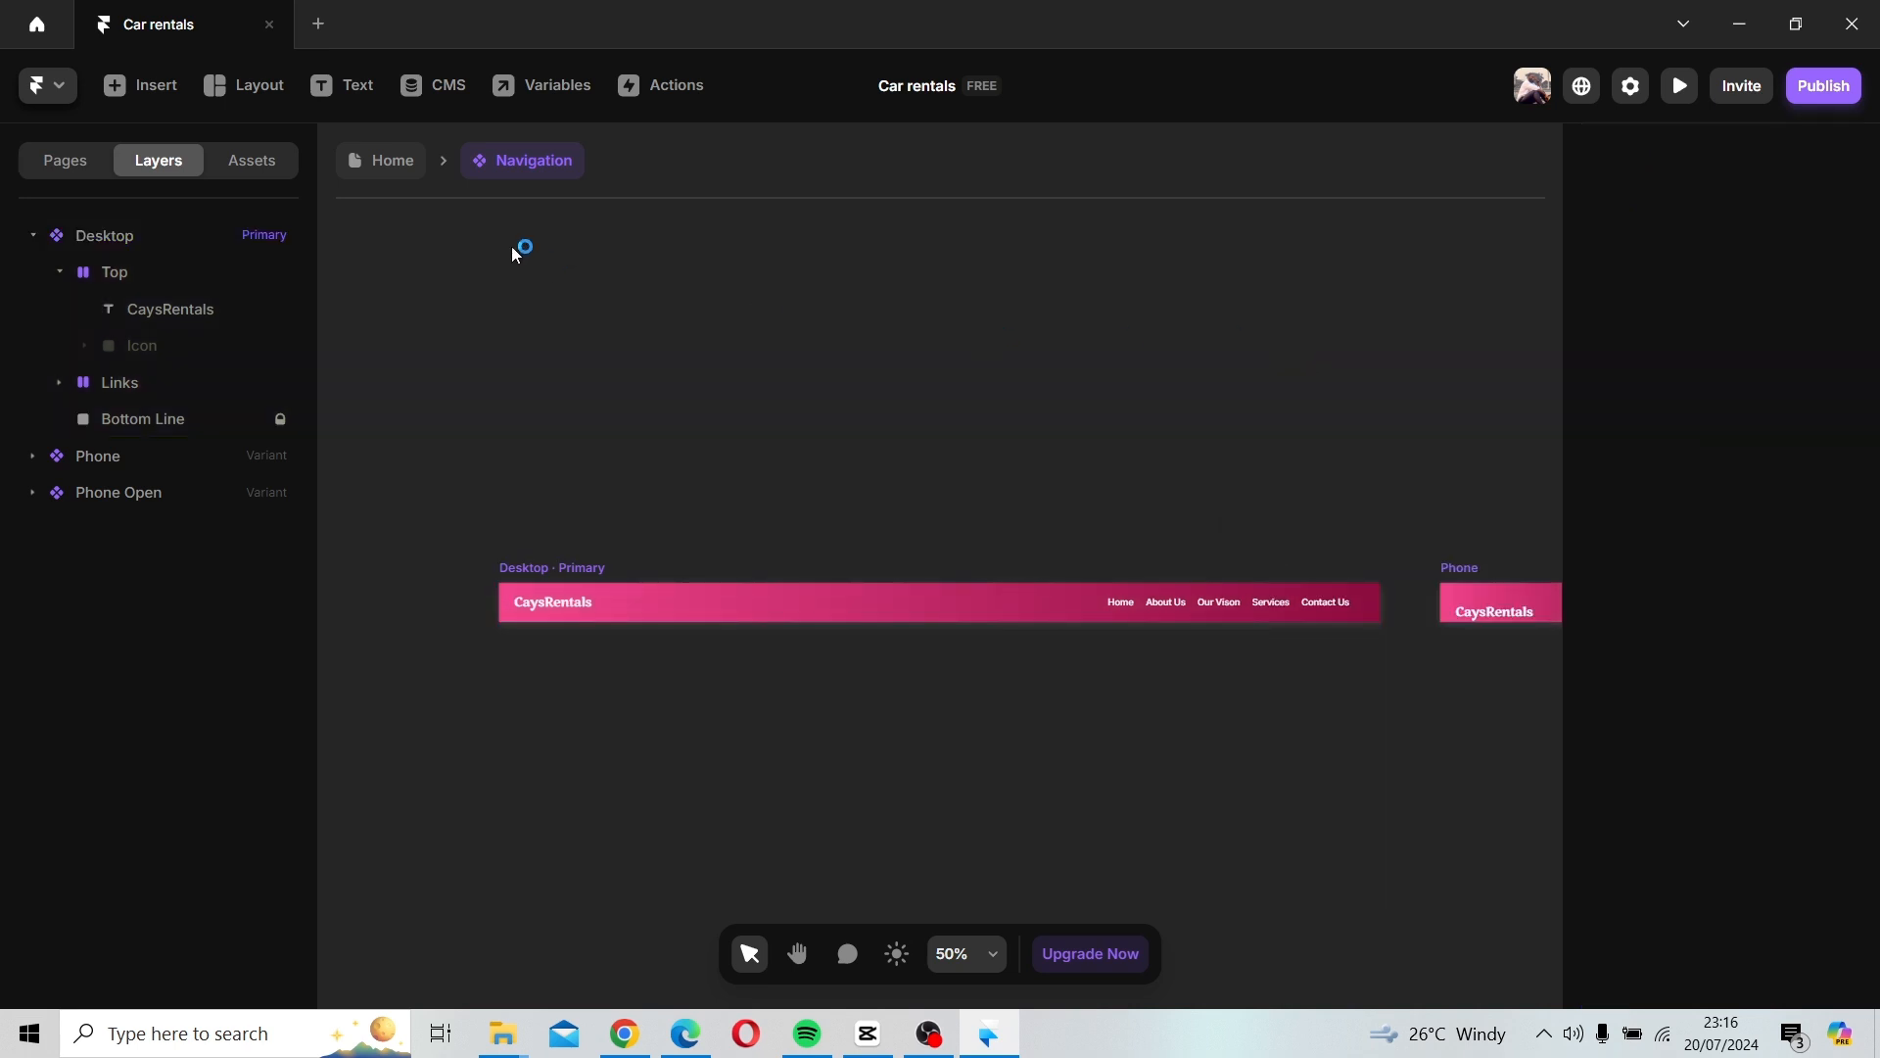
left_click(363, 164)
left_click(637, 263)
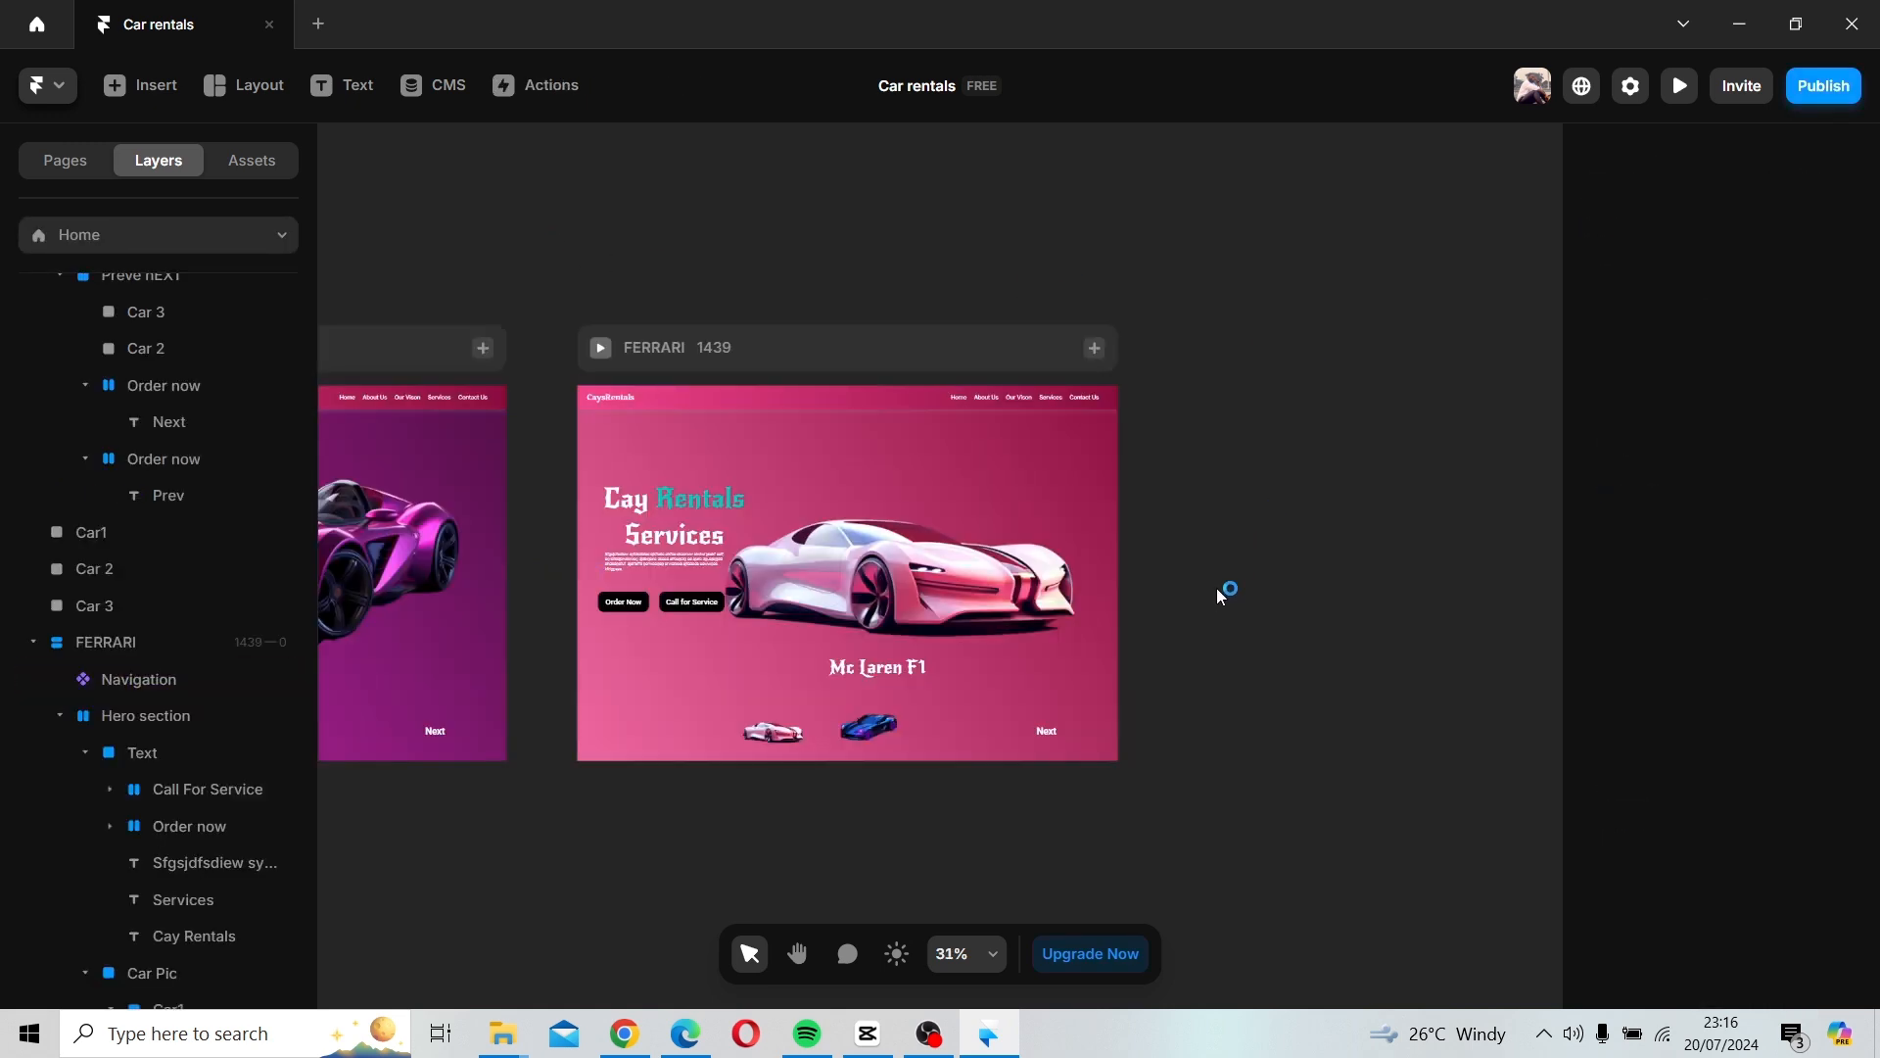
Recolour the word "Rentals" in the FERRARI breakpoint's Cay Rentals heading to yellow-green #D3F02E.
left_click(688, 502)
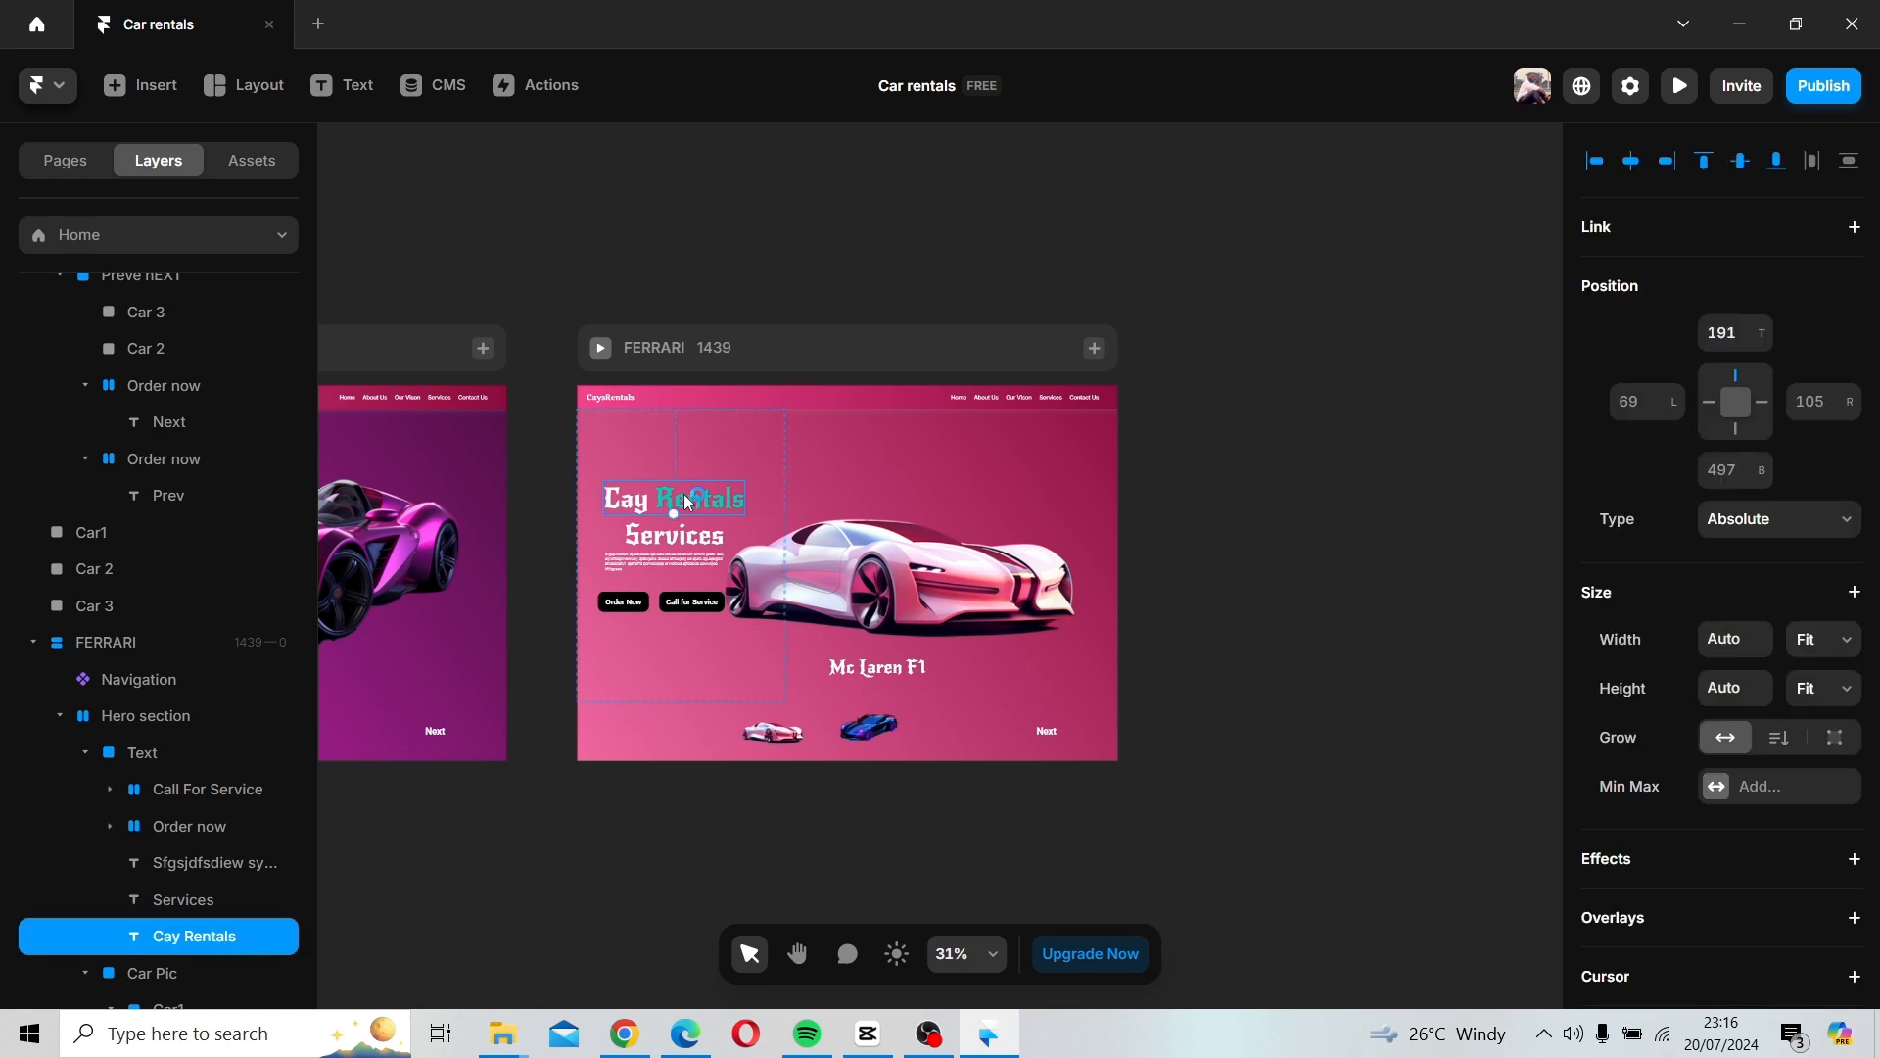
double_click(688, 502)
double_click(689, 499)
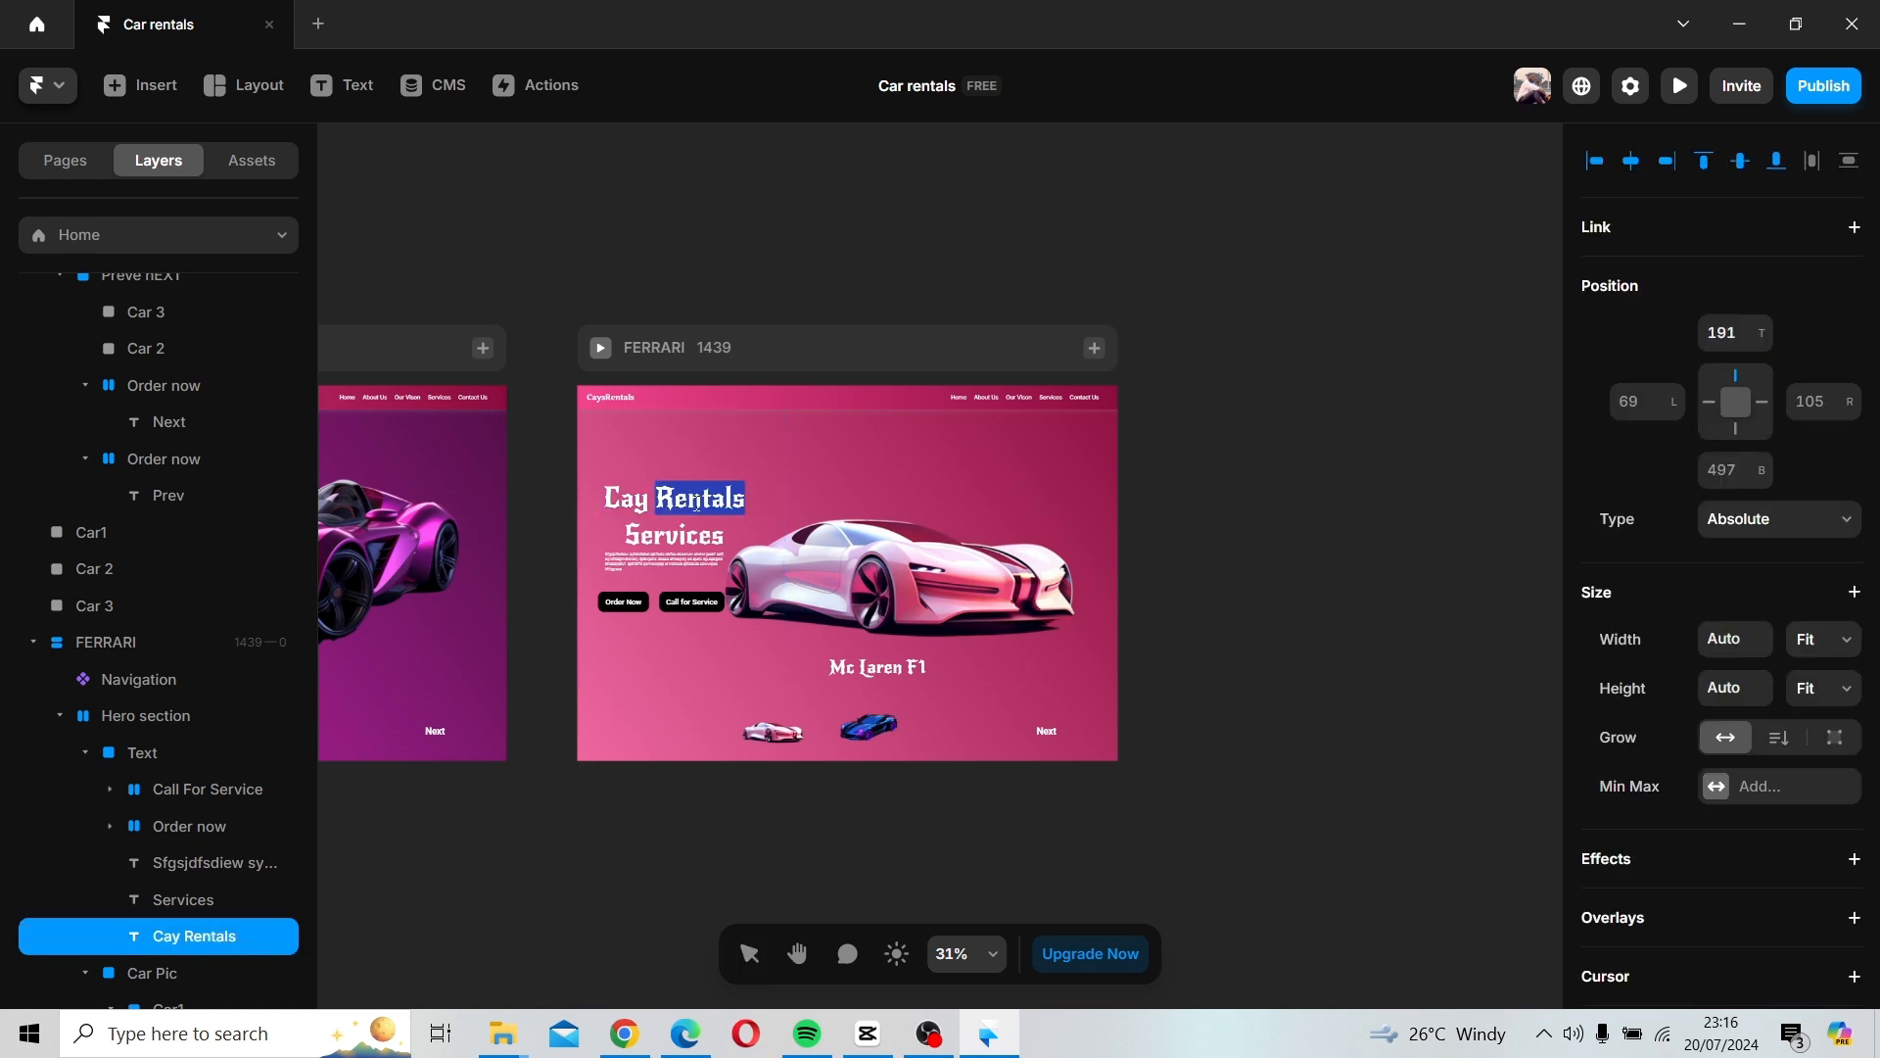
scroll(1665, 872, "down", 3)
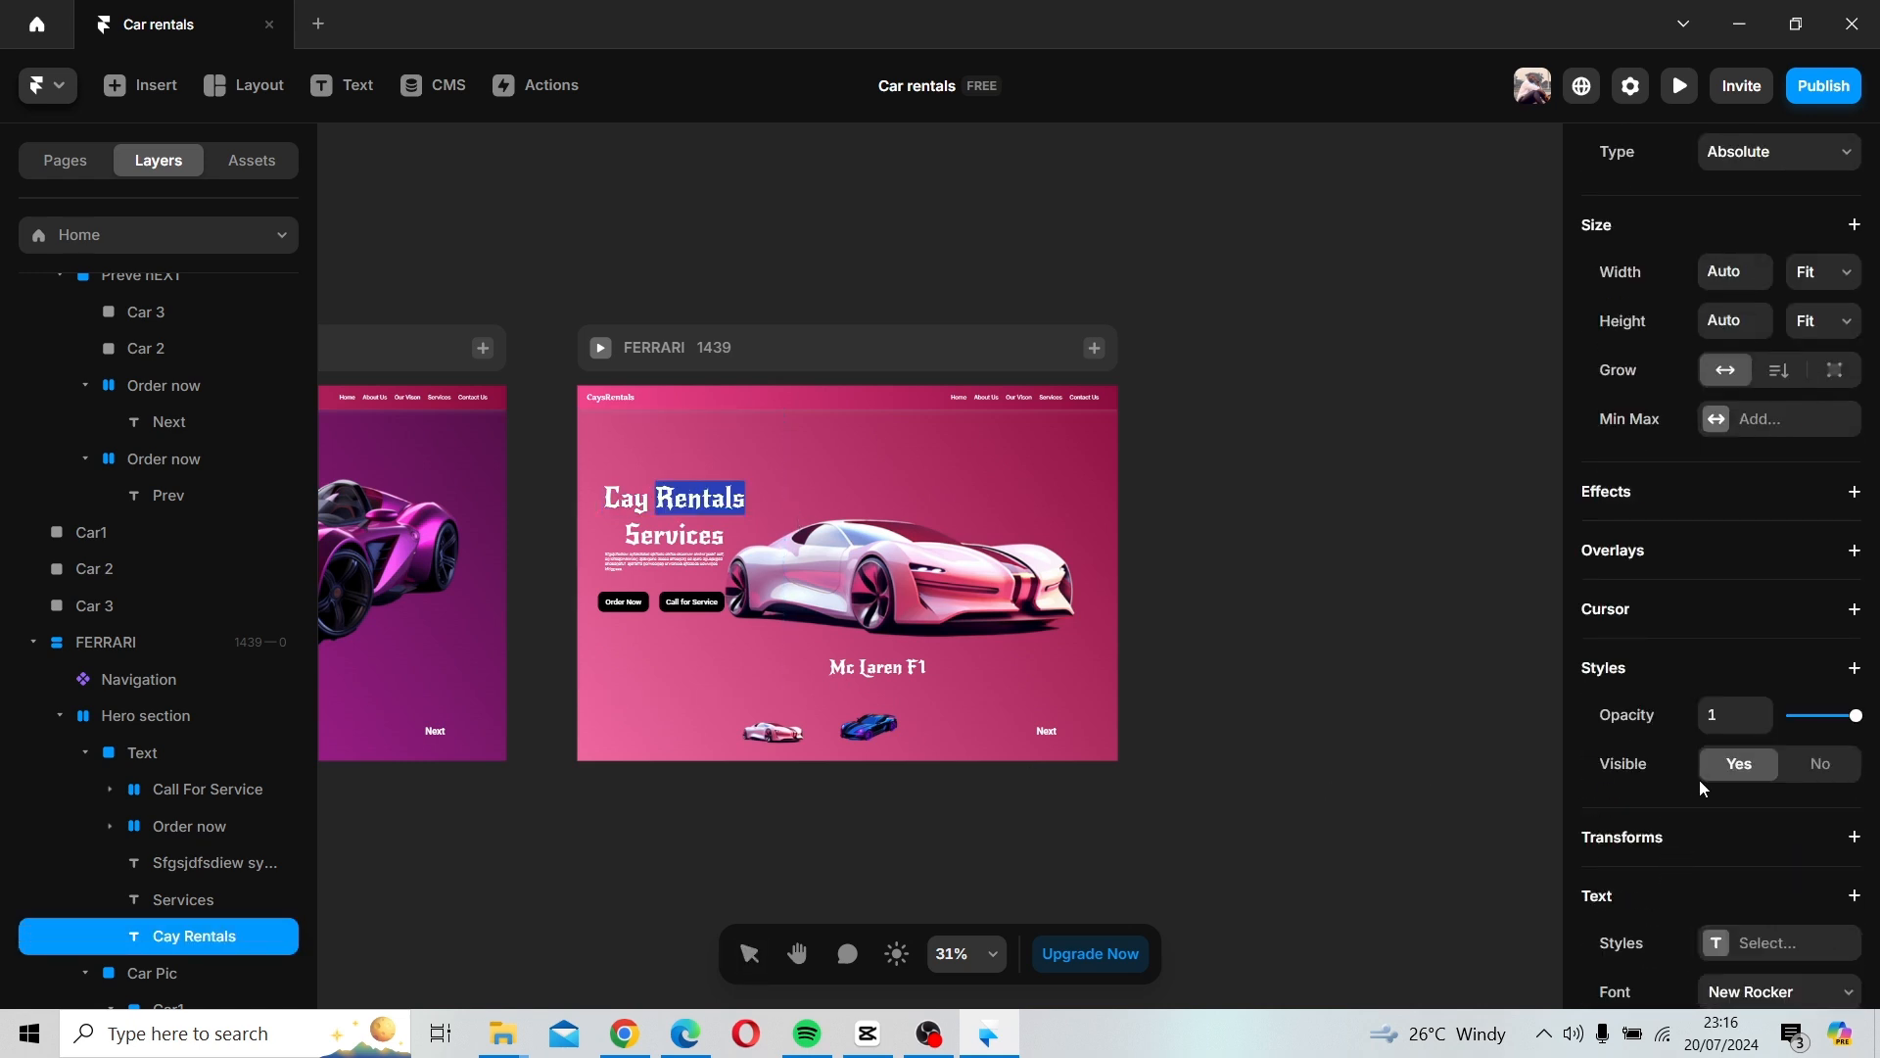
scroll(1704, 788, "down", 5)
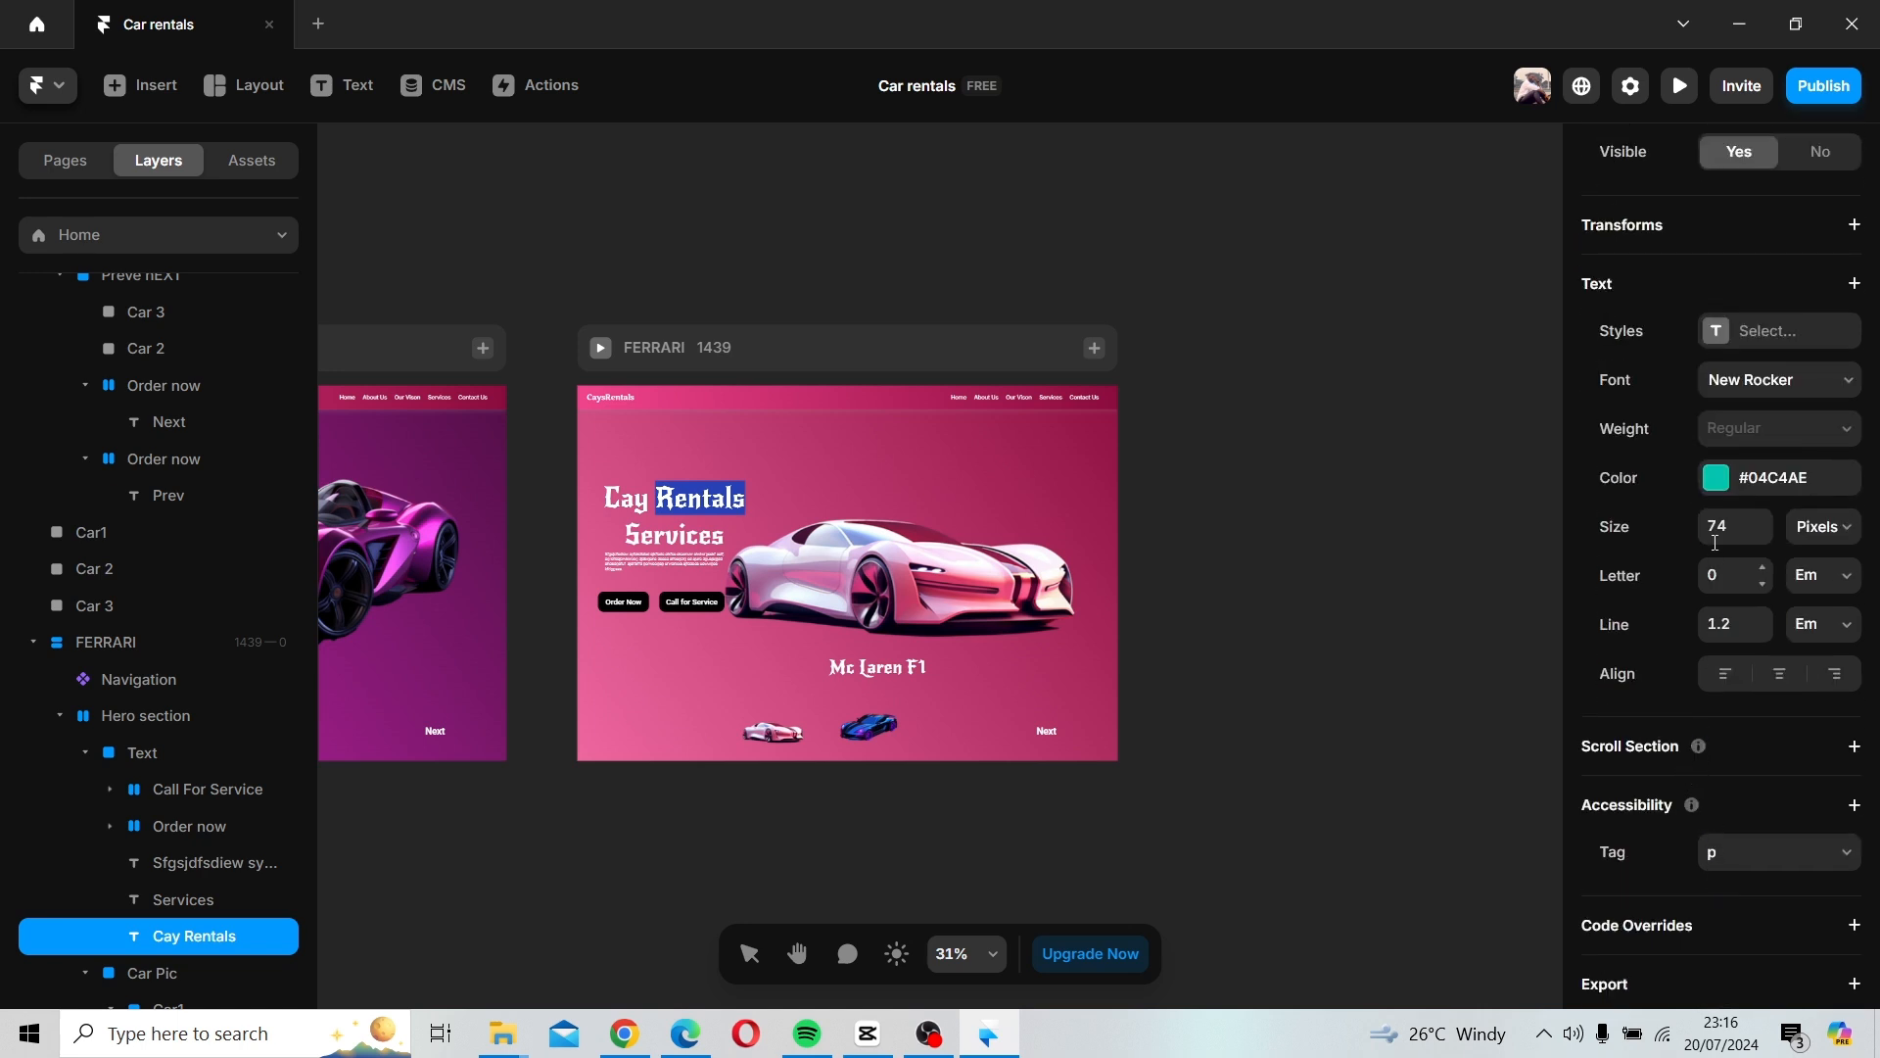
left_click(1716, 478)
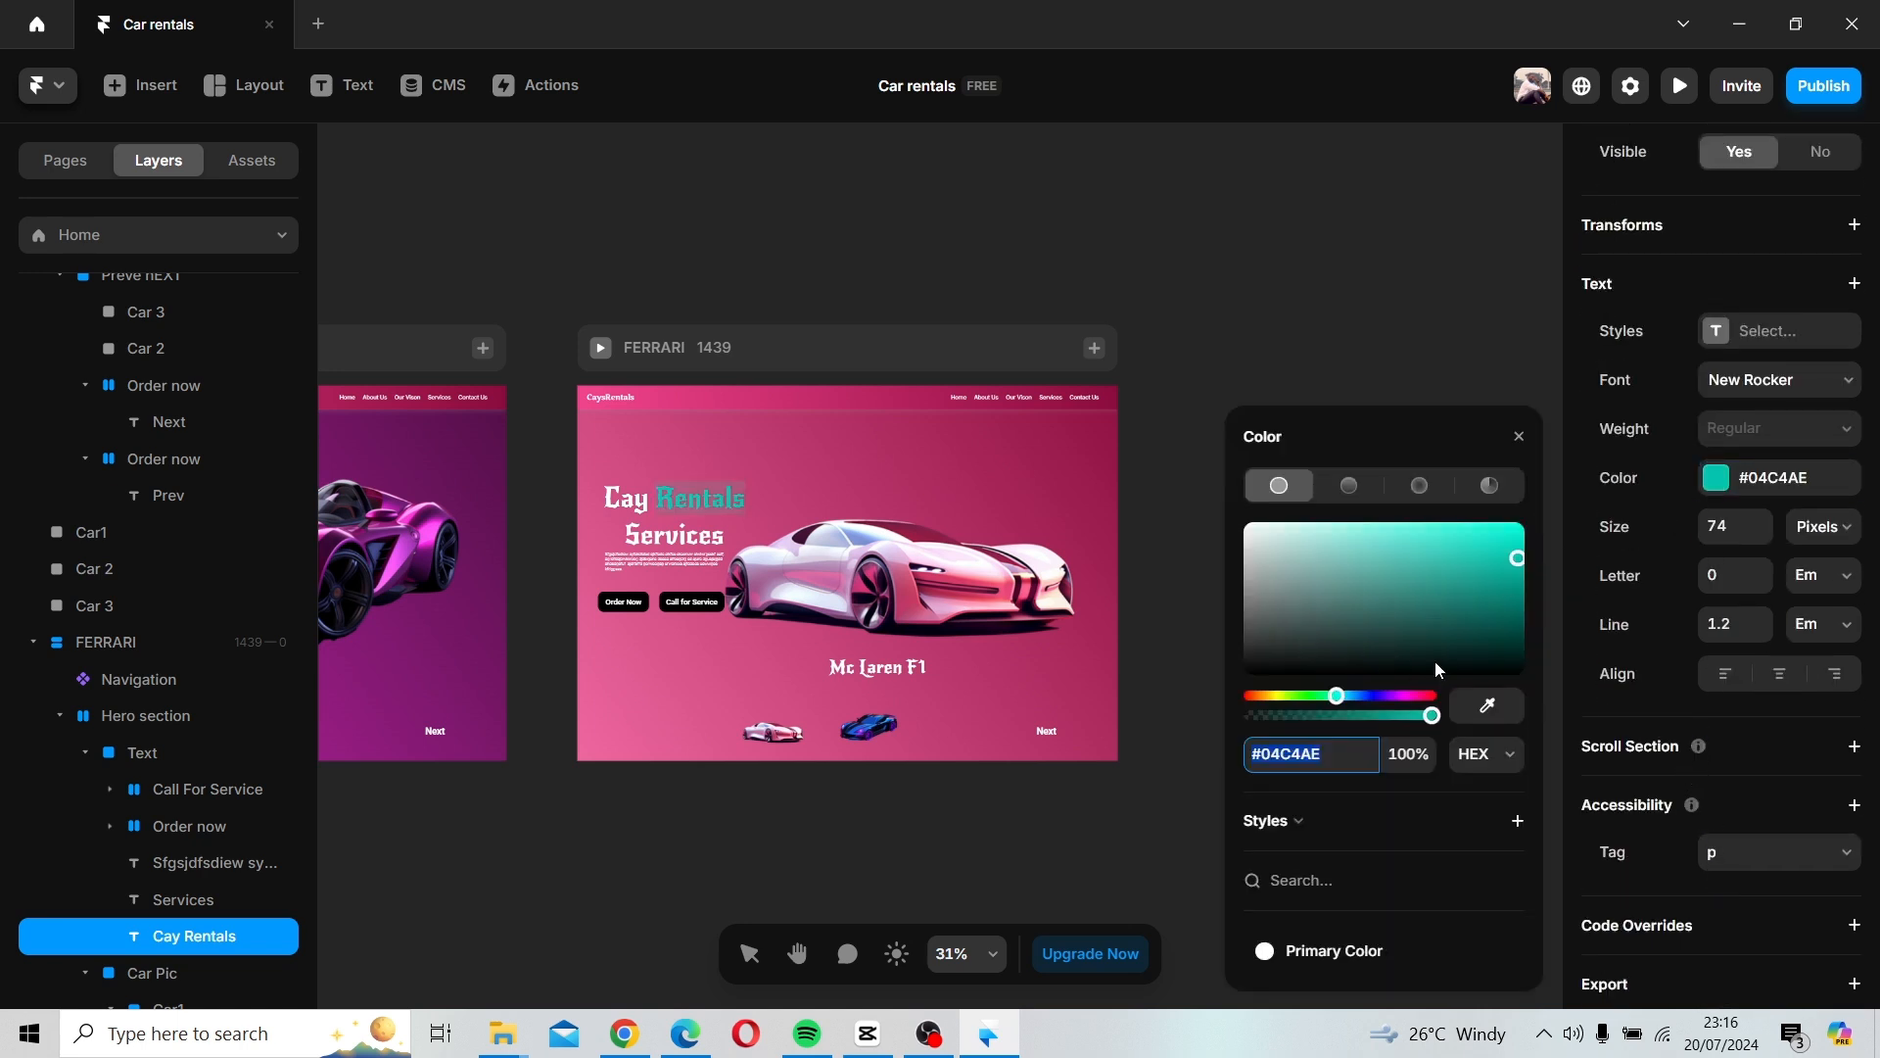
left_click_drag(1435, 661, 1514, 591)
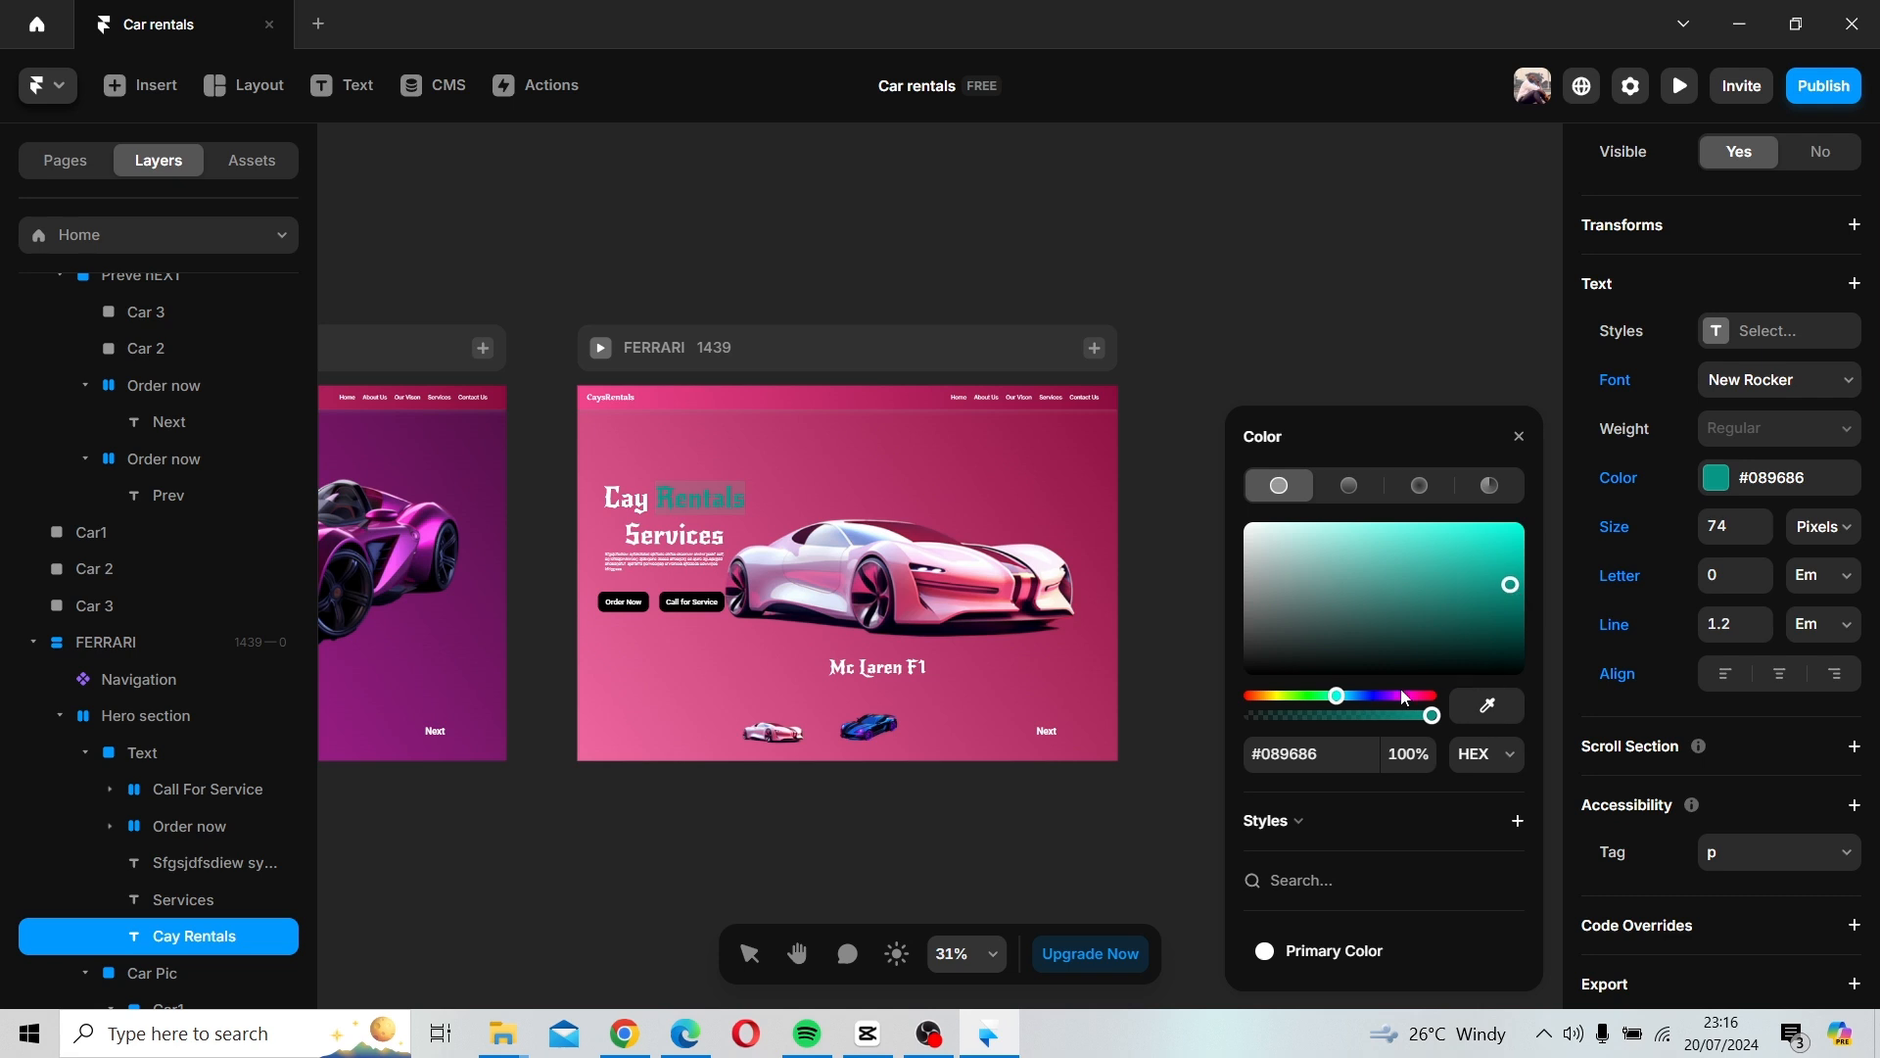
left_click_drag(1361, 691, 1283, 697)
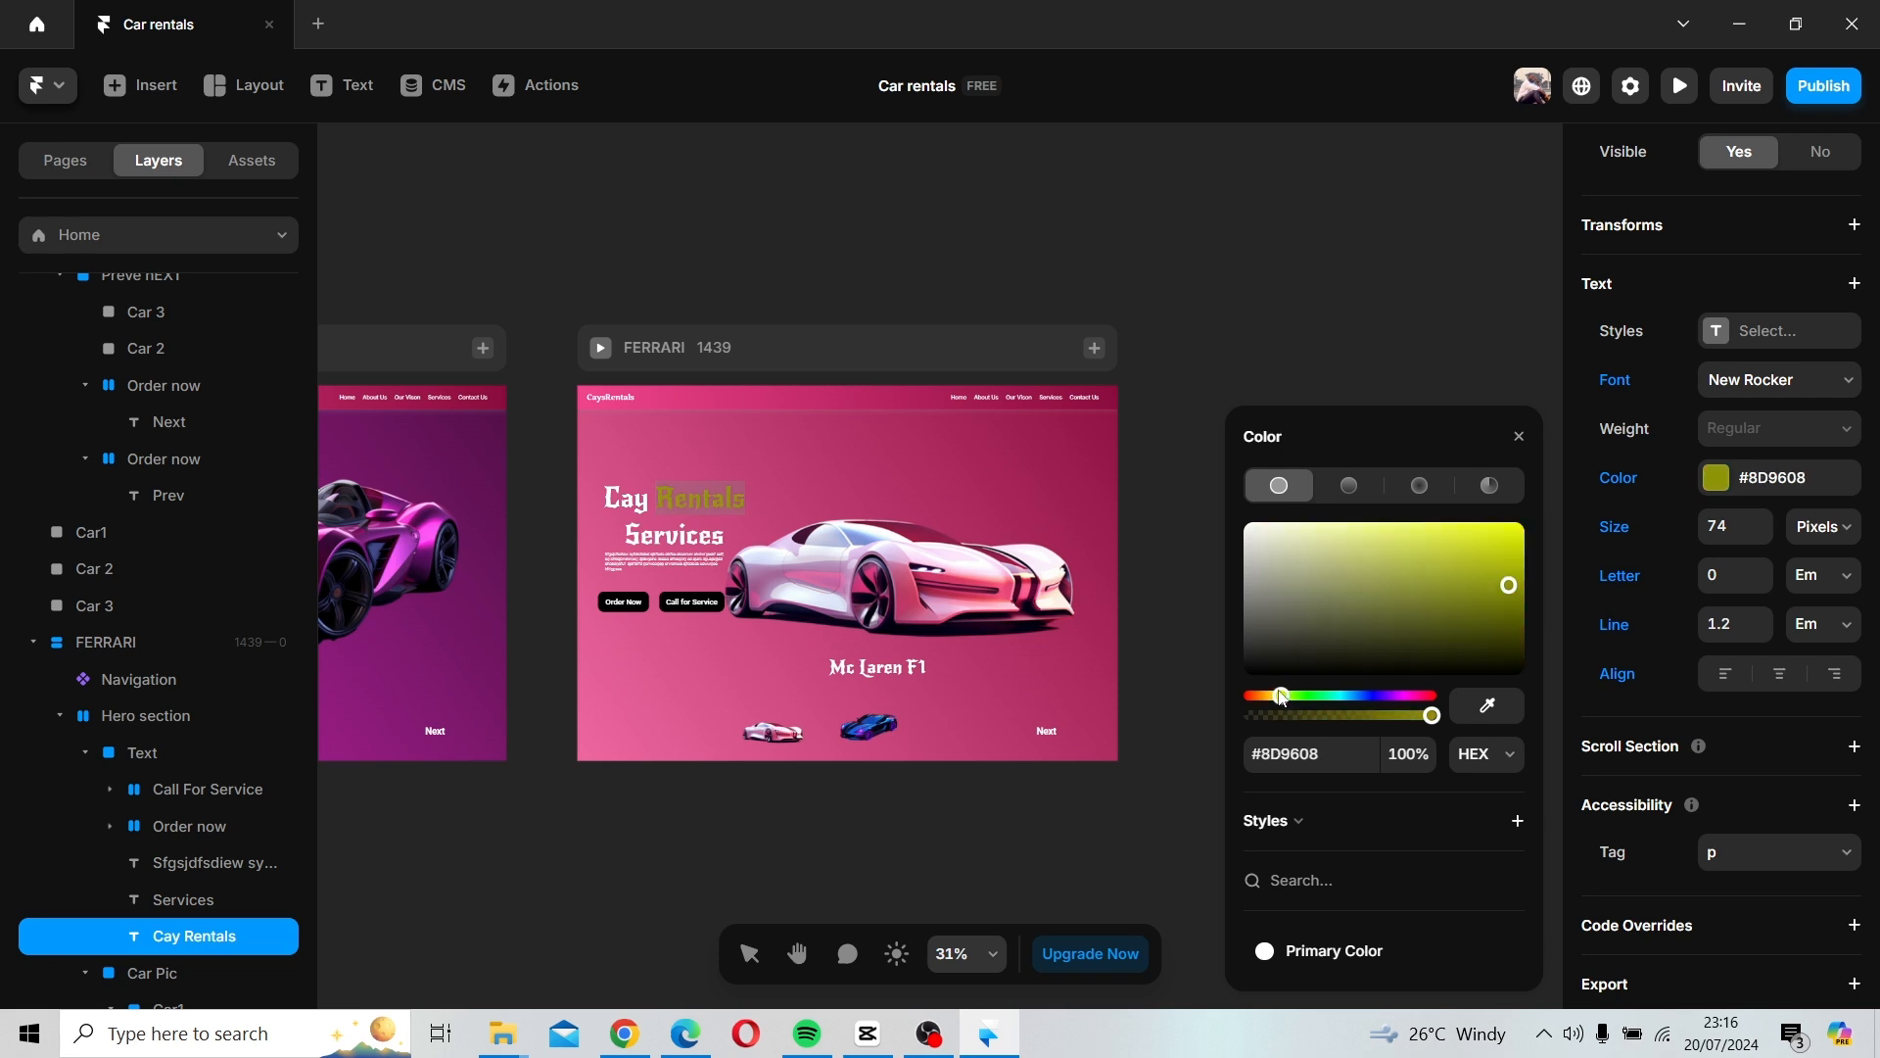
left_click(1254, 544)
left_click_drag(1349, 580, 1472, 534)
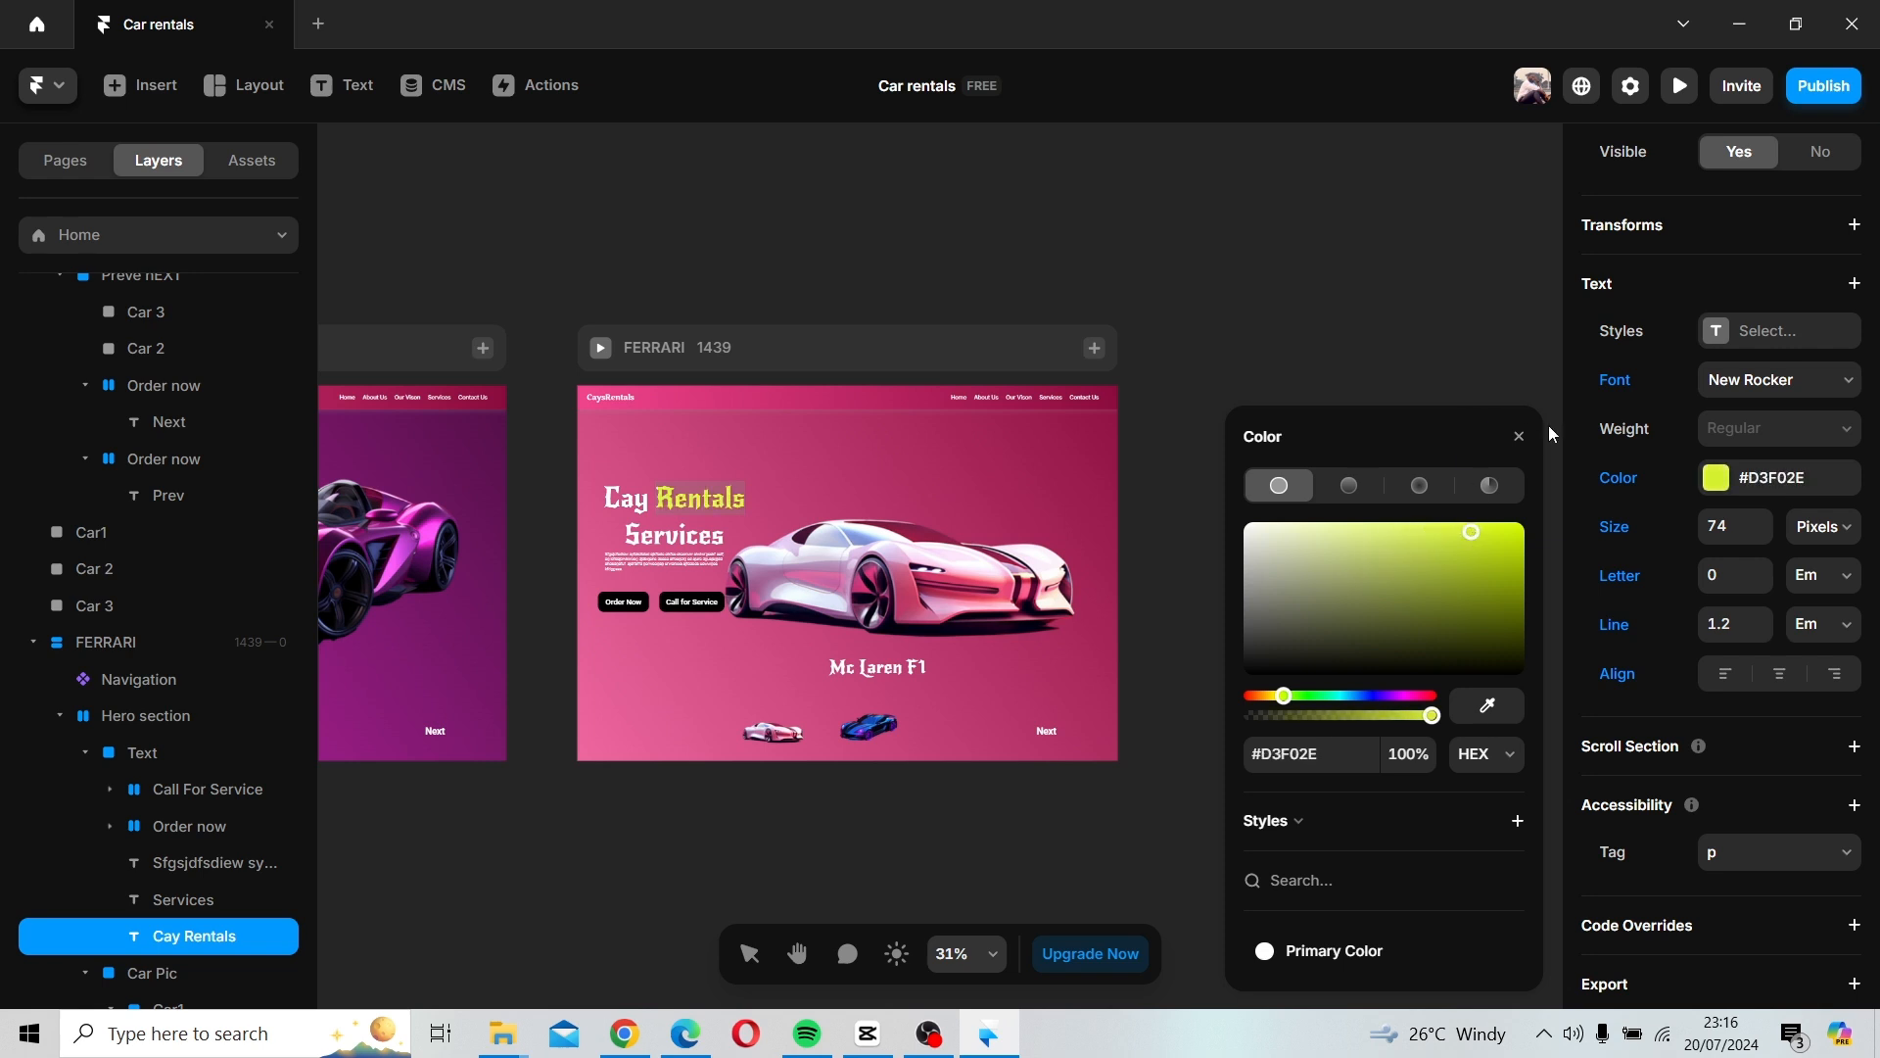
left_click(1518, 437)
left_click(1467, 402)
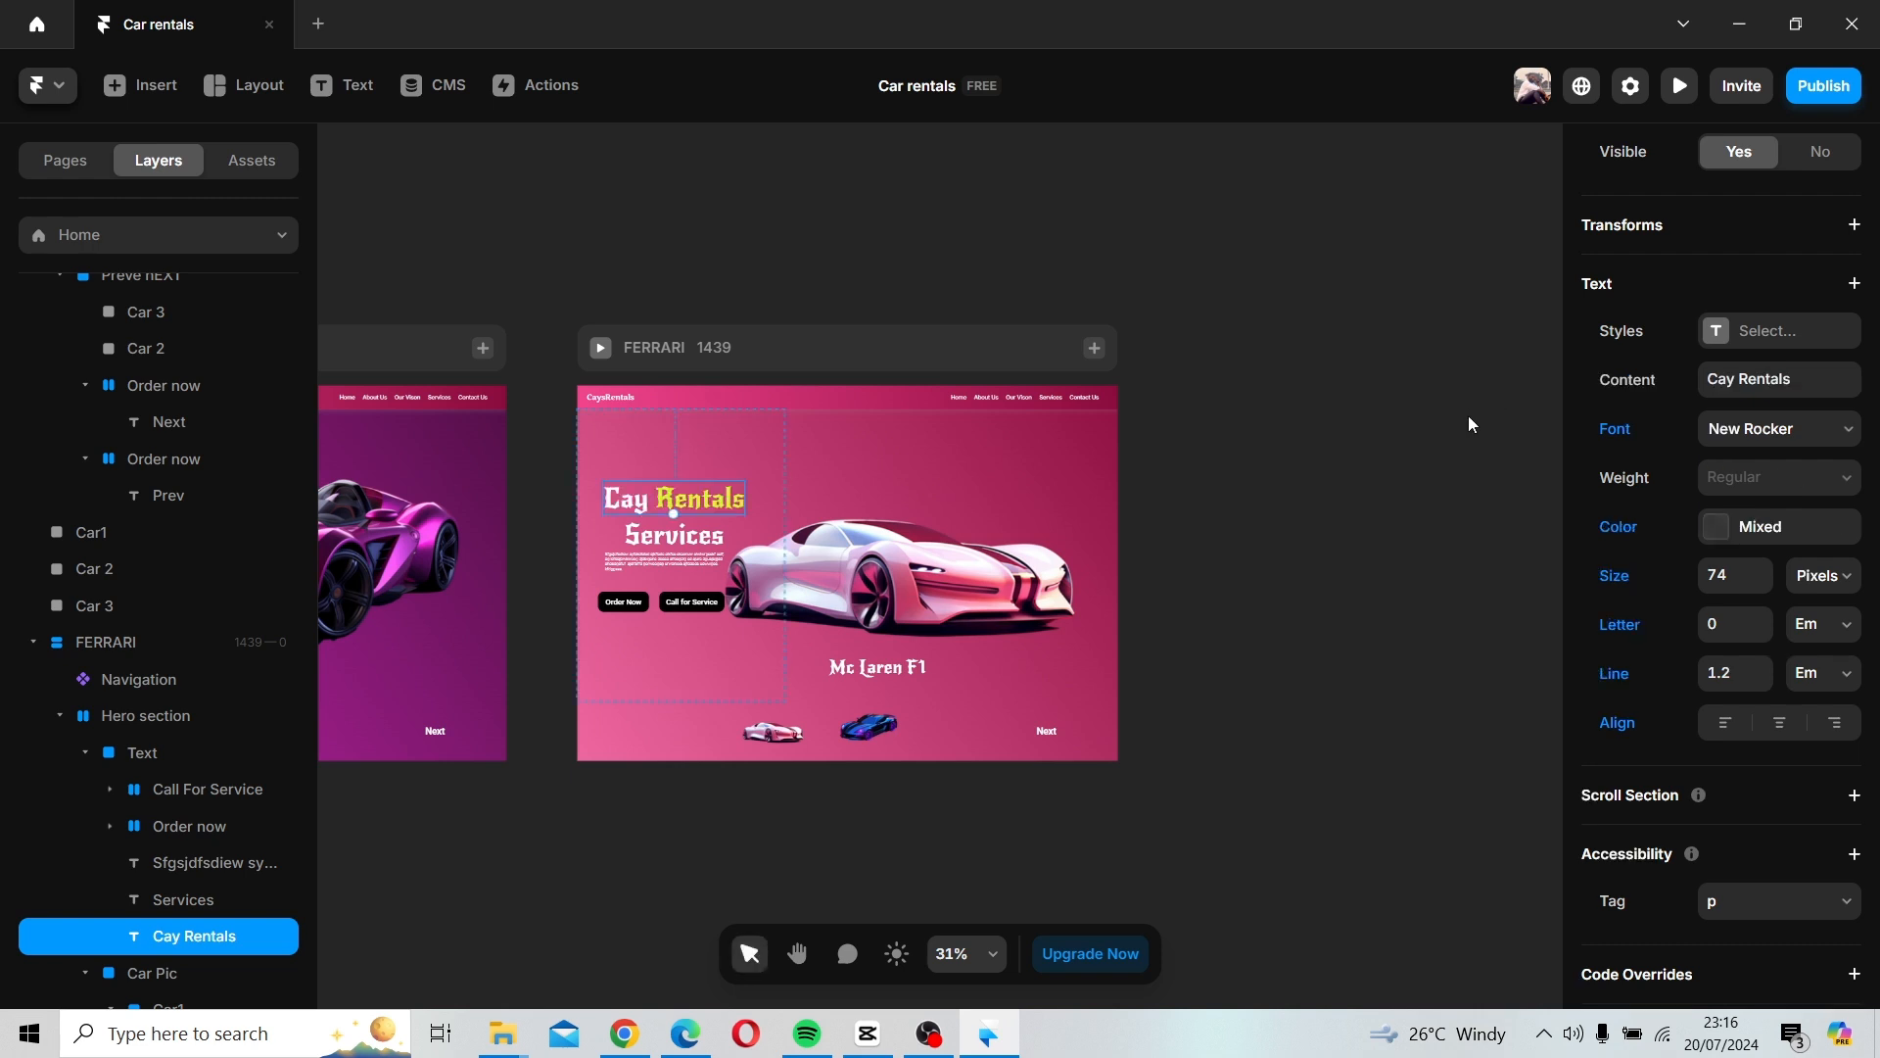
left_click(1473, 424)
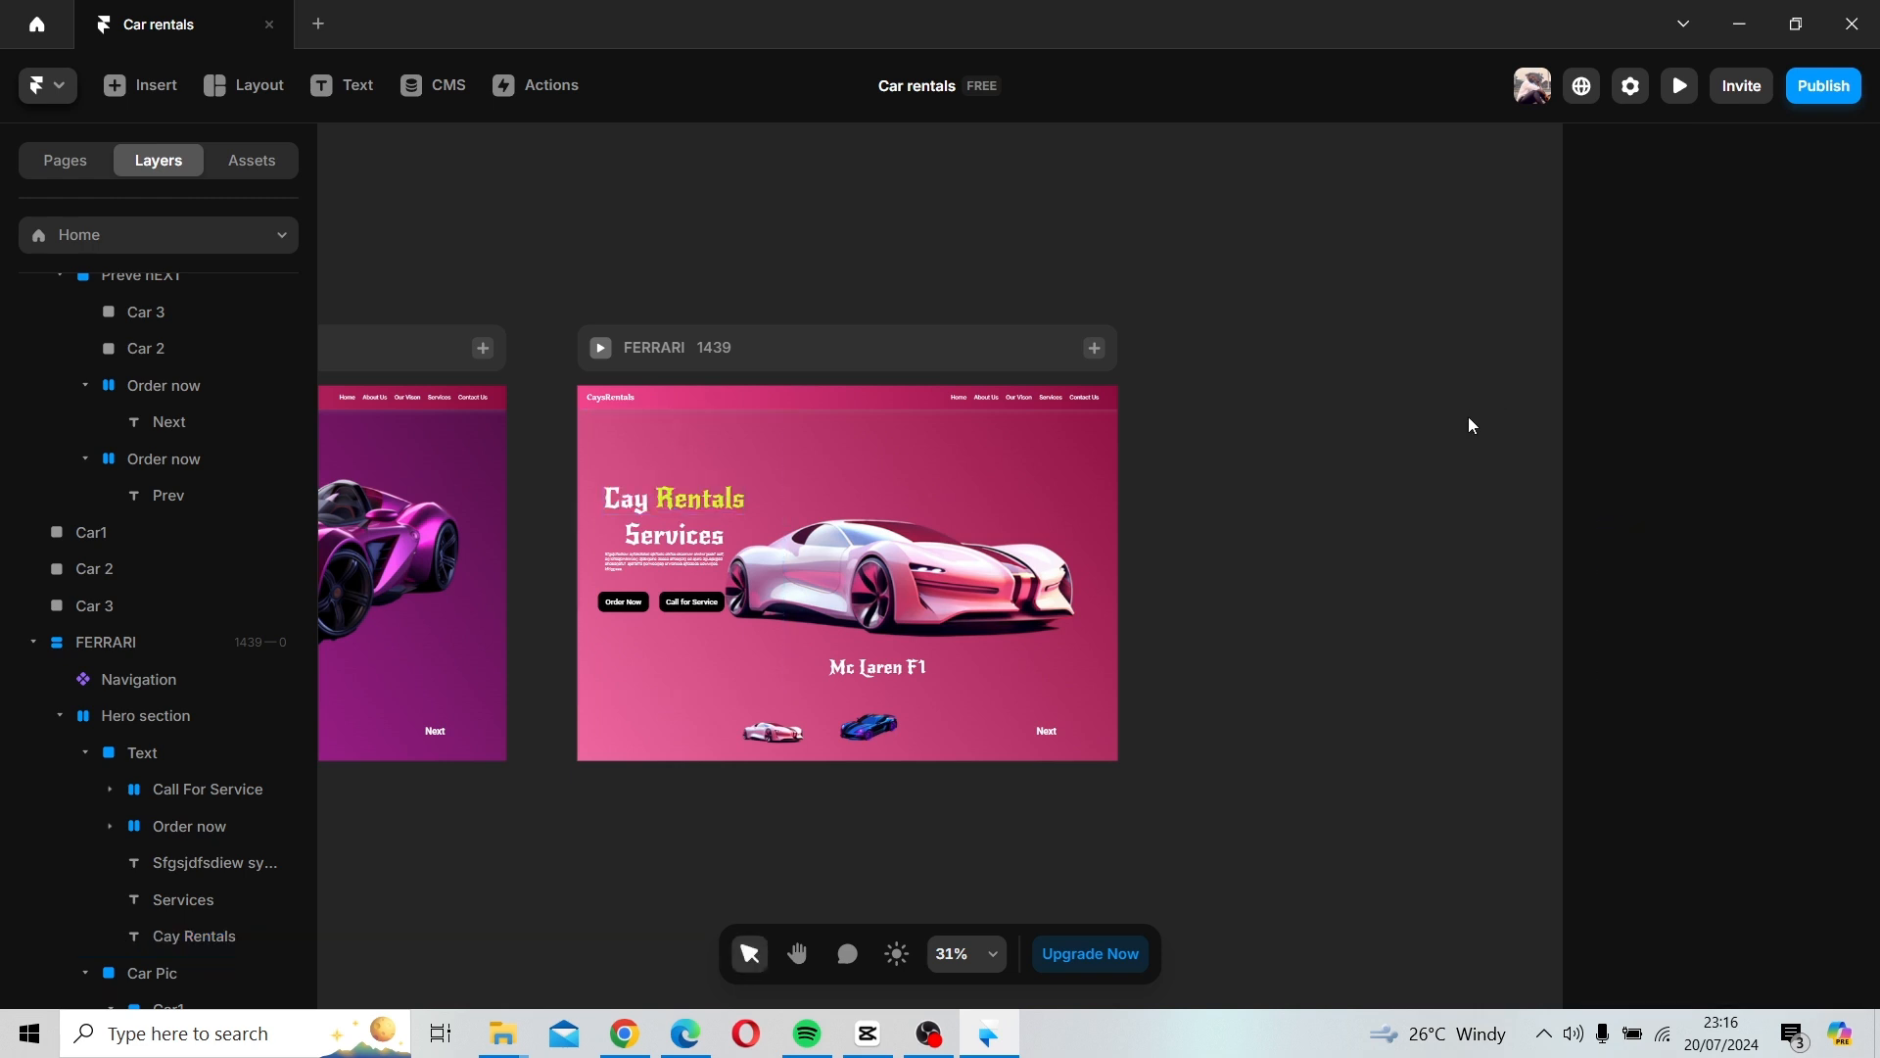
Change the colour of the word "Rentals" in the FERRARI breakpoint's heading to bright green #00F5AB.
left_click(675, 505)
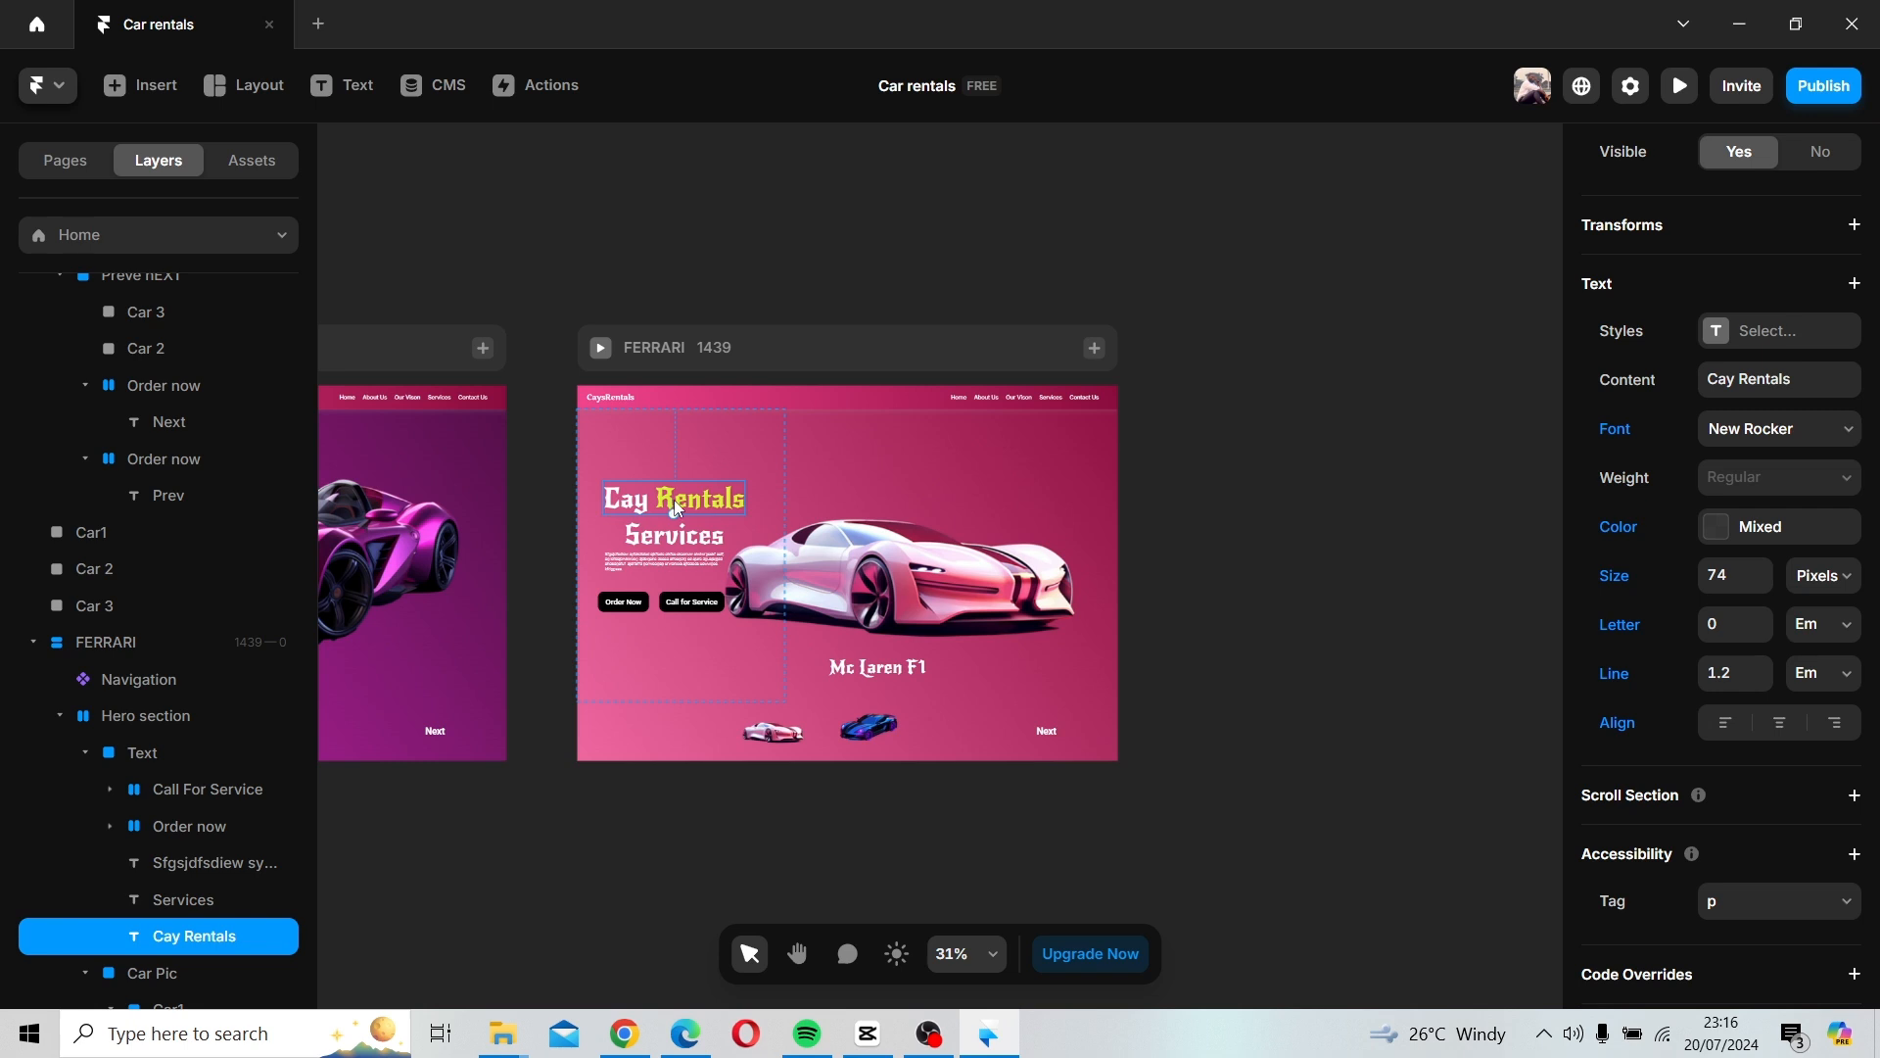
double_click(692, 502)
left_click(672, 500)
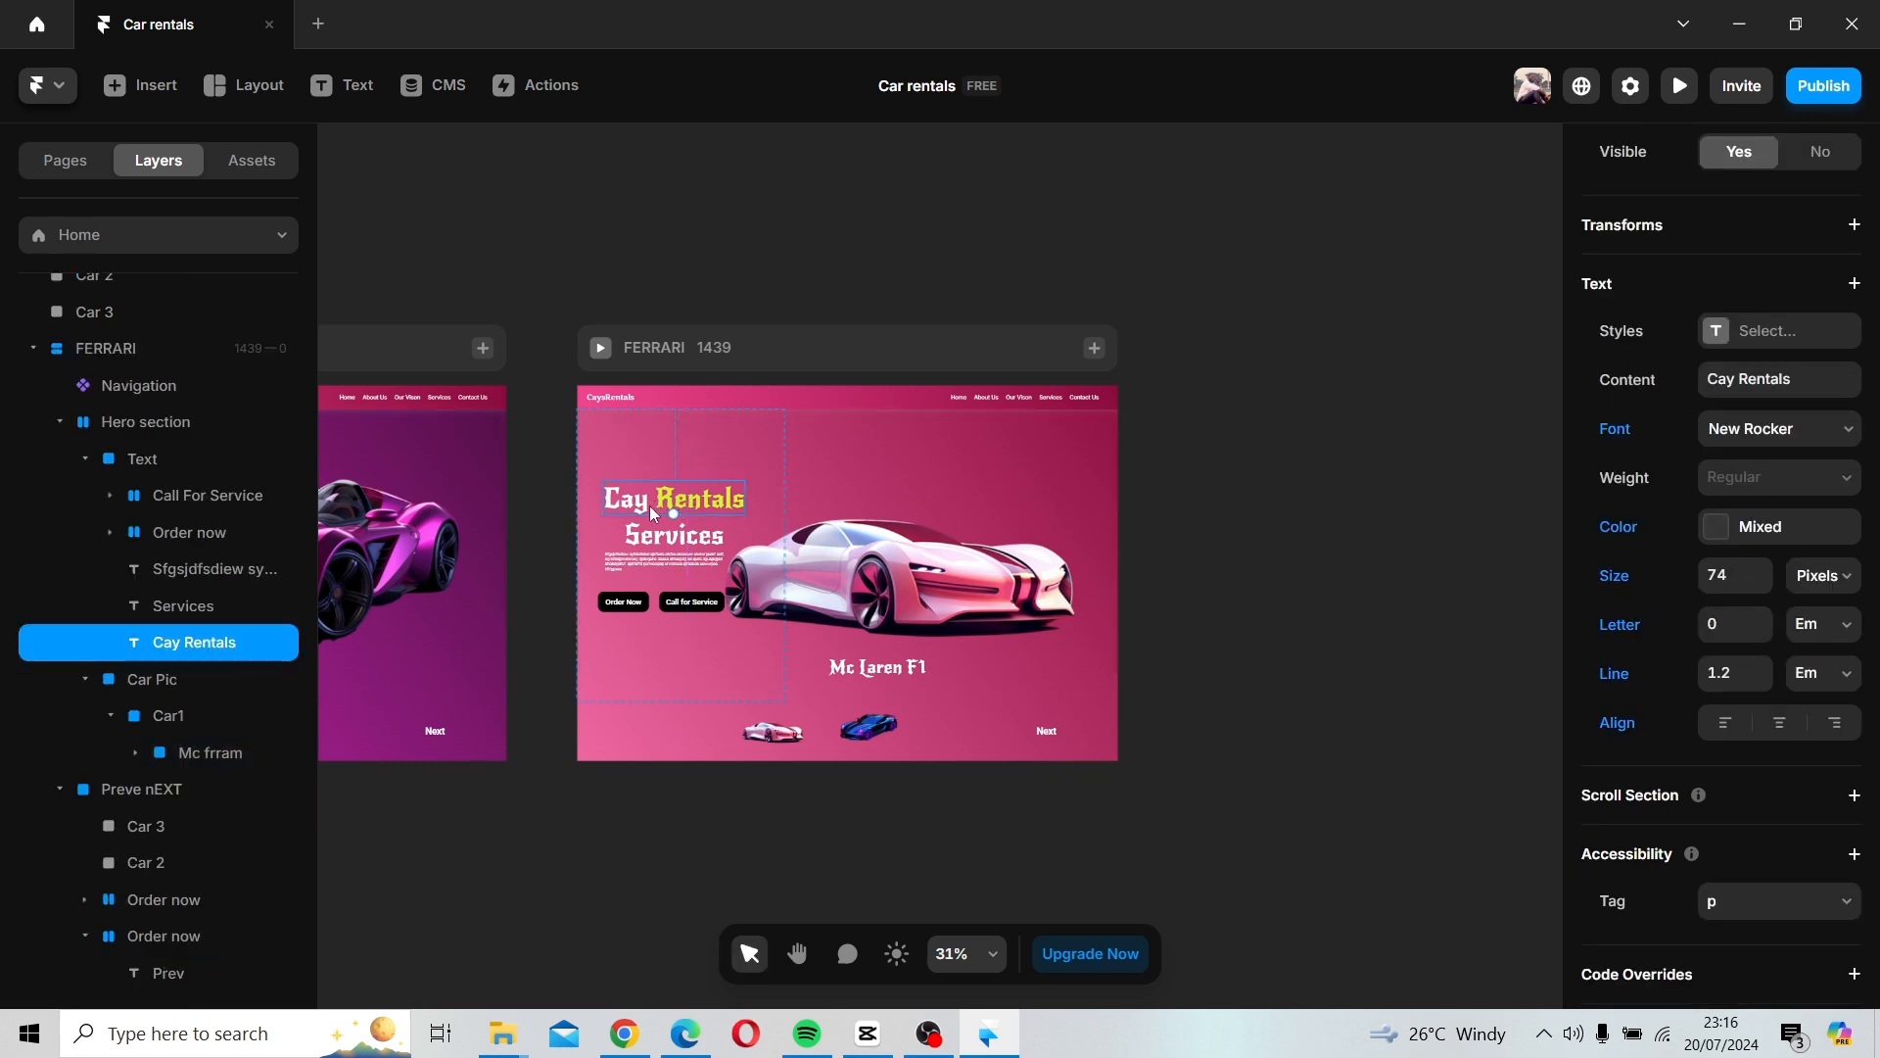
double_click(642, 499)
key("ctrl+a")
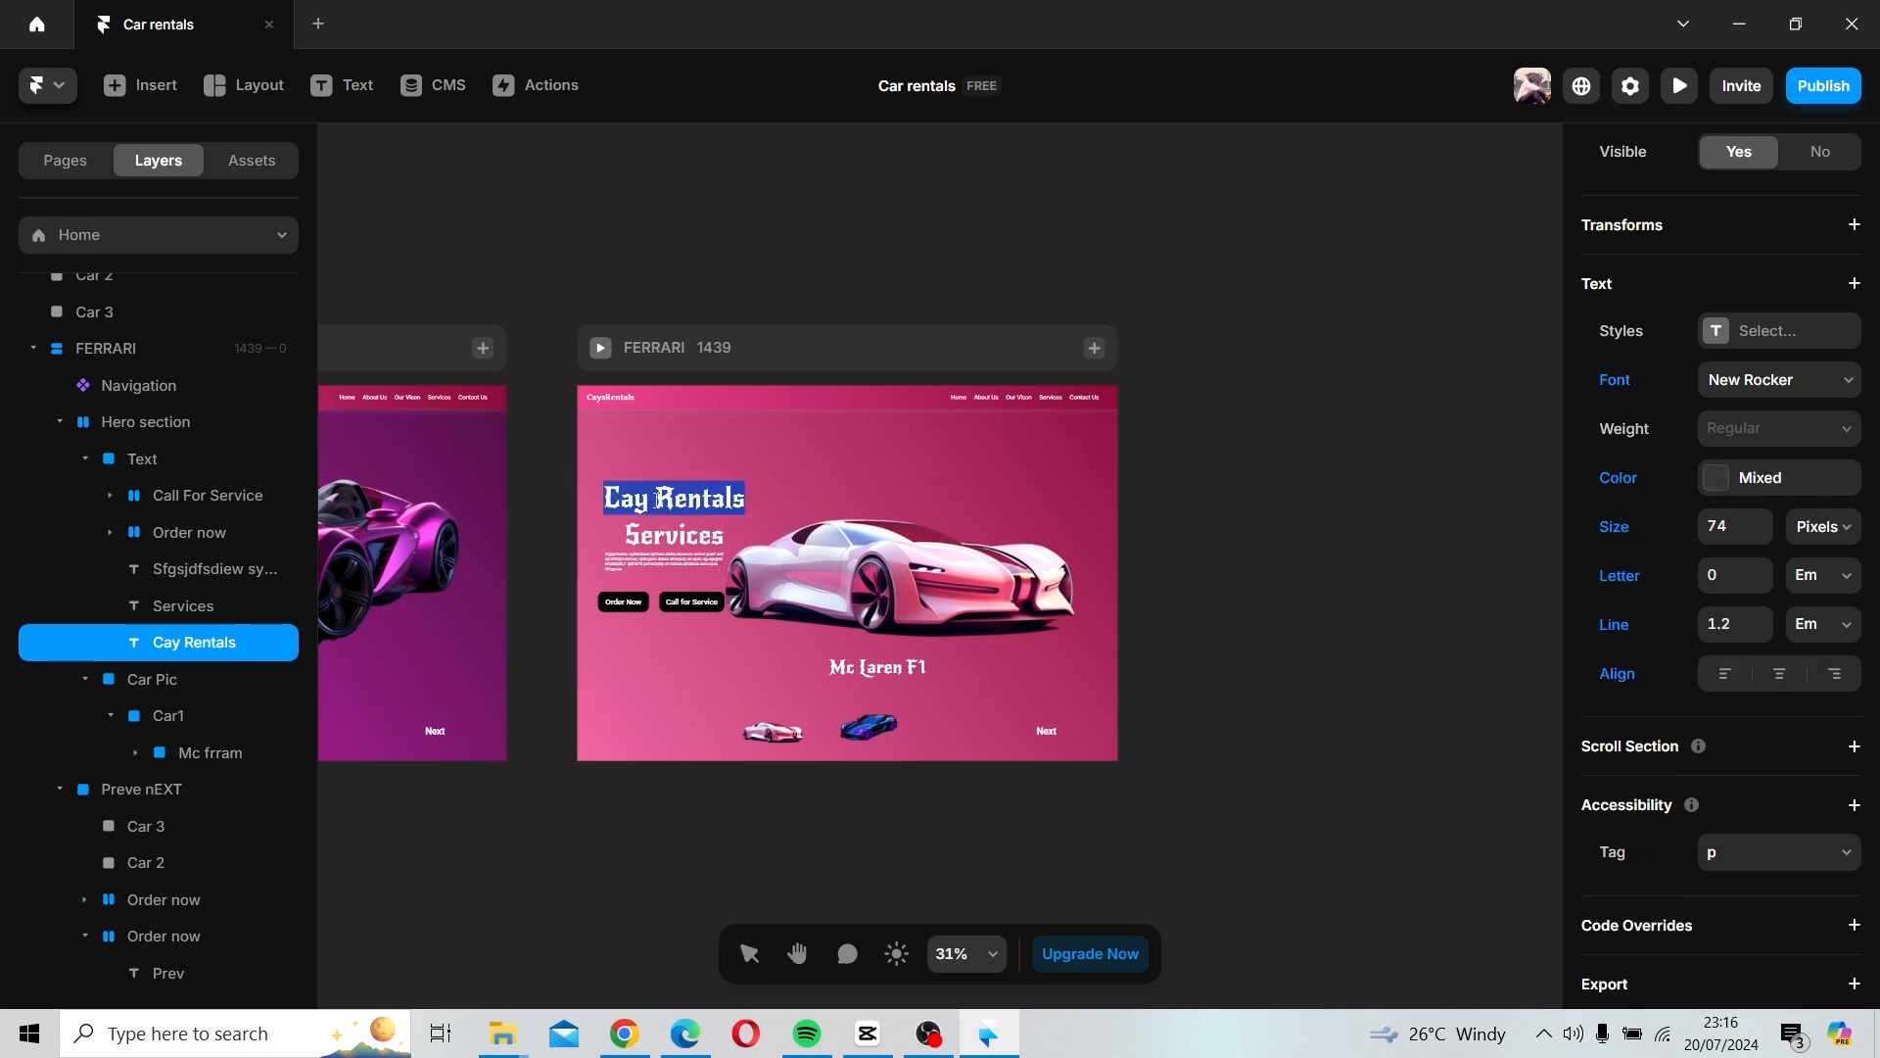
left_click_drag(655, 487, 746, 499)
left_click(1716, 480)
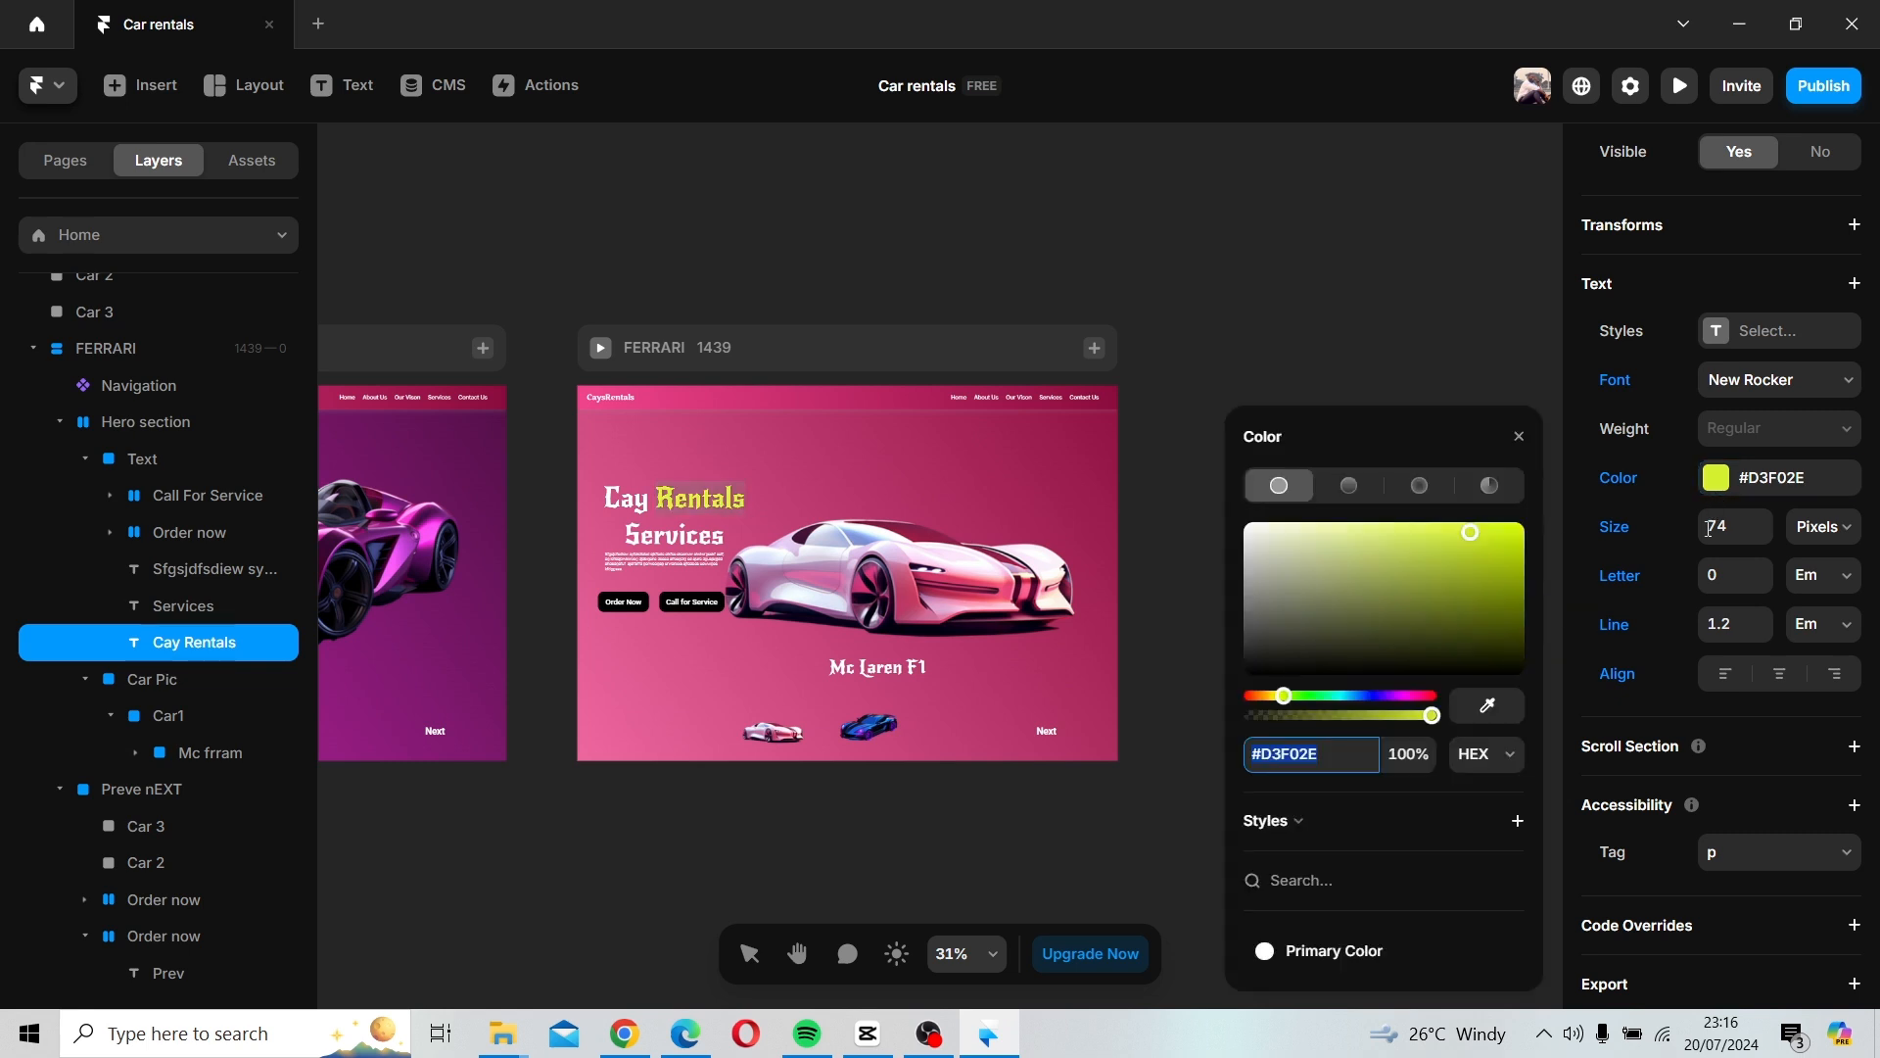
left_click(1523, 582)
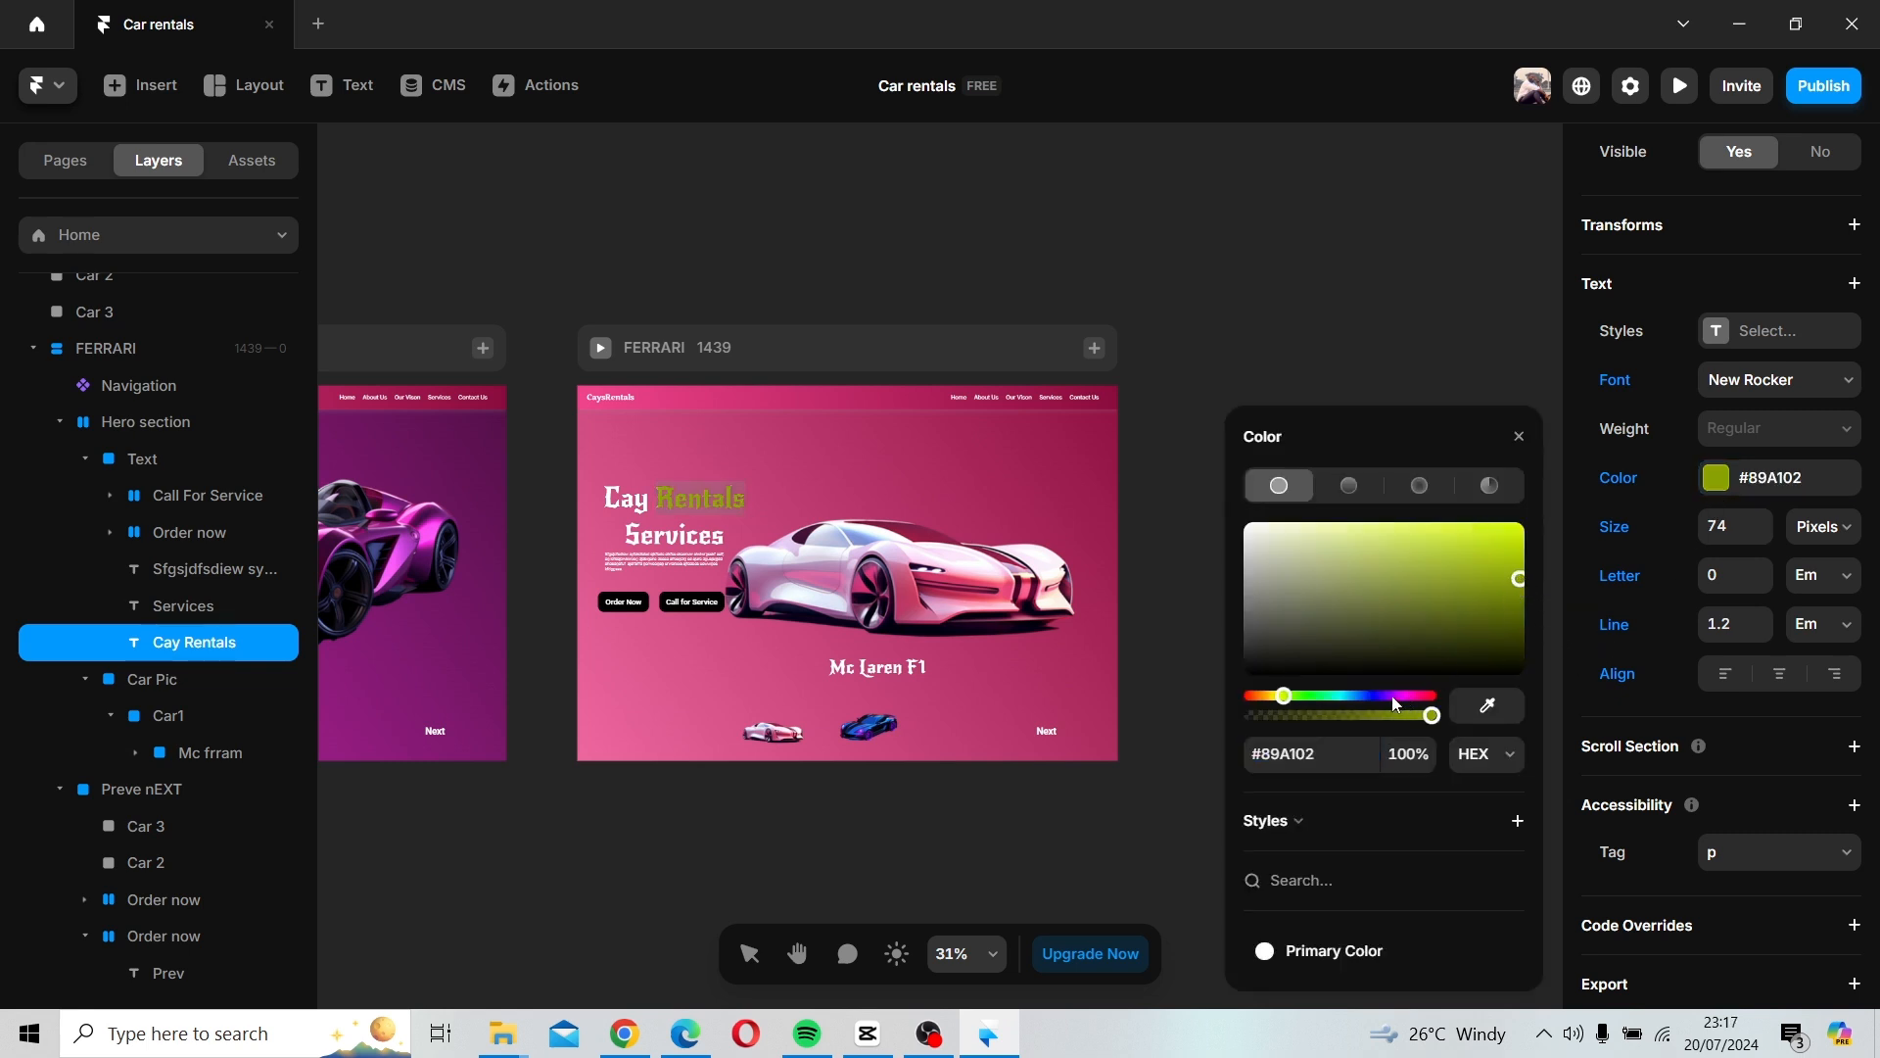
left_click_drag(1391, 702, 1271, 694)
left_click_drag(1514, 610, 1521, 530)
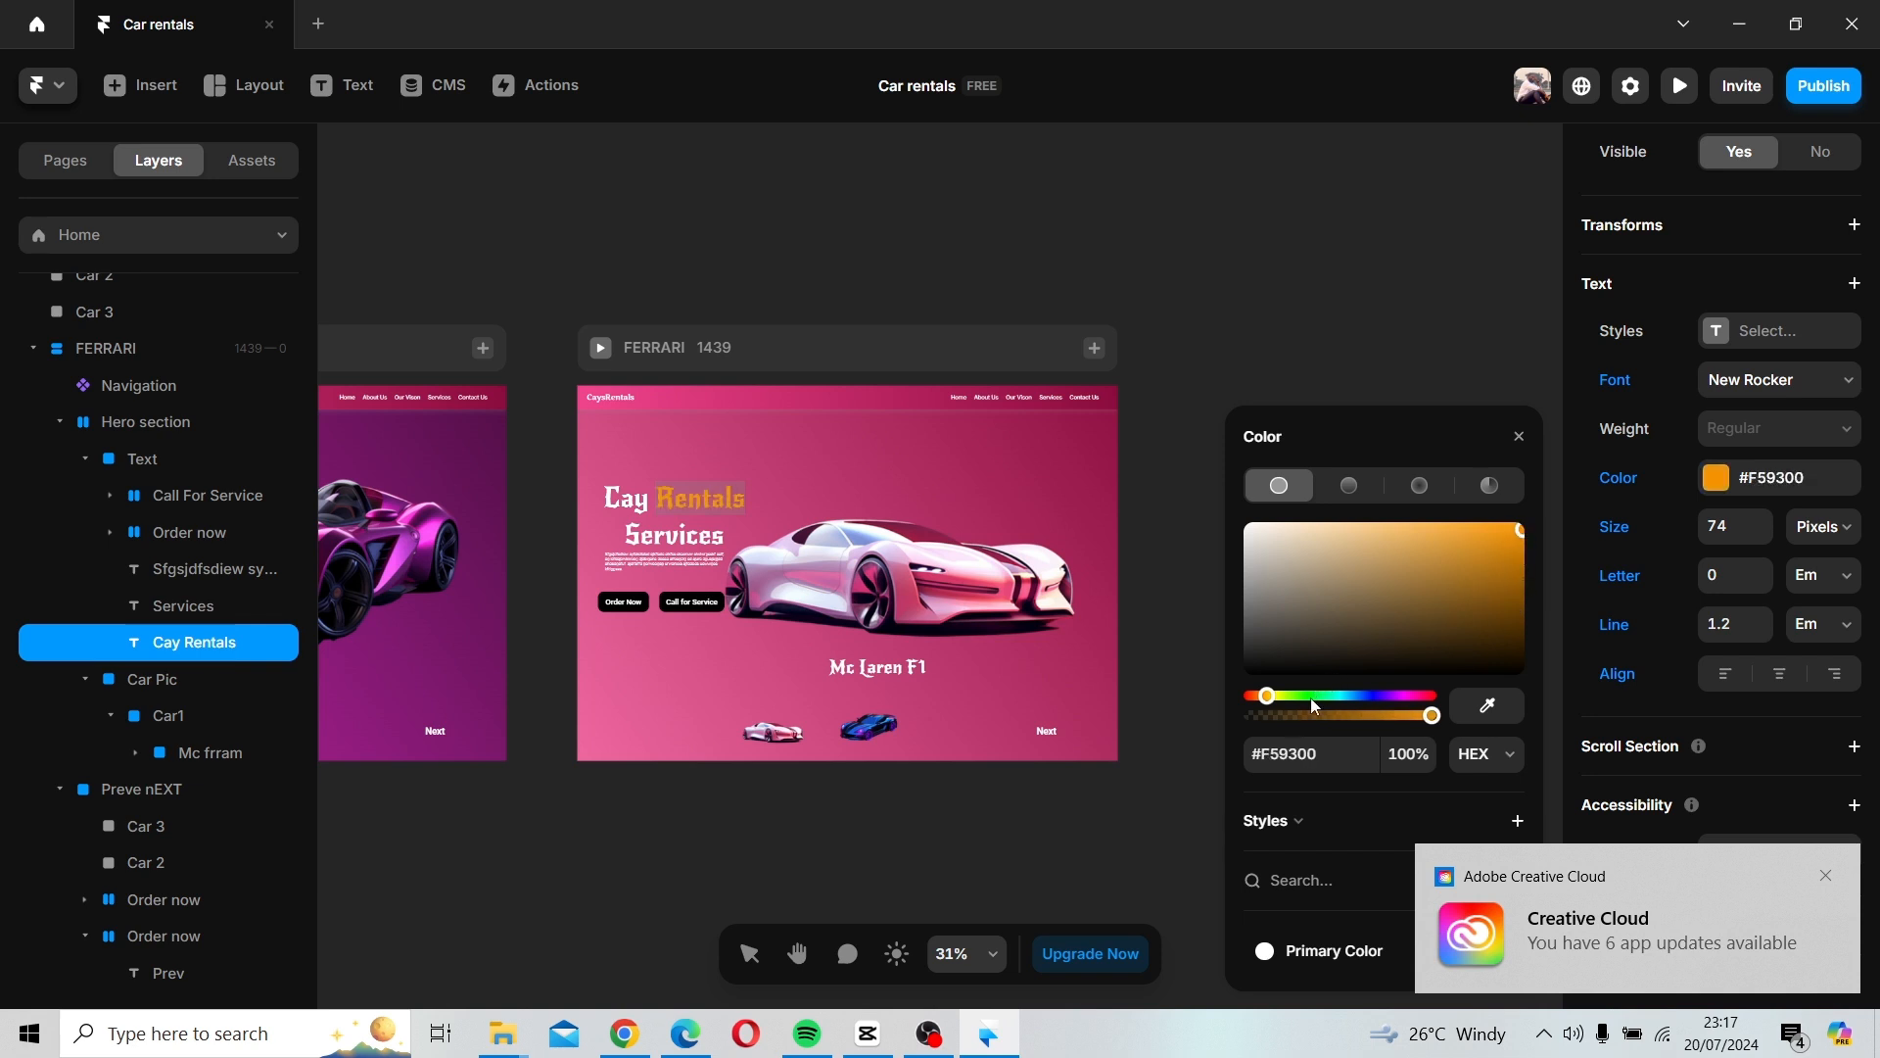
left_click_drag(1317, 701, 1333, 706)
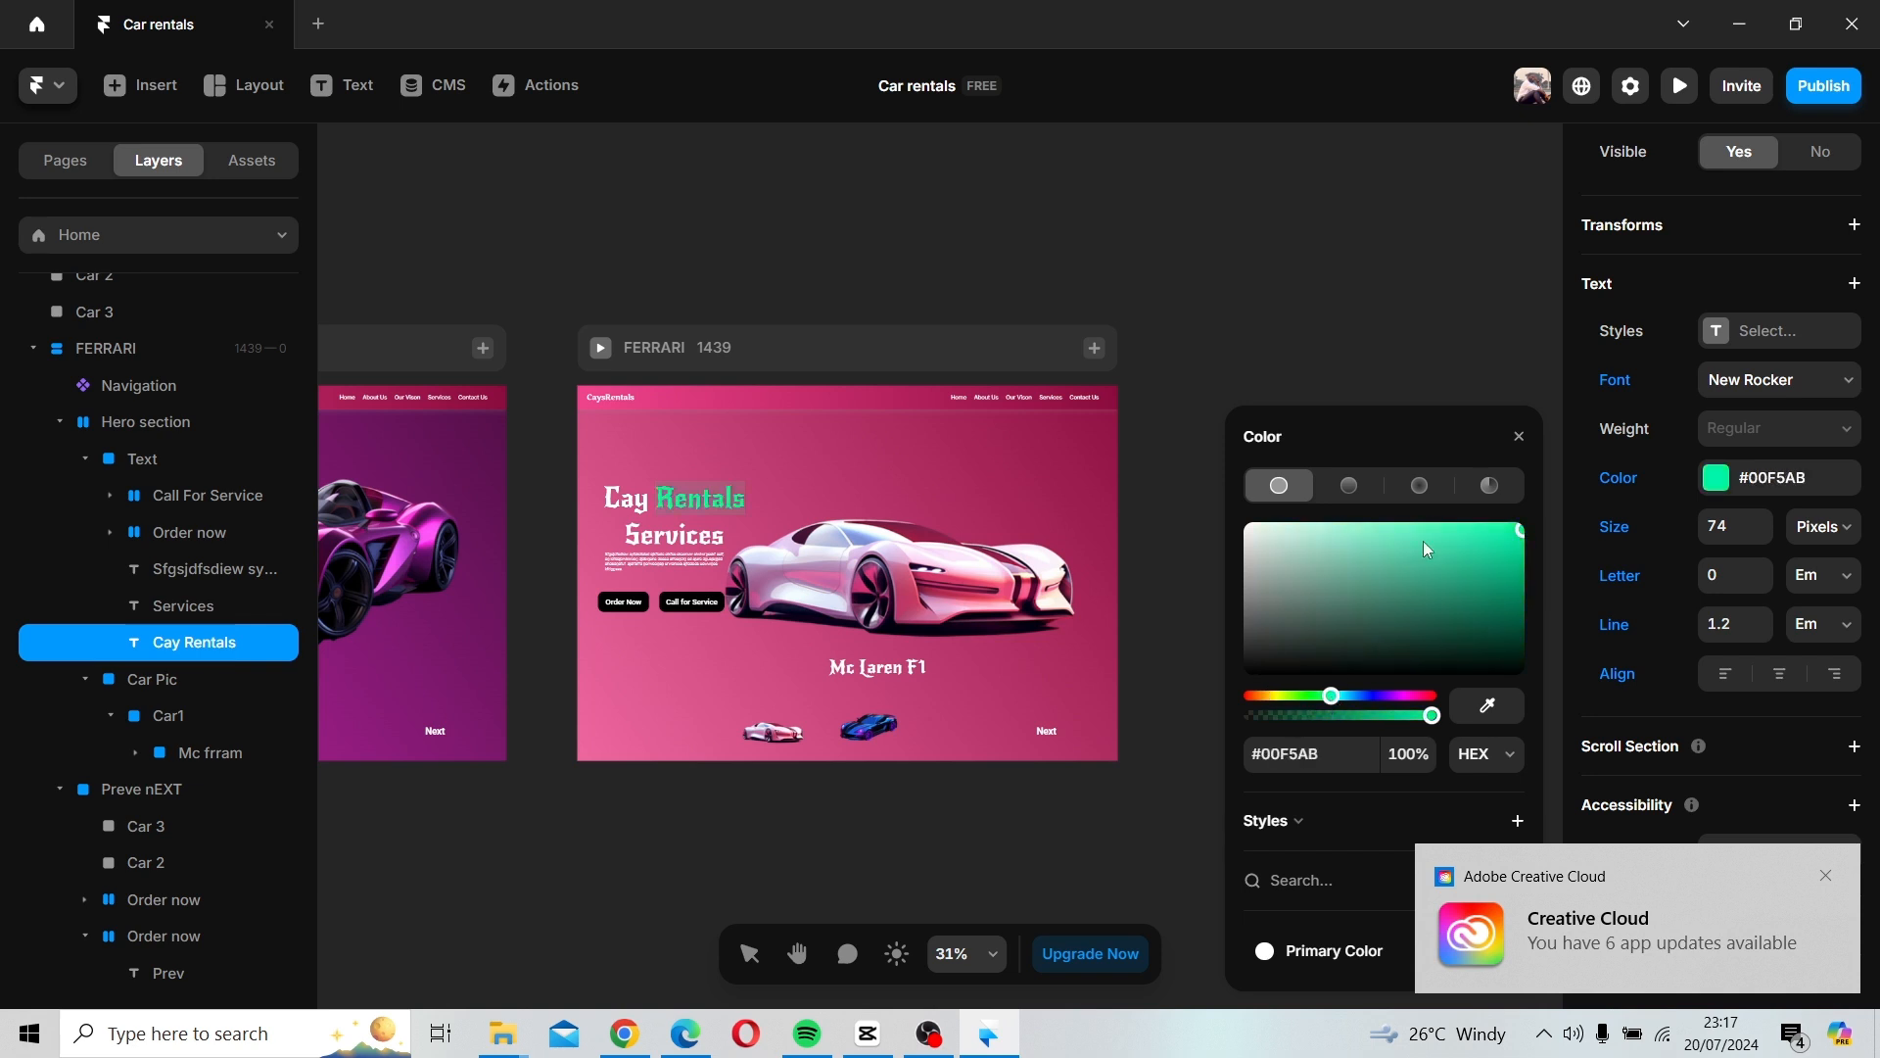
left_click(1520, 436)
key("Escape")
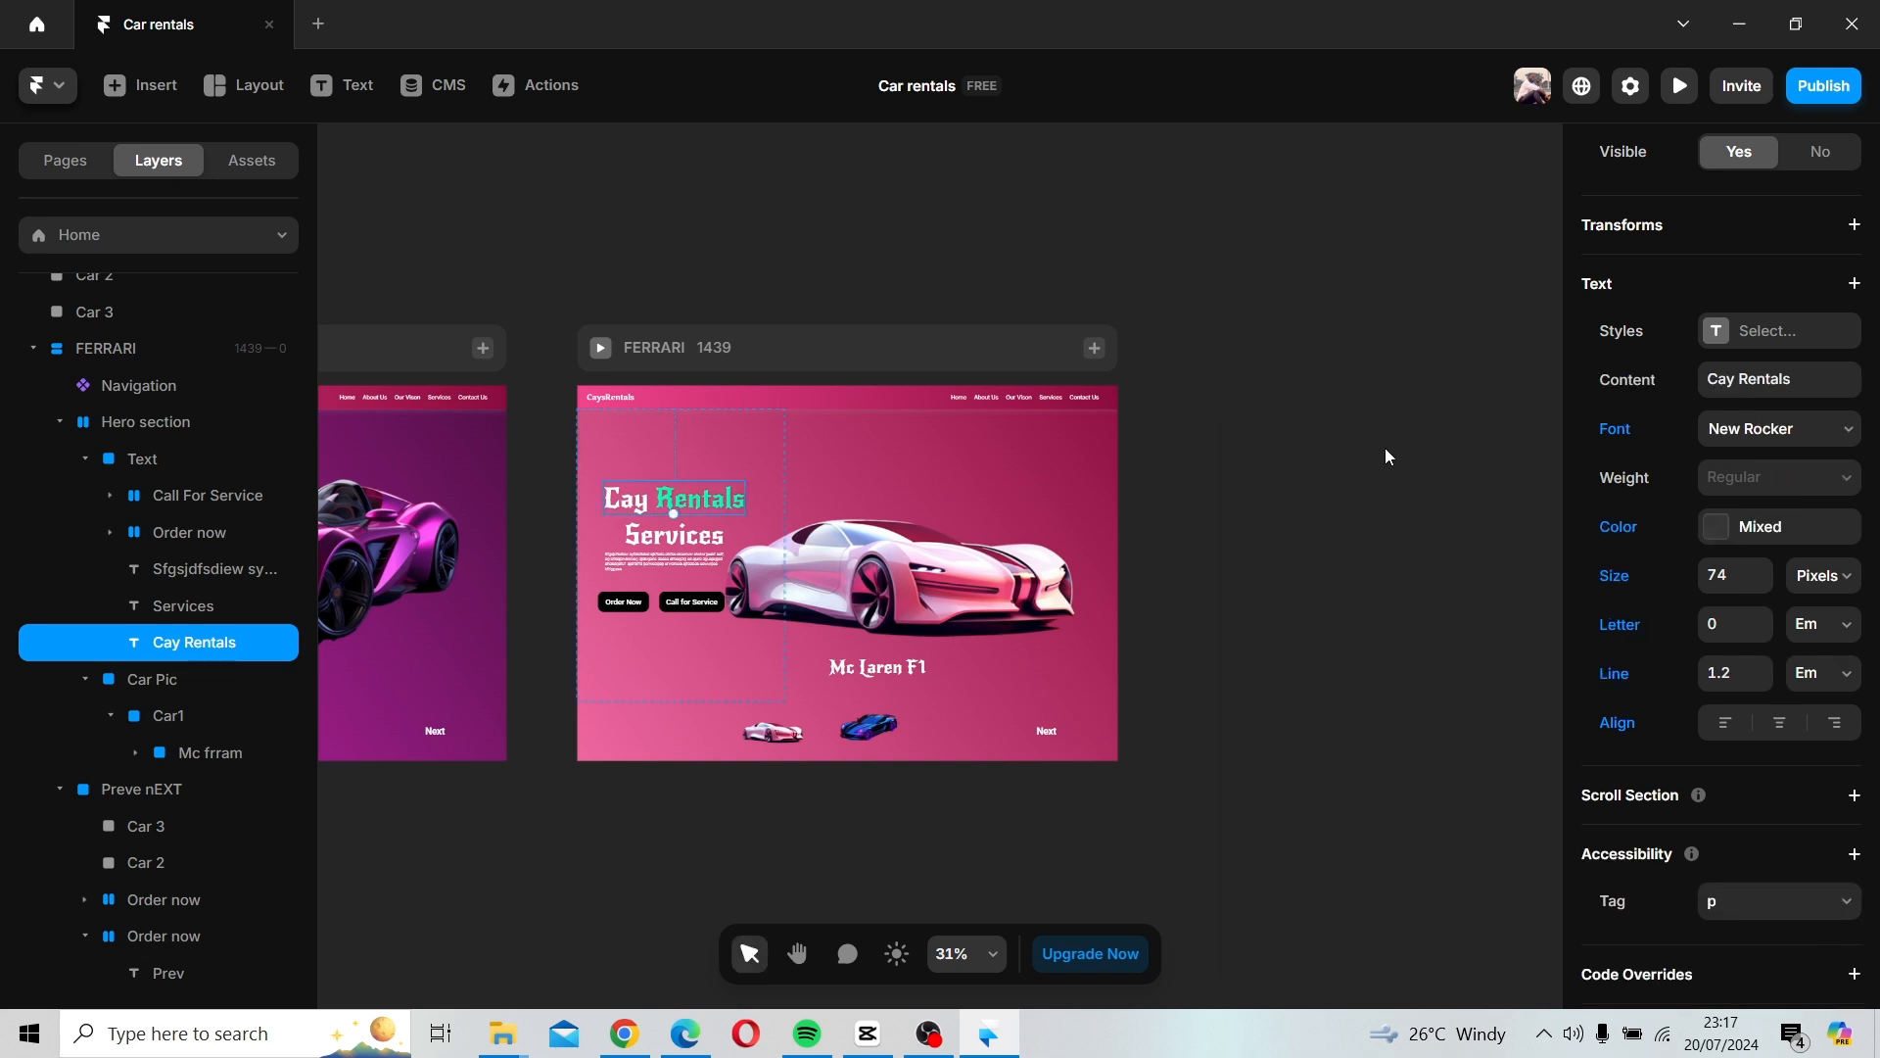
left_click(1318, 592)
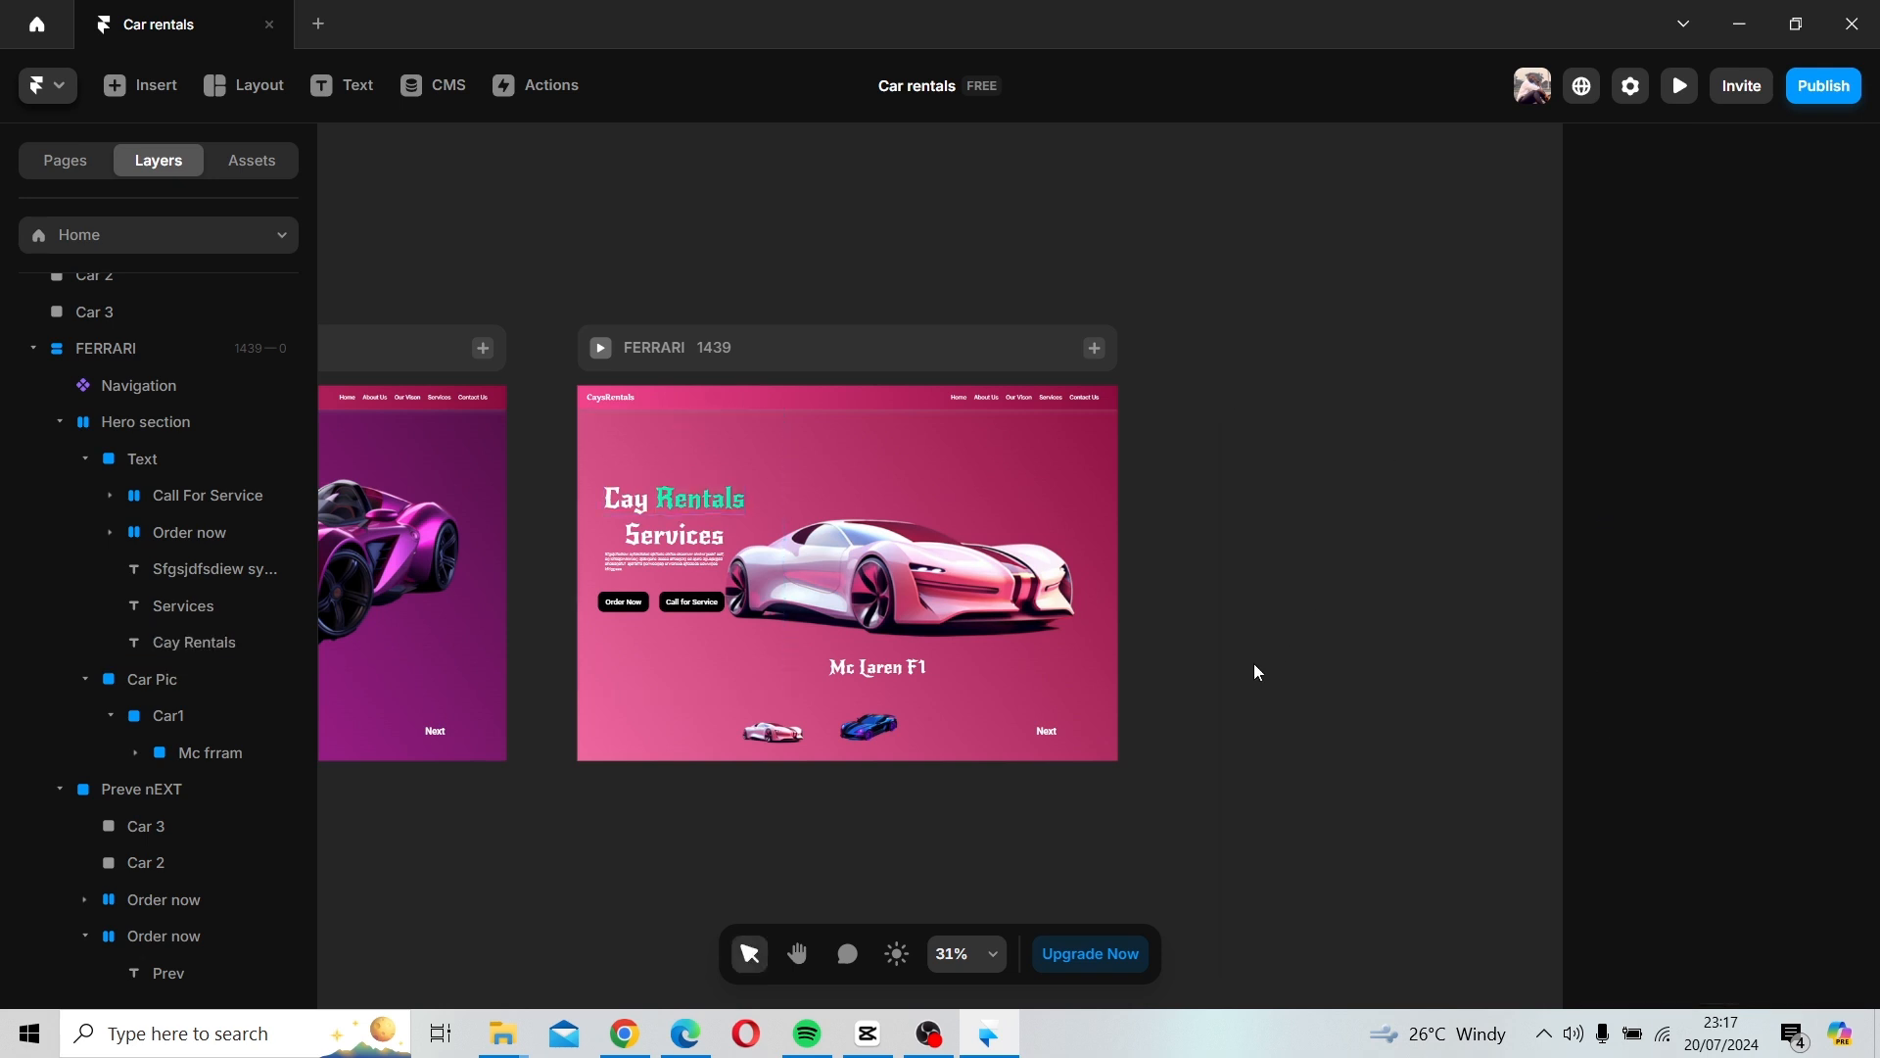
Select the Navigation component in the Mc laren breakpoint.
key("h")
left_click_drag(1057, 760, 1430, 793)
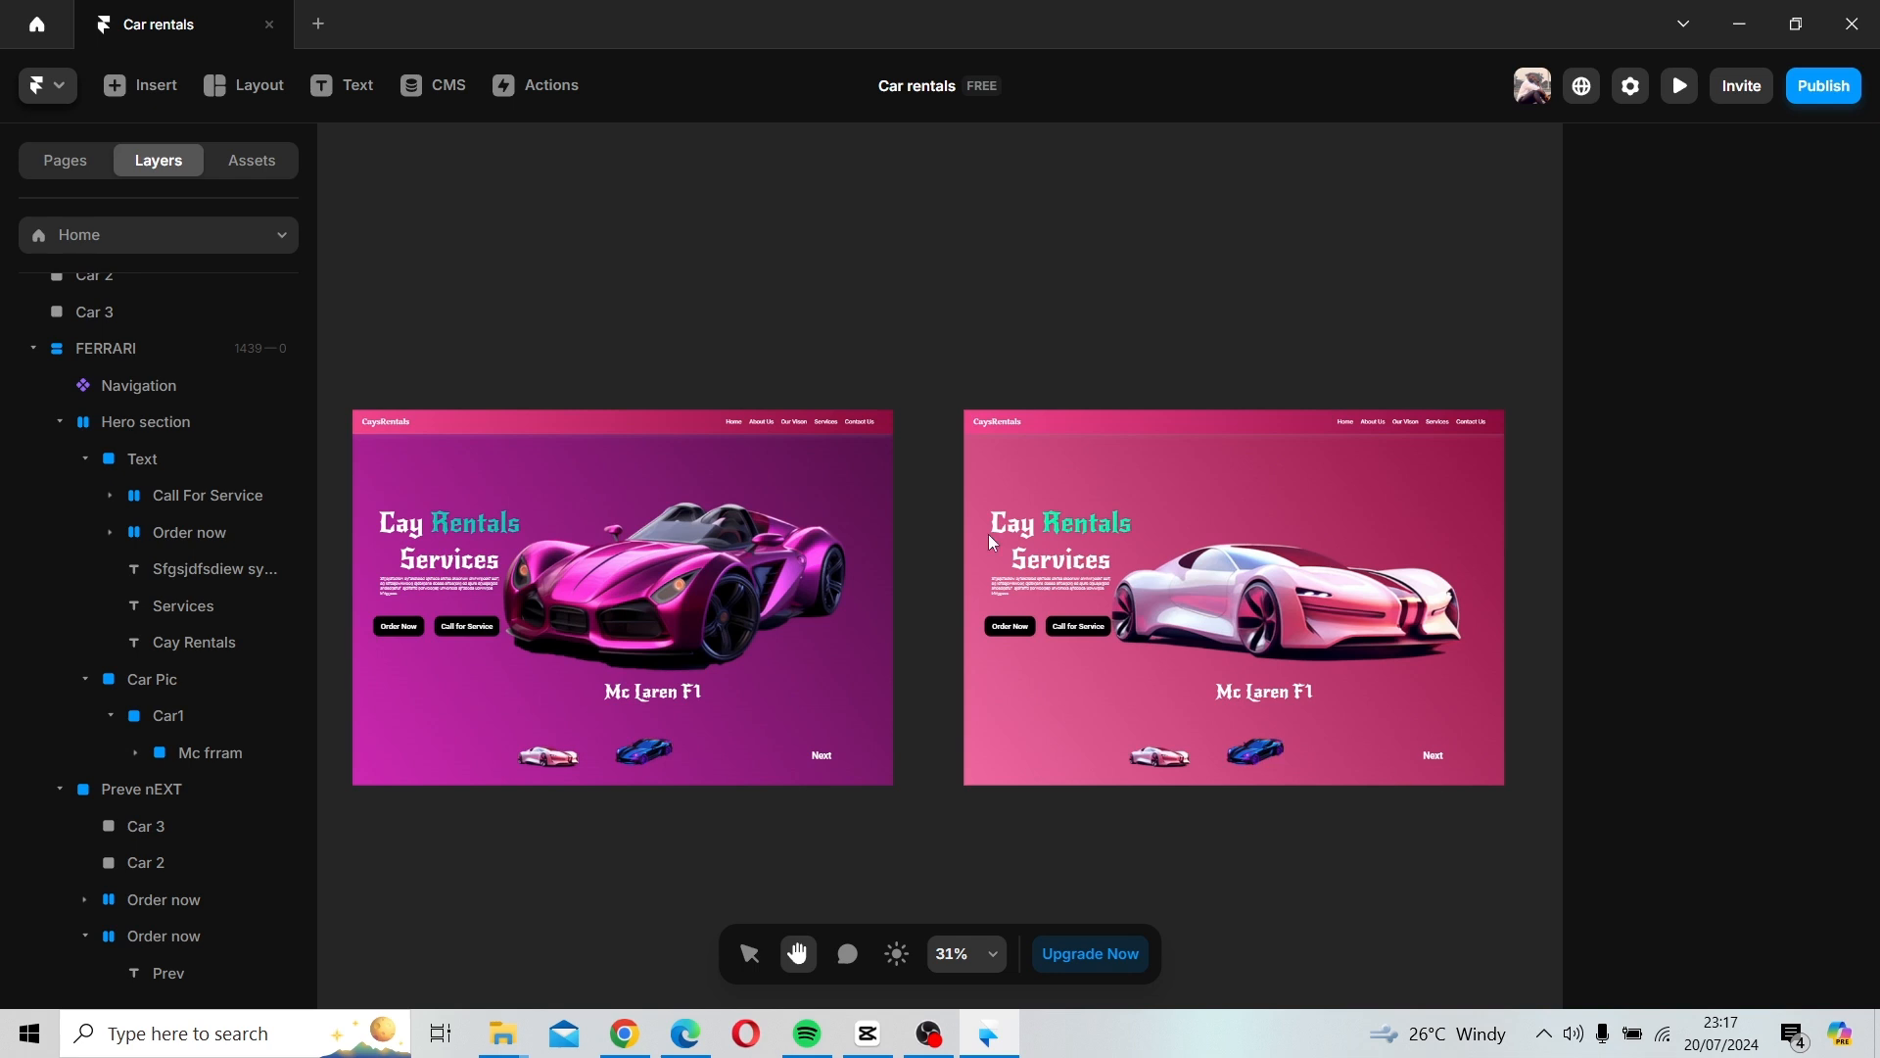
key("v")
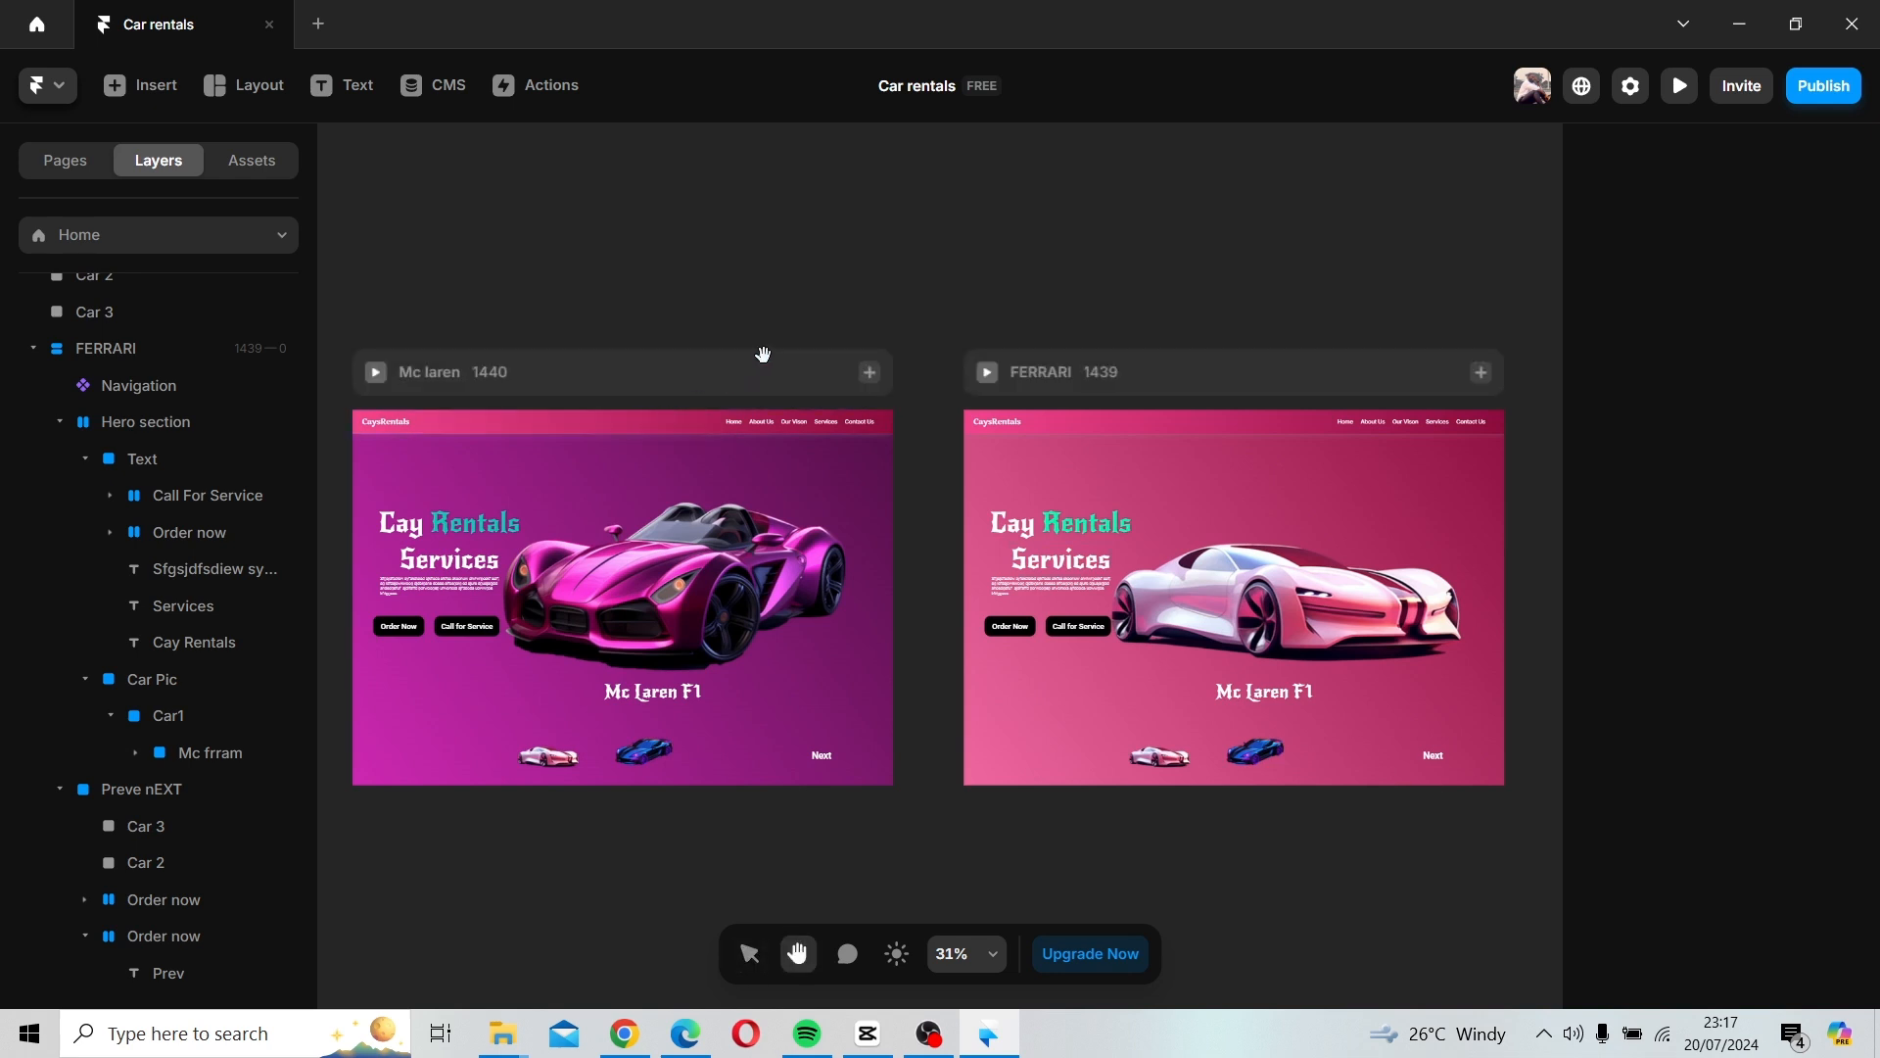
left_click(654, 423)
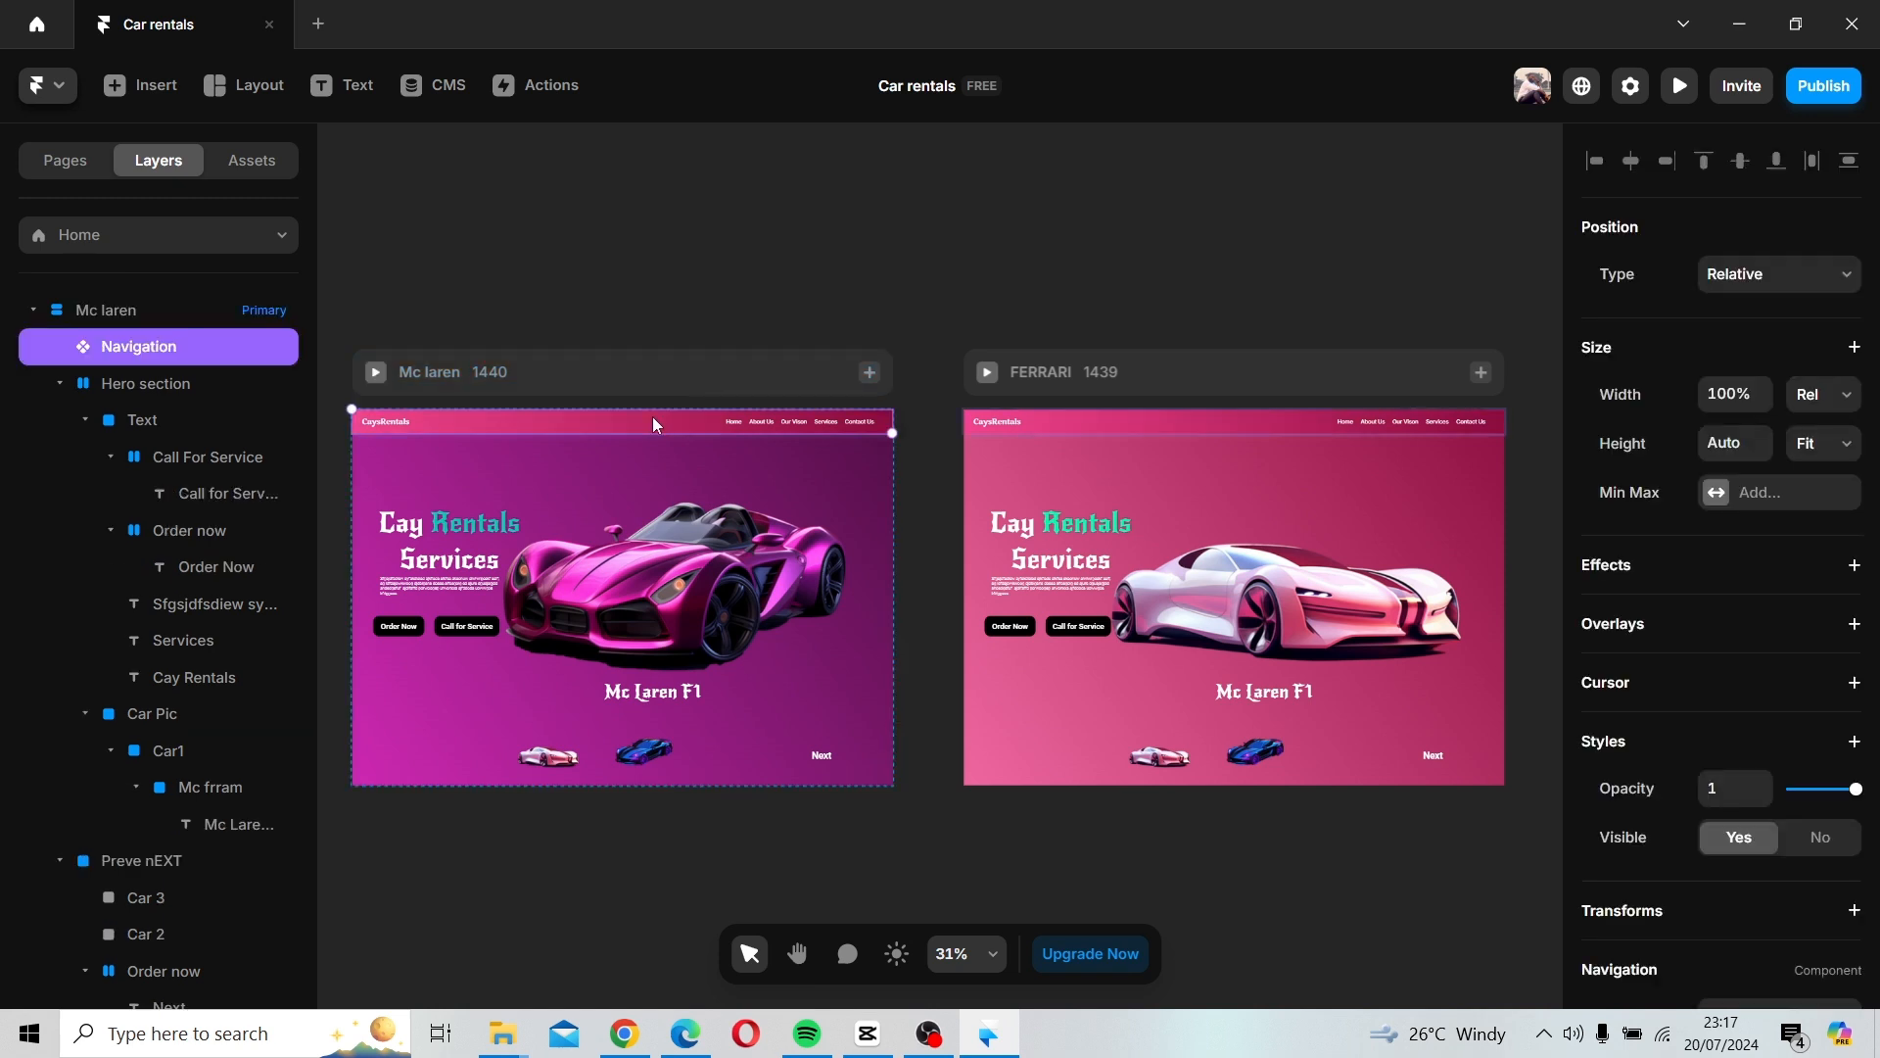
Open the Navigation component from the Mc laren page and place a duplicate of its Desktop variant above the original row.
double_click(654, 422)
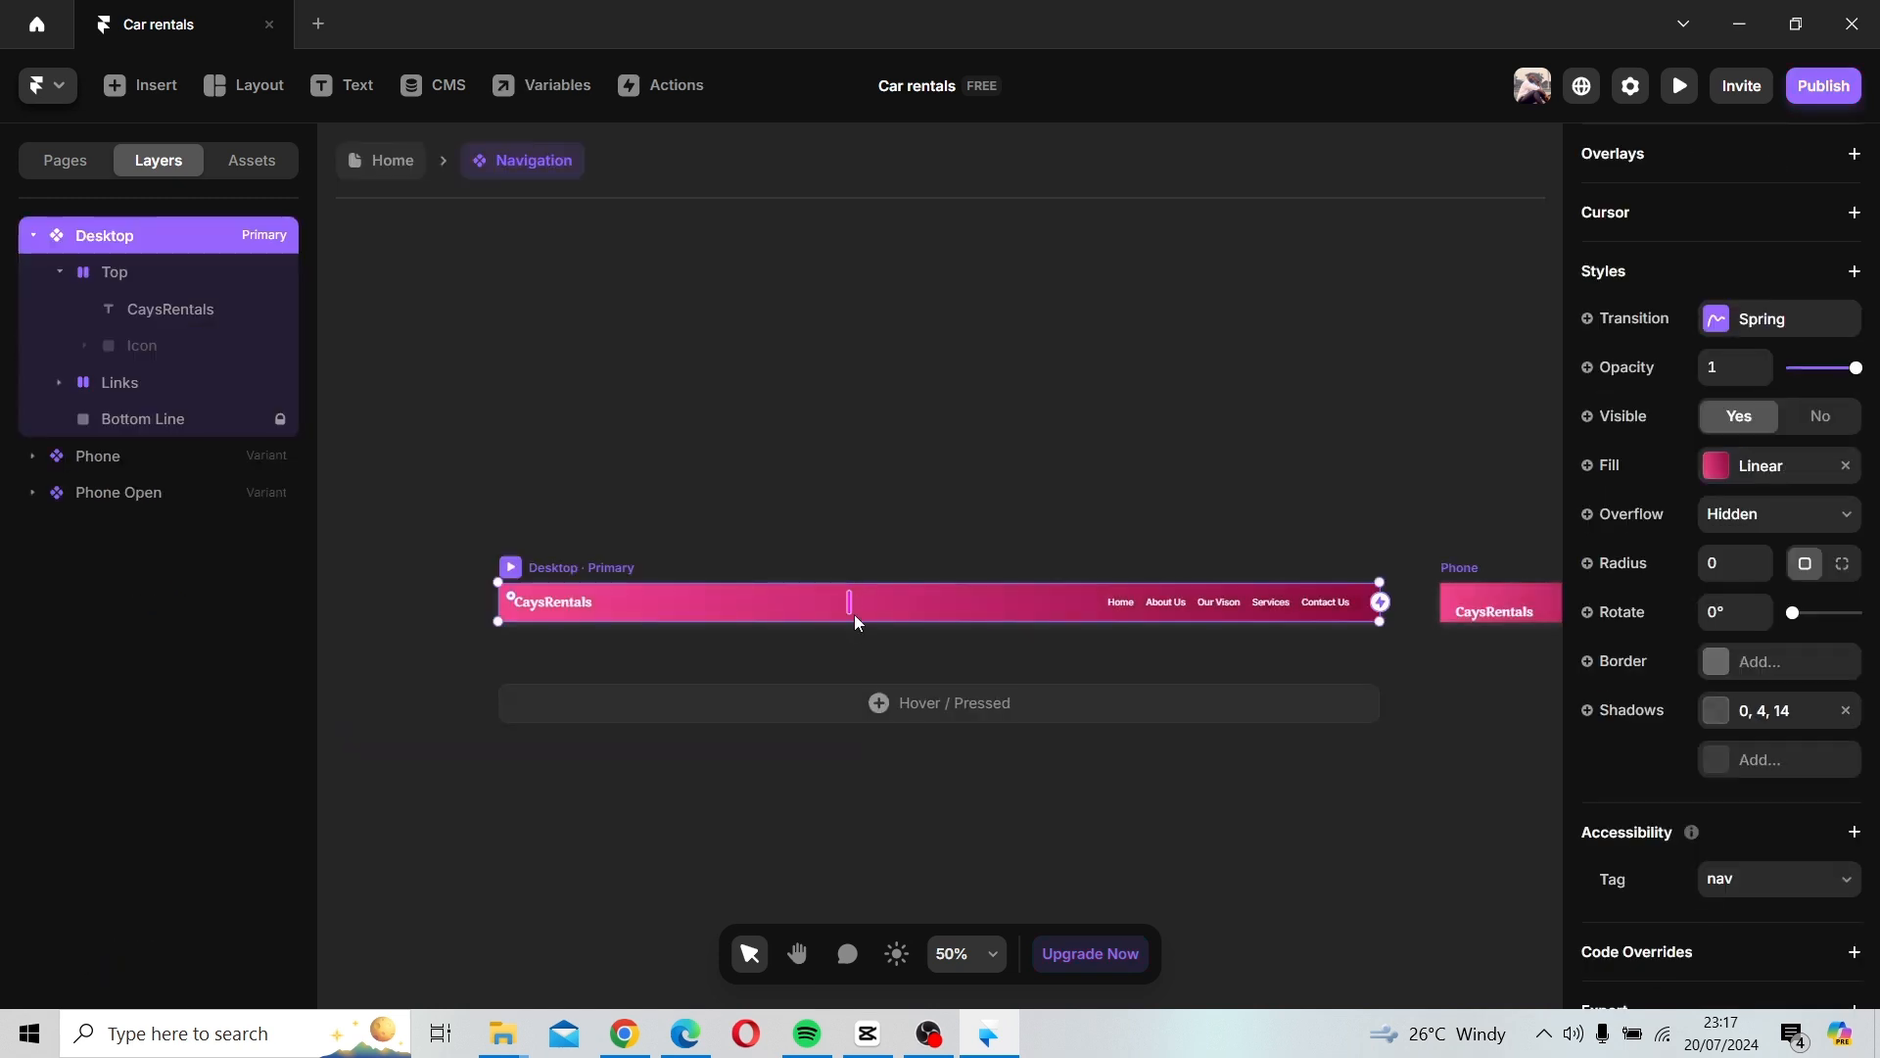
left_click(860, 494)
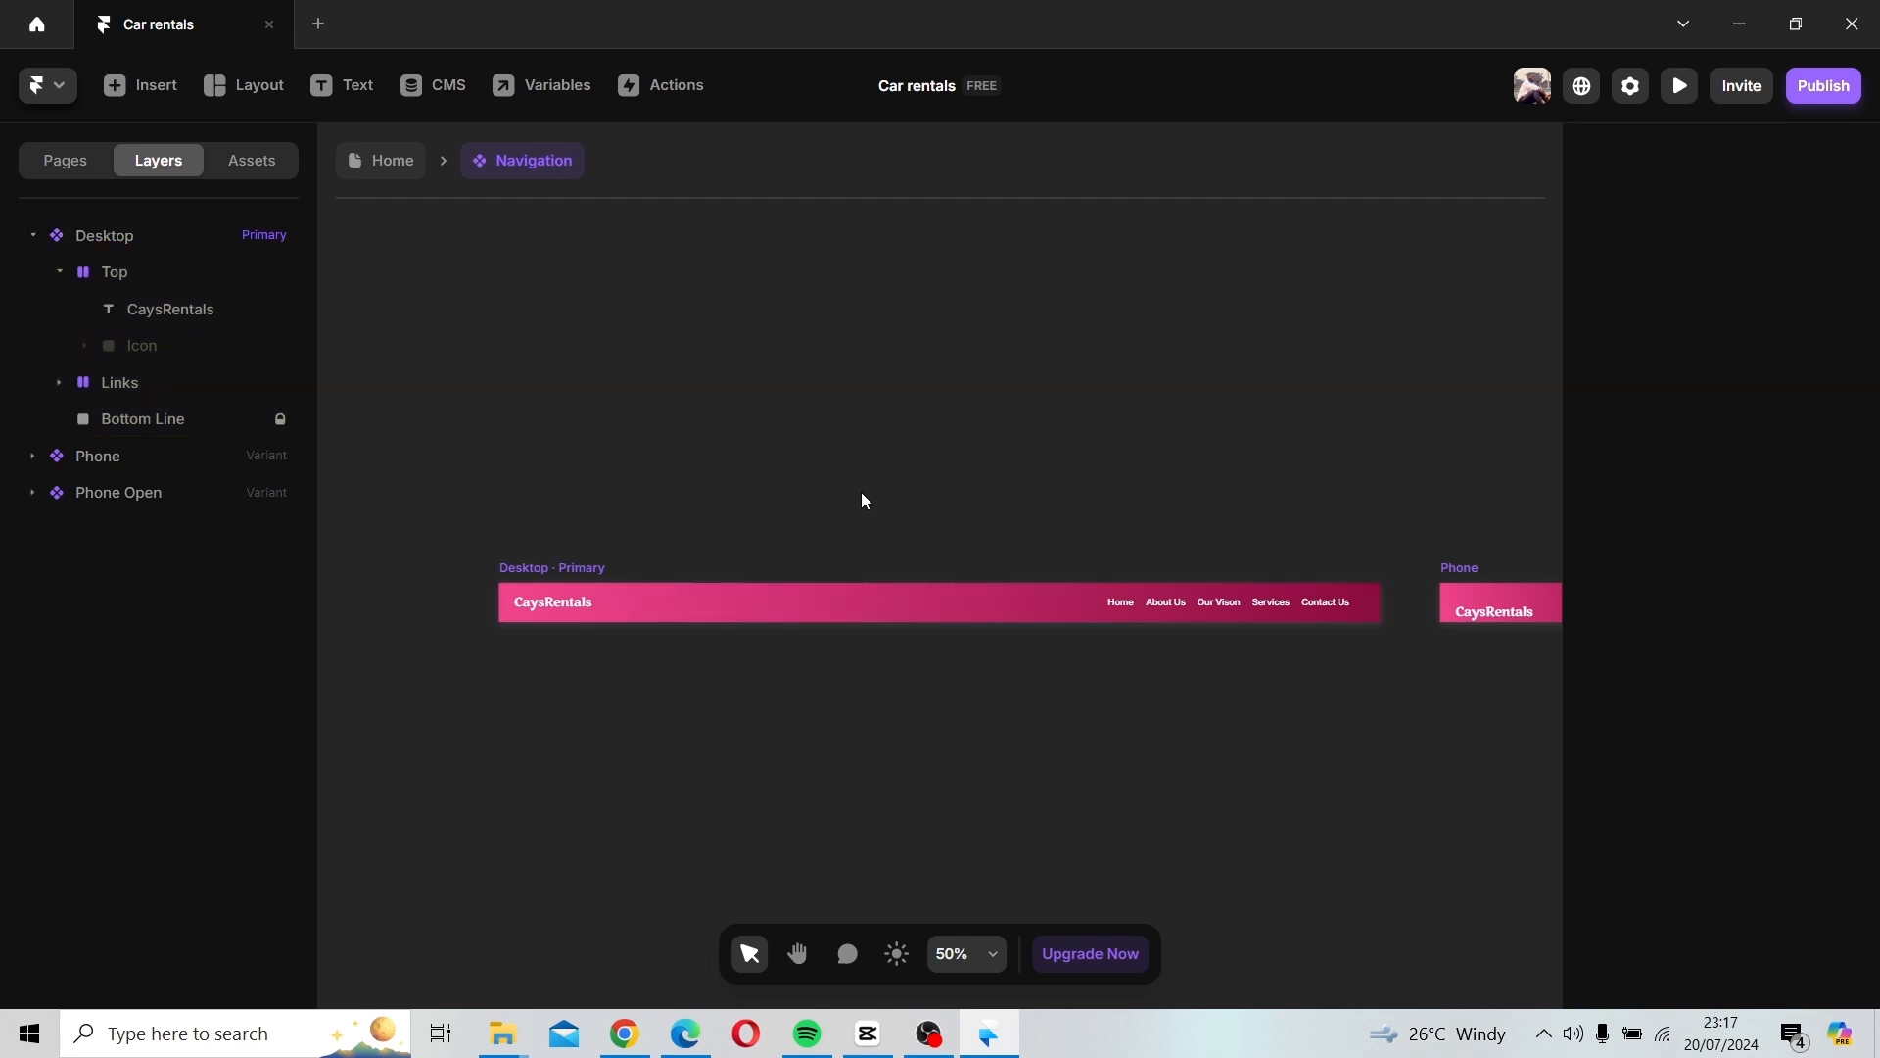
key("space")
left_click_drag(1209, 490, 1112, 496)
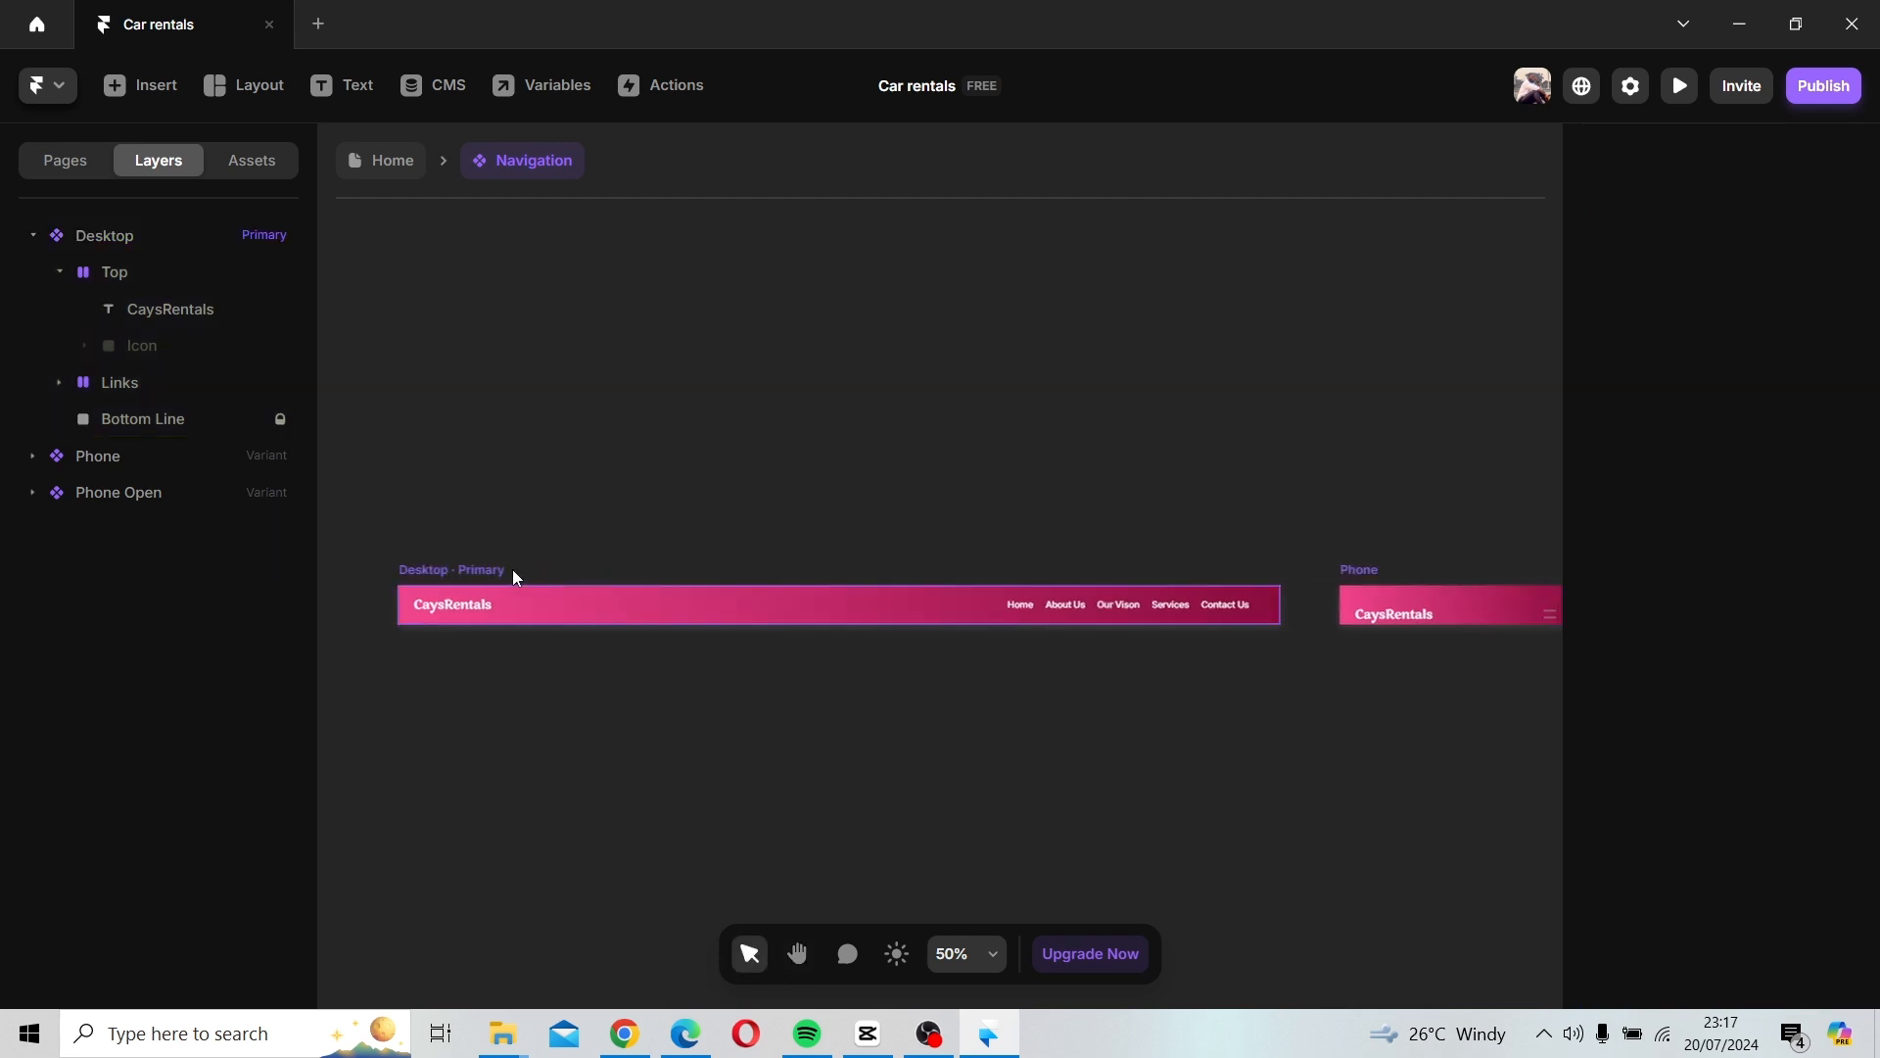
left_click(485, 561)
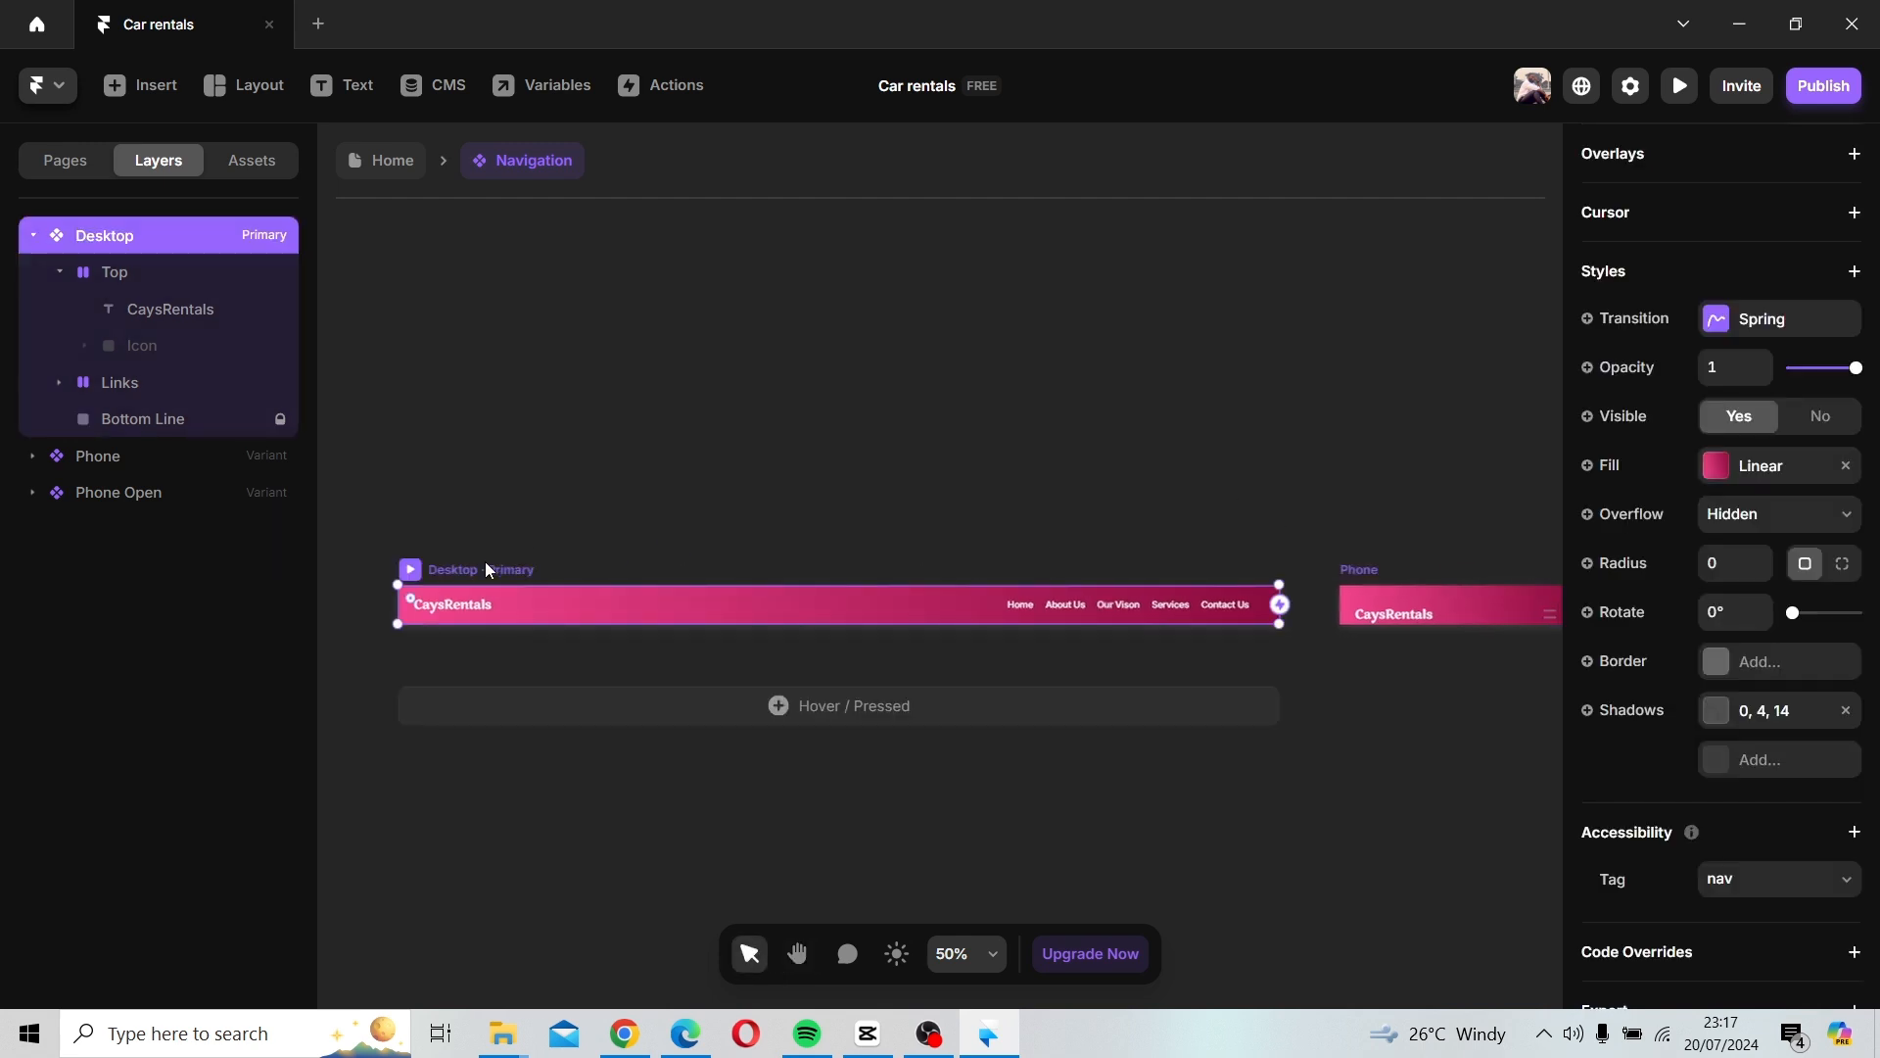
left_click_drag(485, 561, 1193, 441)
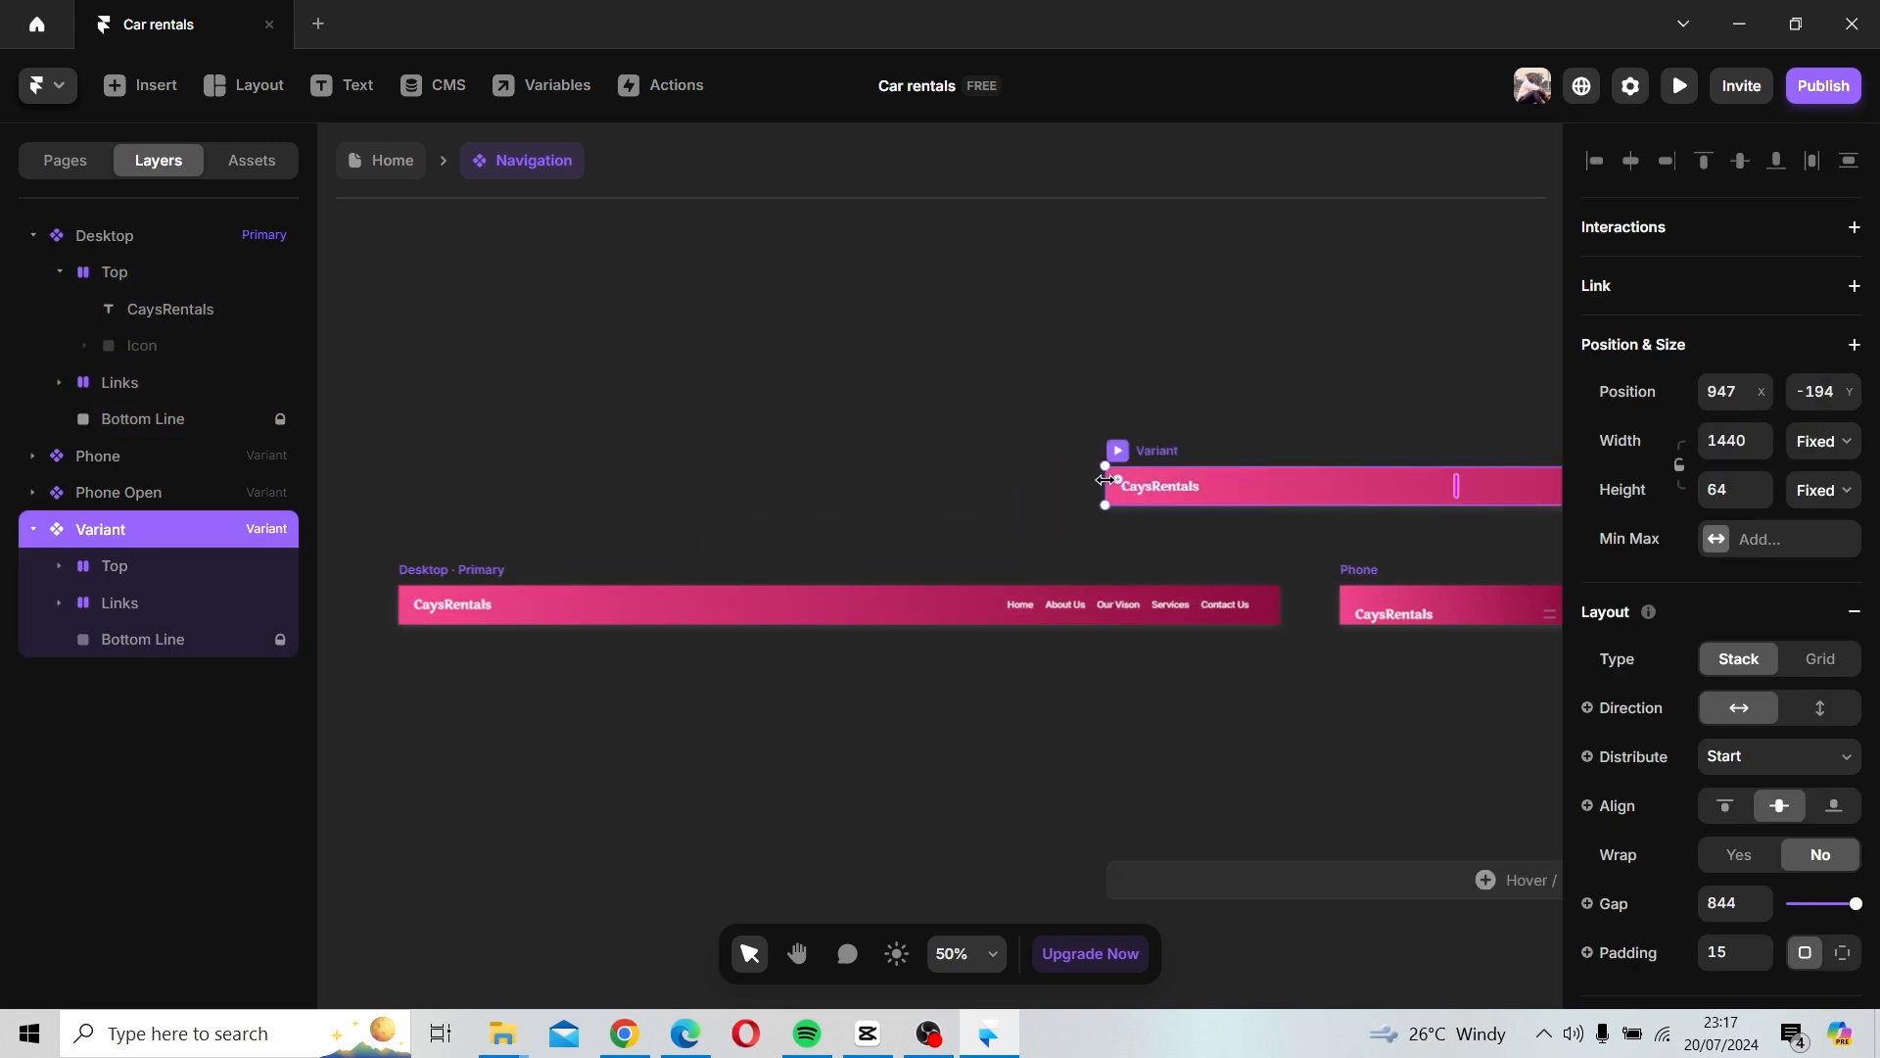
Move the Phone and Phone Open variants together far to the right, clear of the desktop bars.
scroll(1082, 508, "down", 2)
scroll(1081, 516, "down", 2)
left_click_drag(1096, 509, 512, 524)
left_click(711, 566)
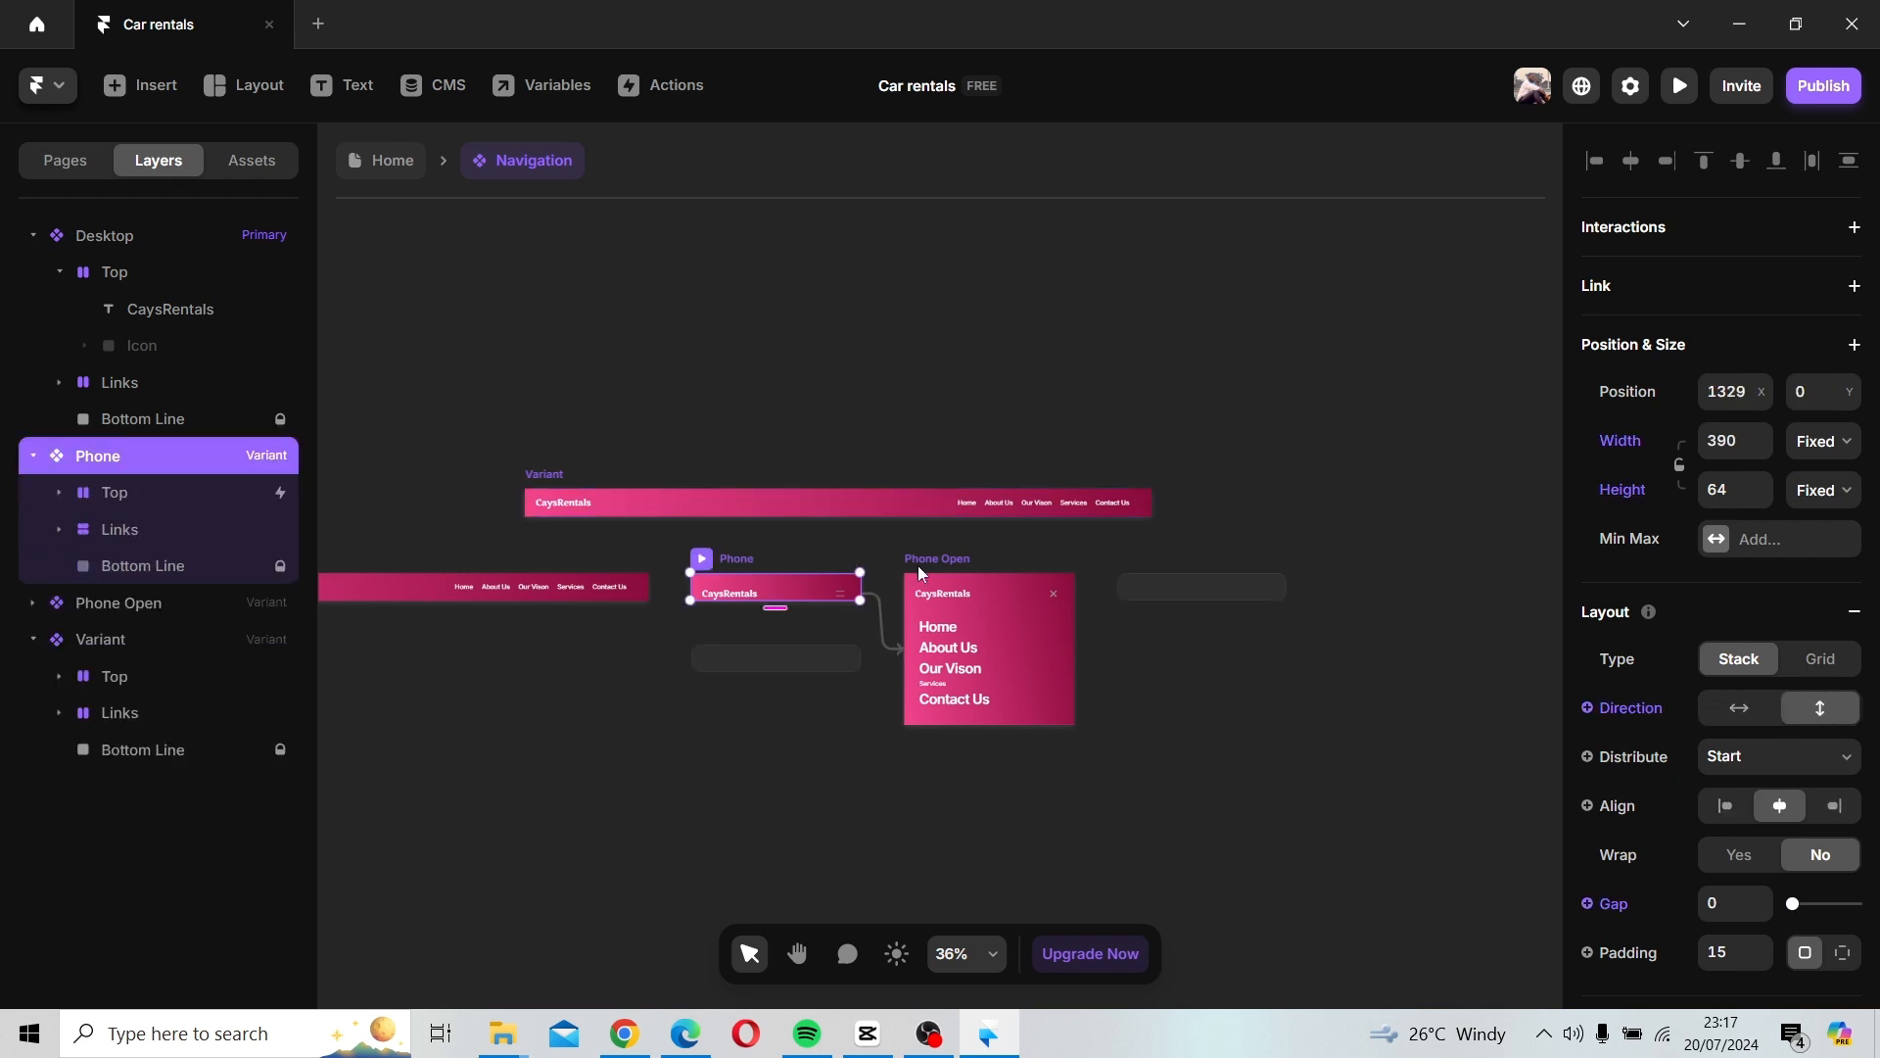
left_click(947, 562, "shift")
left_click_drag(943, 560, 1725, 520)
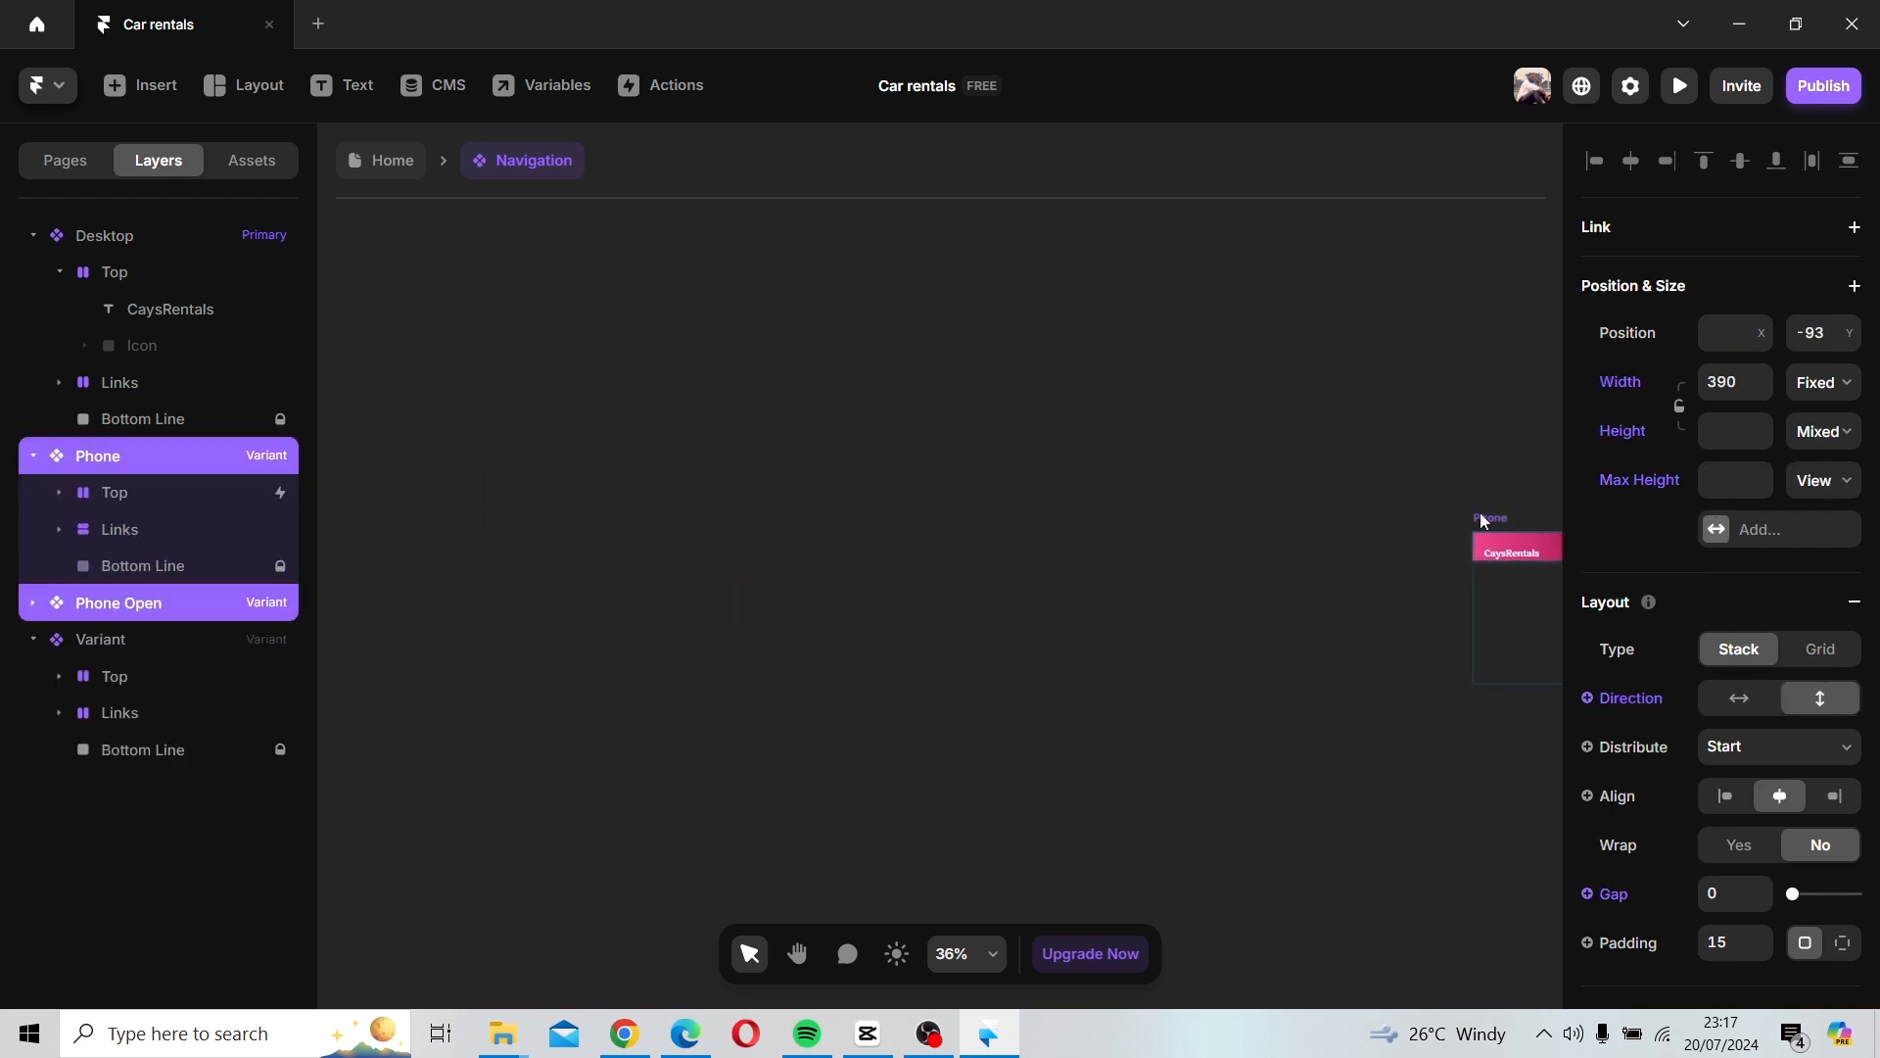
left_click(959, 585)
Move the primary Desktop variant level with the duplicated variant, so both bars sit side by side in one row.
key("space")
left_click_drag(345, 540, 1419, 680)
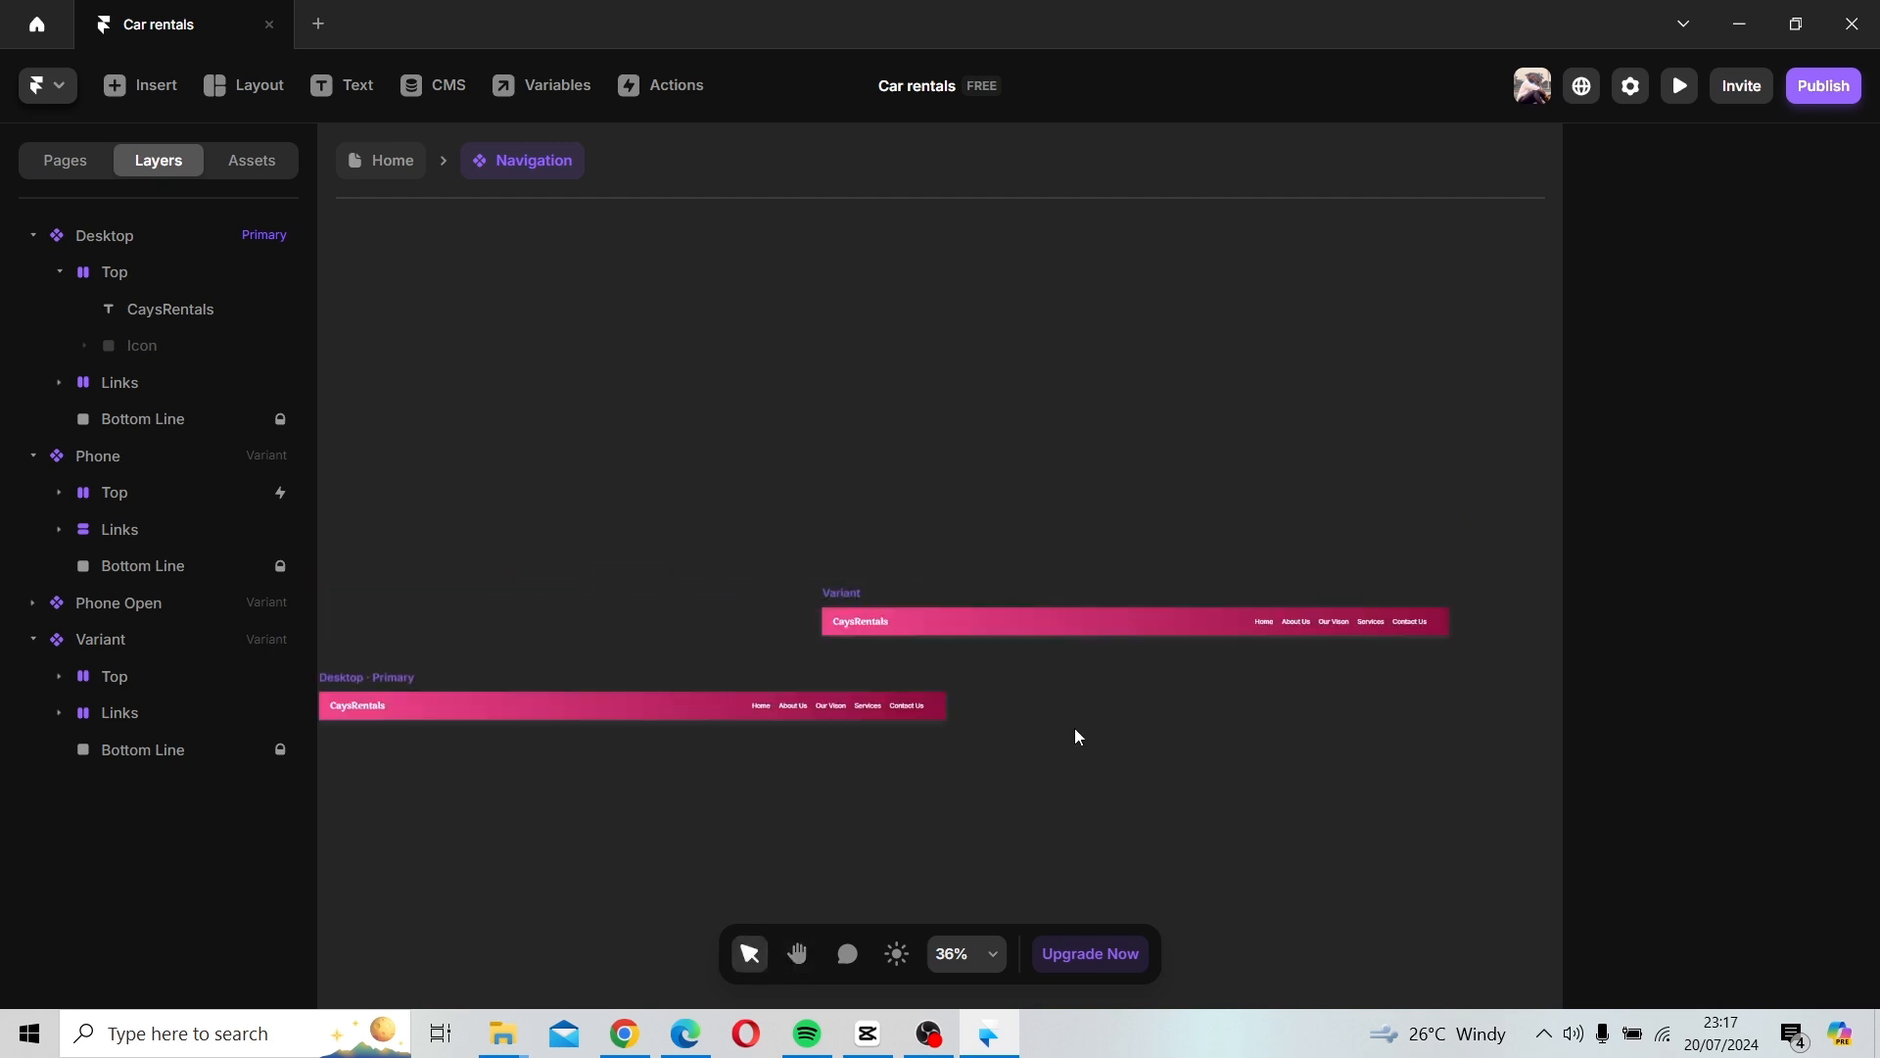
scroll(1036, 718, "down", 2)
key("space")
left_click_drag(1036, 718, 1167, 457)
key("v")
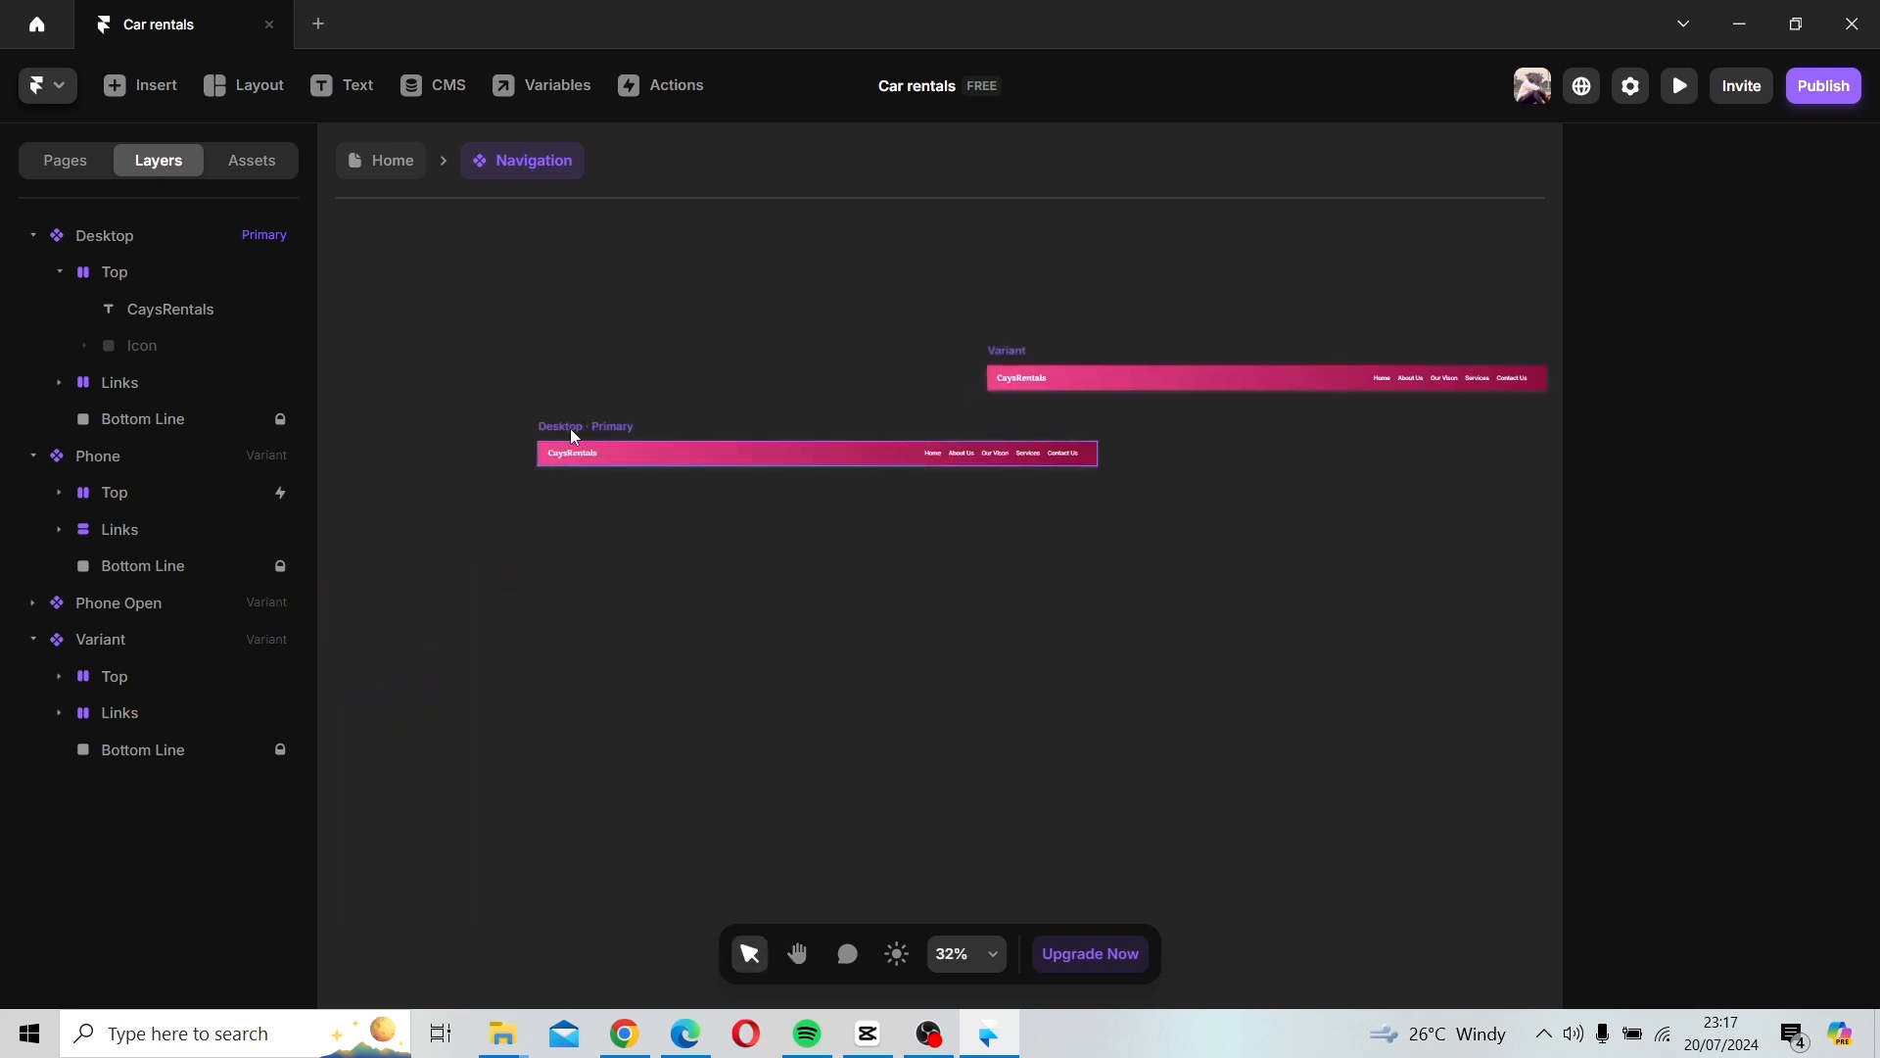
left_click_drag(573, 435, 371, 356)
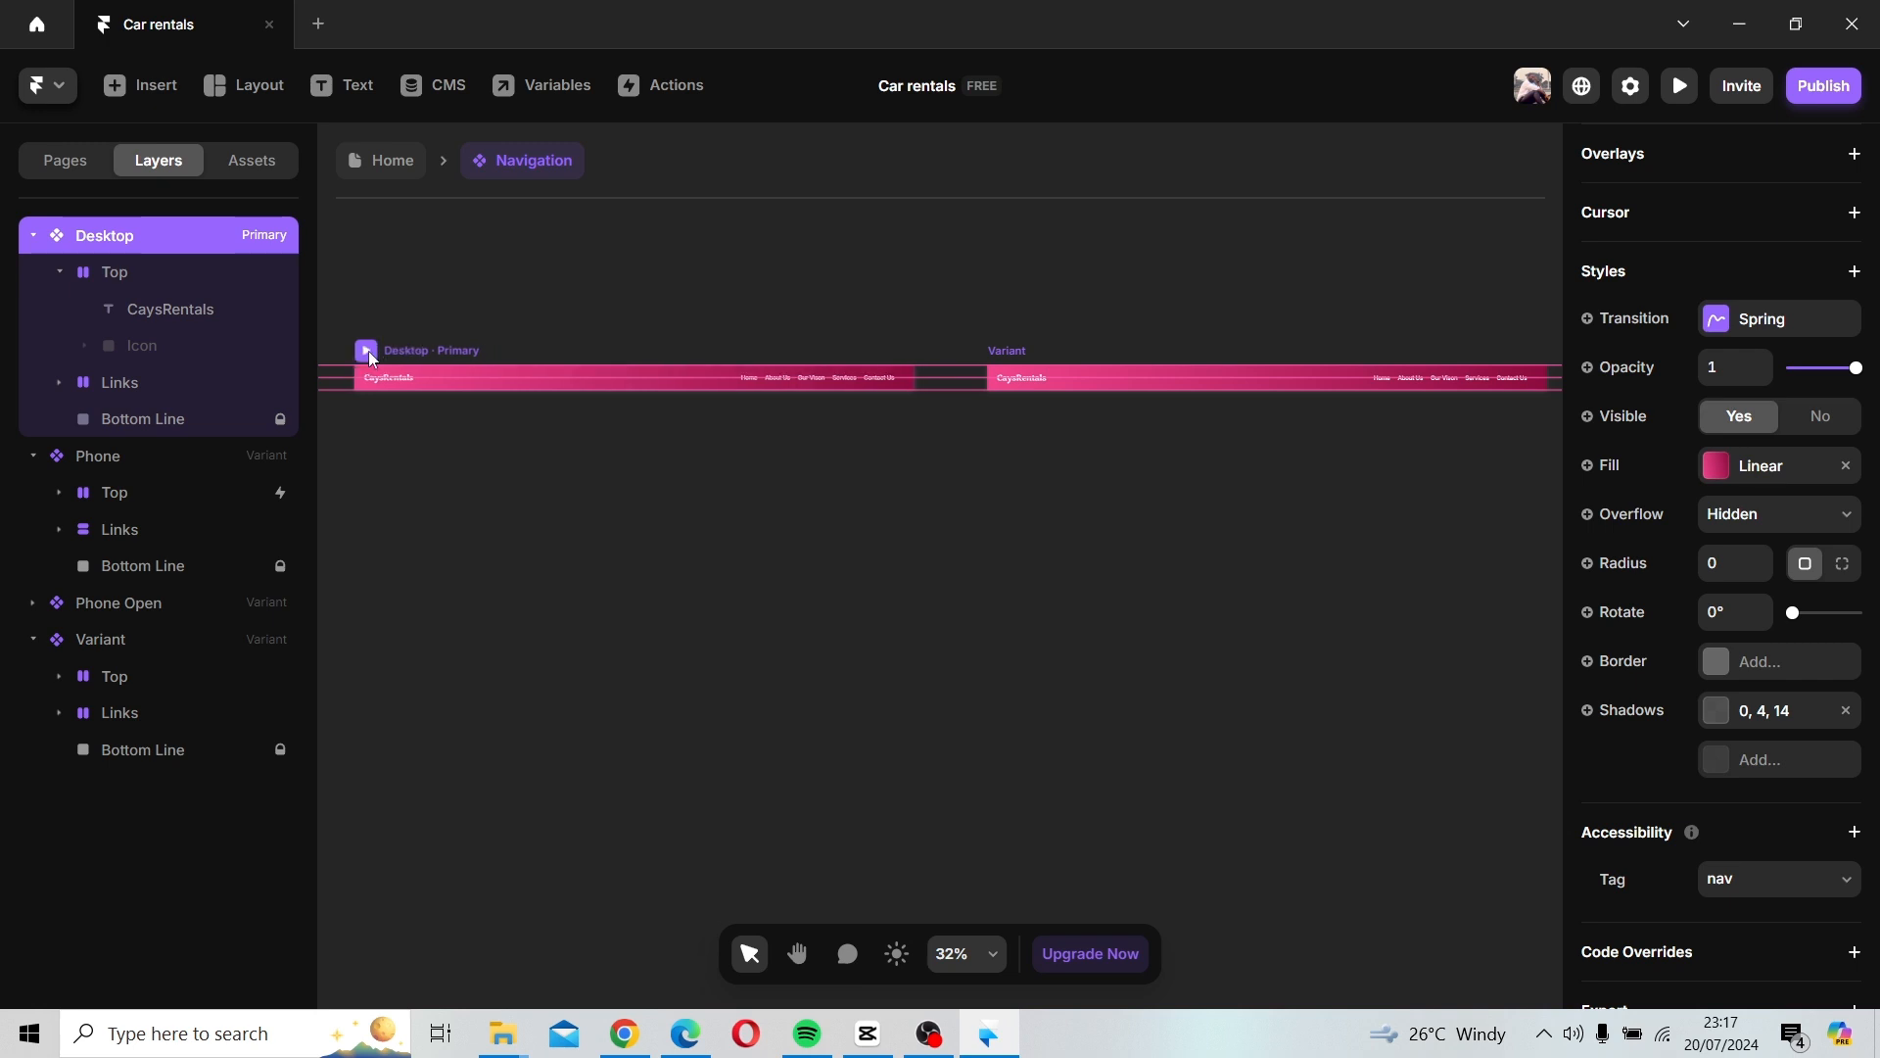
scroll(708, 568, "down", 2)
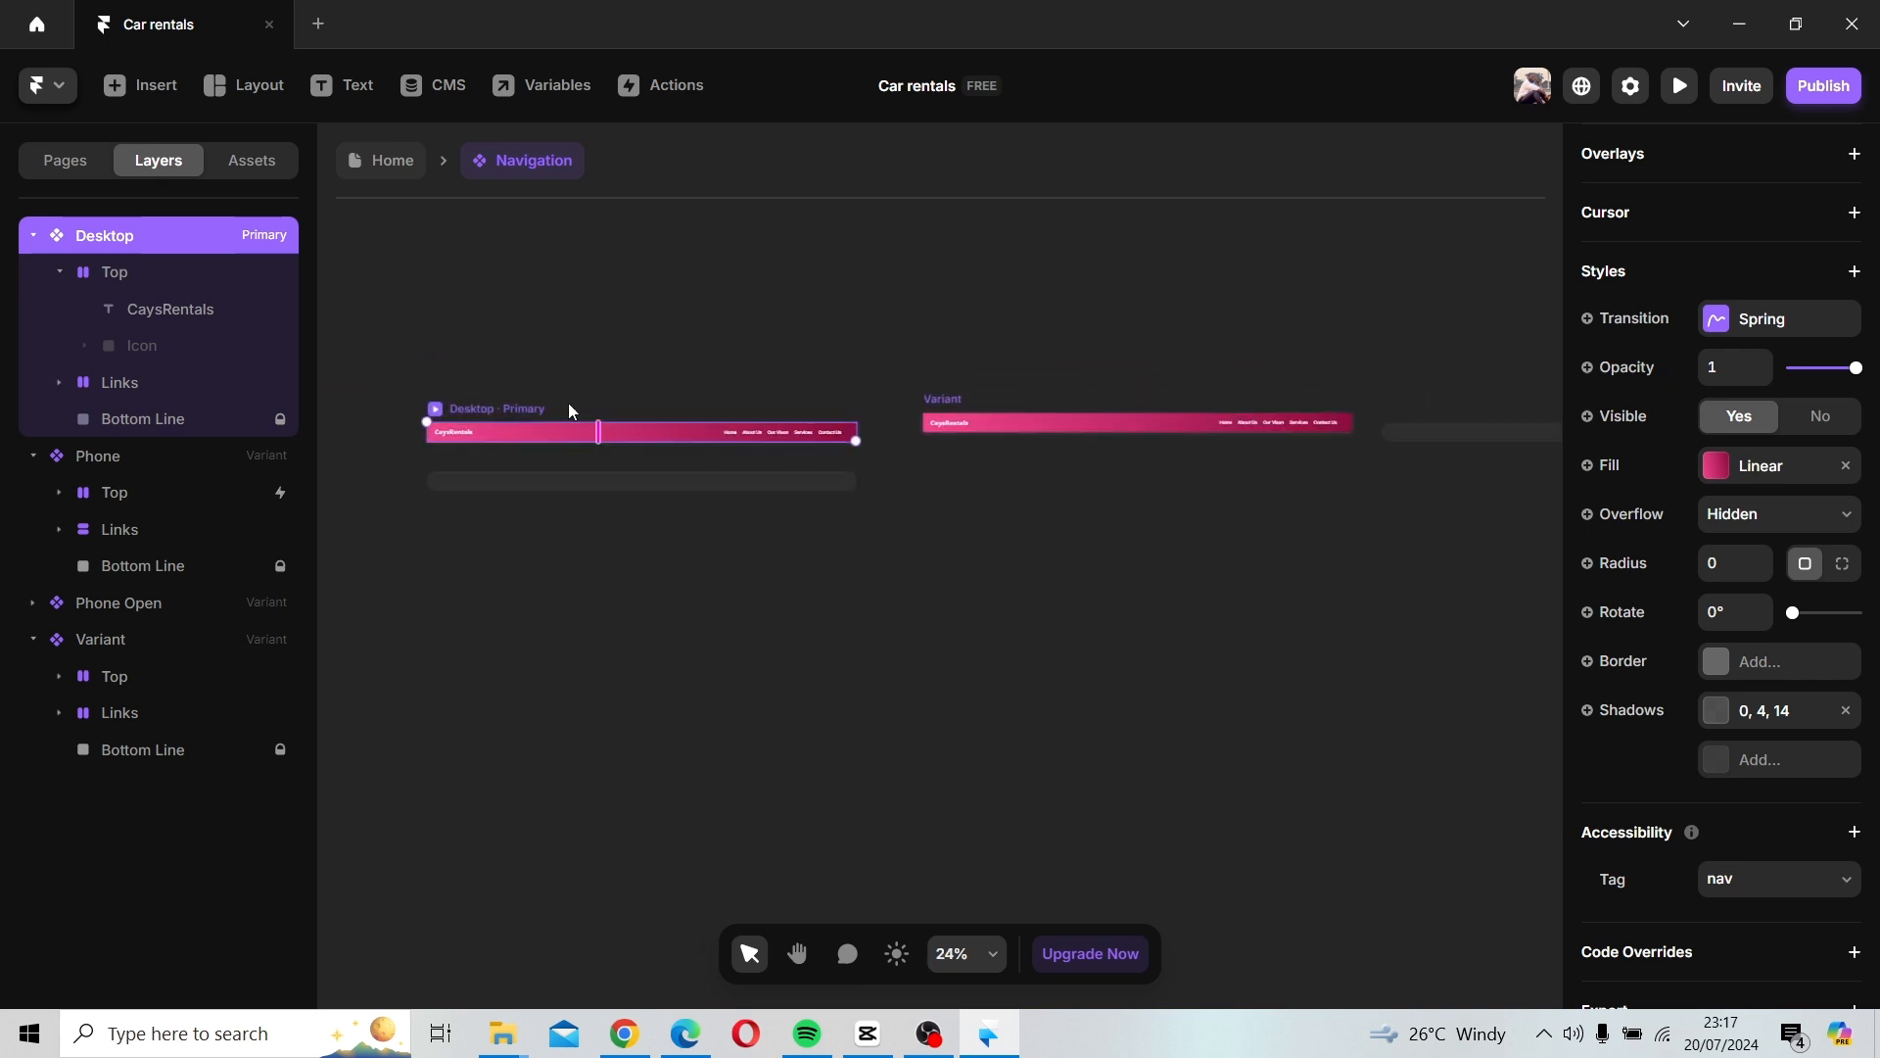
Try moving the duplicated variant closer to Desktop, detaching it from the primary and placing a copy of it alongside.
left_click(918, 409)
left_click_drag(918, 409, 907, 399)
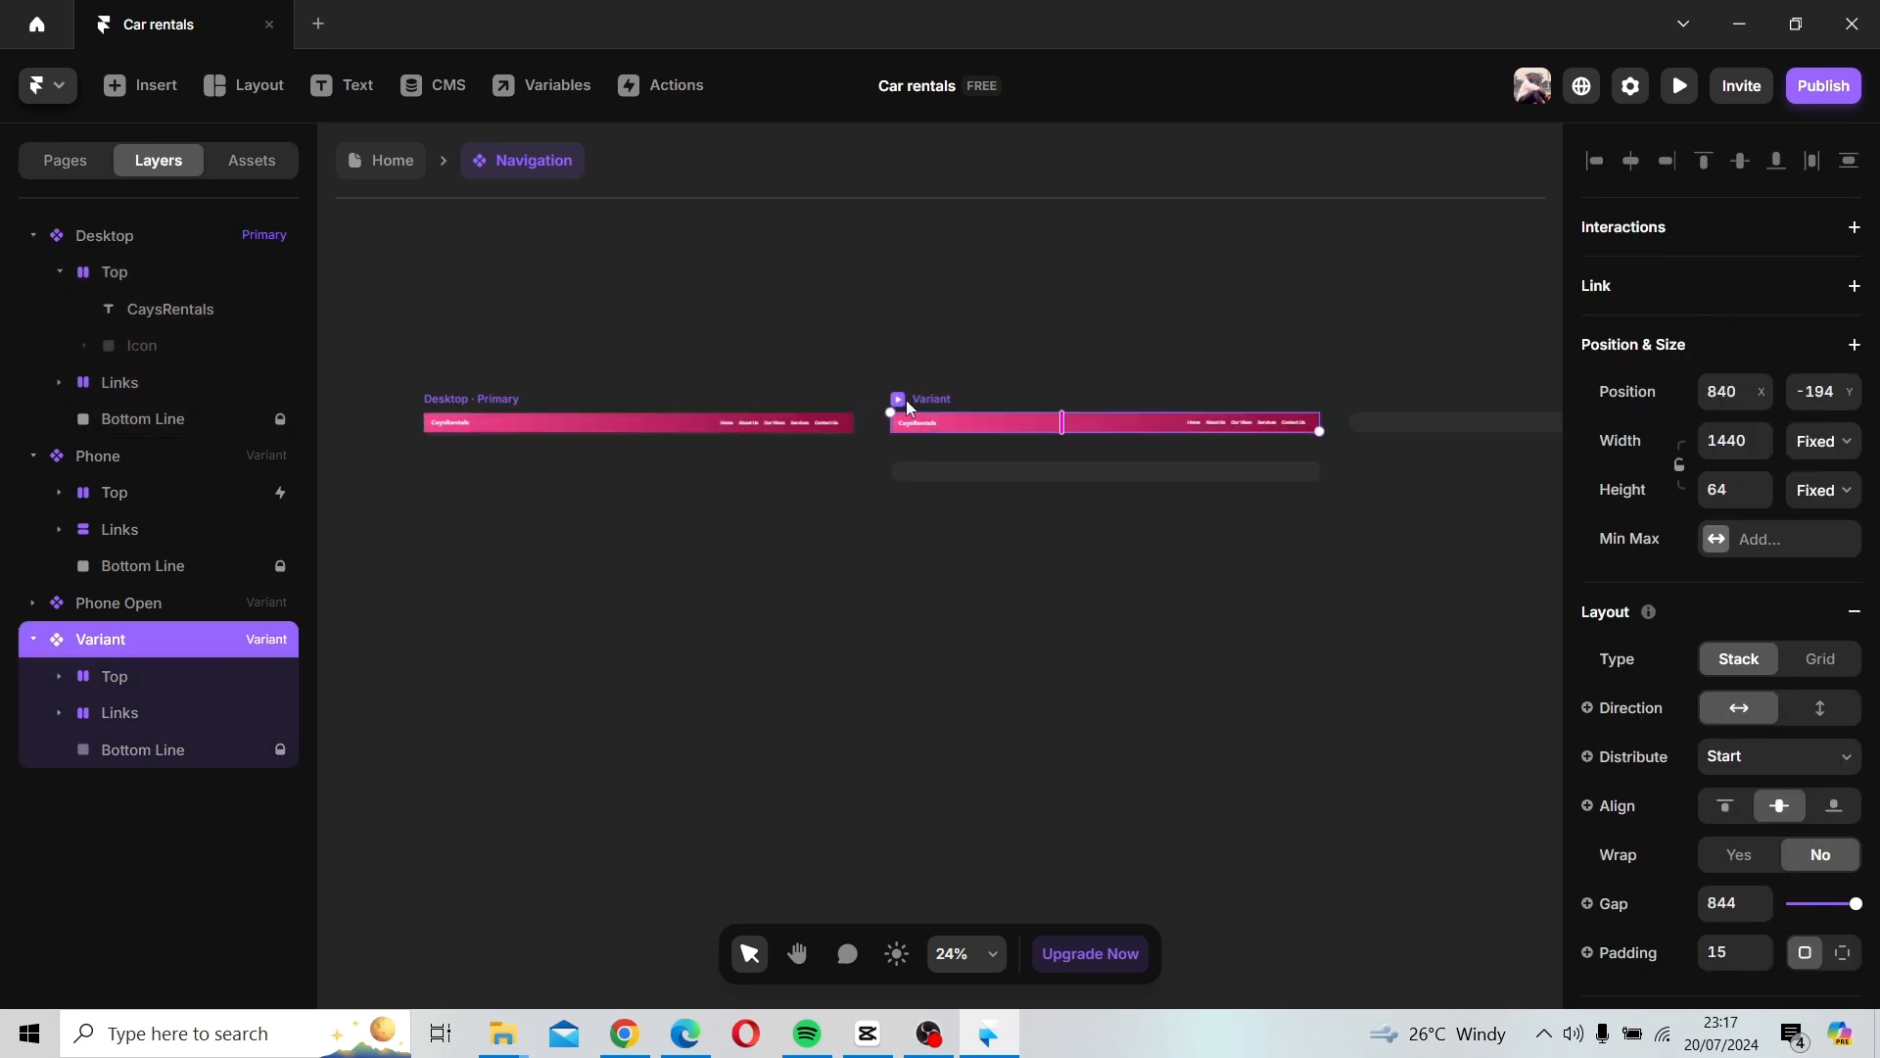
right_click(920, 402)
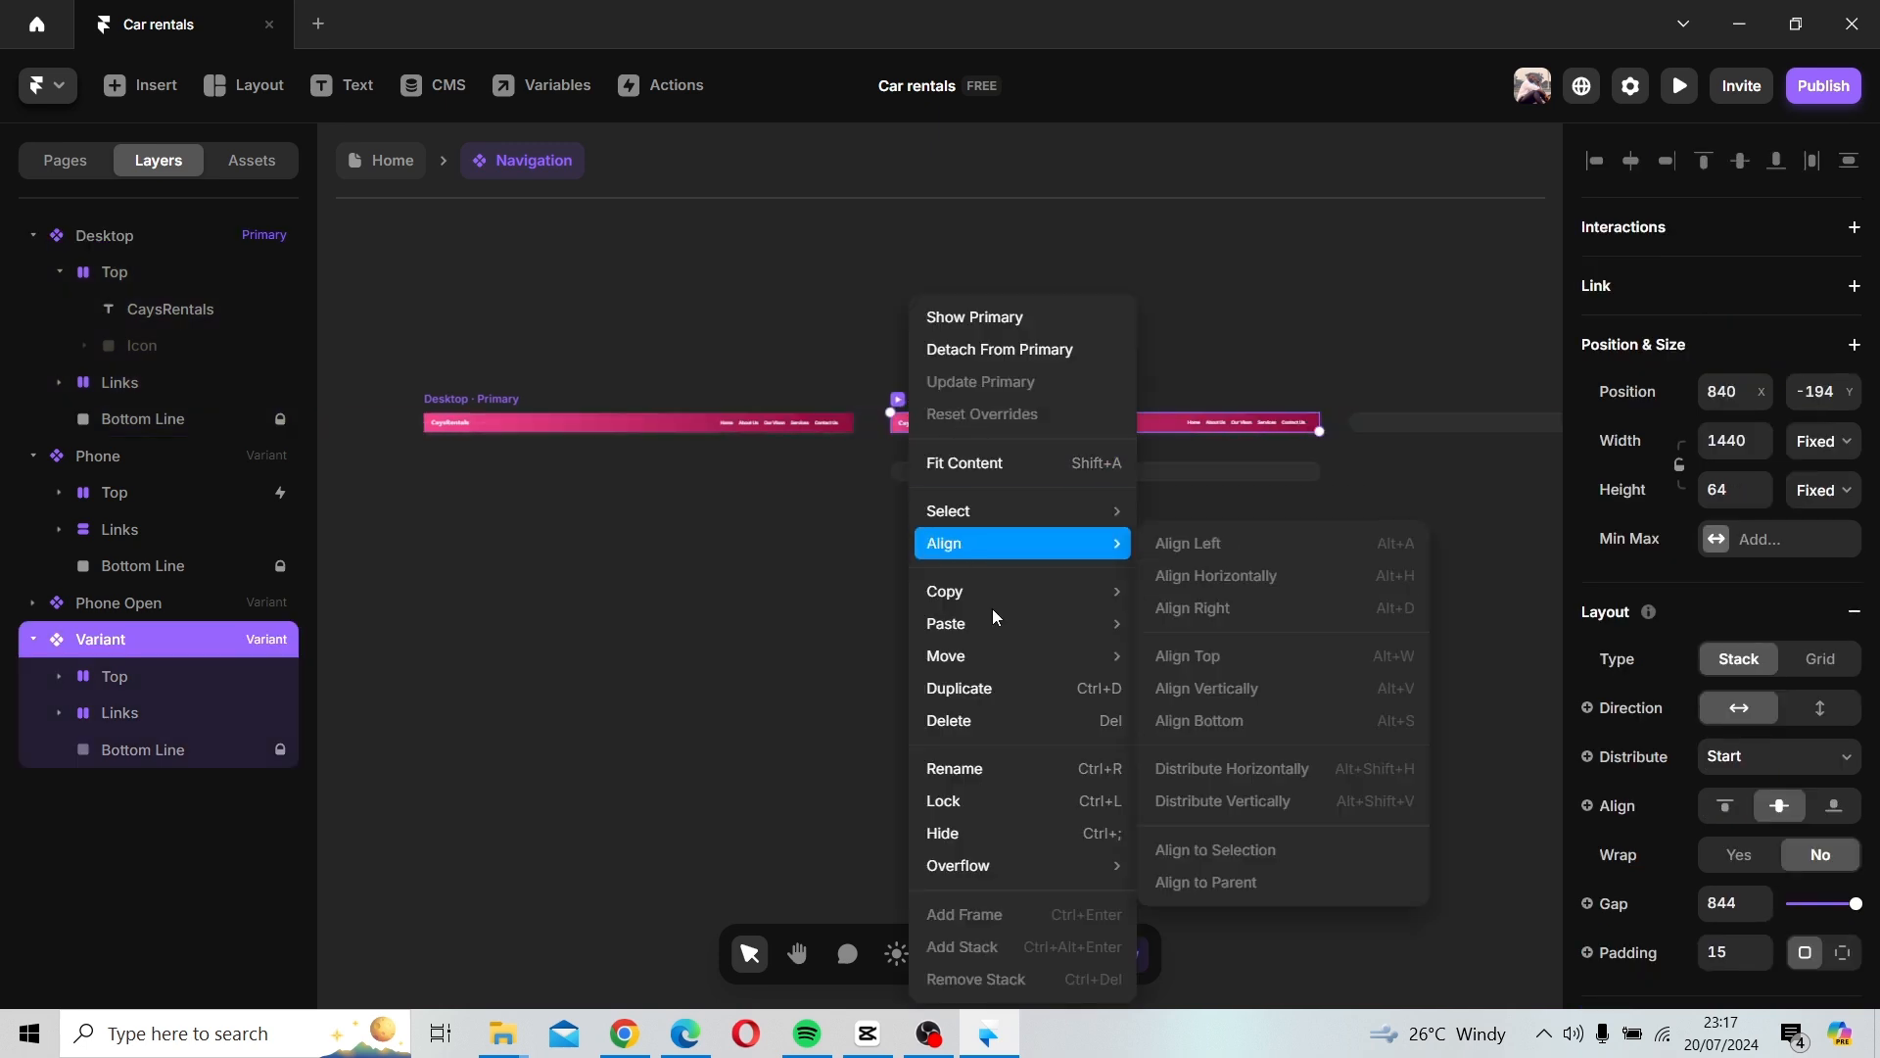
left_click(1008, 350)
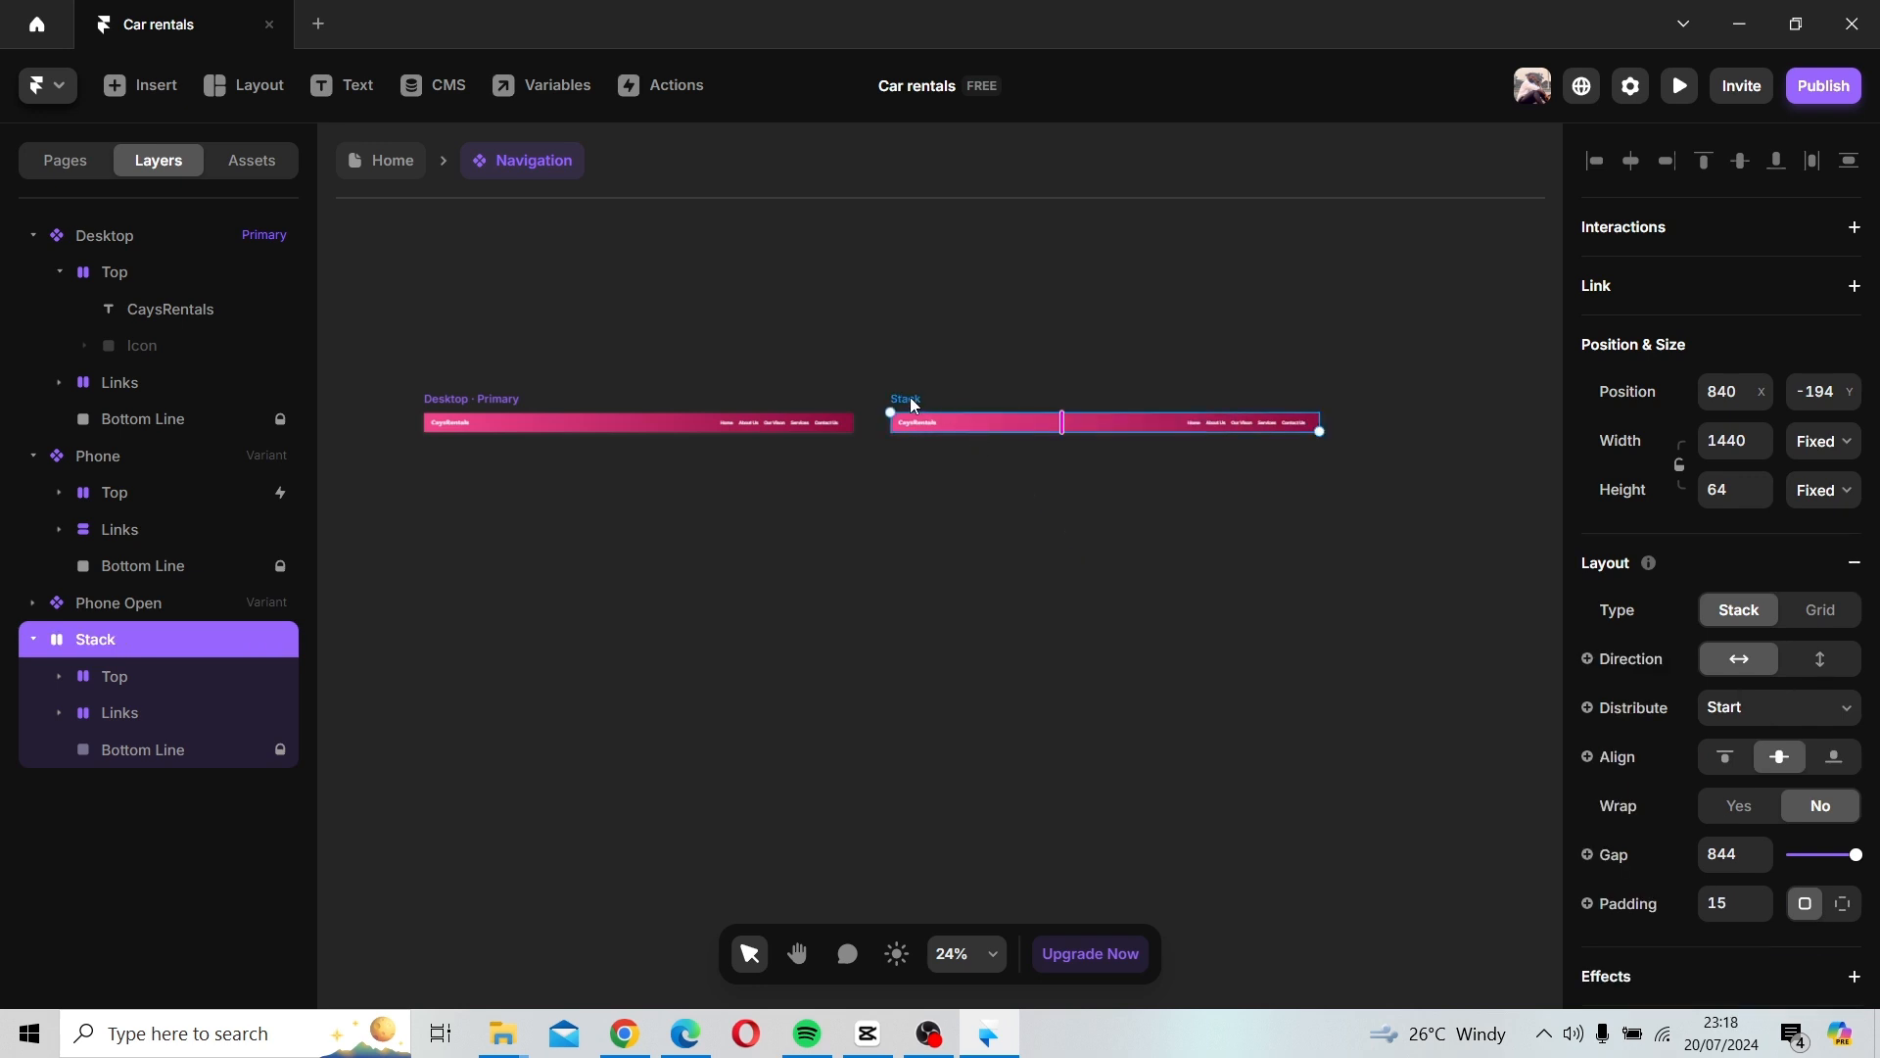
left_click_drag(912, 405, 1362, 400)
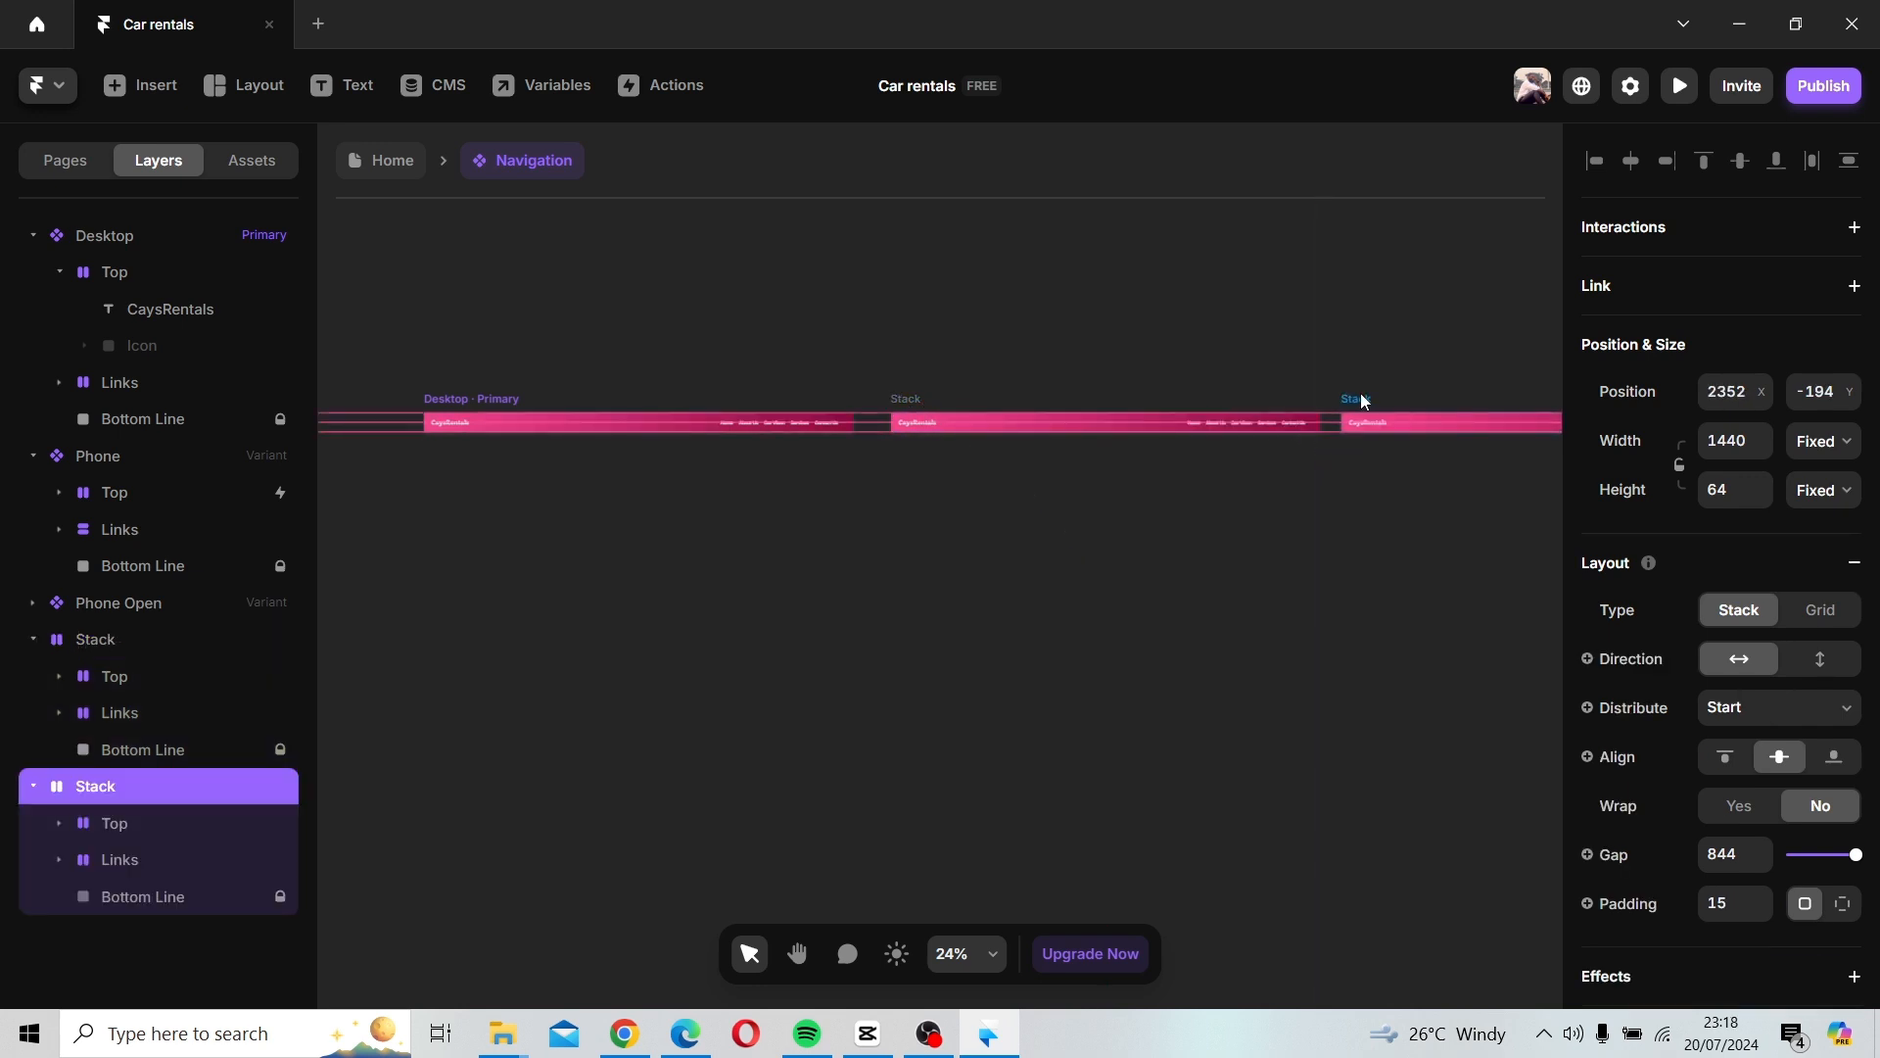
left_click(1288, 519)
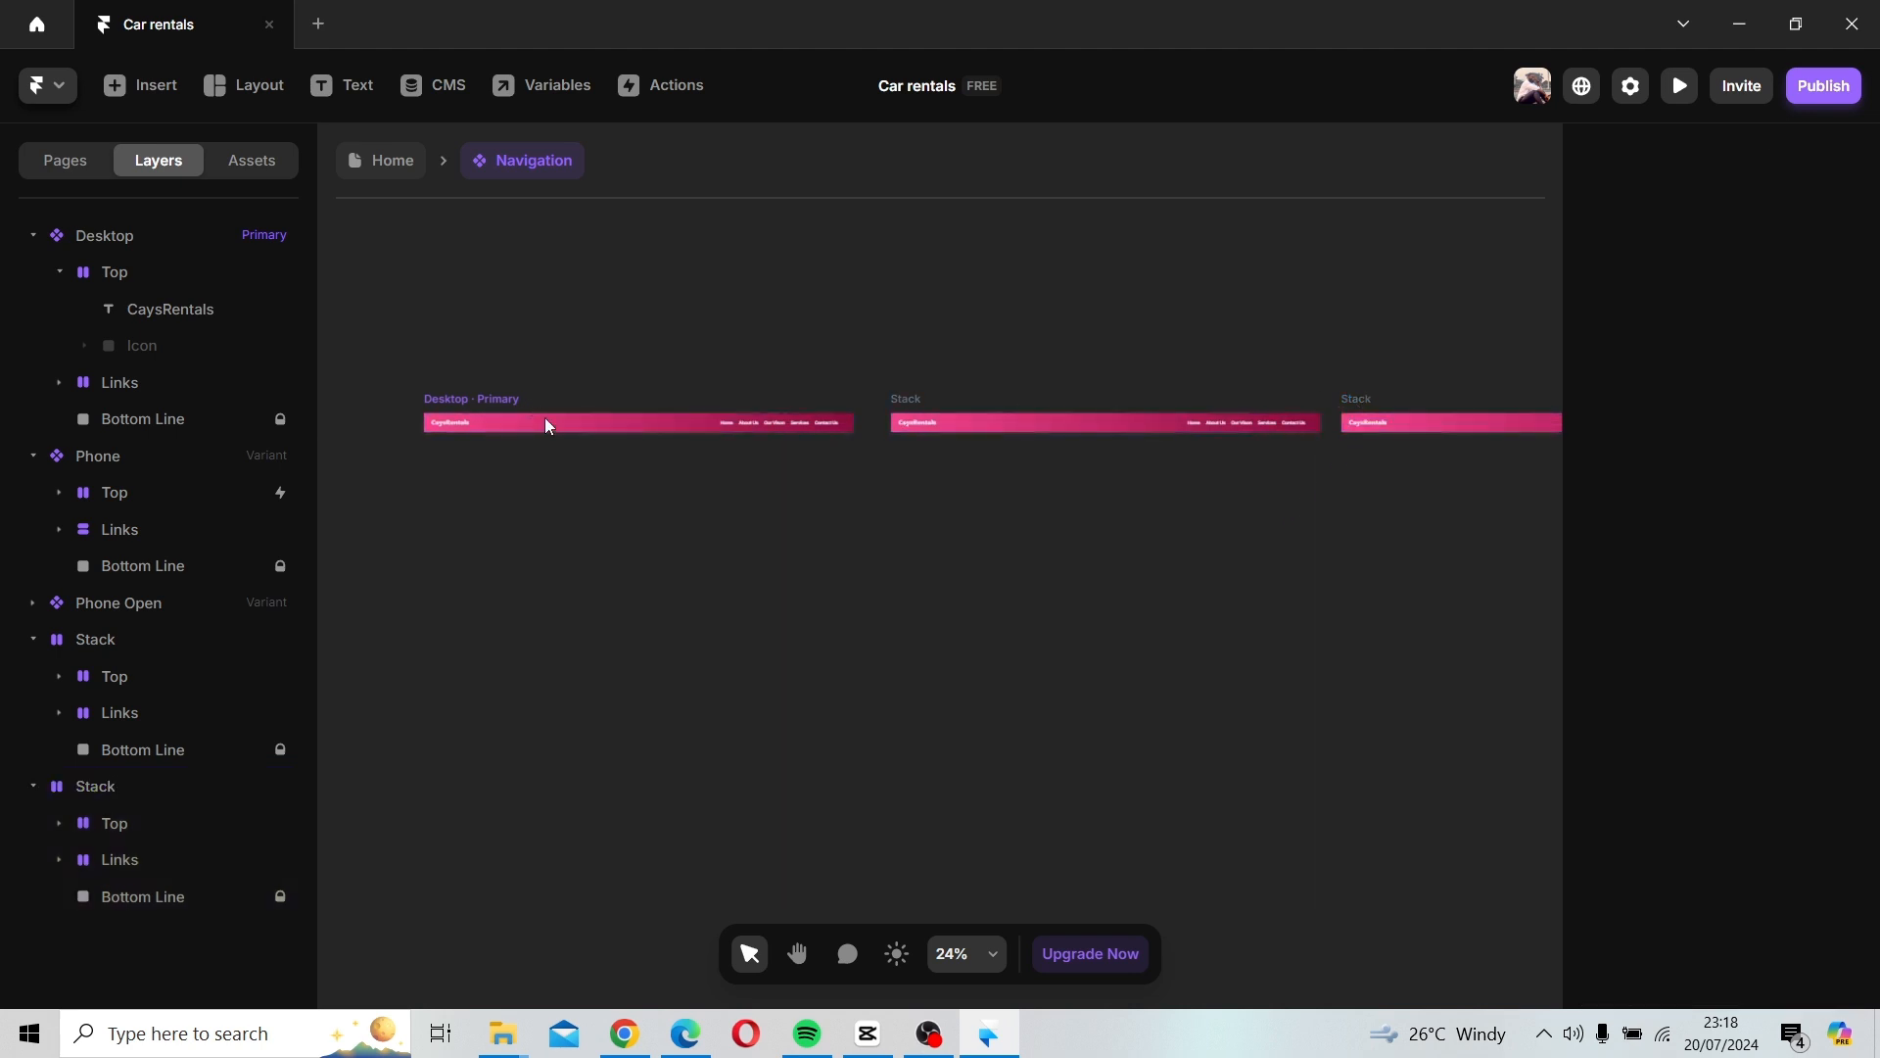
Undo the copy, the detachment from the primary and the last move of the duplicated variant.
key("ctrl+z")
key("ctrl+z")
key("ctrl+z")
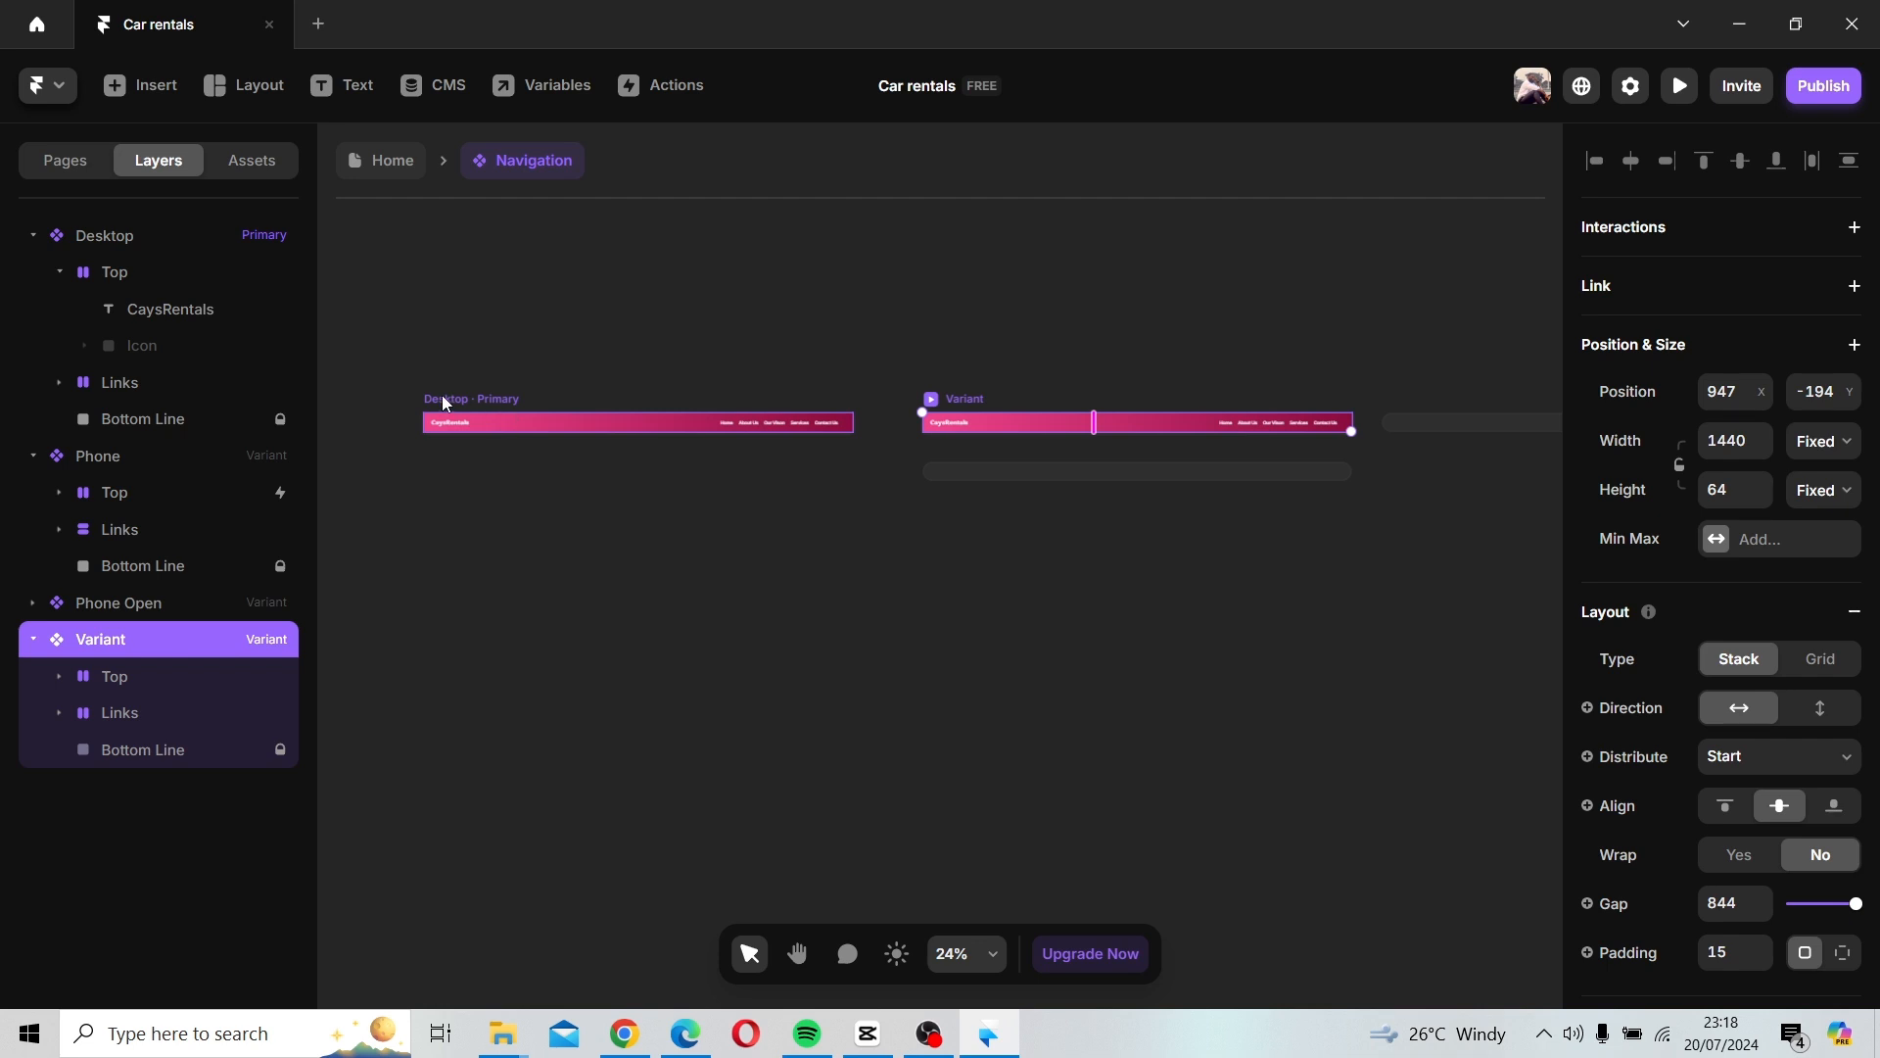
left_click(442, 396)
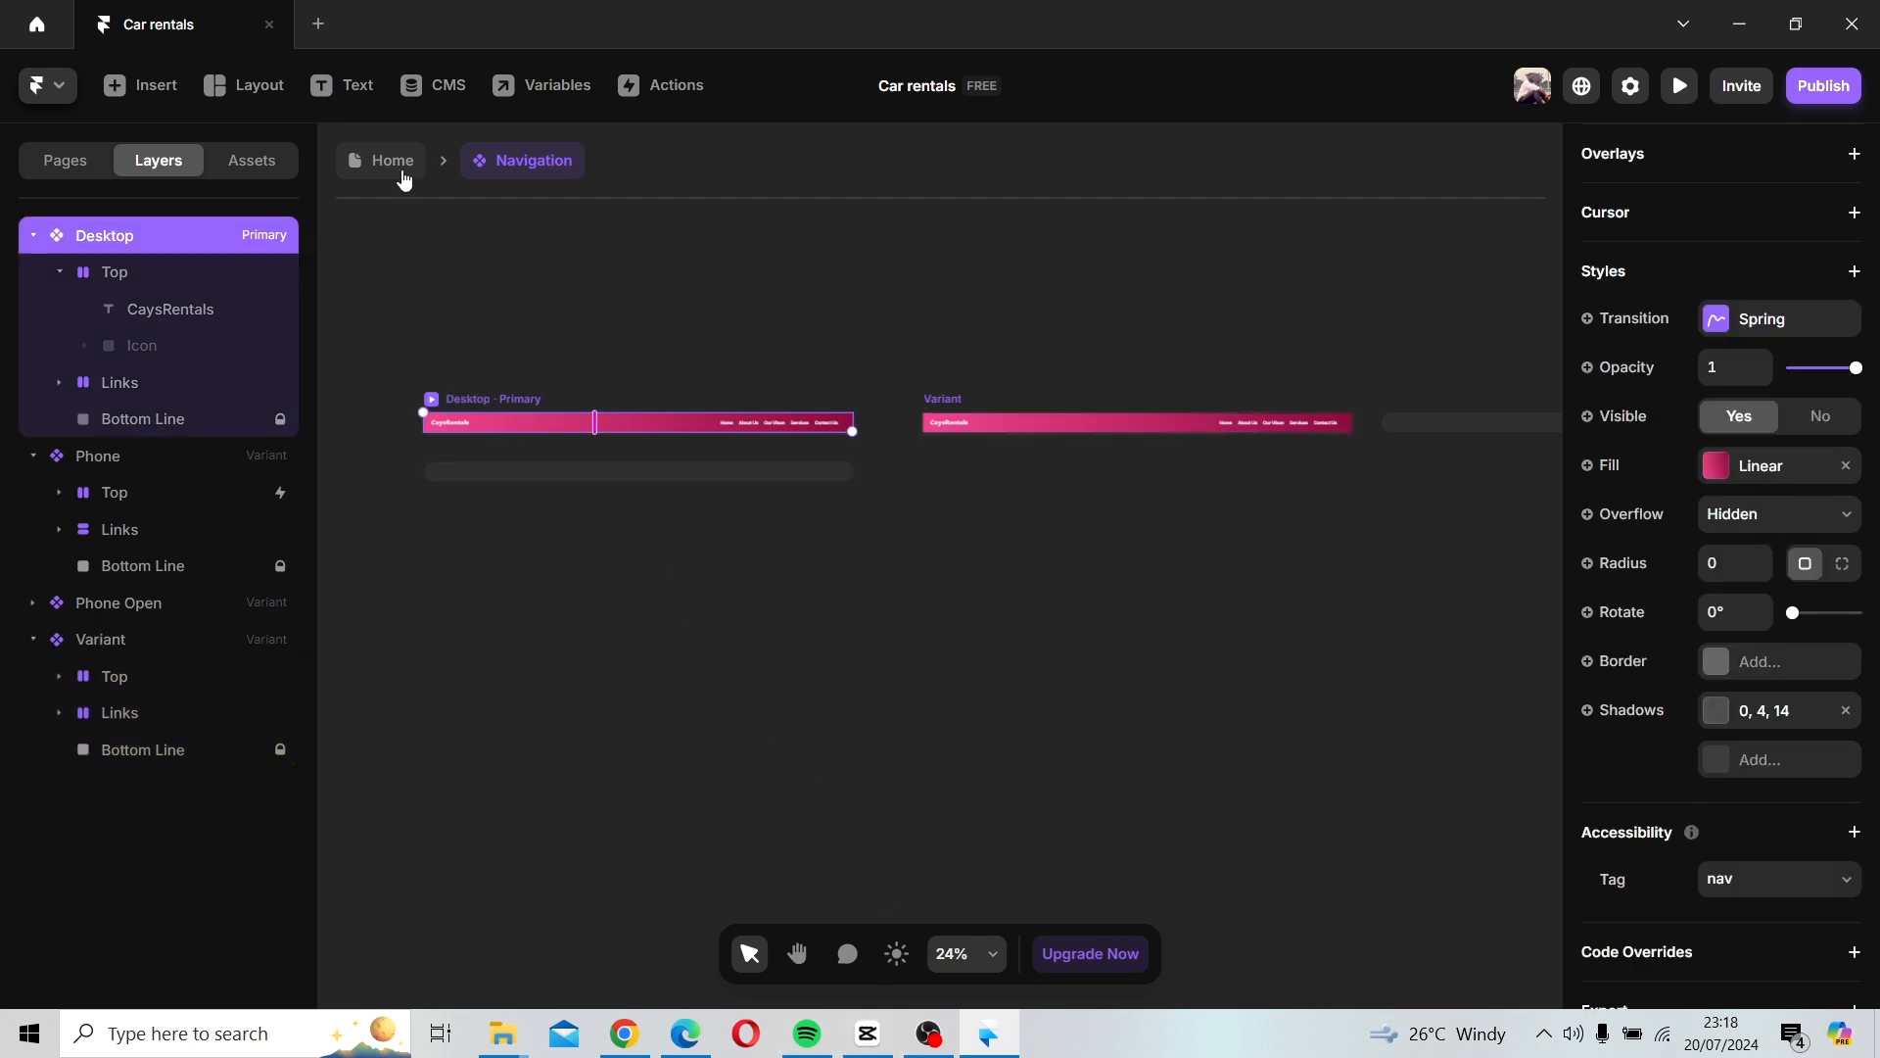
left_click(392, 161)
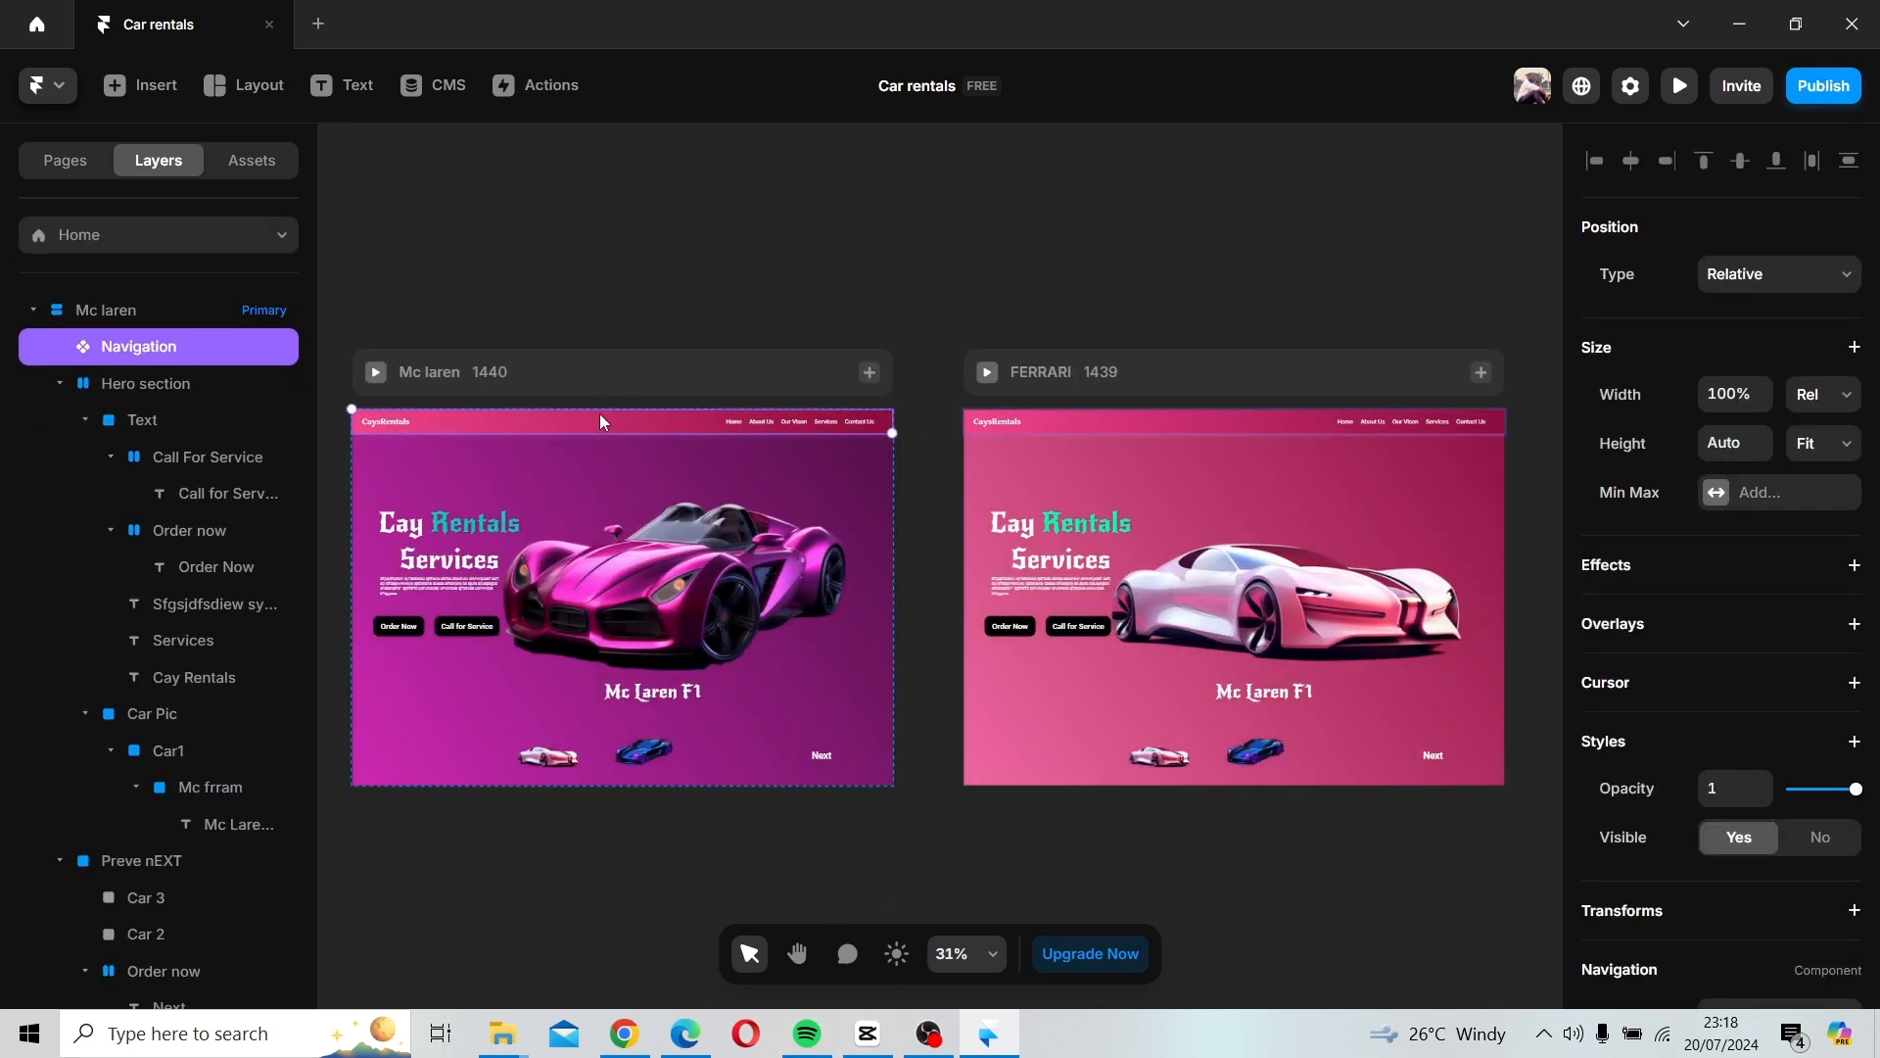
double_click(600, 421)
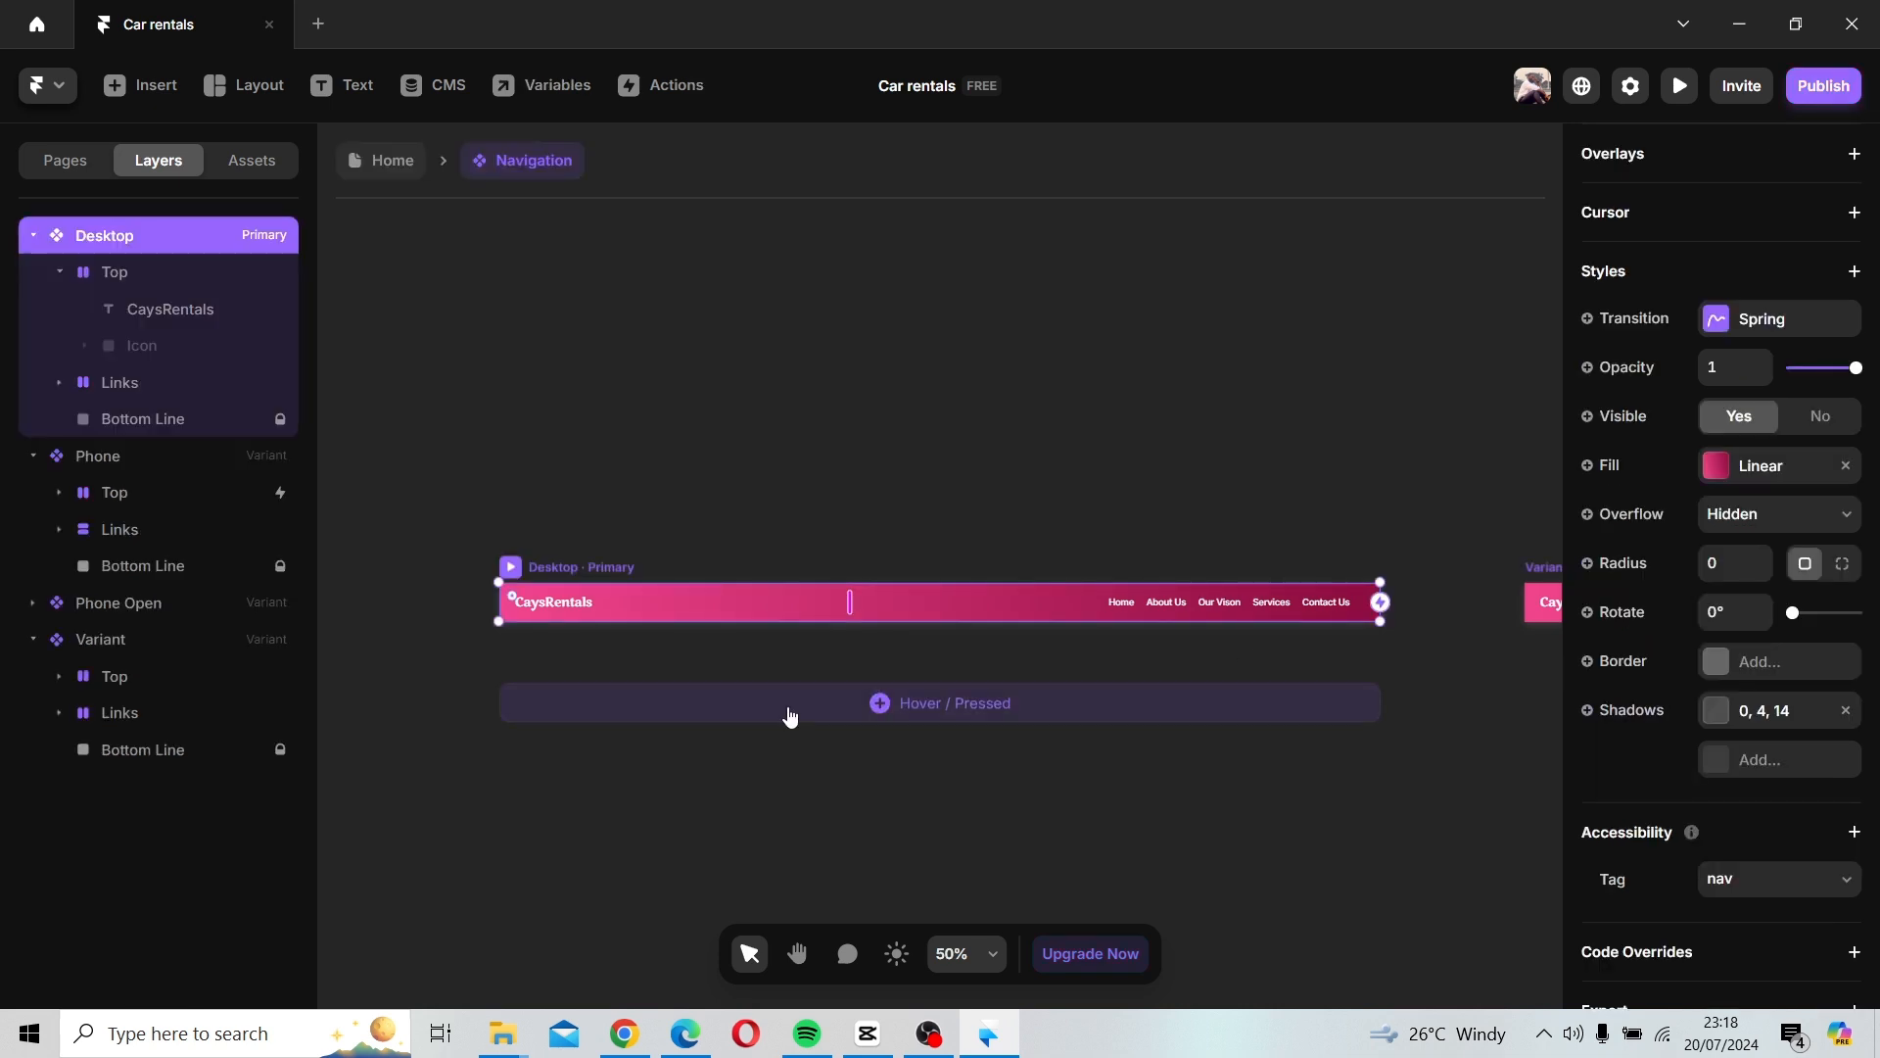
left_click(392, 161)
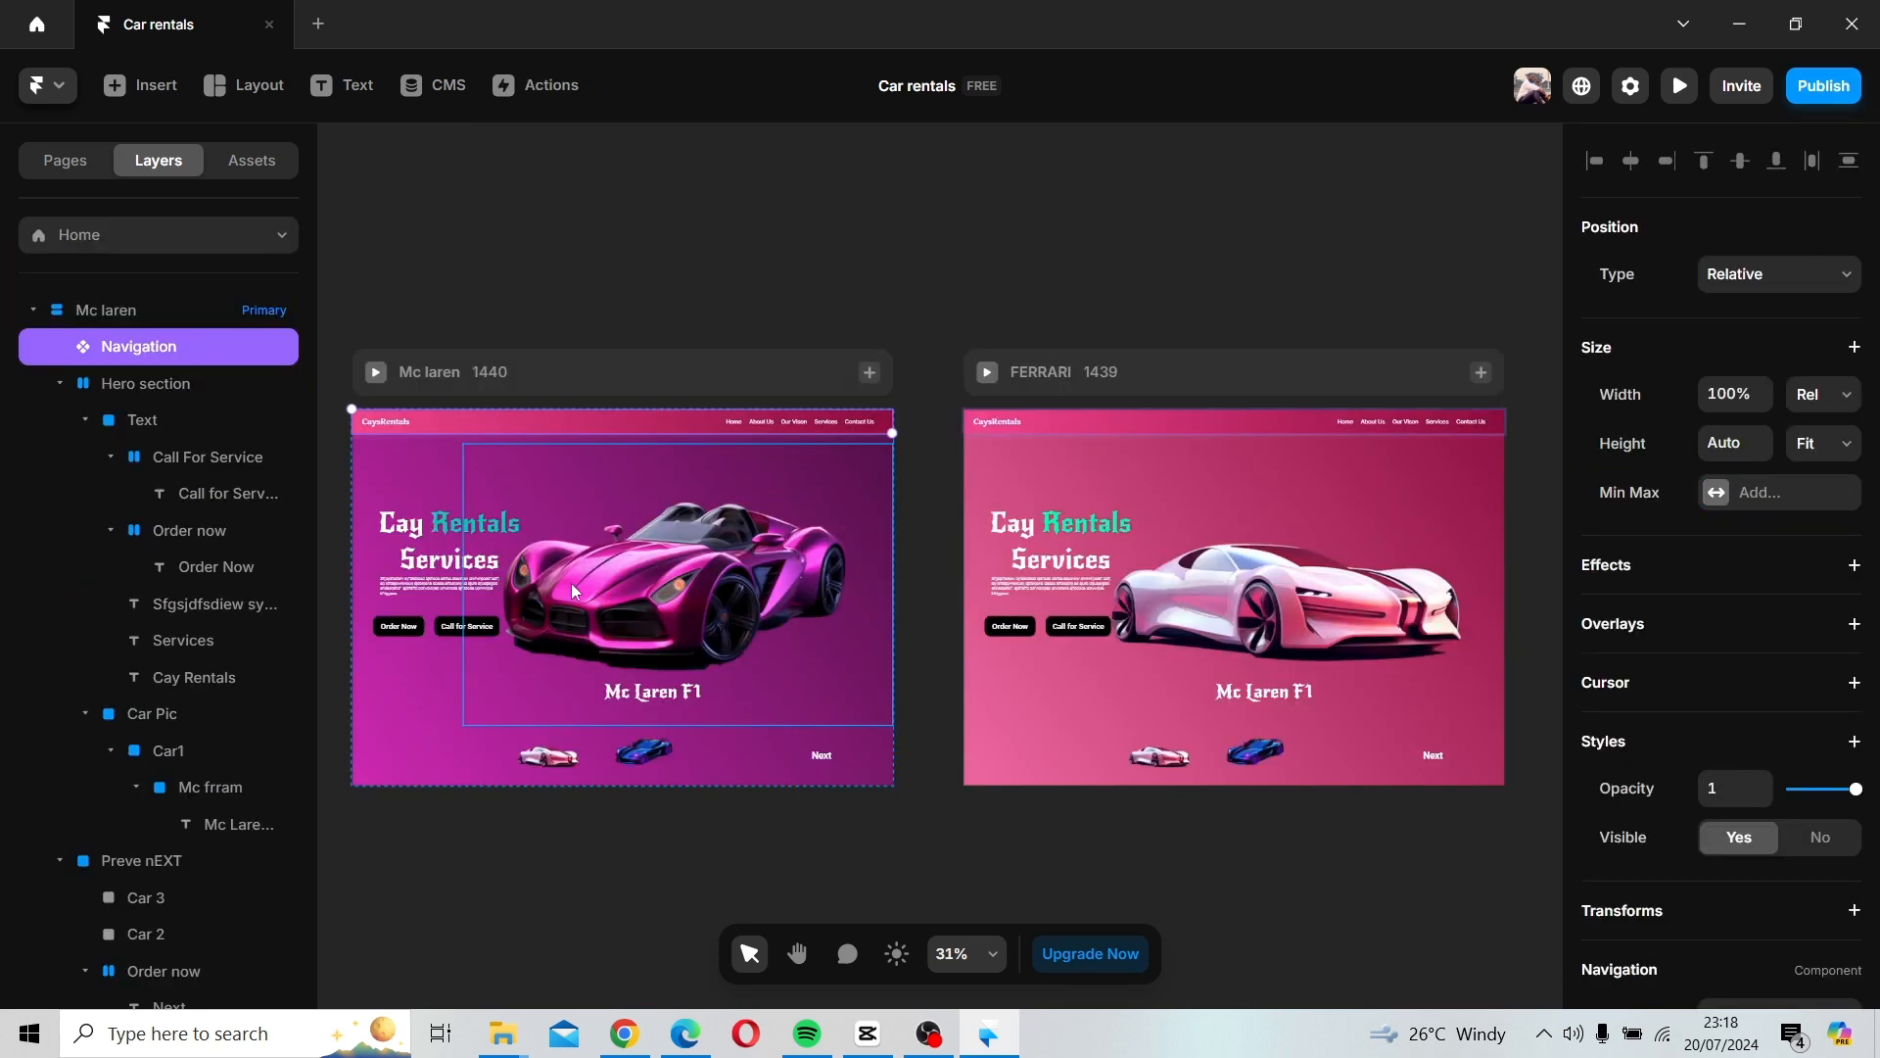
Copy the hex code of the starting colour in the Mc laren page's linear gradient fill.
left_click(482, 388)
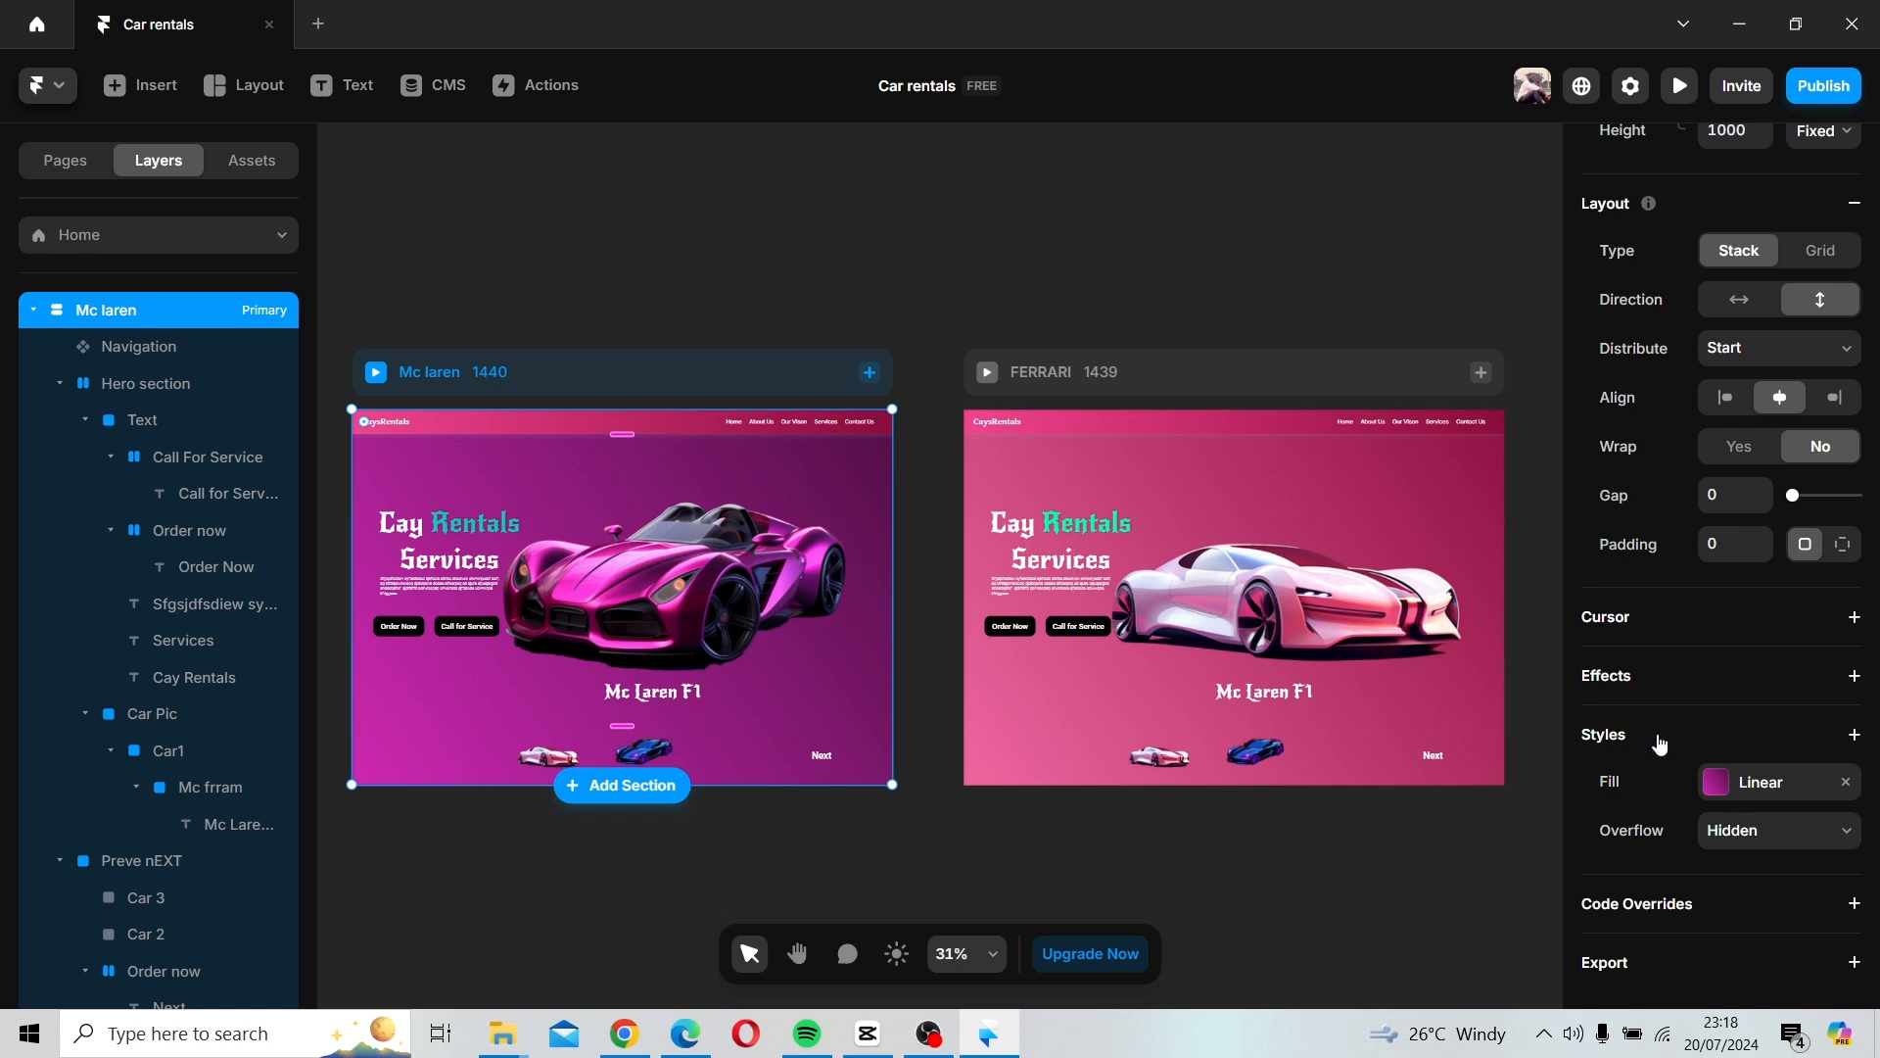
left_click(1717, 782)
left_click(1291, 755)
key("ctrl+c")
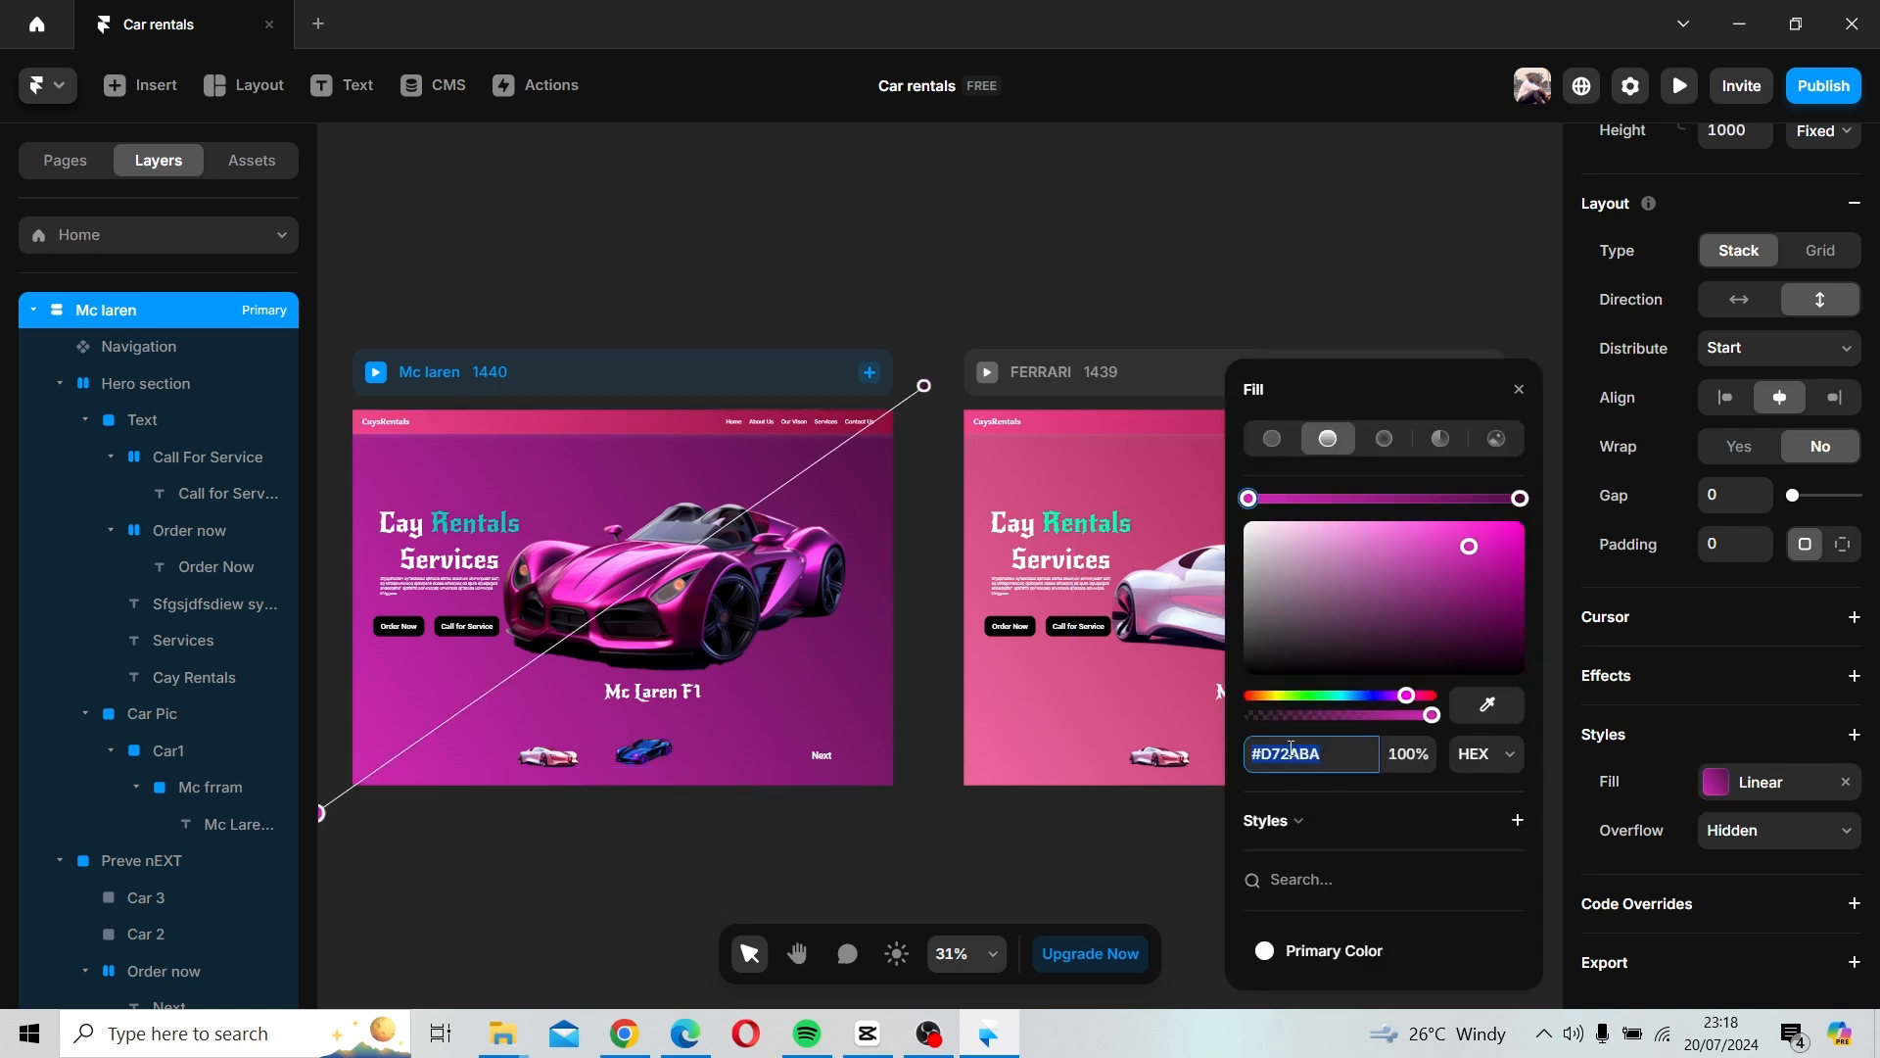
left_click(1519, 390)
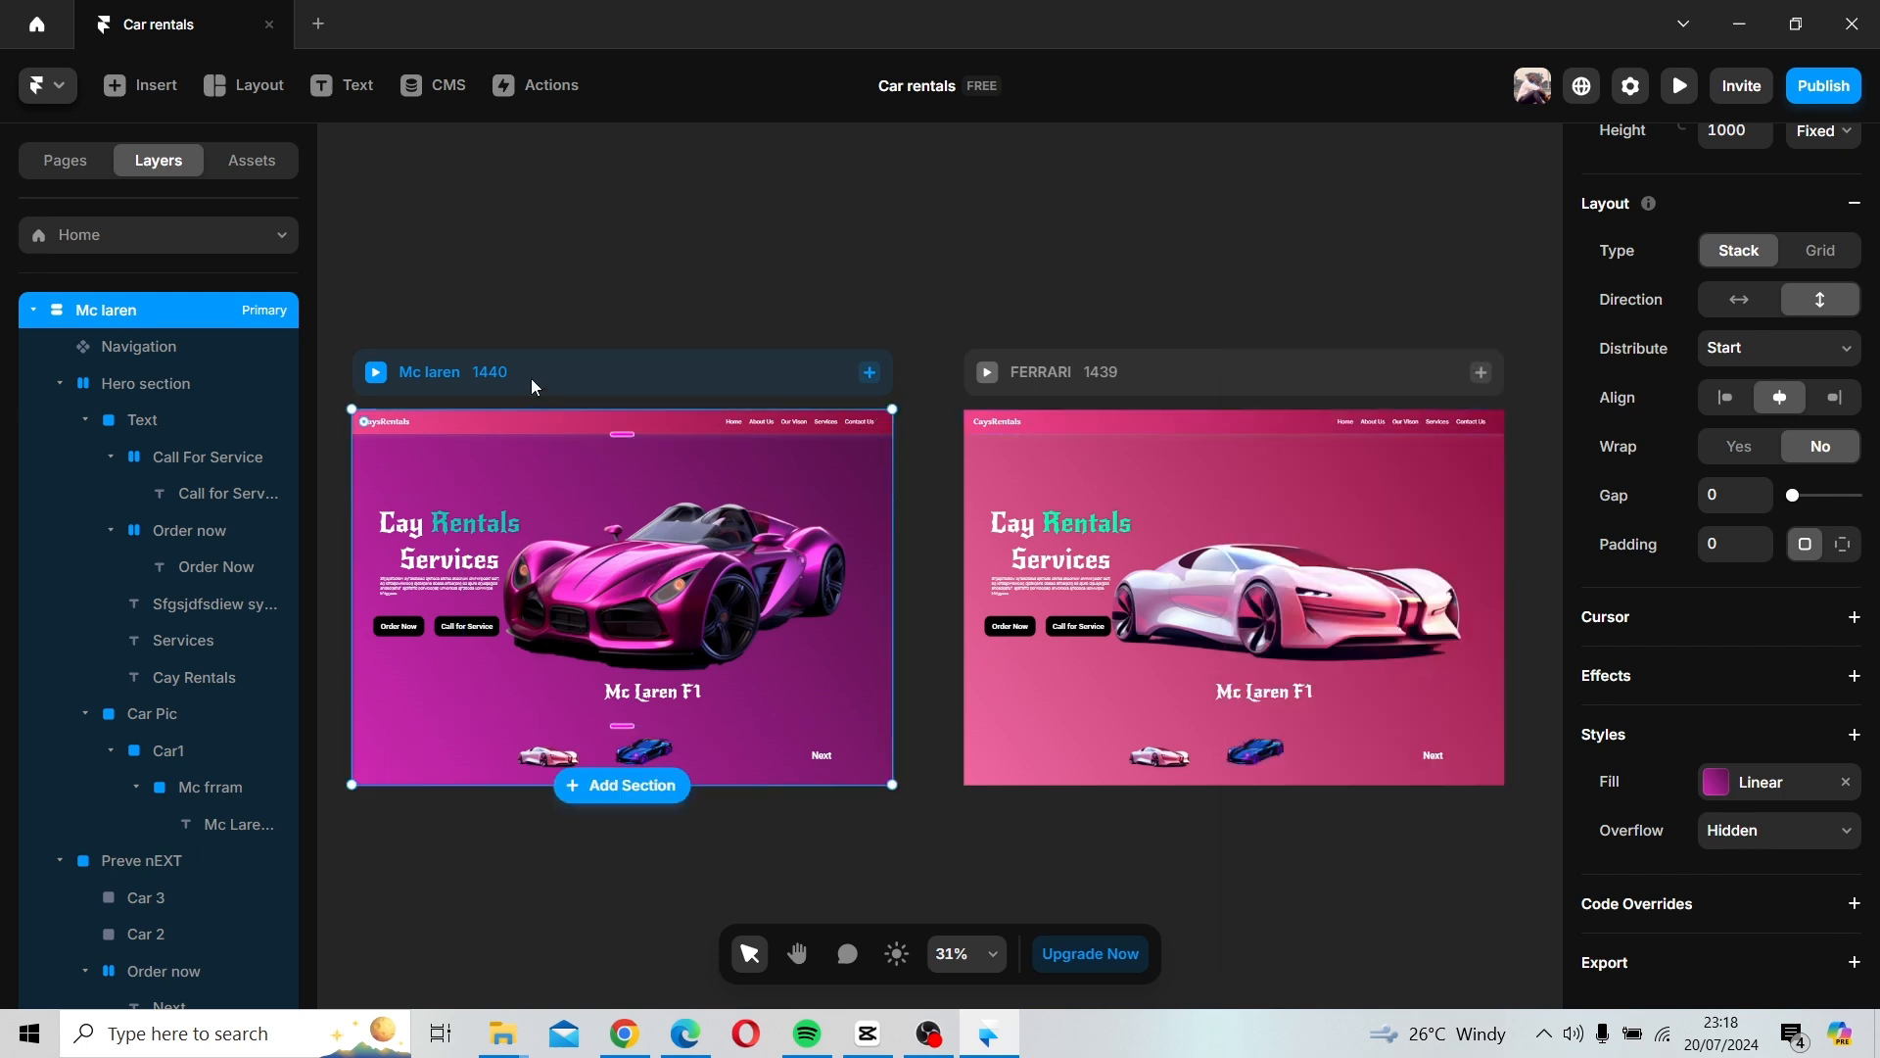
Set the starting colour of the Navigation component's Desktop gradient fill to #D72ABA and return to the Home page.
double_click(507, 423)
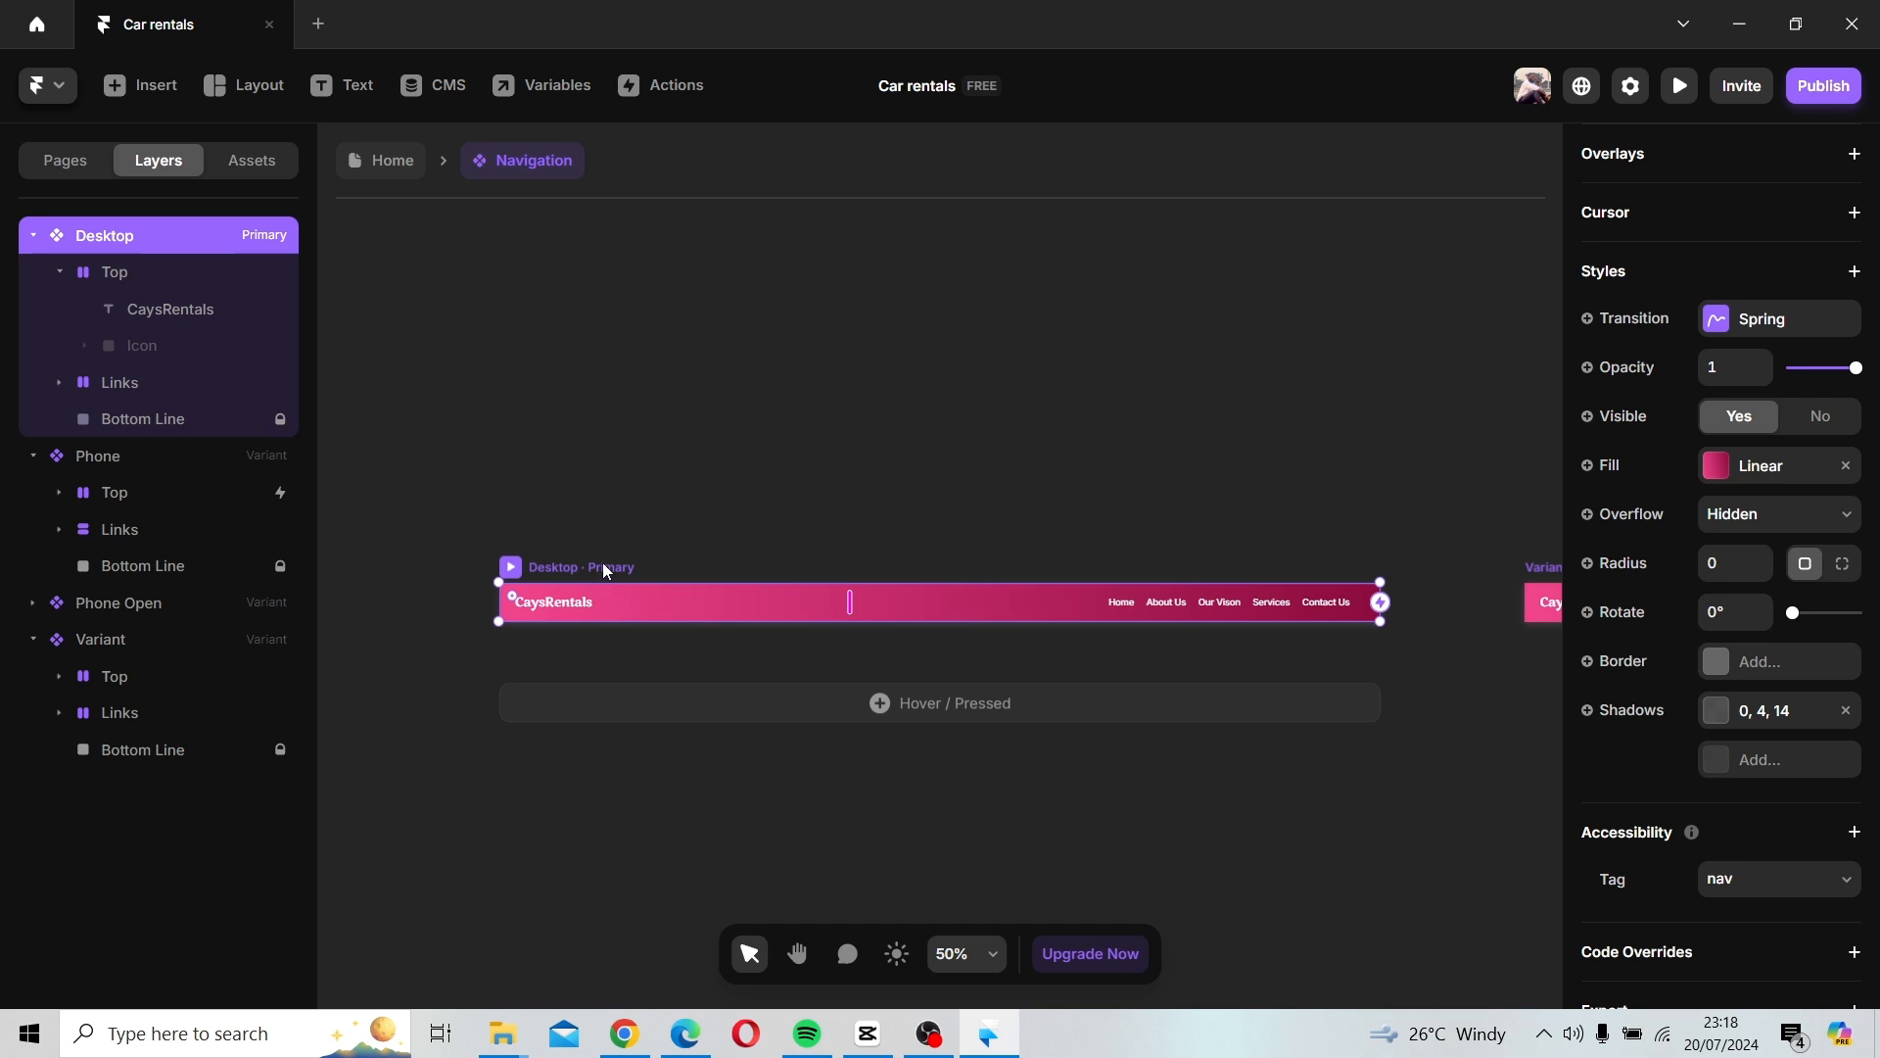
left_click(1735, 468)
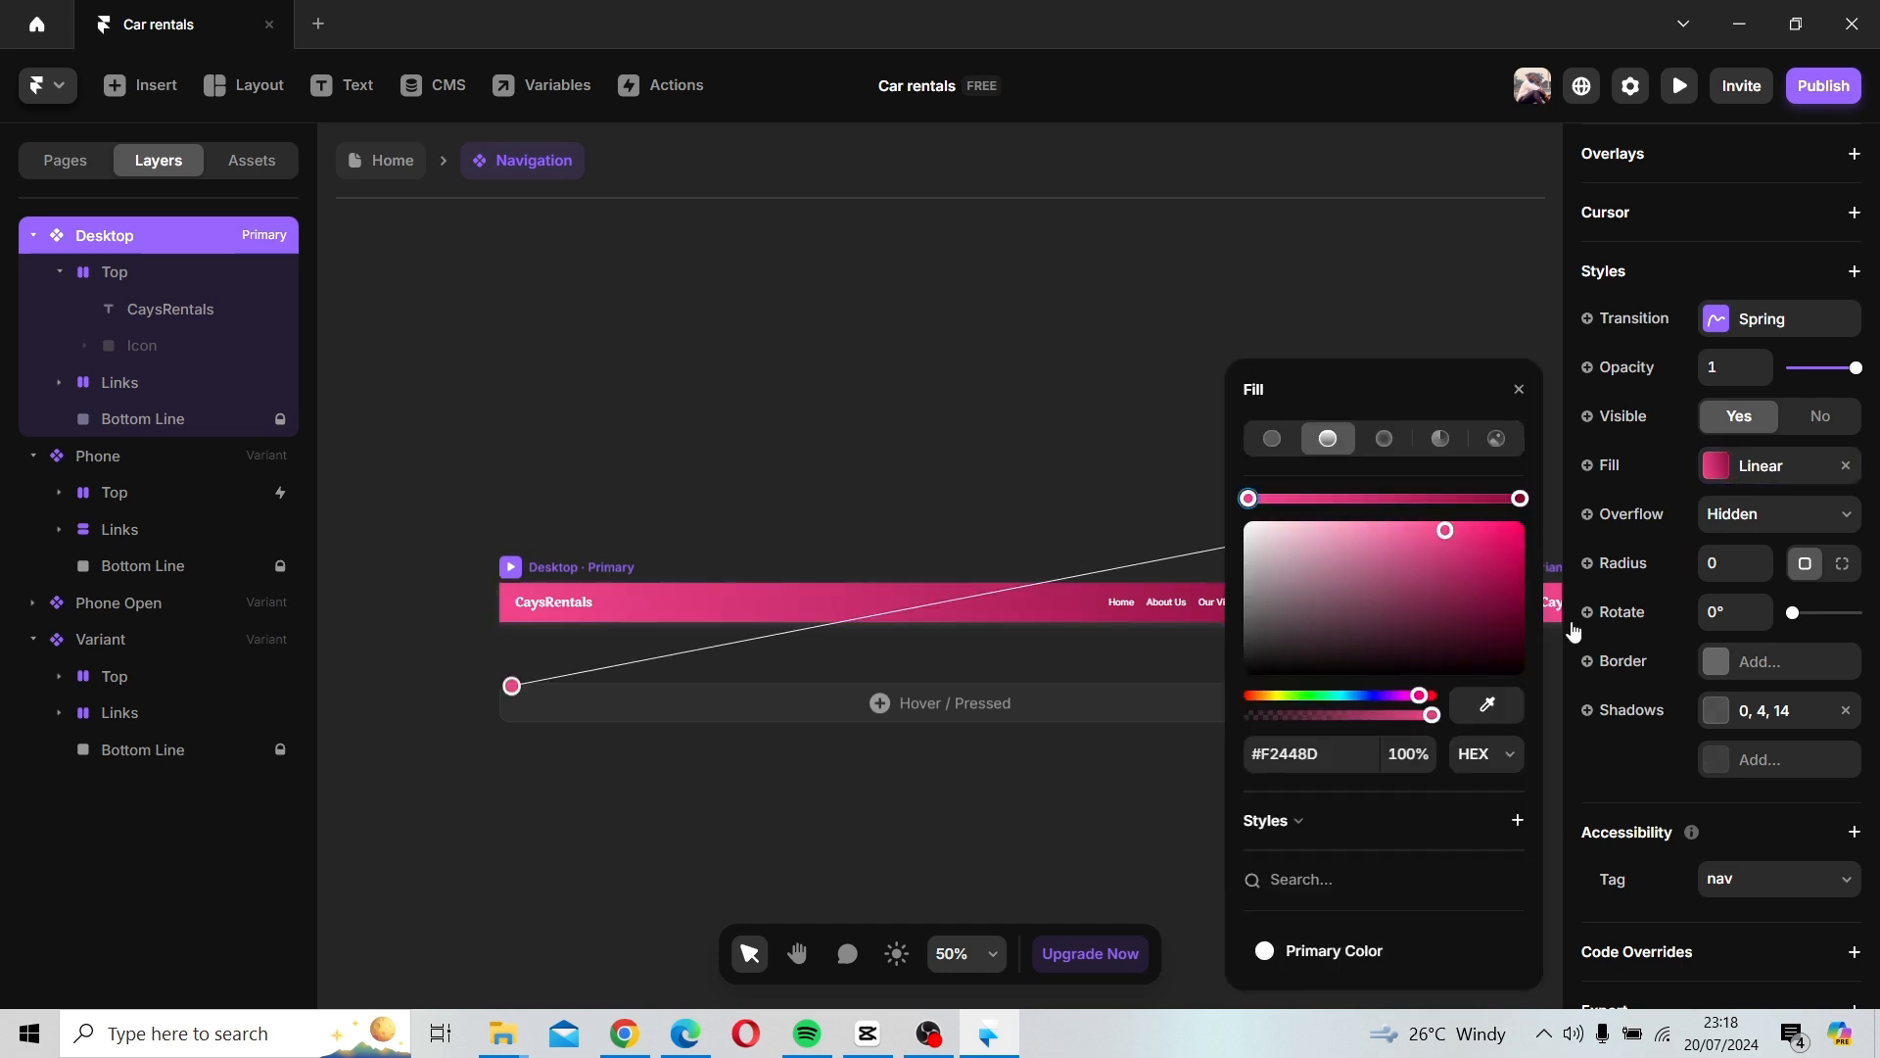
left_click(1291, 752)
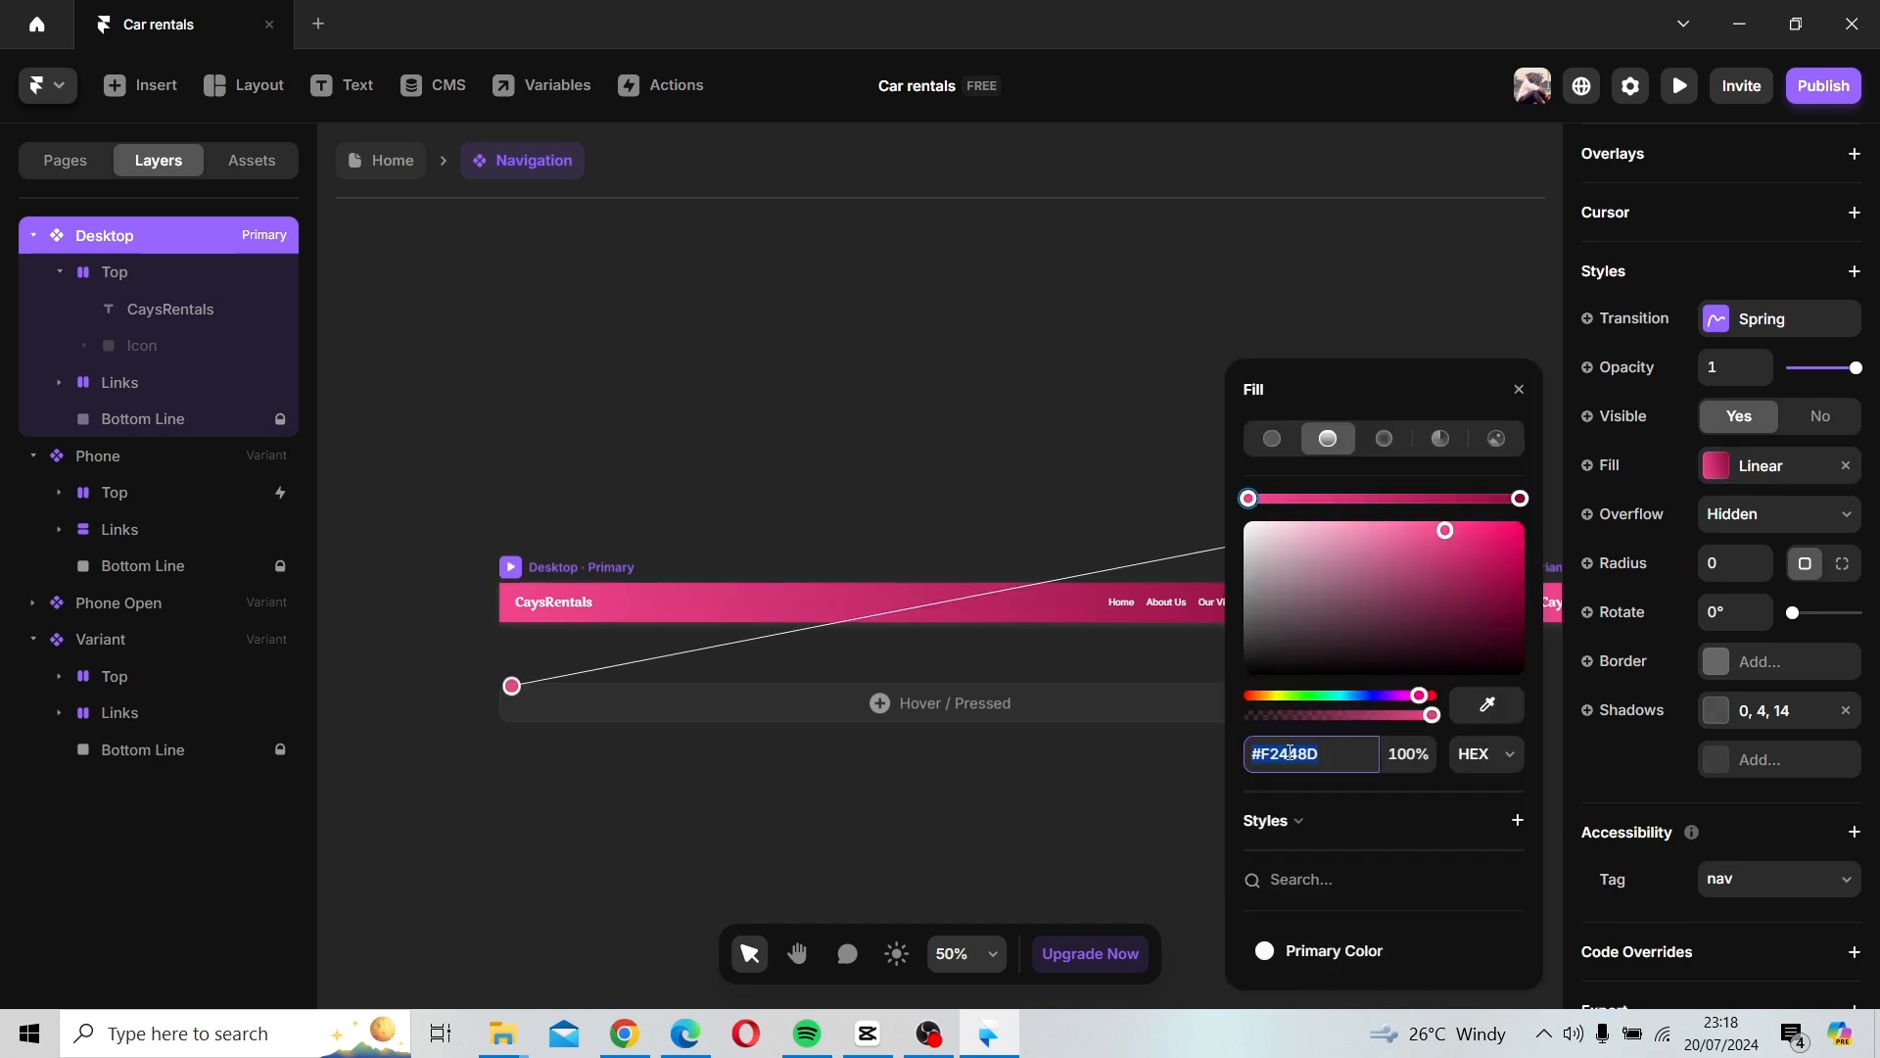
key("ctrl+v")
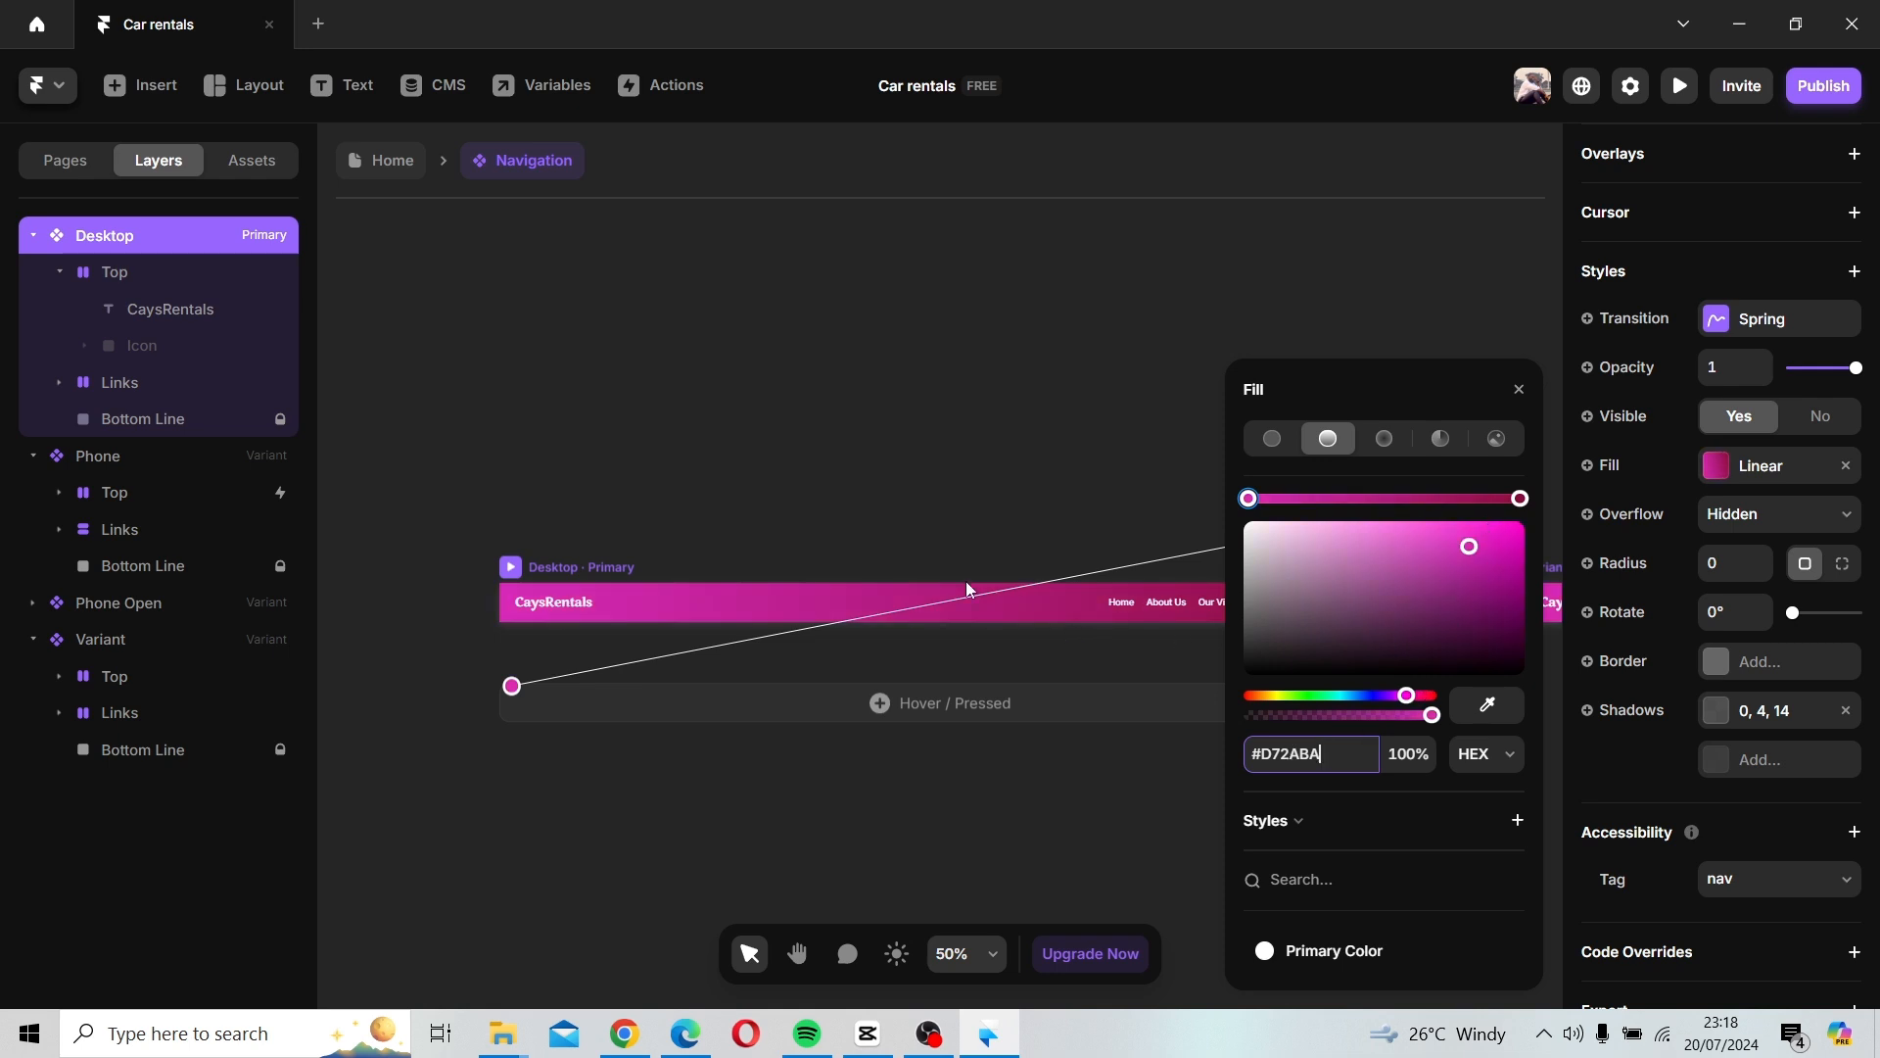
left_click(393, 159)
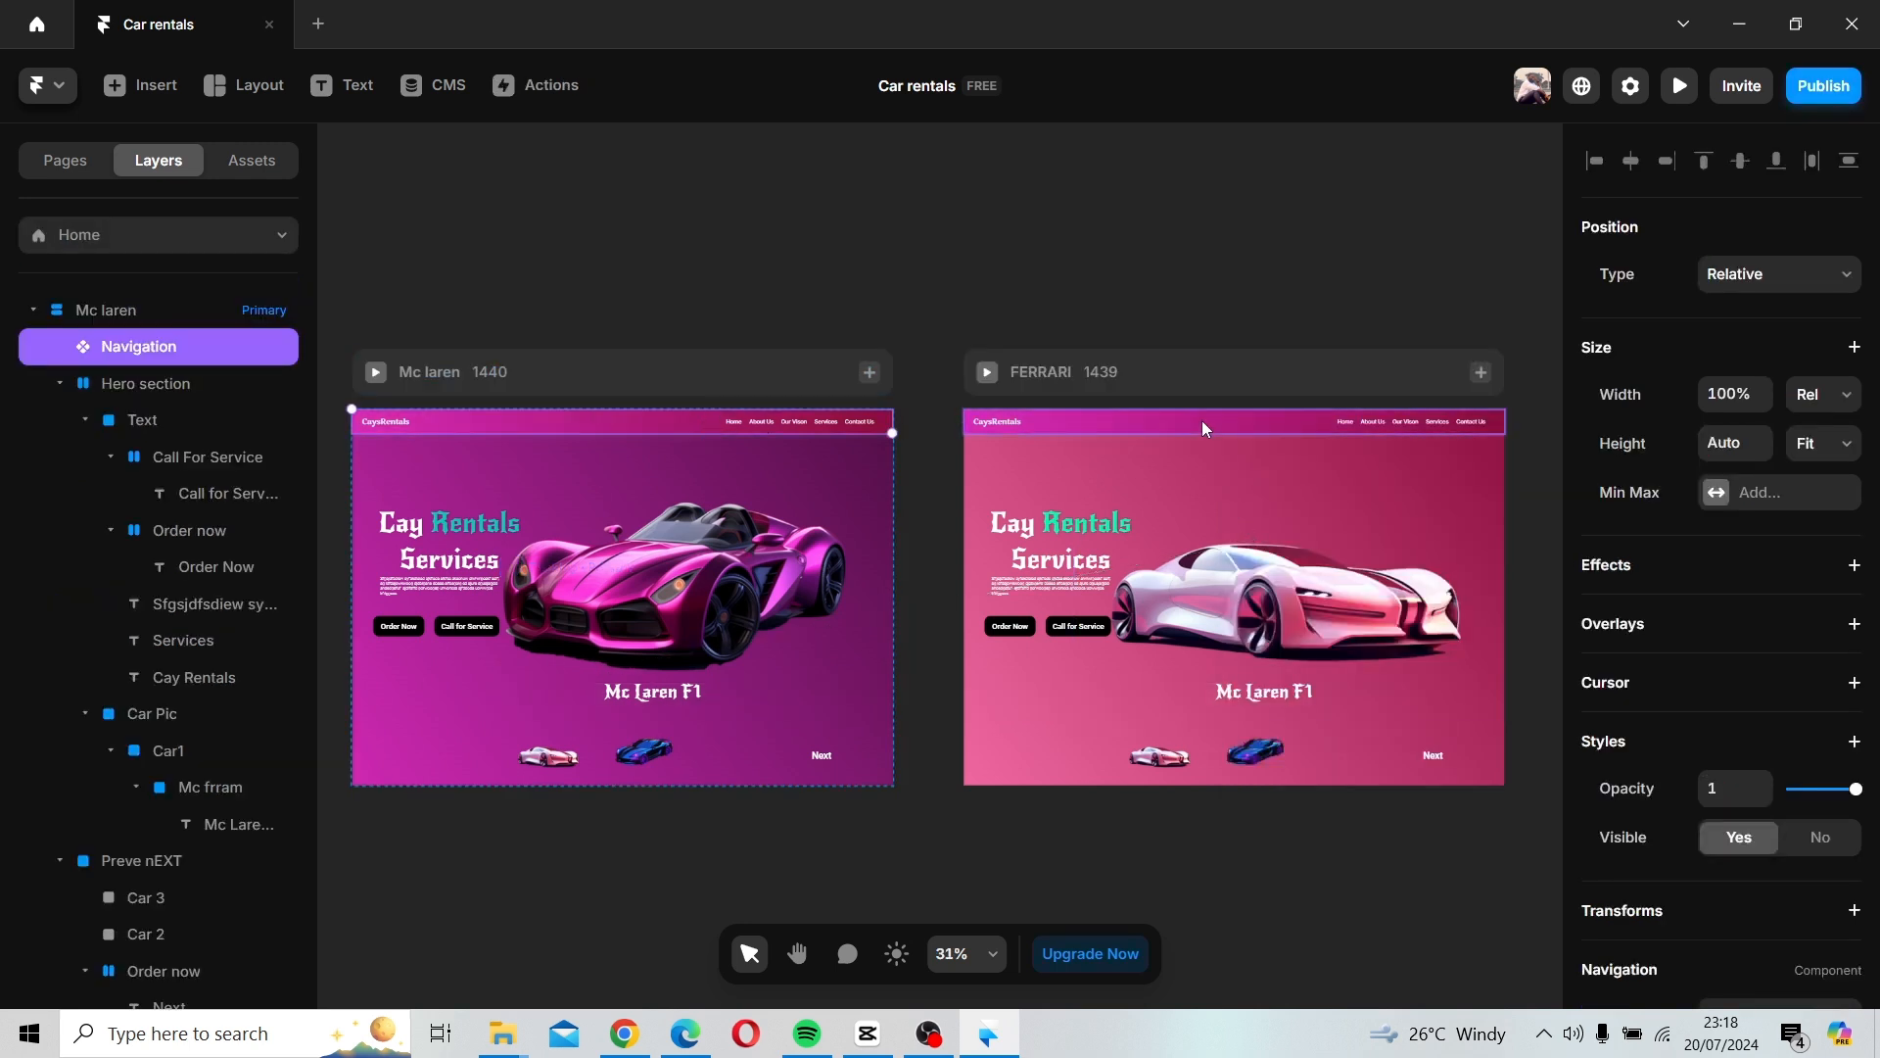
Review the variant options of the Mc laren page's Navigation instance, keeping Desktop selected.
scroll(1858, 688, "down", 3)
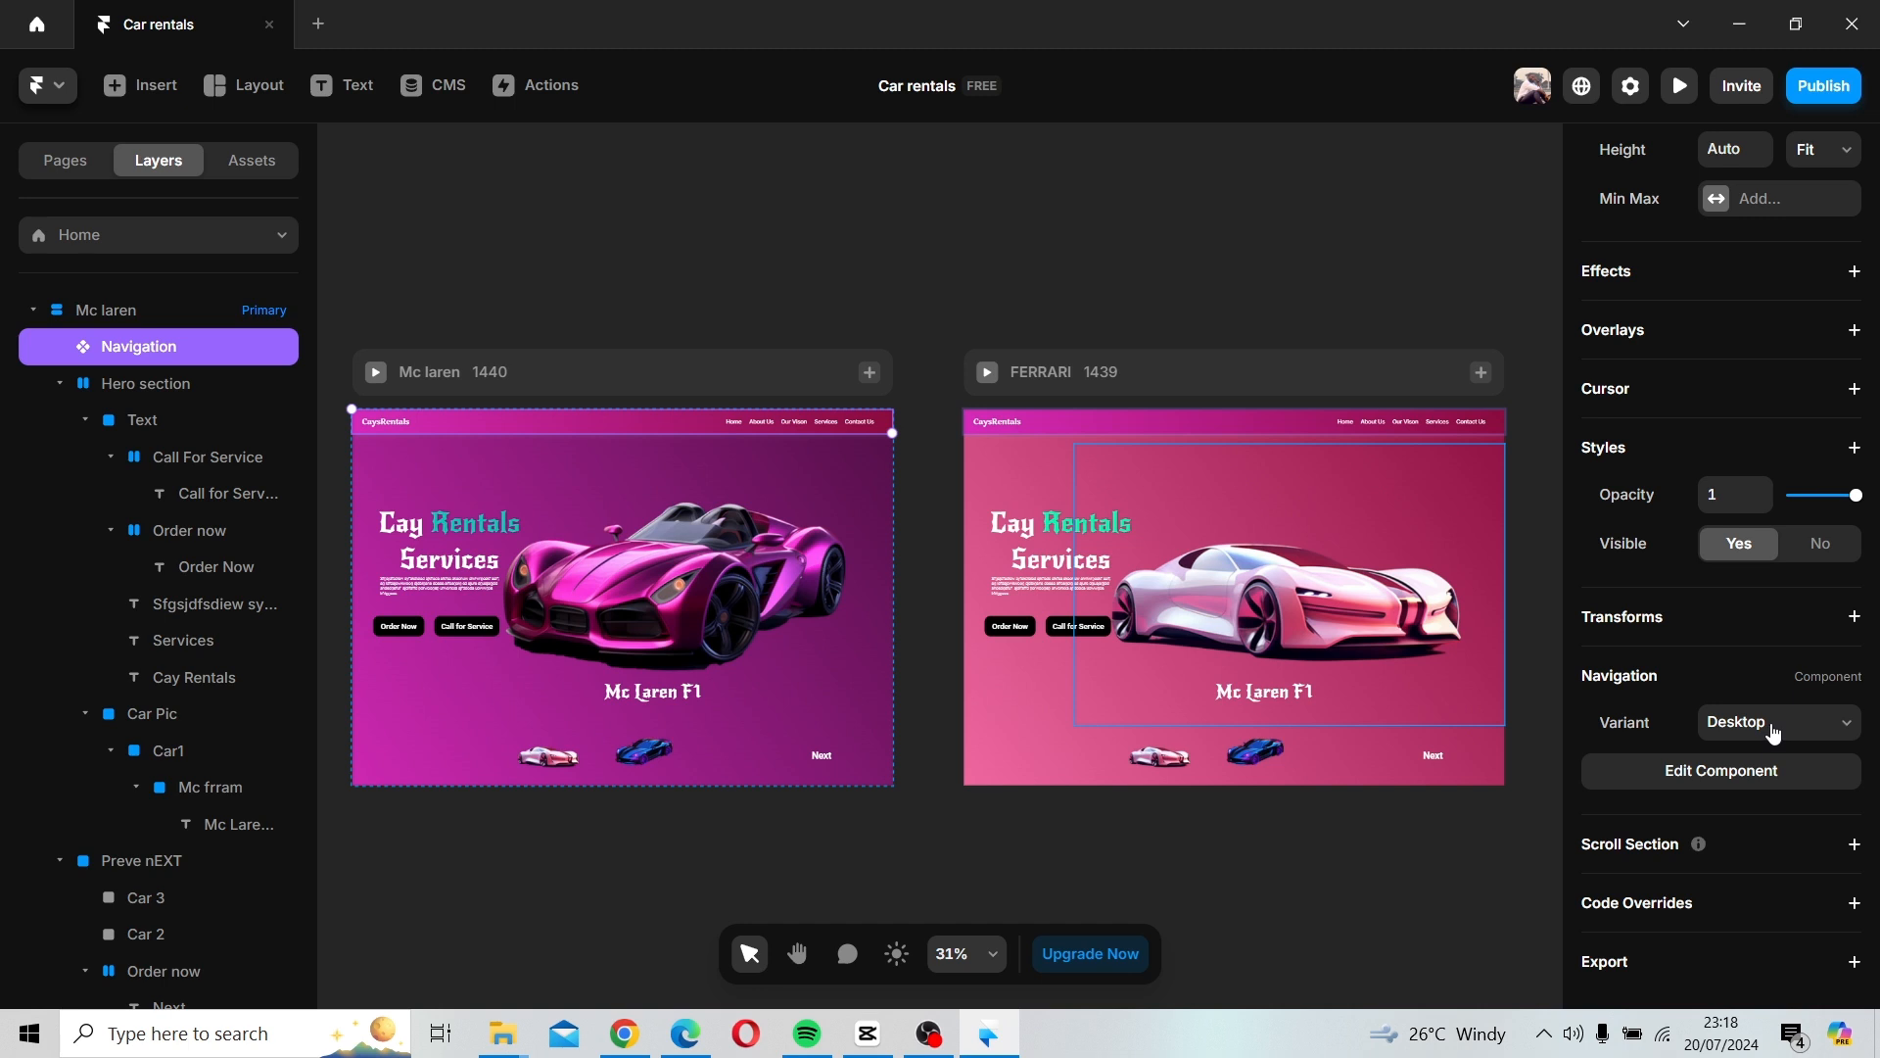
left_click(1776, 733)
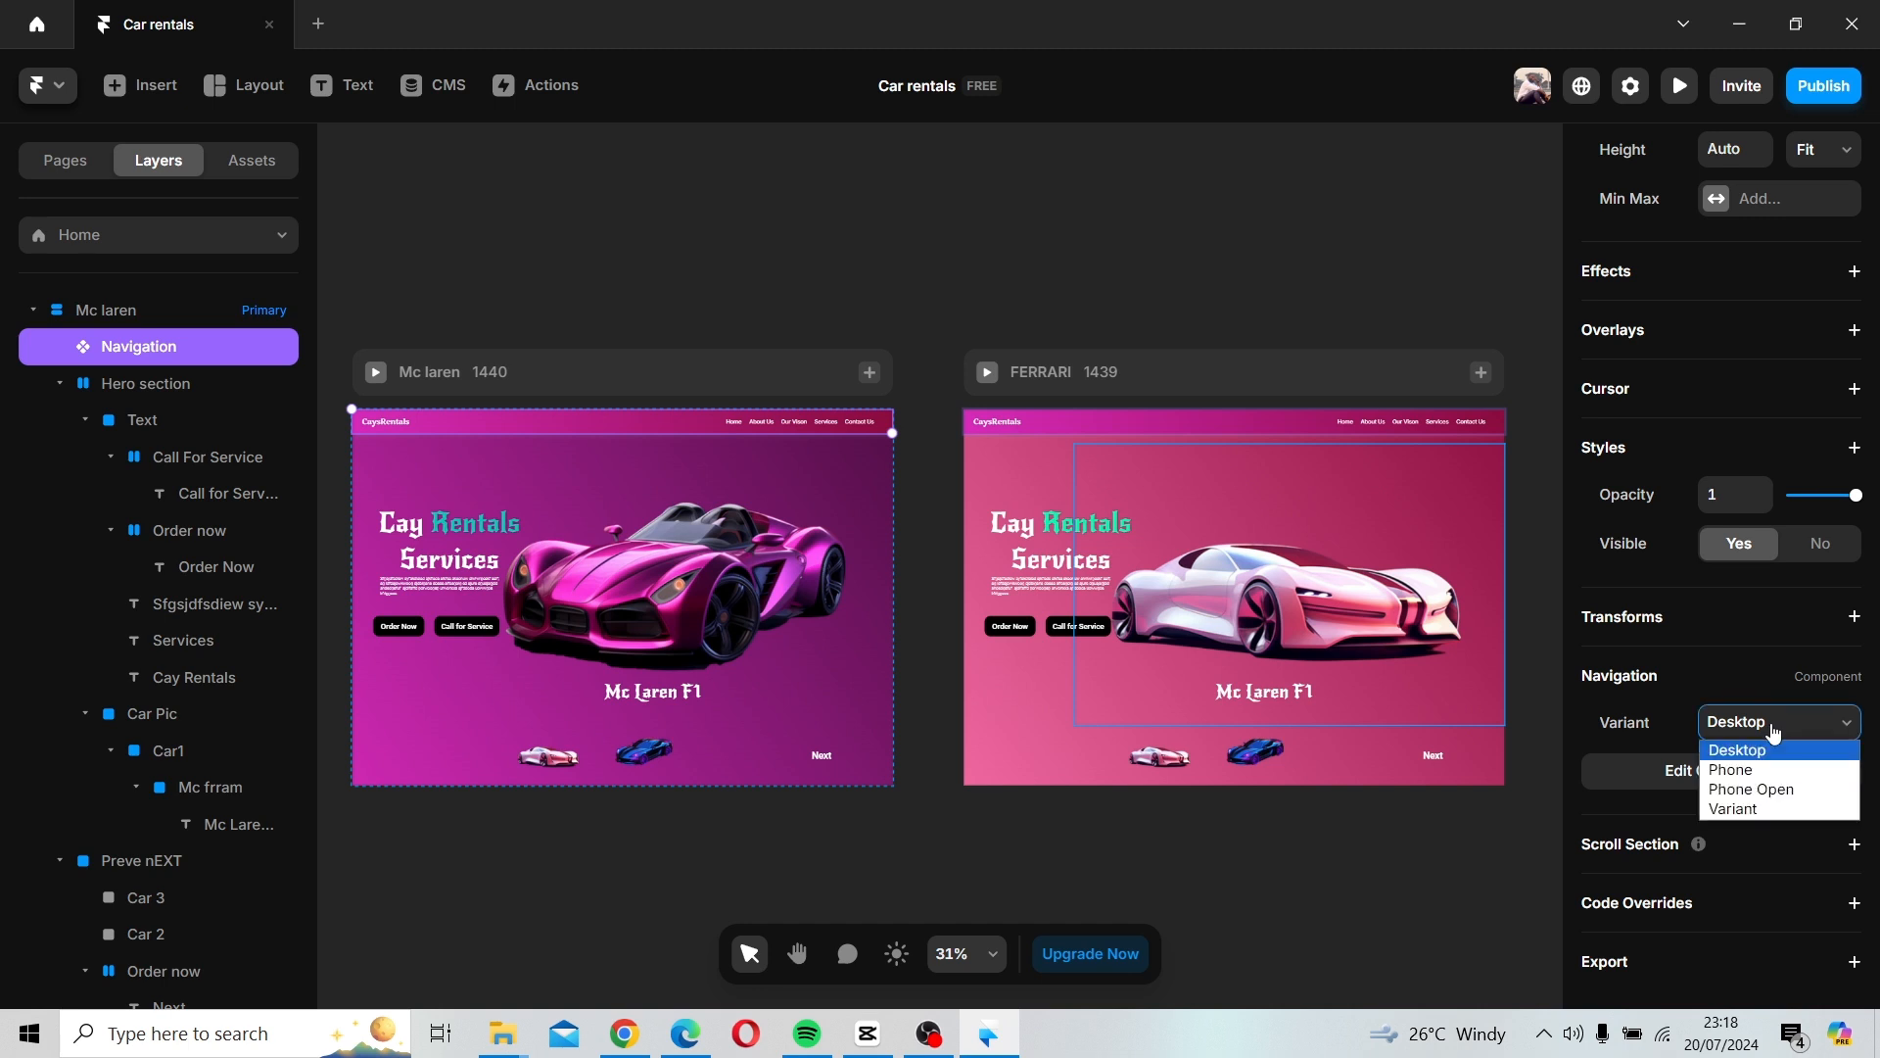
left_click(1780, 747)
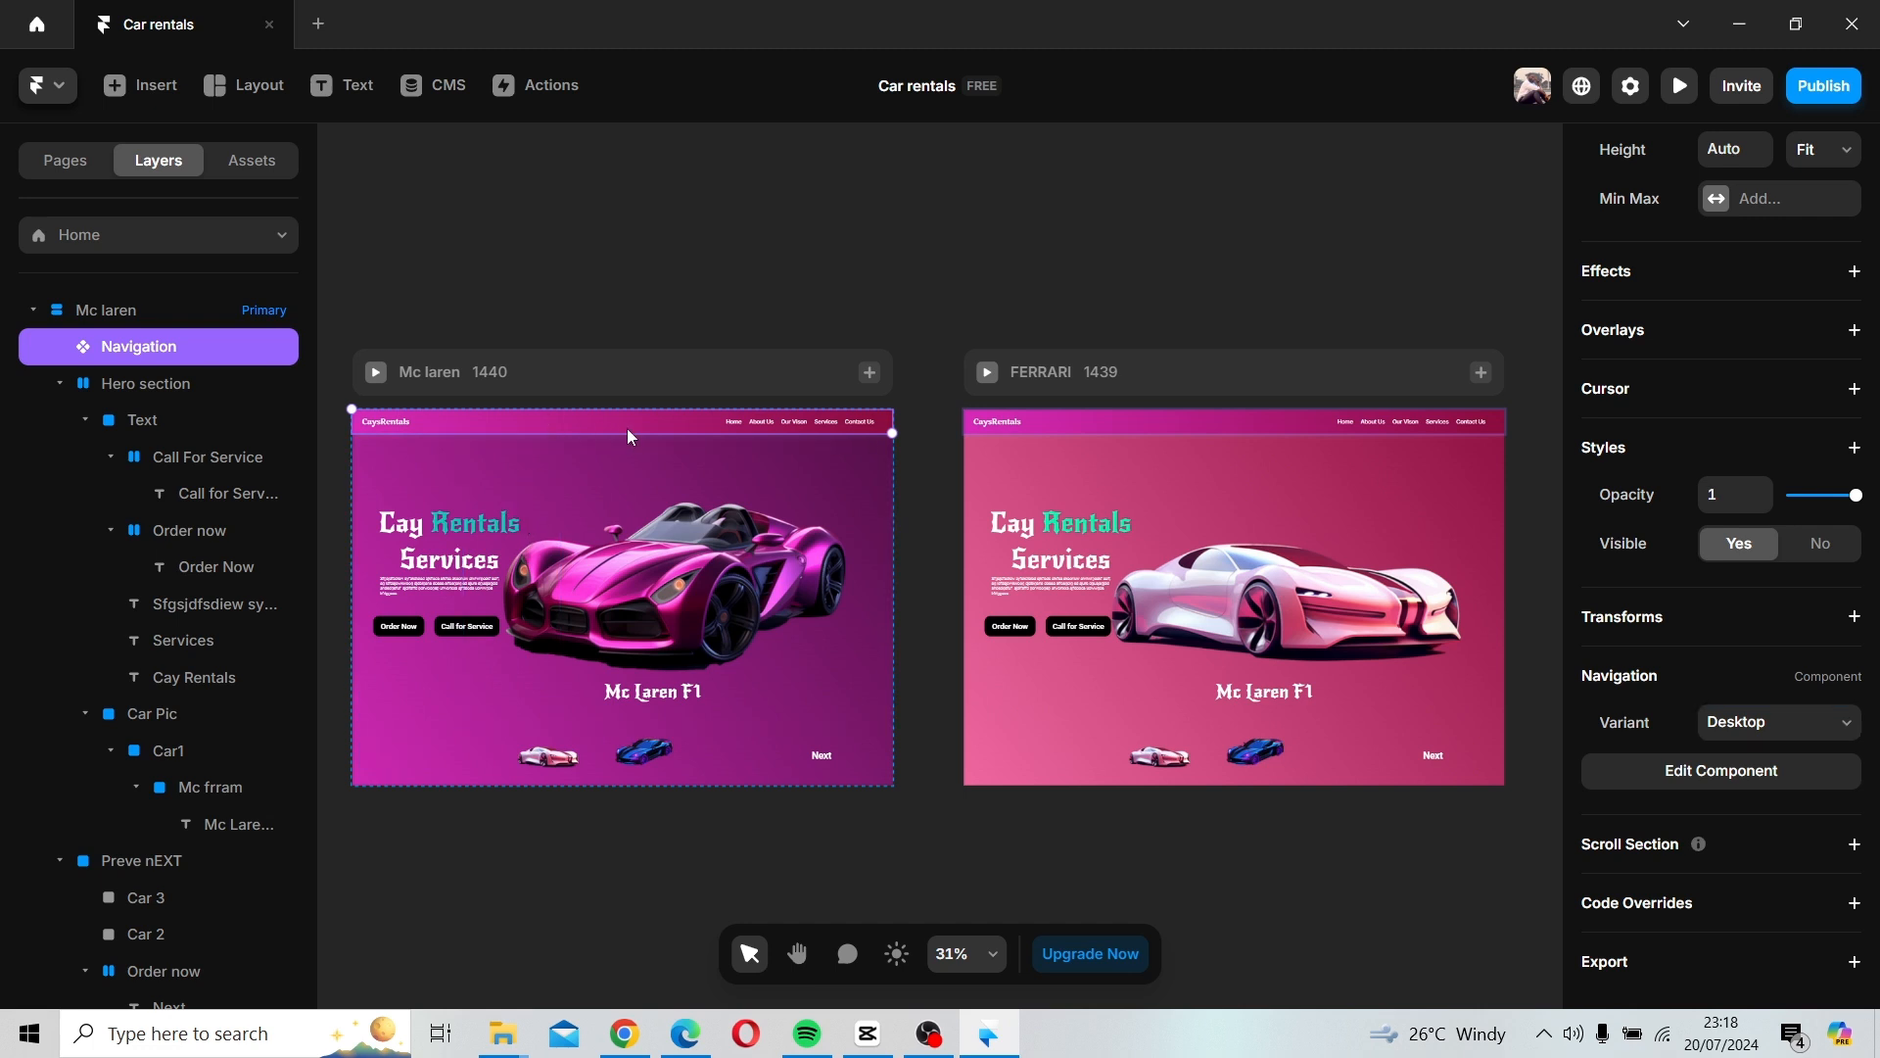
Copy the hex code of the ending colour in the Mc laren page's linear gradient fill.
left_click(614, 388)
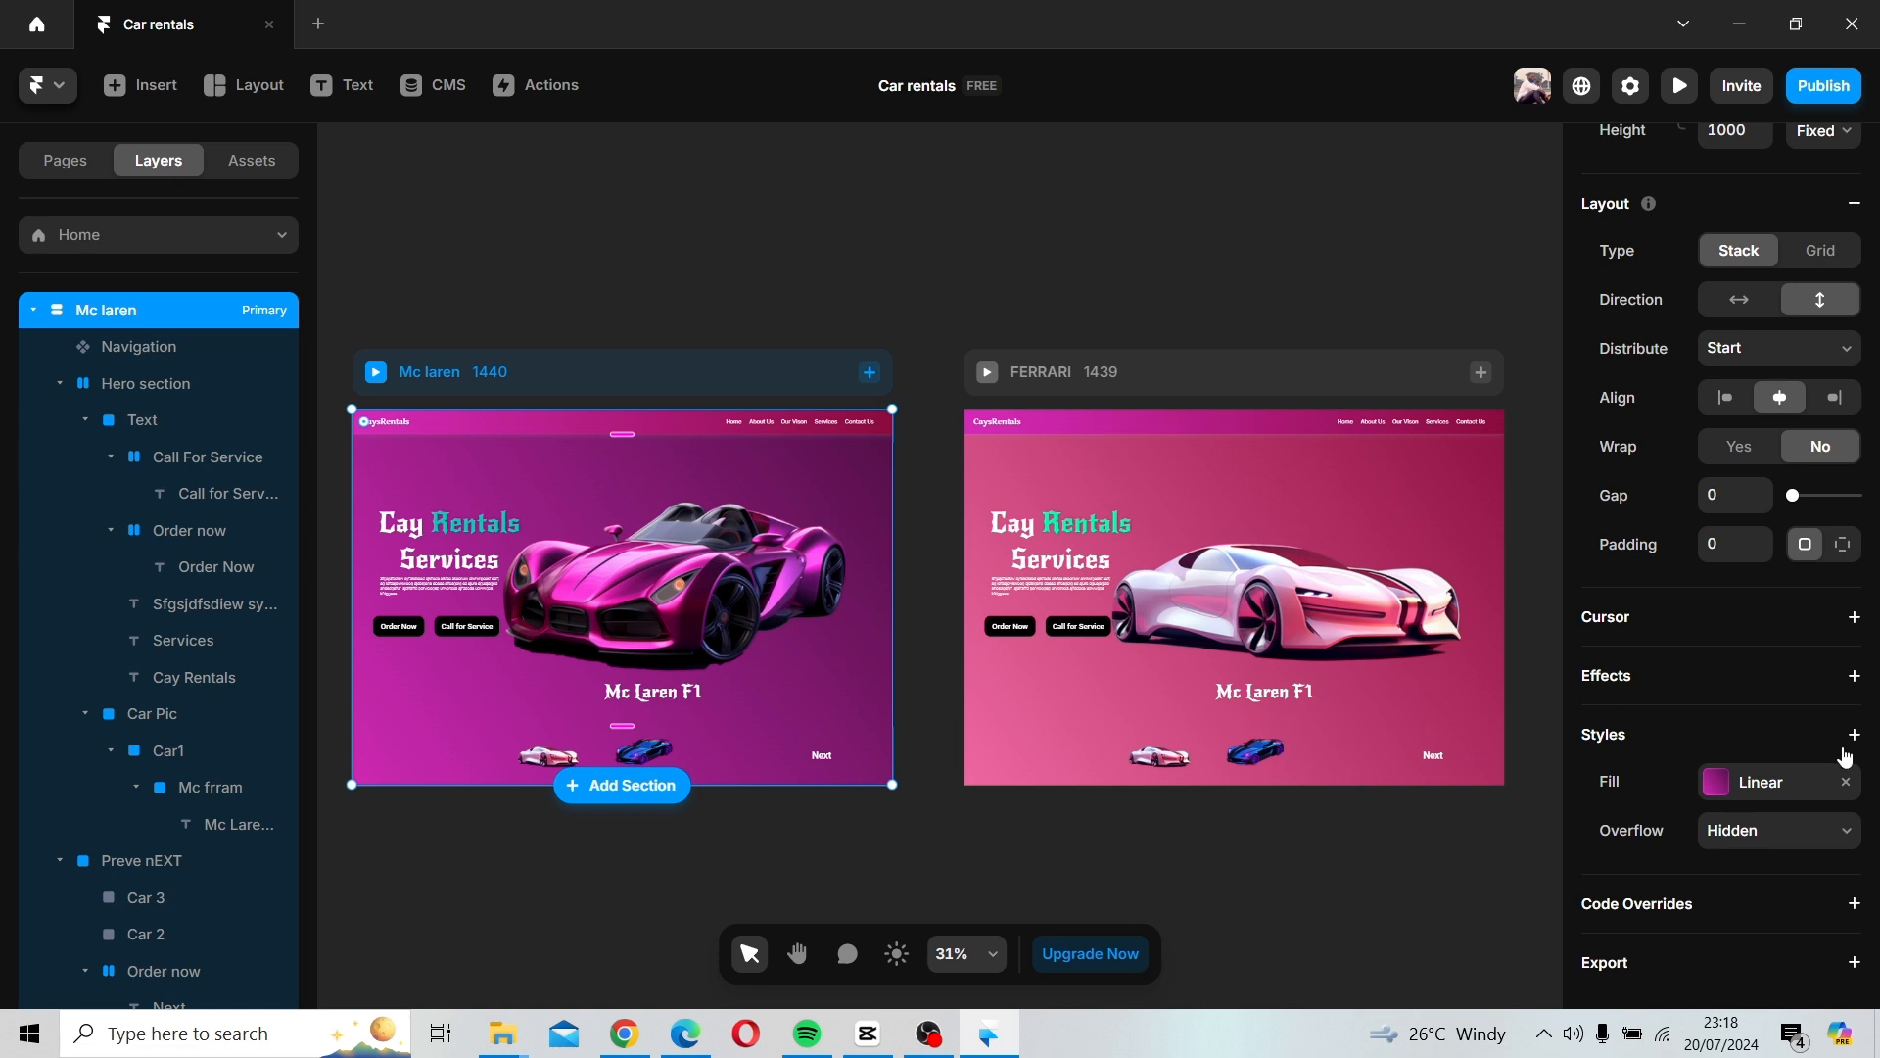
left_click(1802, 781)
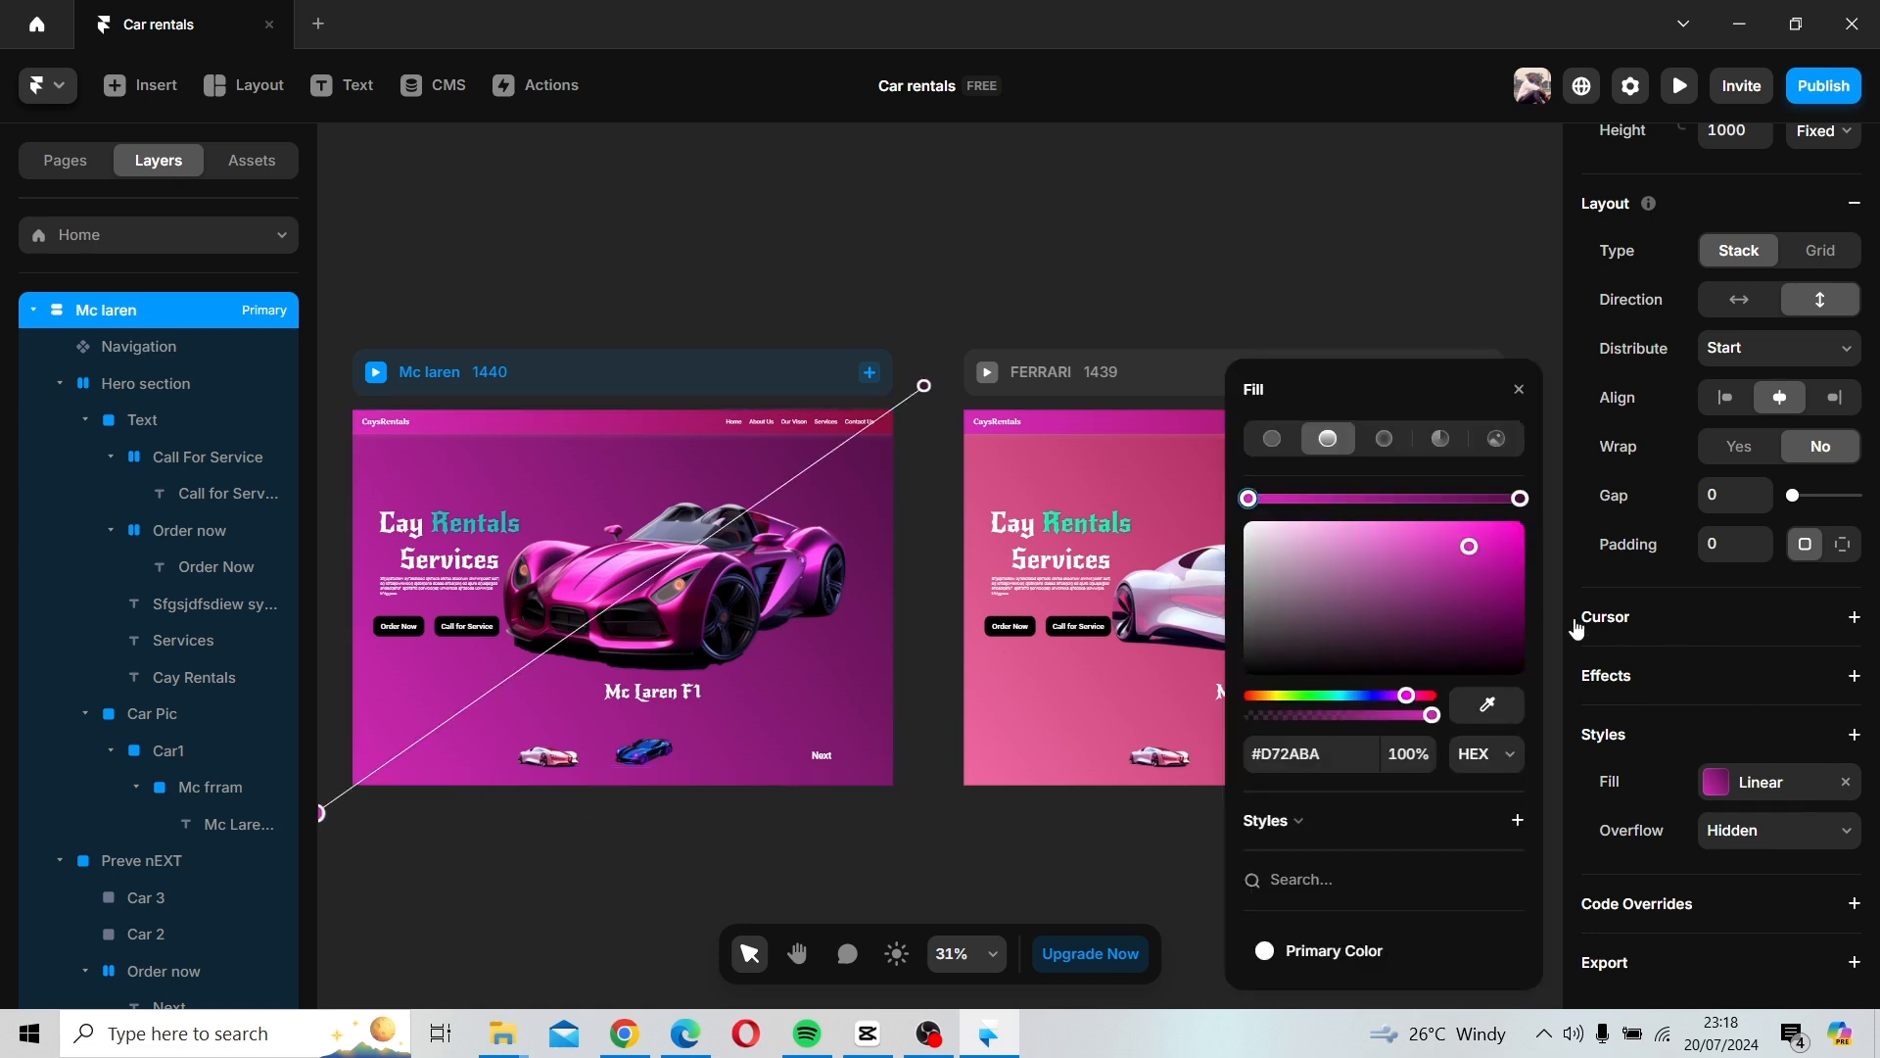
left_click(1521, 498)
left_click(1302, 752)
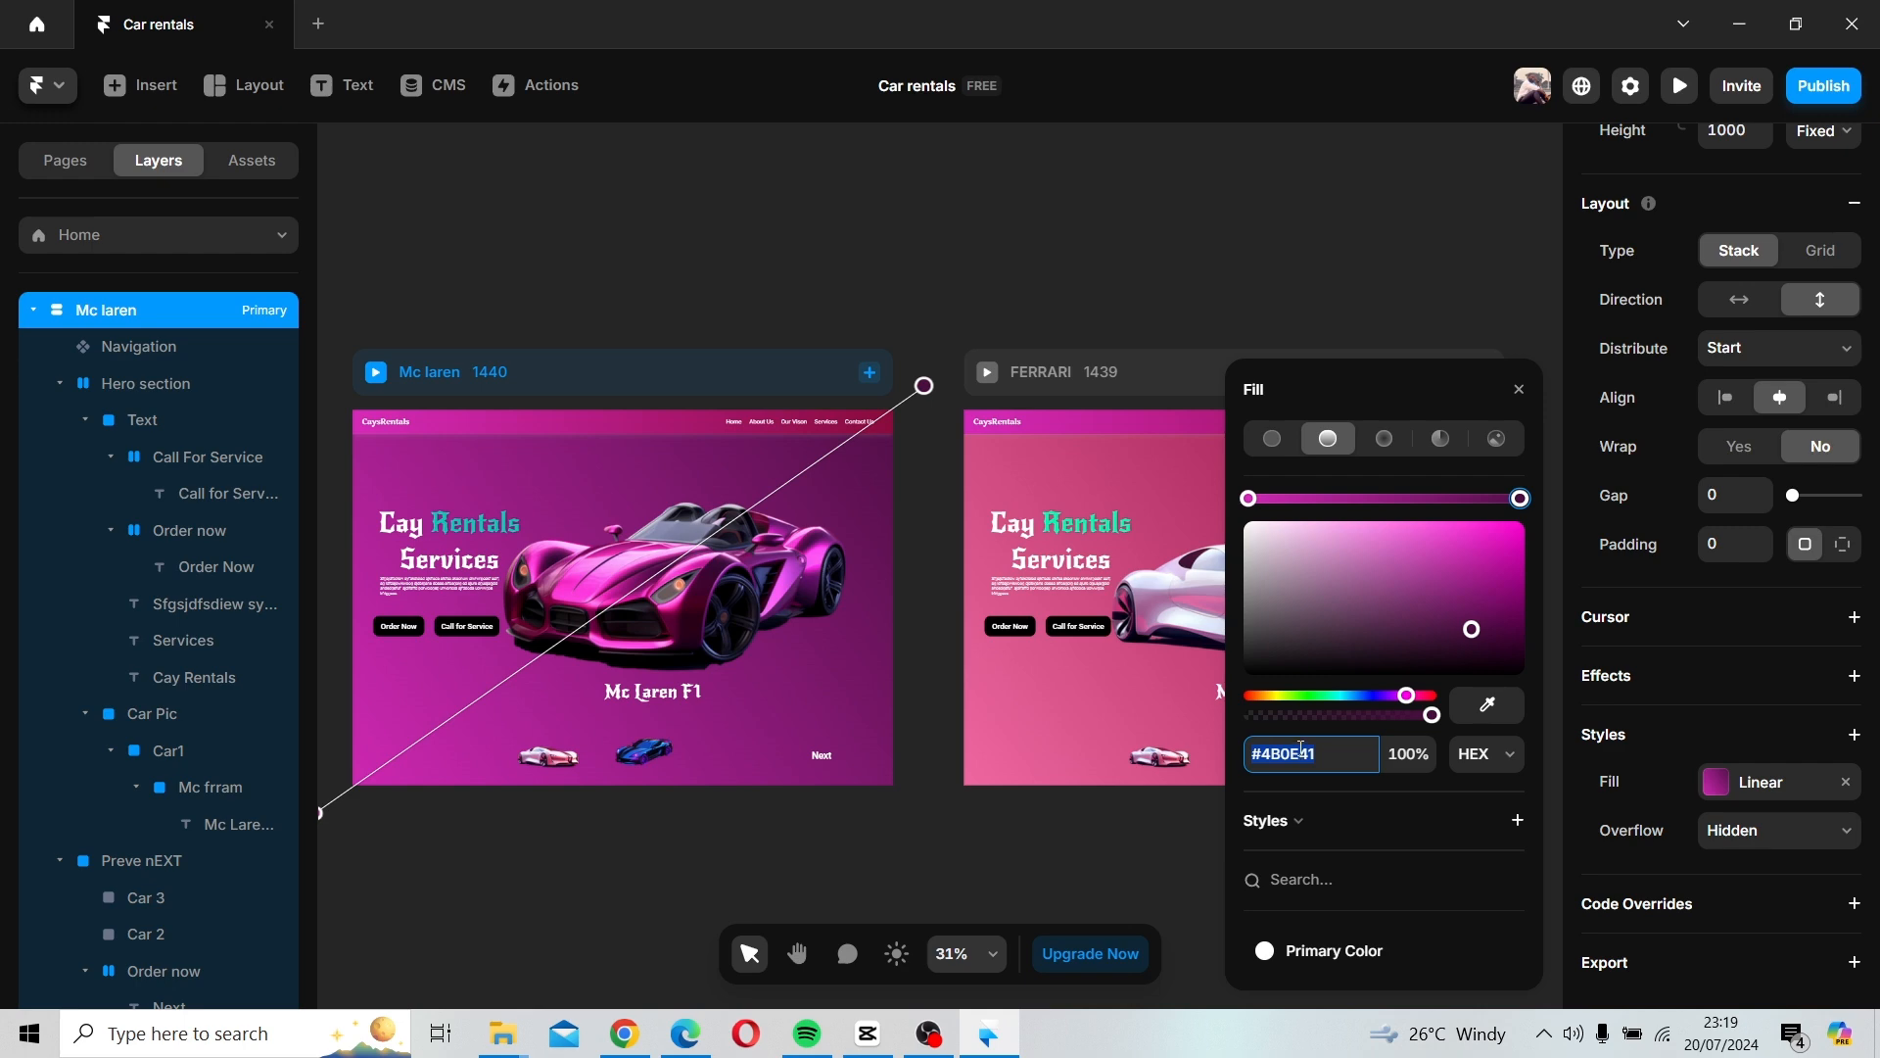
Set the ending colour of the Navigation component's Desktop gradient fill to #4B0E41 and return to the Home page.
double_click(566, 423)
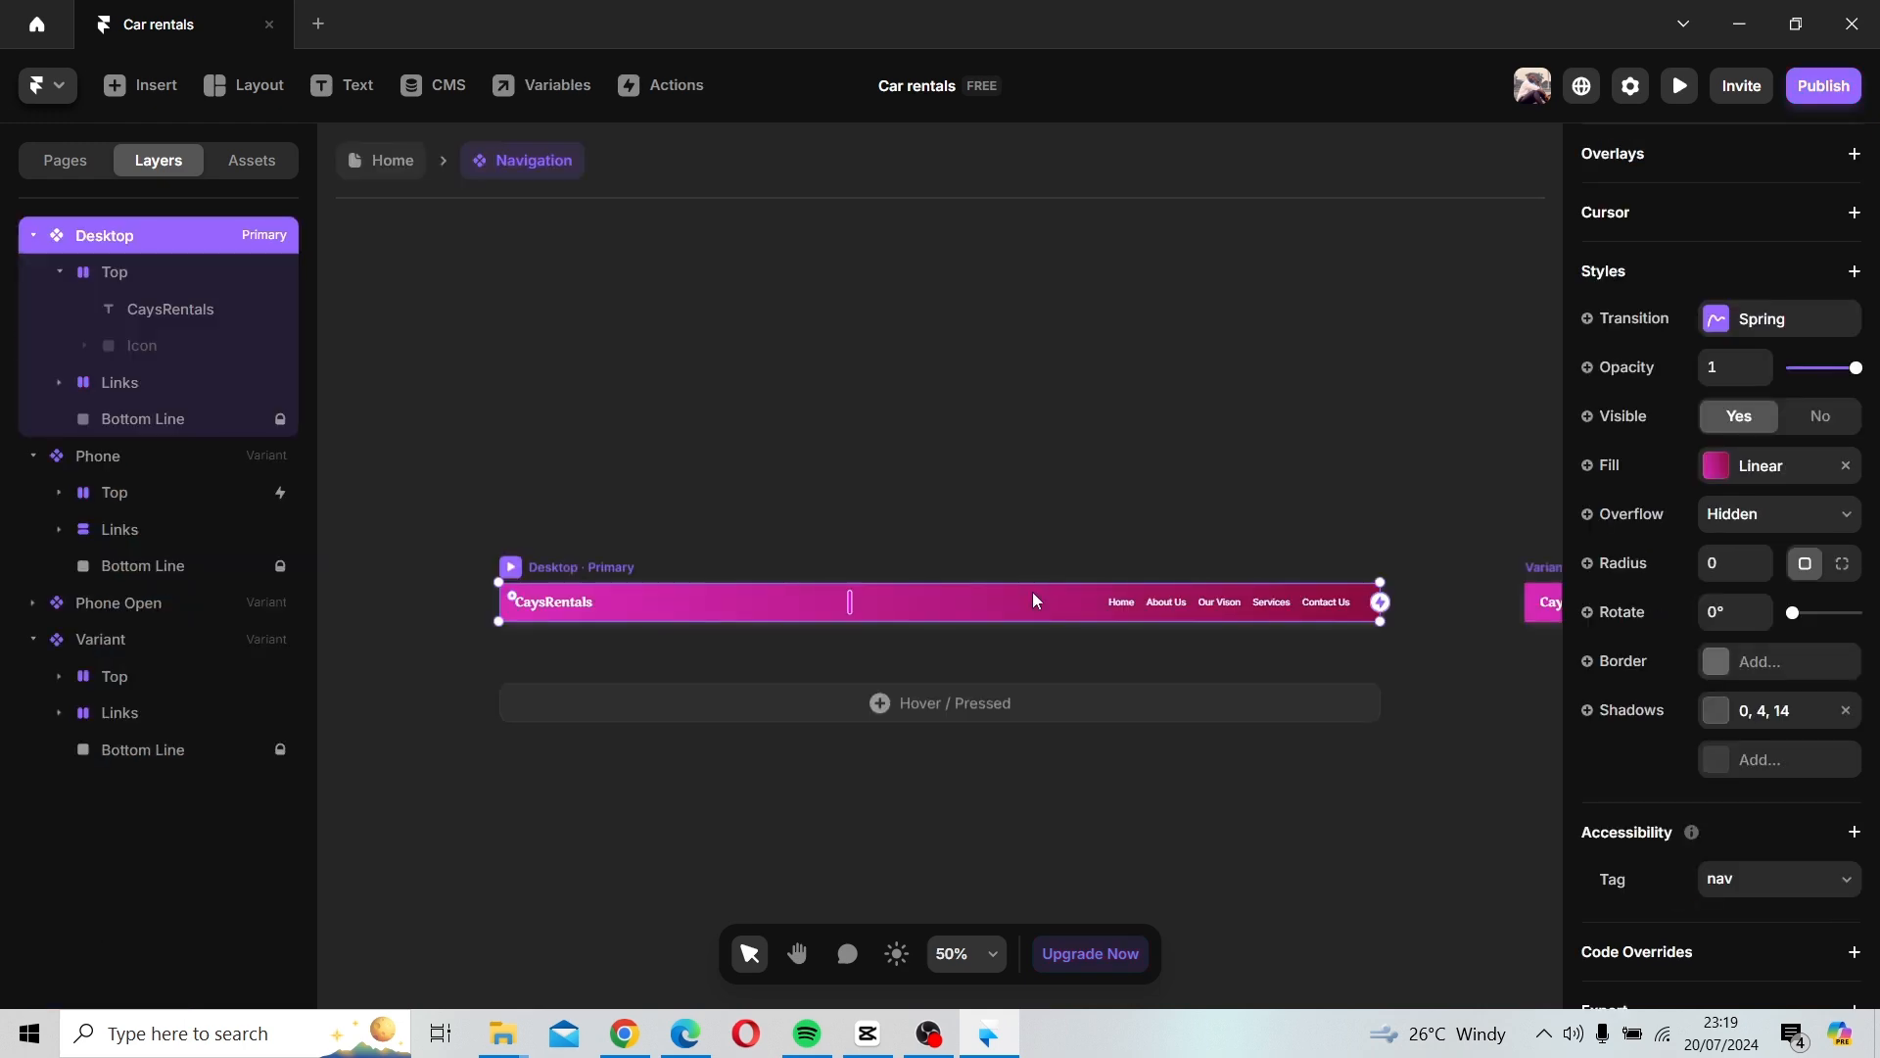
left_click(1729, 468)
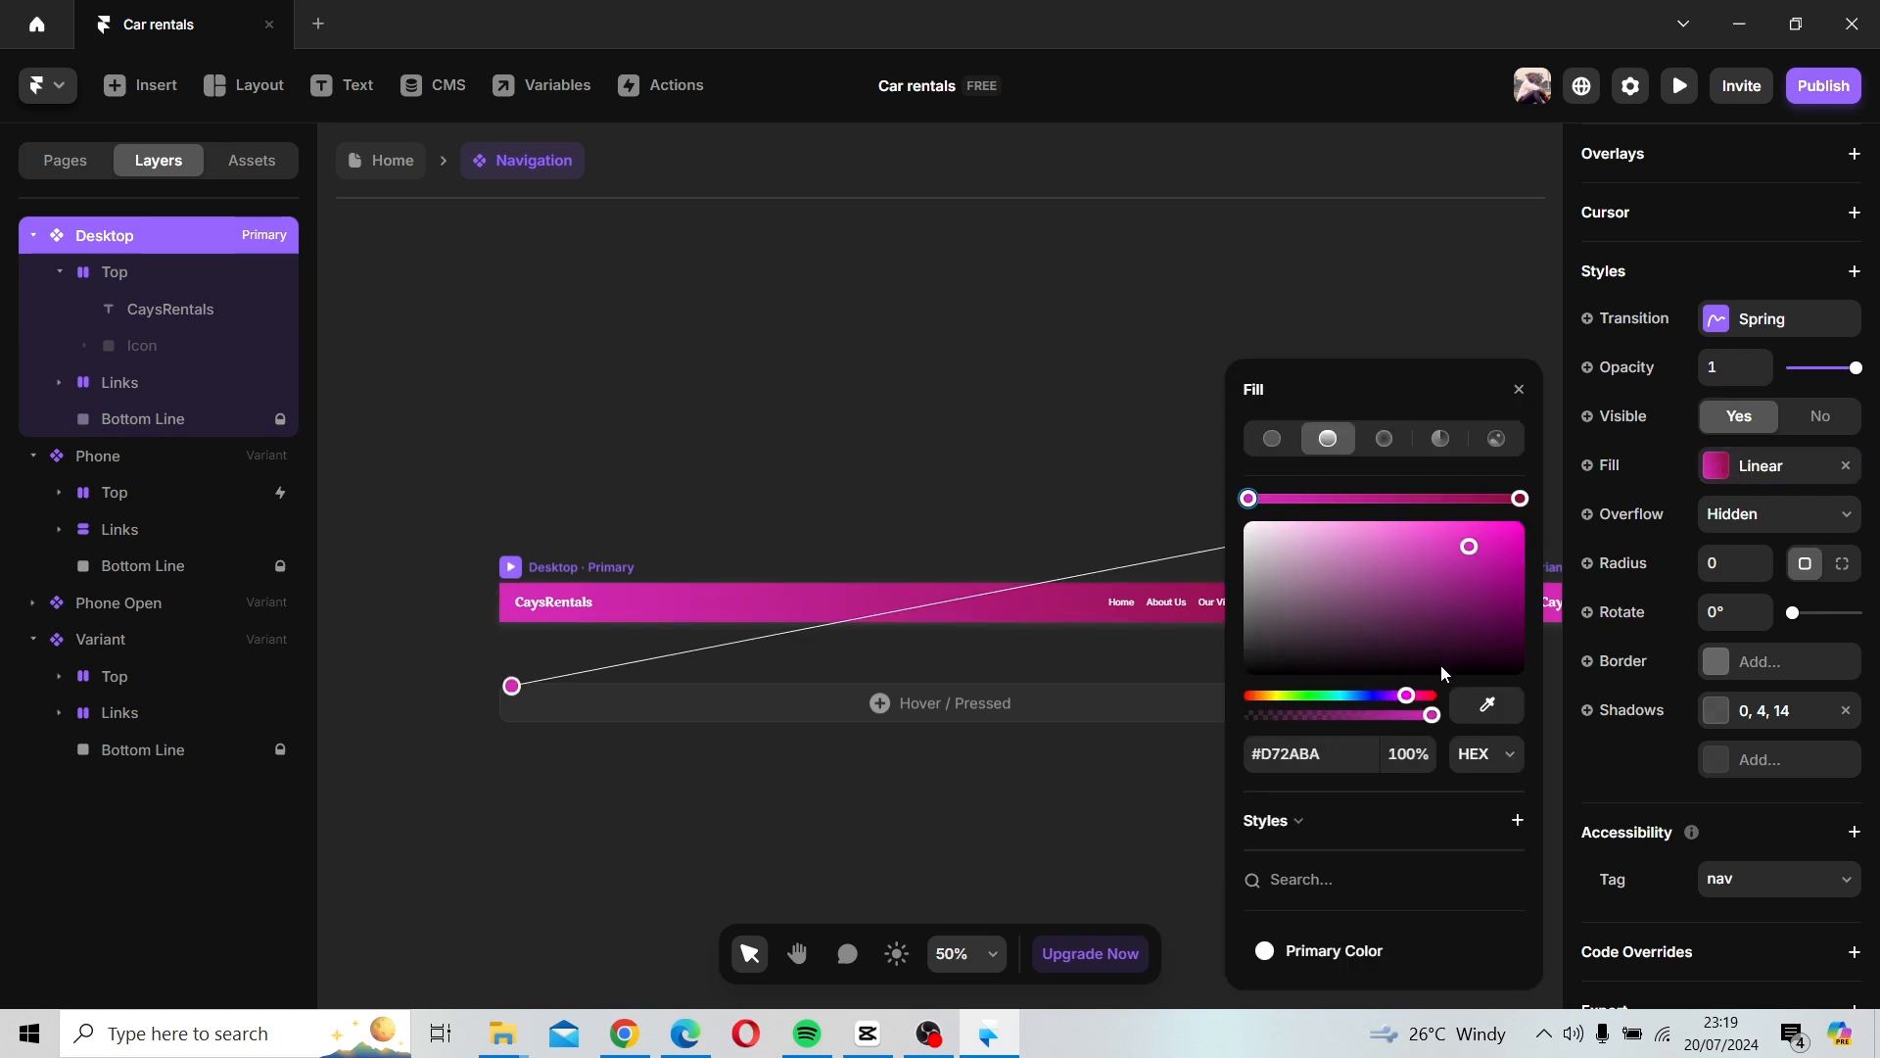
left_click(1519, 500)
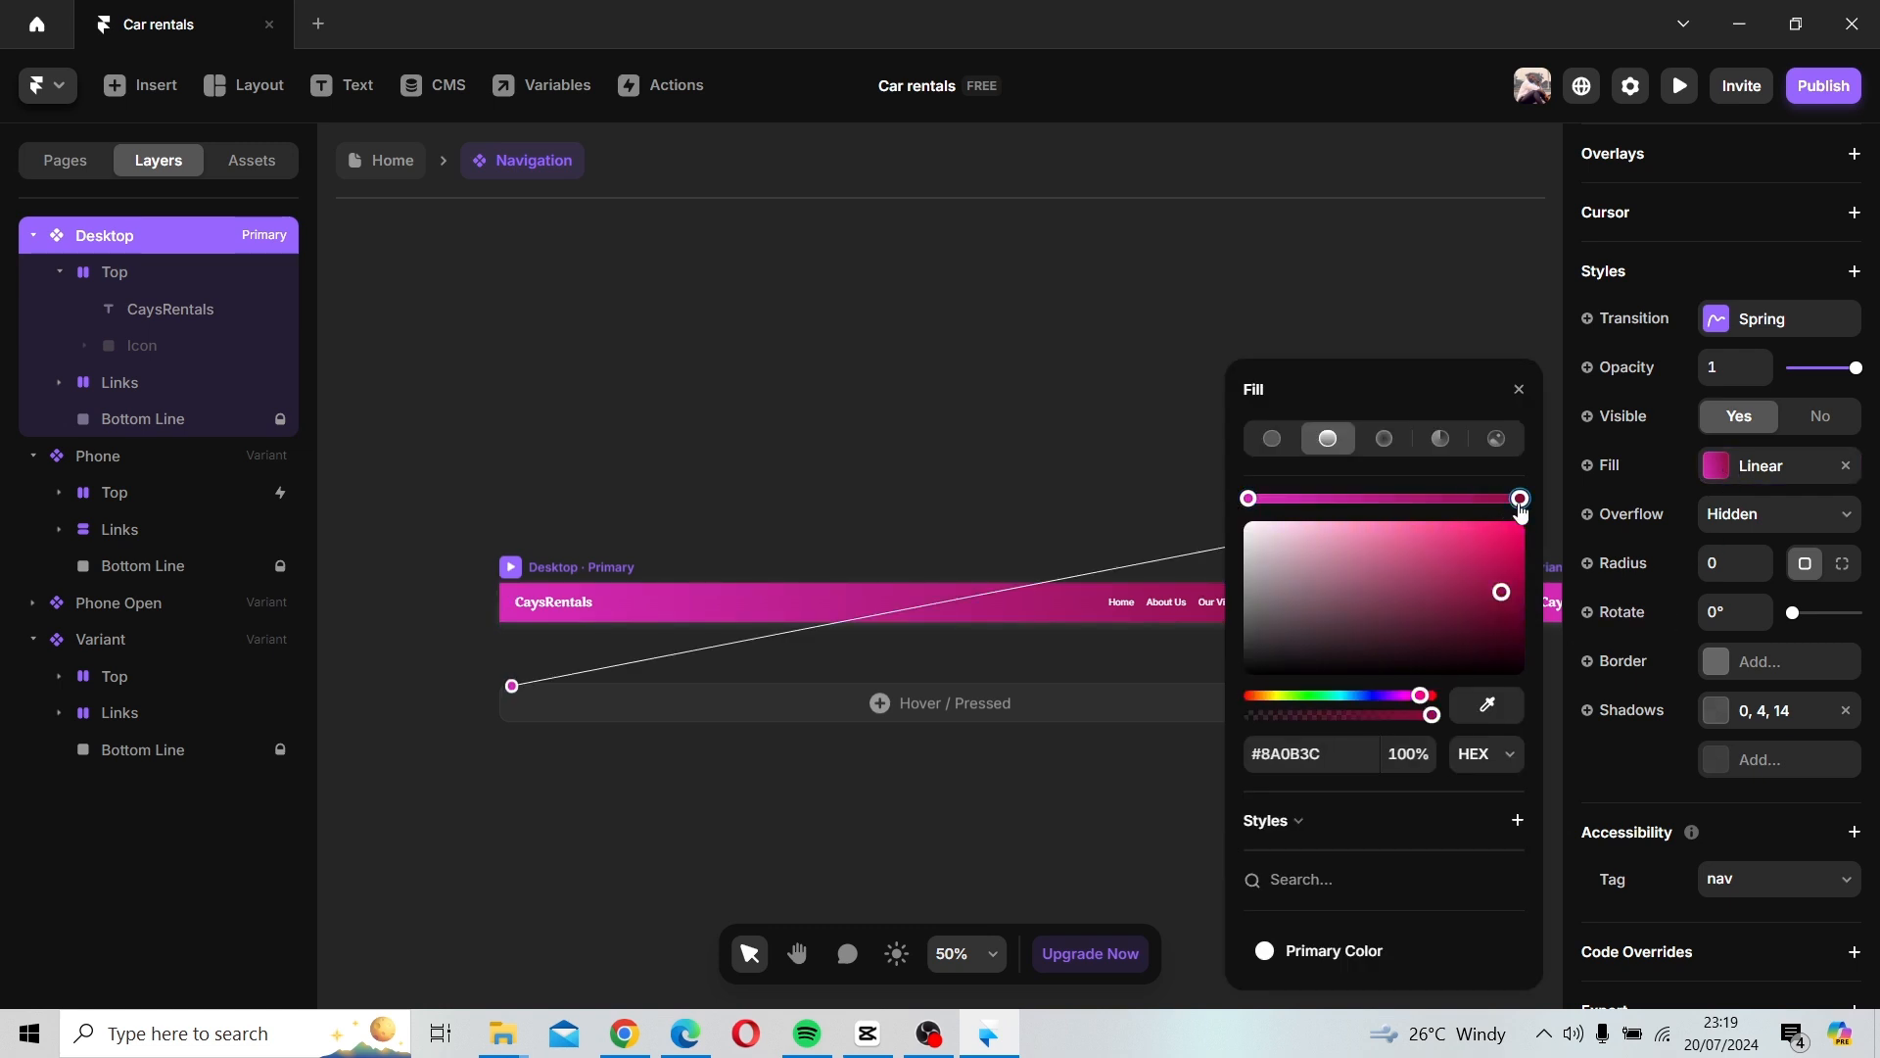
left_click(1332, 756)
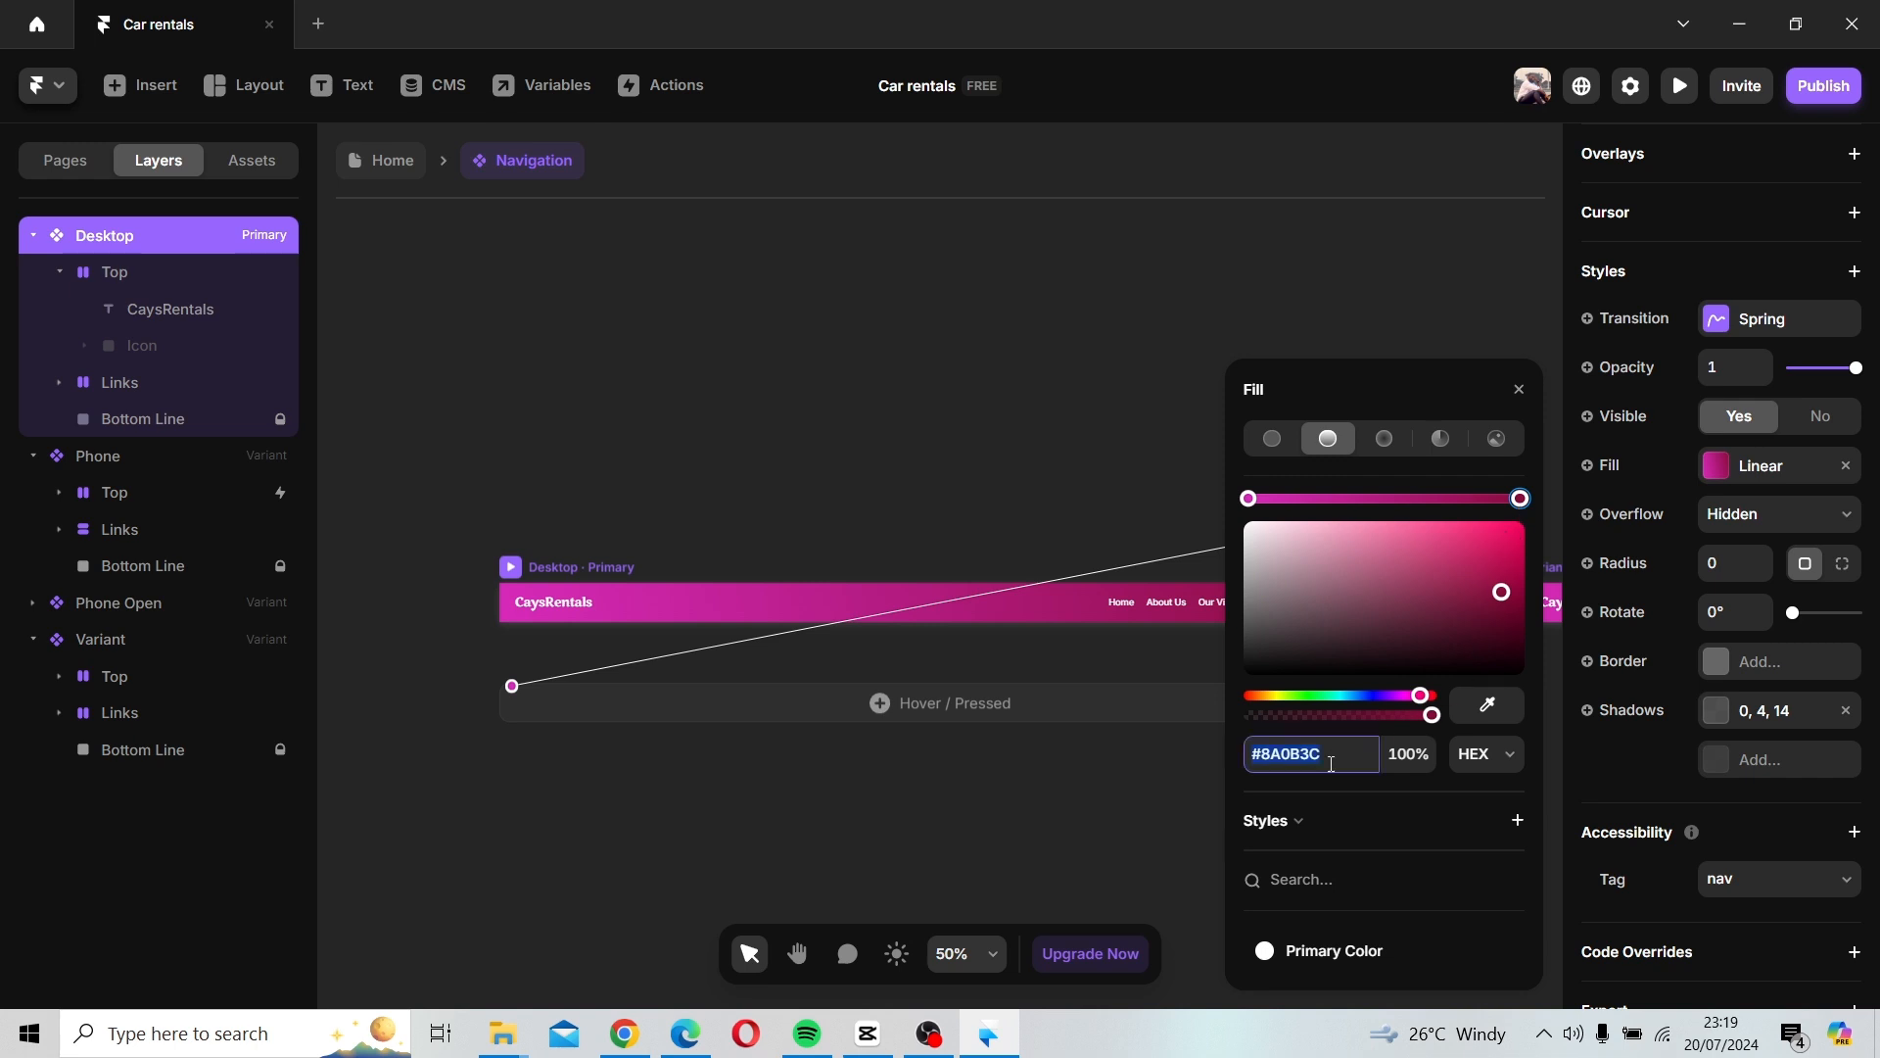
type("#4B0E41")
left_click(1518, 389)
left_click(776, 488)
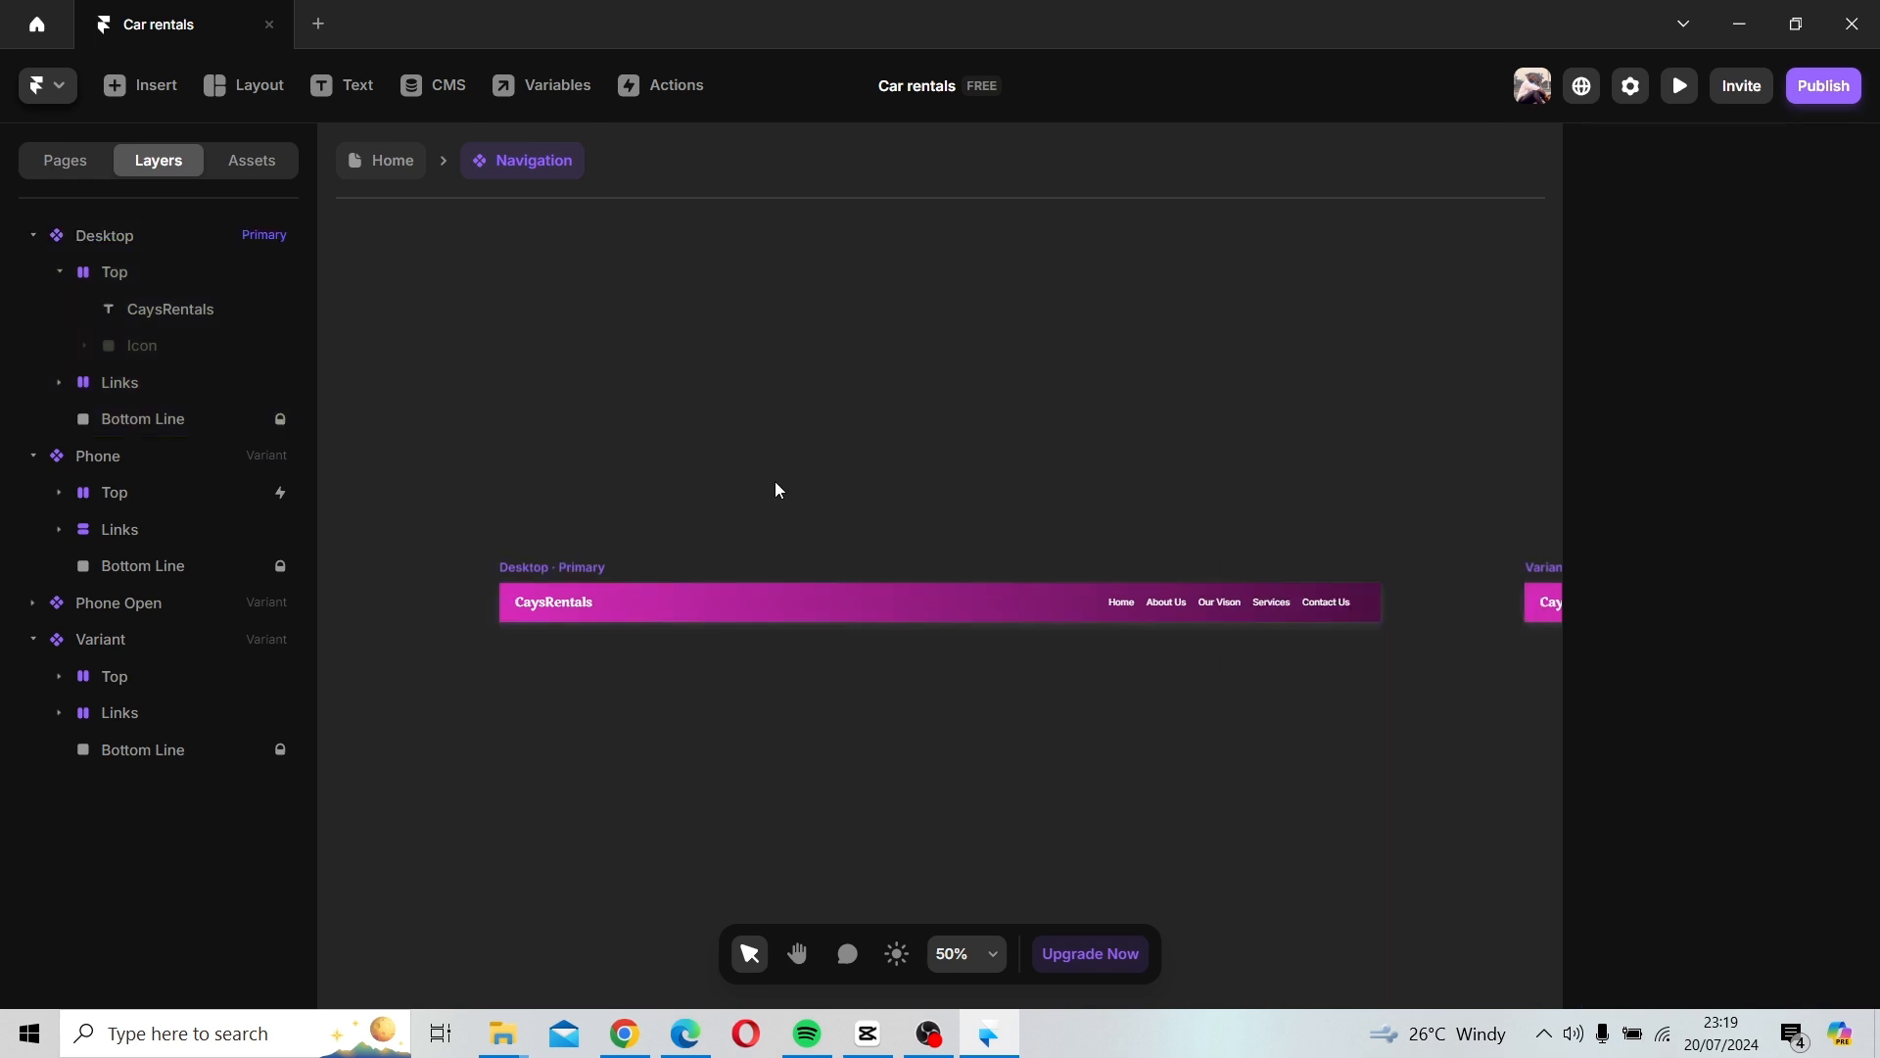
left_click(401, 179)
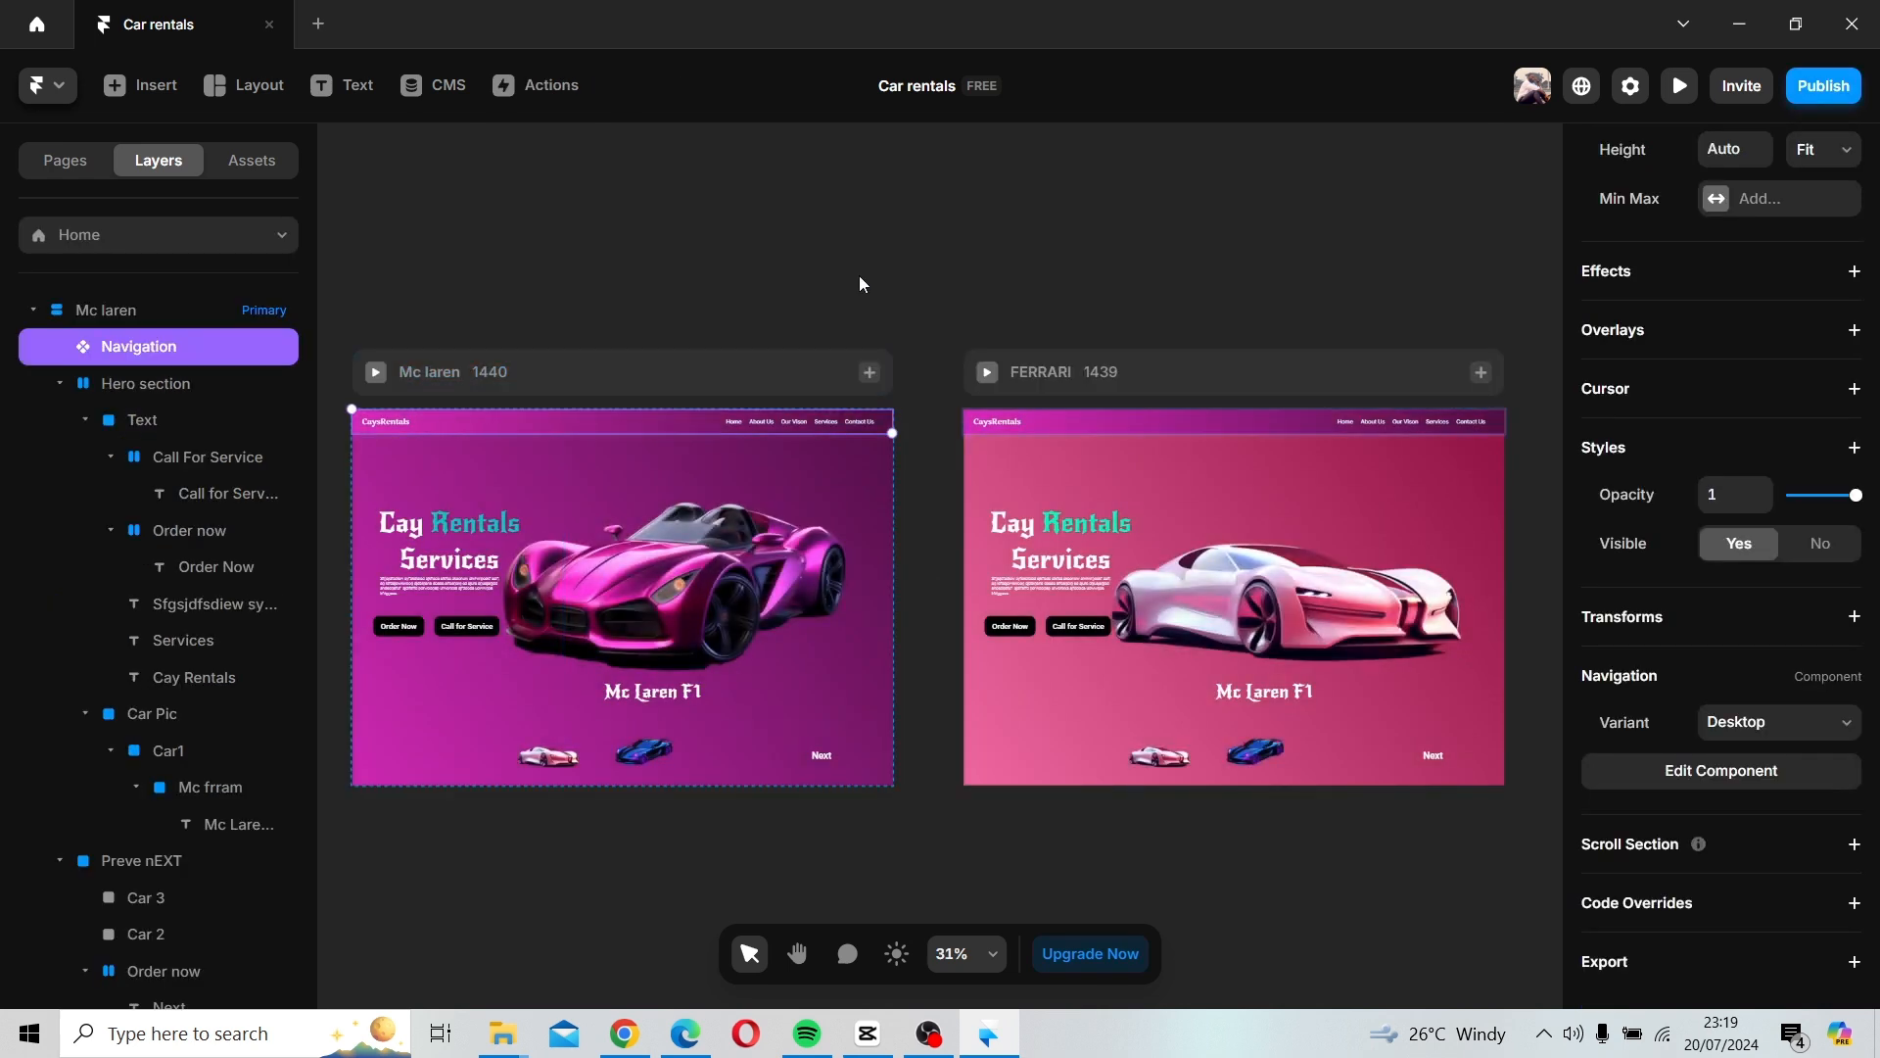
Open the Navigation component from the FERRARI page and move the unnamed variant closer to the Desktop variant, at X 765.
left_click(1026, 422)
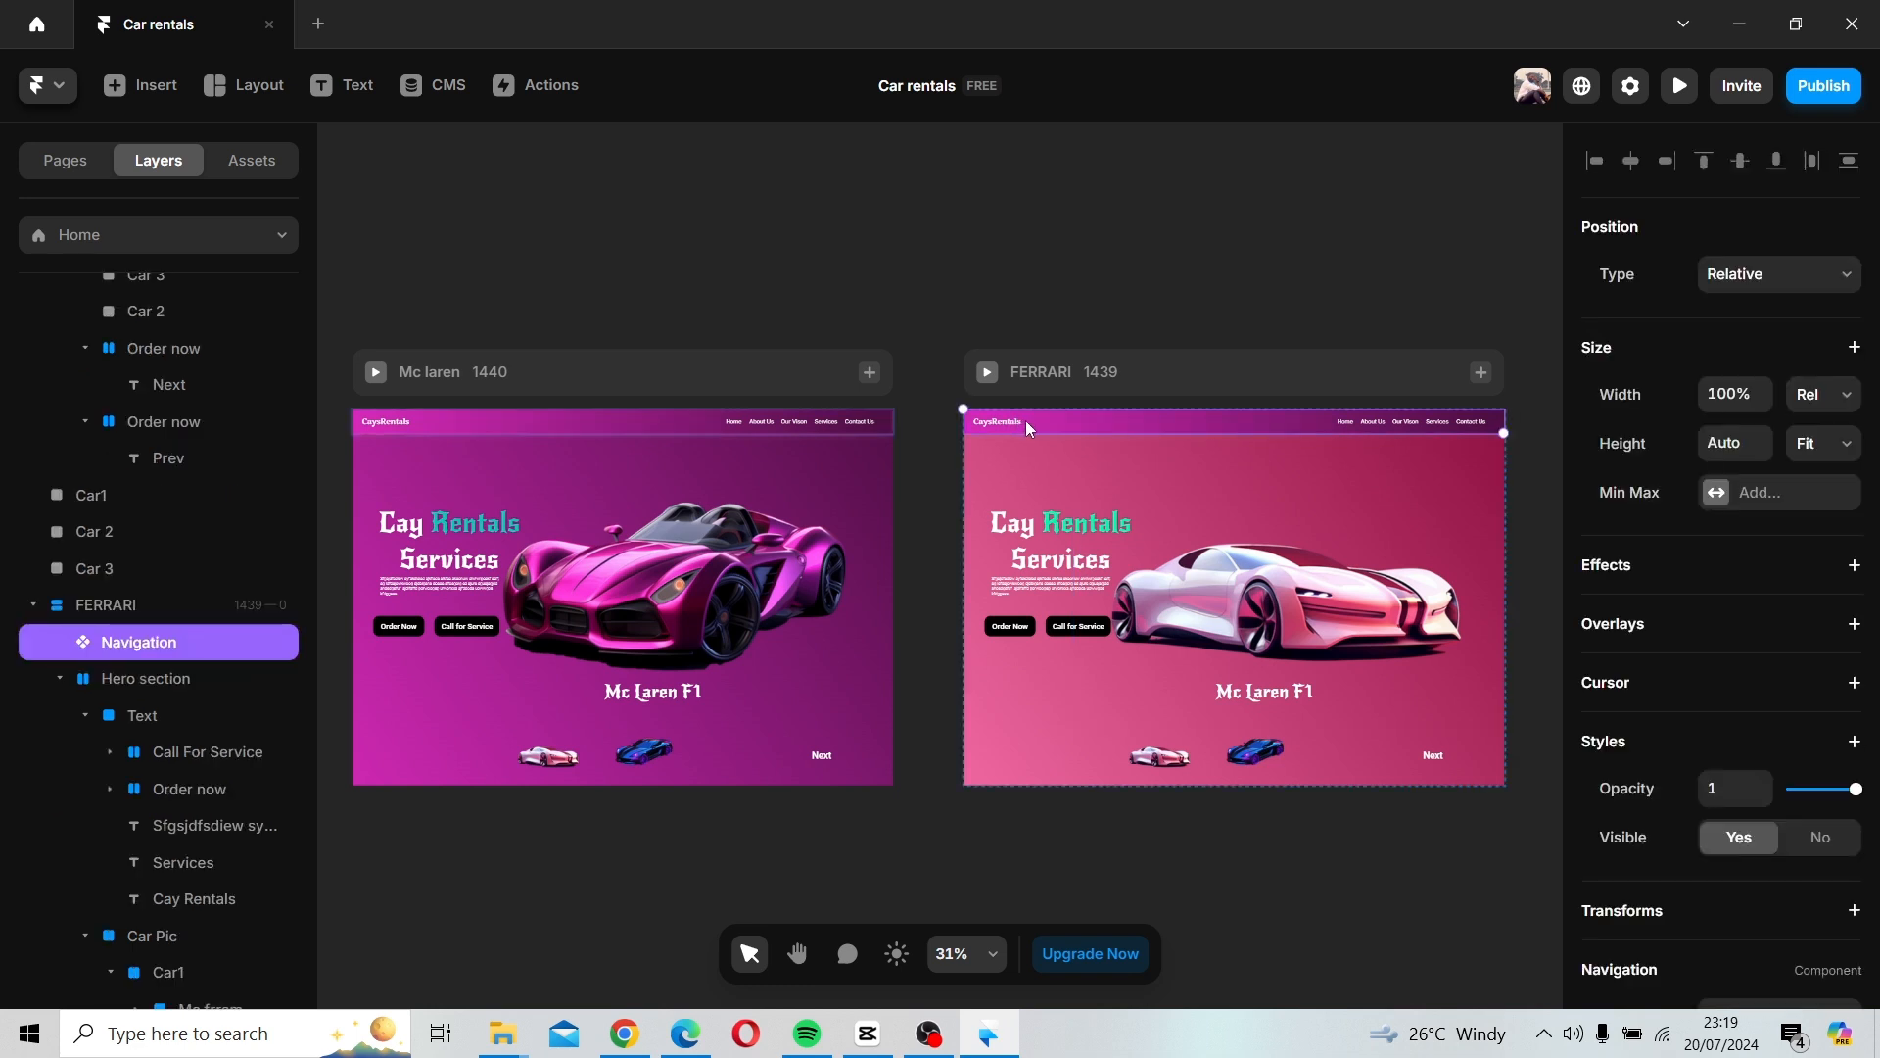
double_click(1025, 420)
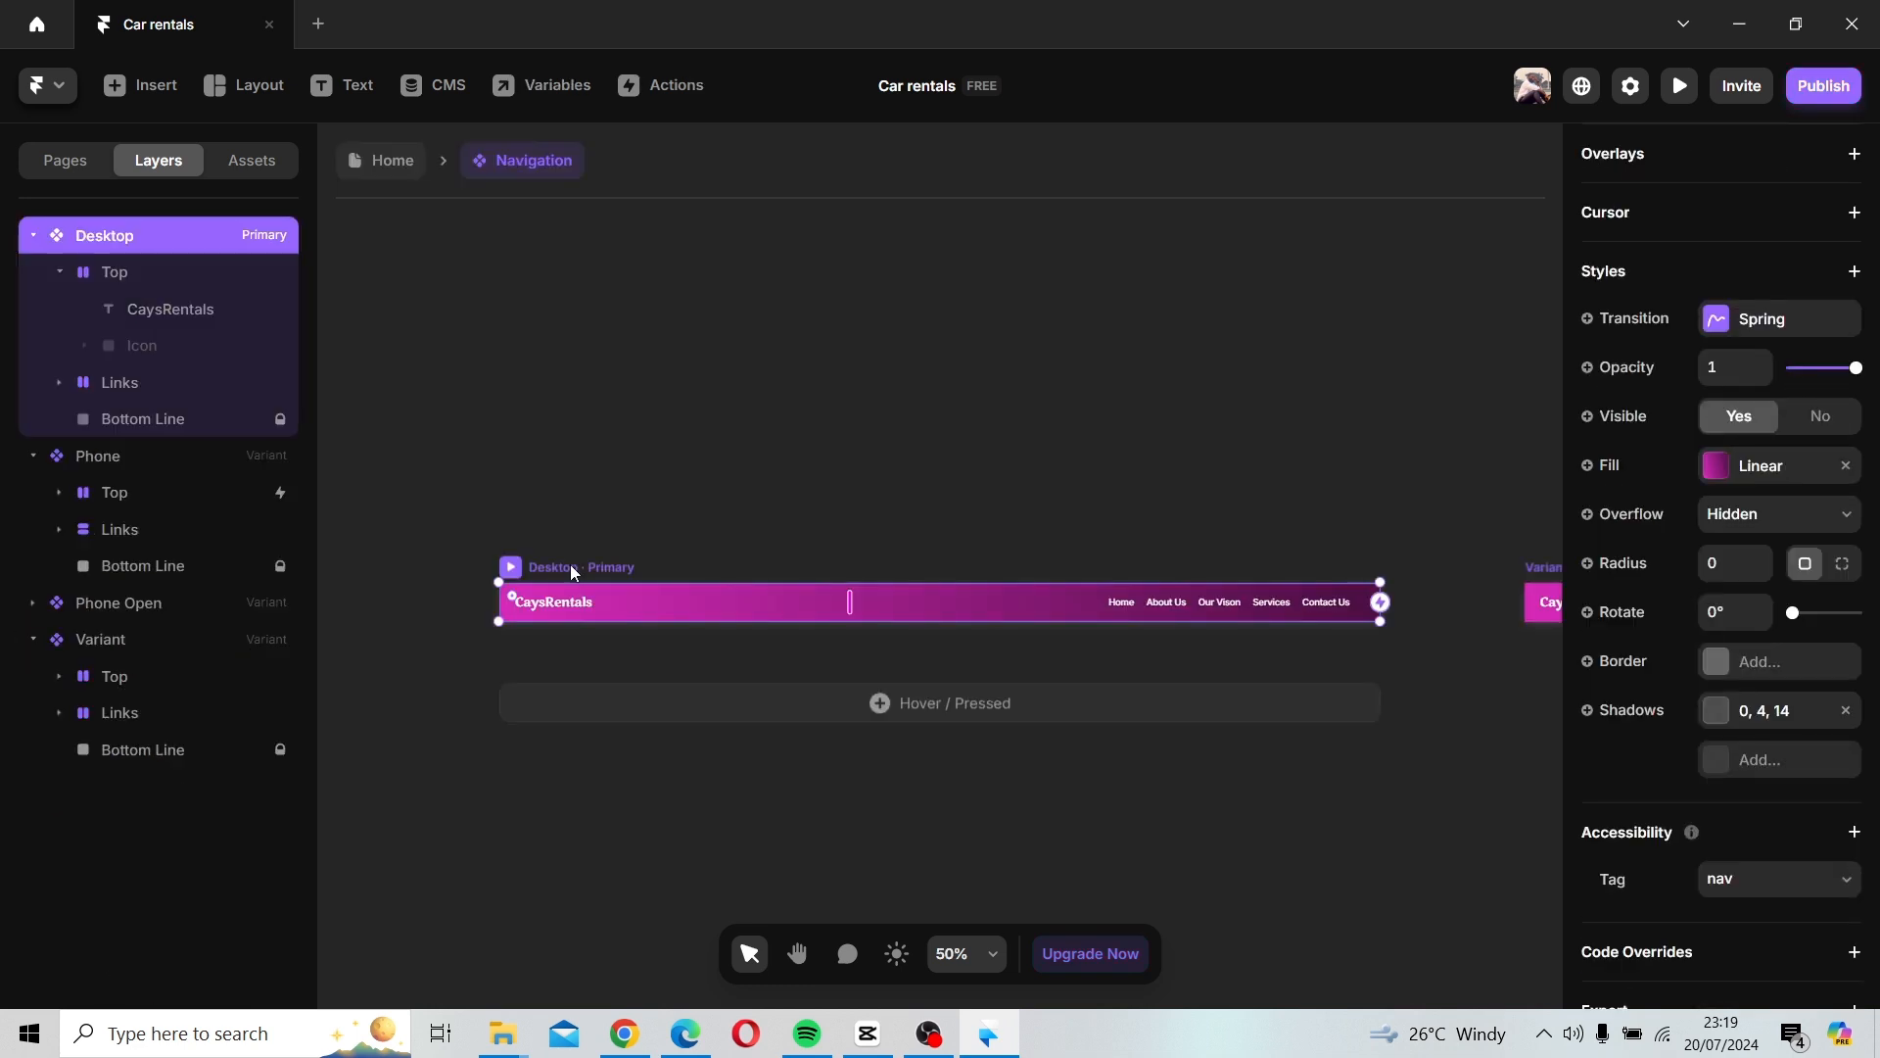
left_click(997, 506)
left_click_drag(1139, 499, 748, 486)
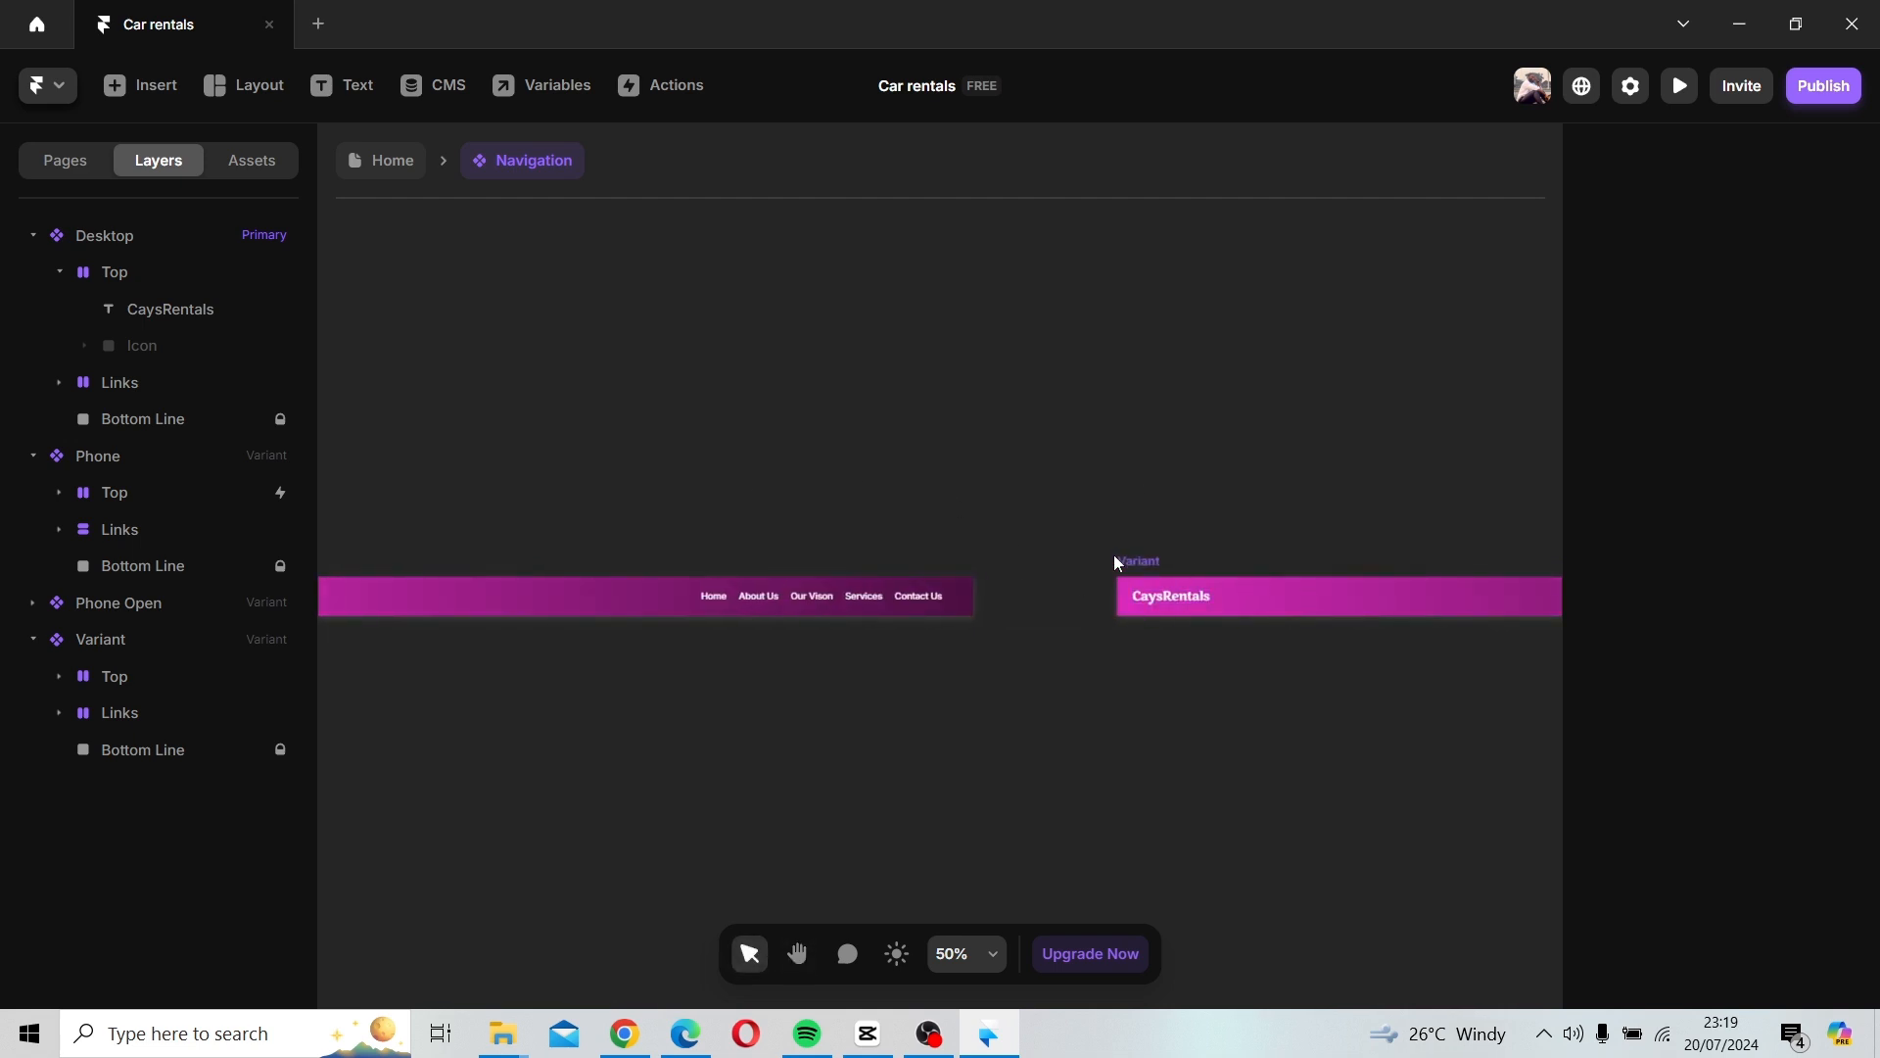
left_click_drag(1153, 563, 1050, 560)
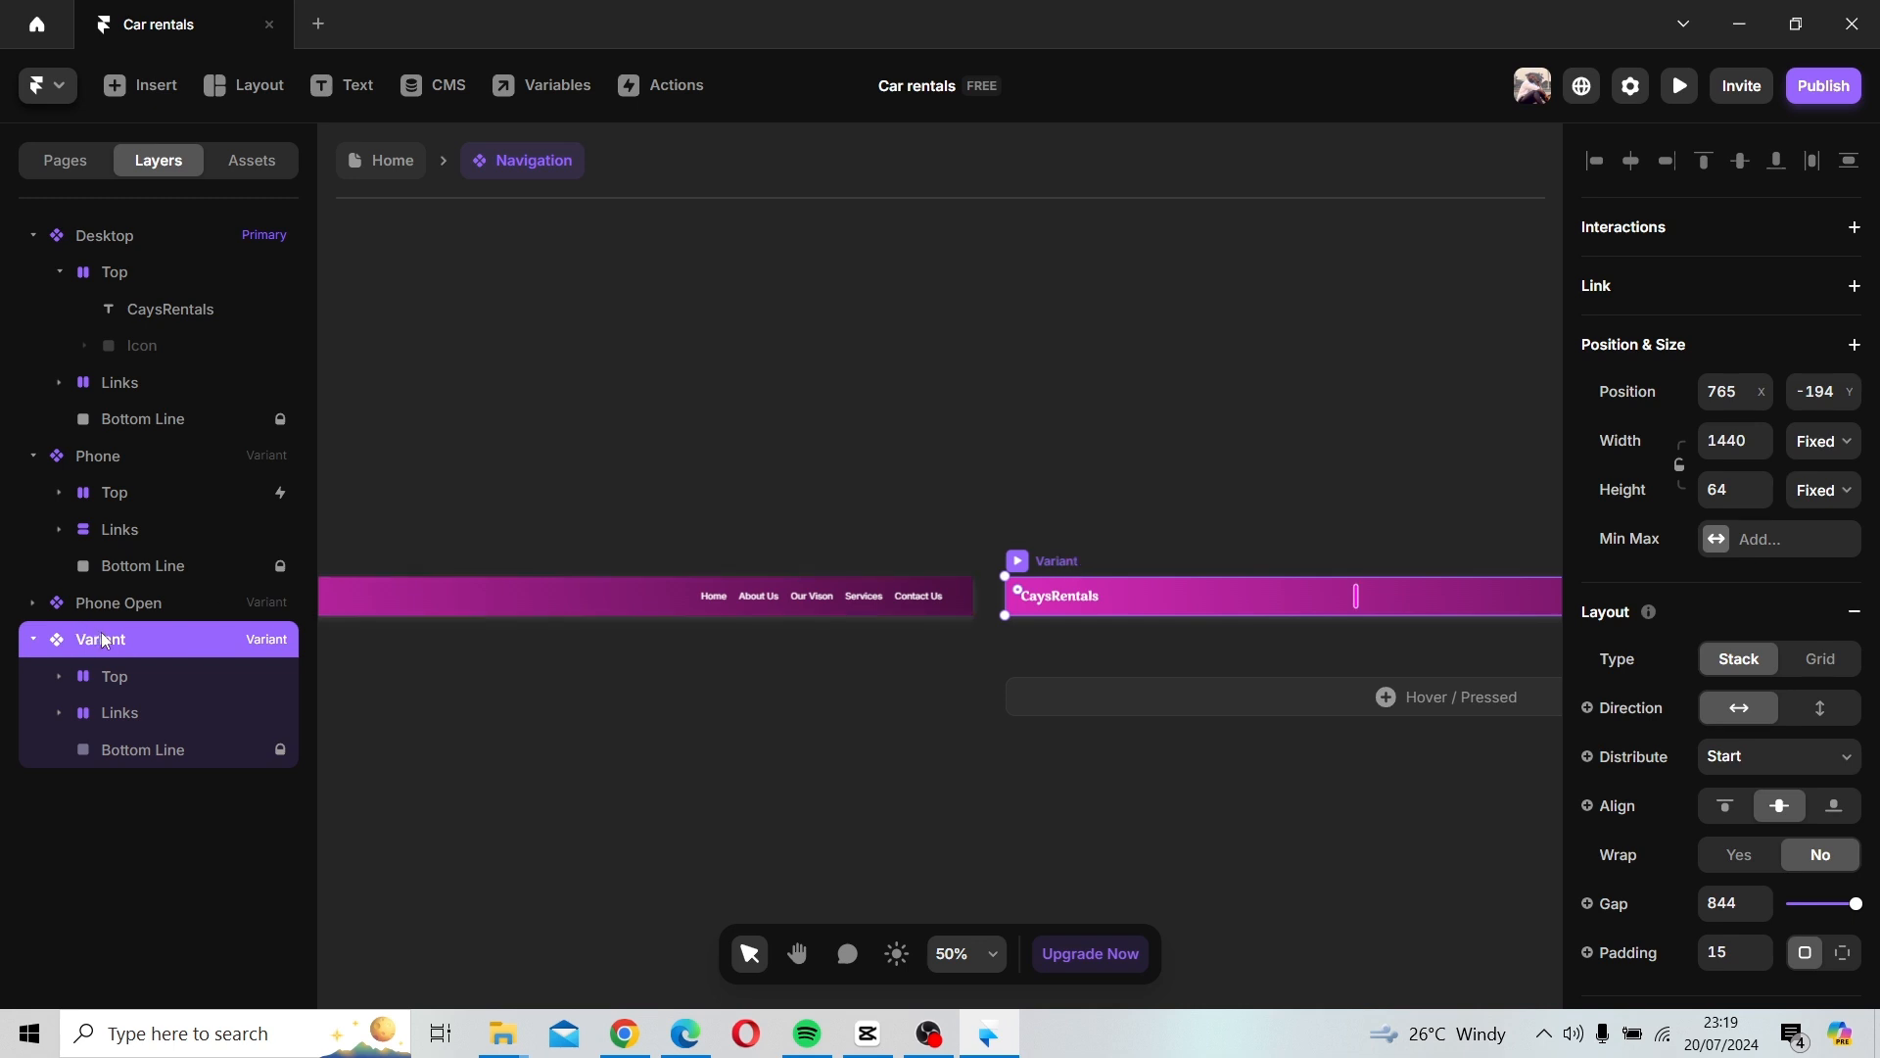
Rename the unnamed Navigation variant as Ferrari.
double_click(139, 638)
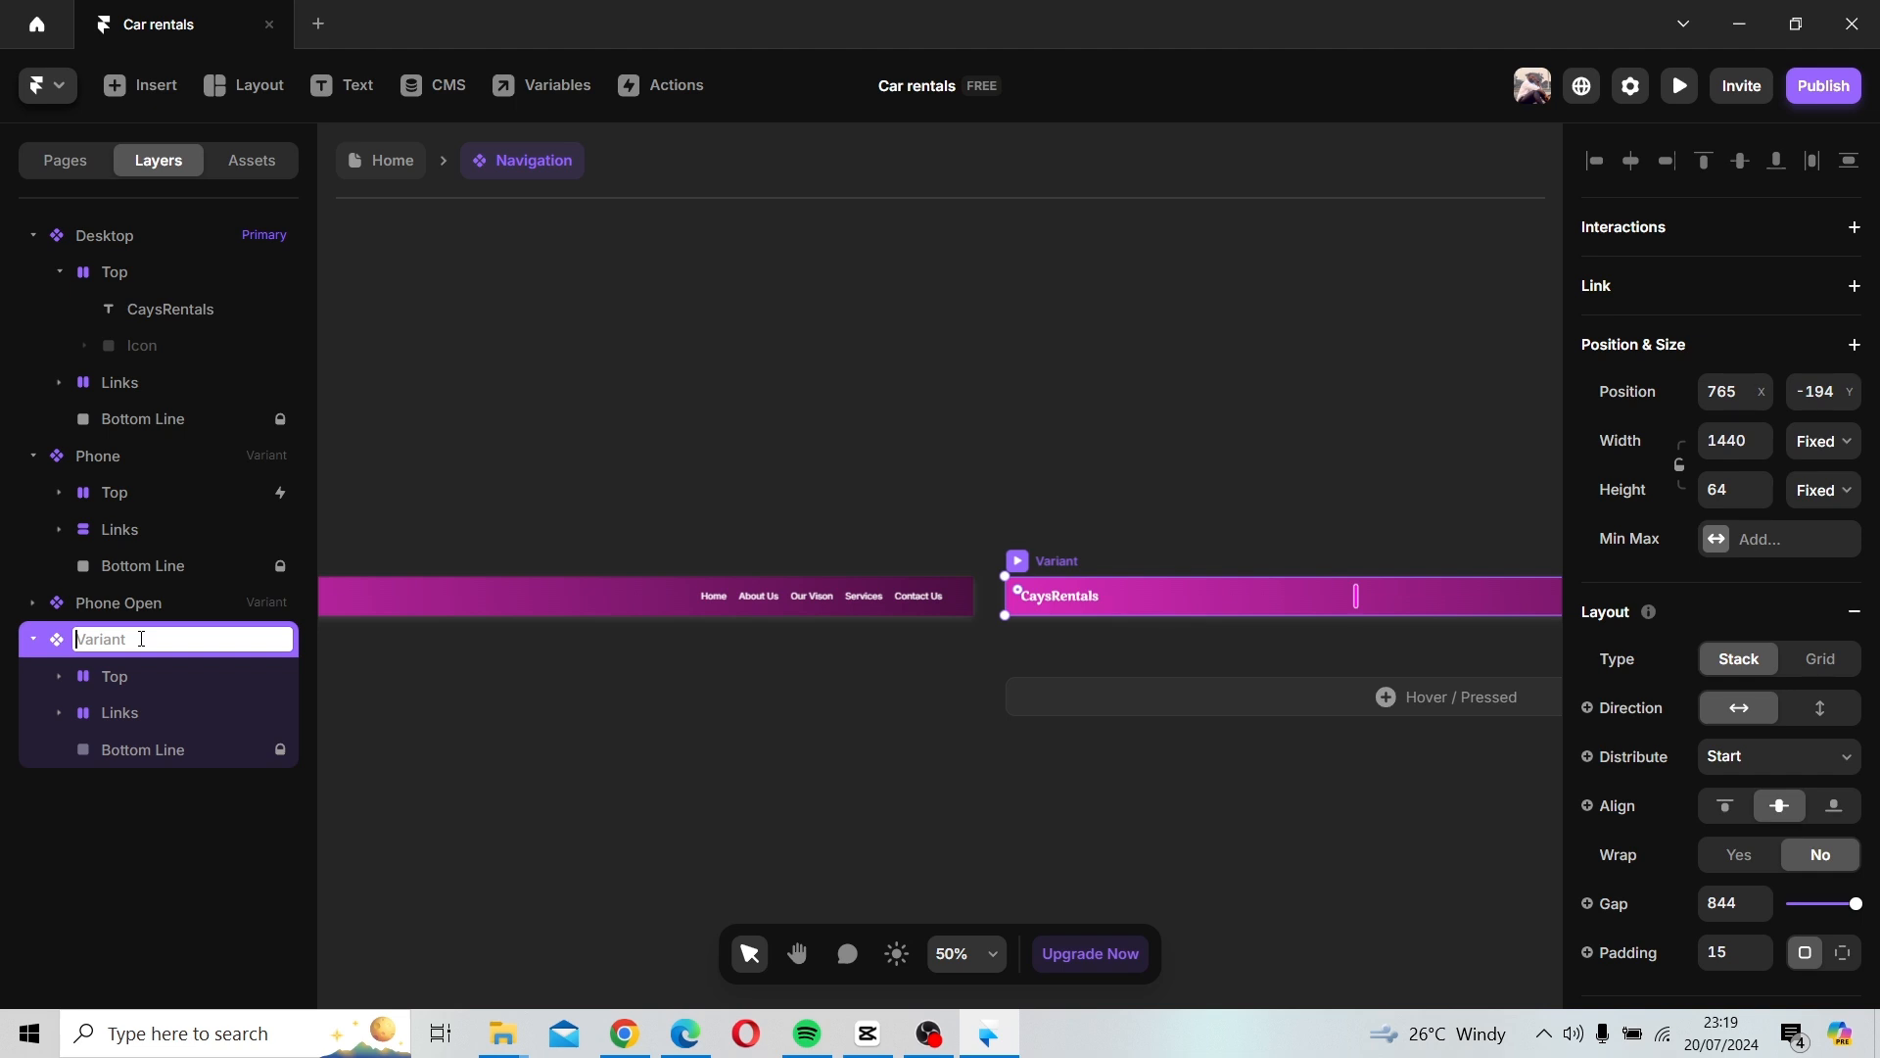
type("FE")
type("rrari")
key("Return")
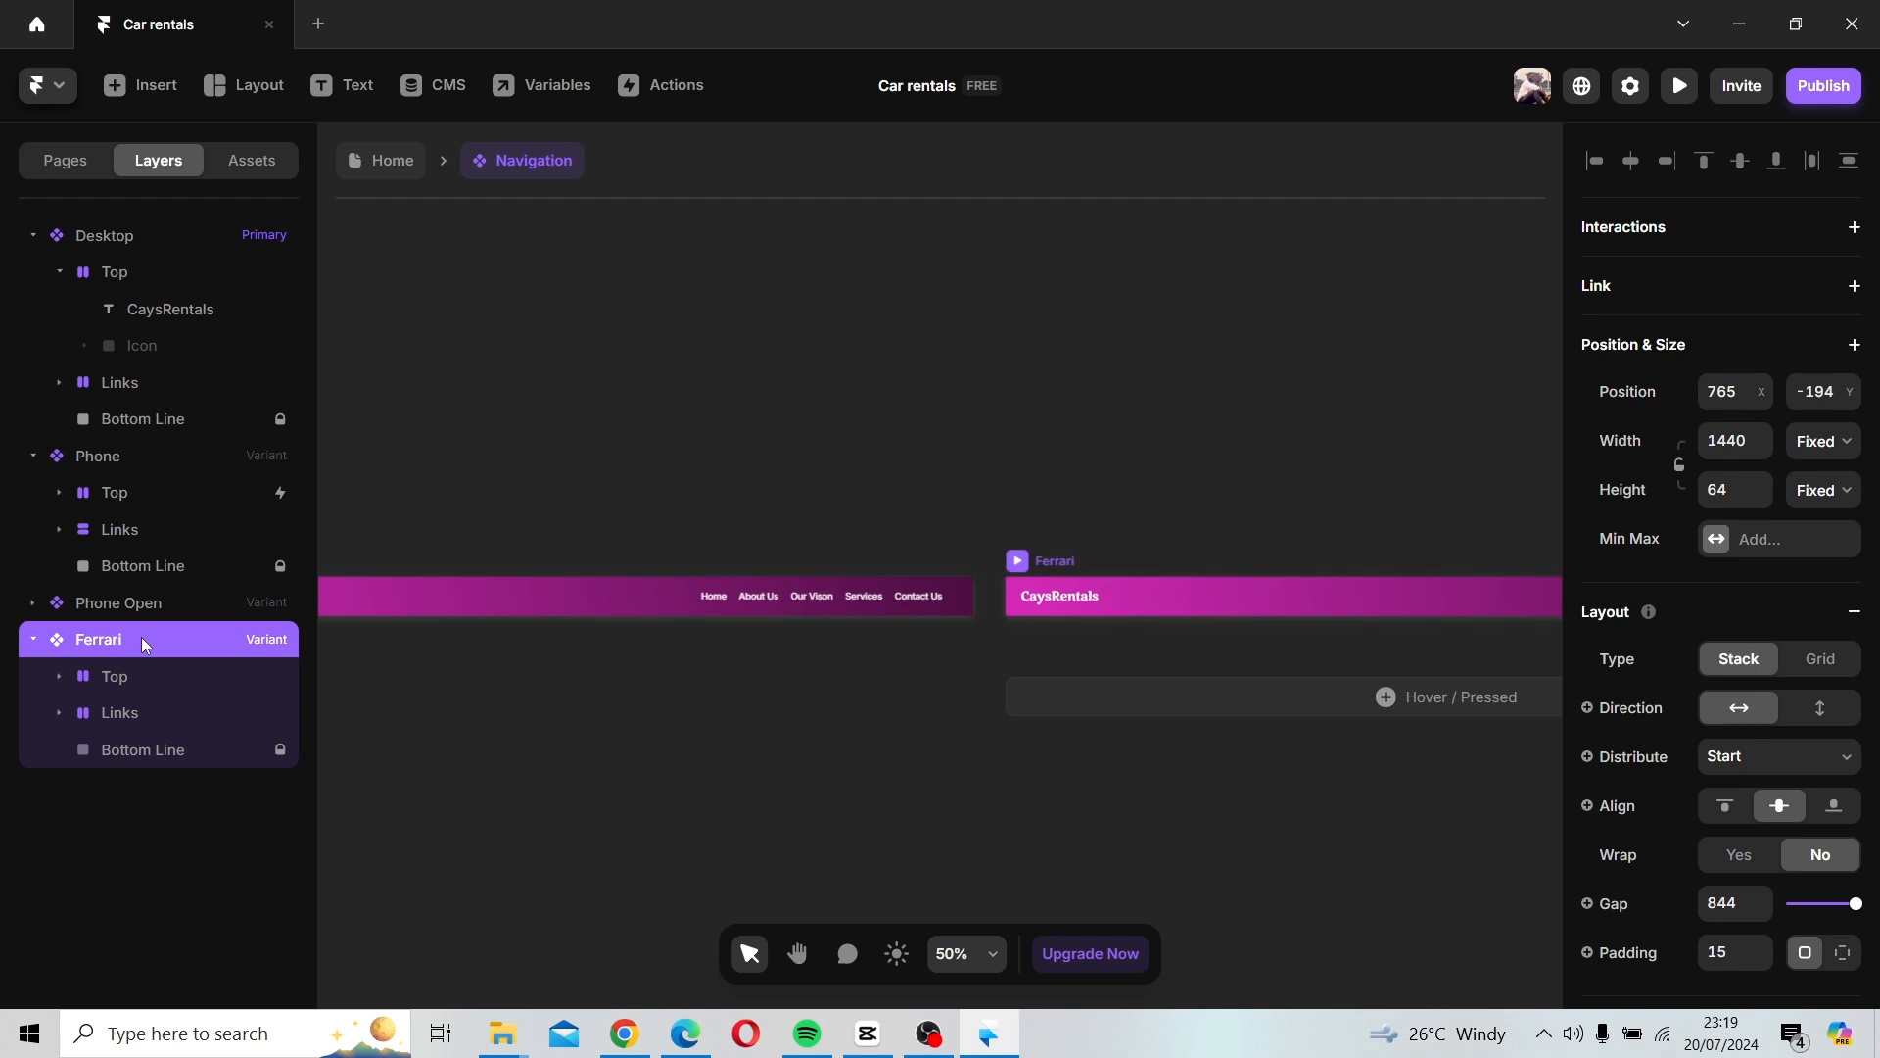
left_click(1109, 511)
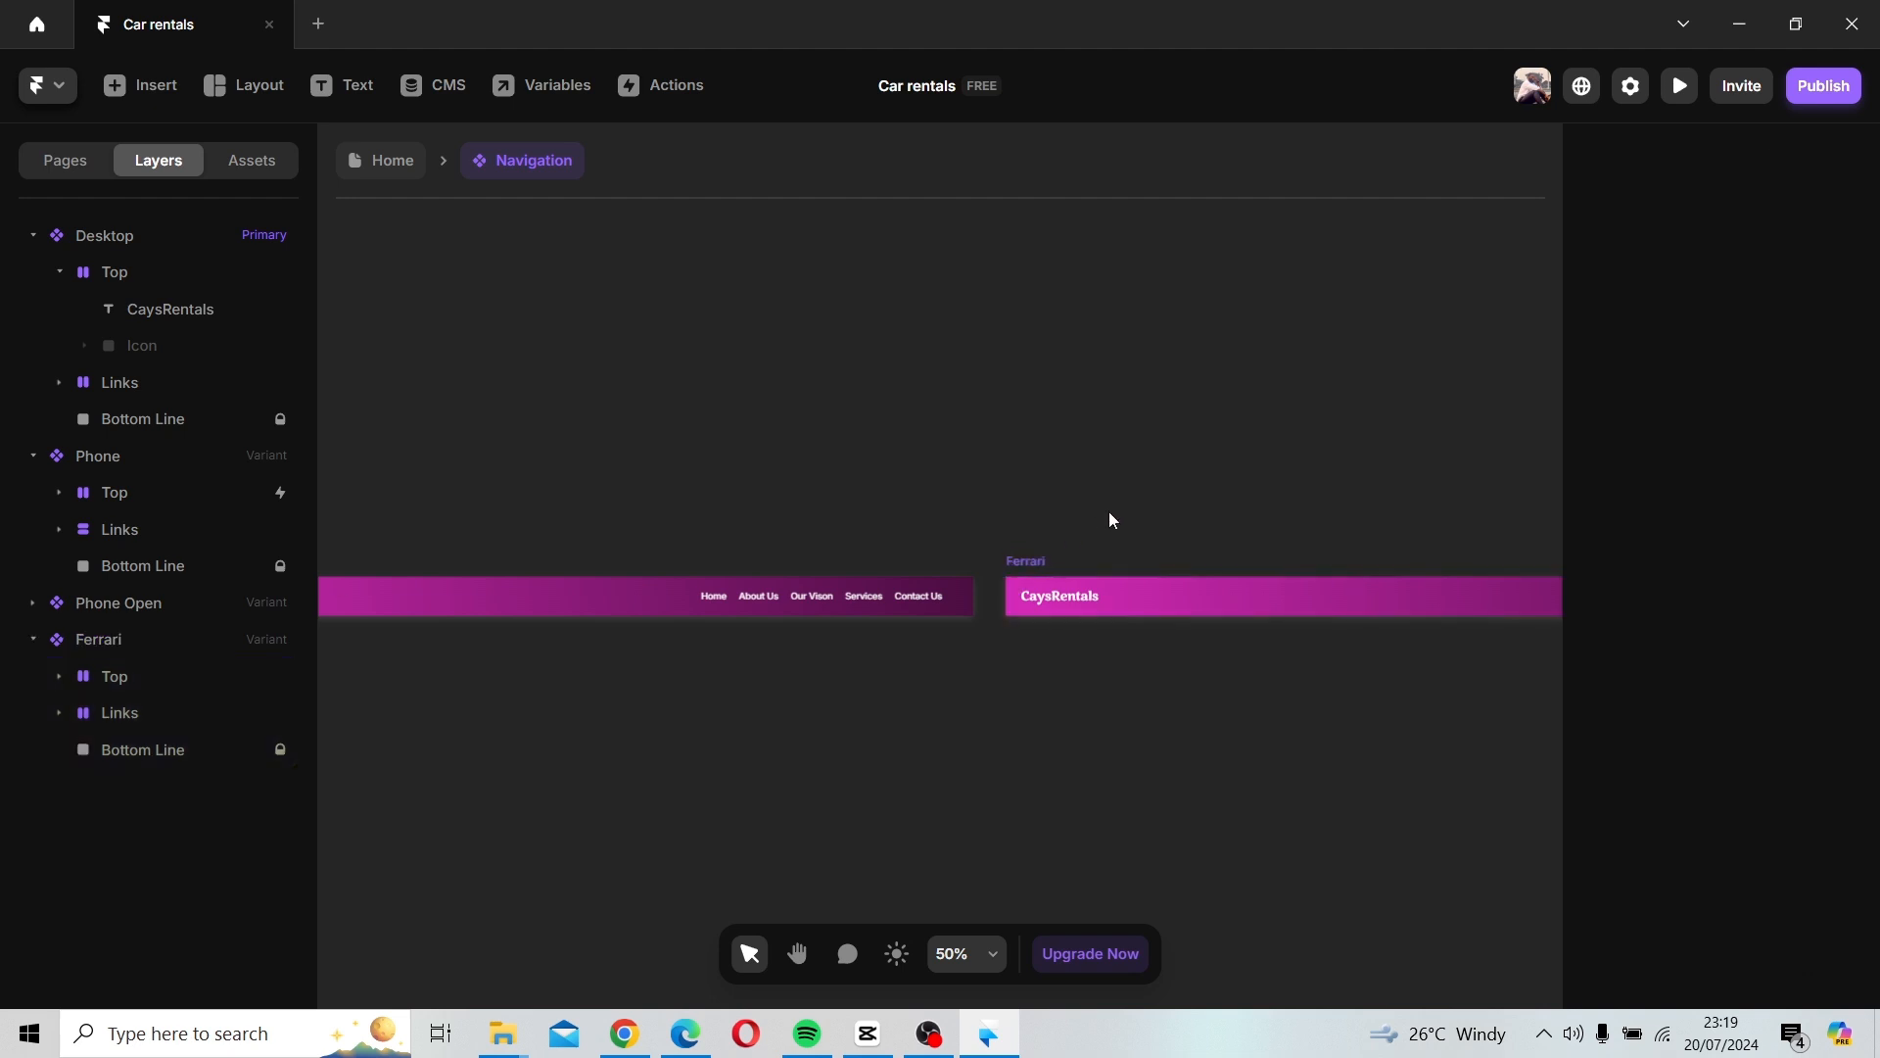
Return to the Home page and copy the hex code of the starting colour in the FERRARI page's linear gradient fill.
scroll(1109, 511, "down", 3)
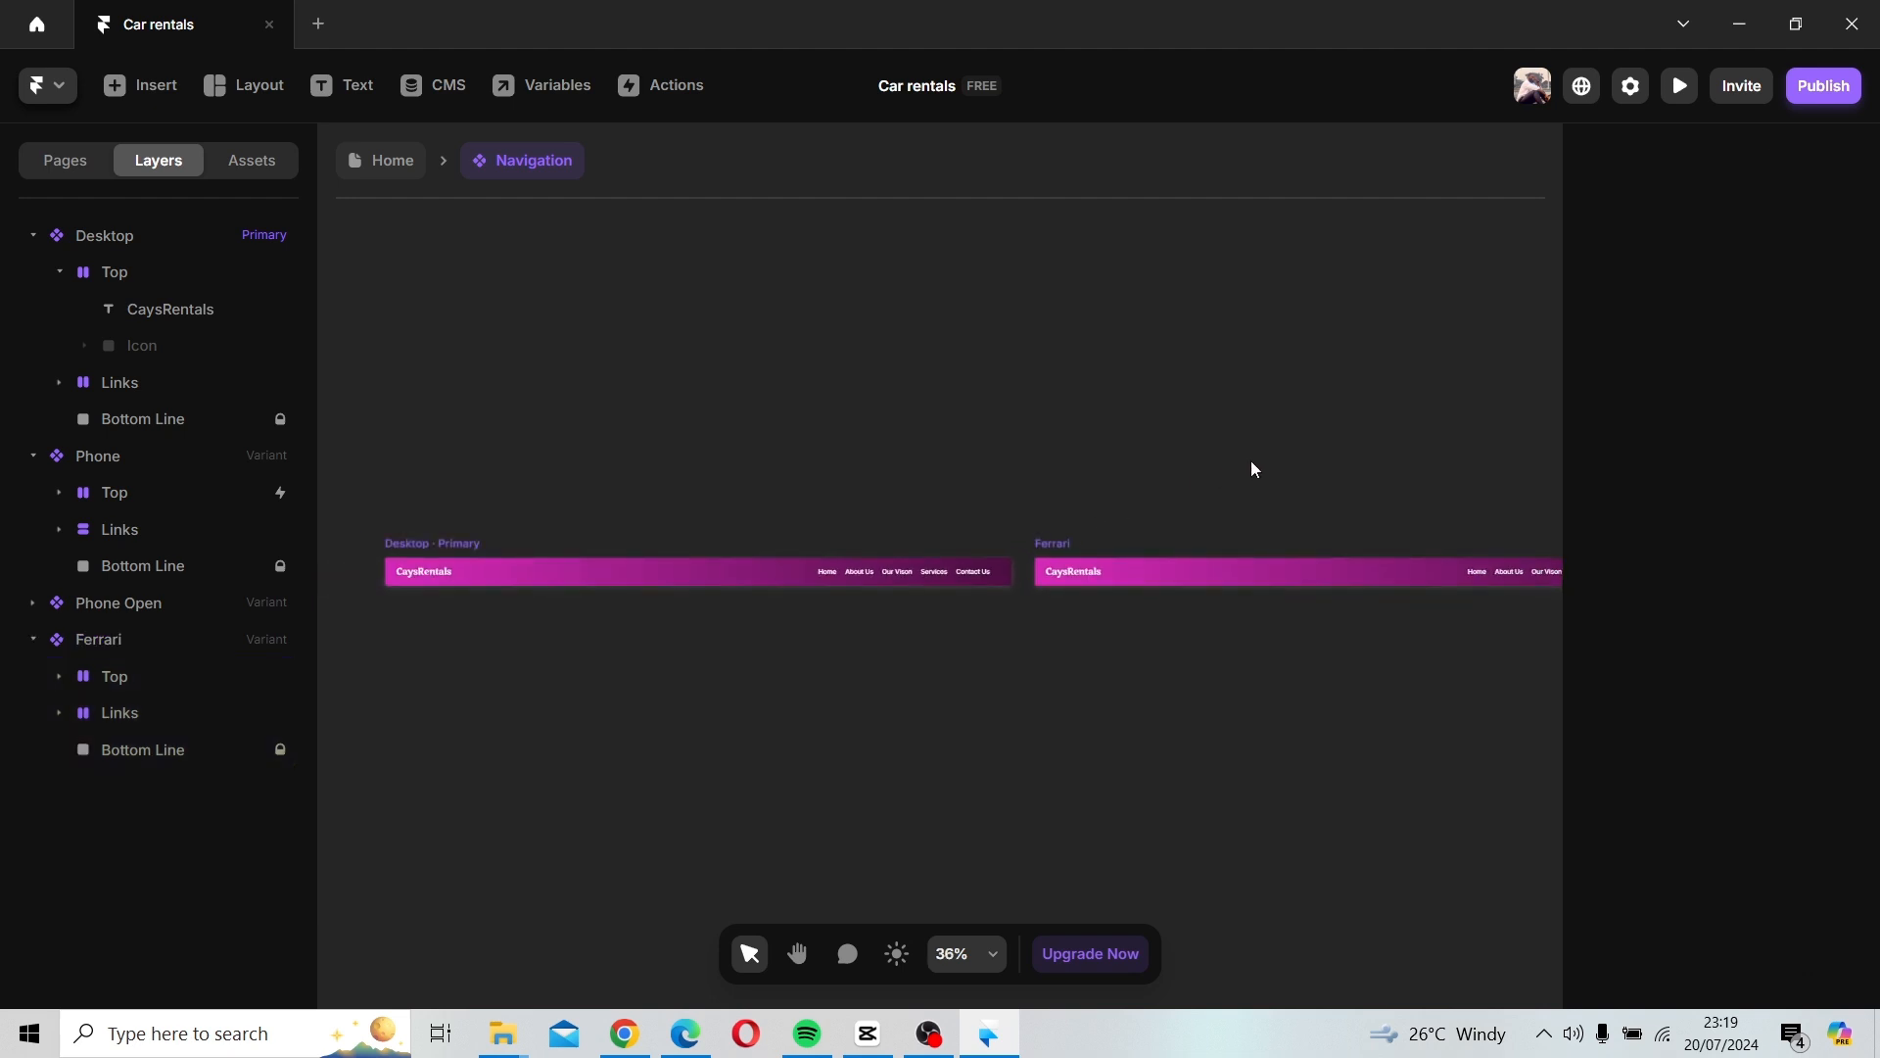
left_click_drag(1250, 466, 680, 554)
scroll(643, 560, "up", 2)
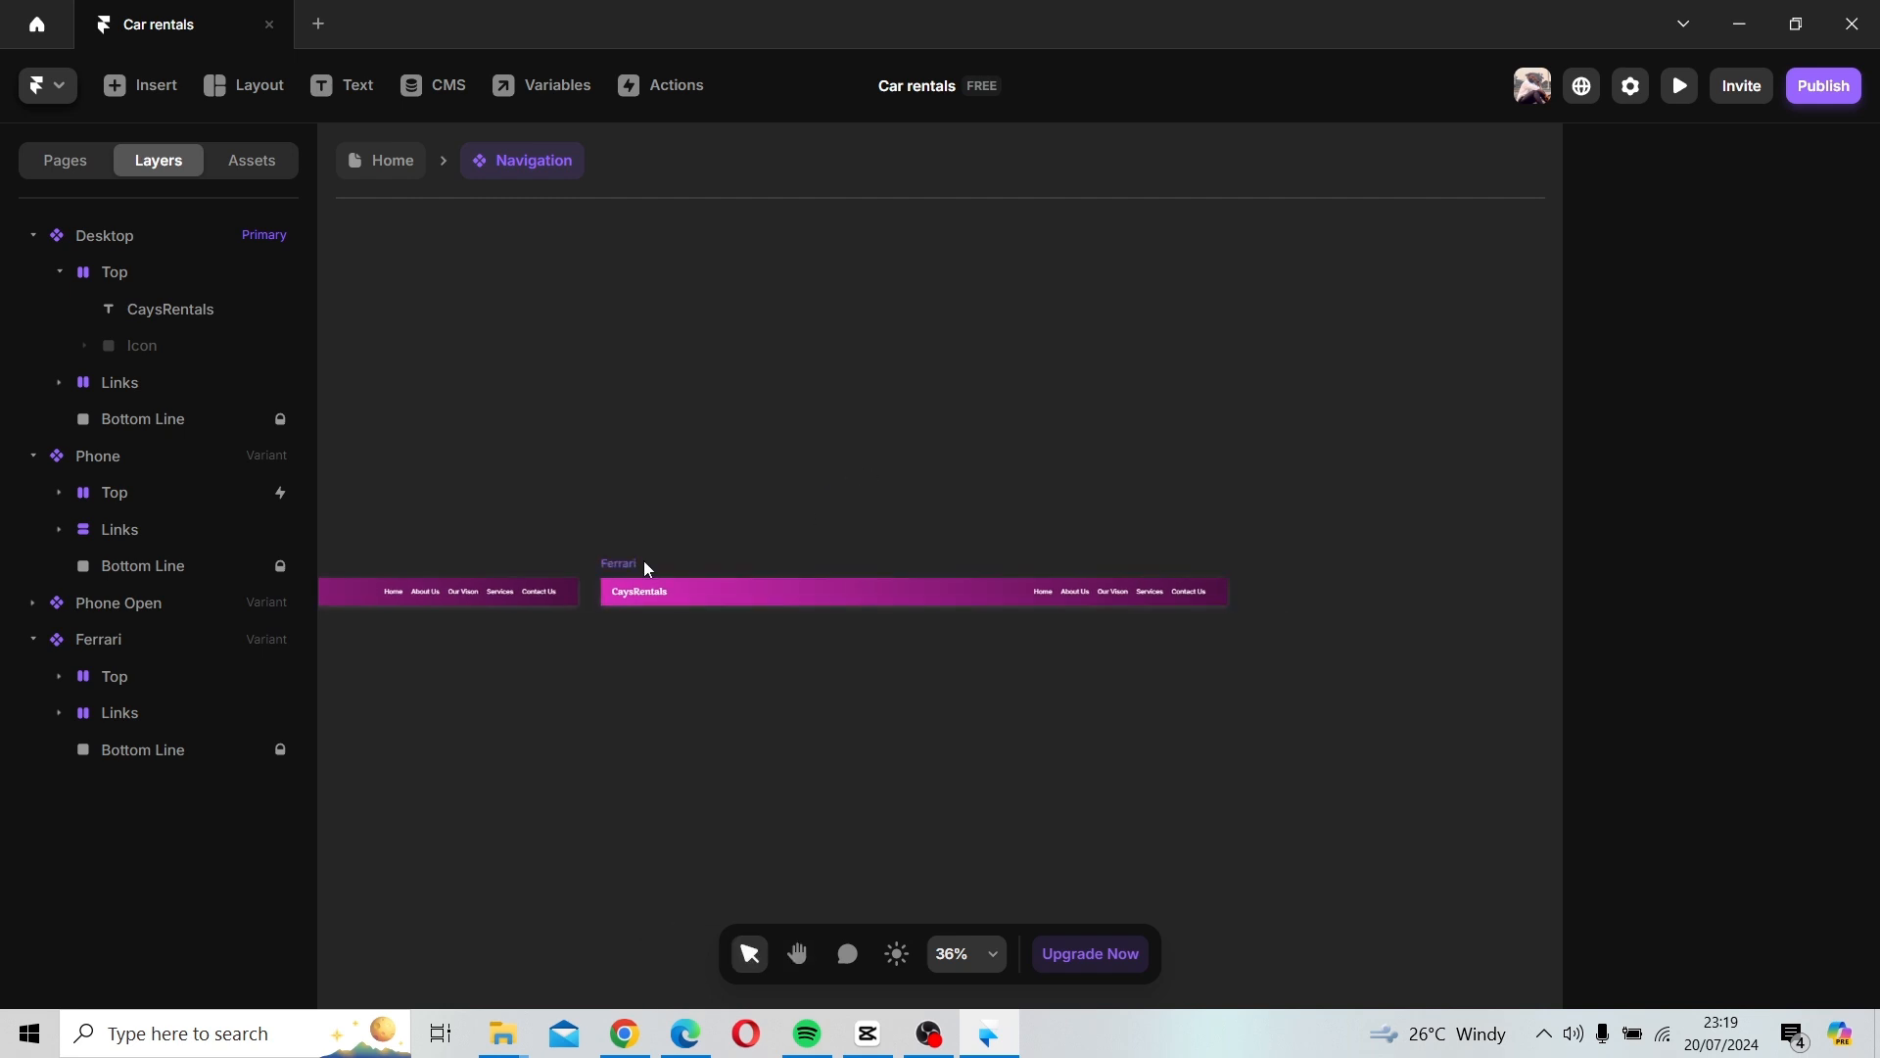
left_click(616, 573)
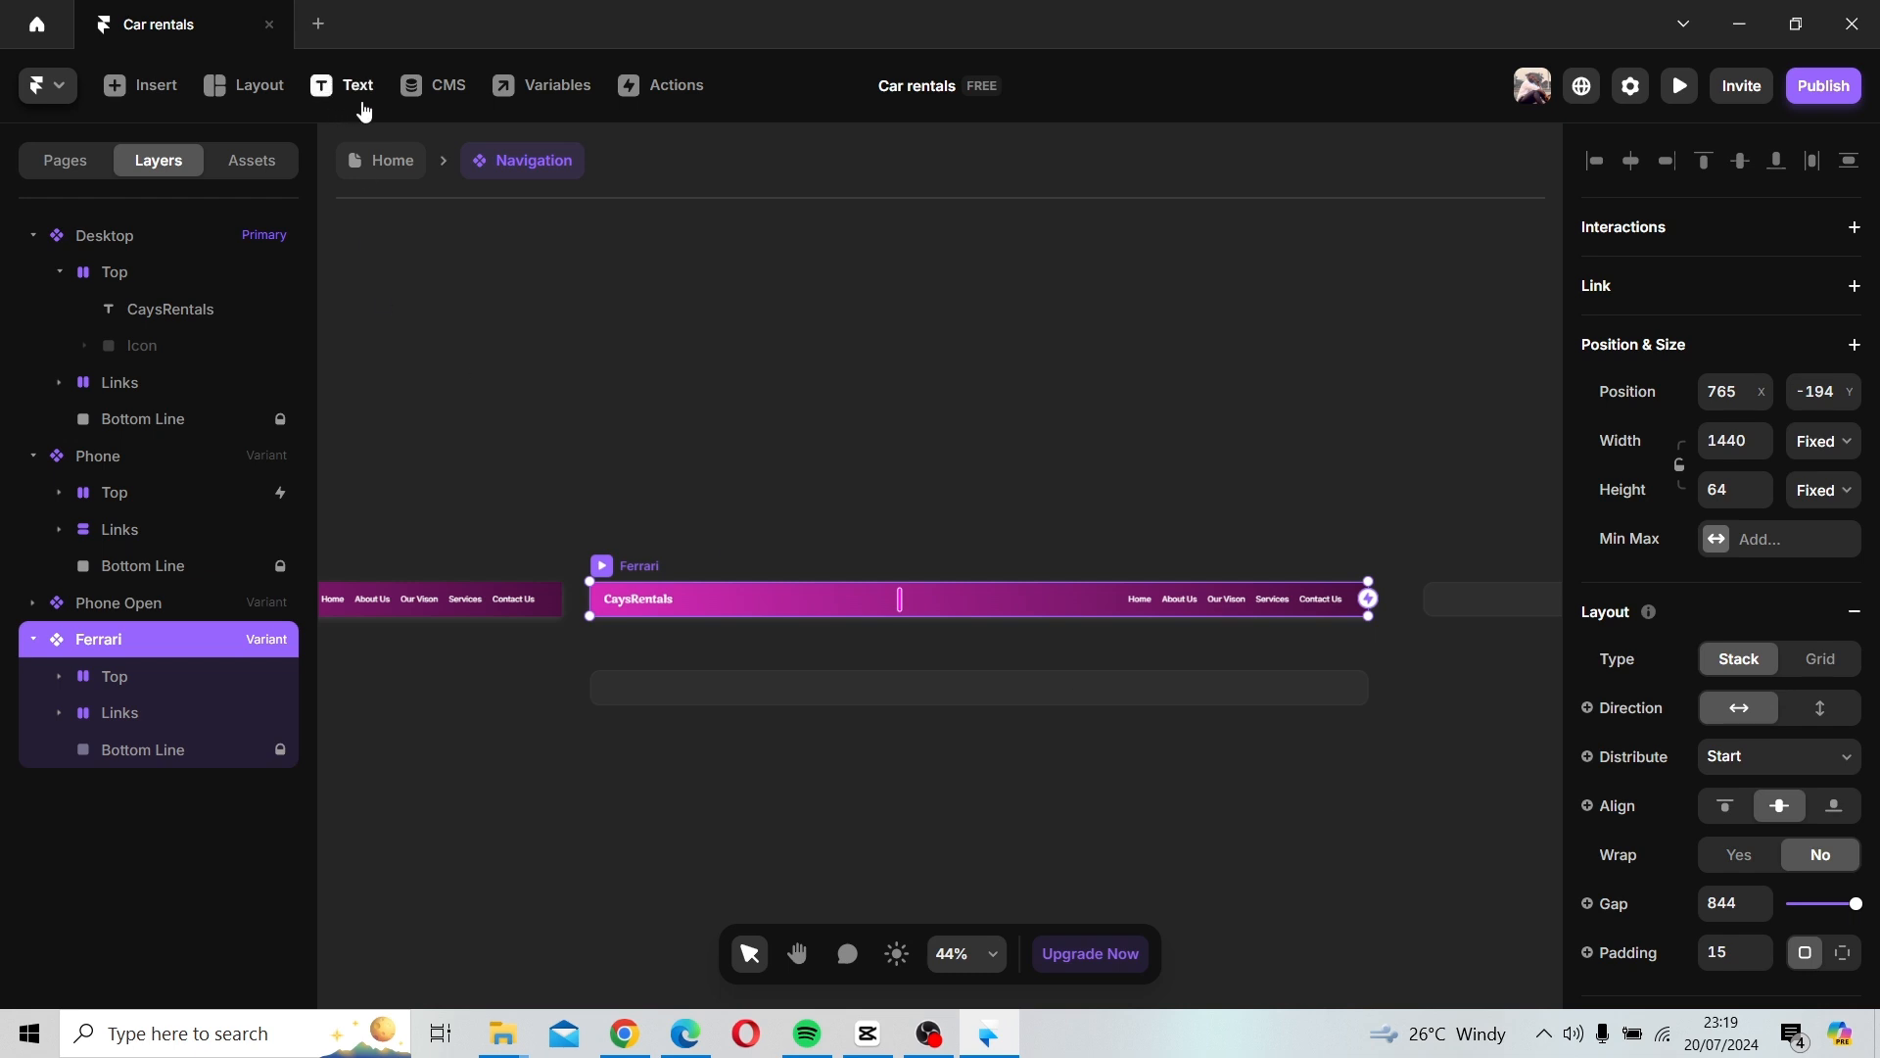
left_click(364, 158)
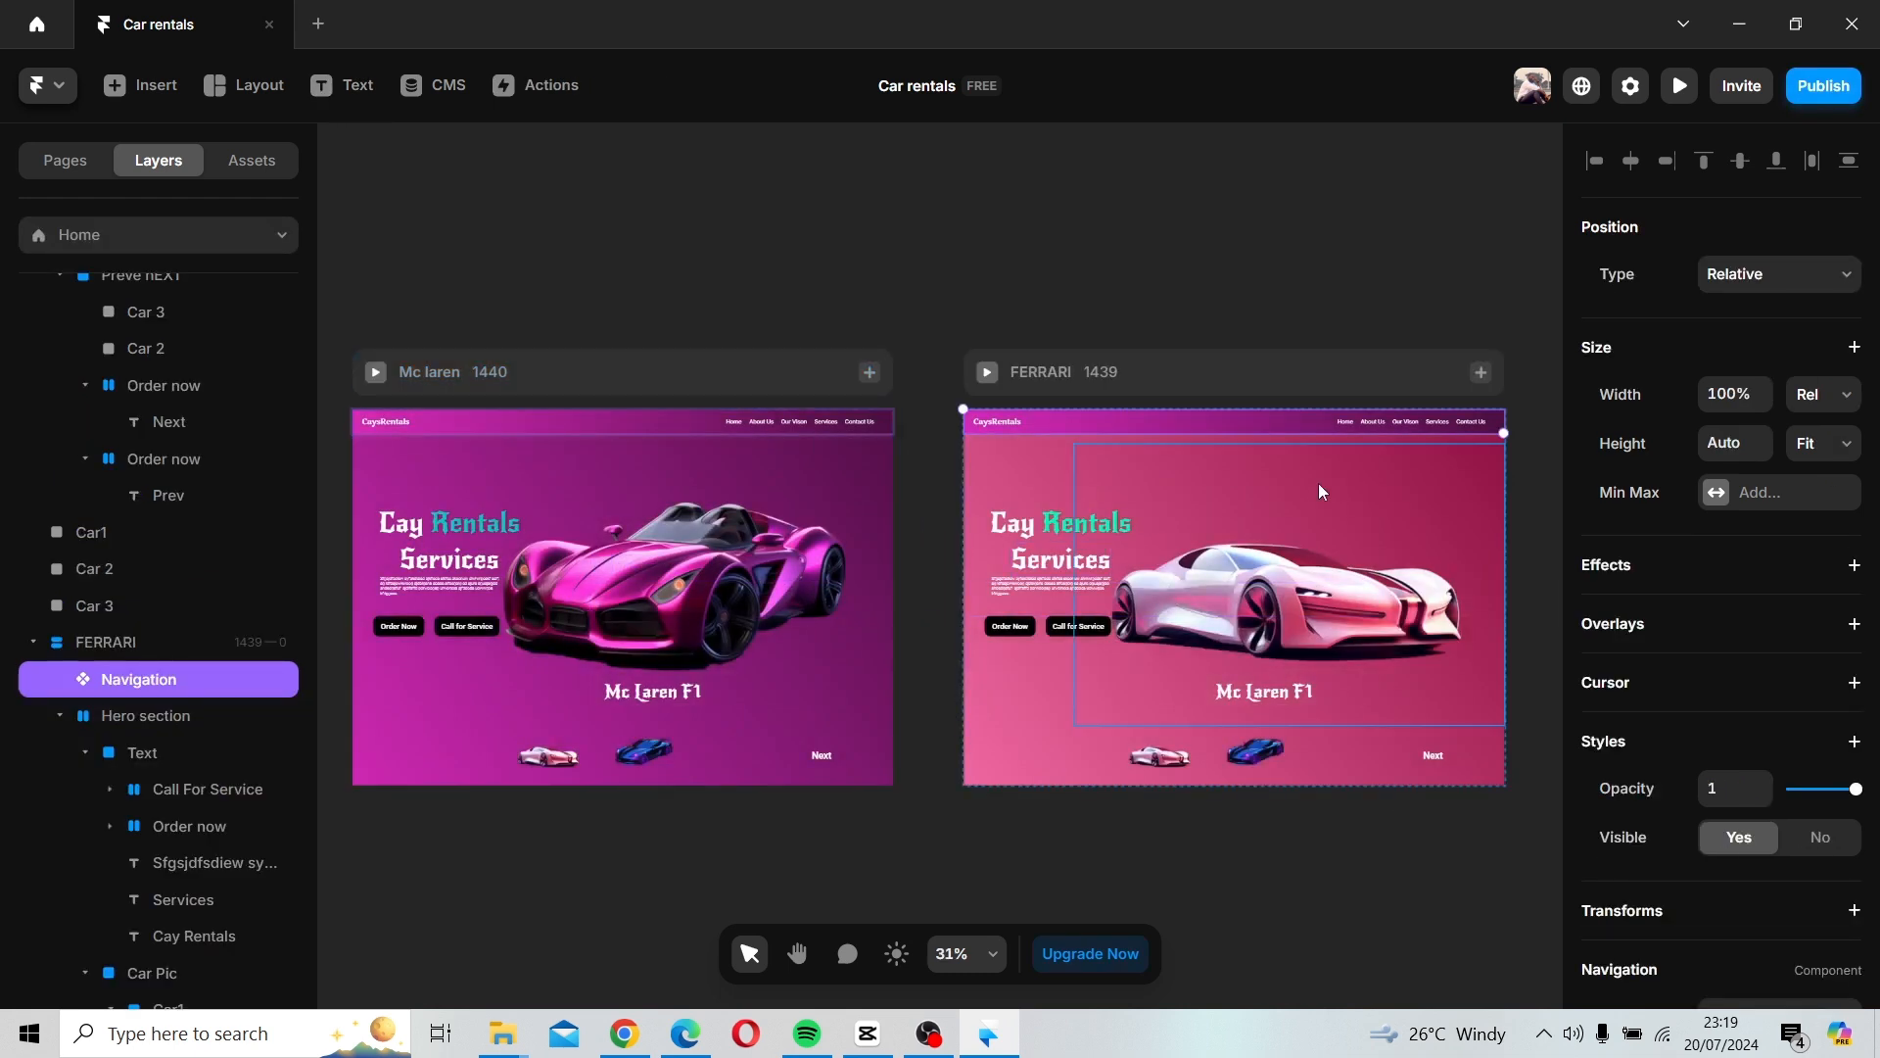
left_click(1206, 376)
left_click(1717, 781)
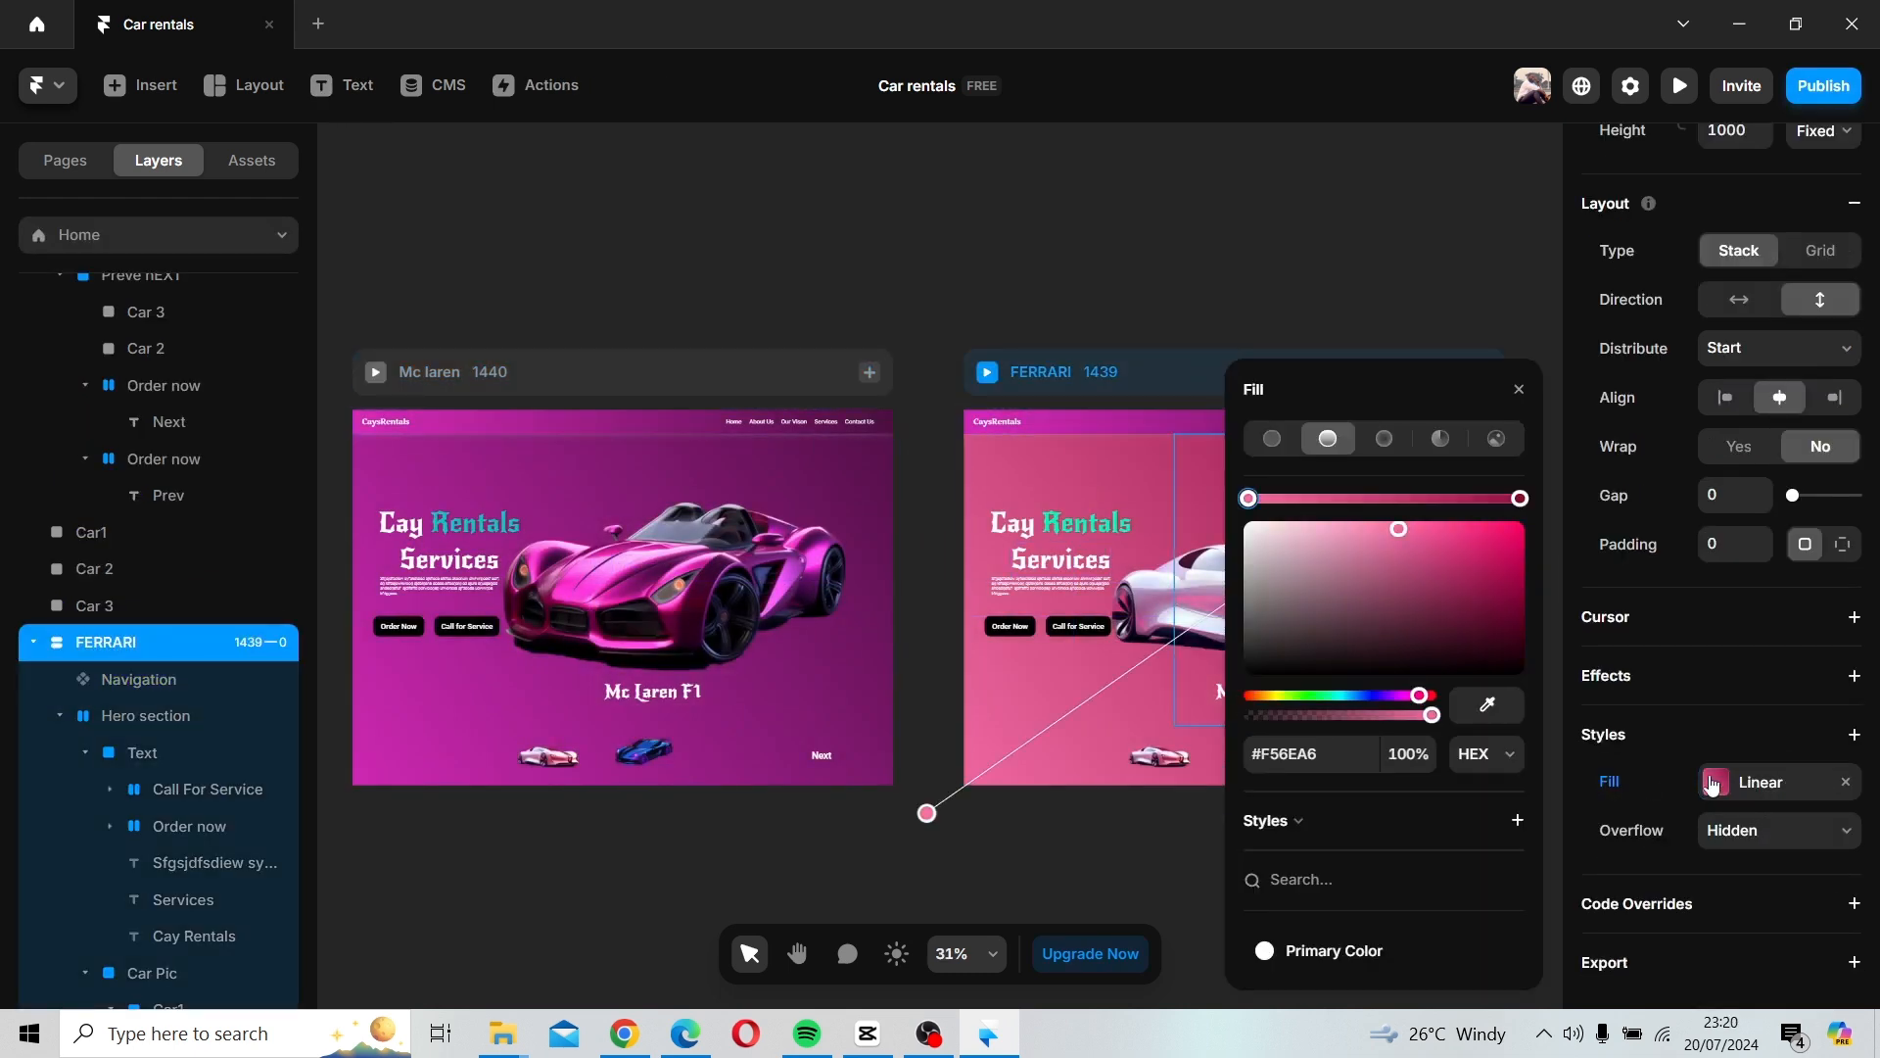
left_click(1305, 757)
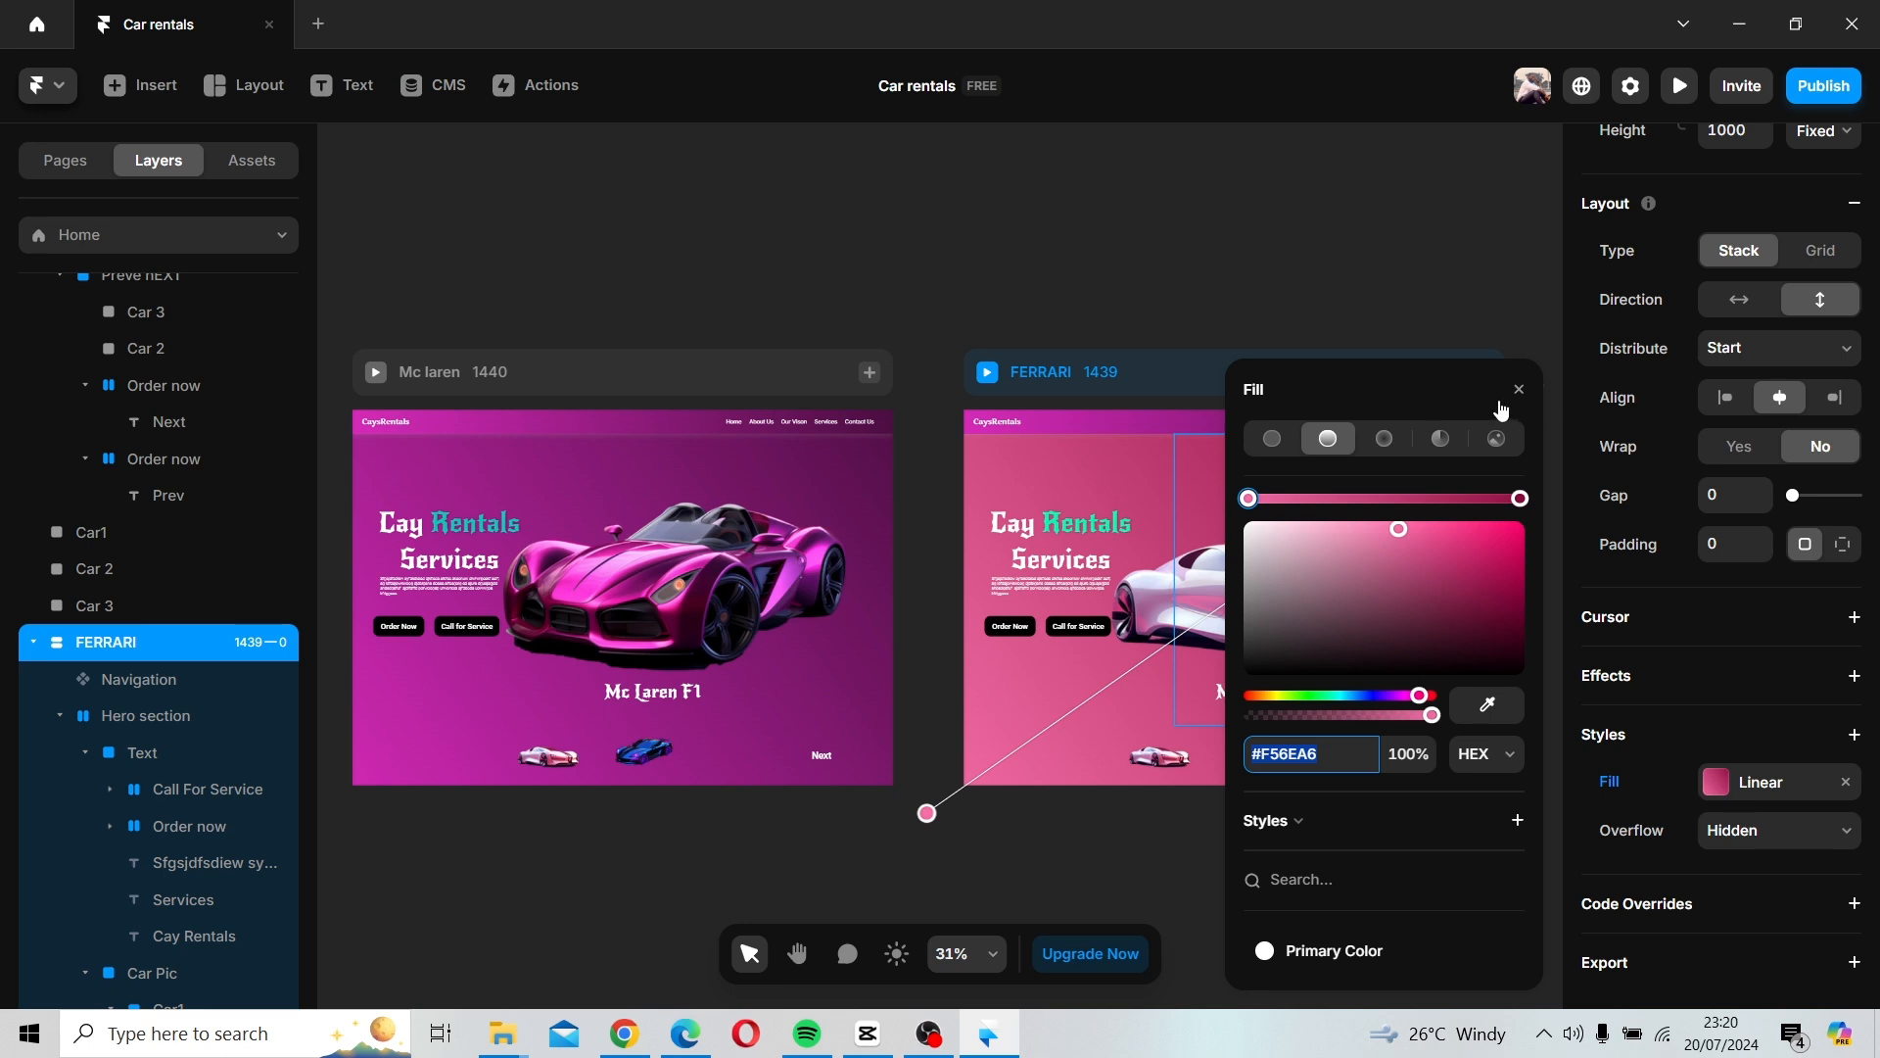
left_click(1519, 389)
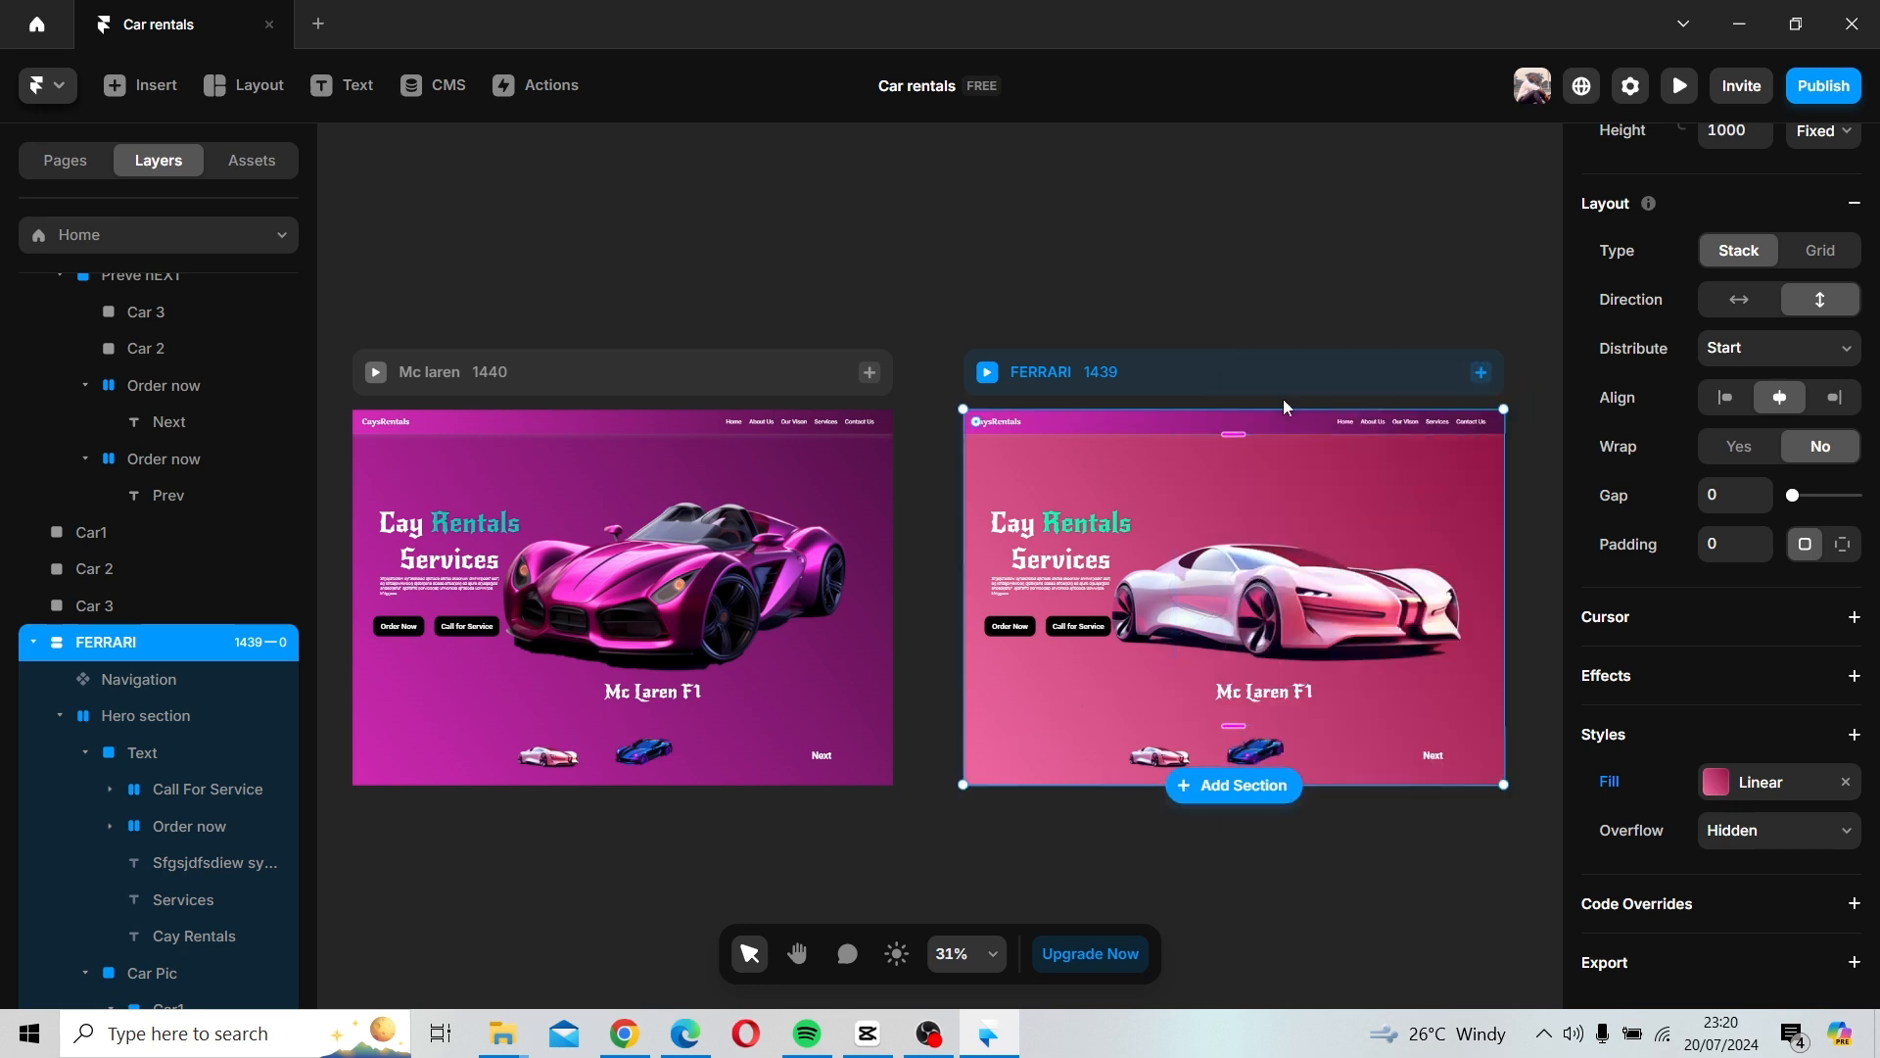
Set the starting colour of the Navigation component's Ferrari variant gradient fill to #F56EA6.
left_click(1132, 425)
double_click(1132, 425)
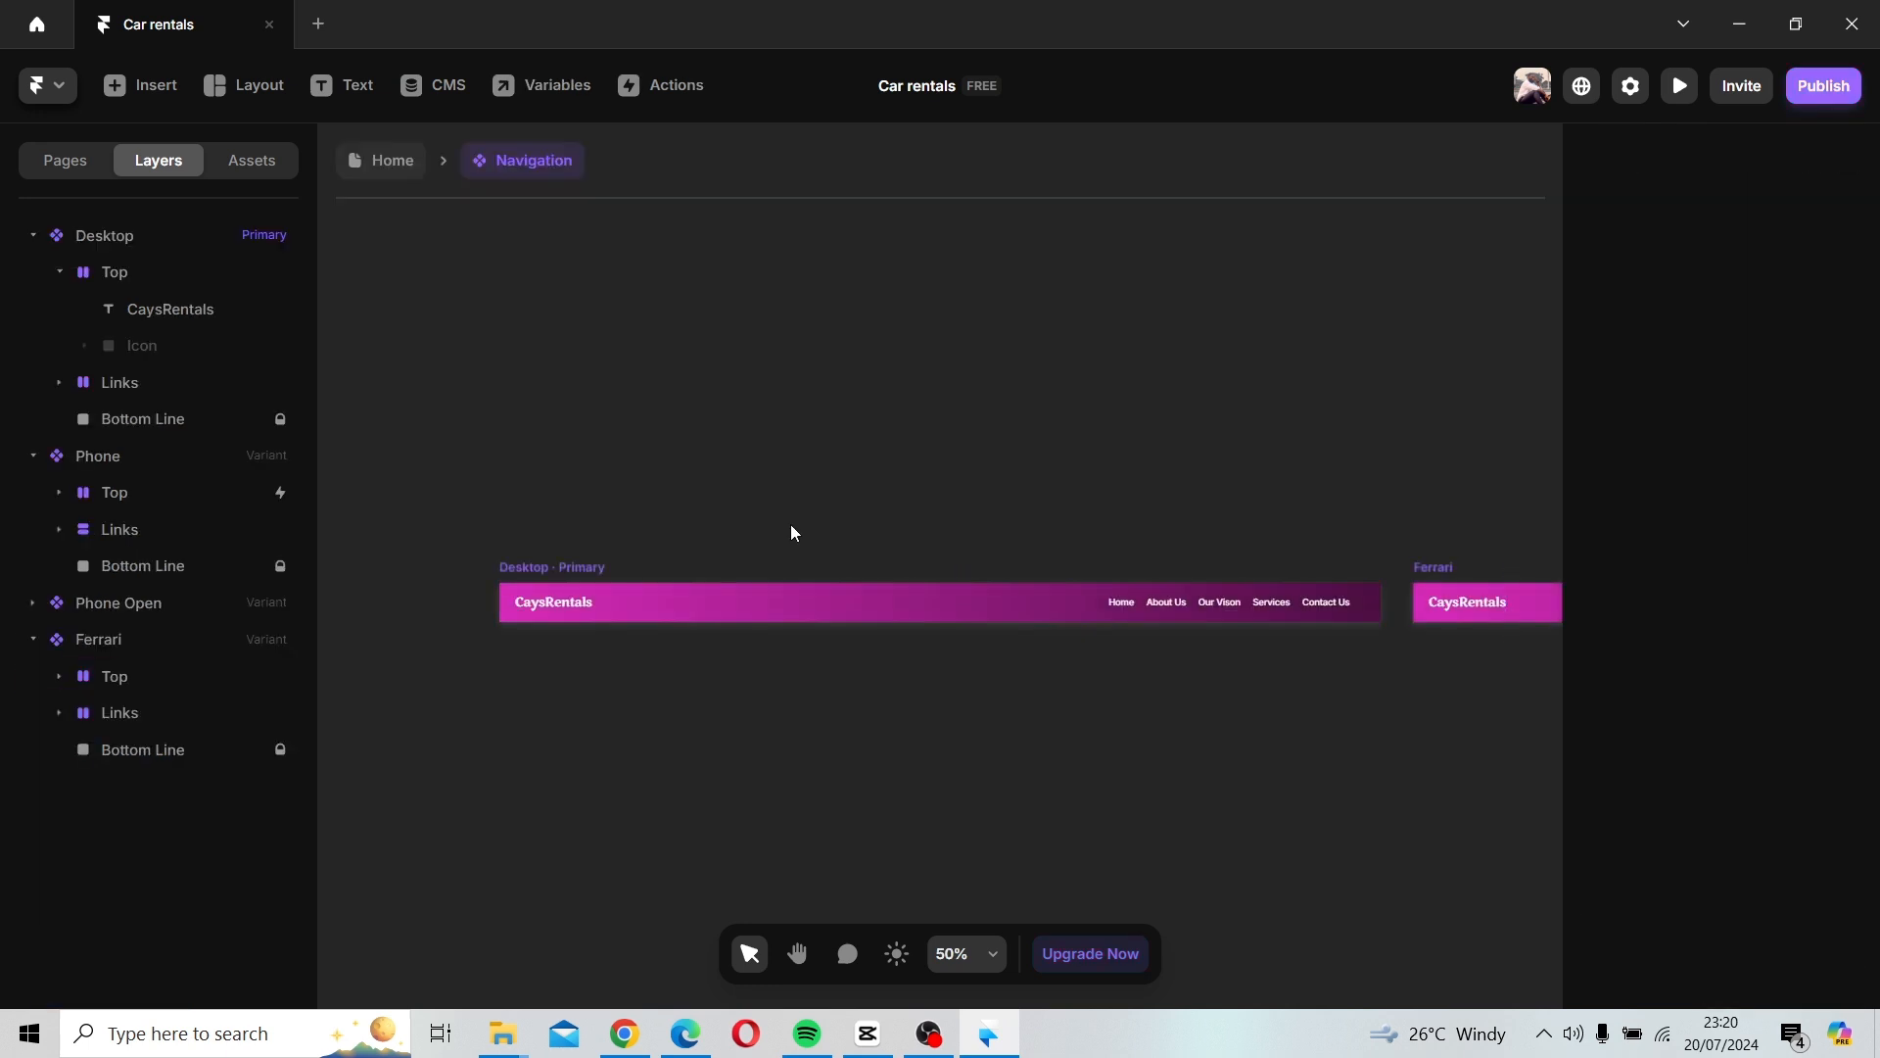
key("space")
left_click_drag(1129, 479, 635, 515)
left_click_drag(1133, 556, 575, 525)
left_click(415, 564)
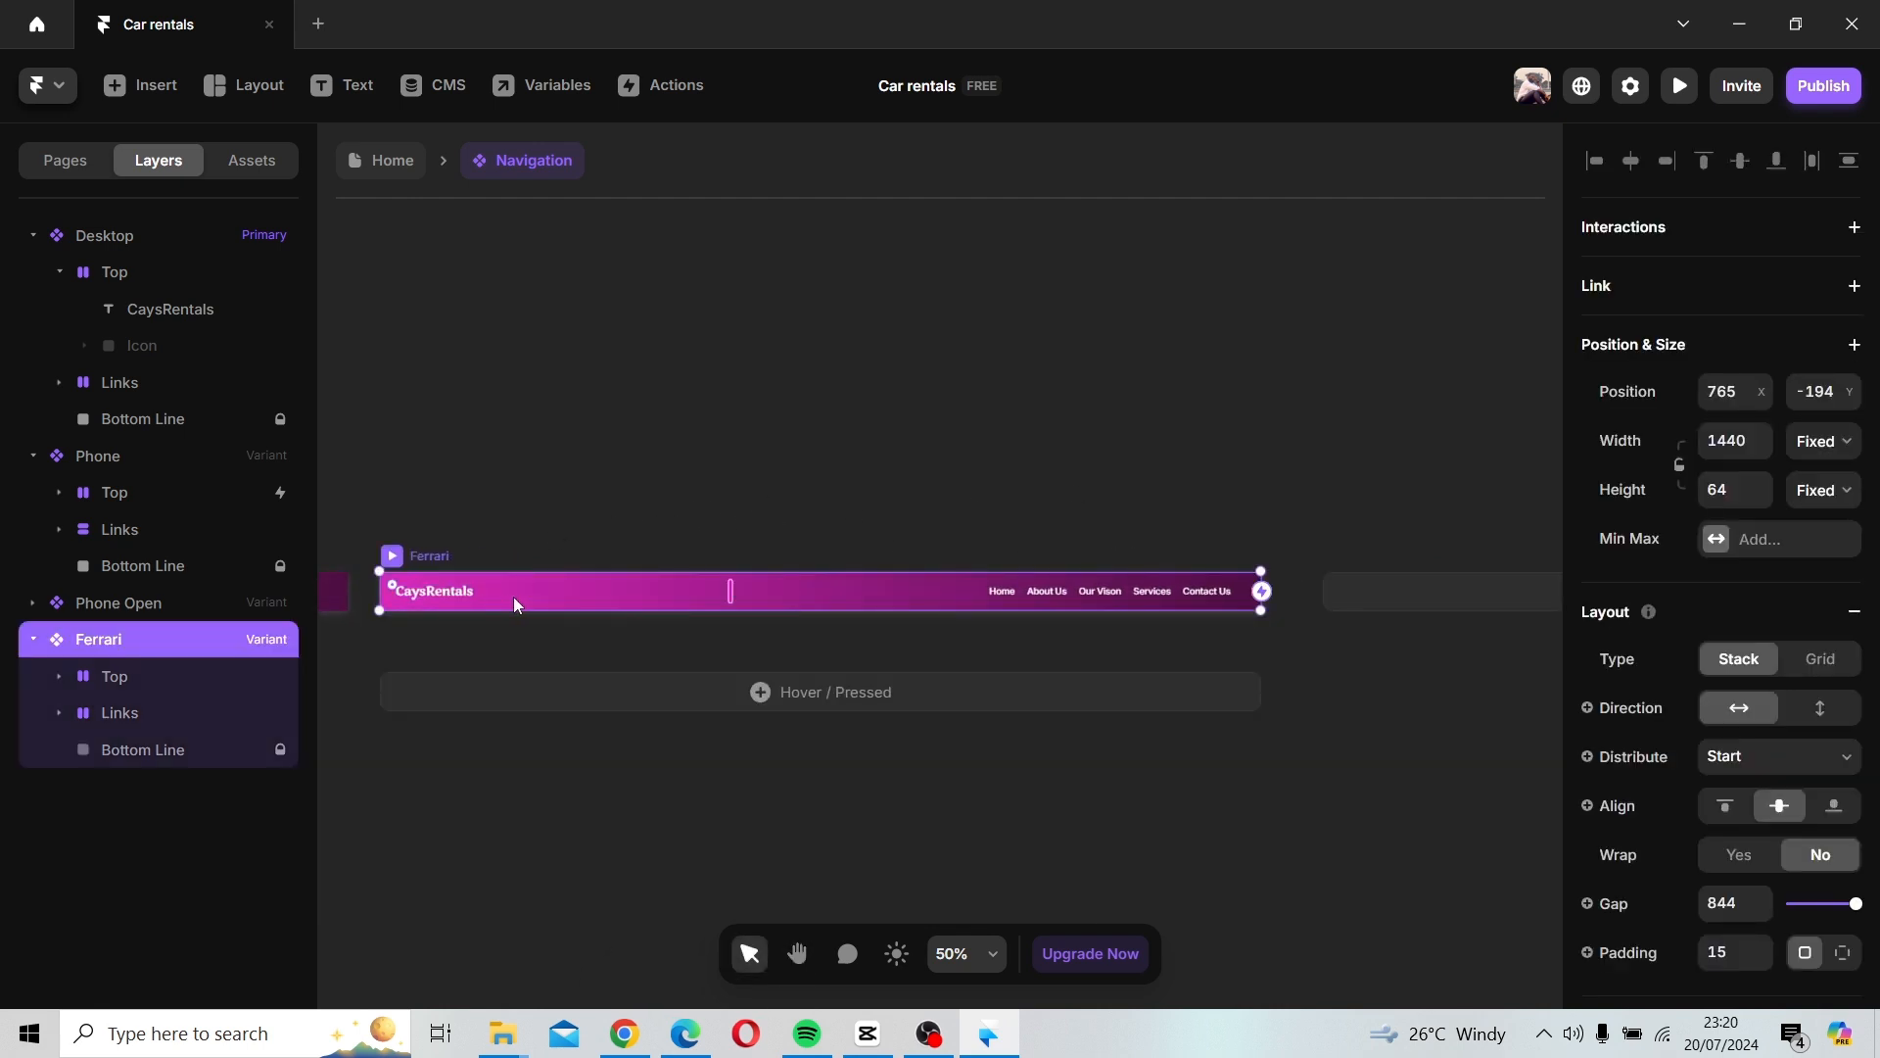
scroll(1694, 730, "down", 6)
left_click(1730, 791)
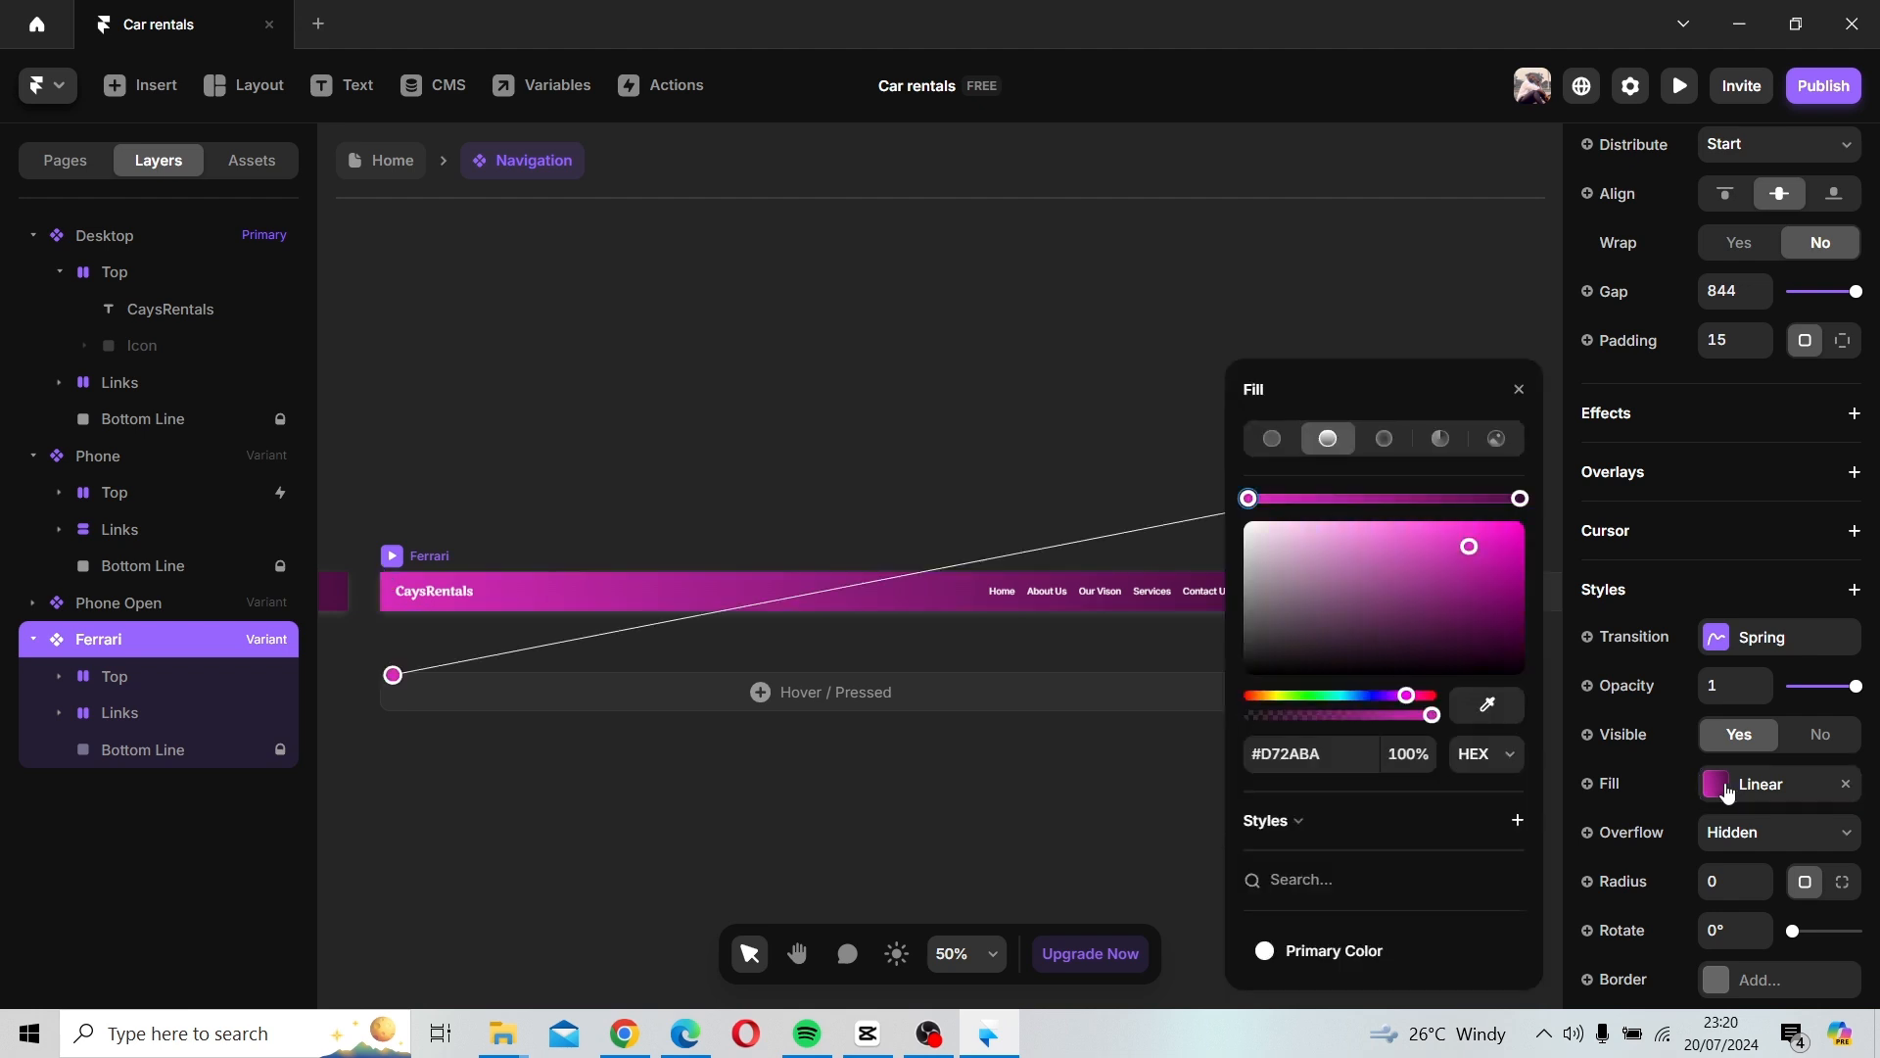
left_click(1319, 753)
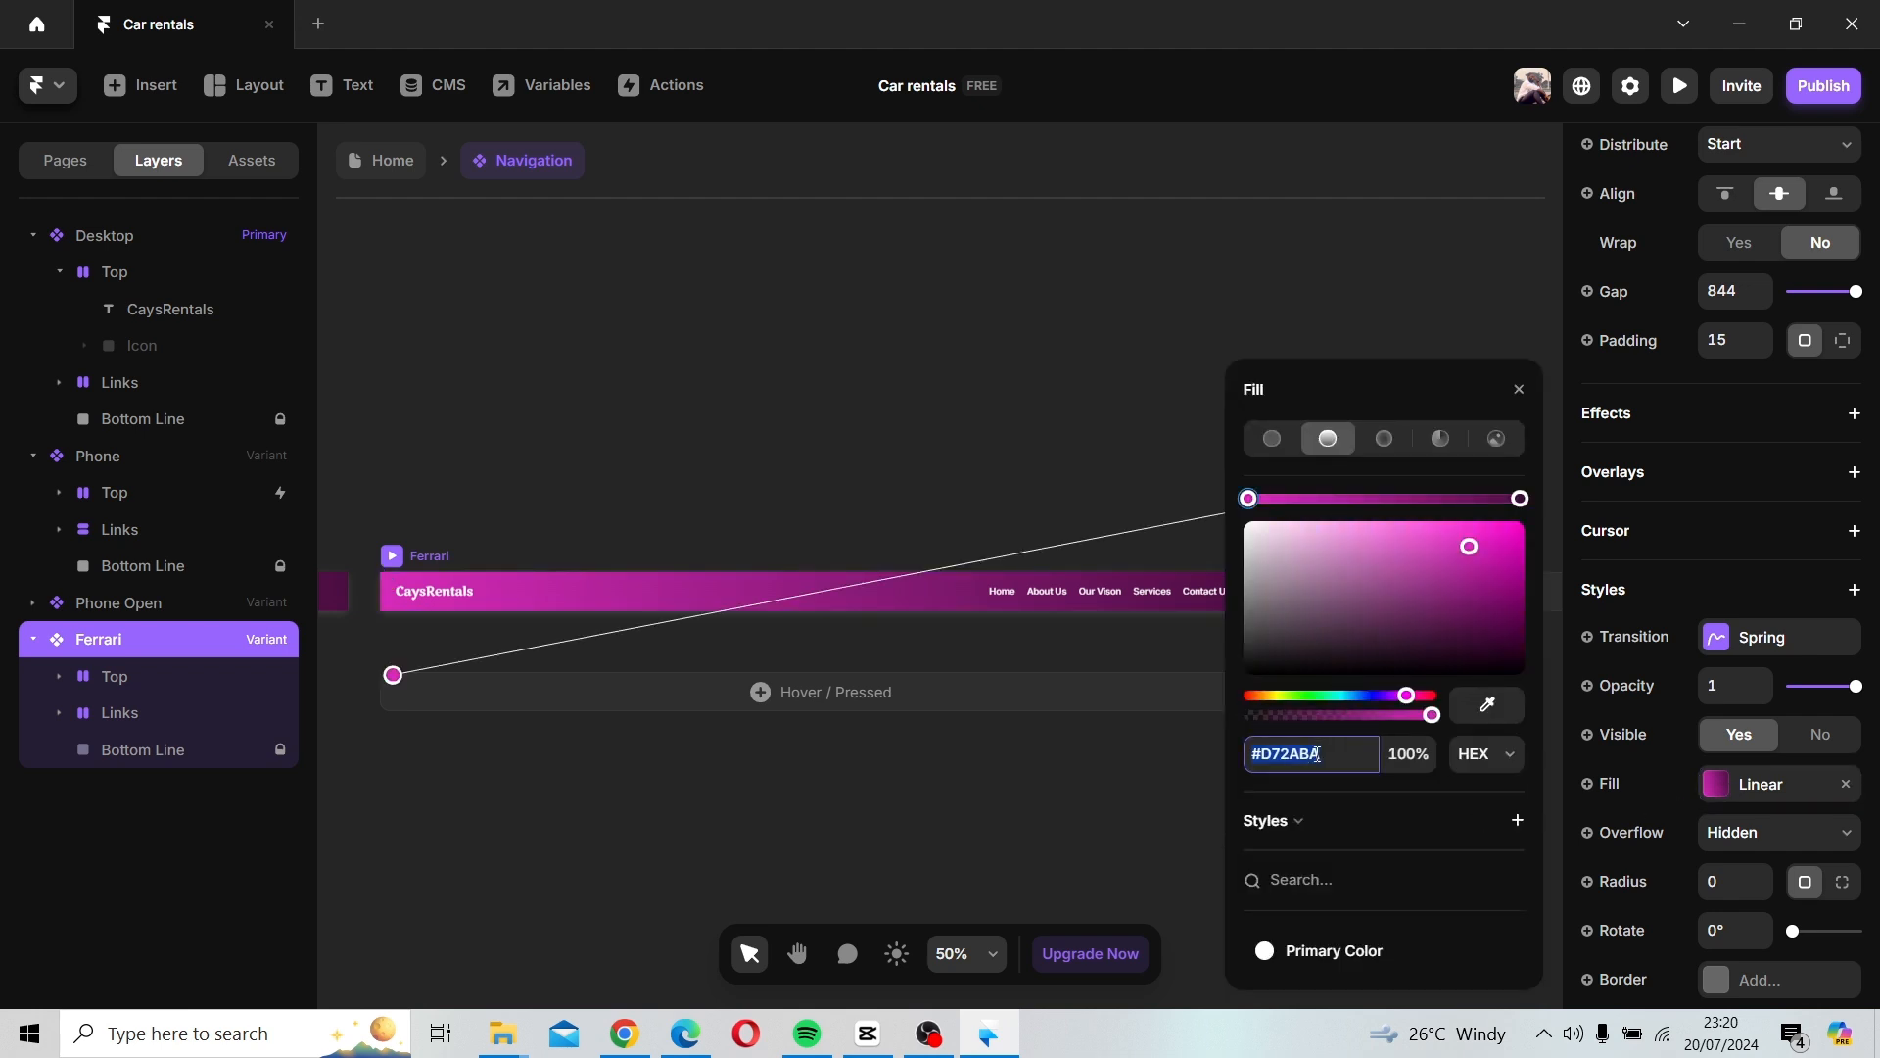
type("#F56EA8")
key("Return")
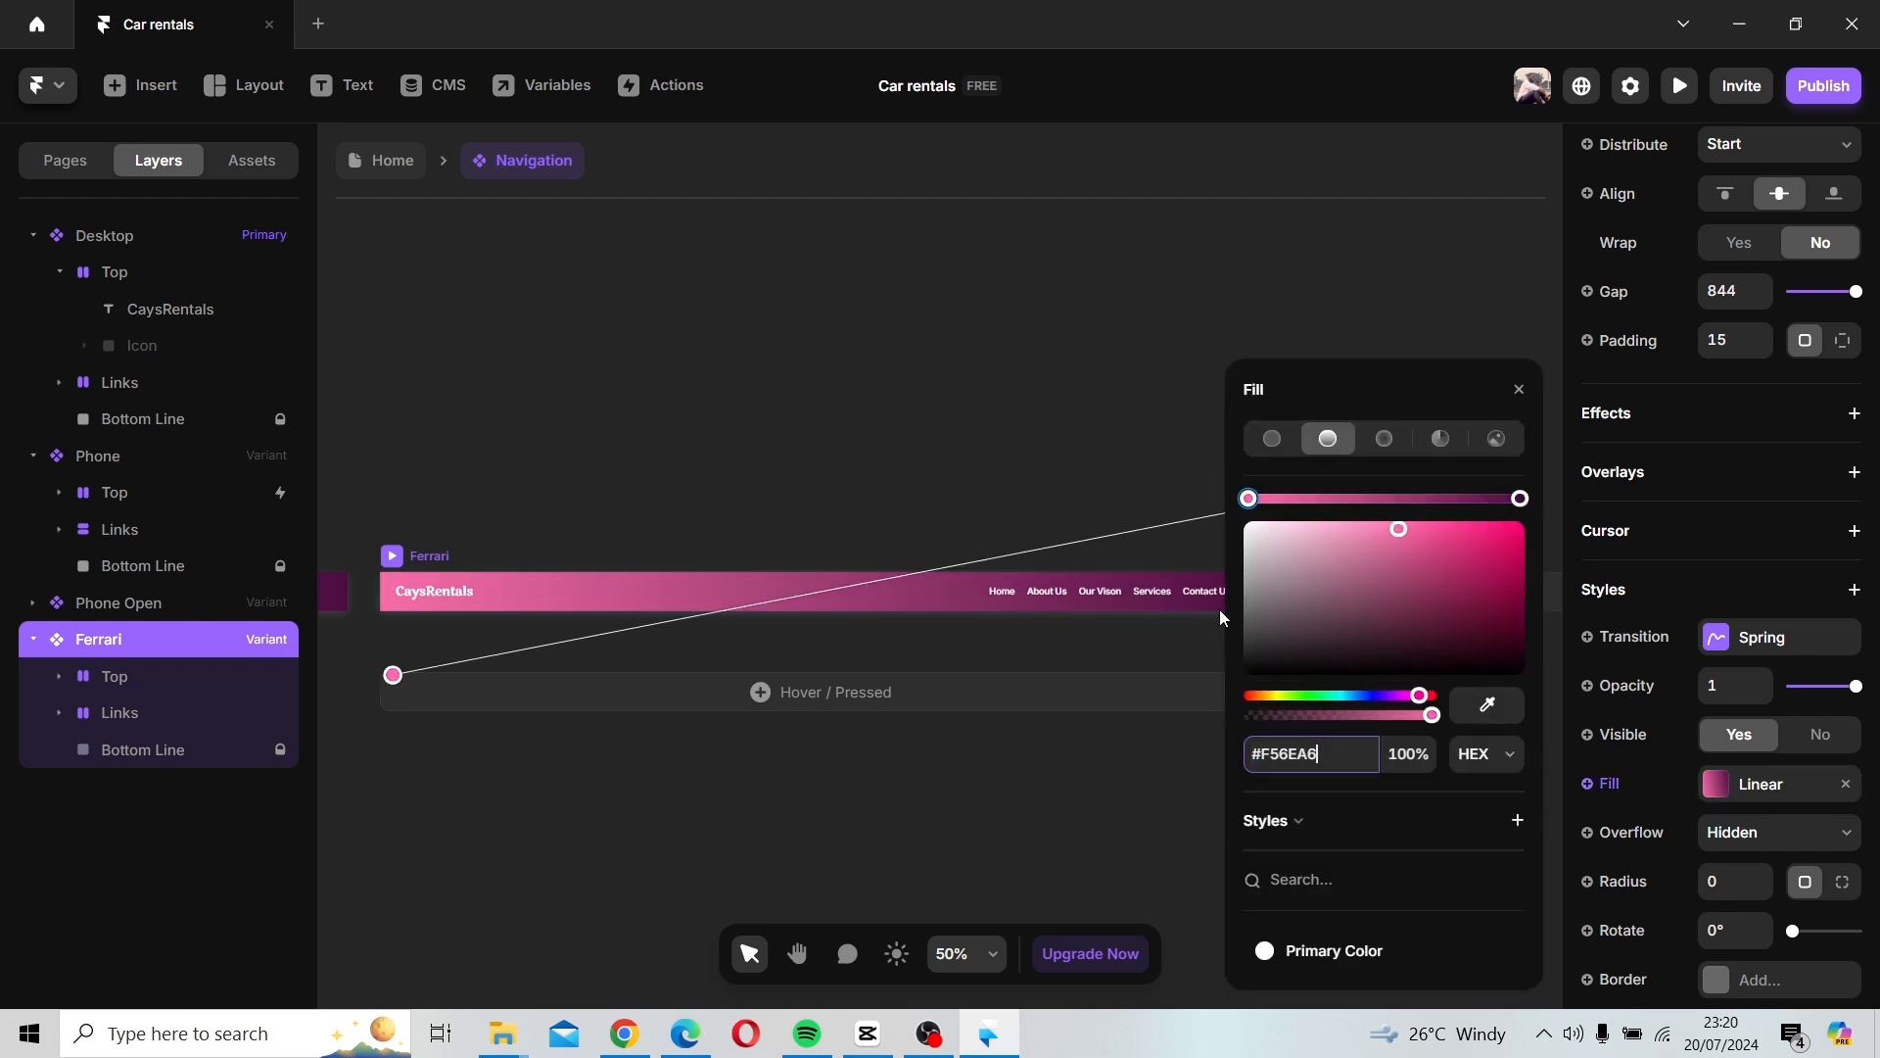
left_click(1012, 499)
Return to the Home page and copy the hex code of the ending colour in the FERRARI page's linear gradient fill.
scroll(1011, 498, "down", 3)
key("space")
left_click_drag(962, 509, 928, 490)
key("space")
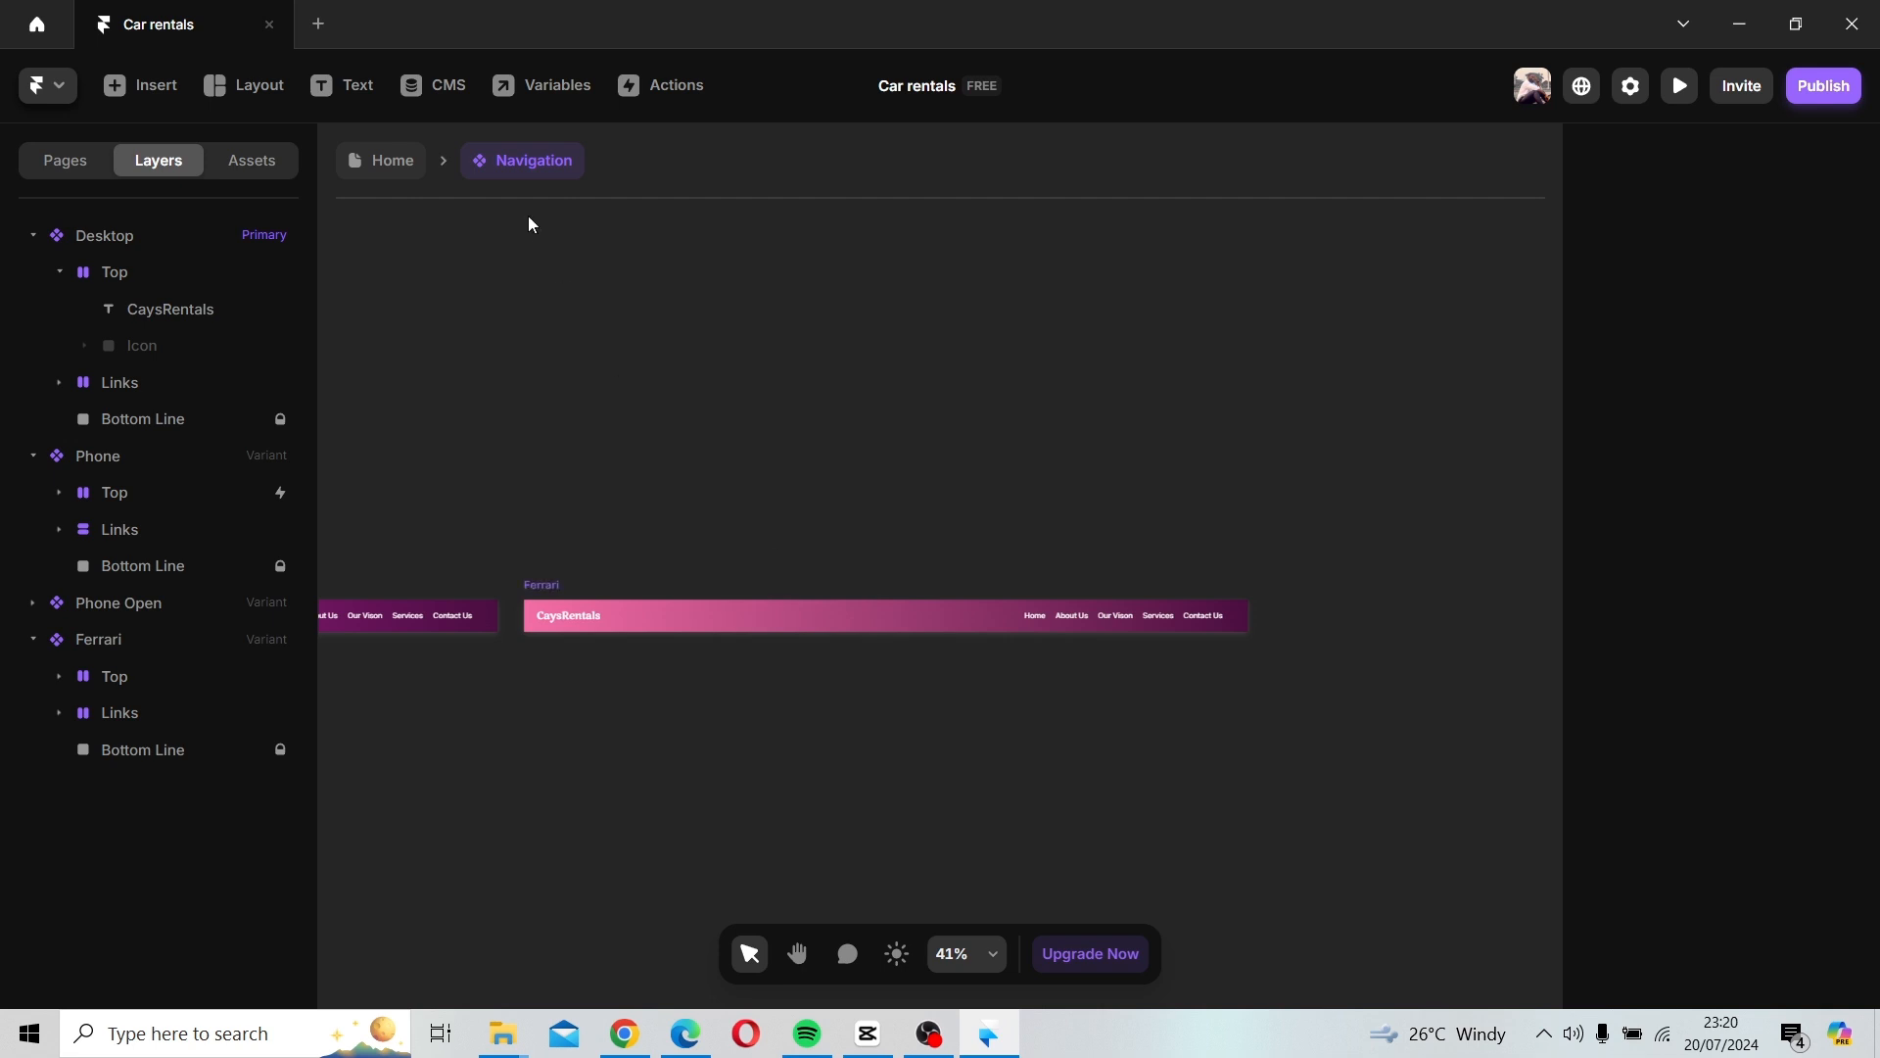
left_click(377, 160)
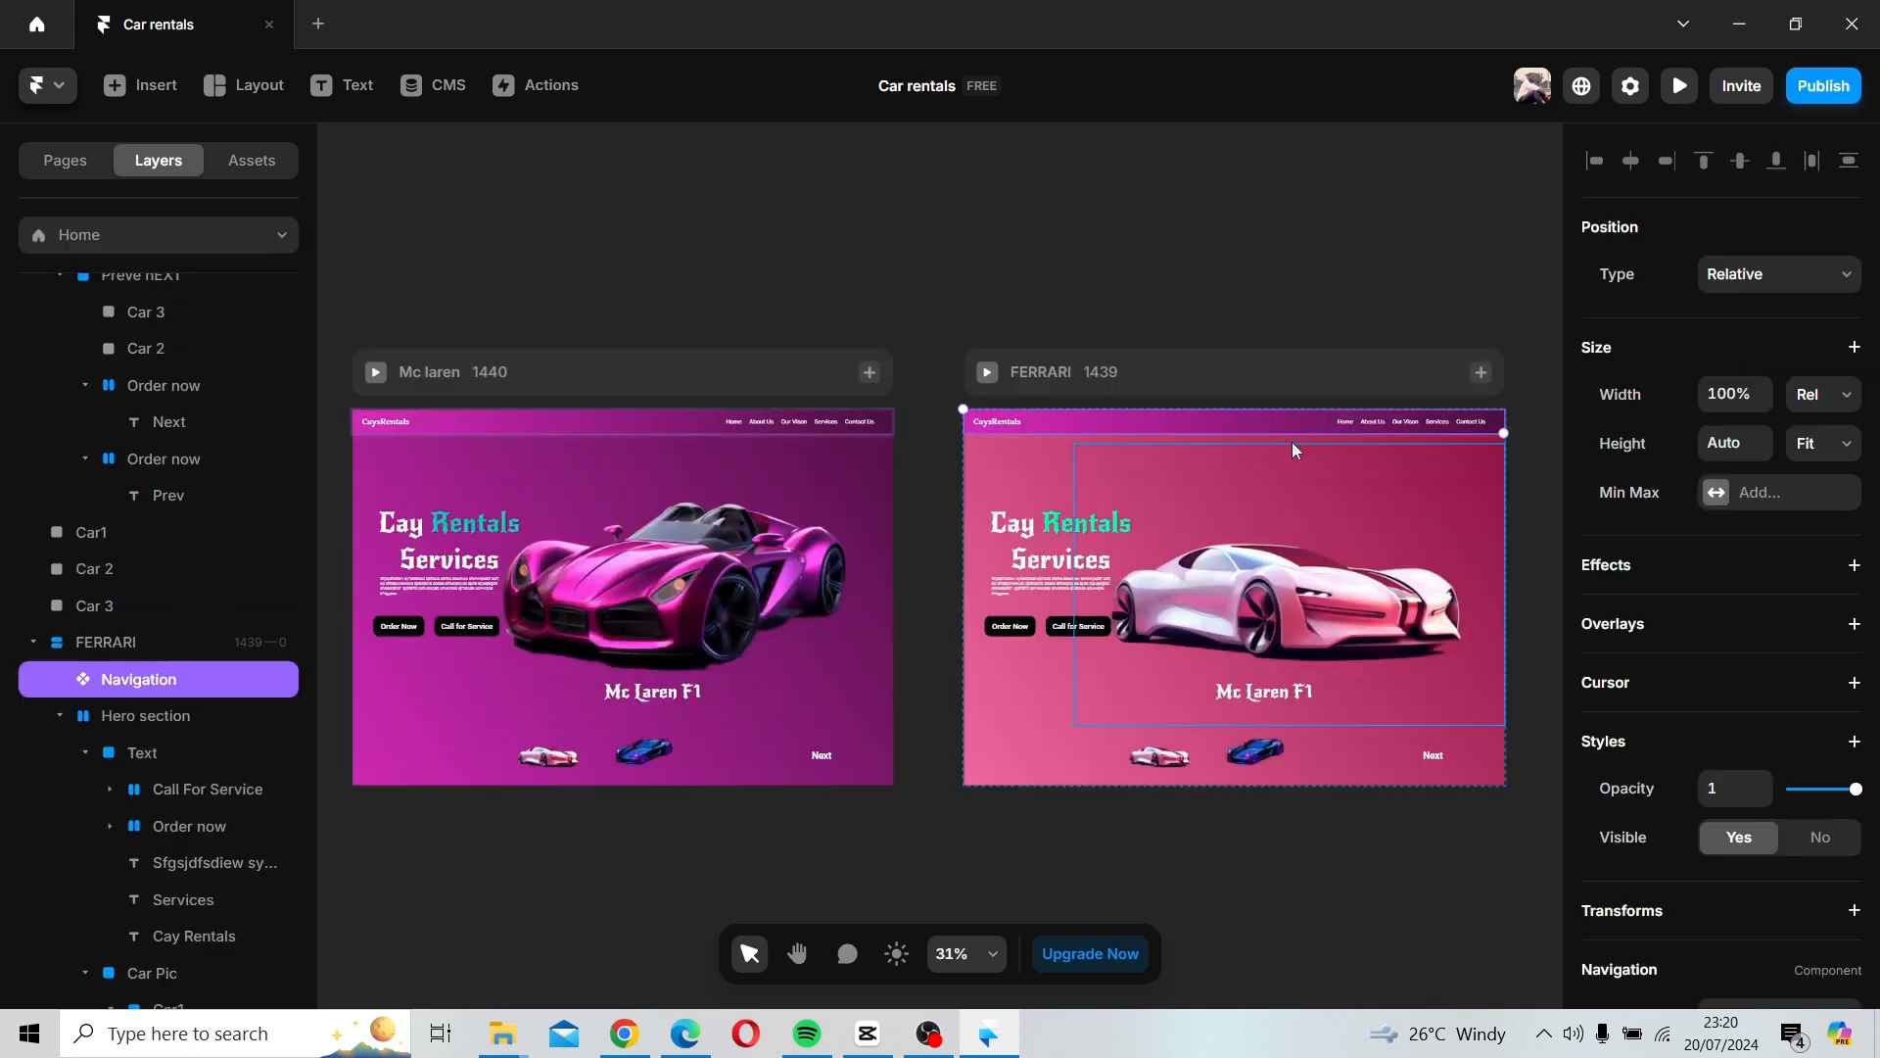
left_click(1232, 371)
left_click(1716, 783)
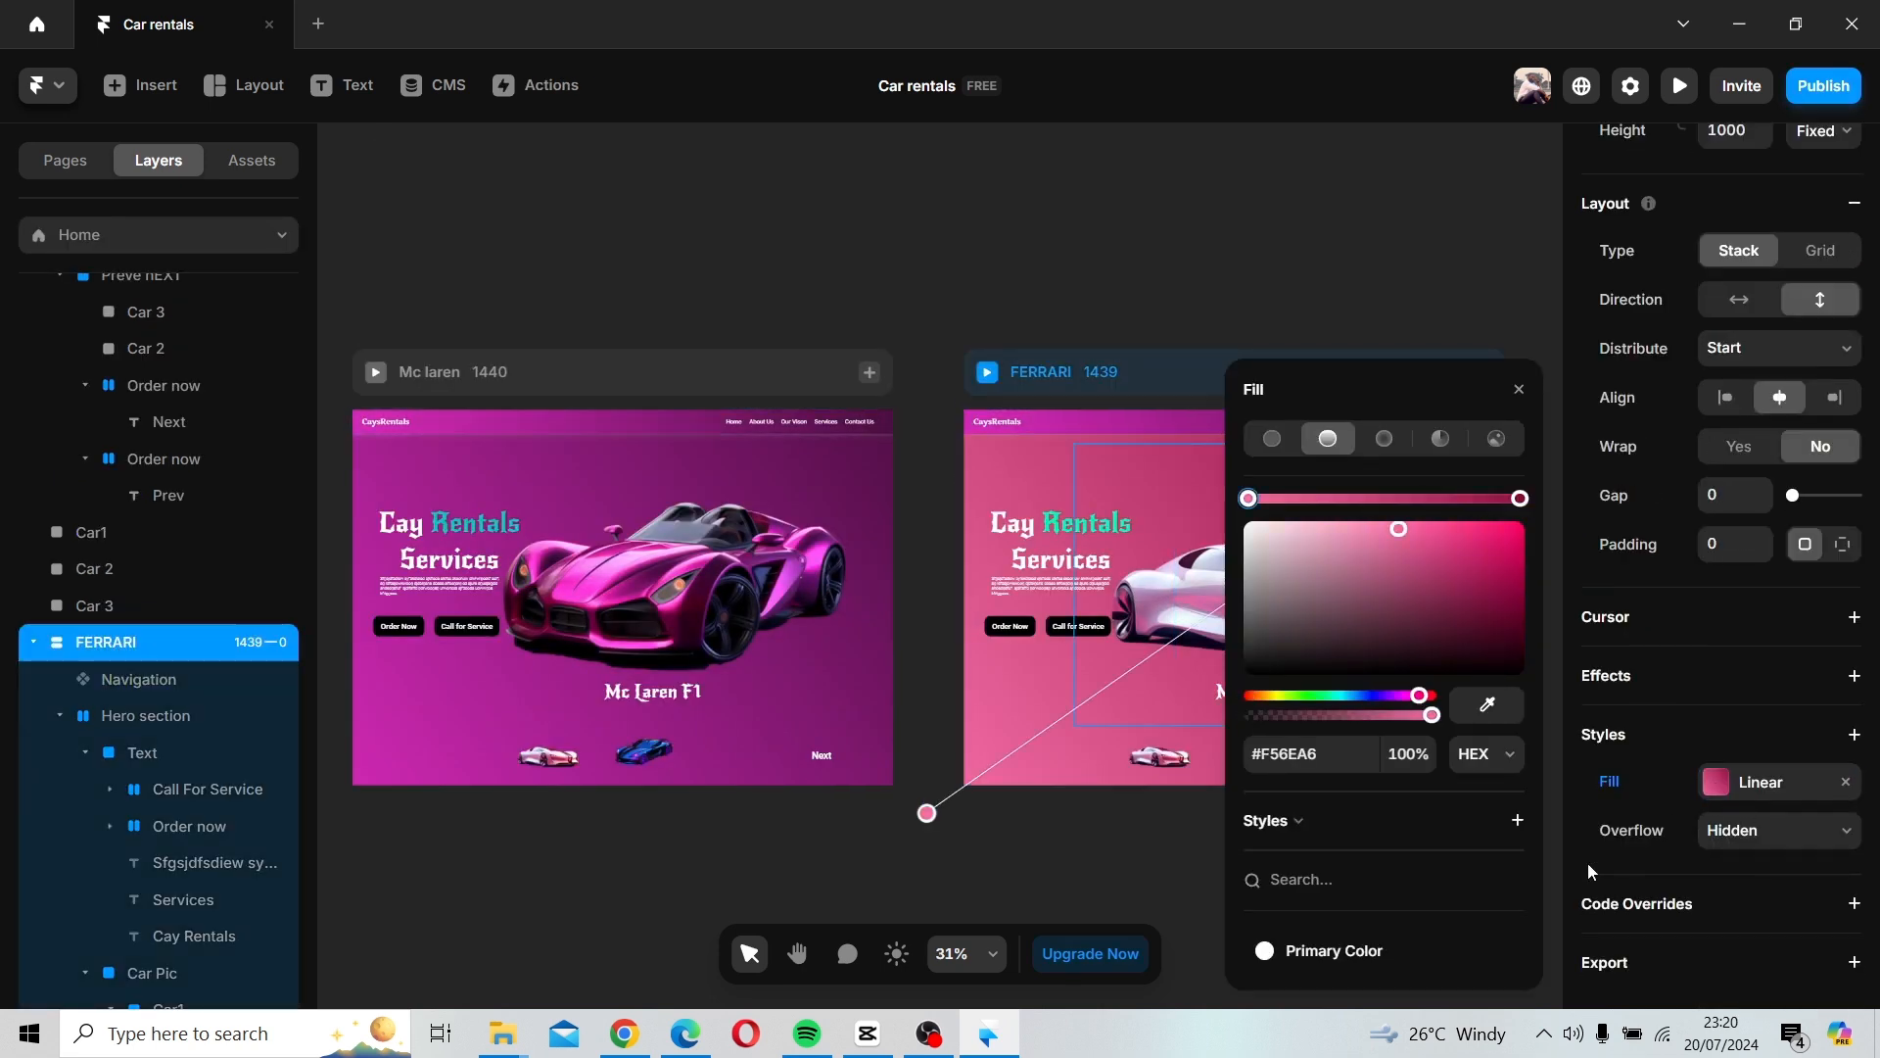
left_click(1520, 500)
left_click(1314, 757)
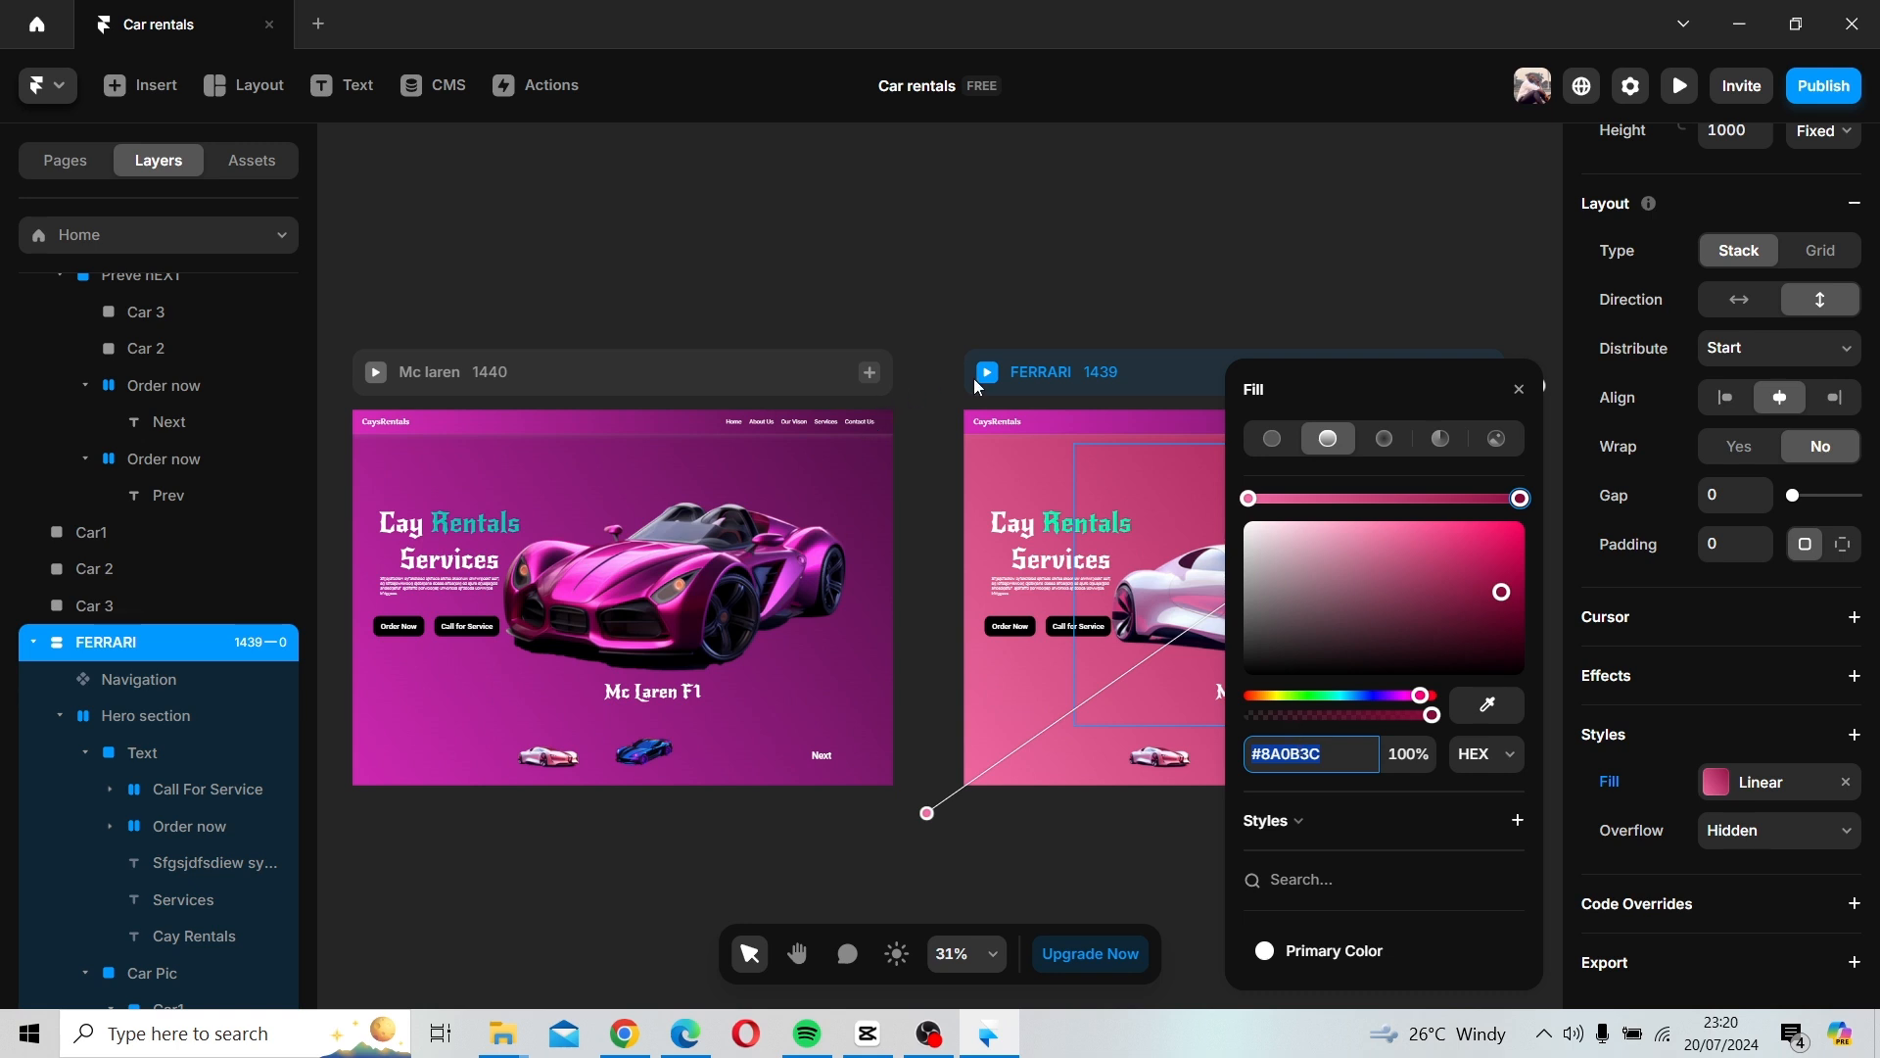
Set the ending colour of the Navigation component's Ferrari variant gradient fill to #8A0B3C.
left_click(1097, 423)
double_click(1097, 423)
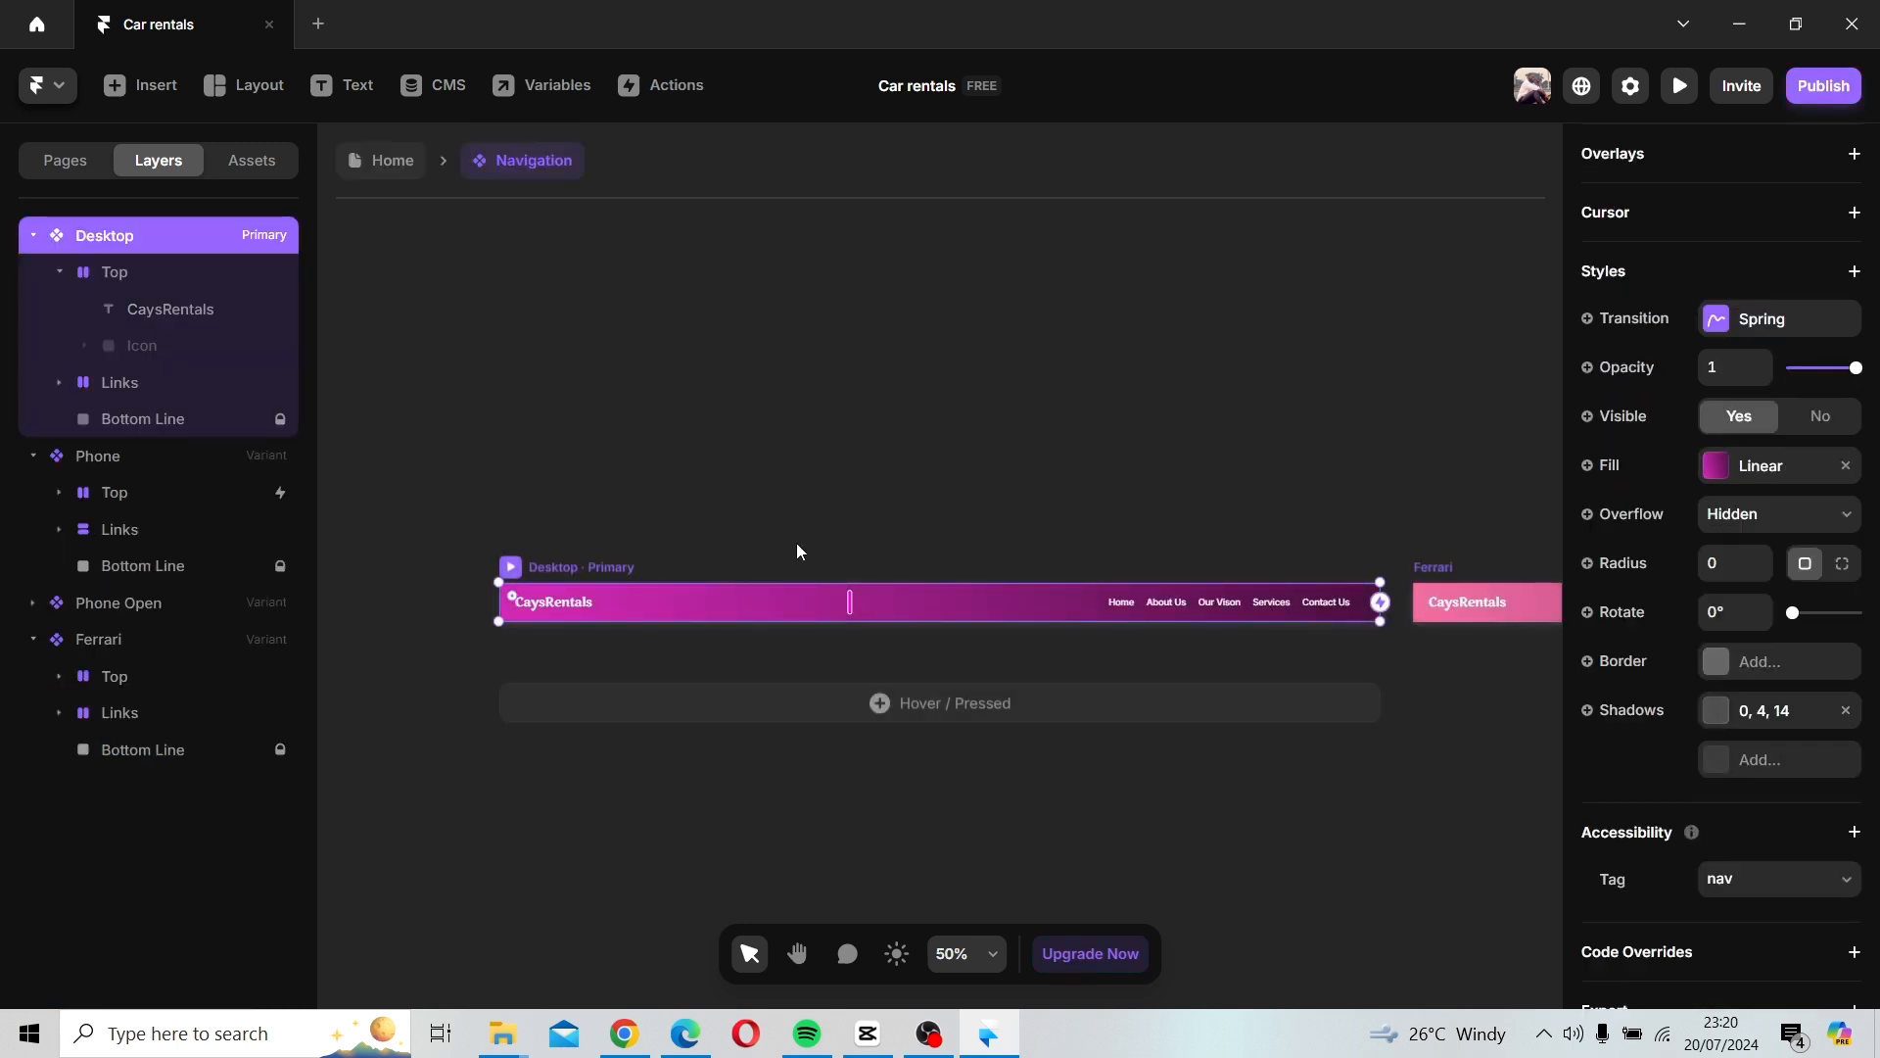
left_click(932, 463)
key("space")
left_click_drag(1024, 455, 827, 456)
scroll(827, 455, "right", 10)
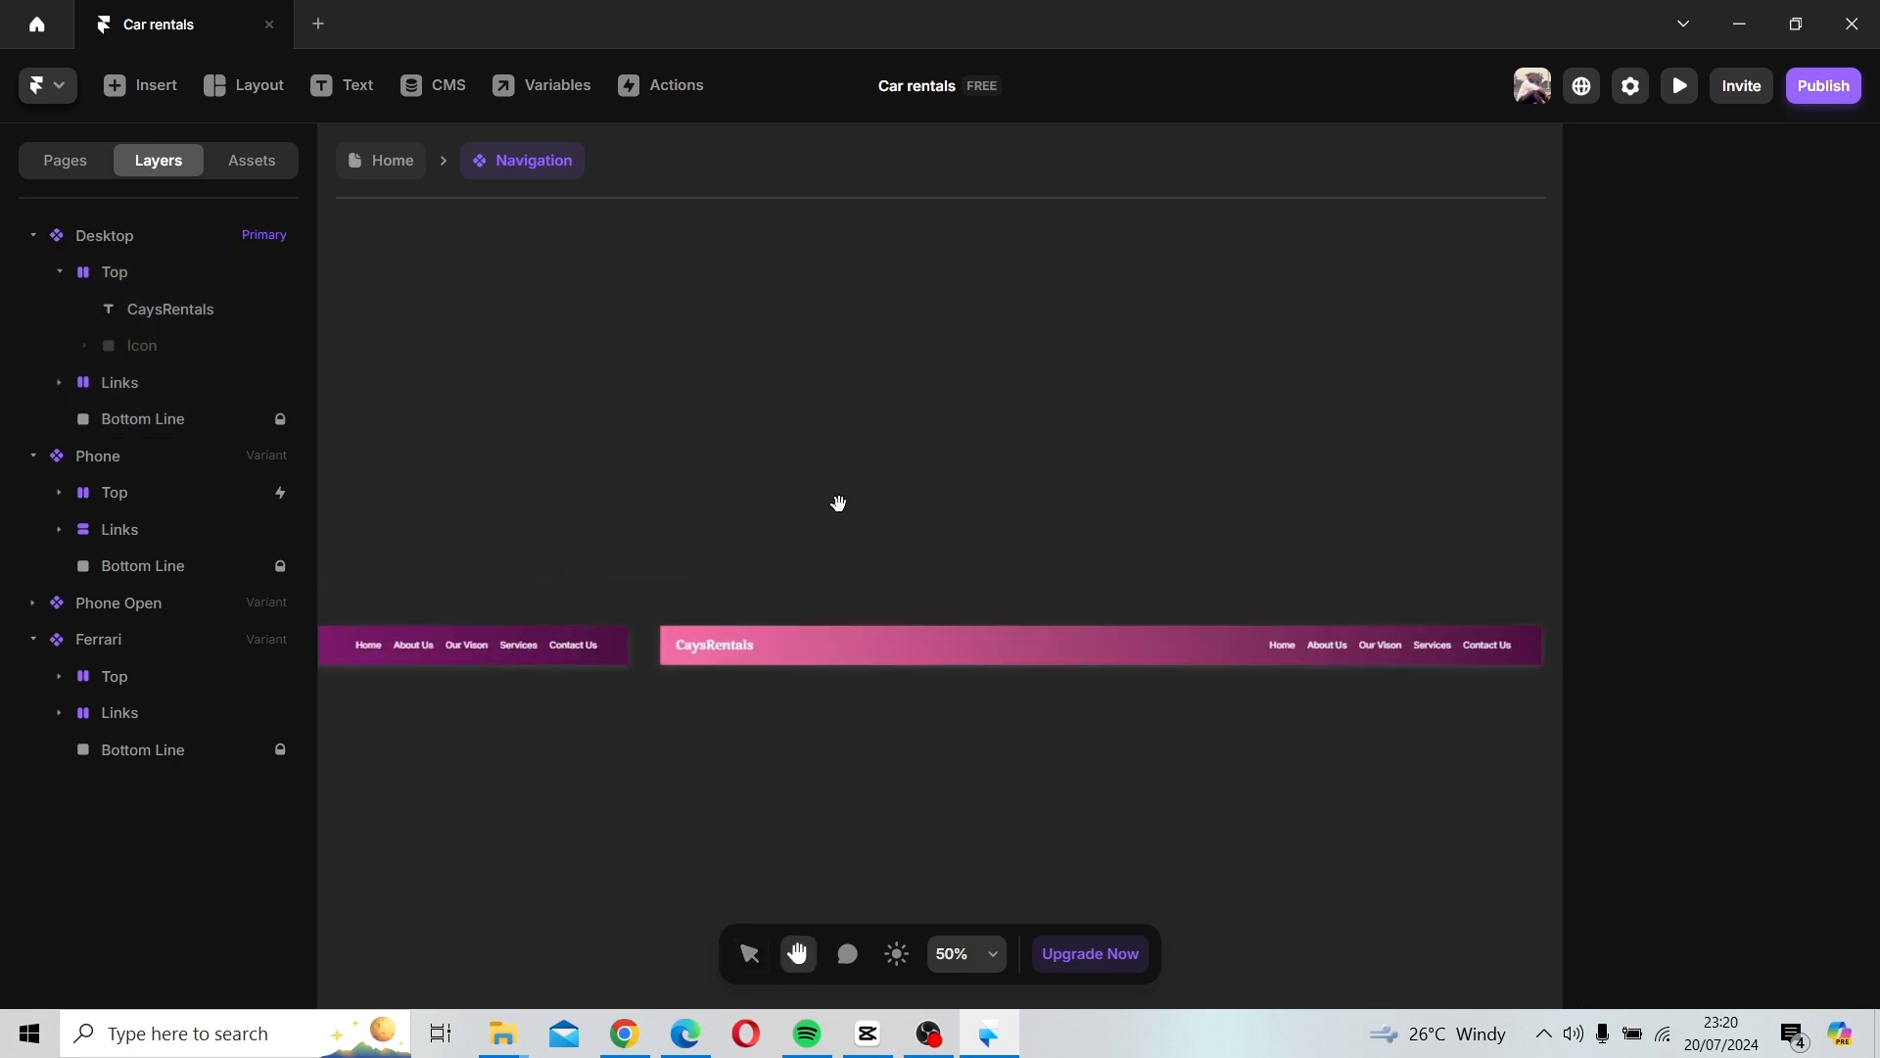
left_click(524, 621)
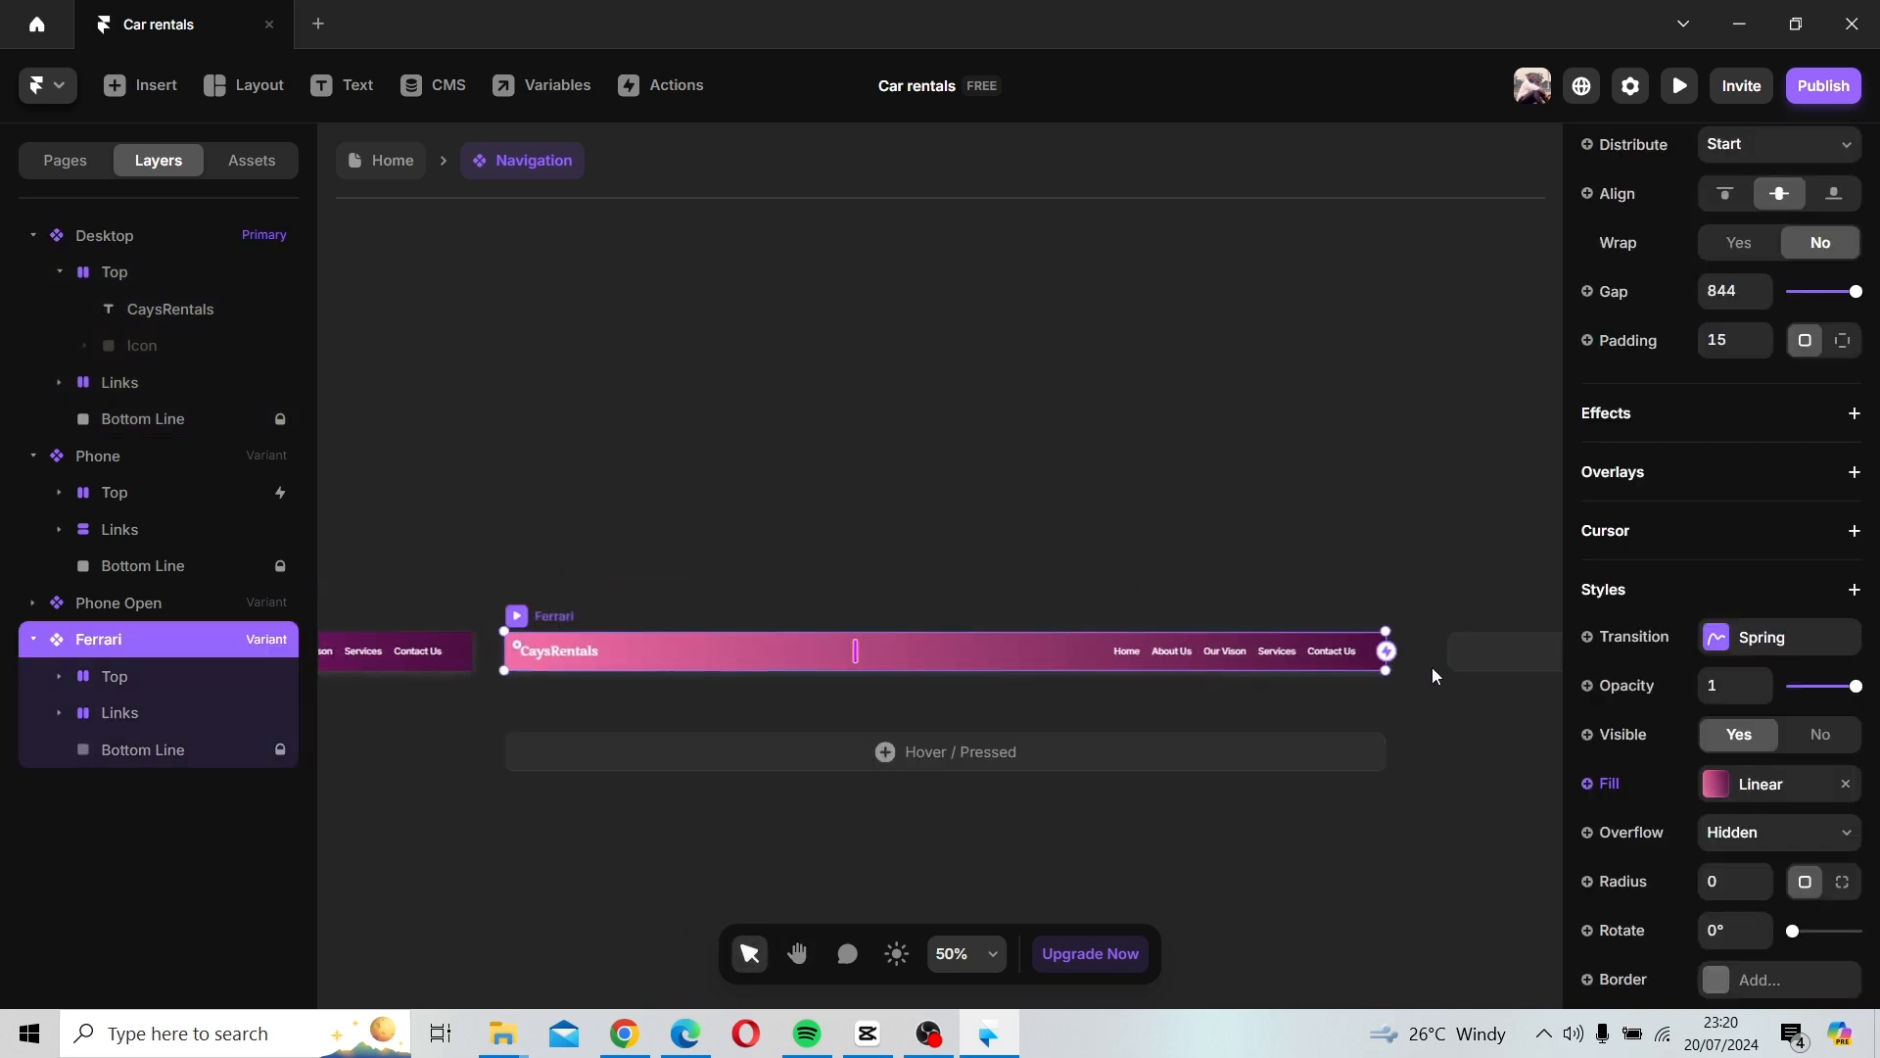
left_click(1717, 783)
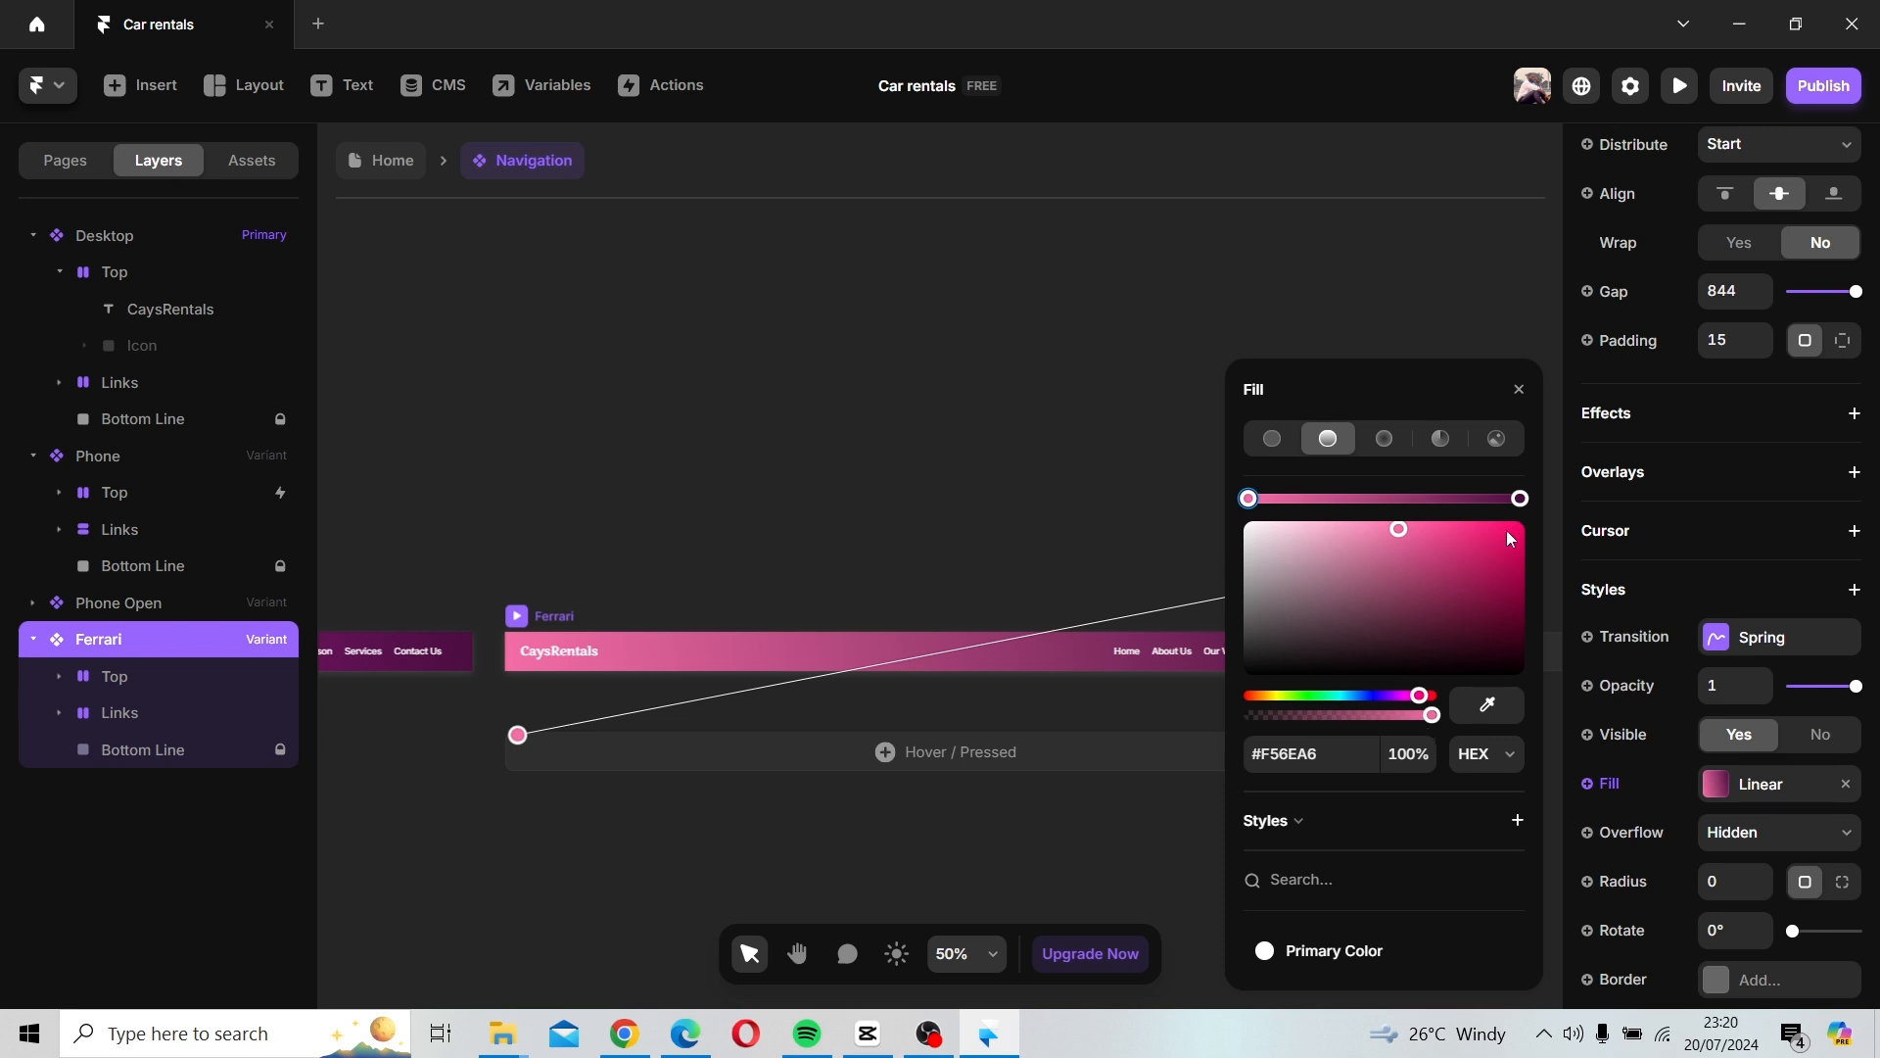
left_click(1520, 498)
left_click(1320, 762)
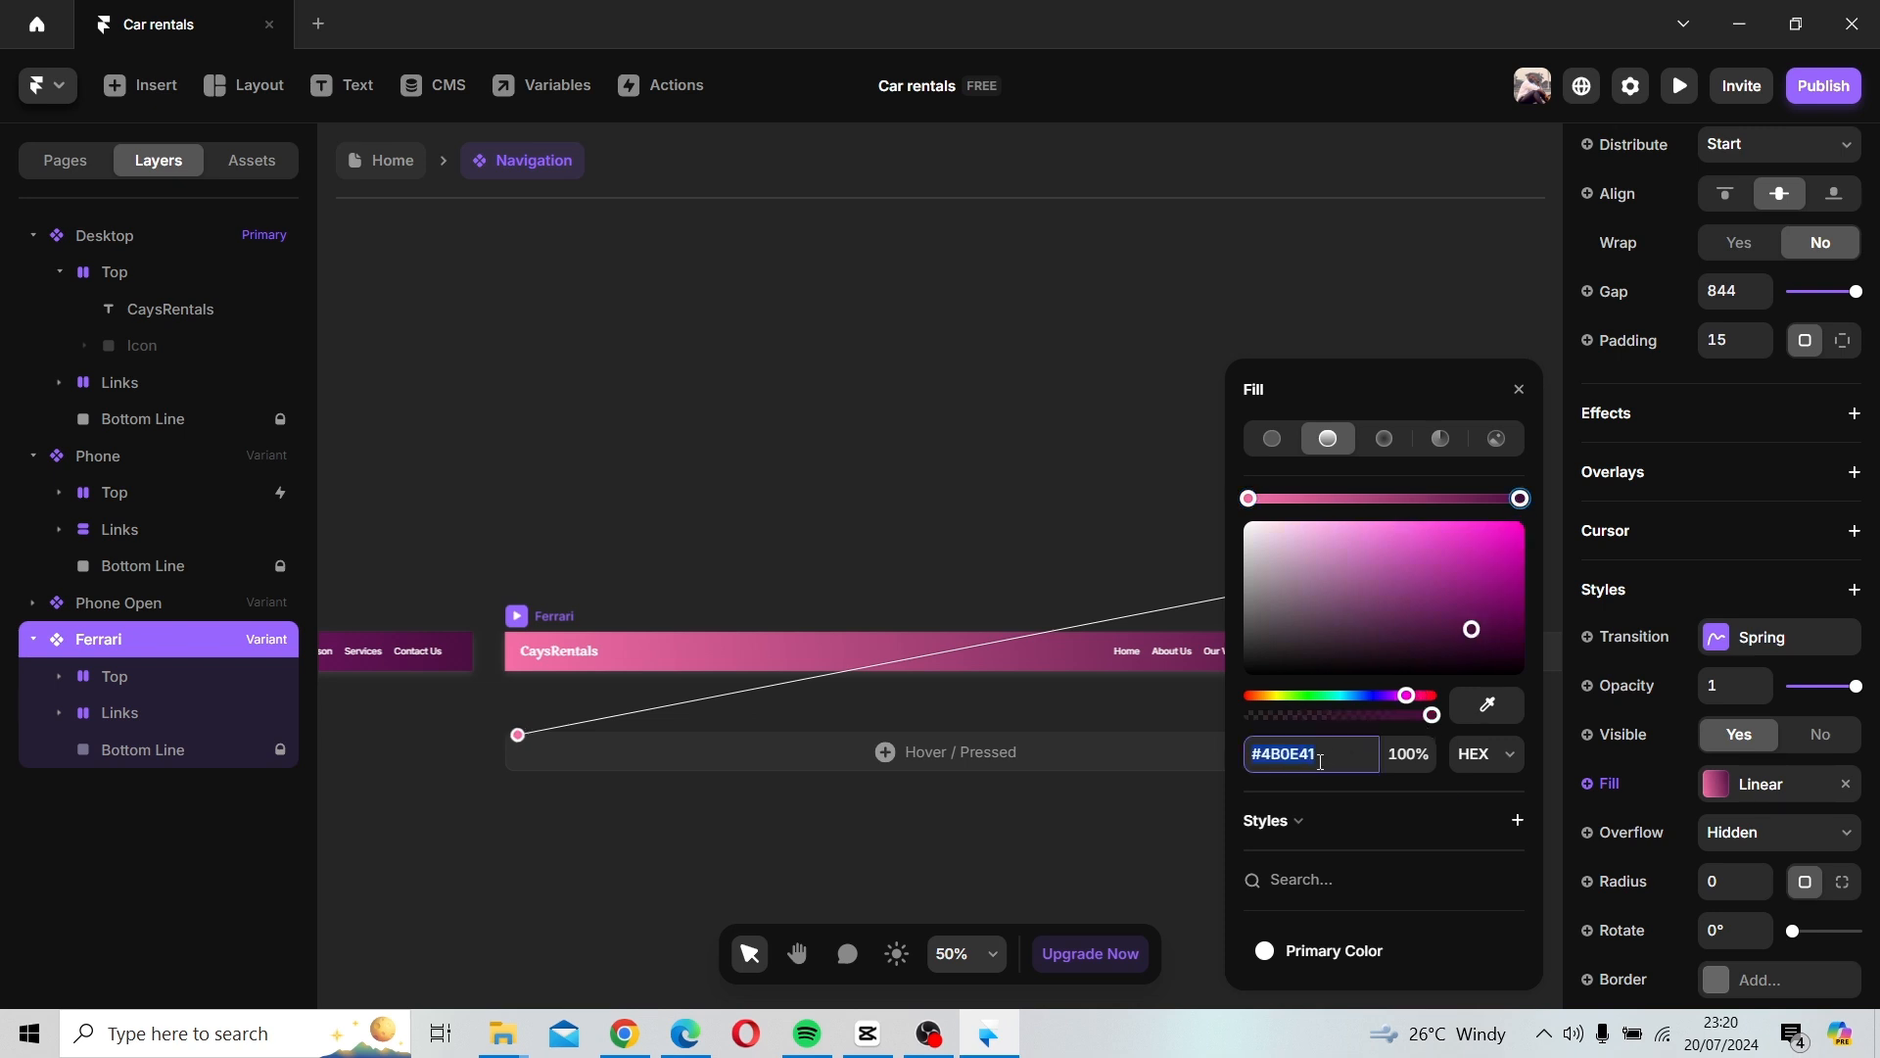
type("#8A0B3C")
key("Return")
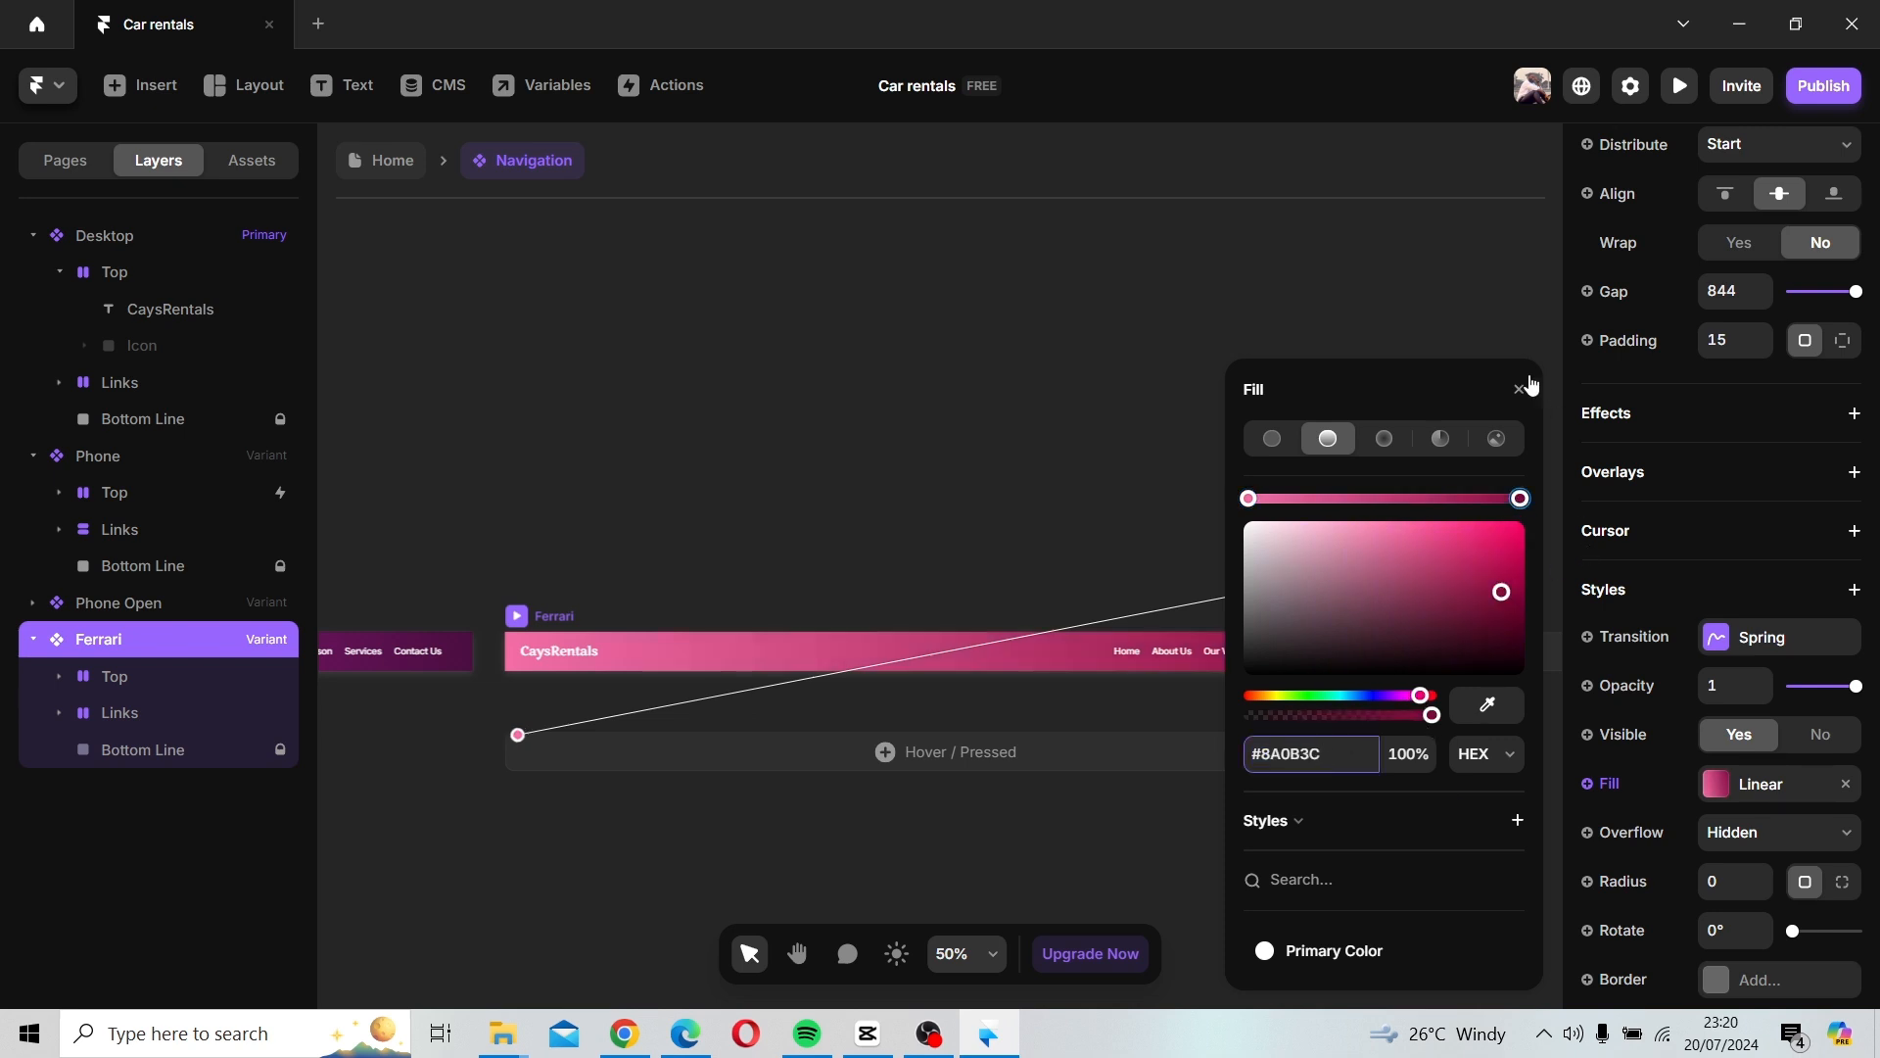
left_click(1009, 567)
Rename the Navigation component's primary Desktop variant as Mc laren.
scroll(1012, 568, "down", 3)
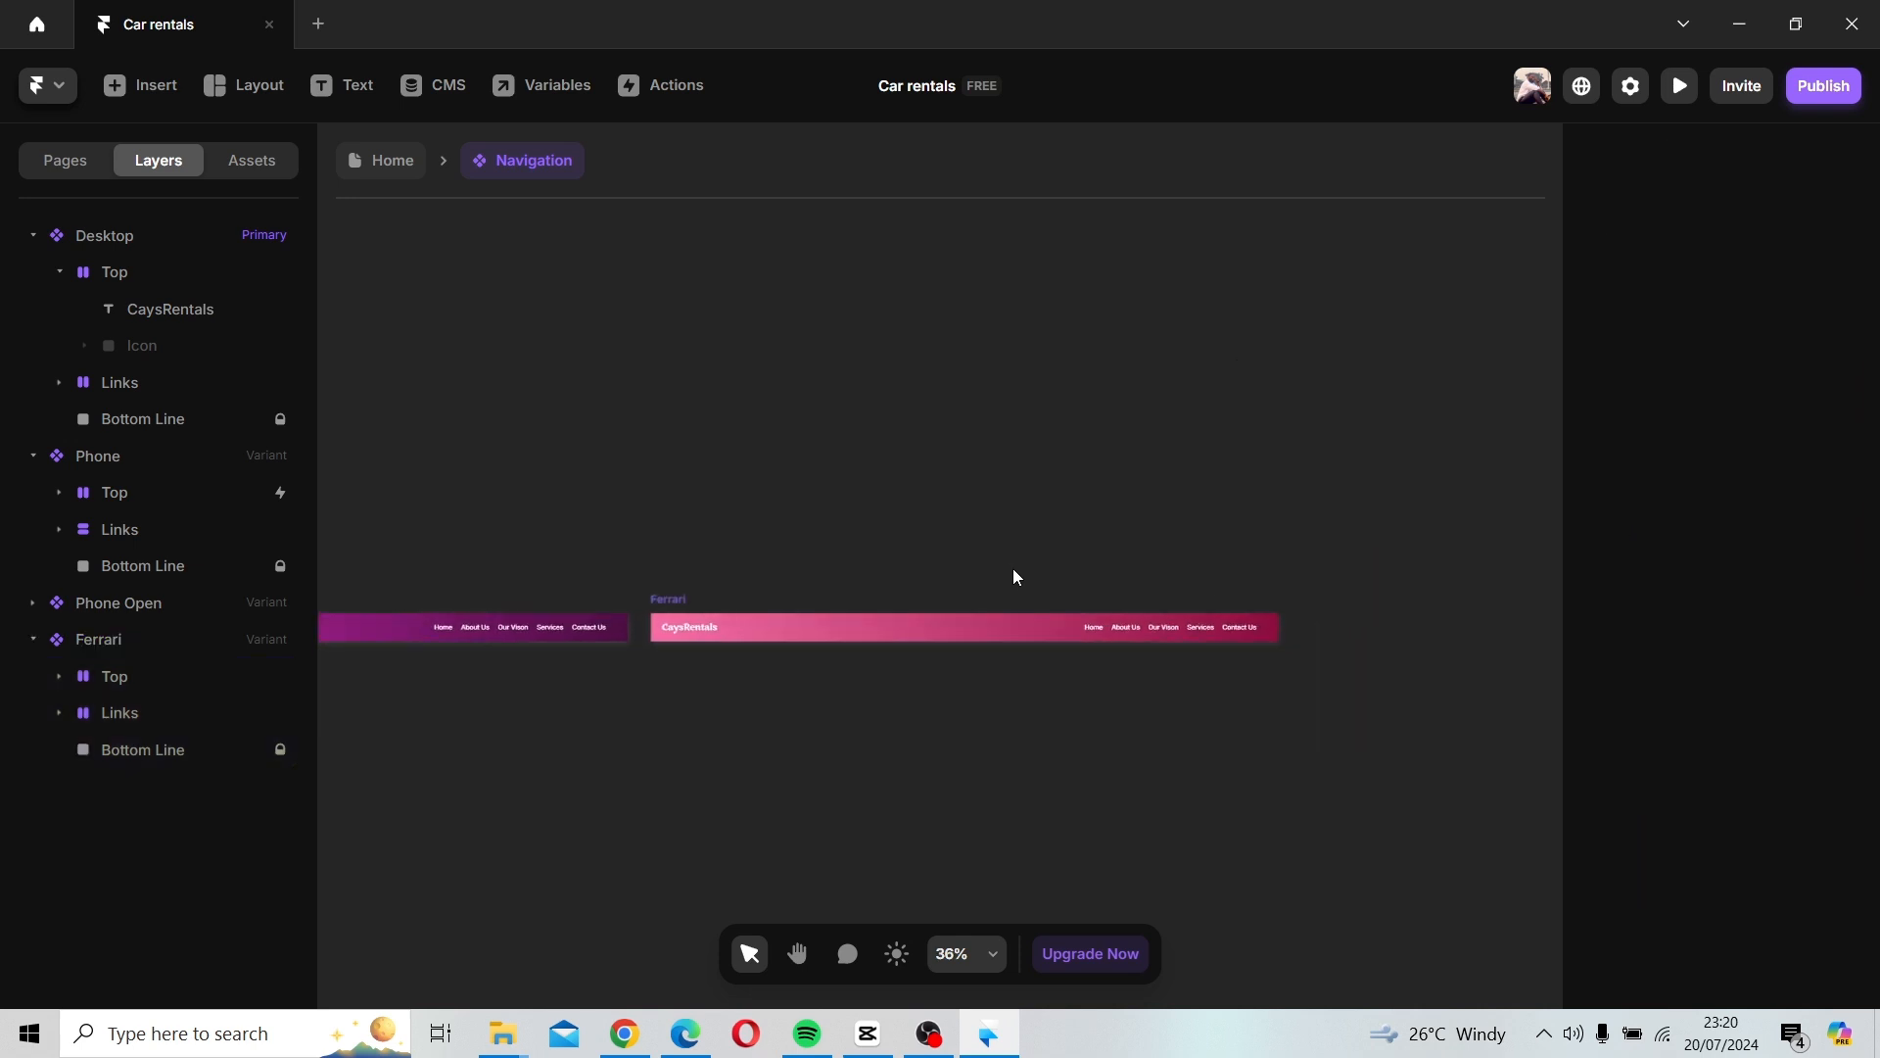
scroll(1012, 568, "left", 5)
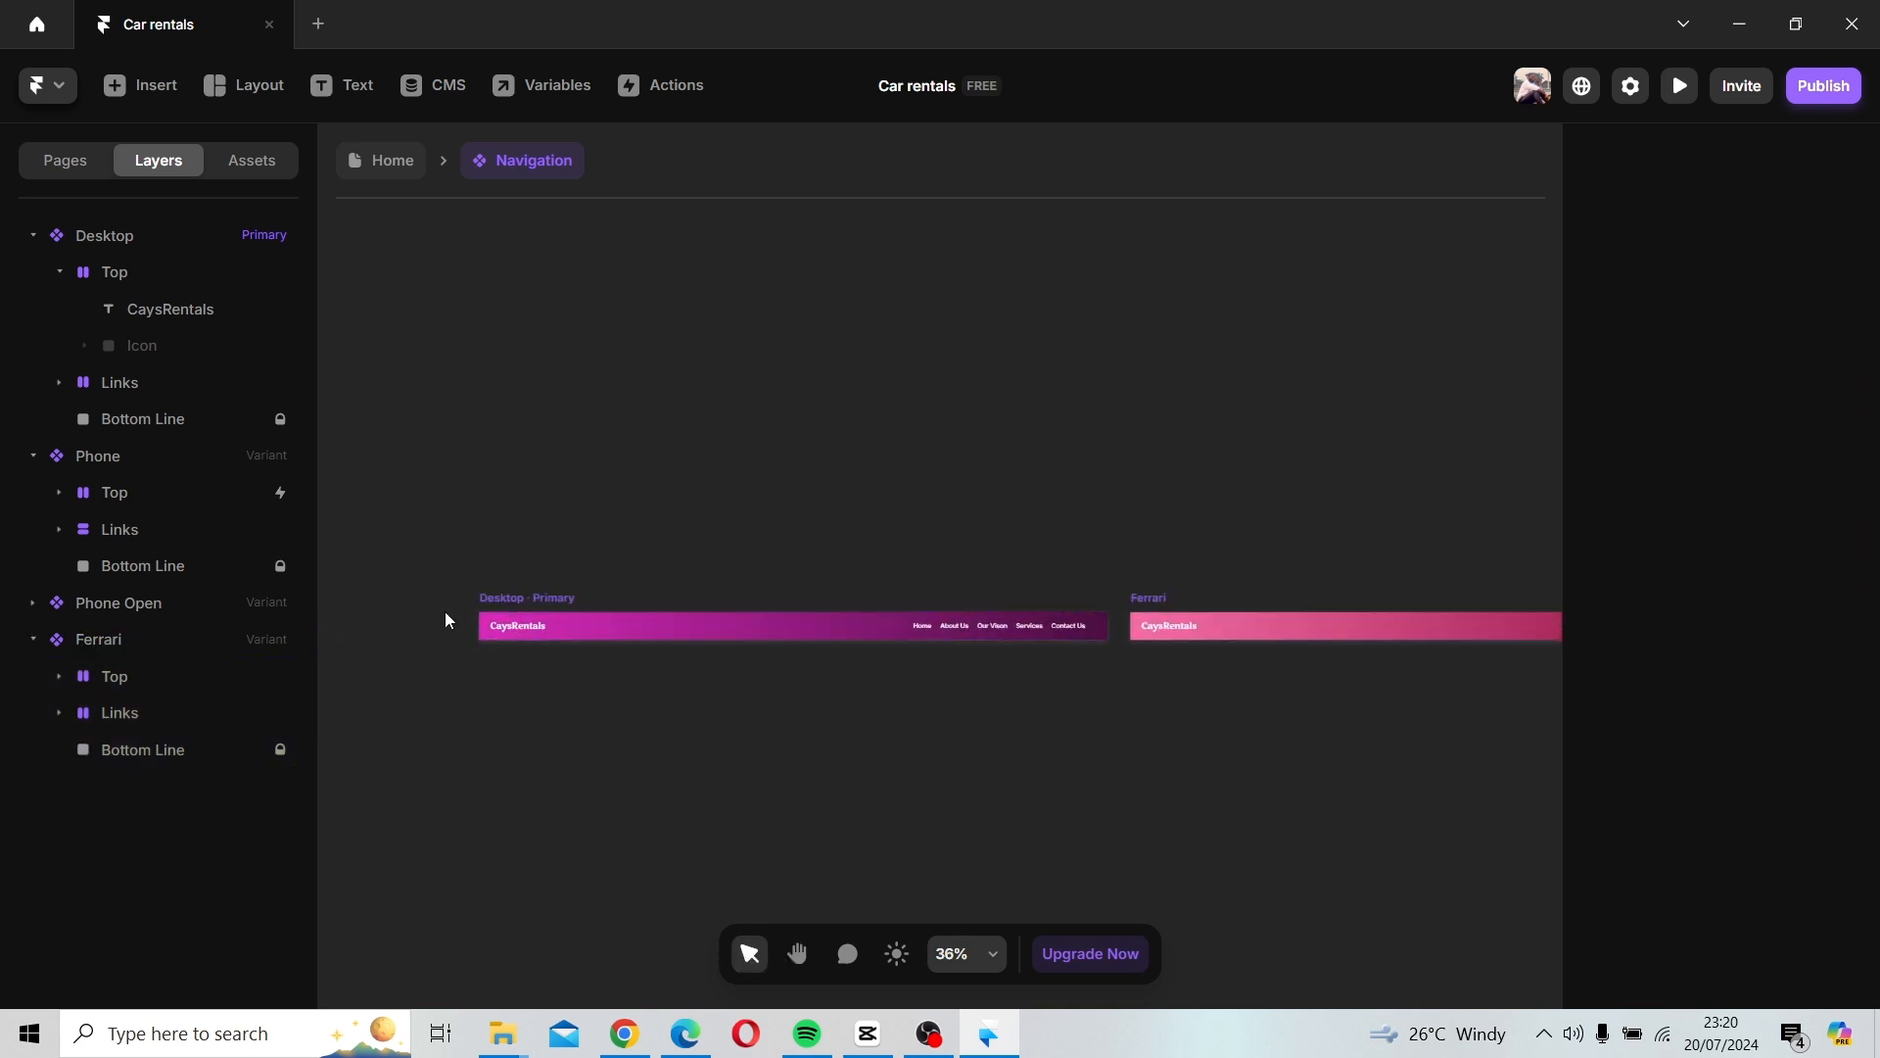
left_click(533, 597)
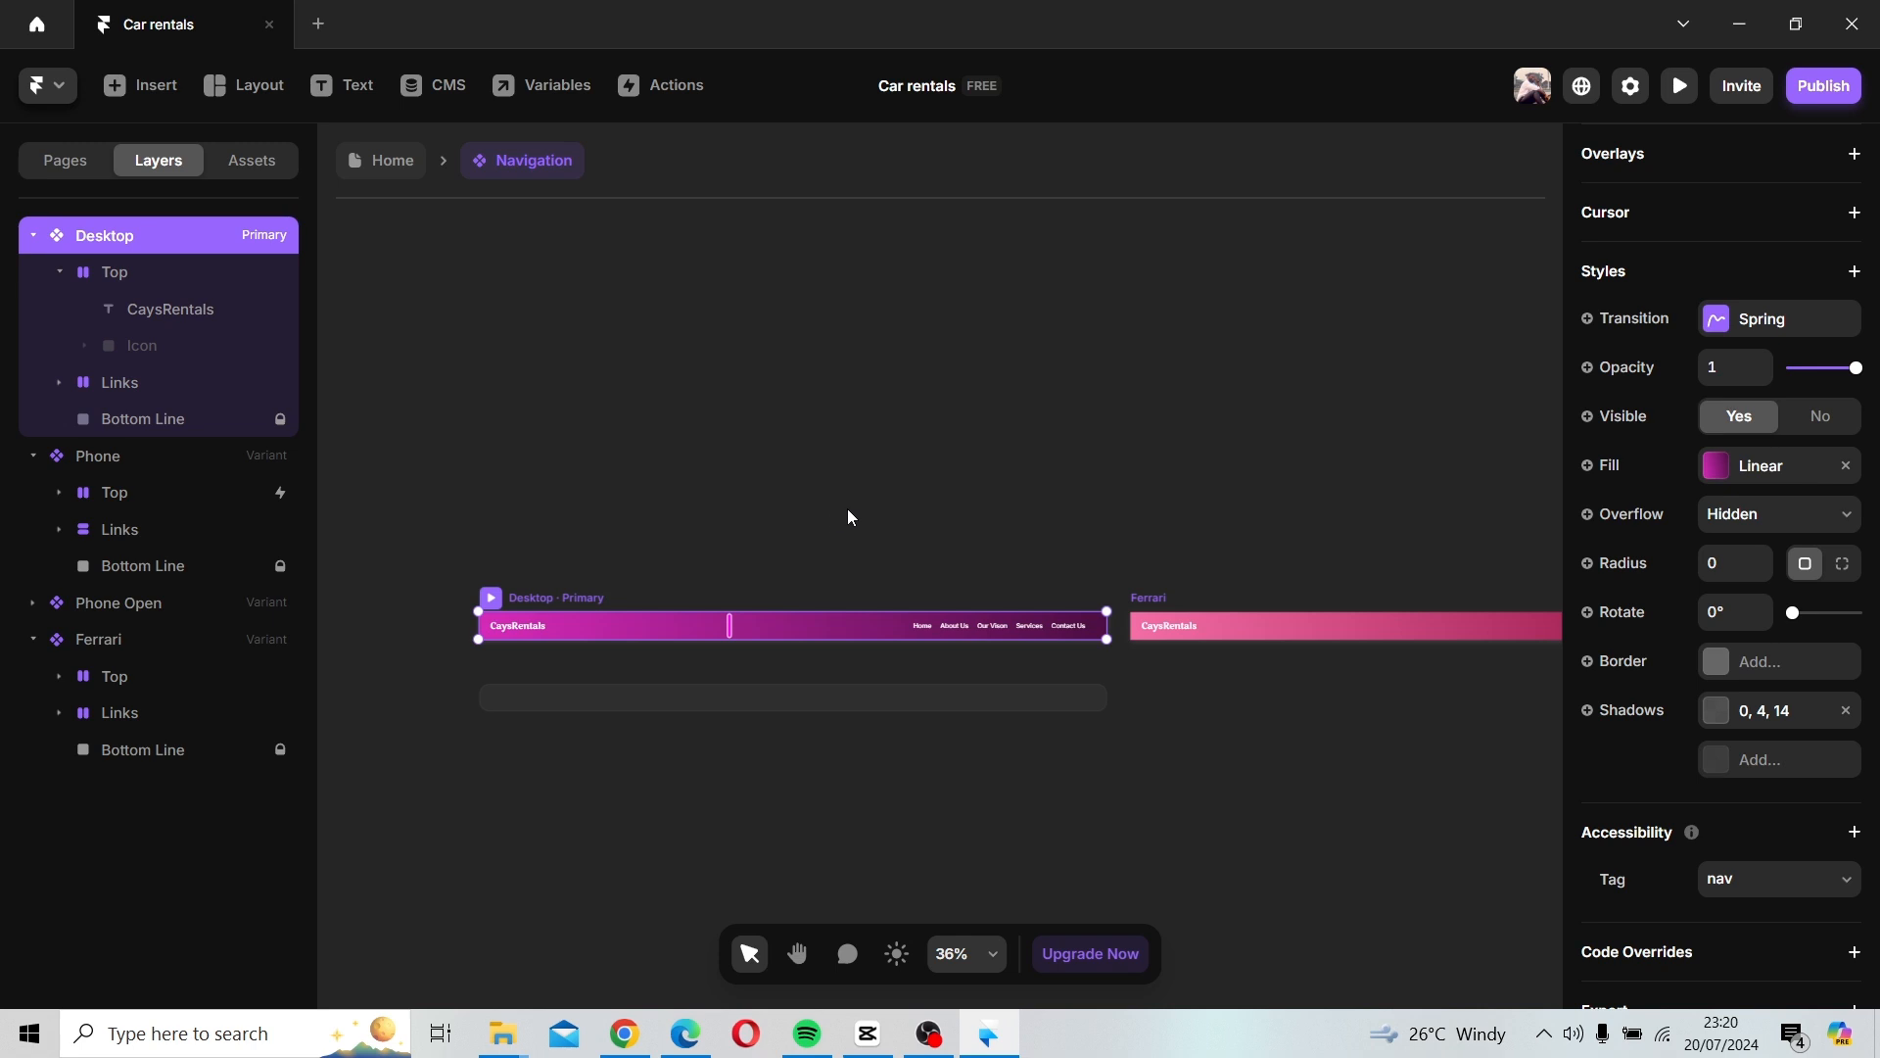
double_click(121, 242)
type("Mc")
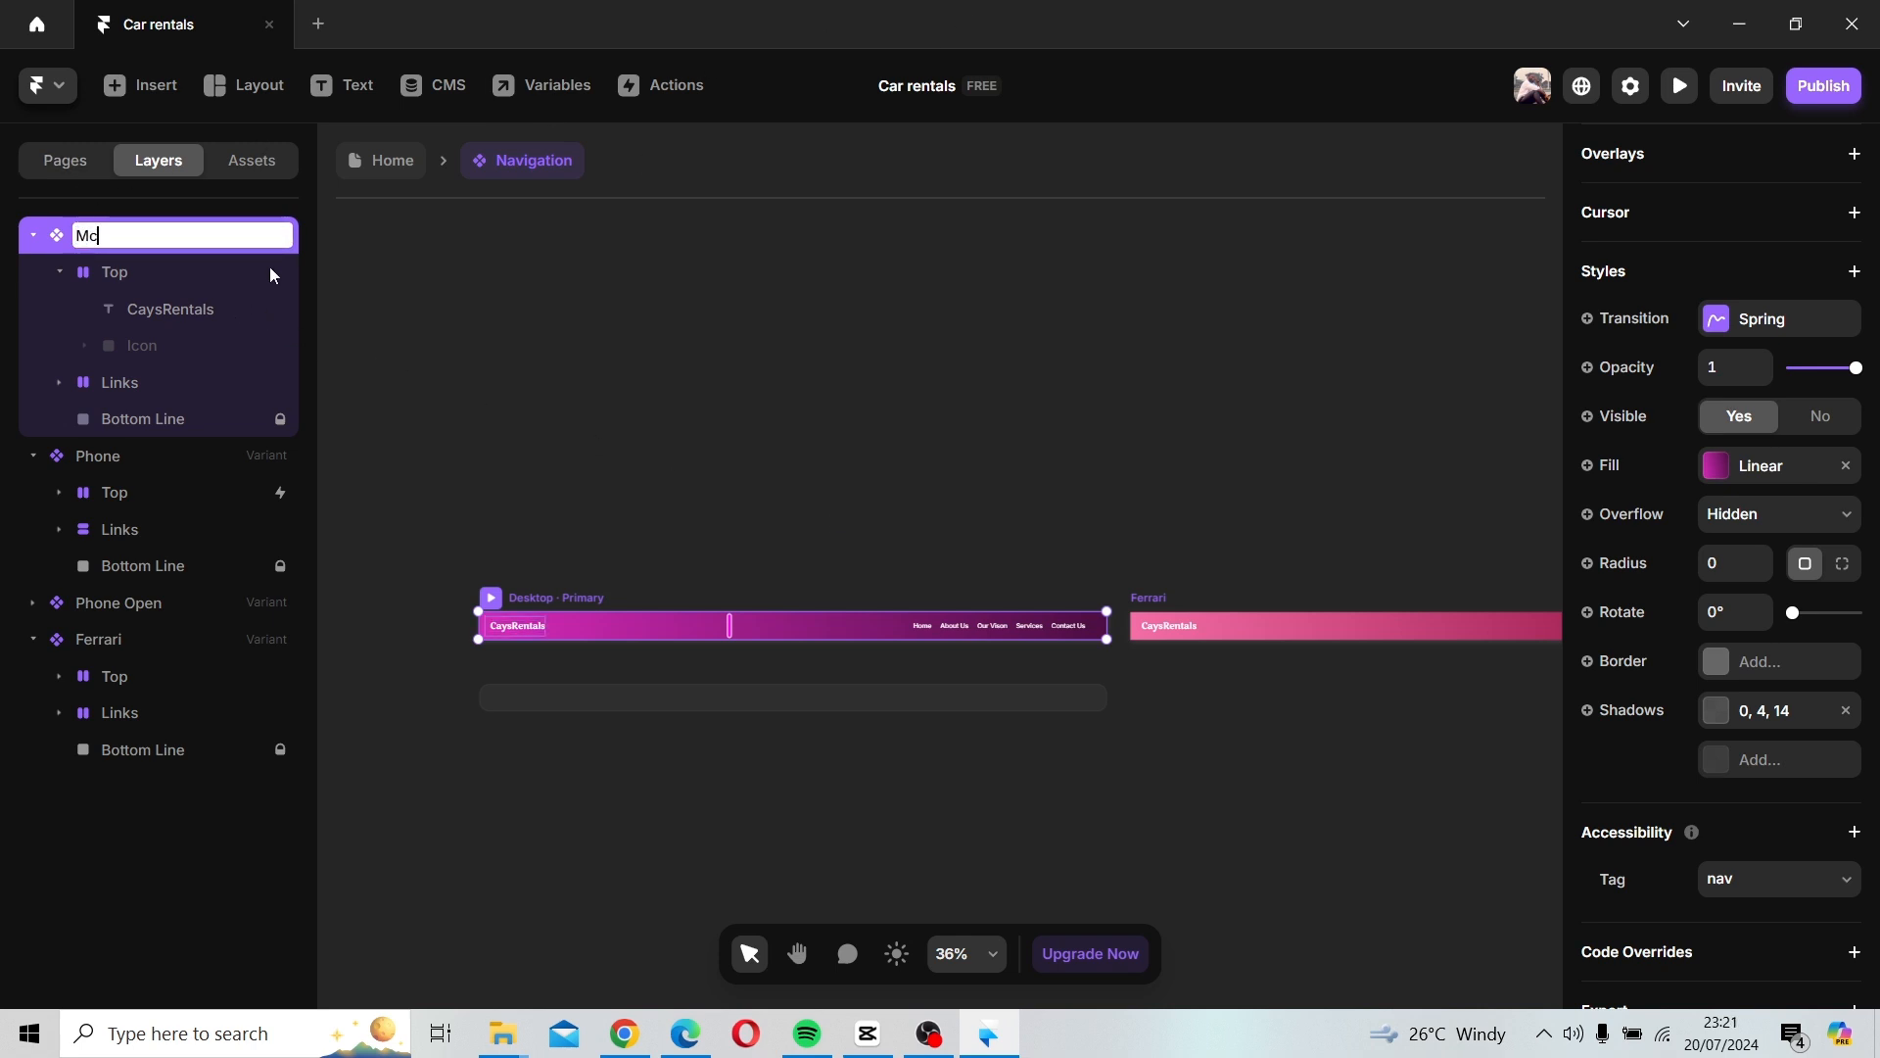
type(" laren")
key("Return")
left_click(1003, 472)
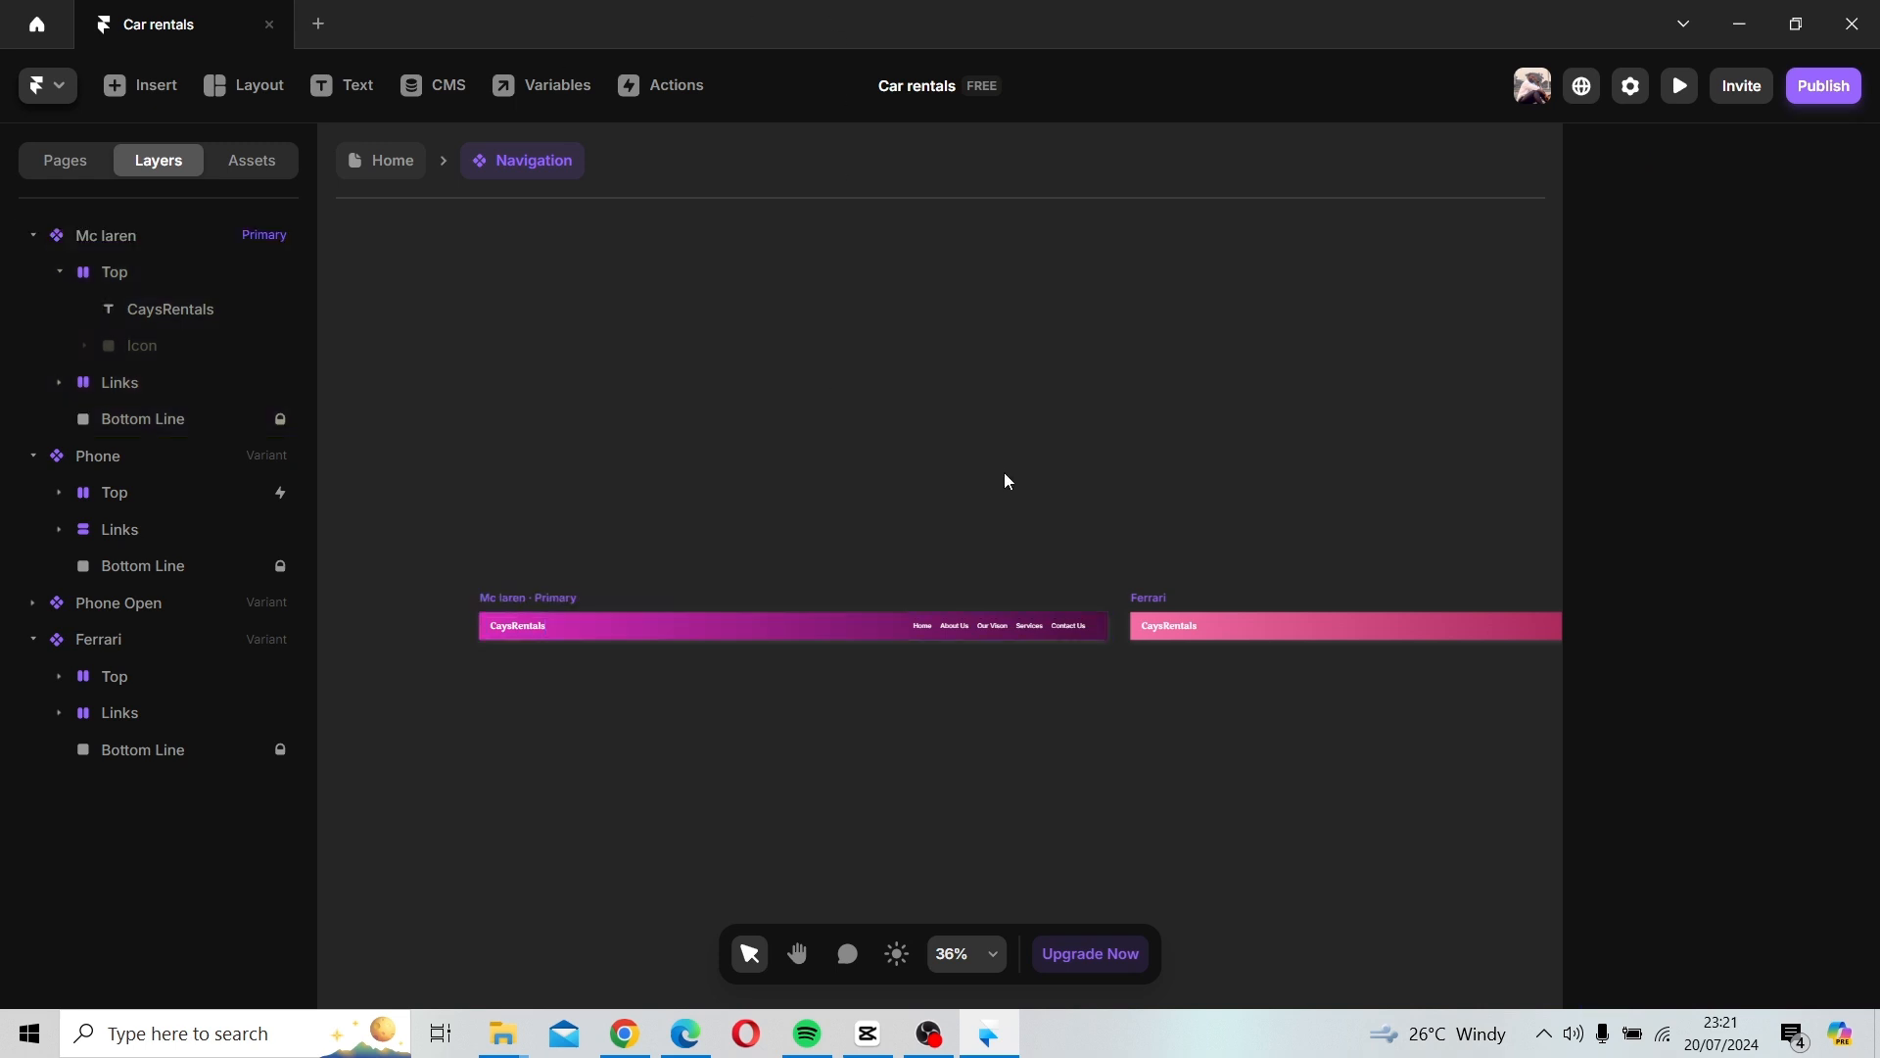
Add a new Navigation variant based on the Ferrari variant and name it Aston Martins.
key("space")
left_click_drag(1211, 500, 425, 640)
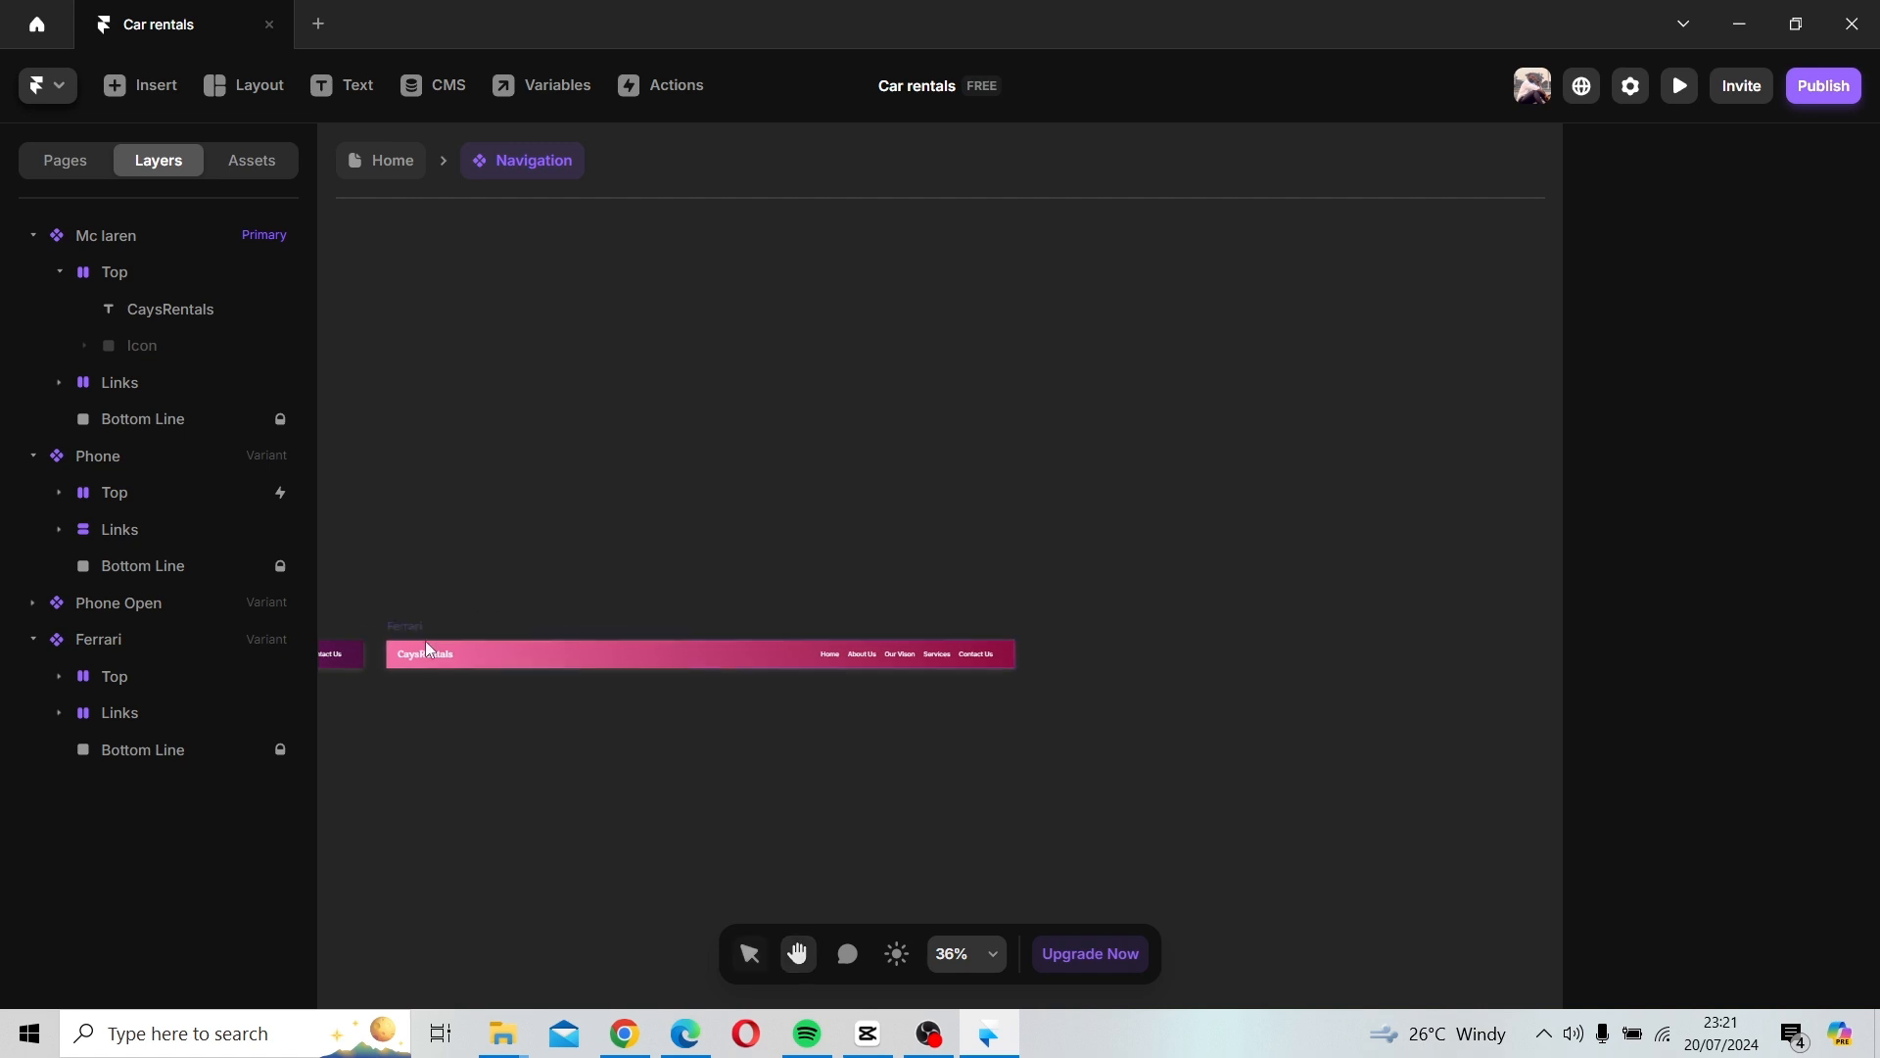
left_click(410, 636)
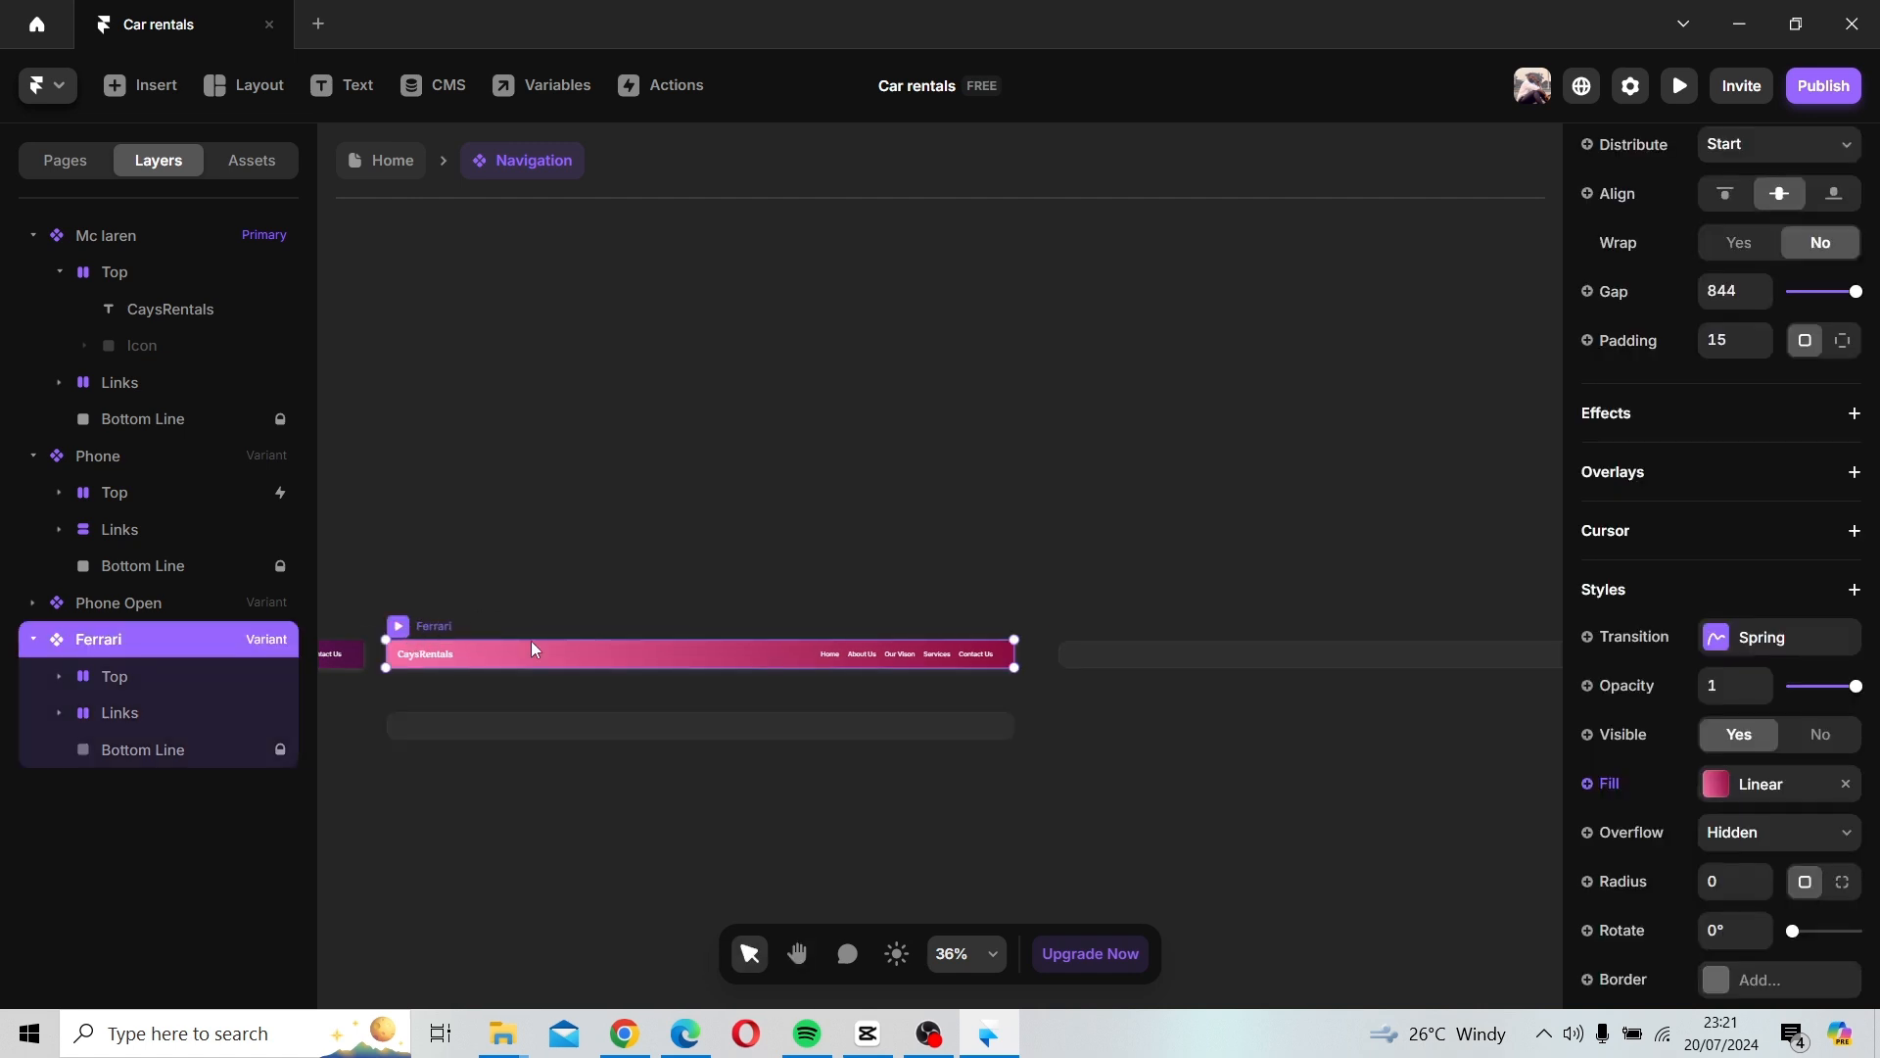
left_click(1103, 656)
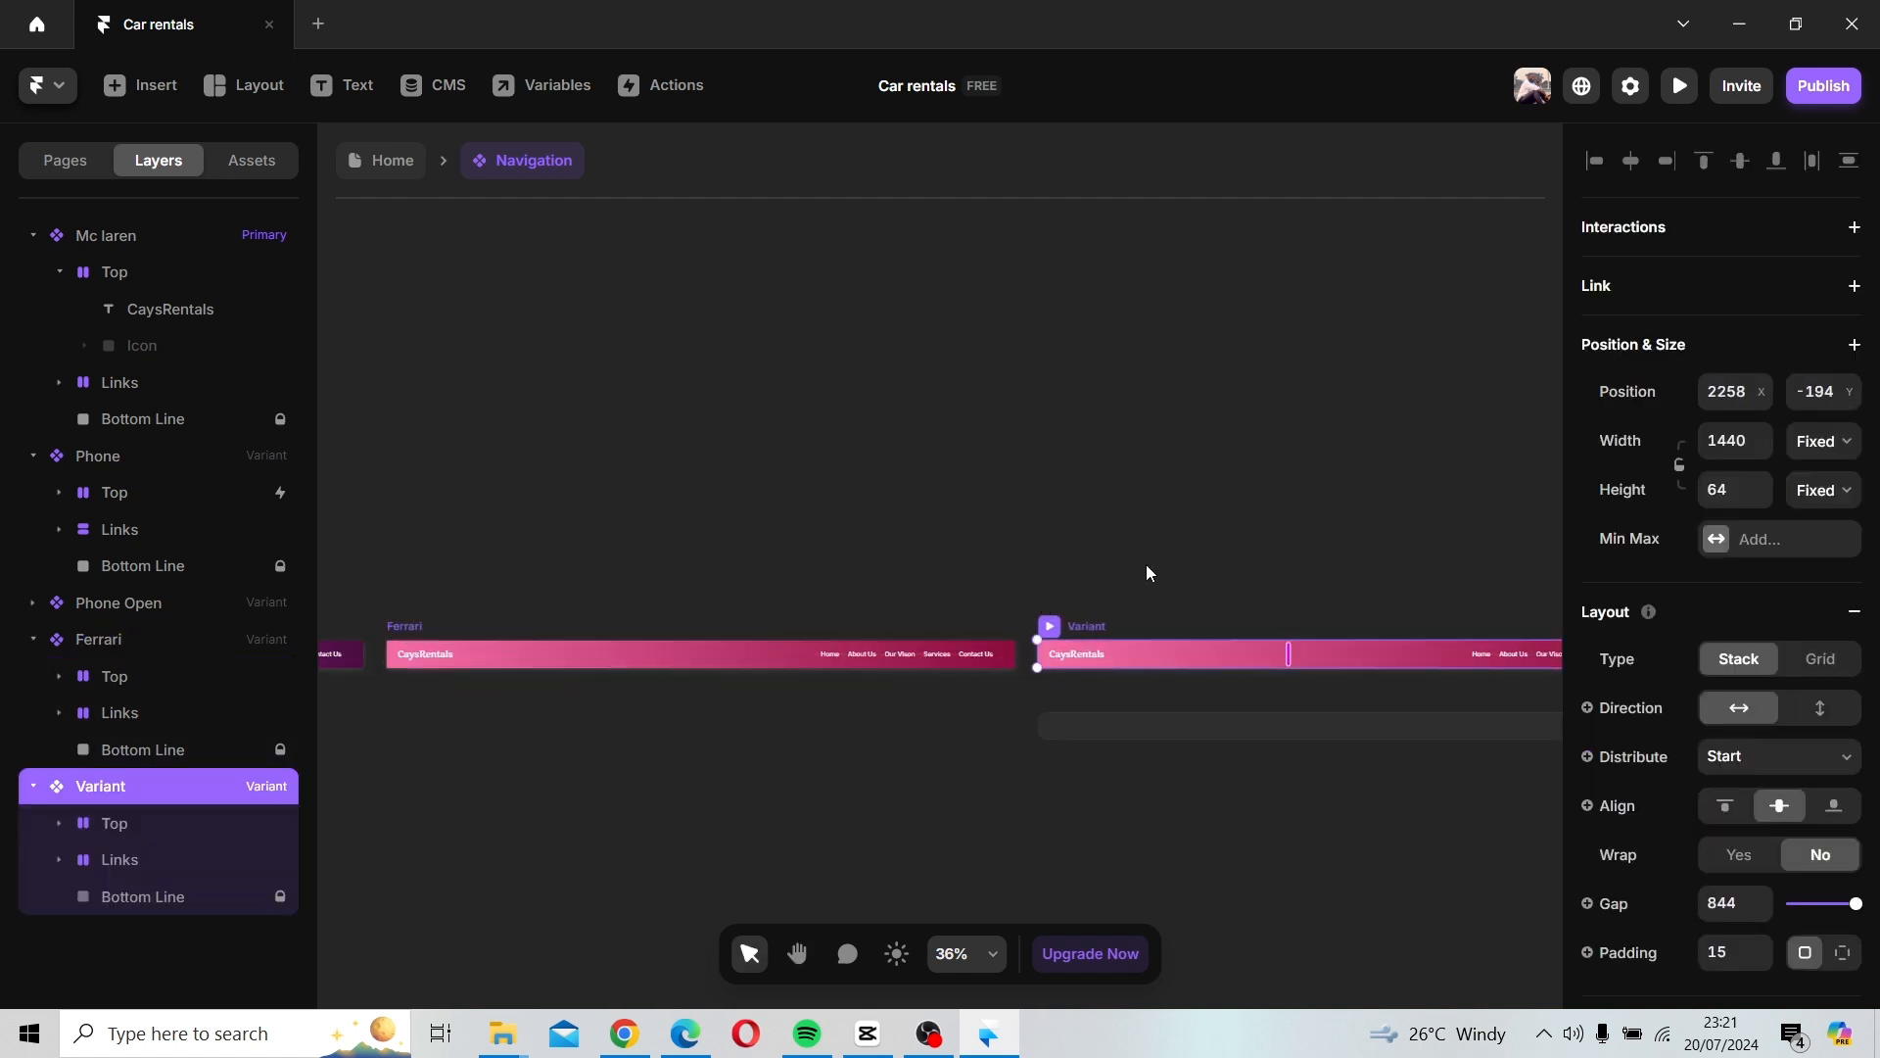
left_click_drag(1082, 566, 845, 570)
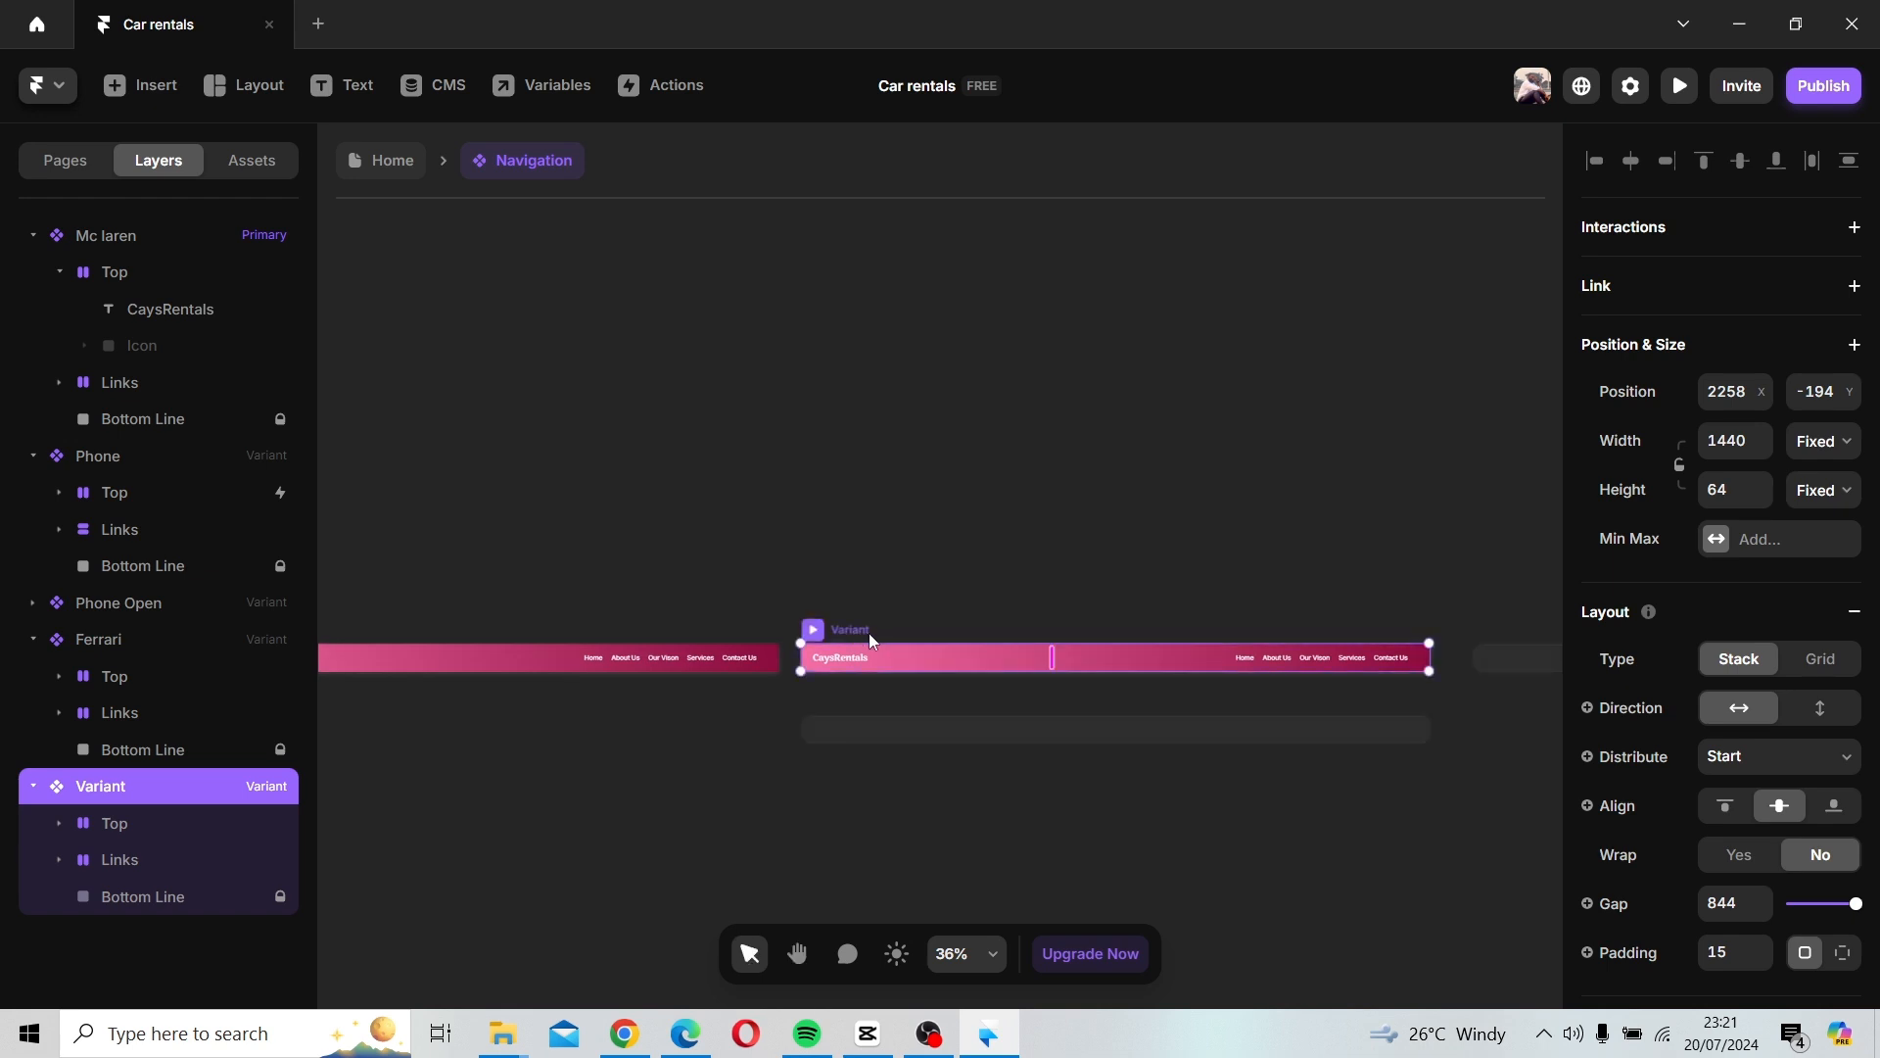
double_click(100, 789)
type("A")
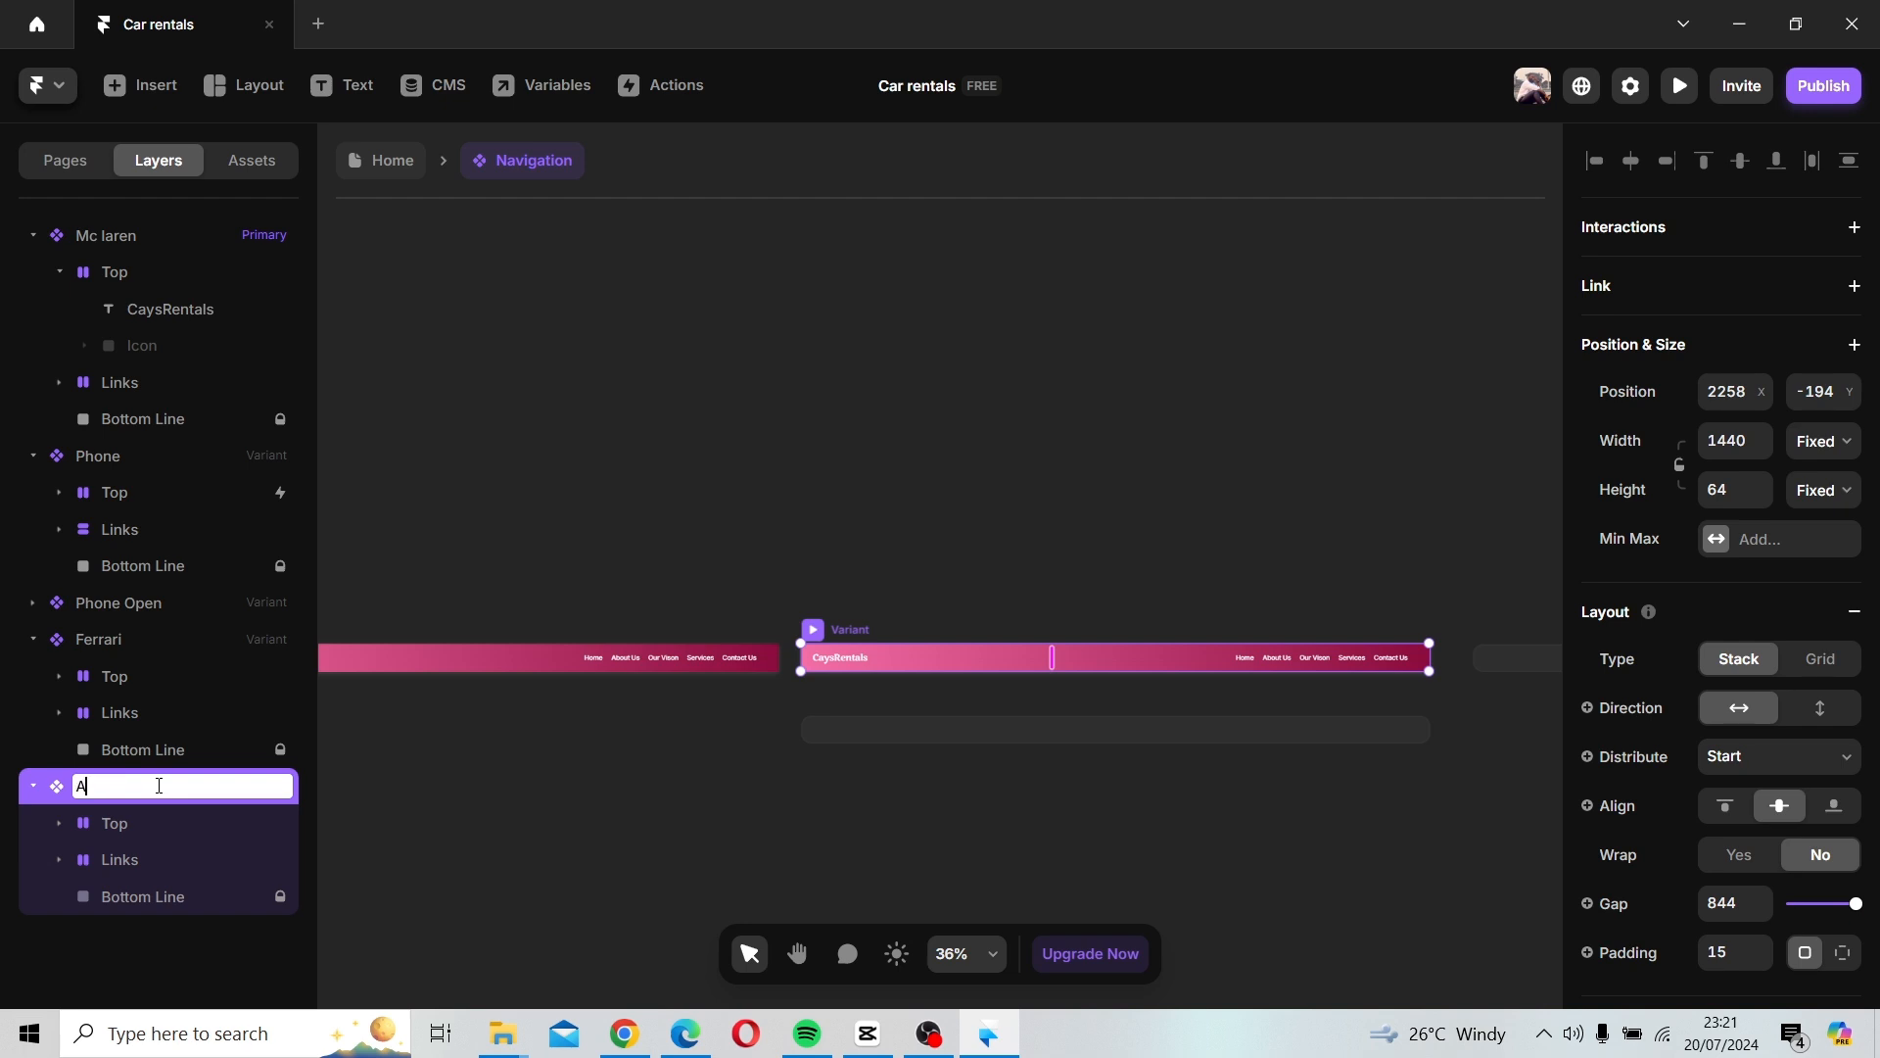
type("ston Martins")
left_click(789, 555)
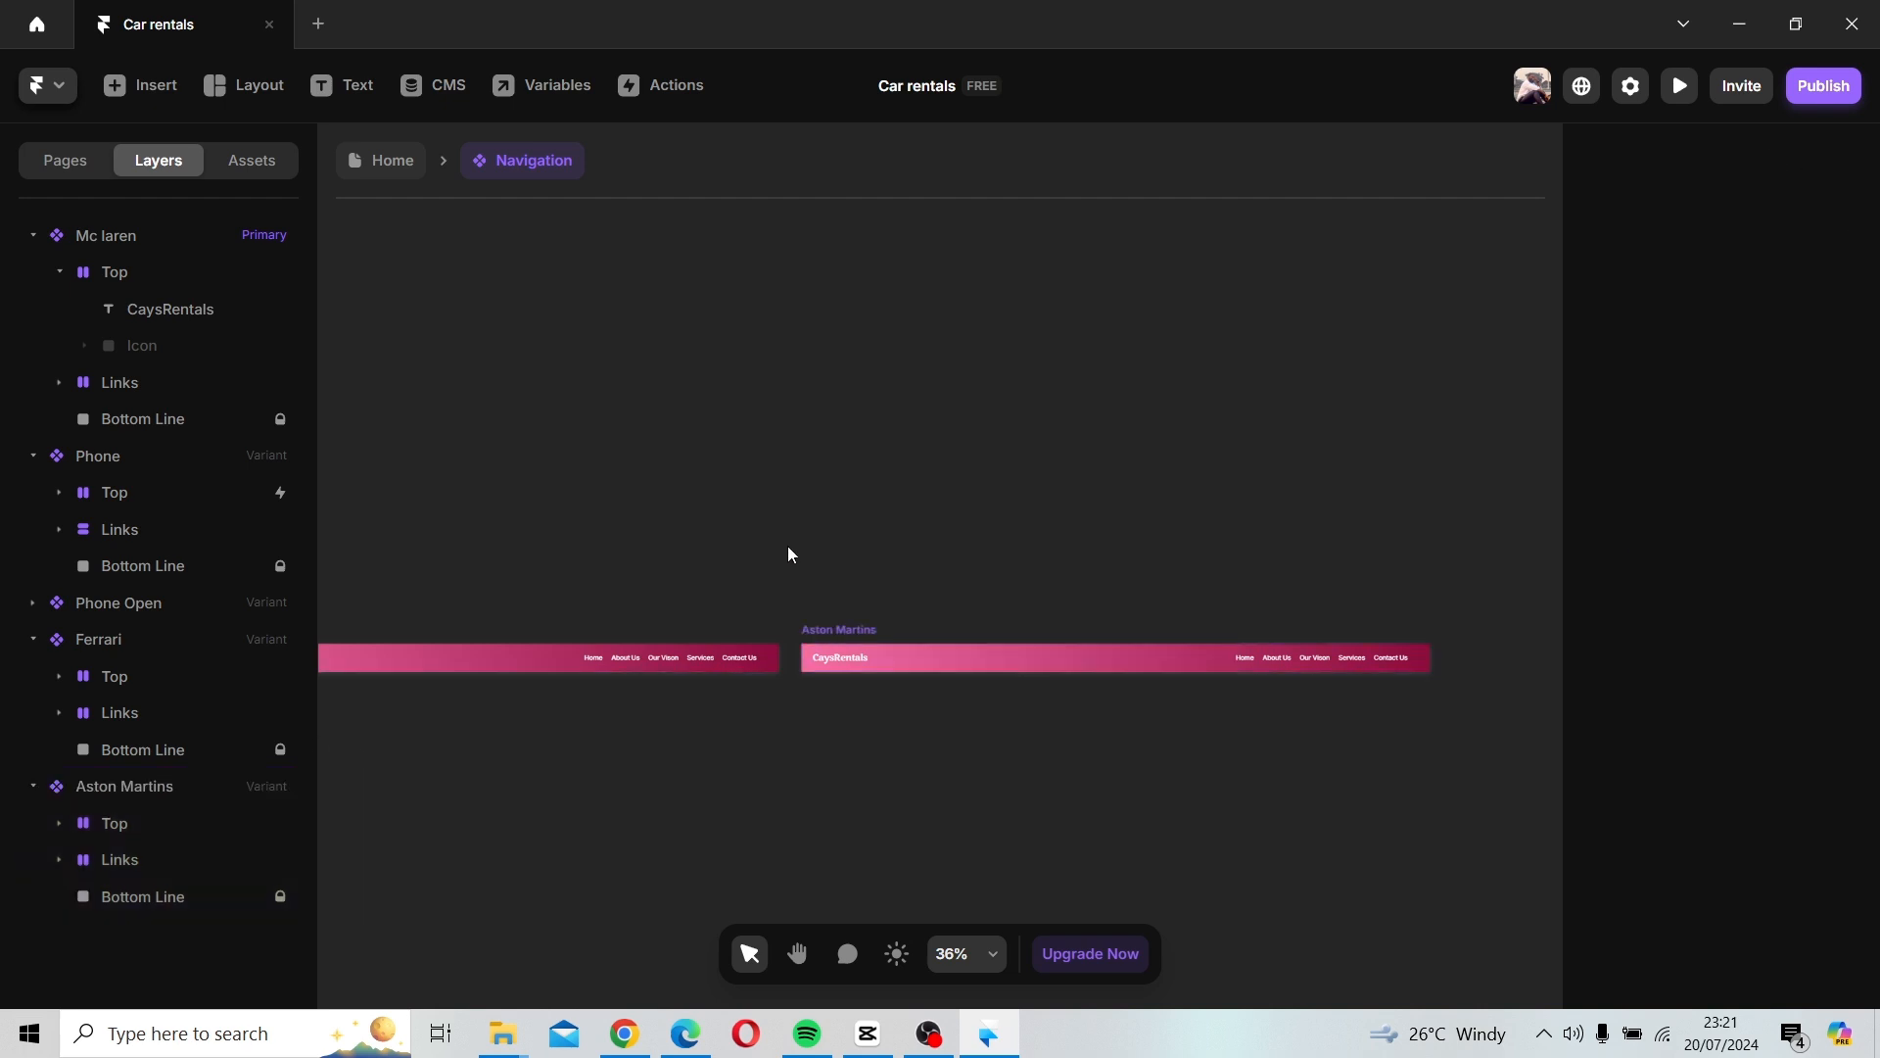
Return to the Home page and switch the FERRARI page's navigation bar to the Ferrari variant.
left_click(382, 162)
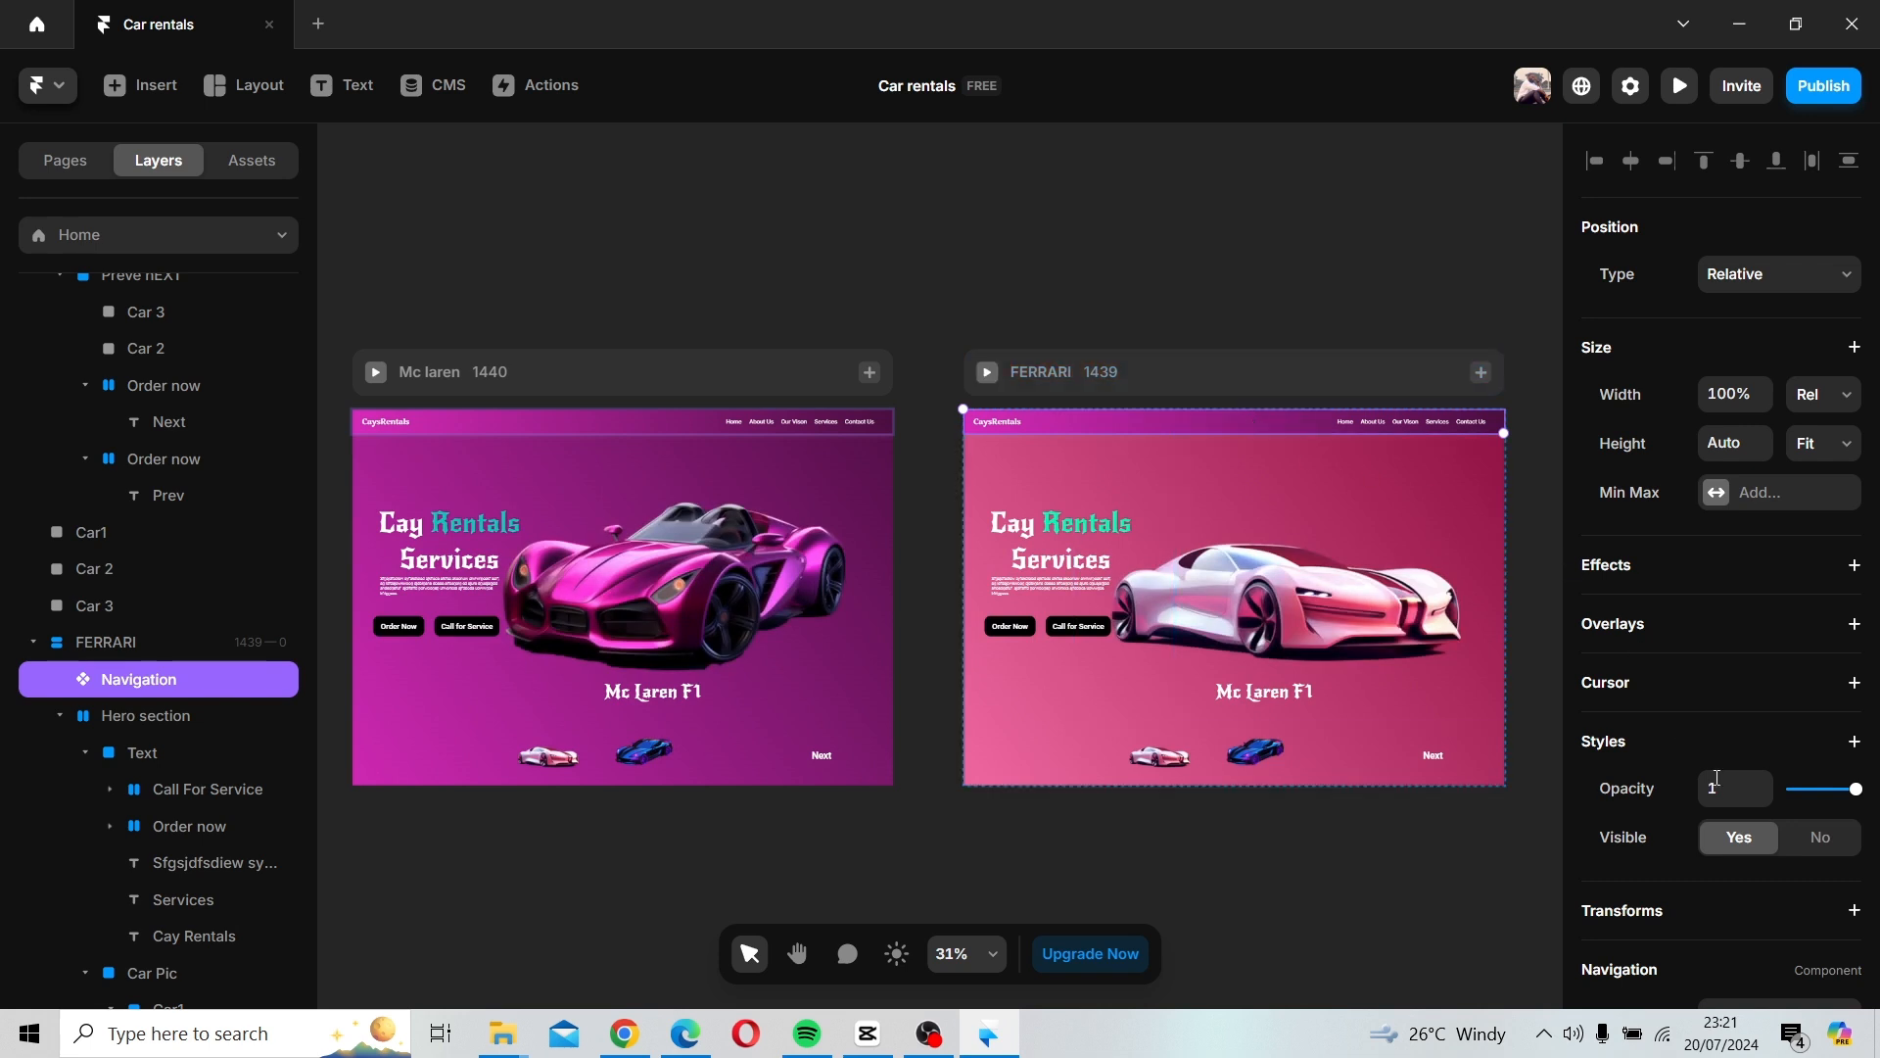
scroll(1754, 837, "down", 3)
left_click(1778, 733)
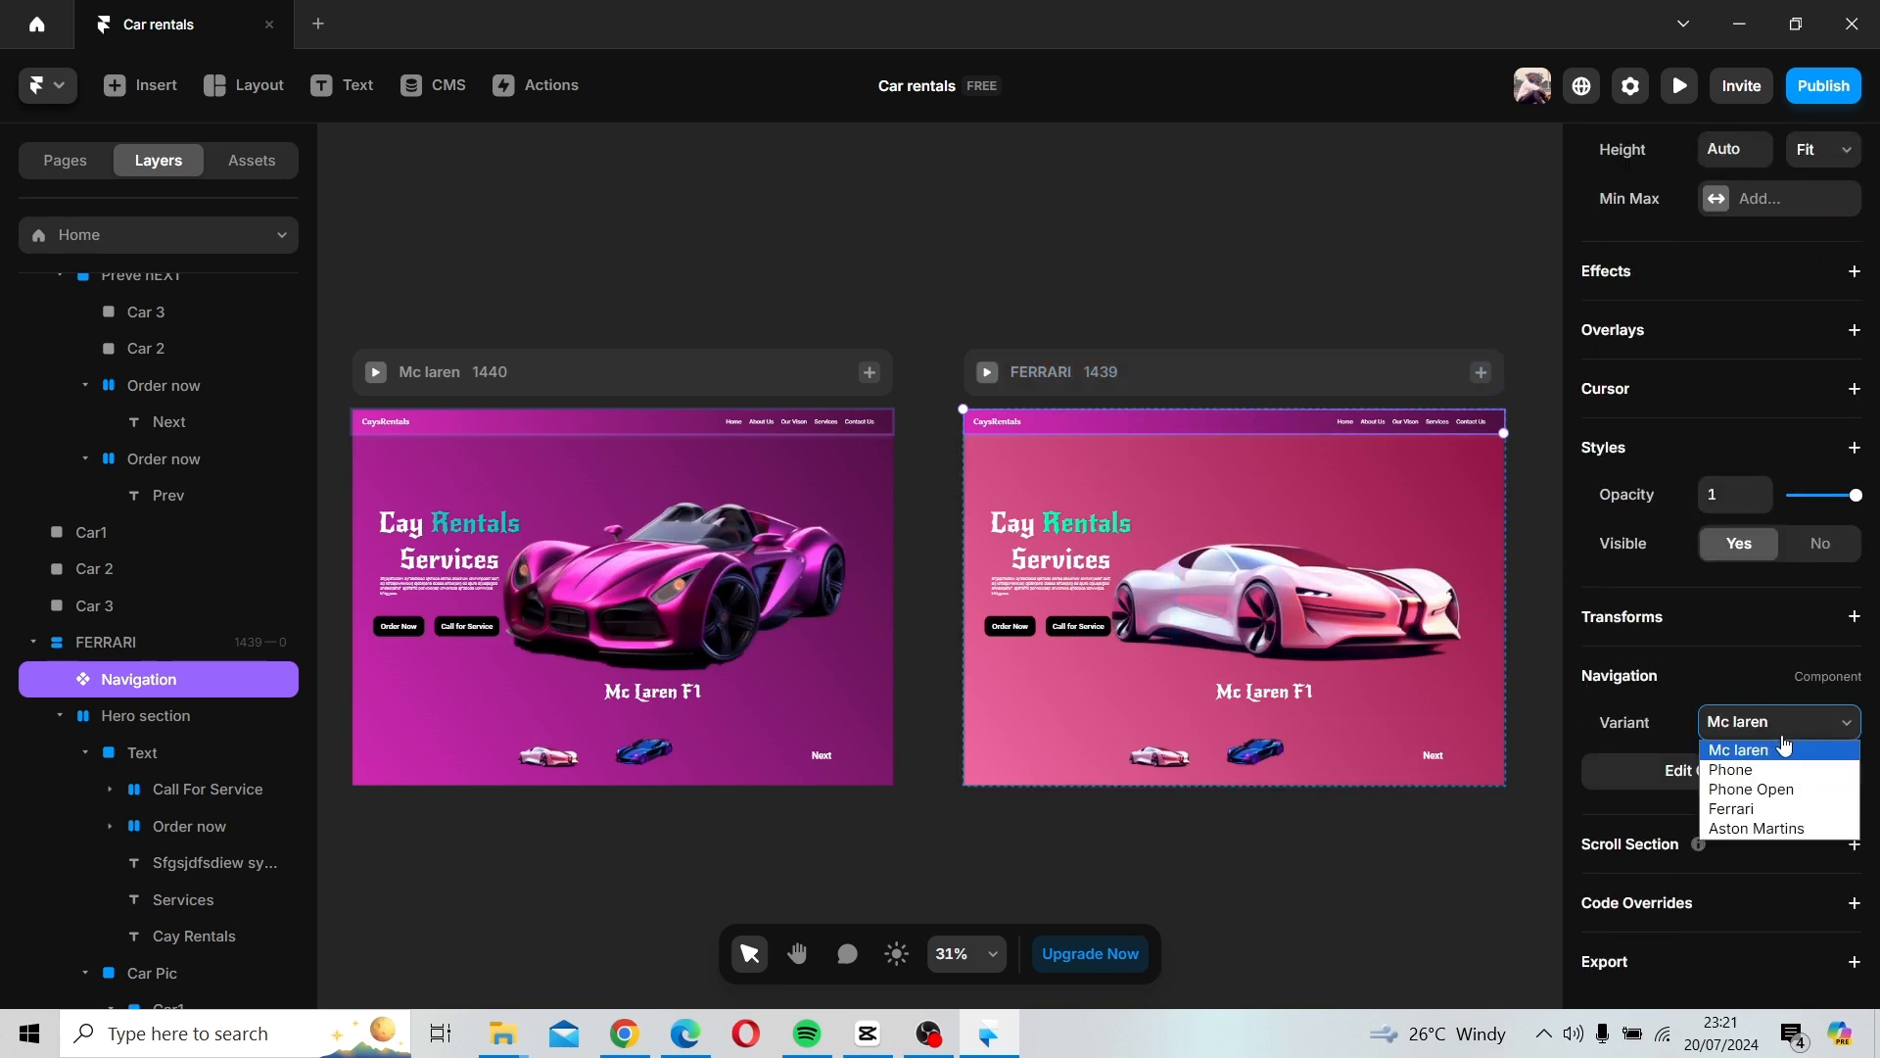
left_click(1775, 819)
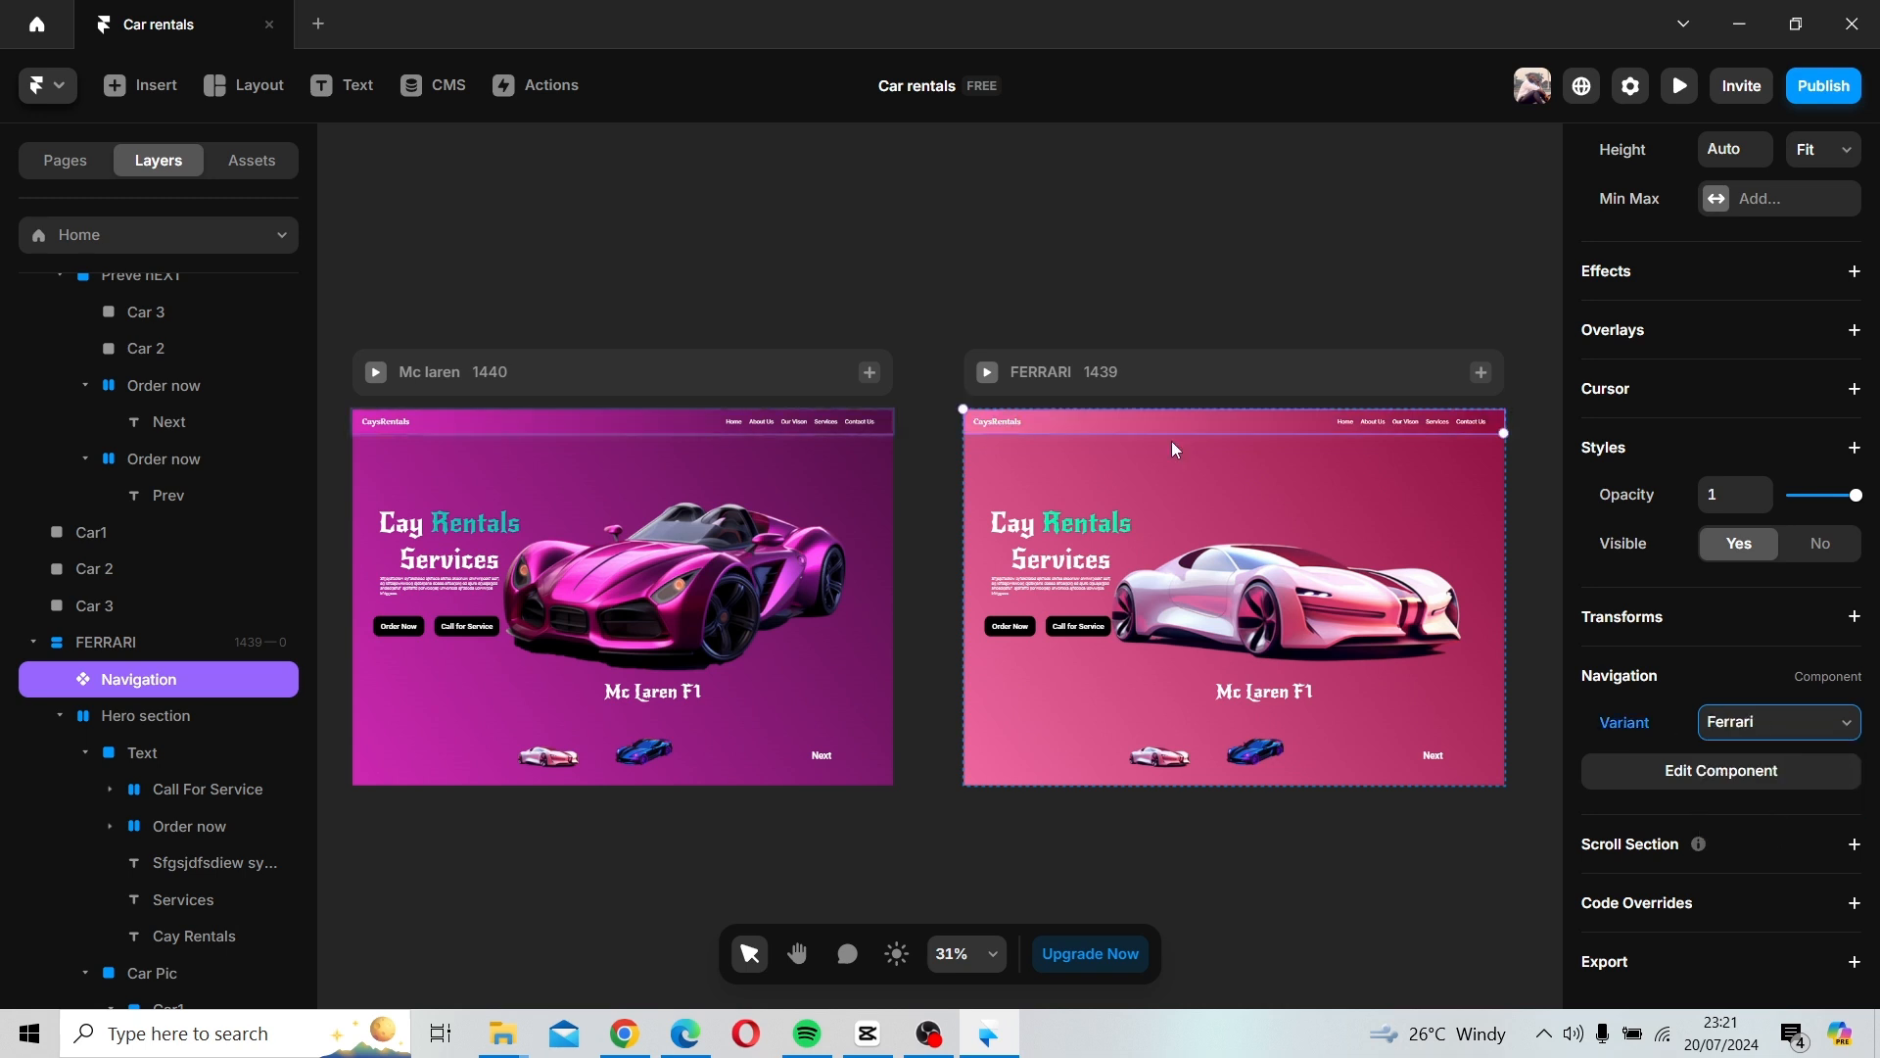
left_click(1110, 296)
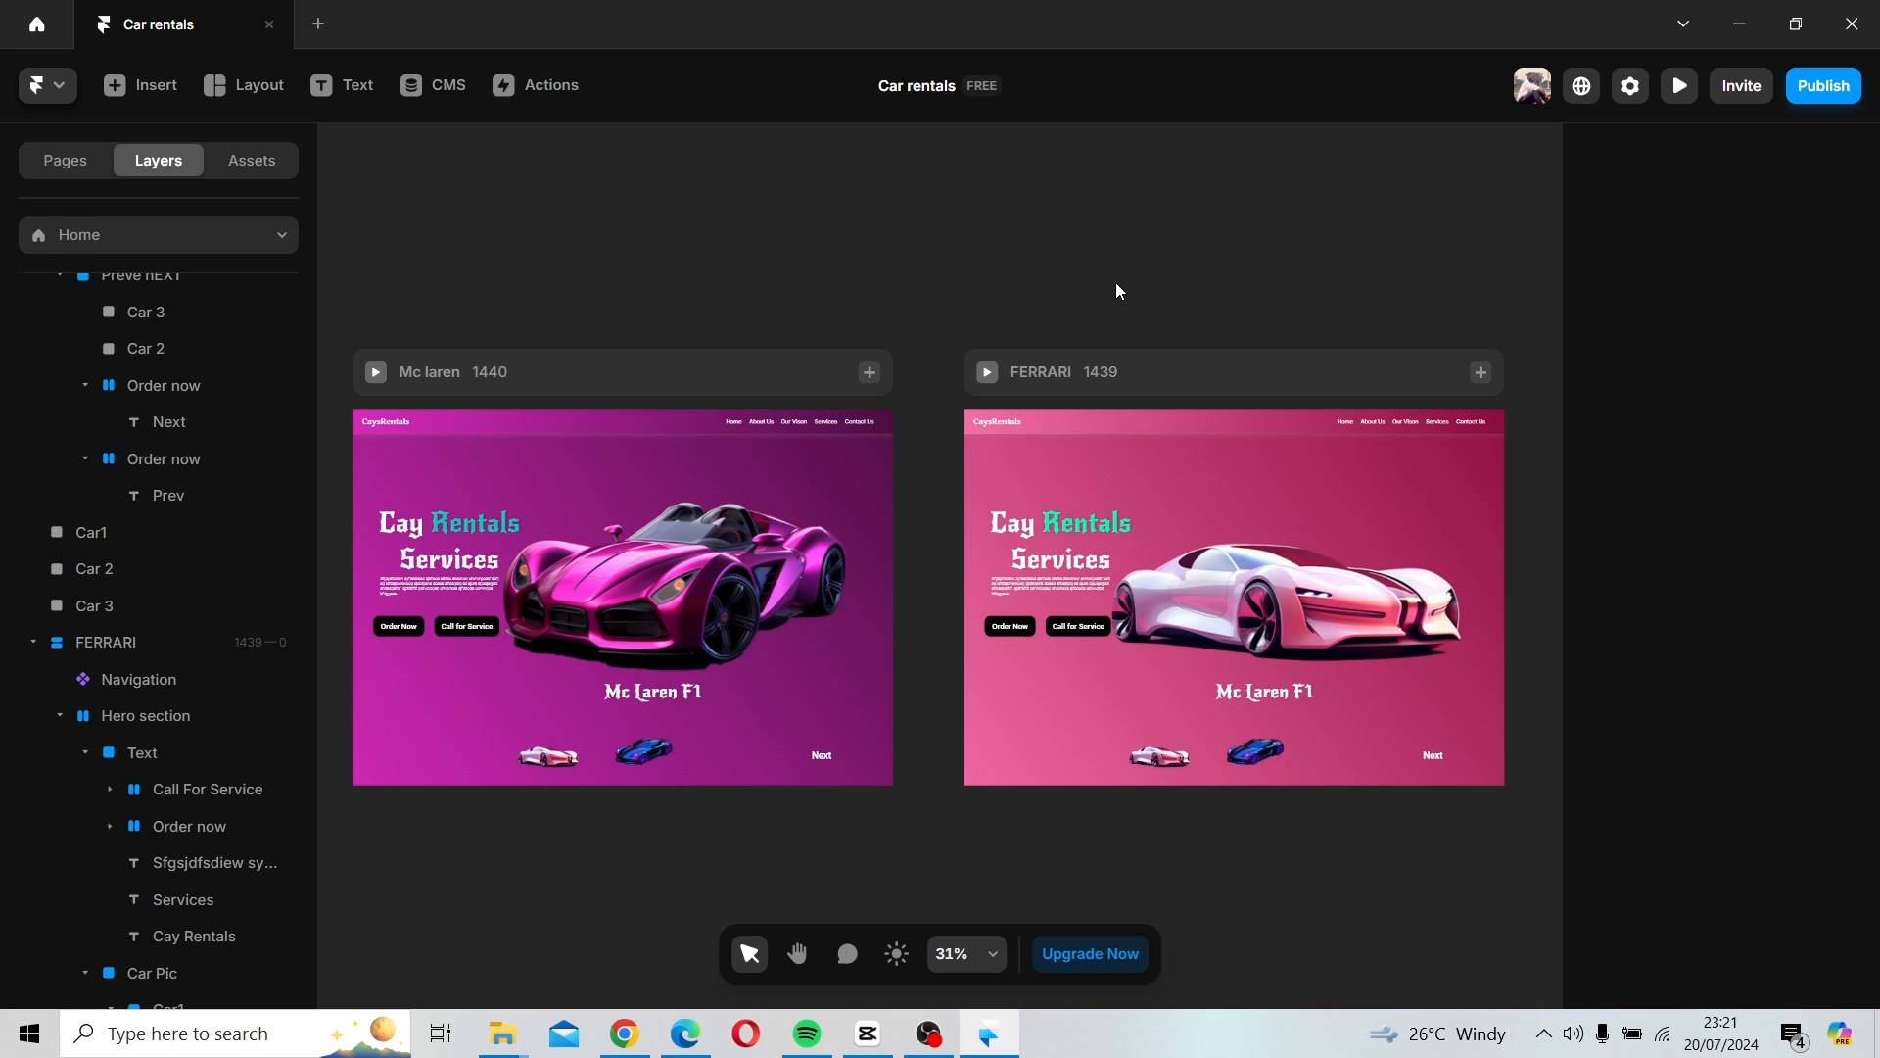
Replace the image fill of the Car 2 thumbnail on the FERRARI page with the pink image from the Car ros folder.
scroll(1084, 262, "down", 5)
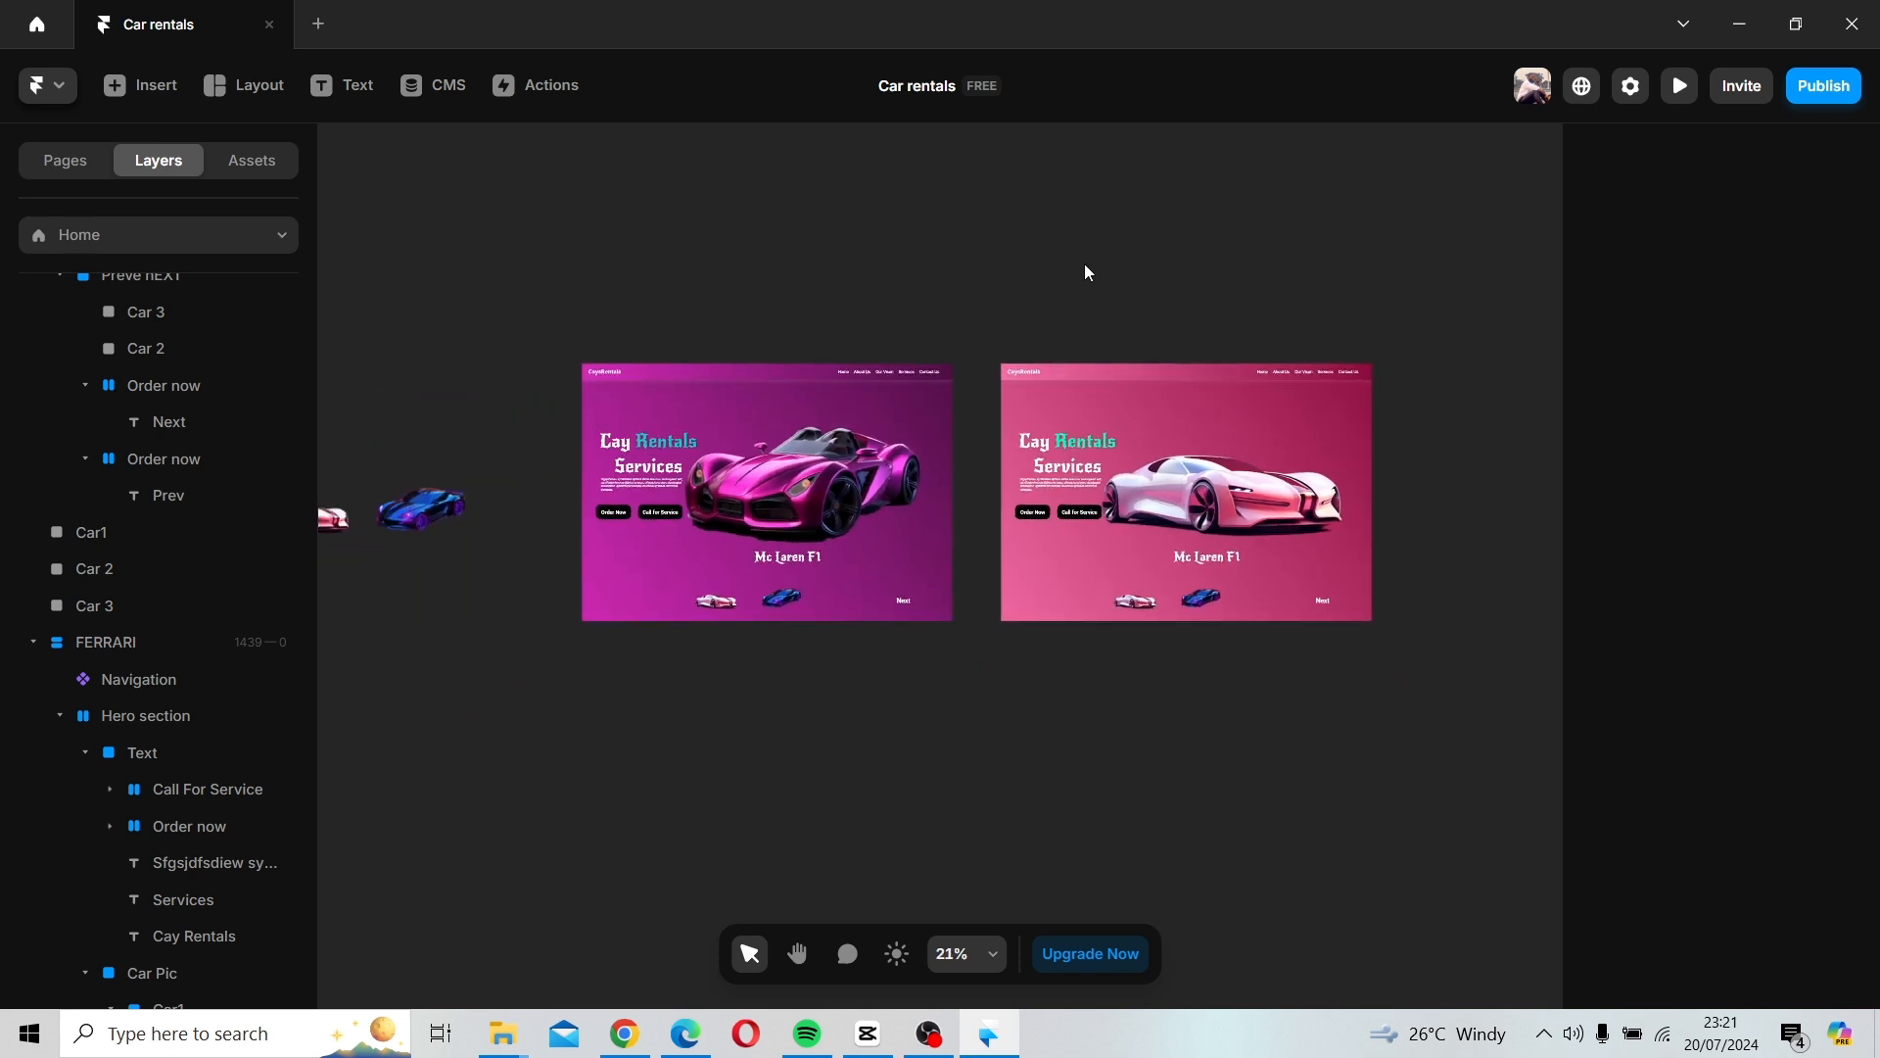
key("h")
left_click_drag(1163, 266, 1056, 146)
key("v")
scroll(1175, 323, "up", 4)
scroll(1176, 323, "up", 1)
key("space")
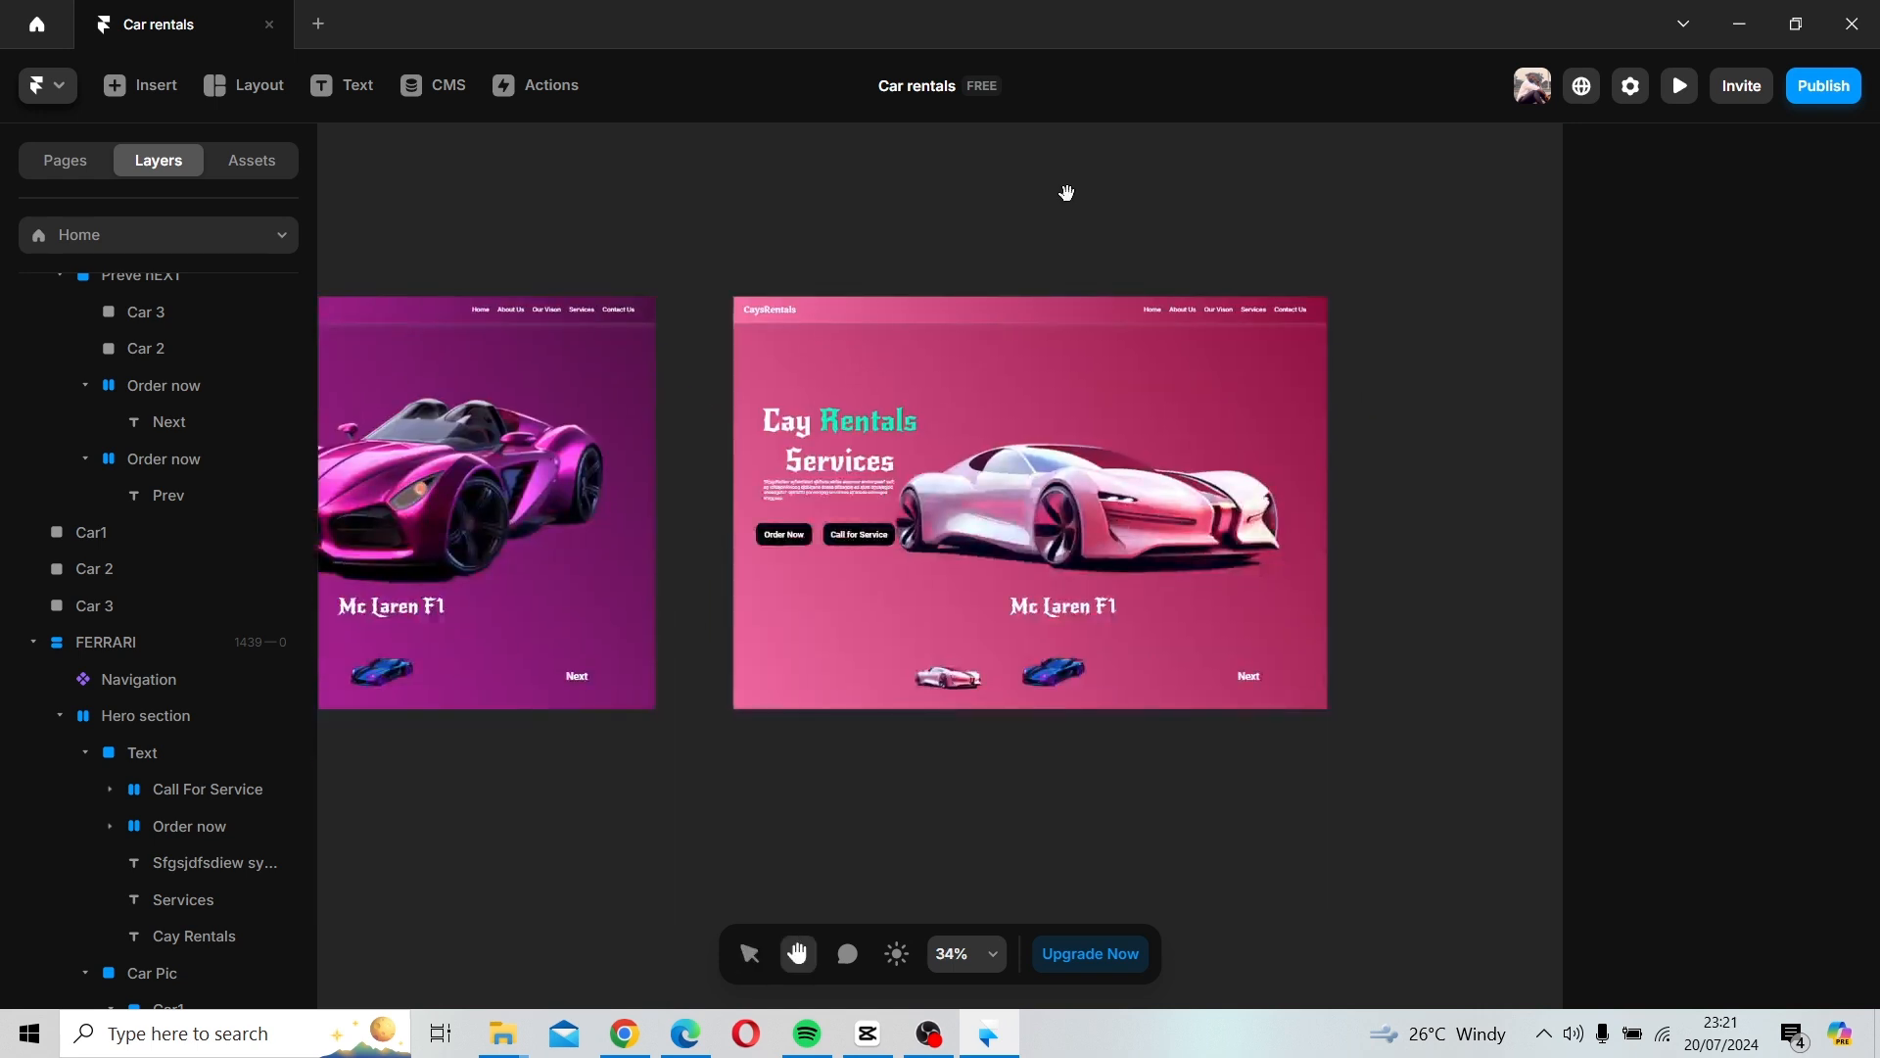
double_click(948, 679)
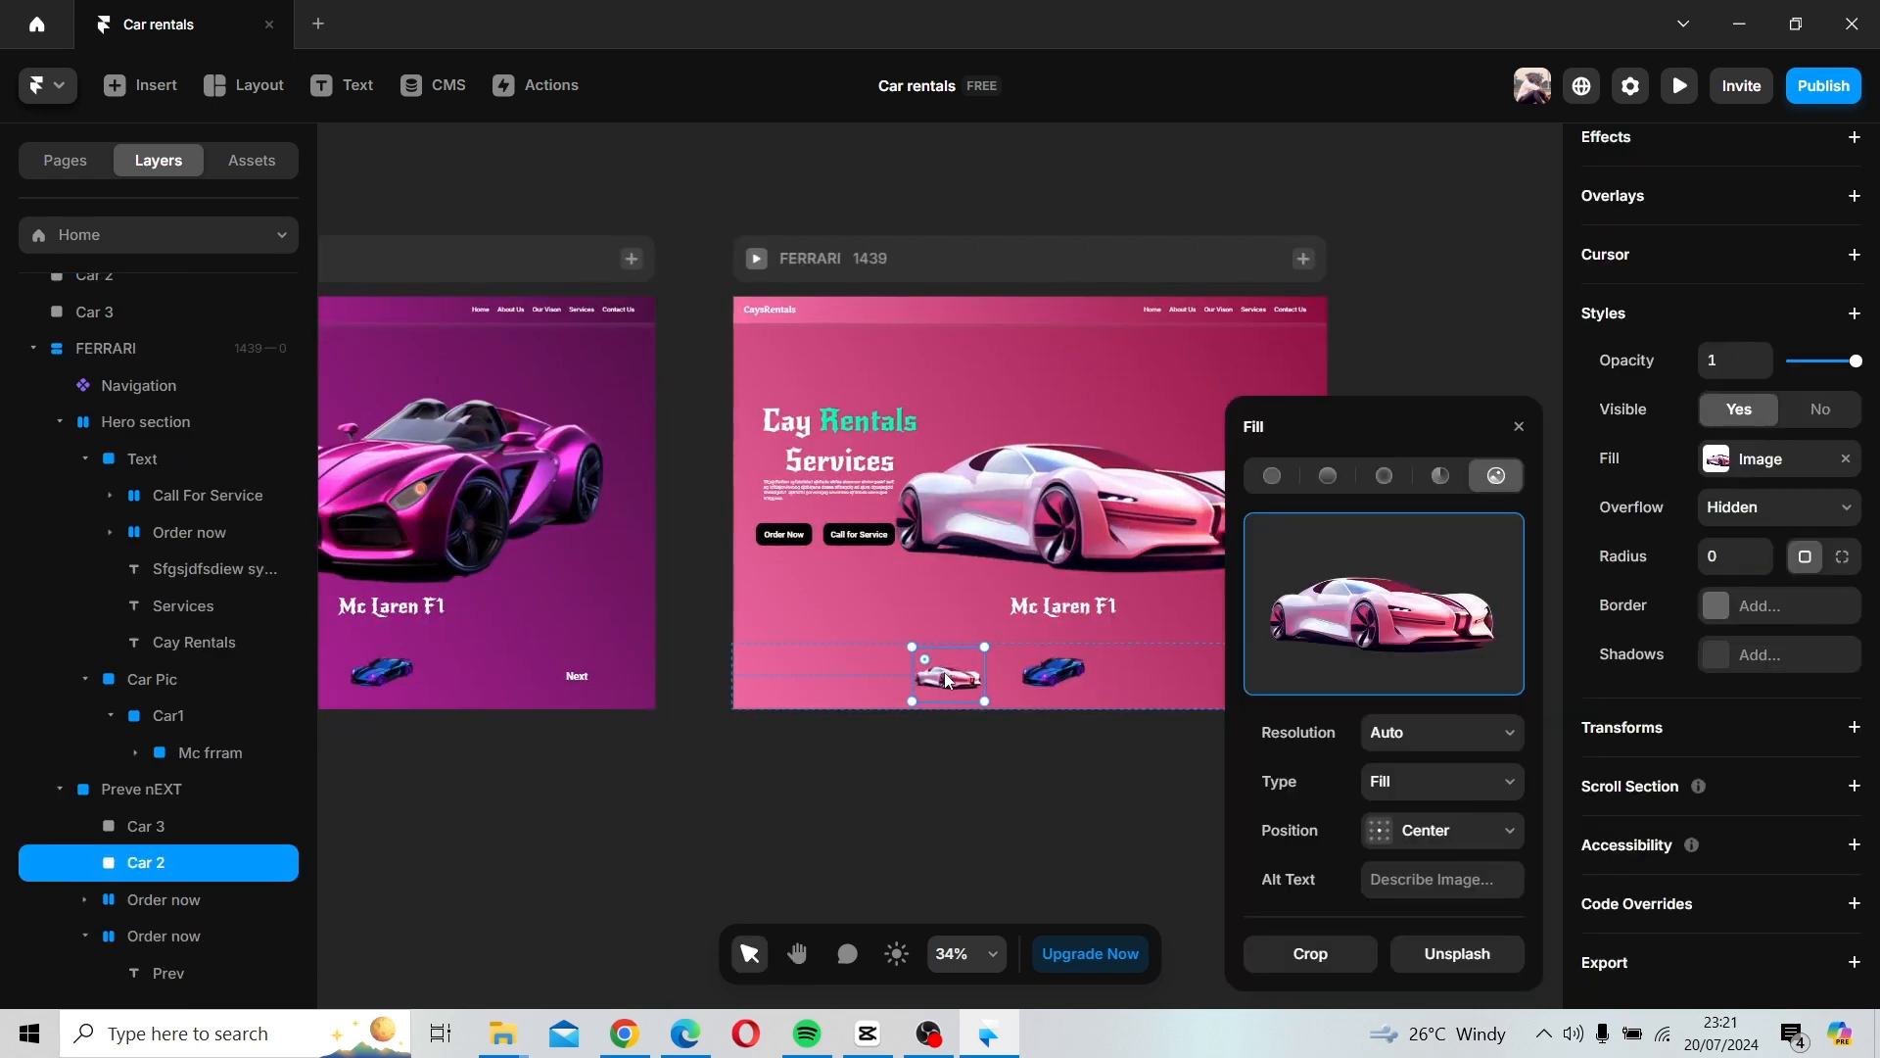
left_click(1353, 611)
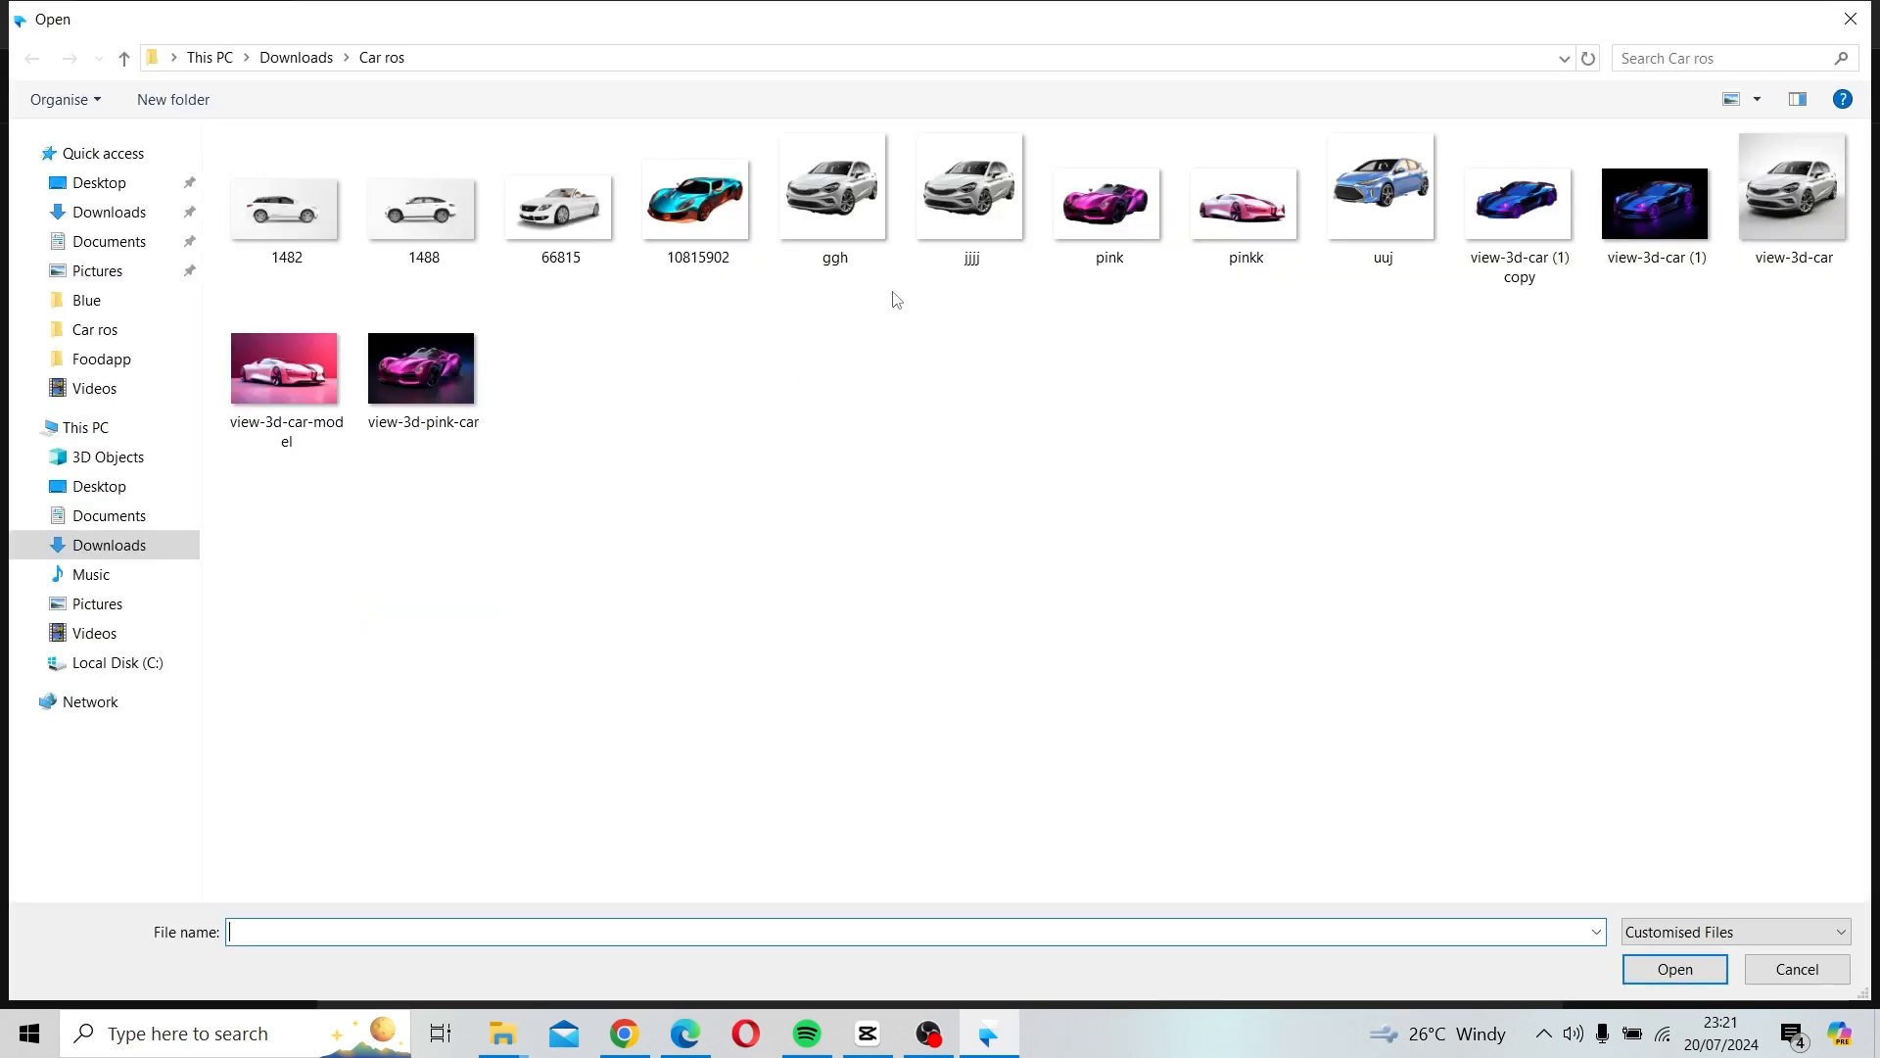
left_click(1123, 191)
left_click(1674, 969)
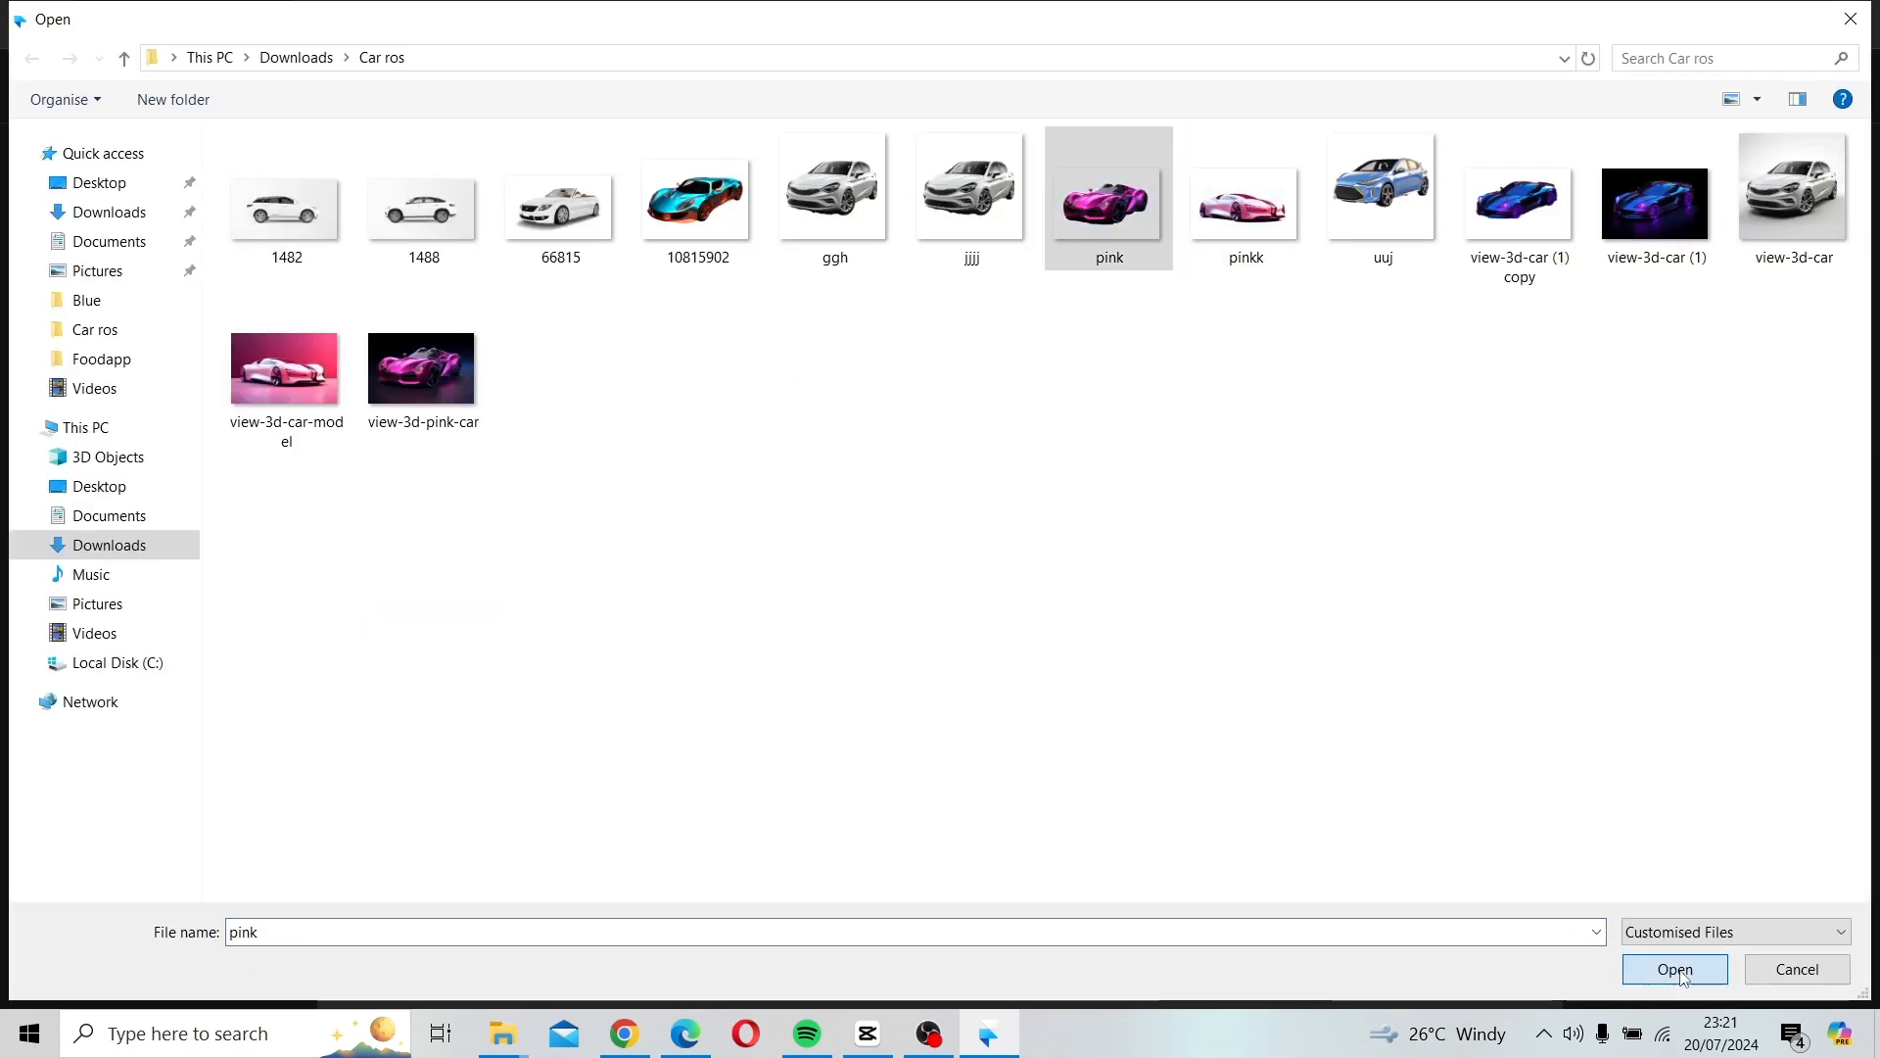
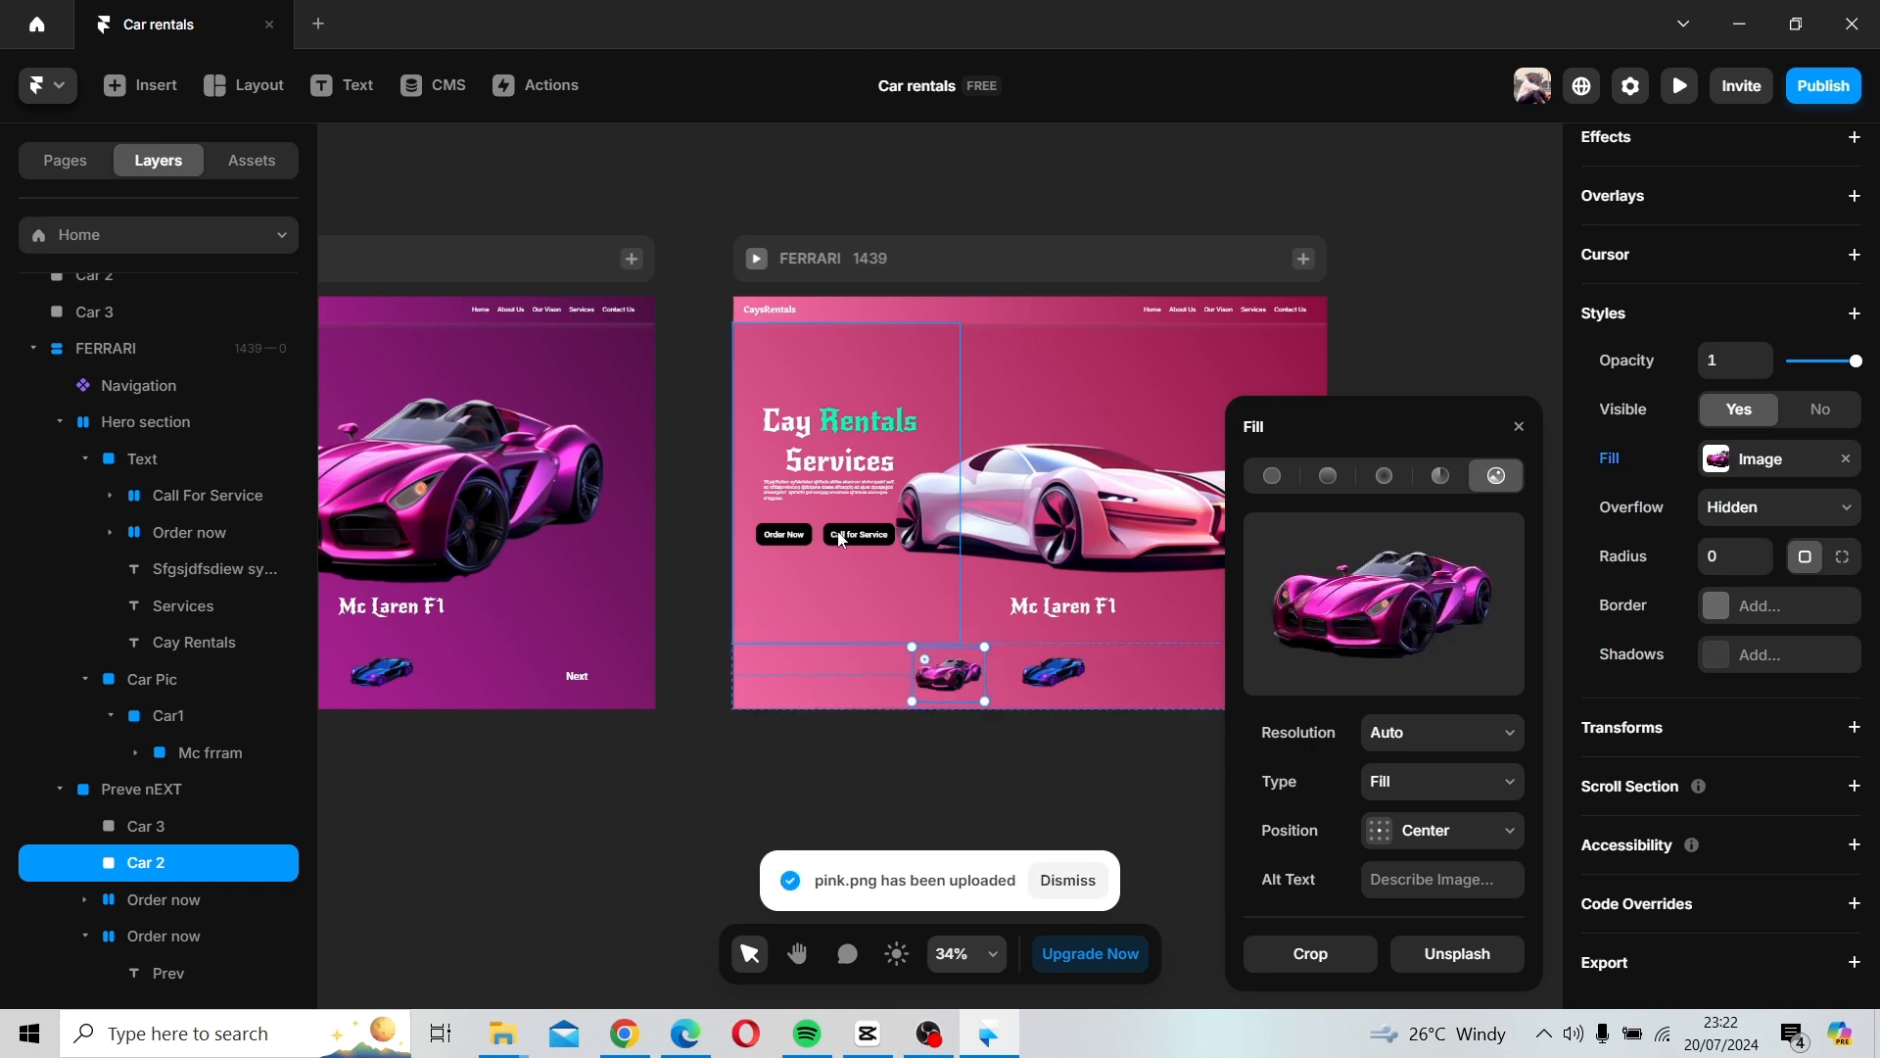
Rename the FERRARI page's Order now layer that contains the Prev text as Prev.
left_click(777, 670)
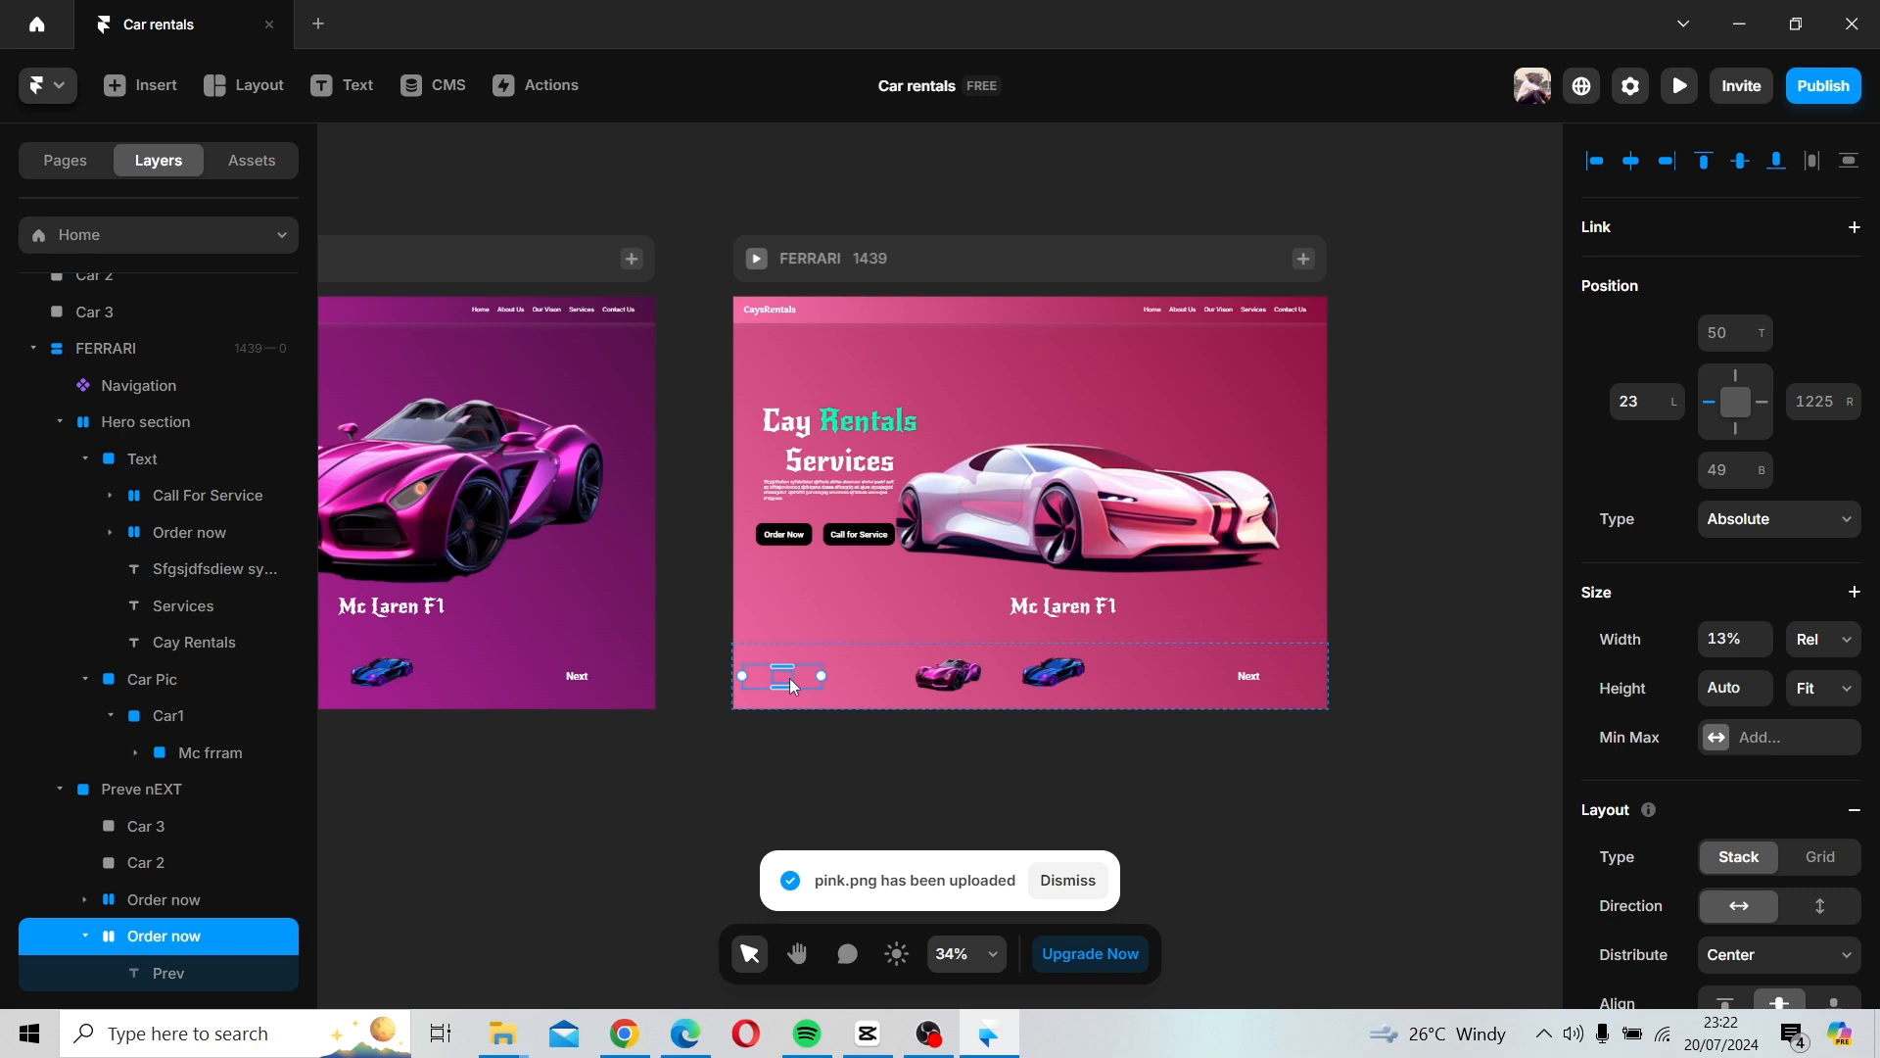
double_click(184, 940)
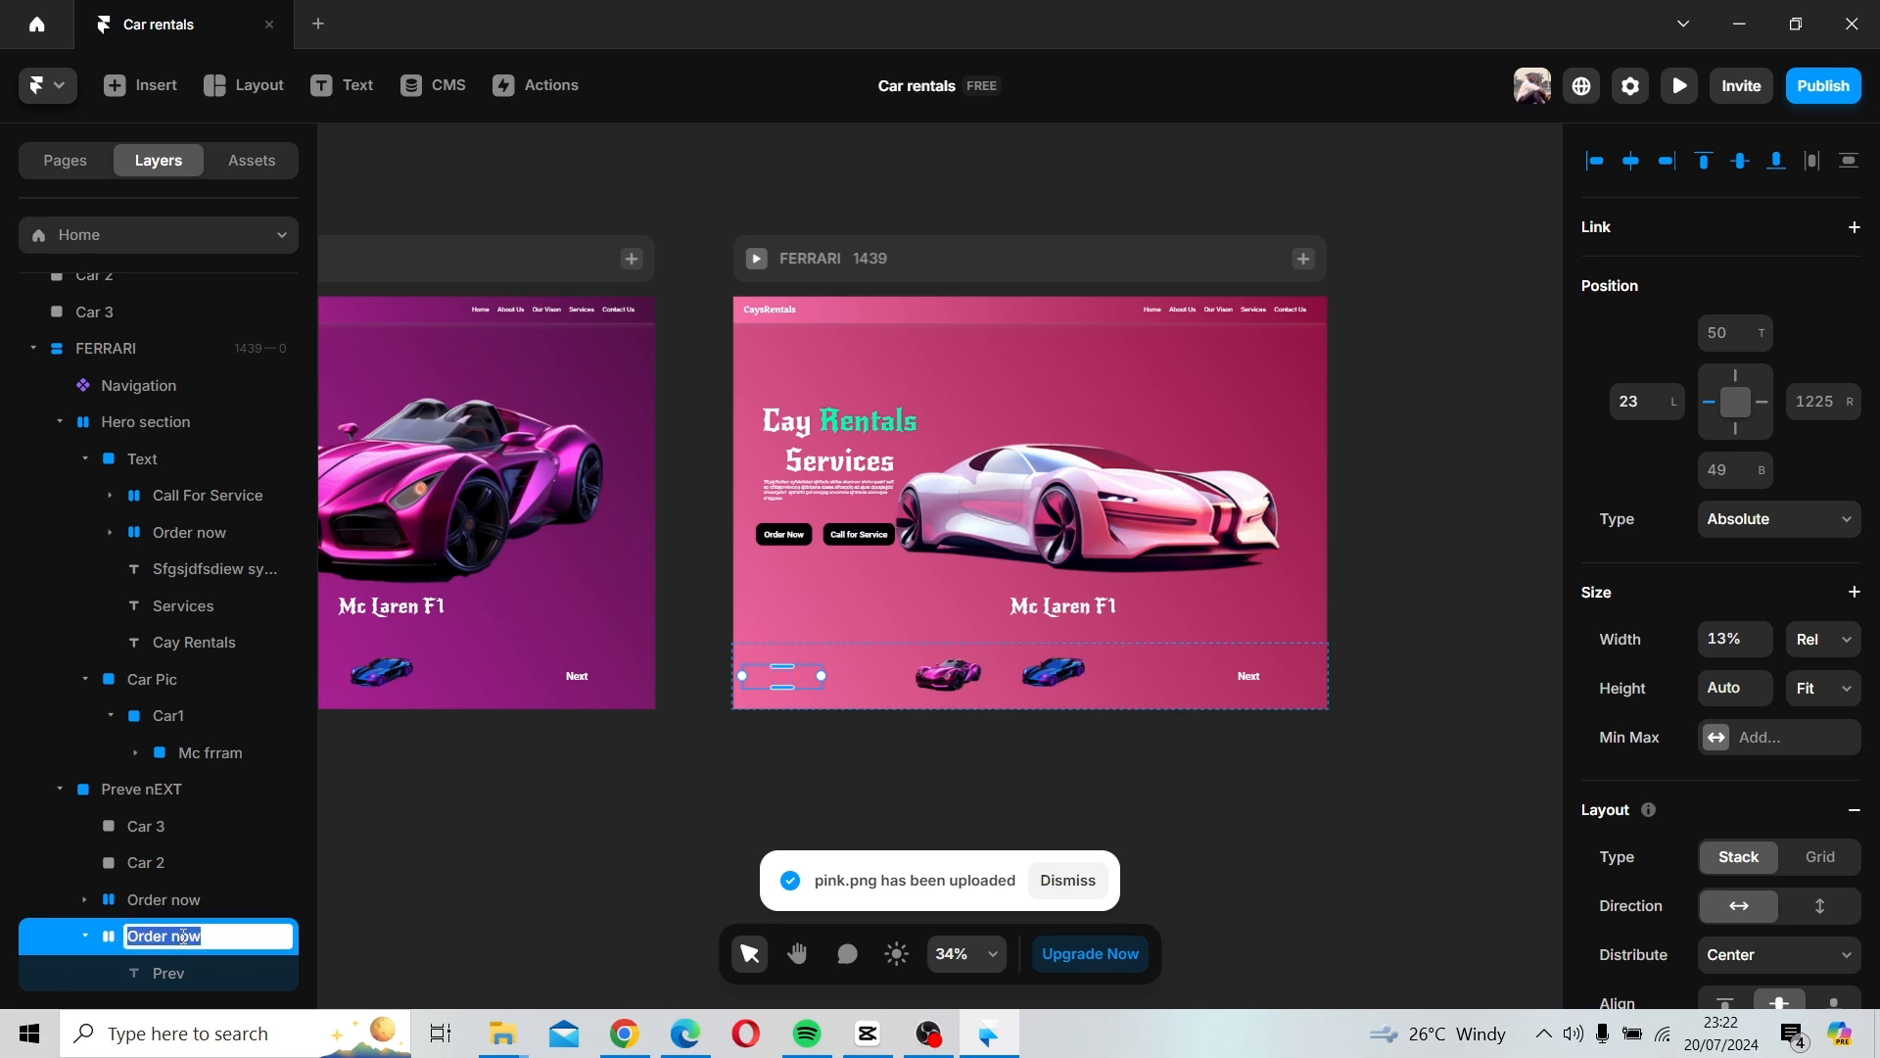
type("Prev")
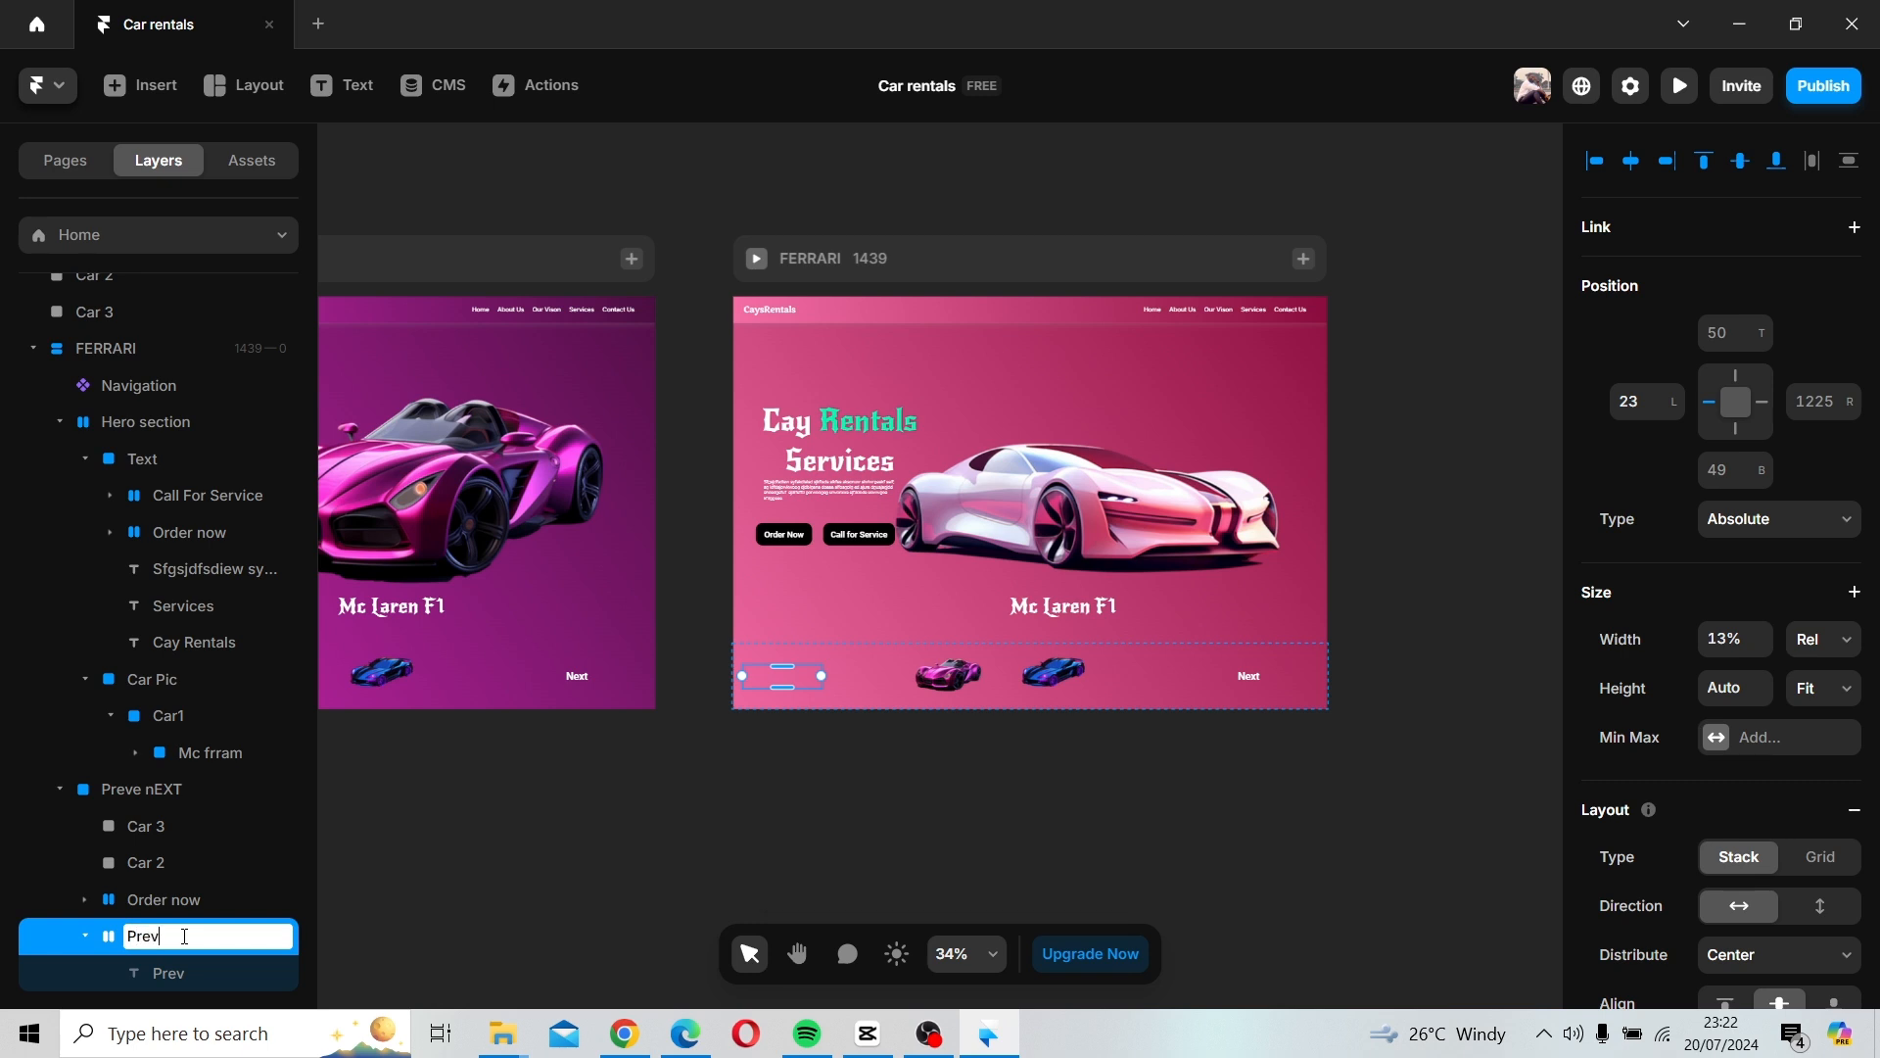
key("Return")
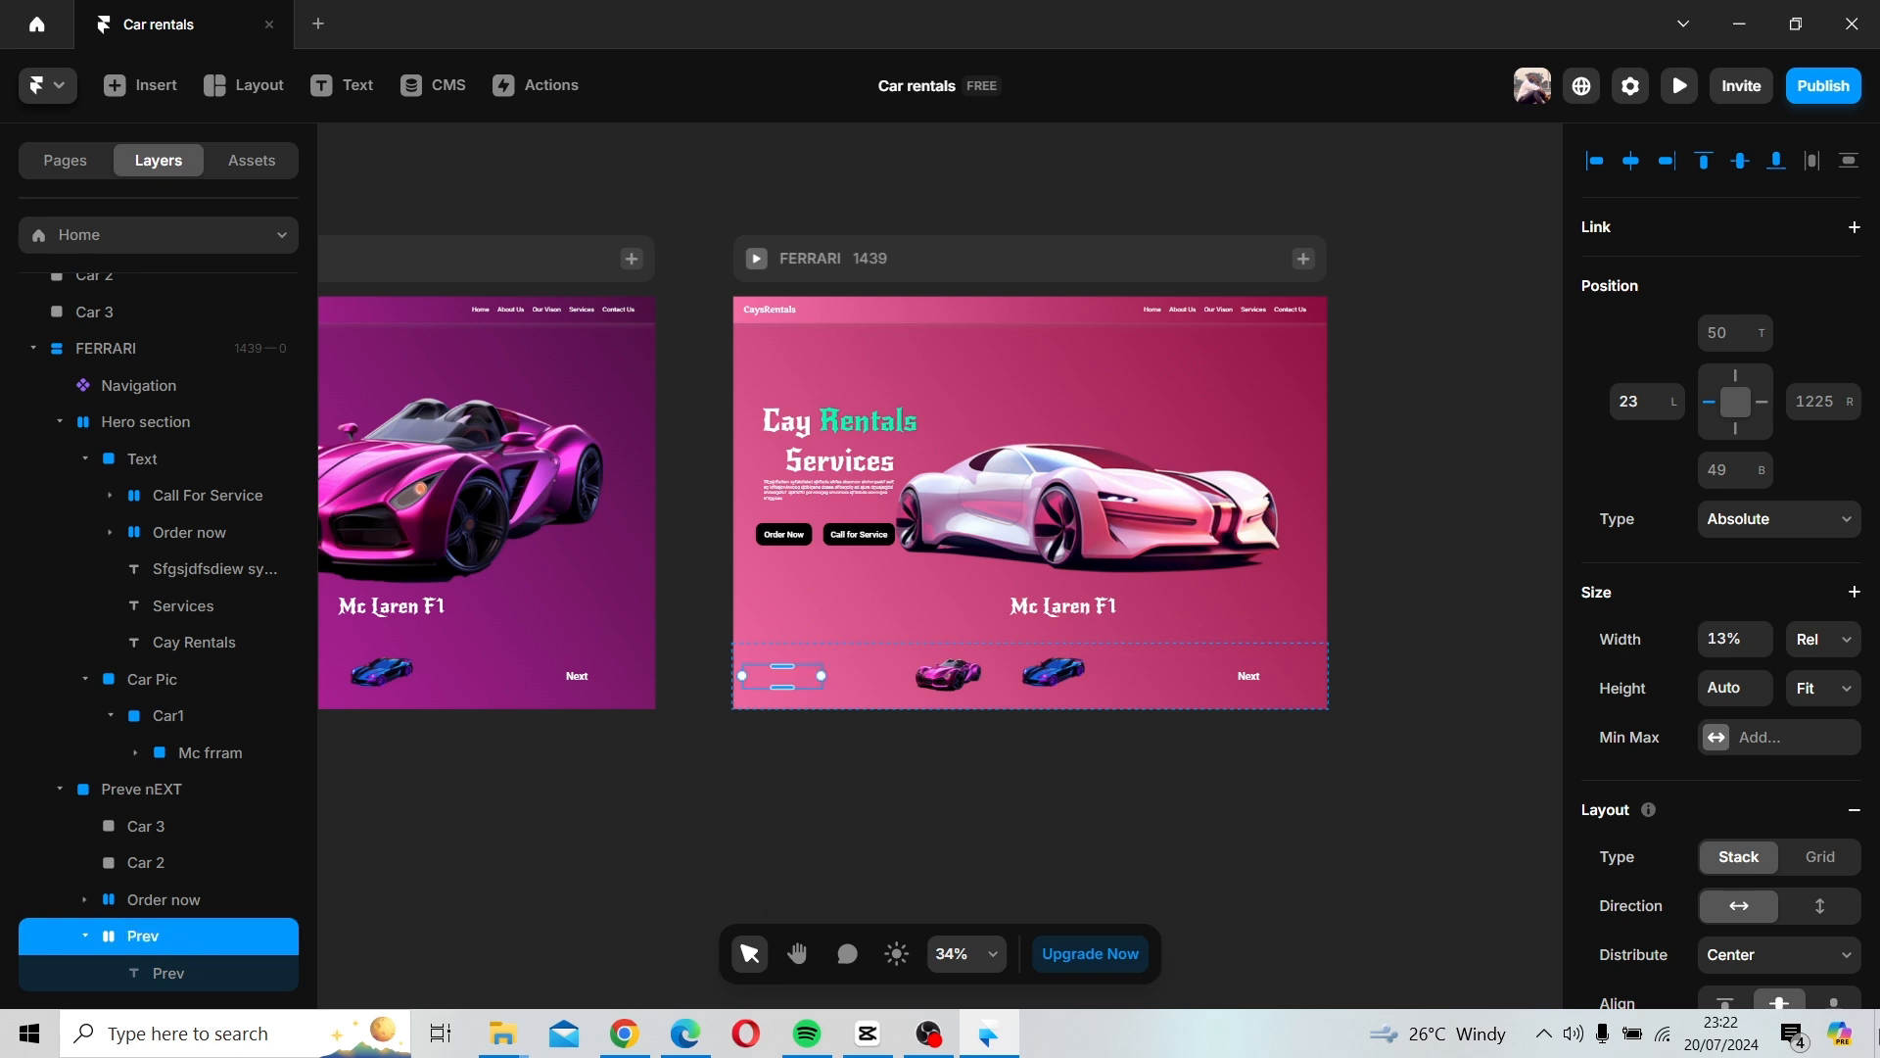
Raise the opacity of the FERRARI page's Prev button to its maximum.
scroll(1832, 844, "down", 4)
scroll(1832, 844, "down", 3)
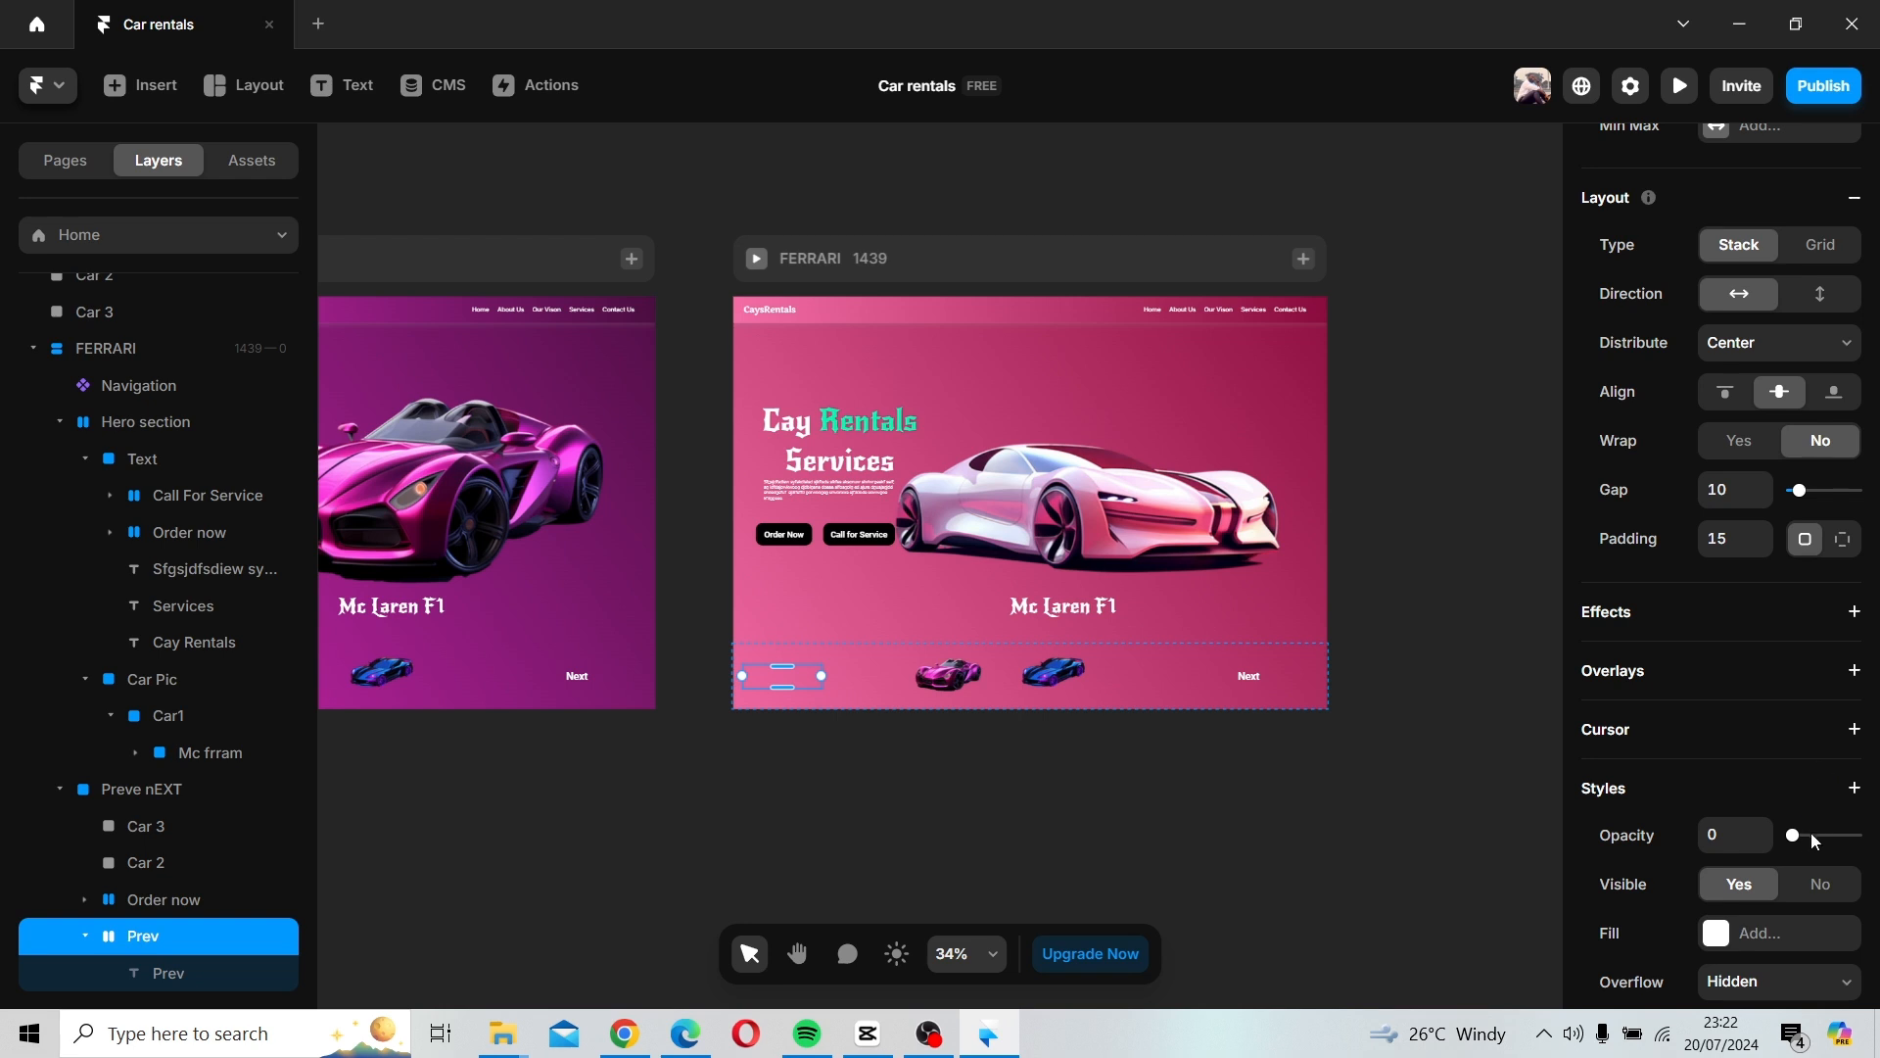
left_click_drag(1792, 834, 1876, 870)
left_click(1214, 879)
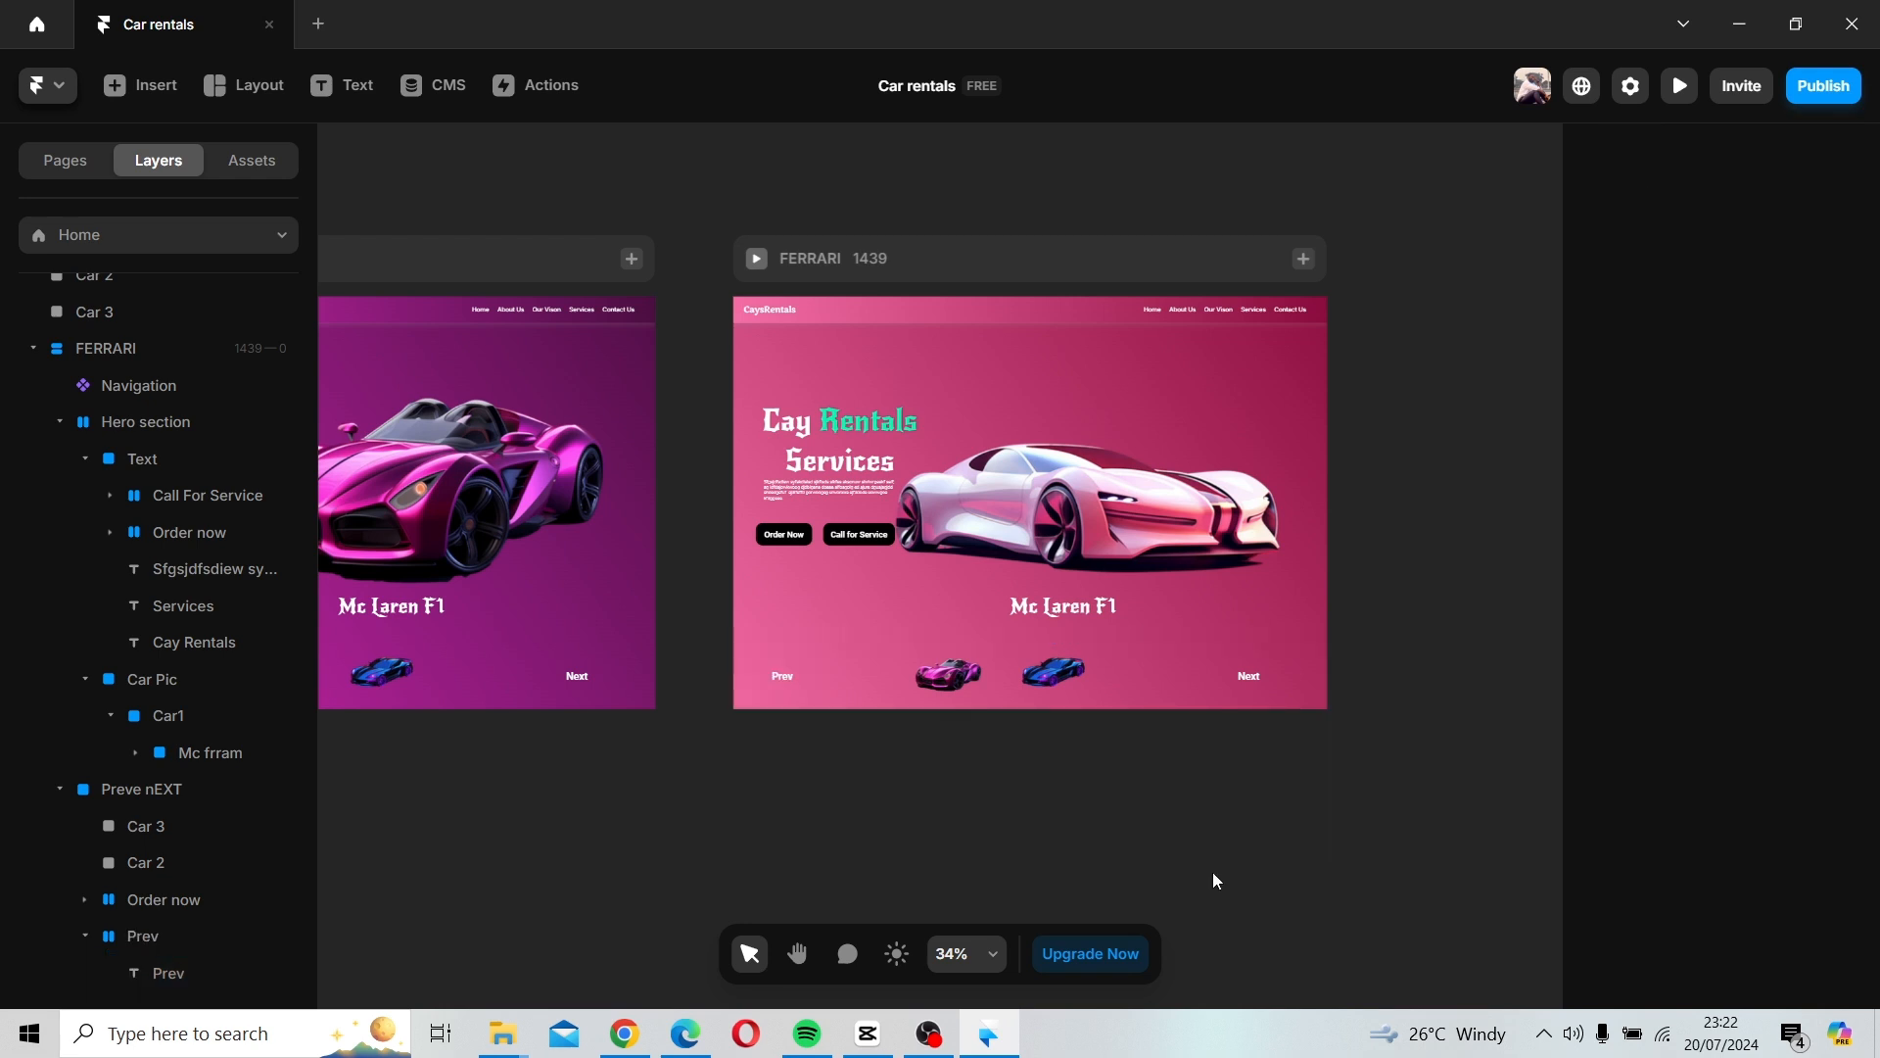
scroll(1071, 803, "down", 5)
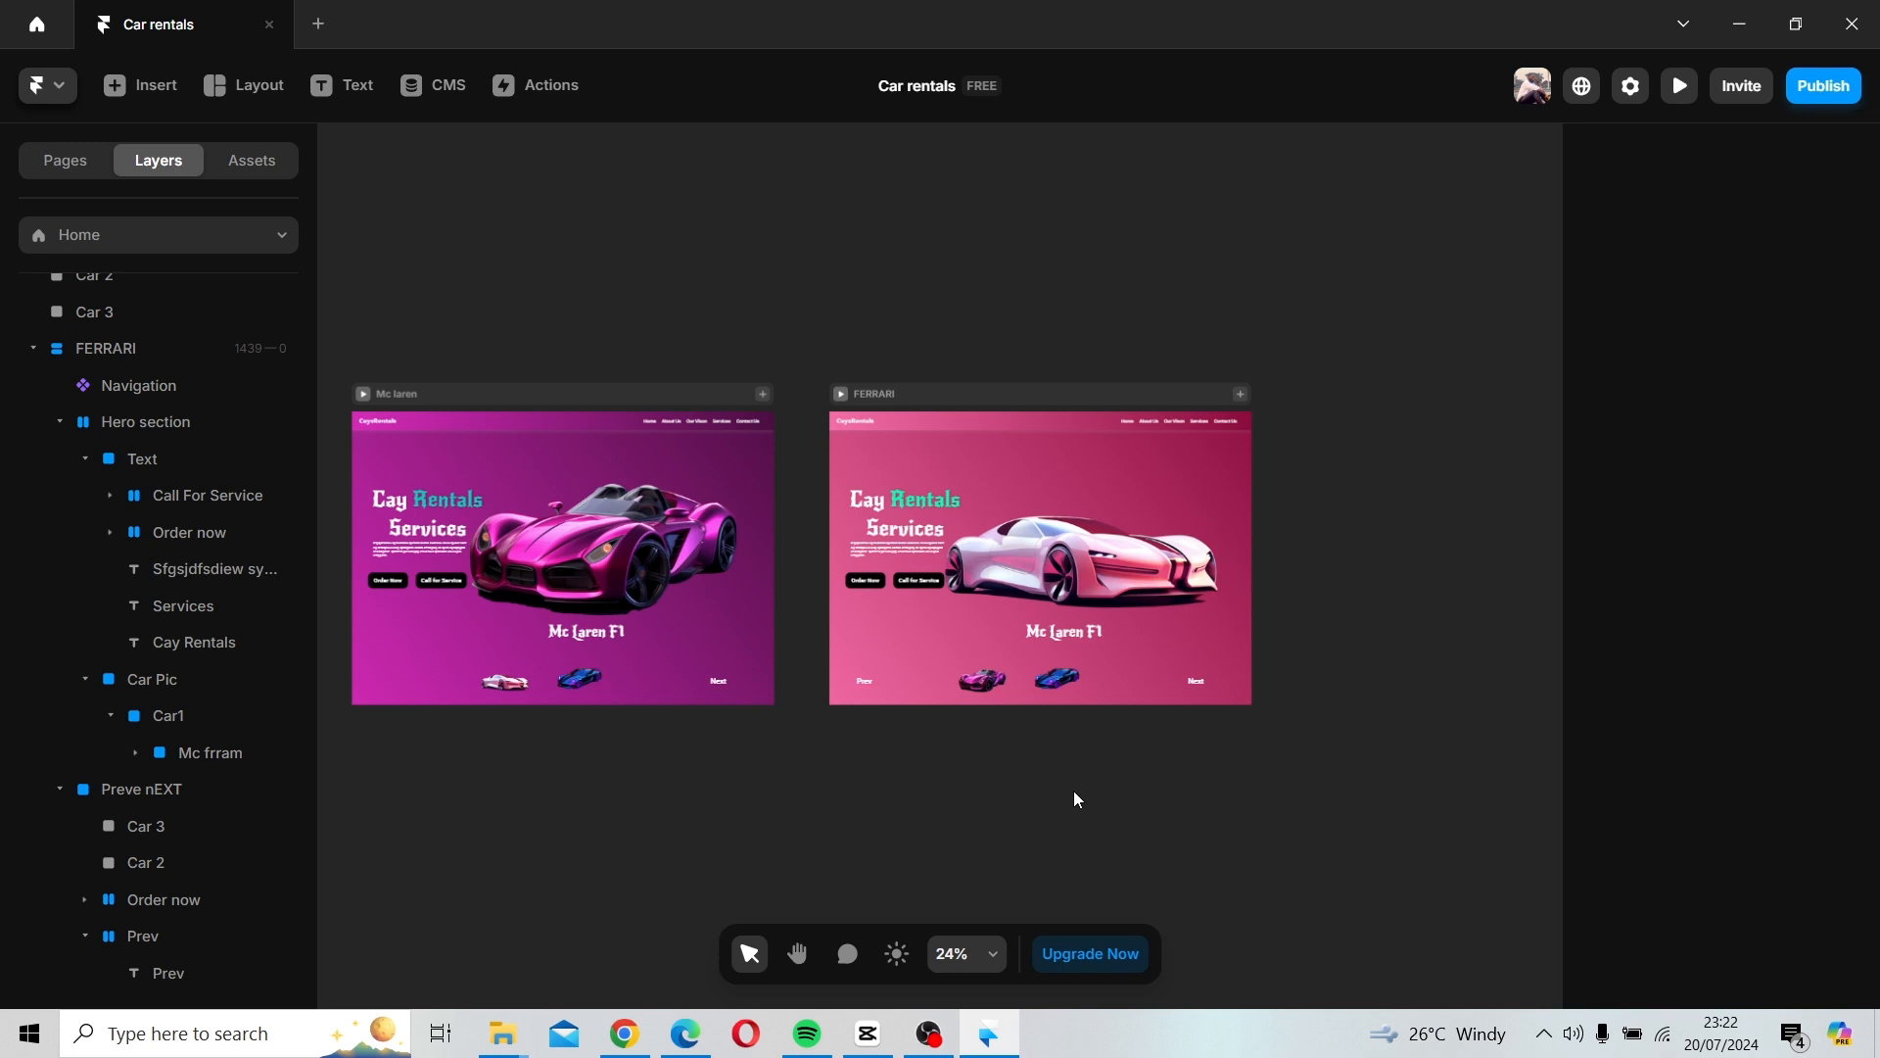
scroll(1073, 790, "up", 5)
key("space")
left_click_drag(1131, 776, 1045, 966)
scroll(1119, 741, "up", 2)
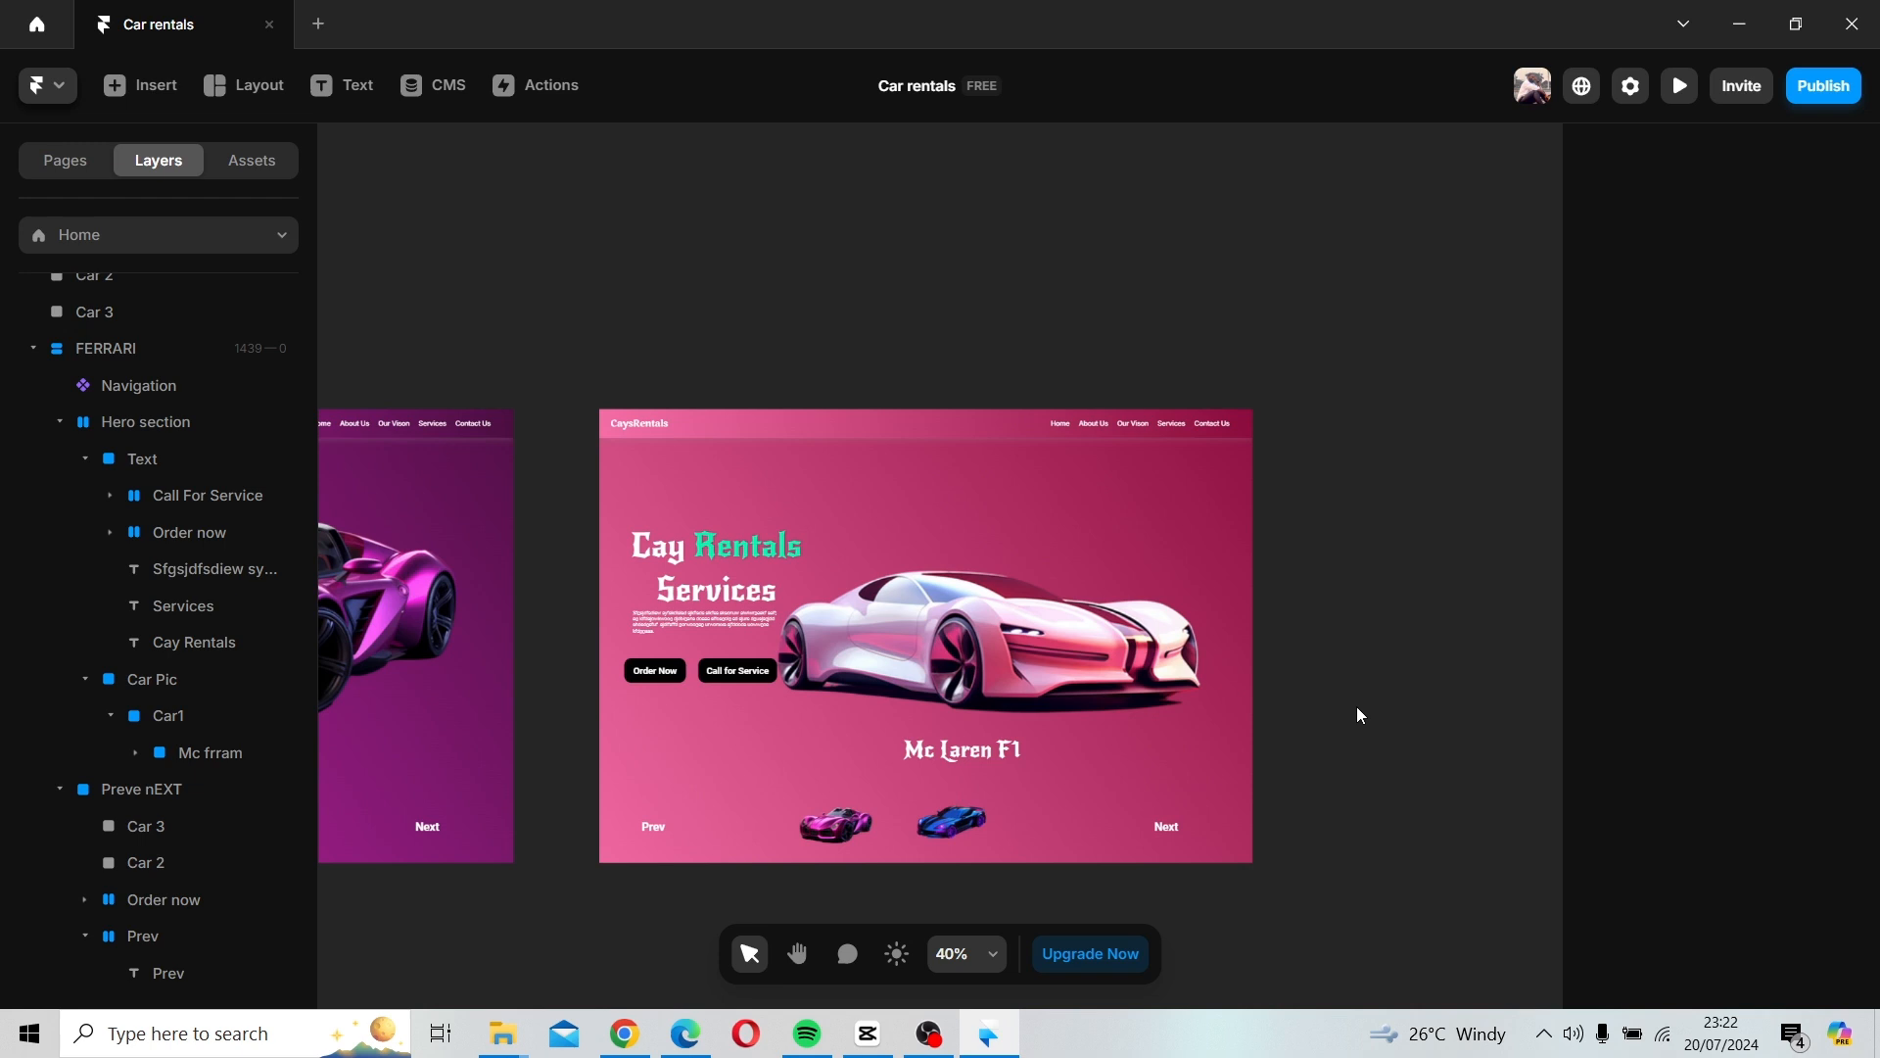
Add a new 1440-wide breakpoint page beside the FERRARI page as a copy of its design.
scroll(1313, 715, "down", 4)
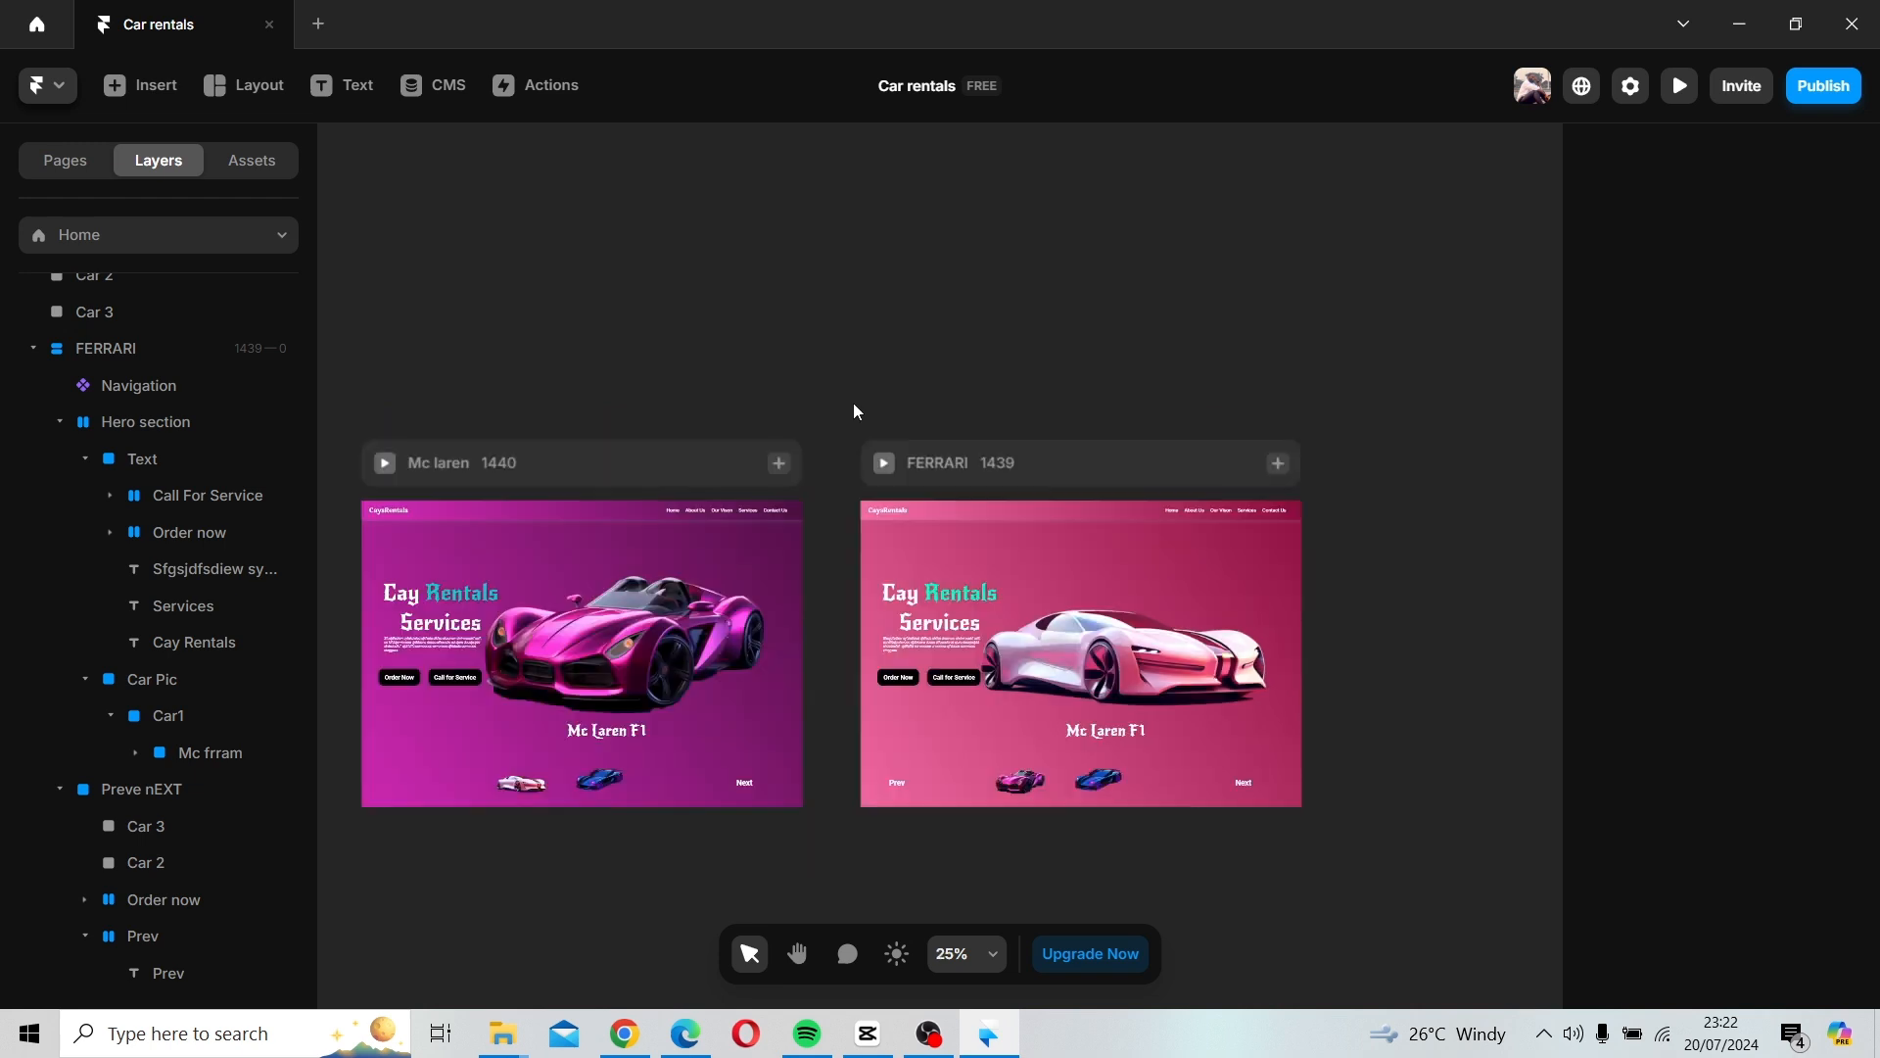
left_click(1044, 466)
scroll(1046, 466, "up", 2)
scroll(1055, 480, "down", 2)
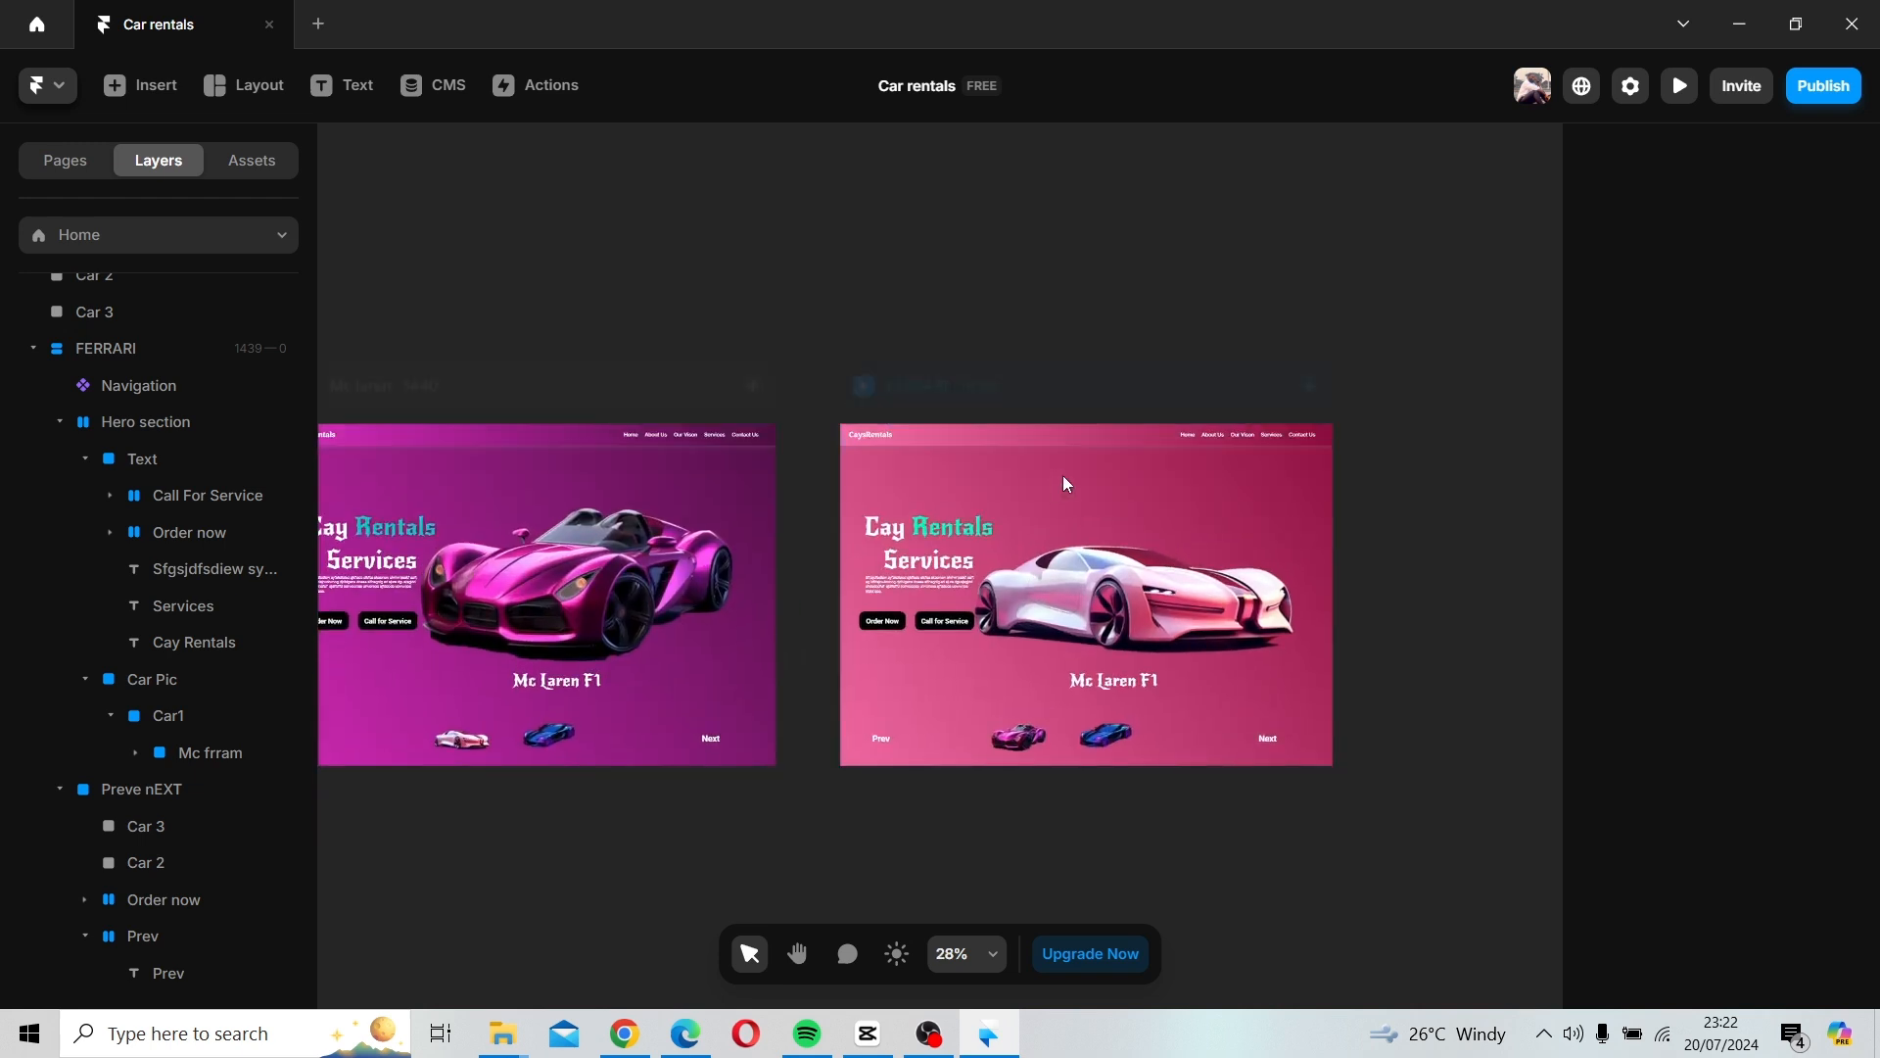
key("space")
left_click_drag(1057, 428, 1172, 516)
left_click(609, 521)
left_click(1201, 445)
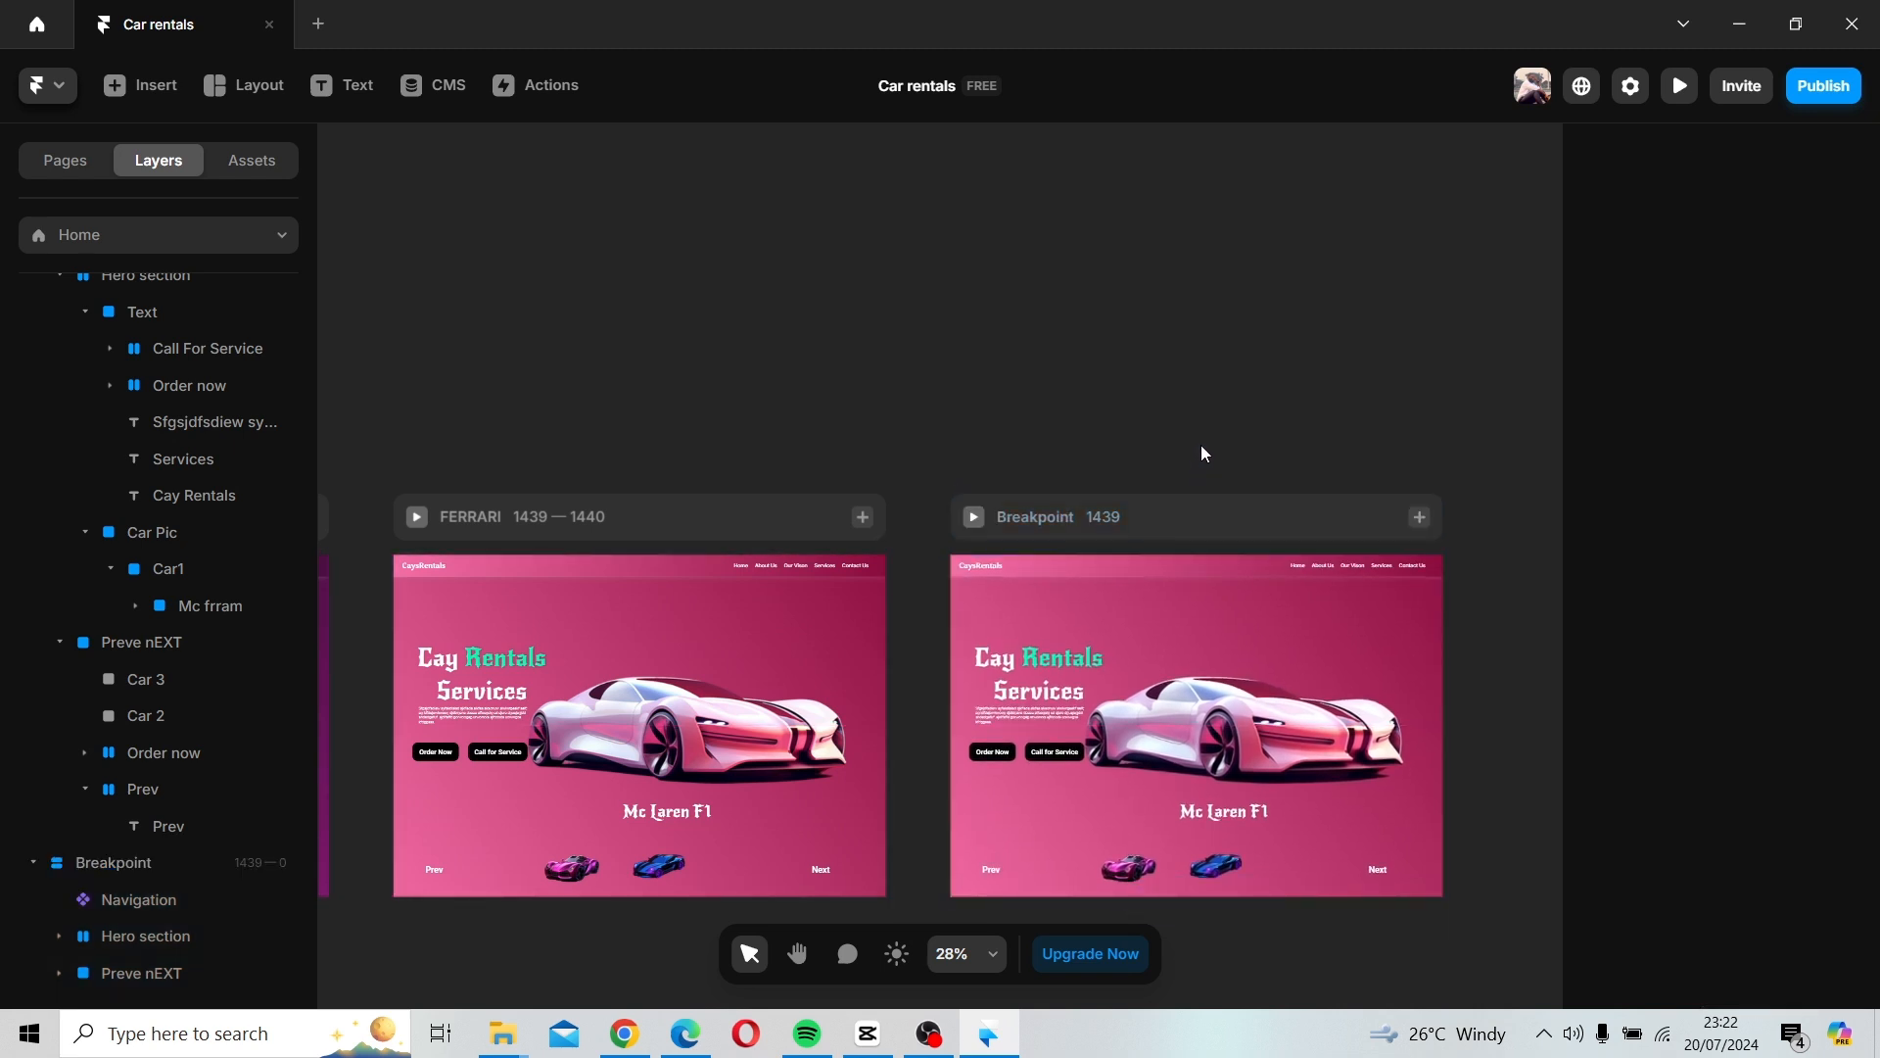
Rename the new breakpoint page as Aston Martins.
double_click(1040, 521)
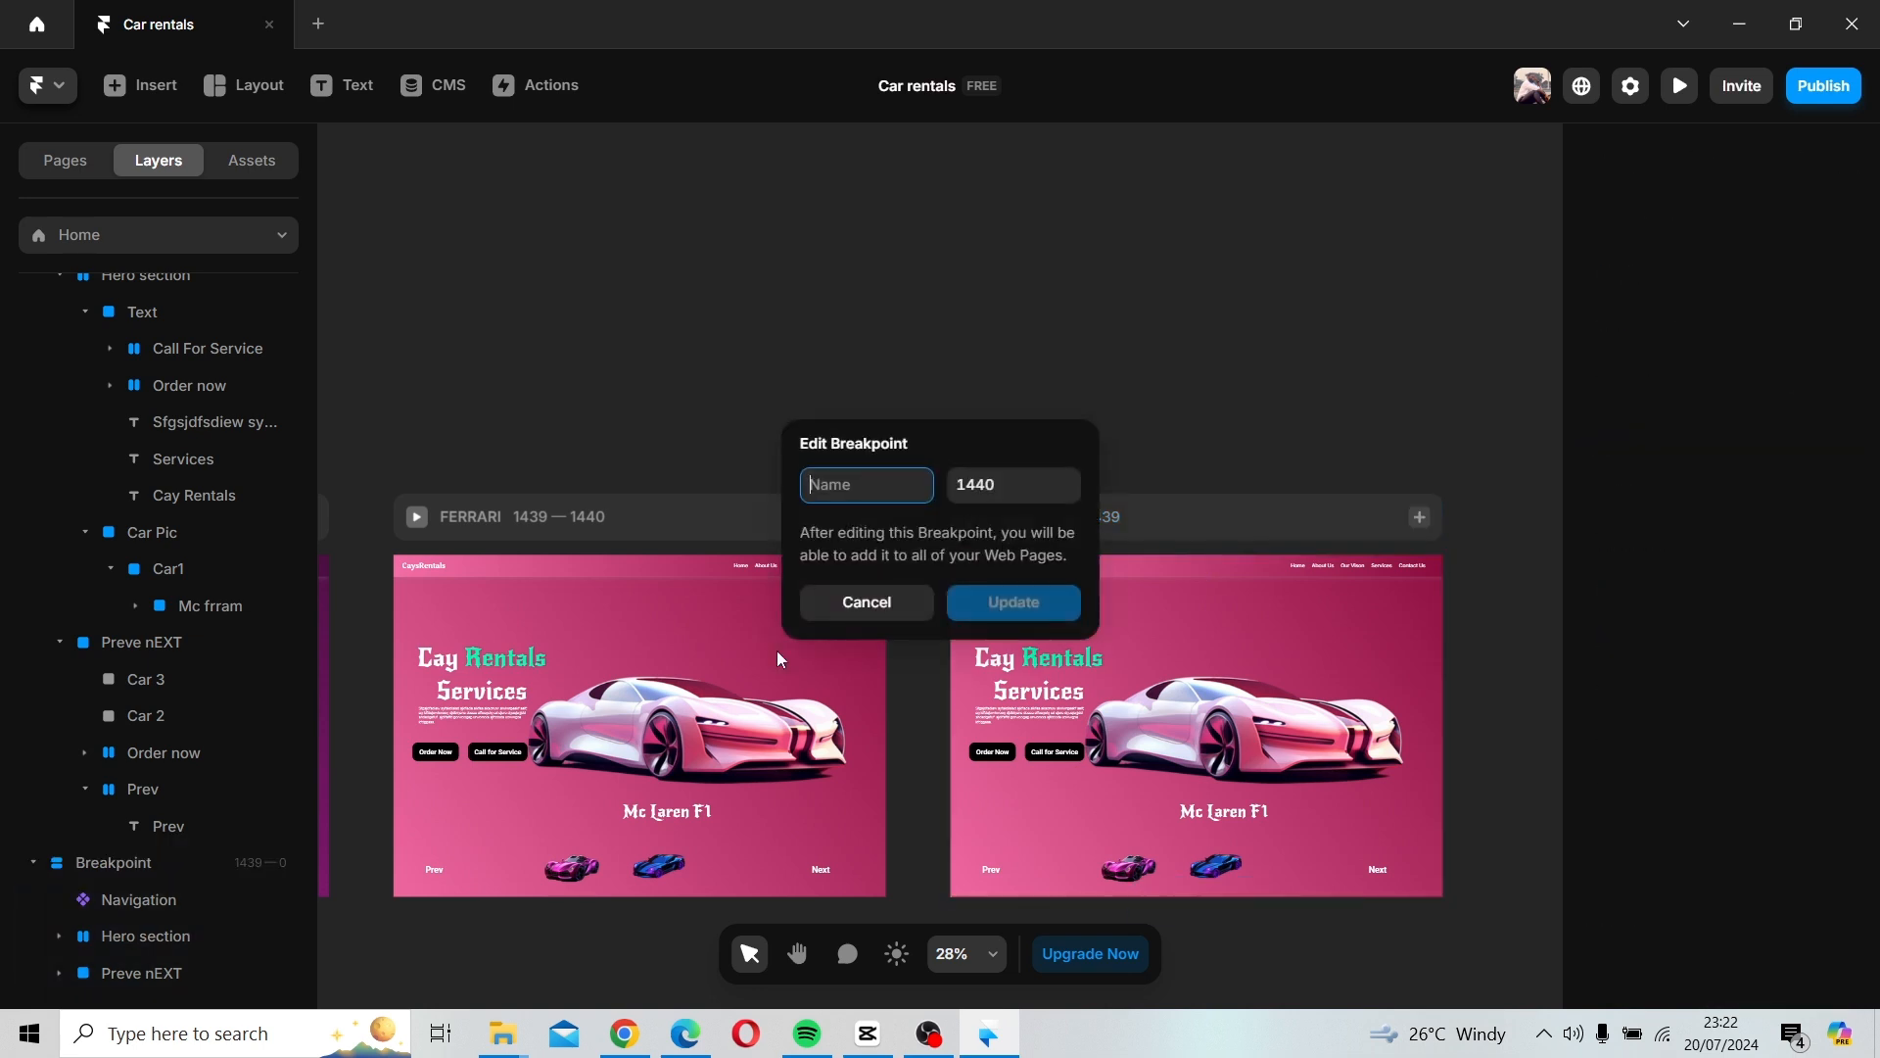
left_click(135, 872)
left_click(133, 868)
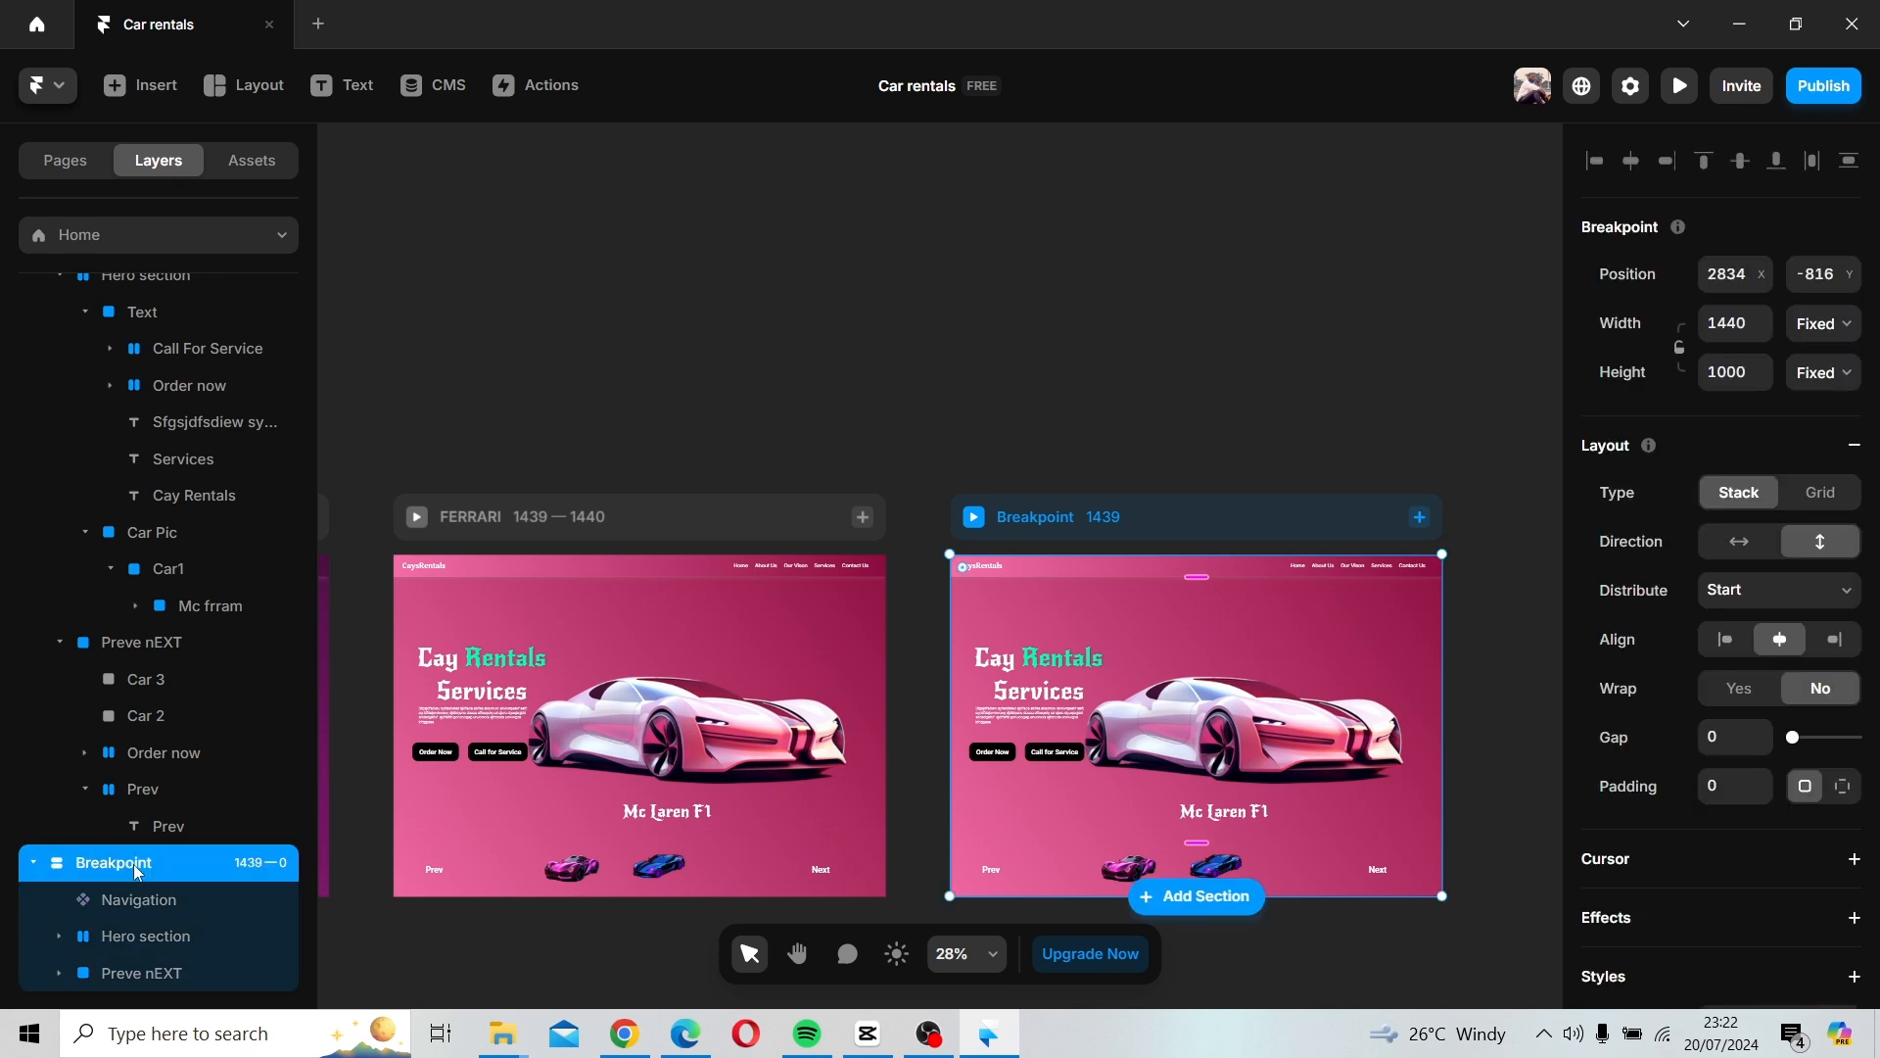
double_click(138, 868)
type("A")
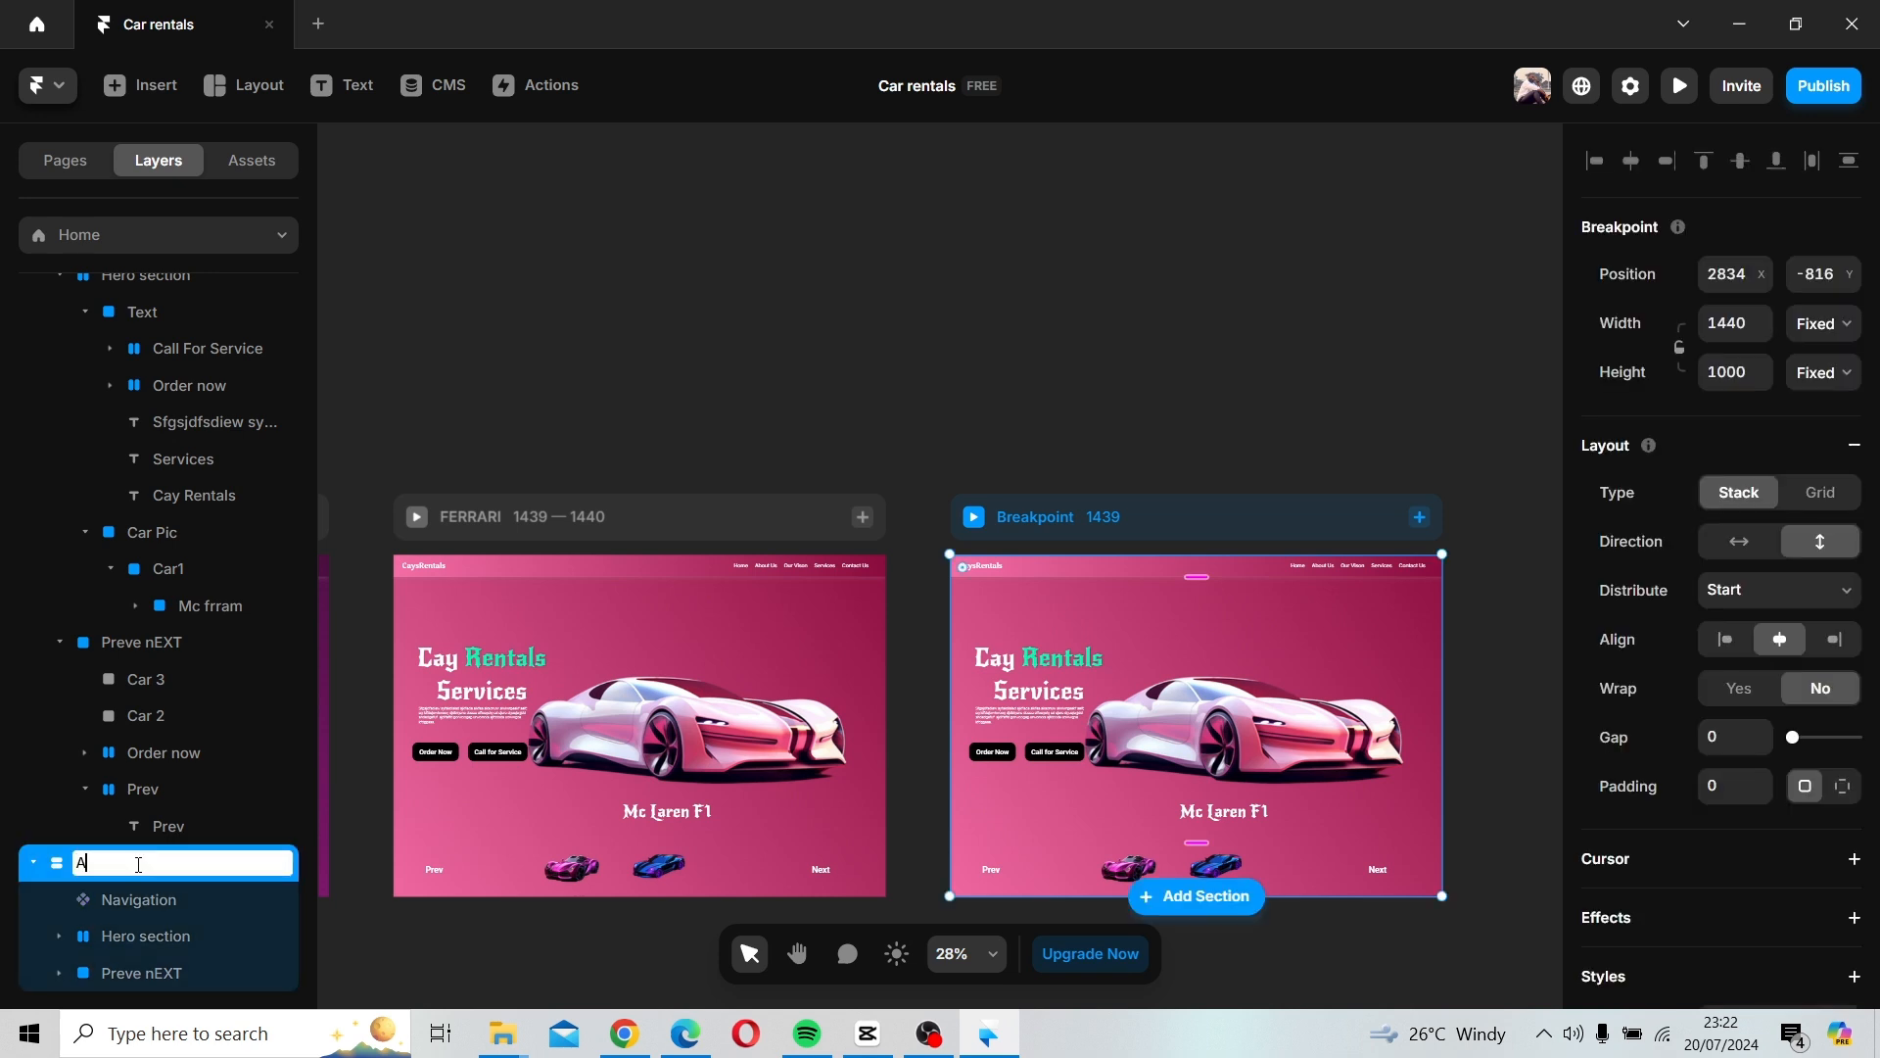
type("ston M")
type("artins")
key("Return")
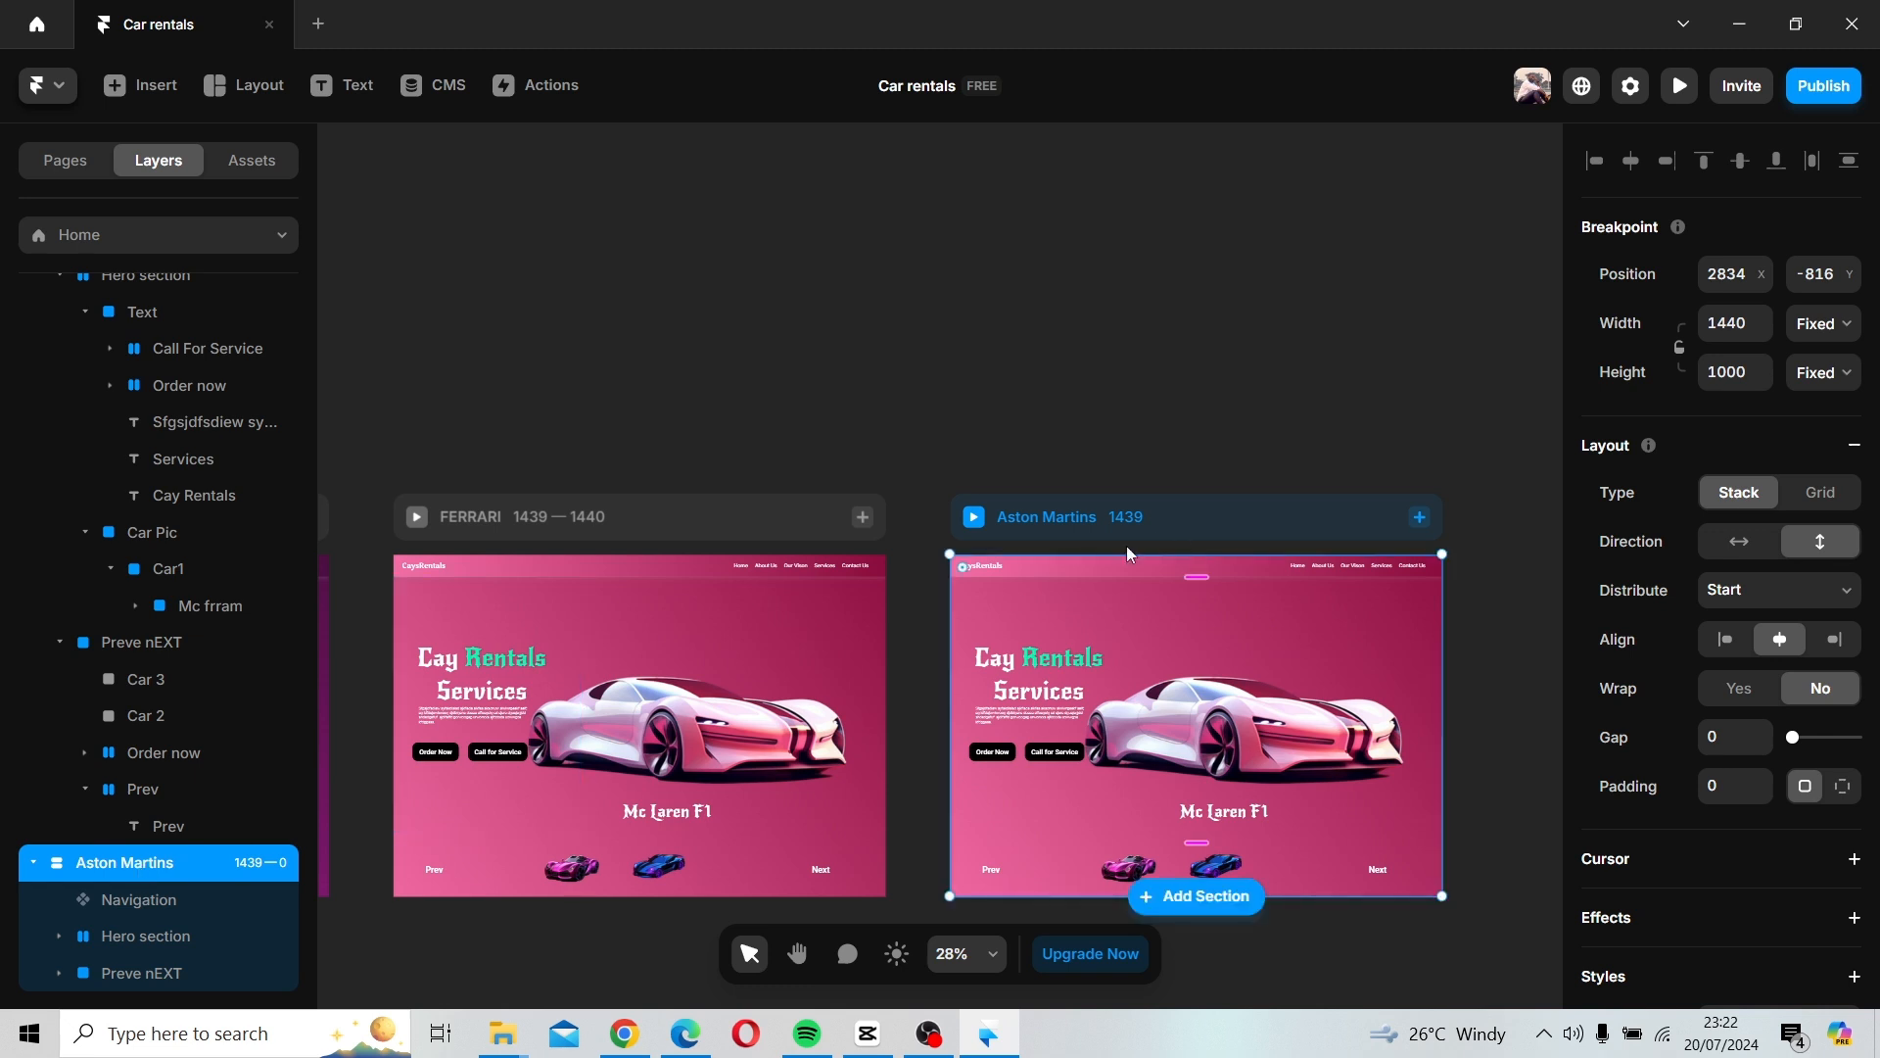
Replace the Car1 image fill on the Aston Martins page with view-3d-car (1) copy from the Car ros folder.
left_click(1013, 470)
key("space")
left_click_drag(1111, 479, 737, 357)
double_click(883, 621)
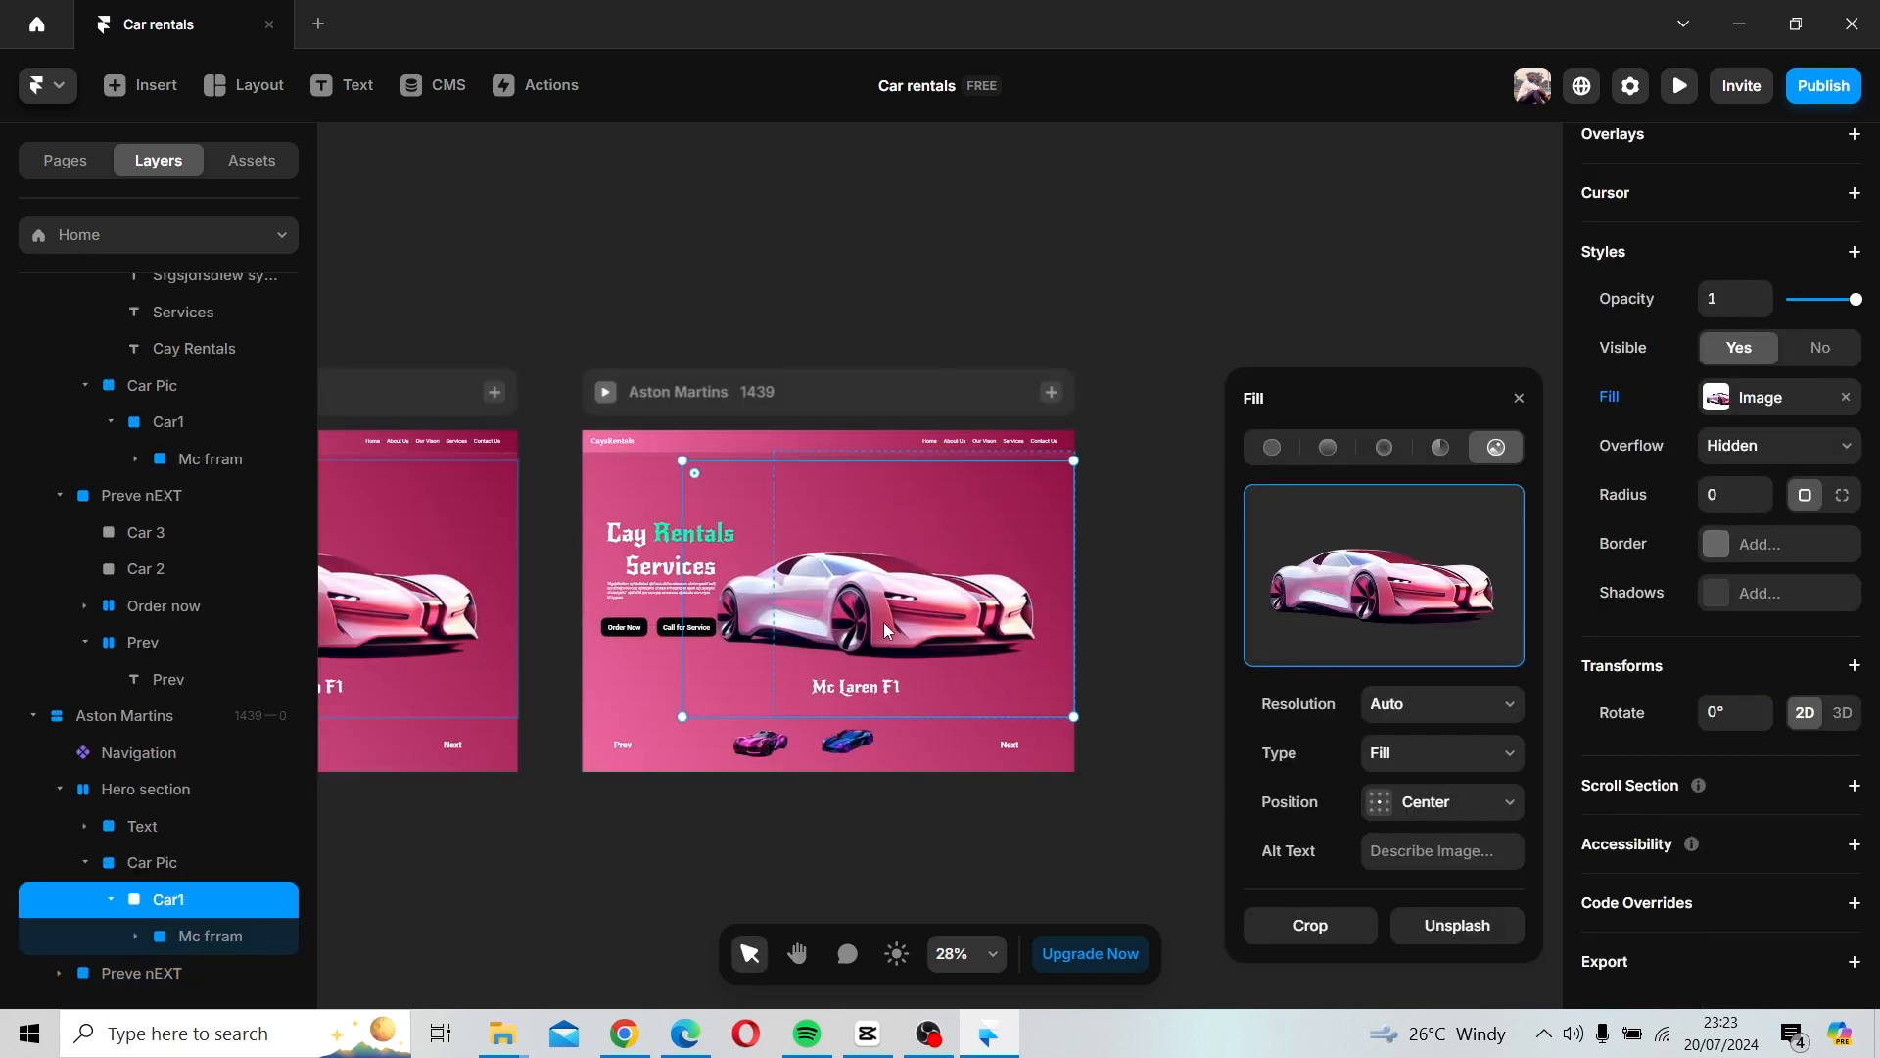
left_click(1393, 602)
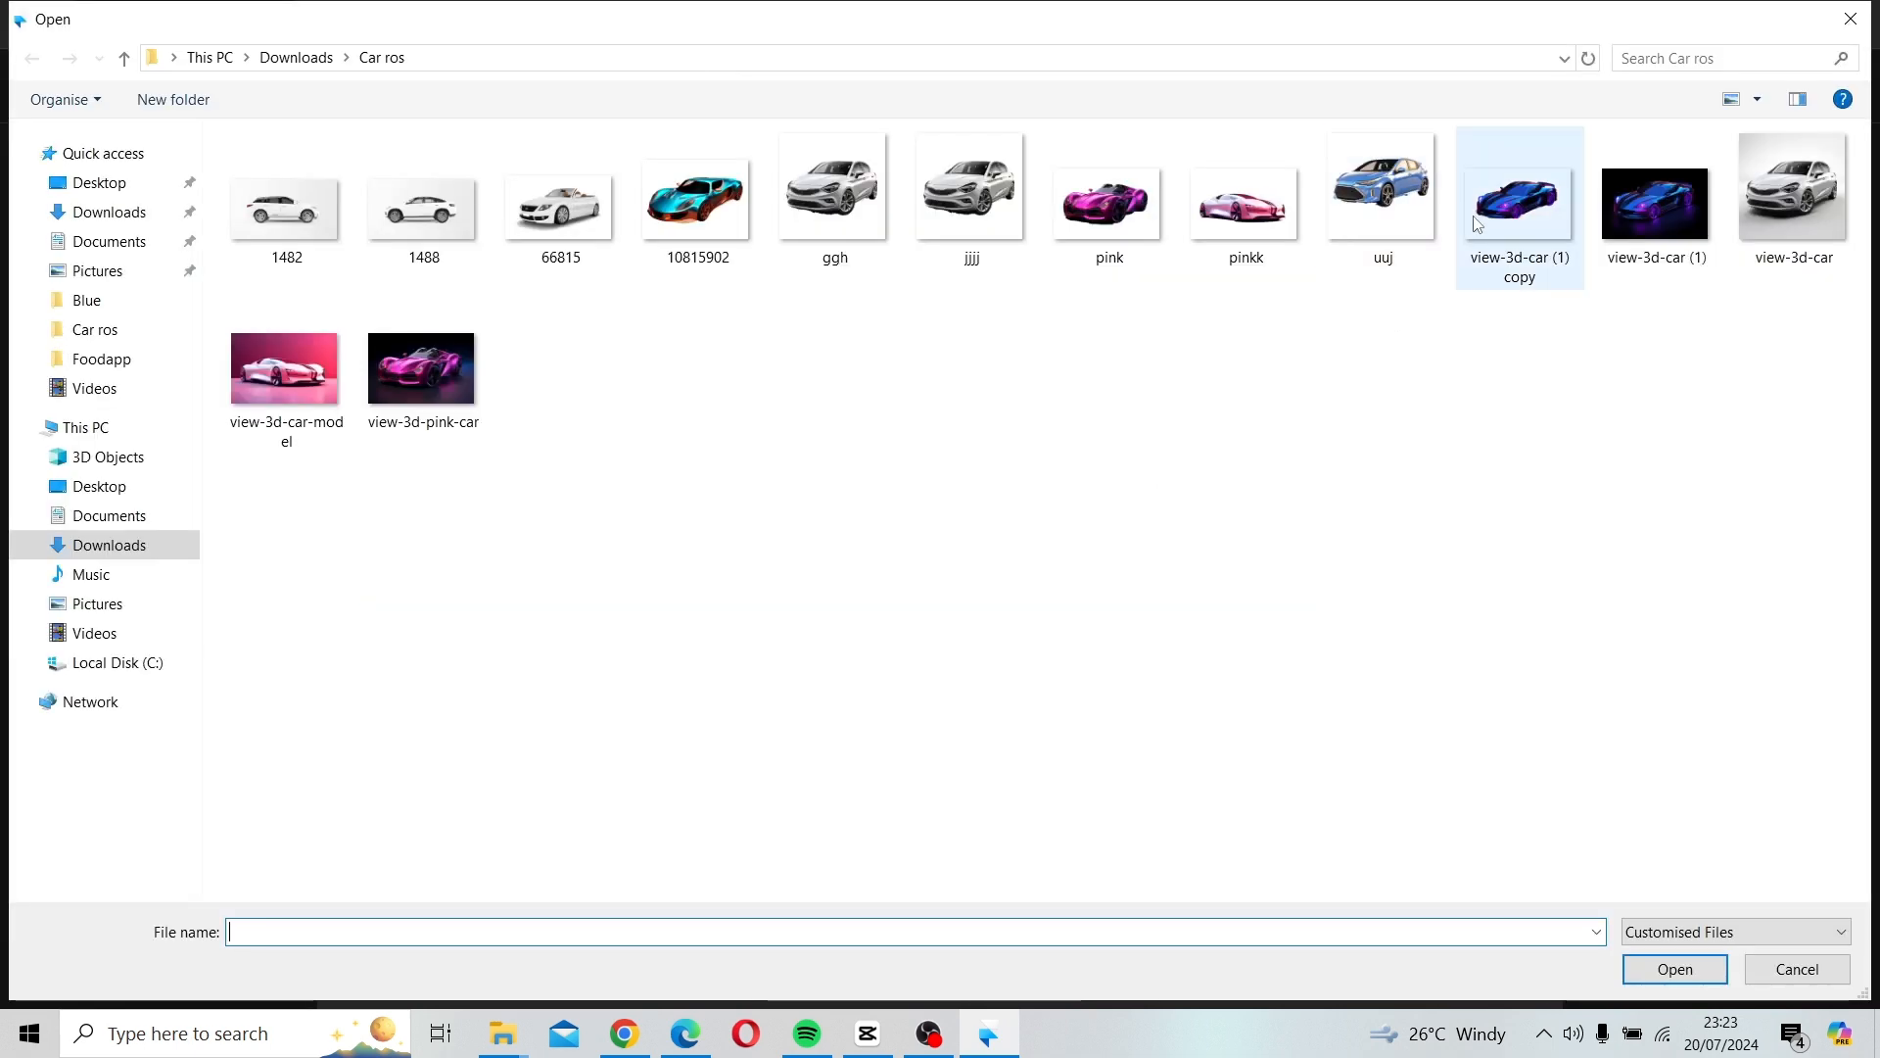
left_click(1518, 211)
left_click(1673, 970)
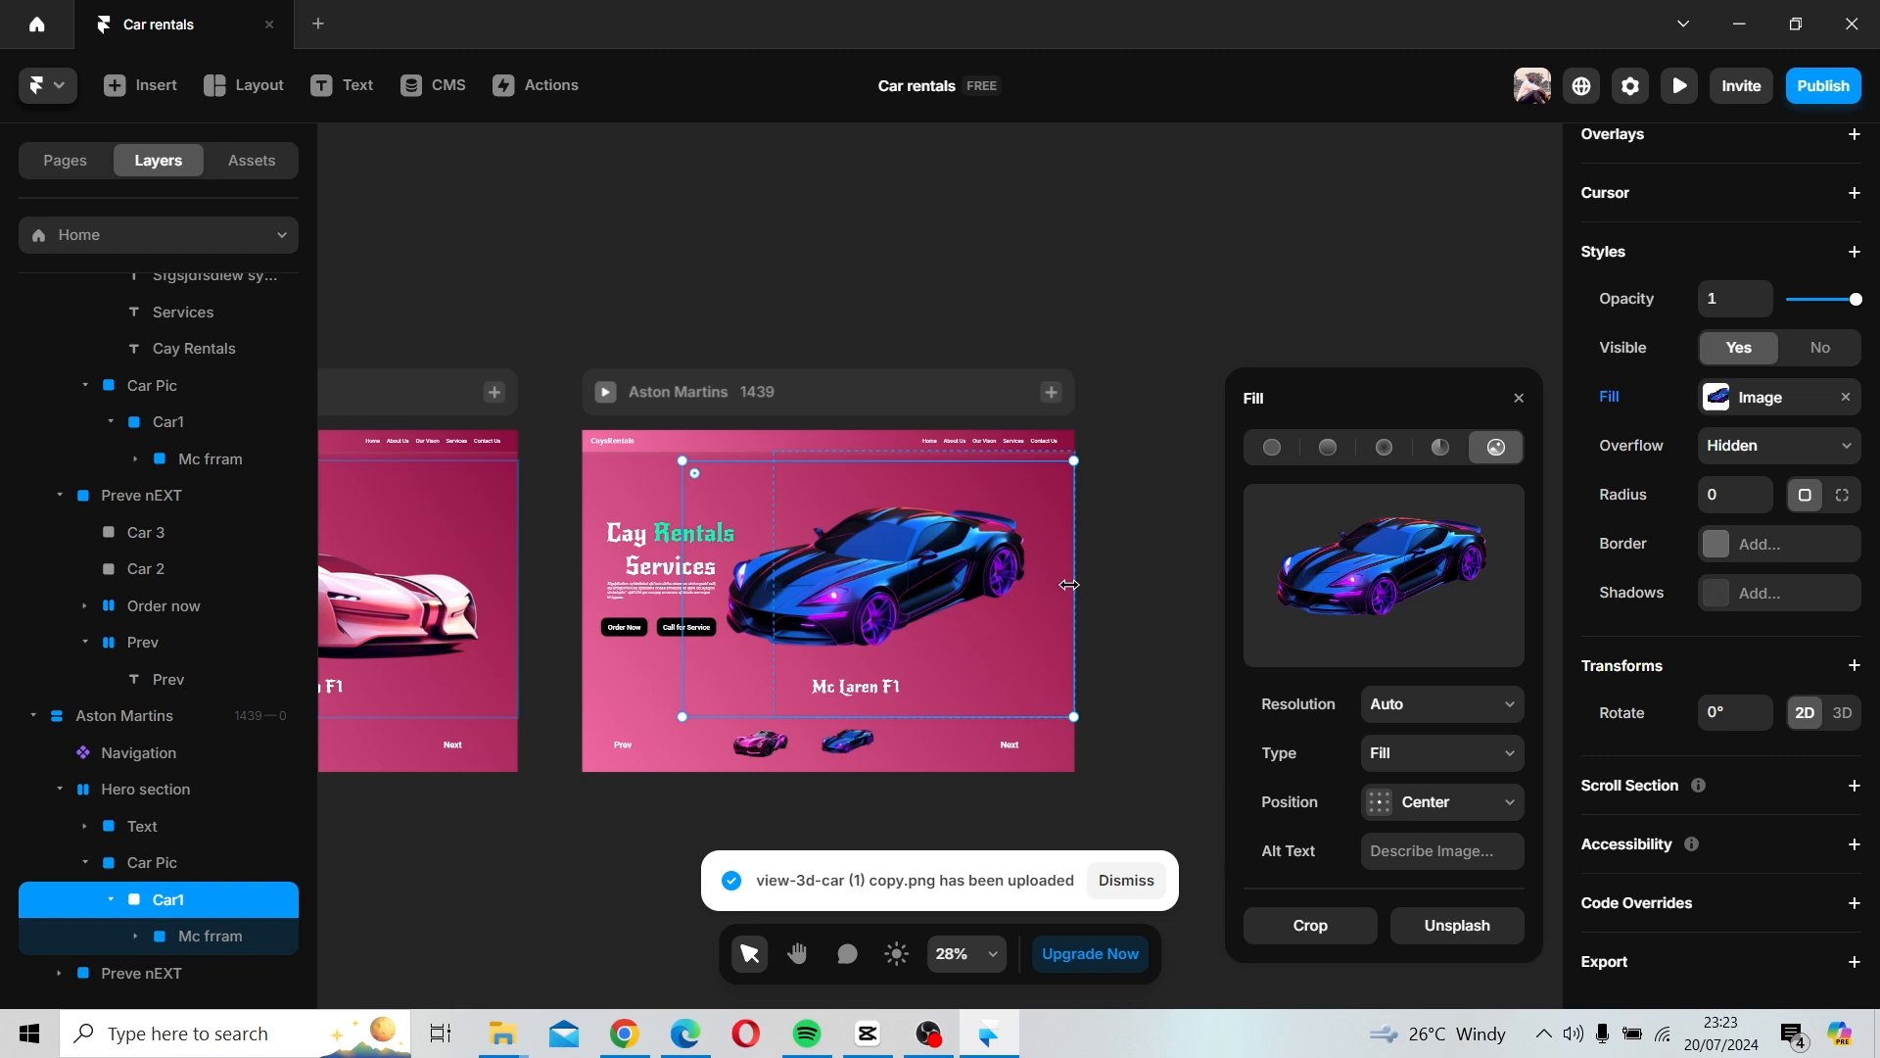
Recolour the Aston Martins page's linear gradient with colours sampled from the car, starting at blue #1860E9 and ending at near-black #010105.
left_click(821, 394)
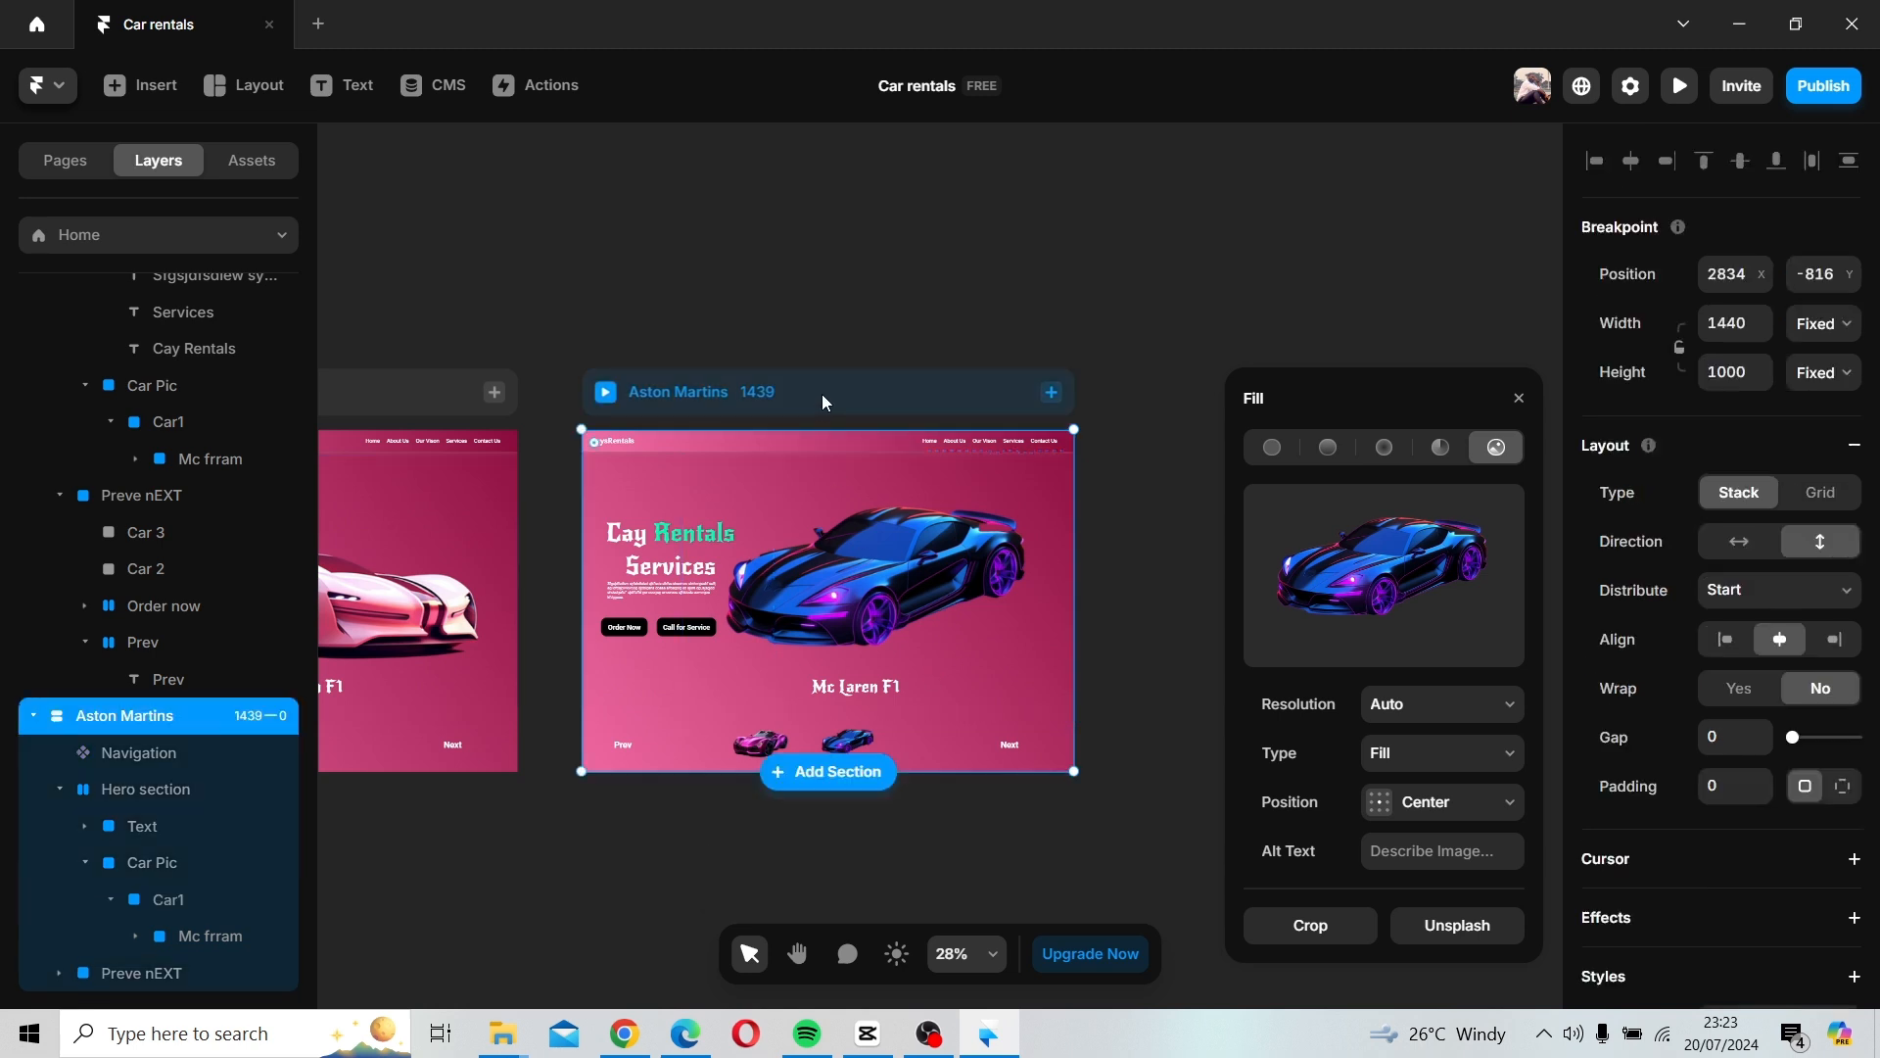
left_click(1486, 706)
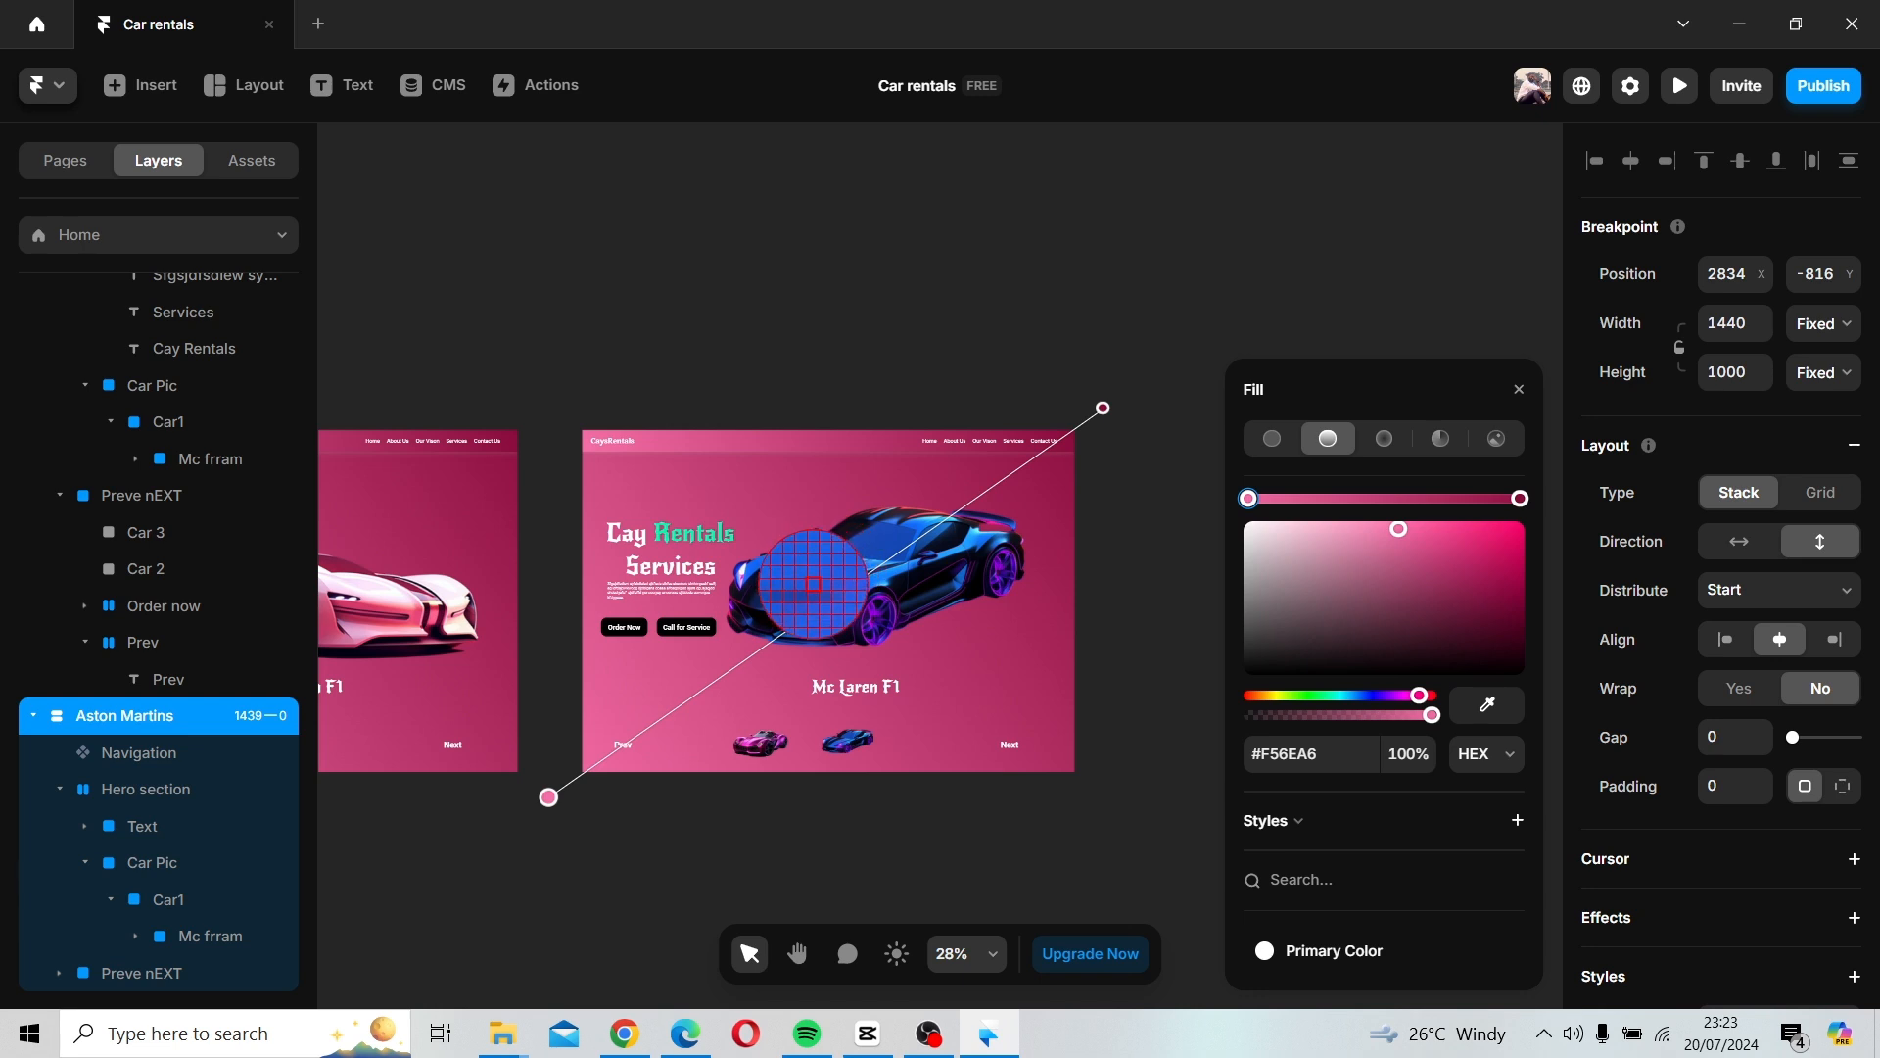
left_click(819, 591)
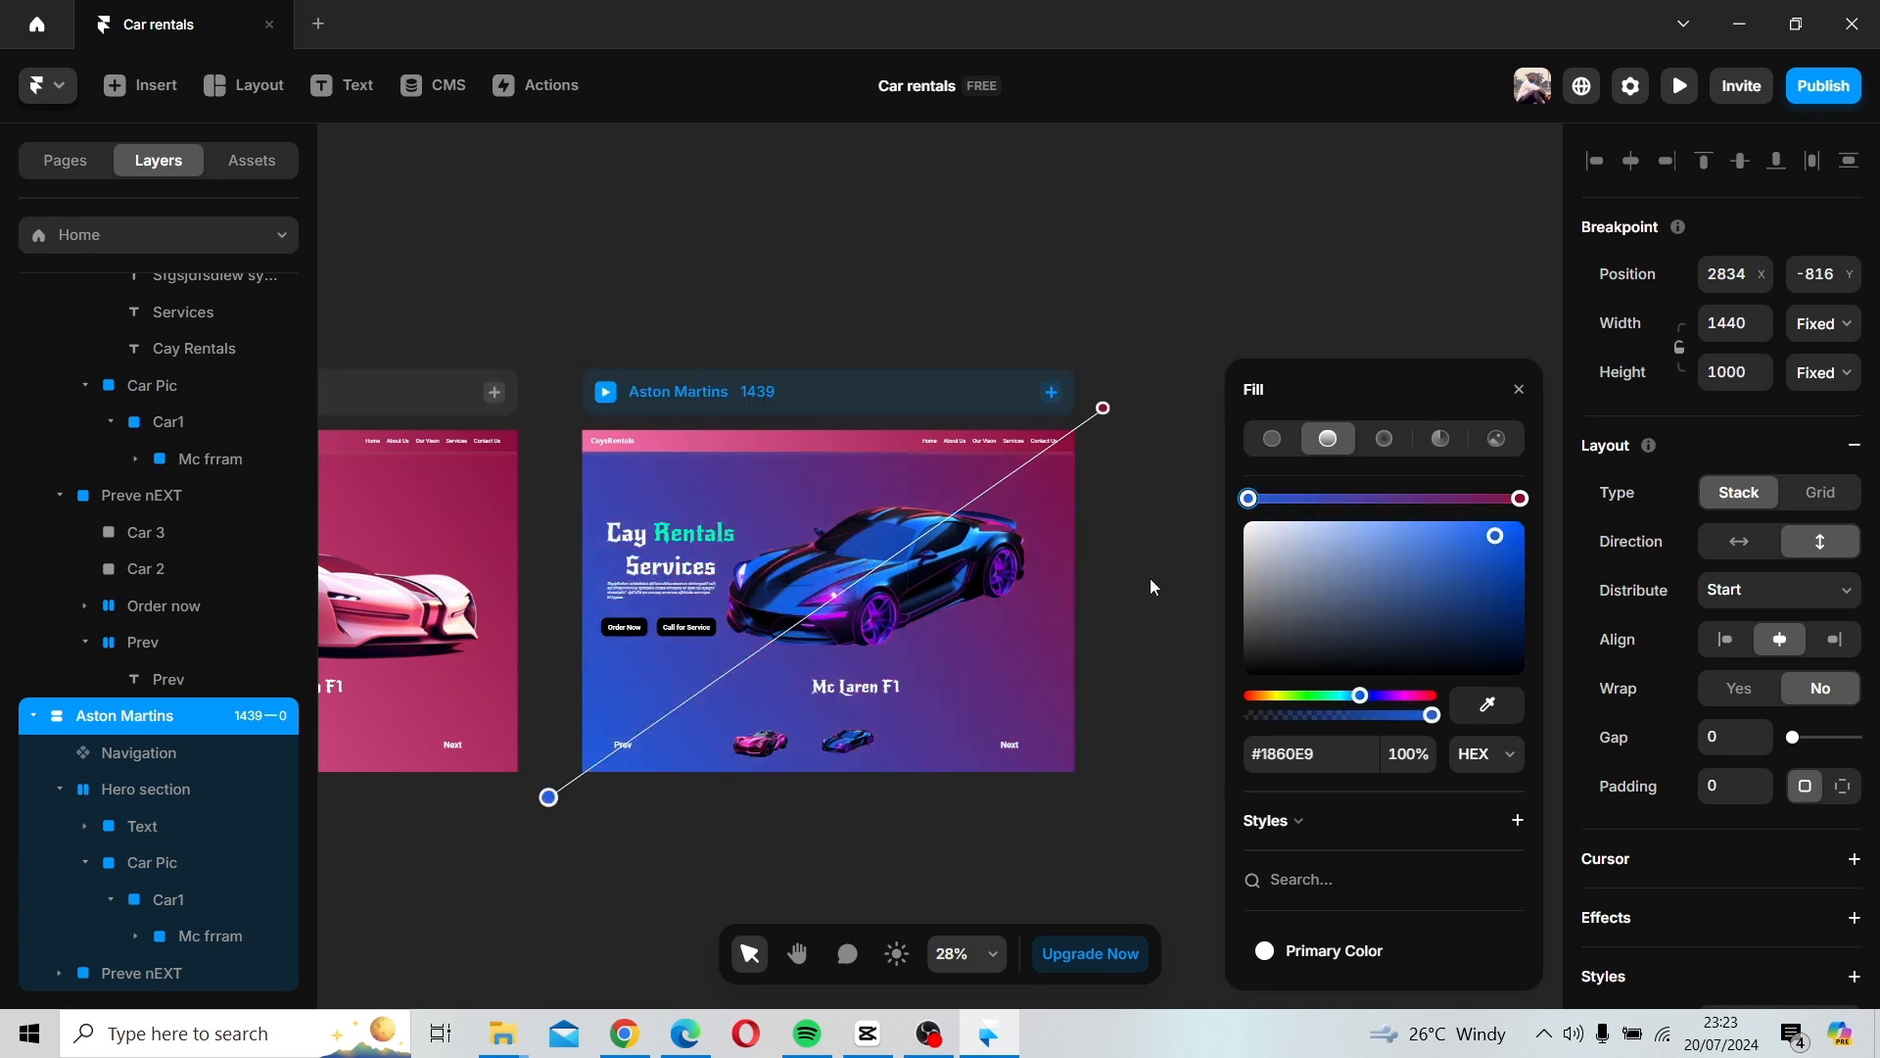
left_click(1520, 497)
left_click(1486, 719)
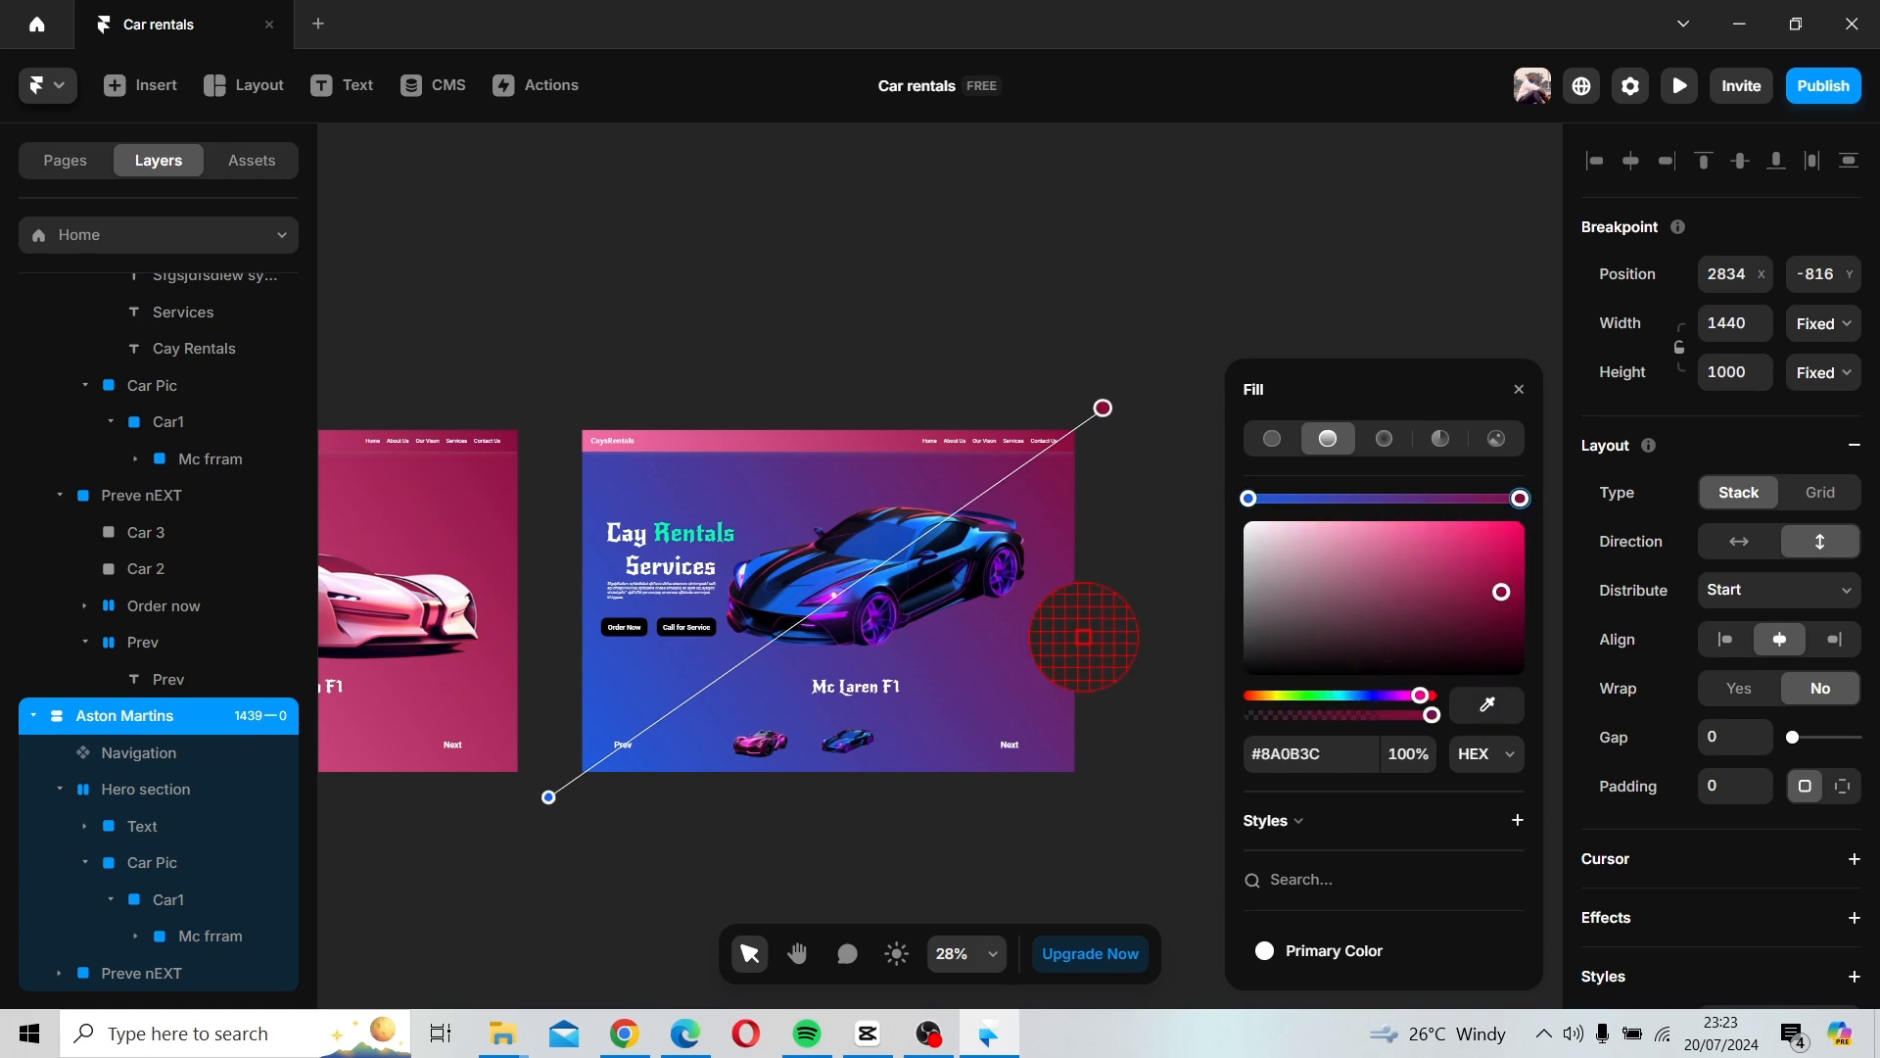
left_click(947, 573)
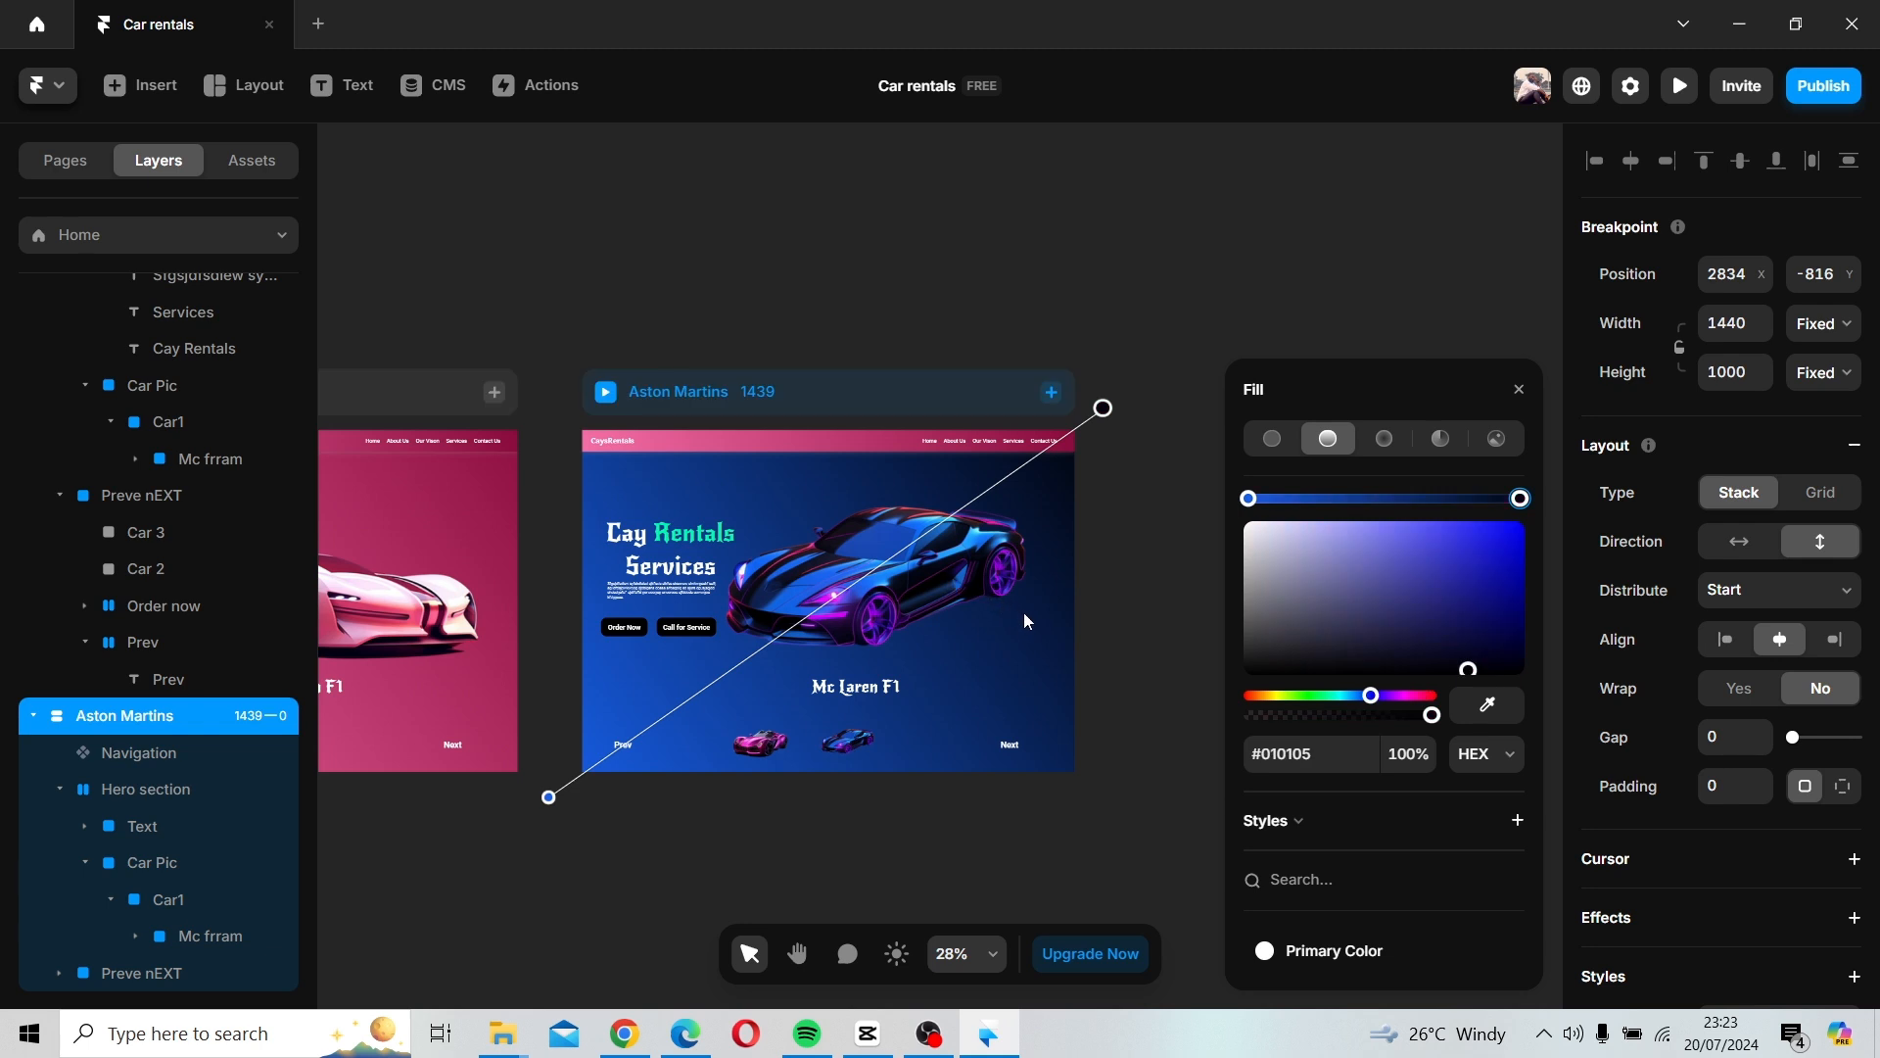
left_click(1174, 538)
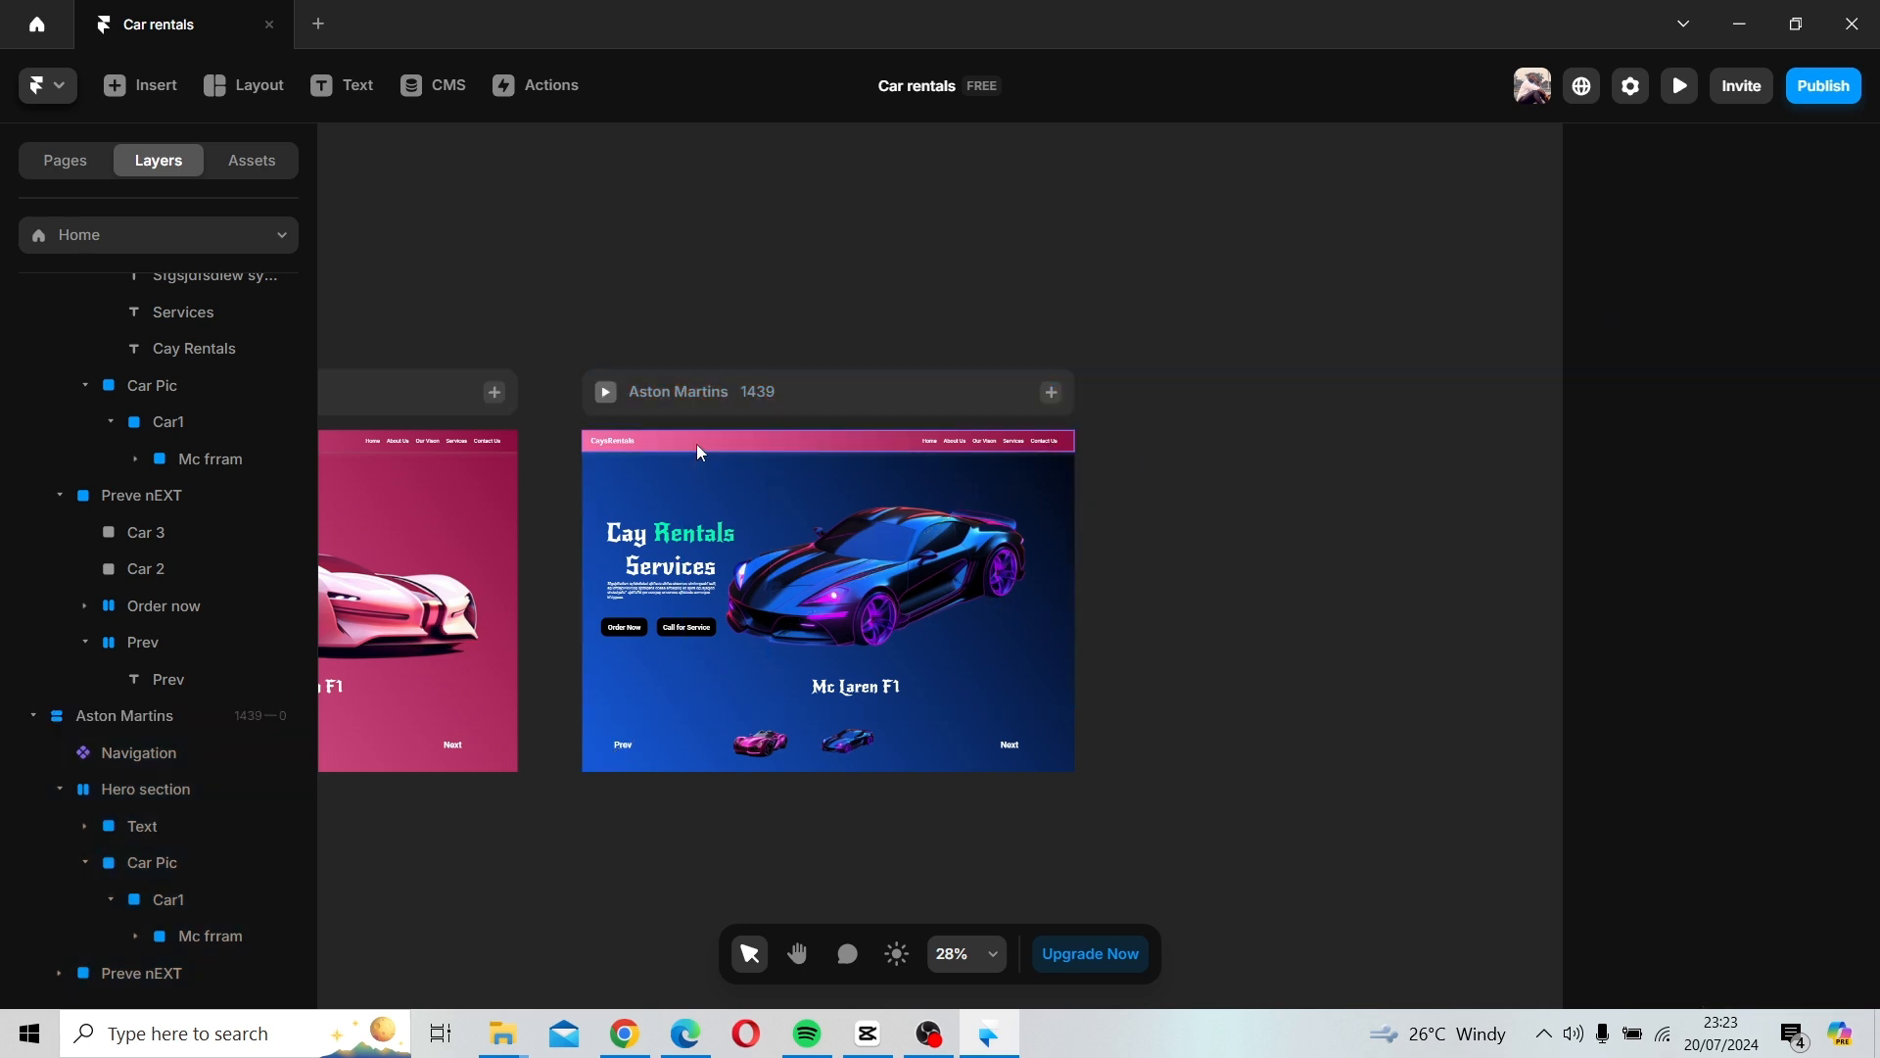
Copy the hex code of the Aston Martins page gradient's blue start colour.
left_click(750, 396)
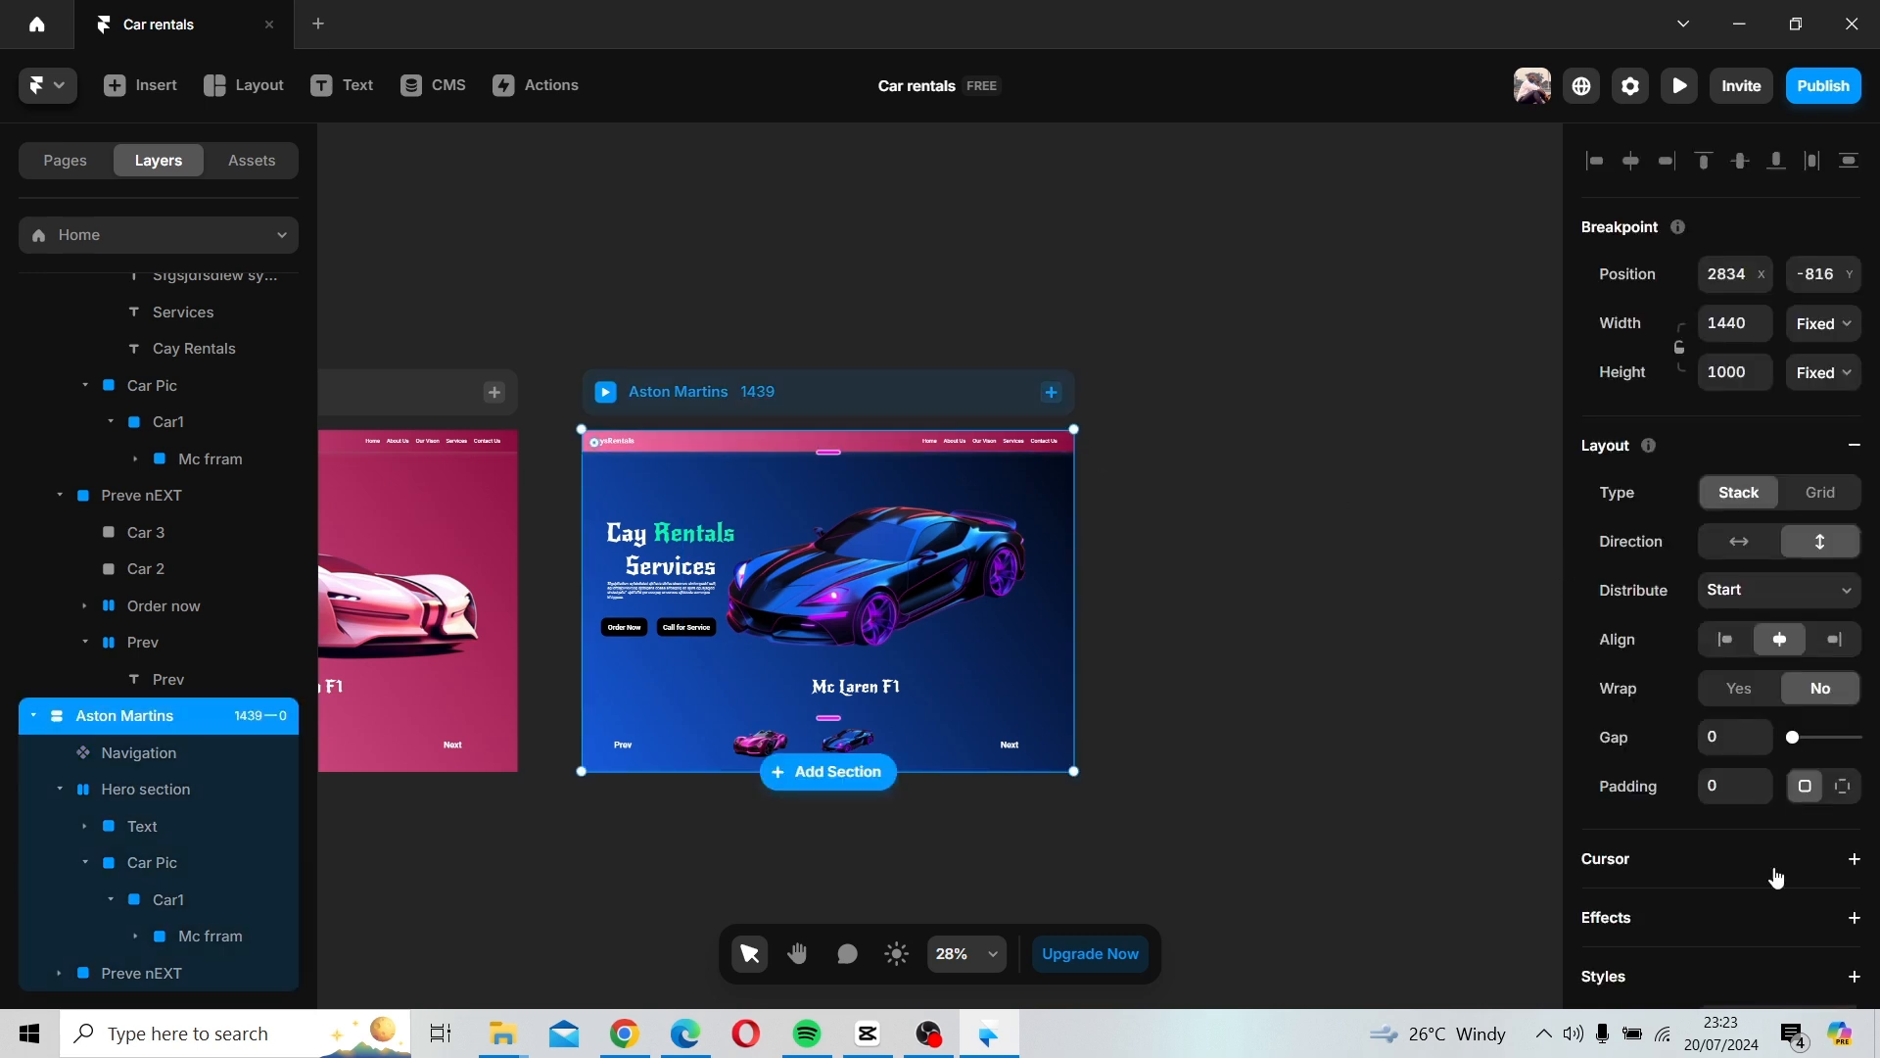
scroll(1763, 862, "down", 3)
left_click(1716, 781)
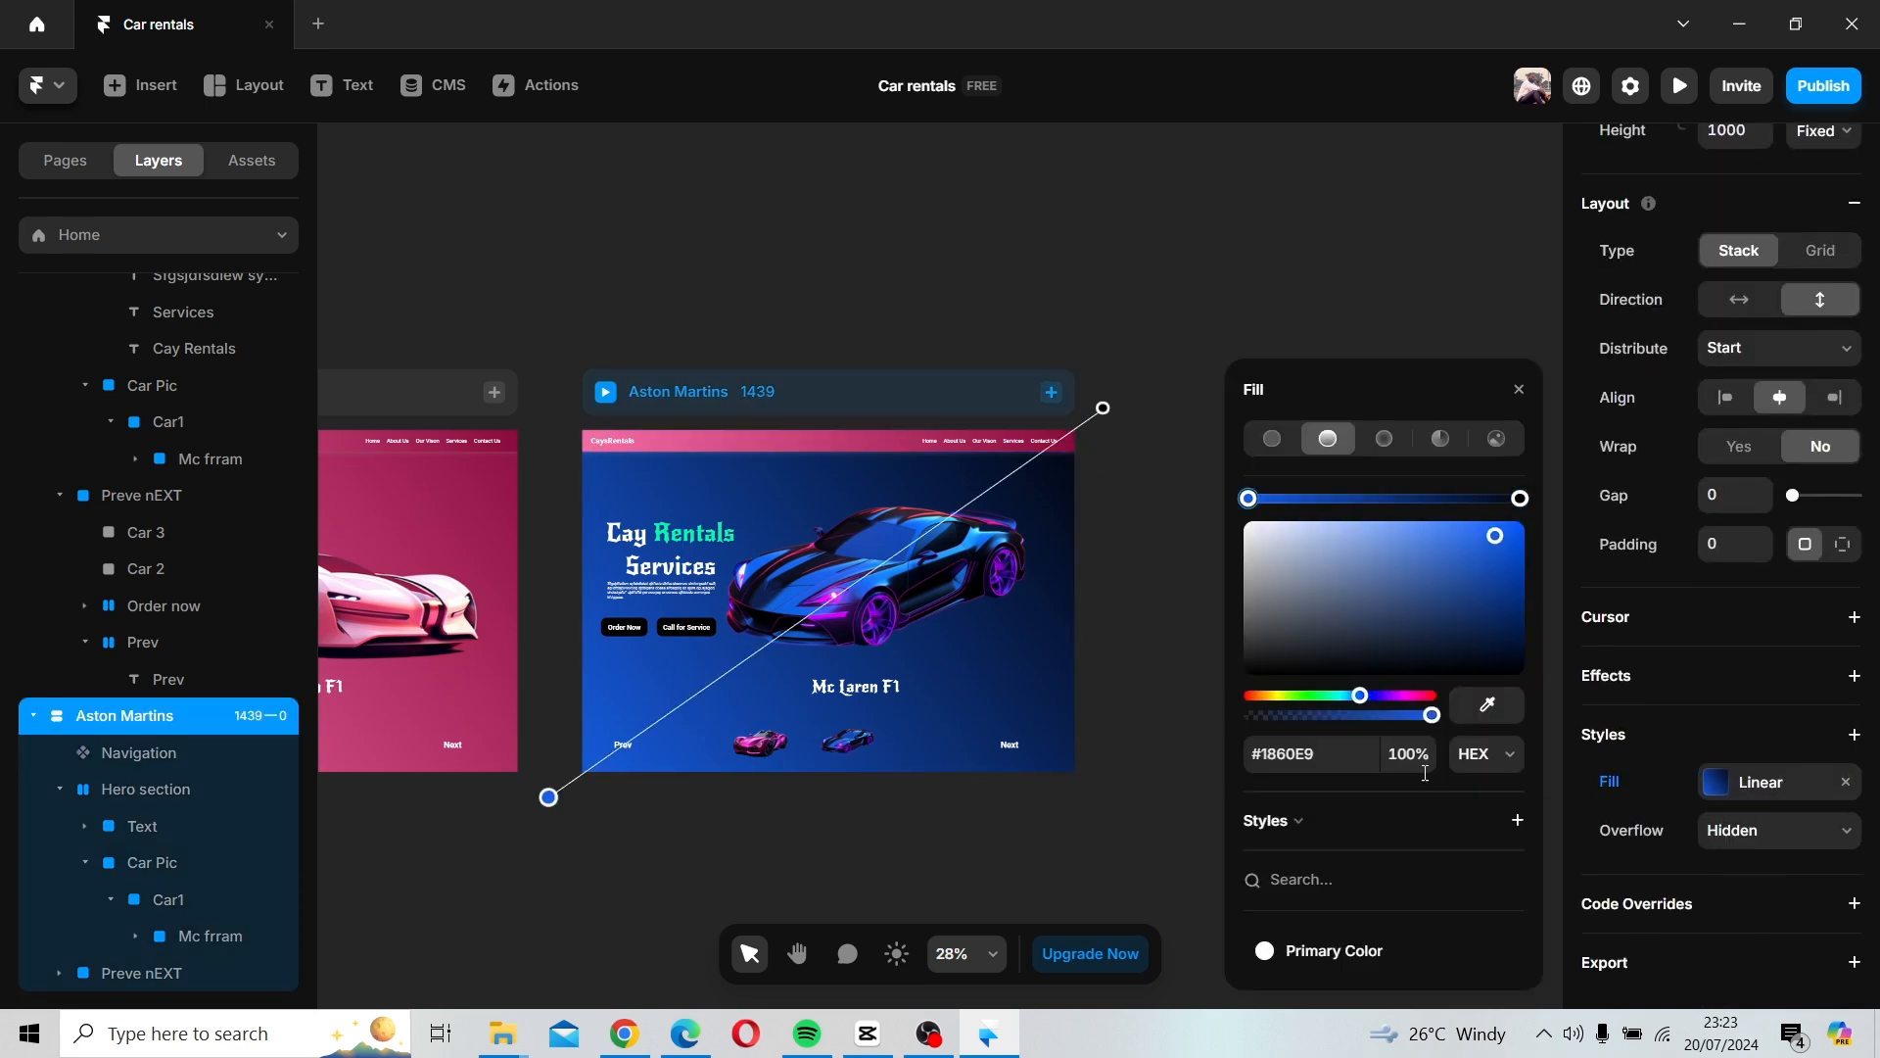
left_click(1327, 755)
double_click(1281, 749)
left_click(713, 397)
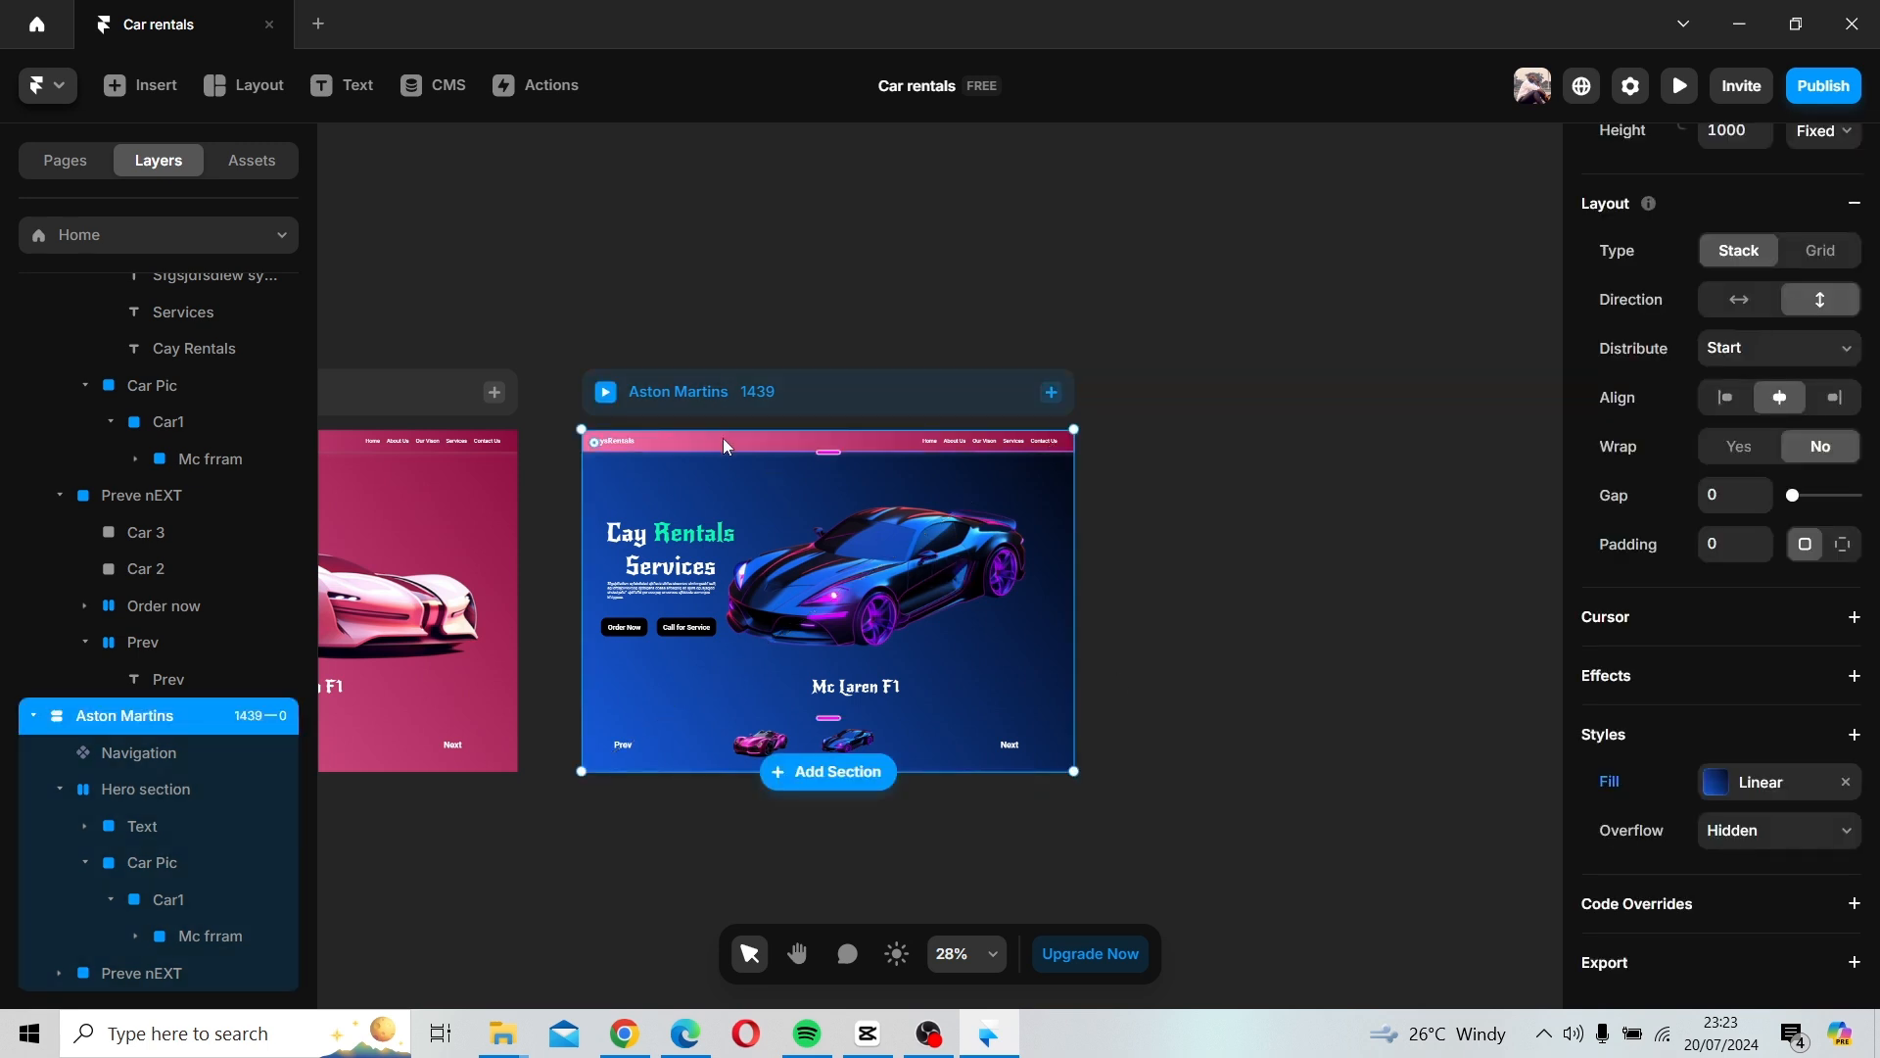
Set the gradient start colour of the Navigation component's Aston Martins variant to #1860E9.
double_click(726, 447)
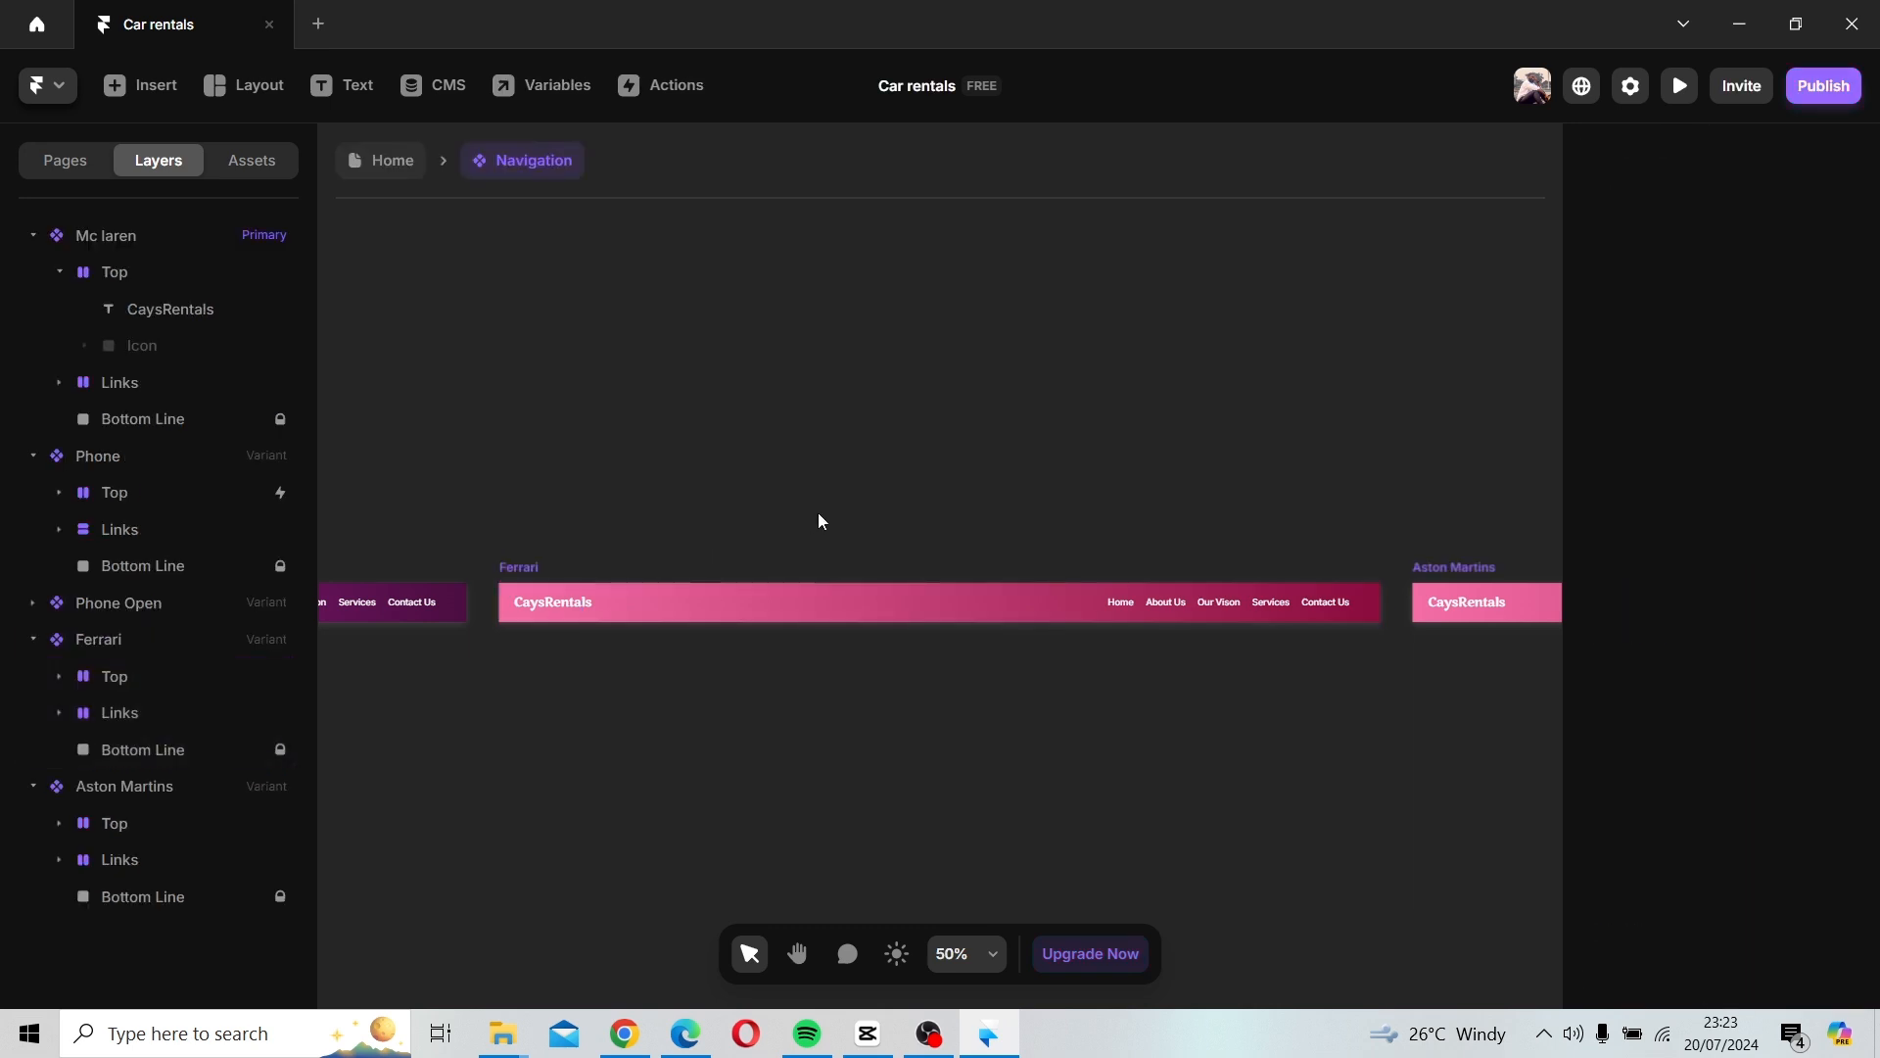
left_click_drag(1267, 513, 706, 513)
left_click_drag(995, 518, 520, 561)
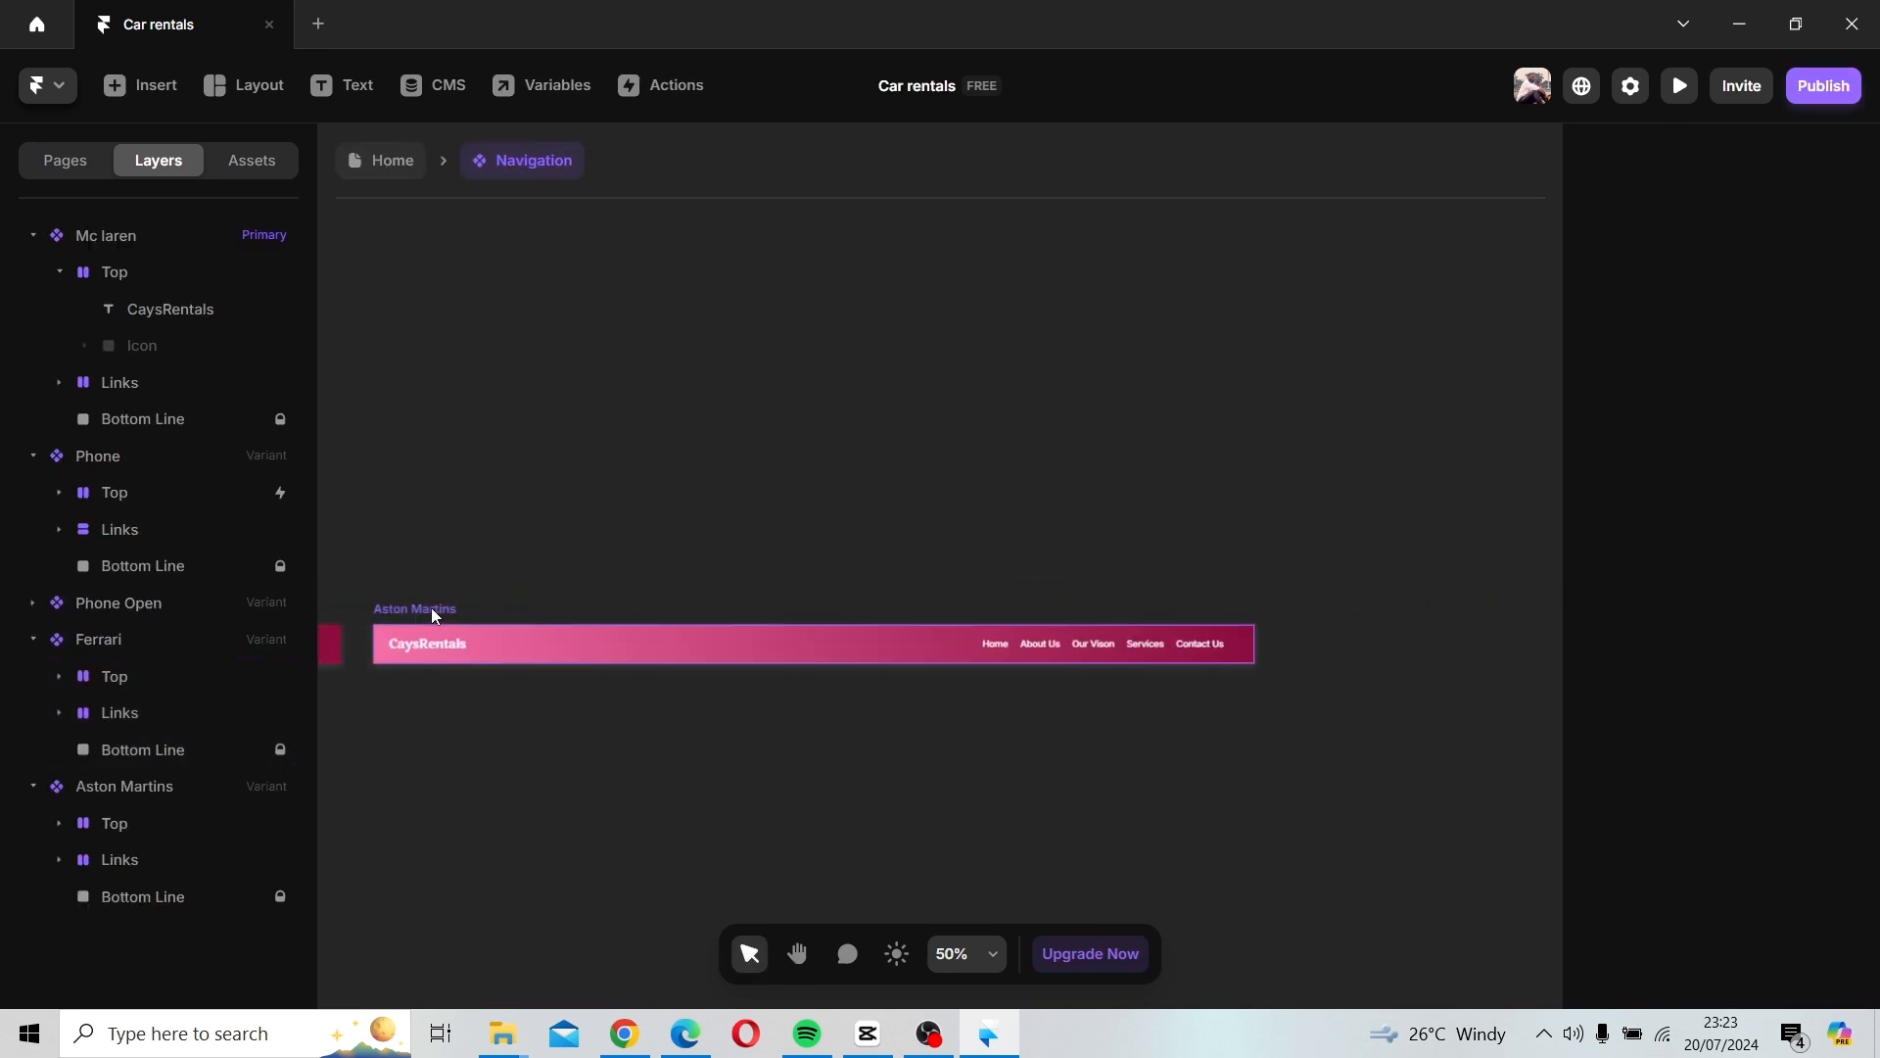
left_click(434, 609)
scroll(1762, 822, "down", 8)
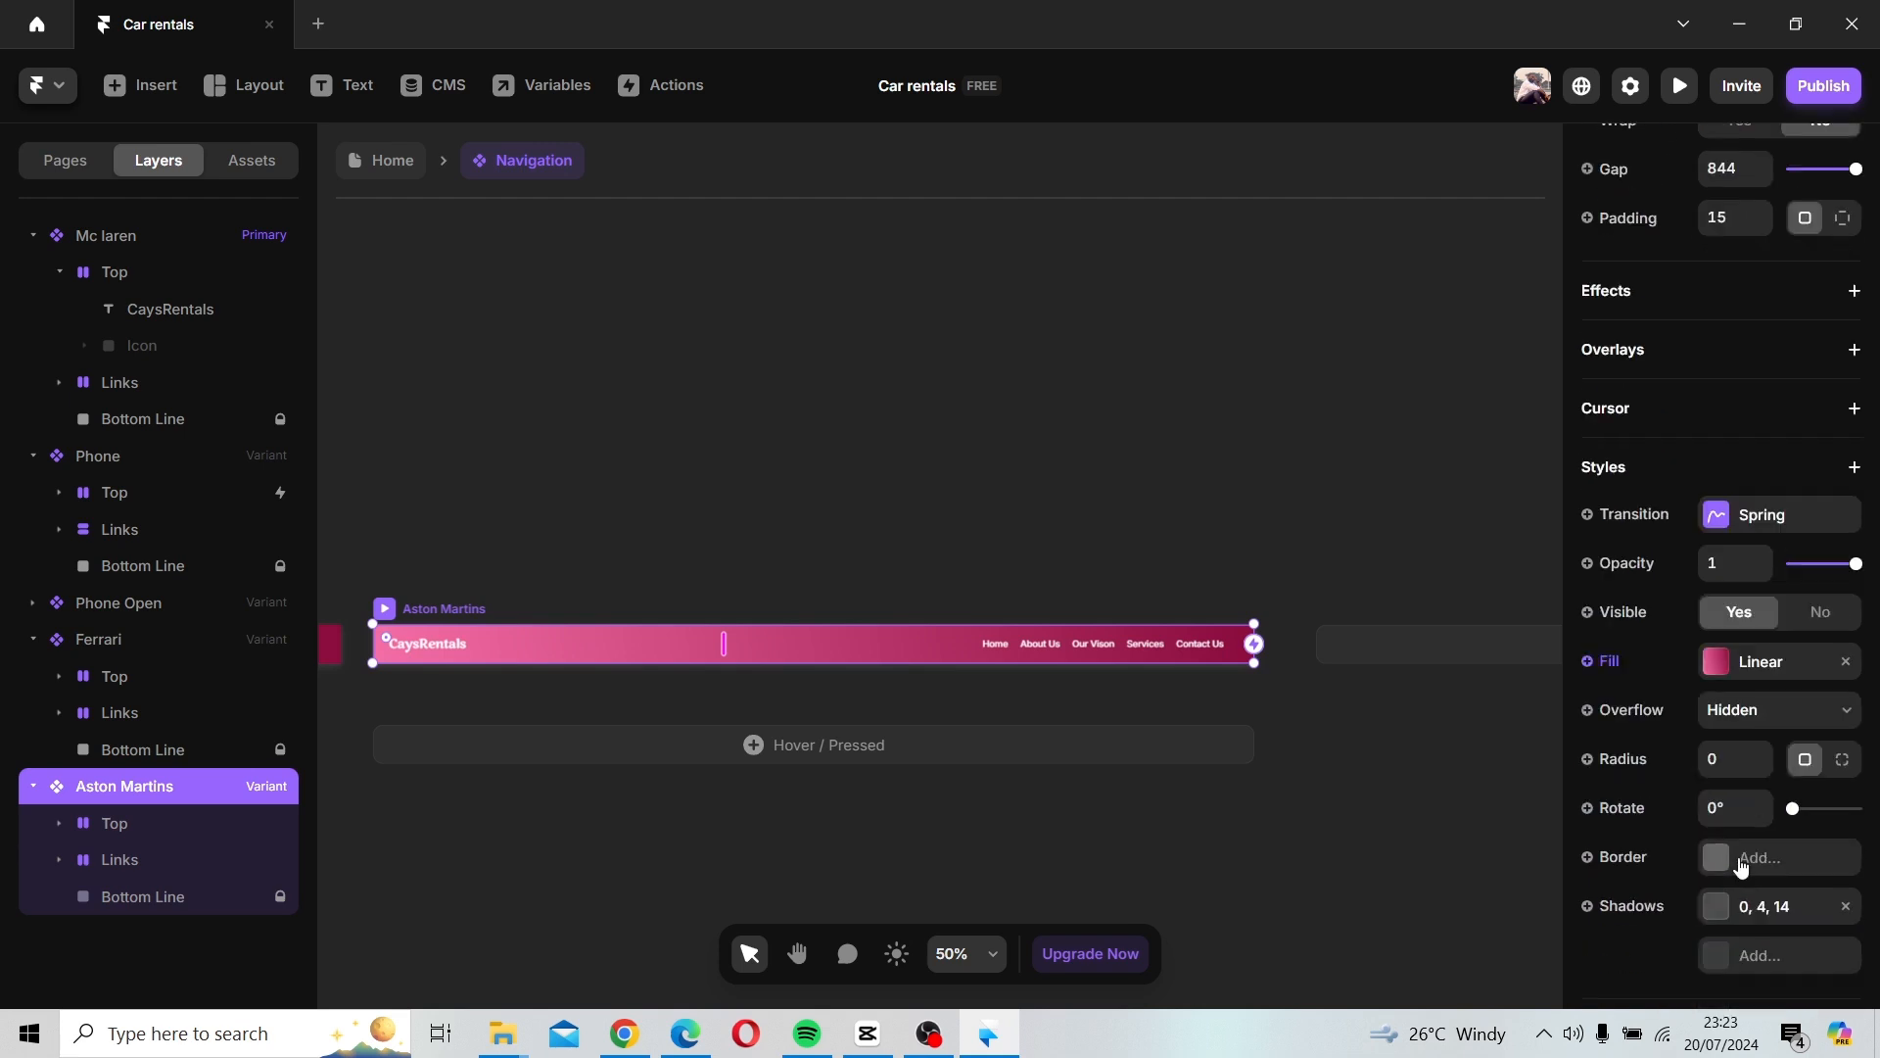
left_click(1715, 662)
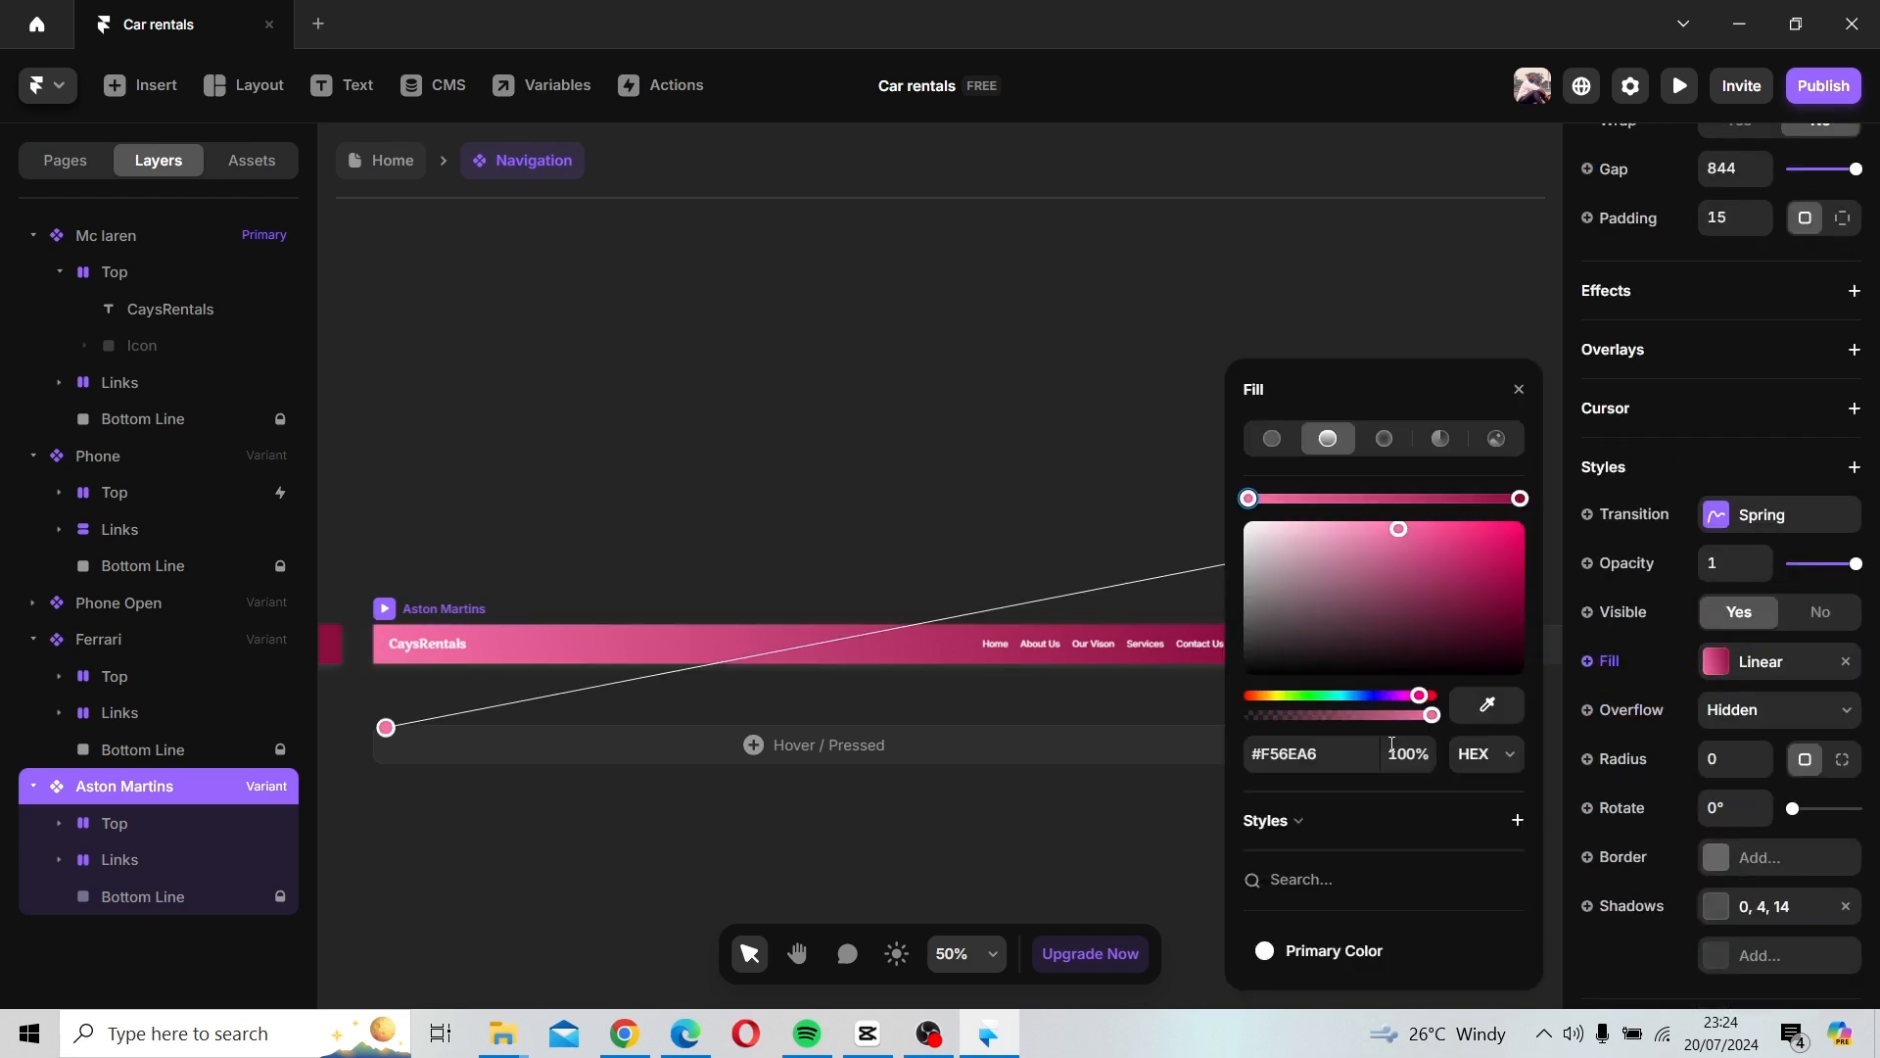
left_click(1290, 763)
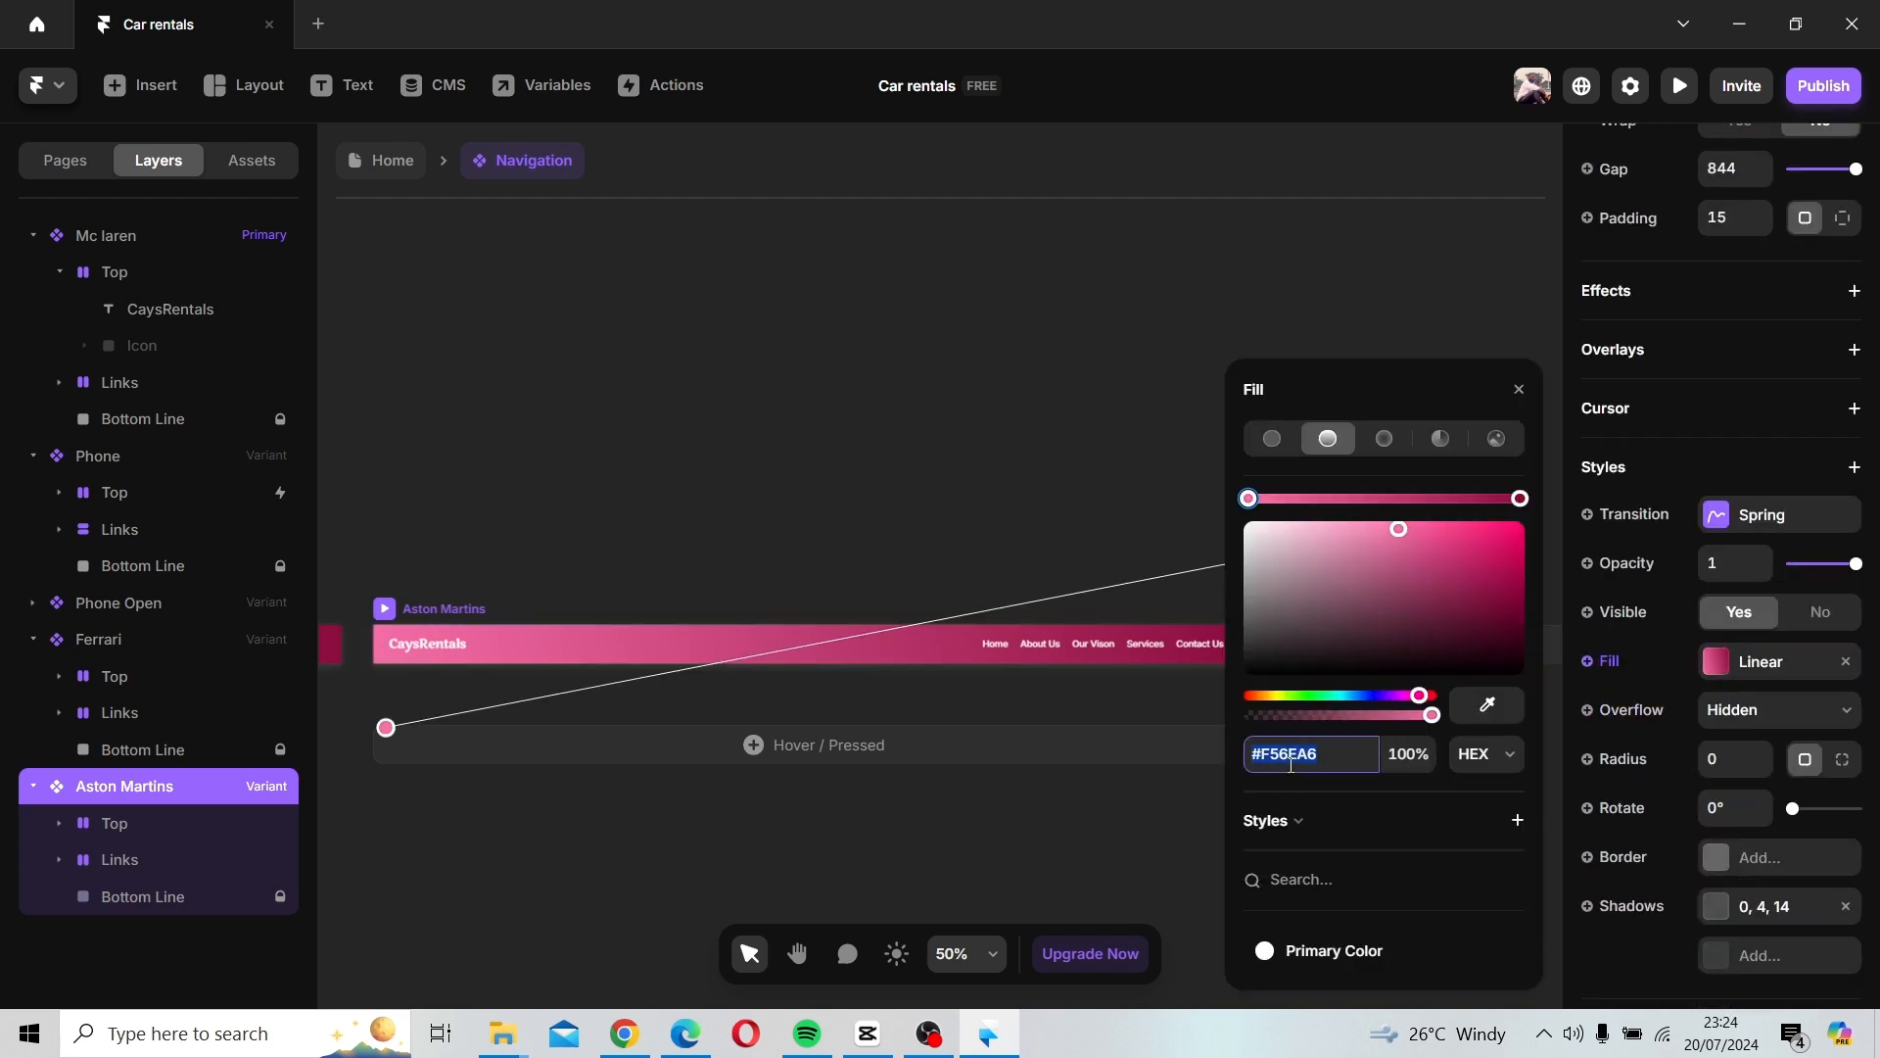
type("1860E9")
key("Return")
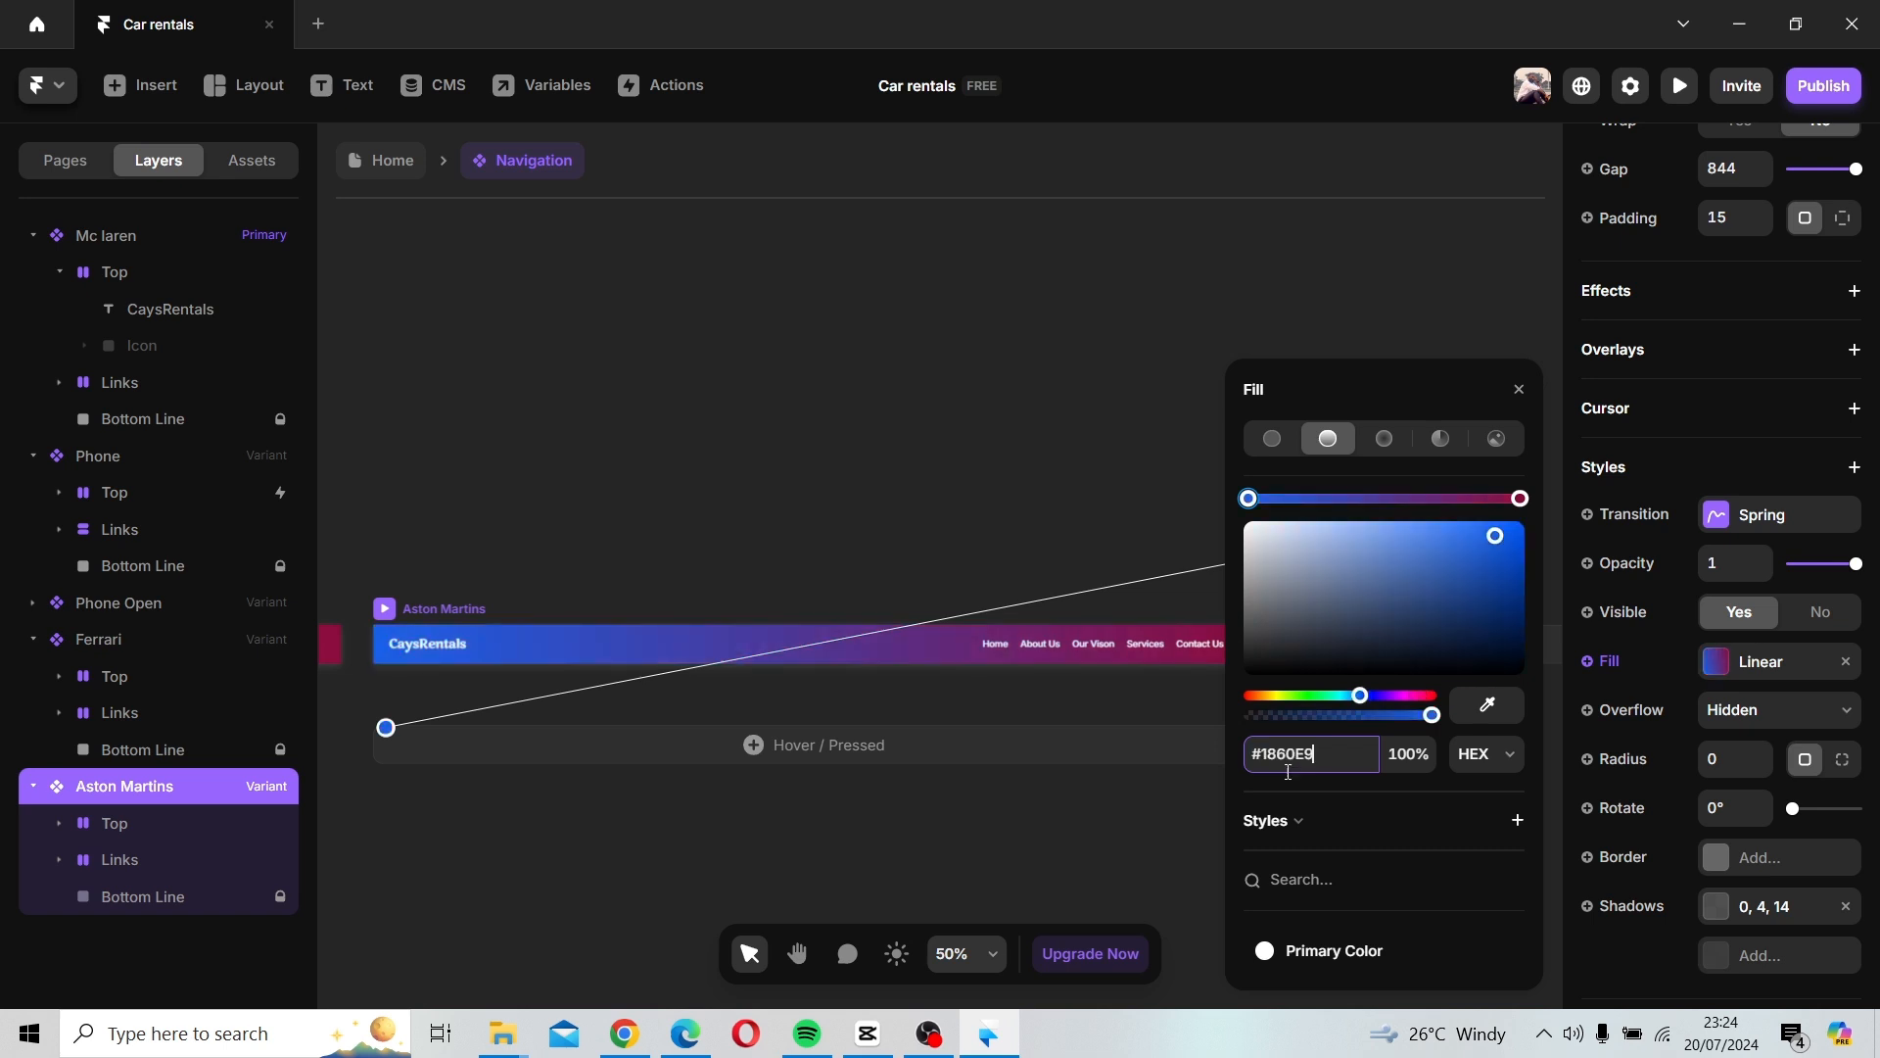
Return to the Home page and copy the hex code of the Aston Martins page gradient's dark end colour.
left_click(391, 160)
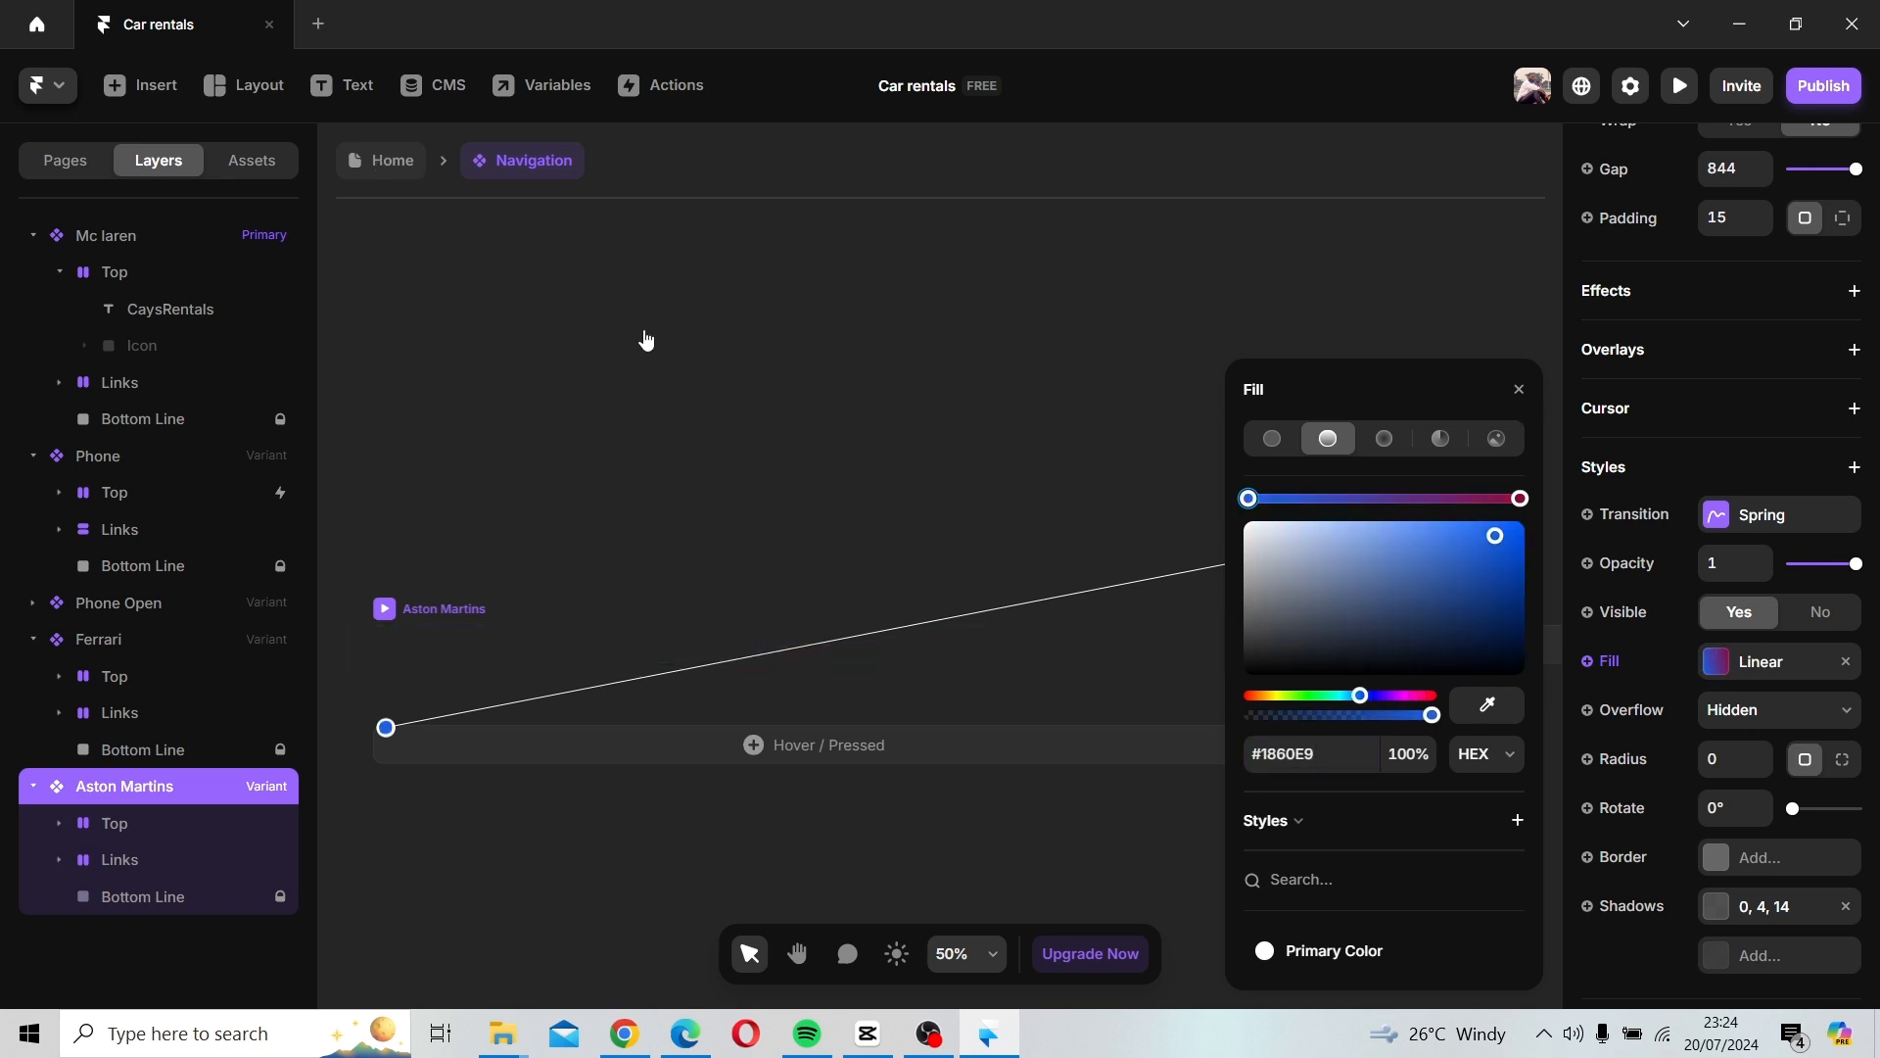
left_click(887, 437)
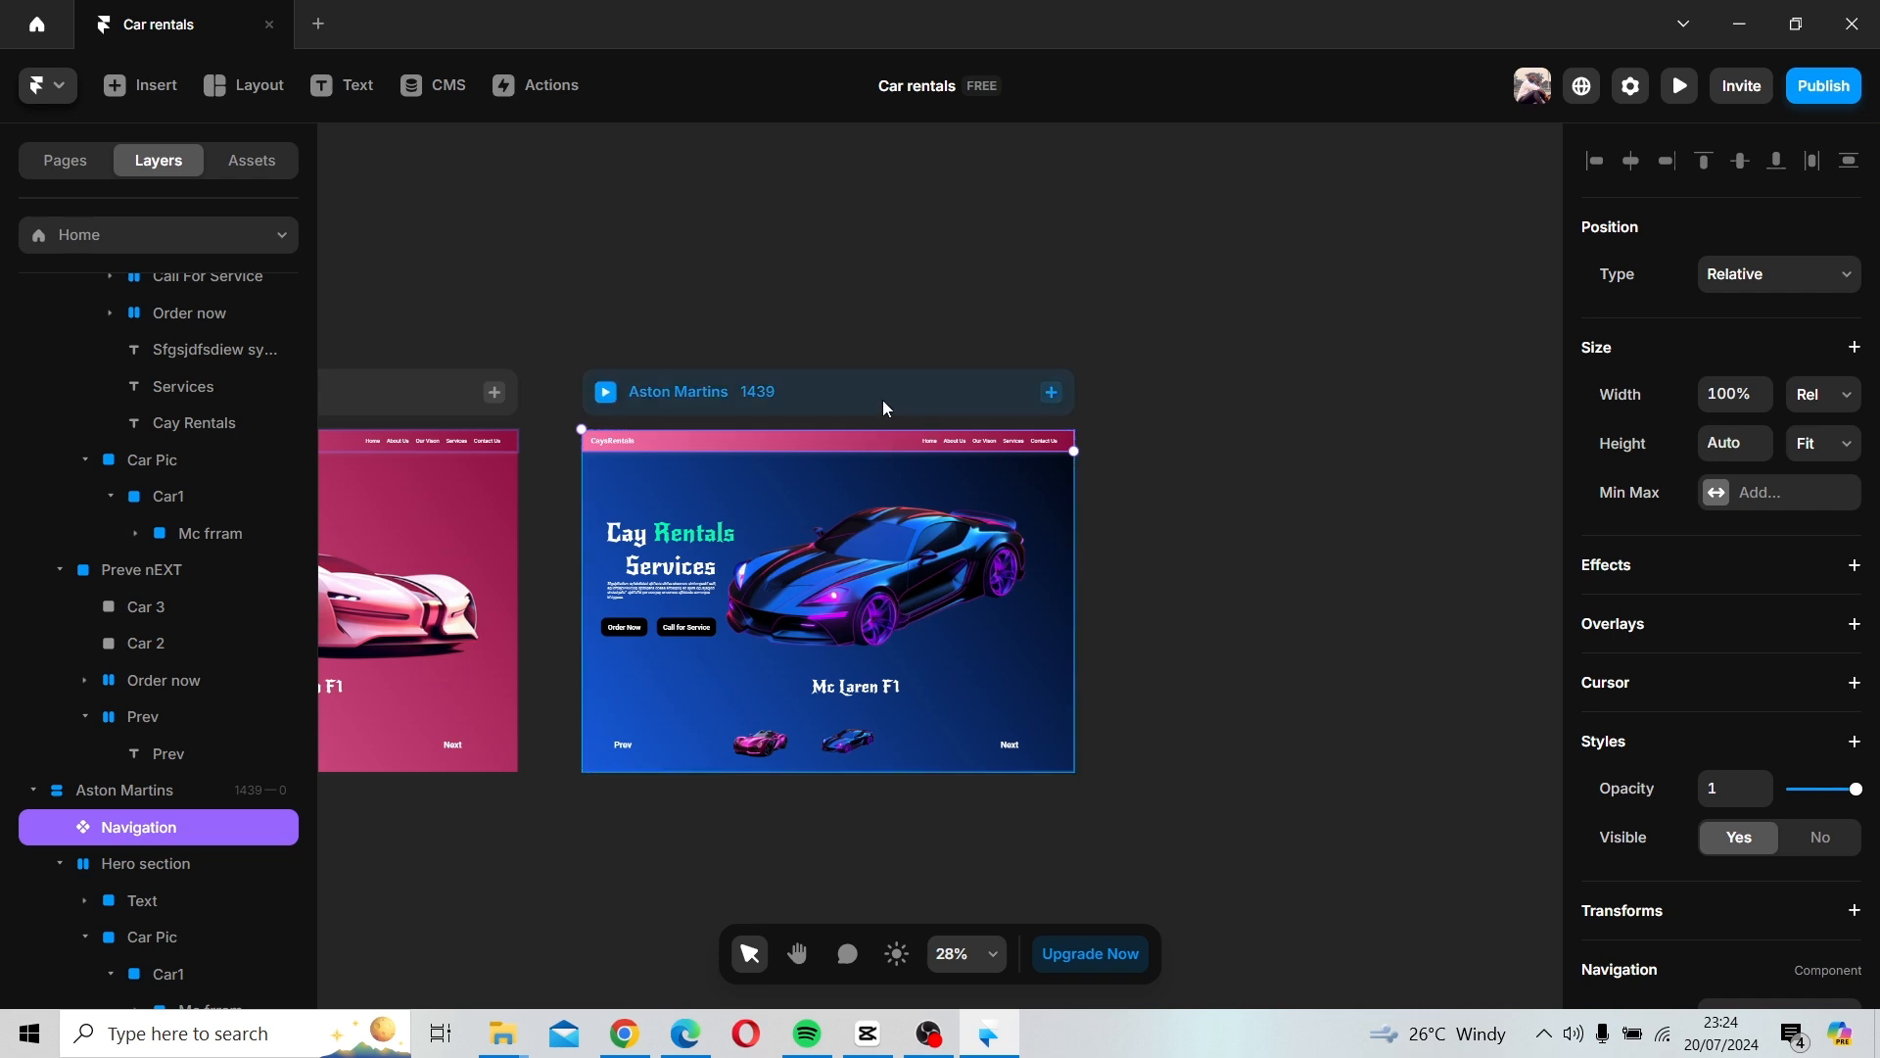
left_click(883, 399)
left_click(1716, 780)
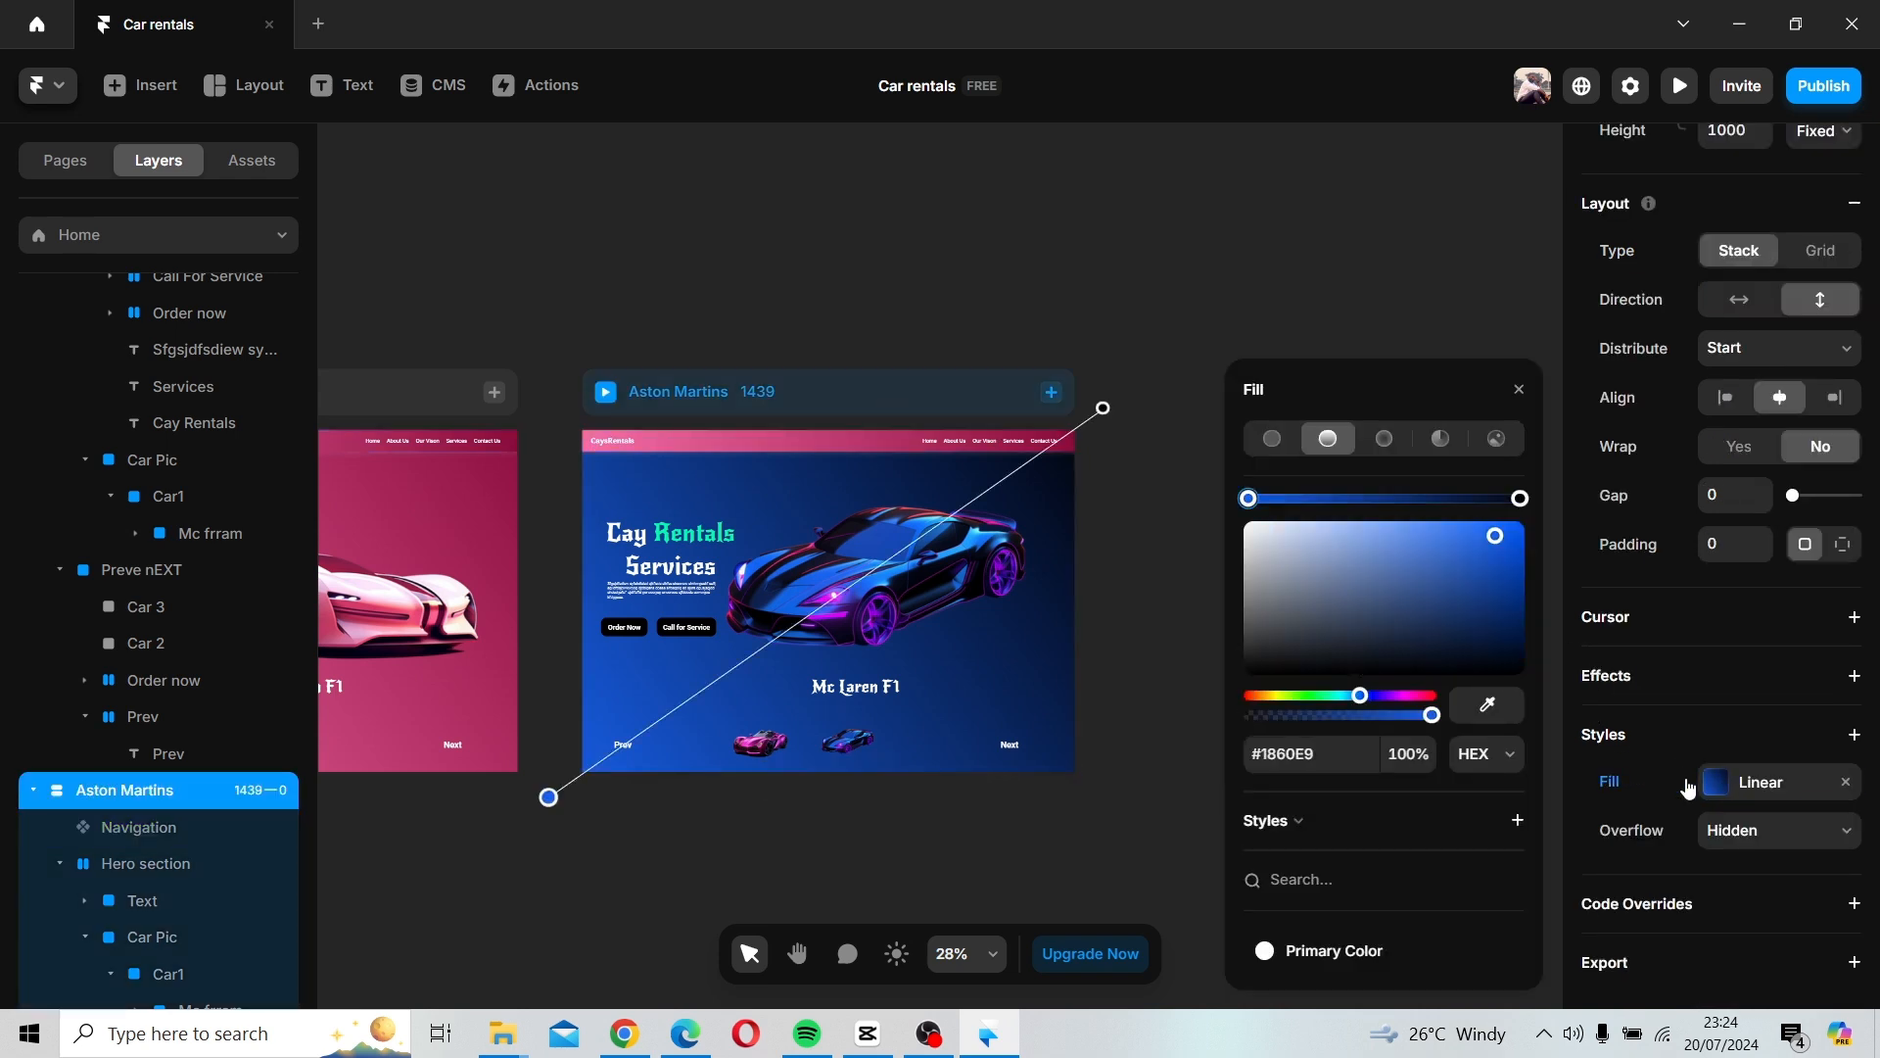
left_click(1520, 499)
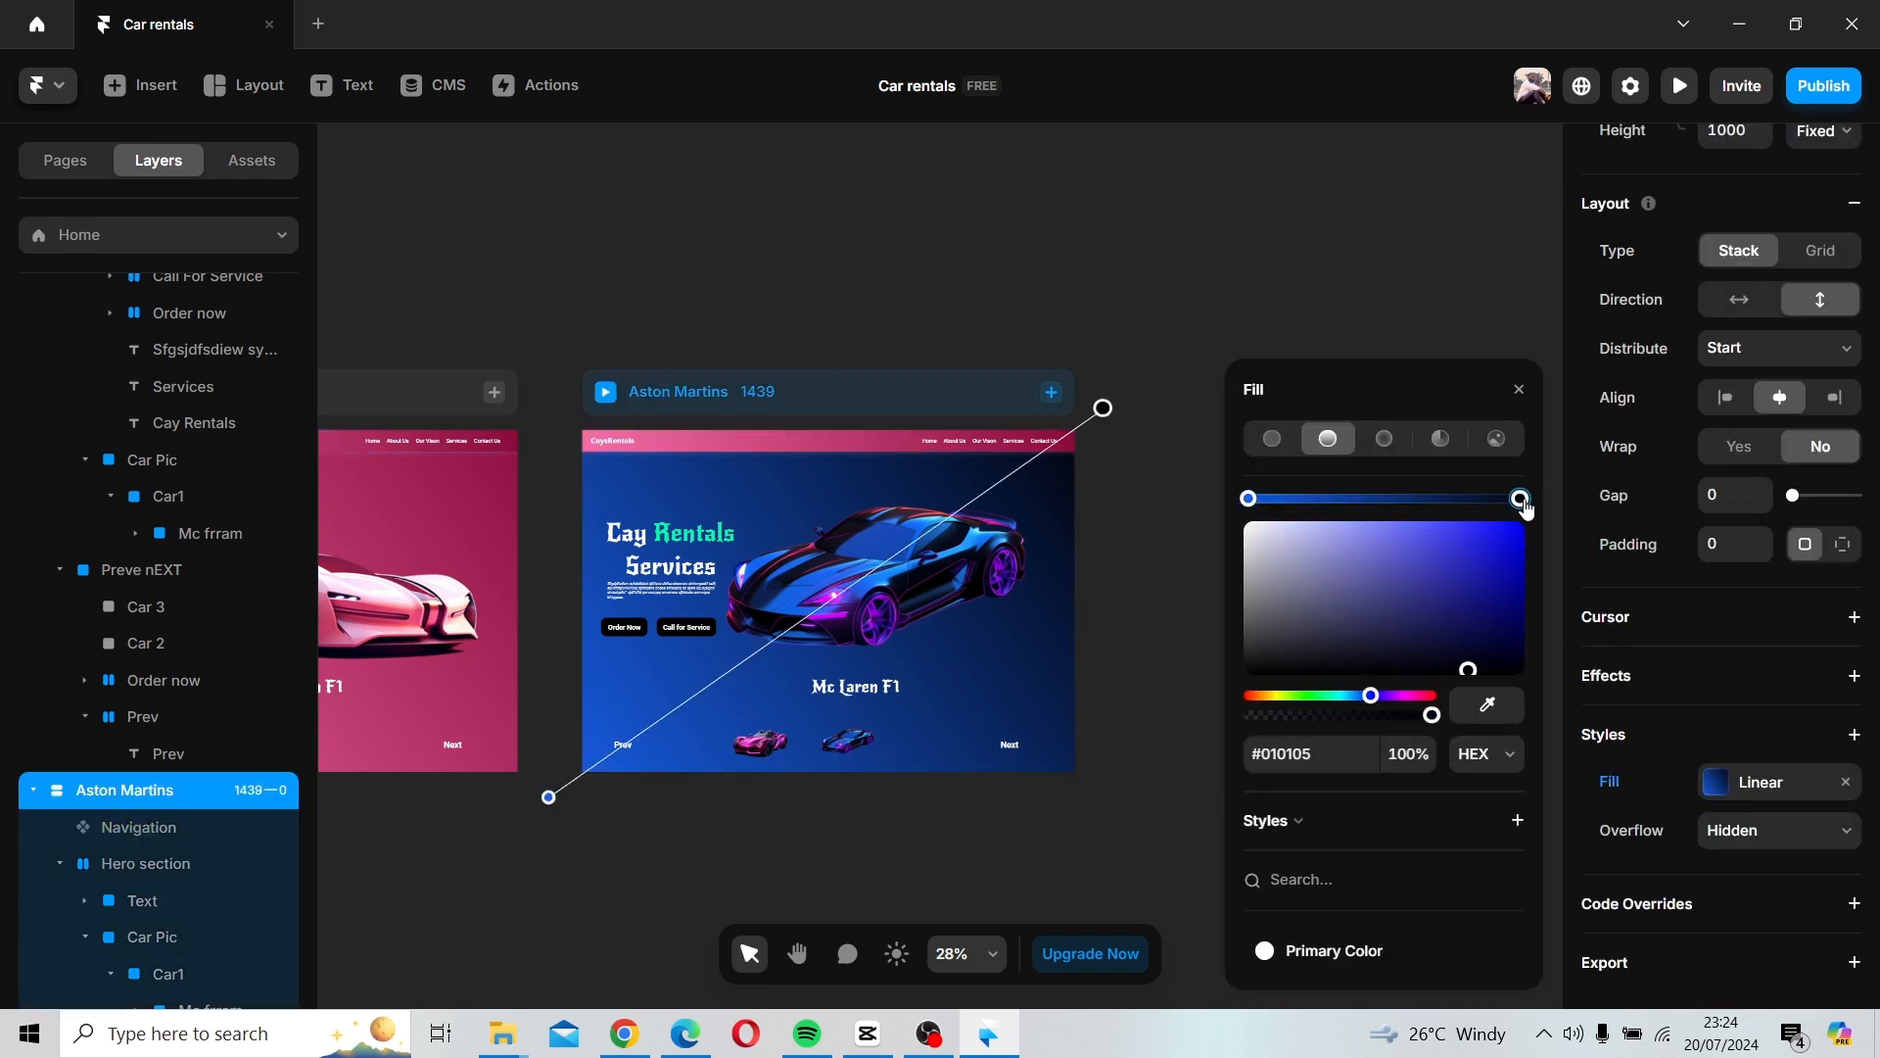
left_click(1343, 748)
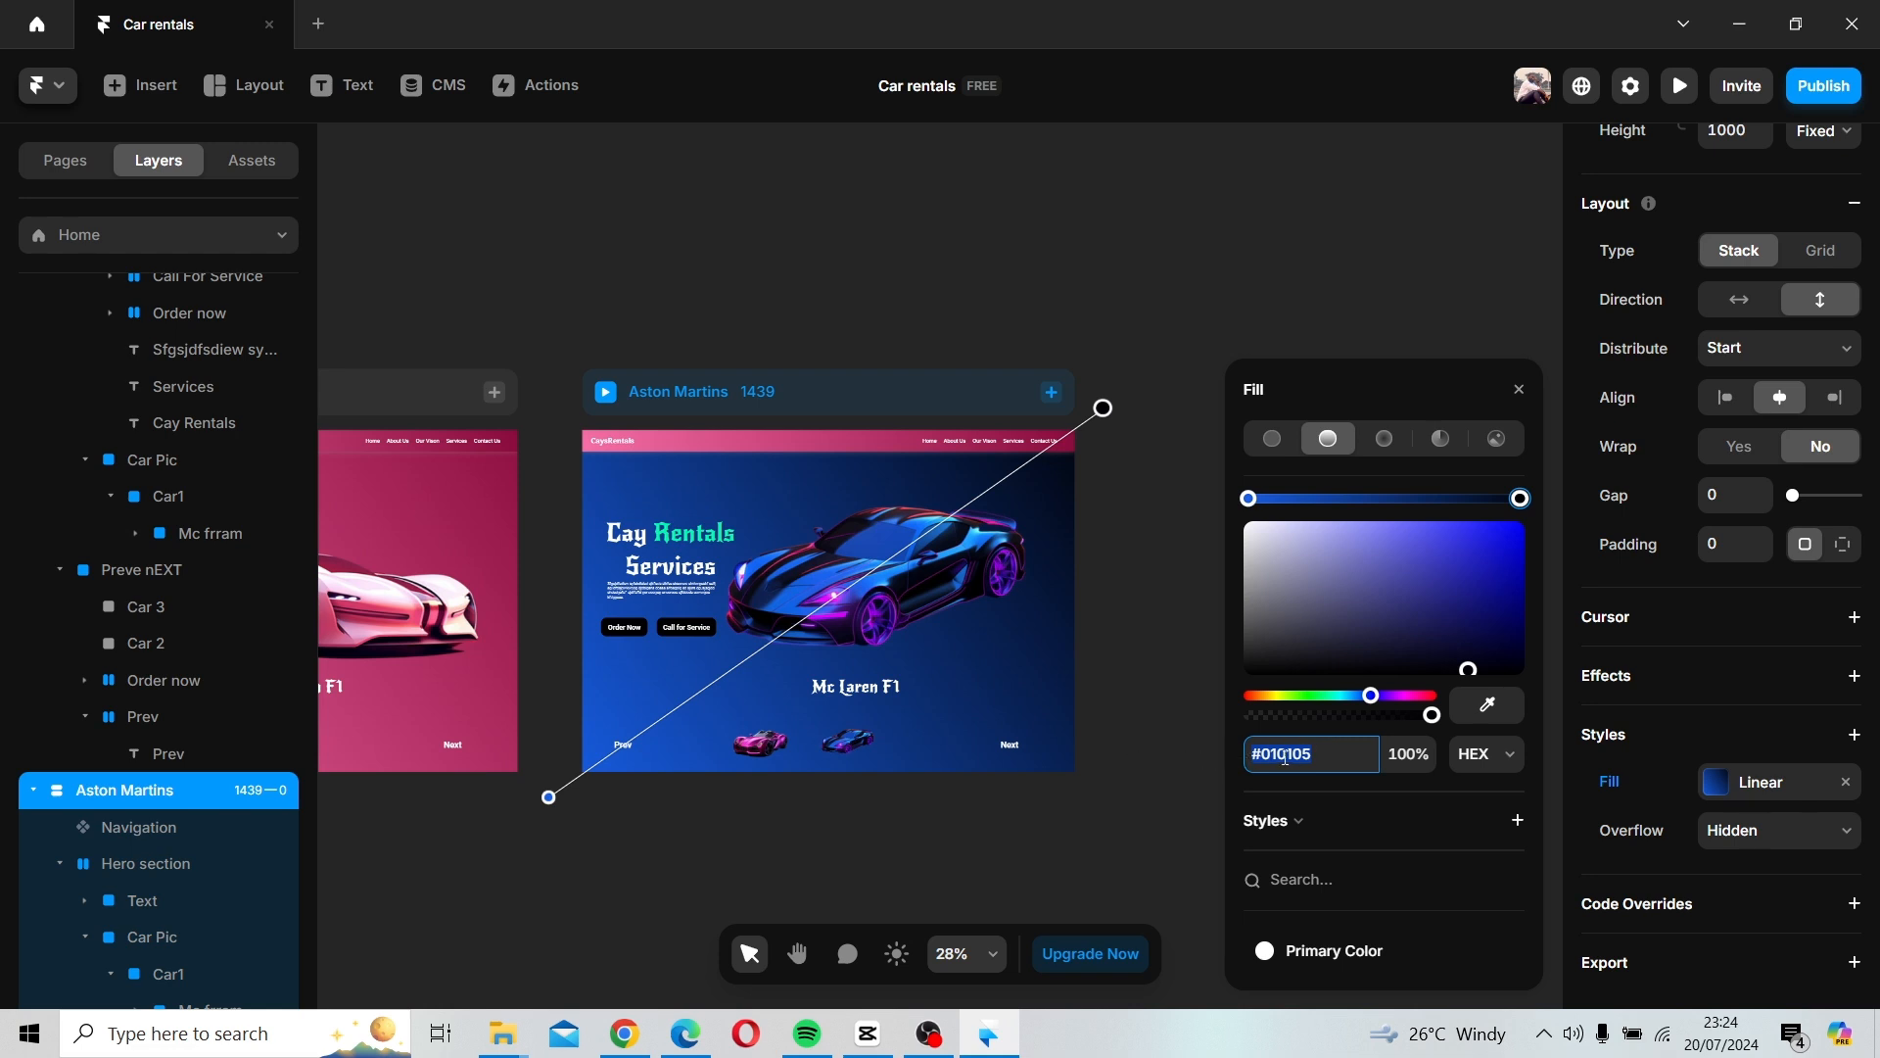
Set the gradient end colour of the Navigation component's Aston Martins variant to #010105.
double_click(759, 452)
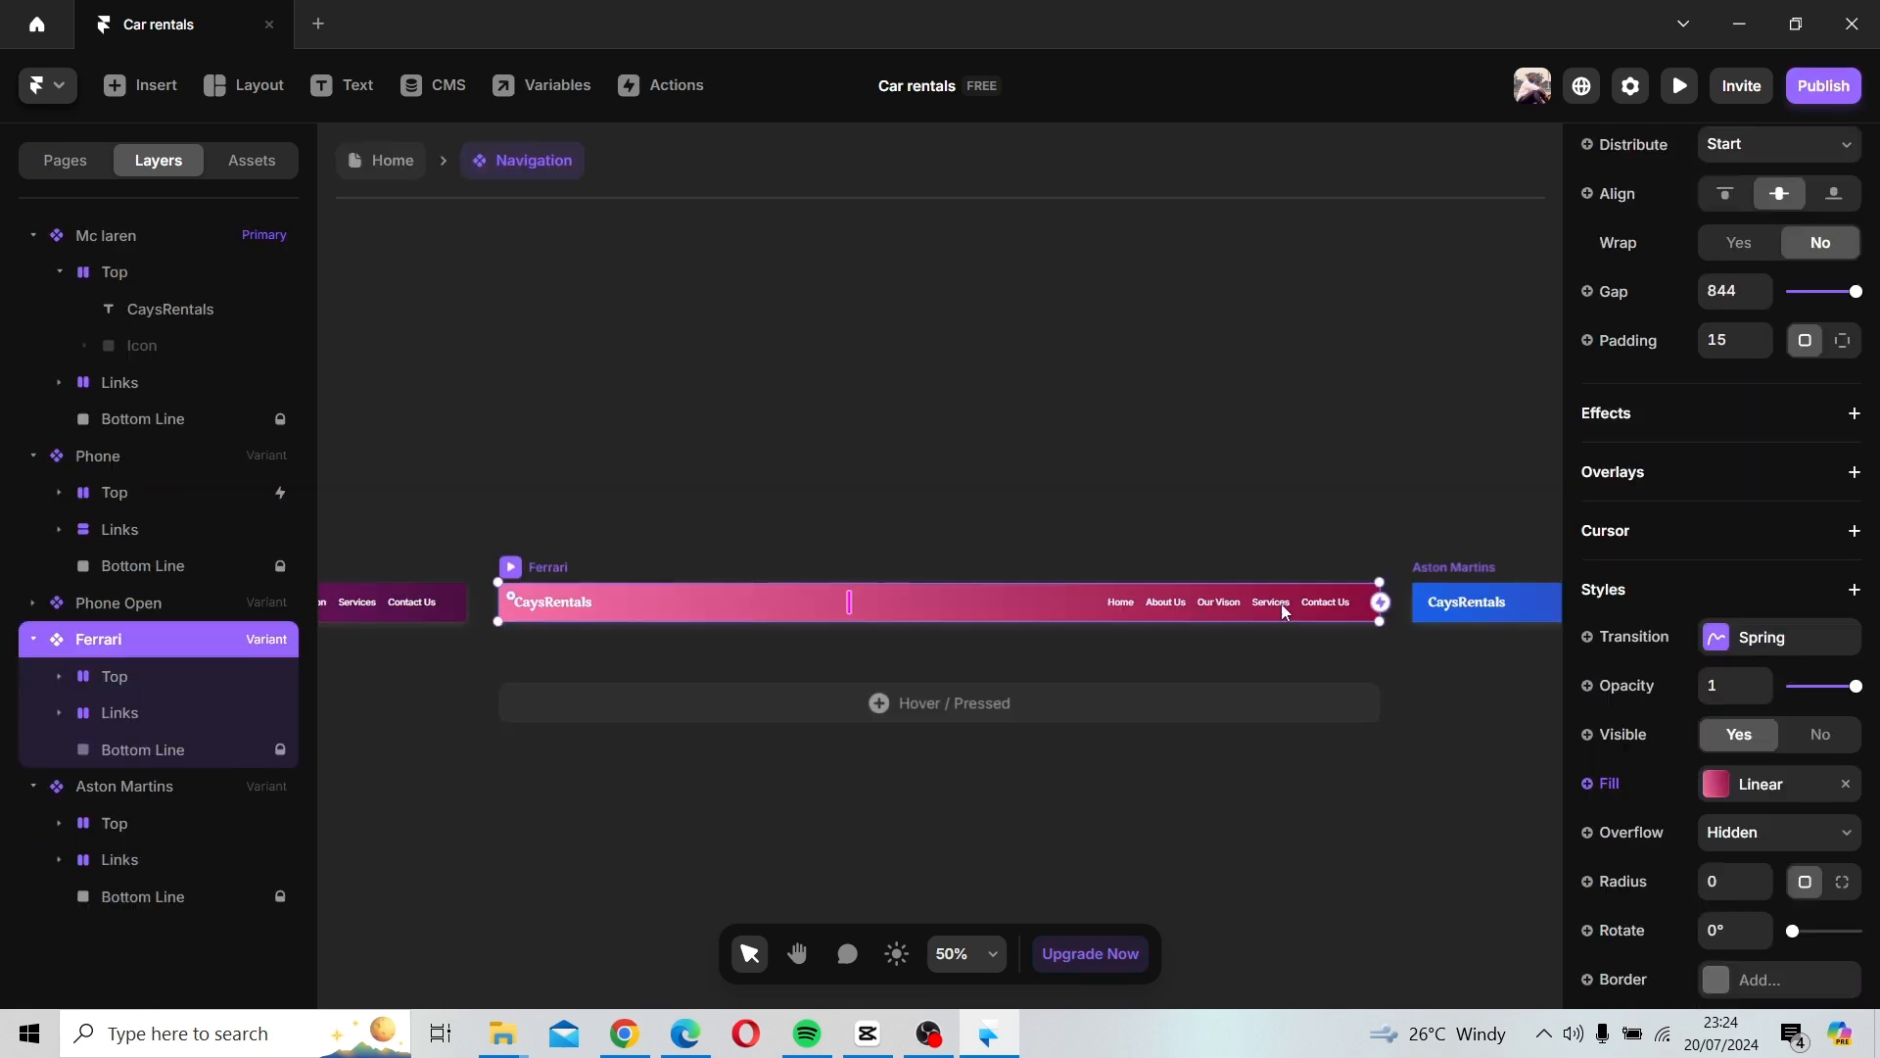
left_click_drag(1436, 503, 764, 529)
left_click(538, 545)
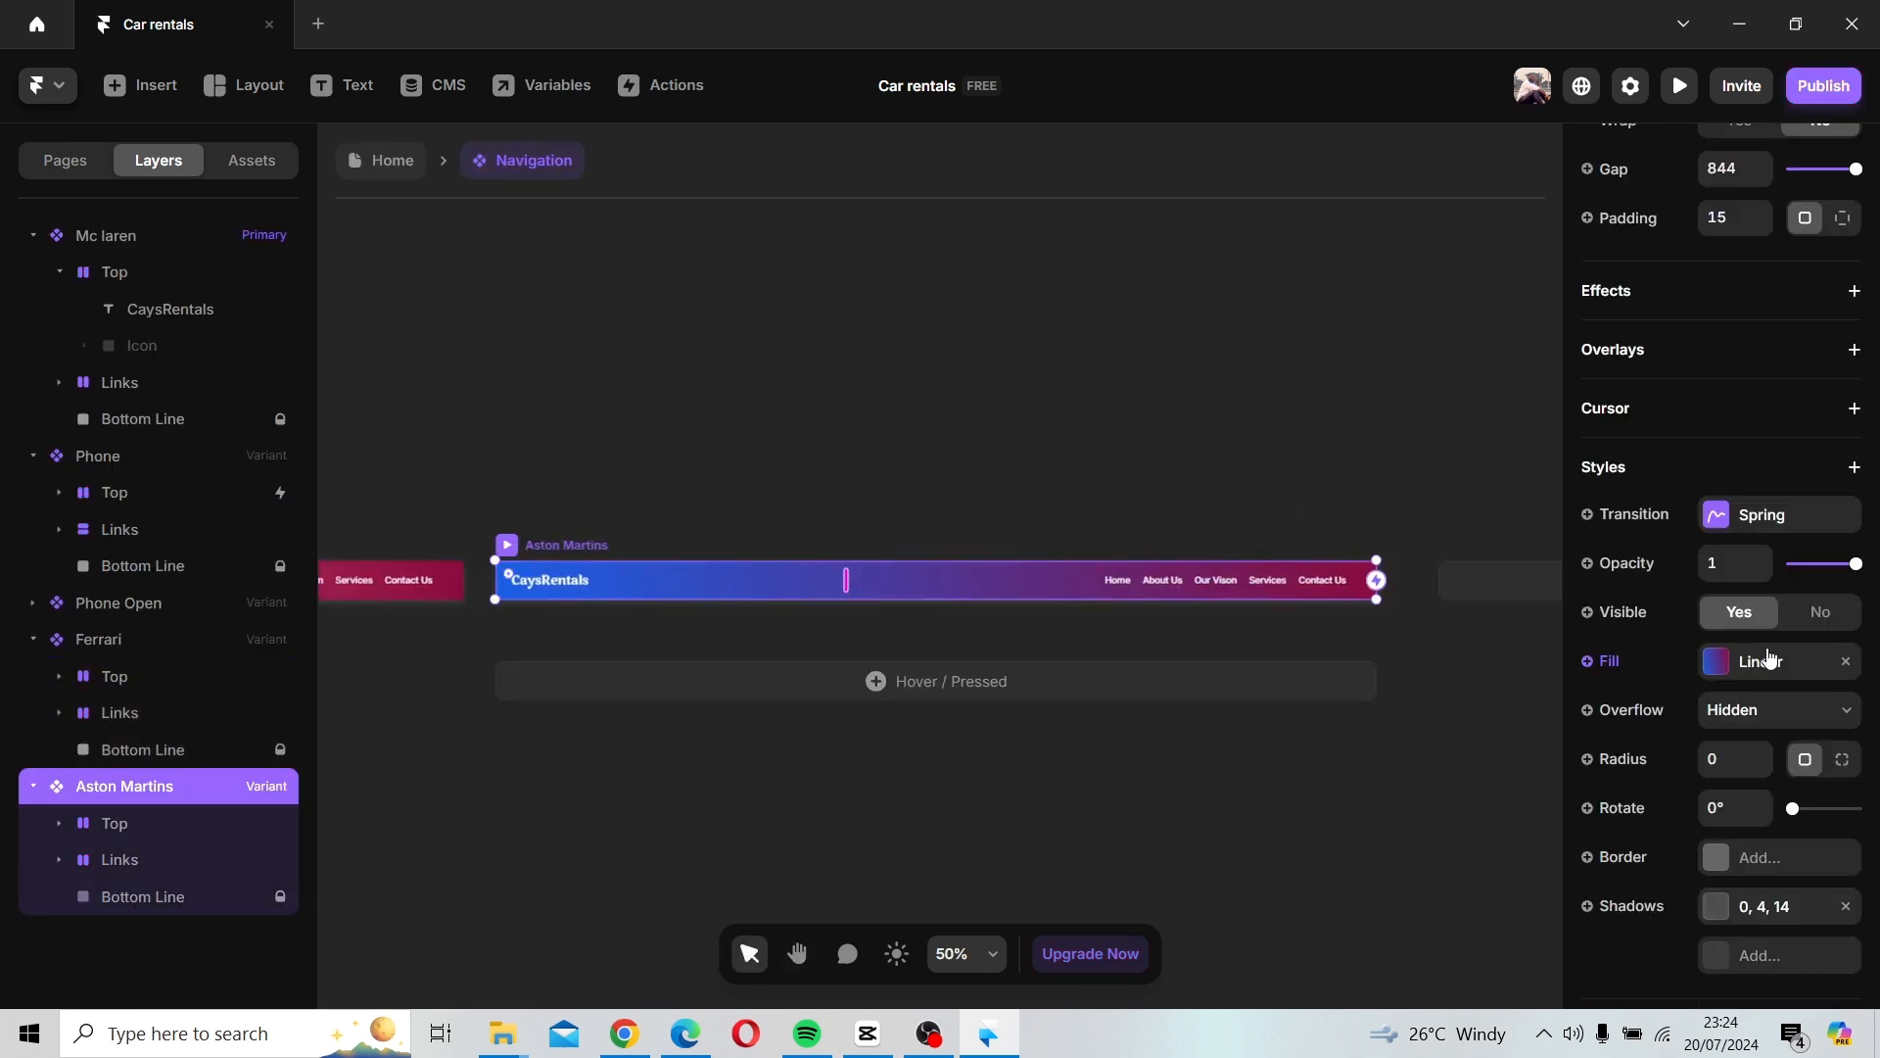
left_click(1734, 663)
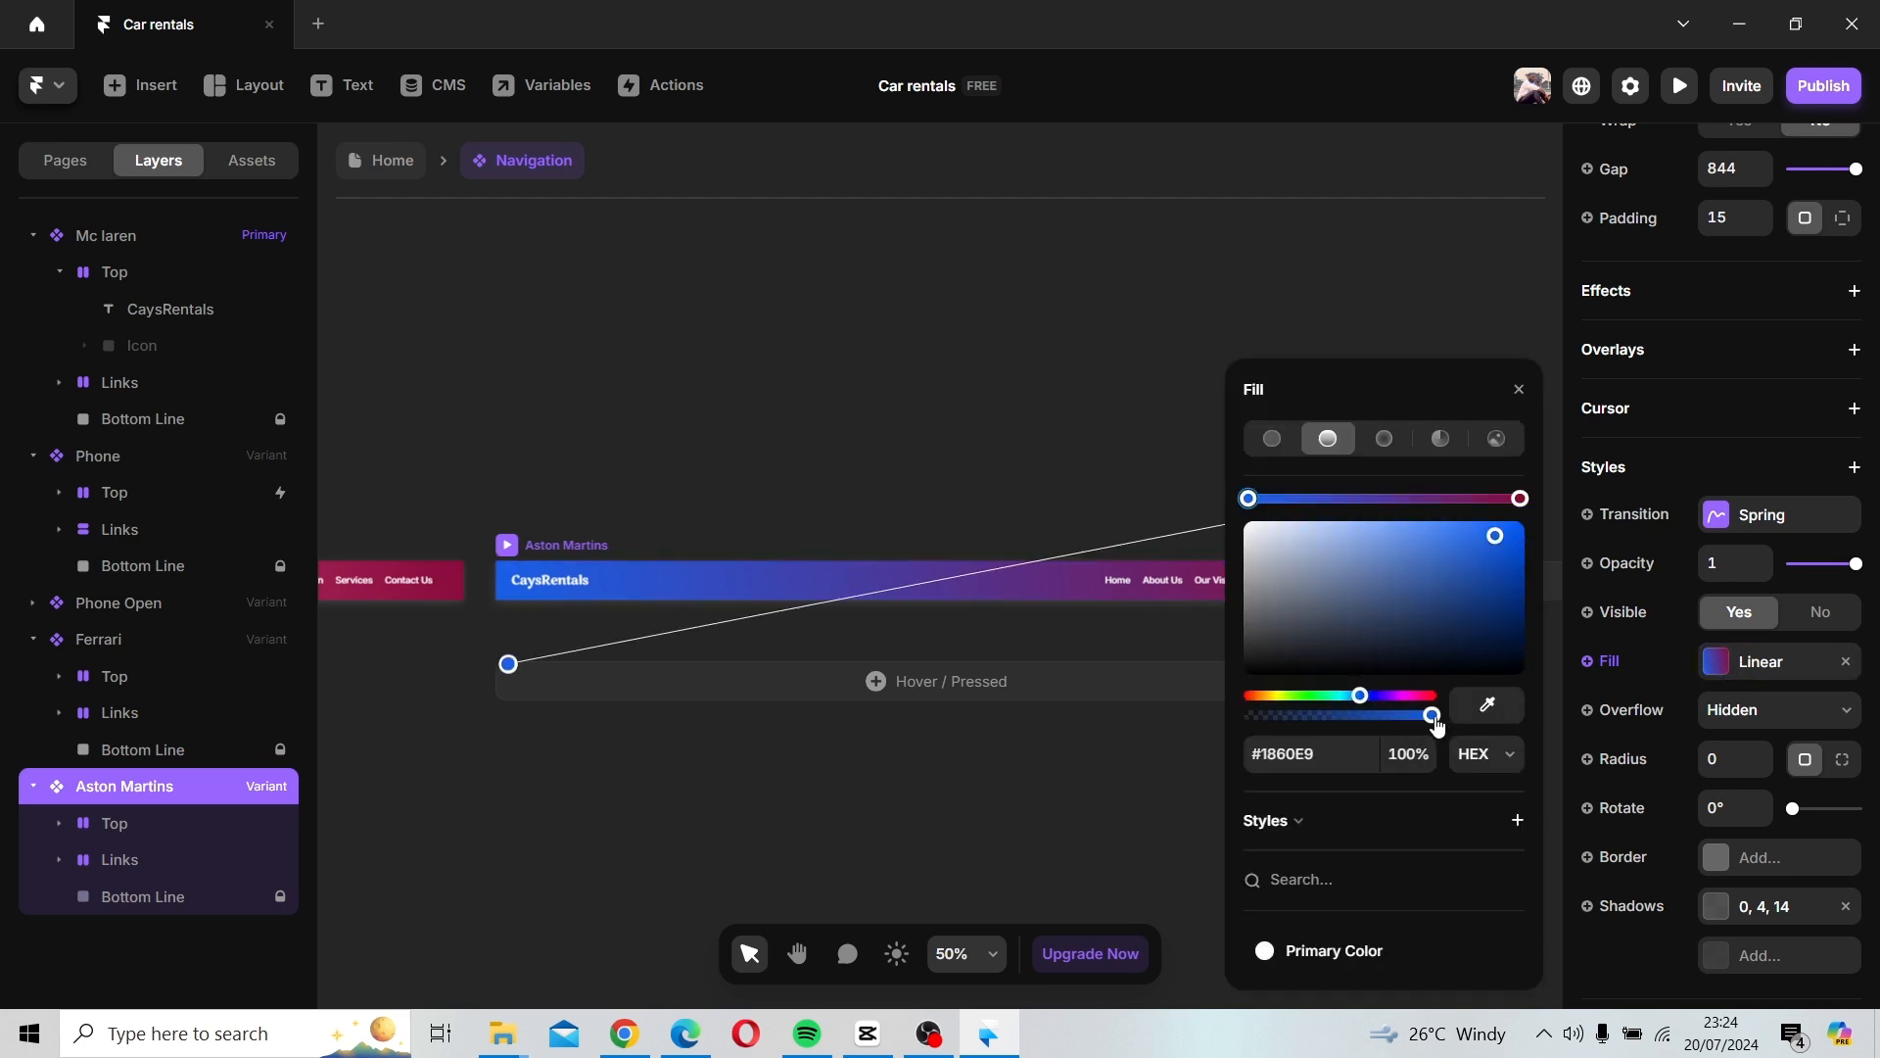
left_click(1520, 498)
left_click(1338, 758)
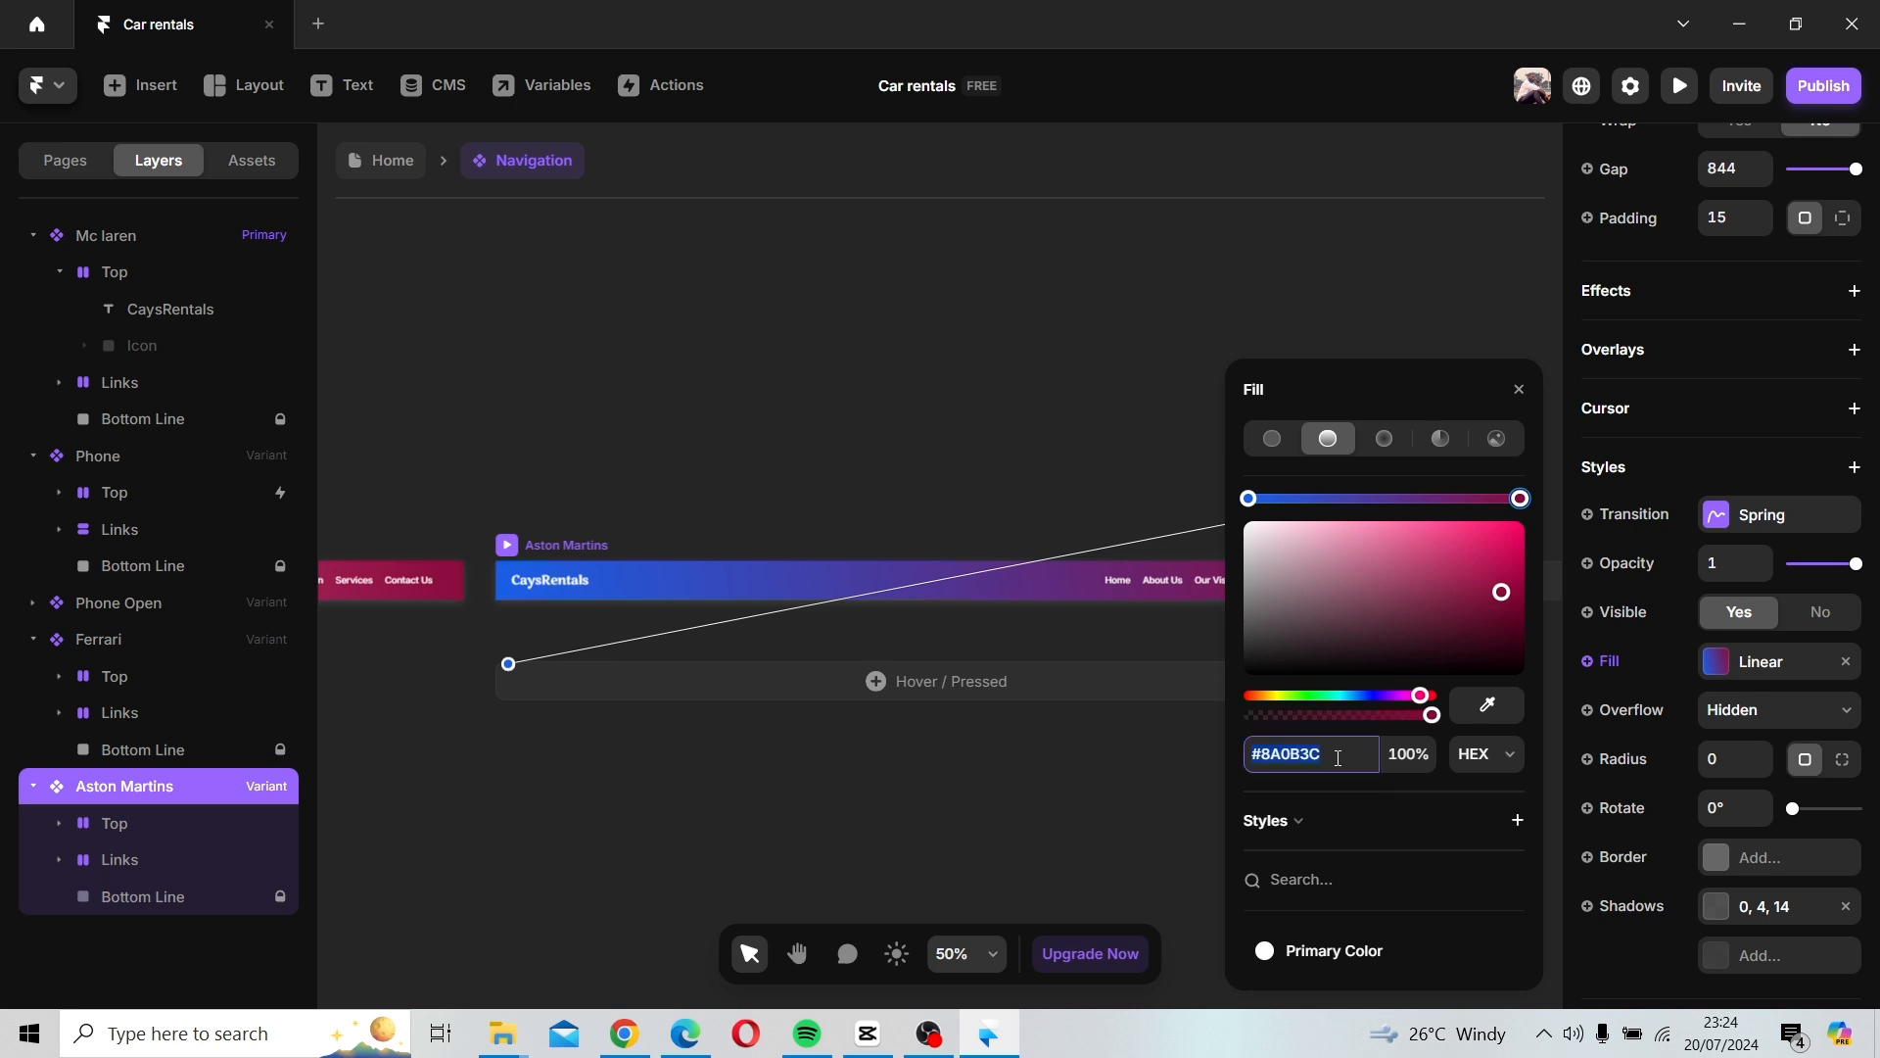
type("#010105")
key("Return")
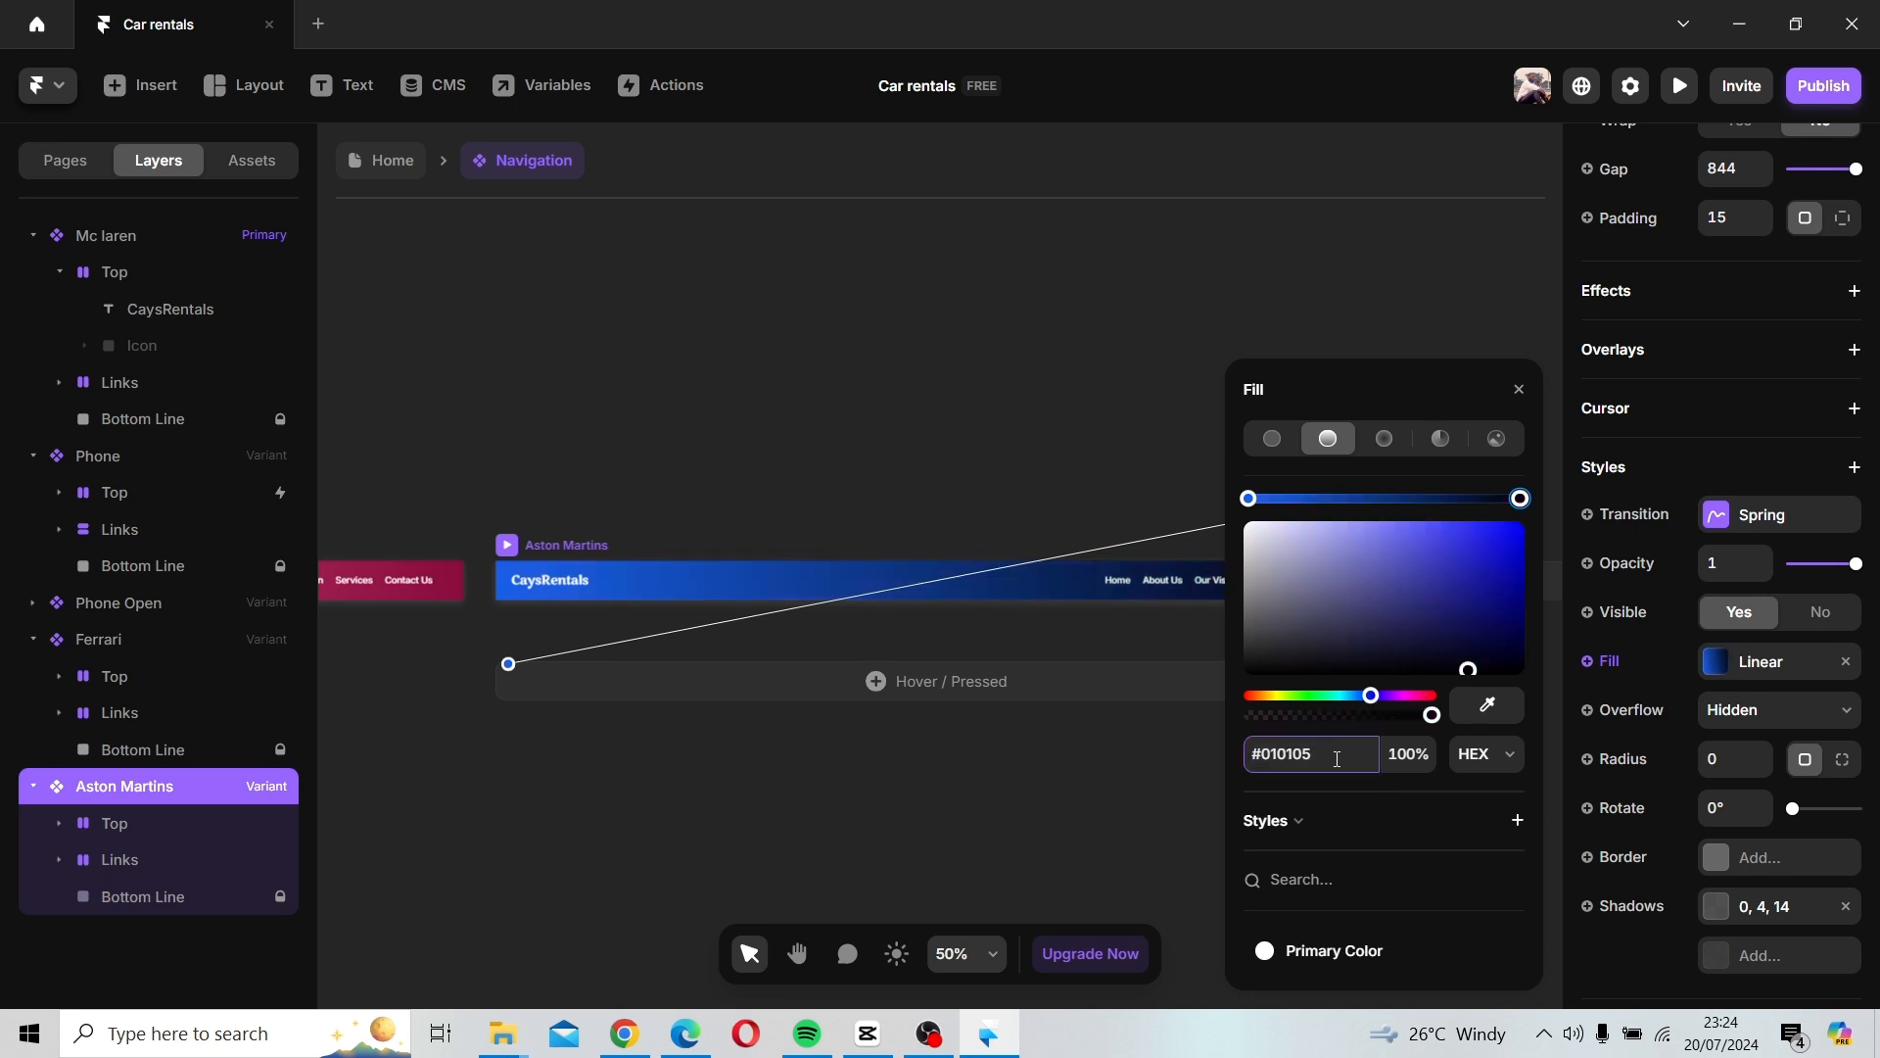
Return to the Home page and switch the Aston Martins page's navigation bar to the Aston Martins variant.
left_click(1519, 389)
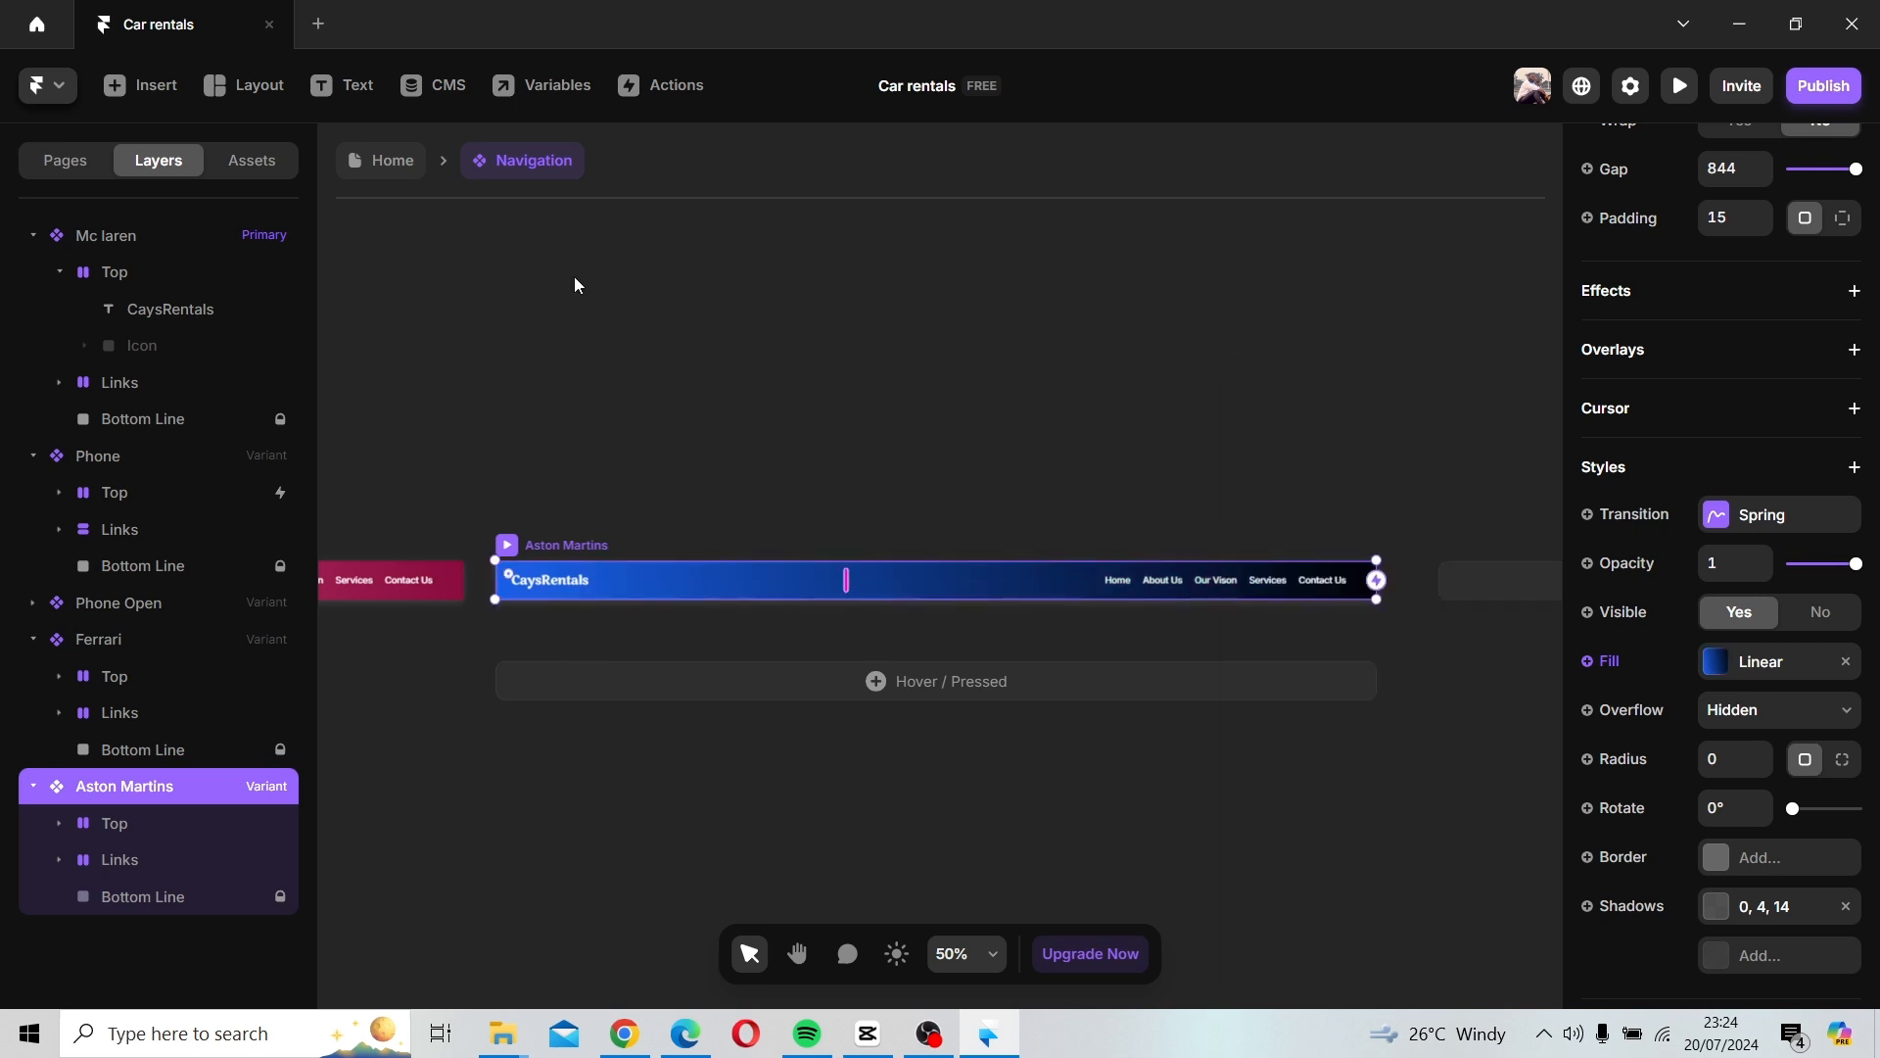
left_click(400, 169)
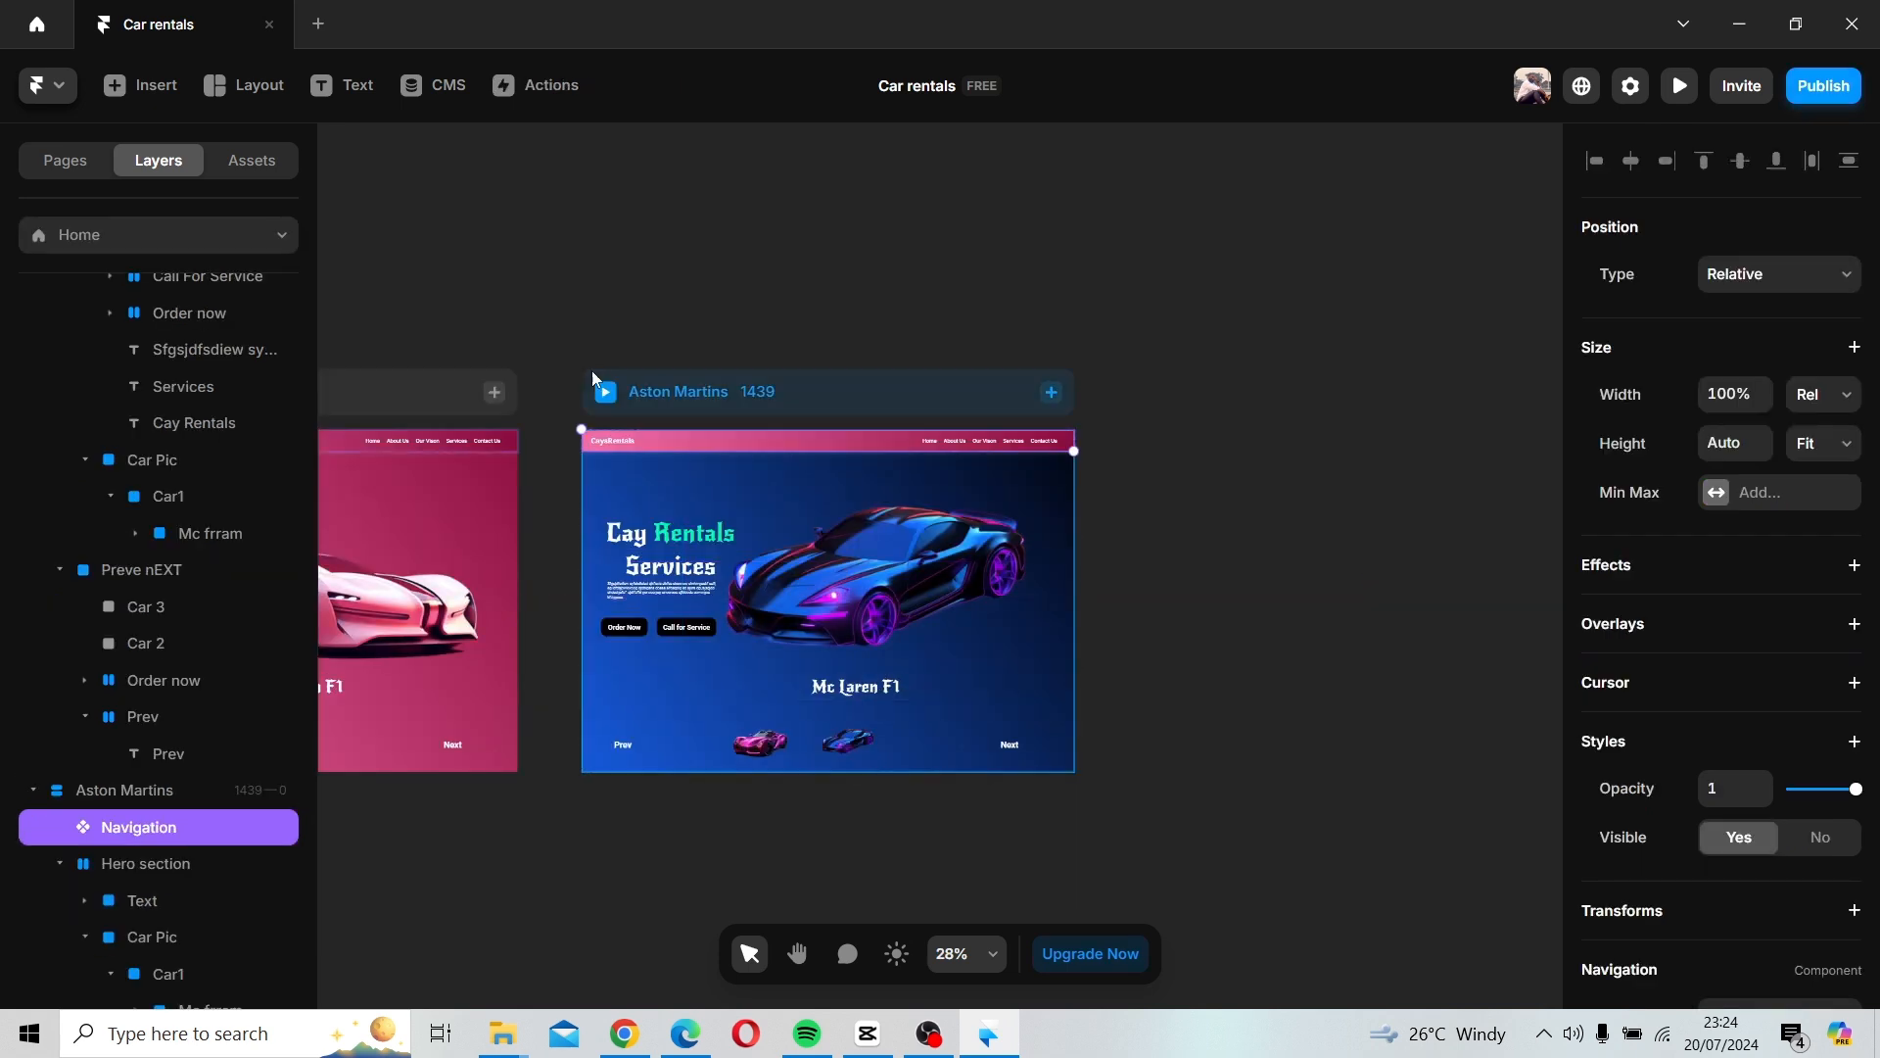
scroll(1770, 657, "down", 3)
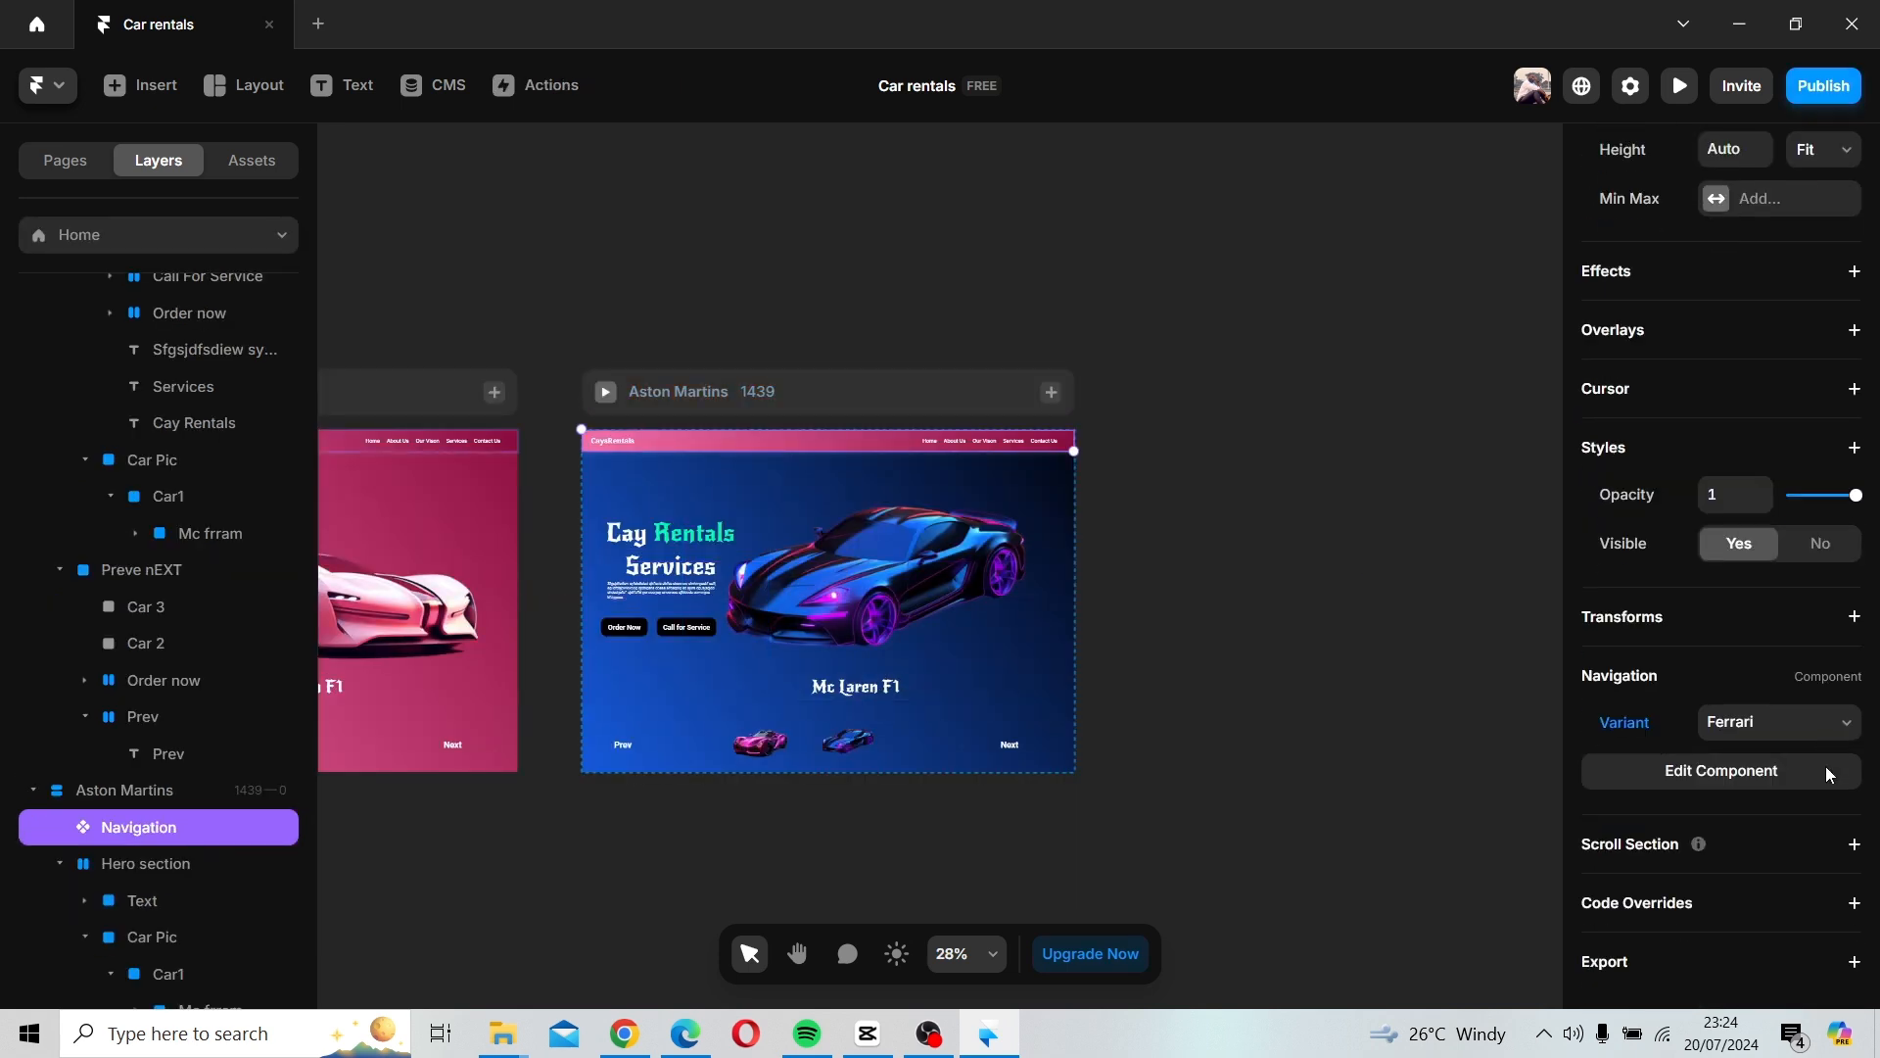
left_click(1770, 736)
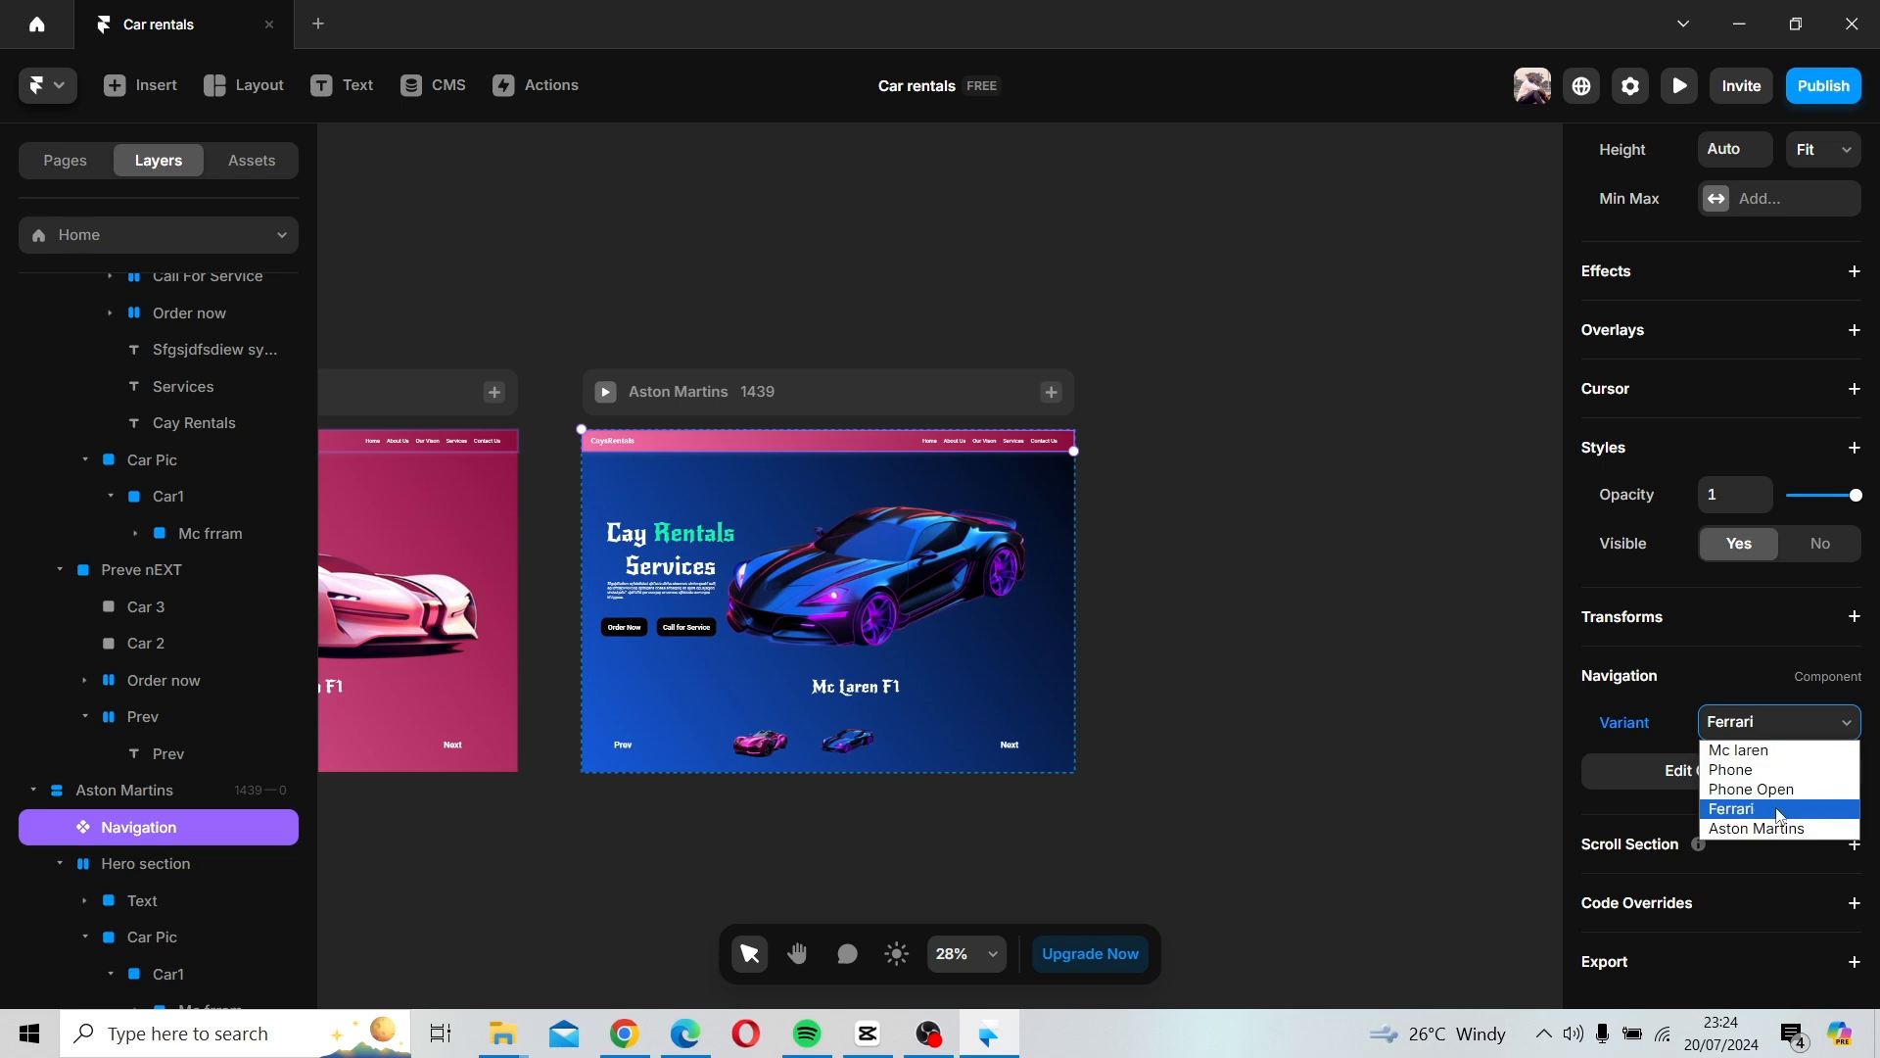
left_click(1777, 830)
left_click(1122, 654)
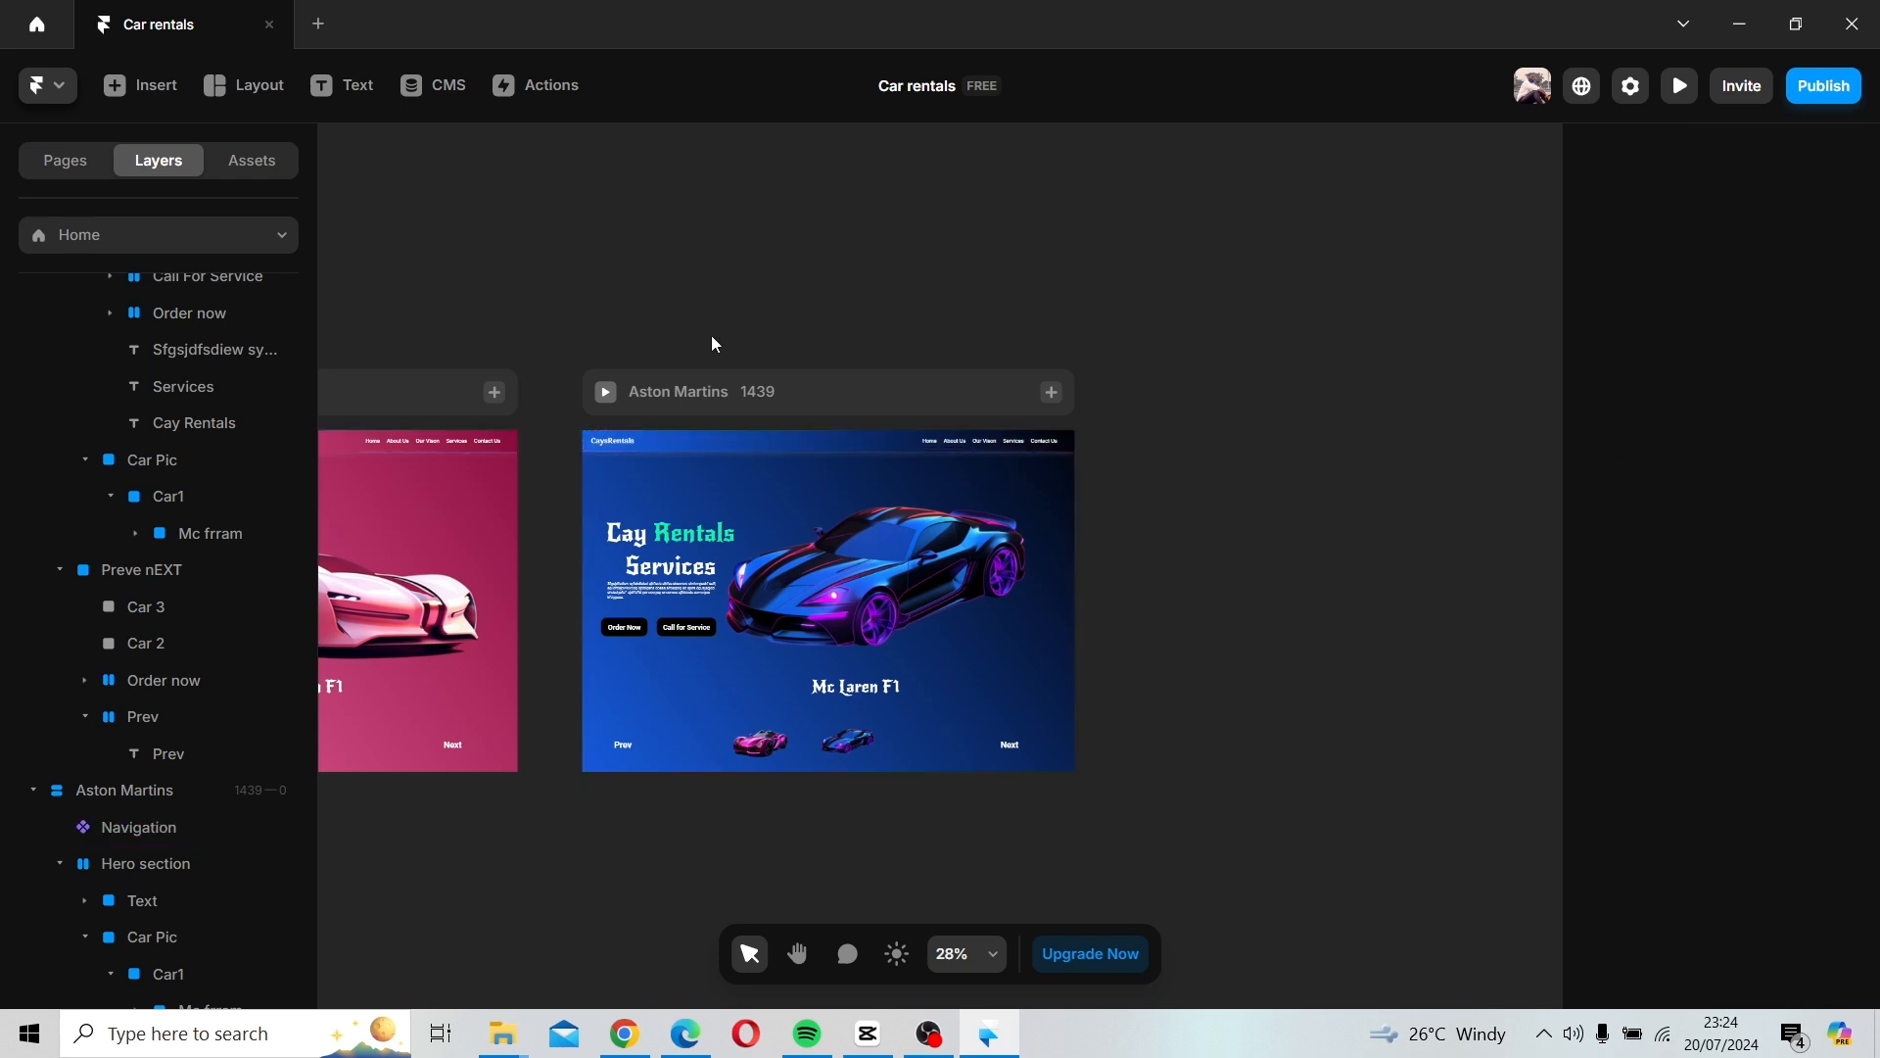
Replace the car name under the white car on the FERRARI page with "Ferrari".
left_click(849, 698)
left_click(715, 374)
left_click(715, 319)
key("space")
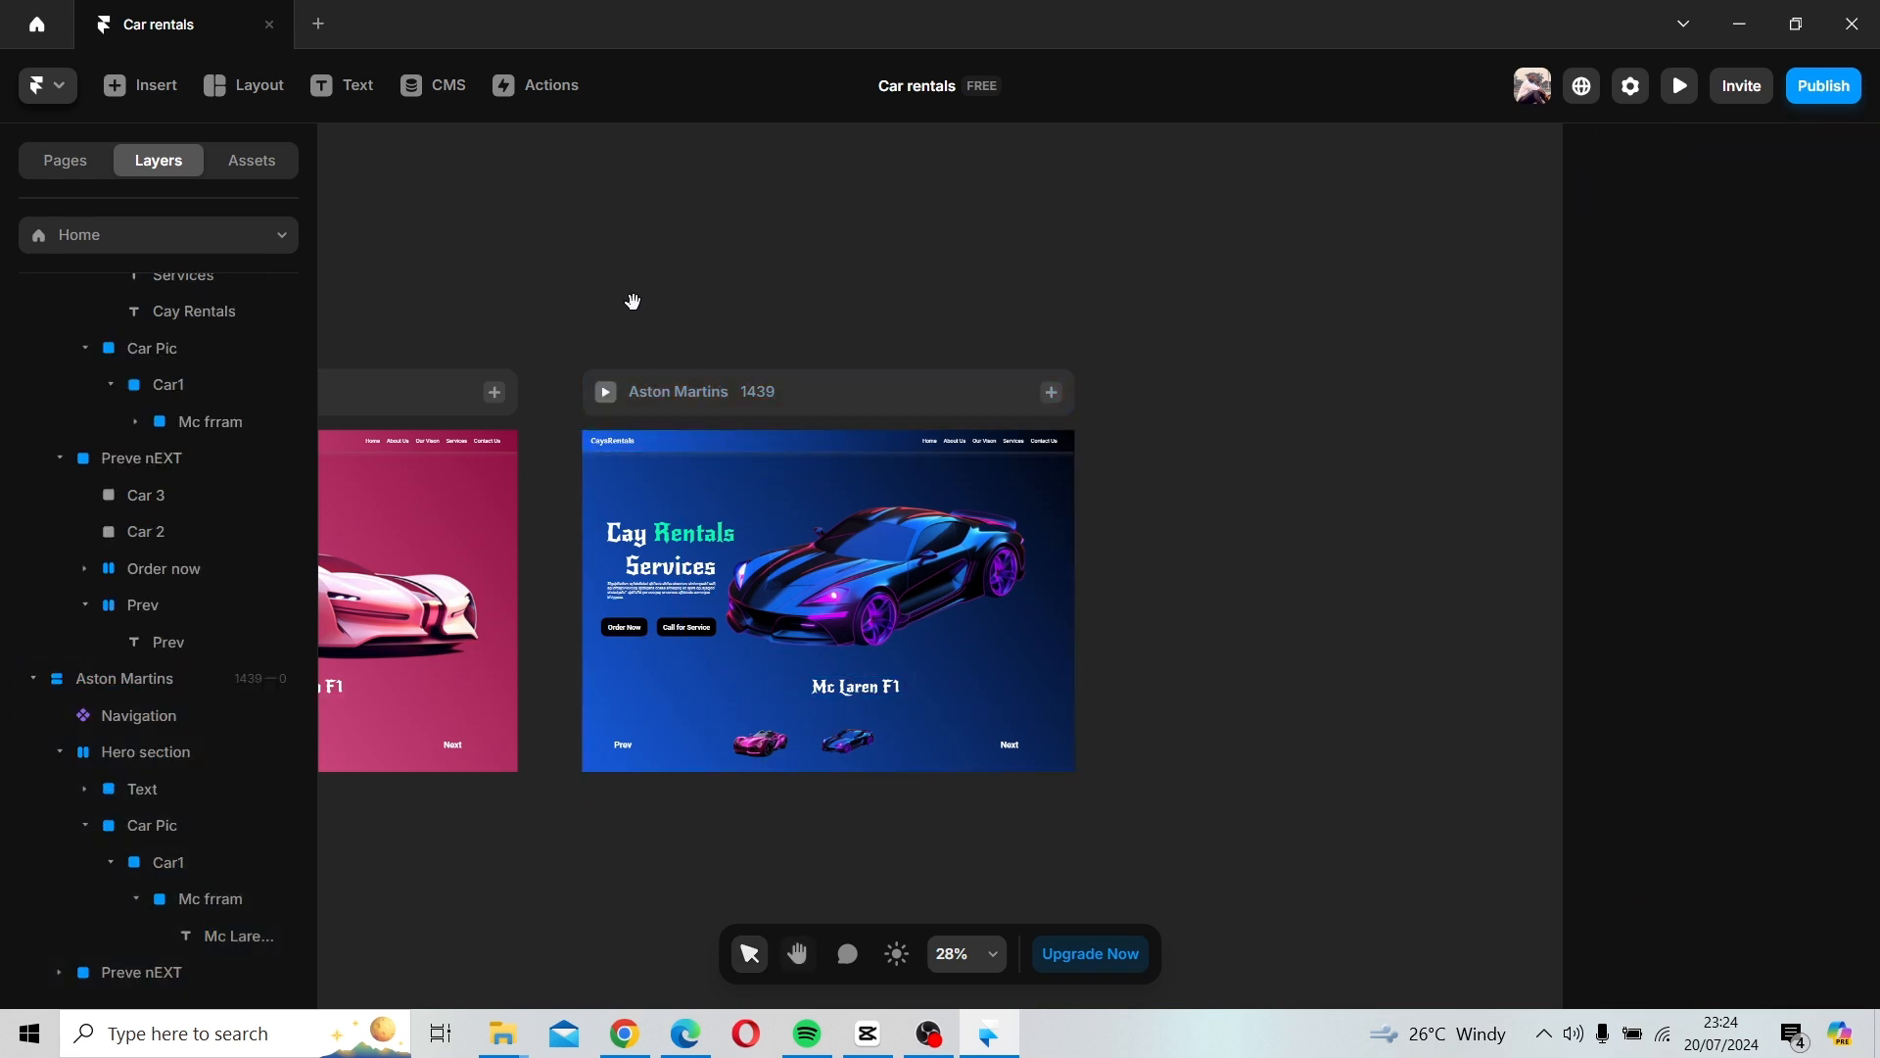
left_click_drag(615, 329, 1095, 357)
left_click(791, 718)
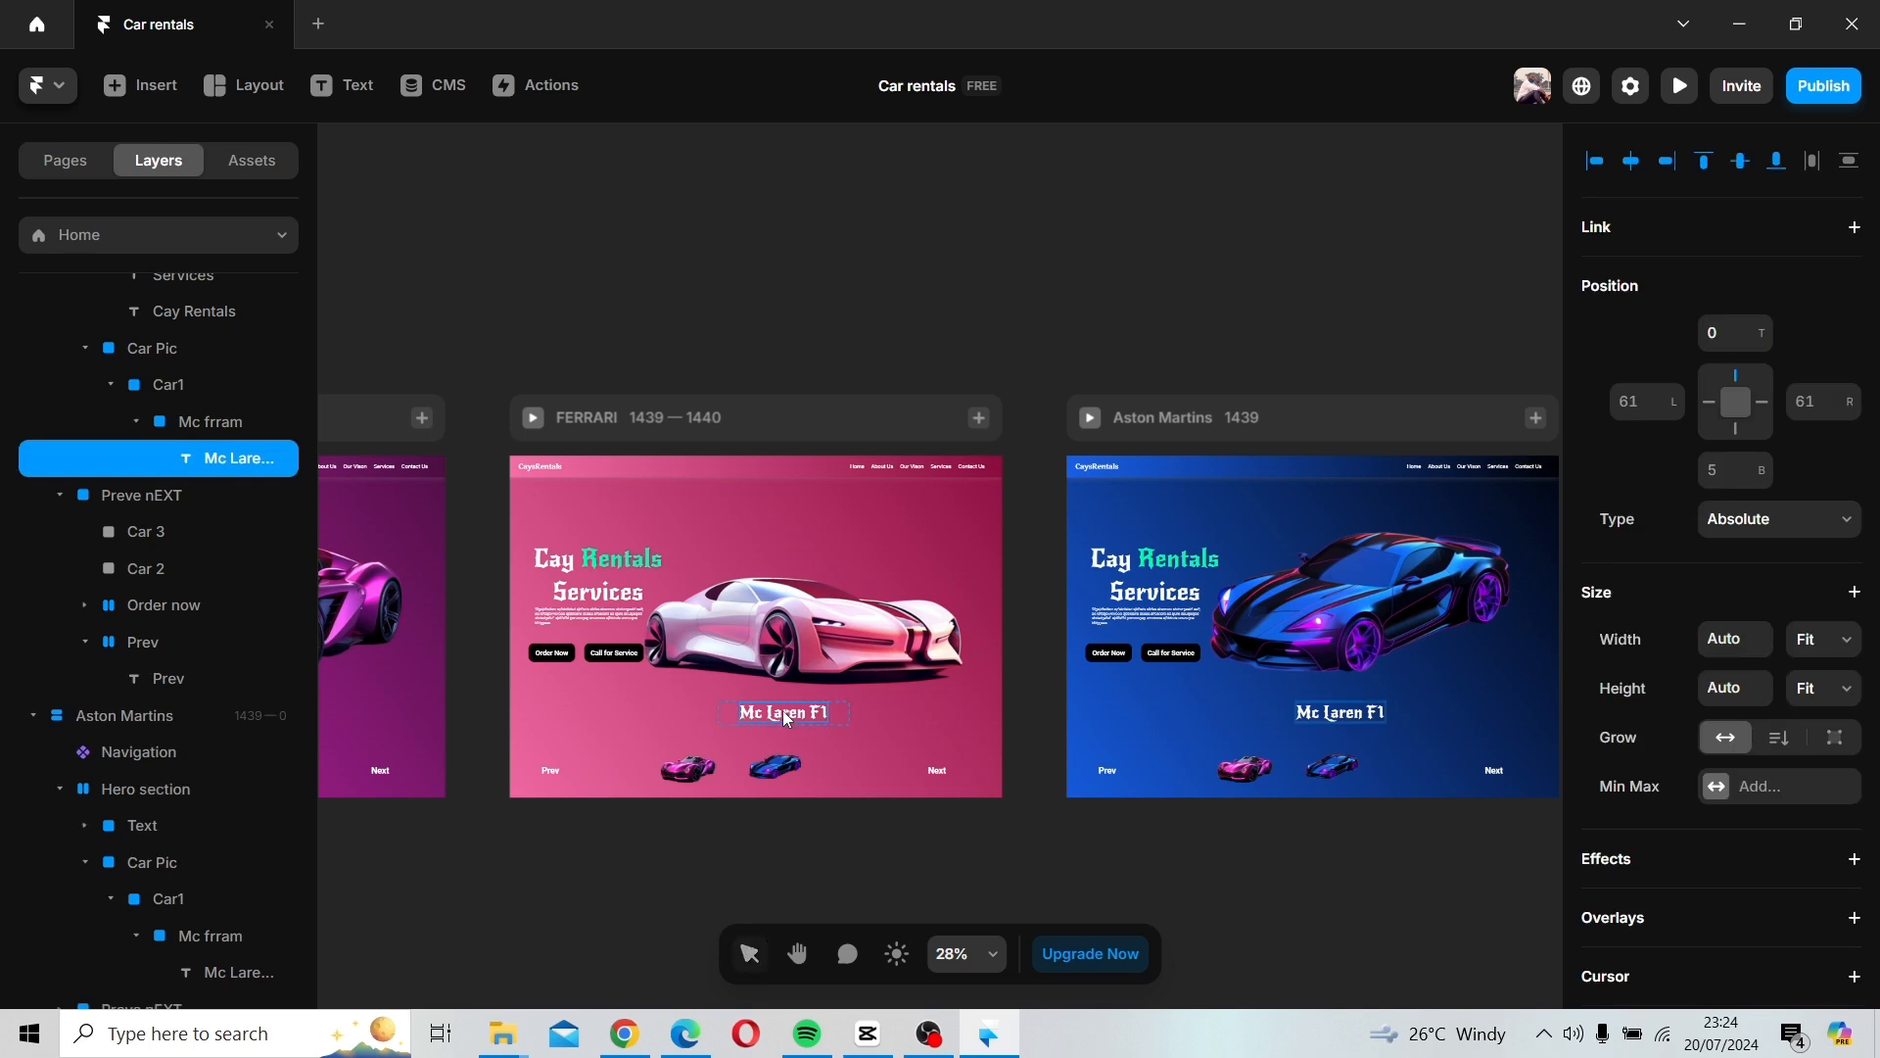
double_click(792, 716)
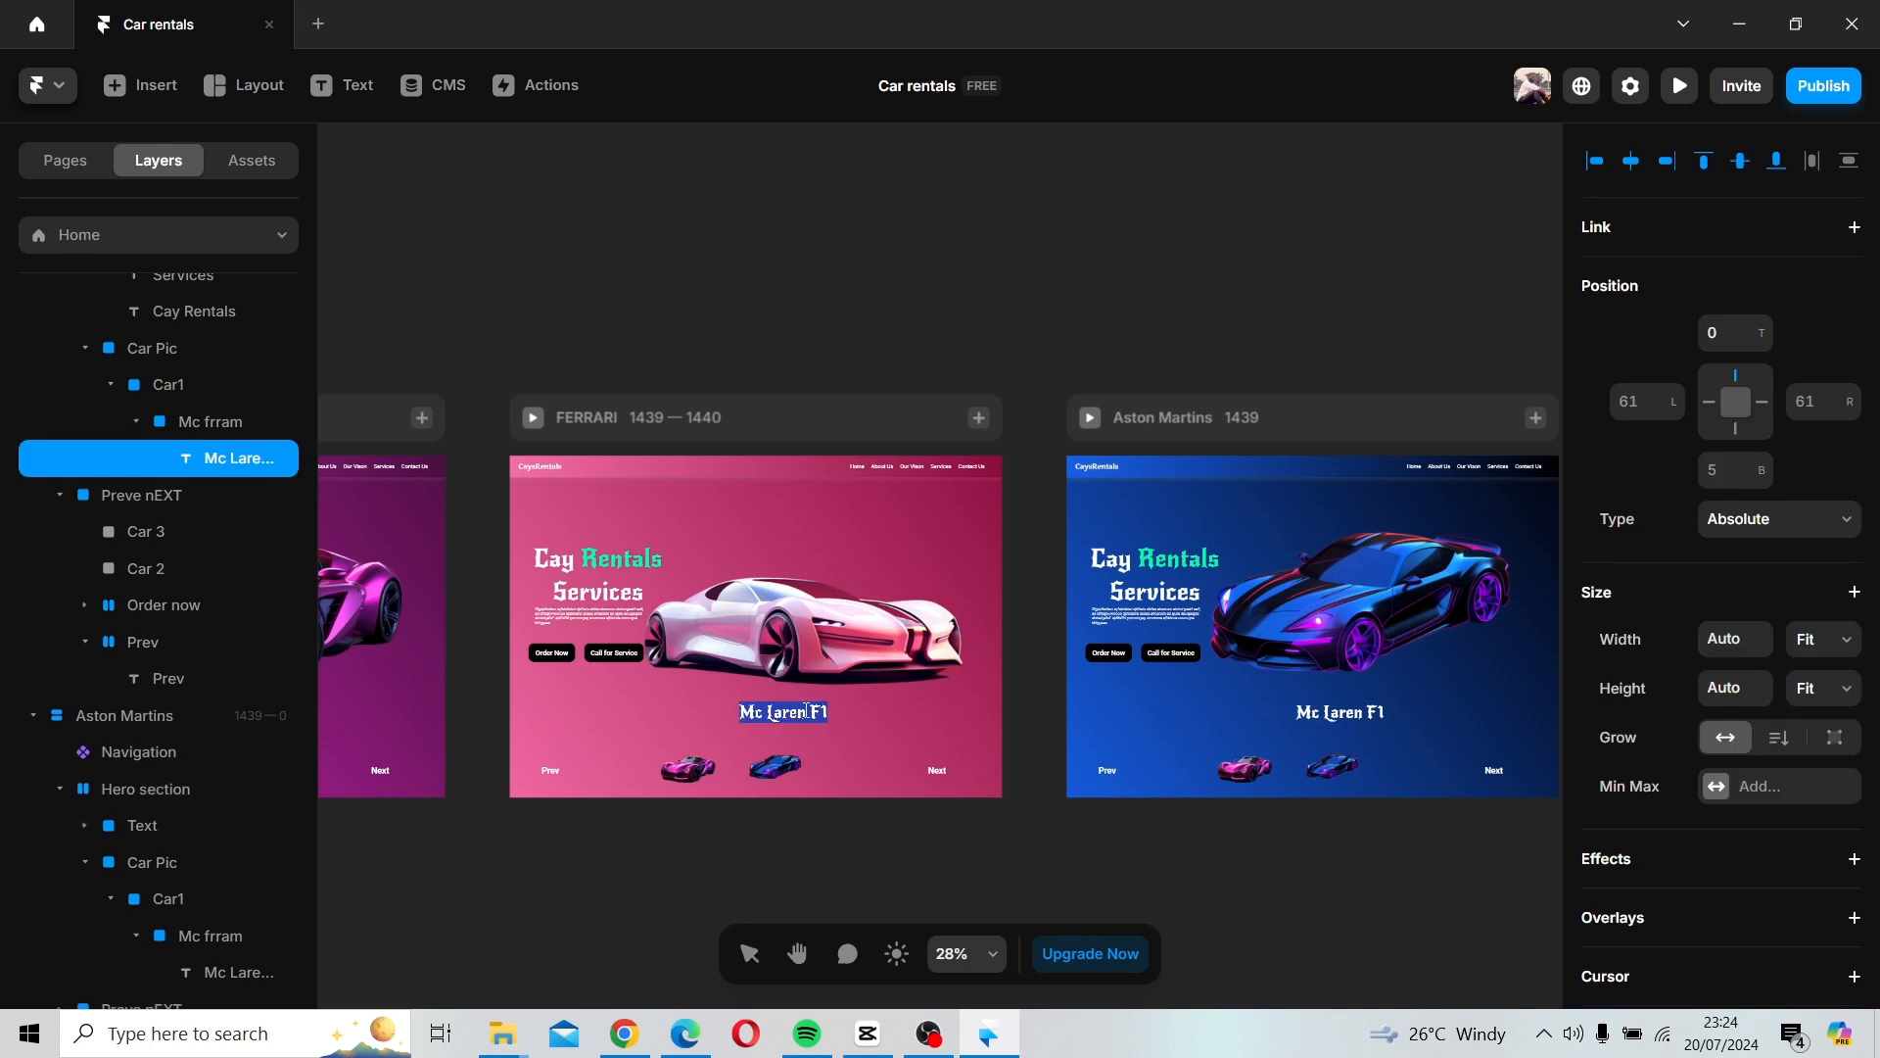
type("F")
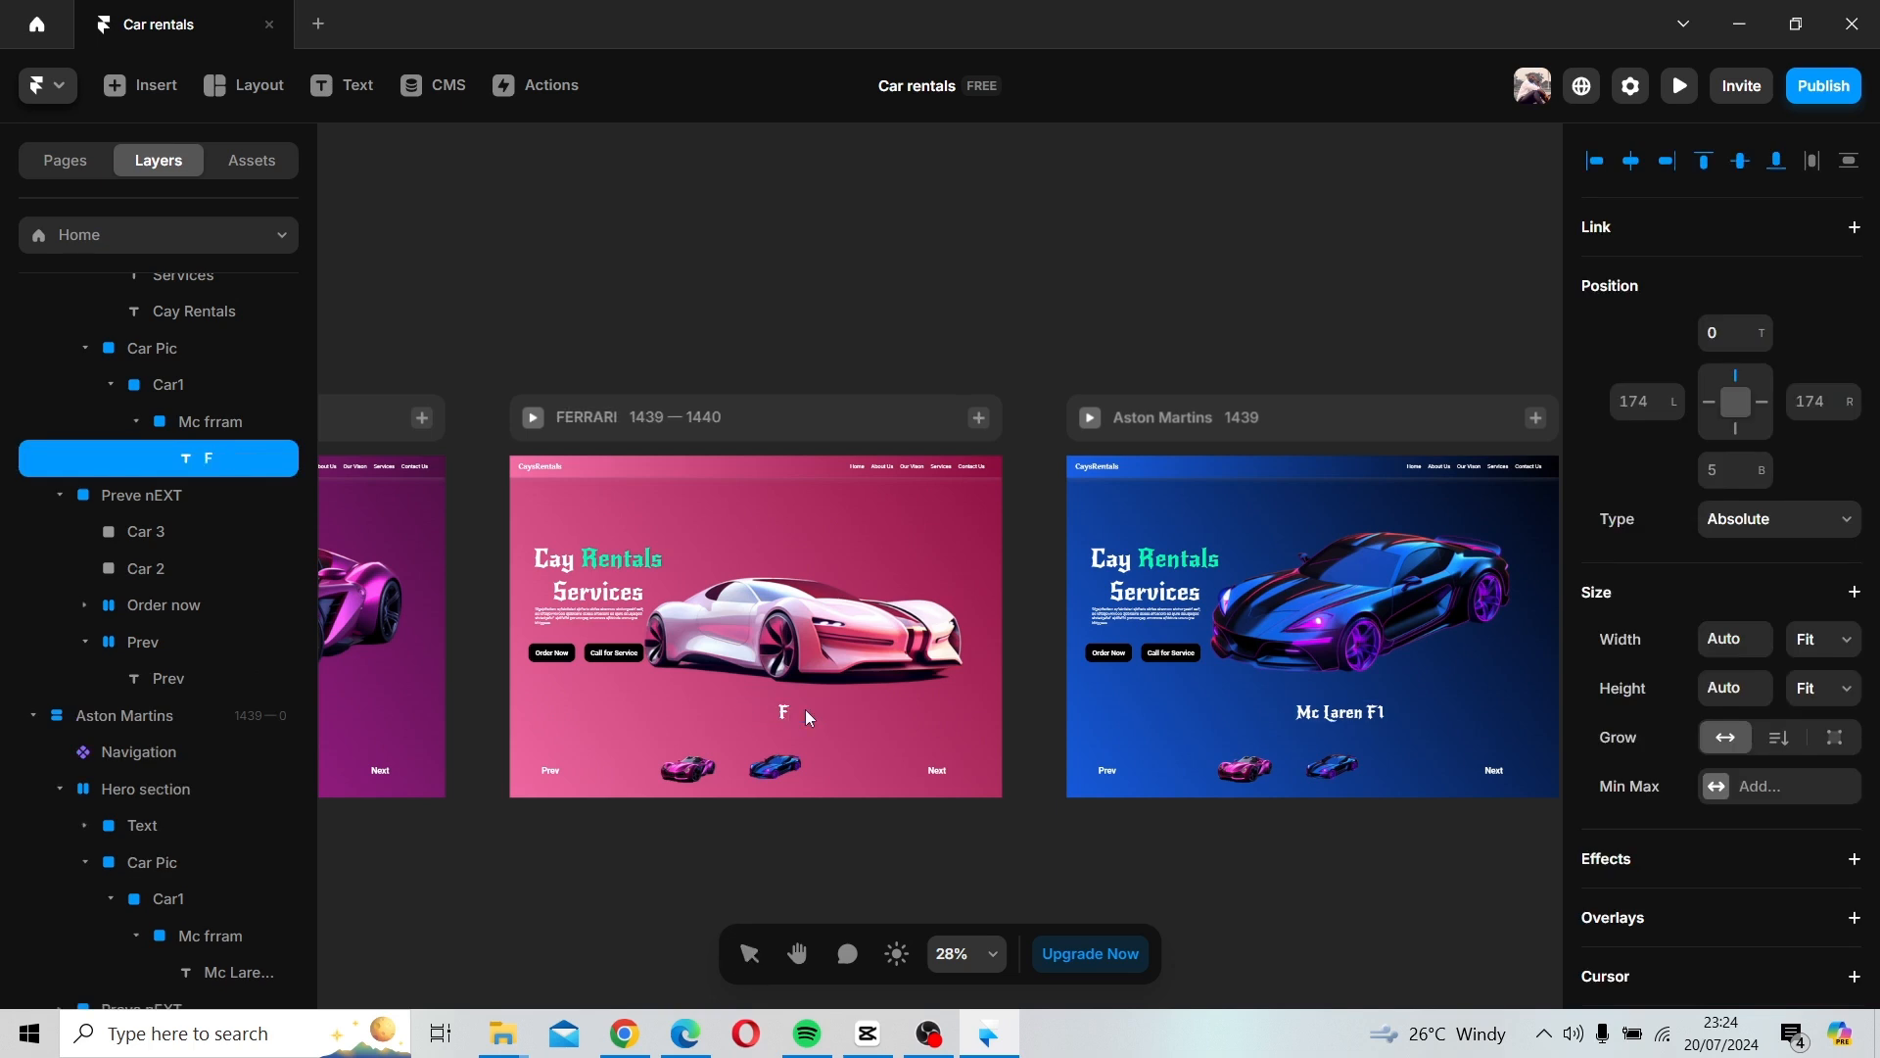
type("errari")
left_click(819, 355)
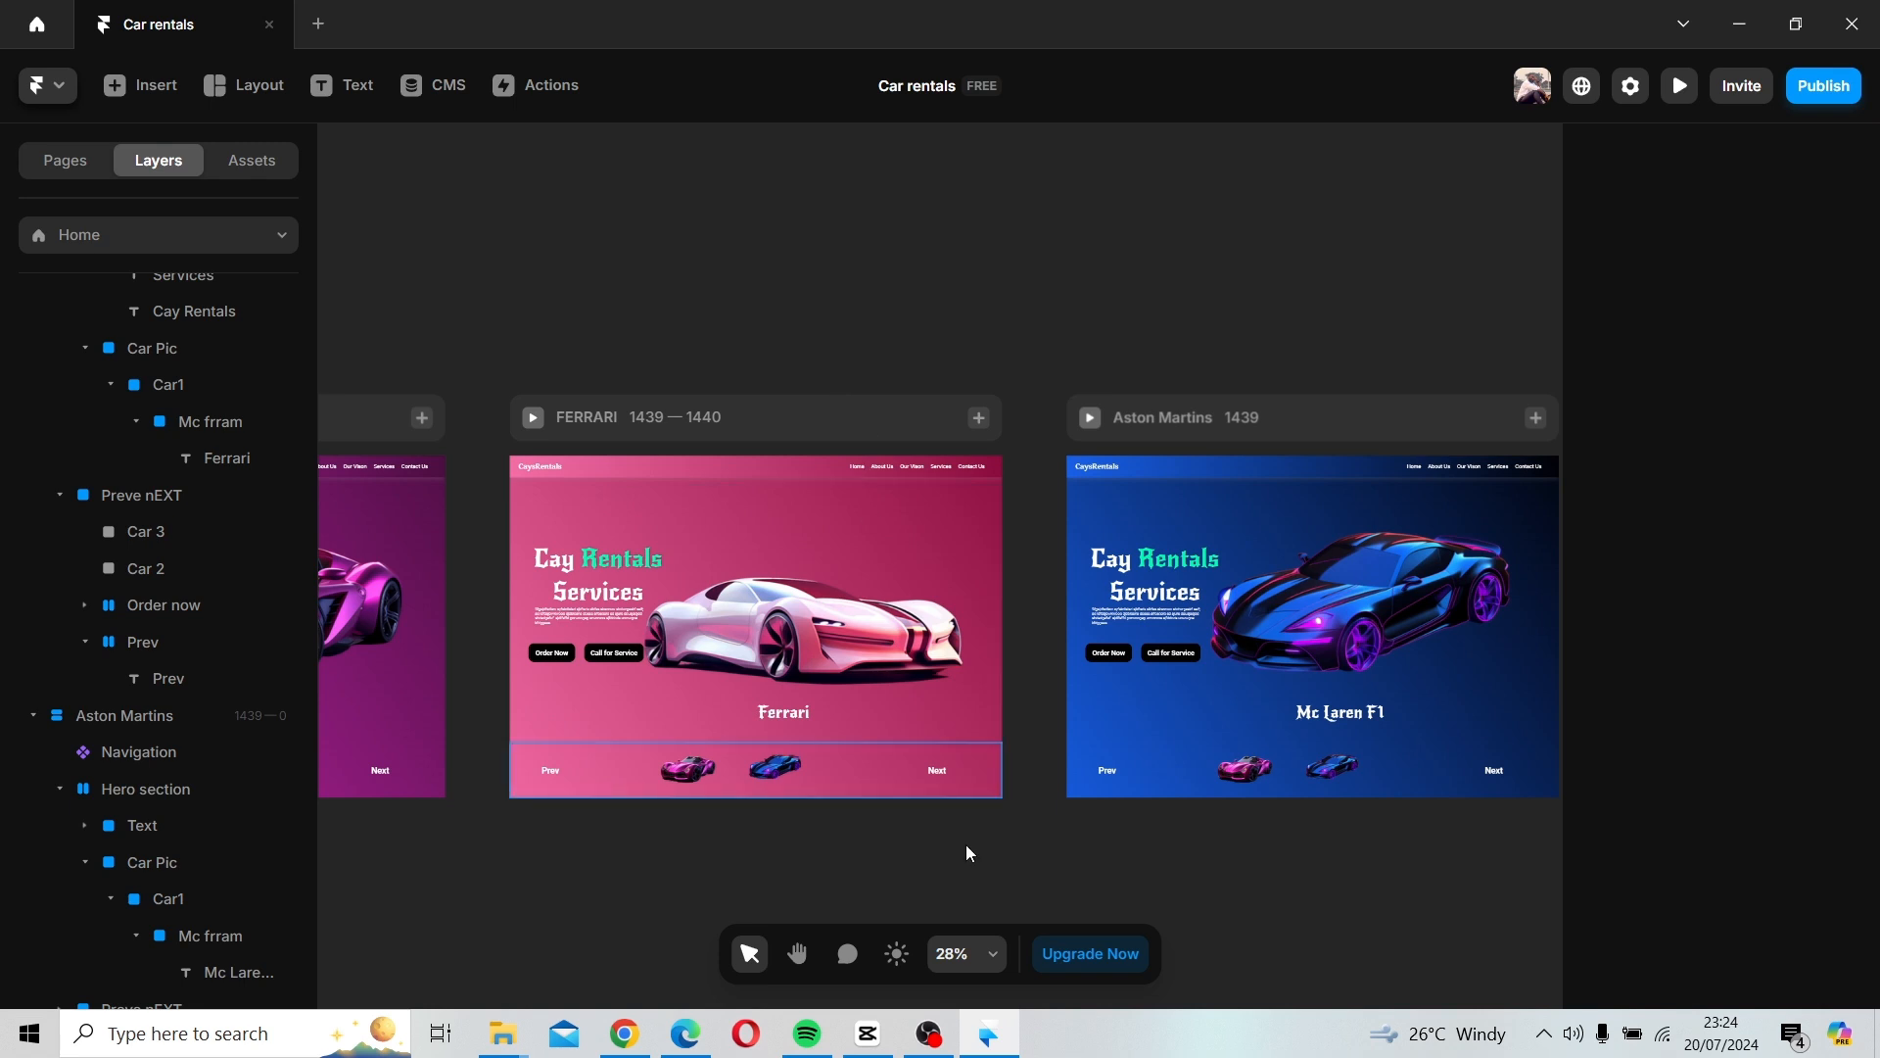
Replace the car name under the blue car on the Aston Martins page with "Aston Martins".
key("space")
left_click_drag(1424, 871, 885, 867)
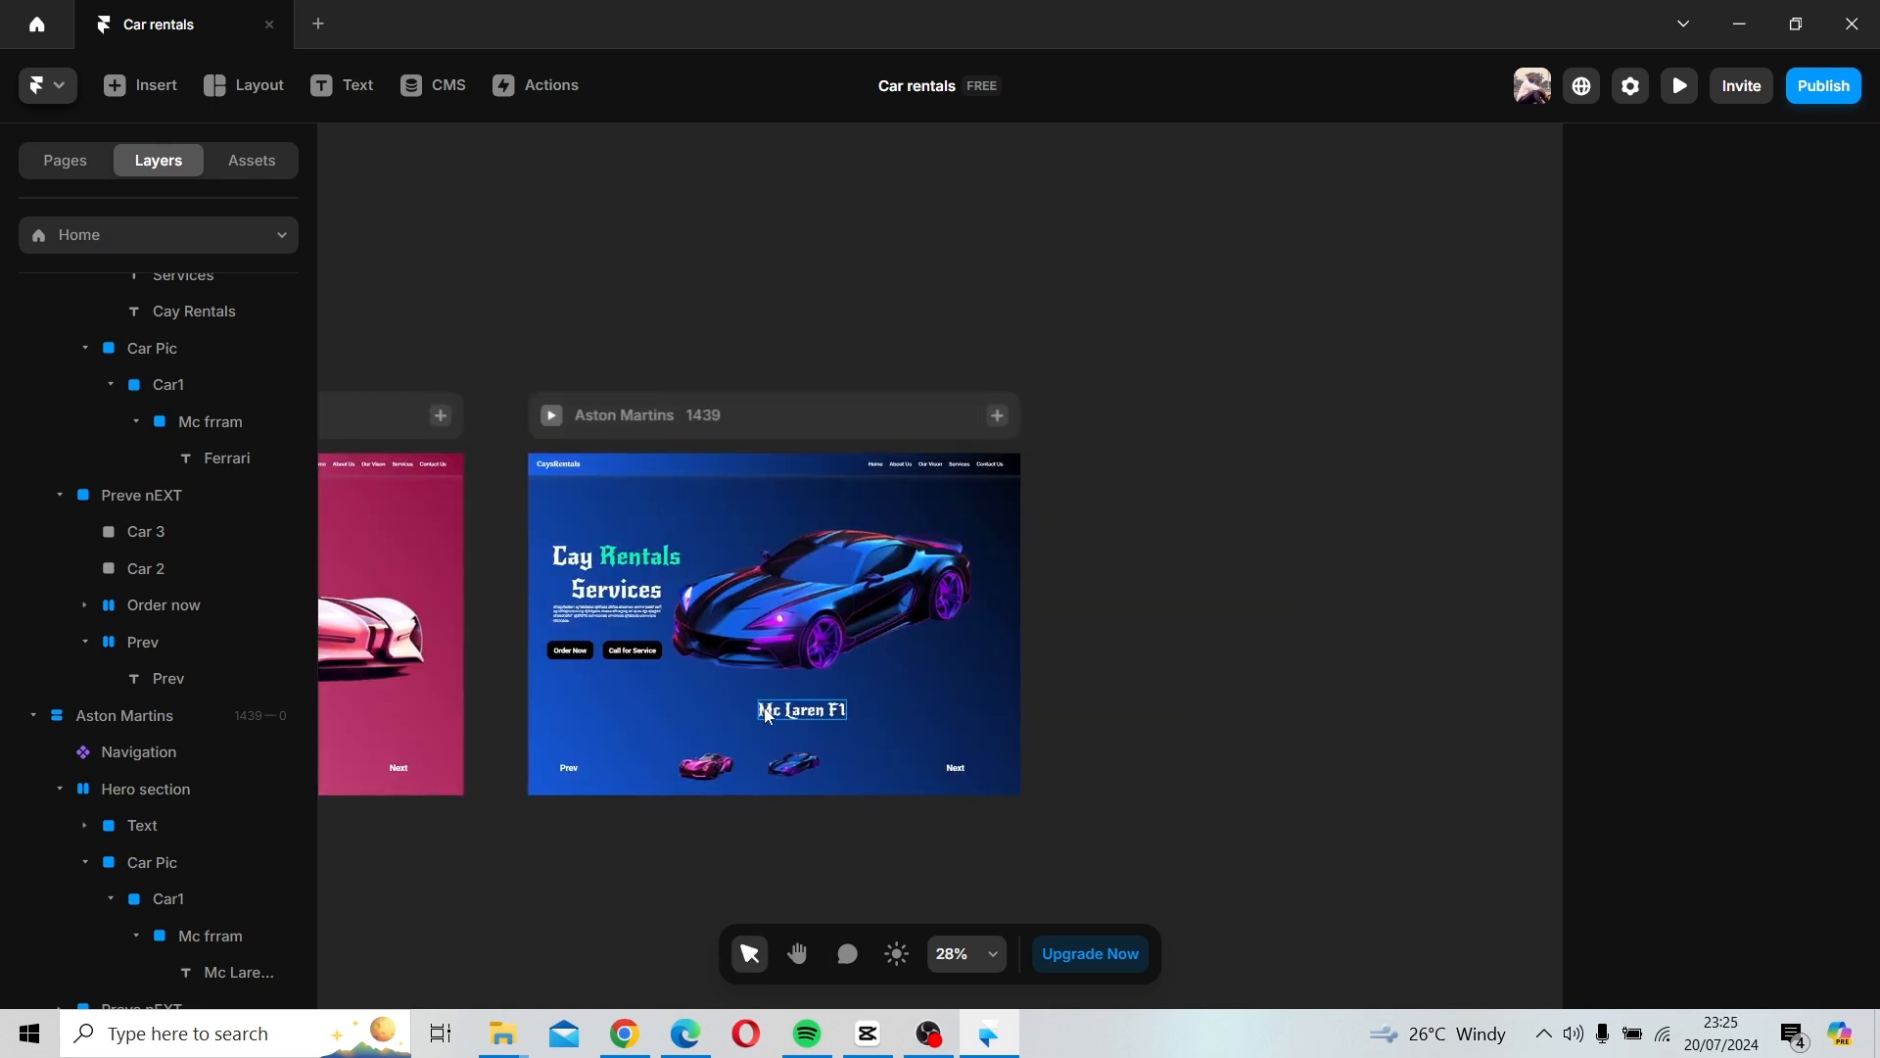
left_click(768, 716)
double_click(796, 712)
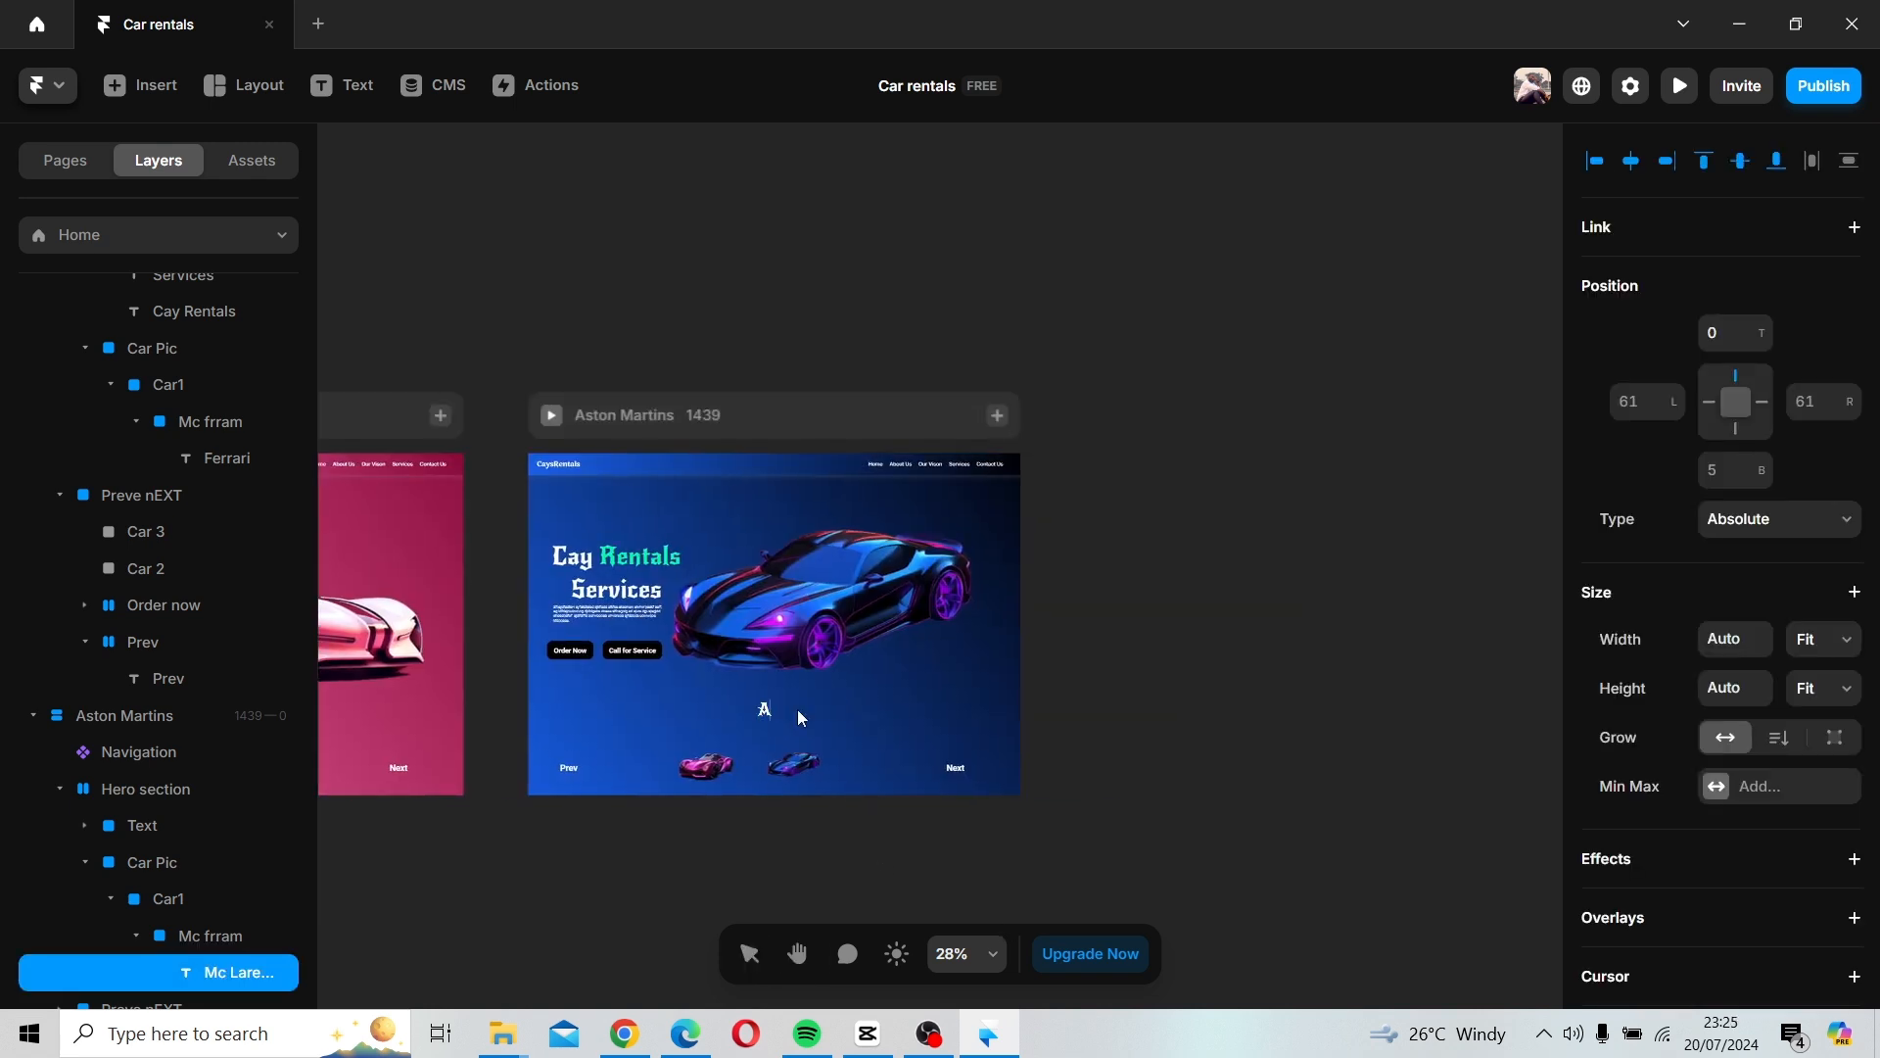
type("Aston Martins")
left_click(1095, 695)
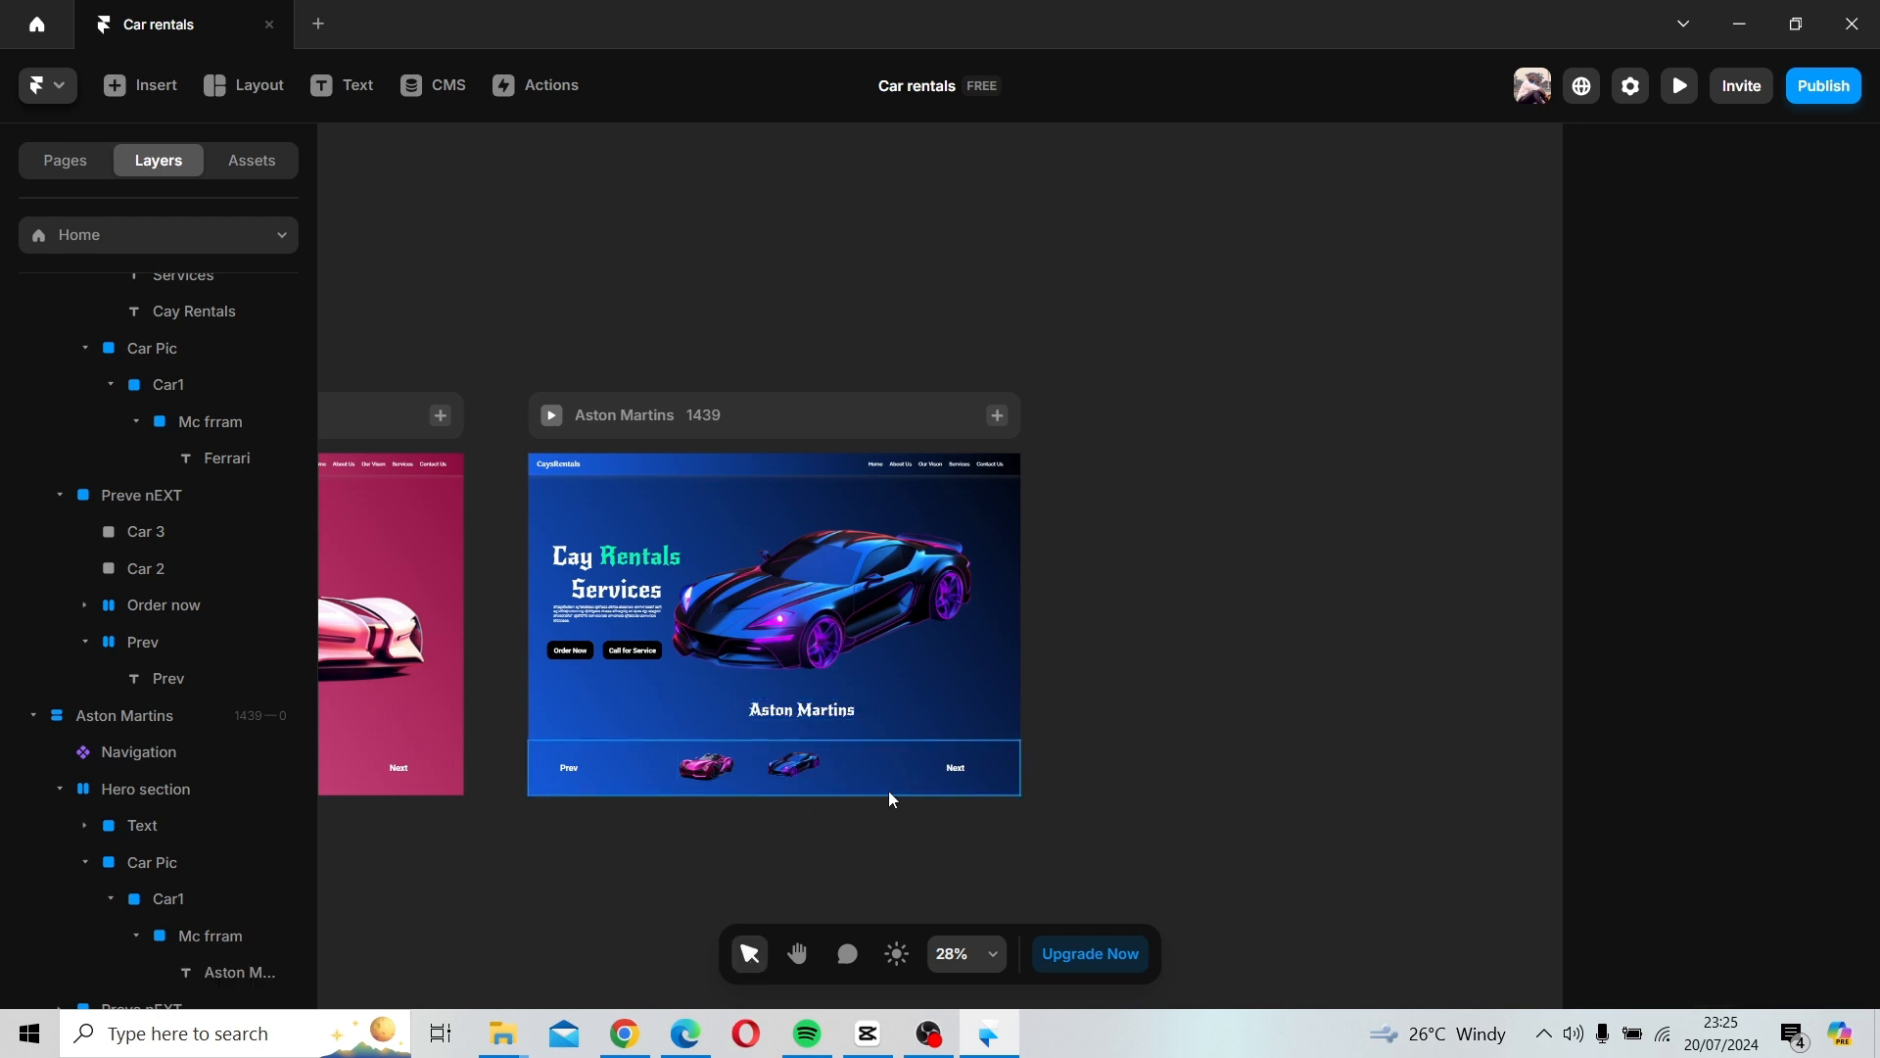
Replace the blue car thumbnail's image on the Aston Martins page with the pinkk picture from the Car ros folder.
double_click(806, 777)
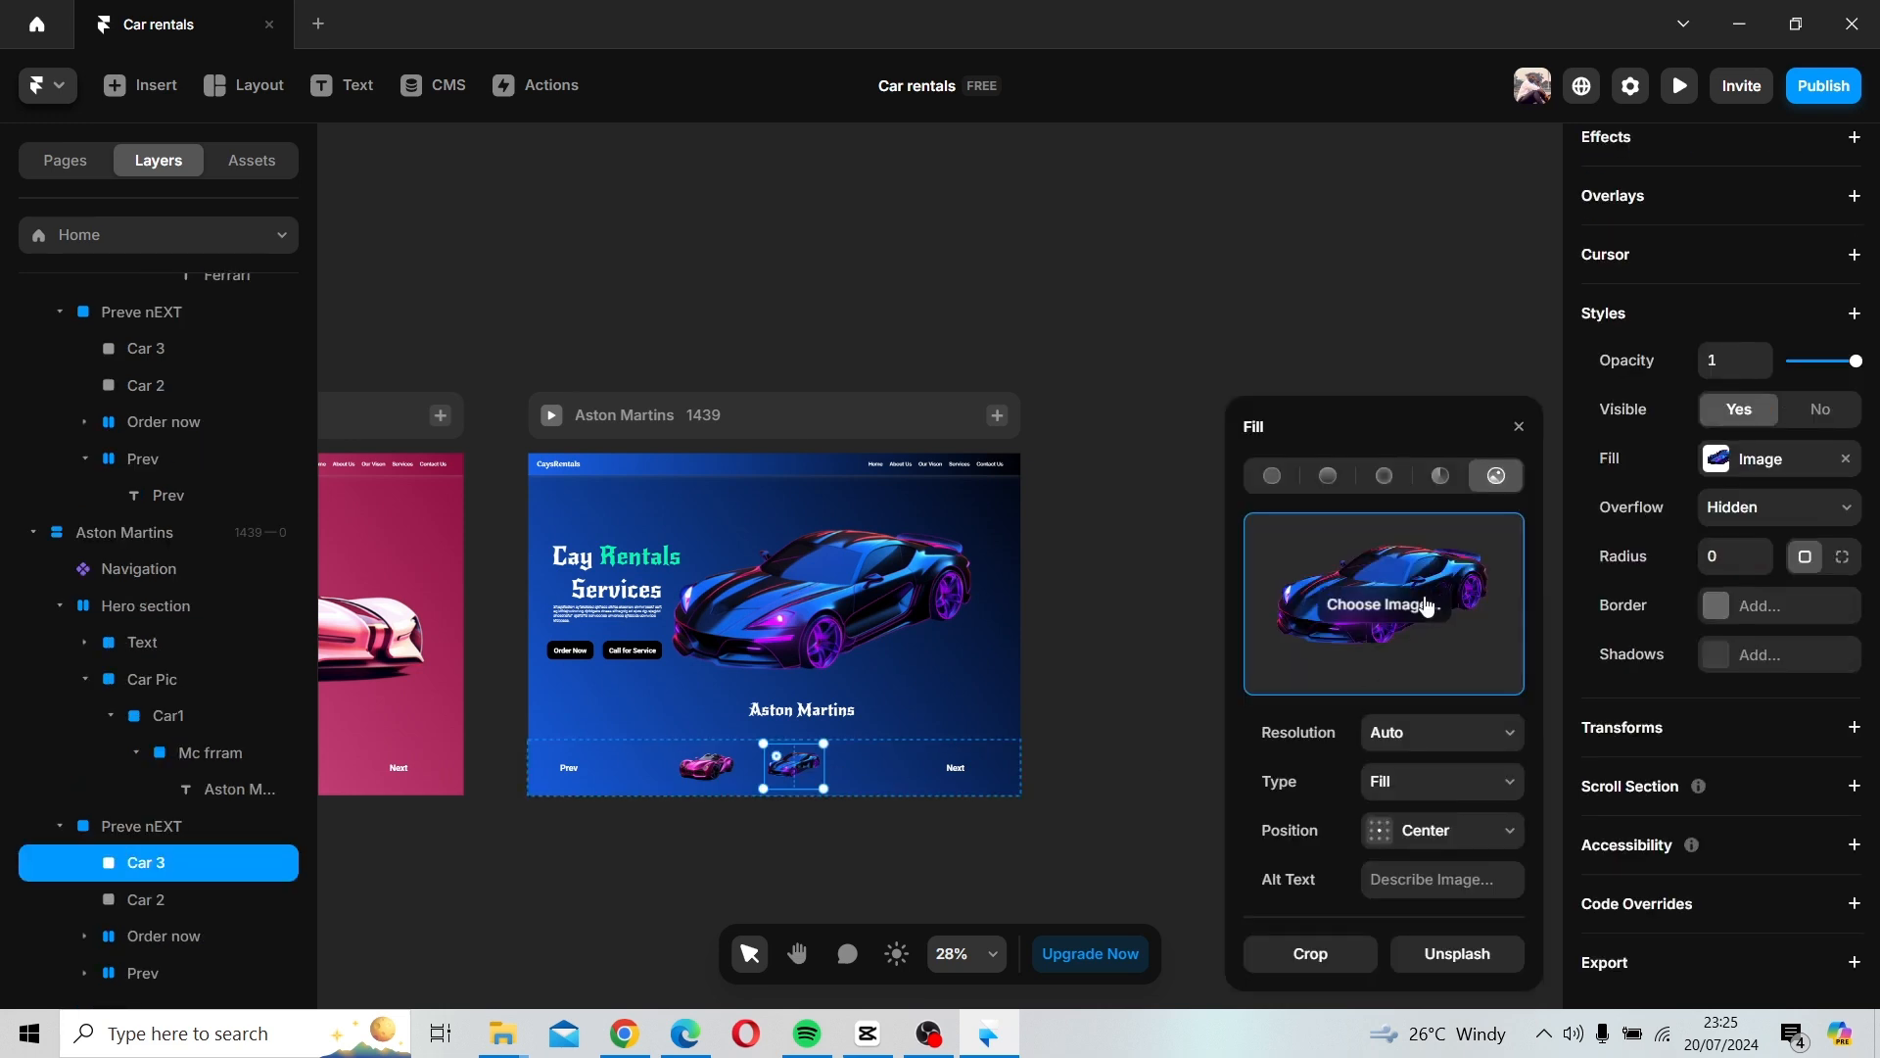
left_click(1400, 625)
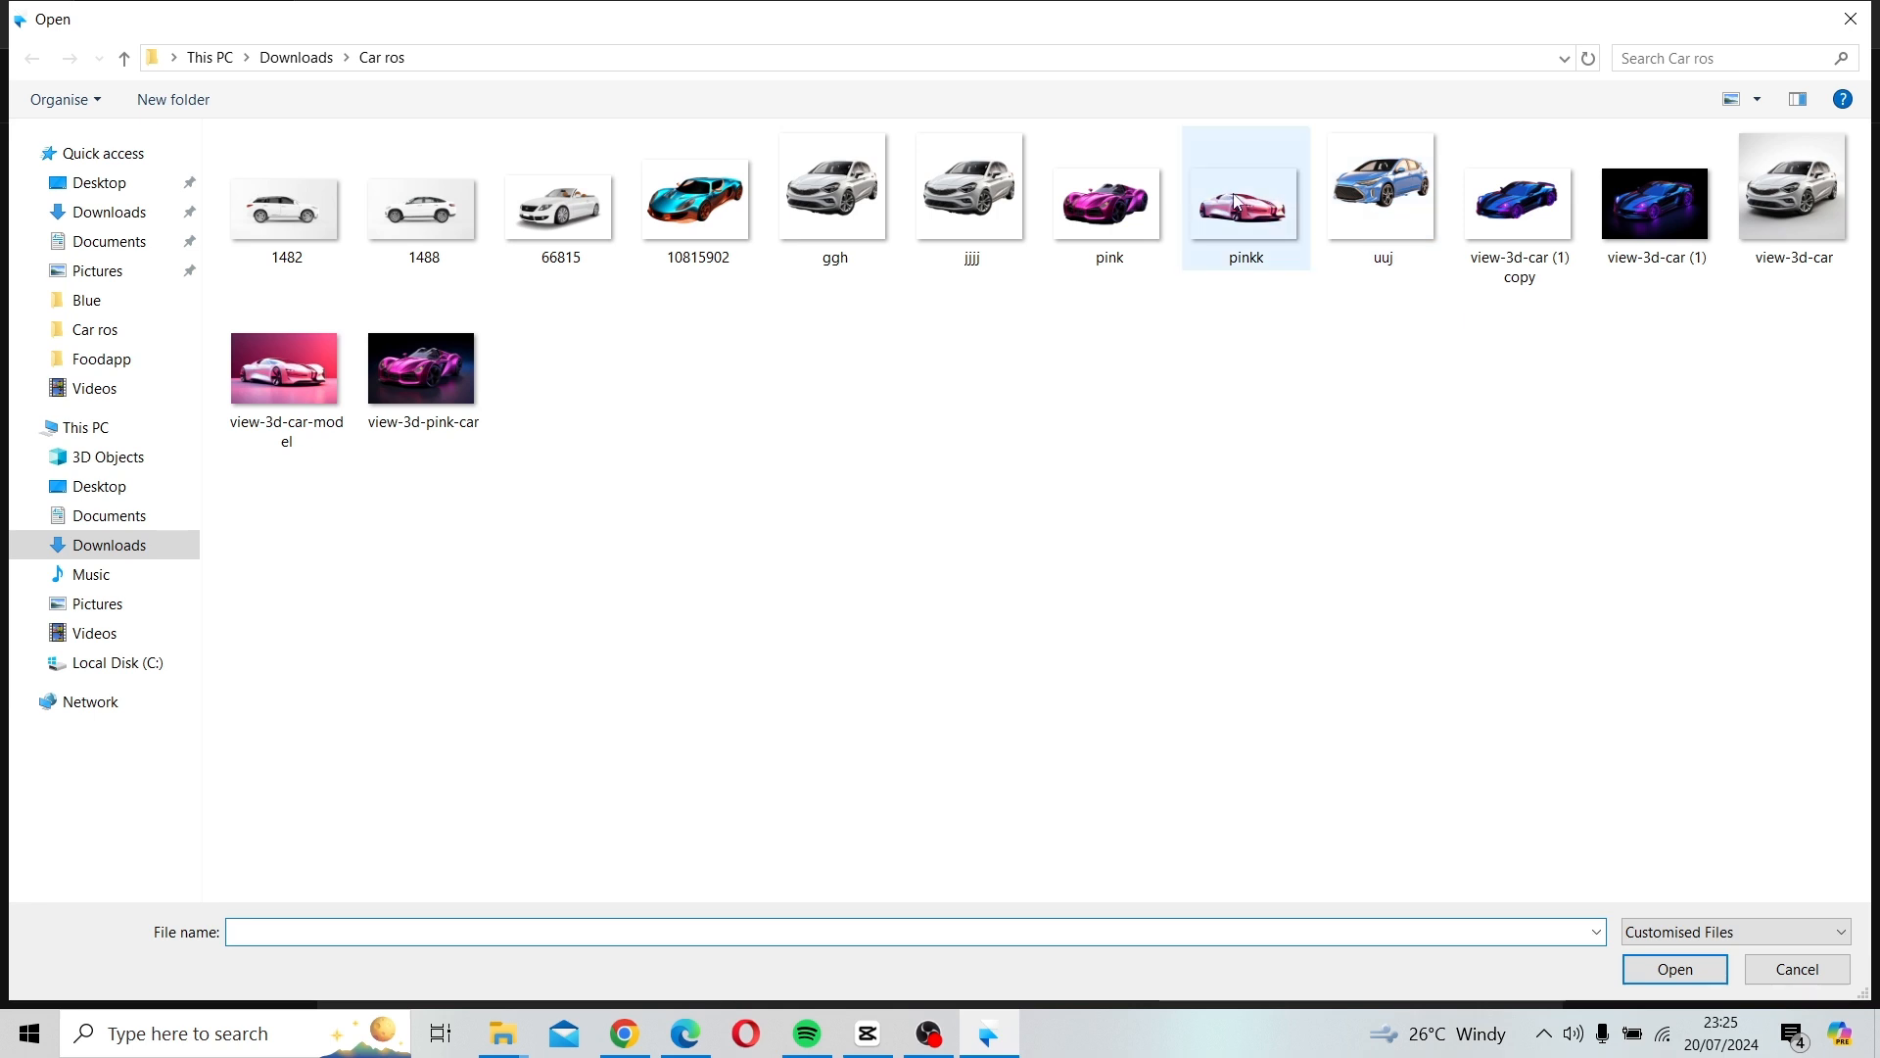
left_click(1244, 220)
left_click(1675, 969)
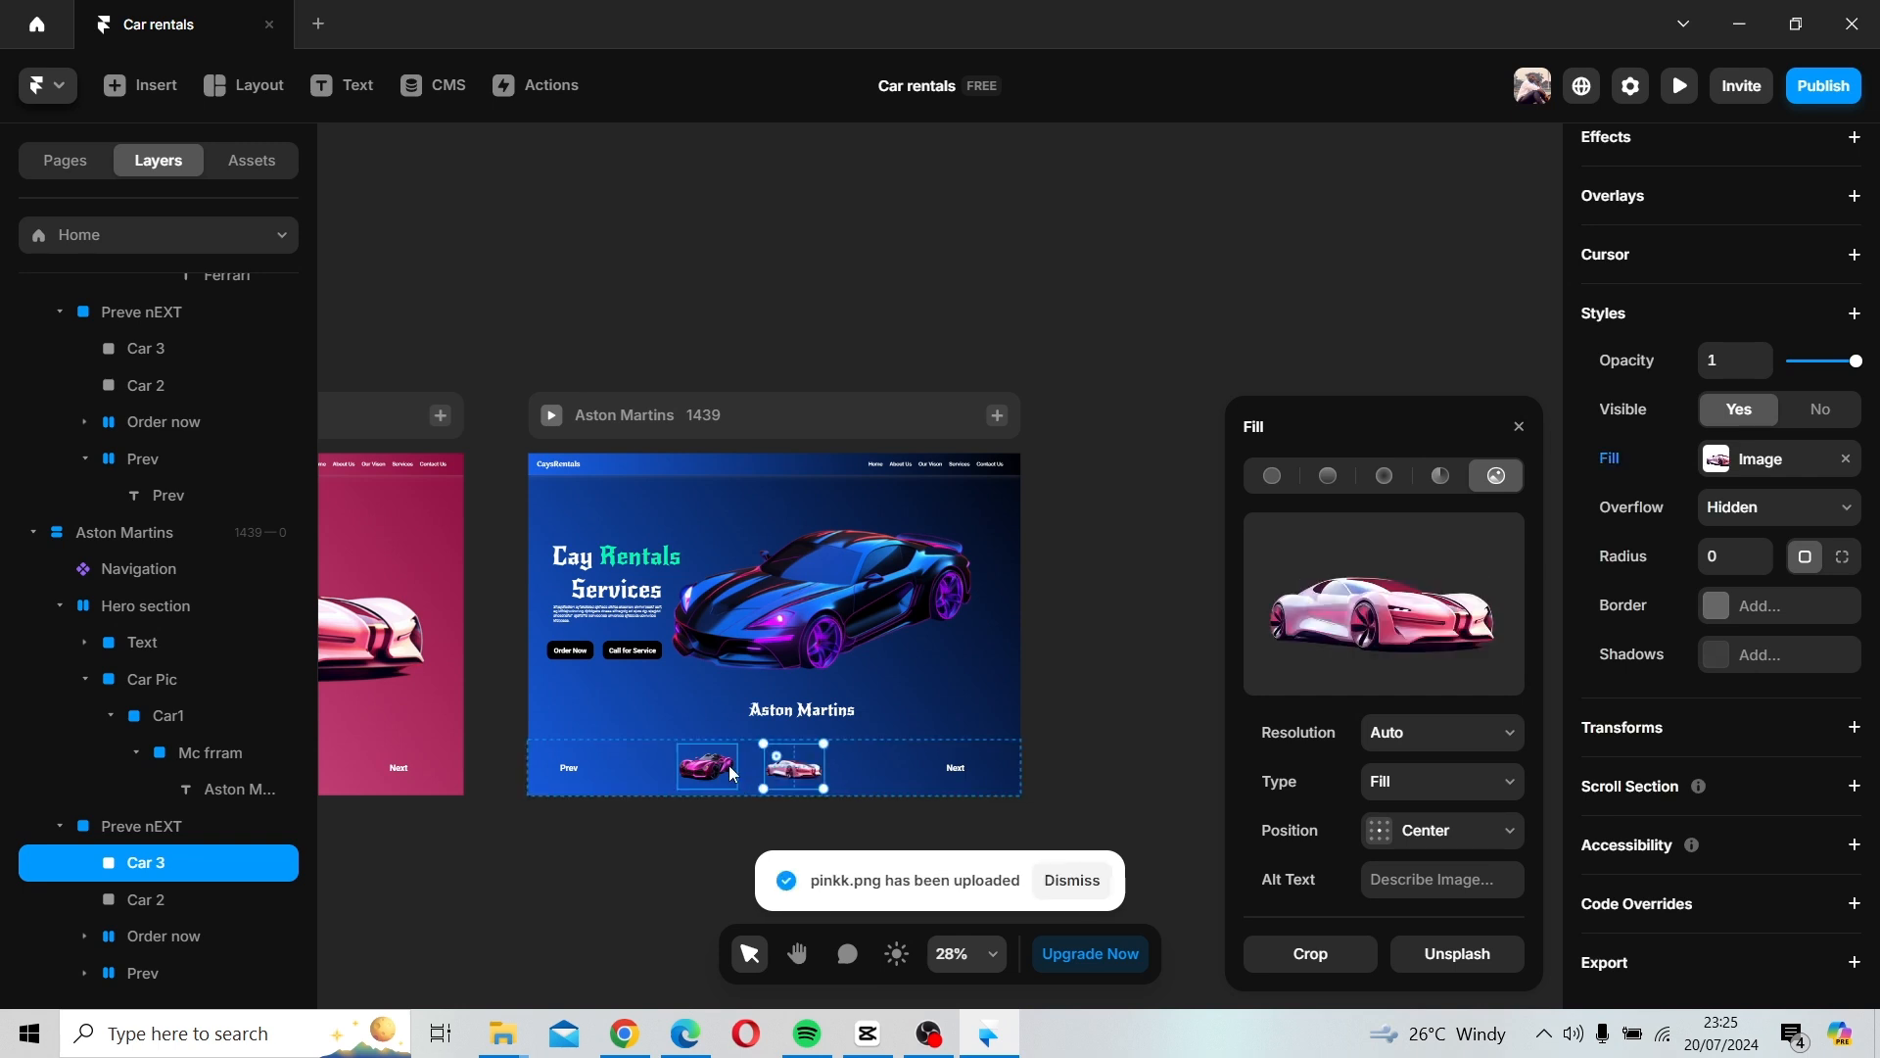
Move the magenta car thumbnail on the Aston Martins page to the other side of the white car thumbnail.
left_click_drag(733, 775, 1523, 658)
left_click(1069, 576)
key("space")
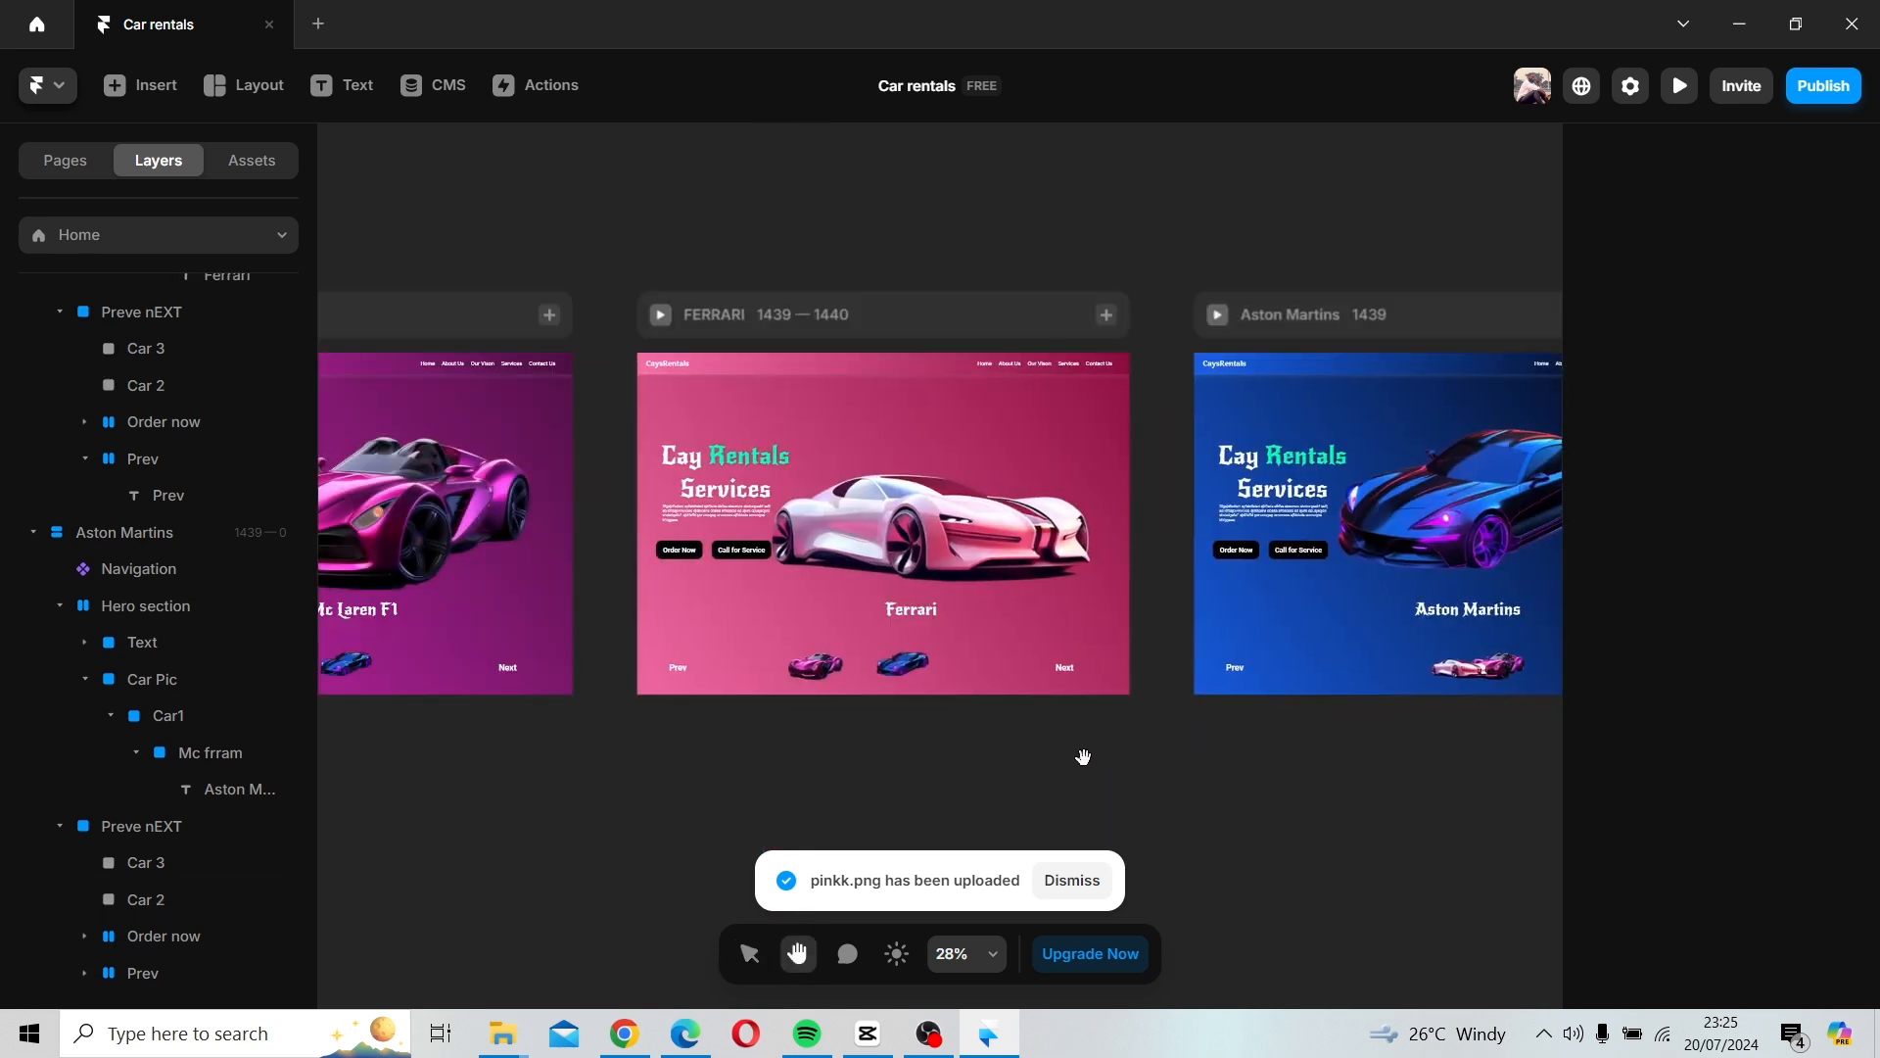
left_click_drag(981, 761, 1146, 789)
left_click_drag(1310, 764, 912, 815)
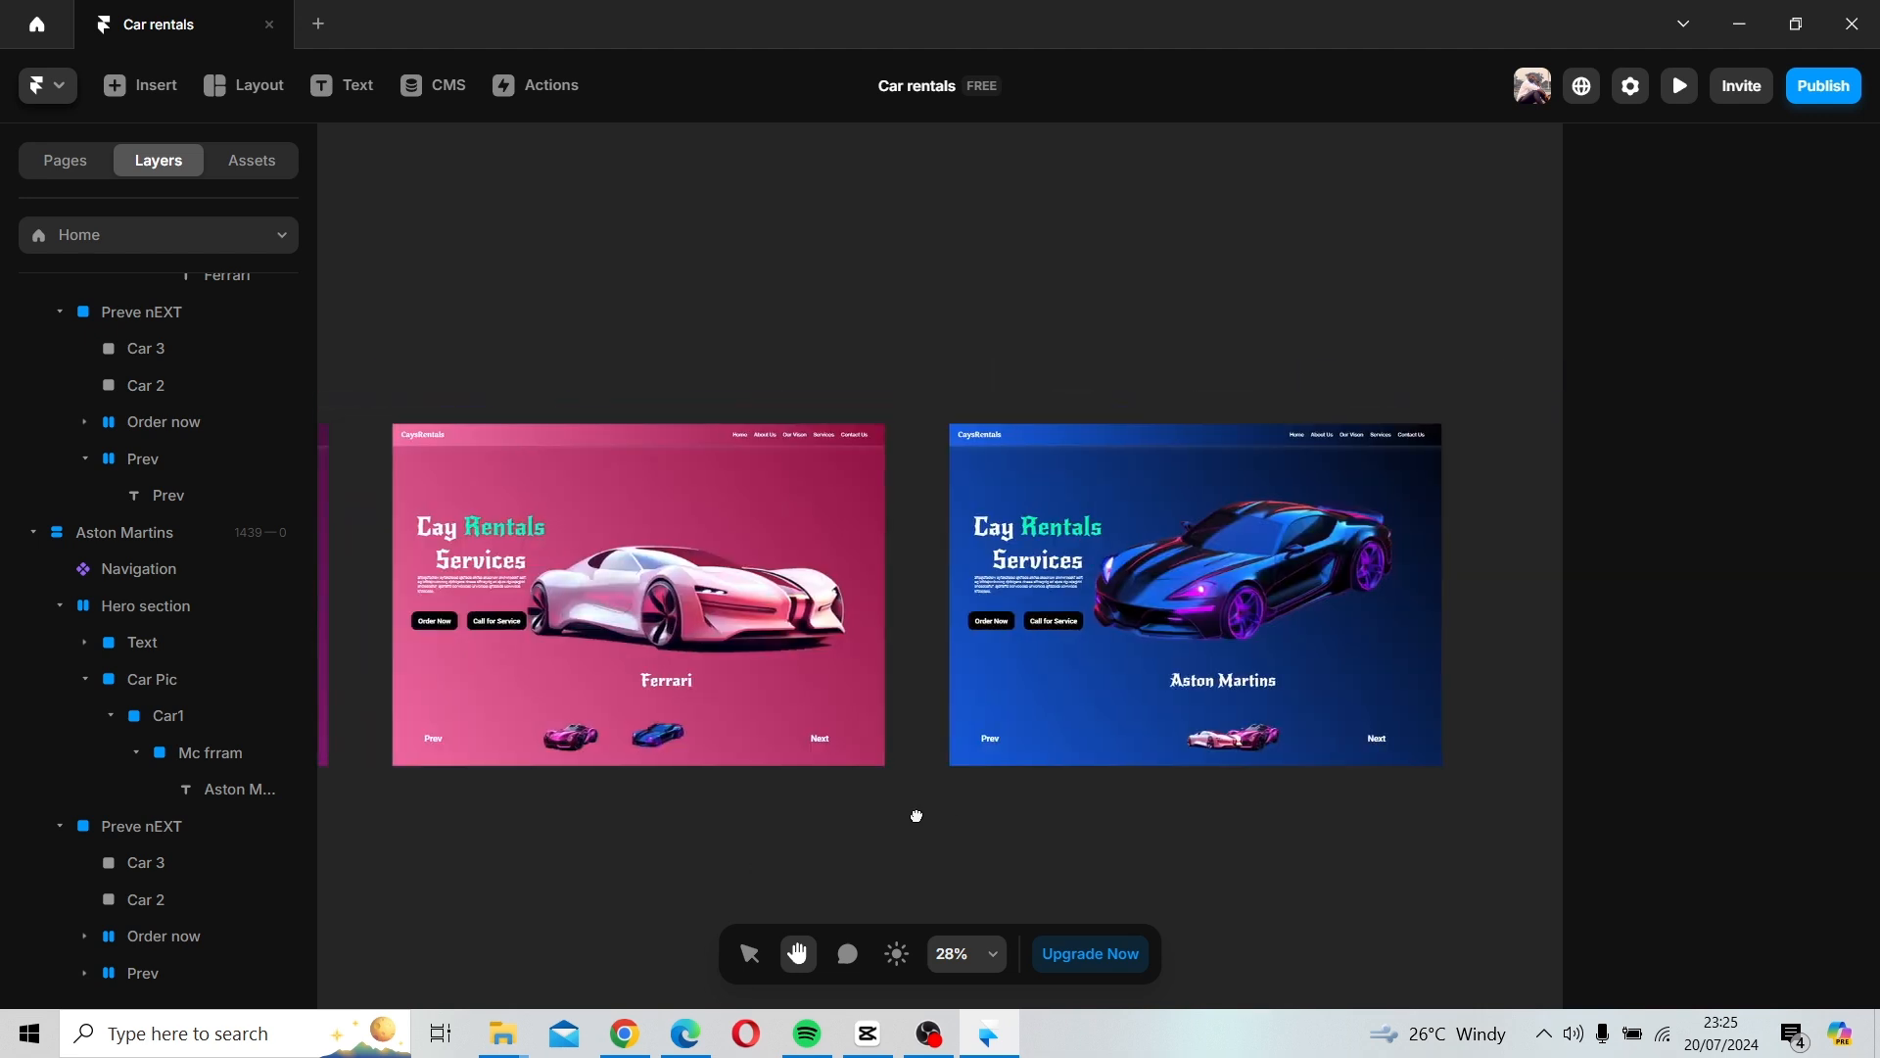
Space the white and magenta thumbnails apart on the Aston Martins page, undoing the move that takes Car 3 out of its row.
left_click(1215, 752)
left_click_drag(1217, 752, 1189, 902)
left_click(1250, 741)
left_click(1293, 813)
key("space")
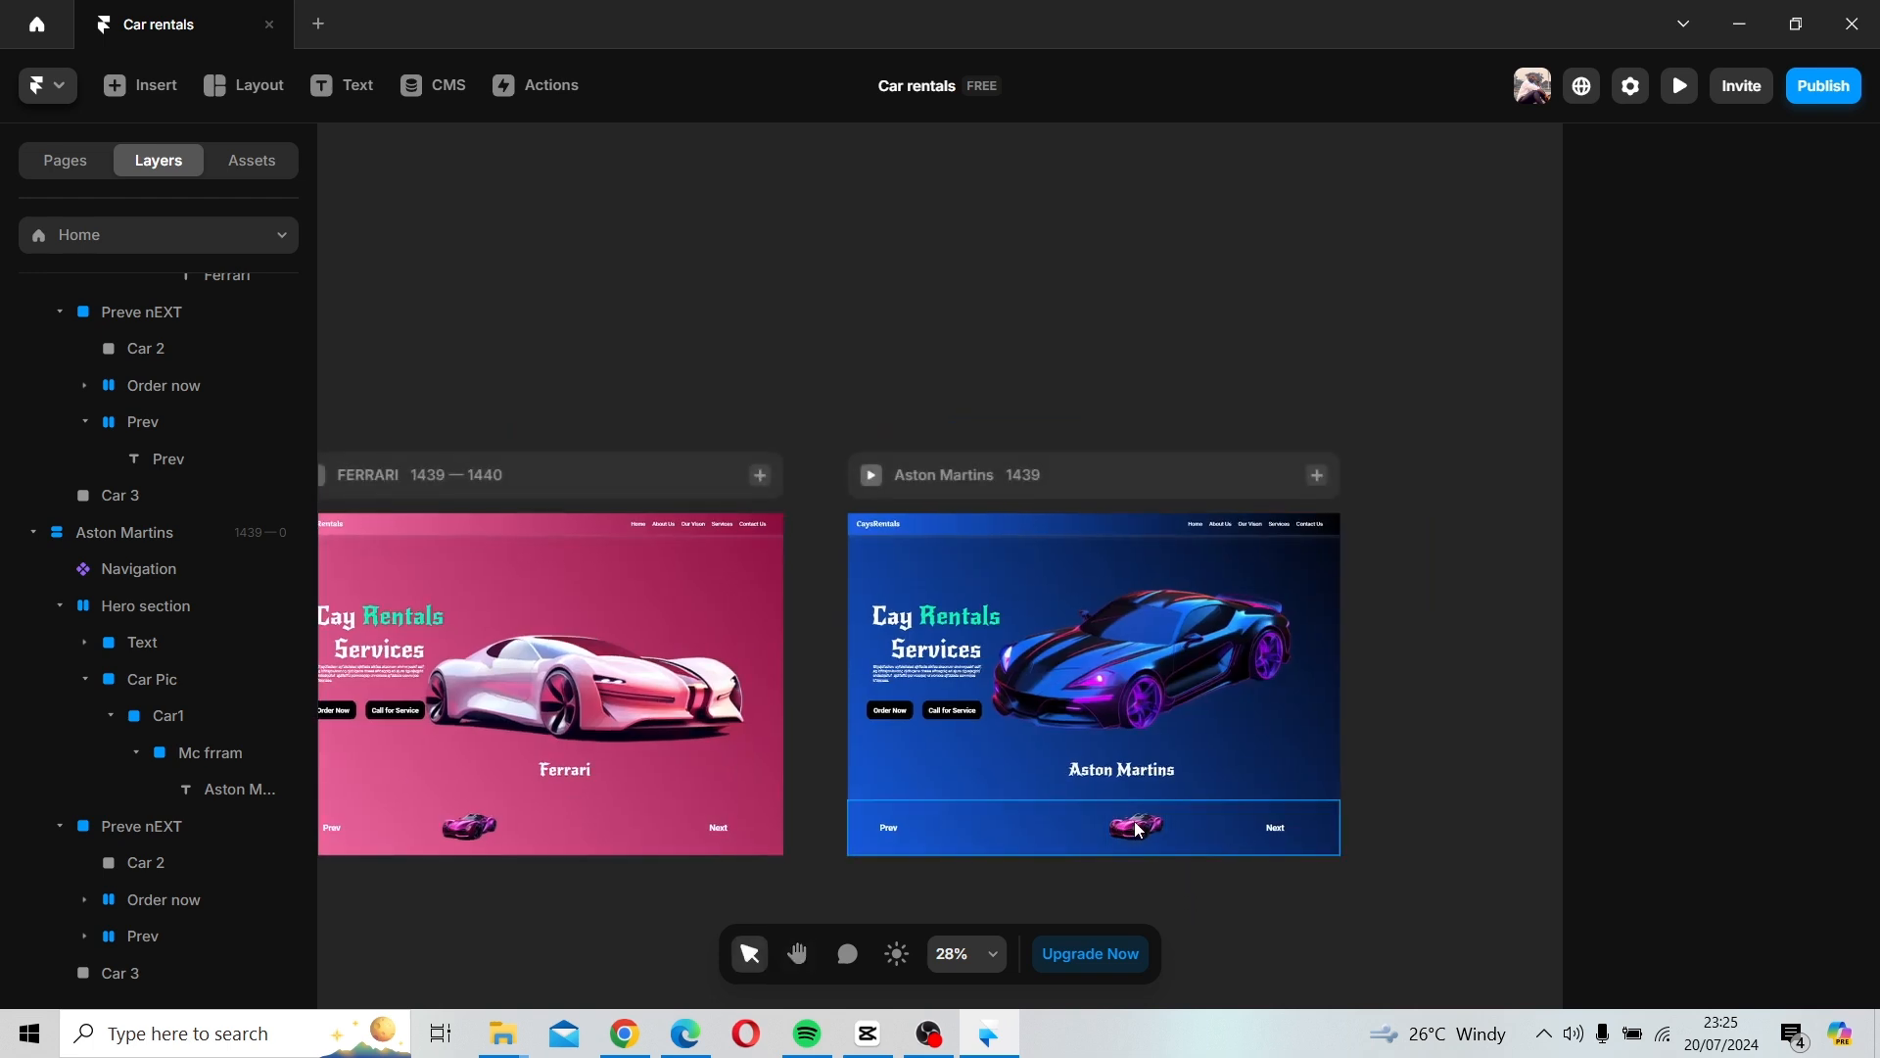
key("ctrl+z")
left_click(1198, 869)
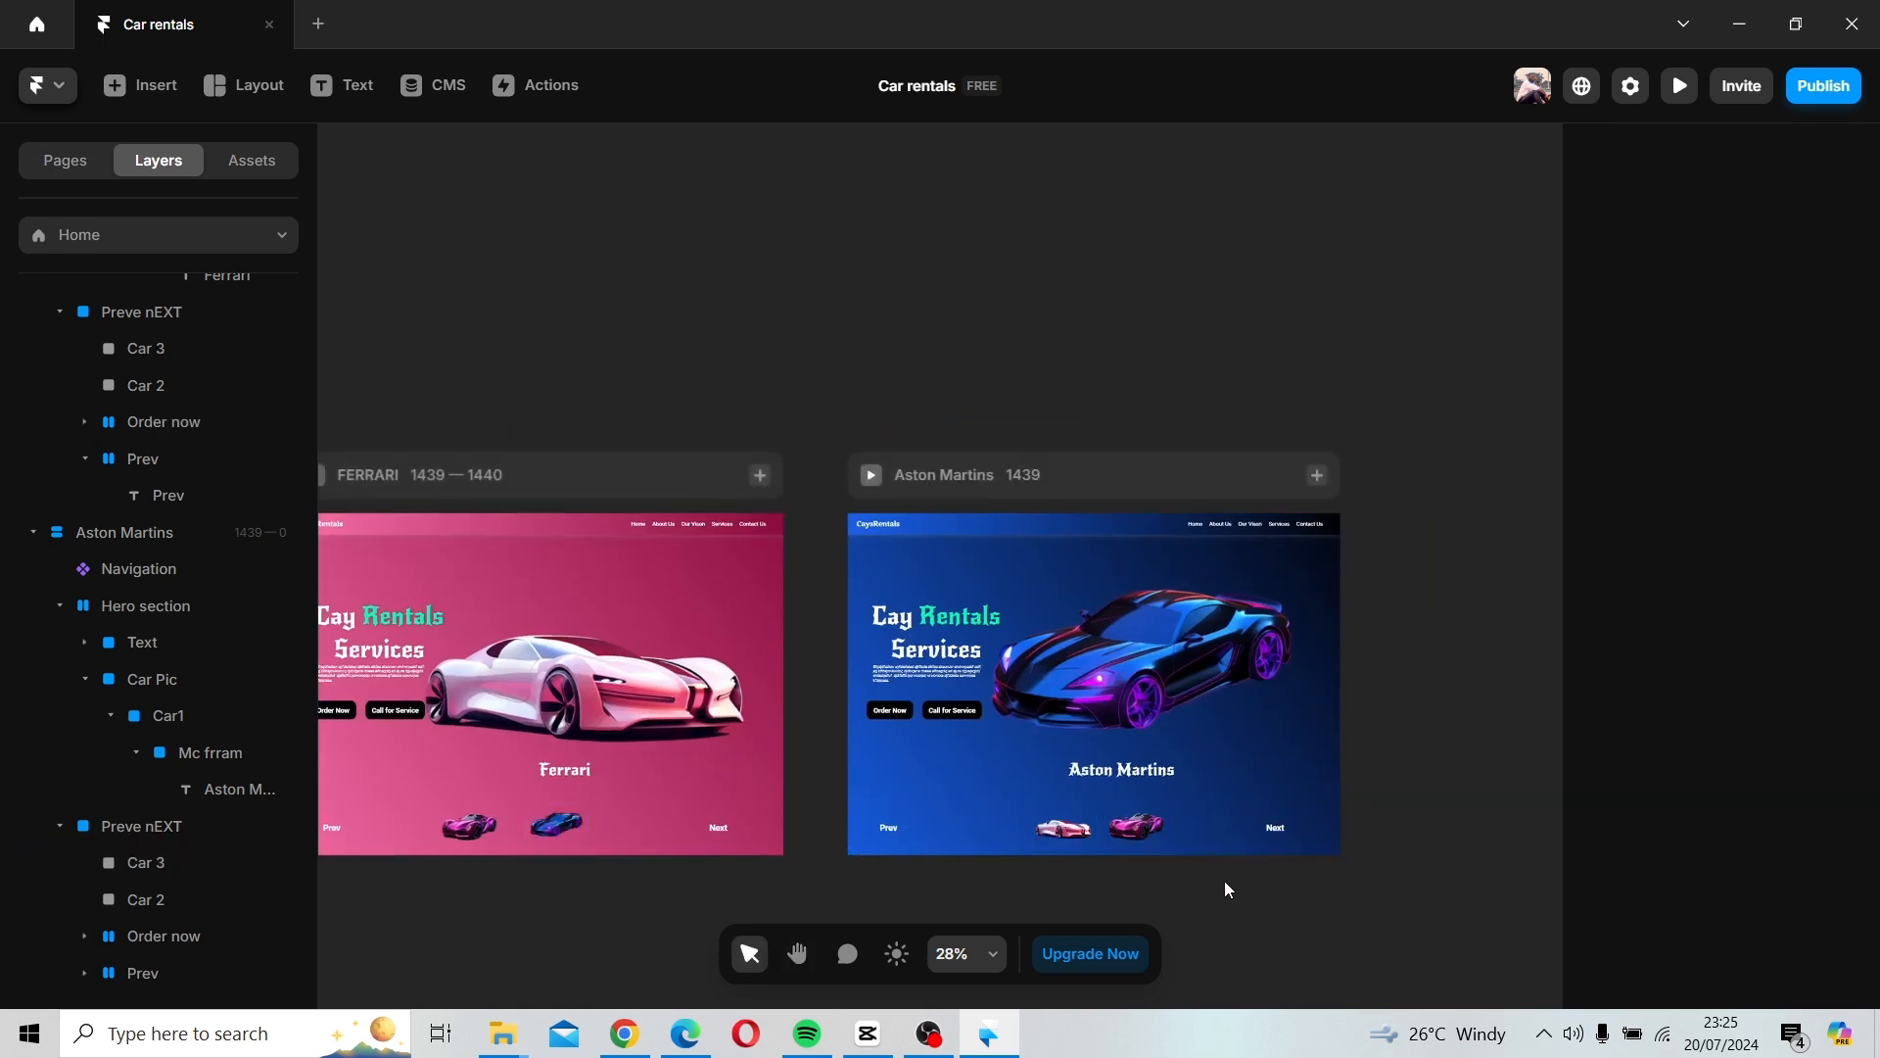
Make the Next button on the Aston Martins page fully transparent.
key("space")
left_click_drag(1216, 882, 1204, 813)
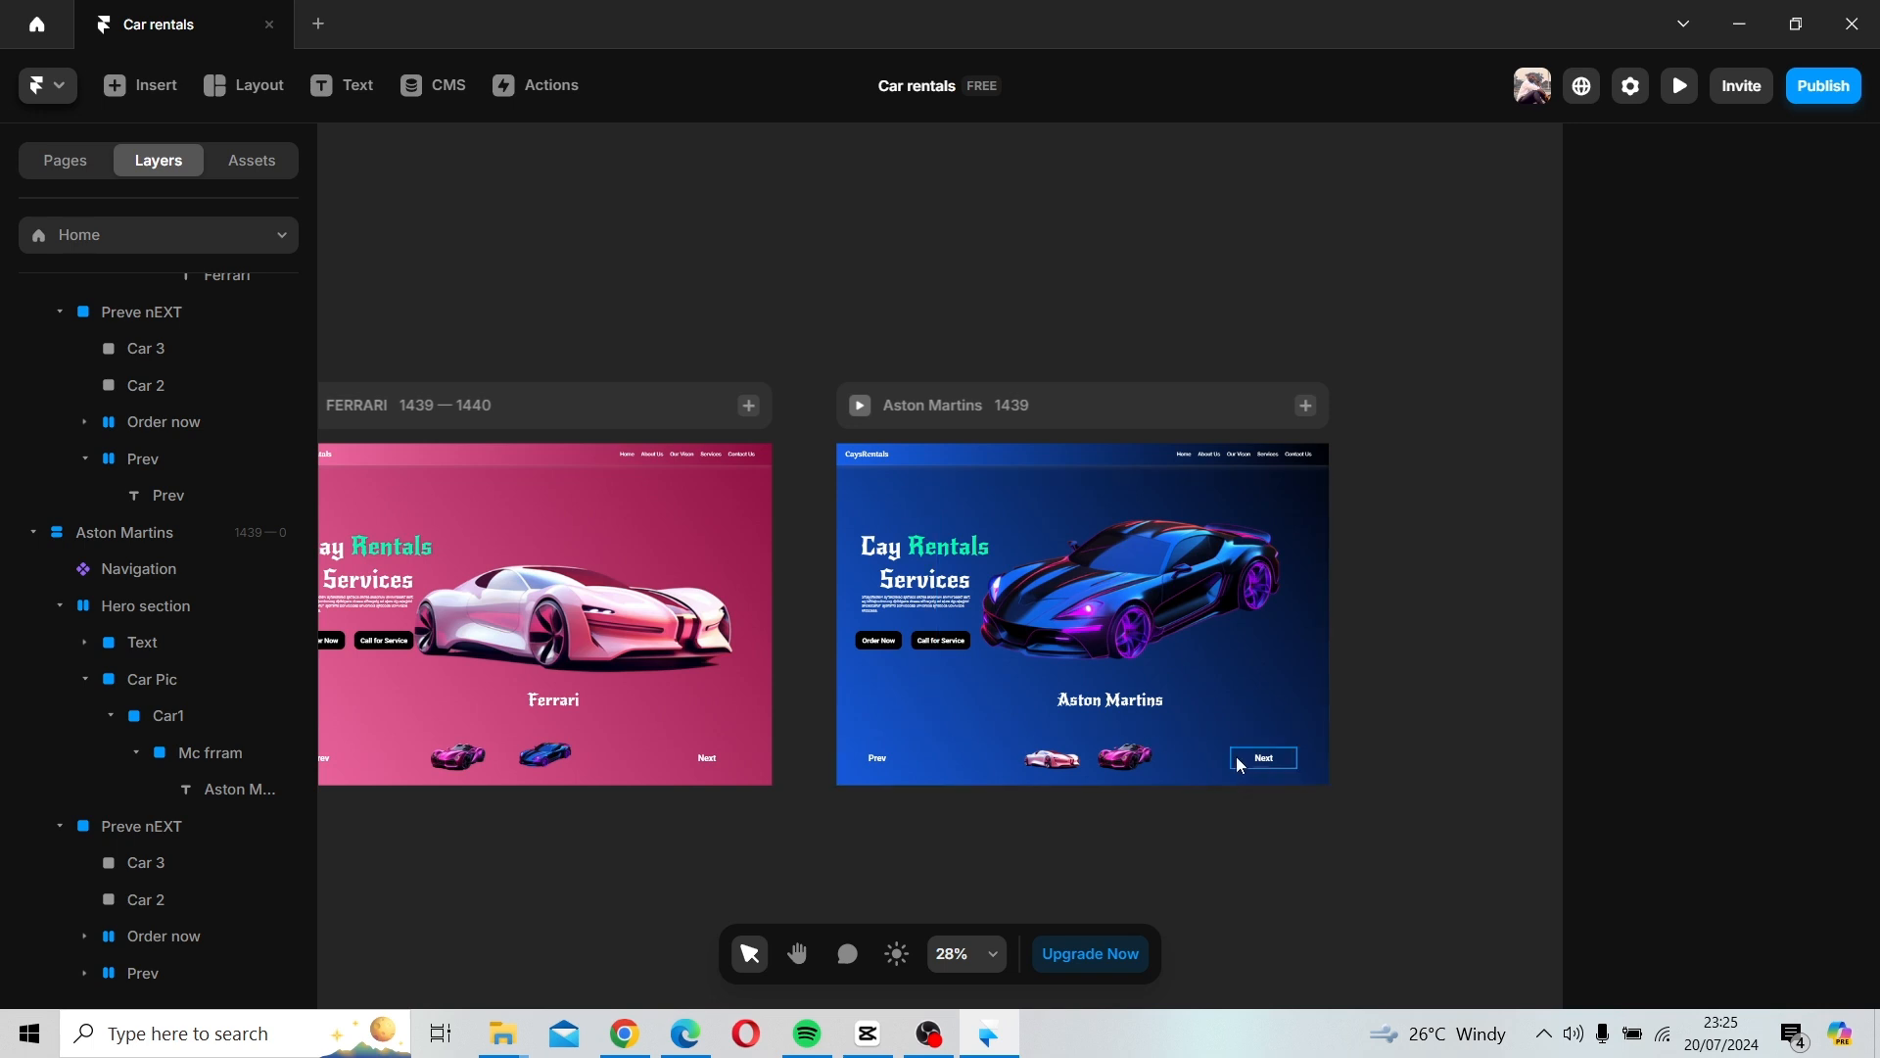
left_click(1288, 777)
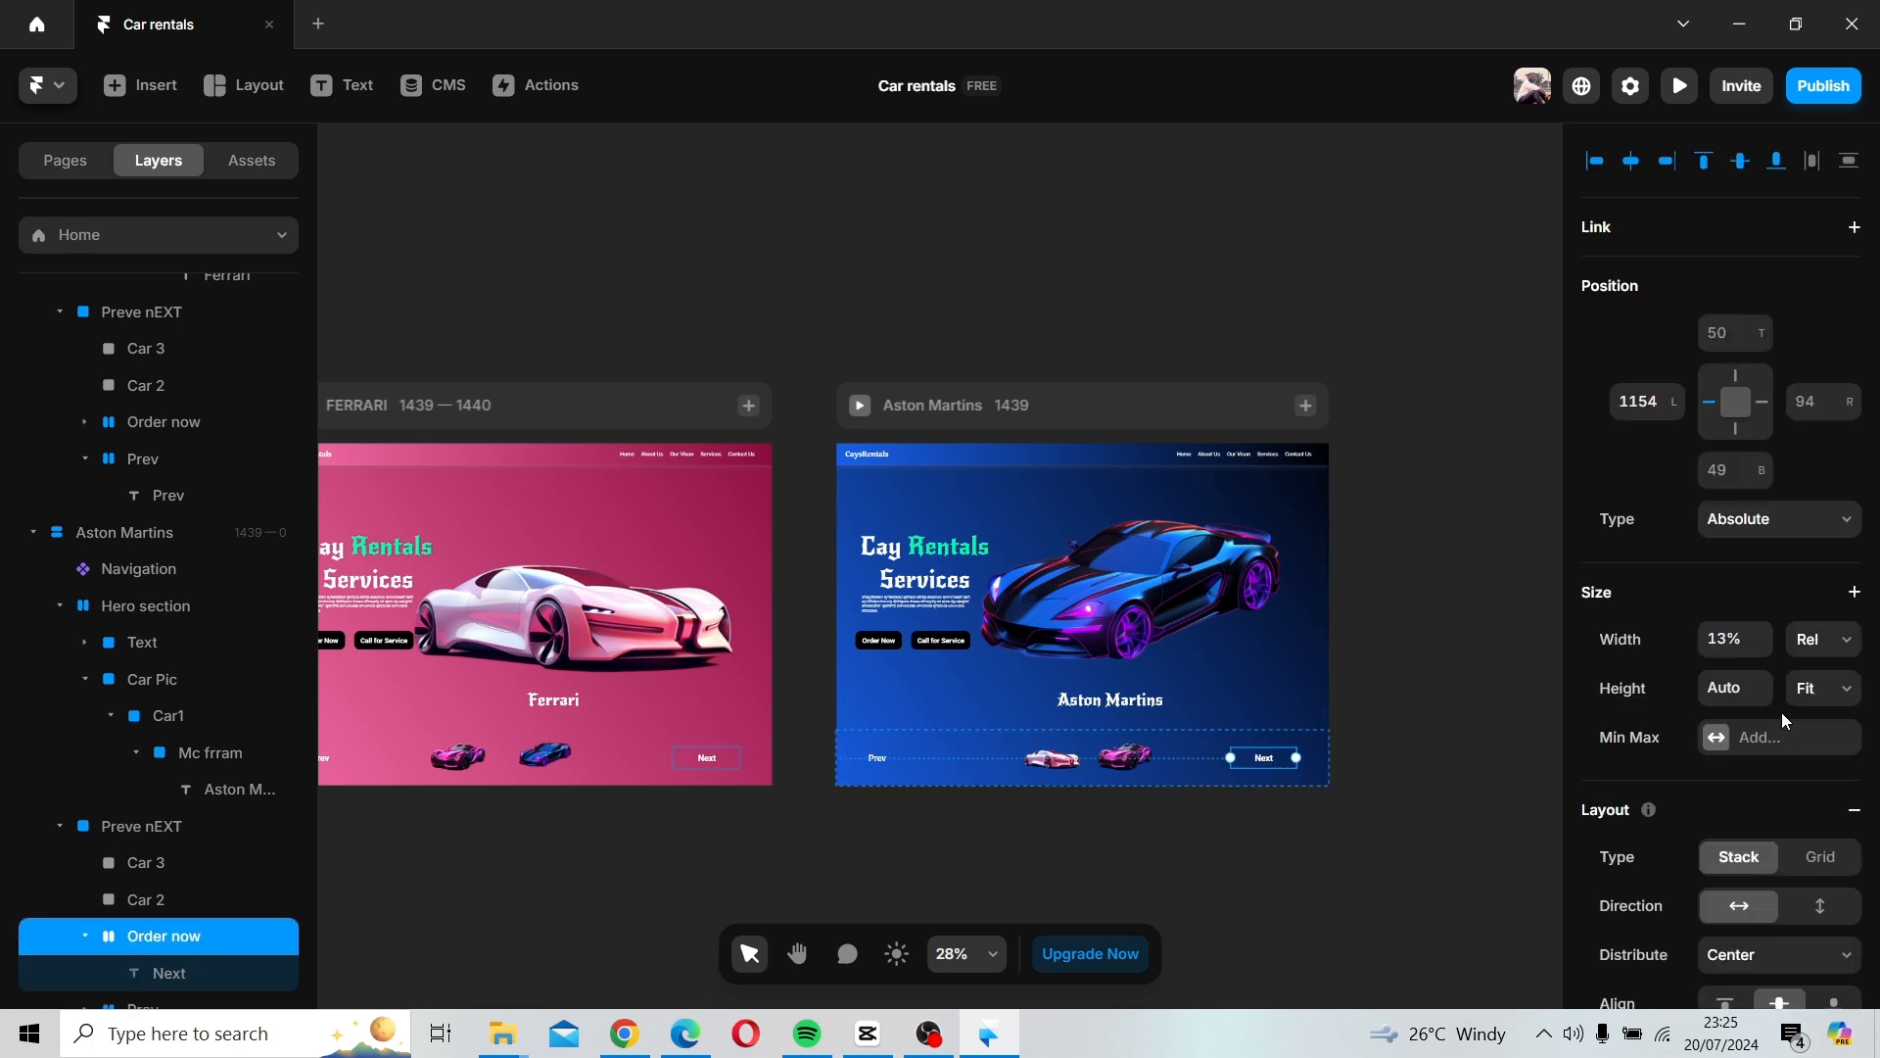
scroll(1829, 740, "down", 5)
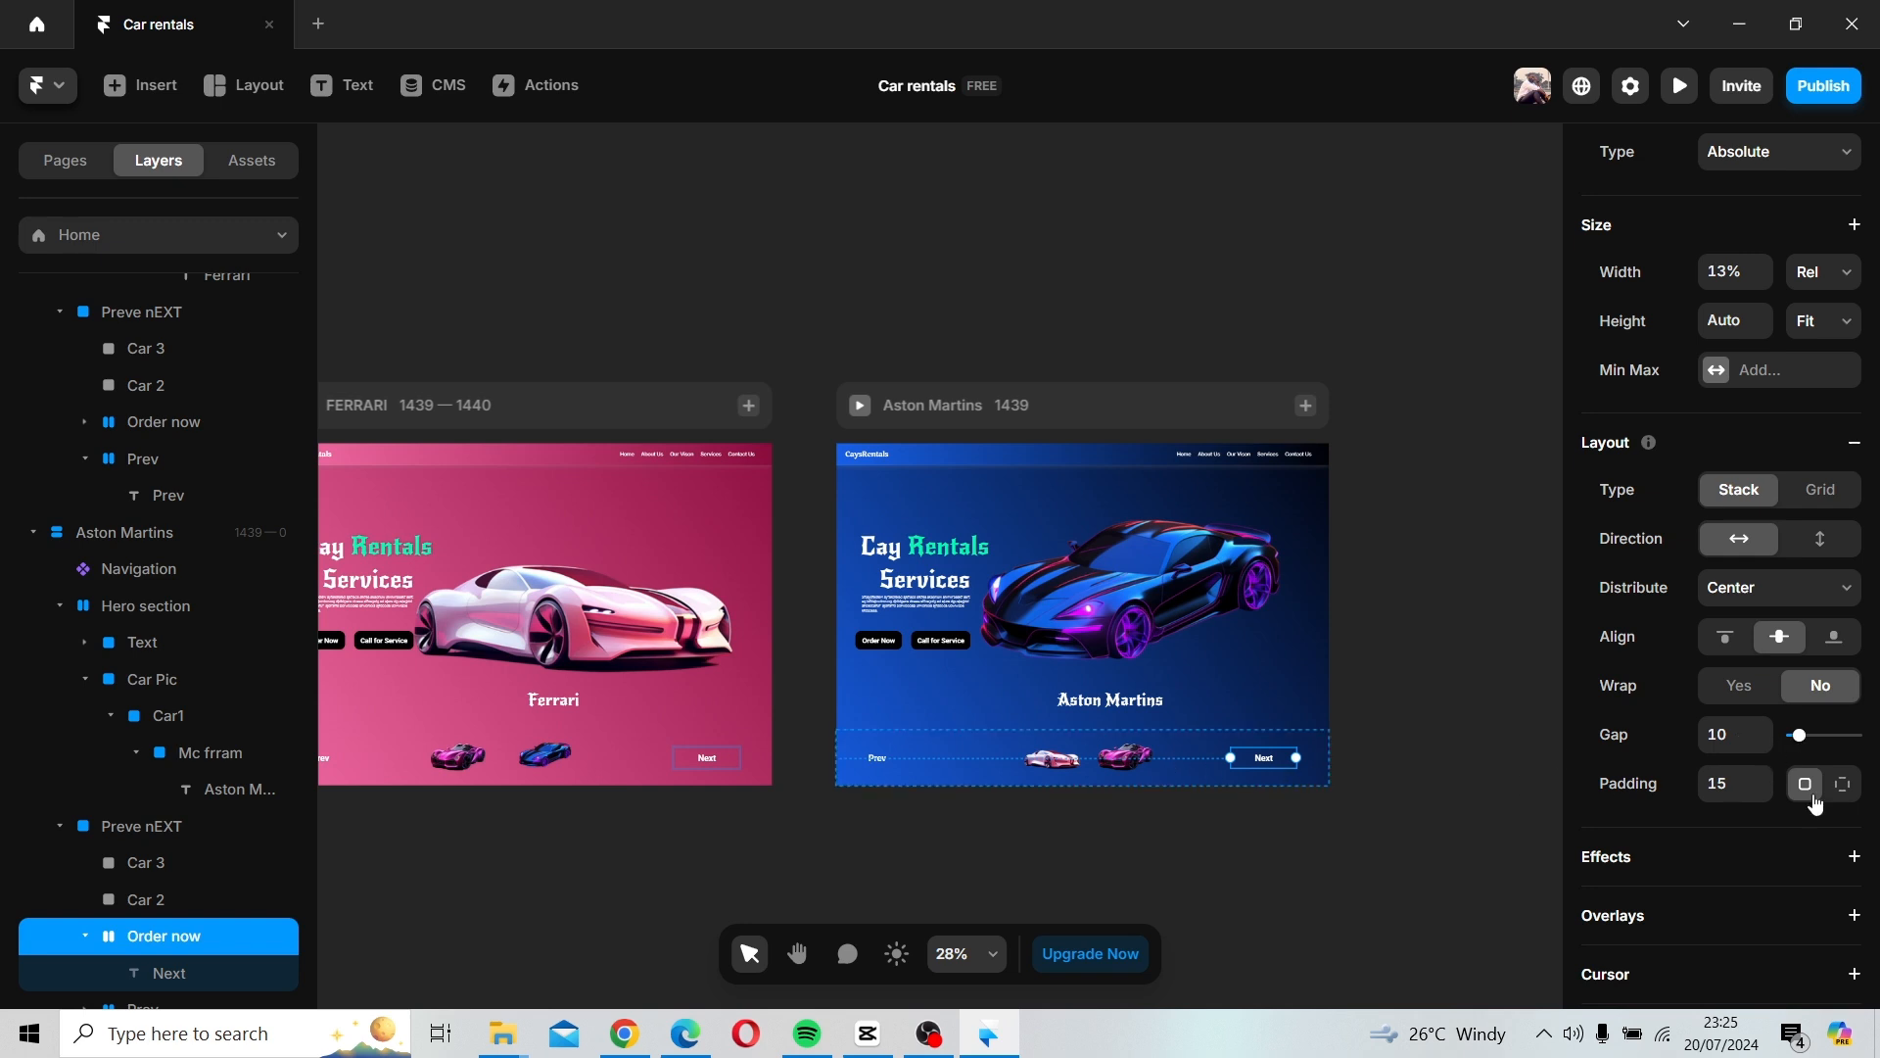
scroll(1818, 805, "down", 5)
left_click_drag(1857, 602, 1745, 638)
left_click(1462, 755)
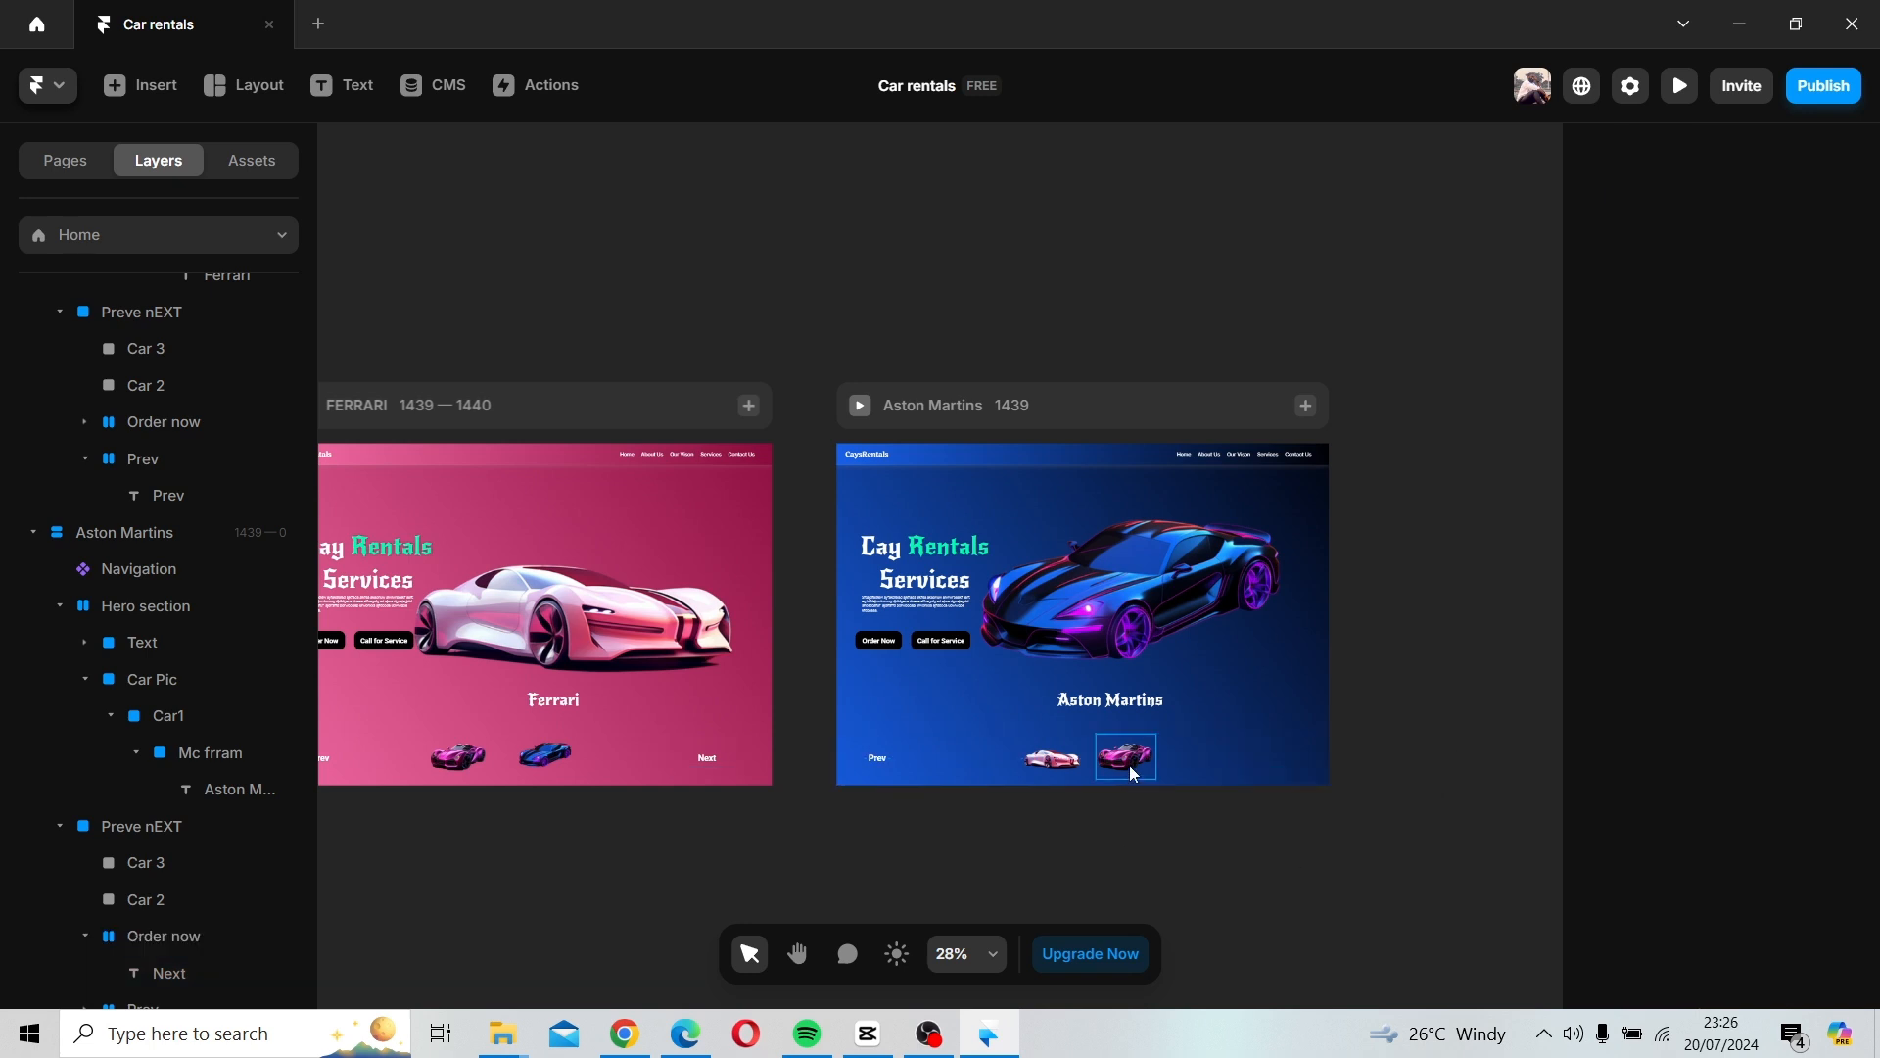
Examine the Mc laren, FERRARI and Aston Martins pages side by side.
scroll(1130, 833, "down", 4)
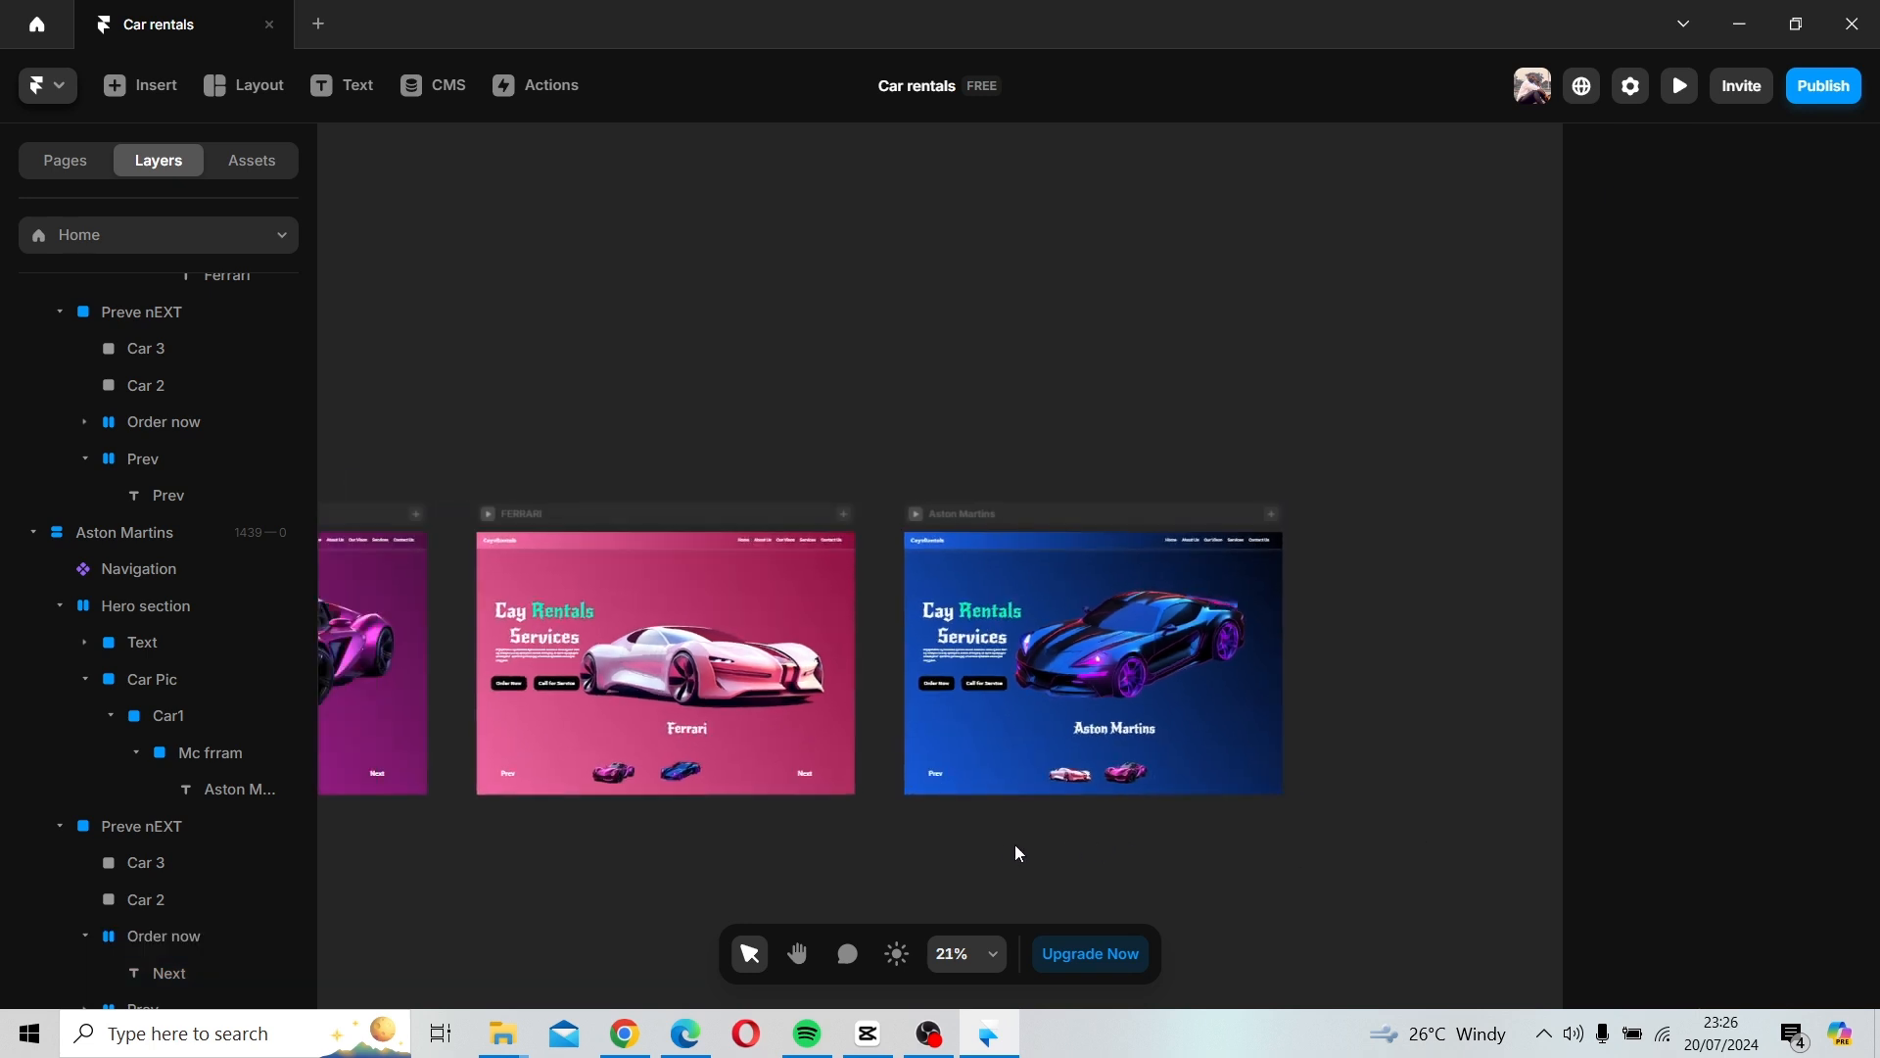
key("h")
left_click_drag(1015, 848, 1310, 851)
key("v")
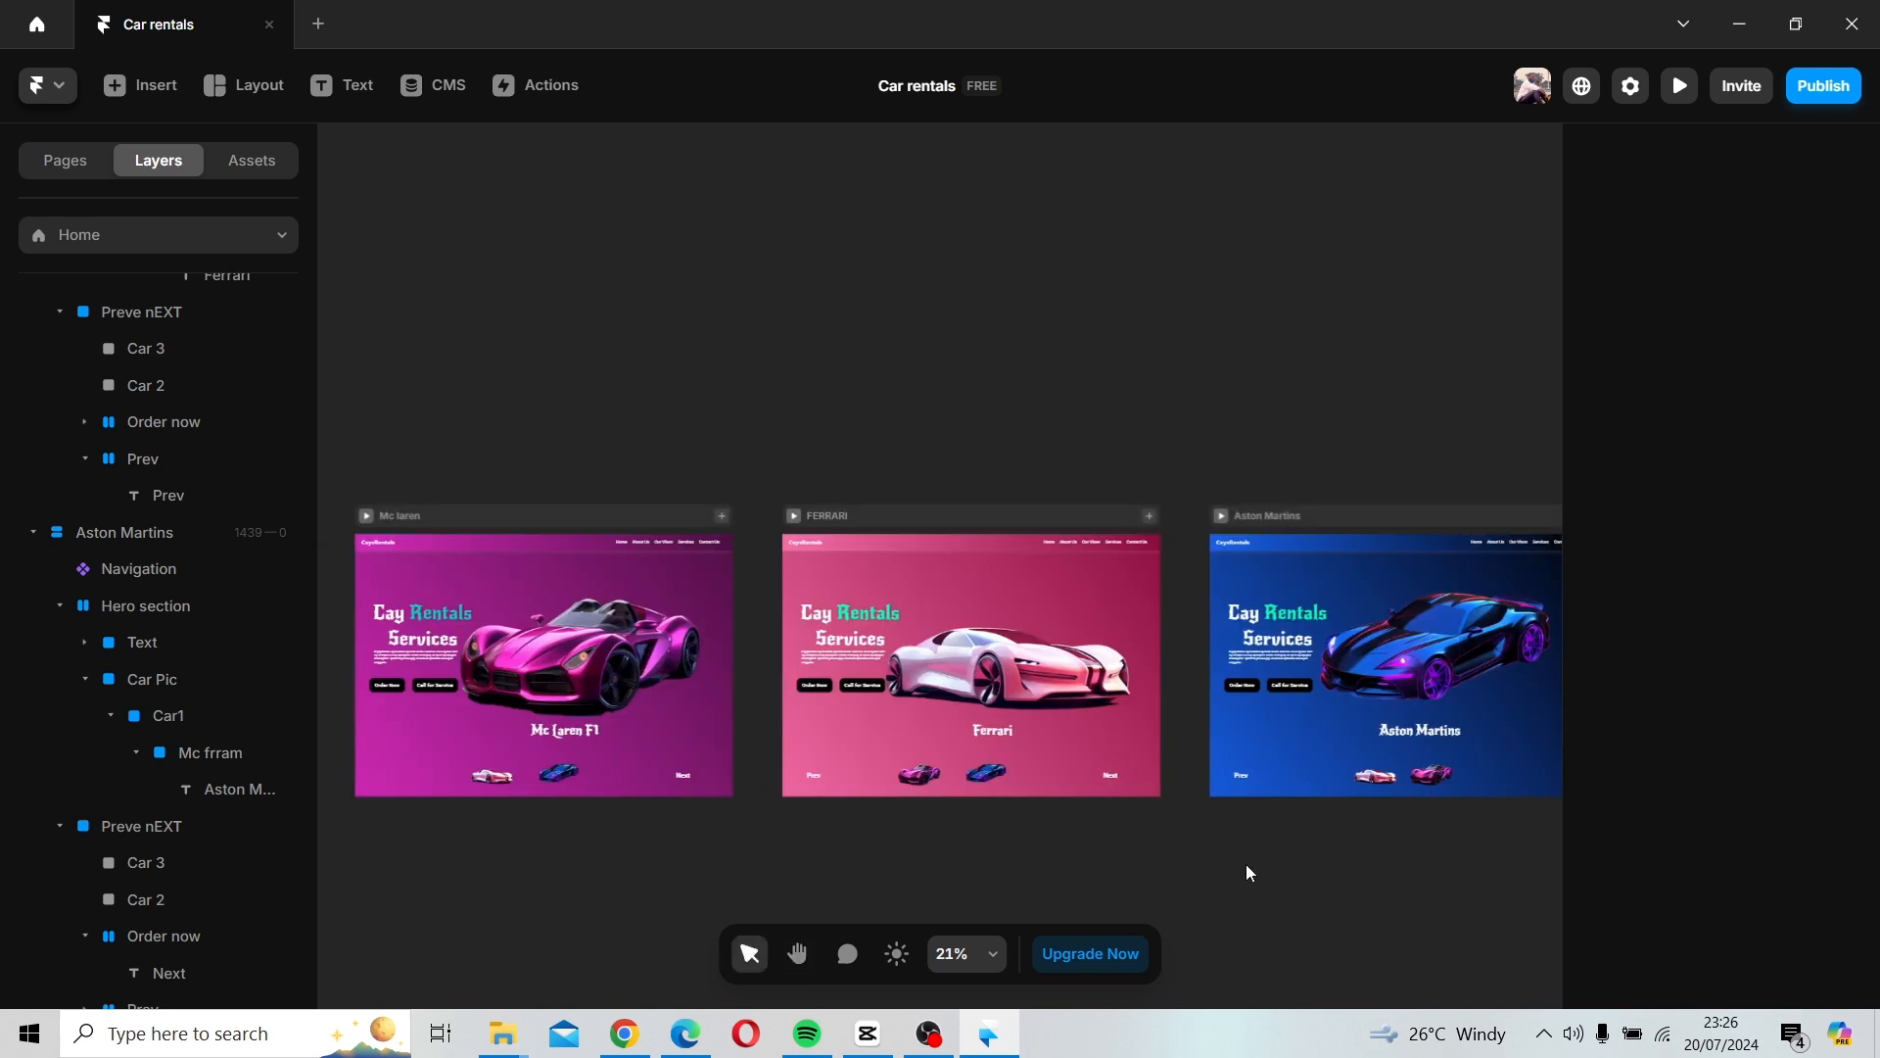
scroll(1247, 864, "down", 1)
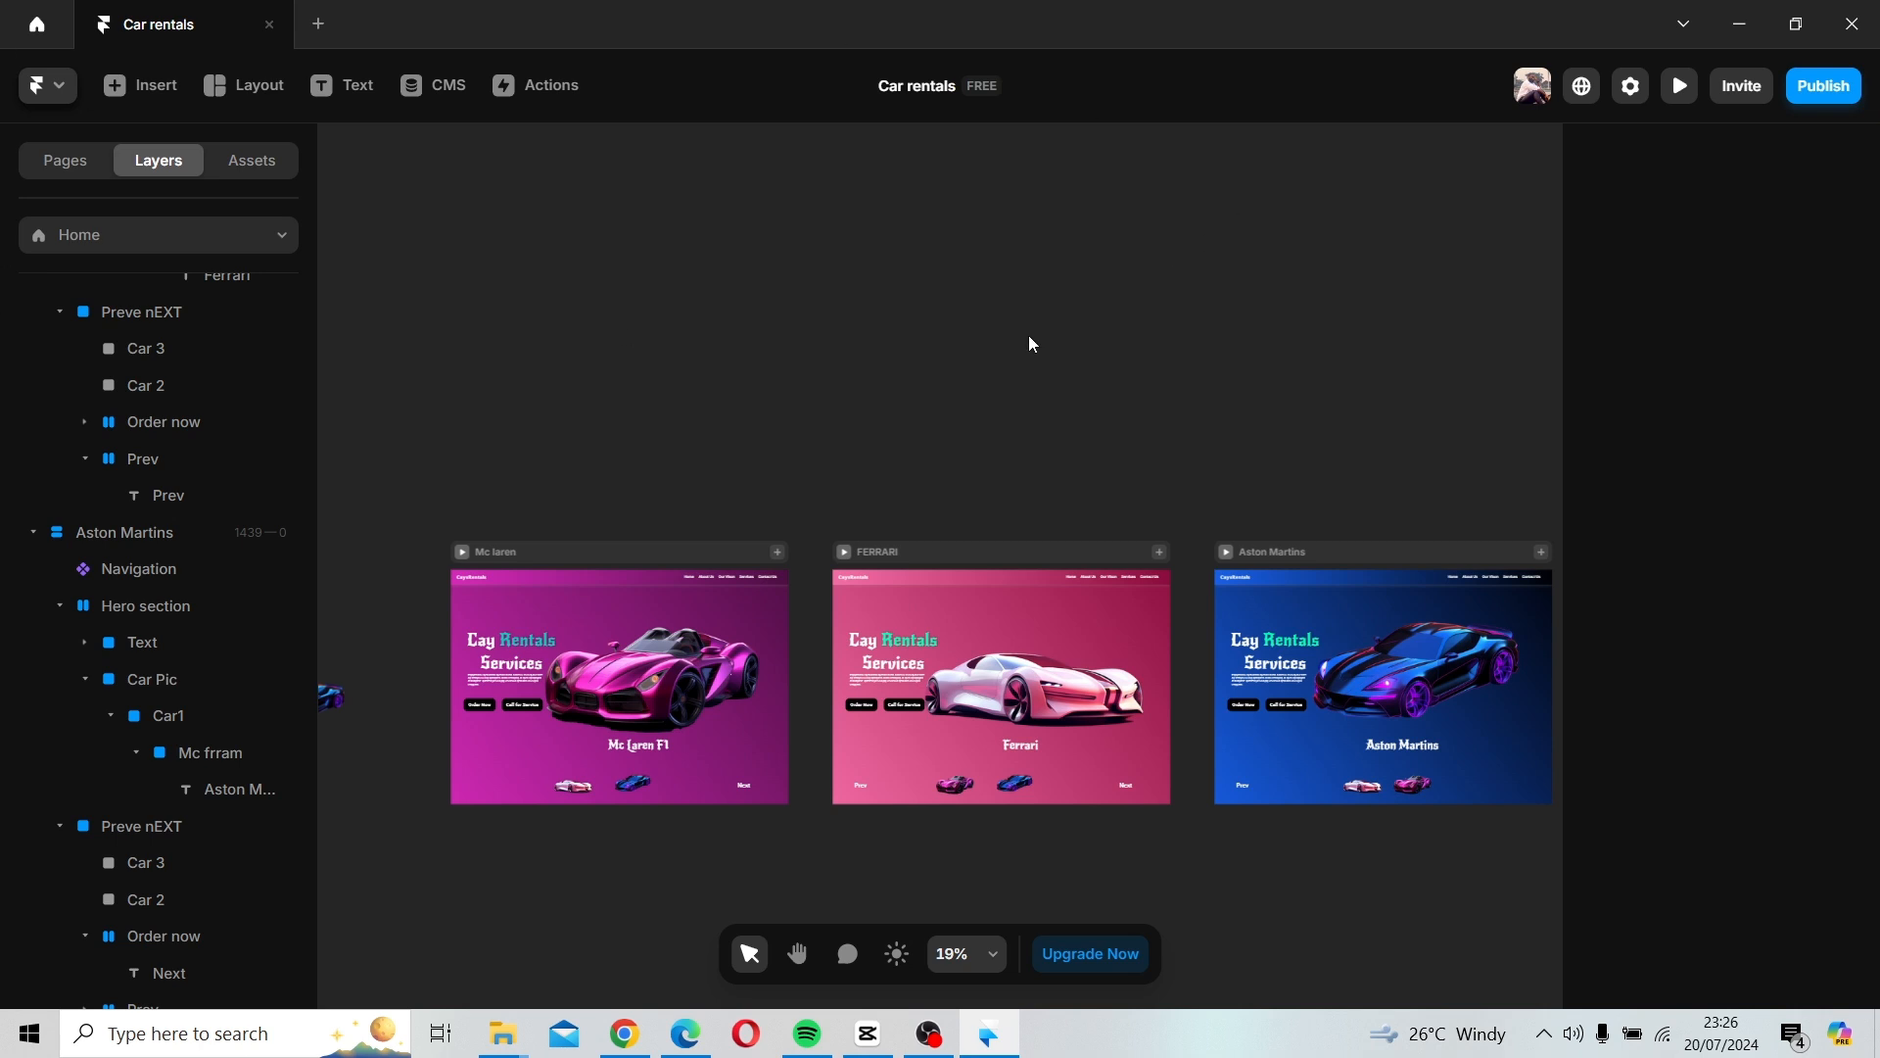
key("space")
left_click_drag(941, 479, 913, 304)
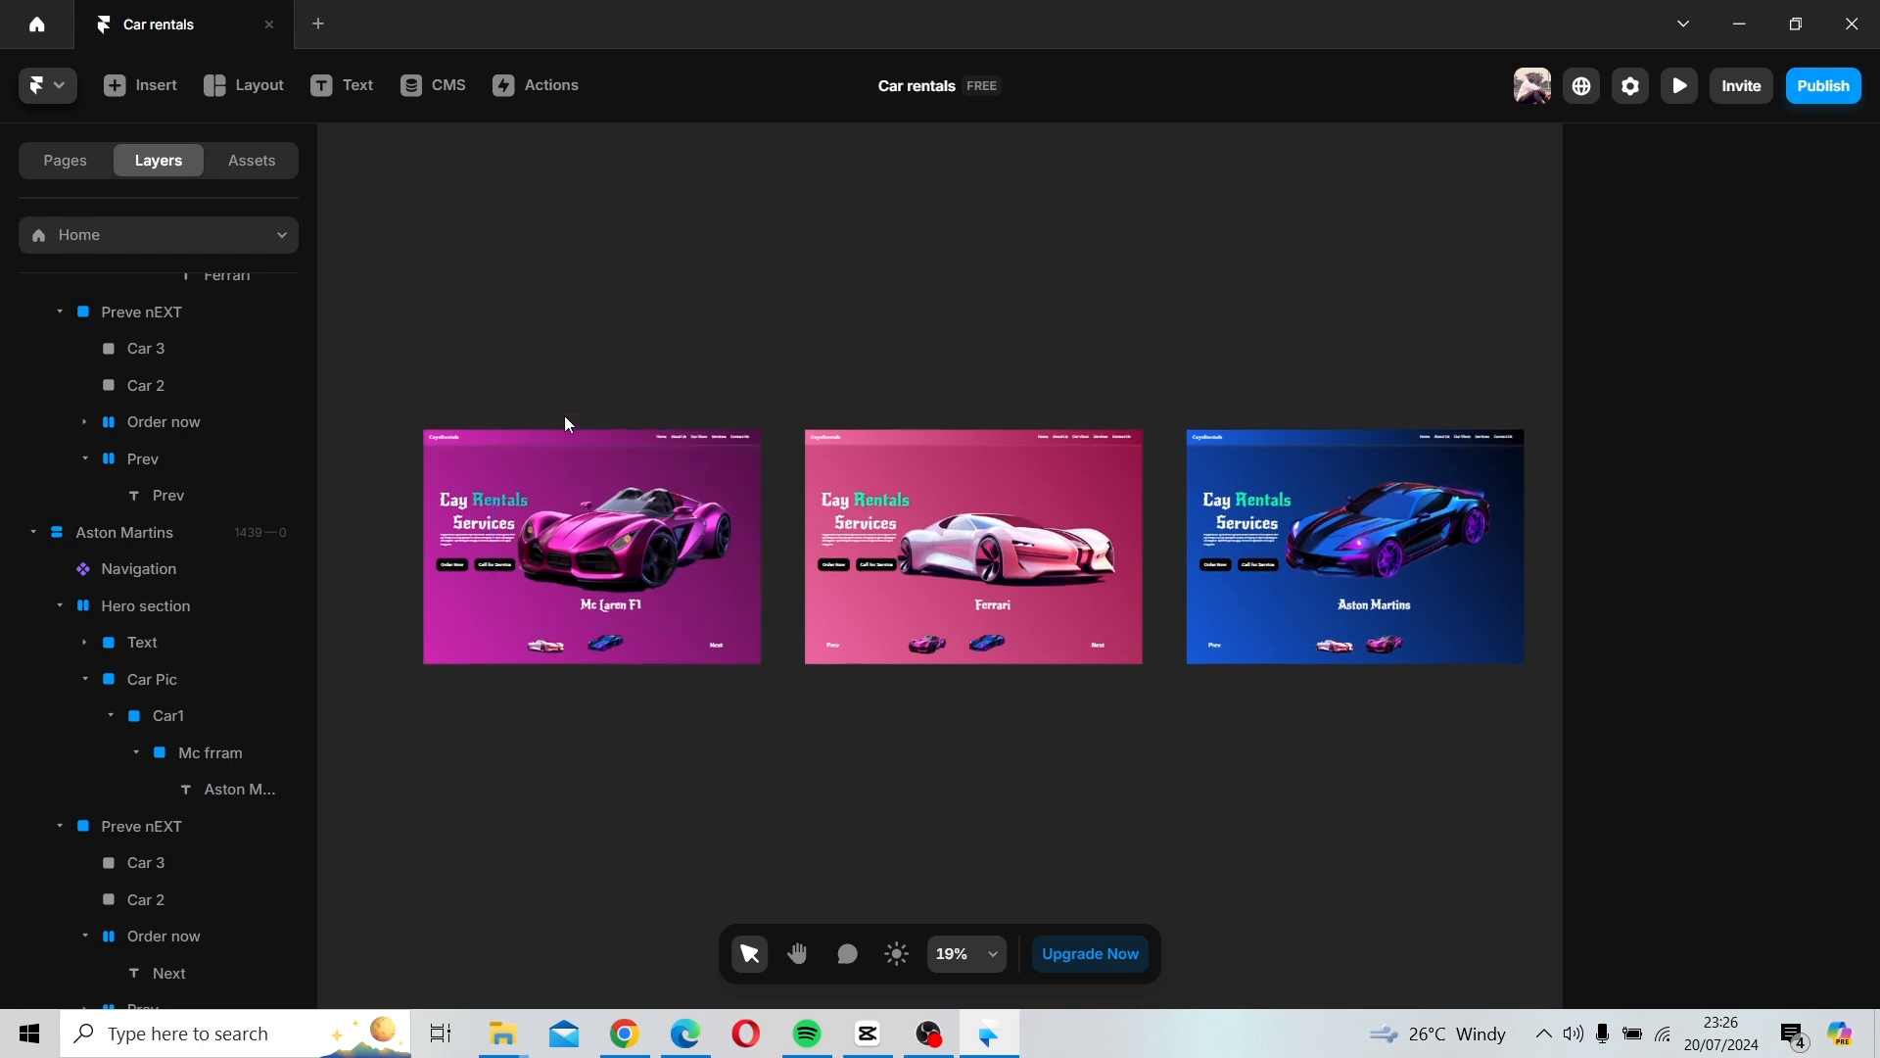
Select the white car thumbnail on the Mc laren page, closing its image fill settings.
scroll(578, 430, "up", 3)
scroll(608, 544, "up", 3, "ctrl")
scroll(608, 544, "up", 4, "ctrl")
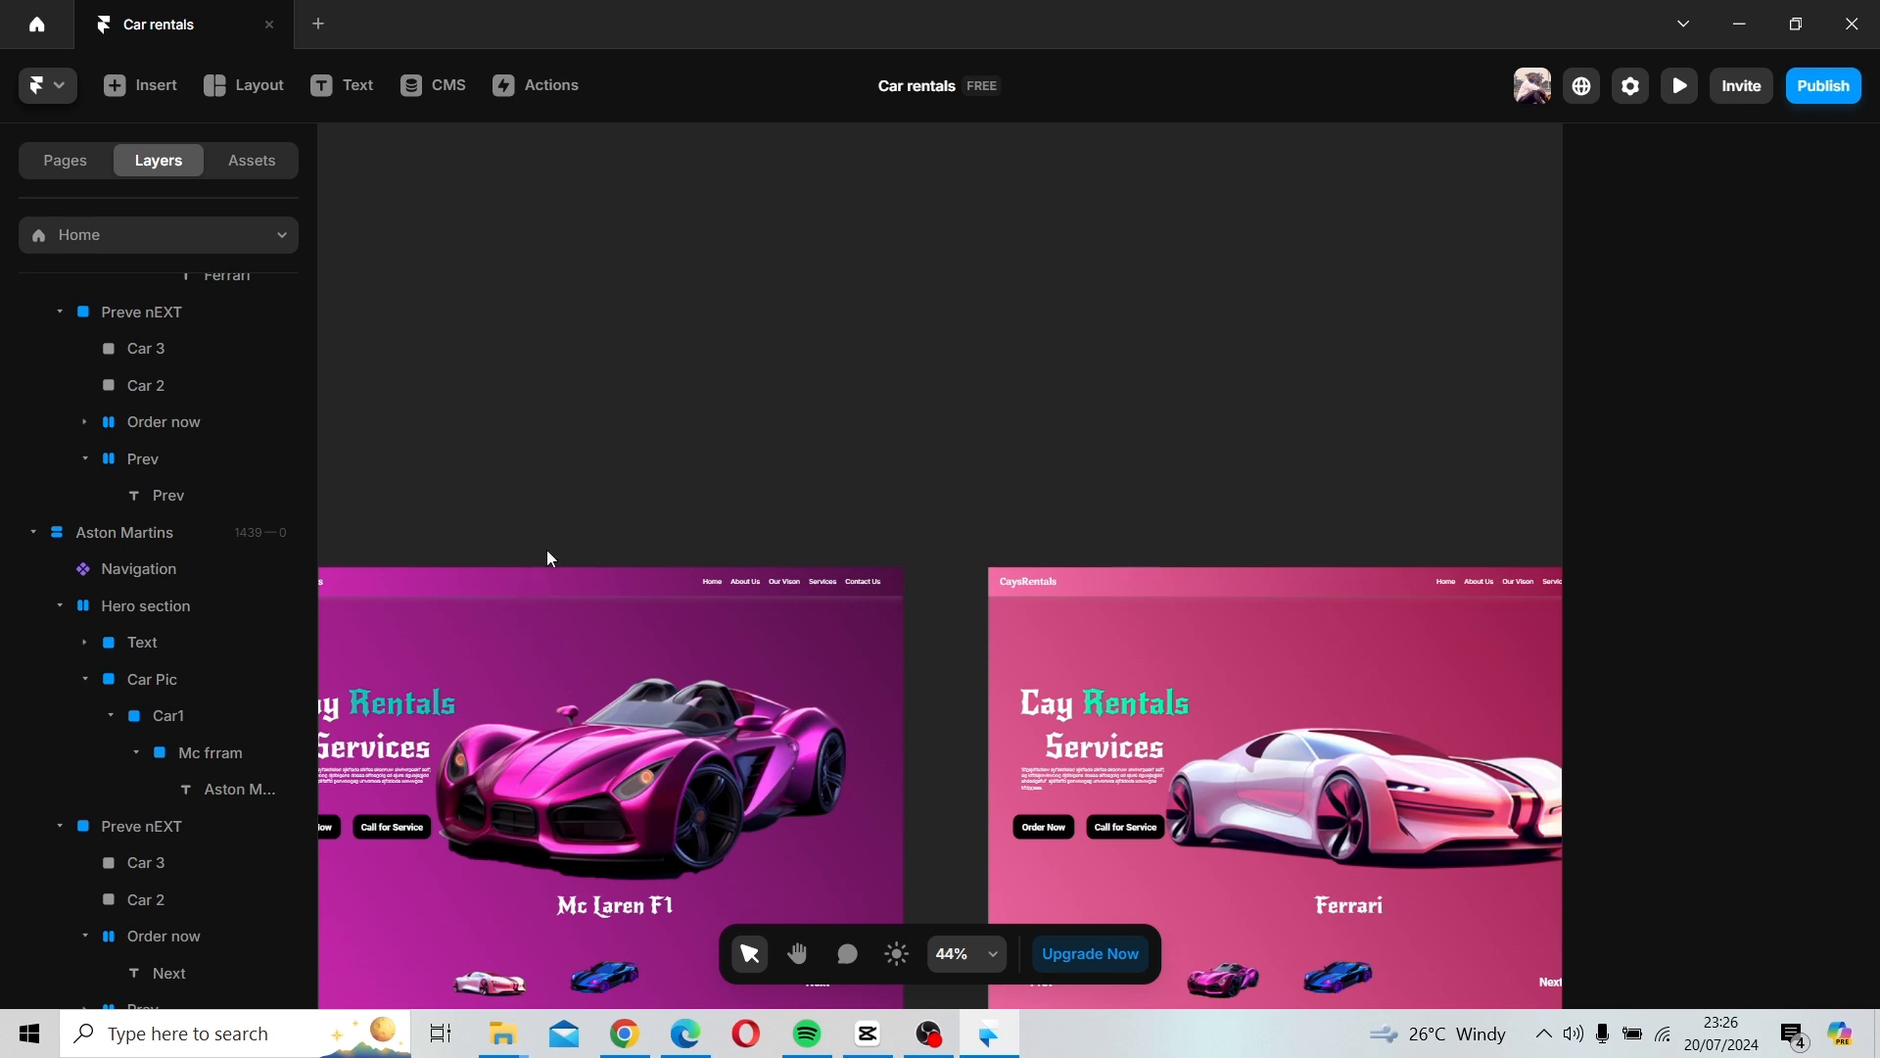
left_click(755, 384)
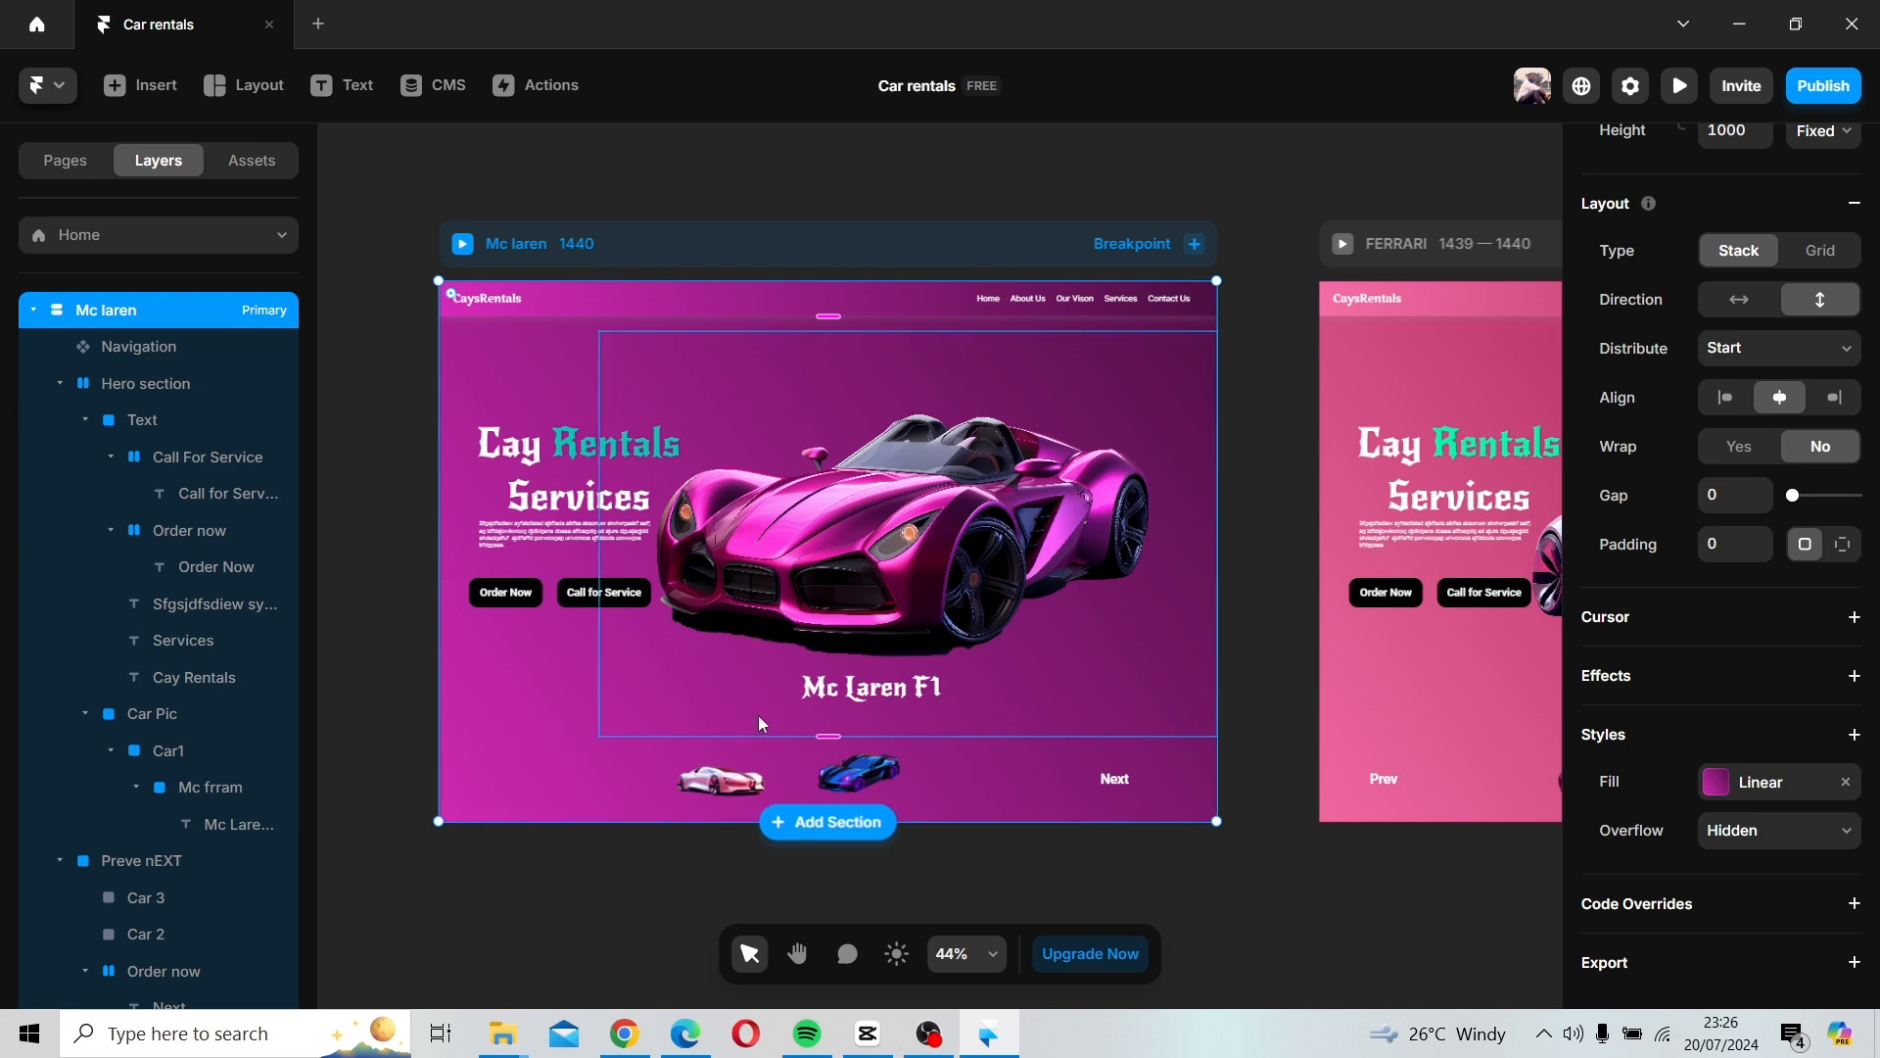
scroll(603, 642, "up", 2, "ctrl")
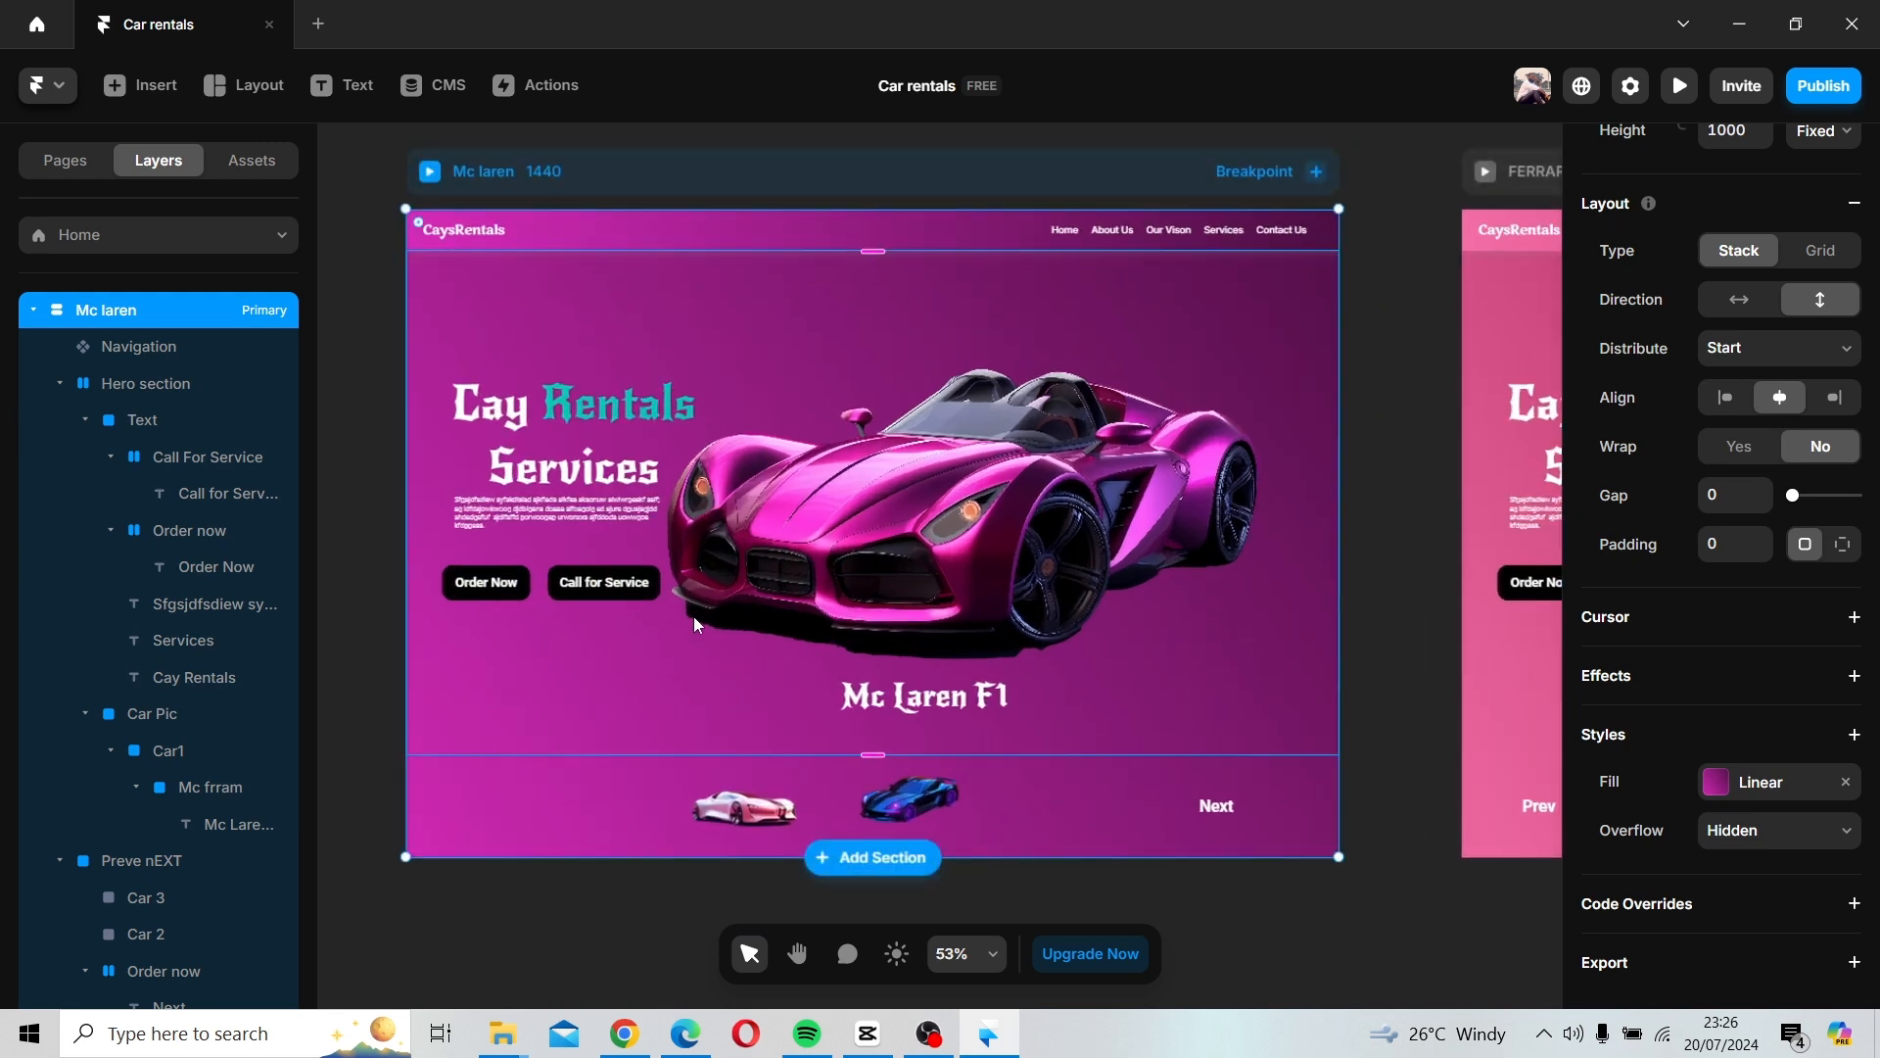
scroll(694, 615, "down", 1)
scroll(694, 615, "right", 1)
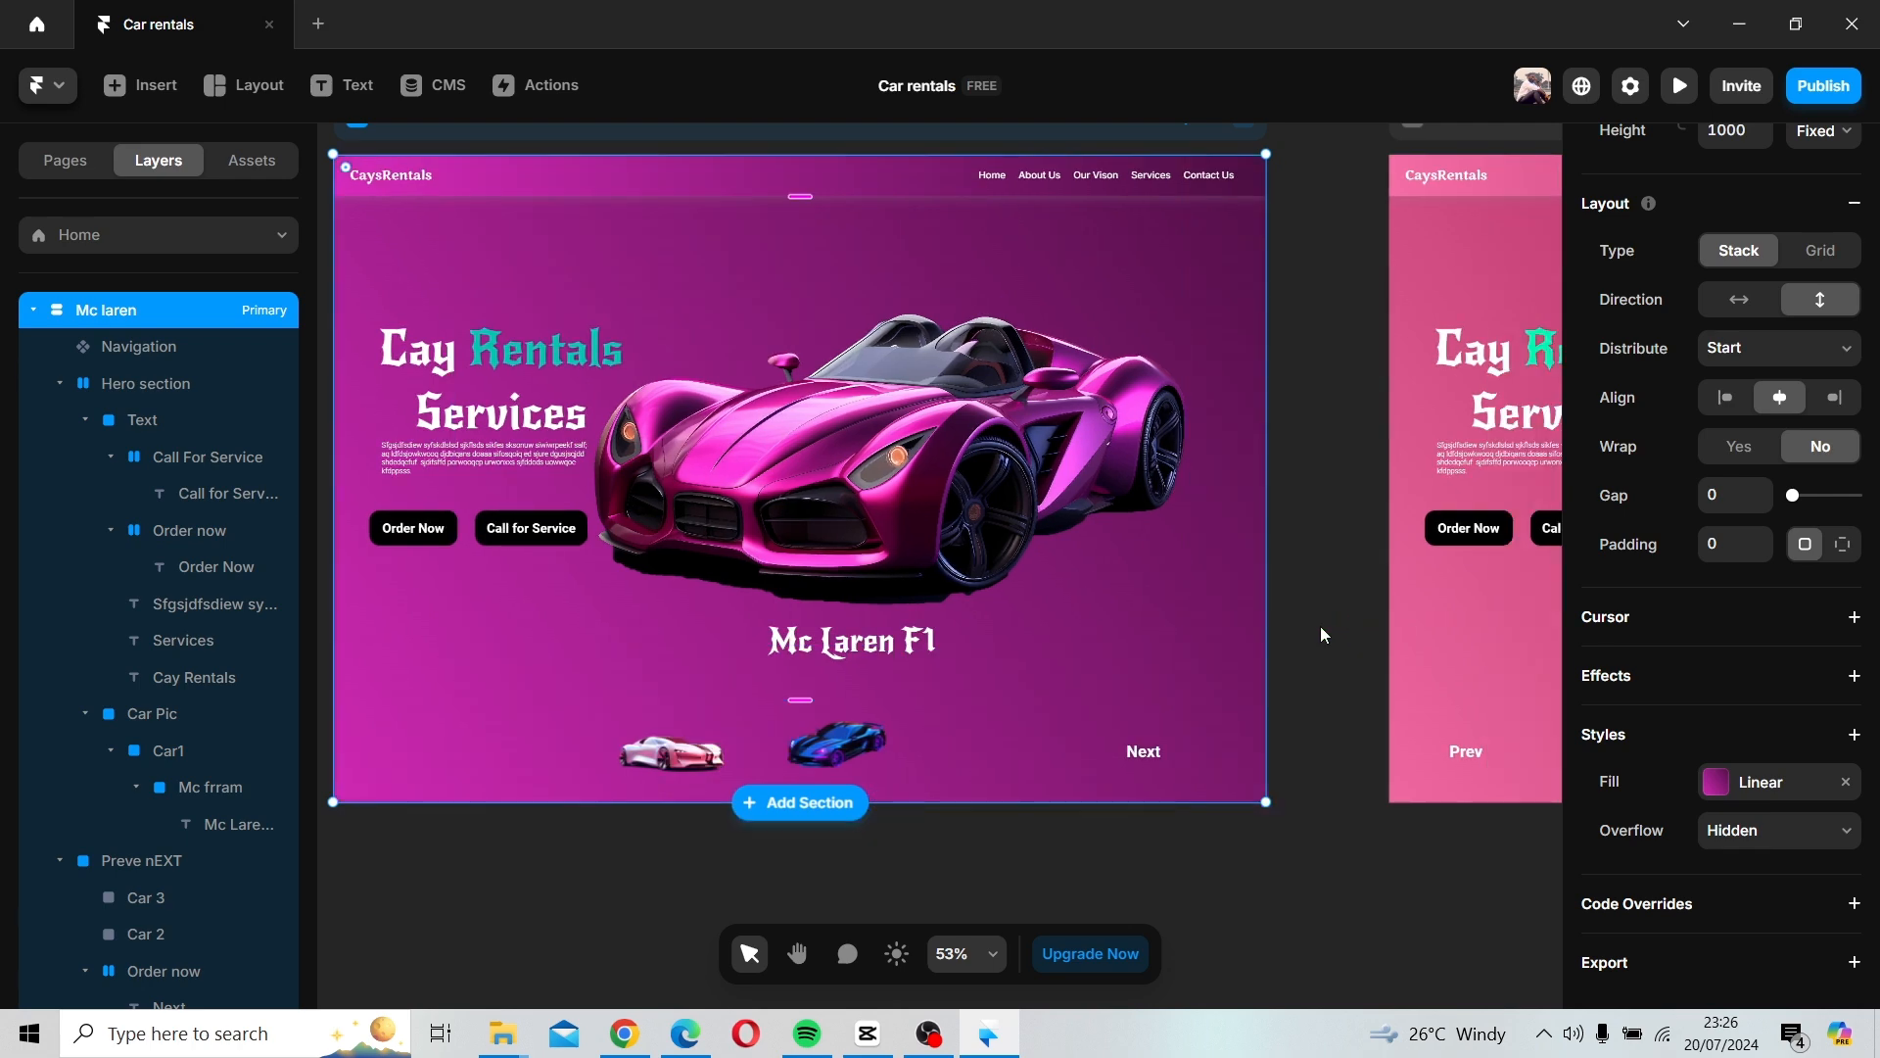
key("space")
left_click_drag(1305, 634, 1283, 556)
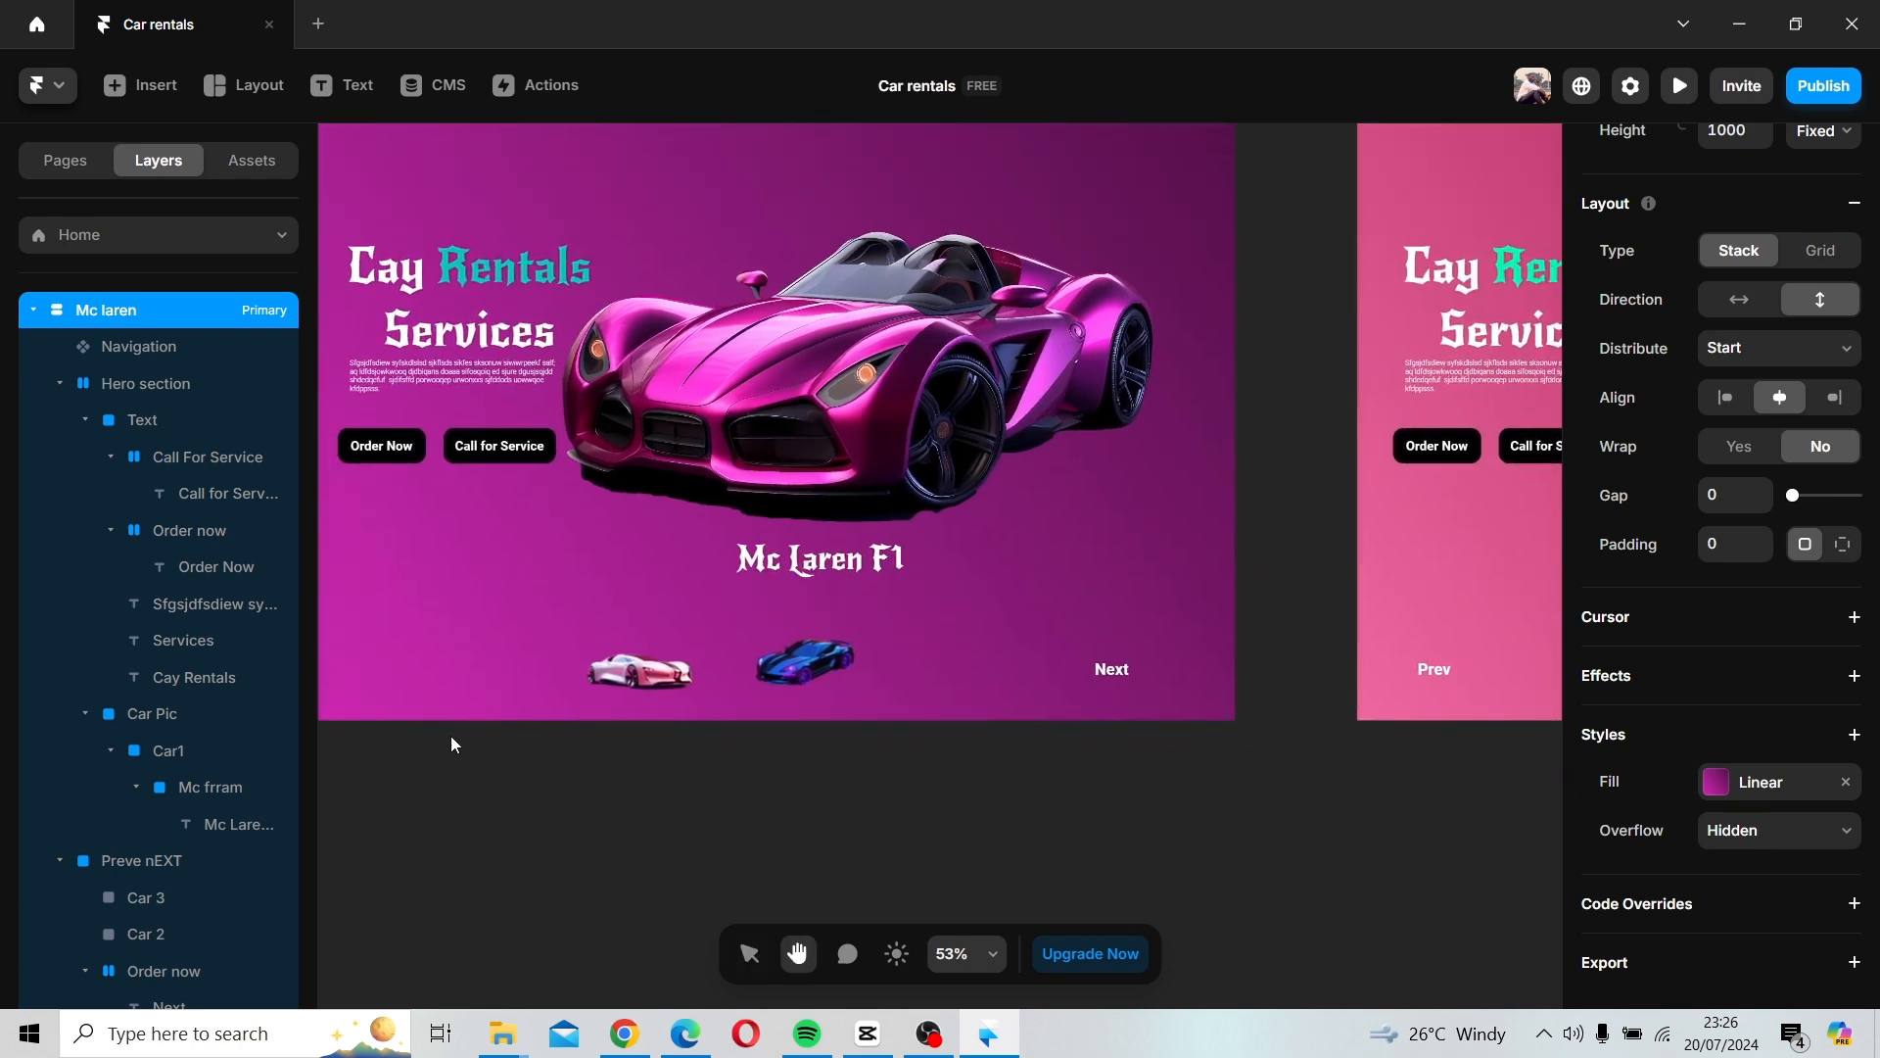
left_click(654, 673)
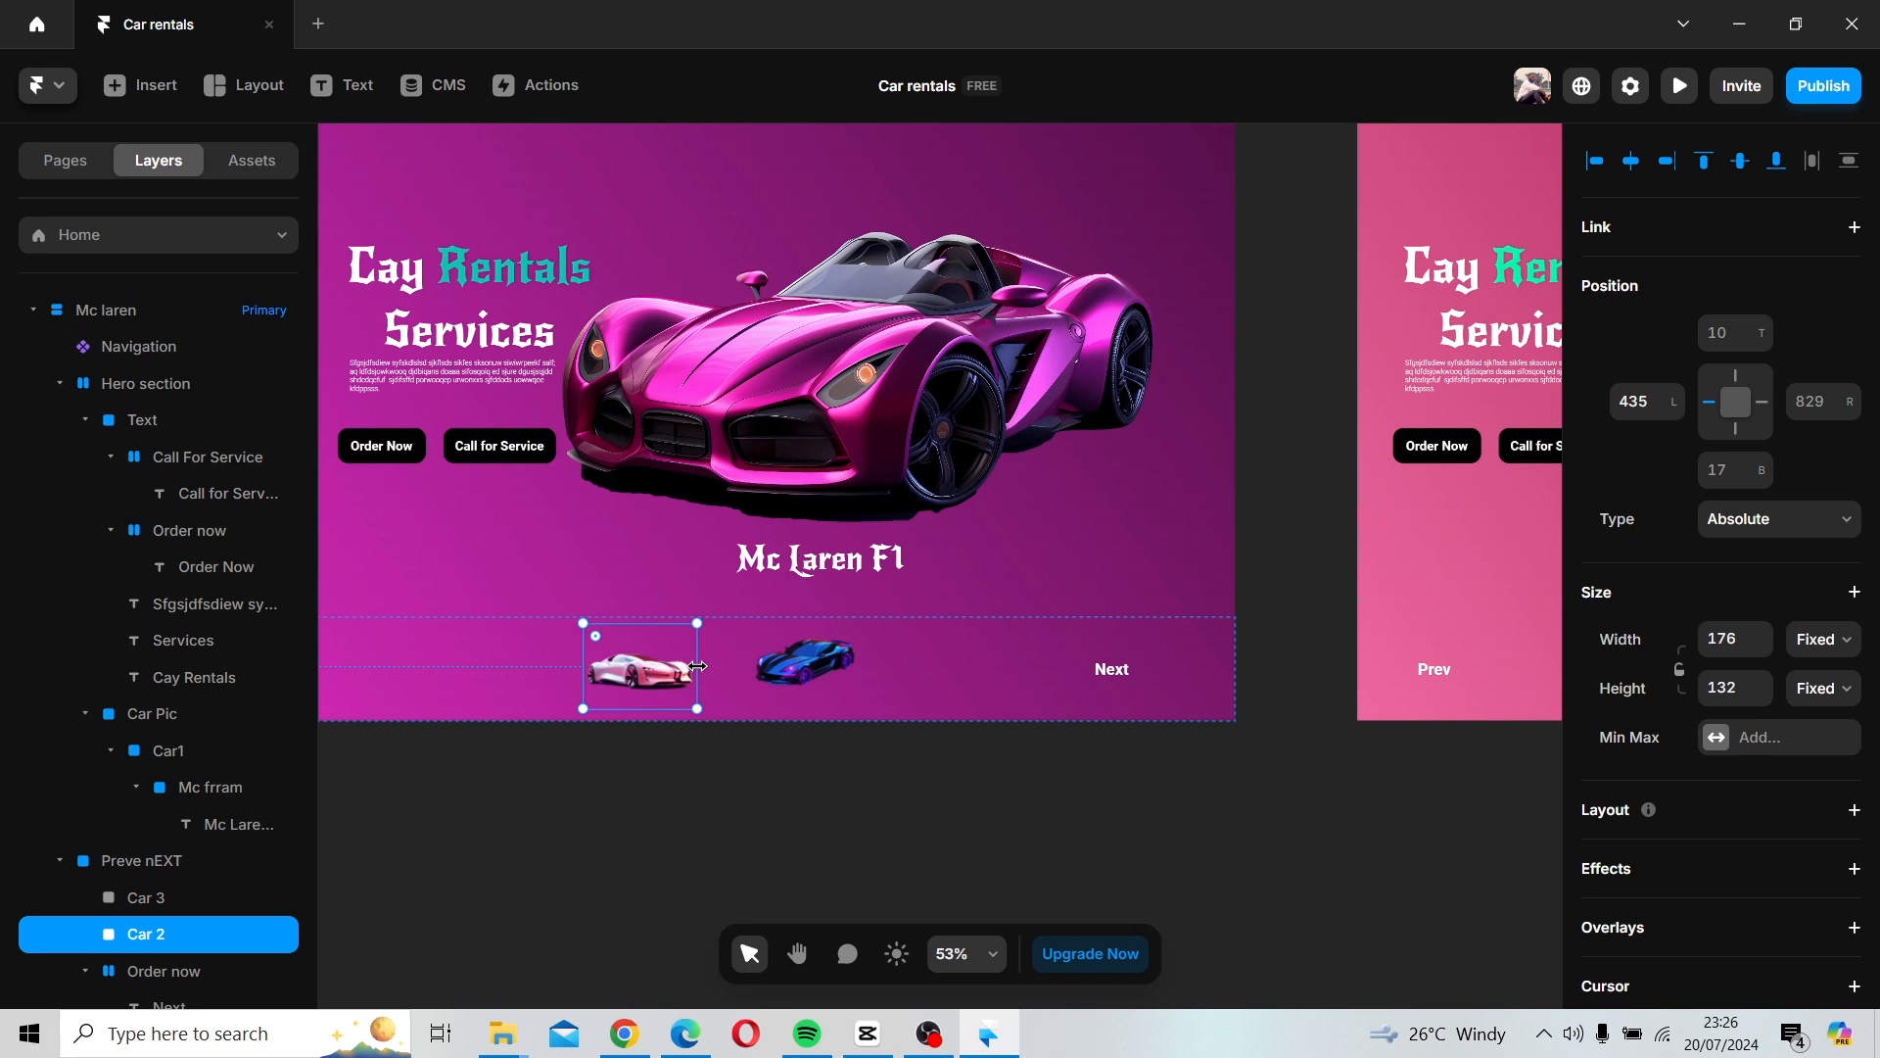
double_click(688, 673)
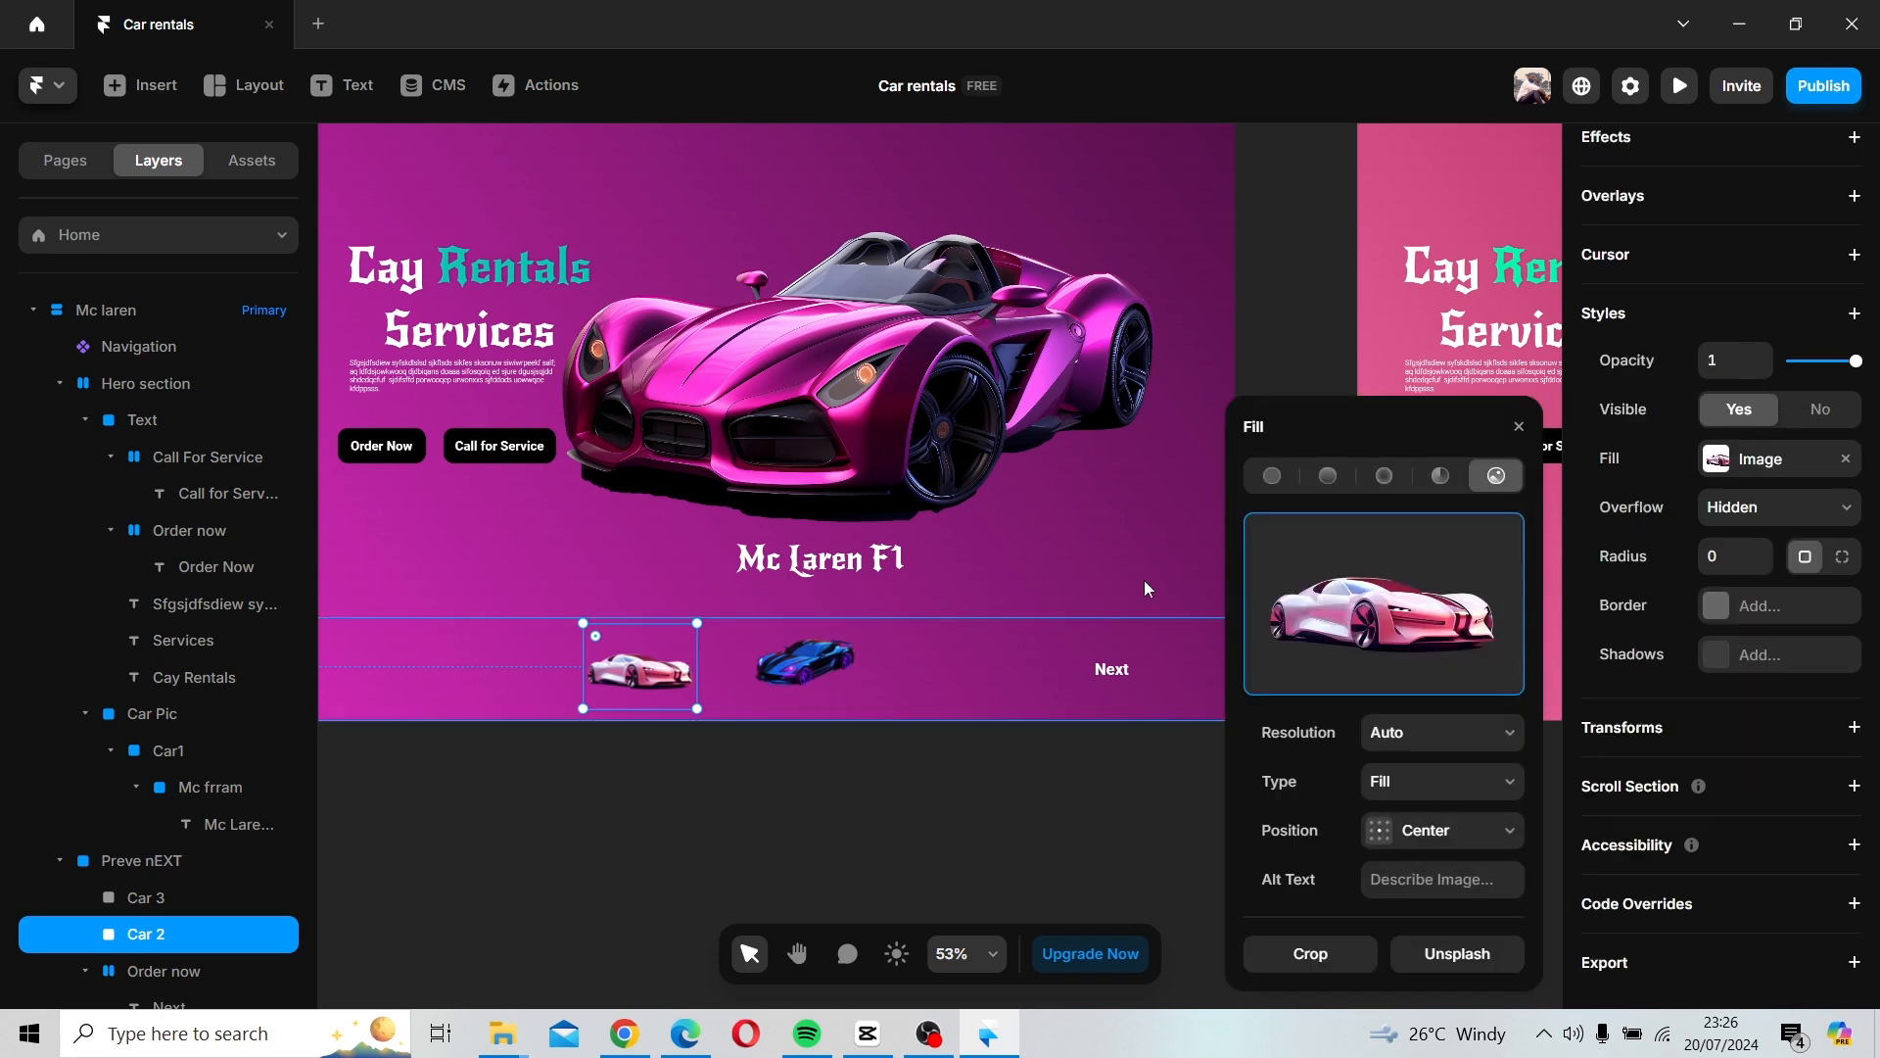
left_click(1518, 426)
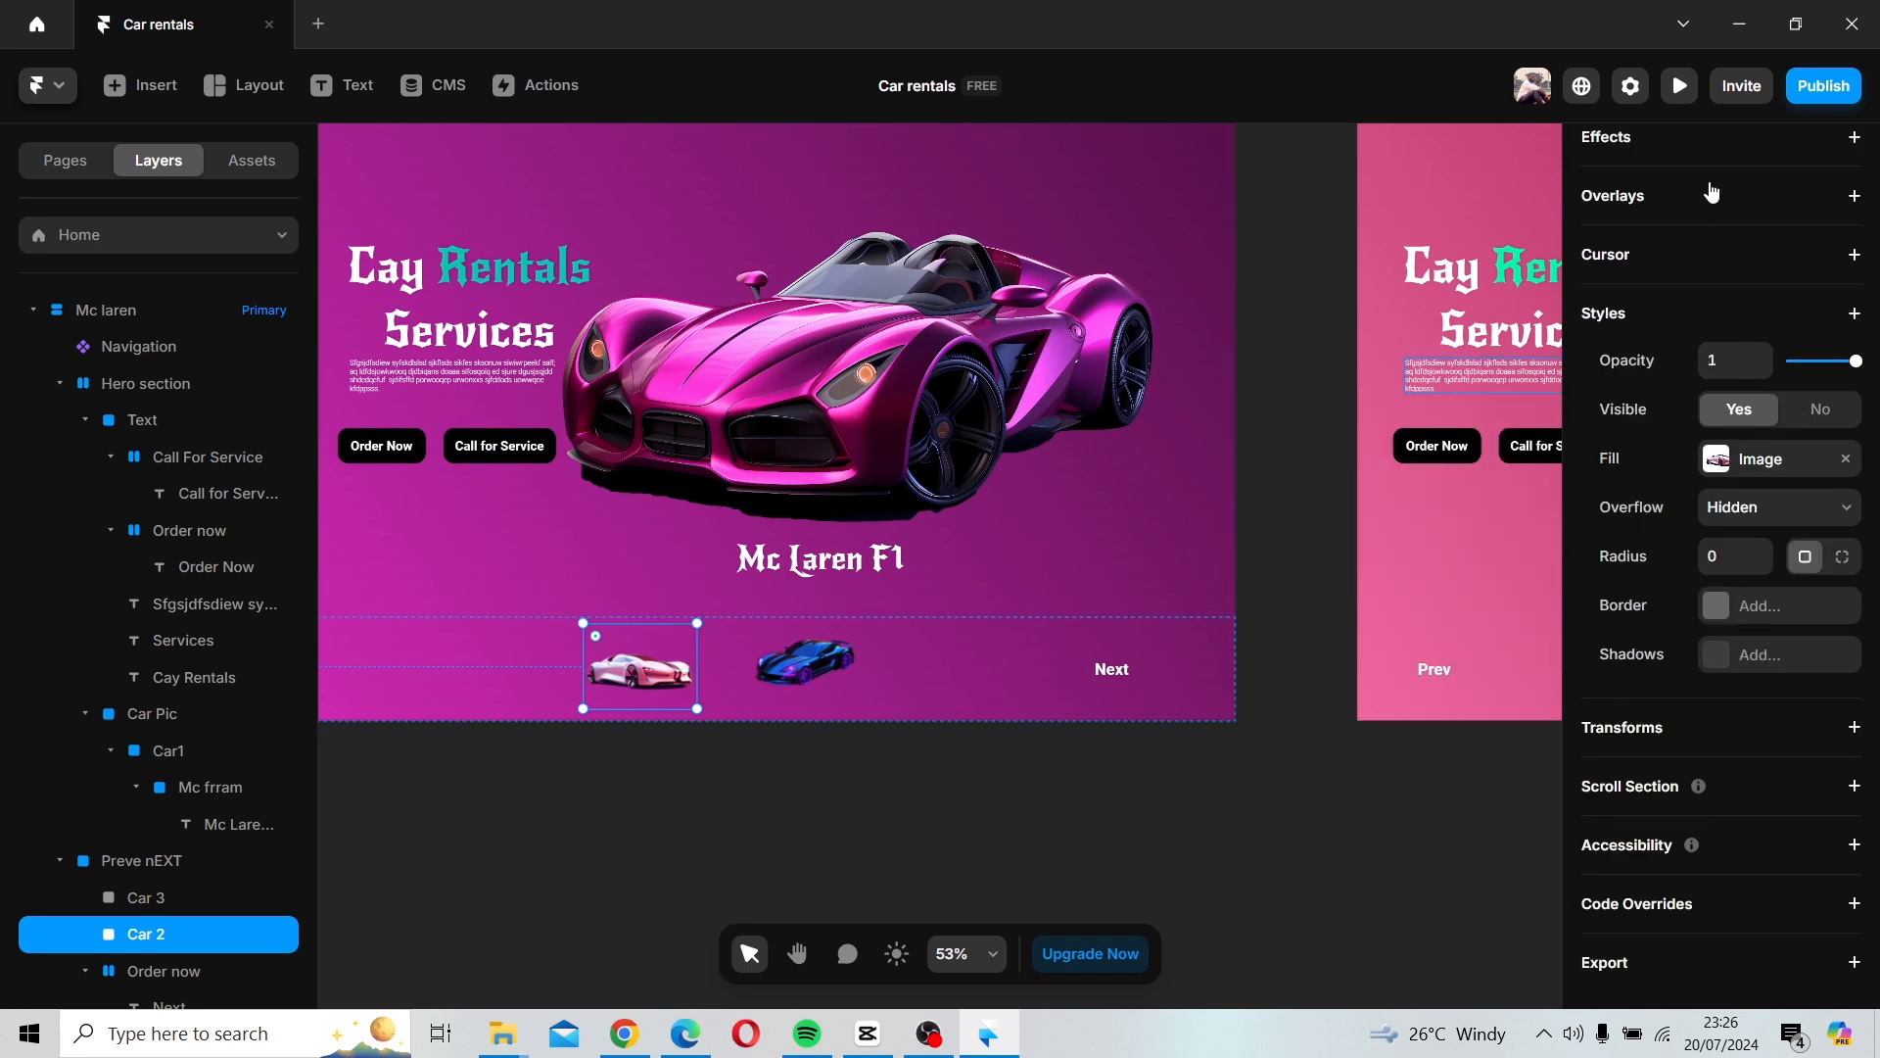
Check which pages the white car thumbnail on the Mc laren page can link to.
scroll(1753, 284, "up", 5)
scroll(1756, 282, "up", 3)
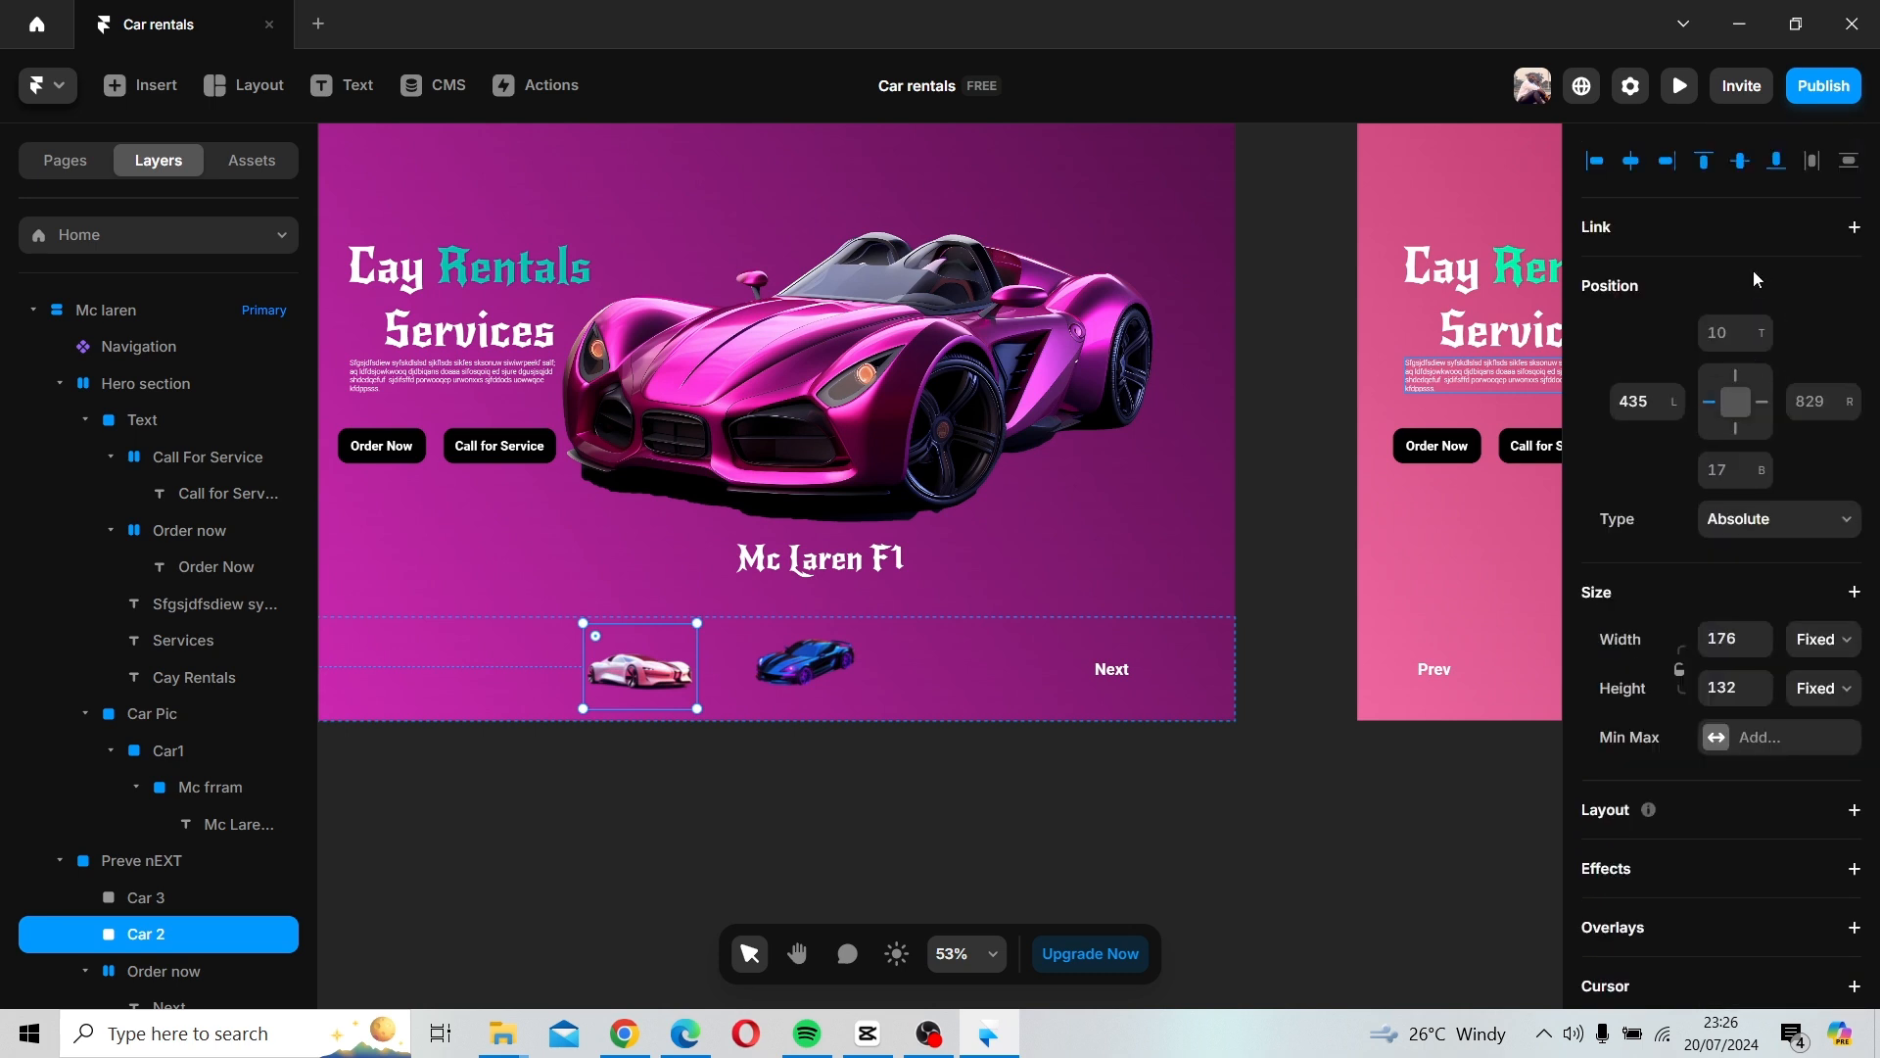
left_click(1853, 227)
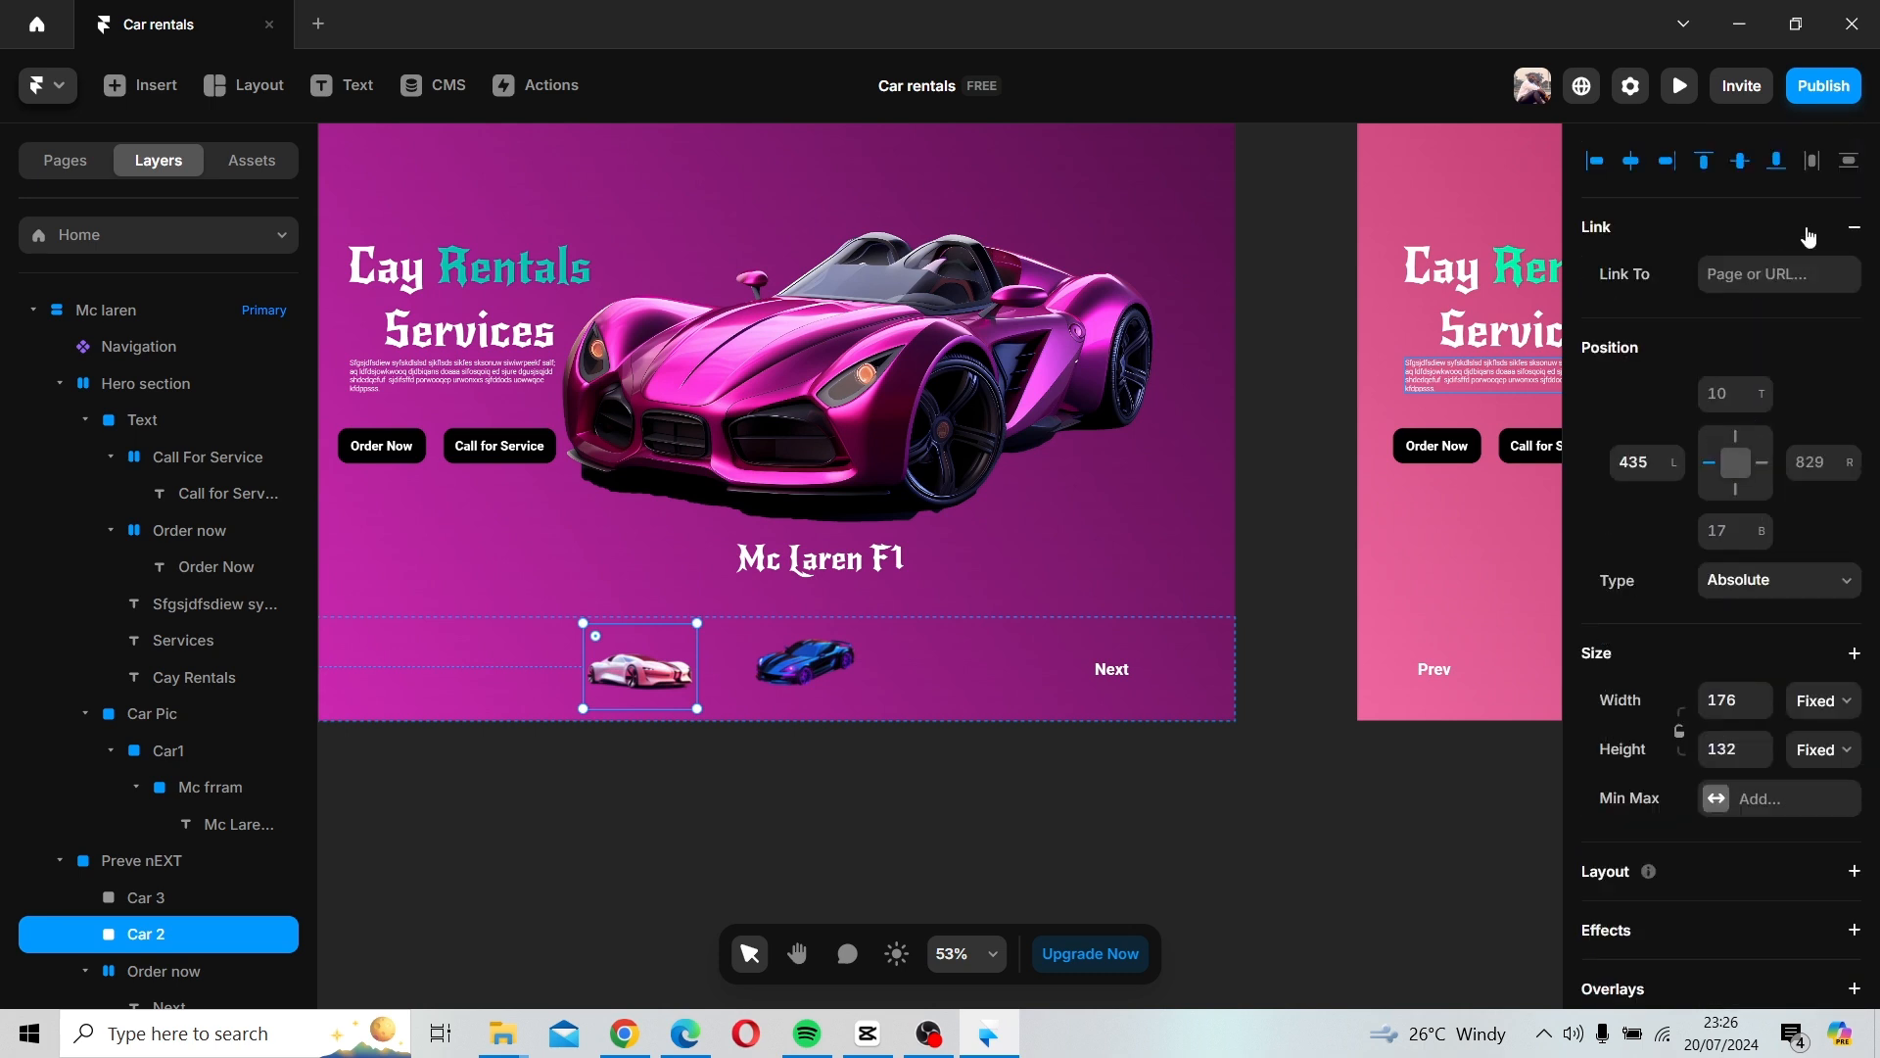
left_click(1774, 277)
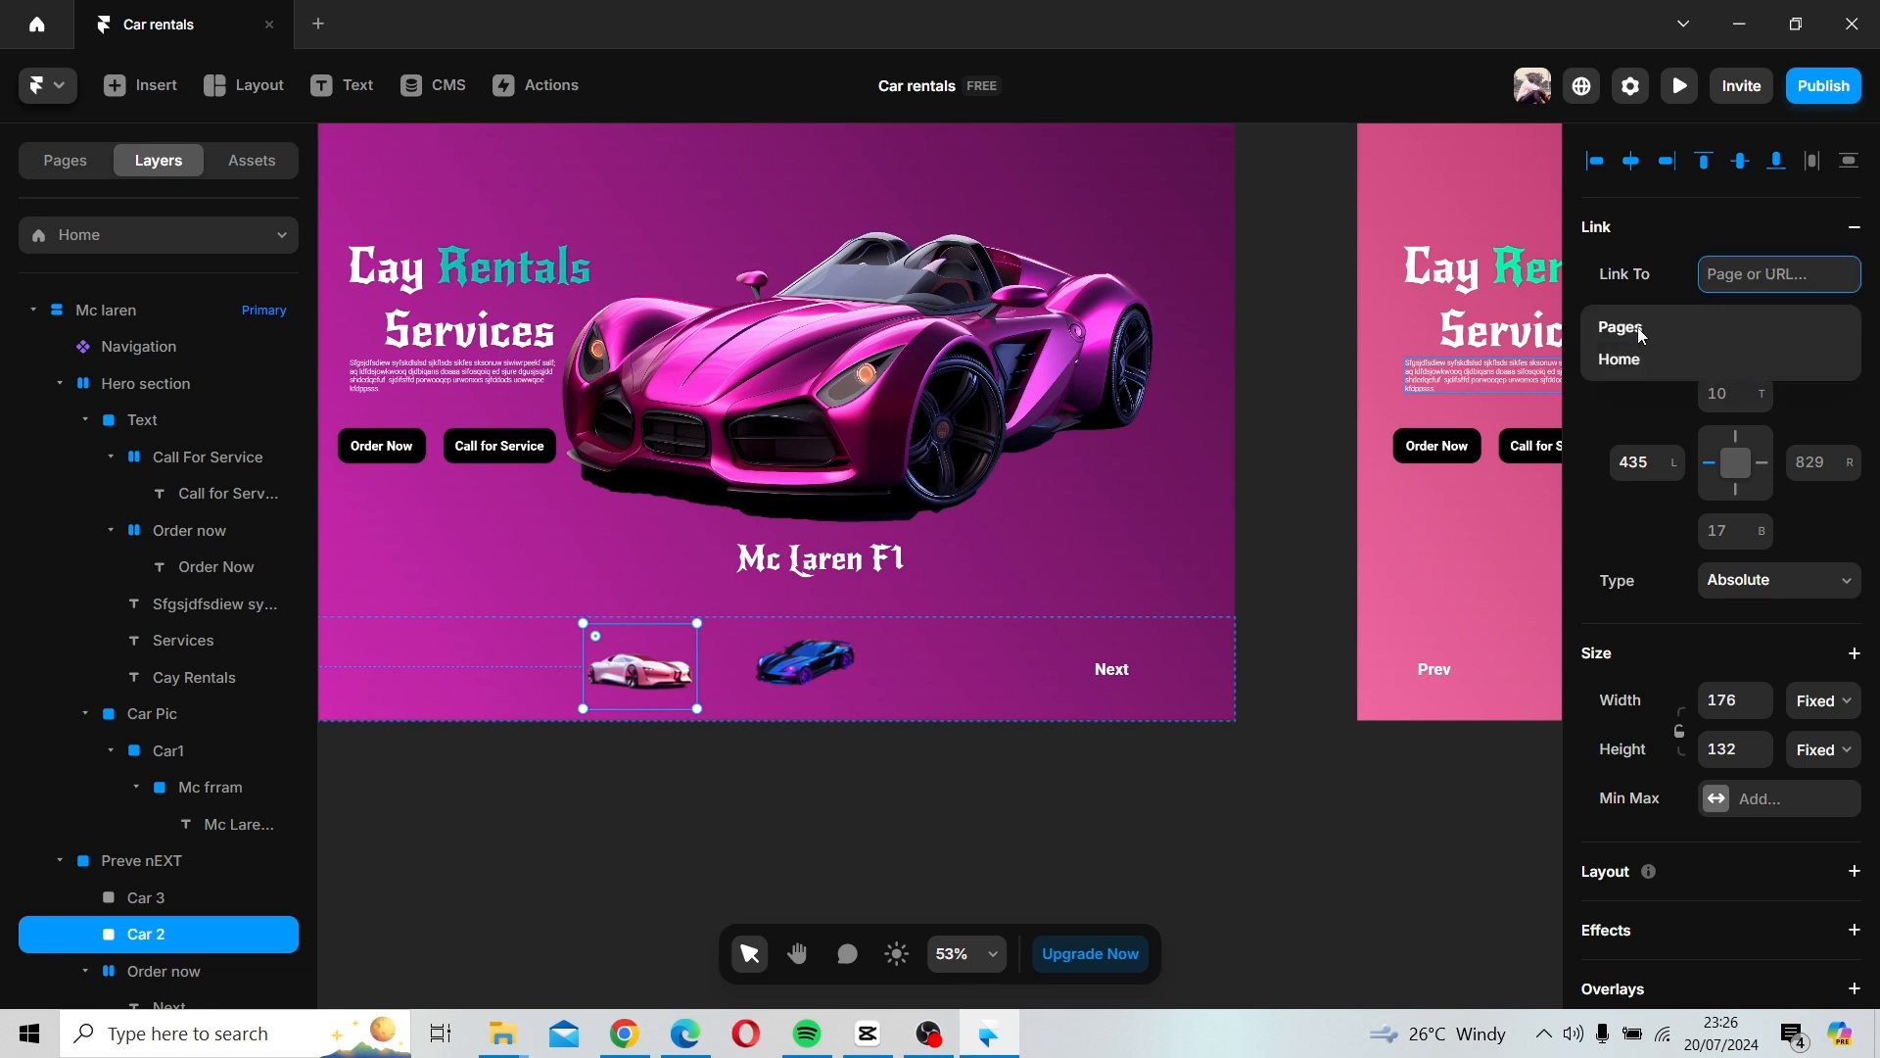
left_click(1756, 241)
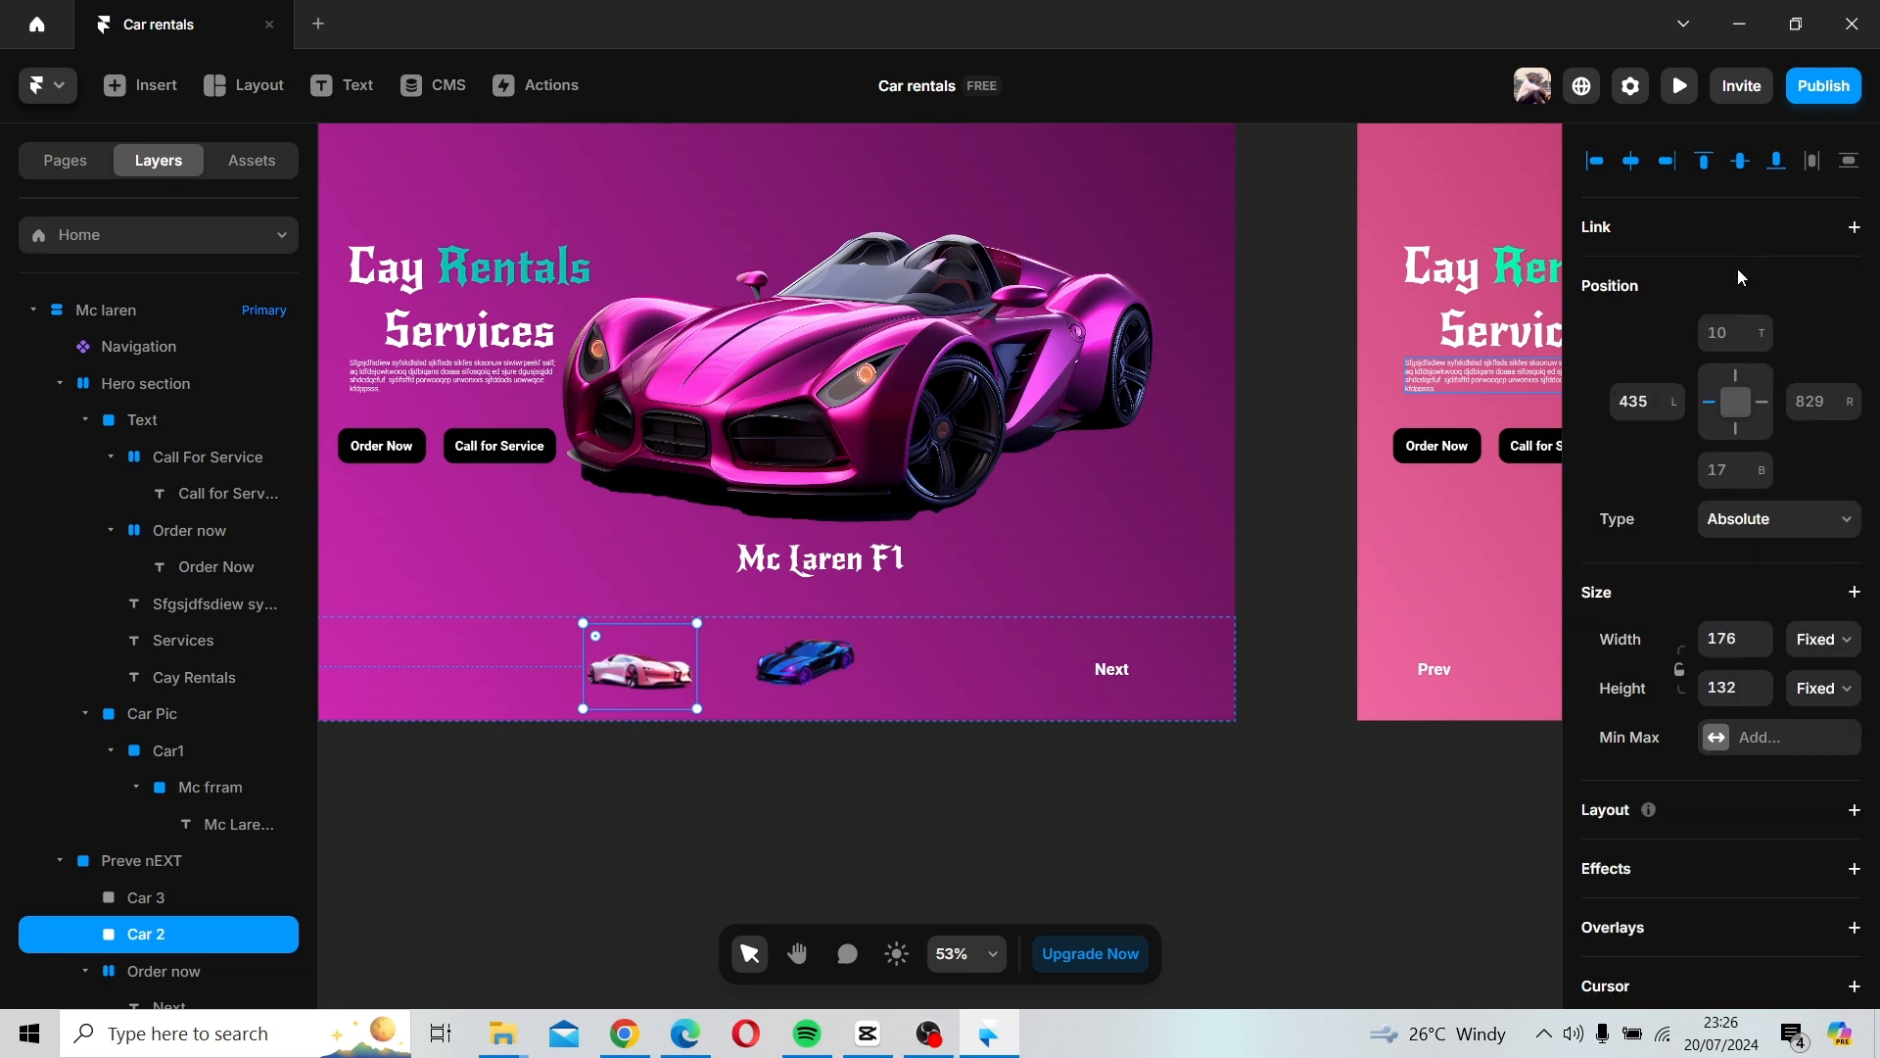
left_click(1716, 235)
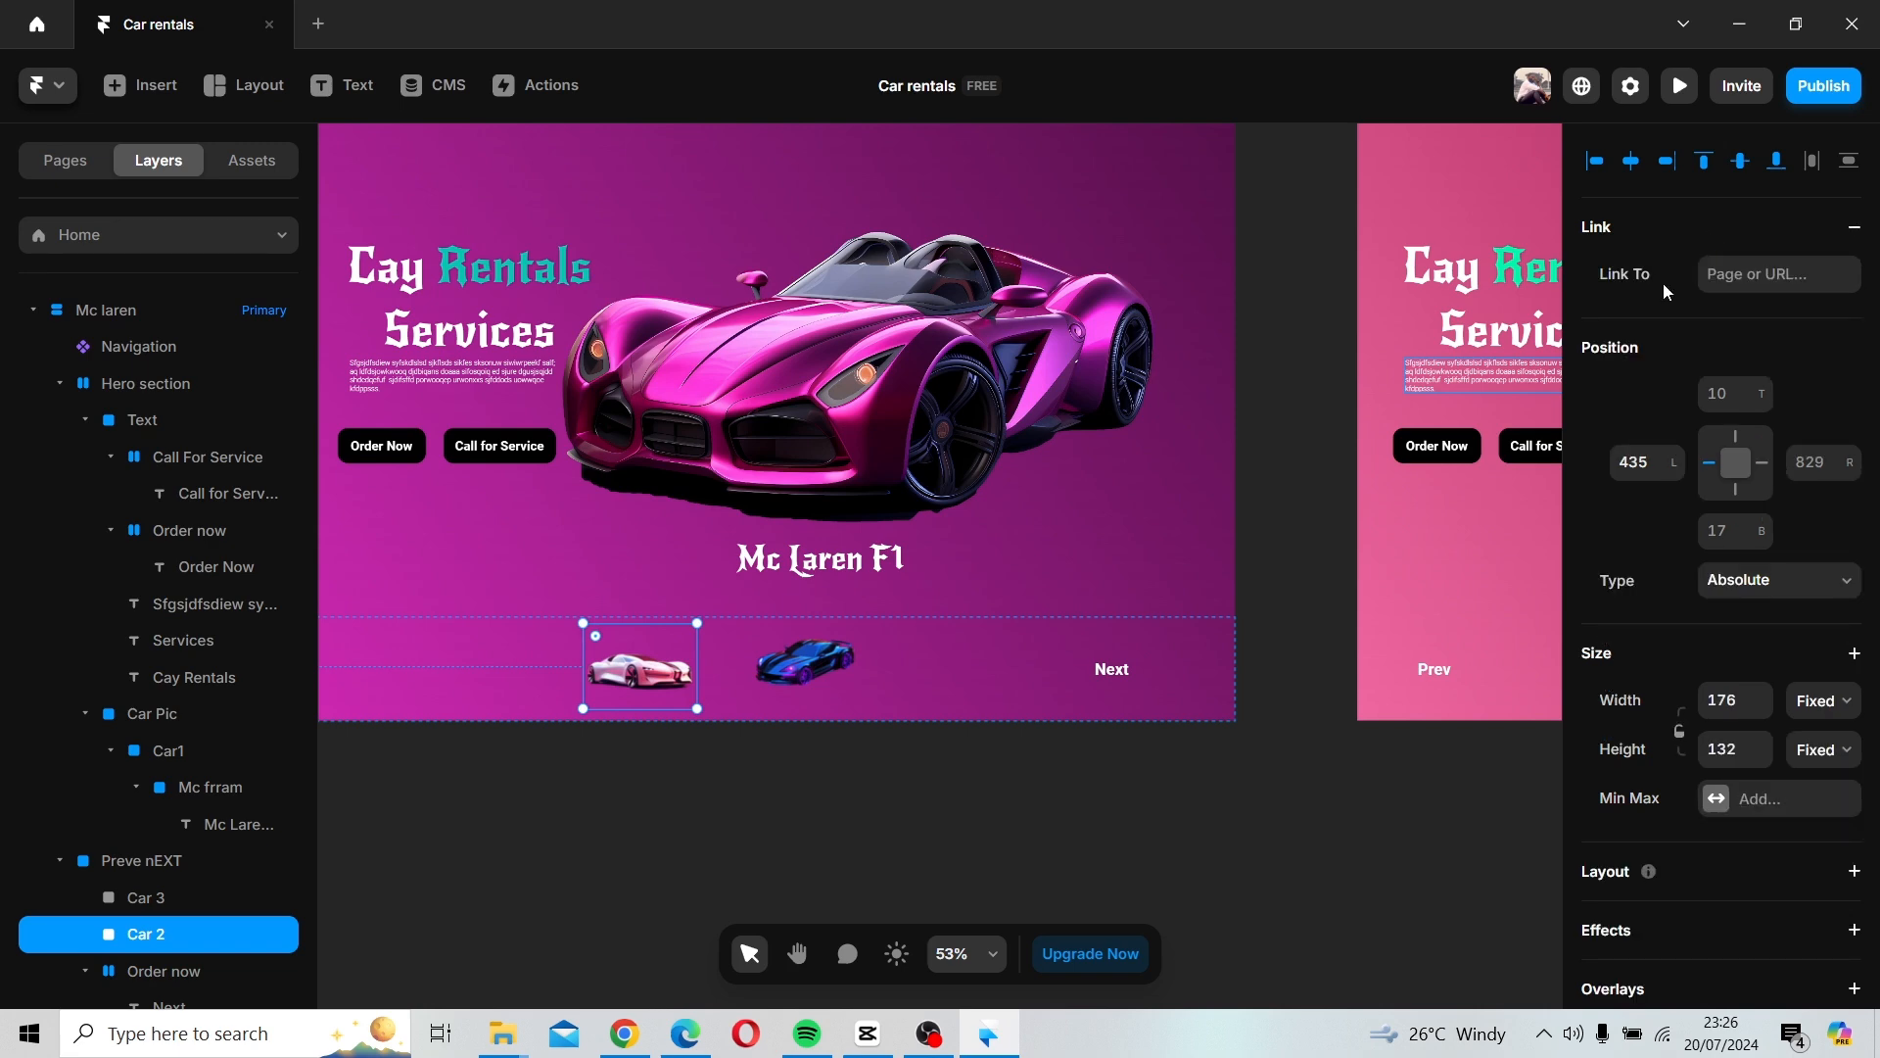
left_click(1318, 362)
Add a new blank page to the site's page list.
scroll(1319, 362, "down", 3)
scroll(1319, 362, "down", 3)
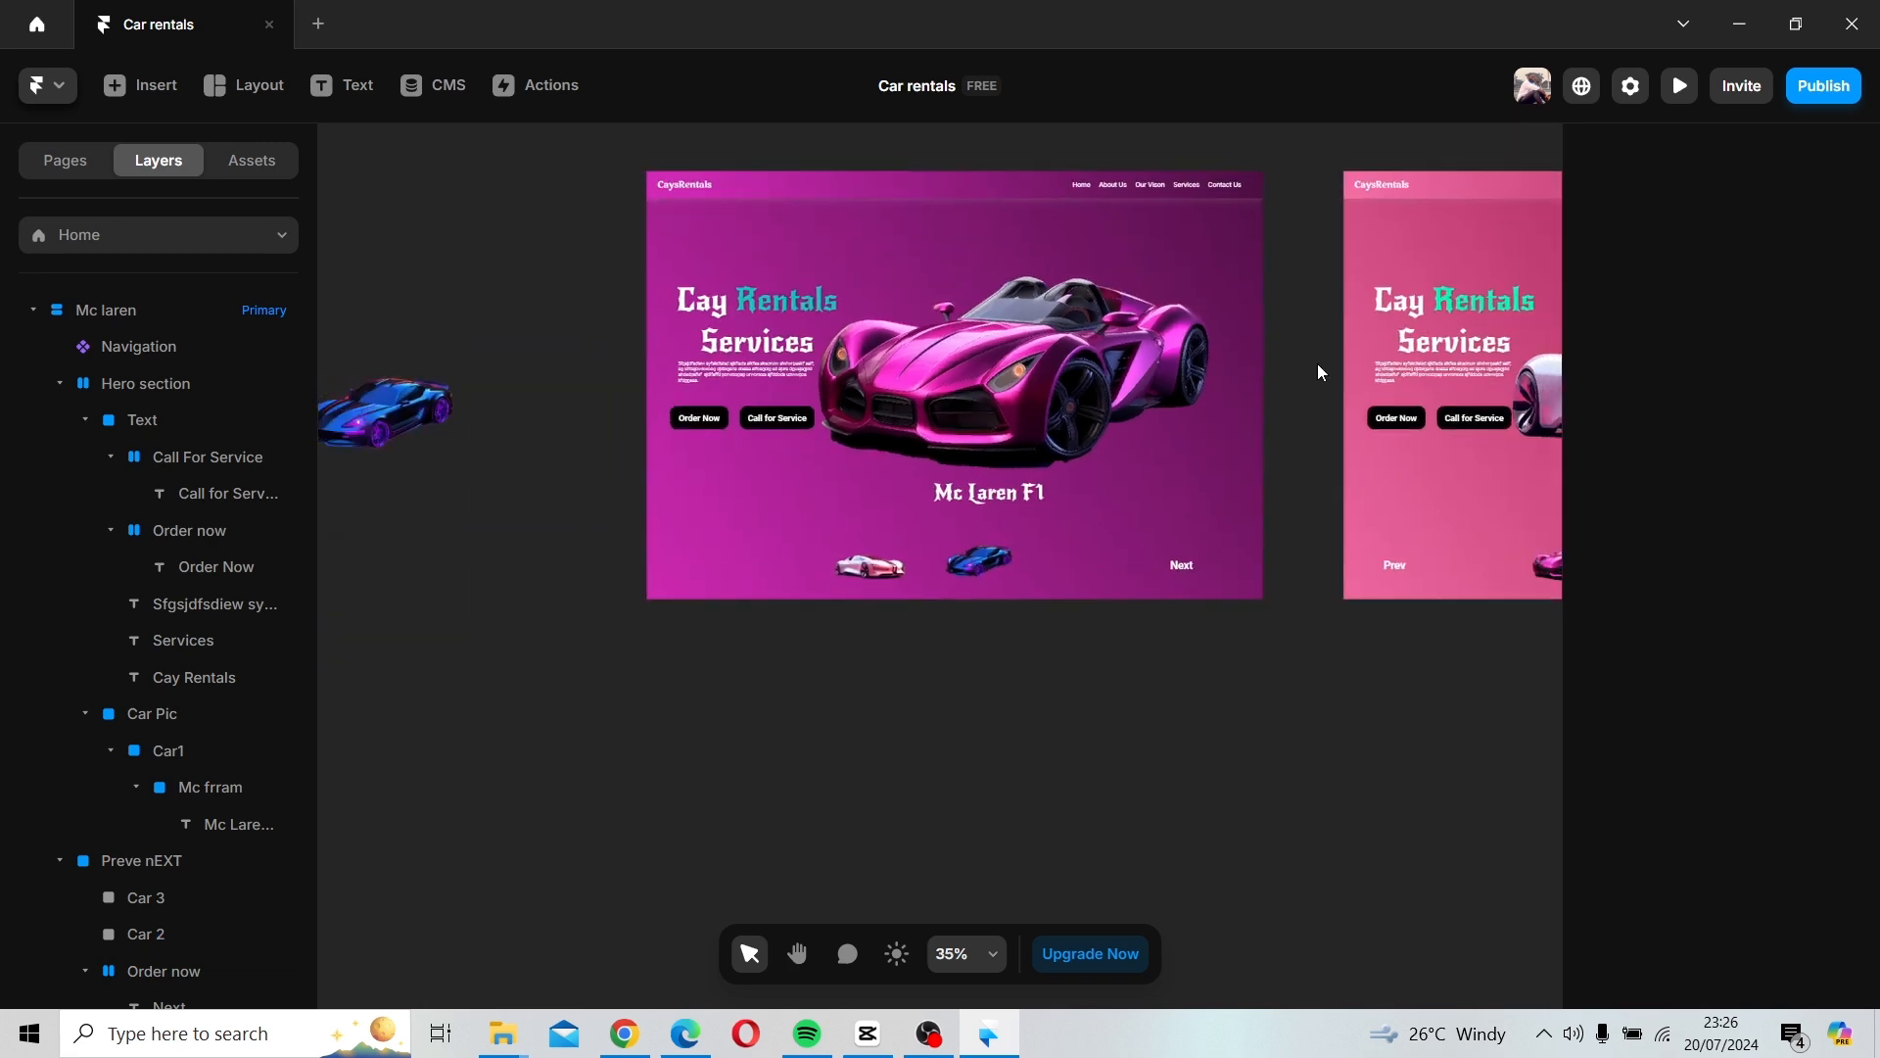
left_click_drag(1318, 375, 784, 546)
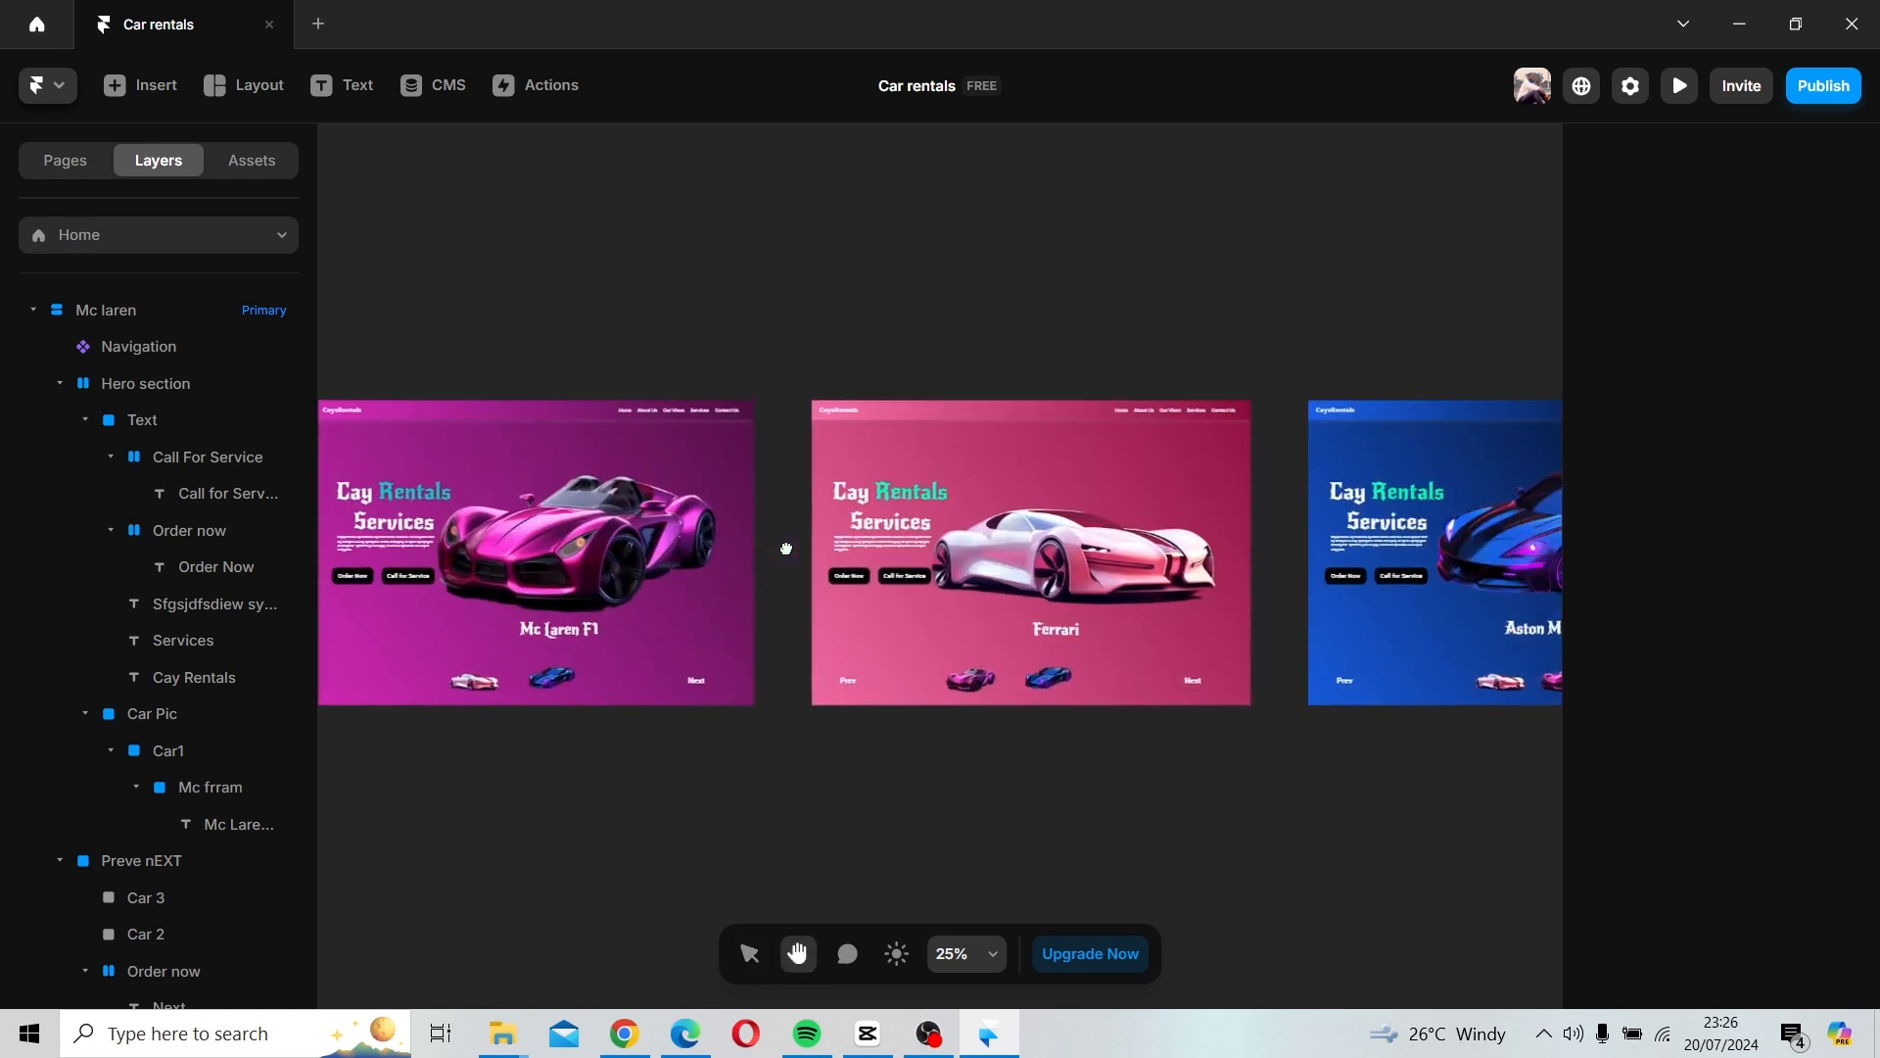
left_click(55, 176)
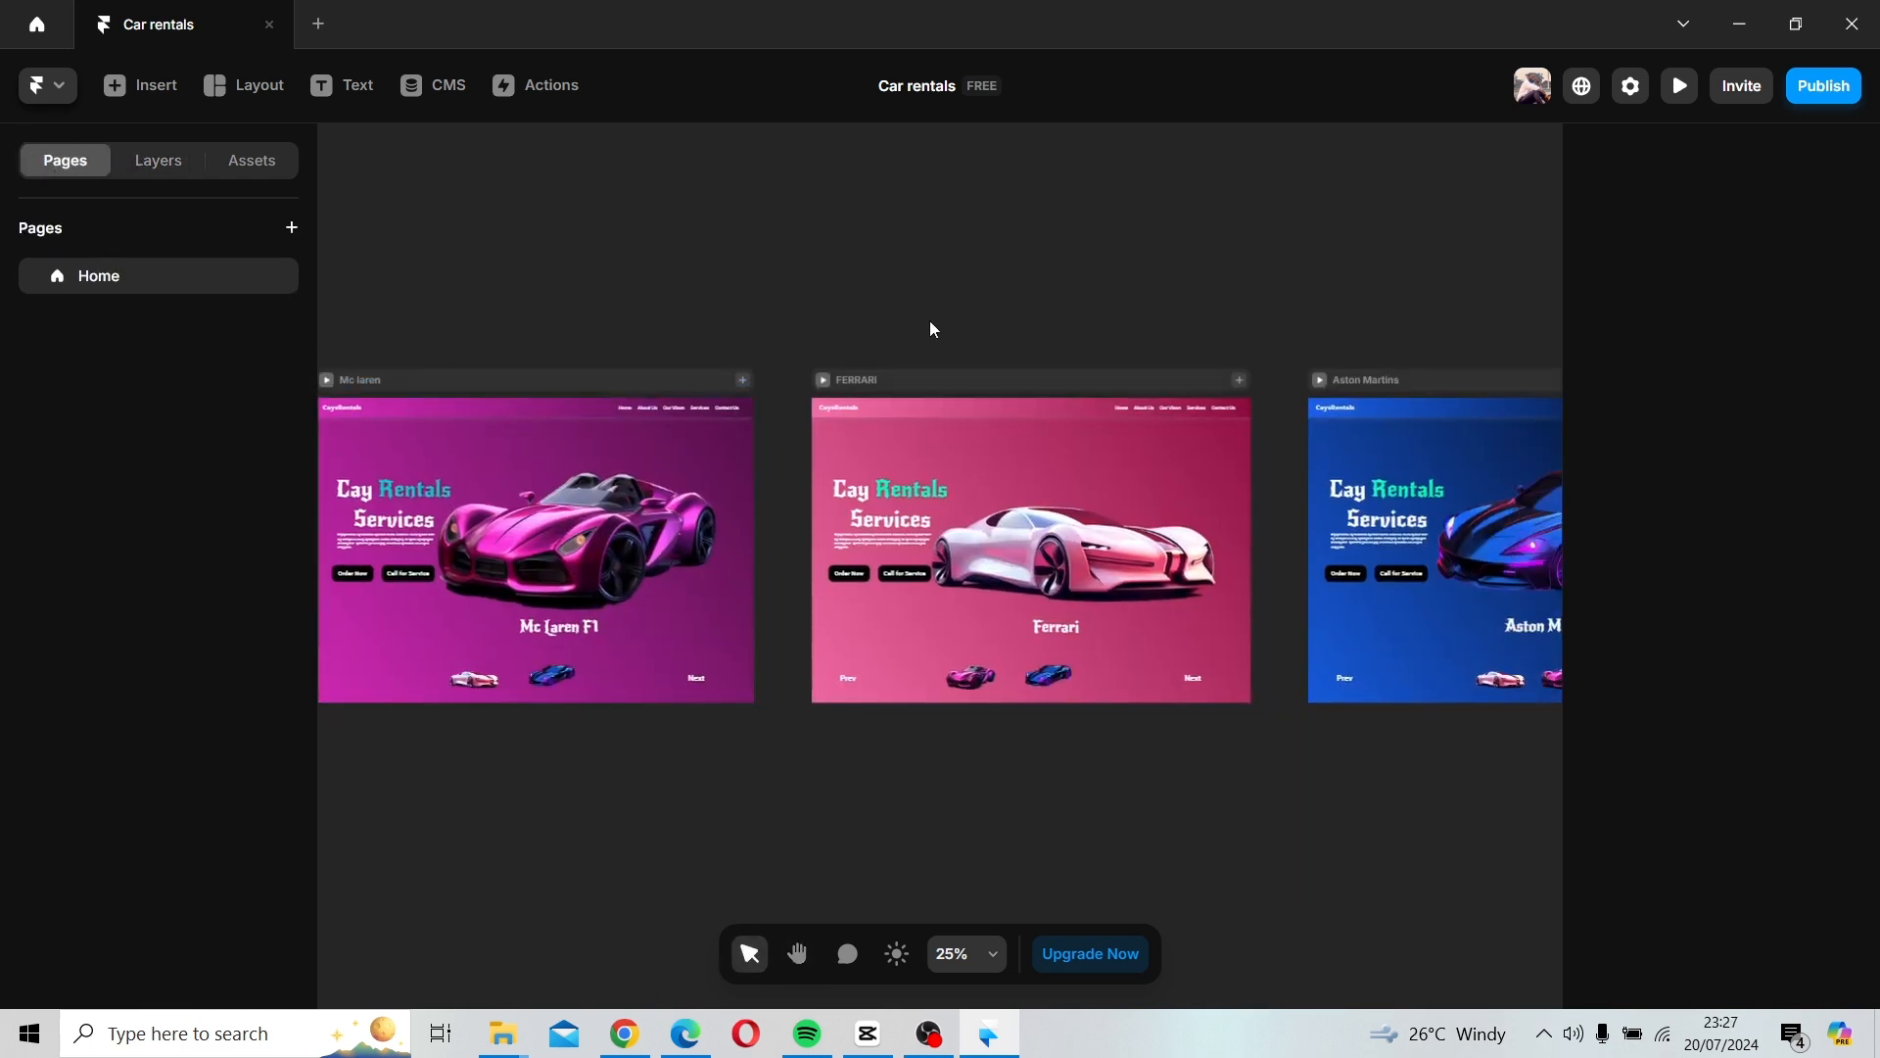
scroll(933, 321, "down", 1)
key("space")
left_click_drag(940, 320, 924, 320)
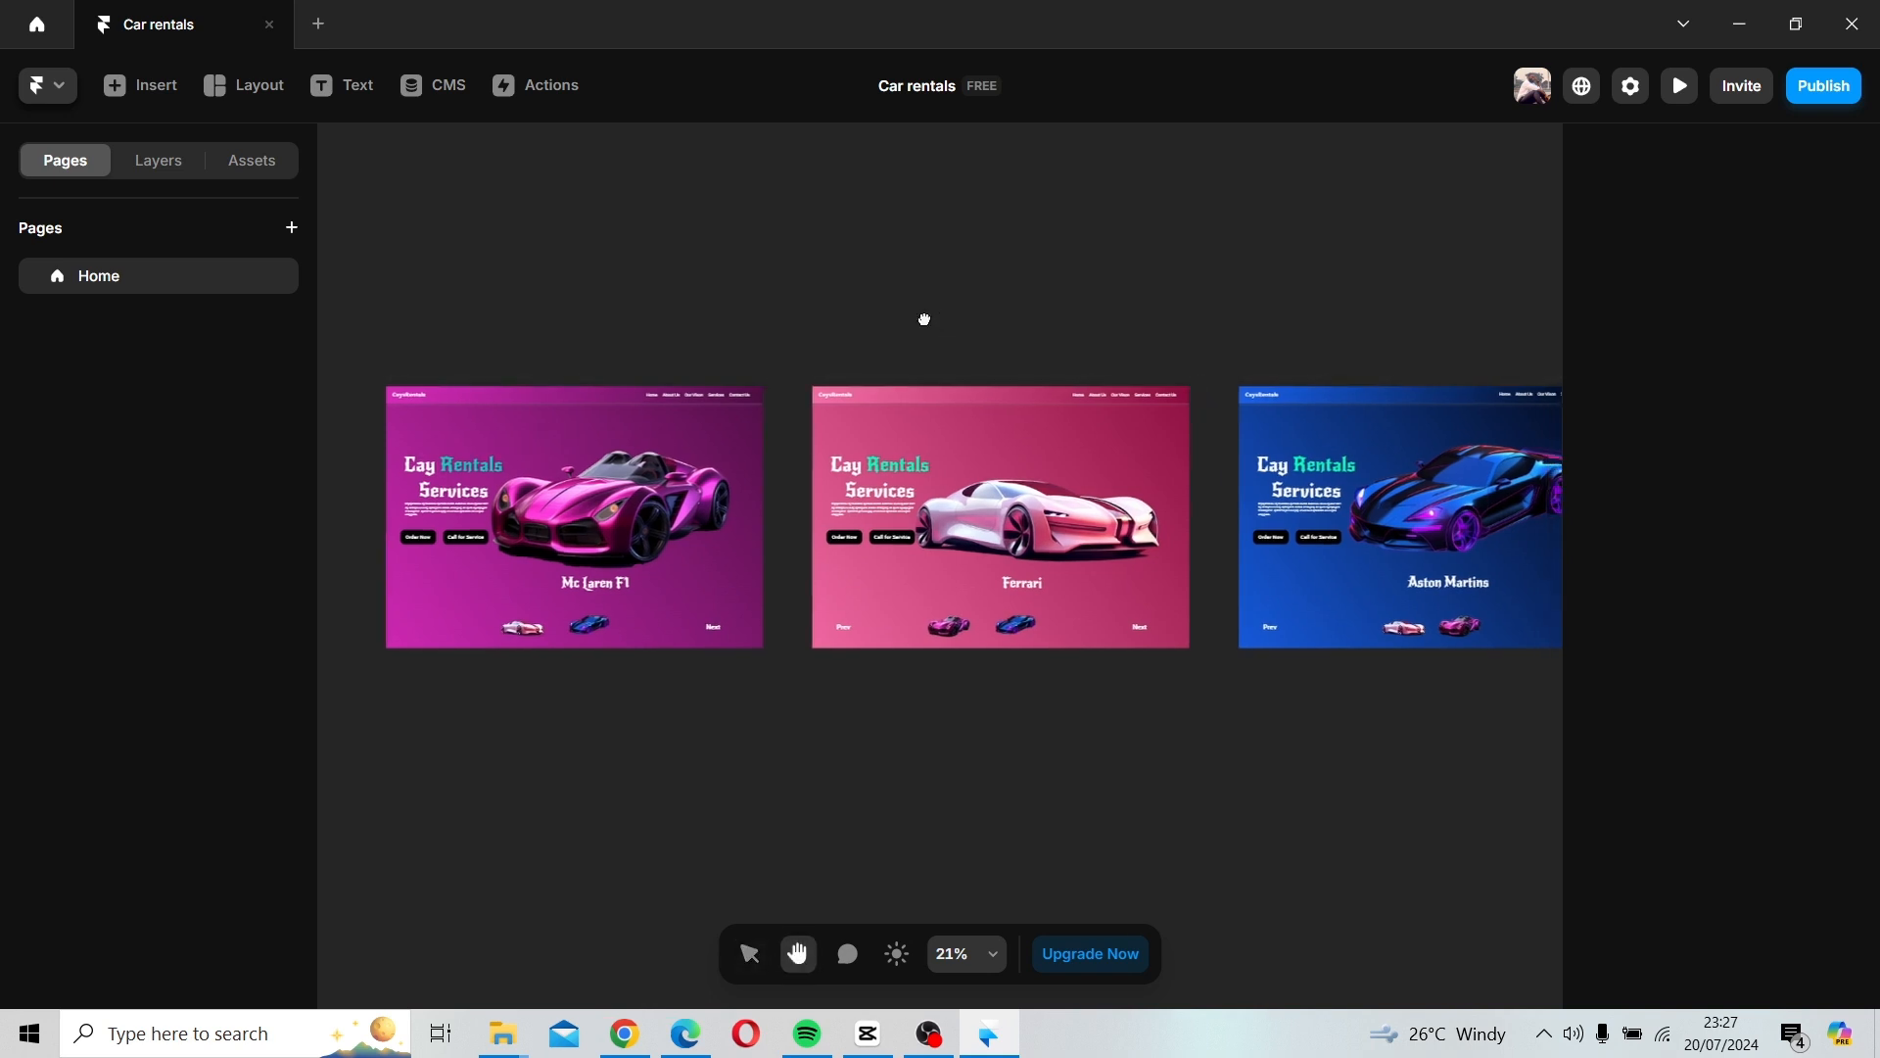
left_click(914, 357)
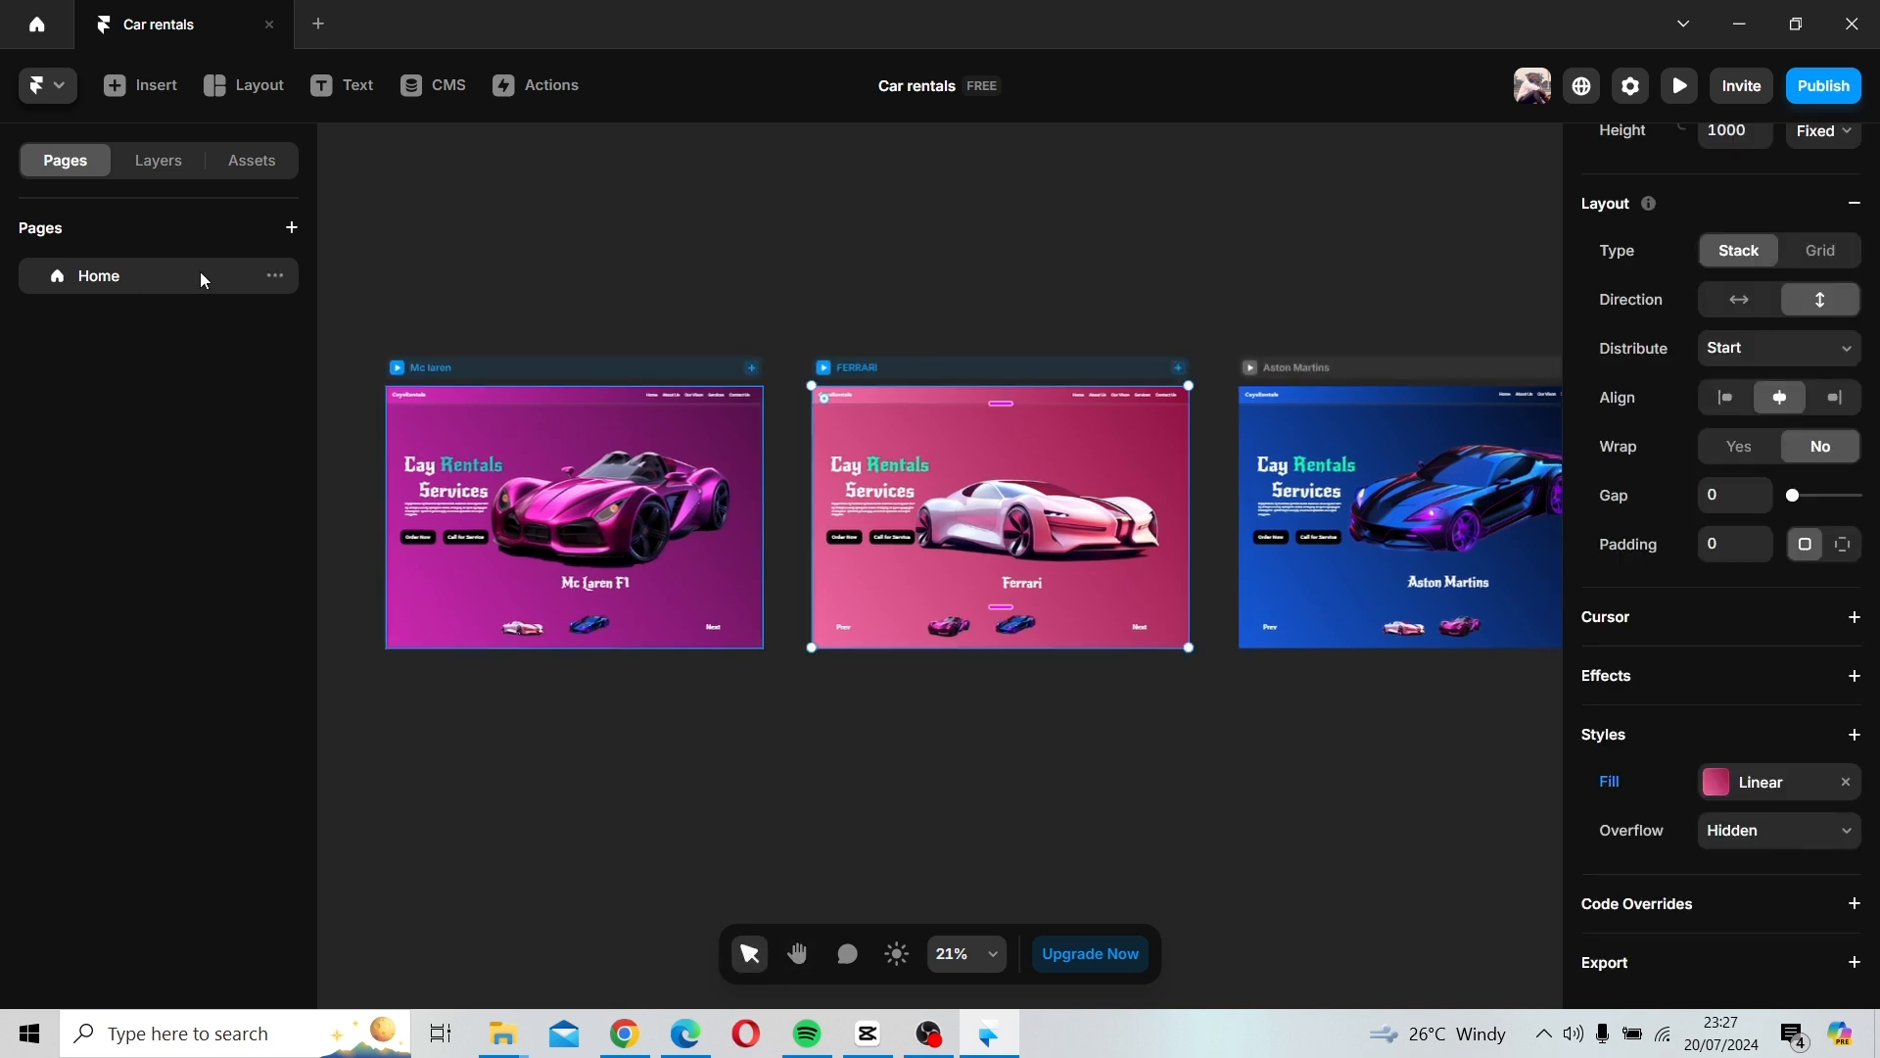
left_click(288, 234)
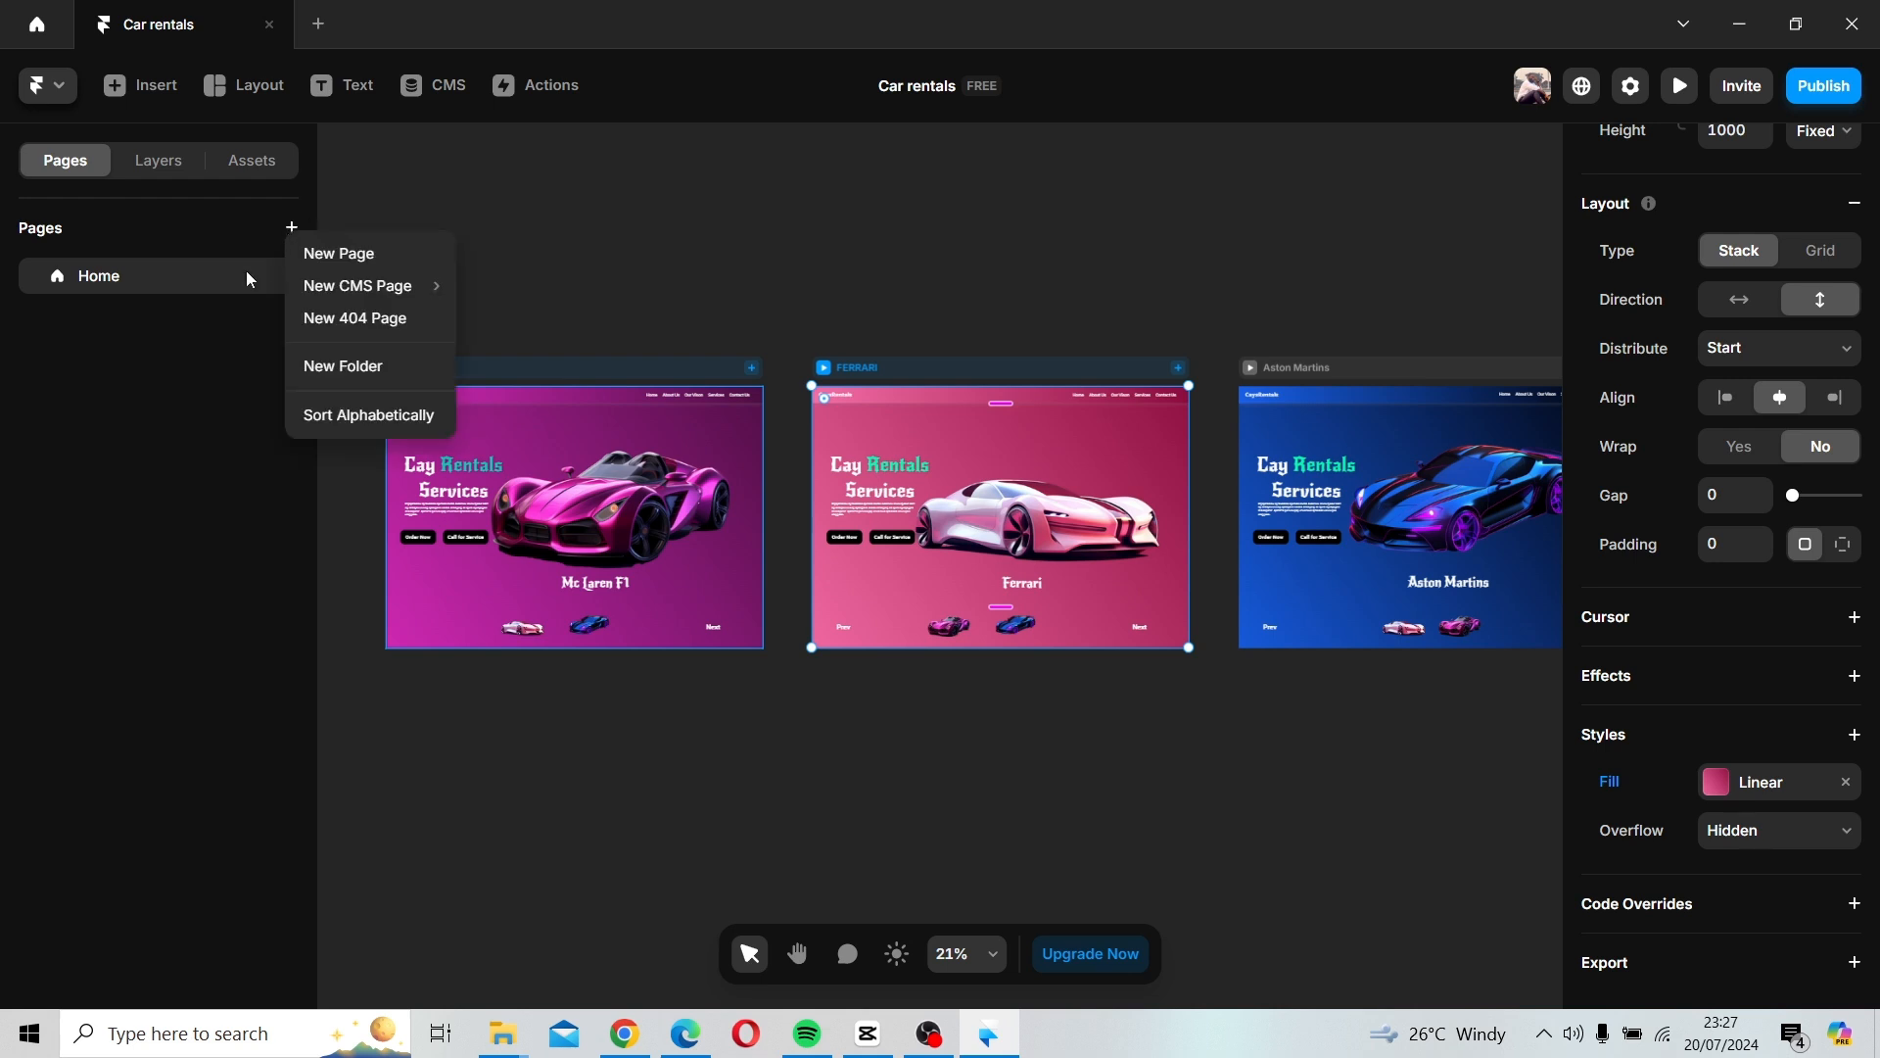
left_click(363, 255)
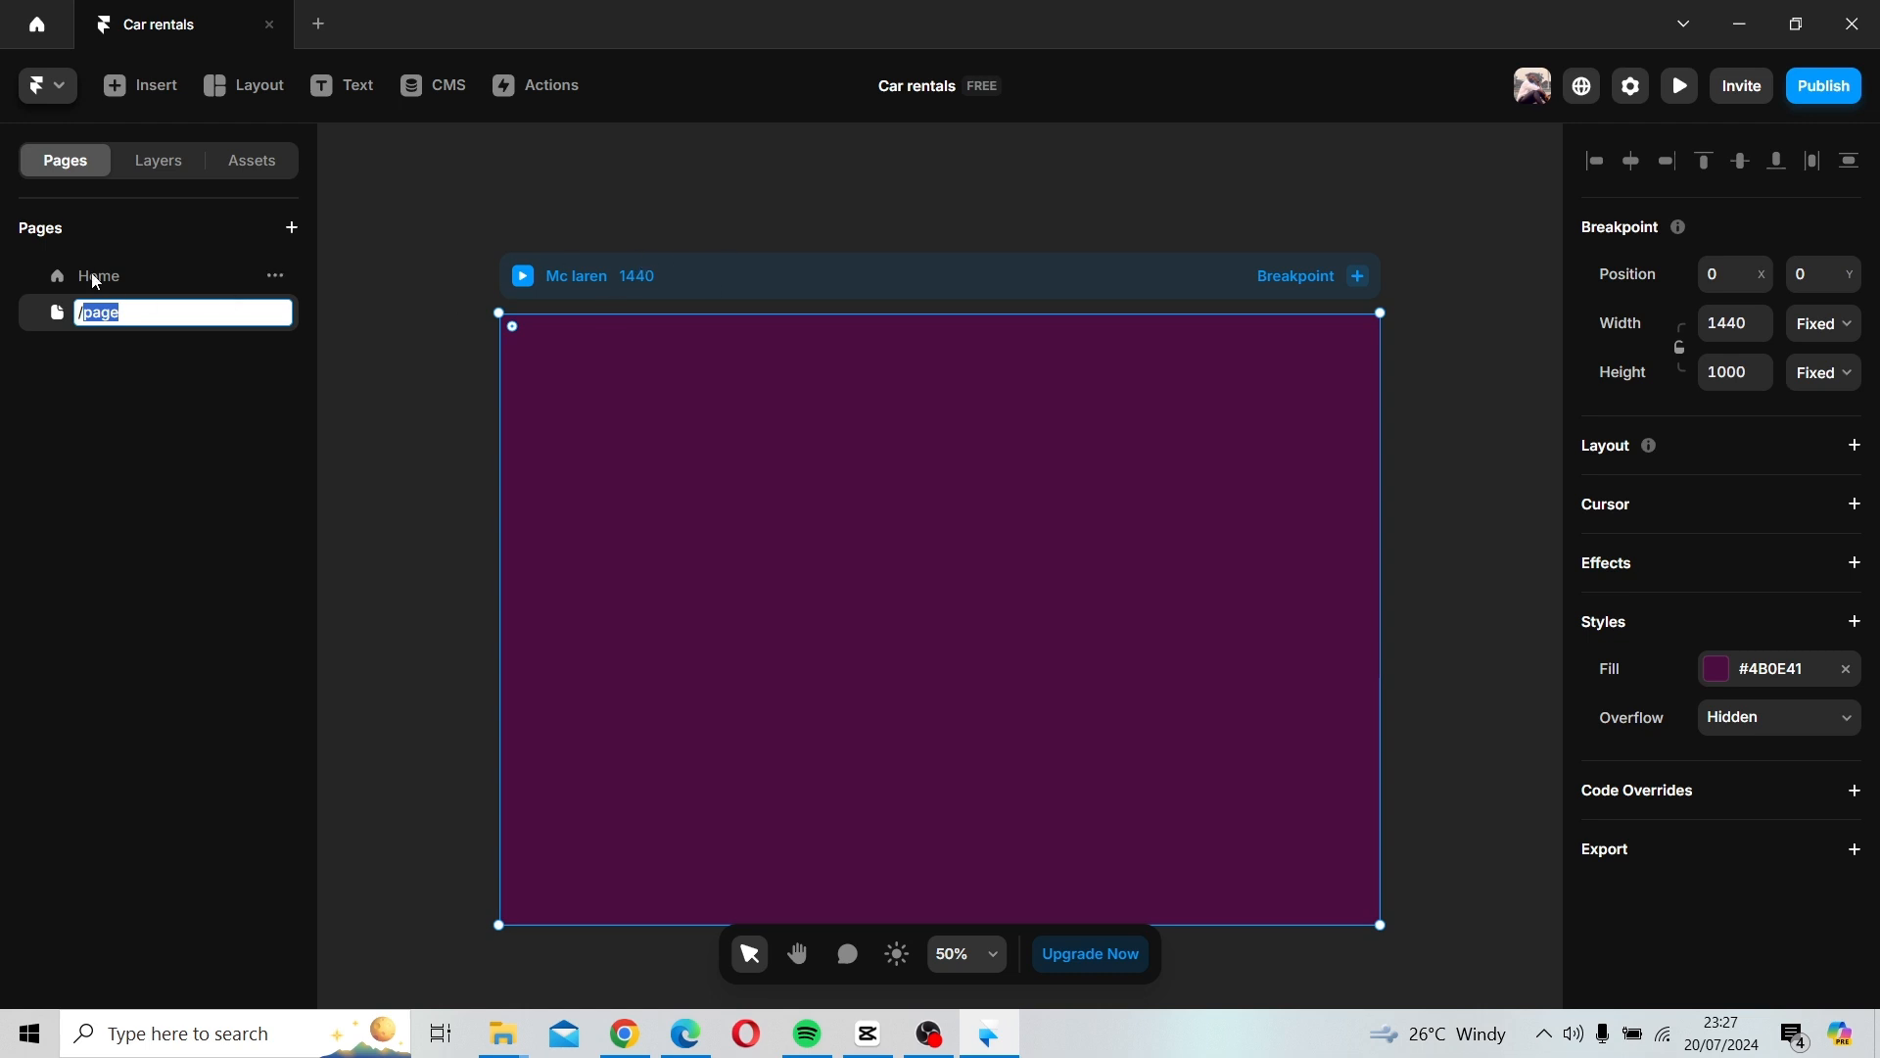
Return to the Home page and check whether the new page is offered as a link target for the Mc laren white car thumbnail.
left_click(96, 278)
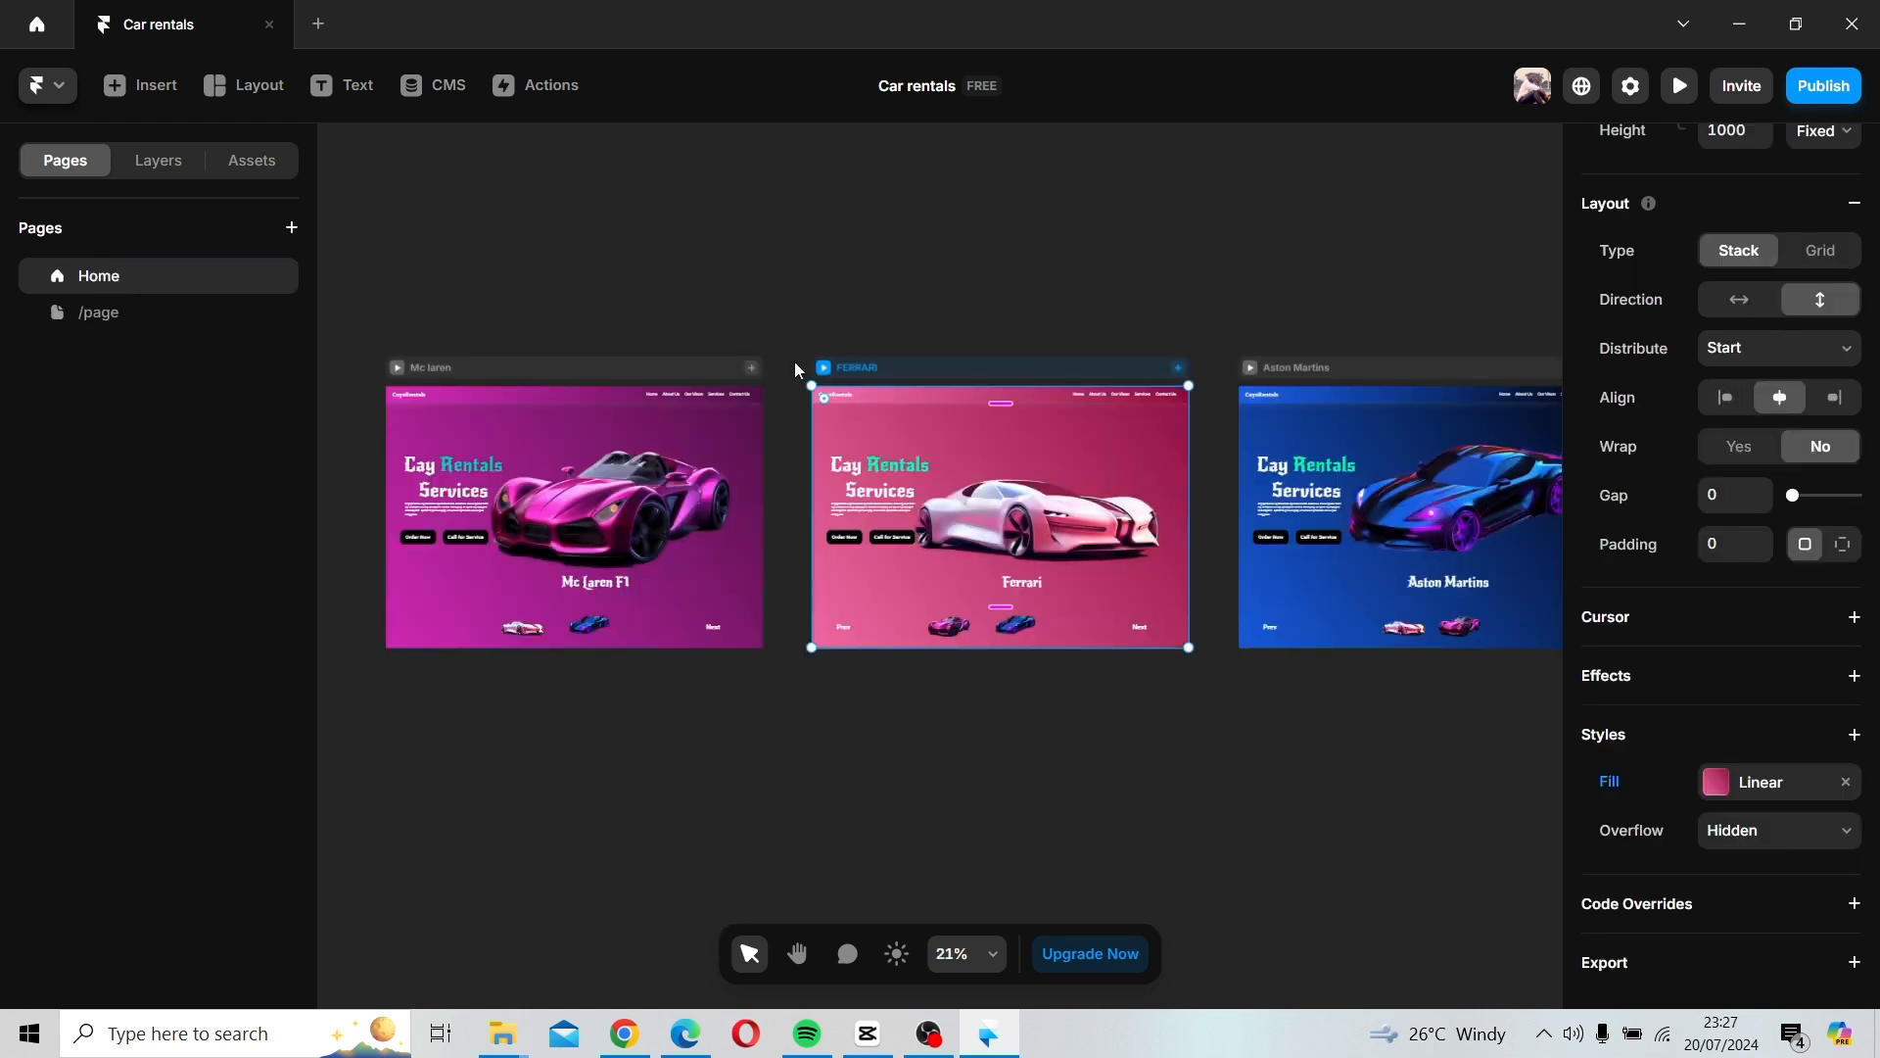
left_click(576, 376)
left_click(1001, 372)
scroll(1732, 255, "up", 3)
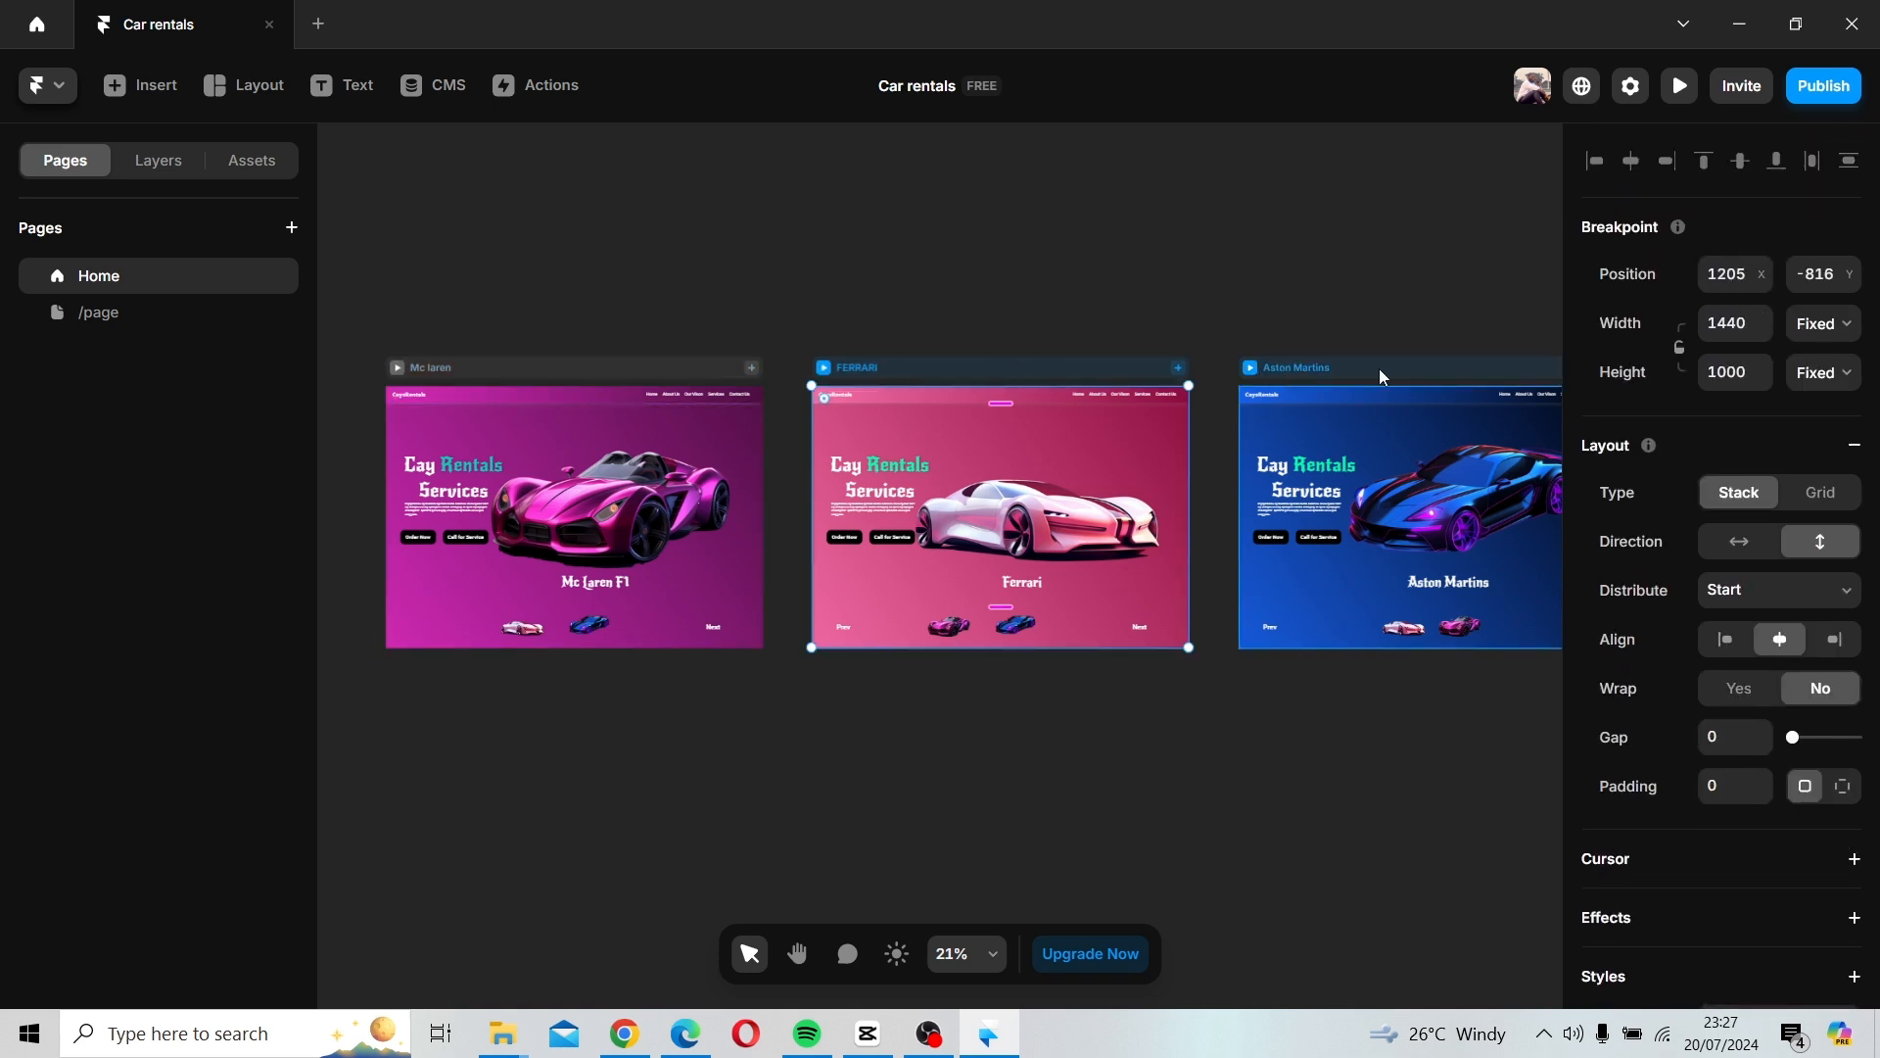
double_click(523, 628)
left_click(1754, 246)
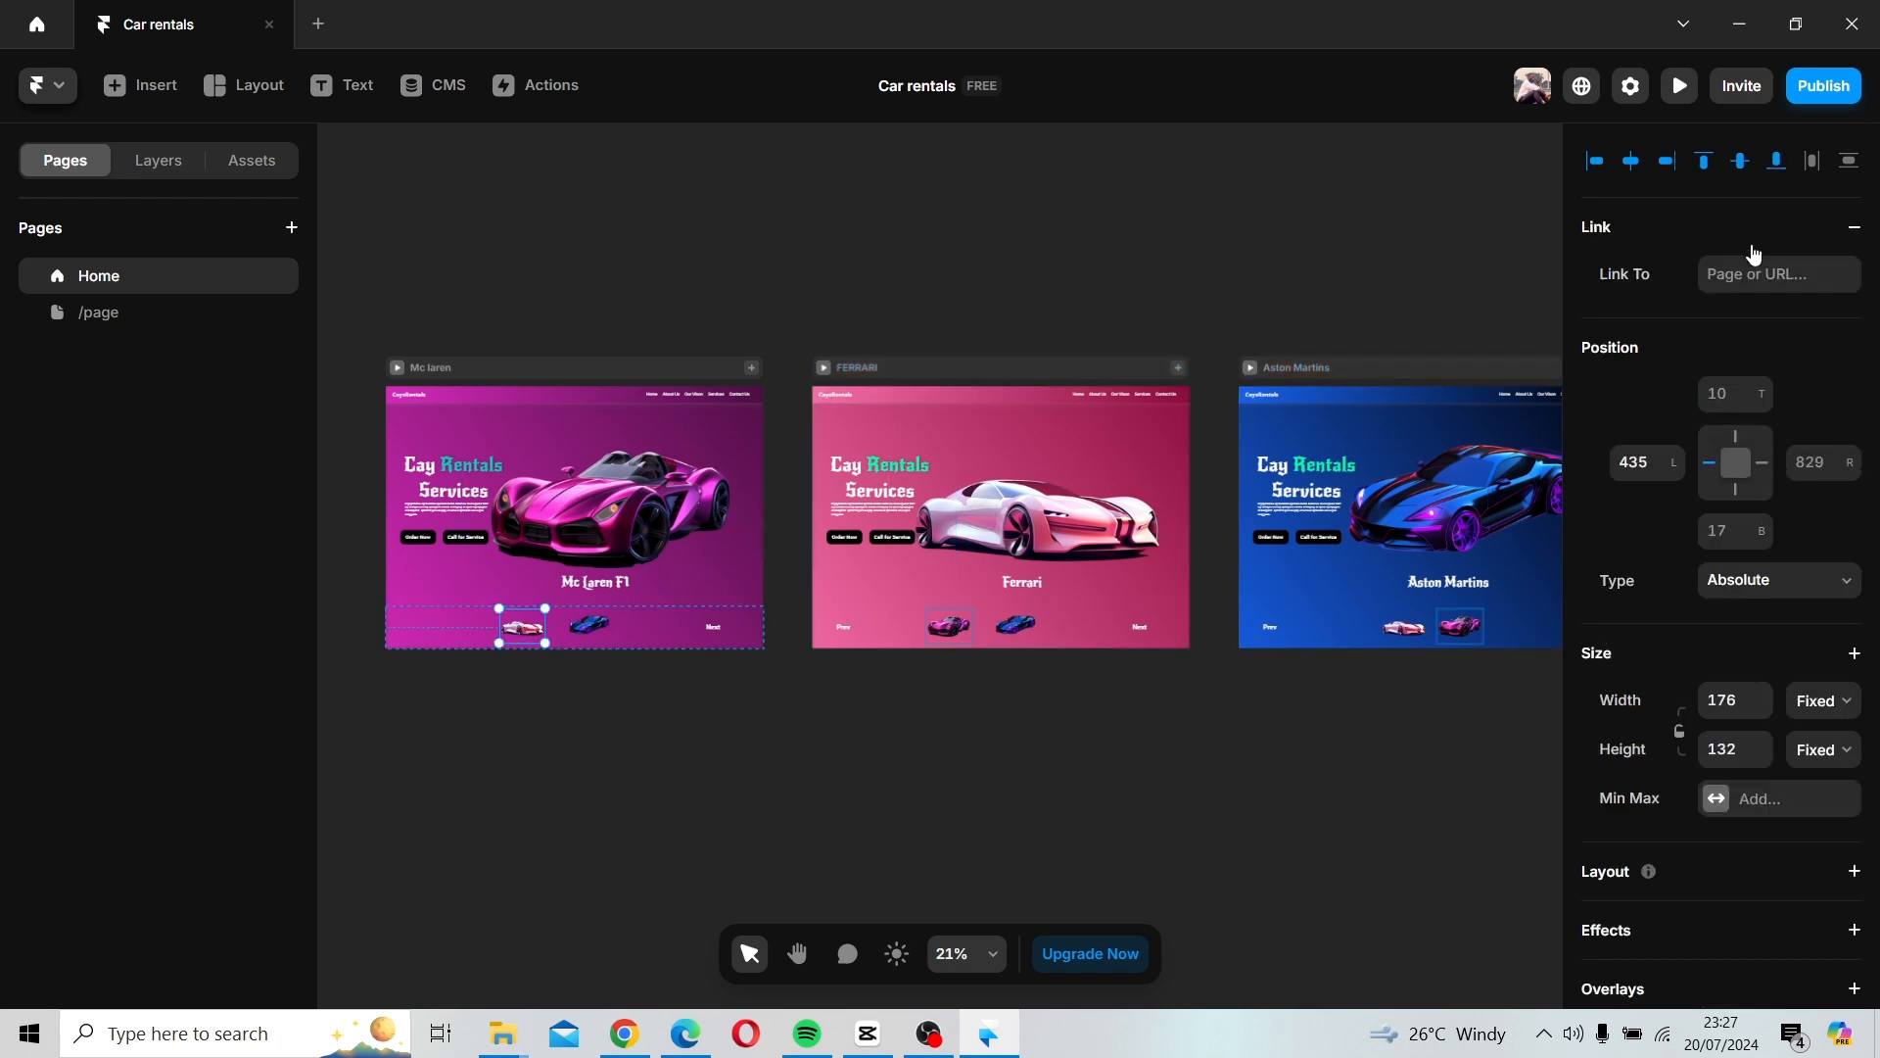
left_click(1760, 273)
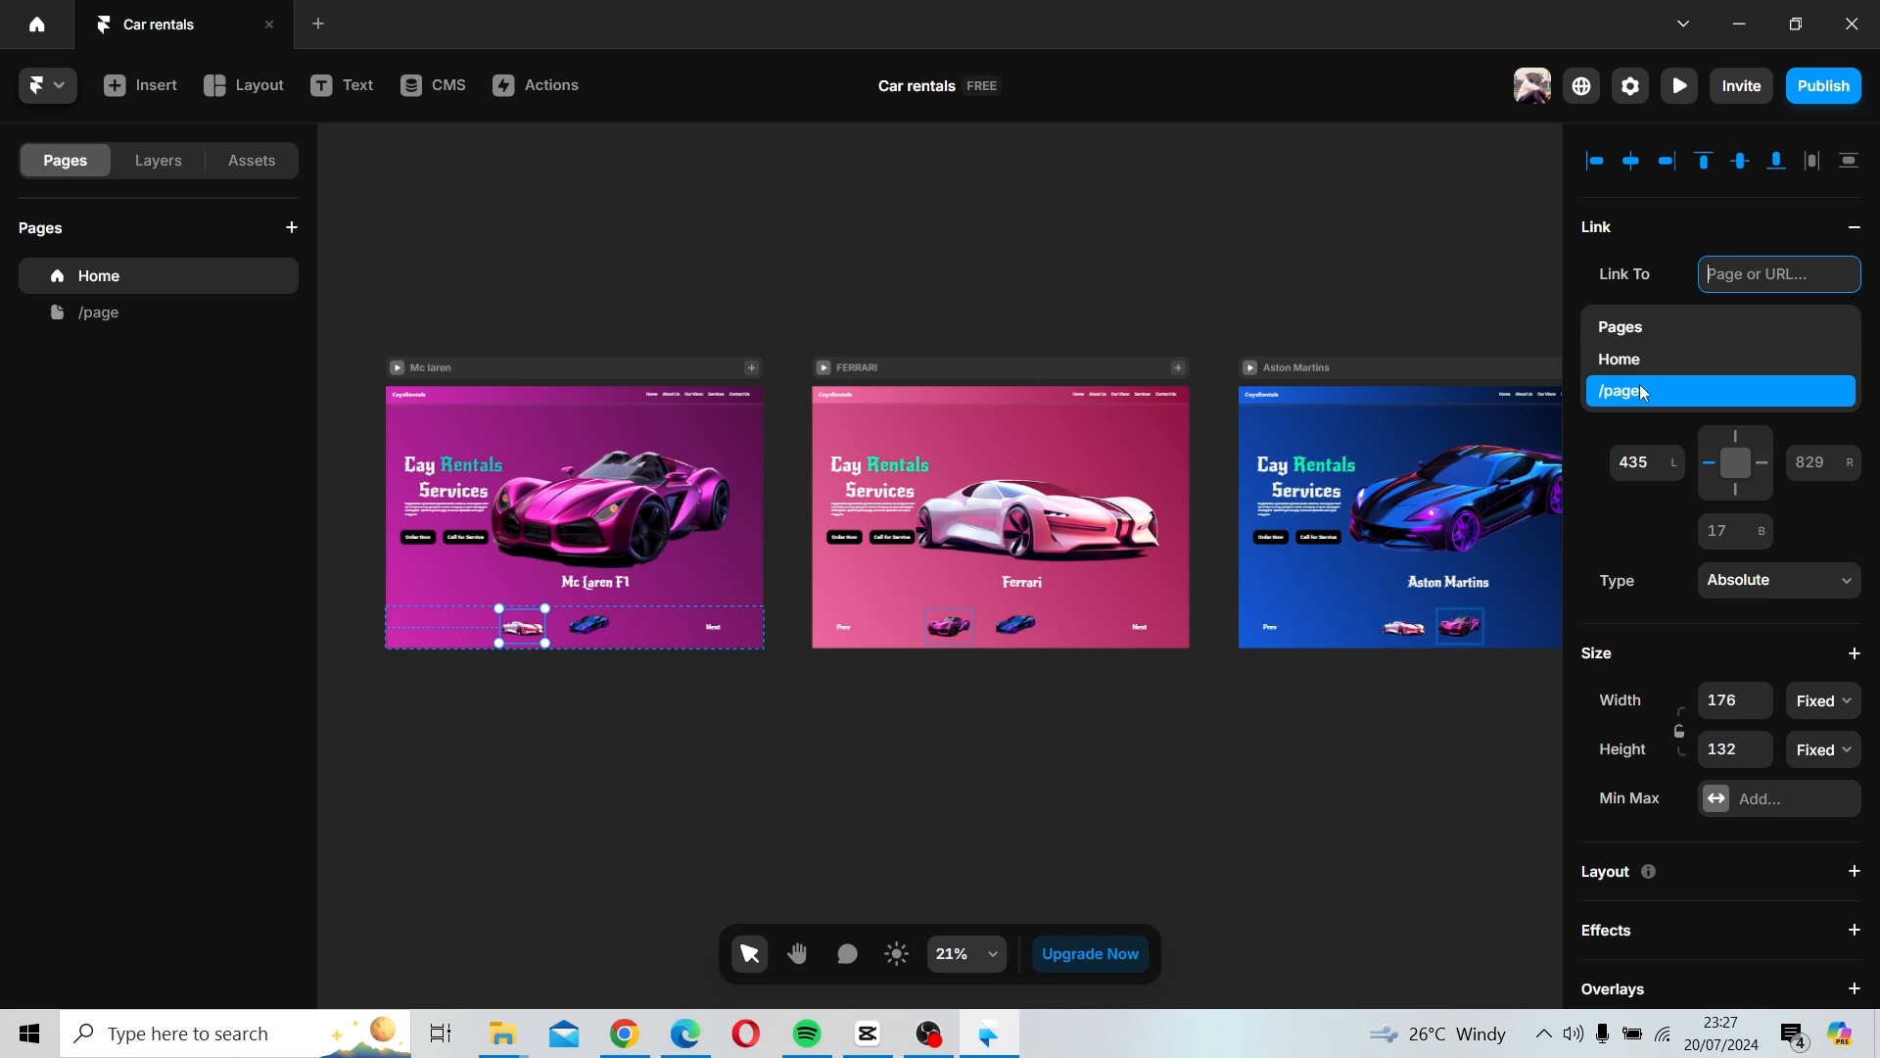
left_click(1437, 298)
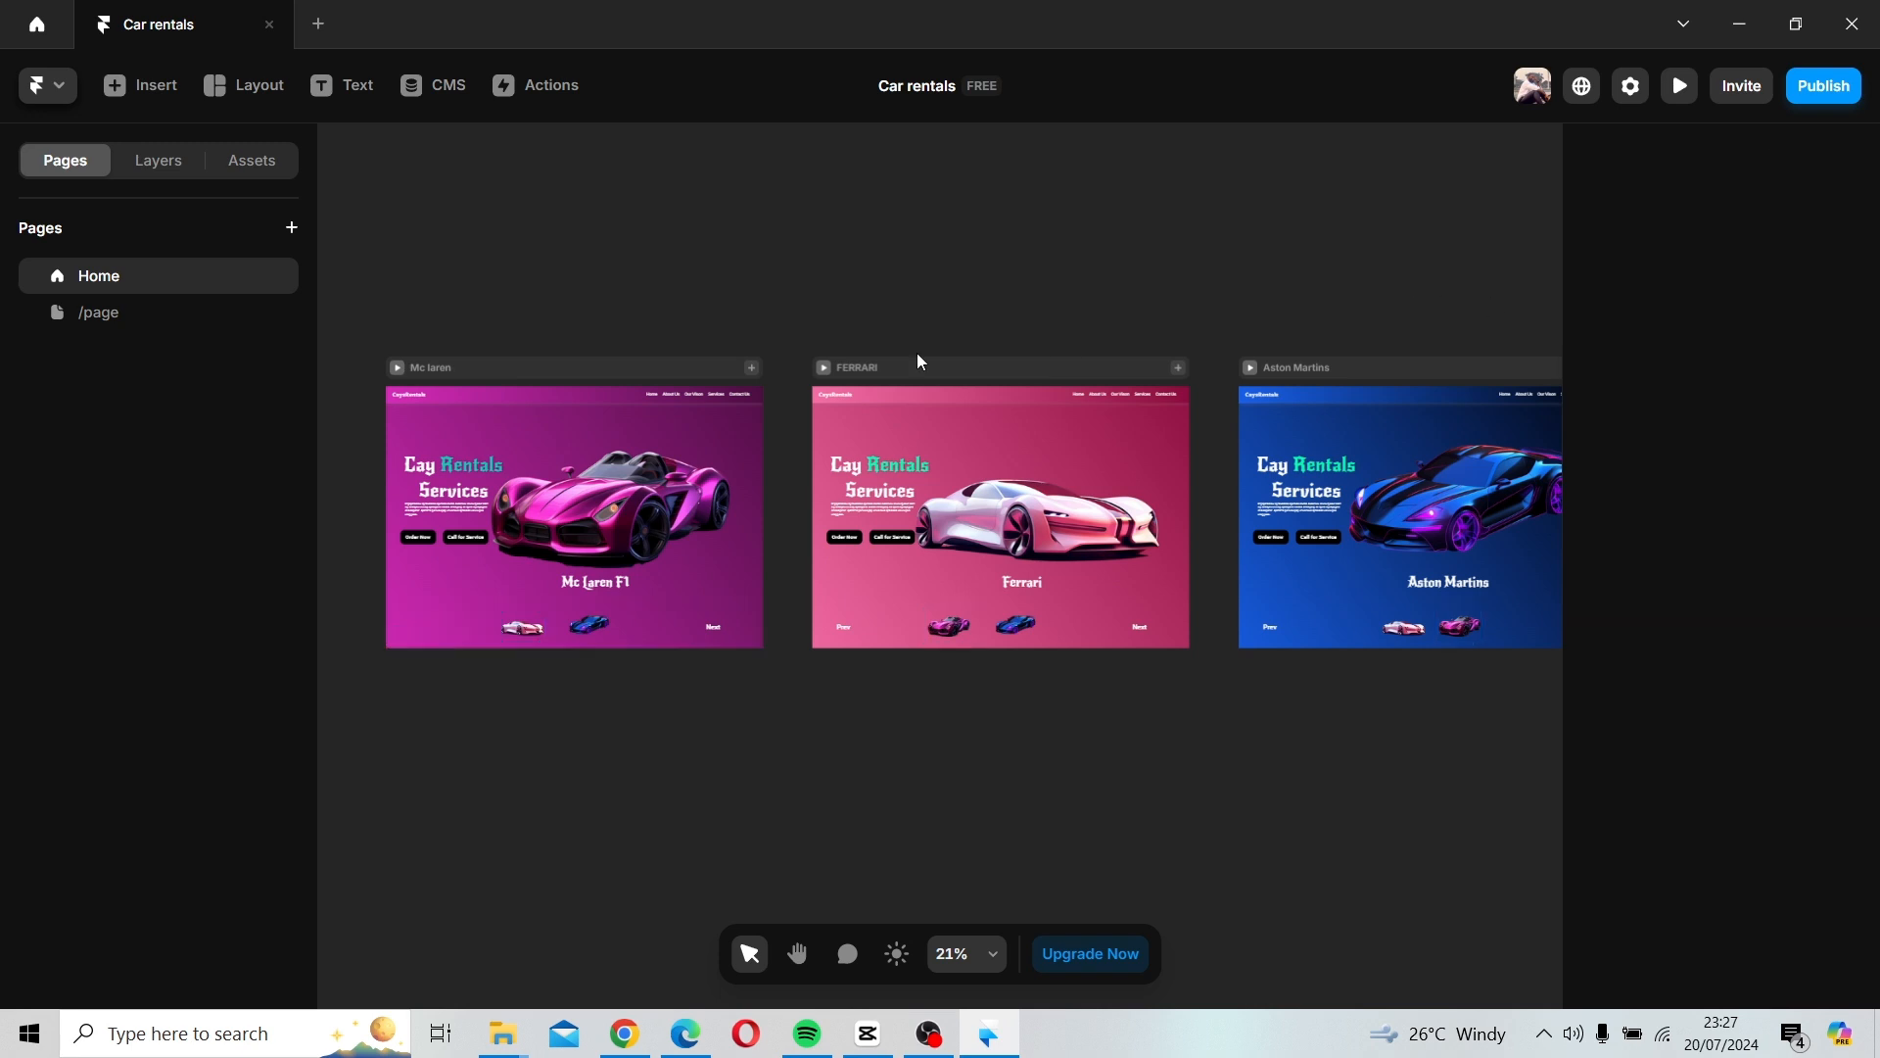
Add another new page to the site and name it Aston Martins.
left_click(289, 228)
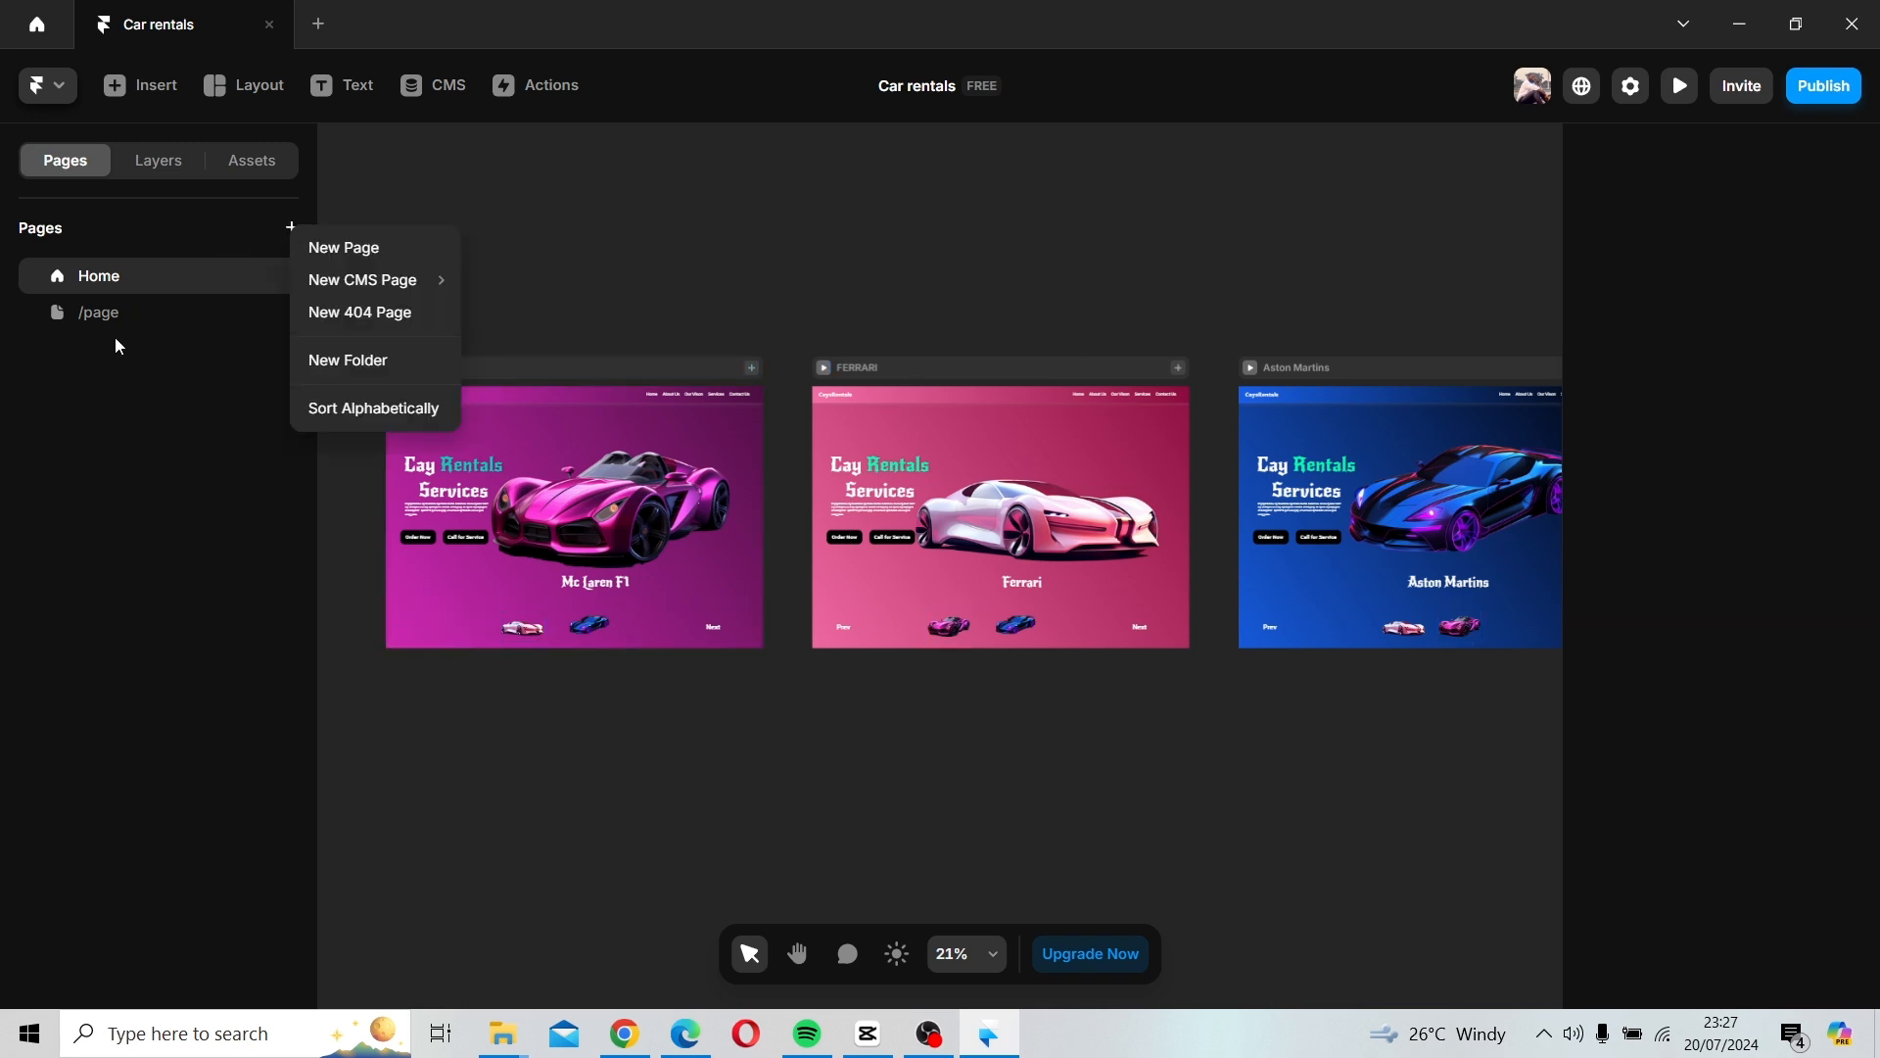
left_click(392, 247)
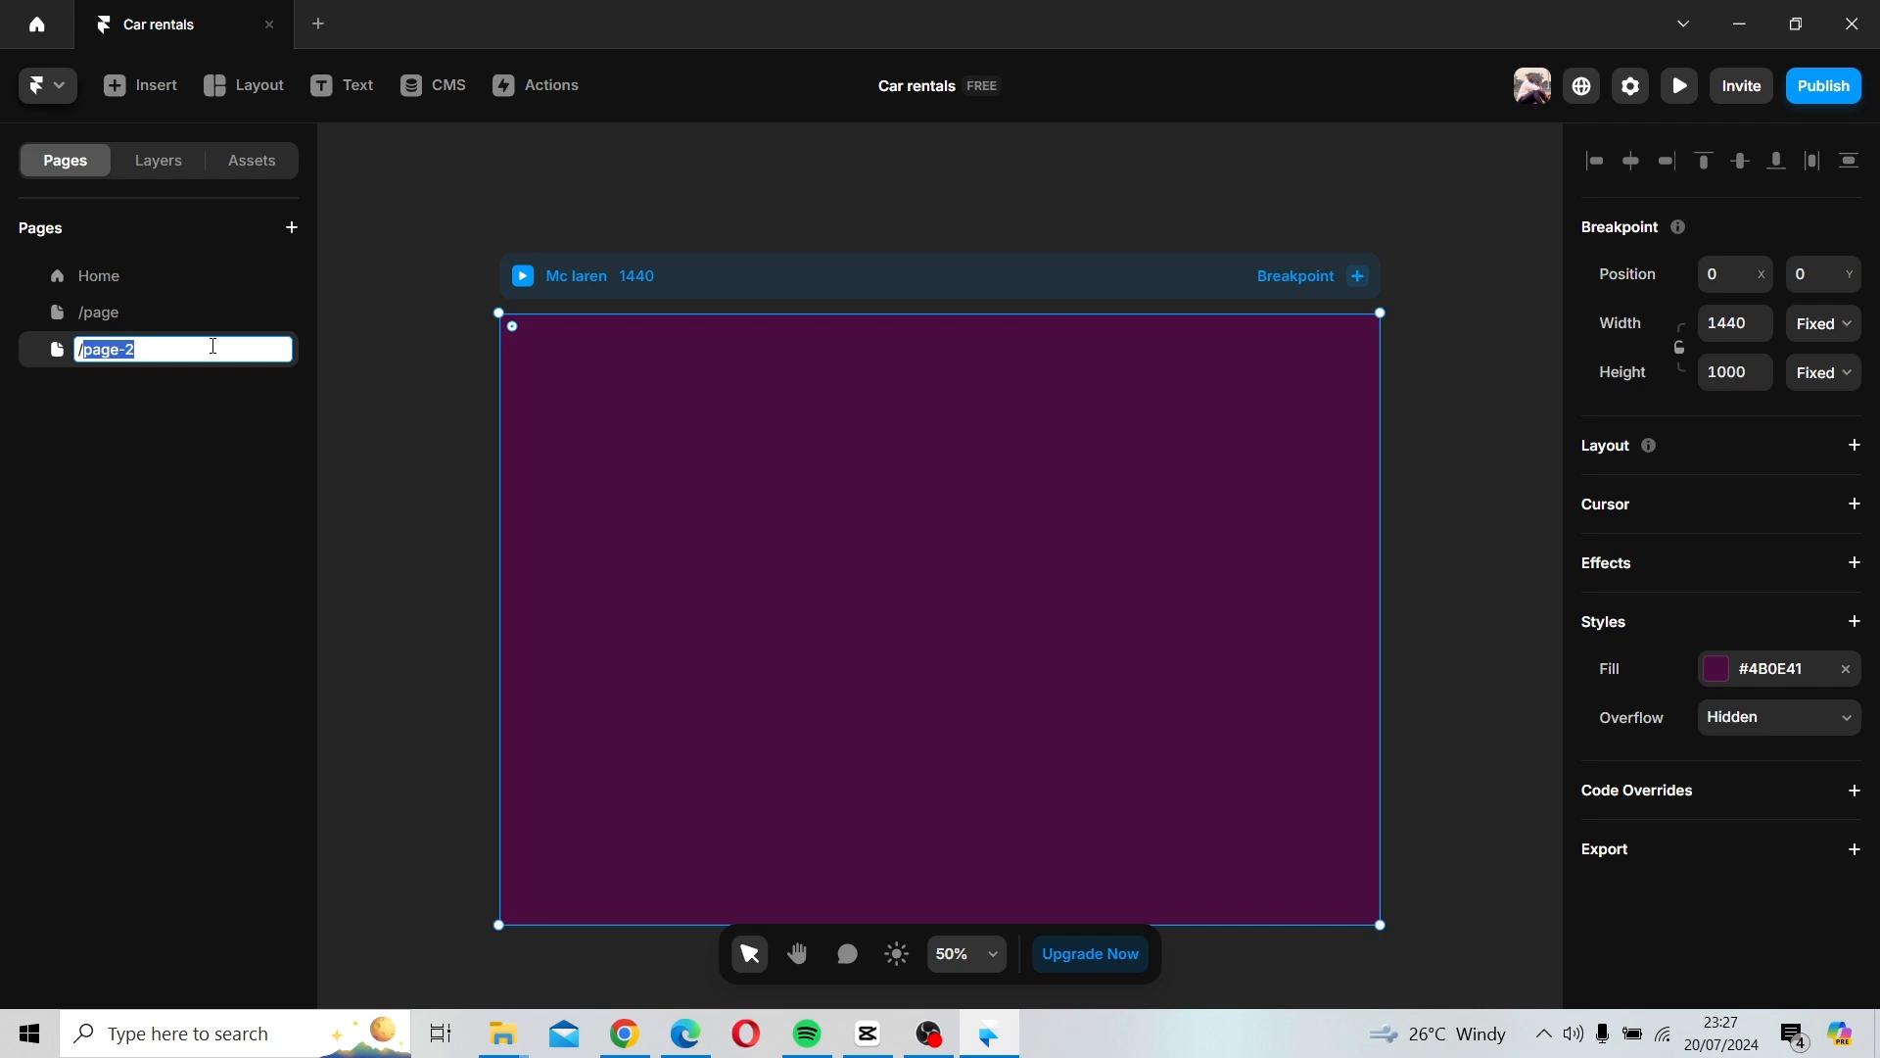
type("Aston Martins")
key("Return")
Rename the /page entry in the page list as Ferrari.
double_click(126, 317)
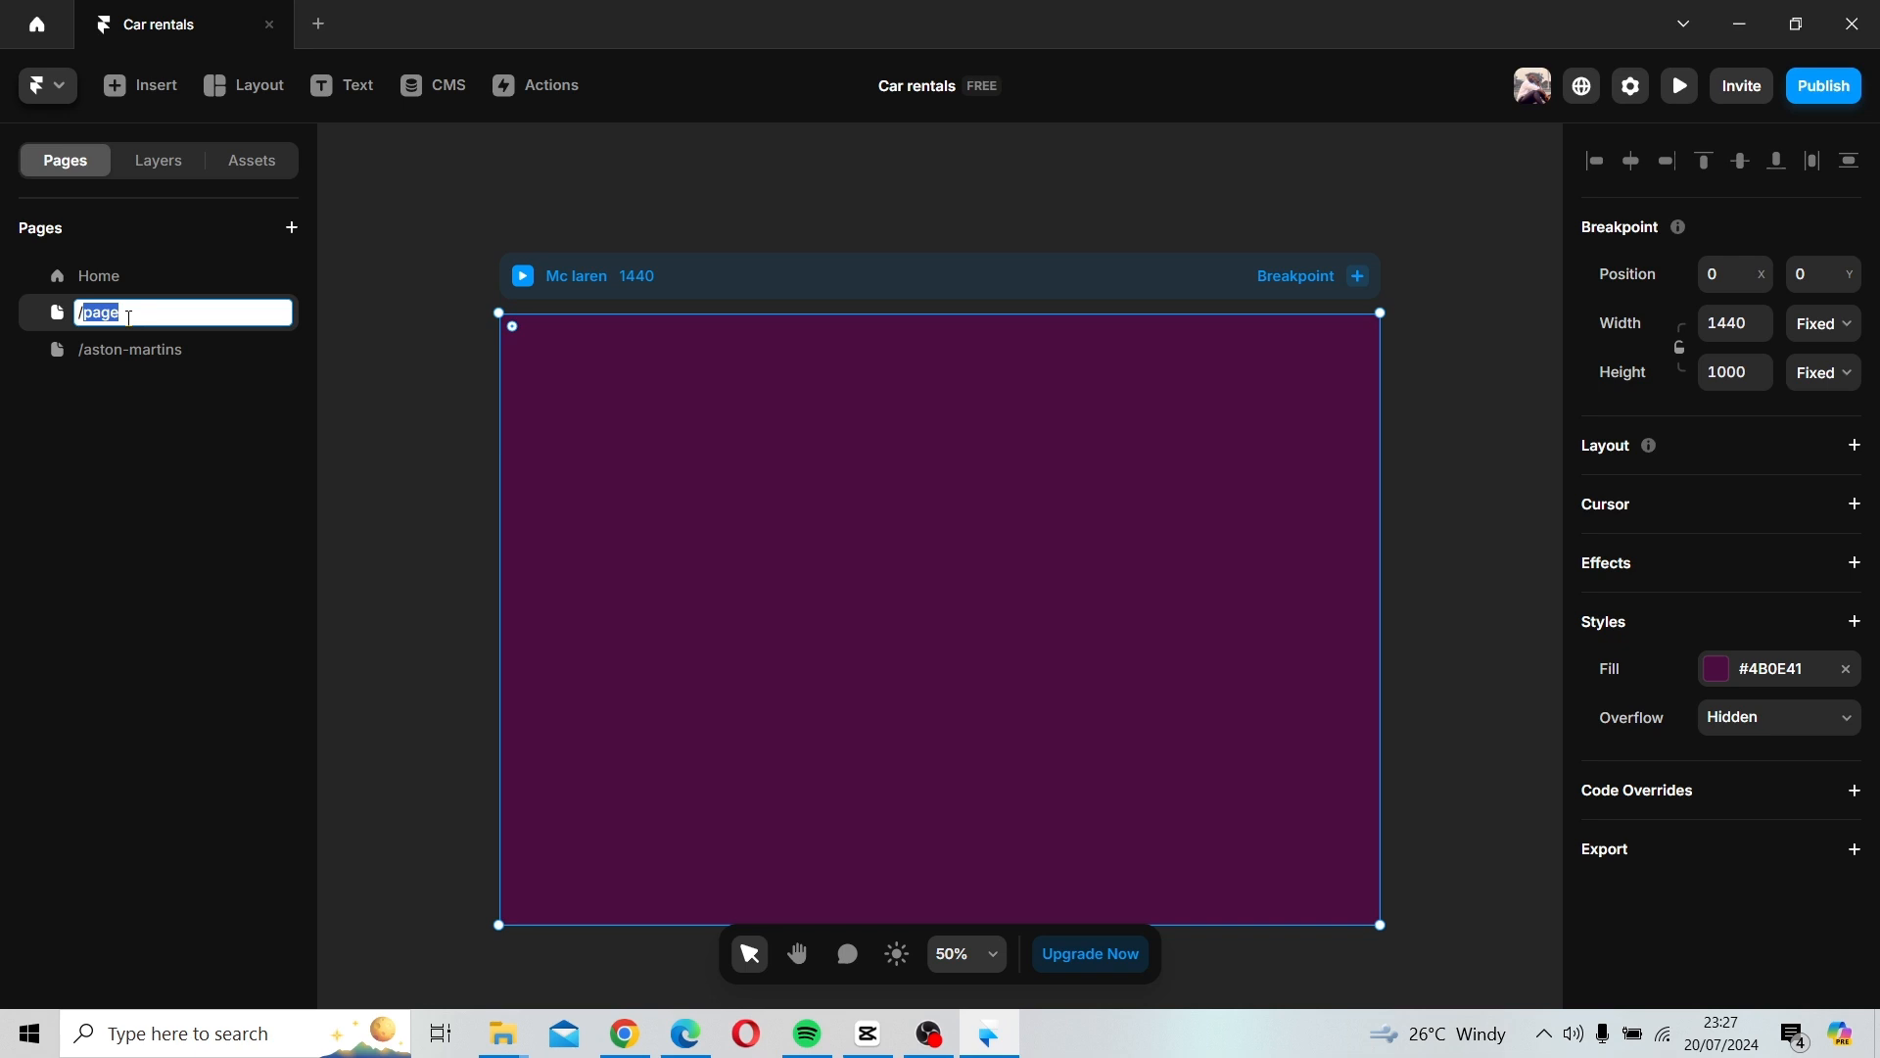
type("Ferrari")
key("Return")
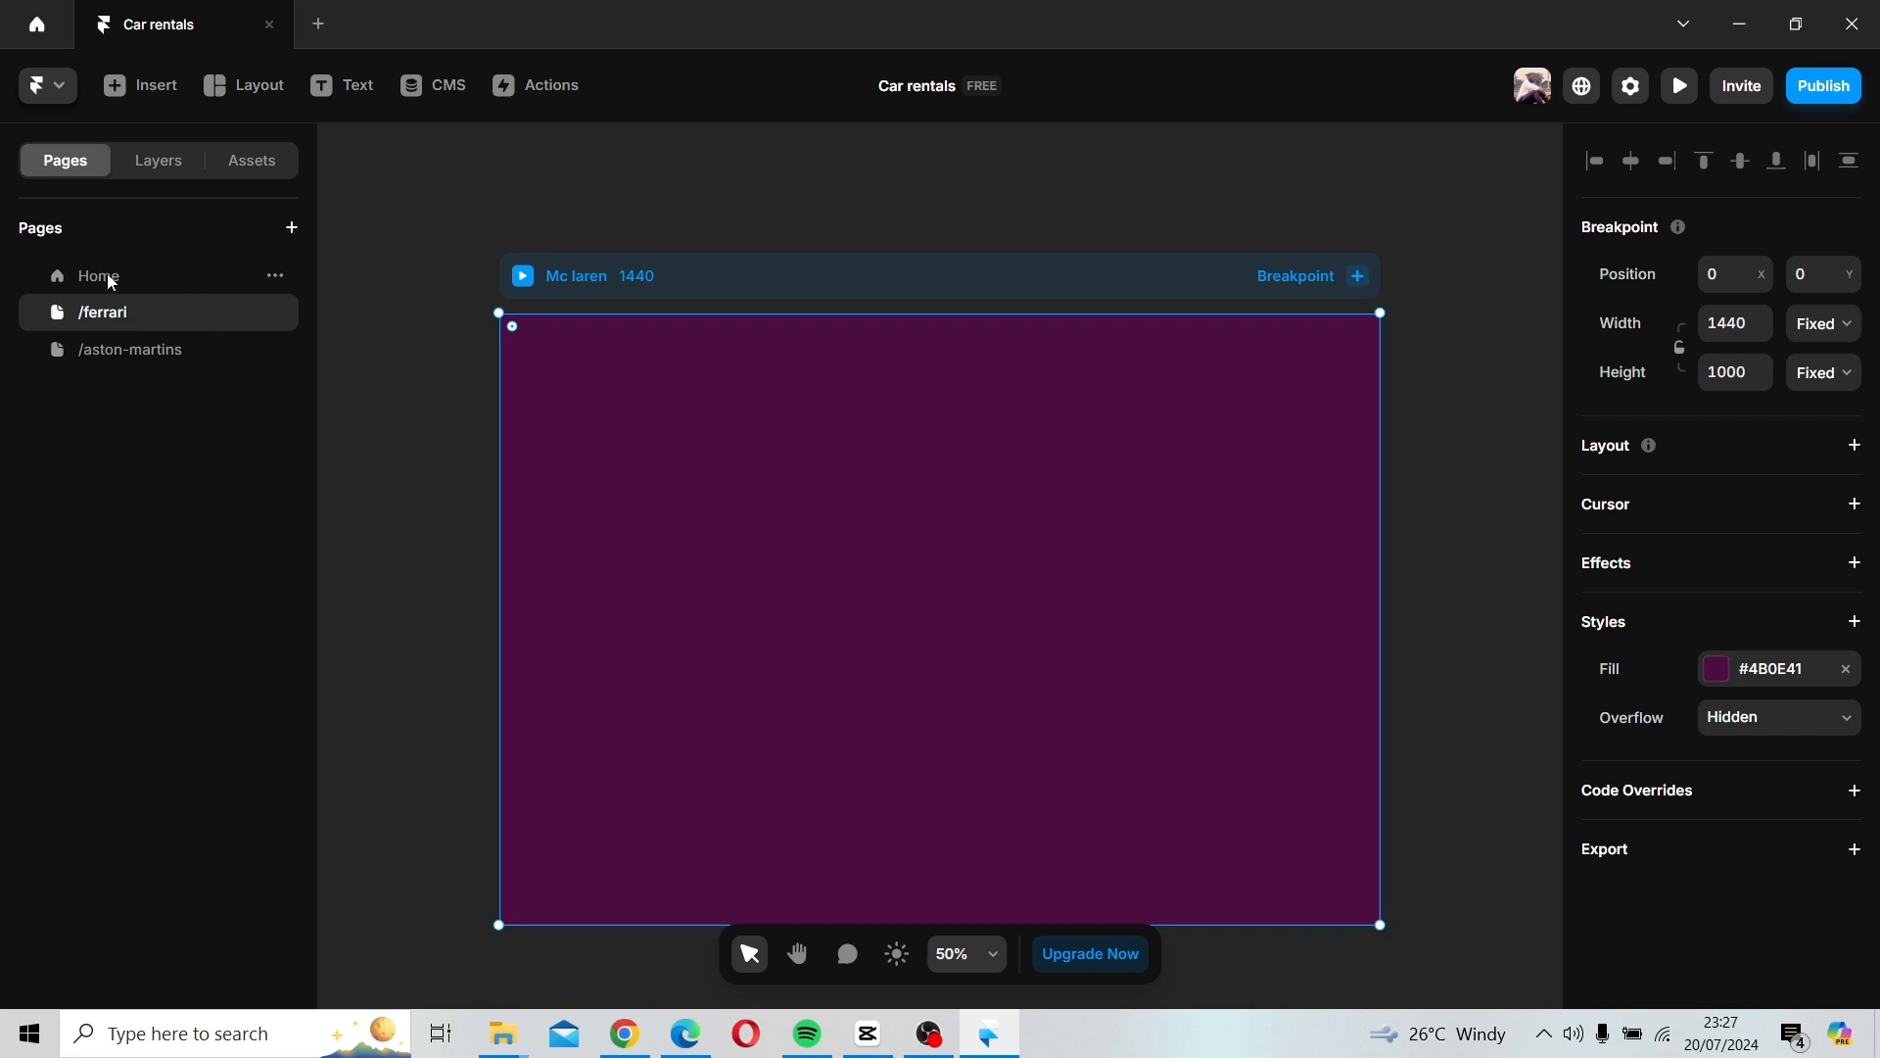
Copy the whole FERRARI breakpoint from the Home page.
left_click(110, 279)
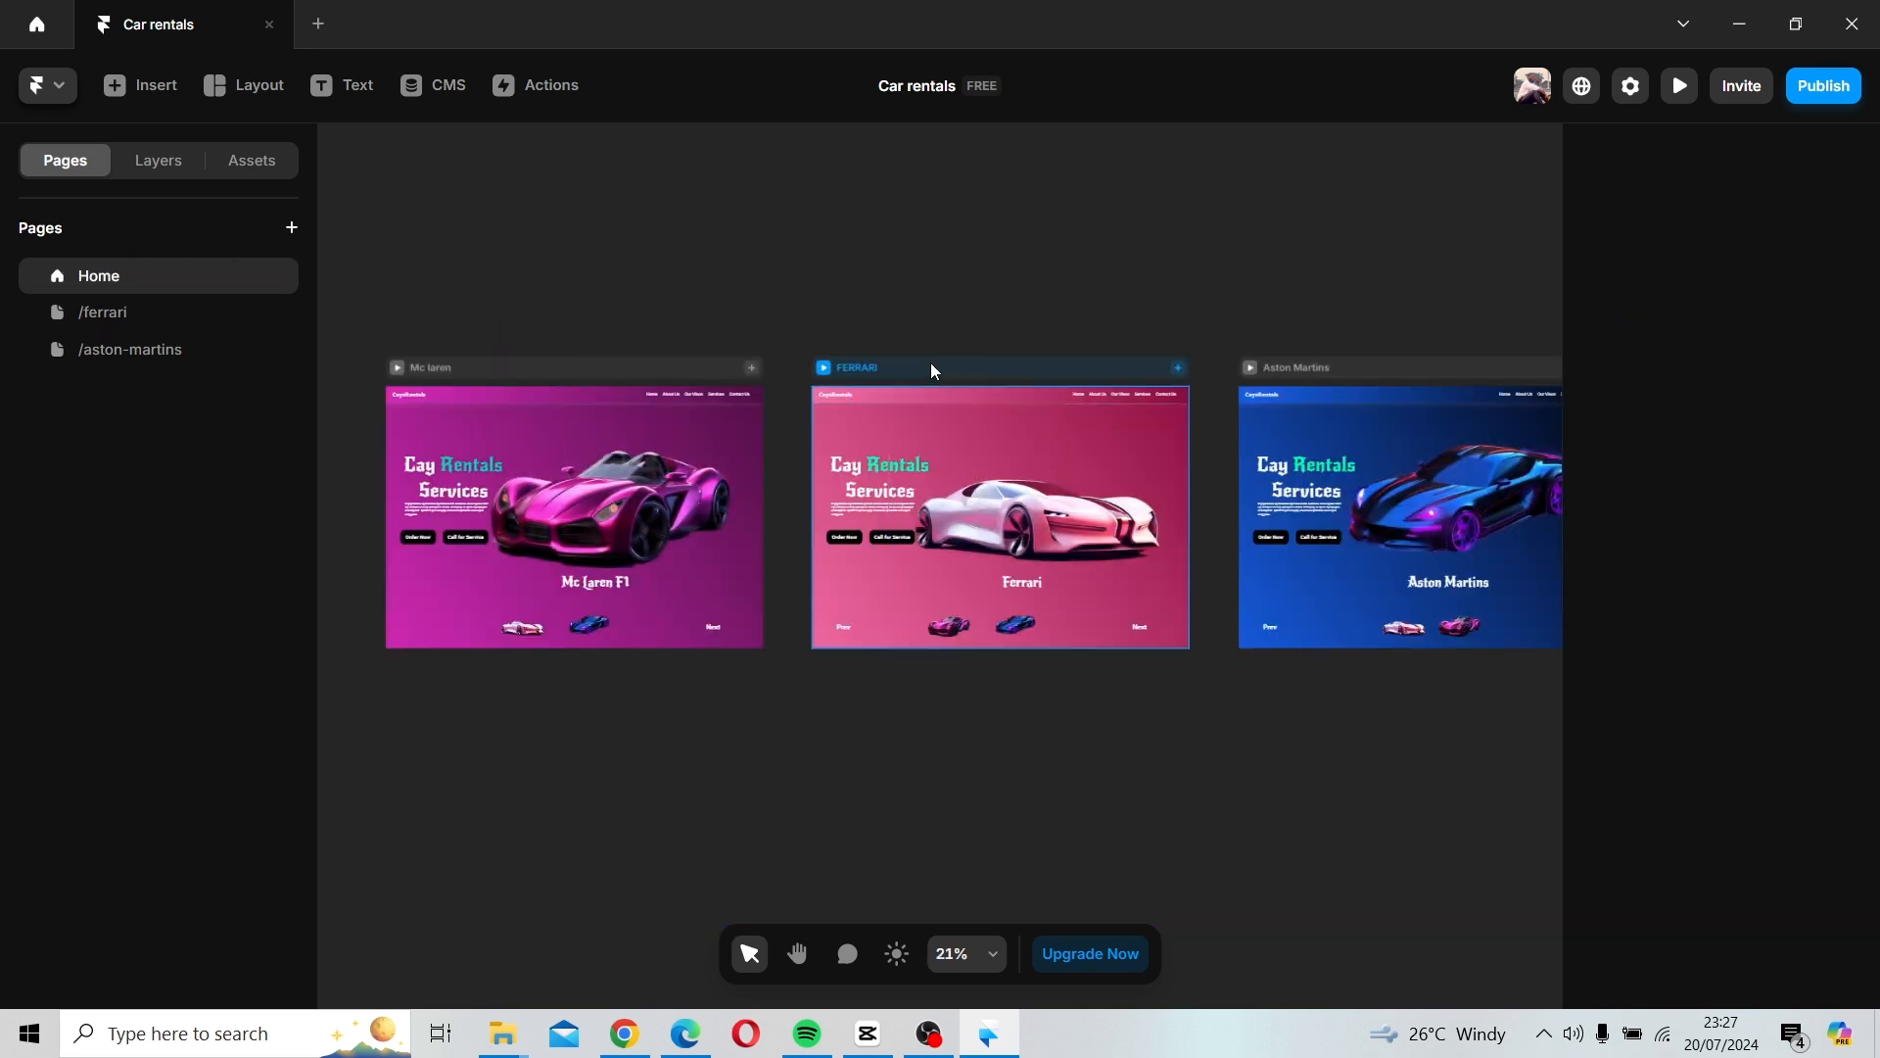
left_click(933, 370)
right_click(935, 371)
mouse_move(1009, 556)
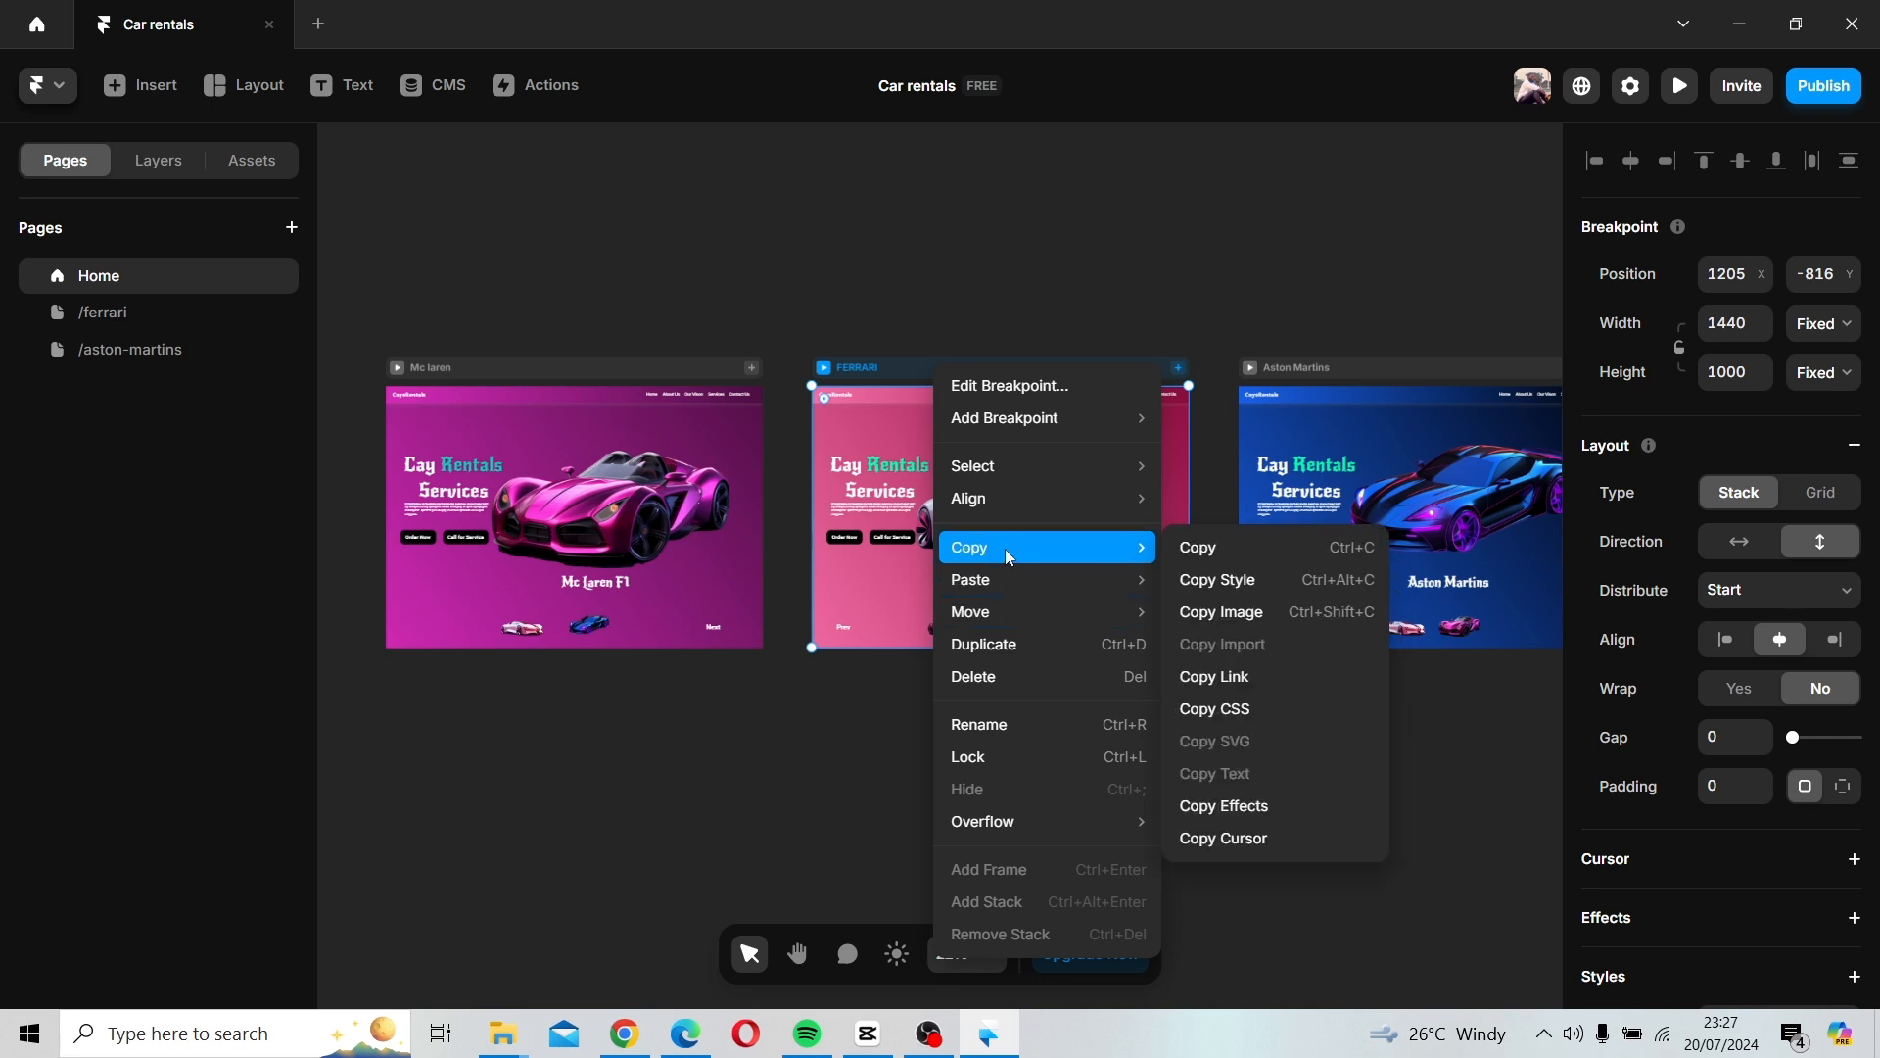
left_click(1225, 566)
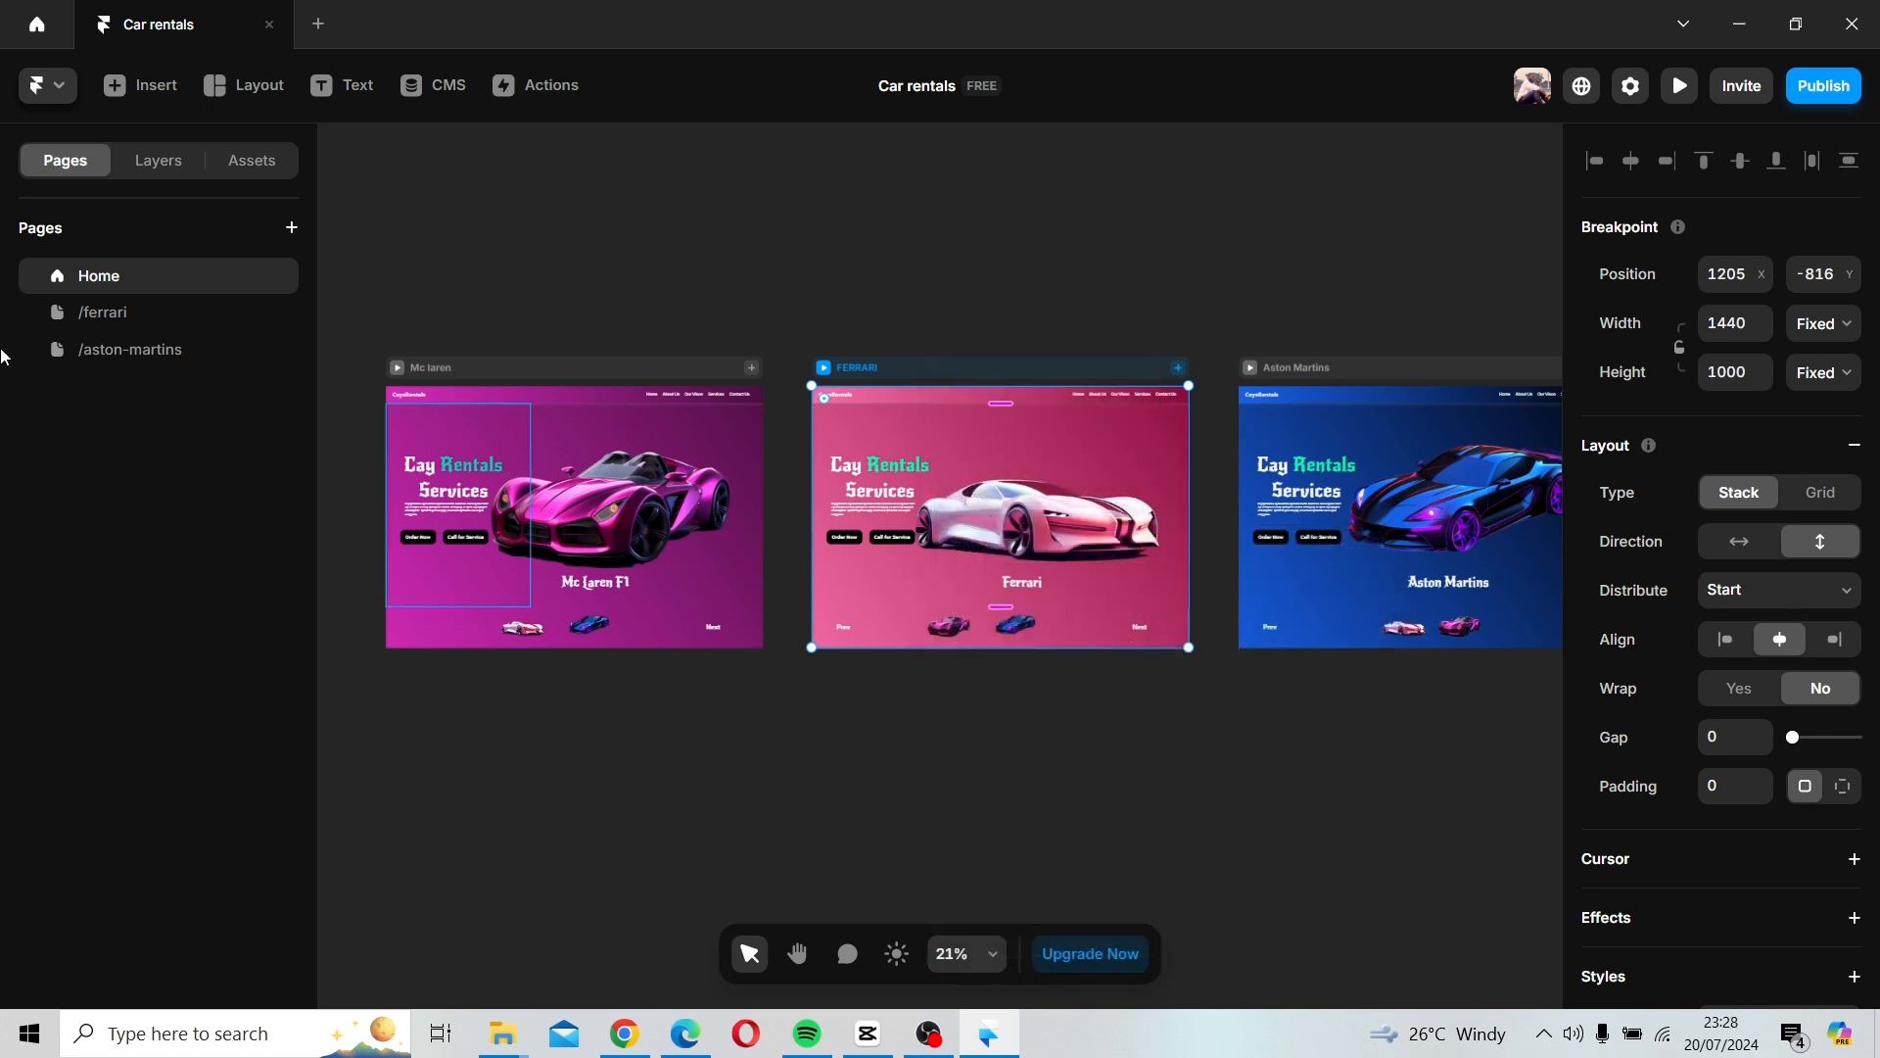
Paste the copied FERRARI design onto the empty canvas area of the /ferrari page.
left_click(130, 317)
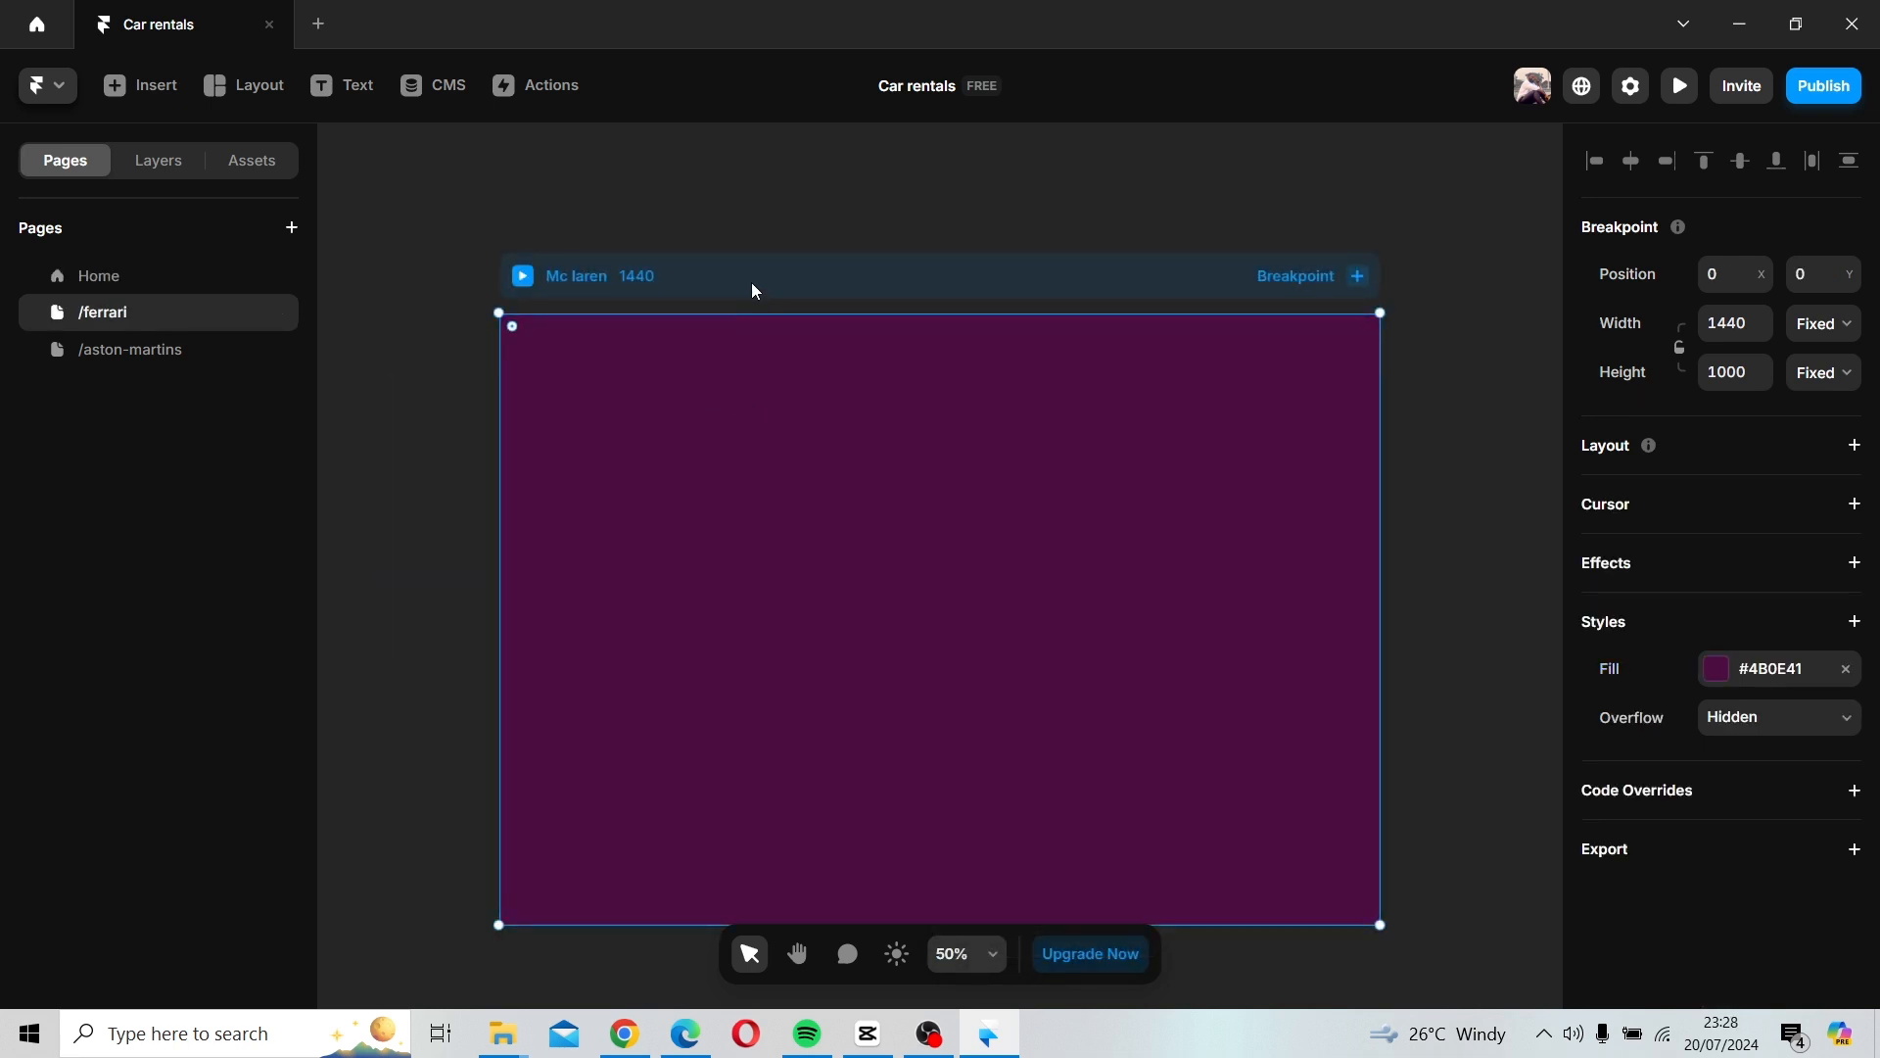
scroll(923, 292, "down", 1)
scroll(920, 285, "down", 1)
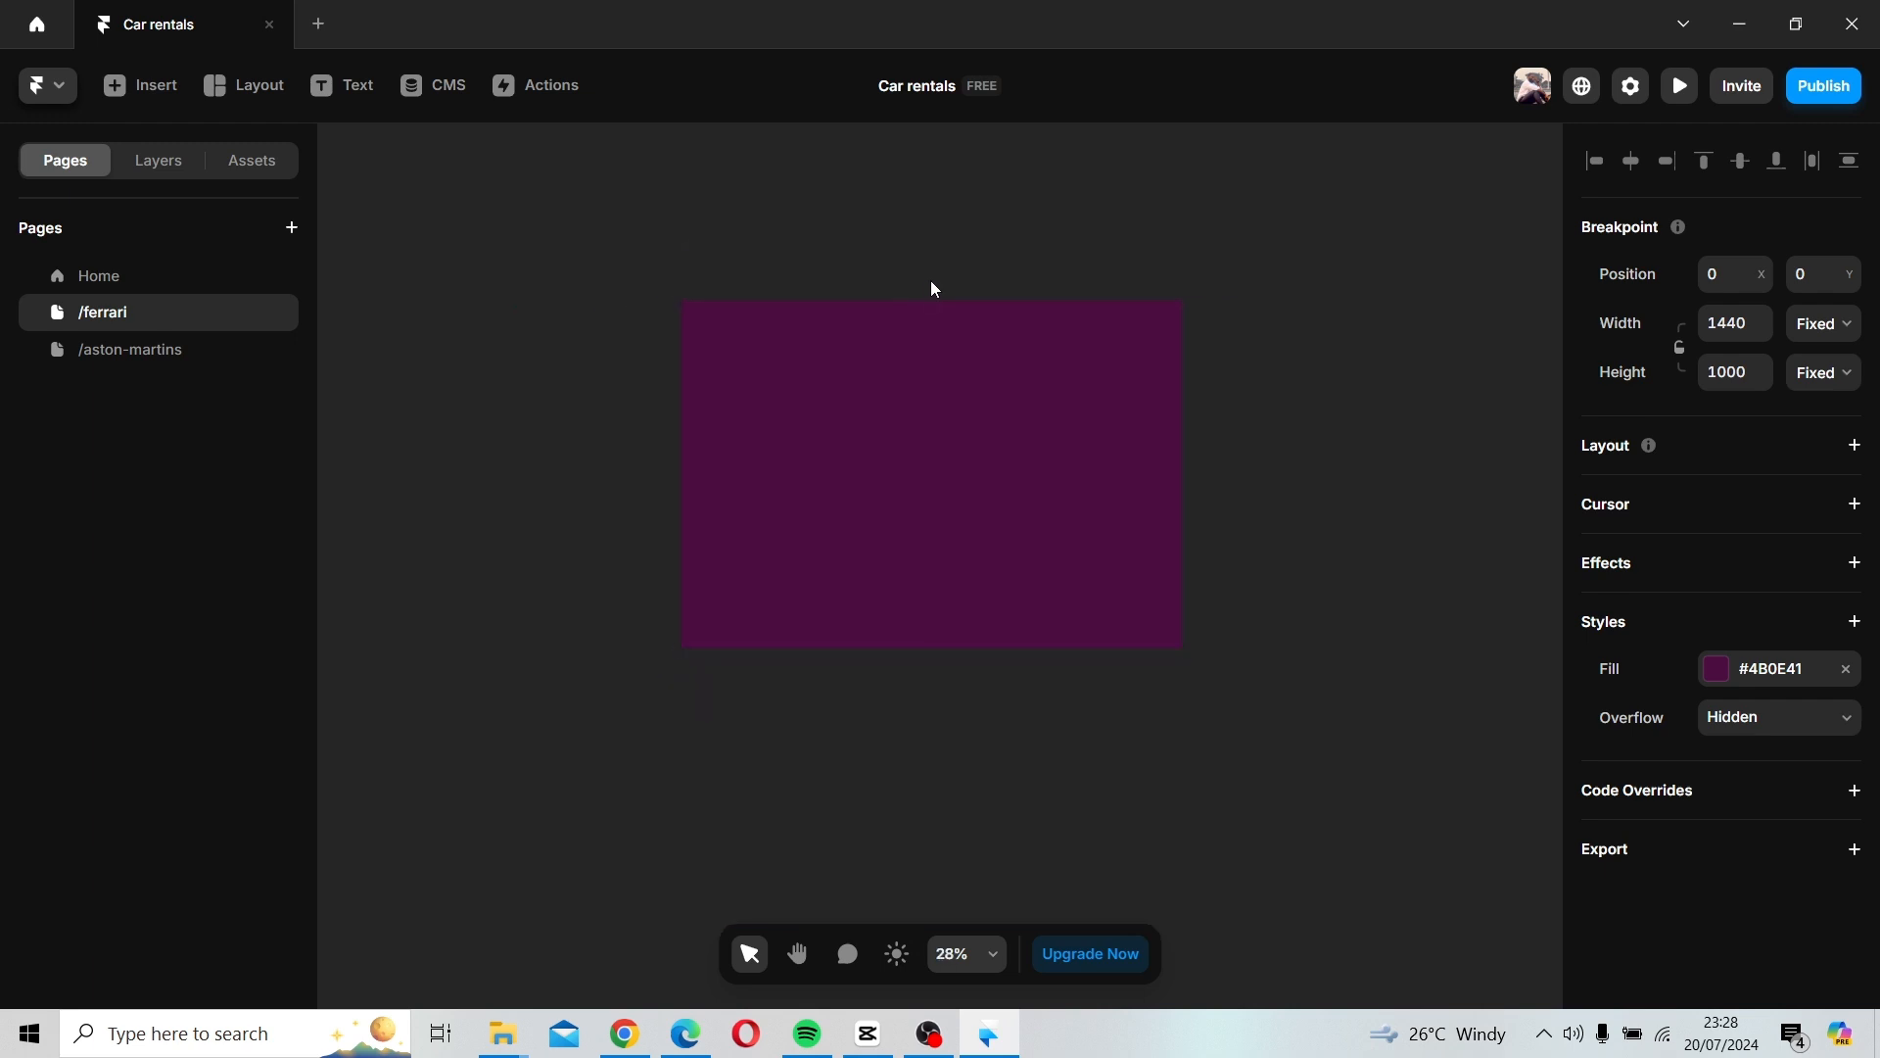
key("space")
left_click_drag(995, 264, 784, 282)
left_click(1114, 321)
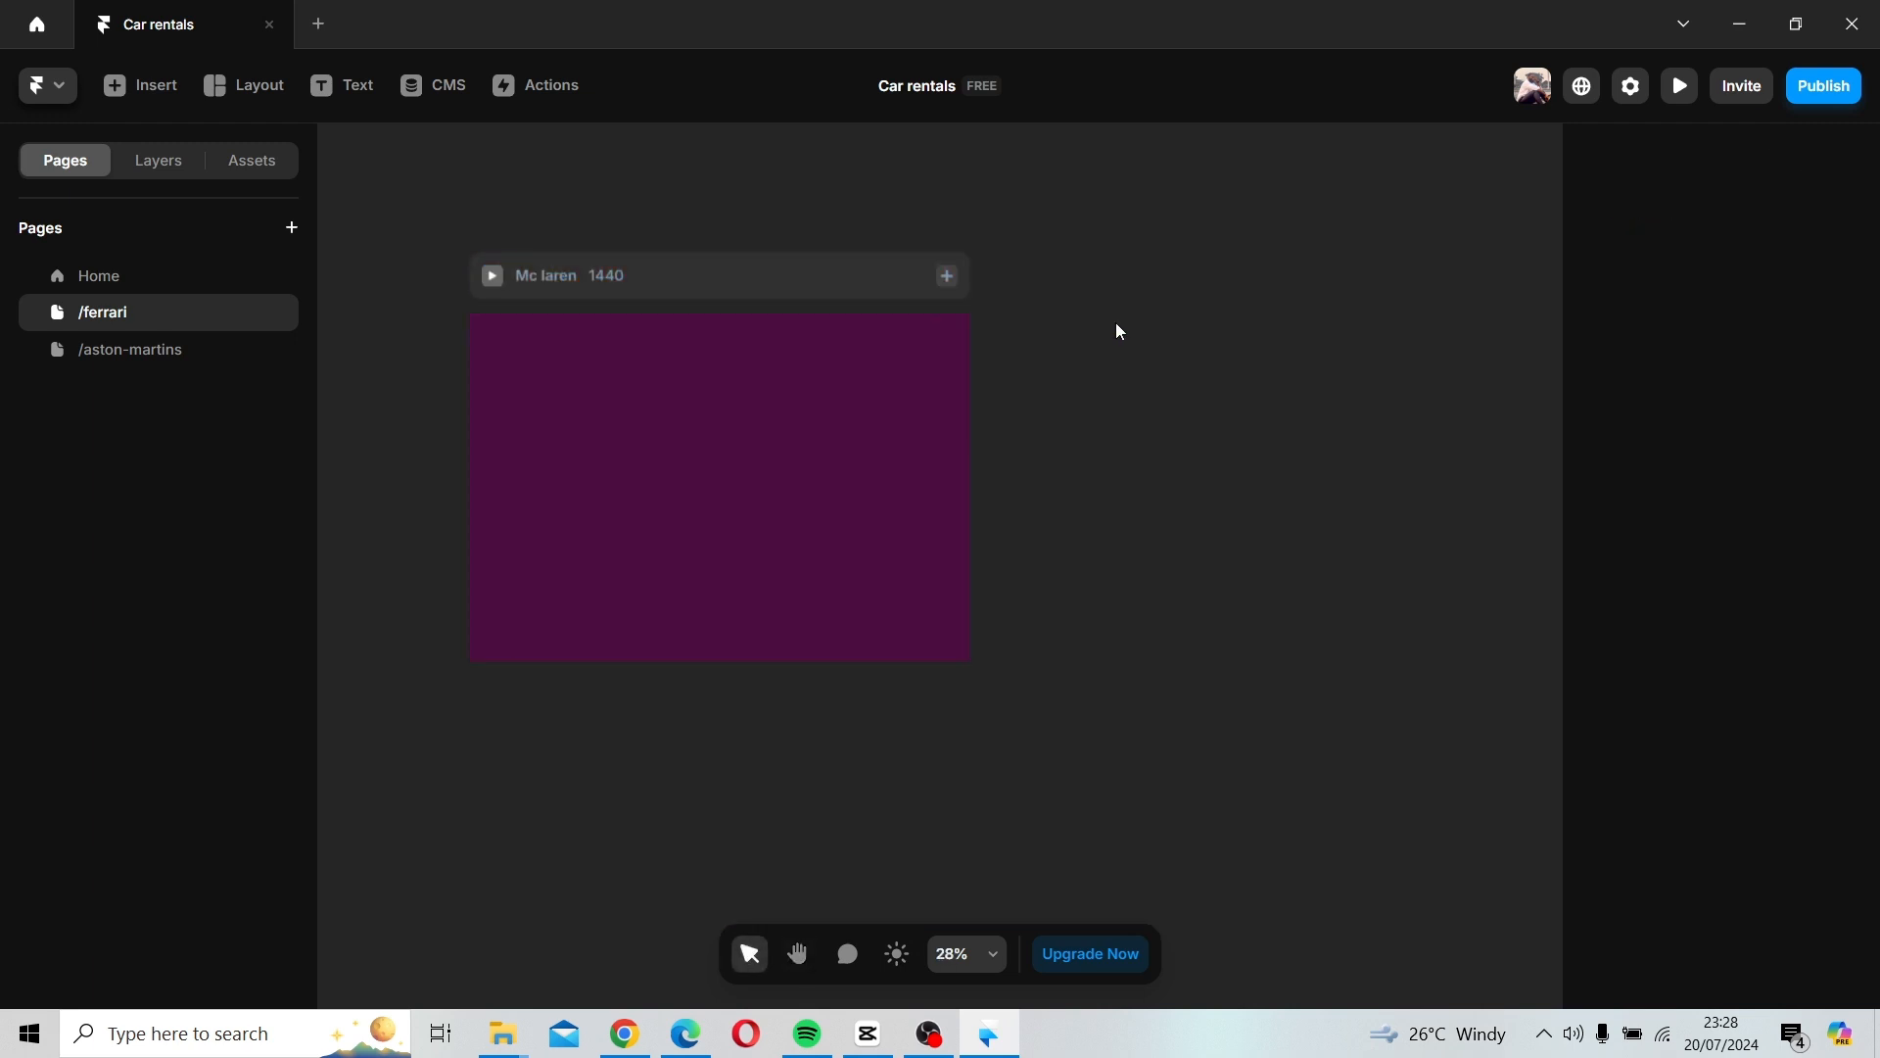
right_click(1107, 314)
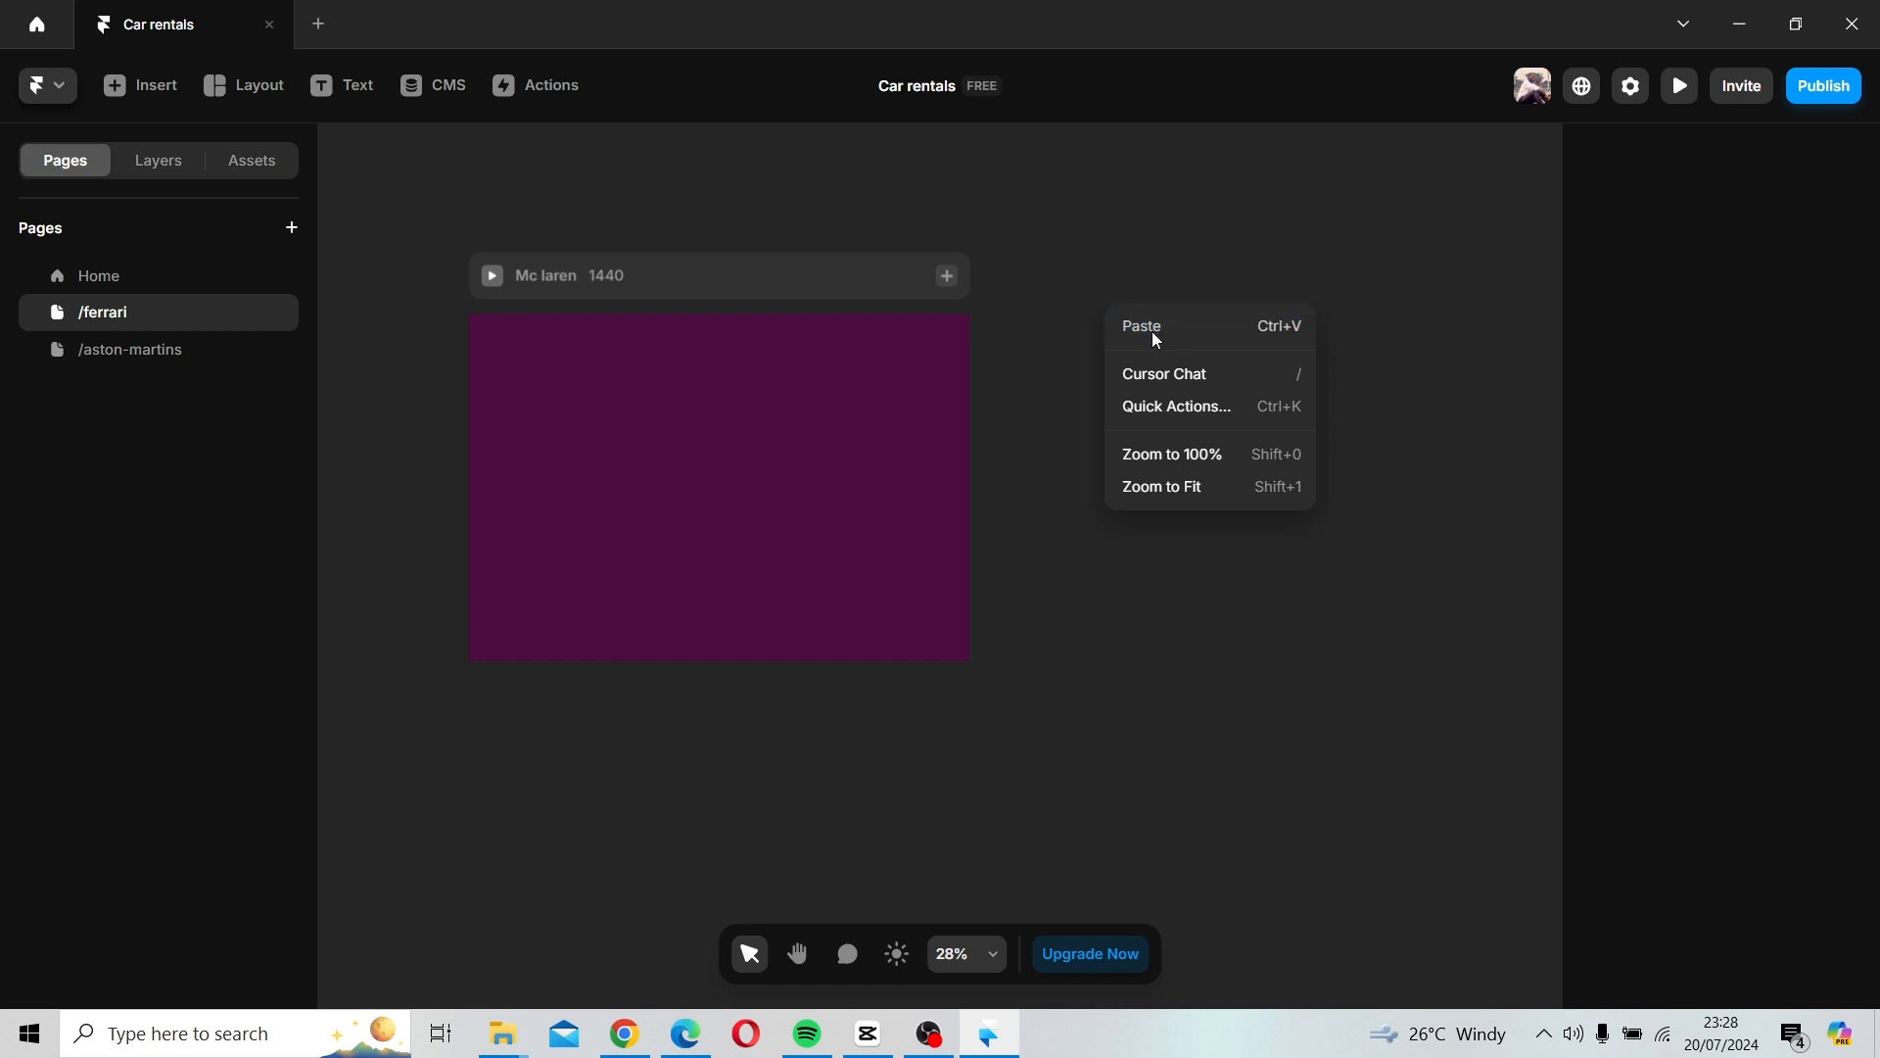
left_click(1151, 331)
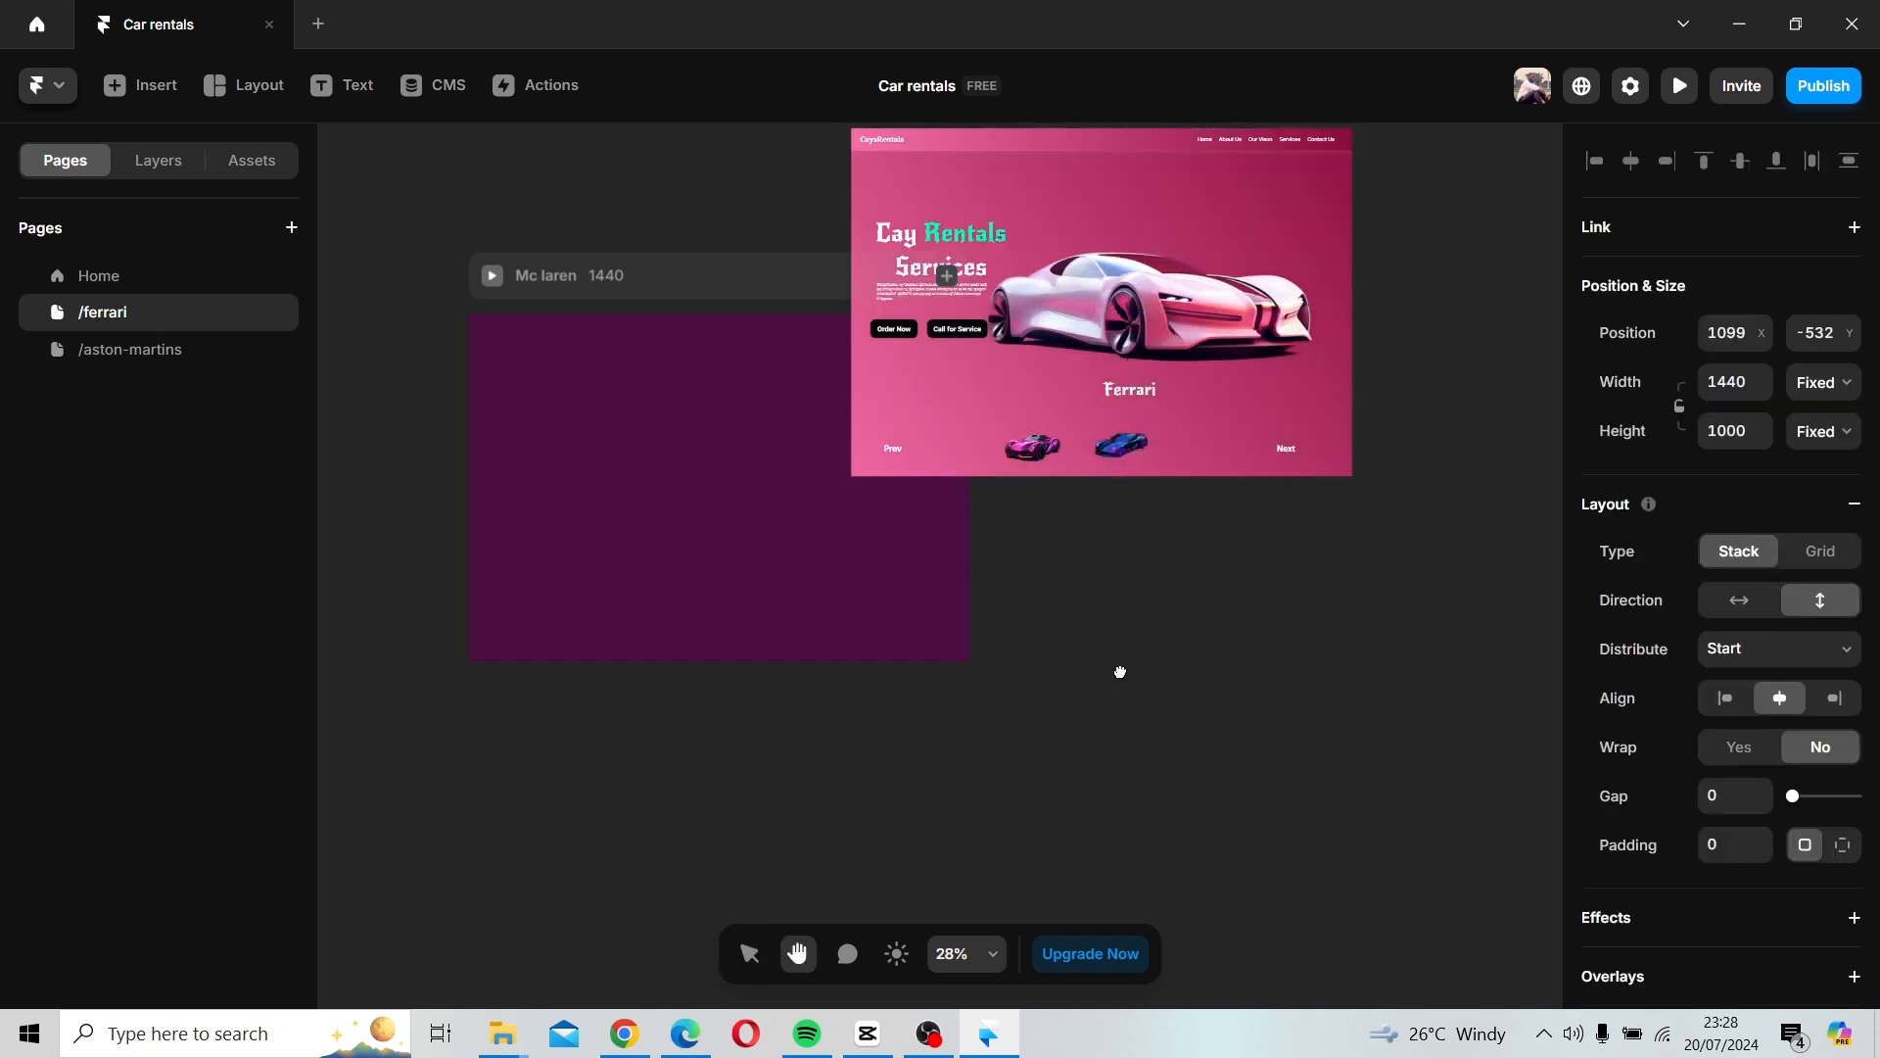
Move the pasted Ferrari design into the page's breakpoint frame so that it fills the frame exactly.
scroll(1047, 519, "up", 2)
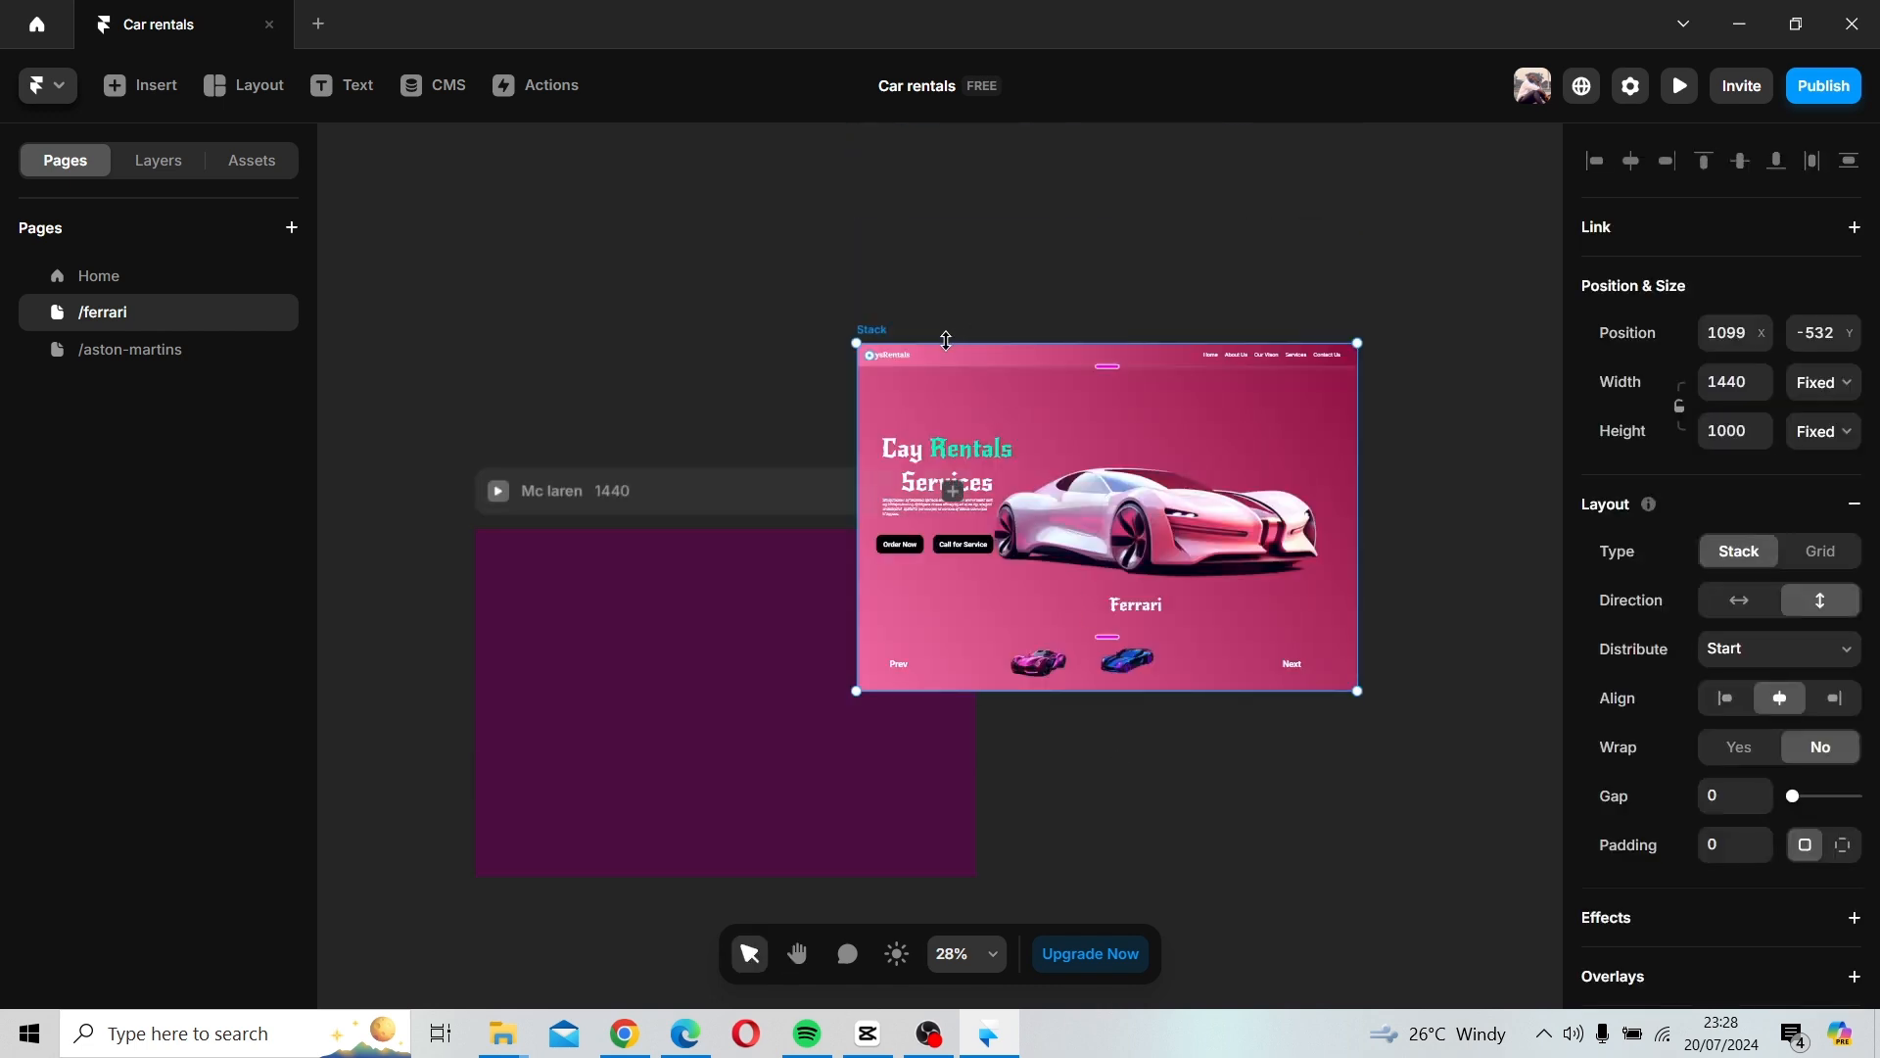
left_click_drag(949, 361, 568, 533)
left_click_drag(760, 517, 729, 545)
left_click(1050, 564)
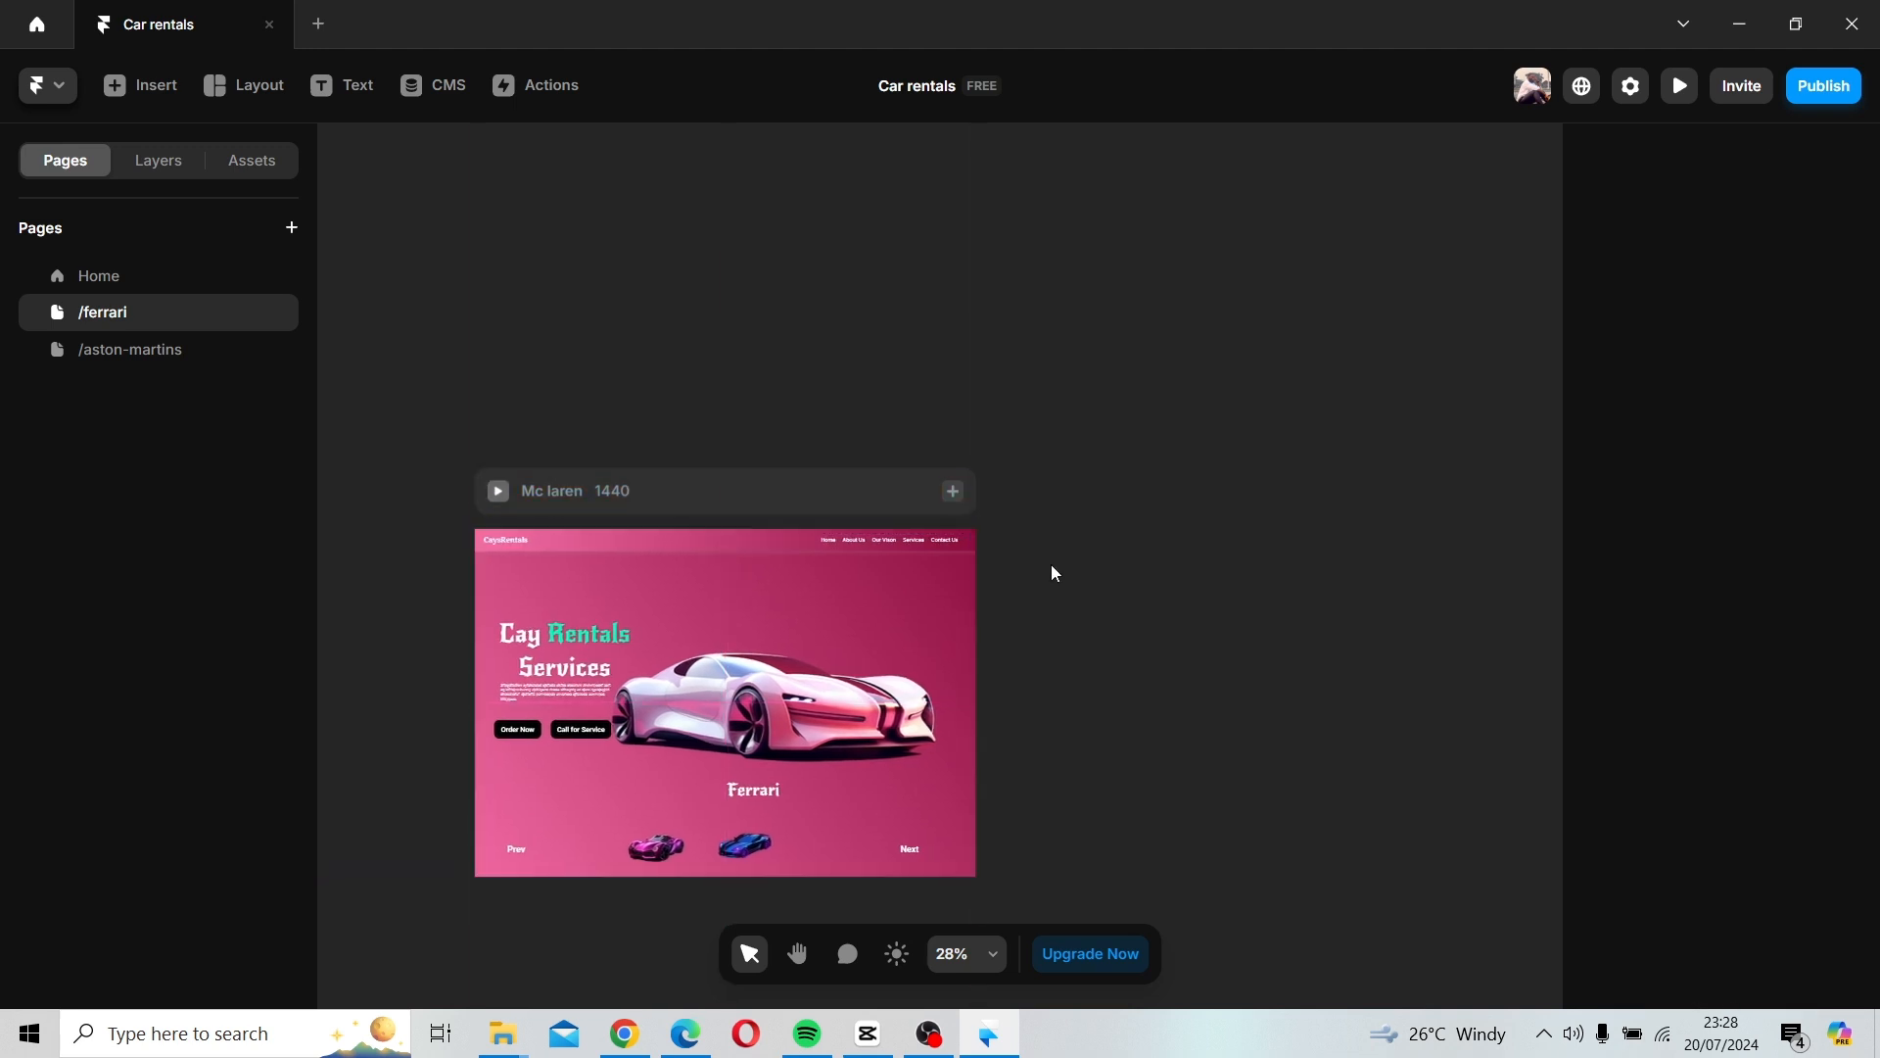
left_click_drag(1051, 568, 1103, 421)
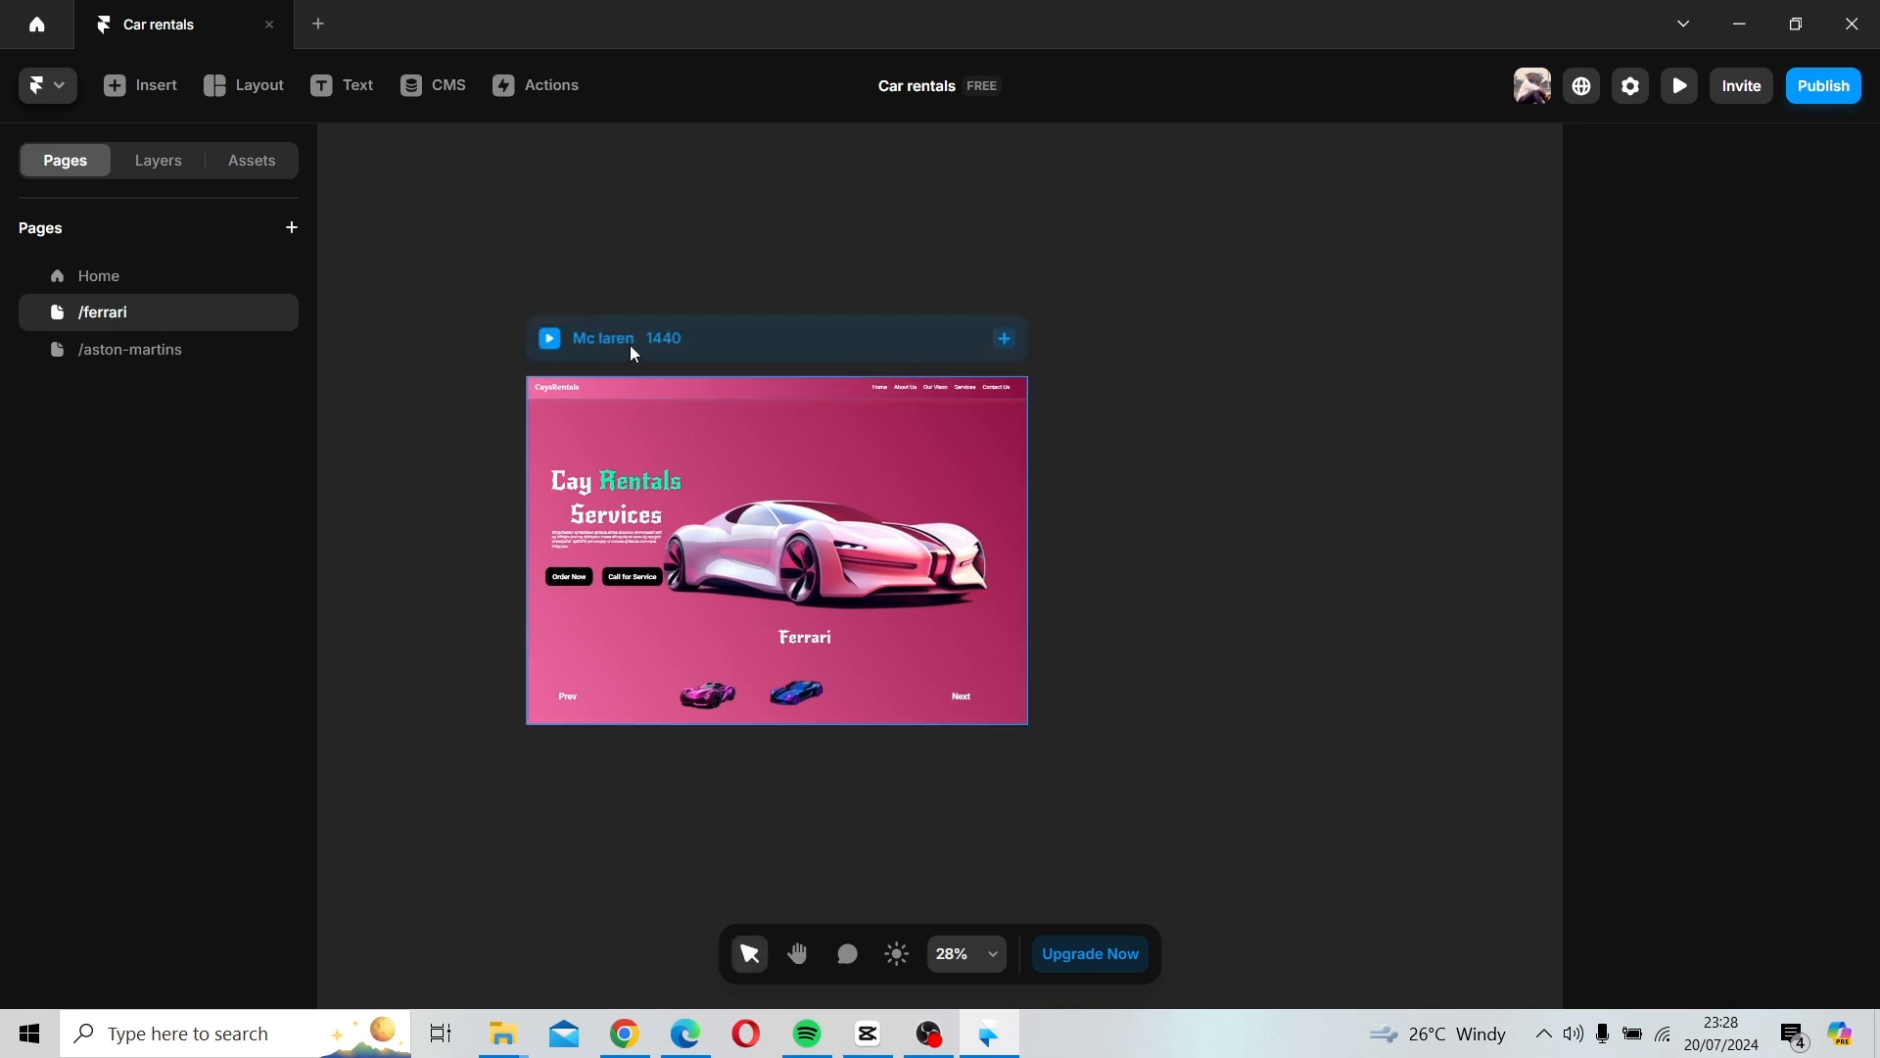
double_click(632, 338)
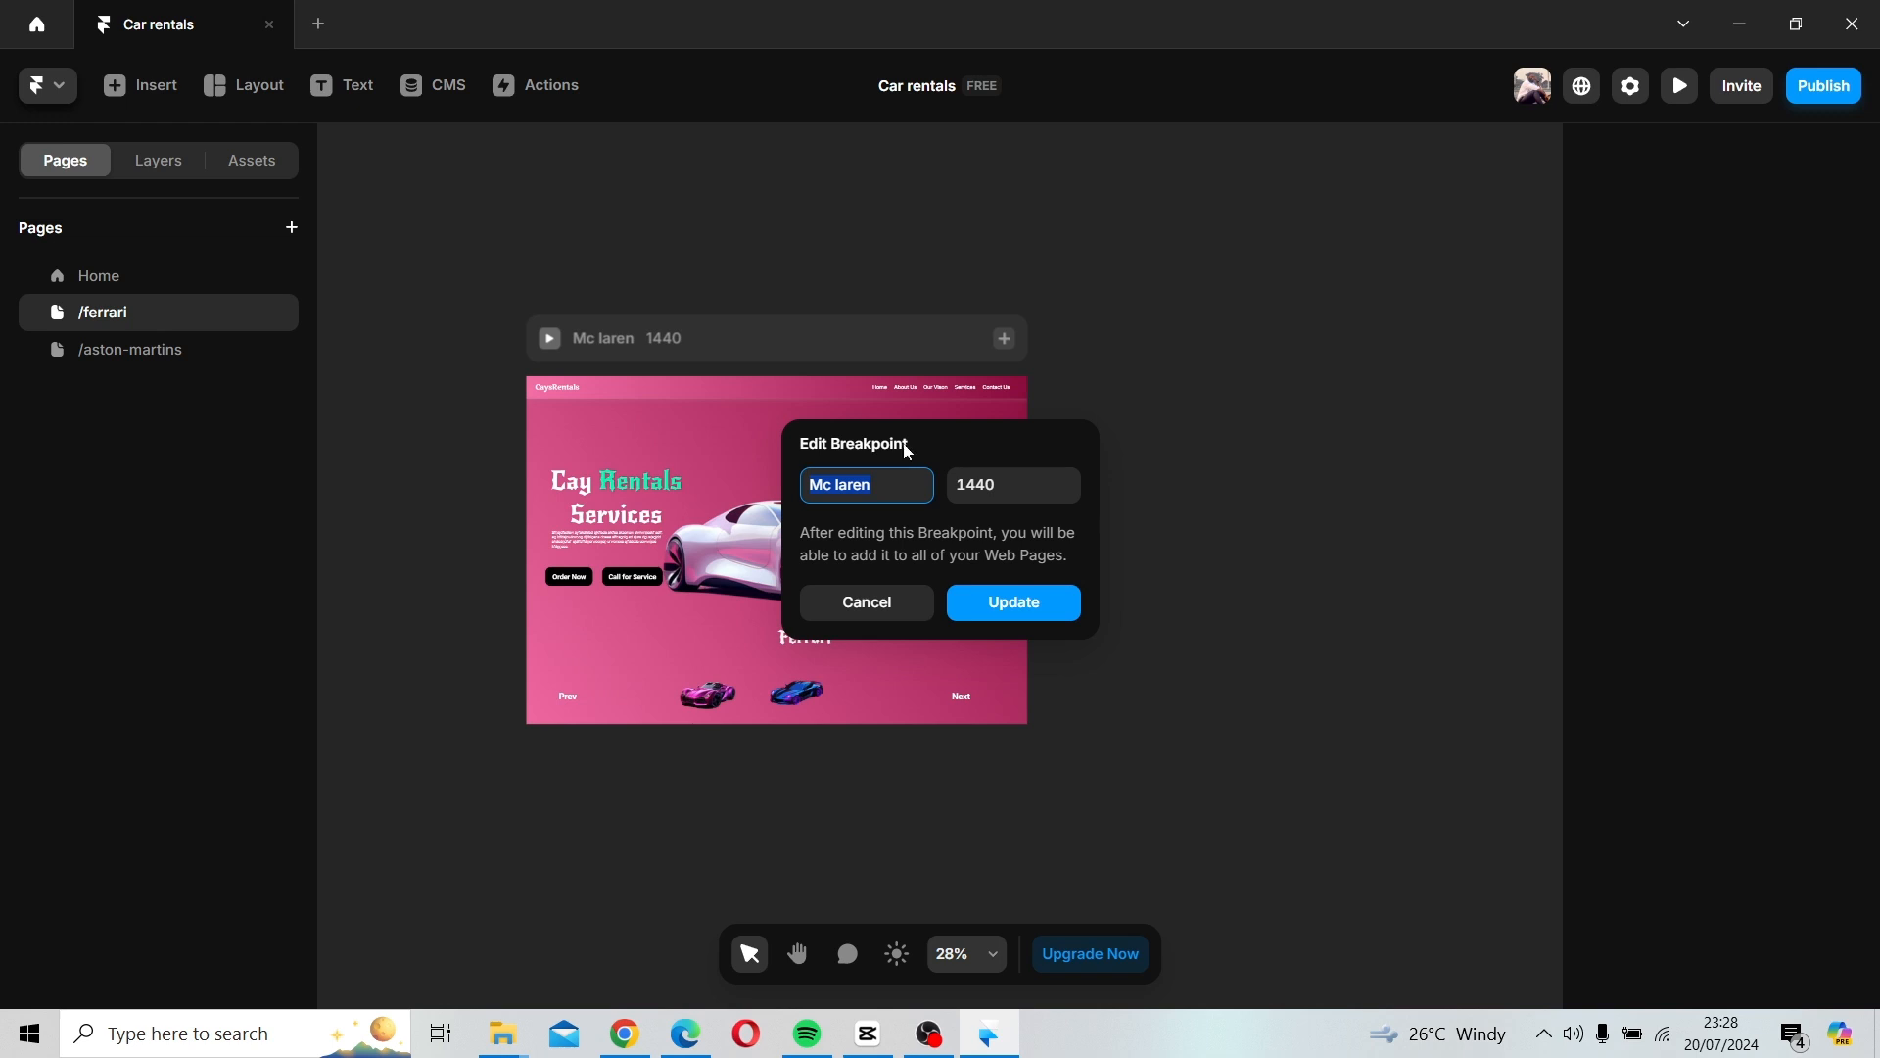
left_click(1136, 503)
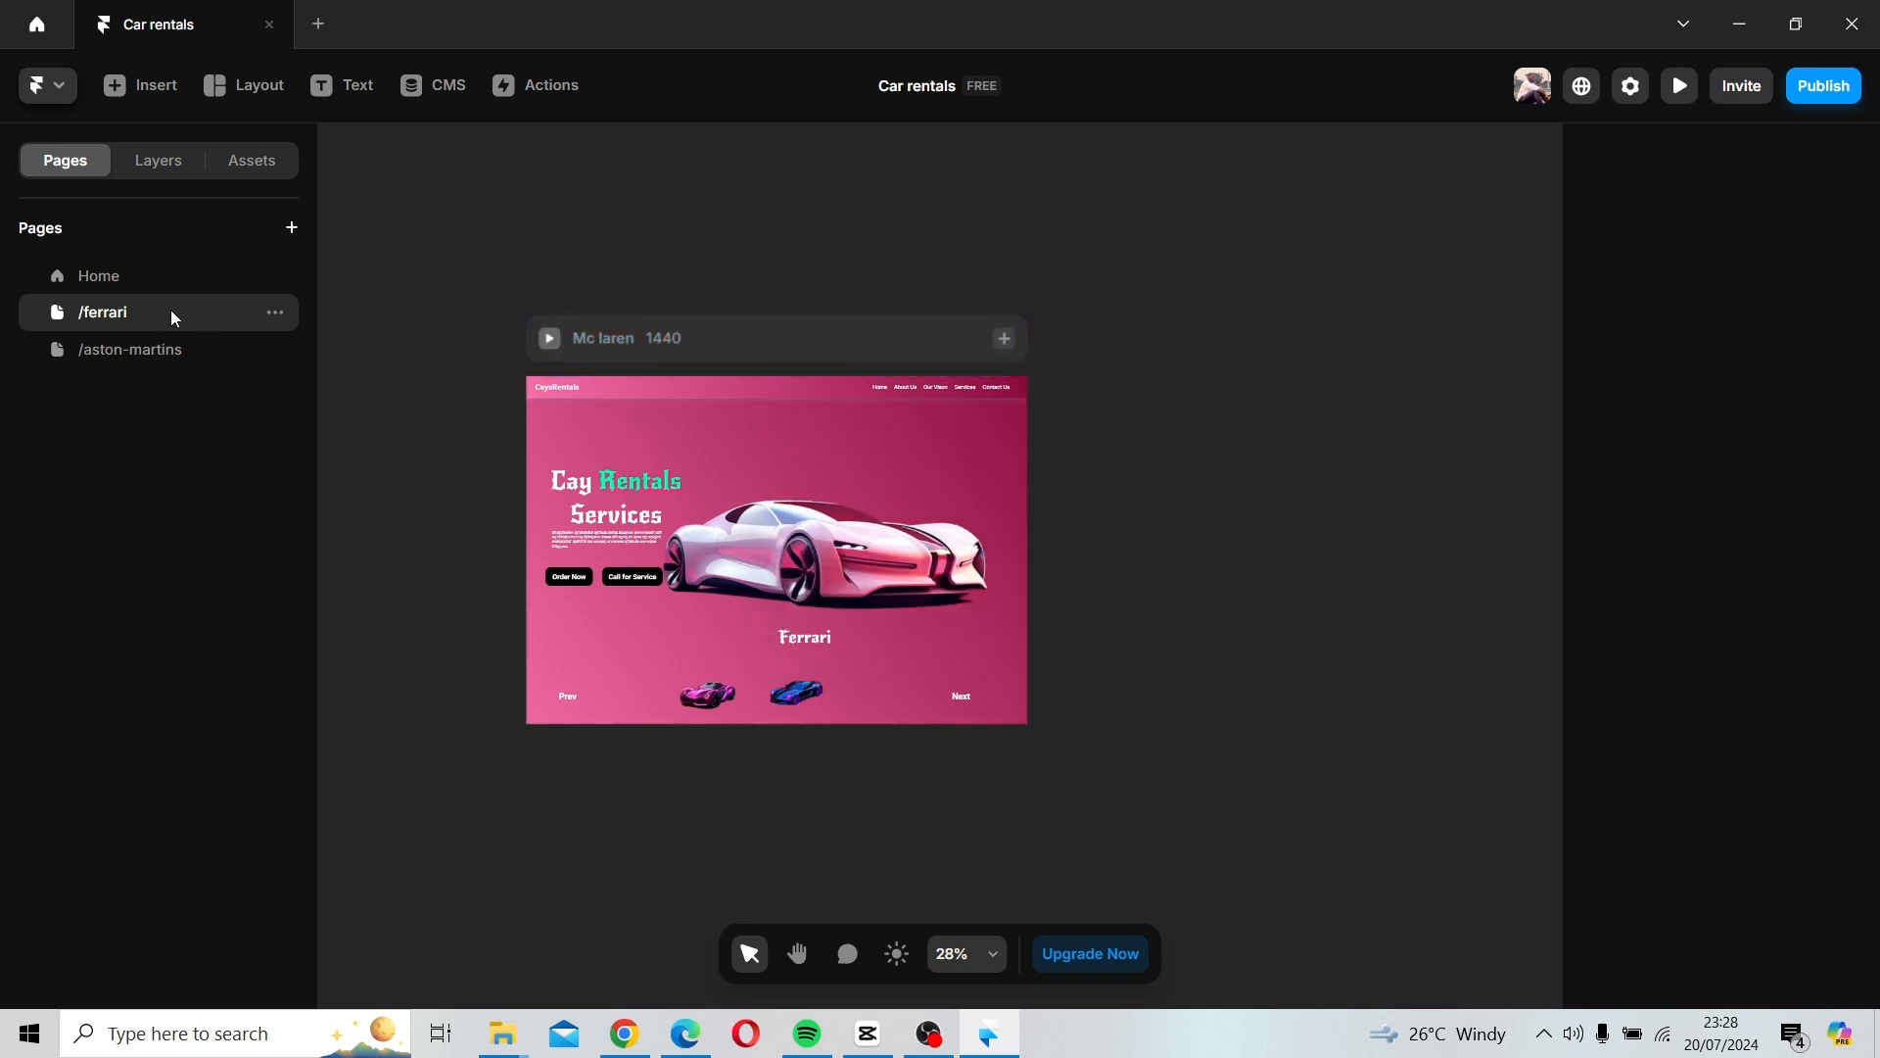
left_click(151, 282)
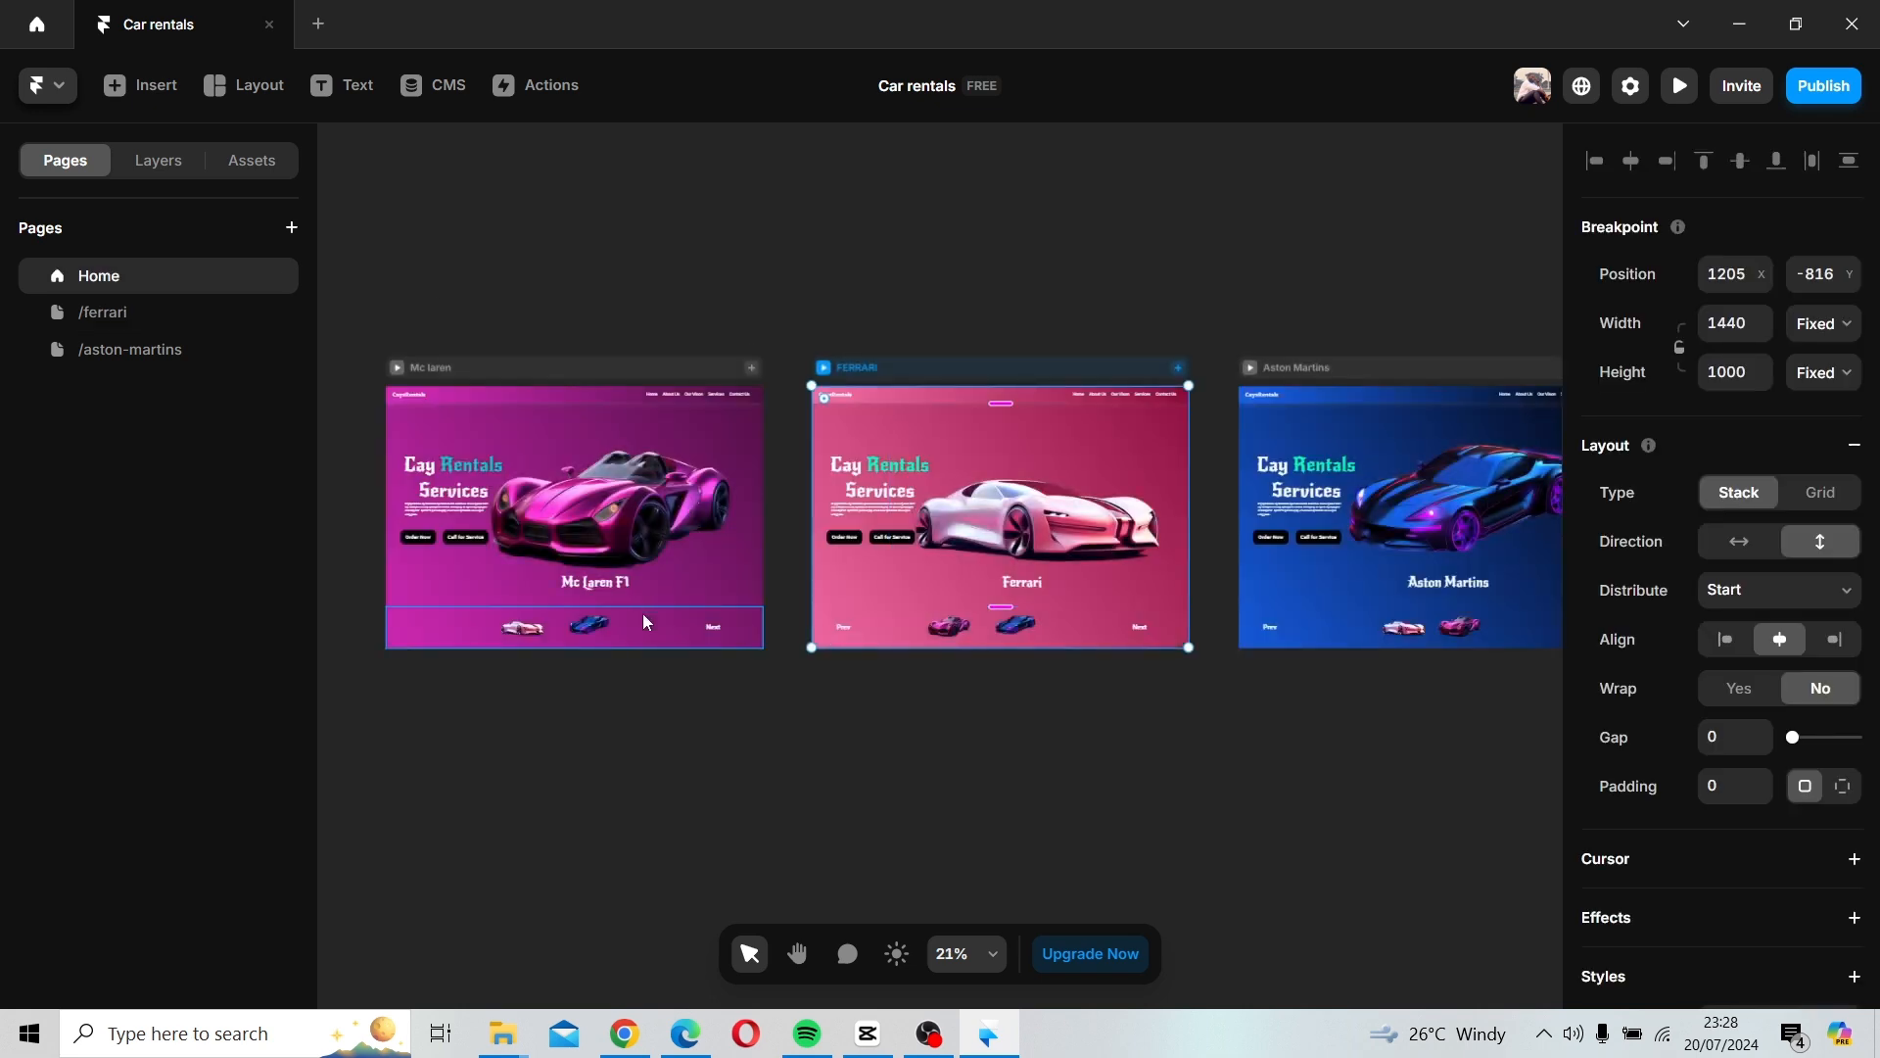
left_click(110, 323)
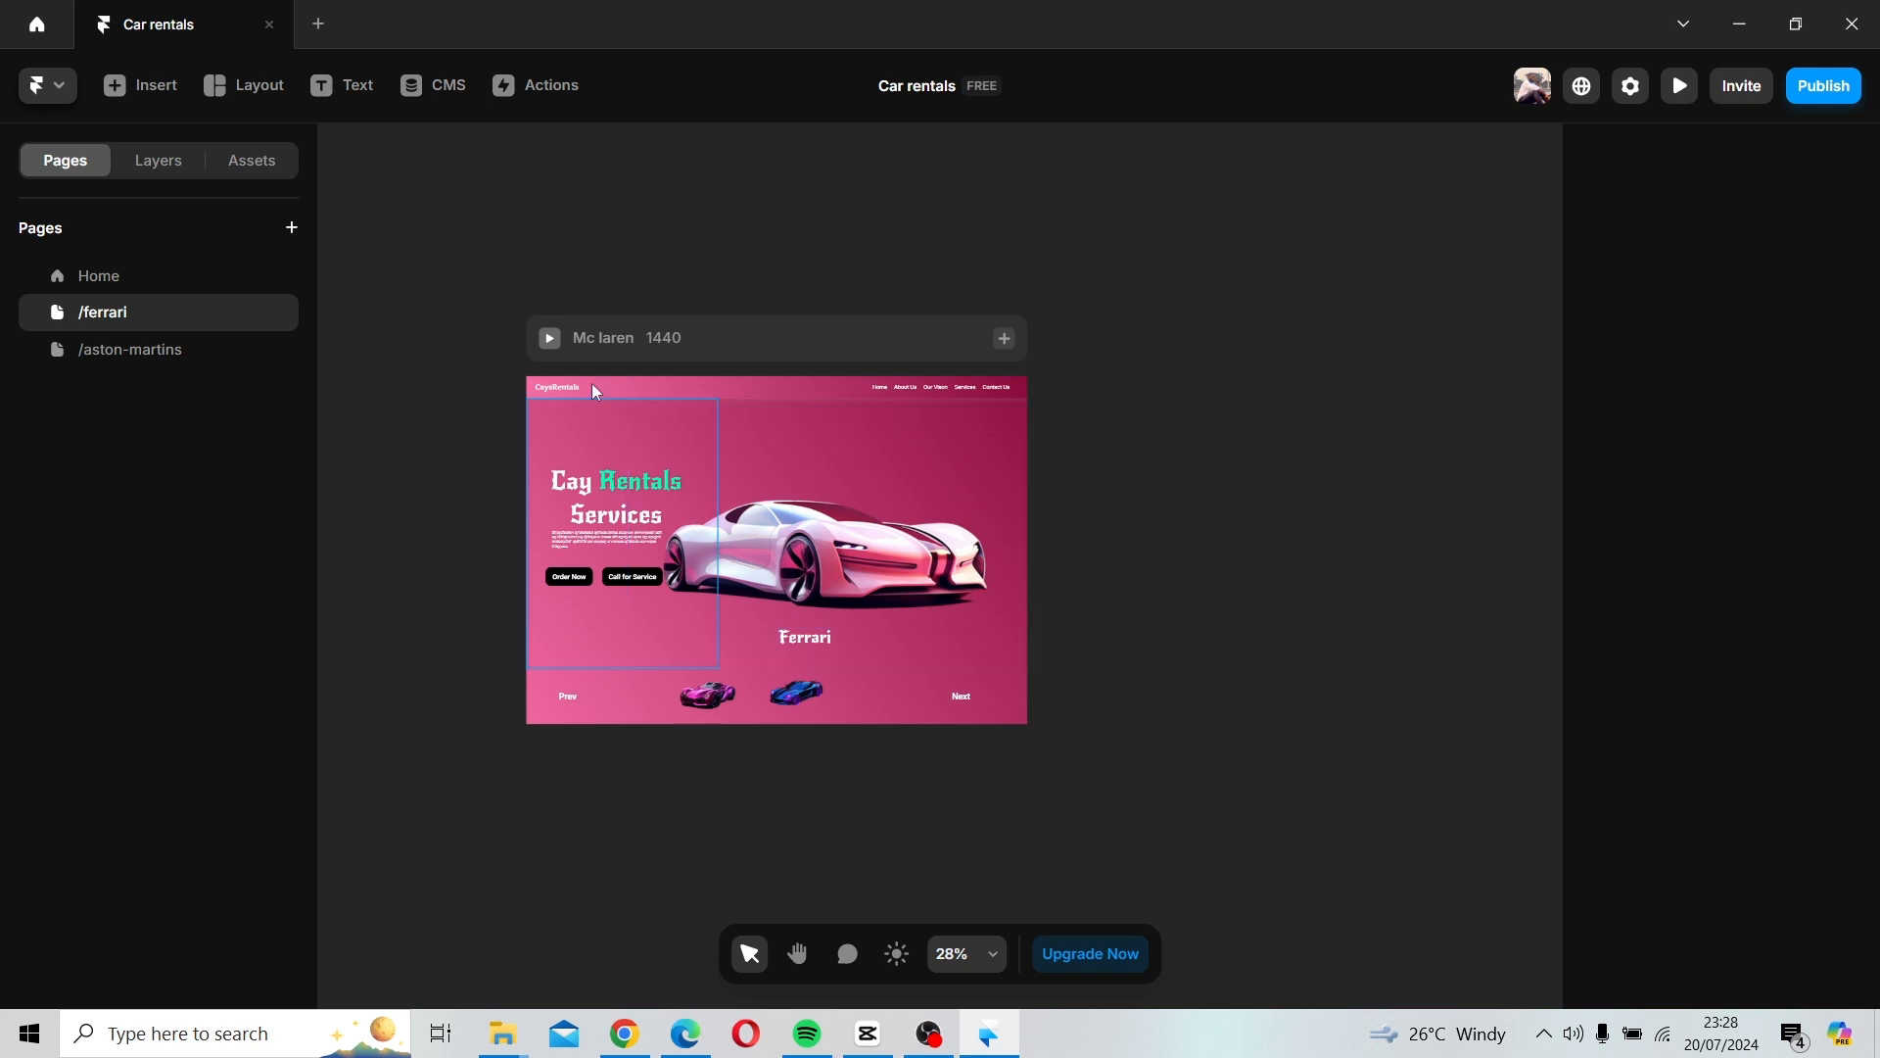
Rename the breakpoint on the /ferrari page as Ferrari.
double_click(593, 337)
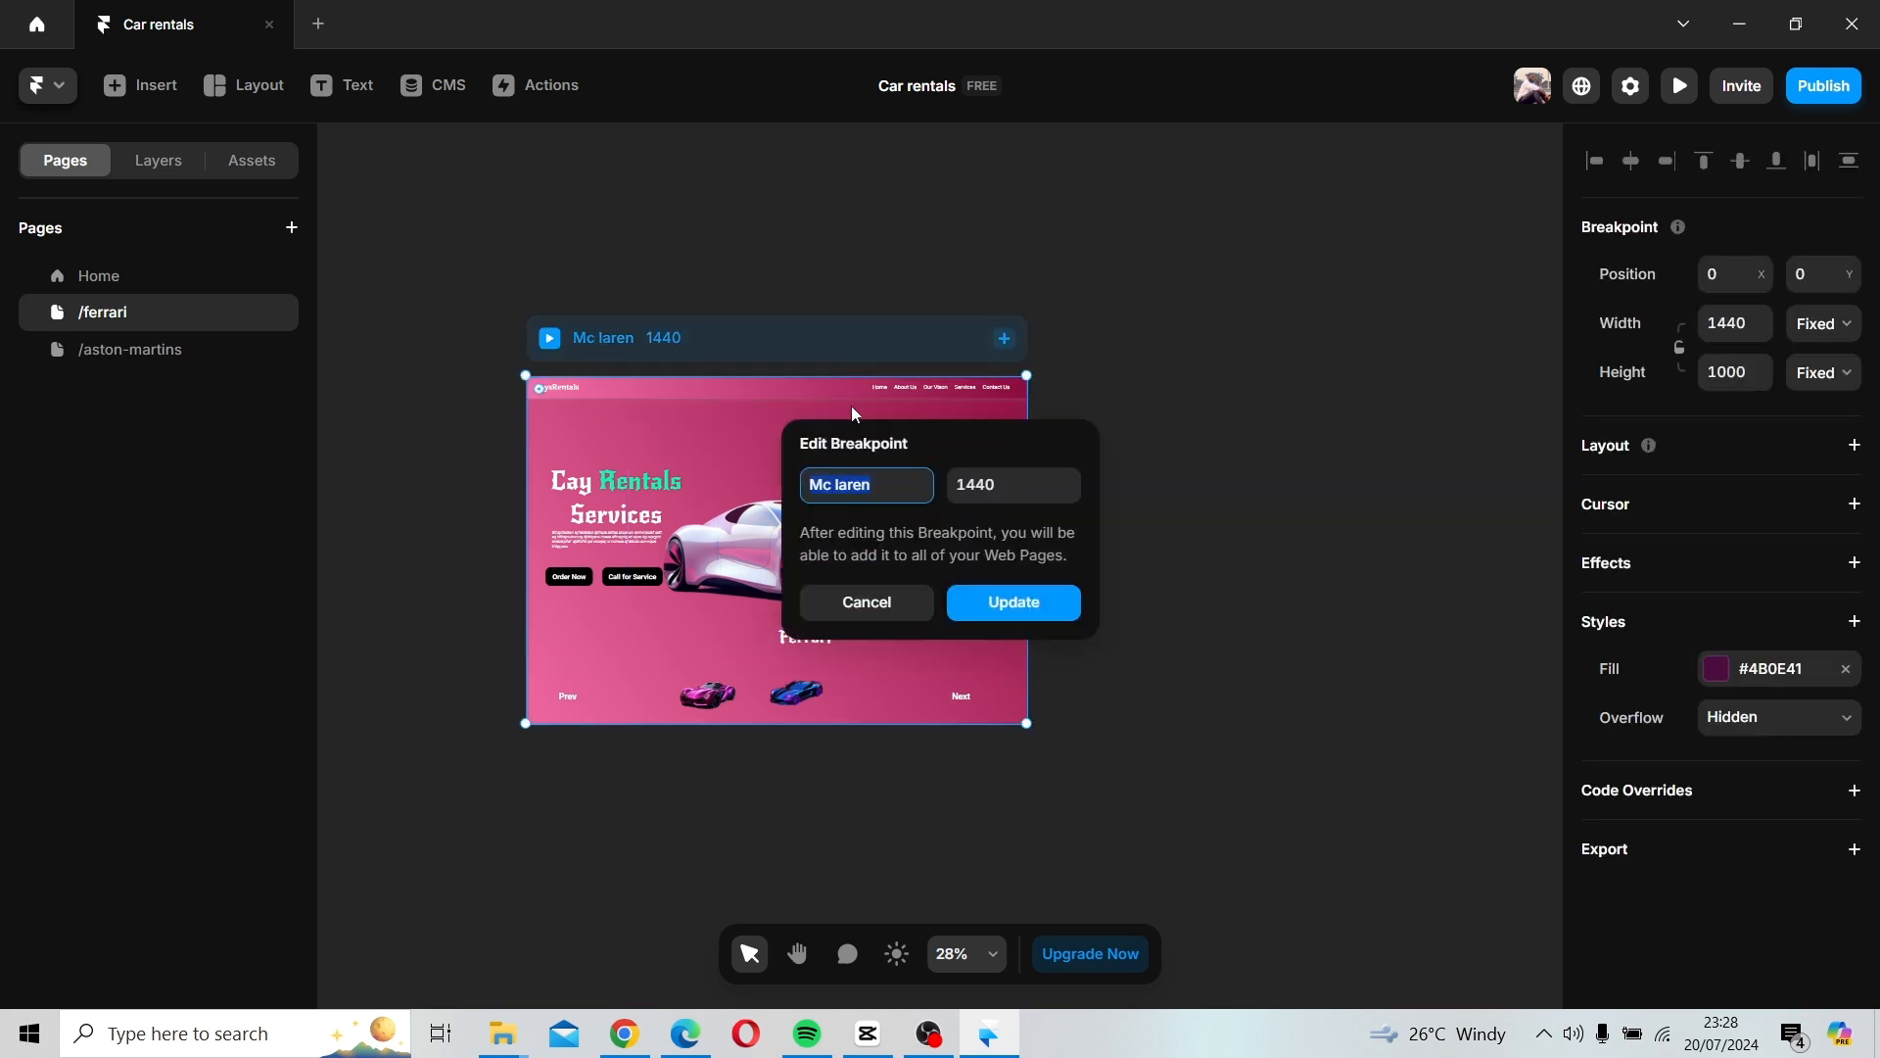
type("Ferrari")
key("Return")
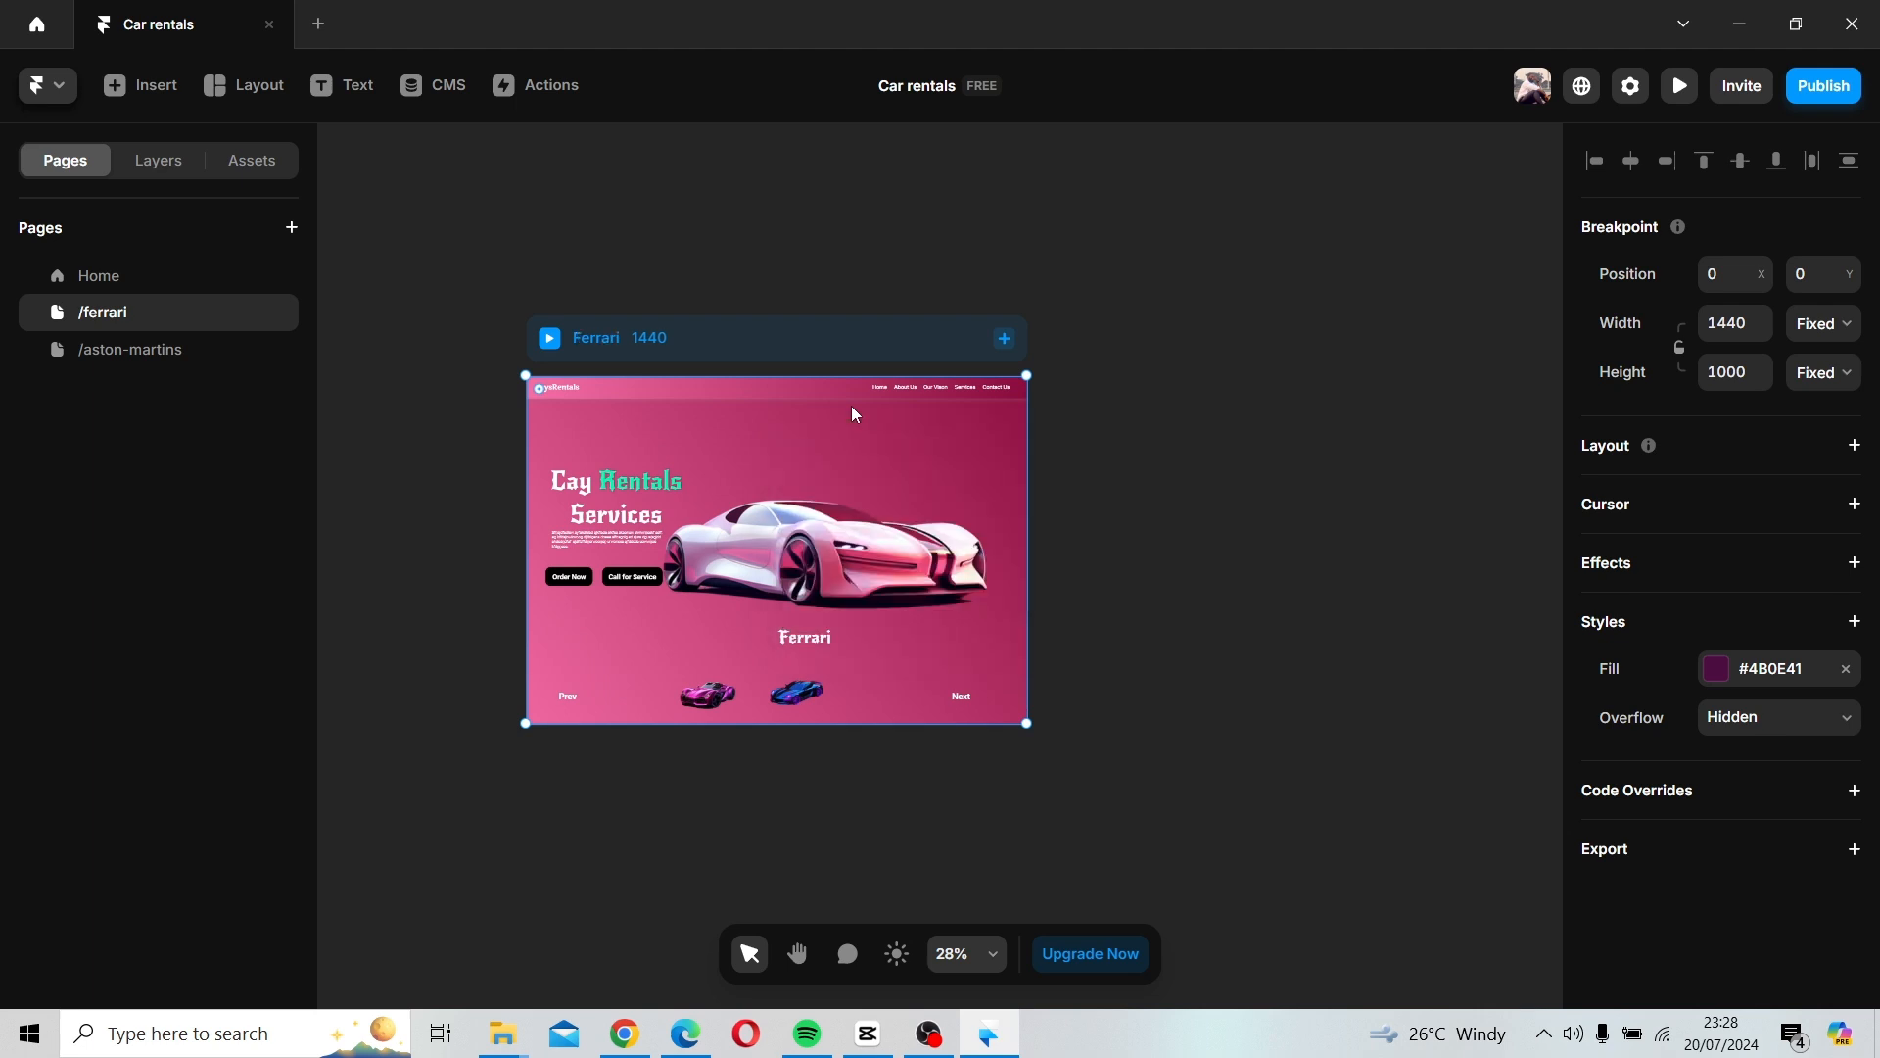
left_click(1109, 417)
key("space")
left_click_drag(1140, 520, 1254, 538)
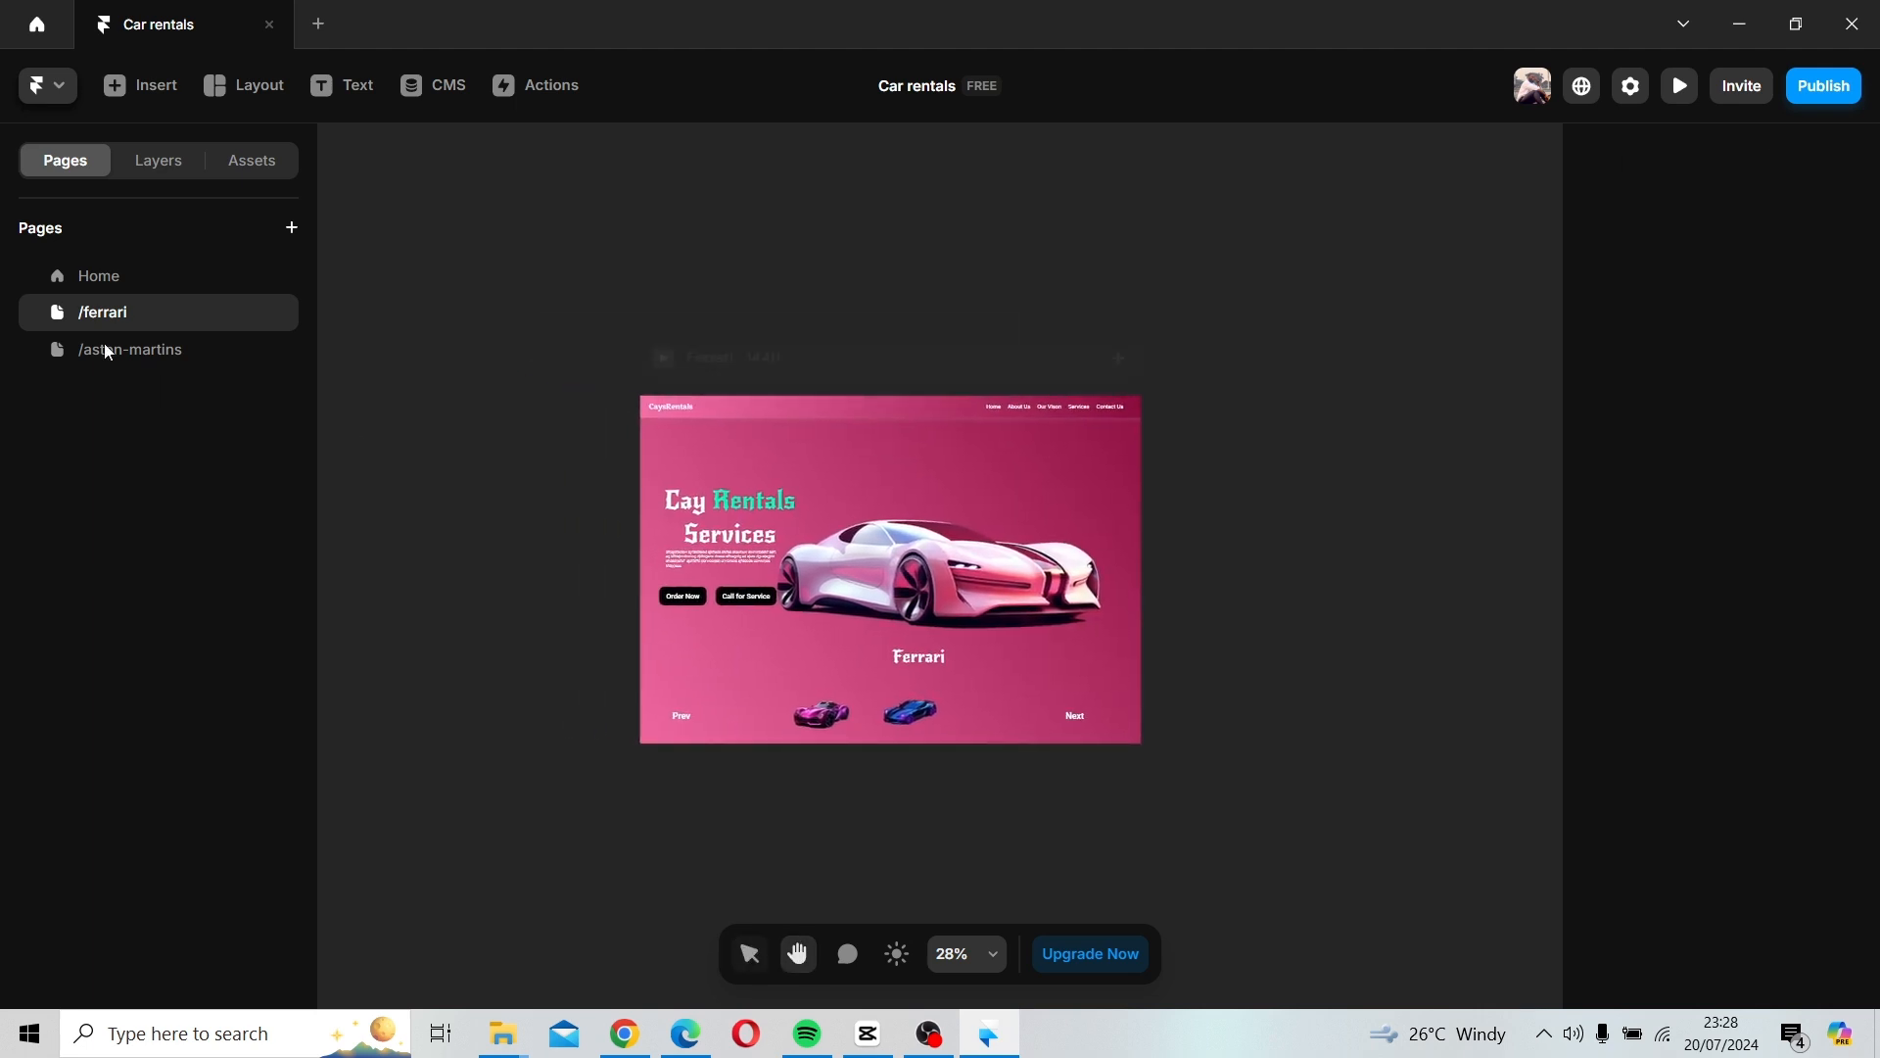
Copy the whole Aston Martins breakpoint from the Home page.
left_click(159, 270)
left_click(1330, 364)
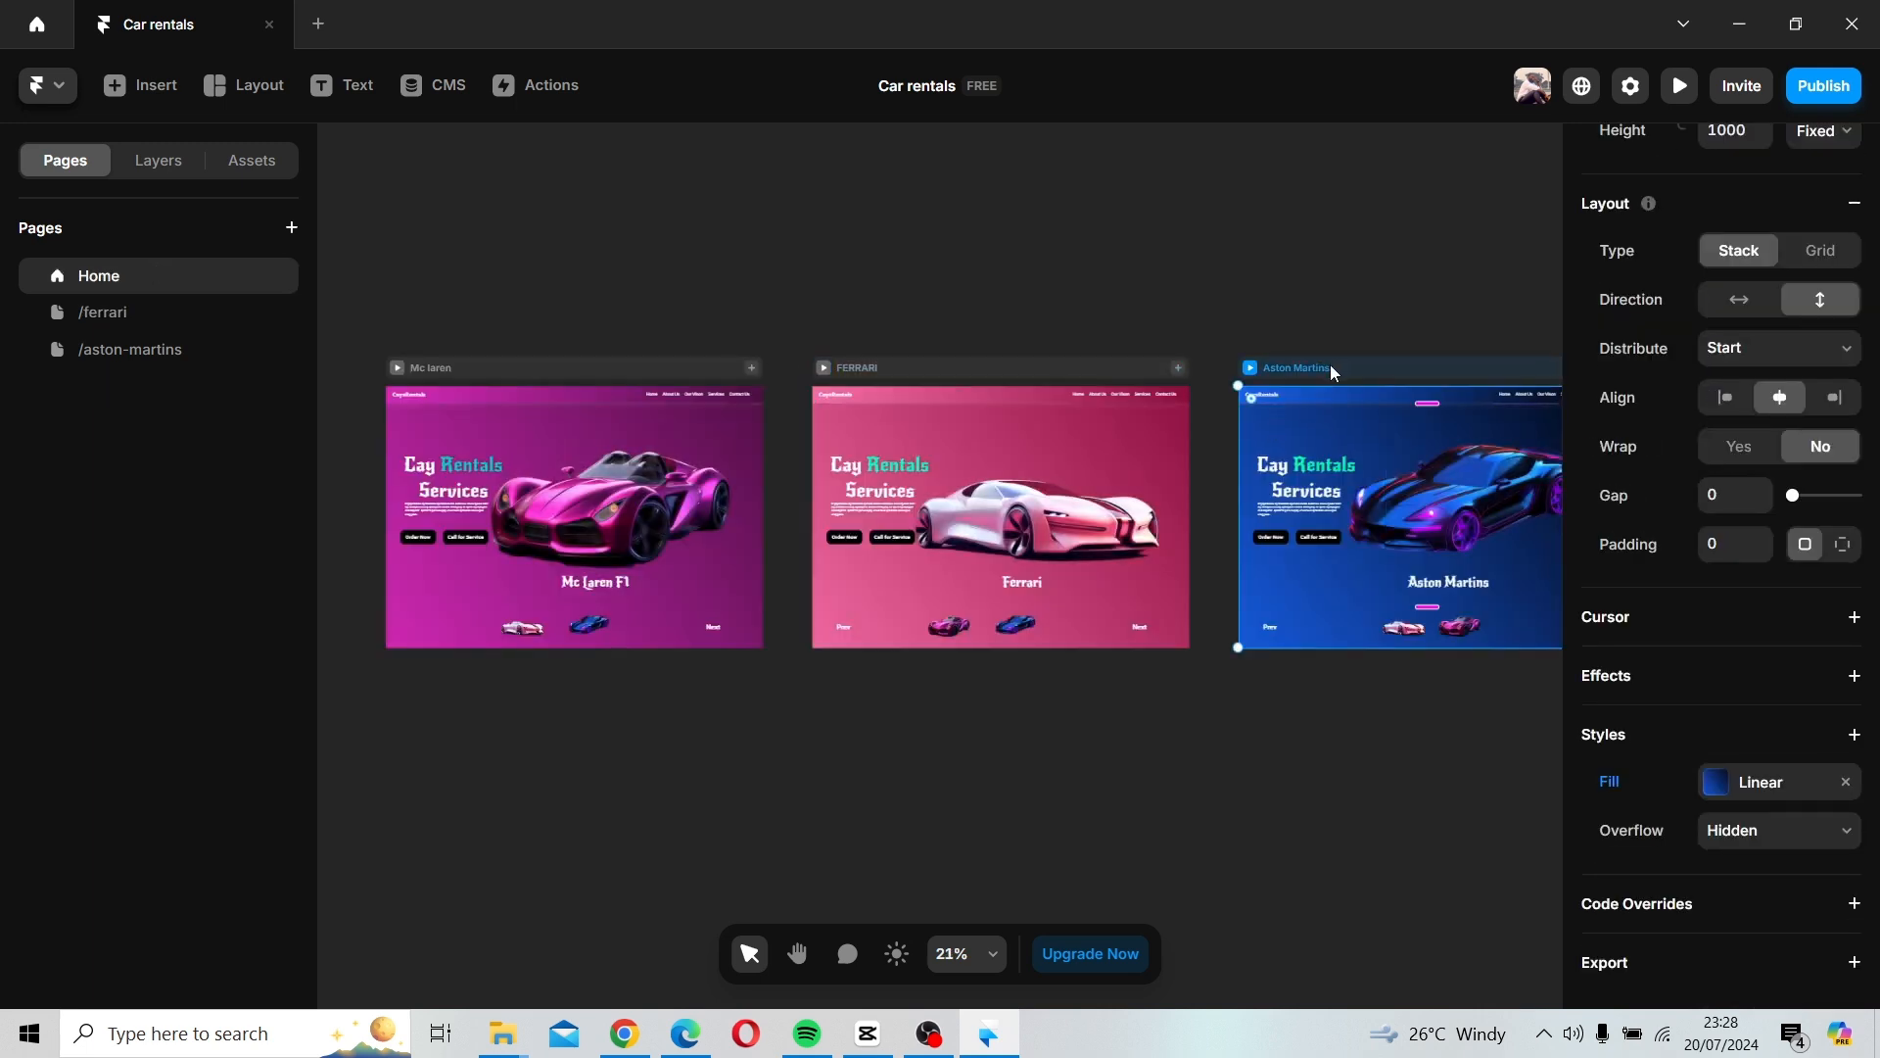
right_click(1329, 364)
mouse_move(1396, 551)
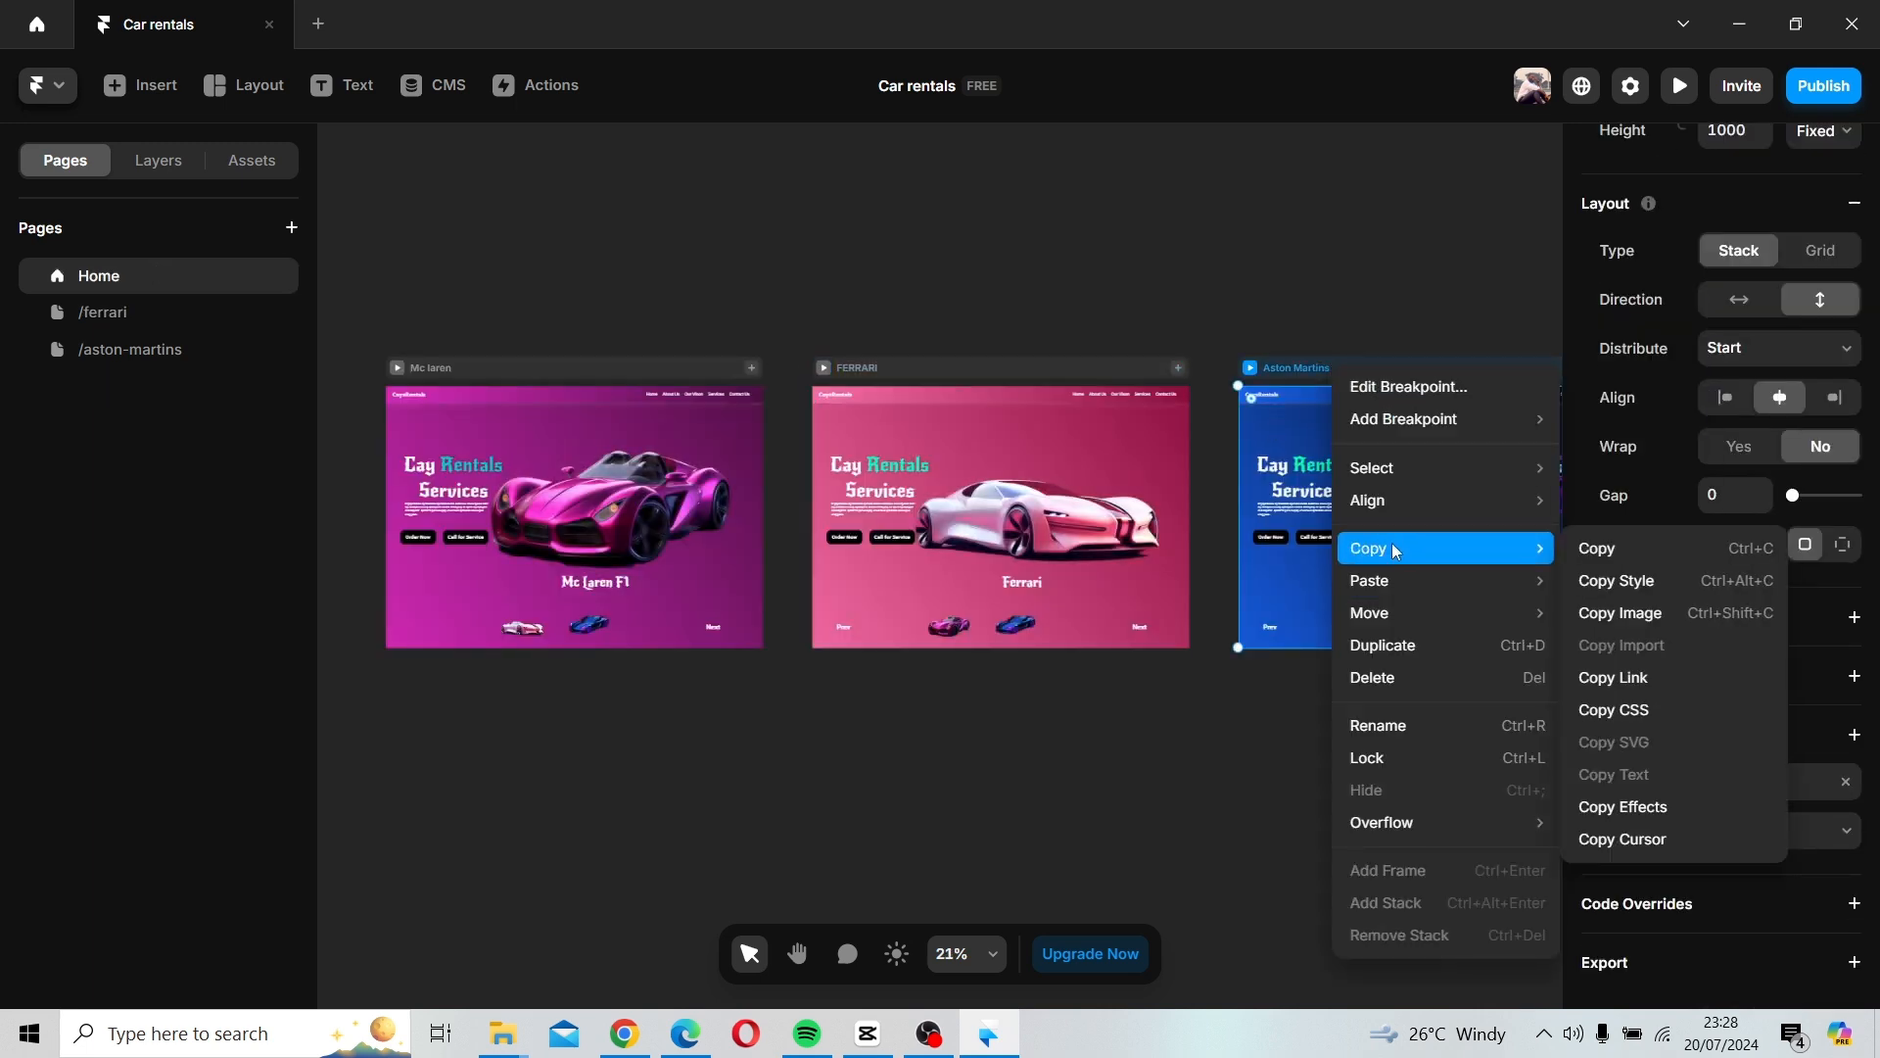
left_click(1611, 555)
Paste the copied Aston Martins design onto the empty canvas area of the /aston-martins page.
left_click(157, 352)
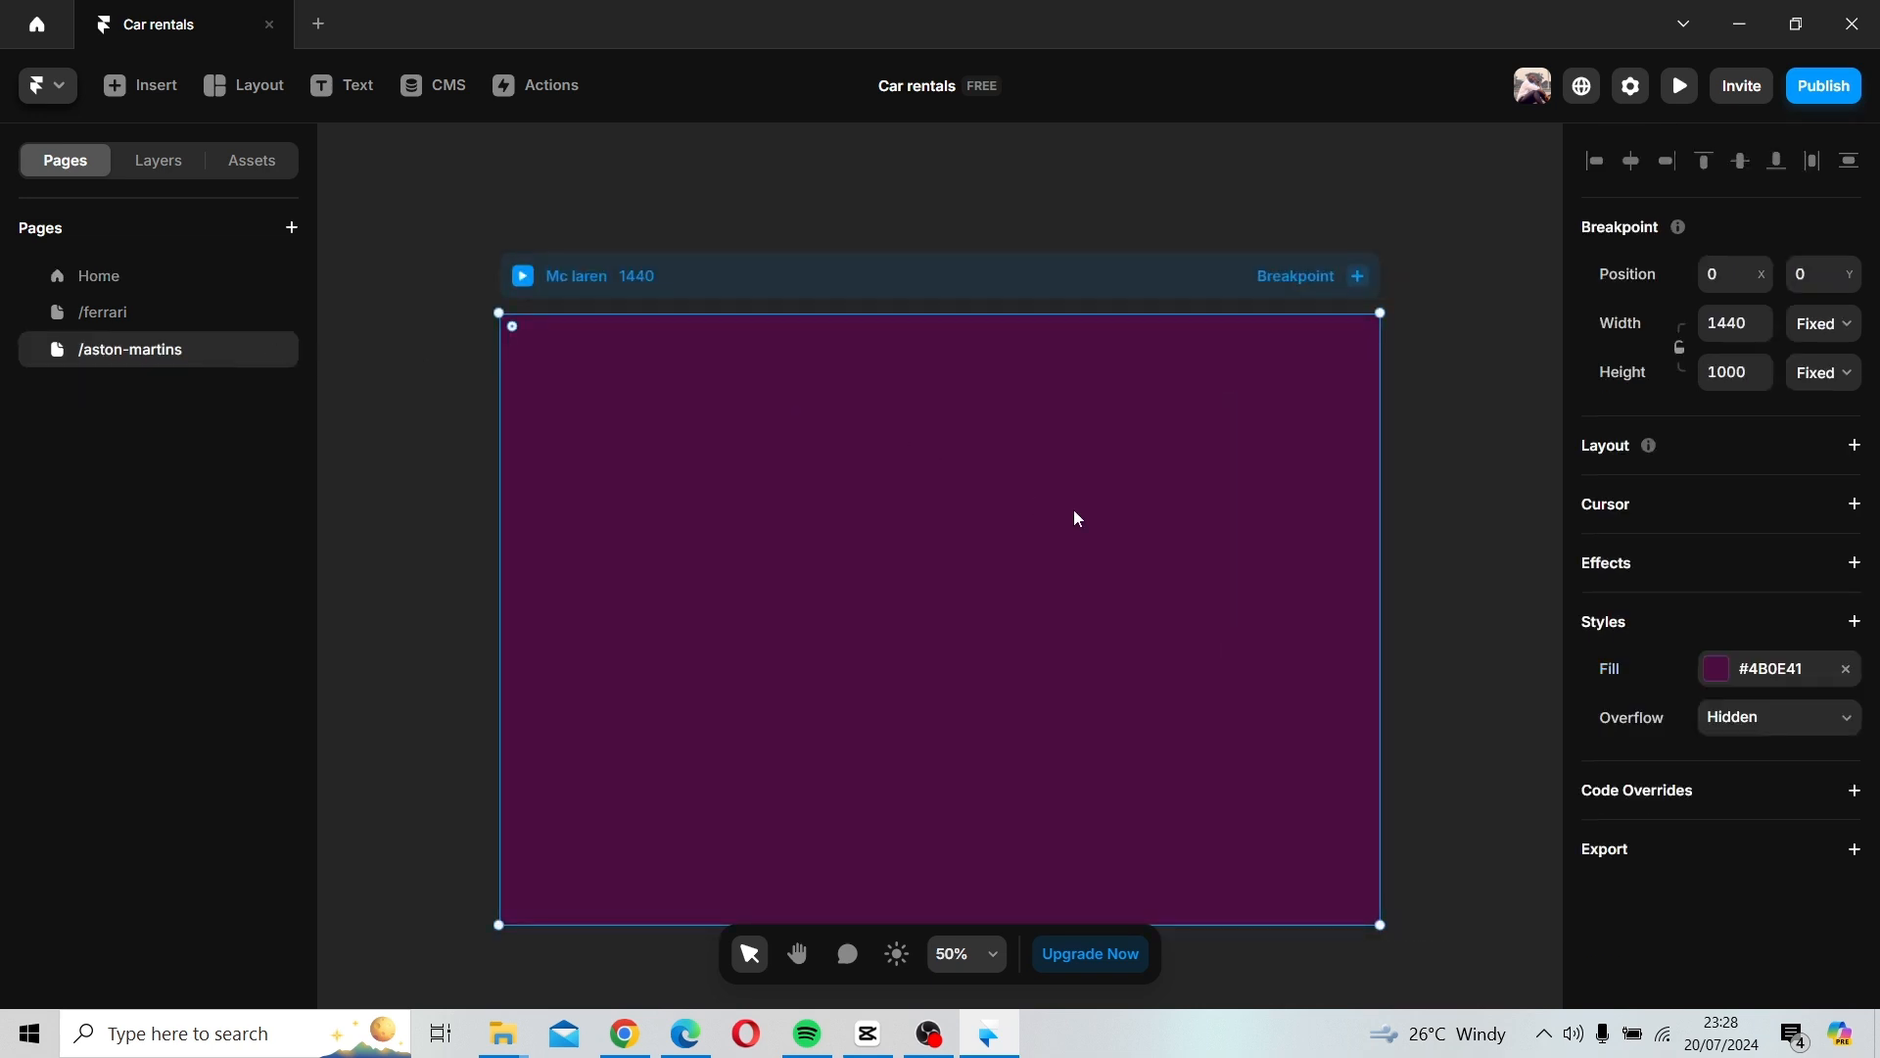
scroll(1097, 491, "down", 3)
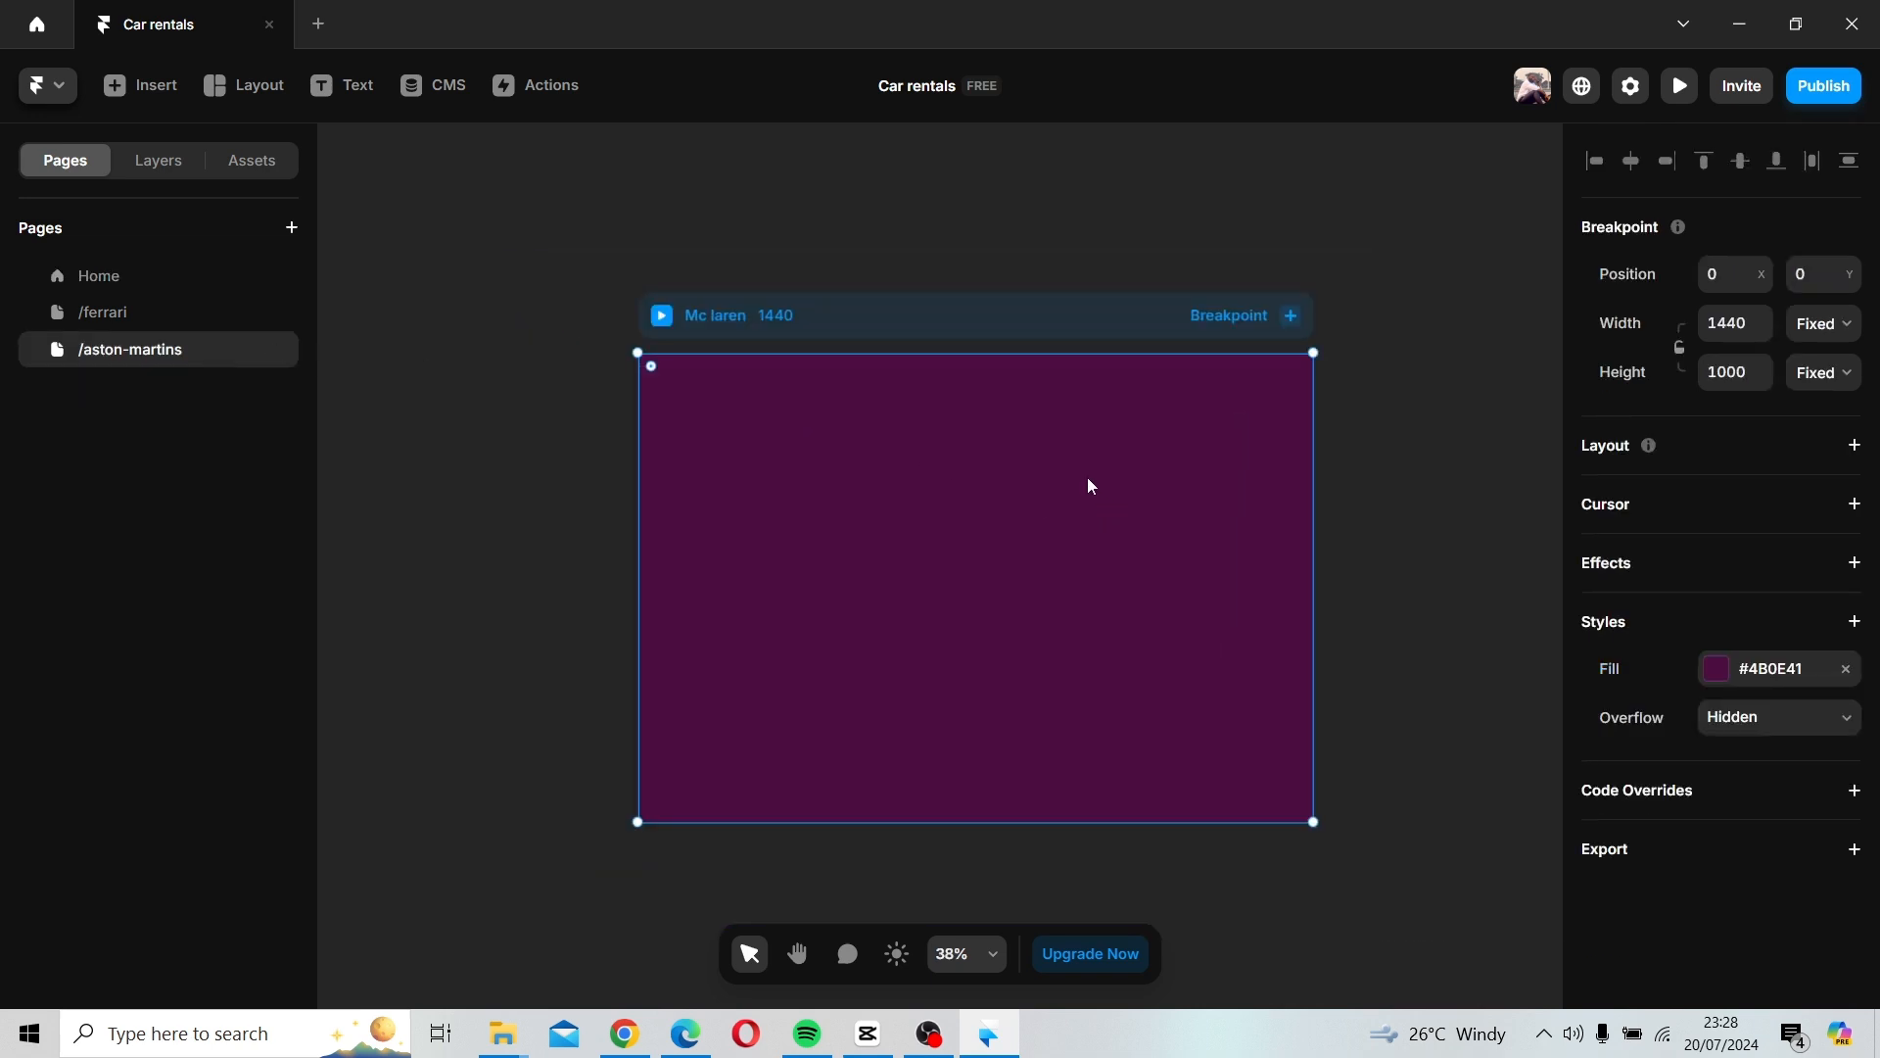
right_click(1091, 486)
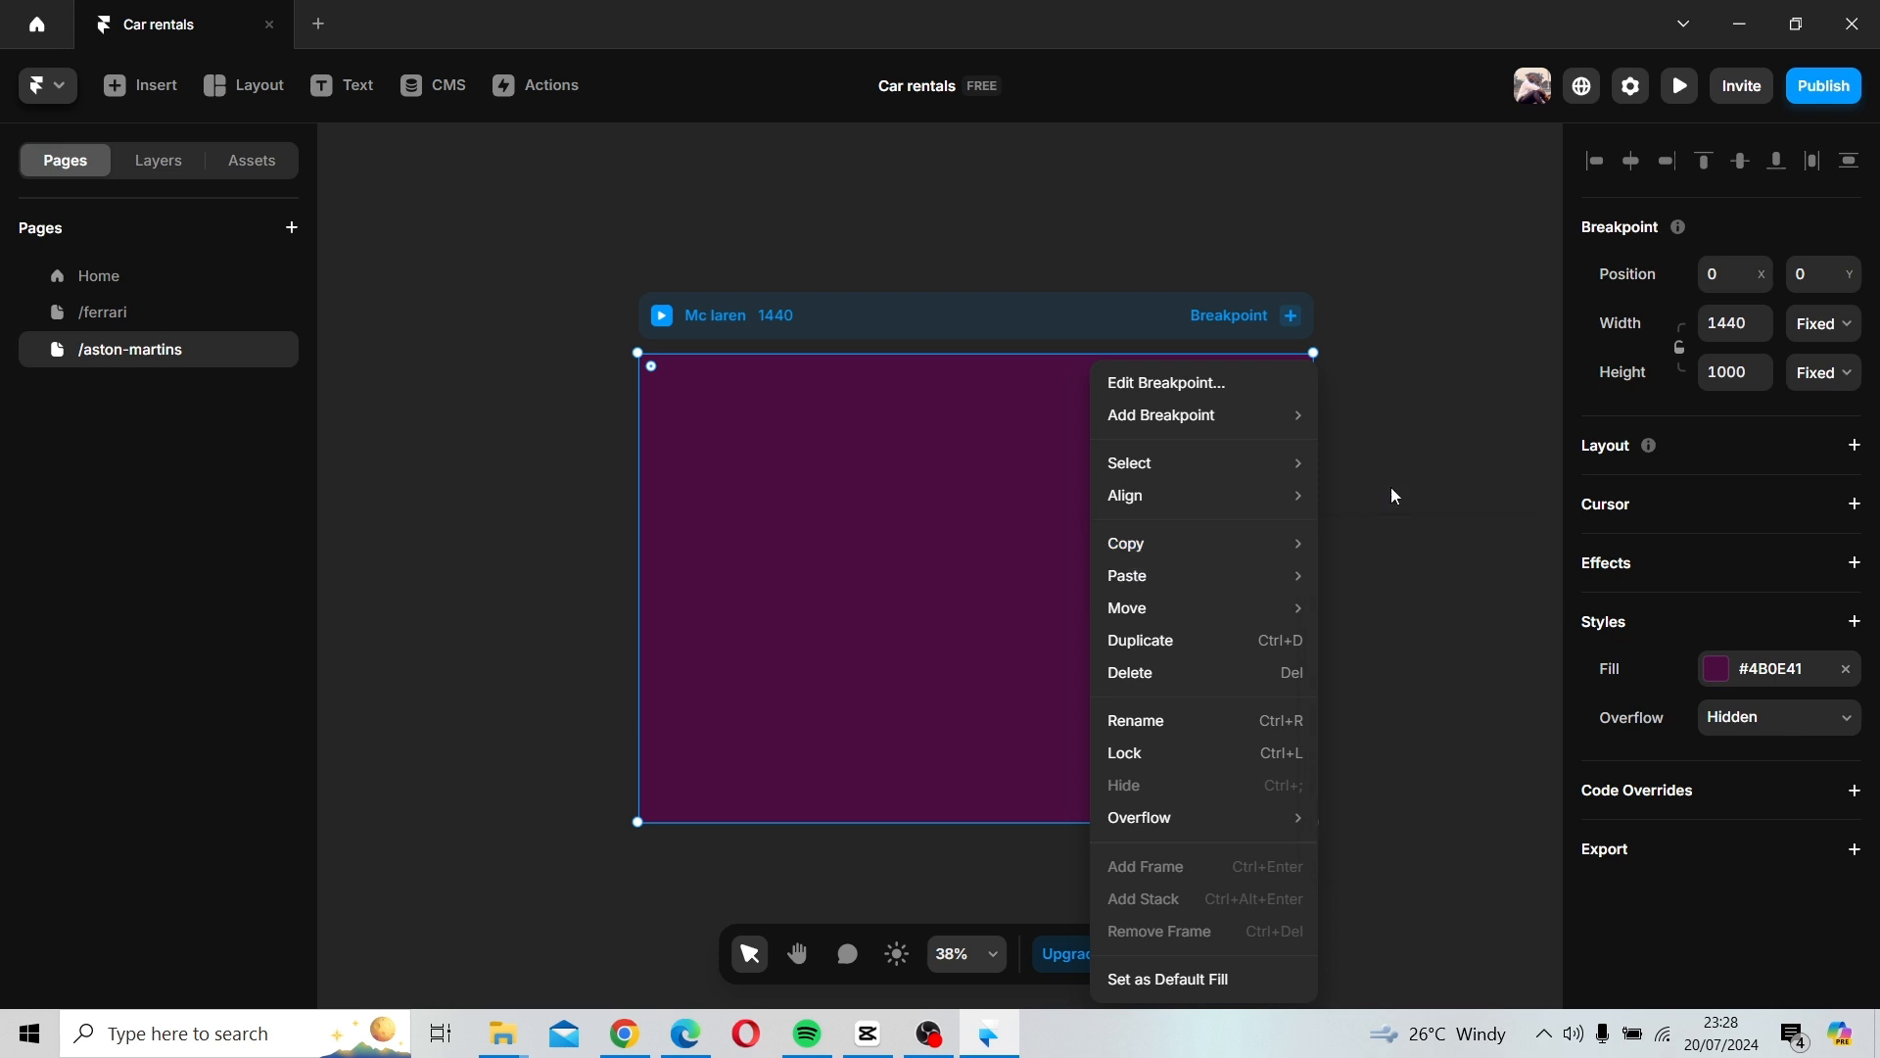
left_click(1408, 406)
scroll(1406, 408, "down", 1)
key("space")
left_click_drag(1407, 409, 972, 487)
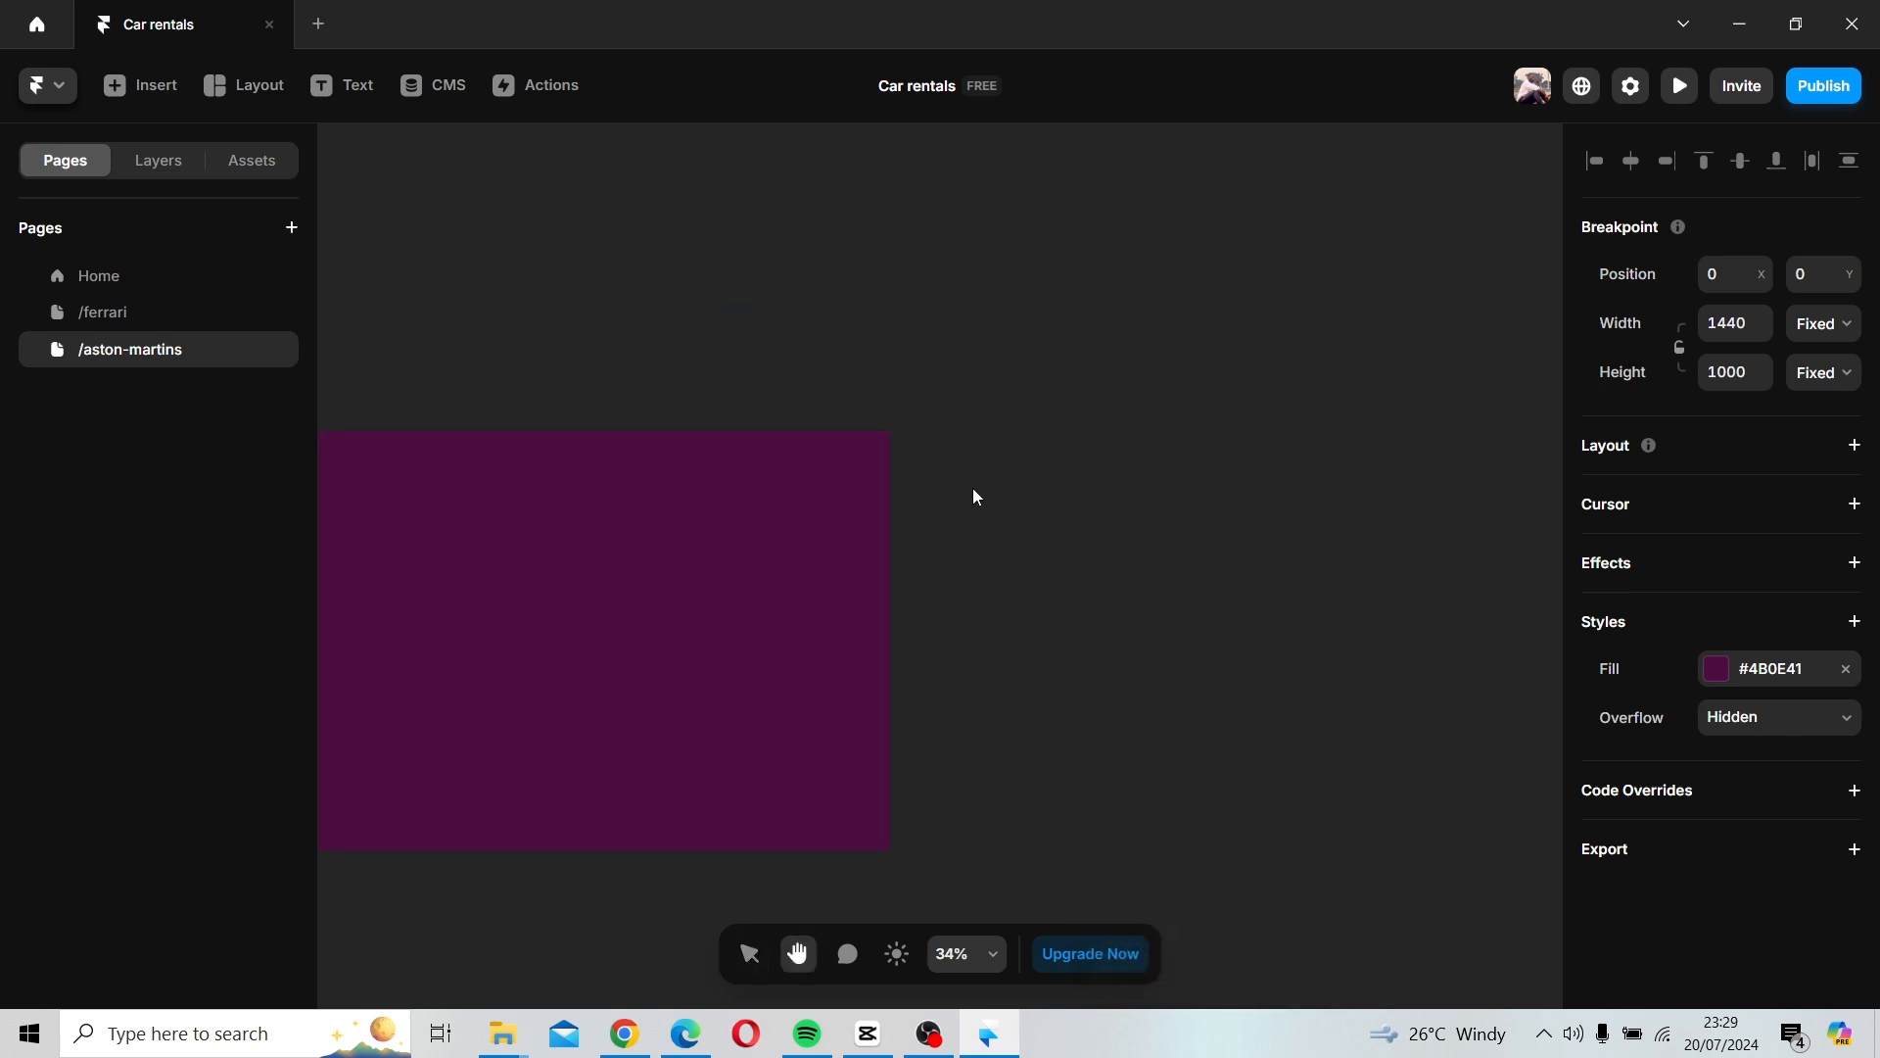
right_click(977, 497)
left_click(1072, 511)
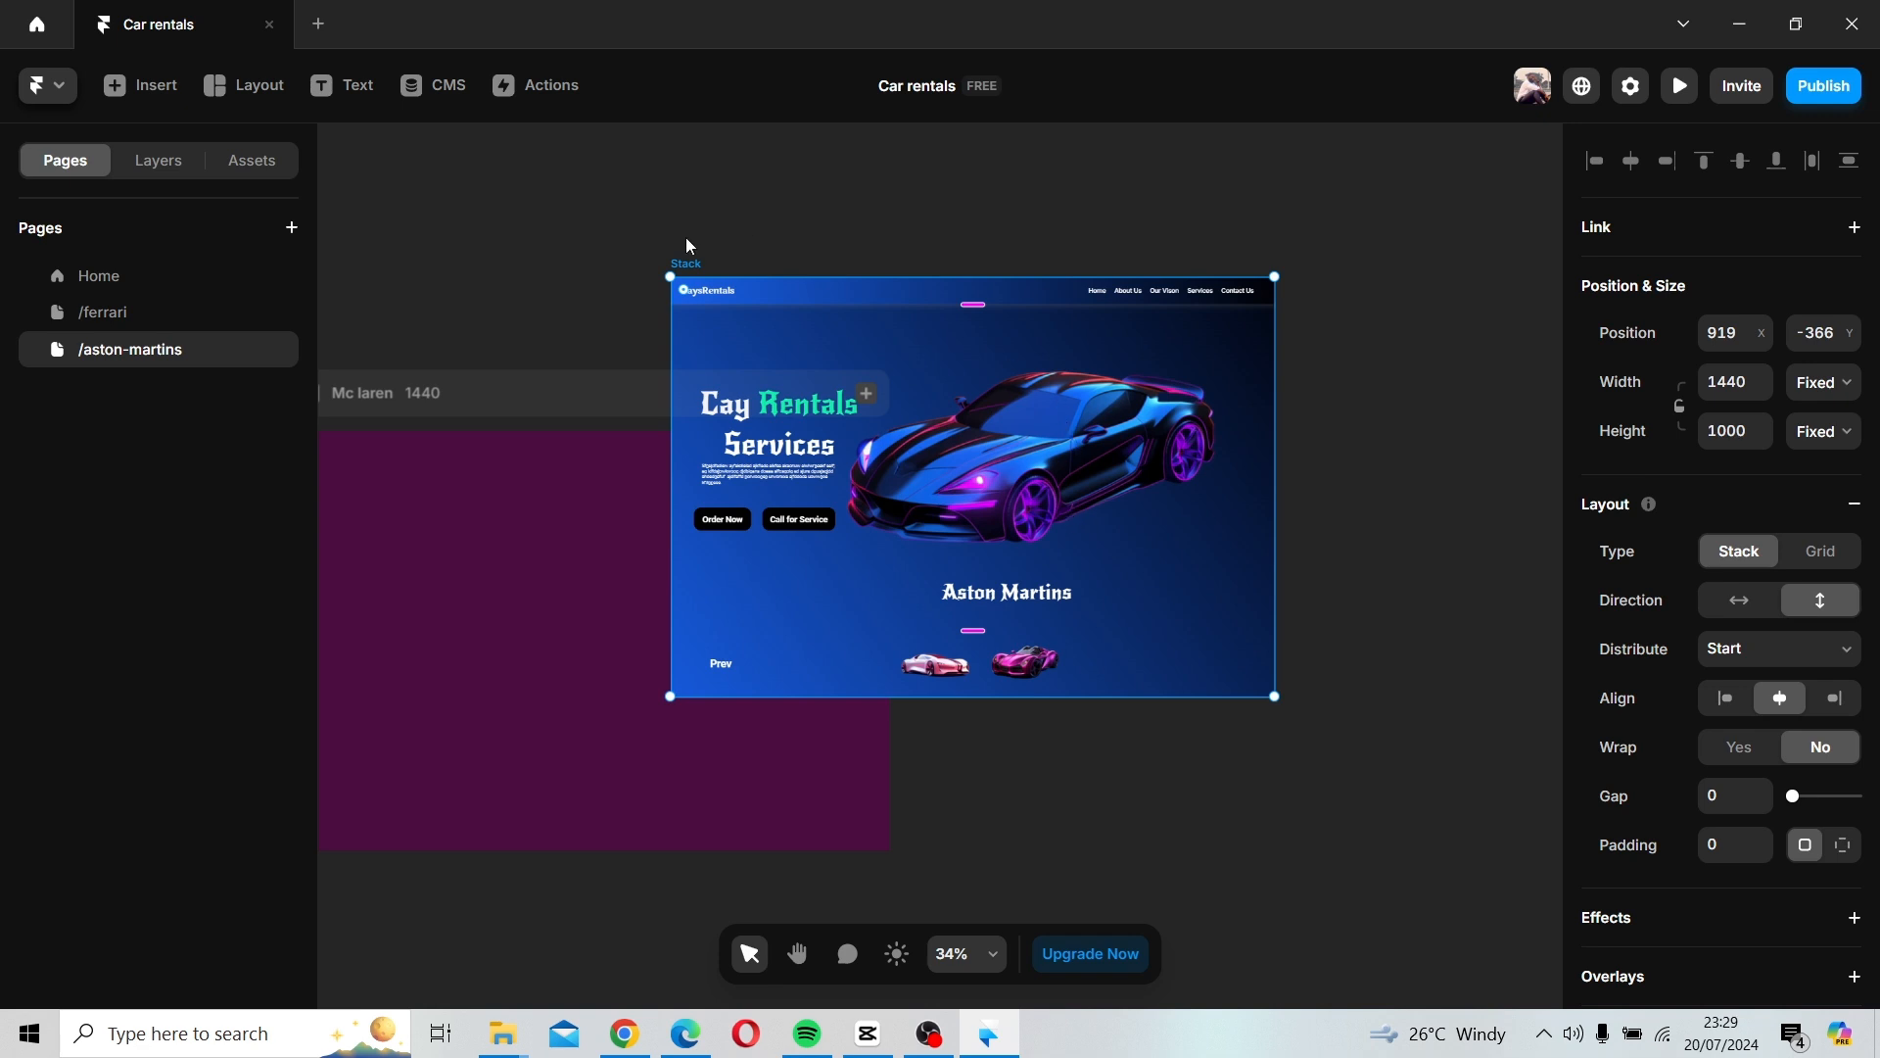
Fit the pasted Aston Martins design exactly inside the page's breakpoint frame, undoing any accidental shift.
left_click_drag(685, 269, 433, 431)
key("space")
left_click_drag(625, 370, 1205, 363)
left_click_drag(1000, 348, 824, 297)
left_click_drag(950, 397, 835, 400)
key("ctrl+z")
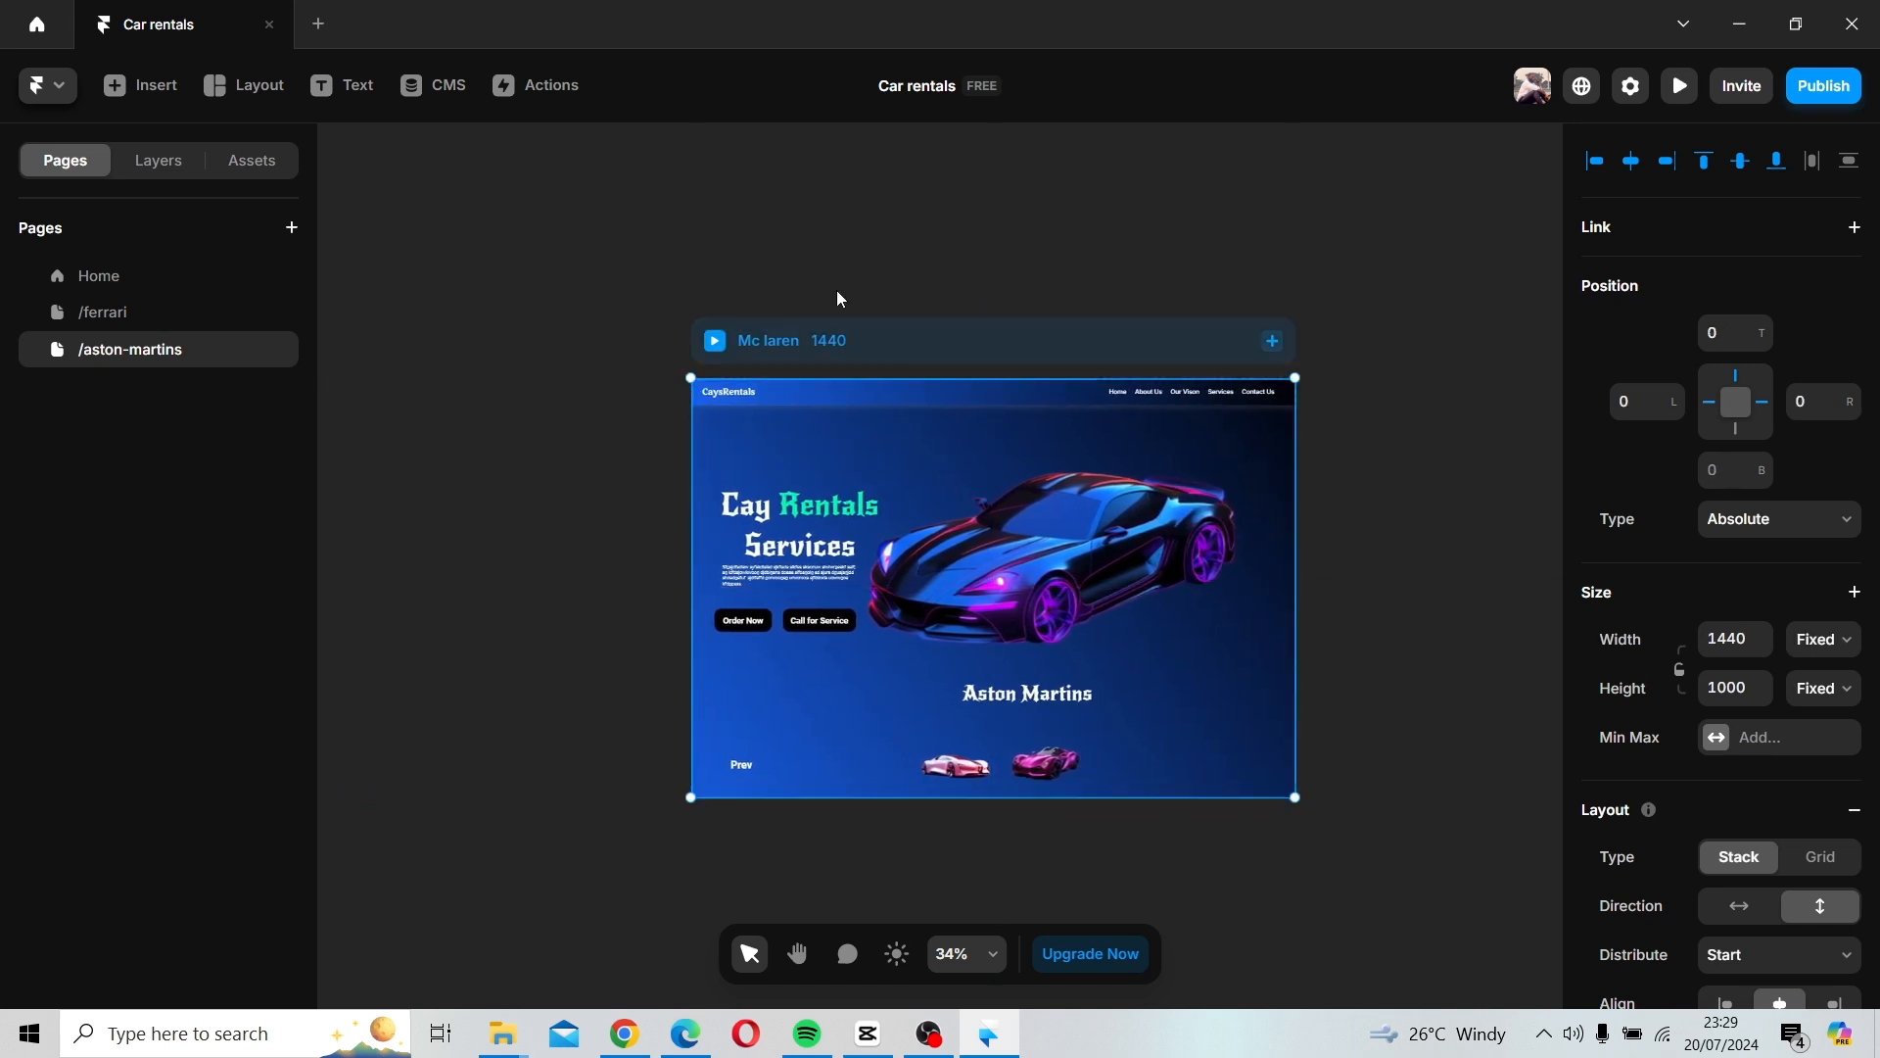
Rename the breakpoint on the /aston-martins page as Aston Martins.
left_click(860, 240)
left_click_drag(865, 251, 691, 306)
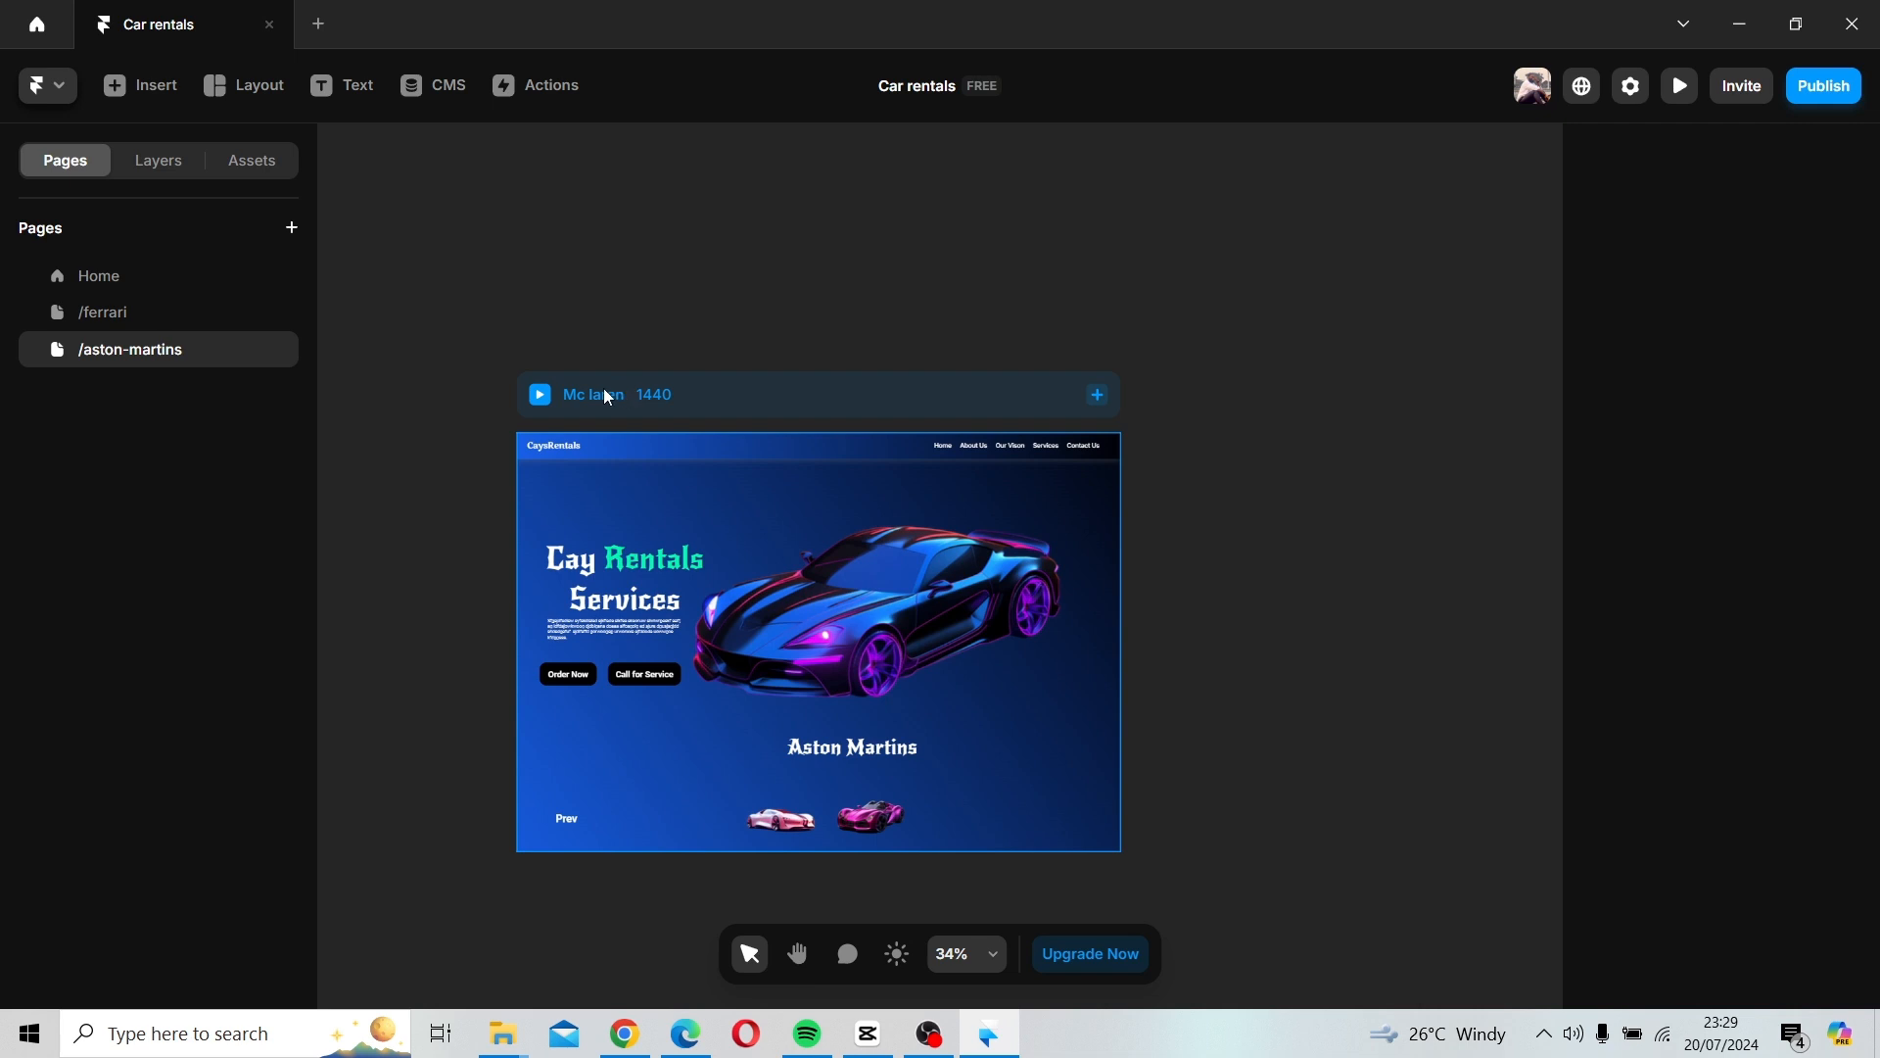
left_click(607, 395)
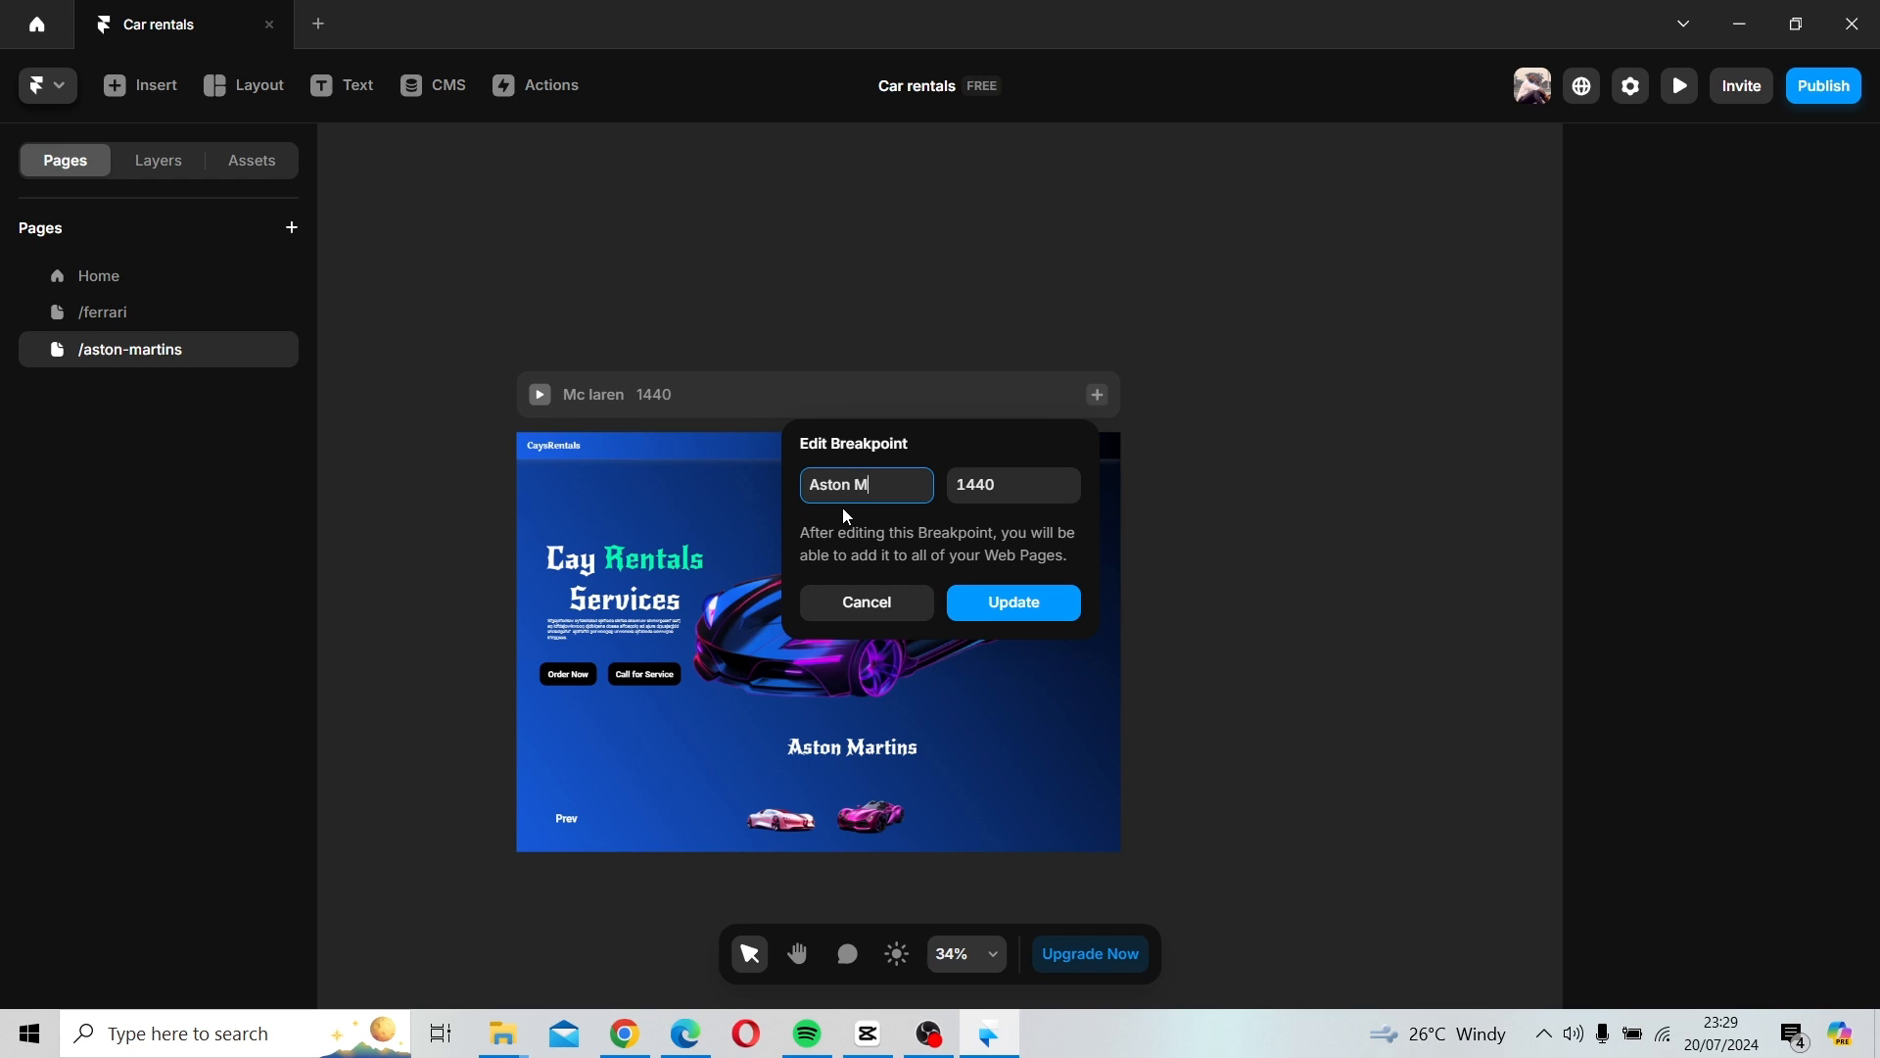
type("Aston Martins")
key("Return")
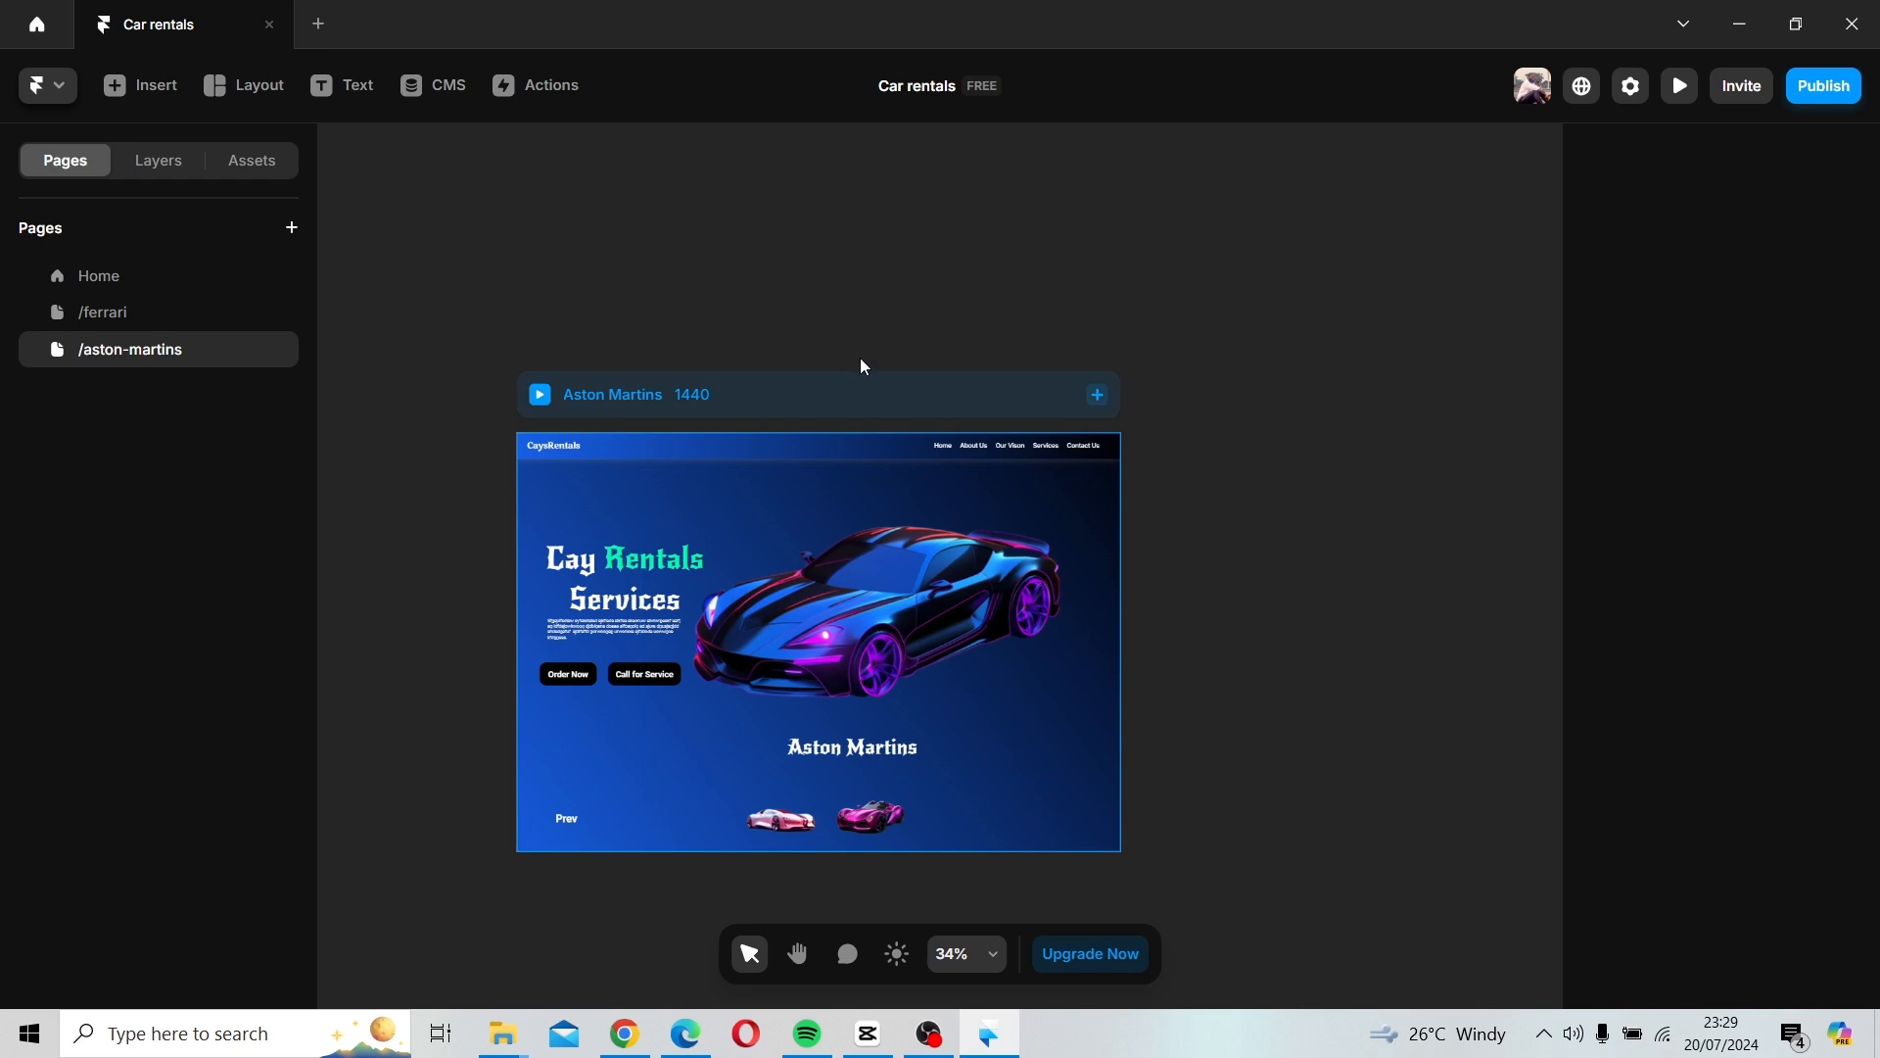
Delete the FERRARI and Aston Martins breakpoints from the Home page.
left_click(121, 284)
left_click(1050, 383)
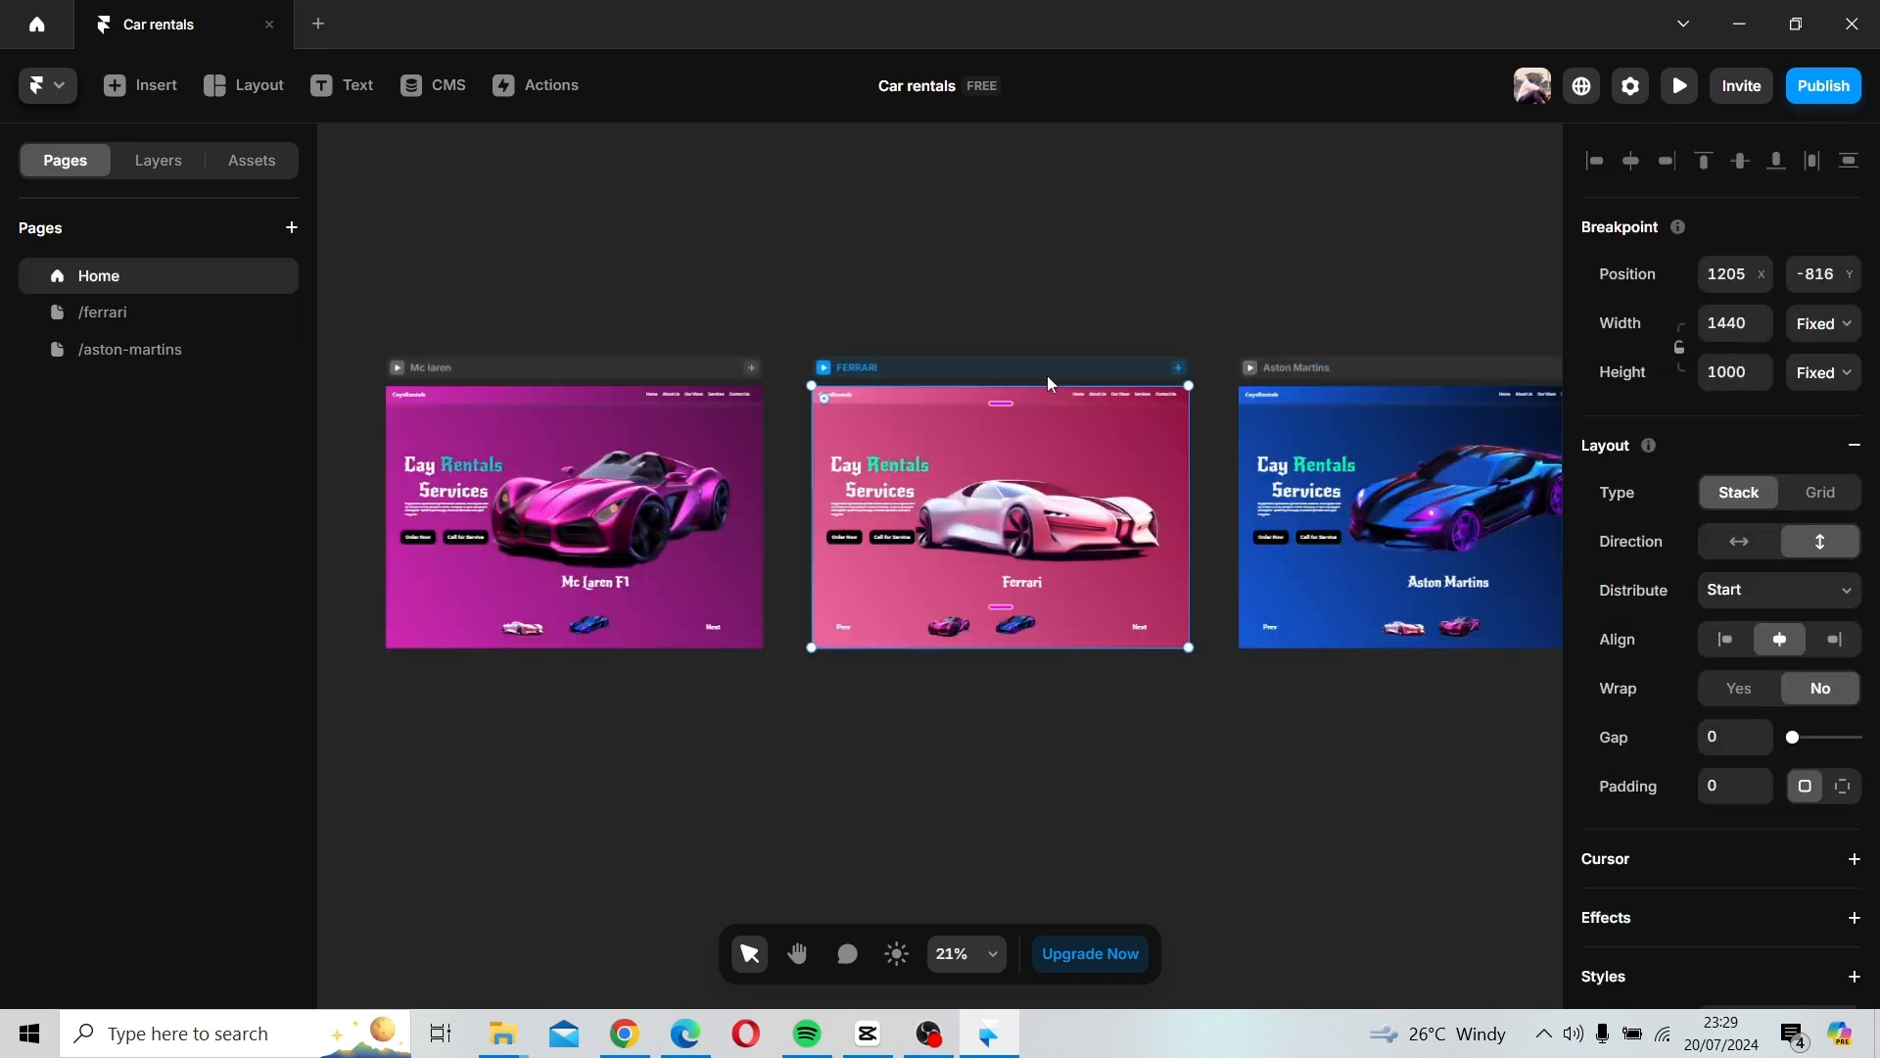
key("Delete")
left_click(1316, 367)
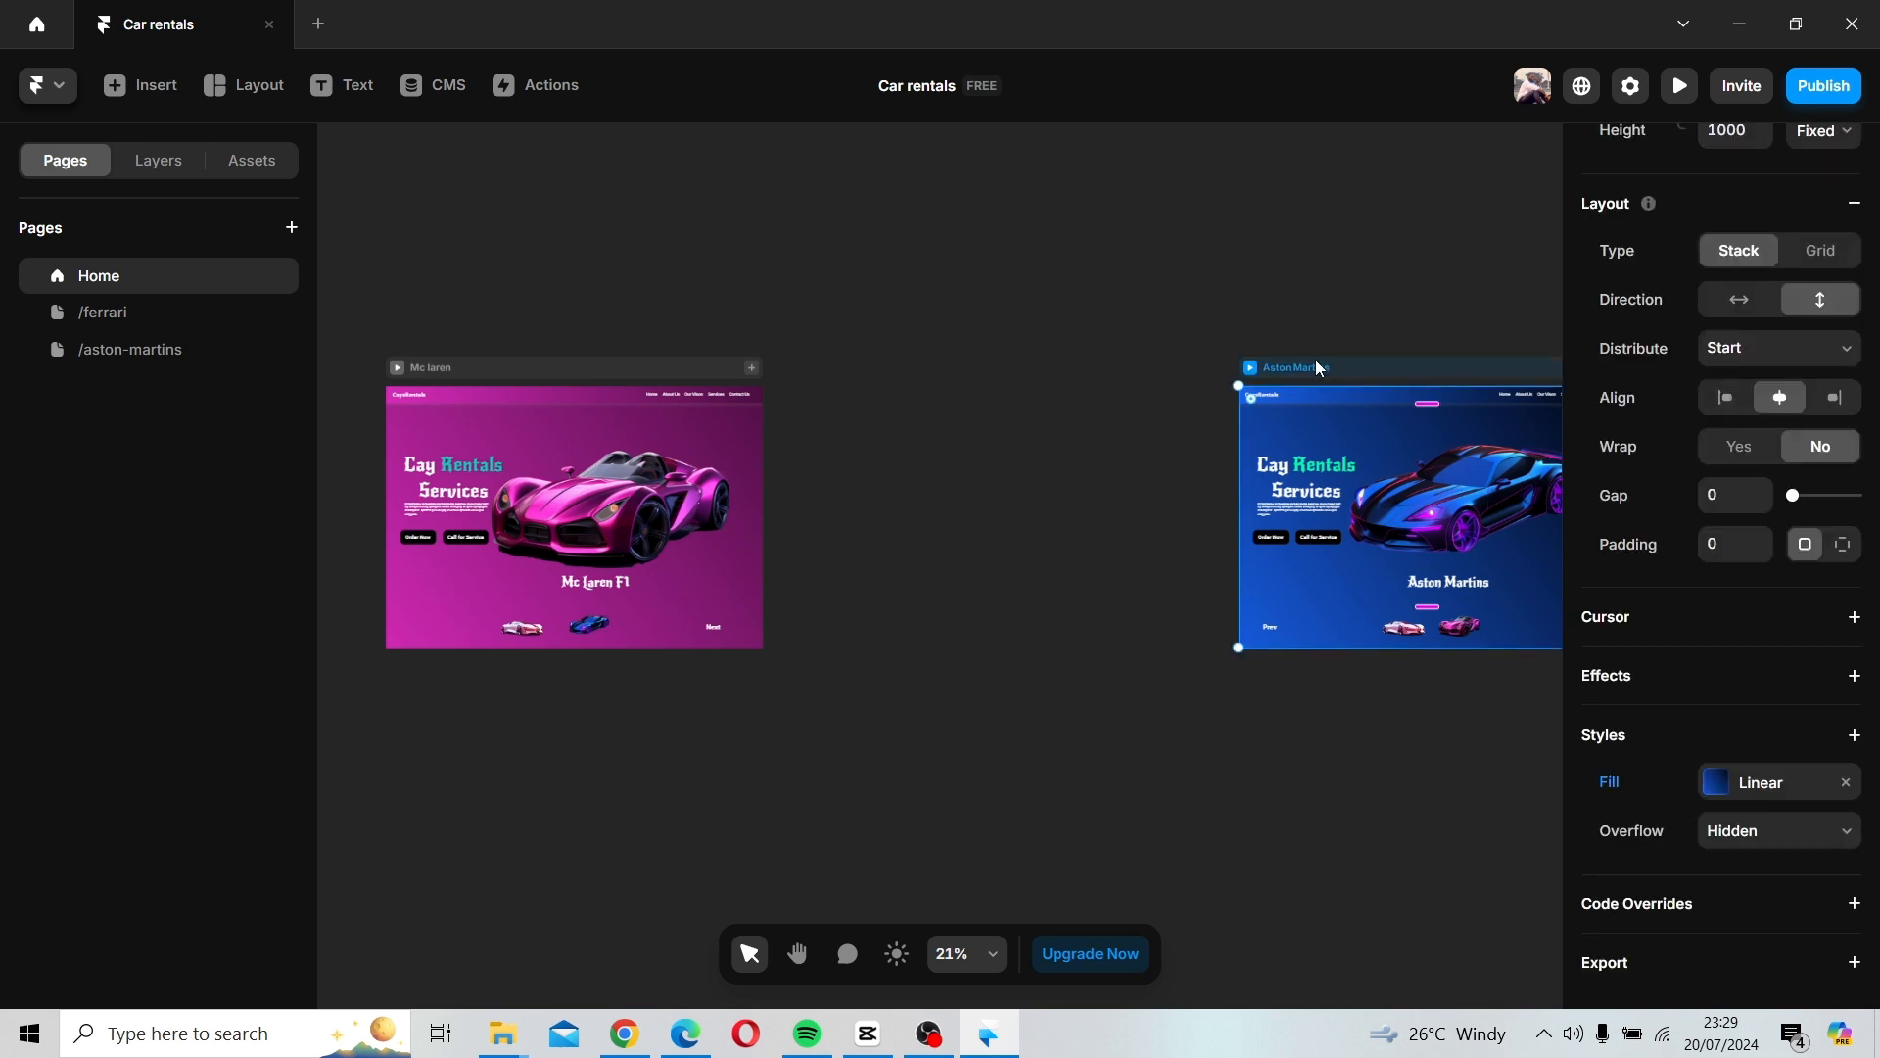
key("Delete")
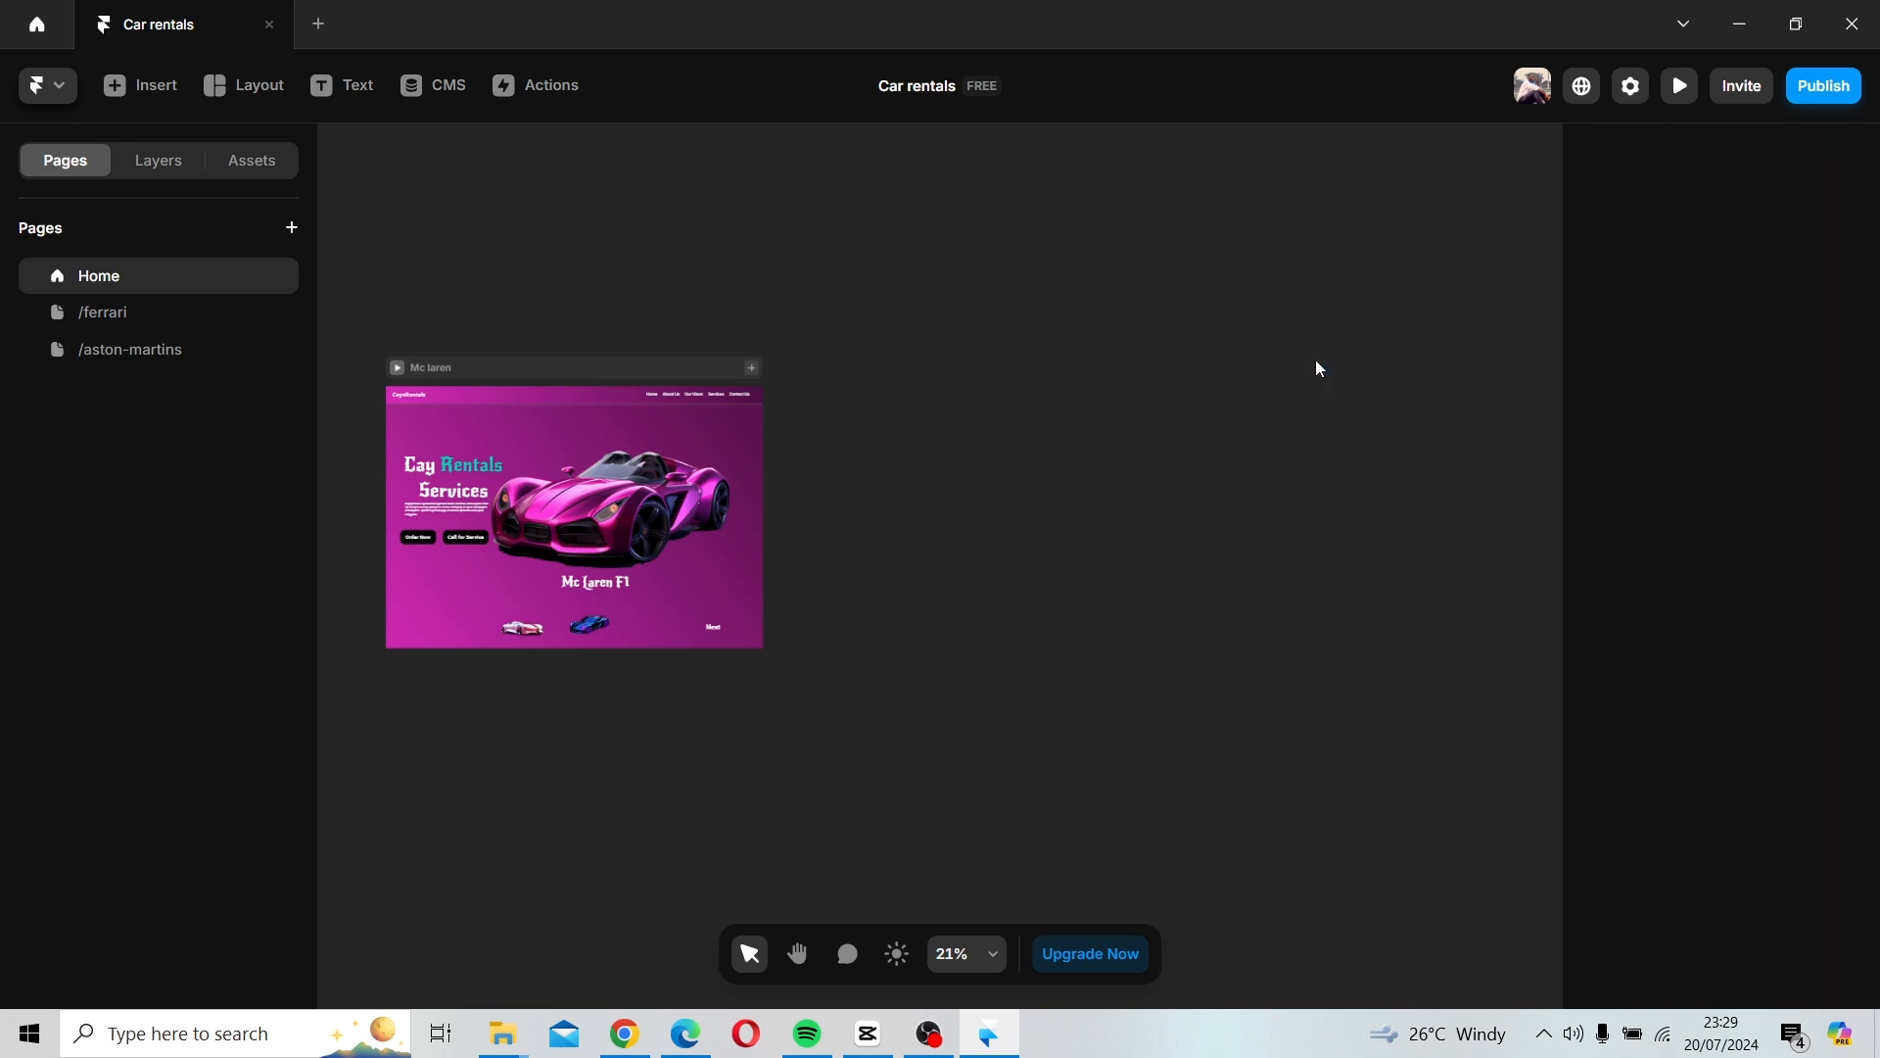
Link the white car thumbnail in the Mc laren design on the Home page to the /ferrari page.
left_click(539, 370)
scroll(899, 366, "up", 5)
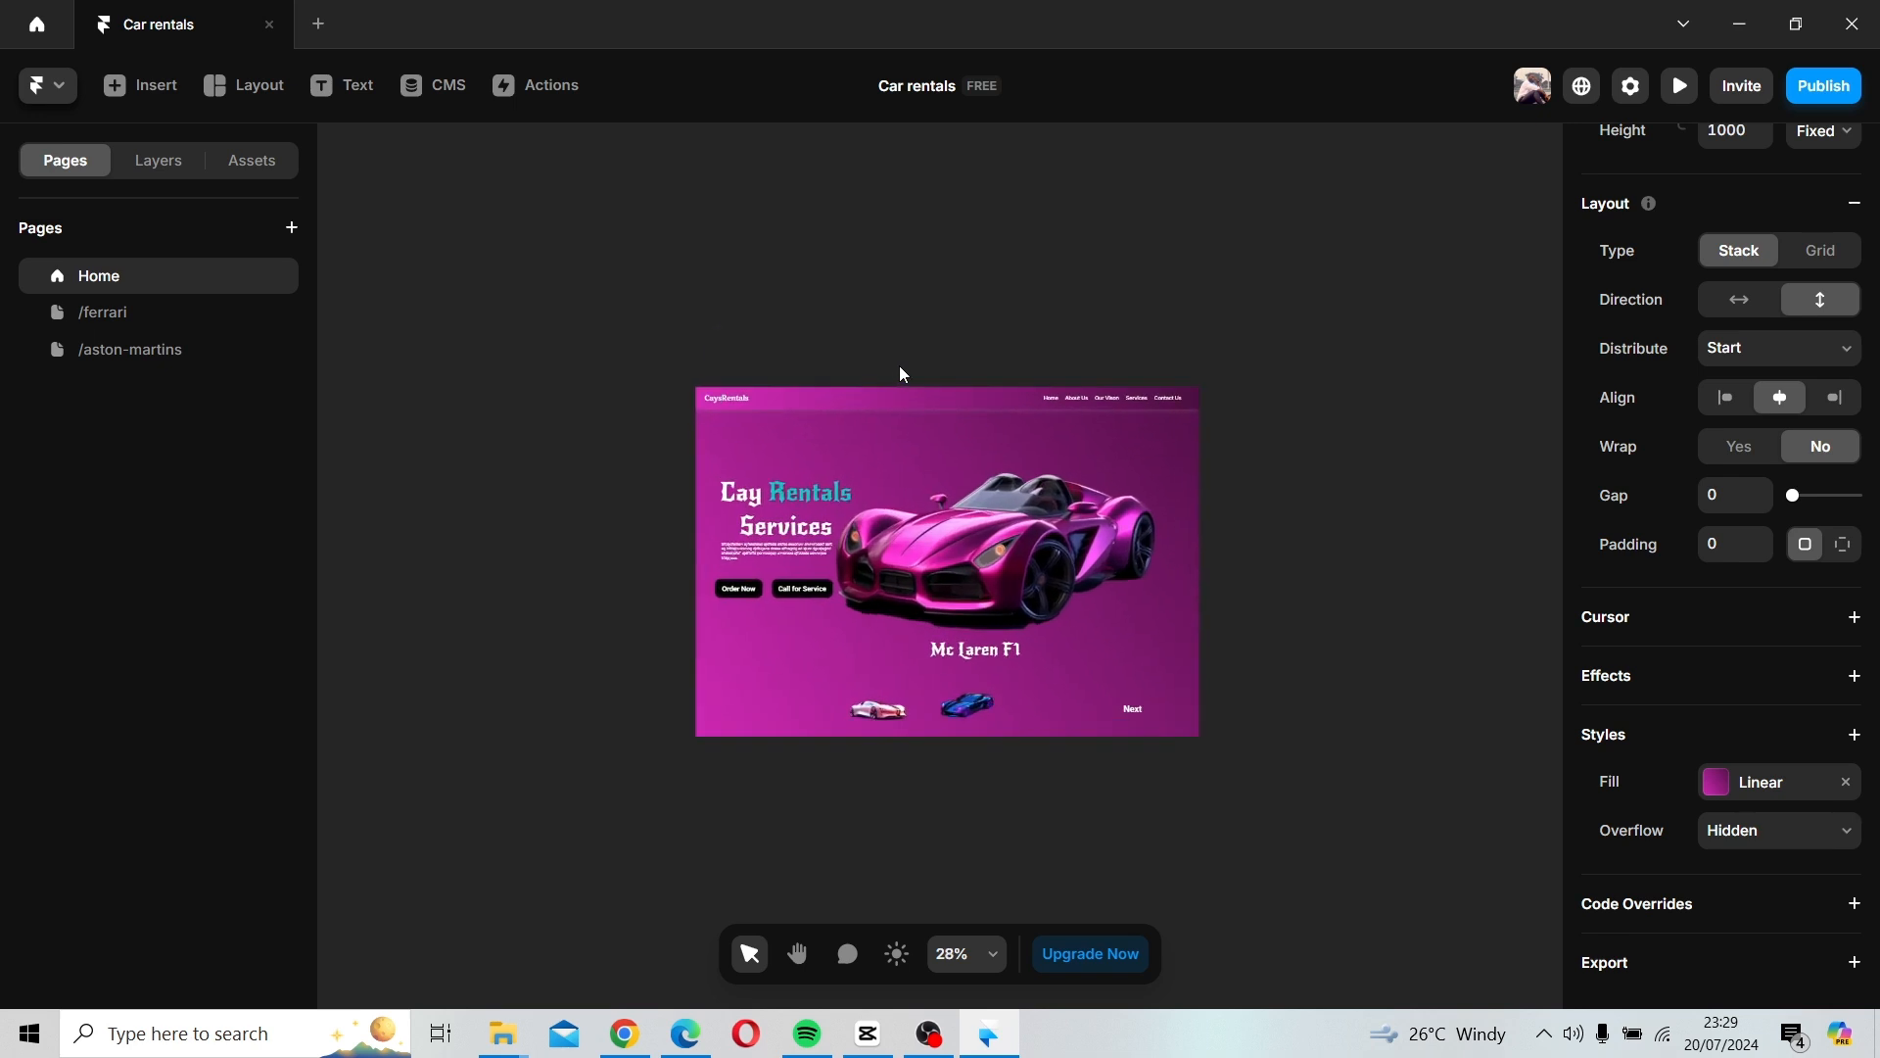
key("space")
left_click_drag(897, 273, 839, 216)
key("space")
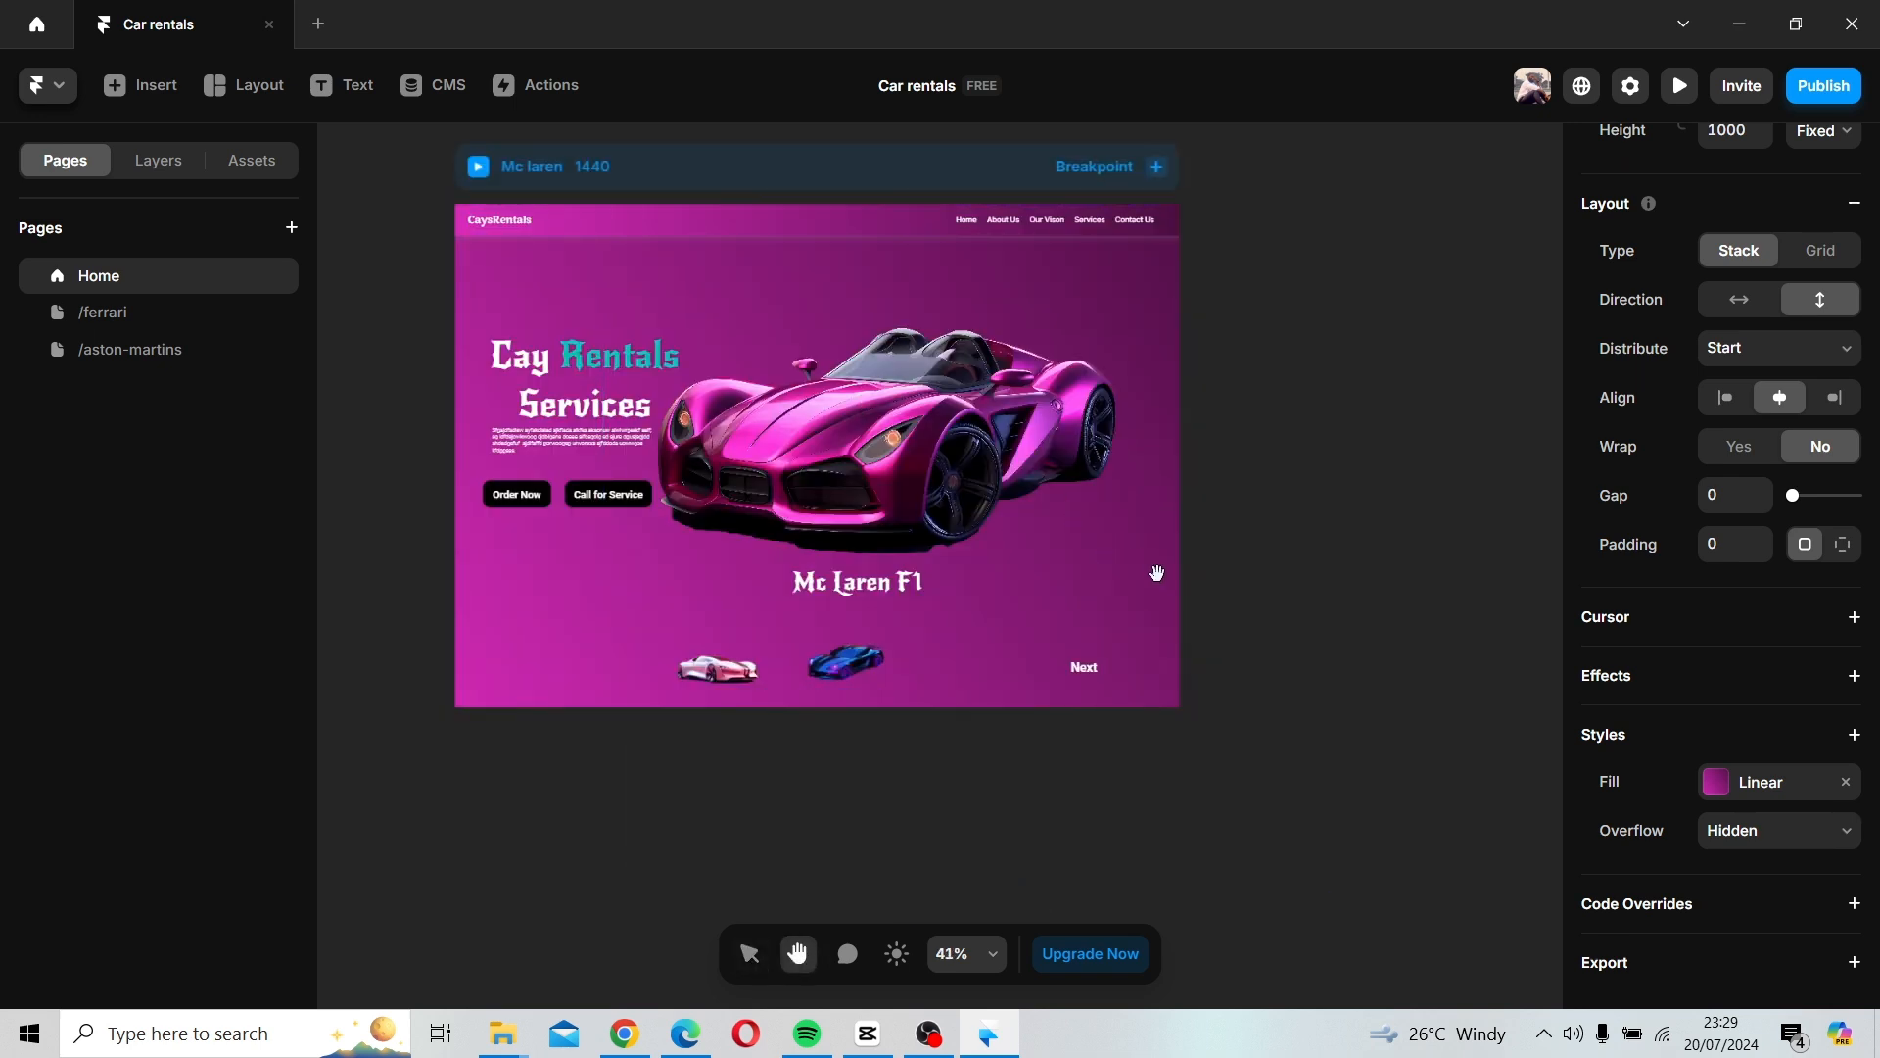
left_click_drag(1208, 663, 1287, 748)
left_click(1164, 759)
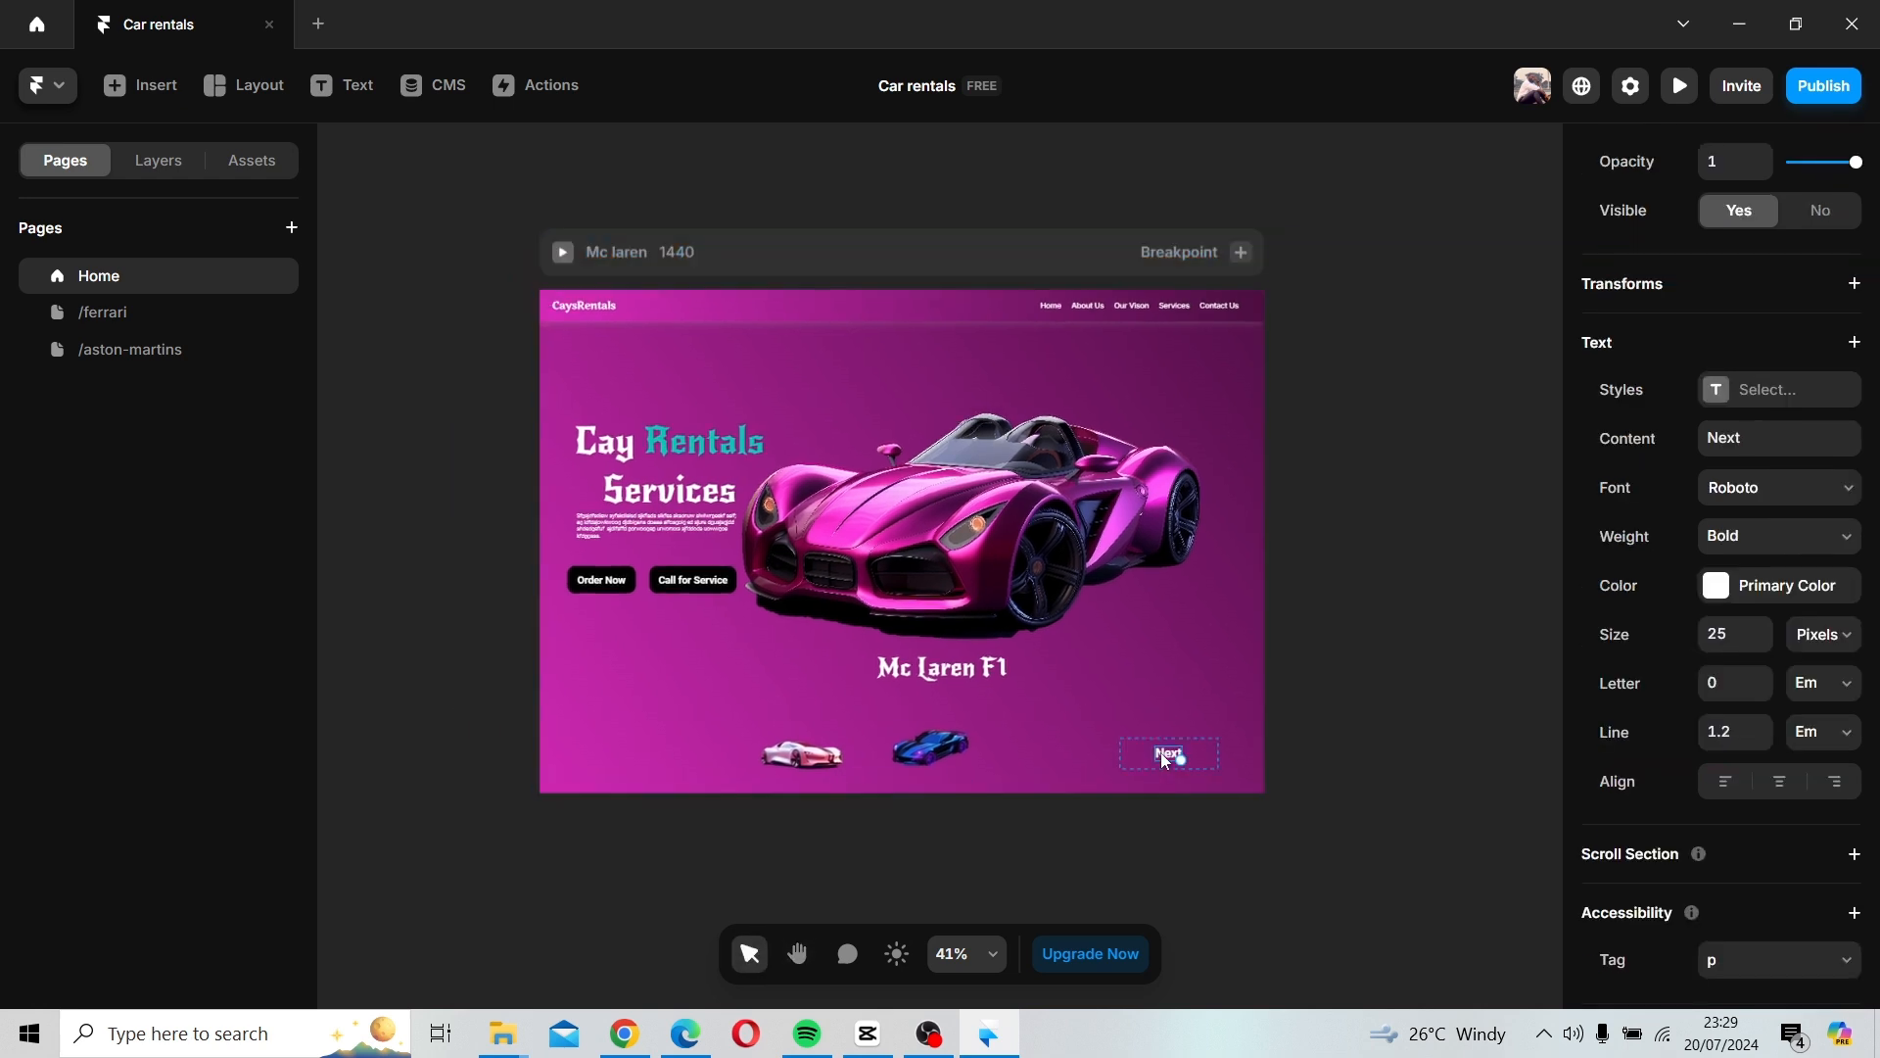
left_click(1214, 760)
left_click(837, 756)
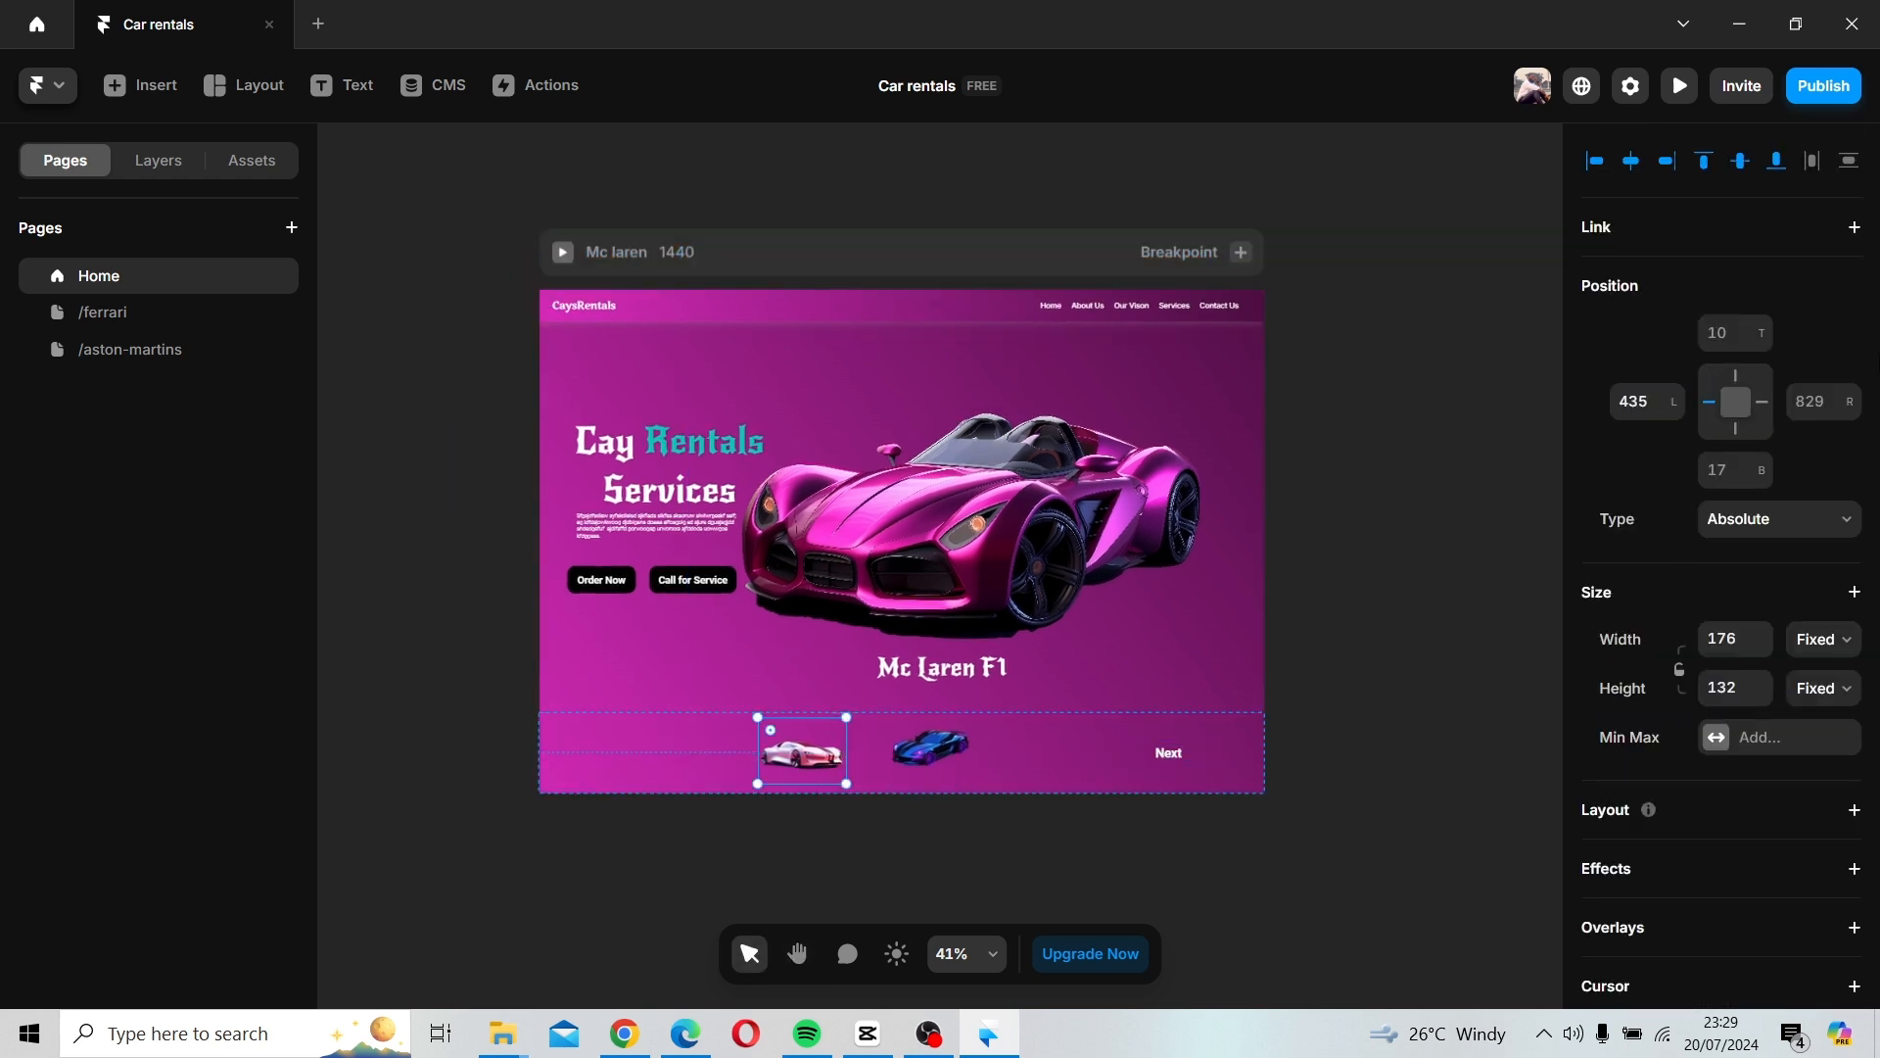
left_click(1676, 236)
left_click(1789, 279)
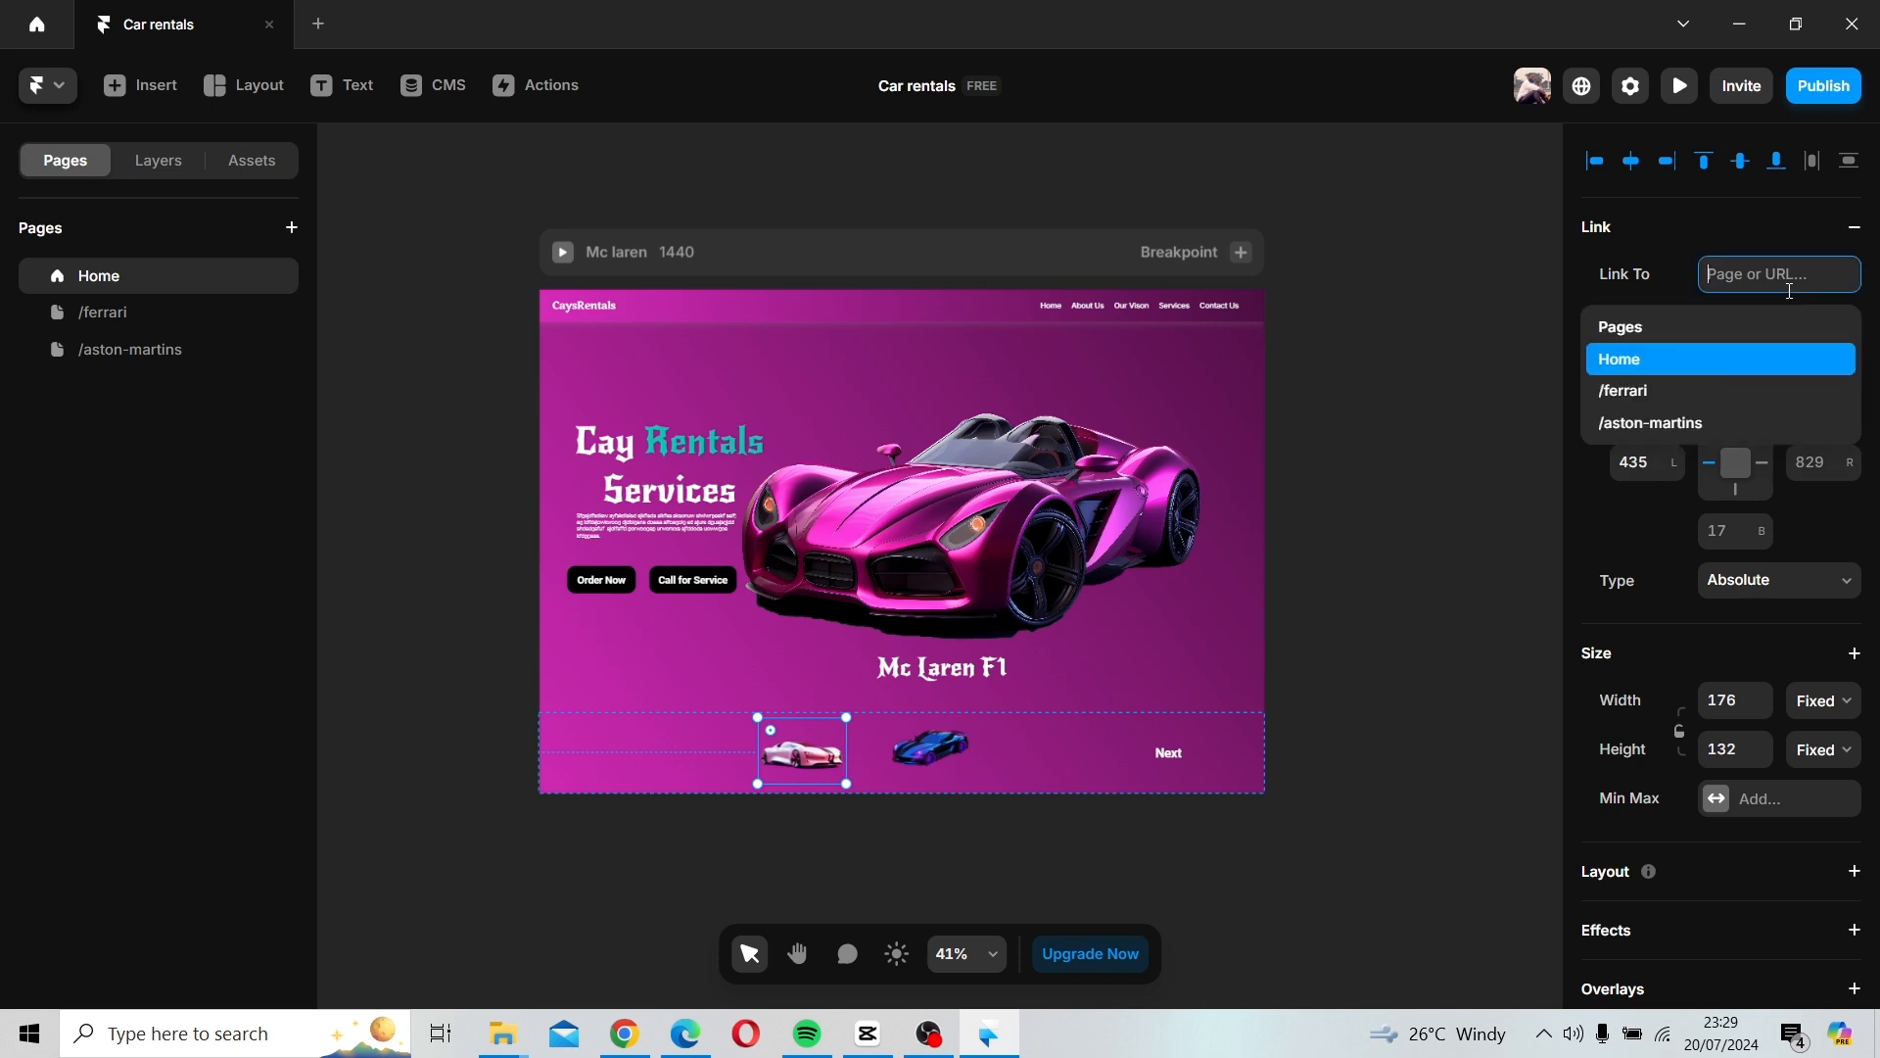
left_click(1683, 393)
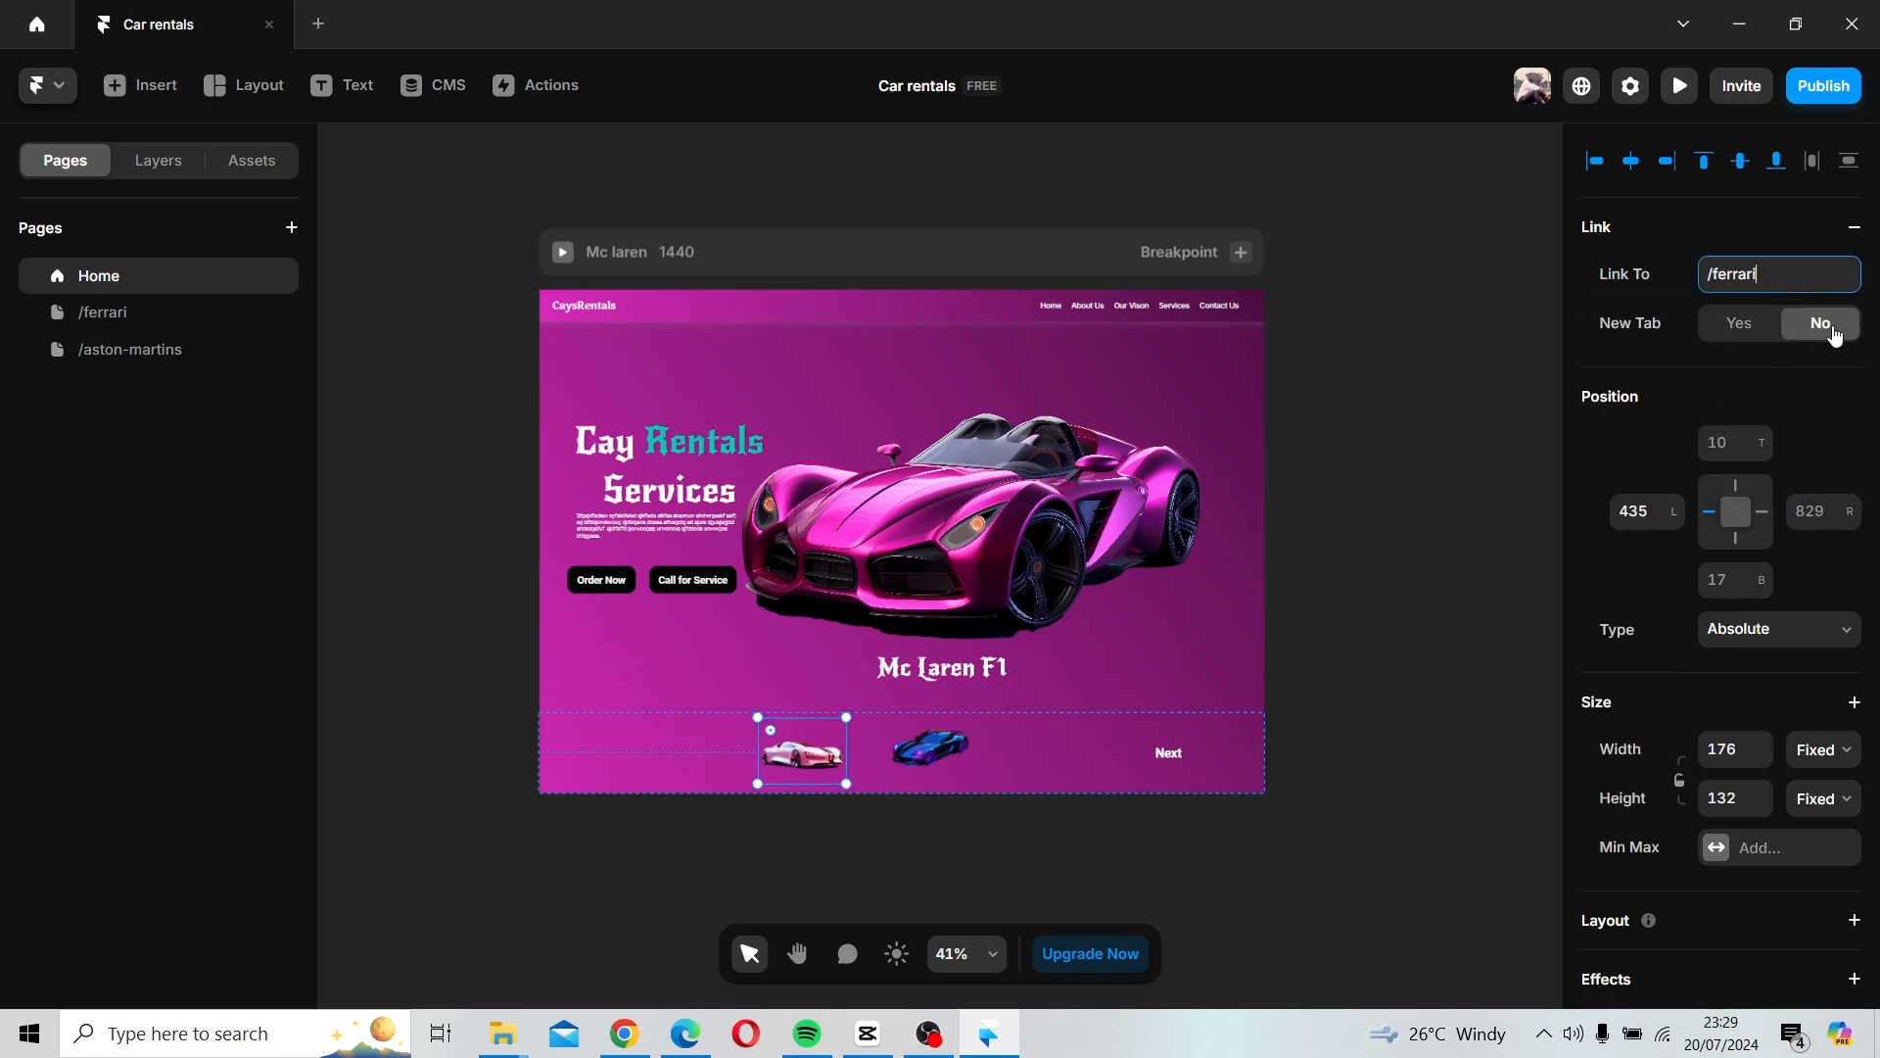
Link the blue car thumbnail in the Mc laren design on the Home page to the /aston-martins page.
left_click(1312, 432)
left_click(928, 746)
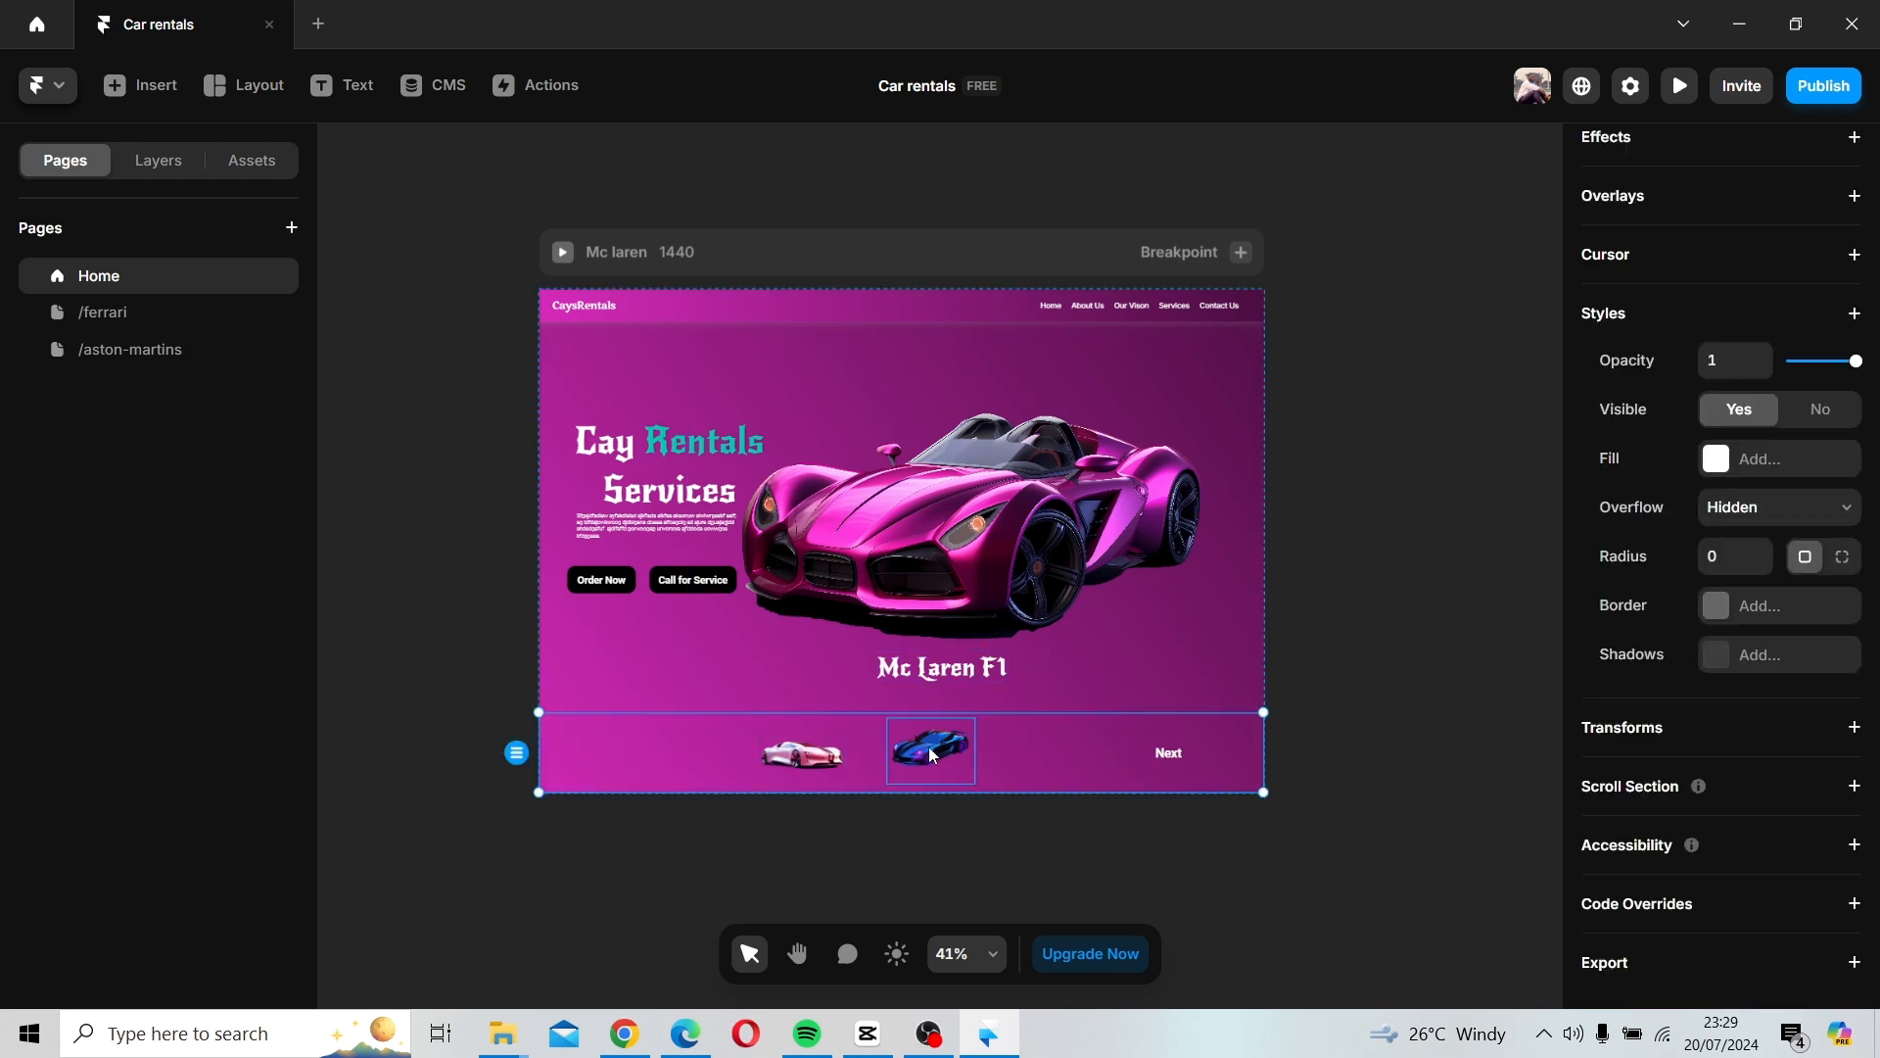
left_click(928, 747)
left_click(1713, 231)
left_click(1763, 274)
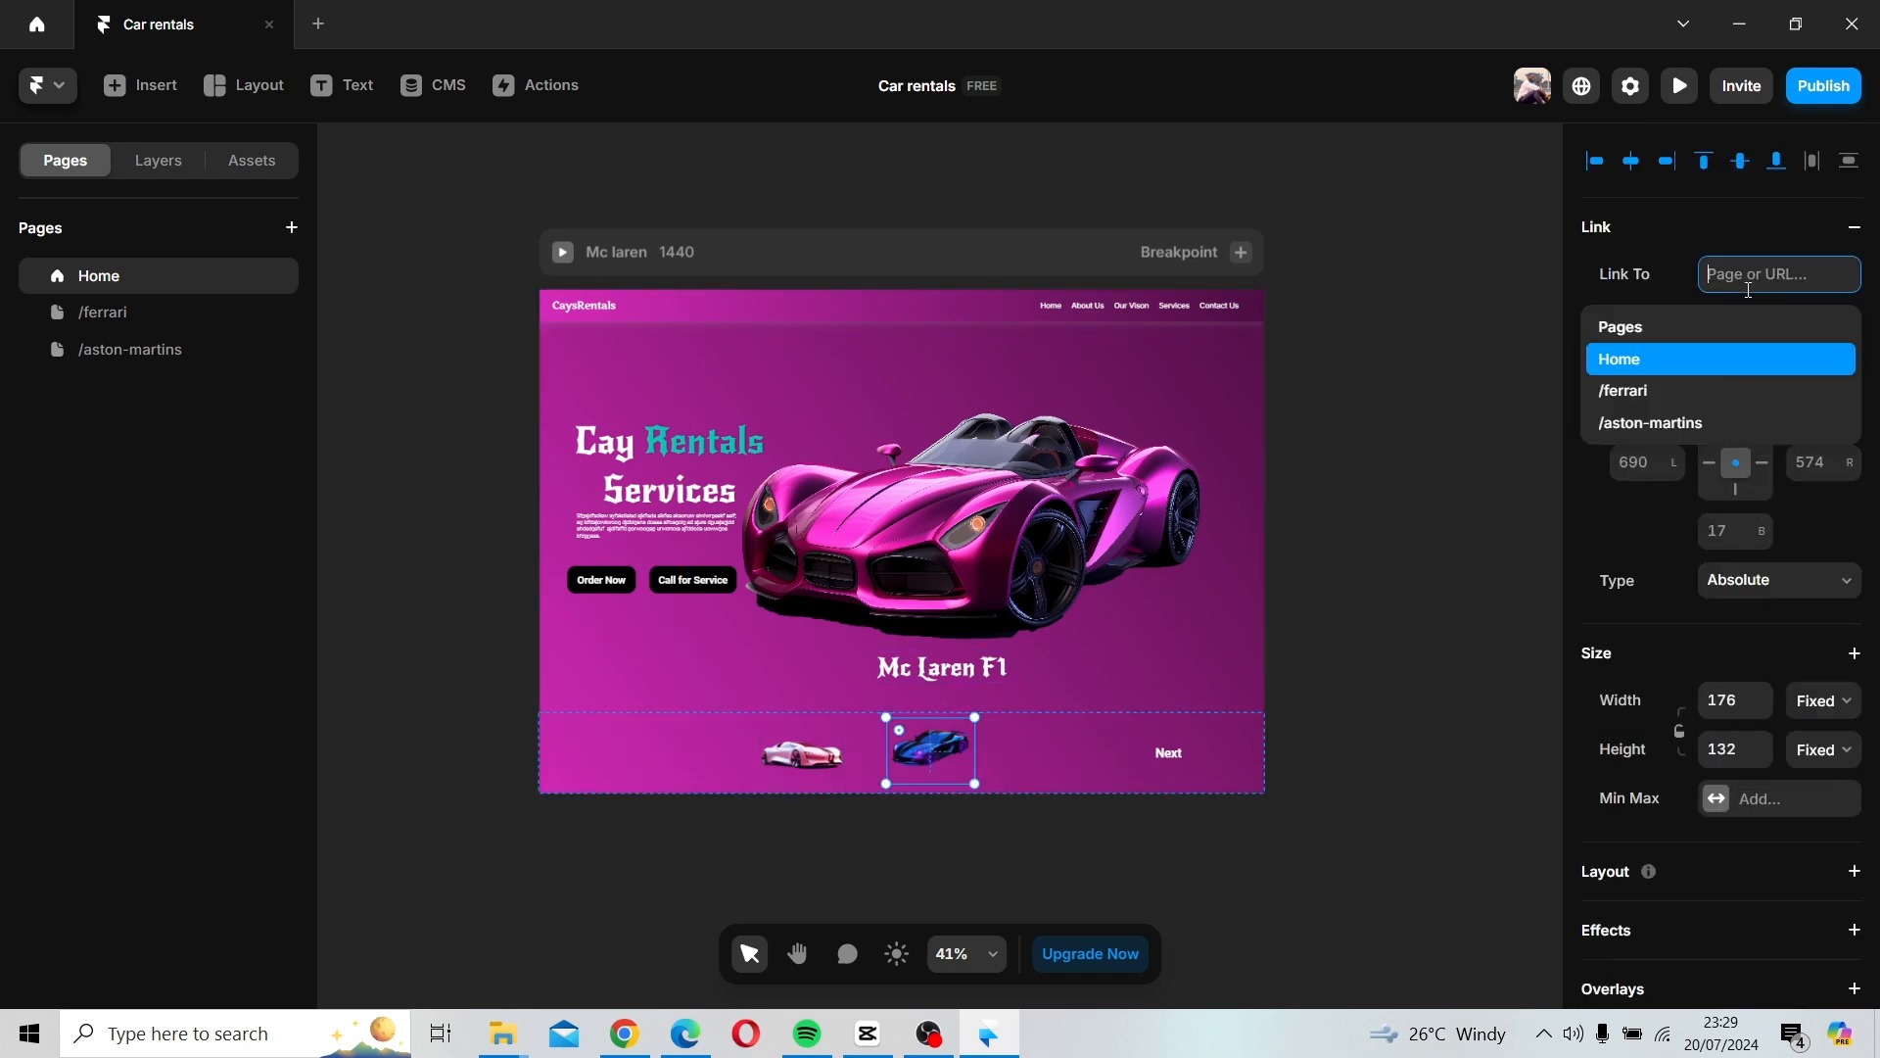
left_click(1692, 425)
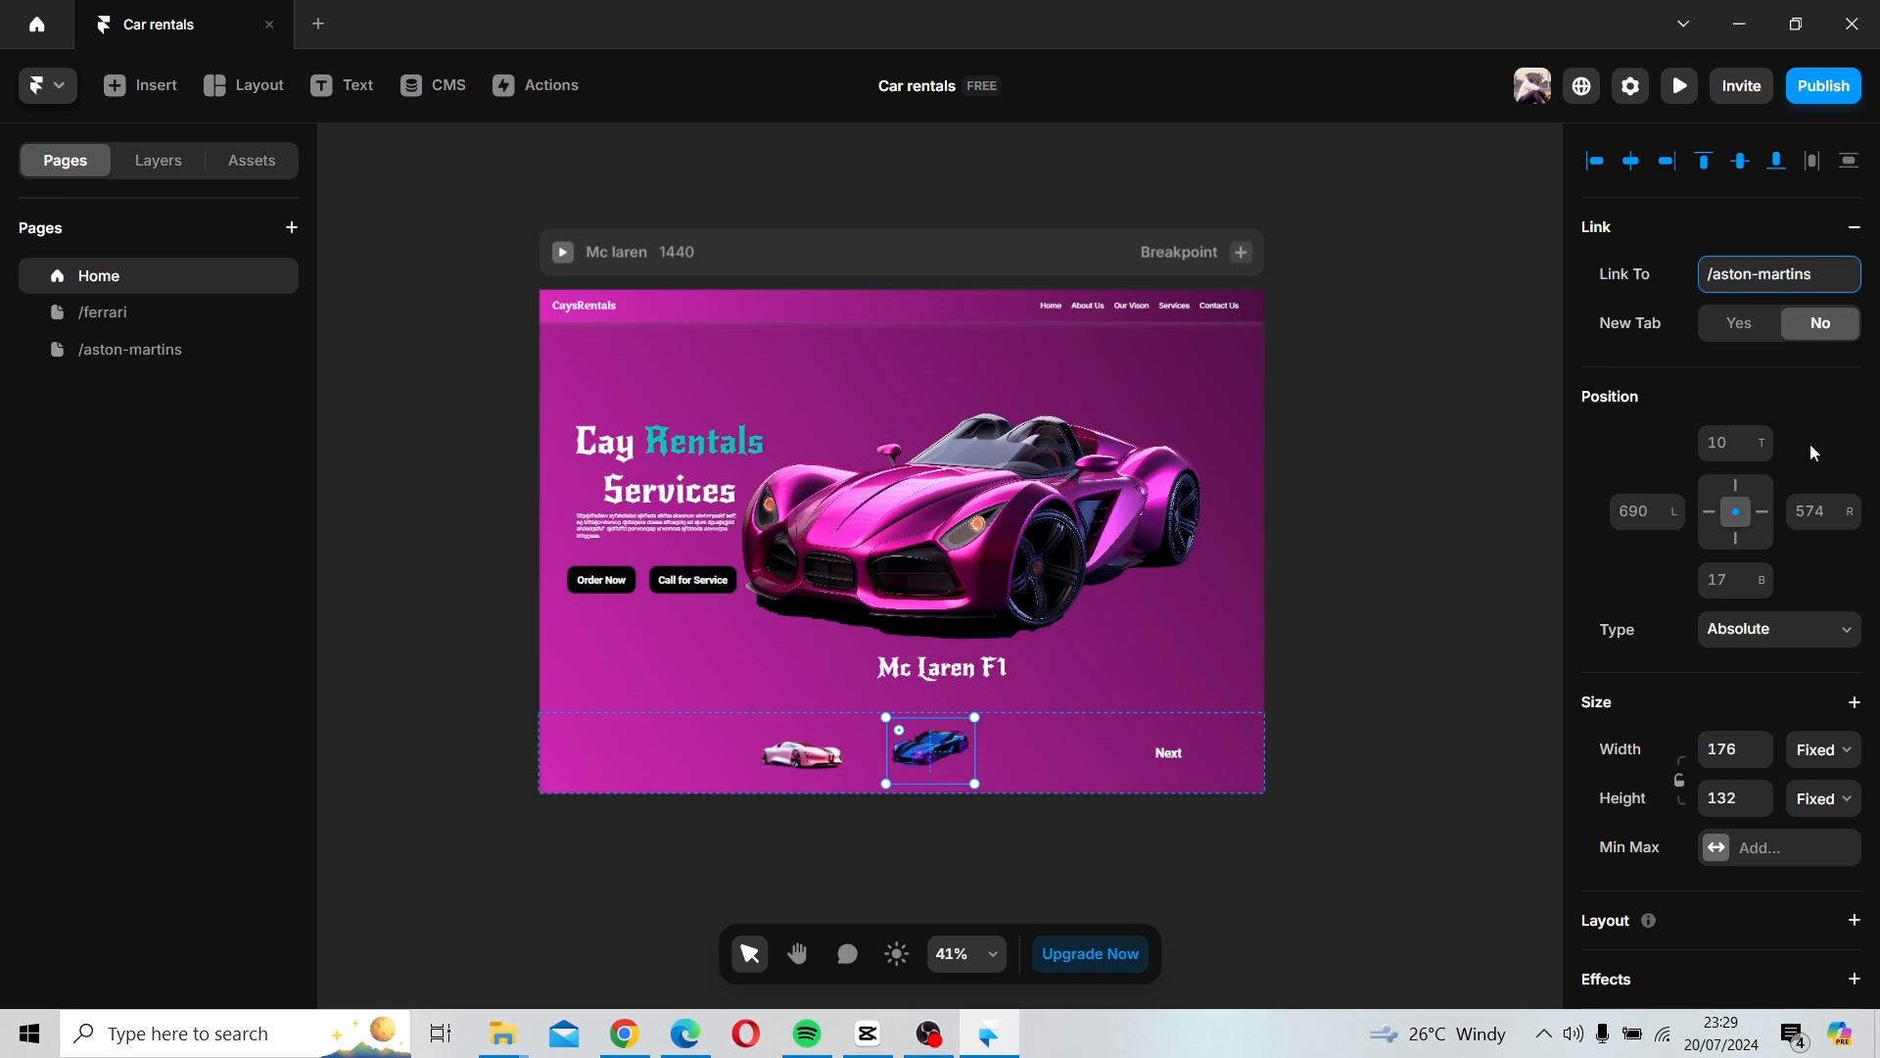
Link the Next button in the Mc laren design on the Home page to the /ferrari page.
left_click(1169, 752)
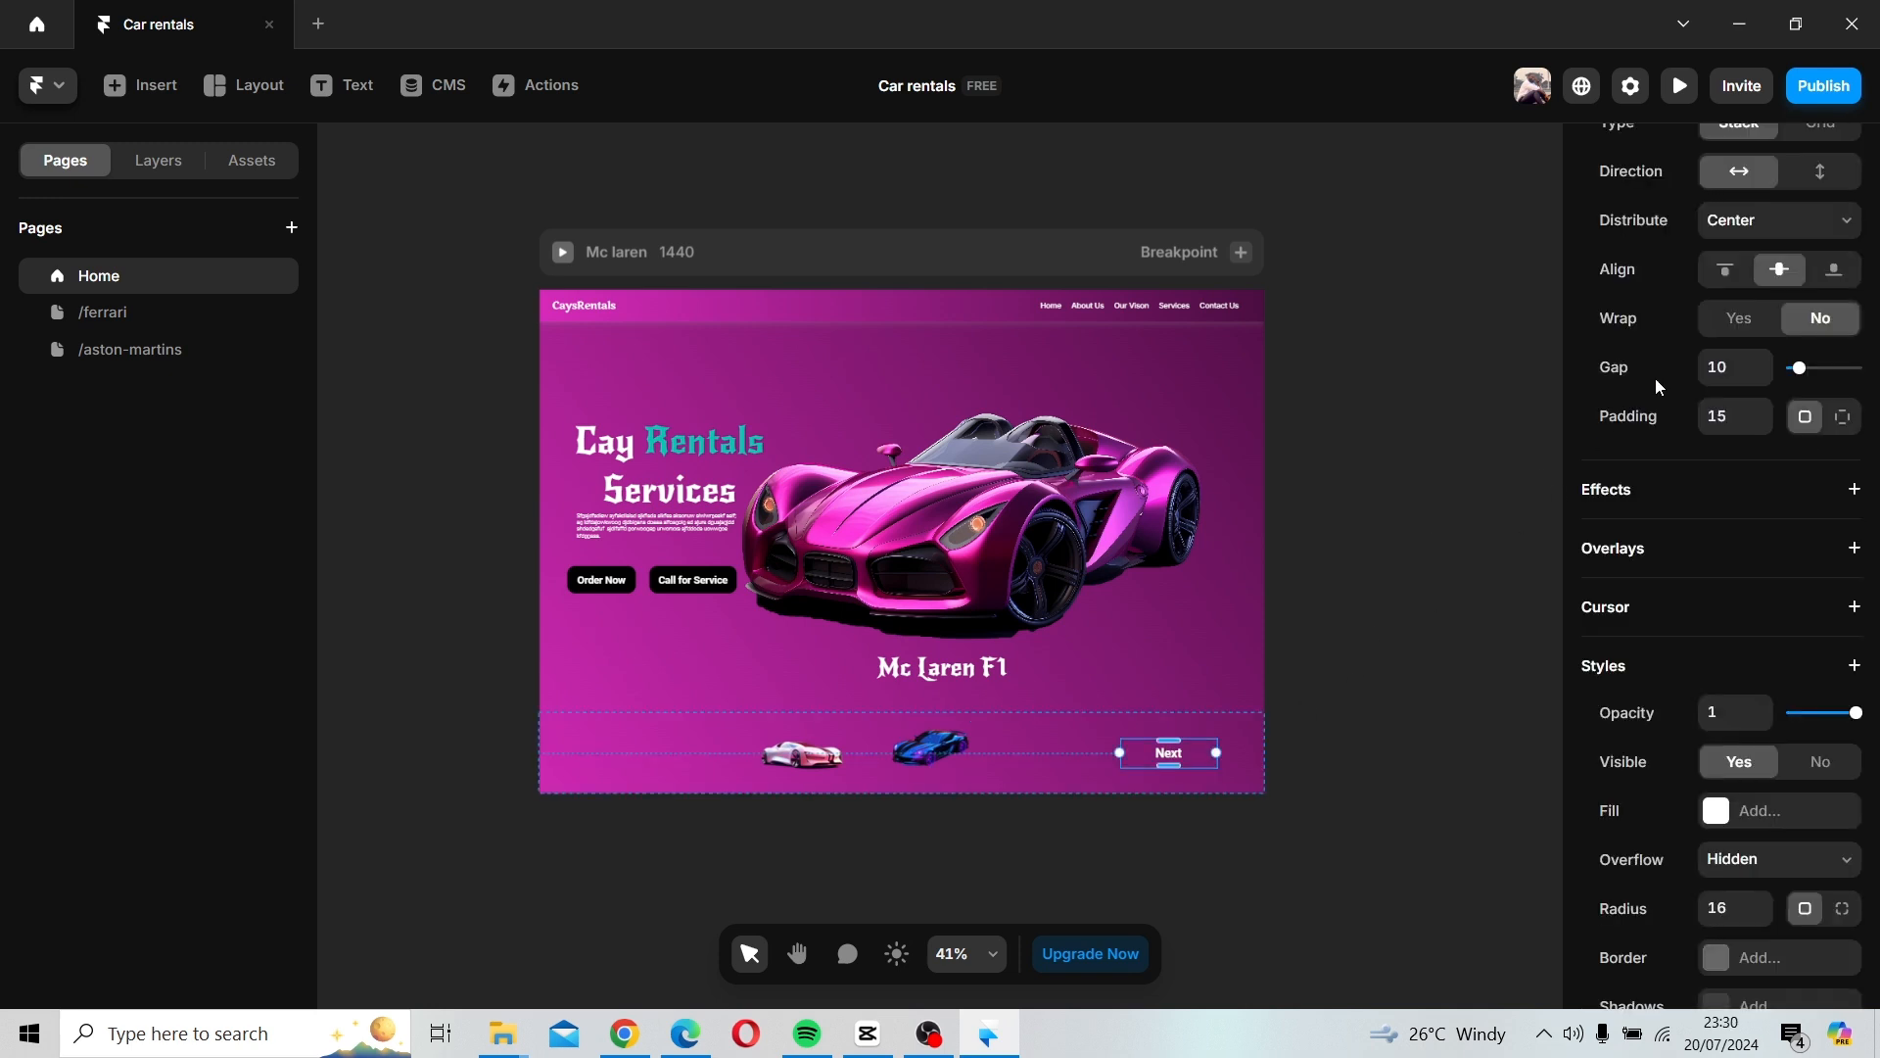
scroll(1770, 246, "up", 7)
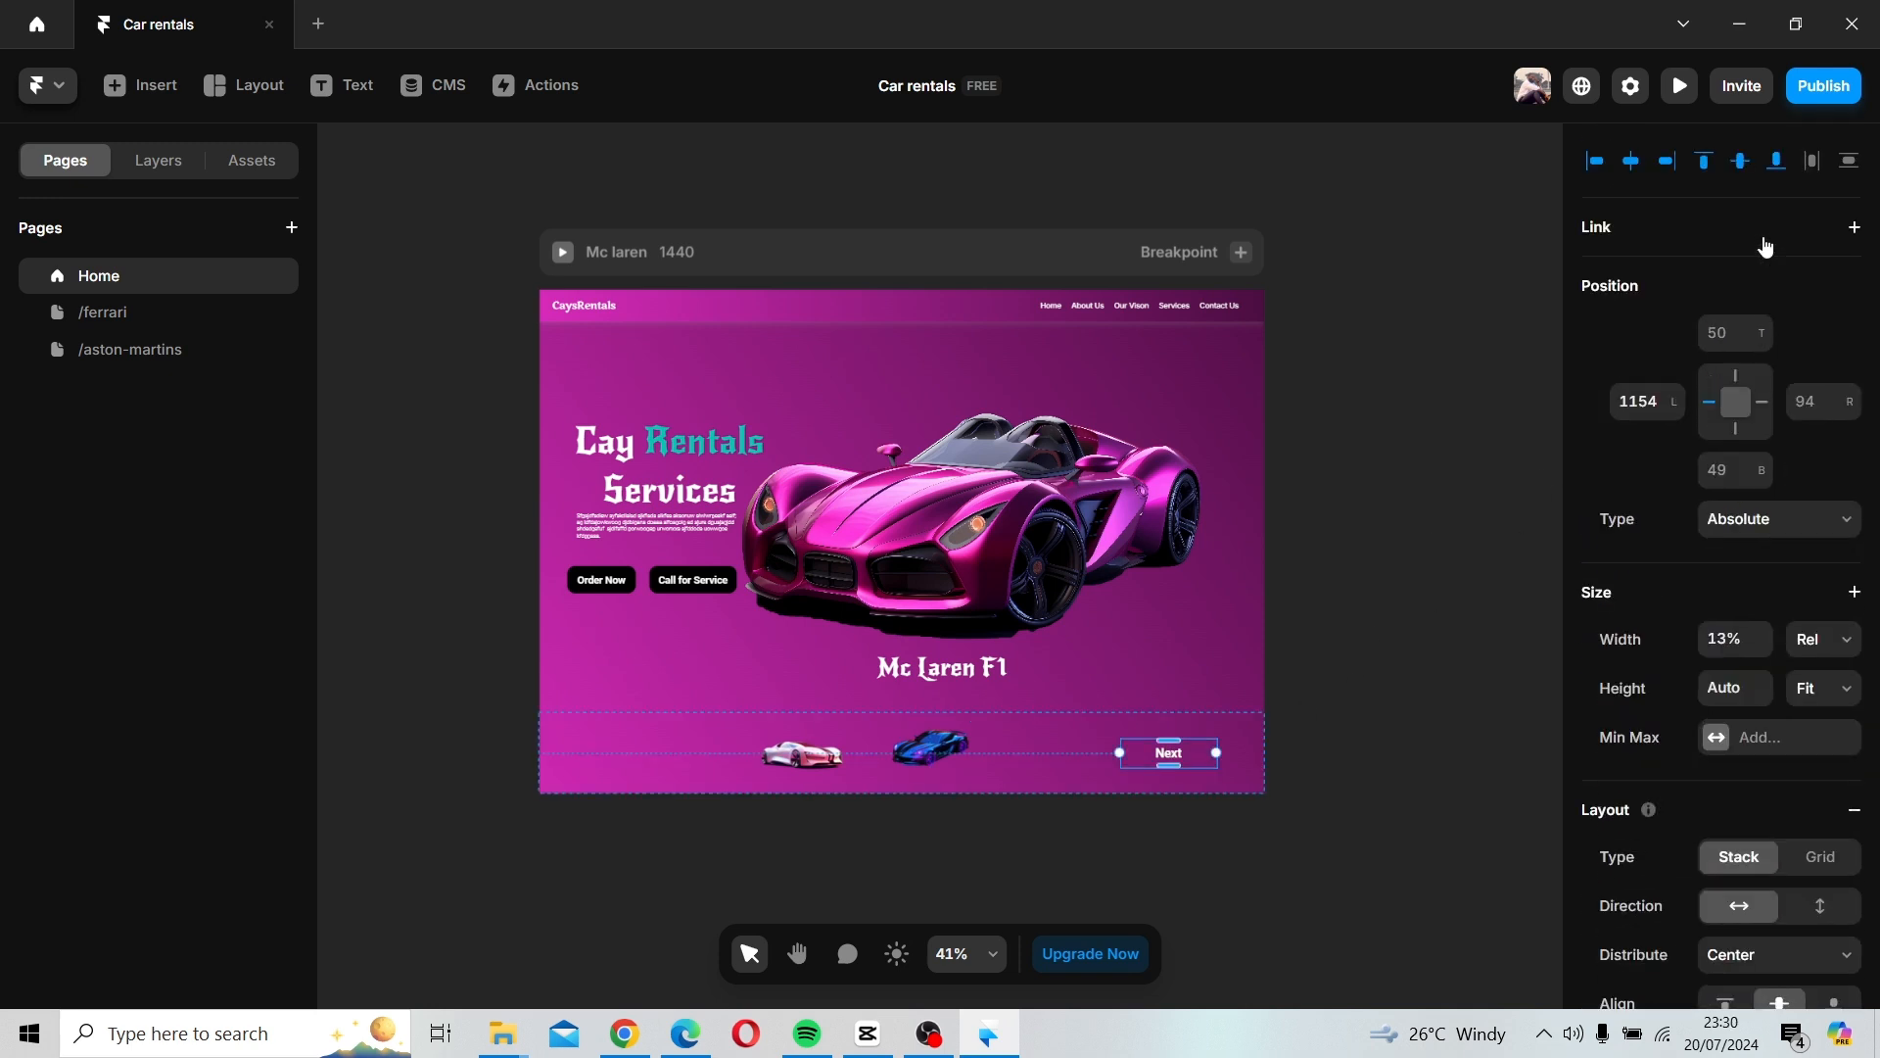
left_click(1854, 227)
left_click(1760, 278)
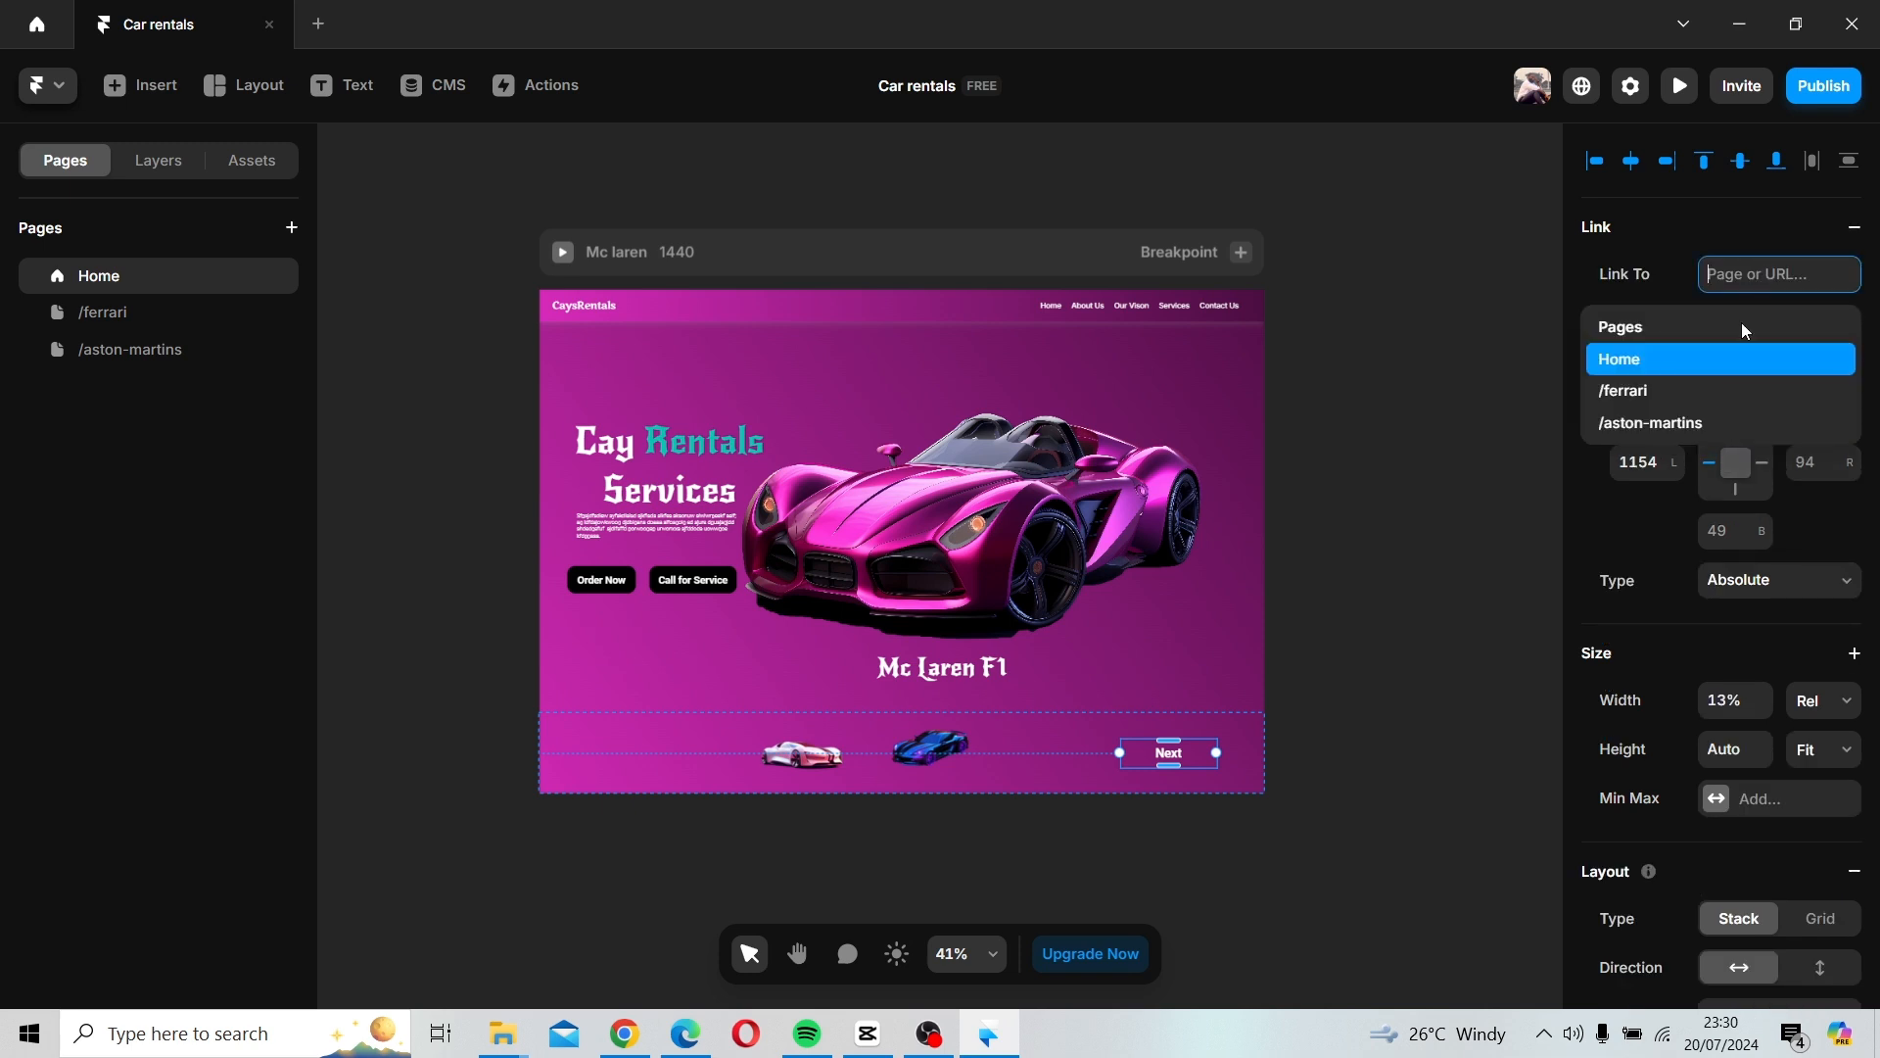
left_click(1697, 390)
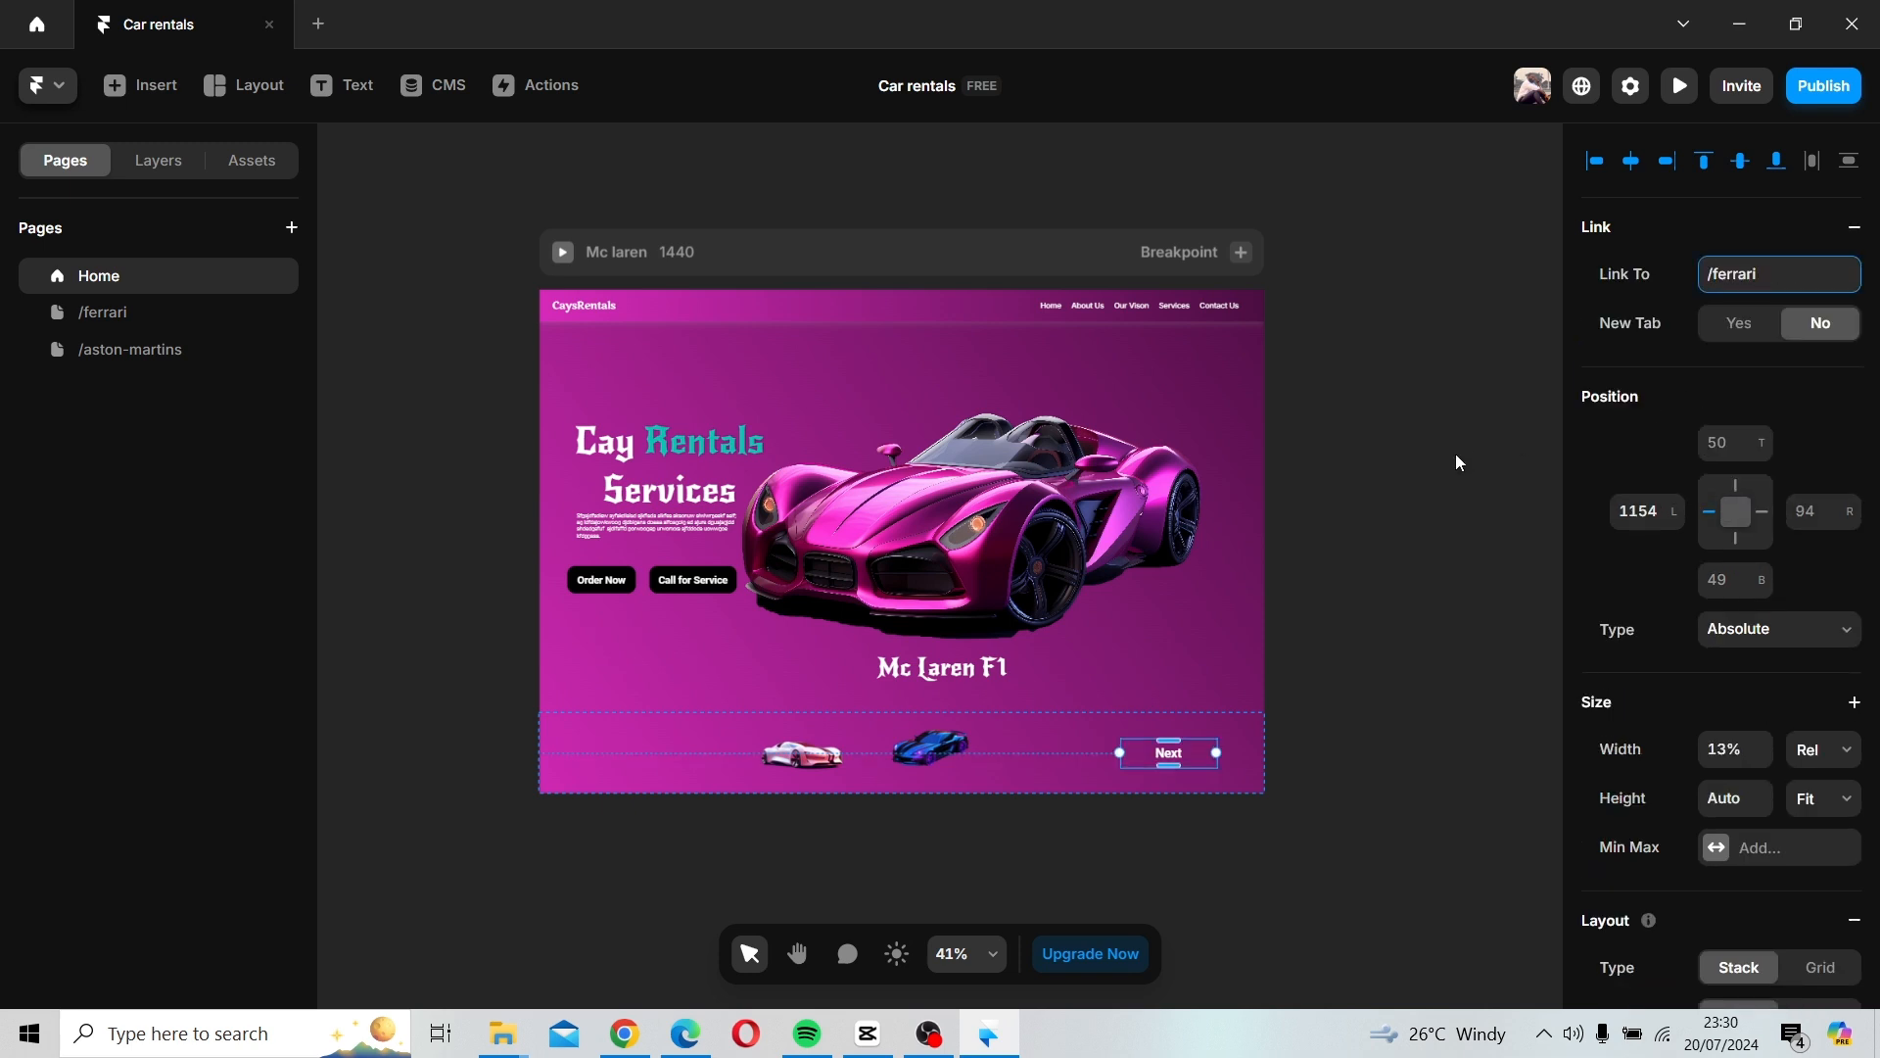
left_click(1303, 461)
Open the /ferrari page and link the Prev button in its design to the Home page.
left_click(103, 318)
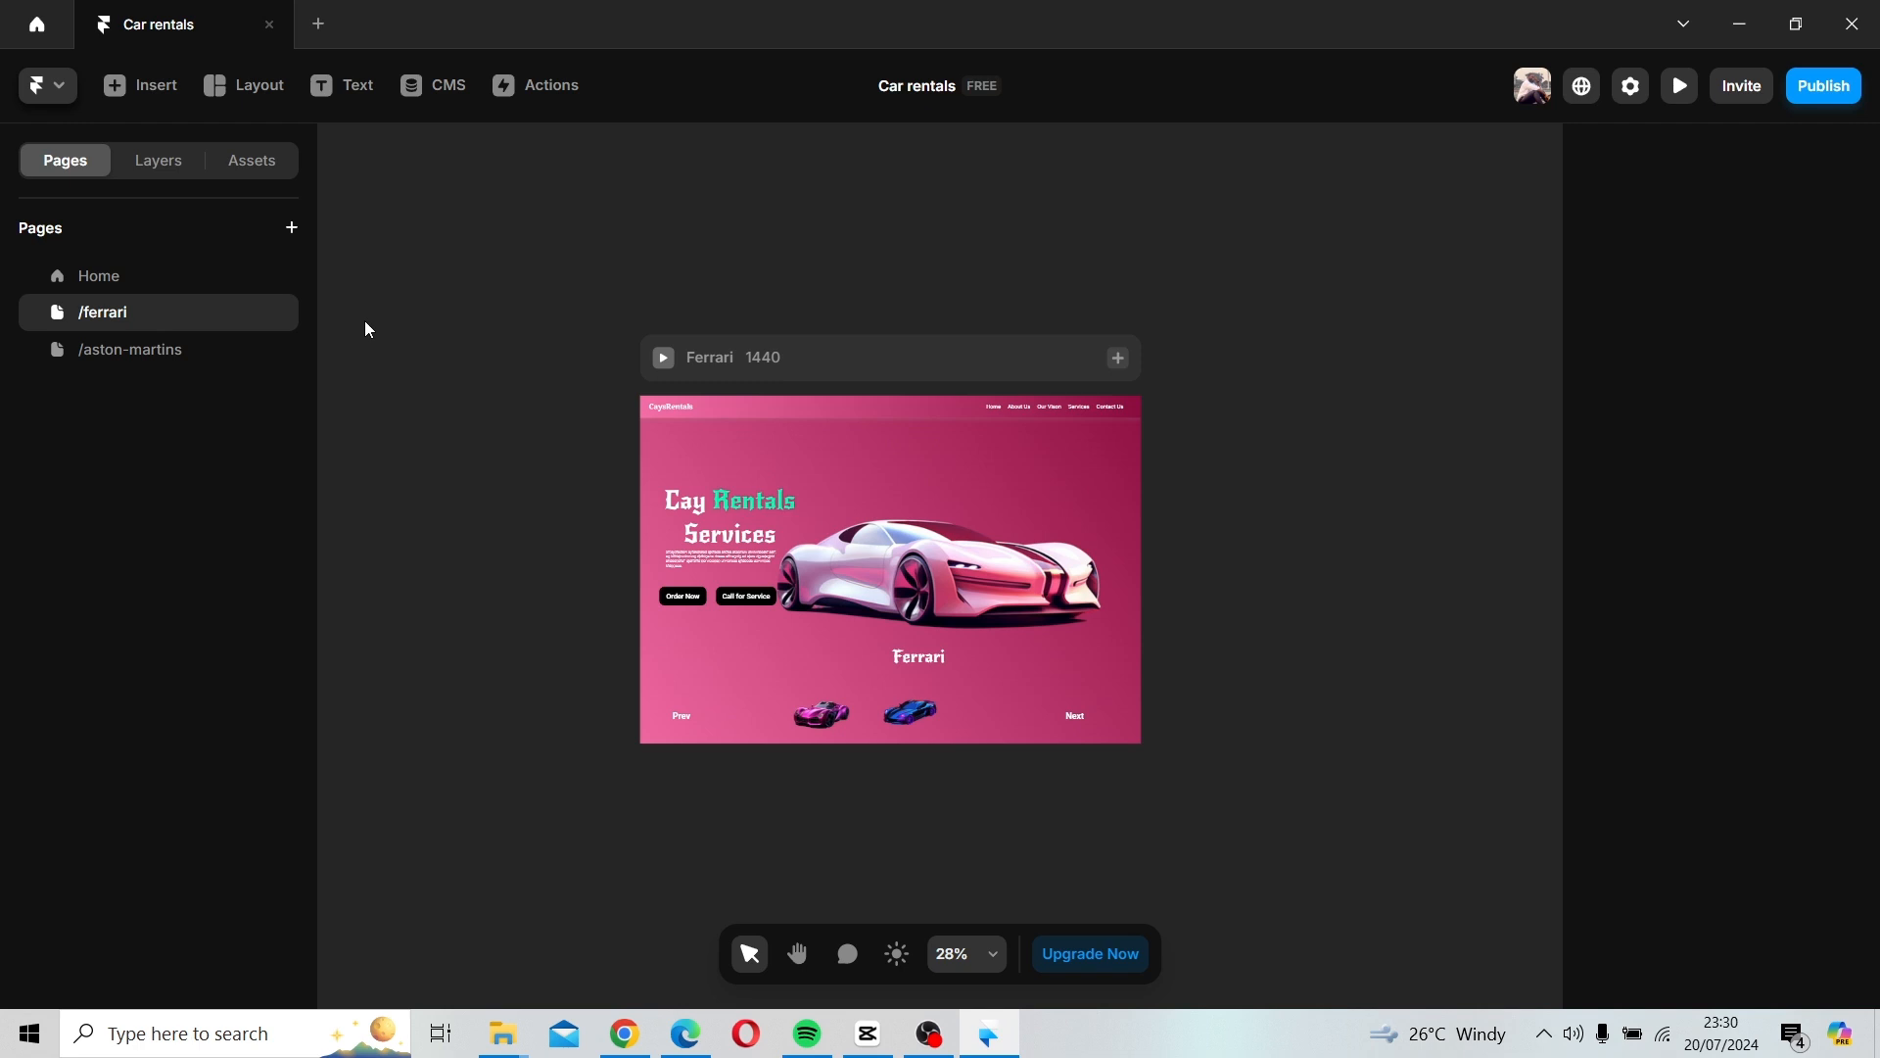
left_click(824, 711)
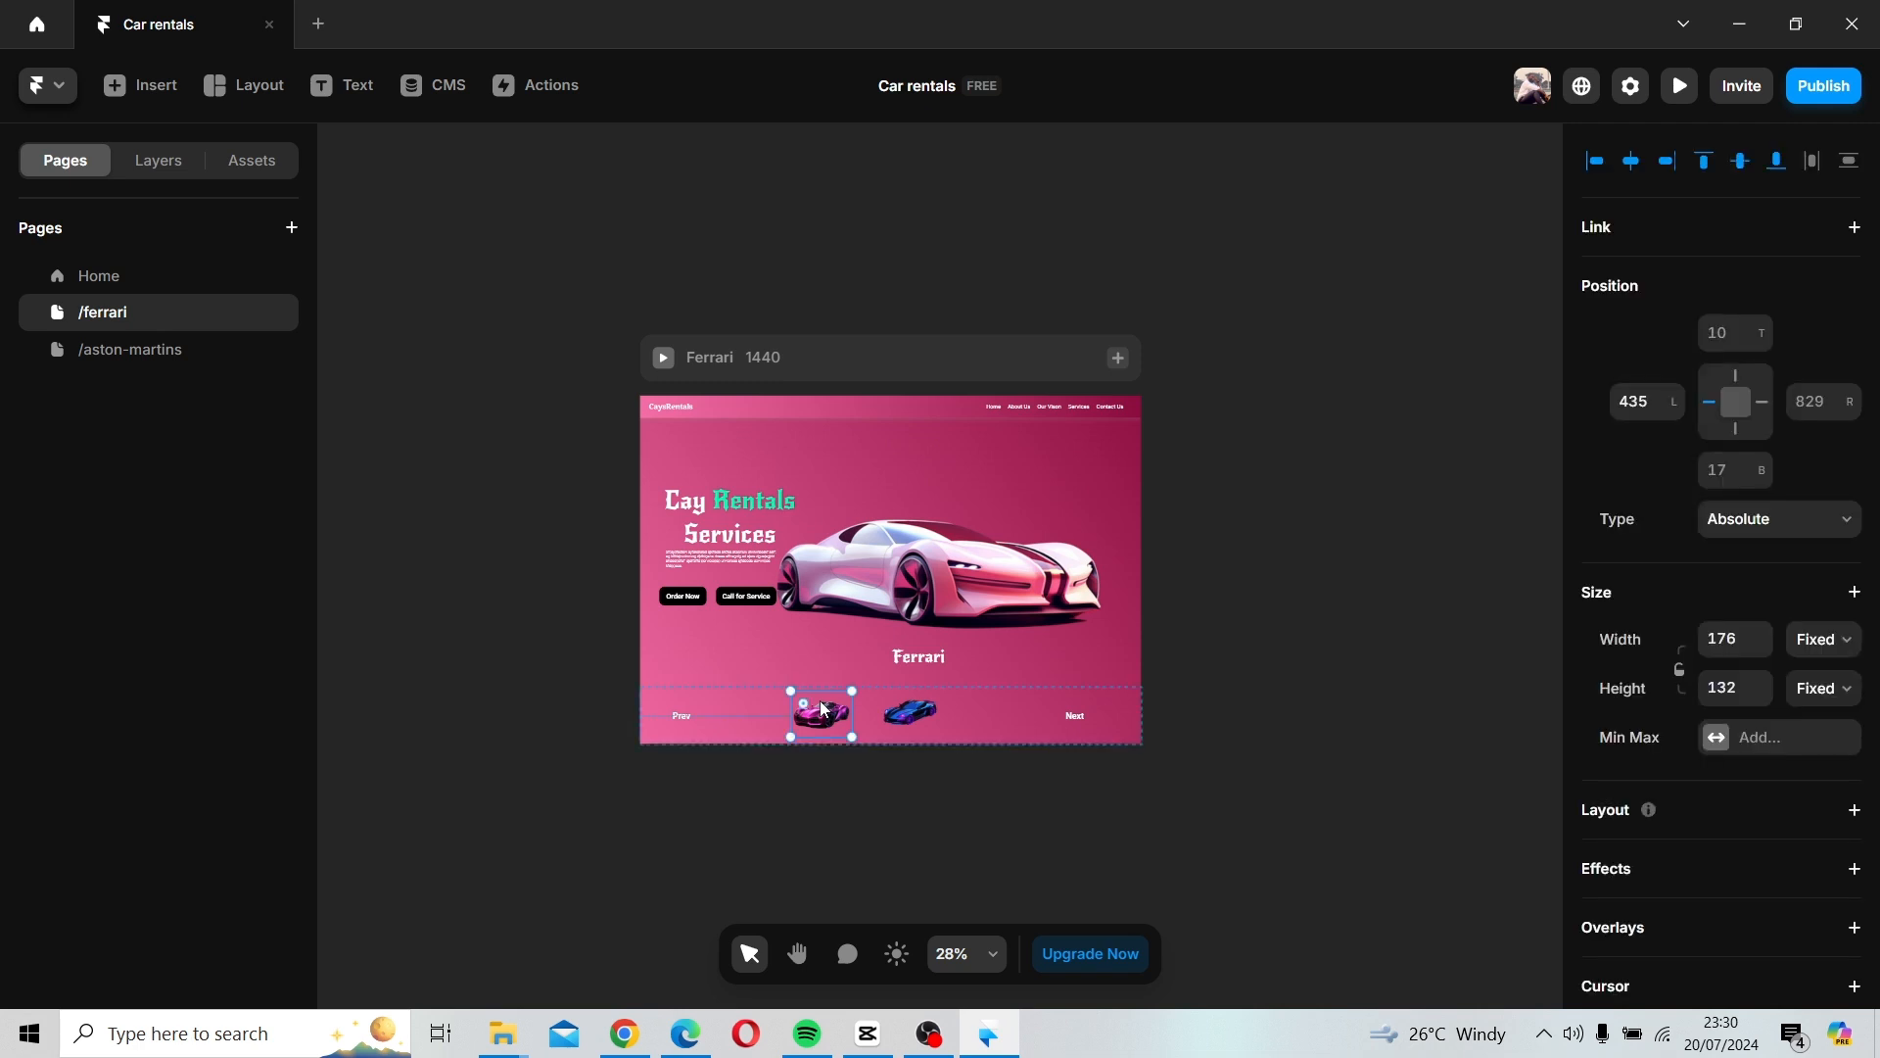
left_click(685, 726)
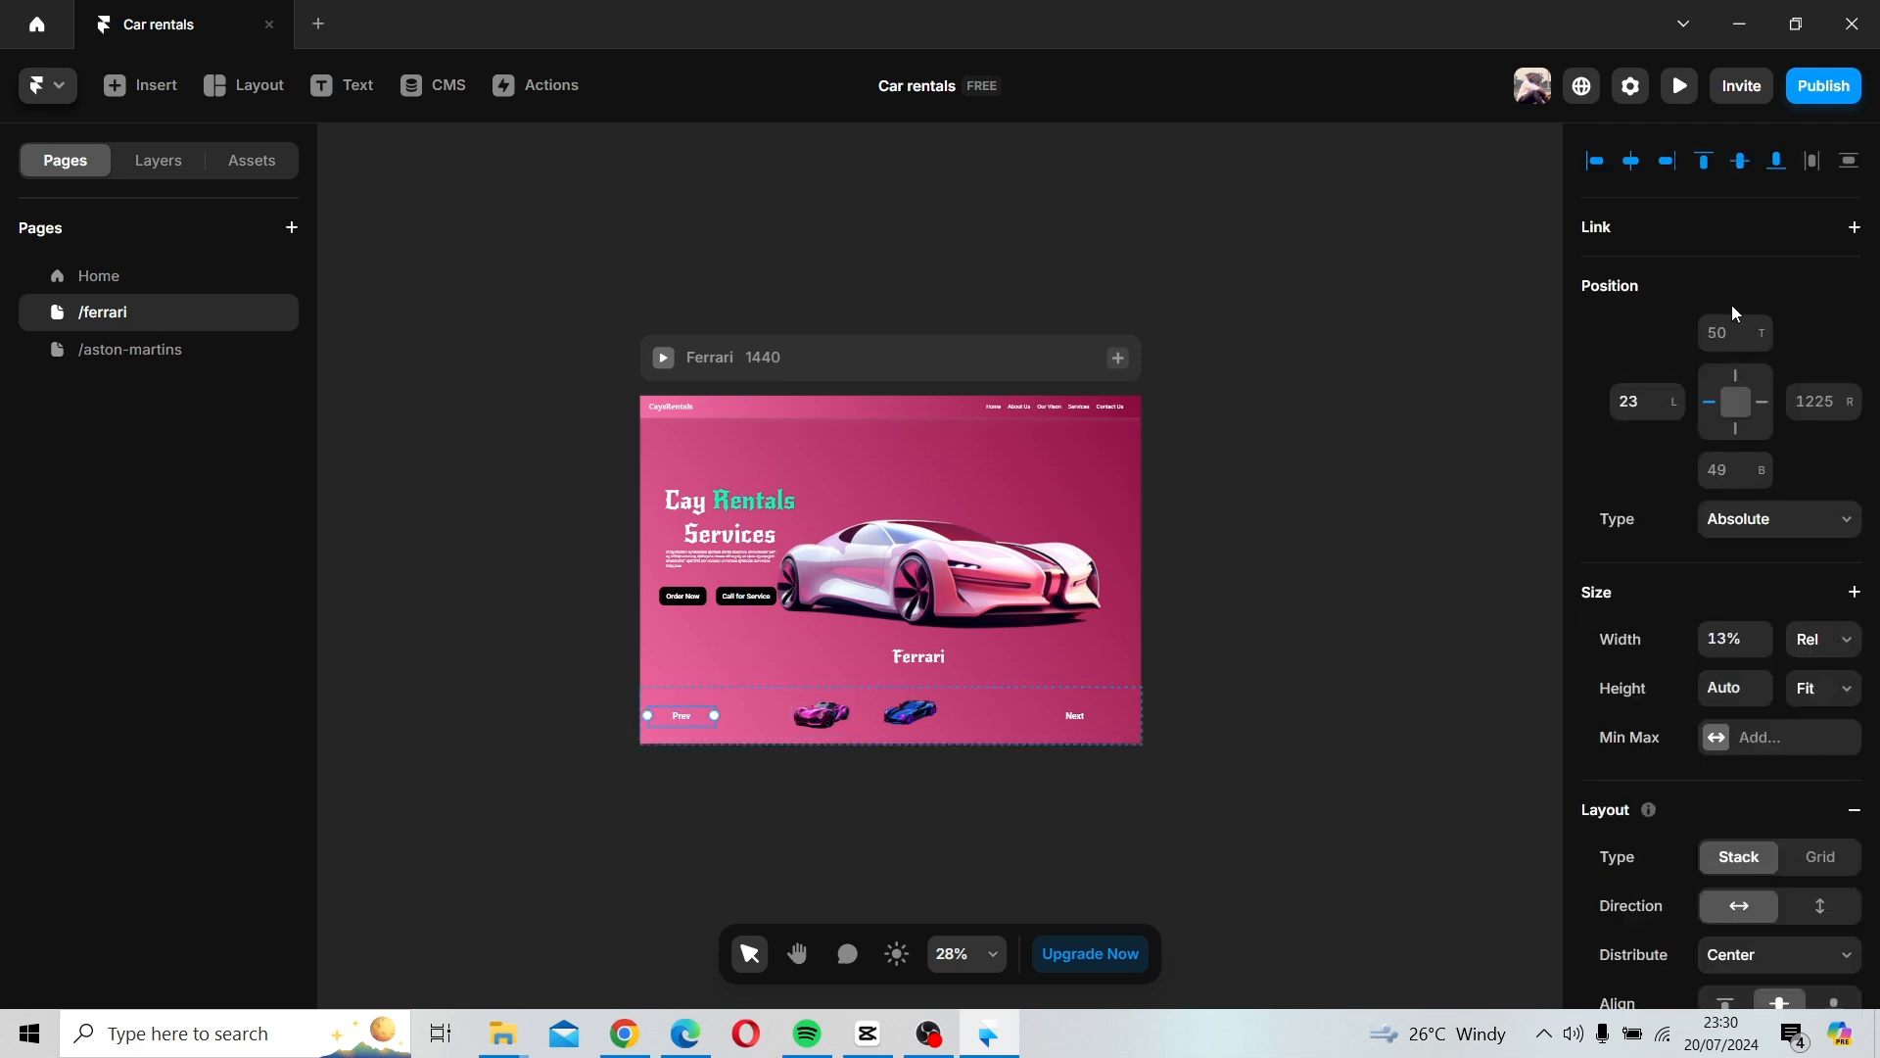
left_click(1757, 233)
left_click(1769, 278)
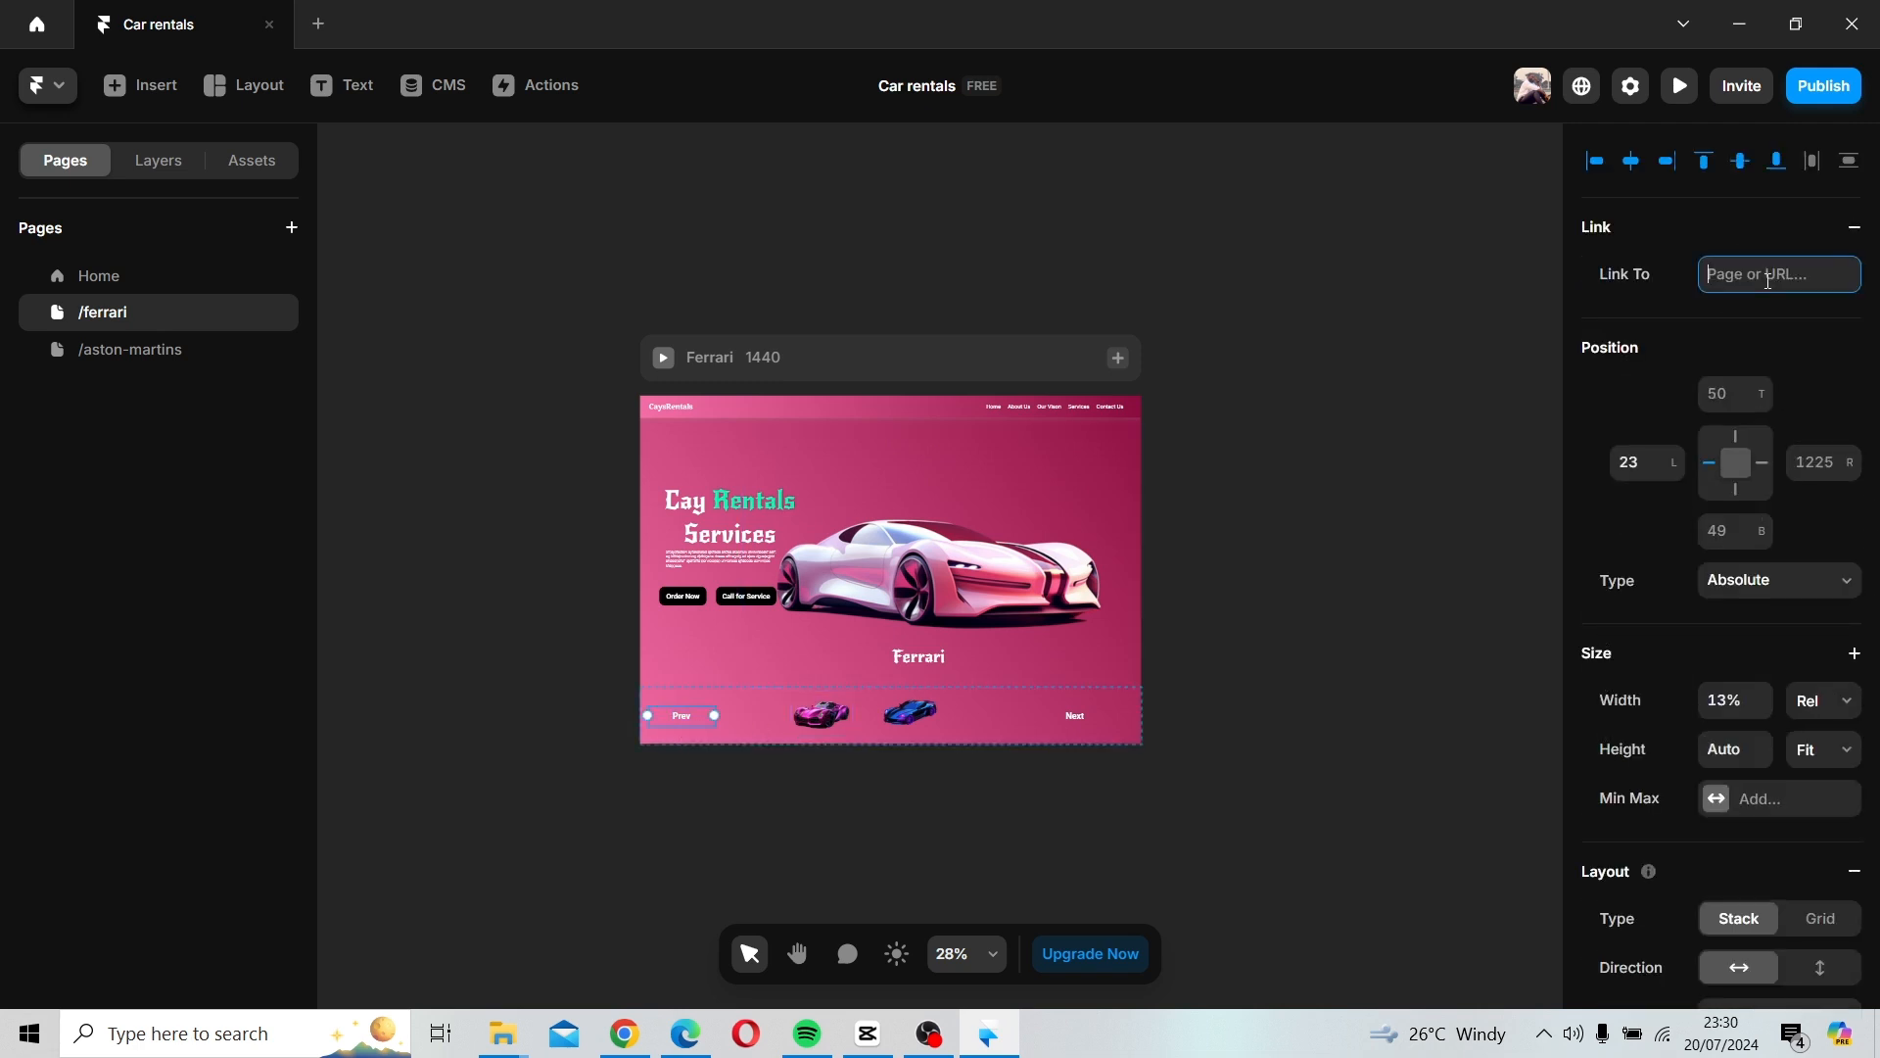
left_click(1679, 361)
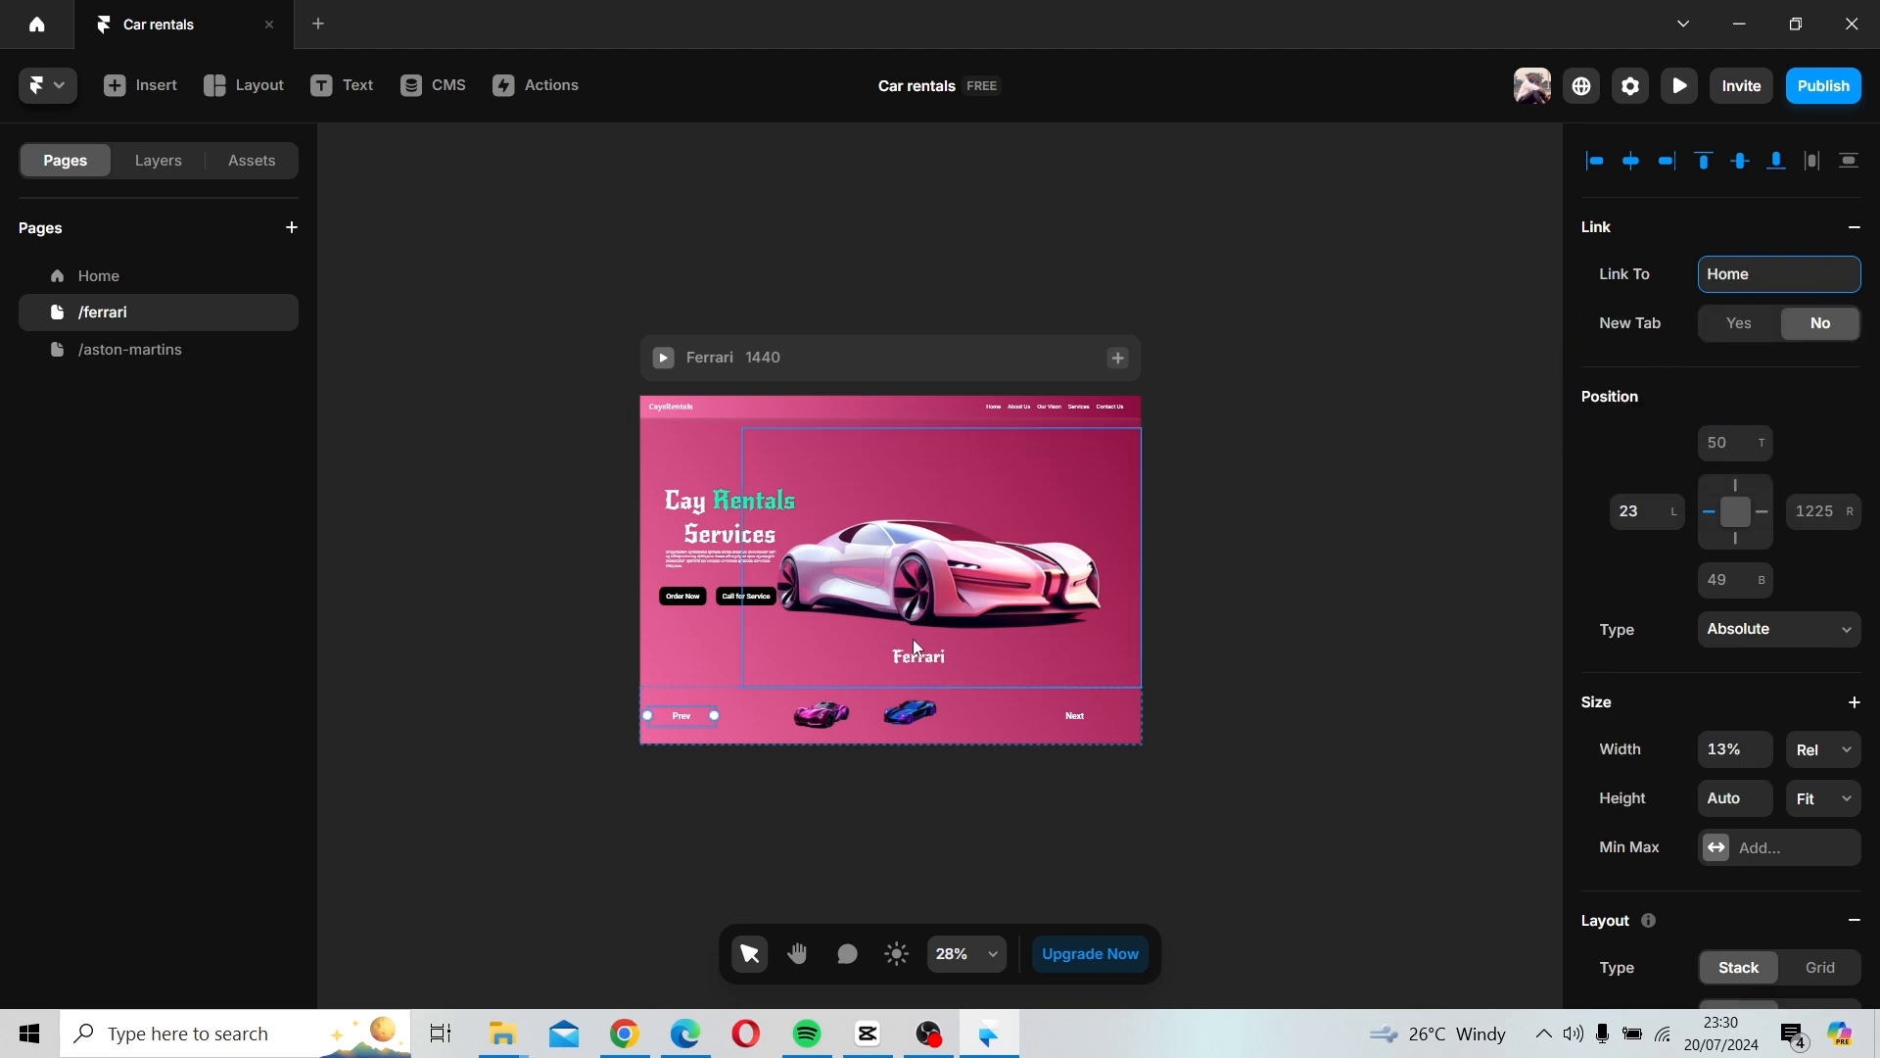
Link the purple car thumbnail on the /ferrari page to the Home page.
left_click(827, 726)
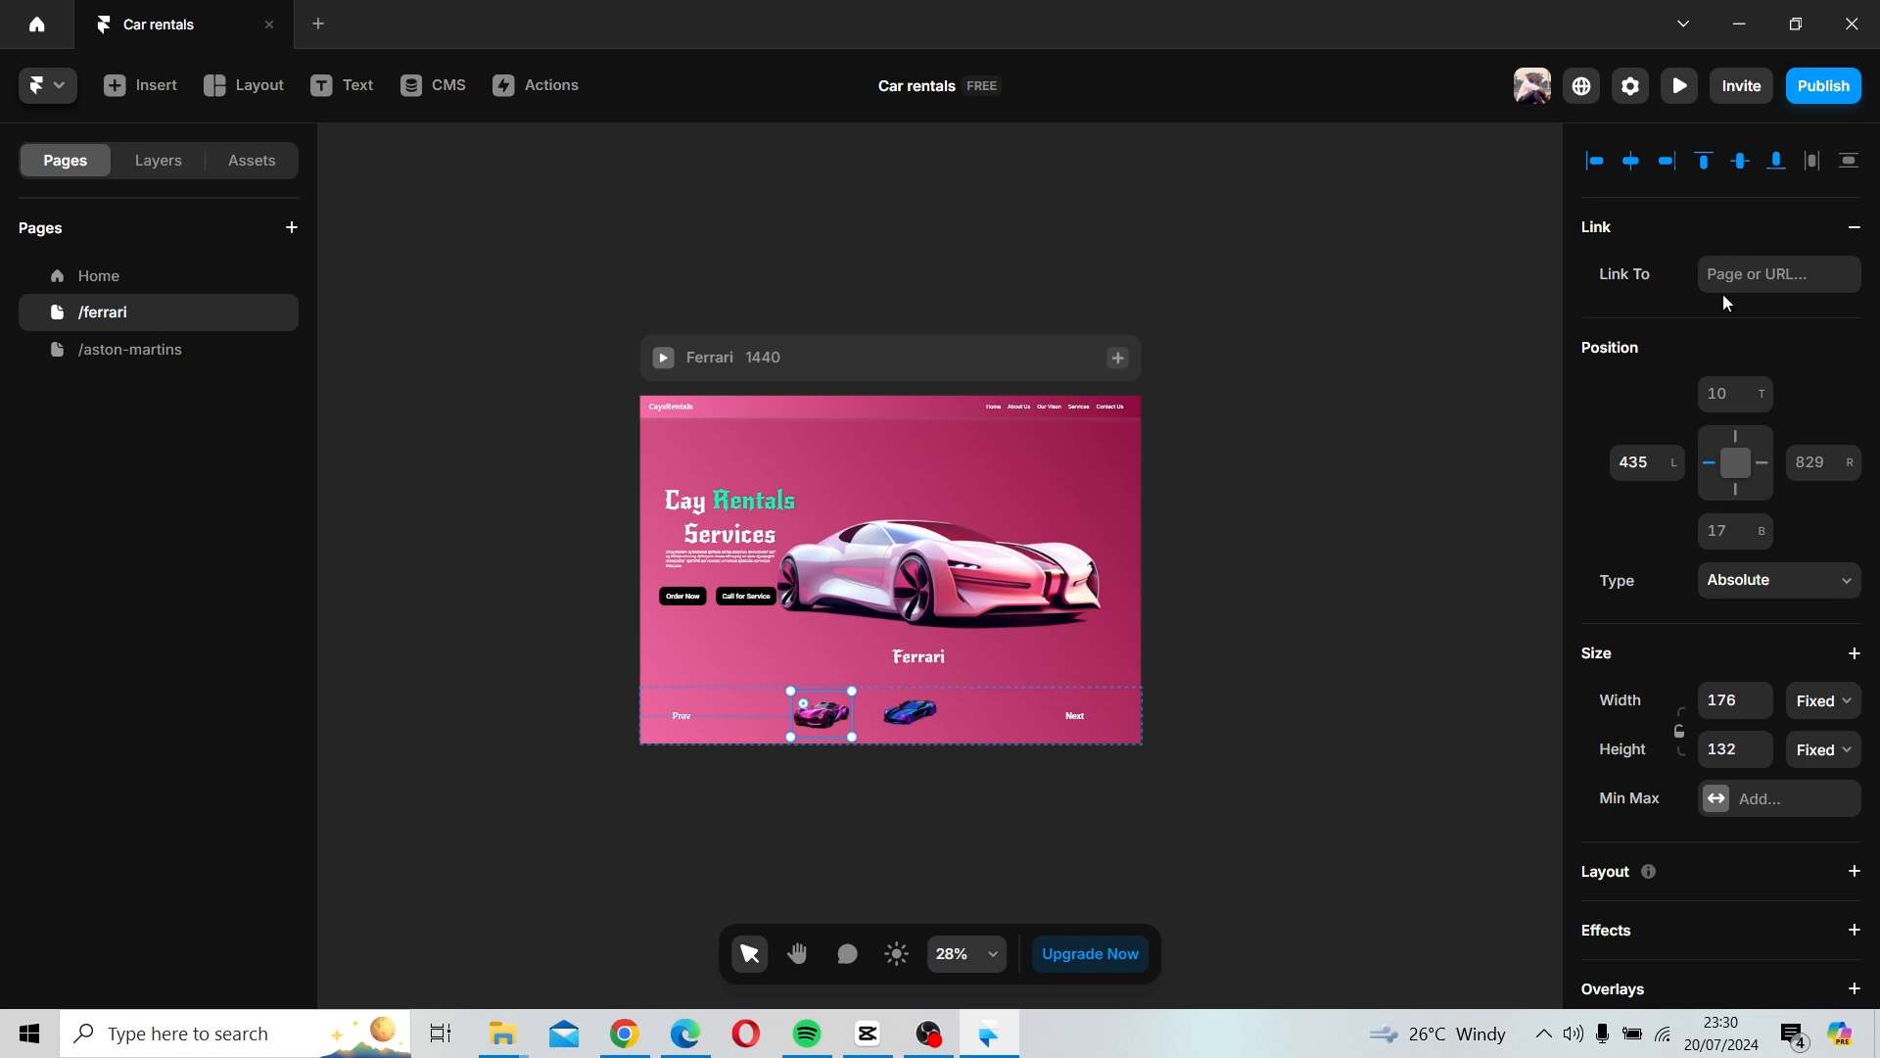
left_click(1736, 282)
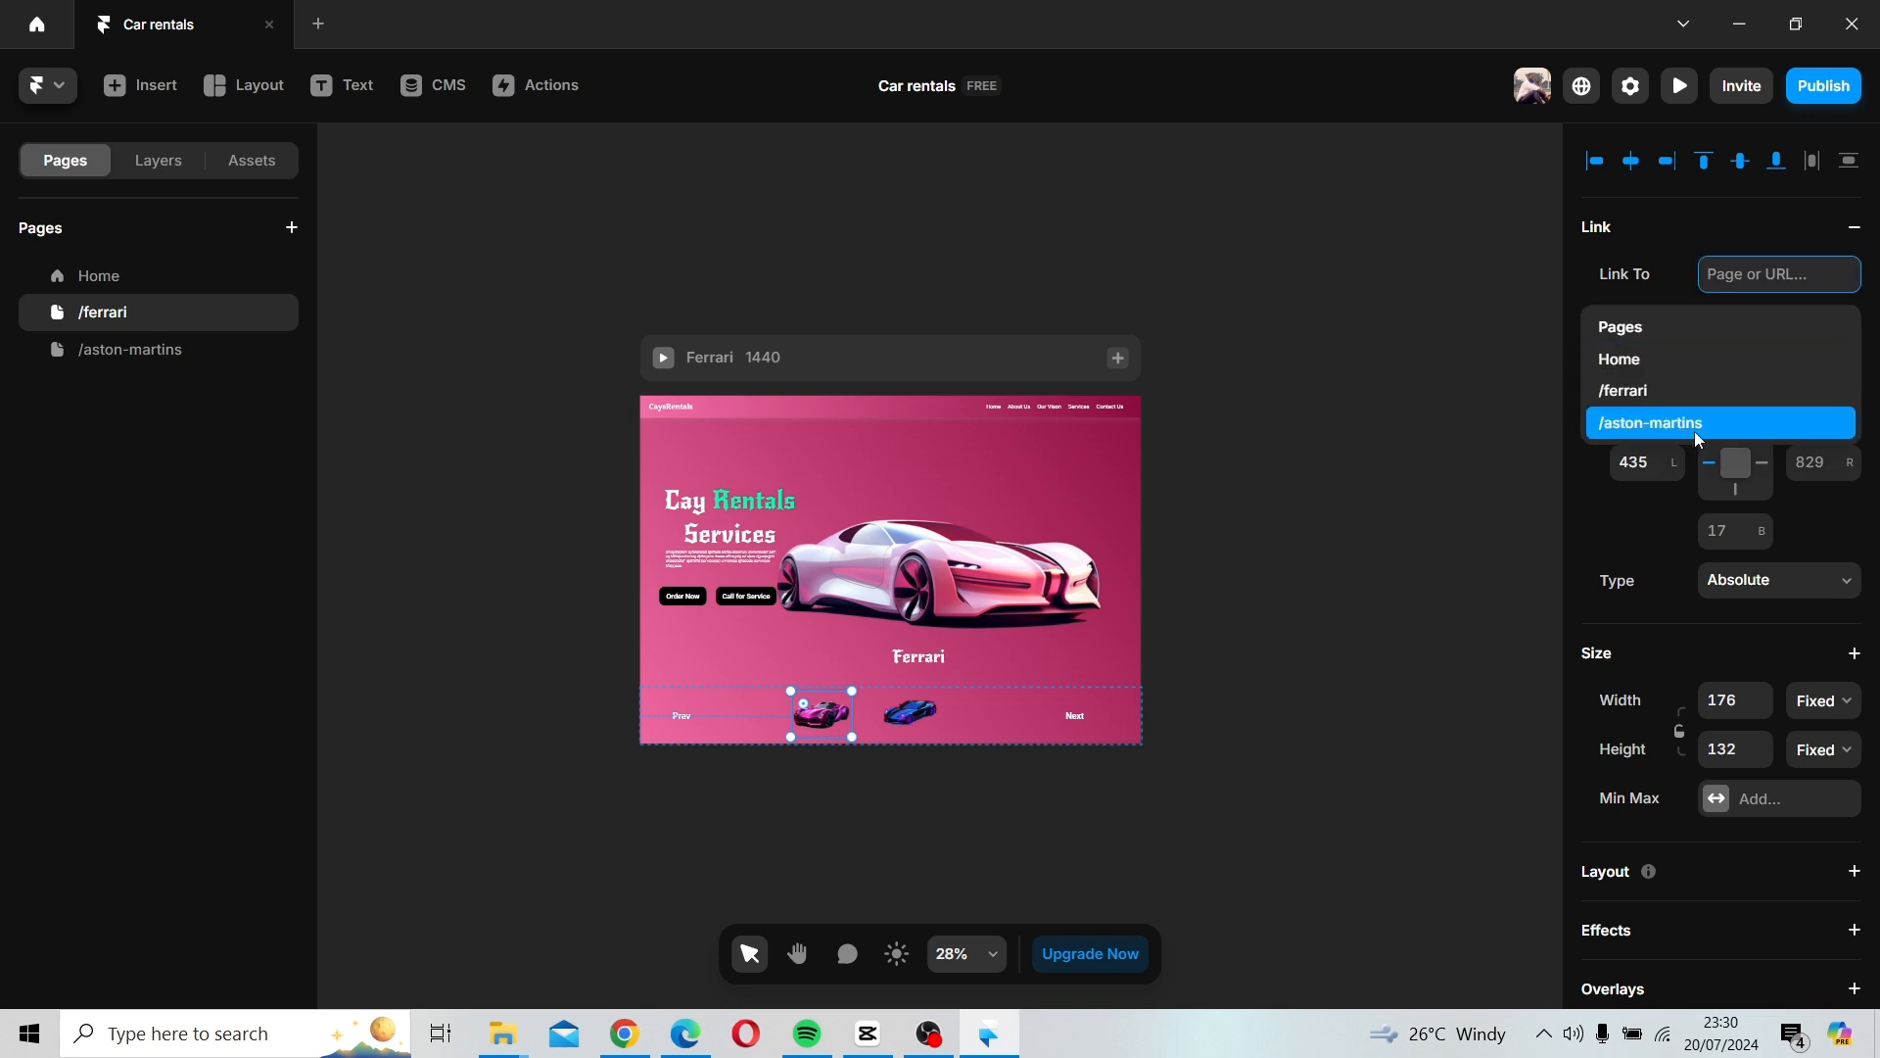
left_click(1669, 359)
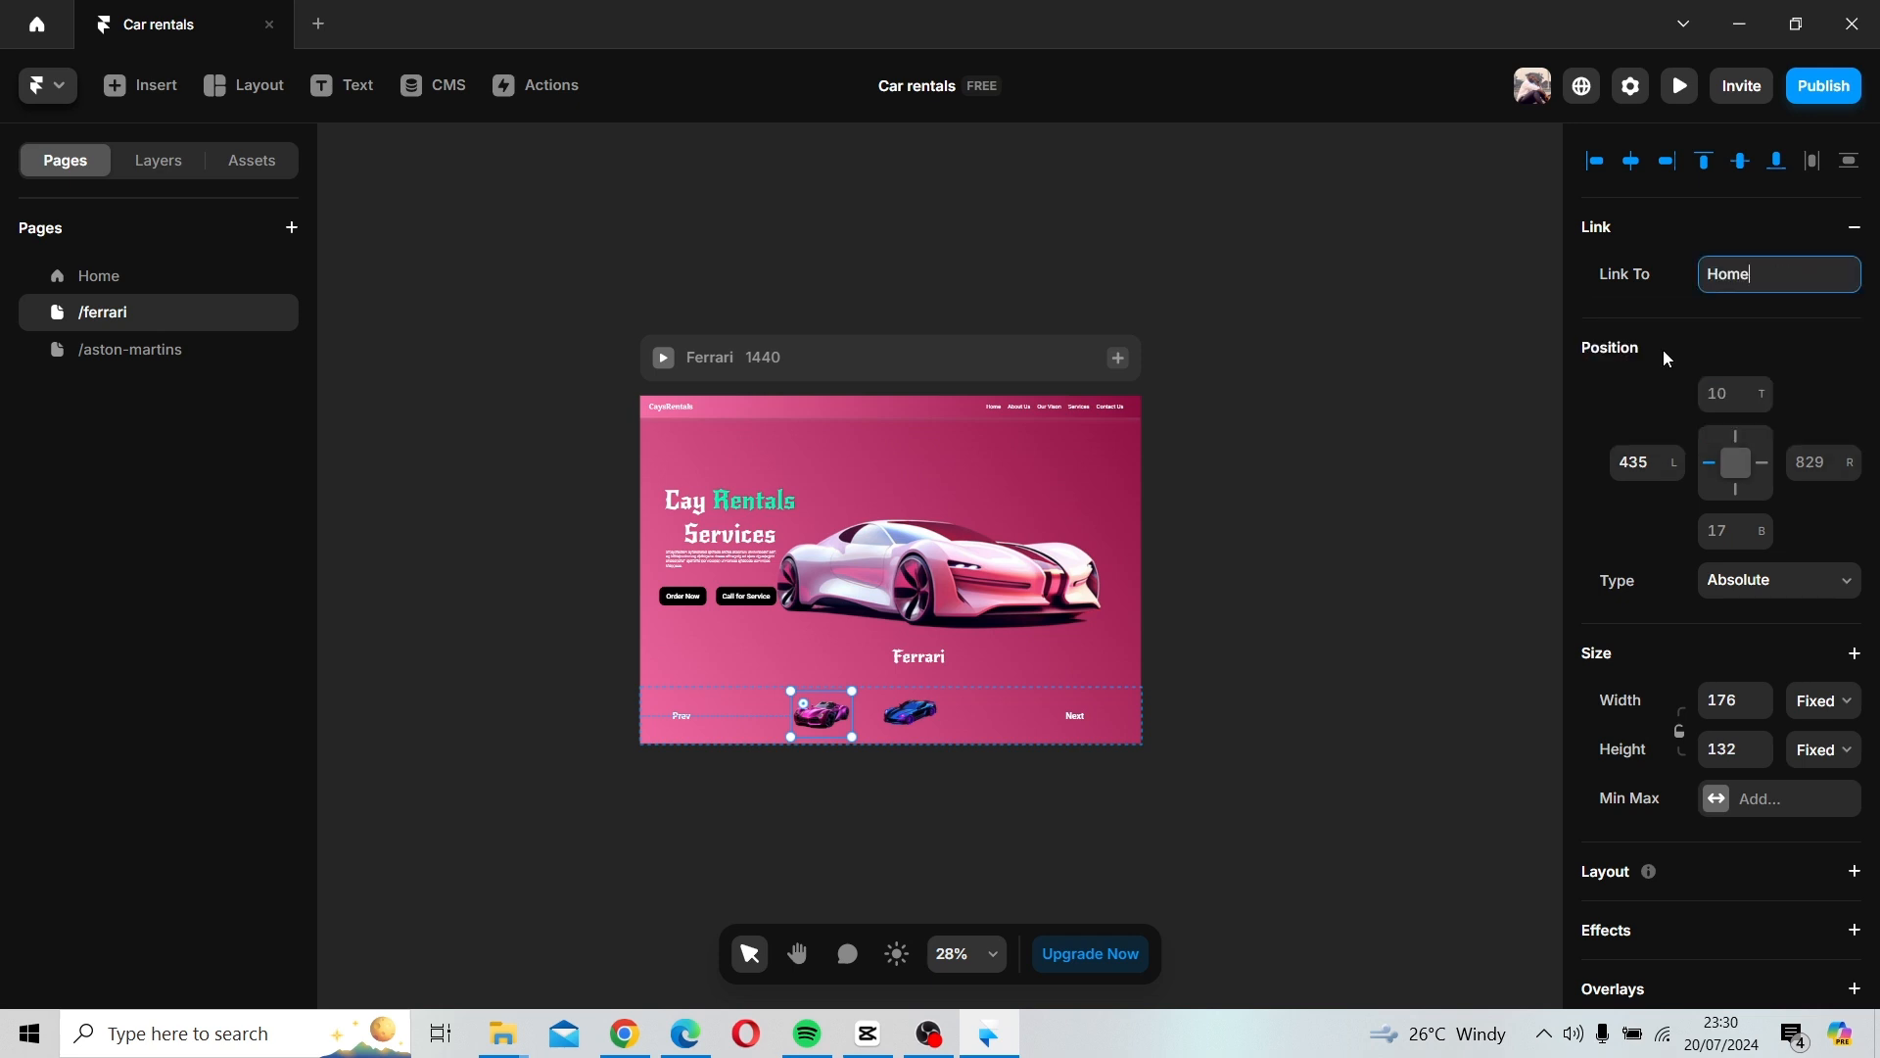
Link the blue car thumbnail on the /ferrari page to the /aston-martins page.
left_click(921, 712)
left_click(1745, 244)
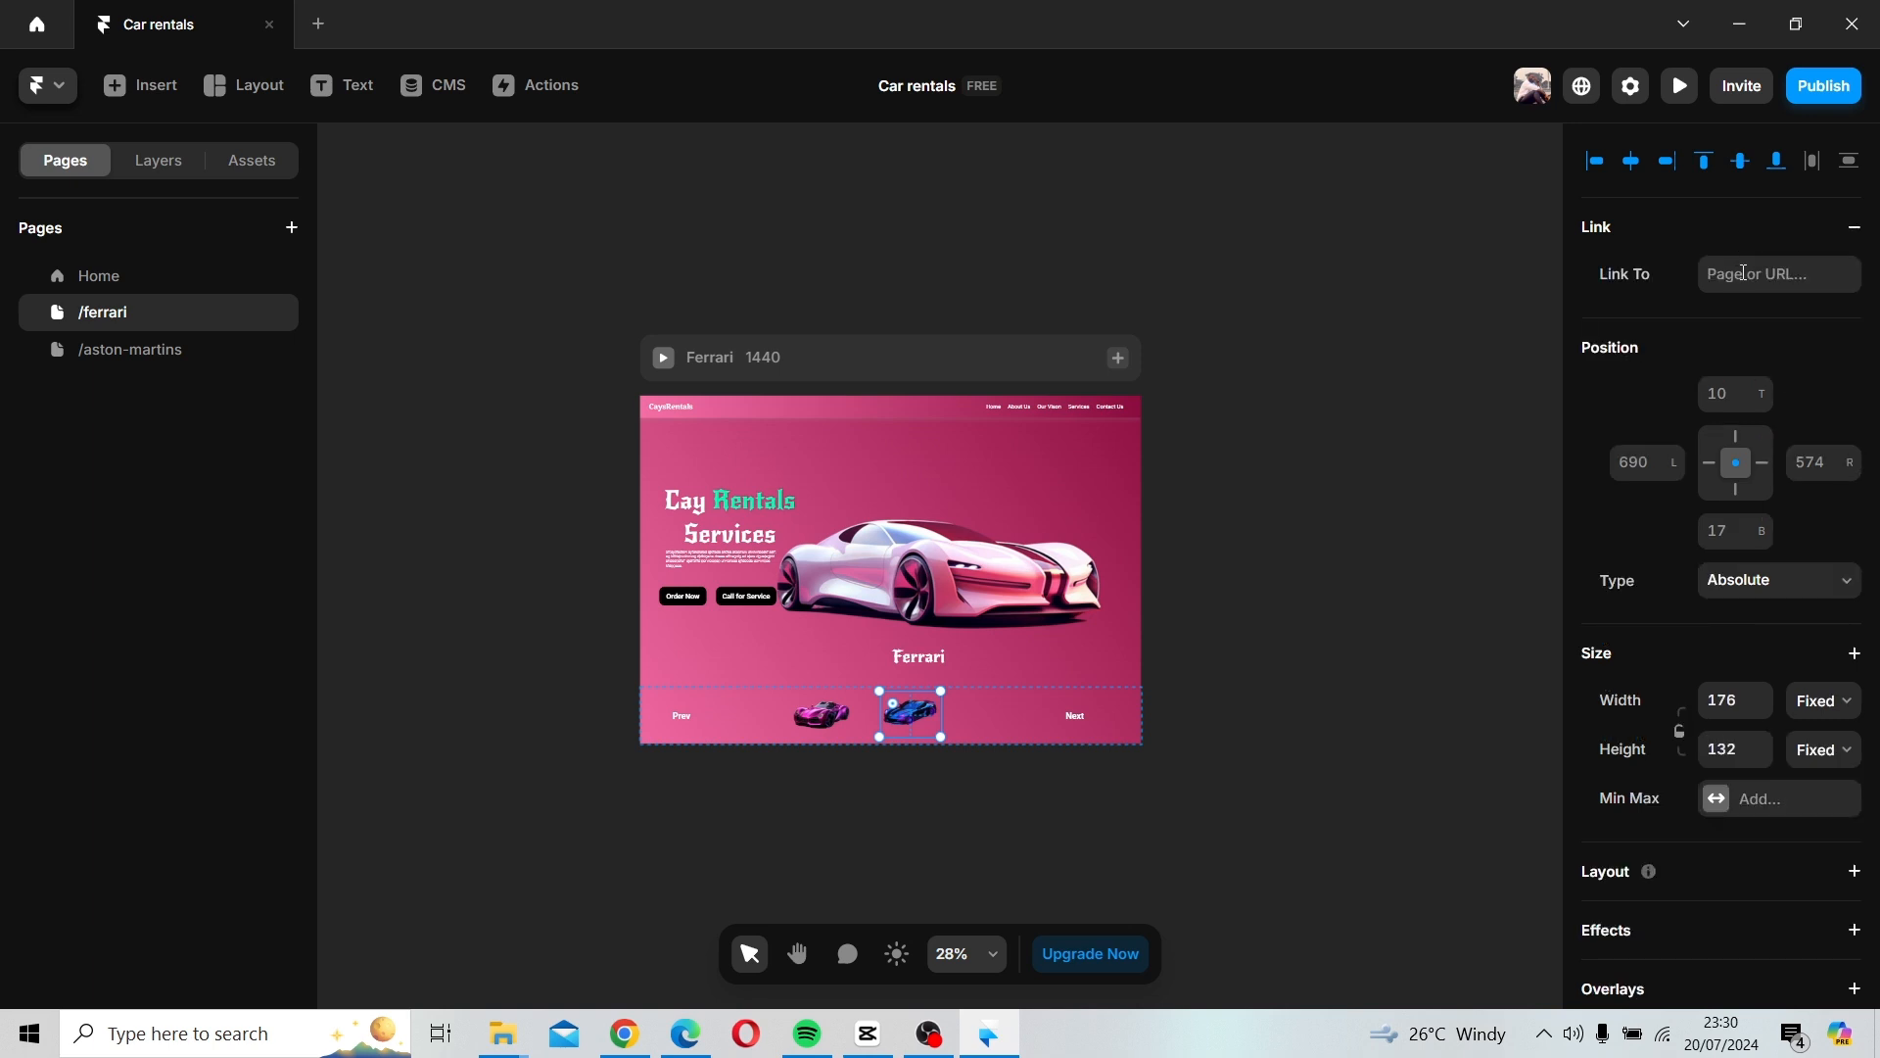
left_click(1748, 276)
left_click(1679, 431)
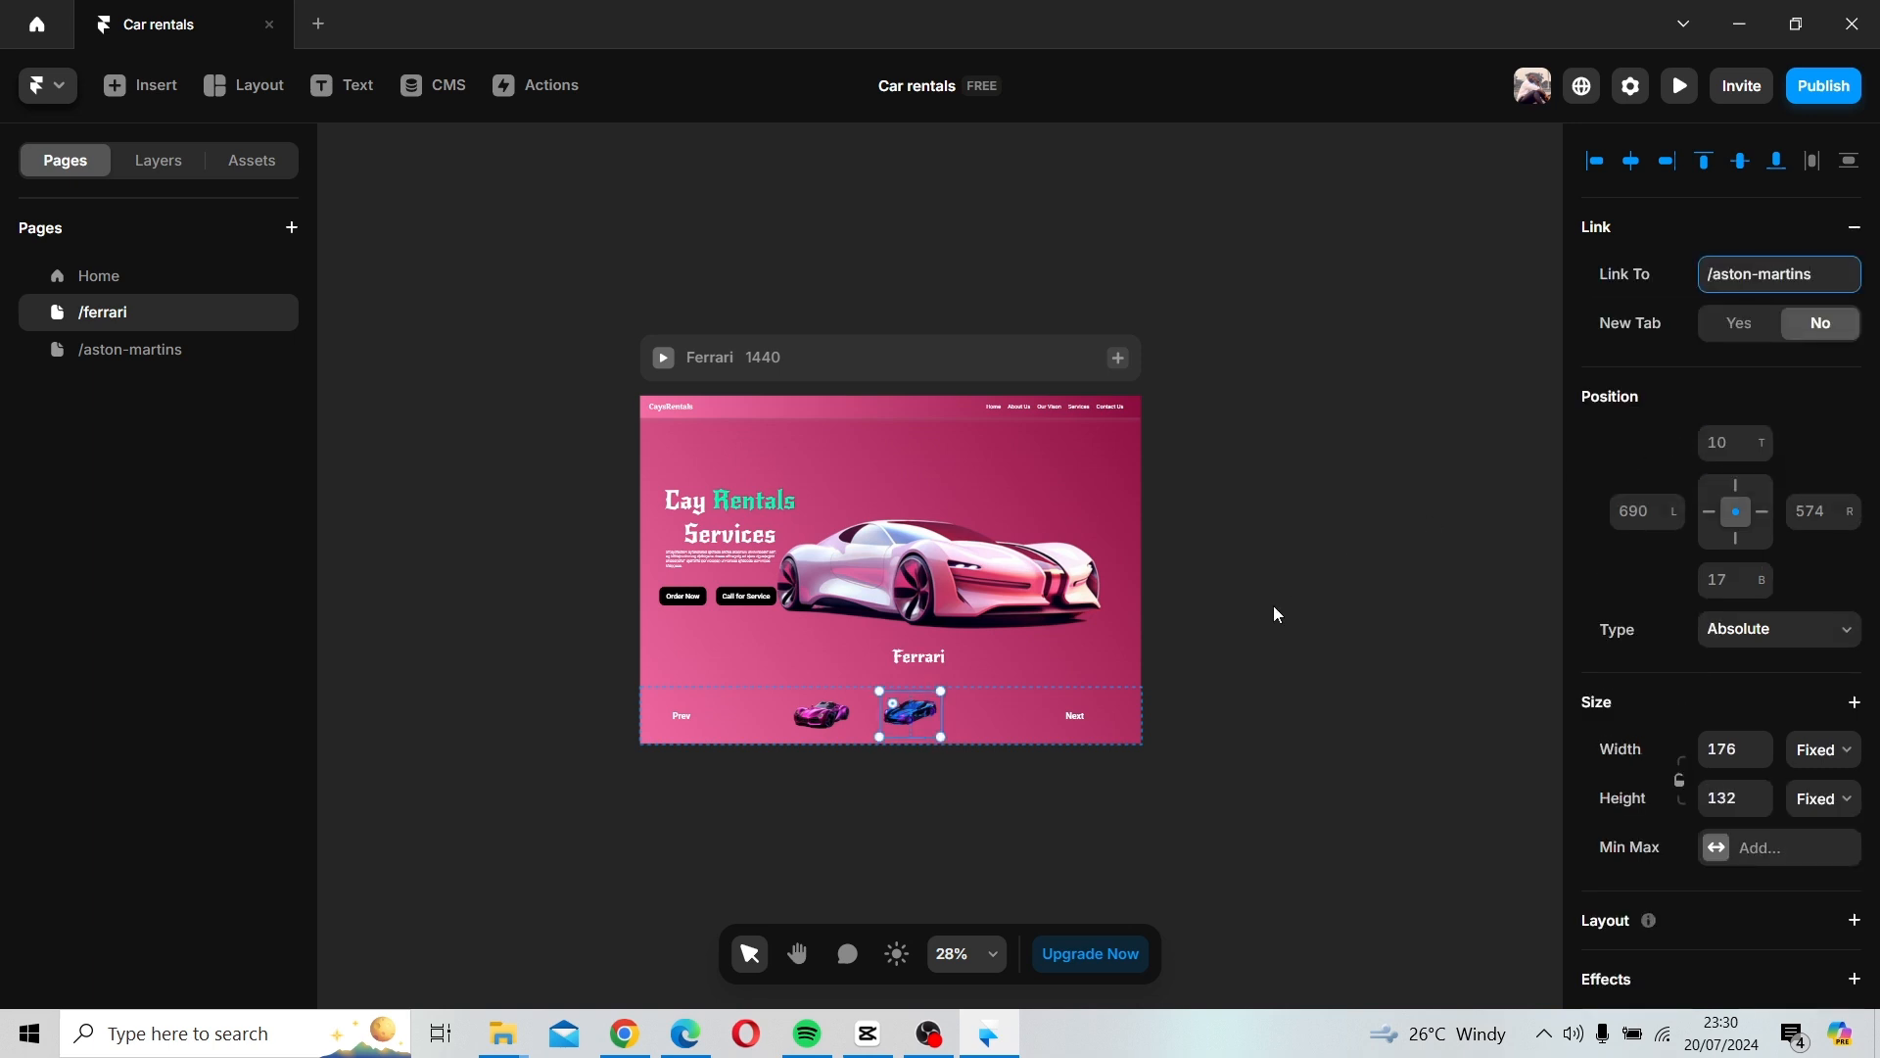
left_click(1260, 666)
Link the Next button in the Ferrari design on the /ferrari page to the Home page.
left_click(1064, 725)
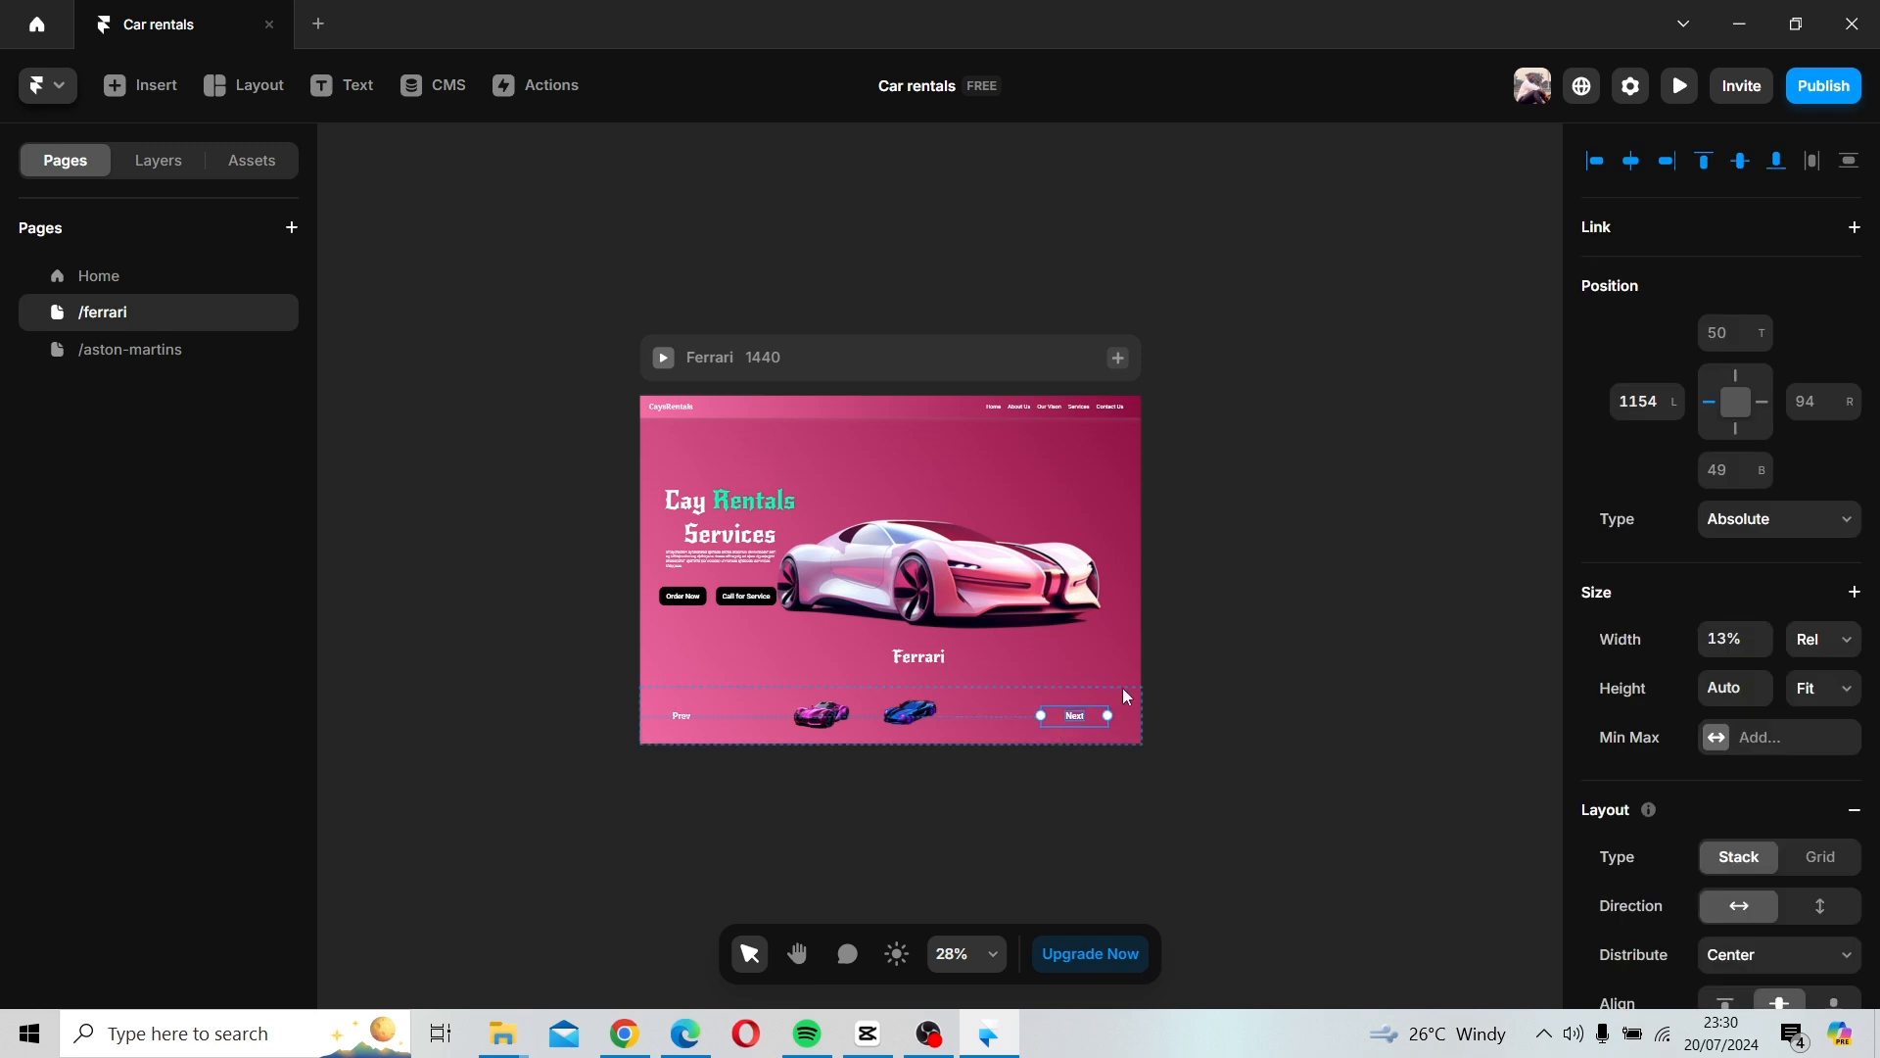
left_click(1705, 244)
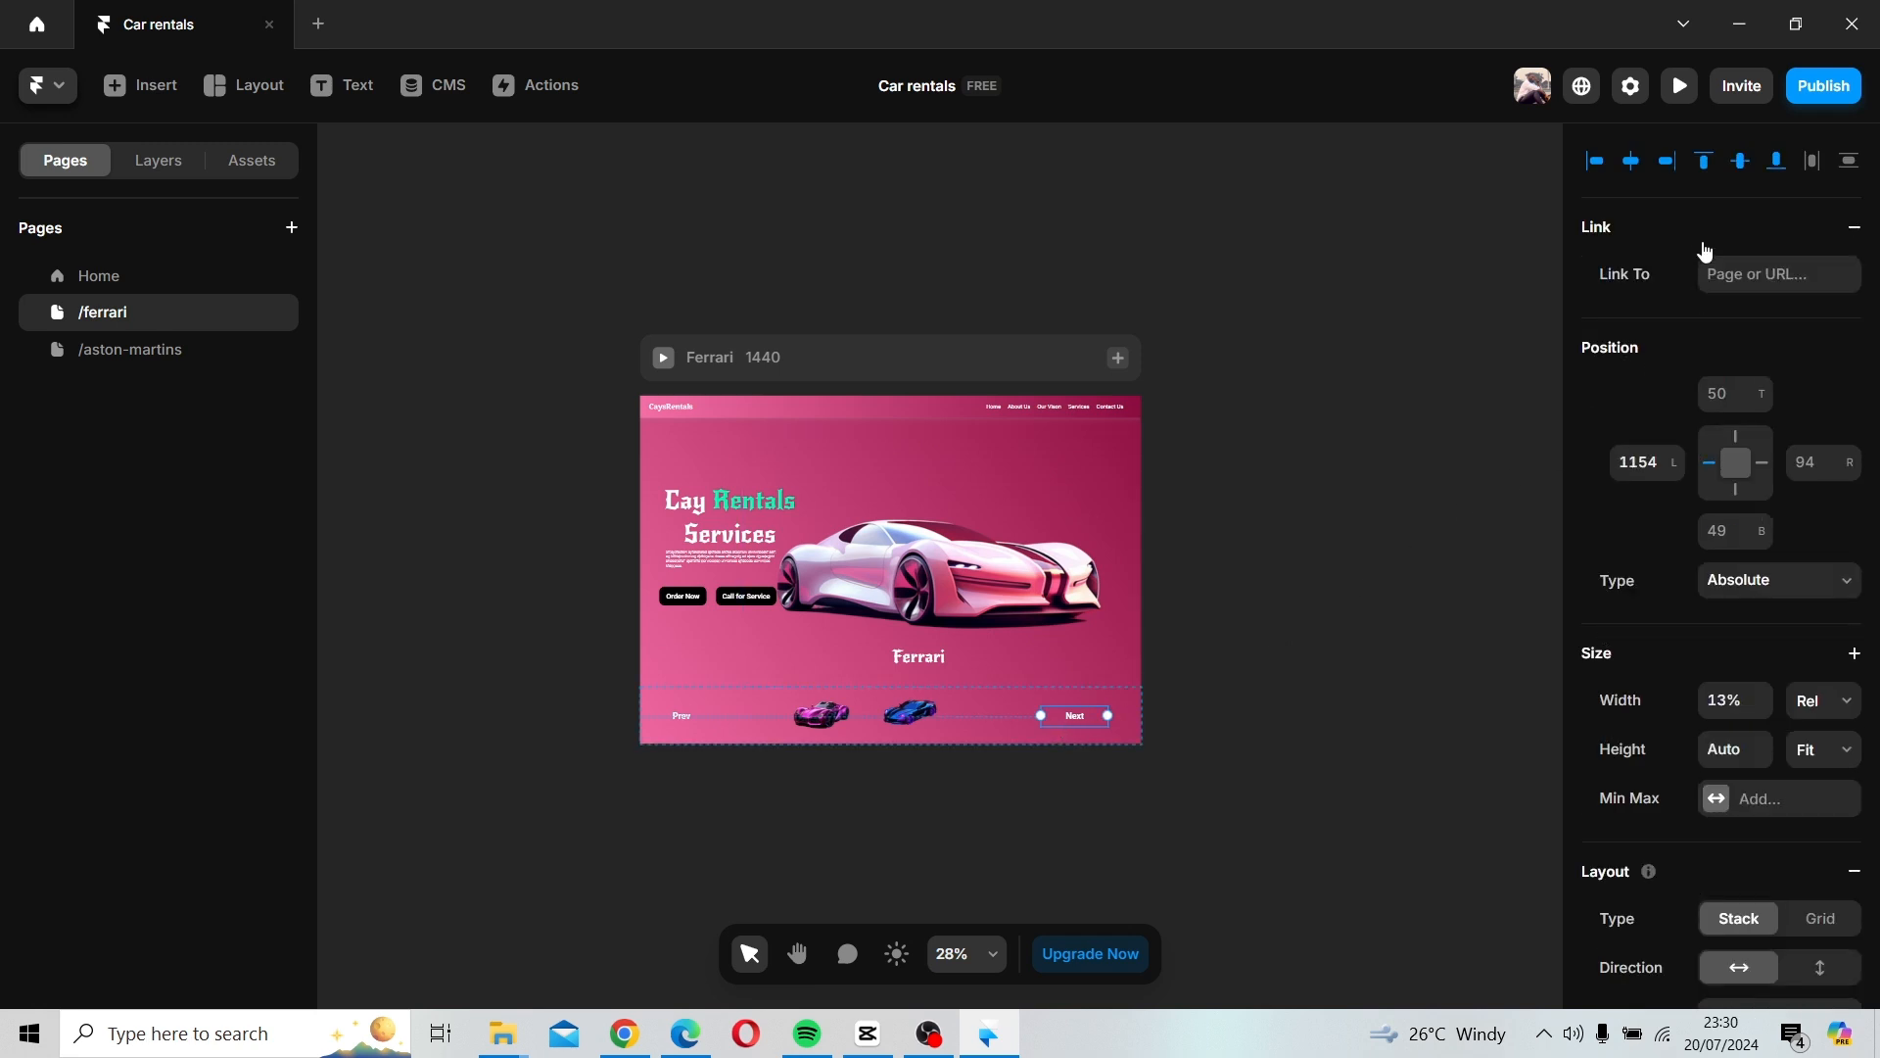
left_click(1783, 282)
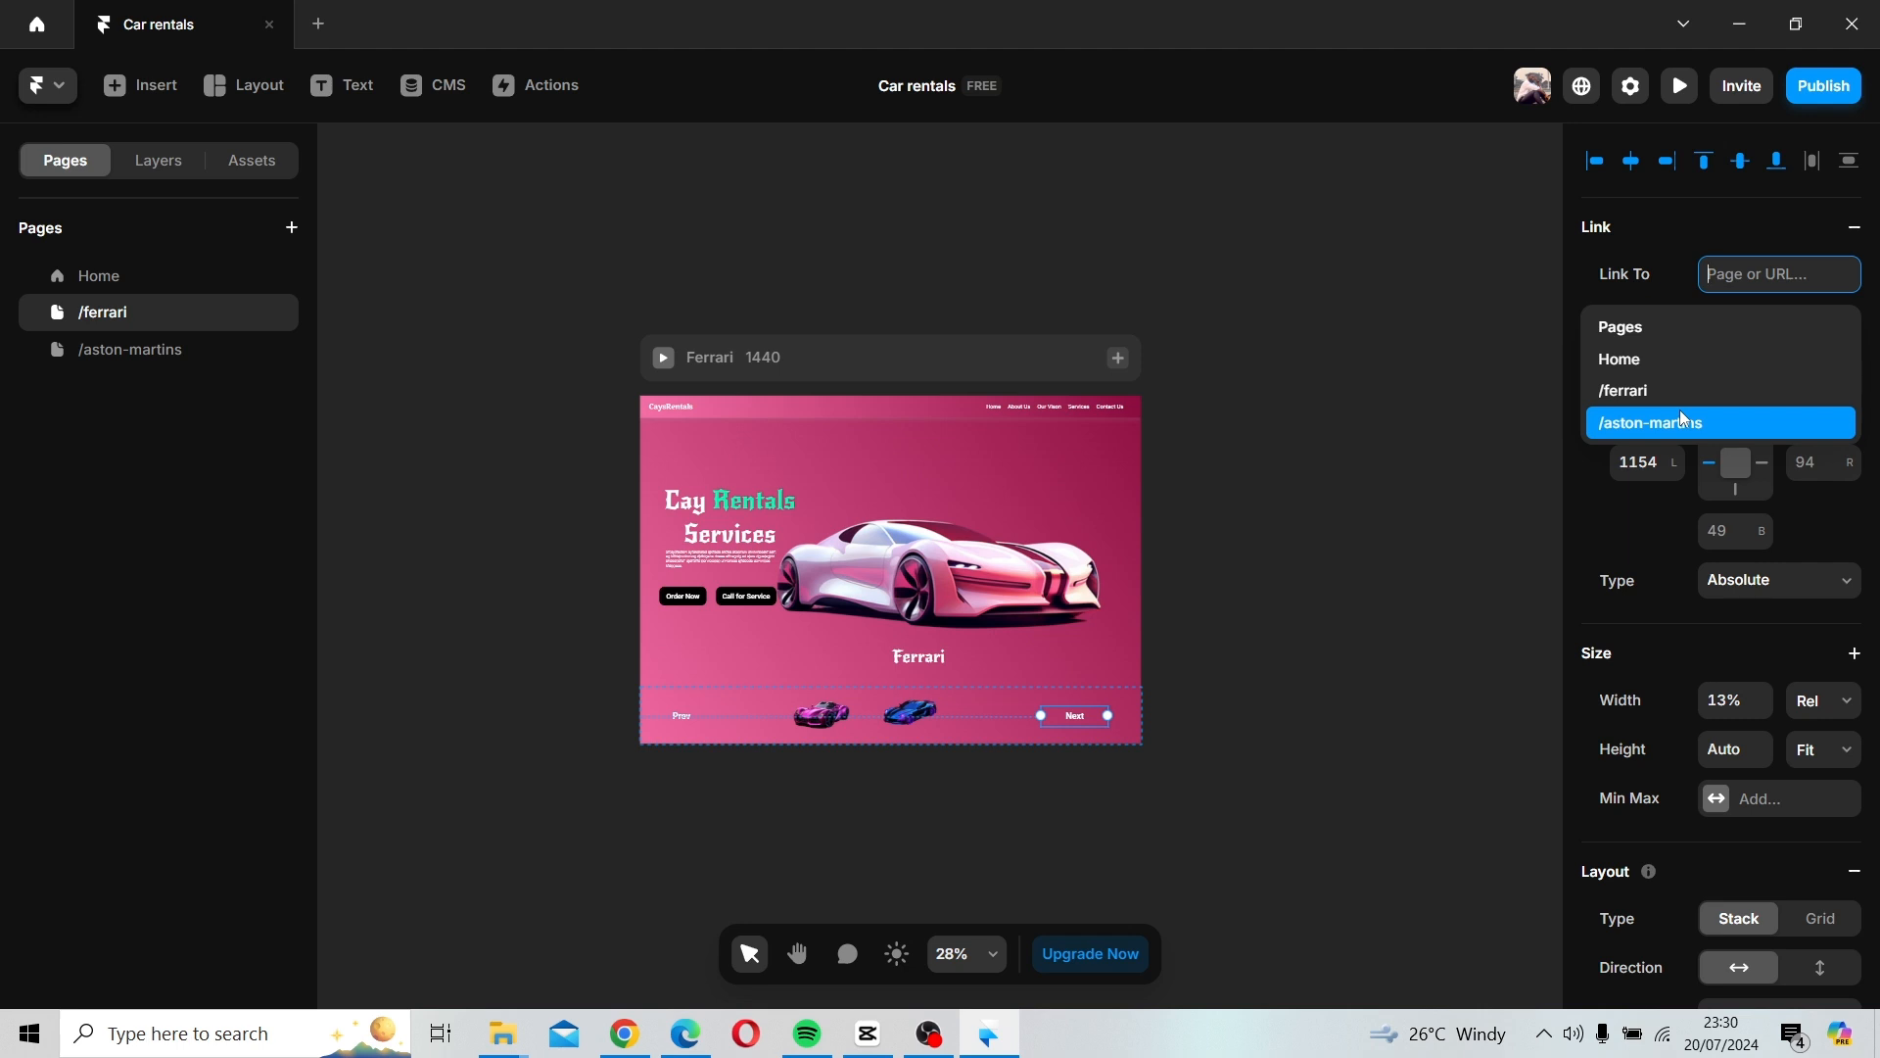
left_click(1666, 359)
left_click(1212, 526)
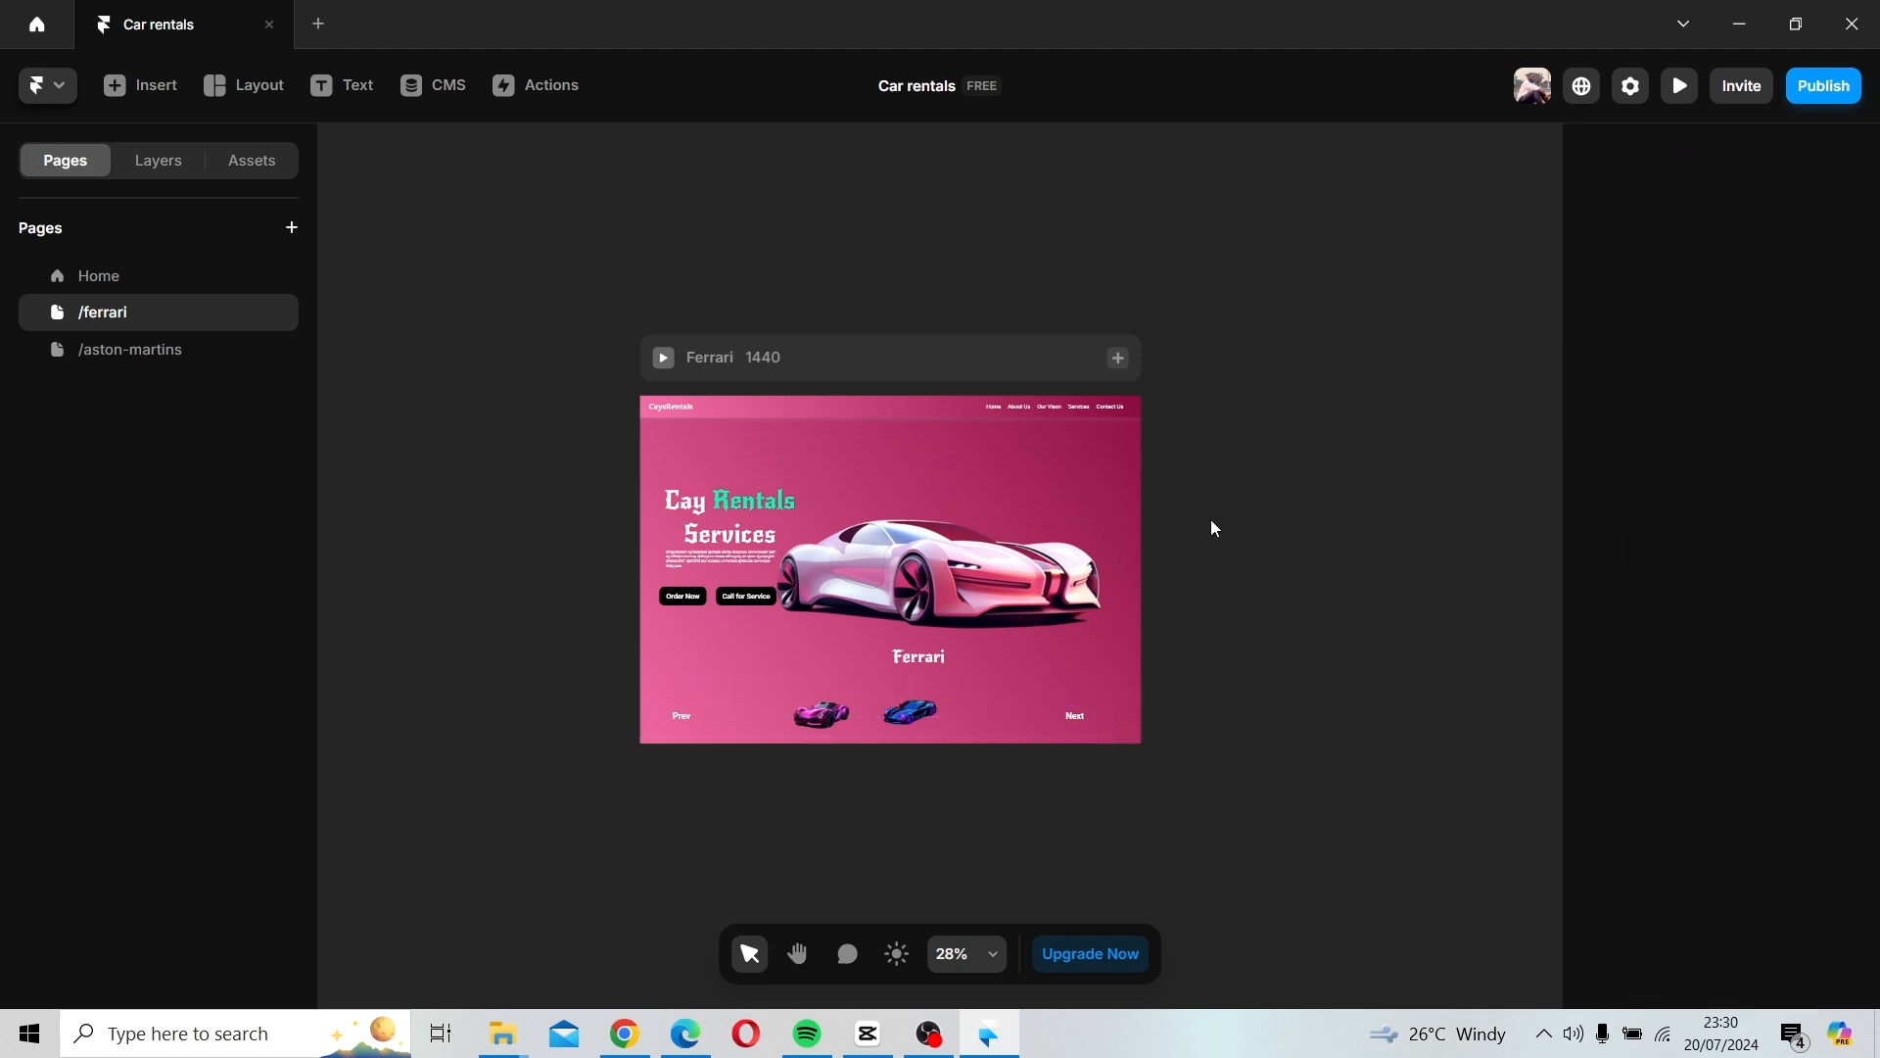
Open the /aston-martins page and link the Prev button in its design to the /ferrari page.
left_click(128, 350)
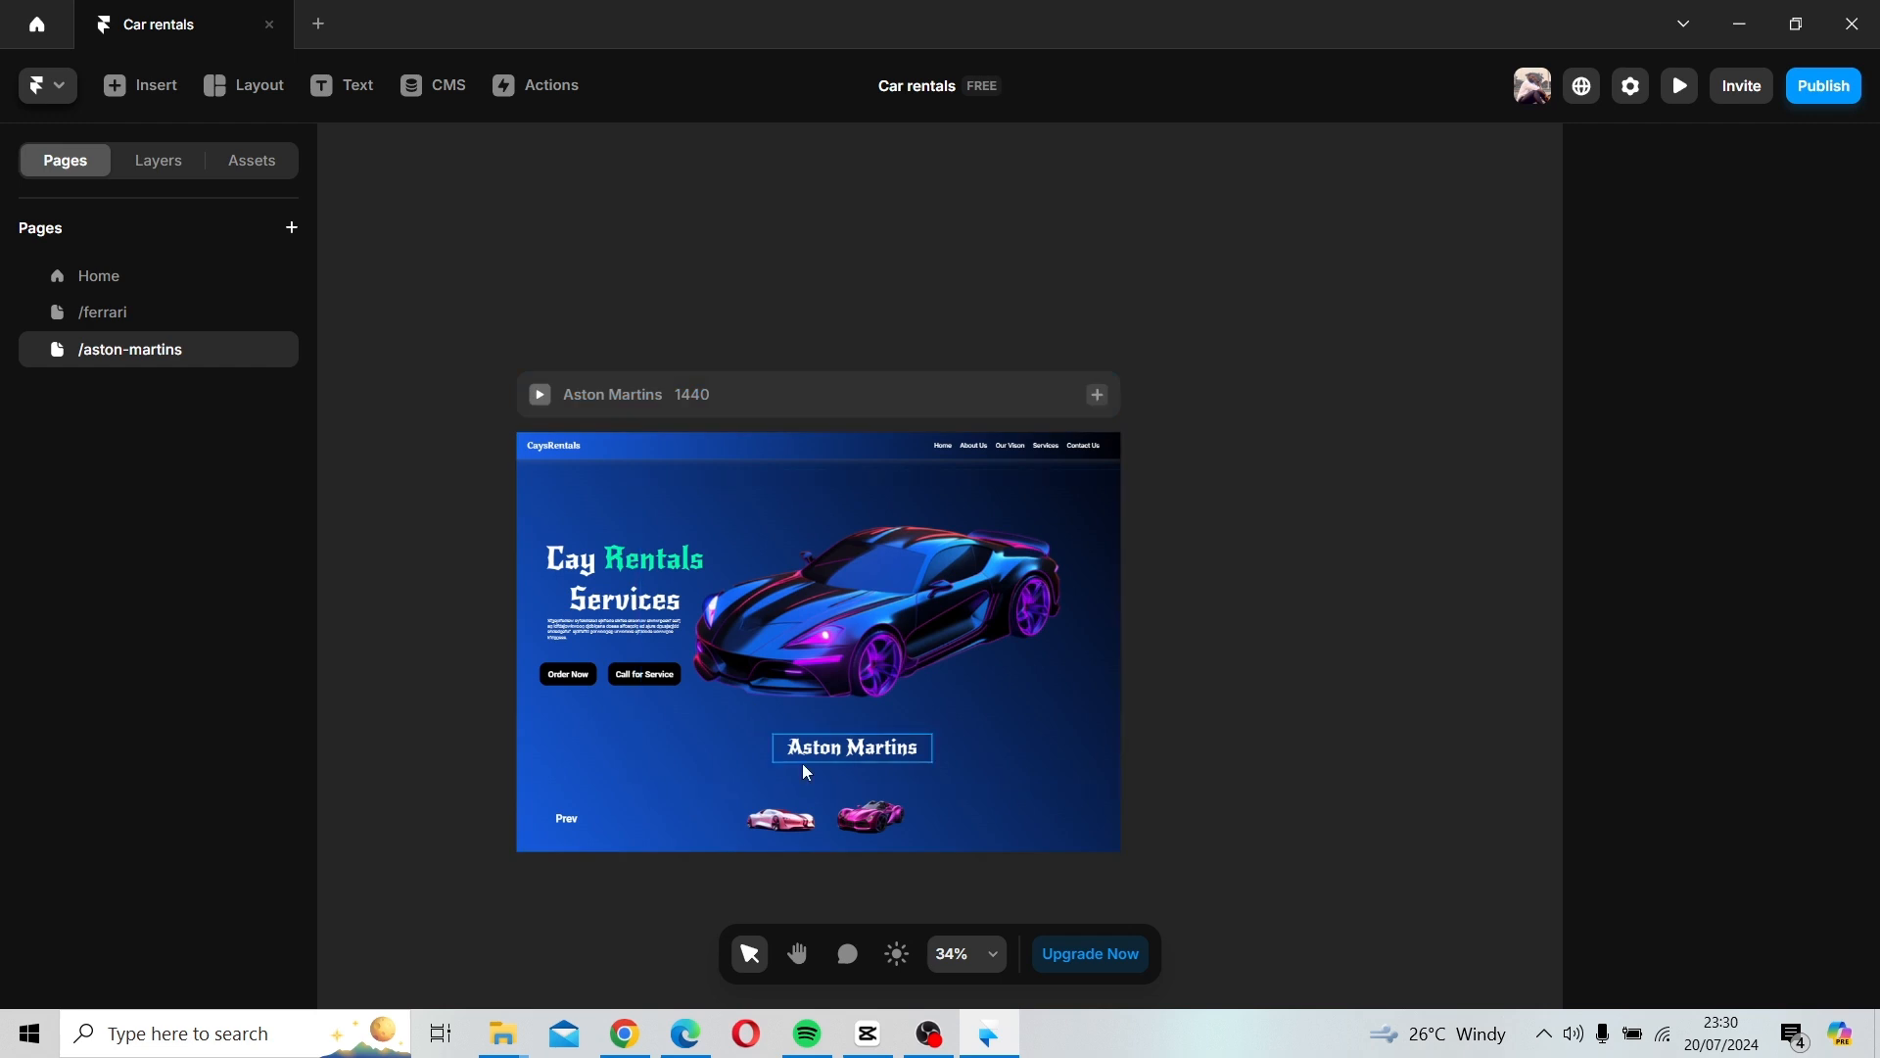
left_click(581, 821)
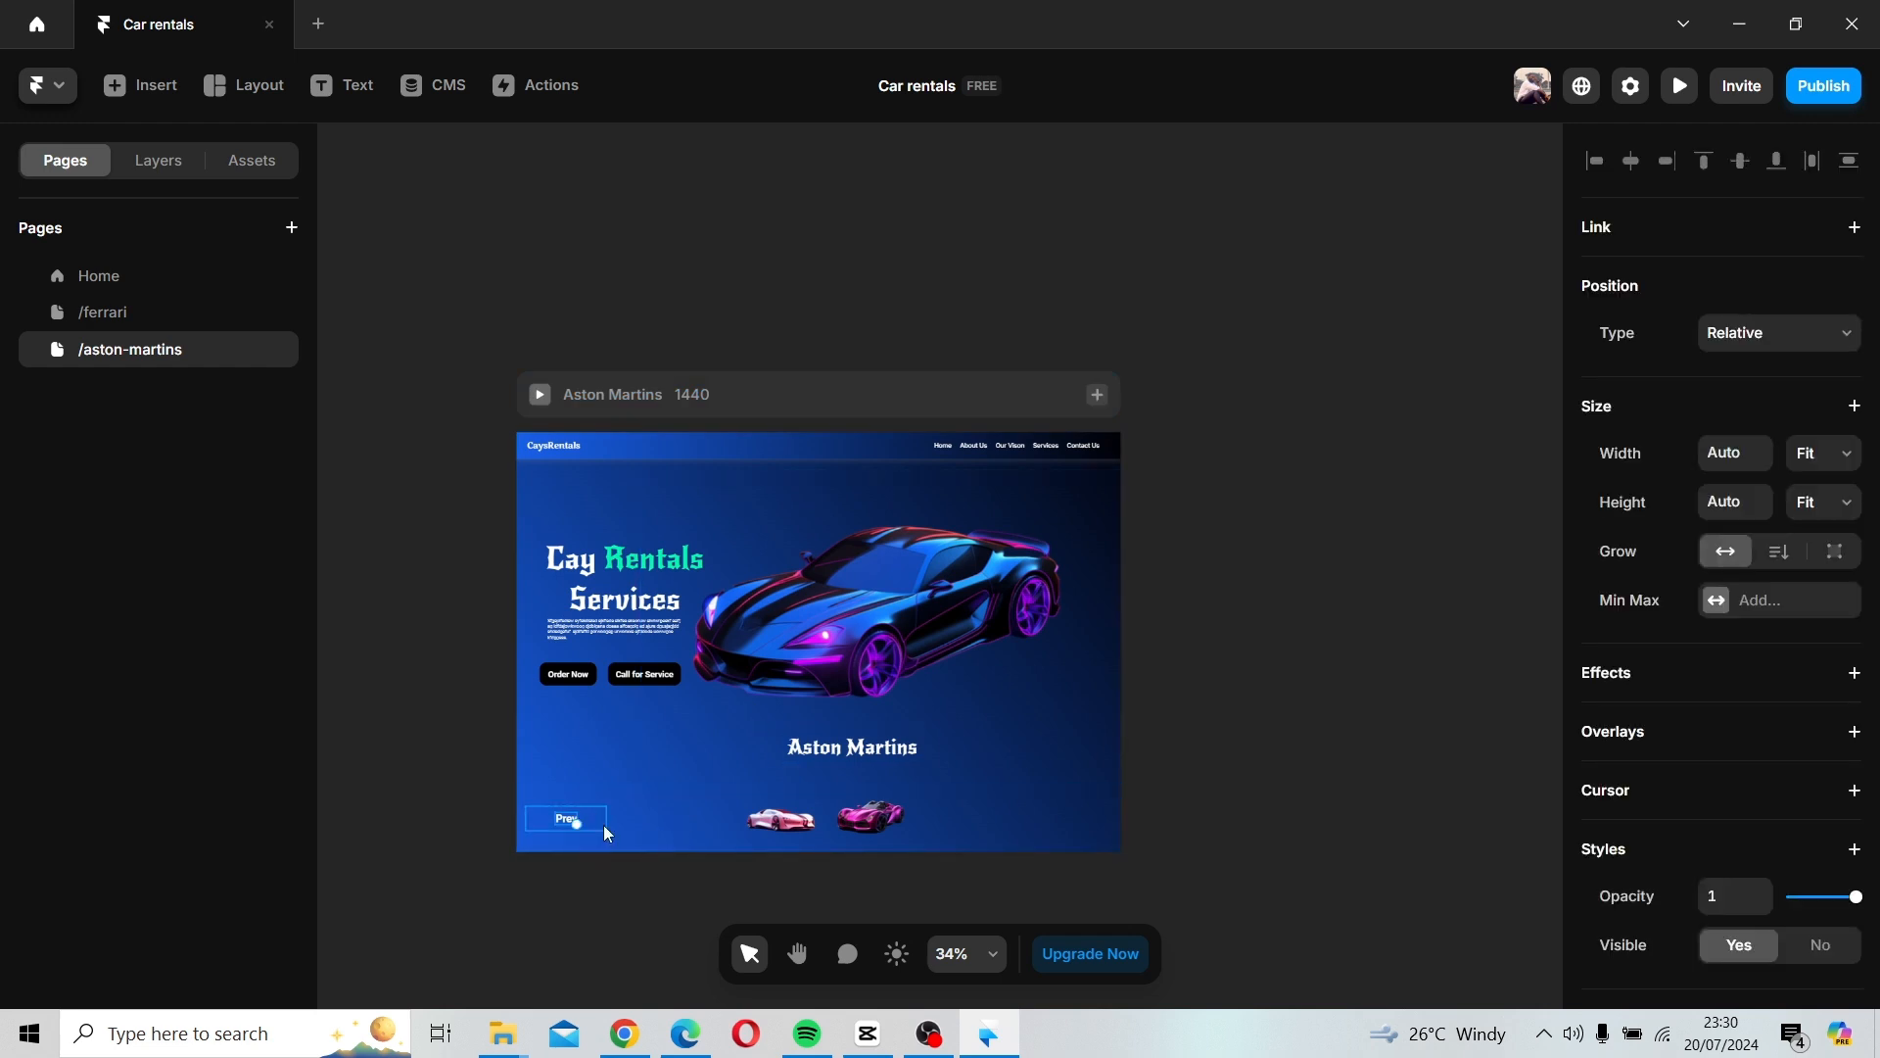
left_click(603, 824)
left_click(1677, 240)
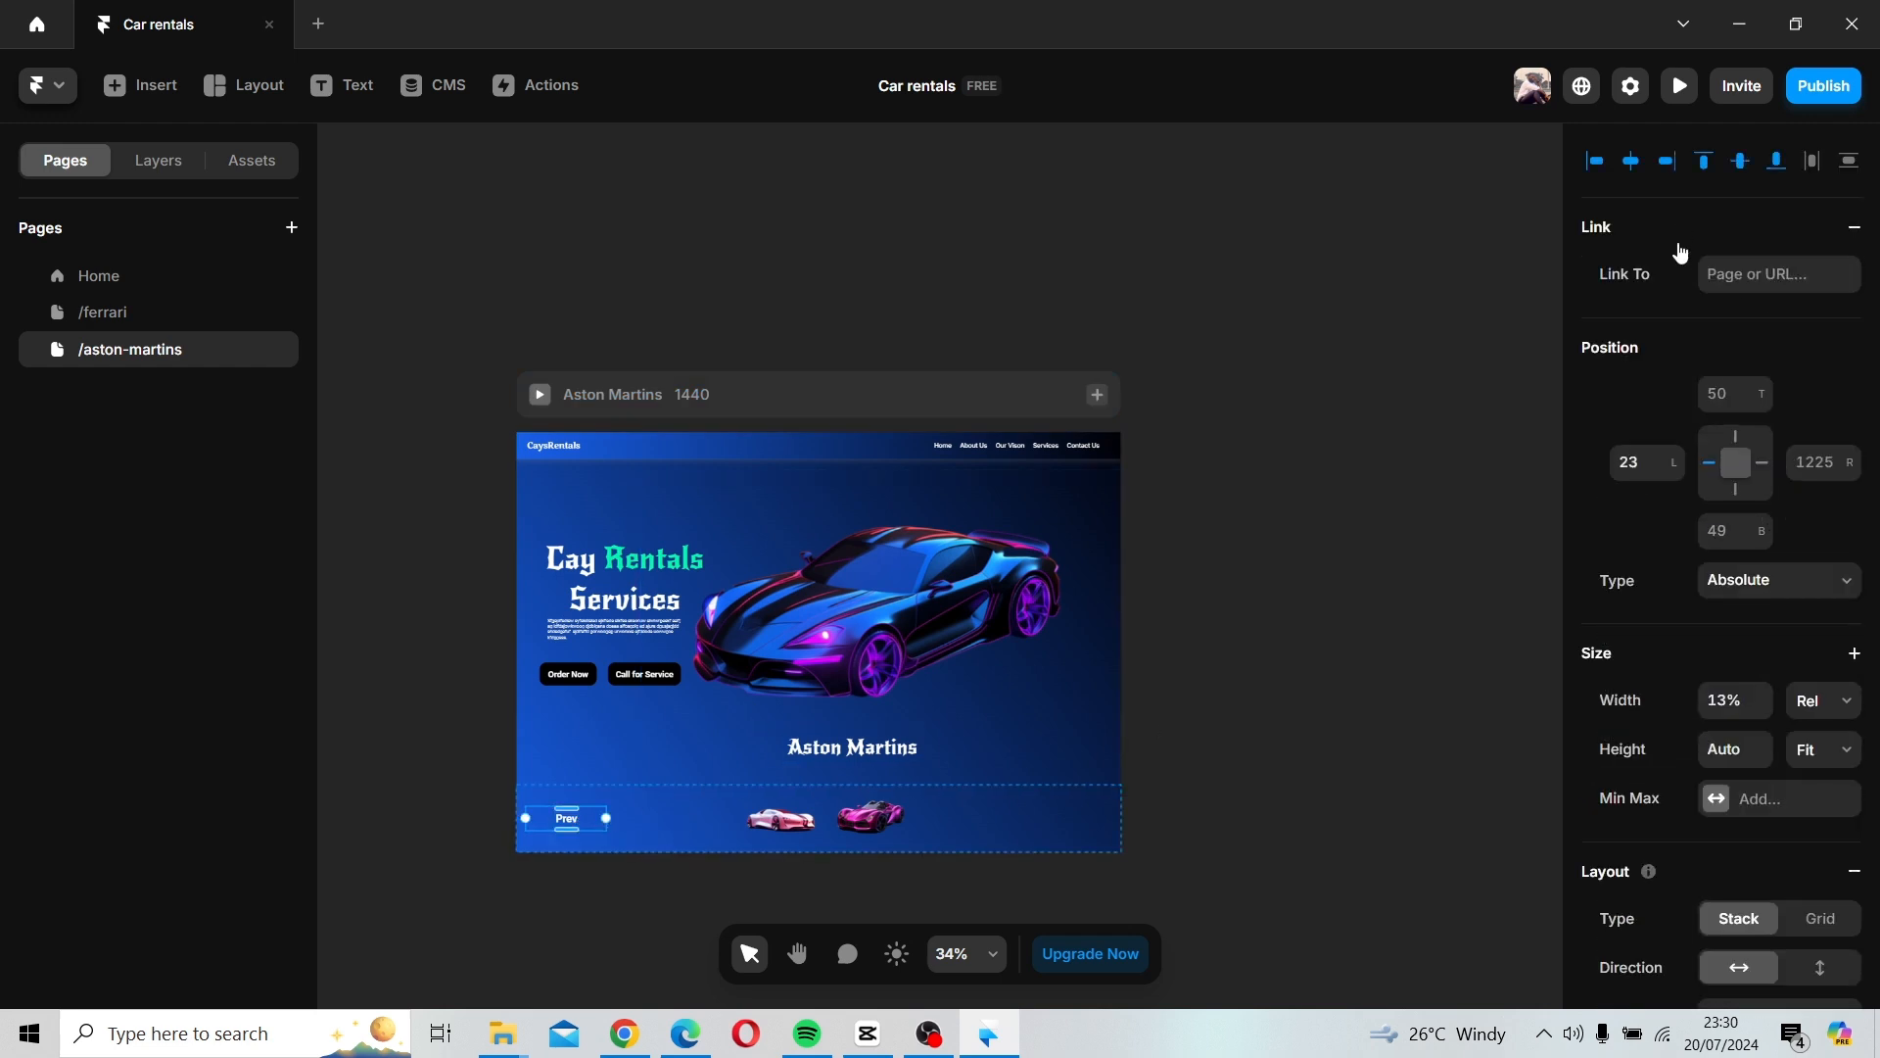
left_click(1741, 275)
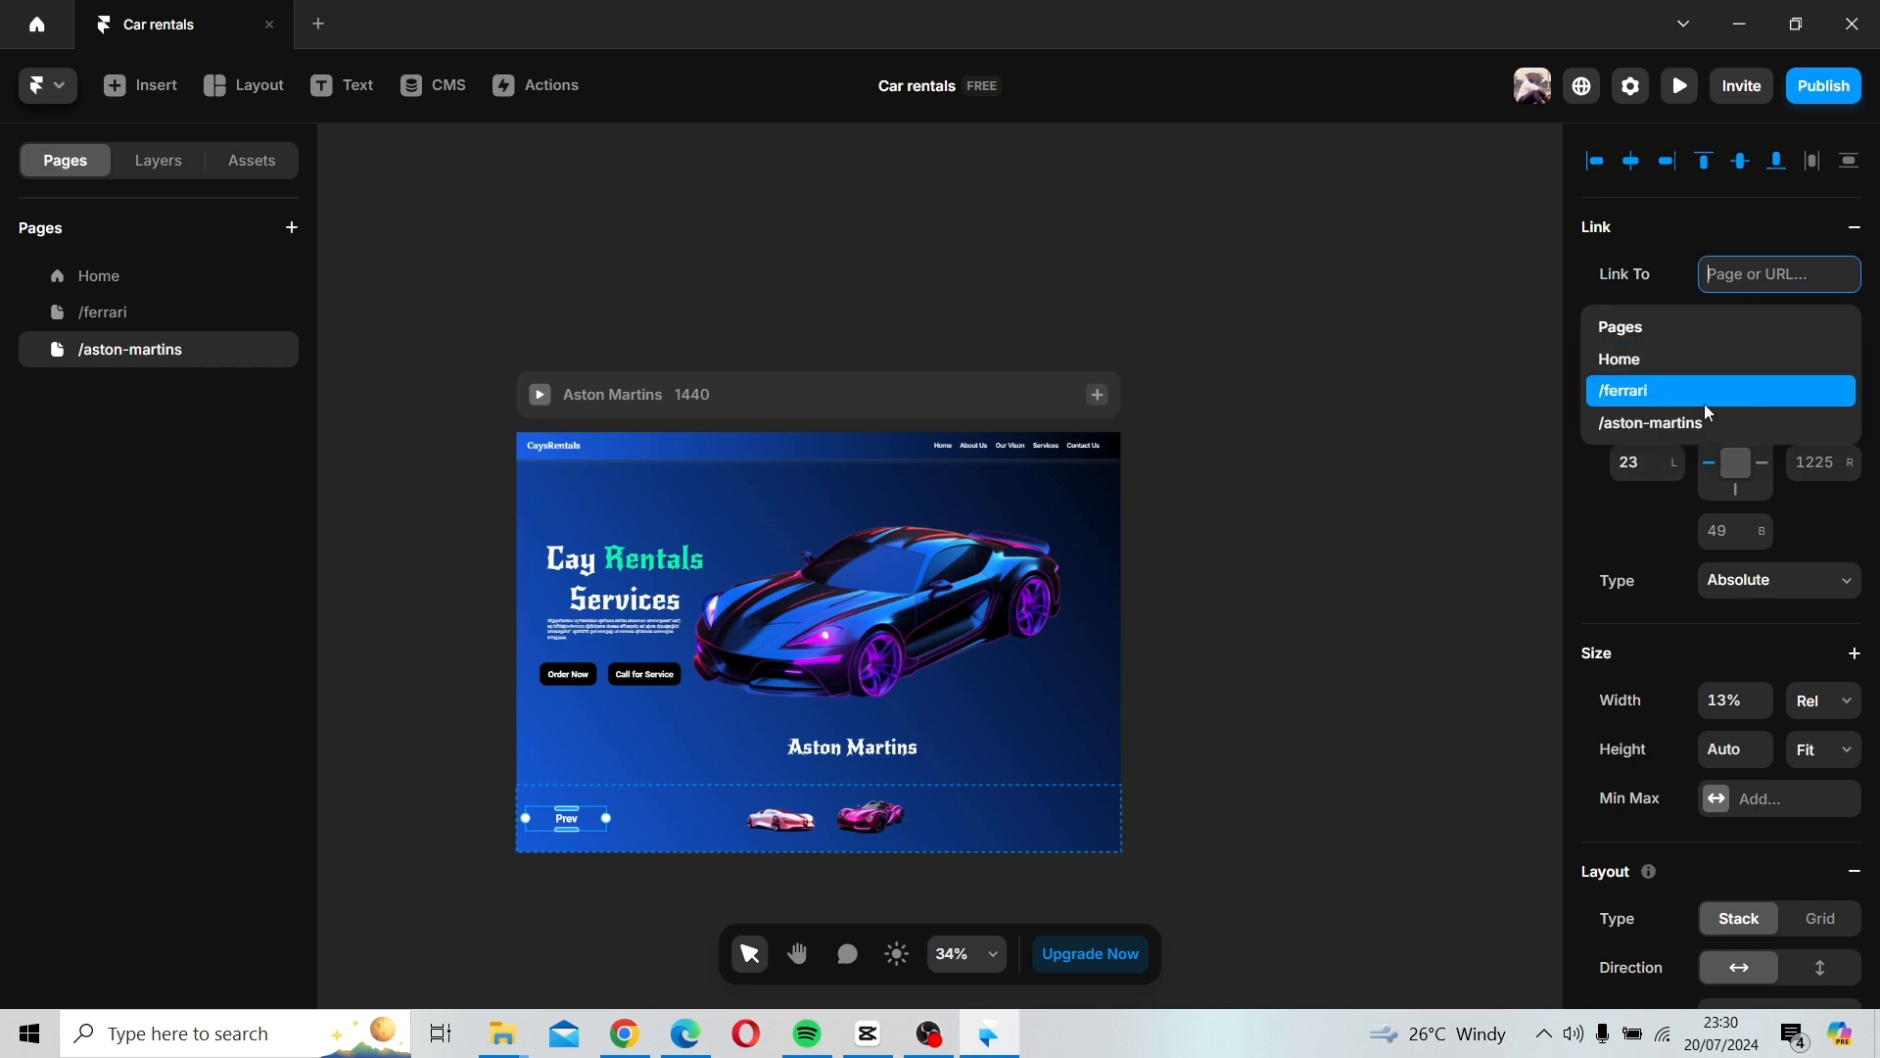
left_click(1704, 404)
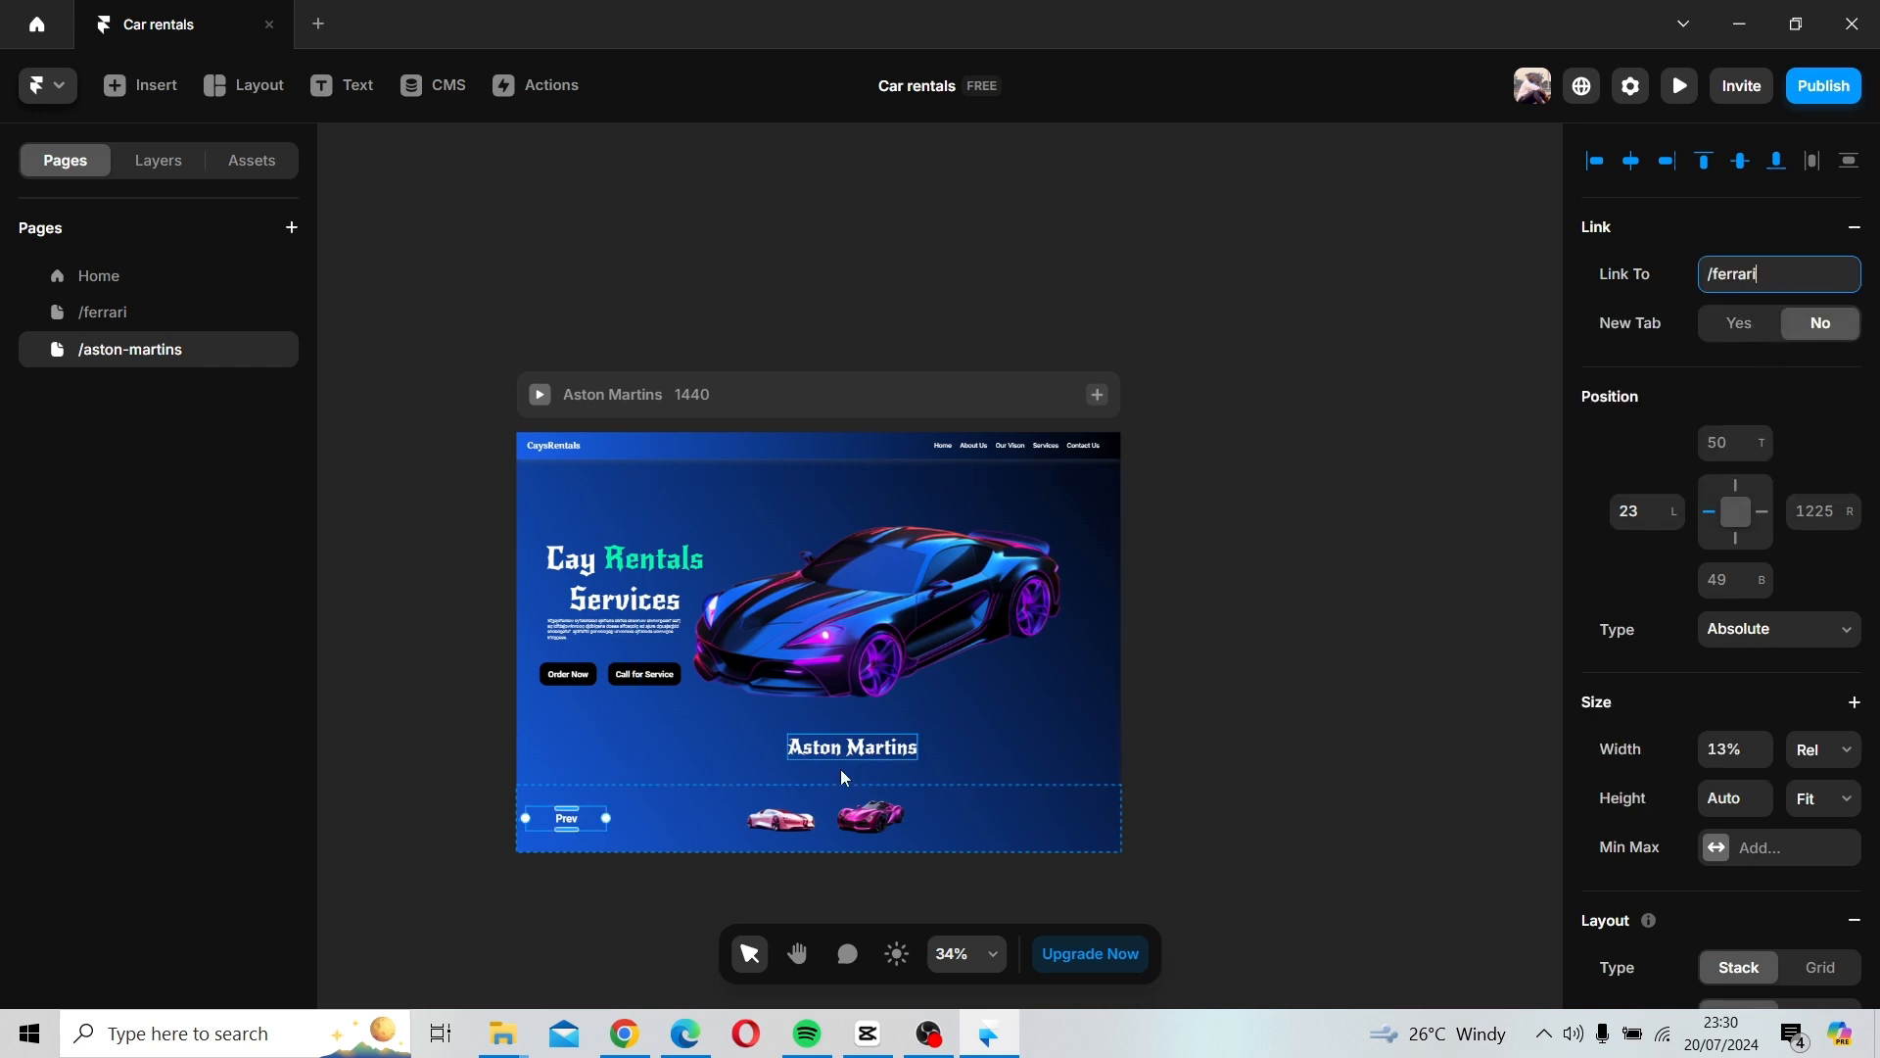
Link the white car thumbnail on the /aston-martins page to the /ferrari page.
left_click(791, 823)
left_click(1680, 238)
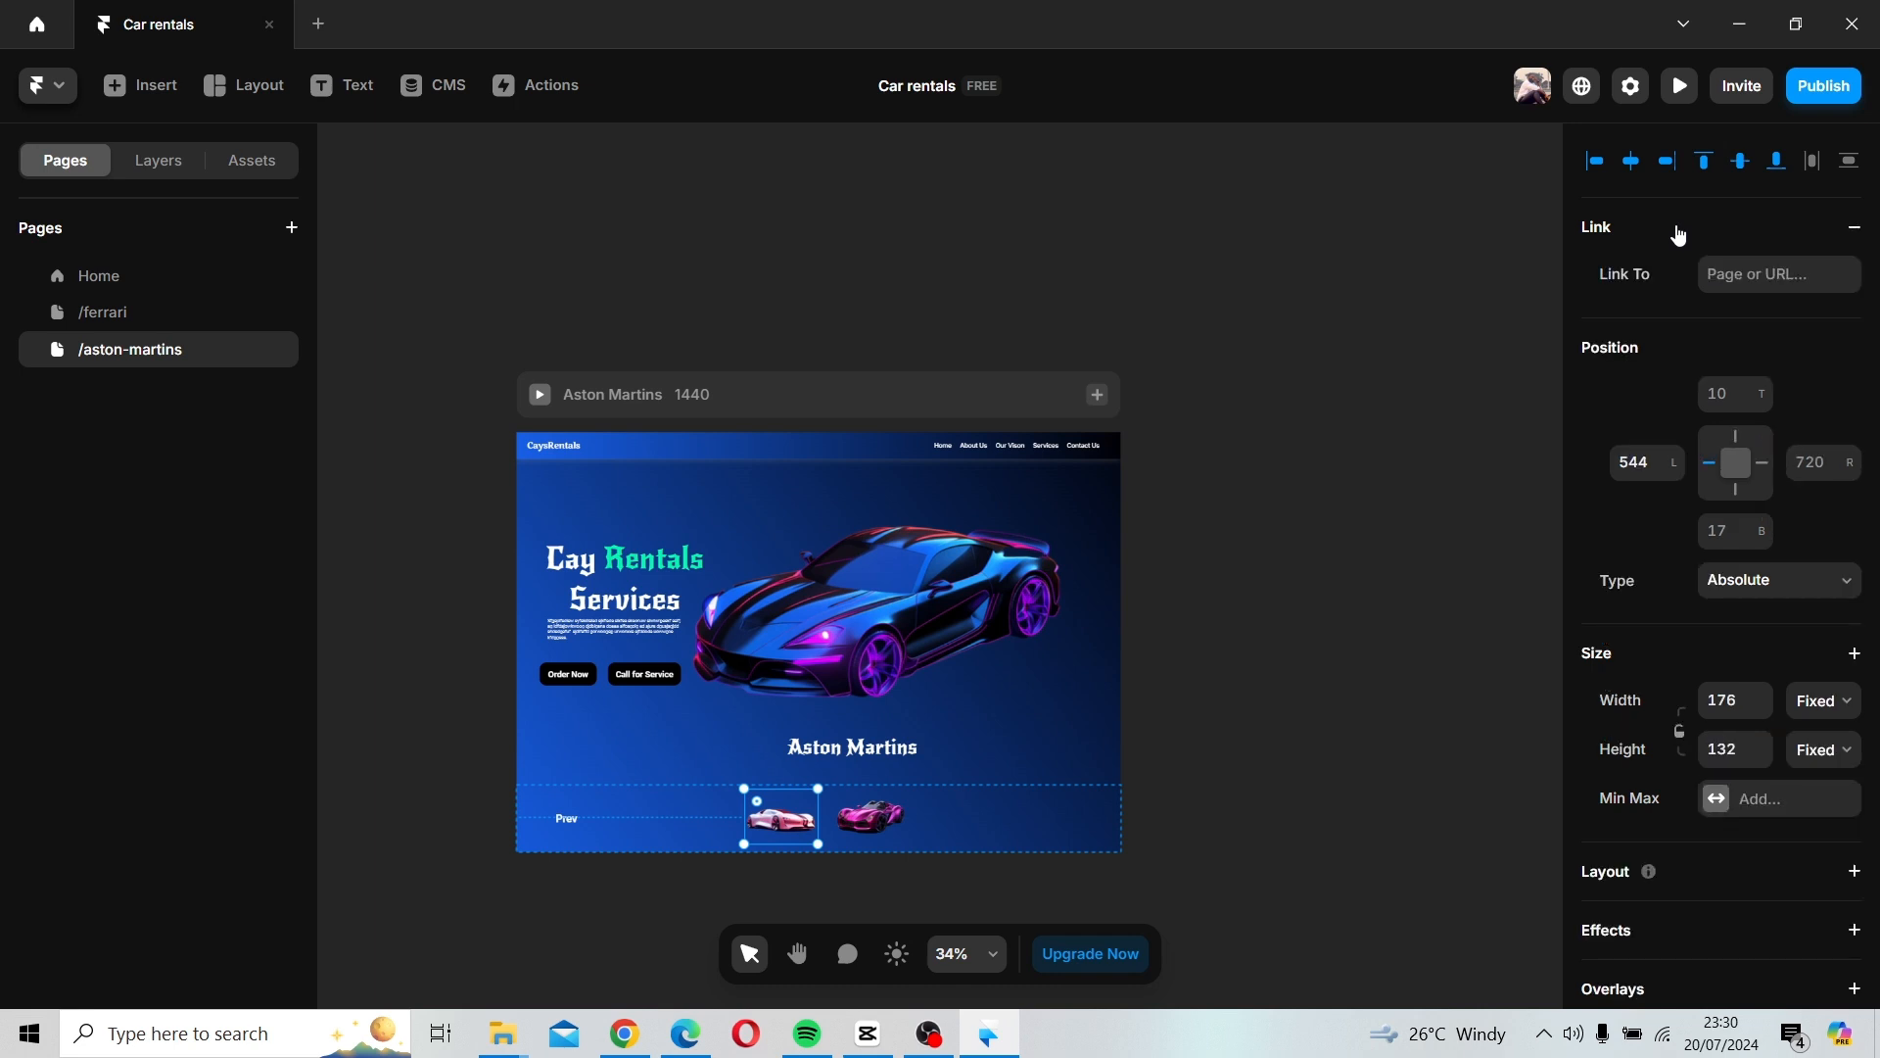
left_click(1704, 278)
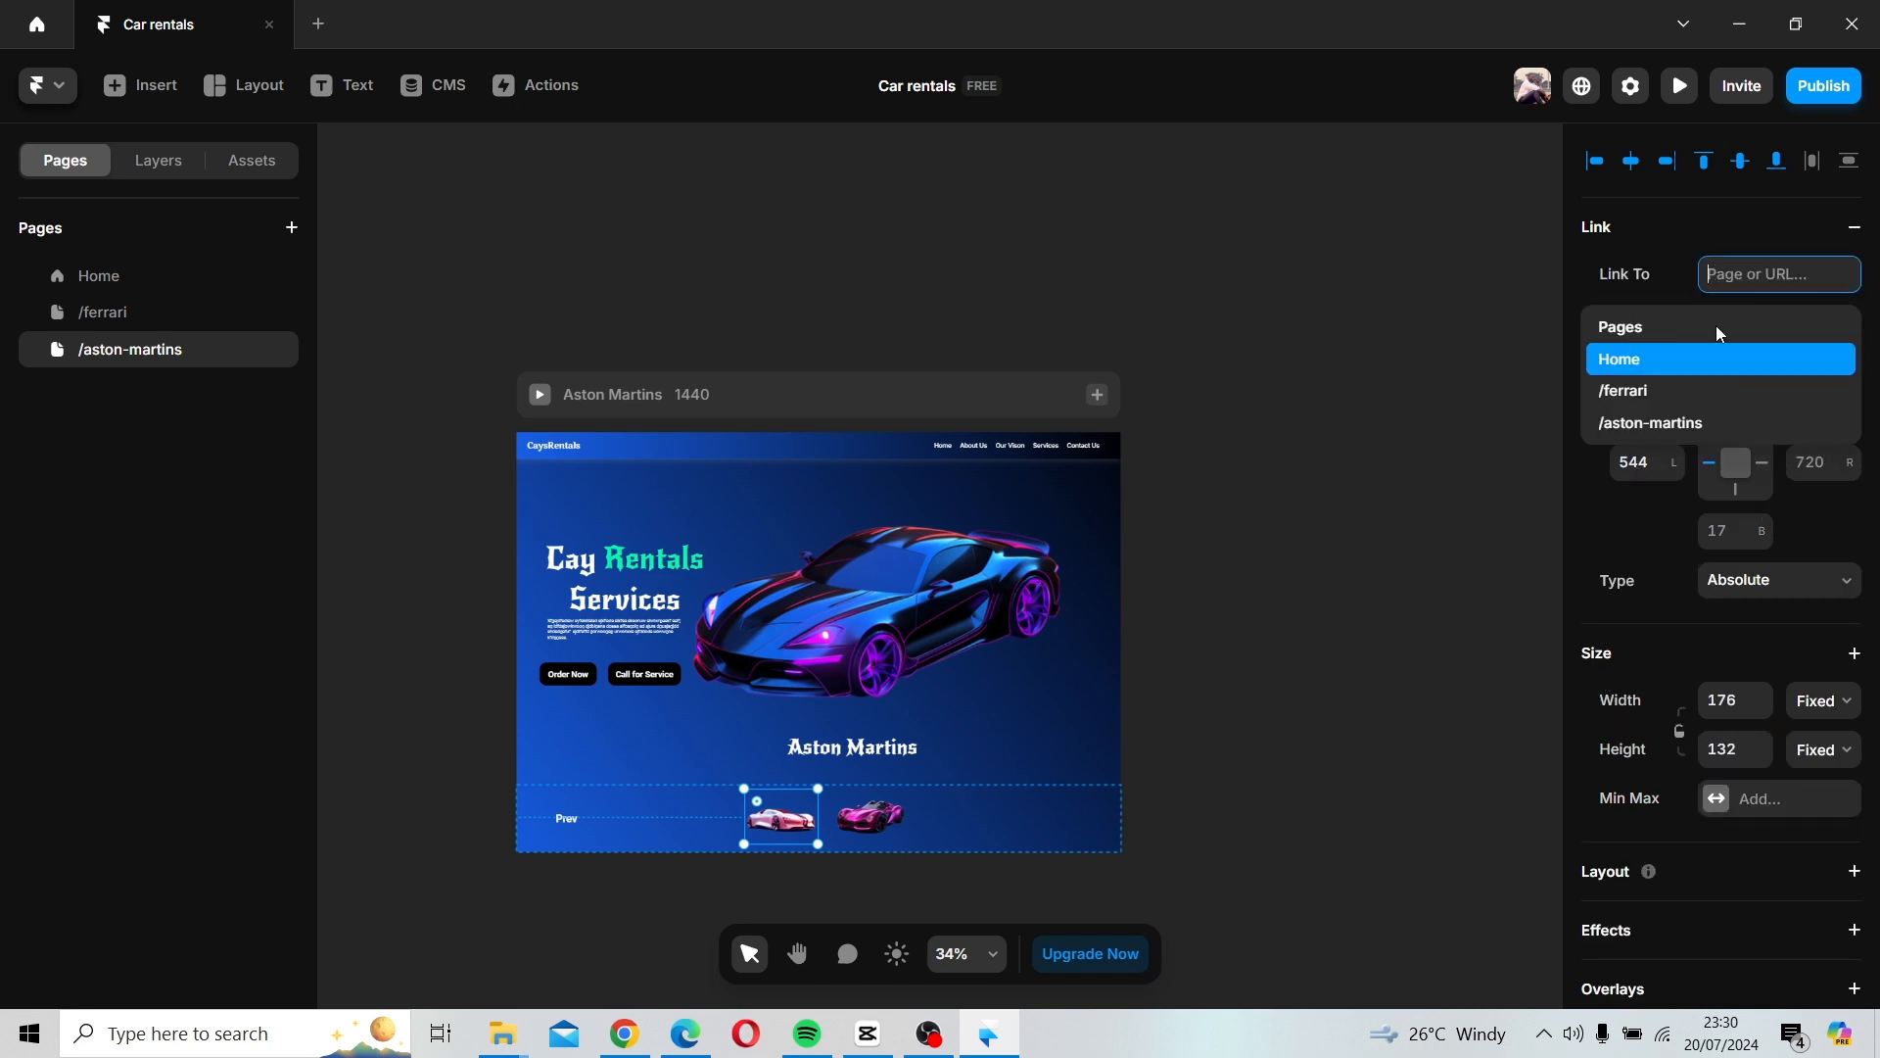
left_click(1681, 391)
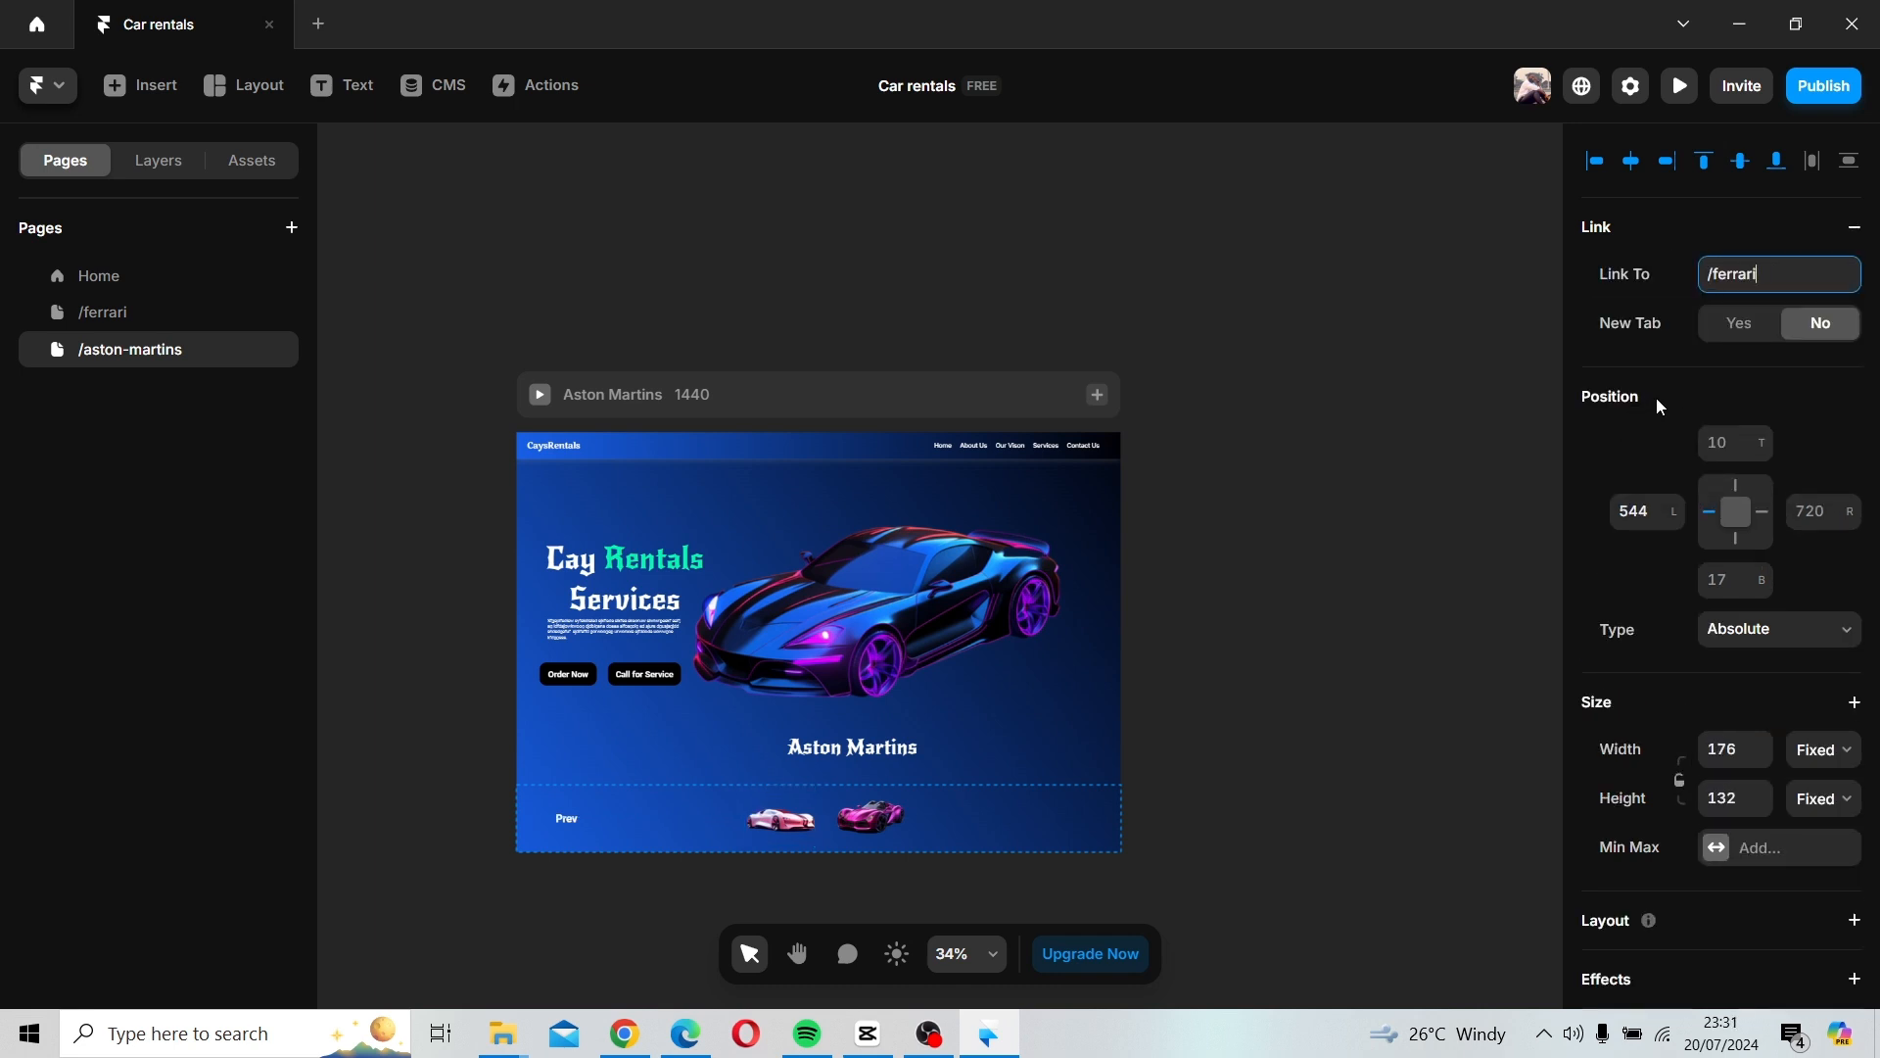
Link the purple car thumbnail on the /aston-martins page to the Home page.
left_click(878, 820)
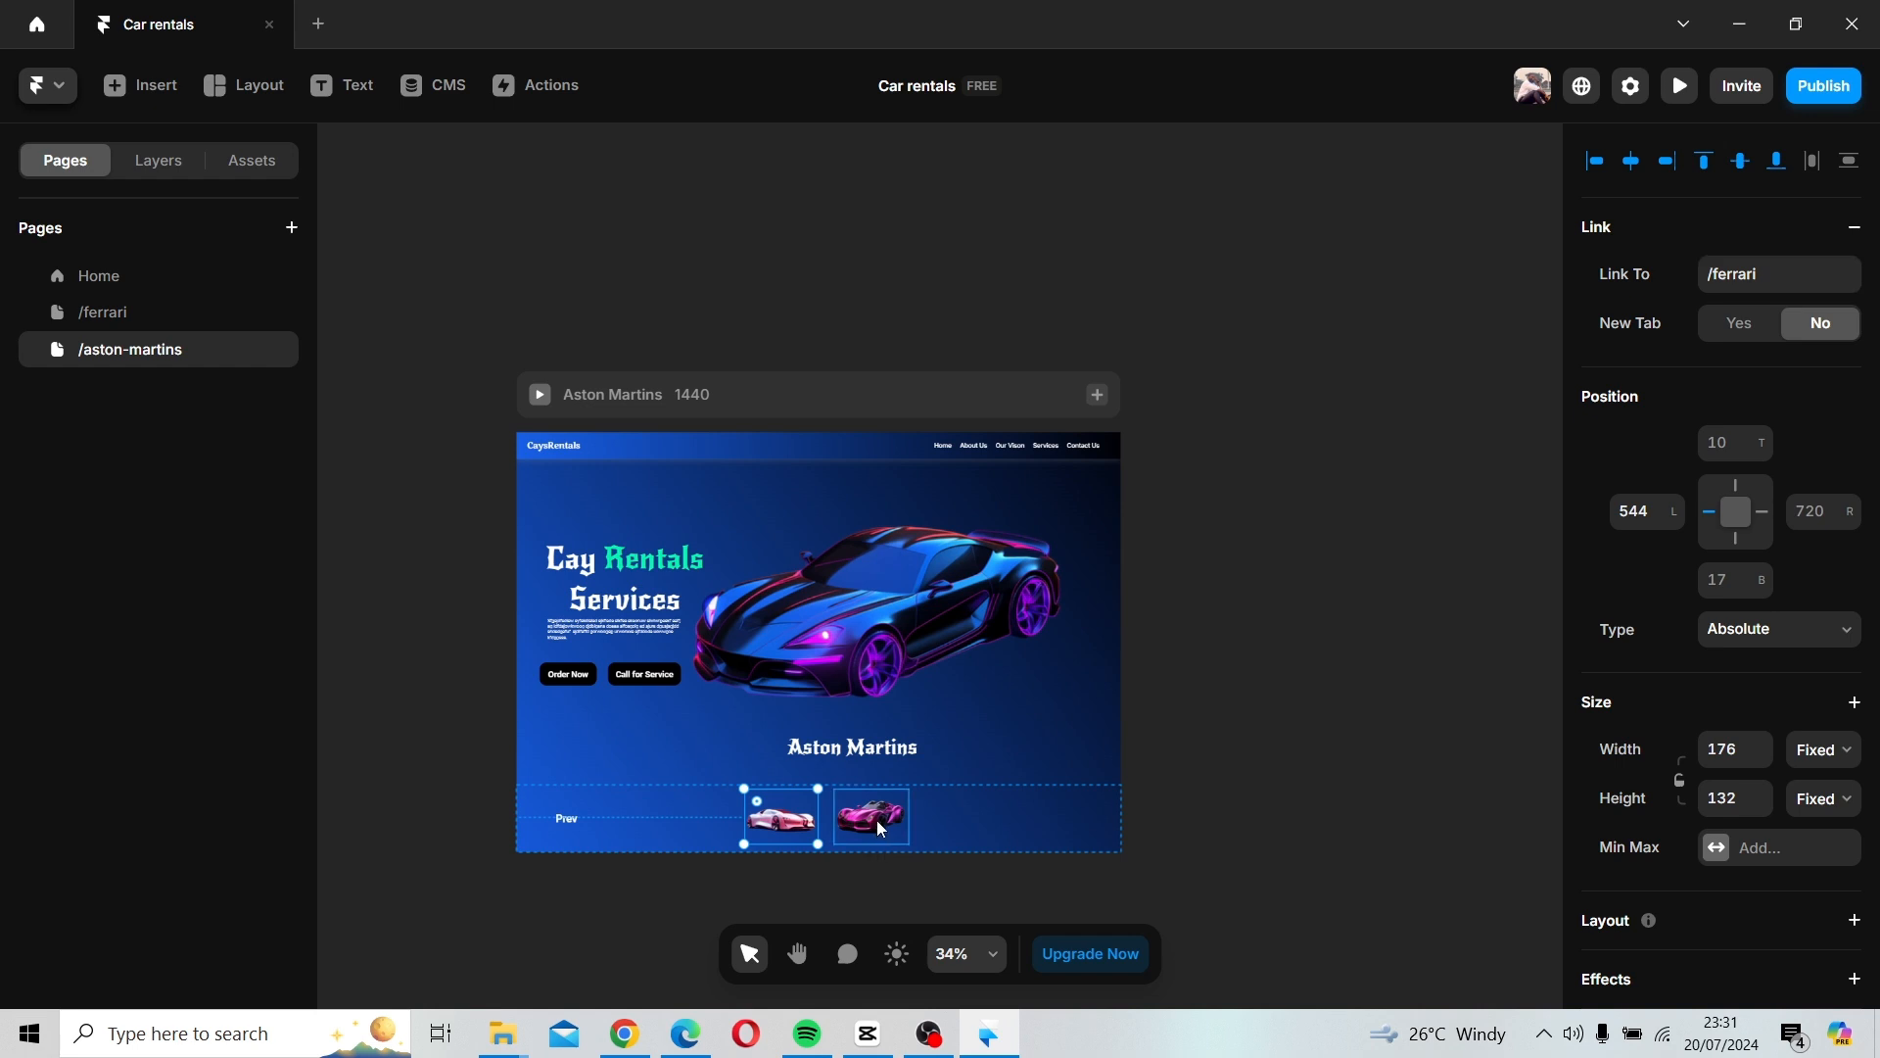
left_click(1713, 239)
left_click(1715, 268)
left_click(1667, 362)
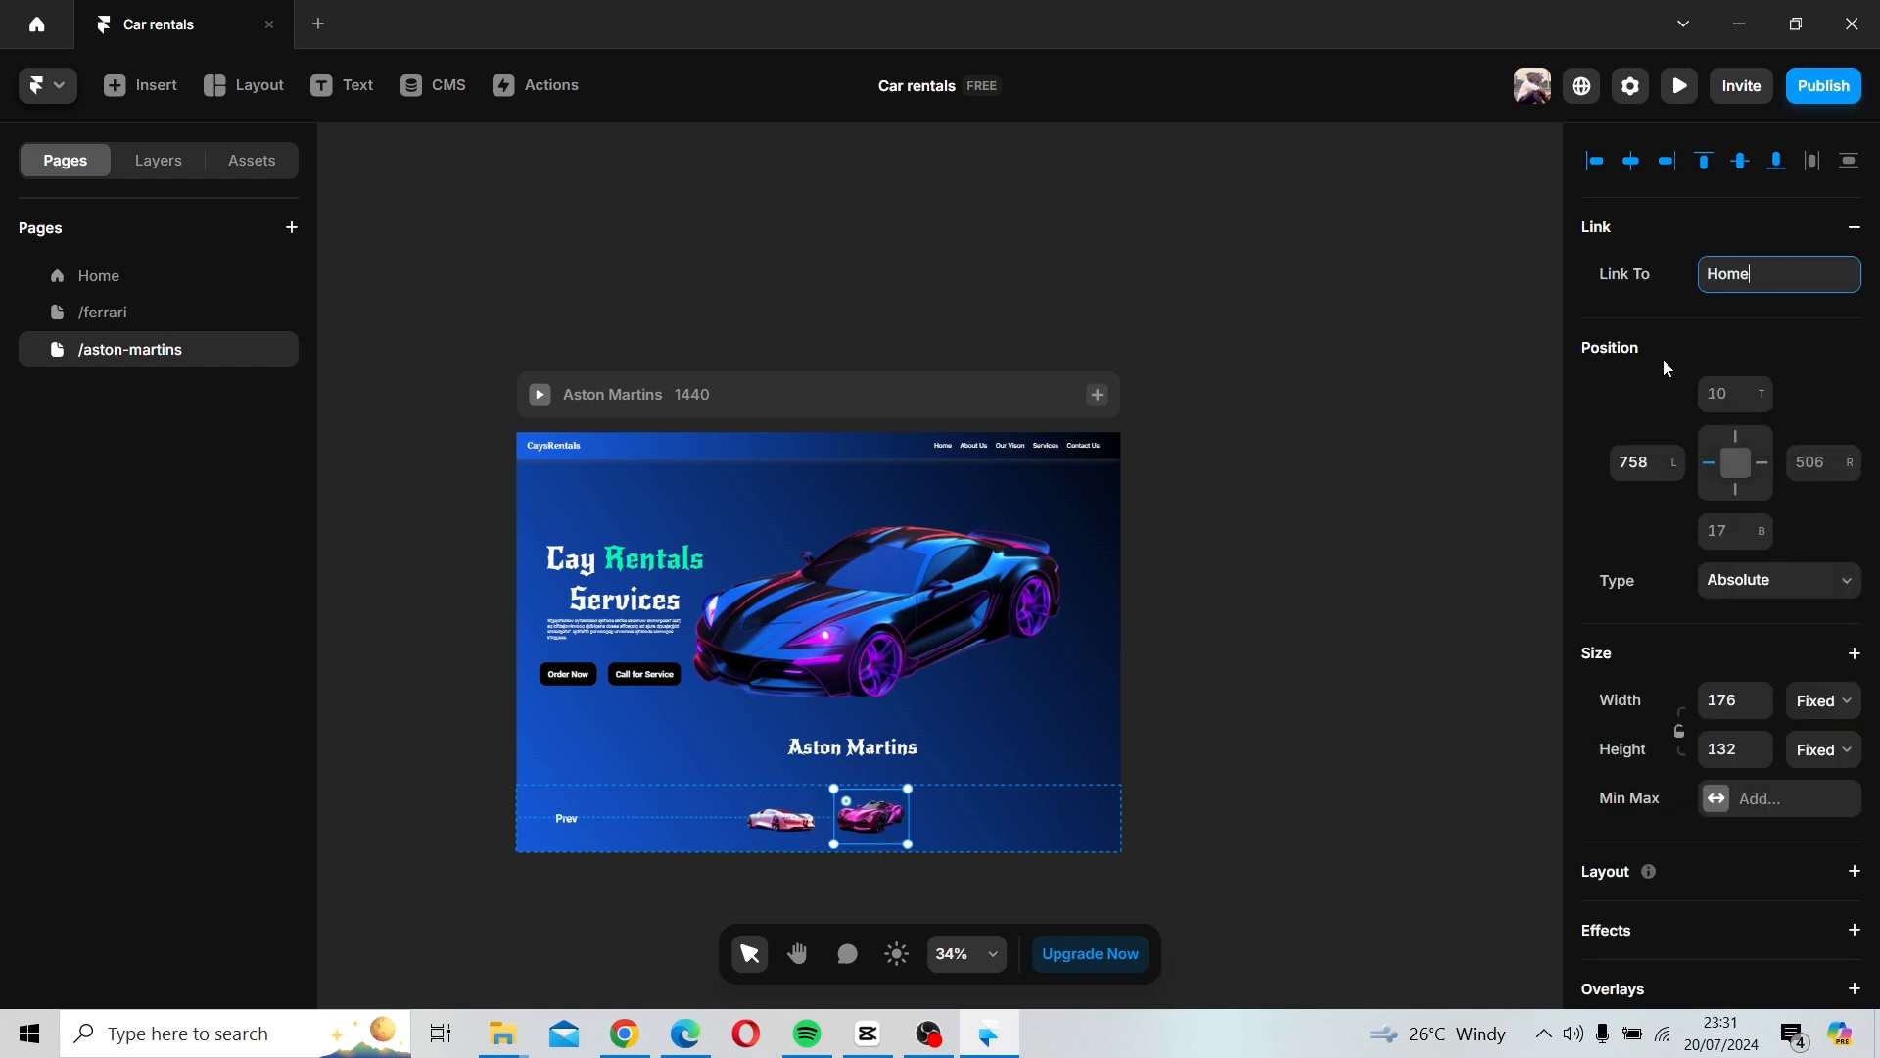
left_click(1366, 468)
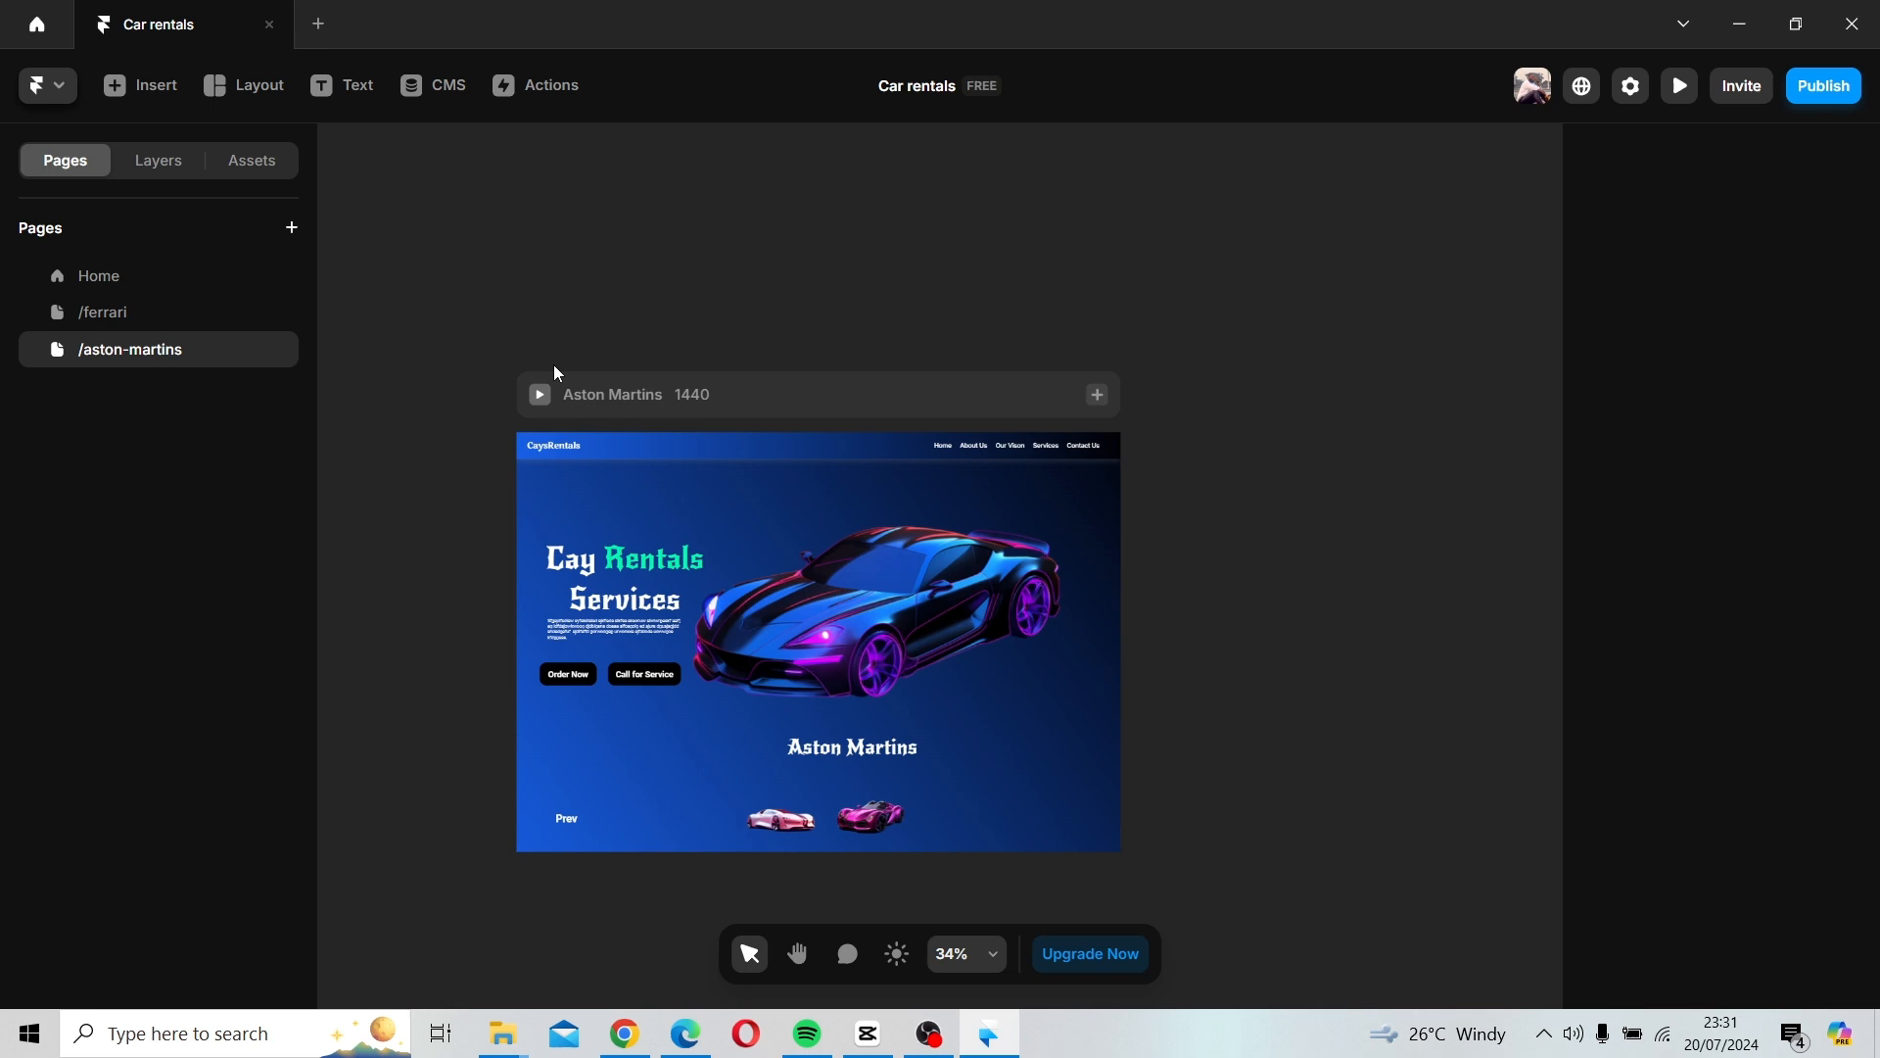
Preview the Home page and examine its car thumbnails and Next button at the end of the design.
left_click(86, 276)
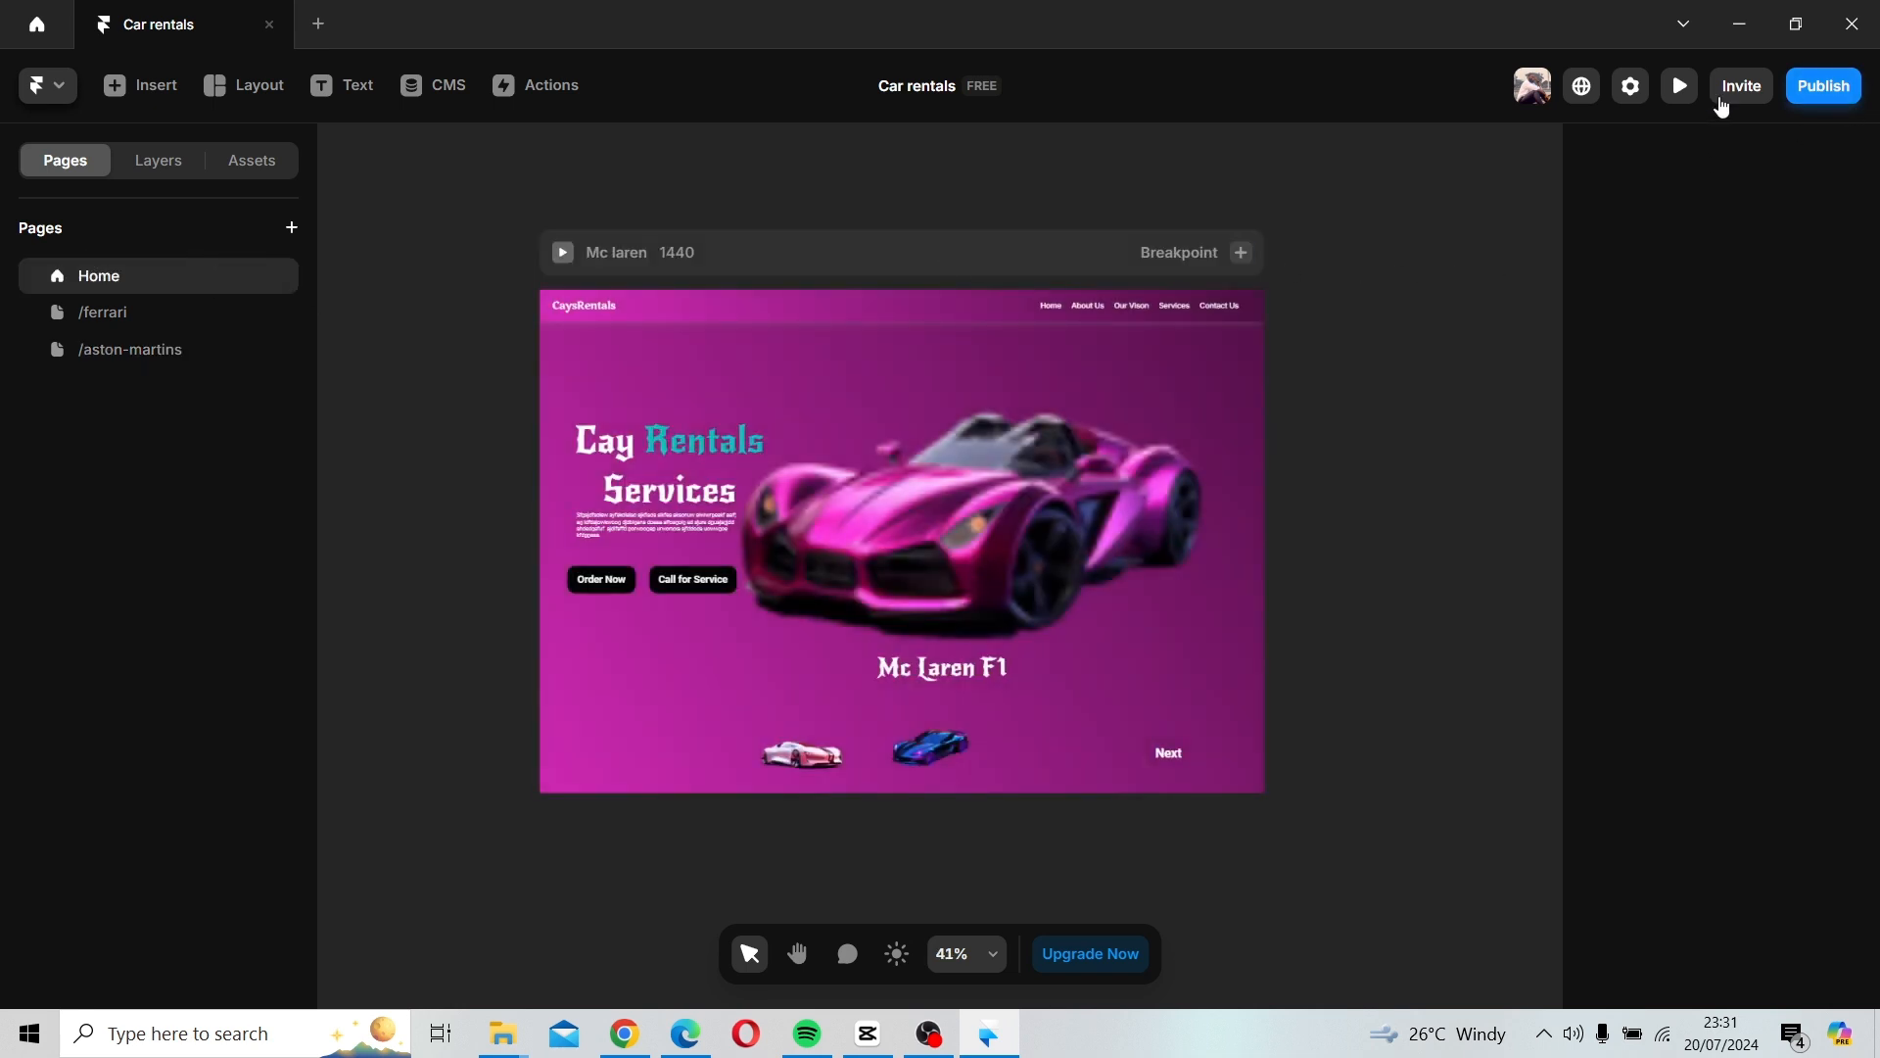
left_click(1681, 88)
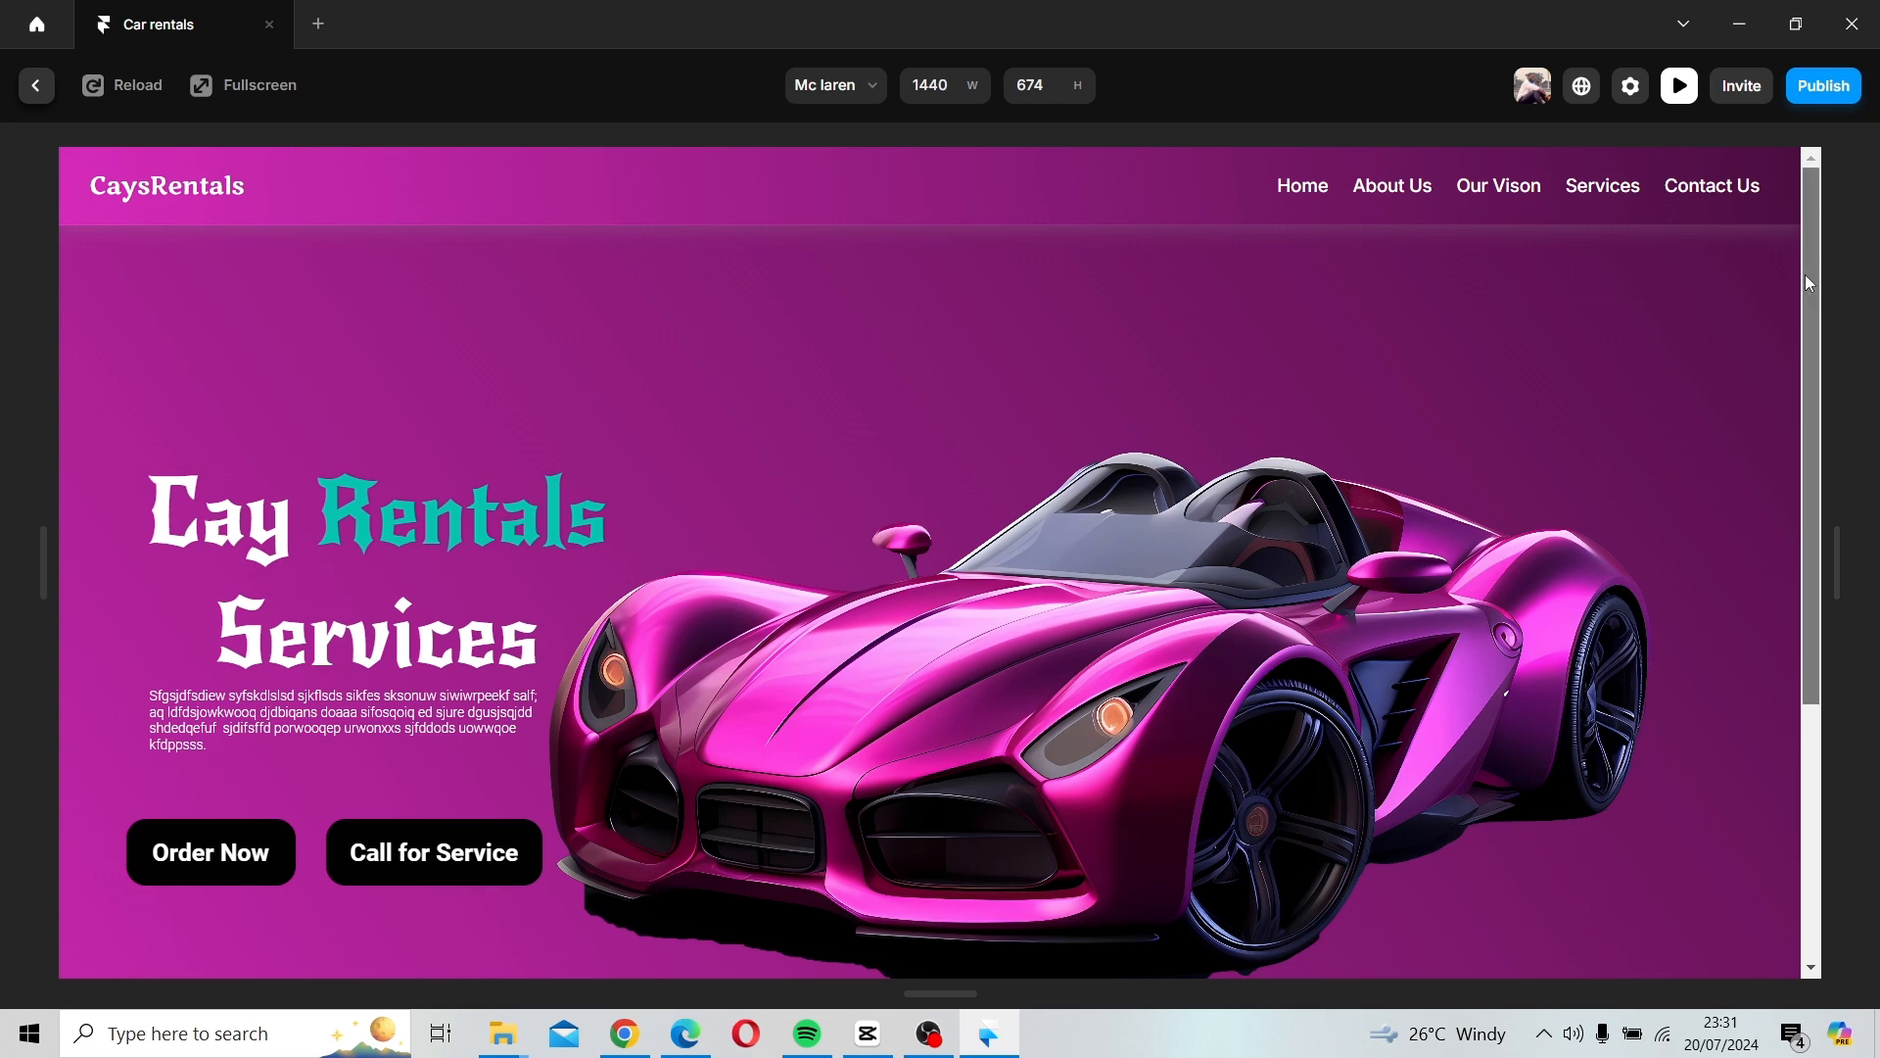
left_click_drag(1805, 281, 1809, 586)
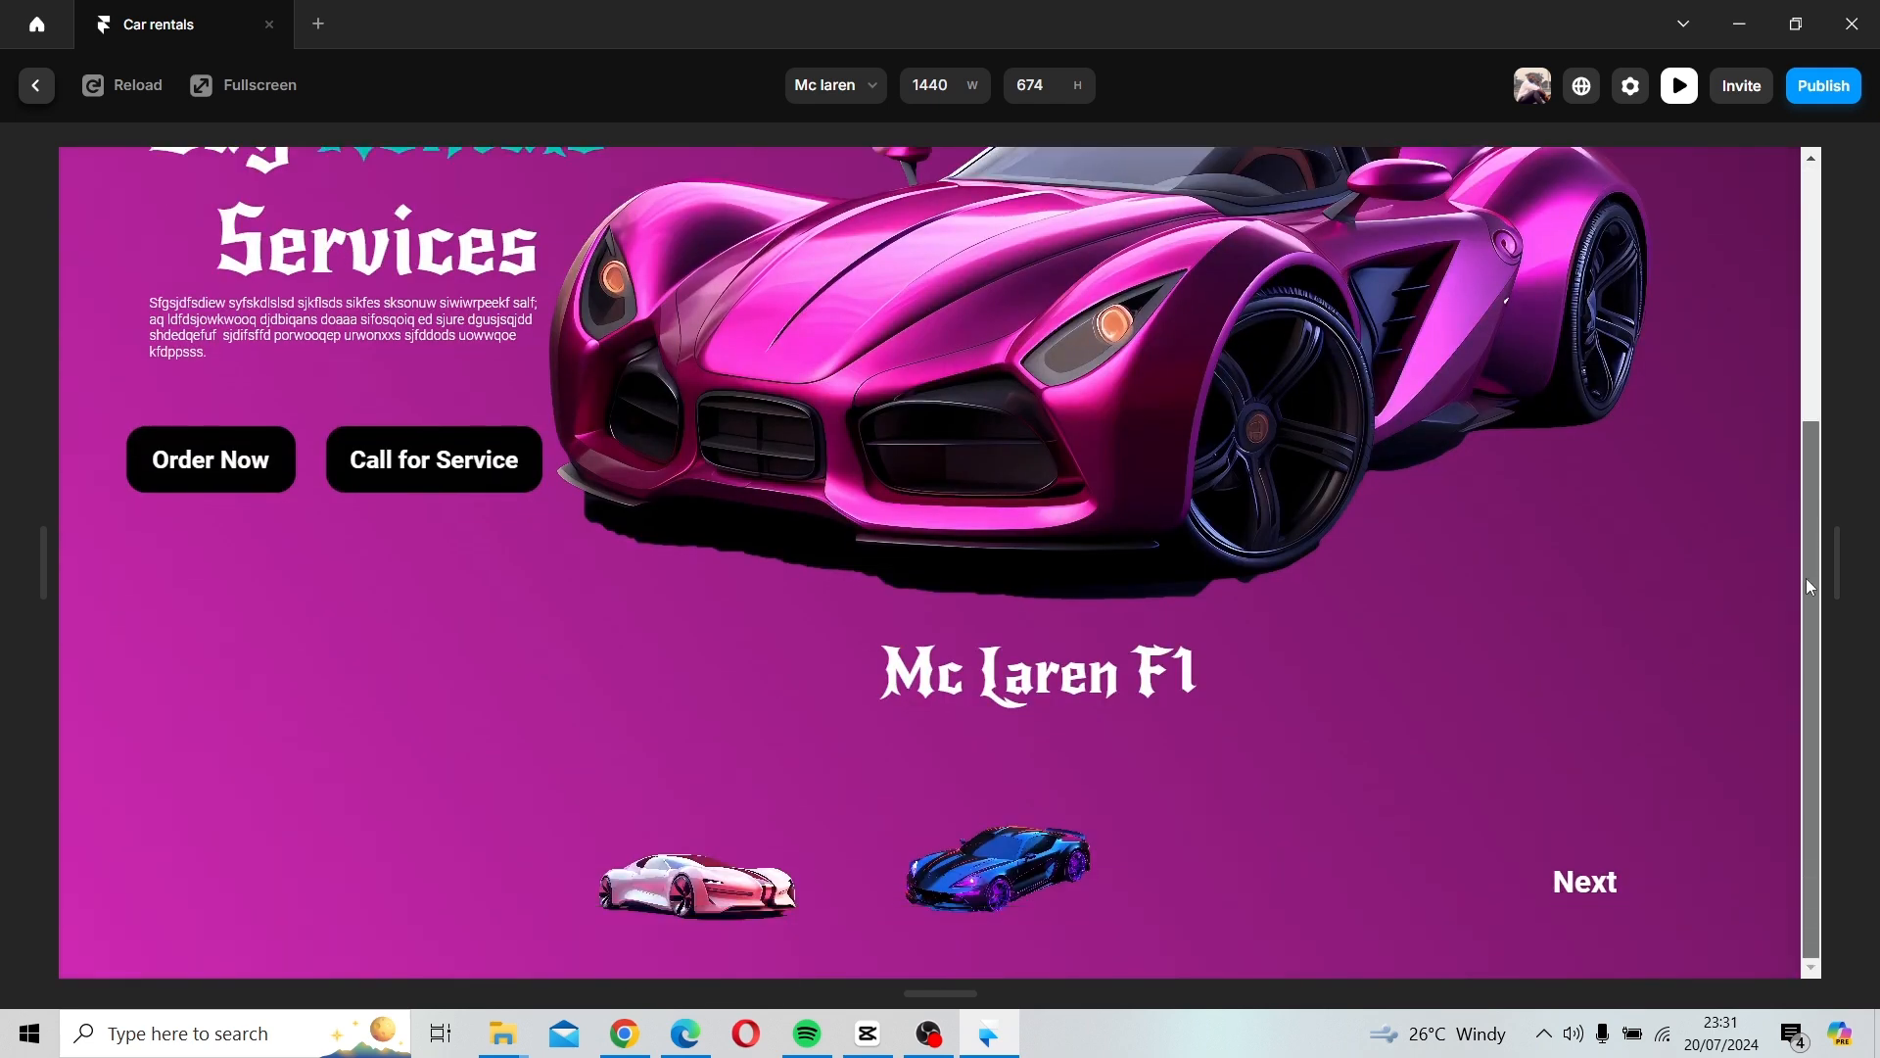
Test the white car thumbnail on the previewed Home page and the blue car thumbnail on the Ferrari page.
left_click(673, 850)
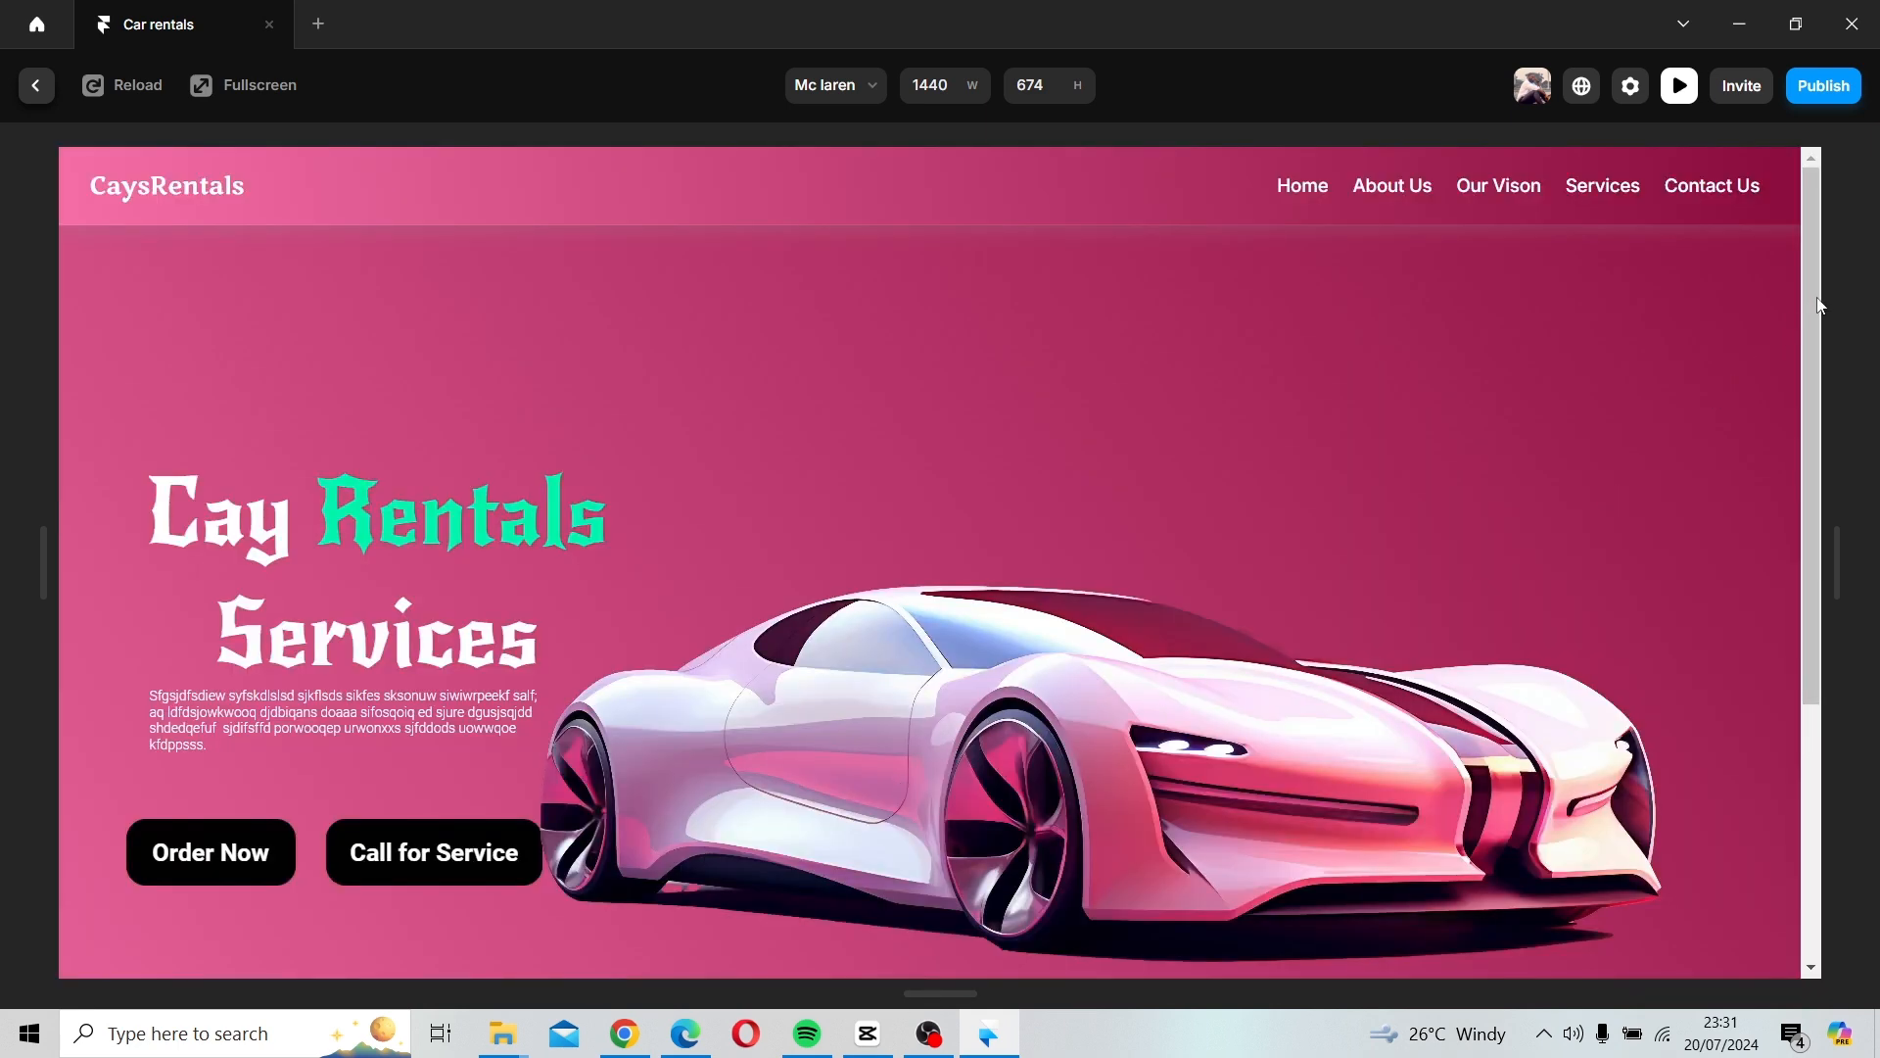
scroll(1819, 306, "down", 4)
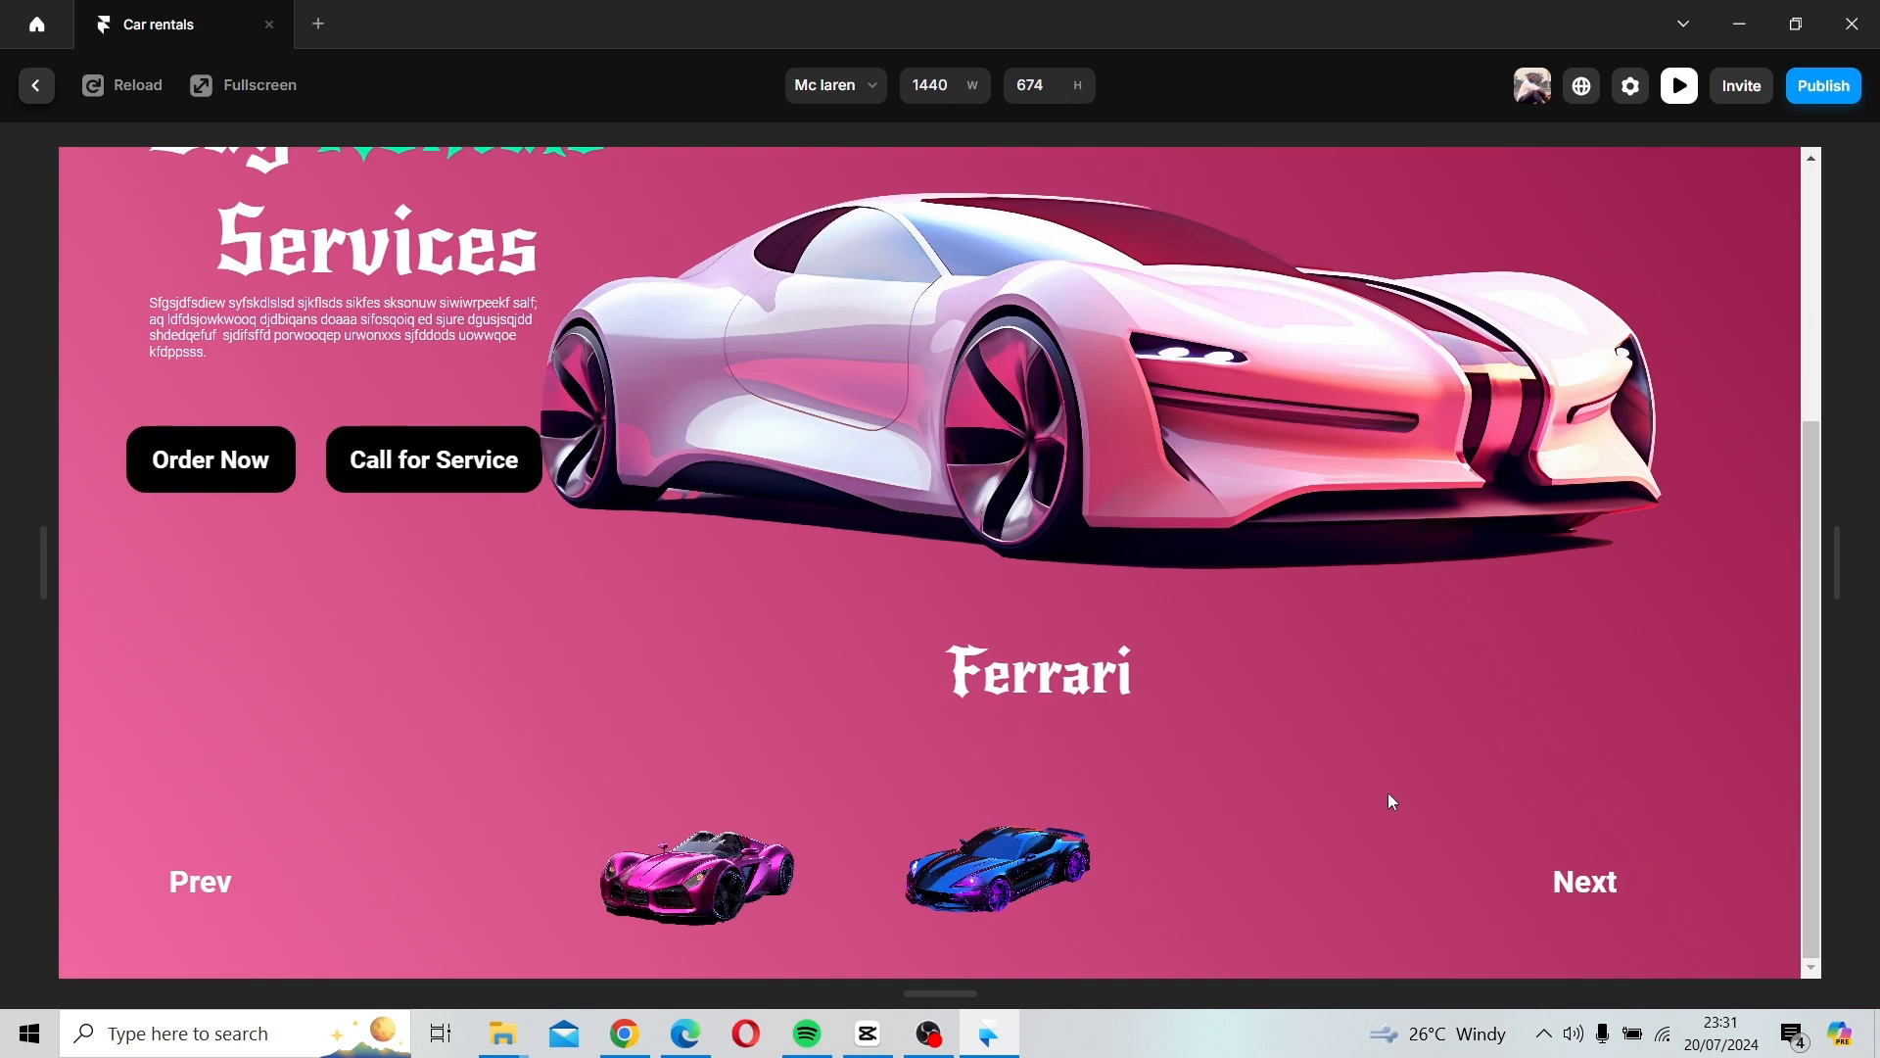
left_click(1021, 871)
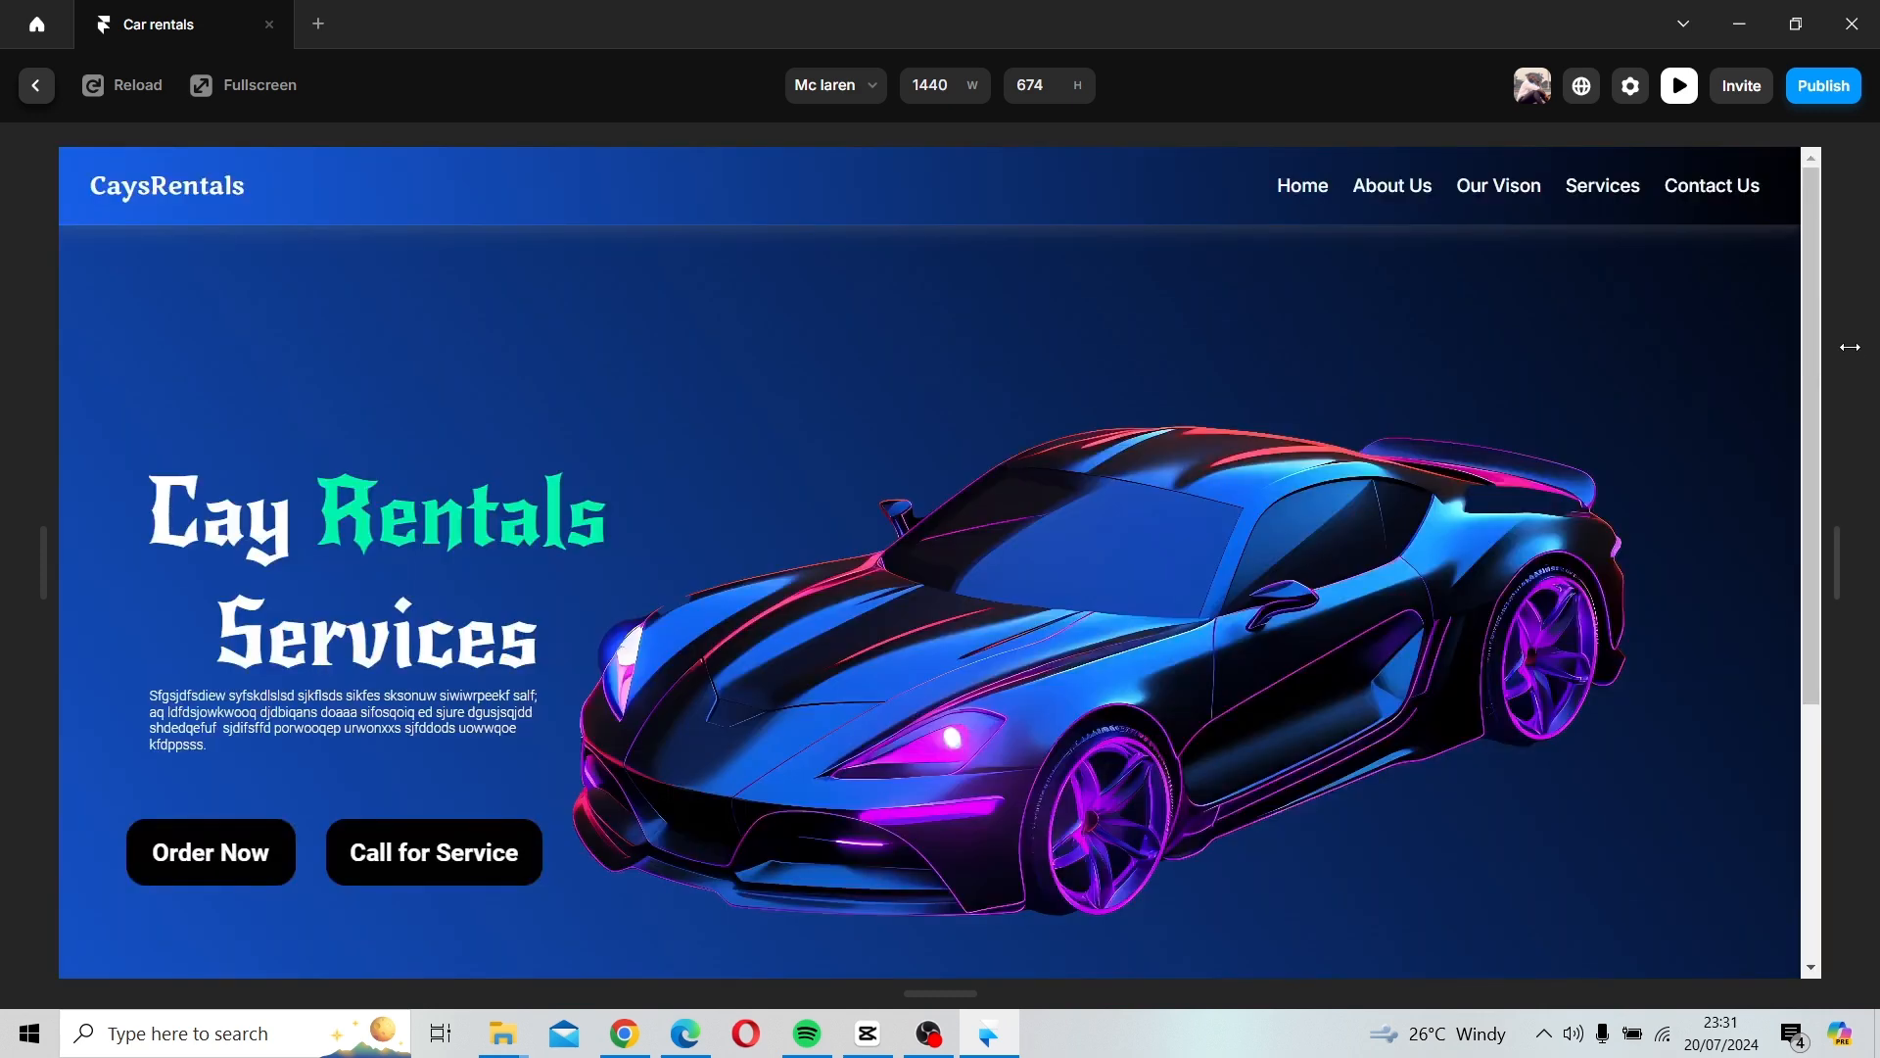
Test the white car thumbnail on the Aston Martins page and the purple car thumbnail on the Ferrari page.
left_click_drag(1808, 306, 1772, 599)
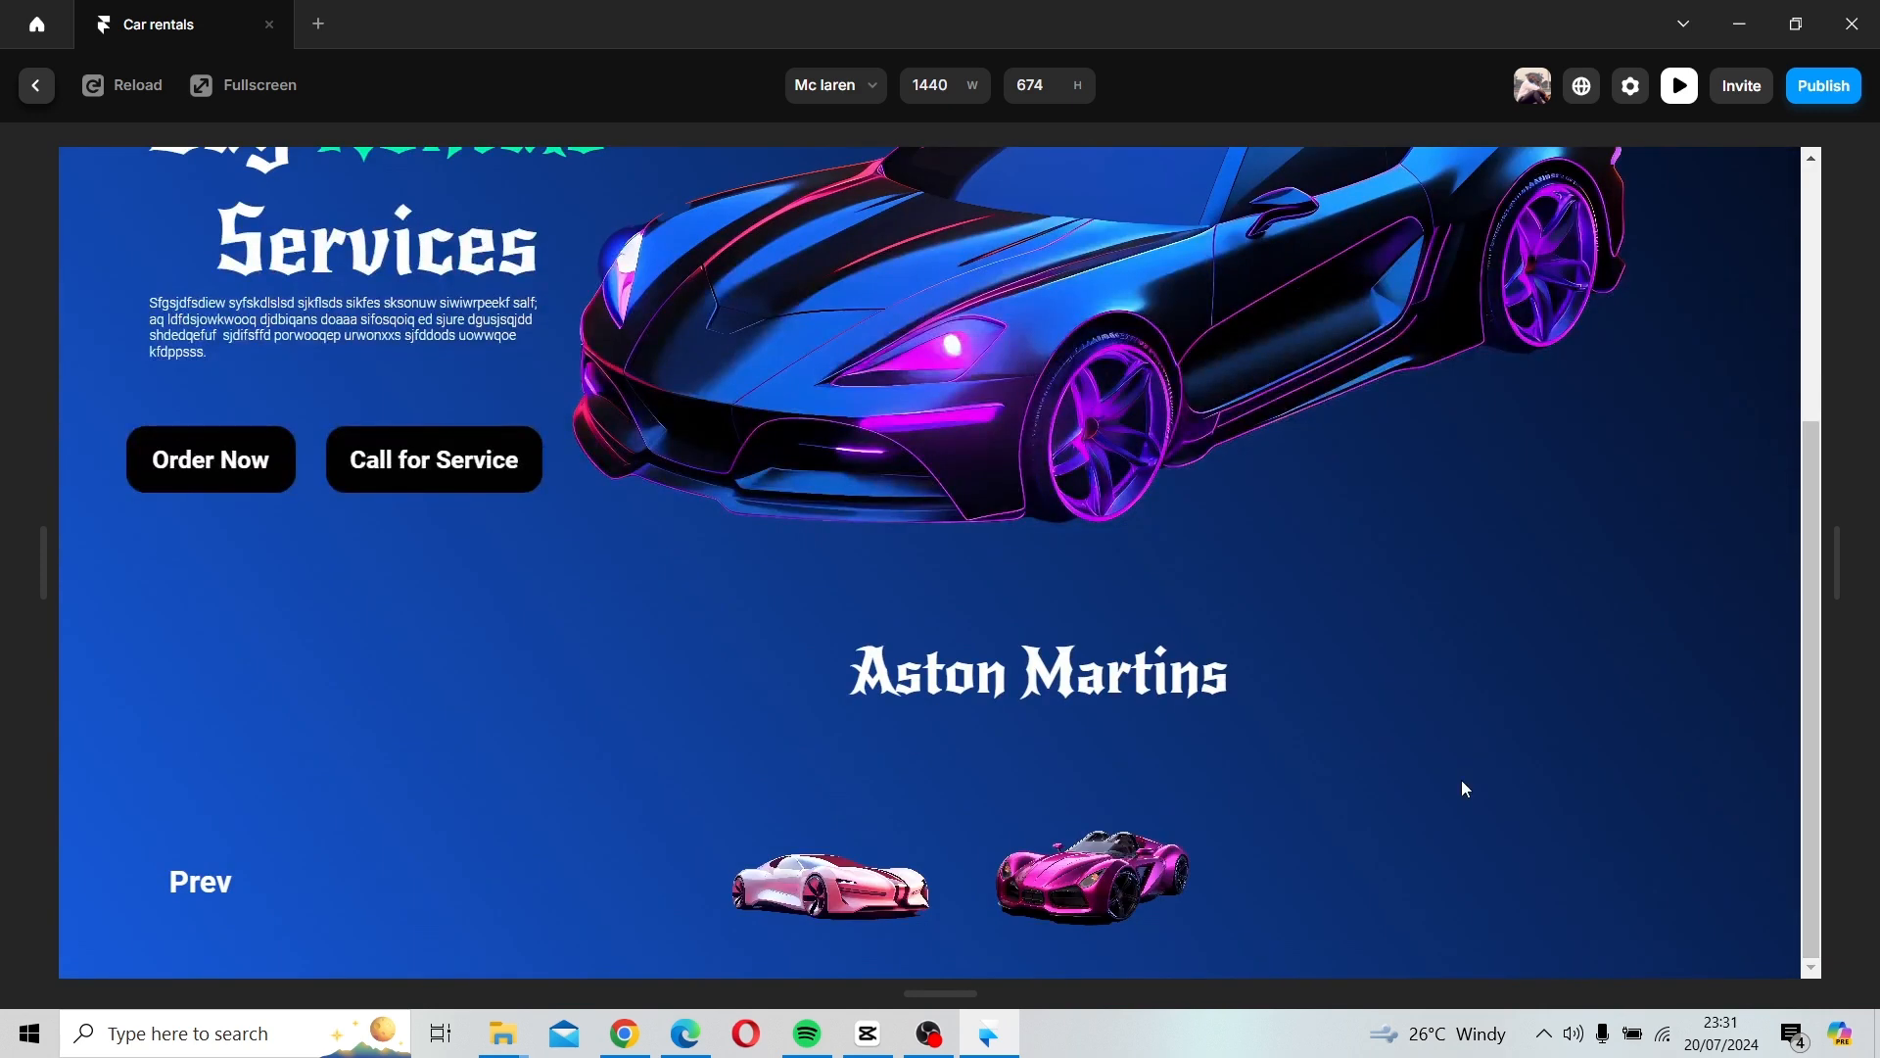
left_click(813, 889)
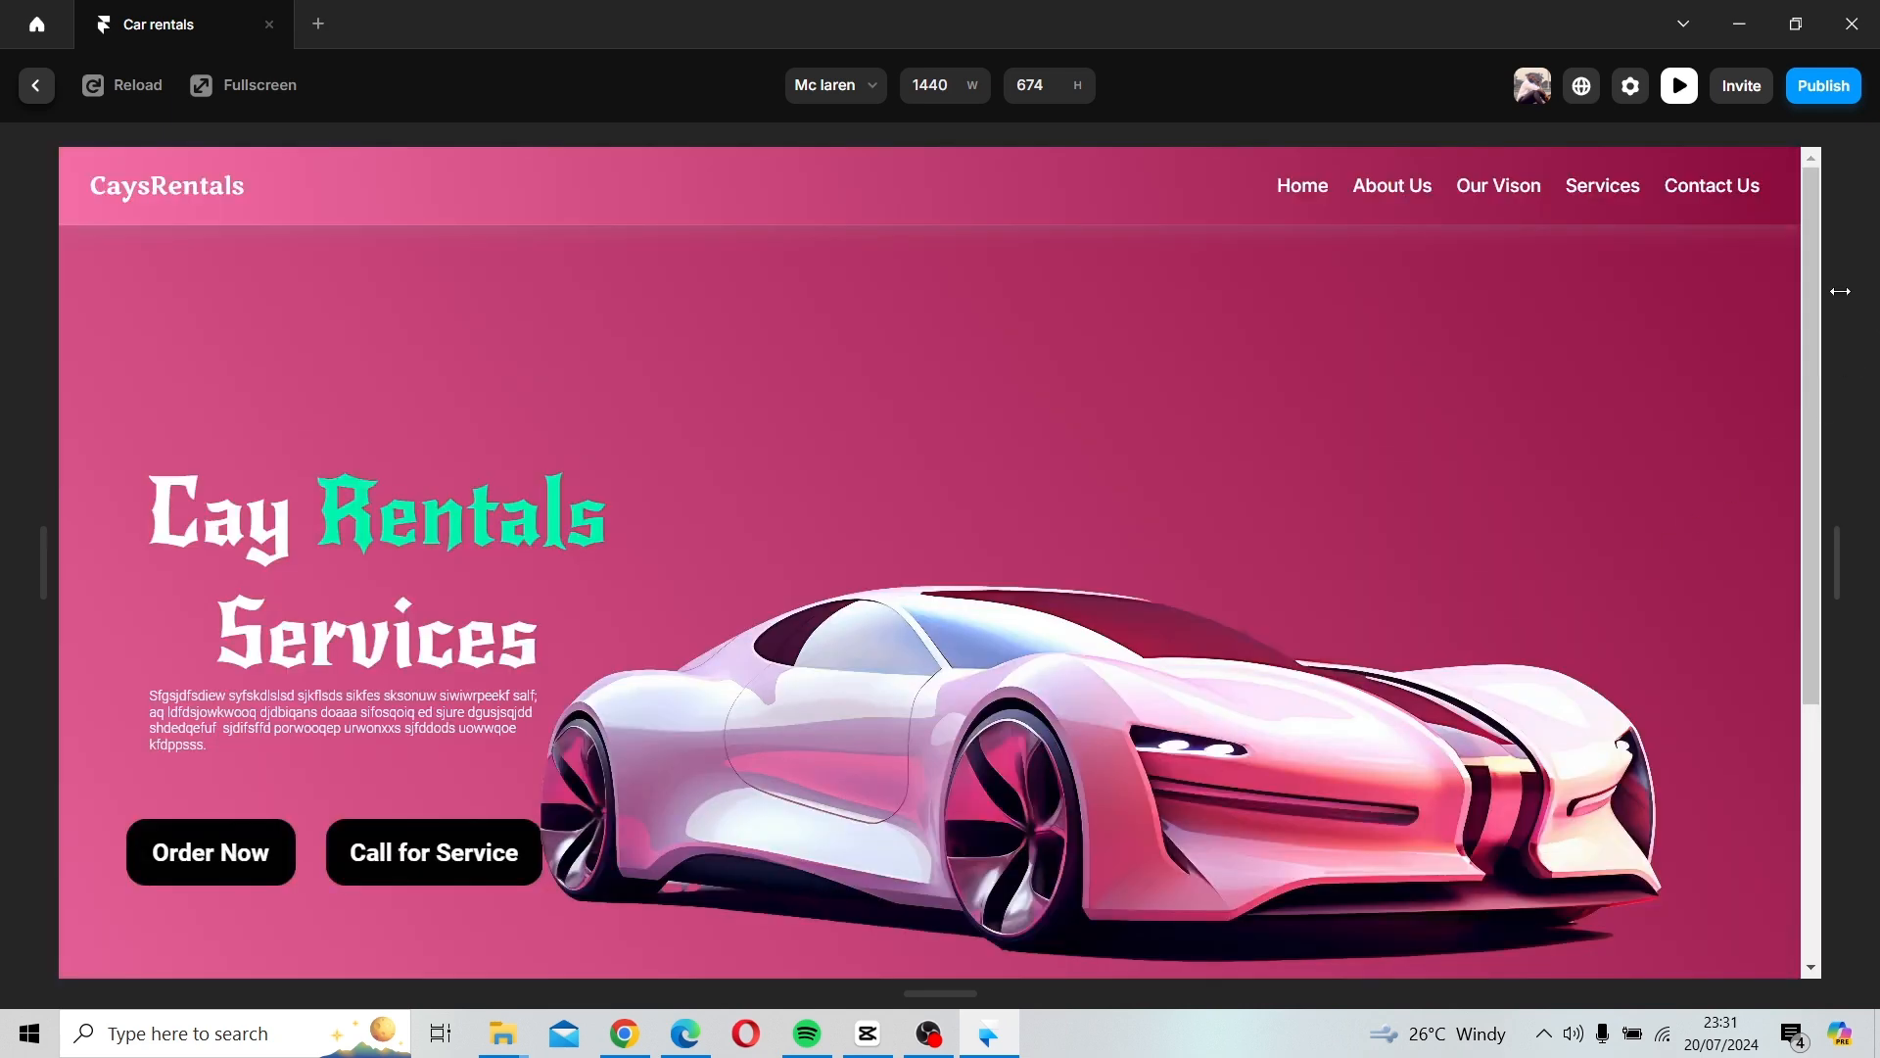
left_click_drag(1809, 296, 1777, 720)
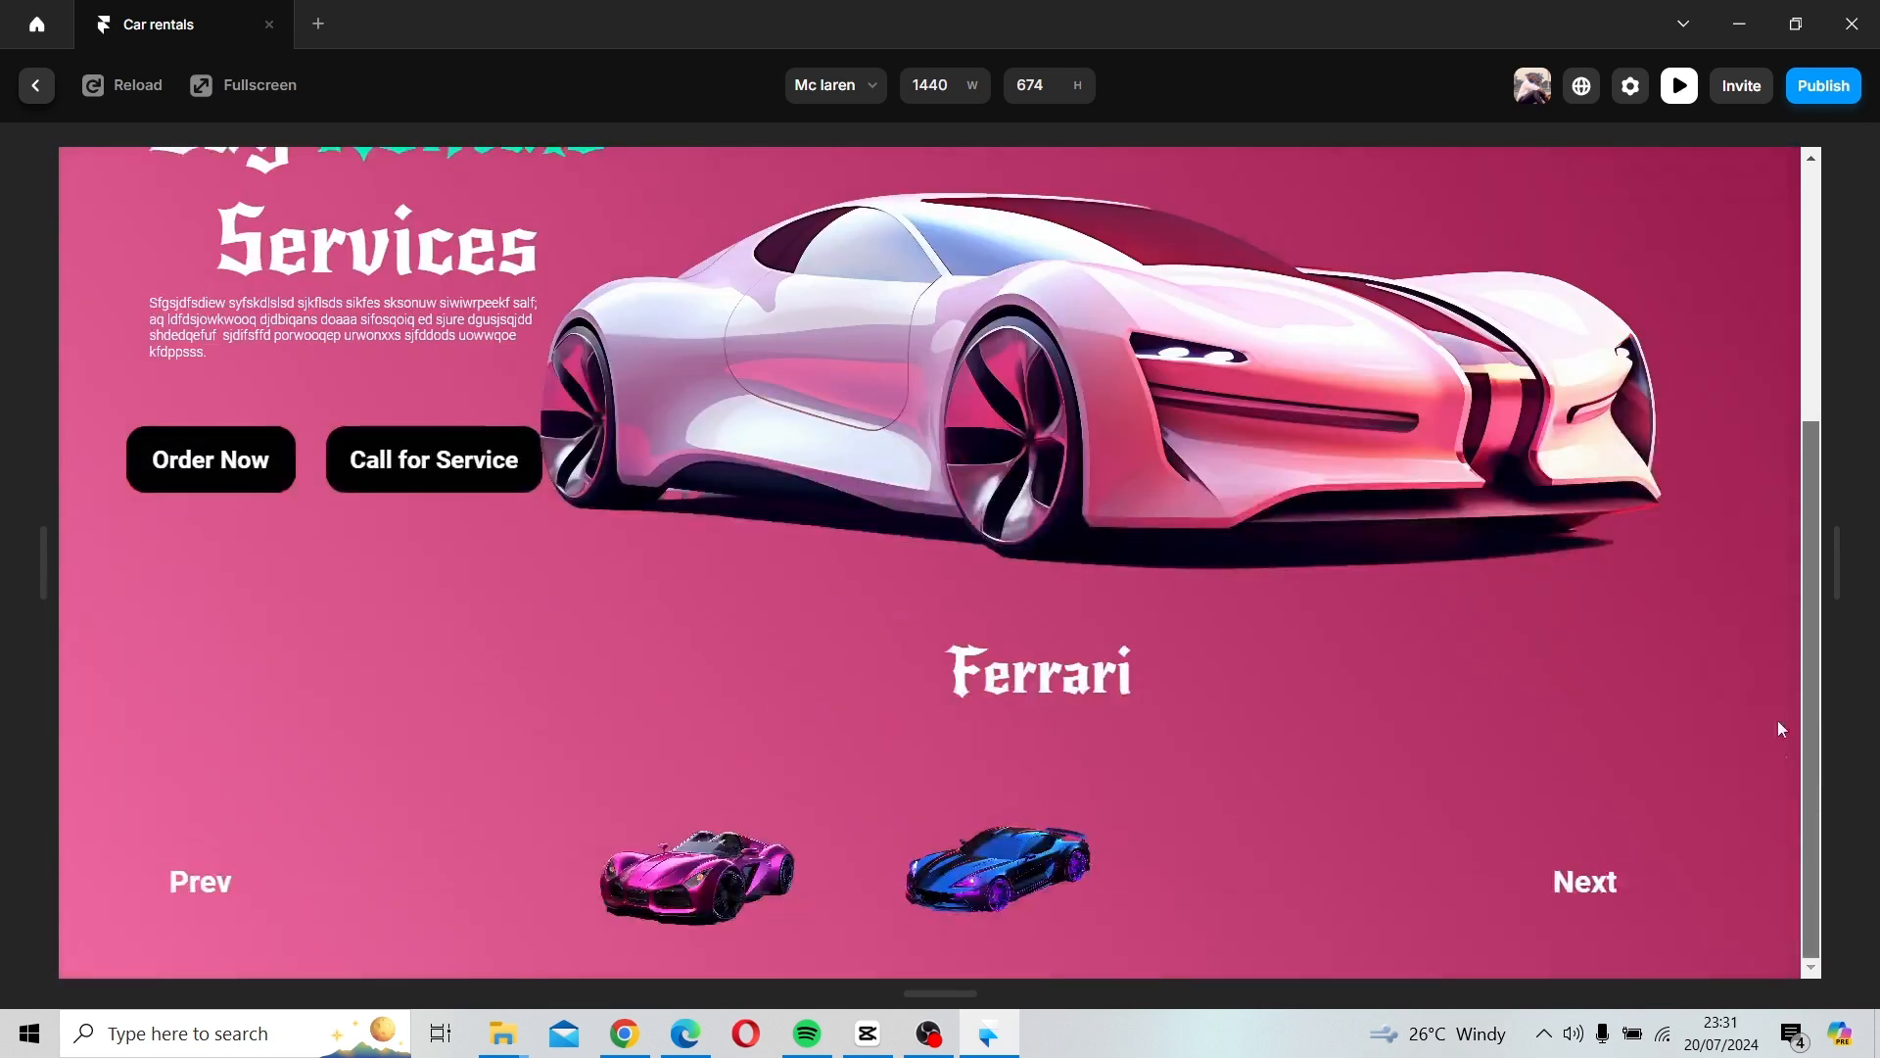
left_click(727, 893)
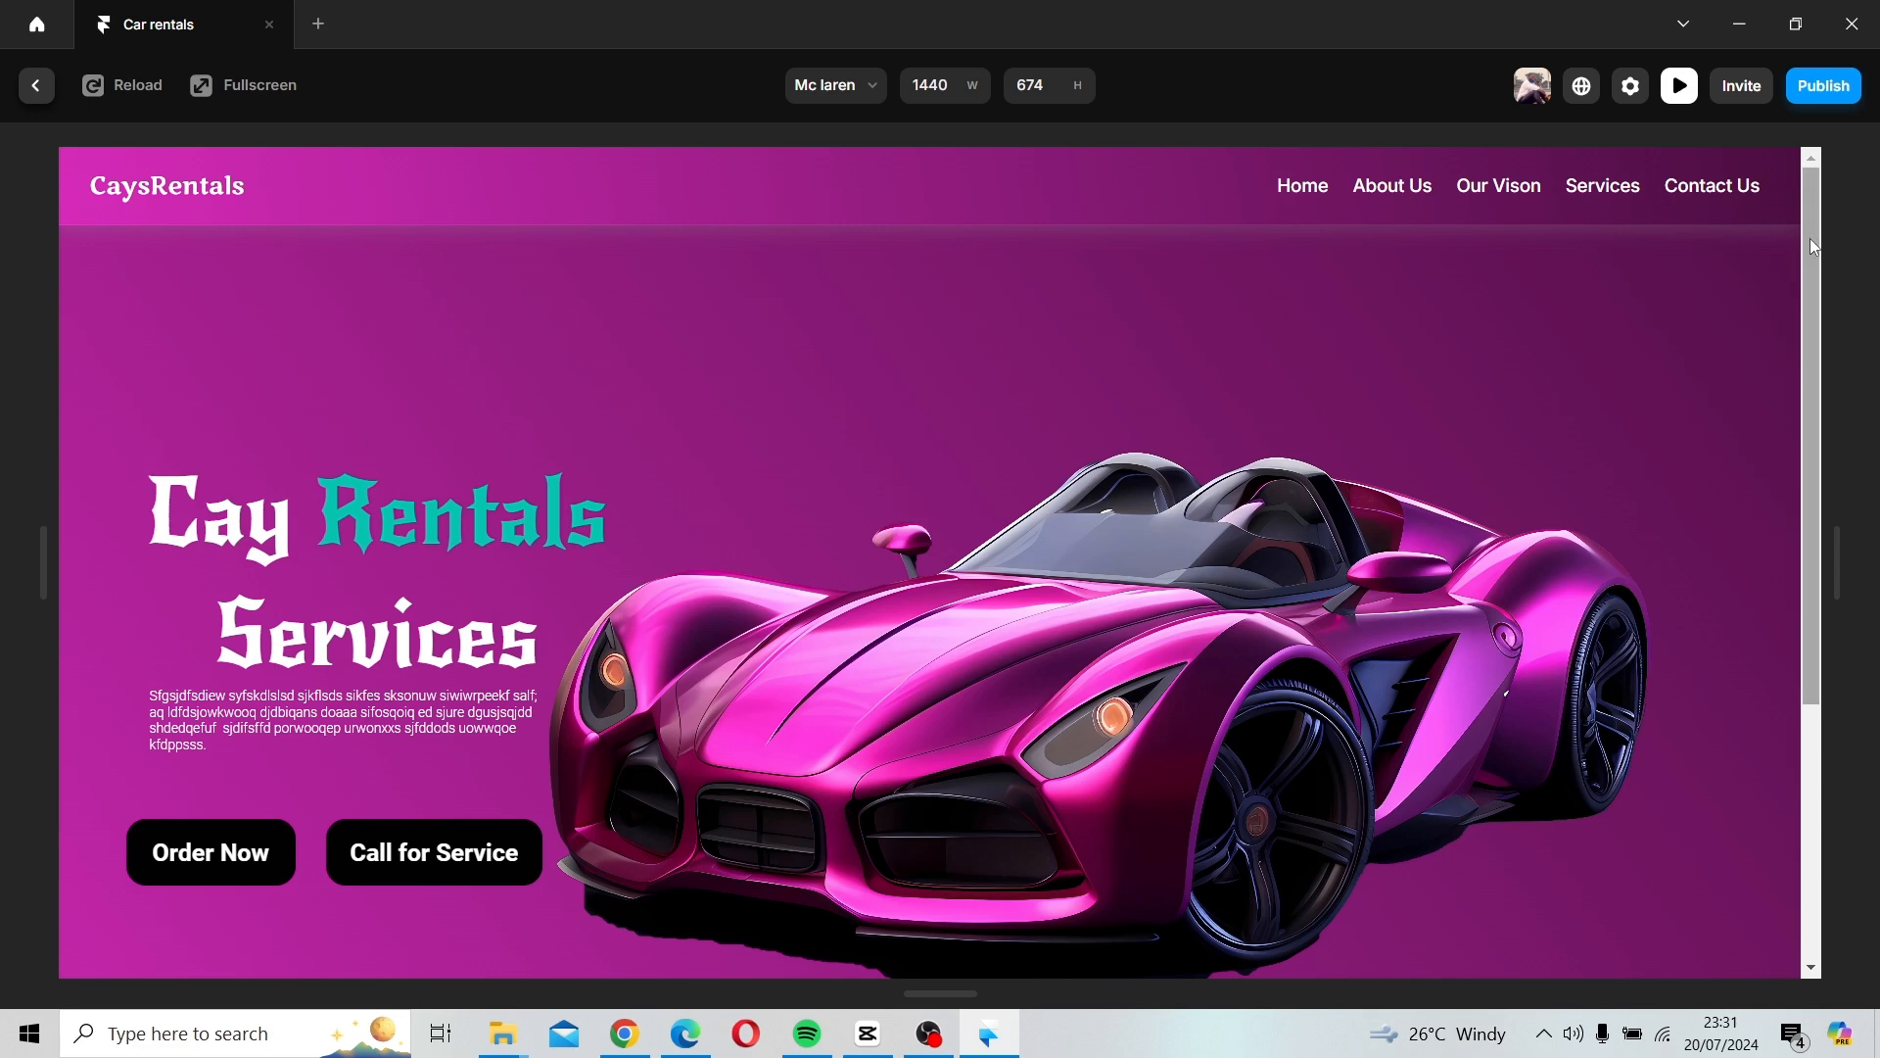
Show the preview in fullscreen, review the Home page and test its blue car thumbnail.
left_click_drag(1809, 238, 1759, 541)
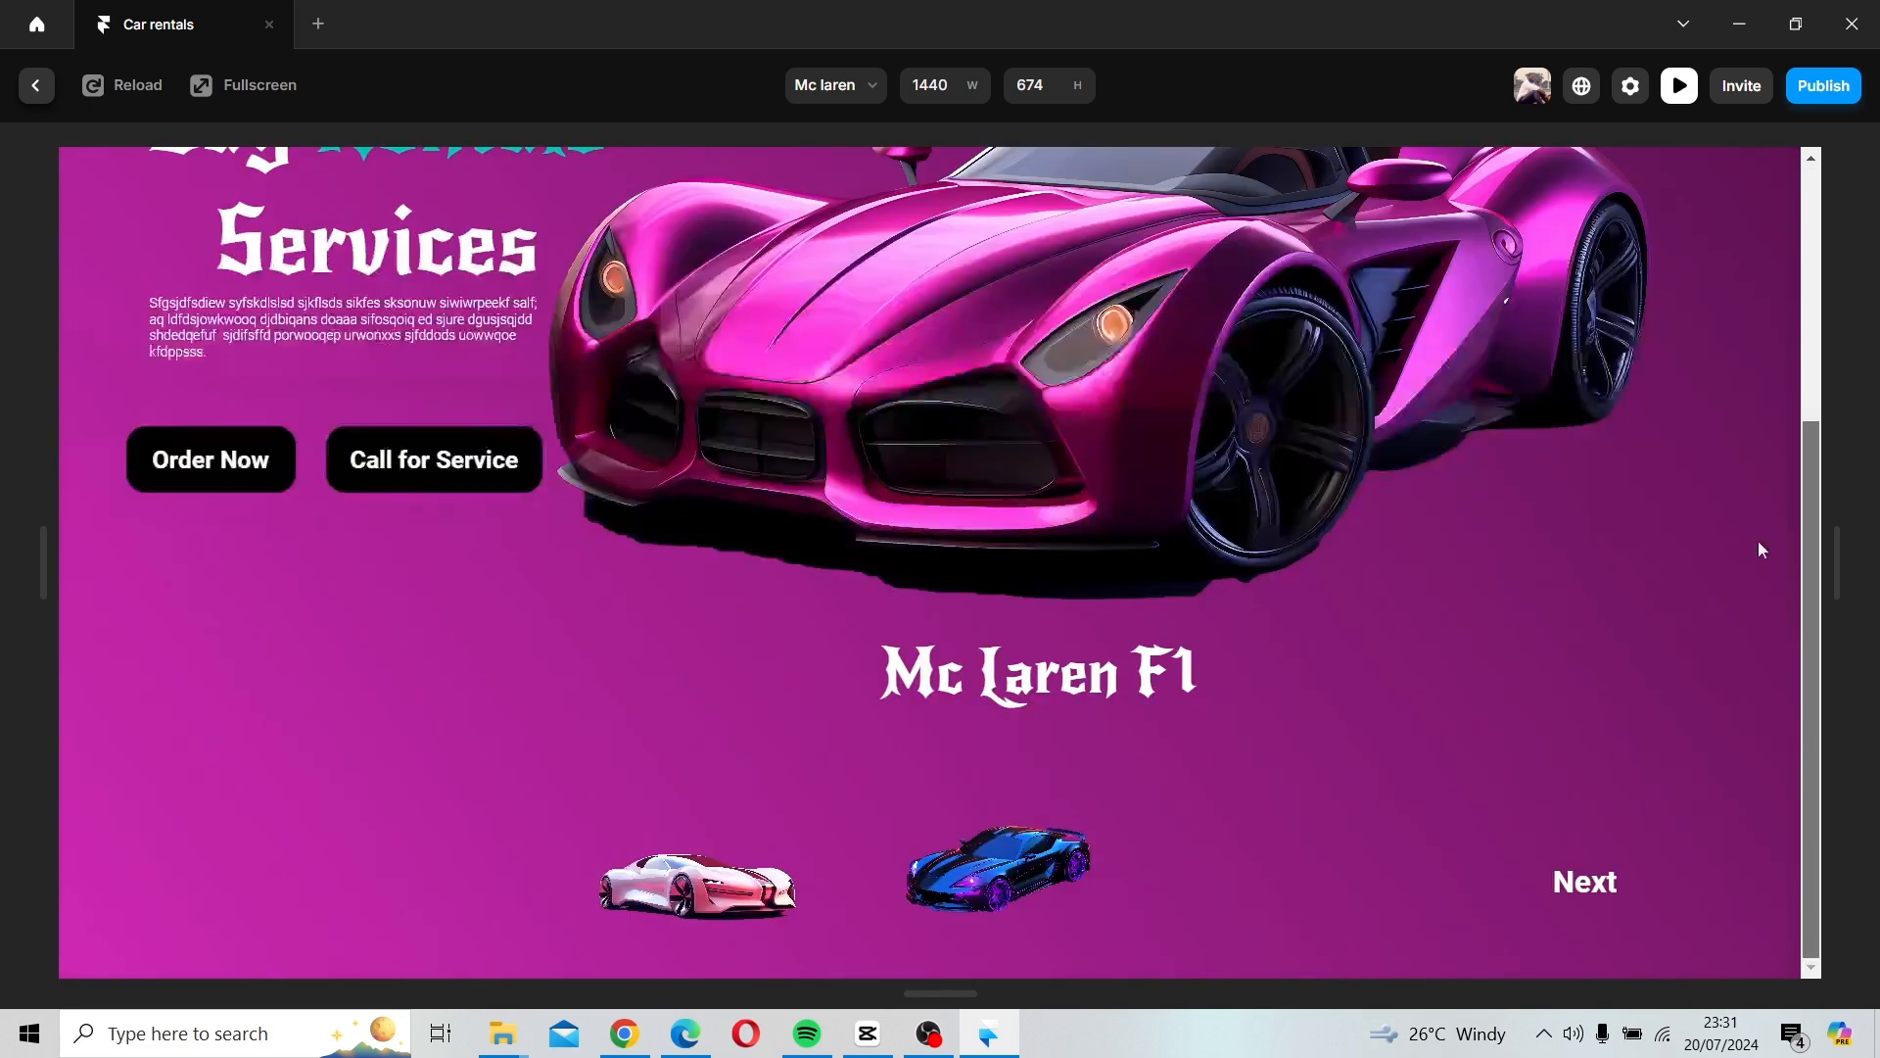
left_click(202, 86)
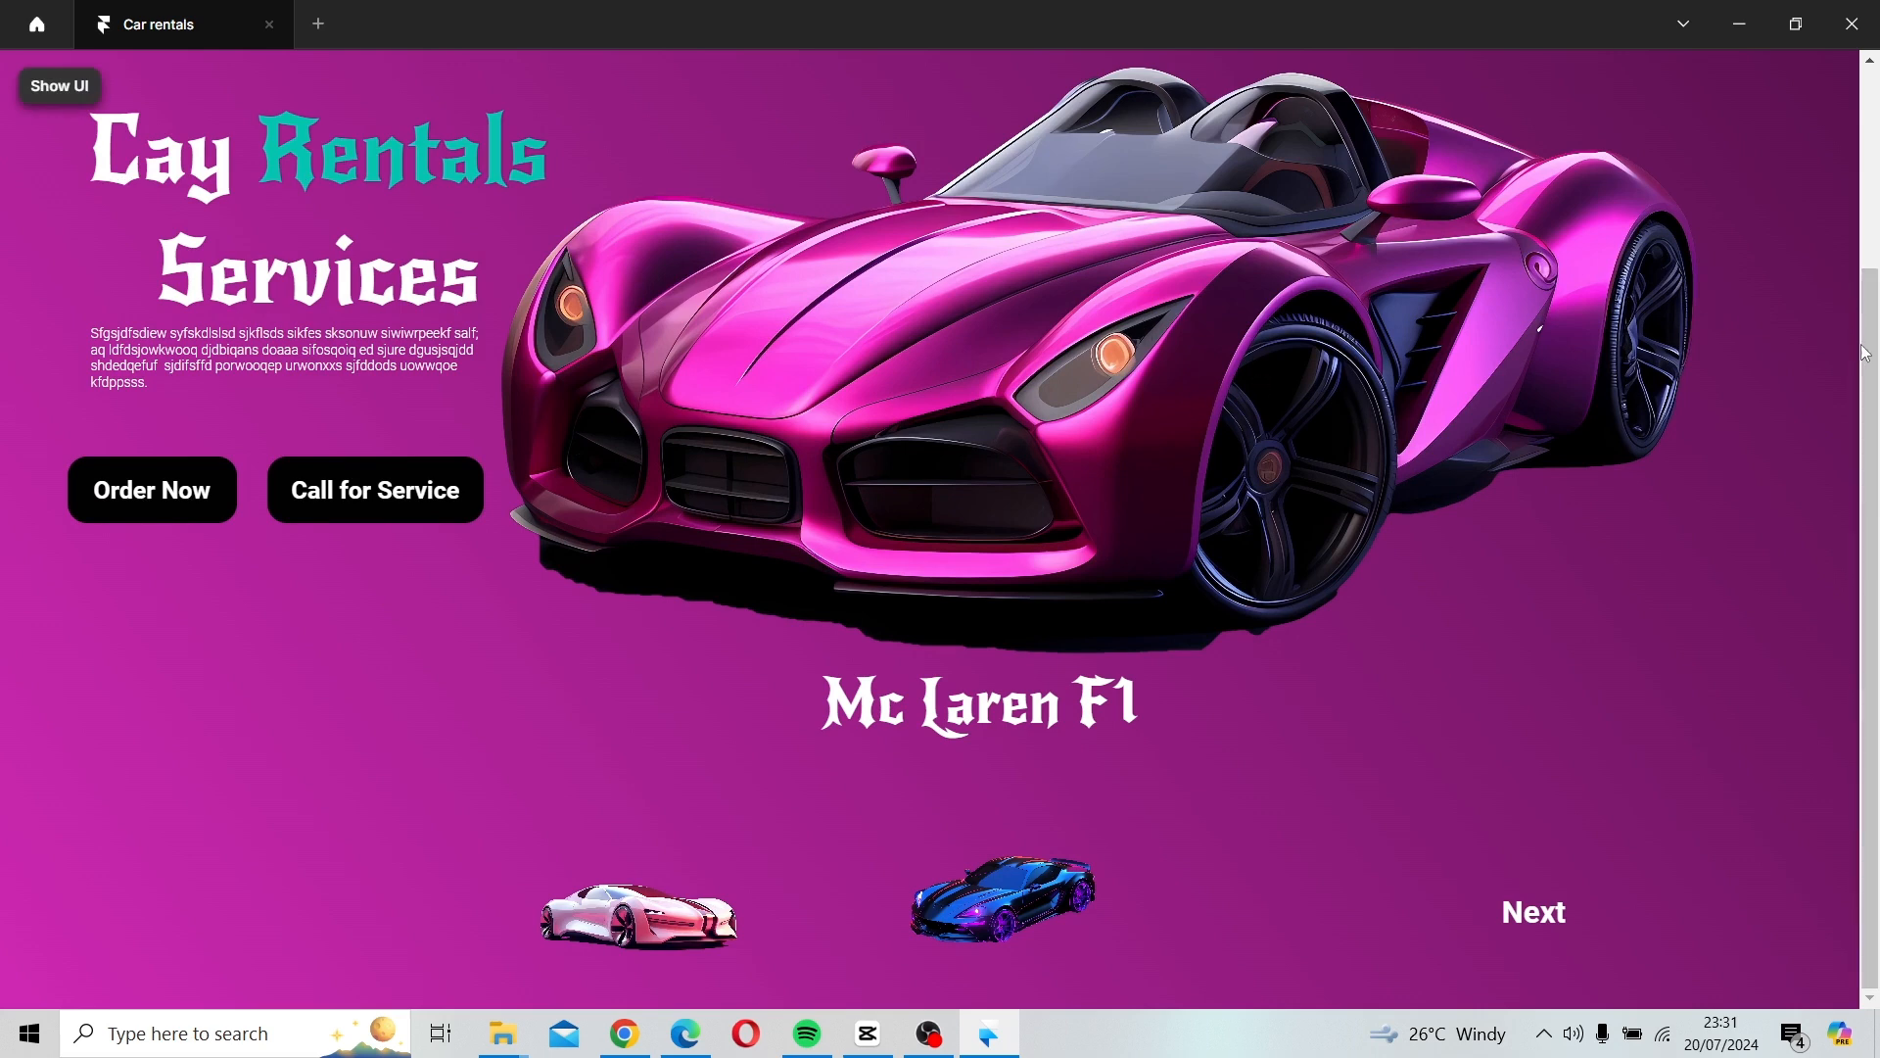
left_click_drag(1870, 354, 1875, 137)
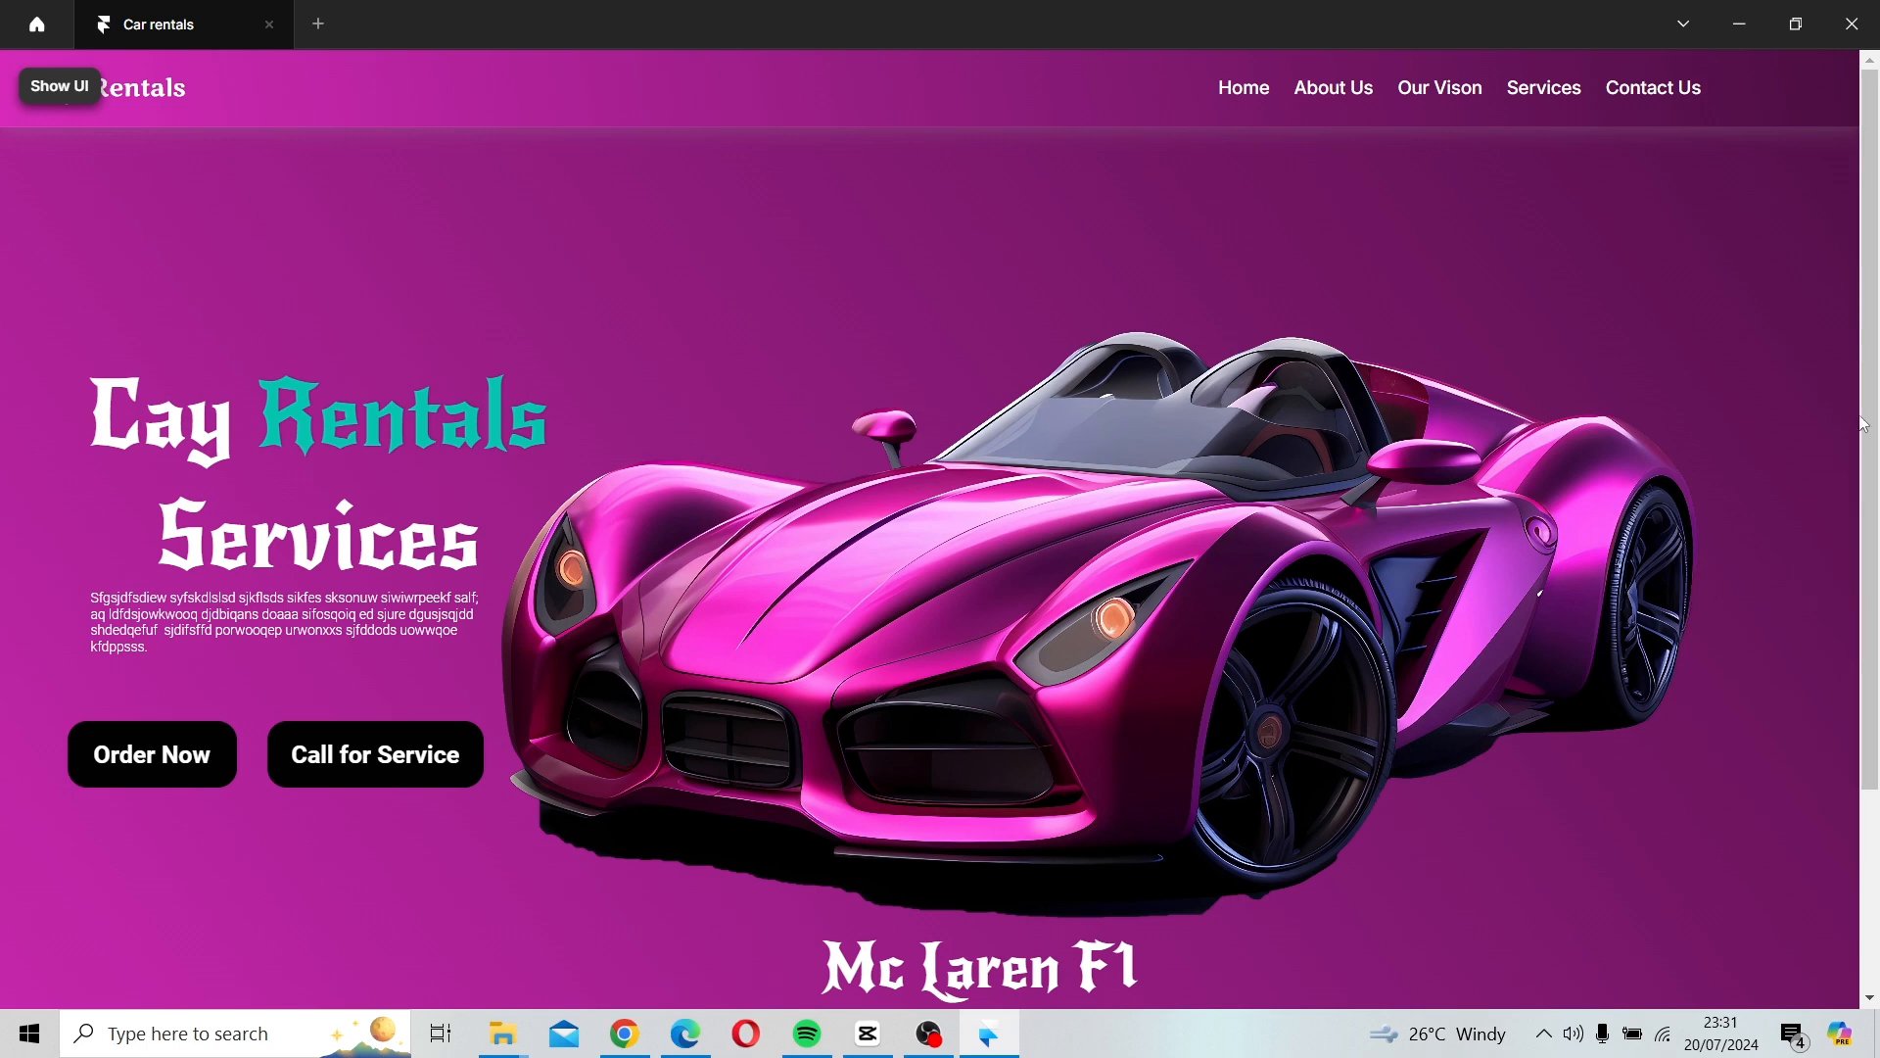
left_click_drag(1864, 424, 1861, 579)
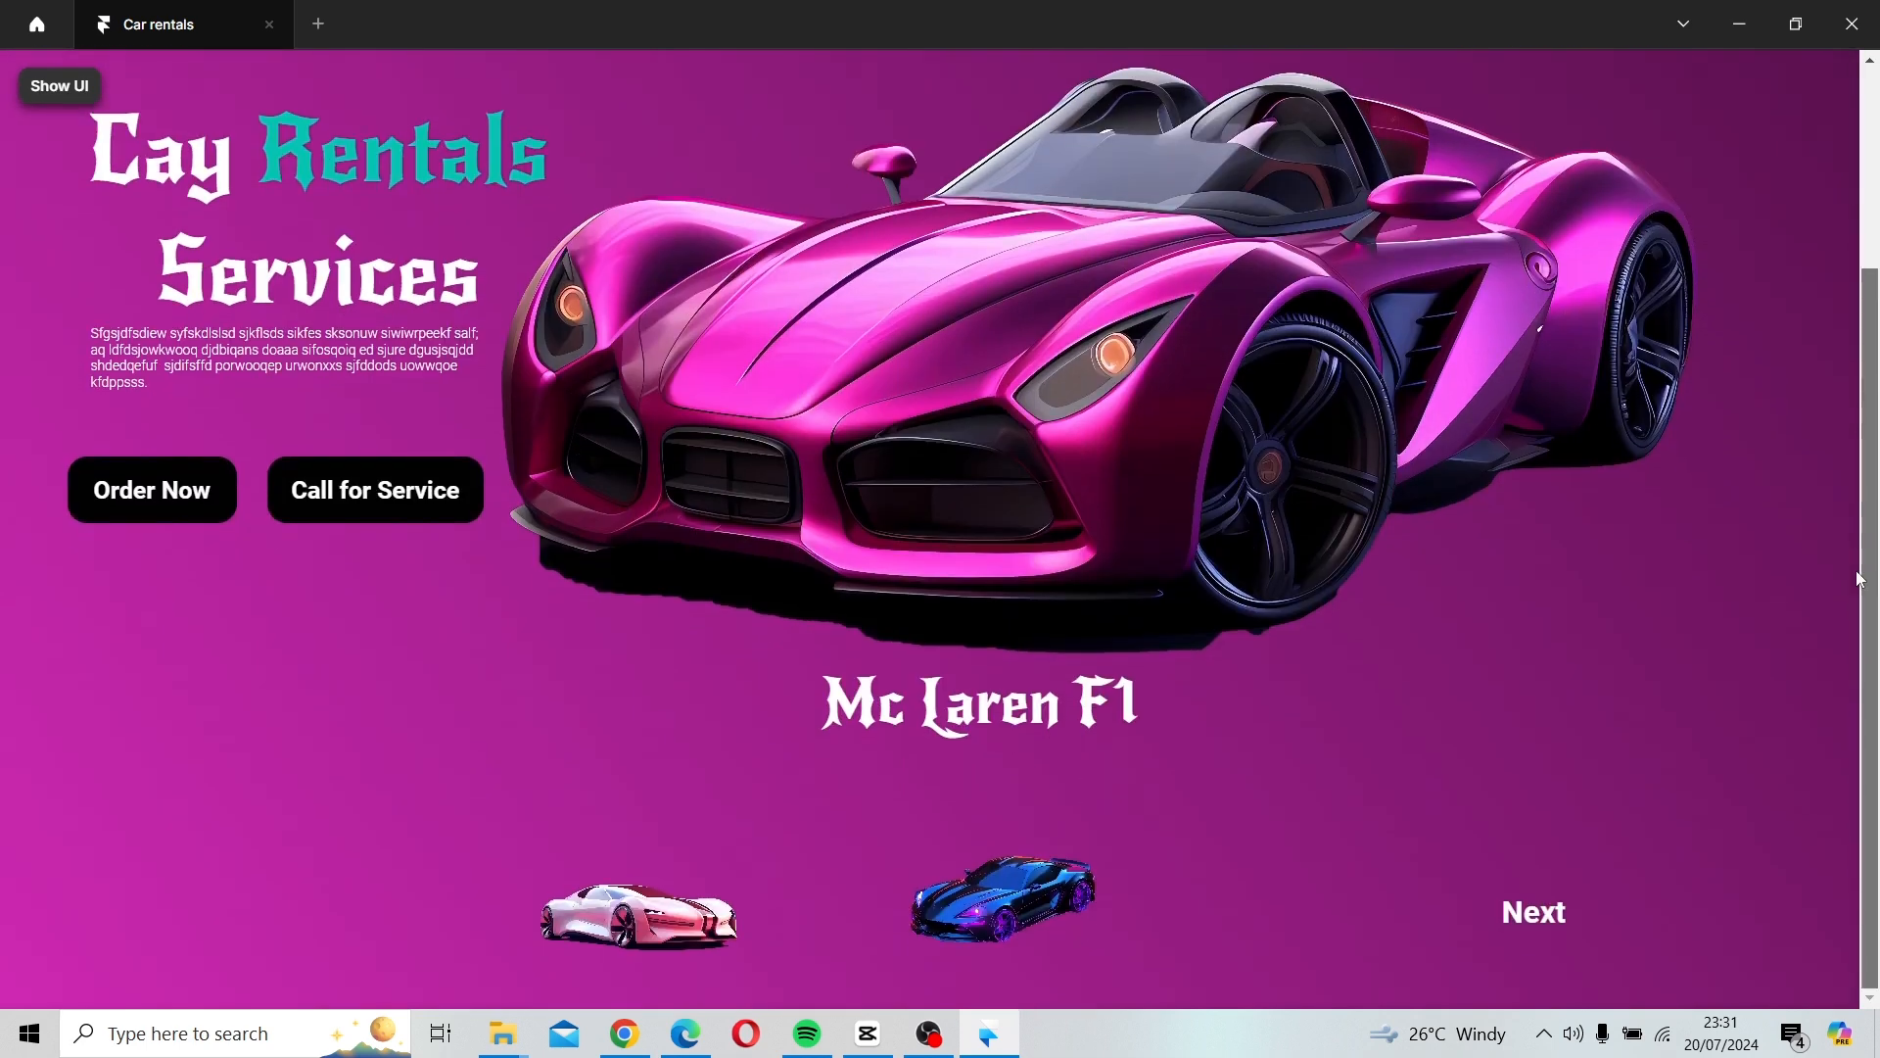
left_click(975, 905)
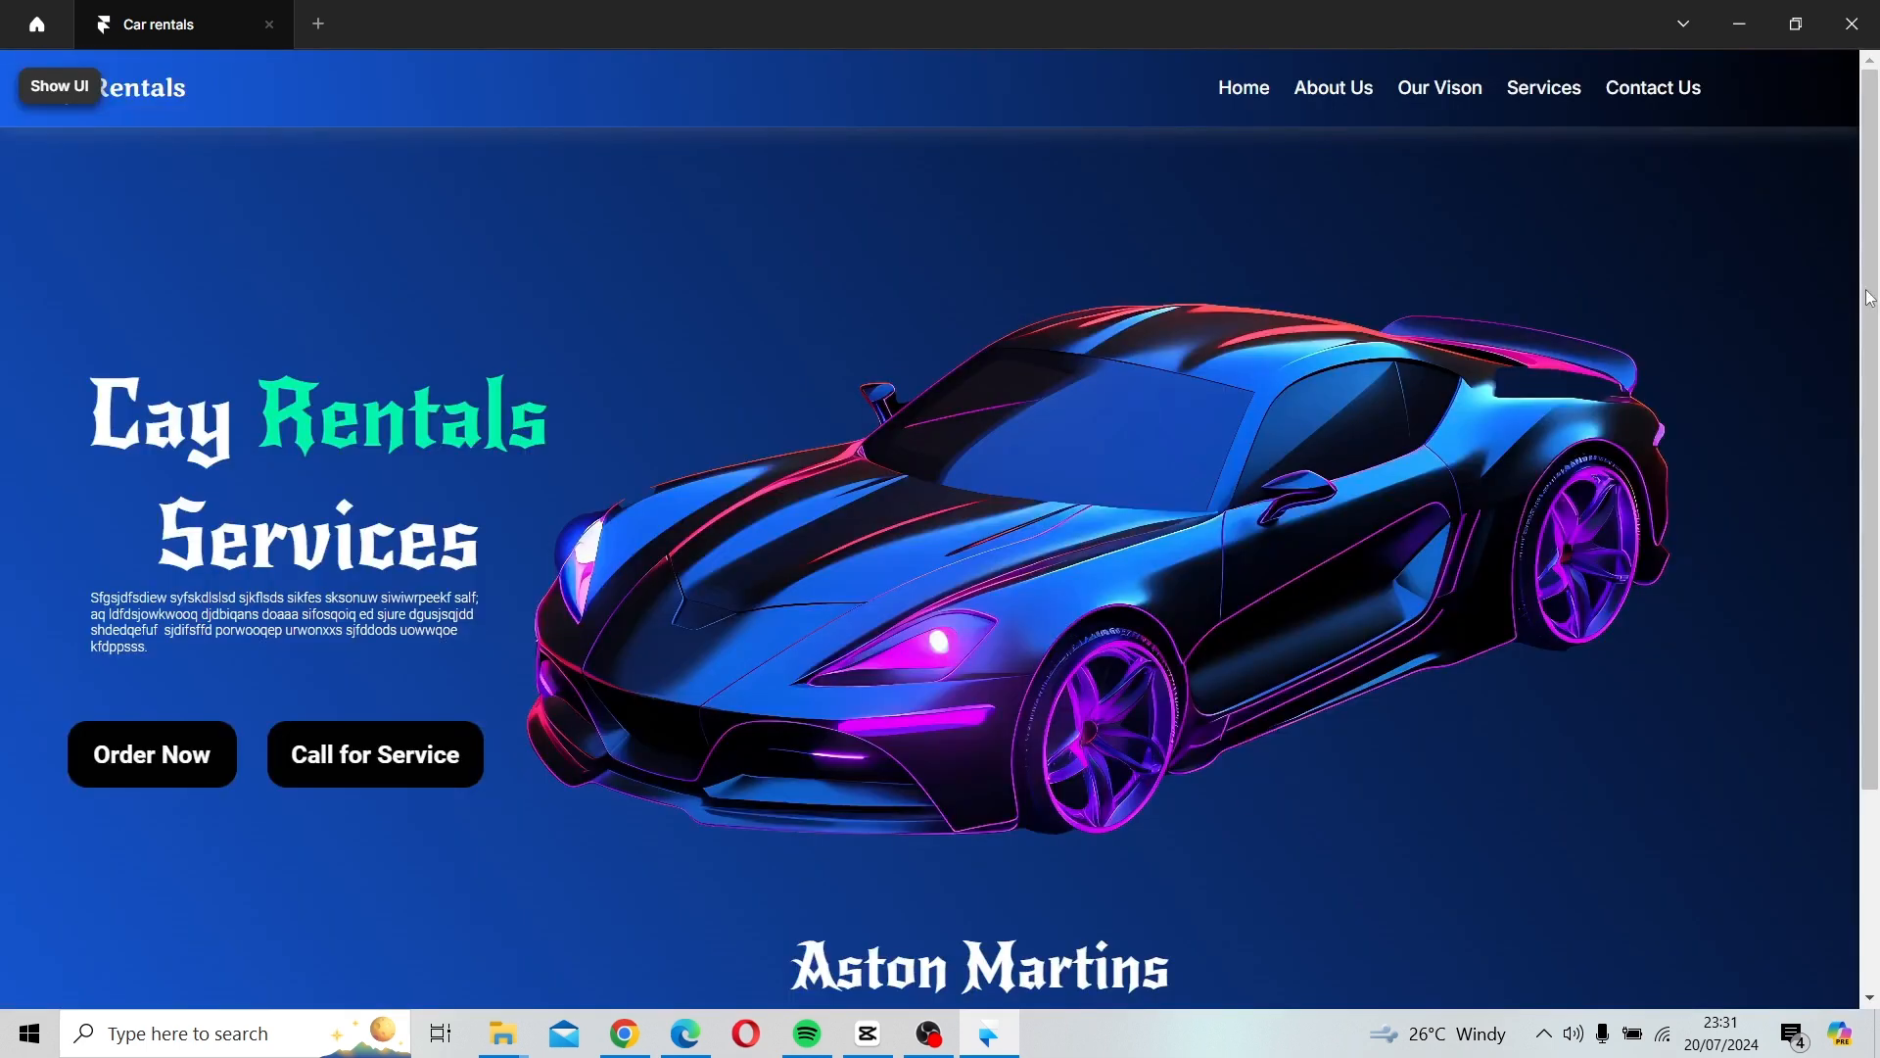
Test the Prev button on the Aston Martins page and the Next button on the Ferrari page in the fullscreen preview.
left_click_drag(1869, 297, 1847, 573)
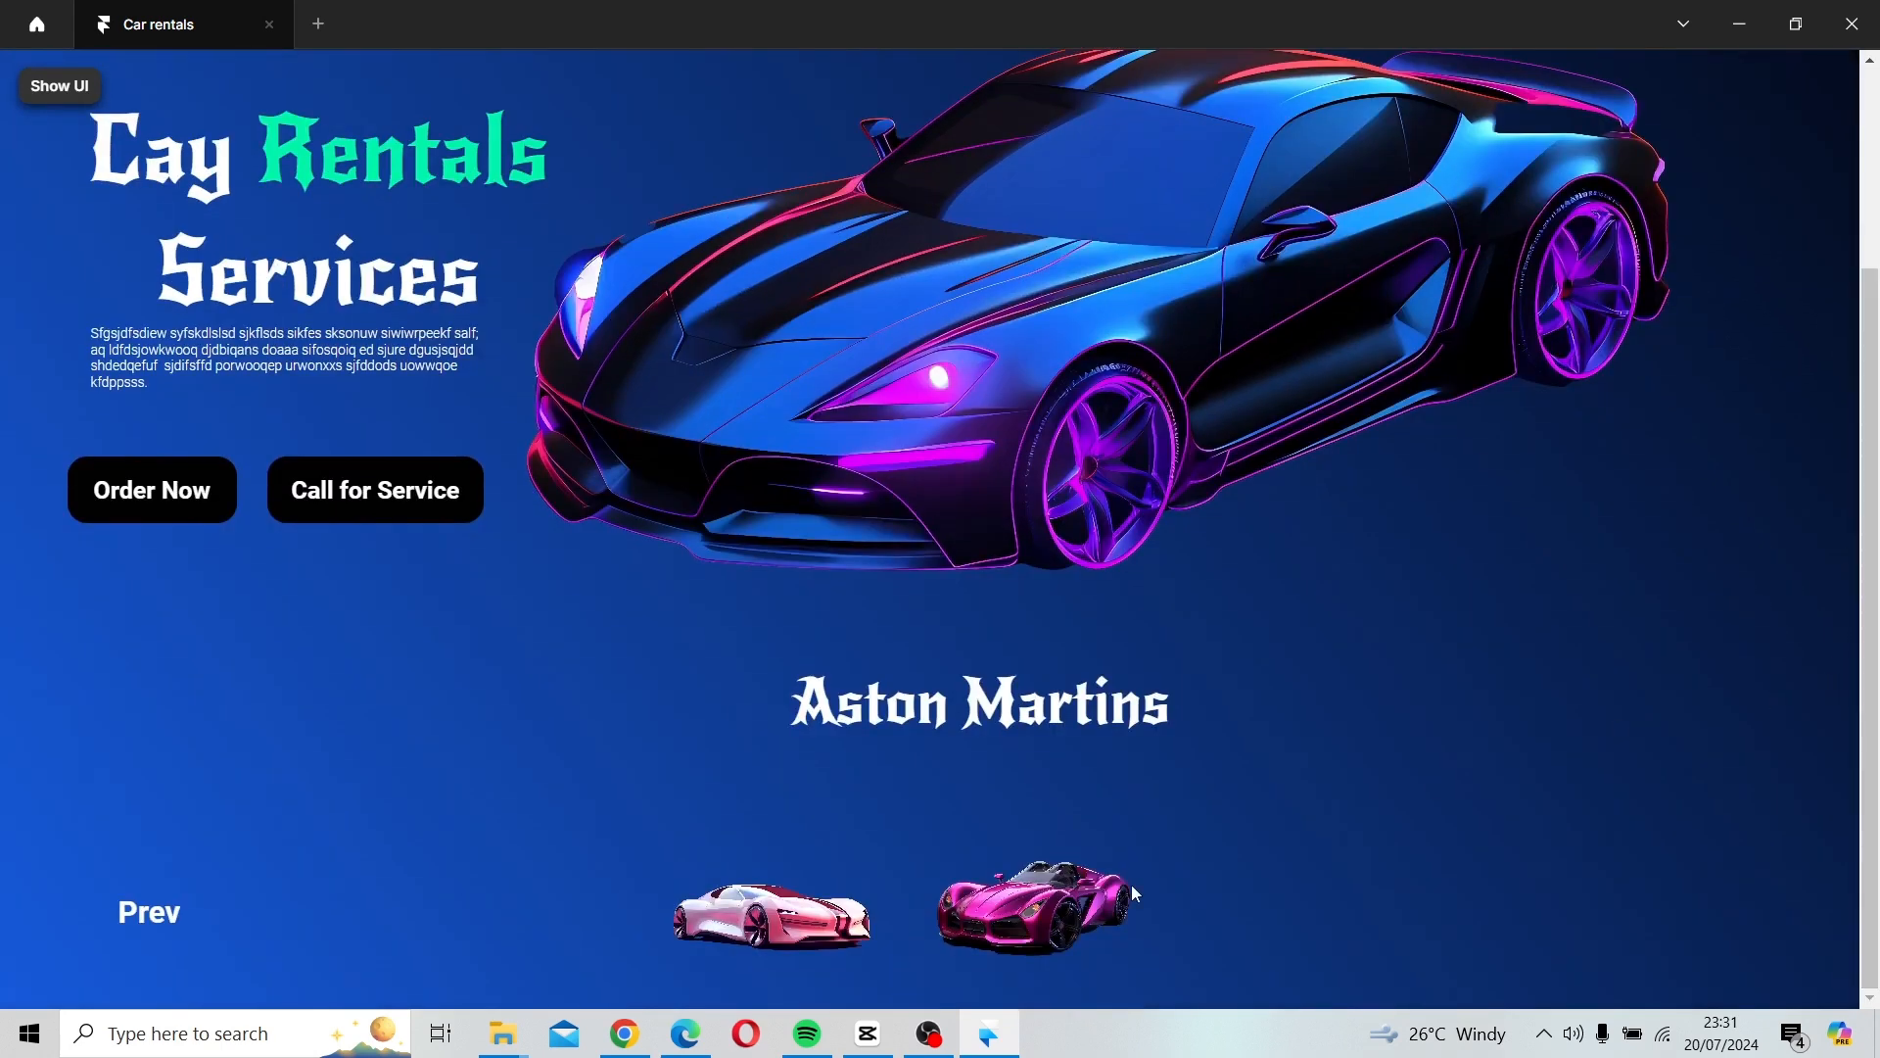
left_click(150, 905)
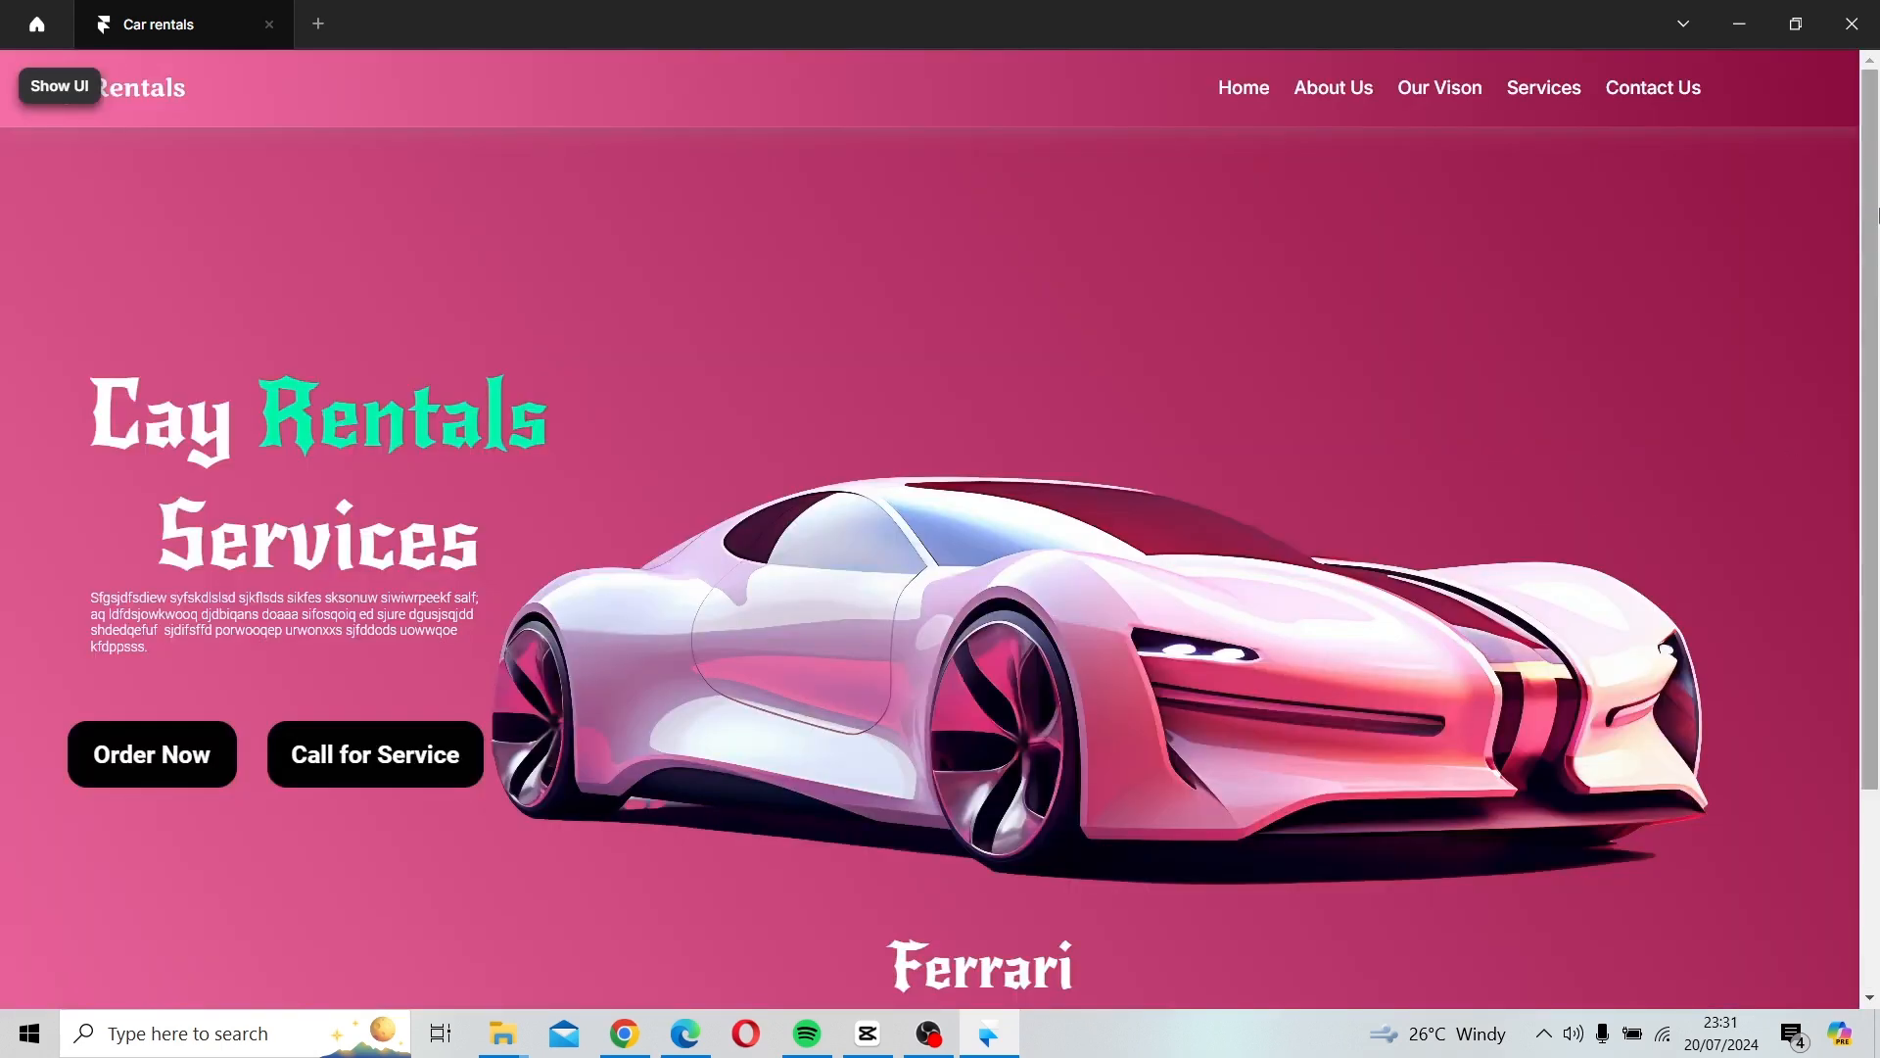
left_click_drag(1874, 189, 1806, 626)
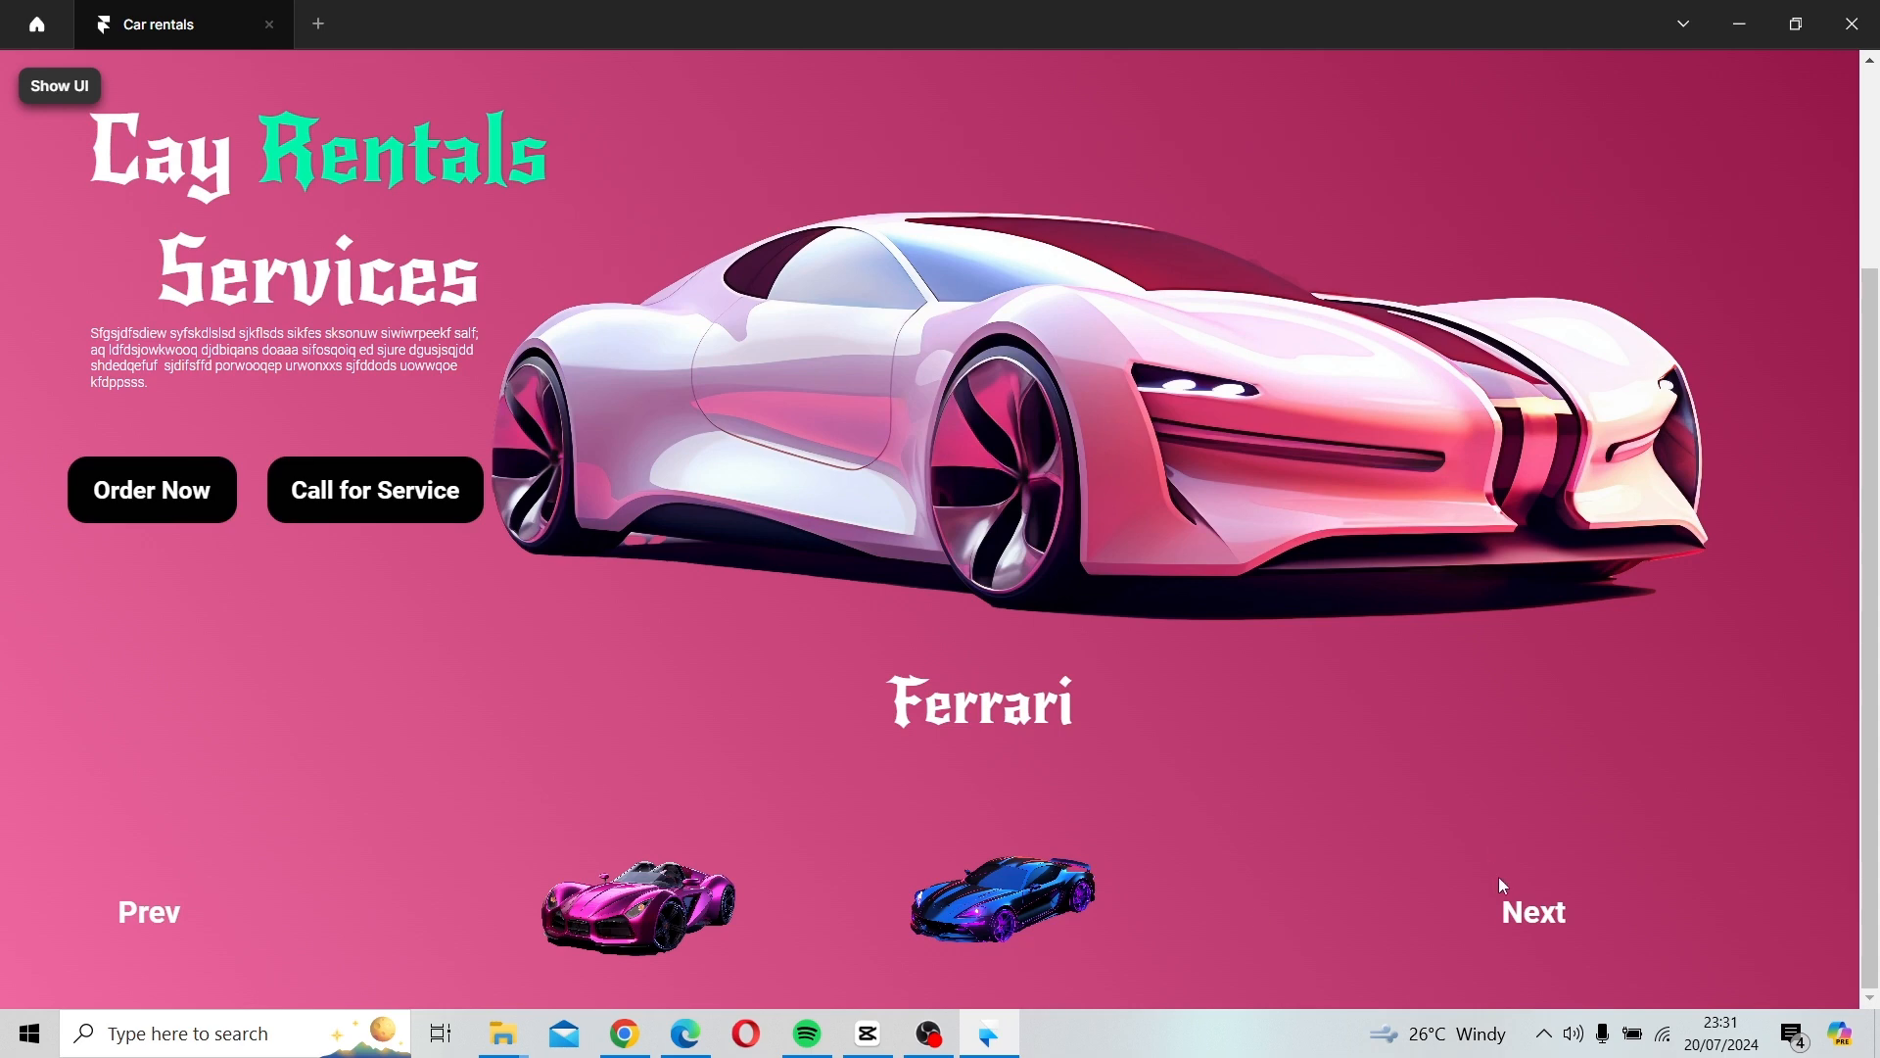
left_click(1529, 916)
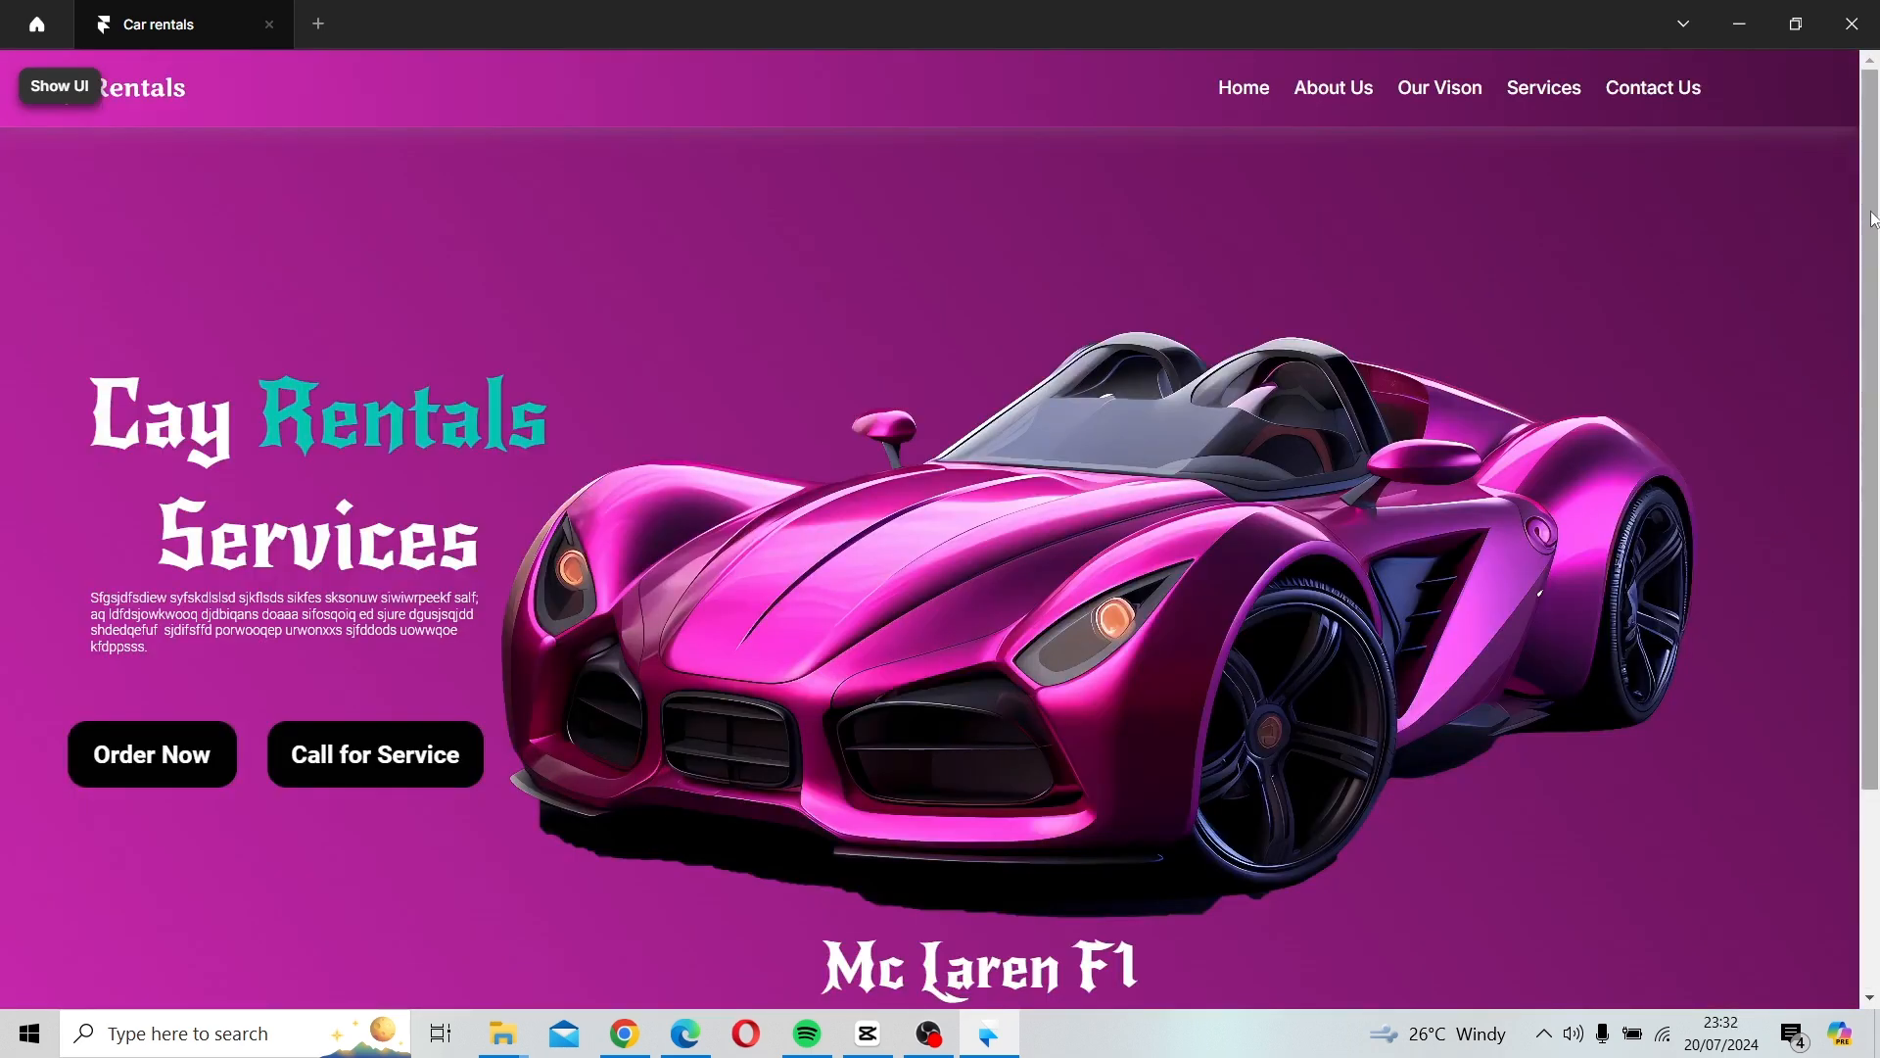
Follow the blue, white and purple car thumbnails in turn through the Home, Aston Martins and Ferrari pages in fullscreen.
scroll(1874, 217, "down", 3)
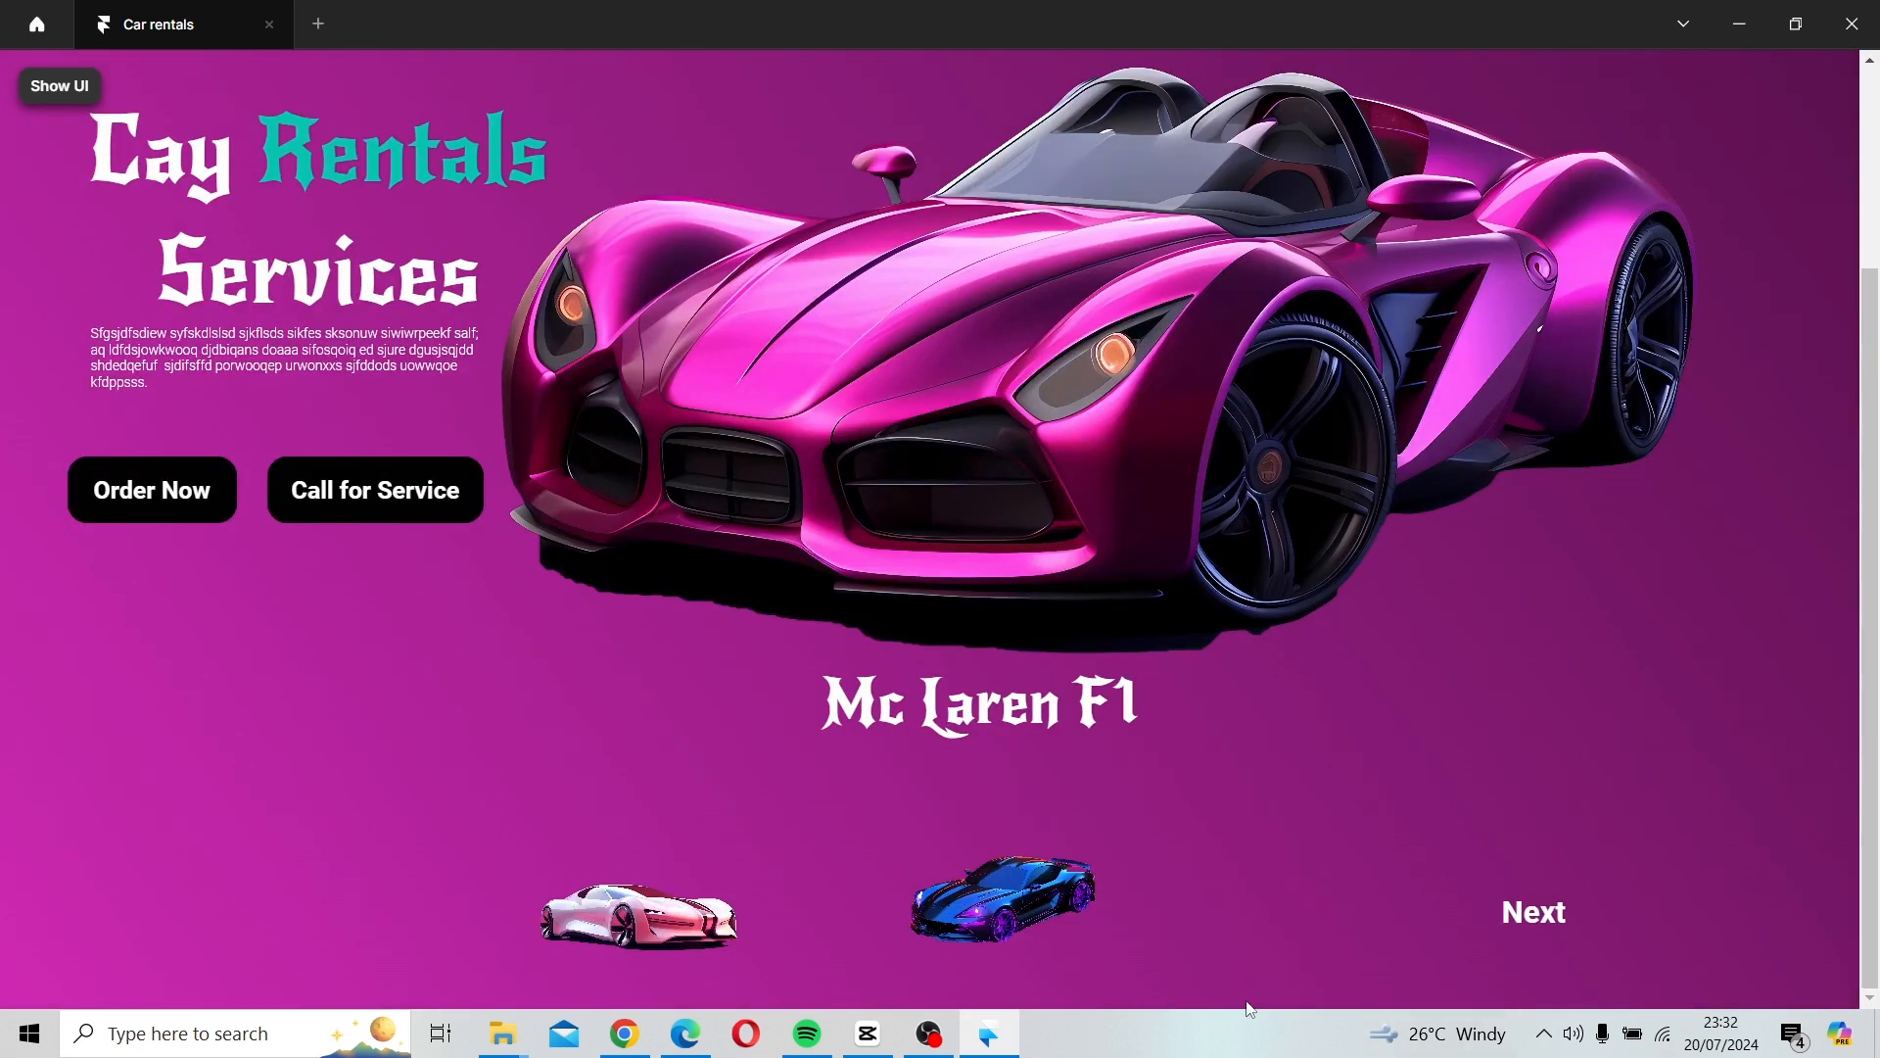
left_click(1025, 913)
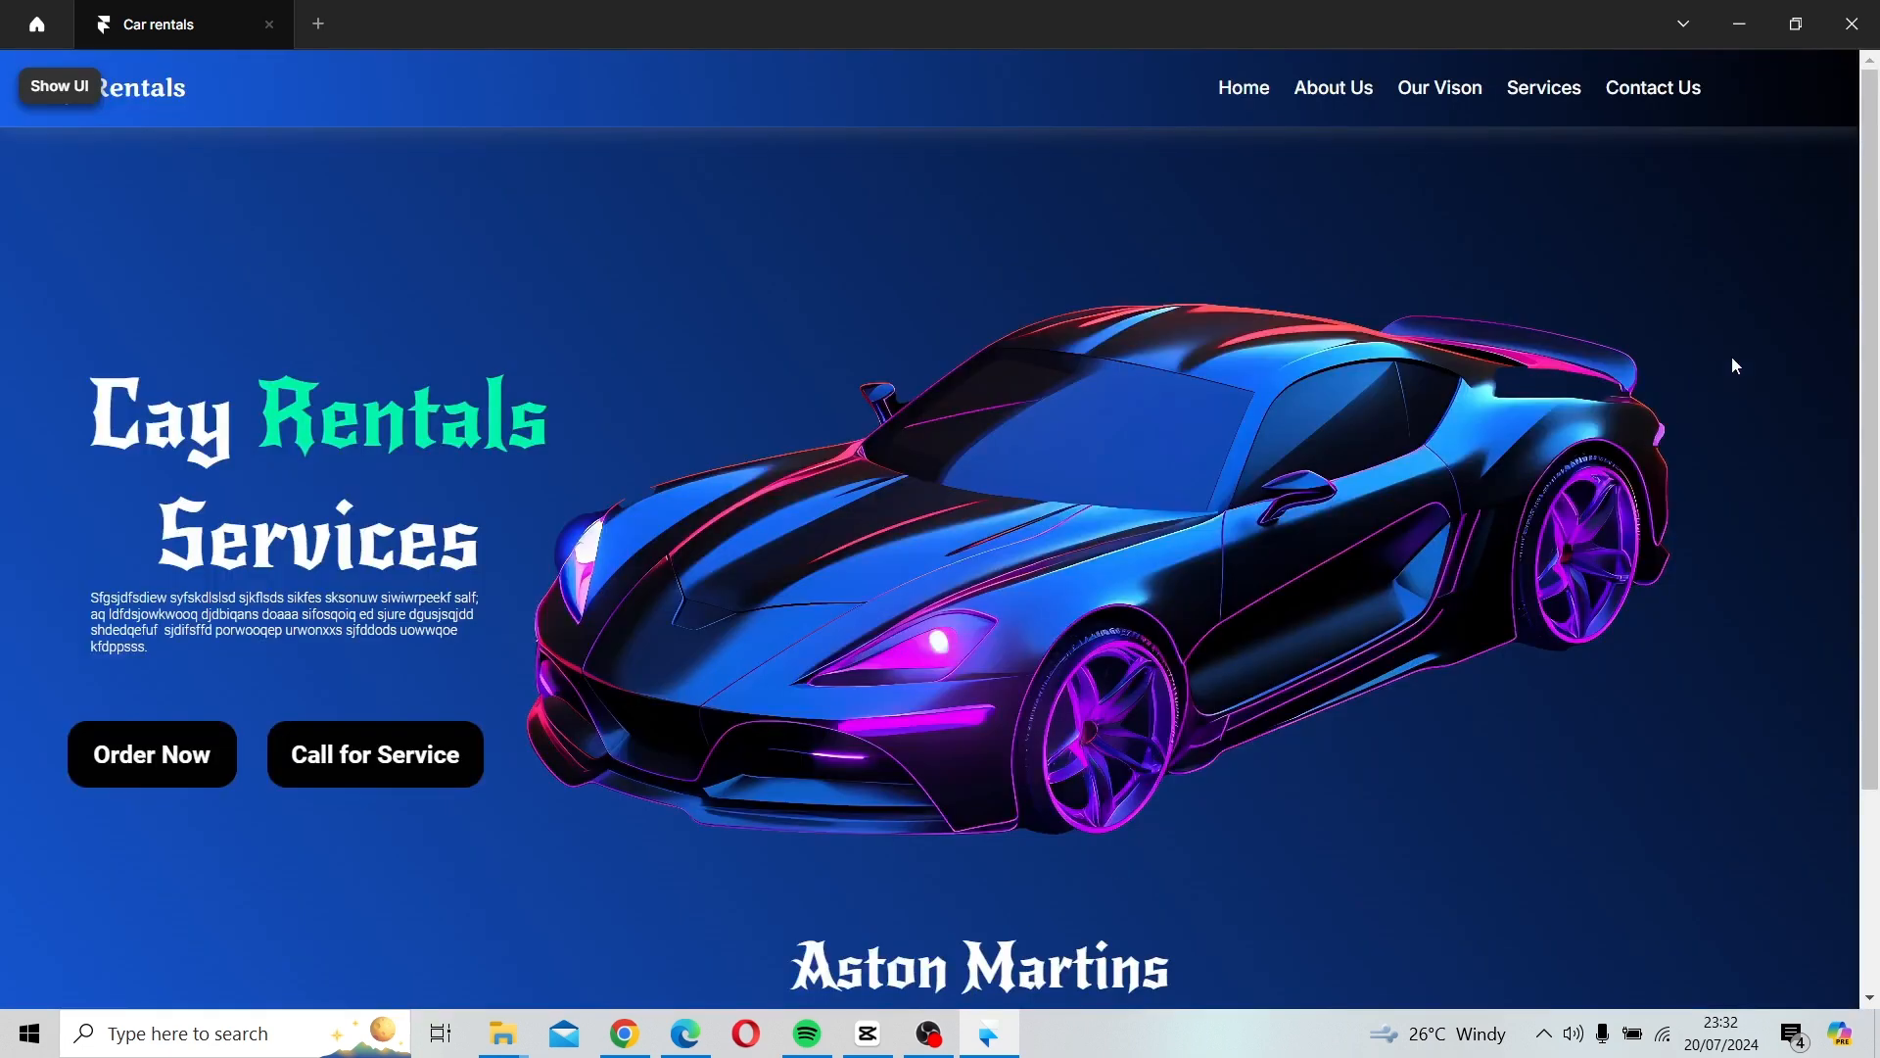
scroll(1733, 367, "down", 3)
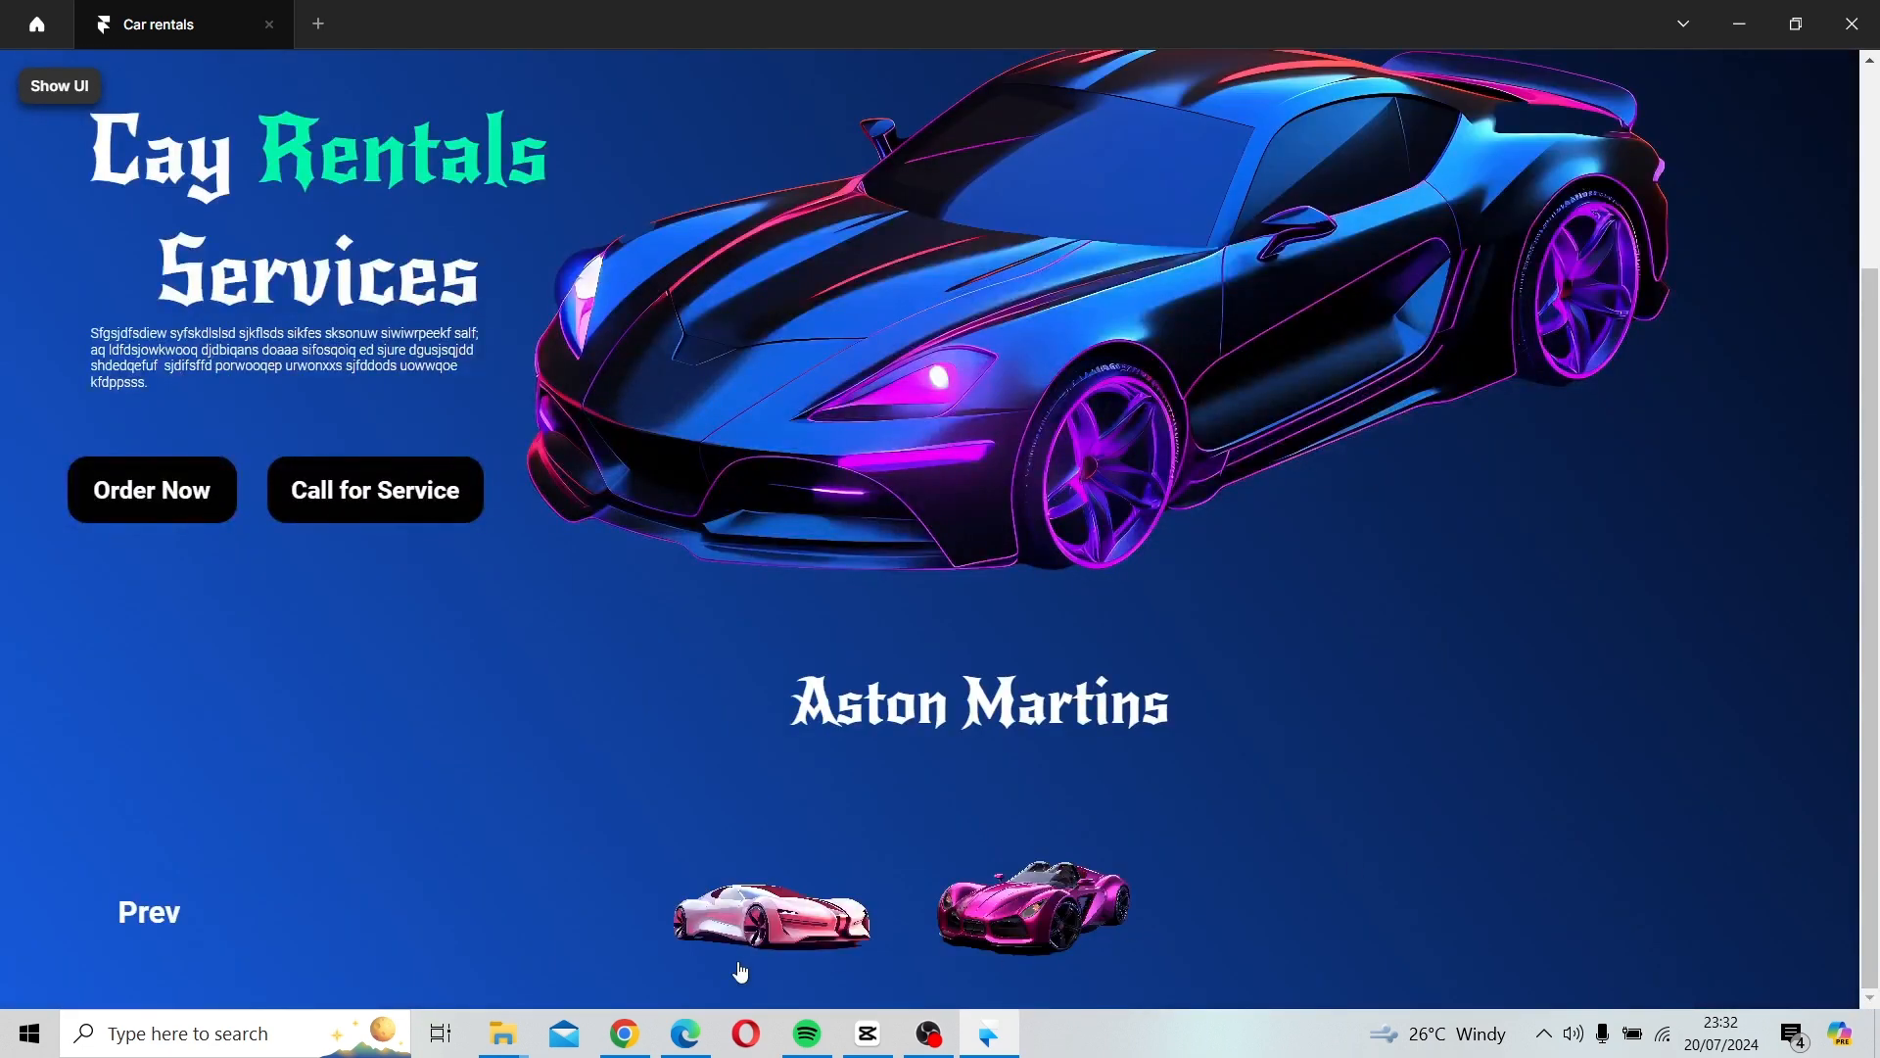
left_click(768, 912)
left_click_drag(1872, 247, 1872, 647)
left_click(617, 895)
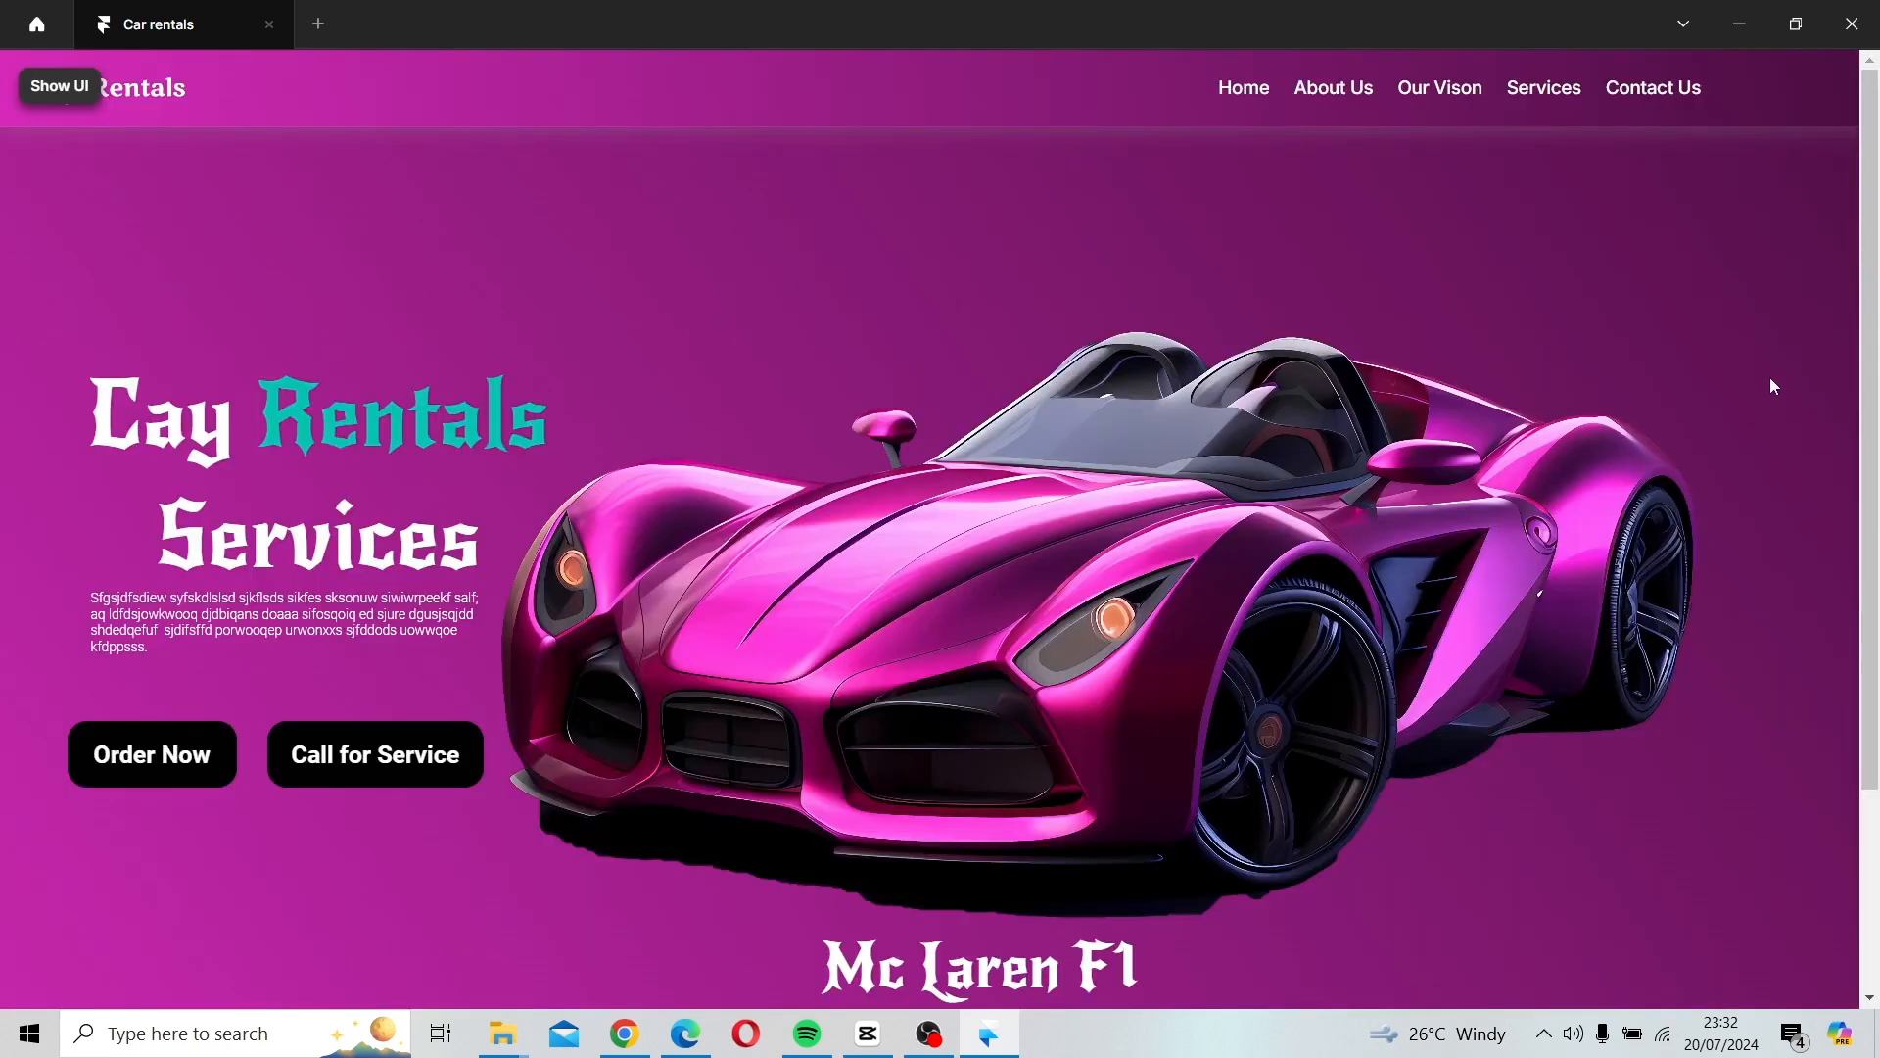
Leave the fullscreen preview and test the white car thumbnail at the end of the Home page again.
scroll(1875, 149, "down", 3)
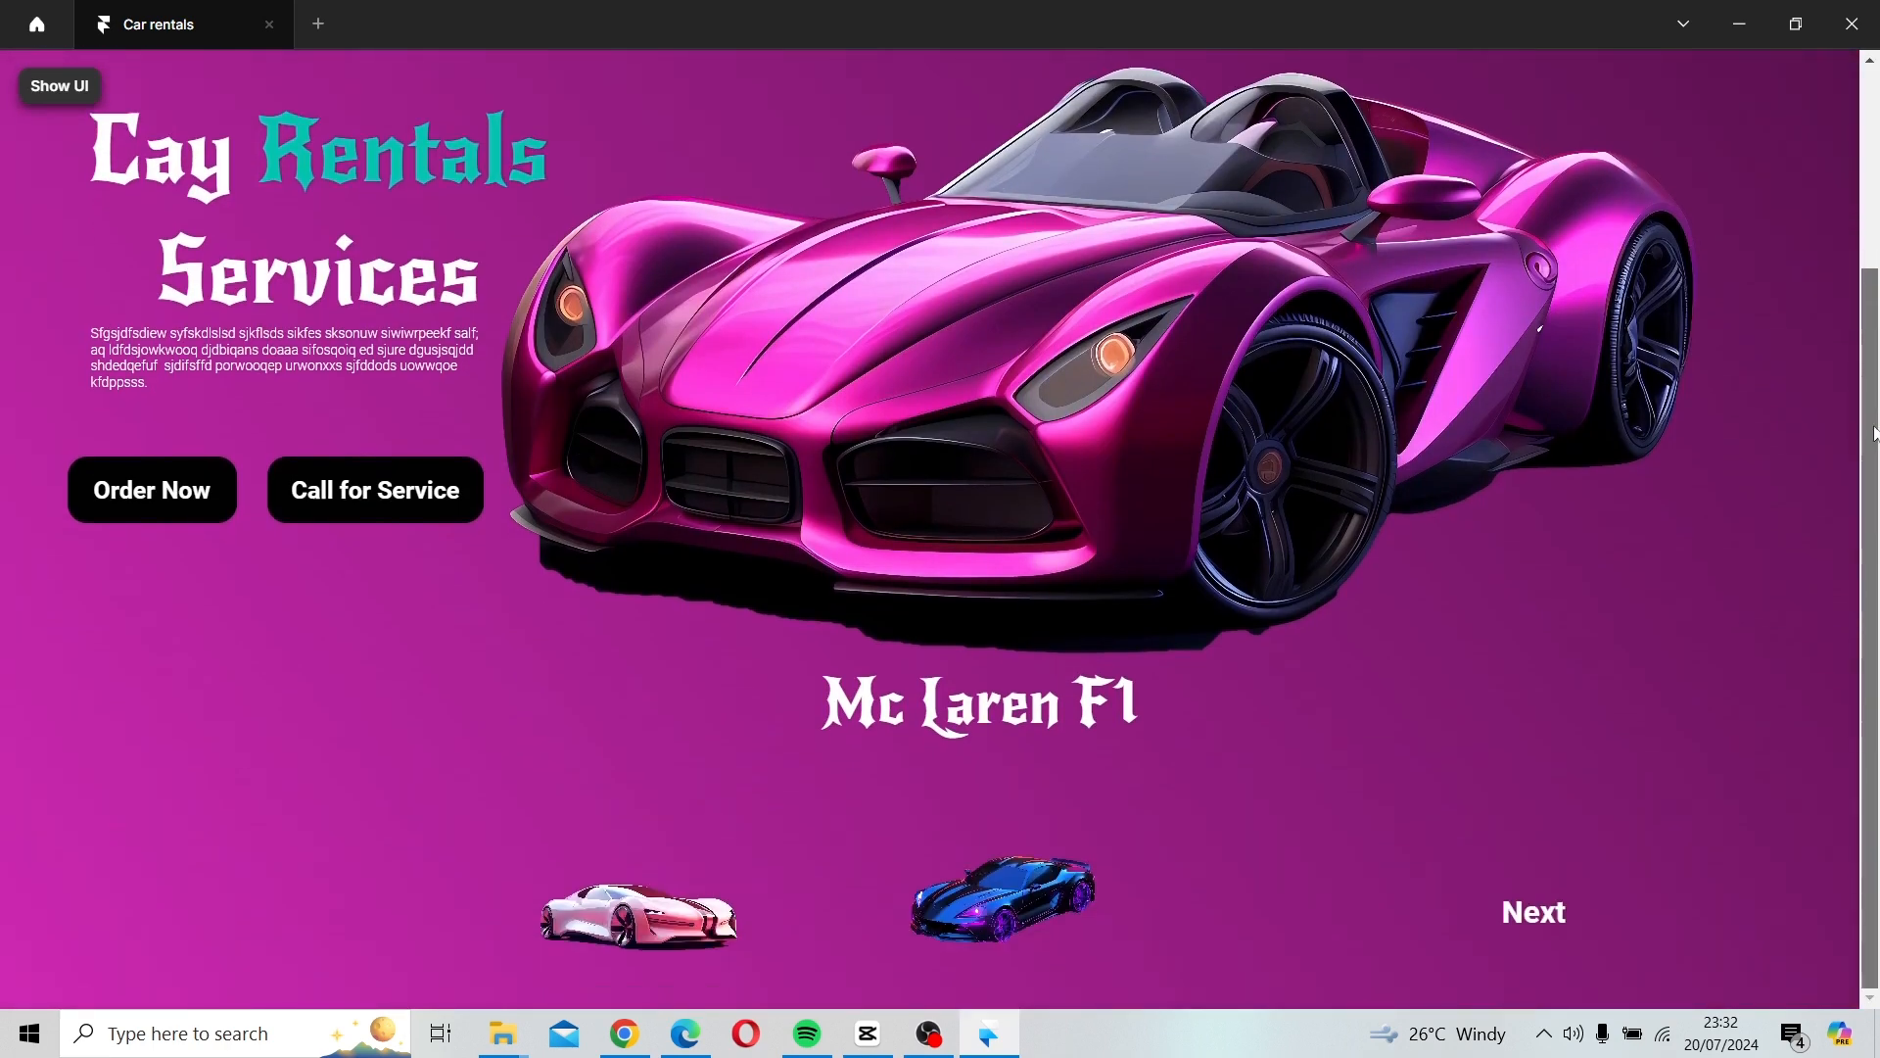
left_click(69, 83)
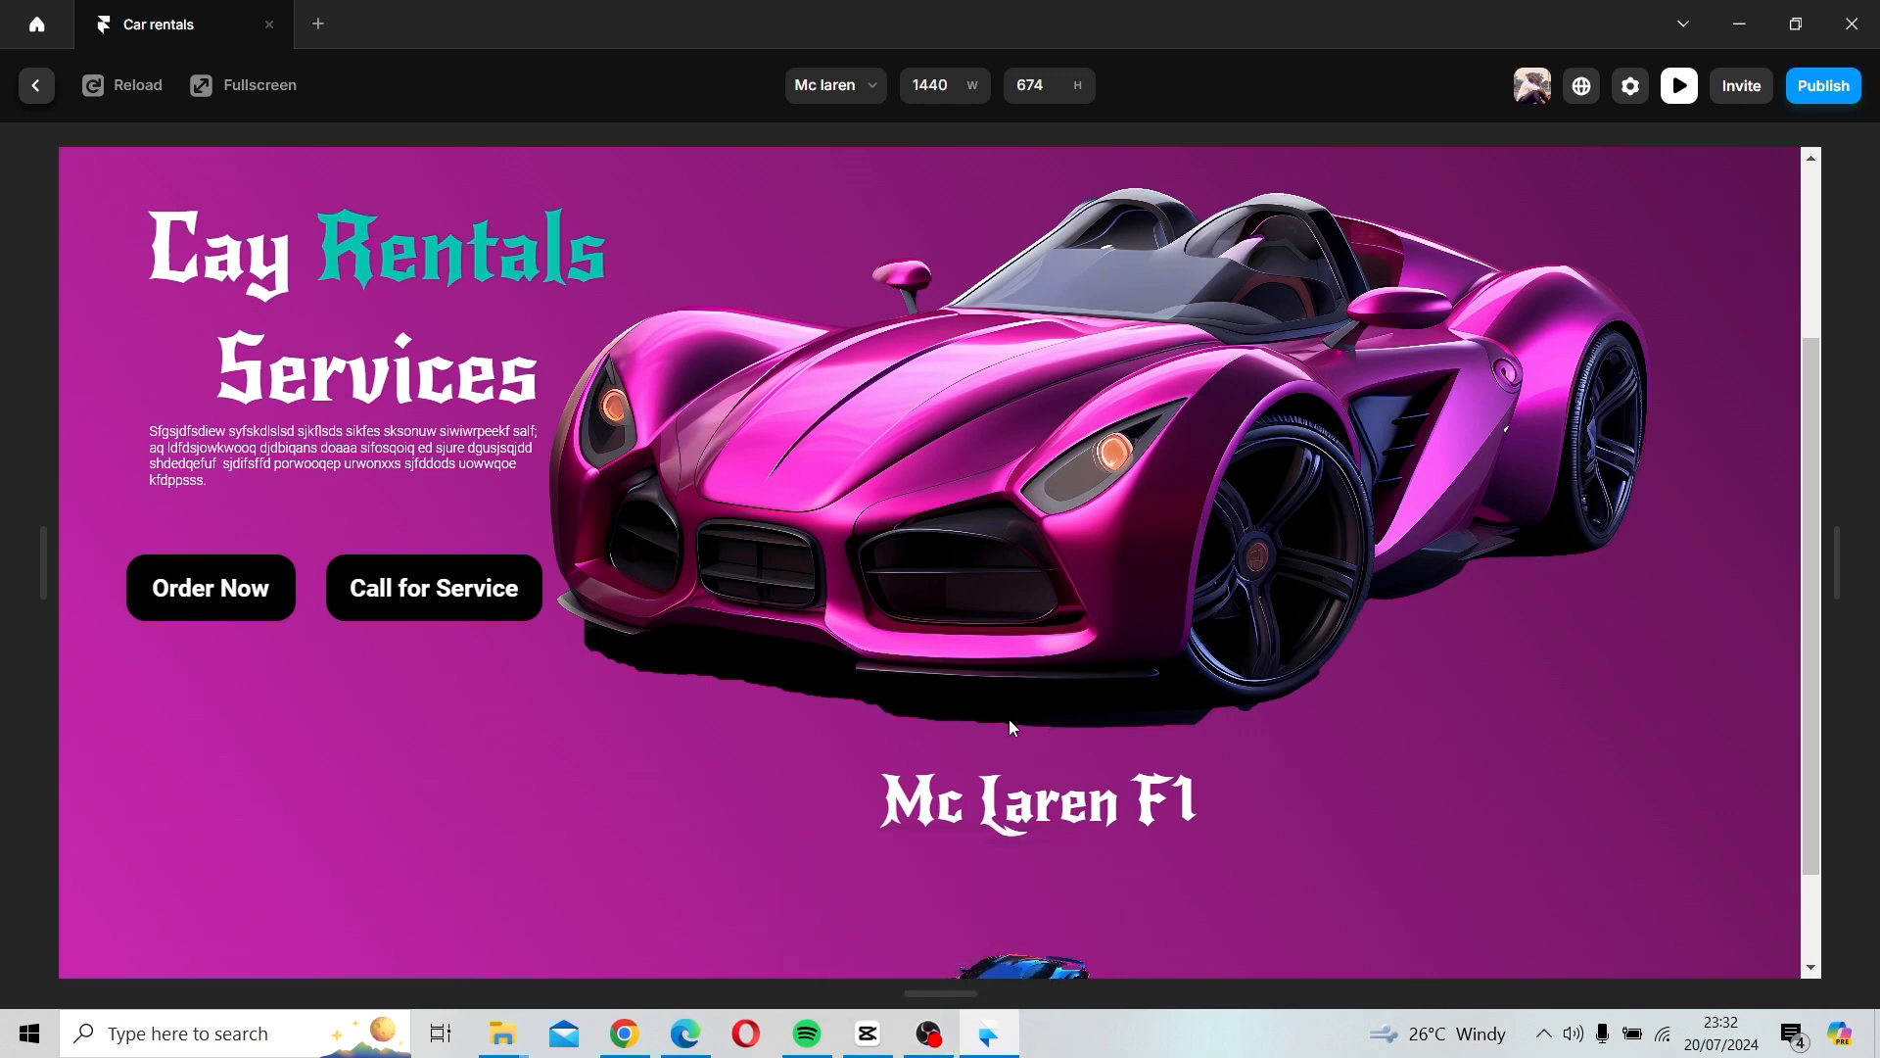
scroll(1801, 609, "down", 3)
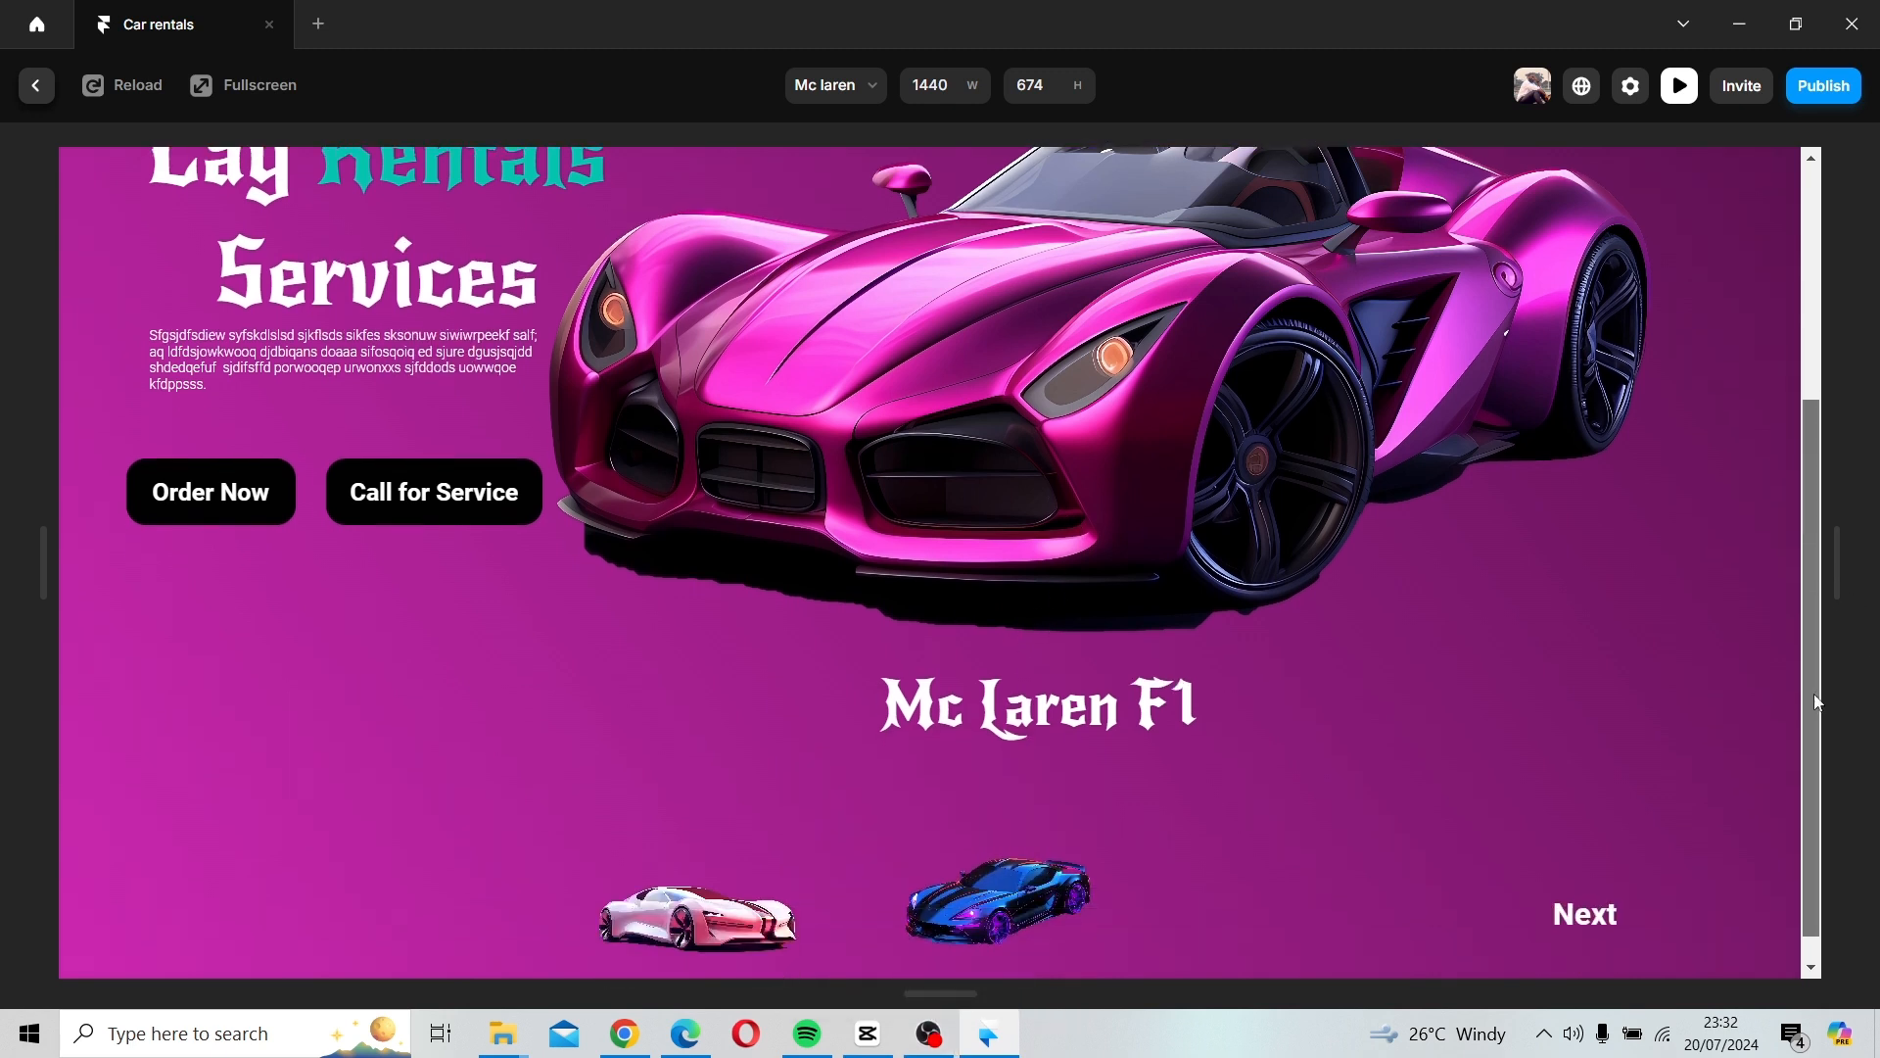
left_click_drag(1811, 747, 1800, 797)
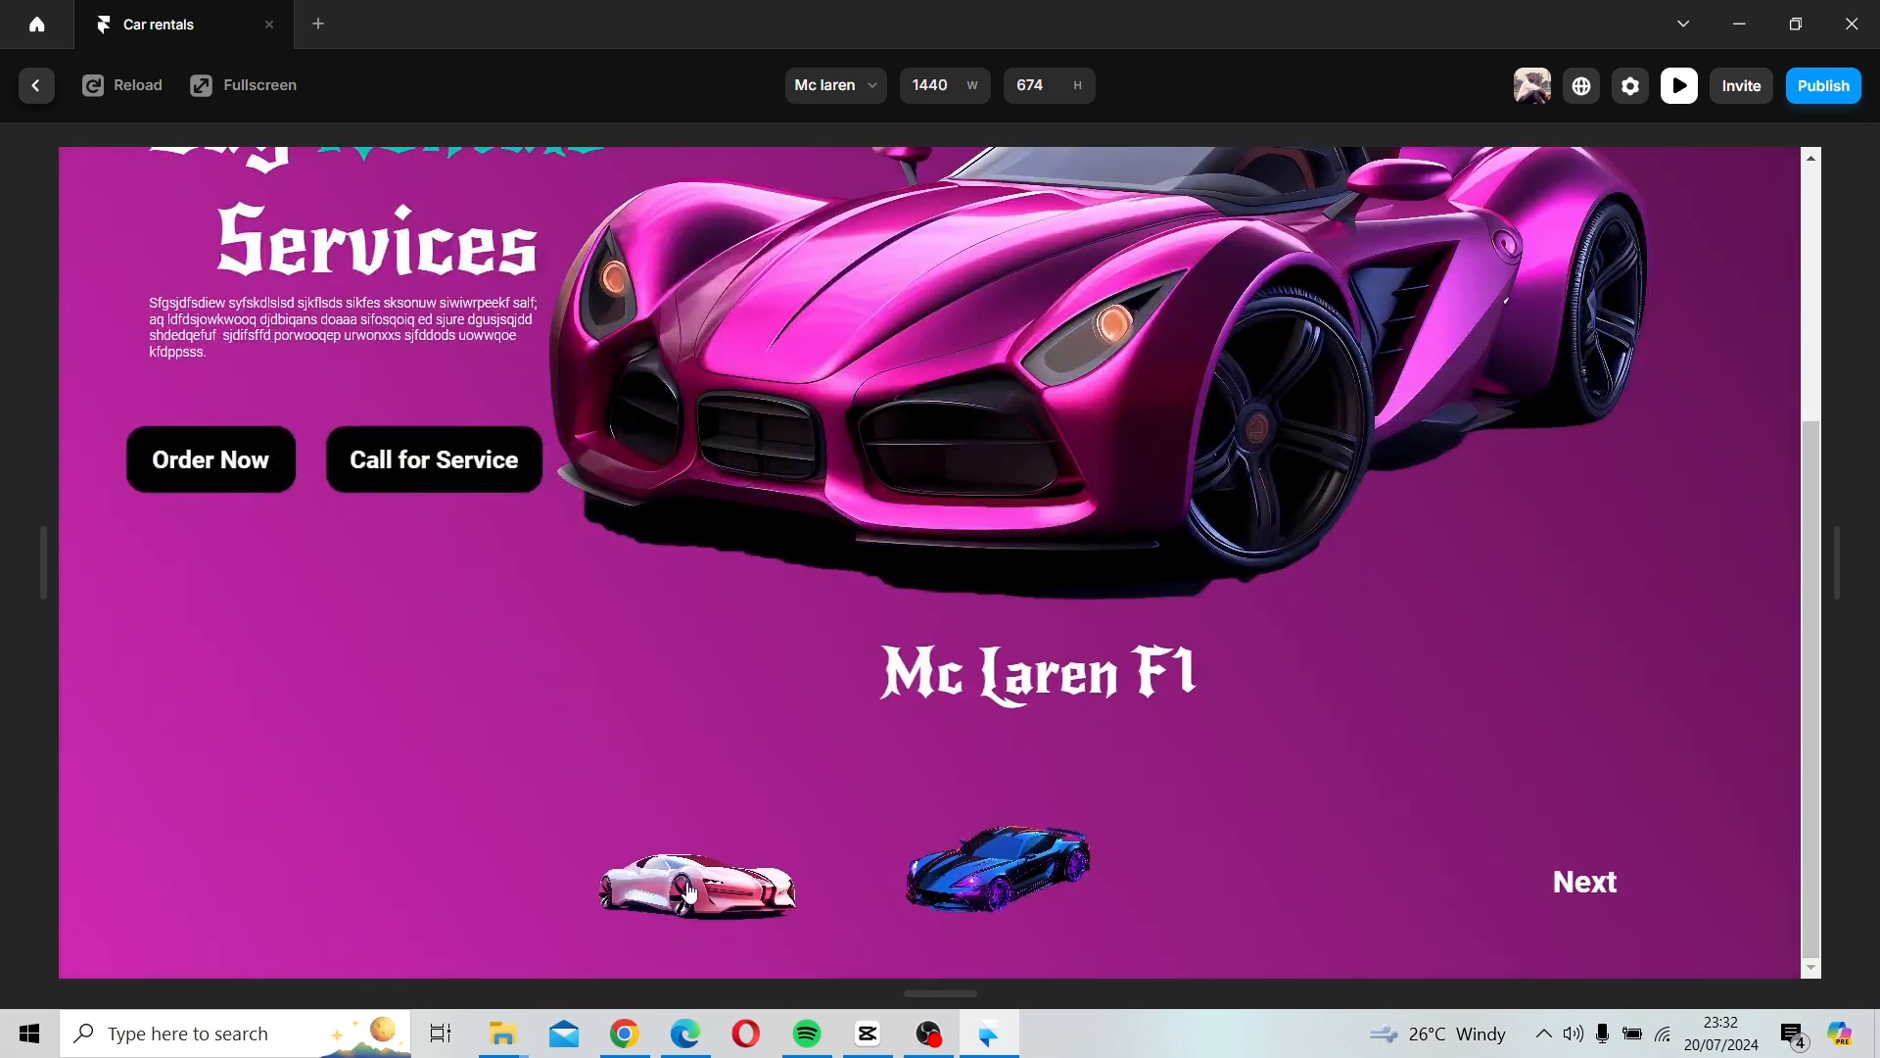
left_click(733, 879)
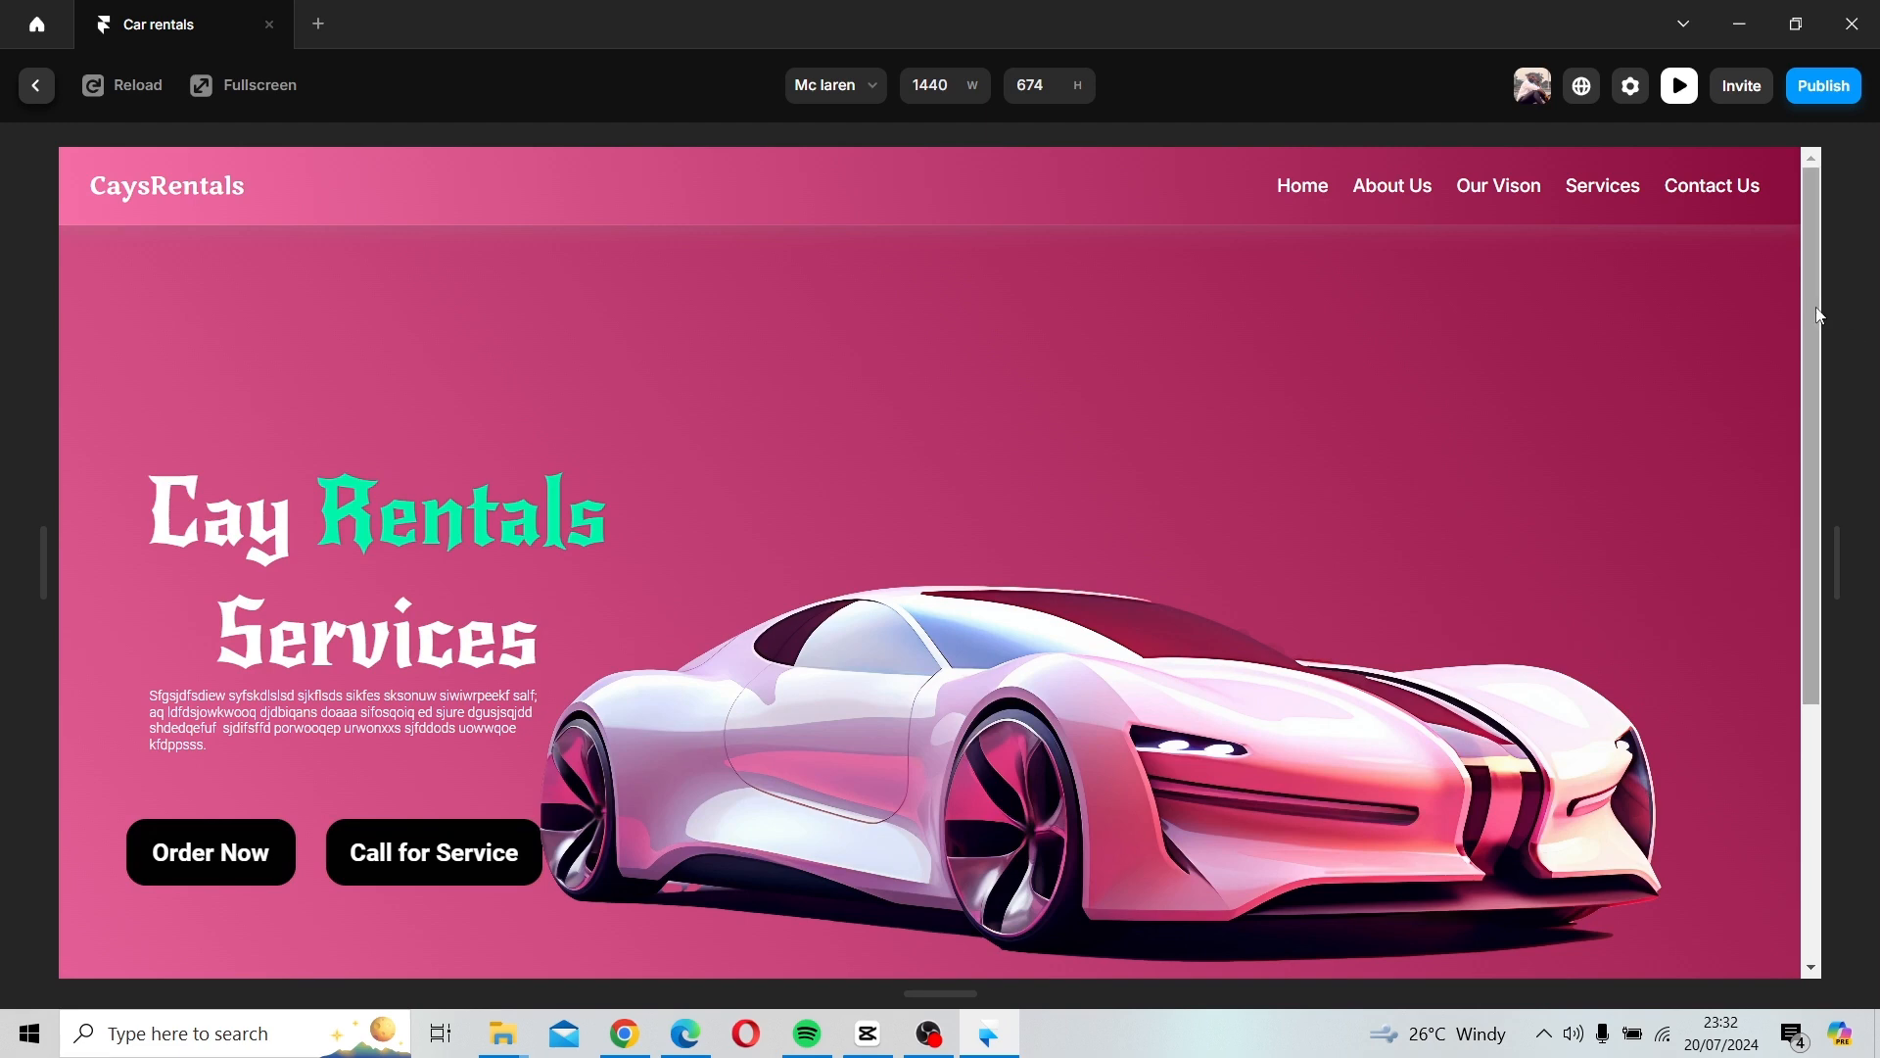
Return to the Home page through the blue car thumbnail on the Ferrari page and the purple one on the Aston Martins page.
left_click_drag(1808, 298, 1821, 679)
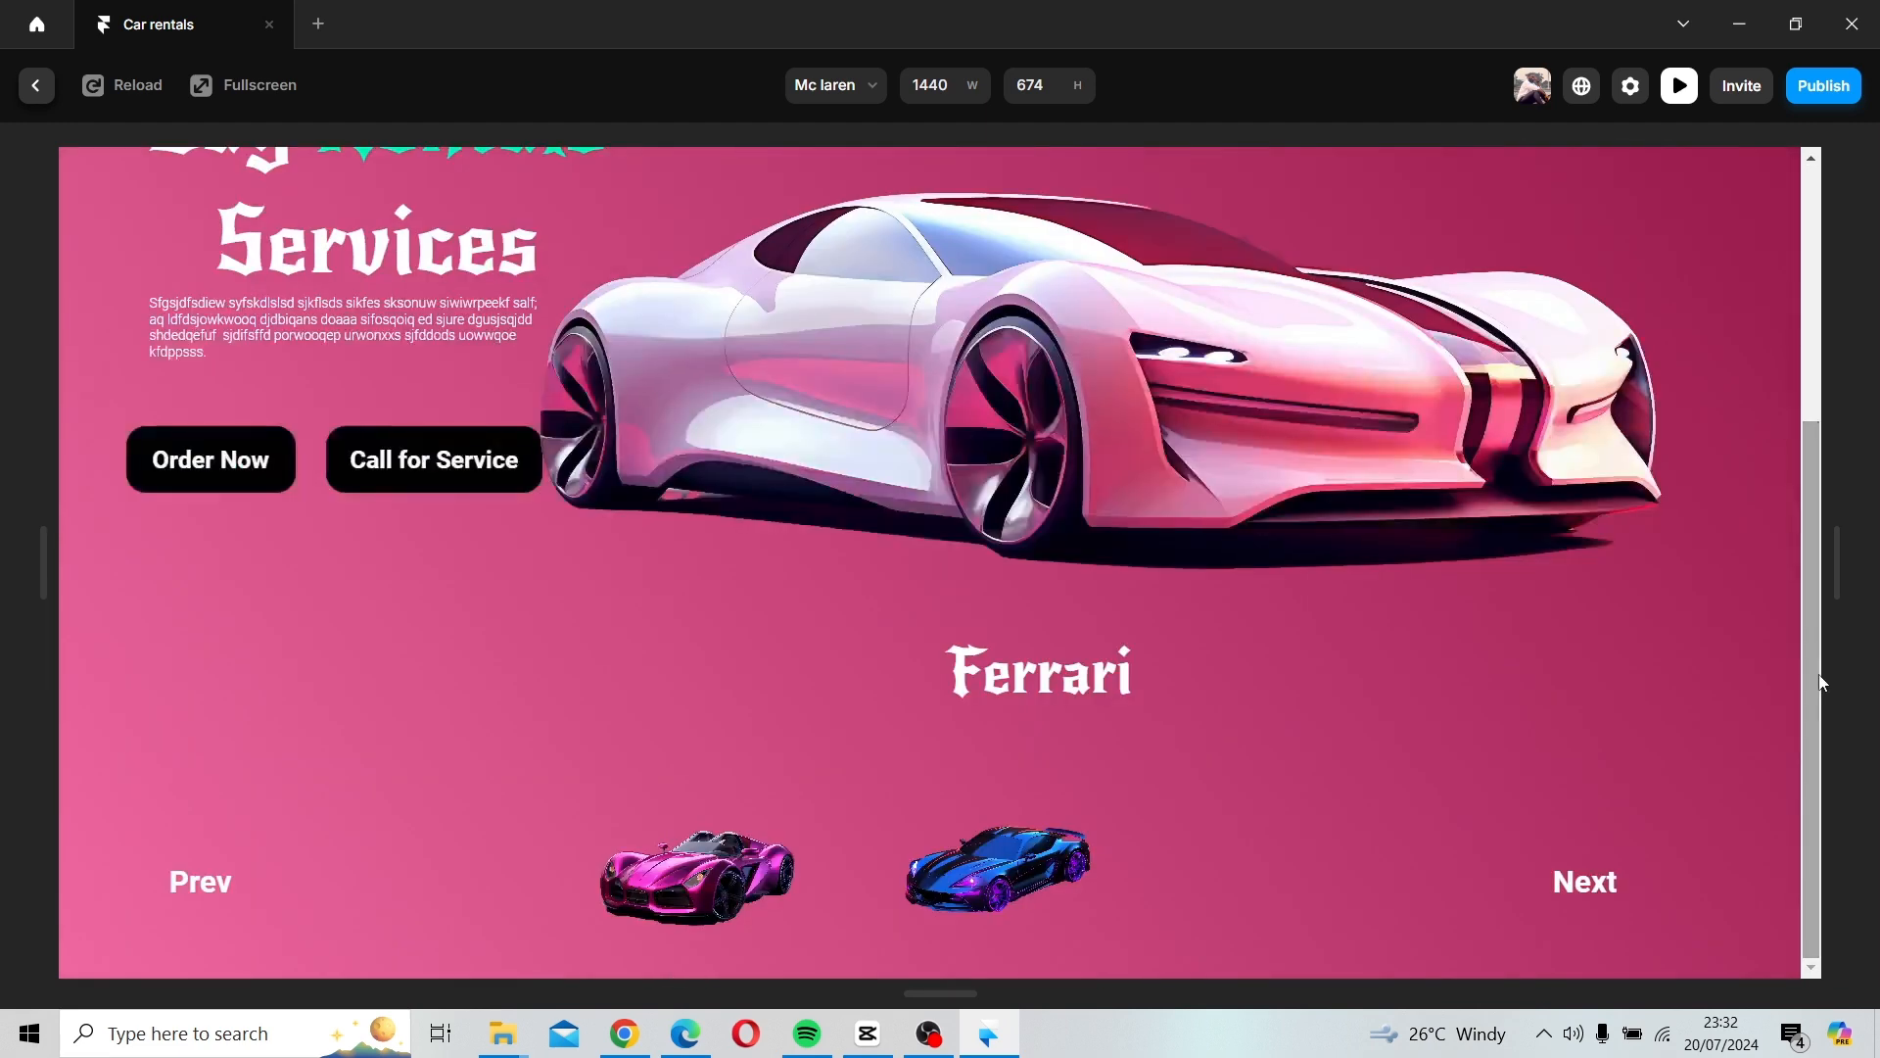
left_click(989, 869)
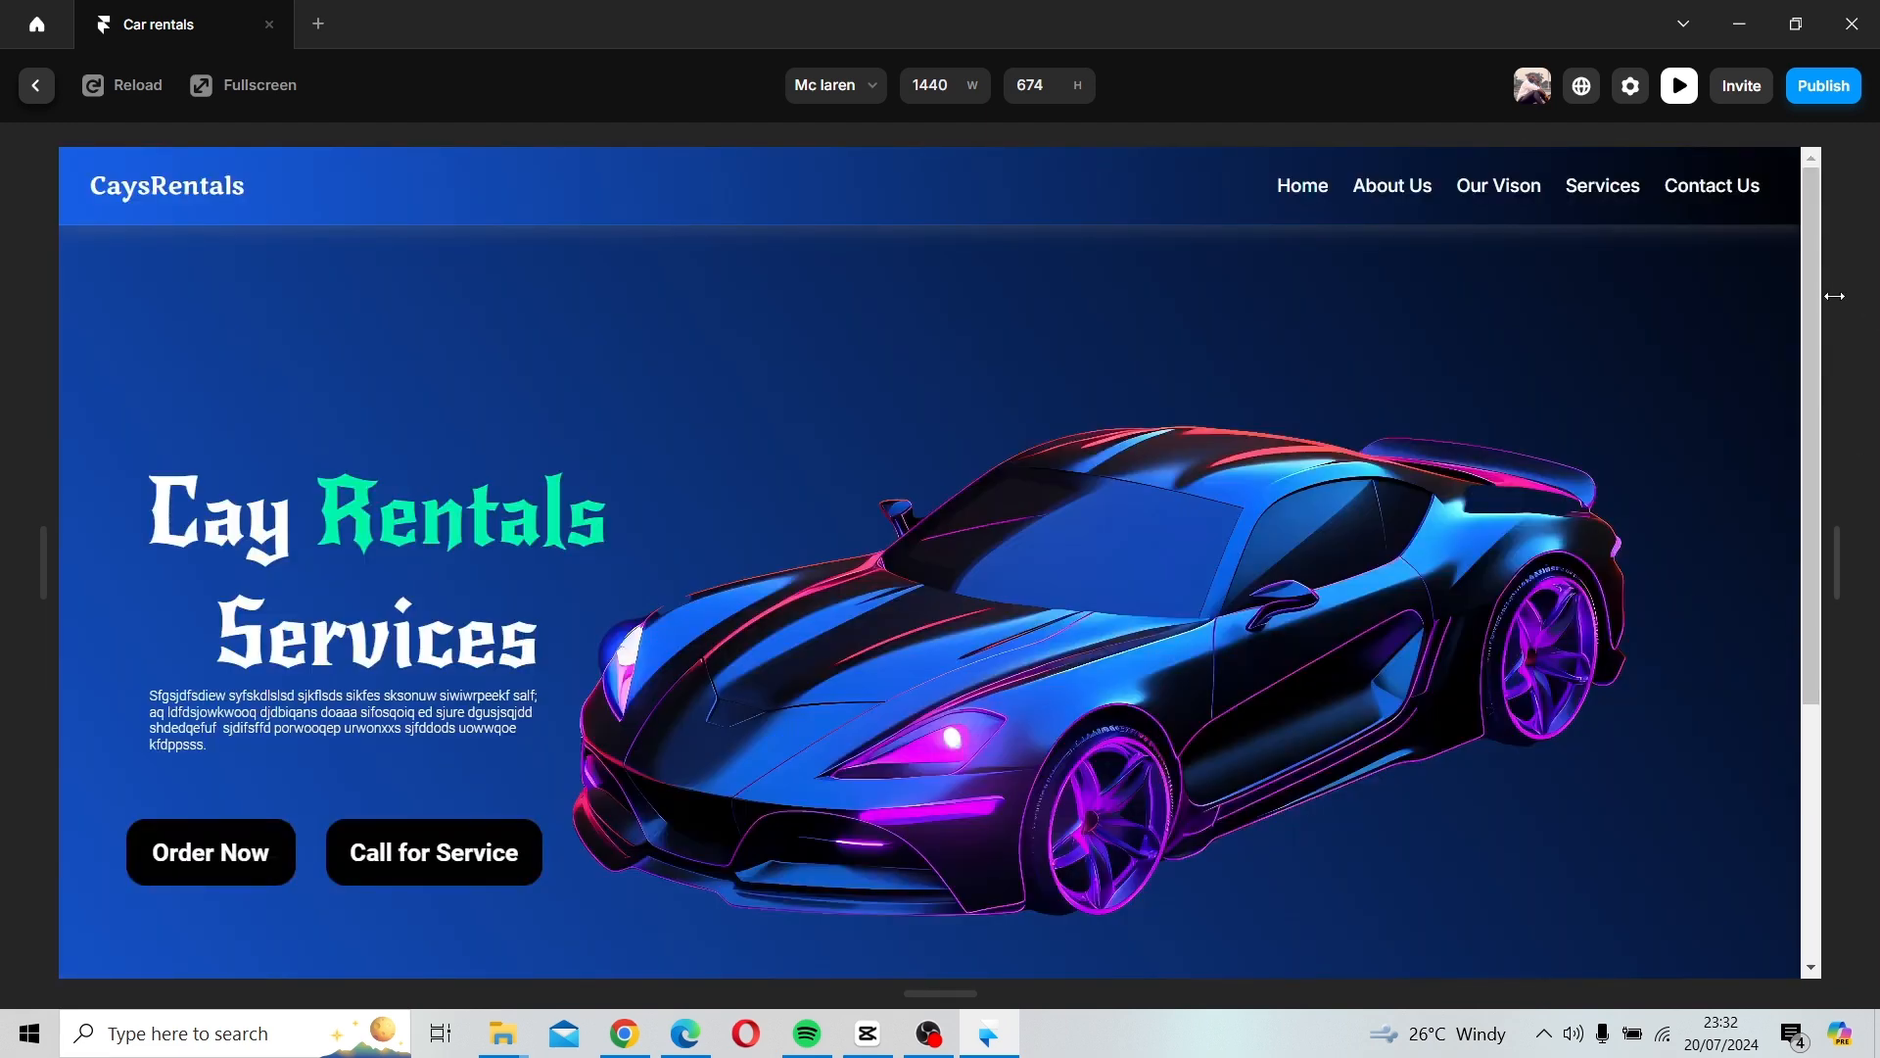
left_click_drag(1812, 294, 1770, 596)
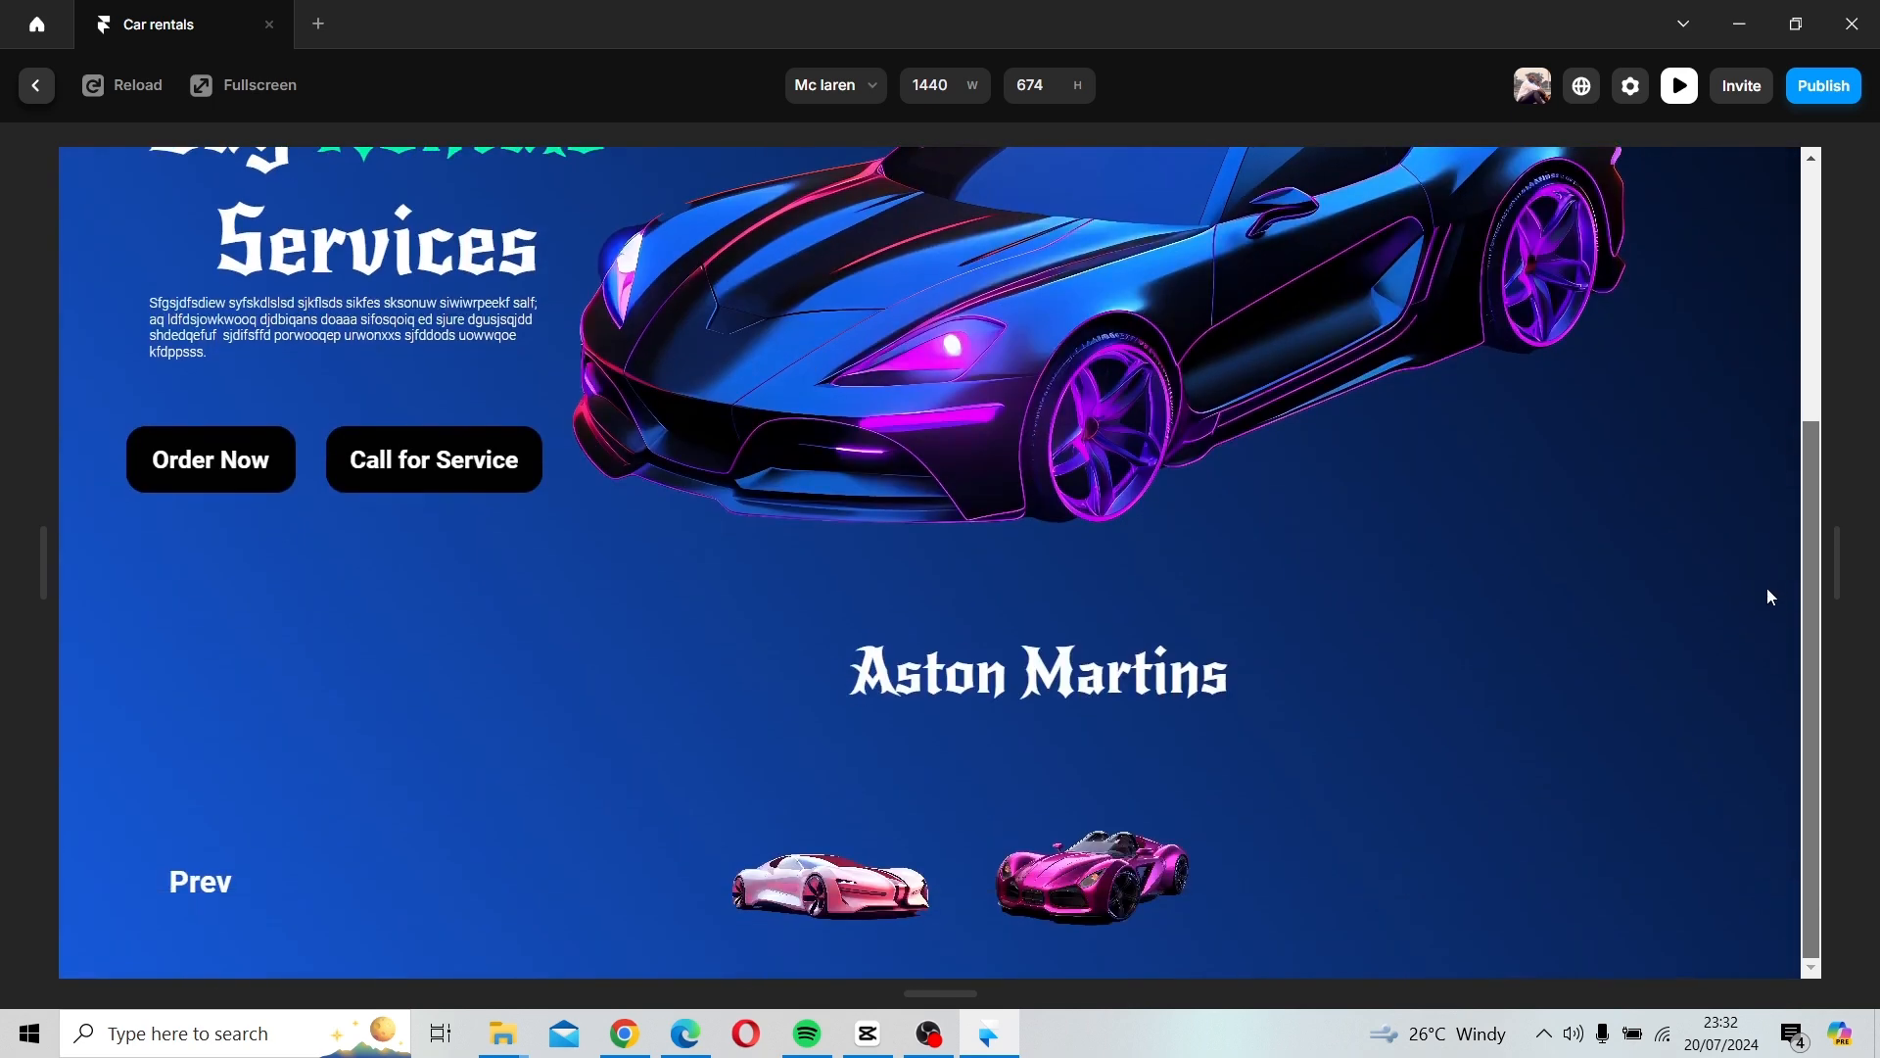
left_click(1066, 874)
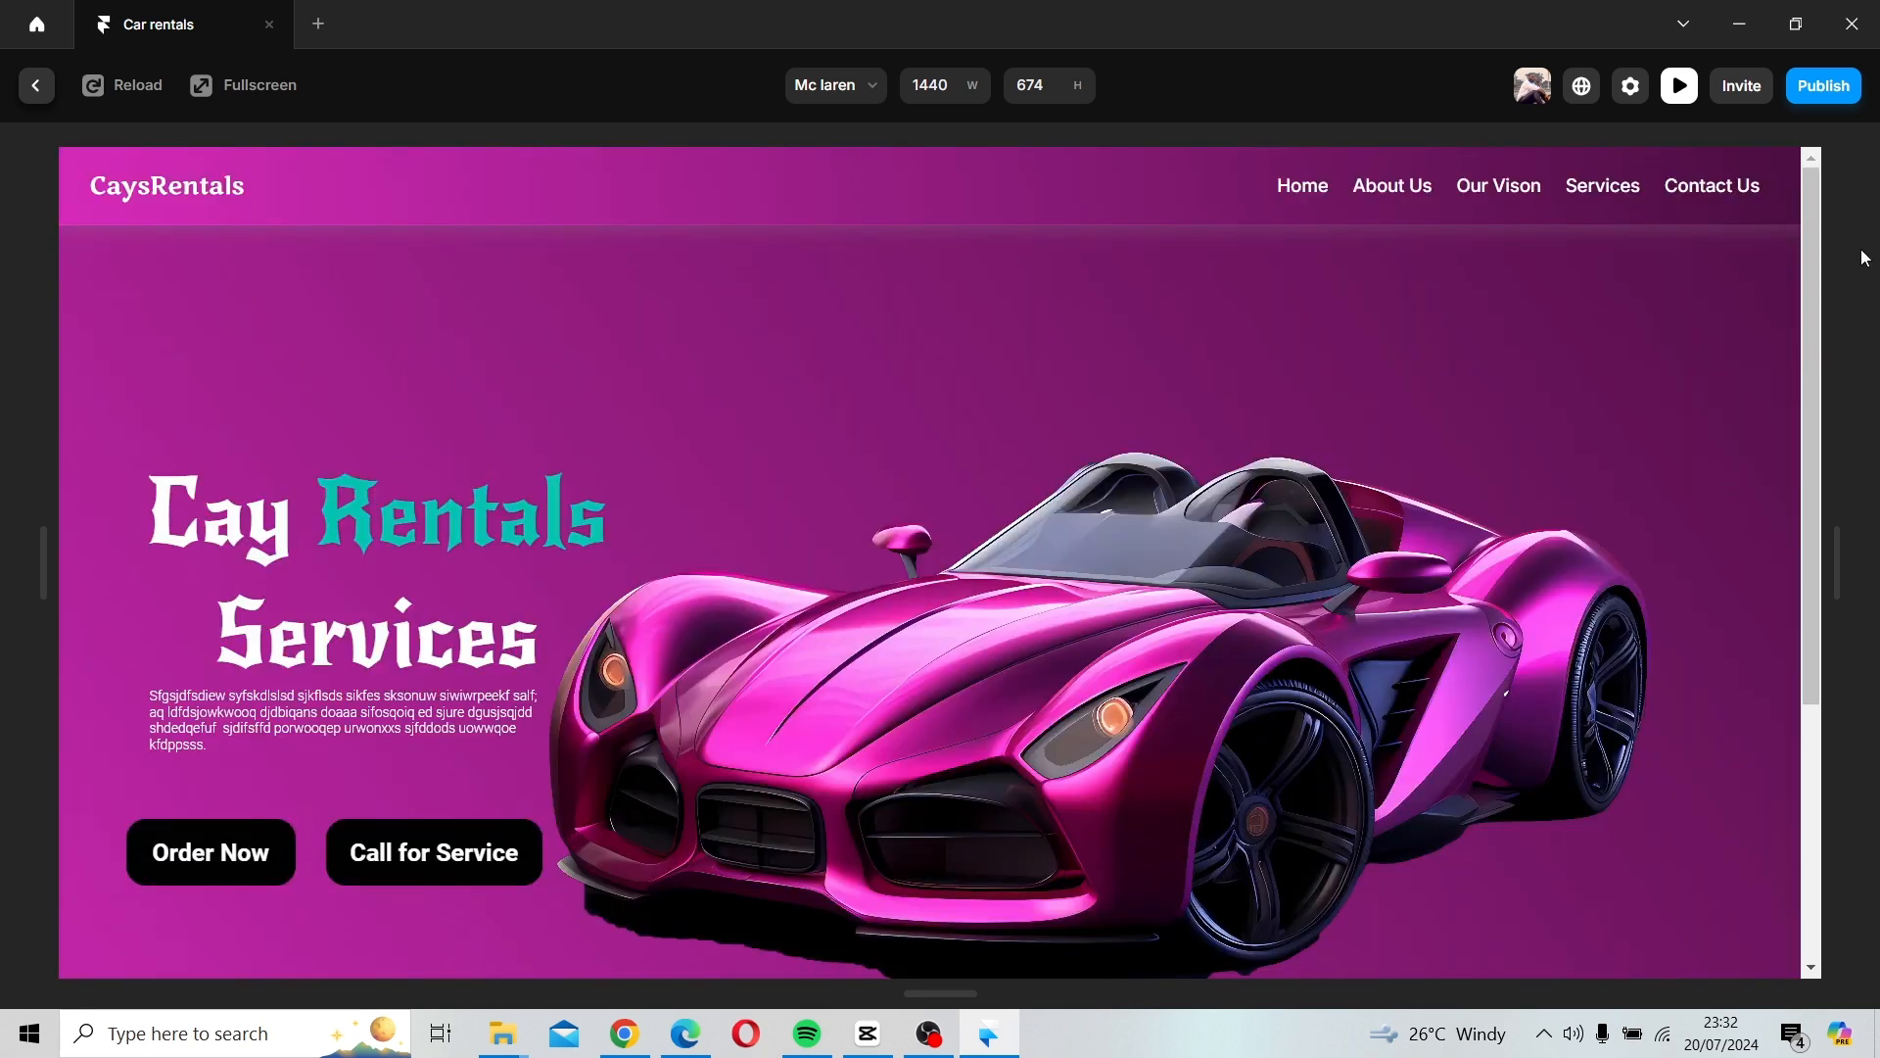
left_click_drag(1813, 217, 1768, 613)
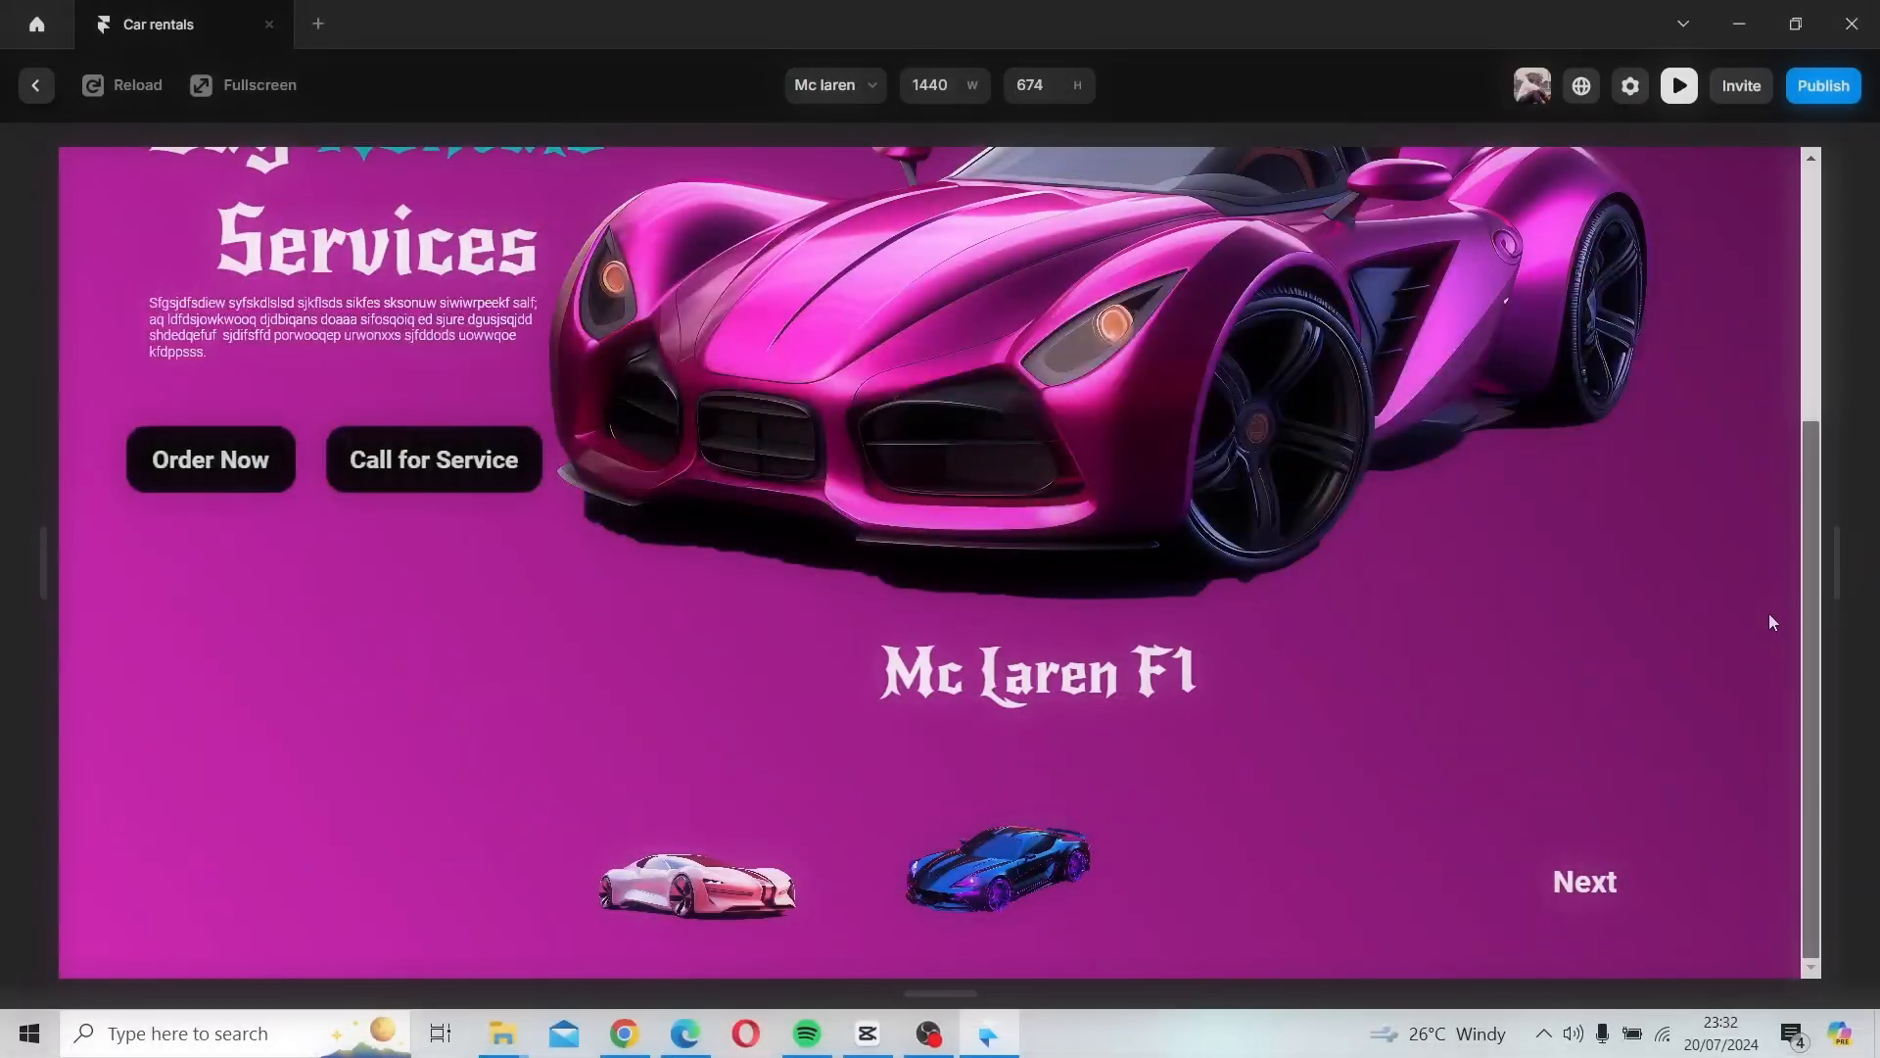